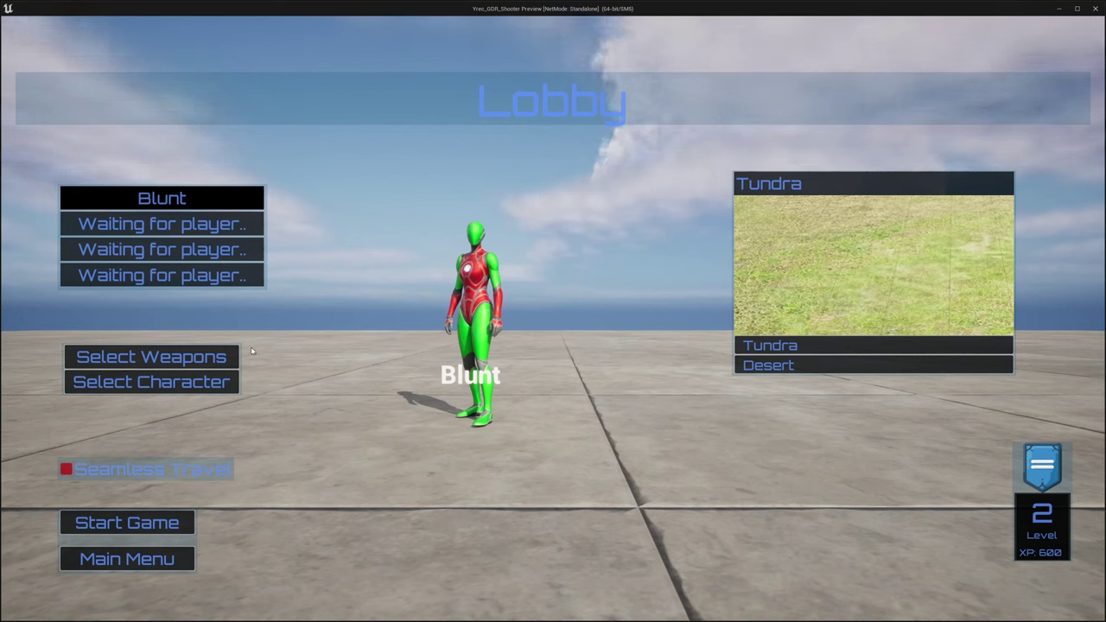
In the game preview's weapon selection, equip the MK80 LMG in the Primary 2 slot
left_click(231, 355)
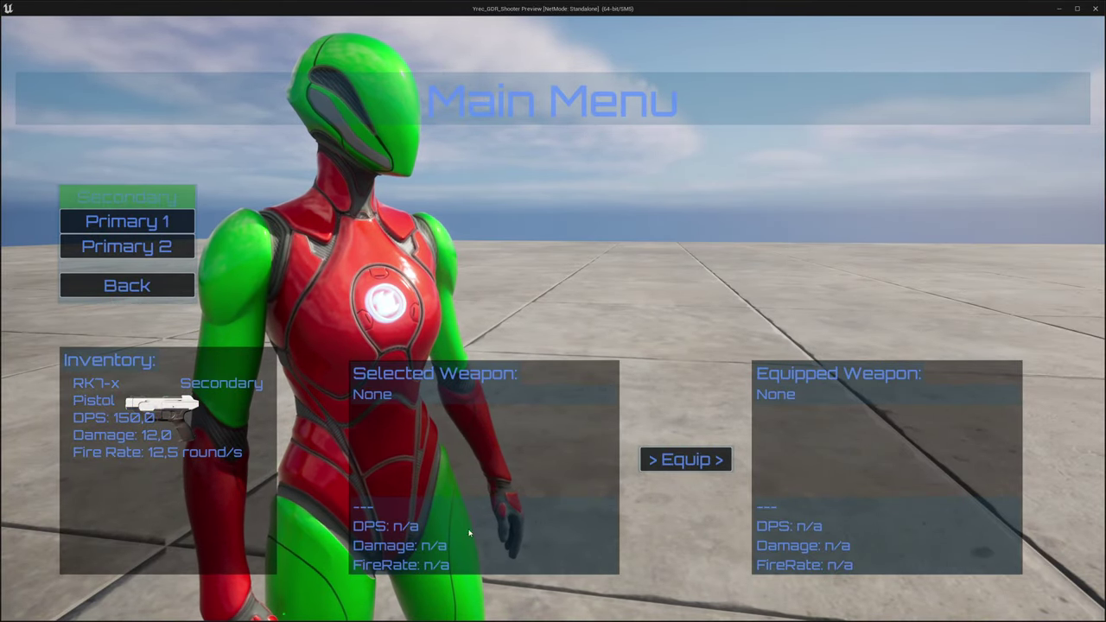
left_click(188, 220)
left_click(181, 247)
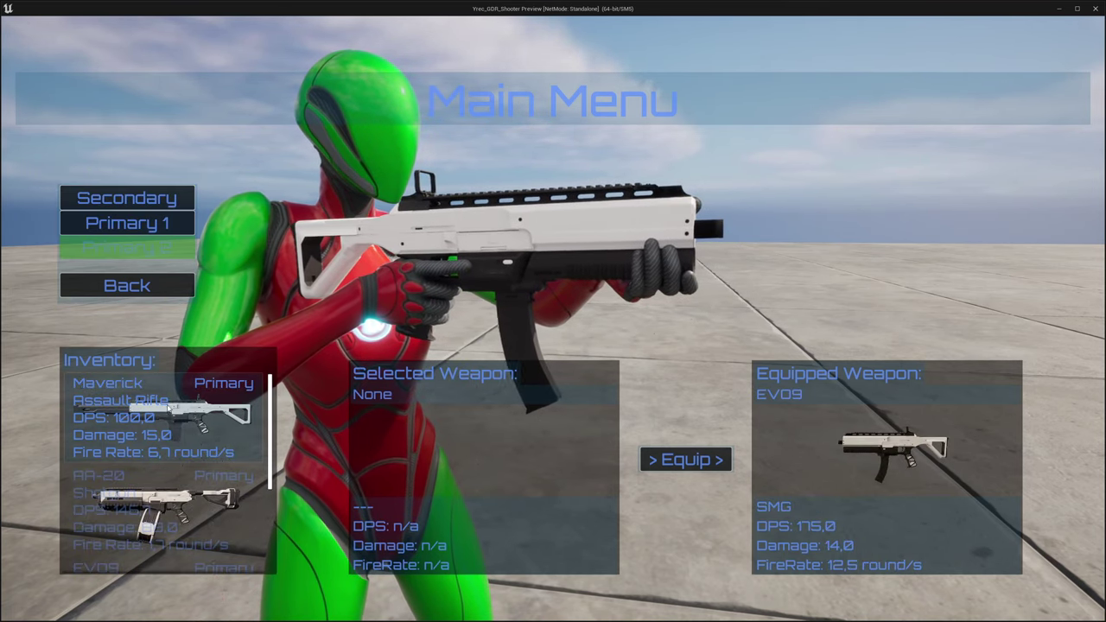
scroll(151, 441, "down", 2)
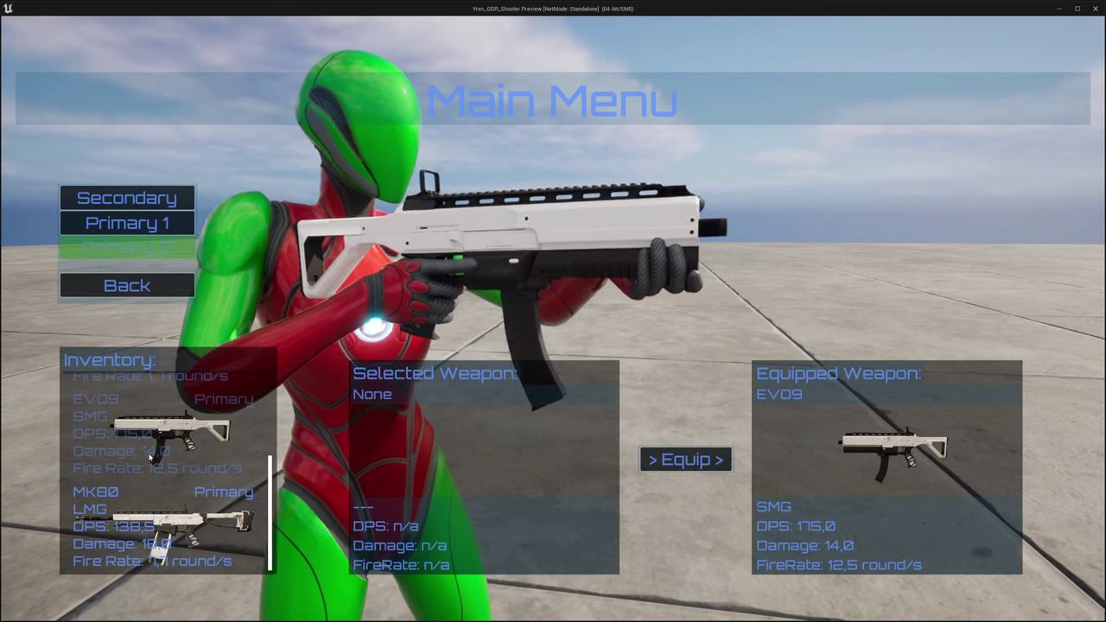
scroll(152, 460, "up", 3)
scroll(164, 465, "down", 1)
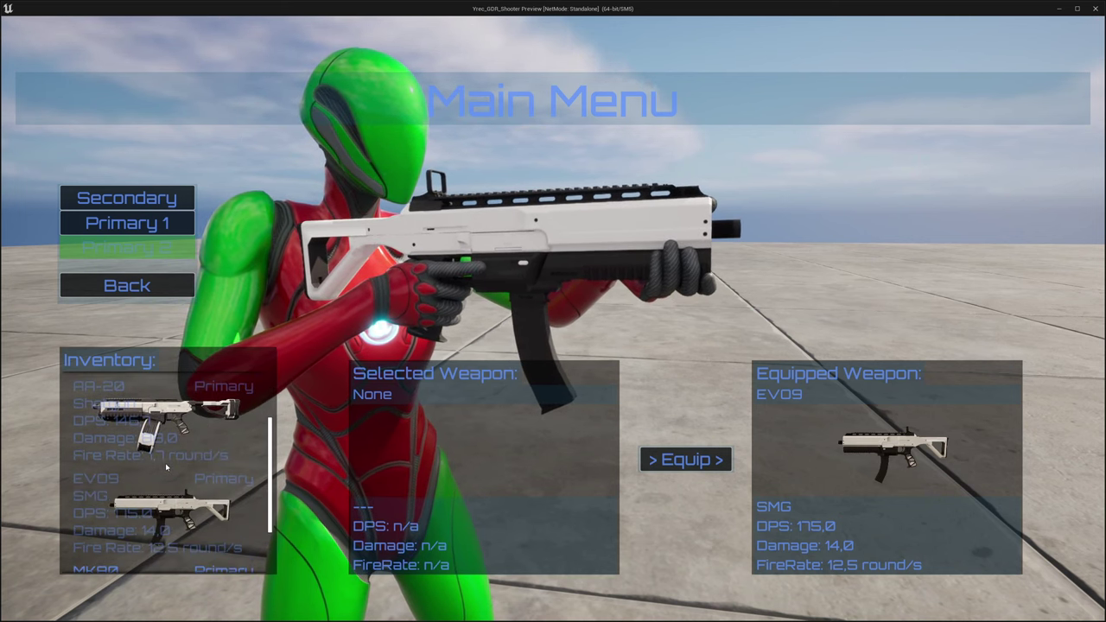
scroll(167, 467, "down", 1)
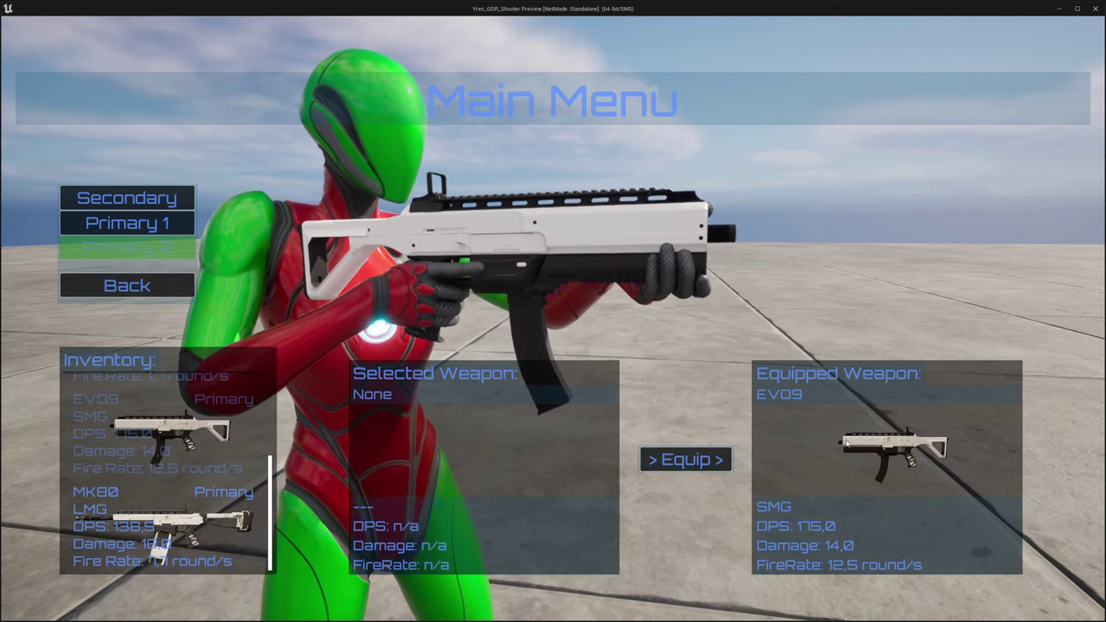
left_click(208, 523)
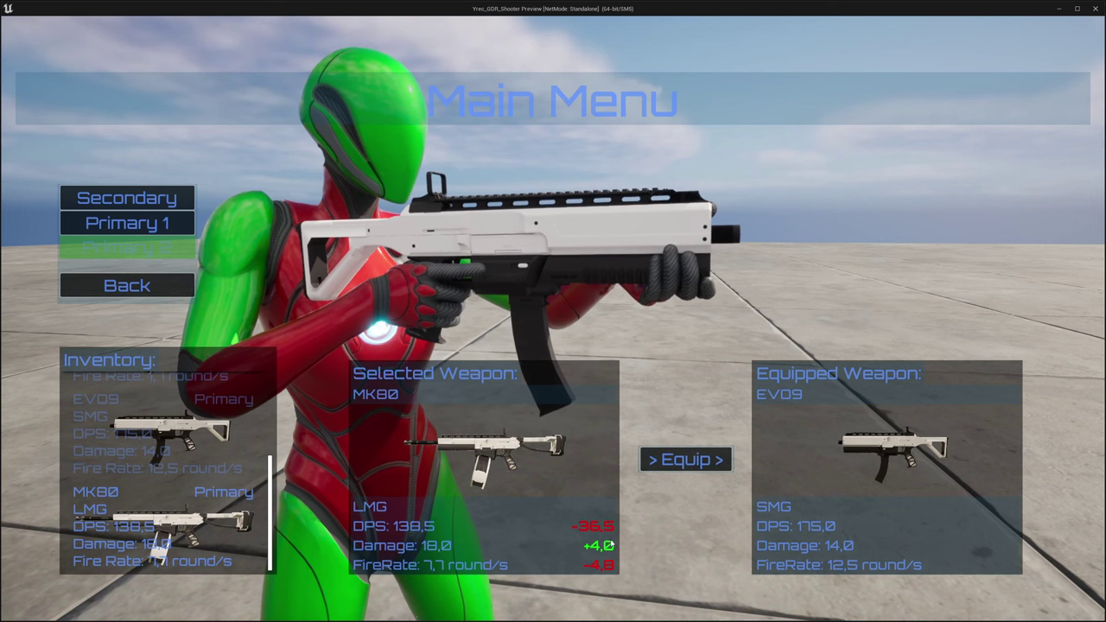
left_click(712, 463)
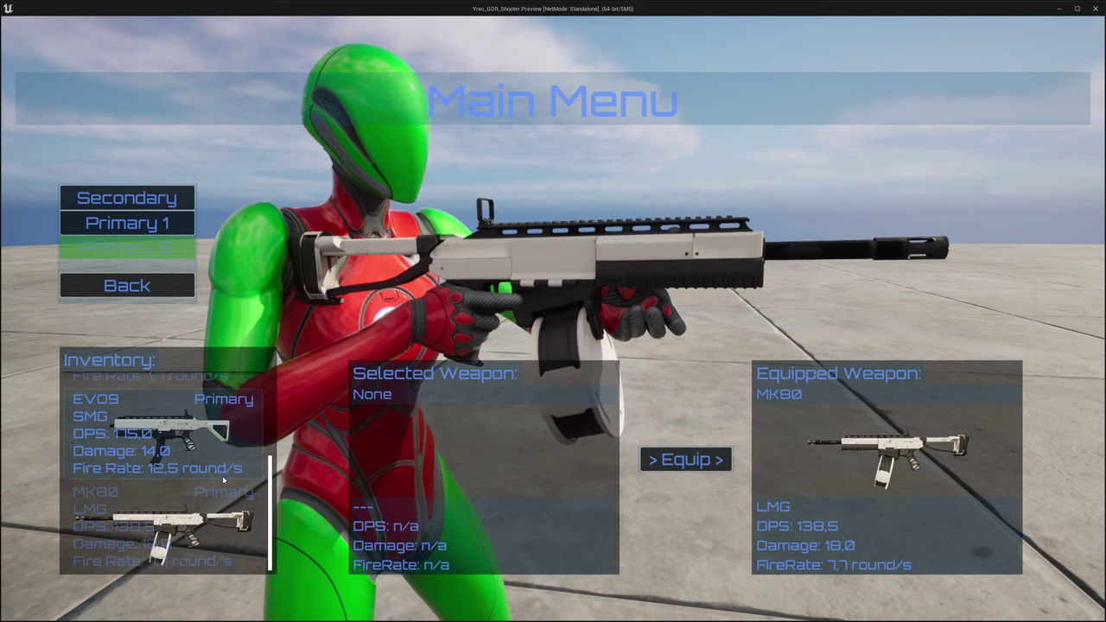
Equip the RK7-x pistol in the Secondary slot, then exit the game preview
scroll(192, 504, "up", 1)
scroll(192, 504, "up", 2)
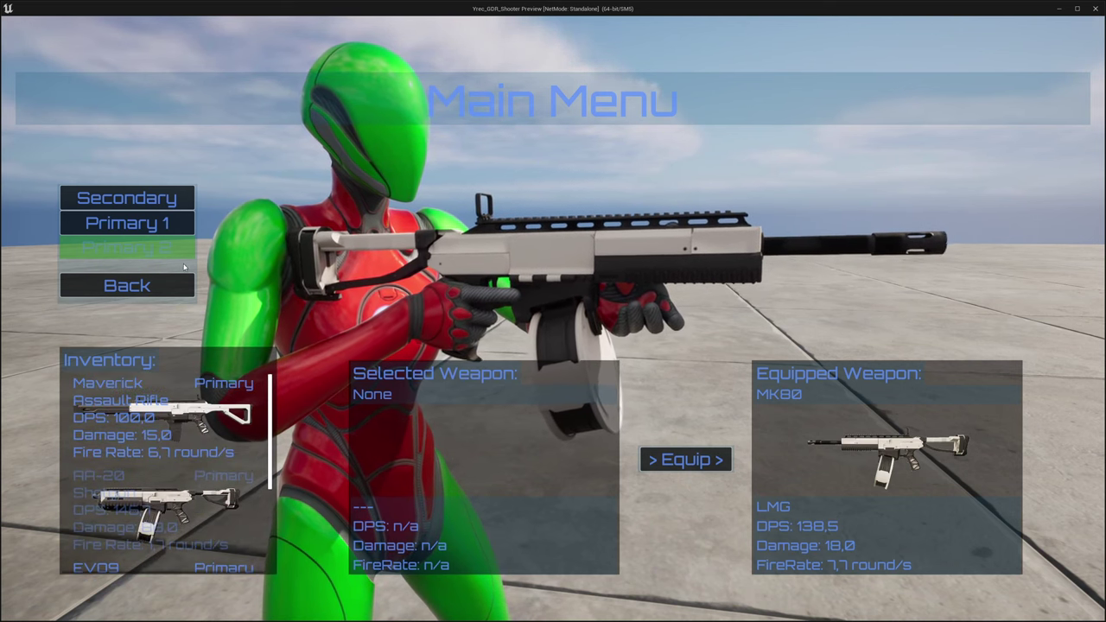
left_click(150, 224)
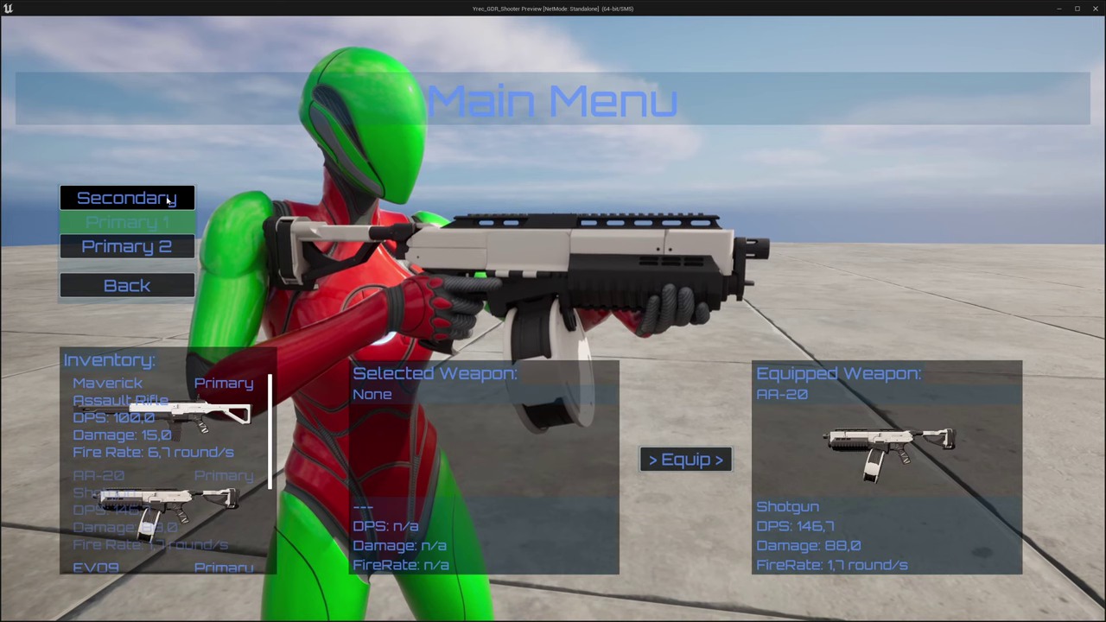
left_click(169, 199)
left_click(205, 383)
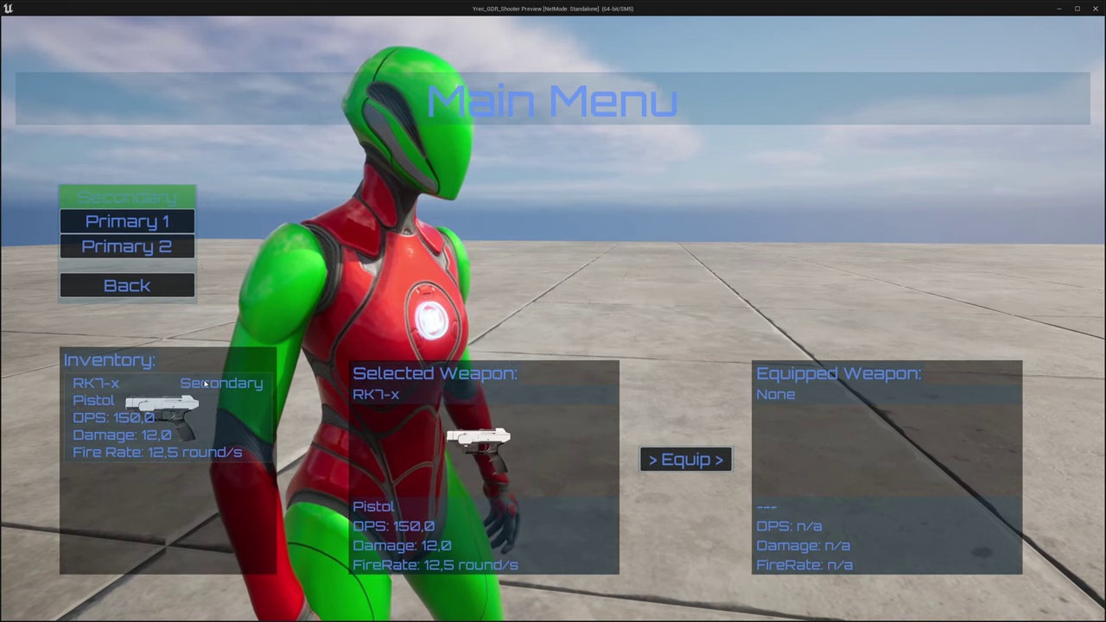
left_click(679, 463)
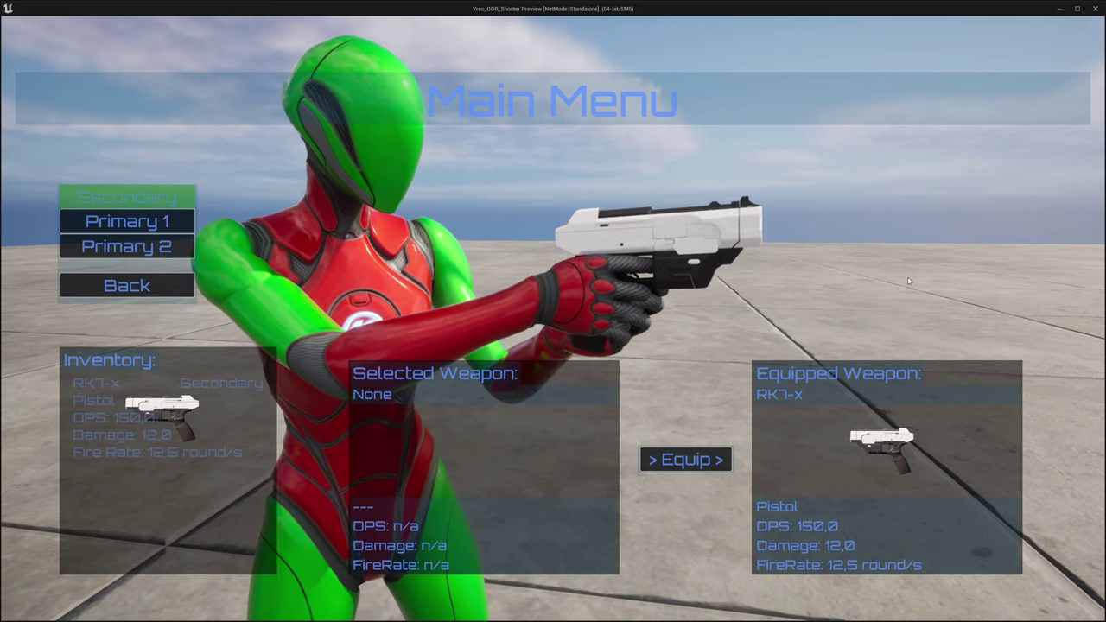
key("Escape")
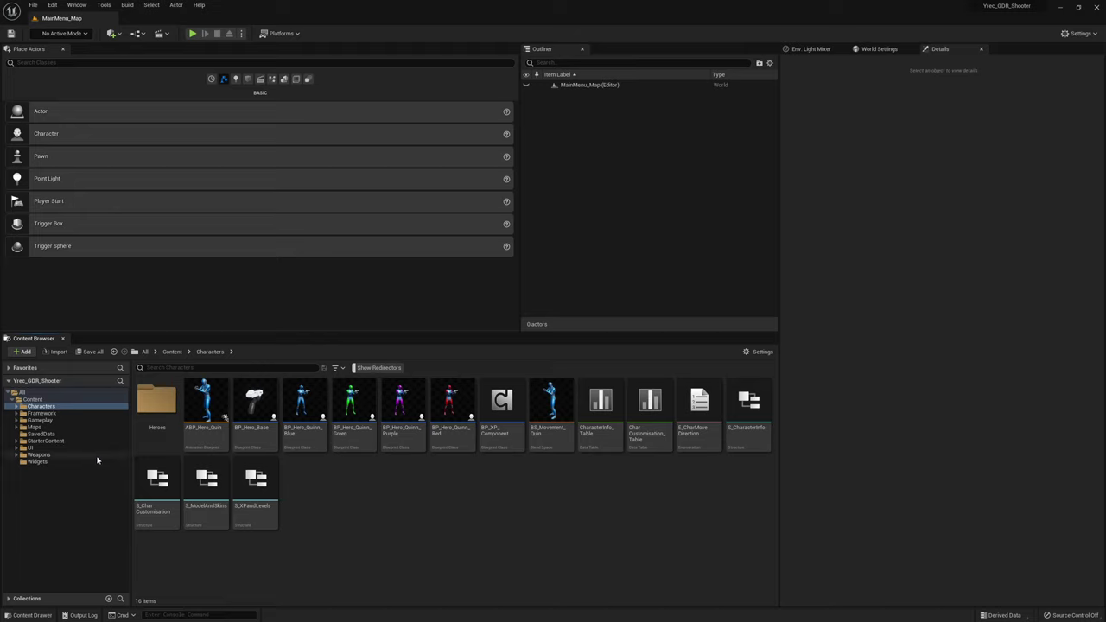
In BP_MenuController's Save Selected Char function, expose ModelName and SkinName pins on the Set members node
left_click(80, 416)
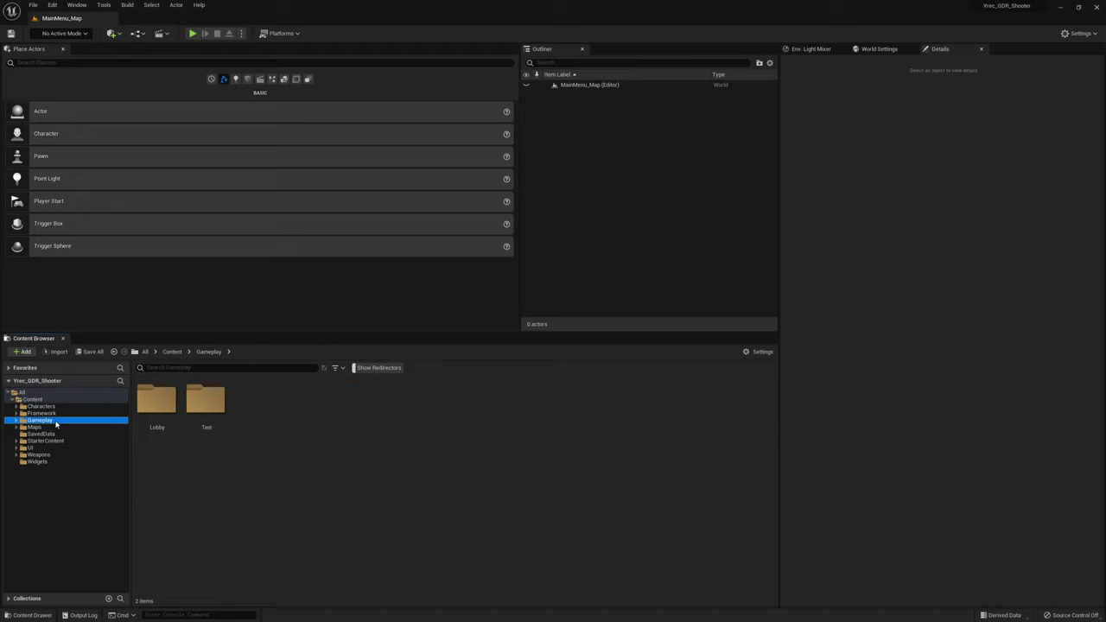
double_click(256, 420)
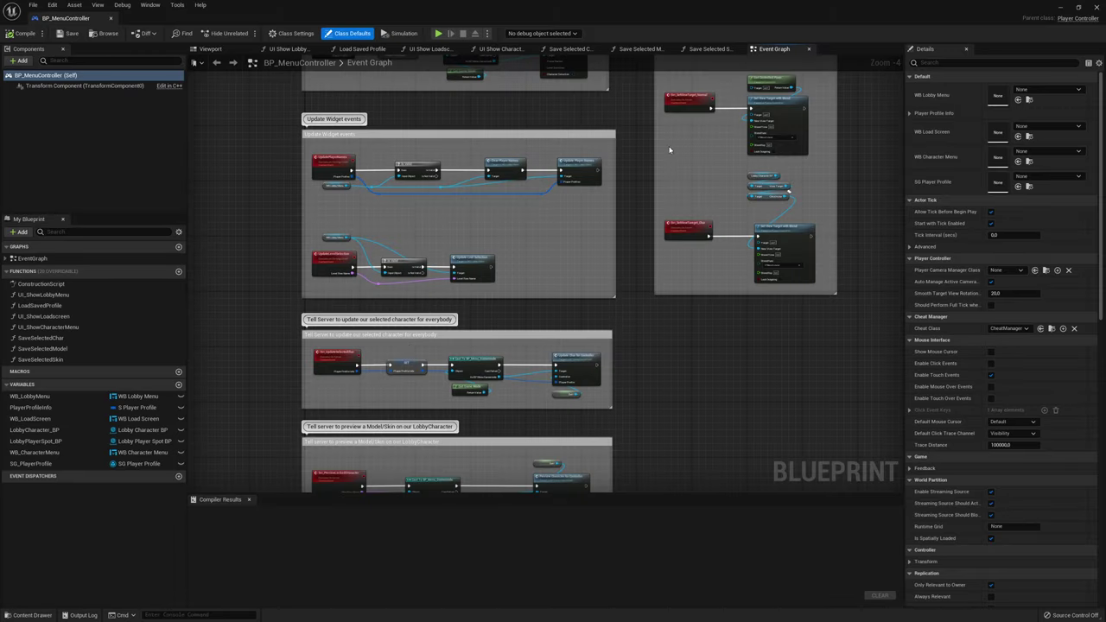
left_click(558, 50)
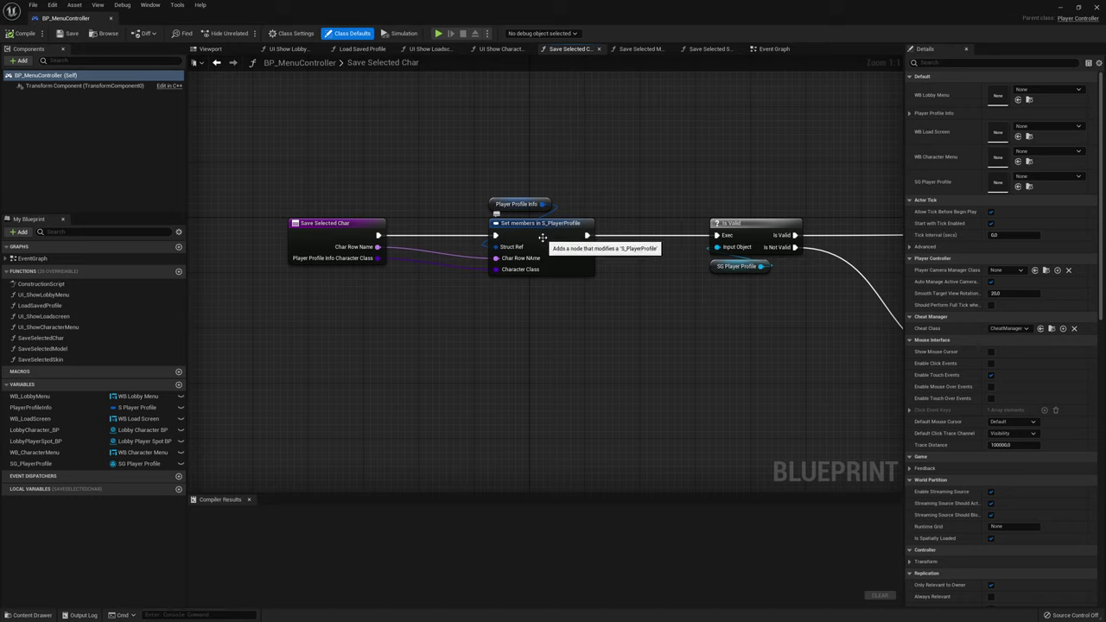
left_click(527, 237)
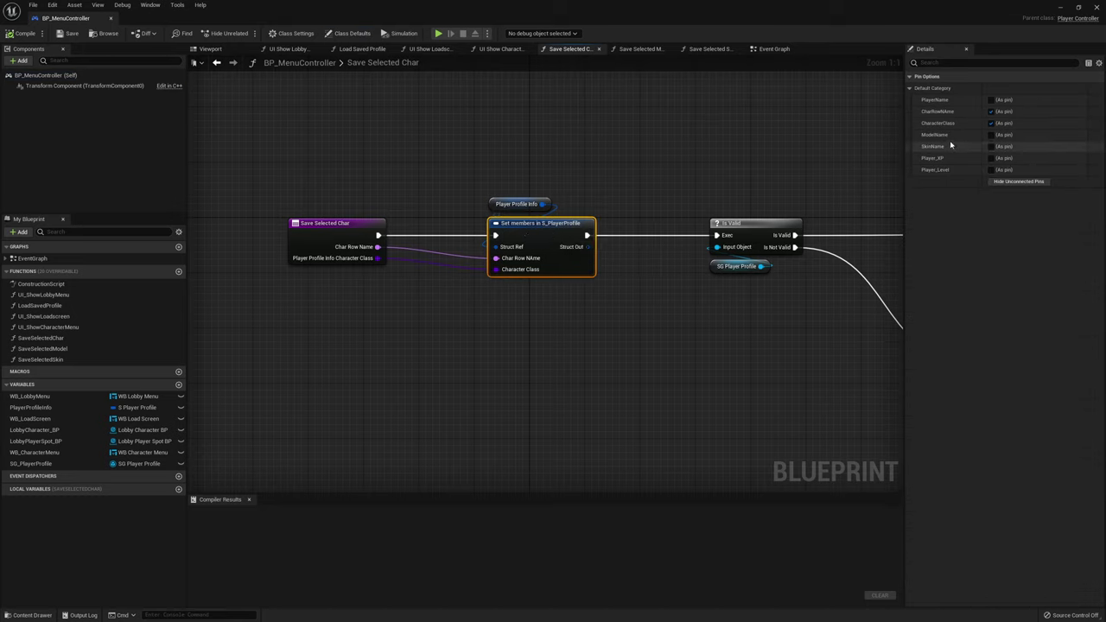
left_click(991, 135)
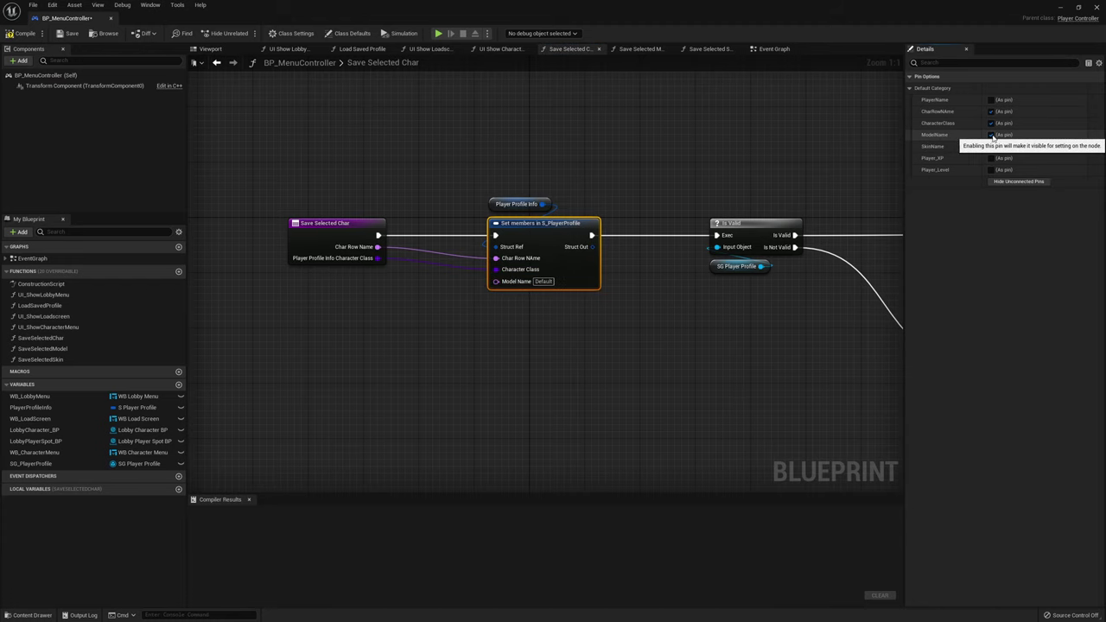
left_click(990, 146)
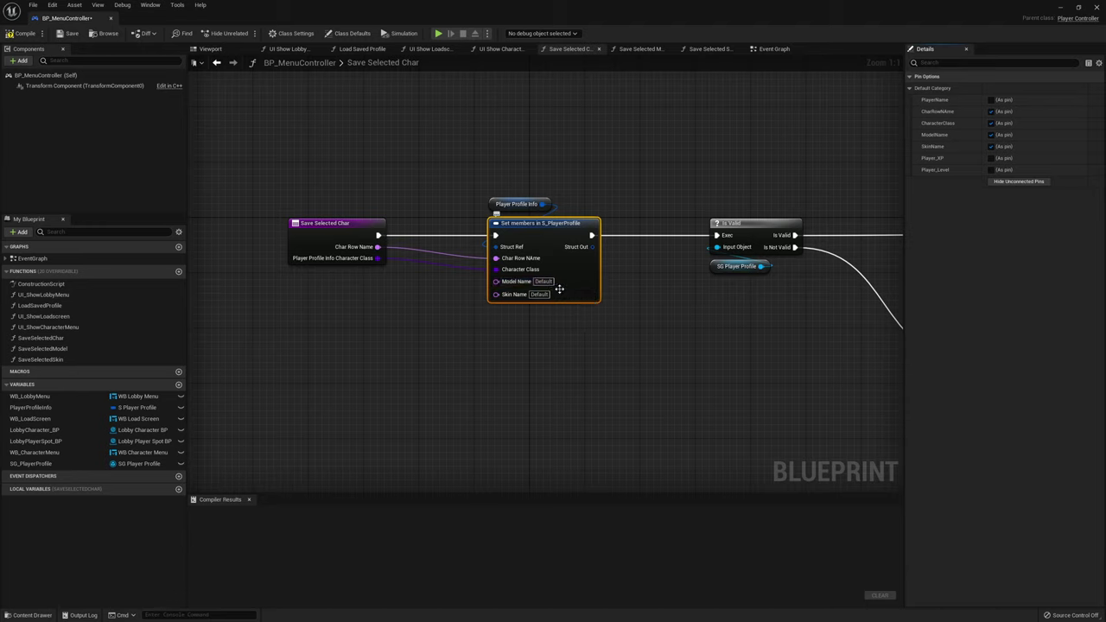
Compile, save and close BP_MenuController
right_click_drag(560, 288, 564, 278)
left_click(21, 34)
left_click(76, 34)
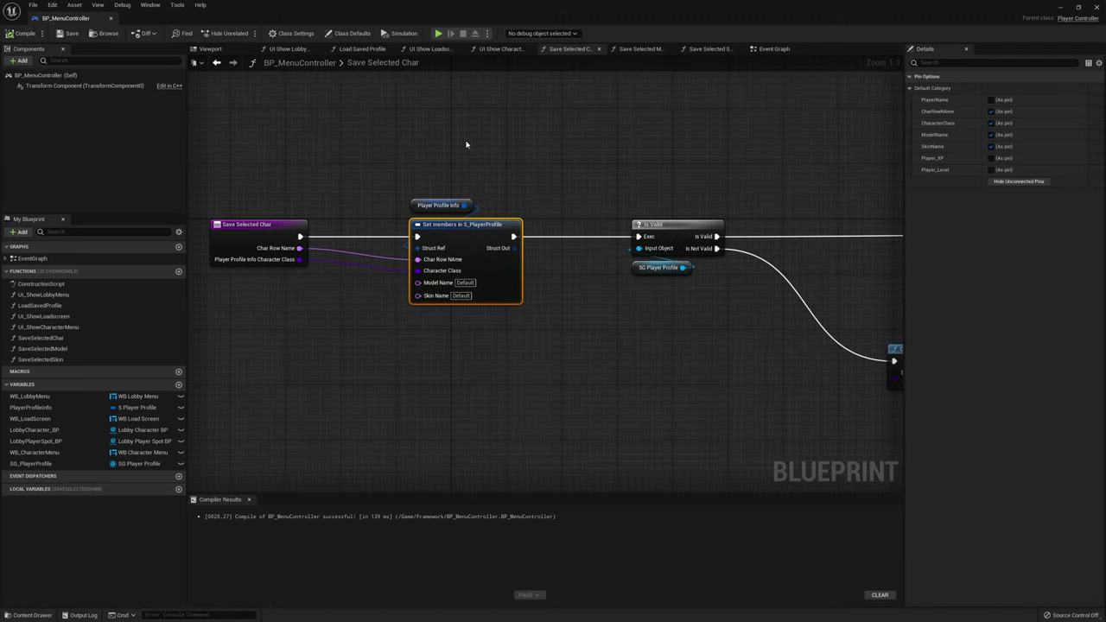
left_click(1098, 7)
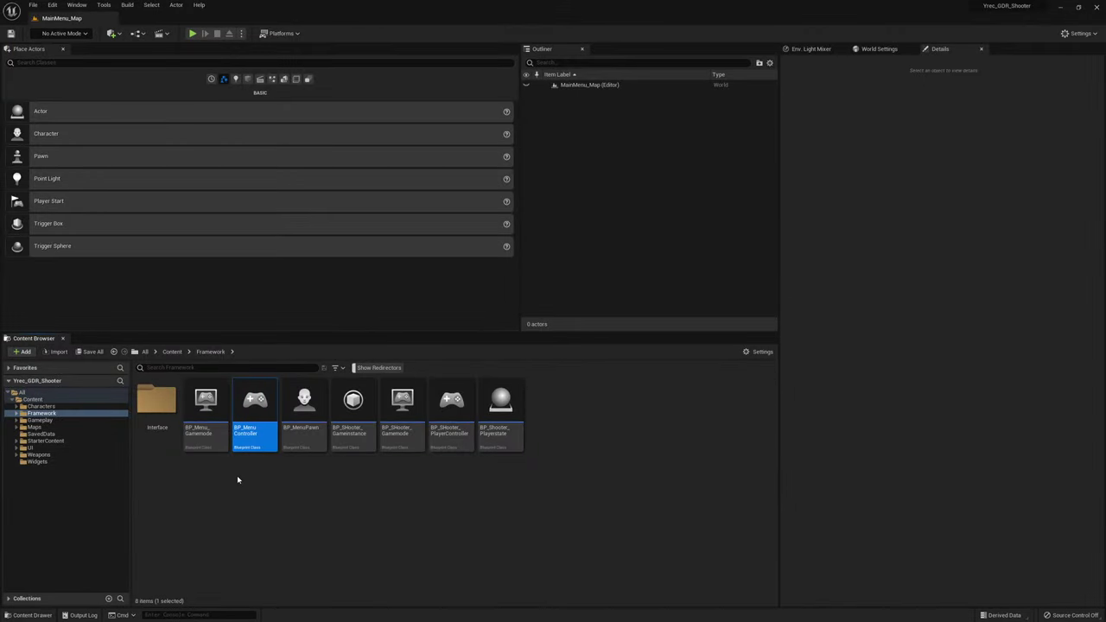
Open S_PlayerProfile from SavedData and add a Wpn_Loadout member as a Name array
left_click(38, 455)
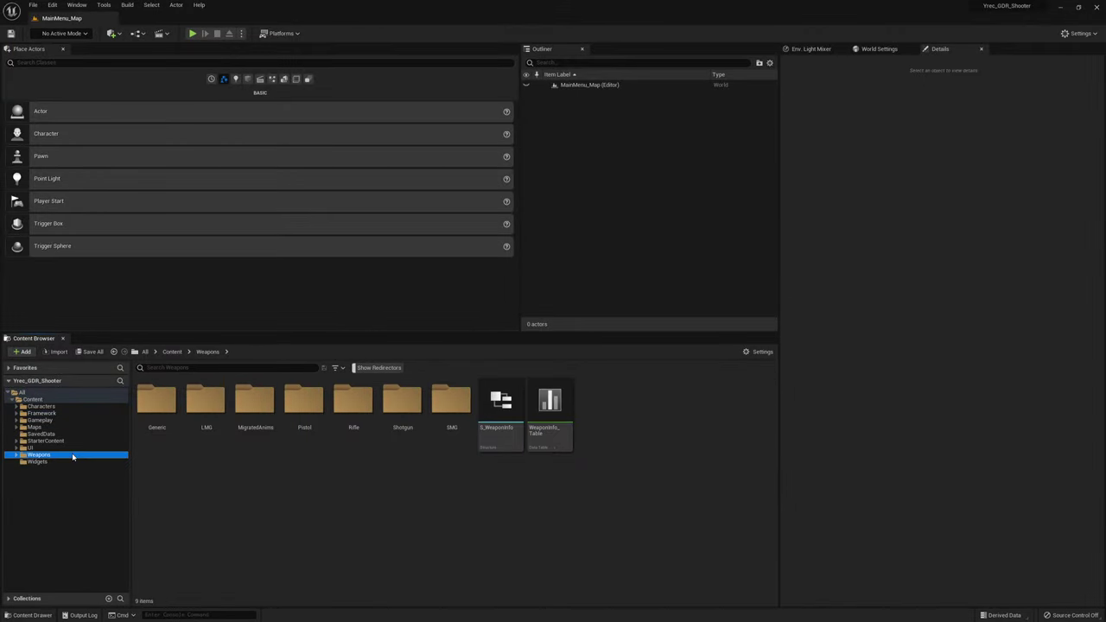
left_click(79, 434)
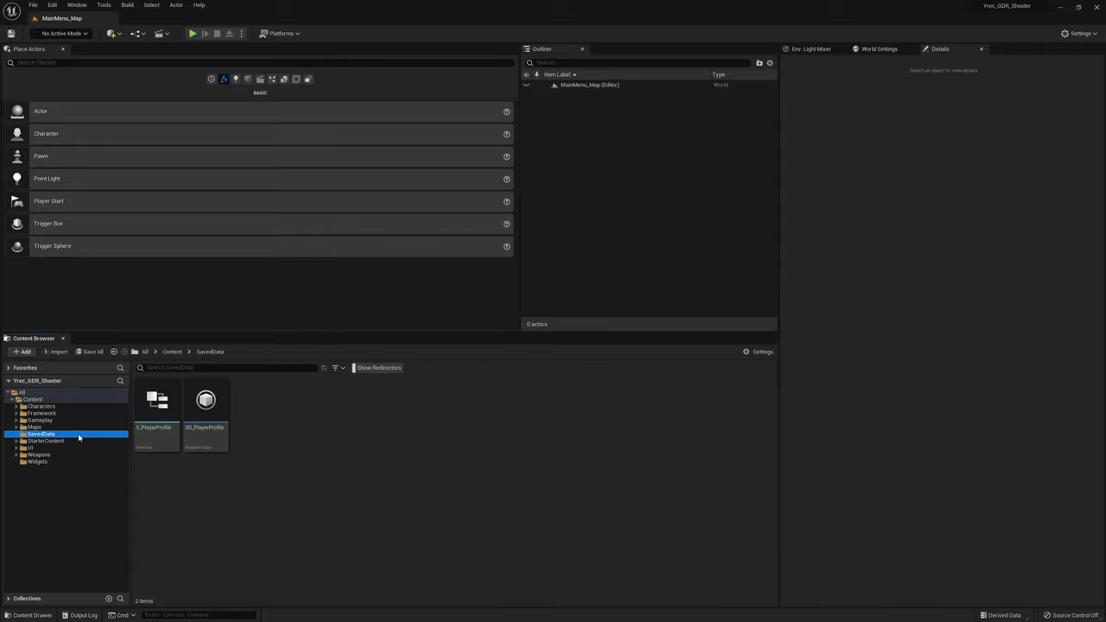
double_click(173, 422)
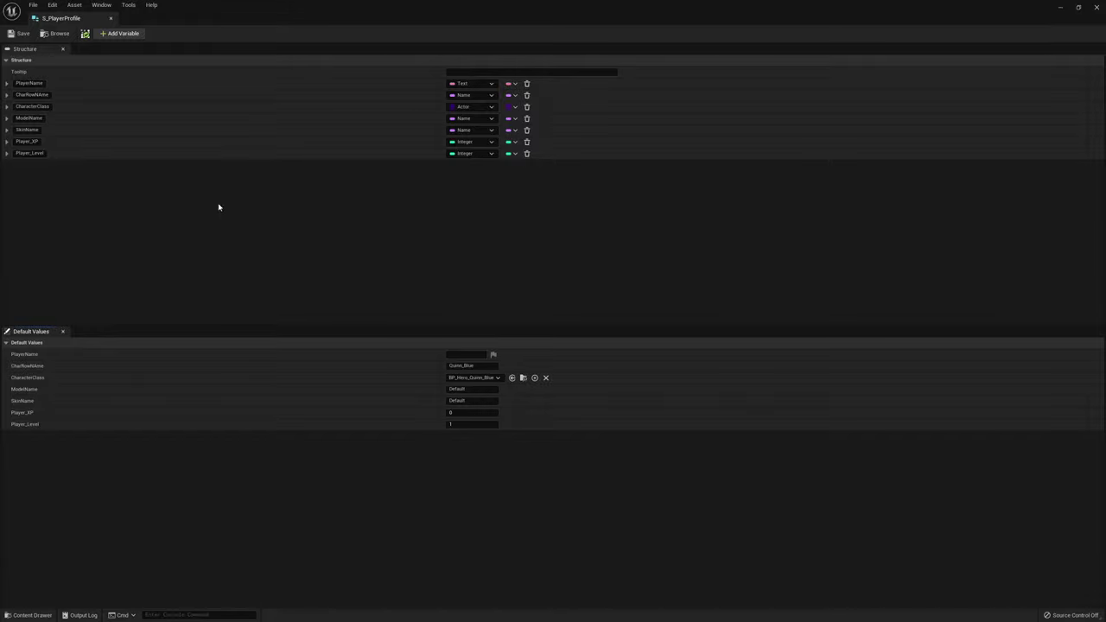
left_click(128, 35)
type("Wpn_Loadout")
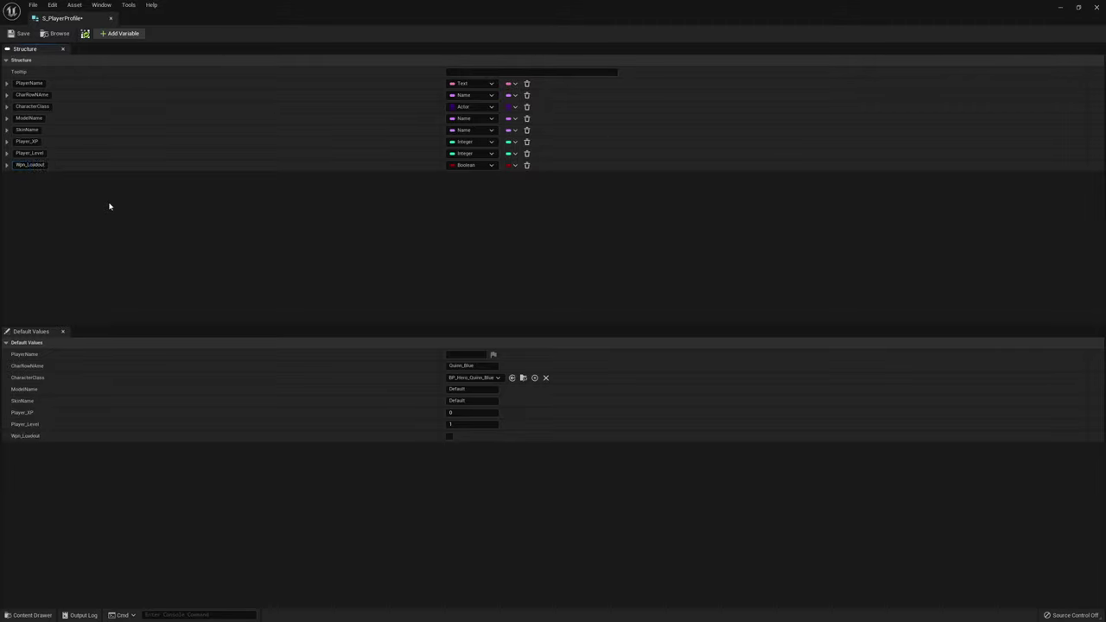
left_click(474, 164)
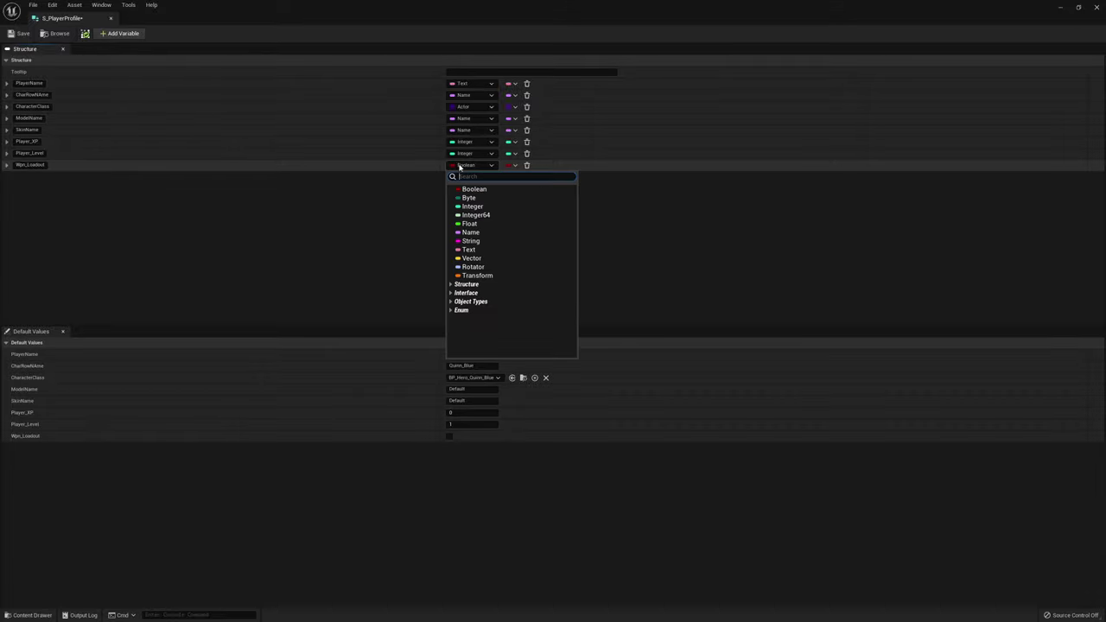
left_click(484, 232)
left_click(510, 165)
left_click(505, 187)
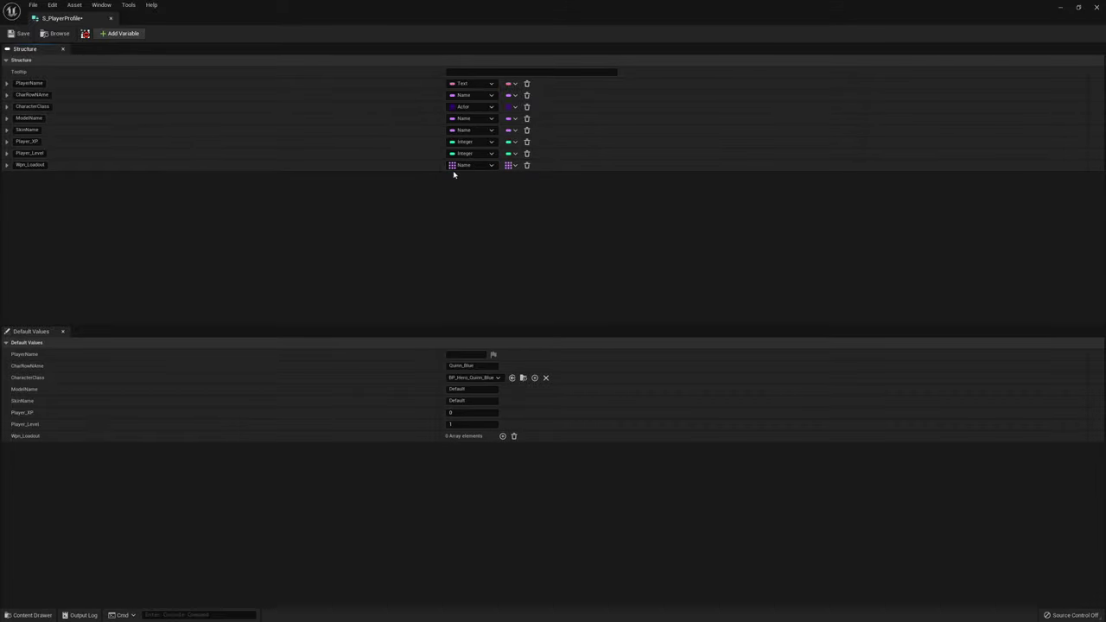
Add a Wpn_Inventory Name array member, then save and close S_PlayerProfile
left_click(123, 35)
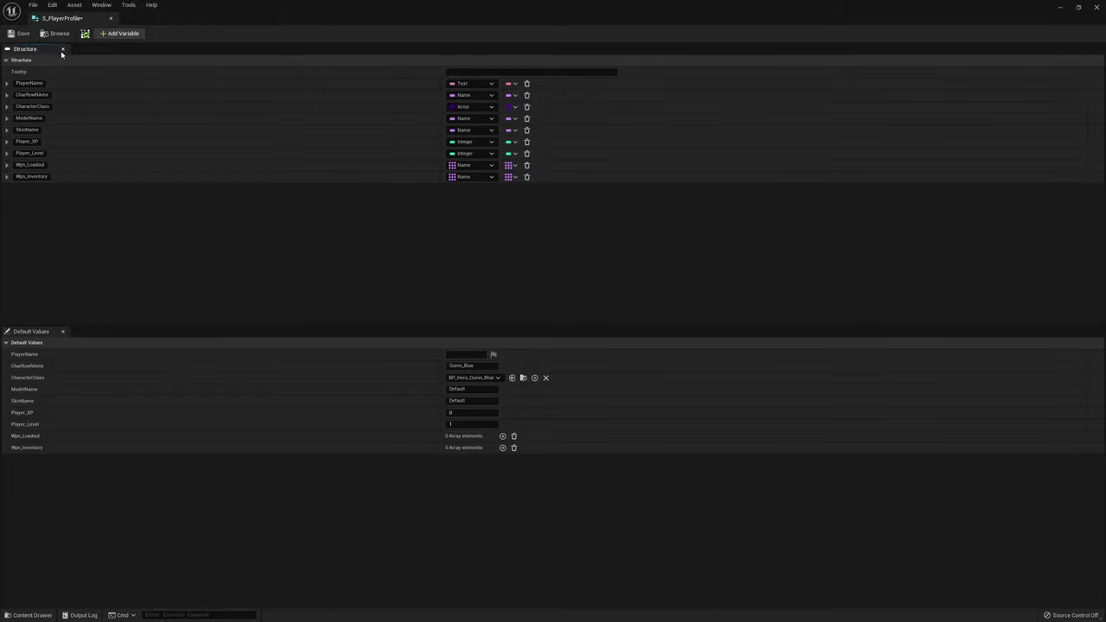
left_click(19, 33)
left_click(112, 18)
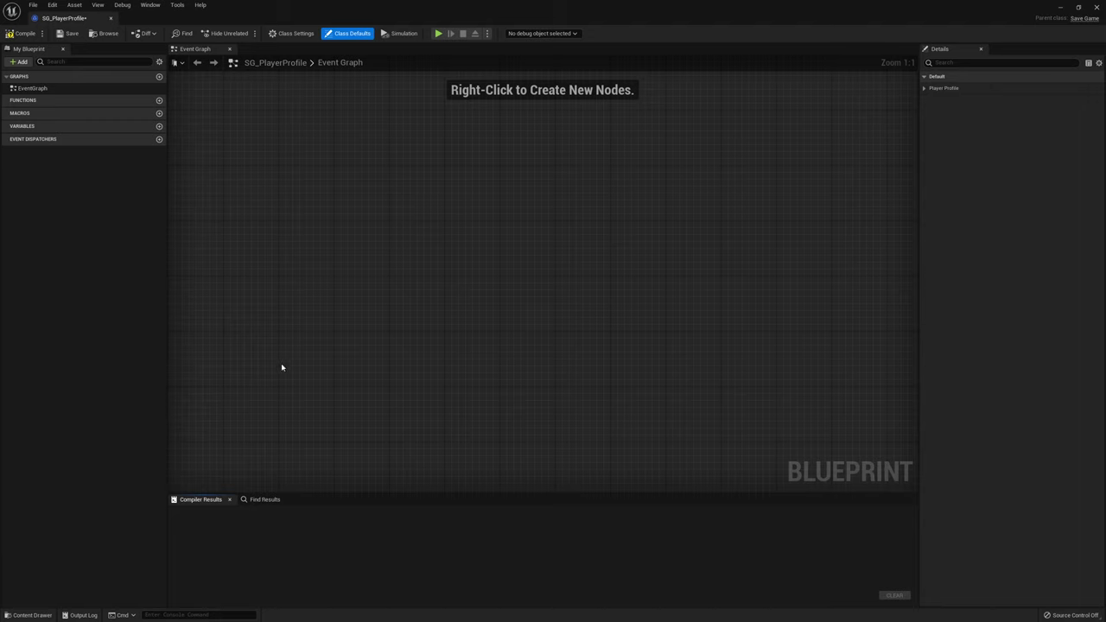
Compile SG_PlayerProfile, check its PlayerProfile default values, and close it
left_click(26, 34)
left_click(35, 138)
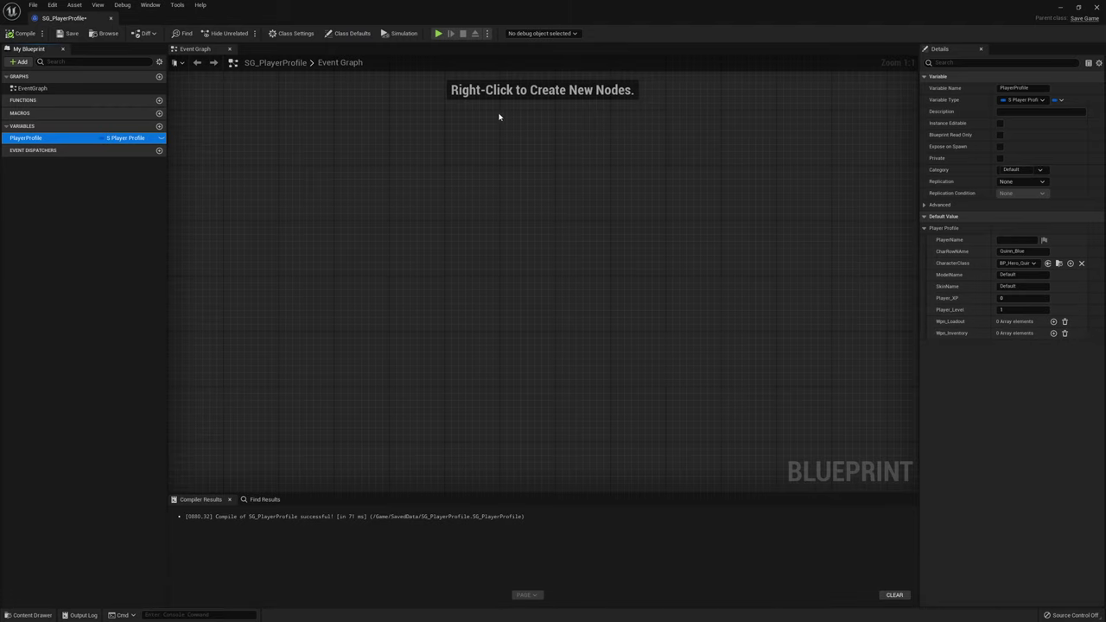
left_click(1097, 7)
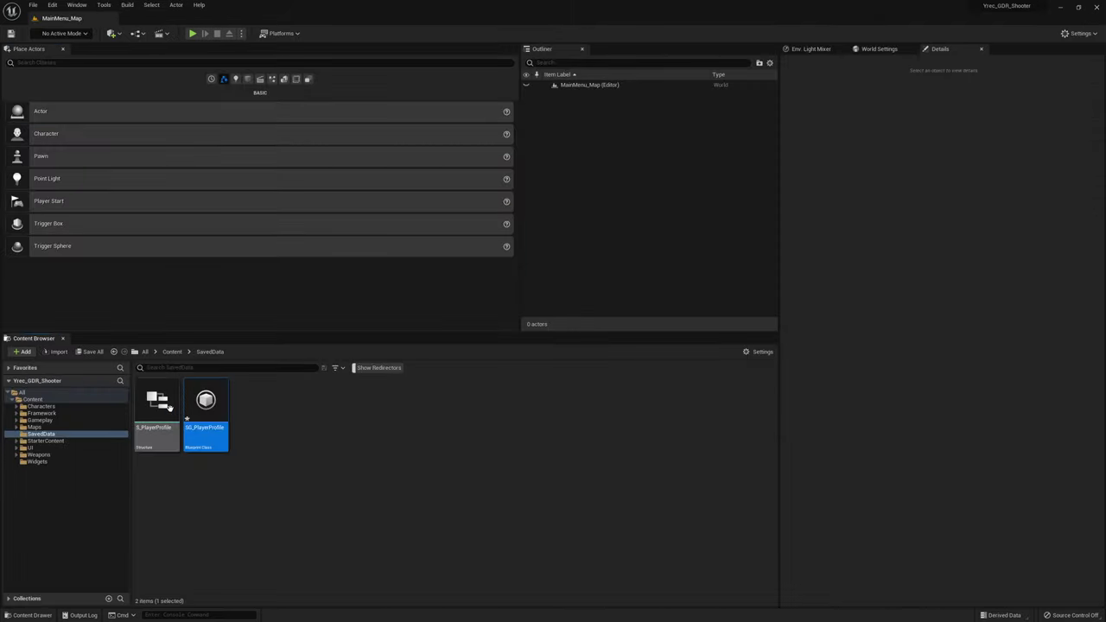
Give S_PlayerProfile defaults of three Wpn_Loadout slots starting with Pistol and one Wpn_Inventory slot, and save
double_click(173, 412)
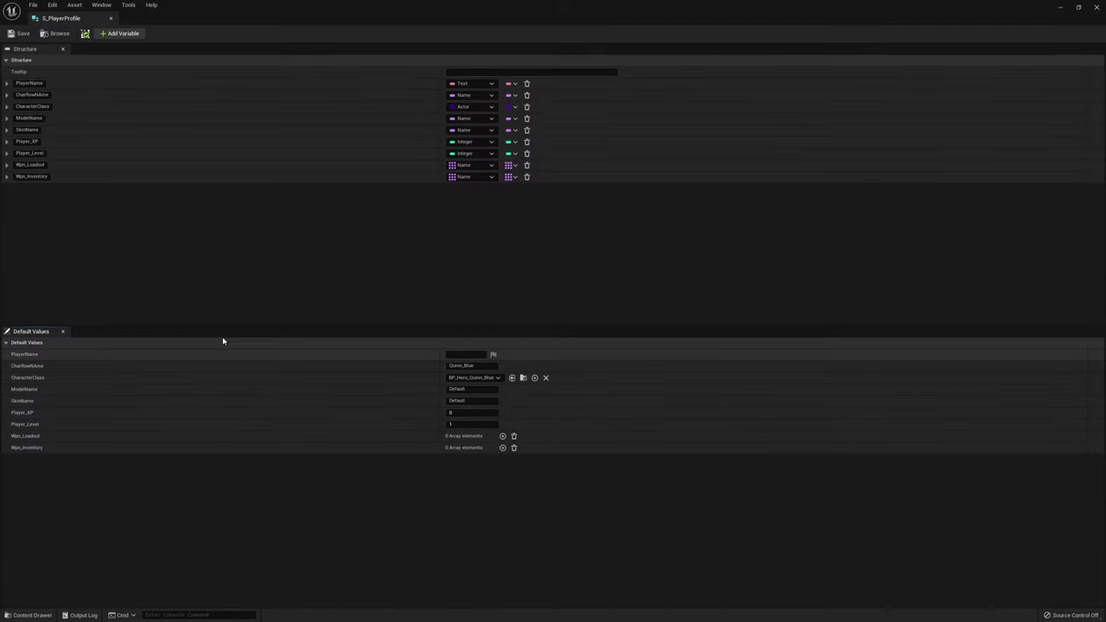
left_click(504, 437)
left_click(504, 436)
left_click(504, 437)
type("Pistol")
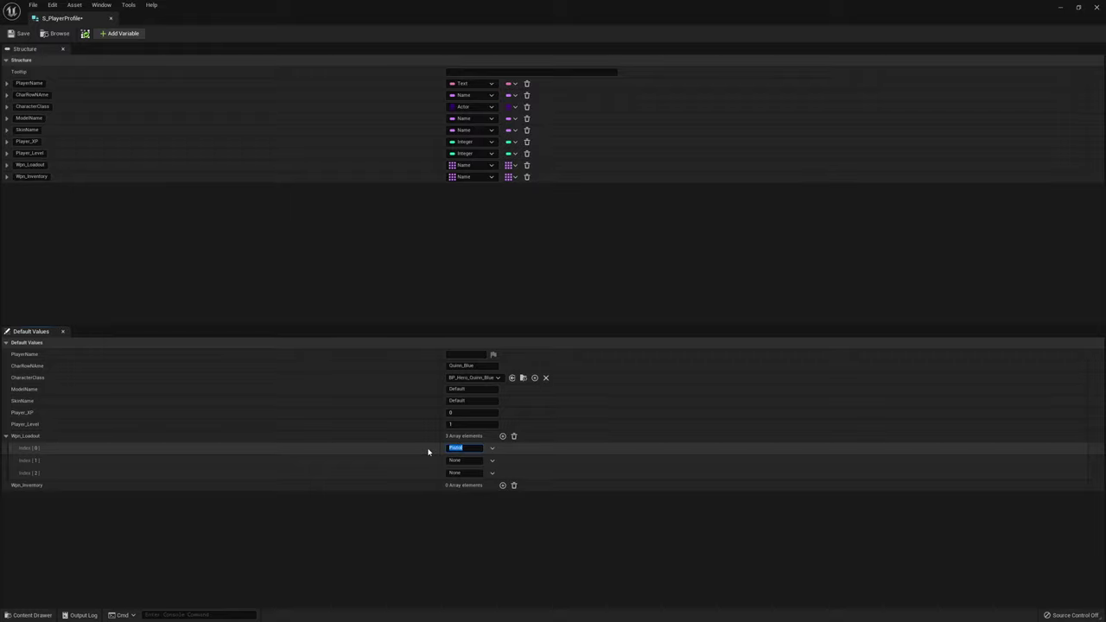
left_click(499, 486)
left_click(501, 486)
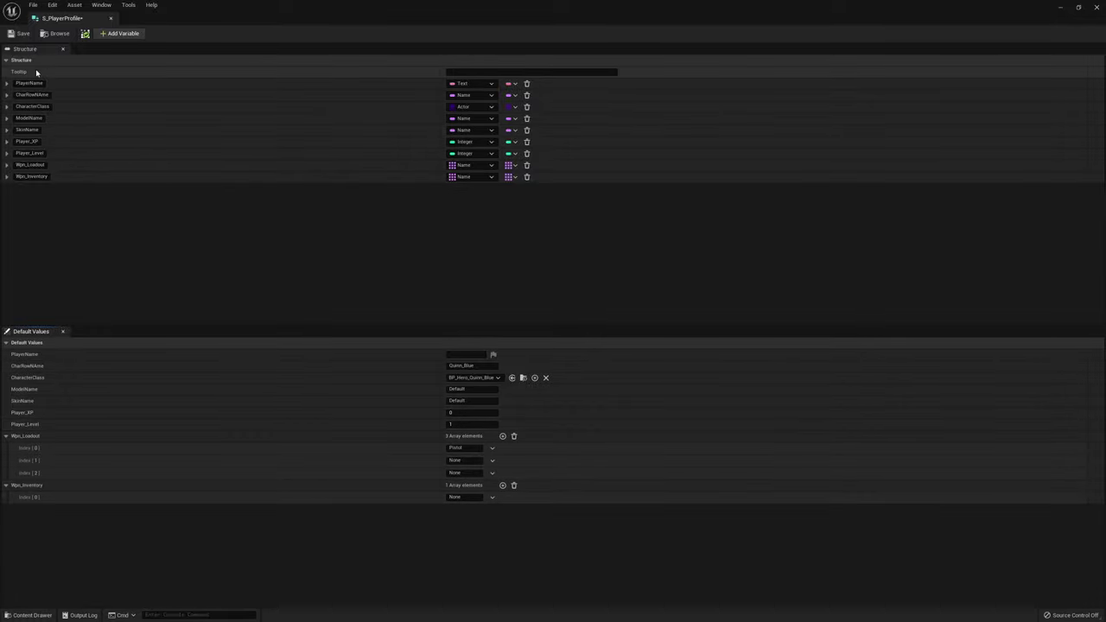
left_click(26, 36)
left_click(110, 18)
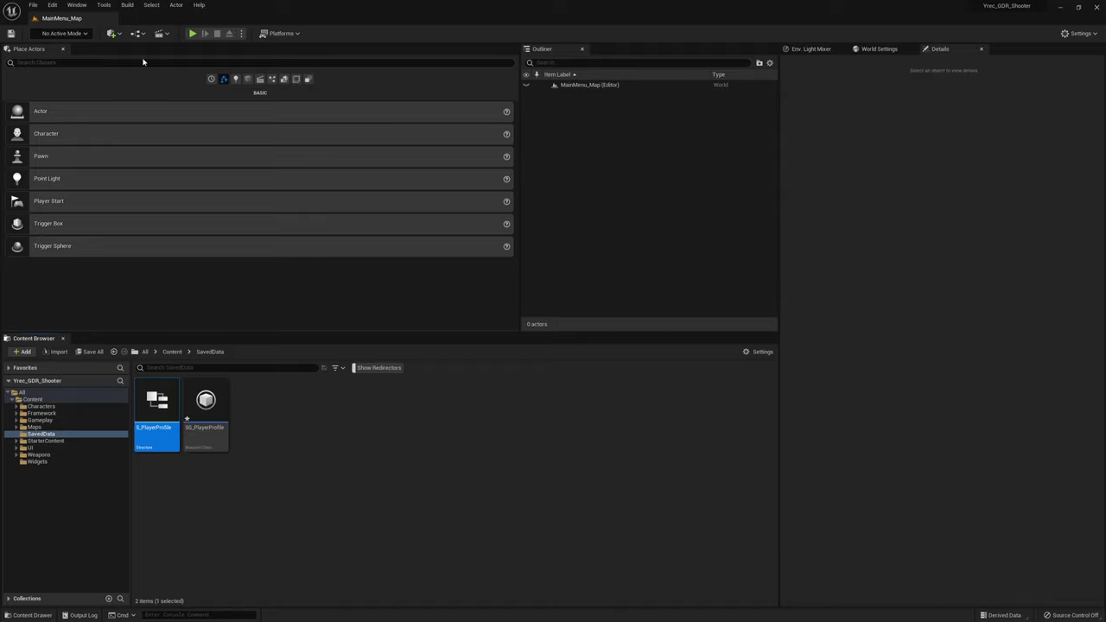
Recompile SG_PlayerProfile and close it
double_click(195, 413)
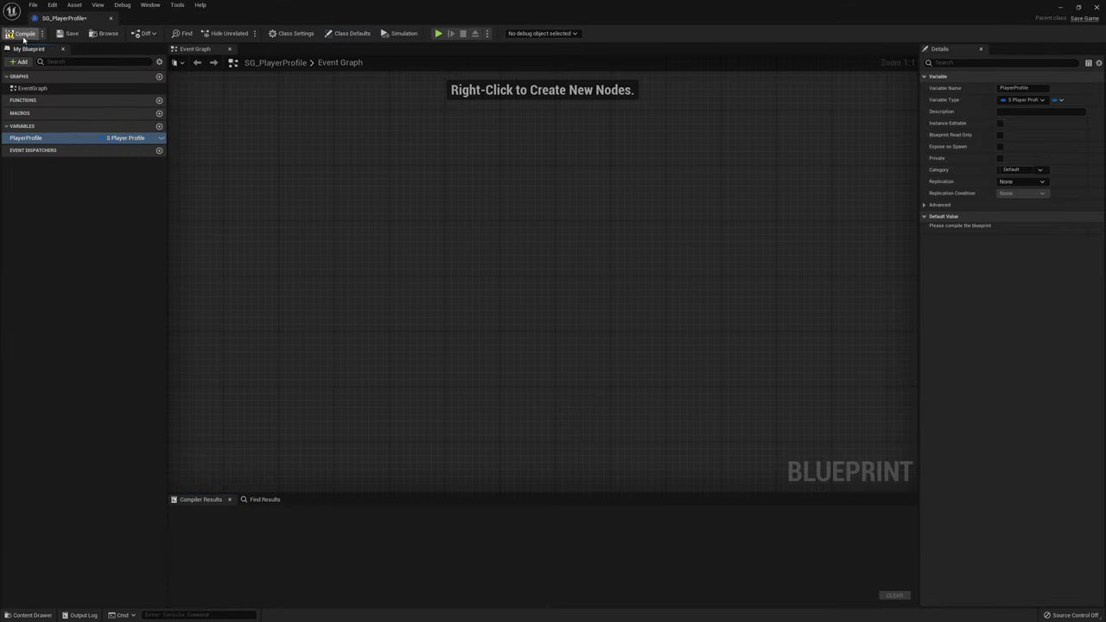
left_click(21, 33)
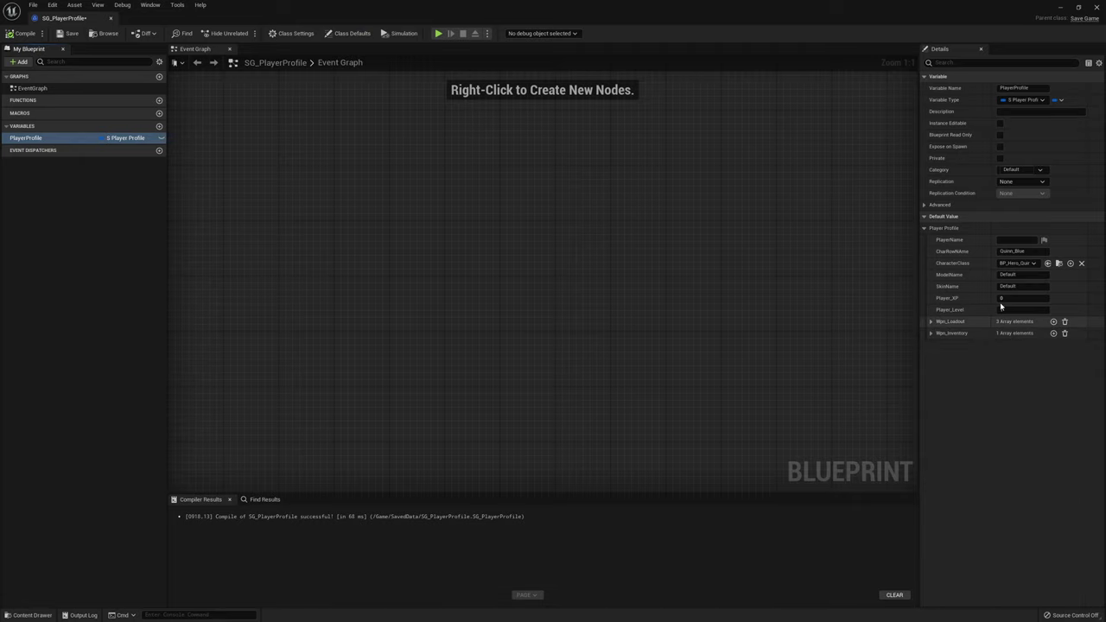
left_click(1098, 7)
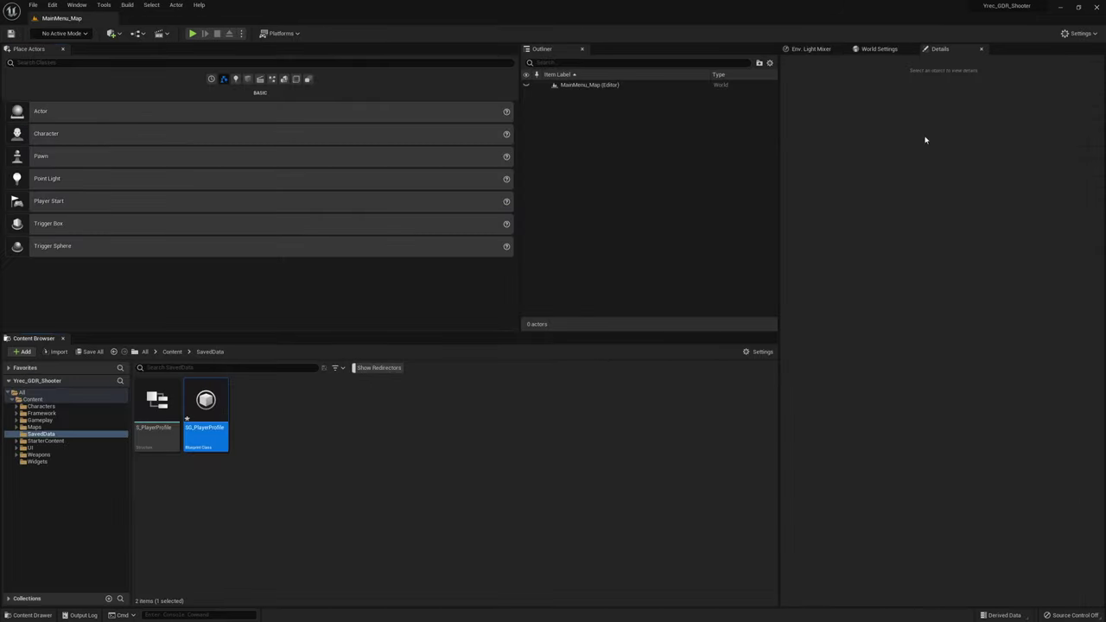
Save all assets and create an enumeration named E_WeaponTypes in the Weapons folder
left_click(90, 352)
left_click(622, 411)
left_click(38, 454)
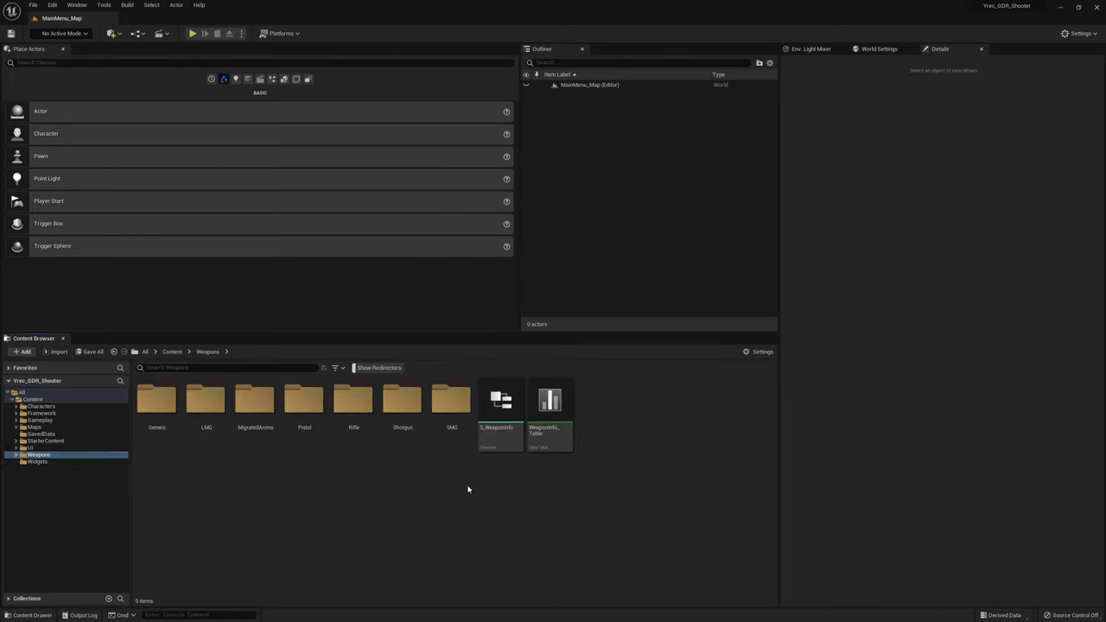
right_click(628, 450)
mouse_move(691, 306)
mouse_move(676, 326)
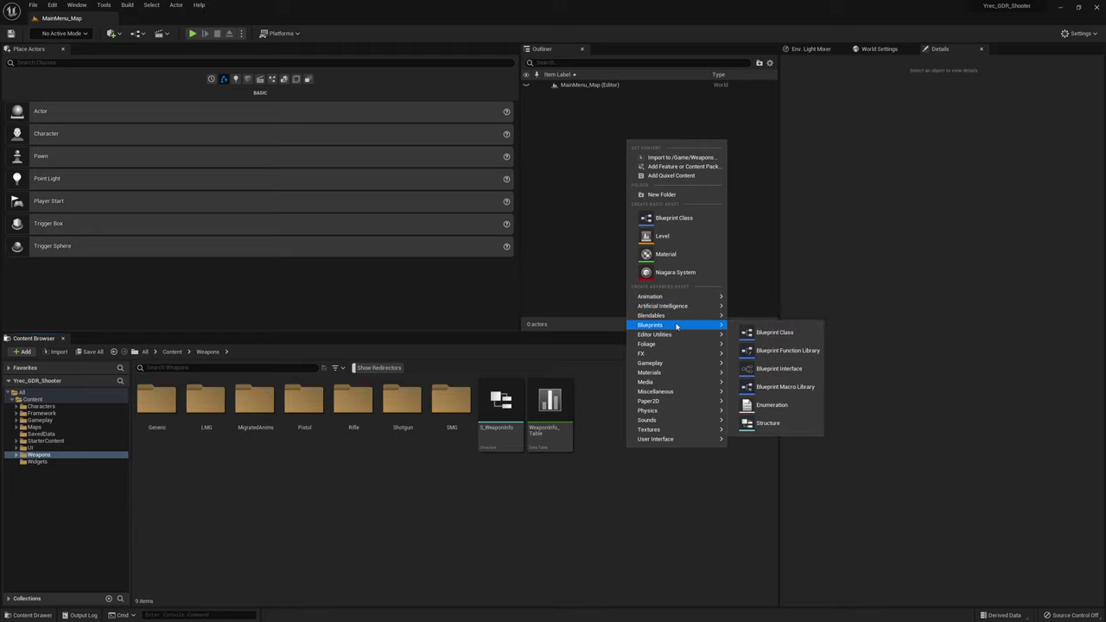
left_click(778, 406)
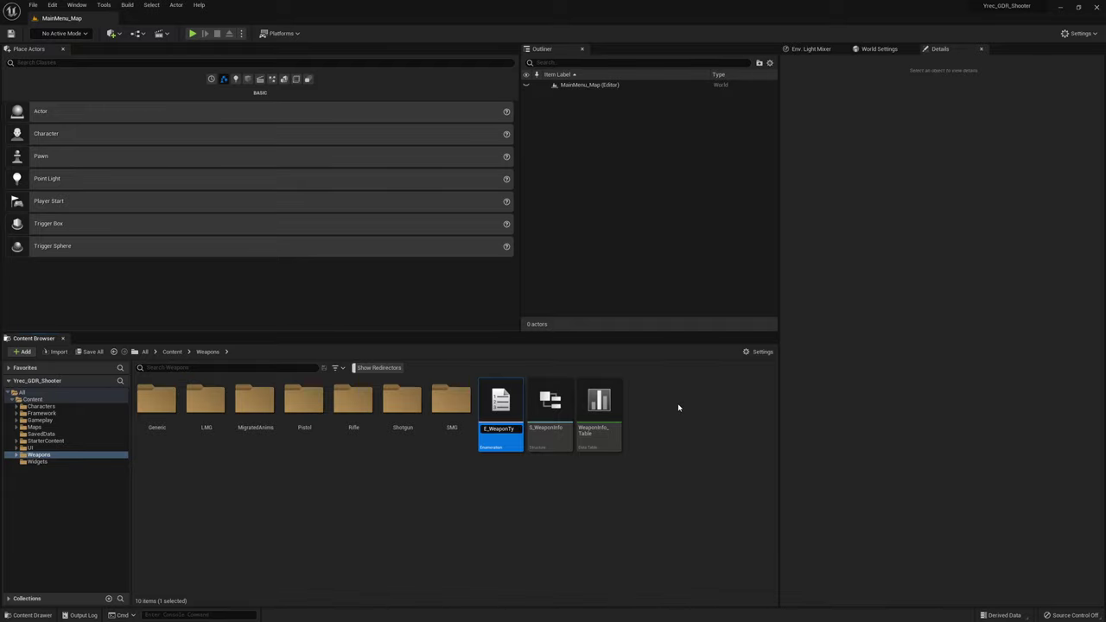
key("Return")
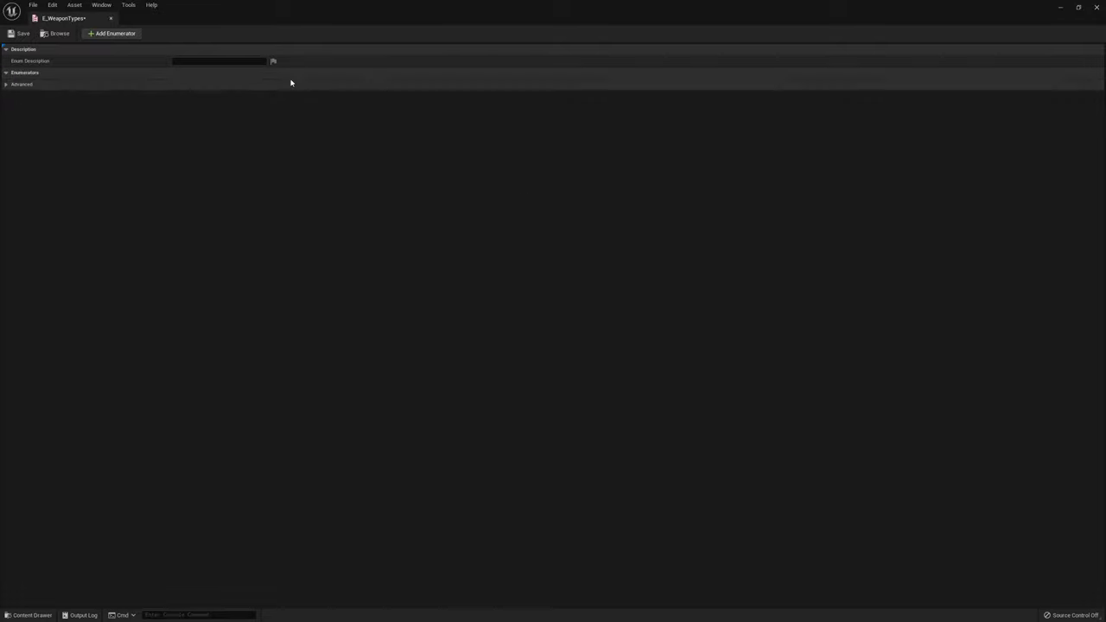
Add Secondary and Primary enumerators, save and close E_WeaponTypes, then open S_WeaponInfo
left_click(130, 34)
left_click(130, 34)
left_click(222, 83)
left_click_drag(216, 83, 157, 84)
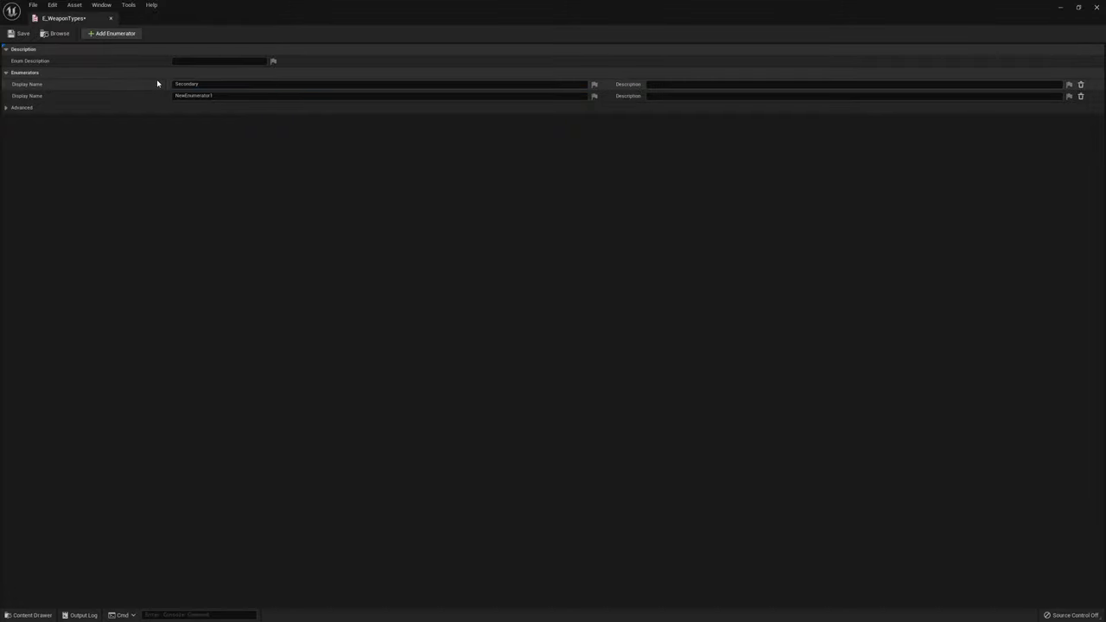
left_click_drag(238, 95, 145, 95)
type("Primary")
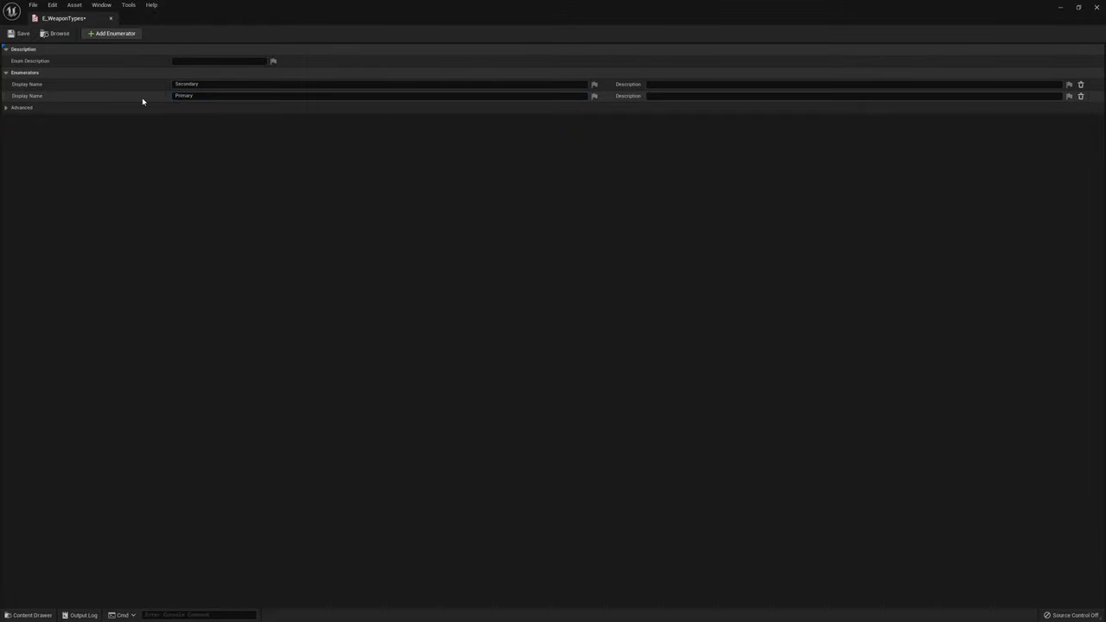
left_click(26, 36)
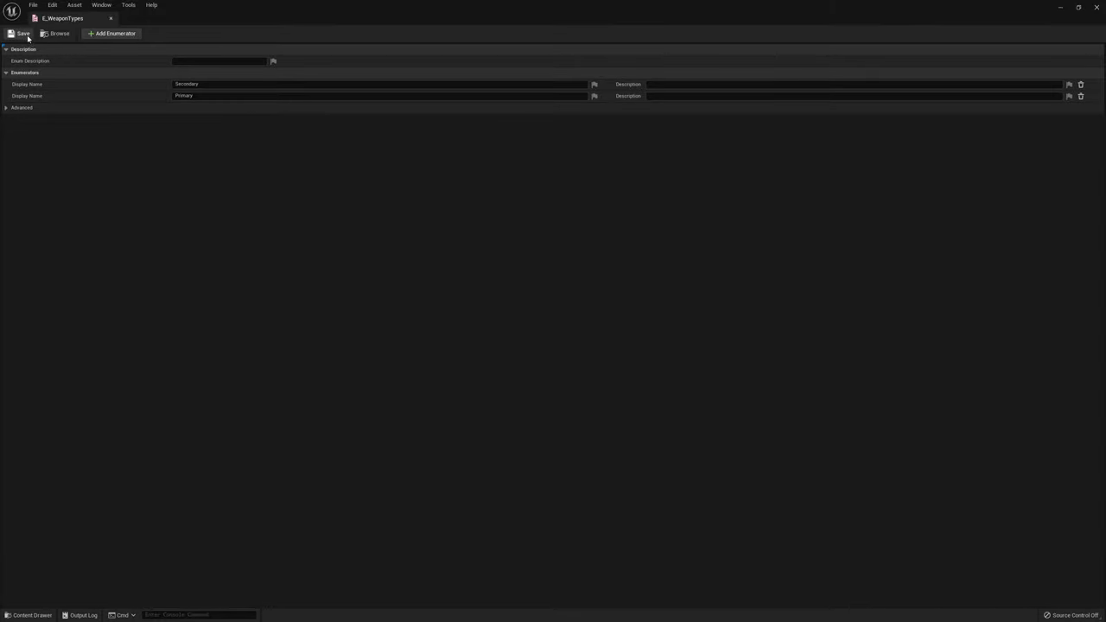
left_click(111, 19)
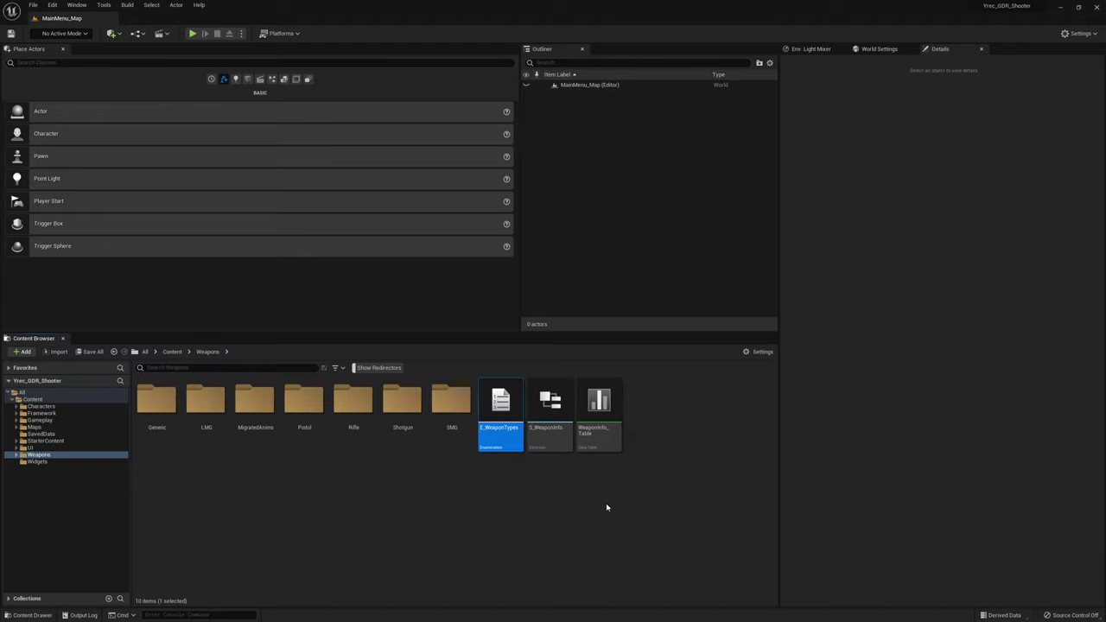
double_click(559, 424)
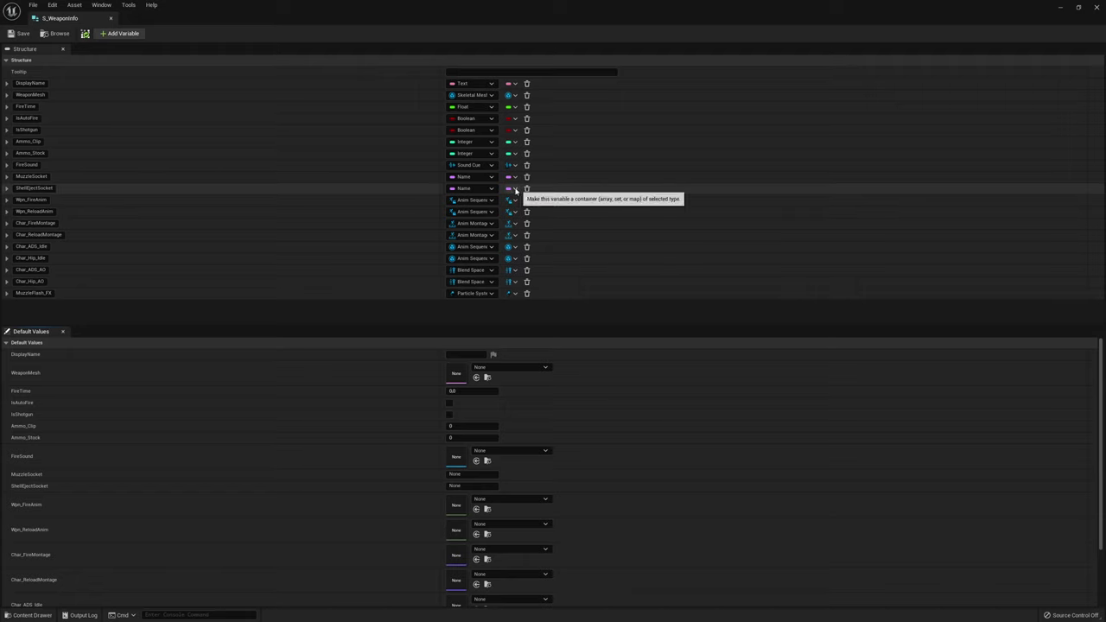
Add a WeaponType member to S_WeaponInfo using the weapon type enumeration
left_click(102, 35)
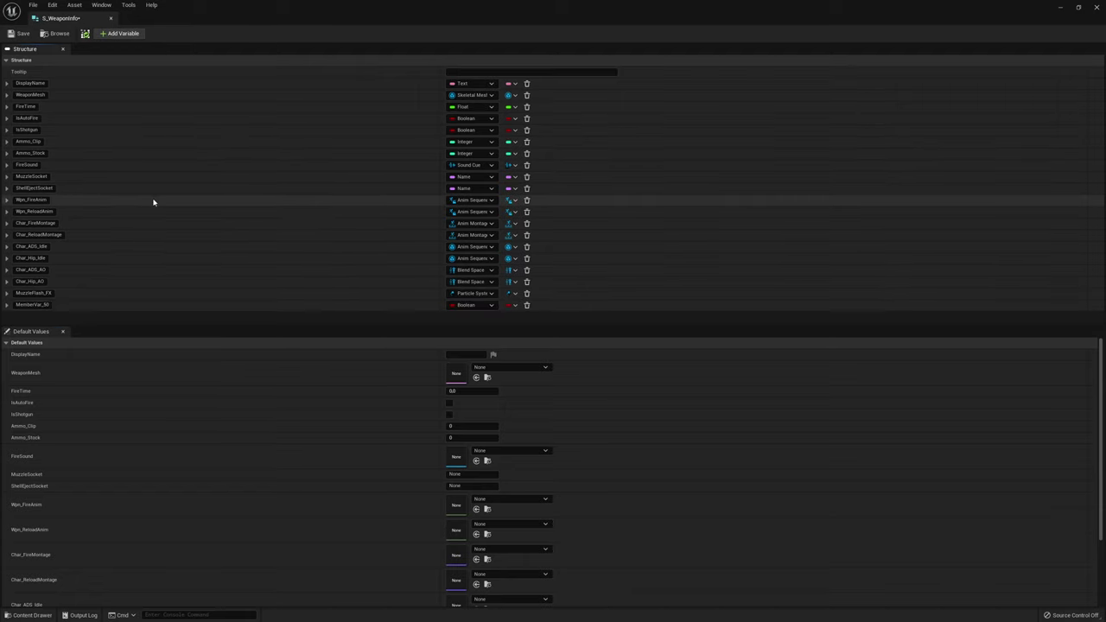
type("Wp")
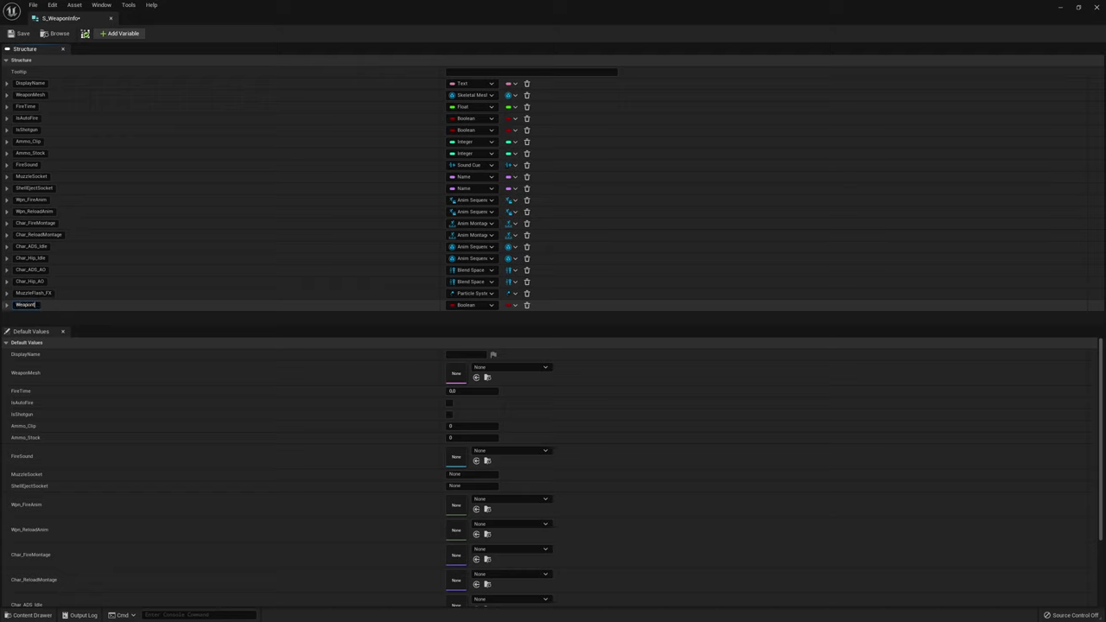
key("Return")
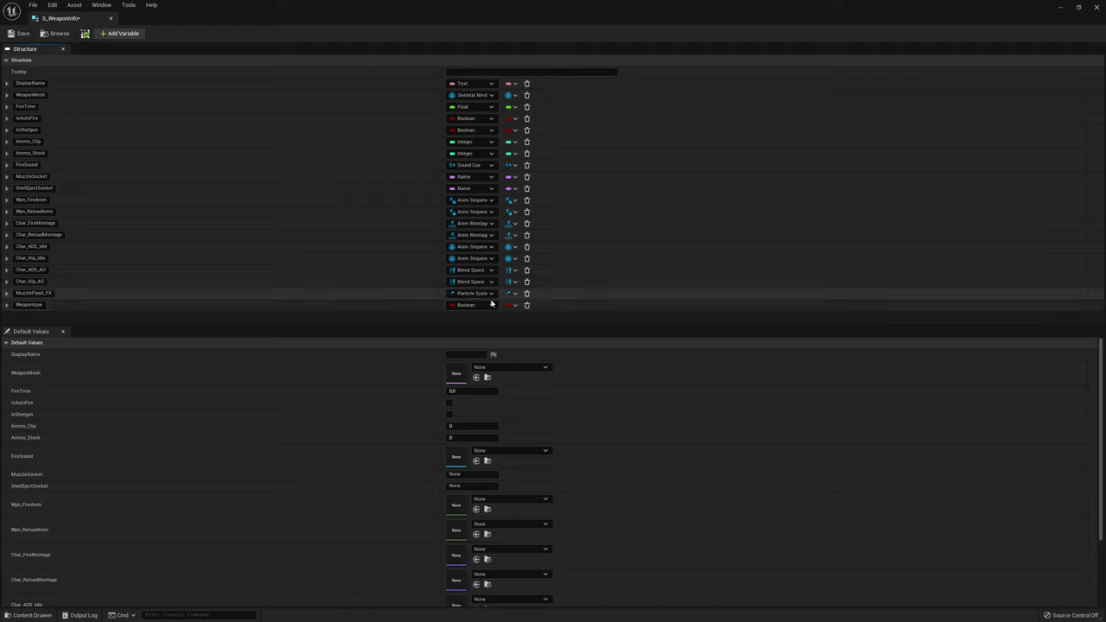
left_click(467, 305)
type("weaponty")
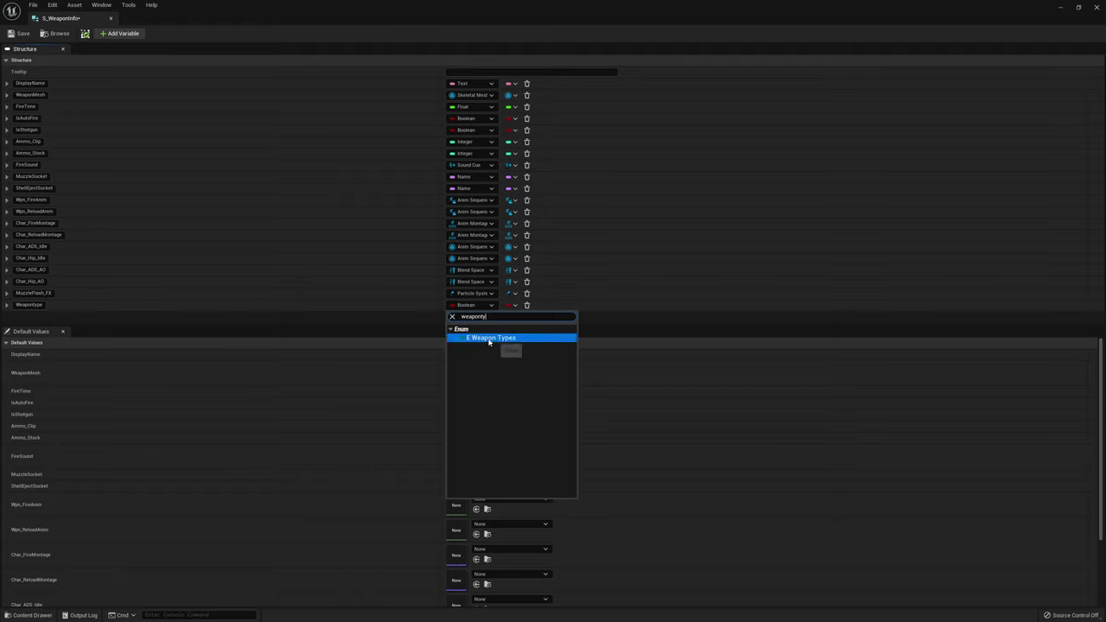
left_click(504, 339)
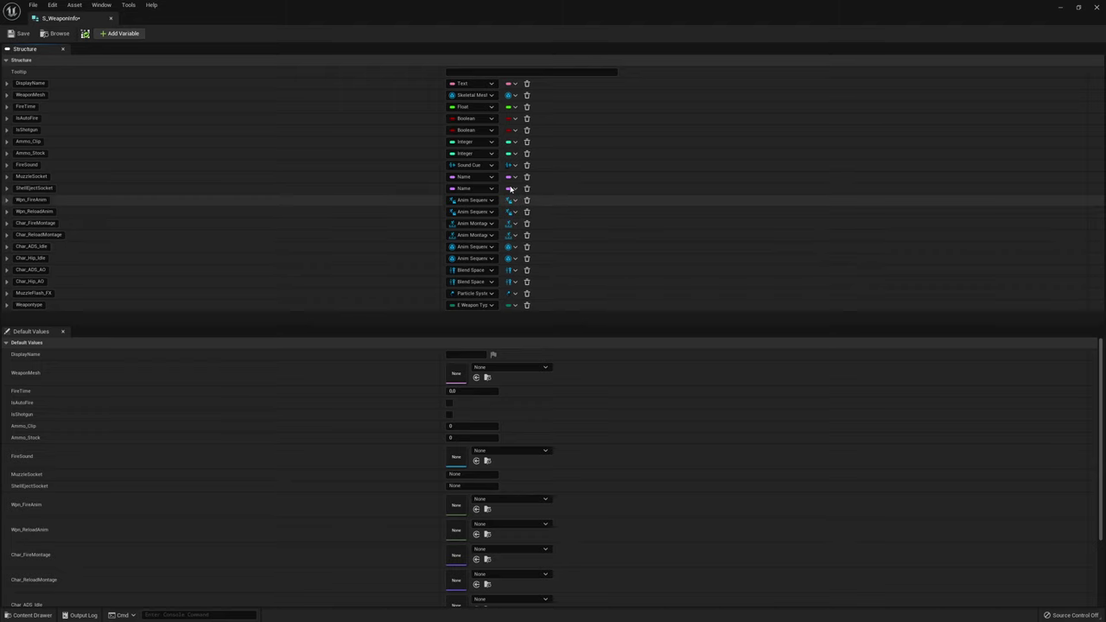
Add a HUD_Icon member typed as a Texture 2D object reference
left_click(121, 33)
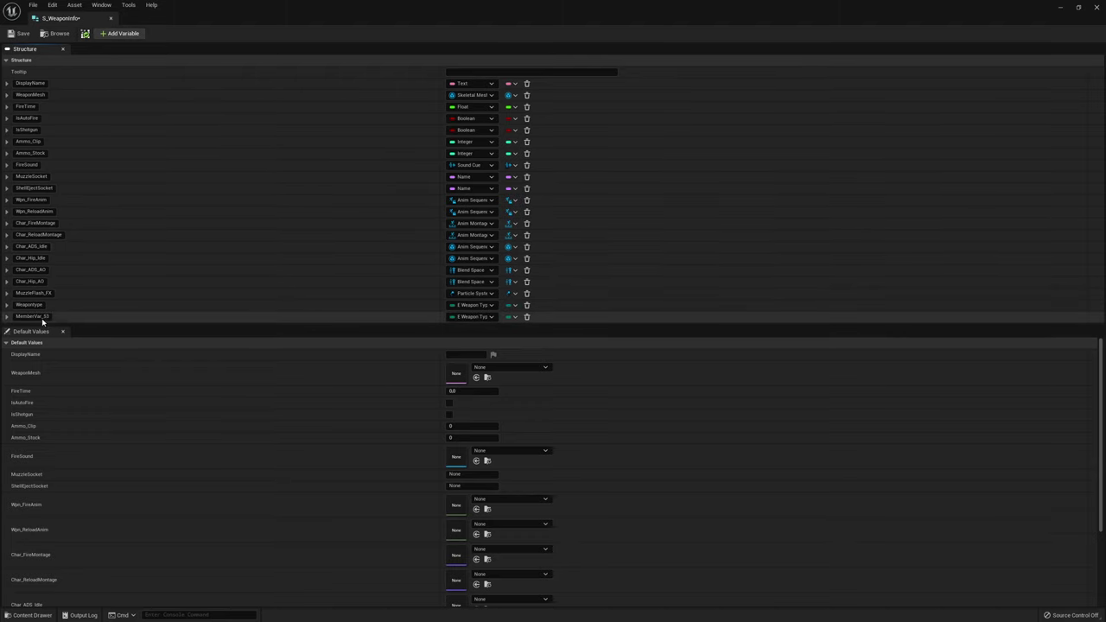
type("HUD_Icon")
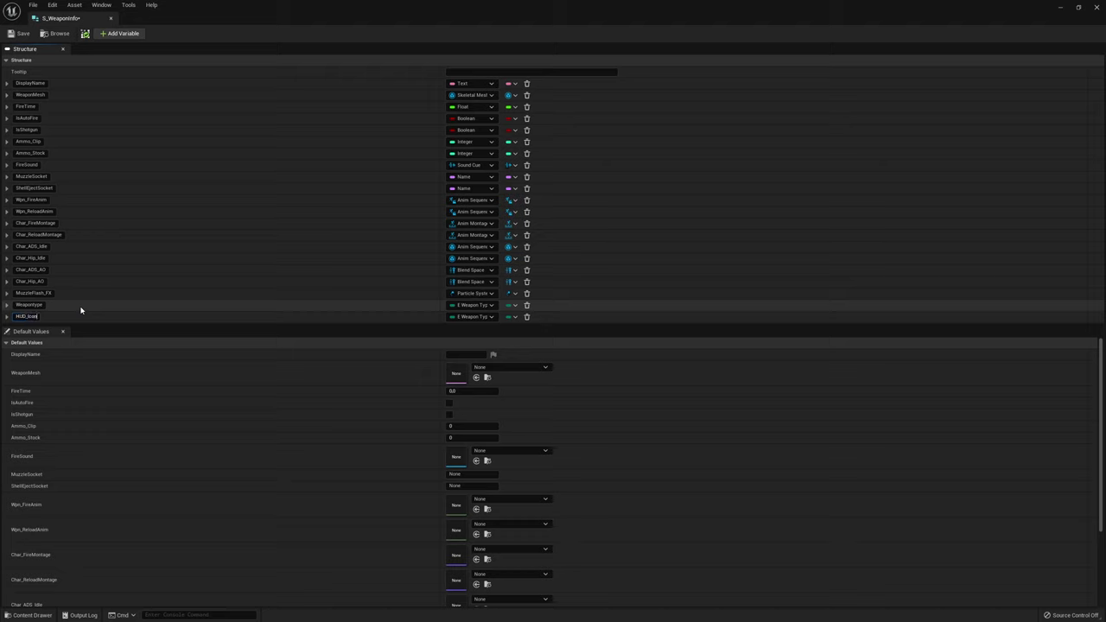
left_click(488, 318)
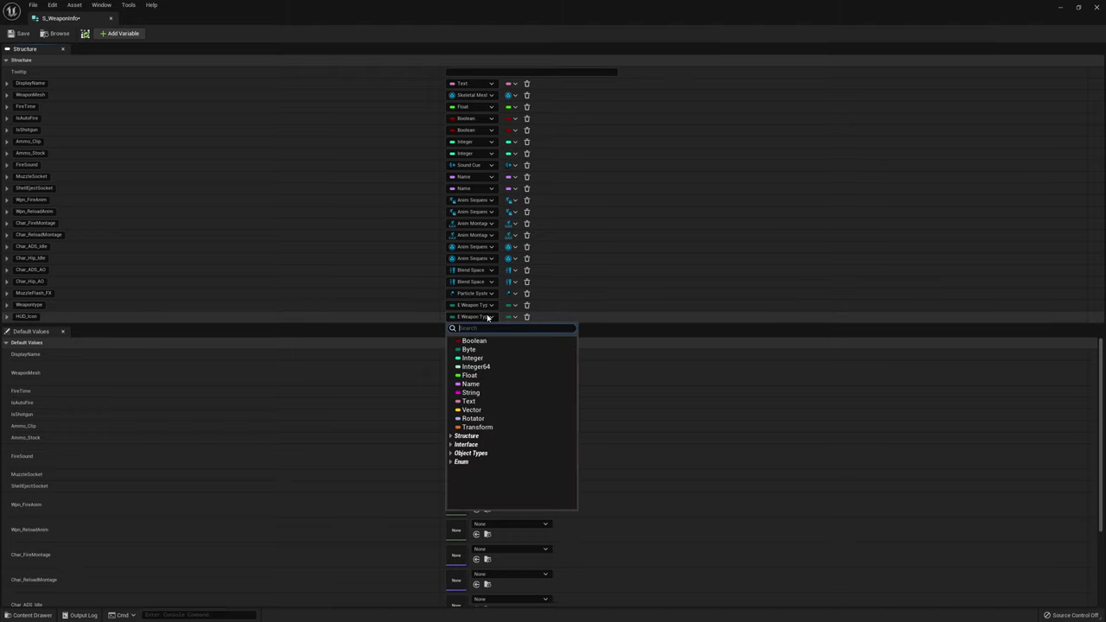
type("2d textu")
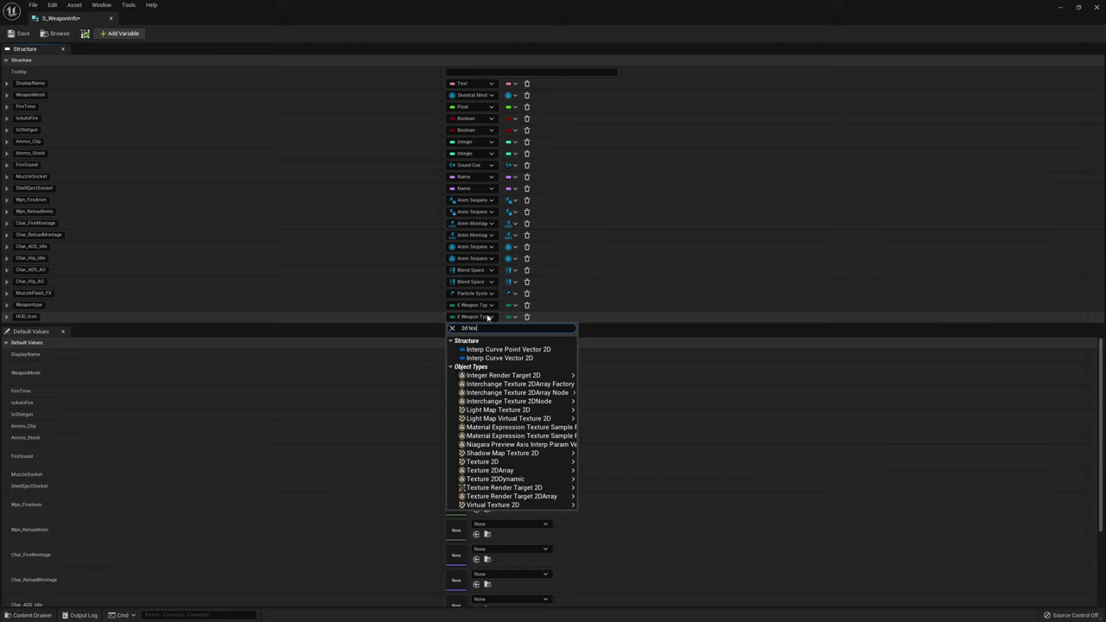
type("res")
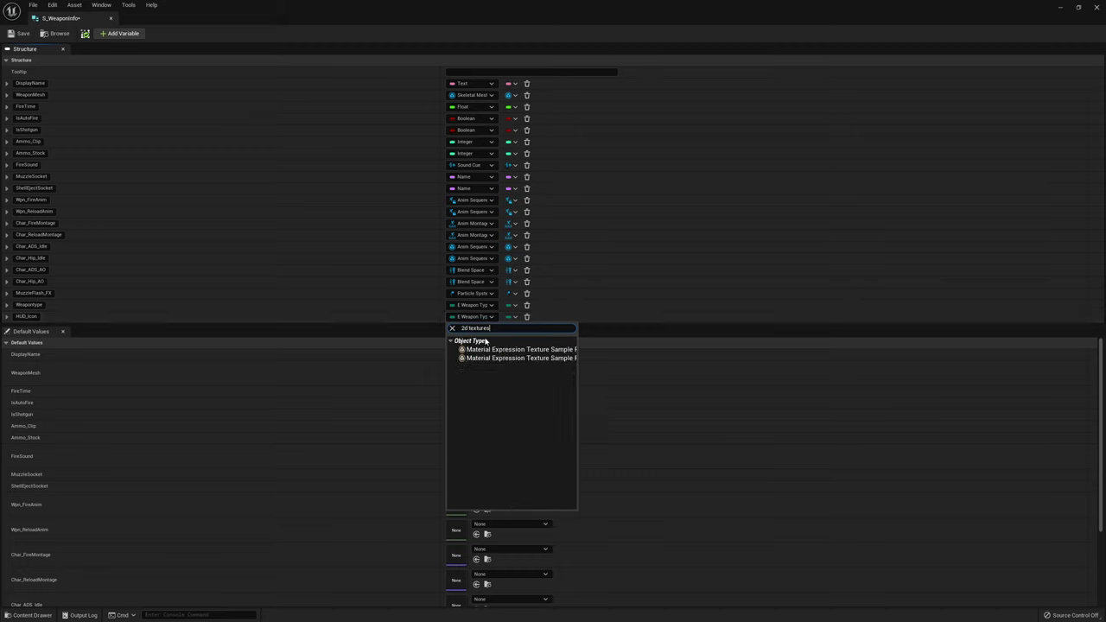
key("Down")
key("Down")
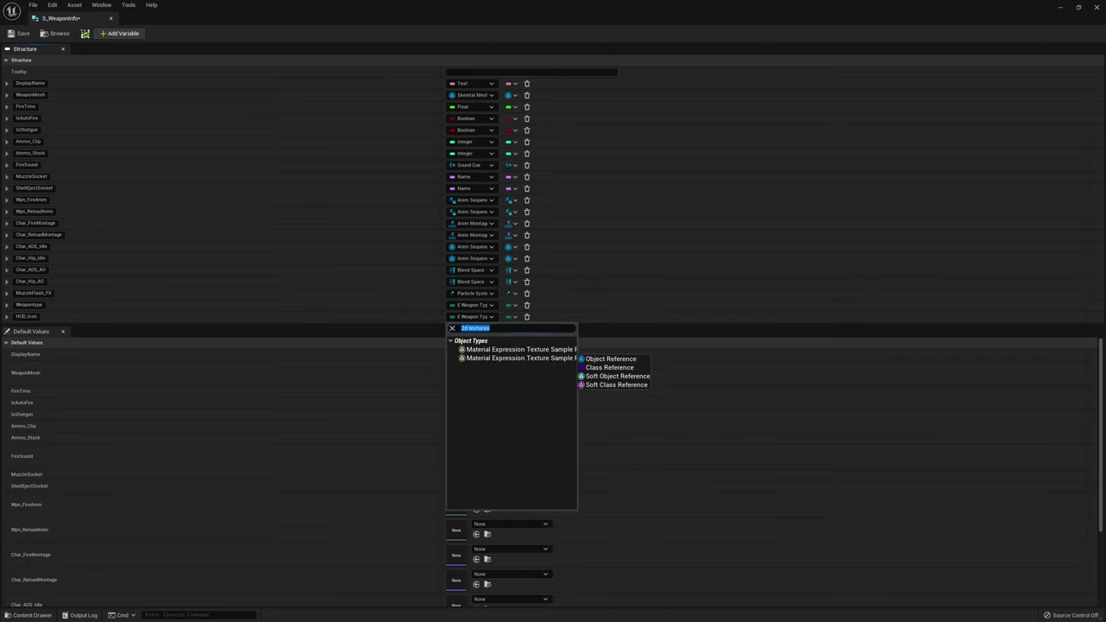
key("BackSpace")
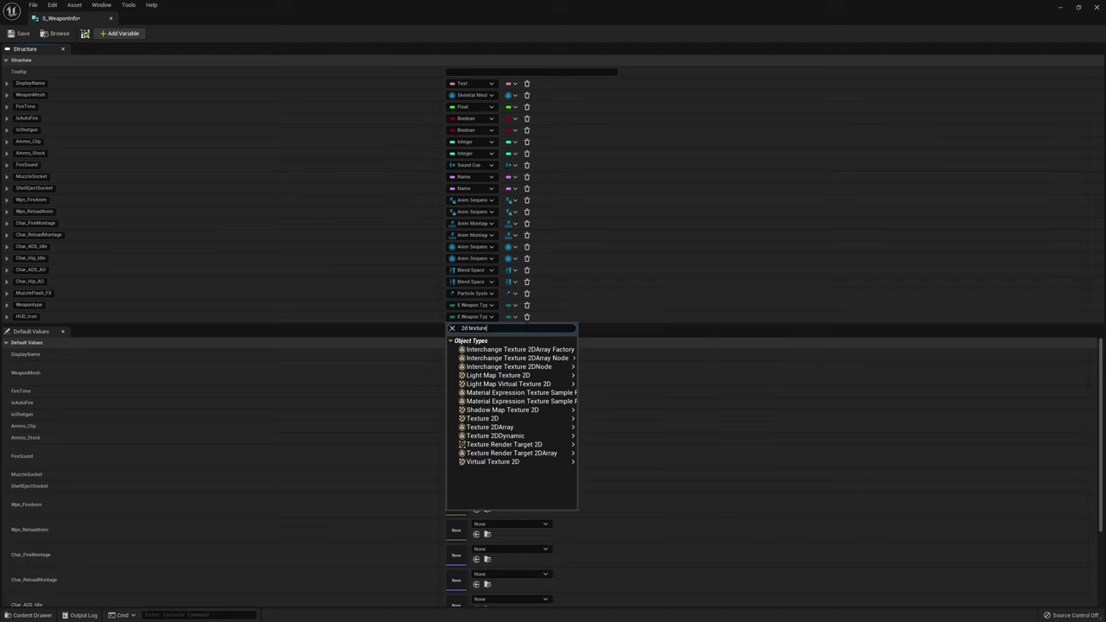
mouse_move(492, 424)
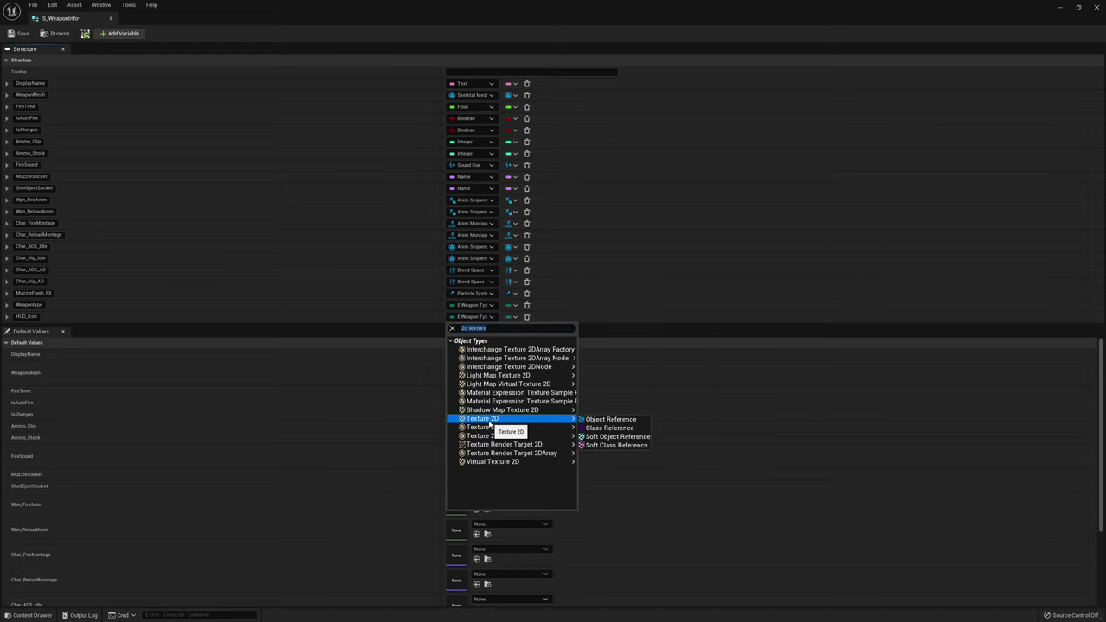
left_click(490, 421)
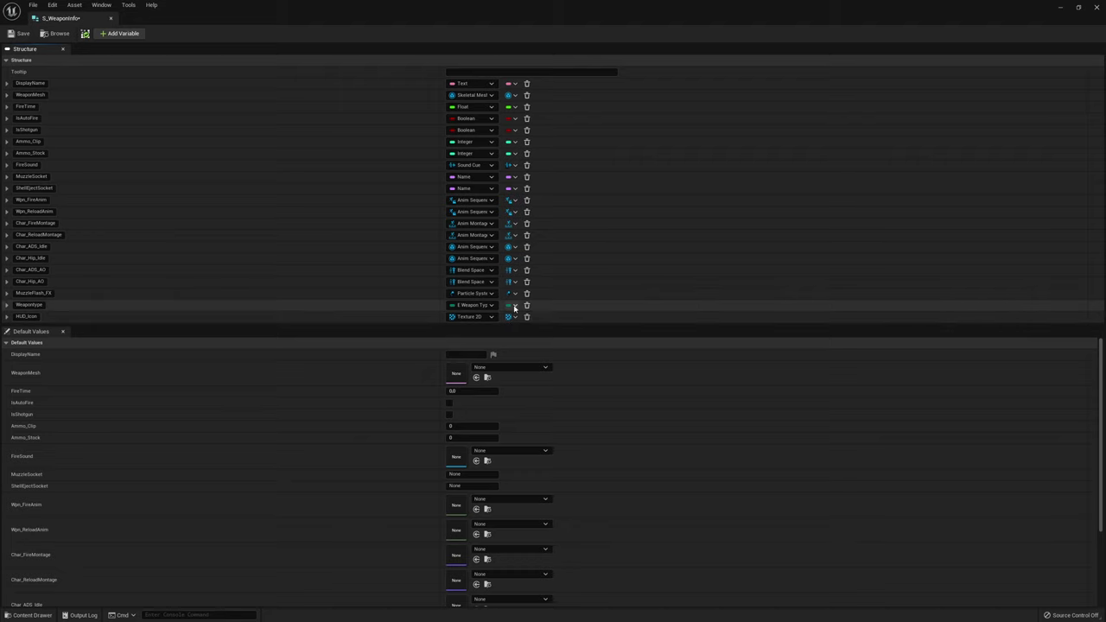
left_click(126, 36)
type("Damage")
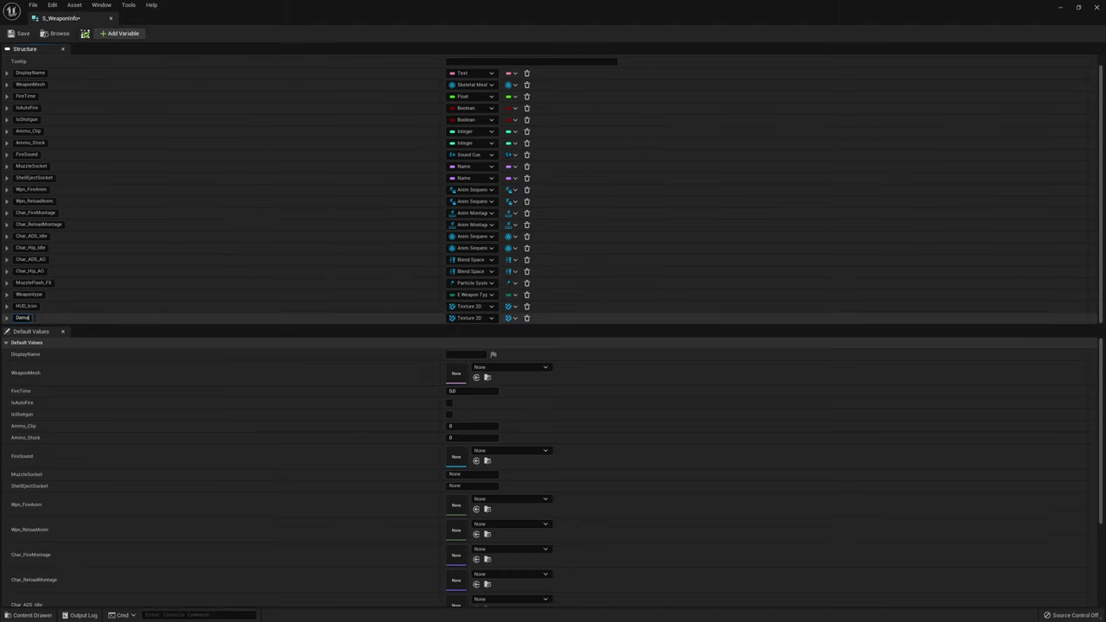
Make Damage a Float and WeaponClass a Text member, then save and close S_WeaponInfo
left_click(475, 318)
left_click(486, 377)
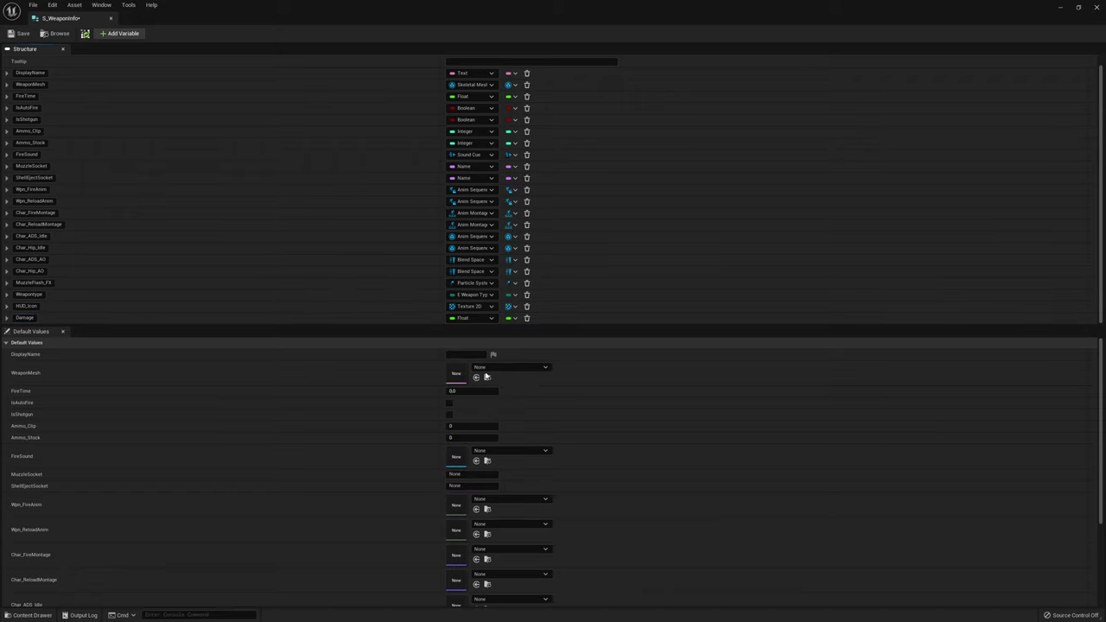
left_click(122, 34)
type("WeaponClass")
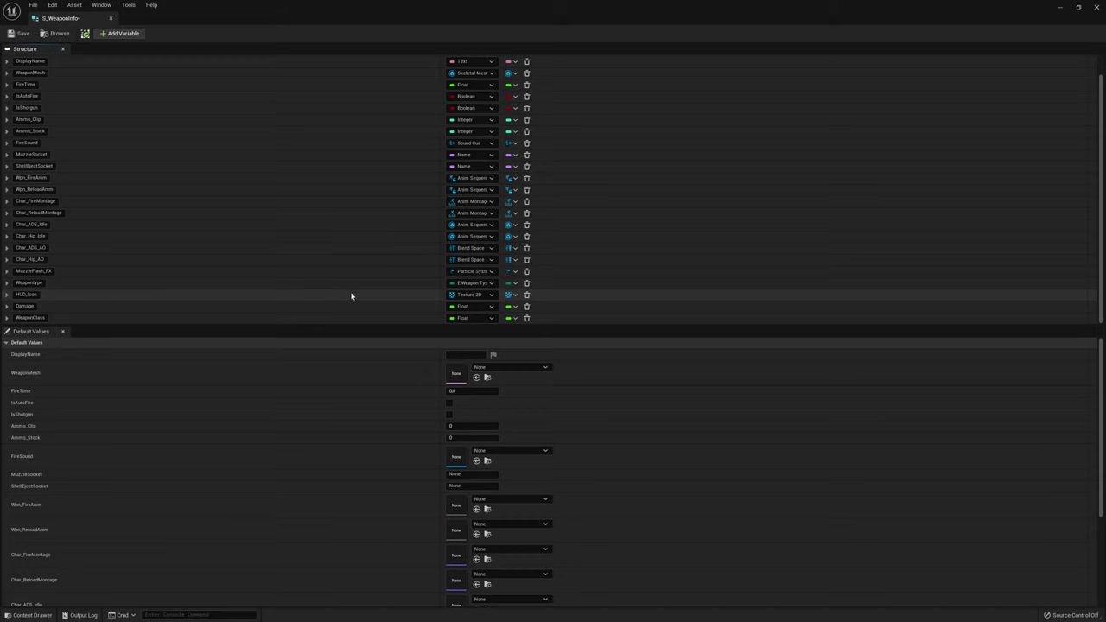
left_click(473, 318)
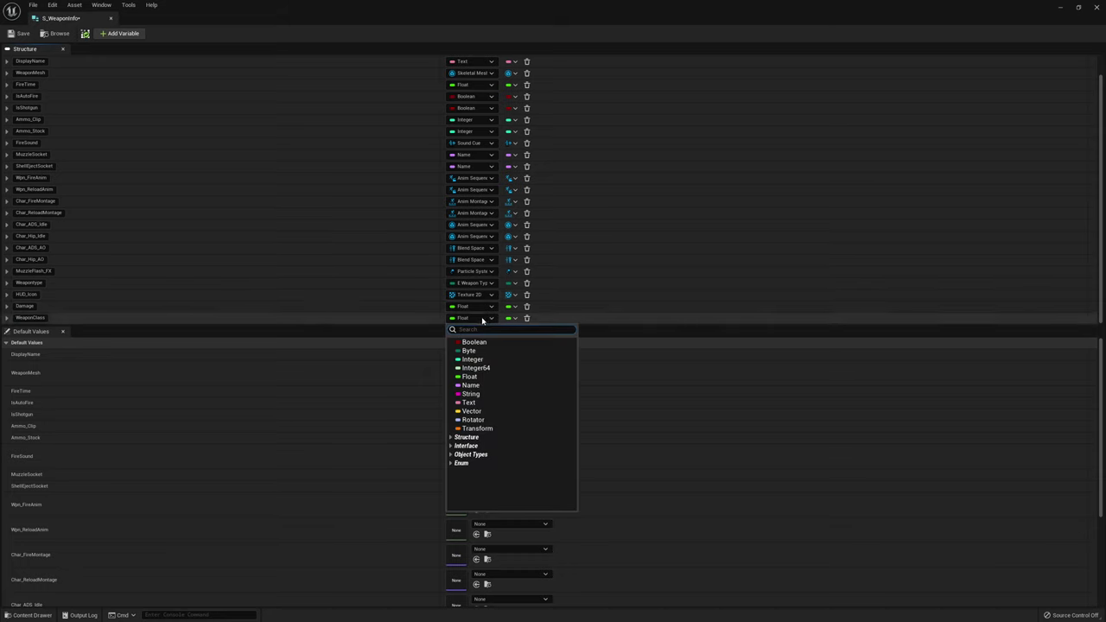
left_click(485, 402)
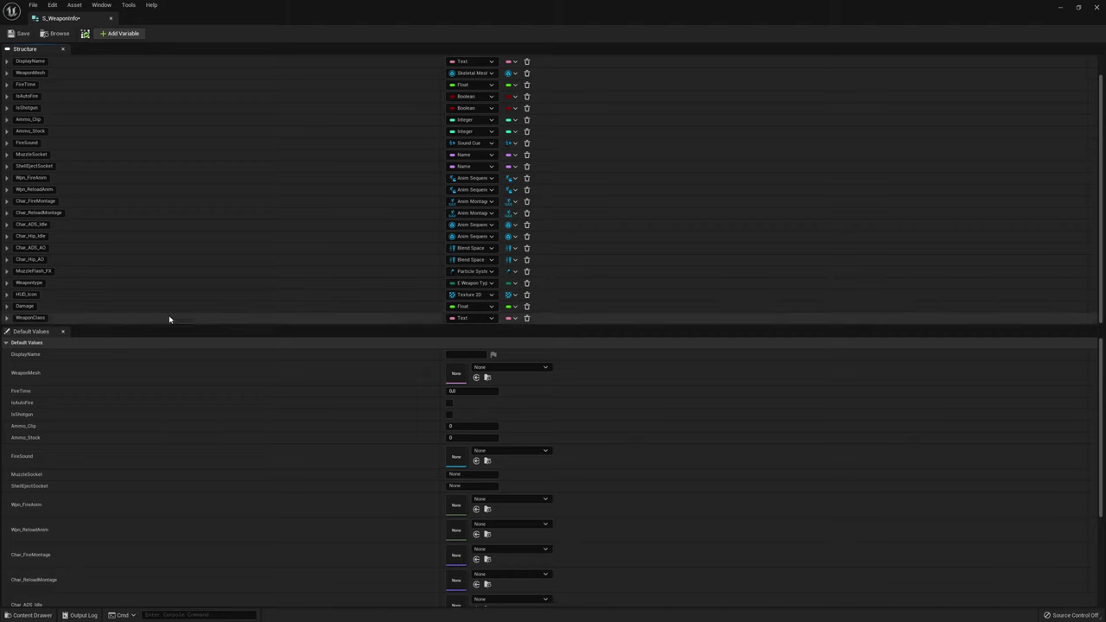
left_click(20, 34)
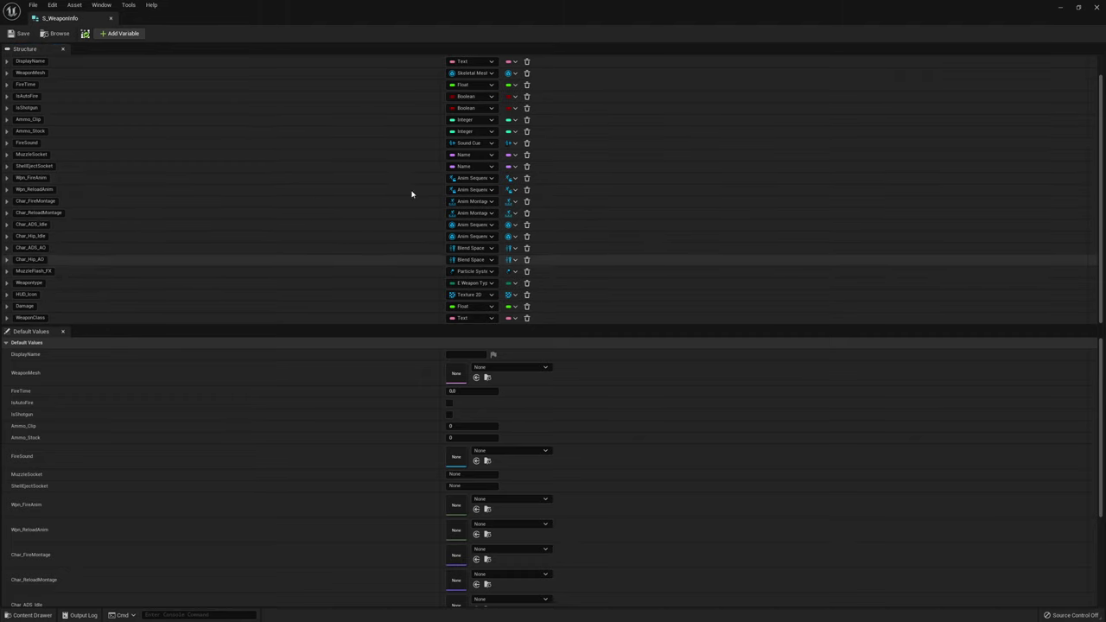
left_click(110, 18)
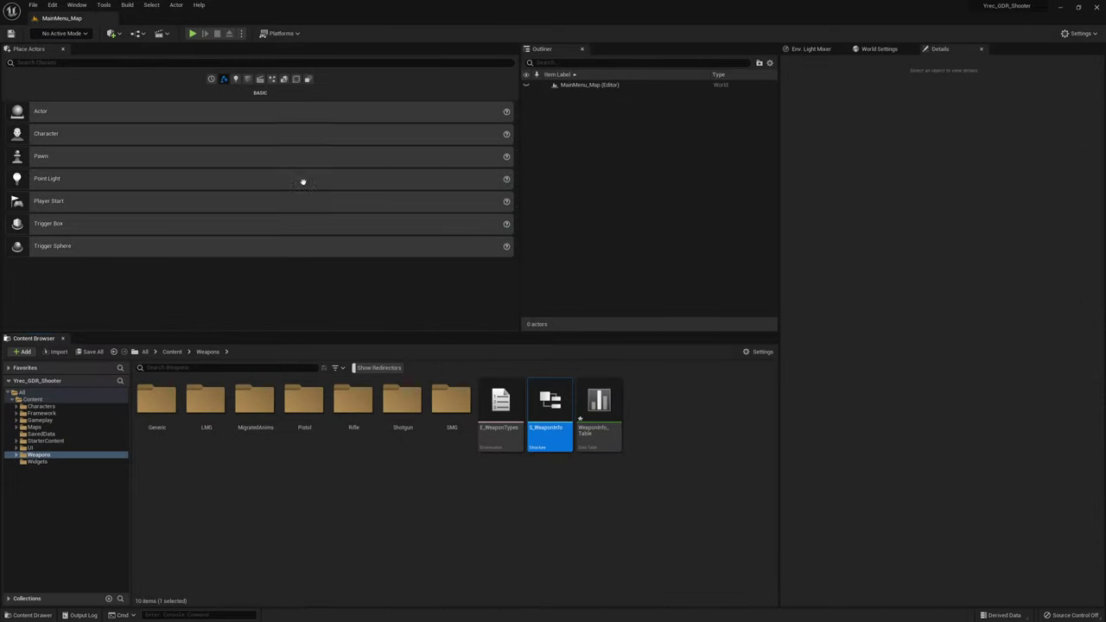
In WeaponInfo_Table, give the Pistol row HUD_Icon_RK7x and Damage 12, then select the AR row
left_click(610, 410)
double_click(615, 404)
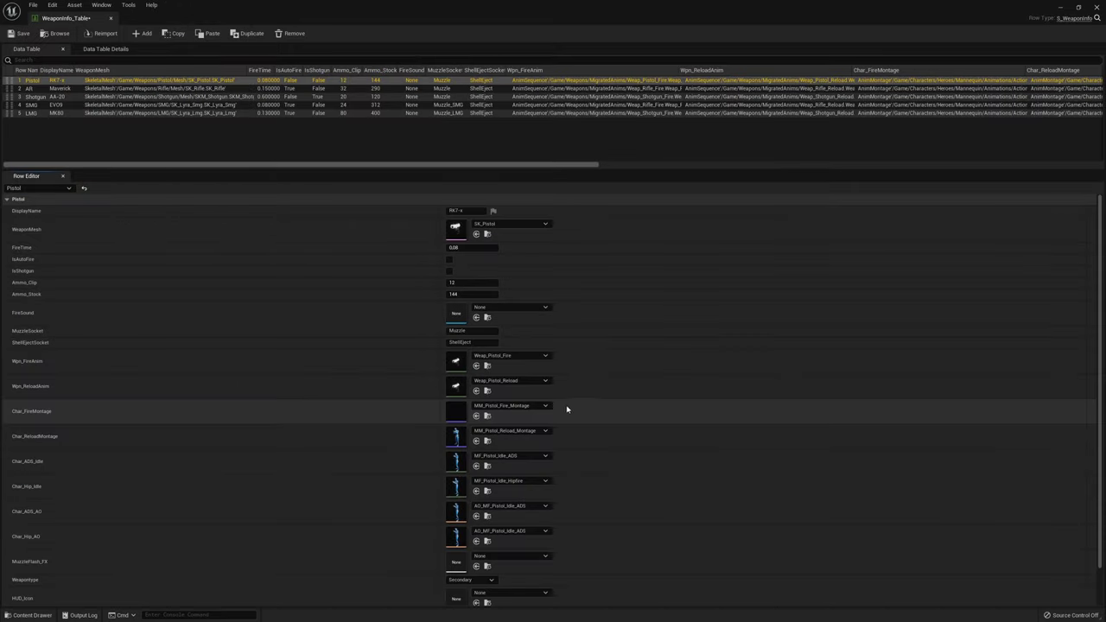
scroll(512, 290, "down", 1)
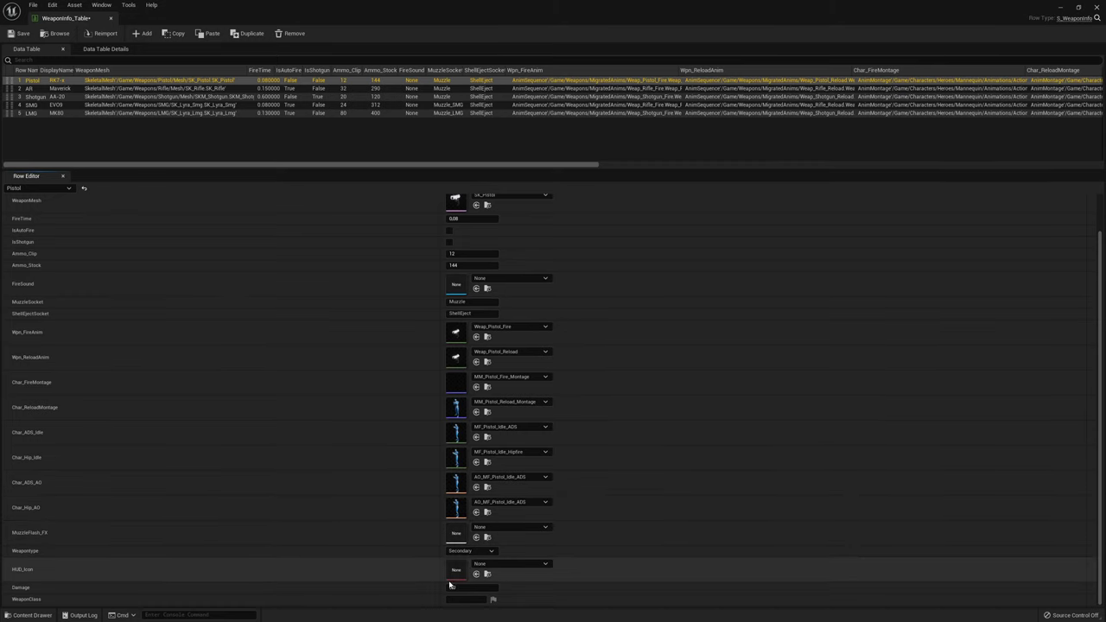
left_click(507, 567)
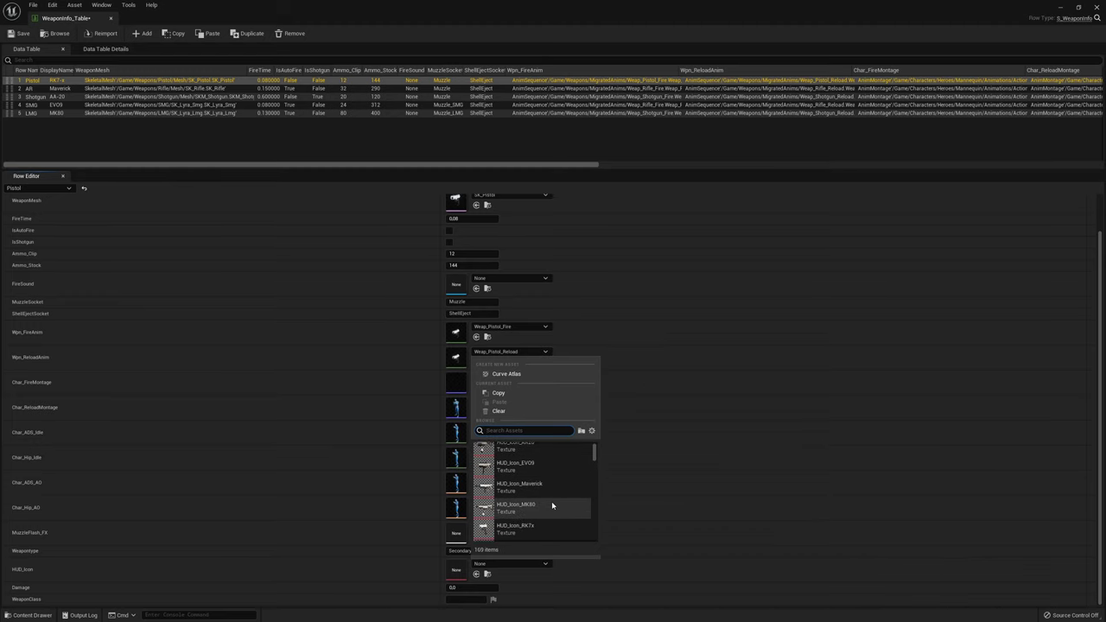
left_click(560, 529)
left_click(452, 587)
type("12")
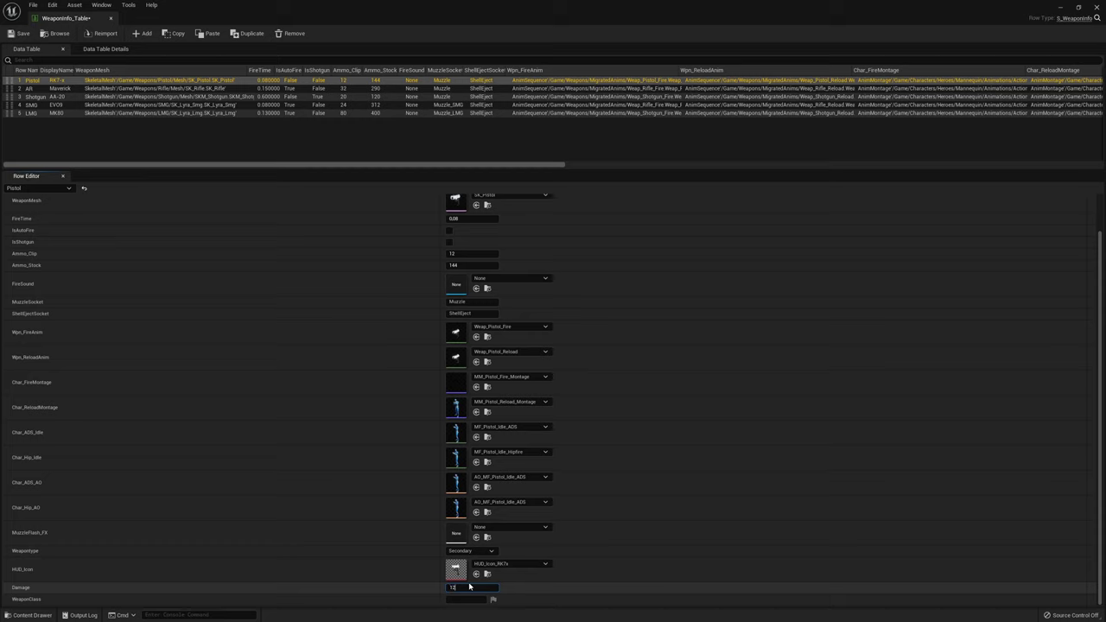
left_click(467, 599)
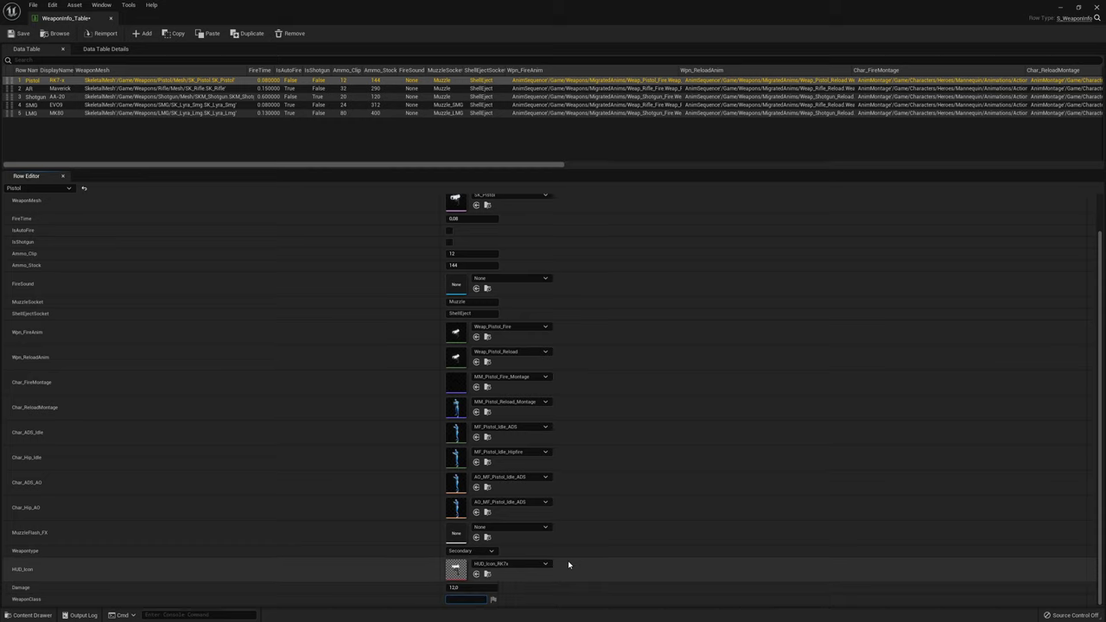
type("Pistol")
left_click(379, 88)
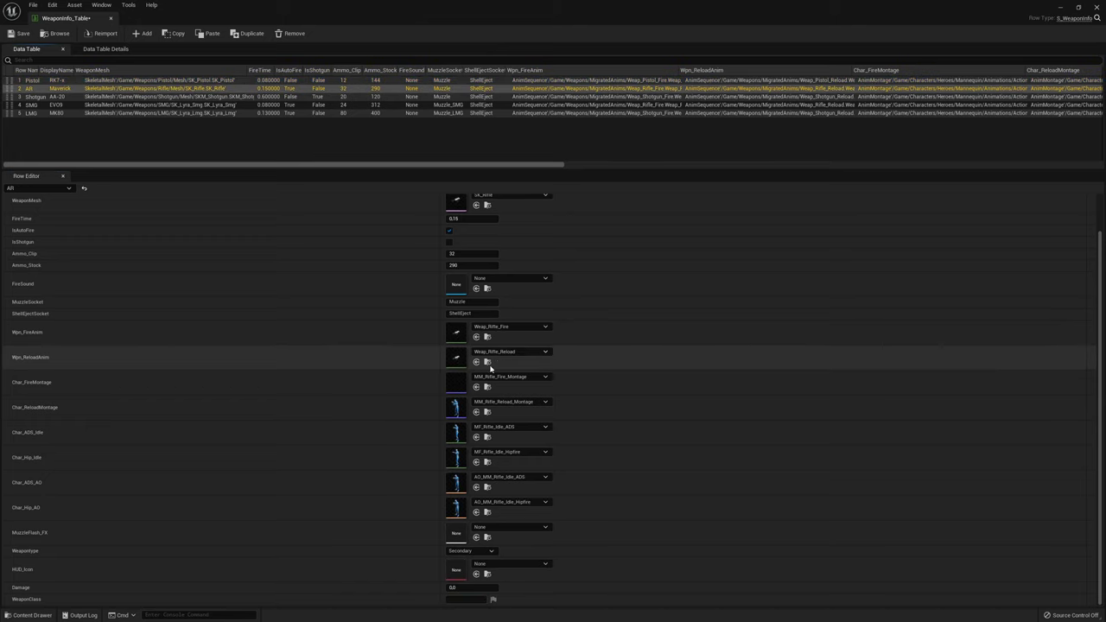
Set the AR row to a Primary weapon with HUD_Icon_Maverick and Damage 15
left_click(469, 551)
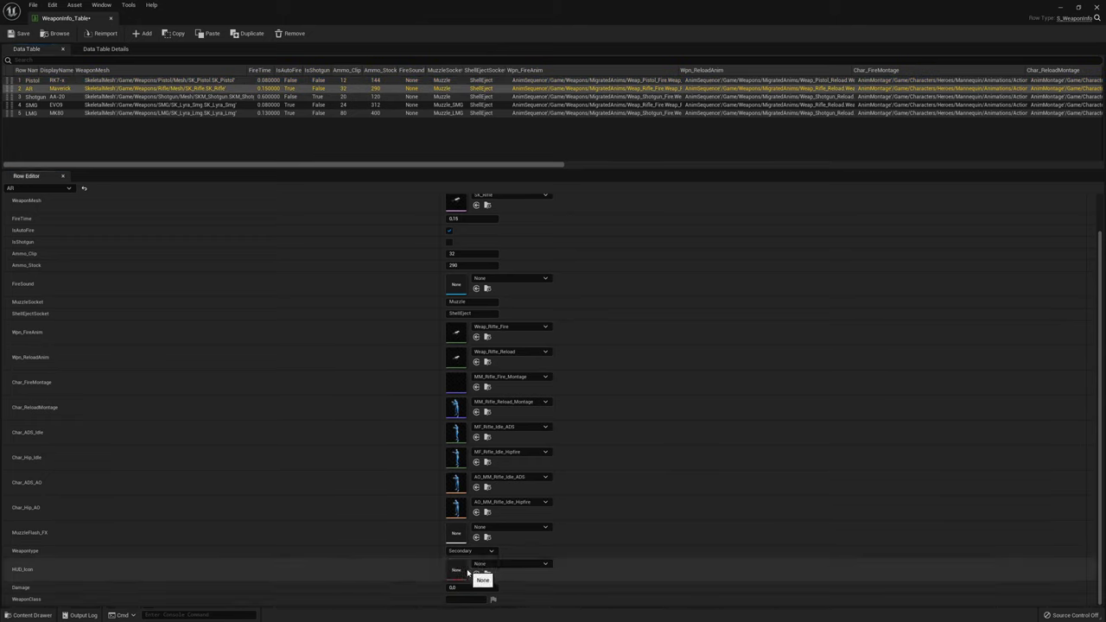
left_click(471, 569)
left_click(492, 564)
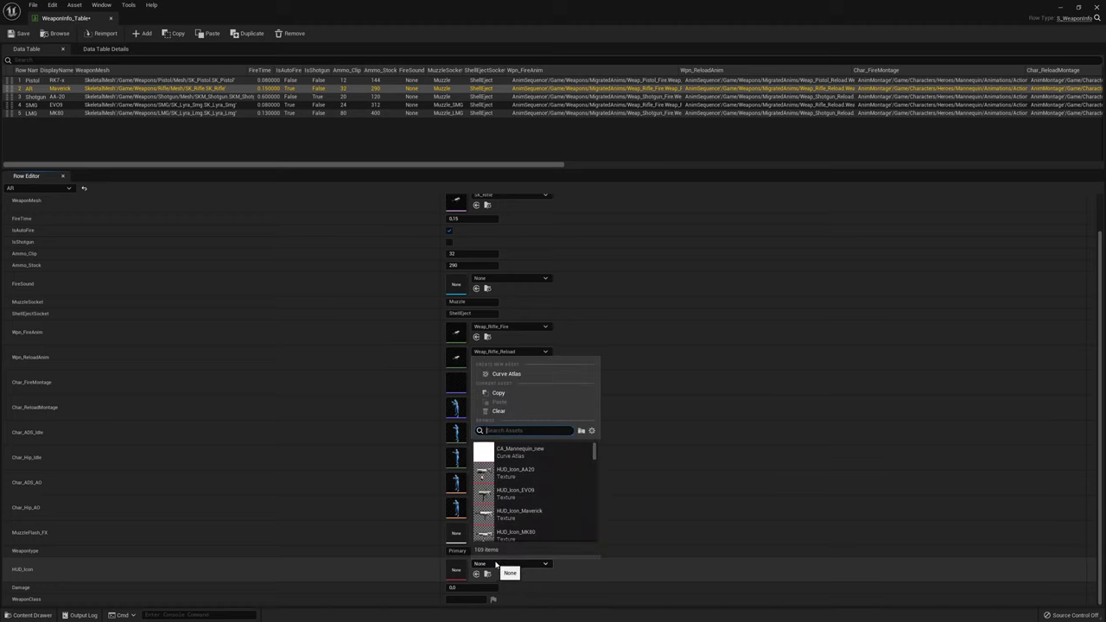
left_click(541, 516)
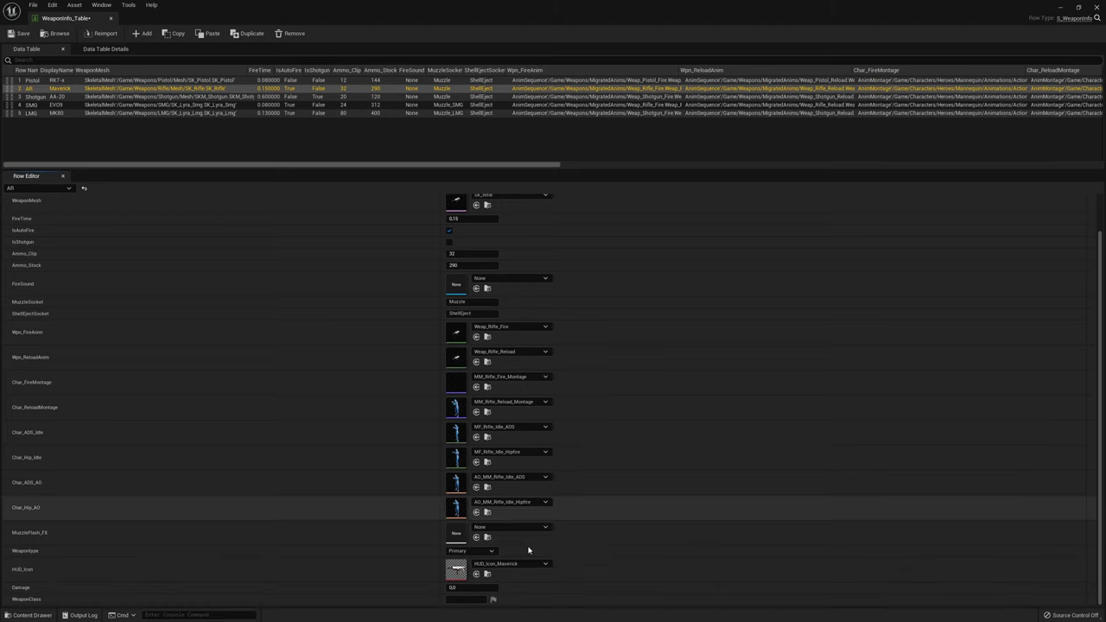
left_click(477, 587)
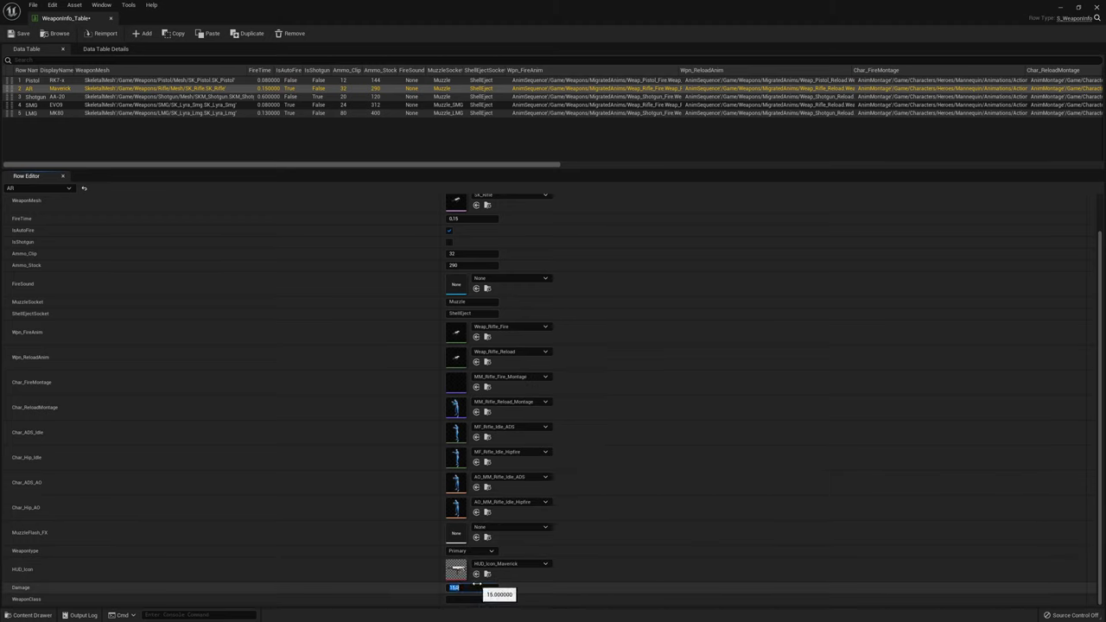
key("Return")
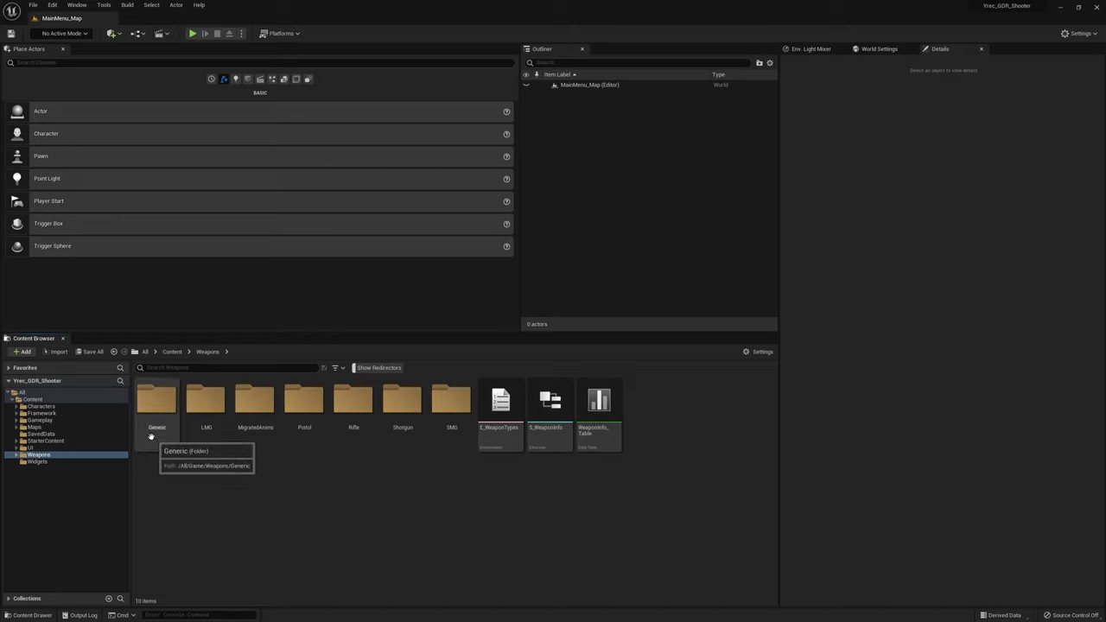
Browse to Content > Gameplay > Lobby and open lobby_Character_BP
left_click(84, 407)
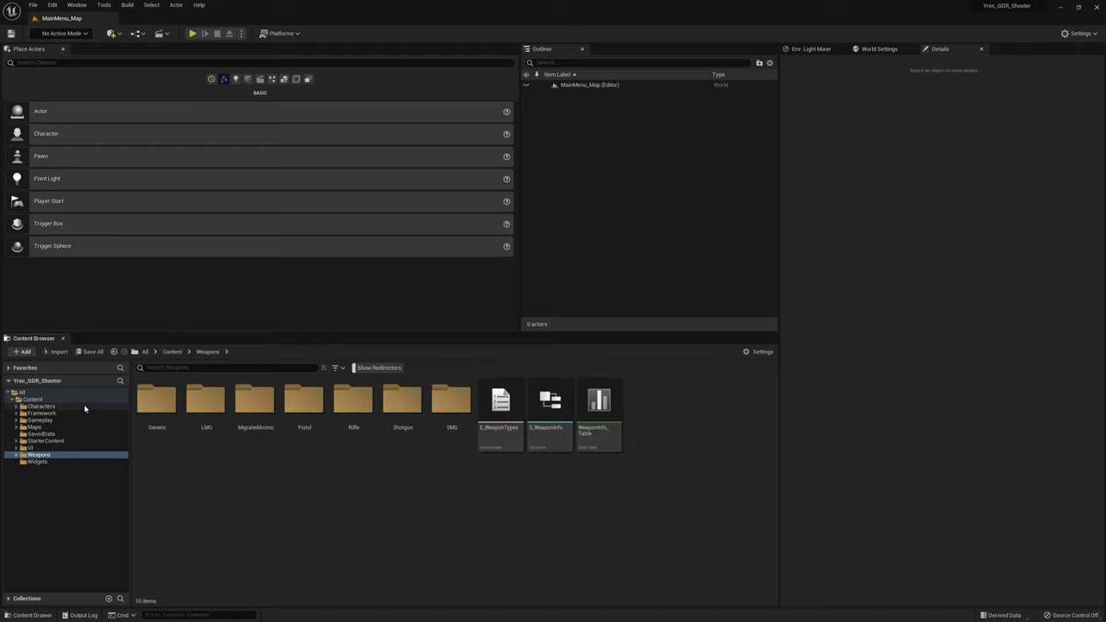
left_click(73, 420)
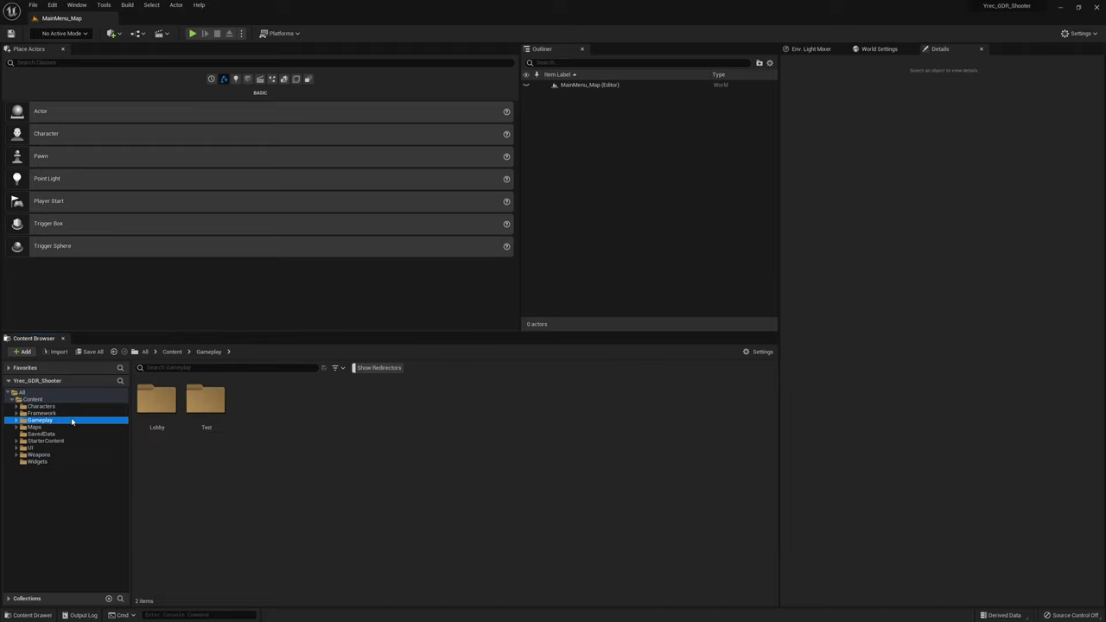
left_click(157, 417)
left_click(168, 501)
double_click(160, 400)
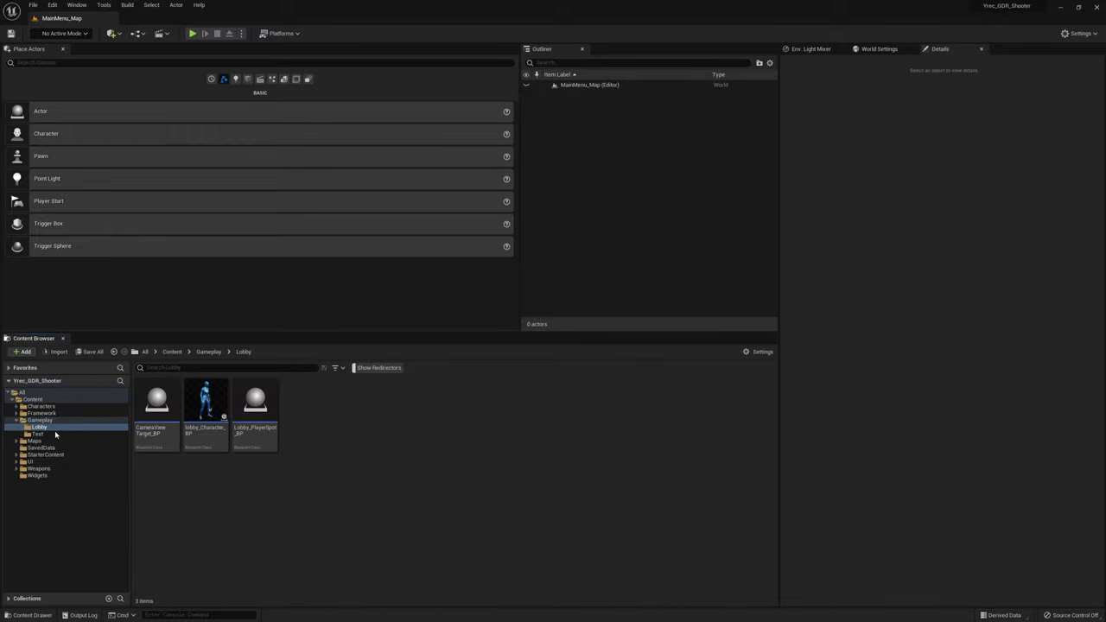
double_click(217, 408)
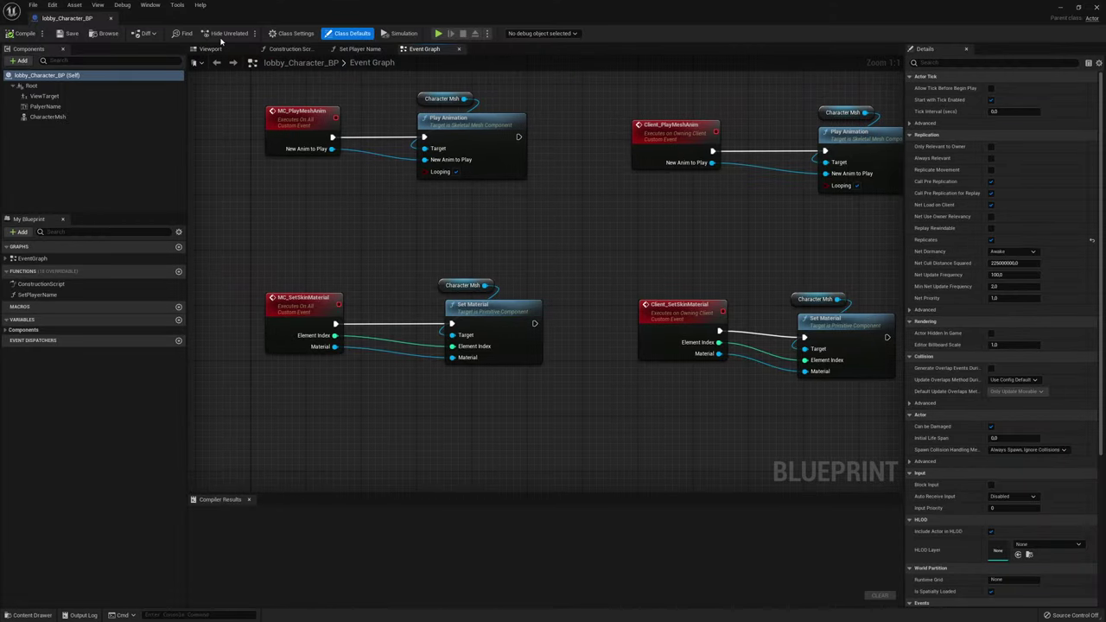
Add a WeaponMesh skeletal mesh under CharacterMsh and attach it to the weapon_r hand socket
left_click(47, 117)
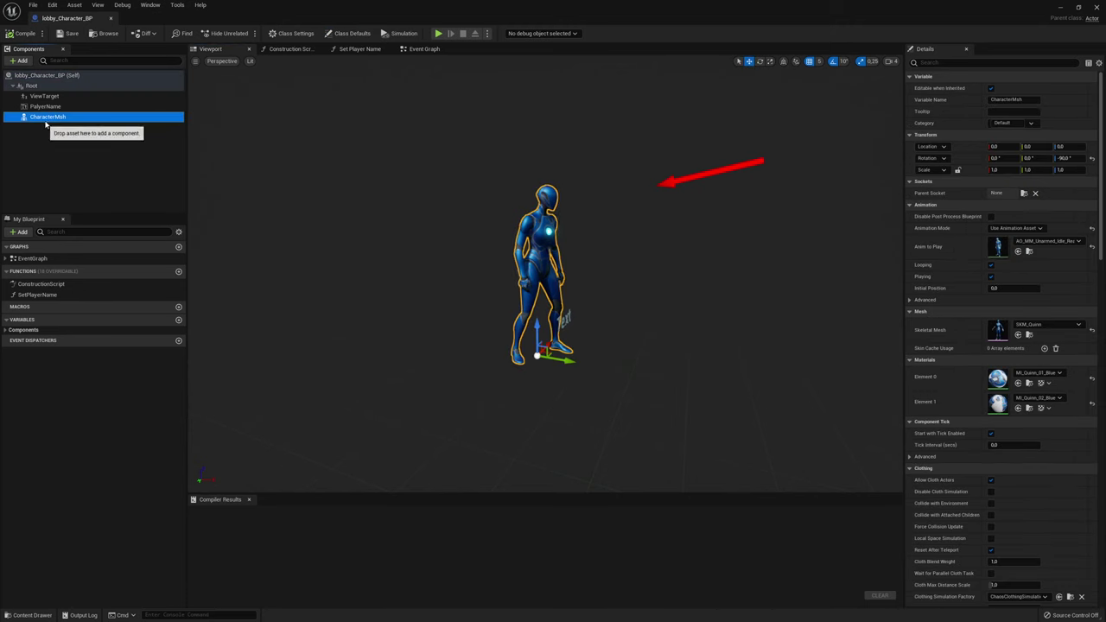
left_click(22, 61)
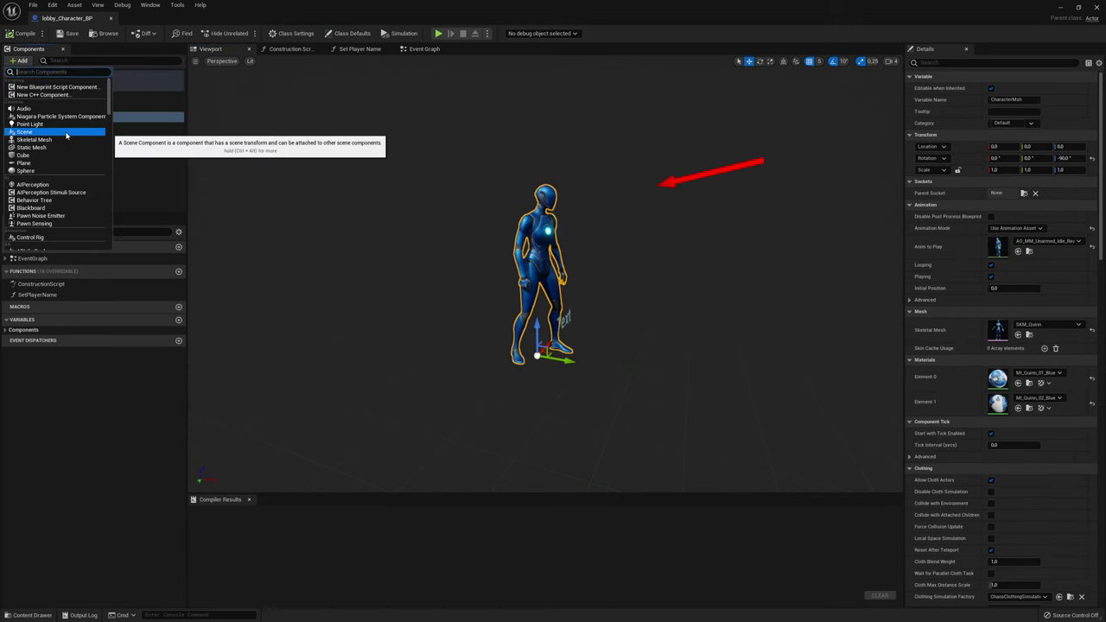
left_click(50, 143)
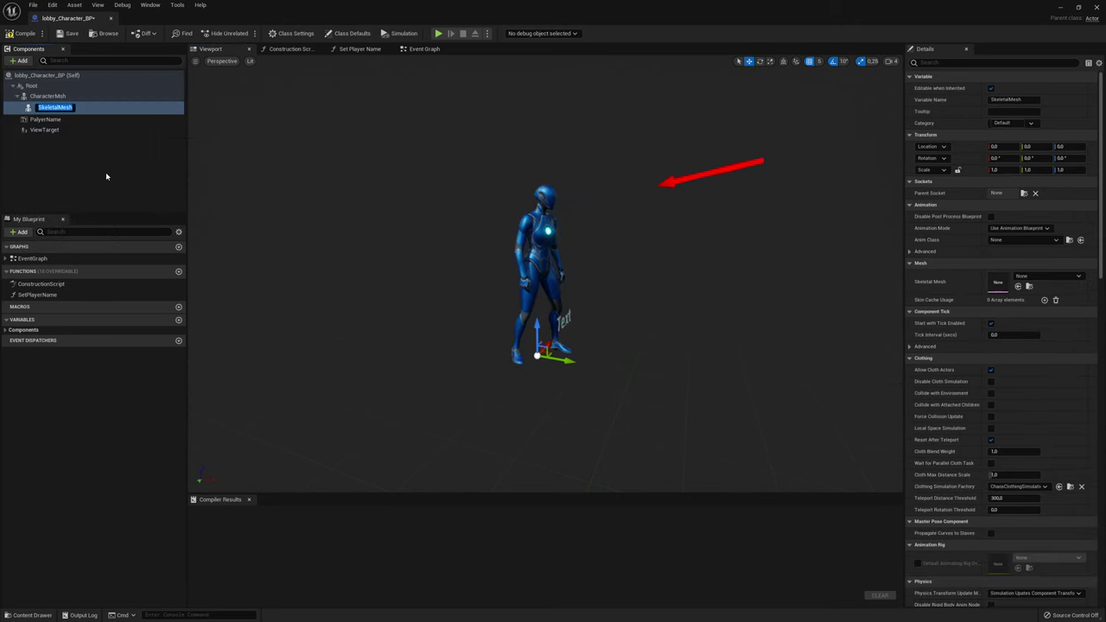
type("WeaponM")
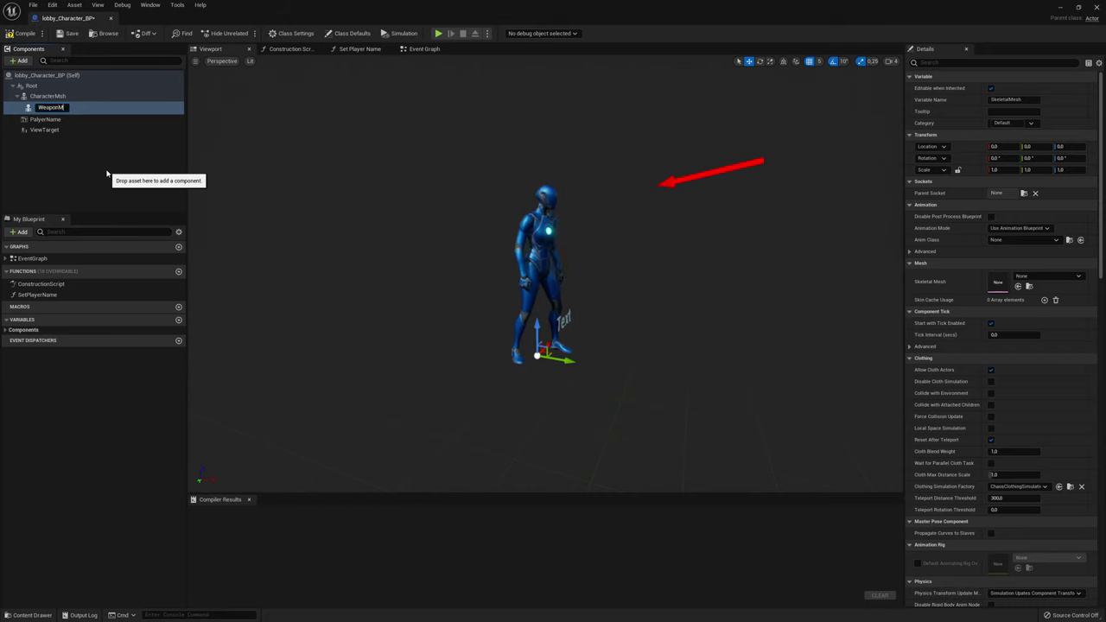
key("Return")
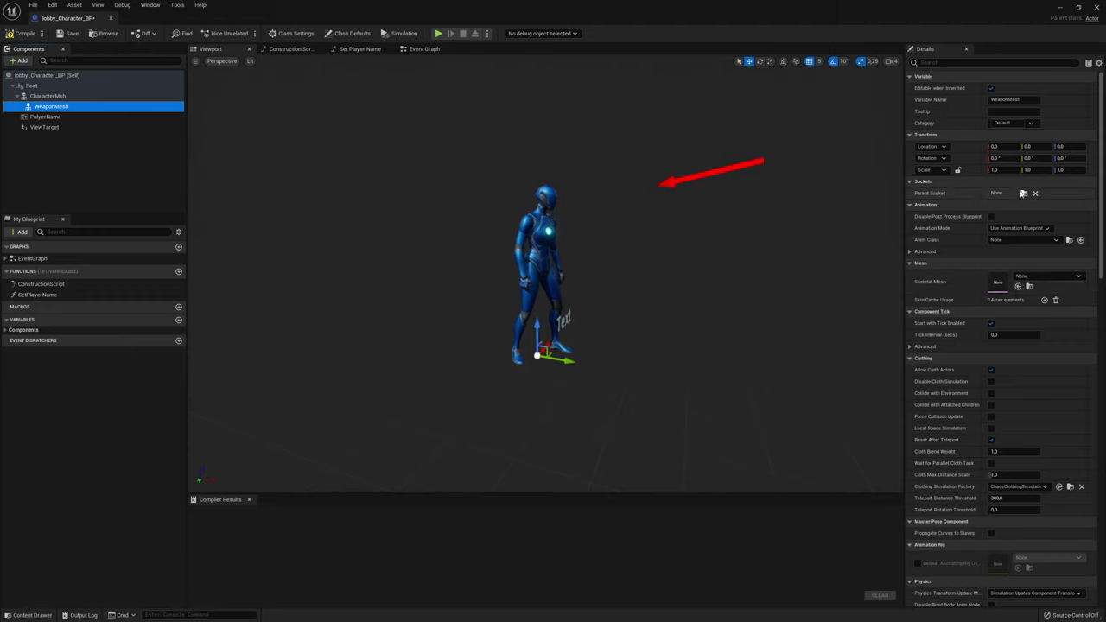
left_click(1023, 193)
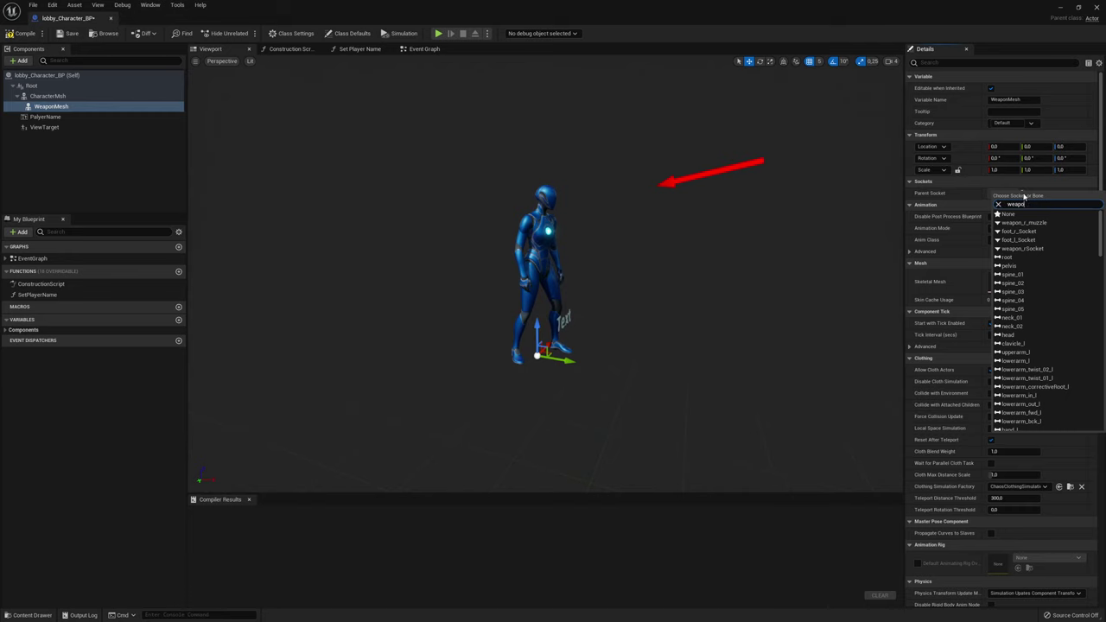
left_click(1010, 213)
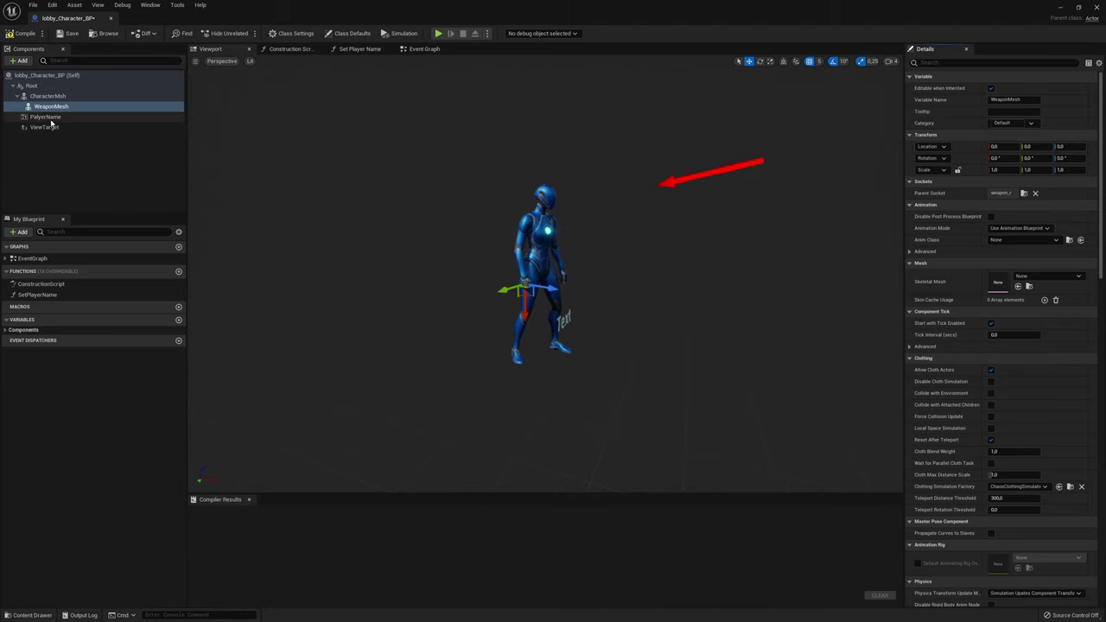
left_click(31, 85)
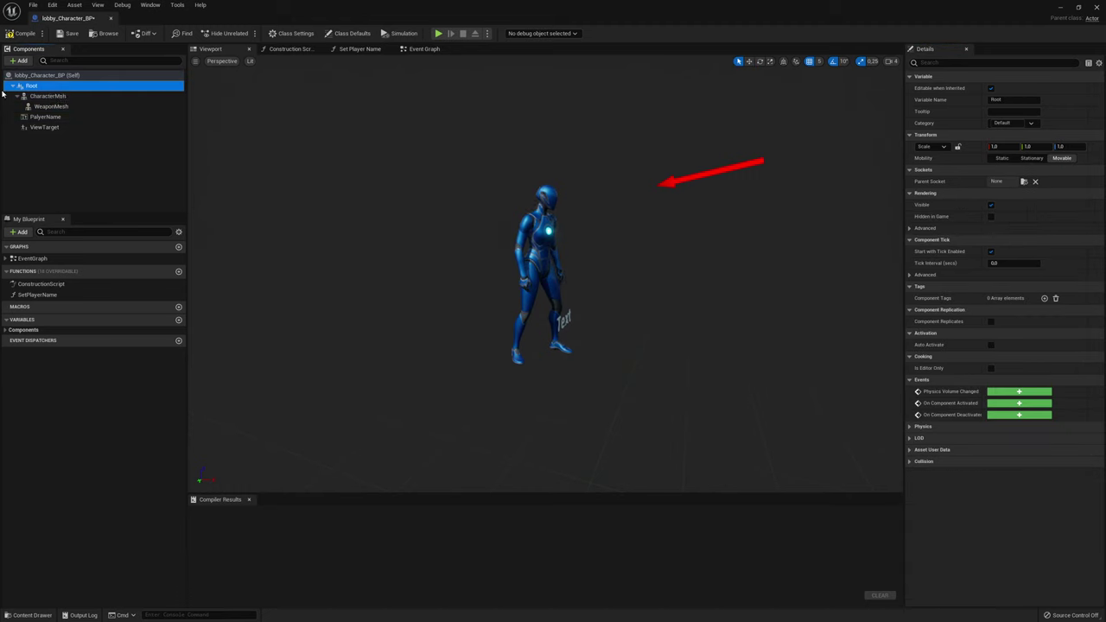
Add a Child Actor component named ViewTarget_Wpn and set its class to Camera View Target BP
left_click(18, 60)
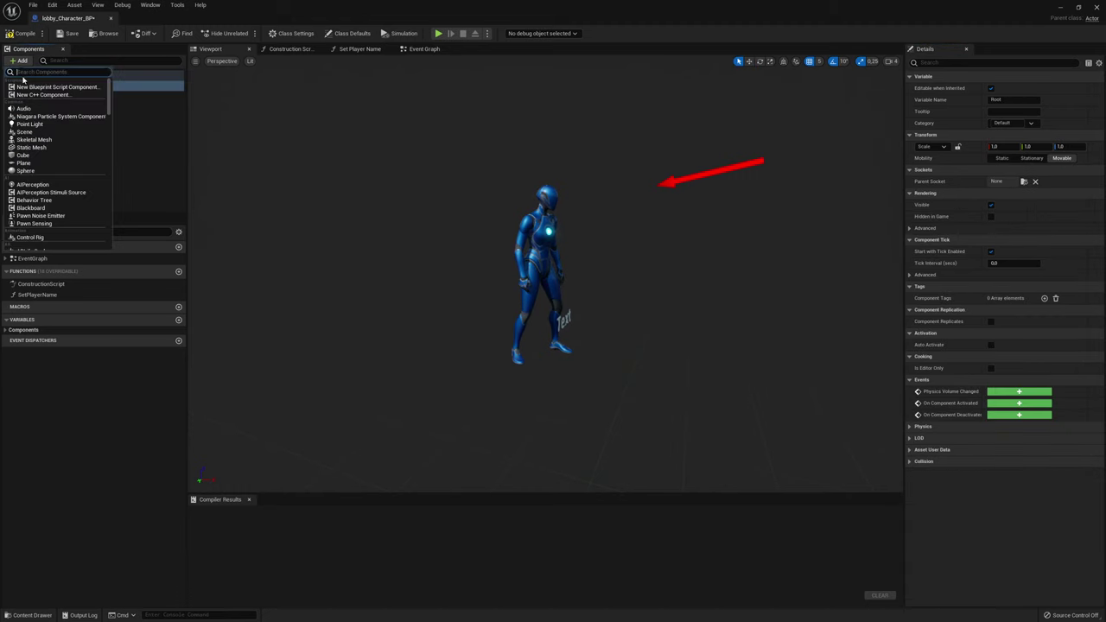
type("chi")
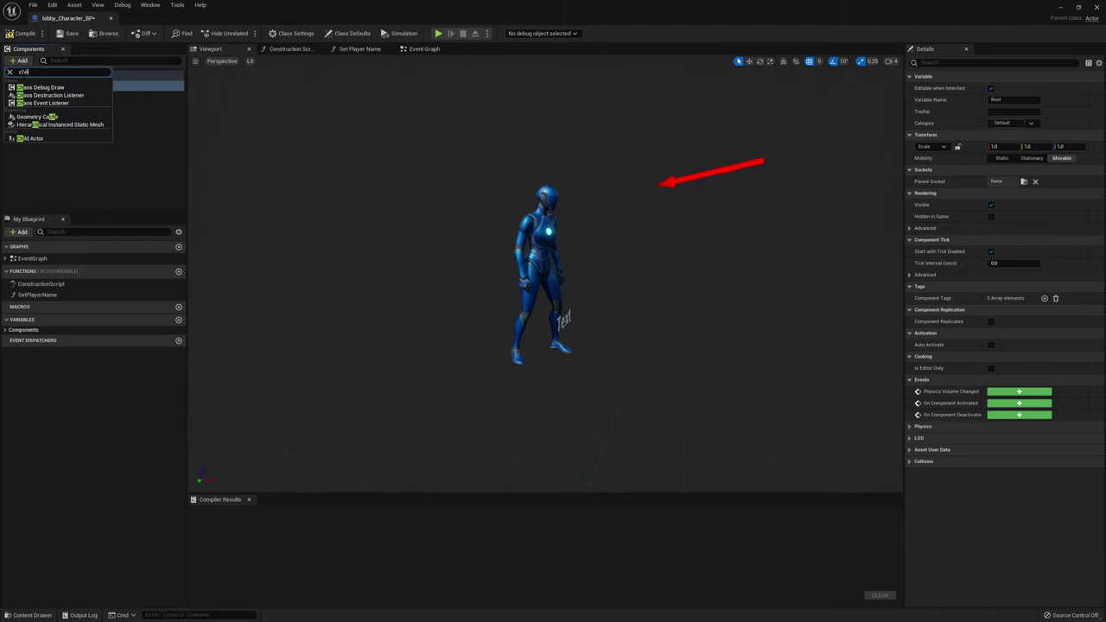
type("ld actor")
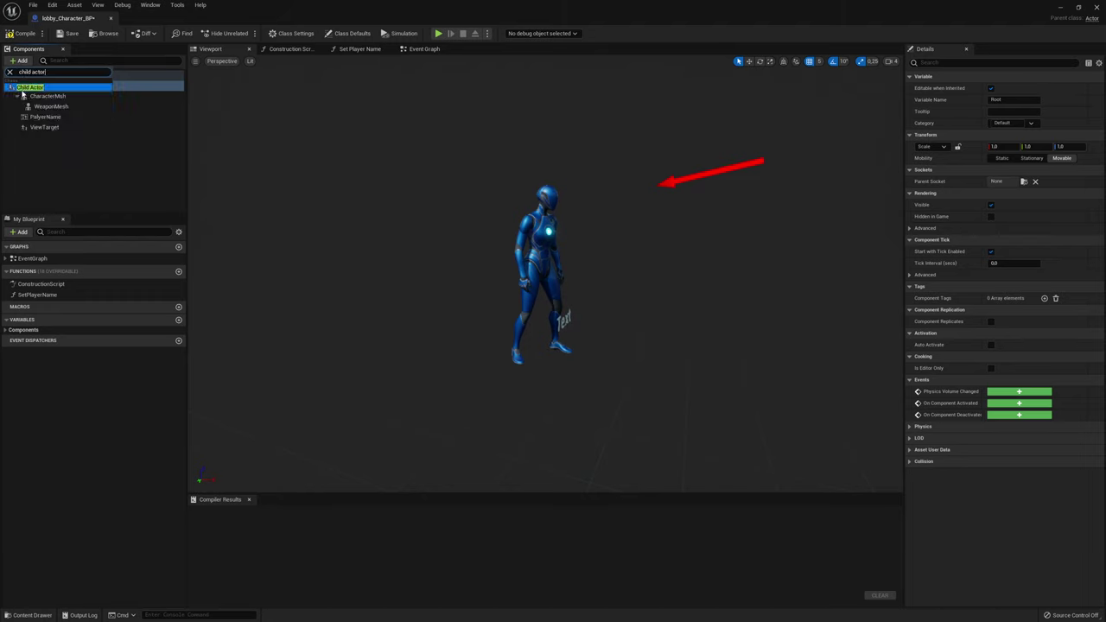
key("Return")
type("ViewTa")
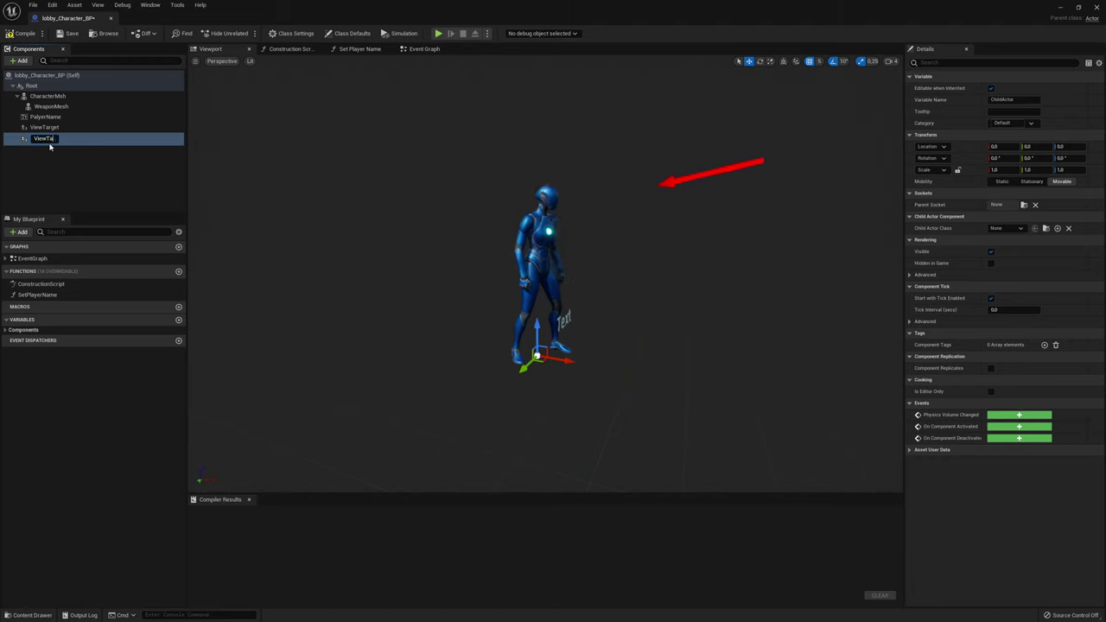
type("rget_")
key("Return")
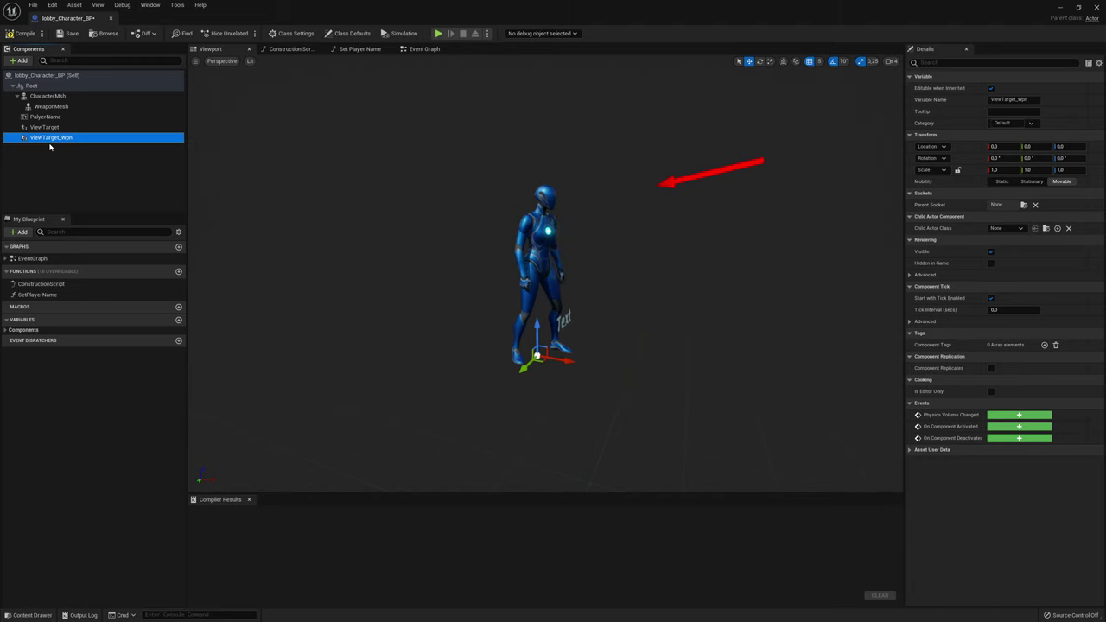
left_click(1010, 228)
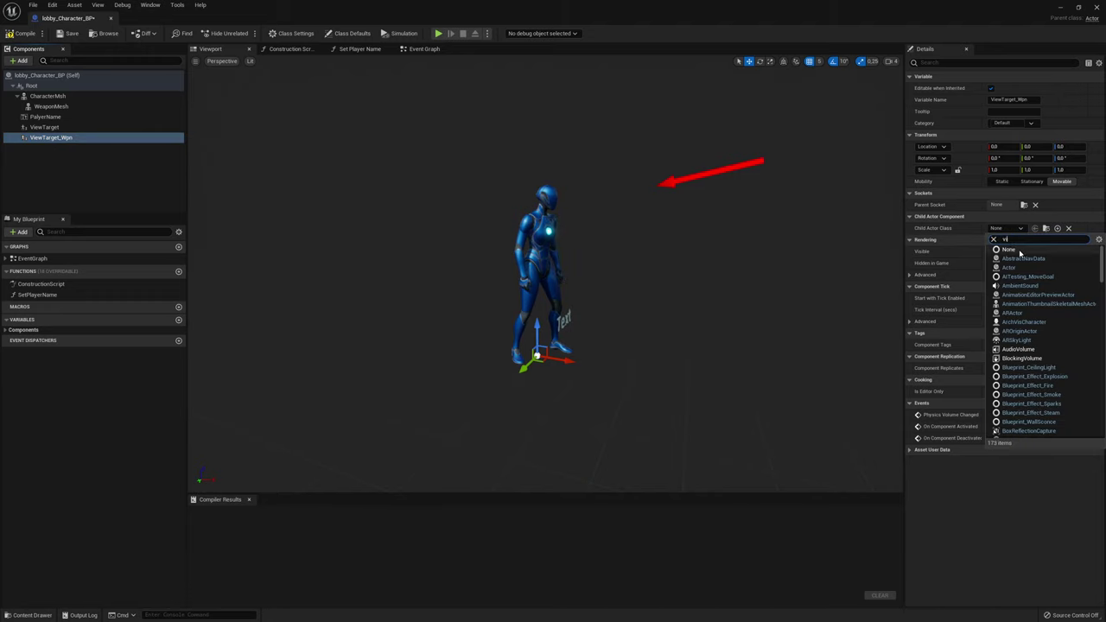
type("ewtar")
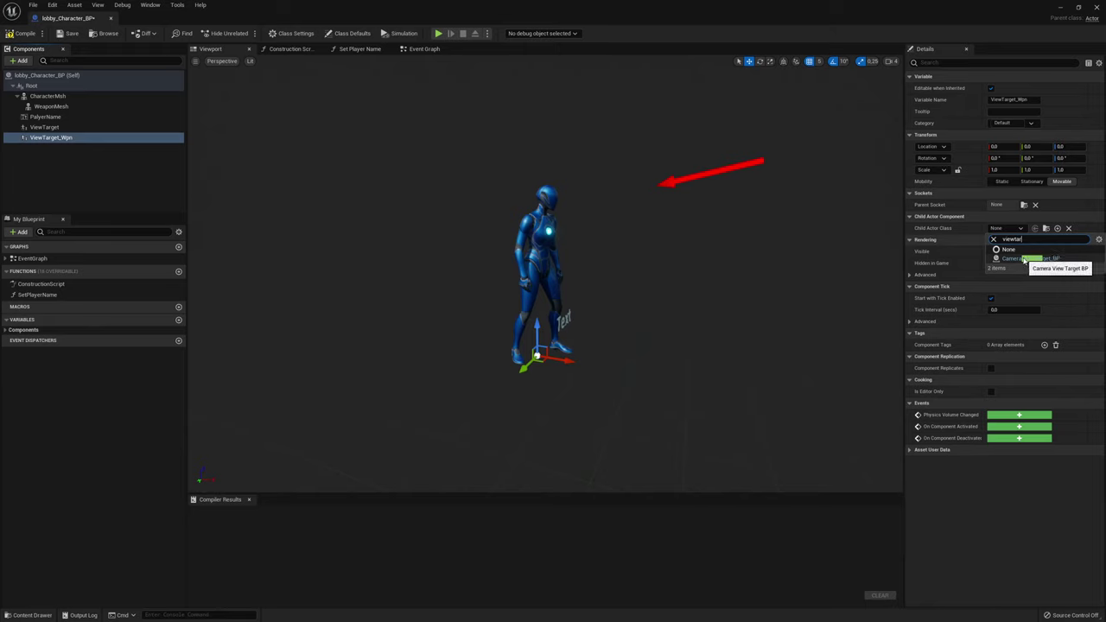
left_click(1026, 259)
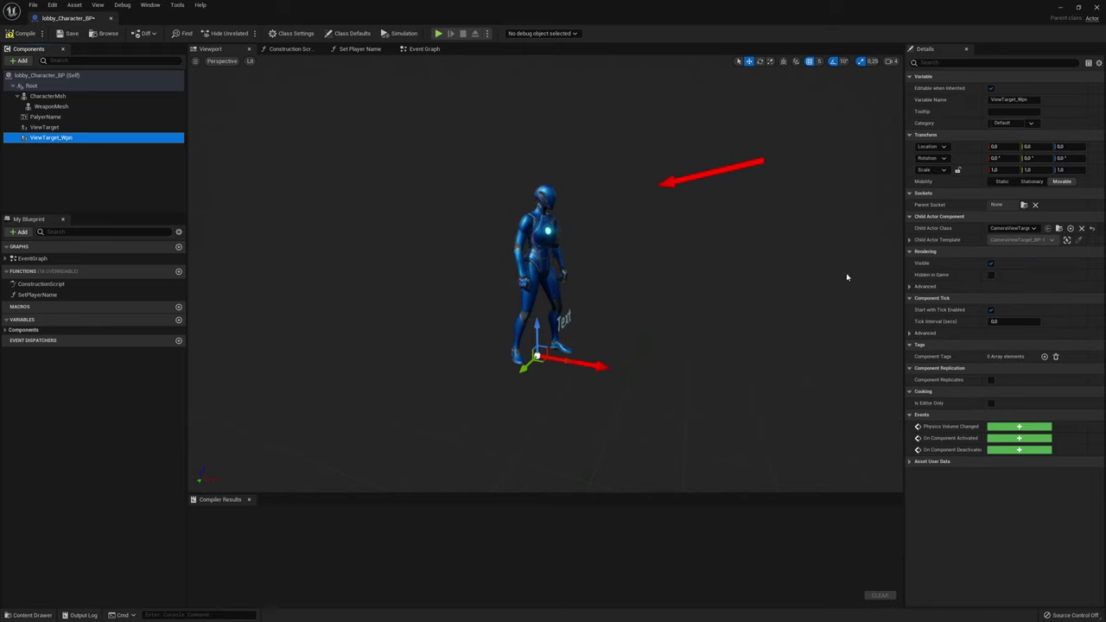
left_click(996, 146)
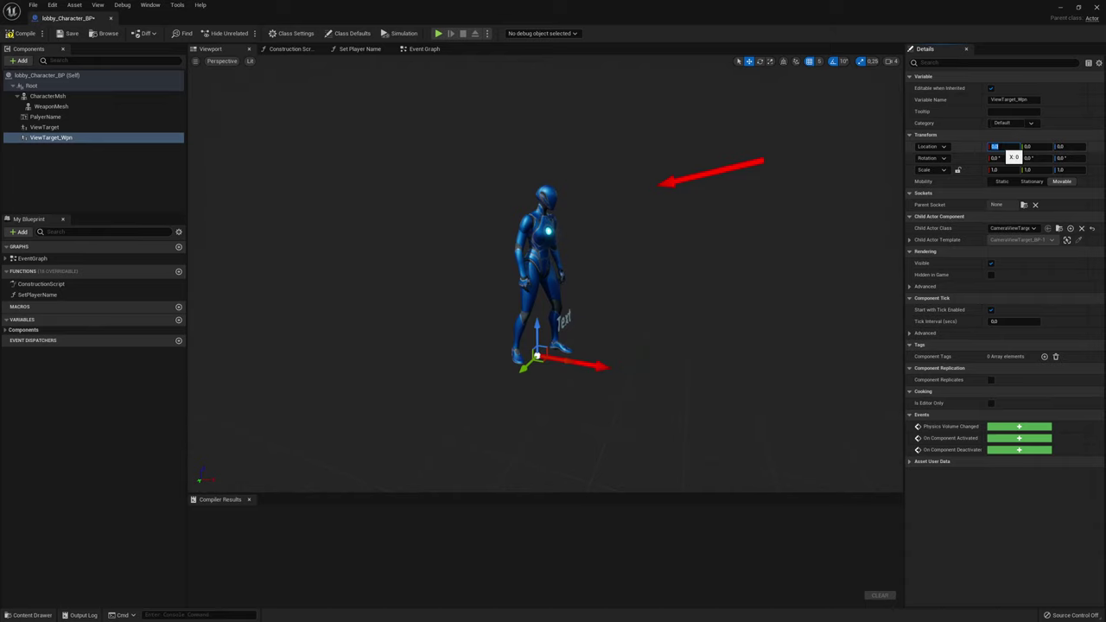
type("50")
Place ViewTarget_Wpn at location 50, 90, 150 with rotation 0, -10, -100
key("Tab")
type("50")
key("Tab")
type("0")
key("Return")
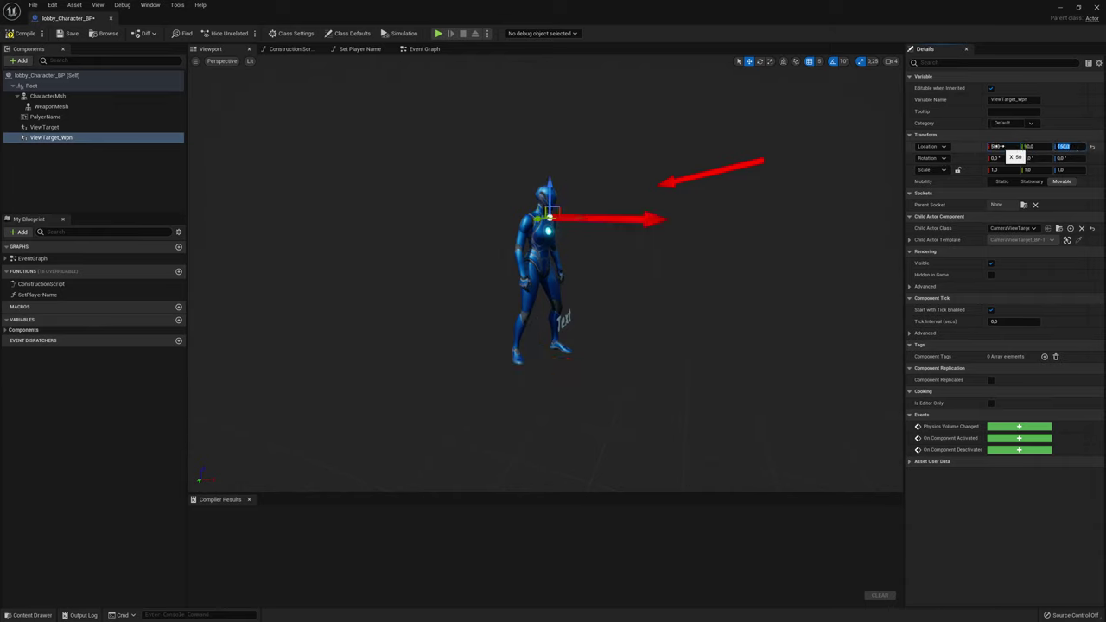
key("Tab")
key("Tab")
type("0")
key("Tab")
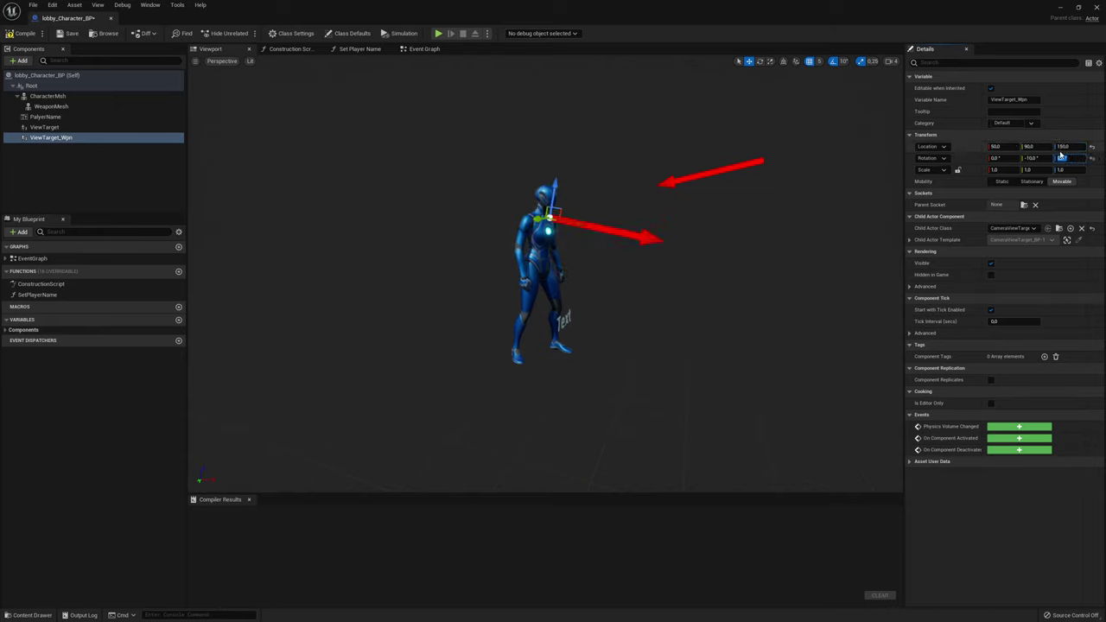
key("Return")
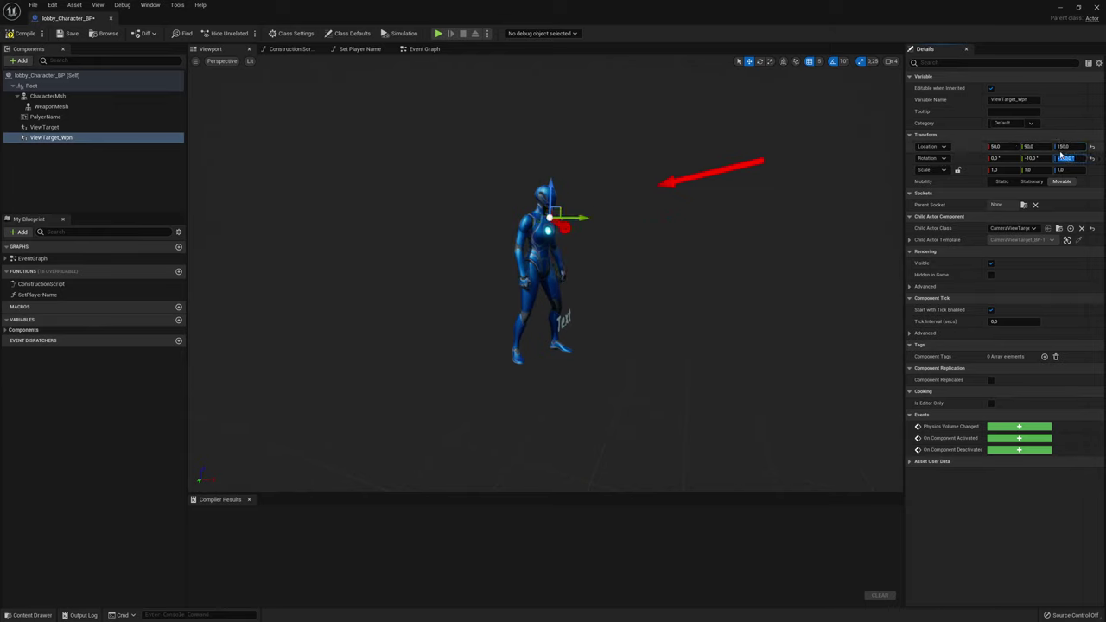
Check the character from another angle, then compile and save lobby_Character_BP
right_click_drag(692, 303, 657, 285)
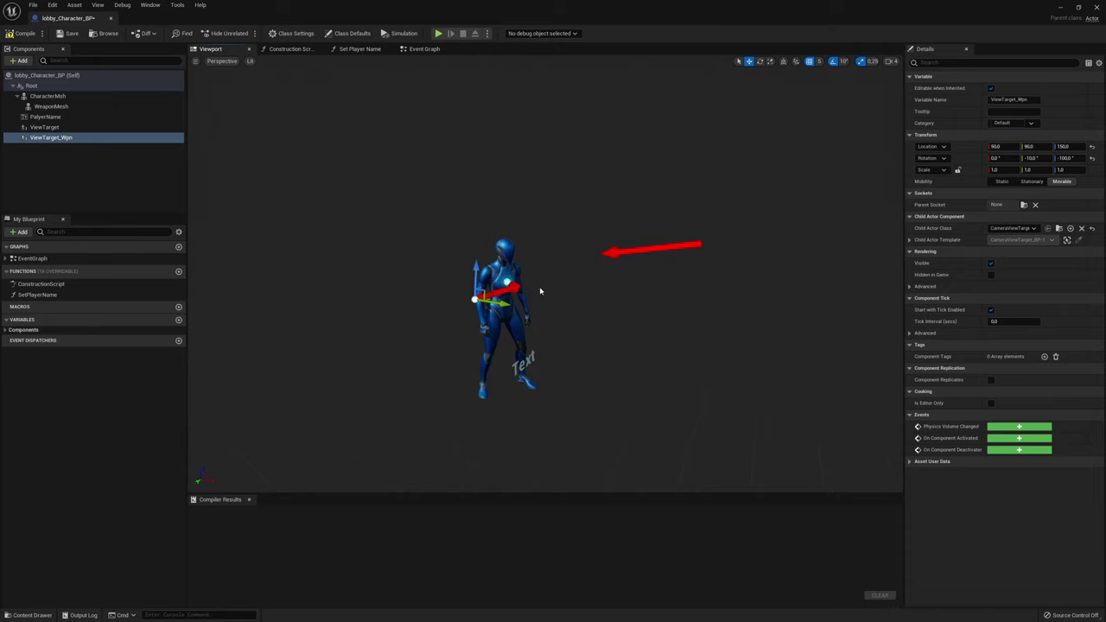
right_click_drag(530, 281, 501, 281)
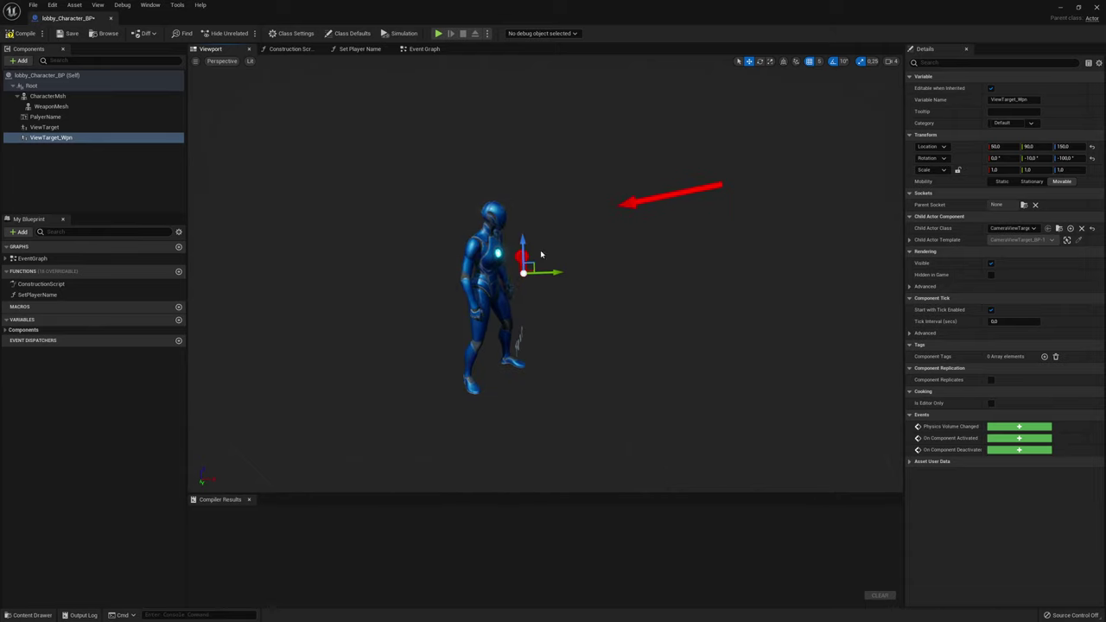
left_click(21, 33)
left_click(69, 33)
Duplicate WB_MainMenu in the Widgets folder as WB_LoadoutMenu and save all content
left_click(1097, 6)
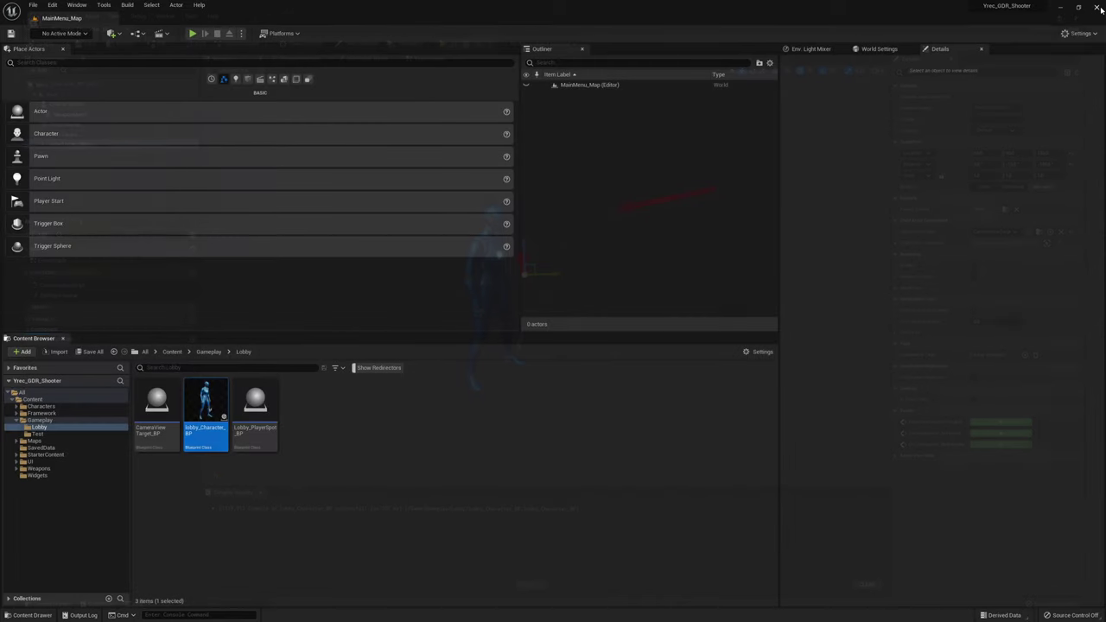
left_click(54, 476)
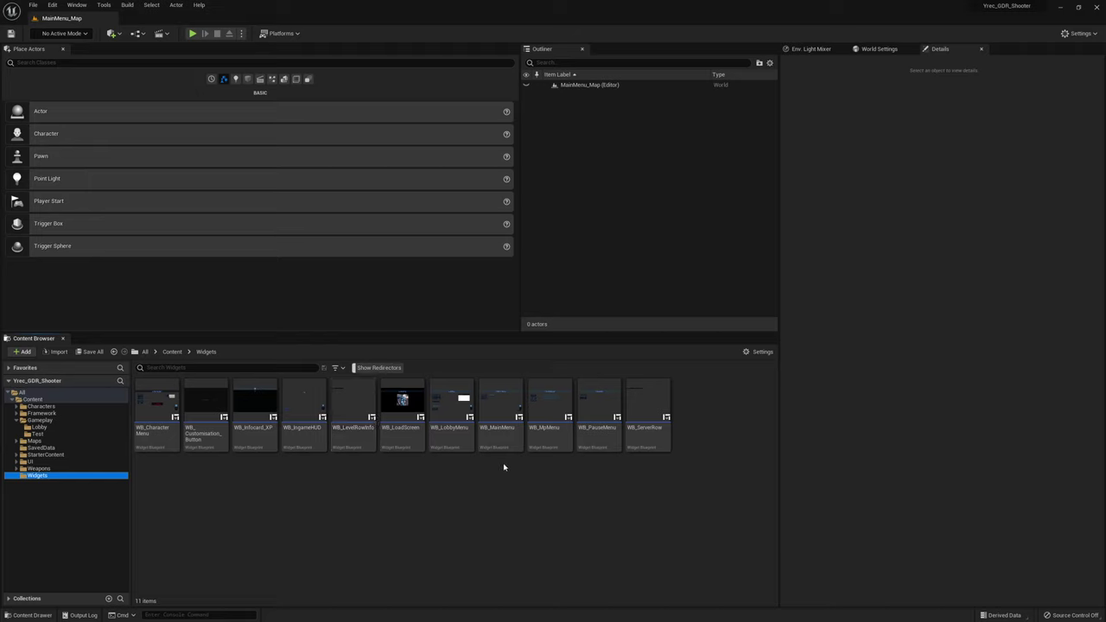
left_click(500, 403)
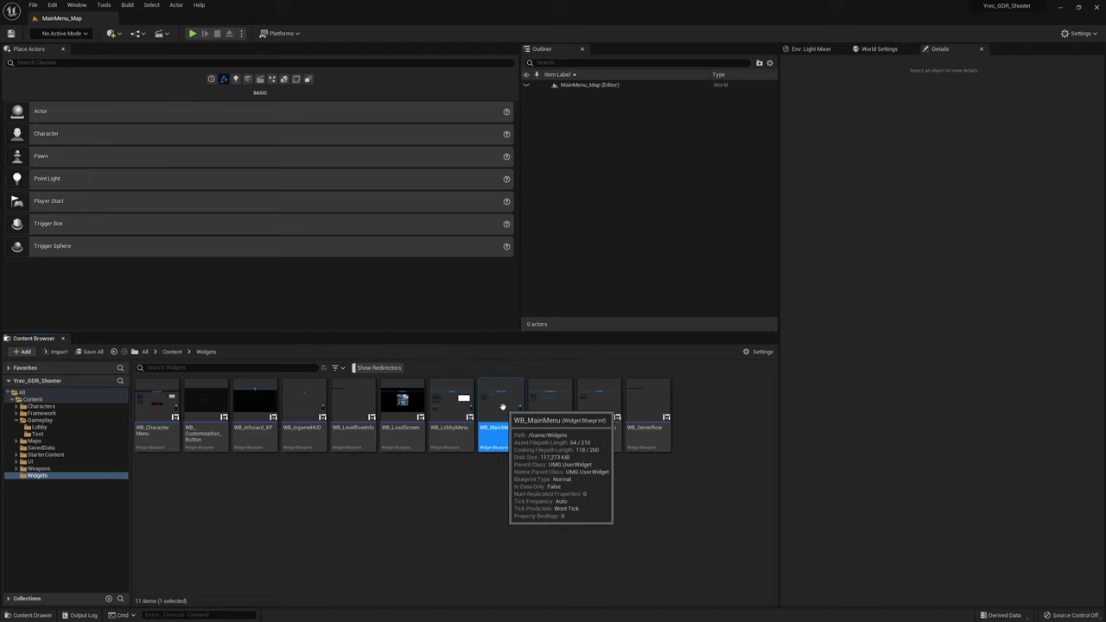
key("ctrl+d")
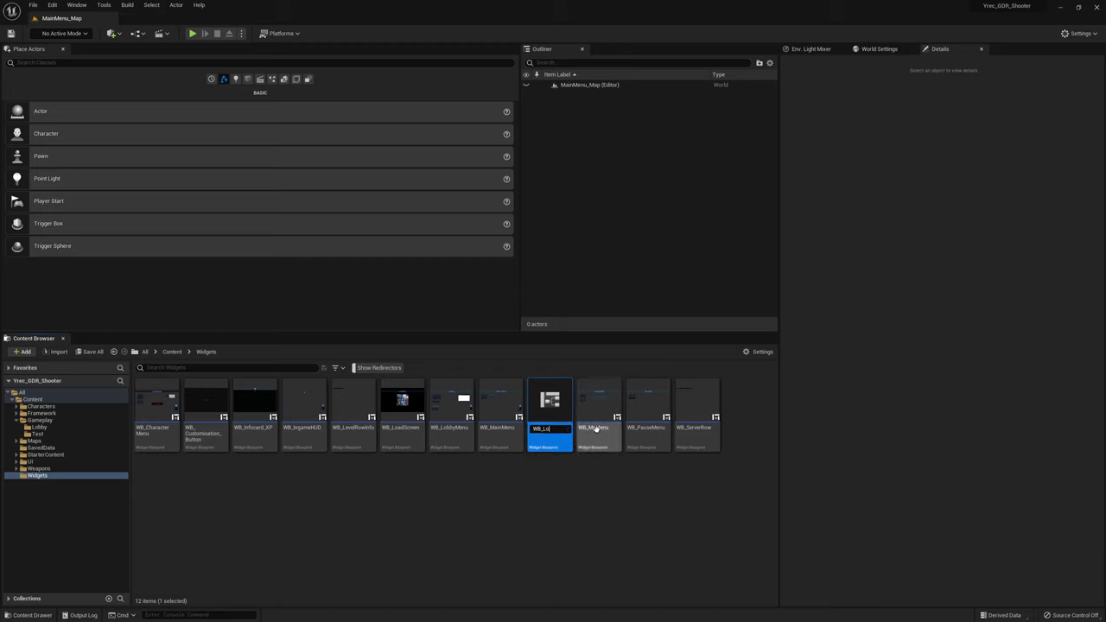
key("Return")
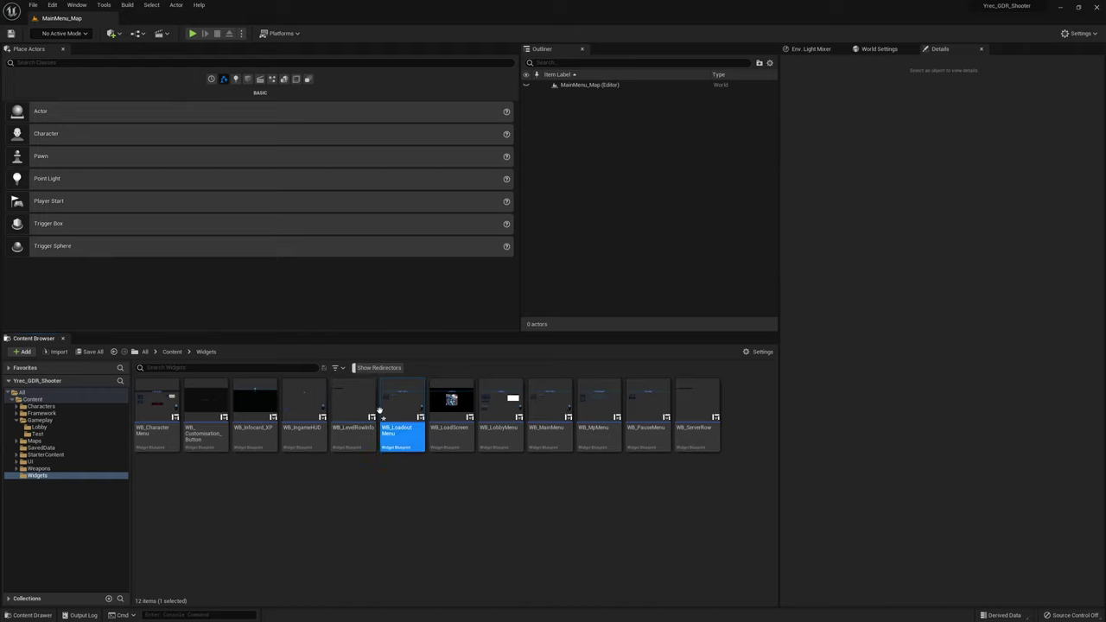
left_click(102, 354)
left_click(617, 410)
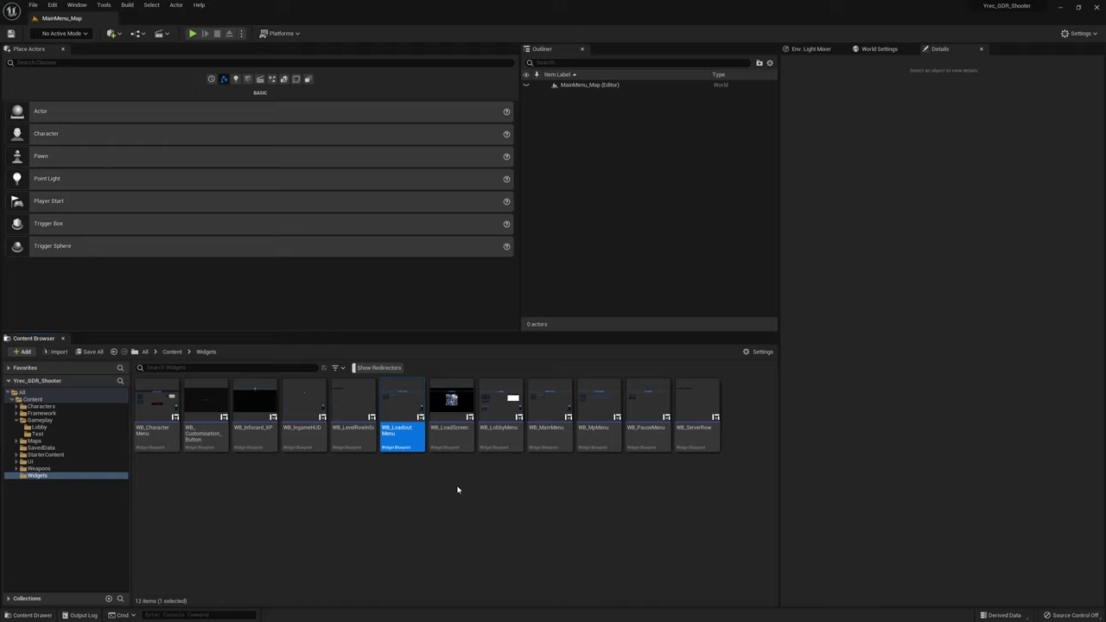
Open BP_MenuController from the Framework folder
left_click(414, 537)
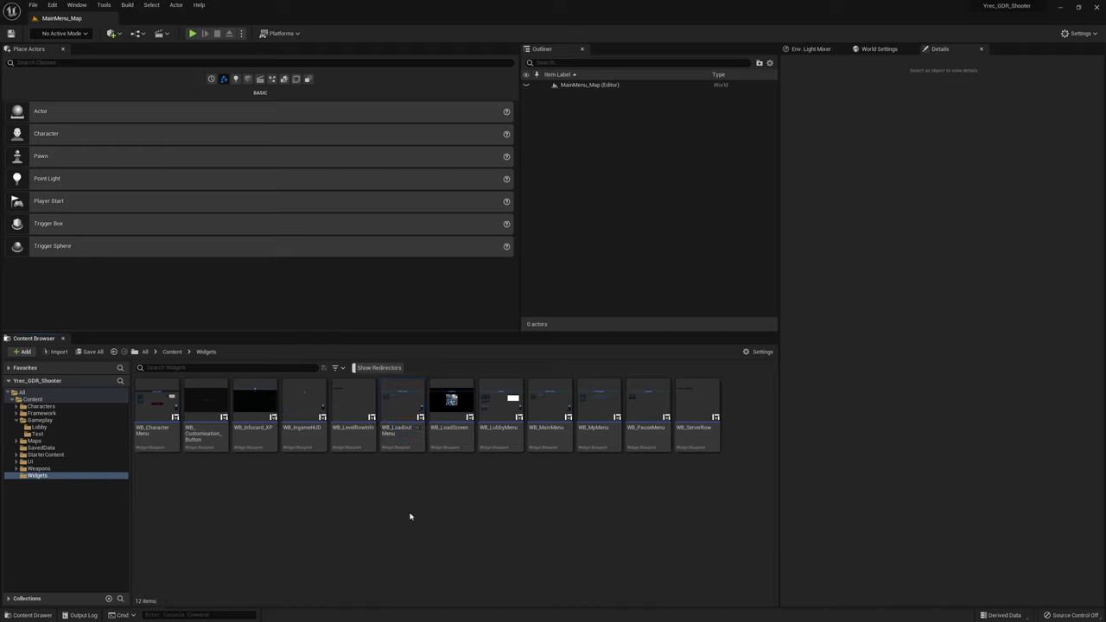
left_click(86, 414)
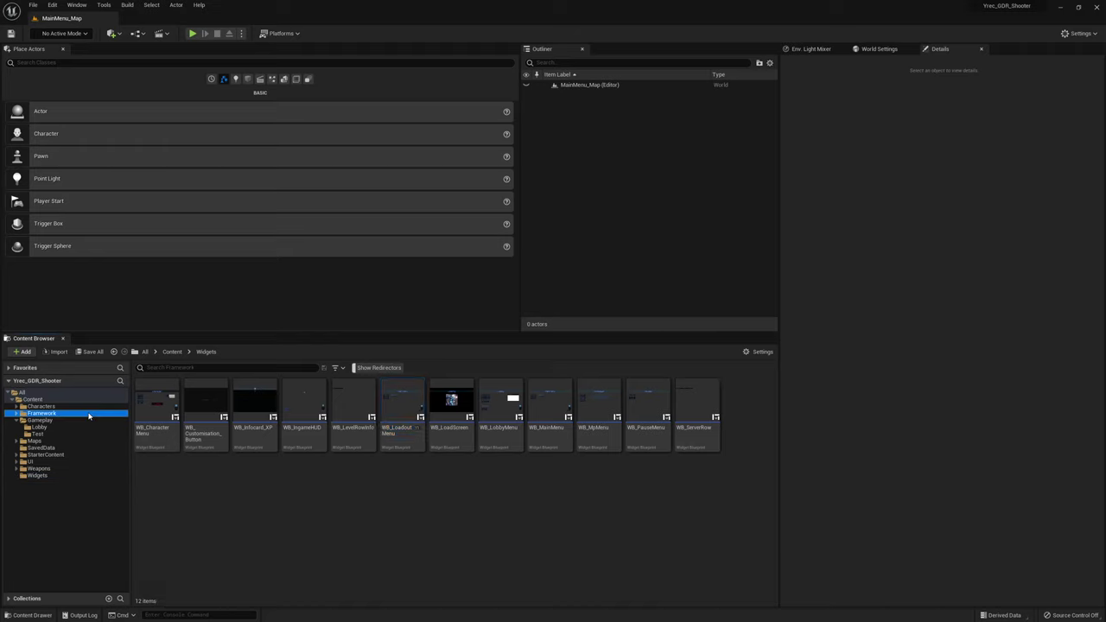
double_click(248, 404)
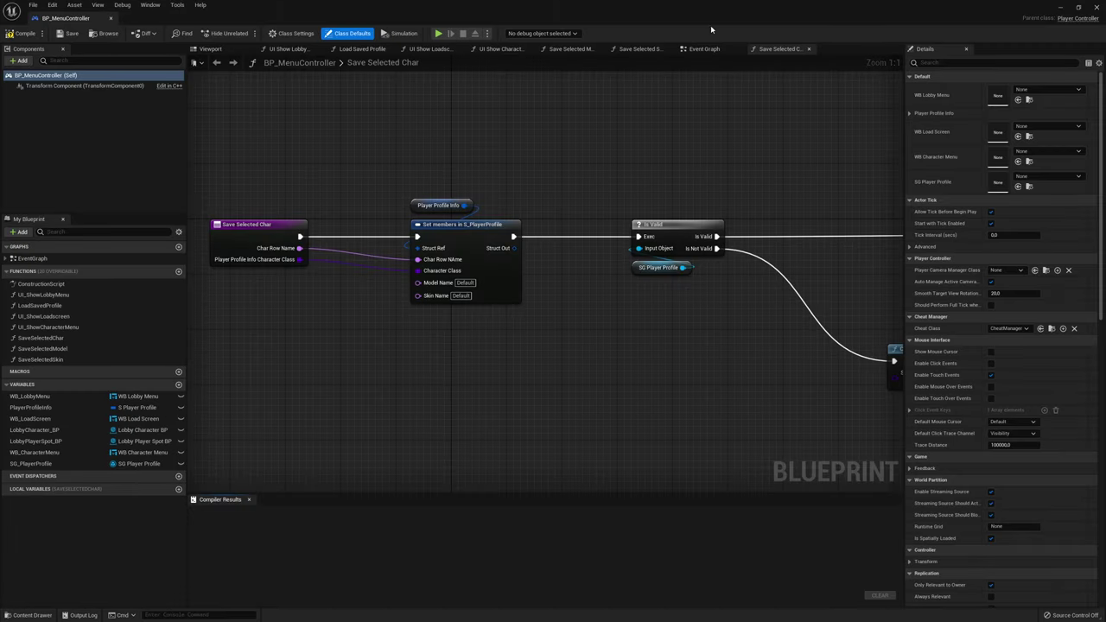
Duplicate the UI_ShowCharacterMenu function in BP_MenuController's My Blueprint panel
left_click(704, 48)
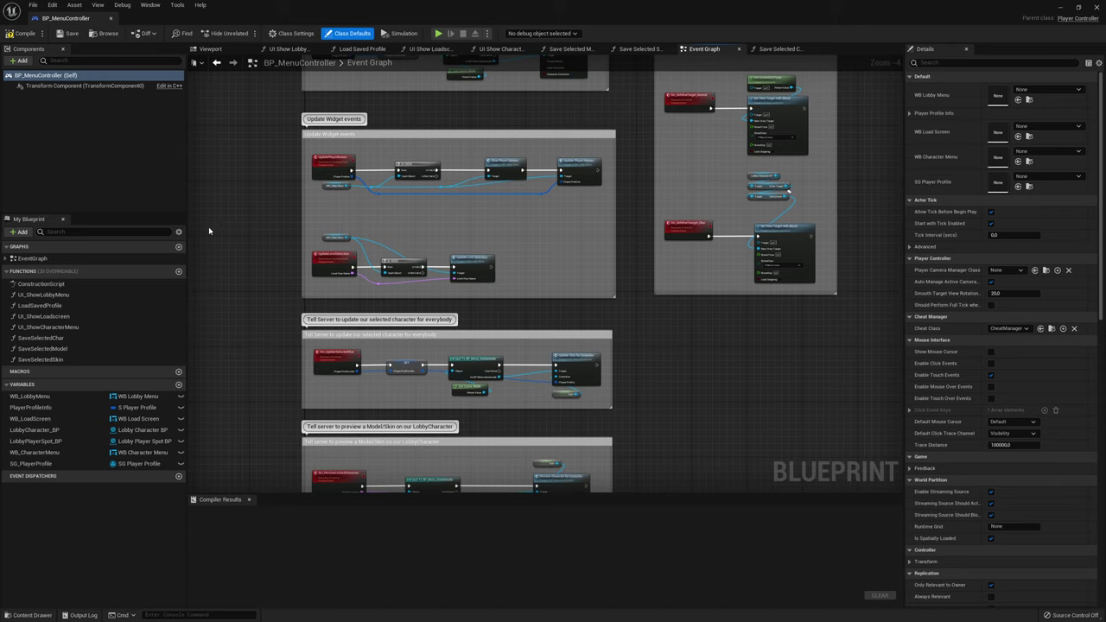
left_click(53, 329)
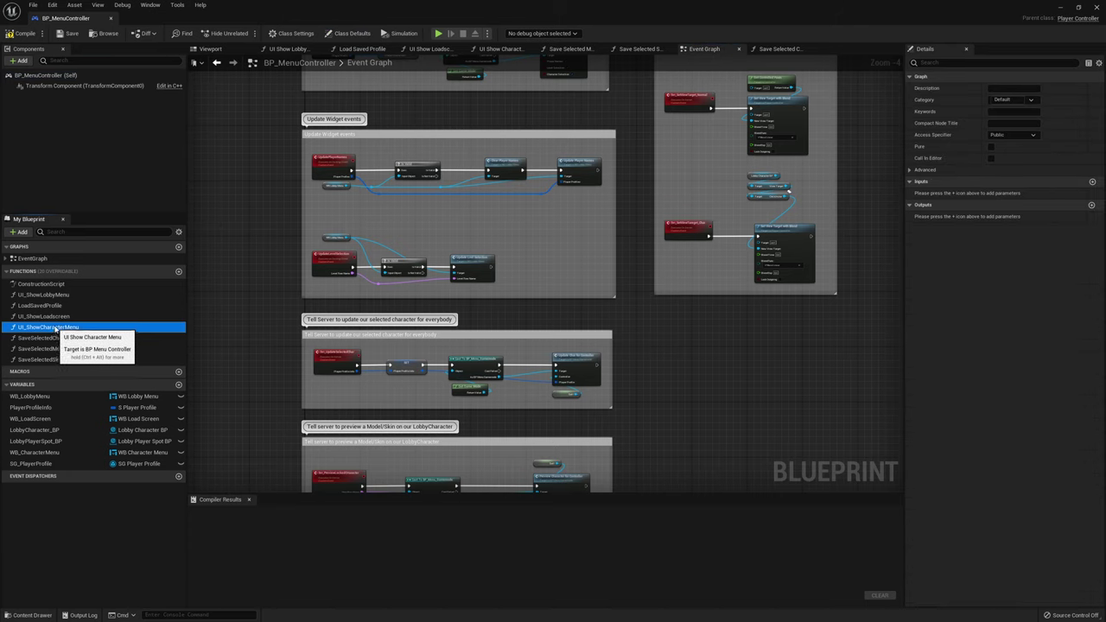
key("ctrl+d")
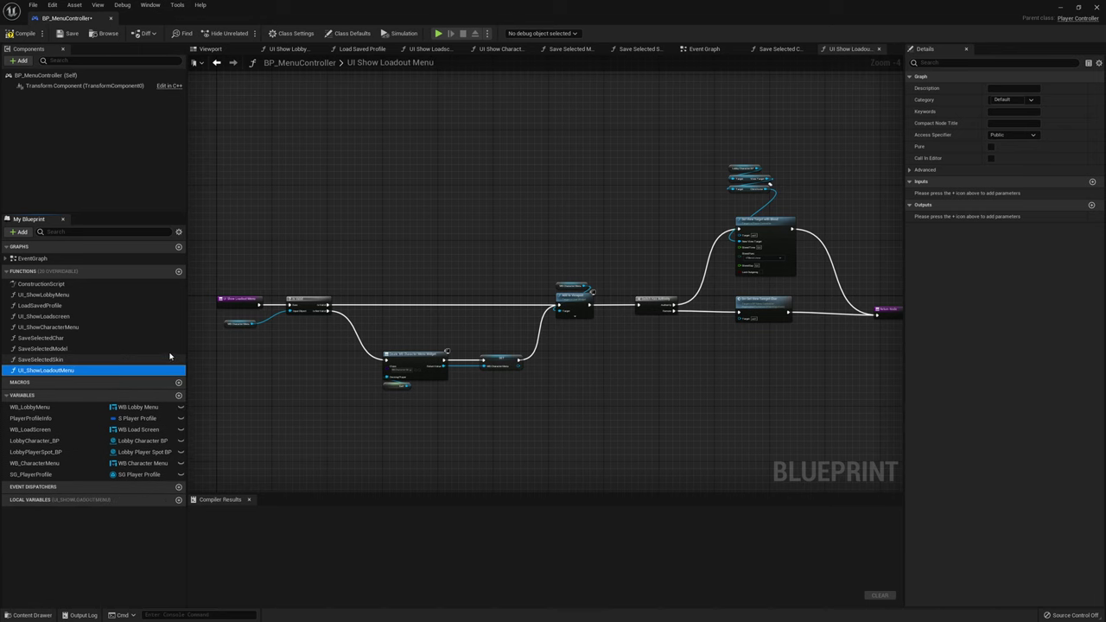
Name the copy UI_ShowLoadoutMenu and delete its old WB Character Menu getters and SET node
key("Return")
scroll(361, 313, "up", 1)
left_click(376, 263)
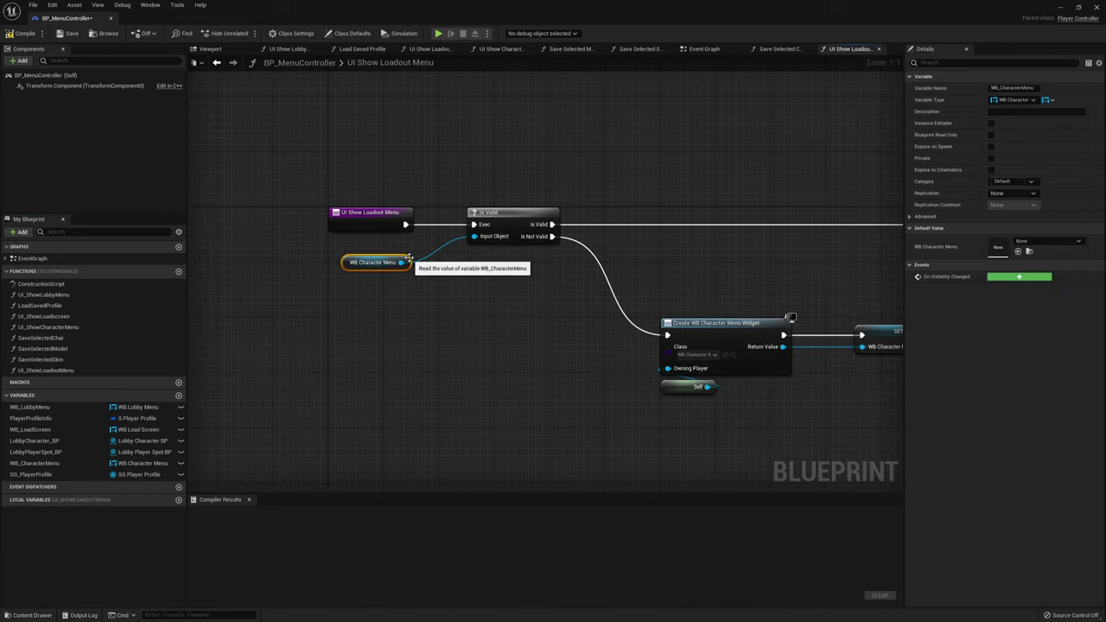
key("Delete")
right_click_drag(581, 301, 433, 291)
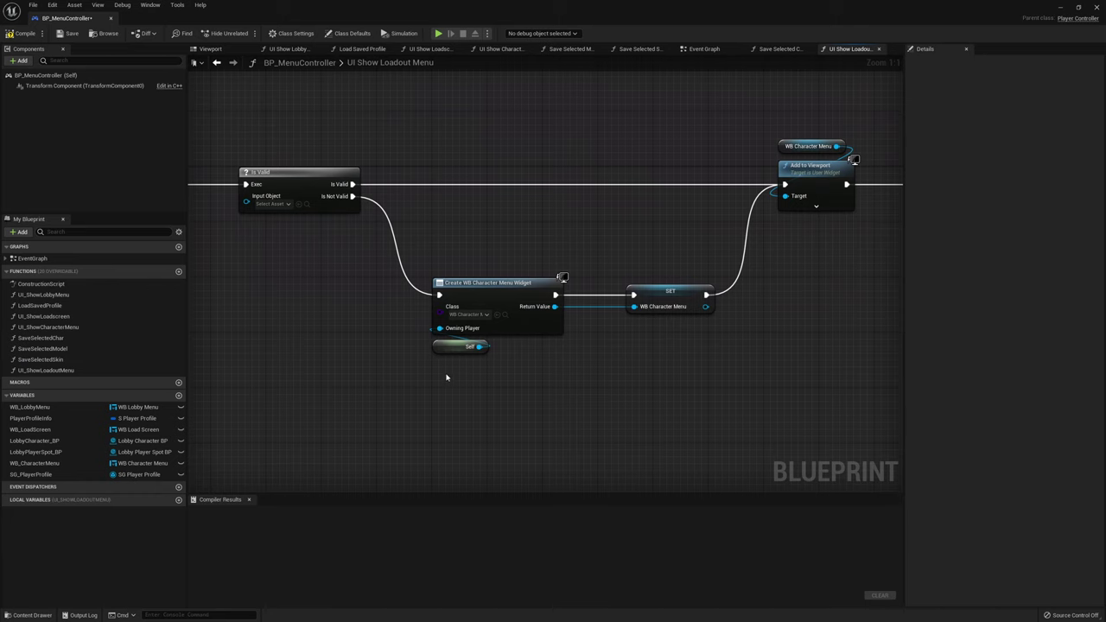
left_click(670, 291)
key("Delete")
mouse_move(770, 151)
right_mouse_down()
mouse_move(642, 217)
mouse_move(820, 202)
right_mouse_up()
left_click(662, 215)
key("Delete")
Make Create Widget build WB Loadout Menu and promote its return value to a WB_LoadoutMenu variable
left_click(504, 357)
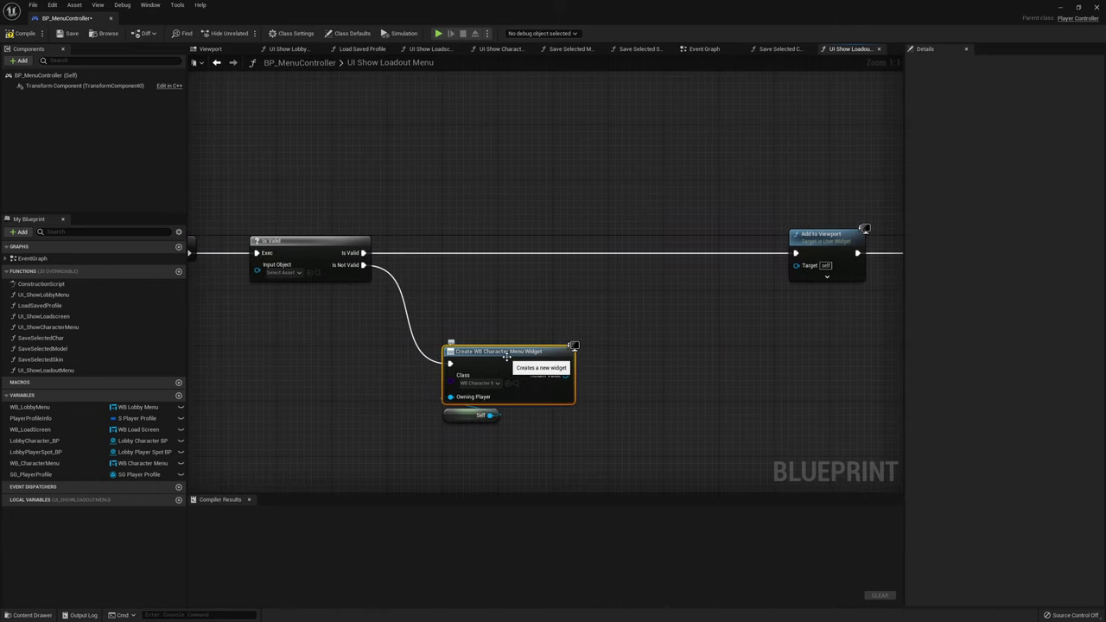
left_click(478, 383)
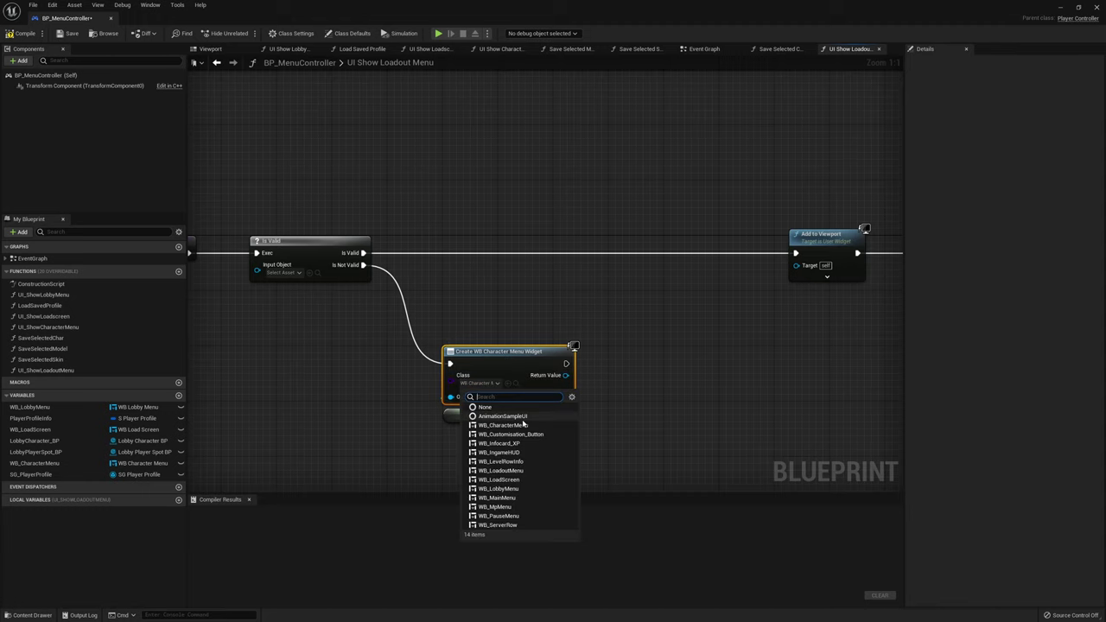
left_click(502, 471)
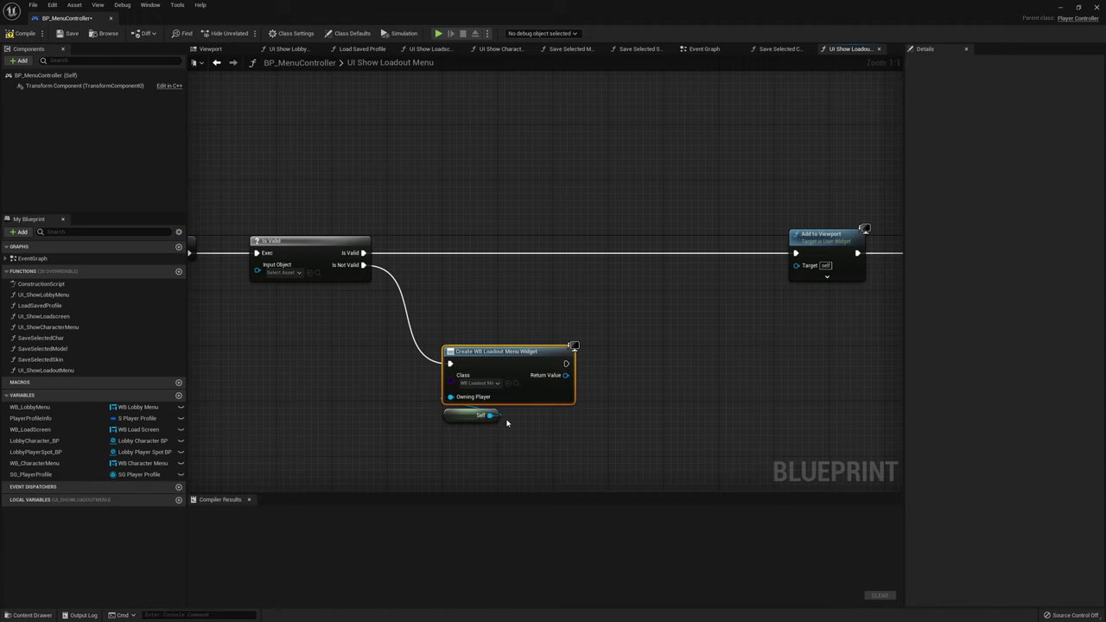
right_click(563, 375)
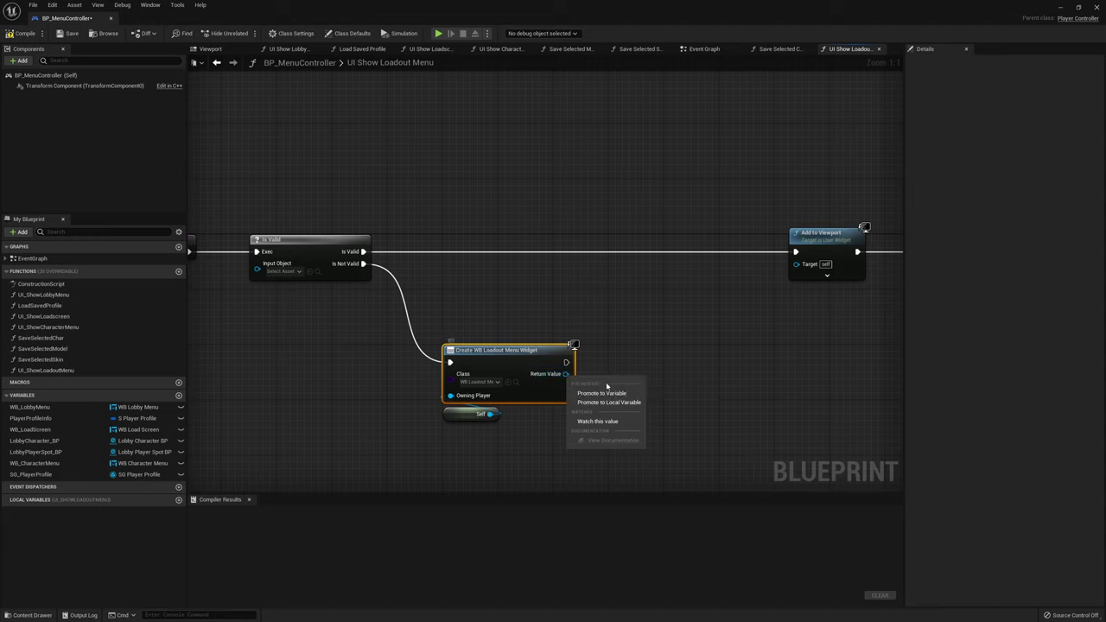
left_click(601, 390)
type("WB_LoadoutMenu")
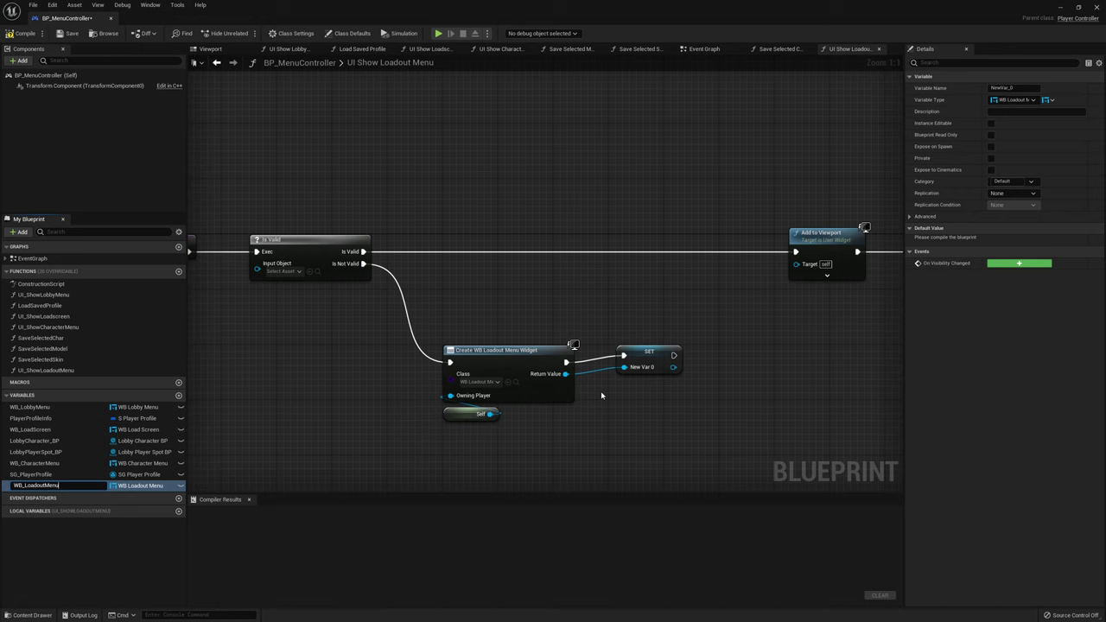
key("Return")
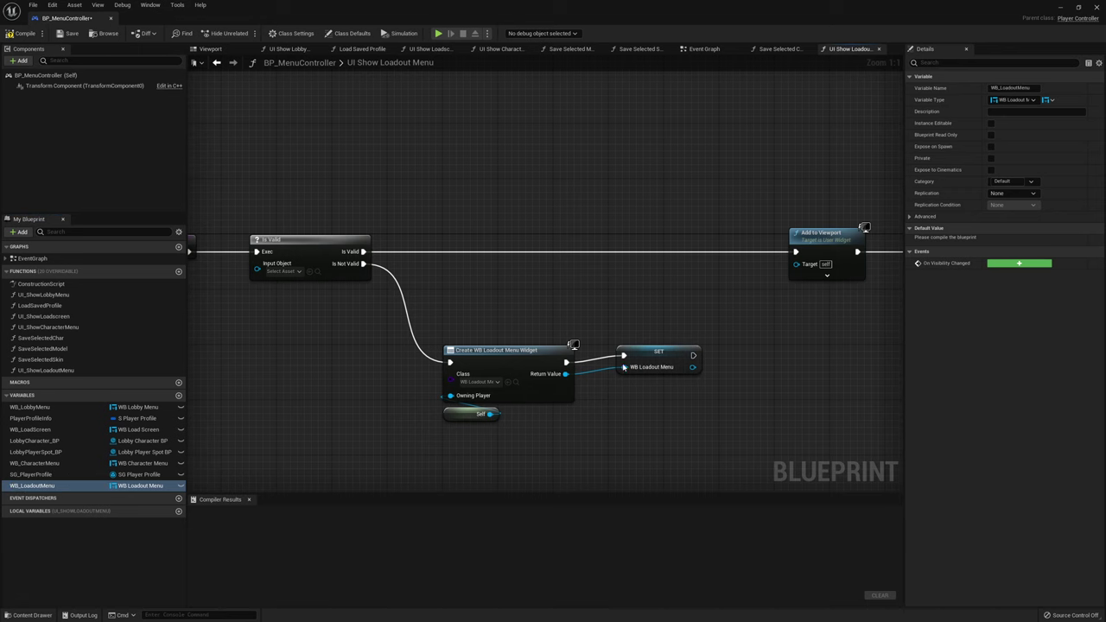
Chain the SET node into Add to Viewport and feed WB_LoadoutMenu into Add to Viewport and Is Valid
left_click_drag(657, 352, 796, 252)
left_click(35, 486)
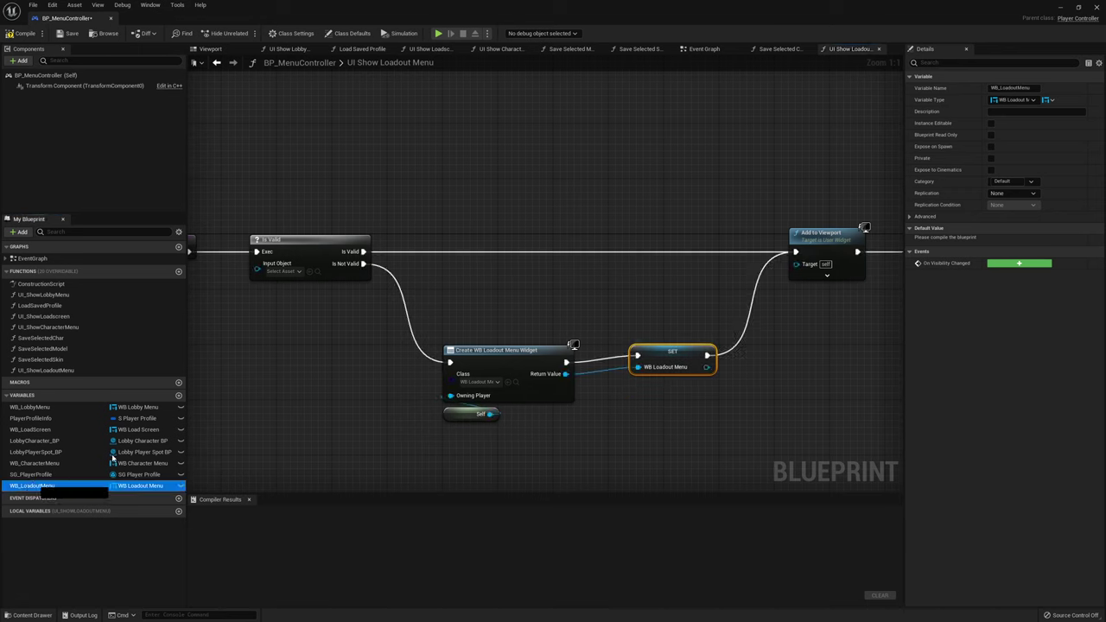
mouse_move(112, 458)
left_mouse_down()
mouse_move(795, 263)
mouse_move(837, 224)
left_mouse_up()
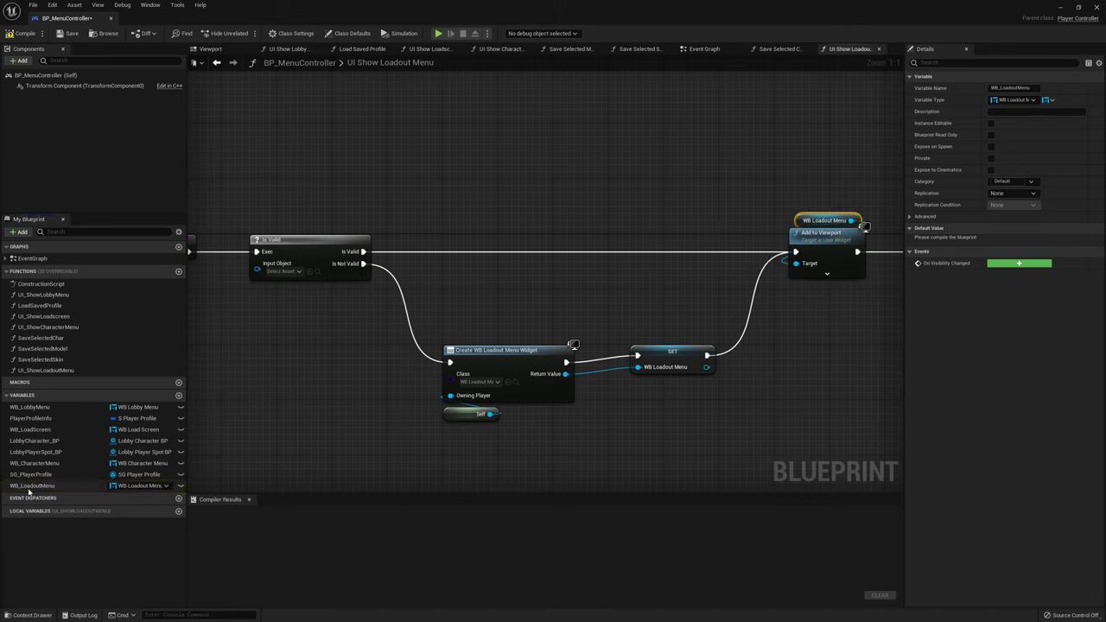
left_click_drag(30, 488, 257, 264)
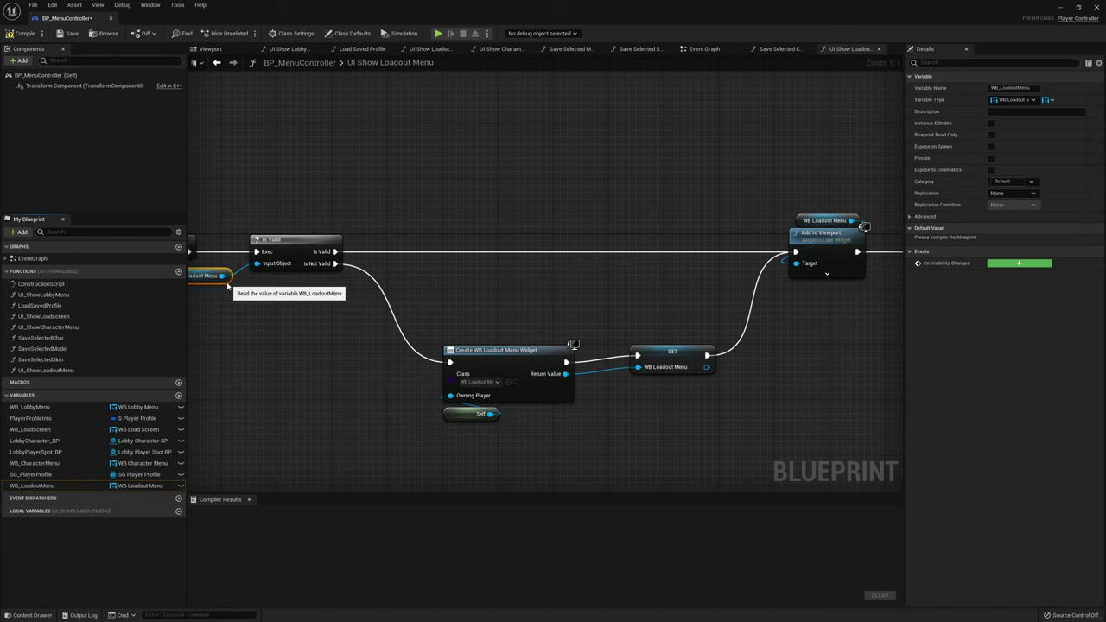
Shift the downstream view-target nodes right to make room after Add to Viewport
right_click_drag(576, 280, 88, 291)
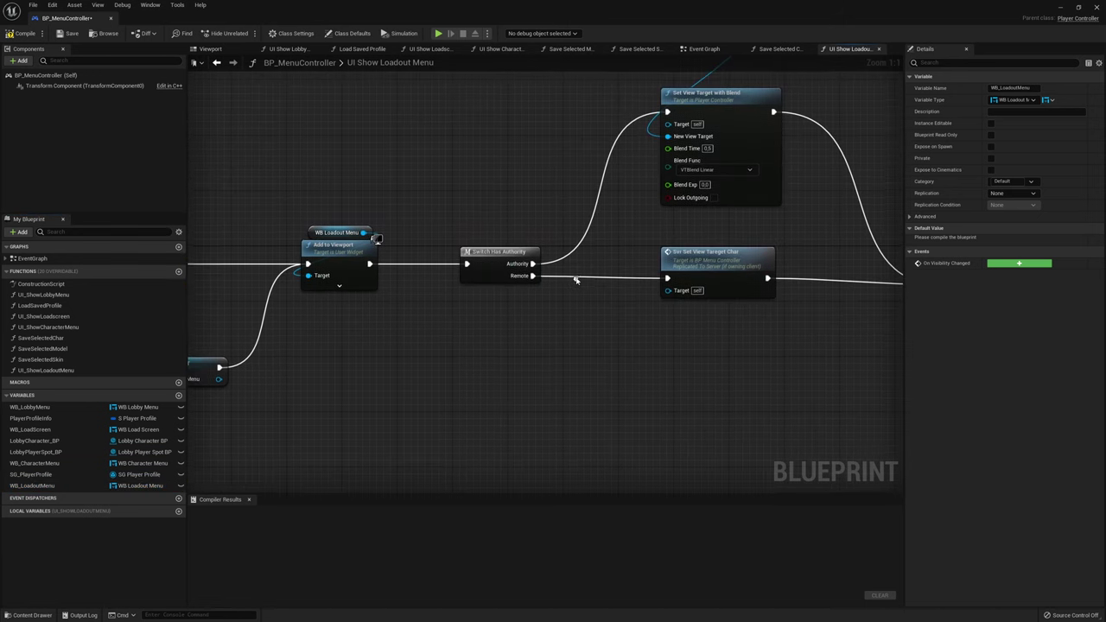
scroll(577, 280, "down", 3)
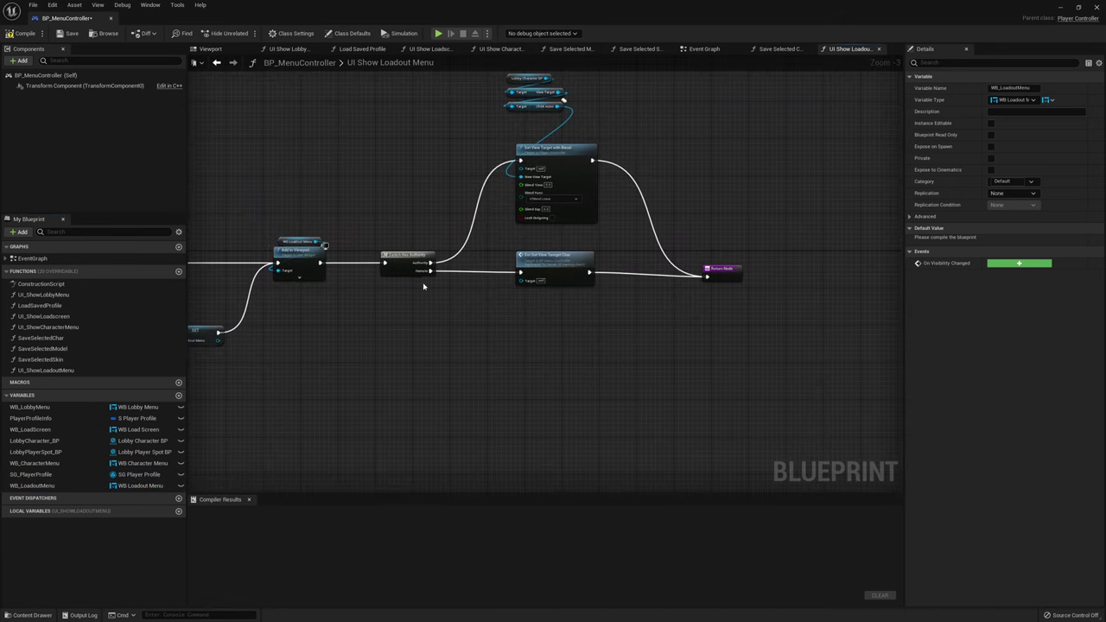
left_click_drag(385, 346, 827, 104)
left_click_drag(417, 281, 625, 278)
left_click(516, 339)
right_click_drag(457, 317, 507, 302)
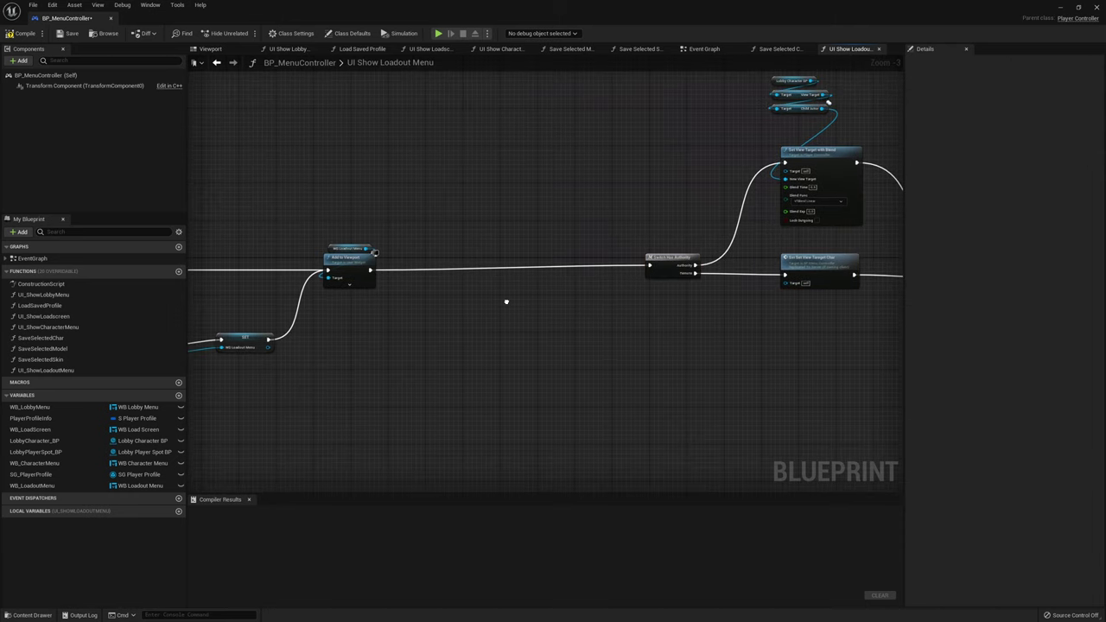
scroll(473, 291, "up", 2)
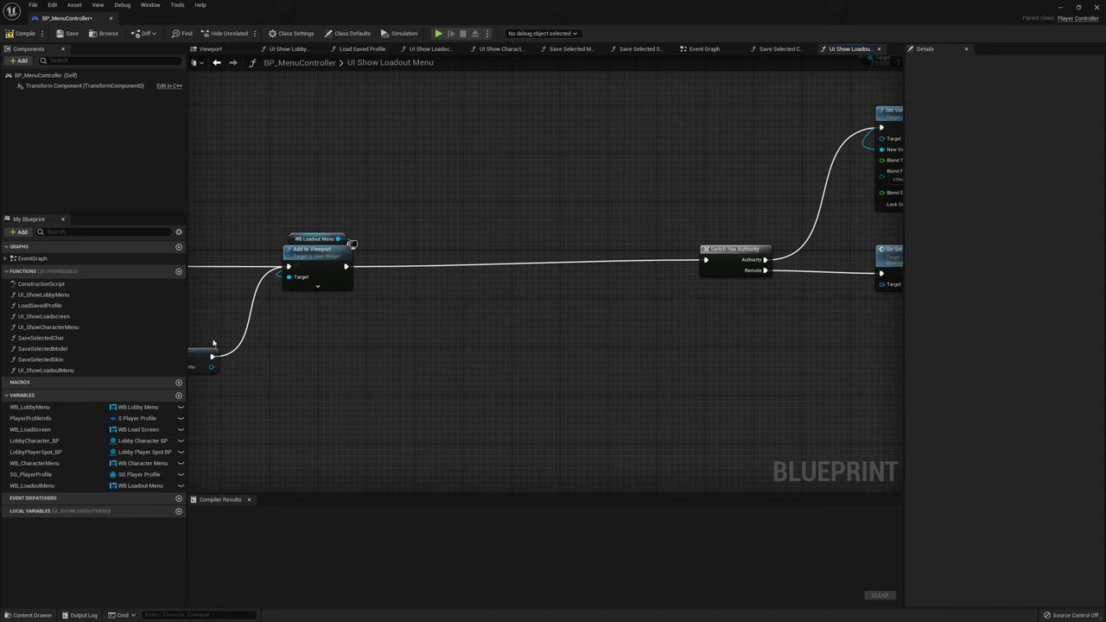
left_click(179, 396)
type("IsInLoadoutMenu")
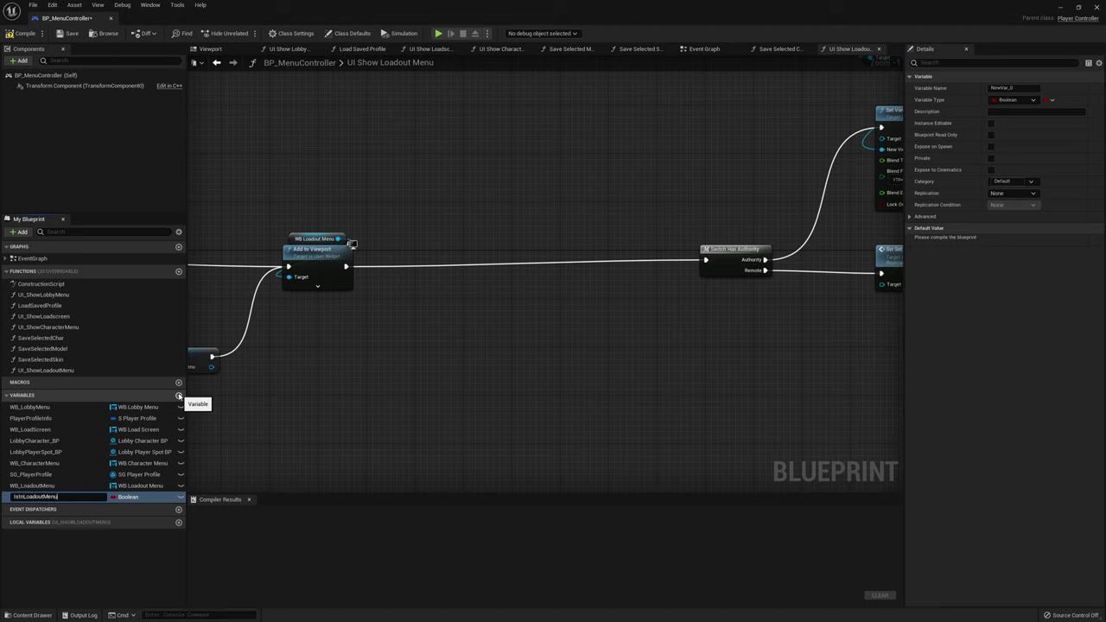
Name the Boolean IsInLoadoutMenu and wire its SET node between Add to Viewport and Switch Has Authority
key("Return")
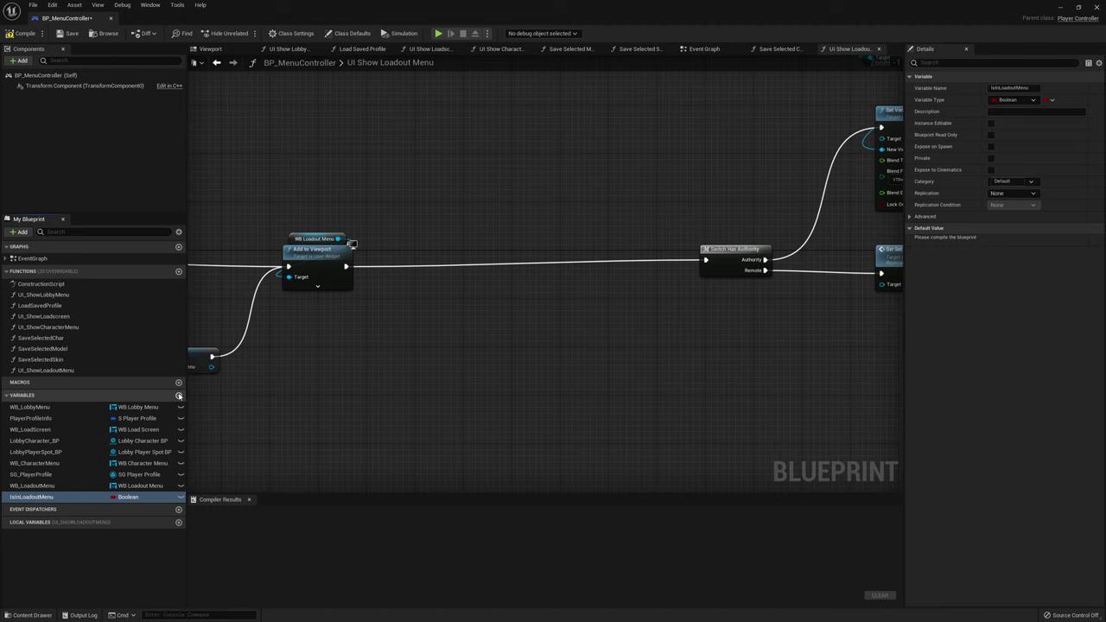
mouse_move(39, 497)
left_mouse_down()
mouse_move(414, 291)
mouse_move(417, 257)
left_mouse_up()
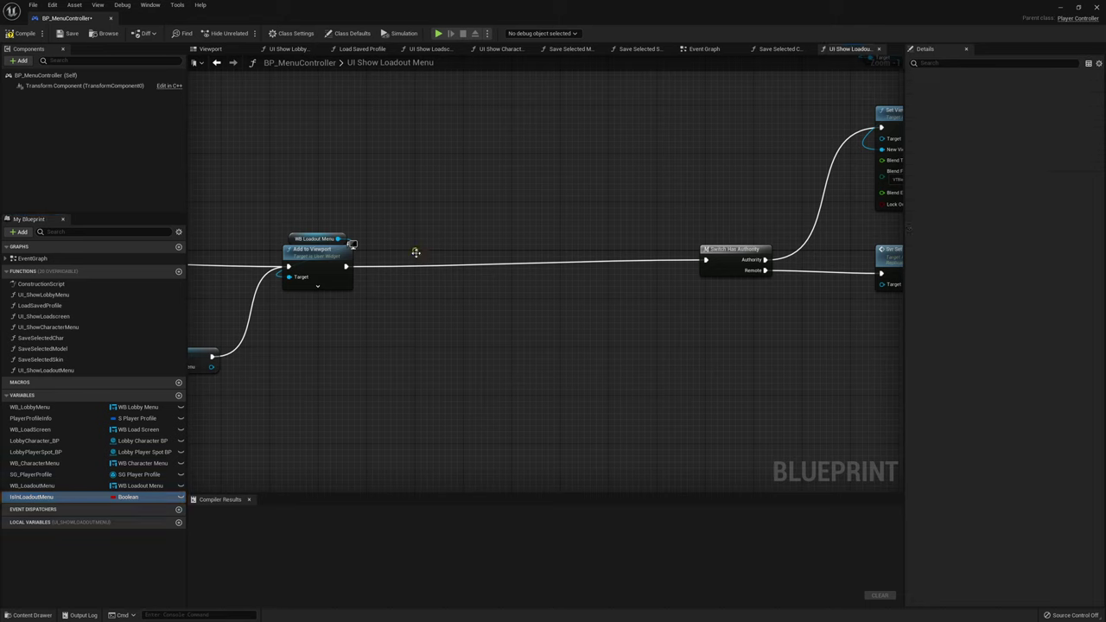
left_click_drag(347, 267, 428, 260)
key("q")
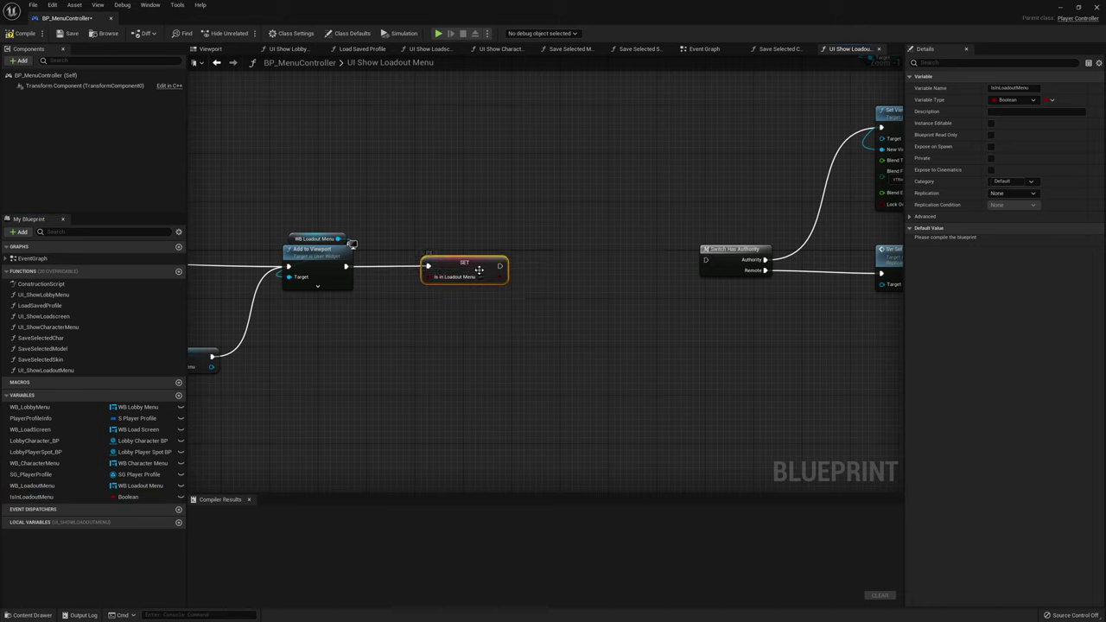
left_click_drag(501, 266, 706, 259)
right_click_drag(745, 267, 552, 306)
right_click_drag(839, 165, 631, 217)
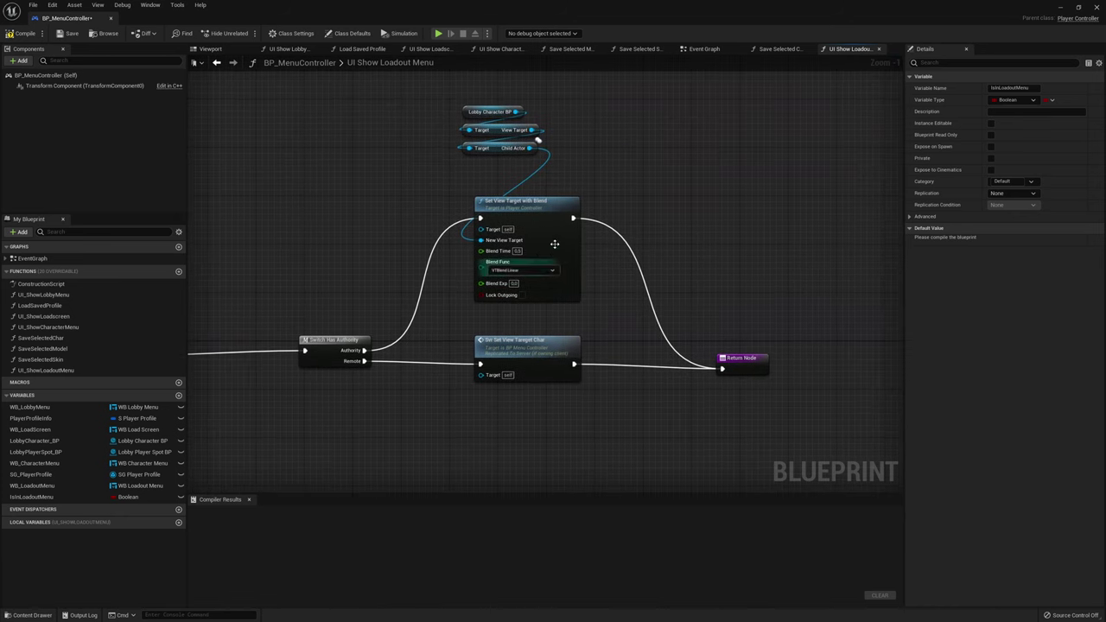
Feed Lobby Character BP's View Target Wpn into New View Target, then open Svr_SetViewTarget_Char
right_click_drag(610, 171, 629, 239)
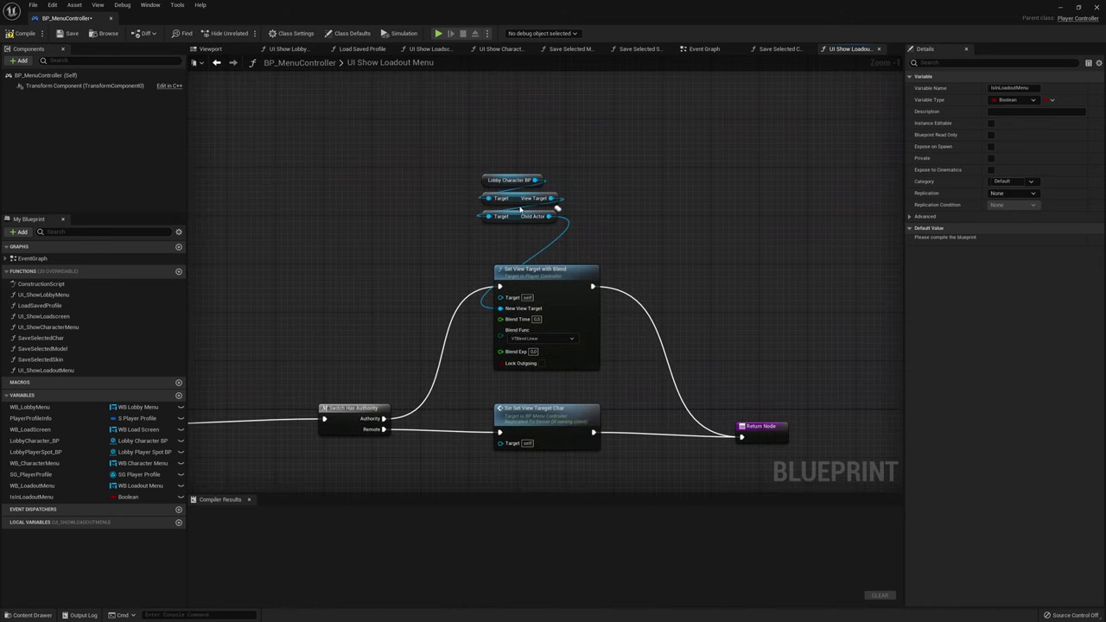
left_click_drag(544, 198, 614, 194)
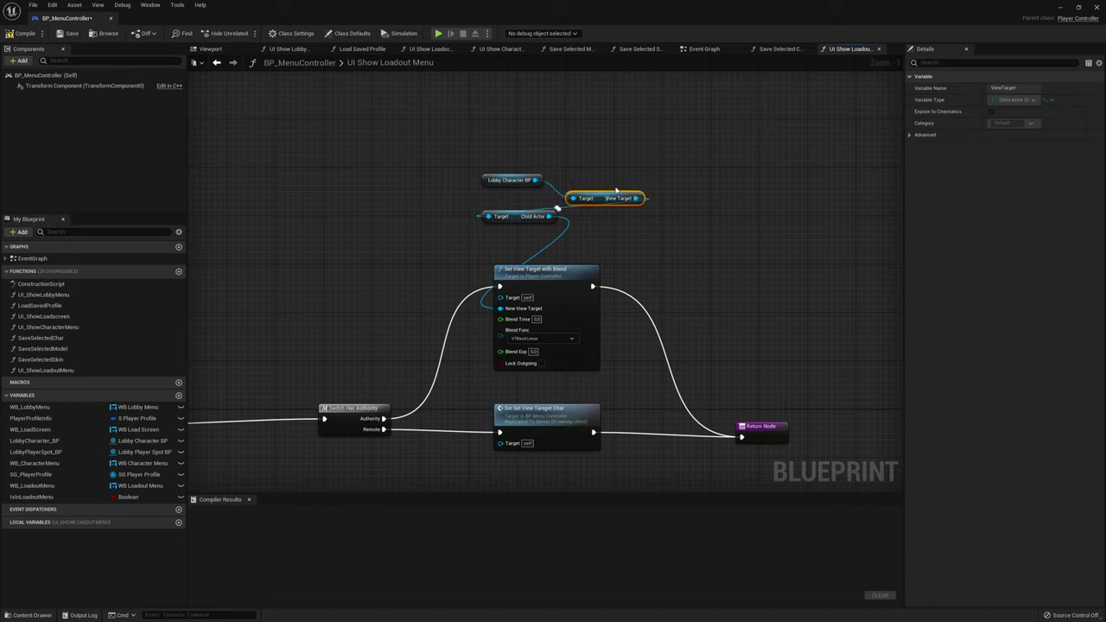
key("Delete")
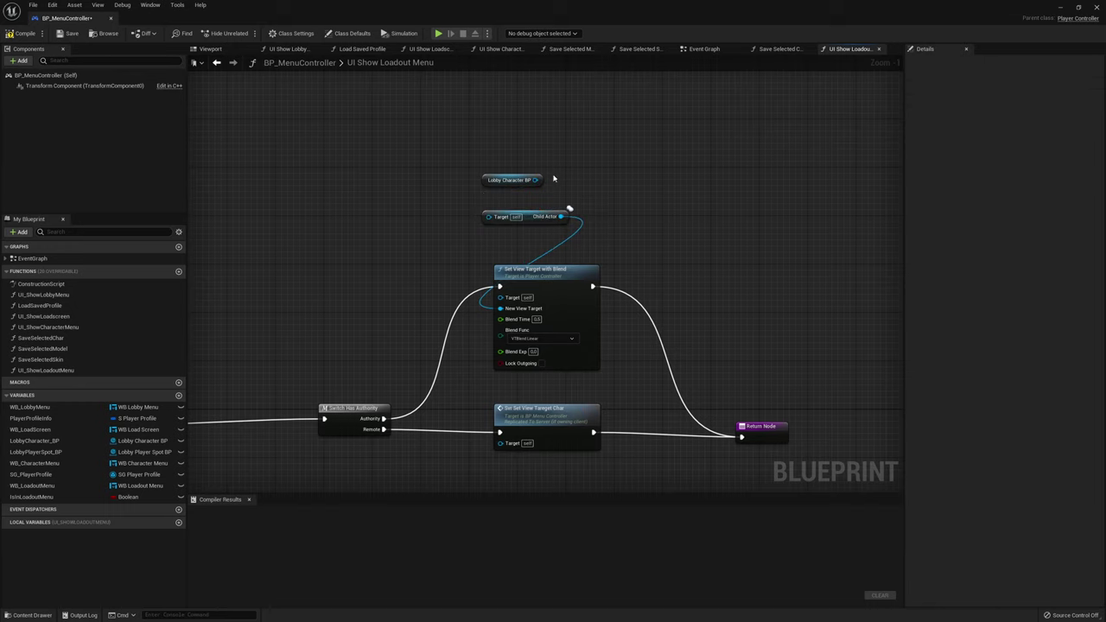
left_click_drag(537, 180, 477, 199)
type("get")
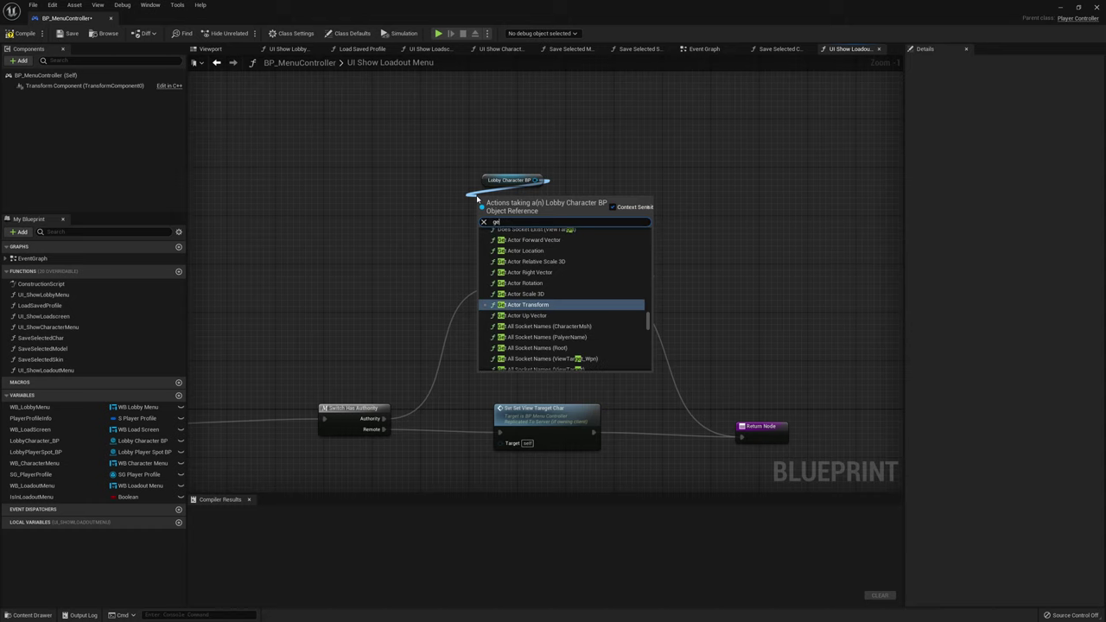
type(" vi")
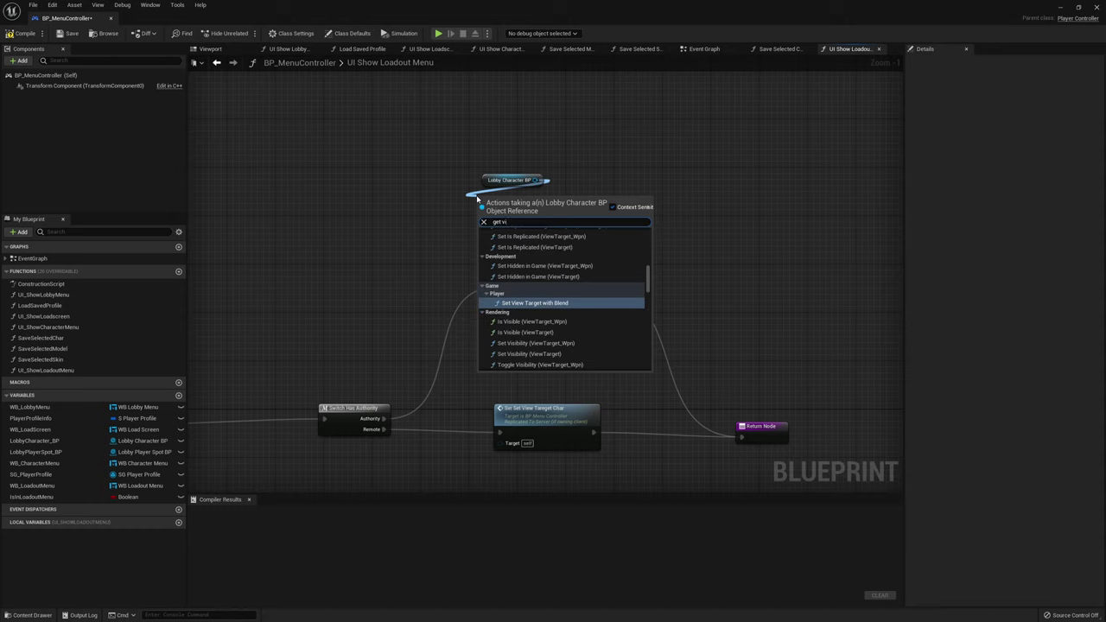
type("ewt")
key("Down")
key("Down")
key("Down")
key("Down")
key("Down")
key("Down")
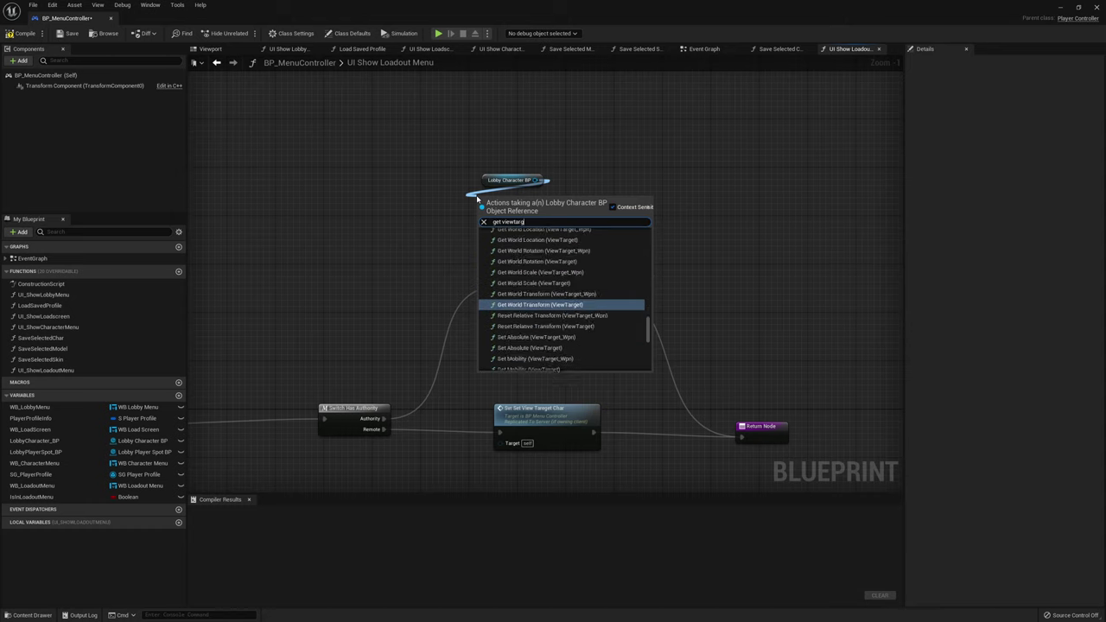
key("Down")
key("Down")
key("Down")
left_click(536, 343)
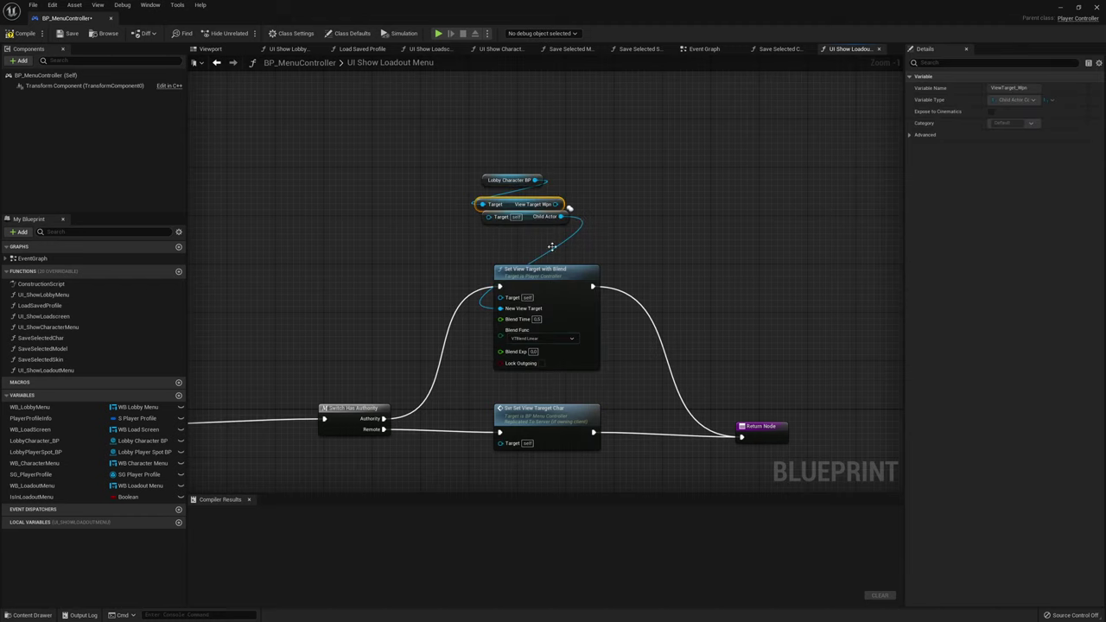
left_click_drag(544, 210, 499, 309)
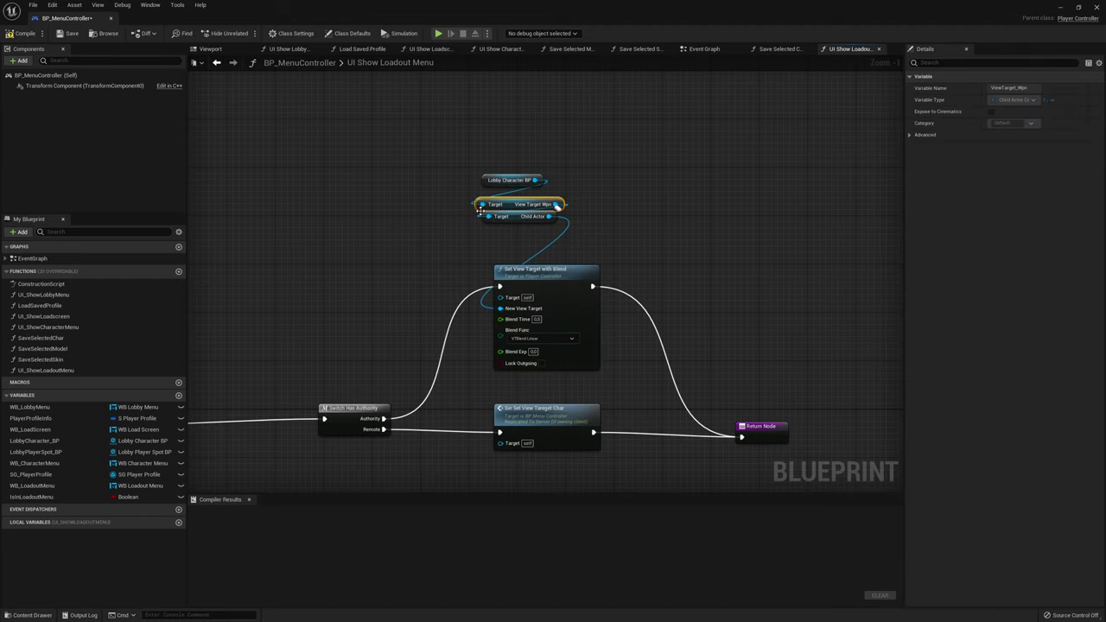
right_click_drag(550, 421, 563, 354)
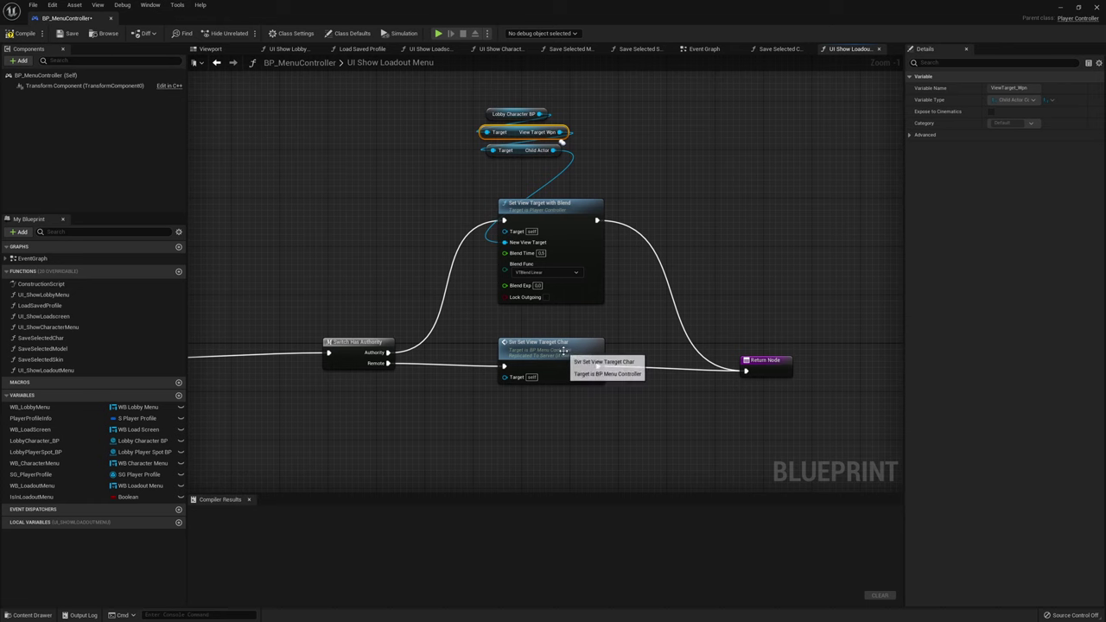
double_click(563, 354)
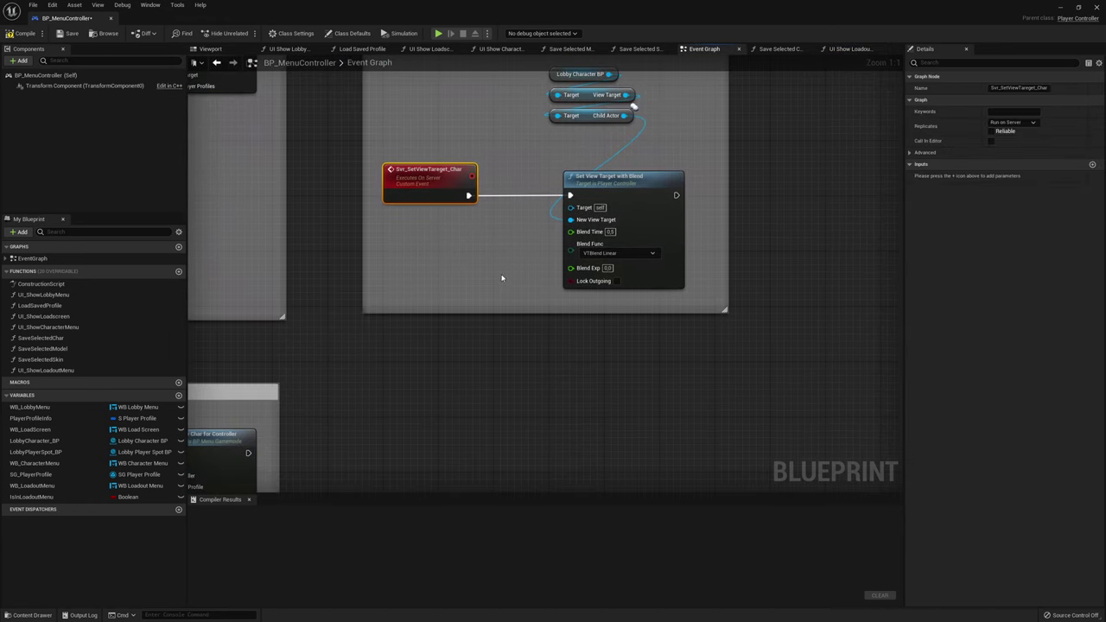
Create a custom event Svr_SetViewtargetWpn that runs on the server and is reliable
left_click(400, 388)
right_click(399, 383)
type("custom event")
key("Return")
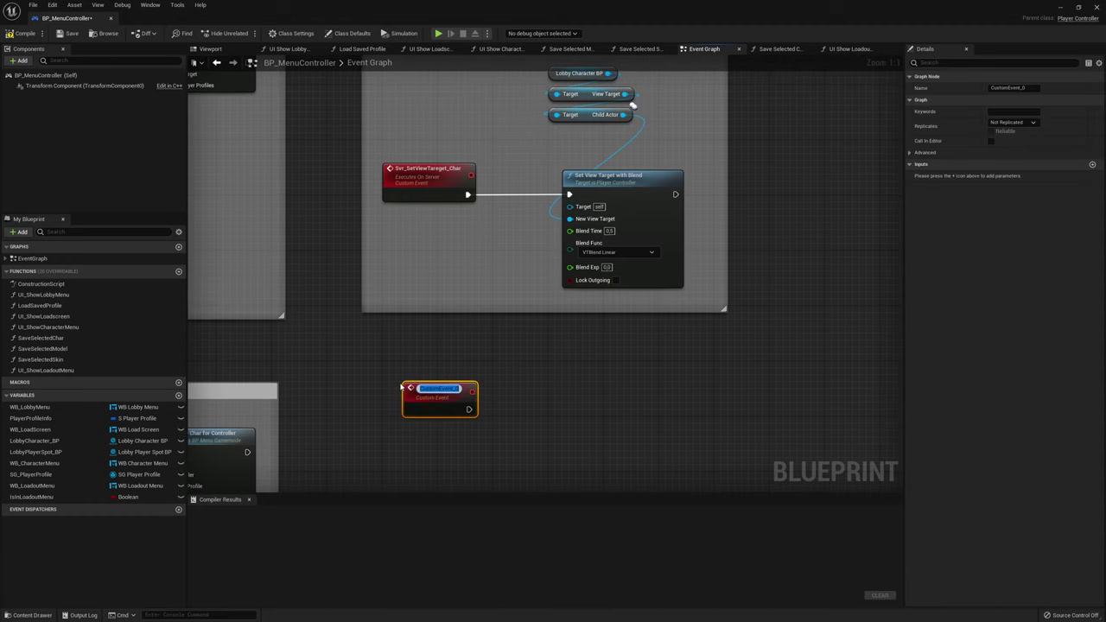
type("SetViewTarget")
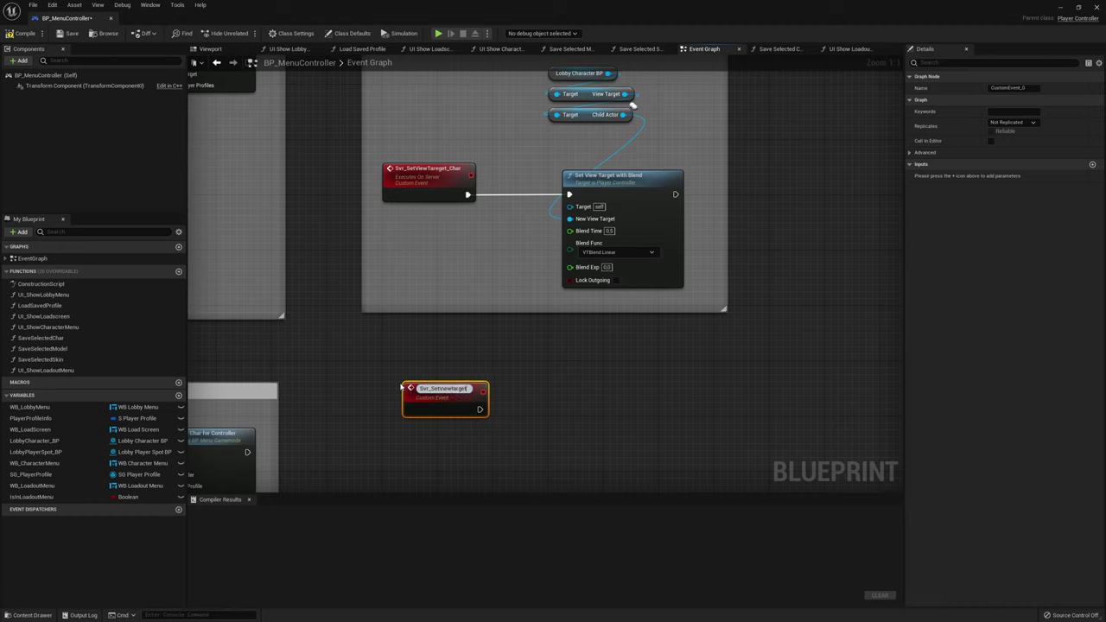
type("Wpn")
key("Return")
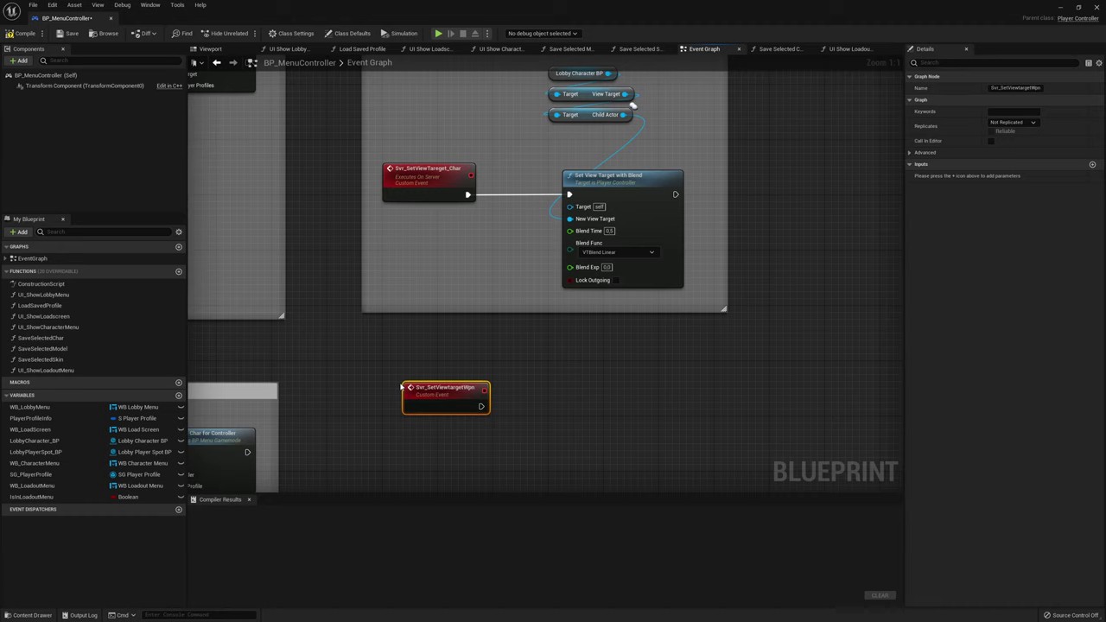
left_click(1019, 124)
left_click(1007, 154)
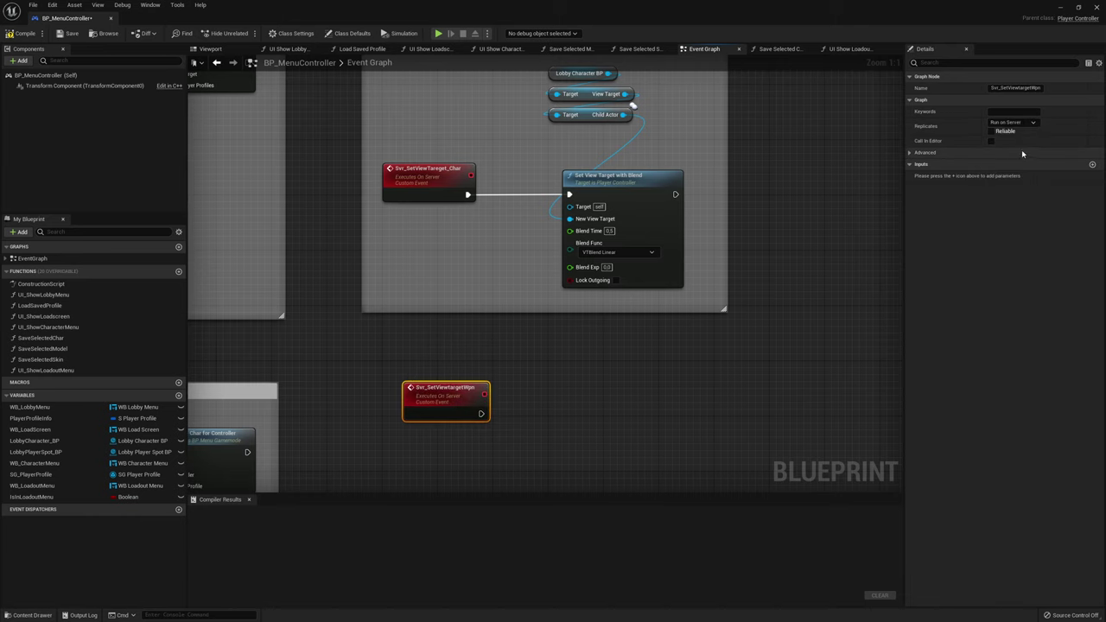
left_click(994, 132)
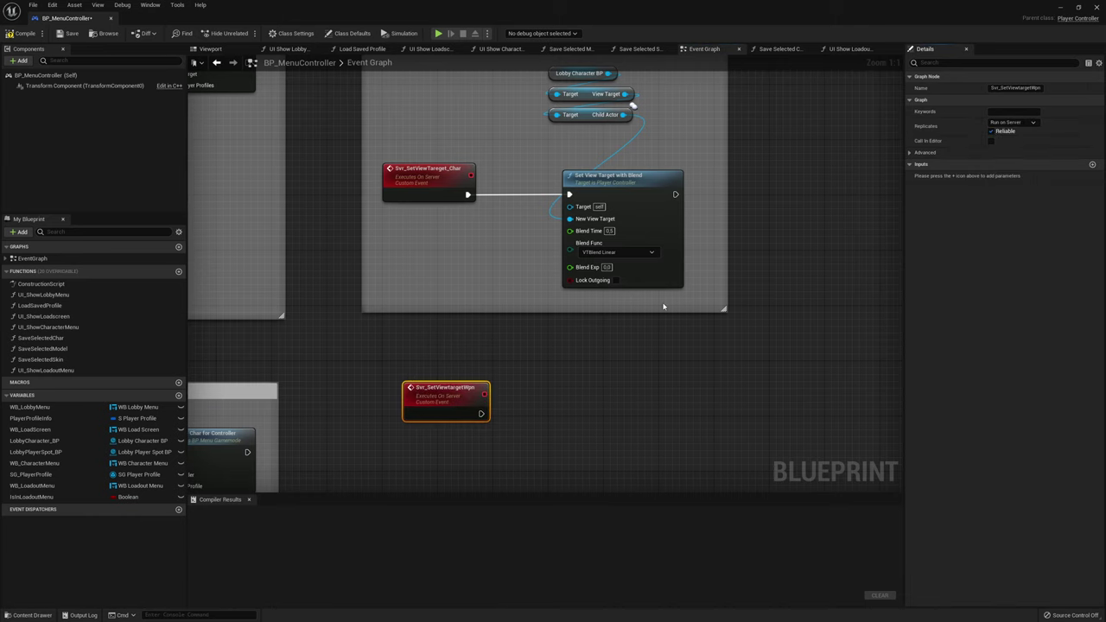
Copy the Set View Target with Blend group beside Svr_SetViewtargetWpn and connect its execution
right_click_drag(597, 247, 547, 339)
left_click_drag(554, 394, 604, 157)
key("ctrl+c")
right_click_drag(636, 228, 654, 121)
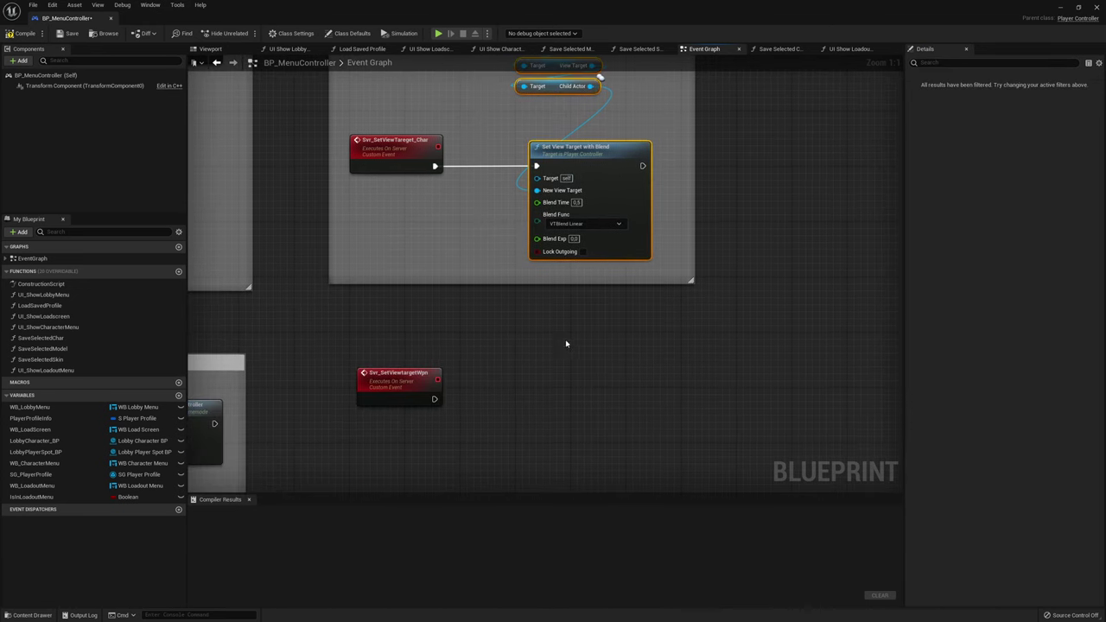
key("ctrl+v")
right_click_drag(582, 465, 589, 395)
left_click_drag(589, 395, 581, 360)
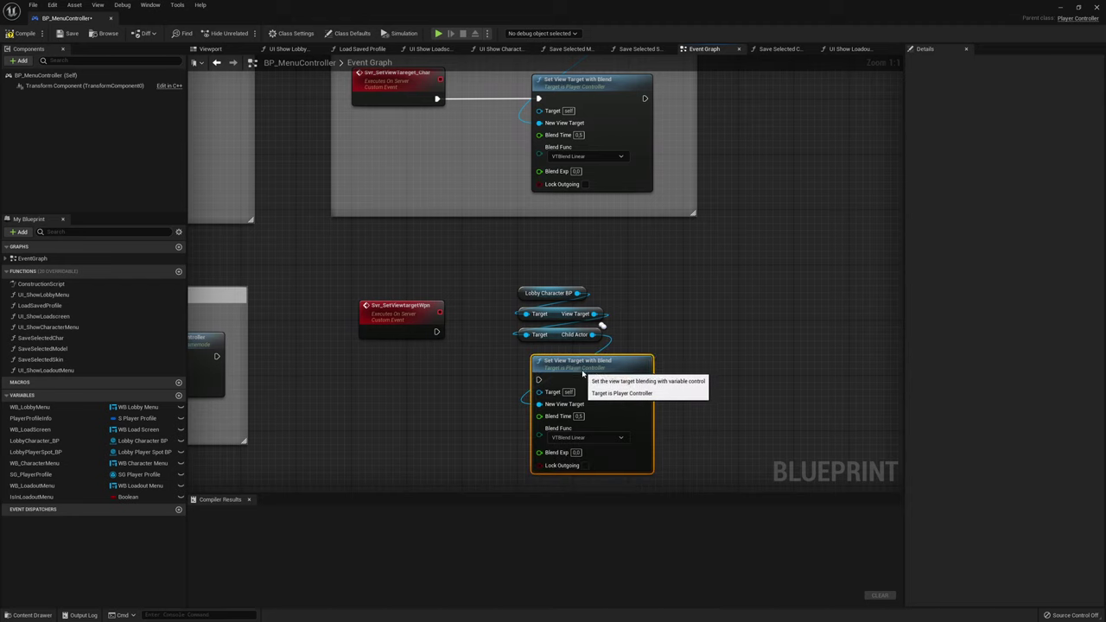
left_click_drag(439, 329, 531, 379)
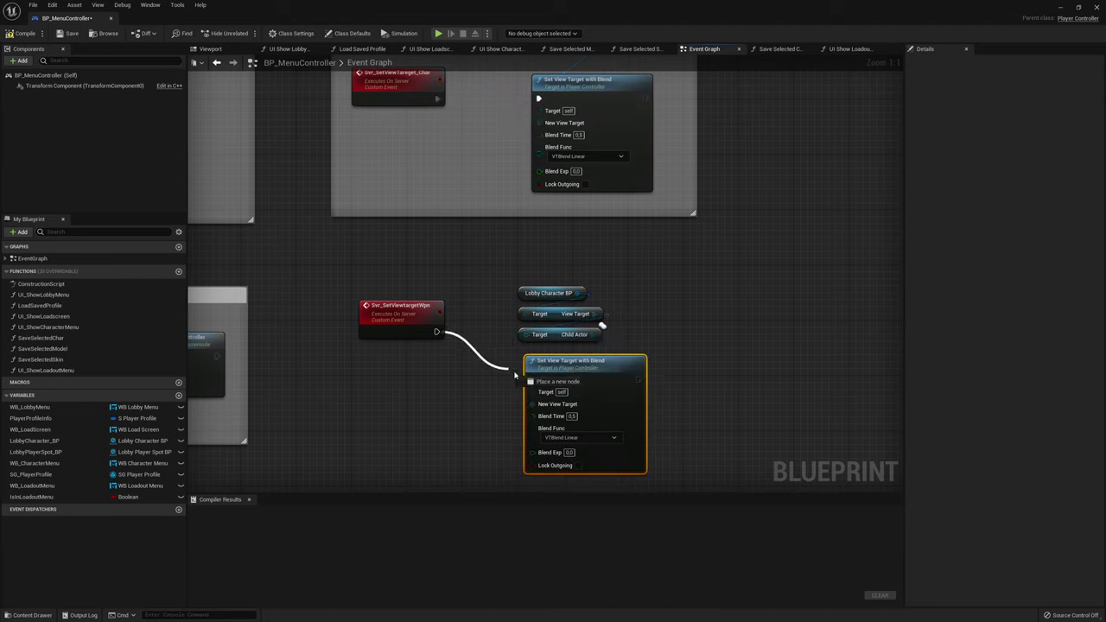
left_click_drag(412, 323, 404, 364)
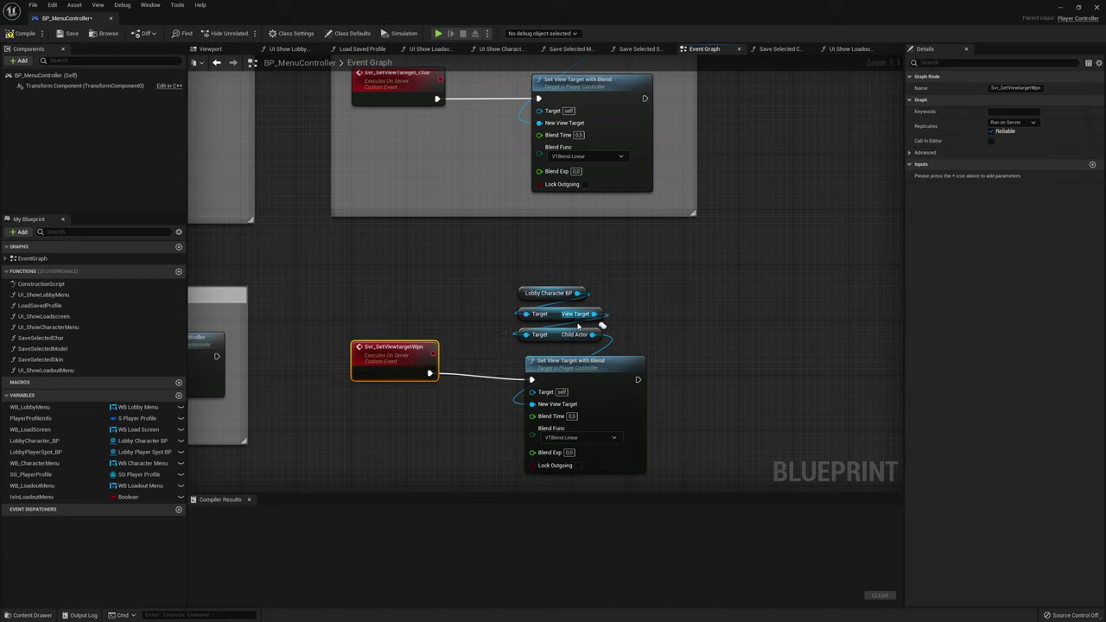
Replace the pasted View Target getter with Lobby Character BP's View Target Wpn
left_click(558, 316)
key("Delete")
left_click_drag(589, 293, 531, 315)
type("get v")
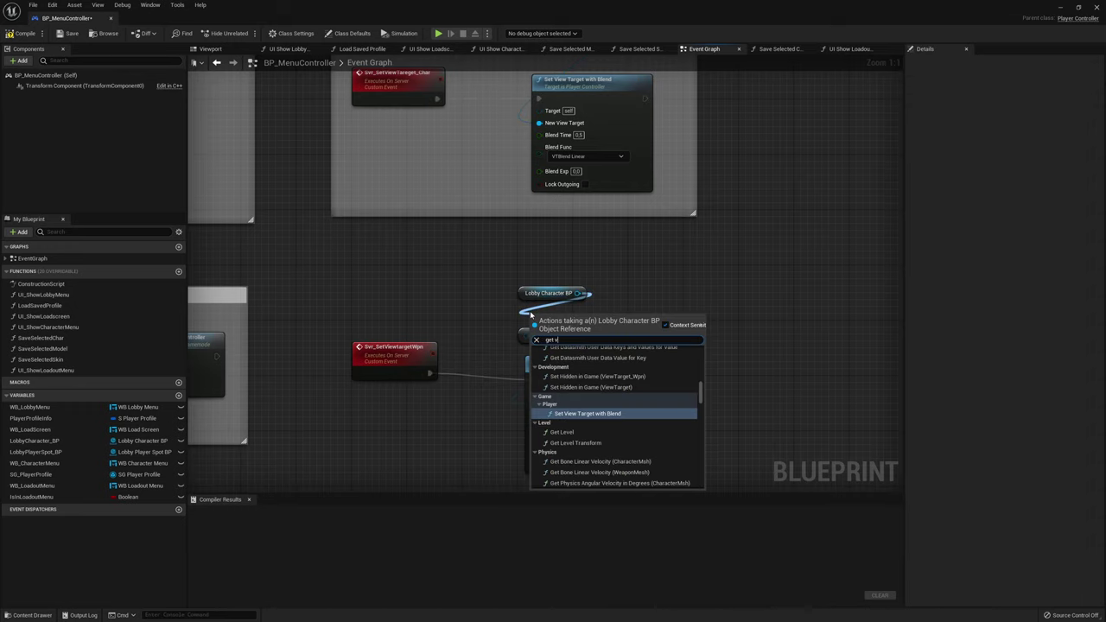
type("iewtarget")
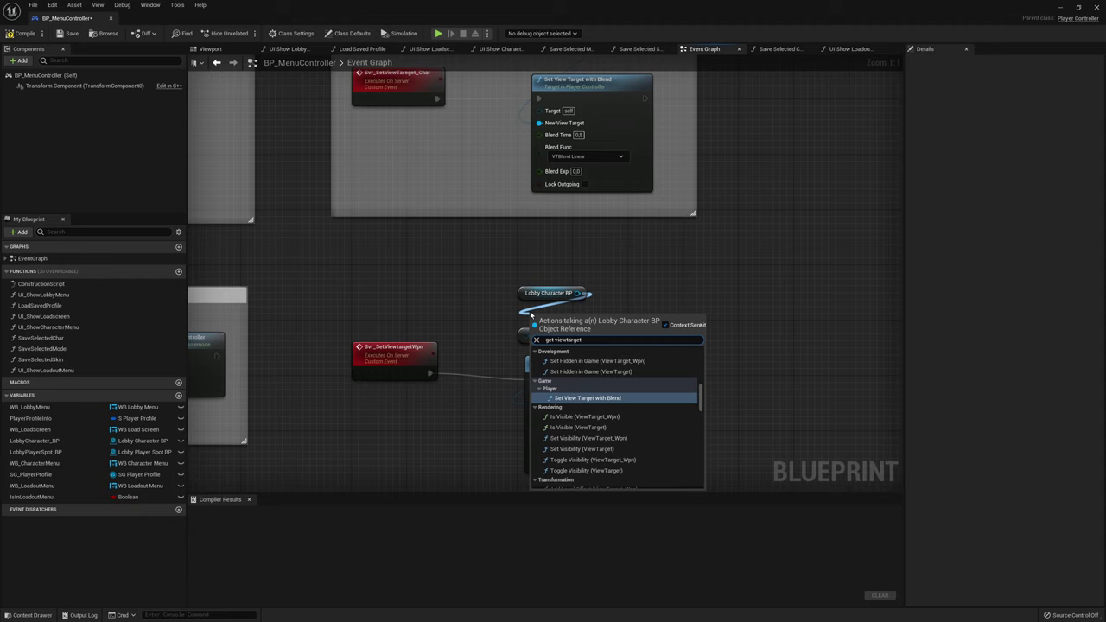
key("Down")
key("Down")
key("Down")
key("Down")
key("Down")
key("Down")
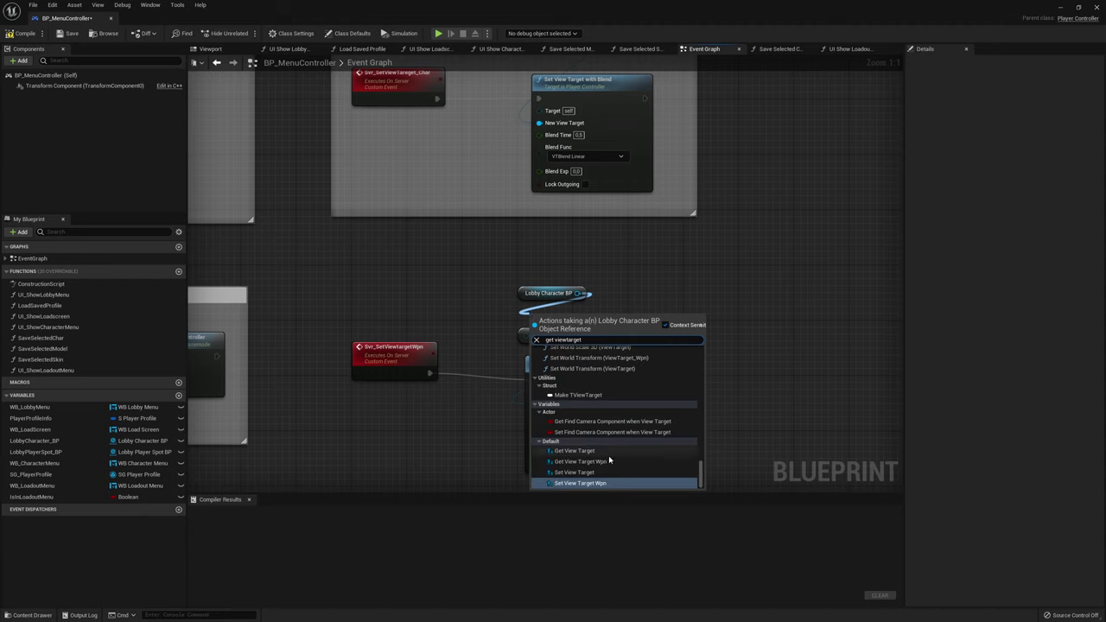
key("Up")
key("Up")
key("Return")
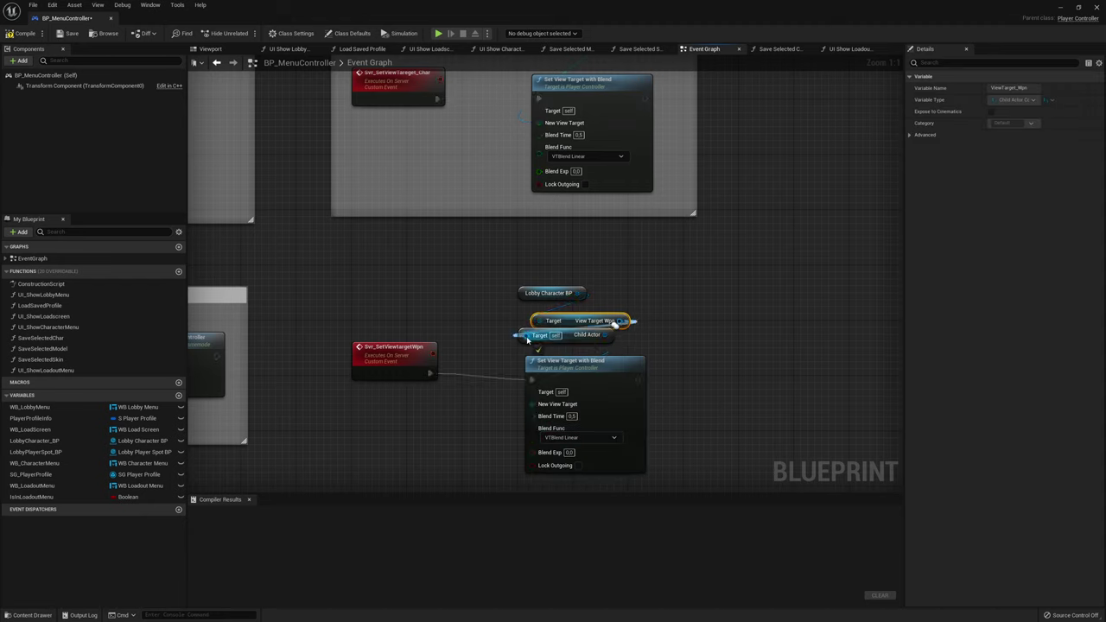
left_click_drag(571, 322, 557, 315)
left_click(632, 299)
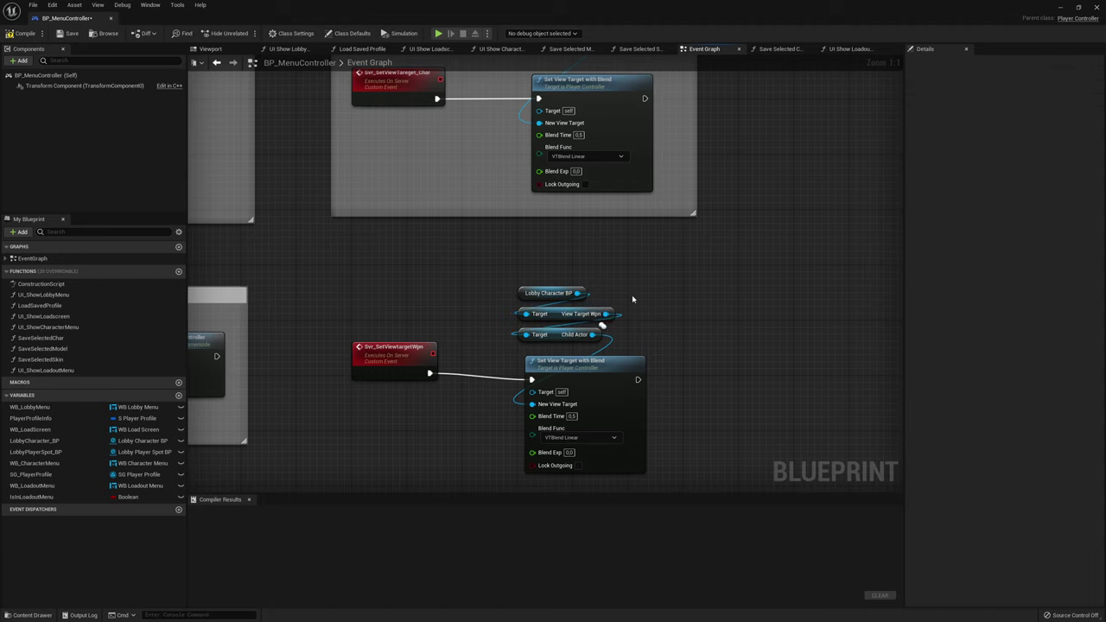
left_click(849, 50)
Swap the Remote branch's Srv Set View Target Char call for Svr Set Viewtarget Wpn
right_click_drag(731, 254, 689, 181)
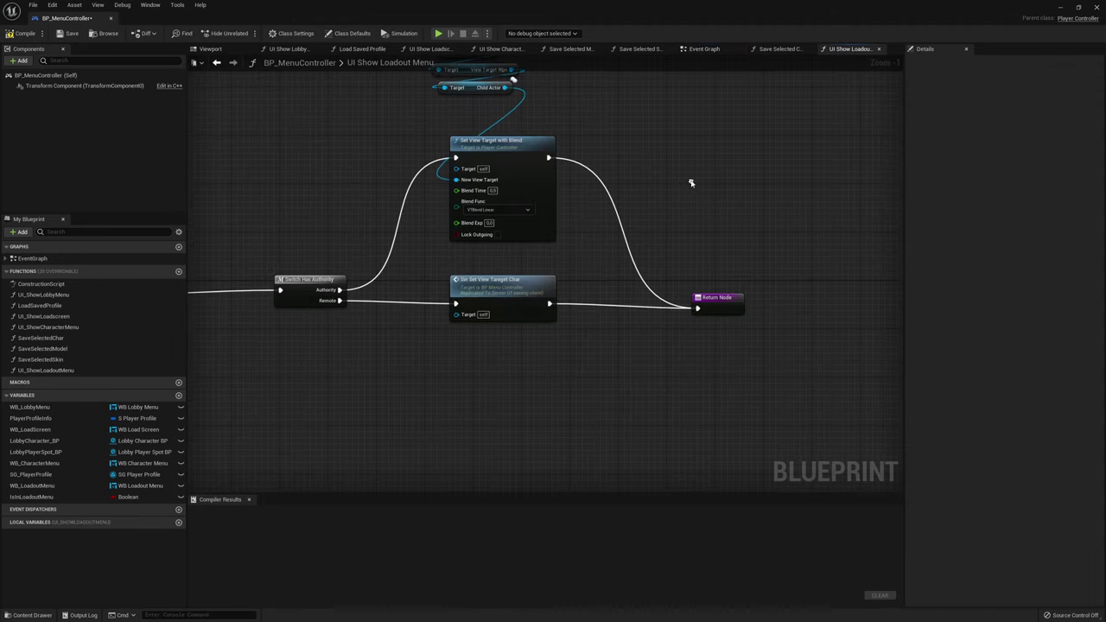
left_click(484, 292)
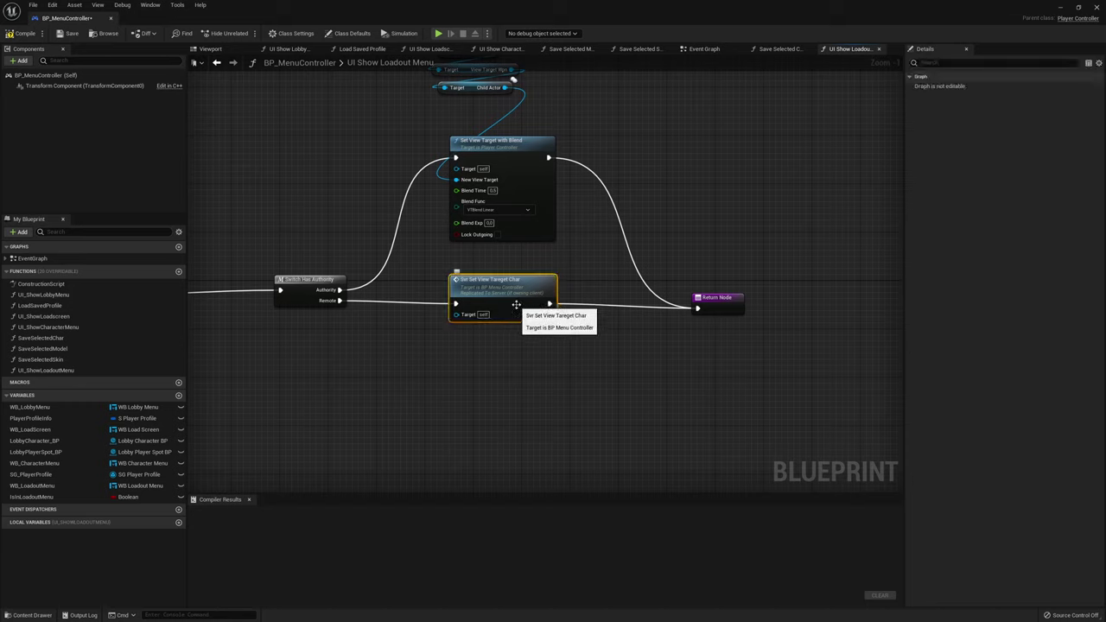
key("Delete")
left_click_drag(339, 300, 444, 290)
type("s")
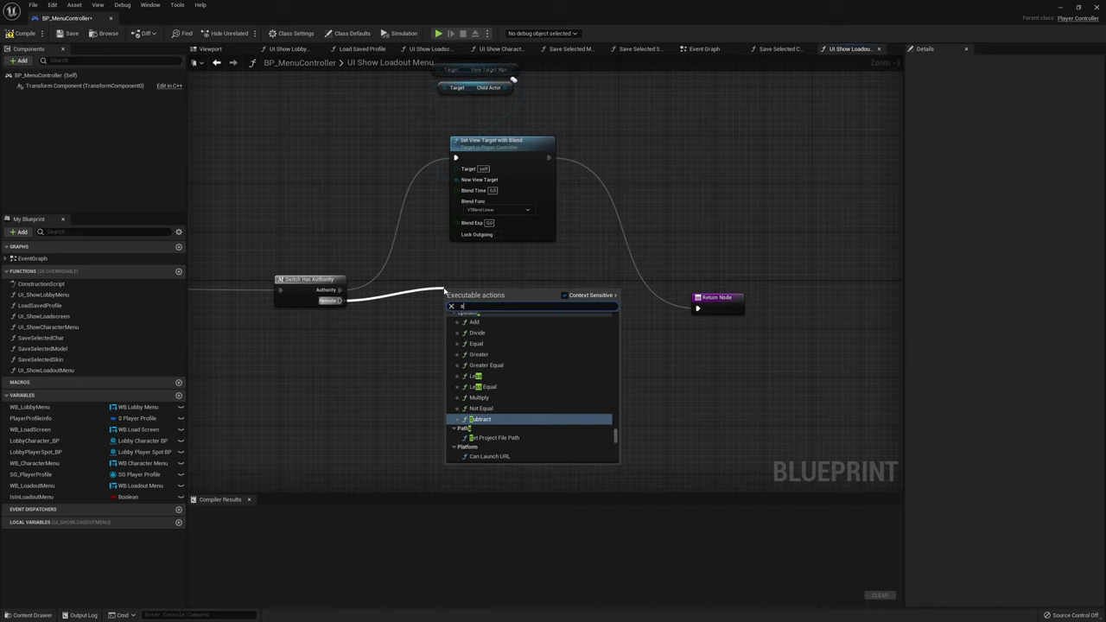
type("vr set")
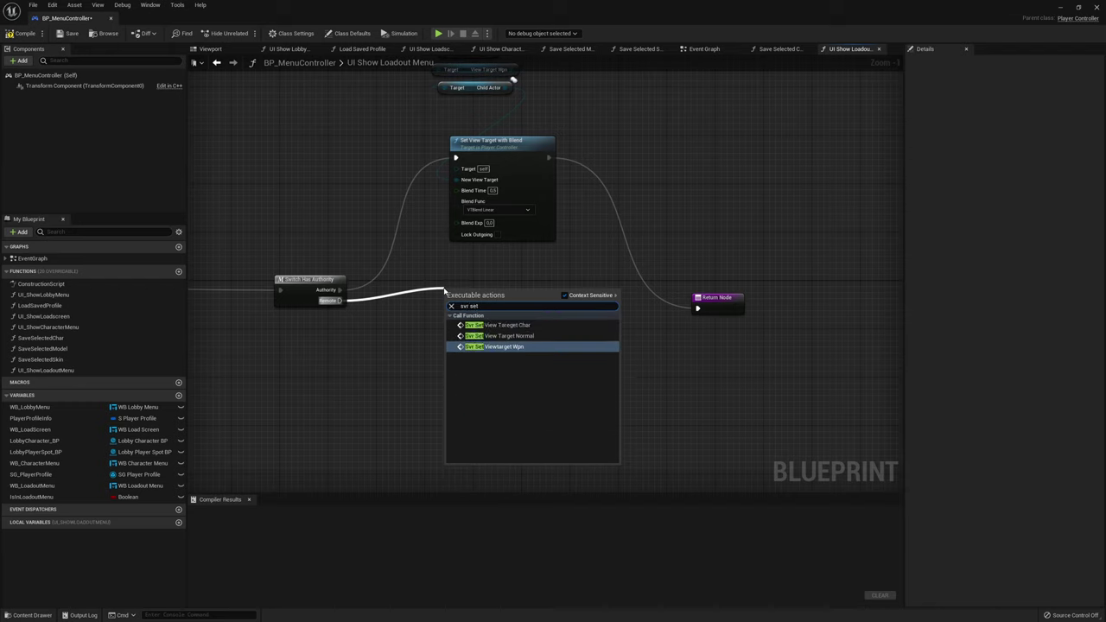
left_click(506, 350)
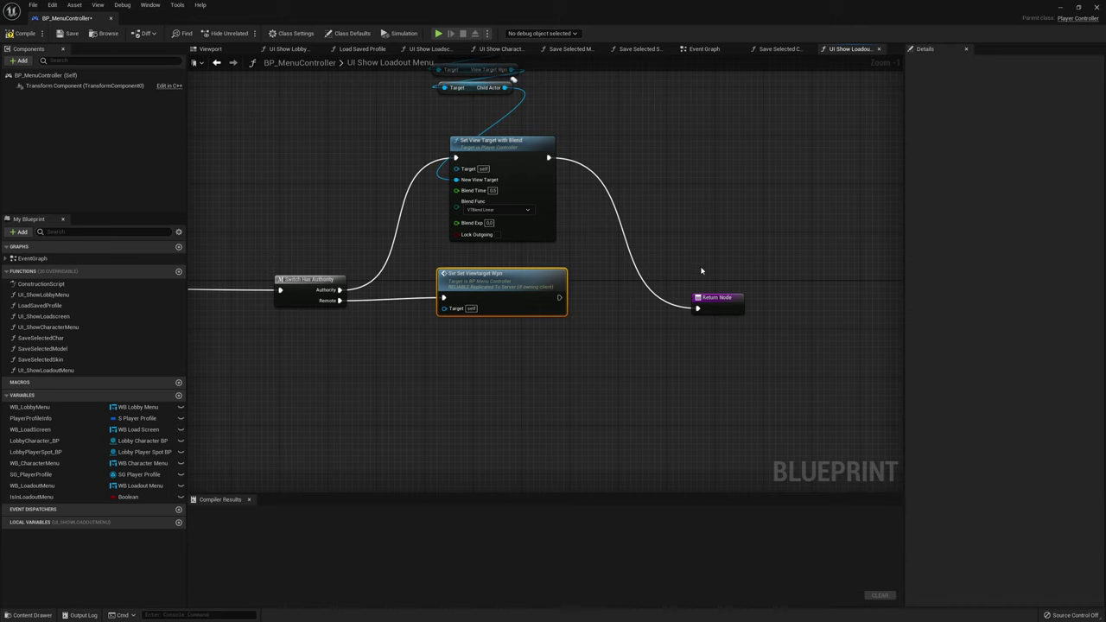
right_click_drag(738, 274, 590, 280)
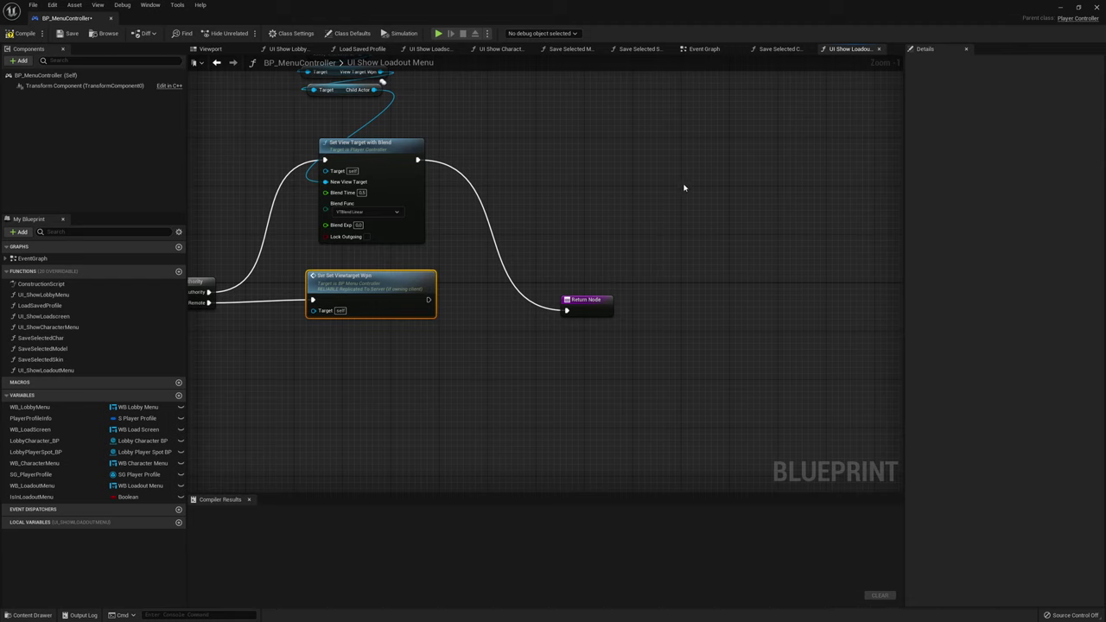
left_click(714, 49)
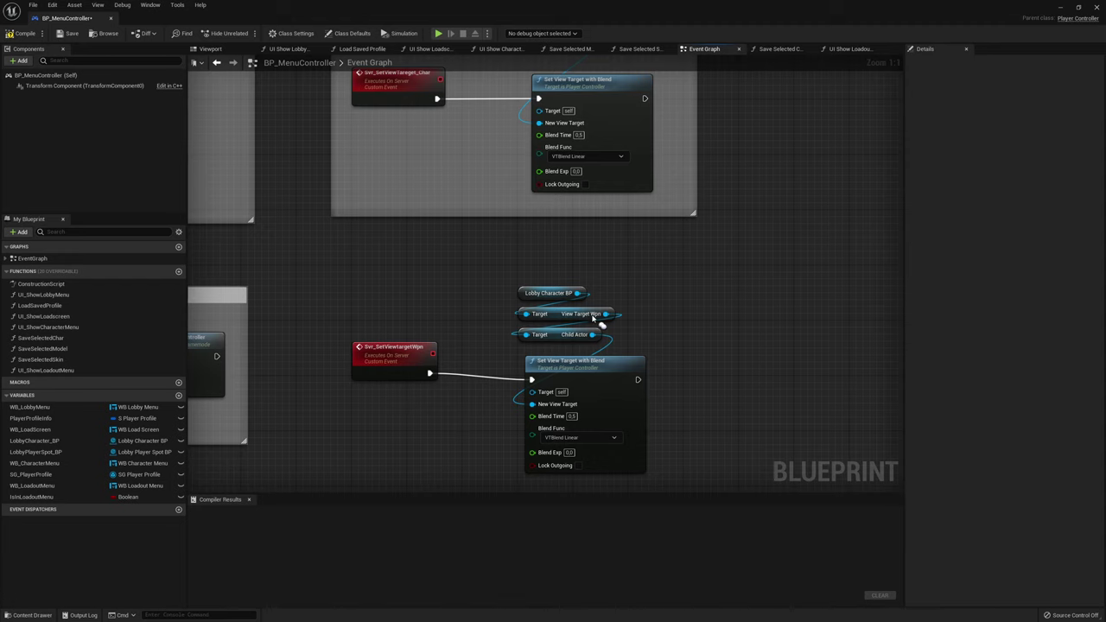
Add a custom event named EnterLoadoutMenu in the empty space below the weapon view-target event
right_click_drag(389, 484, 406, 303)
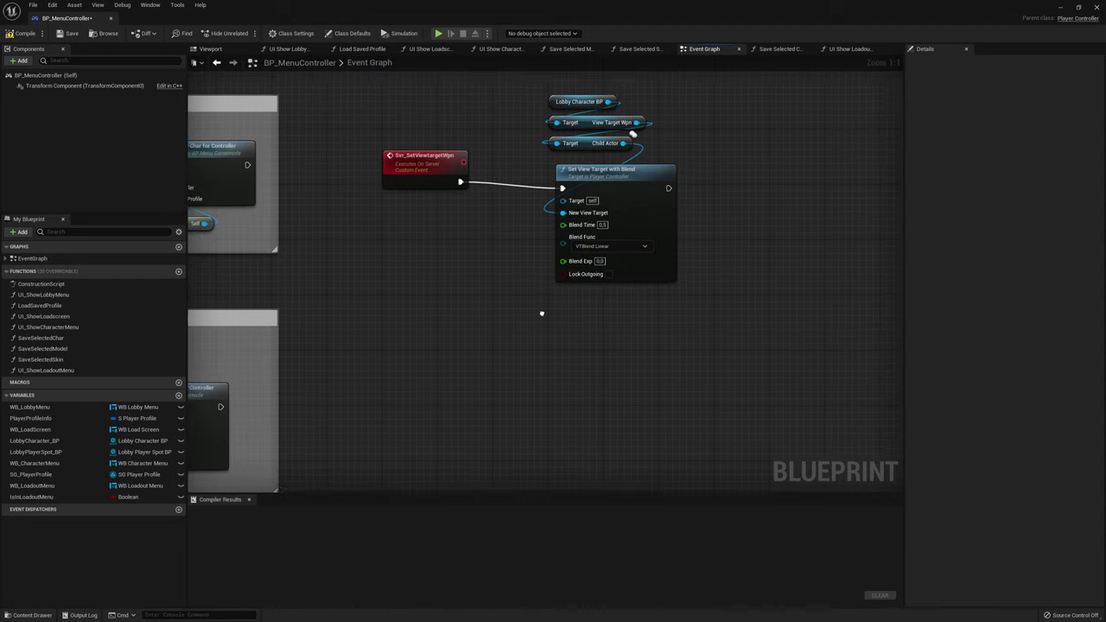
right_click(405, 304)
type("custom event")
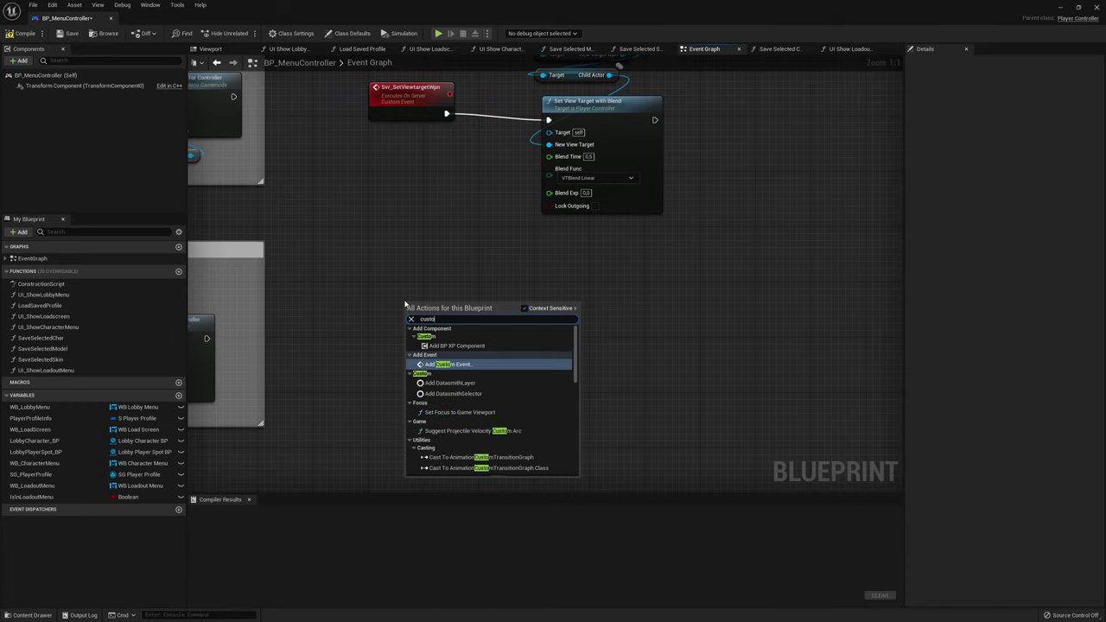
key("Return")
type("Cl")
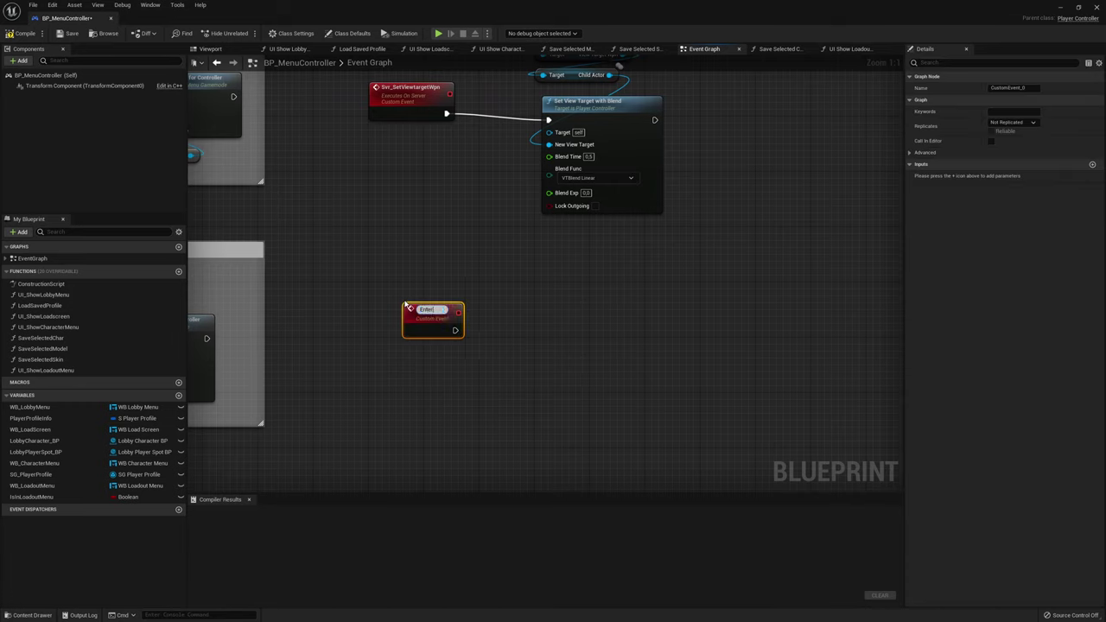
type("doutMenu")
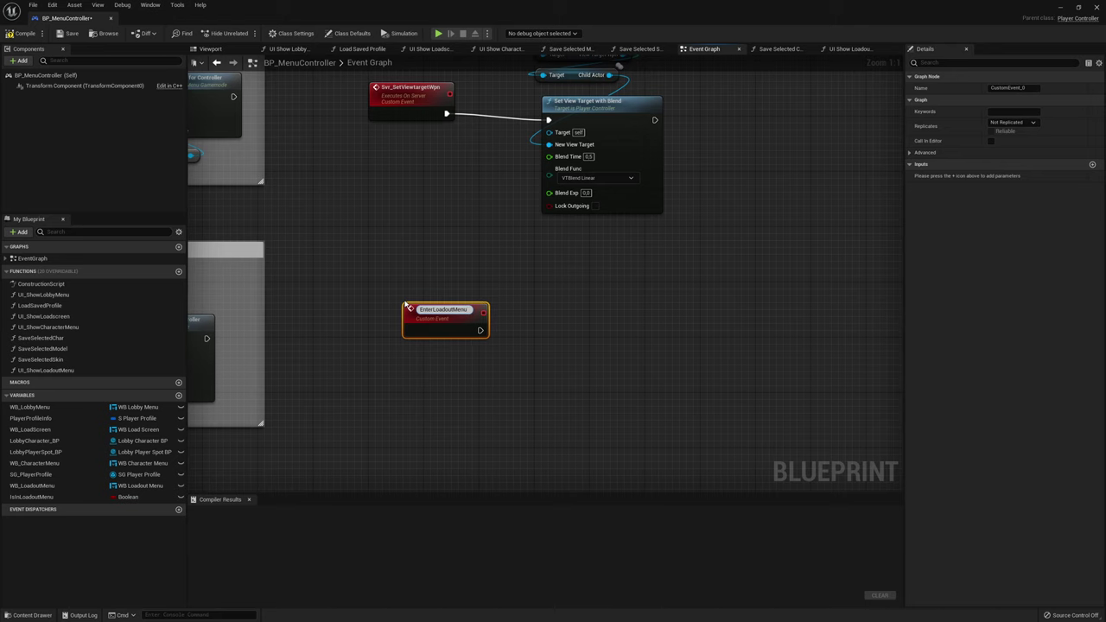
key("Return")
left_click_drag(410, 313, 370, 320)
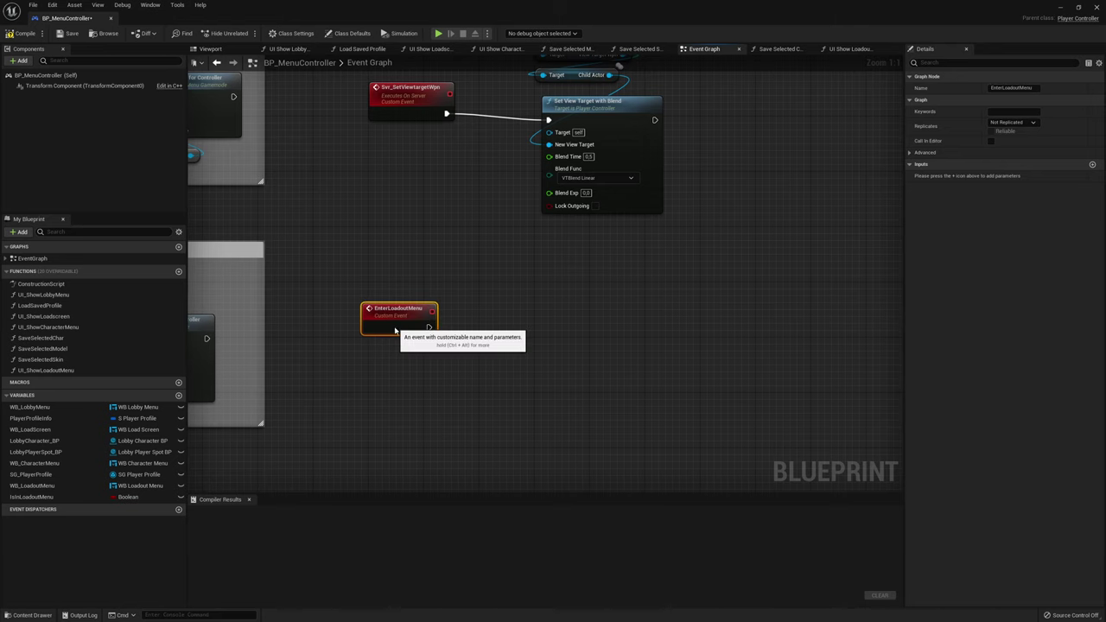
Check the UI Show Loadout Menu graph, then return and reposition the EnterLoadoutMenu node
right_click_drag(669, 126, 656, 138)
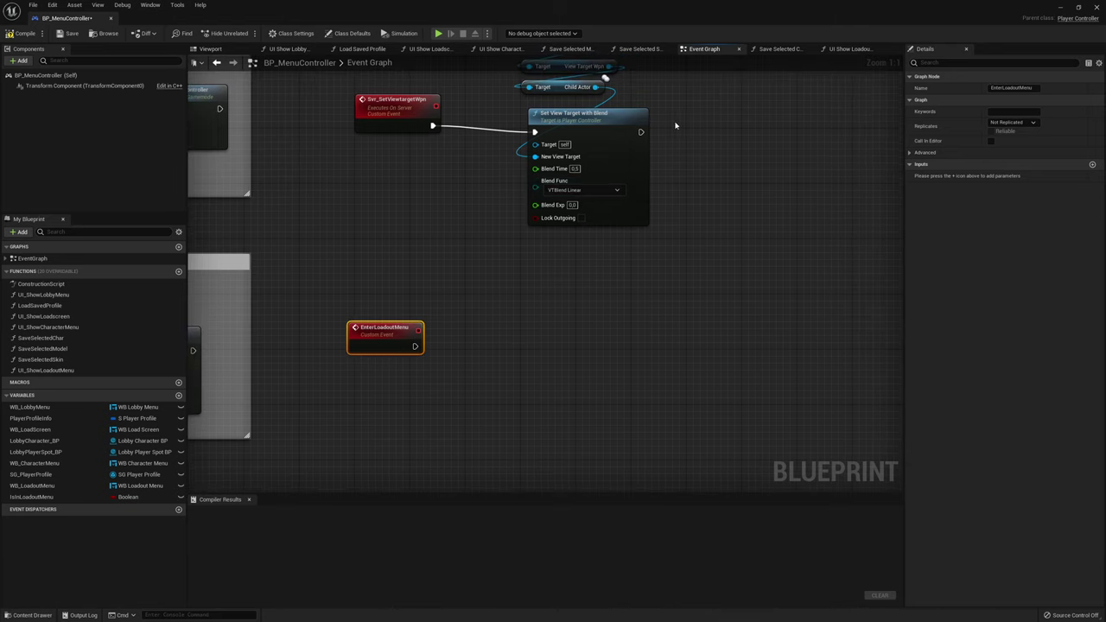
left_click(849, 48)
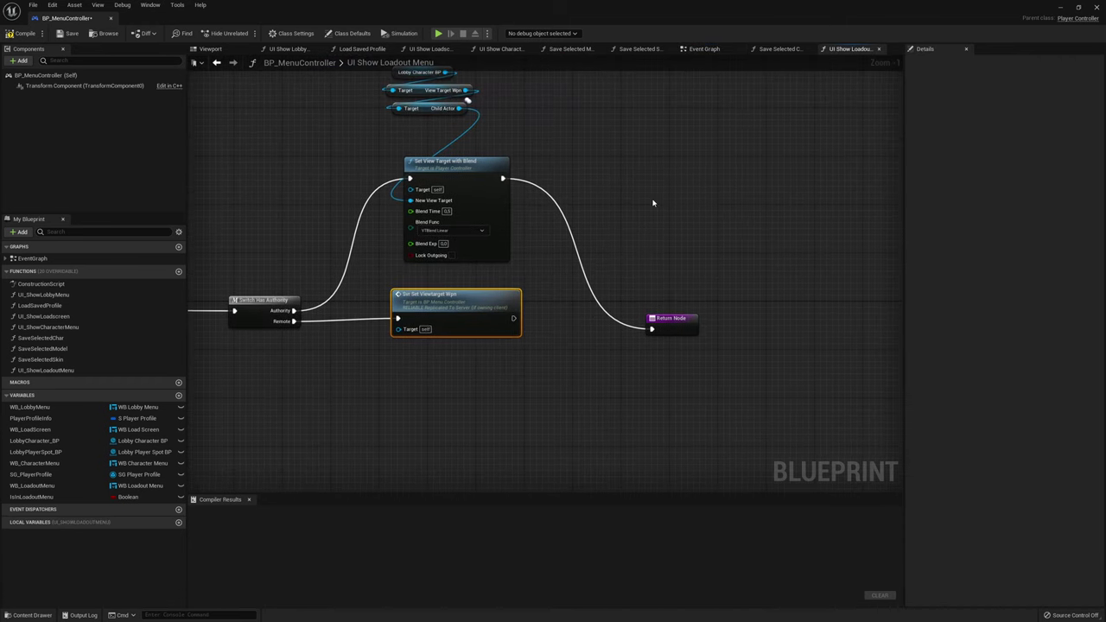
right_click_drag(584, 278, 630, 289)
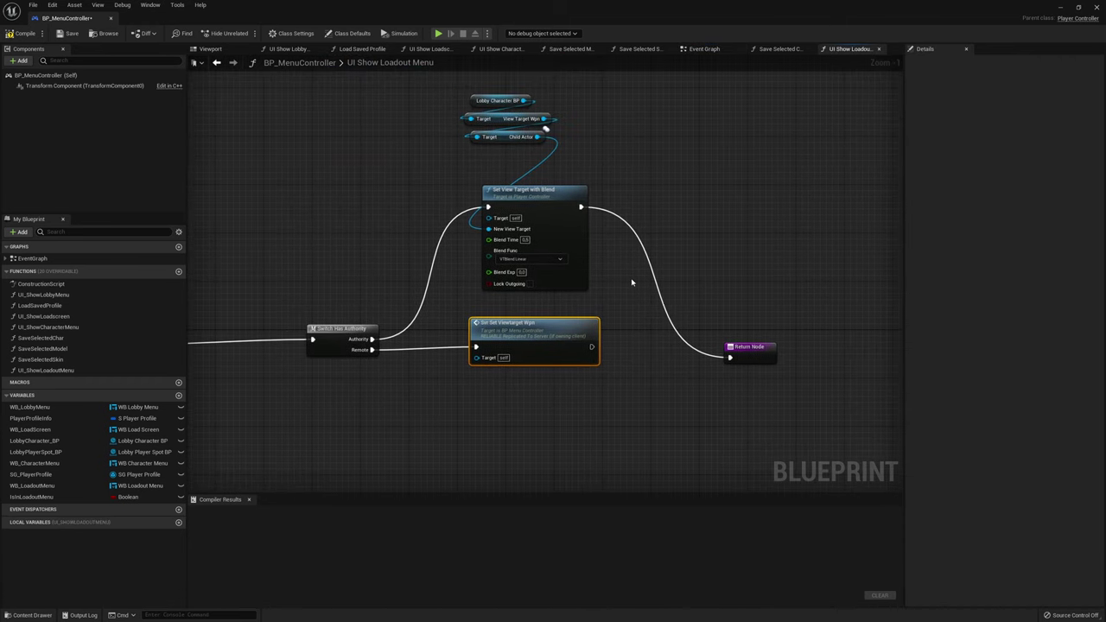
right_click_drag(644, 292, 652, 148)
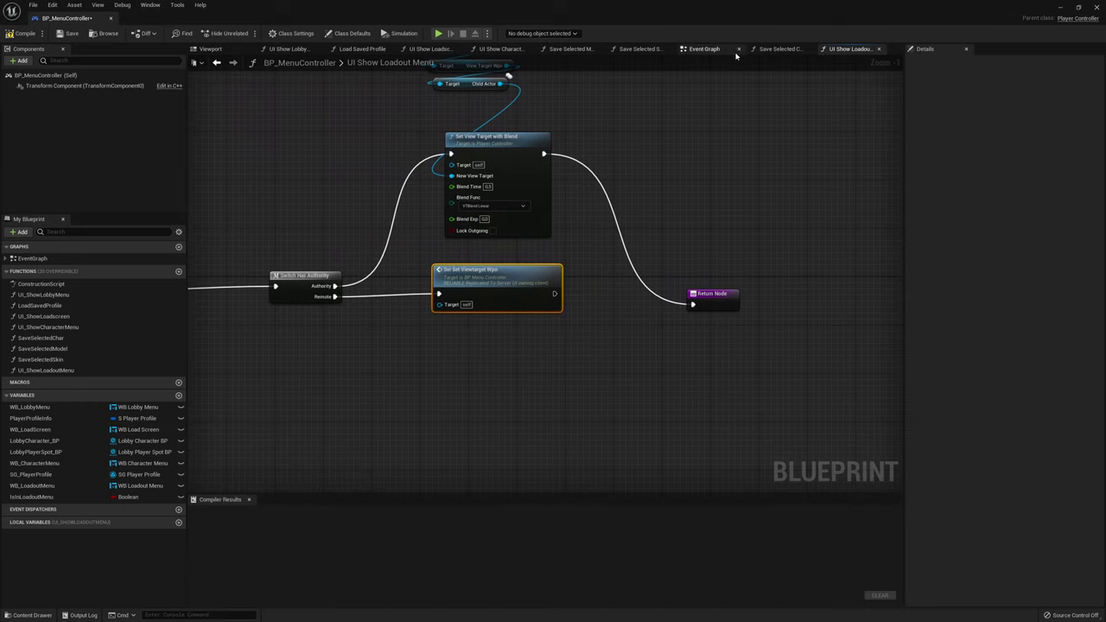
left_click(703, 49)
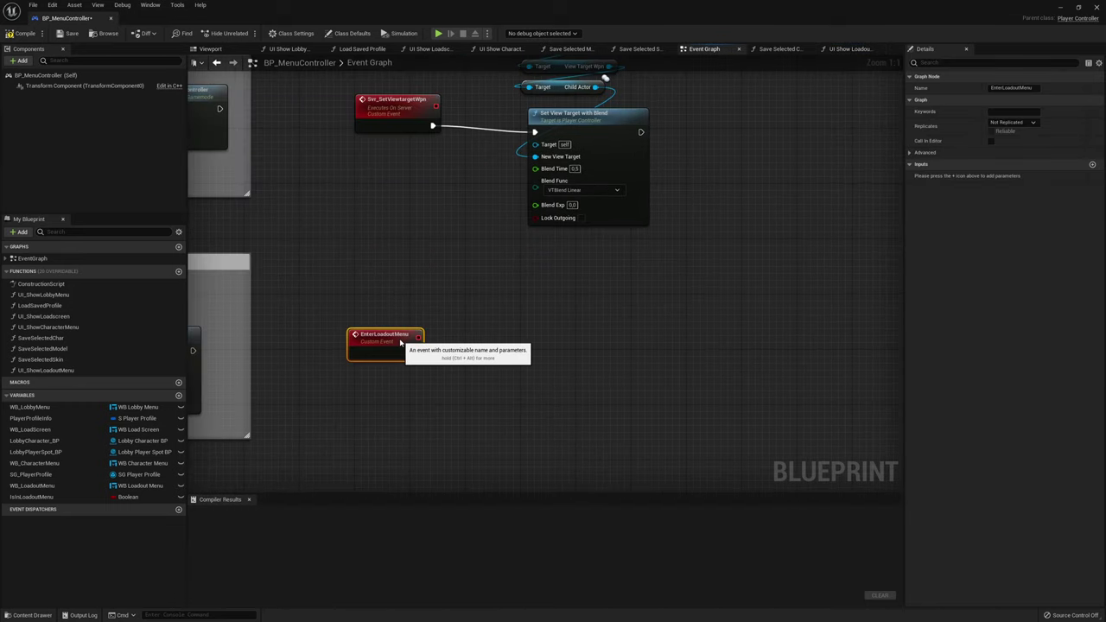
left_click_drag(402, 330, 420, 348)
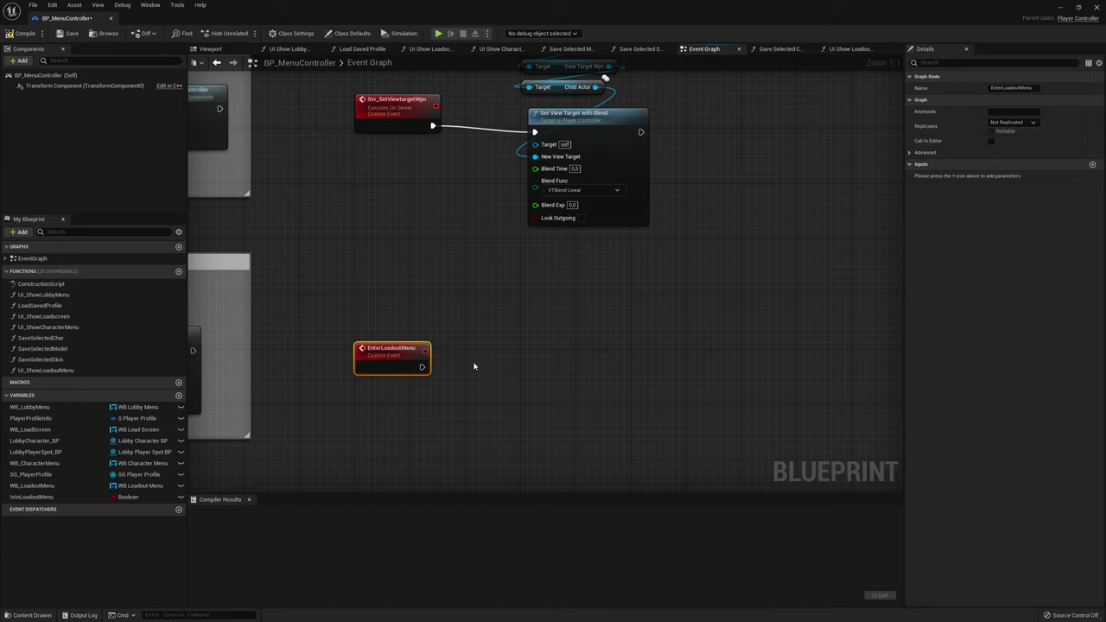
right_click_drag(562, 376, 599, 313)
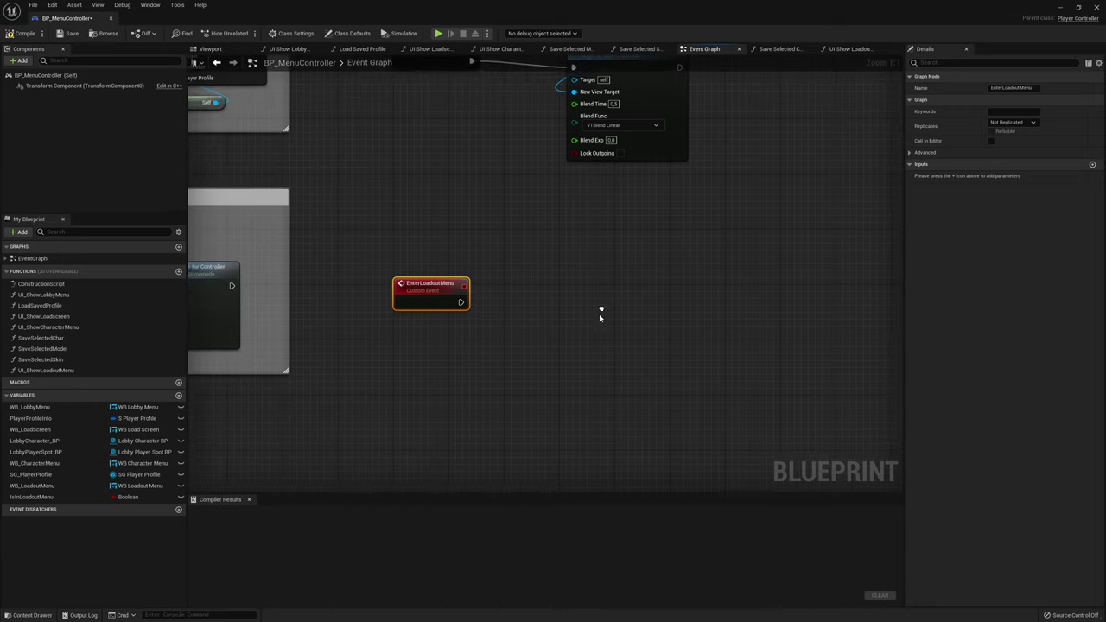
right_click(423, 347)
Add a PlayerProfileInfo getter, split its struct pin, and GET an entry from Wpn Loadout
left_click(373, 405)
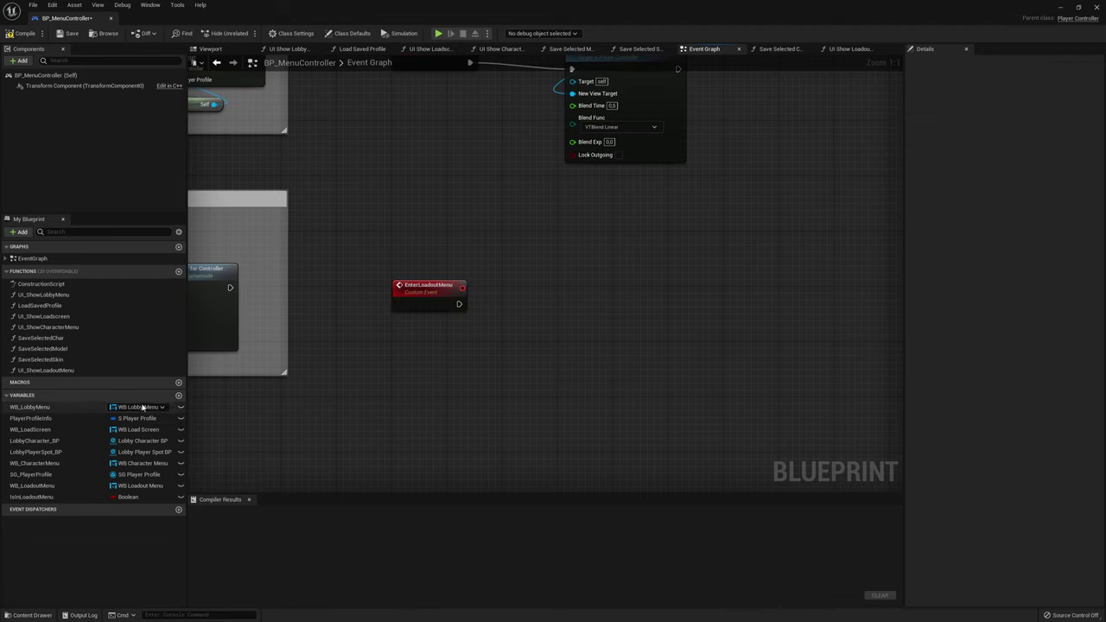
left_click_drag(35, 421, 406, 334, "ctrl")
right_click(453, 335)
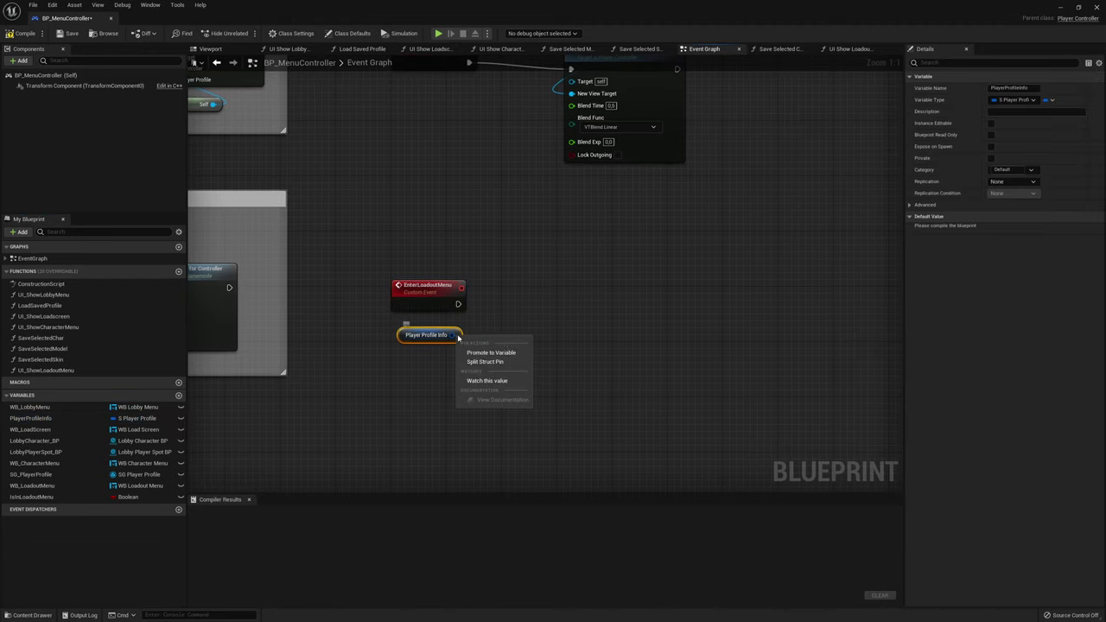
left_click(501, 361)
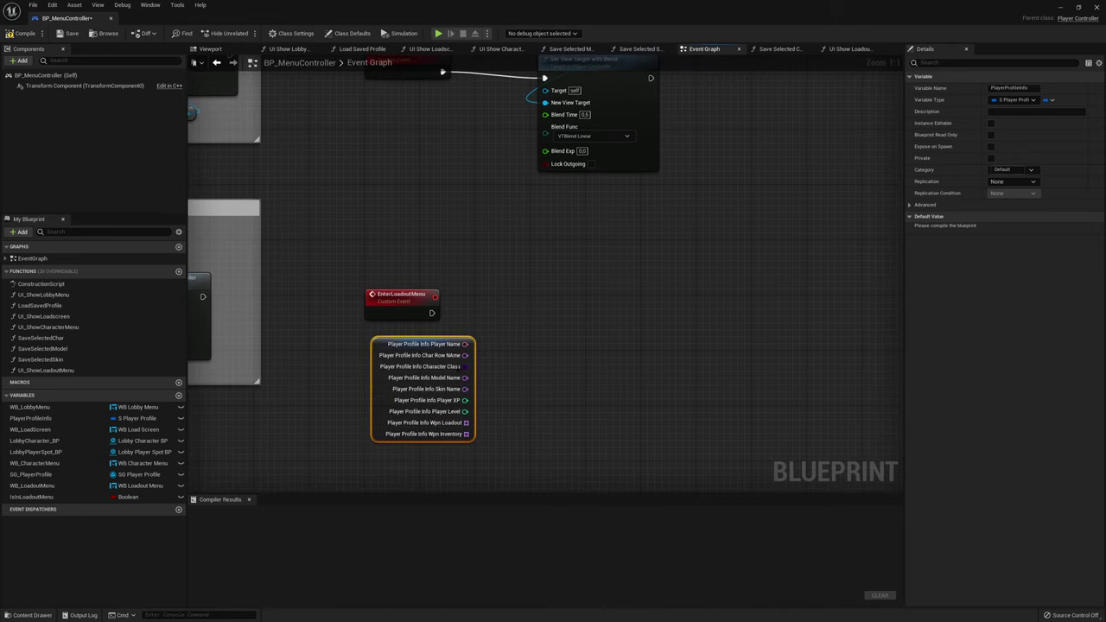
left_click_drag(467, 423, 545, 354)
type("get")
key("Return")
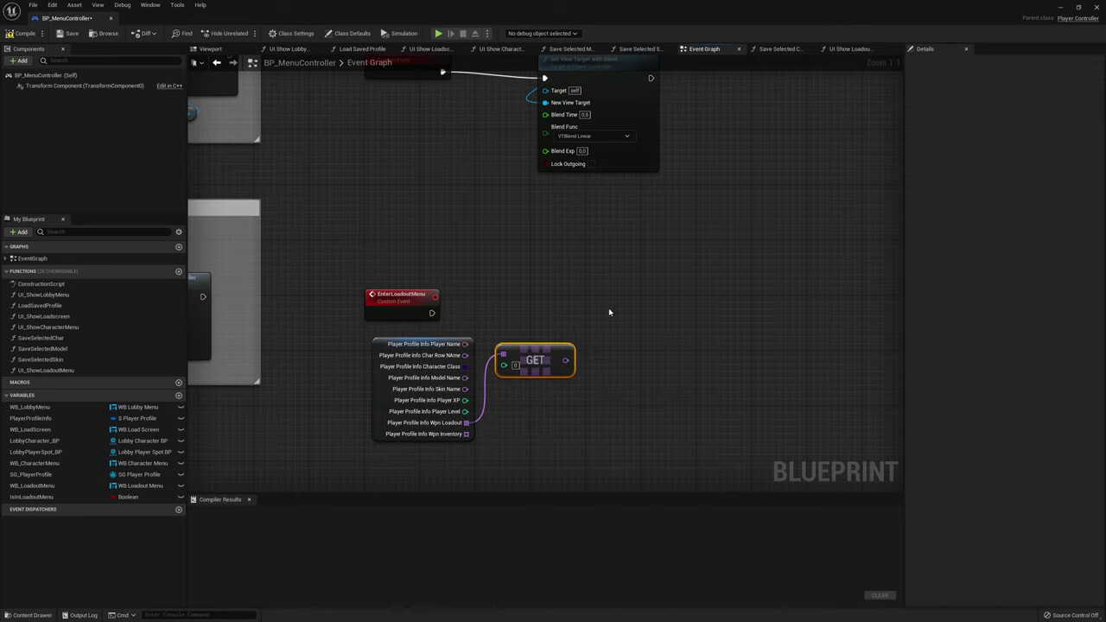
Run Get Data Table Row on WeaponInfo_Table from EnterLoadoutMenu using the loadout entry
right_click_drag(608, 308, 539, 329)
left_click_drag(501, 379, 528, 325)
type("get table")
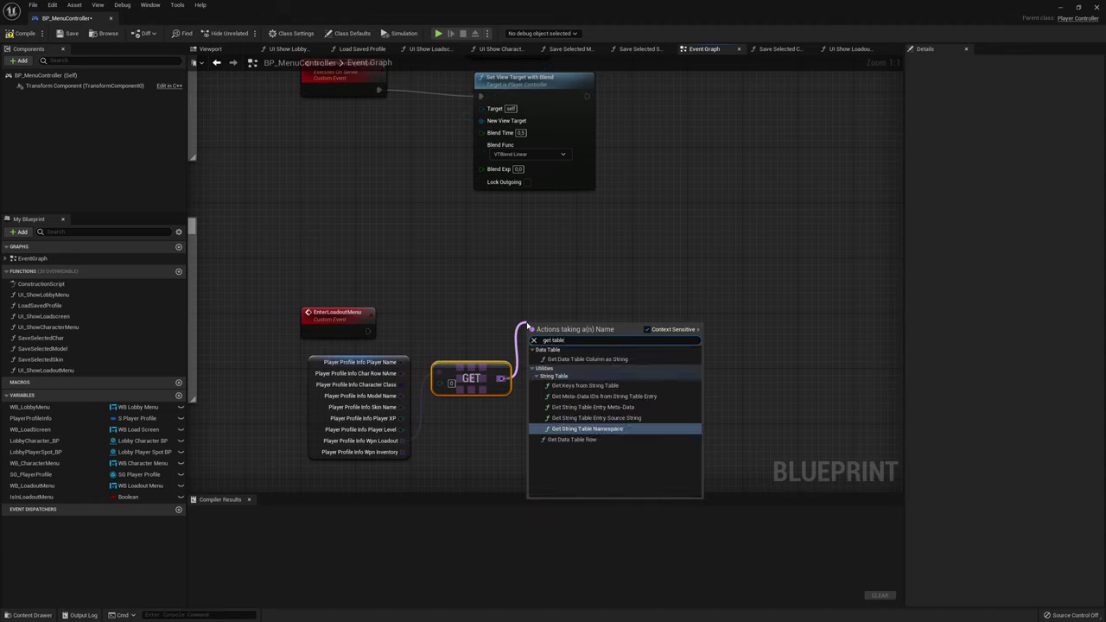
key("Down")
key("Return")
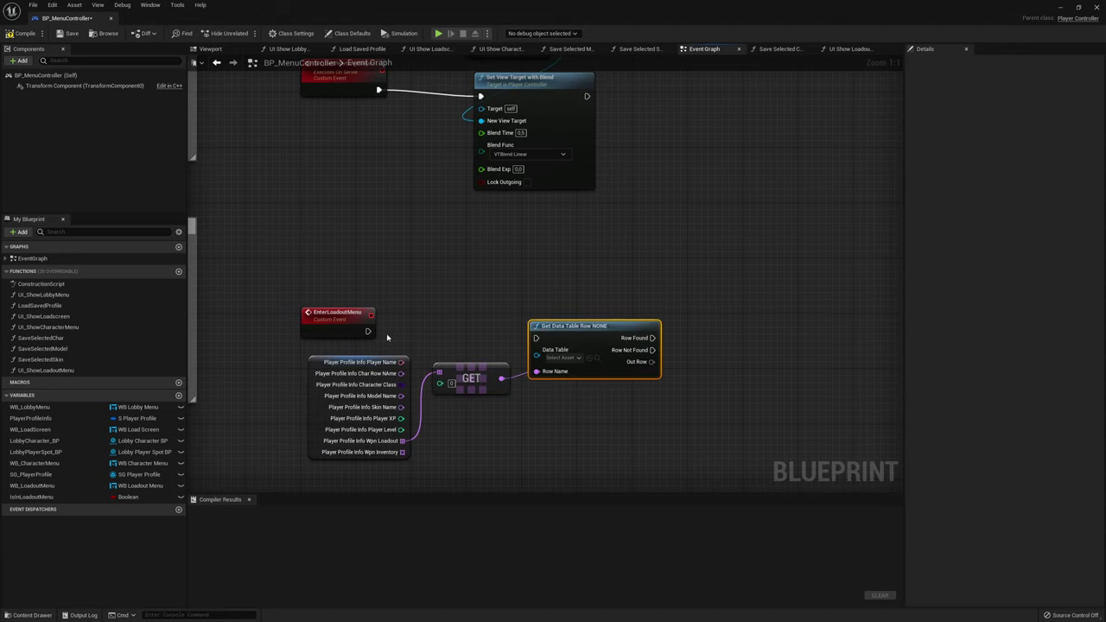
mouse_move(367, 331)
left_mouse_down()
mouse_move(536, 338)
mouse_move(583, 360)
left_mouse_up()
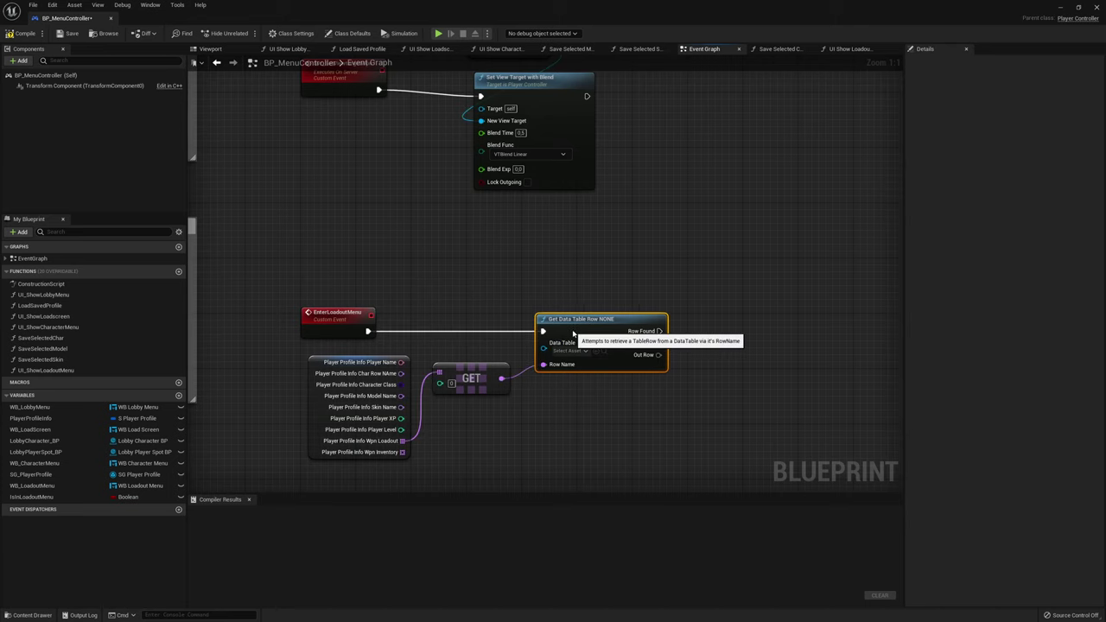
left_click(584, 351)
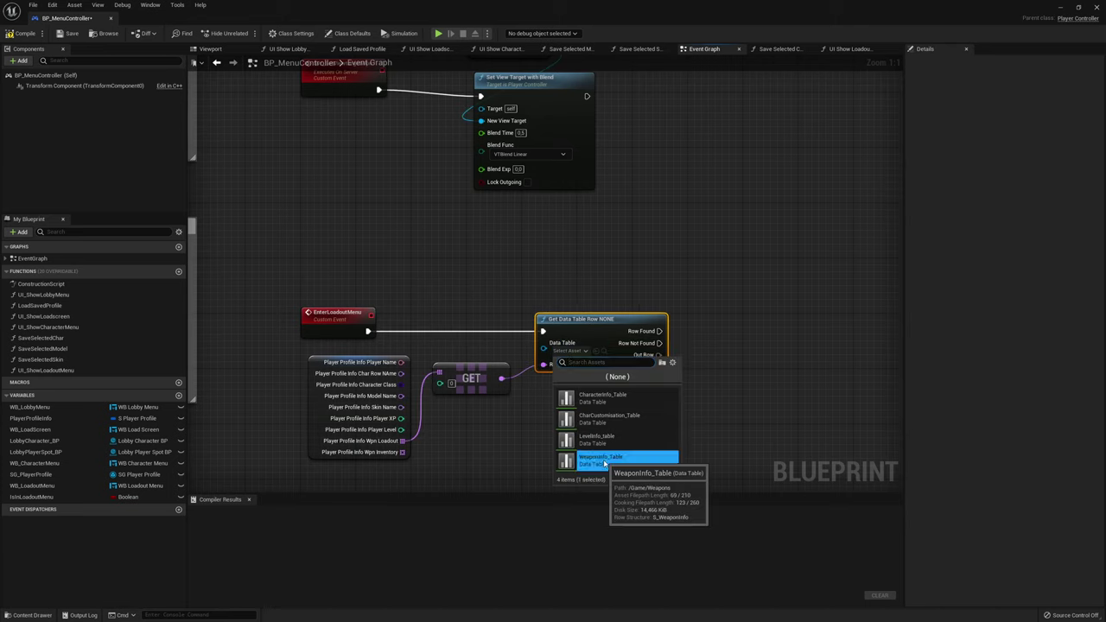
left_click(606, 456)
Break the Out Row into S_WeaponInfo fields and add a Lobby Character BP getter
right_click_drag(701, 374, 636, 365)
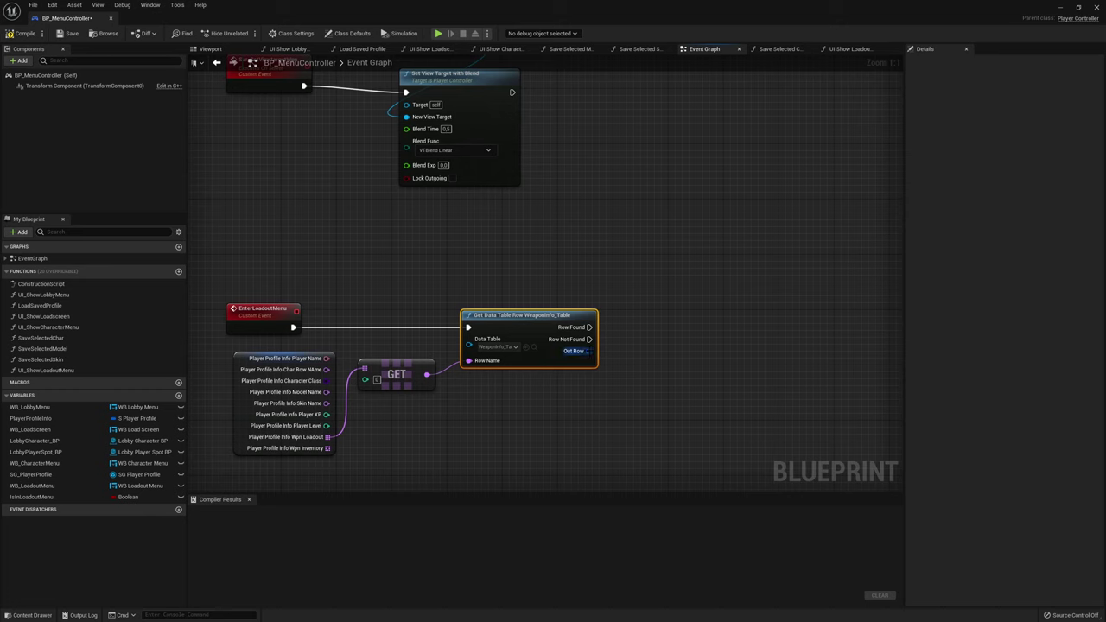
mouse_move(588, 351)
left_mouse_down()
mouse_move(563, 400)
mouse_move(548, 387)
left_mouse_up()
left_click(596, 491)
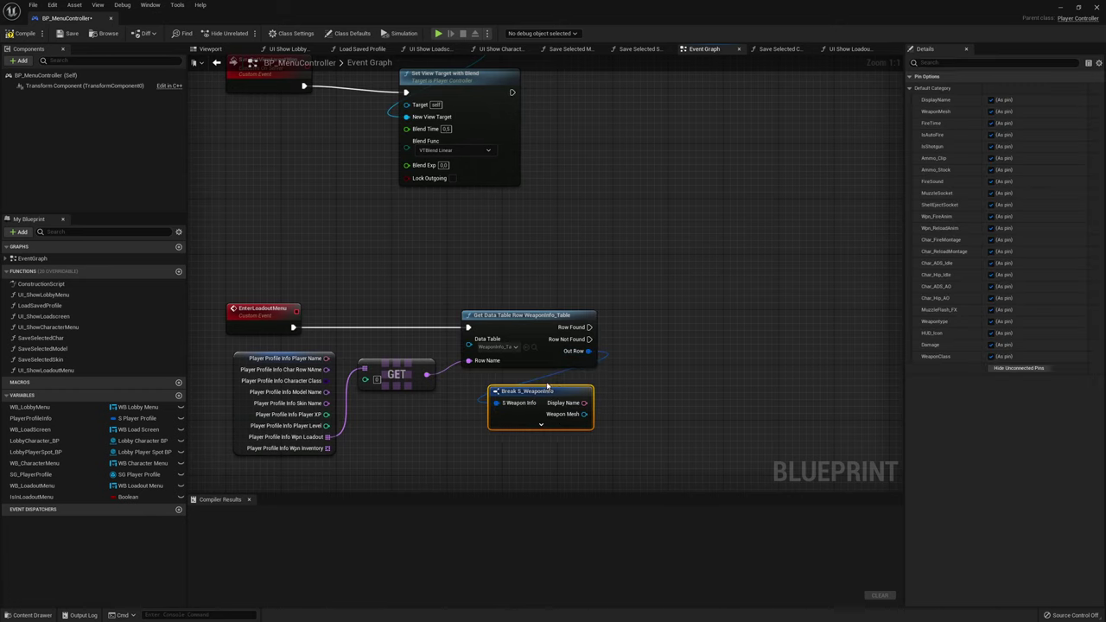
right_click_drag(792, 384, 732, 379)
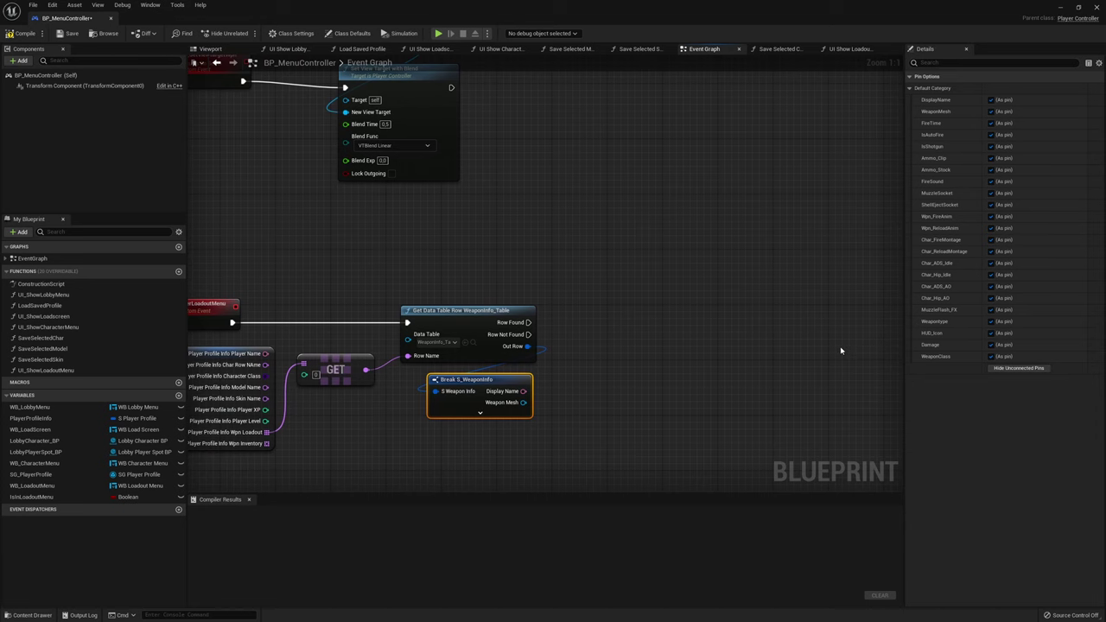
right_click_drag(816, 324, 758, 317)
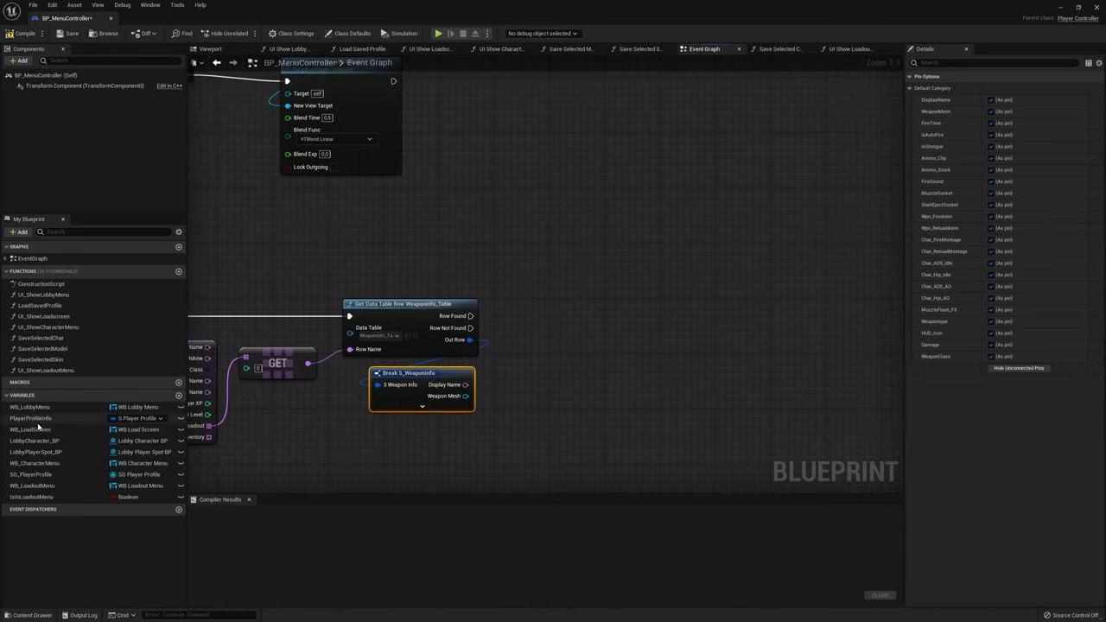
mouse_move(41, 444)
left_mouse_down()
mouse_move(564, 262)
mouse_move(563, 306)
left_mouse_up()
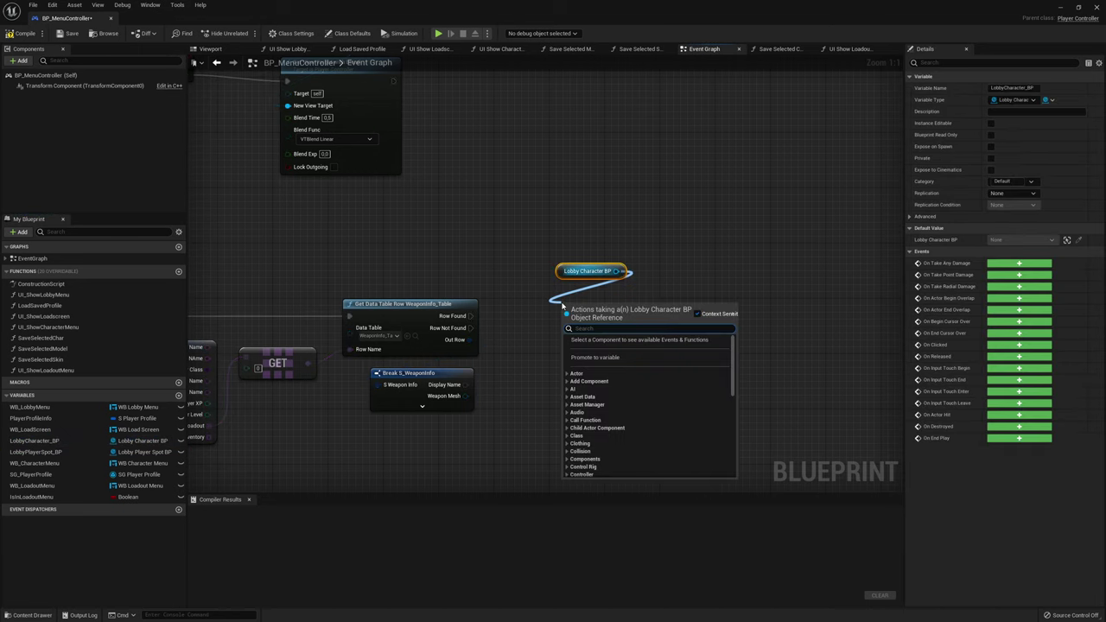
type("get weapon")
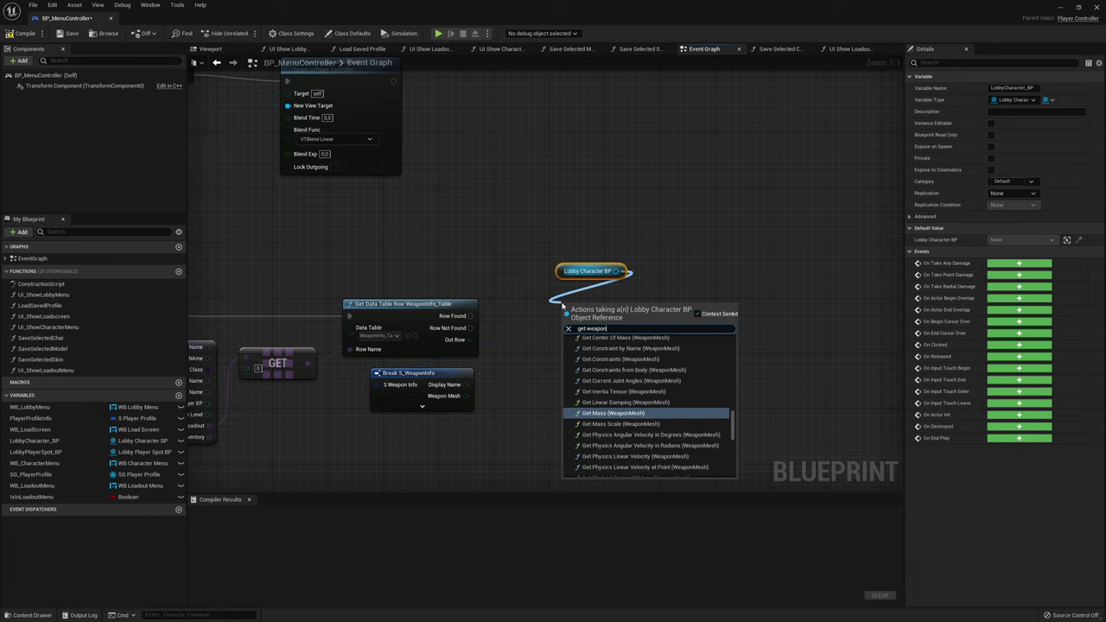
Get Lobby Character BP's Weapon Mesh and run Set Skeletal Mesh on it from Row Found
left_click_drag(729, 423, 731, 474)
left_click(609, 473)
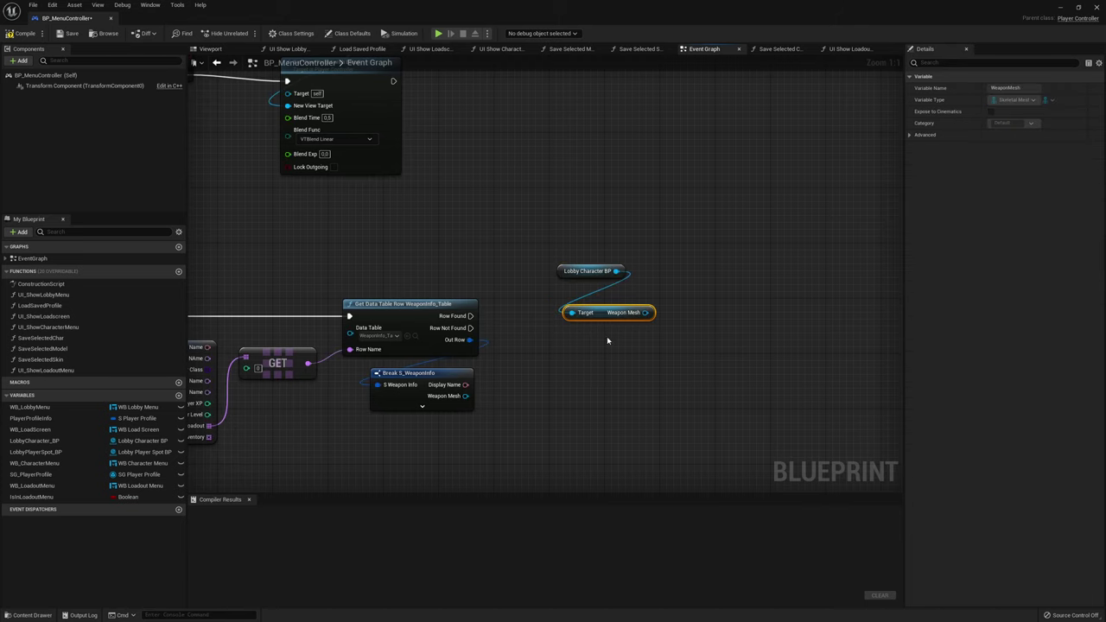
mouse_move(599, 314)
left_mouse_down()
mouse_move(592, 287)
mouse_move(551, 335)
left_mouse_up()
type("set skele")
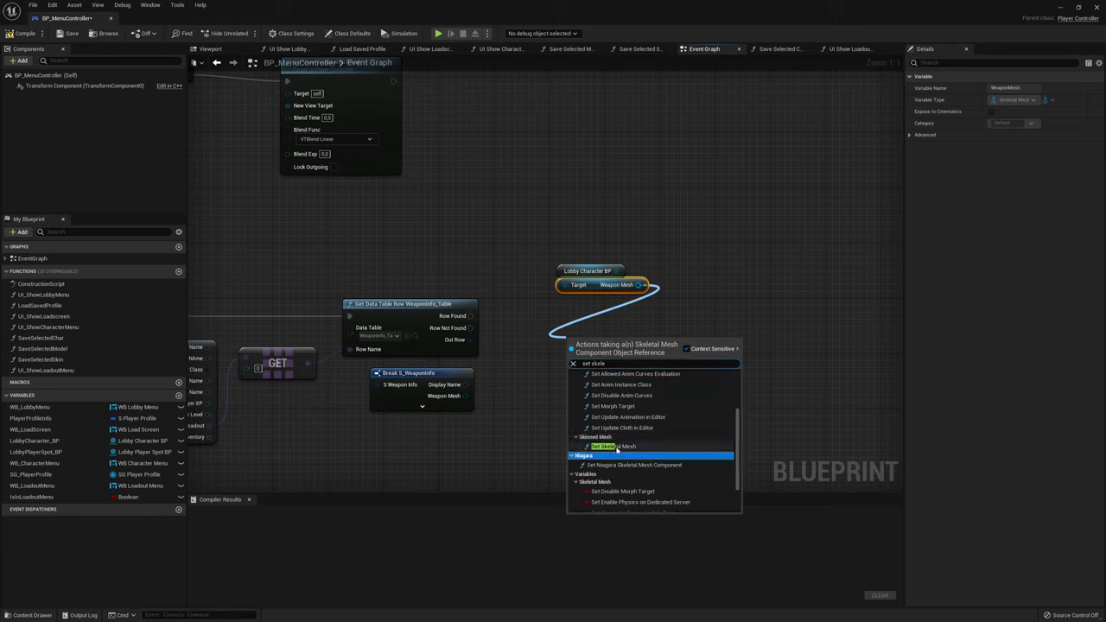
left_click(615, 446)
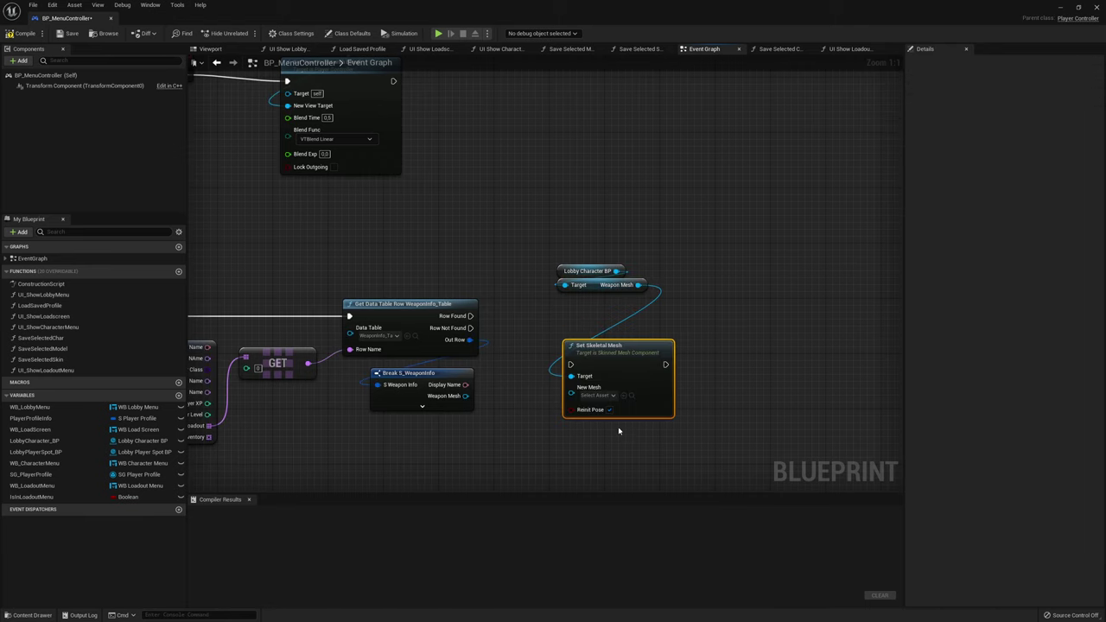
mouse_move(470, 315)
left_mouse_down()
mouse_move(573, 371)
mouse_move(593, 351)
mouse_move(465, 396)
left_mouse_up()
Tidy the lobby character nodes and search for a Character Mesh getter from Lobby Character BP
left_click_drag(536, 314, 540, 315)
left_click_drag(610, 316, 618, 309)
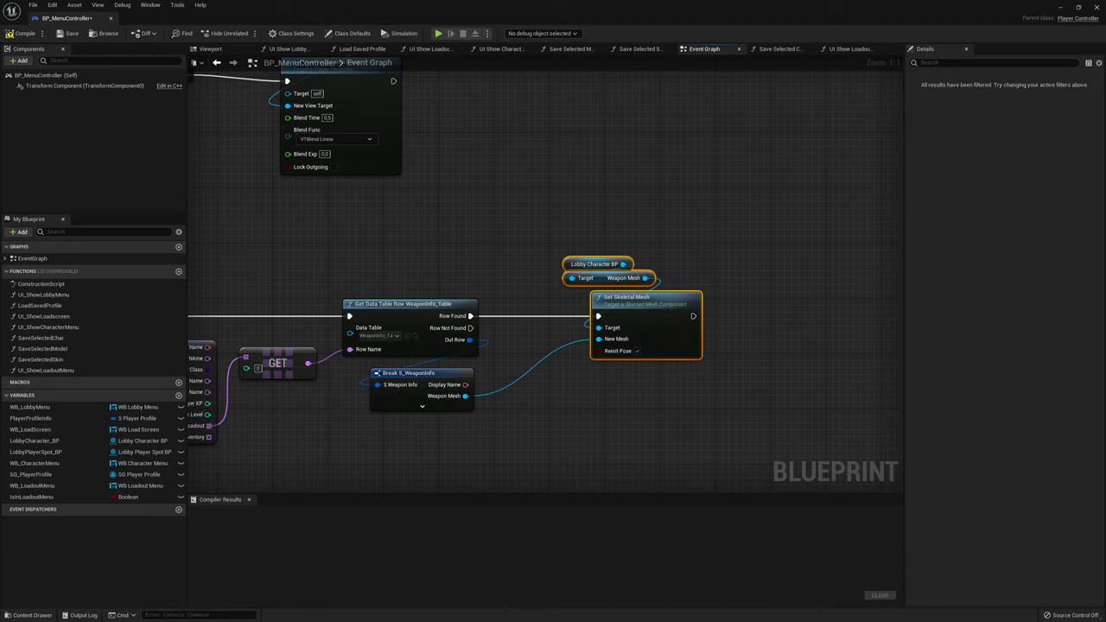
right_click_drag(832, 293, 612, 262)
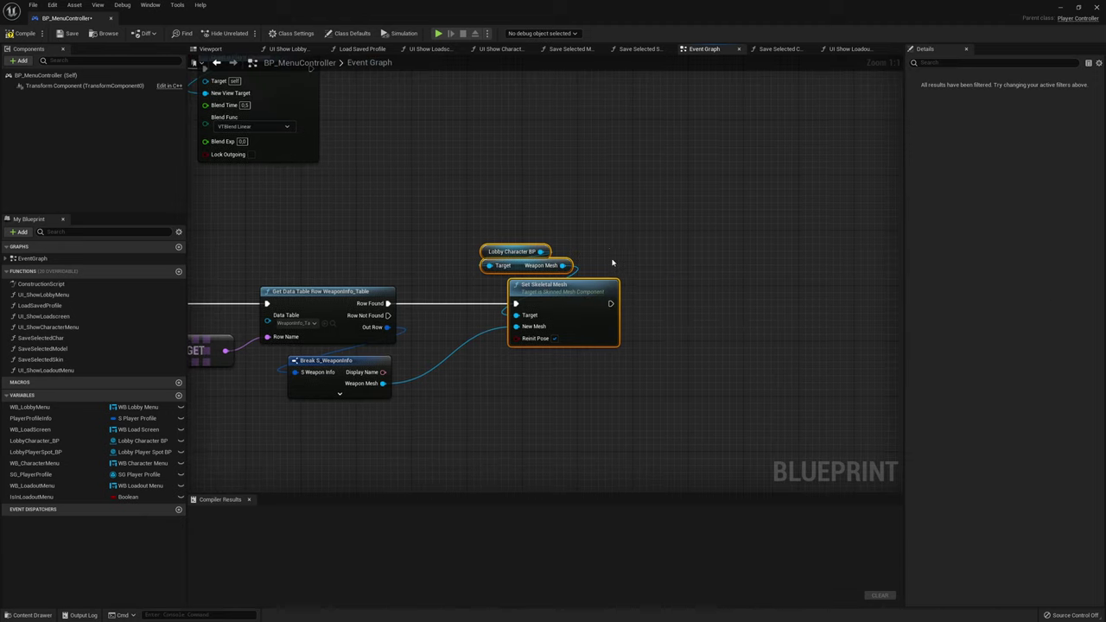
left_click(625, 228)
left_click_drag(541, 252, 692, 273)
type("get charac")
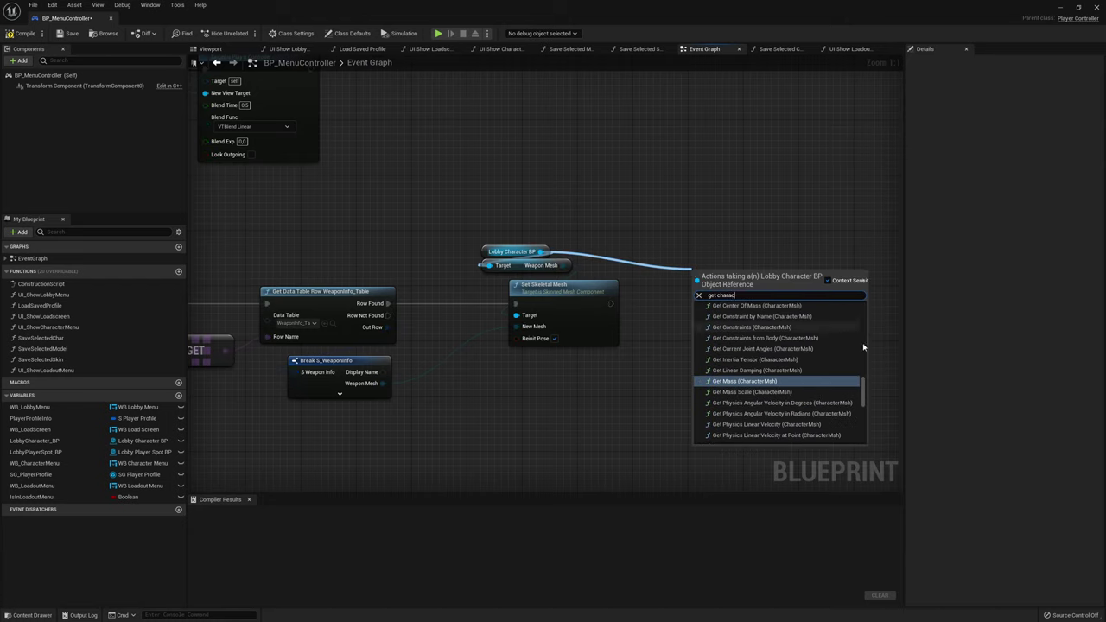
Add a looping Play Animation on Character Msh, run after Set Skeletal Mesh
scroll(859, 384, "down", 5)
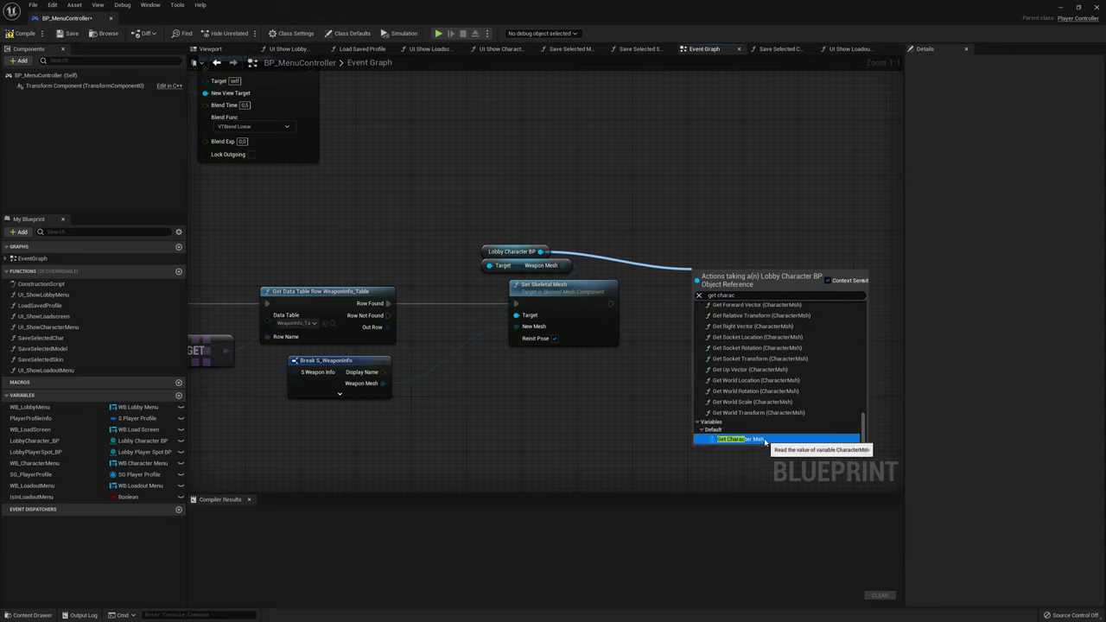
left_click(759, 439)
left_click_drag(778, 266, 709, 307)
type("play anima")
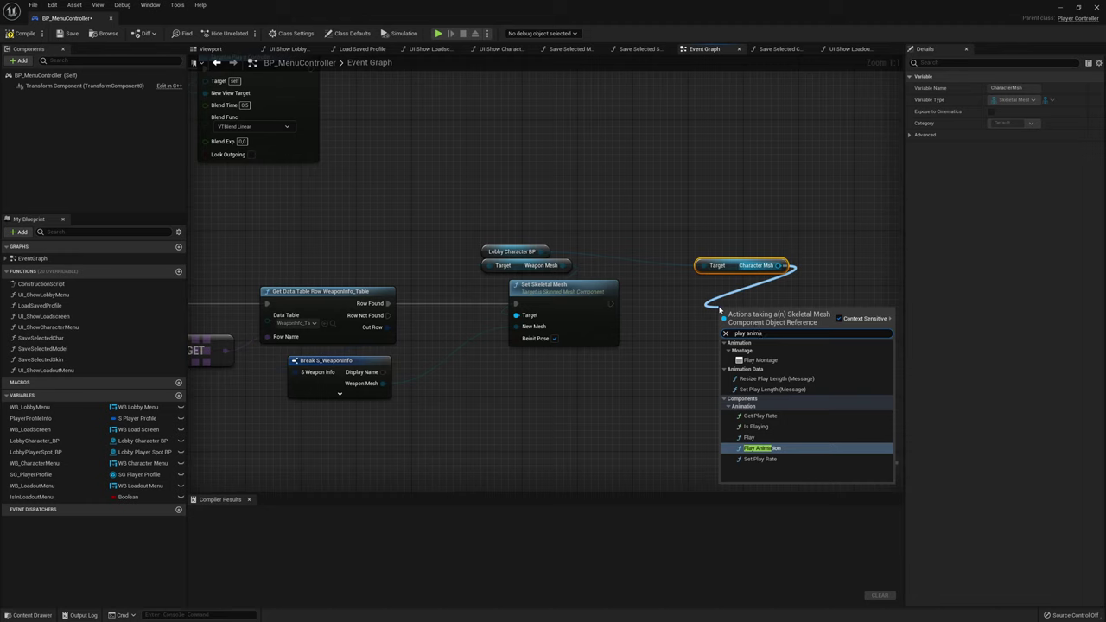
key("Return")
mouse_move(611, 304)
left_mouse_down()
mouse_move(724, 331)
mouse_move(743, 301)
left_mouse_up()
left_click(754, 376)
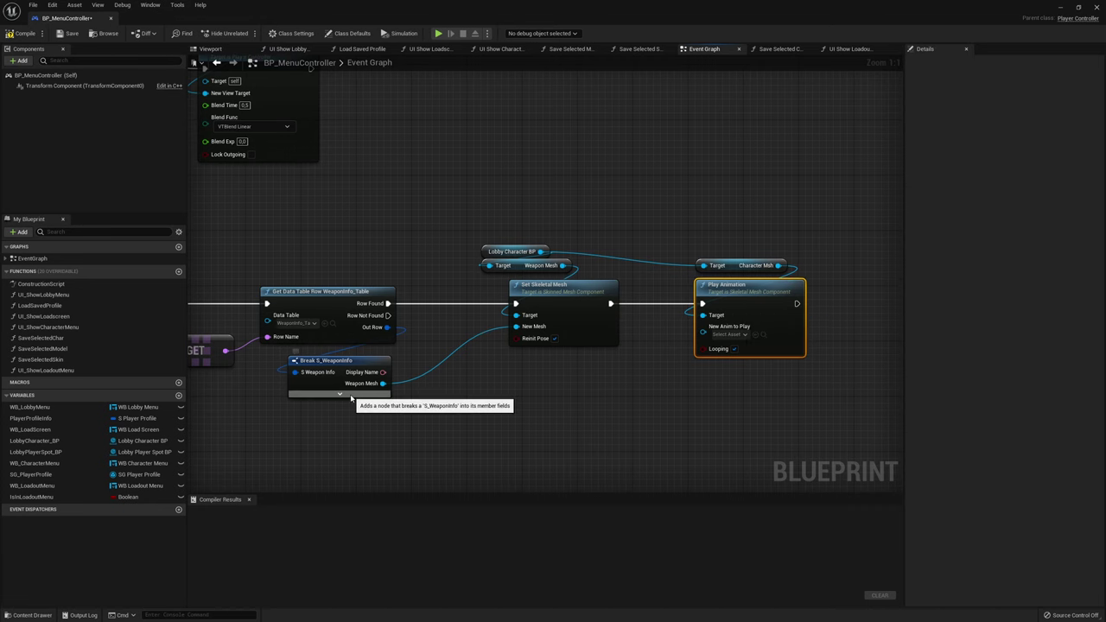
Expand Break S_WeaponInfo and connect Char Hip Idle into New Anim to Play
left_click(339, 395)
right_click_drag(439, 454, 501, 279)
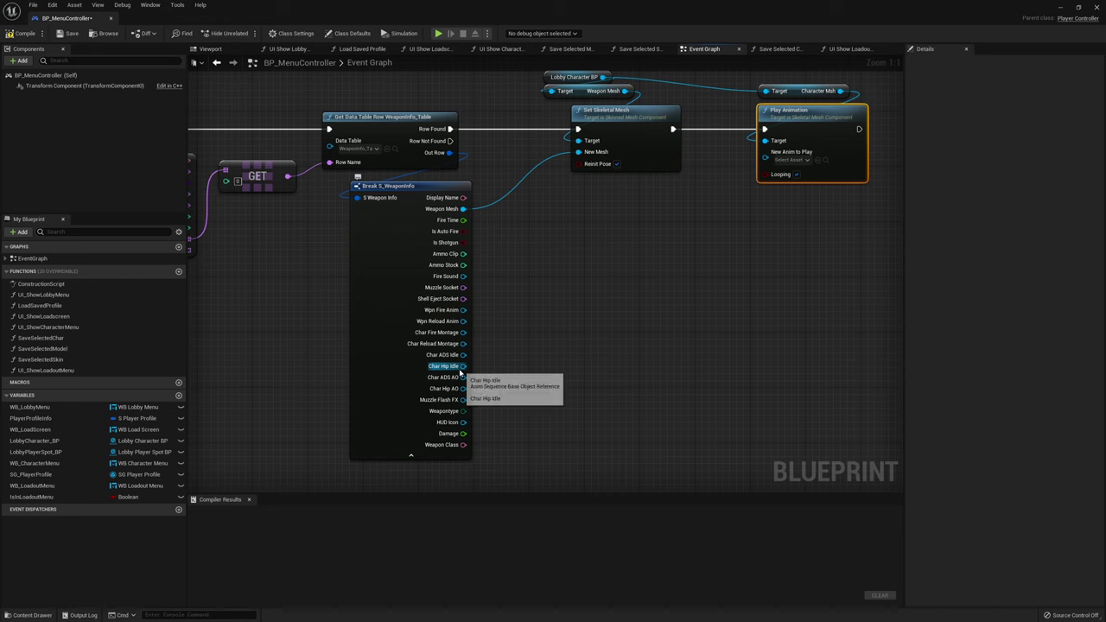
right_click_drag(462, 370, 386, 383)
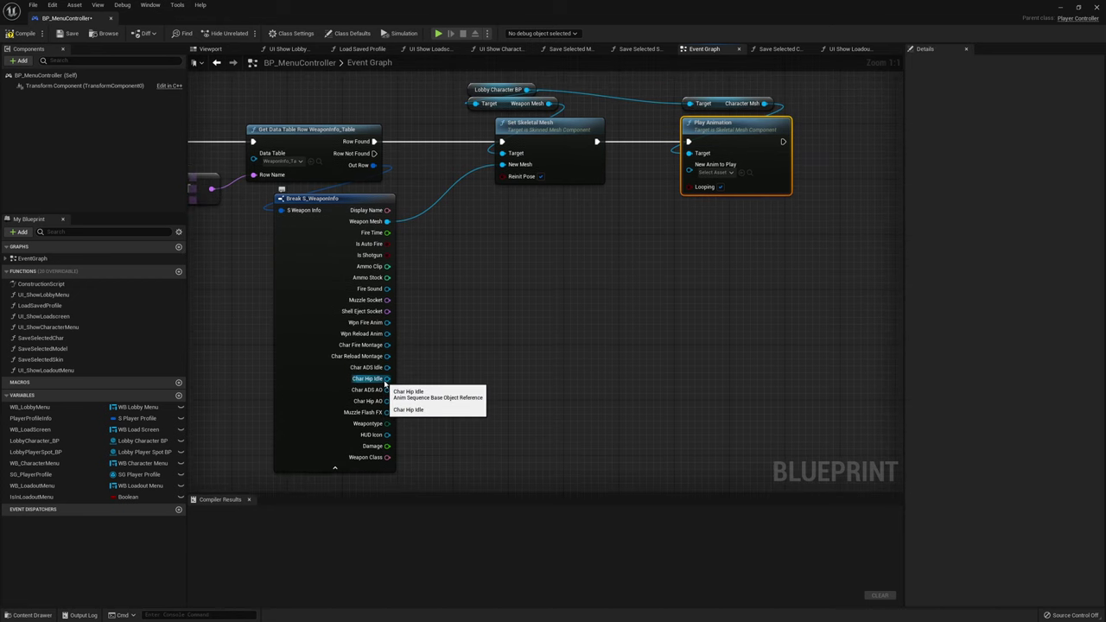
left_click_drag(387, 380, 690, 165)
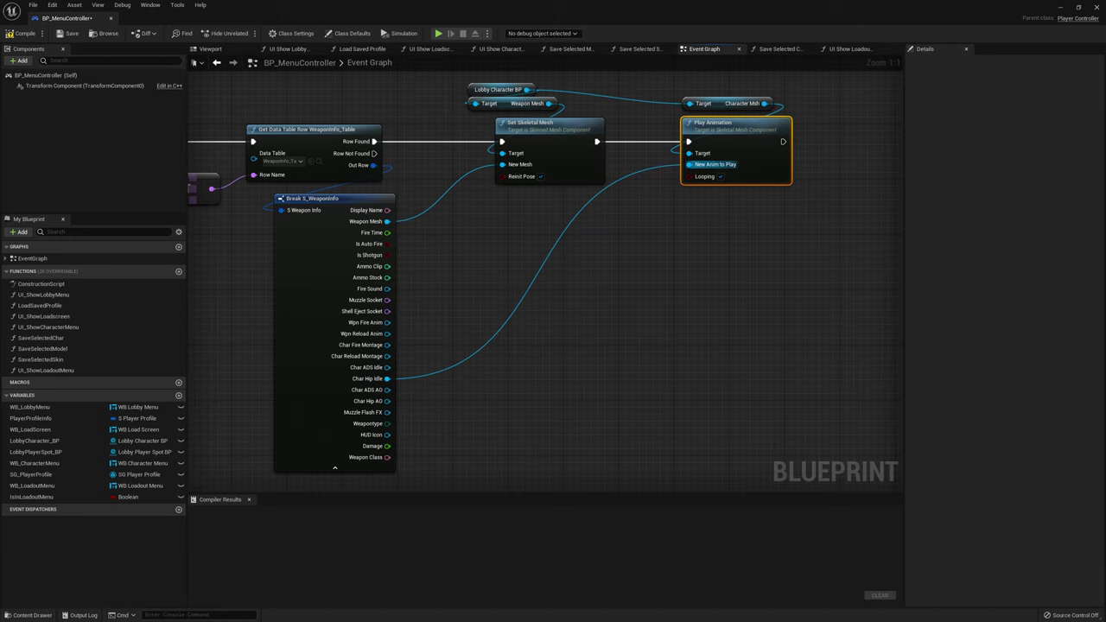
right_click_drag(833, 230, 735, 286)
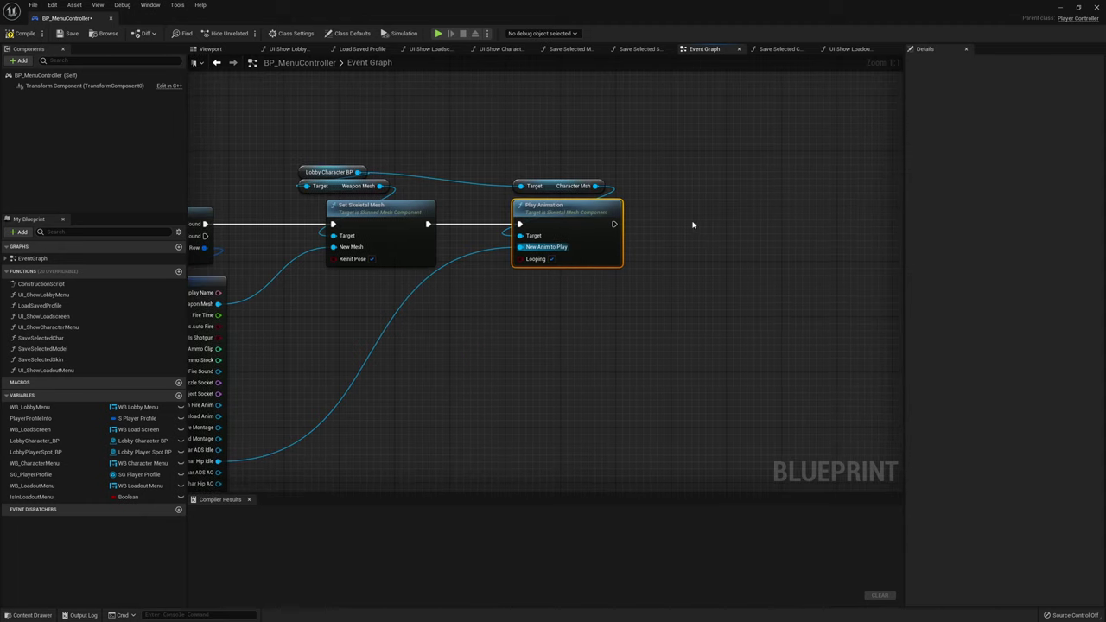
right_click_drag(828, 221, 686, 247)
left_click(688, 250)
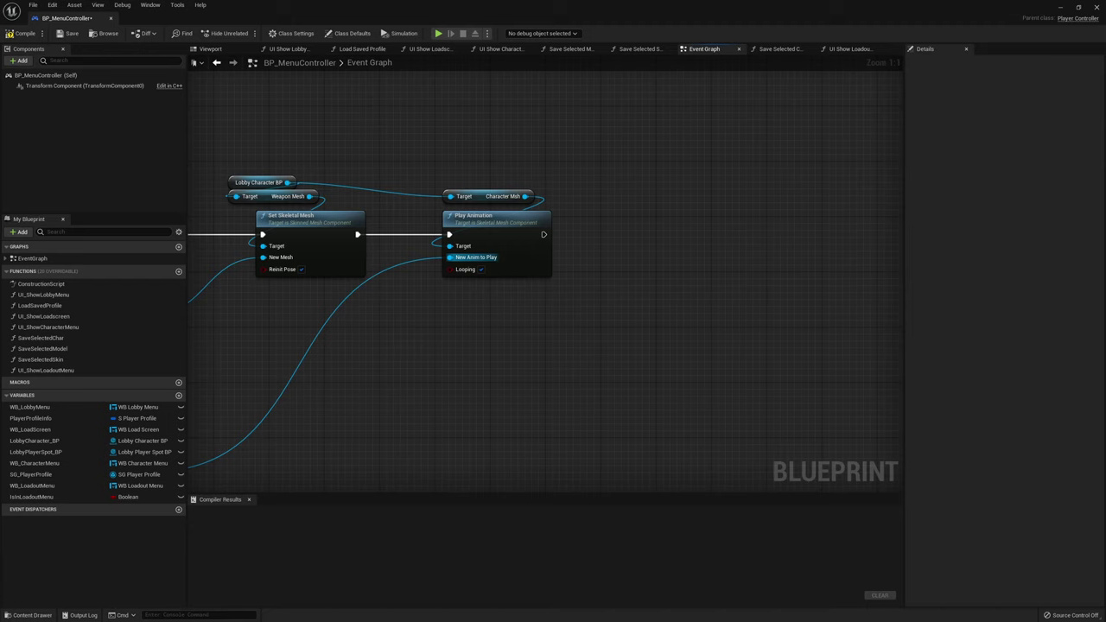
right_click_drag(616, 259, 487, 280)
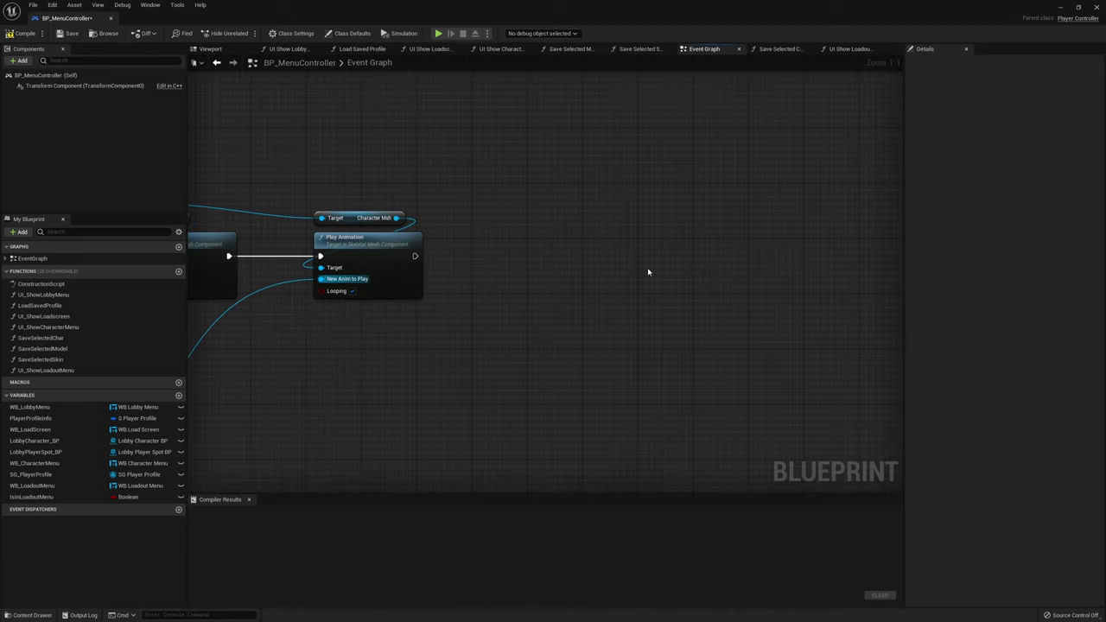
After Play Animation, add Get All Actors Of Class with Actor Class LobbyCharacter_BP
left_click_drag(415, 256, 529, 252)
type("ge")
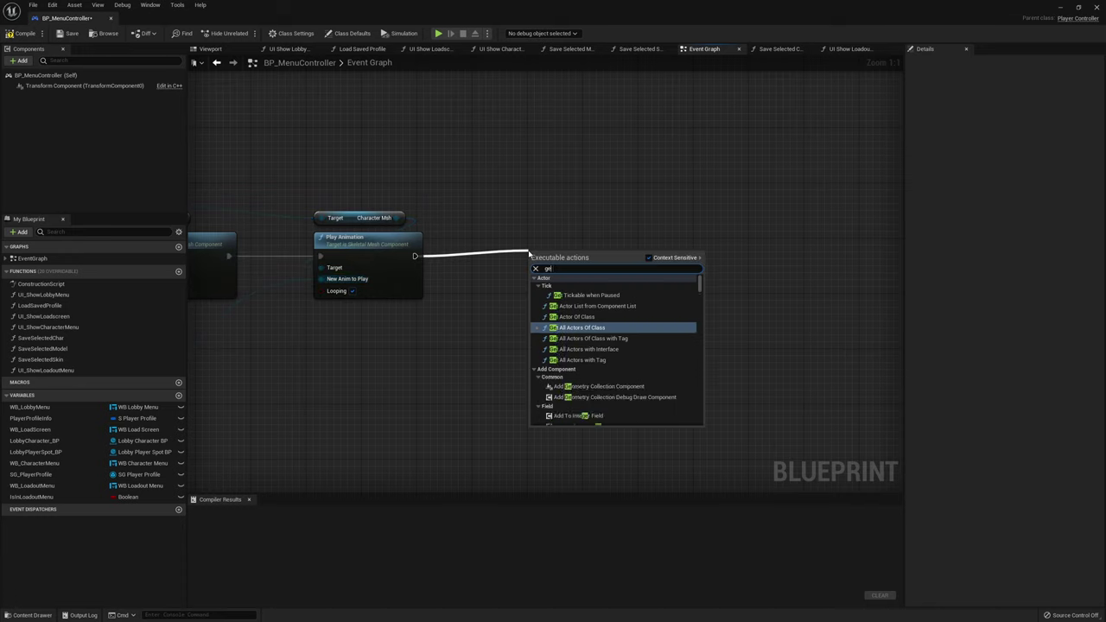
type("t all actor")
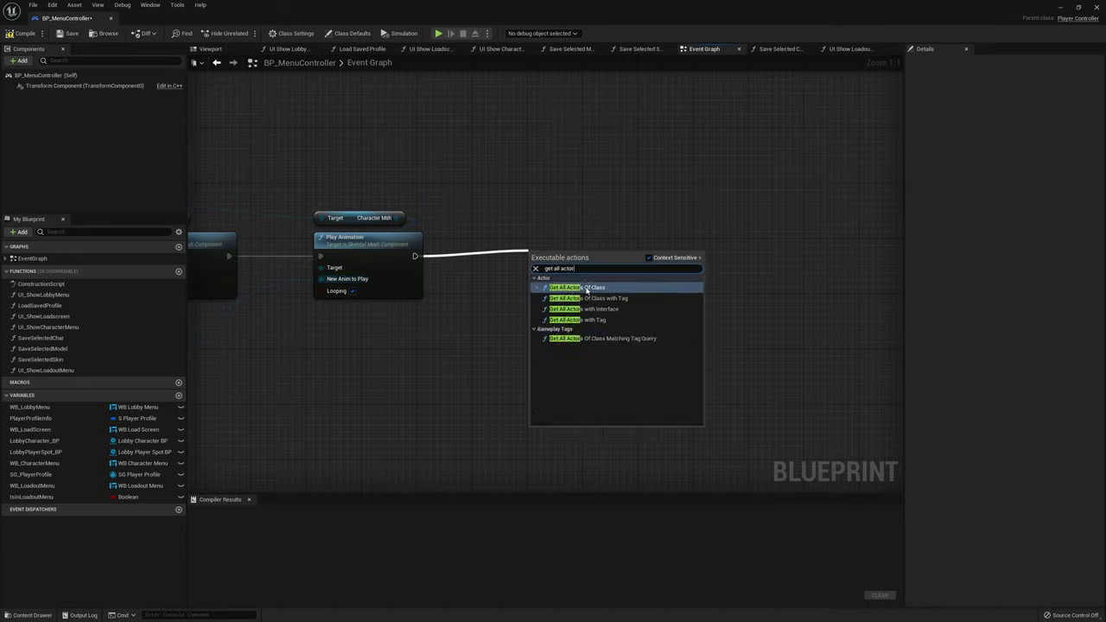
left_click(587, 289)
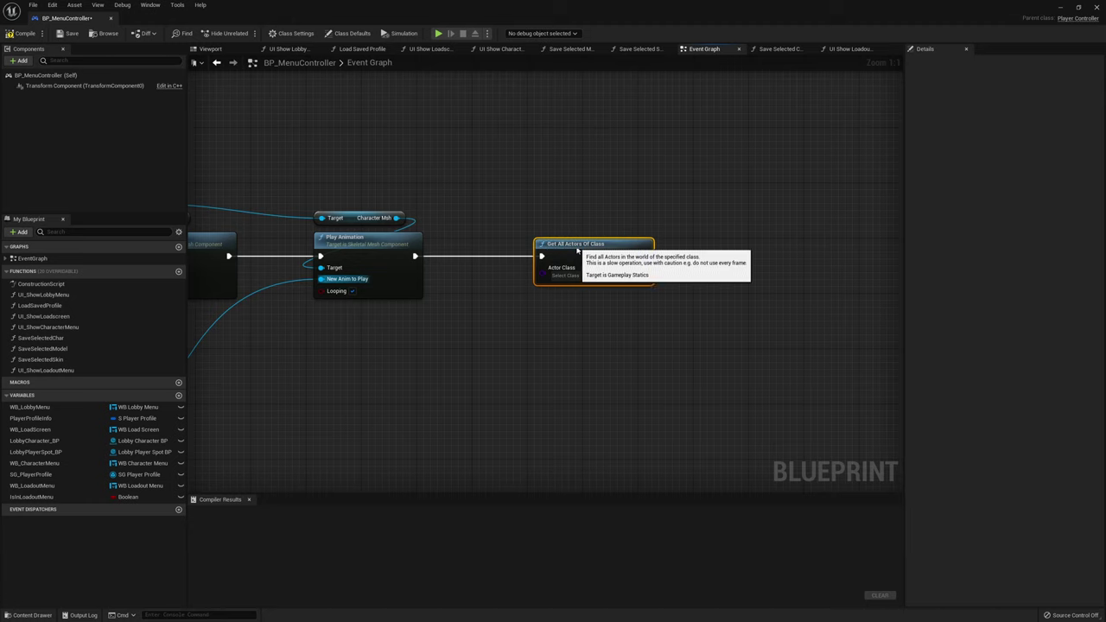
left_click(585, 276)
type("lo")
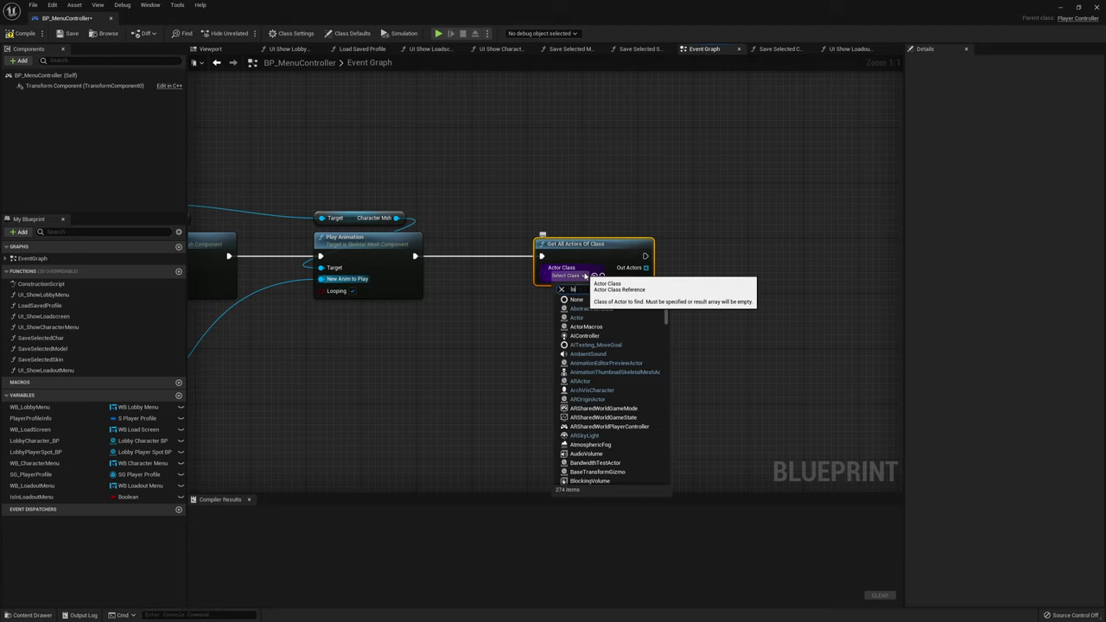
type("bbycha")
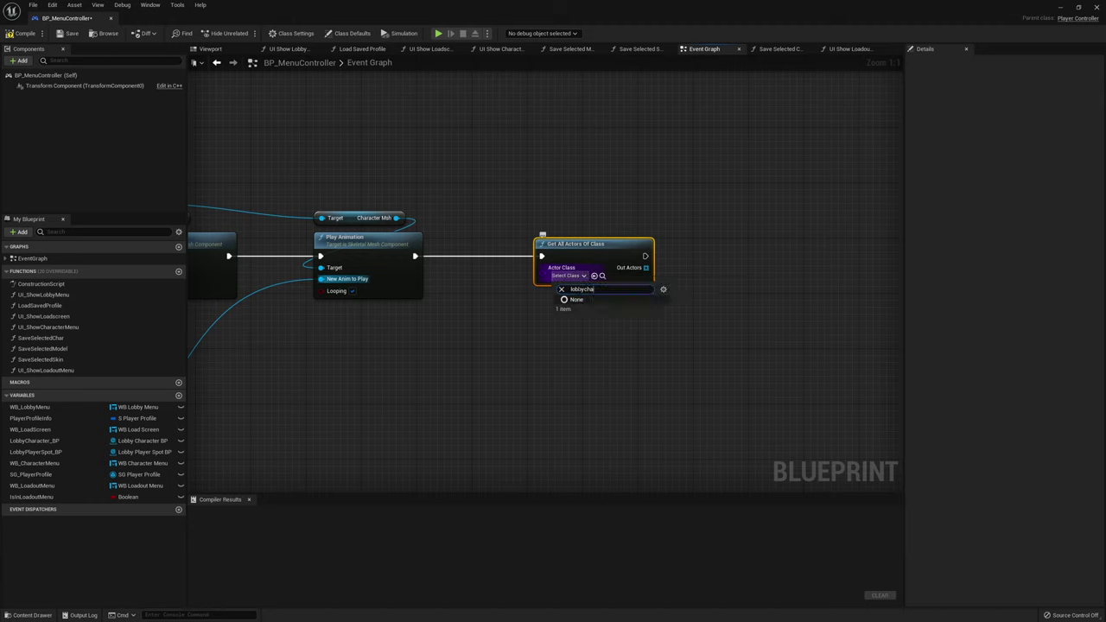
key("BackSpace")
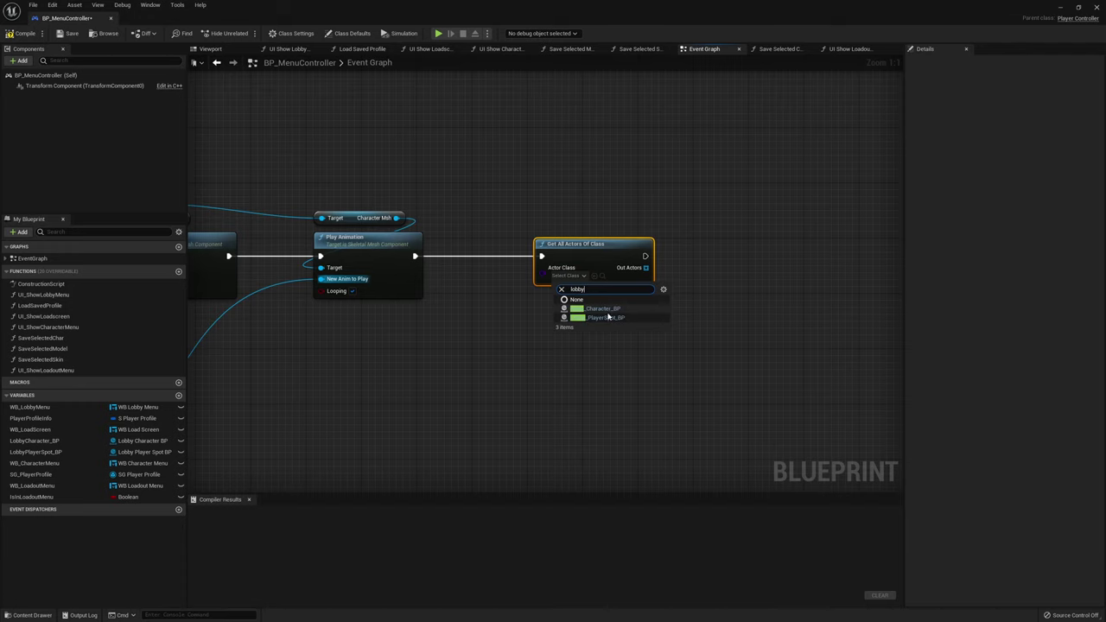
left_click(605, 309)
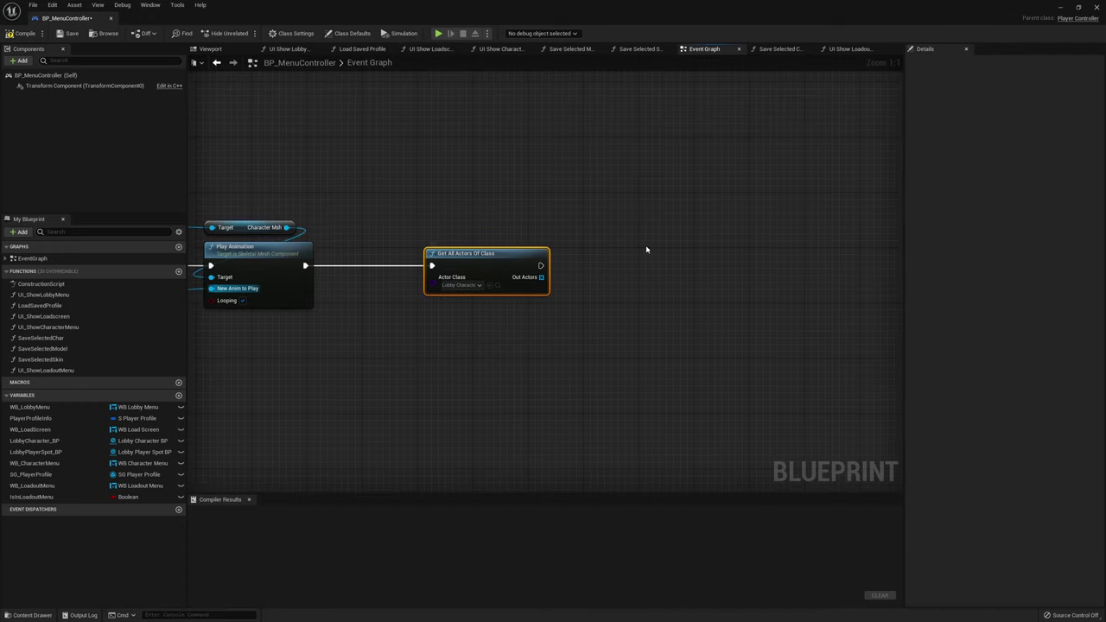
Add a For Each Loop fed by Out Actors and executed after Get All Actors Of Class
left_click(634, 241)
left_click_drag(541, 266, 643, 254)
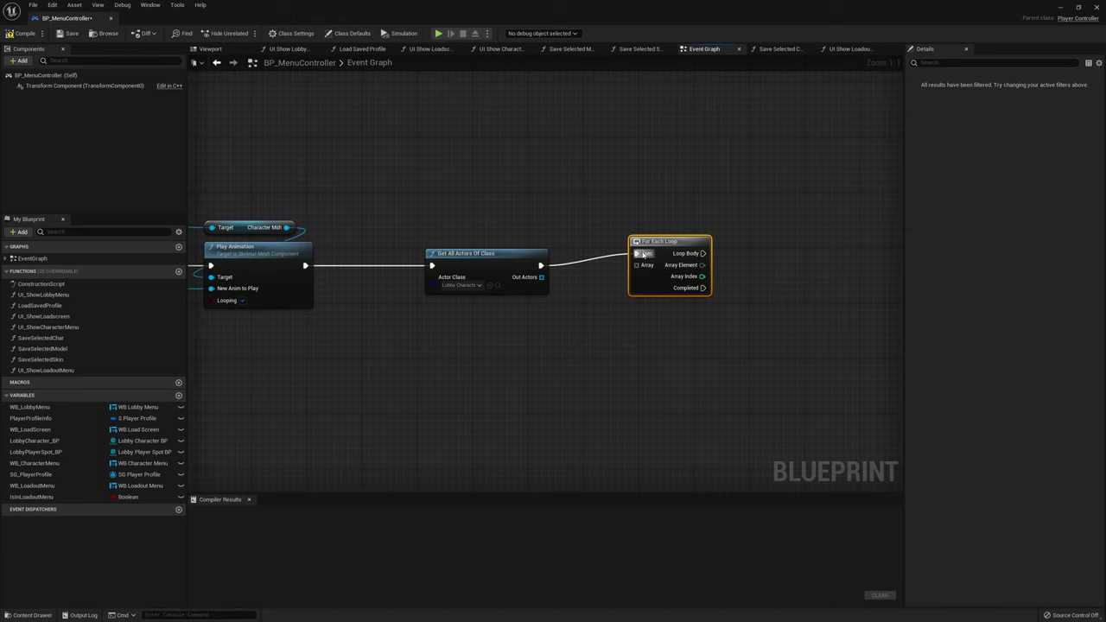
left_click_drag(542, 277, 648, 278)
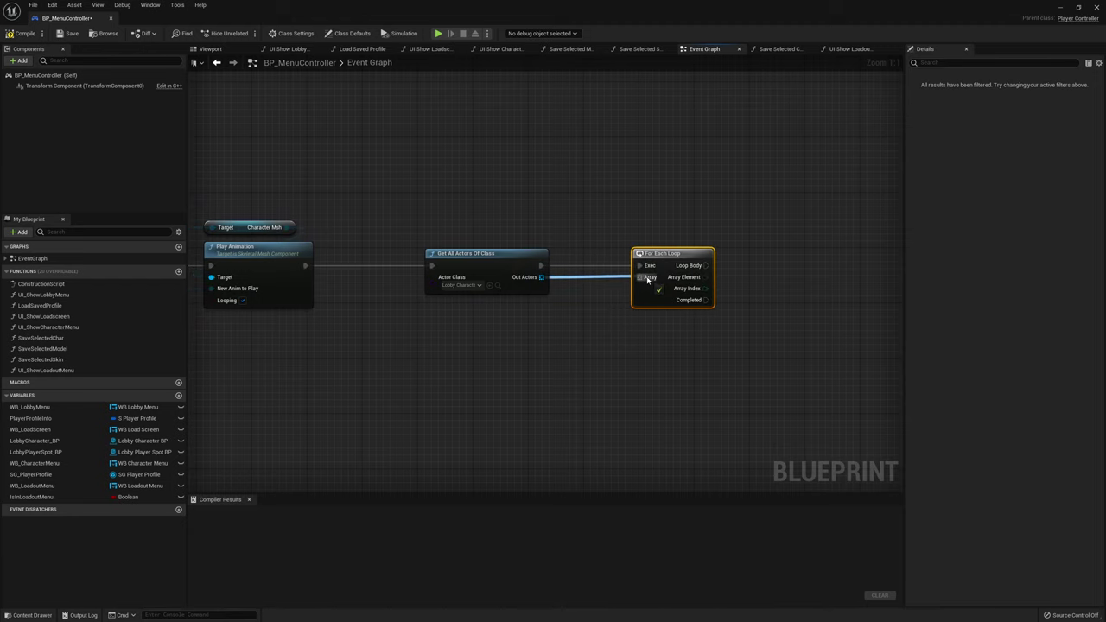
right_click_drag(737, 258, 563, 257)
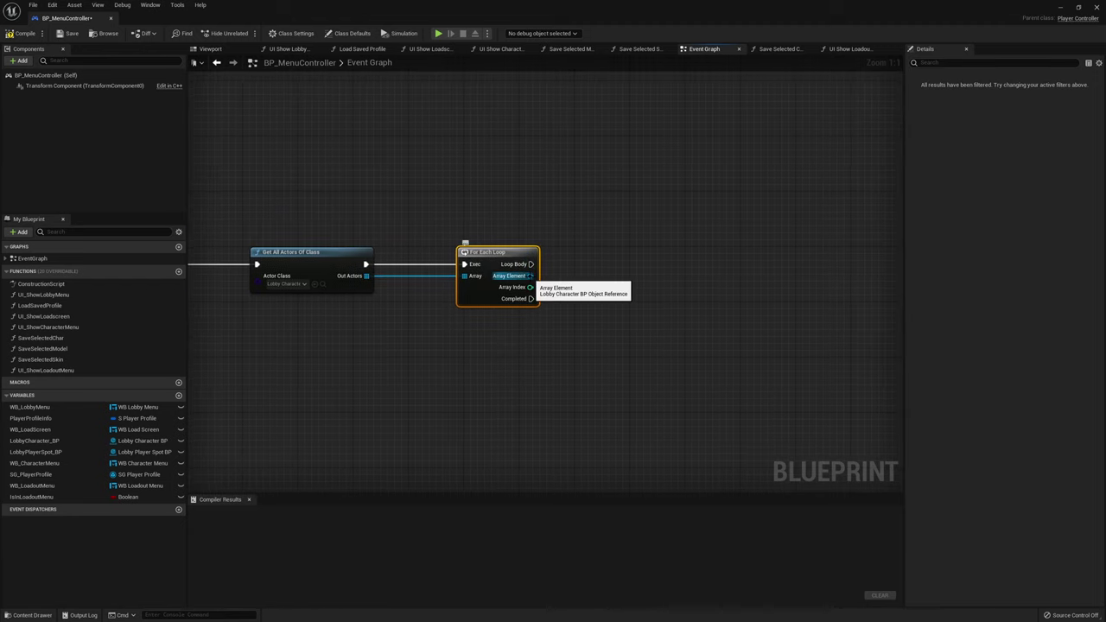
mouse_move(530, 275)
left_mouse_down()
mouse_move(699, 296)
mouse_move(660, 292)
left_mouse_up()
Compare each Array Element != LobbyCharacter_BP and use the result as a Branch condition in the loop body
type("!=")
left_click(731, 345)
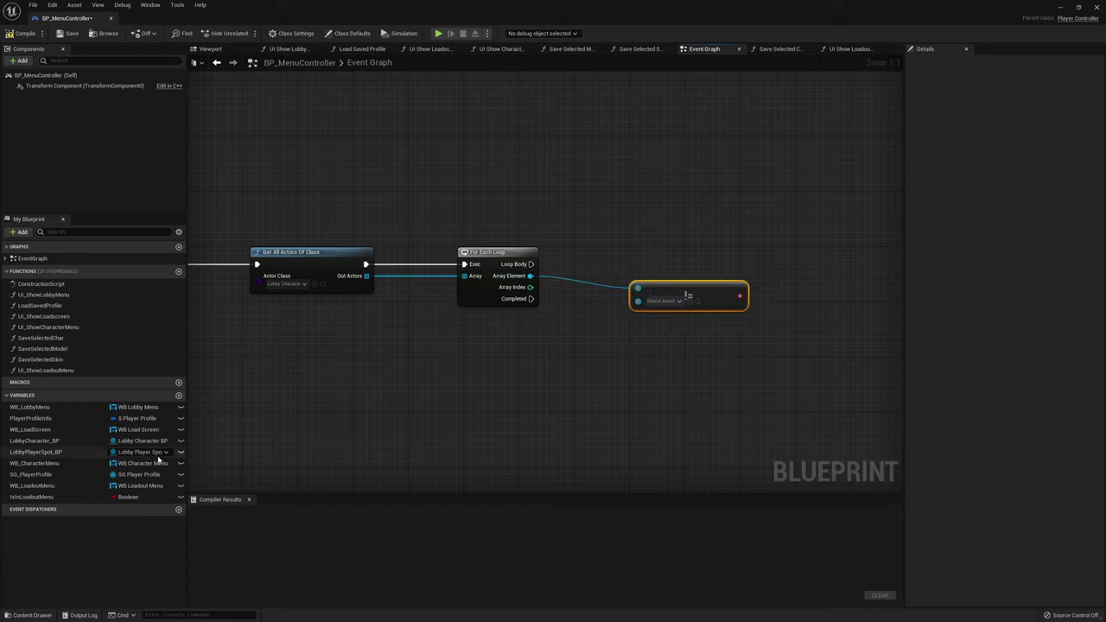
left_click(36, 442)
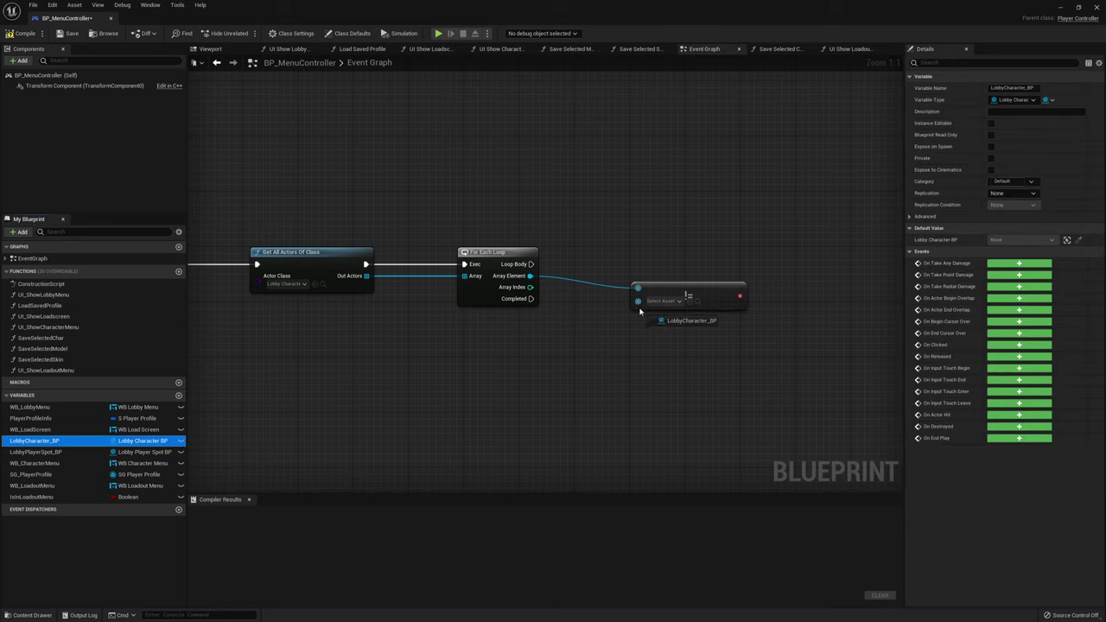
mouse_move(37, 445)
left_mouse_down()
mouse_move(639, 300)
mouse_move(669, 332)
left_mouse_up()
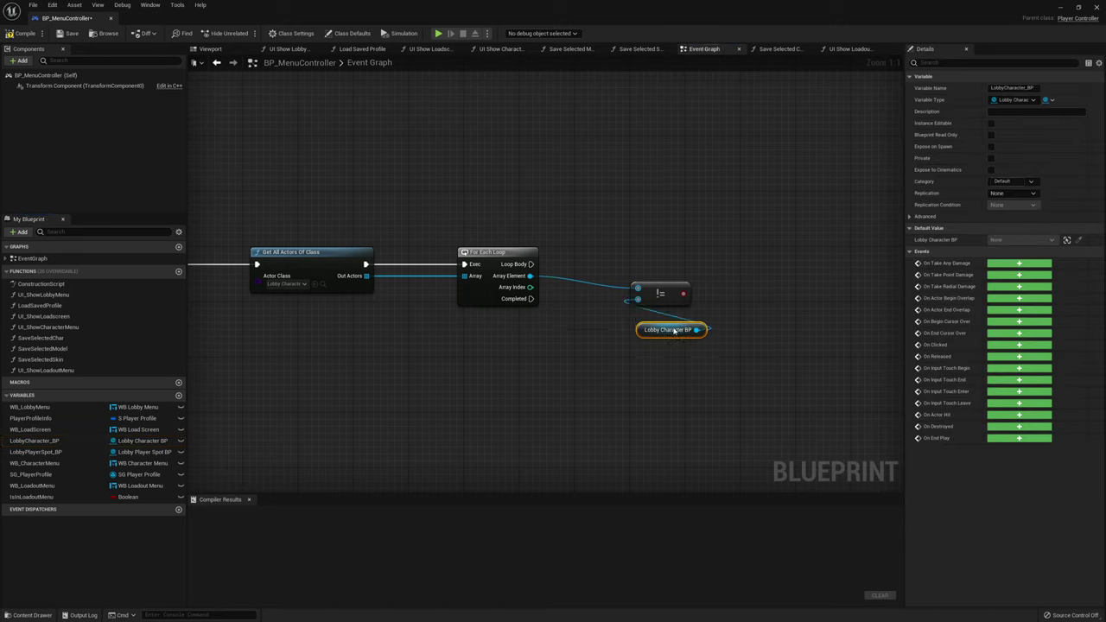
left_click(741, 250)
left_click(760, 249)
left_click_drag(530, 264, 759, 258)
left_click_drag(684, 294, 741, 276)
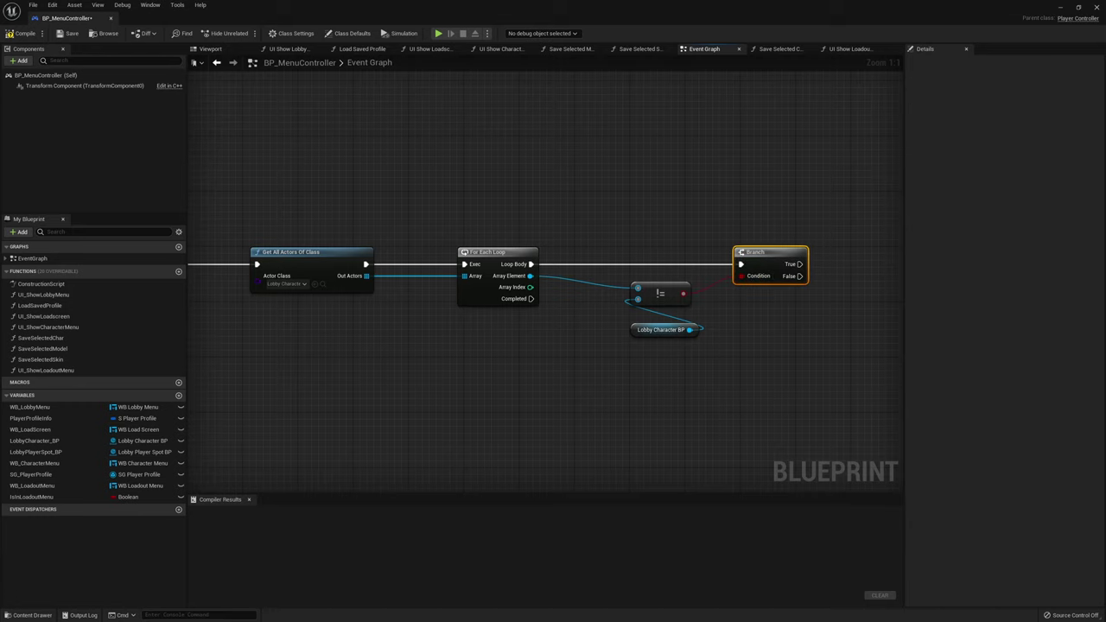
Get the Character Msh component of each looped Array Element
right_click_drag(513, 305, 442, 302)
left_click_drag(459, 273, 779, 243)
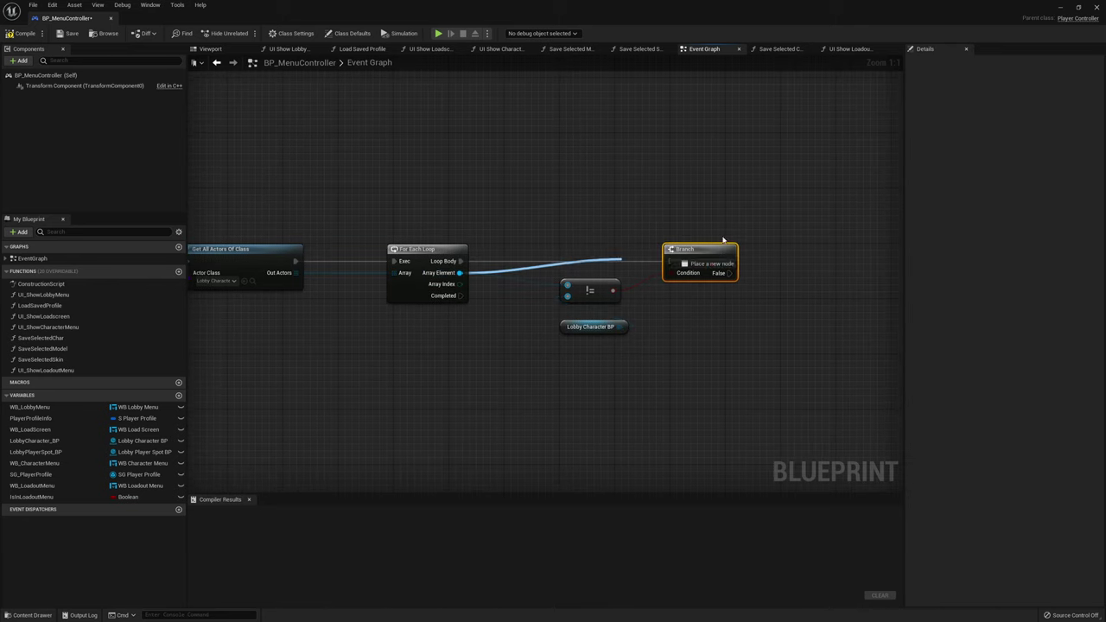
type("get")
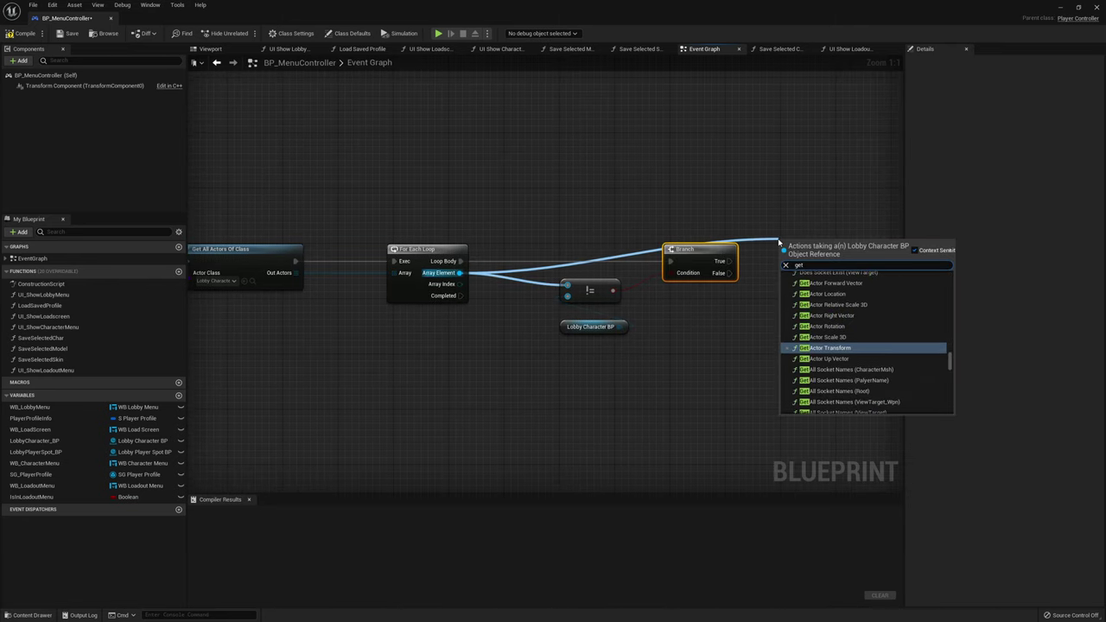
type(" character")
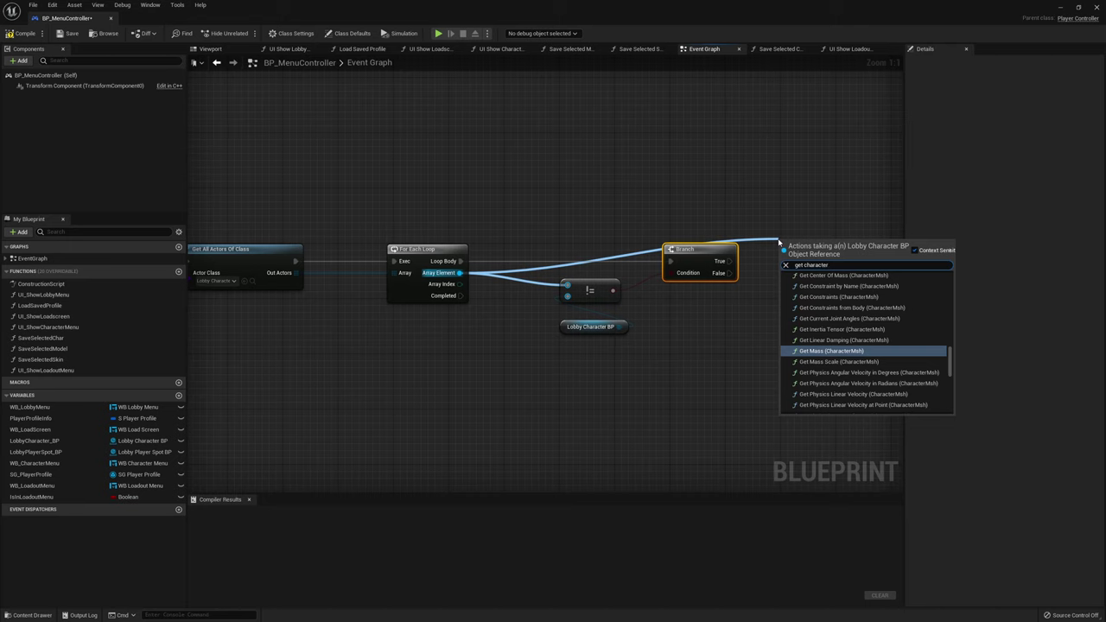
scroll(808, 372, "down", 10)
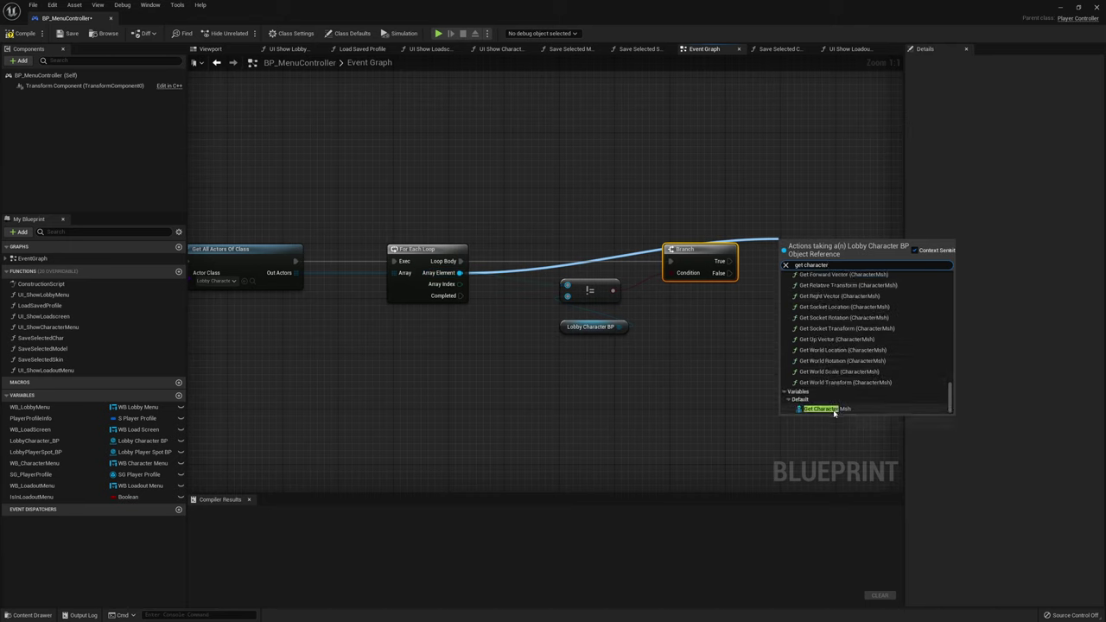
left_click(835, 410)
Call Set Visibility on that Character Msh from the Branch's True path
mouse_move(817, 250)
left_mouse_down()
mouse_move(830, 215)
mouse_move(826, 249)
left_mouse_up()
type("set visi")
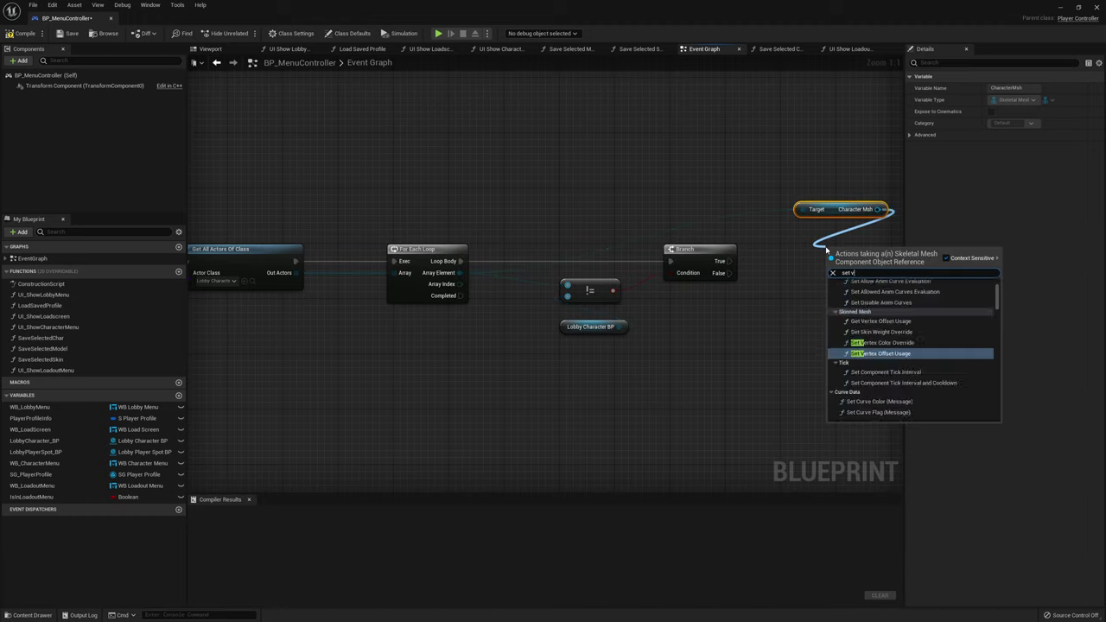
key("Return")
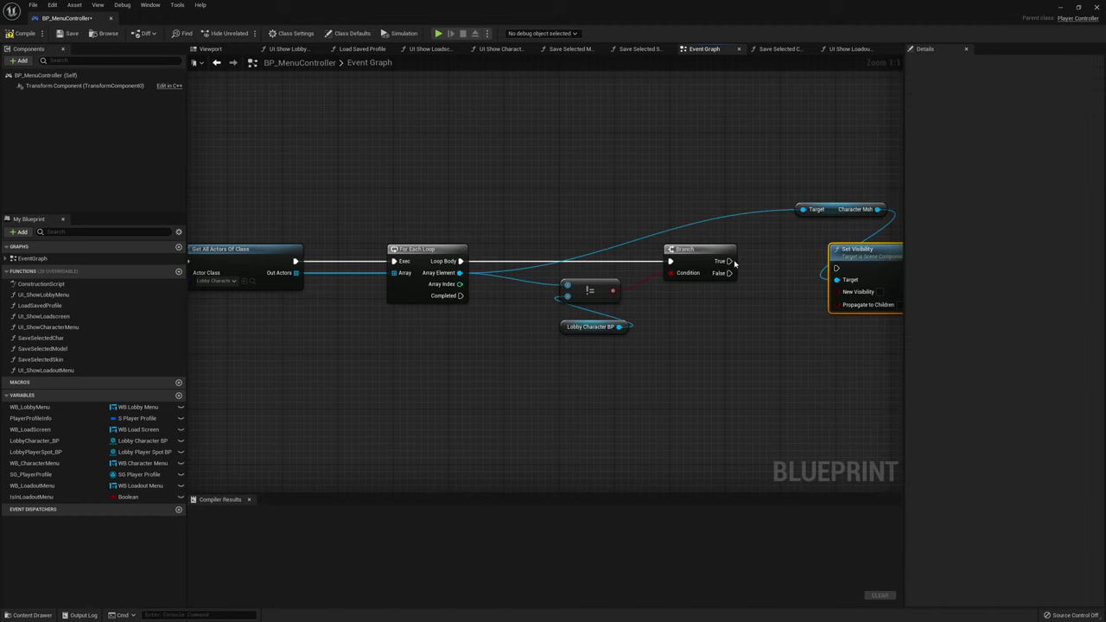
mouse_move(729, 261)
left_mouse_down()
mouse_move(837, 269)
mouse_move(815, 266)
left_mouse_up()
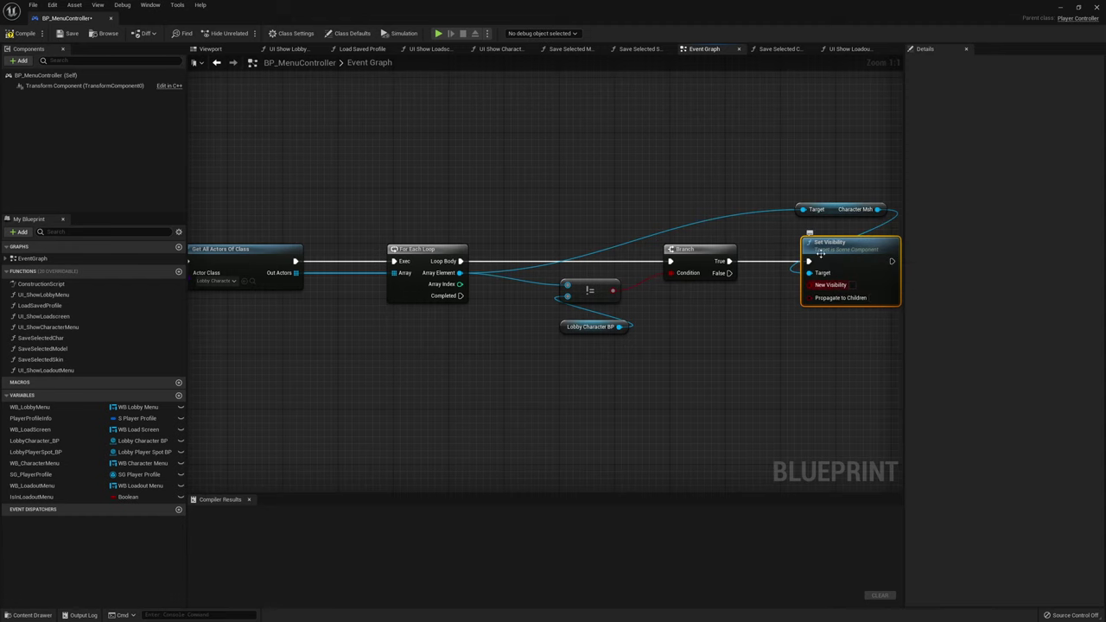
left_click_drag(831, 213, 836, 226)
right_click_drag(821, 201, 760, 195)
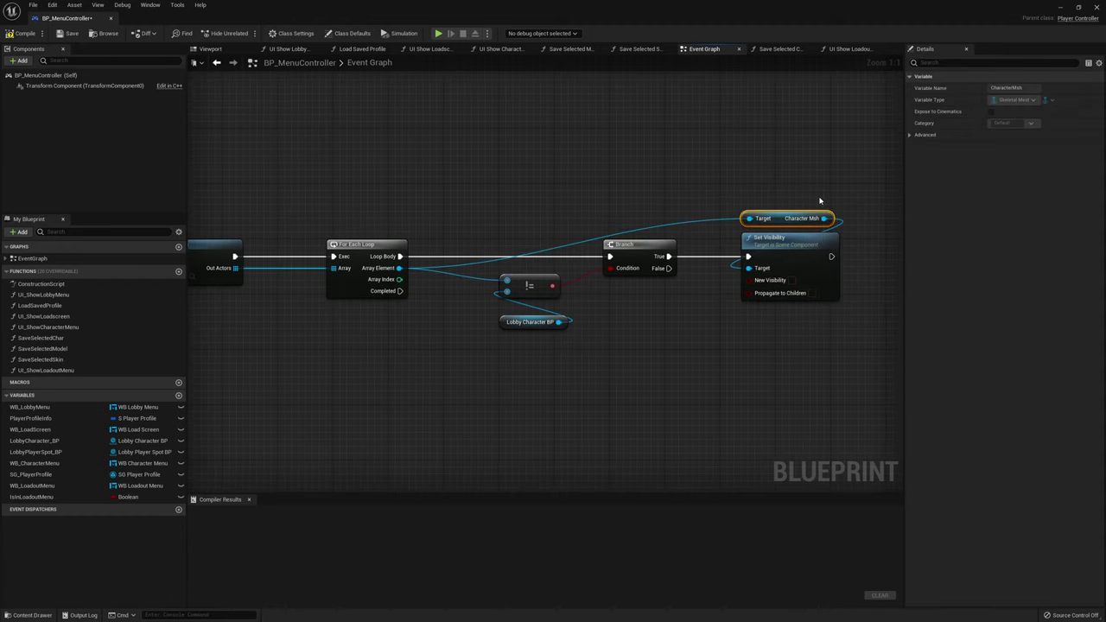
left_click(531, 321)
right_click_drag(513, 306, 679, 321)
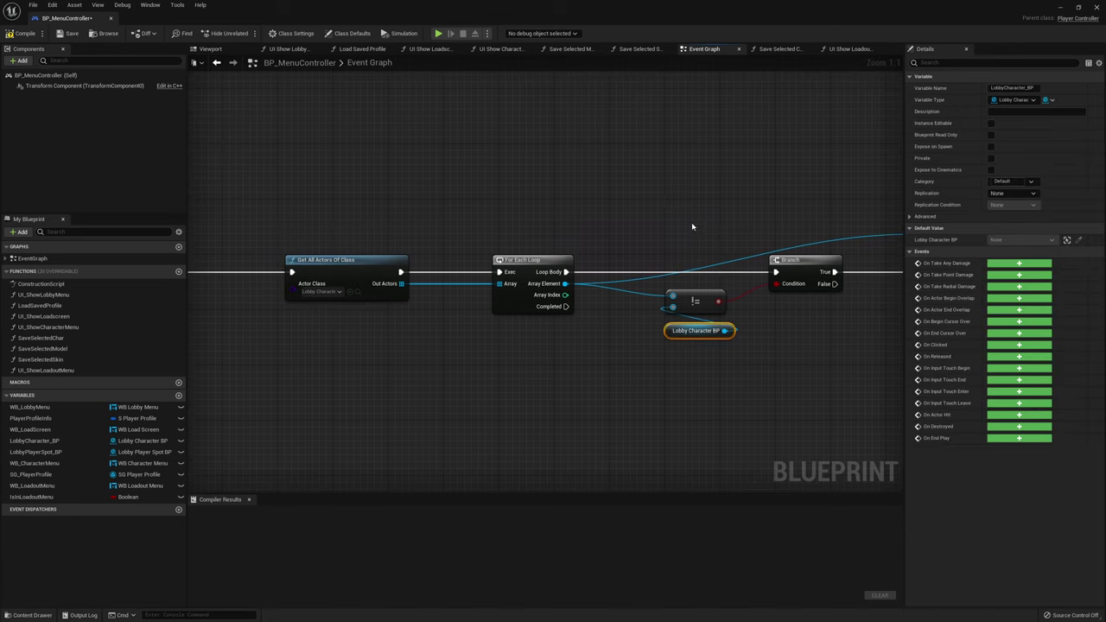
Zoom out across the Event Graph past EnterLoadoutMenu, then switch to the UI Show Loadout Menu function
scroll(691, 227, "down", 3)
mouse_move(627, 198)
right_mouse_down()
mouse_move(670, 181)
mouse_move(772, 231)
right_mouse_up()
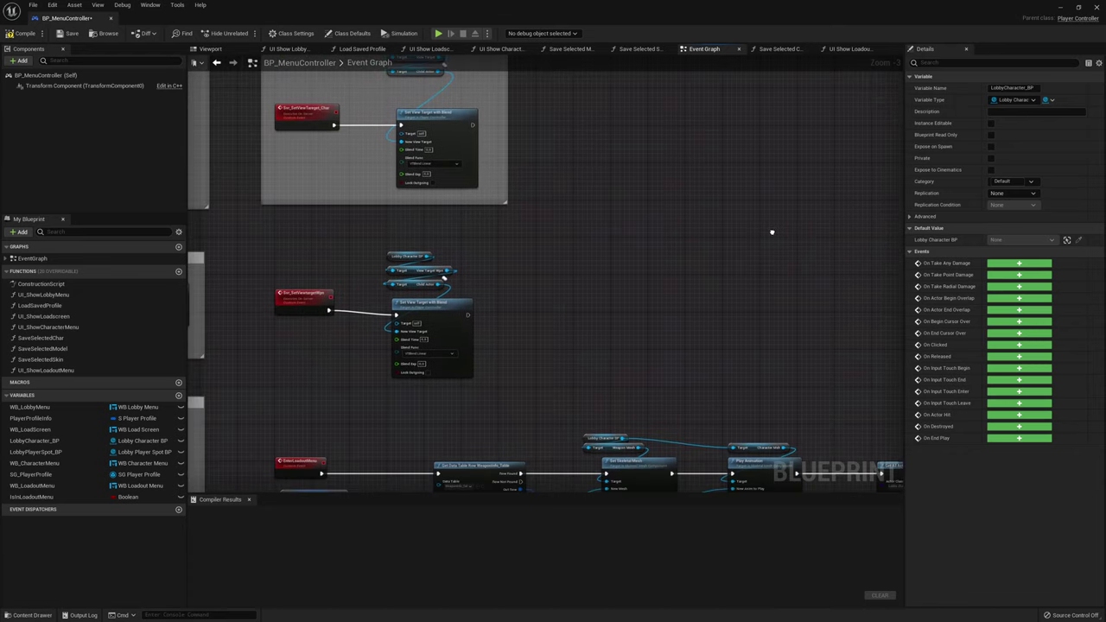
right_click_drag(486, 236, 645, 229)
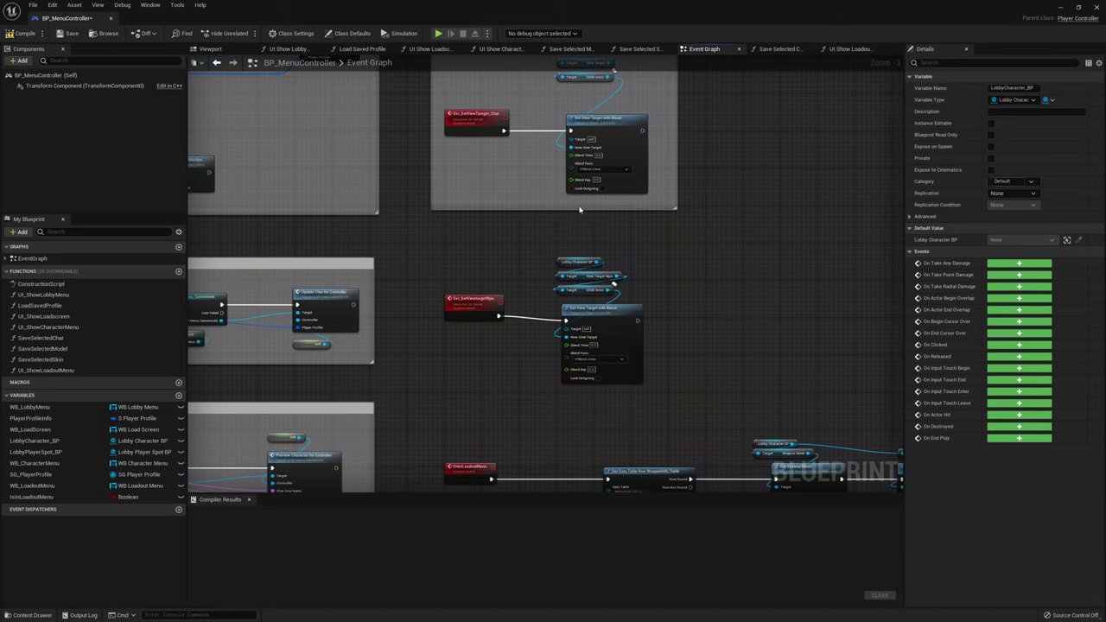
mouse_move(579, 215)
right_mouse_down()
mouse_move(651, 196)
mouse_move(653, 158)
right_mouse_up()
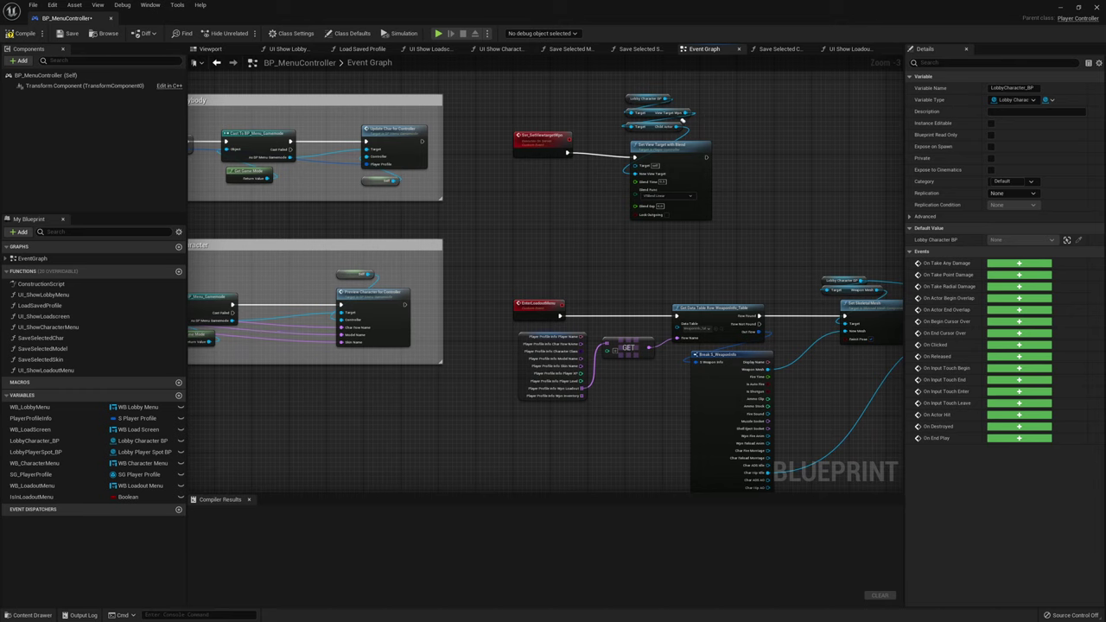
right_click_drag(683, 121, 705, 239)
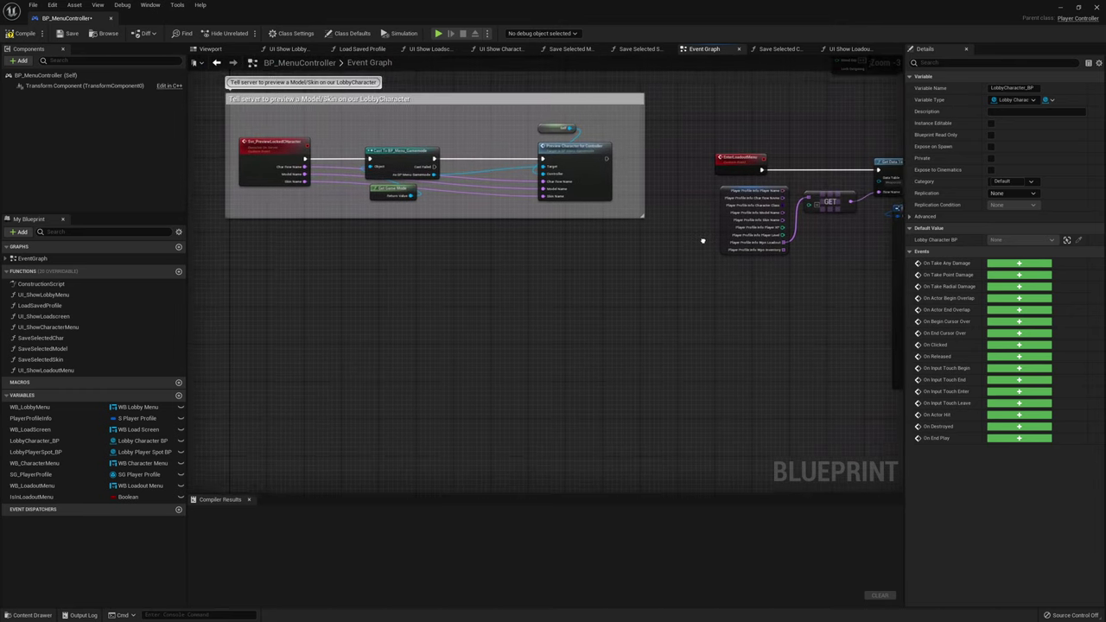
right_click_drag(706, 240, 683, 328)
left_click(846, 50)
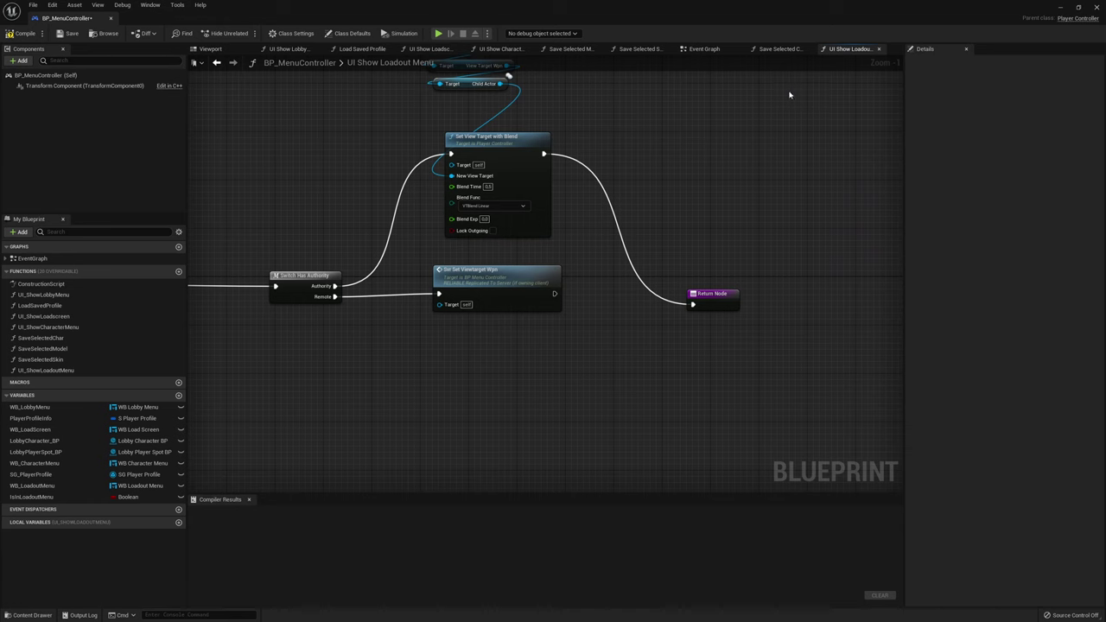
View the Play Animation node in BP_MenuController's Event Graph, then minimize the Blueprint editor
left_click(716, 49)
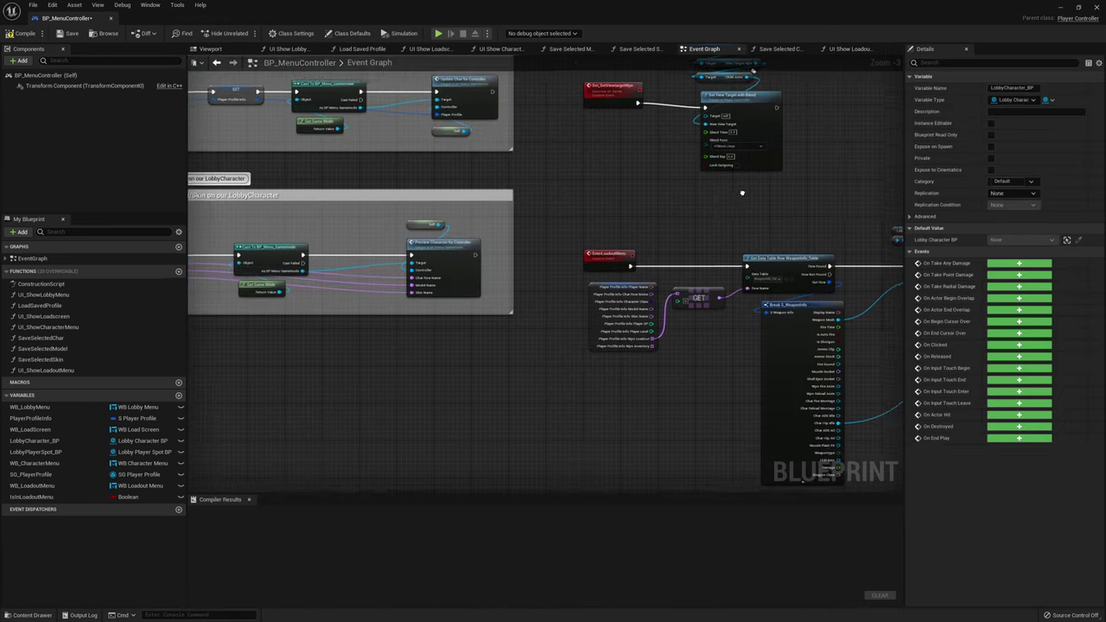
right_click_drag(697, 175, 622, 175)
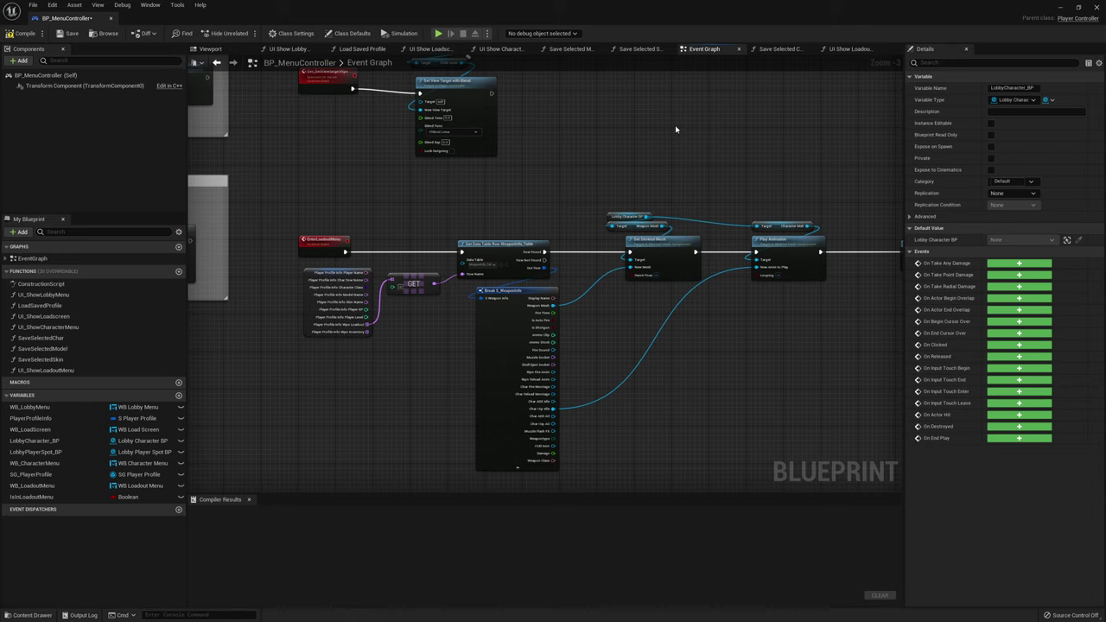
left_click(1060, 9)
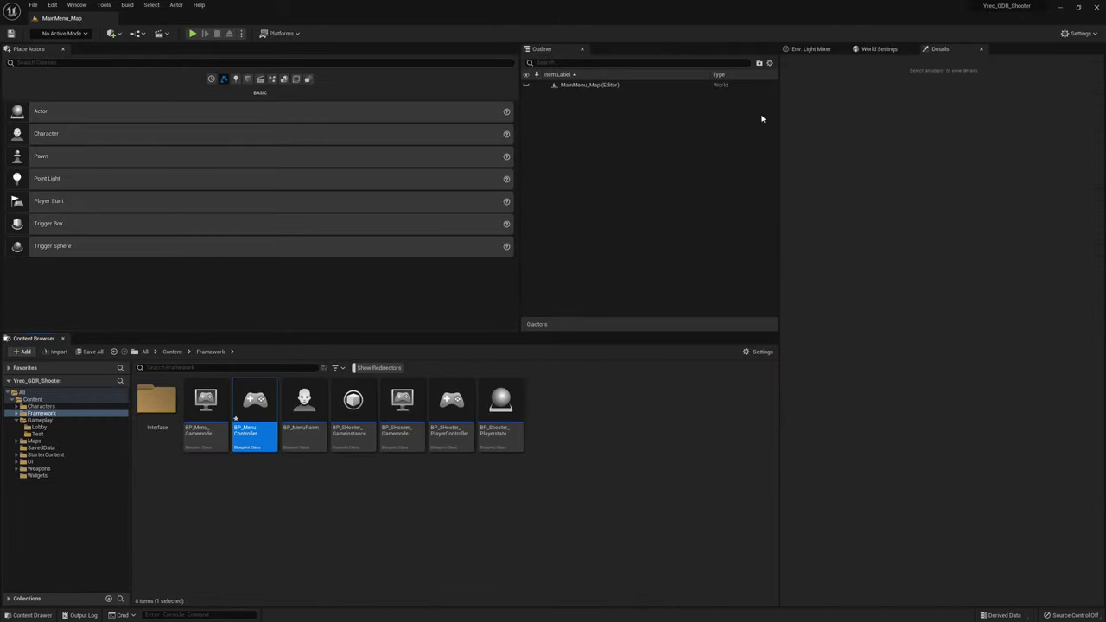
Open BP_Menu_Gamemode, review its Spawn Lobby Character and SET variable nodes, then return to BP_MenuController
double_click(201, 423)
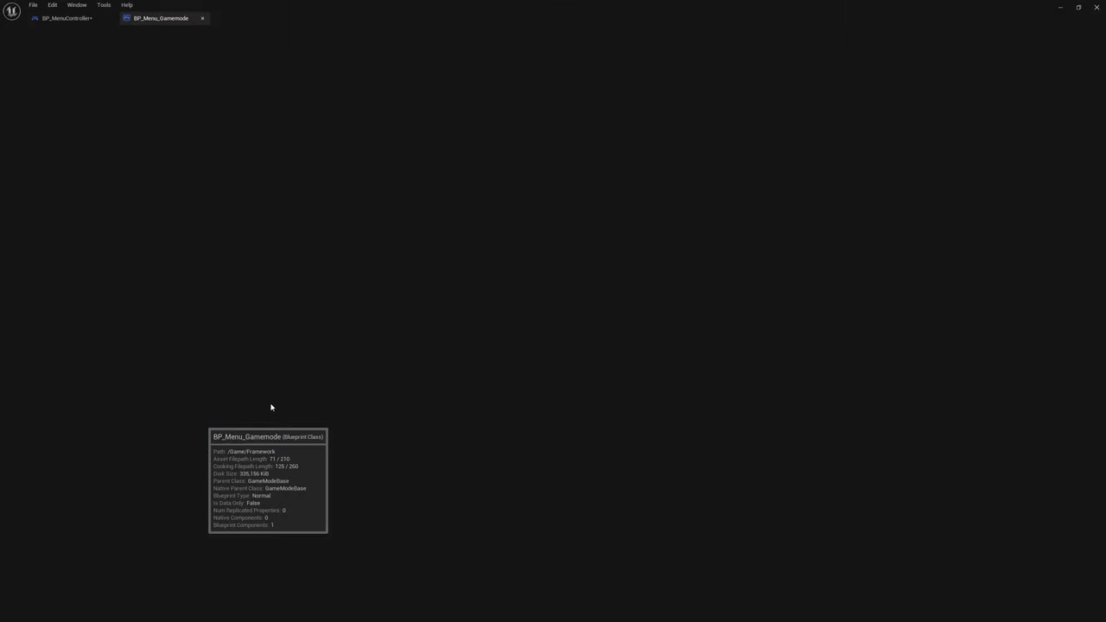
scroll(588, 346, "up", 2)
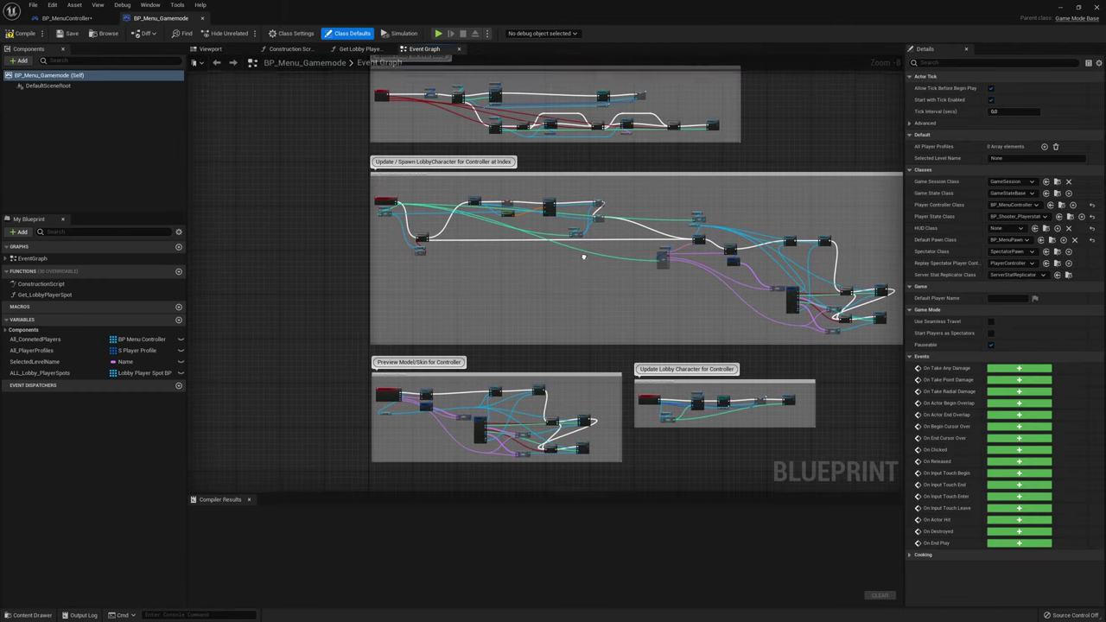
scroll(501, 294, "up", 1)
scroll(389, 251, "up", 2)
mouse_move(377, 239)
right_mouse_down()
mouse_move(648, 199)
mouse_move(615, 200)
right_mouse_up()
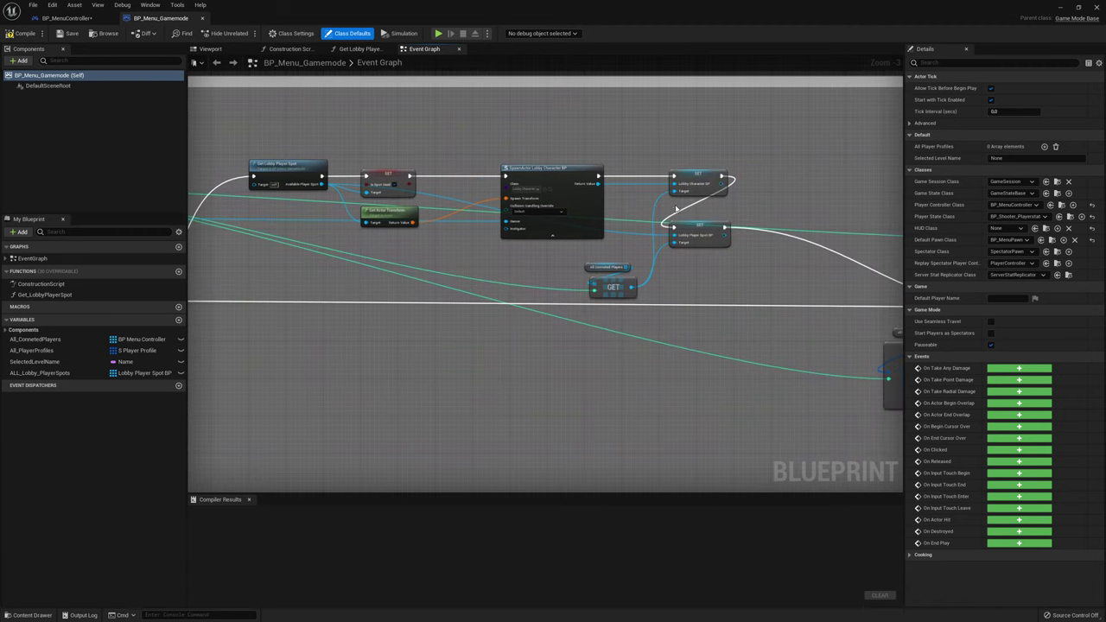
right_click_drag(615, 226, 642, 210)
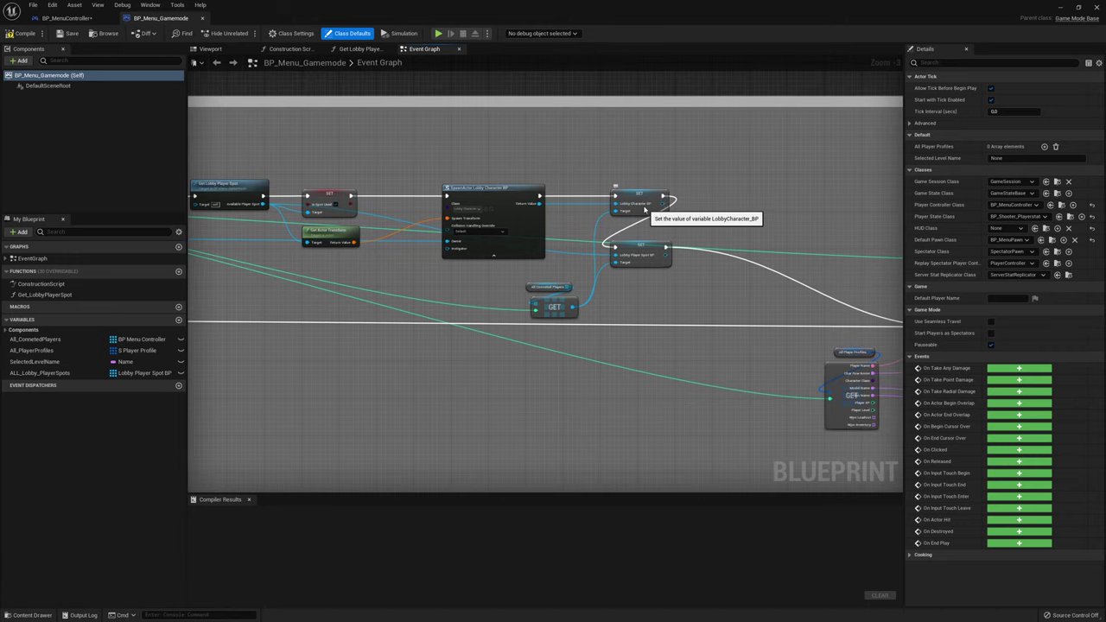
right_click_drag(615, 193, 672, 215)
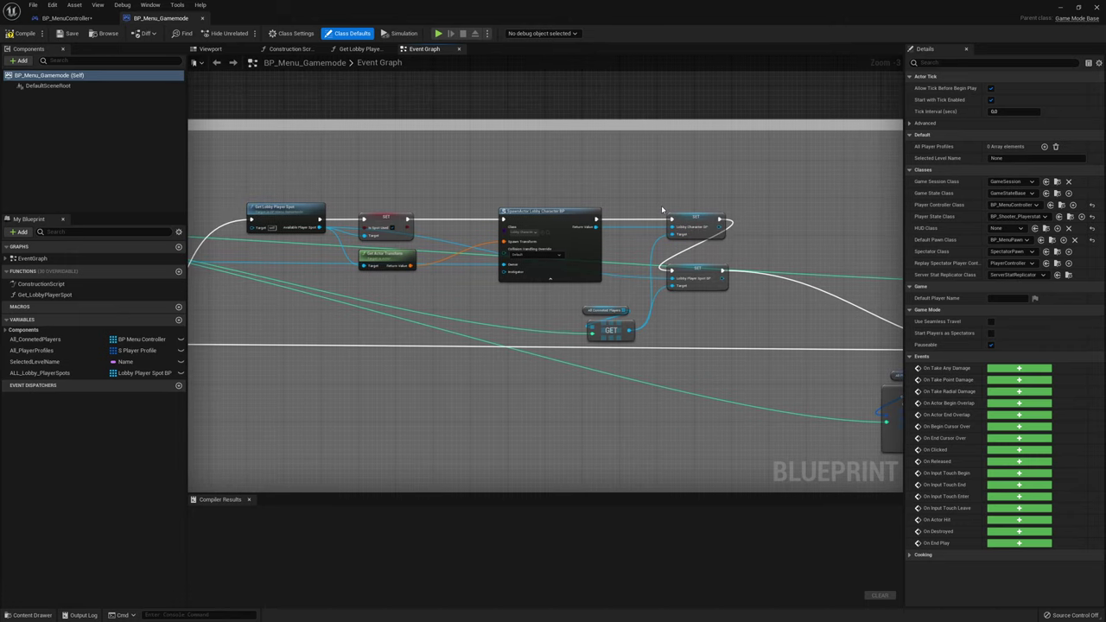
right_click_drag(670, 188, 645, 215)
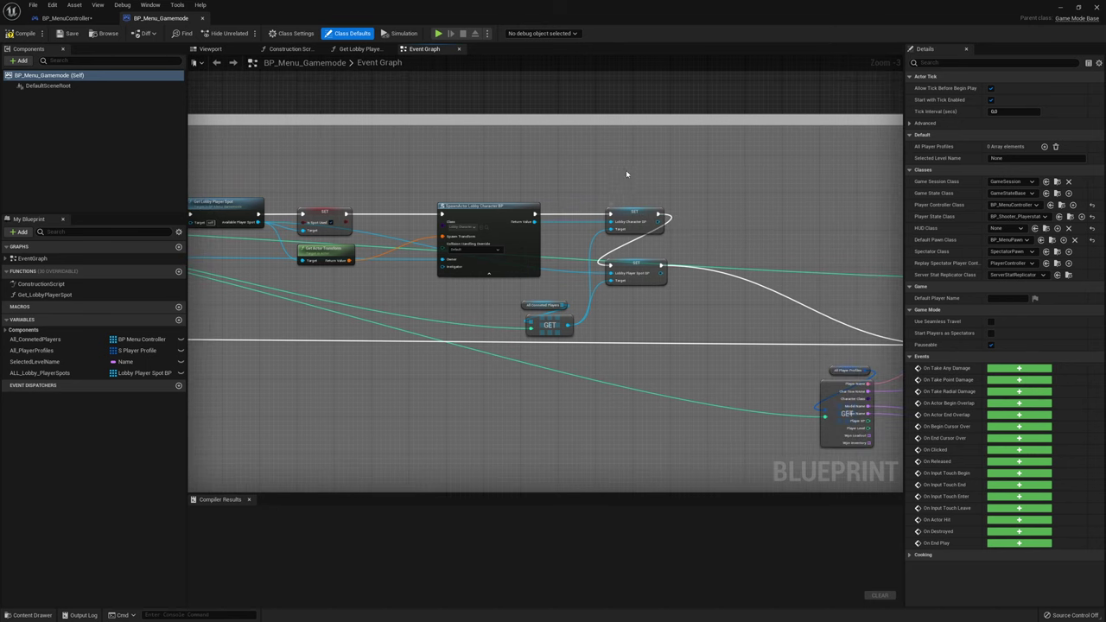
left_click(62, 18)
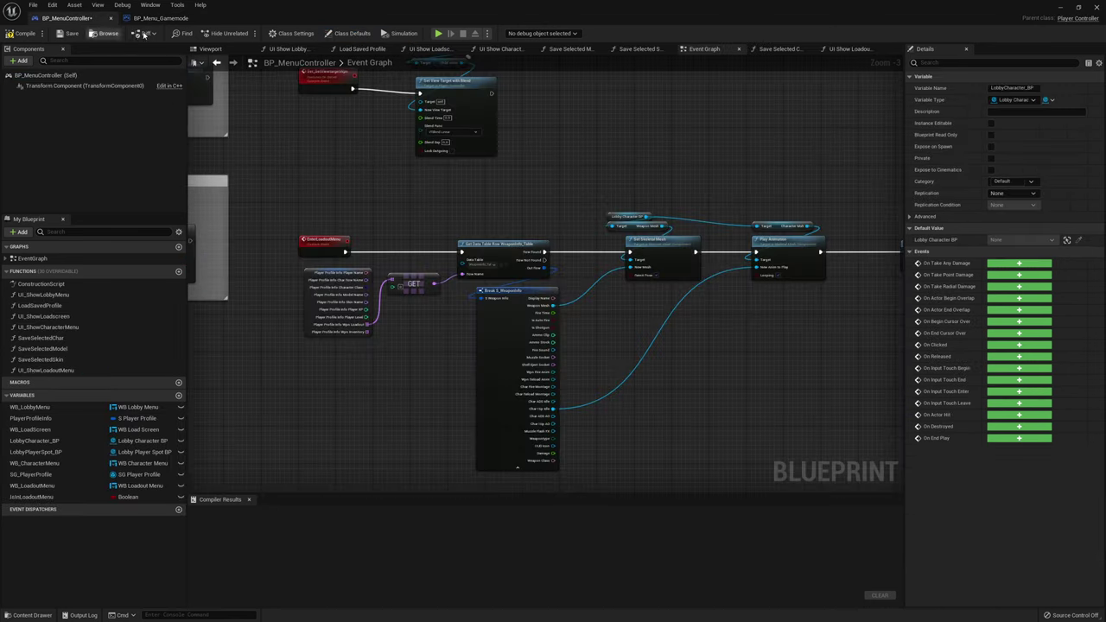
Set the LobbyCharacter_BP variable's Replication to Replicated
left_click(58, 443)
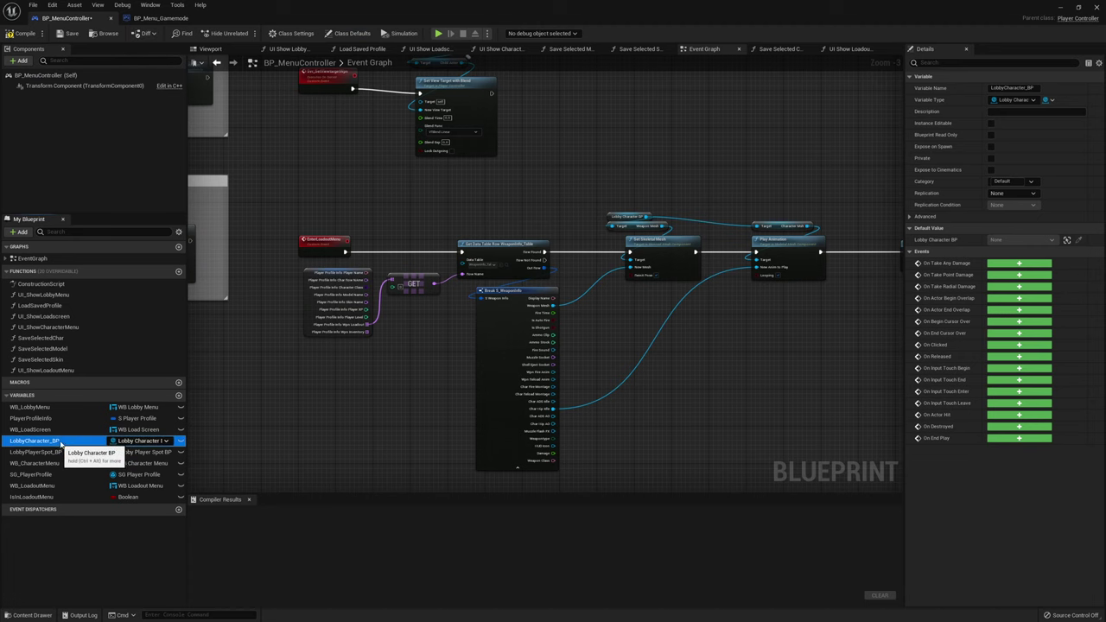
left_click(1017, 194)
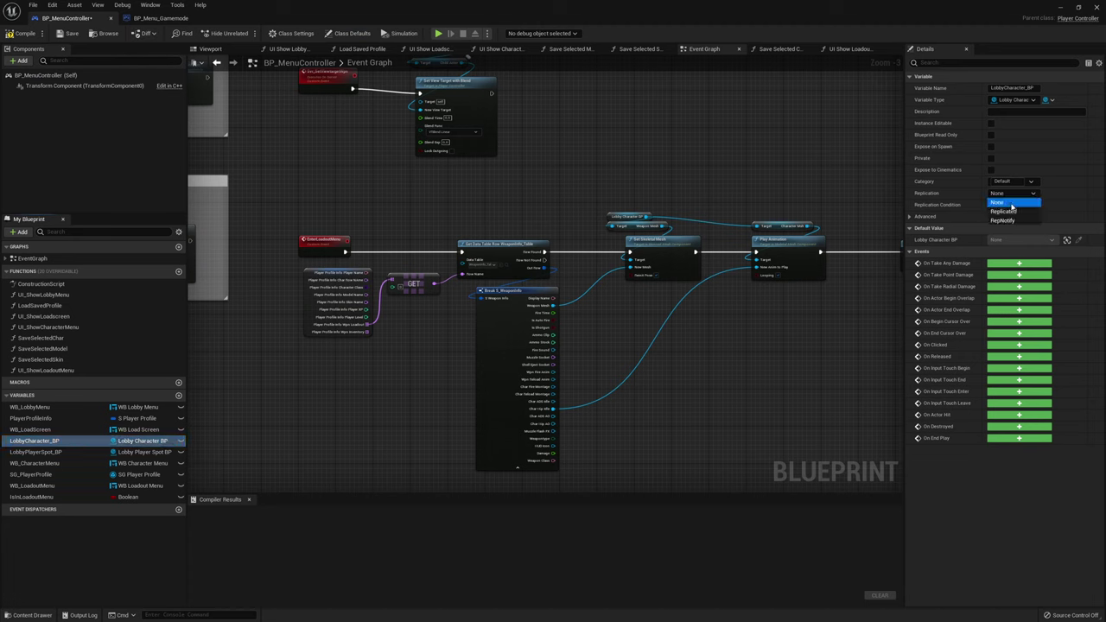
left_click(1004, 212)
right_click_drag(796, 213, 899, 201)
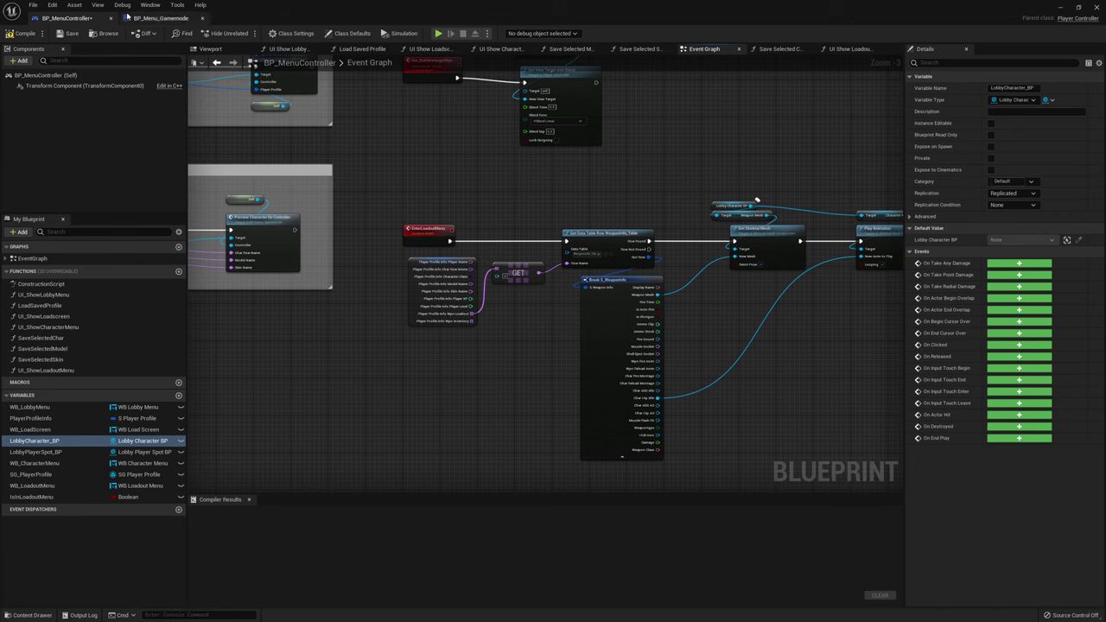
Review BP_Menu_Gamemode's Update Lobby Character block, then go back to BP_MenuController
left_click(144, 21)
right_click_drag(329, 172, 513, 144)
scroll(514, 144, "down", 5)
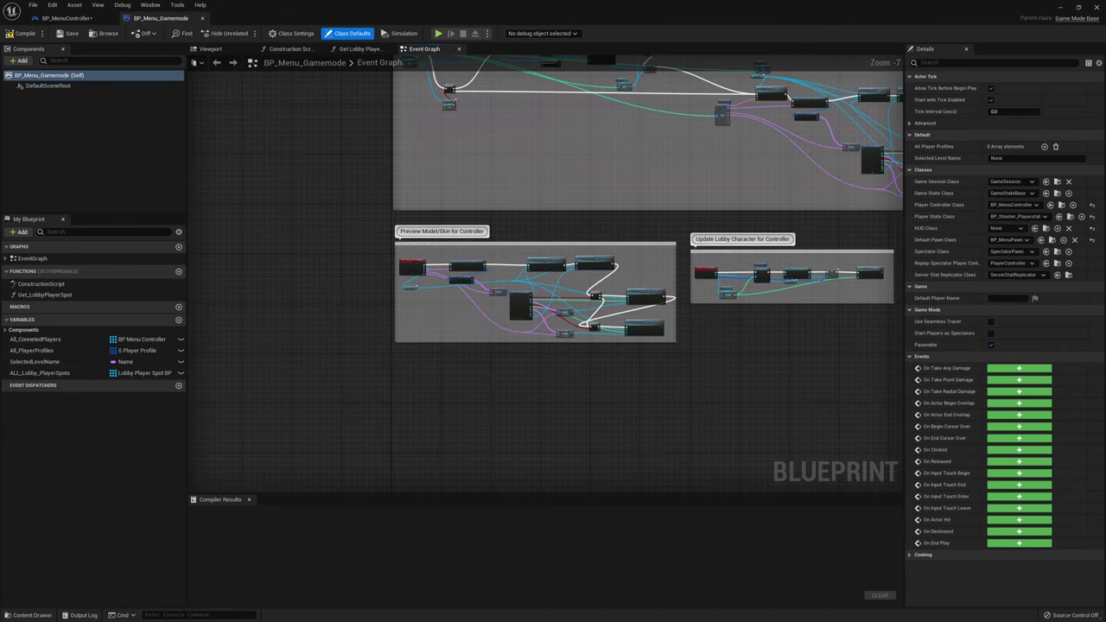
right_click_drag(666, 389, 511, 218)
scroll(604, 223, "up", 3)
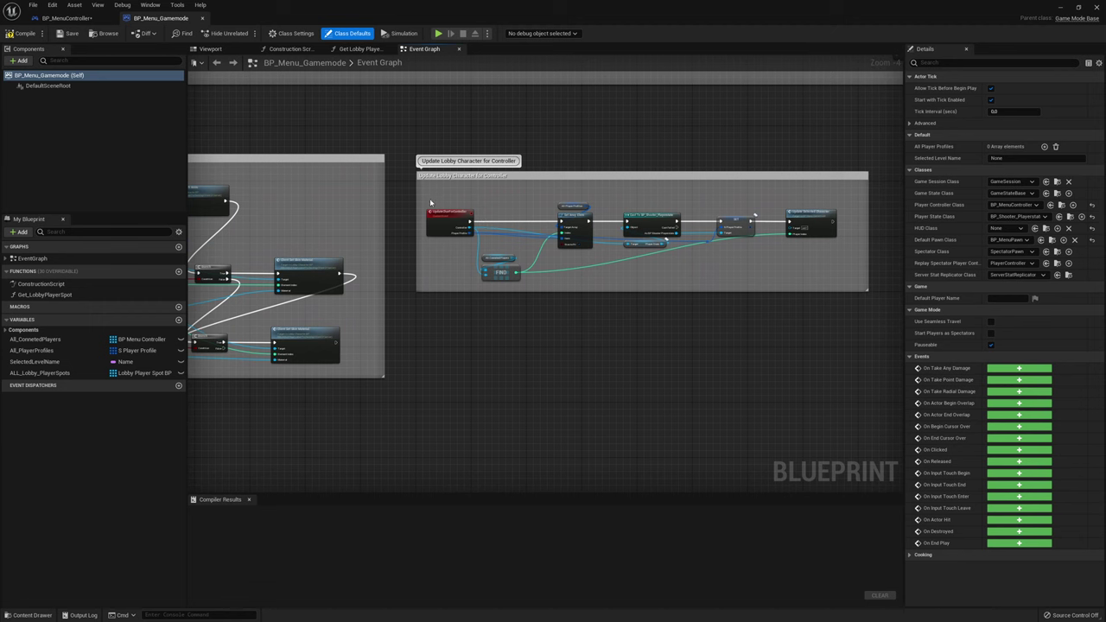
left_click(78, 18)
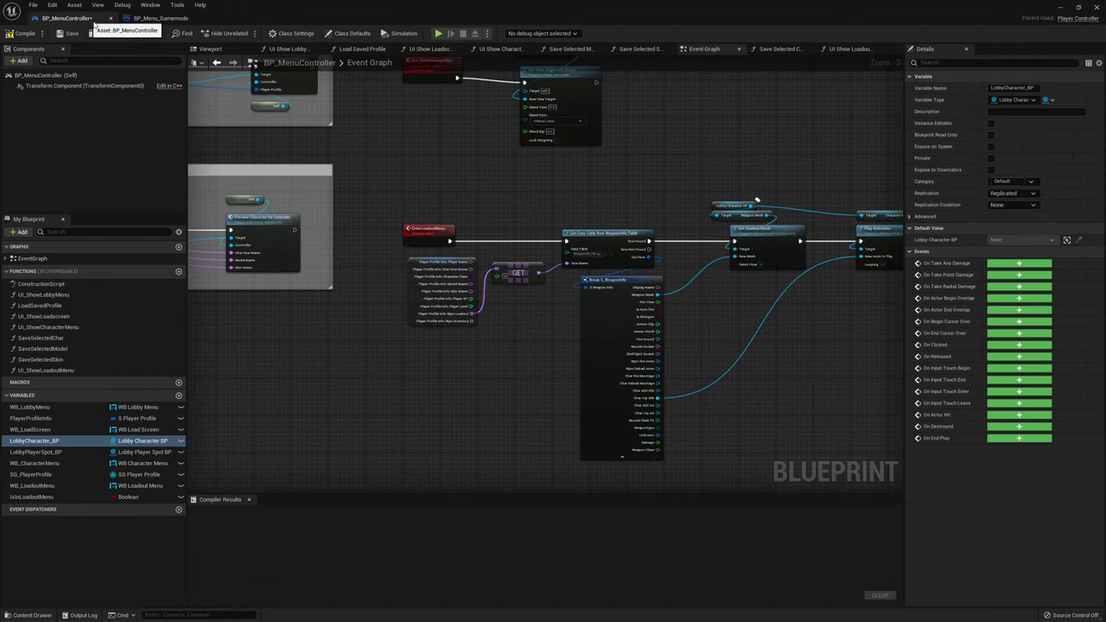
Pan to the For Each Loop and search 'set hidde' from the Lobby Character BP pin, then cancel
right_click_drag(659, 202, 618, 170)
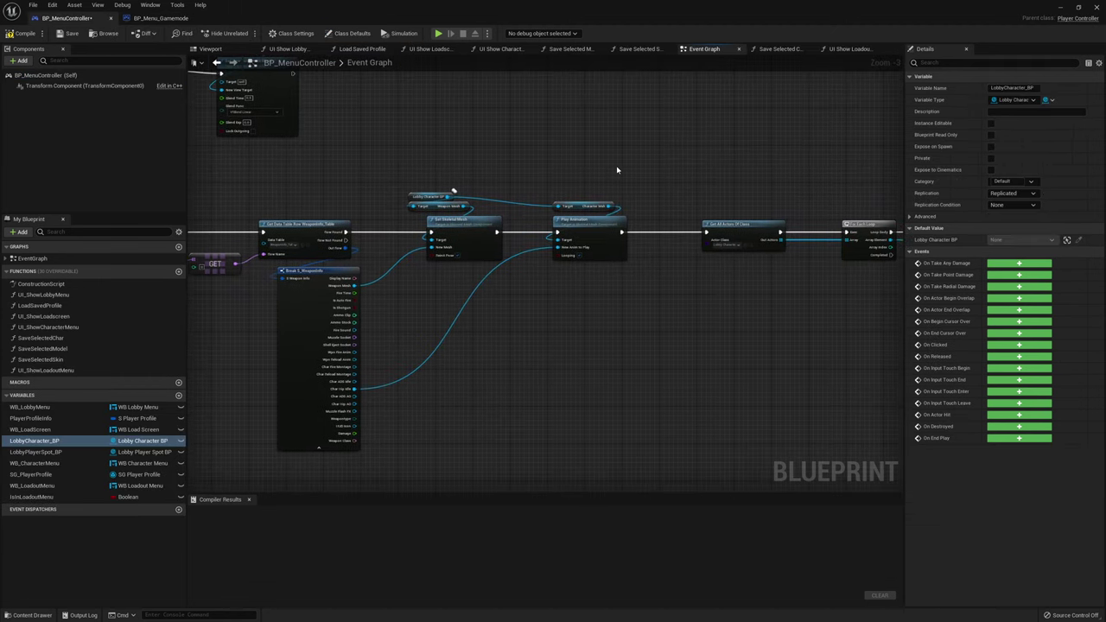
mouse_move(463, 195)
right_mouse_down()
mouse_move(565, 180)
mouse_move(611, 193)
right_mouse_up()
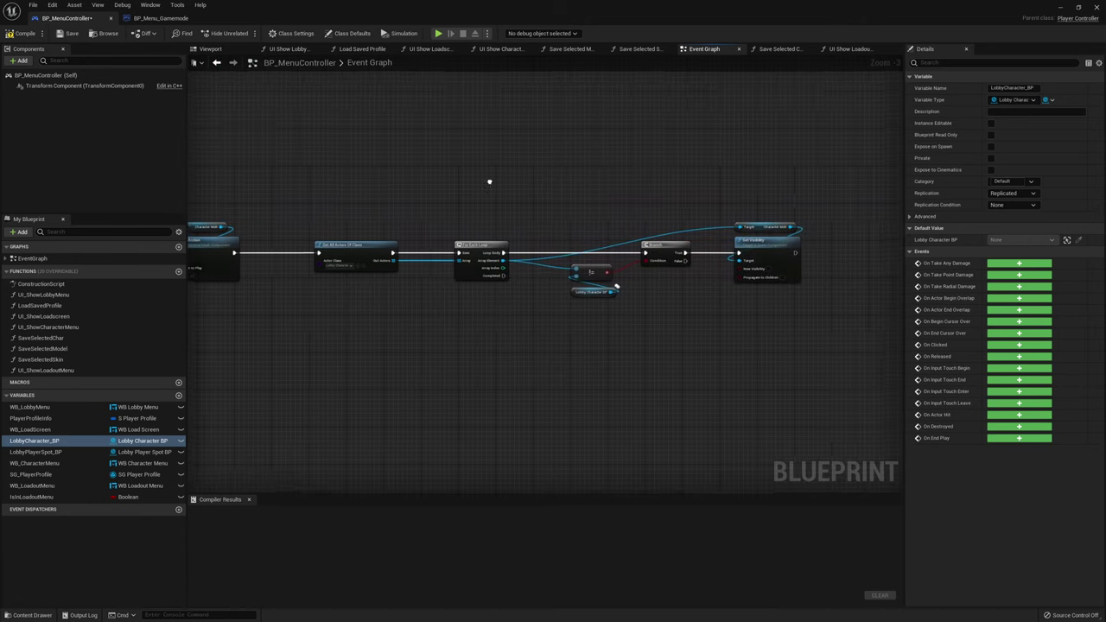
scroll(613, 195, "up", 1)
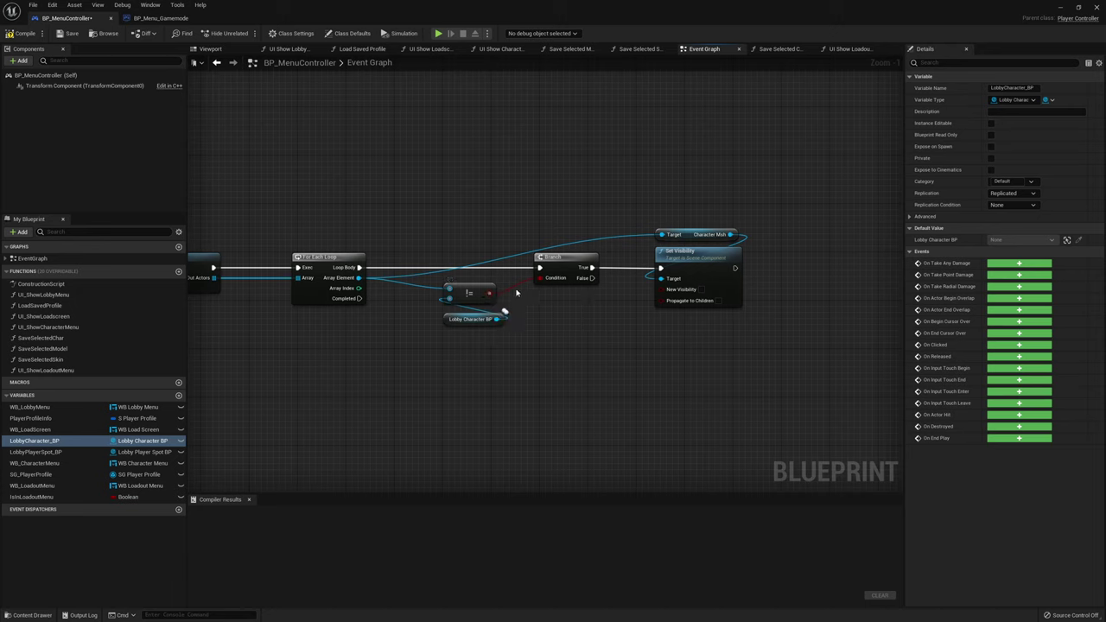
left_click_drag(504, 311, 632, 306)
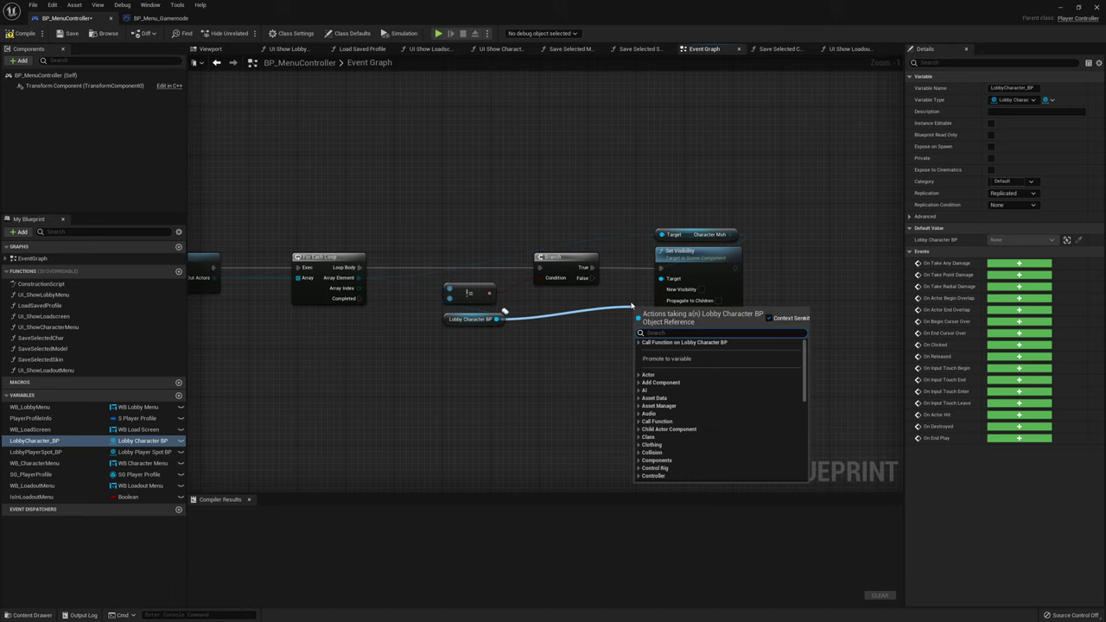
type("set hidde")
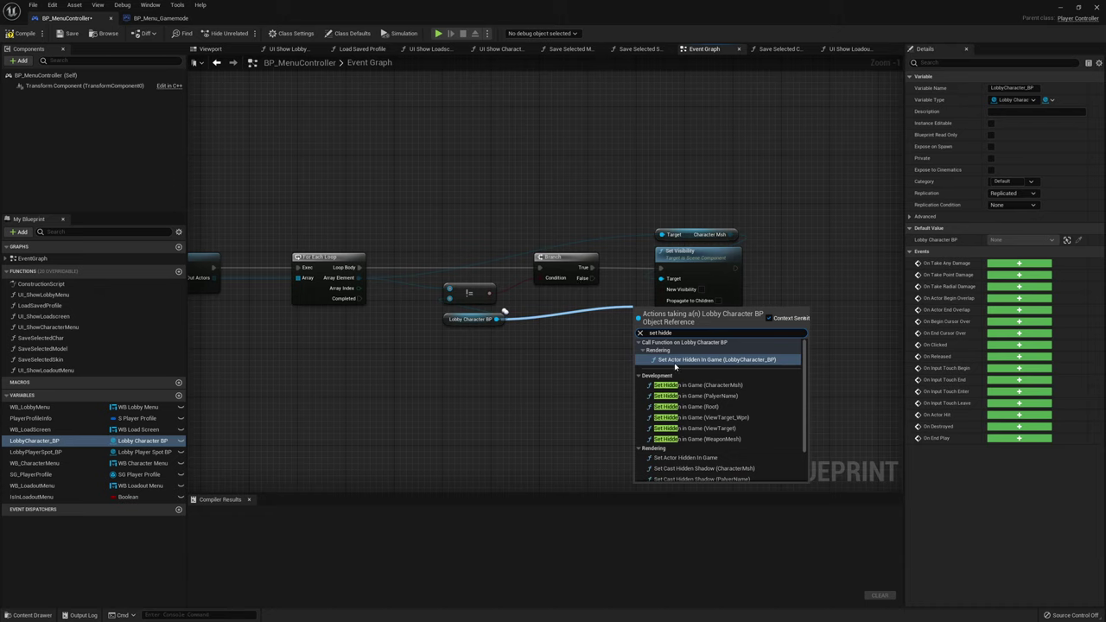
left_click(611, 370)
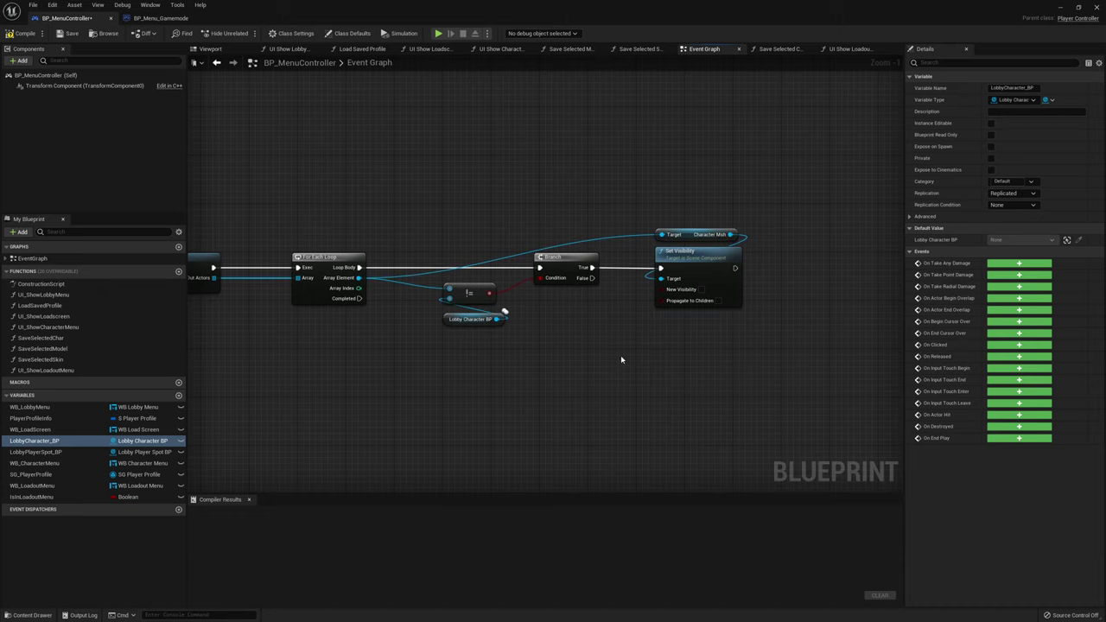
Inspect the Character Msh getter and For Each Loop, then open the UI Show Loadout Menu function graph
left_click(685, 234)
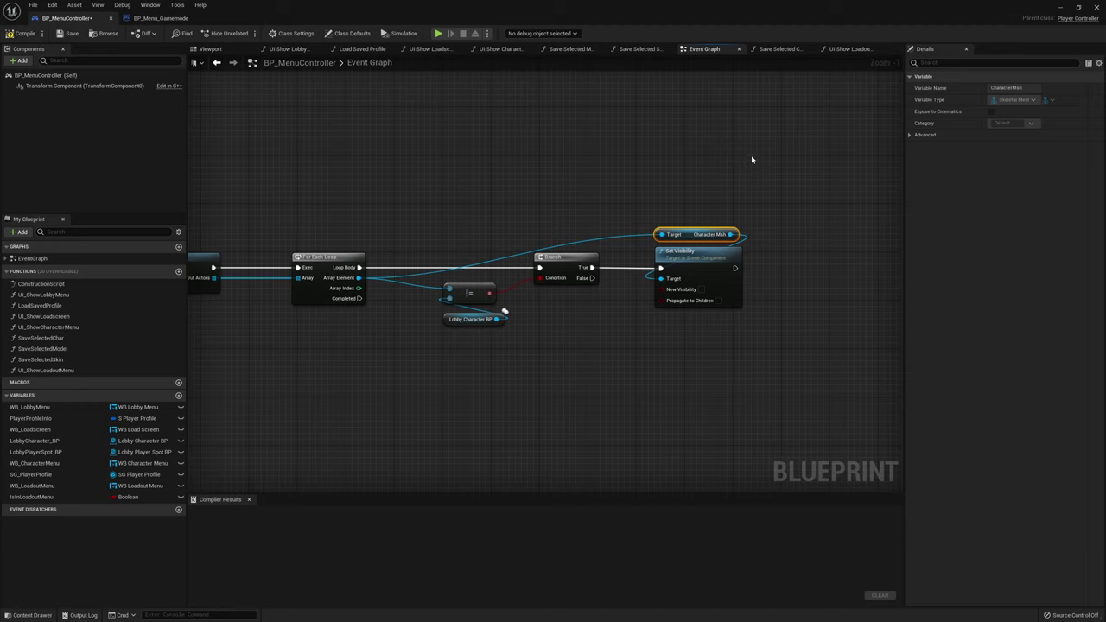
left_click_drag(783, 196, 726, 249)
mouse_move(795, 214)
right_mouse_down()
mouse_move(759, 238)
mouse_move(710, 249)
mouse_move(707, 237)
right_mouse_up()
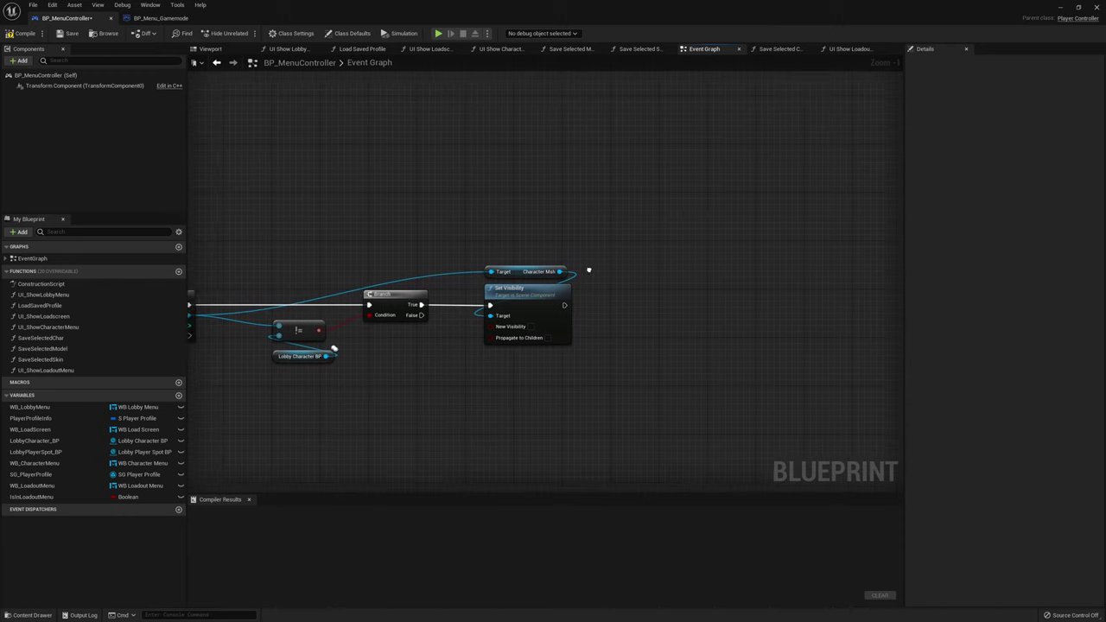
right_click_drag(585, 275, 722, 231)
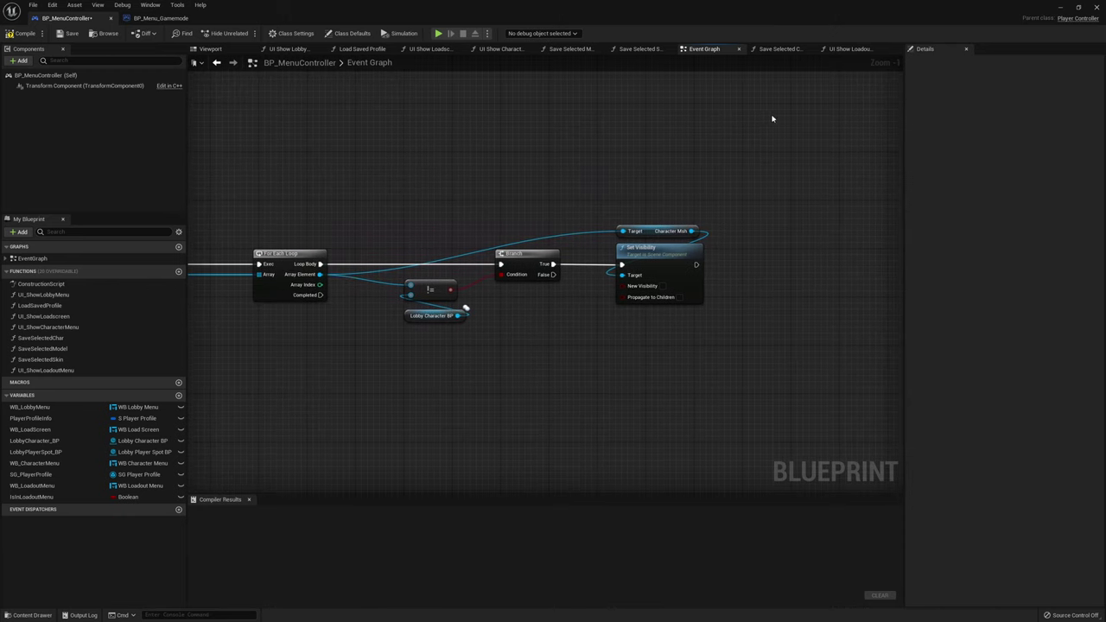
left_click(851, 49)
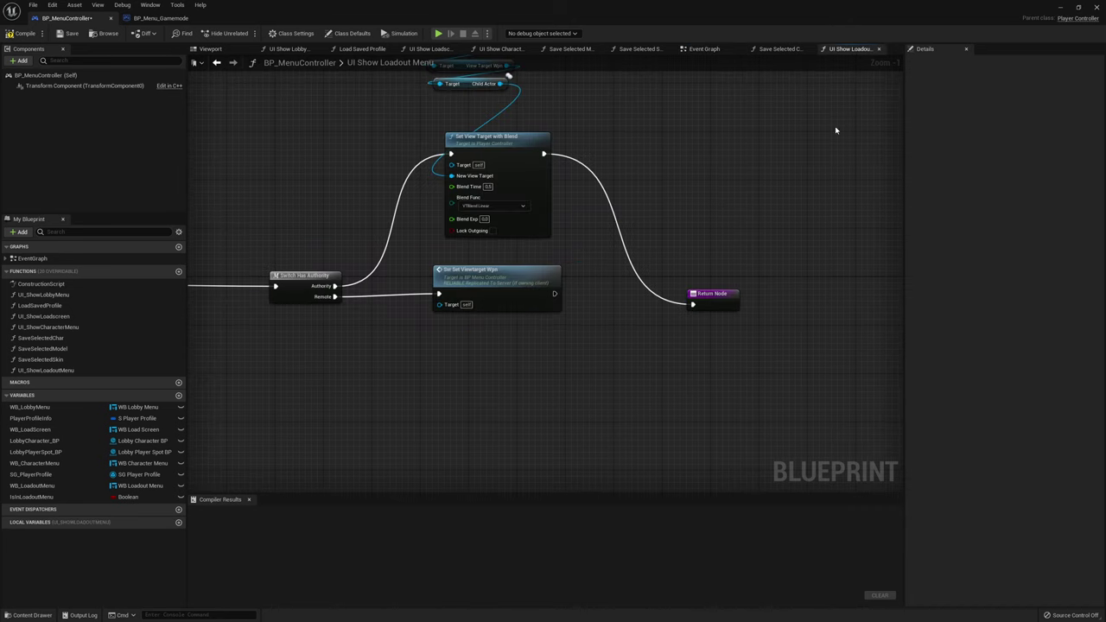
Add an Enter Loadout Menu call node wired into the Return Node
left_click_drag(590, 307, 682, 301)
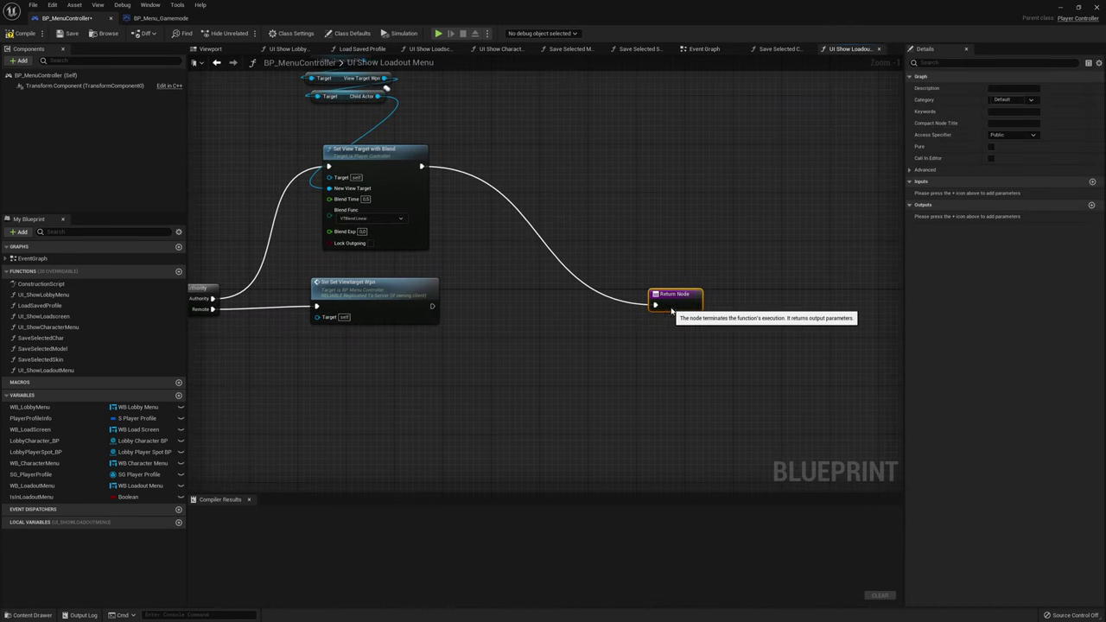
right_click(577, 333)
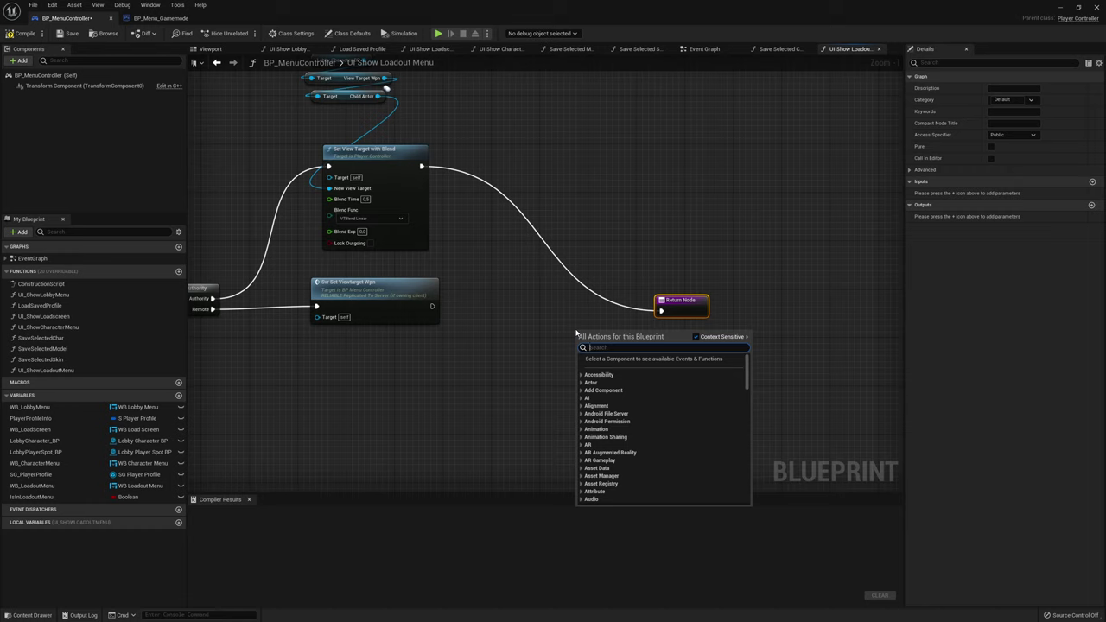
type("enter")
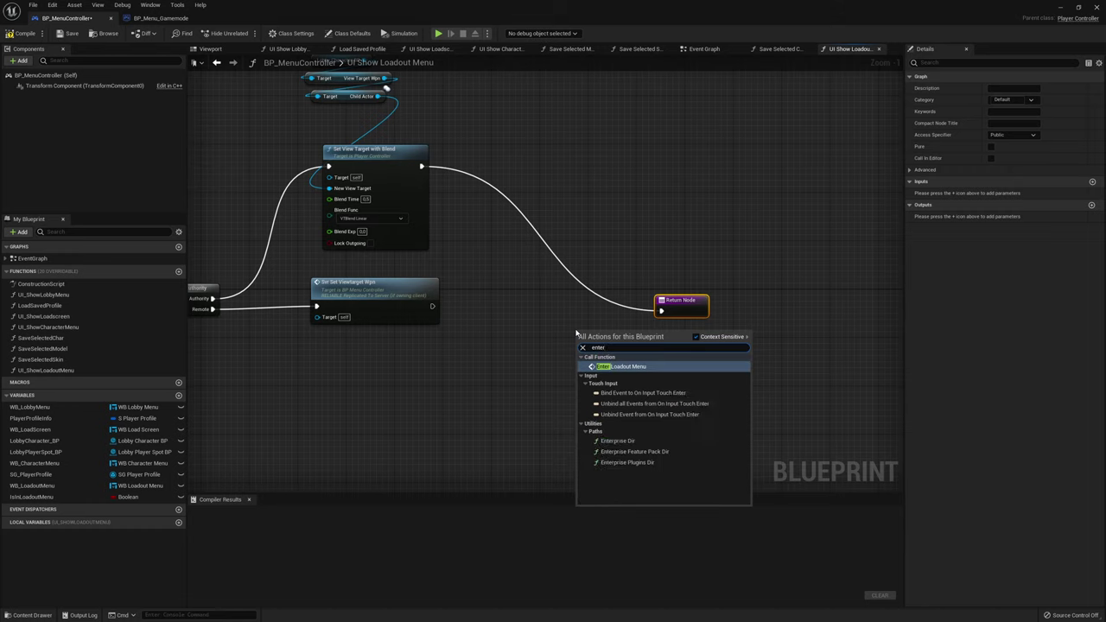
left_click(647, 369)
mouse_move(605, 339)
left_mouse_down()
mouse_move(581, 296)
mouse_move(660, 313)
left_mouse_up()
Route Set Viewtarget Wpn into Enter Loadout Menu, reconnect it to Return Node, and compile
right_click(662, 312)
key("Escape")
left_click(663, 311, "alt")
left_click_drag(558, 311, 431, 308)
mouse_move(633, 311)
left_mouse_down()
mouse_move(662, 311)
mouse_move(586, 313)
left_mouse_up()
left_click_drag(673, 314, 754, 318)
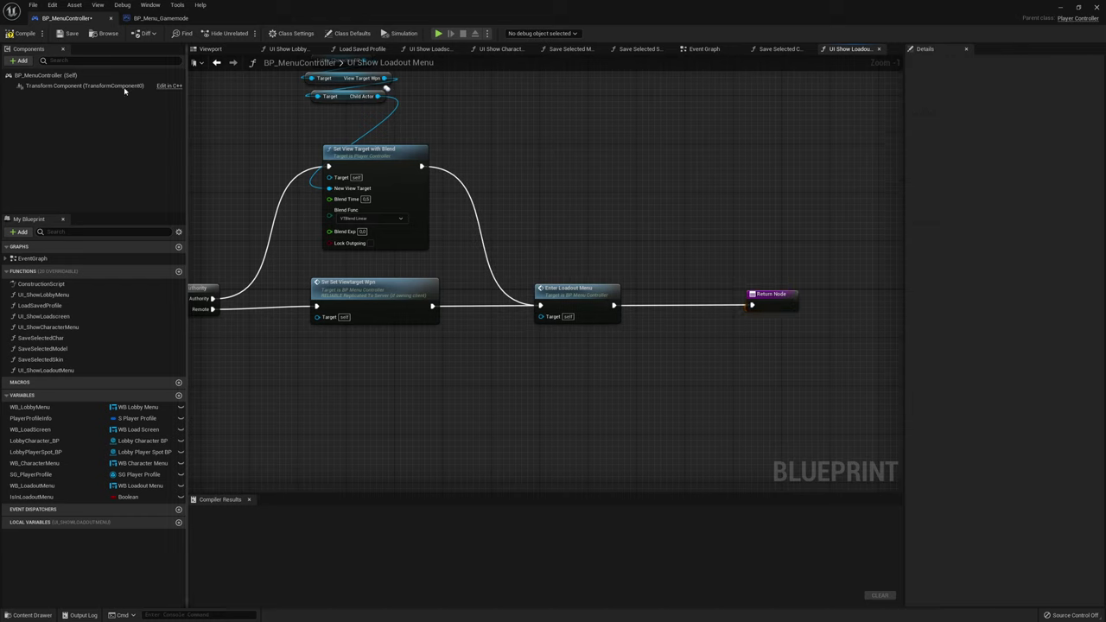
left_click(24, 34)
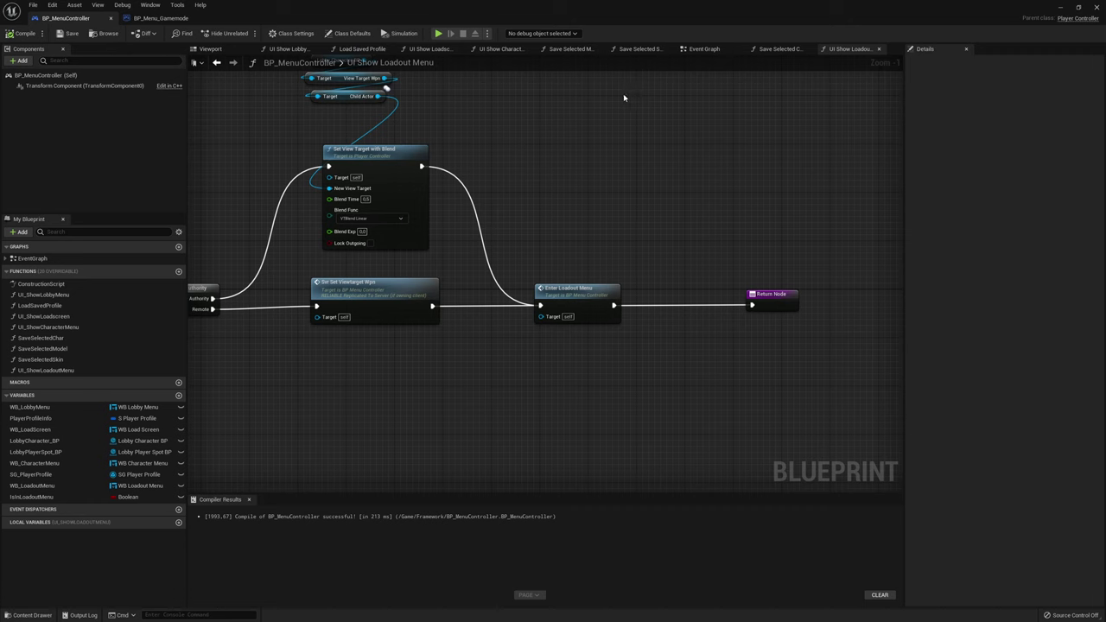
right_click_drag(501, 91, 610, 120)
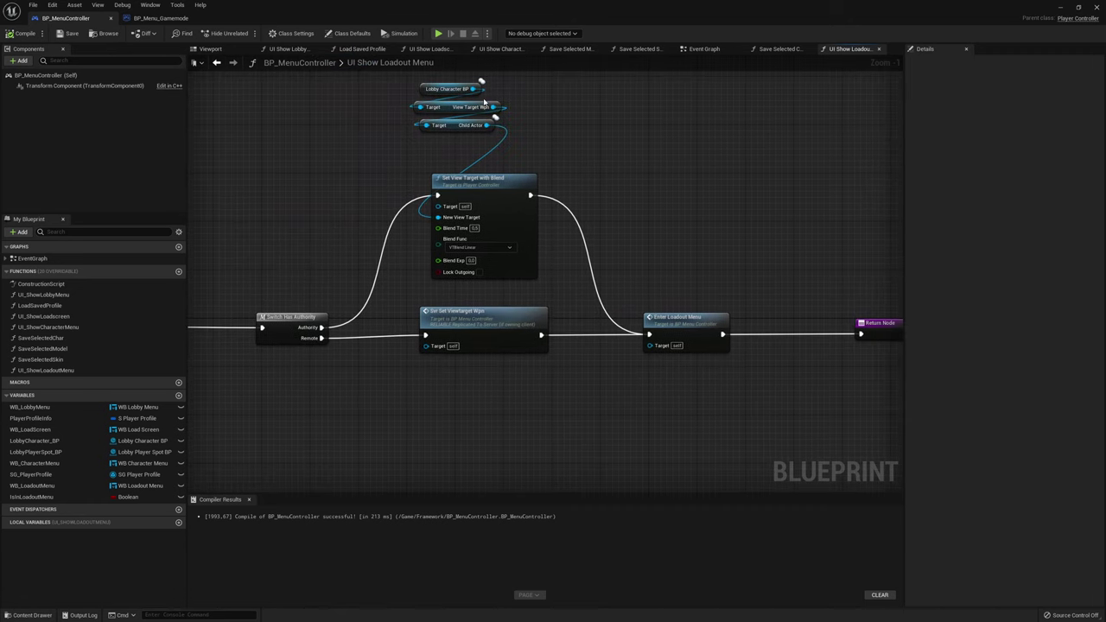
In the UI Show Lobby Menu graph, select the Switch Has Authority and view-target nodes
left_click(294, 49)
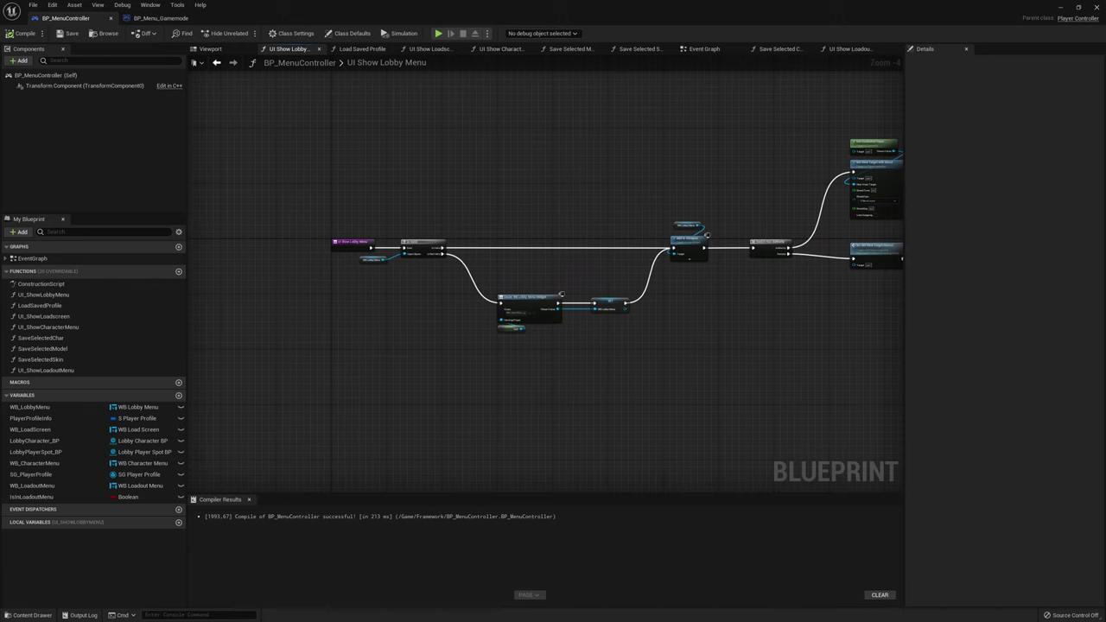
scroll(548, 255, "up", 3)
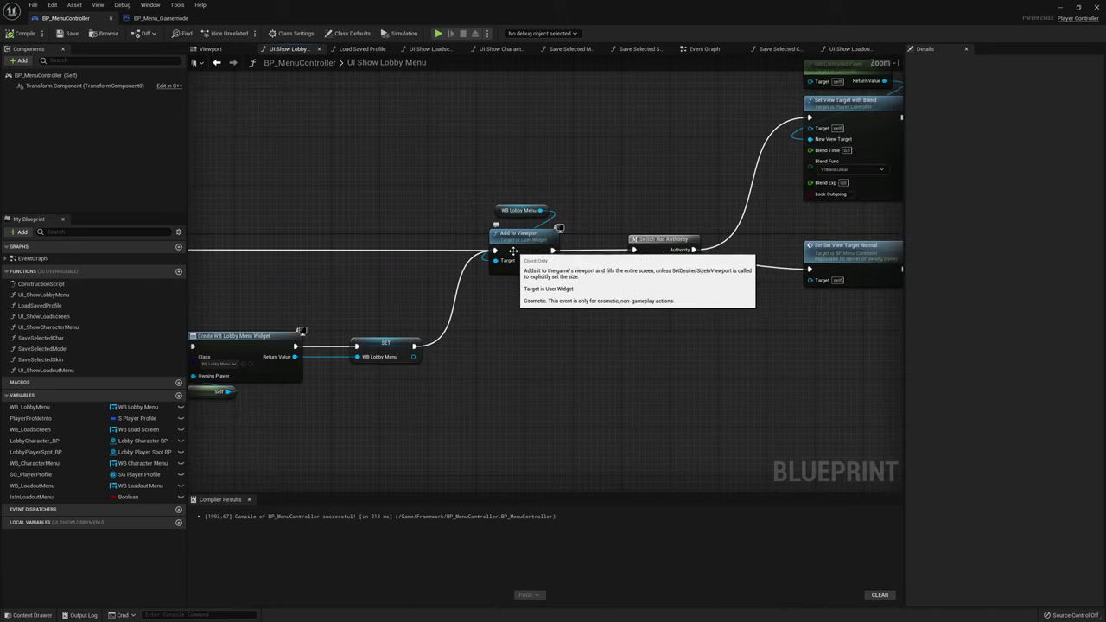
left_click_drag(426, 384, 847, 98)
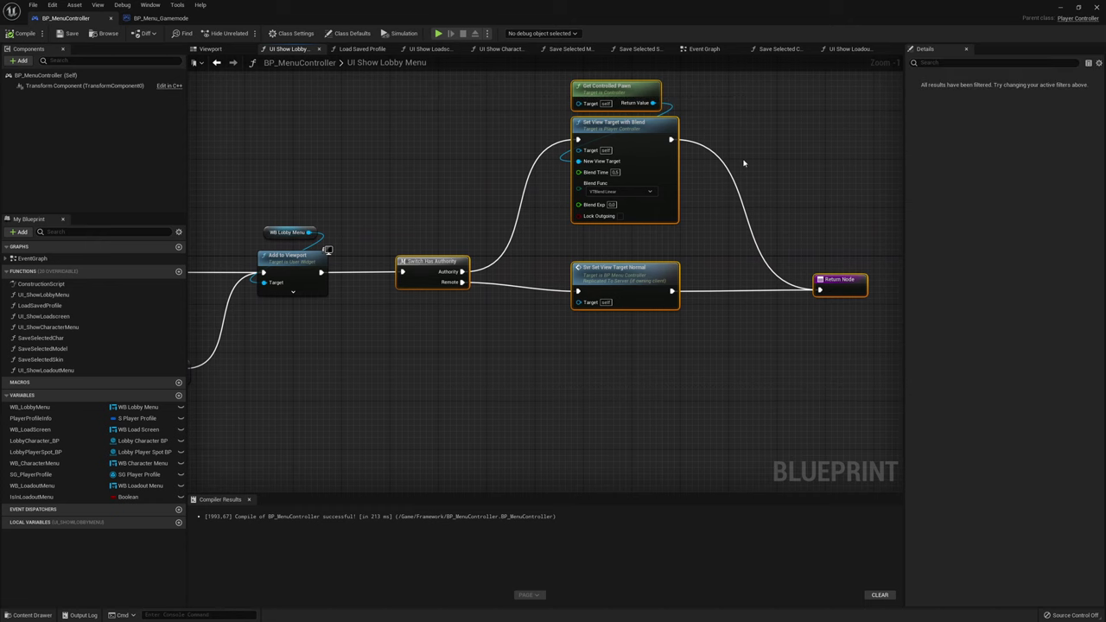
right_click_drag(775, 148, 594, 179)
left_click_drag(267, 297, 835, 297)
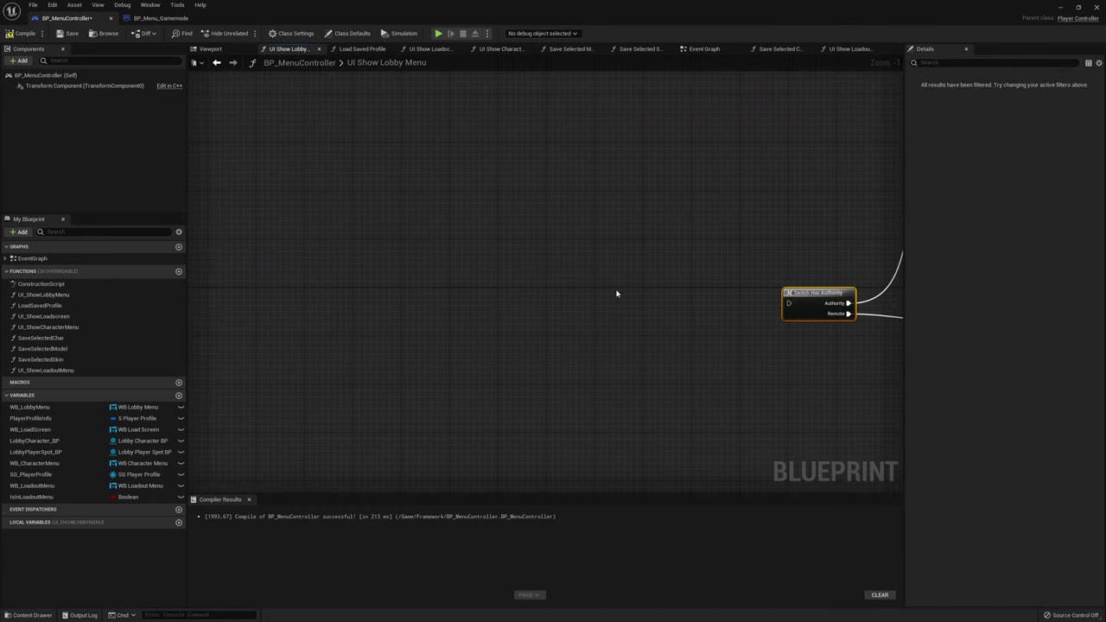
key("ctrl+z")
Insert a Branch after Add to Viewport, conditioned on Is in Loadout Menu, with False into Switch Has Authority
key("ctrl+v")
mouse_move(320, 297)
left_mouse_down()
mouse_move(423, 297)
mouse_move(423, 286)
left_mouse_up()
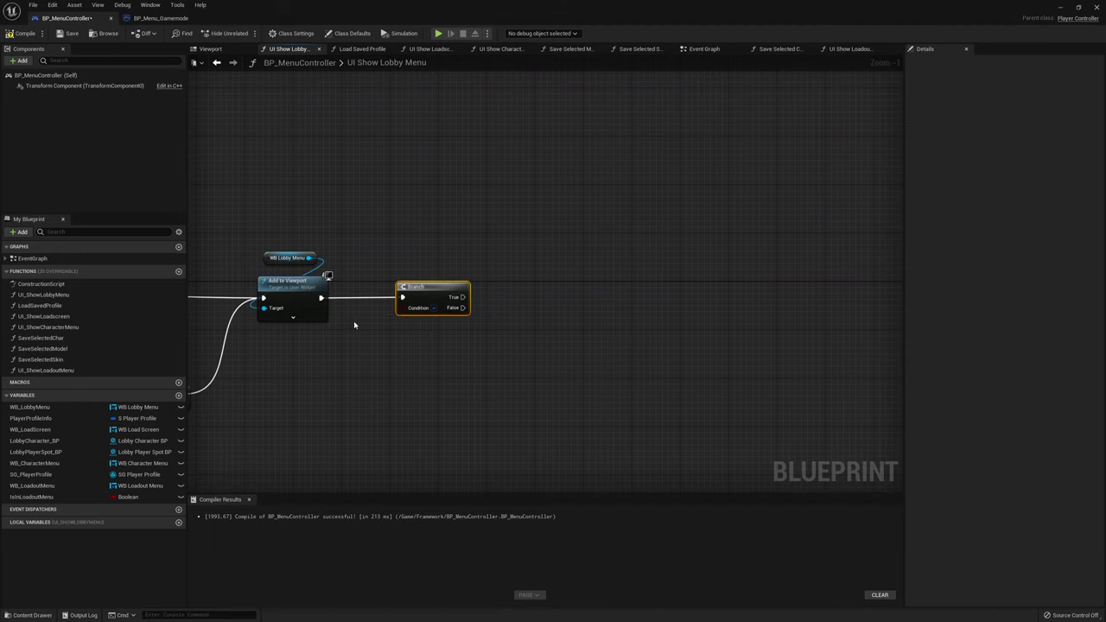
mouse_move(30, 497)
left_mouse_down()
mouse_move(406, 313)
mouse_move(367, 344)
mouse_move(438, 325)
left_mouse_up()
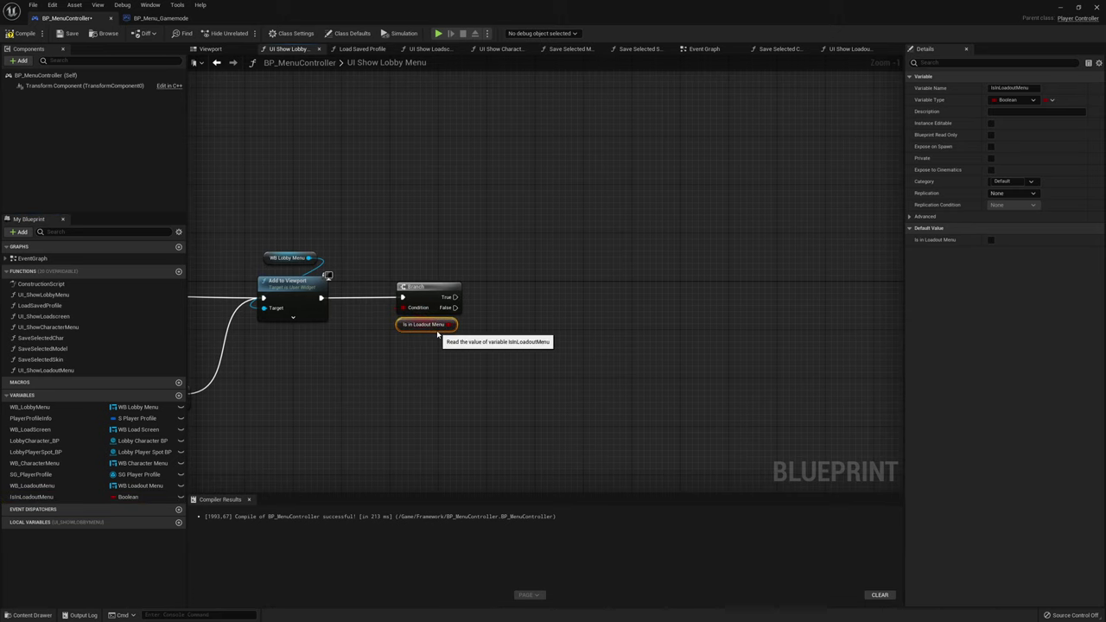
left_click(485, 350)
right_click_drag(495, 303, 479, 306)
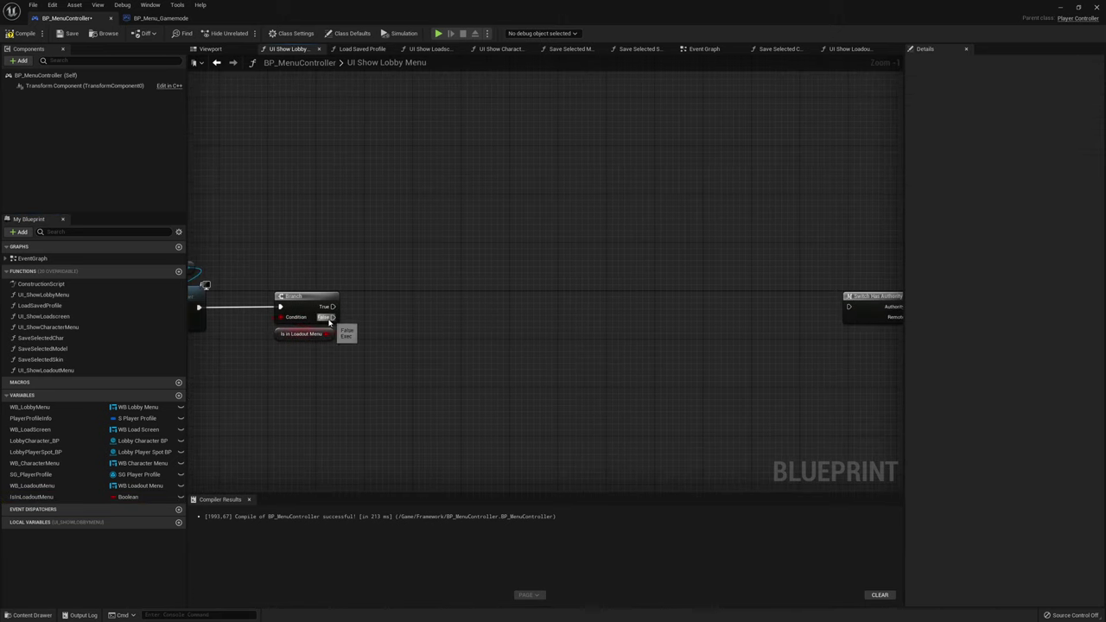
left_click_drag(328, 318, 851, 307)
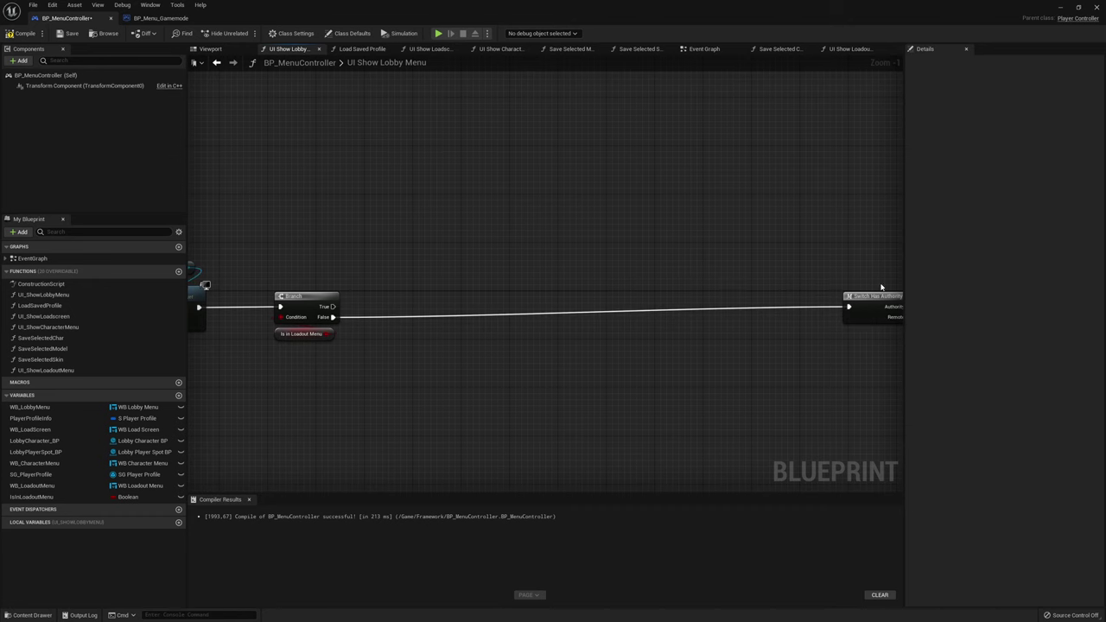
Shift the authority nodes right and add a SET IsInLoadoutMenu node feeding Switch Has Authority
left_click_drag(860, 402, 877, 112)
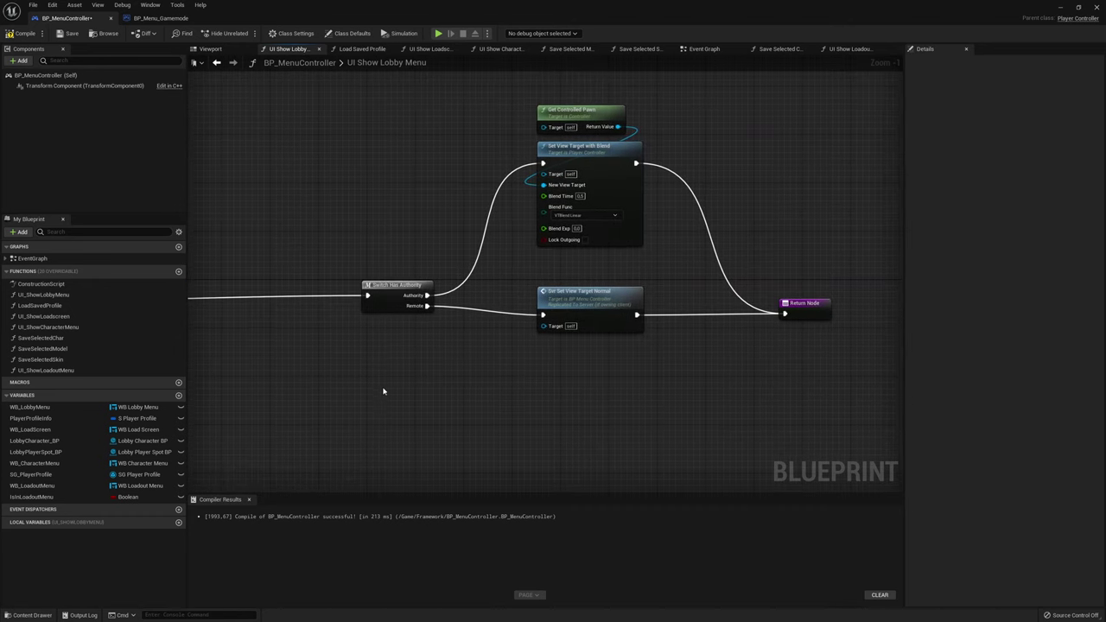
left_click_drag(510, 155, 527, 167)
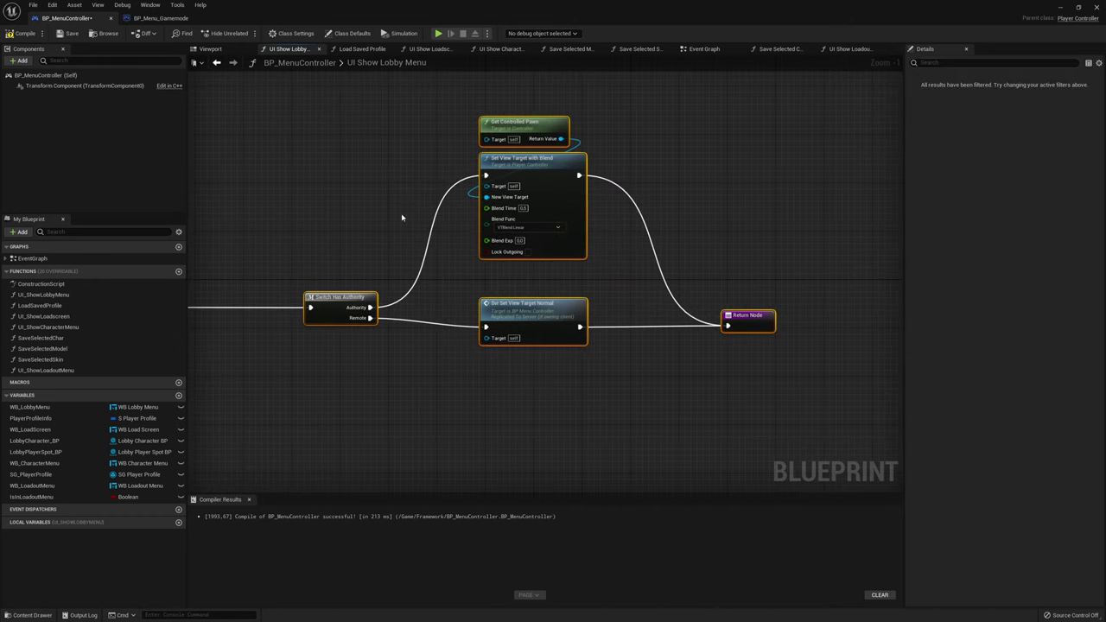
left_click(574, 224)
right_click_drag(377, 221, 702, 215)
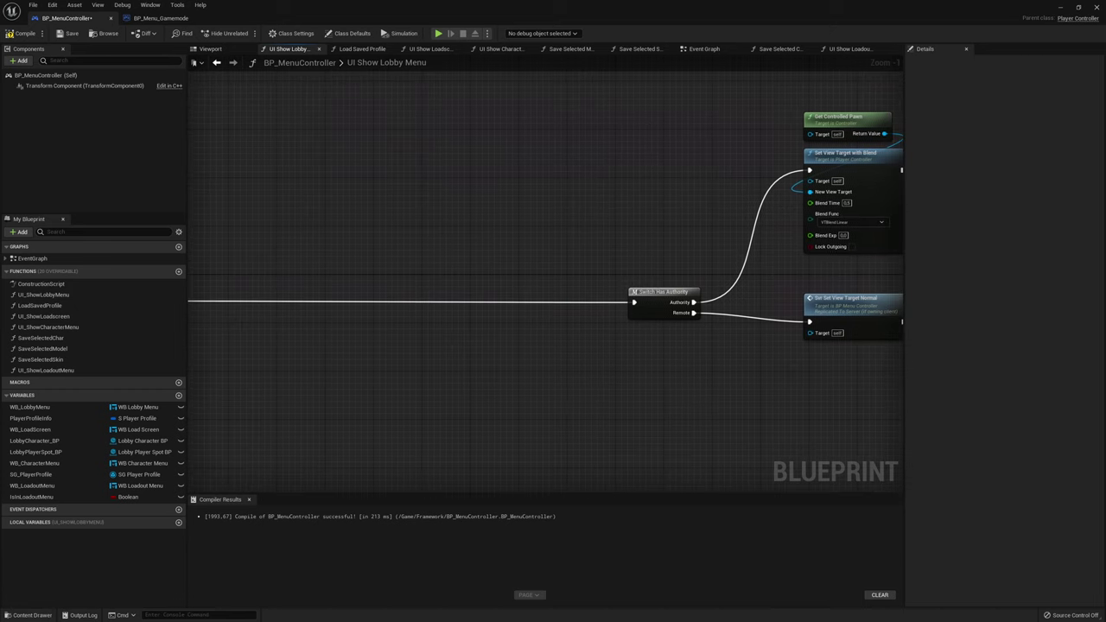
right_click_drag(597, 304, 635, 306)
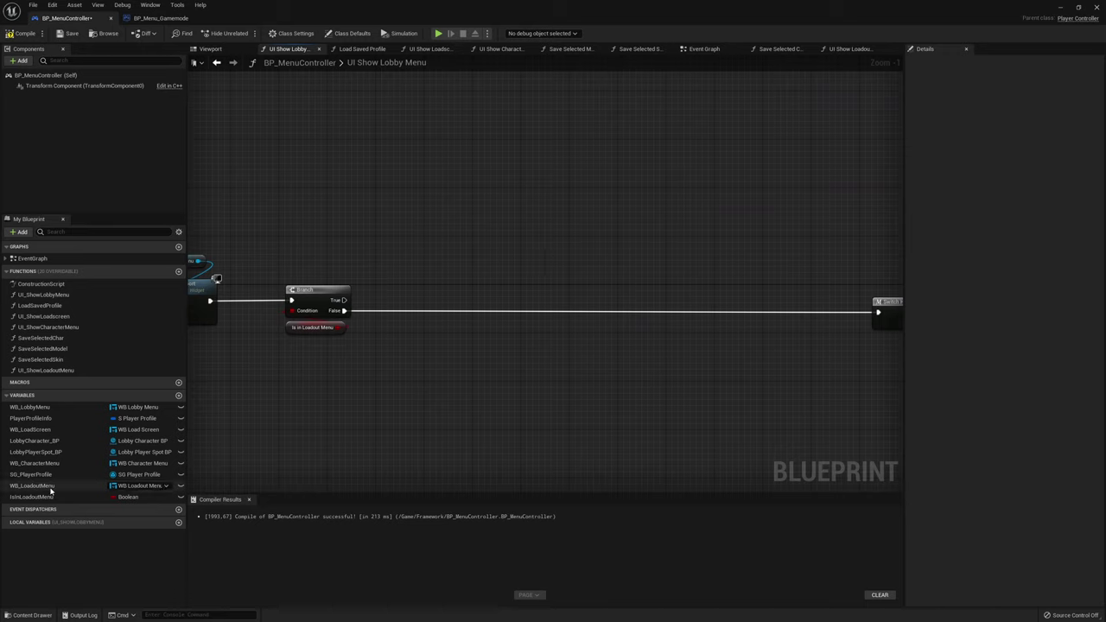
left_click_drag(35, 497, 617, 217, "alt")
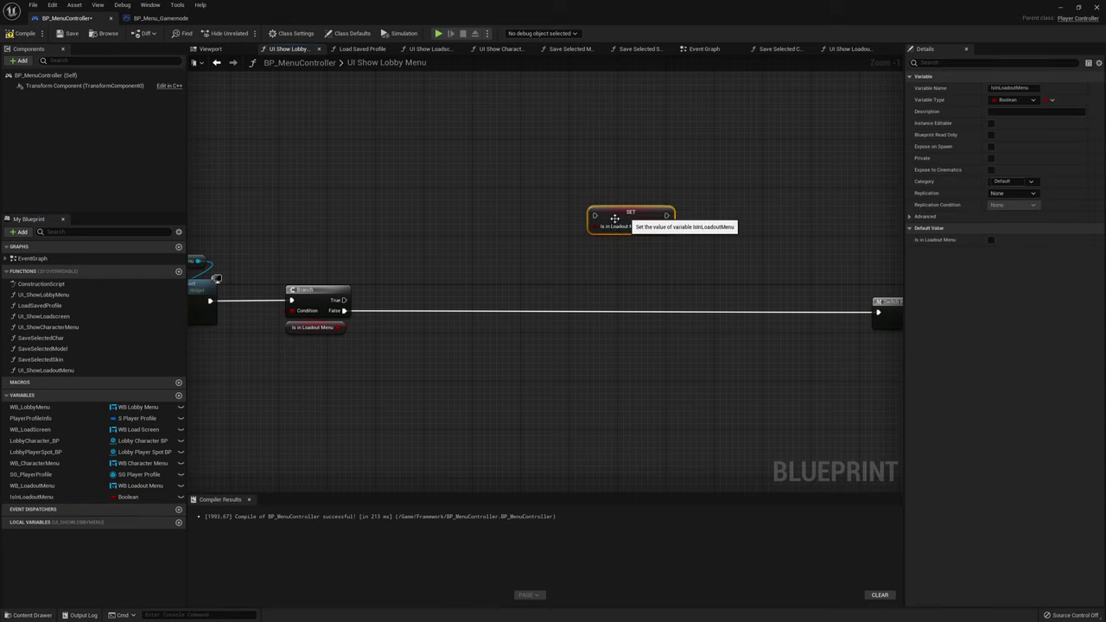
left_click_drag(667, 215, 879, 312)
right_click_drag(883, 257, 769, 242)
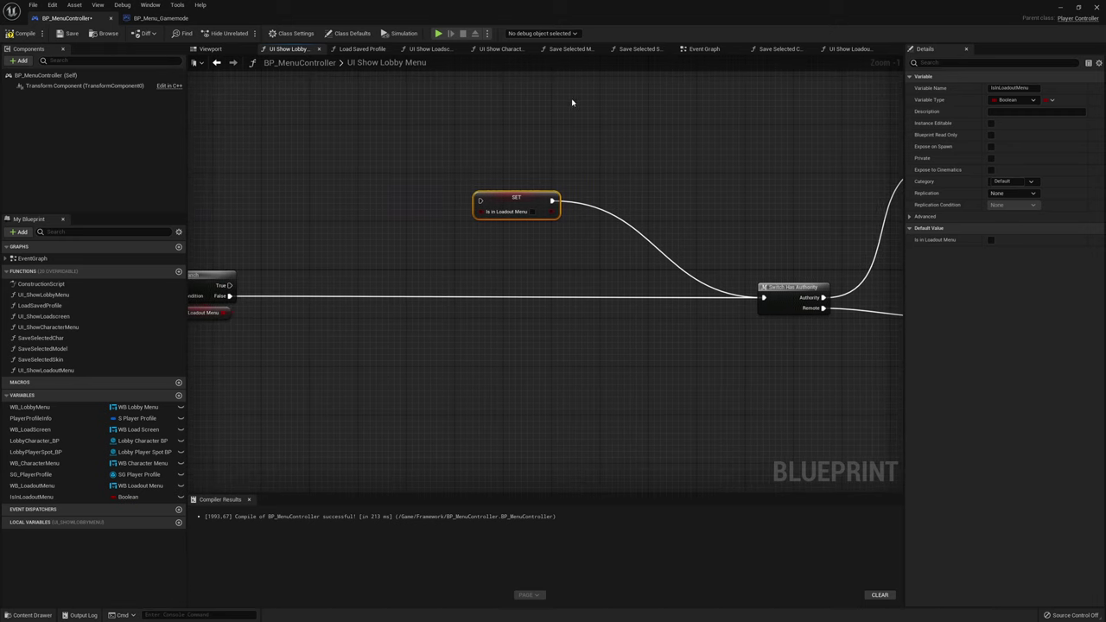
left_click(706, 50)
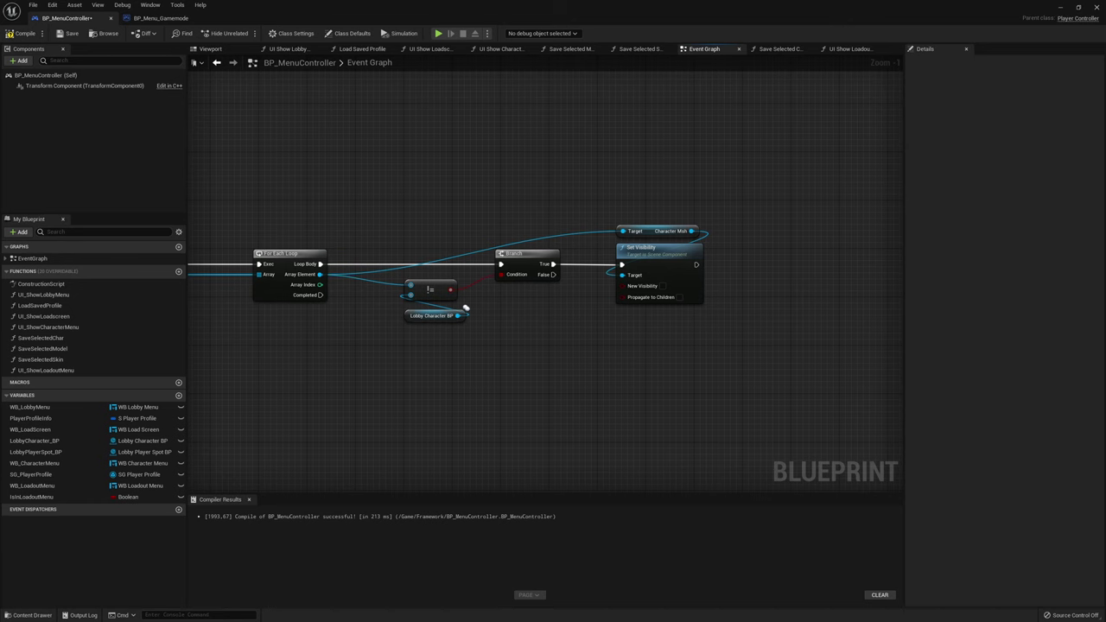
Add a custom event named LeaveLoadoutMenu to the Event Graph
mouse_move(306, 435)
right_mouse_down()
mouse_move(719, 298)
mouse_move(691, 217)
right_mouse_up()
right_click(403, 370)
type("cus")
key("Return")
type("LeaveLoadoutMenu")
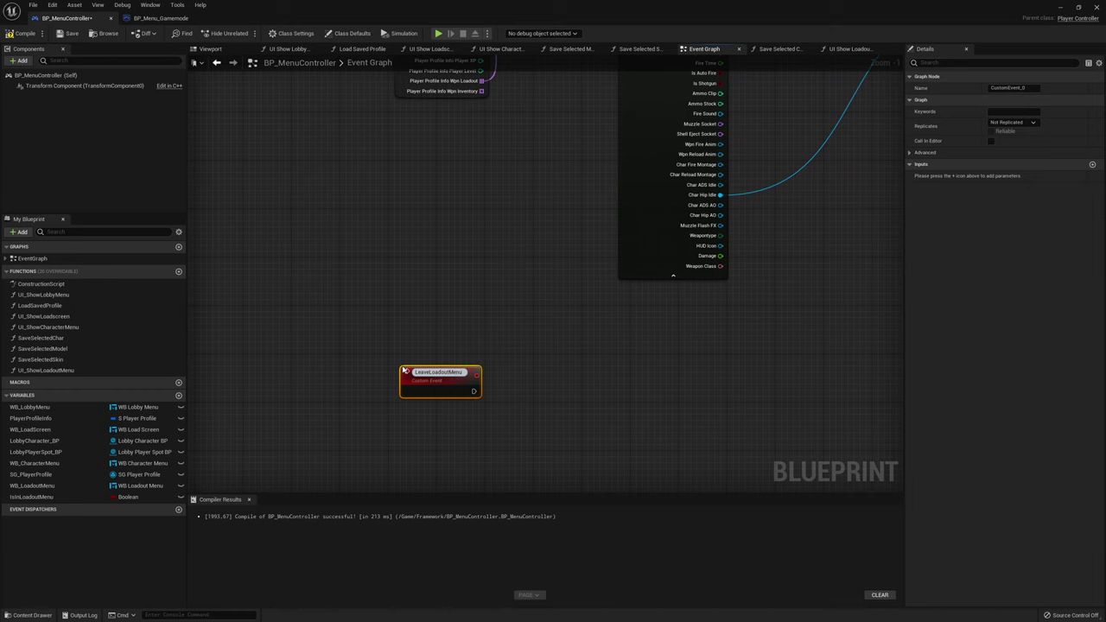
key("Return")
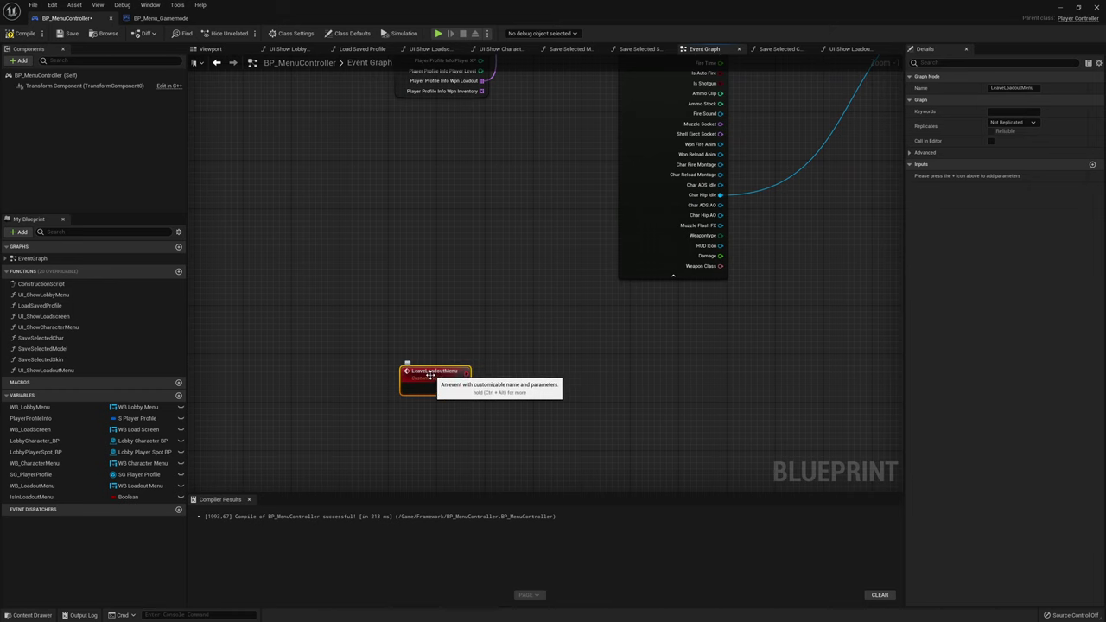
Place a LobbyCharacter_BP Get node beside the LeaveLoadoutMenu event
right_click_drag(647, 185, 631, 388)
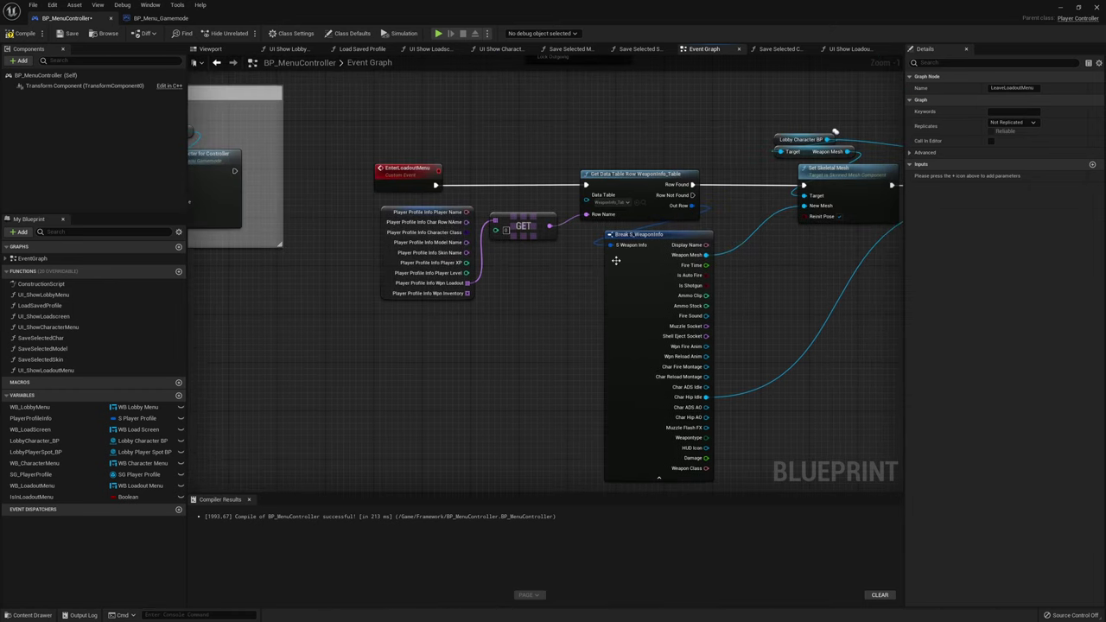
right_click_drag(494, 383, 553, 170)
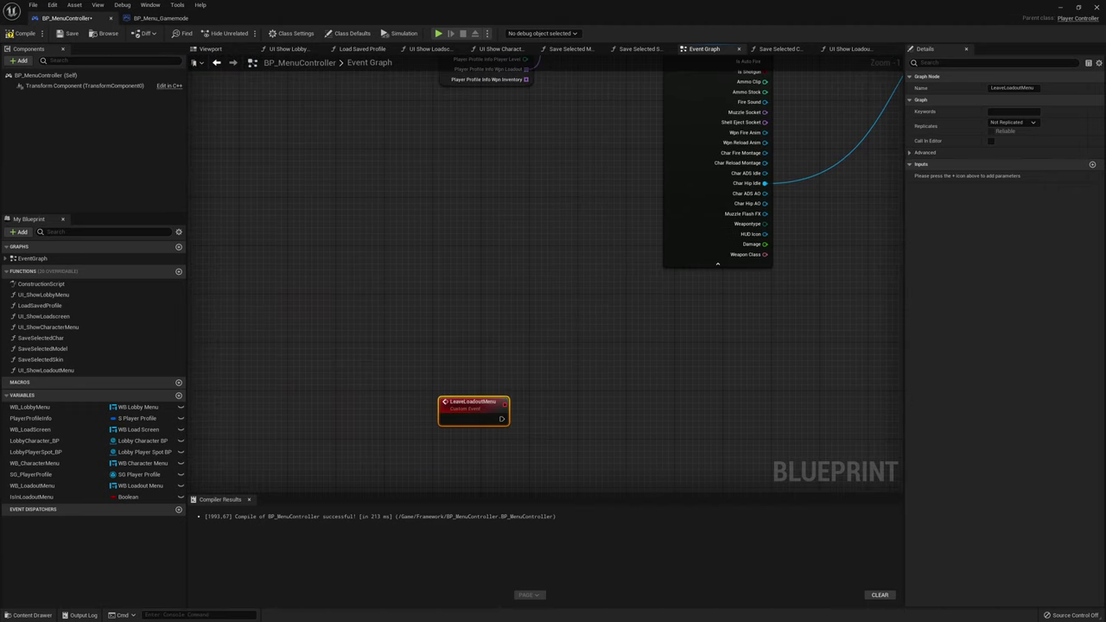
right_click_drag(448, 422, 691, 331)
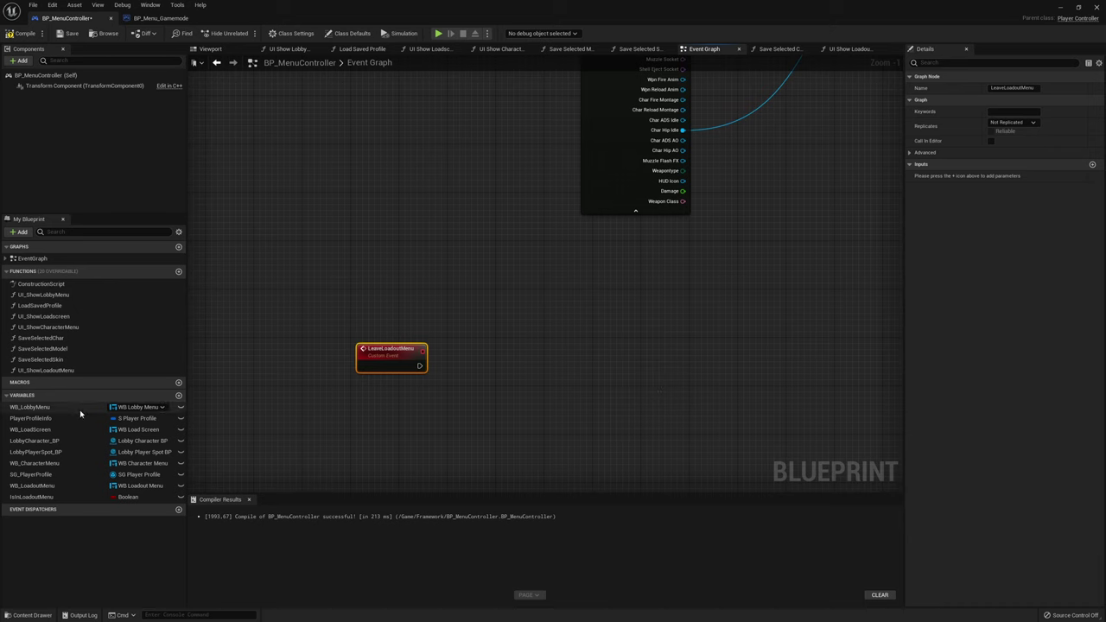
mouse_move(35, 441)
left_mouse_down()
mouse_move(485, 325)
mouse_move(486, 313)
mouse_move(461, 349)
left_mouse_up()
Get Weapon Mesh from Lobby Character BP and call Set Skeletal Mesh on it from LeaveLoadoutMenu
type("get weaponme")
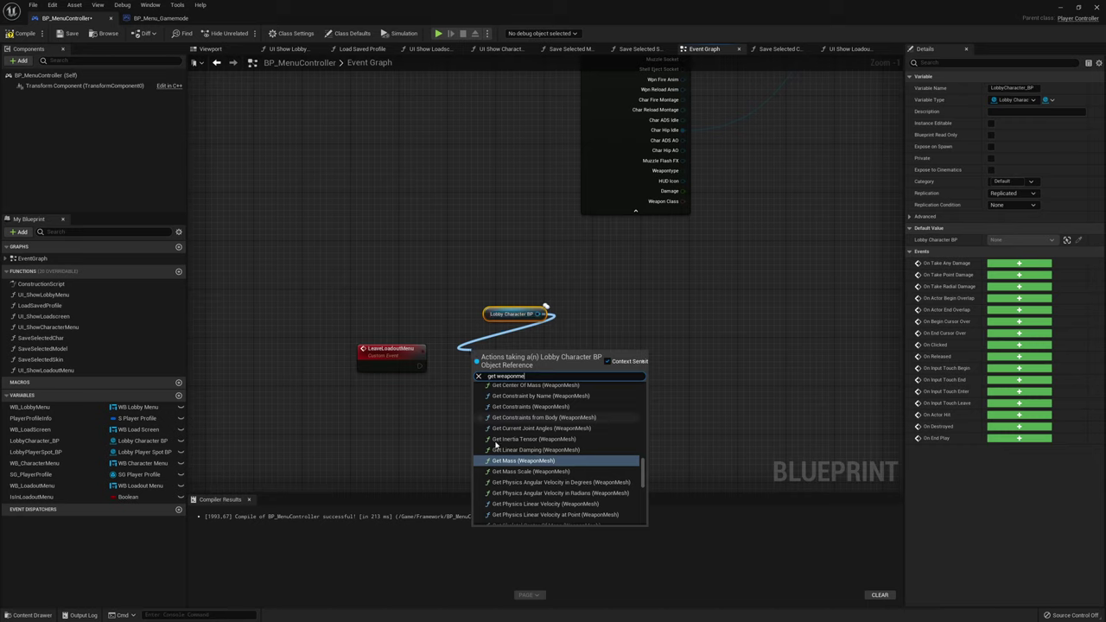
scroll(510, 467, "down", 3)
scroll(505, 492, "down", 3)
scroll(499, 518, "down", 3)
left_click(499, 520)
left_click_drag(553, 357, 504, 398)
type("set skele")
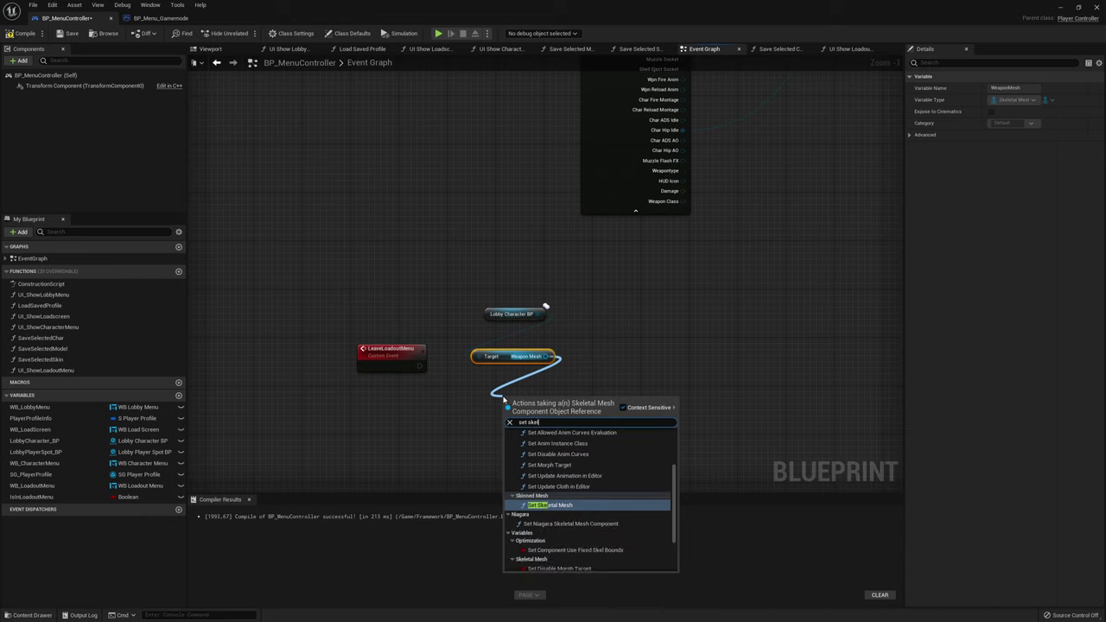
left_click(557, 506)
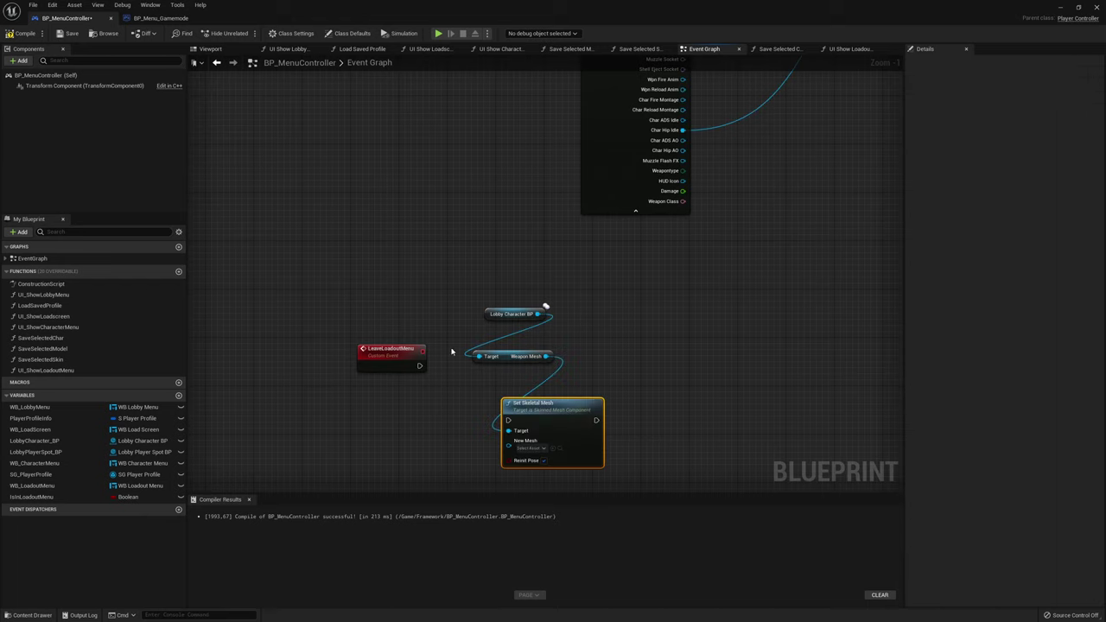
mouse_move(504, 419)
left_mouse_down()
mouse_move(420, 366)
mouse_move(387, 410)
left_mouse_up()
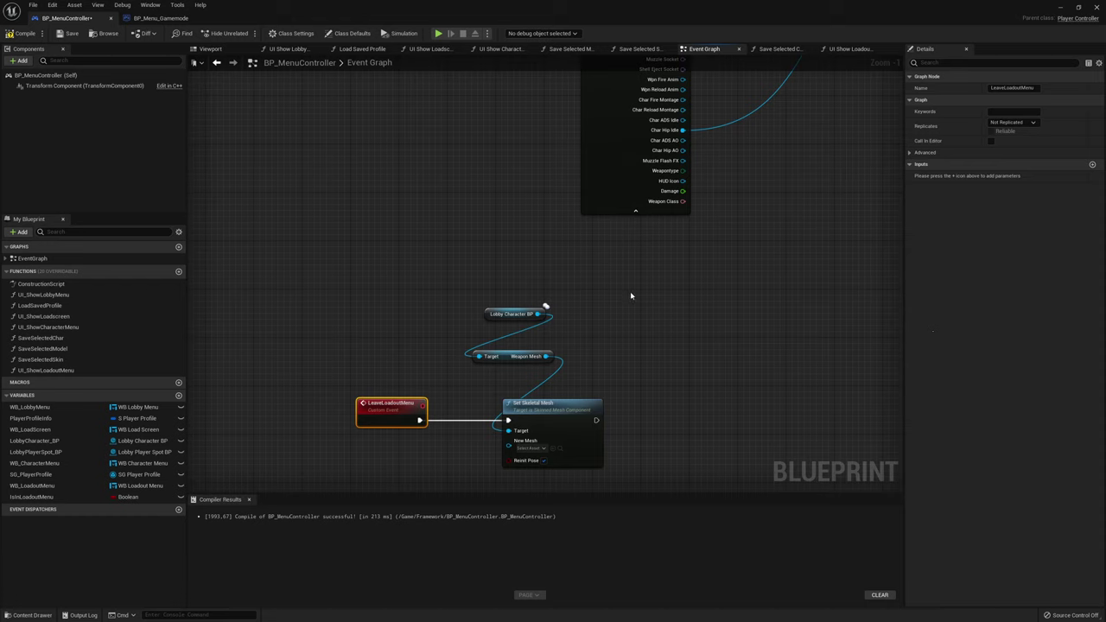
Chain Play Animation on Character Msh after Set Skeletal Mesh, and place a Player Profile Info getter below
left_click_drag(538, 314, 663, 376)
type("get character")
scroll(743, 501, "down", 10)
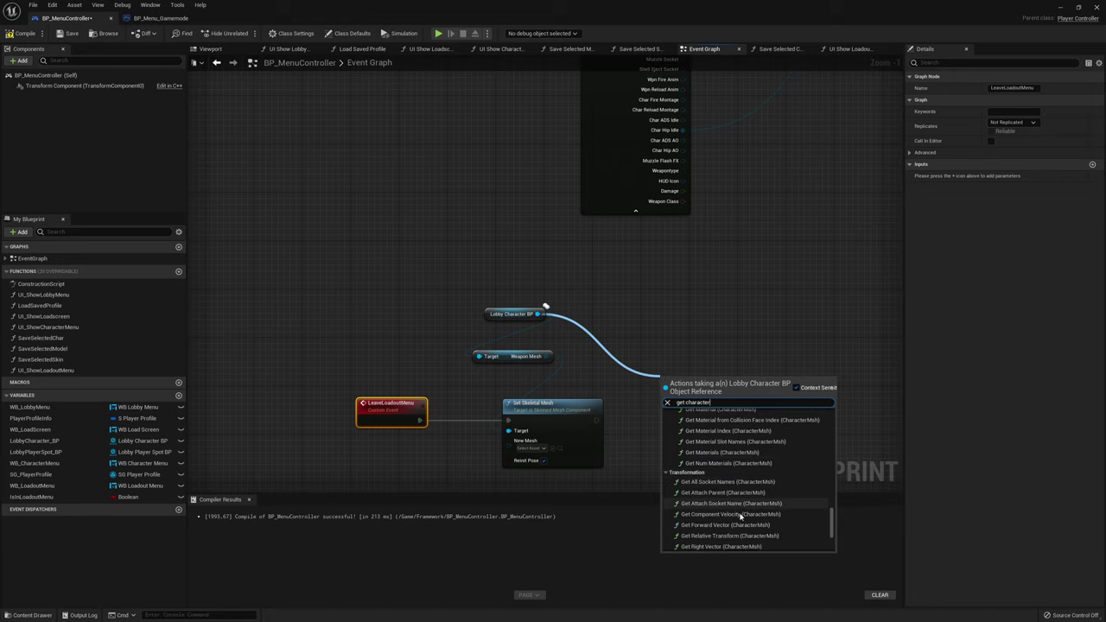
left_click(708, 547)
mouse_move(688, 381)
left_mouse_down()
mouse_move(726, 356)
mouse_move(689, 399)
left_mouse_up()
left_click(688, 401)
type("play")
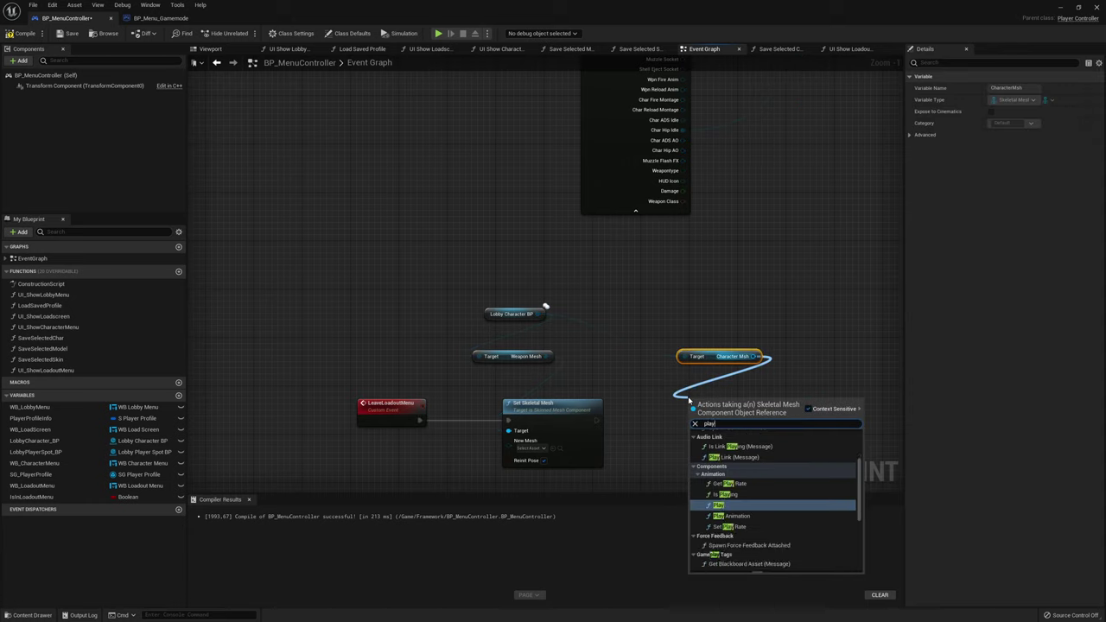
type(" anim")
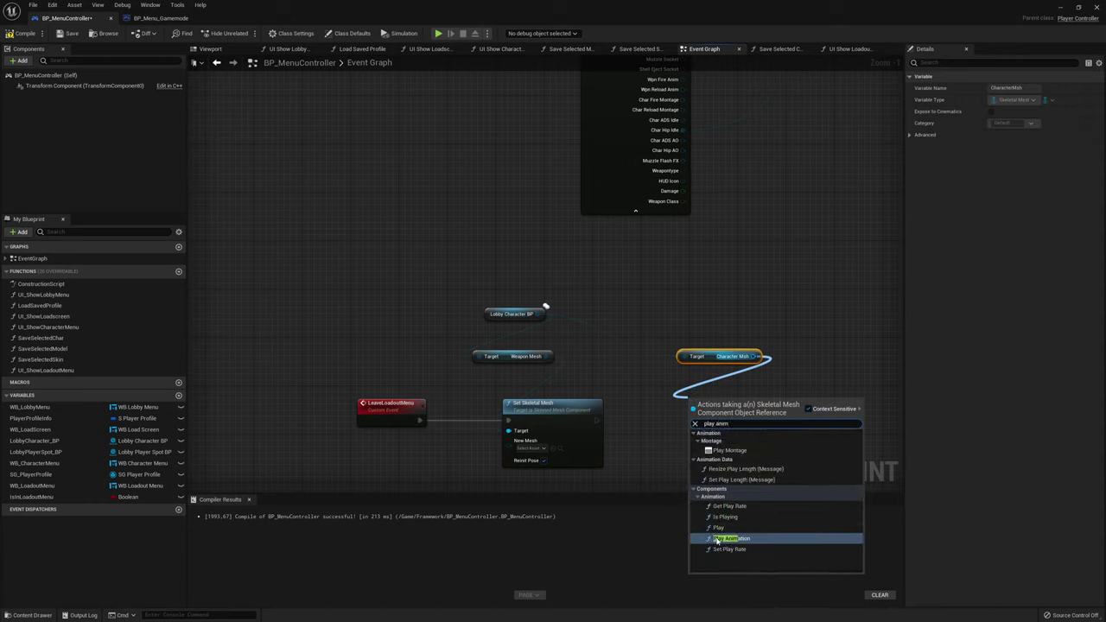
left_click(731, 539)
left_click_drag(595, 421, 696, 421)
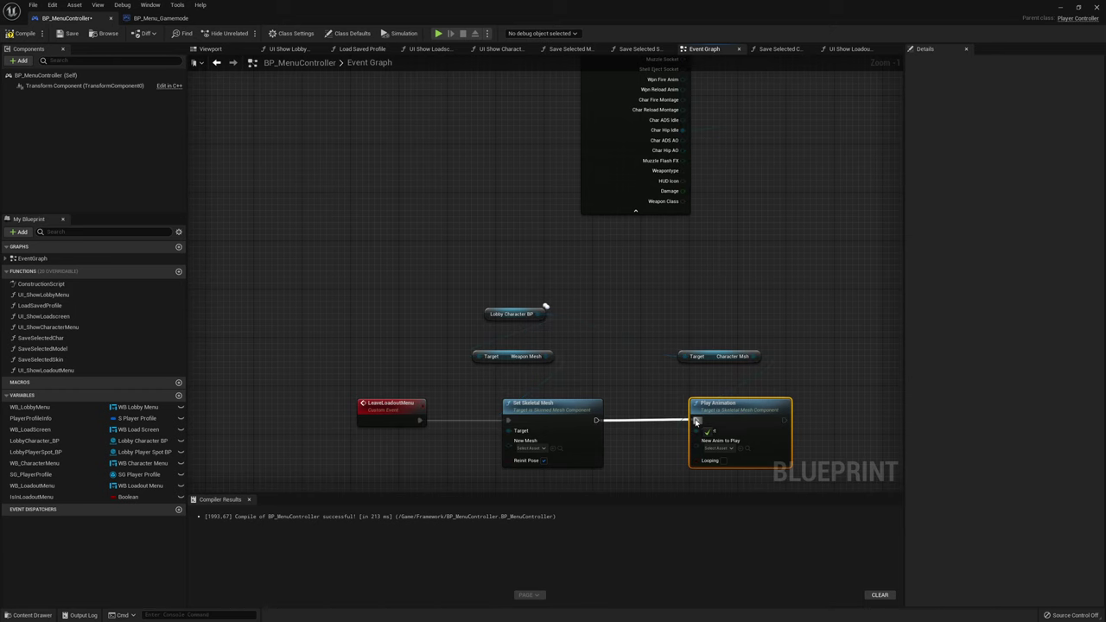
right_click_drag(773, 416, 746, 249)
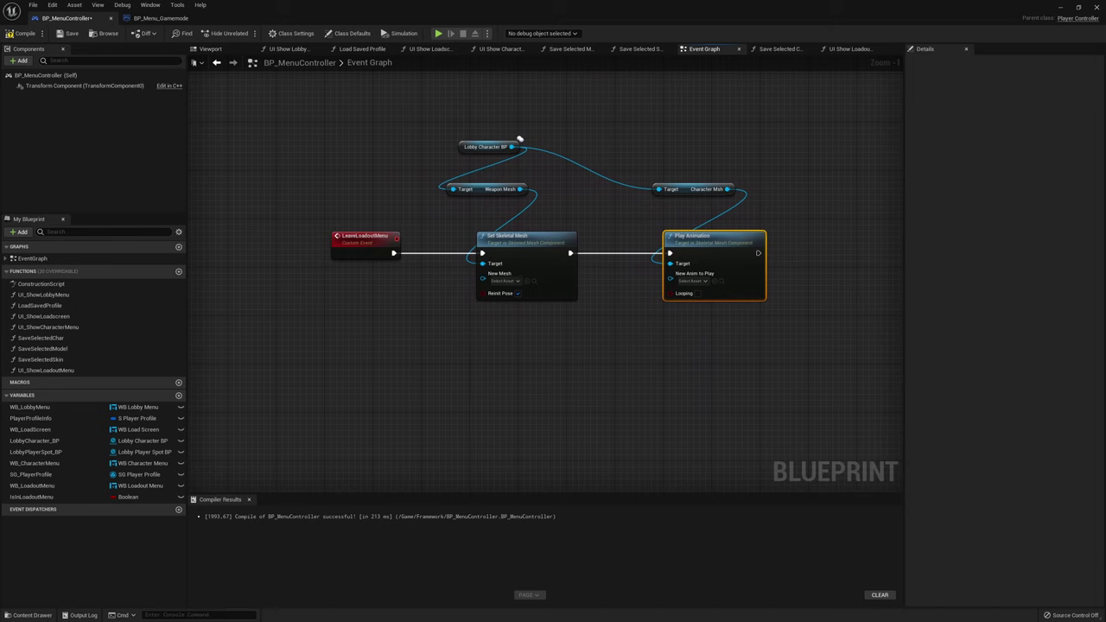
right_click_drag(778, 340, 852, 284)
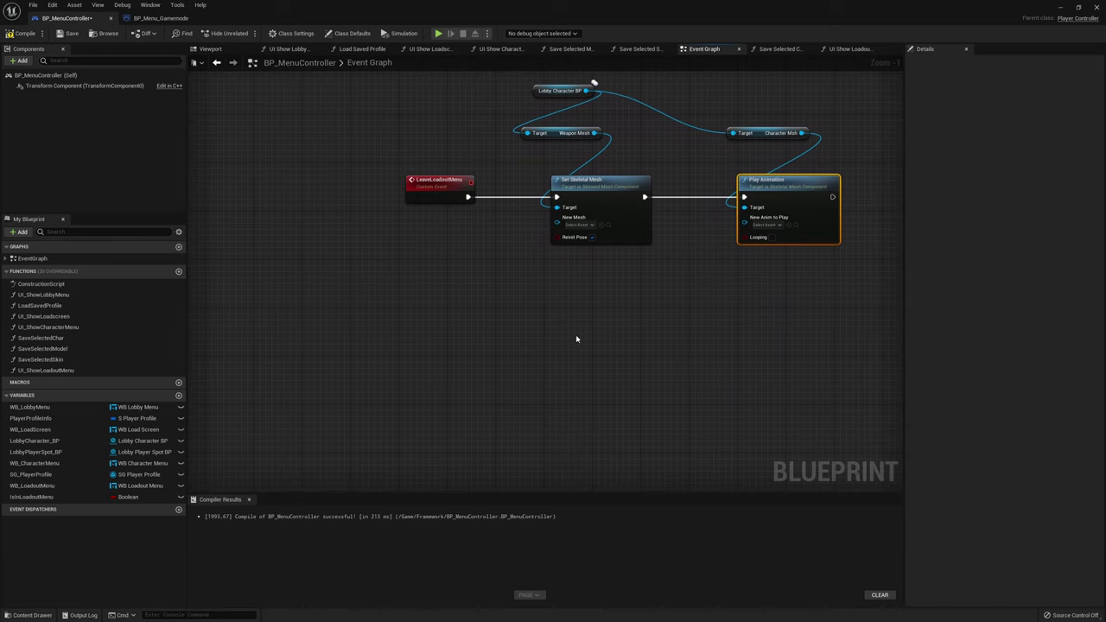
left_click_drag(30, 419, 461, 327)
left_click_drag(500, 281, 510, 264)
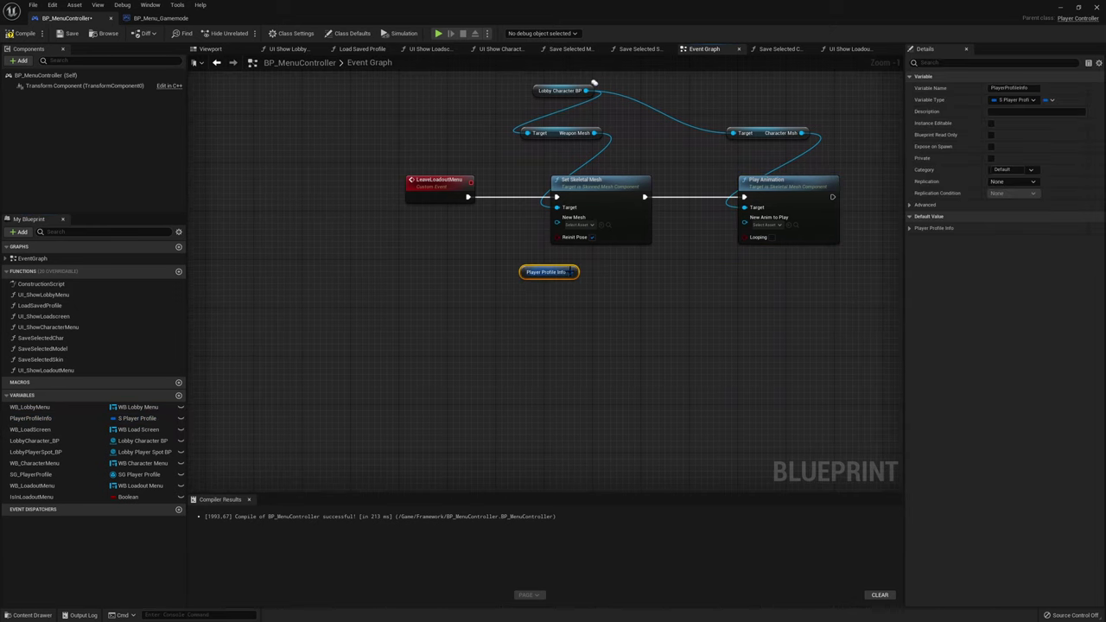
Split Player Profile Info and add a Get Data Table Row node from Char Row Name
right_click(573, 273)
left_click(605, 298)
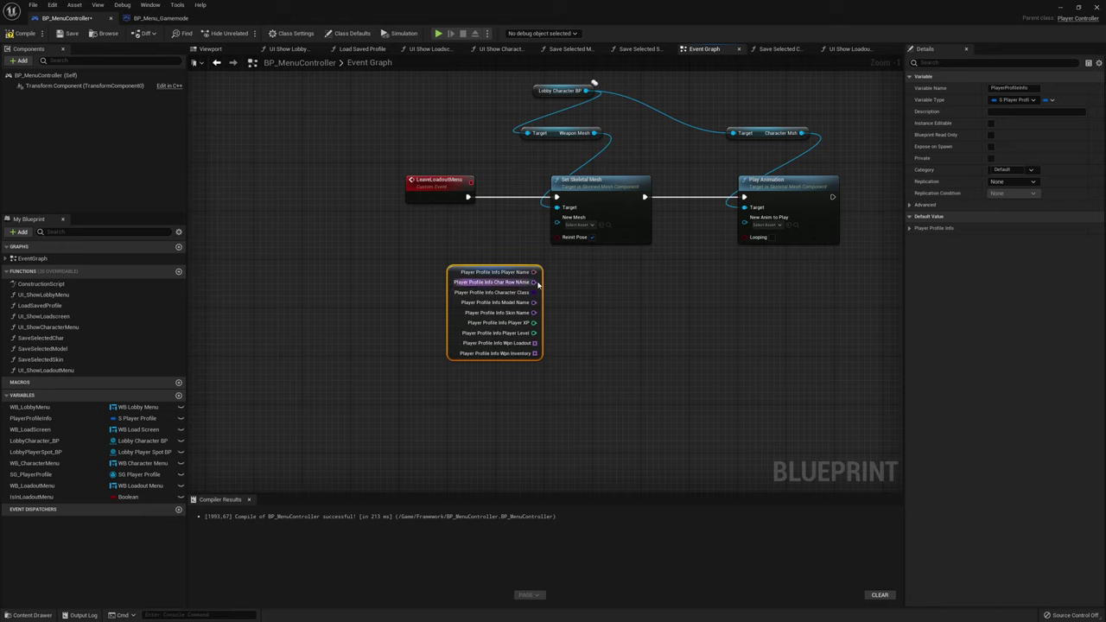
left_click_drag(536, 282, 656, 309)
type("get tabl")
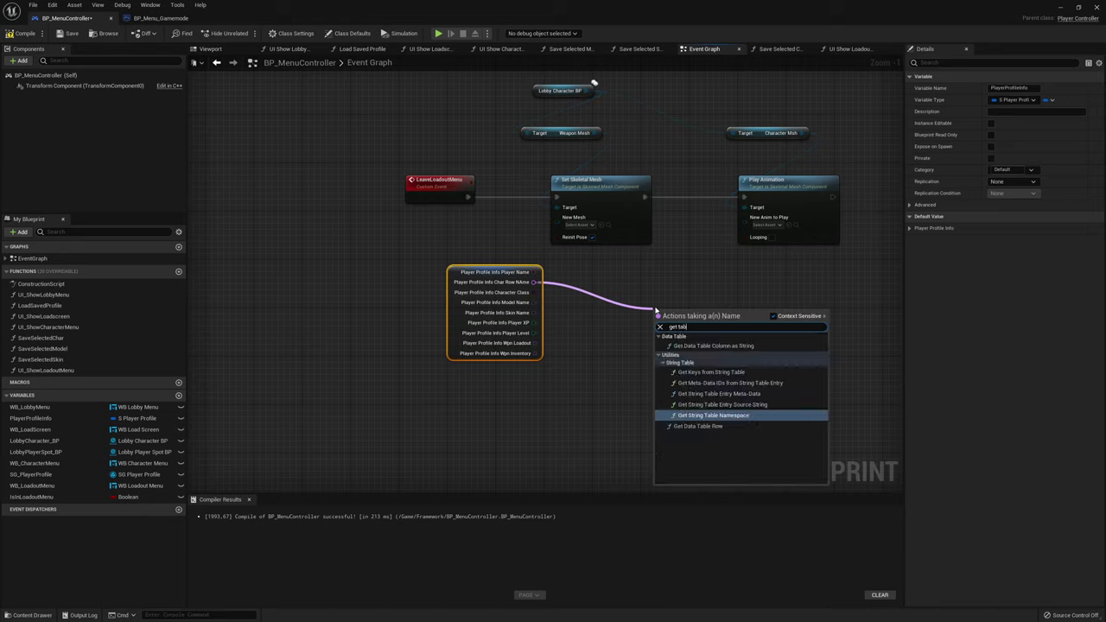
type(" row")
key("Return")
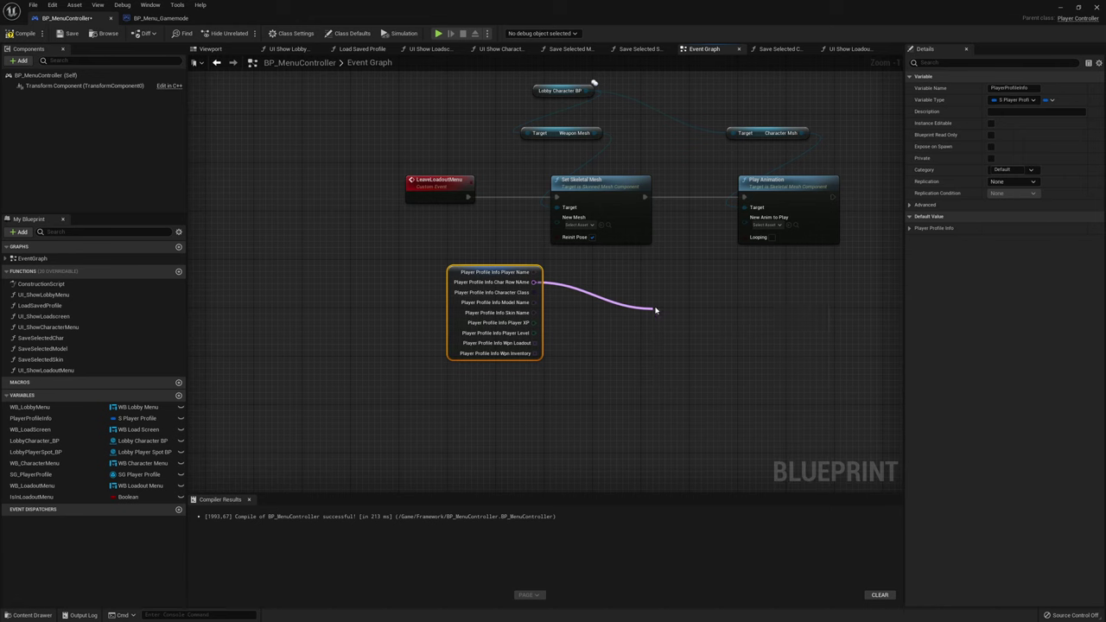
Run Get Data Table Row after Set Skeletal Mesh, reading CharCustomisation_Table
left_click_drag(613, 282, 766, 125)
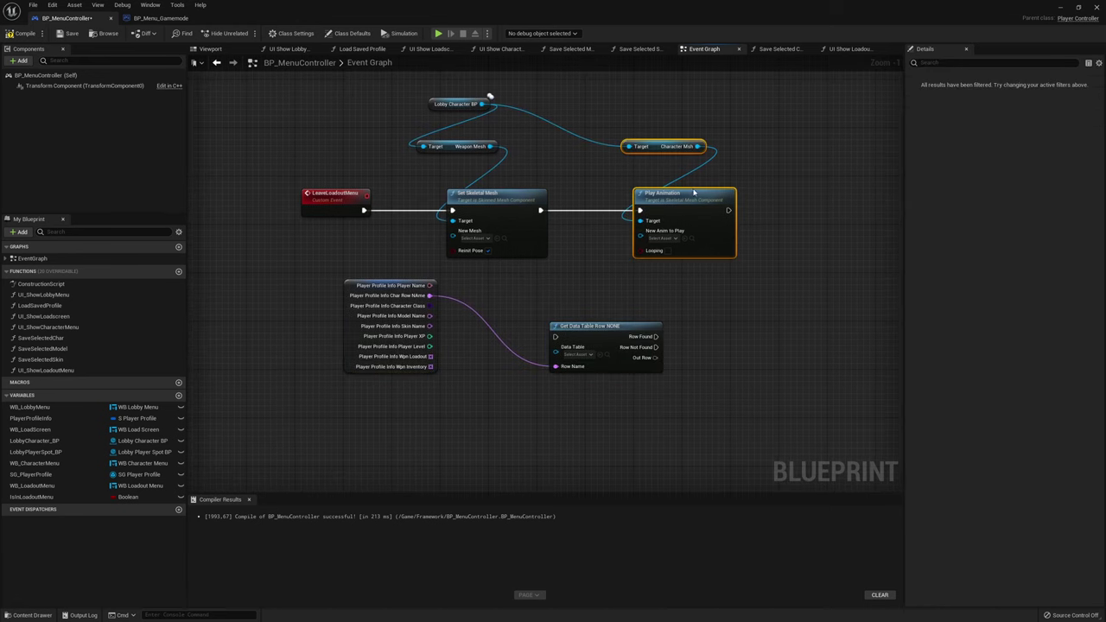
left_click_drag(666, 201, 886, 200)
left_click(862, 211, "alt")
left_click_drag(522, 331, 588, 198)
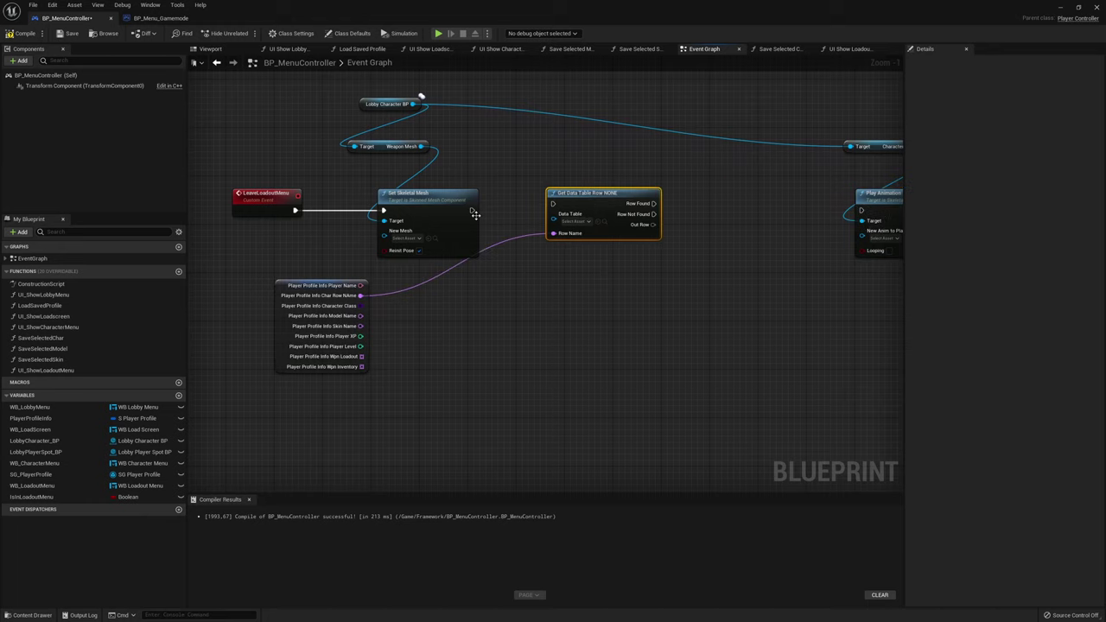
mouse_move(472, 213)
left_mouse_down()
mouse_move(560, 210)
mouse_move(550, 210)
left_mouse_up()
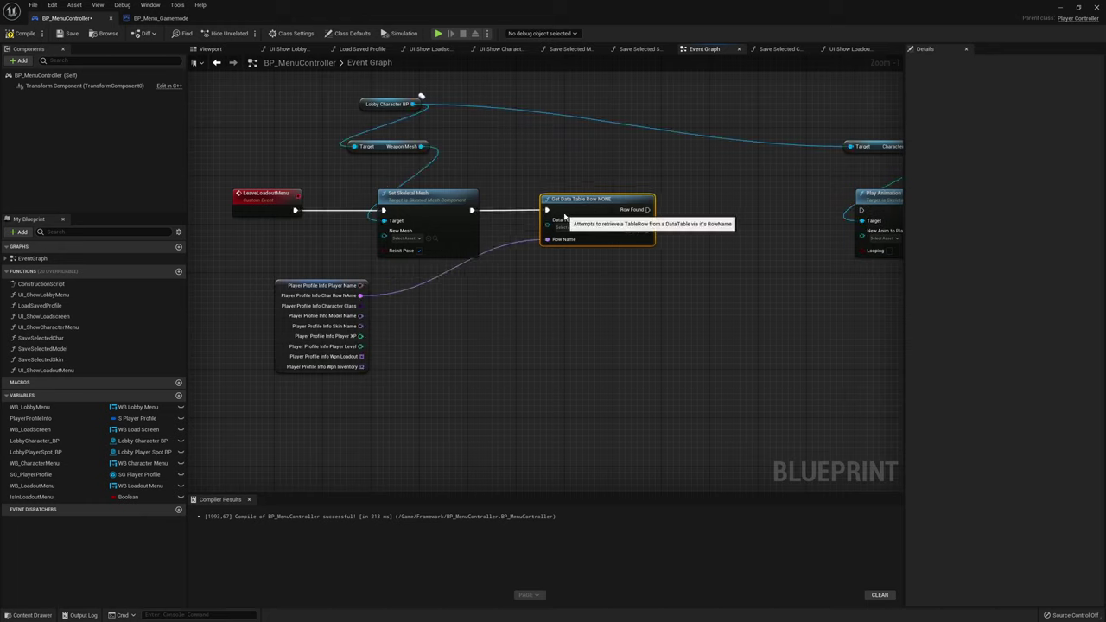
left_click(571, 227)
left_click(619, 293)
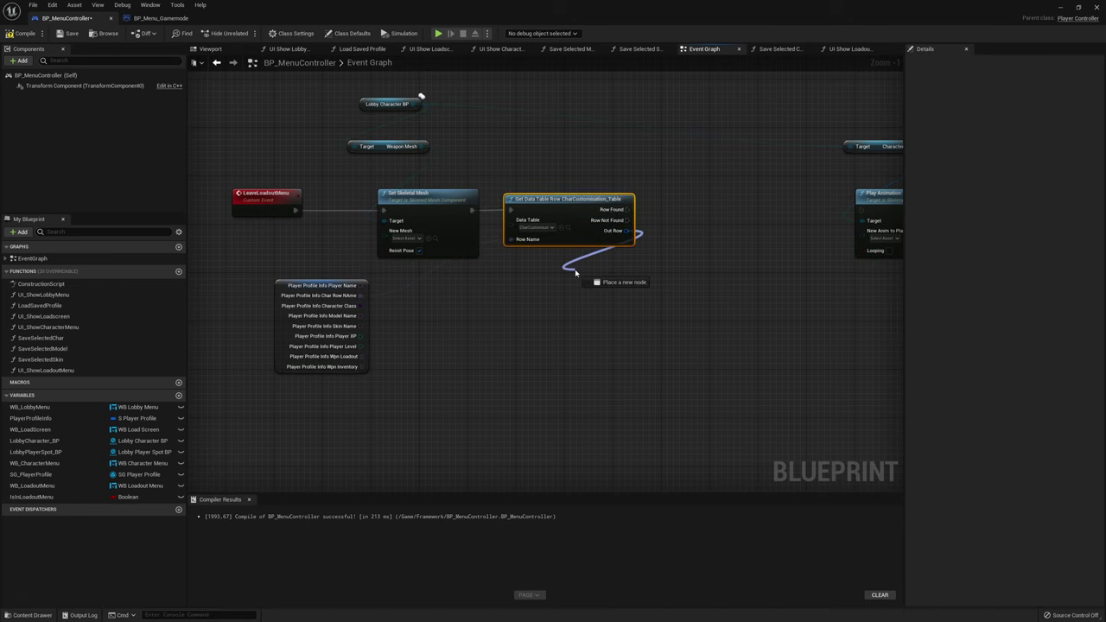
Break the row into S_CharCustomisation and add a FIND on Models and Skins keyed by Model Name
left_click_drag(627, 230, 576, 269)
left_click(629, 293)
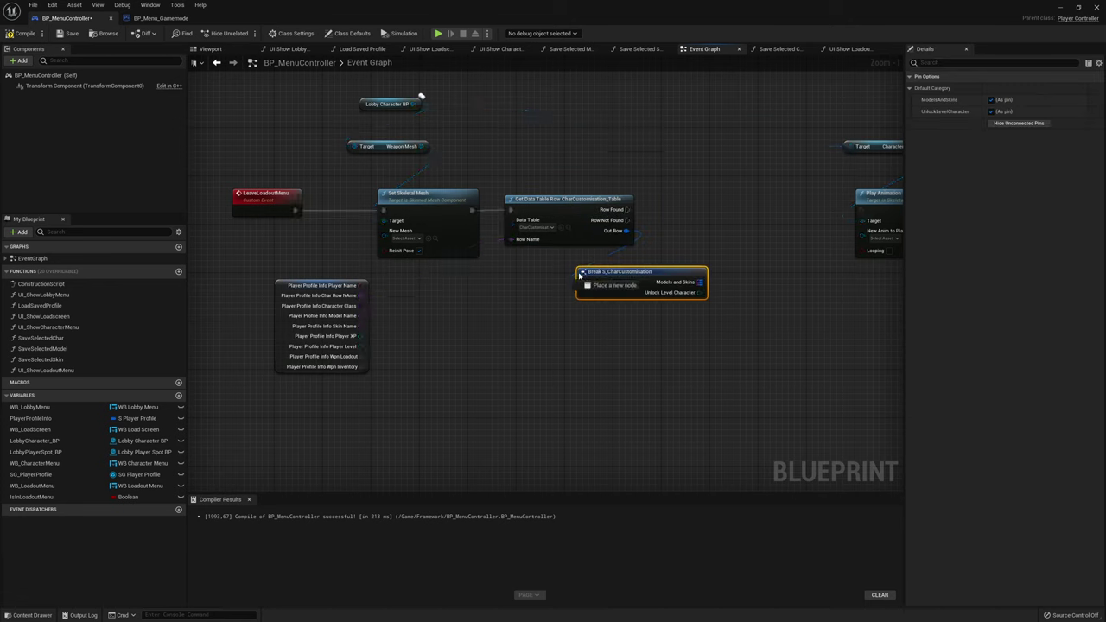
left_click_drag(635, 272, 567, 254)
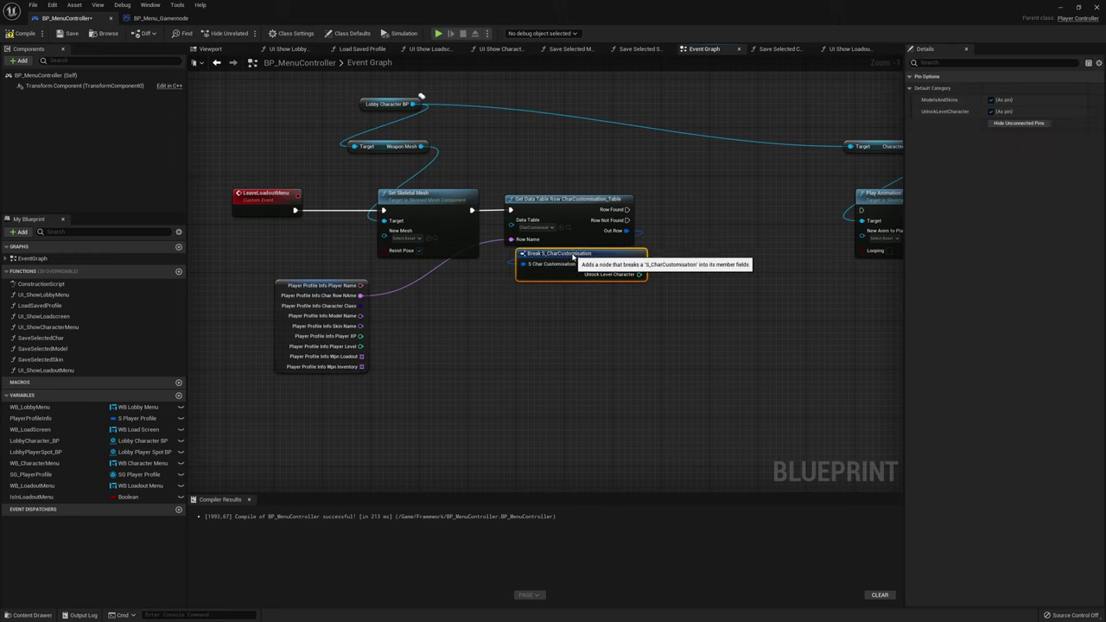
mouse_move(634, 264)
left_mouse_down()
mouse_move(660, 281)
mouse_move(624, 290)
left_mouse_up()
type("find")
key("Return")
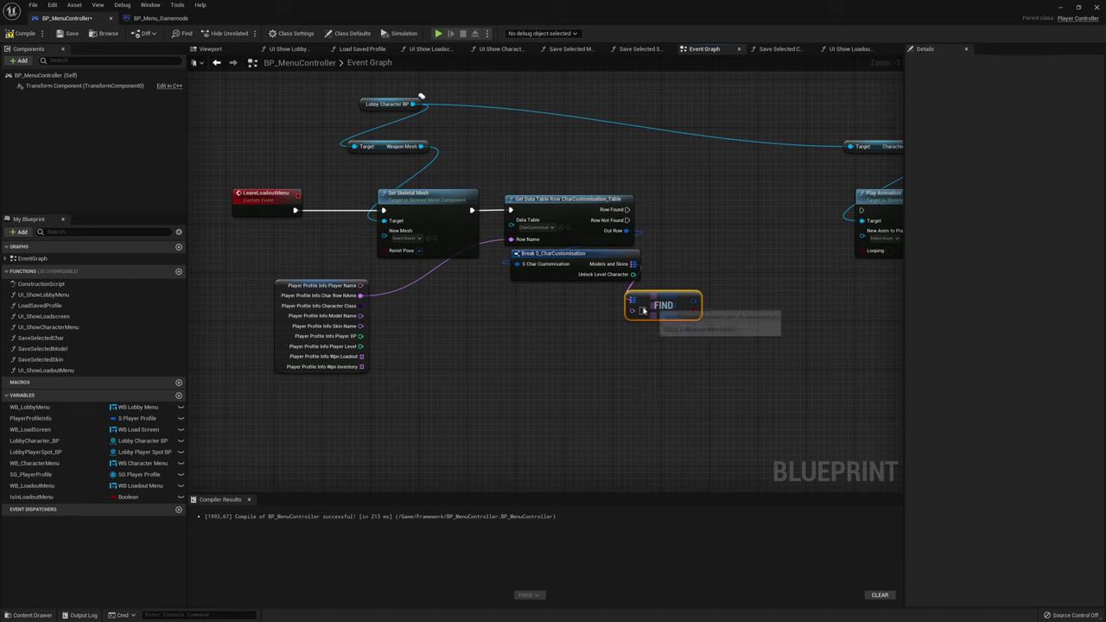
mouse_move(646, 309)
left_mouse_down()
mouse_move(509, 328)
mouse_move(361, 316)
left_mouse_up()
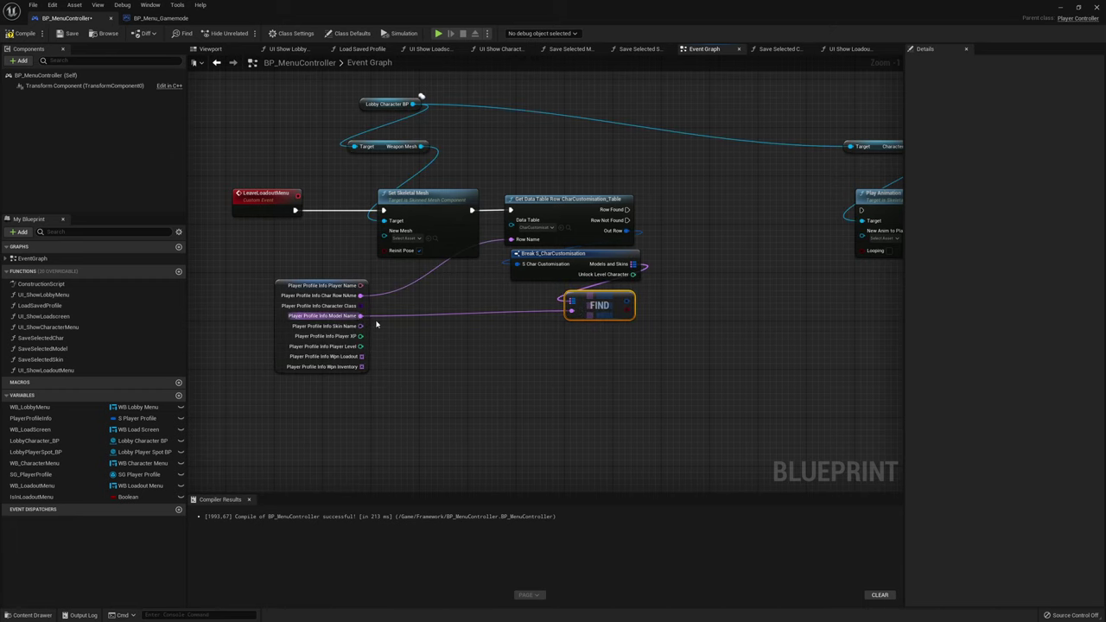
Reframe the view around FIND and drag out from its result to add a node
right_click_drag(376, 325, 299, 315)
left_click_drag(553, 295, 590, 328)
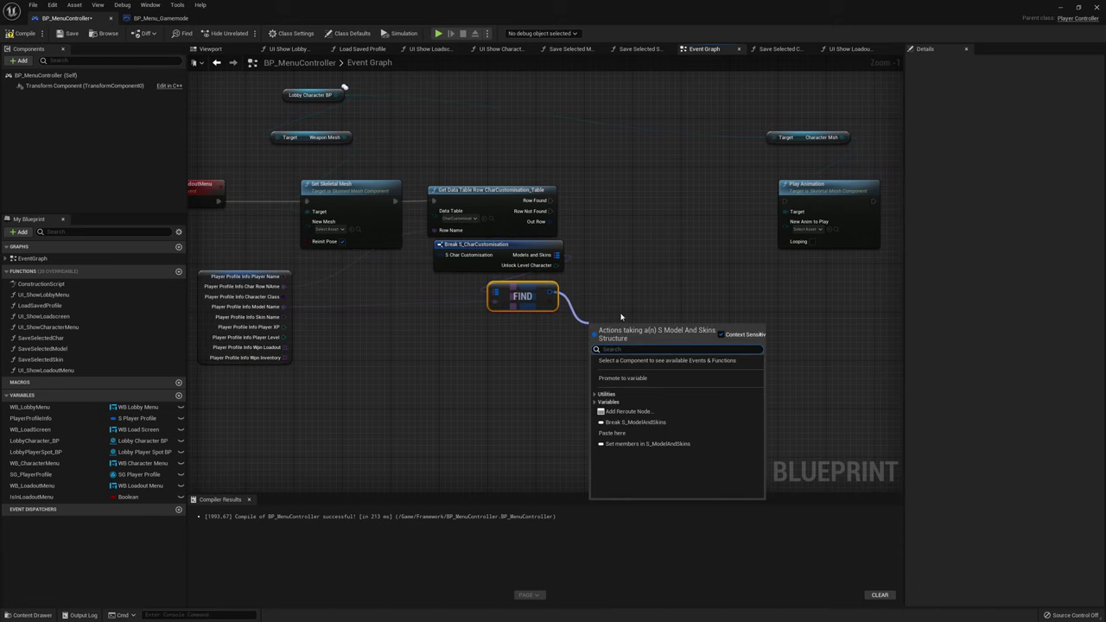
left_click(619, 300)
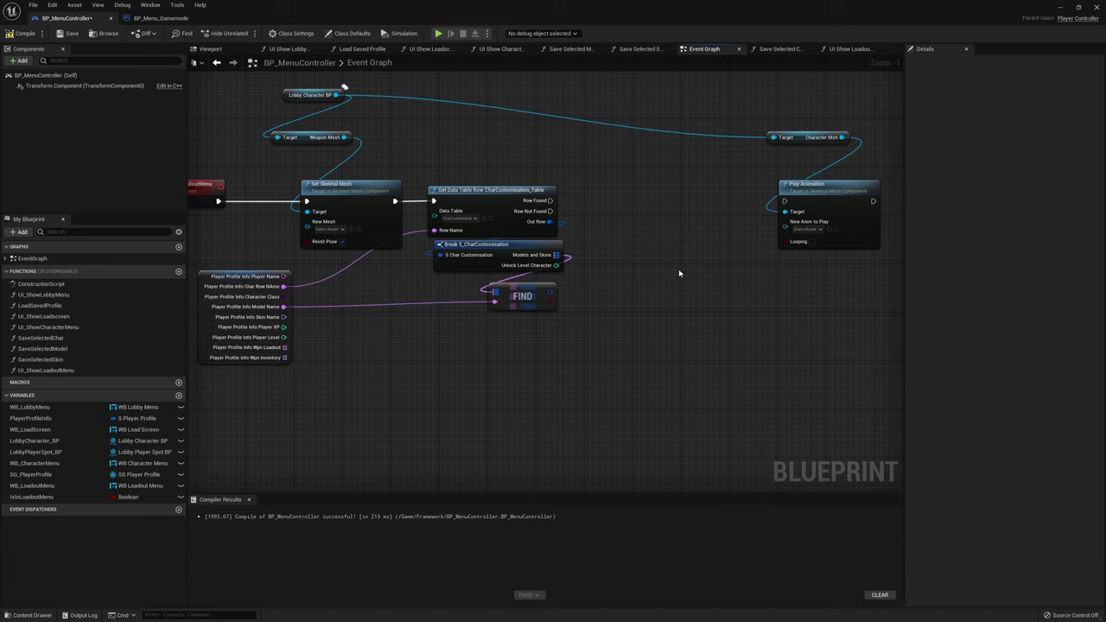
right_click_drag(549, 284, 577, 314)
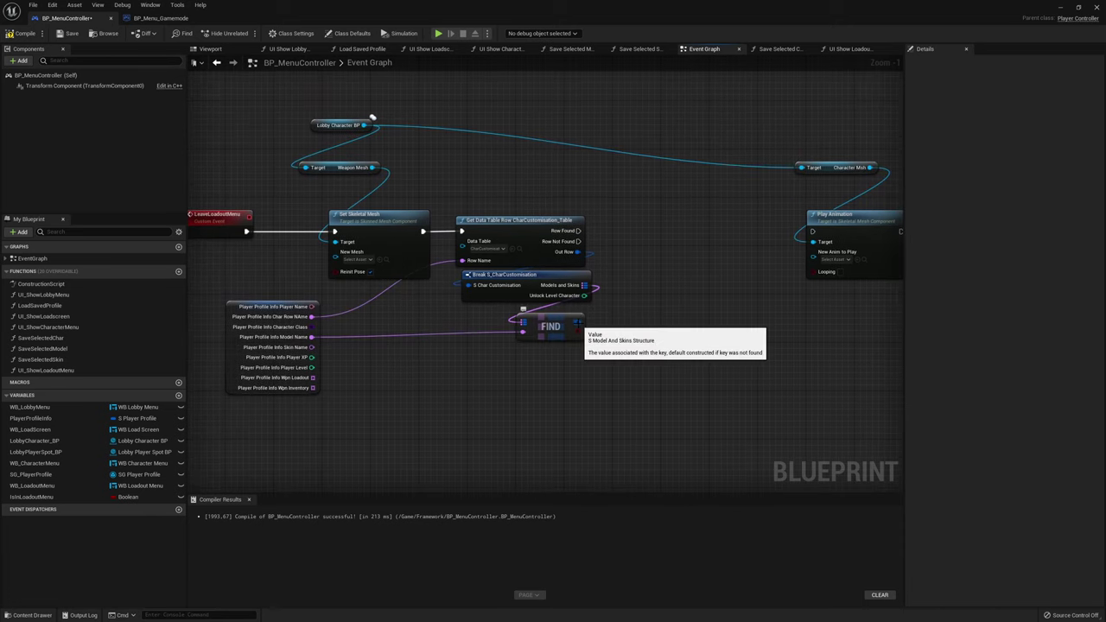
left_click_drag(578, 323, 610, 366)
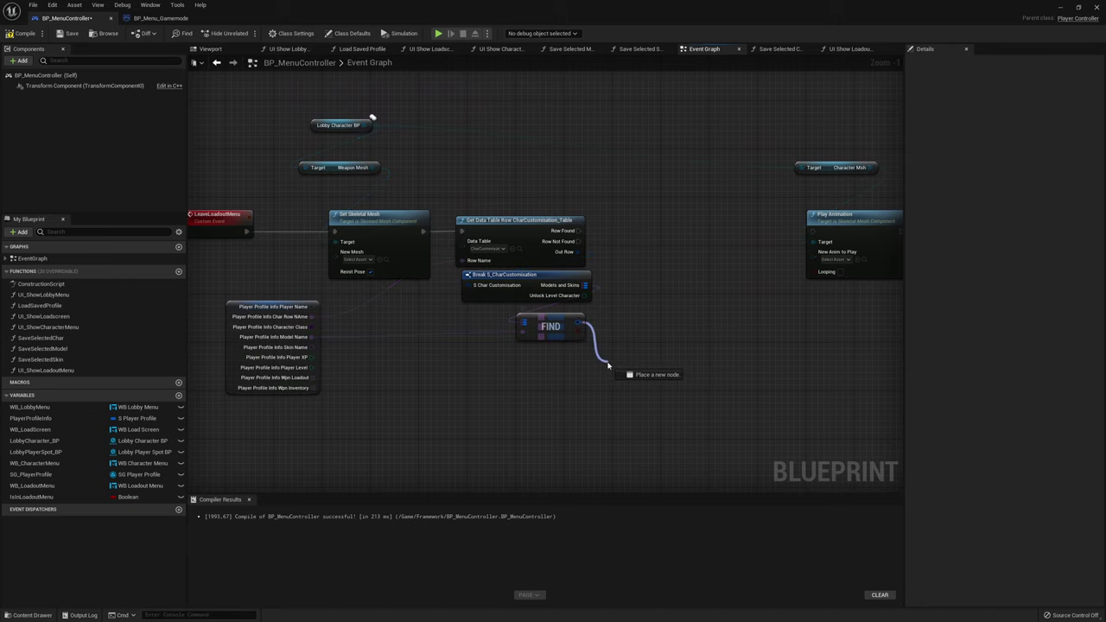
Break FIND's result into S_ModelAndSkins, feed Lobby Animation to Play Animation, and trigger it from Row Found
left_click(641, 461)
mouse_move(661, 372)
left_mouse_down()
mouse_move(596, 374)
mouse_move(529, 353)
left_mouse_up()
left_click(594, 395)
right_click_drag(623, 370, 562, 338)
mouse_move(568, 423)
left_mouse_down()
mouse_move(759, 229)
mouse_move(713, 187)
left_mouse_up()
left_click_drag(711, 197, 517, 198)
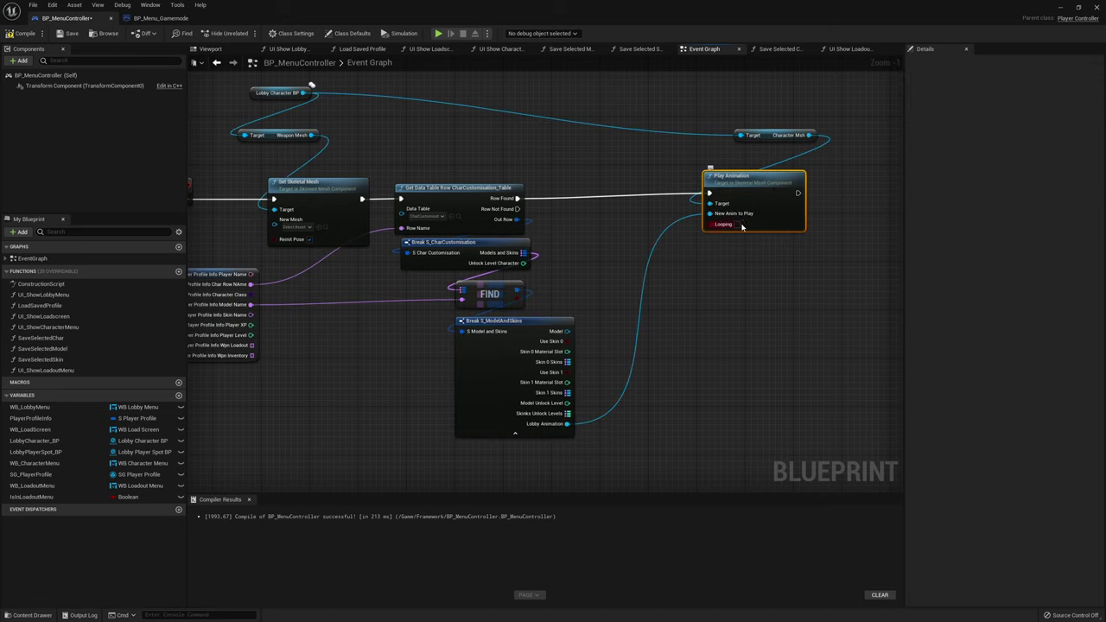
left_click_drag(745, 226, 745, 238)
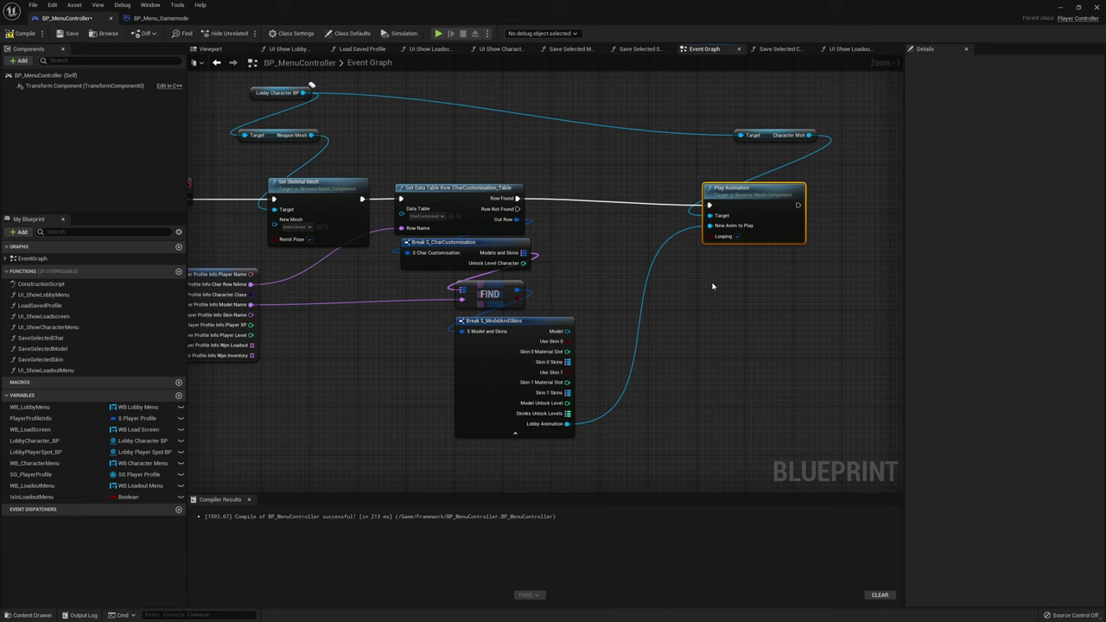
key("Home")
Move the visibility-toggling node group to the right of Play Animation
scroll(519, 264, "up", 3)
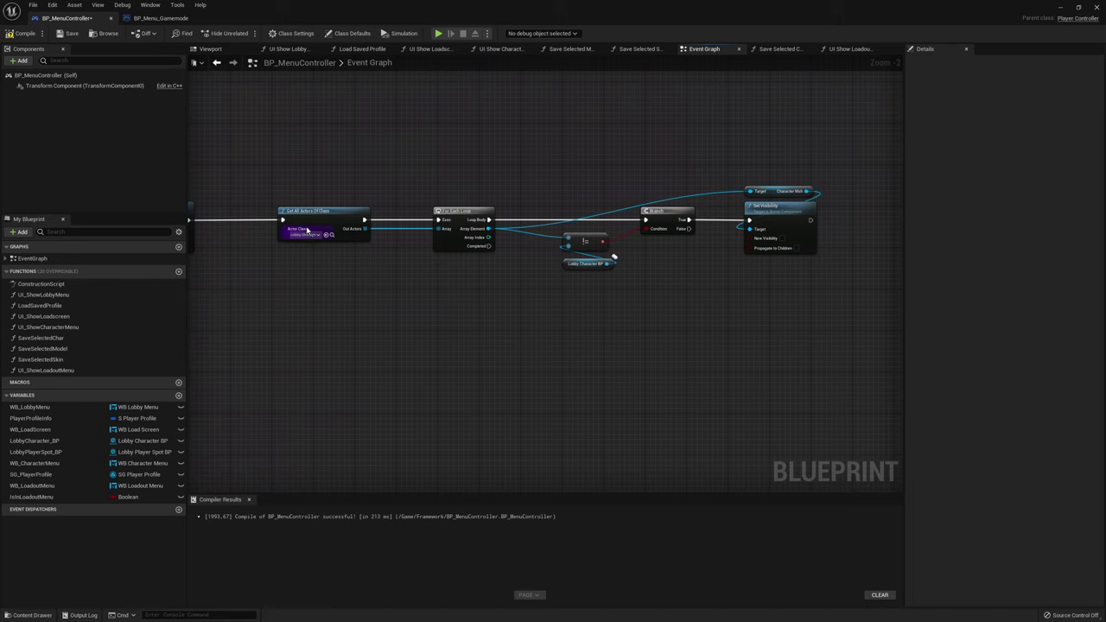
left_click_drag(314, 288, 870, 152)
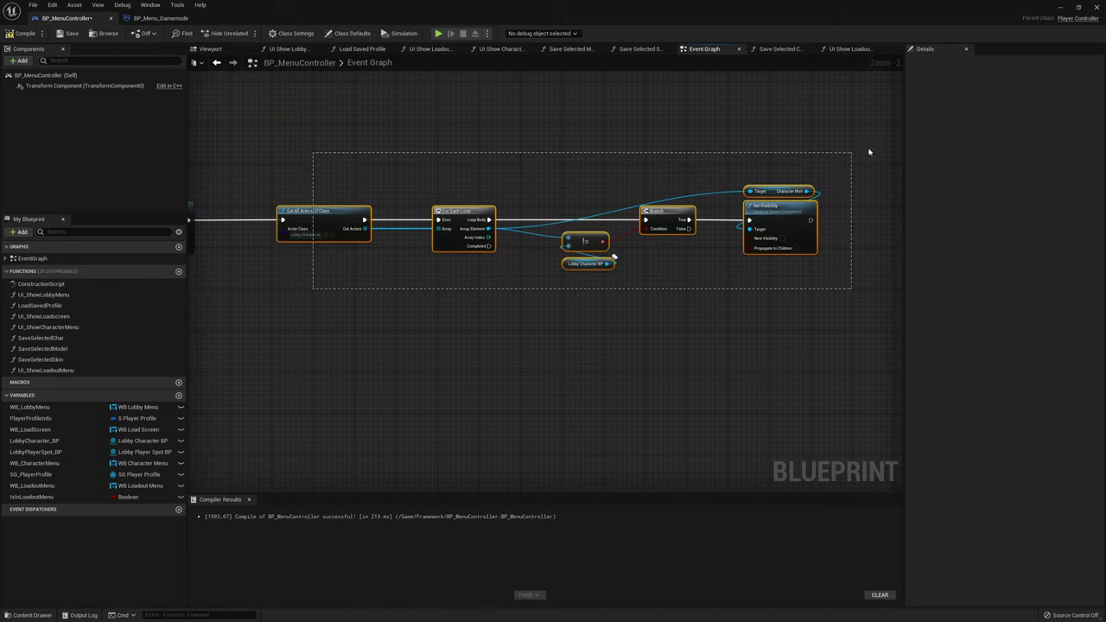
right_click_drag(709, 271, 662, 351)
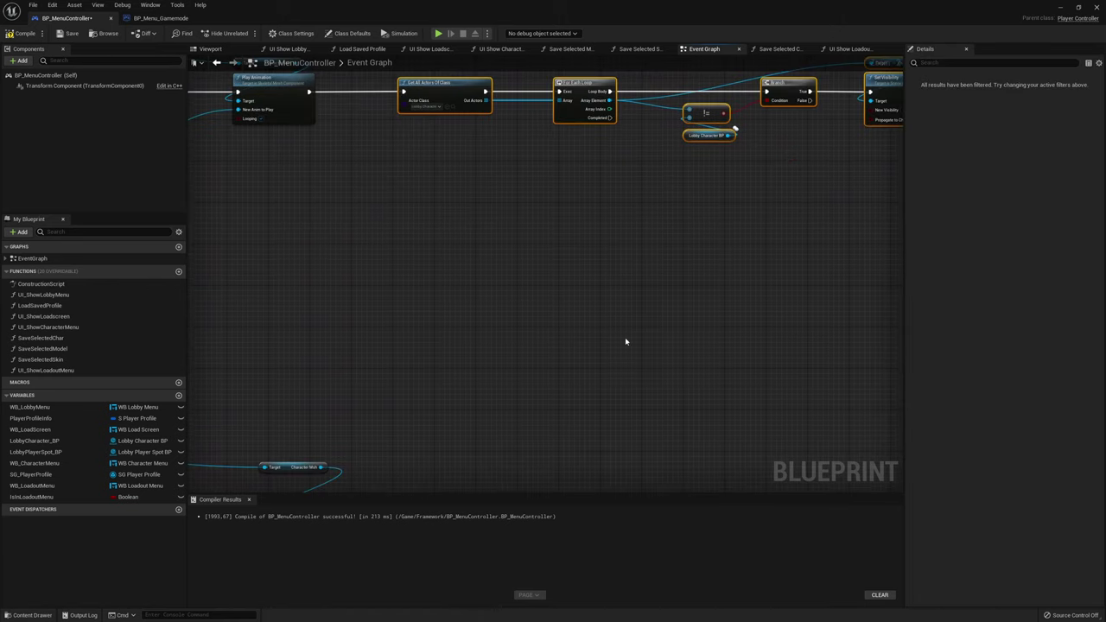
right_click_drag(663, 438, 486, 364)
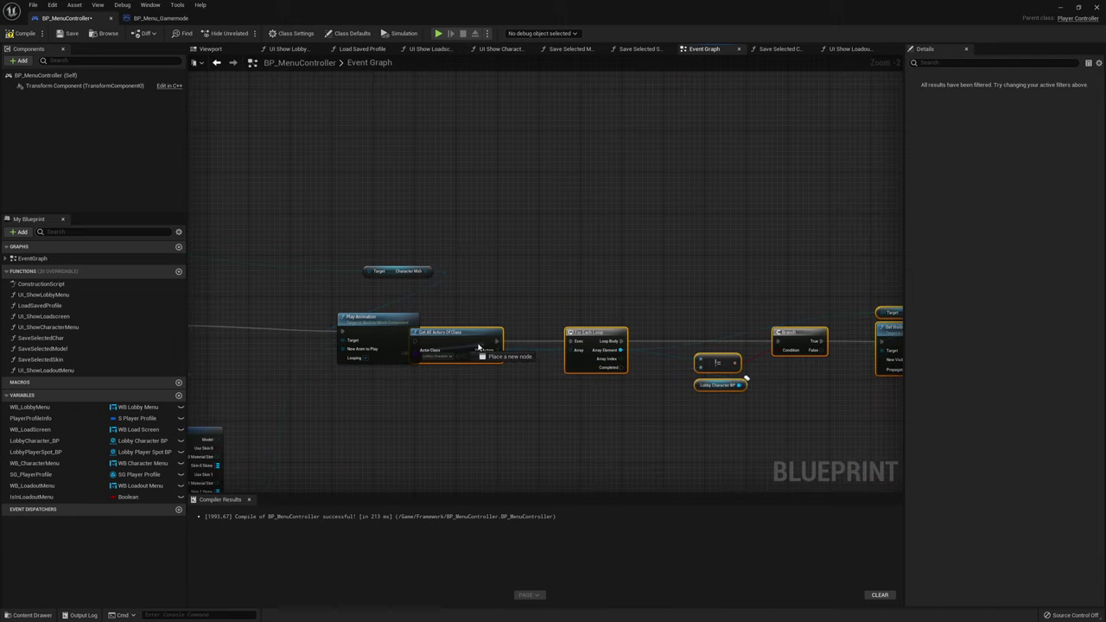
left_click_drag(455, 339, 492, 333)
Wire Play Animation's exec into Get All Actors Of Class, then go to the UI Show Lobby Menu graph
left_click_drag(412, 332, 450, 335)
right_click_drag(718, 281, 415, 285)
scroll(635, 357, "up", 2)
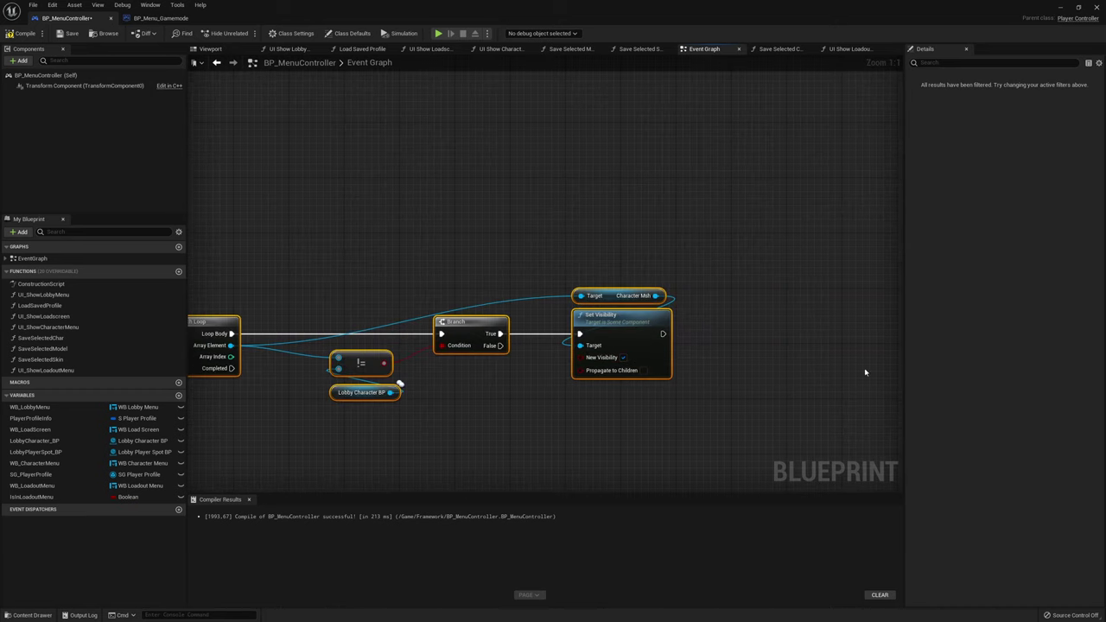
scroll(689, 396, "down", 2)
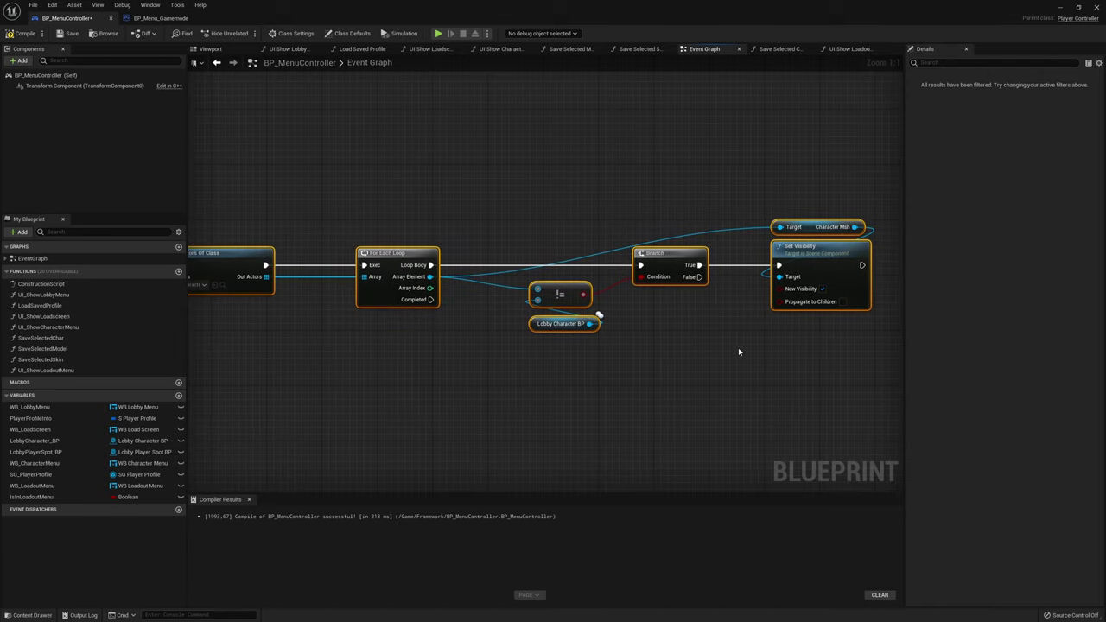
right_click_drag(731, 331, 1027, 319)
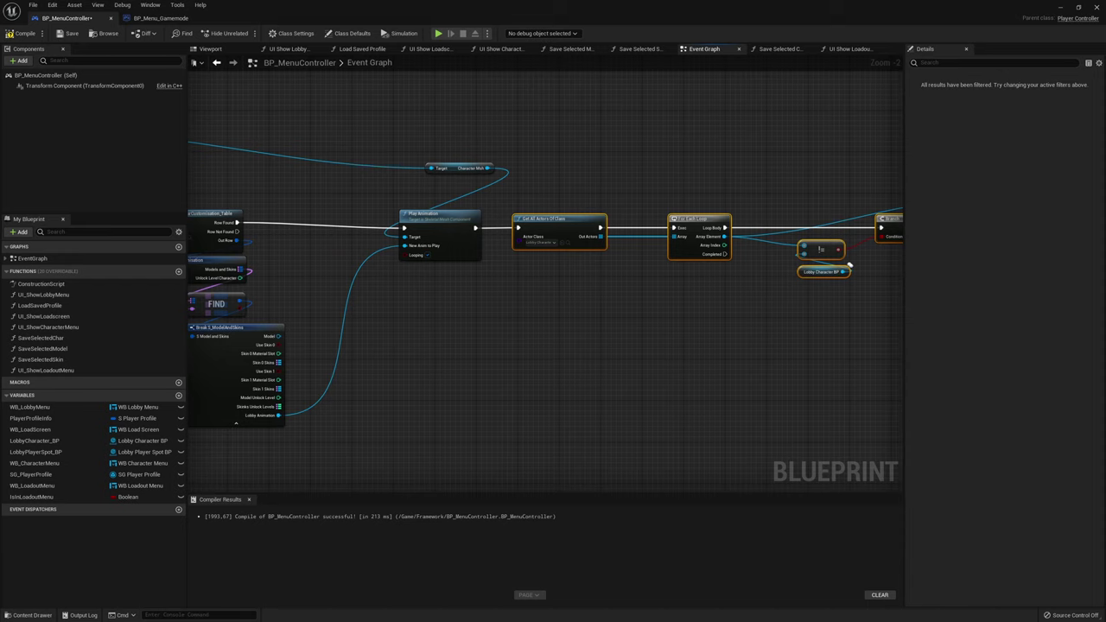
right_click_drag(628, 302, 578, 311)
left_click(774, 130)
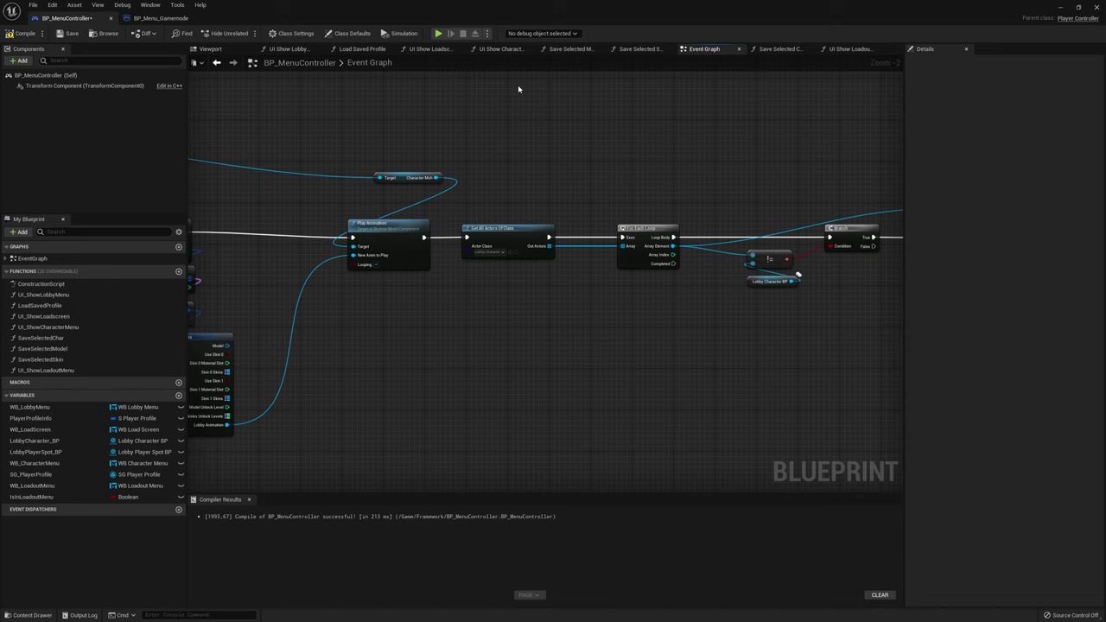
left_click(289, 49)
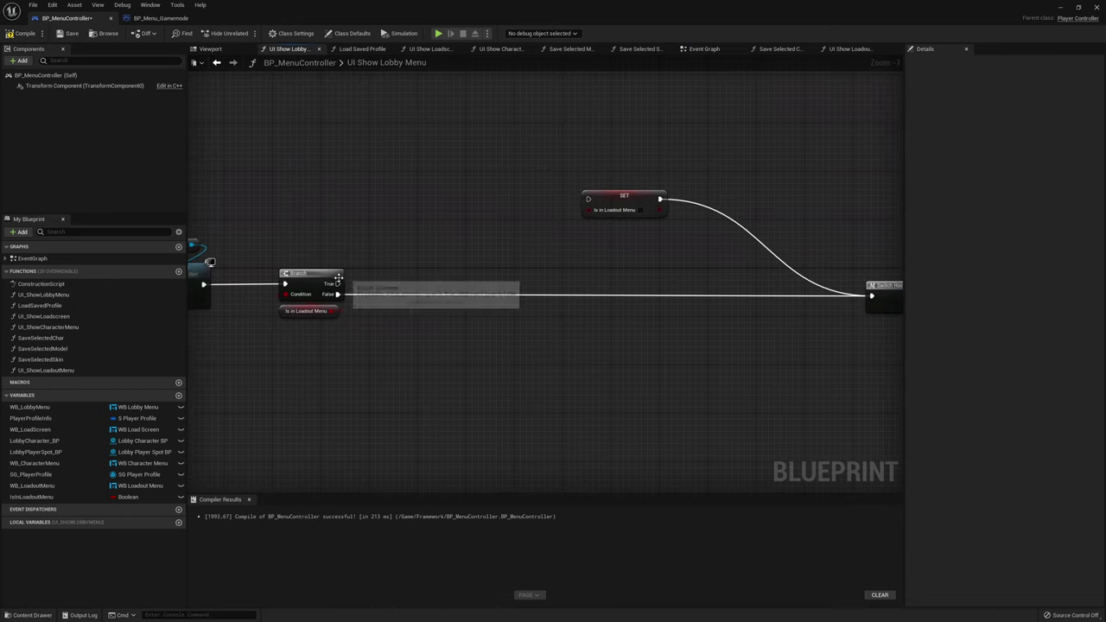
Add a Leave Loadout Menu call on the Branch's True path, feeding SET Is in Loadout Menu
left_click_drag(338, 284, 429, 216)
type("leaveloa")
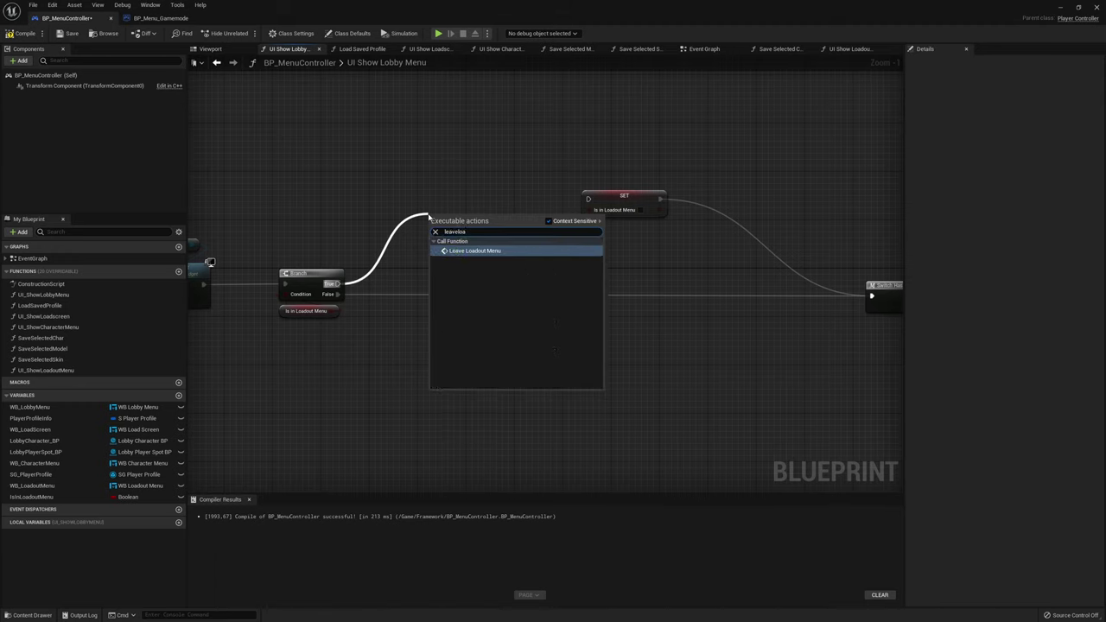
left_click(481, 252)
left_click_drag(499, 212, 616, 208)
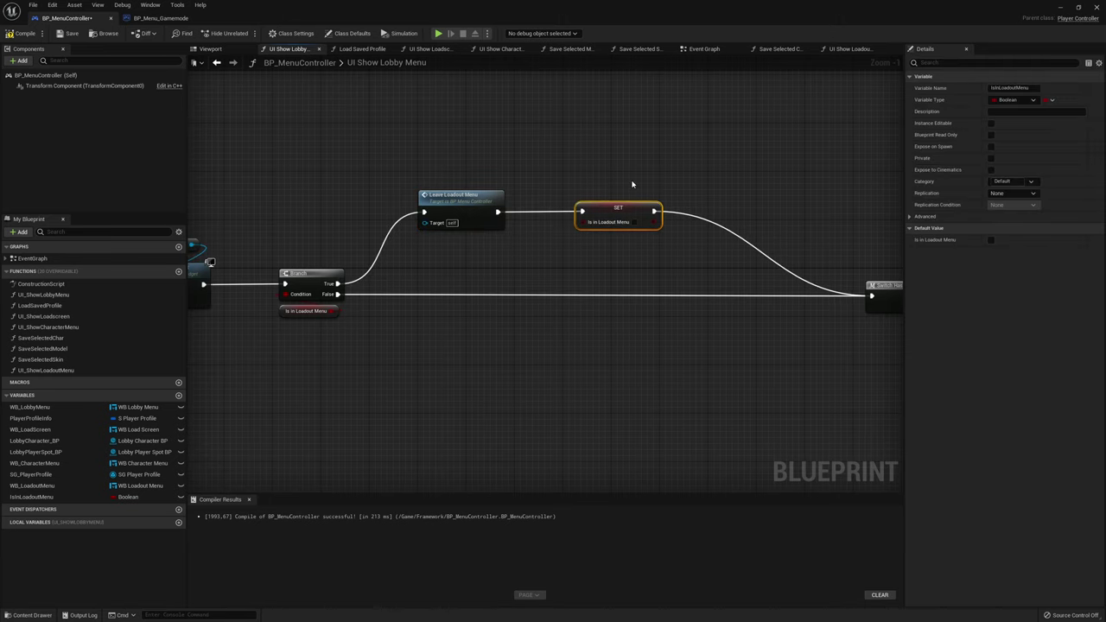
left_click(635, 181)
Compile and save BP_MenuController
right_click_drag(807, 162, 692, 166)
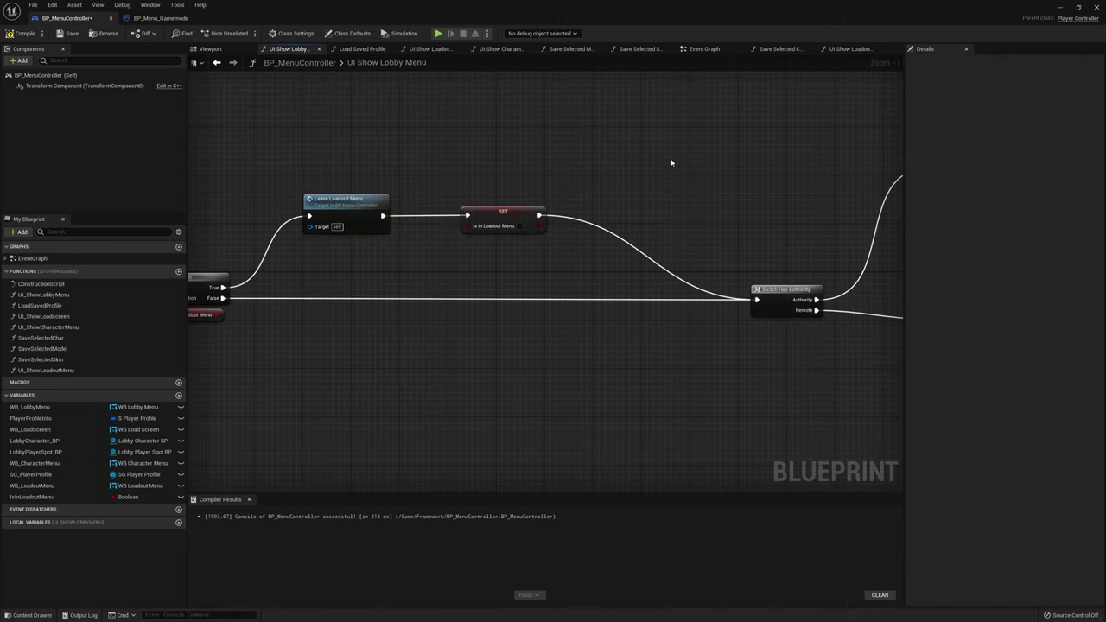
left_click(21, 33)
left_click(64, 34)
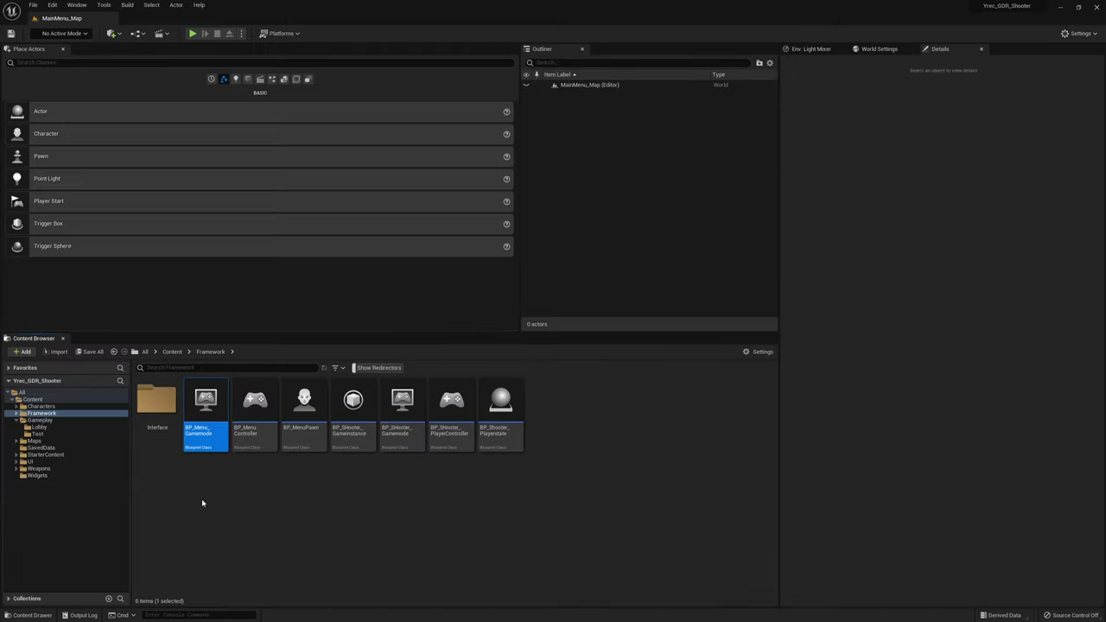
Open WB_LobbyMenu and wrap the Bttn_CharMenu button in a Vertical Box
left_click(39, 475)
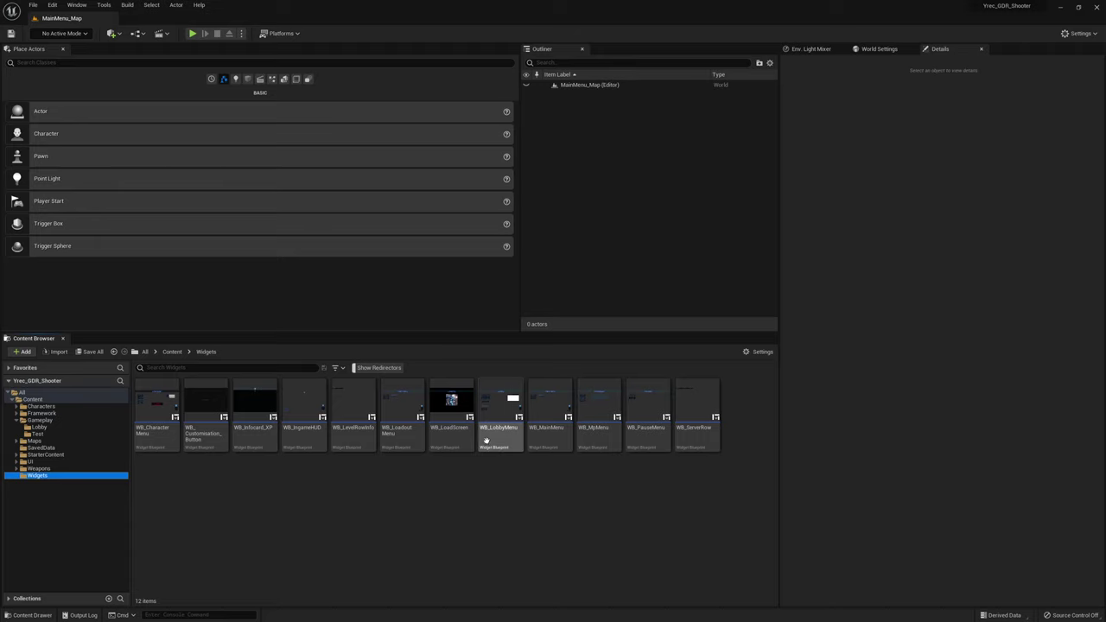
double_click(486, 436)
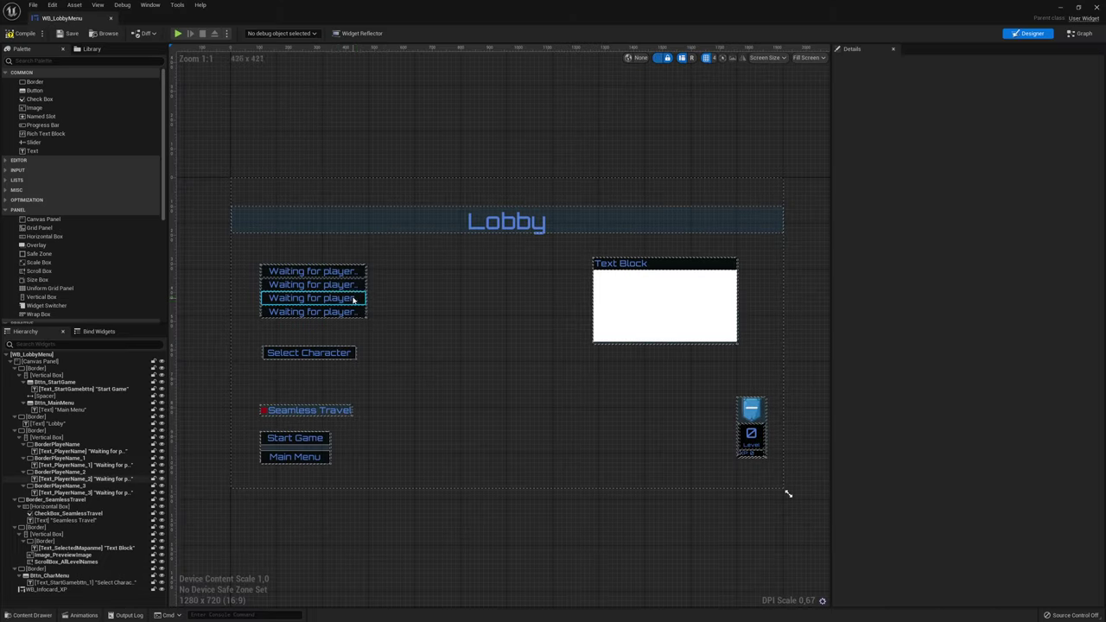
scroll(311, 347, "up", 3)
scroll(381, 355, "down", 2)
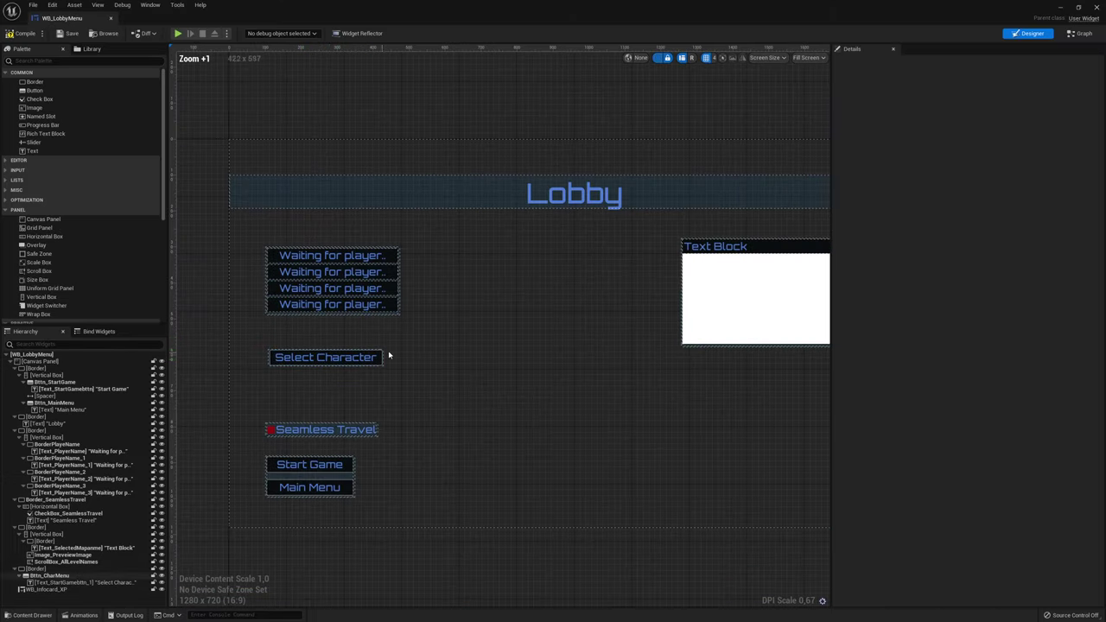
left_click(275, 364)
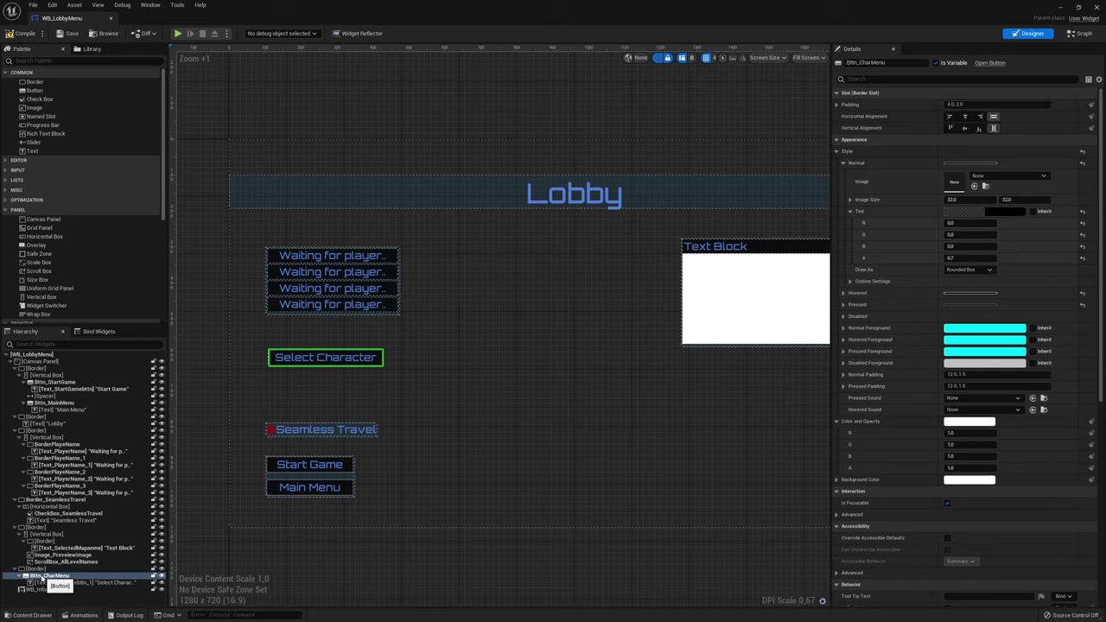
right_click(45, 577)
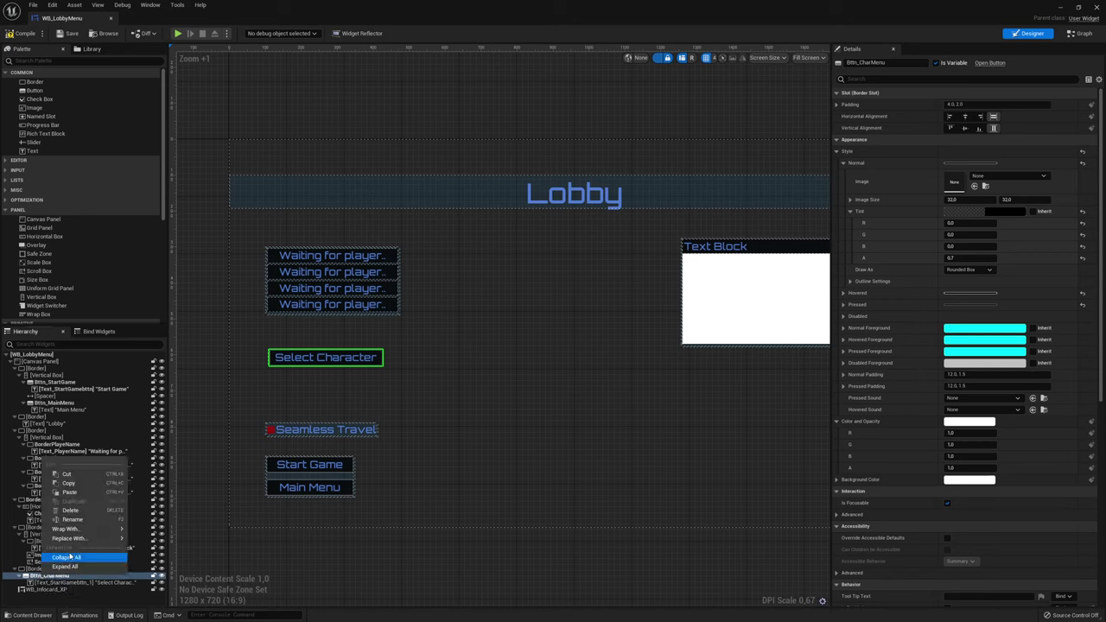
mouse_move(71, 529)
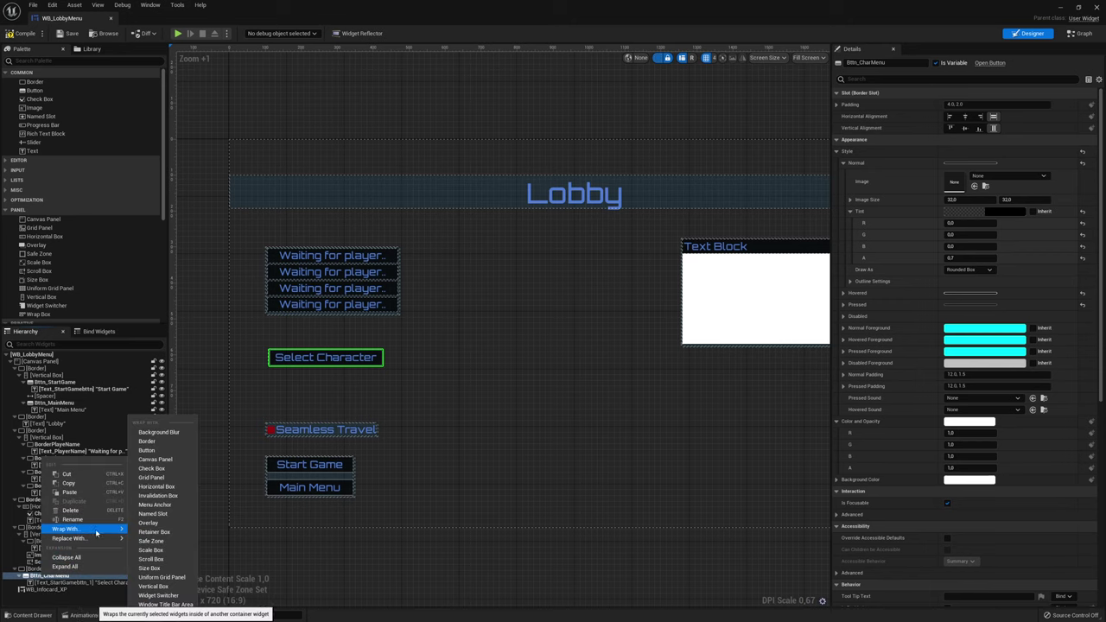
left_click(153, 586)
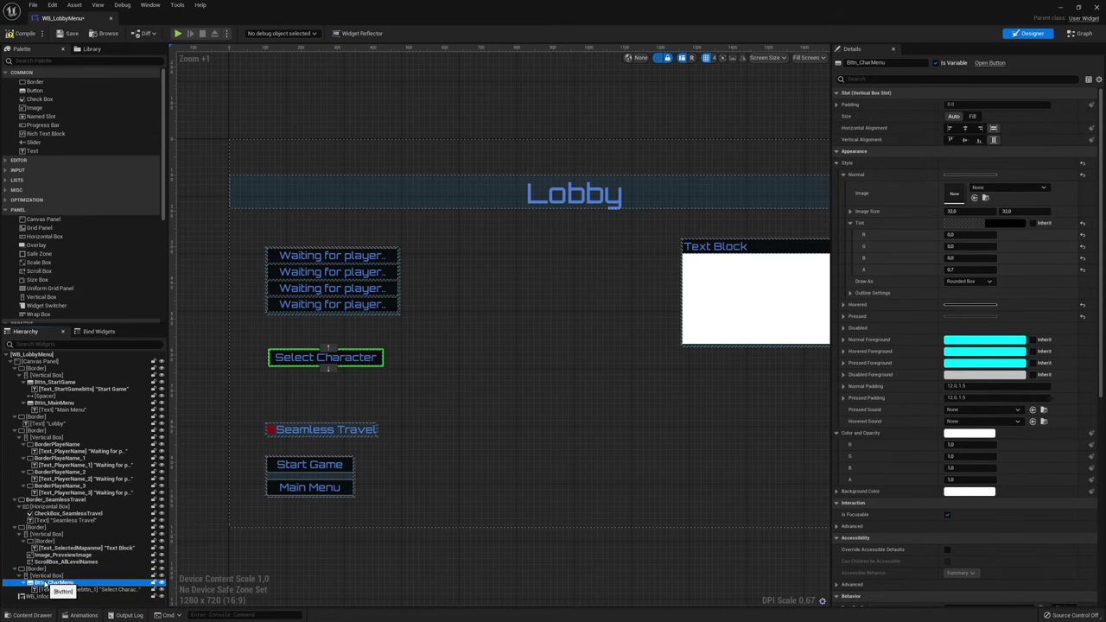
Duplicate the Select Character button and rename the copy Bttn_LoadoutMenu
left_click(45, 576)
left_click(47, 583)
key("ctrl+d")
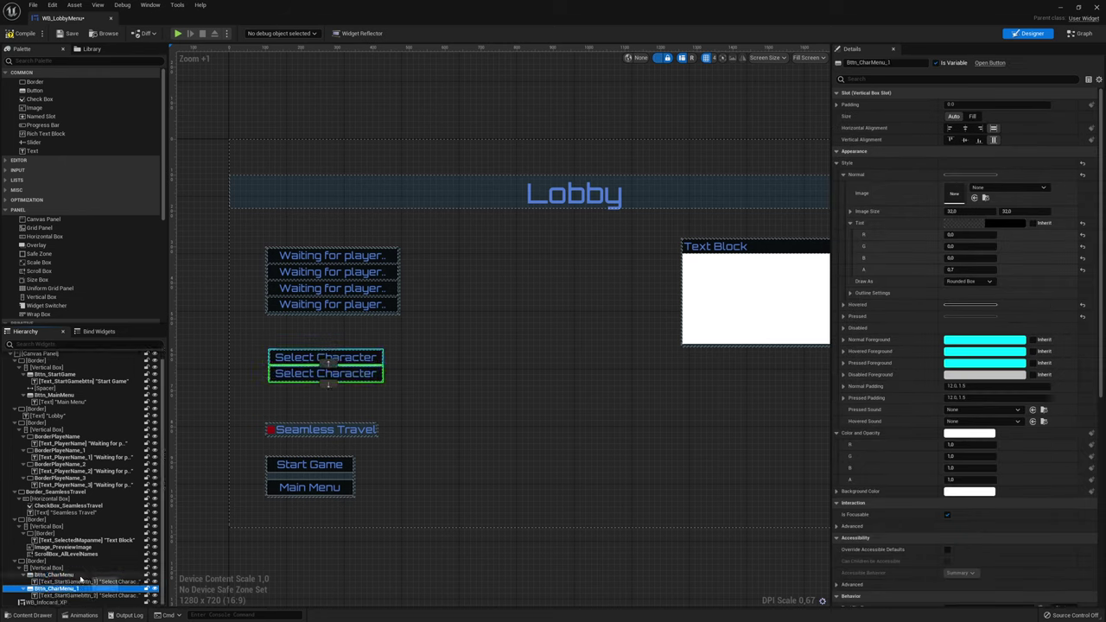
double_click(78, 588)
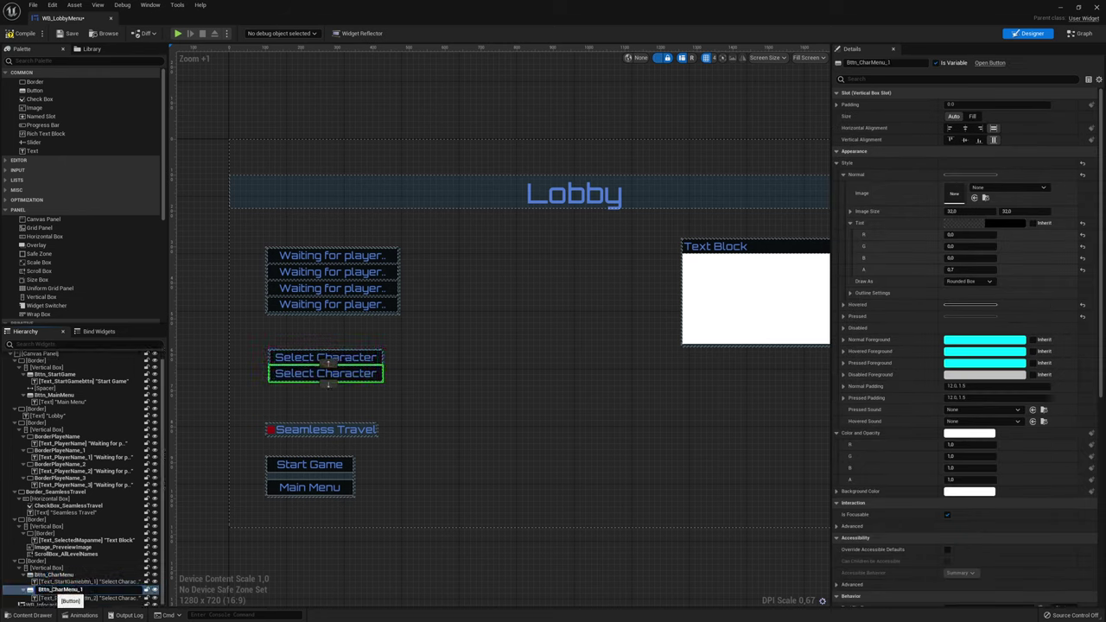
left_click(121, 595)
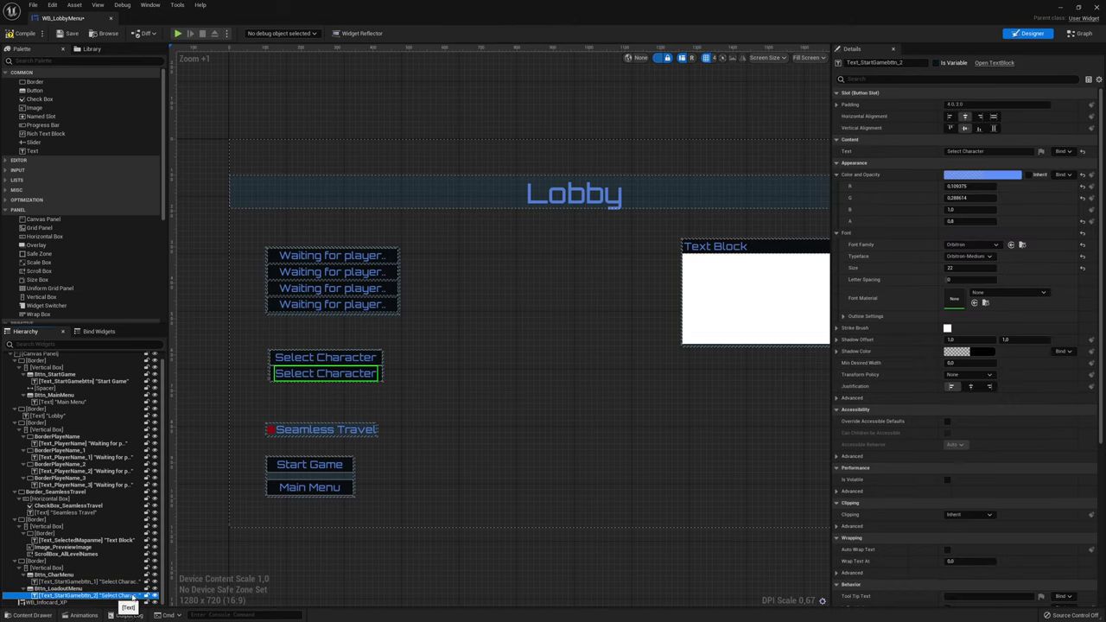
Change the copy's label to 'Select Weapons' and place it above Select Character
double_click(973, 152)
type("W")
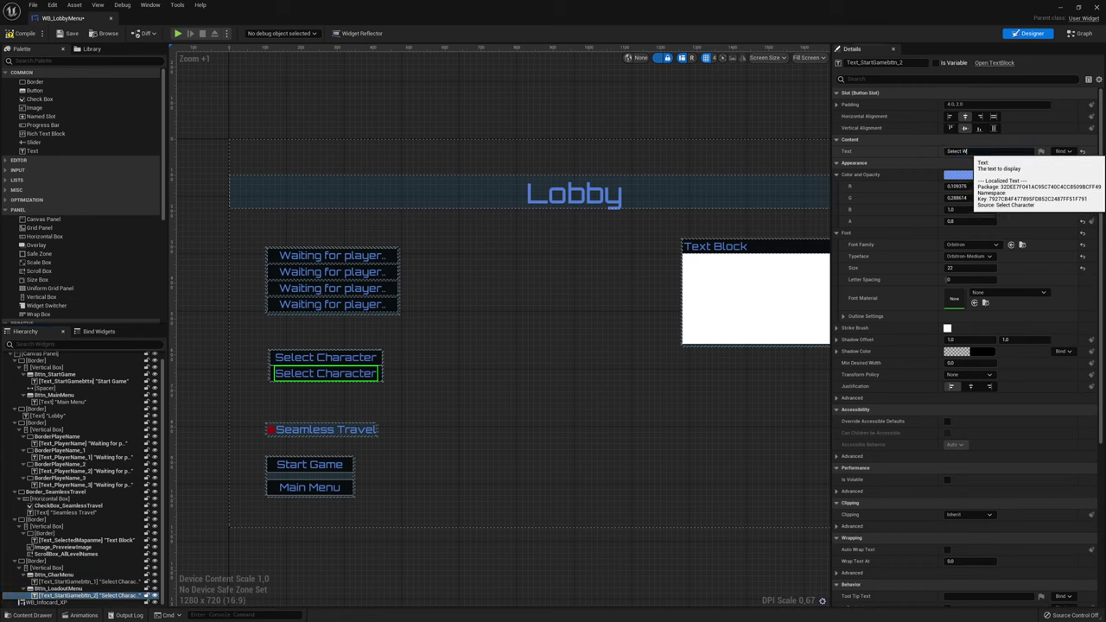
type("s")
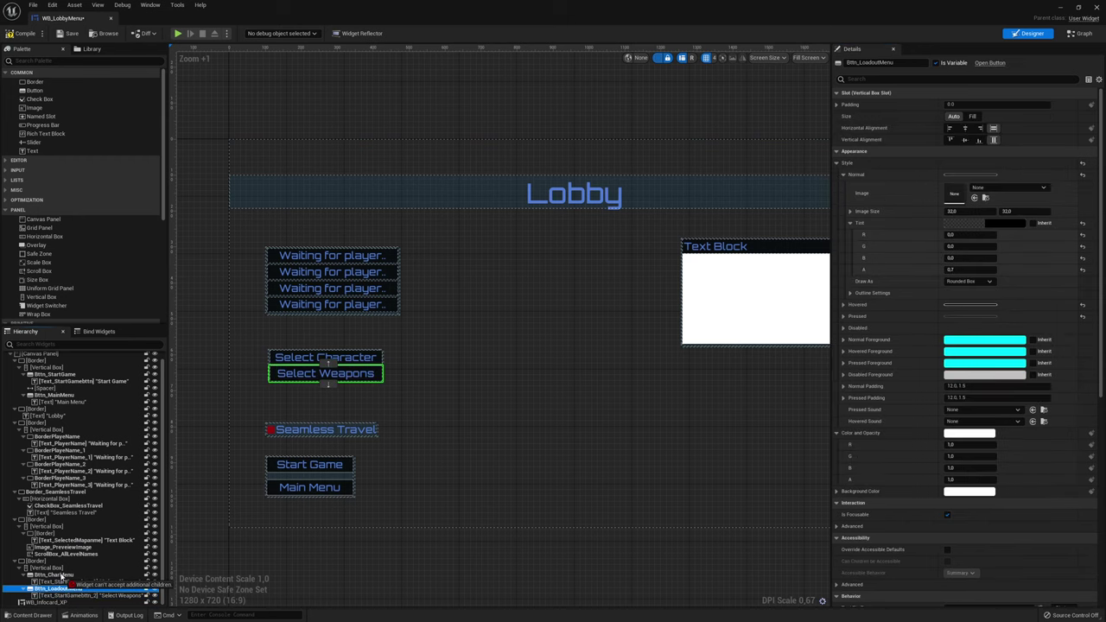
left_click_drag(59, 588, 63, 576)
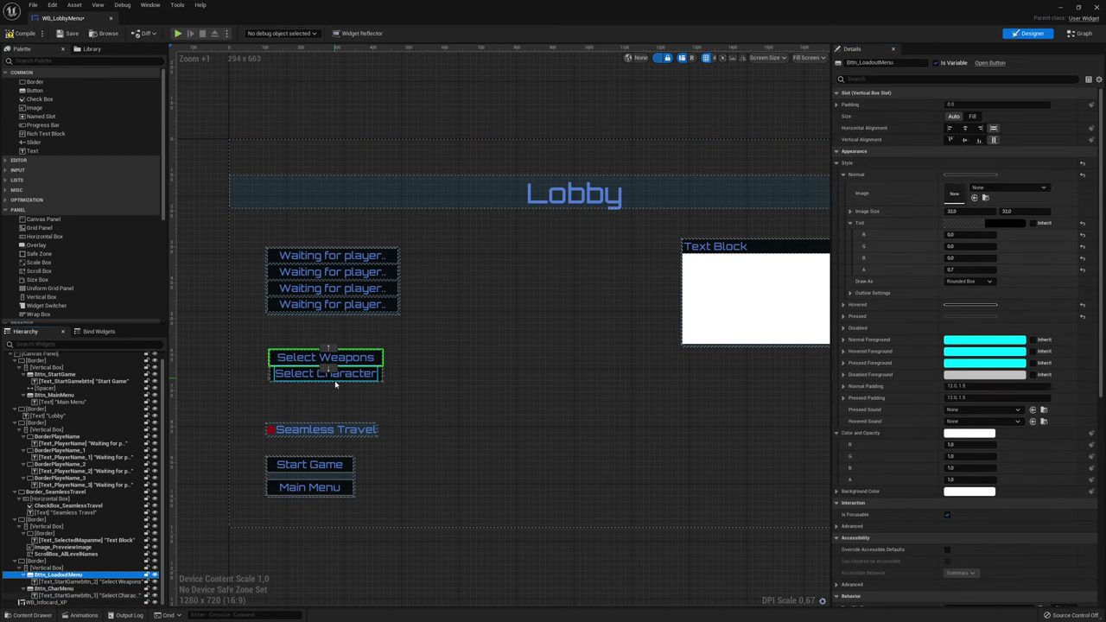
left_click(414, 364)
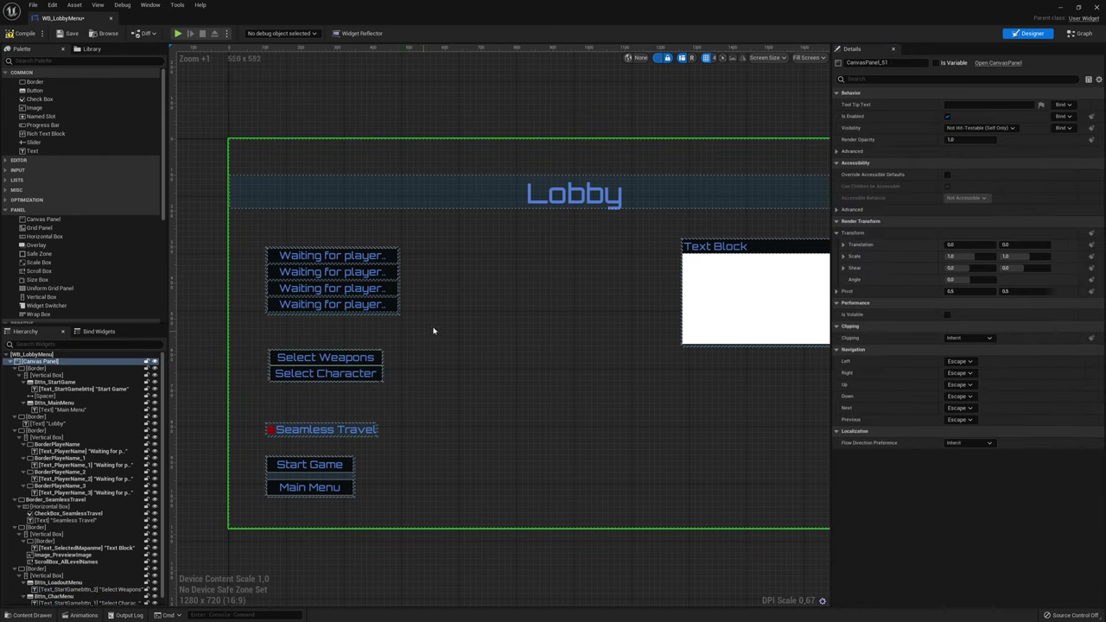
left_click(59, 583)
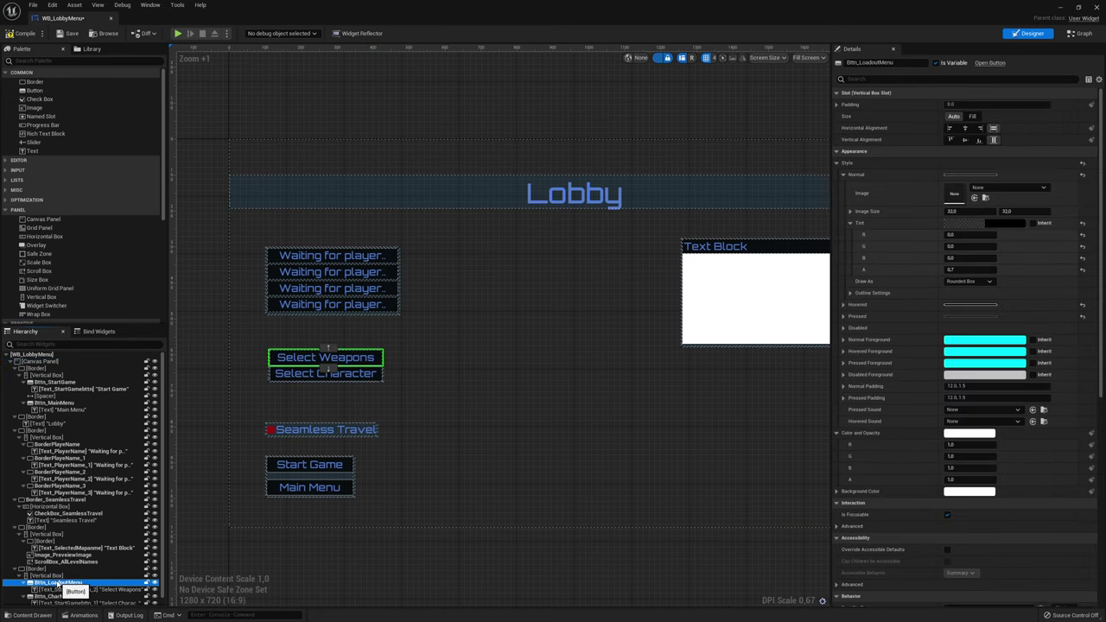
left_click(1081, 32)
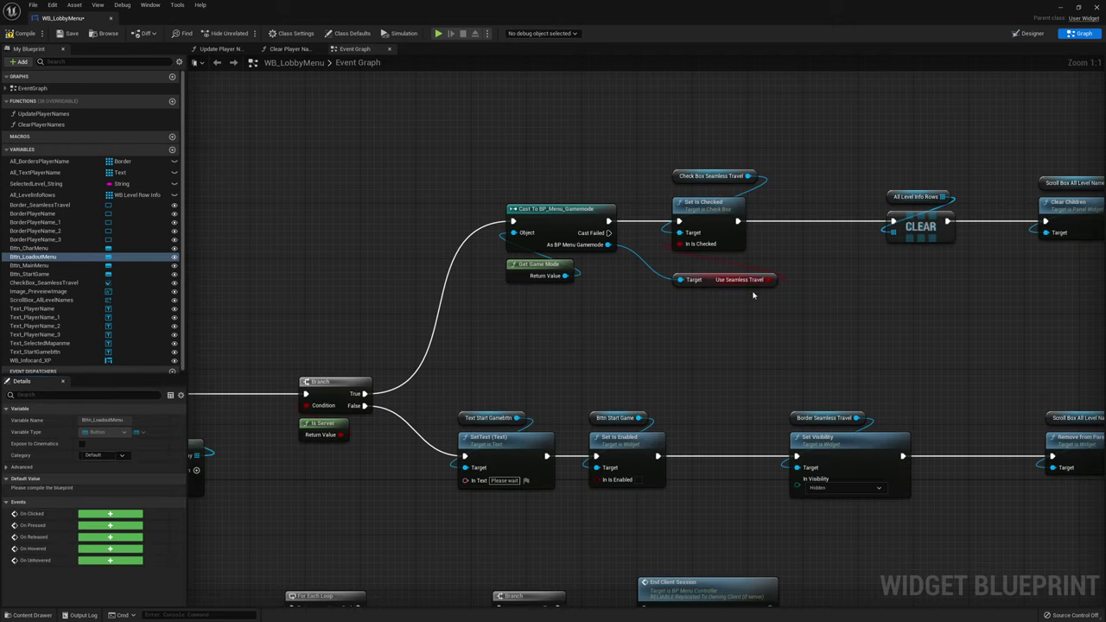
Add On Clicked for Bttn_LoadoutMenu, feeding a pasted Get Owning Player cast to BP_MenuController
scroll(734, 254, "down", 2)
left_click(86, 517)
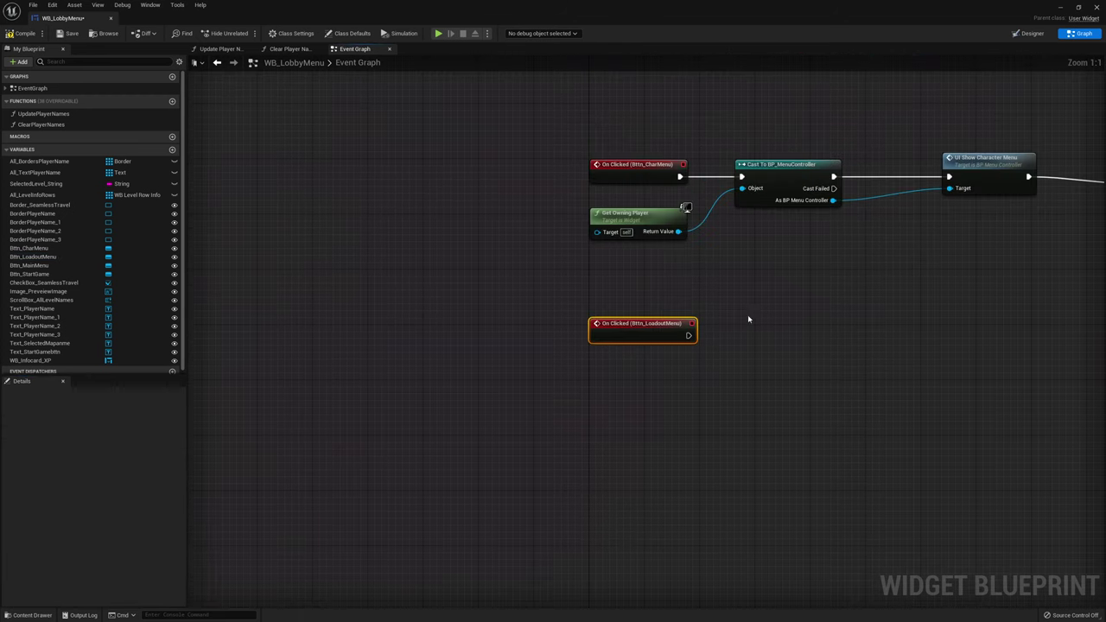
right_click_drag(741, 321, 581, 312)
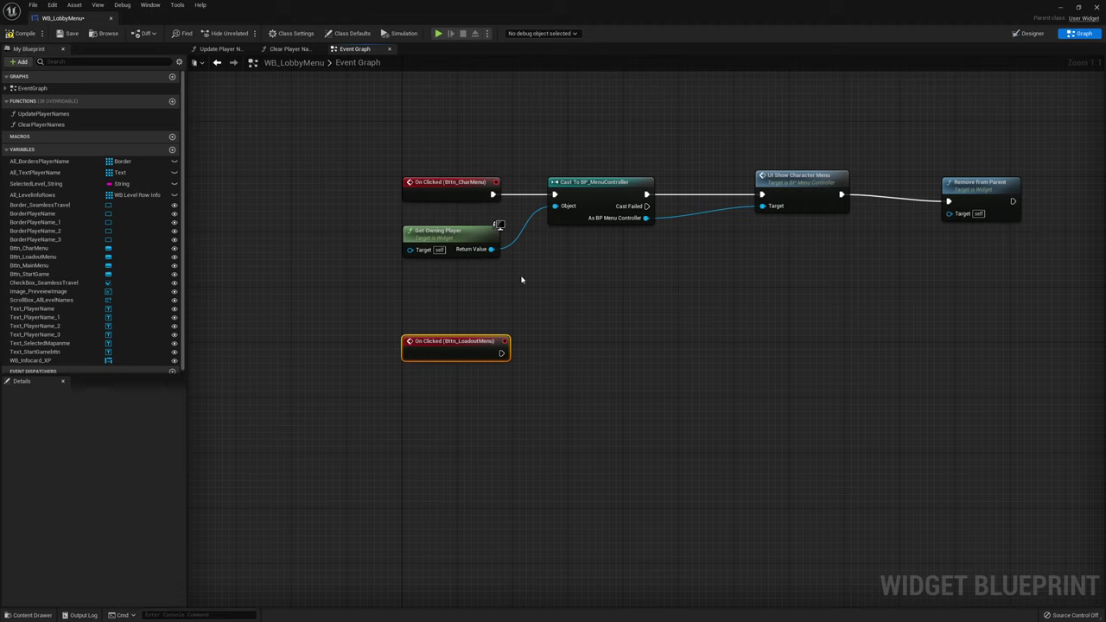
left_click_drag(448, 278, 606, 223)
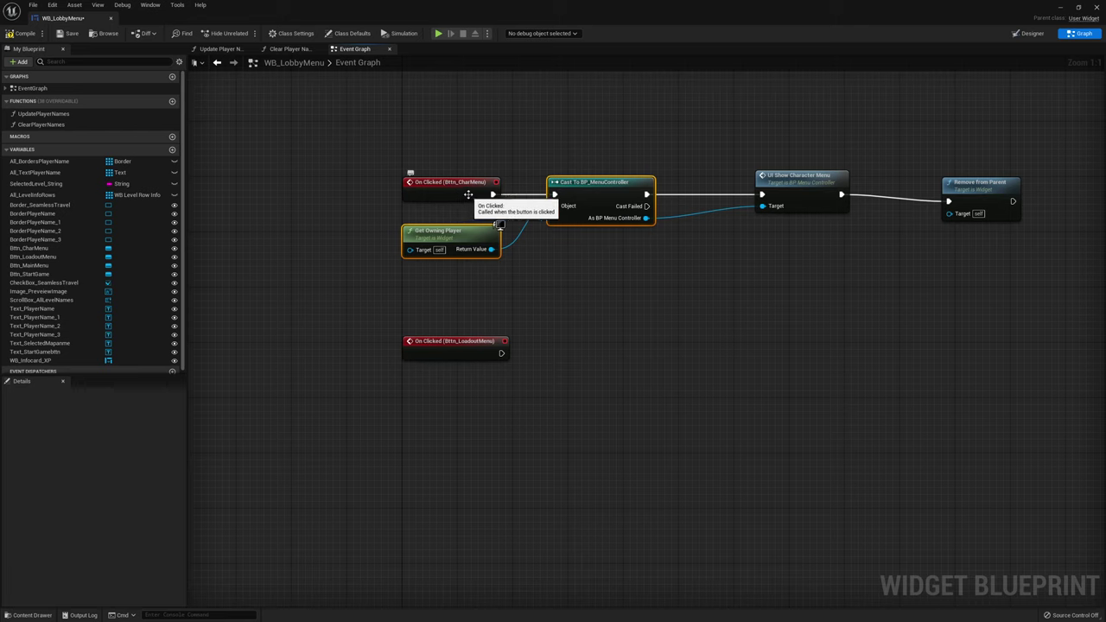
key("ctrl+c")
key("ctrl+v")
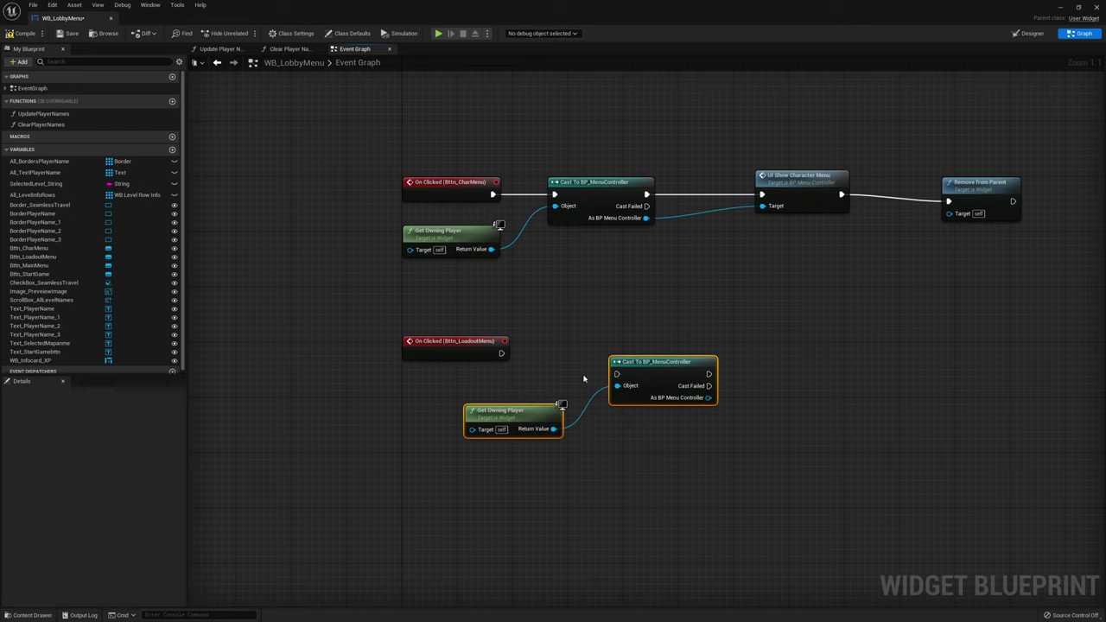
left_click_drag(633, 366, 577, 346)
mouse_move(502, 352)
left_mouse_down()
mouse_move(554, 359)
mouse_move(590, 349)
left_mouse_up()
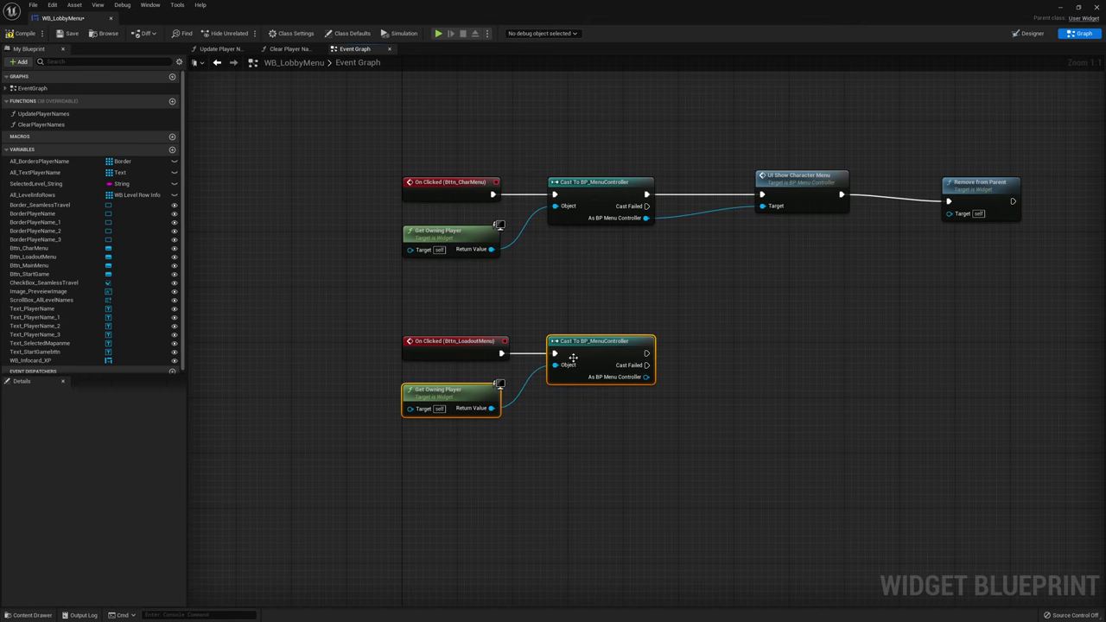
Call UI Show Loadout Menu on the cast's BP_MenuController result
right_click_drag(723, 320, 607, 323)
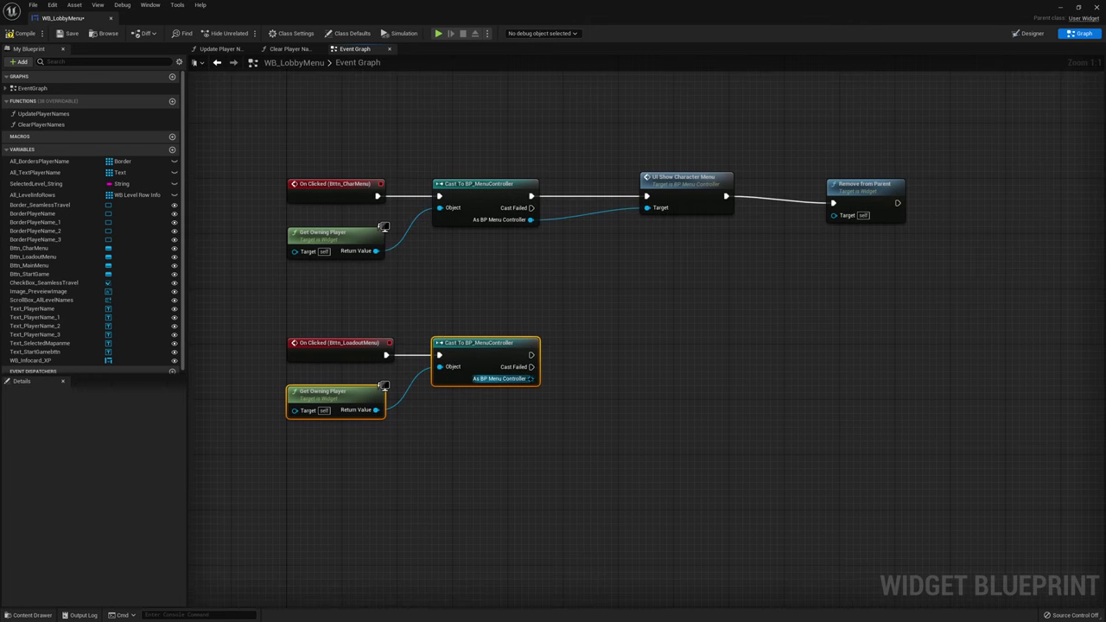
left_click_drag(532, 385, 623, 355)
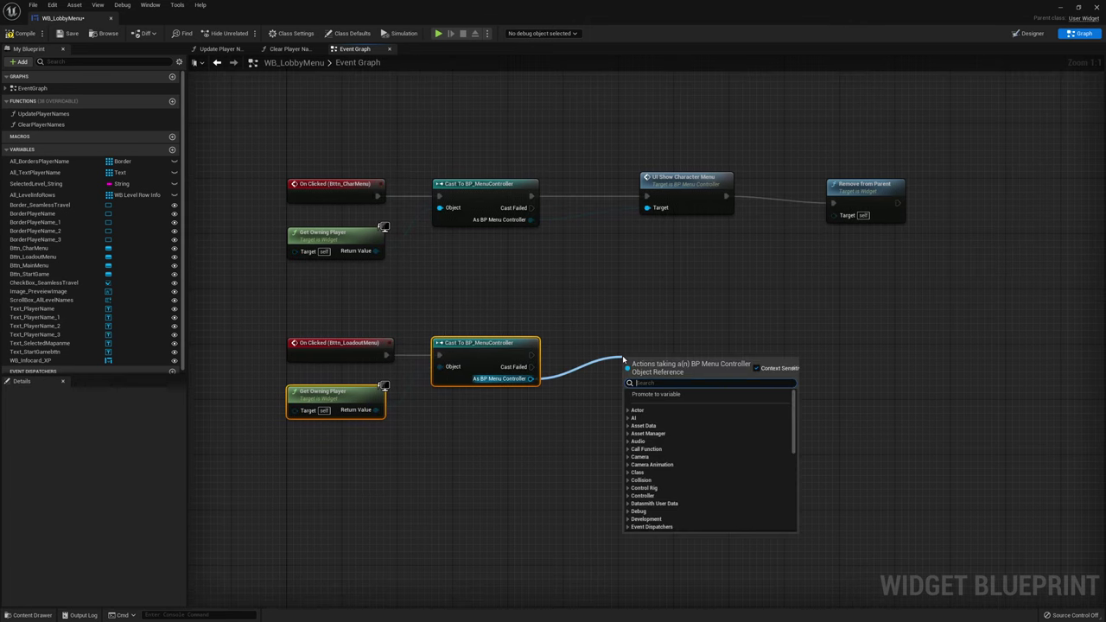
type("ui")
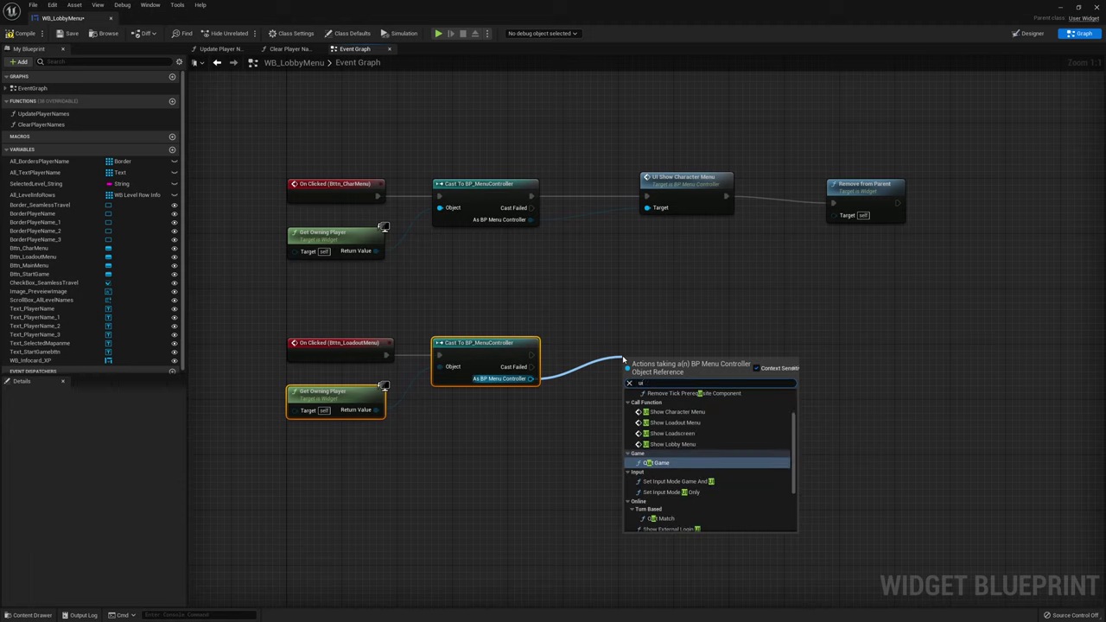
key("Up")
key("Up")
key("Up")
key("Return")
left_click_drag(670, 364, 686, 337)
Follow UI Show Loadout Menu with a pasted Remove from Parent, then save and close WB_LobbyMenu
left_click_drag(822, 278, 915, 177)
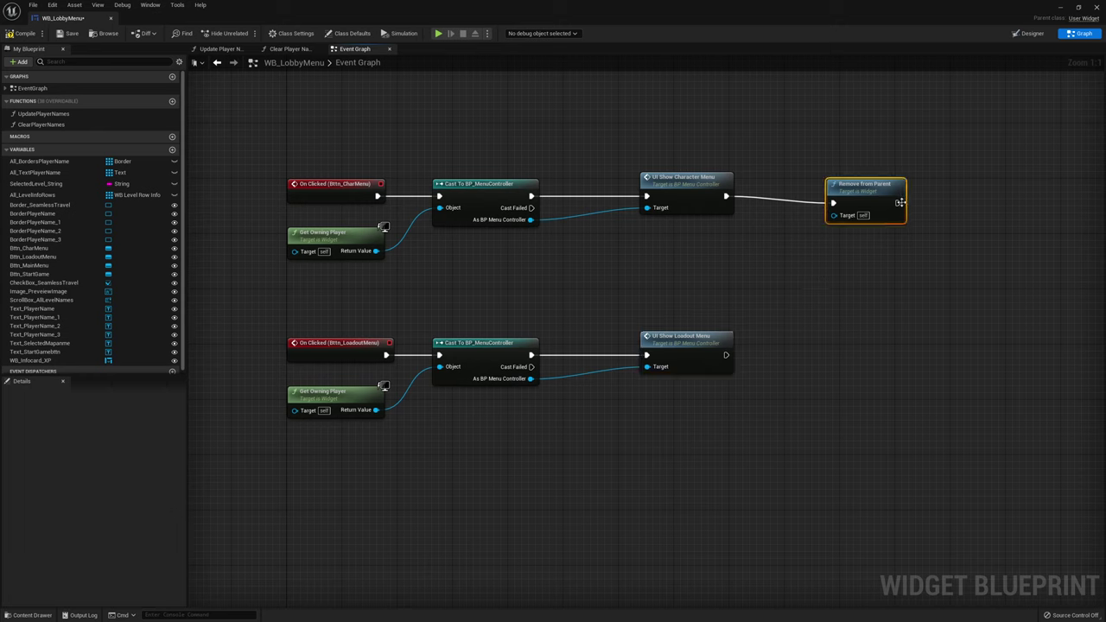
key("ctrl+v")
mouse_move(727, 354)
left_mouse_down()
mouse_move(806, 369)
mouse_move(836, 336)
left_mouse_up()
left_click_drag(872, 196, 864, 189)
left_click(752, 304)
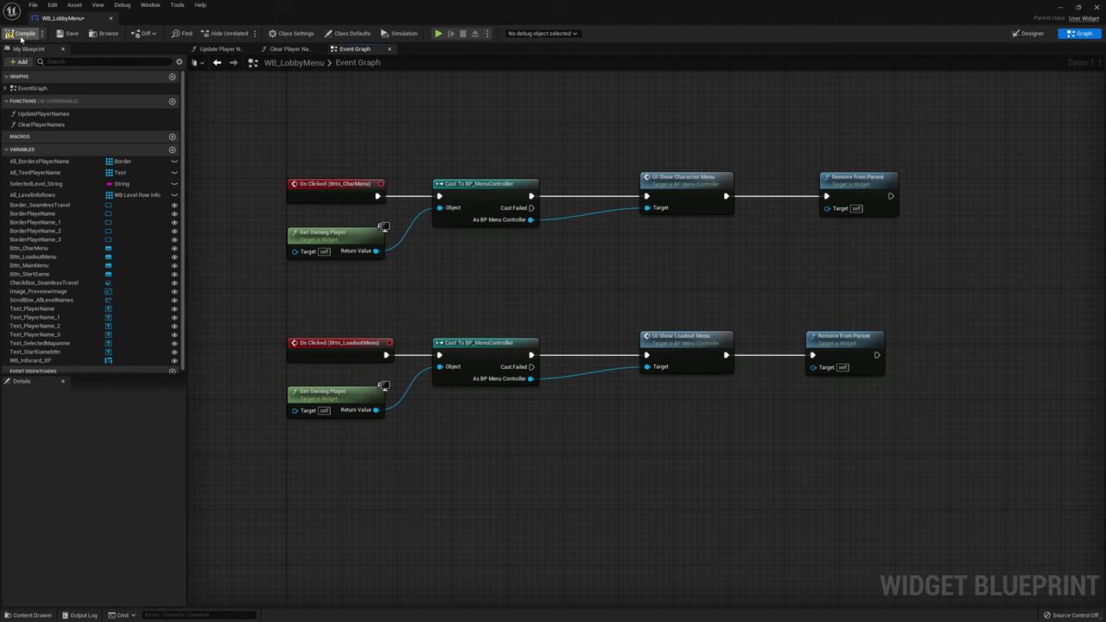
left_click(69, 33)
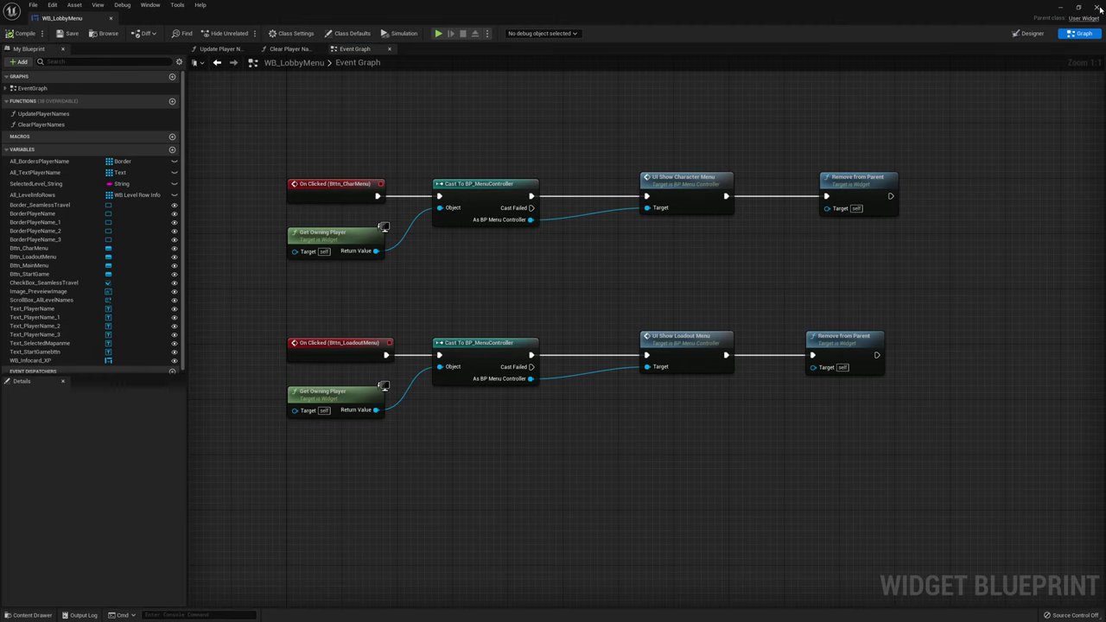
left_click(1099, 7)
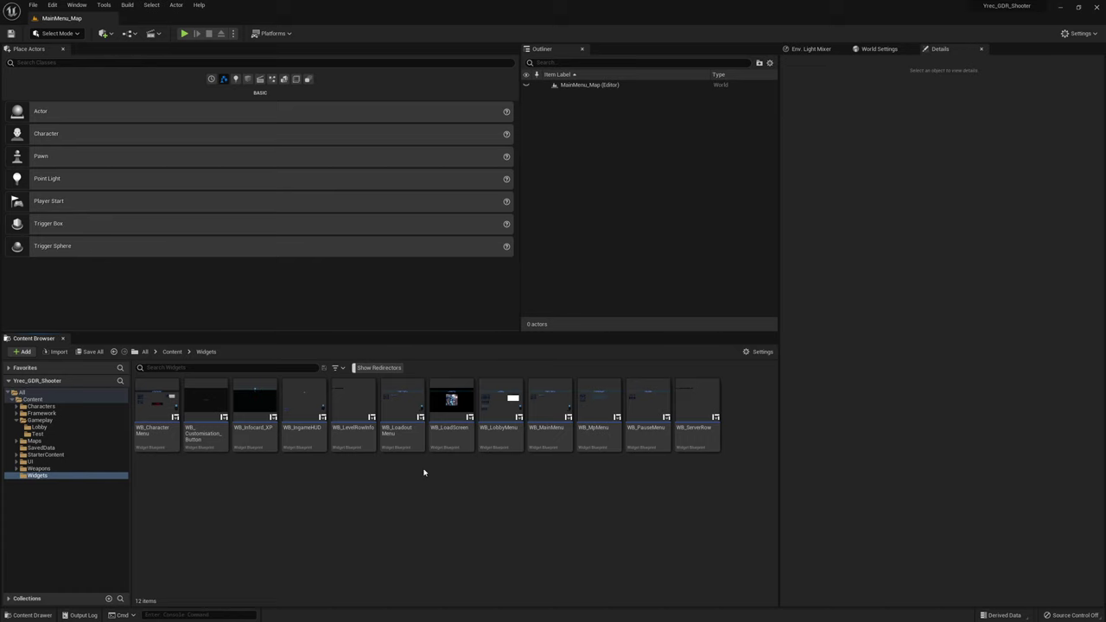
Open WB_LoadoutMenu and delete the Player Name border, XP info card and Reset XP button
double_click(404, 410)
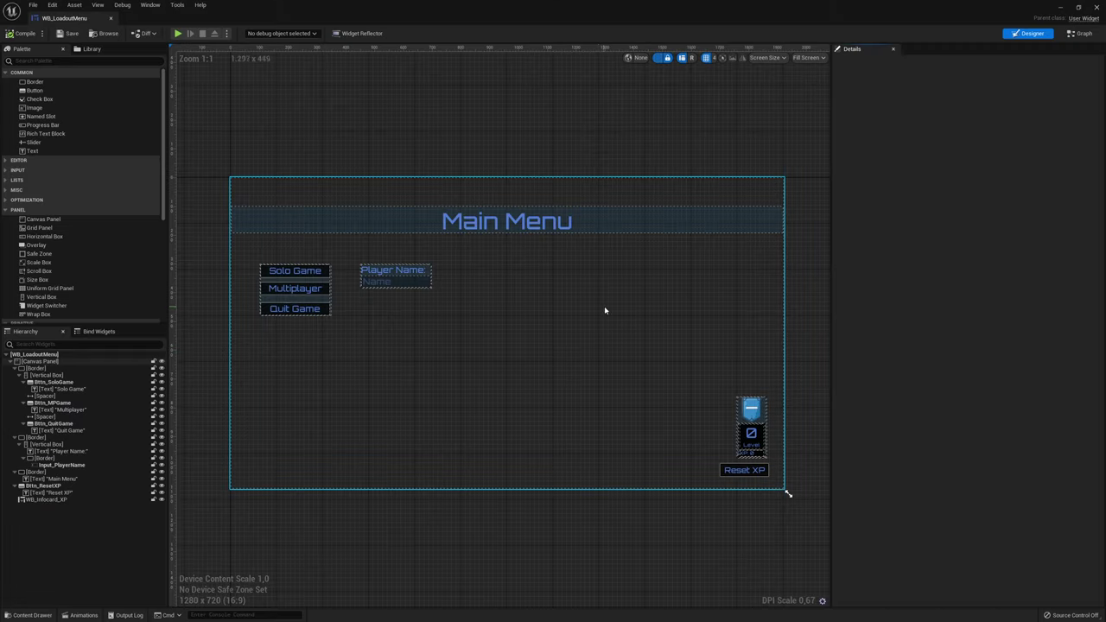
scroll(403, 255, "up", 1)
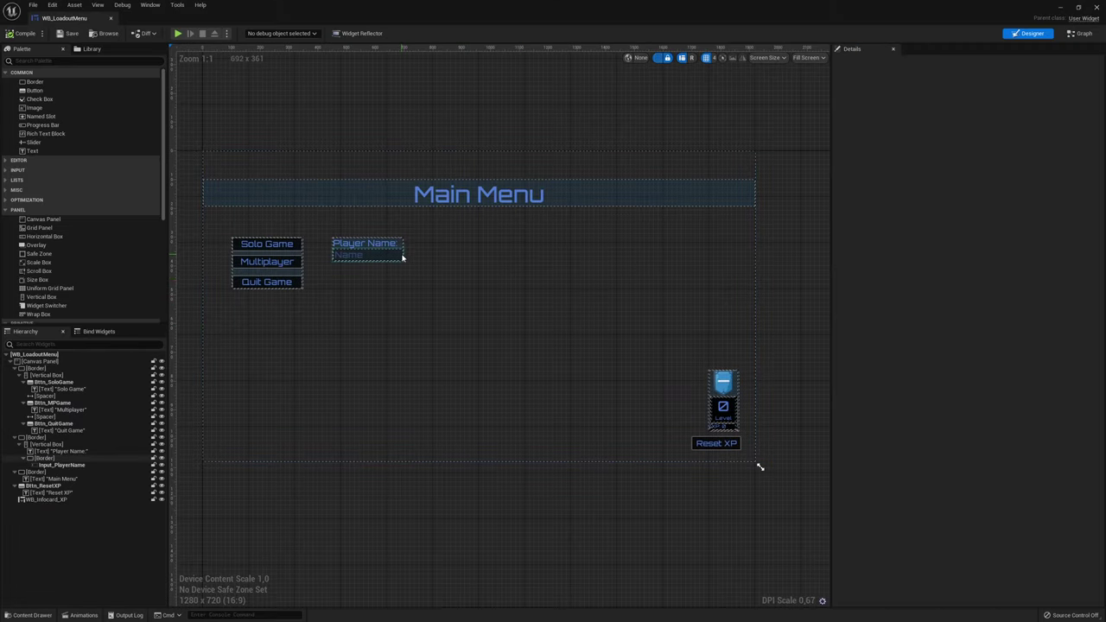
left_click(403, 250)
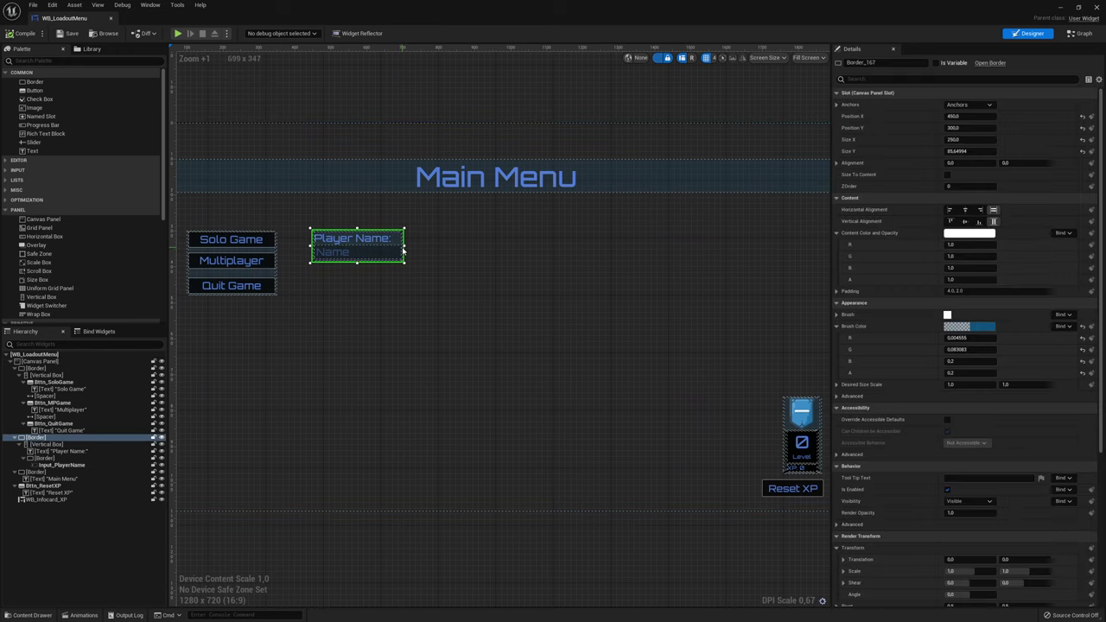
key("Delete")
right_click_drag(524, 332, 469, 301)
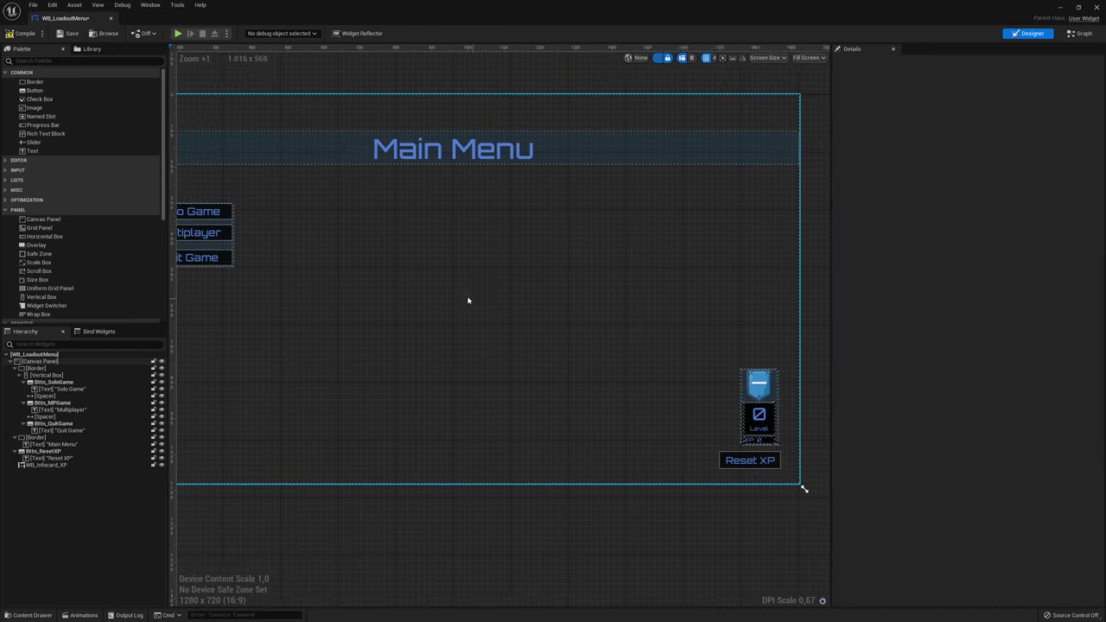
left_click(736, 397)
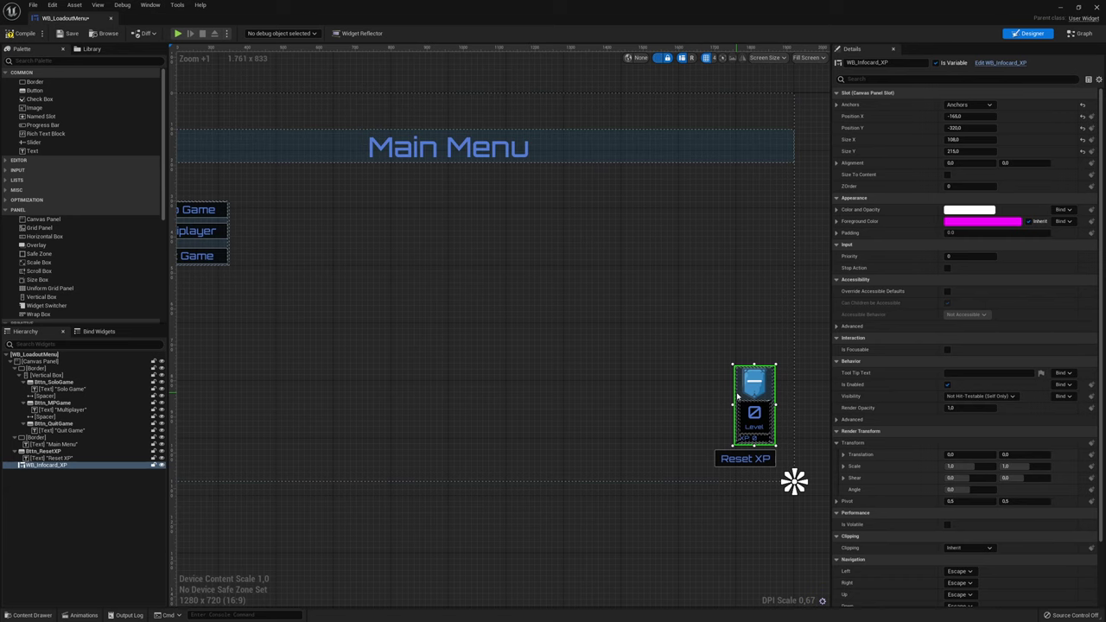
key("Delete")
left_click(723, 455)
key("Delete")
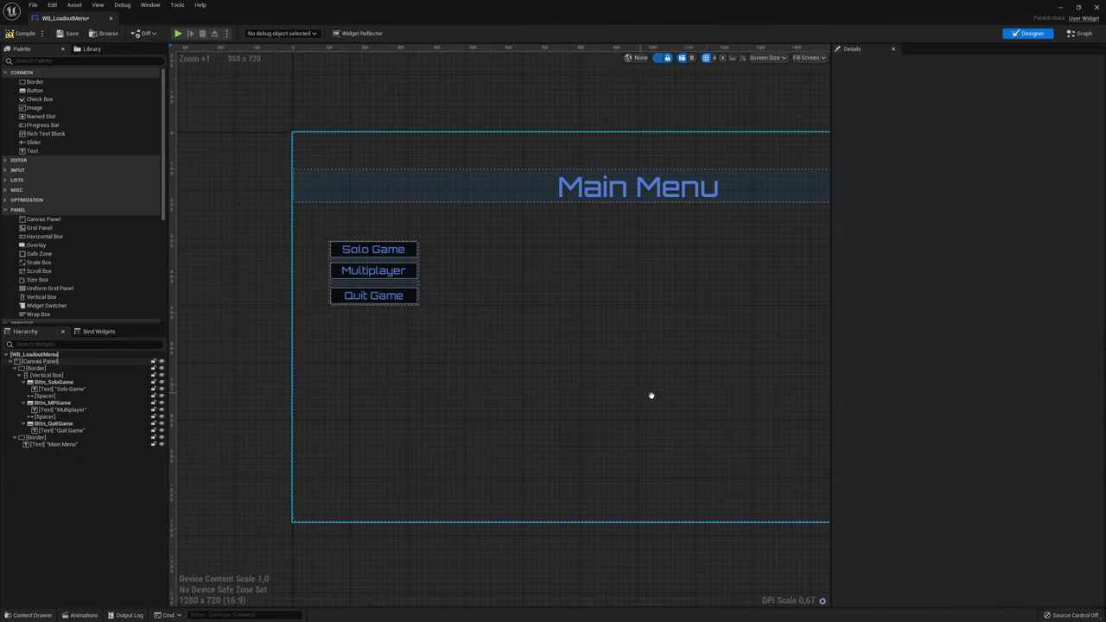
right_click_drag(608, 393, 546, 401)
Change the Quit Game button's label text to 'Back'
left_click(366, 296)
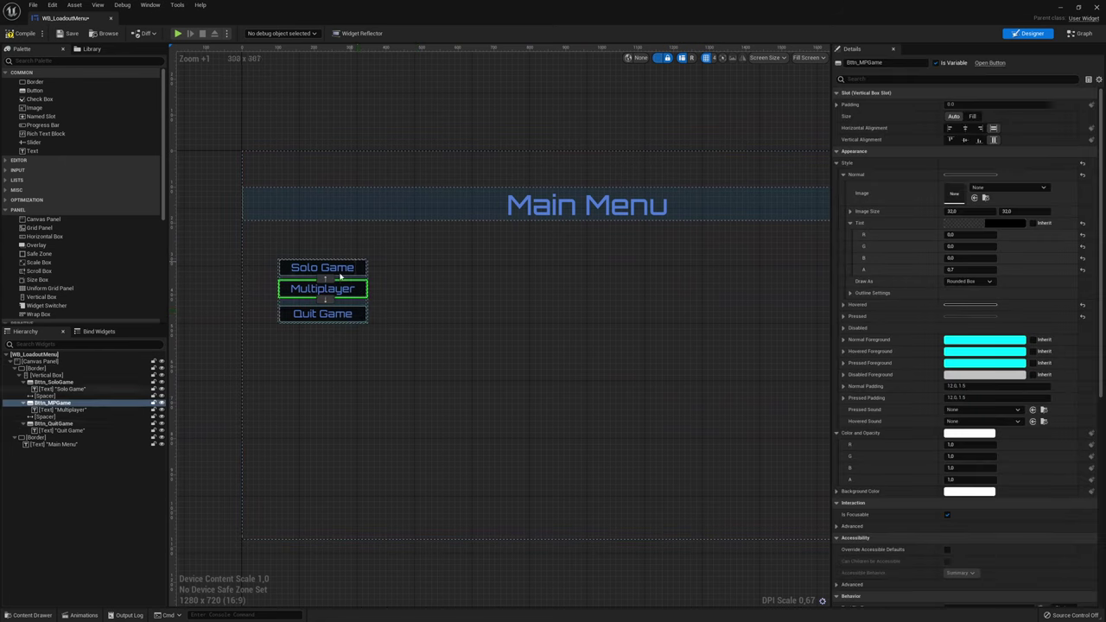
left_click(298, 315)
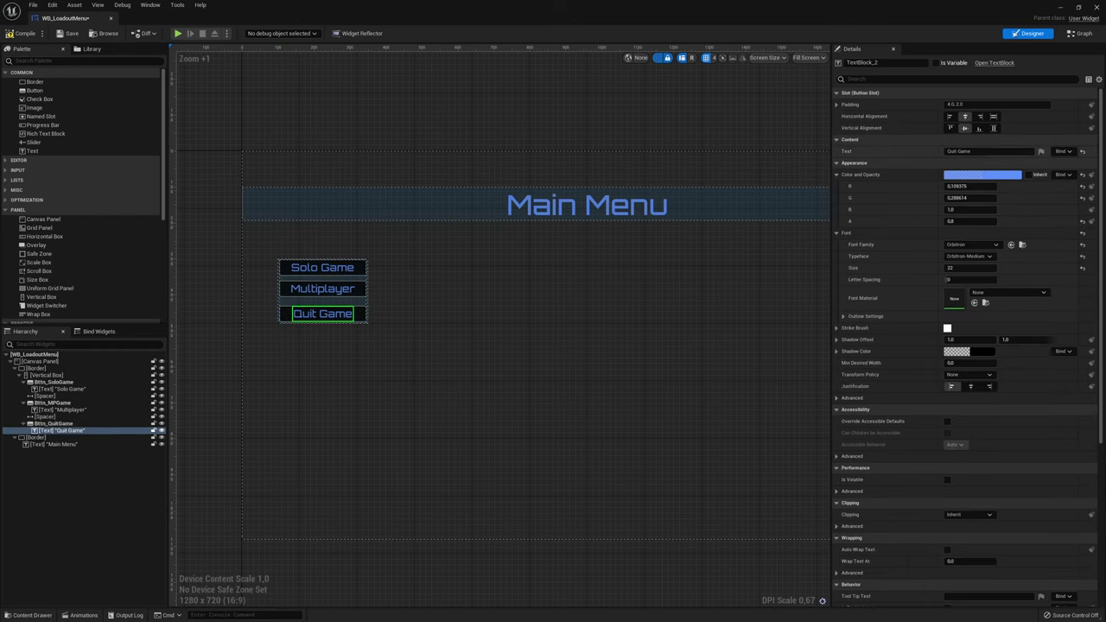
left_click(960, 152)
type("ck")
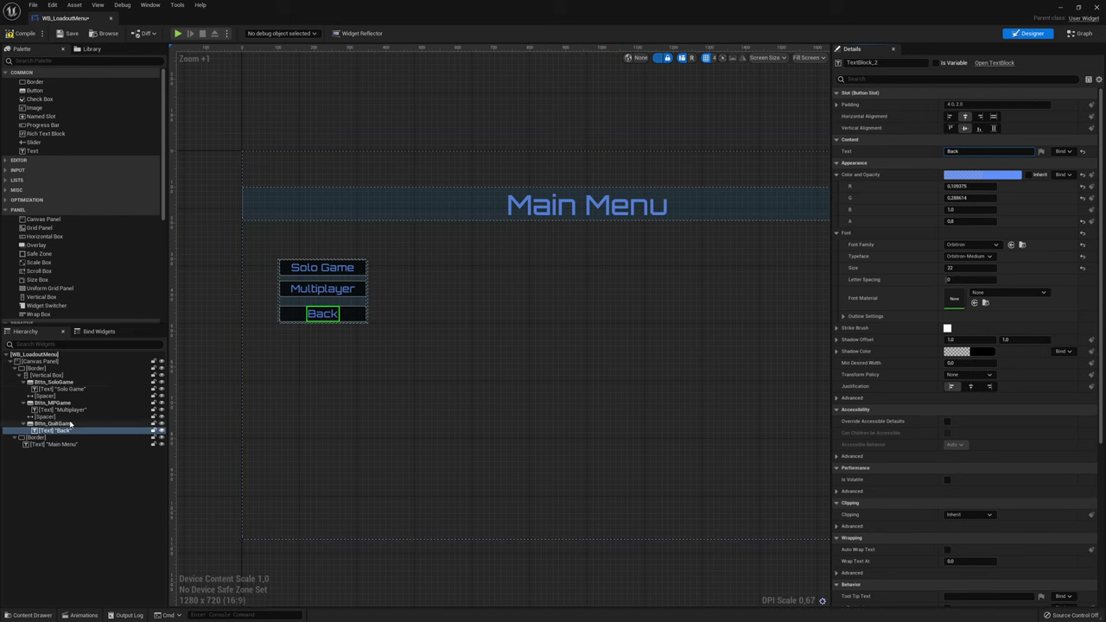
Rename the Bttn_QuitGame button to Bttn_Back
left_click(60, 424)
left_click(63, 424)
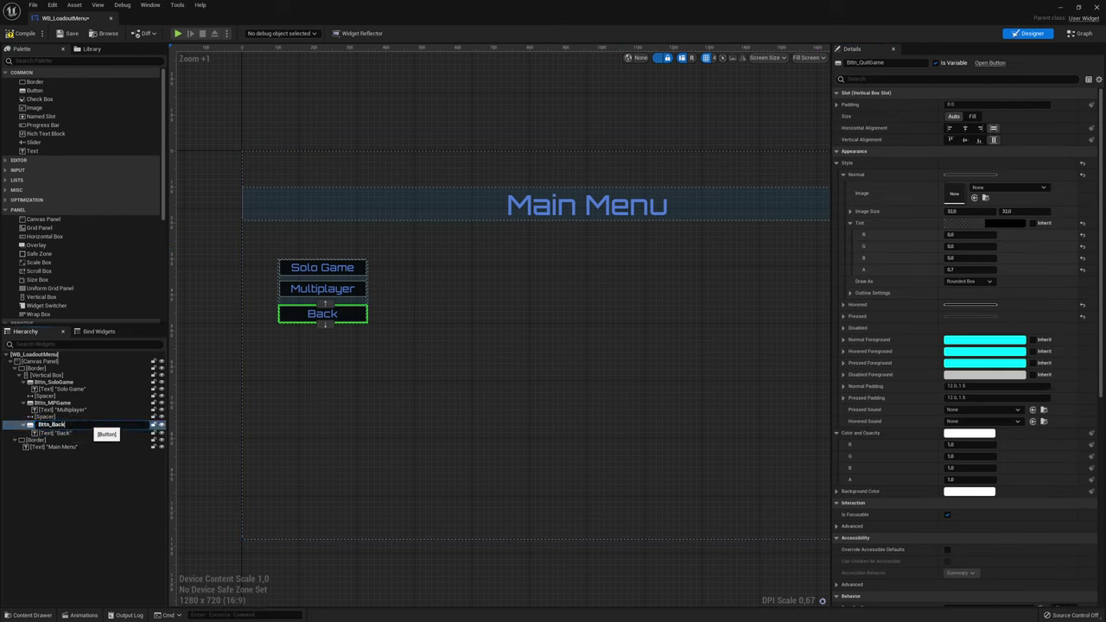
key("Return")
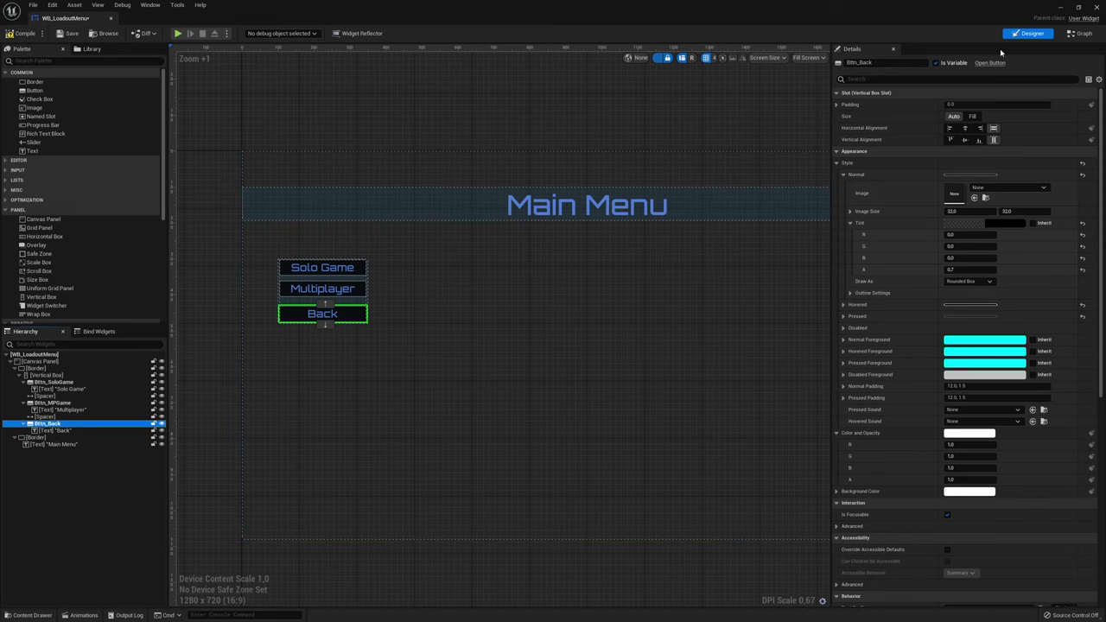
left_click(1080, 33)
scroll(420, 320, "down", 3)
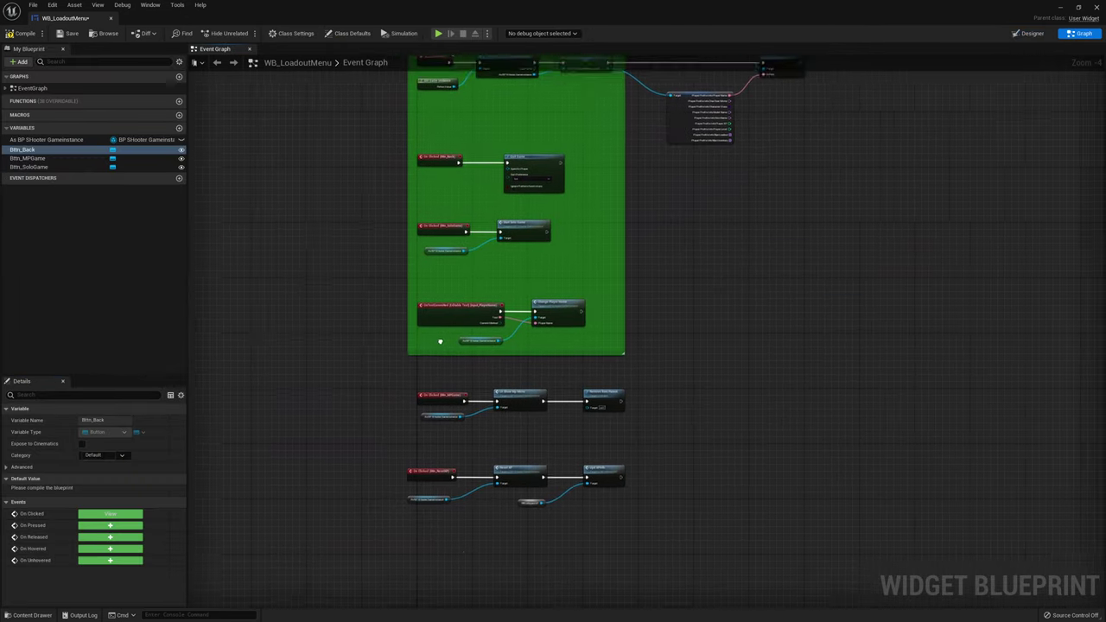
Delete all old event graph nodes and the As BP Shooter GameInstance variable
key("Delete")
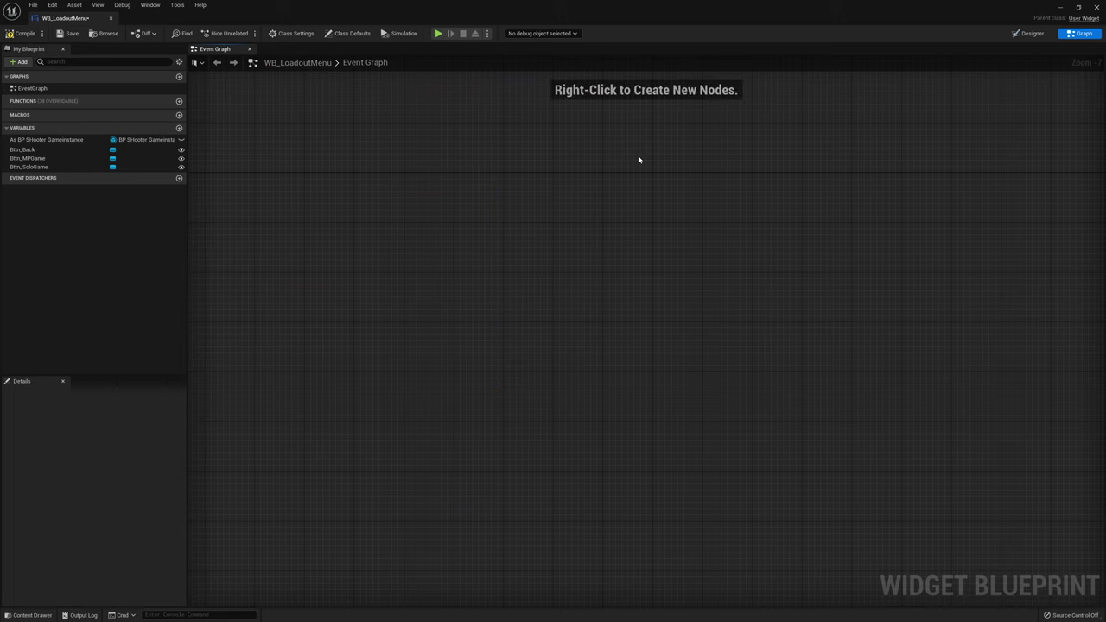
left_click(57, 141)
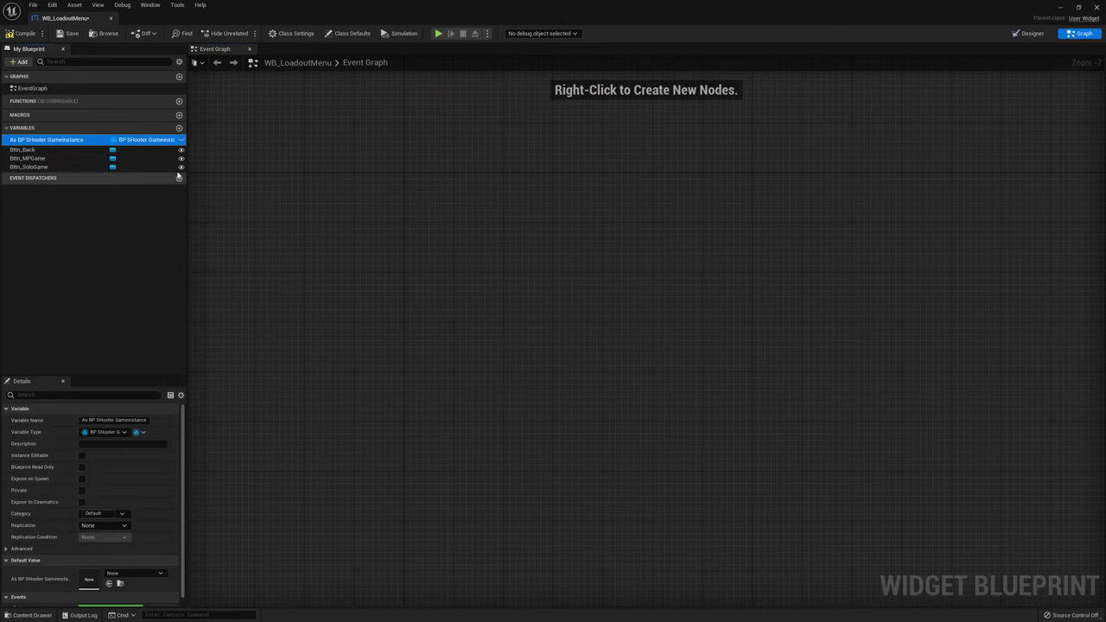
key("Delete")
right_click_drag(472, 192, 382, 213)
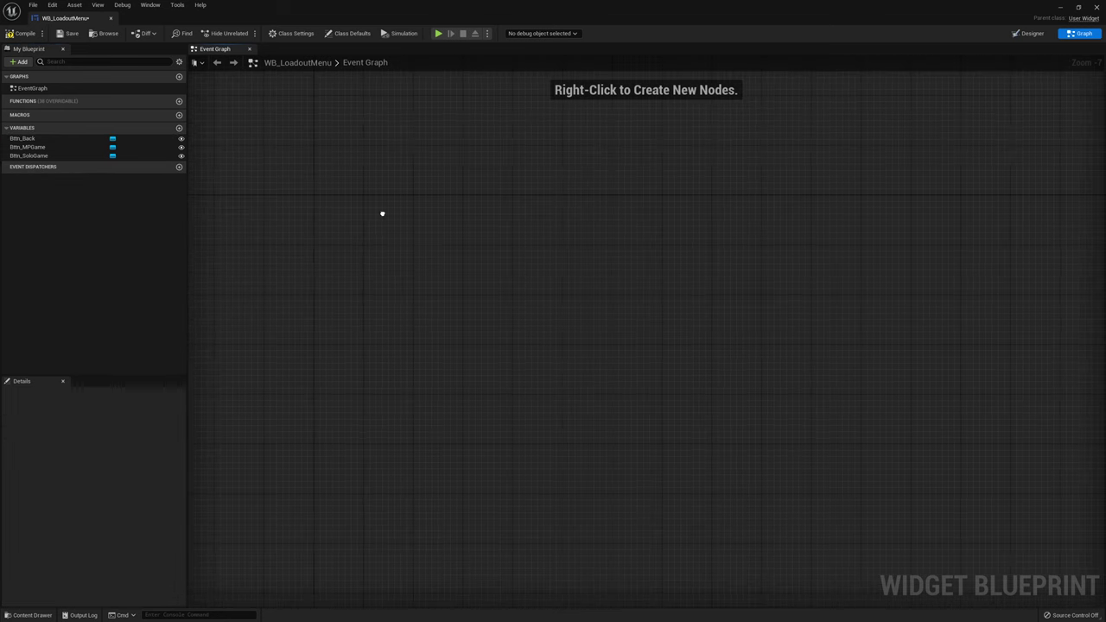
Add an On Clicked event for Bttn_Back
left_click(35, 140)
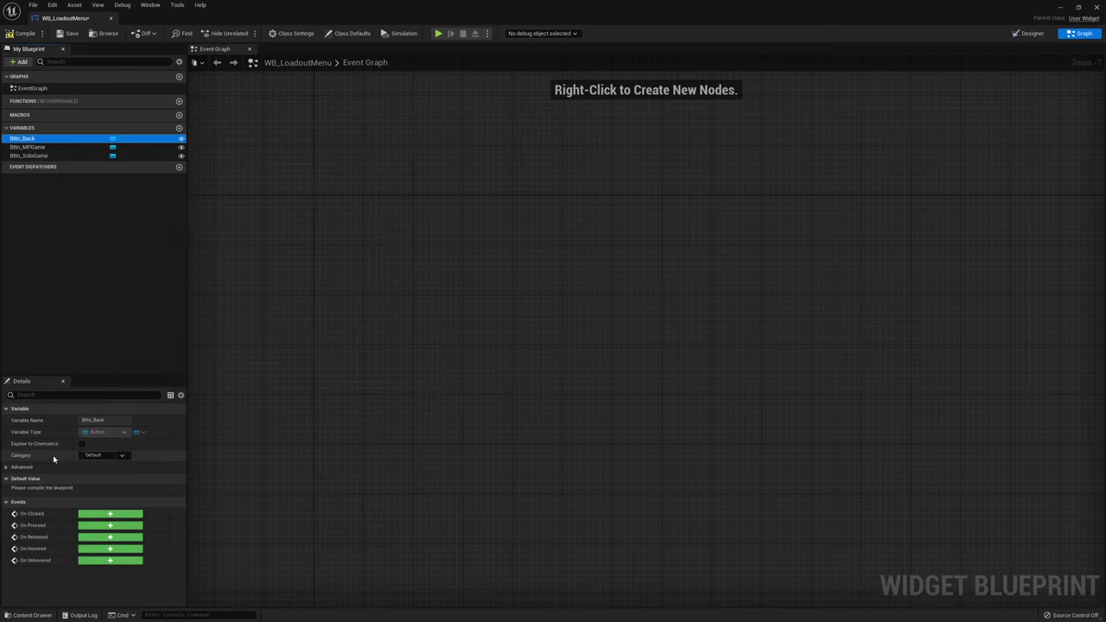
left_click(110, 514)
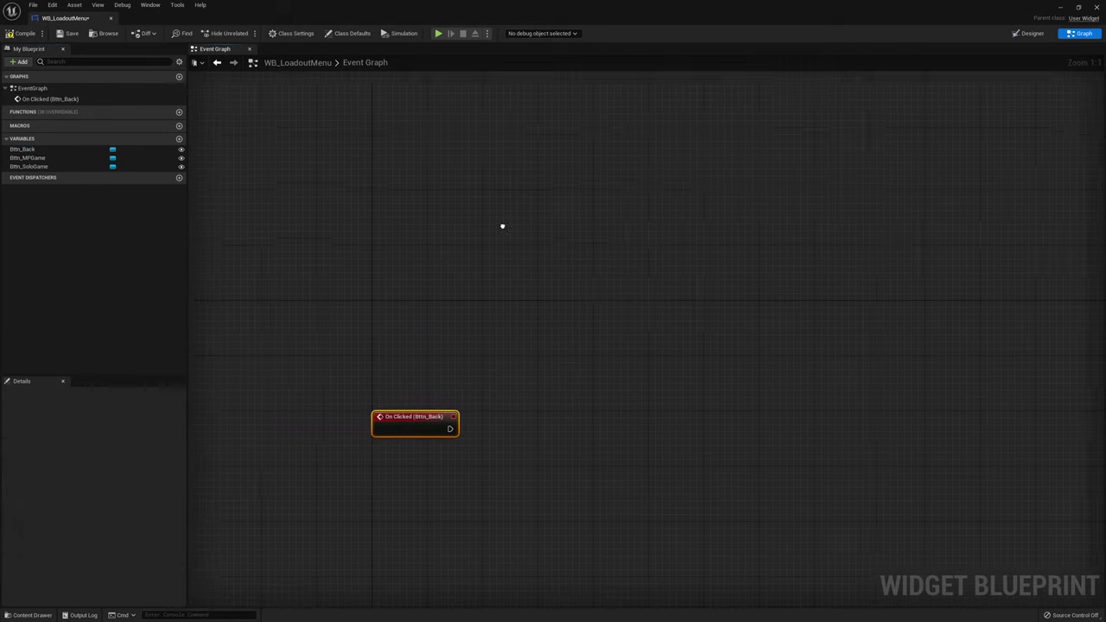
left_click(393, 215)
Add an Event Construct node to the WB_LoadoutMenu graph
right_click(363, 124)
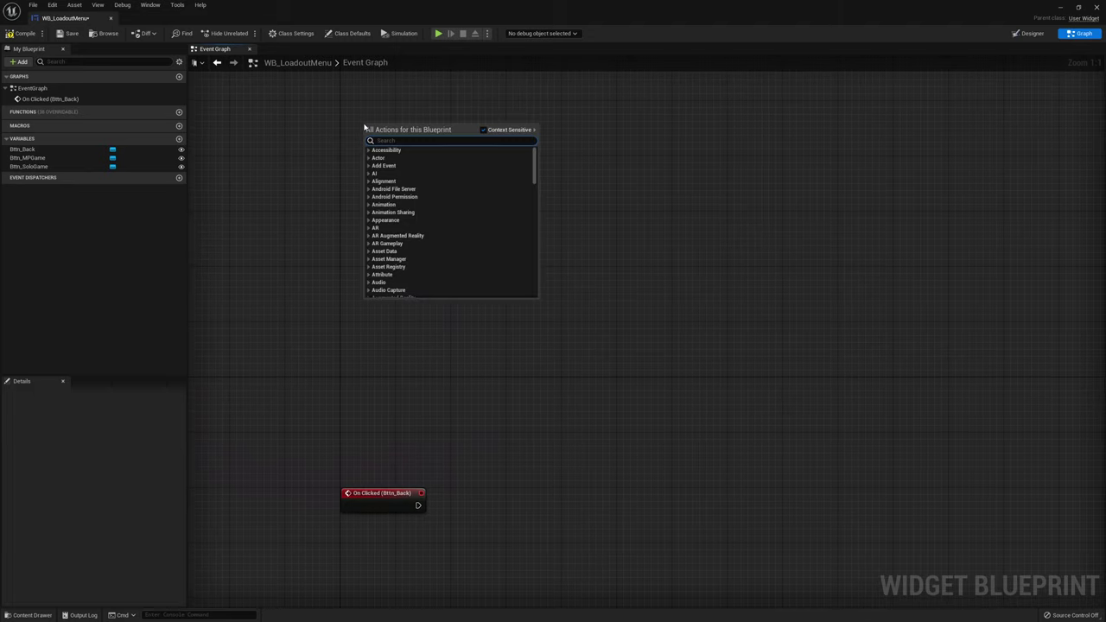
type("construc")
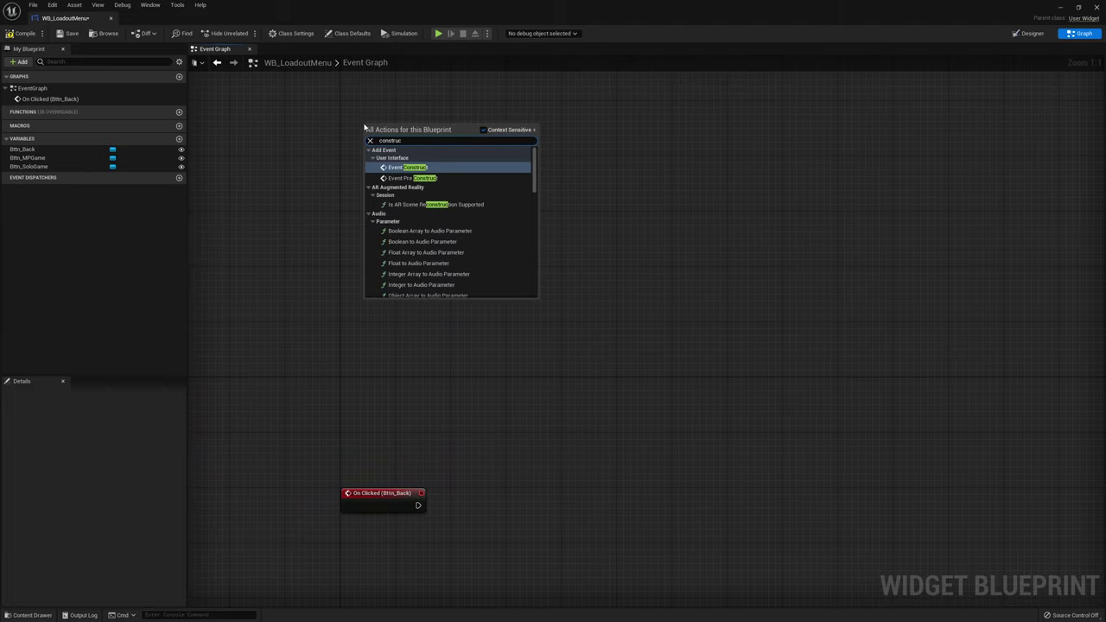
key("Return")
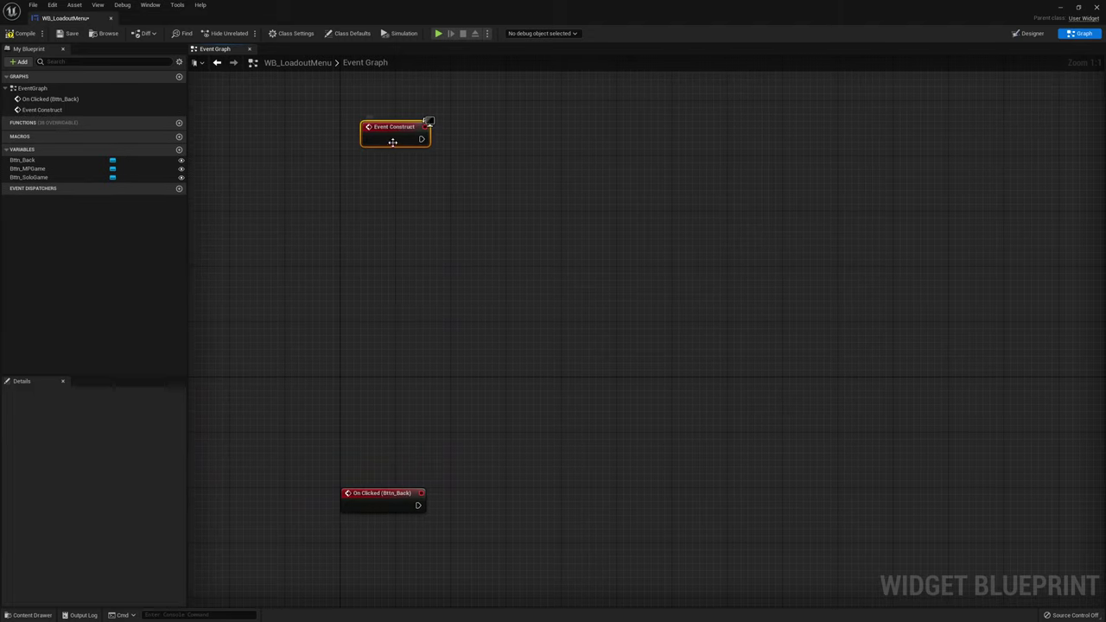
right_click_drag(393, 142, 354, 232)
left_click_drag(355, 232, 347, 231)
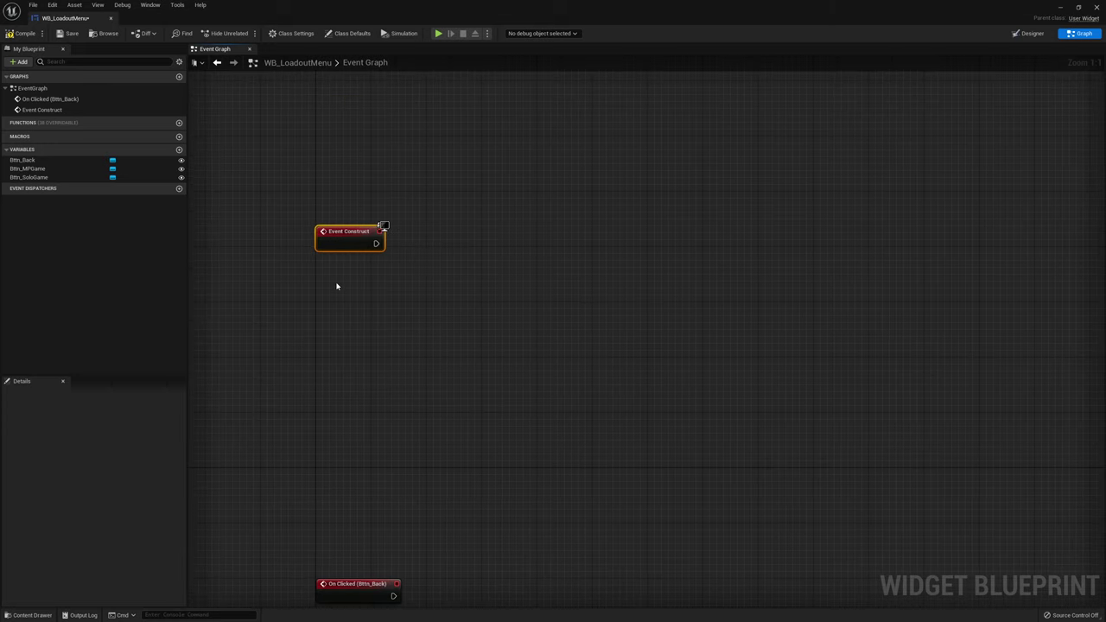
Cast Get Owning Player to BP_MenuController, executed from Event Construct
right_click(342, 282)
type("get owning")
key("Return")
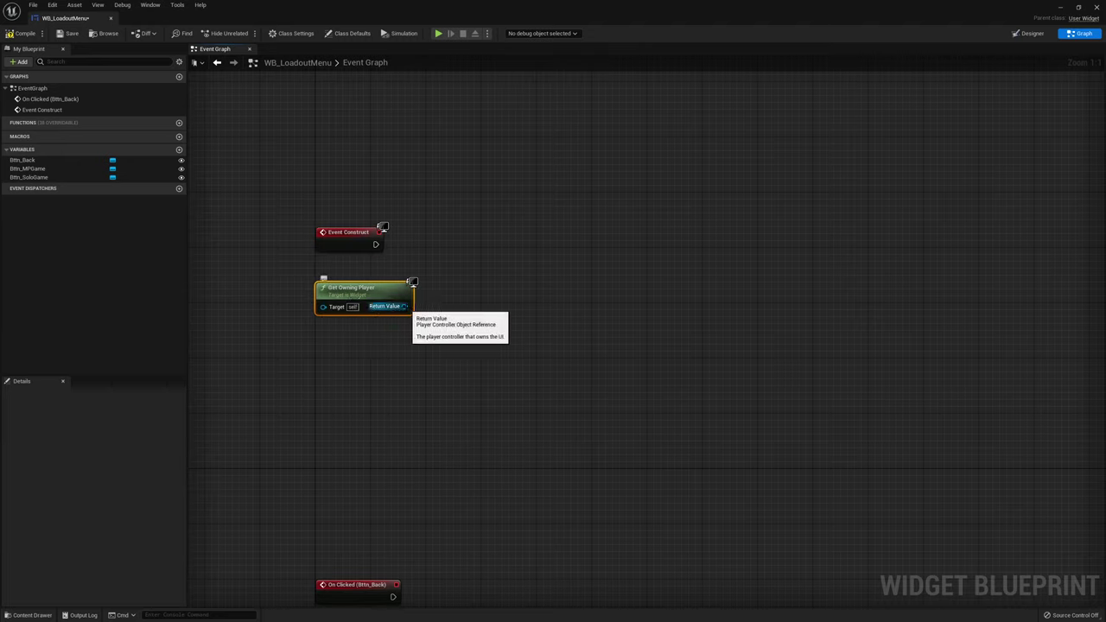
left_click_drag(404, 306, 465, 280)
type("cas")
type("t to bp_menu")
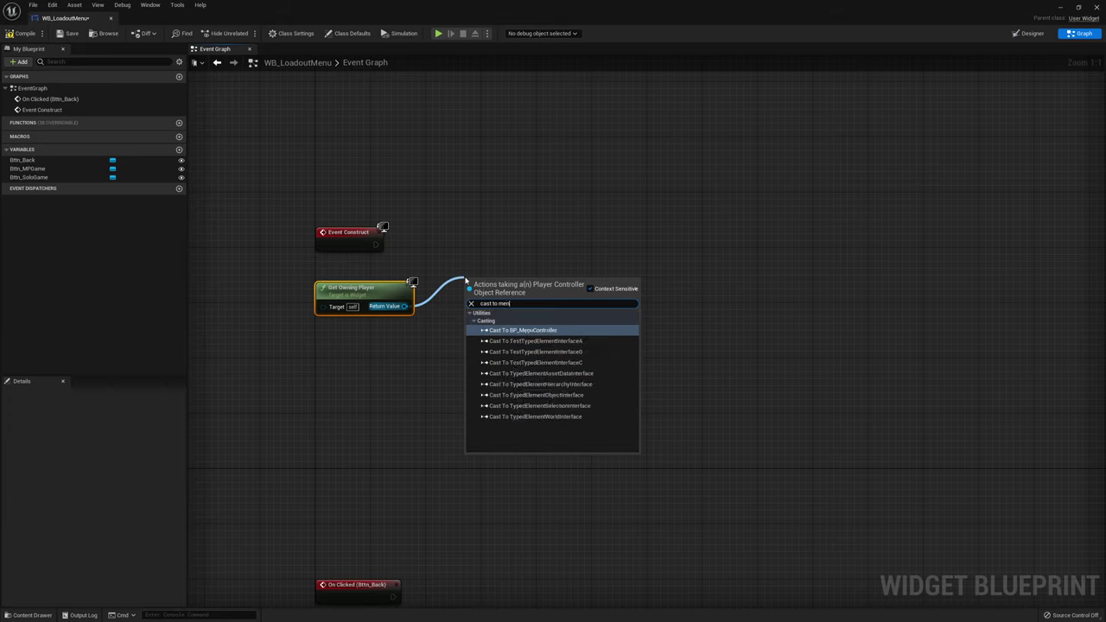
key("Return")
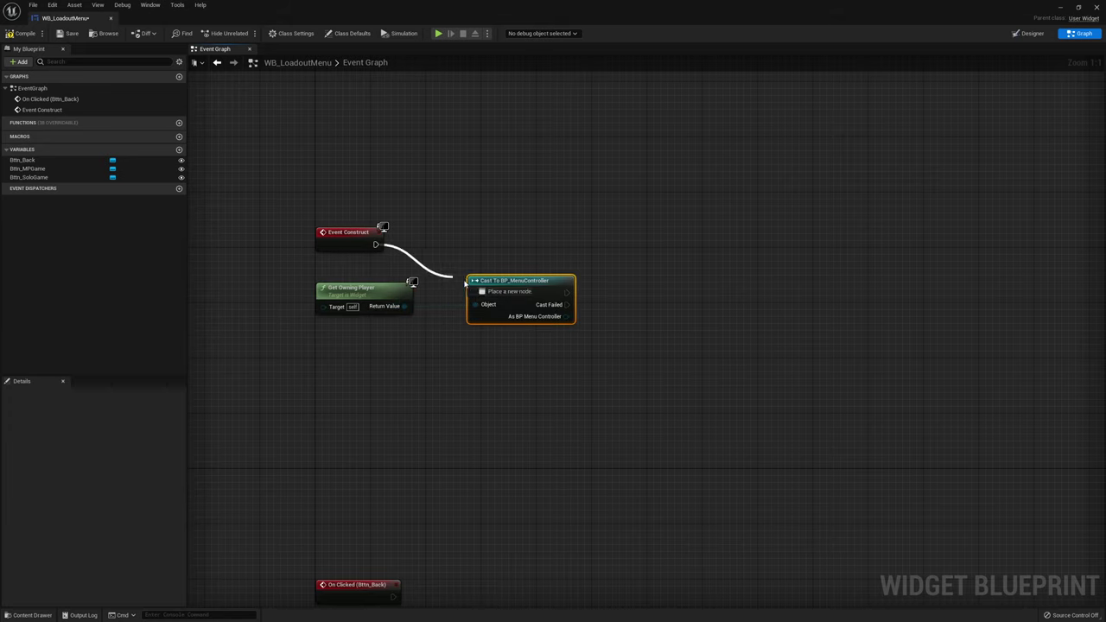
mouse_move(375, 245)
left_mouse_down()
mouse_move(474, 293)
mouse_move(500, 251)
mouse_move(492, 244)
left_mouse_up()
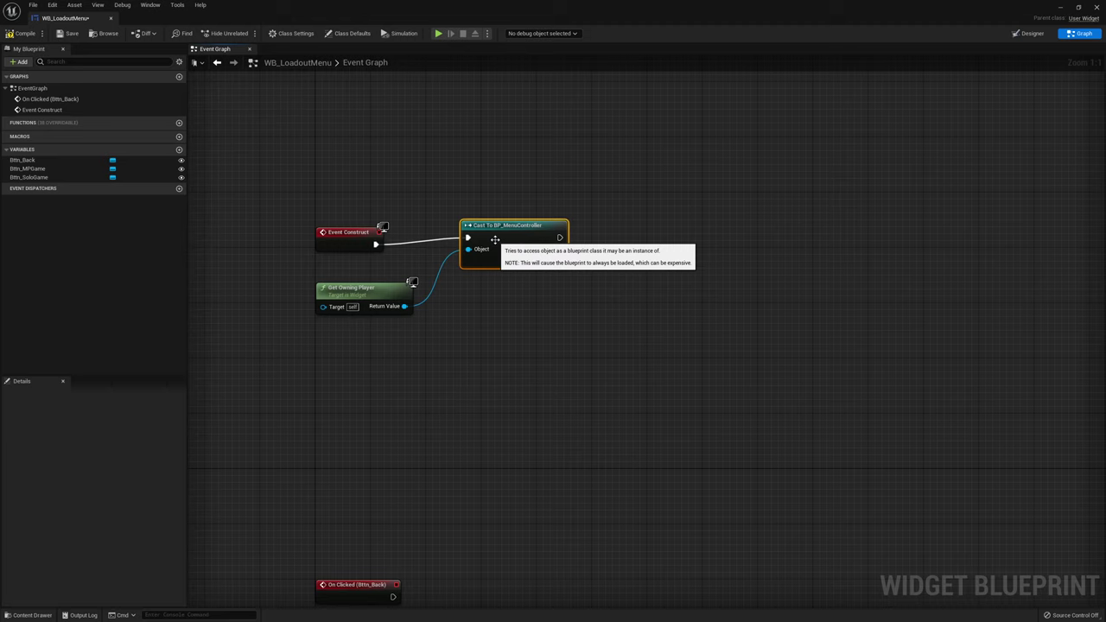
Promote the cast result to a new As BP Menu Controller variable
right_click(559, 269)
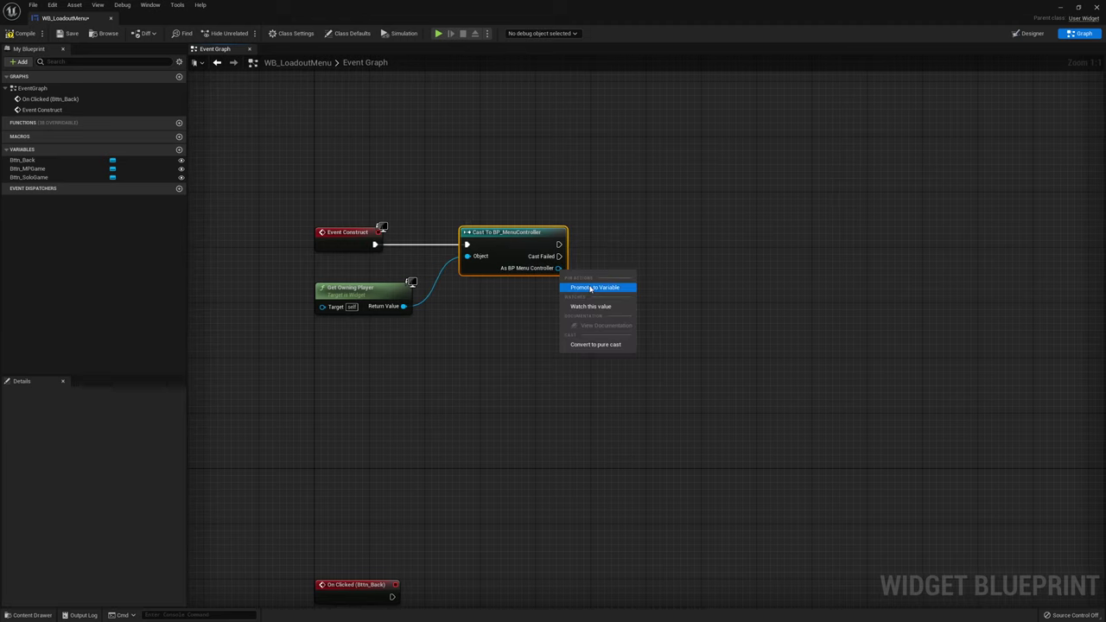
left_click(594, 287)
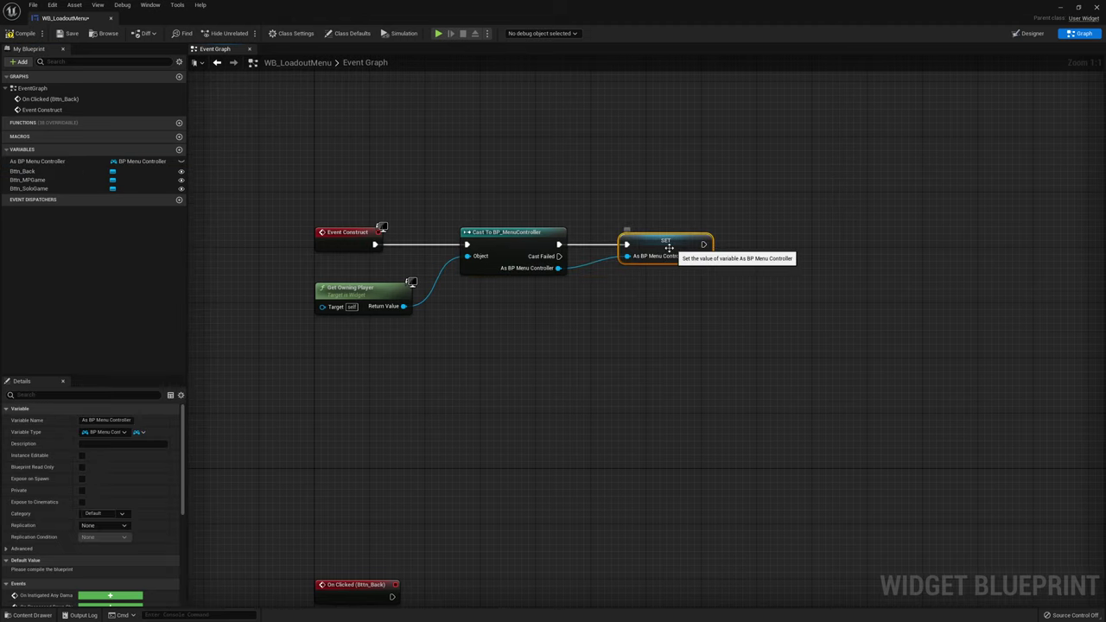
mouse_move(639, 283)
right_mouse_down()
mouse_move(623, 239)
mouse_move(623, 279)
right_mouse_up()
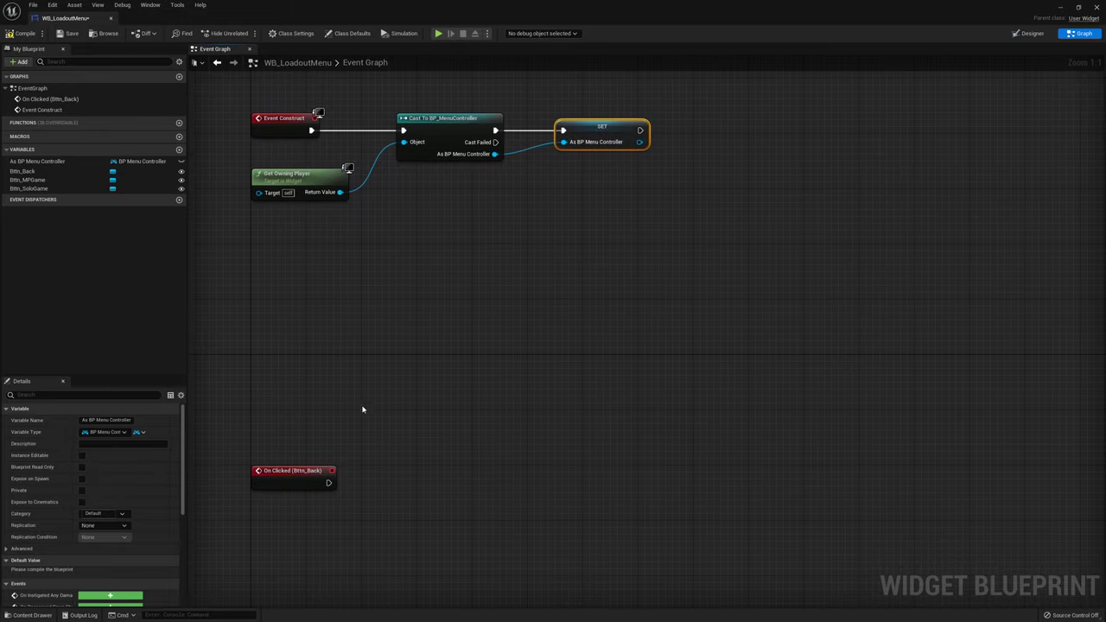
left_click_drag(289, 486, 291, 416)
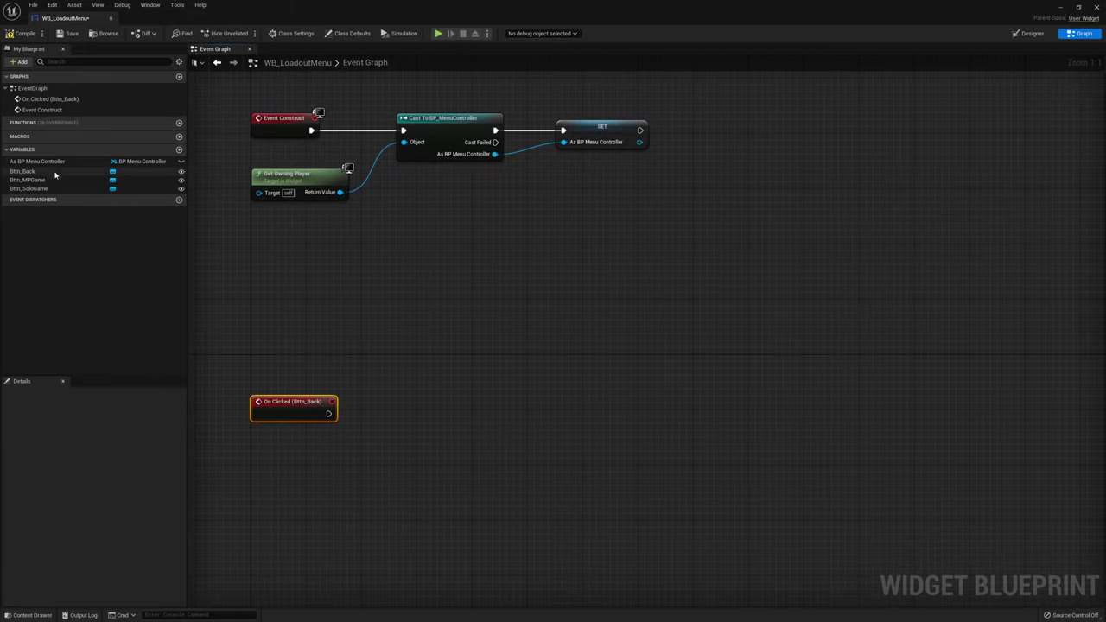
left_click(103, 162)
Make On Clicked (Bttn_Back) call UI Show Lobby Menu on As BP Menu Controller, then Remove from Parent
mouse_move(37, 161)
left_mouse_down("ctrl")
mouse_move(285, 444)
mouse_move(375, 421)
left_mouse_up("ctrl")
type("ui")
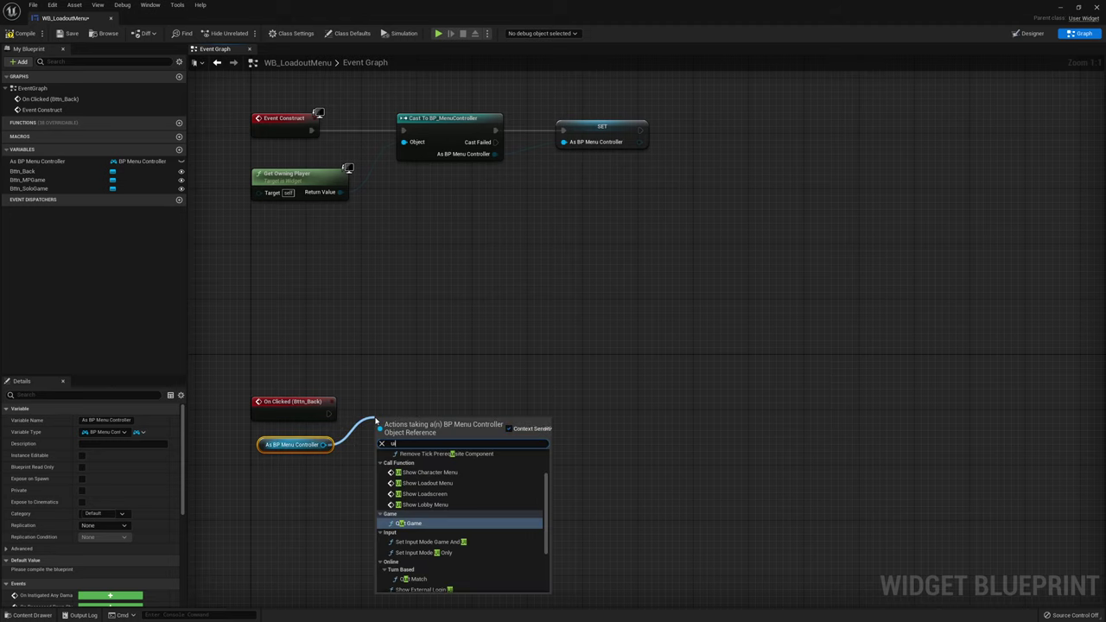
type("sho")
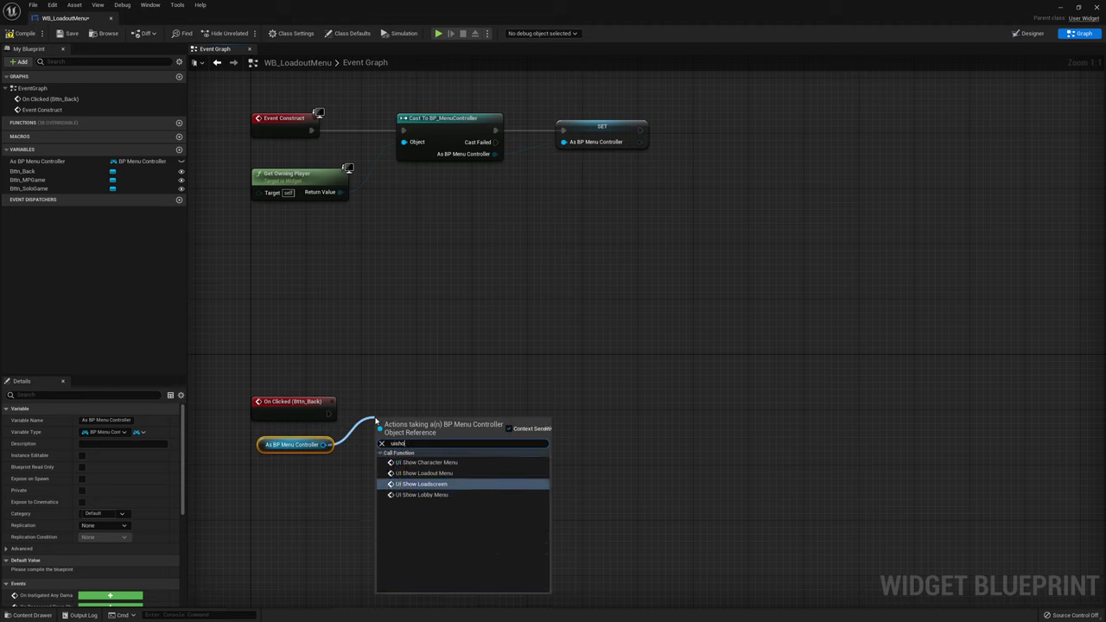
key("Return")
mouse_move(329, 414)
left_mouse_down()
mouse_move(383, 441)
mouse_move(440, 413)
mouse_move(572, 406)
left_mouse_up()
type("remove")
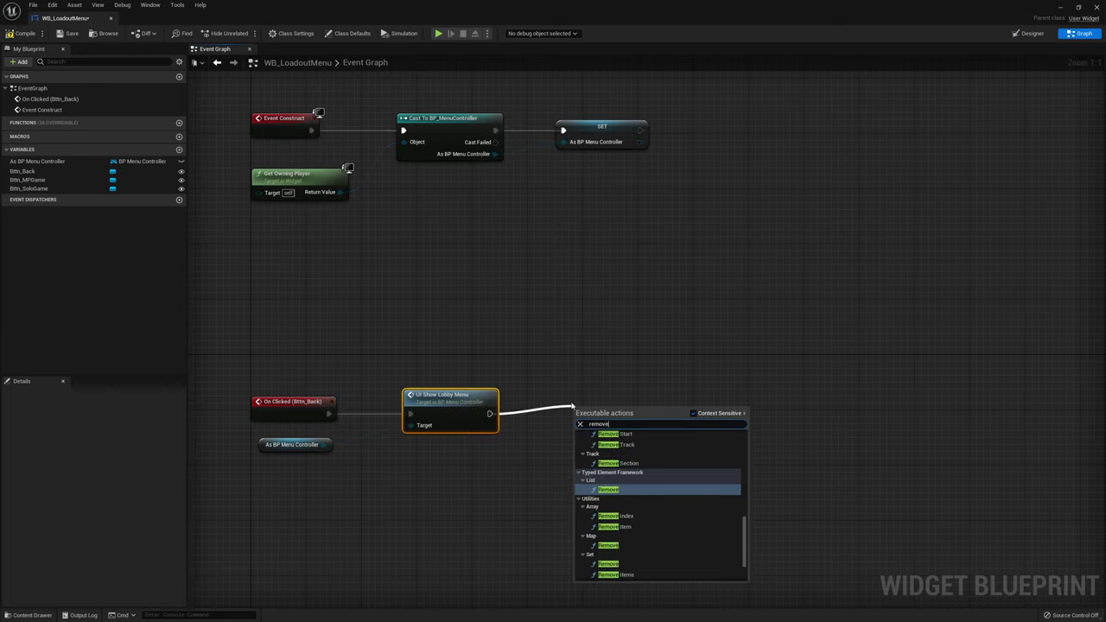
type(" from")
key("Return")
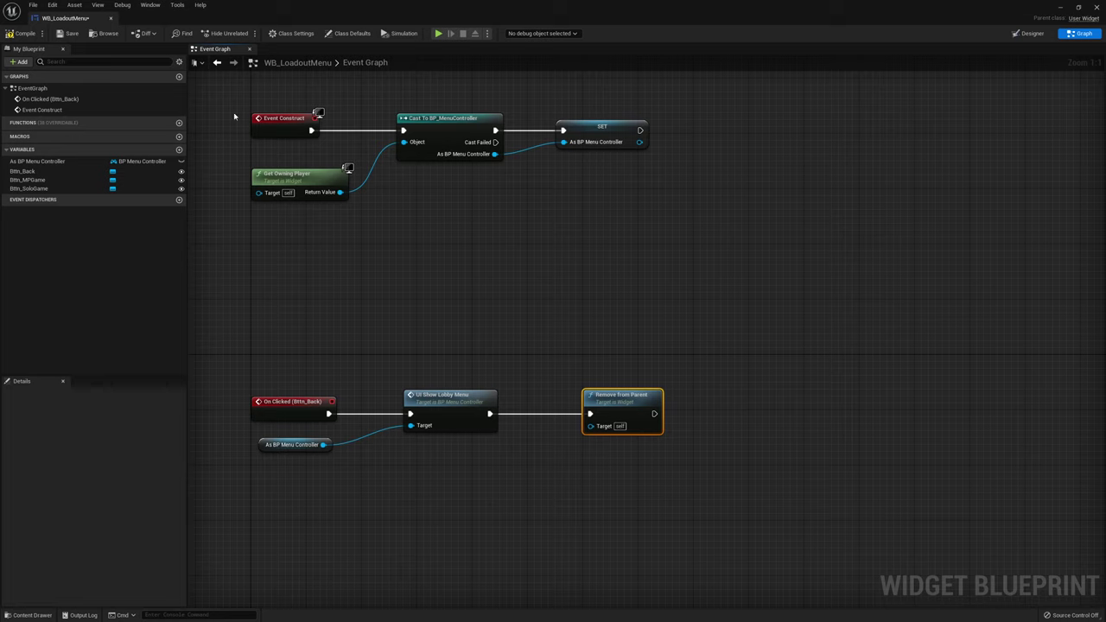
Compile and save WB_LoadoutMenu
left_click(25, 35)
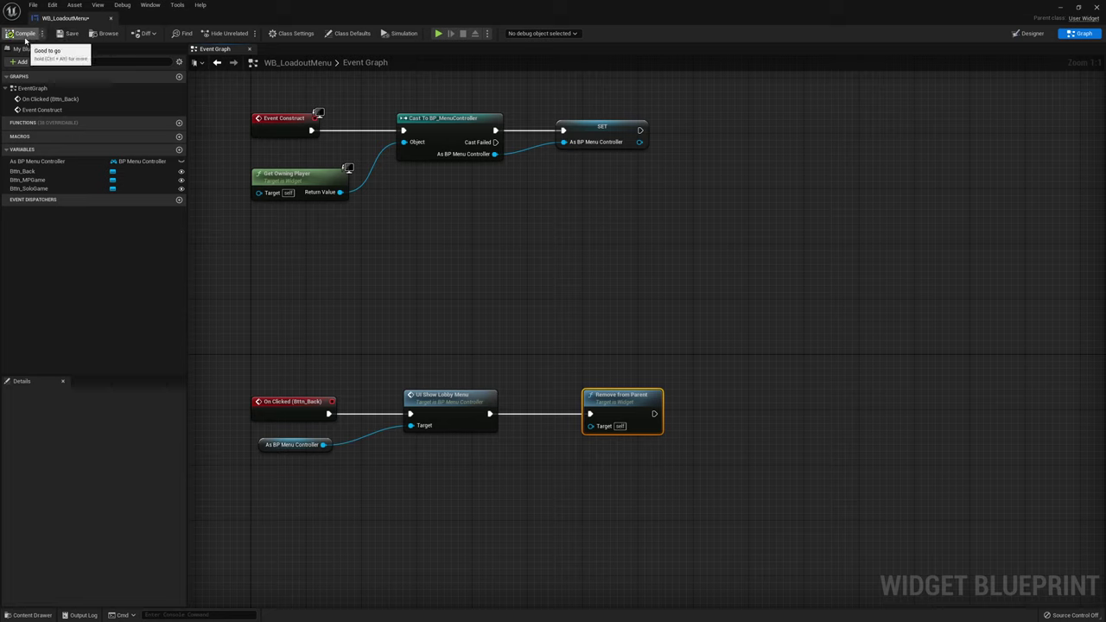
left_click(63, 35)
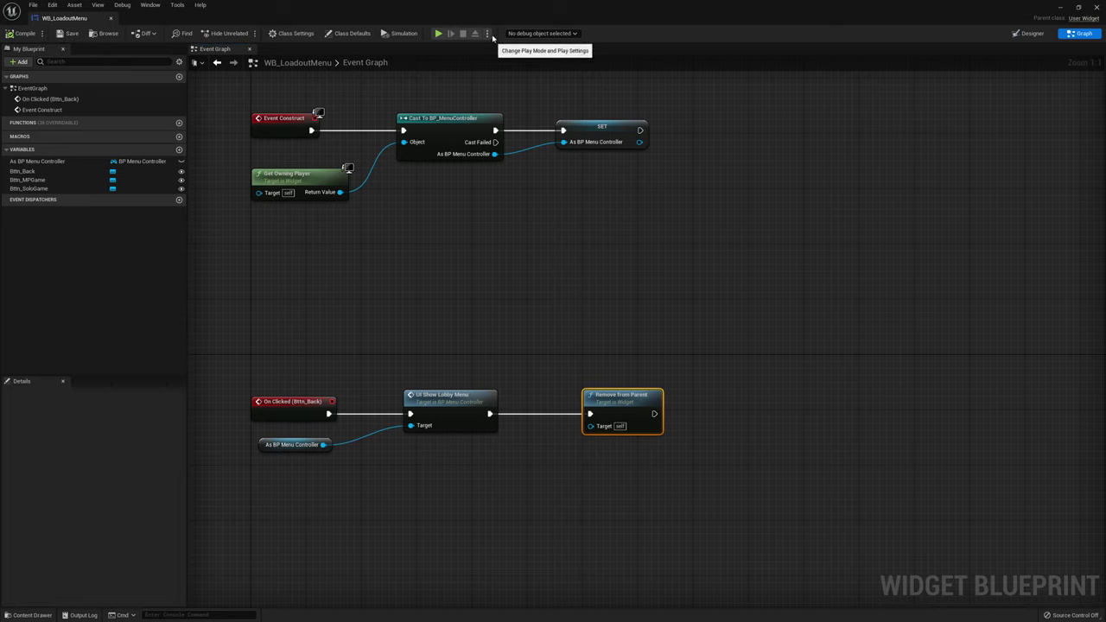
left_click(488, 34)
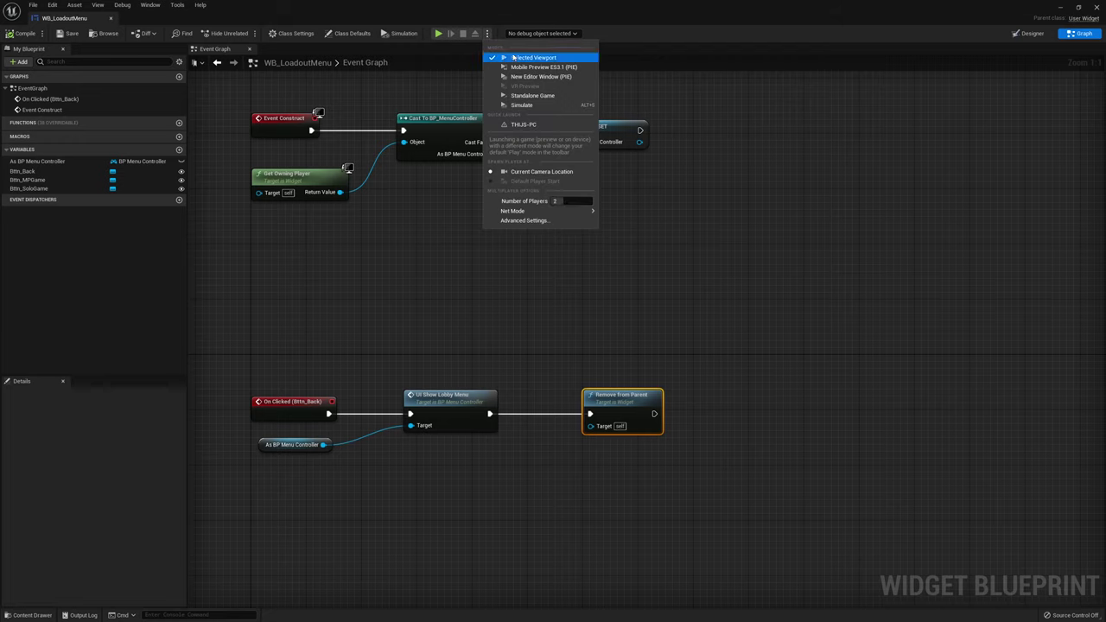
Launch the game in two standalone preview windows
left_click(442, 34)
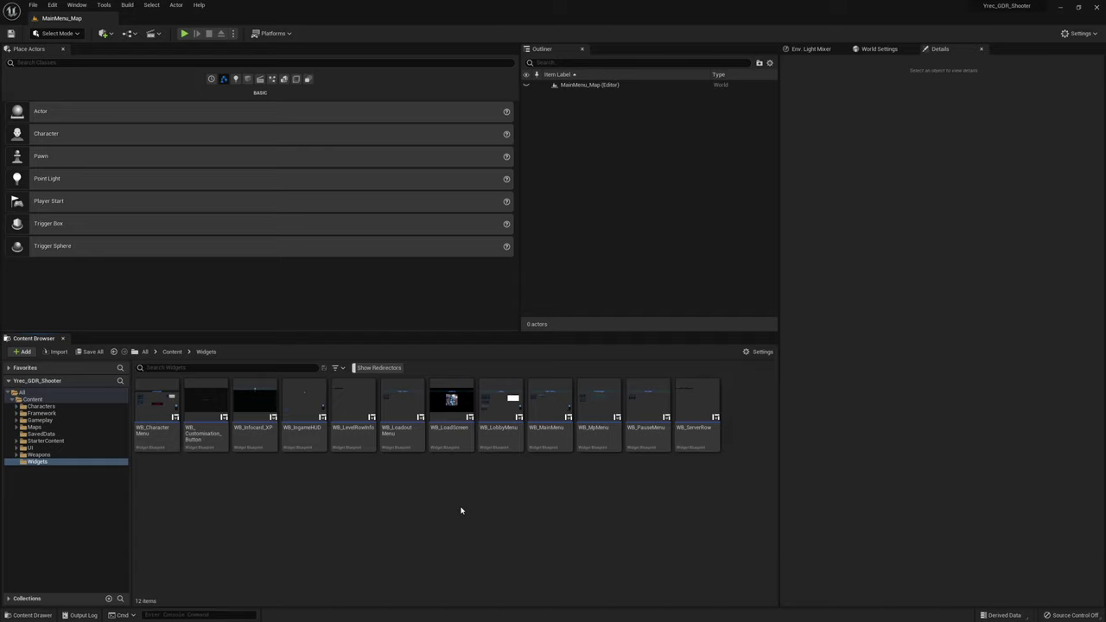
left_click(185, 34)
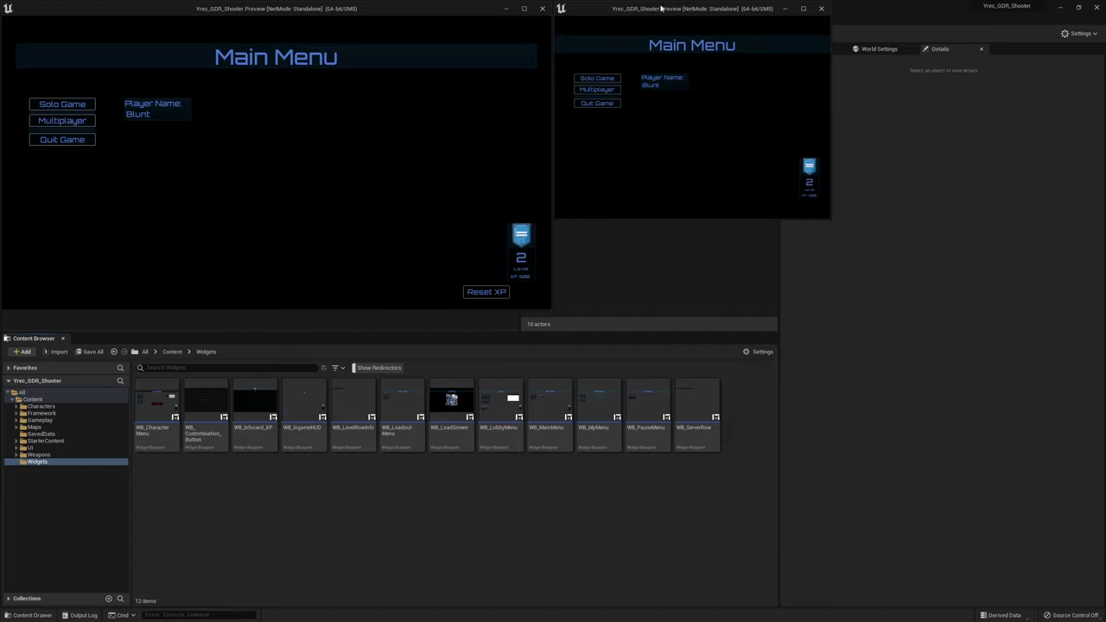
Host the Lobby from the left client and join it from the right client
left_click_drag(662, 8, 1105, 2)
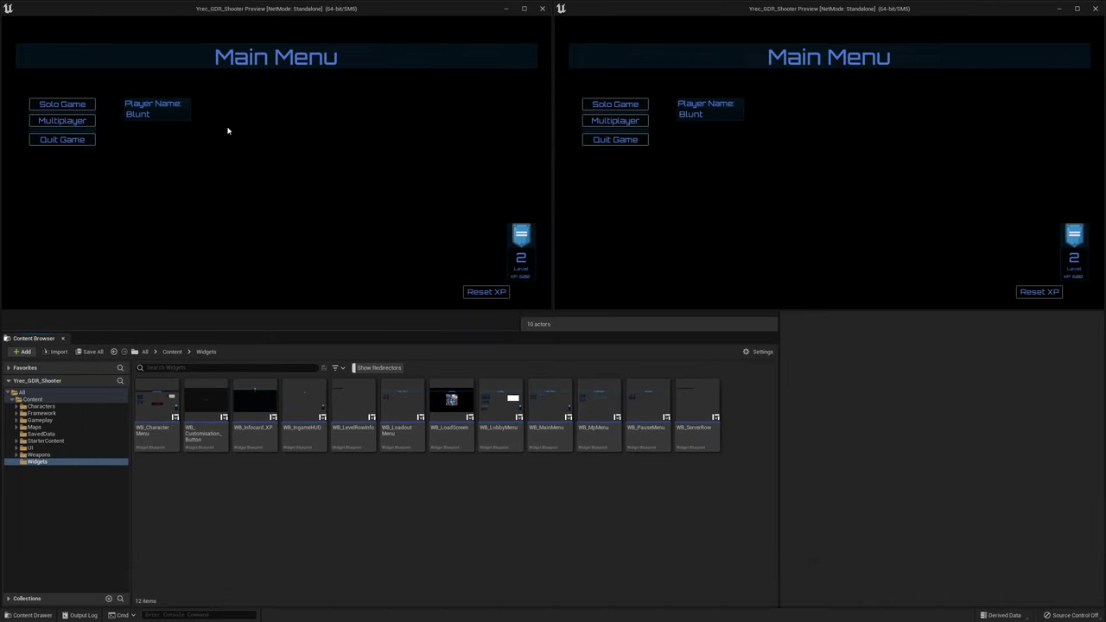
left_click(64, 125)
left_click(67, 106)
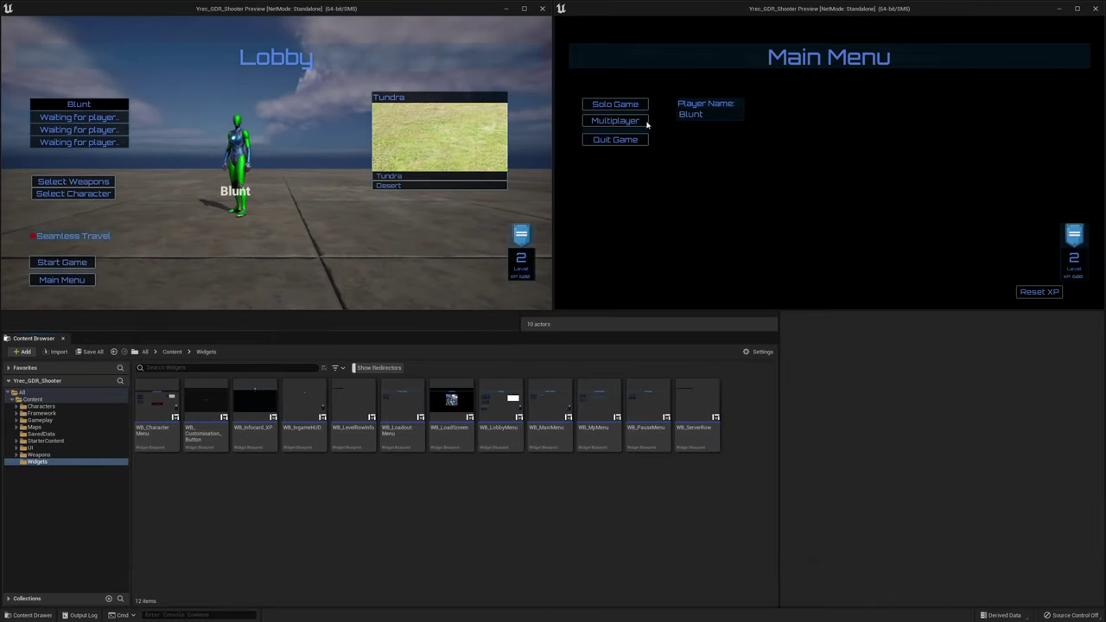
left_click(620, 122)
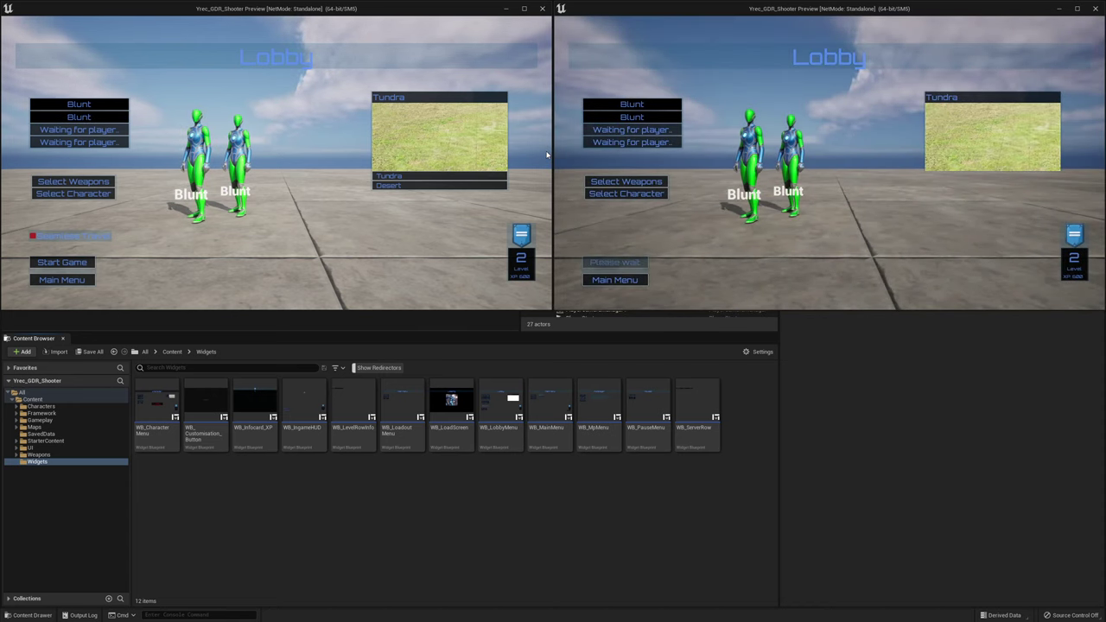
In the left client, open Select Weapons, go Back, then open character selection
left_click(99, 183)
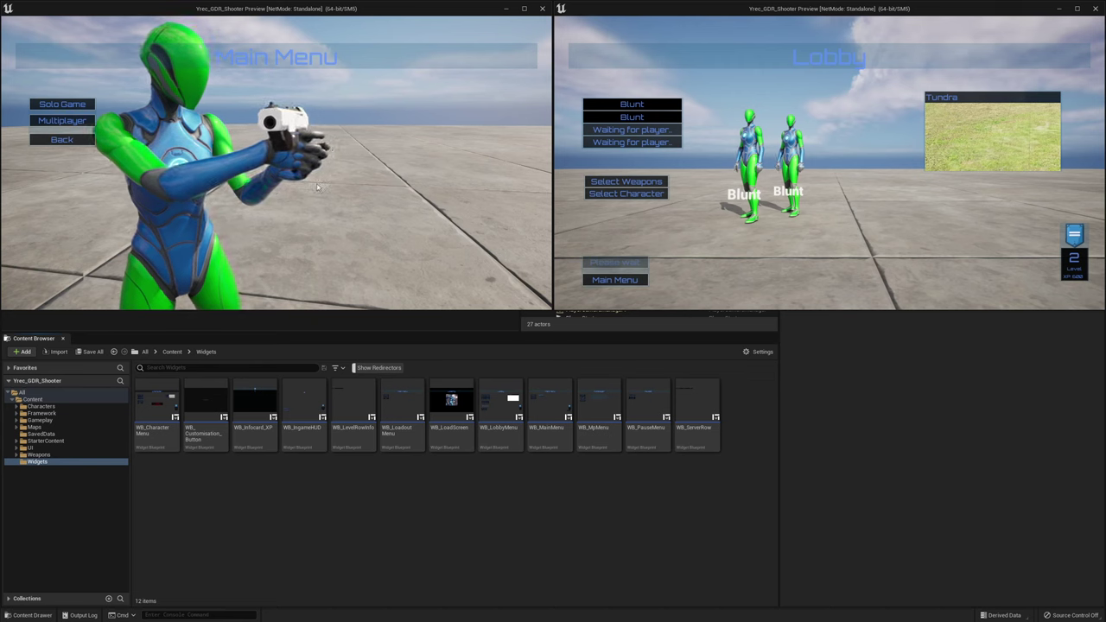
left_click(69, 140)
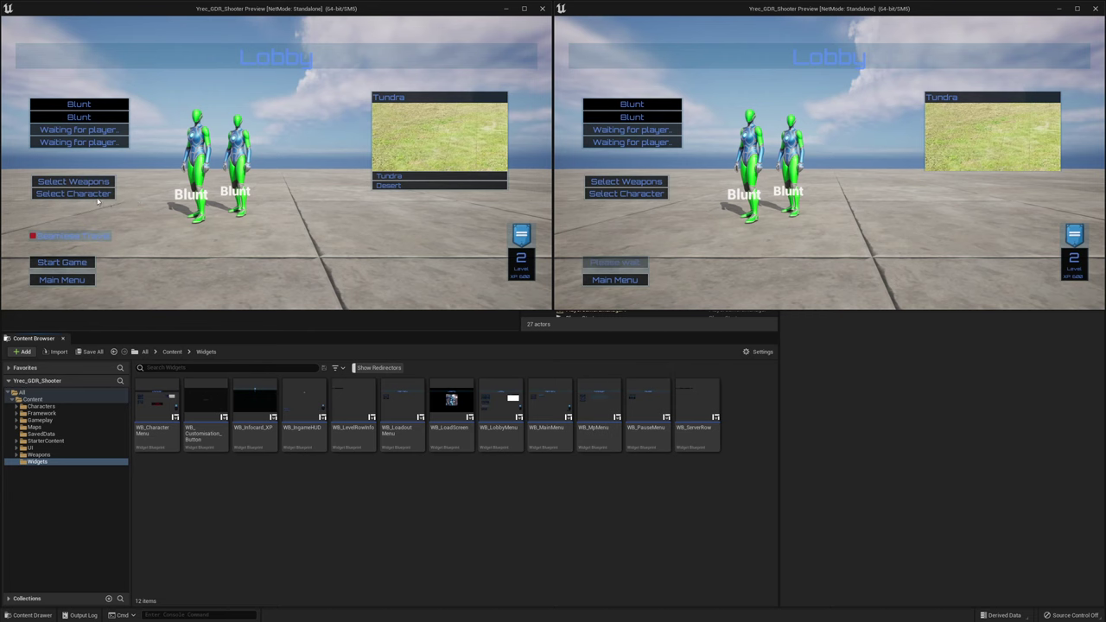
left_click(97, 195)
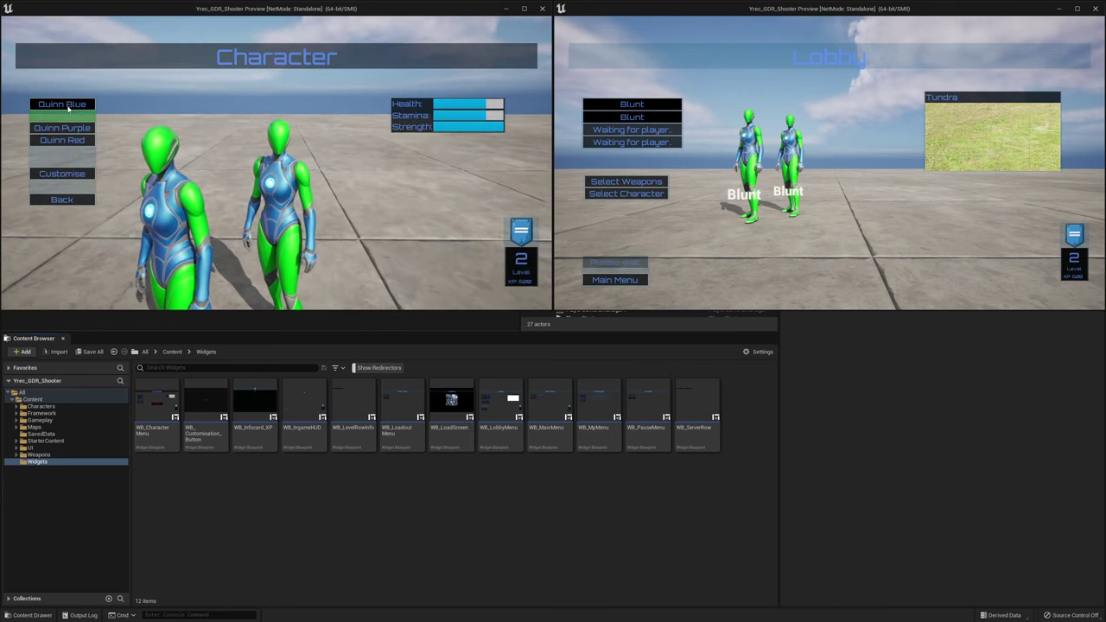
In the play test, pick blue Quinn on the left client and check the right client's weapon loadout screen
left_click(69, 107)
left_click(63, 200)
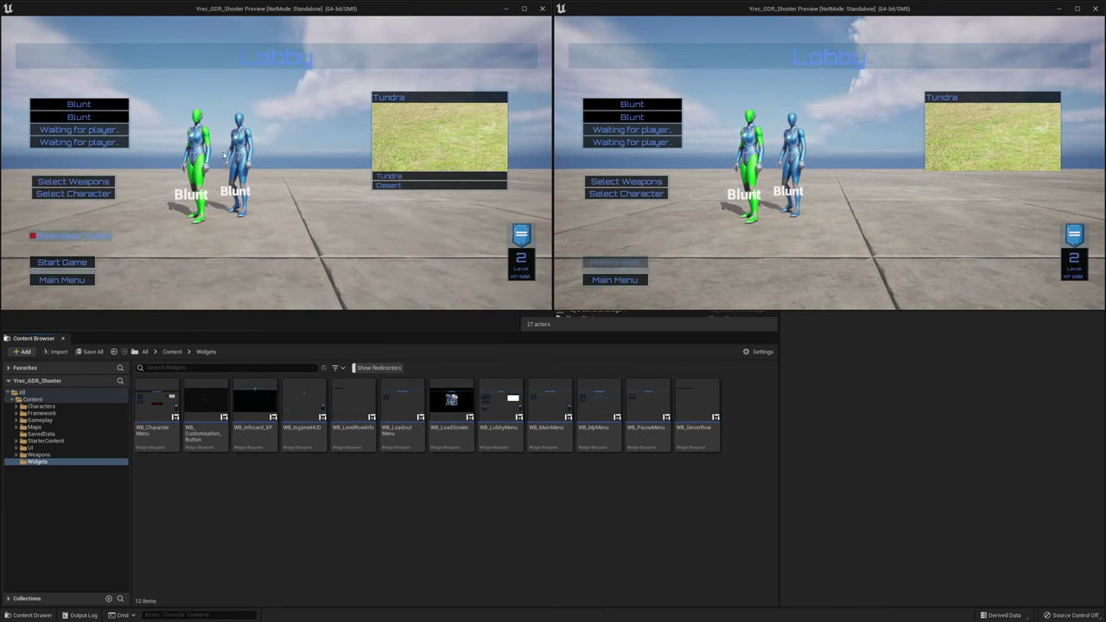
left_click(634, 183)
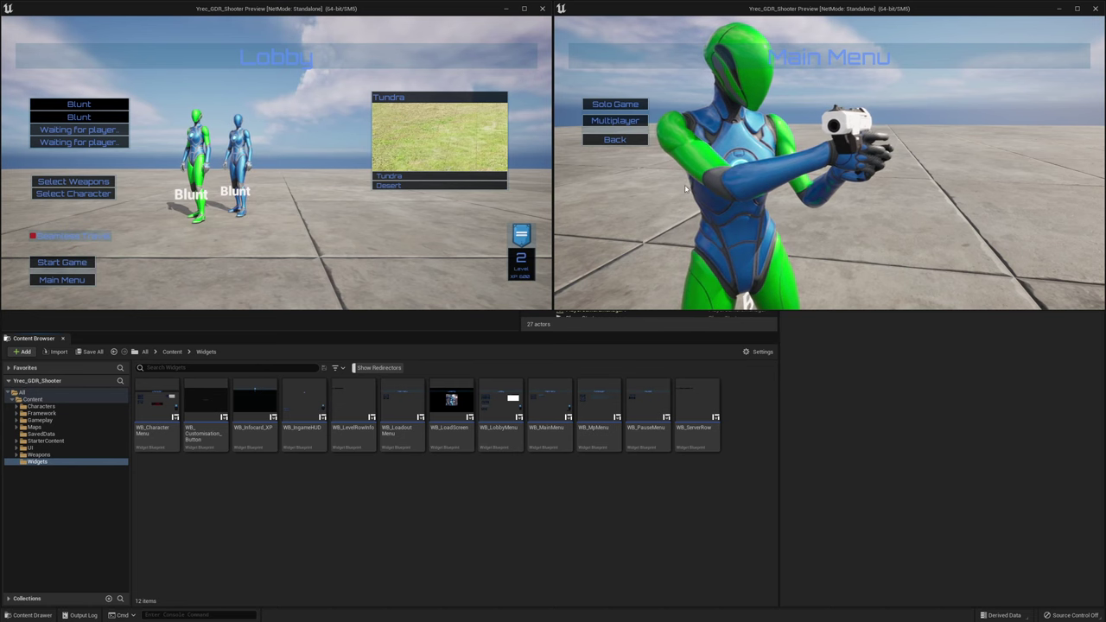
left_click(643, 142)
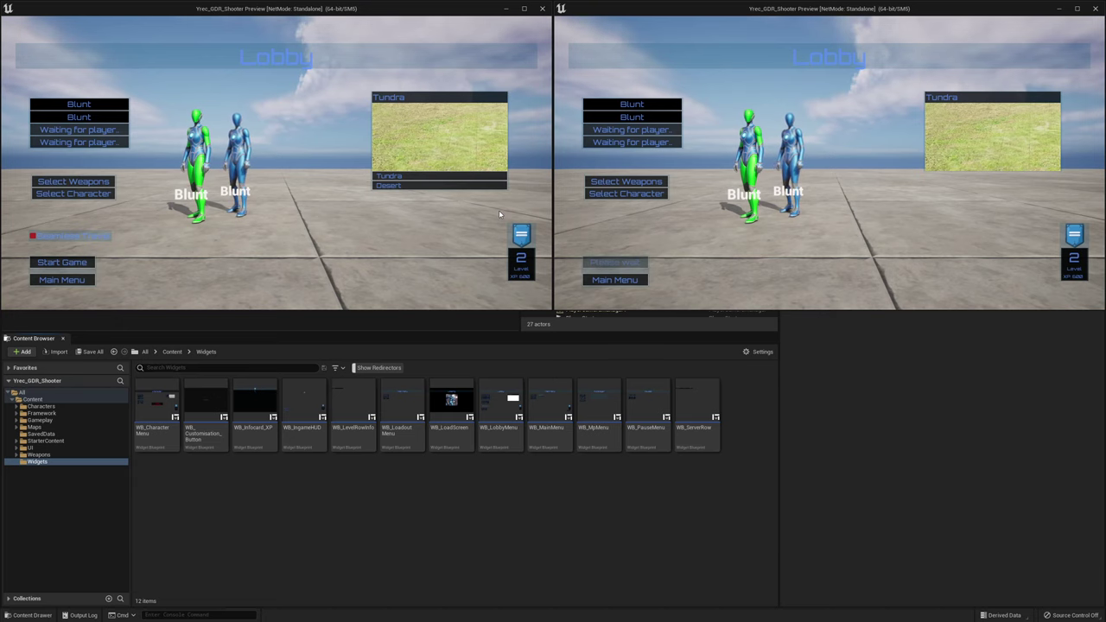
left_click(624, 180)
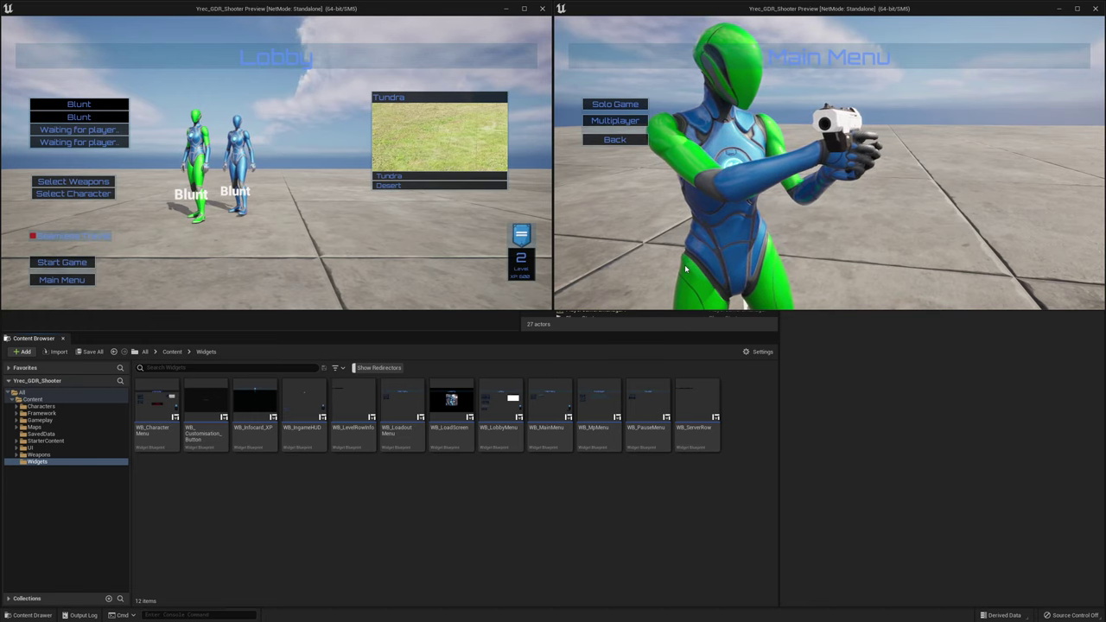
Stop the play session and open WB_LoadoutMenu in the Designer
key("Escape")
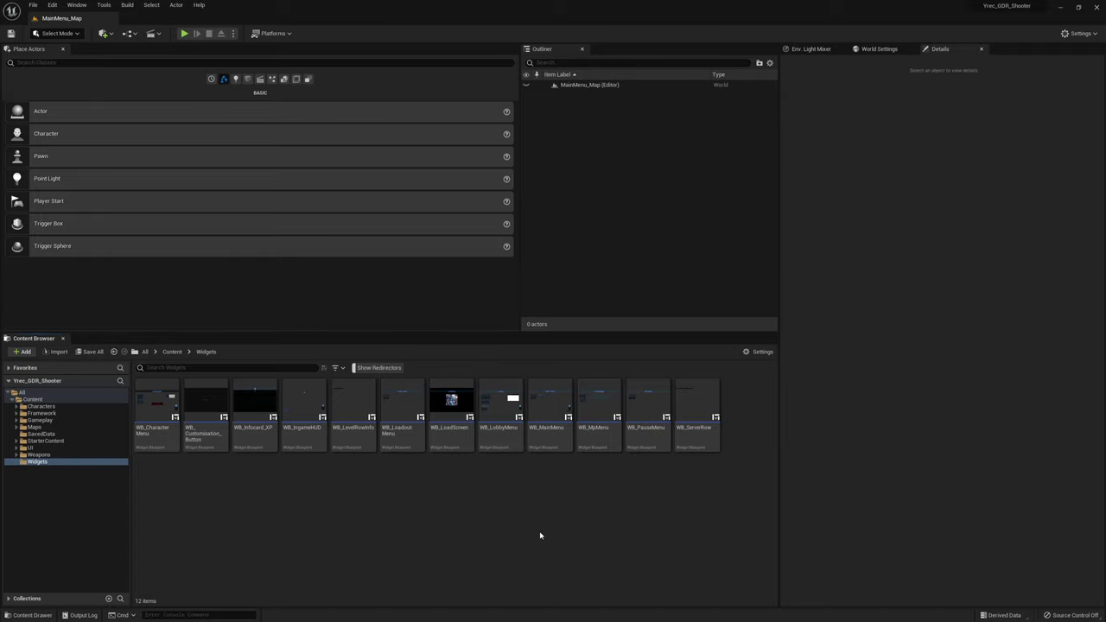
double_click(400, 420)
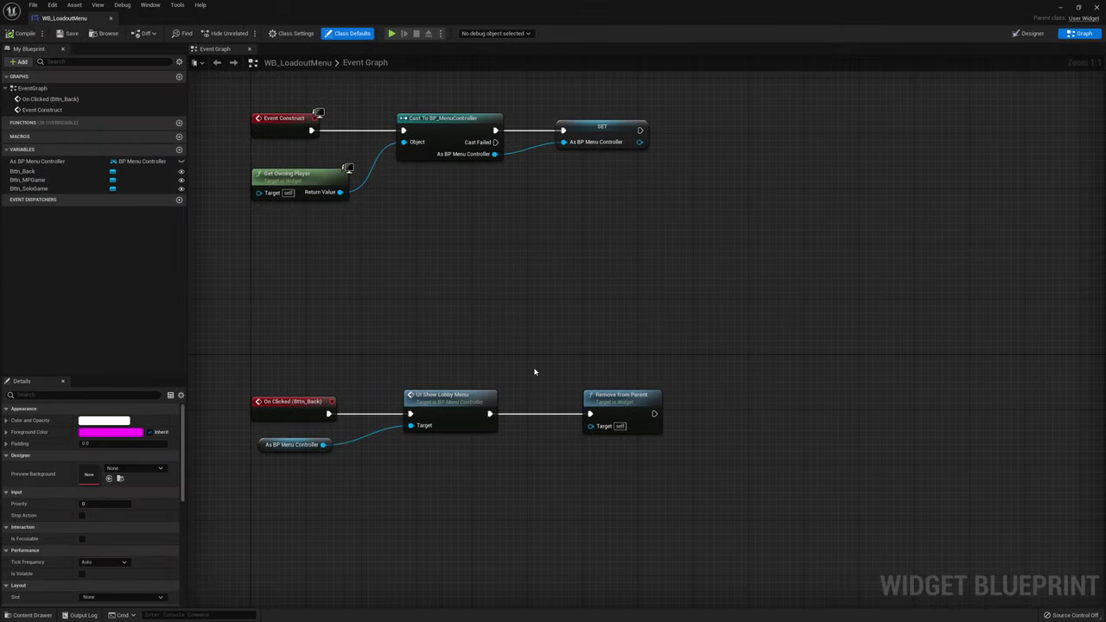
left_click(1030, 33)
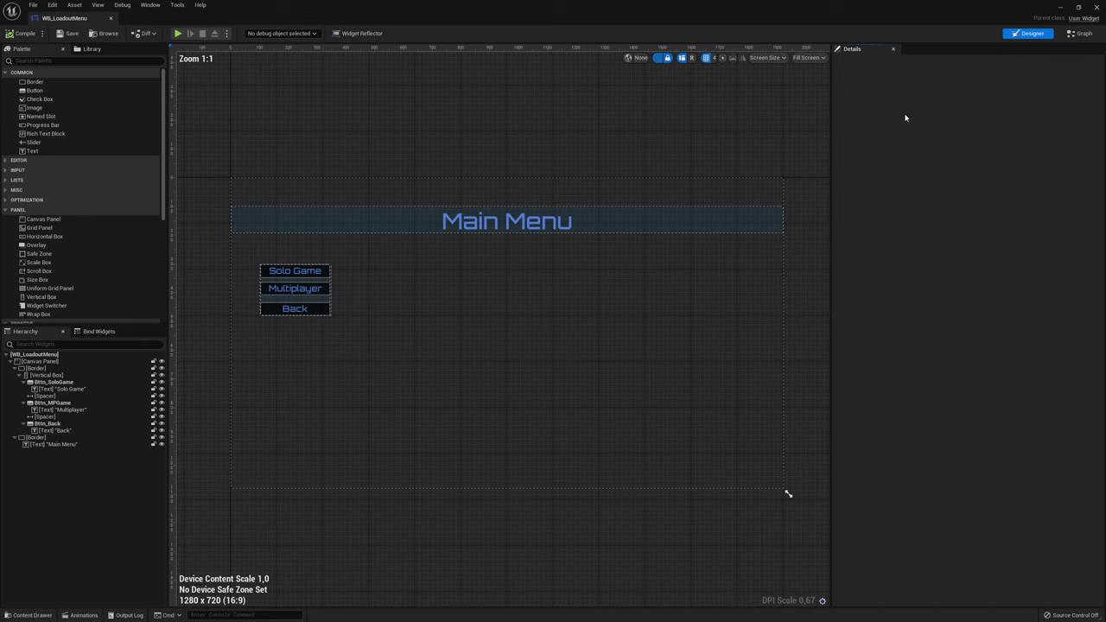
Duplicate the Multiplayer button with Ctrl+D to make a third button
scroll(476, 297, "up", 1)
scroll(358, 265, "up", 1)
scroll(371, 259, "up", 1)
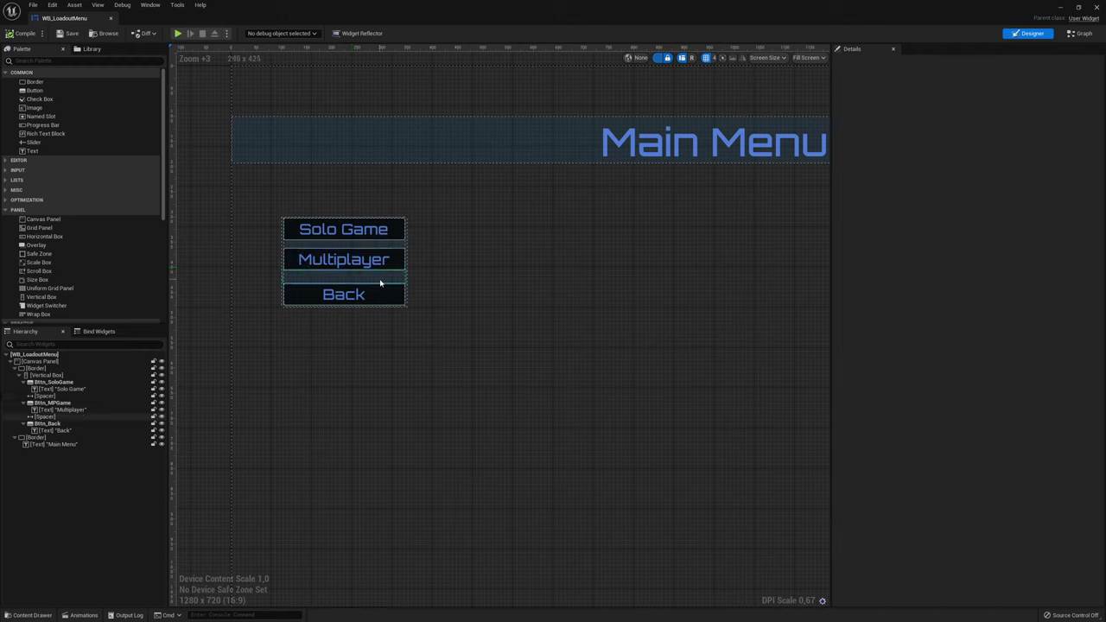
left_click(82, 403)
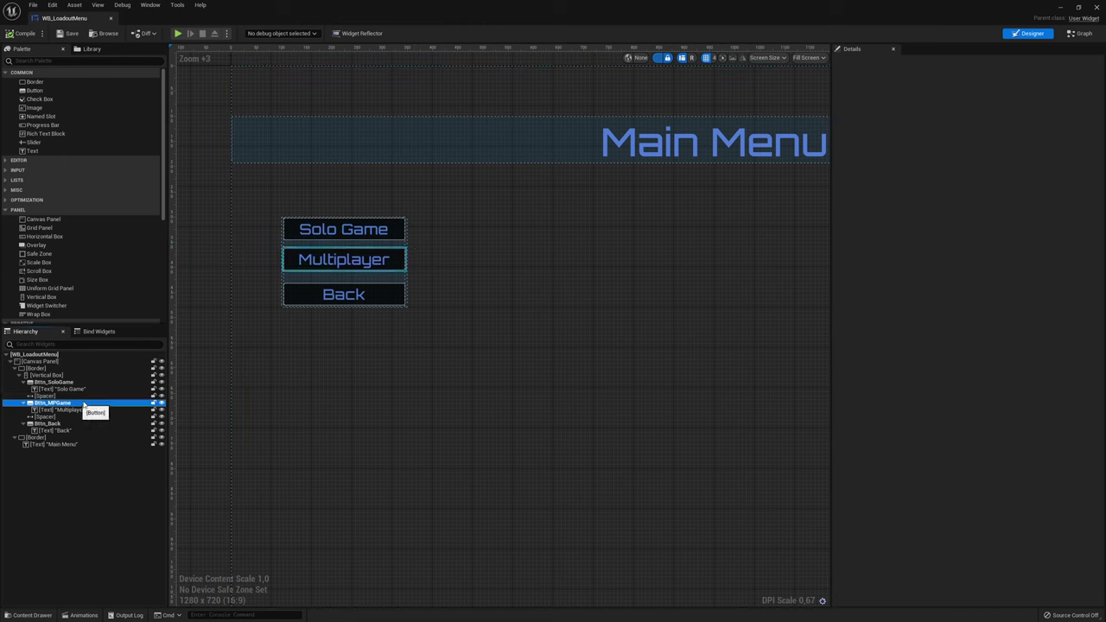
key("ctrl+d")
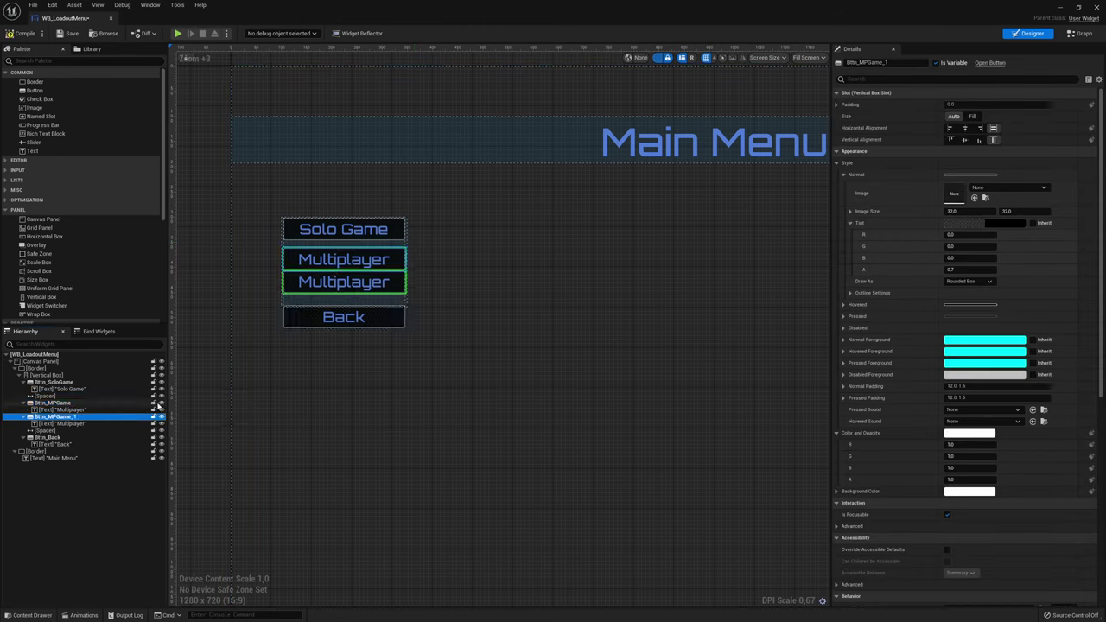
Rename the three buttons Bttn_Slot_0, Bttn_Slot_1 and Bttn_Slot_2, then select the first label
left_click(64, 385)
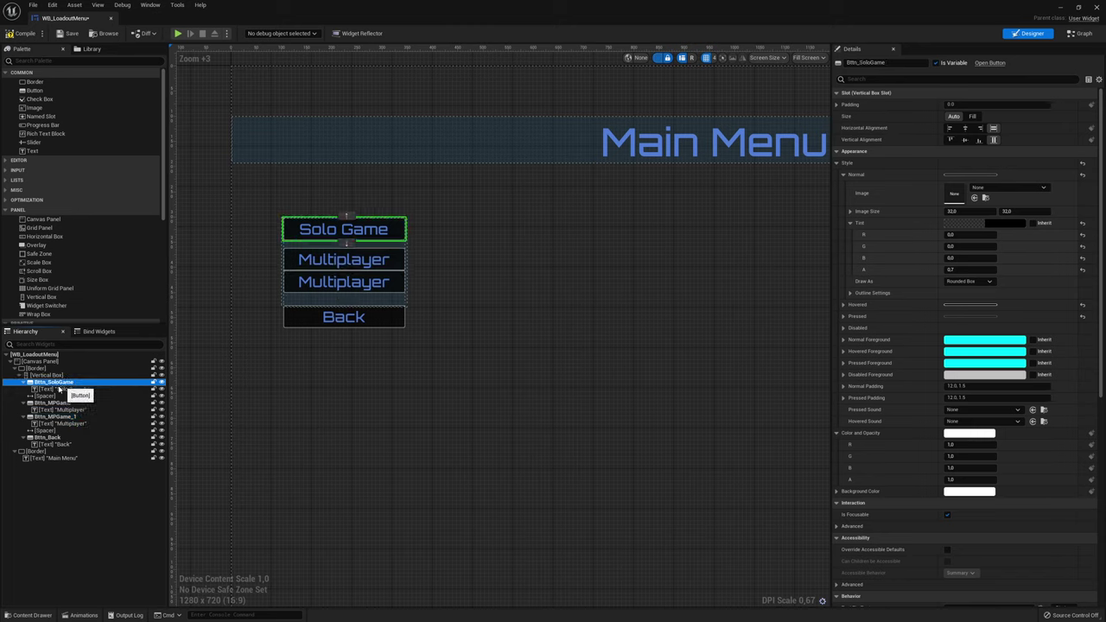
double_click(65, 383)
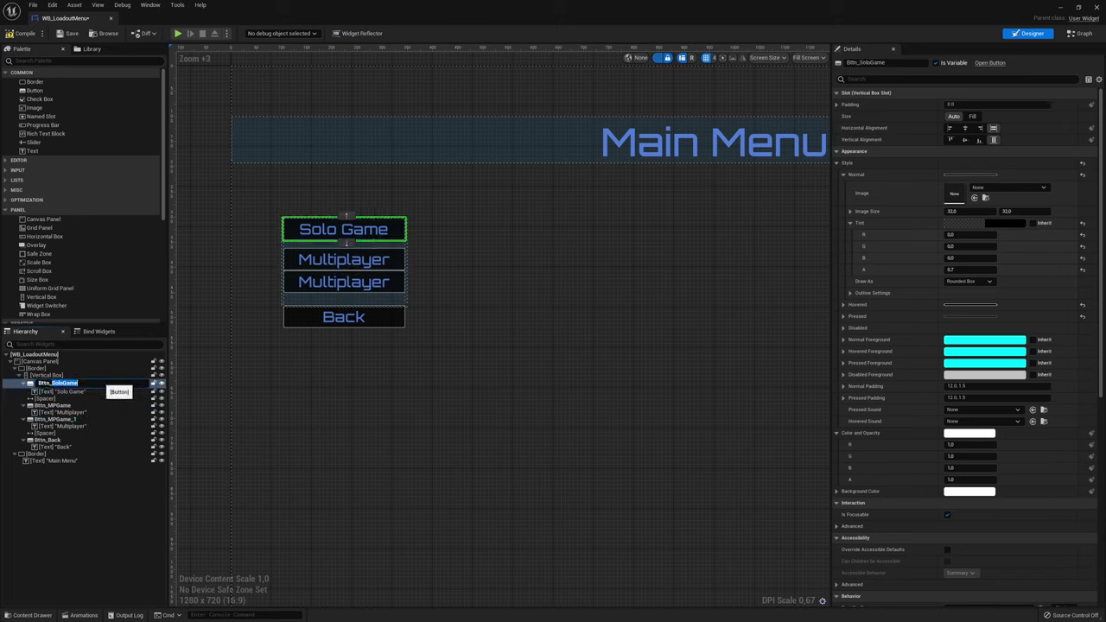
key("Return")
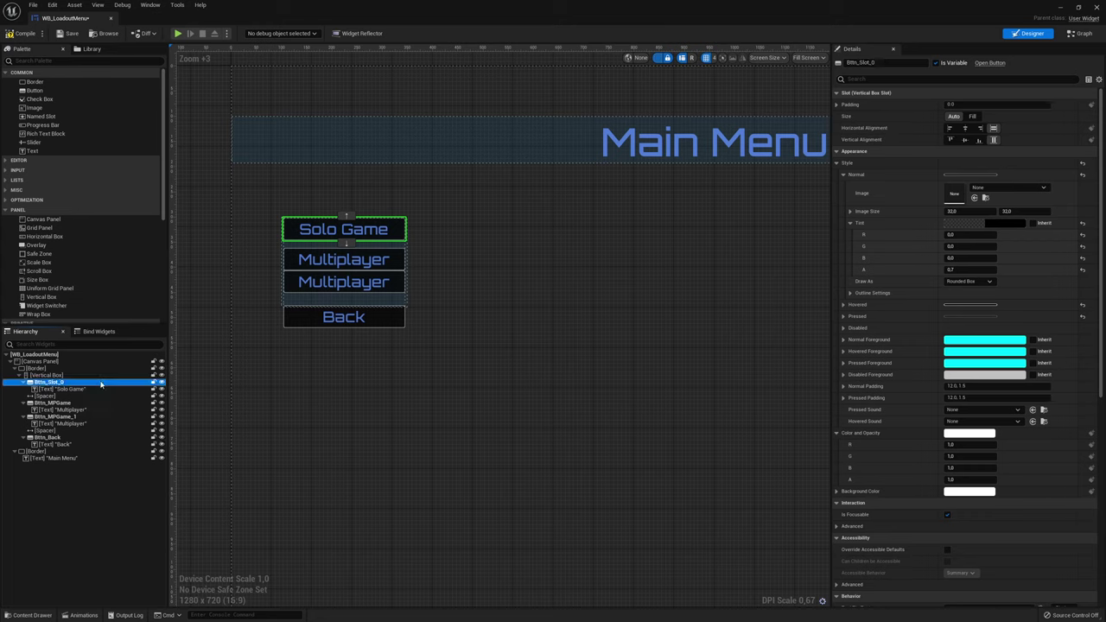
left_click(66, 404)
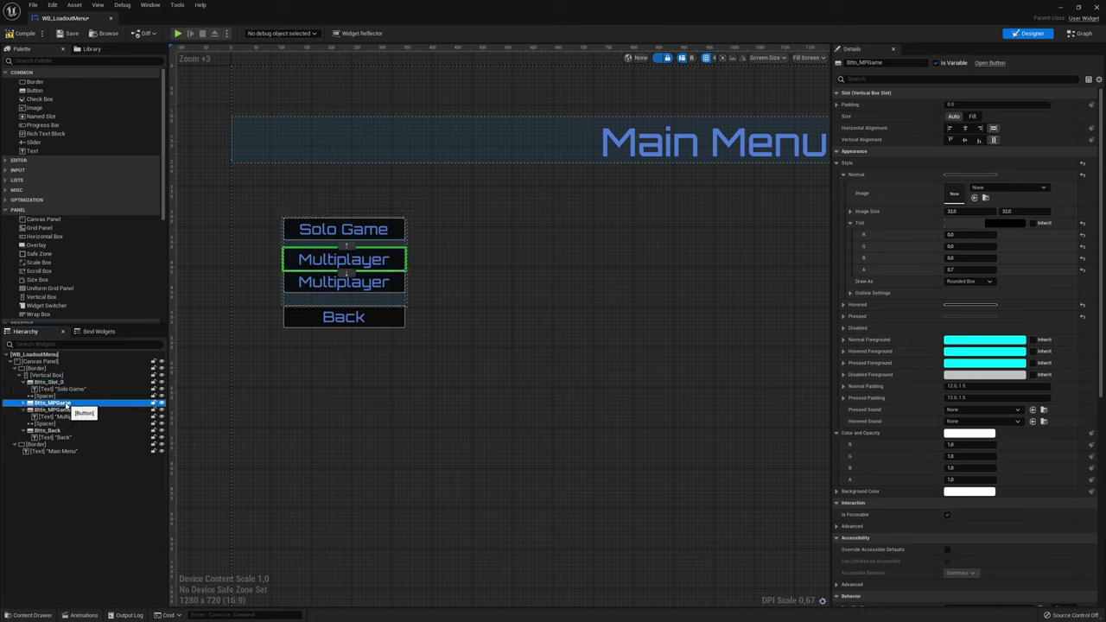
double_click(67, 404)
type("Bttn_Slot_1")
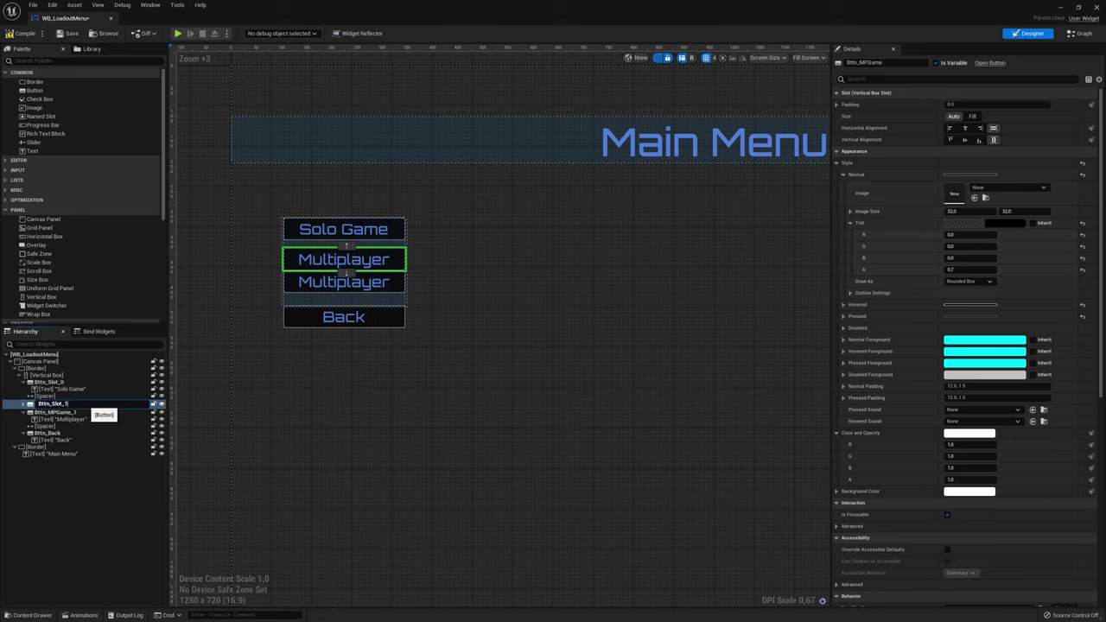
key("Return")
left_click(76, 409)
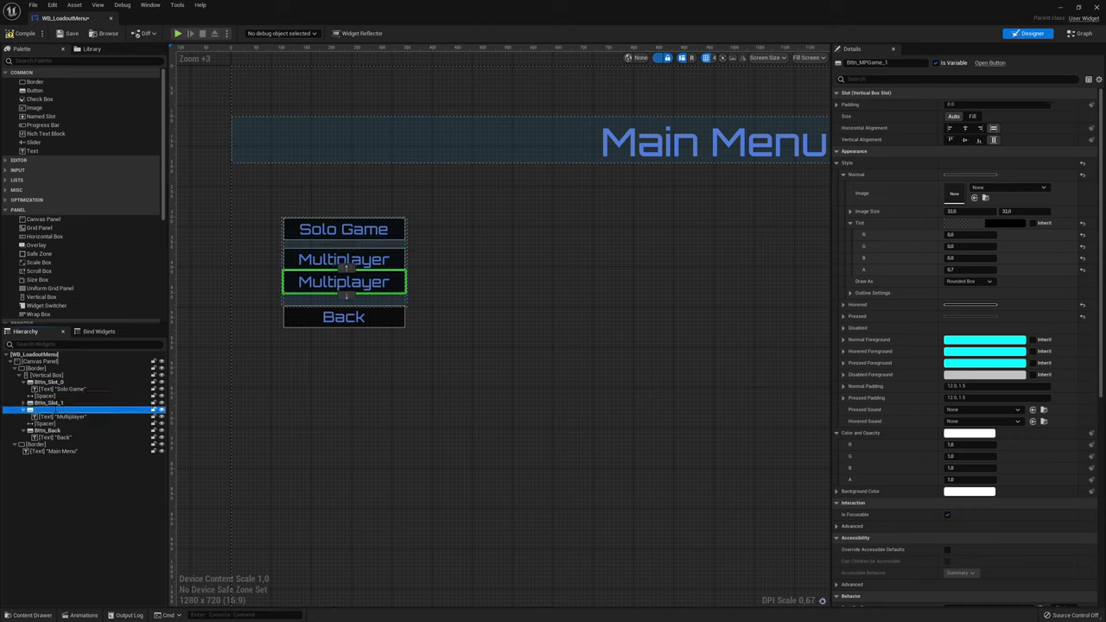
double_click(57, 411)
type("Bttn_Slot_2")
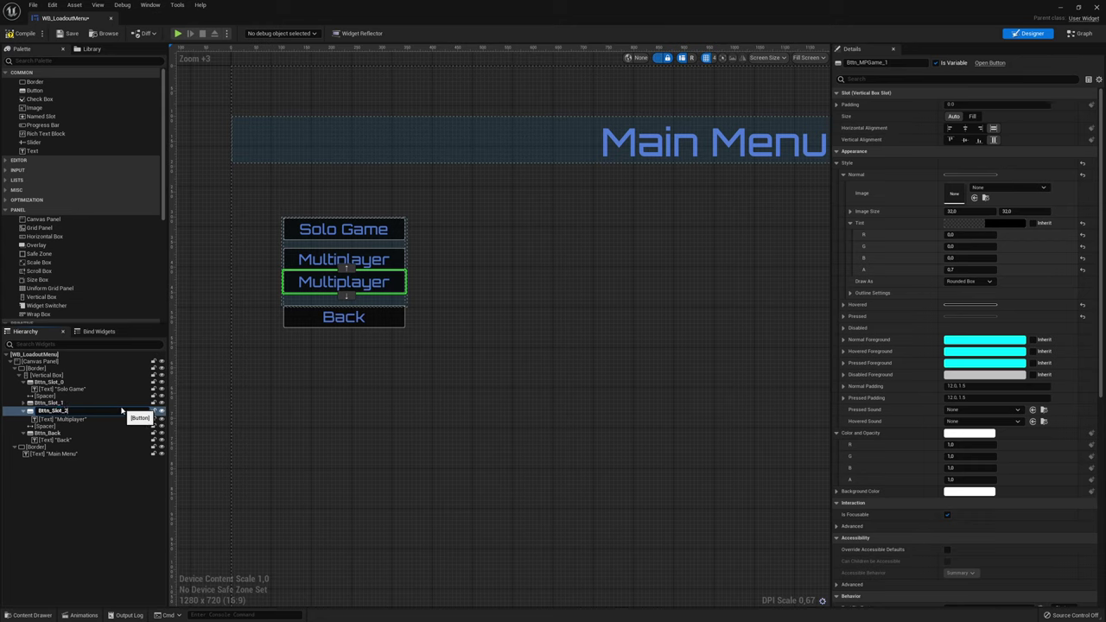
key("Return")
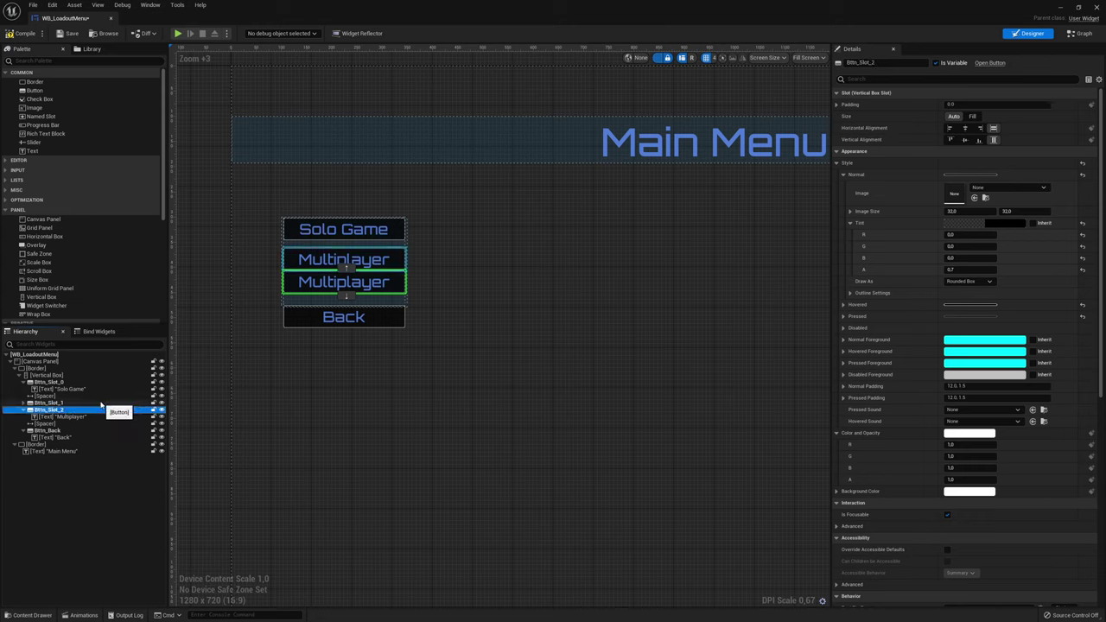
left_click(26, 403)
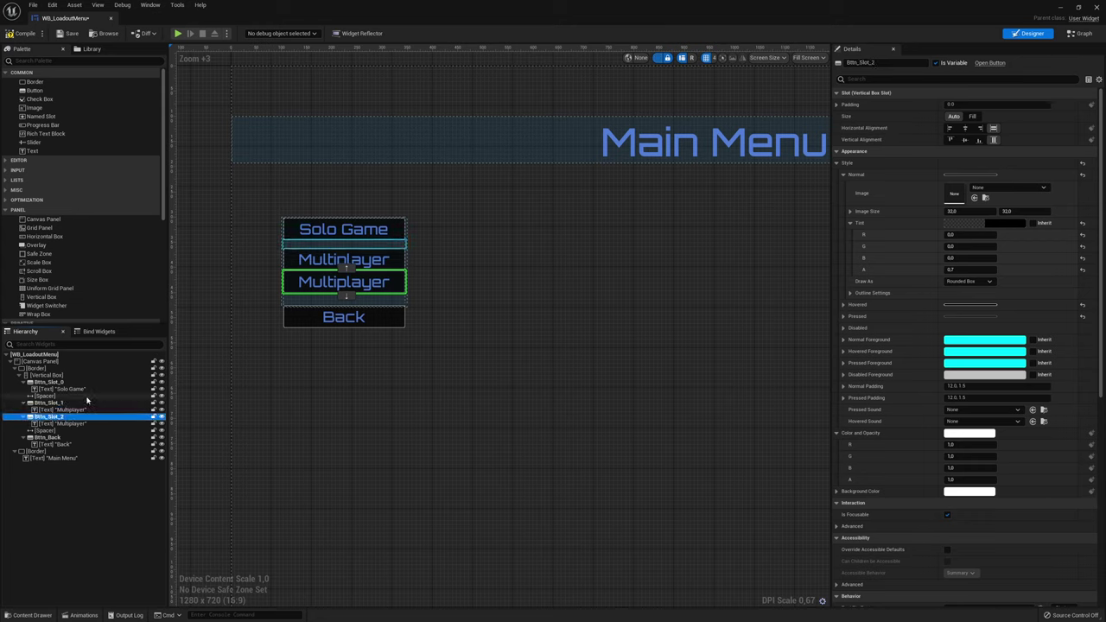
left_click(65, 389)
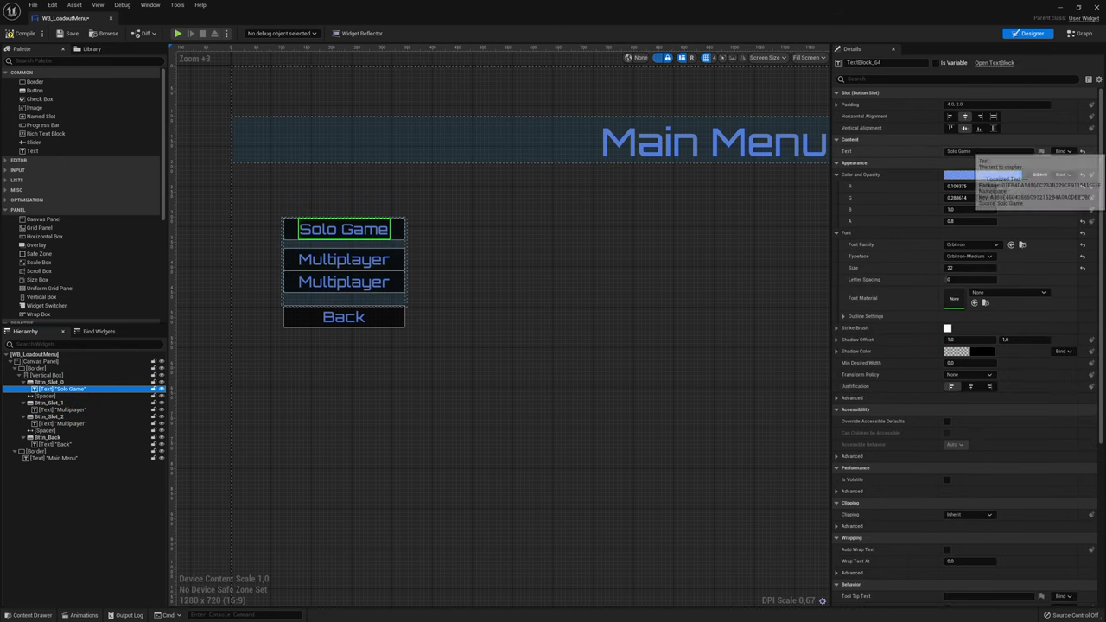
Relabel the slot buttons Secondary, Primary 1 and Primary 2
left_click(969, 152)
type("Se")
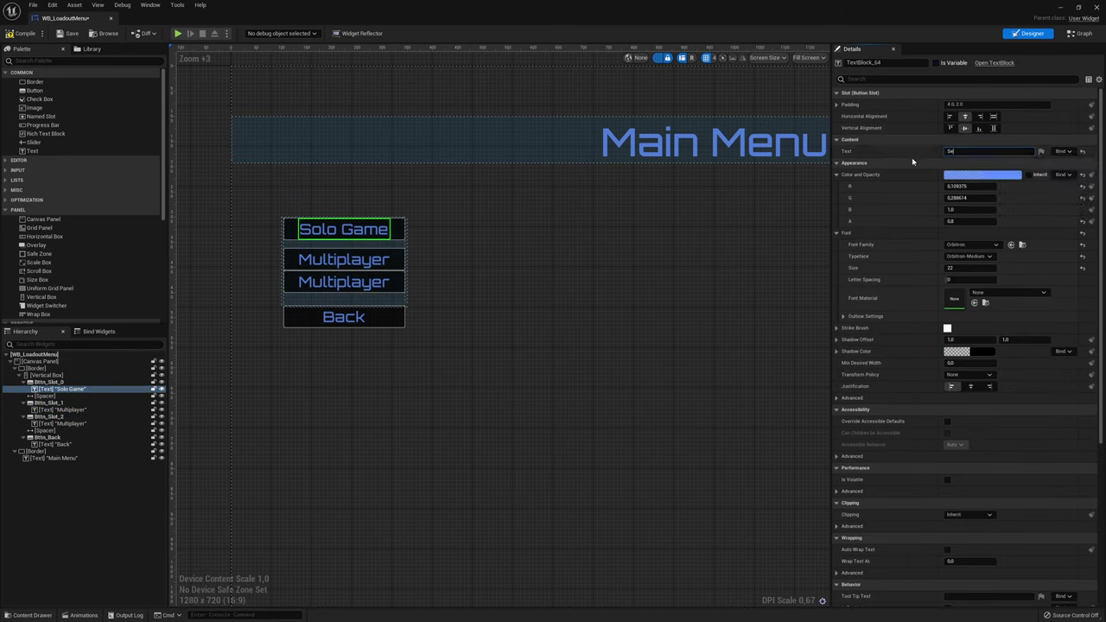
type("condary")
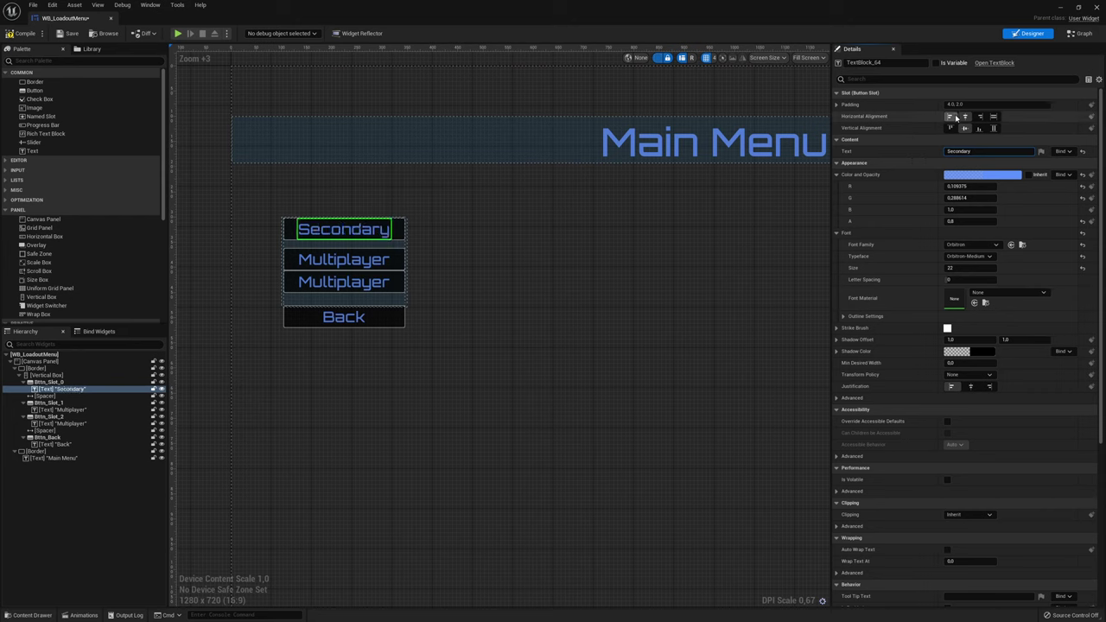
left_click(65, 410)
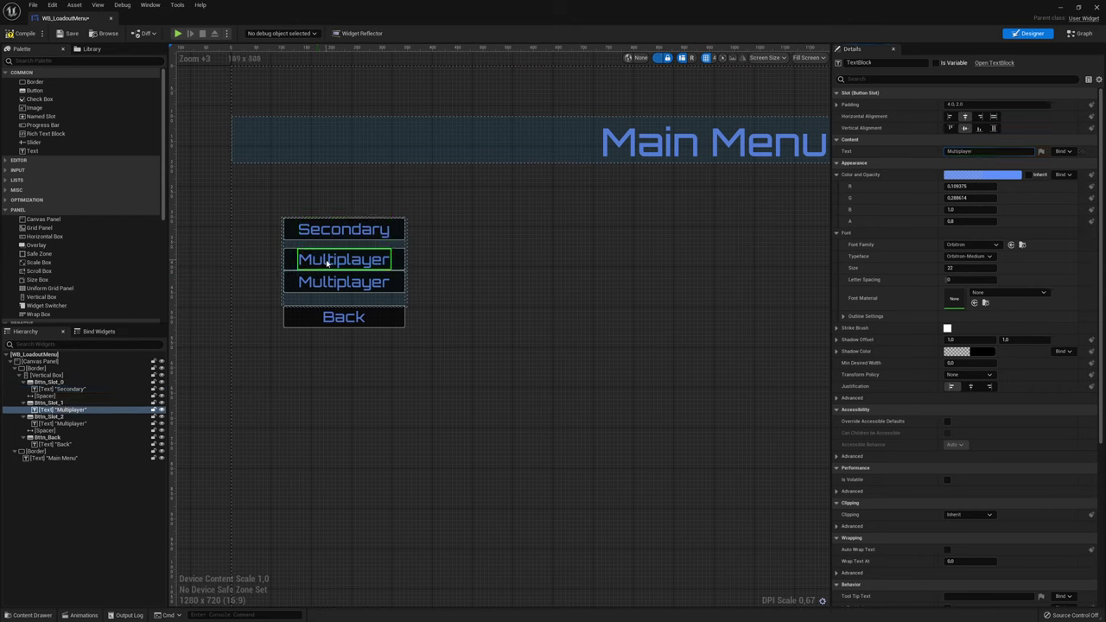
left_click(982, 151)
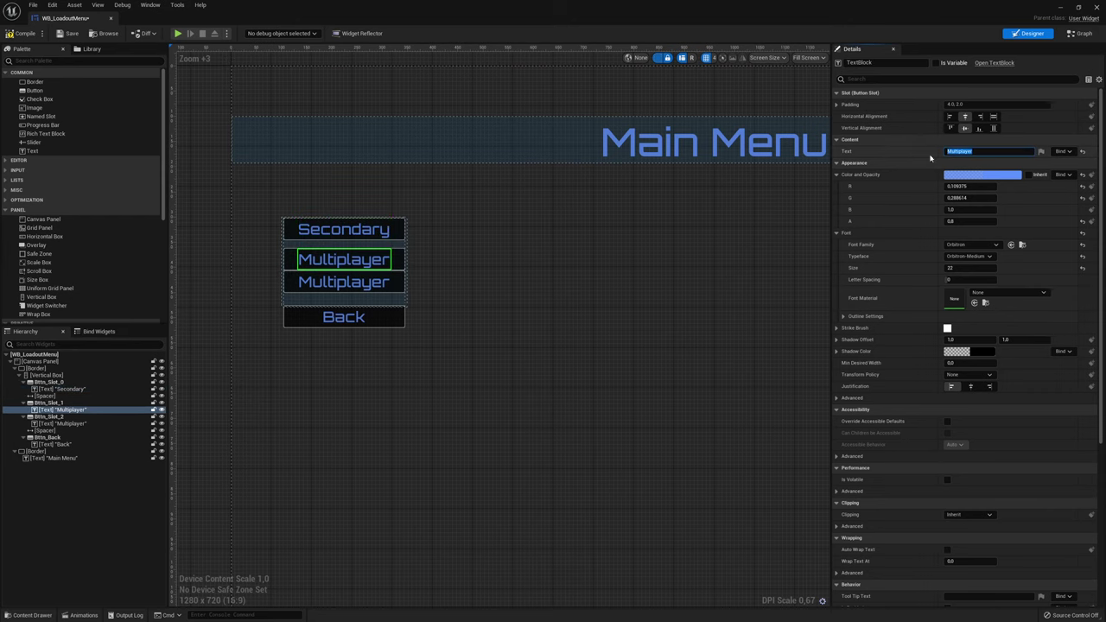
type("Primary1")
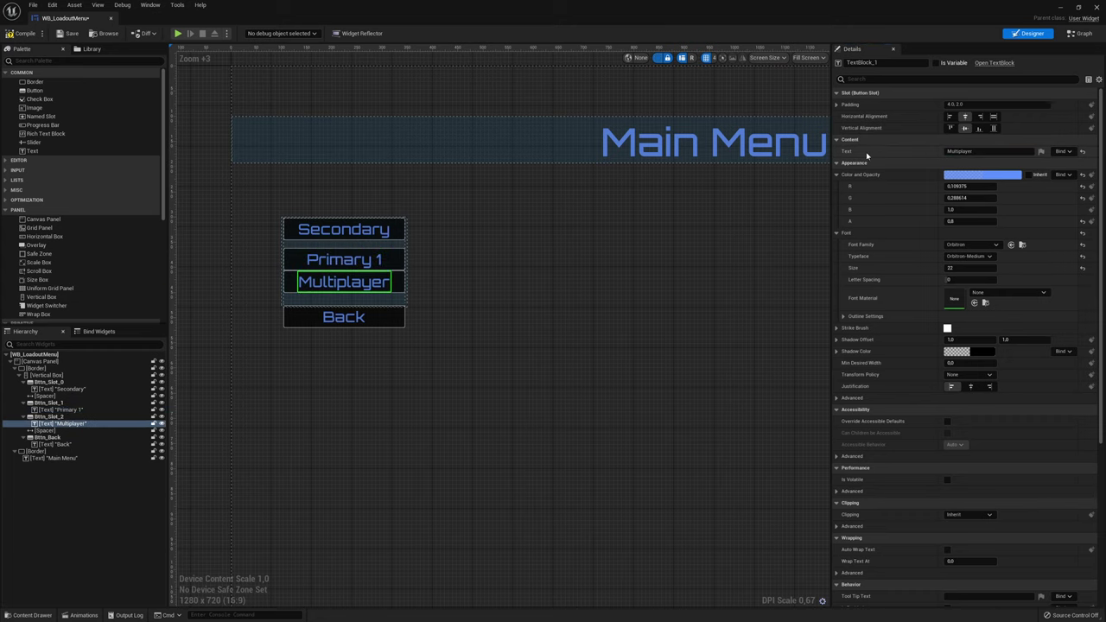
left_click(969, 152)
type("2")
key("Return")
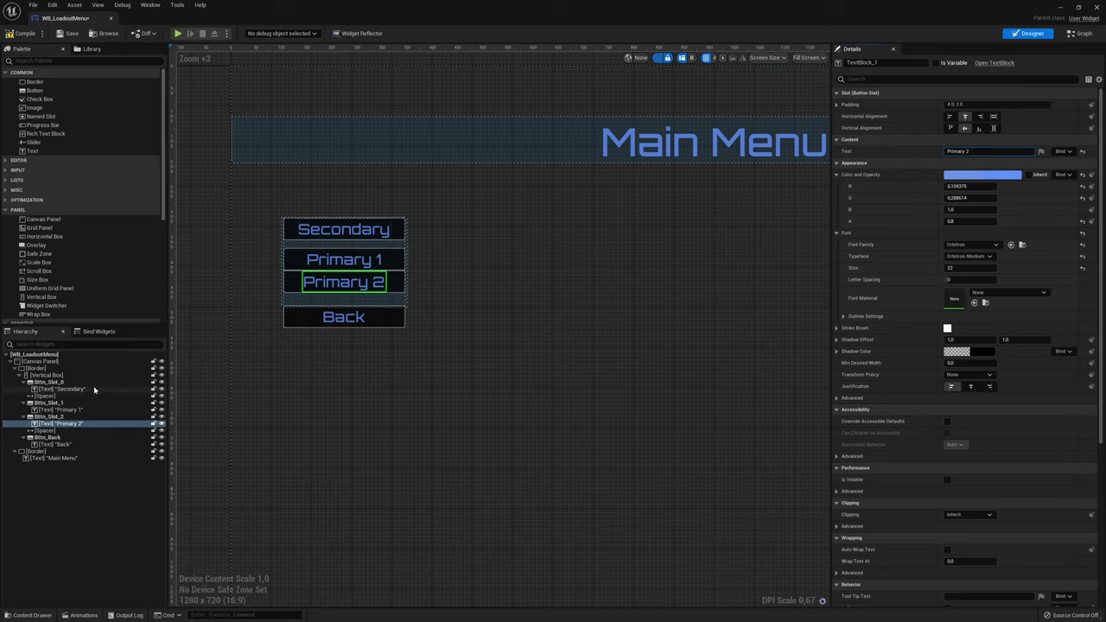
Delete the spacer below the Secondary button and select the Border
left_click(92, 396)
key("Delete")
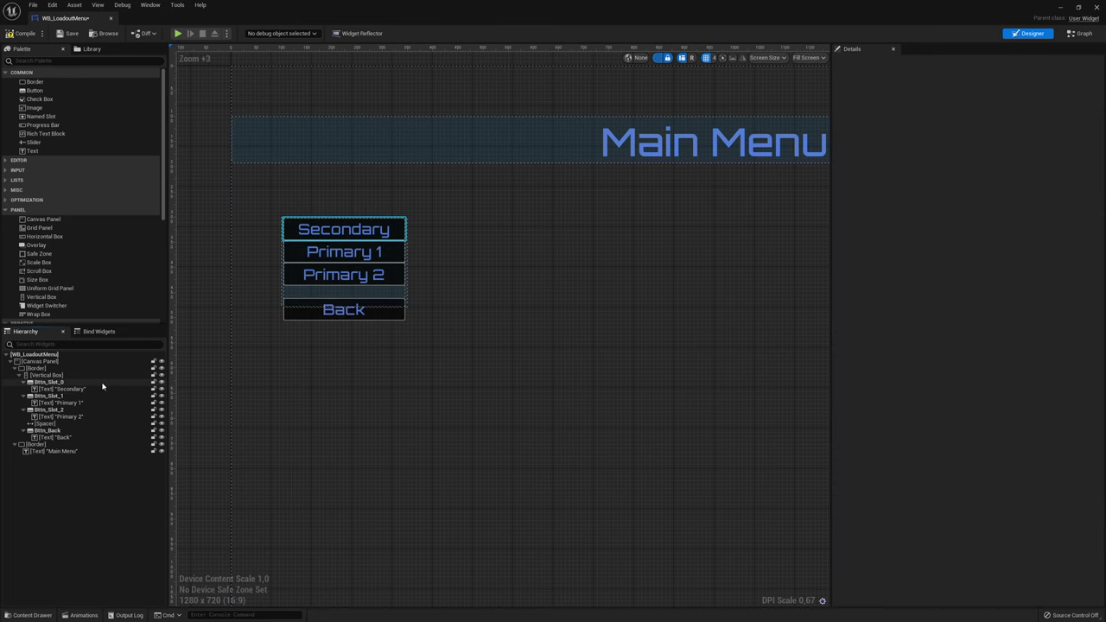
left_click(81, 368)
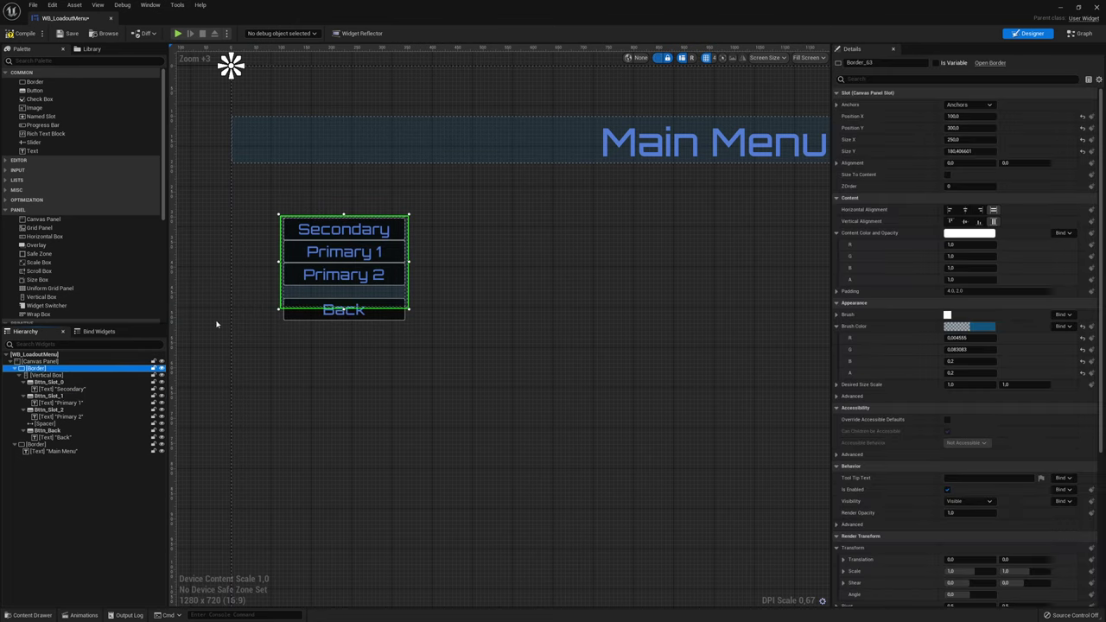
Stretch the button border down past Back and drop a new Border below the button list
left_click_drag(344, 308, 343, 327)
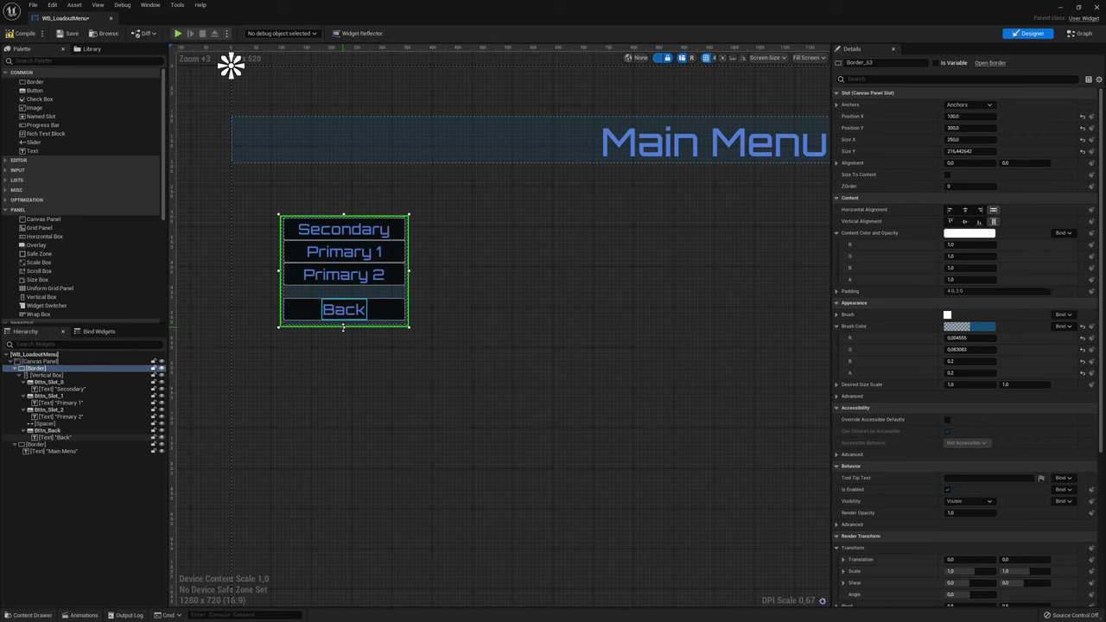
left_click(332, 363)
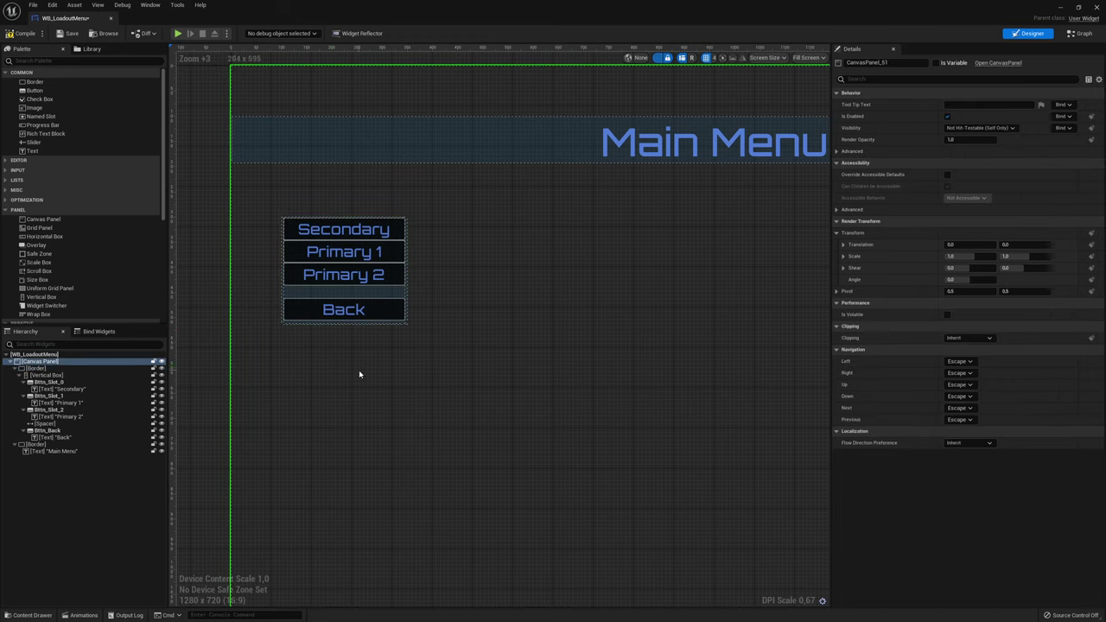
left_click(337, 322)
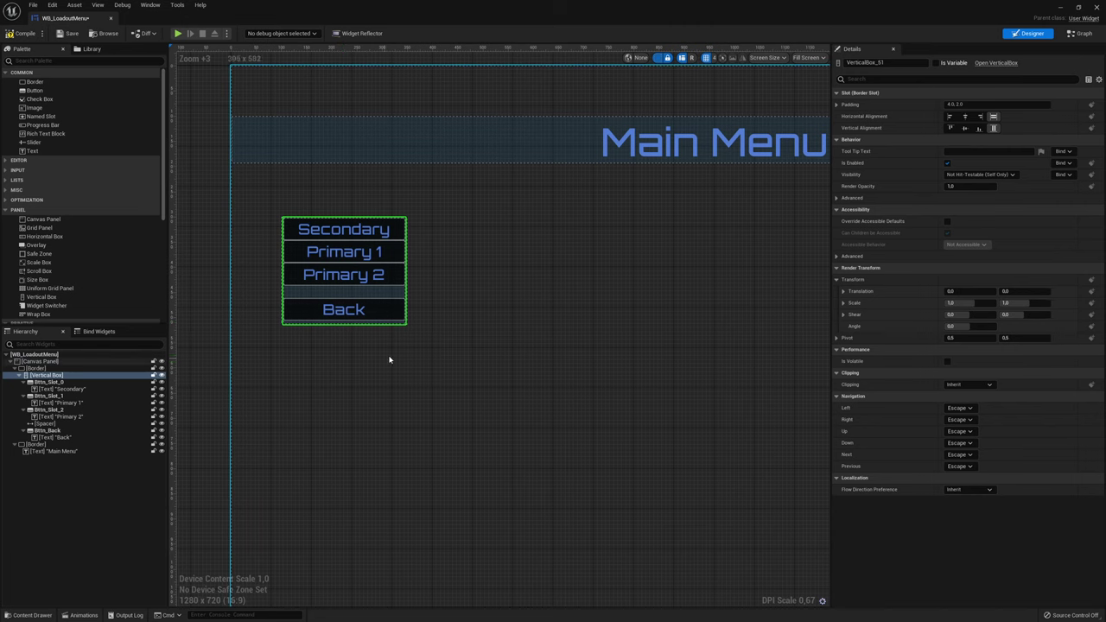
right_click_drag(541, 415, 552, 375)
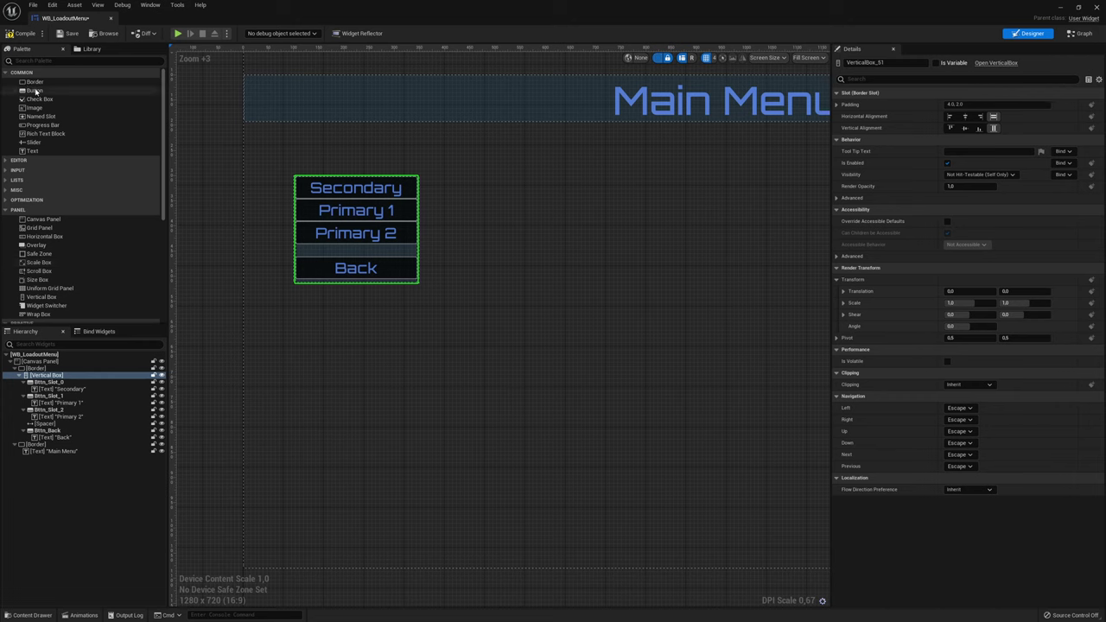
mouse_move(35, 82)
left_mouse_down()
mouse_move(496, 508)
mouse_move(495, 531)
left_mouse_up()
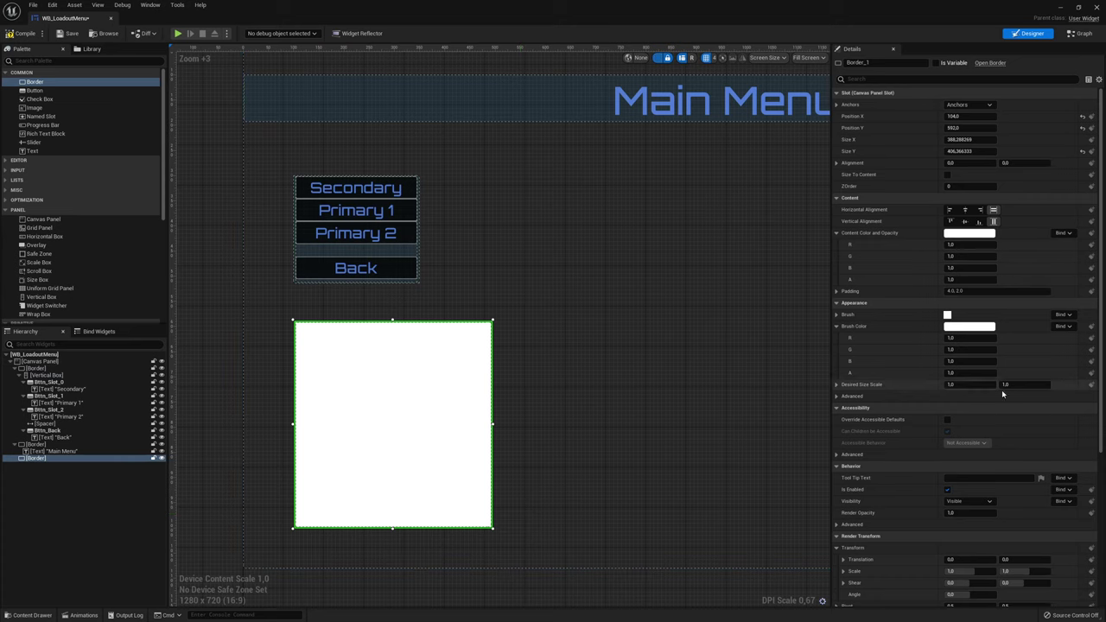
Tint Border_1 translucent dark blue (R 0.004555, G 0.083083, B 0.2, A 0.2)
left_click(985, 373)
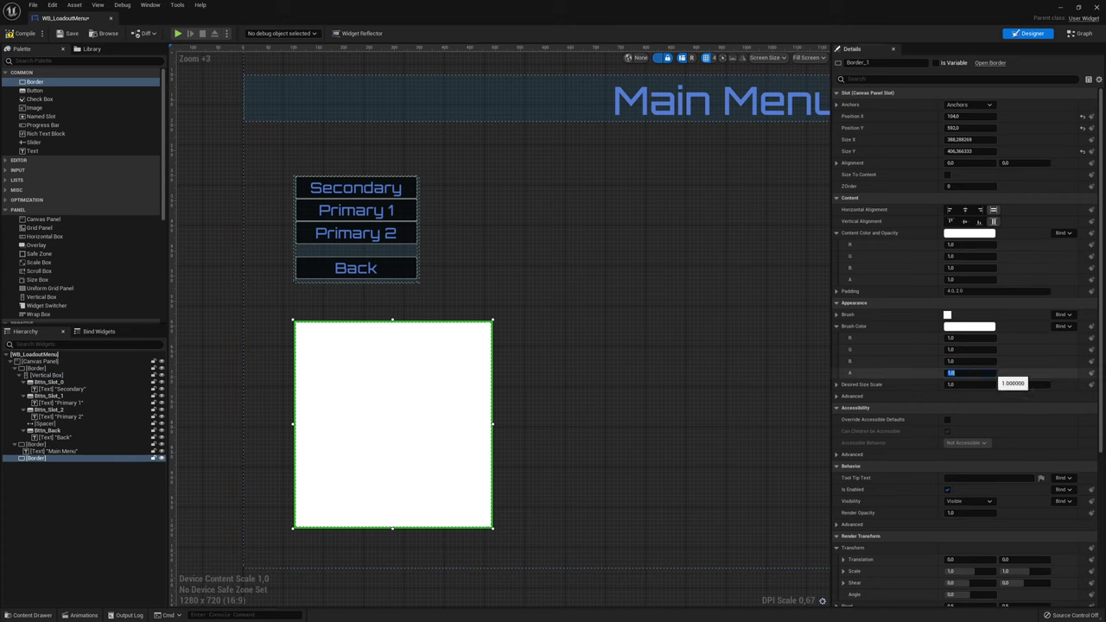
type(".5")
type("0.8")
key("Return")
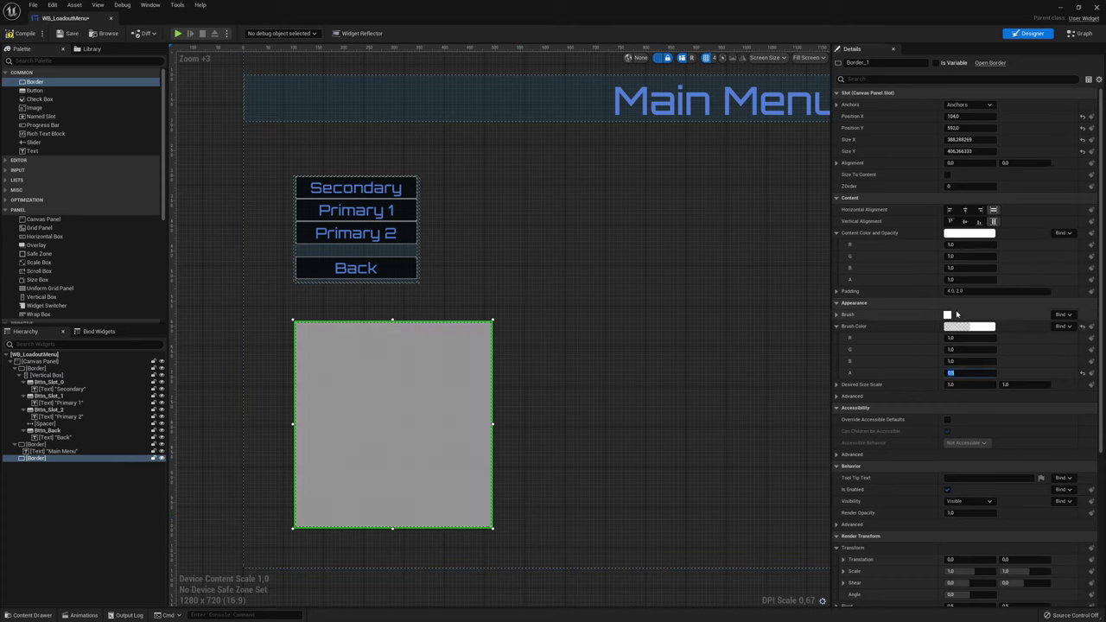
left_click(967, 326)
left_click_drag(805, 353, 889, 500)
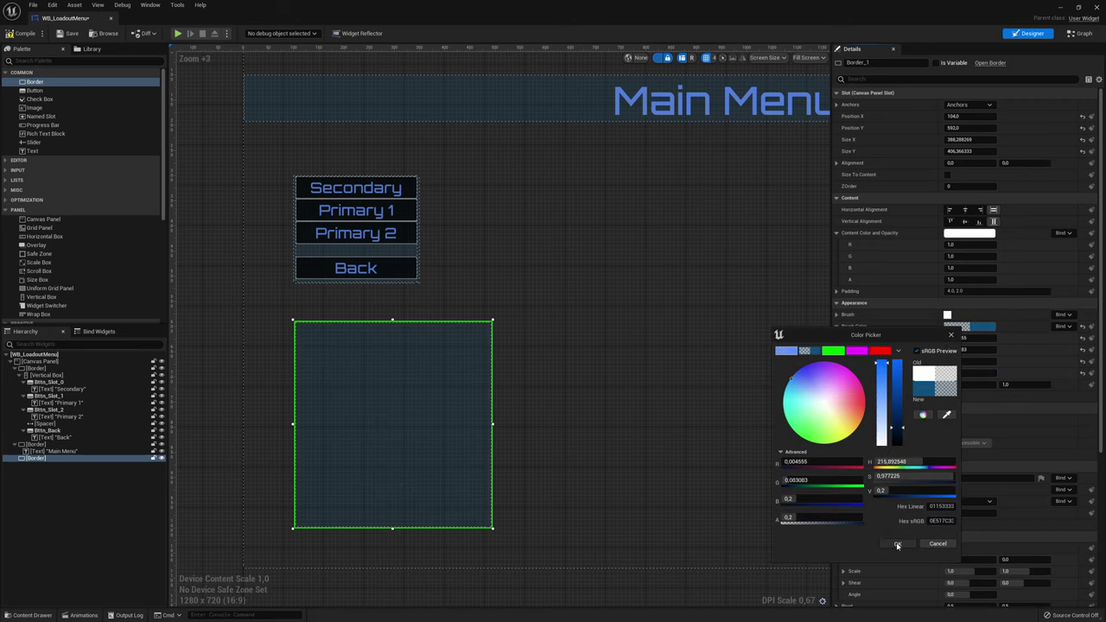
left_click(897, 543)
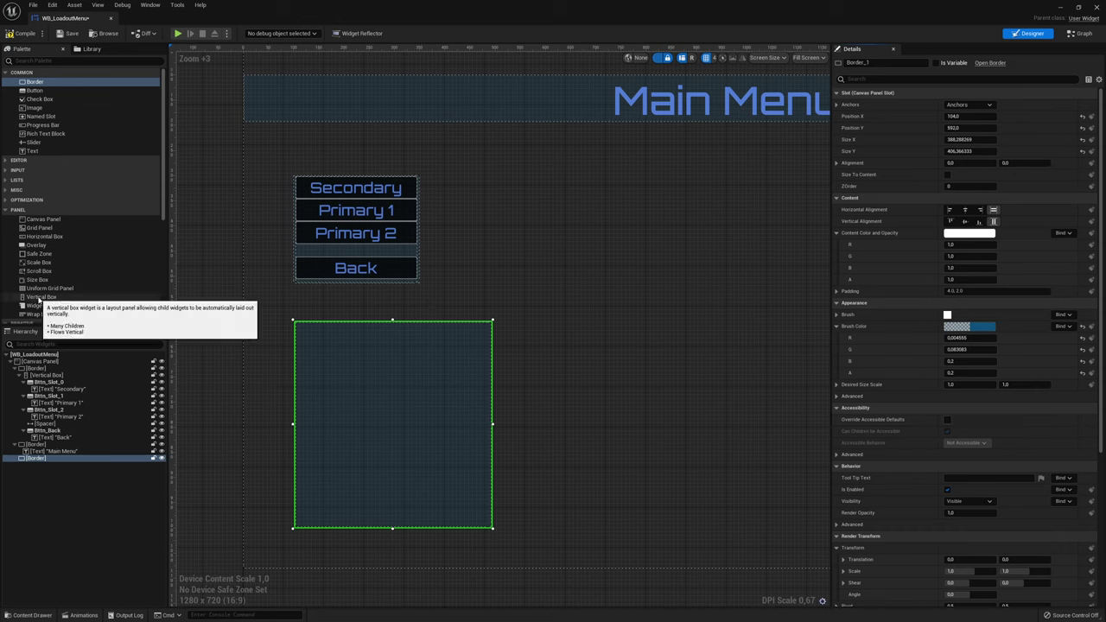
Nest a Vertical Box, an inner Border and a Text Block inside the new panel
left_click_drag(38, 300, 47, 459)
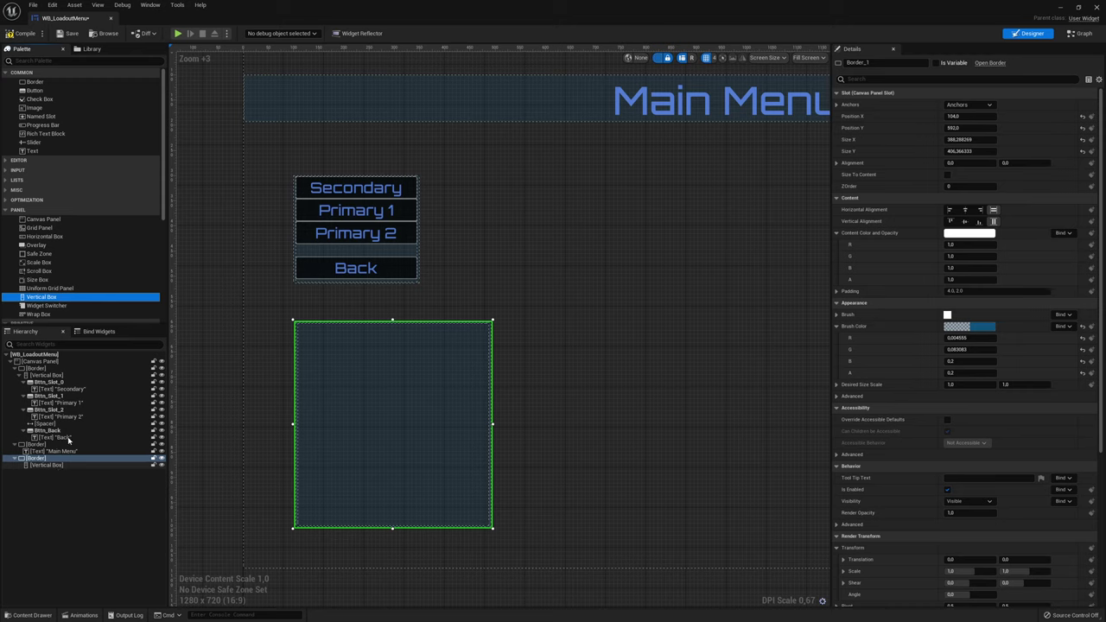
left_click_drag(35, 82, 43, 467)
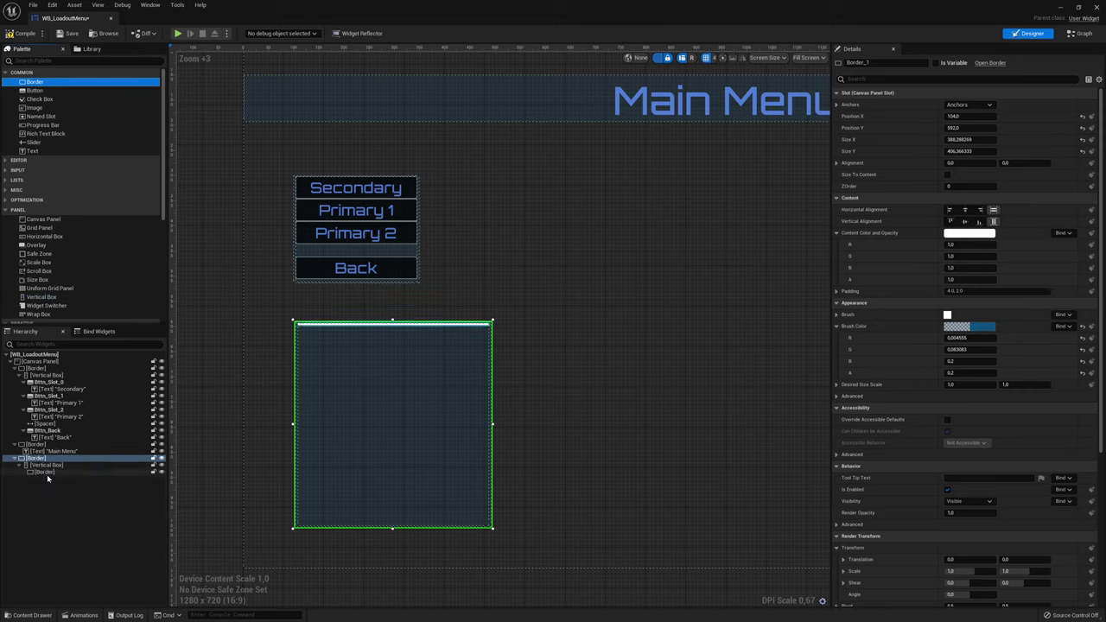
left_click_drag(43, 467, 46, 475)
left_click_drag(32, 150, 49, 478)
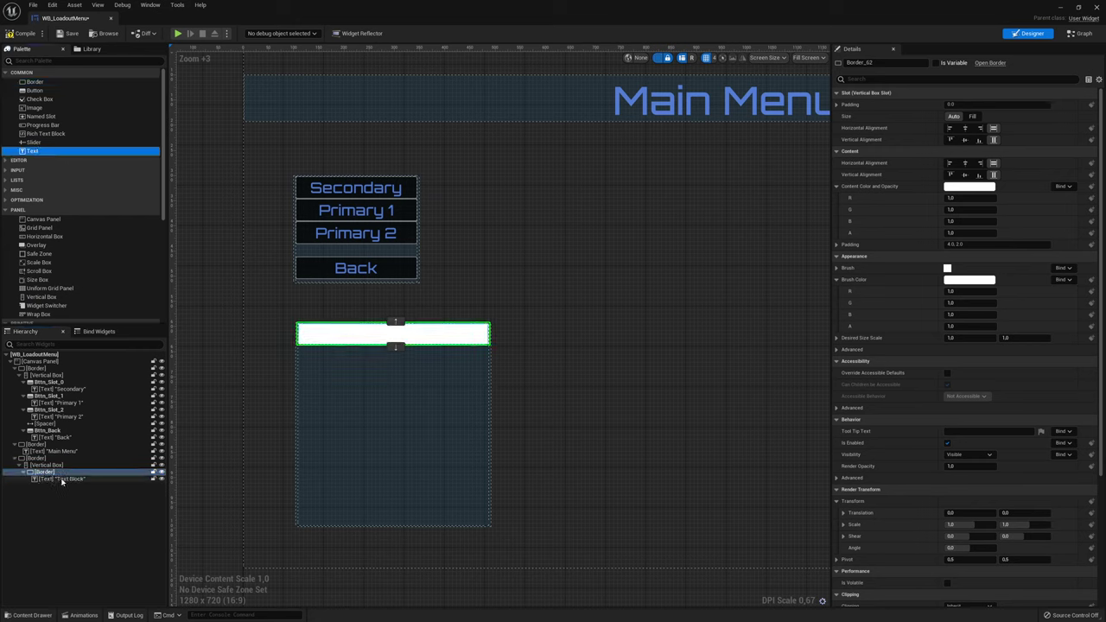
Give the new text the Back button's Orbitron font and the saved blue colour
left_click(346, 270)
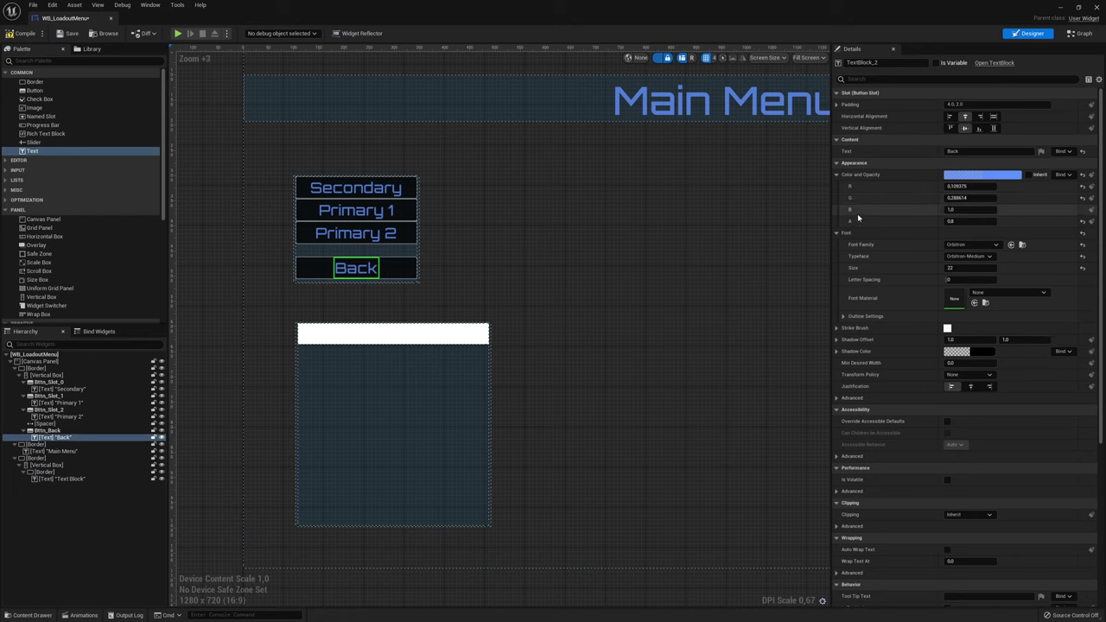
right_click(851, 237)
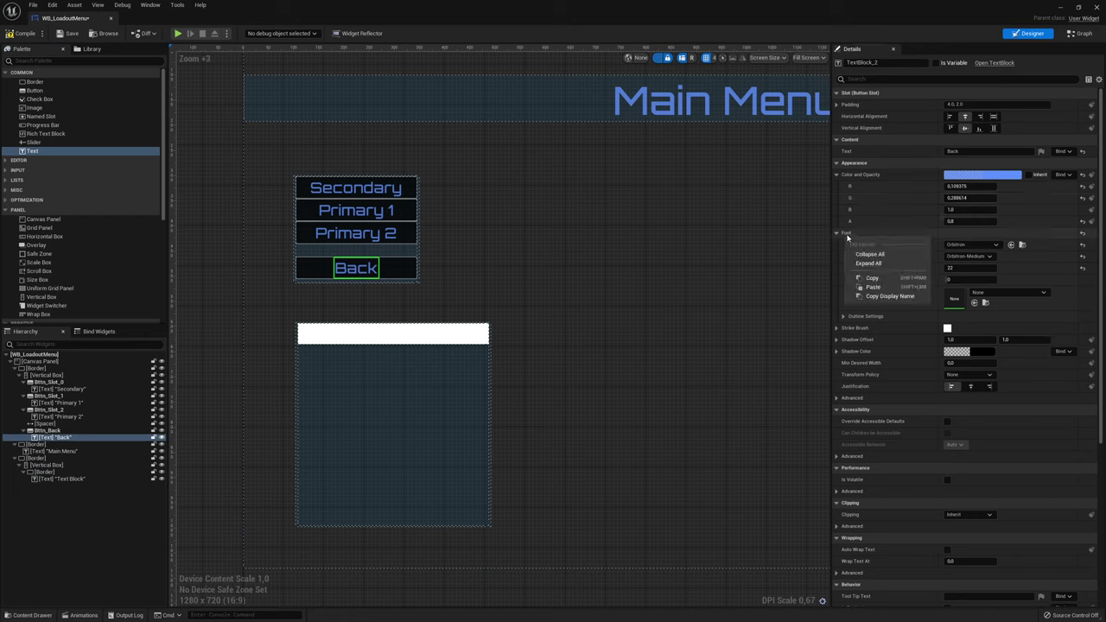
left_click(873, 278)
left_click(77, 478)
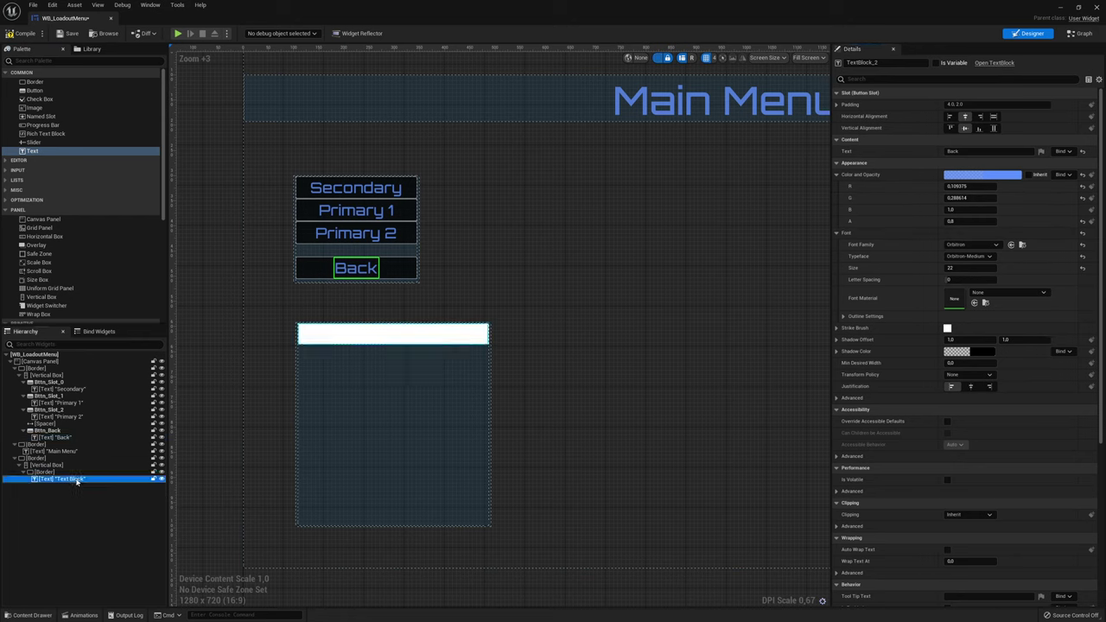
right_click(852, 235)
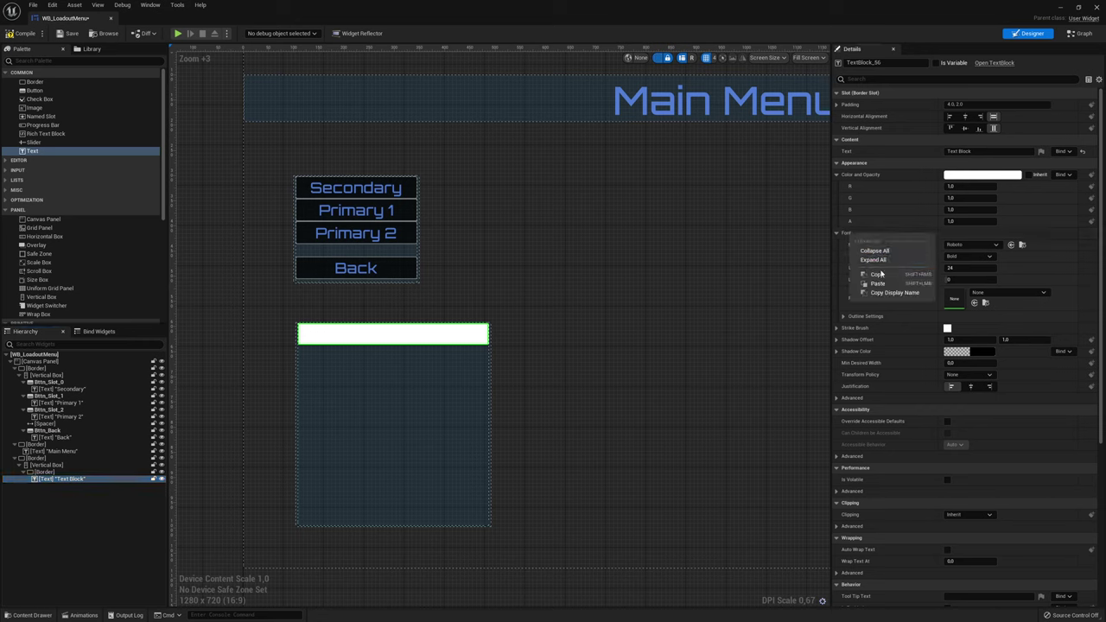
left_click(877, 288)
left_click(969, 179)
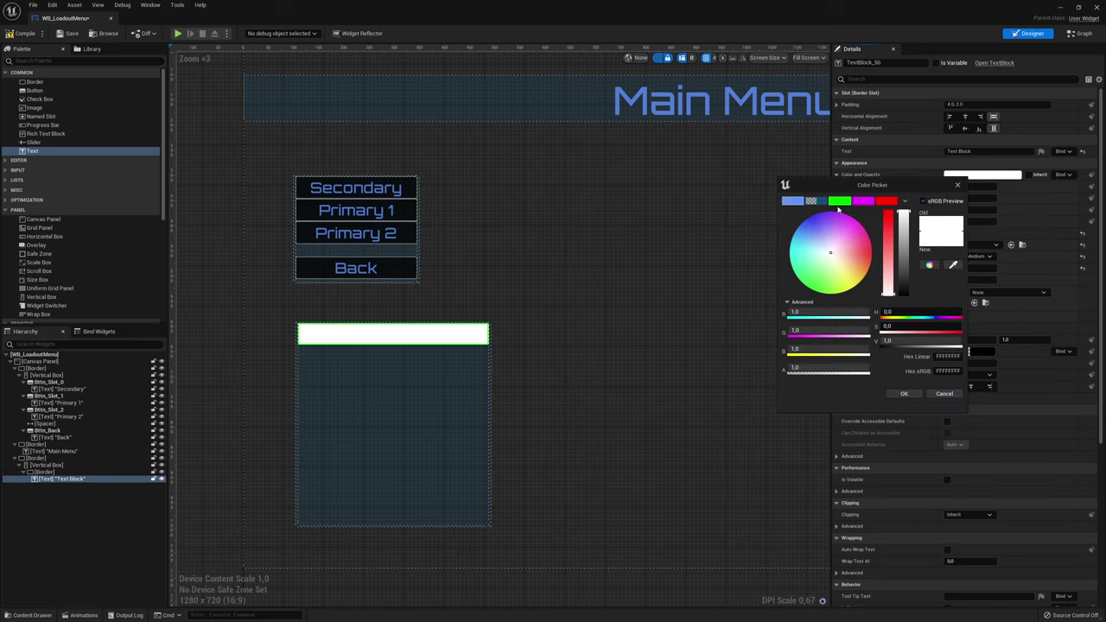
left_click(795, 202)
left_click(904, 394)
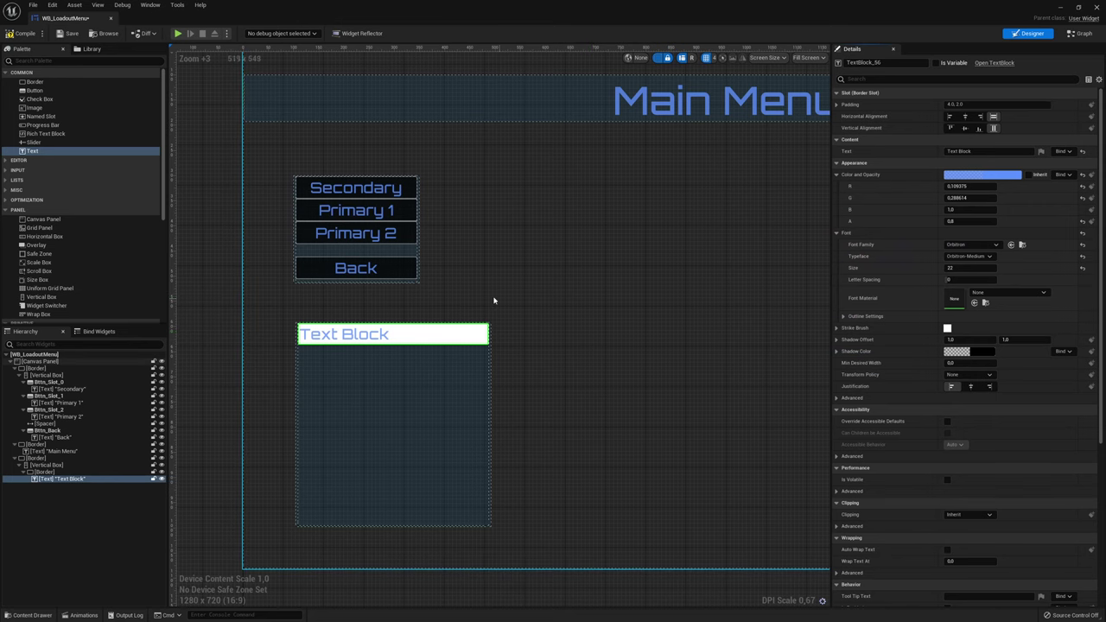
Change the text to read 'Inventory:'
double_click(959, 151)
key("BackSpace")
type("ventory")
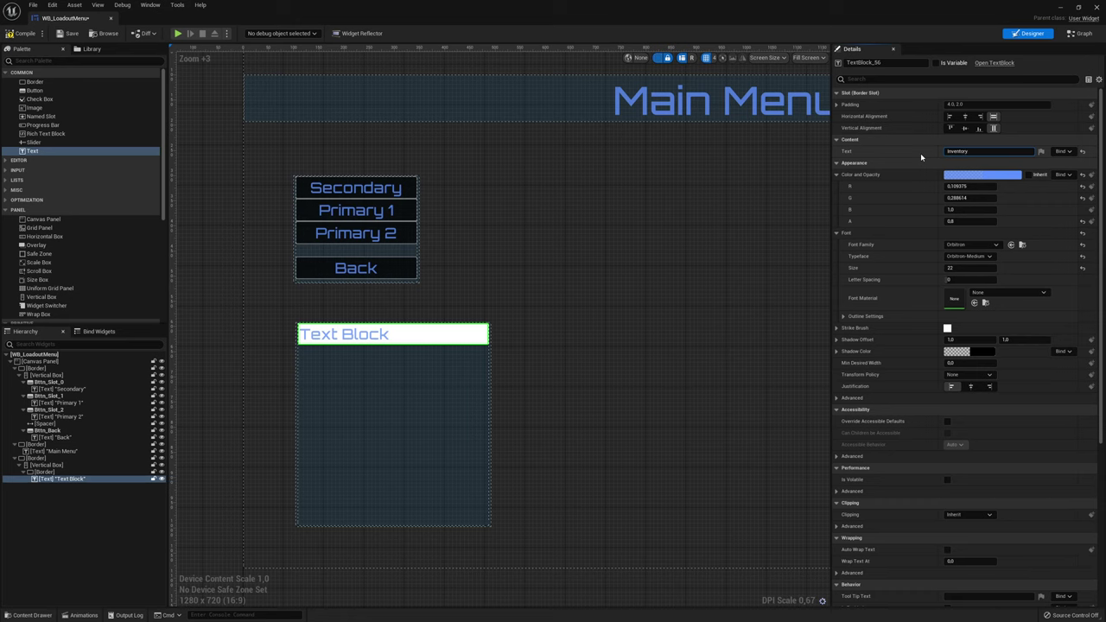
key("Return")
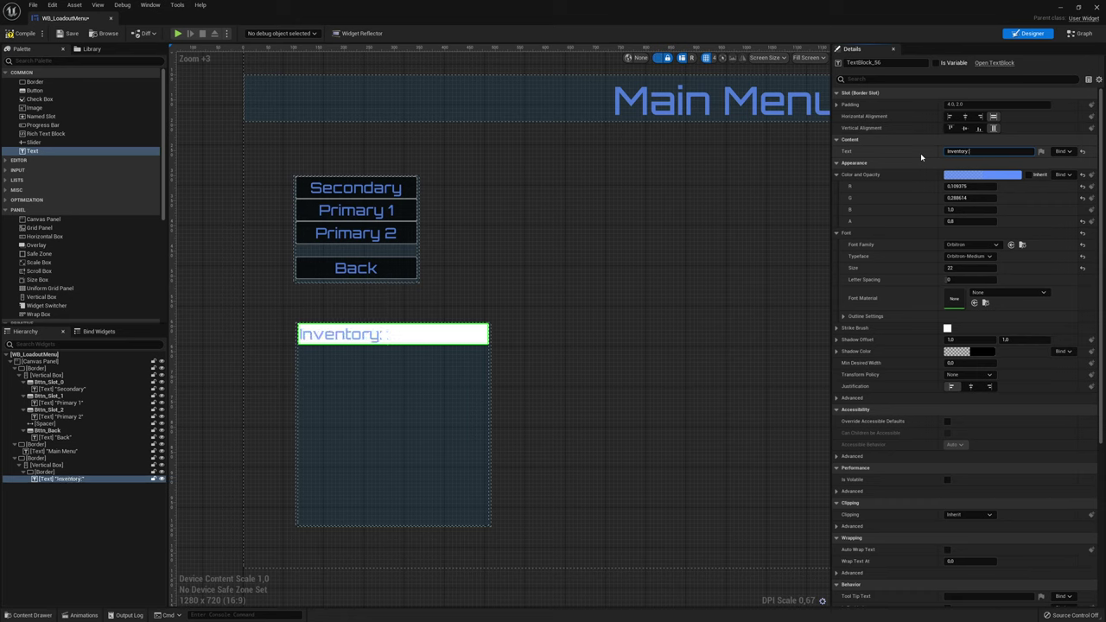
Try the saved dark blue and light blue presets on the Inventory header border
left_click(92, 472)
left_click(92, 478)
left_click(92, 471)
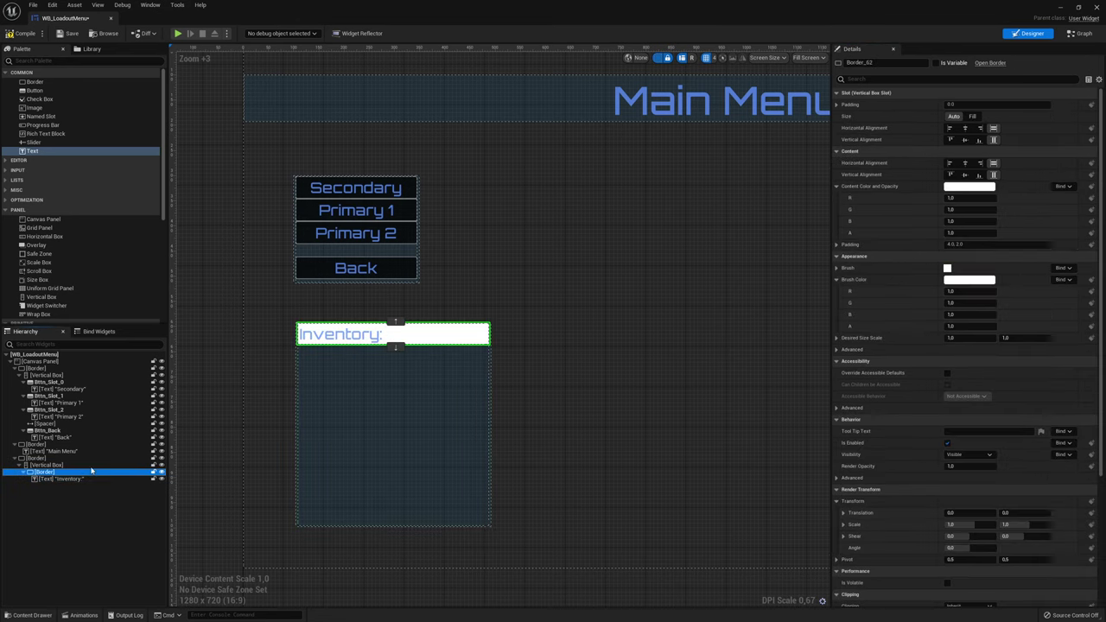
left_click(969, 280)
left_click(802, 307)
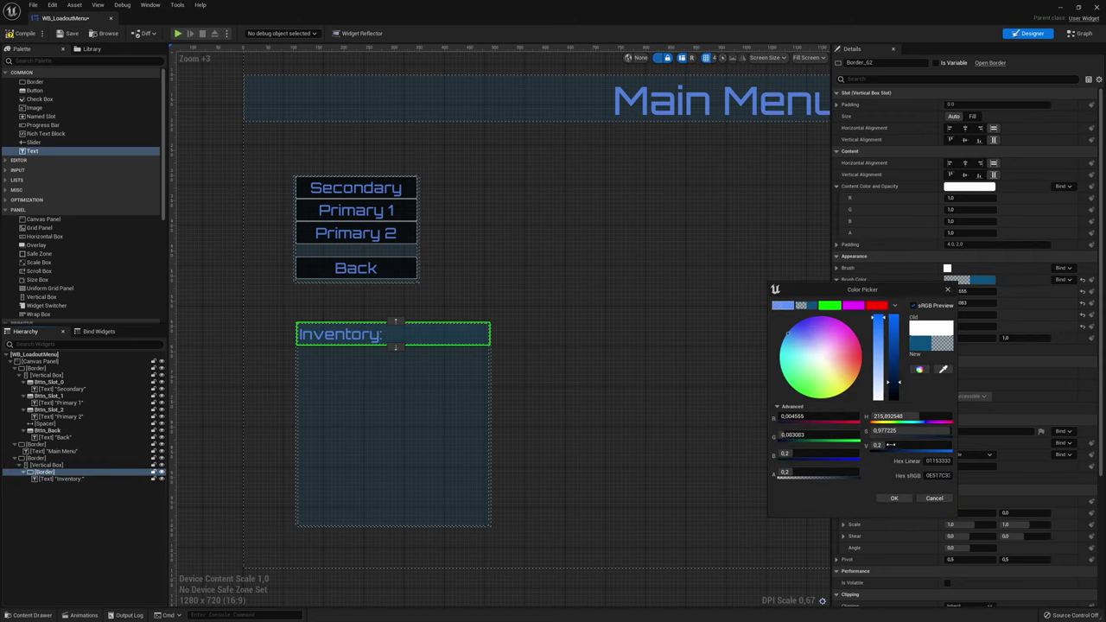
left_click(895, 498)
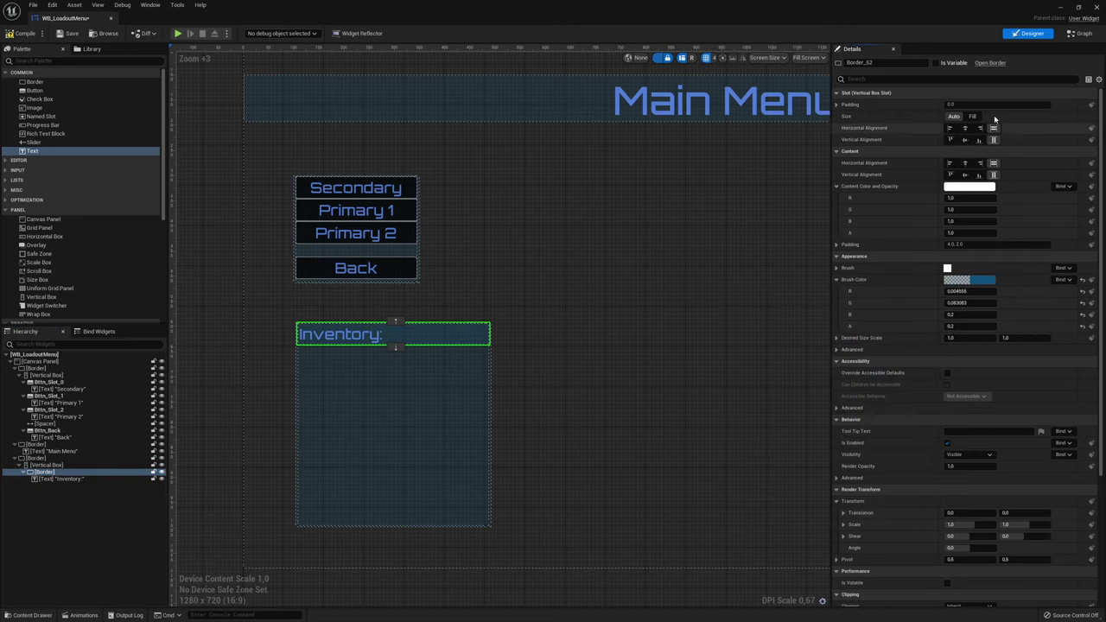
left_click(972, 281)
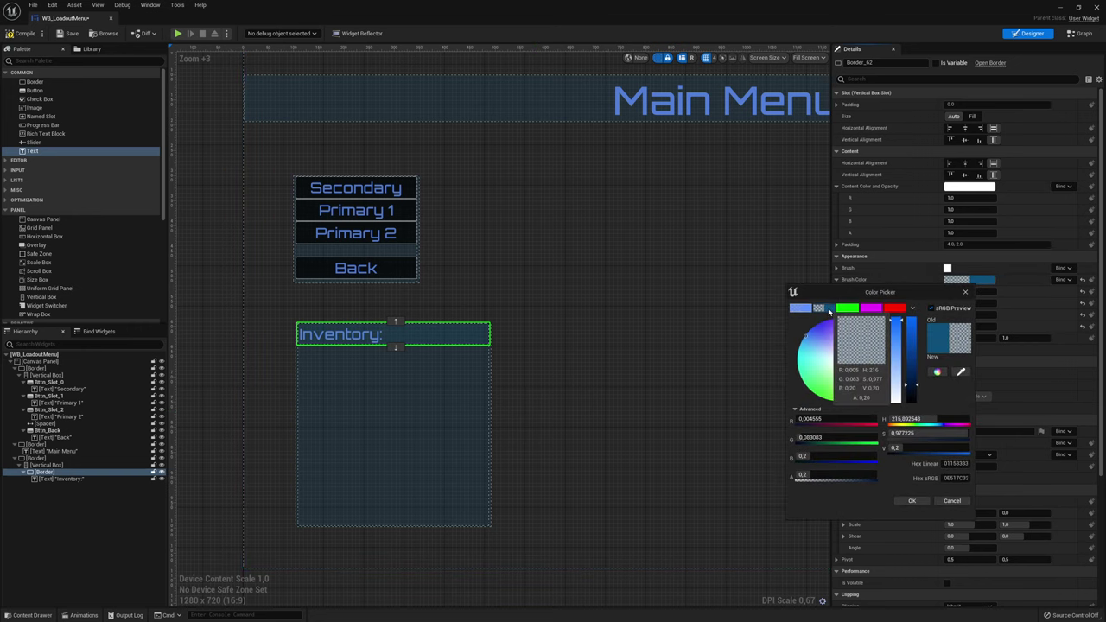
left_click(912, 500)
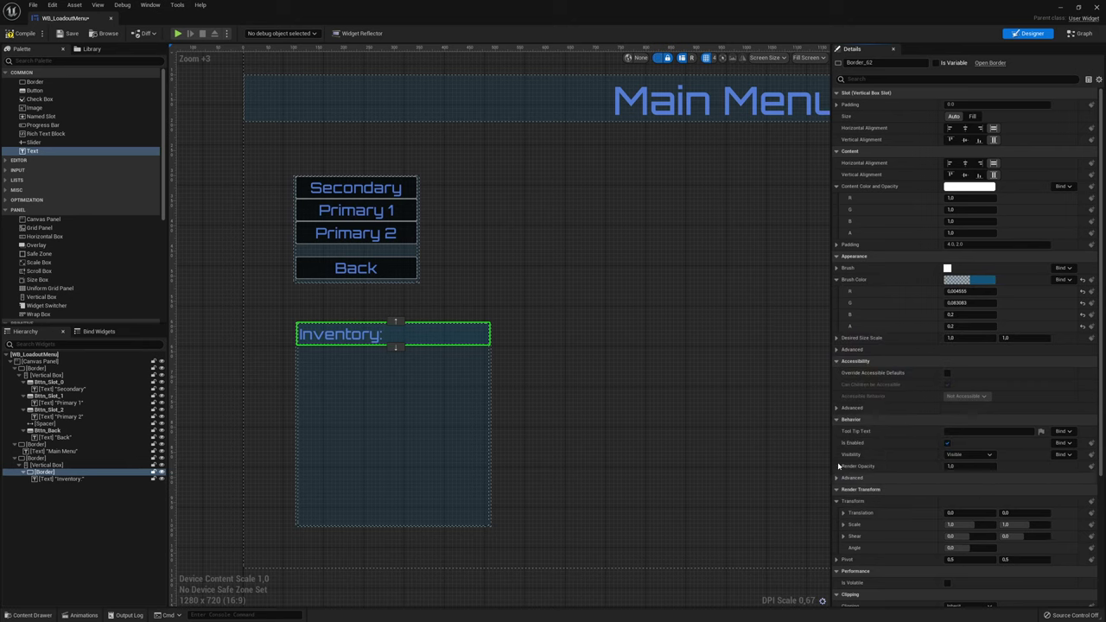
left_click(982, 278)
left_click(806, 302)
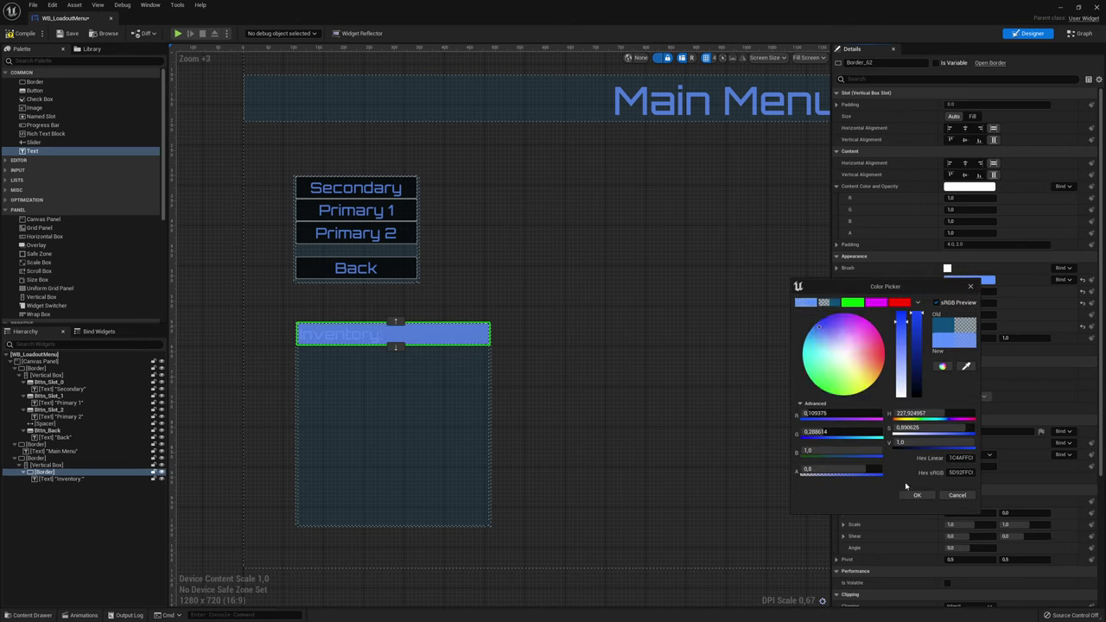
left_click(914, 495)
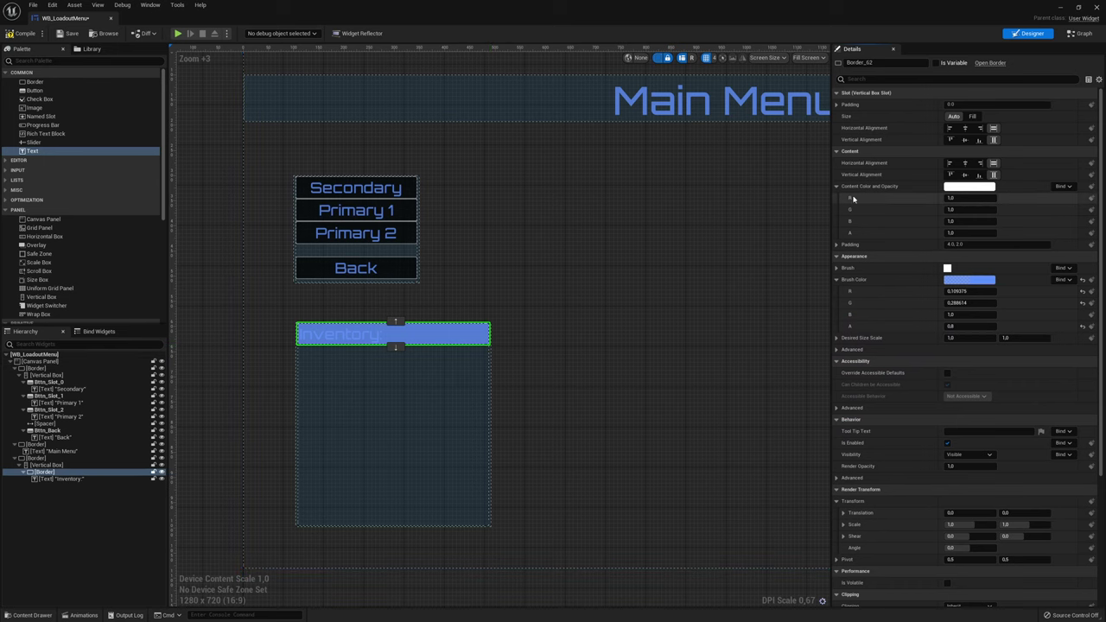
Shrink the header border to the text width and tint it translucent dark blue
left_click(954, 131)
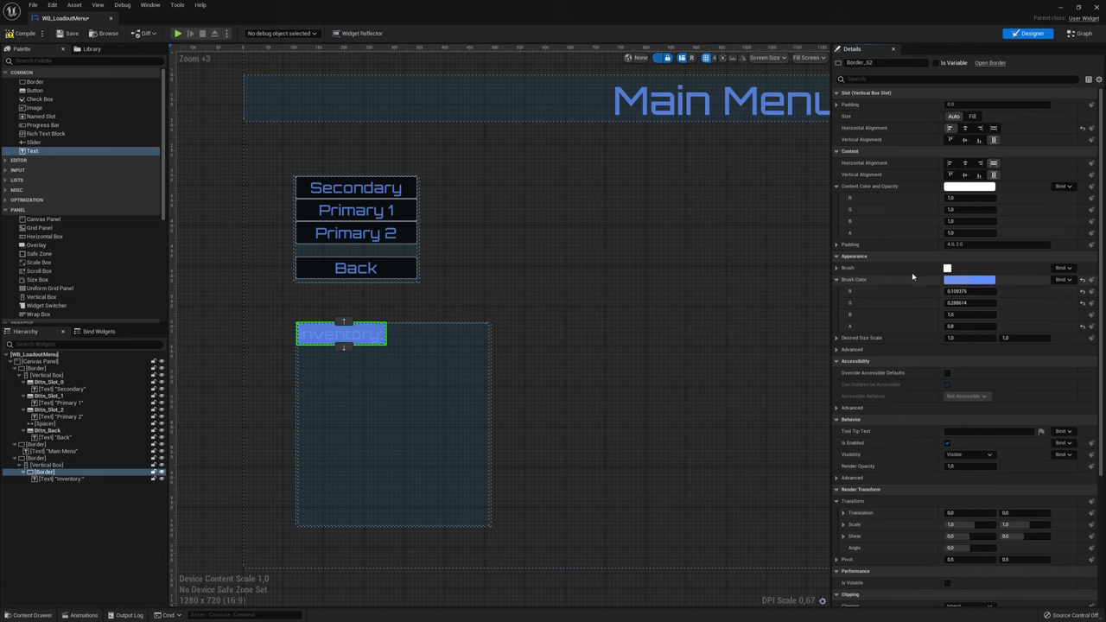
left_click(962, 280)
left_click(818, 306)
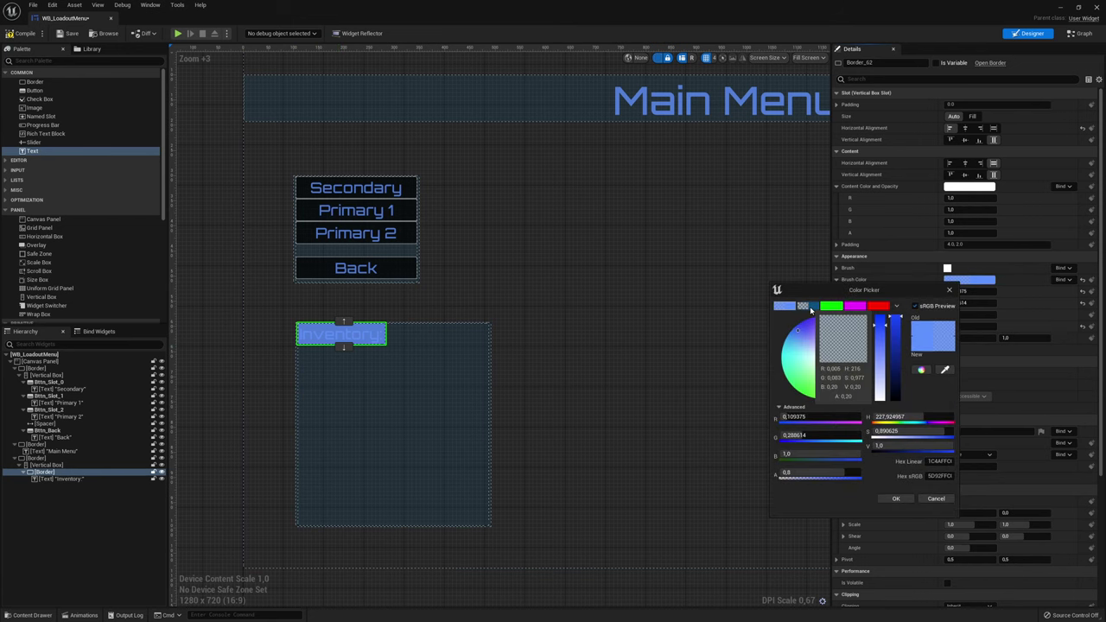
left_click(901, 396)
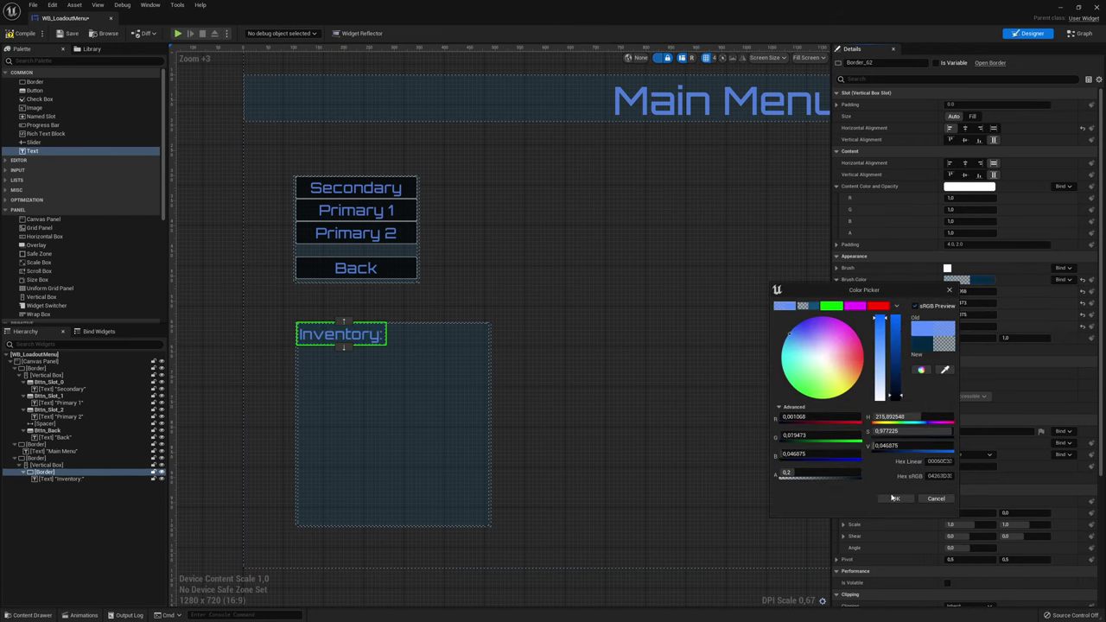
left_click(897, 498)
left_click(545, 353)
scroll(389, 329, "up", 1)
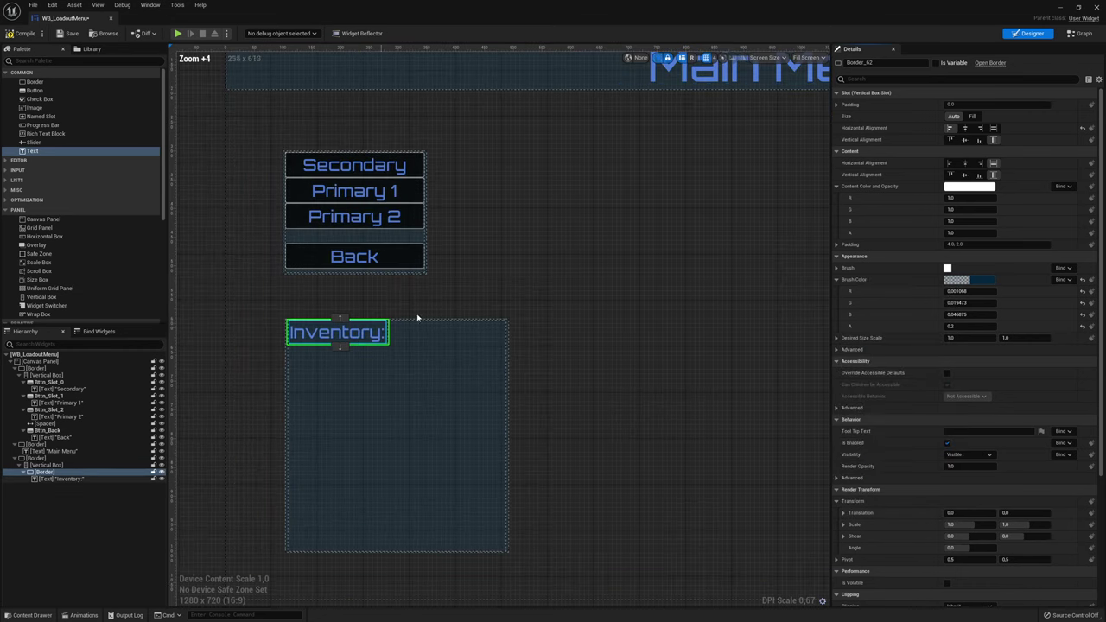
right_click_drag(449, 390, 476, 346)
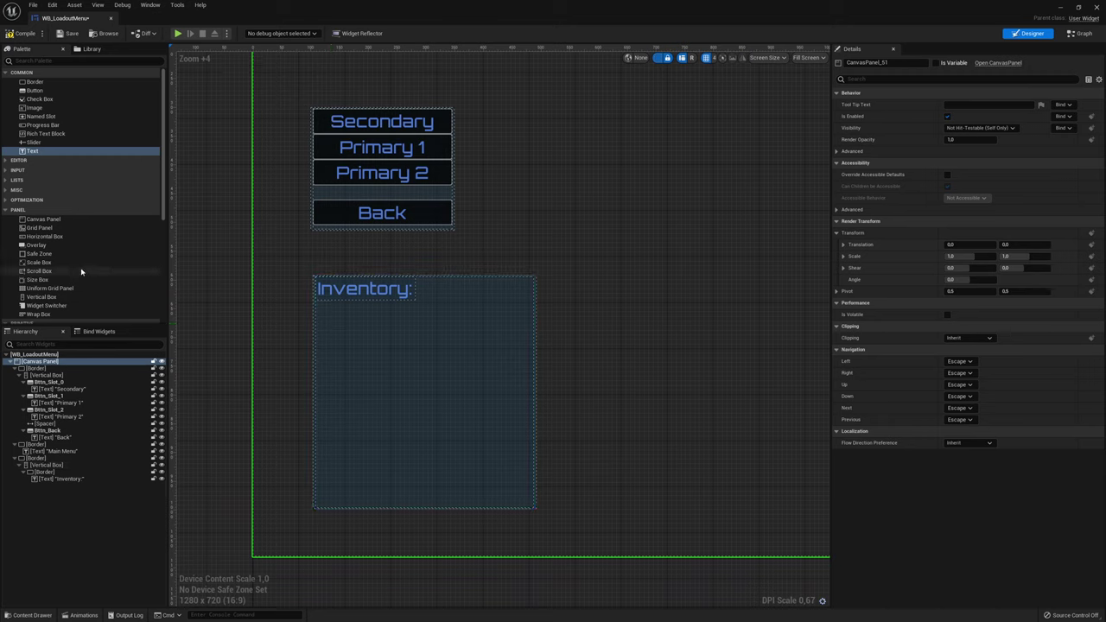
Add a Scroll Box named ScrollBox_Inventory to the Inventory panel, marked Is Variable with Size Fill
scroll(78, 270, "down", 1)
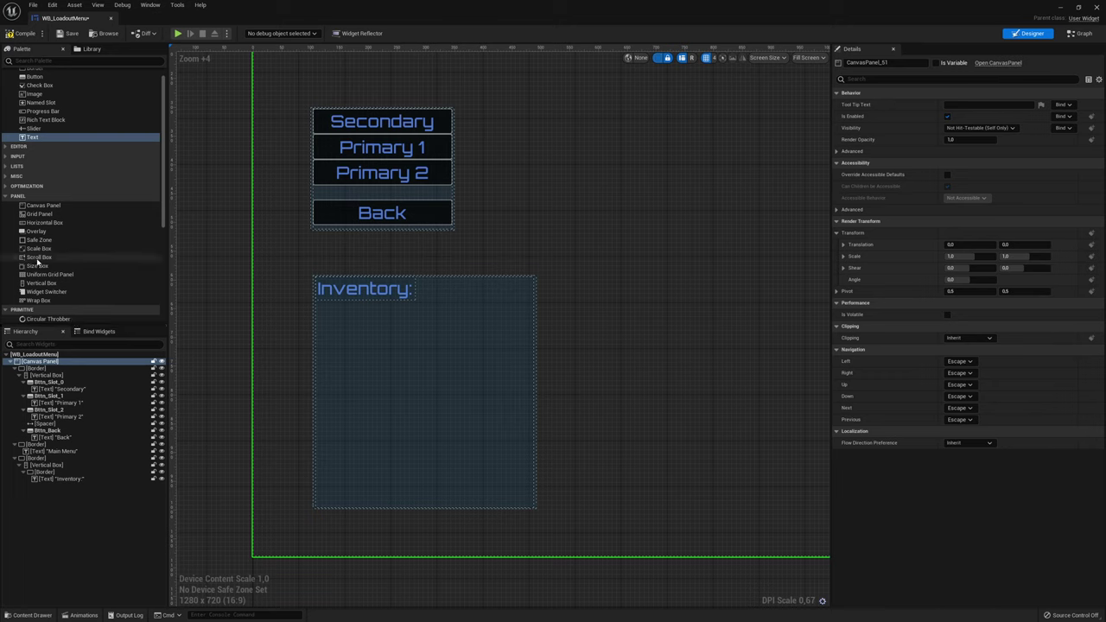
mouse_move(39, 257)
left_mouse_down()
mouse_move(63, 453)
mouse_move(52, 472)
left_mouse_up()
left_click(57, 487)
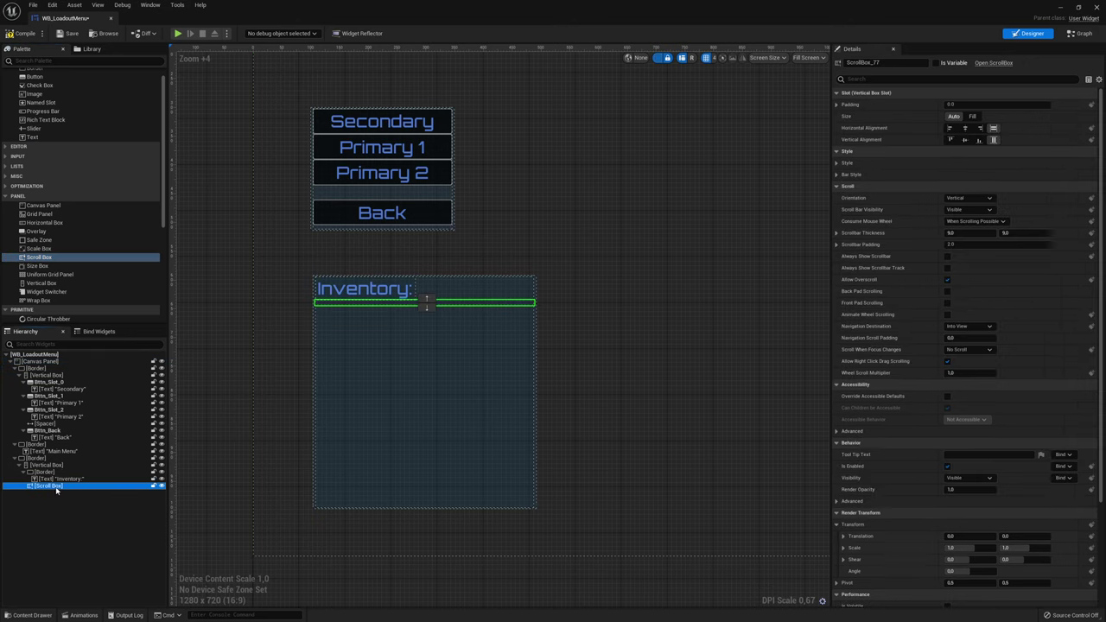
left_click(58, 490)
type("_Inventory")
left_click(64, 487)
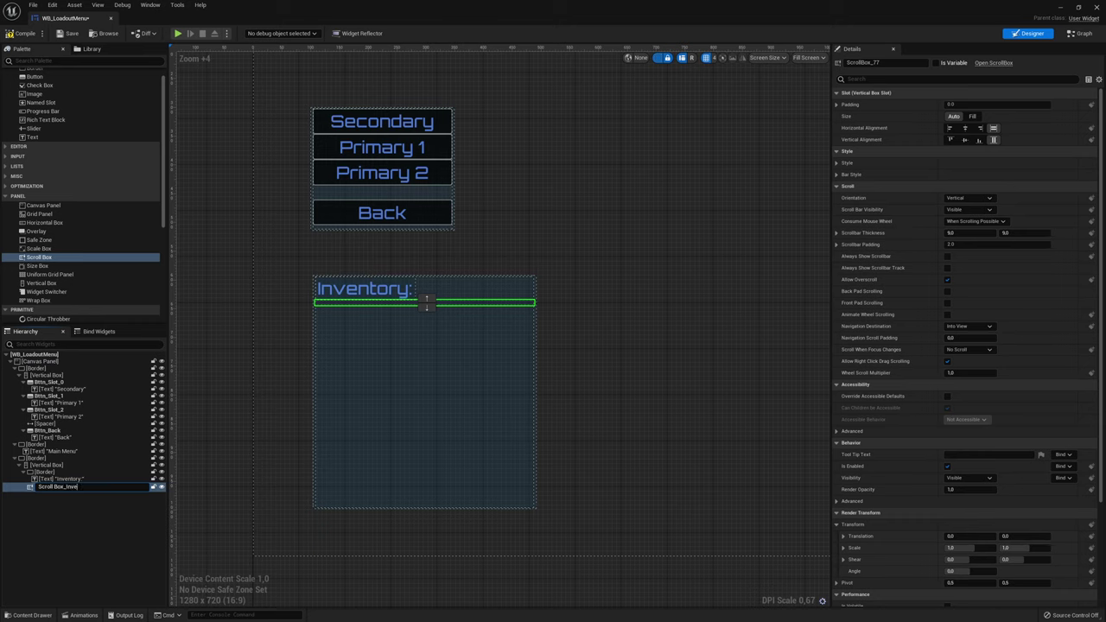
key("Return")
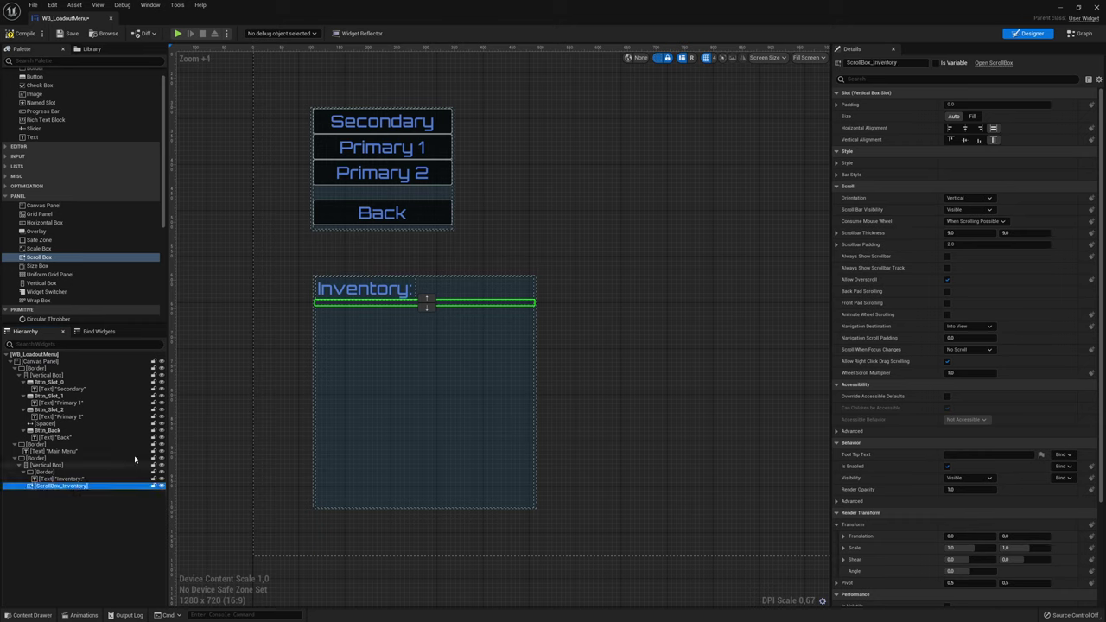
left_click(938, 63)
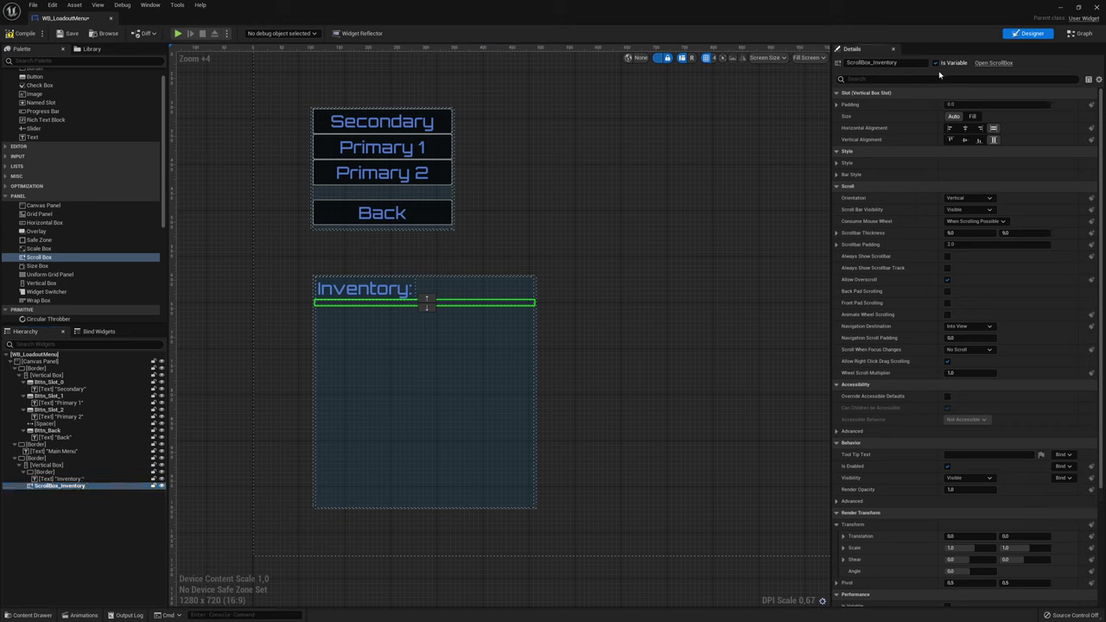
left_click(974, 116)
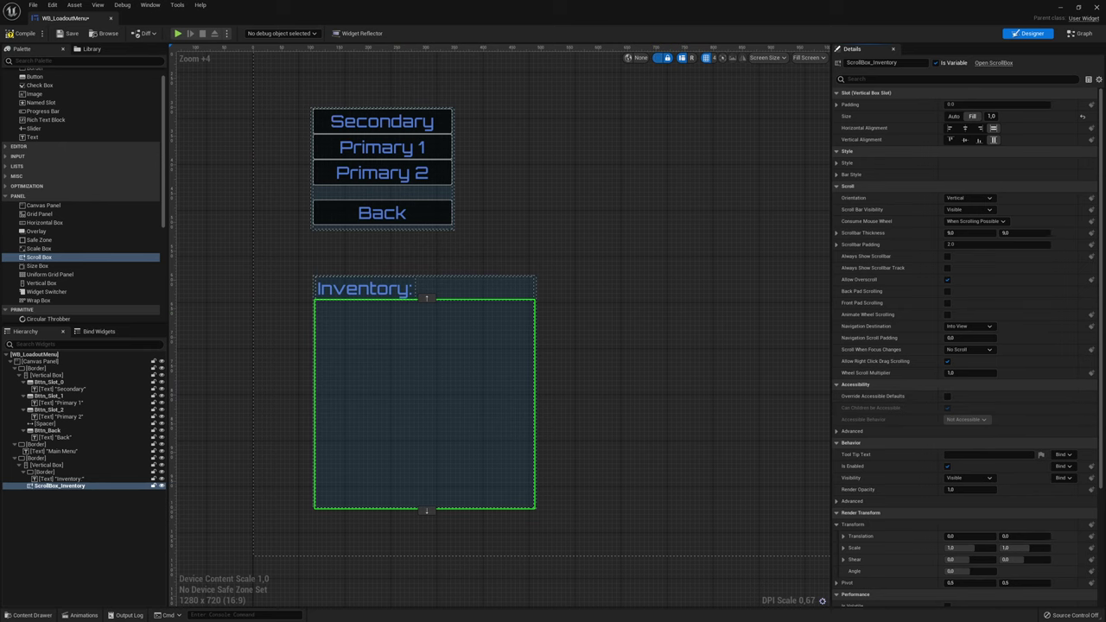
Pan and zoom the designer to the empty area right of the Inventory panel
left_click(585, 299)
mouse_move(603, 325)
right_mouse_down()
mouse_move(522, 327)
mouse_move(521, 315)
right_mouse_up()
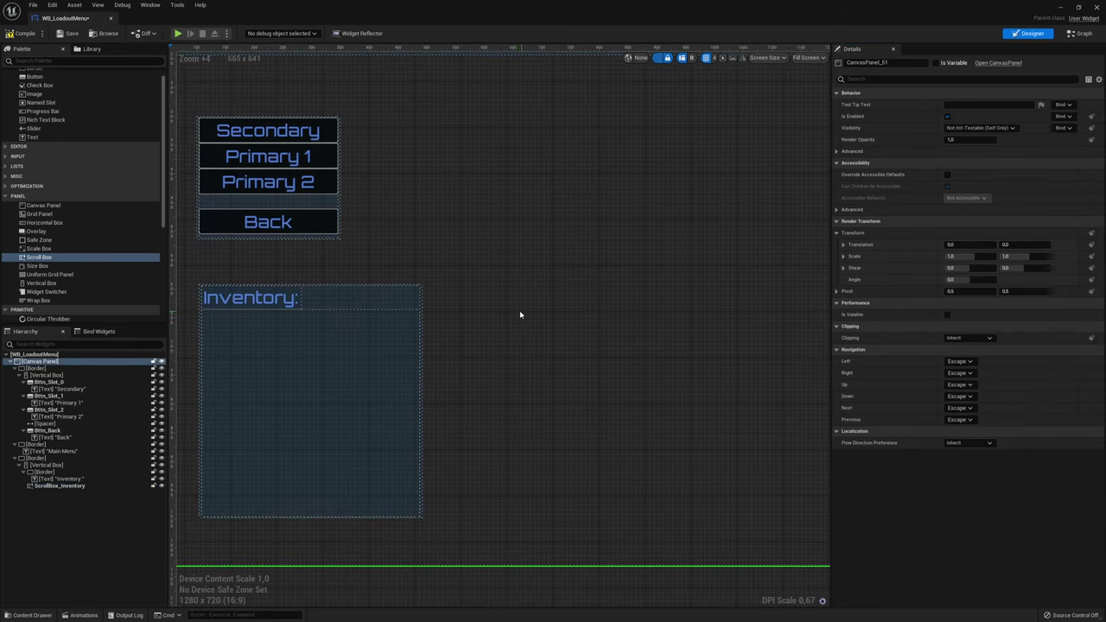
right_click_drag(578, 352, 448, 304)
scroll(426, 304, "down", 2)
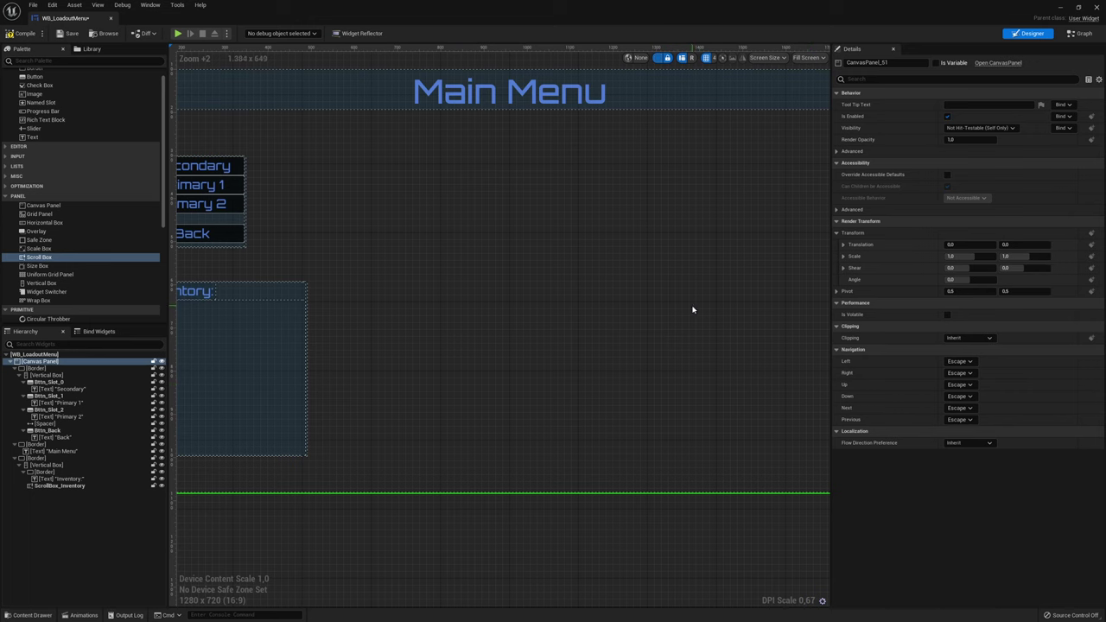
right_click_drag(304, 209, 386, 230)
mouse_move(466, 251)
right_mouse_down()
mouse_move(388, 219)
mouse_move(422, 268)
right_mouse_up()
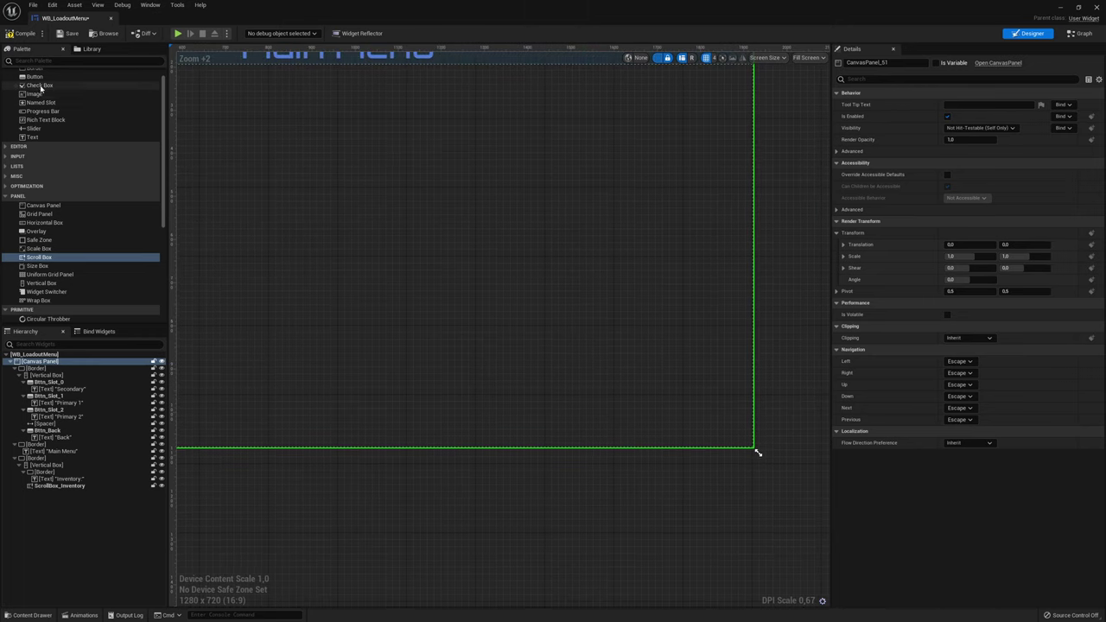
scroll(40, 89, "up", 1)
Place a large new Border right of Inventory and tint it translucent dark blue
mouse_move(35, 81)
left_mouse_down()
mouse_move(425, 245)
mouse_move(388, 201)
left_mouse_up()
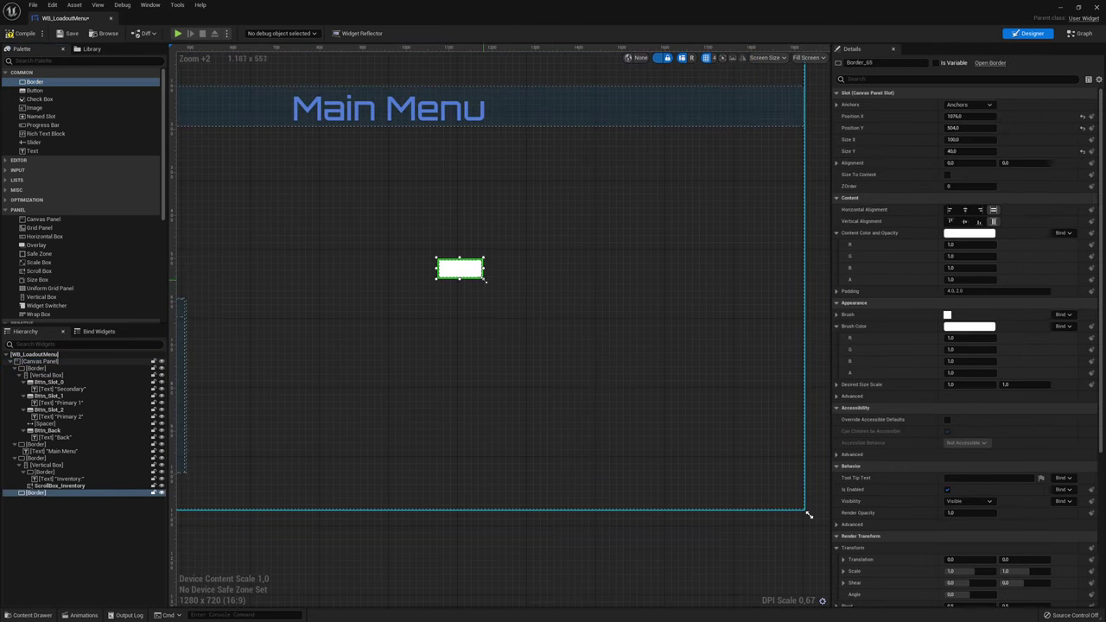
left_click_drag(483, 279, 649, 433)
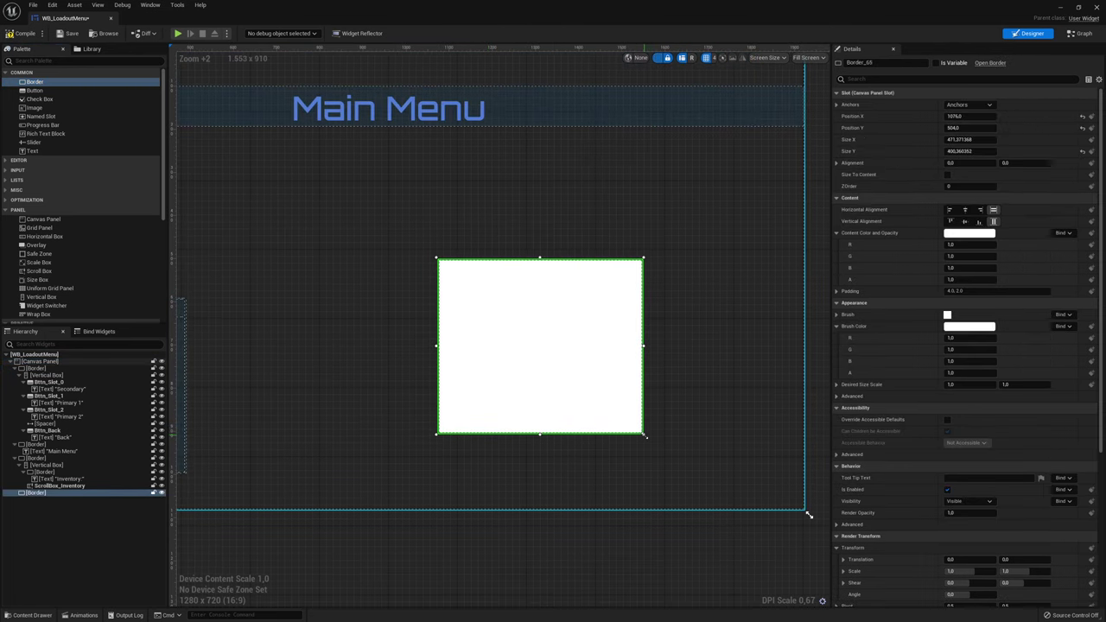
left_click_drag(620, 406, 660, 428)
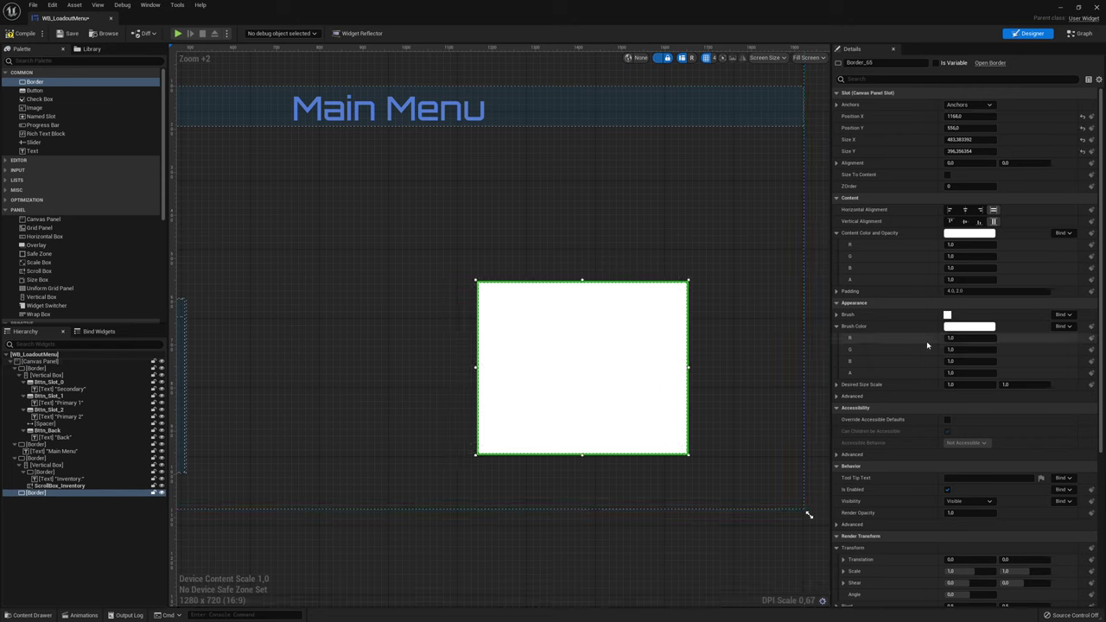
left_click(968, 327)
left_click(811, 351)
left_click(904, 542)
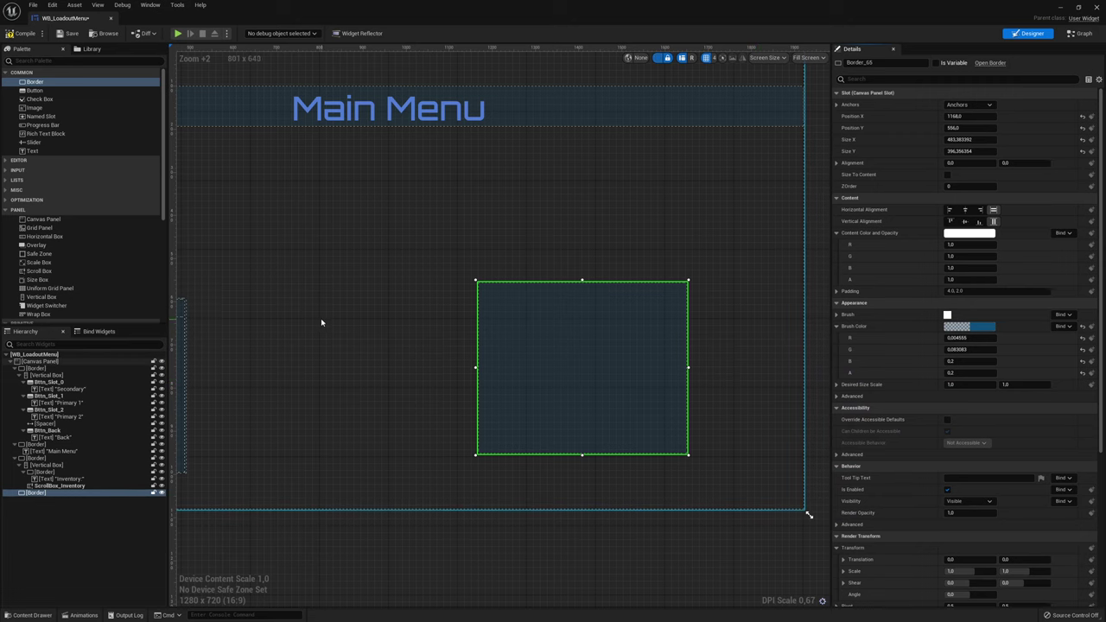
Nest a Vertical Box, Border and Text Block inside the new panel, then select the Inventory heading
left_click_drag(41, 296, 50, 493)
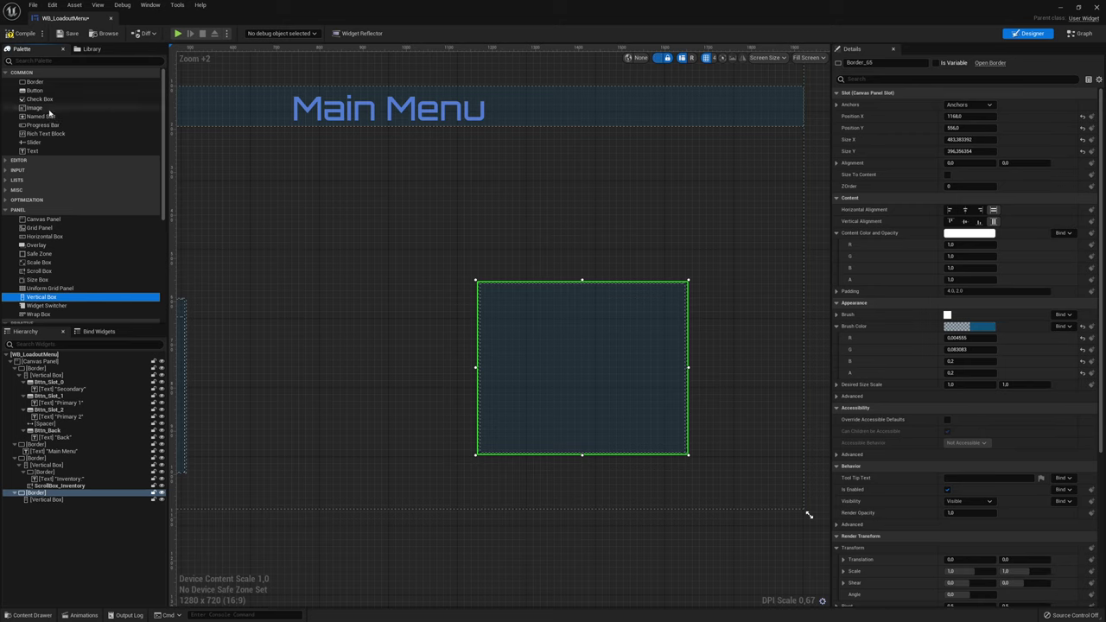
left_click_drag(34, 82, 52, 500)
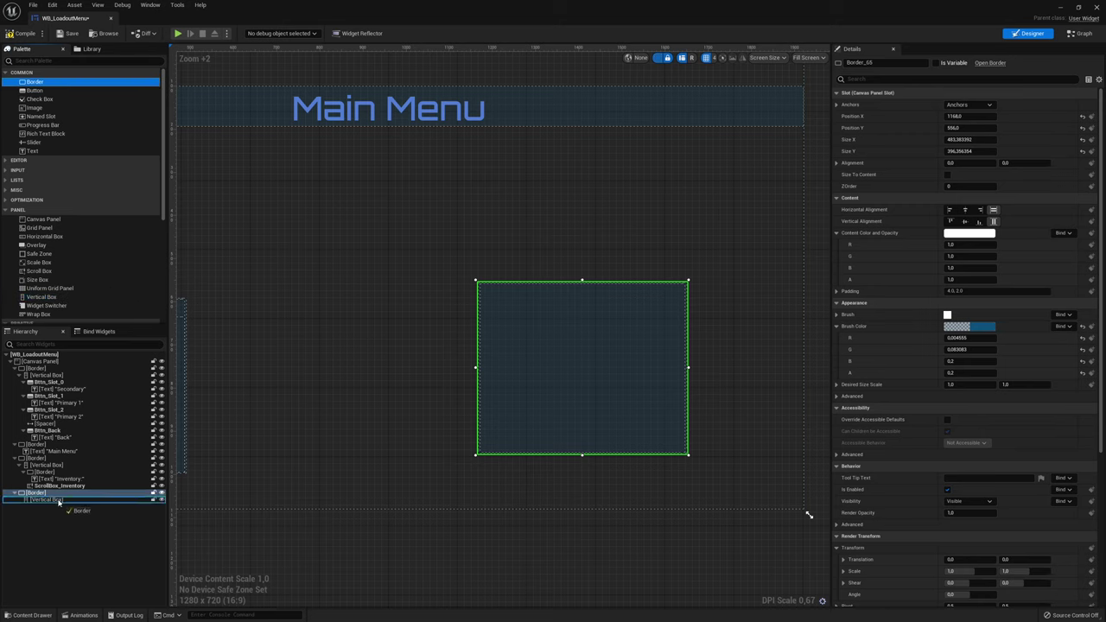
left_click_drag(32, 151, 55, 512)
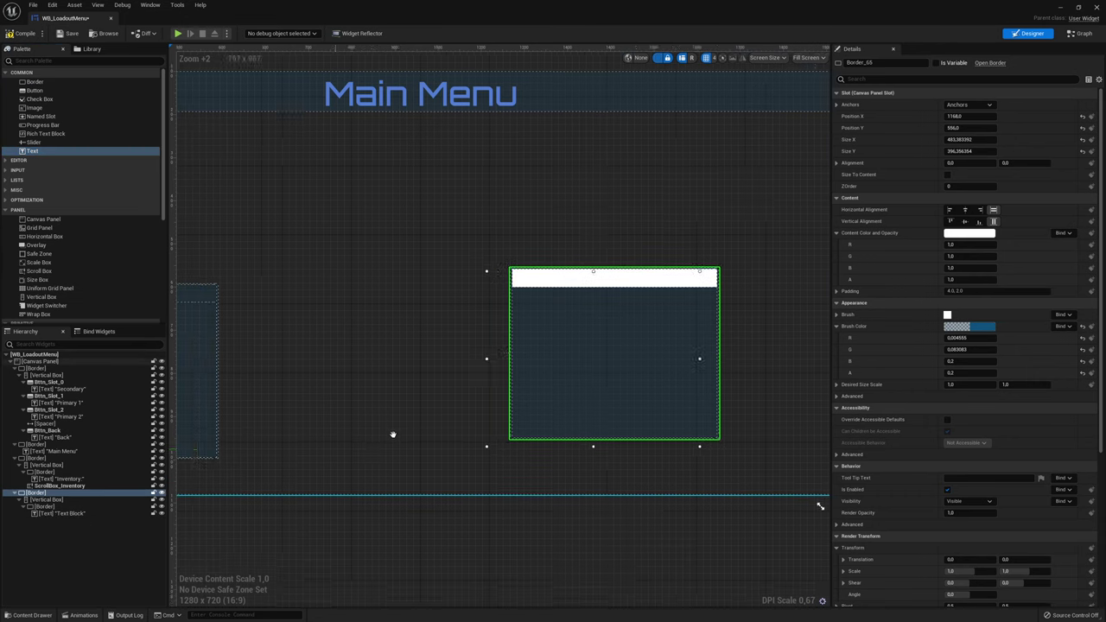
right_click_drag(390, 435, 444, 375)
left_click(260, 256)
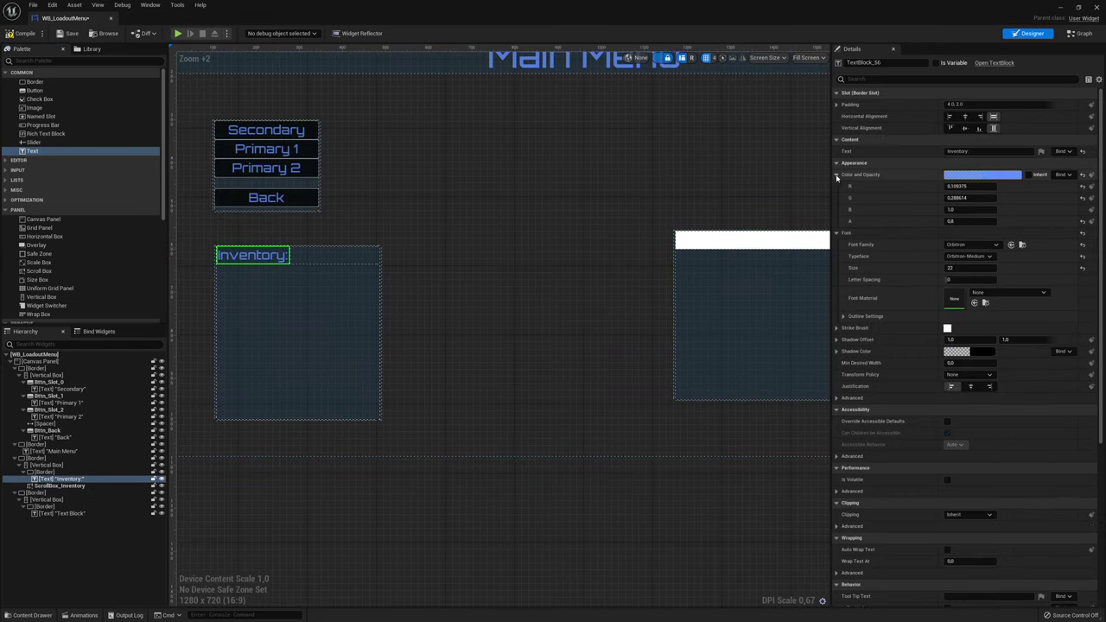
Copy the Inventory heading's Orbitron font onto the new text and colour it blue
right_click(846, 241)
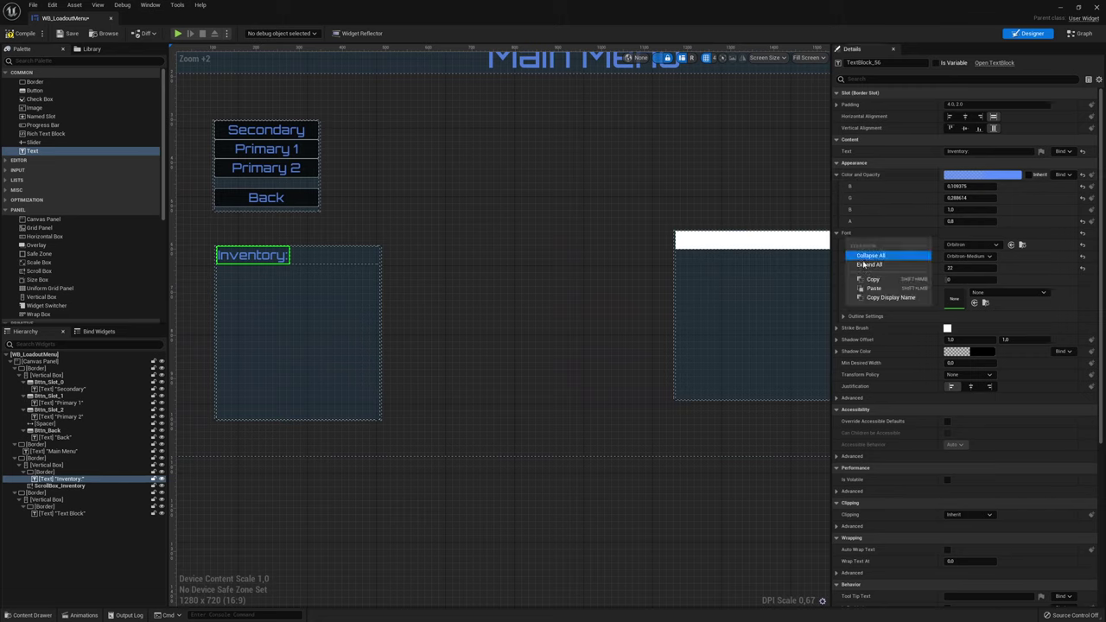
left_click(869, 285)
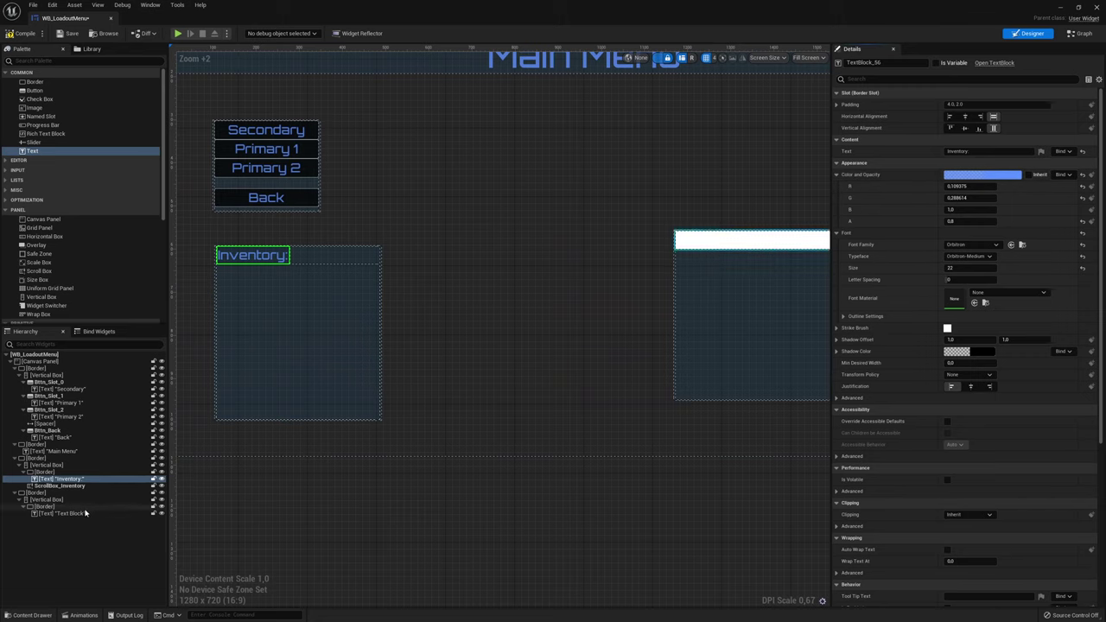
left_click(778, 240)
right_click(856, 238)
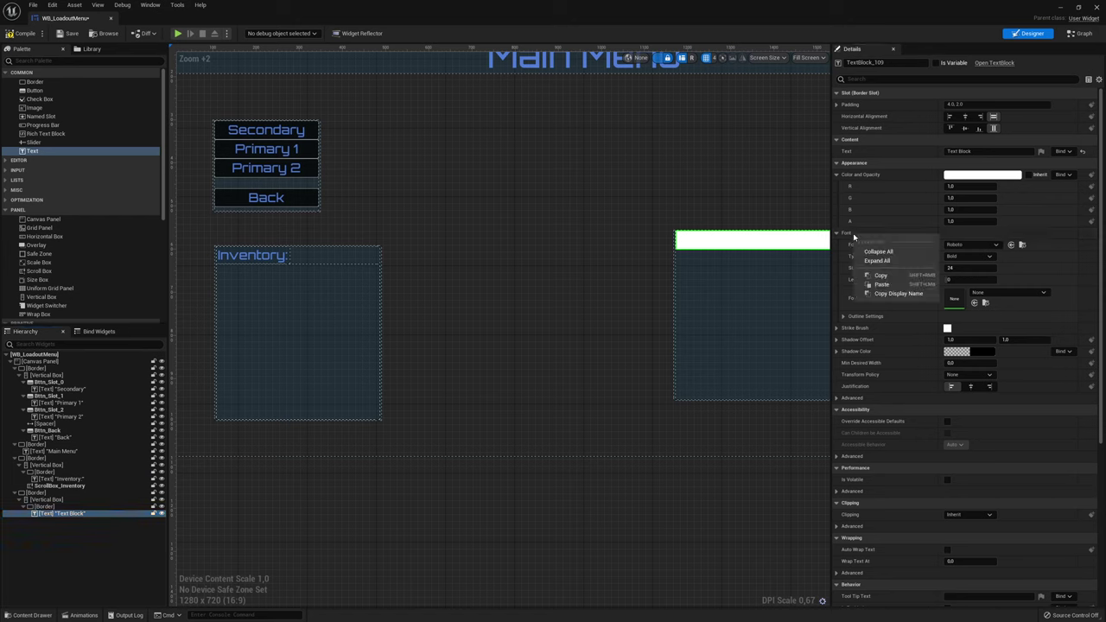
left_click(899, 279)
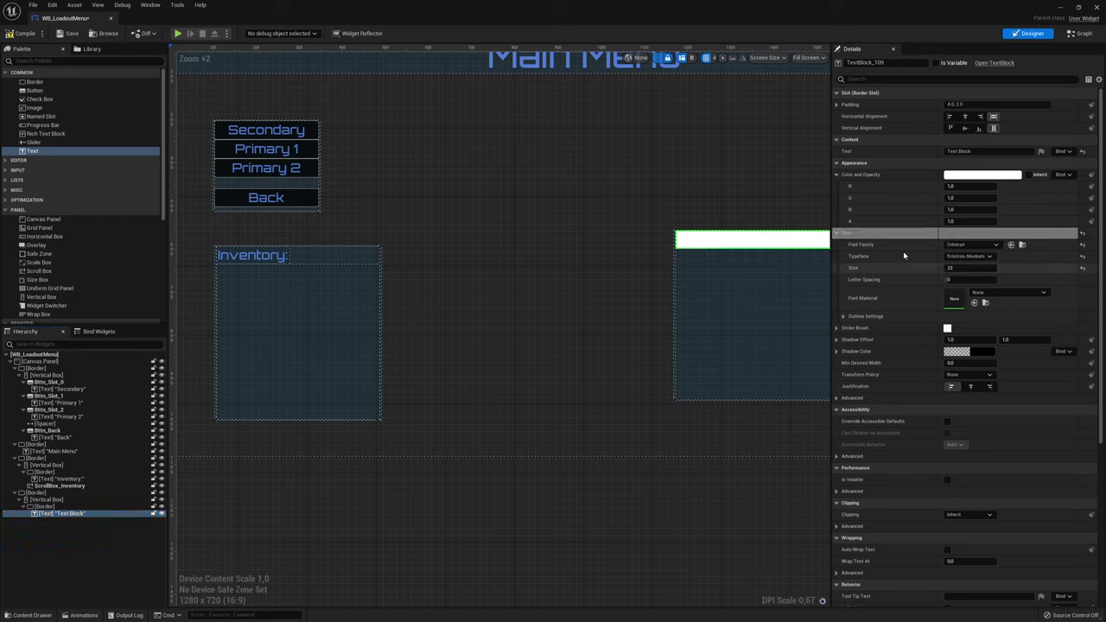
left_click(988, 176)
left_click(811, 200)
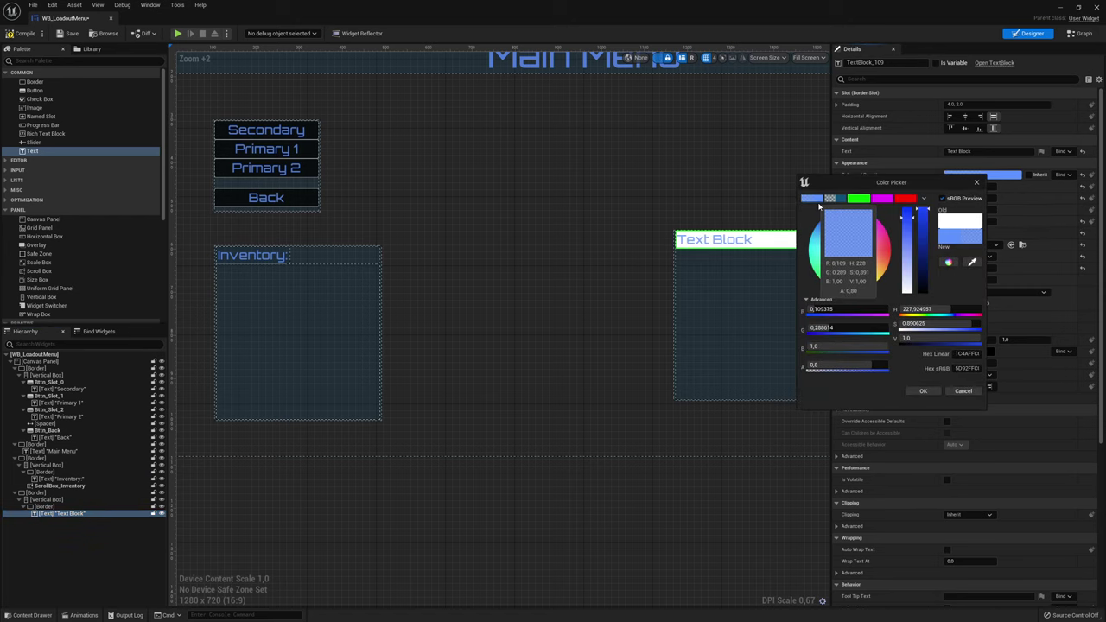
left_click(923, 390)
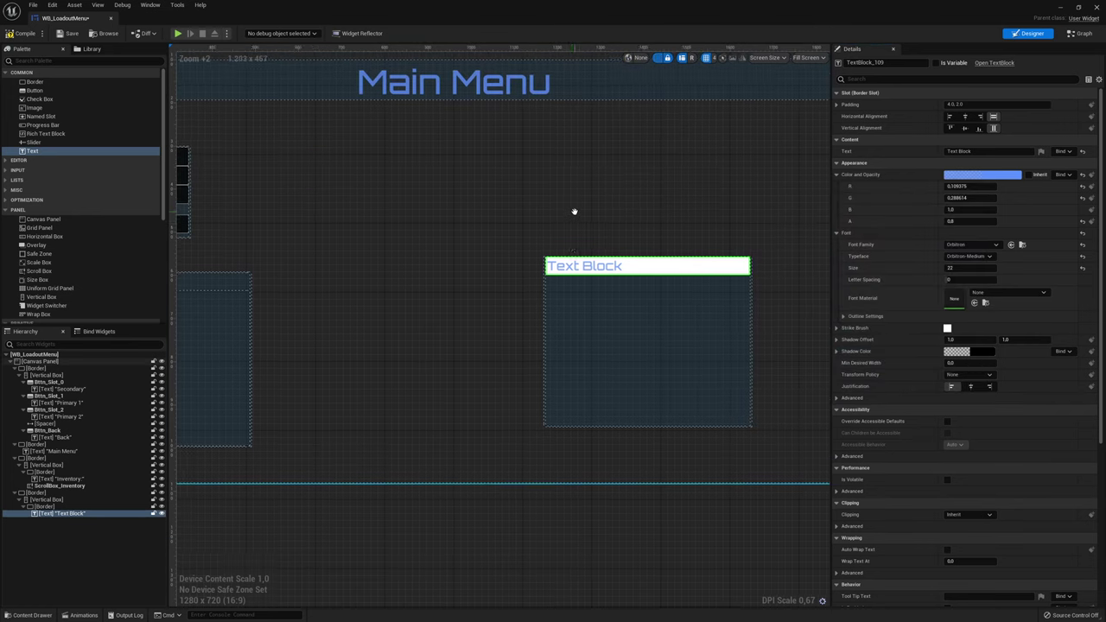
Make the heading's border strip translucent black with alpha 0.2
left_click(43, 506)
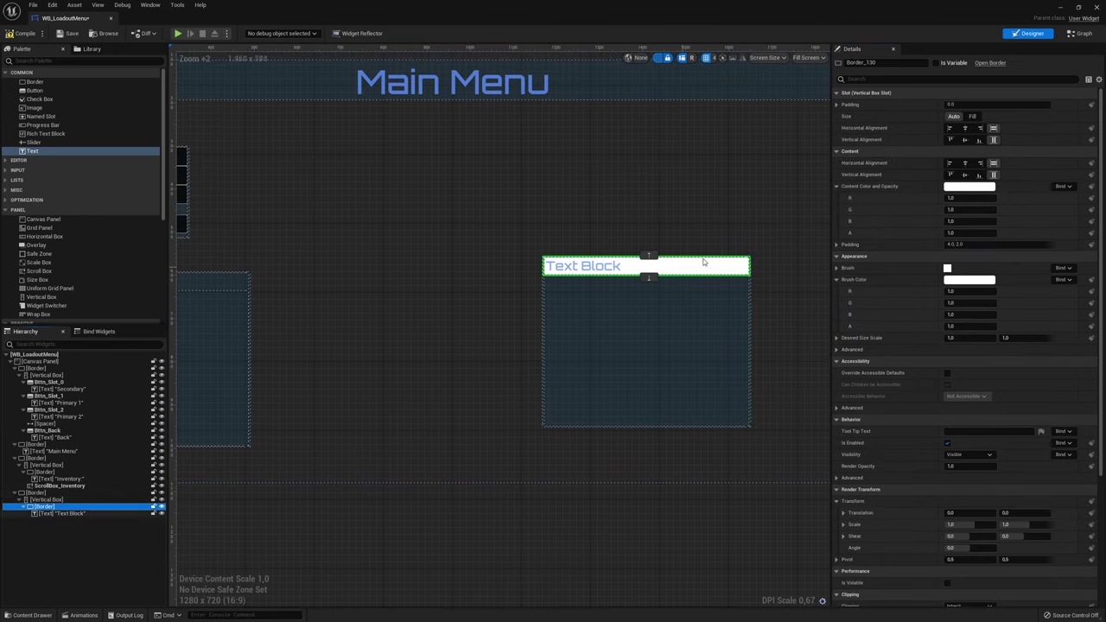
left_click(954, 280)
left_click(813, 304)
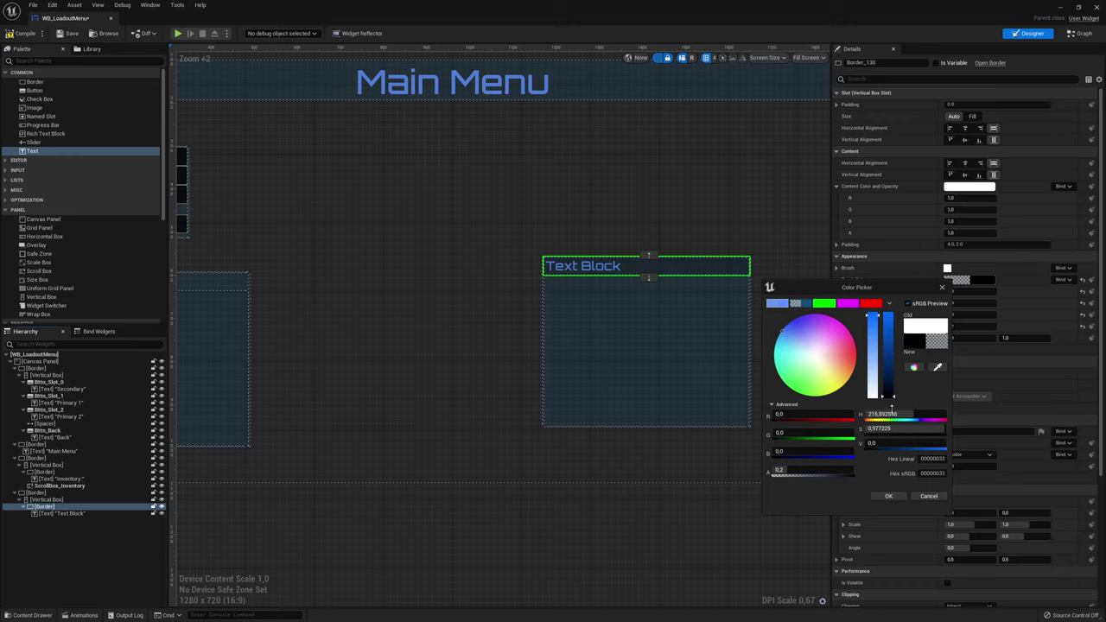
left_click(889, 496)
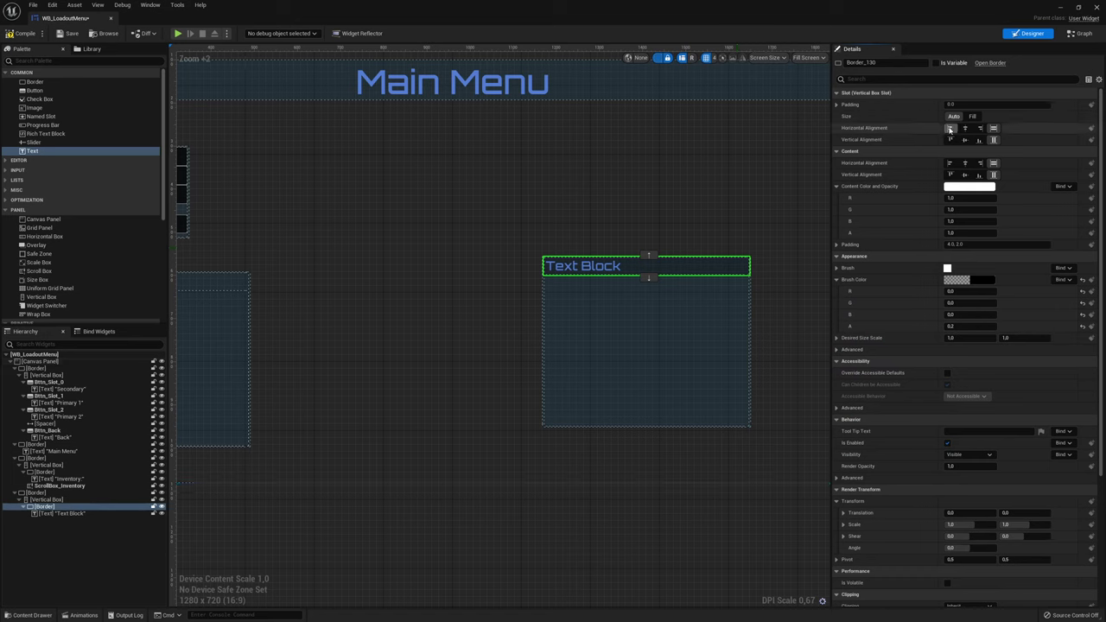
Change the heading text to 'Equipped Weapon:'
left_click(753, 197)
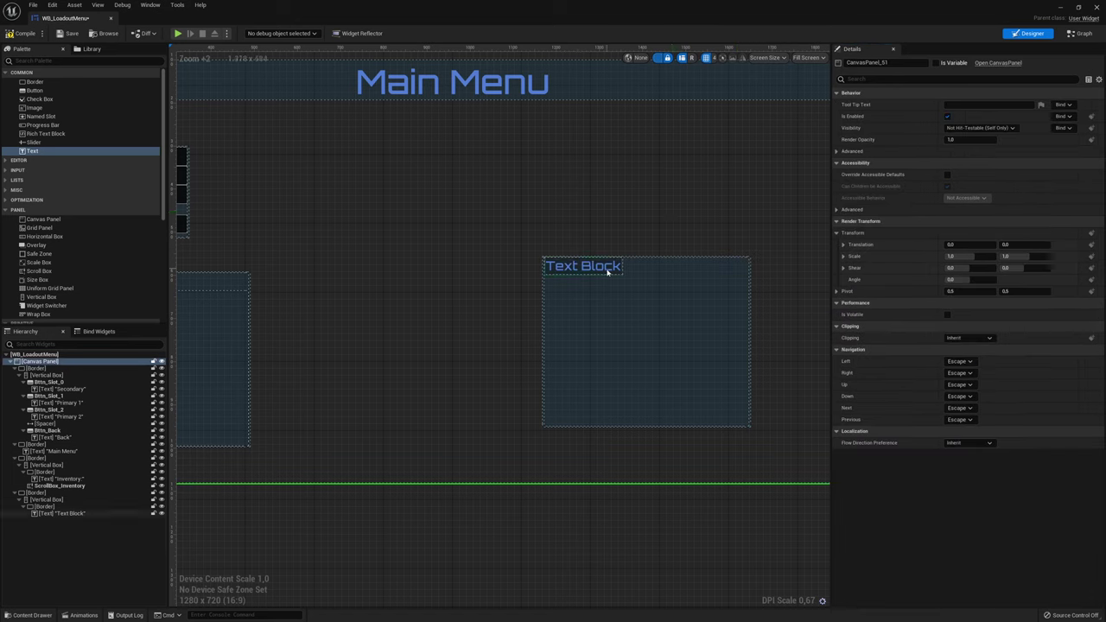
left_click(609, 271)
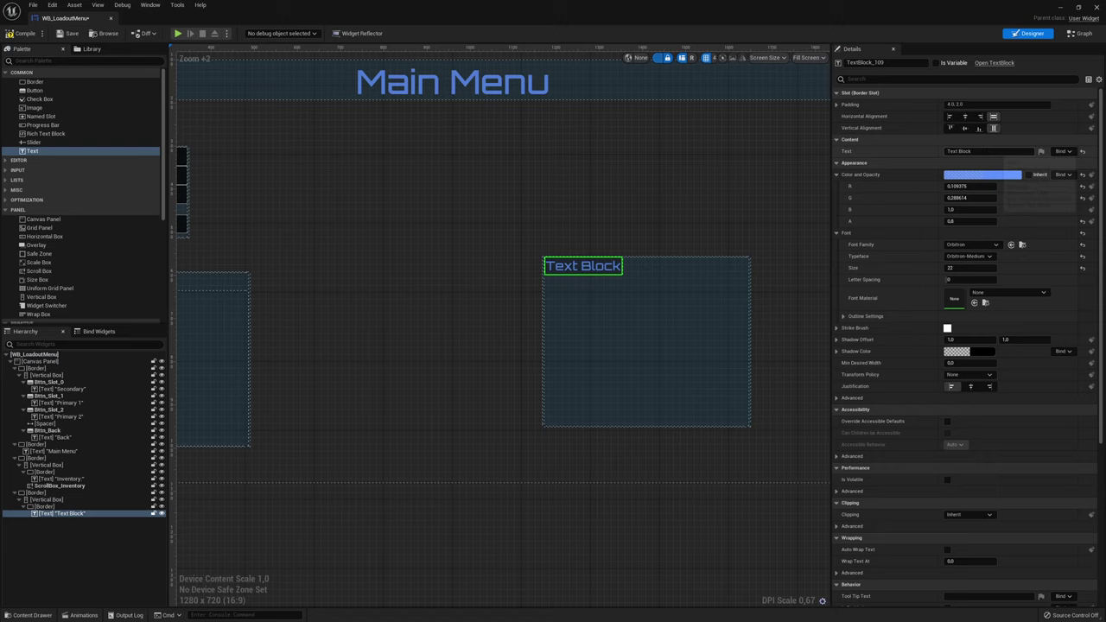
left_click(968, 152)
type("Equ")
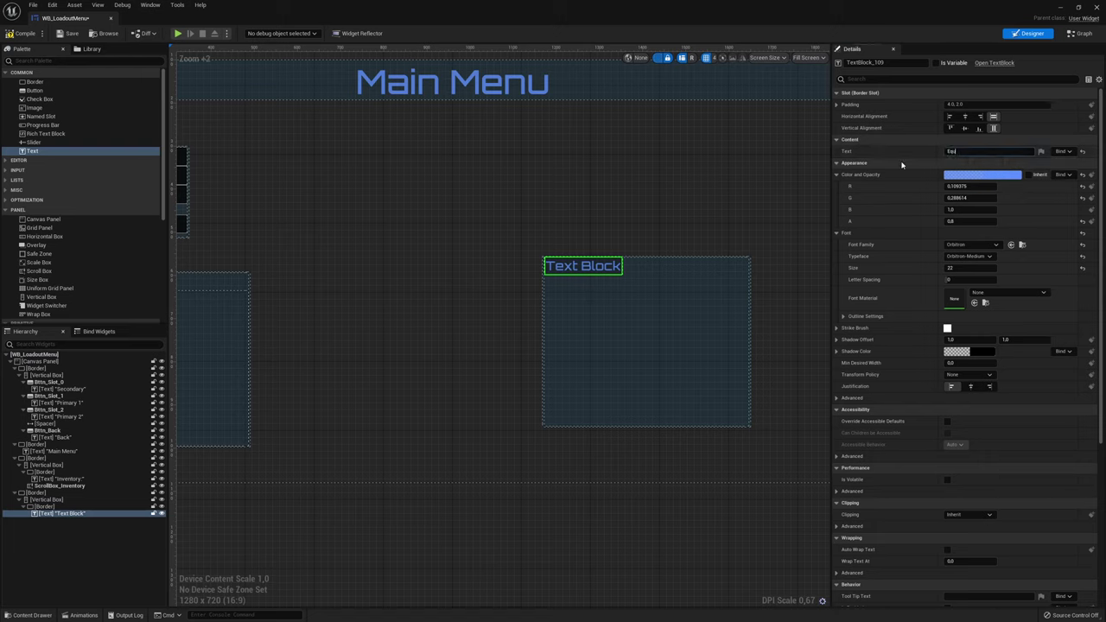
type("n")
key("Return")
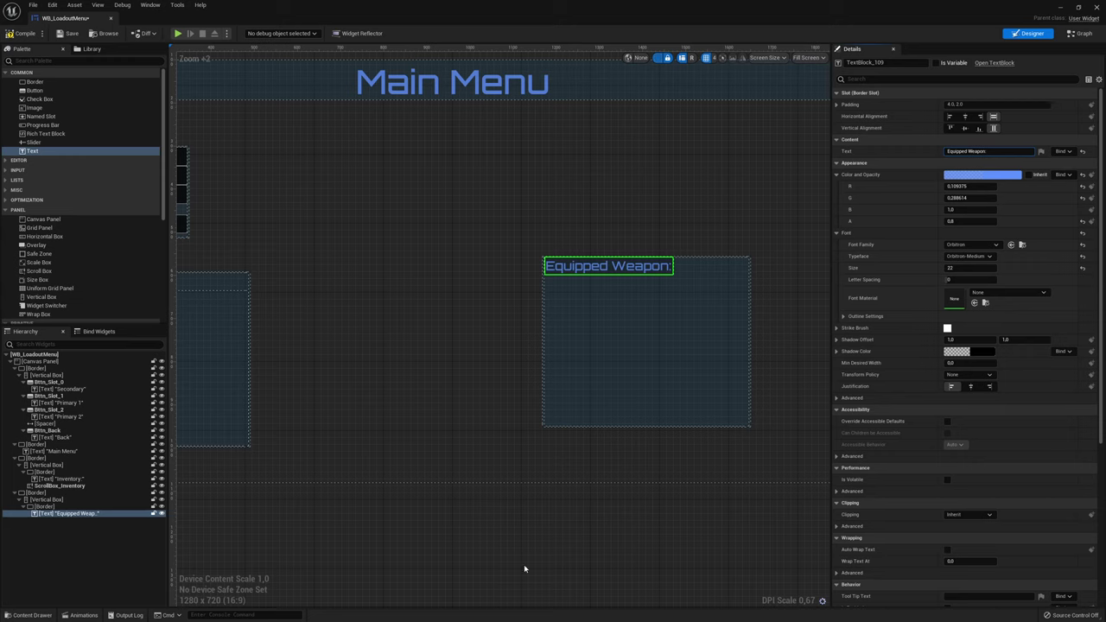
Replace the Equipped Weapon panel's outer Border with a Vertical Box
left_click(35, 494)
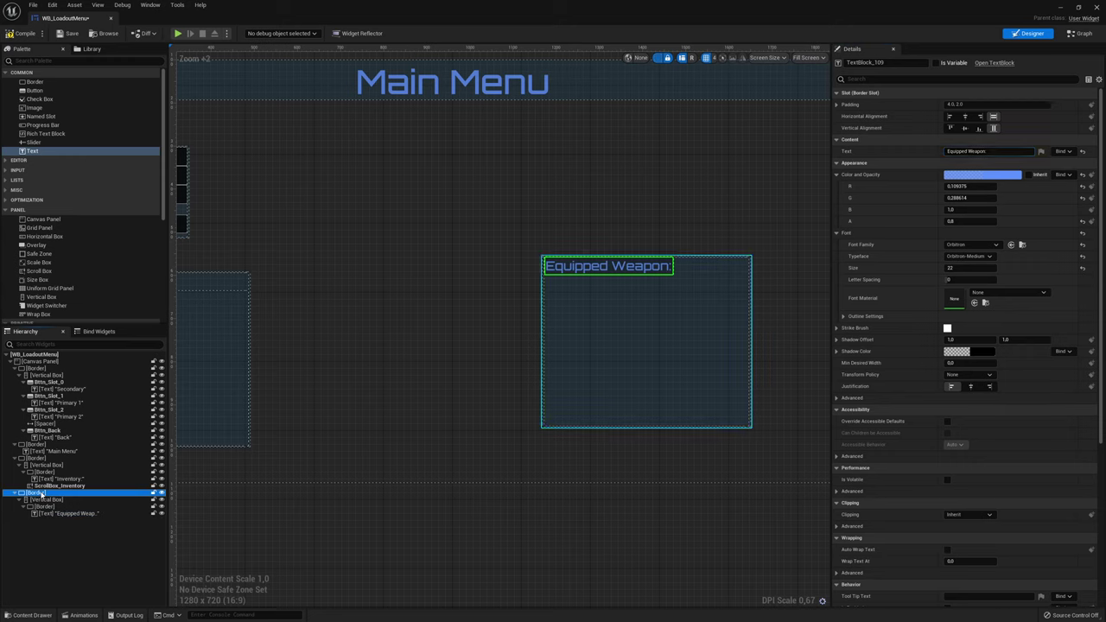
right_click(35, 494)
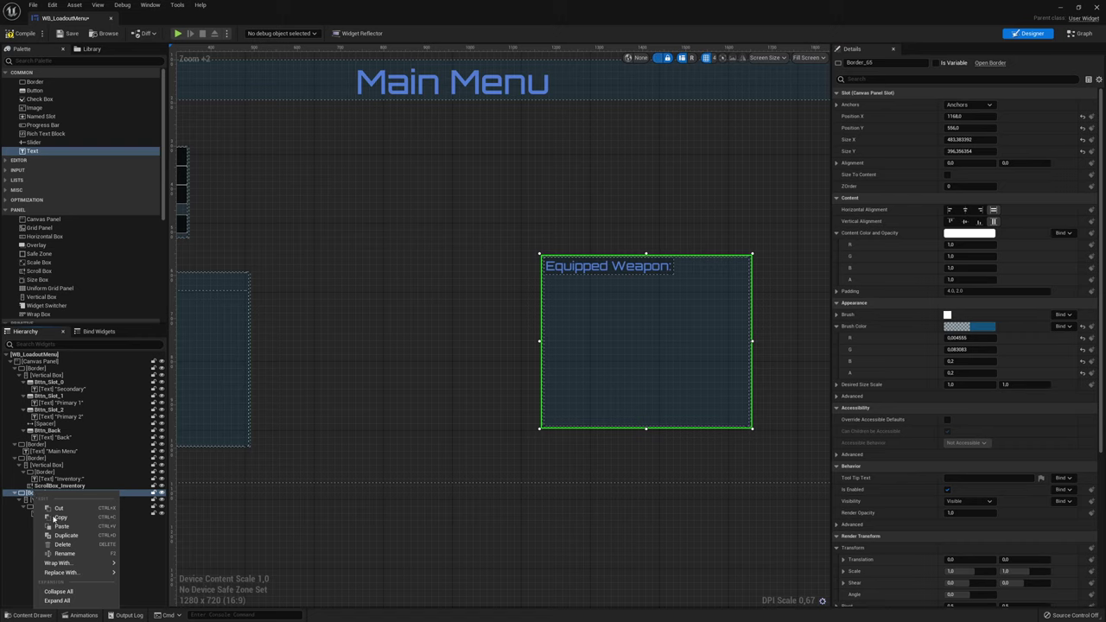
mouse_move(84, 573)
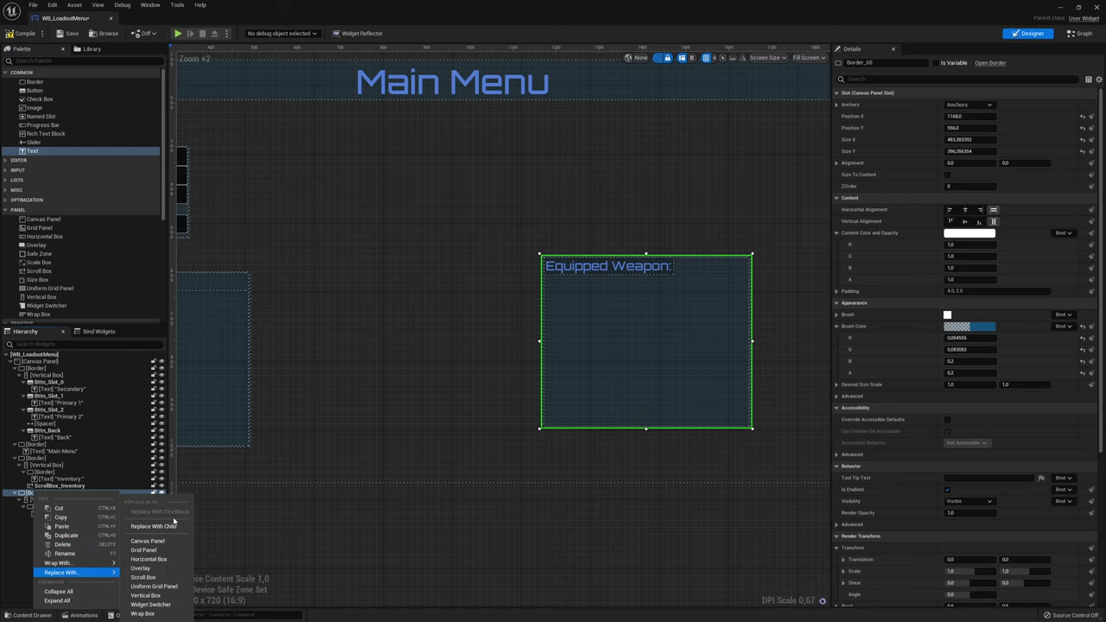
left_click(137, 526)
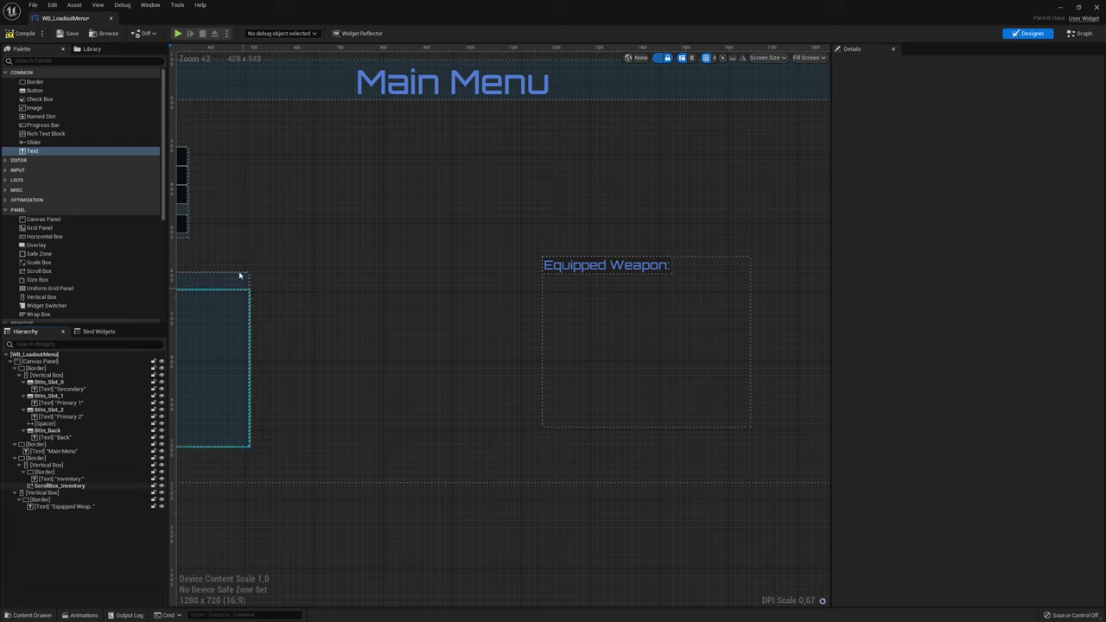
Add a second Border to the Vertical Box, discarding the extra text block dropped into it
left_click_drag(50, 80, 52, 498)
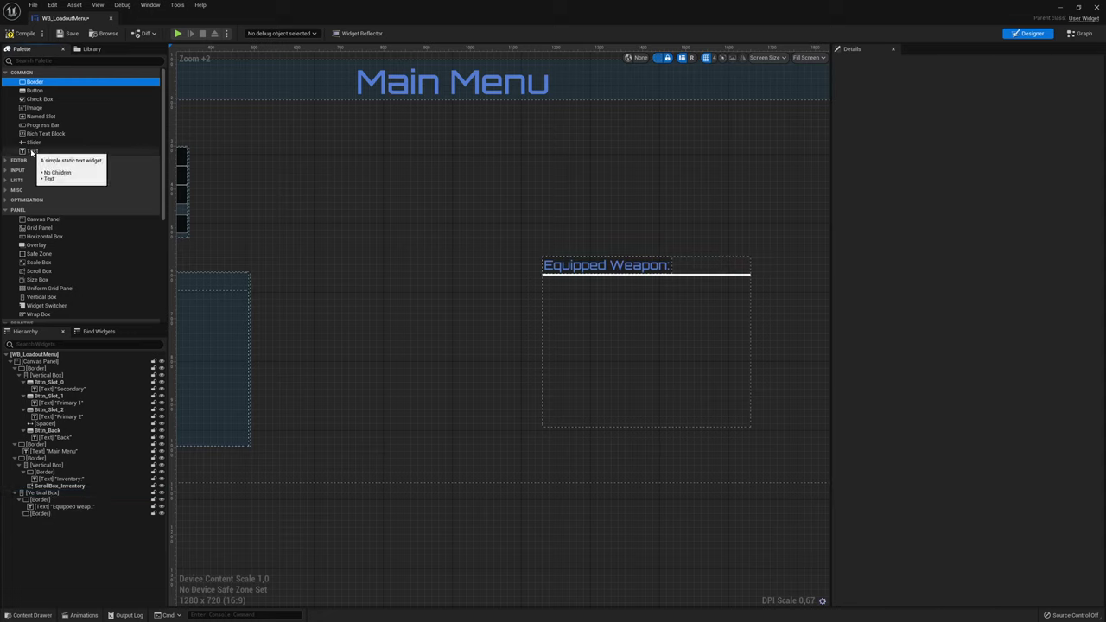
left_click_drag(32, 152, 48, 517)
left_click(51, 521)
key("Delete")
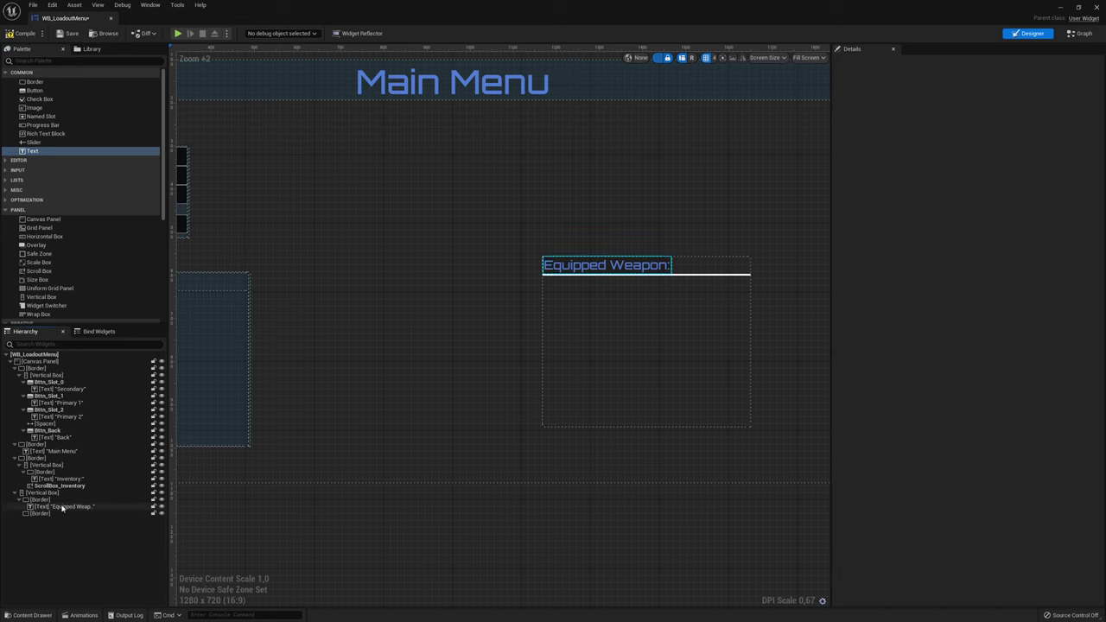
Copy the 'Equipped Weapon:' text into the new Border and begin naming it Text_WeaponName
left_click(61, 507)
left_click_drag(55, 514, 51, 517)
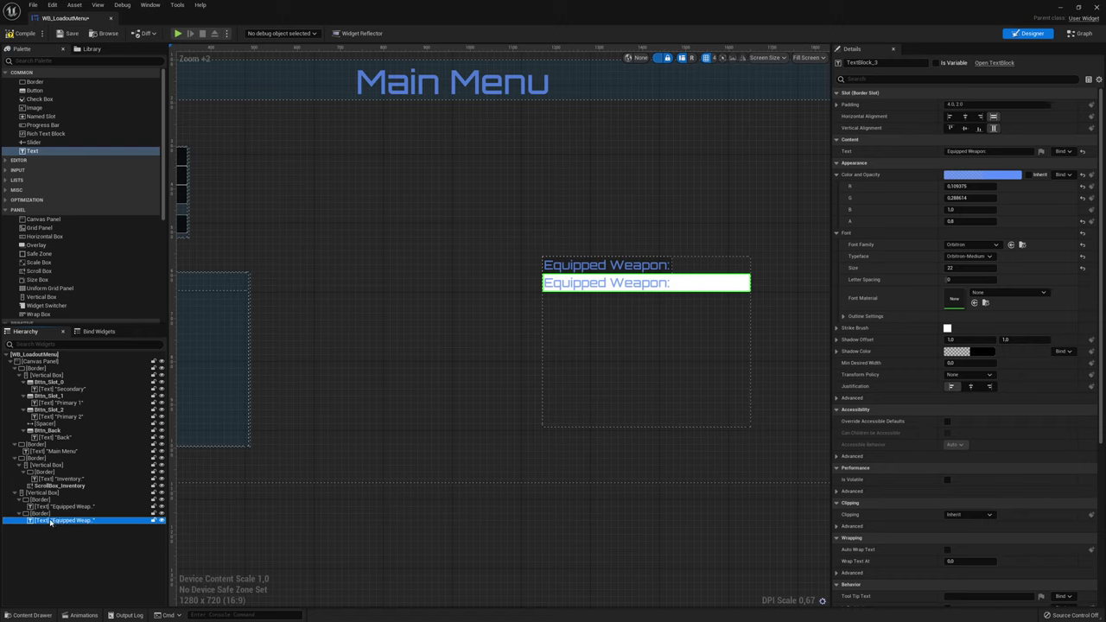
double_click(48, 525)
type("Text_WeaponName_Eq")
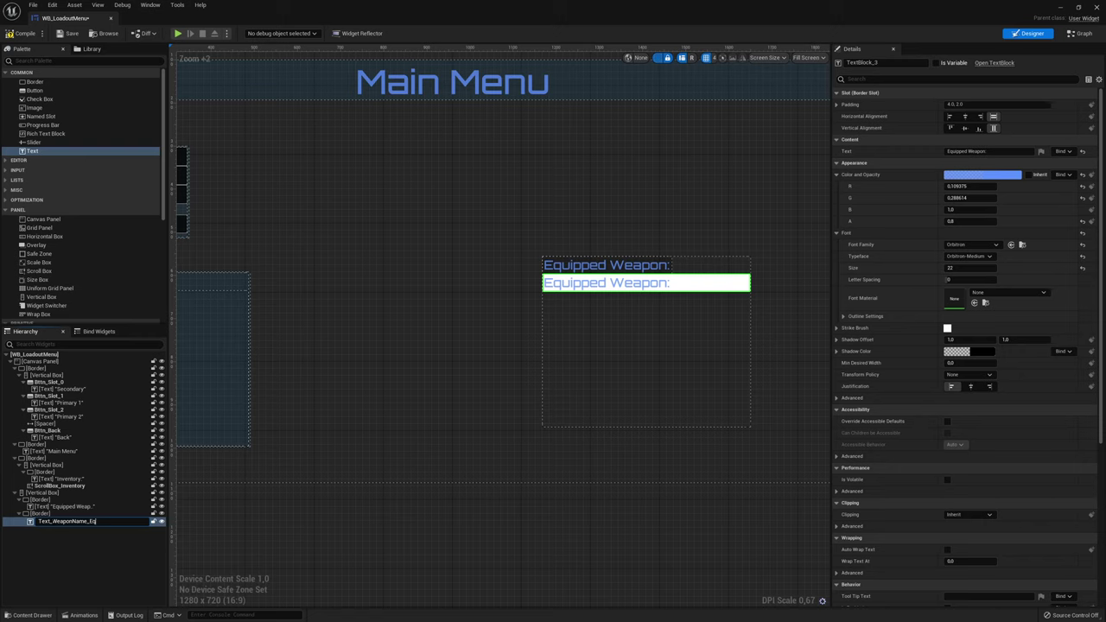
Name the copied text block Text_WeaponName_Eq and set its text to 'WeaponName'
key("Return")
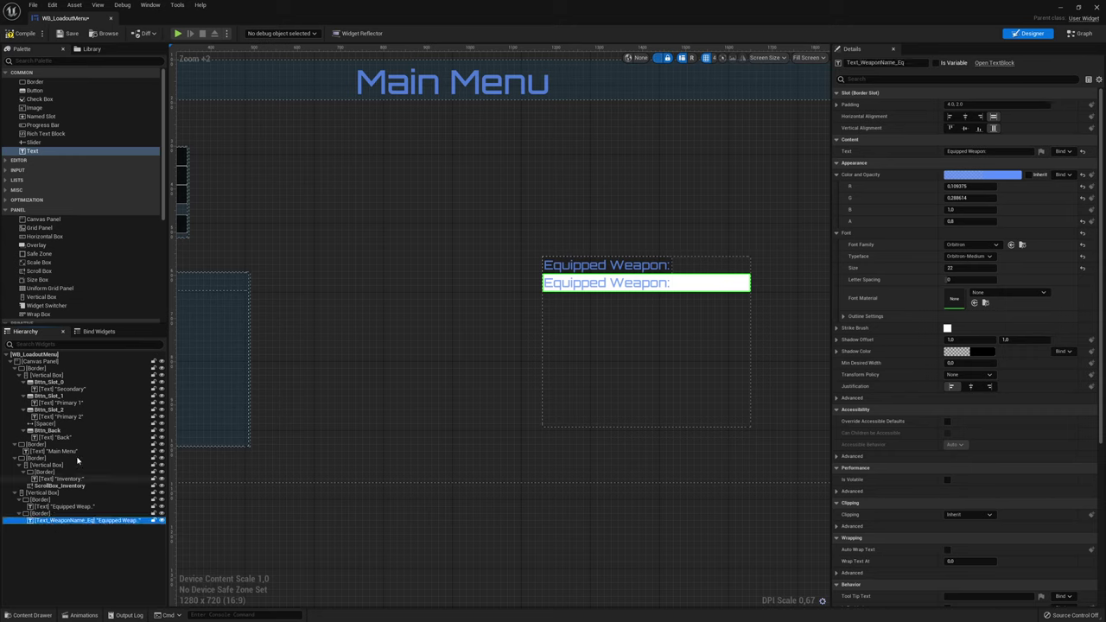
left_click(970, 152)
type("WeaponNa")
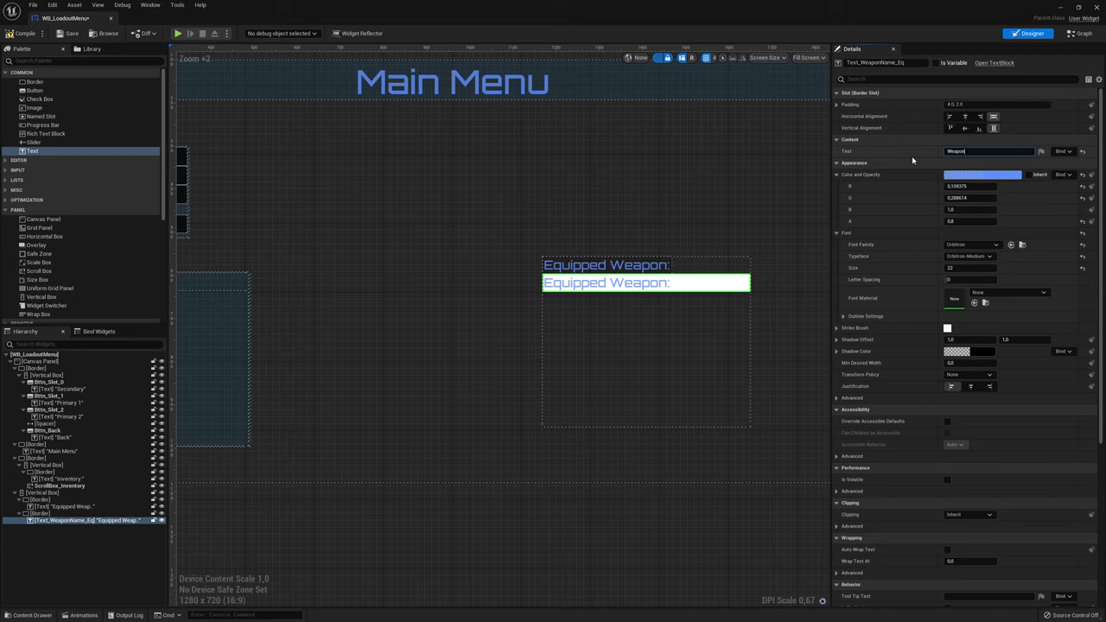
type("me")
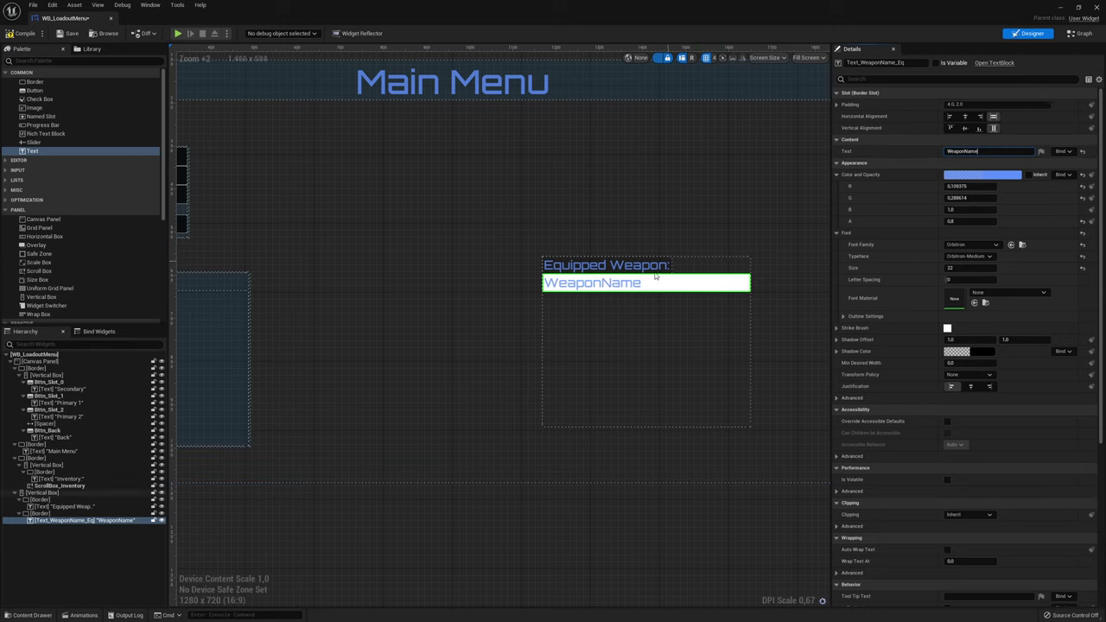
right_click_drag(660, 271, 620, 250)
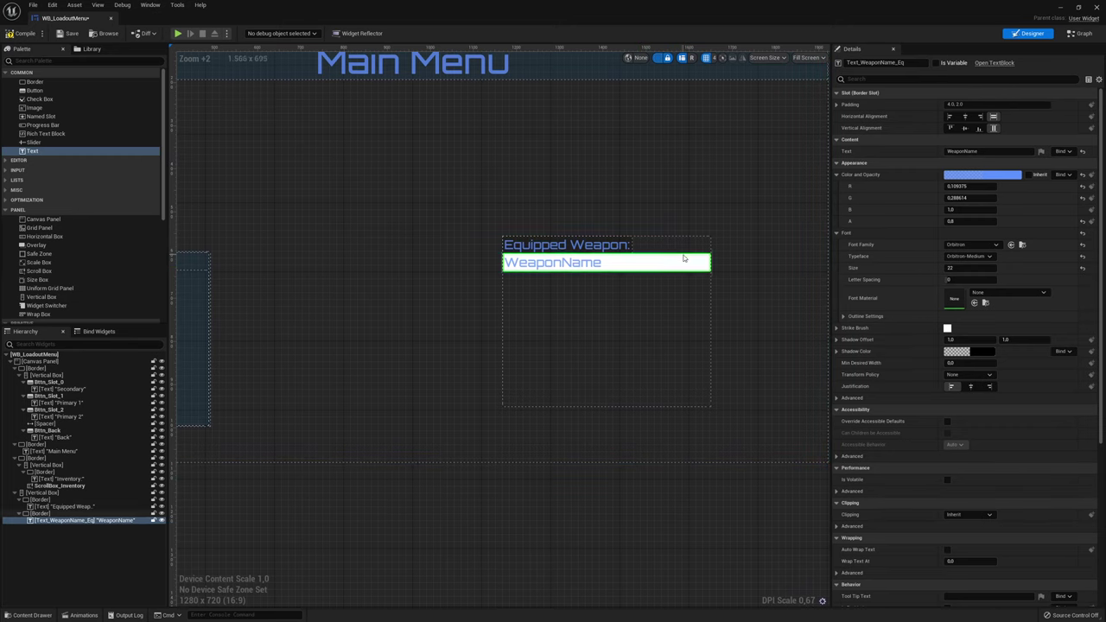
Give the WeaponName border a dark grey Brush Color and mark Text_WeaponName_Eq as a variable
left_click(683, 258)
left_click(968, 279)
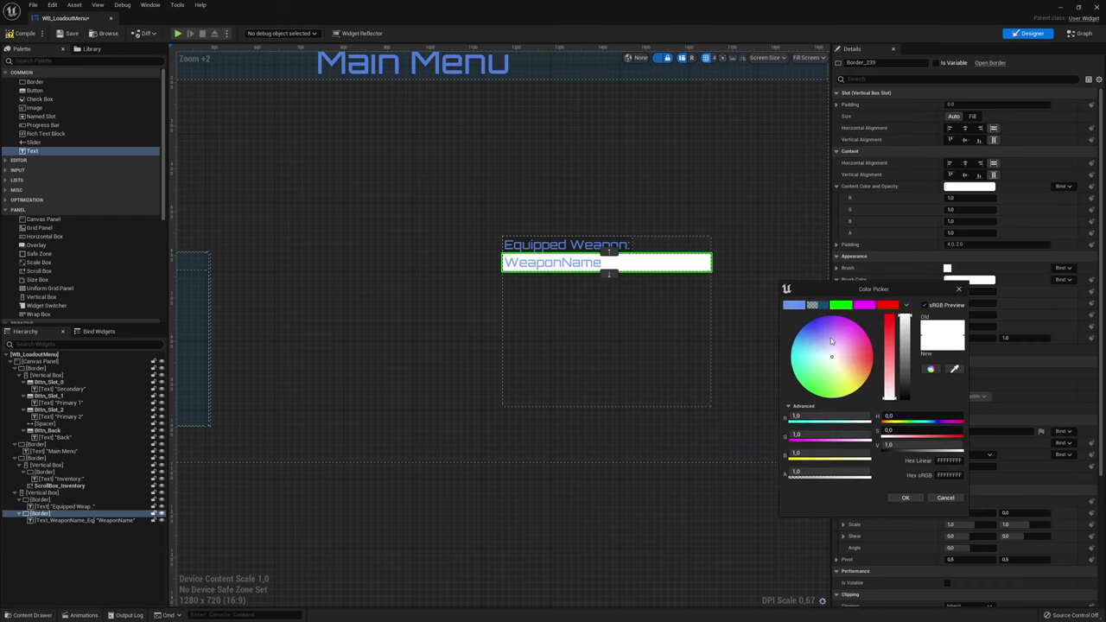
mouse_move(905, 391)
left_mouse_down()
mouse_move(904, 380)
mouse_move(906, 391)
left_mouse_up()
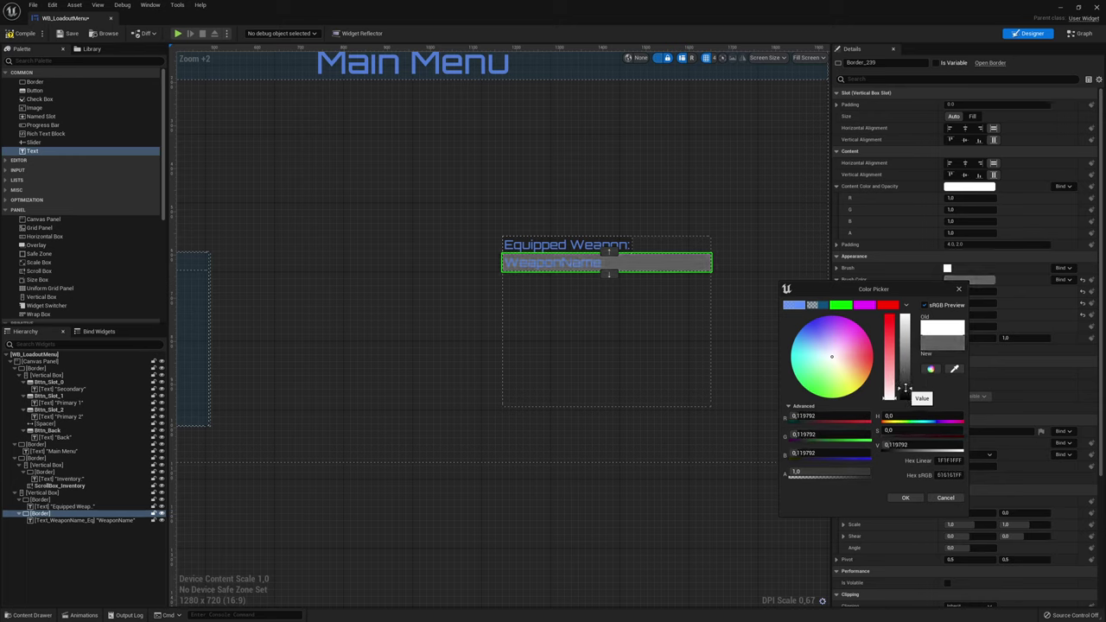
left_click_drag(943, 342, 899, 307)
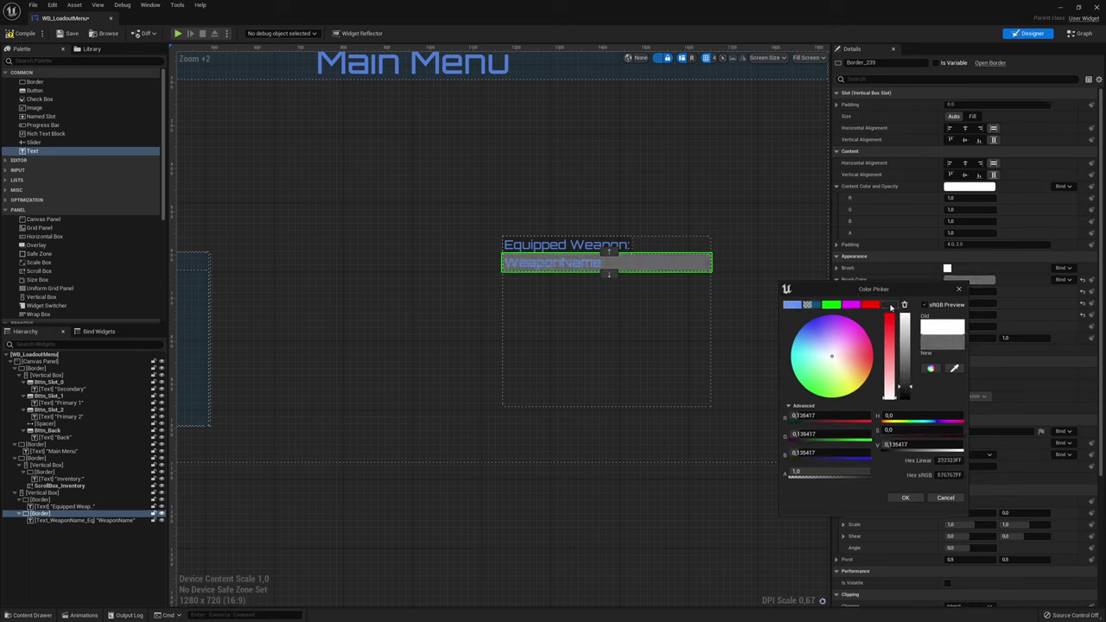
left_click(900, 499)
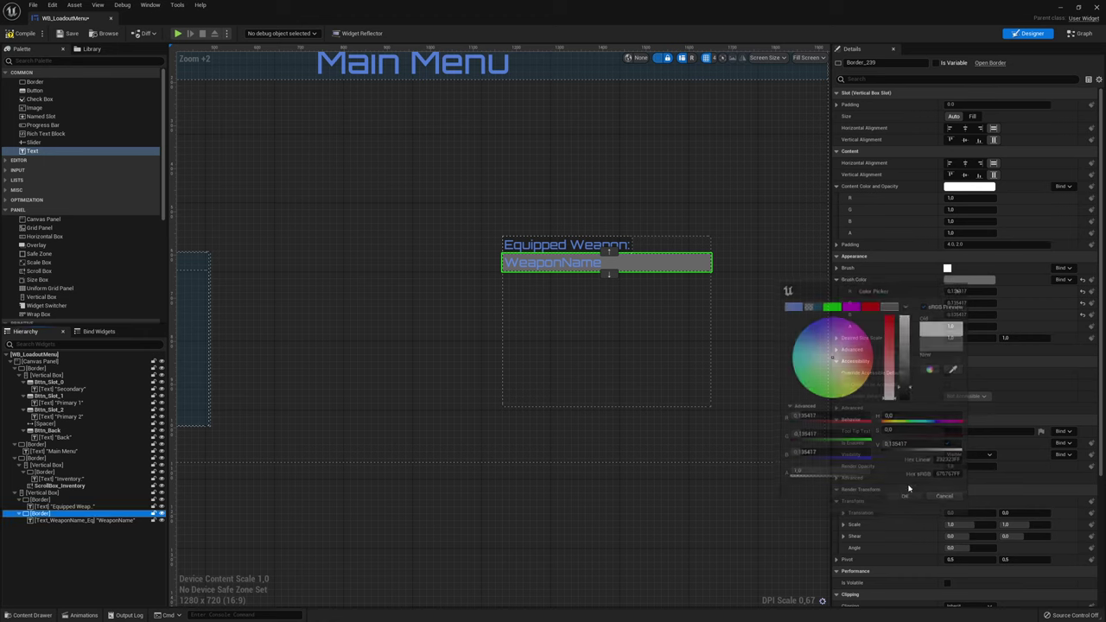
left_click(78, 520)
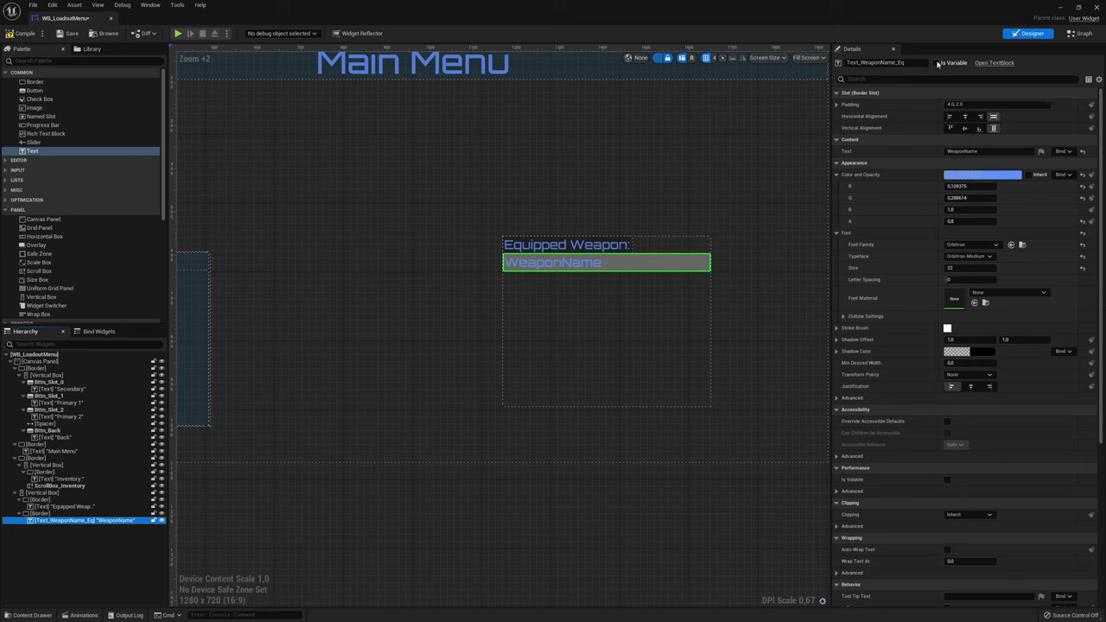
left_click(939, 64)
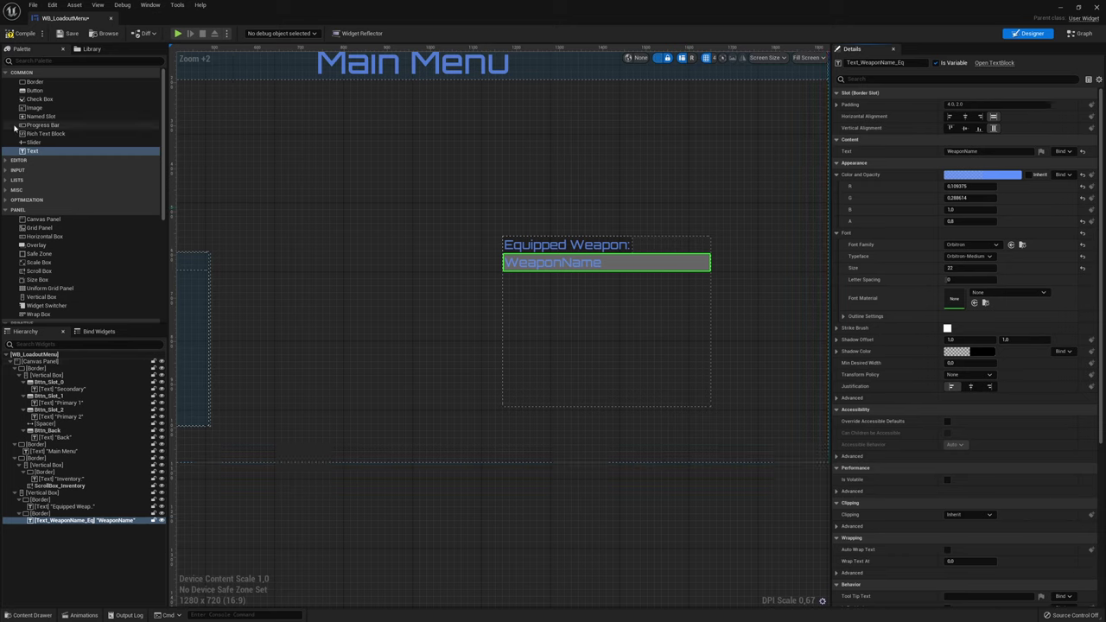
Add an Image widget to the vertical box below the WeaponName text
left_click(38, 108)
mouse_move(38, 108)
left_mouse_down()
mouse_move(54, 510)
mouse_move(55, 497)
left_mouse_up()
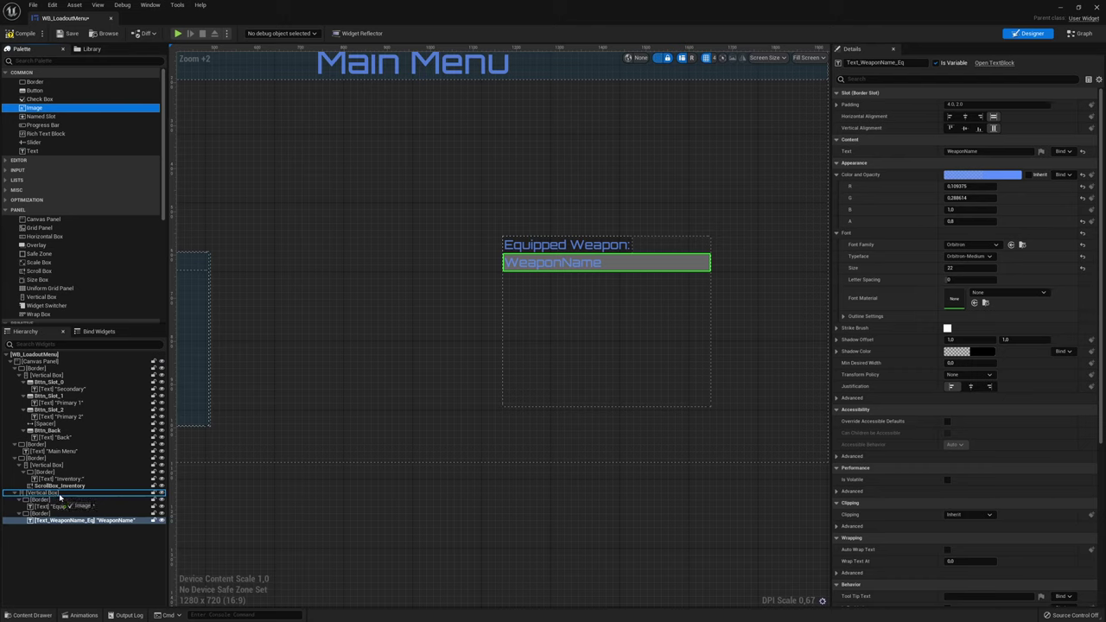
left_click_drag(55, 497, 57, 498)
Set the image's Brush to HUD_Icon_Maverick and center it horizontally and vertically
left_click(38, 528)
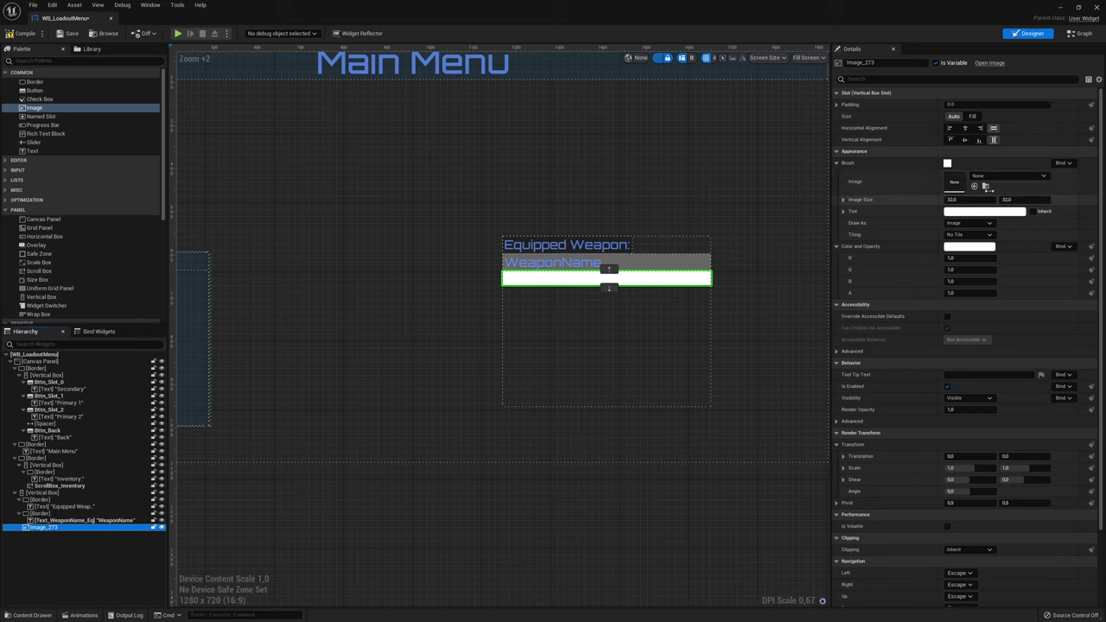
left_click(1002, 175)
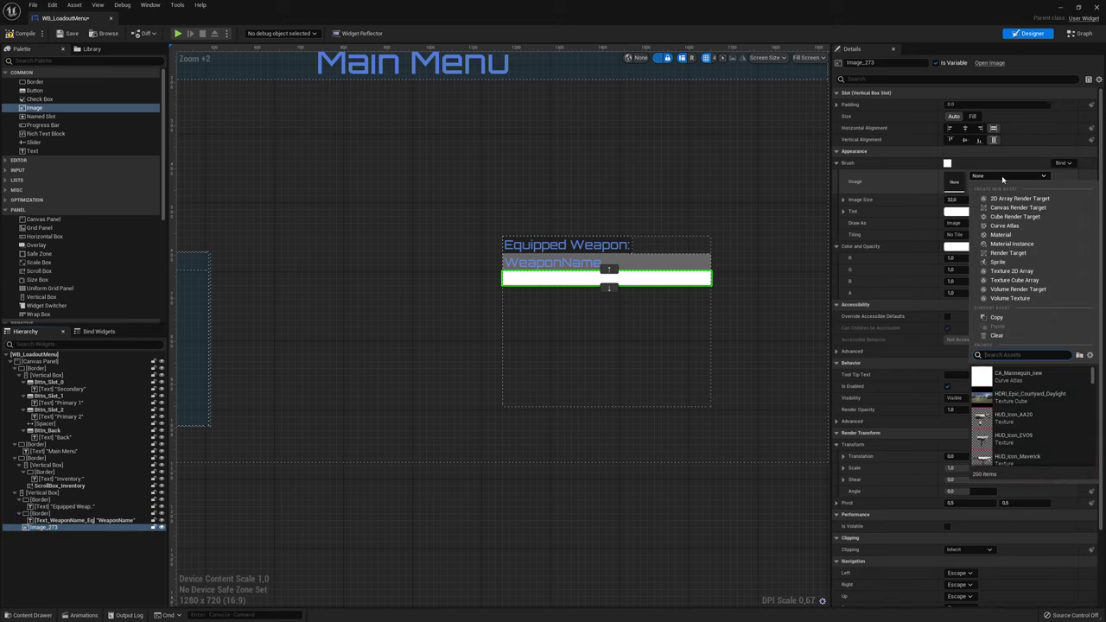
left_click(1029, 446)
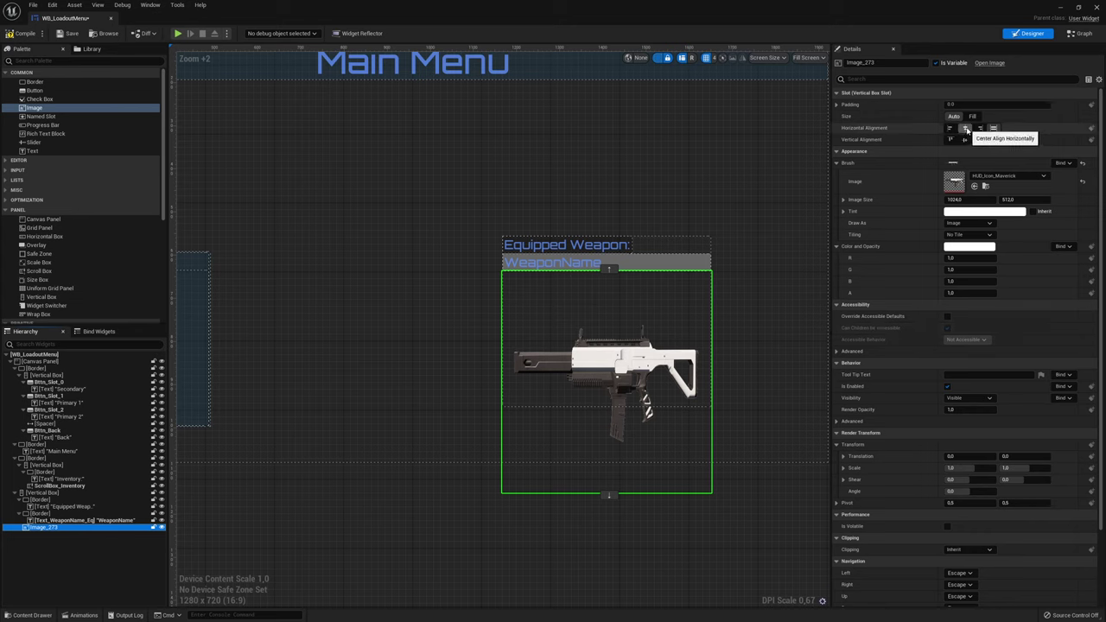
left_click(967, 128)
left_click(966, 139)
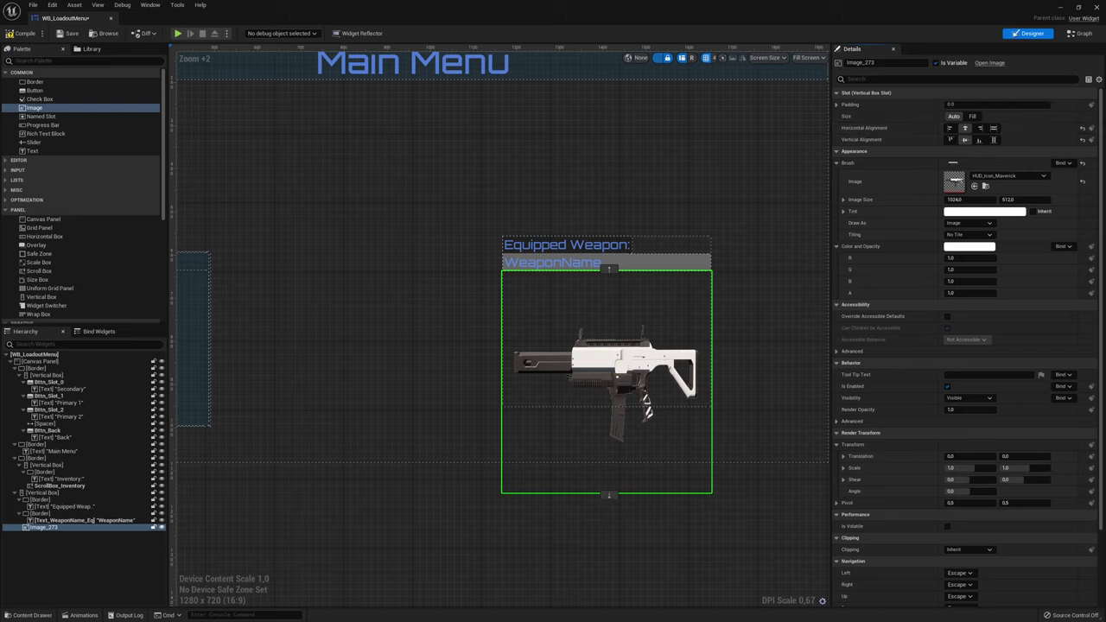
Set the image size to 330 × 165
left_click(973, 199)
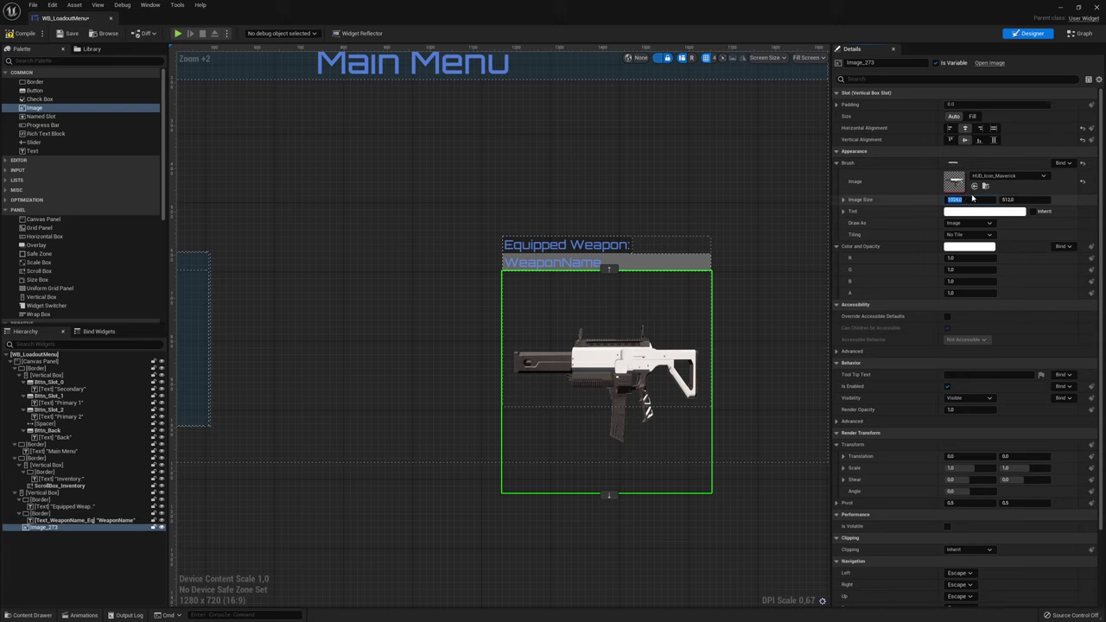
type("330")
key("Tab")
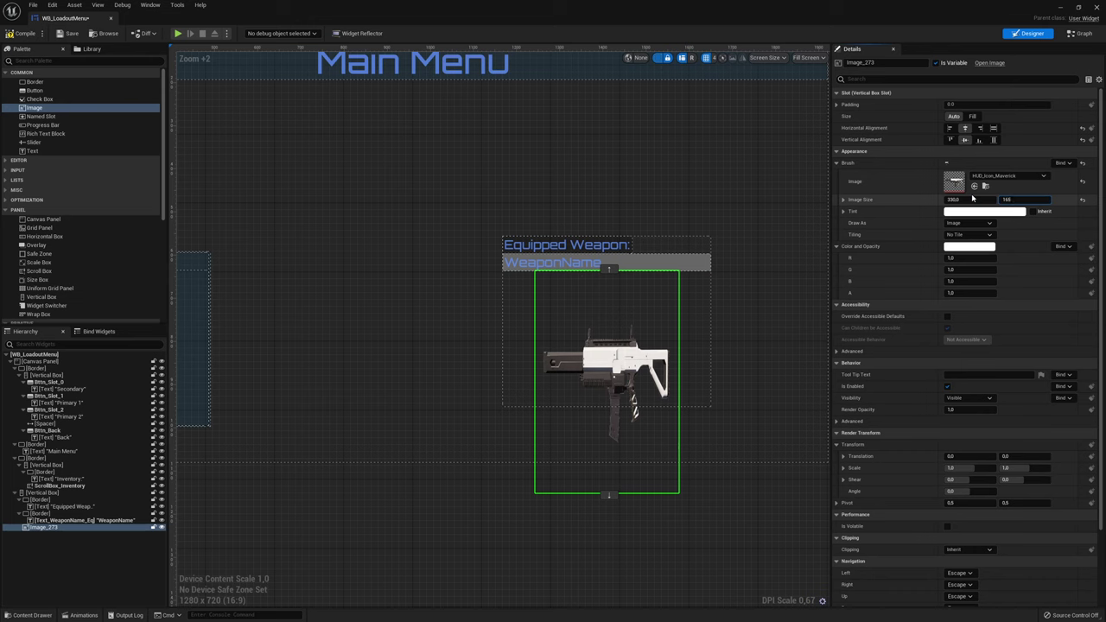
type("5")
key("Return")
scroll(808, 464, "up", 1)
scroll(621, 313, "up", 1)
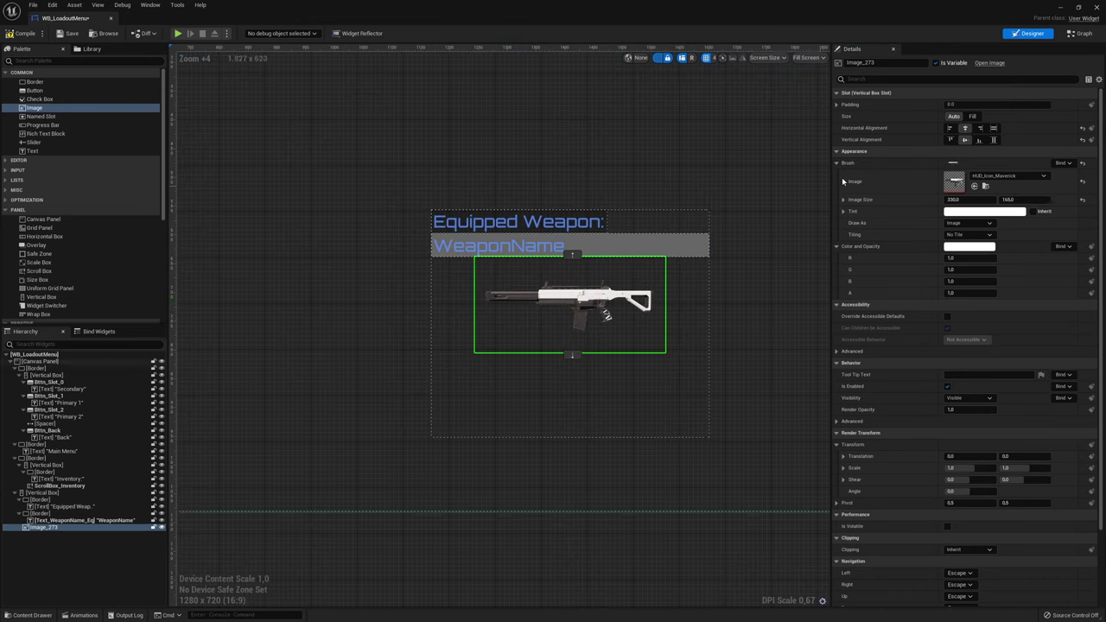
Rename the image widget Image_WeaponIcon_Eq
left_click(56, 529)
left_click(48, 529)
type("WeaponIcon_Eq")
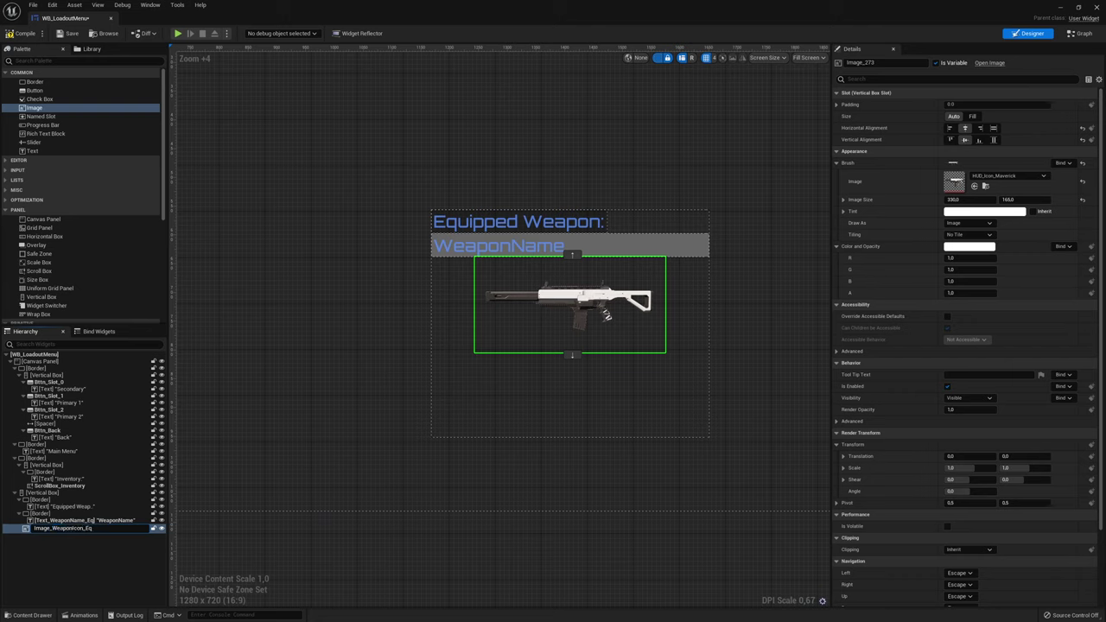
key("Return")
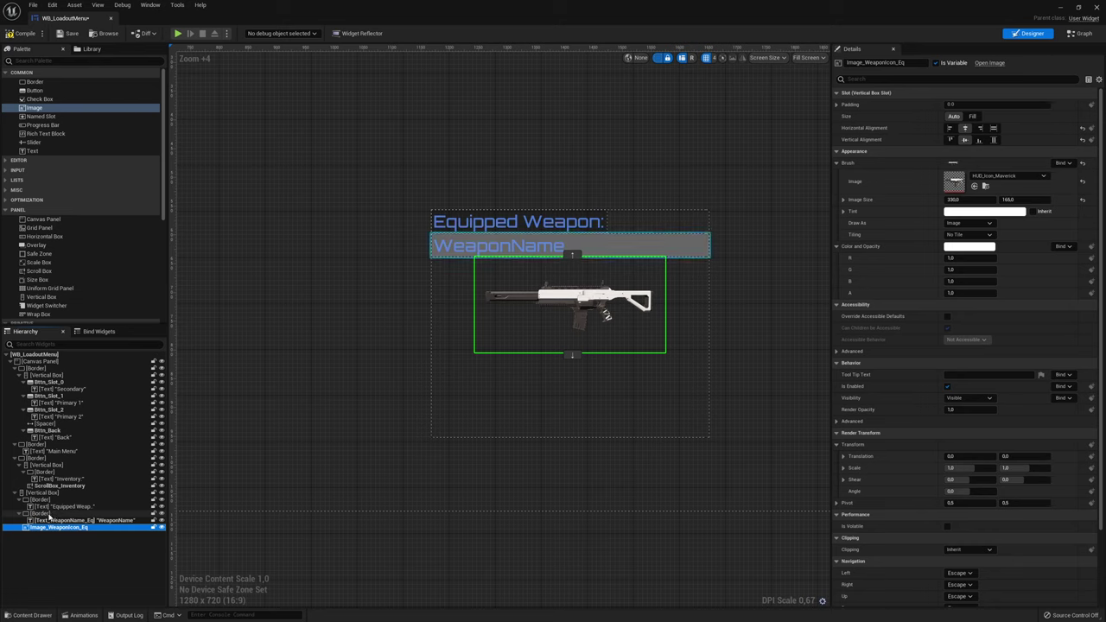
Duplicate the grey WeaponName border and move the copy below the weapon image
left_click(50, 515)
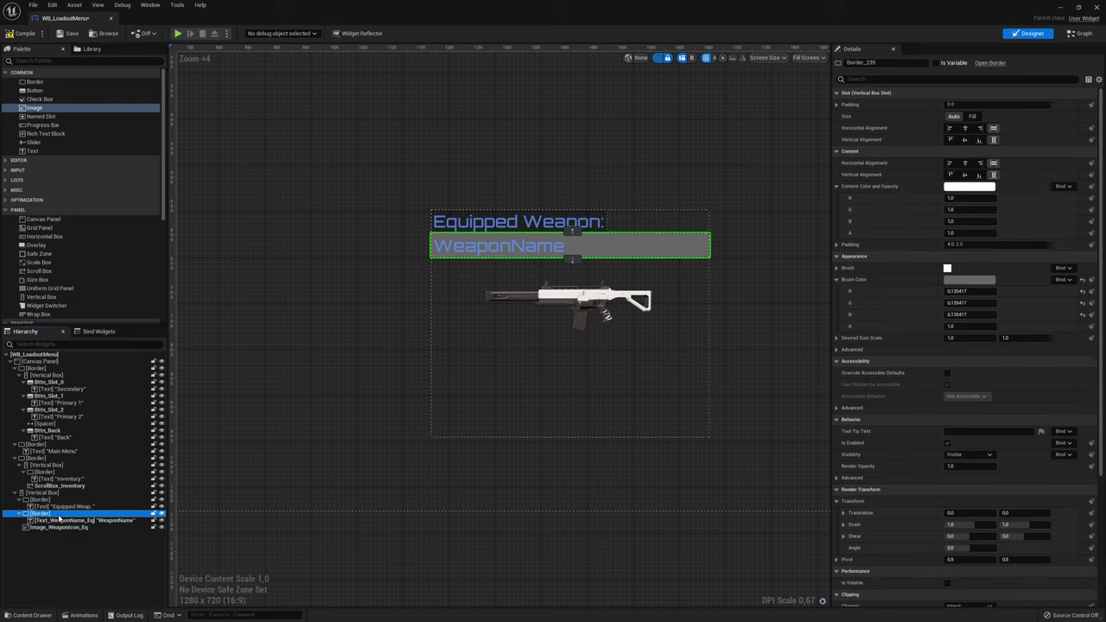
key("ctrl+d")
left_click(42, 529)
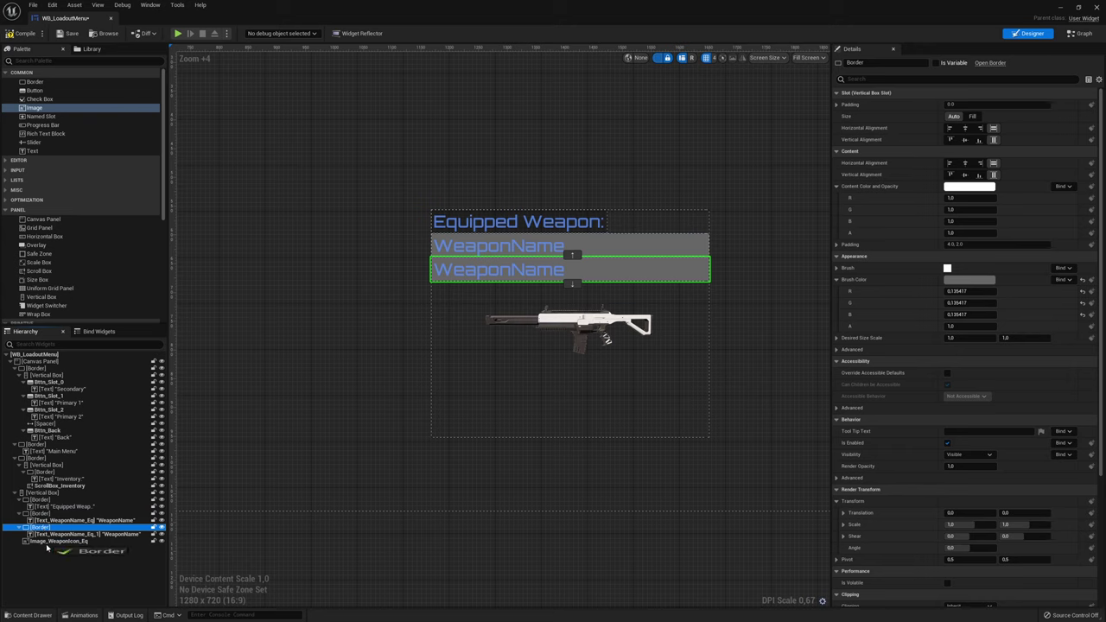
left_click_drag(41, 528, 61, 542)
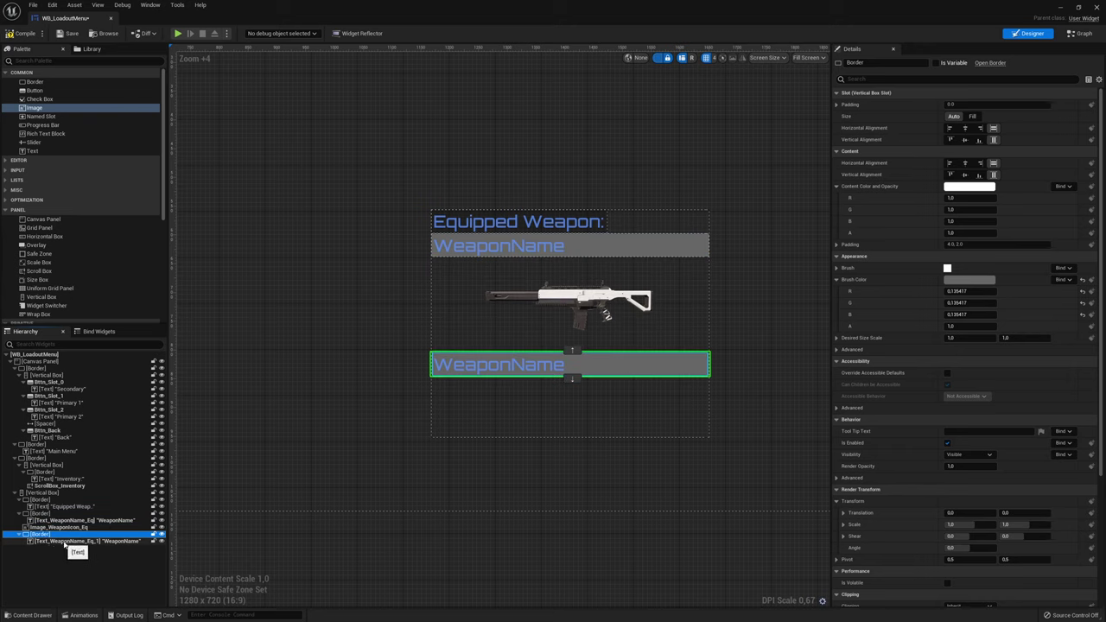
Rename the copied text block Text_WeaponClass
left_click(71, 542)
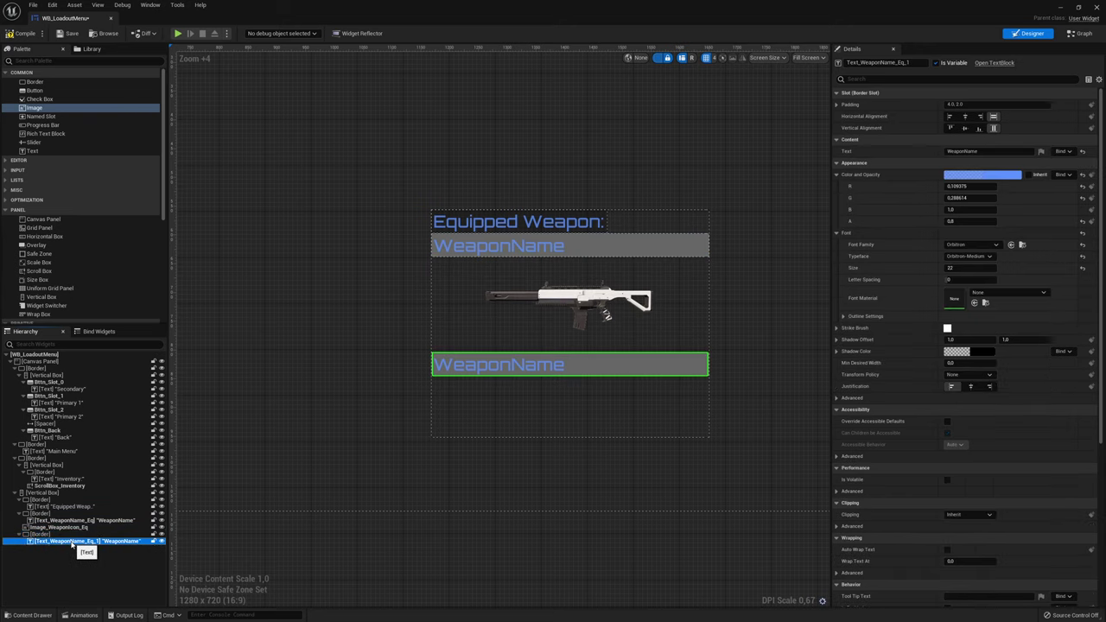
double_click(71, 542)
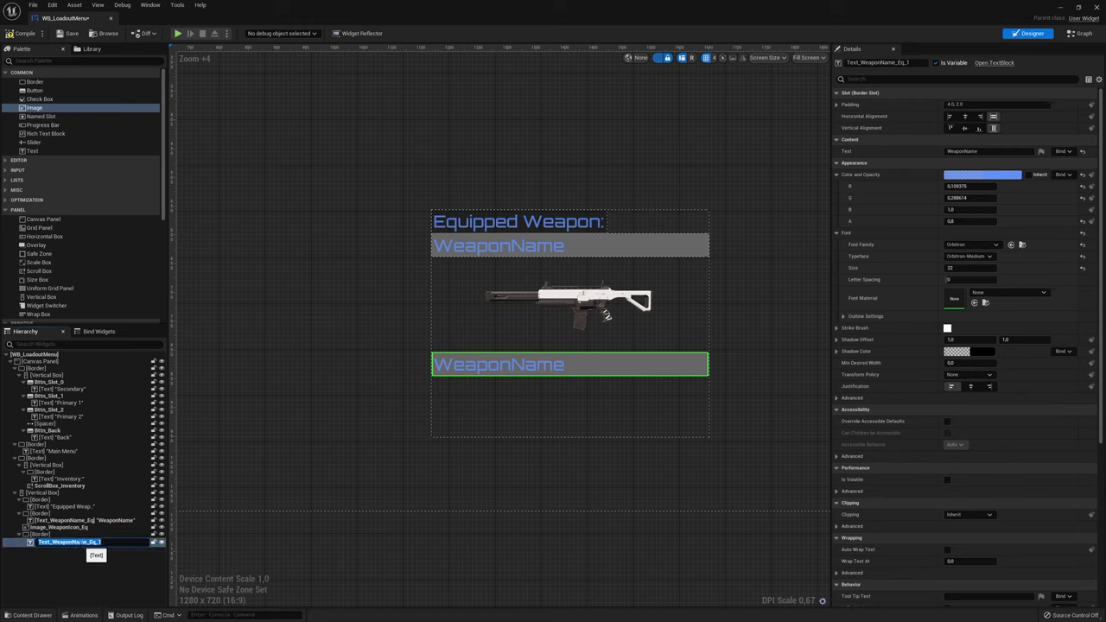
key("End")
key("BackSpace")
key("BackSpace")
key("BackSpace")
type("Cl")
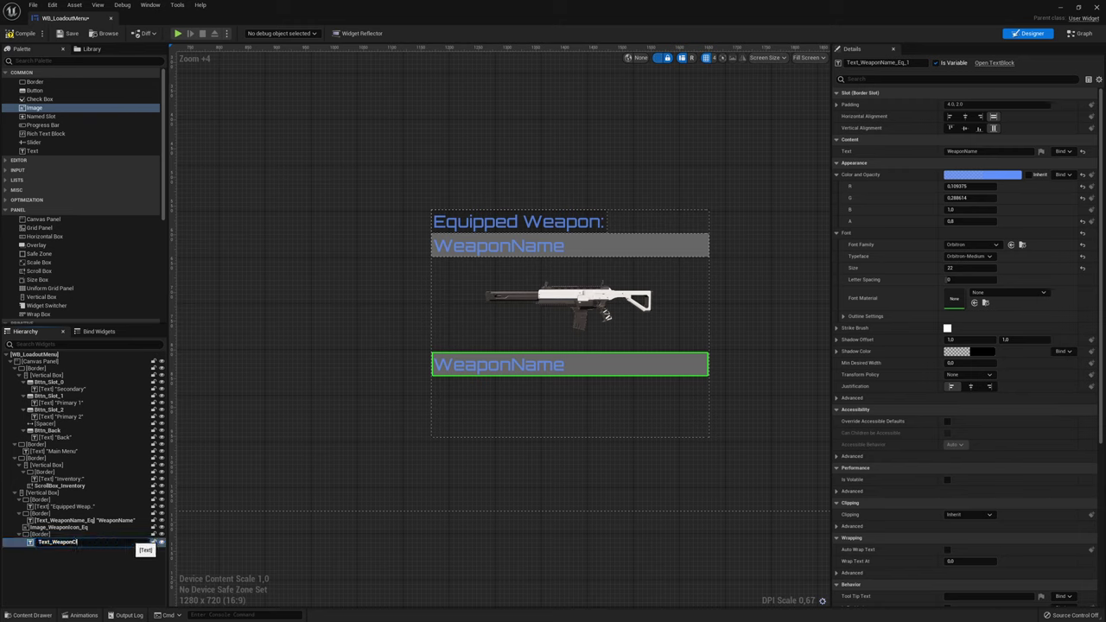
key("Return")
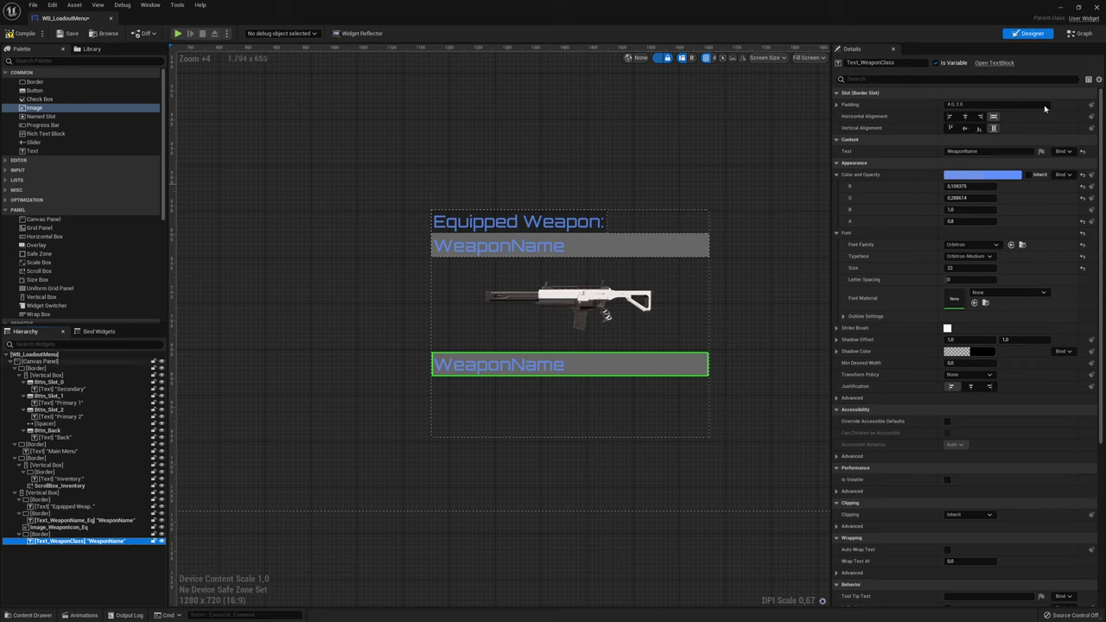
Change its displayed text to 'WeaponClass', then select it together with WeaponName
left_click_drag(962, 151, 1007, 149)
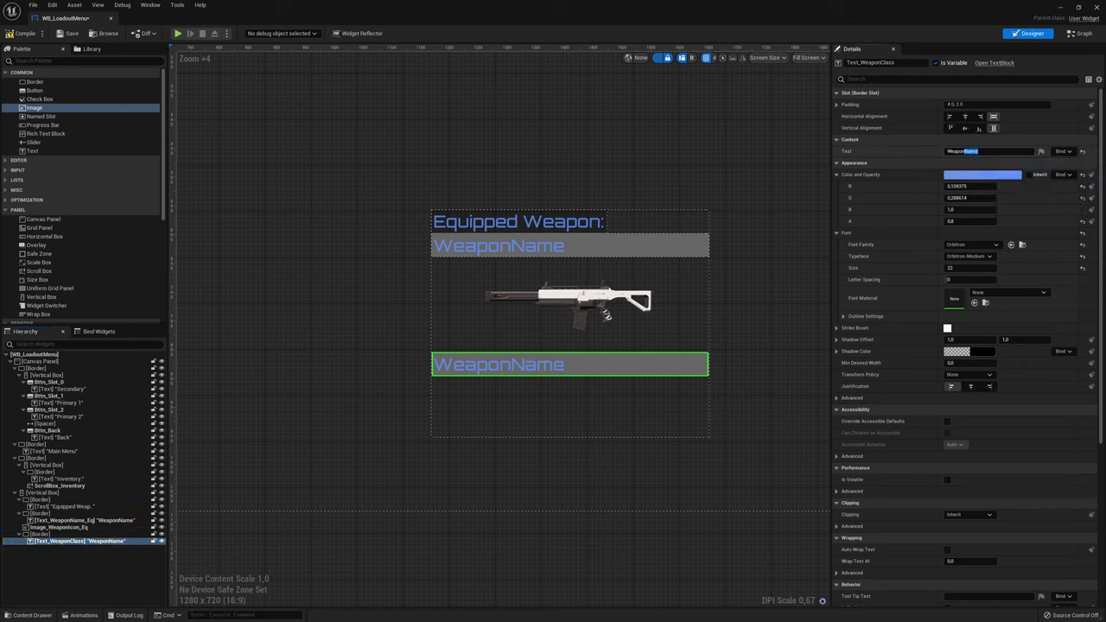
type("Clss")
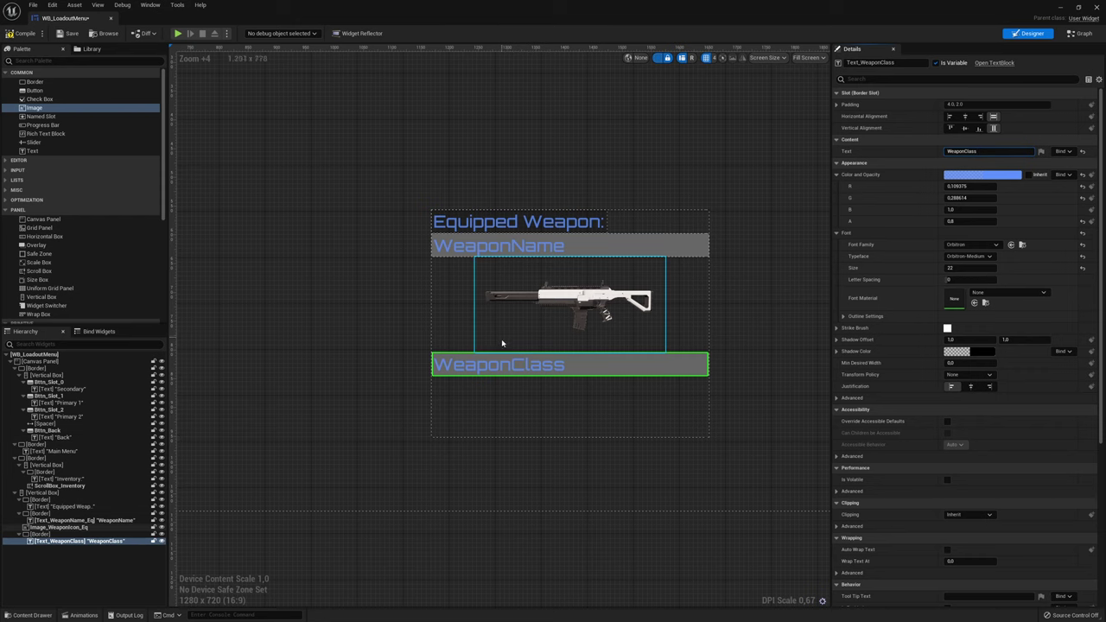
left_click(488, 365)
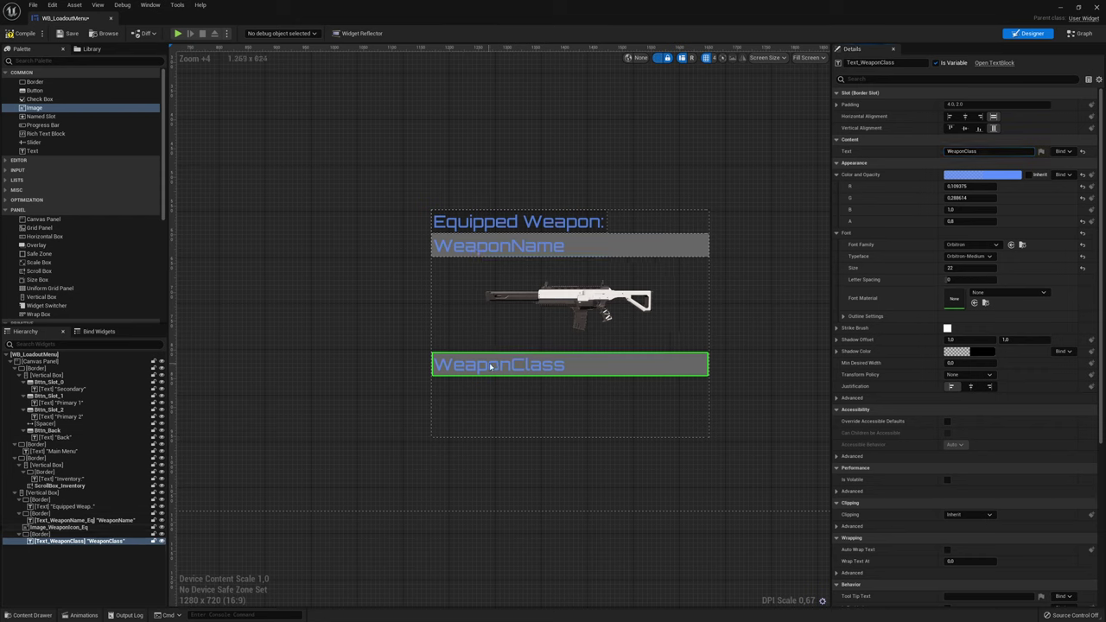
left_click(536, 247, "ctrl")
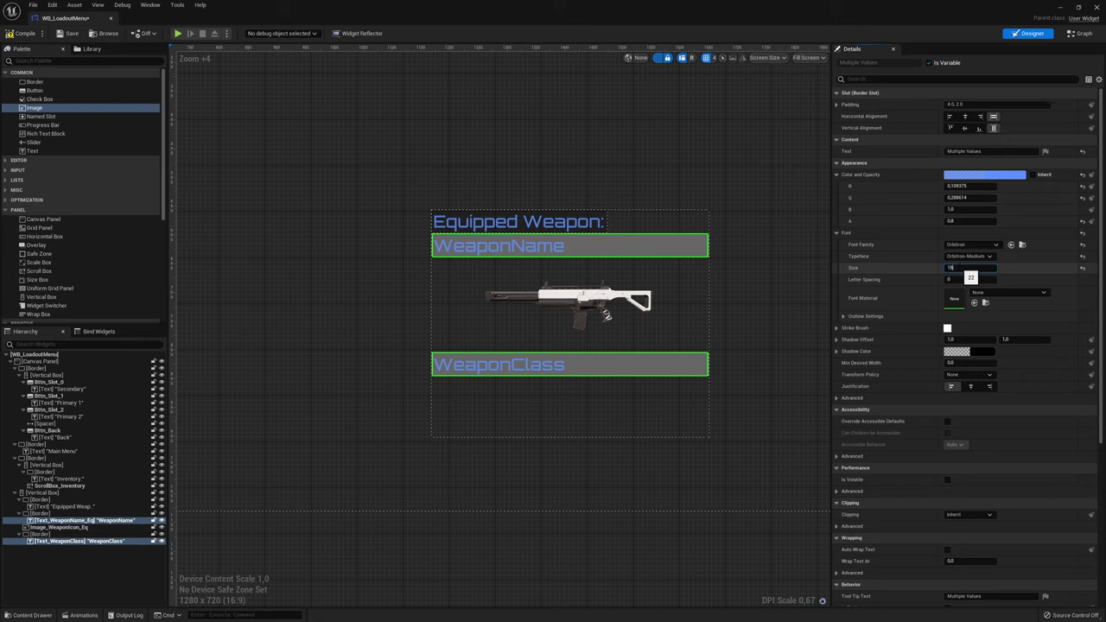
Set WeaponName and WeaponClass to font size 18, then duplicate the WeaponClass row
key("Return")
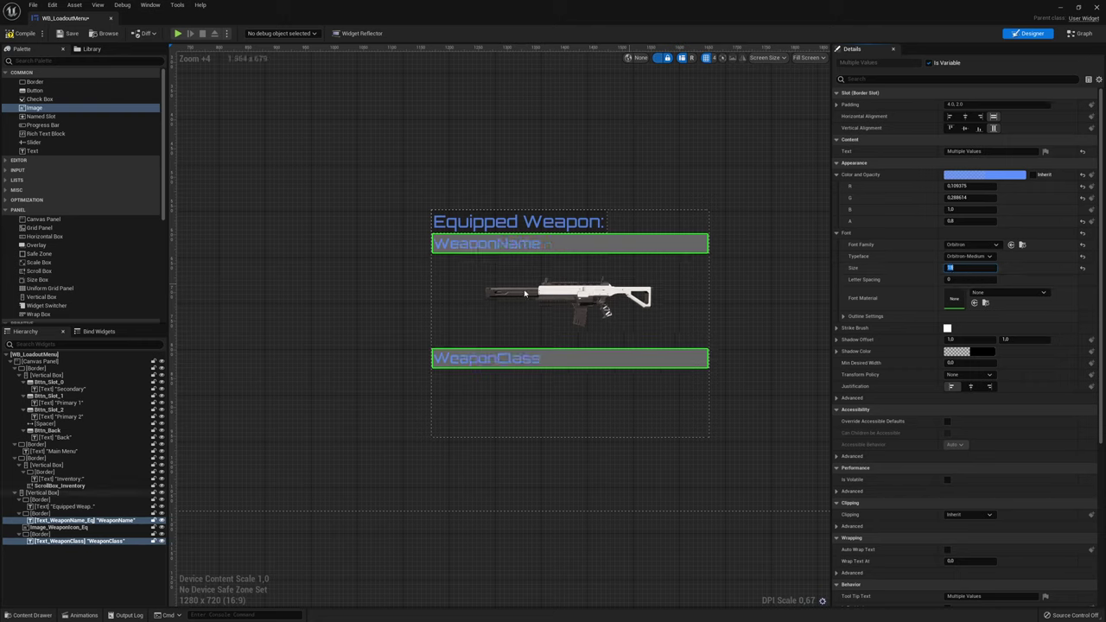
left_click(449, 463)
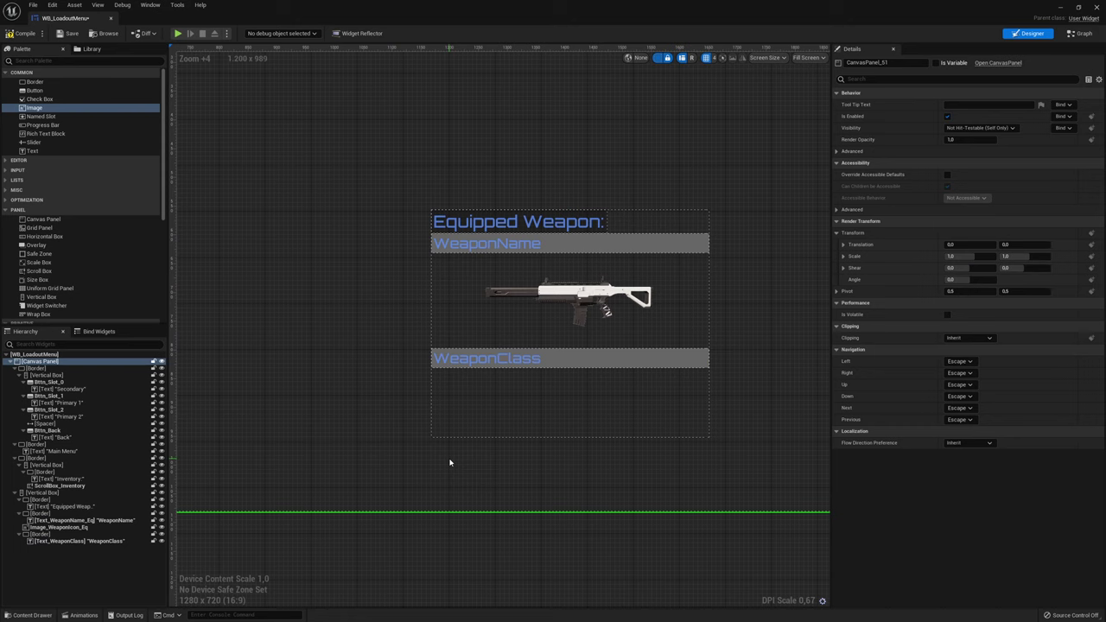
left_click(78, 534)
key("ctrl+d")
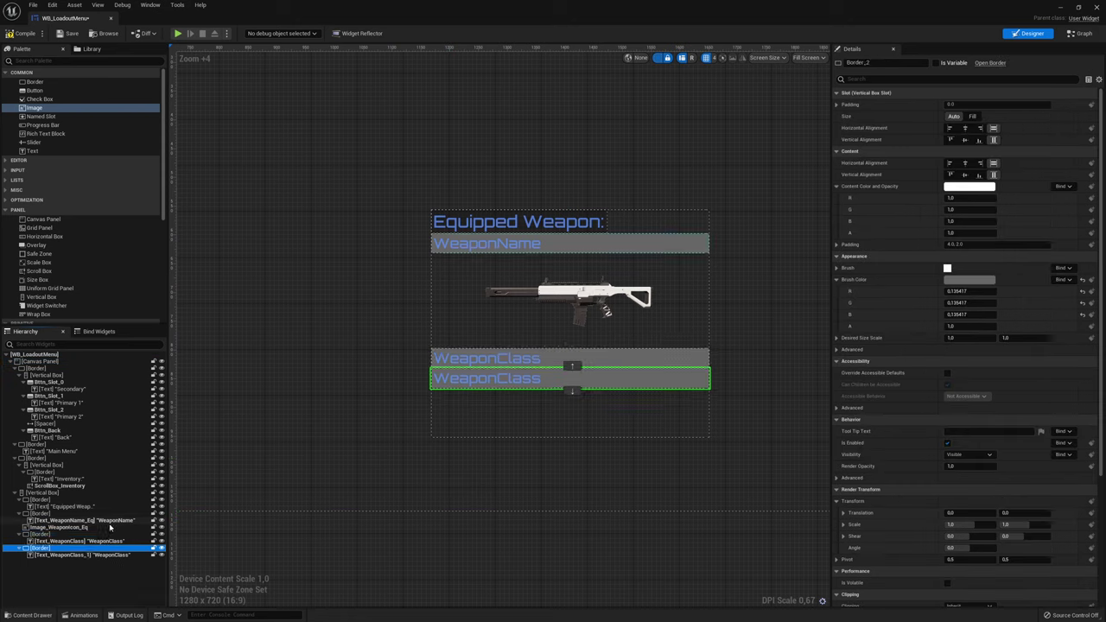
left_click(90, 555)
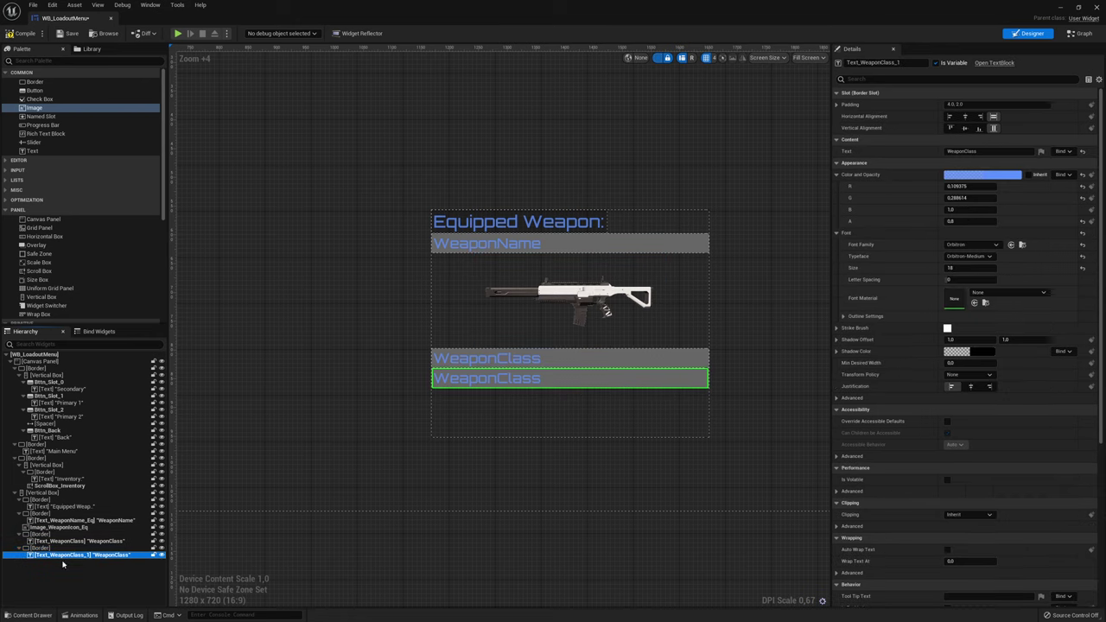
double_click(84, 558)
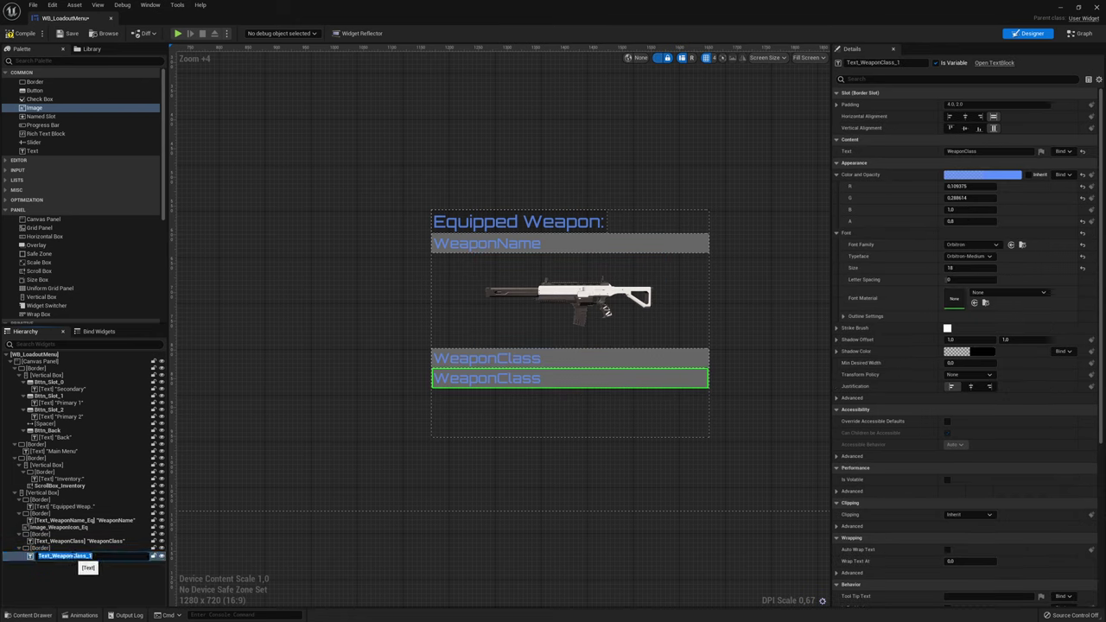
Rename the copy Text_WeaponDPS_Eq with the text 'DPS: n/a'
type("Text_WeaponDPS")
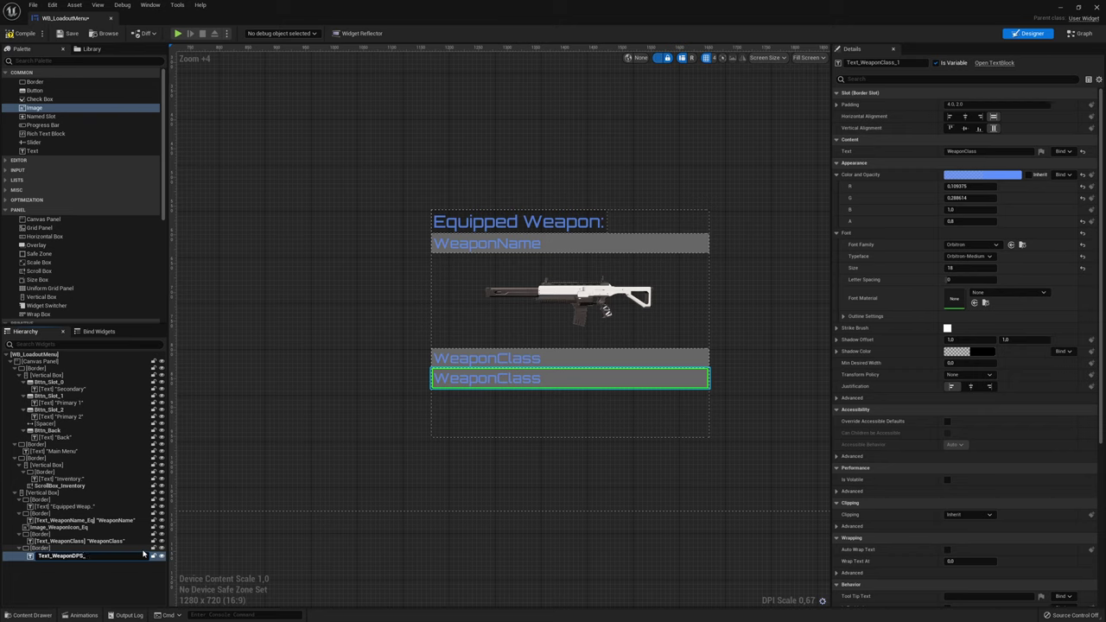
type("Eq")
key("Return")
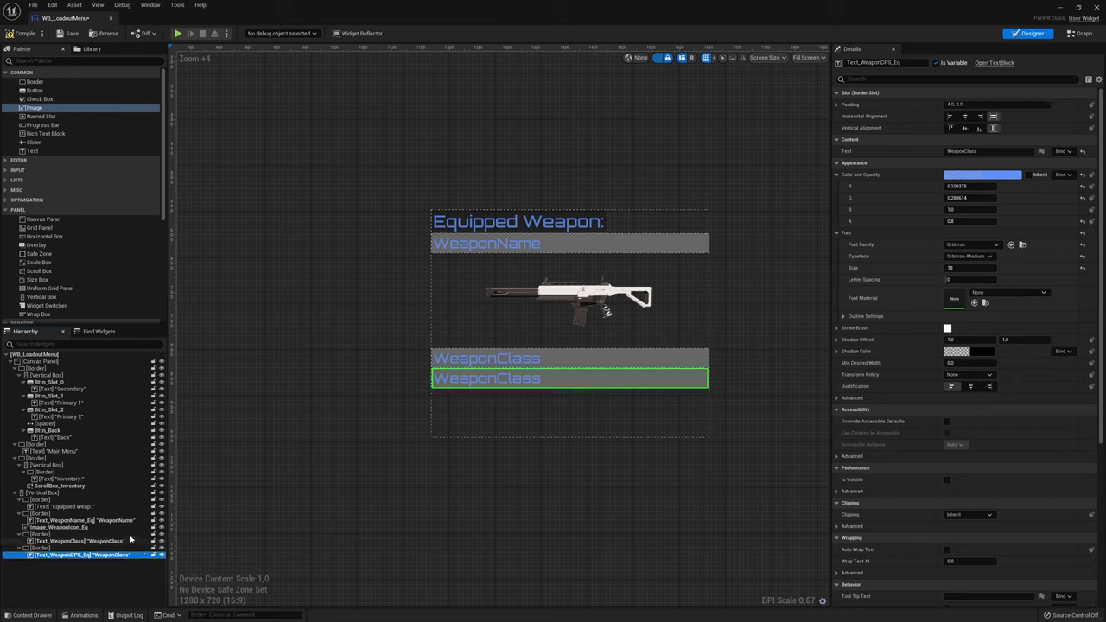
left_click(968, 151)
type("DPS:")
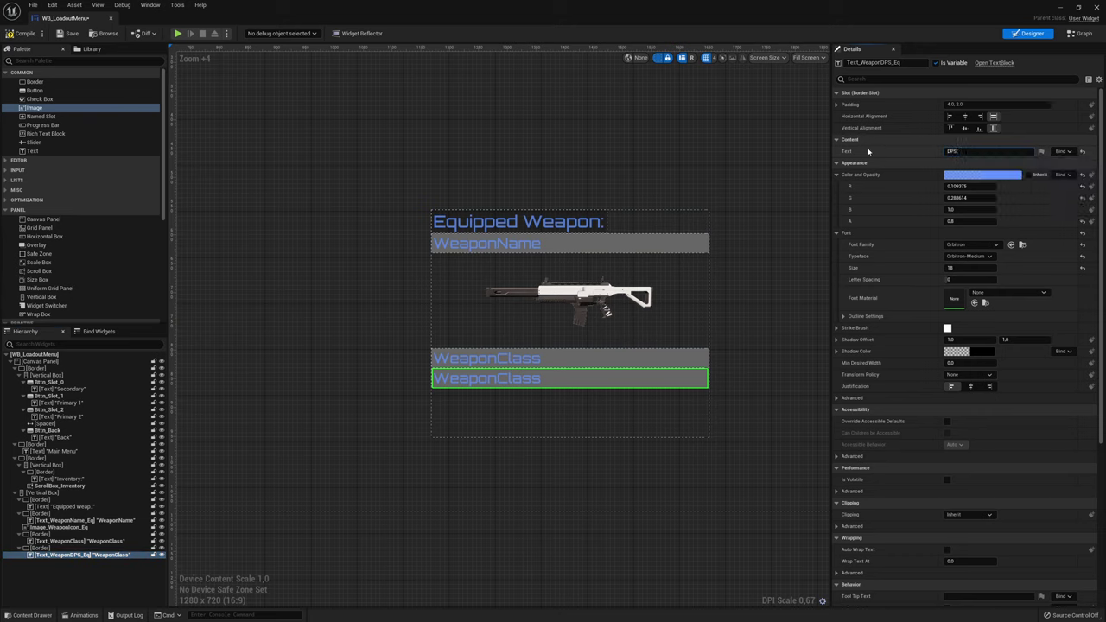
type(" n/a")
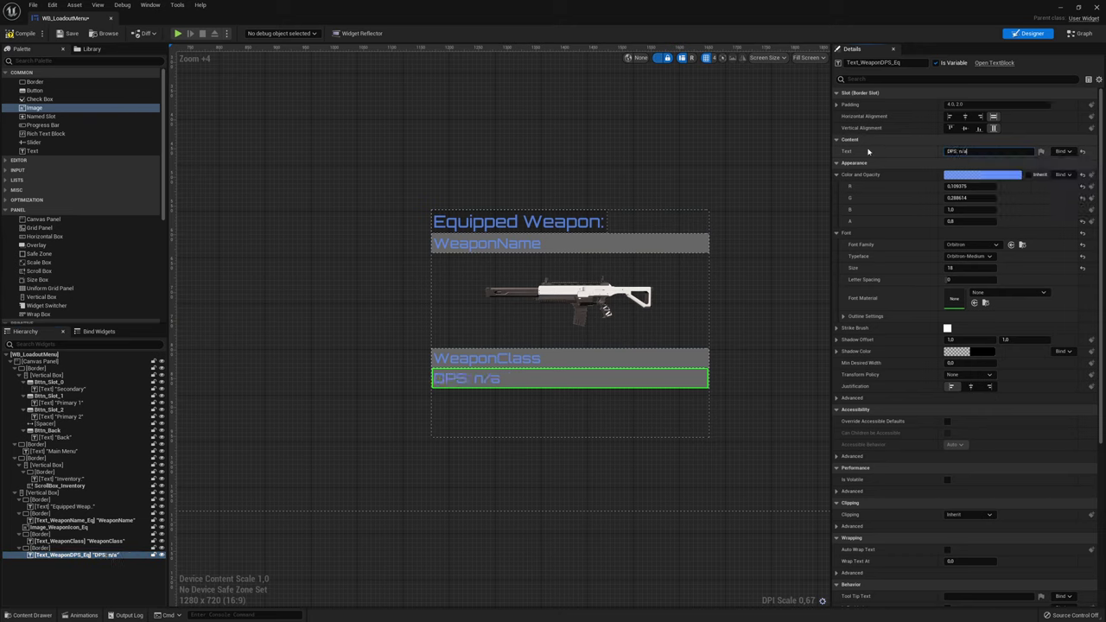
Duplicate the DPS row as Text_WeaponDamage_Eq reading 'Damage: n/a'
left_click(54, 548)
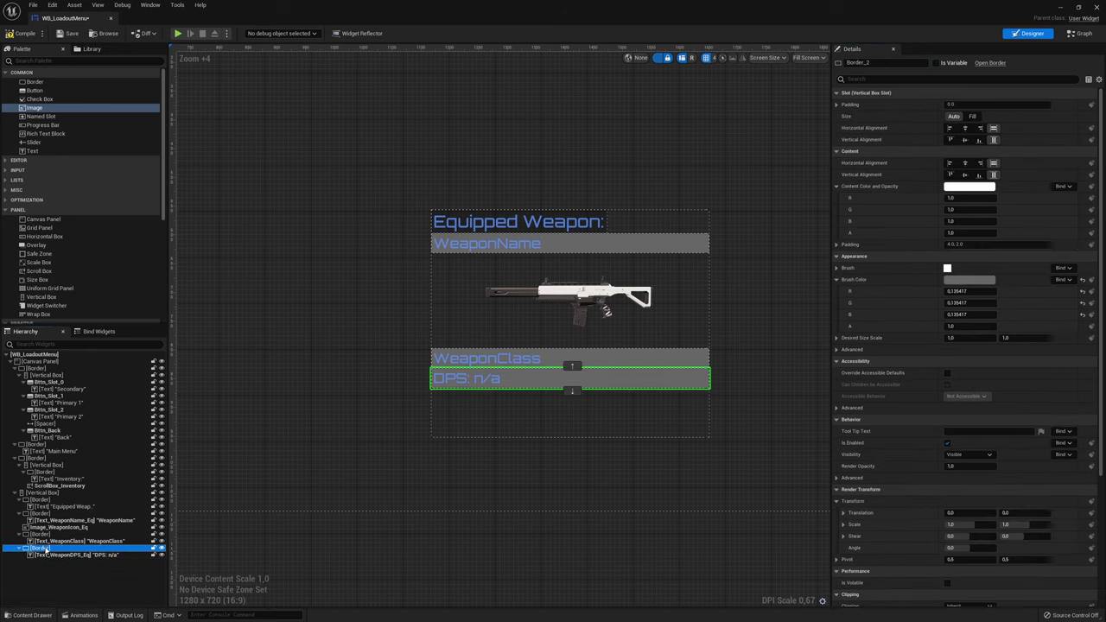
key("ctrl+d")
left_click(56, 569)
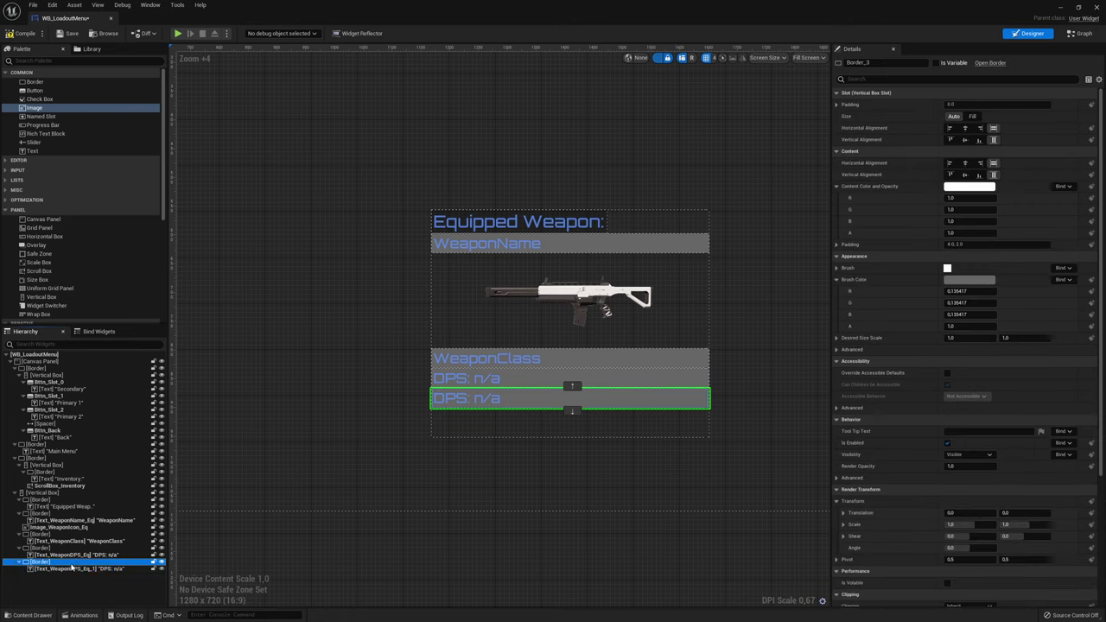
double_click(74, 569)
left_click_drag(72, 569, 87, 569)
type("amage")
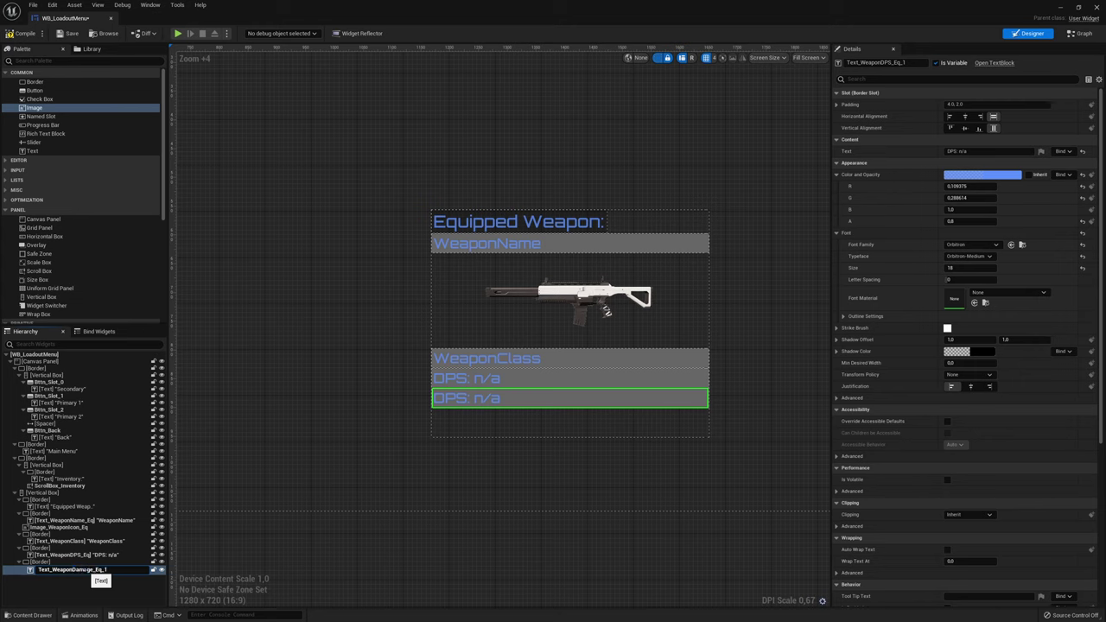
key("Return")
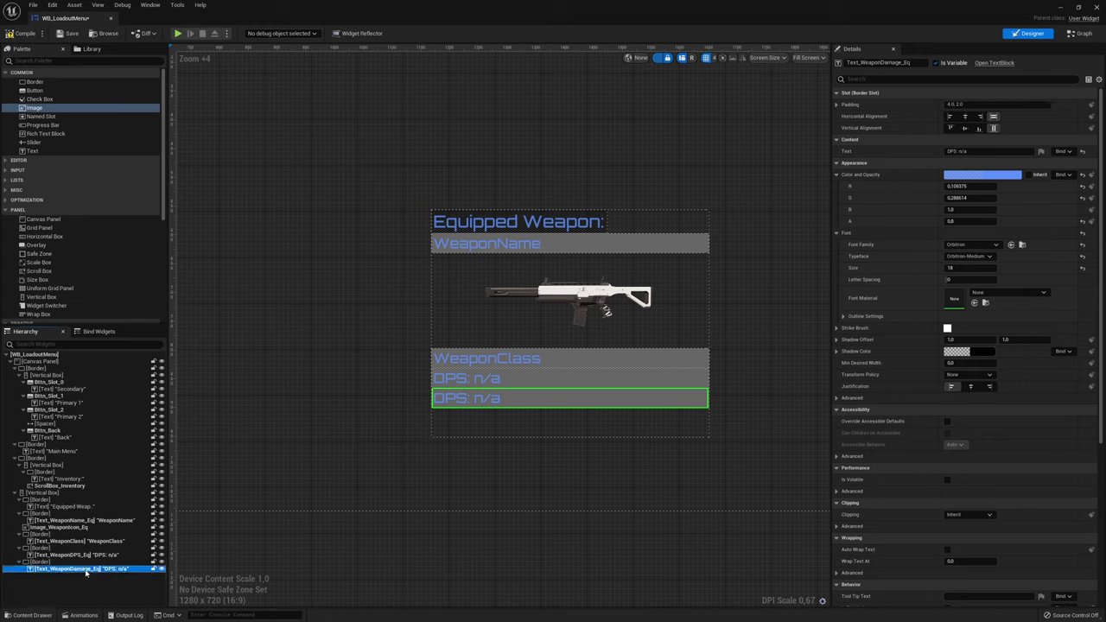
double_click(954, 152)
type("amage")
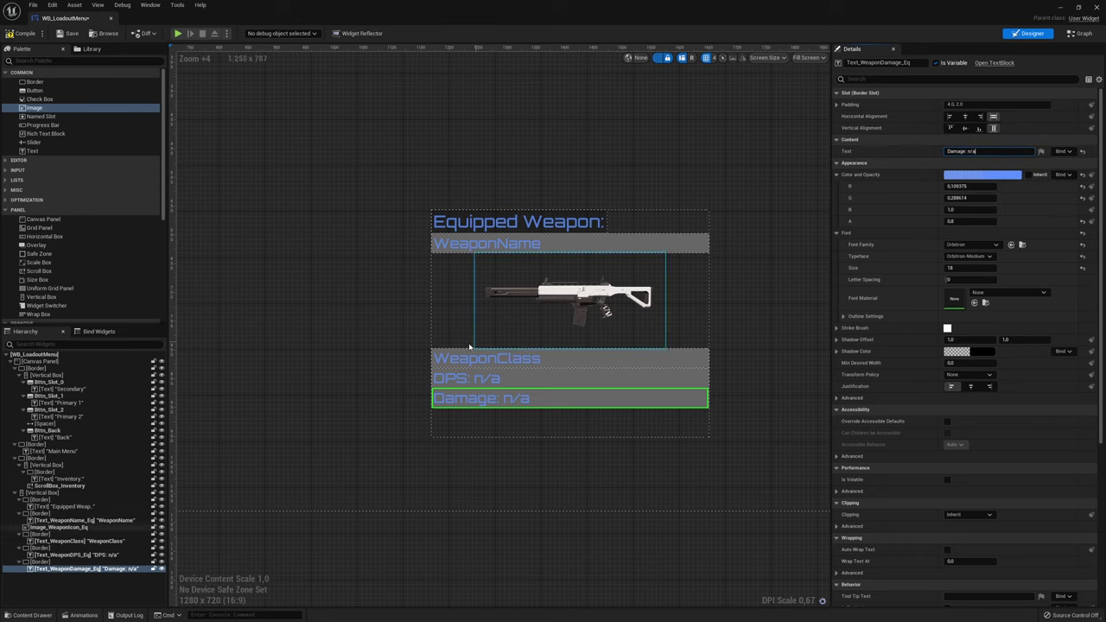
Duplicate the Damage row and rename the copy Text_WeaponFireRate_Eq
left_click(63, 561)
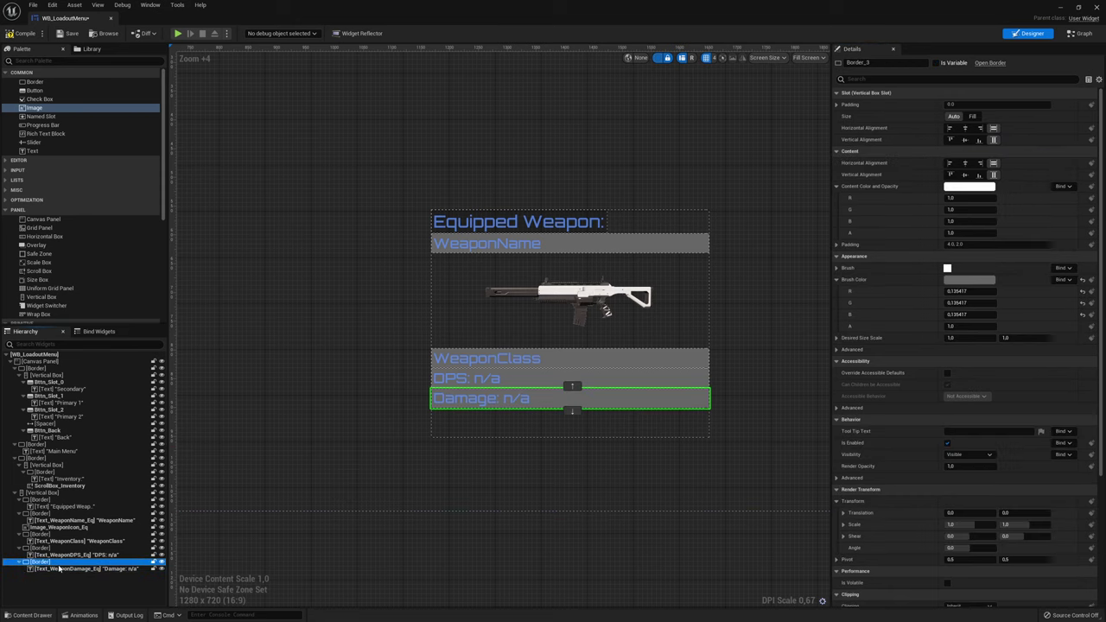
key("ctrl+d")
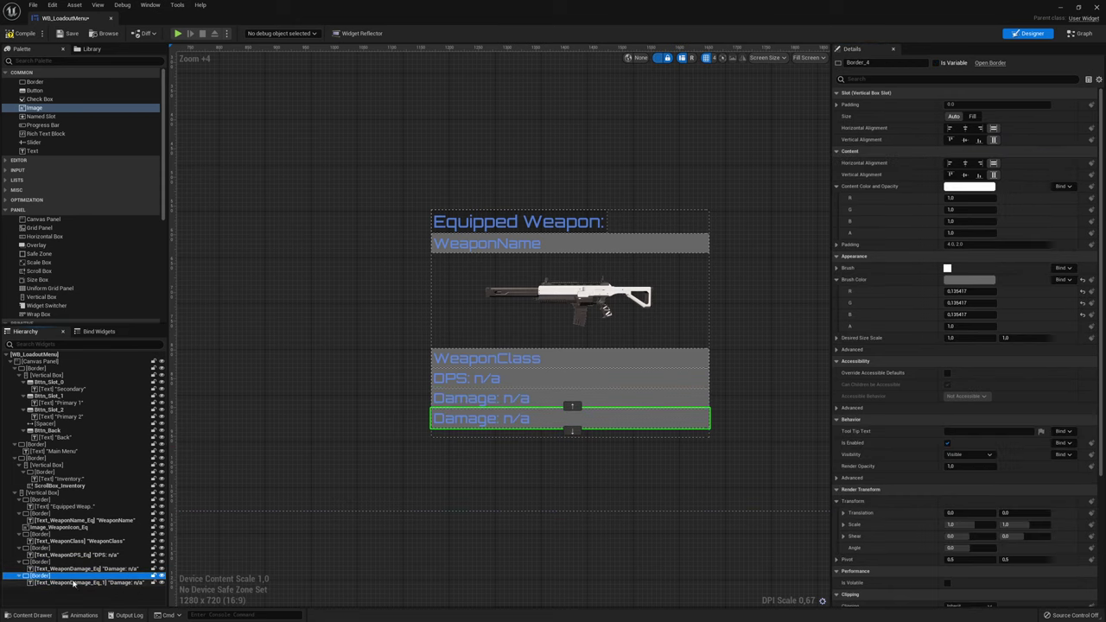
left_click(72, 584)
left_click(72, 583)
double_click(83, 584)
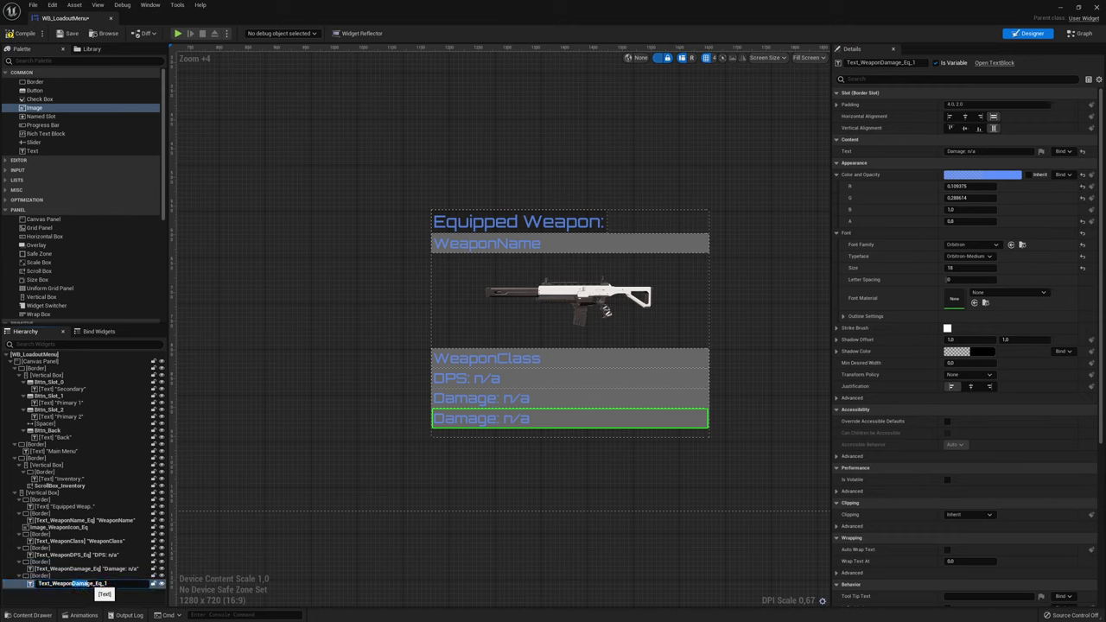
left_click_drag(72, 583, 123, 579)
type("FireRat")
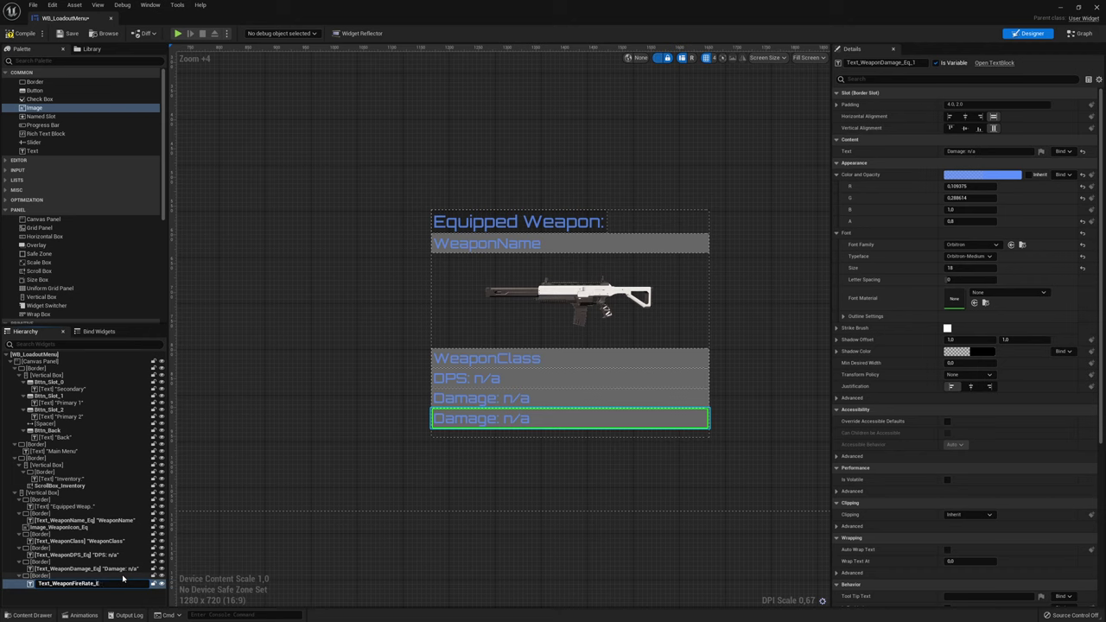
type("q")
key("Return")
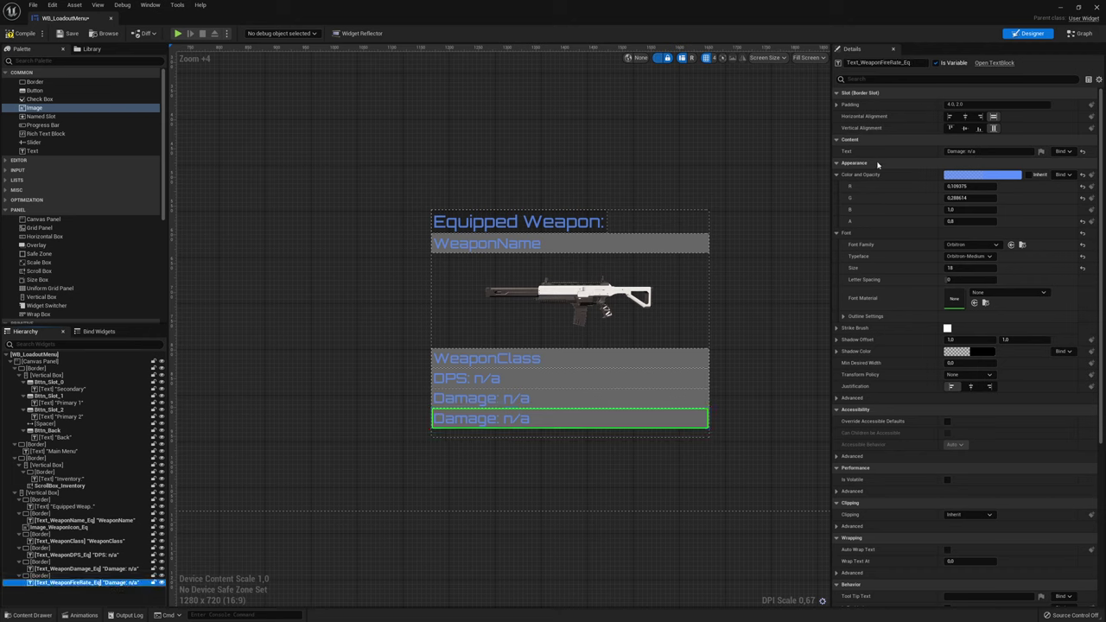
Set the new row's text to 'FireRate: n/a'
double_click(955, 151)
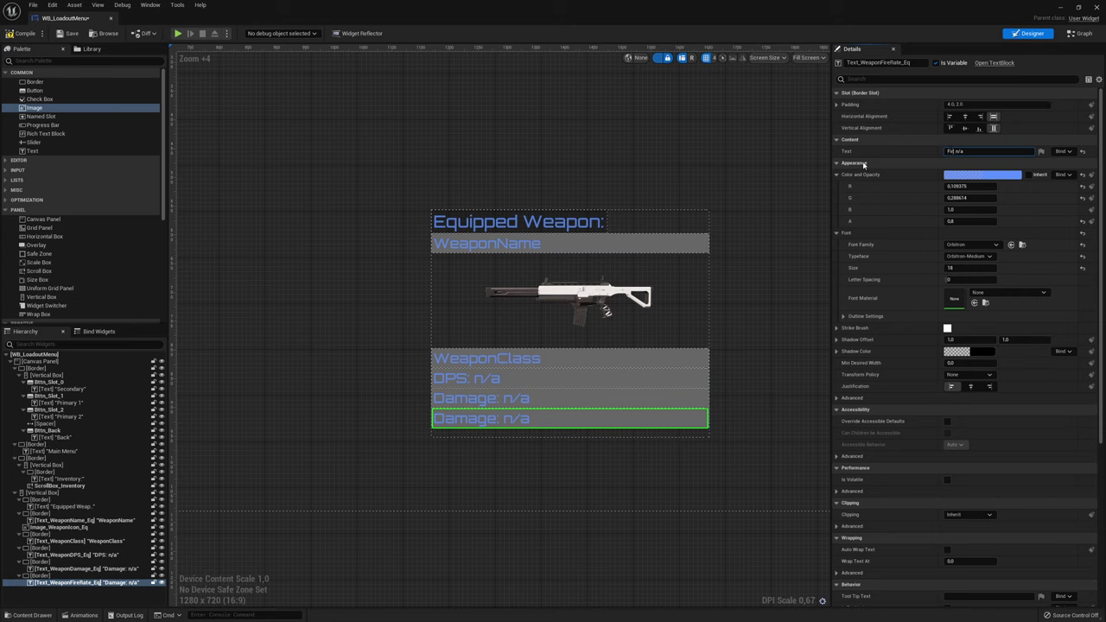
type("reRate:")
key("Return")
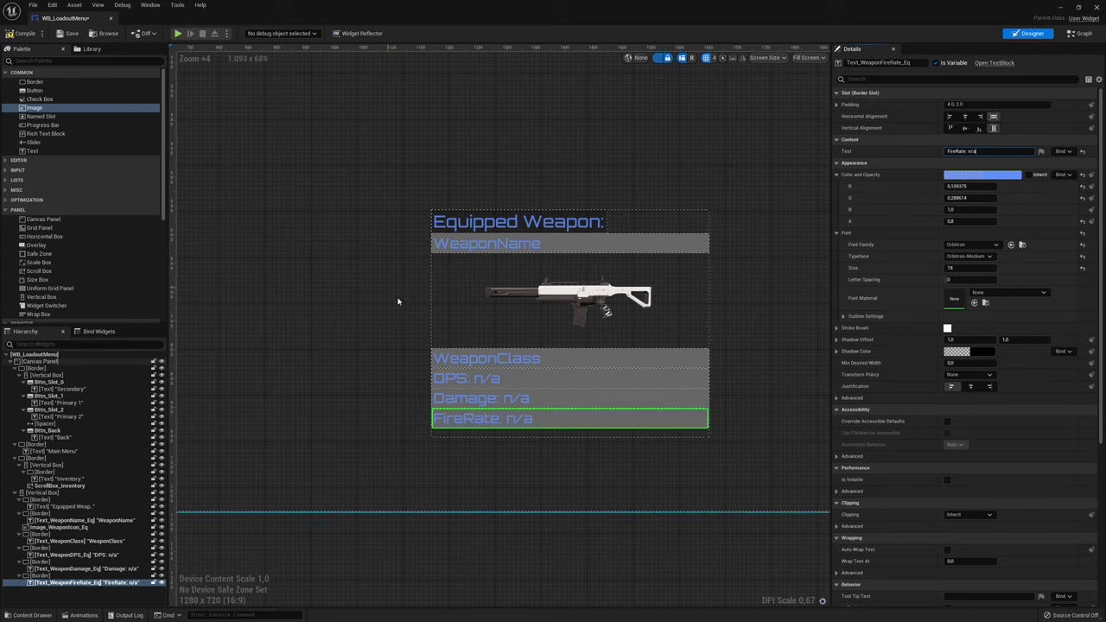
left_click(536, 439)
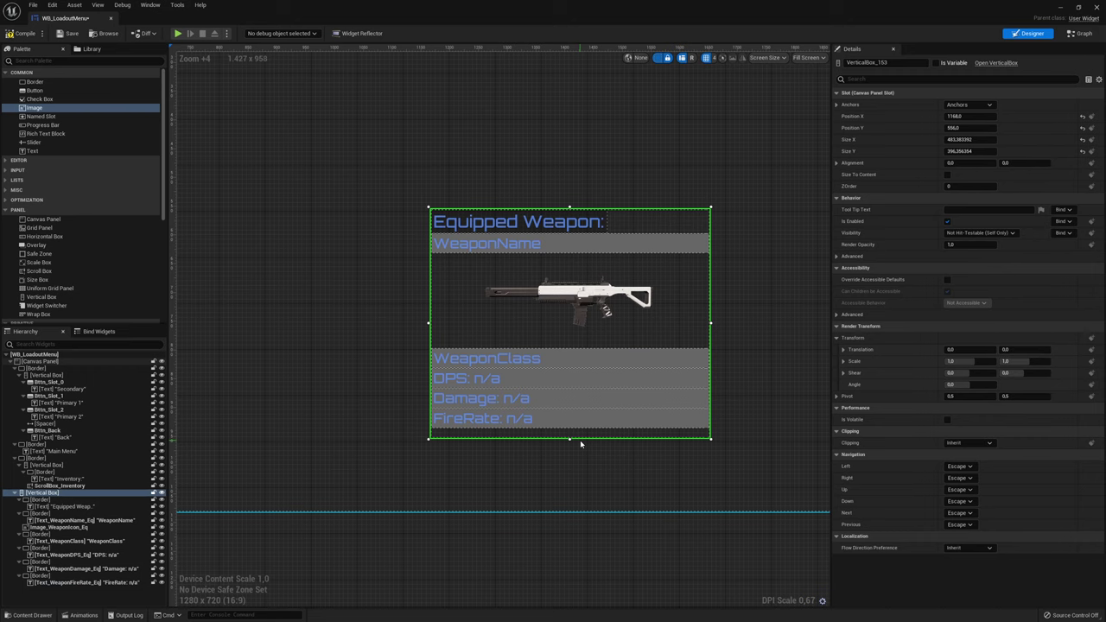
Shorten the weapon info Vertical Box to fit its rows and paste a copy of it
left_click_drag(569, 439, 568, 429)
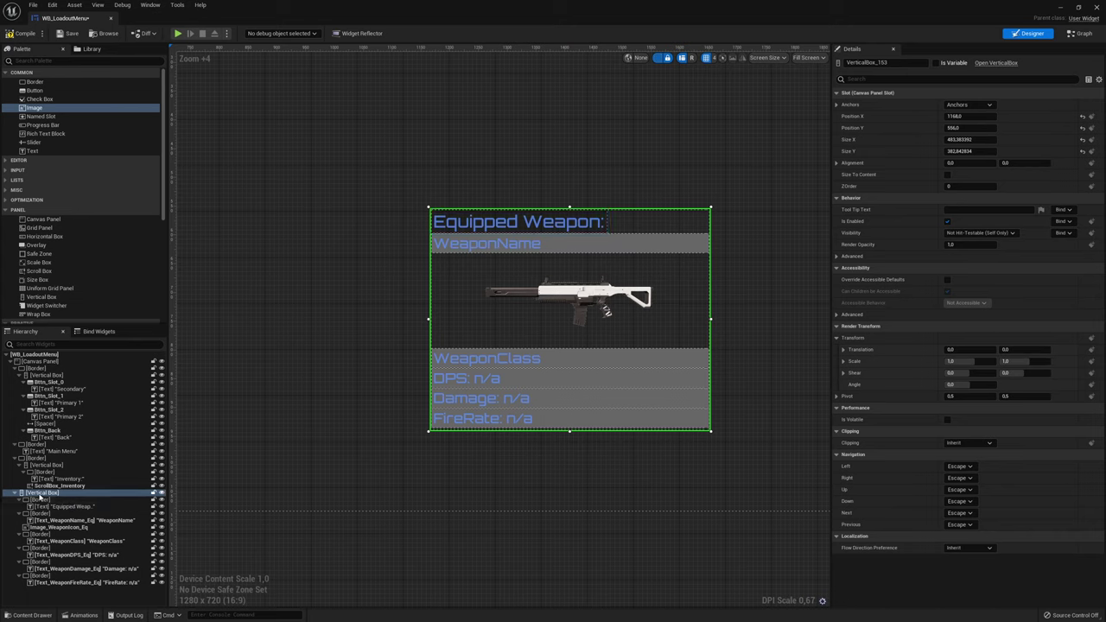
left_click(40, 497)
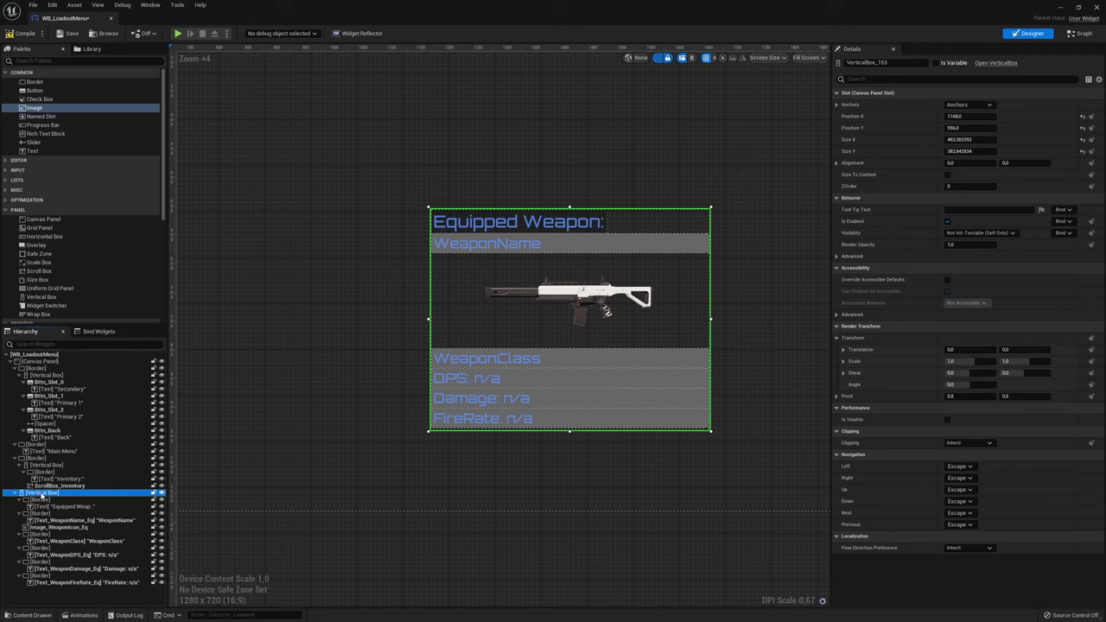
key("ctrl+v")
scroll(481, 404, "down", 2)
right_click_drag(481, 404, 468, 324)
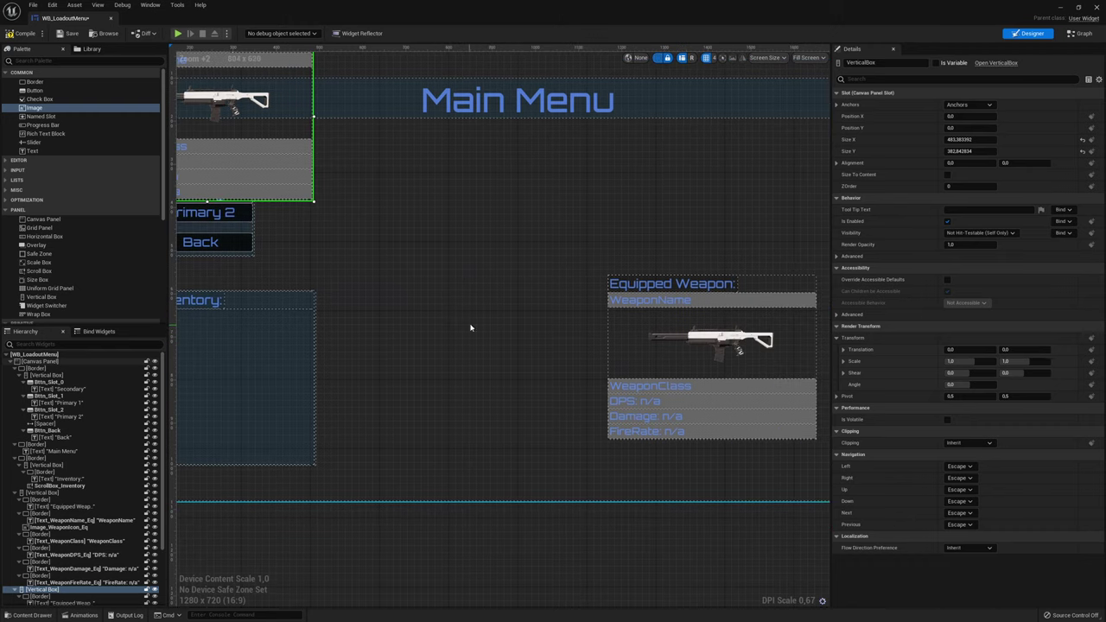
Place the copied panel at the canvas centre and the other panel to its right, at X 1316
mouse_move(267, 102)
left_mouse_down()
mouse_move(545, 365)
mouse_move(537, 390)
left_mouse_up()
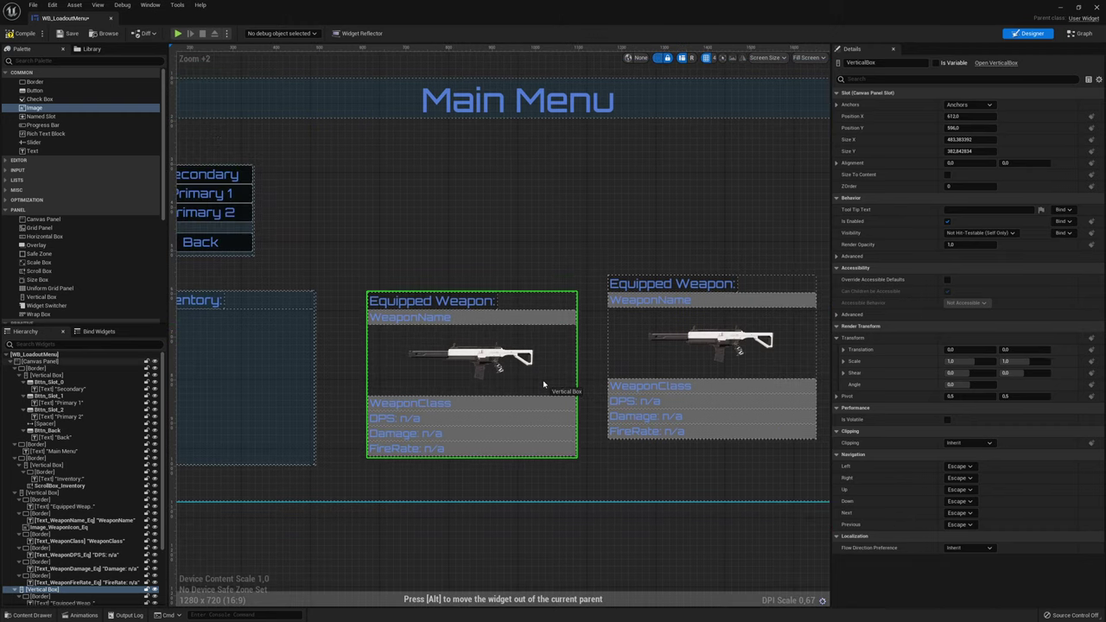
left_click_drag(538, 390, 536, 397)
right_click_drag(747, 326, 488, 268)
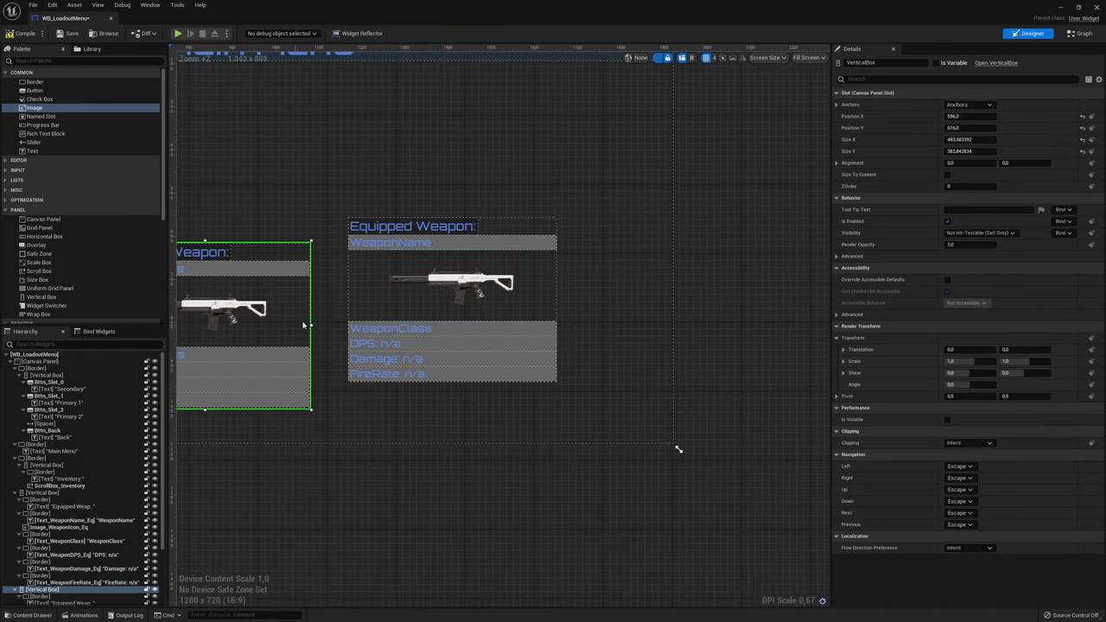
left_click_drag(489, 268, 598, 309)
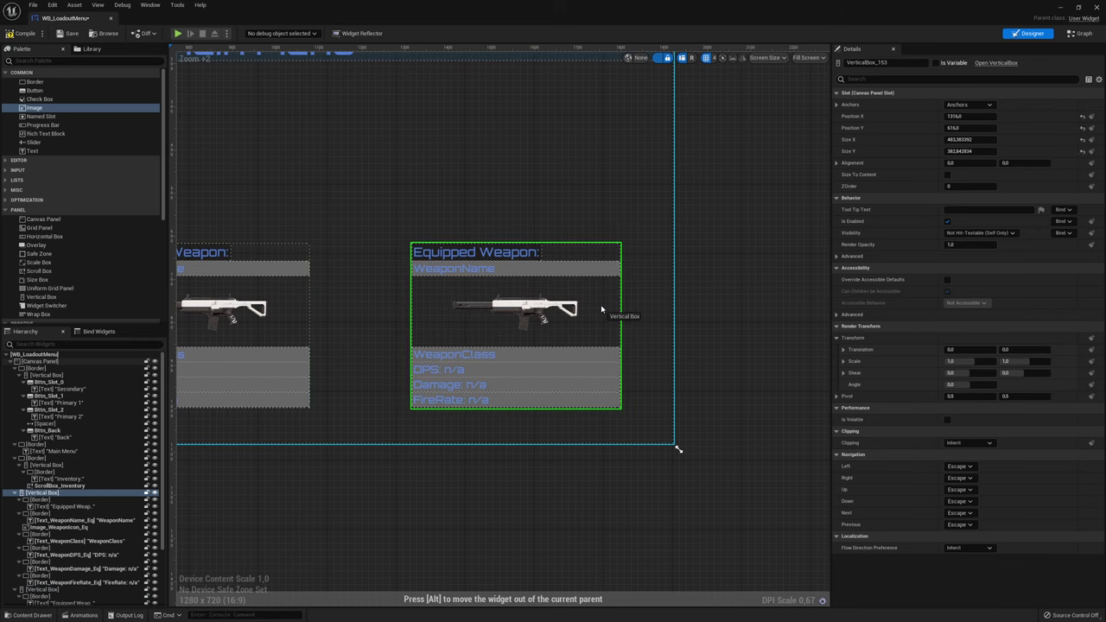
left_click_drag(599, 310, 594, 311)
right_click_drag(593, 311, 648, 296)
left_click(403, 237)
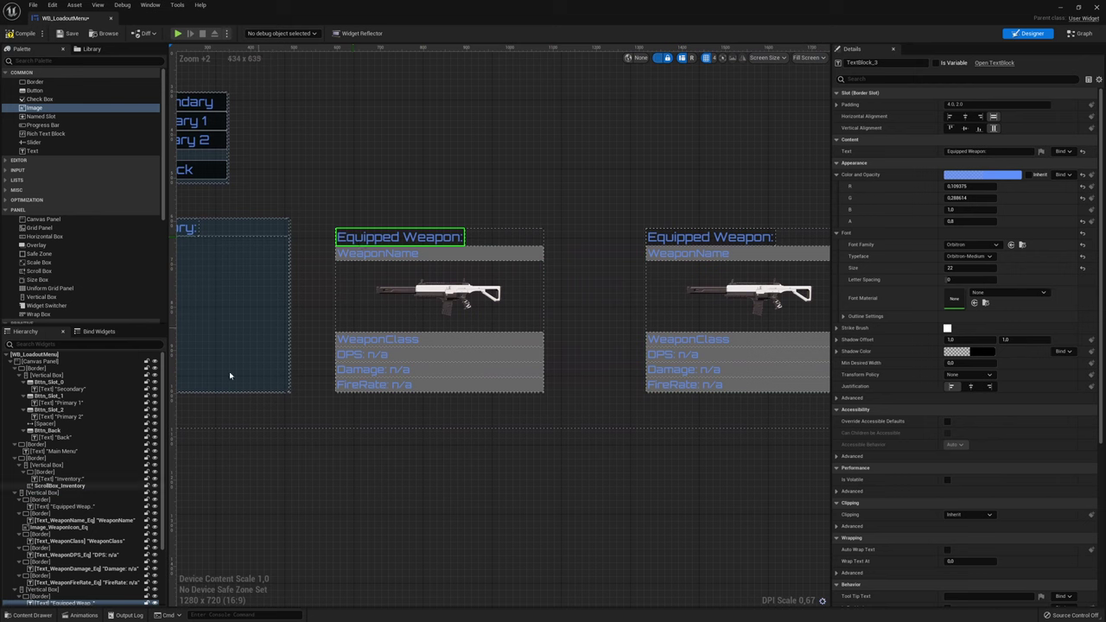
Change the left panel's heading text to 'Selected Weapon:'
scroll(81, 509, "down", 3)
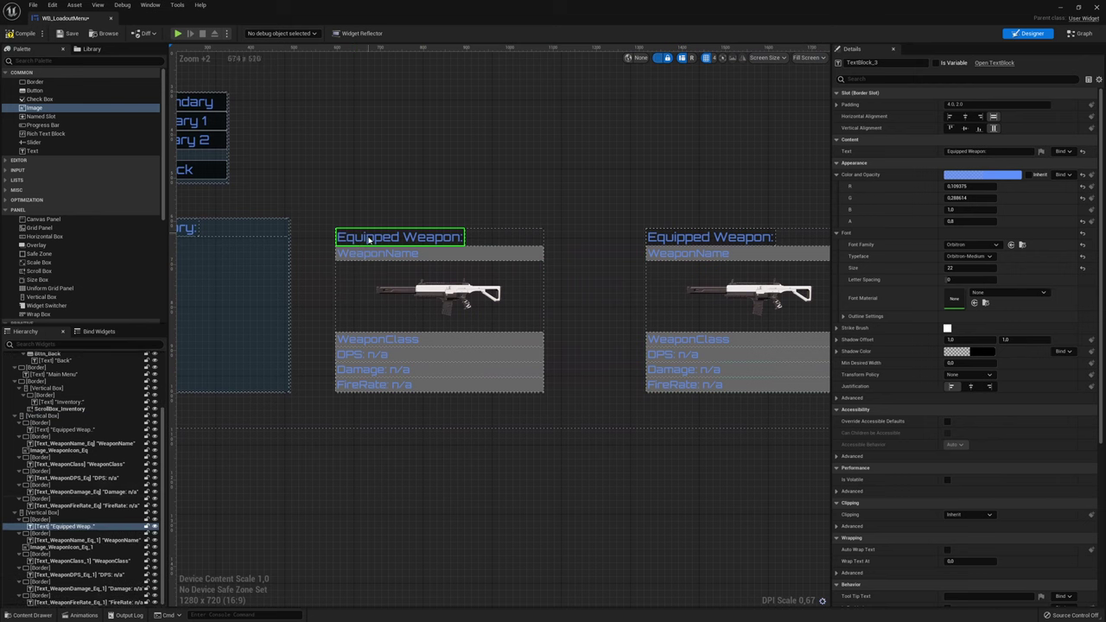
double_click(958, 151)
type("Select")
key("Return")
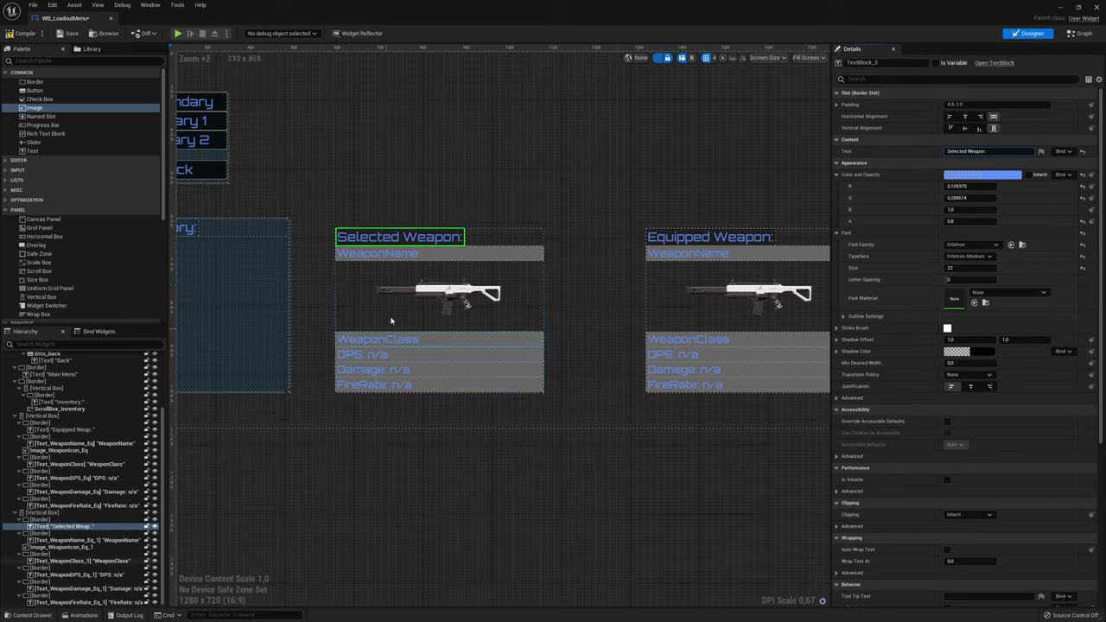
Rename the left panel's widgets to Text_WeaponName_Sel, Image_WeaponIcon_Sel and Text_WeaponClass_Sel
left_click(385, 257)
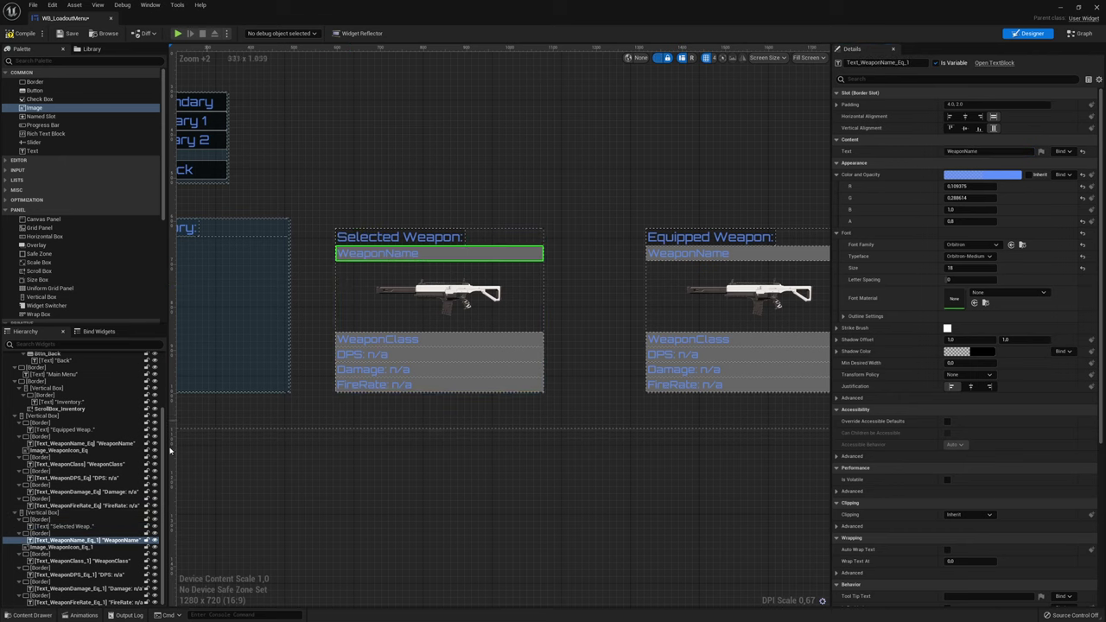
double_click(95, 541)
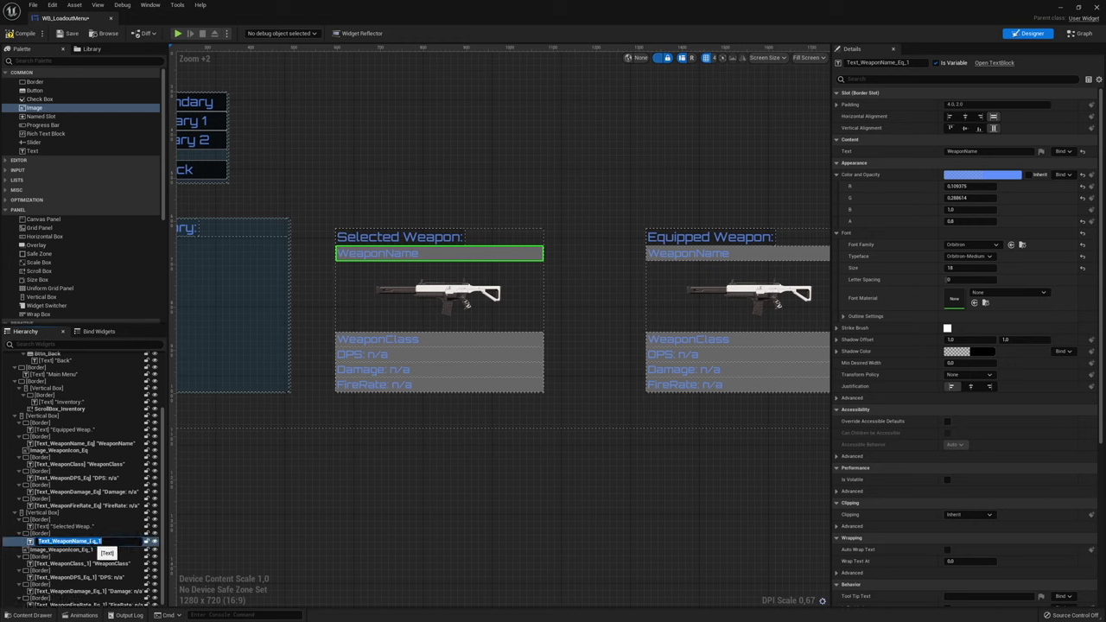
left_click_drag(89, 541, 121, 541)
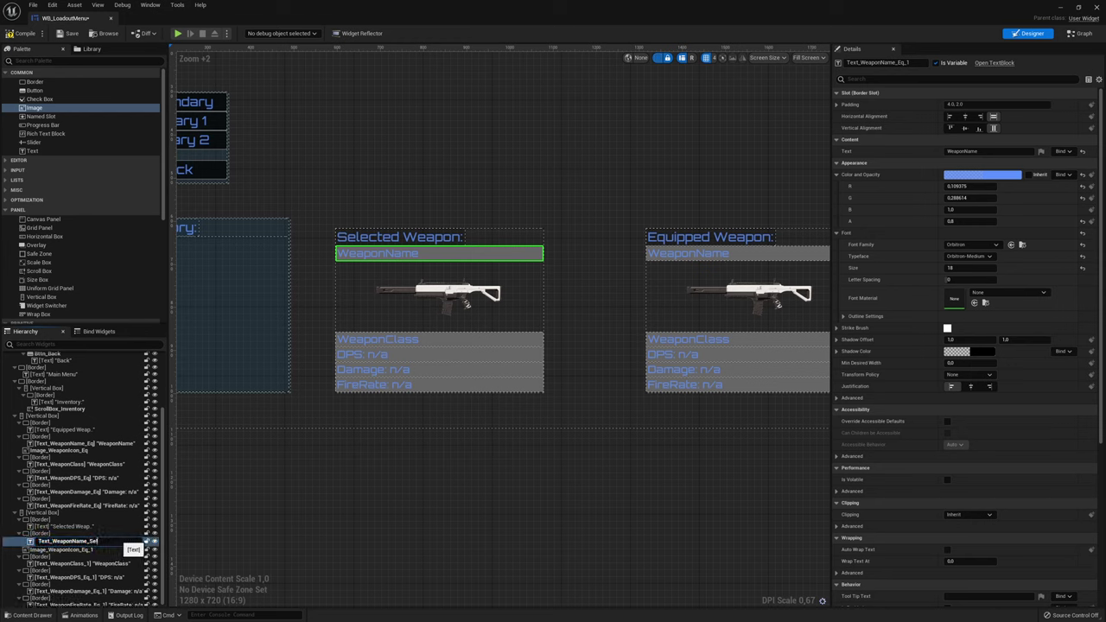
key("Return")
left_click(89, 548)
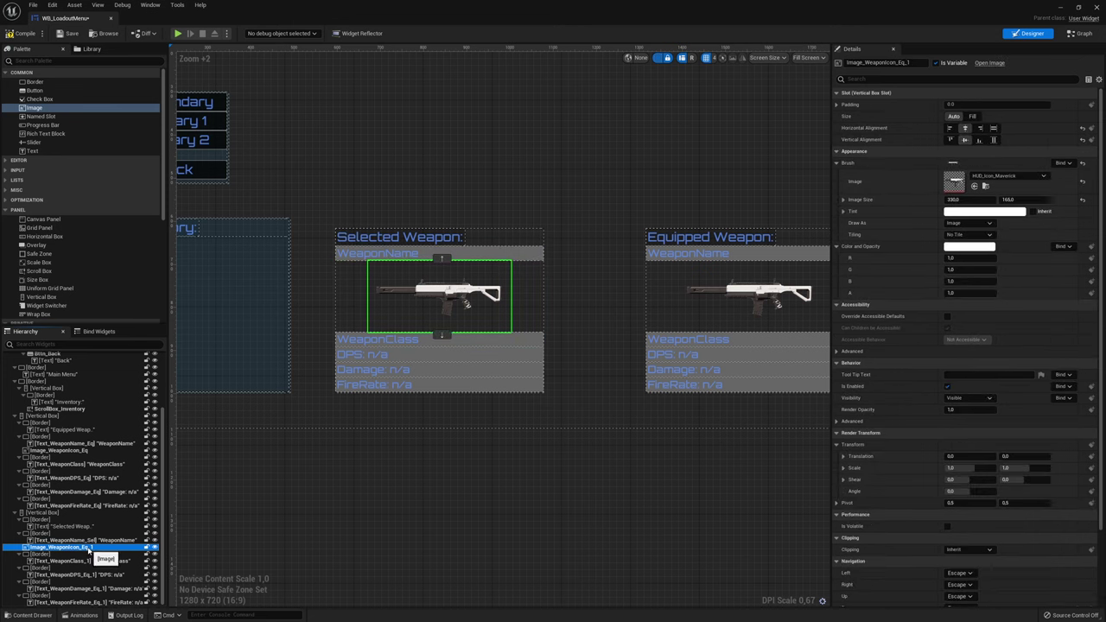
double_click(89, 549)
left_click_drag(85, 549, 127, 550)
type("Sel")
key("Return")
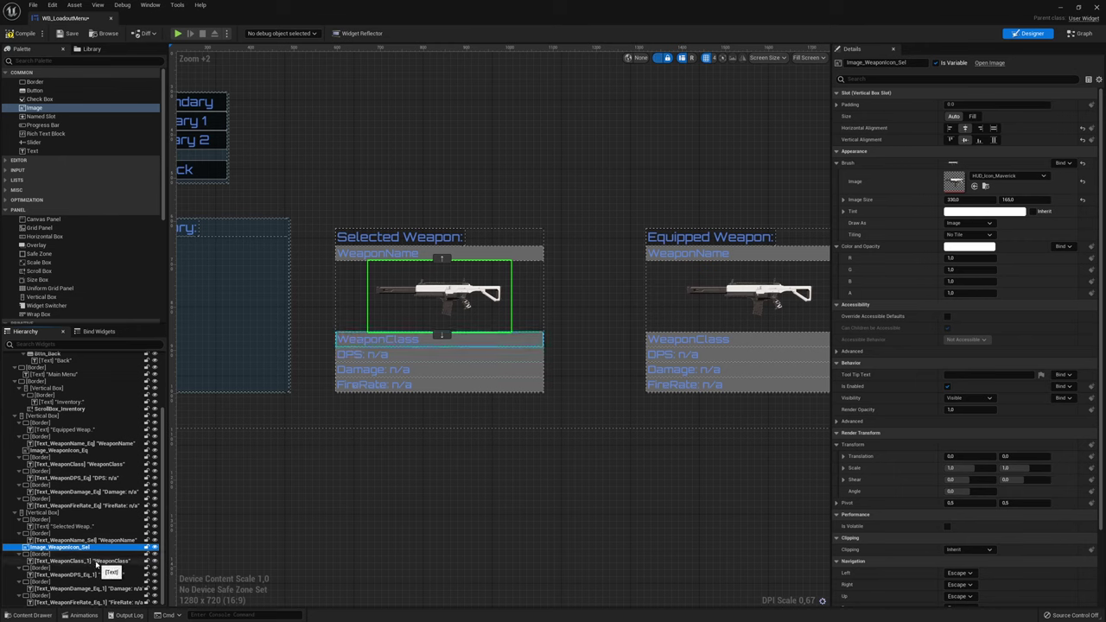
left_click(89, 562)
left_click(89, 562)
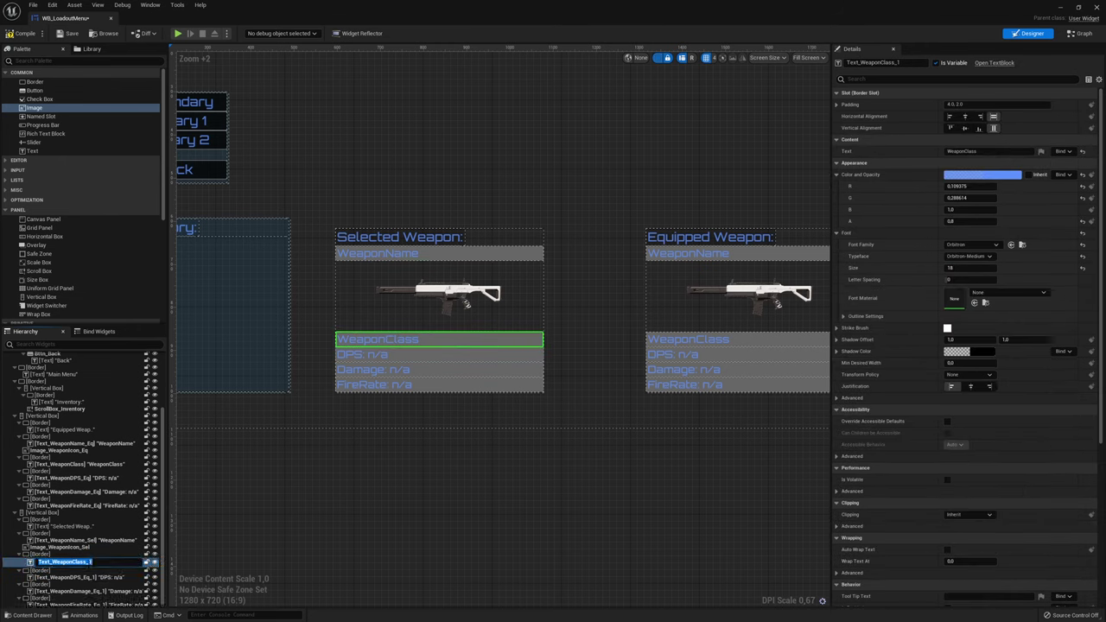
type("Sel")
key("Return")
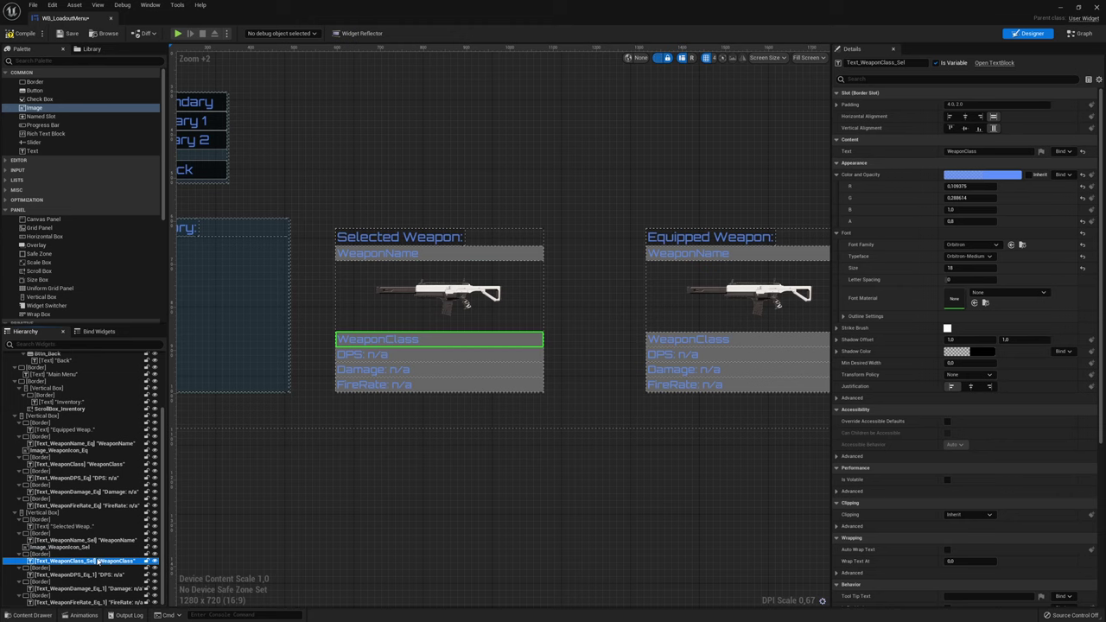
Rename the right panel's class text to Text_WeaponClass_eq
left_click(75, 464)
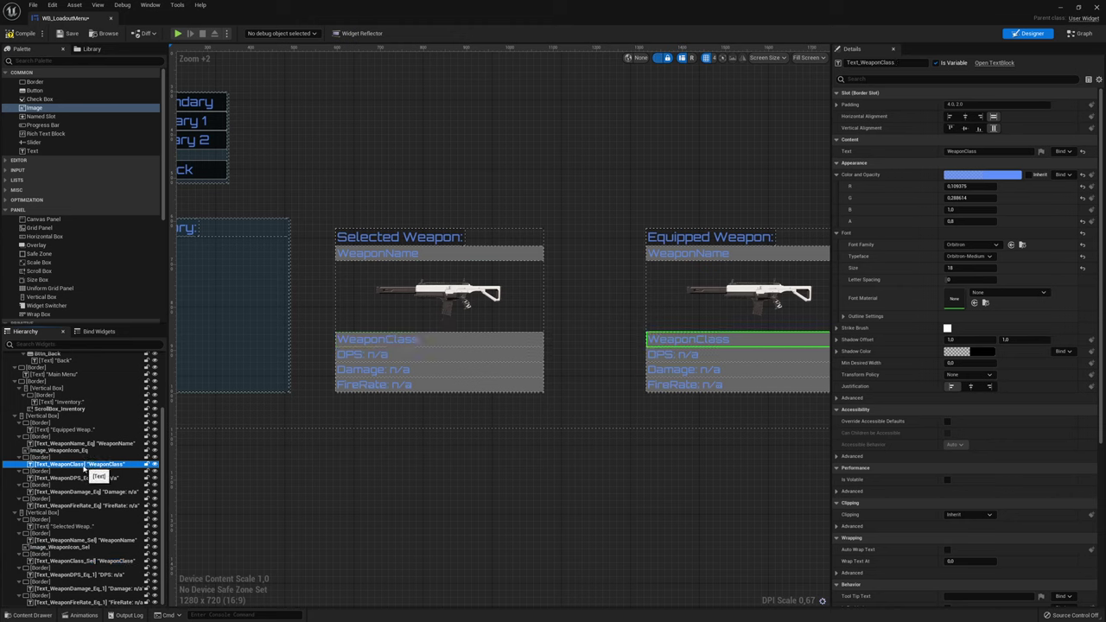
left_click(93, 467)
type("_eq")
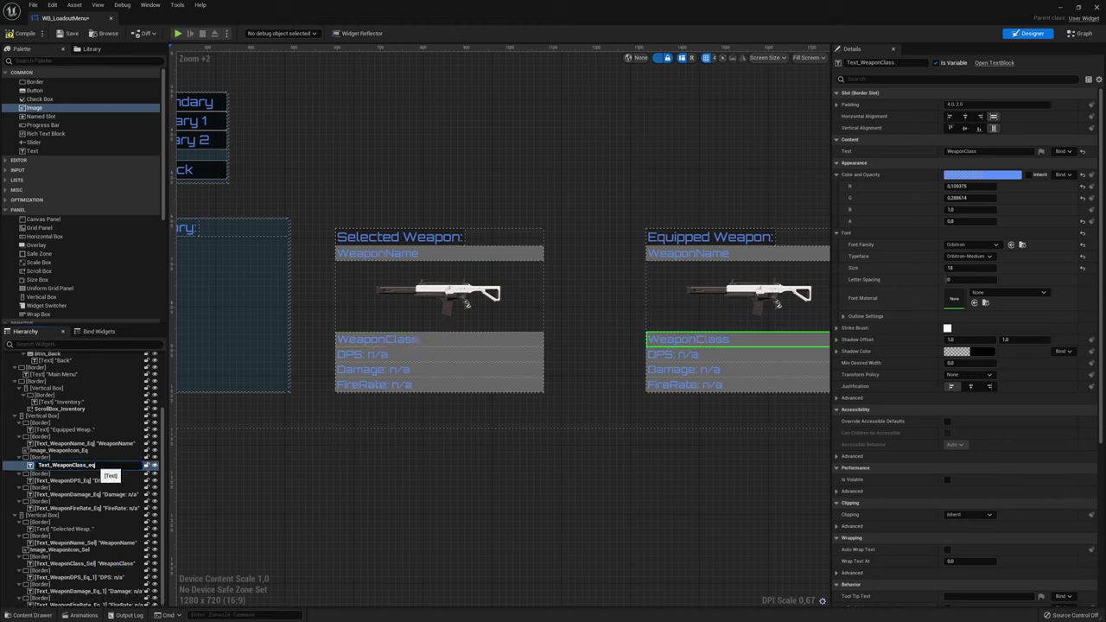
key("Return")
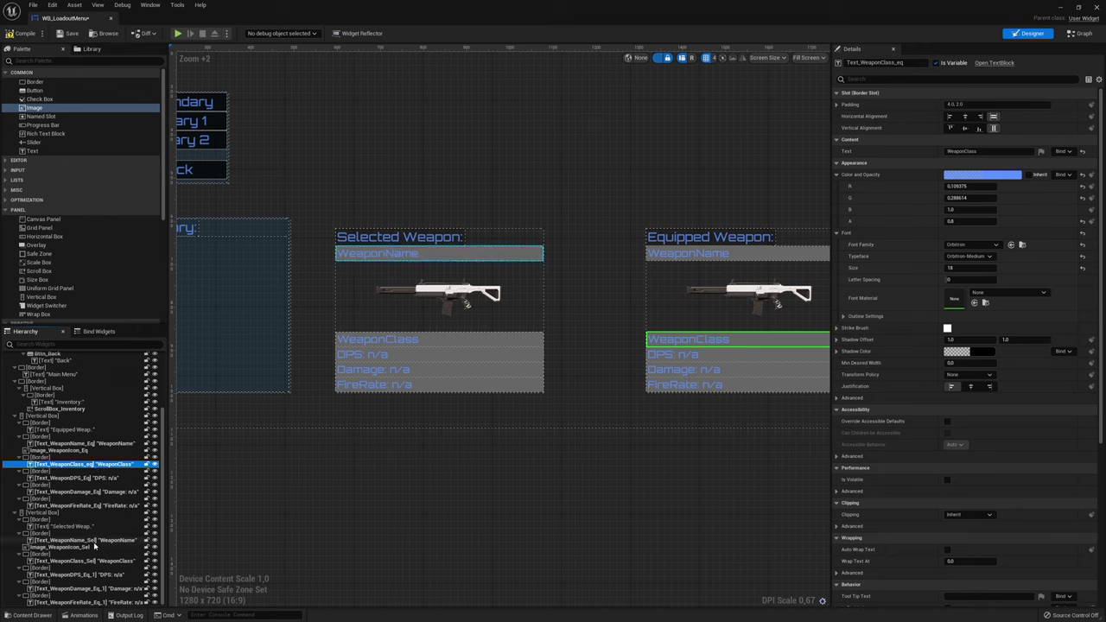
left_click(86, 548)
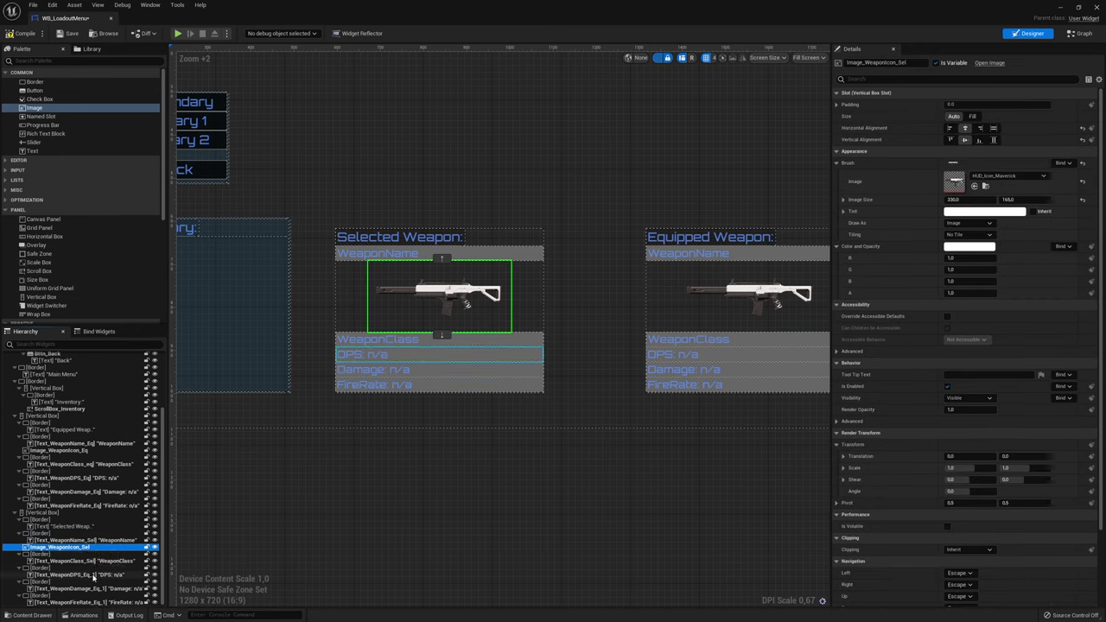
Rename the stat texts to Text_WeaponDPS_Sel, Text_WeaponDamage_Sel and Text_WeaponFireRate_Sel
left_click(93, 576)
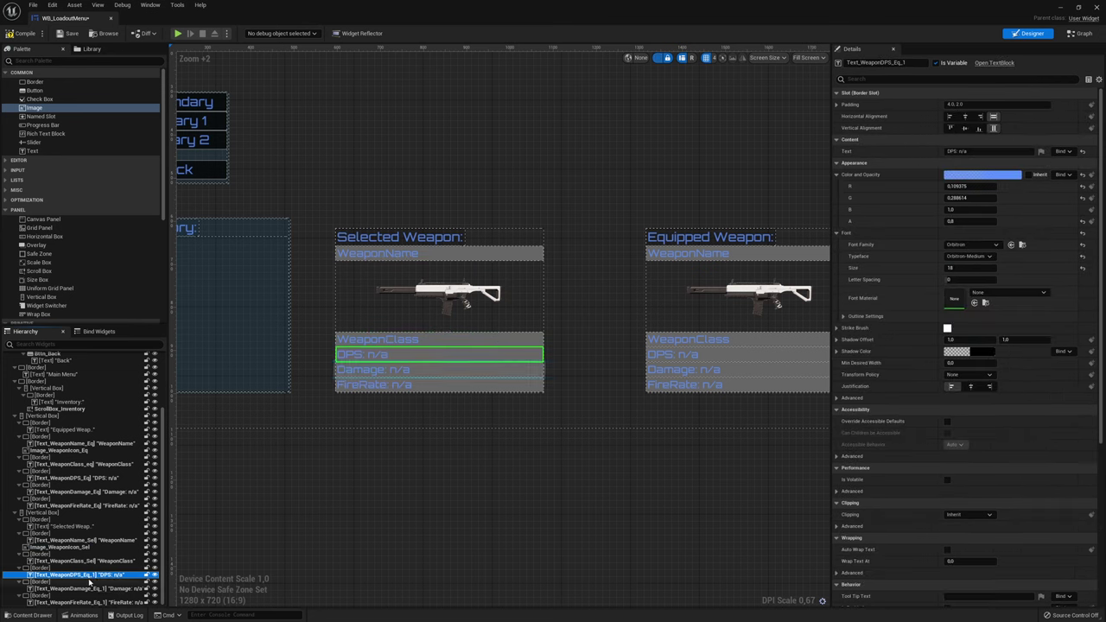
double_click(89, 576)
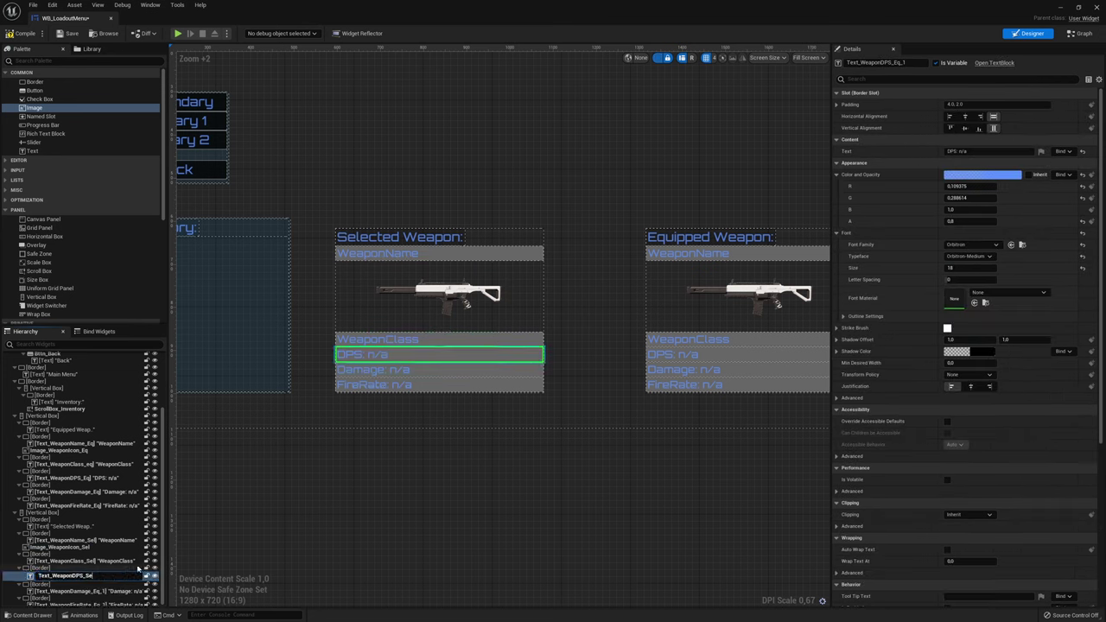
type("l")
key("Return")
left_click(102, 588)
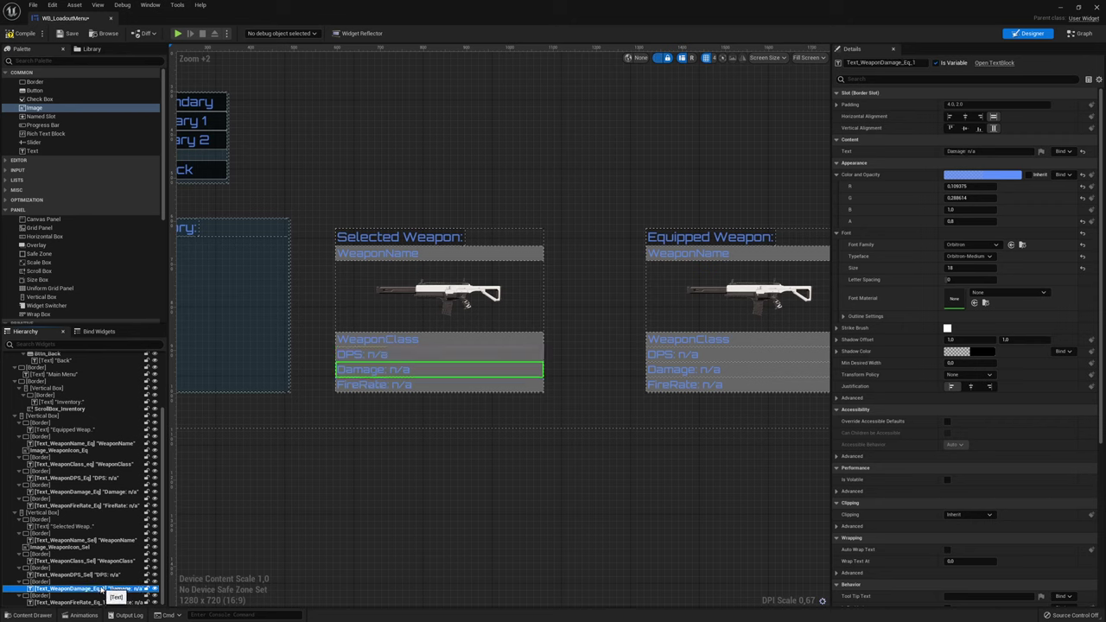
double_click(103, 589)
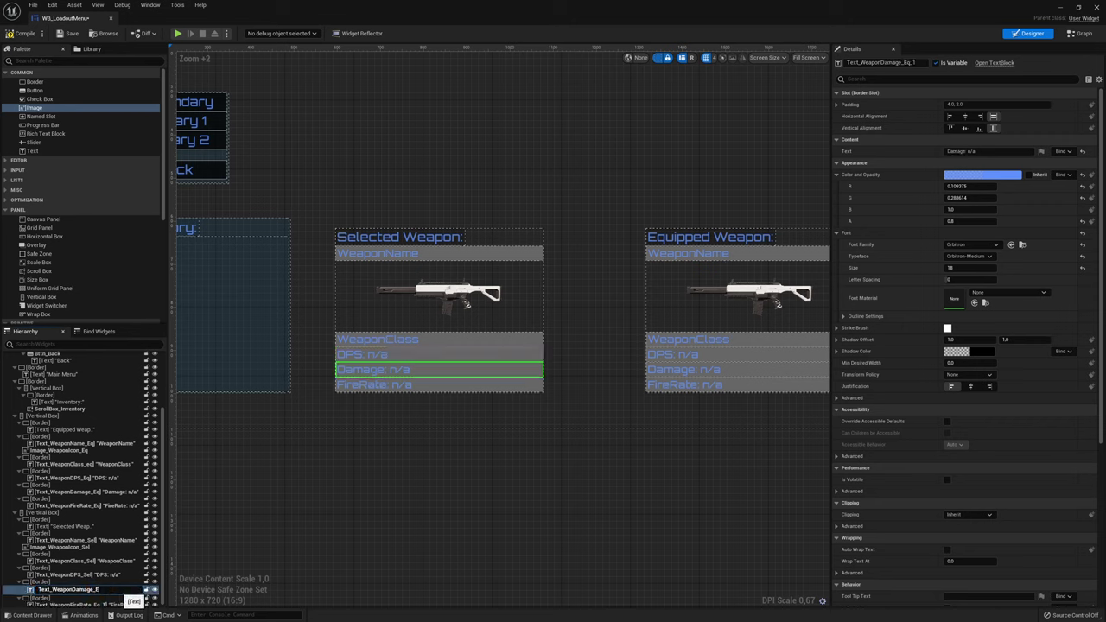
type("Sel")
key("Return")
left_click(101, 602)
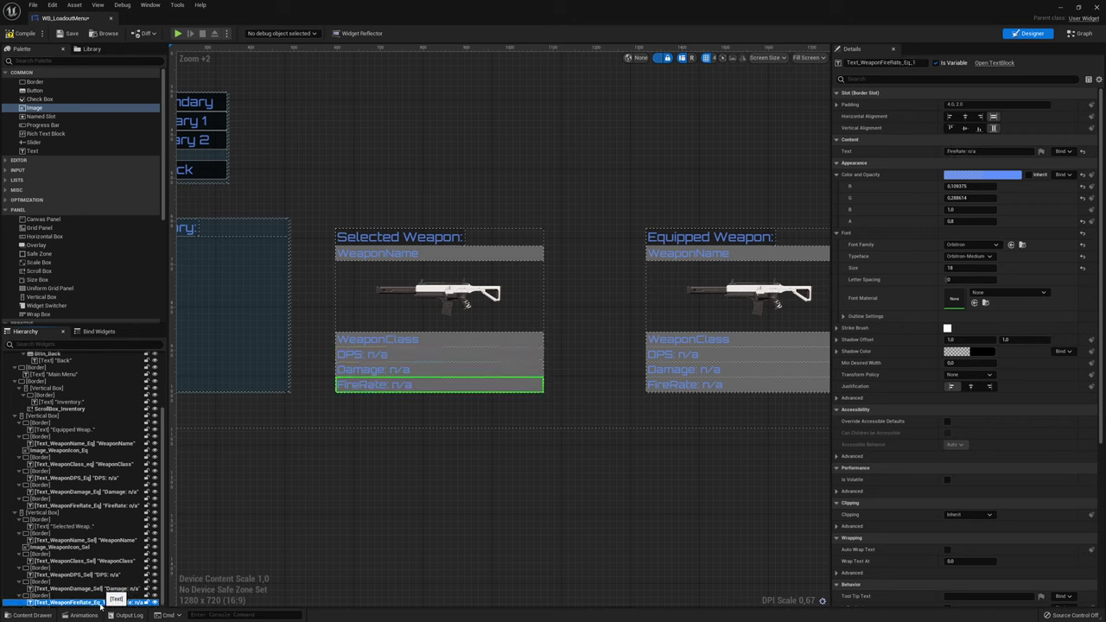
double_click(101, 603)
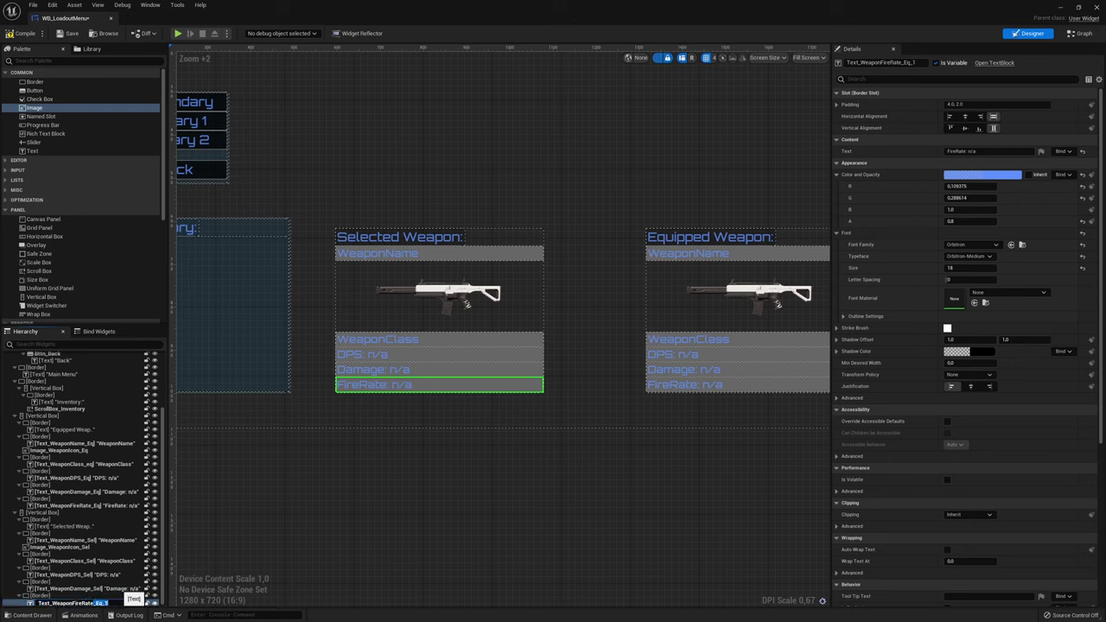
type("Sel")
key("Return")
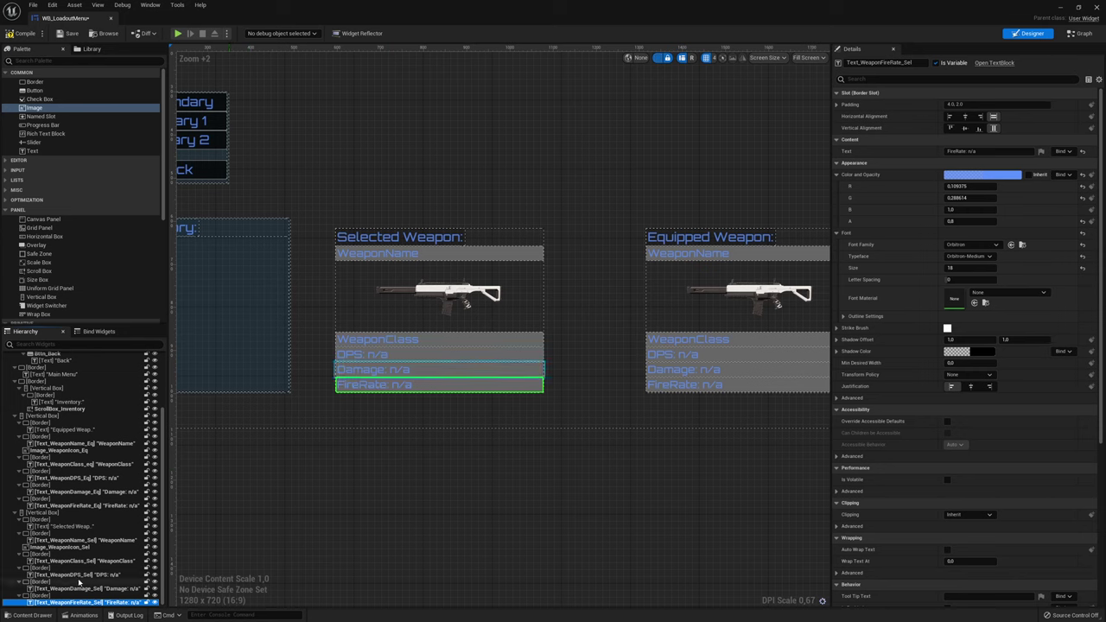
Wrap the DPS text in a Horizontal Box, duplicate it, and set the original to Fill
left_click(75, 576)
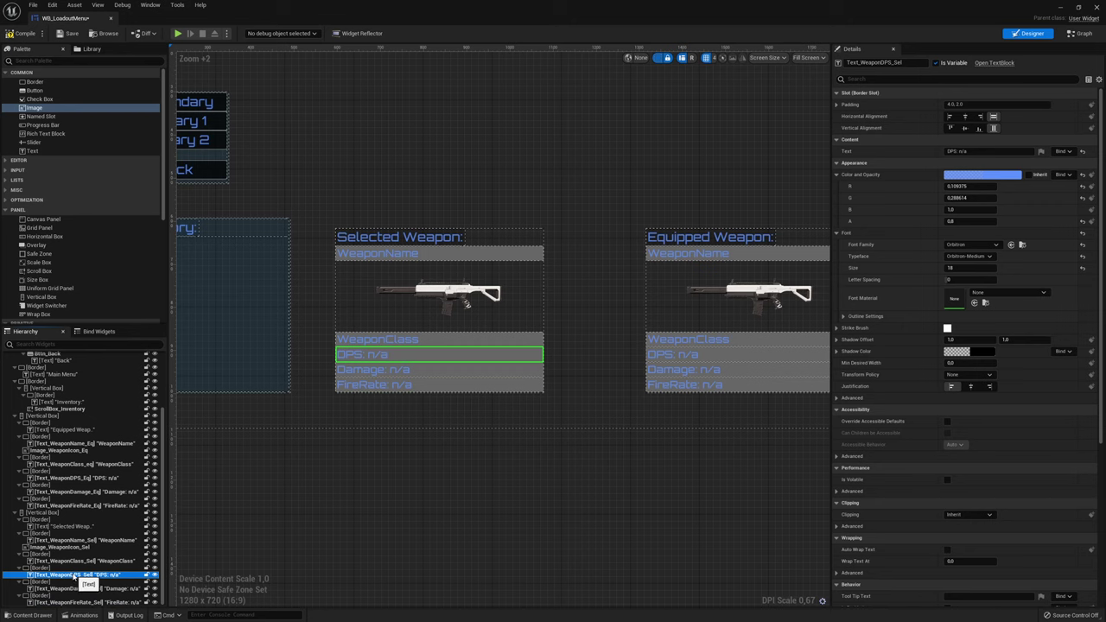
right_click(74, 575)
mouse_move(121, 527)
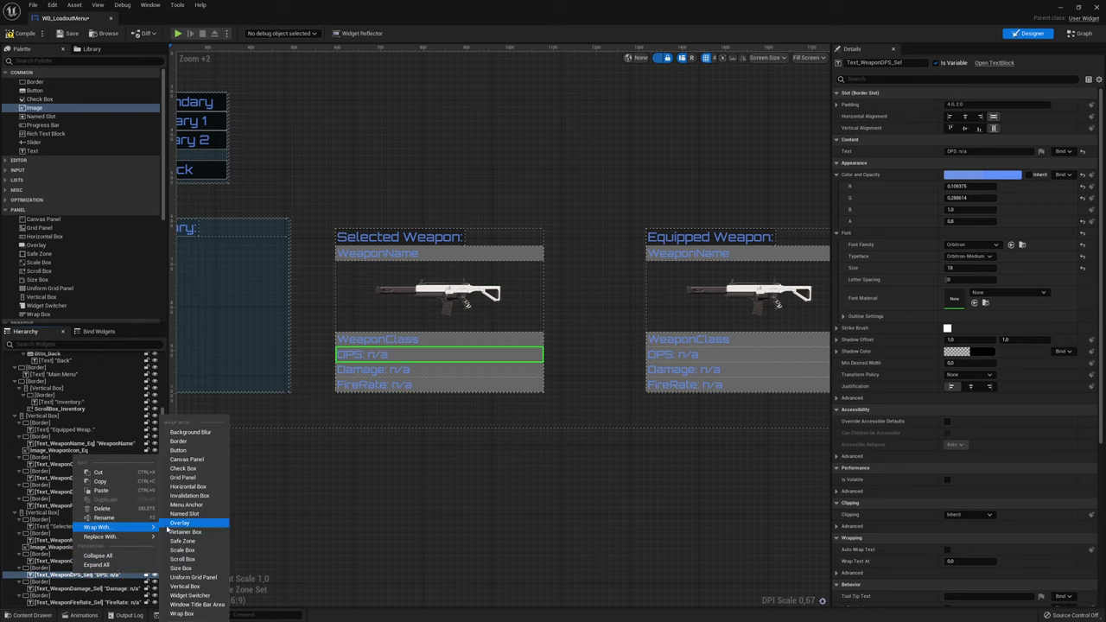
left_click(189, 487)
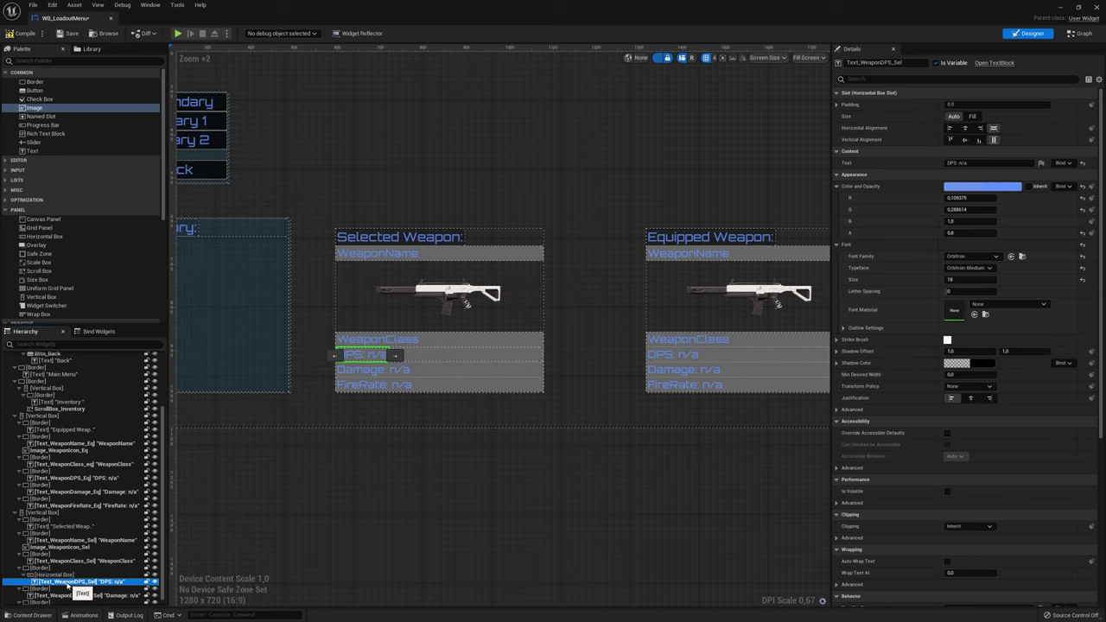
key("ctrl+d")
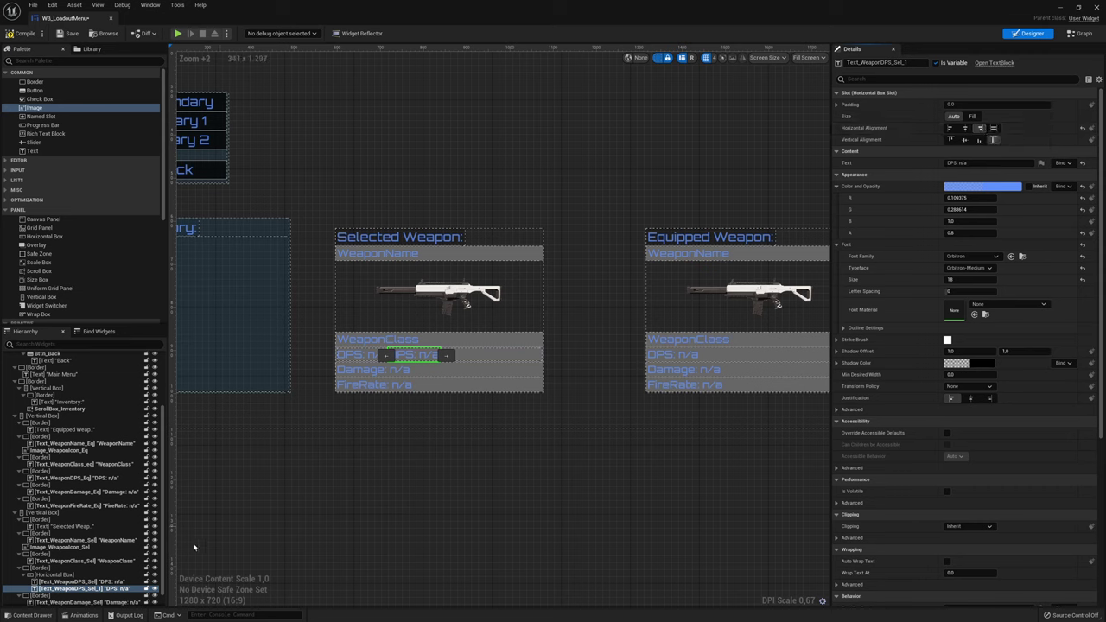
left_click(116, 583)
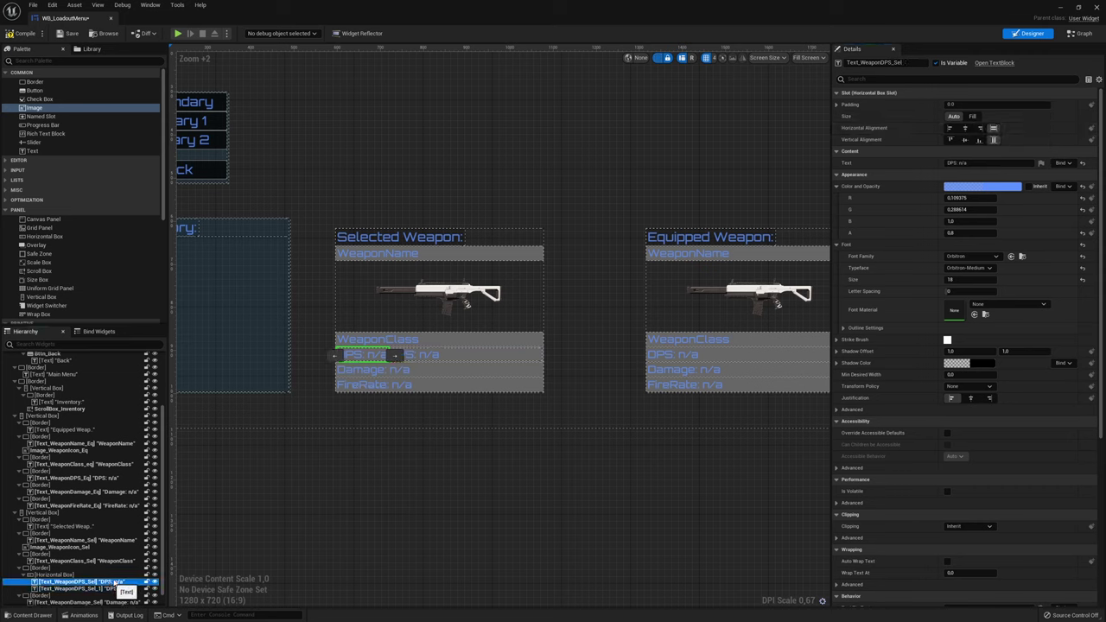
left_click(972, 117)
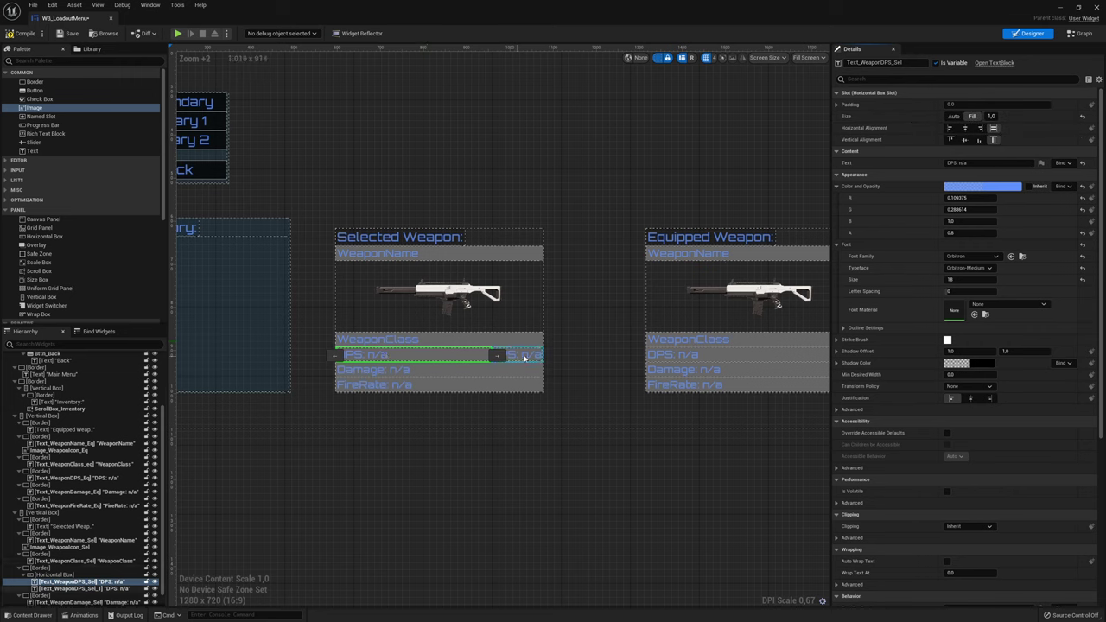
Rename the duplicate to Text_WeaponDPS_Comp and clear its text
left_click(80, 589)
double_click(80, 591)
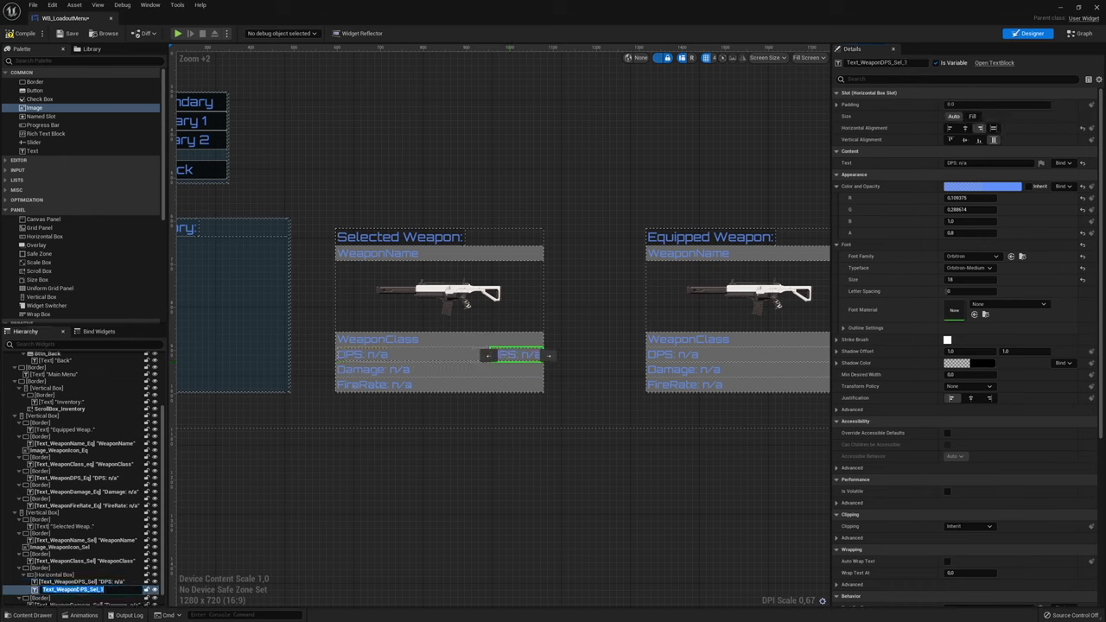
left_click(102, 591)
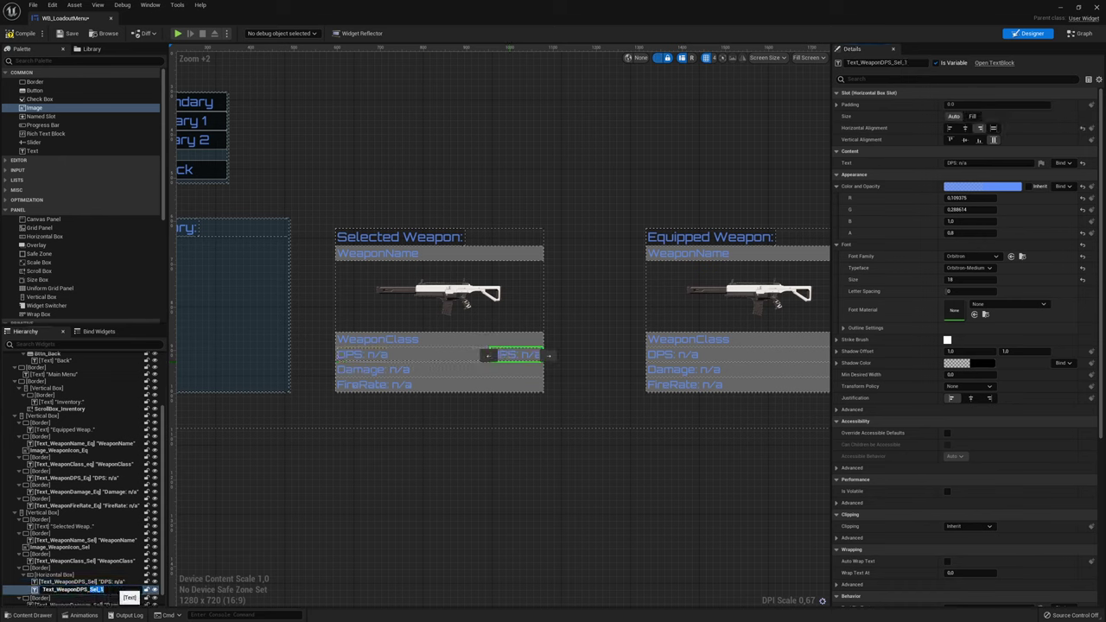
type("Comp")
key("Return")
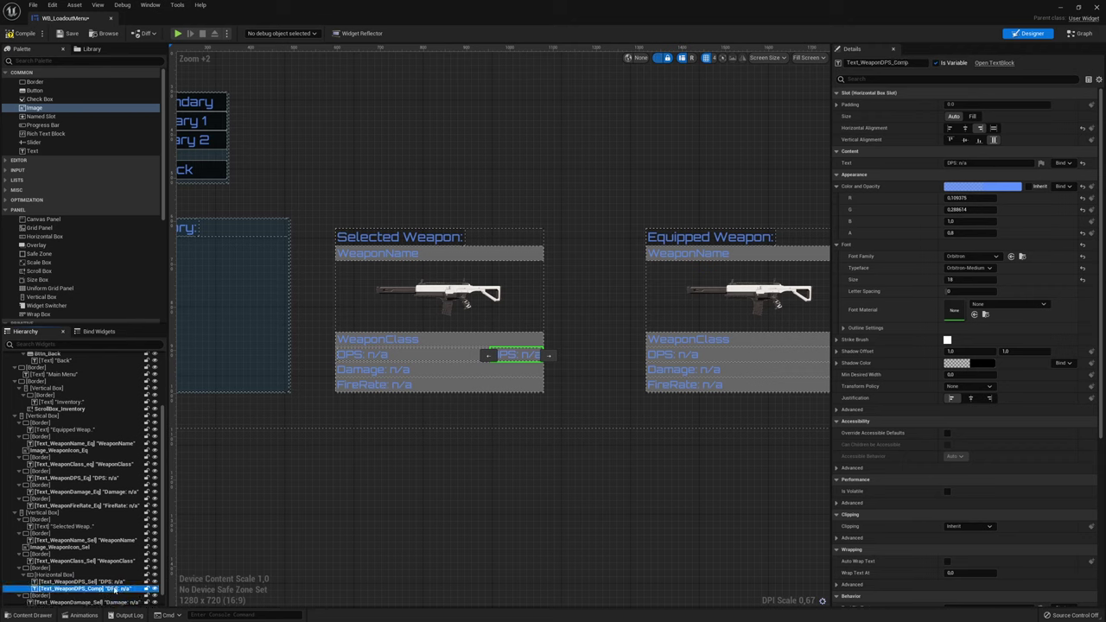
left_click(960, 163)
key("BackSpace")
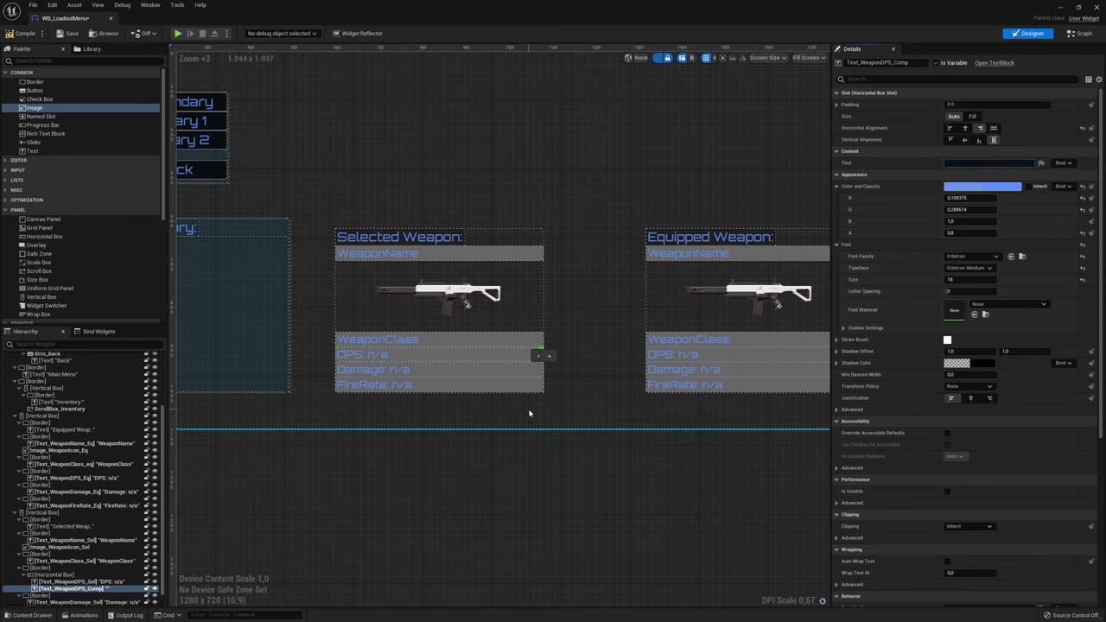
left_click(504, 420)
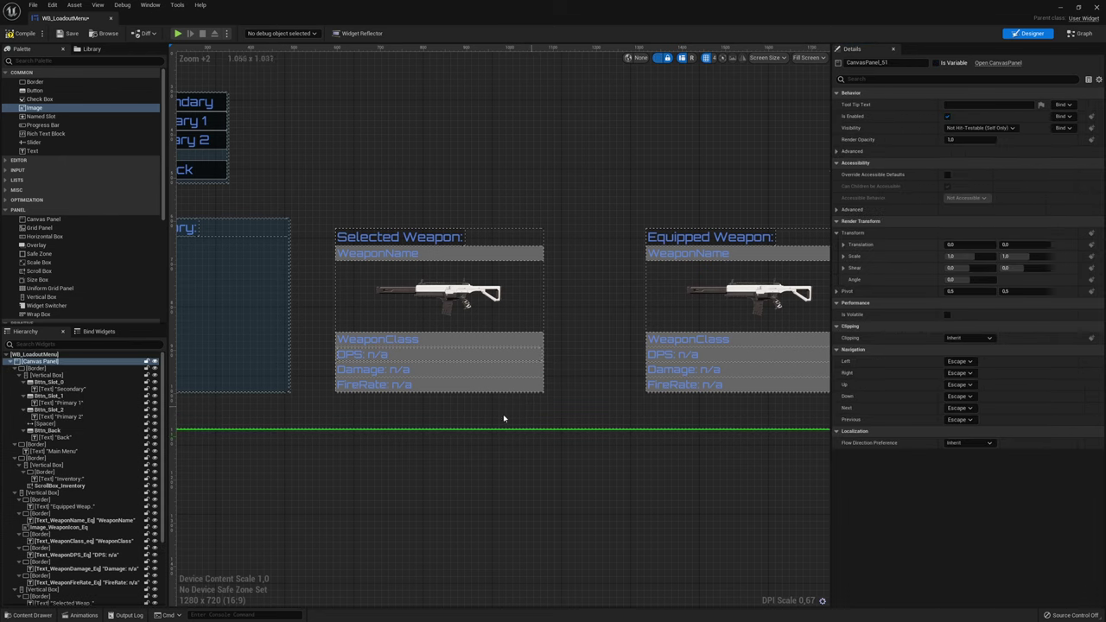
left_click(364, 375)
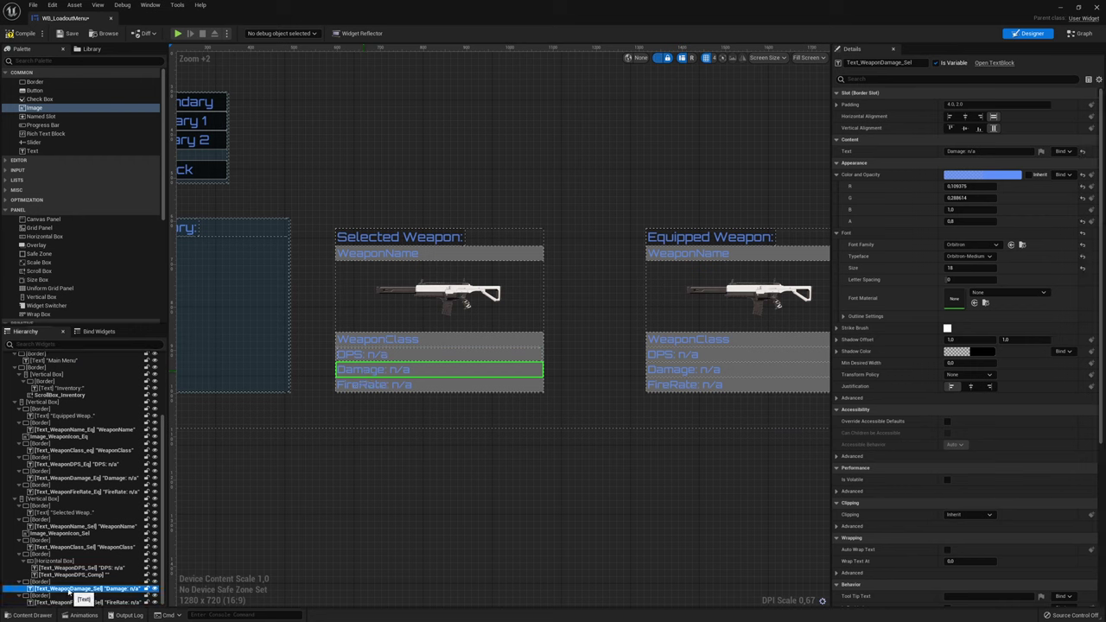
Wrap Damage in a Horizontal Box beside an empty, right-aligned Text_WeaponDamage_Comp; original fills
right_click(71, 591)
mouse_move(108, 543)
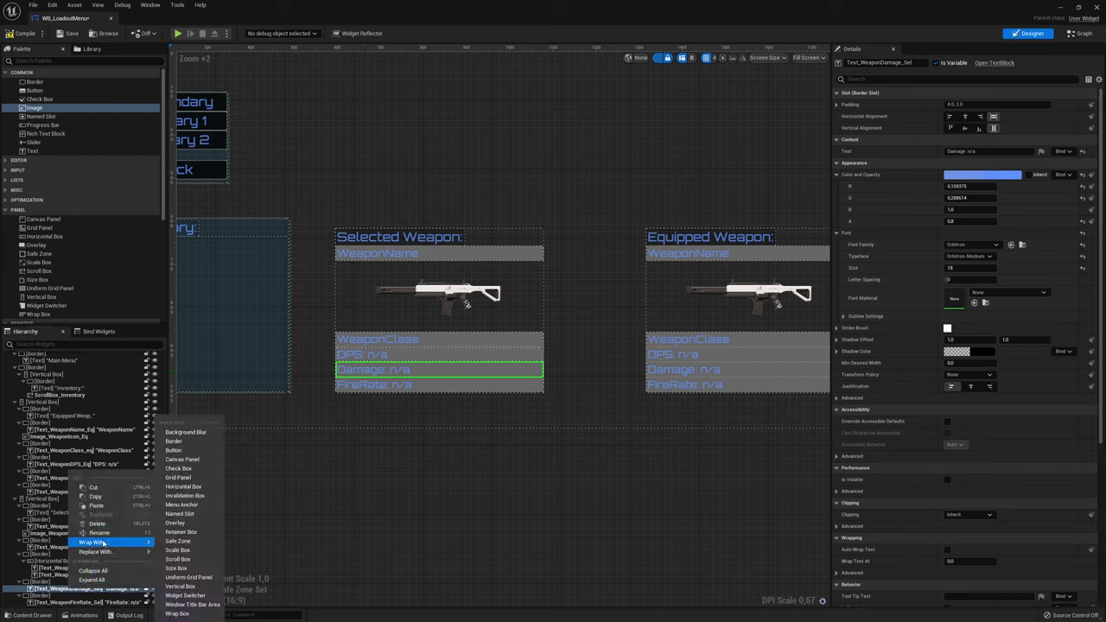
left_click(194, 487)
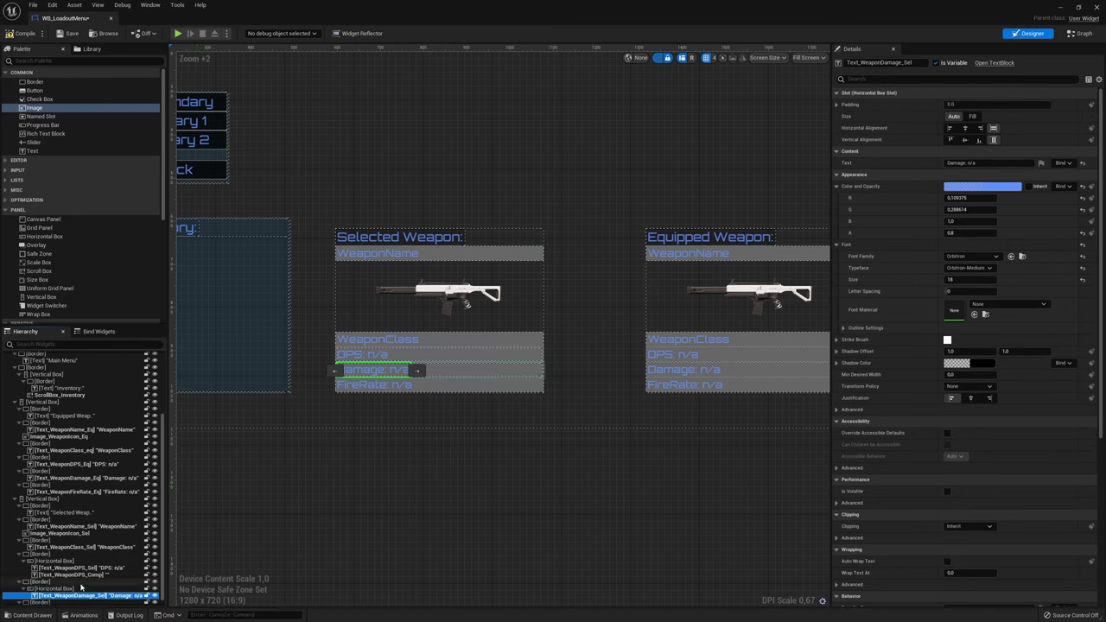
scroll(74, 582, "down", 1)
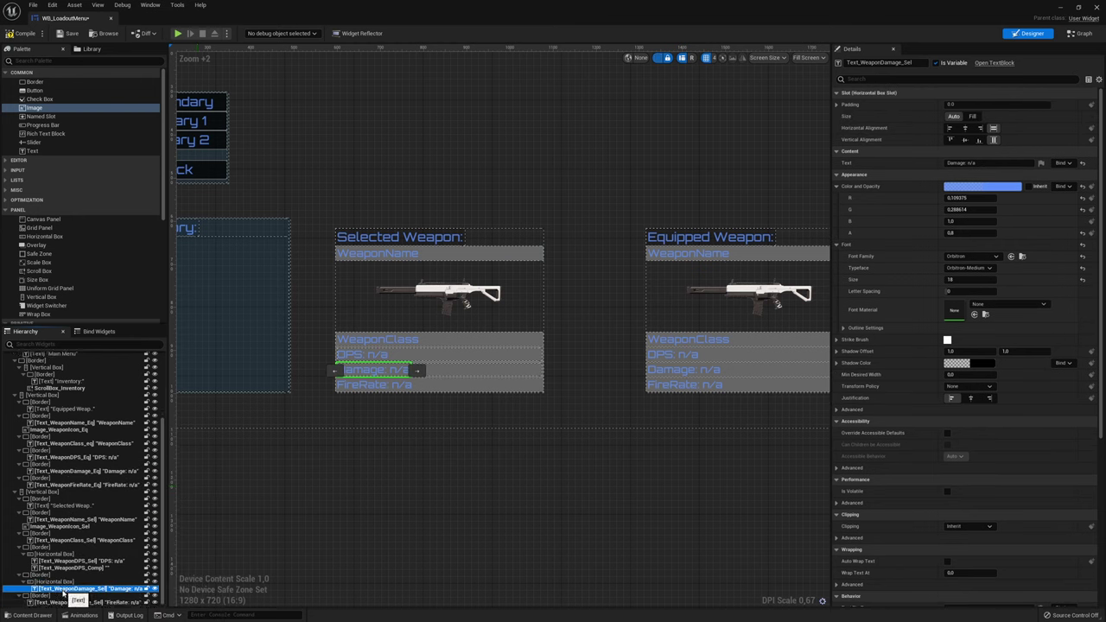
key("ctrl+d")
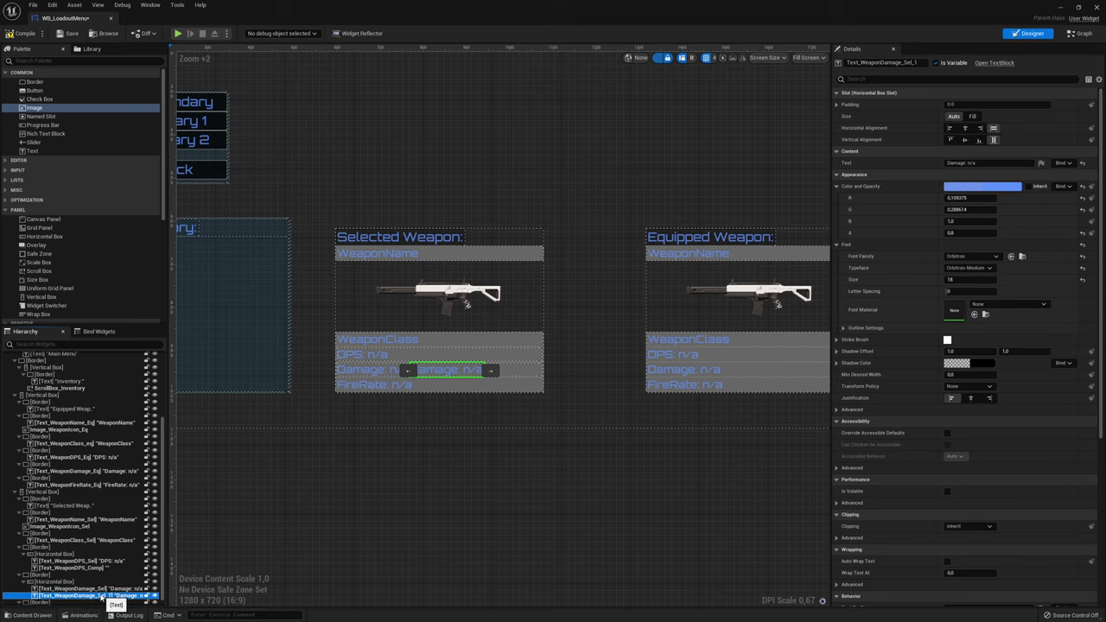
left_click(981, 128)
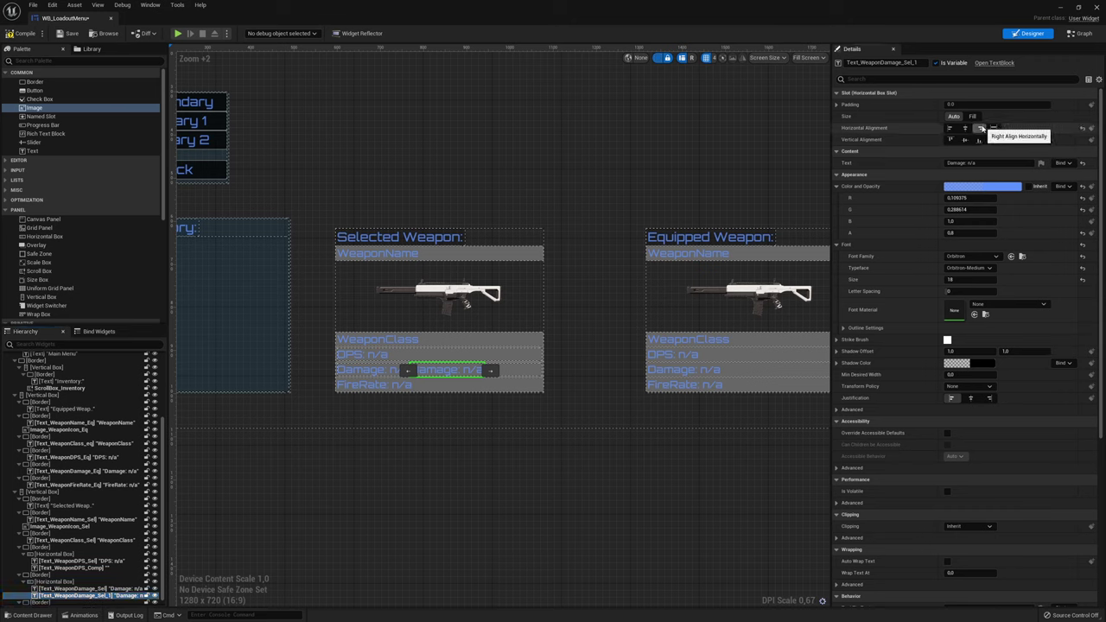
left_click(94, 588)
left_click(973, 116)
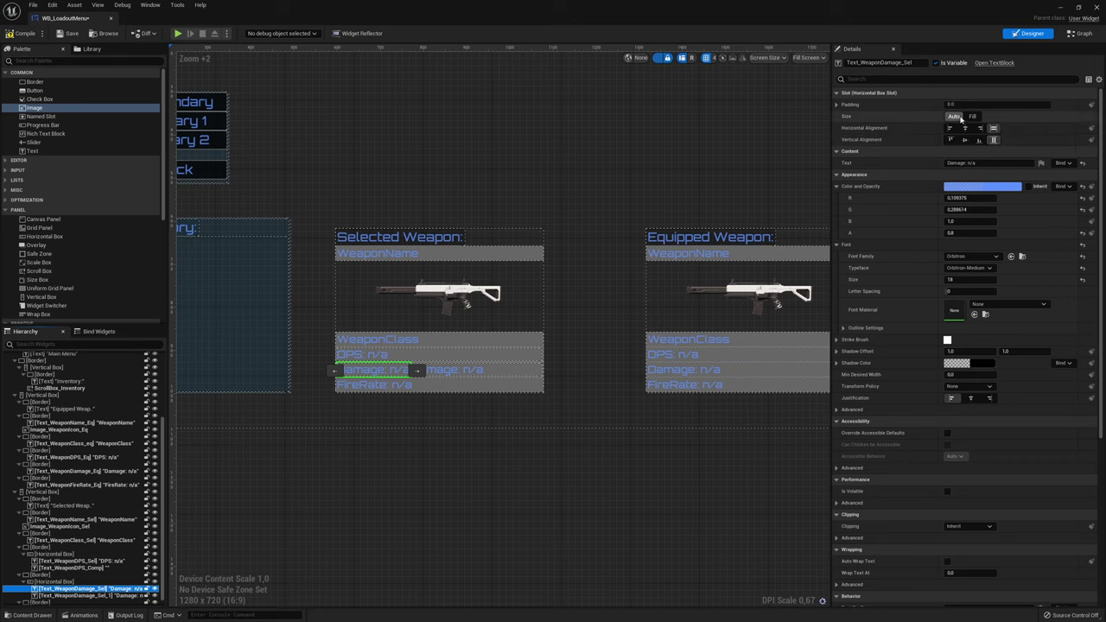
left_click(91, 596)
left_click(91, 596)
left_click_drag(114, 596, 99, 596)
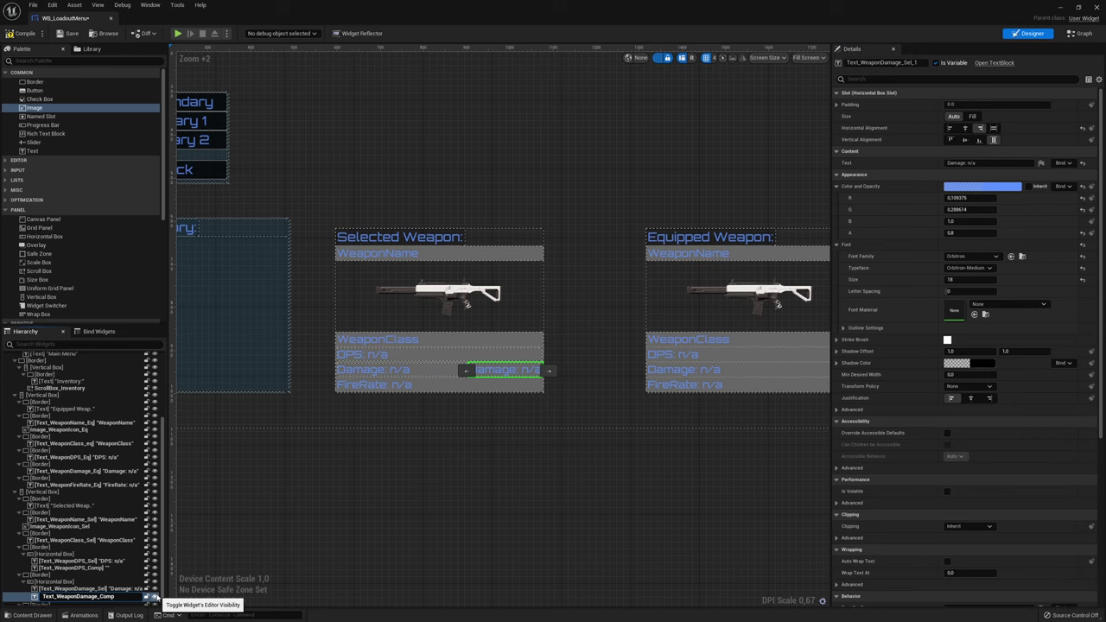
key("Return")
left_click(977, 163)
key("BackSpace")
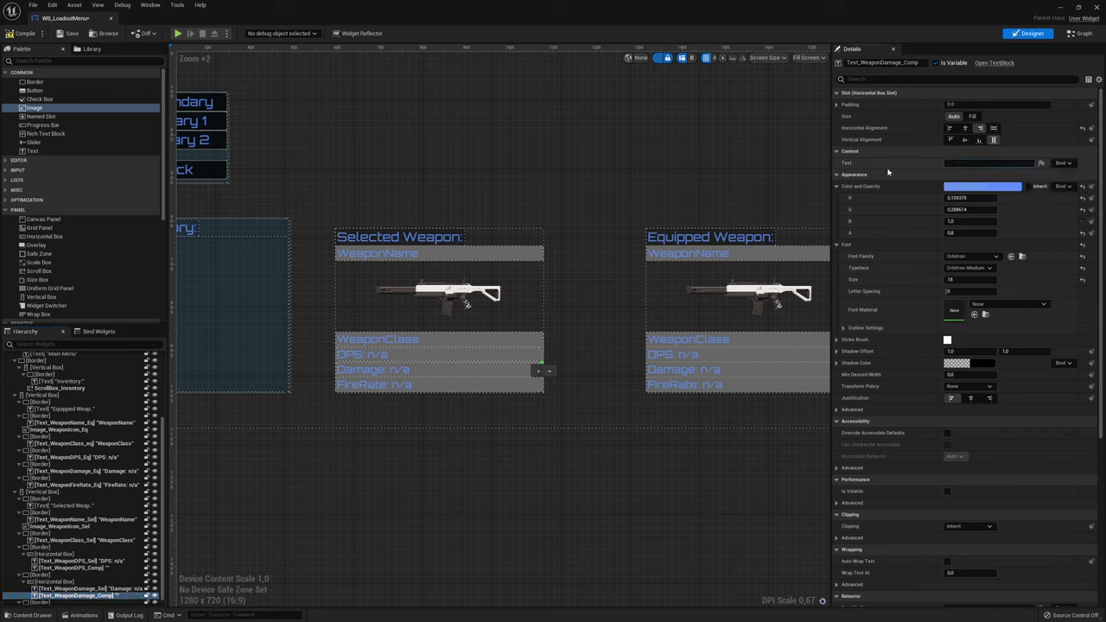
scroll(80, 596, "down", 1)
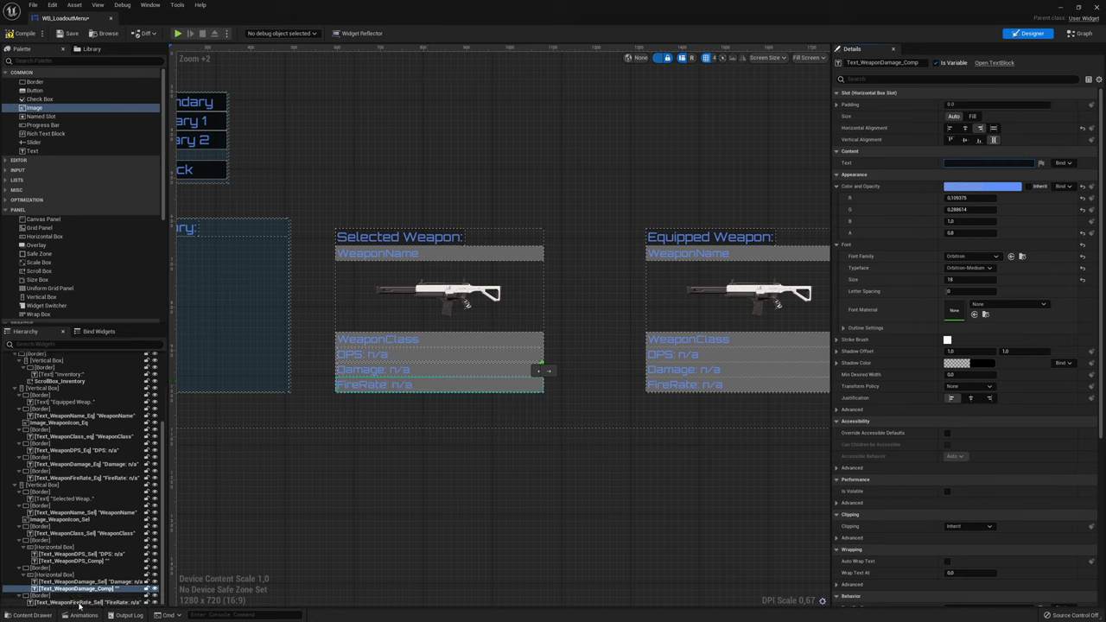
Wrap FireRate in a Horizontal Box beside an empty, right-aligned Text_WeaponFireRate_Comp; original fills
left_click(80, 603)
right_click(81, 602)
mouse_move(129, 558)
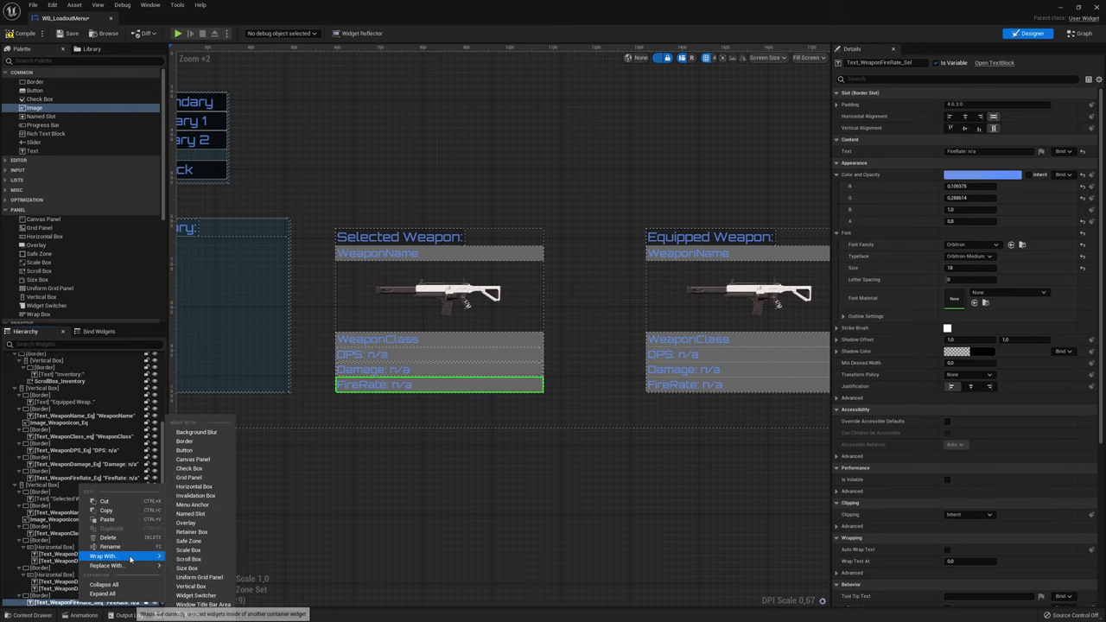
left_click(194, 487)
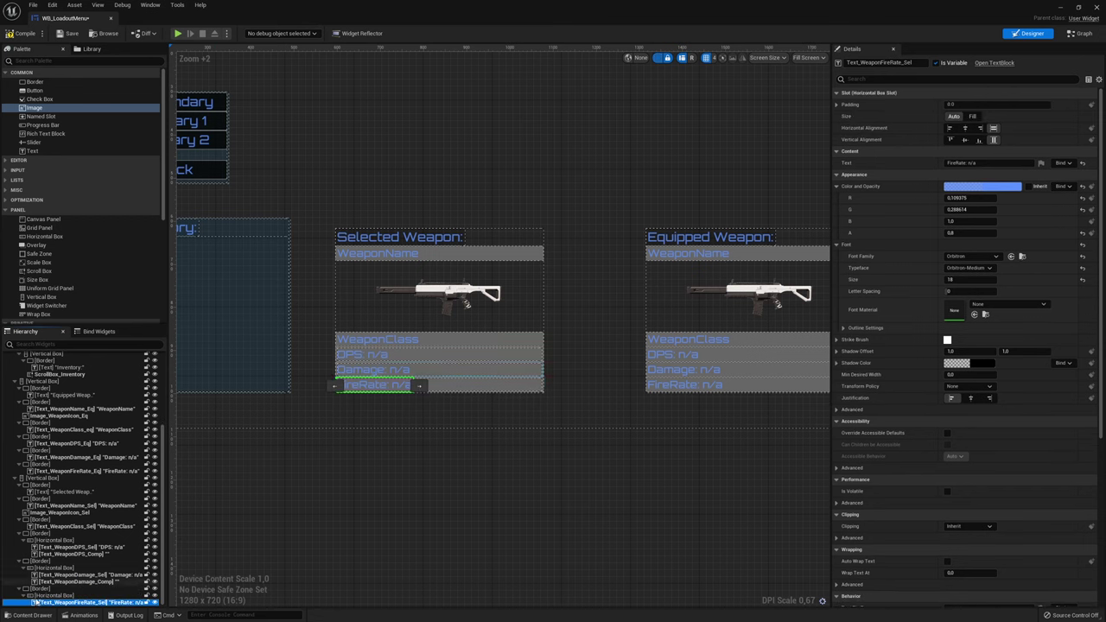
key("ctrl+d")
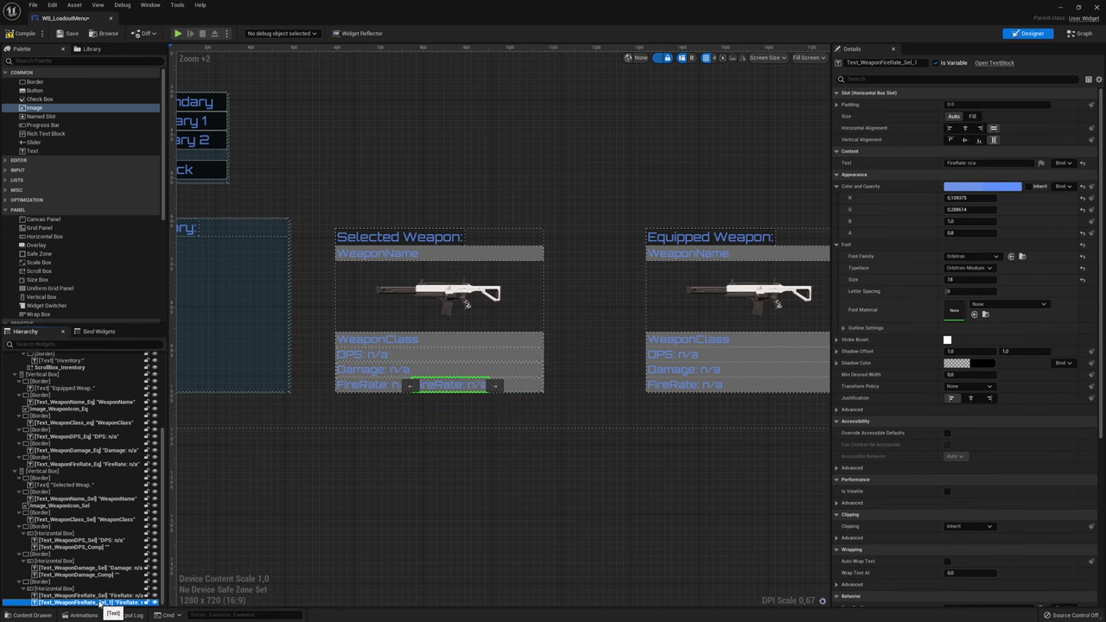
double_click(100, 602)
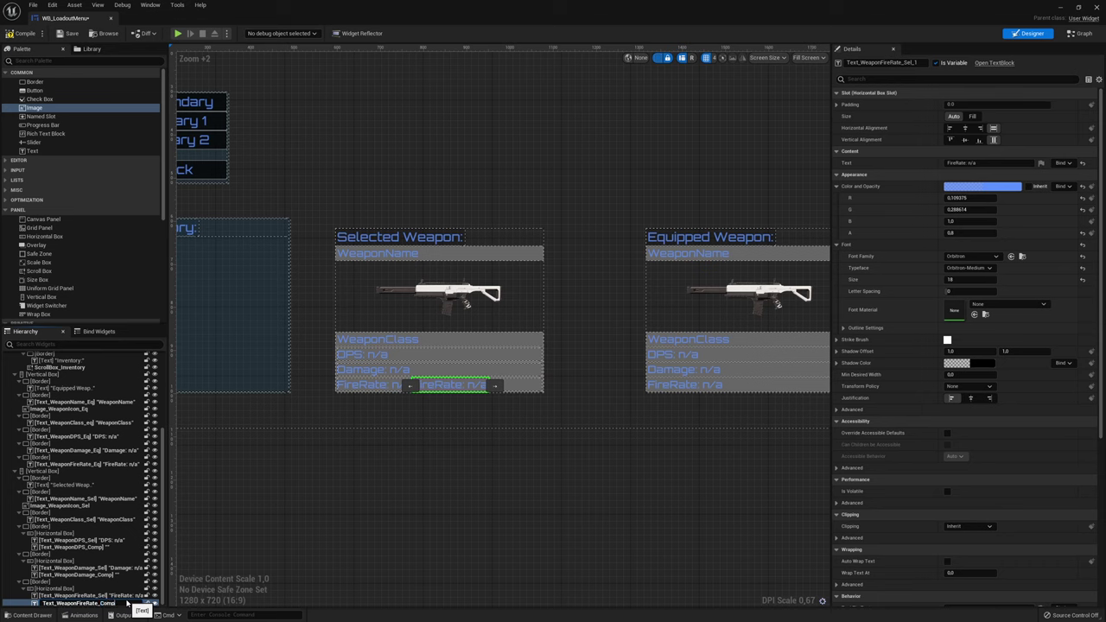
key("Return")
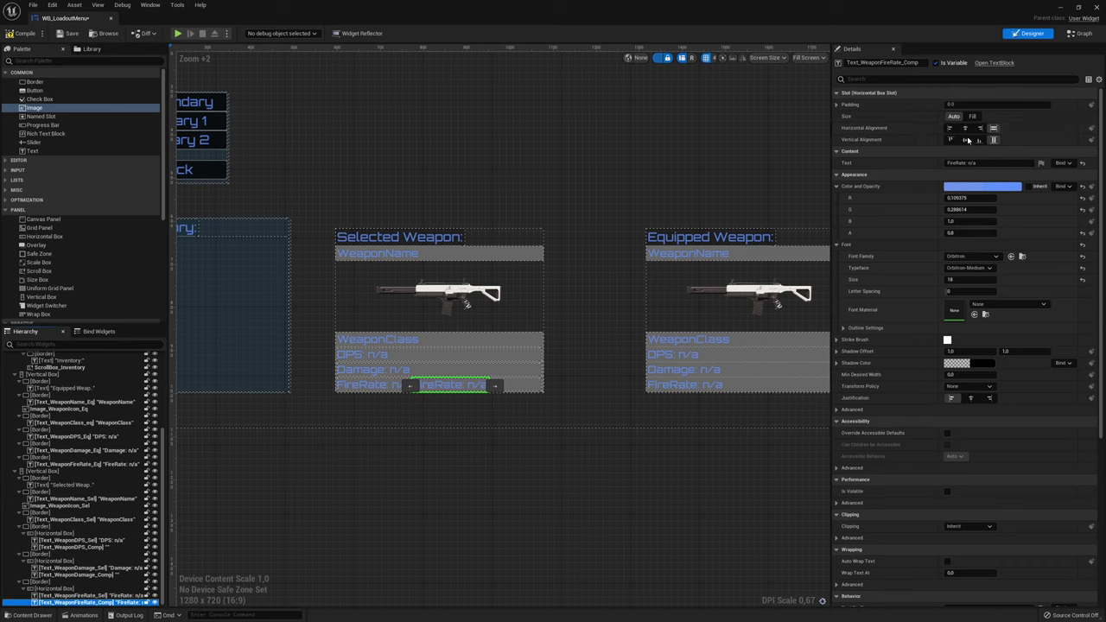
left_click(980, 127)
left_click(76, 595)
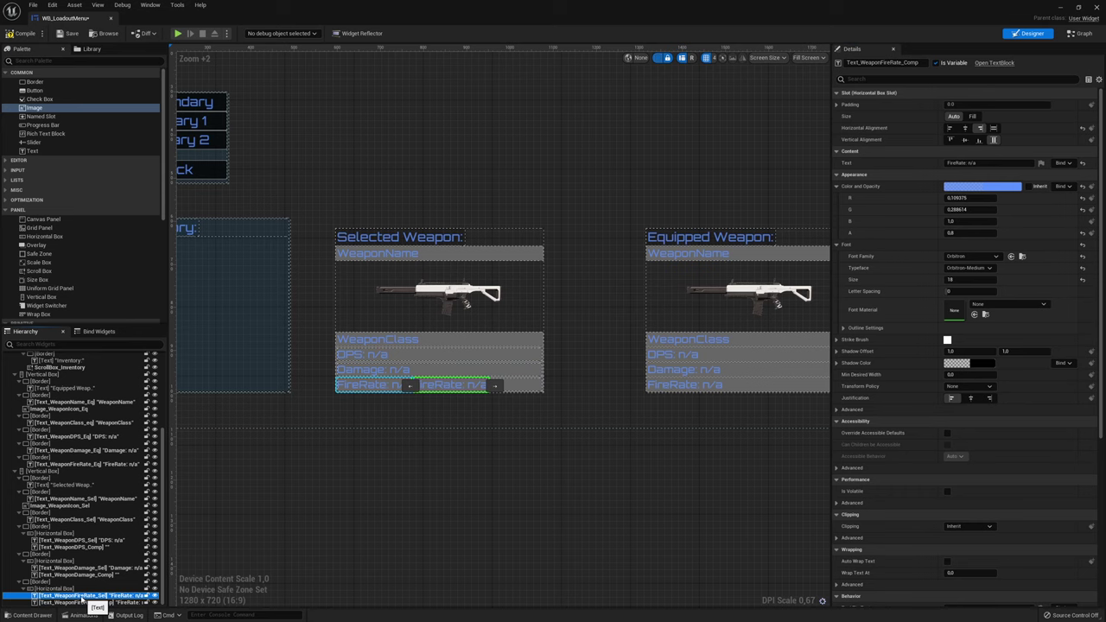
left_click(971, 116)
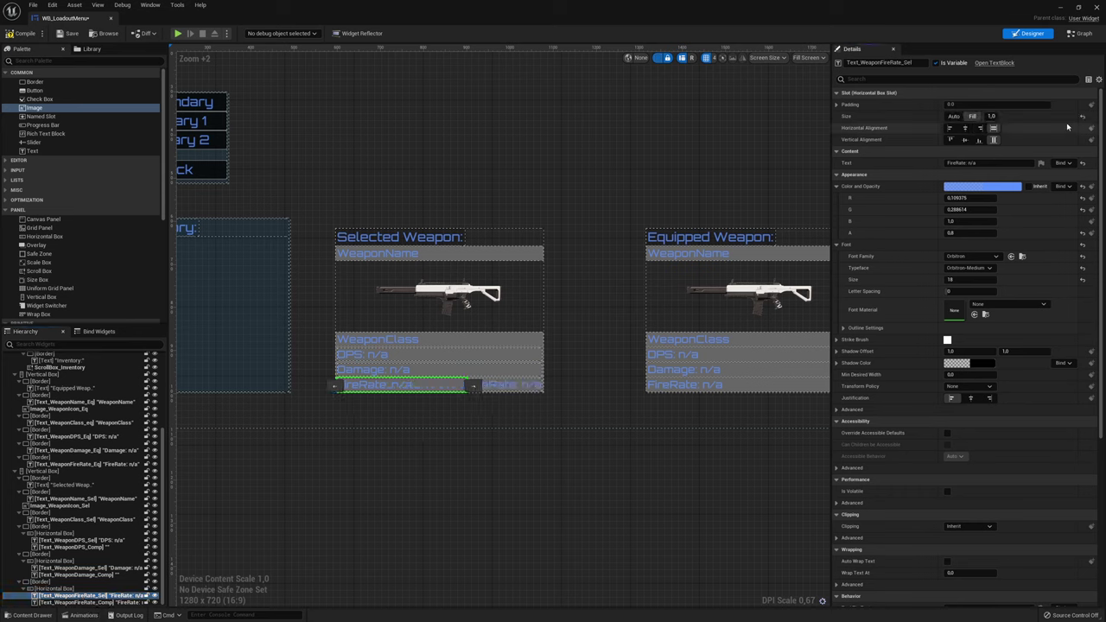
left_click(86, 602)
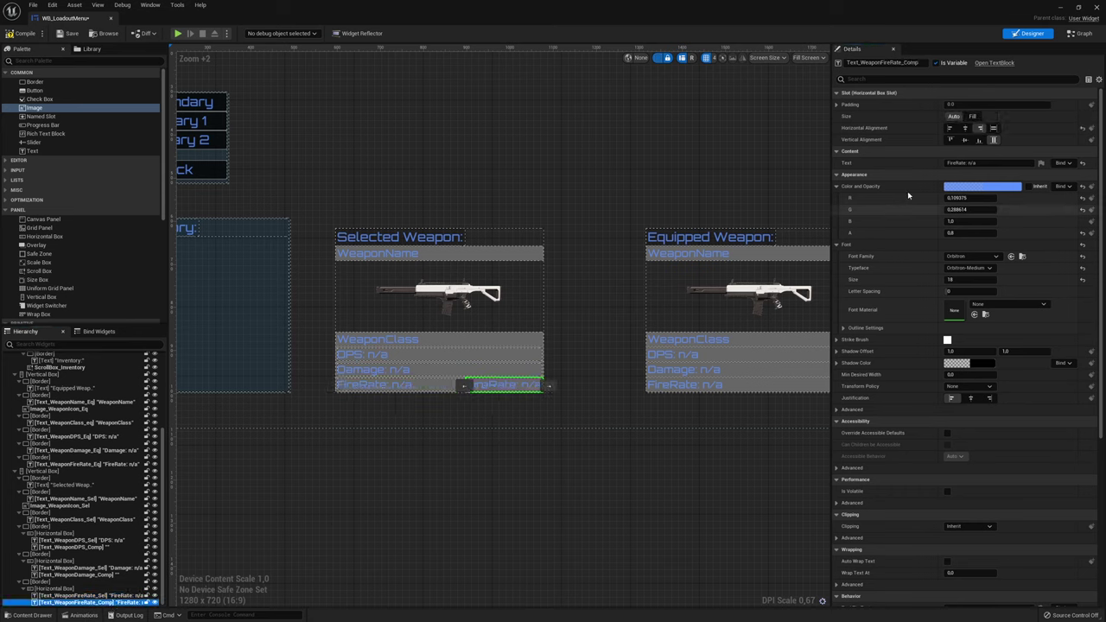
left_click(968, 162)
key("Return")
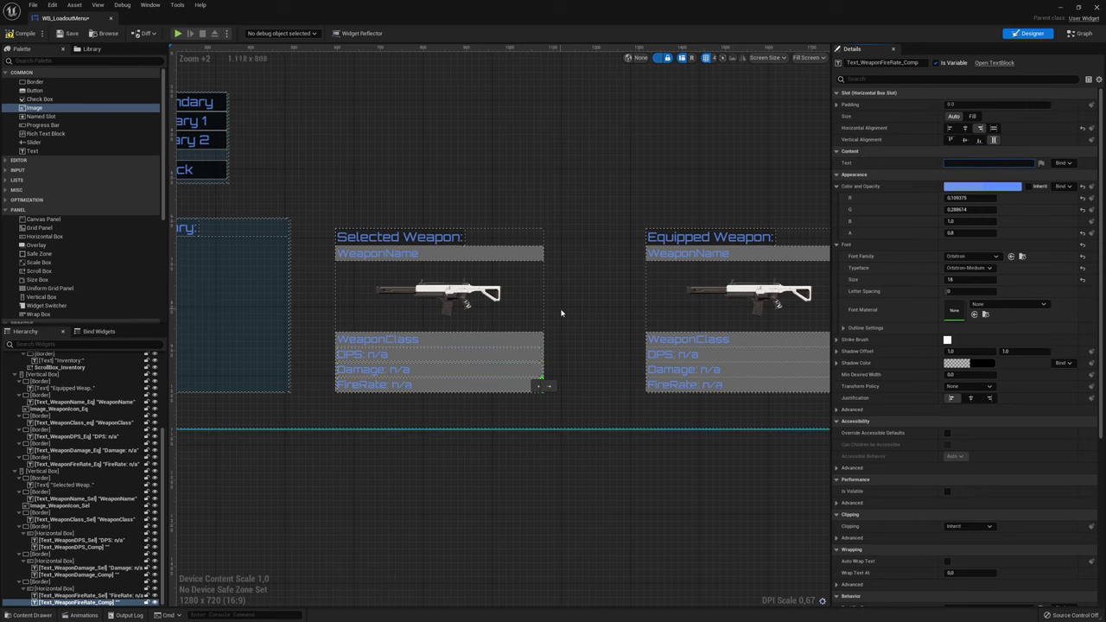
left_click(367, 337)
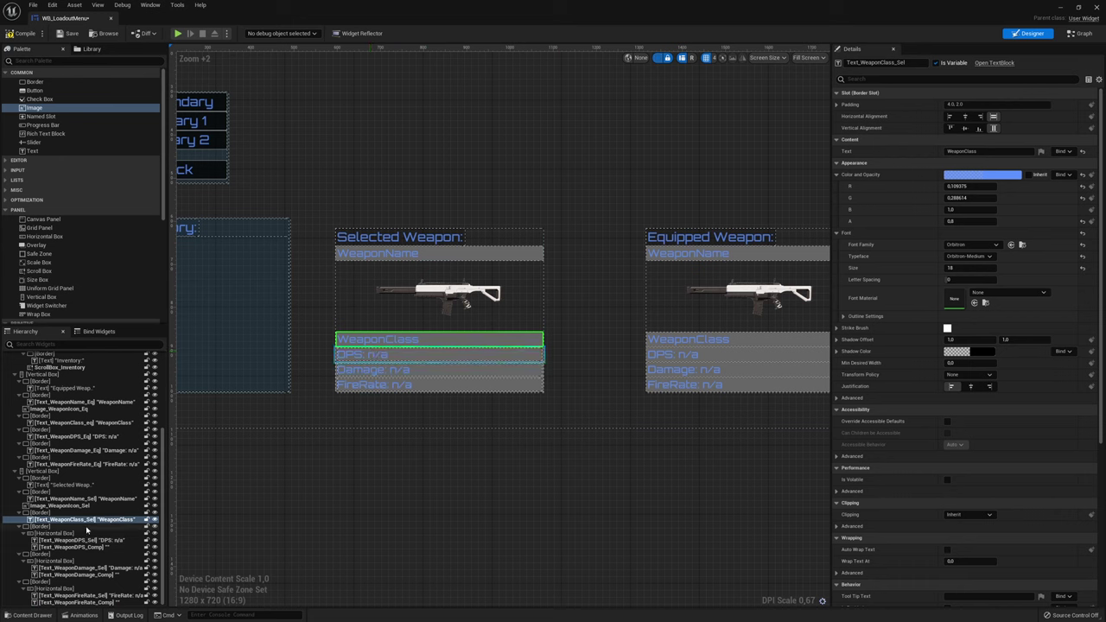
Set the WeaponClass text to '---' and the WeaponName text to 'None'
left_click(964, 151)
type("--")
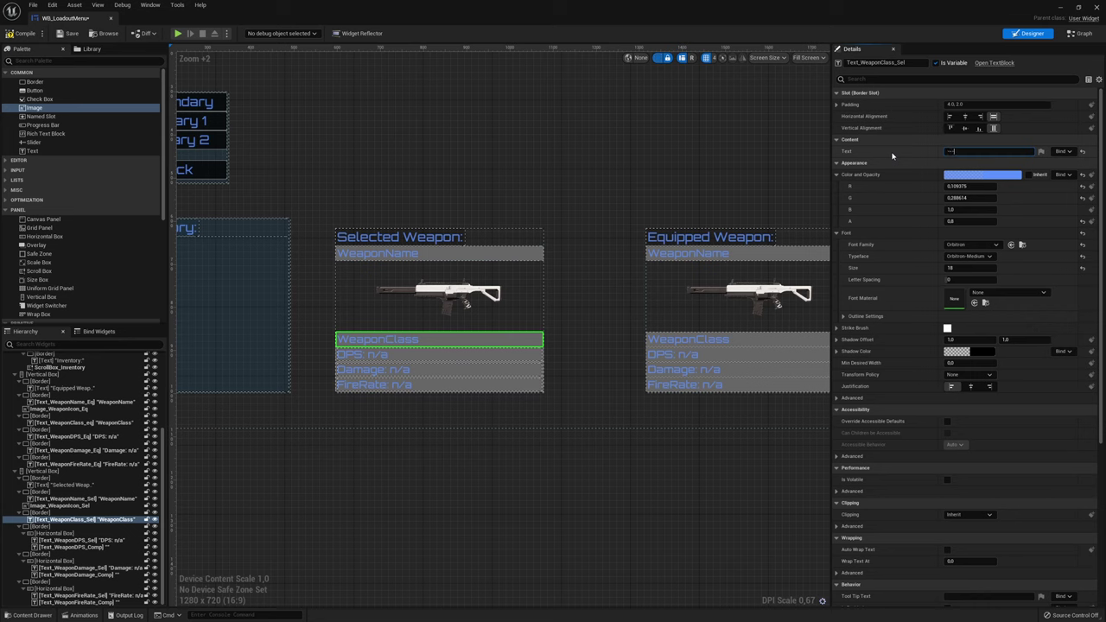
key("Return")
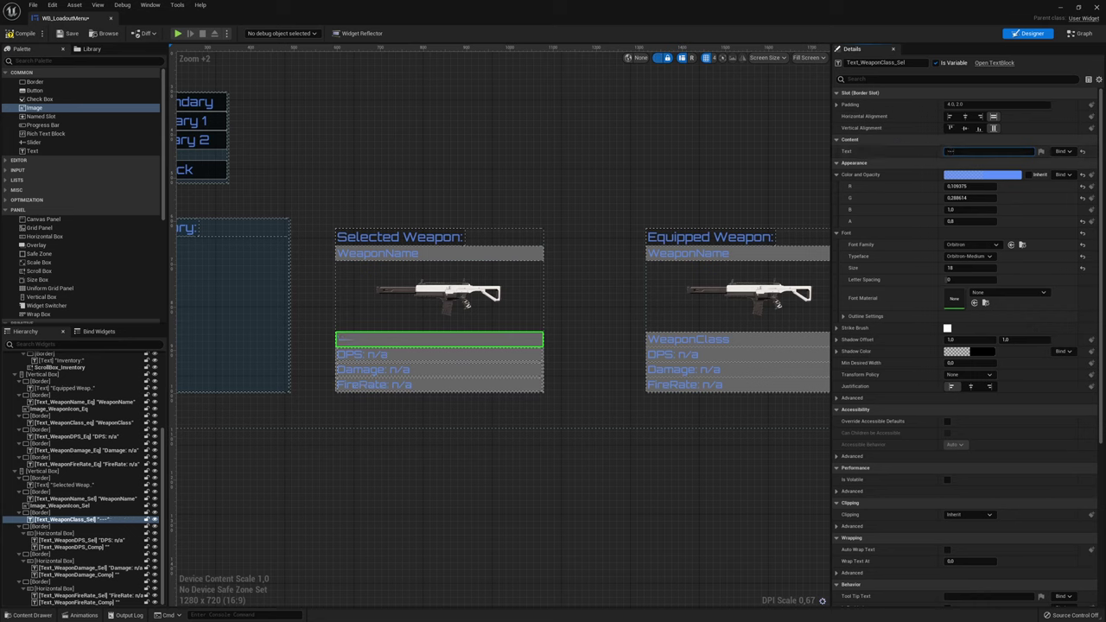
left_click(407, 254)
left_click(985, 151)
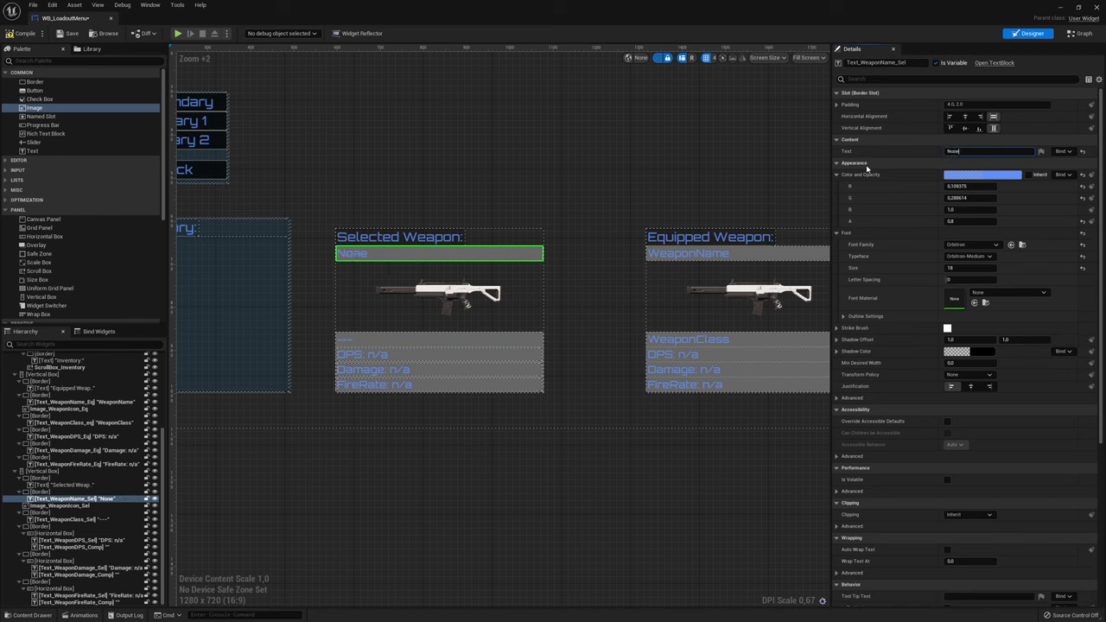
Clear the weapon image's texture to None and set its alpha to 0
left_click(441, 295)
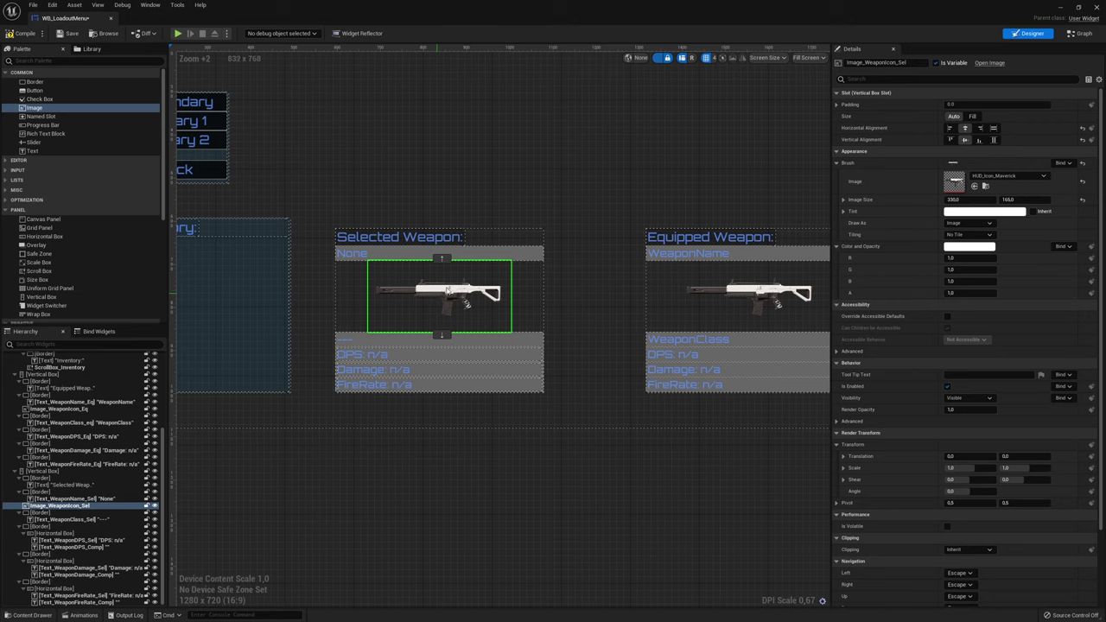
left_click(1003, 175)
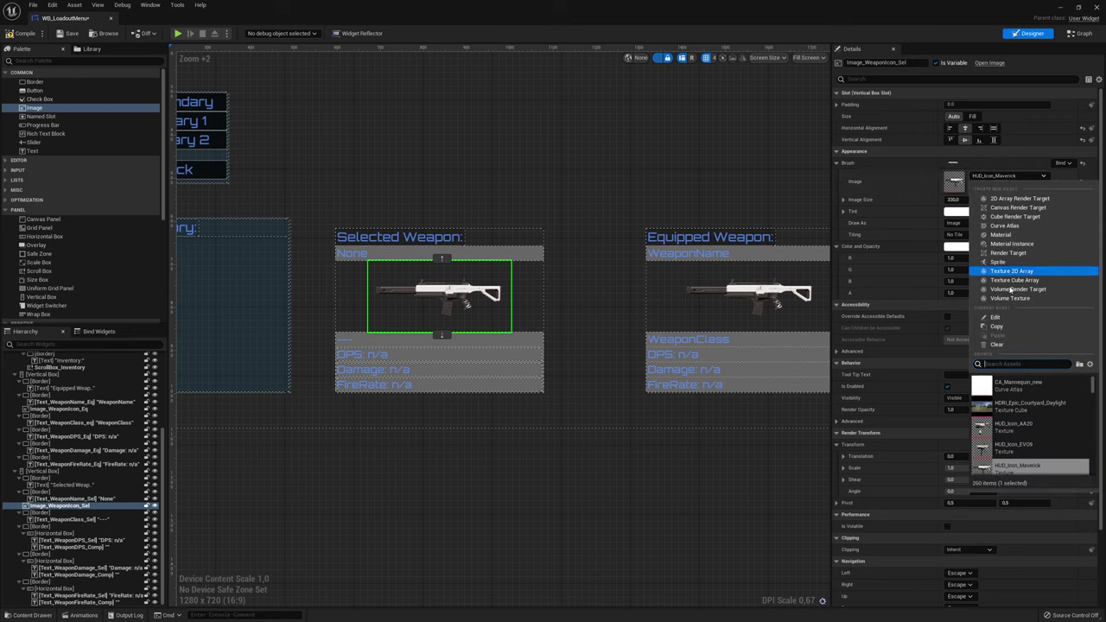
left_click(997, 344)
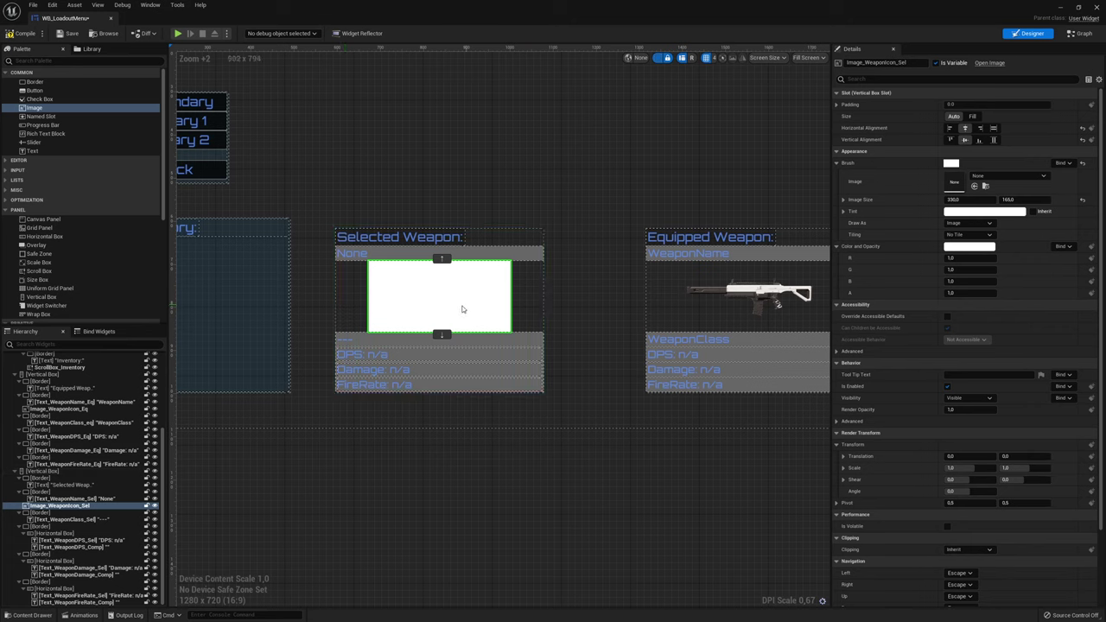
left_click(962, 295)
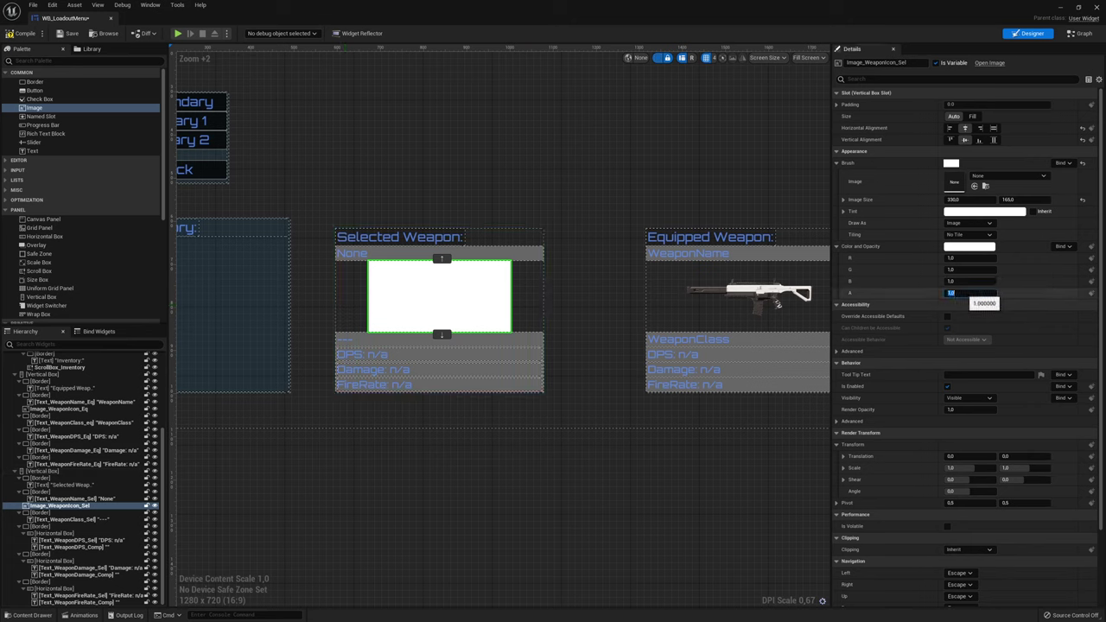
type("0")
key("Return")
left_click(585, 279)
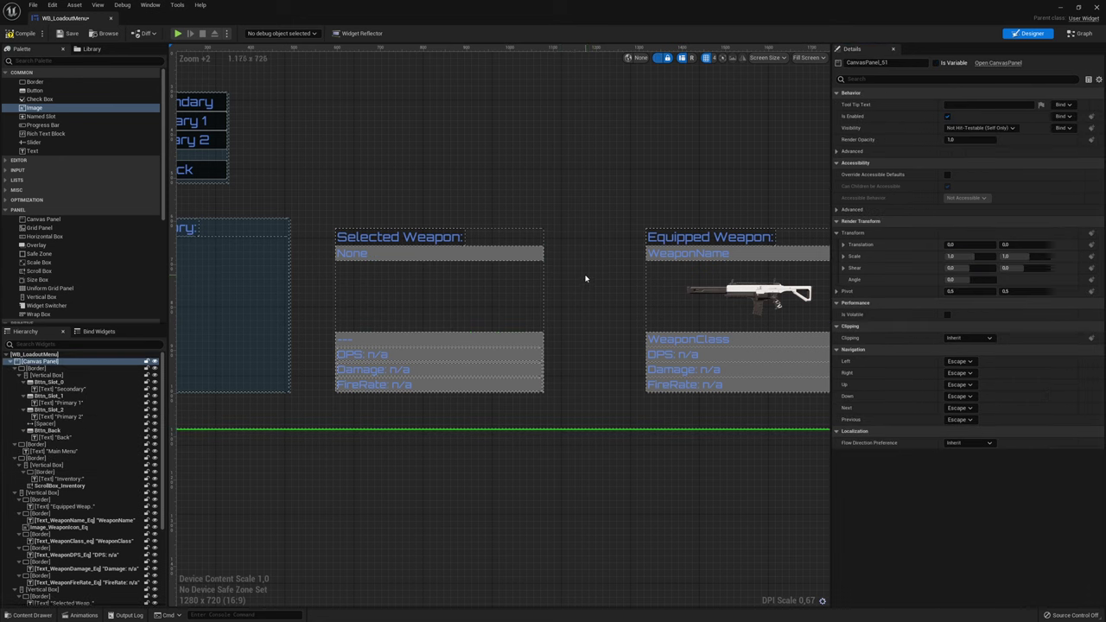
Duplicate the Back button and place the copy on the canvas between the weapon panels
scroll(598, 274, "down", 2)
right_click_drag(605, 272, 544, 278)
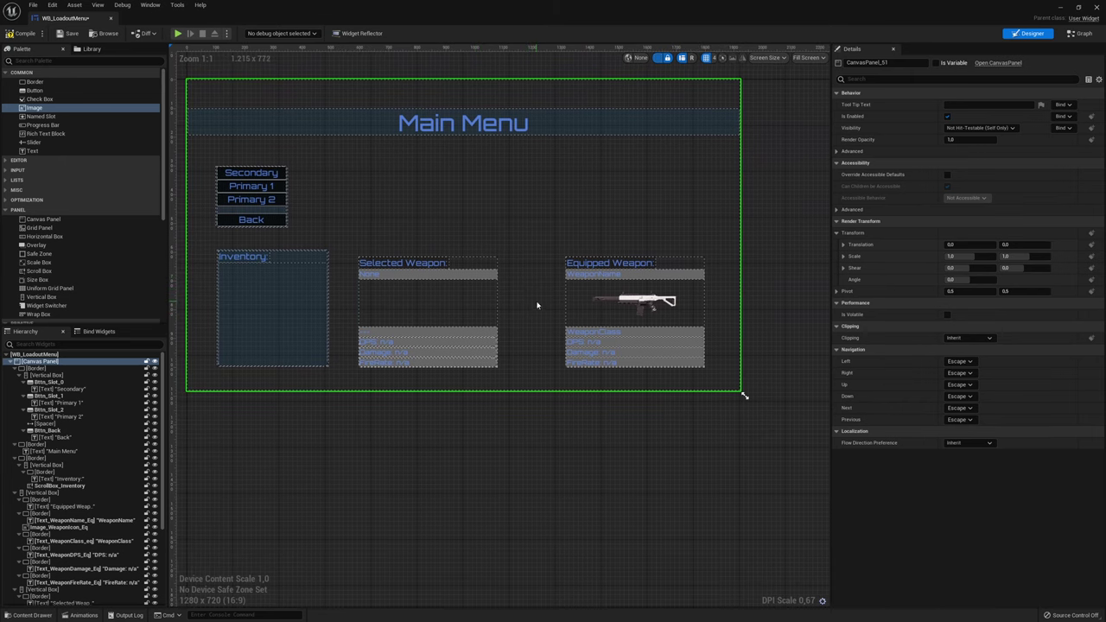
left_click(271, 225)
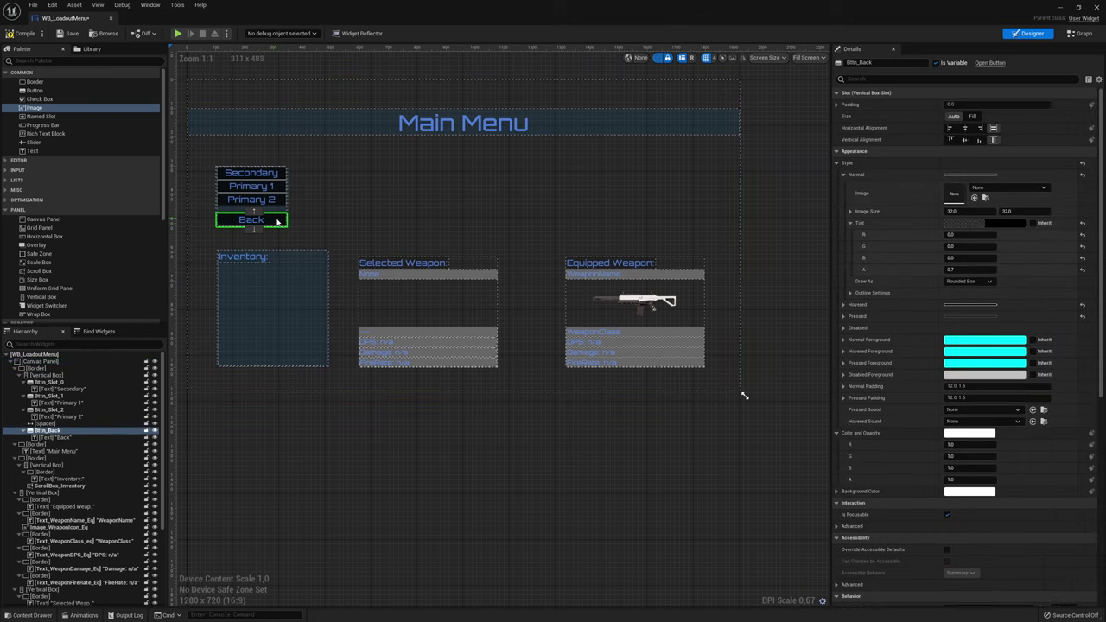
key("ctrl+d")
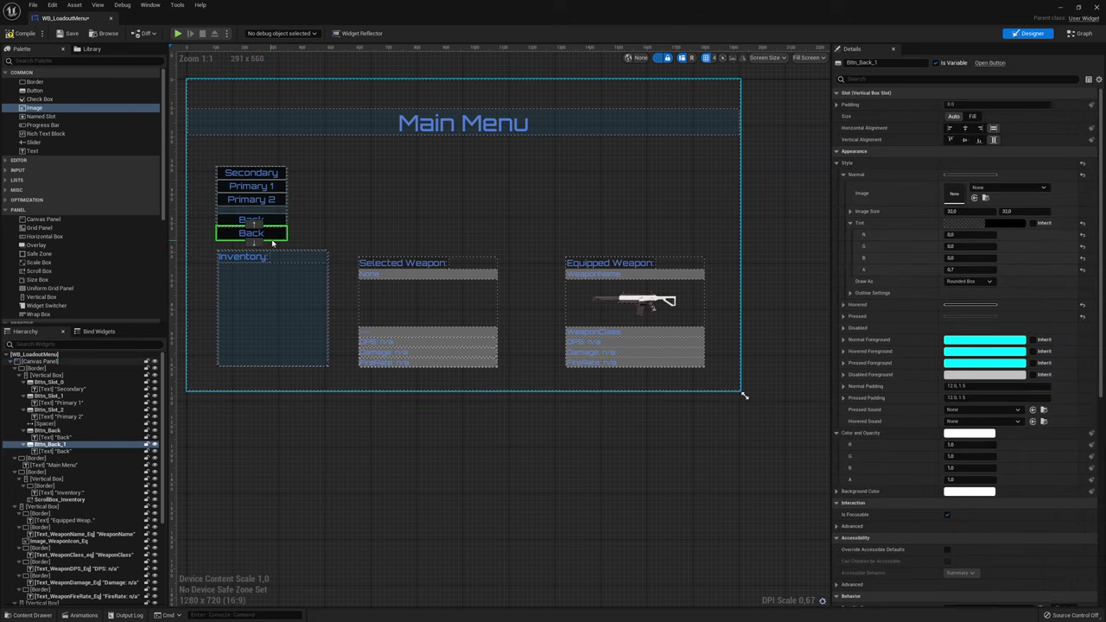
left_click_drag(283, 238, 539, 307)
scroll(539, 307, "up", 2)
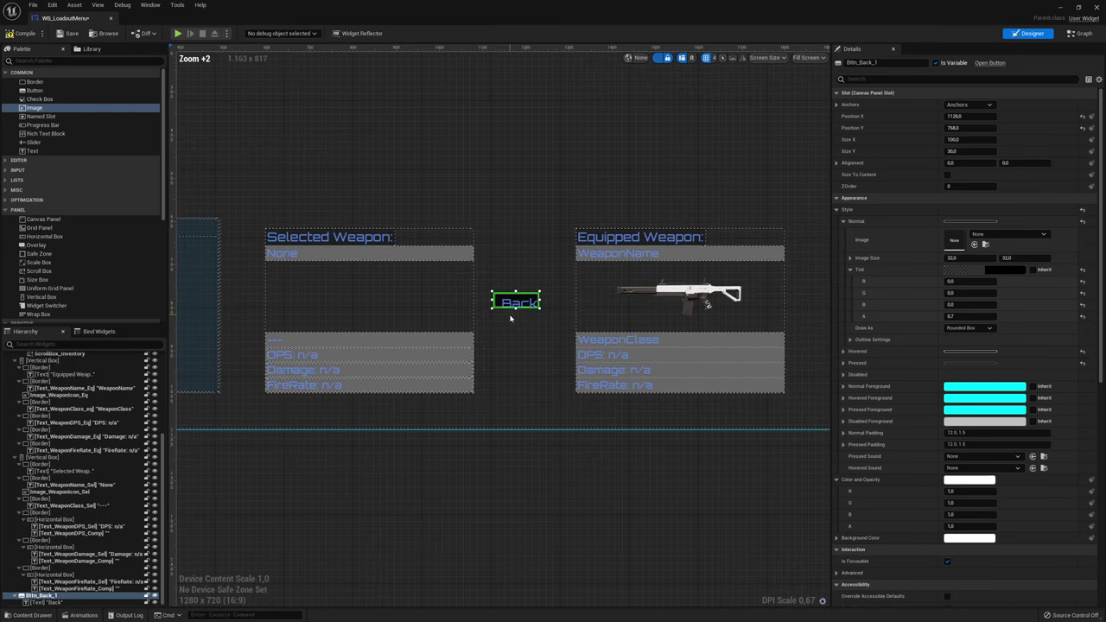
scroll(519, 307, "up", 1)
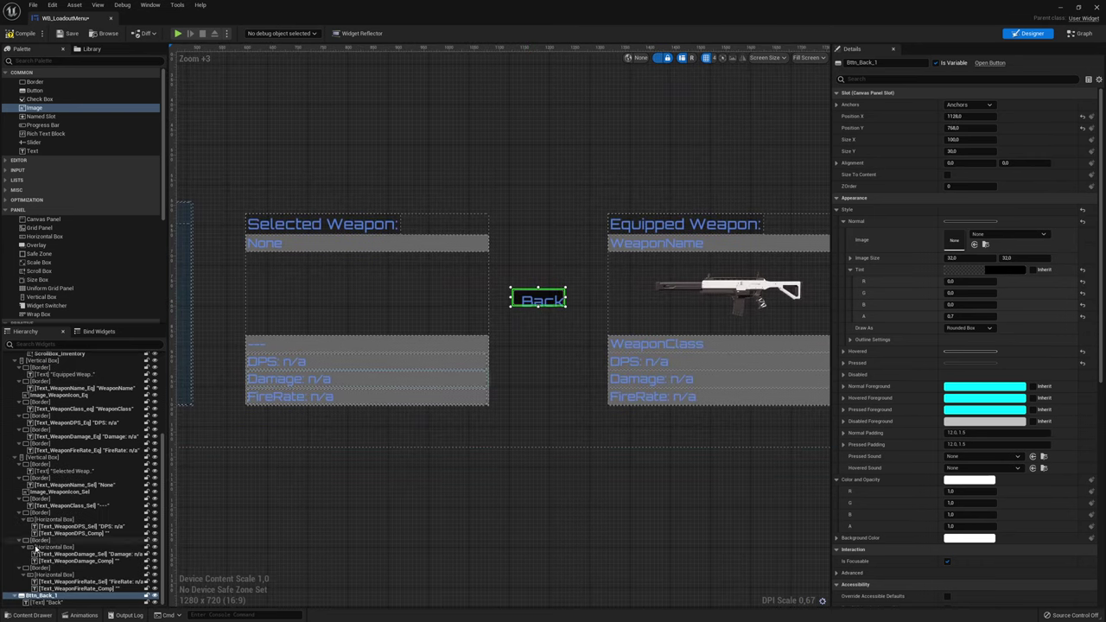
Wrap Bttn_Back_1 in a Border with Size To Content and a 232323 dark grey brush colour
right_click(43, 597)
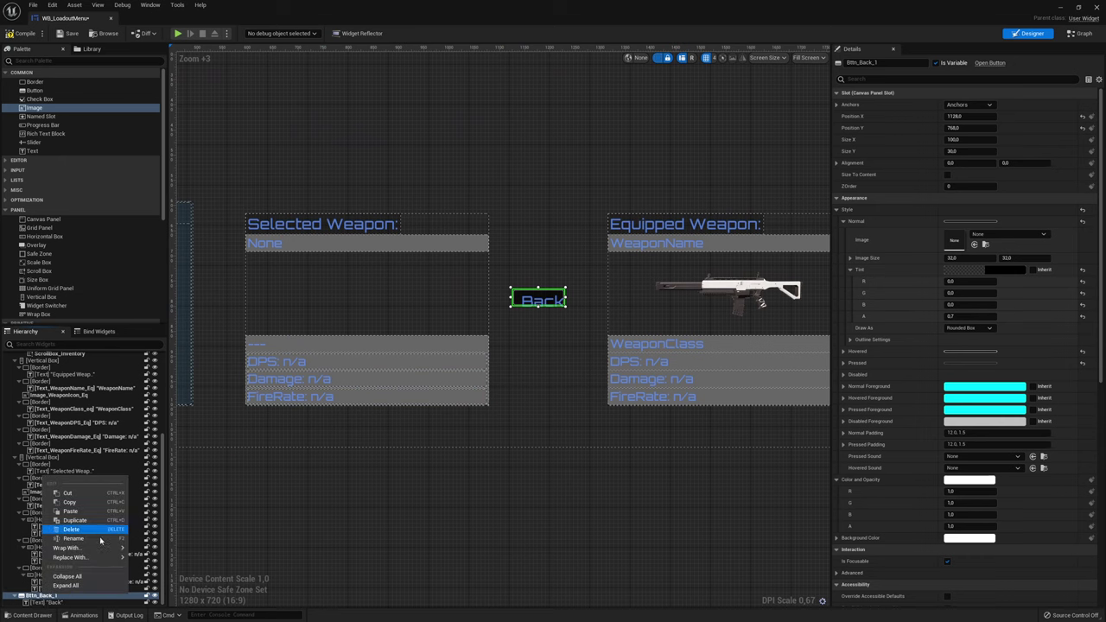
mouse_move(69, 548)
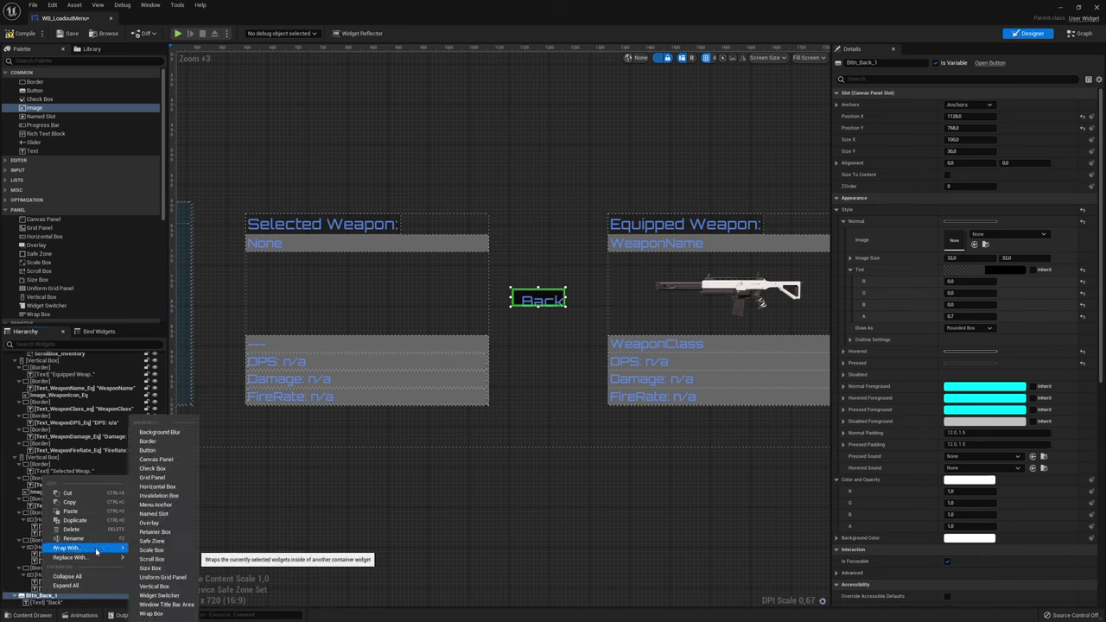
left_click(148, 440)
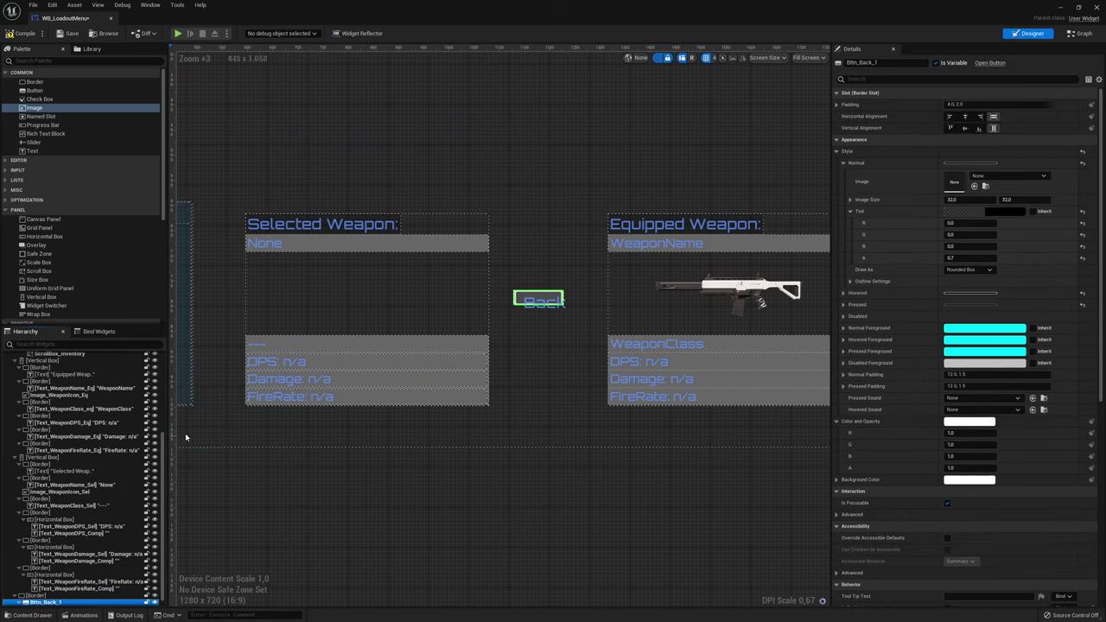
left_click(36, 595)
left_click(949, 175)
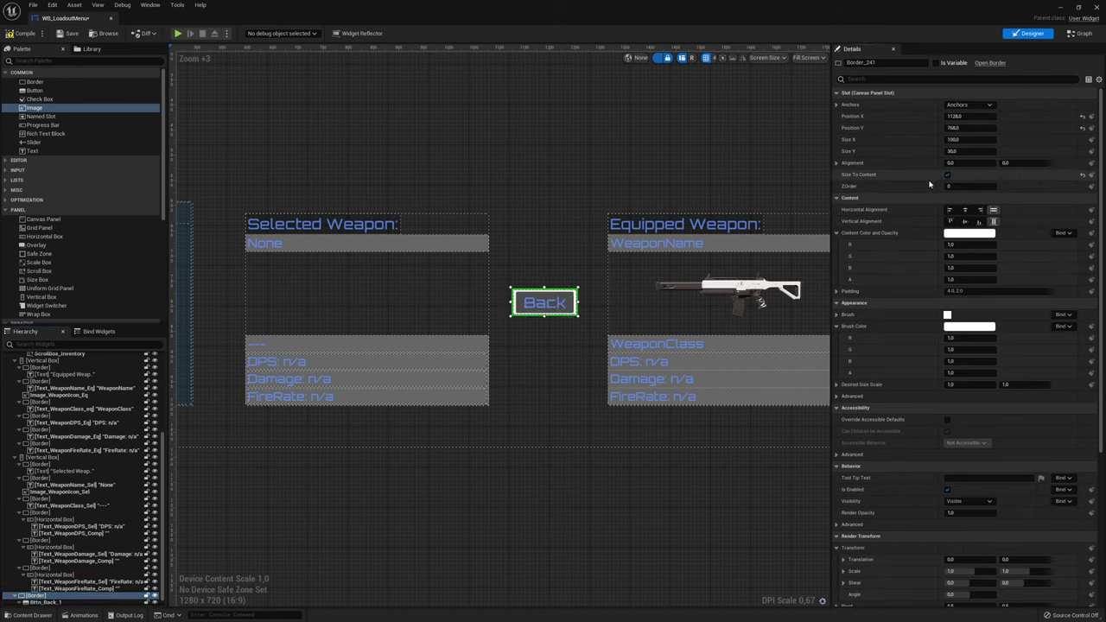
left_click(979, 327)
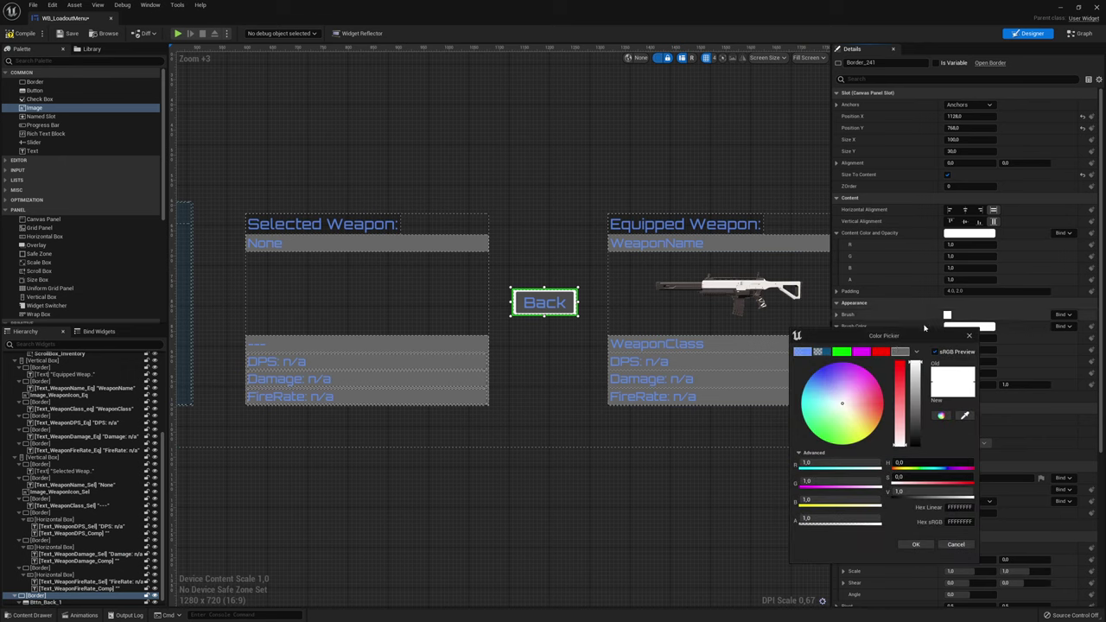
left_click_drag(915, 372, 922, 439)
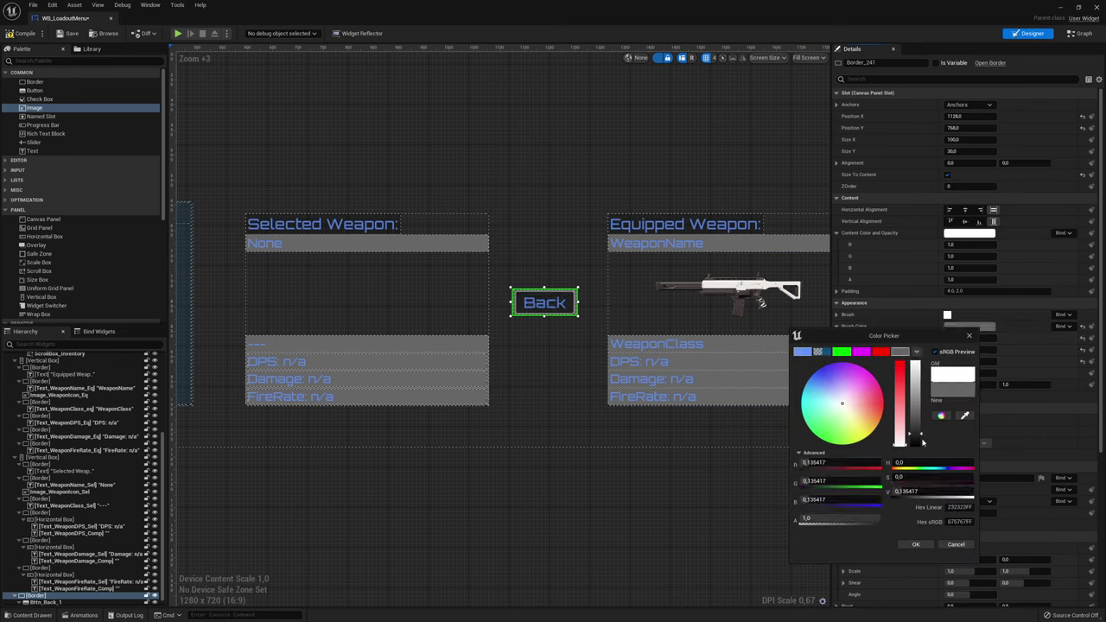
left_click(923, 543)
left_click(551, 305)
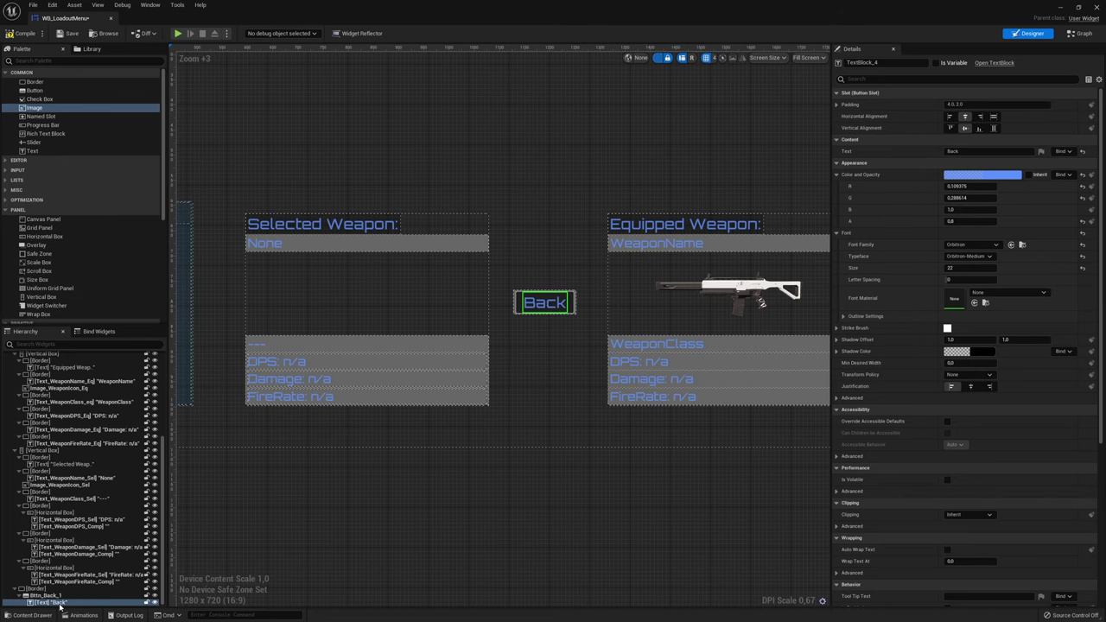
Set the button label to '> Equip >' and nudge its border slightly left
left_click(977, 151)
type("> Equip >")
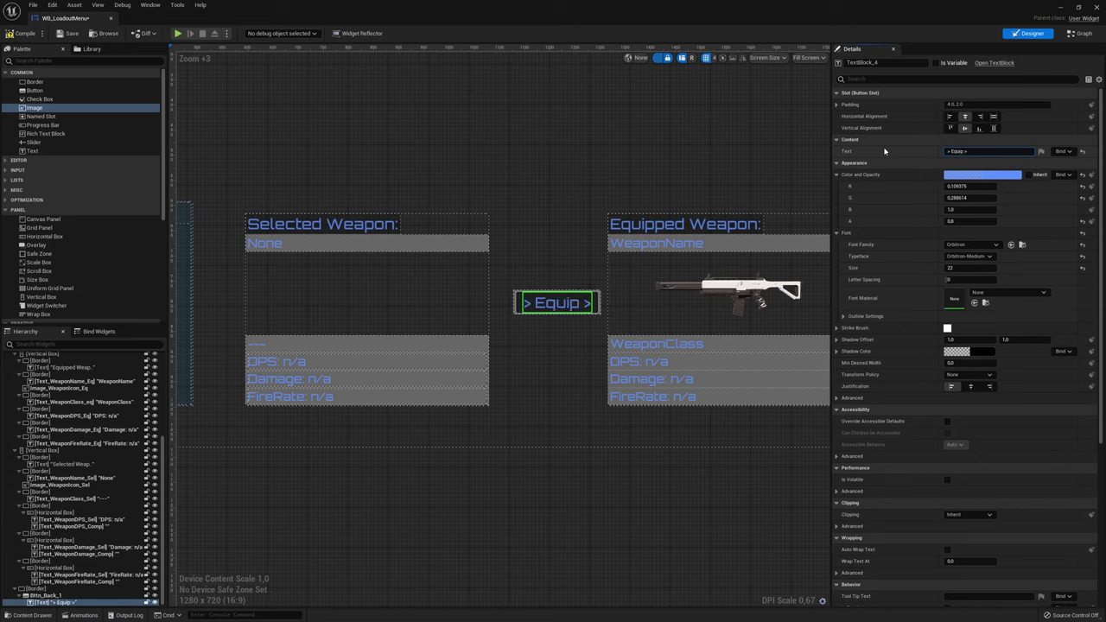
left_click(594, 317)
left_click_drag(591, 319, 586, 319)
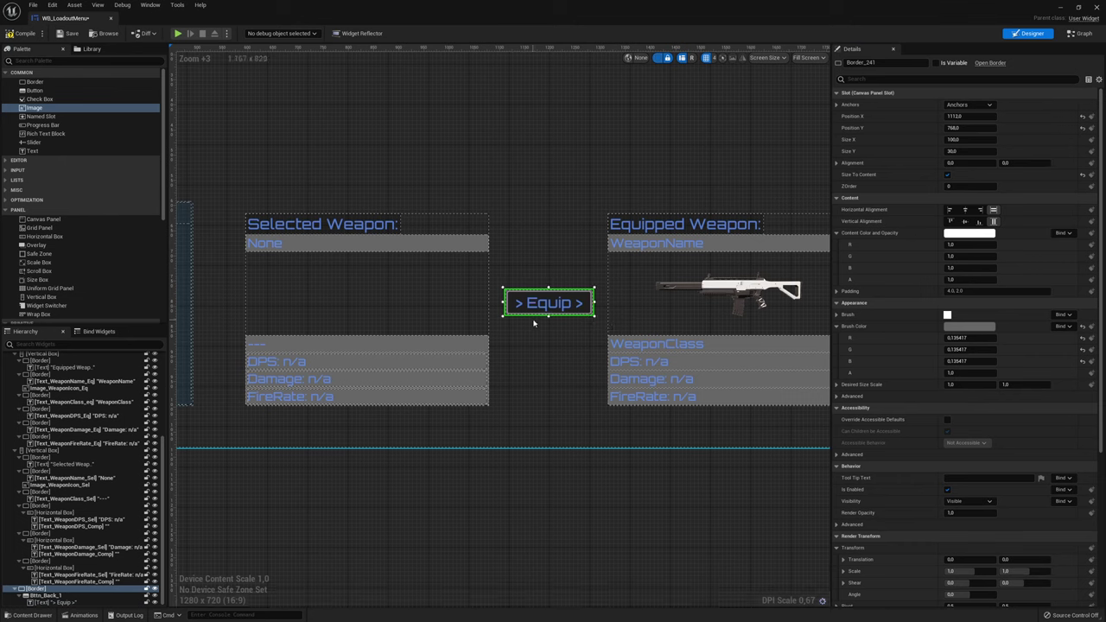
Rename the copied button from Bttn_Back_1 to Bttn_Equip
left_click(50, 598)
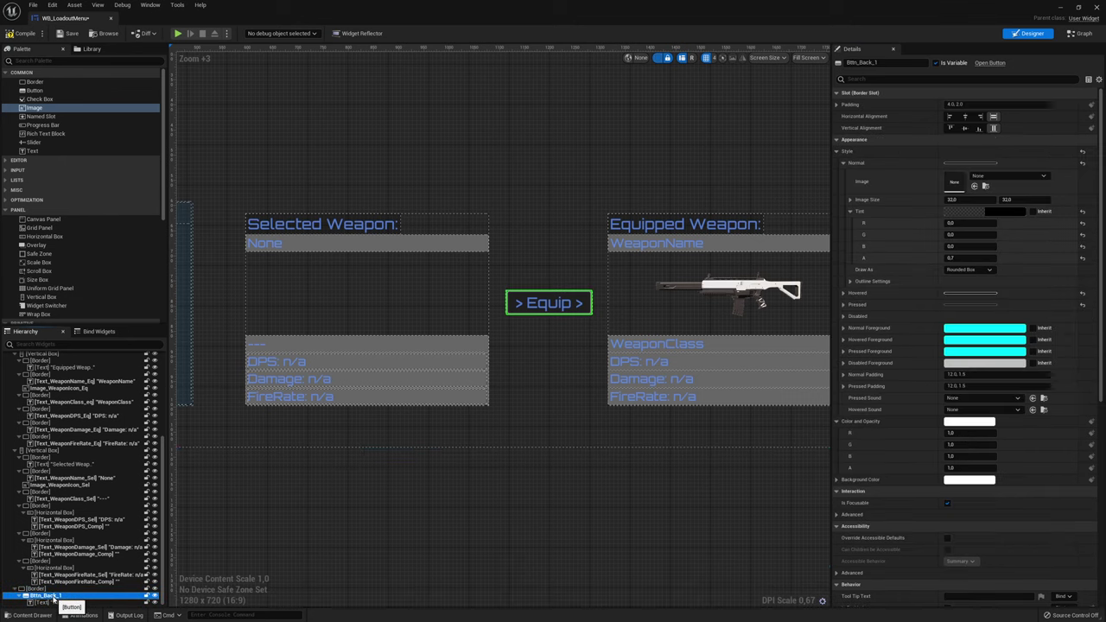
left_click(49, 604)
type("Bttn_Equip")
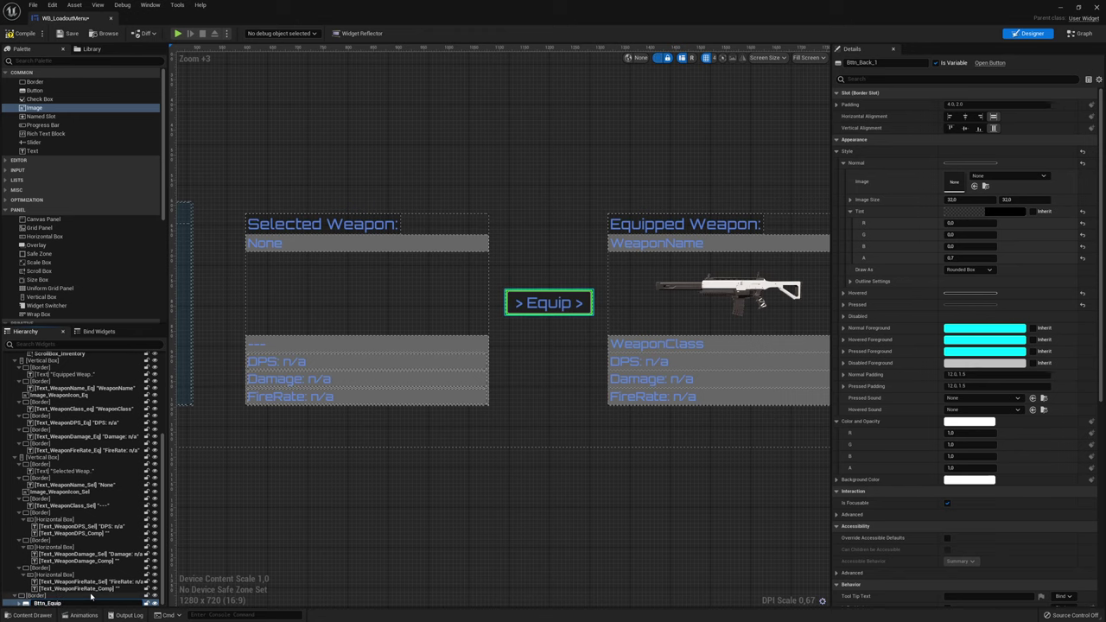
key("Return")
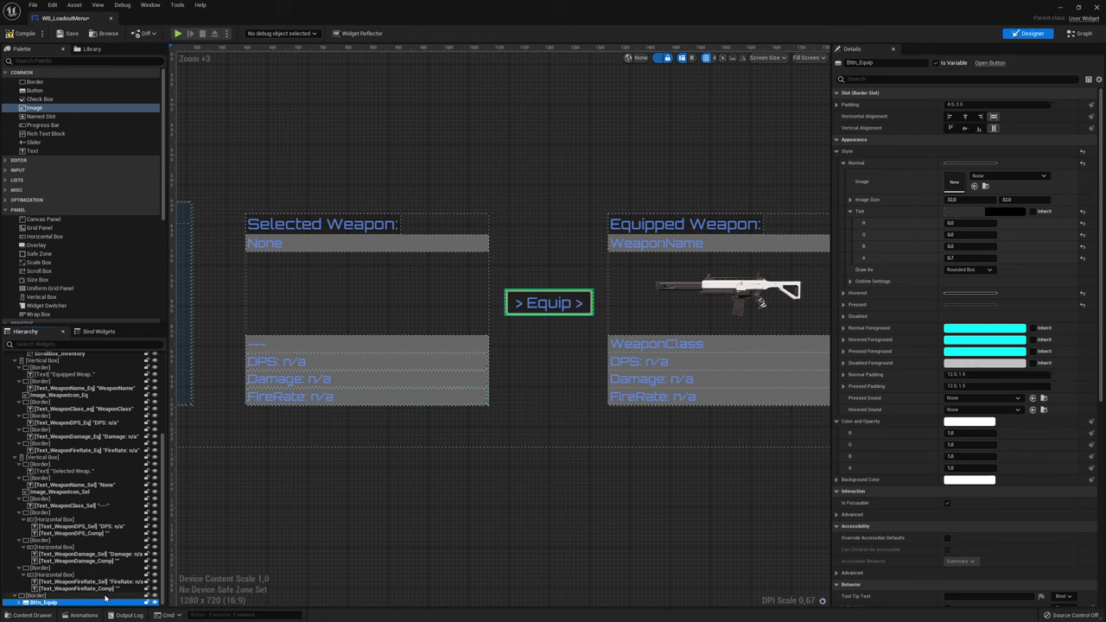
scroll(414, 479, "down", 3)
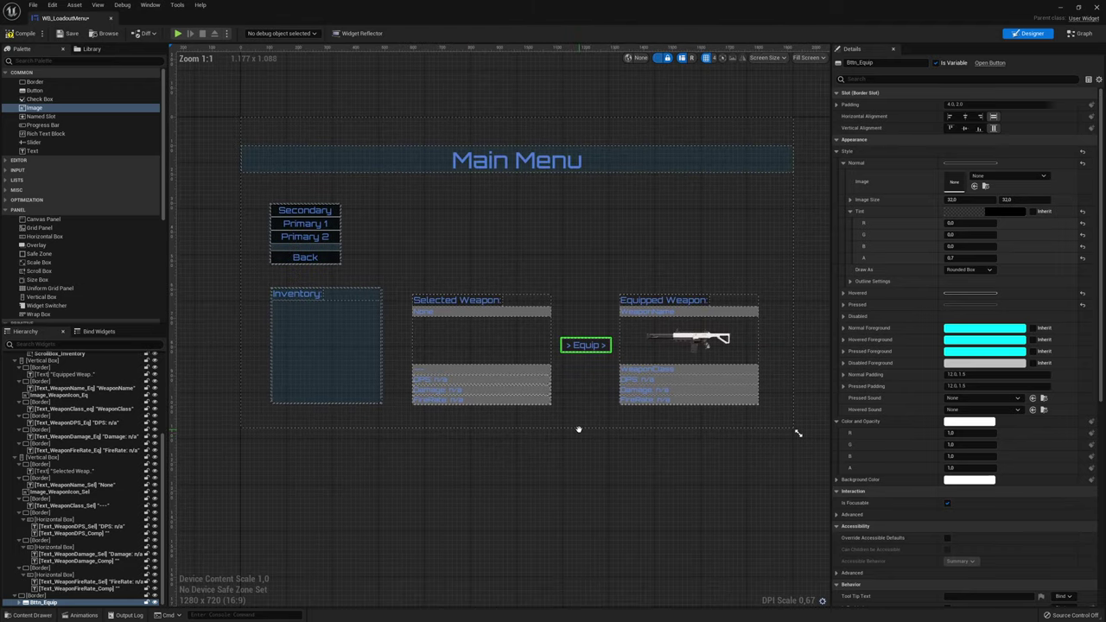
Anchor the Equip button's border and the Selected Weapon panel toward the bottom
right_click_drag(784, 436, 771, 424)
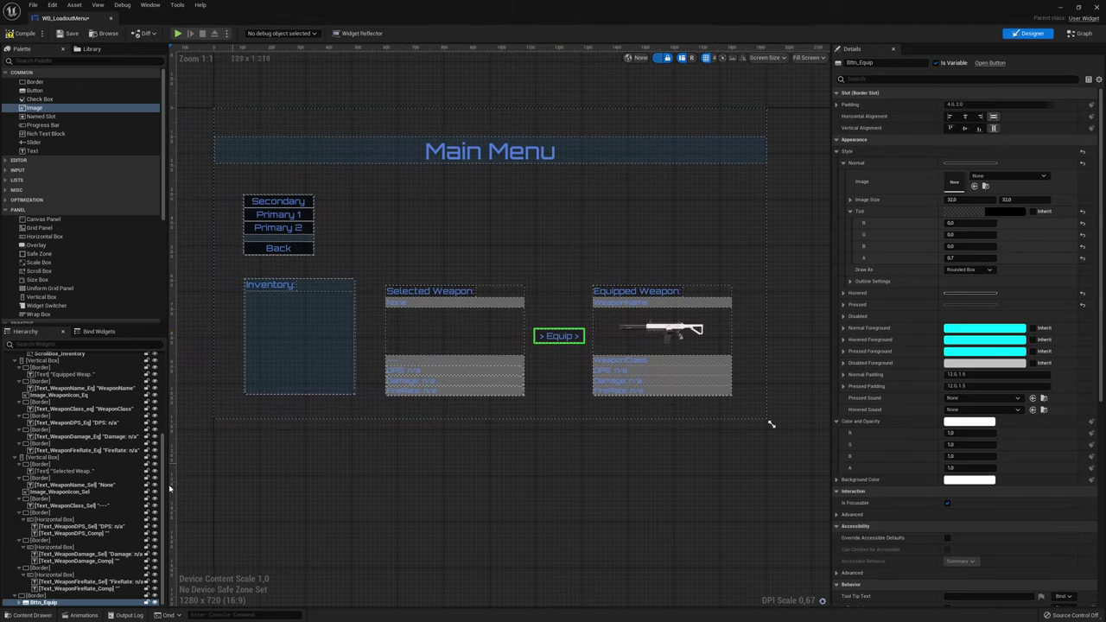
left_click(770, 423)
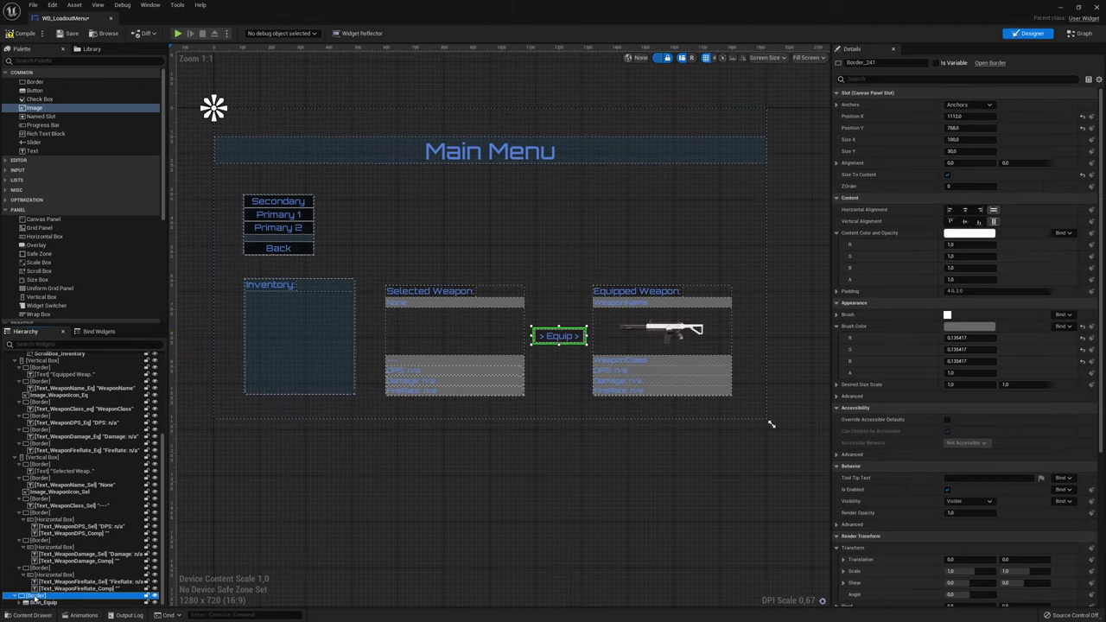
left_click(967, 105)
left_click(990, 188)
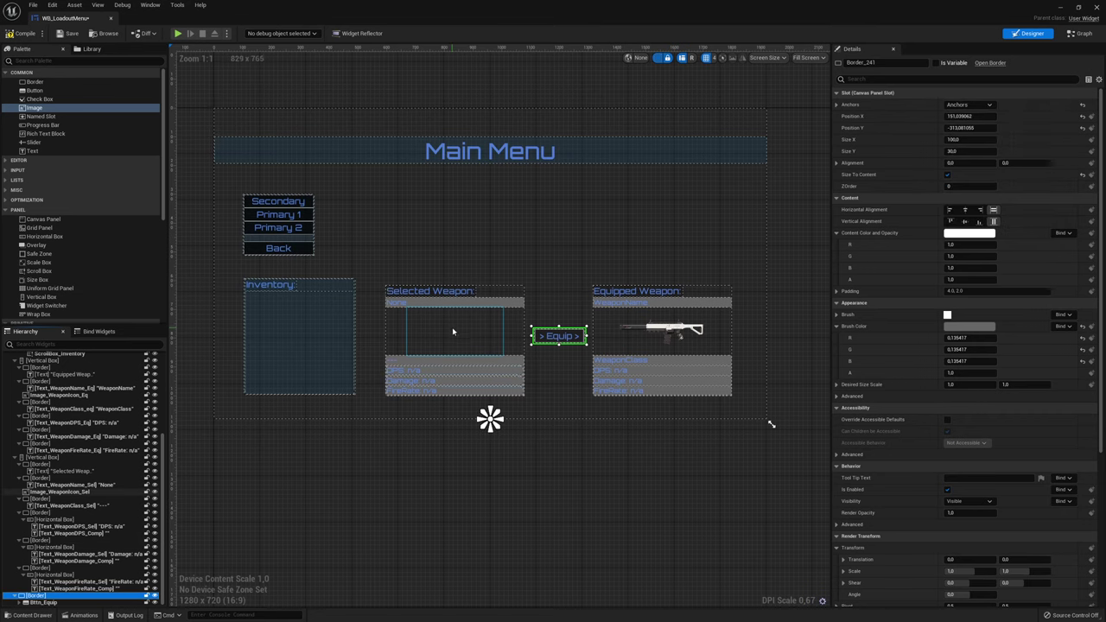
left_click(387, 344)
left_click(386, 344)
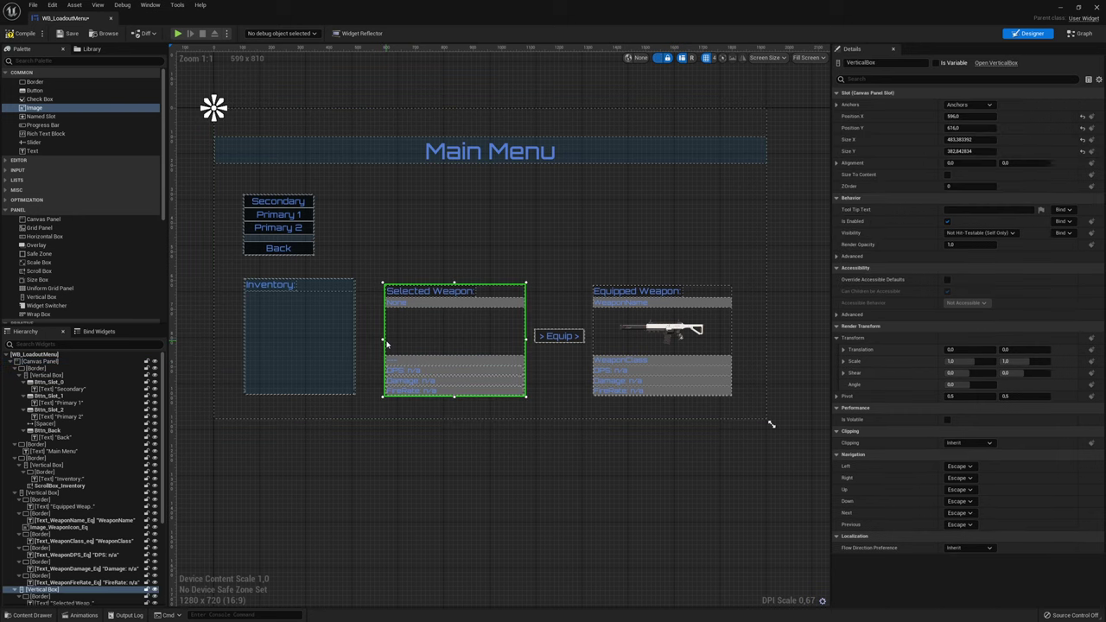
left_click(969, 105)
left_click(992, 194)
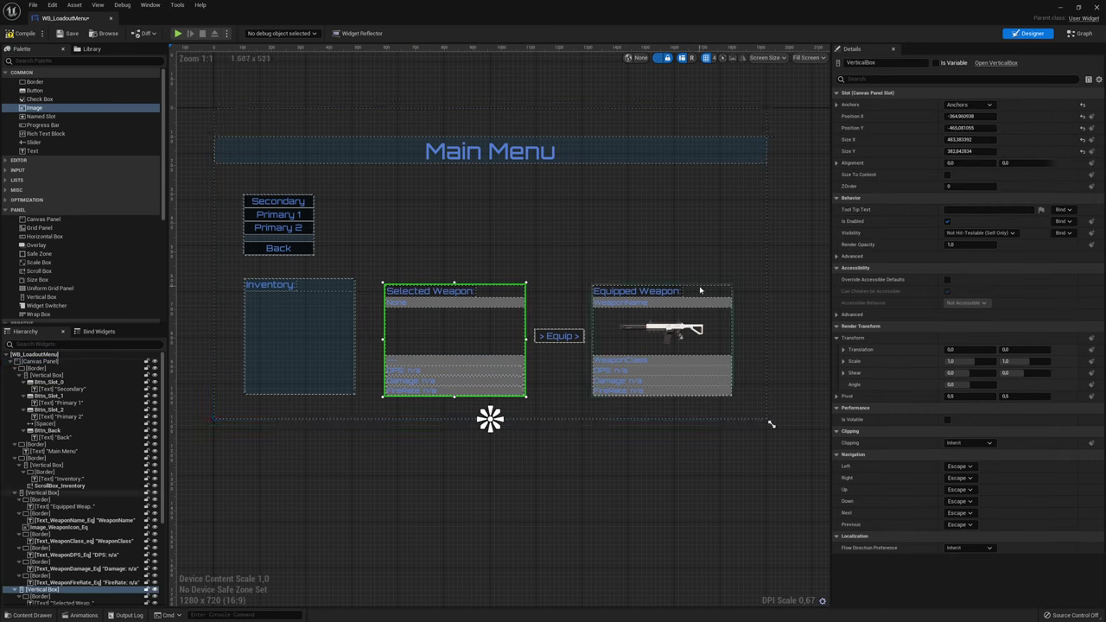
Anchor the Equipped Weapon panel to the bottom and the Inventory panel bottom-left
left_click(663, 345)
left_click(969, 104)
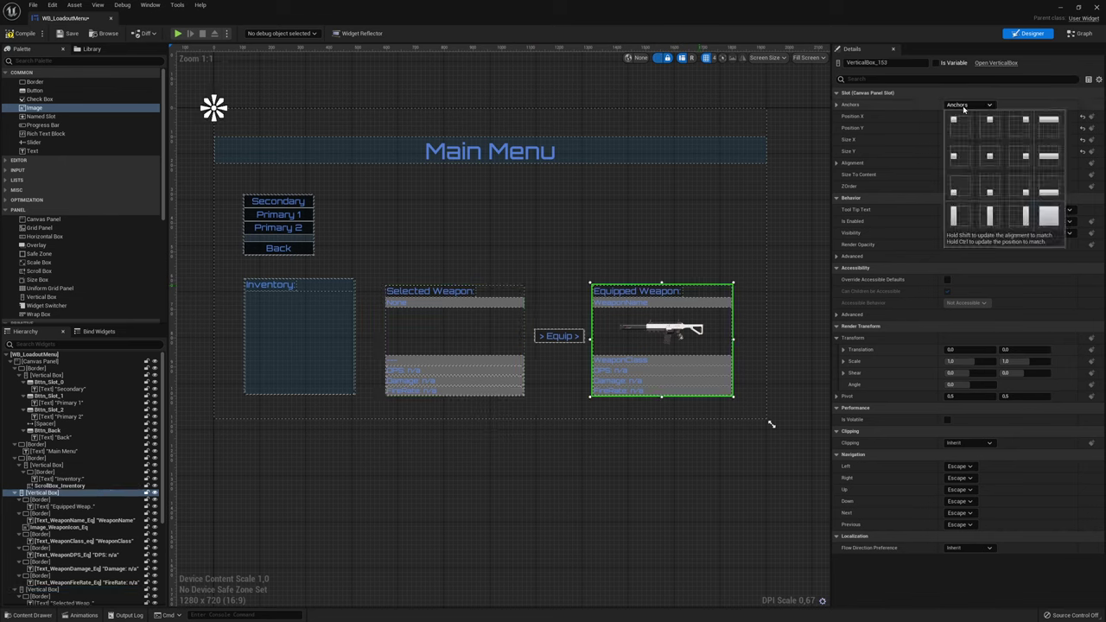
left_click(985, 186)
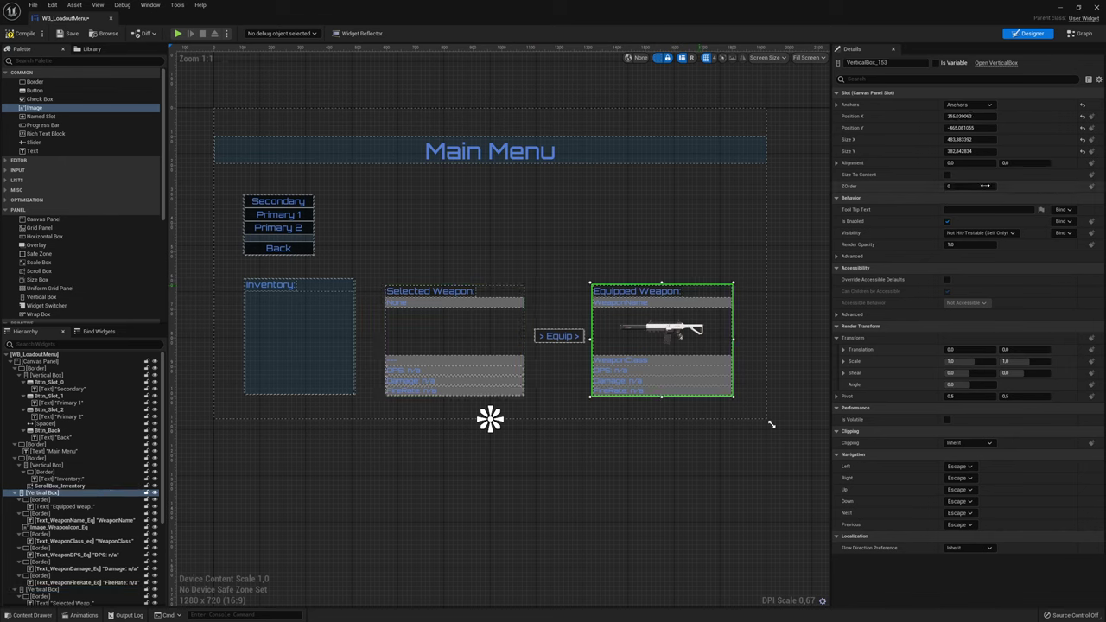
left_click(244, 348)
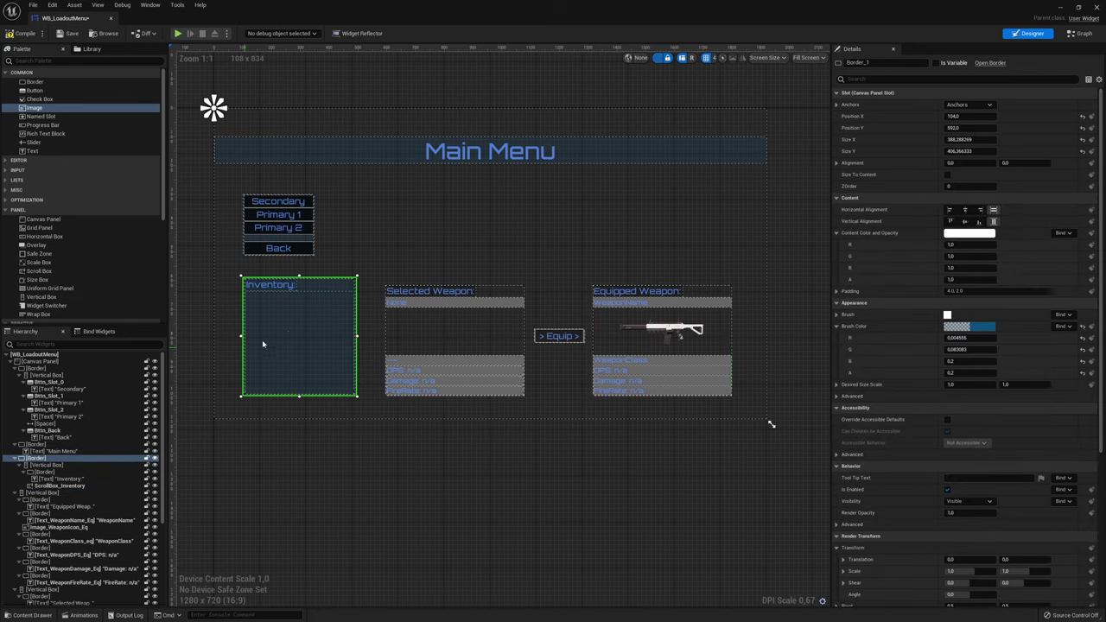
left_click(969, 105)
left_click(960, 200)
left_click(566, 456)
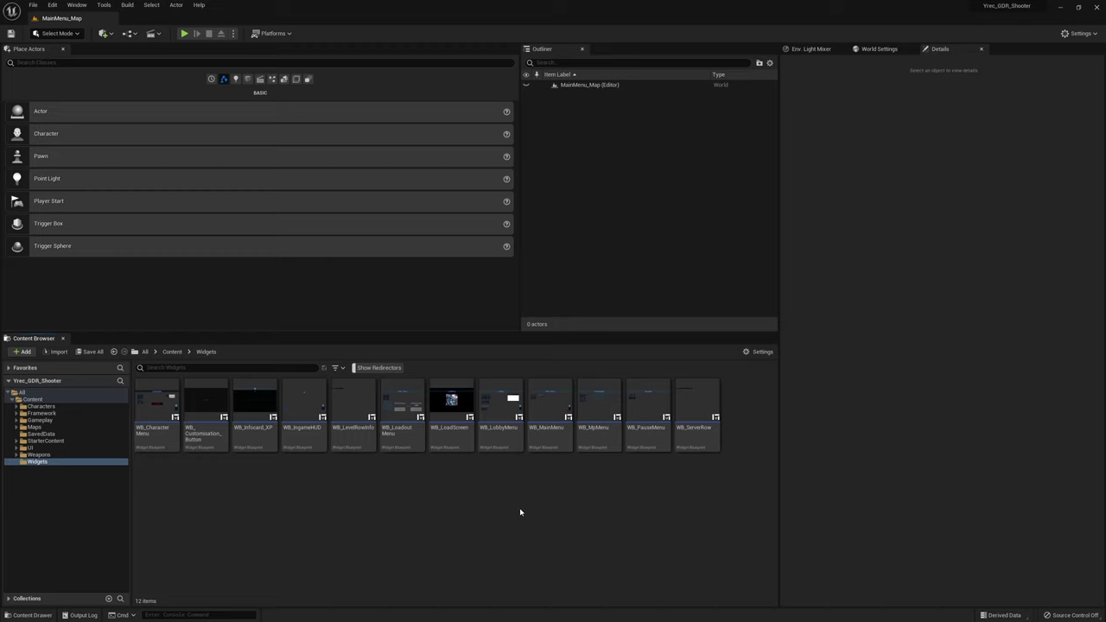
Create a User Widget blueprint named WB_Button_WpnInv in the Widgets folder
right_click(368, 492)
mouse_move(403, 486)
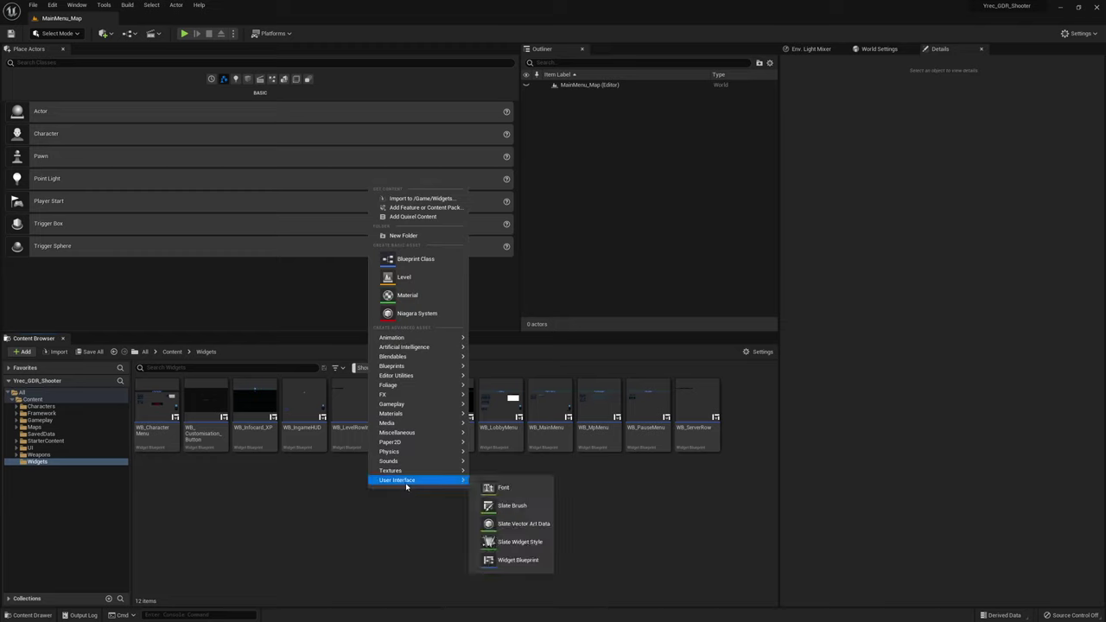
left_click(518, 560)
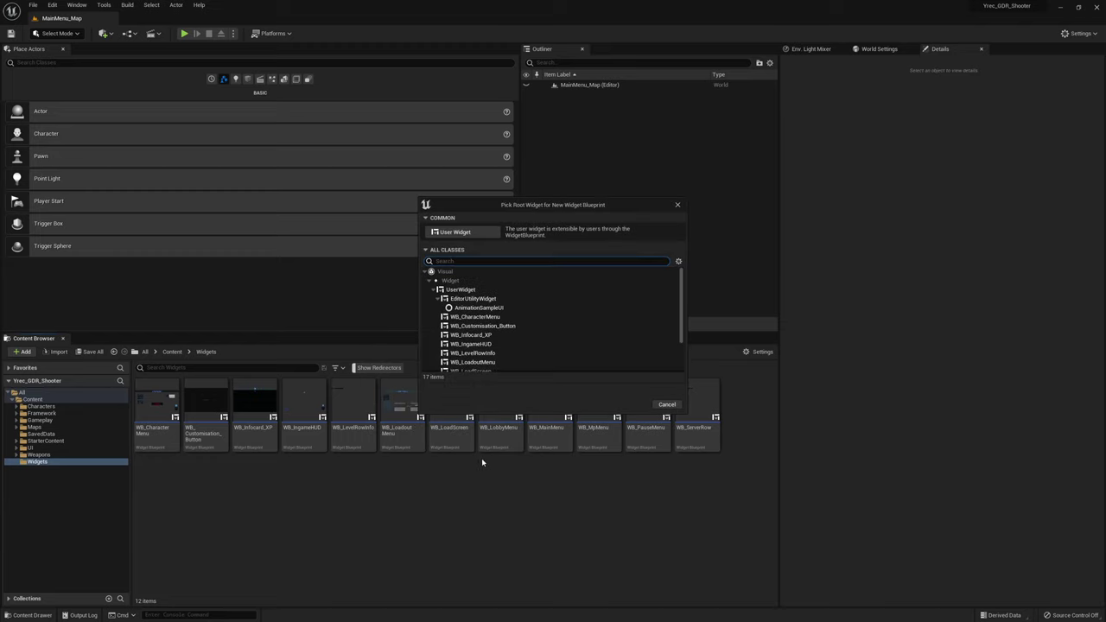
left_click(471, 231)
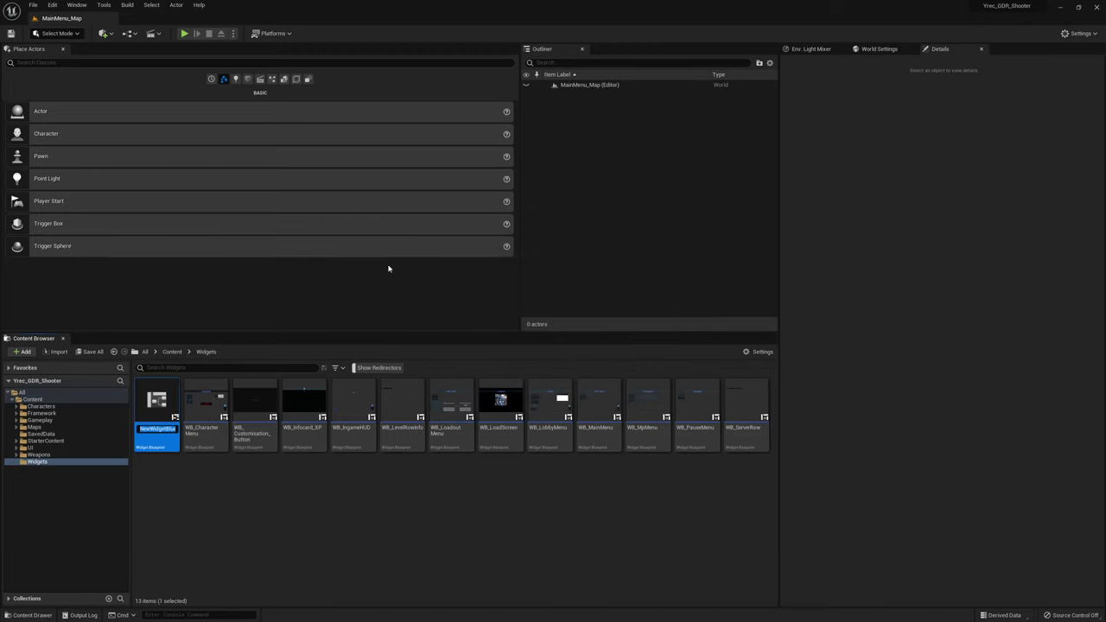
type("W")
type("pnInv")
key("Return")
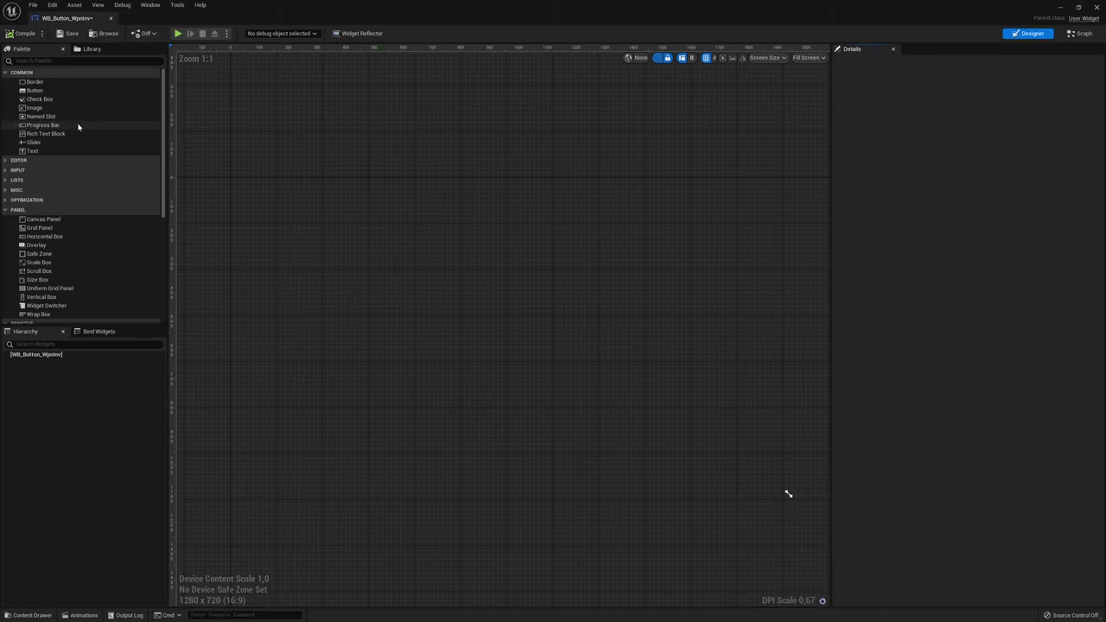
Add a Border as the widget root and set its brush image to HUD_Icon_Maverick
left_click_drag(35, 81, 43, 356)
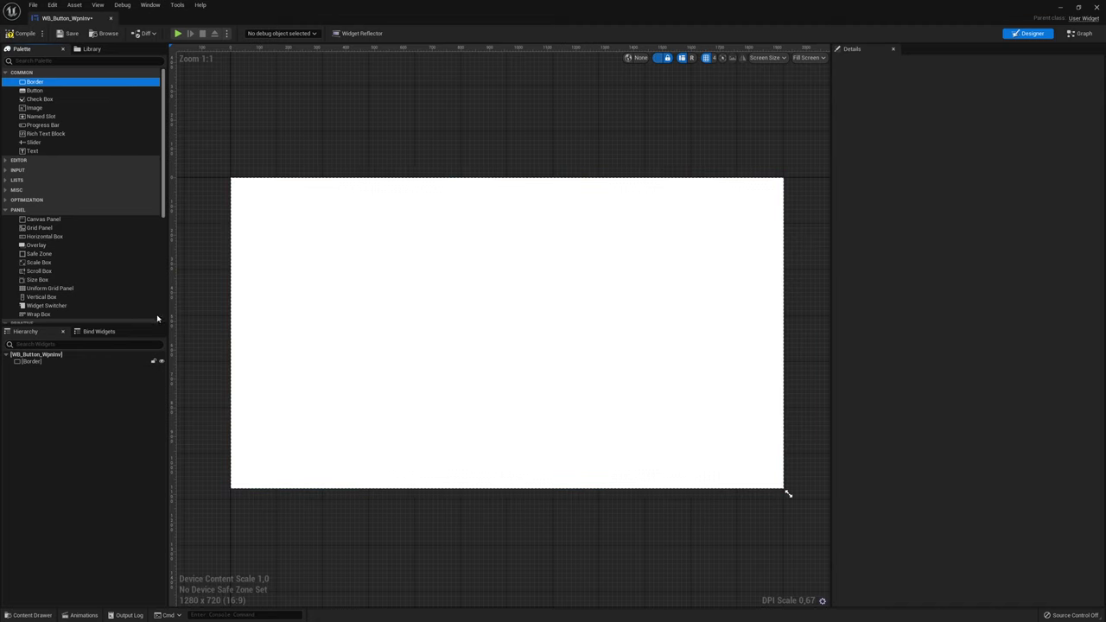
left_click(42, 362)
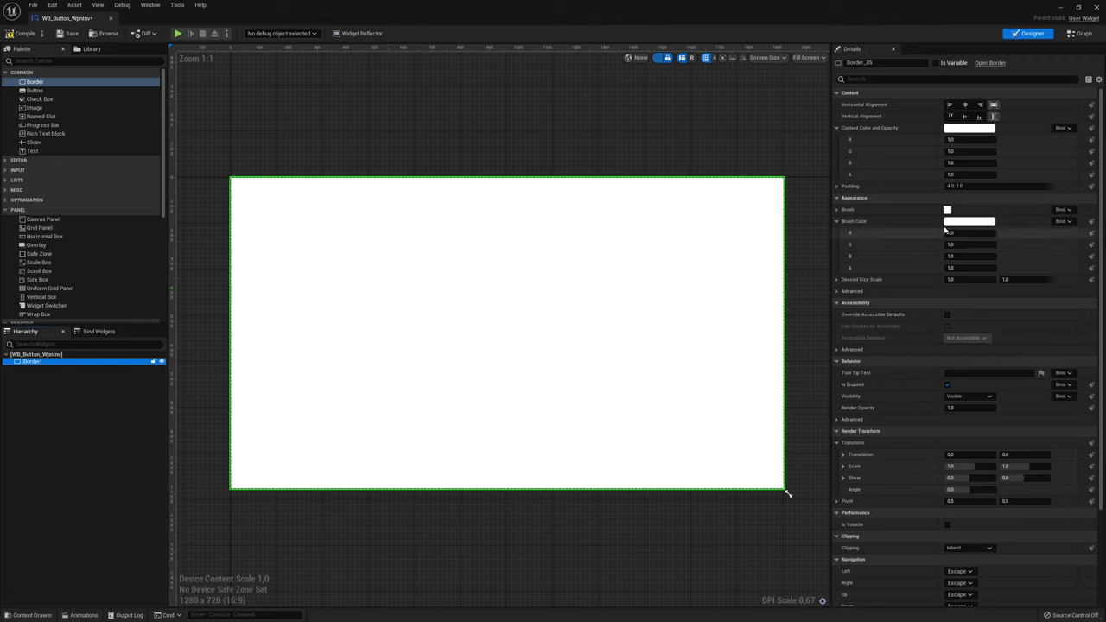
left_click(843, 210)
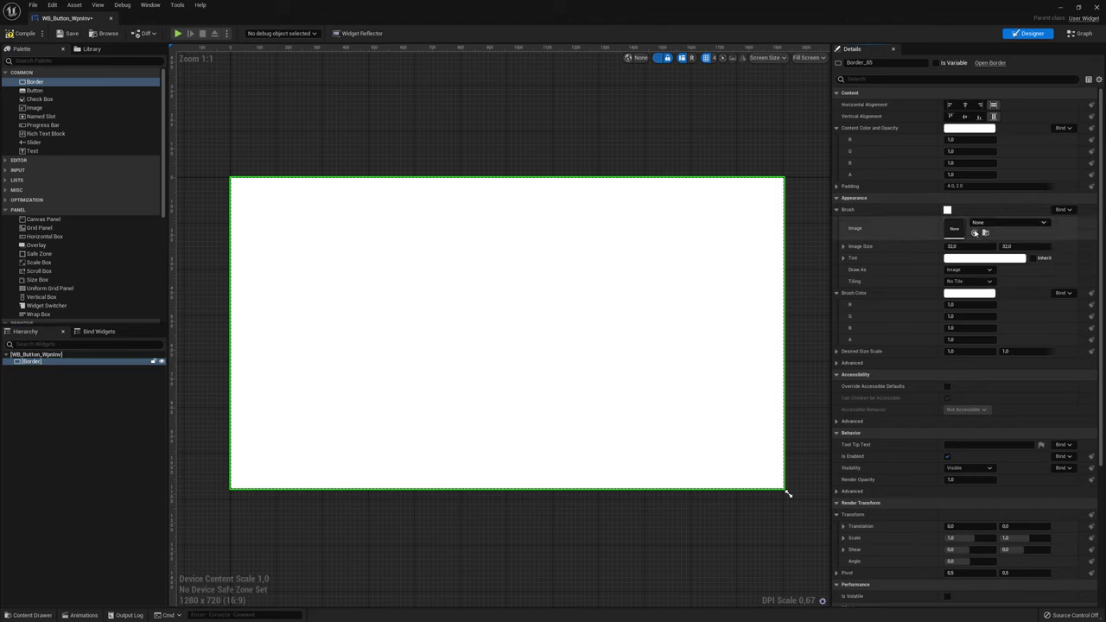
left_click(985, 223)
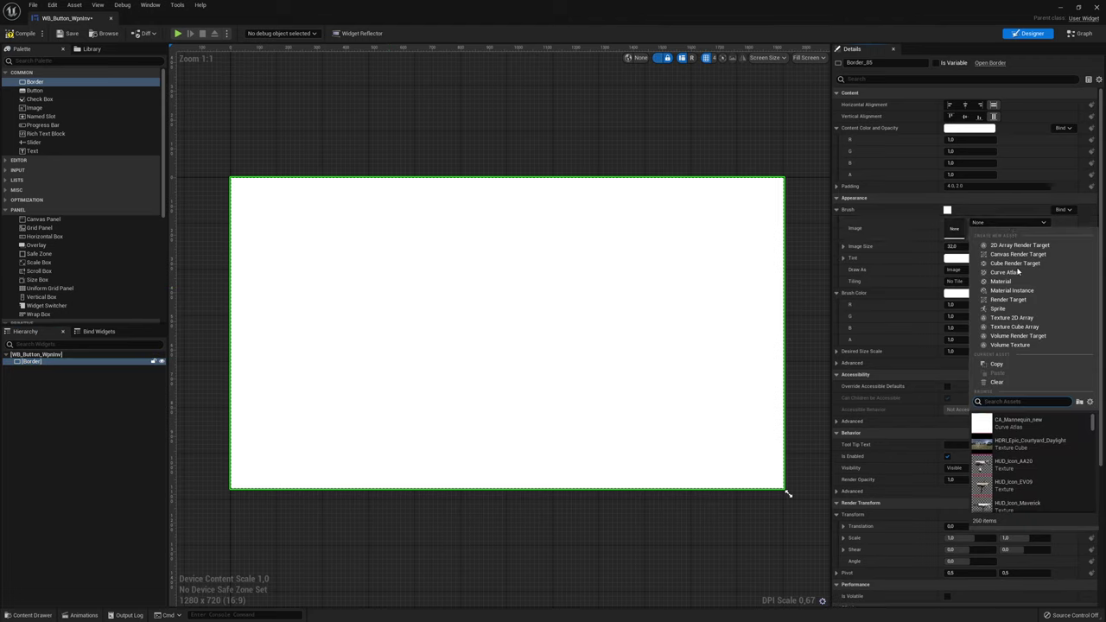
left_click(1033, 506)
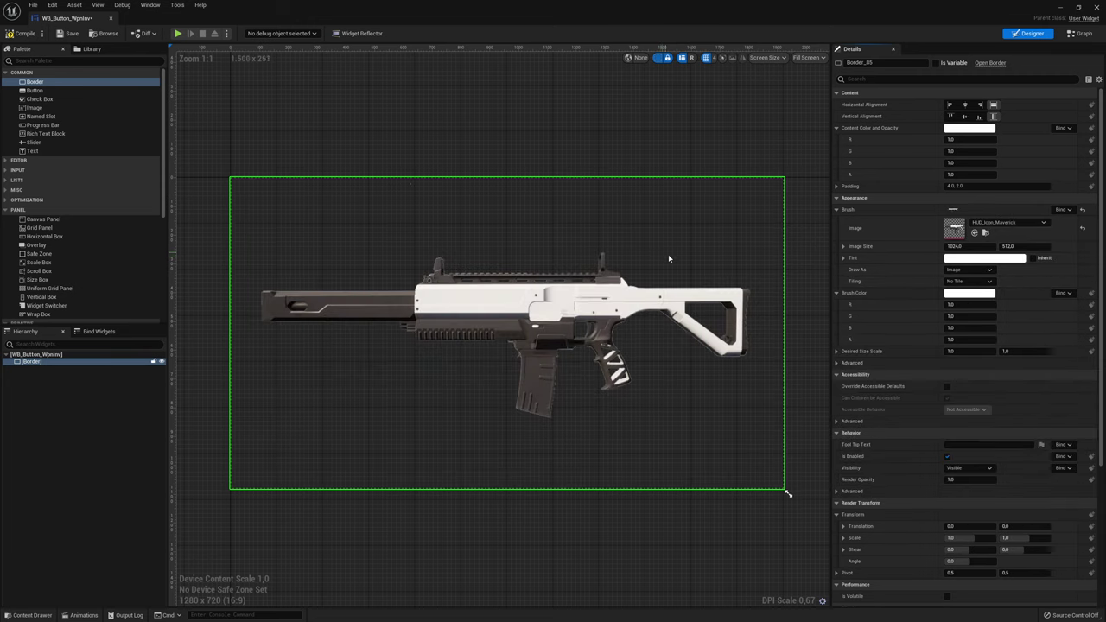
Rename the border Border_Icon, make it a variable, and place a Button inside it
left_click(41, 362)
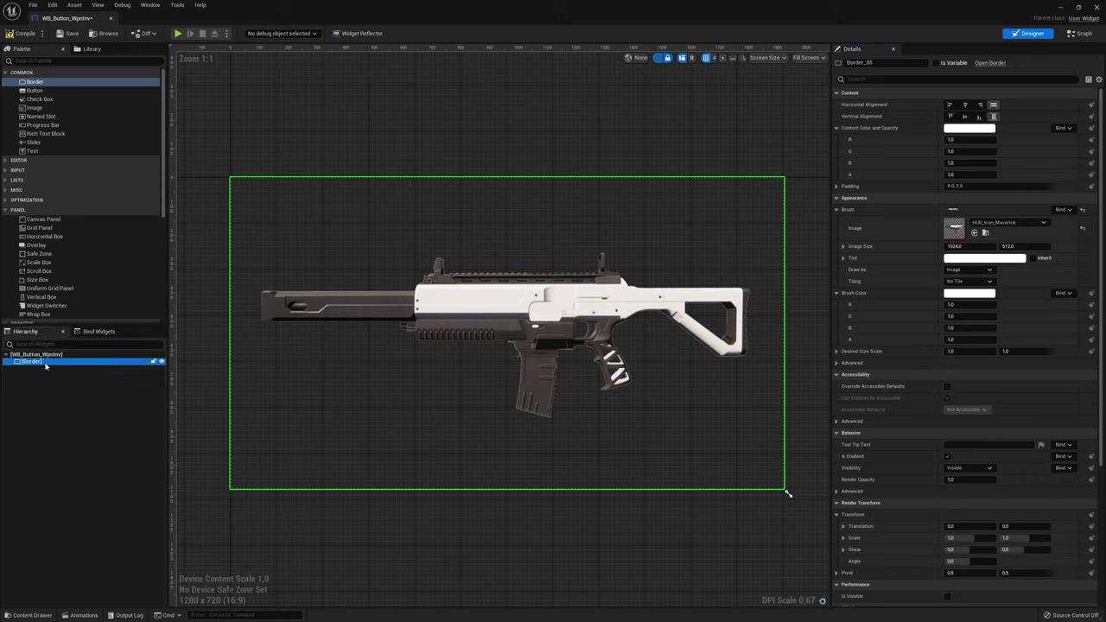
left_click(45, 364)
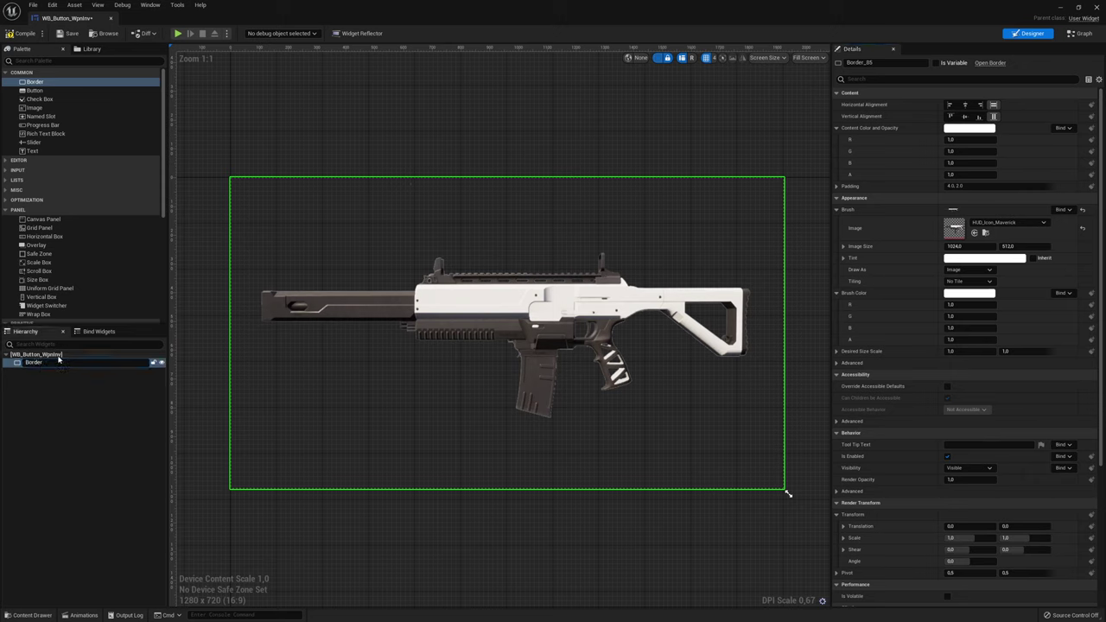
type("_Icon")
key("Return")
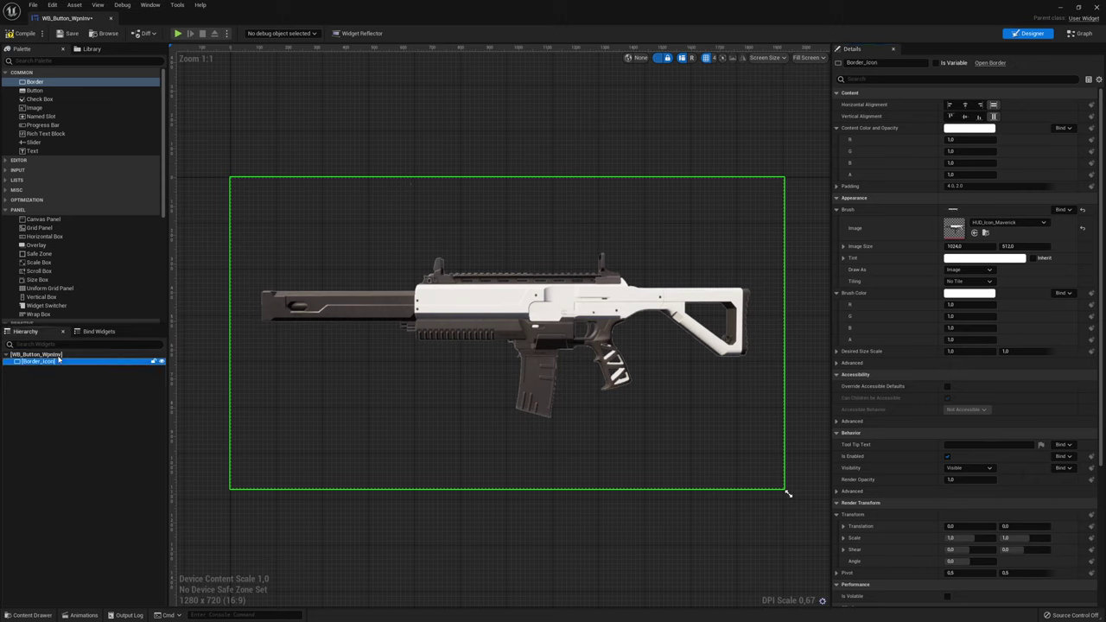
left_click(938, 63)
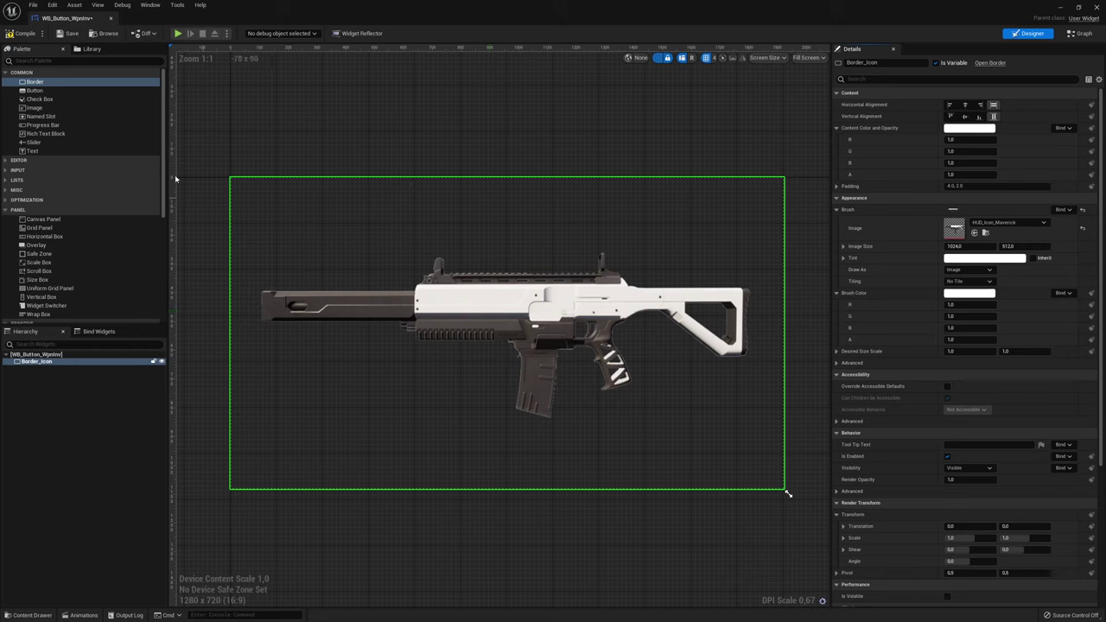
left_click_drag(34, 90, 50, 372)
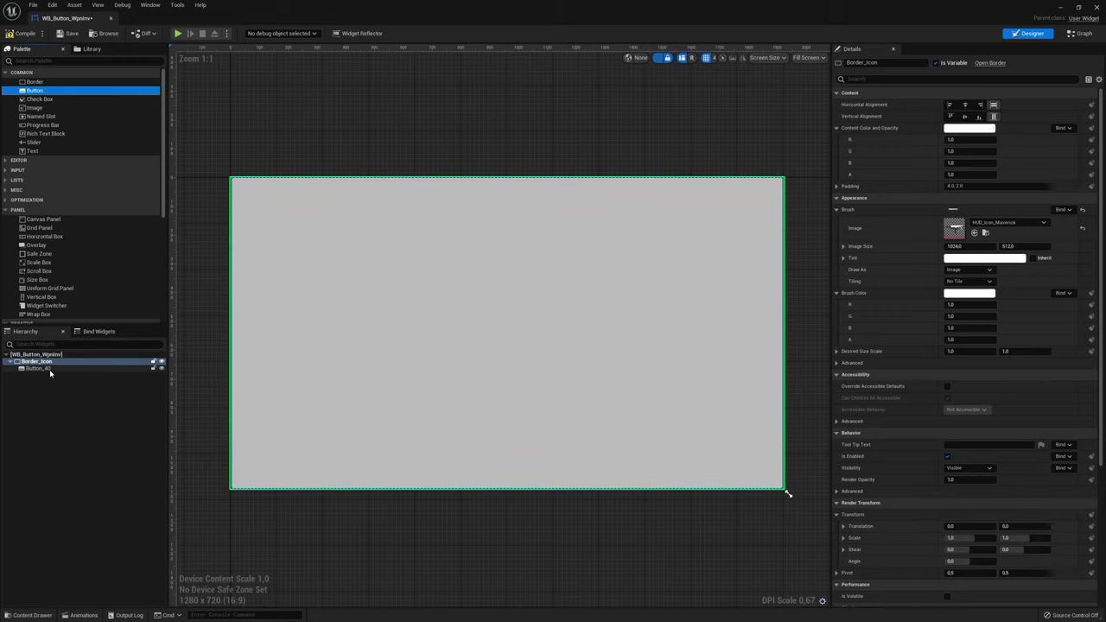
Set the button's Normal Tint alpha to 0 and rename it Button_Weapon
left_click(50, 369)
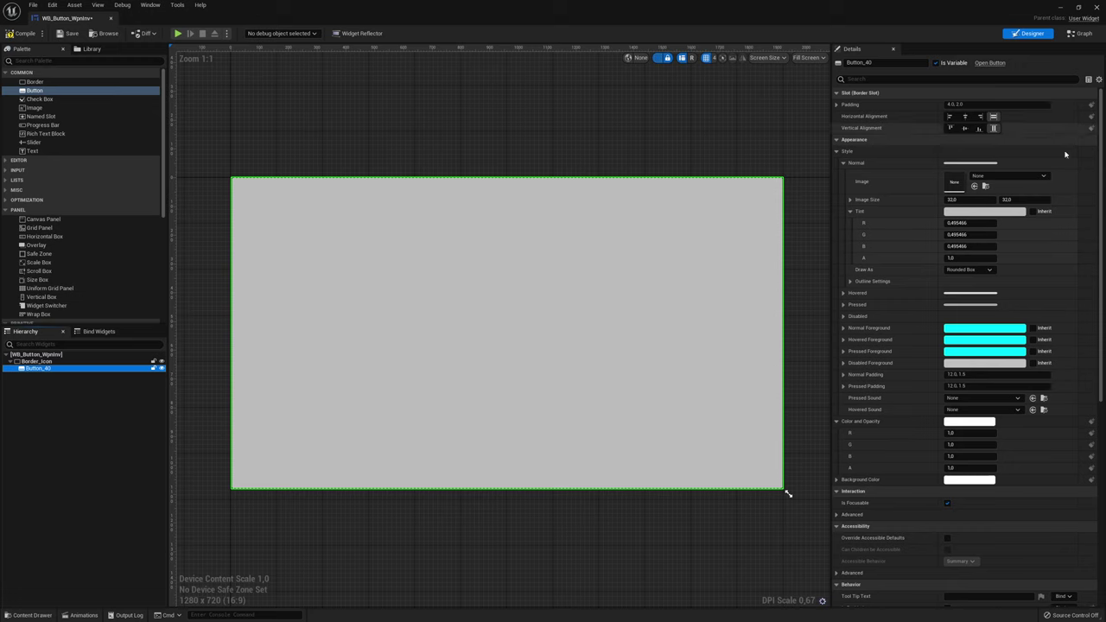
left_click(961, 257)
type("0")
key("Return")
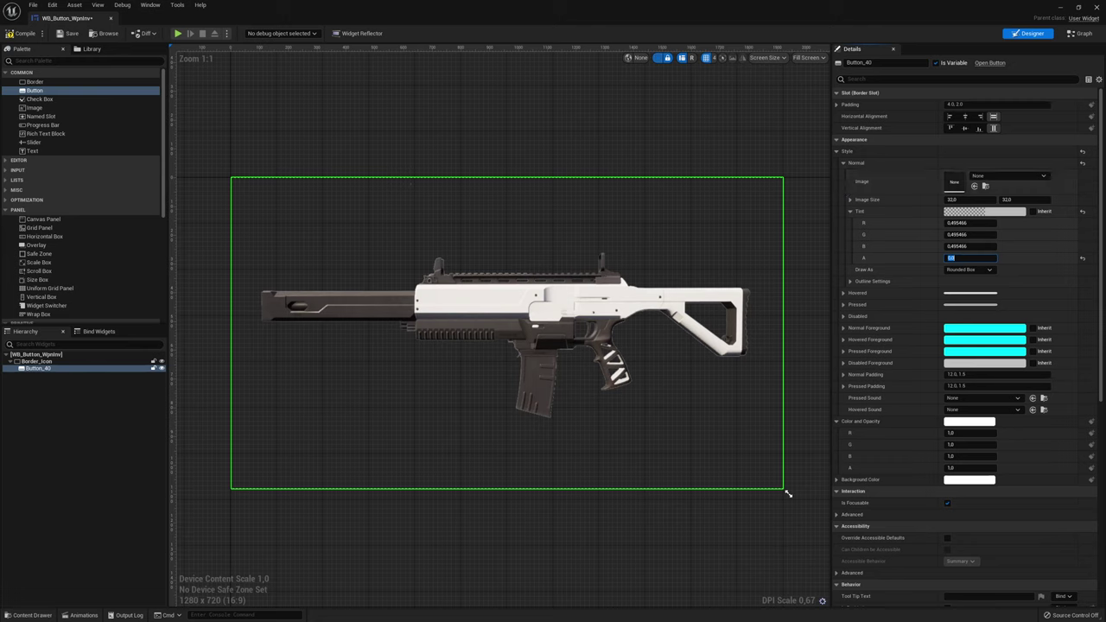
left_click(864, 63)
key("Return")
Add a Vertical Box inside Button_Weapon, filling horizontally and vertically
scroll(35, 283, "down", 2)
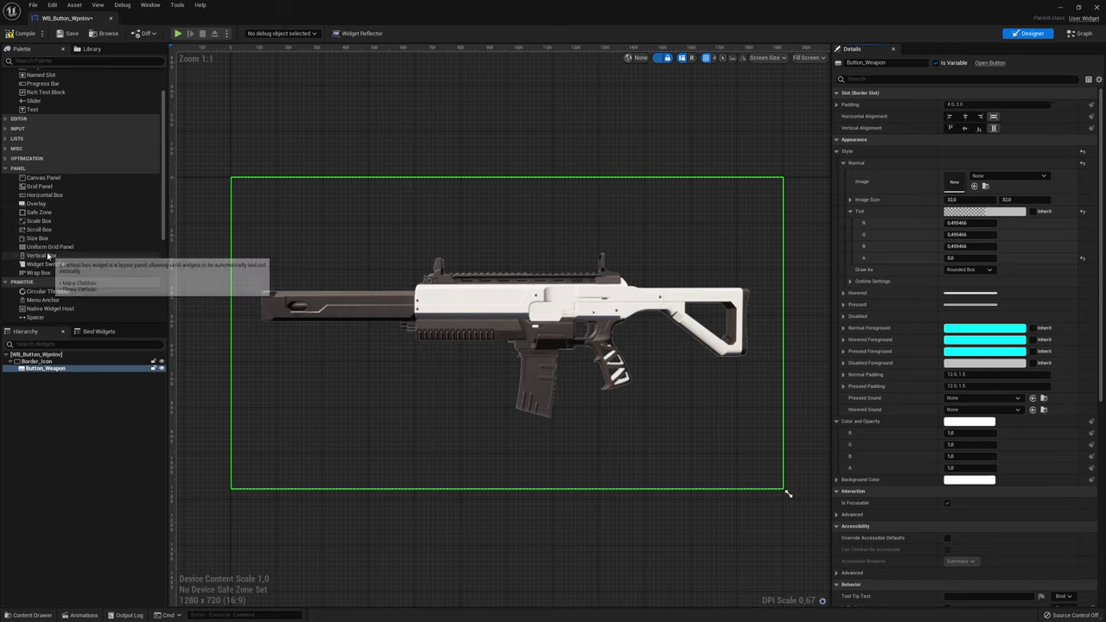
mouse_move(40, 256)
left_mouse_down()
mouse_move(63, 346)
mouse_move(44, 372)
left_mouse_up()
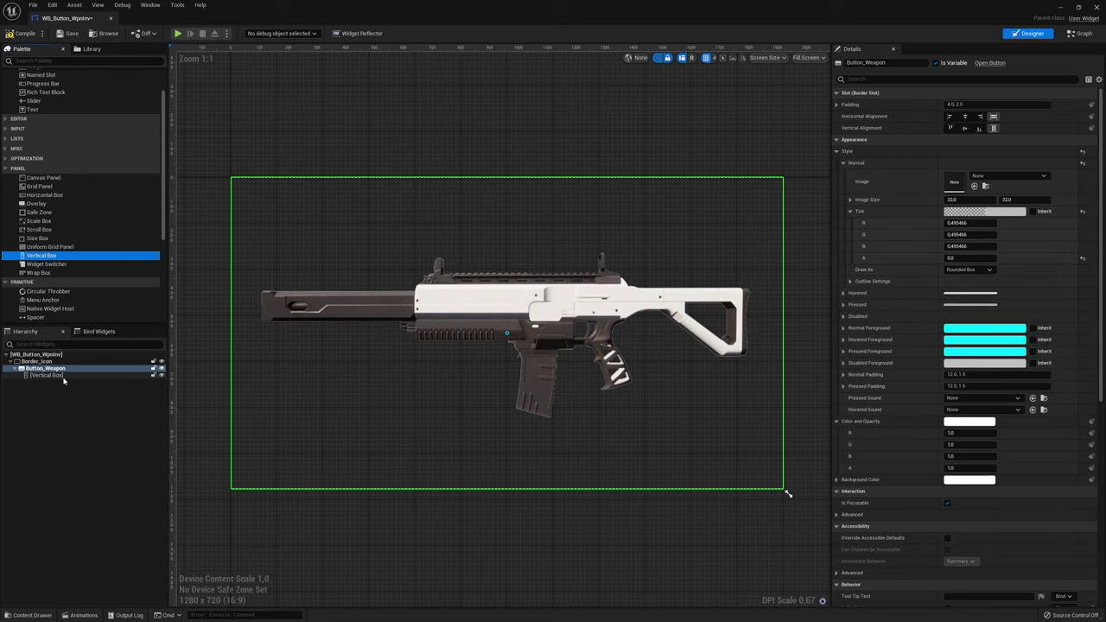
left_click(64, 377)
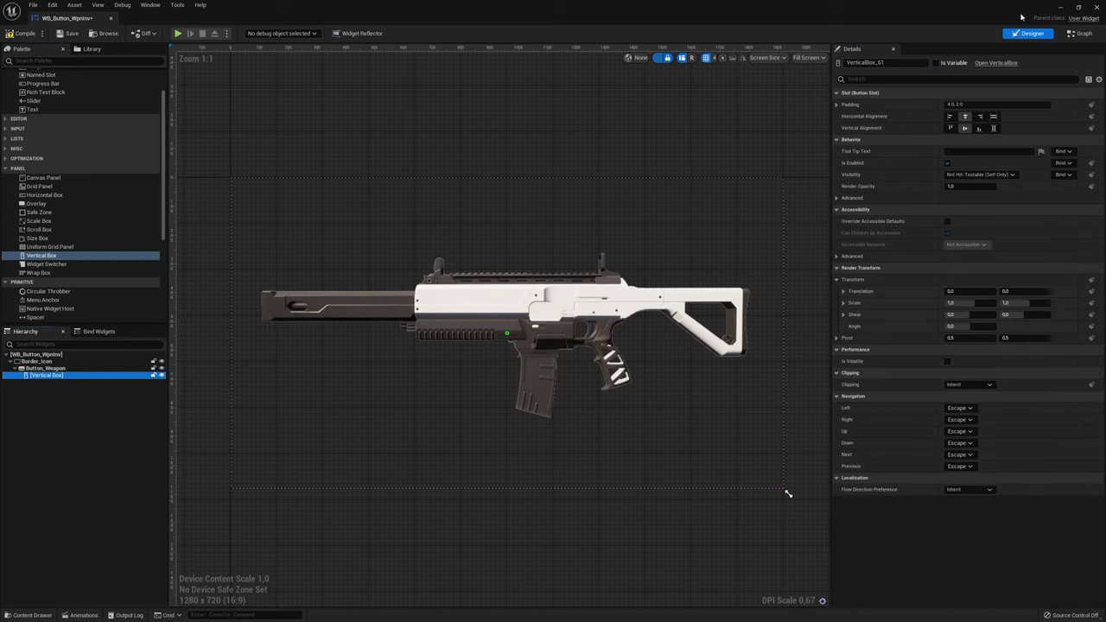
left_click(994, 115)
left_click(993, 128)
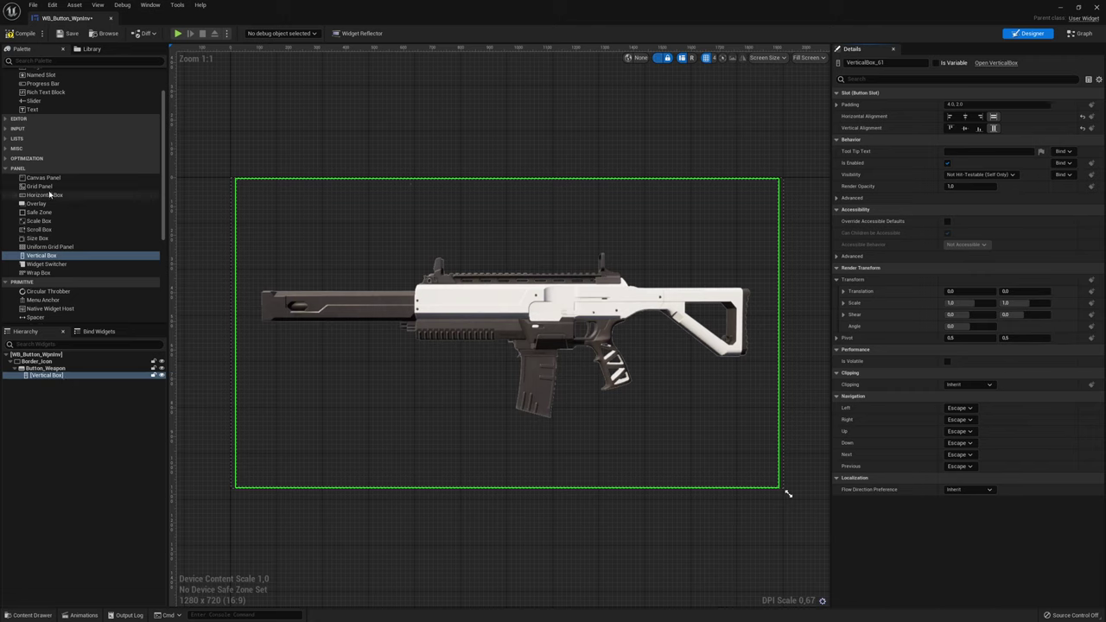
Nest a Horizontal Box in the vertical box and a Text Block inside it
left_click_drag(49, 196, 53, 376)
left_click(53, 382)
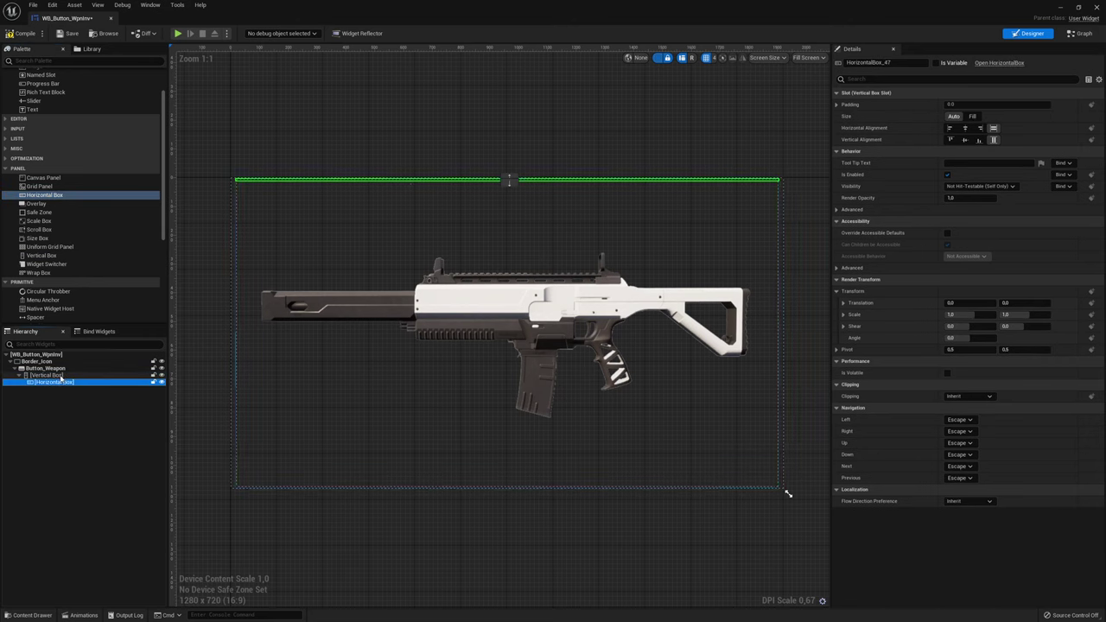
left_click_drag(47, 110, 53, 383)
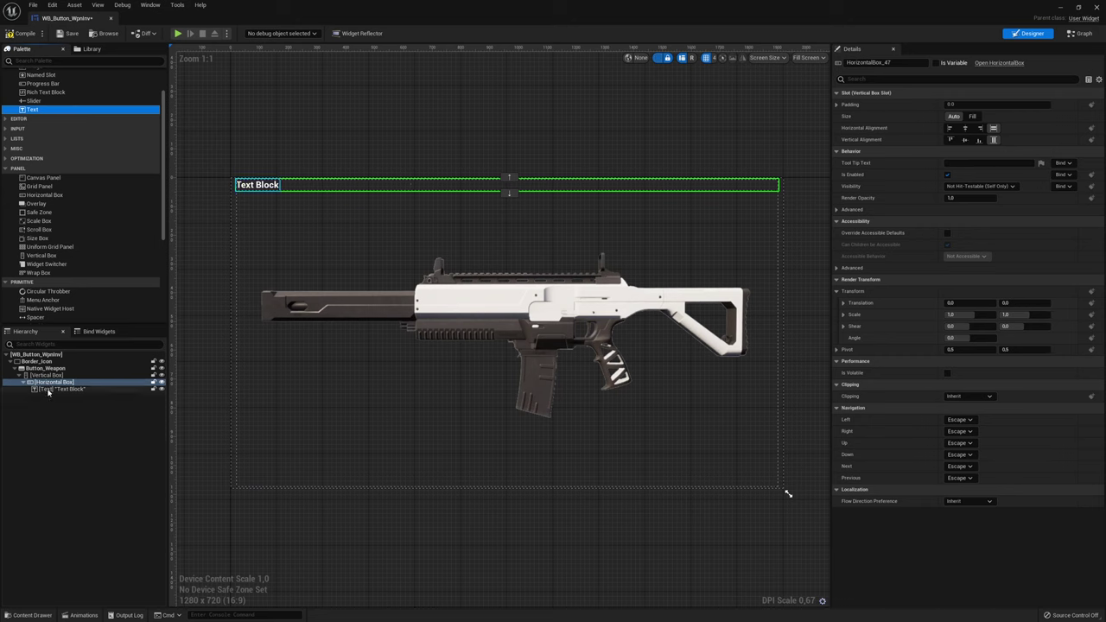
Name the text block Text_WpnName, mark it Is Variable, and close the widget editor
double_click(48, 390)
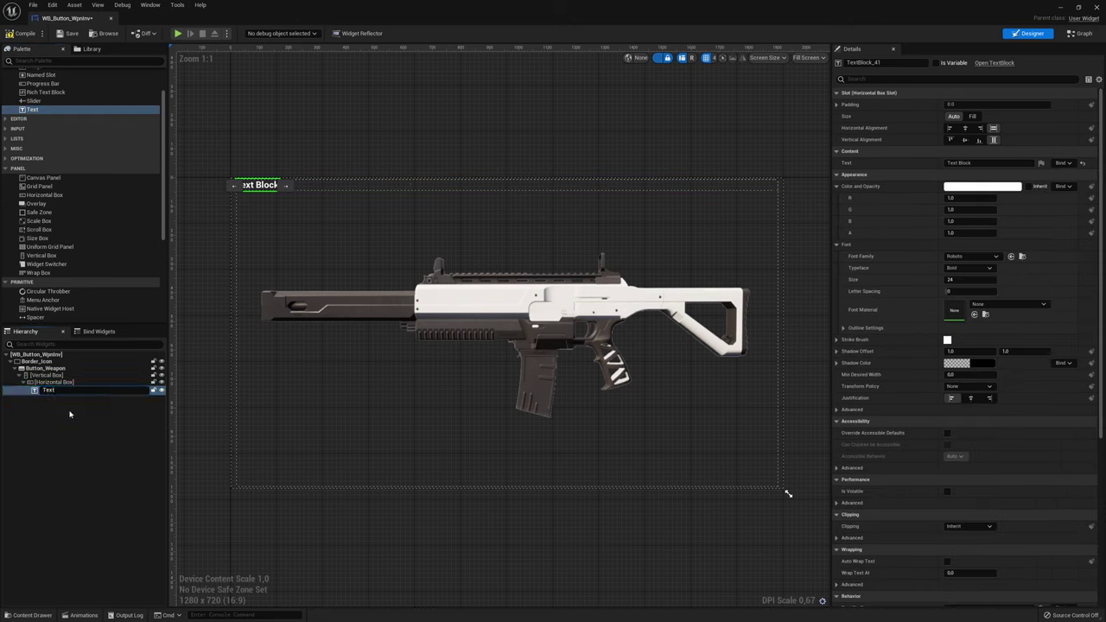
type("Text_WpnNa")
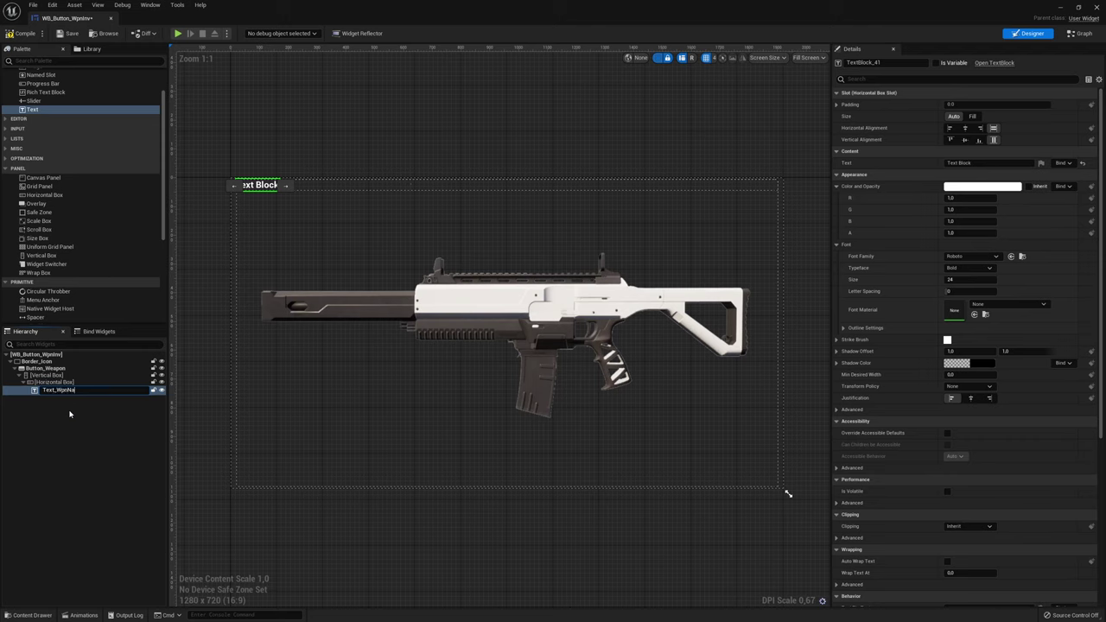
type("me")
key("Return")
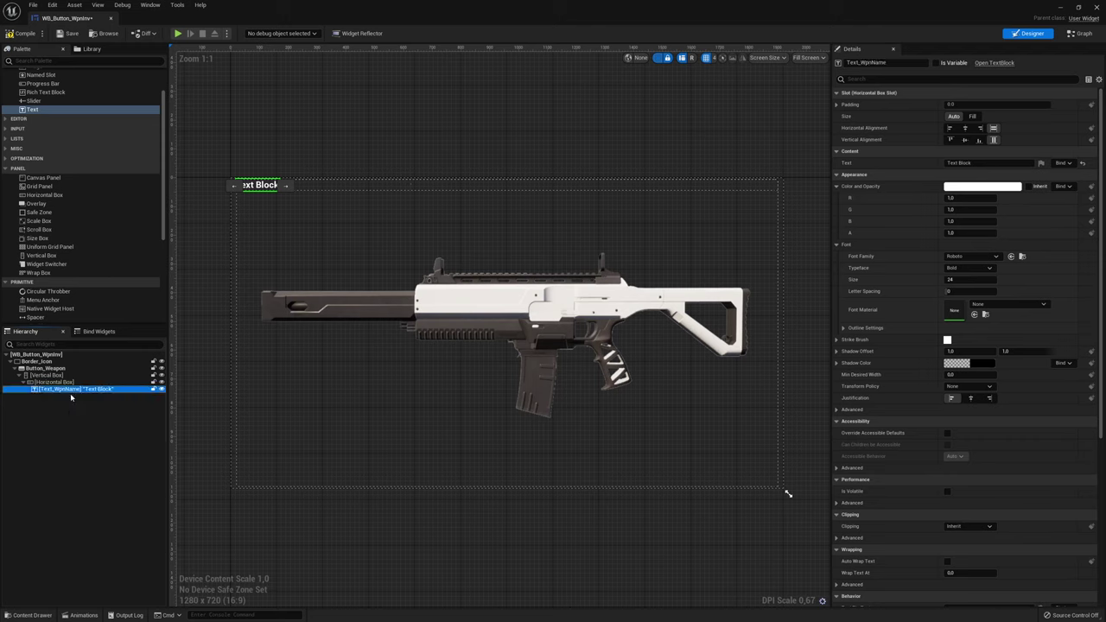
left_click(936, 65)
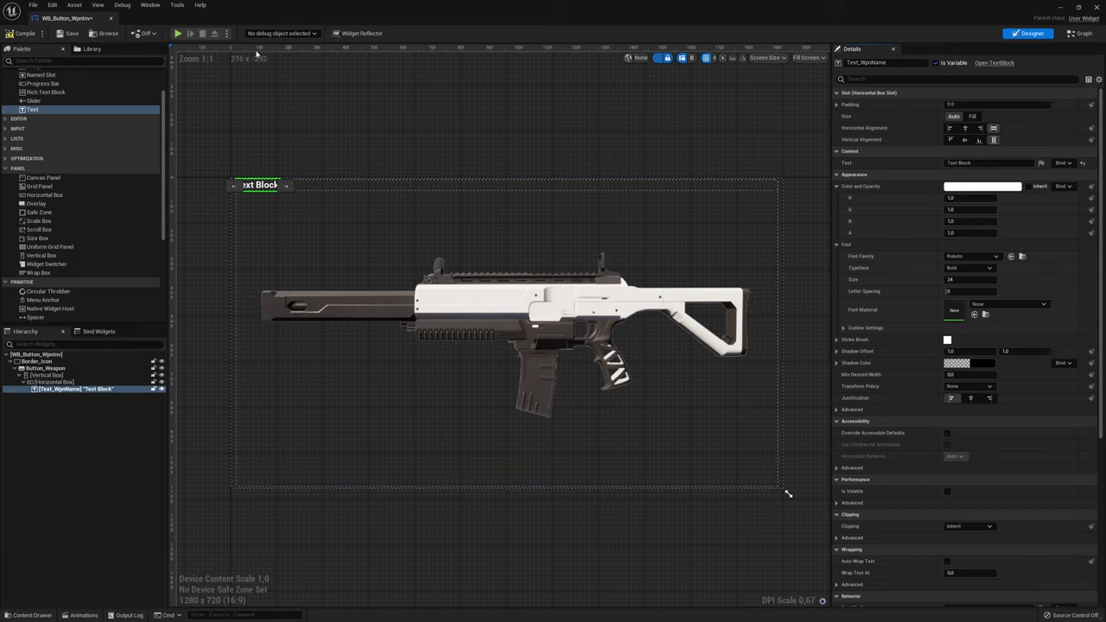
left_click(1063, 8)
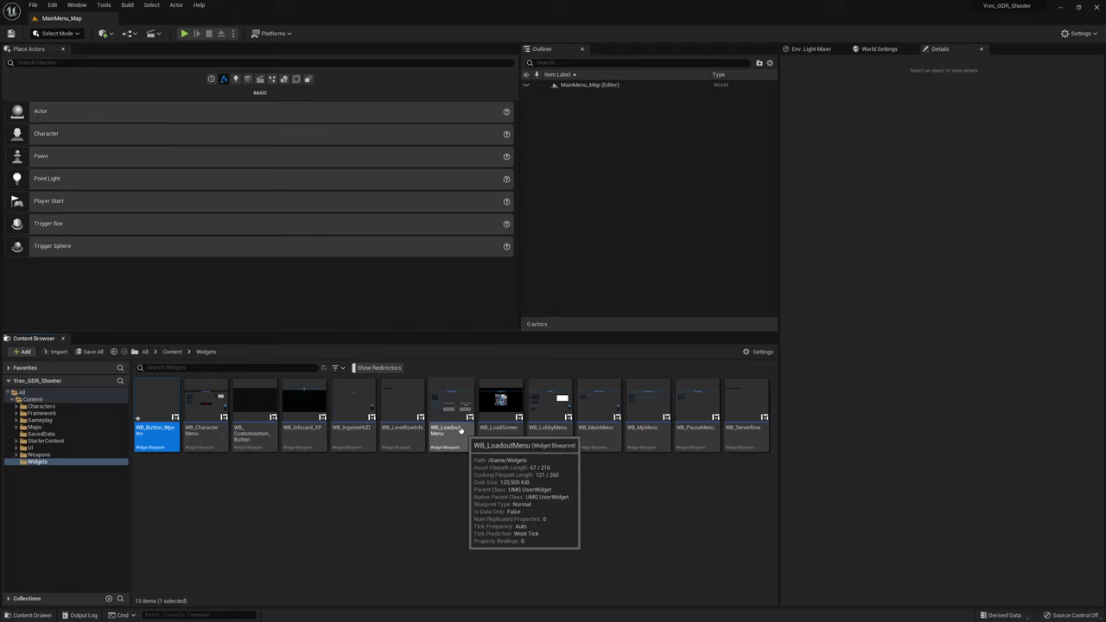
In WB_LoadoutMenu, copy the font settings of the equipped weapon name text
double_click(436, 432)
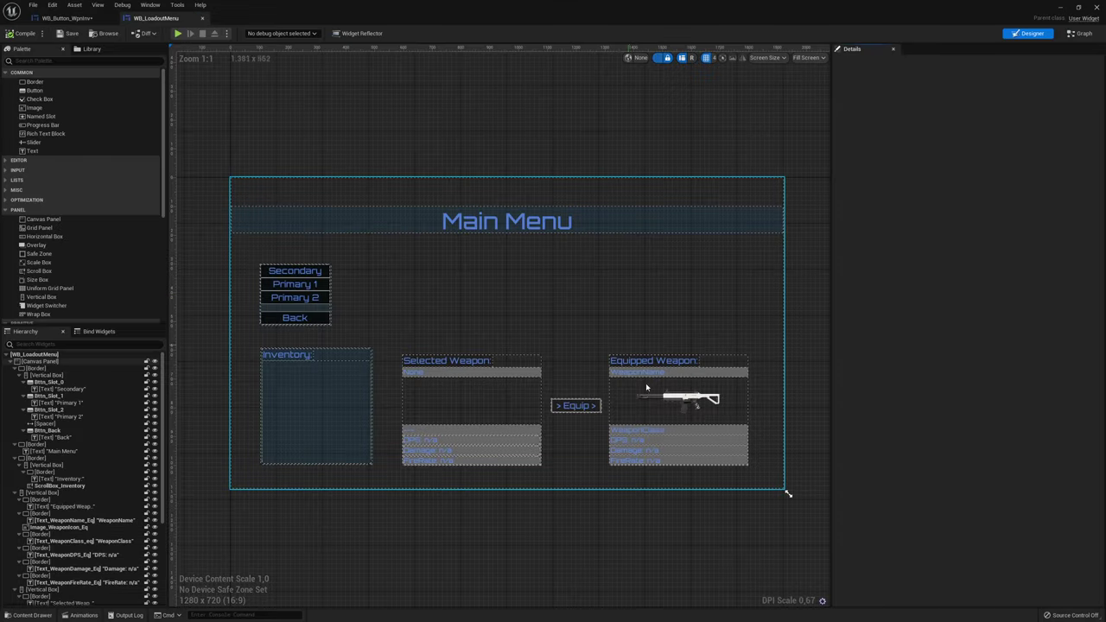
scroll(649, 388, "up", 3)
left_click(645, 359)
right_click(645, 363)
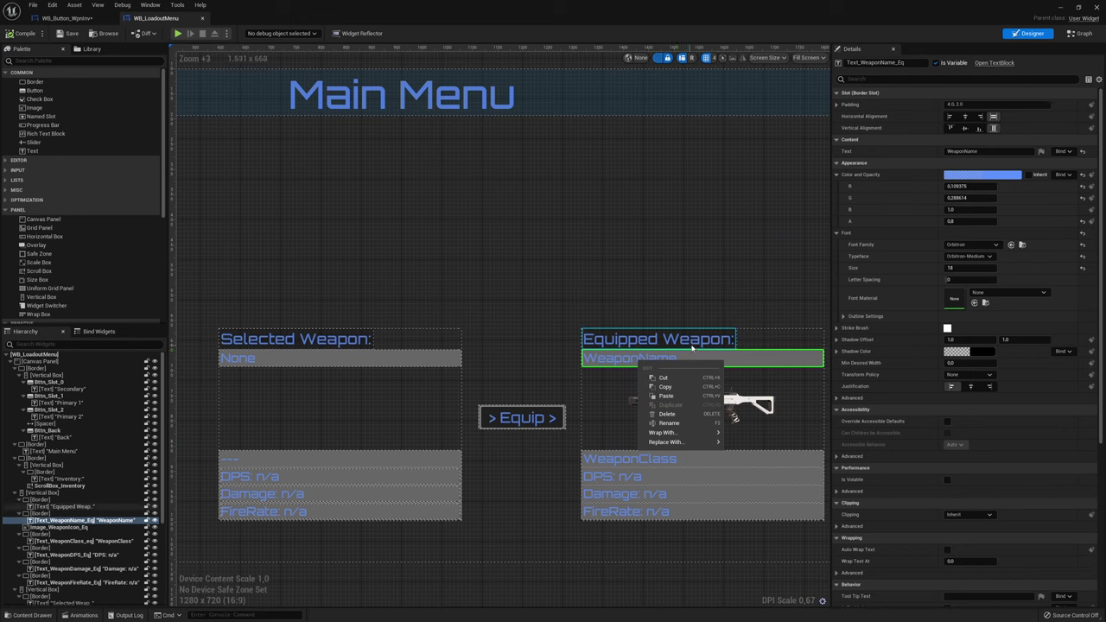
right_click(846, 234)
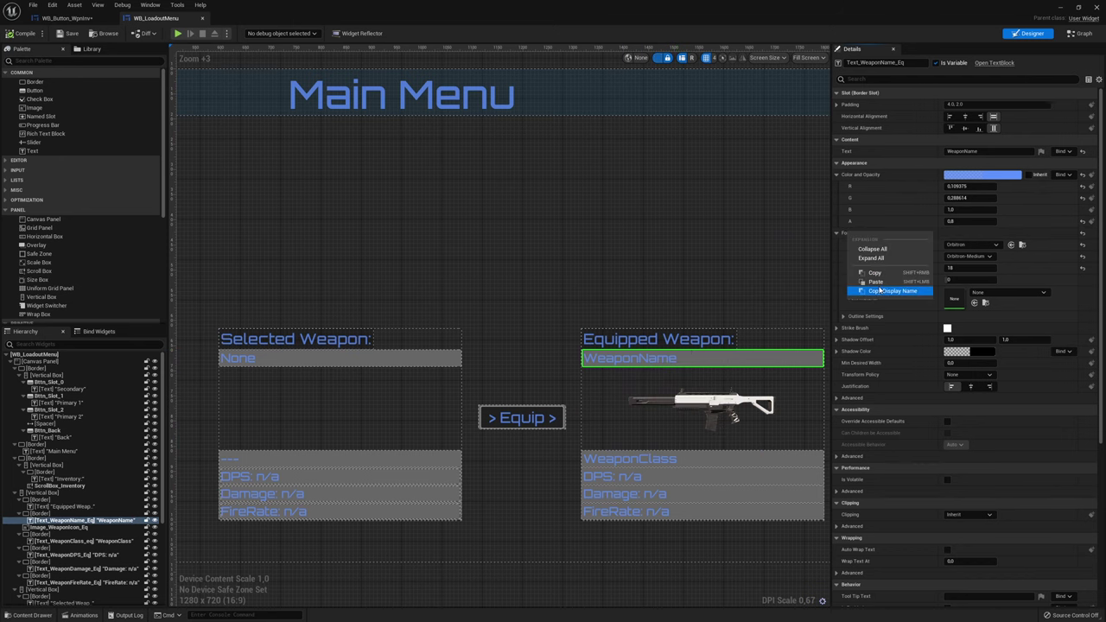
left_click(875, 272)
Paste that font onto Text_WpnName and set its colour to the light blue preset
left_click(68, 17)
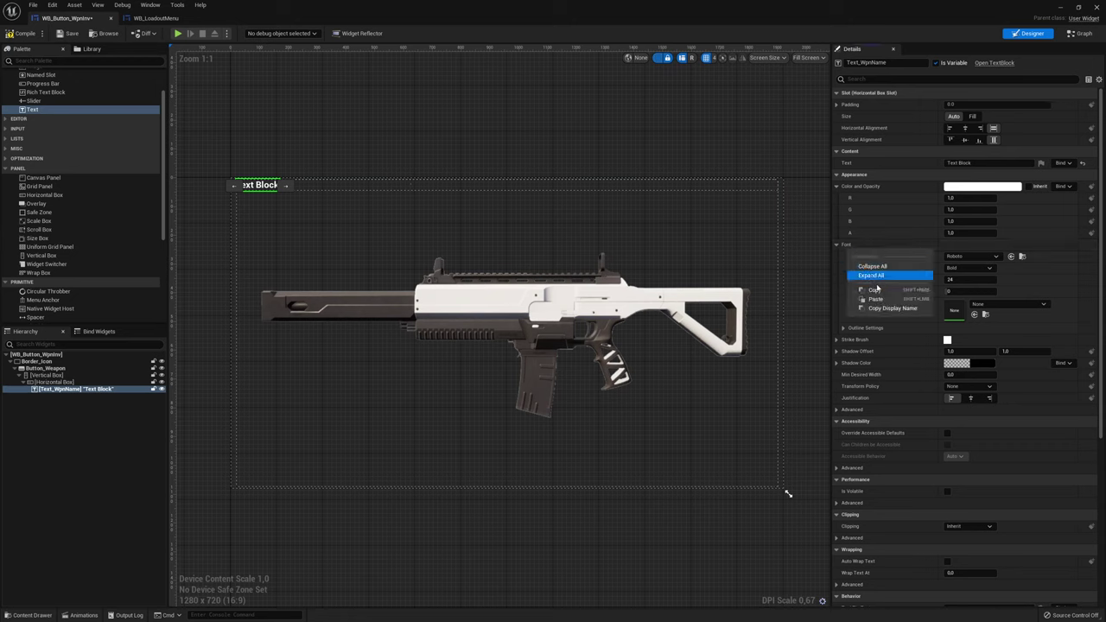
left_click(877, 300)
left_click(978, 191)
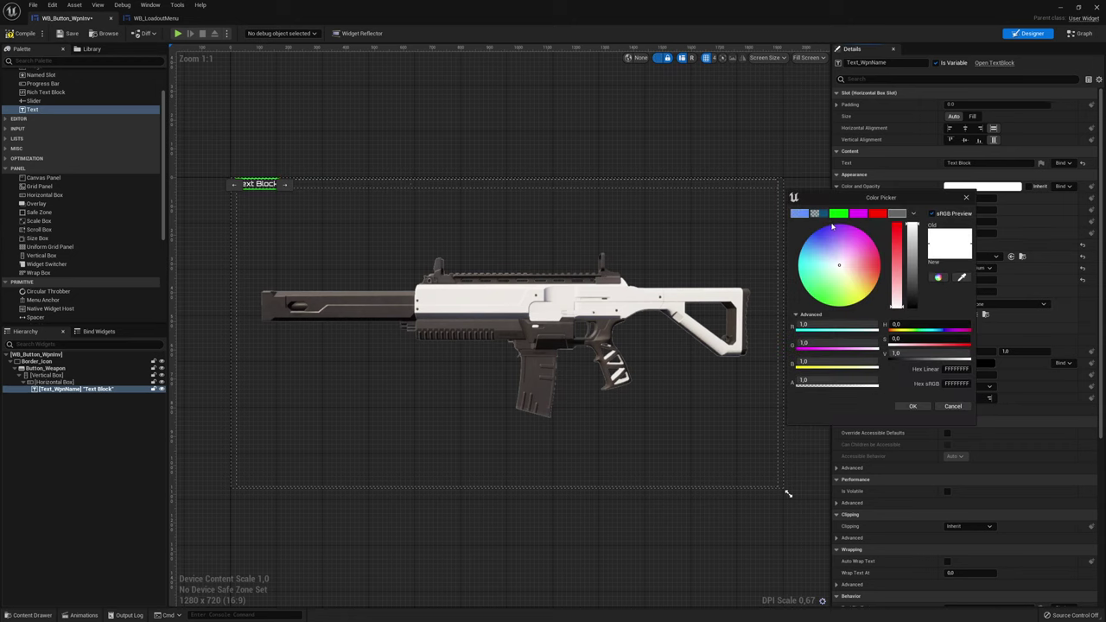
left_click(799, 214)
left_click(915, 410)
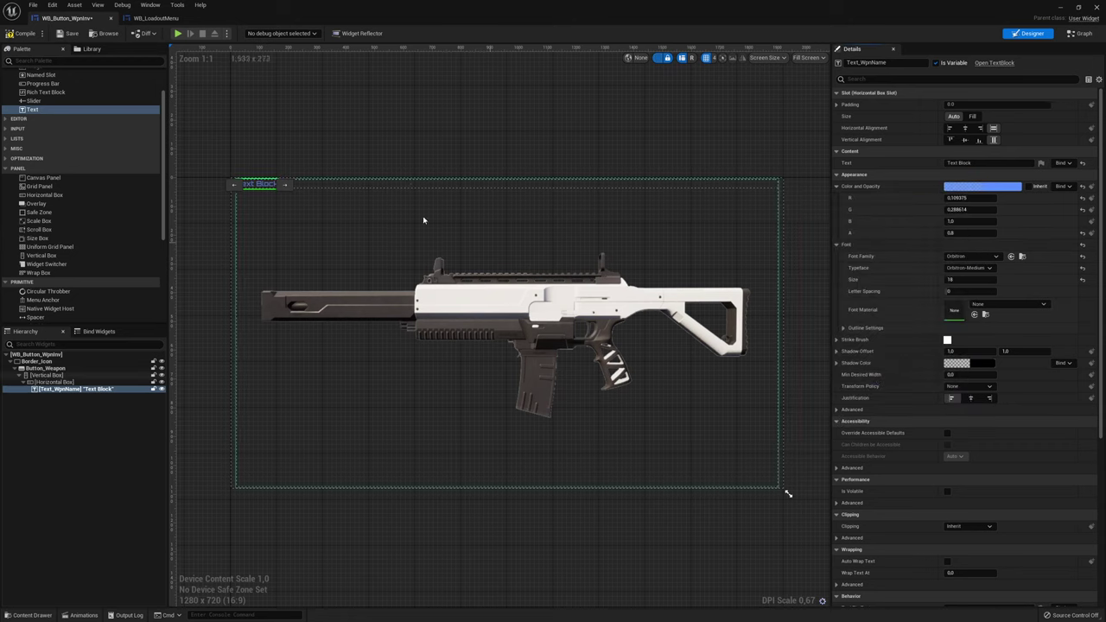
scroll(260, 186, "up", 2)
scroll(287, 176, "up", 1)
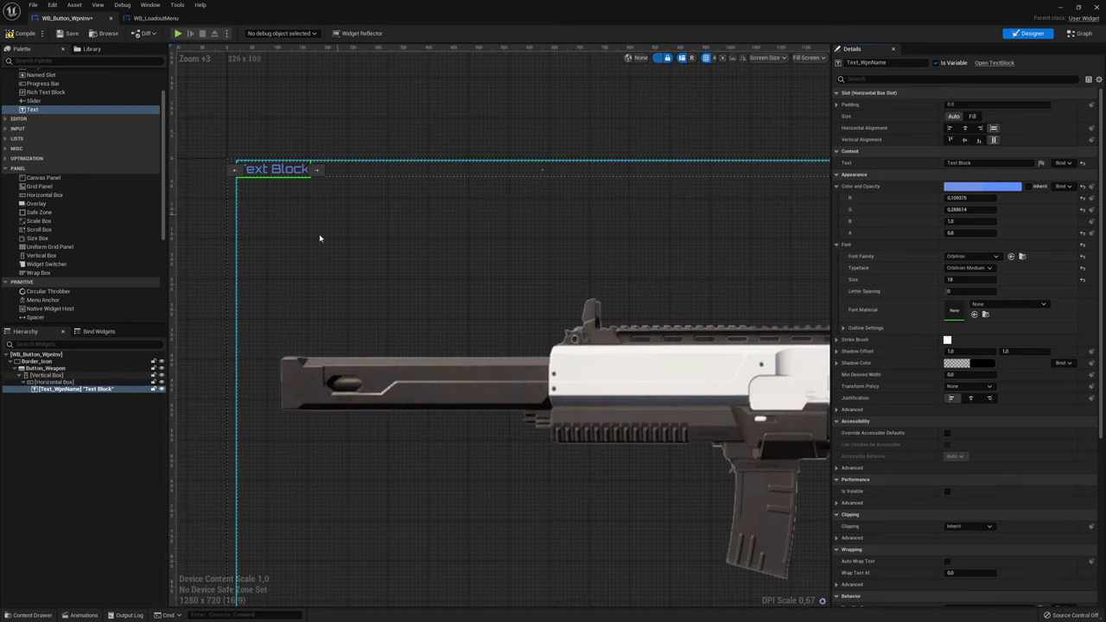
right_click_drag(579, 138, 585, 164)
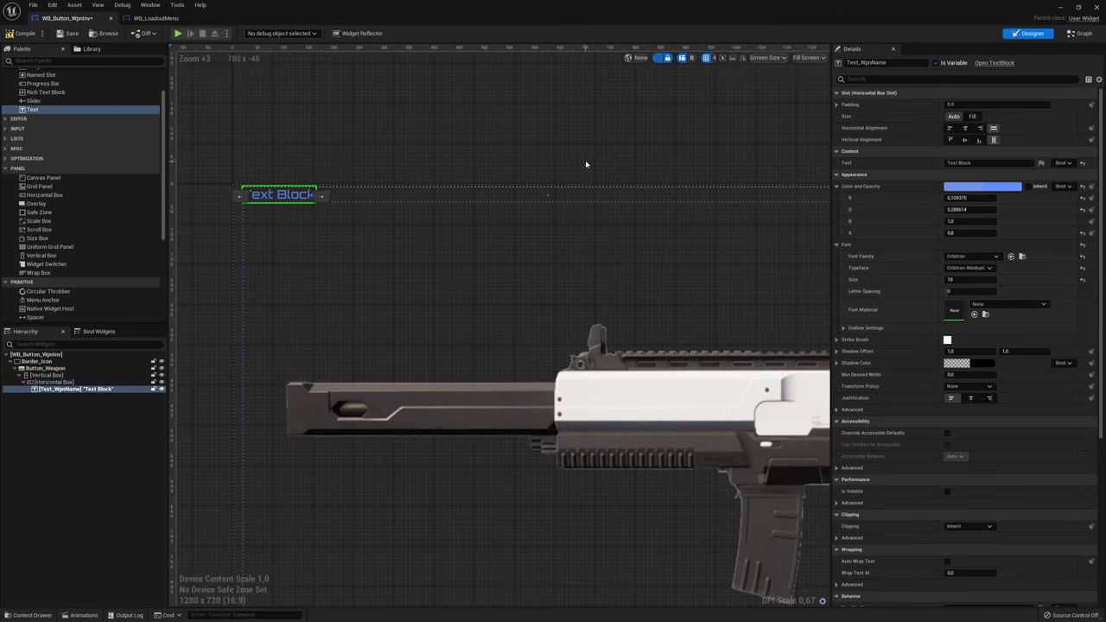
Duplicate Text_WpnName and rename the copy Text_WpnType
left_click(58, 382)
left_click(60, 389)
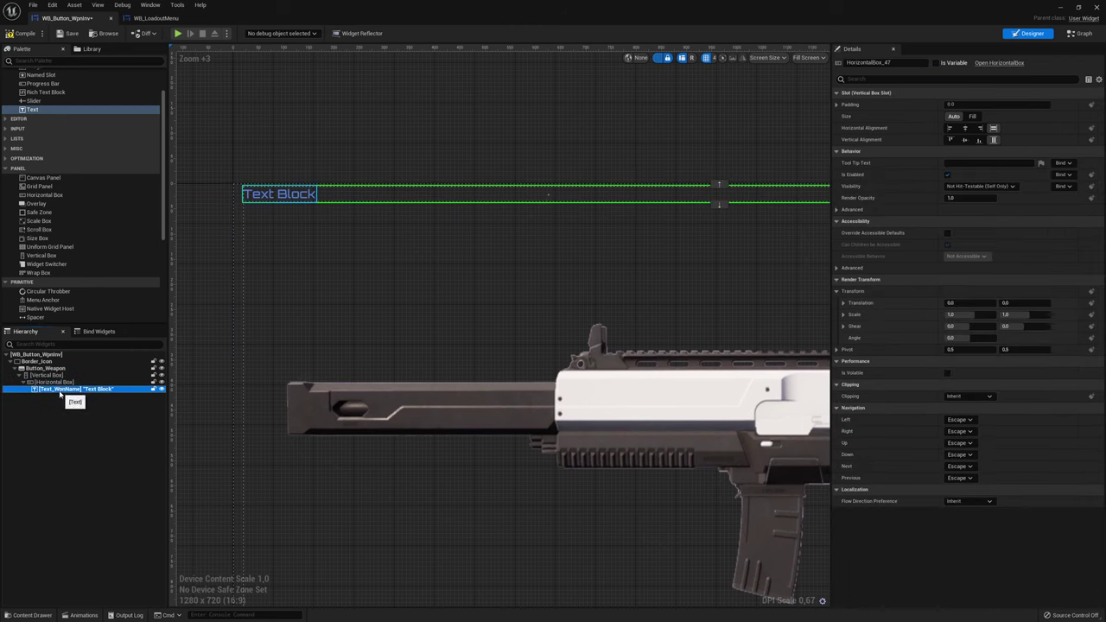
key("ctrl+d")
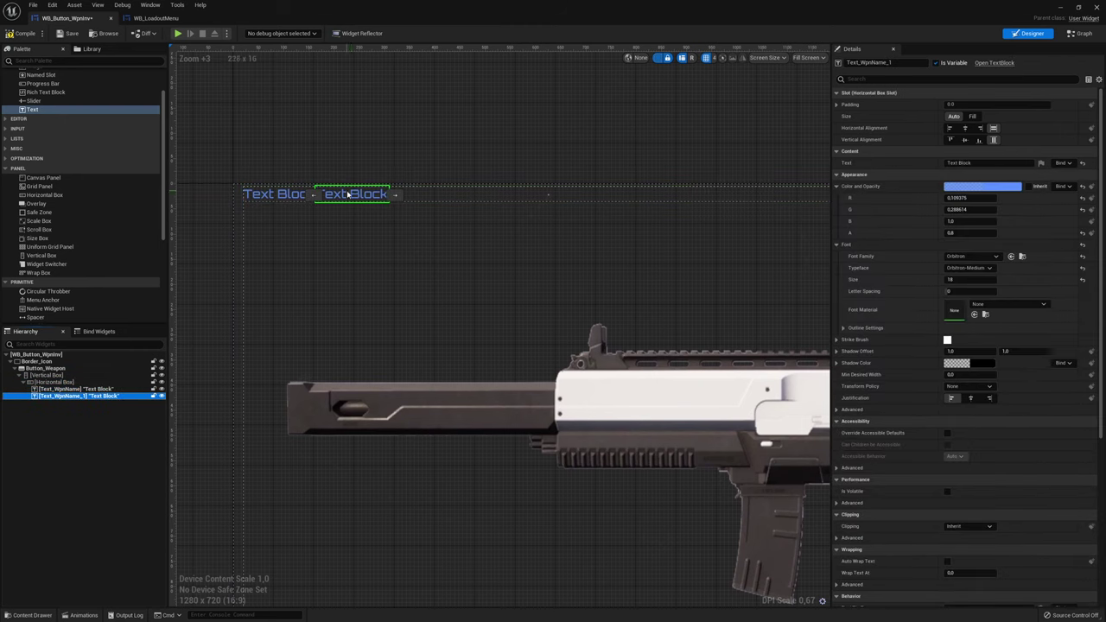
double_click(80, 399)
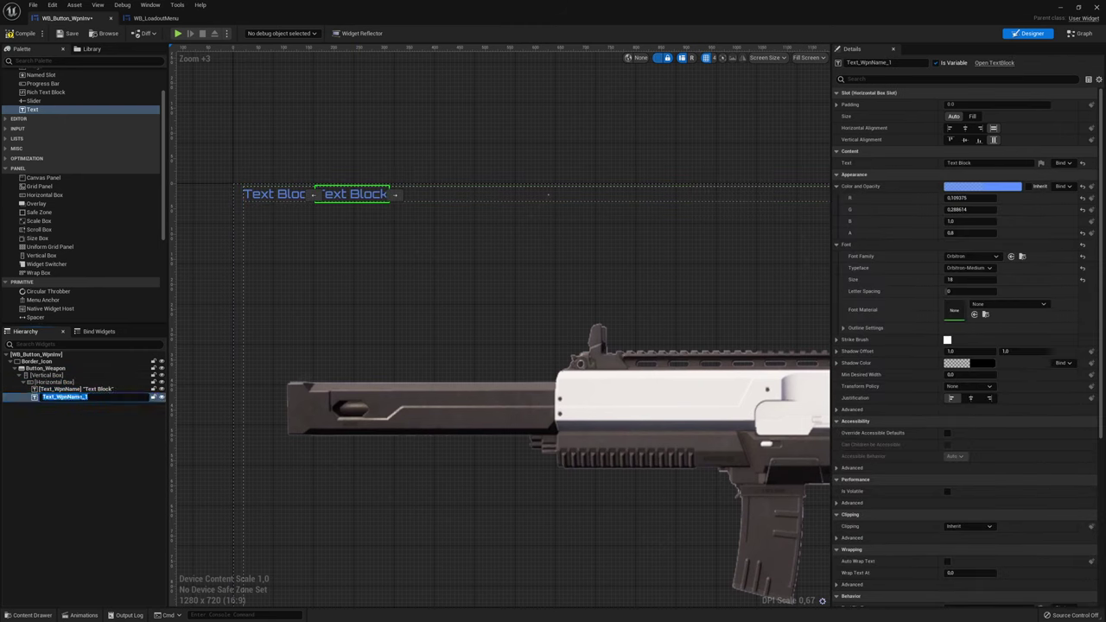
left_click_drag(68, 398, 134, 399)
type("pe")
key("Return")
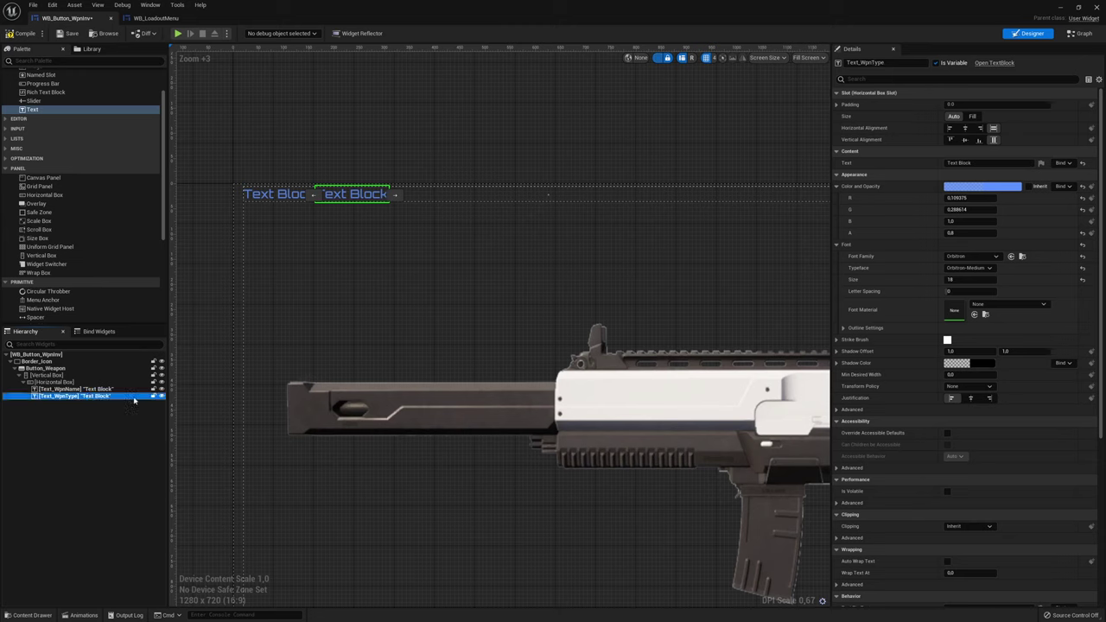
Set Text_WpnType's slot size to Fill and horizontal alignment to Right
left_click(981, 128)
left_click(973, 116)
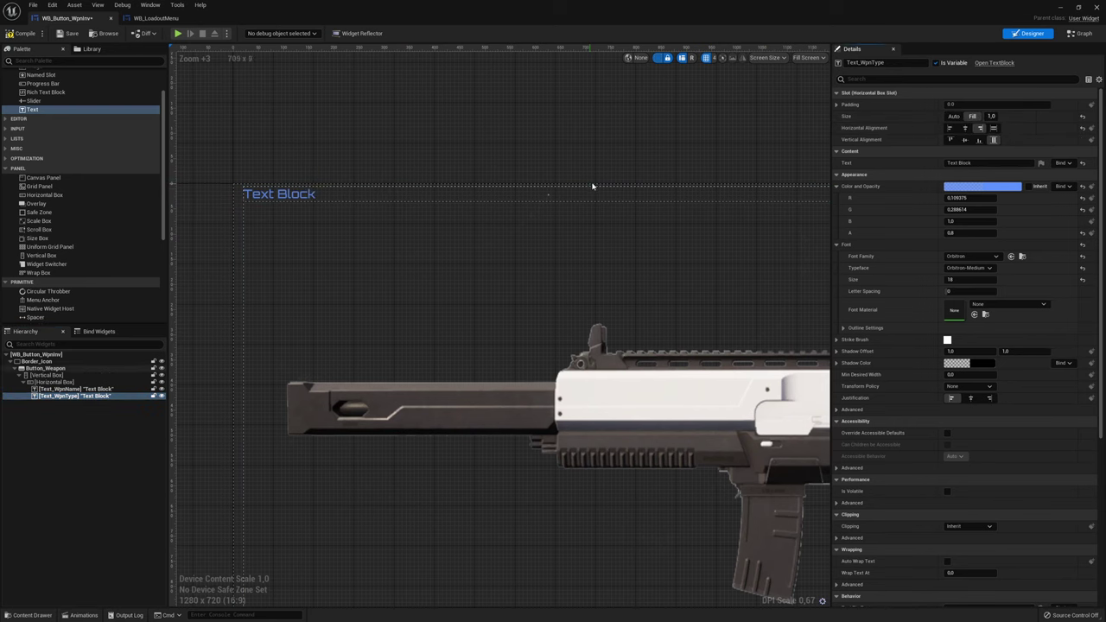
scroll(592, 186, "down", 3)
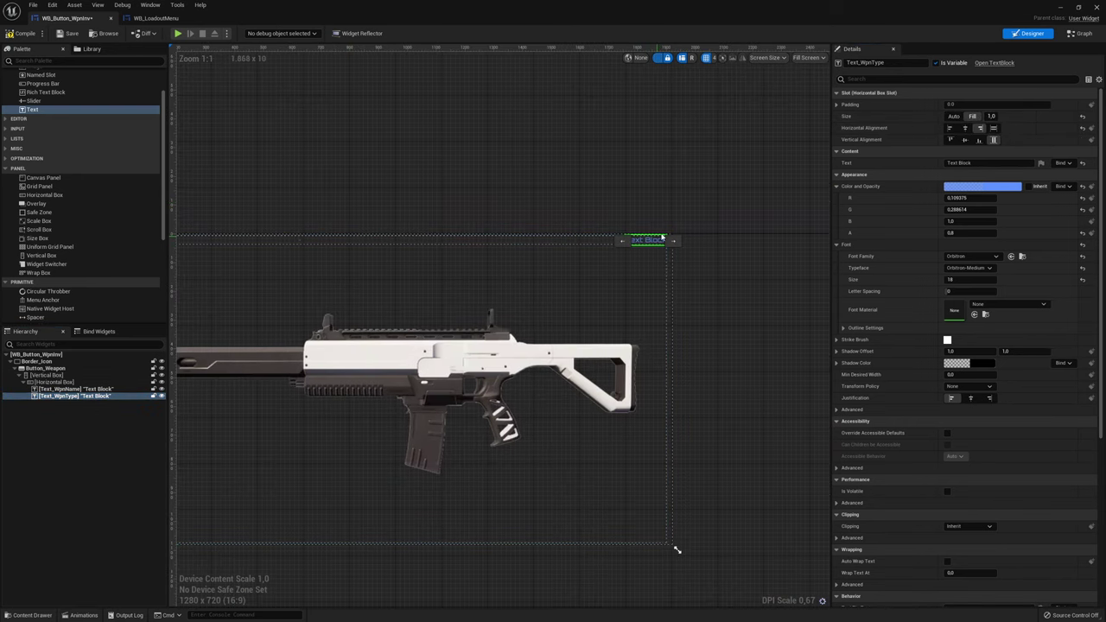
right_click_drag(658, 240, 587, 194)
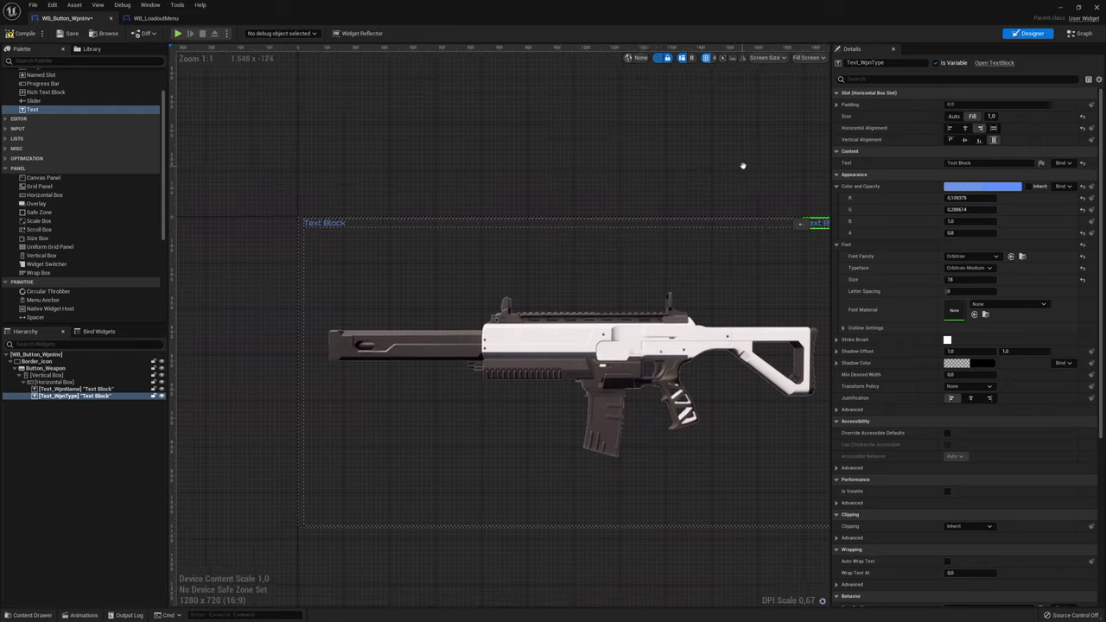
left_click(71, 390)
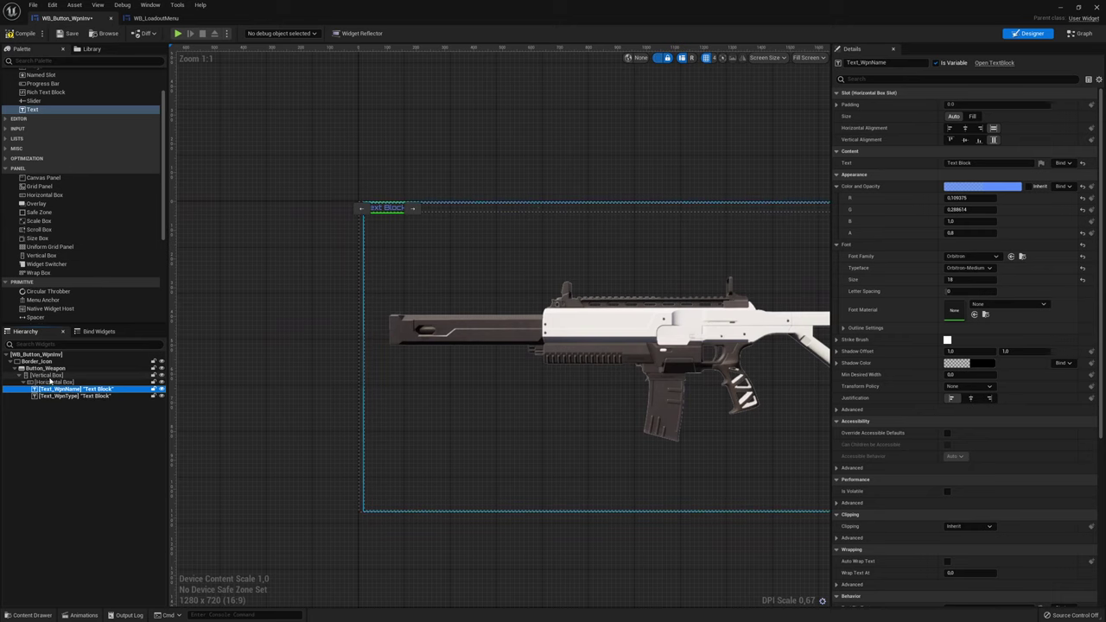
Paste a text block into the vertical box and name it Text_WpnClass
left_click(50, 378)
key("ctrl+v")
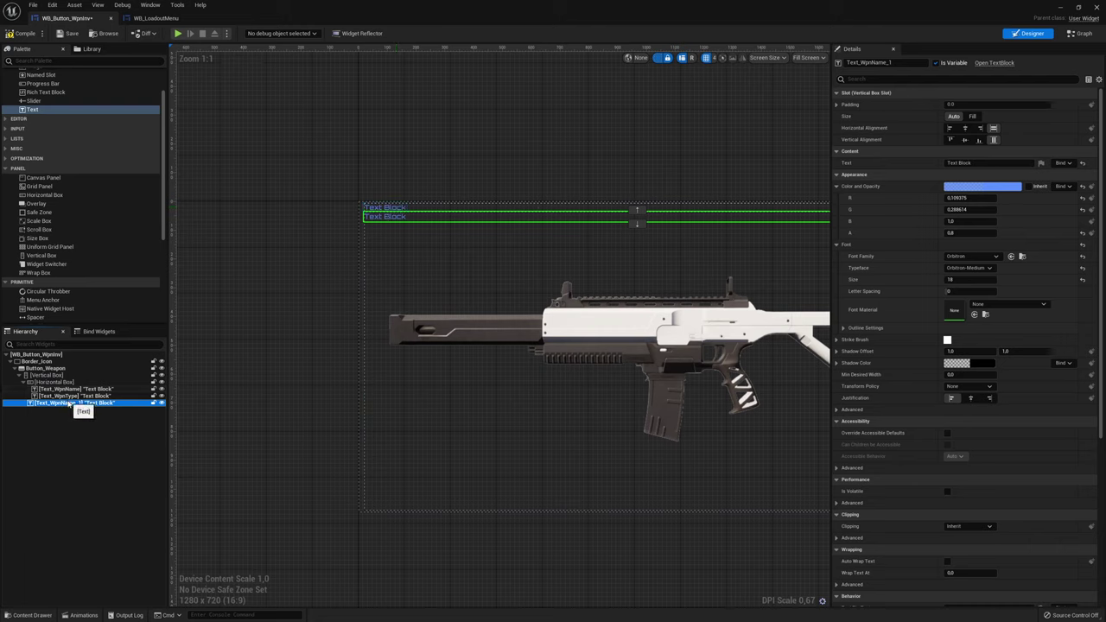
double_click(69, 403)
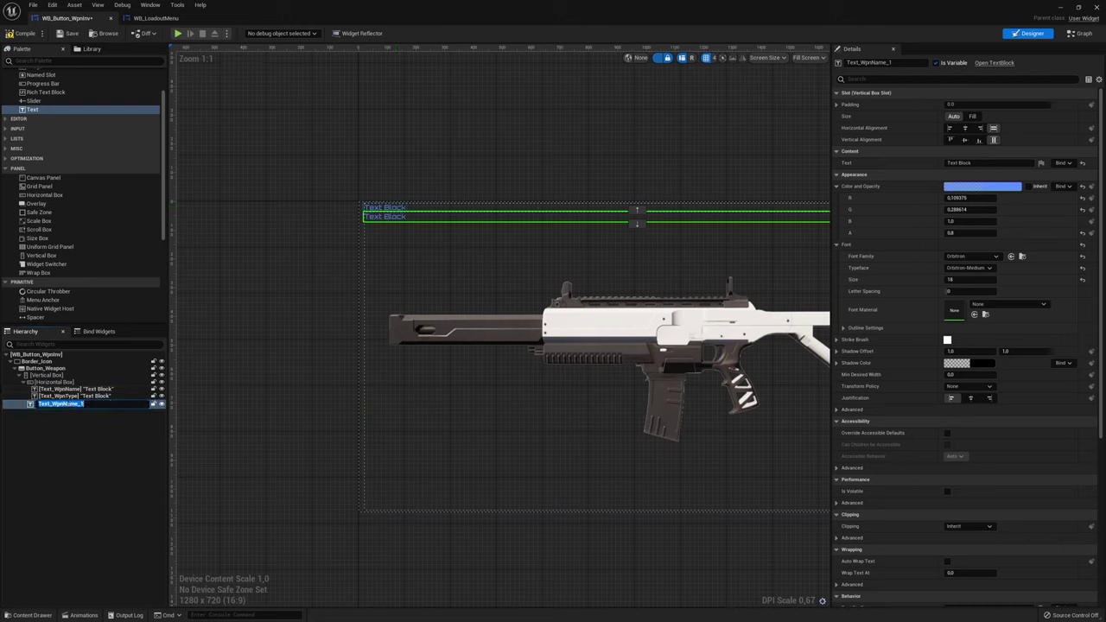
left_click_drag(66, 404, 104, 406)
type("Class")
key("Return")
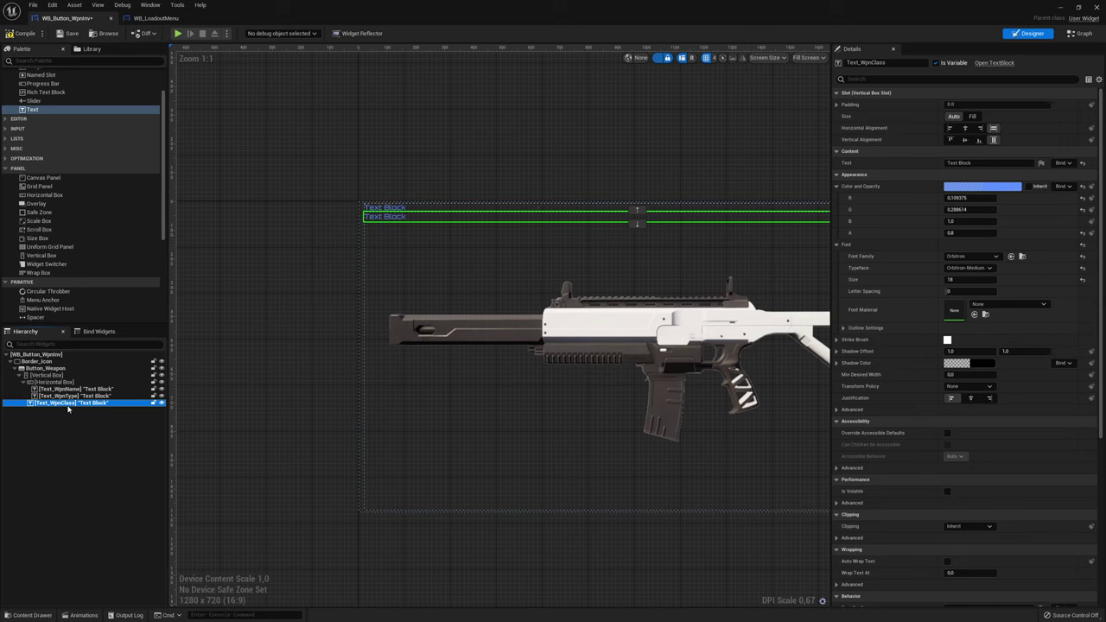
Duplicate it into Text_WpnDPS, then duplicate that into Text_WpnDamage
key("ctrl+d")
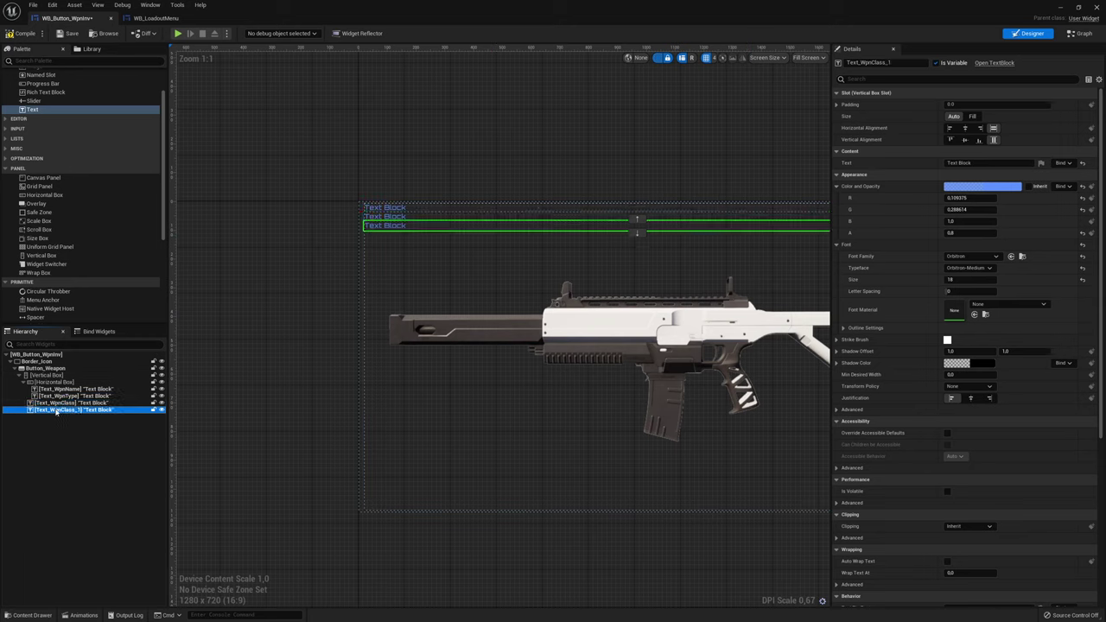
key("F2")
left_click_drag(63, 412, 108, 412)
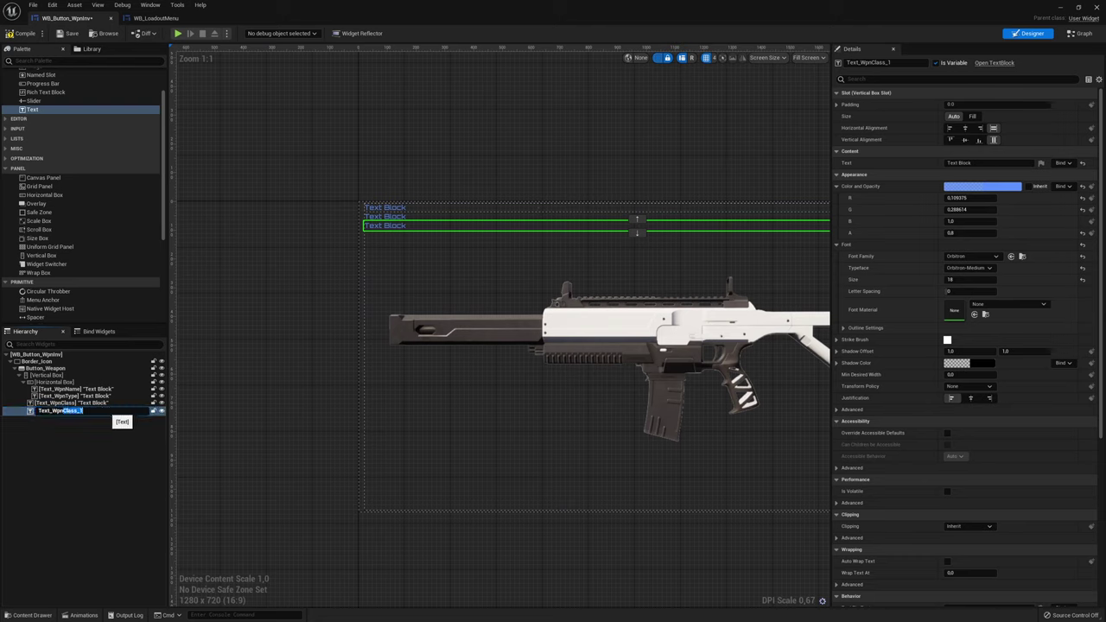
type("DPS")
key("Return")
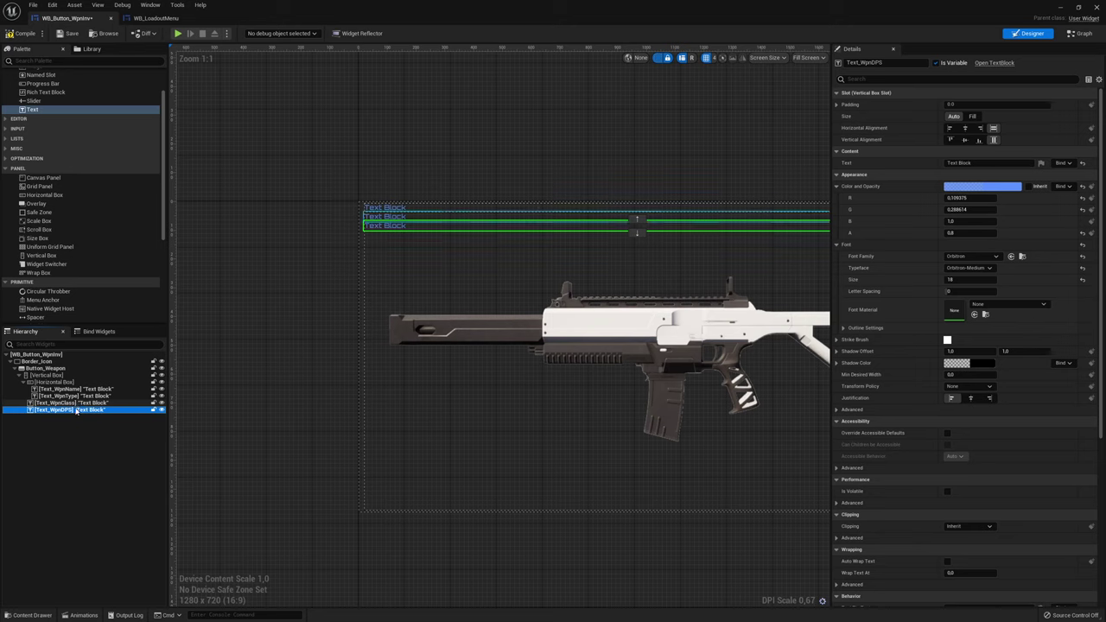
key("ctrl+d")
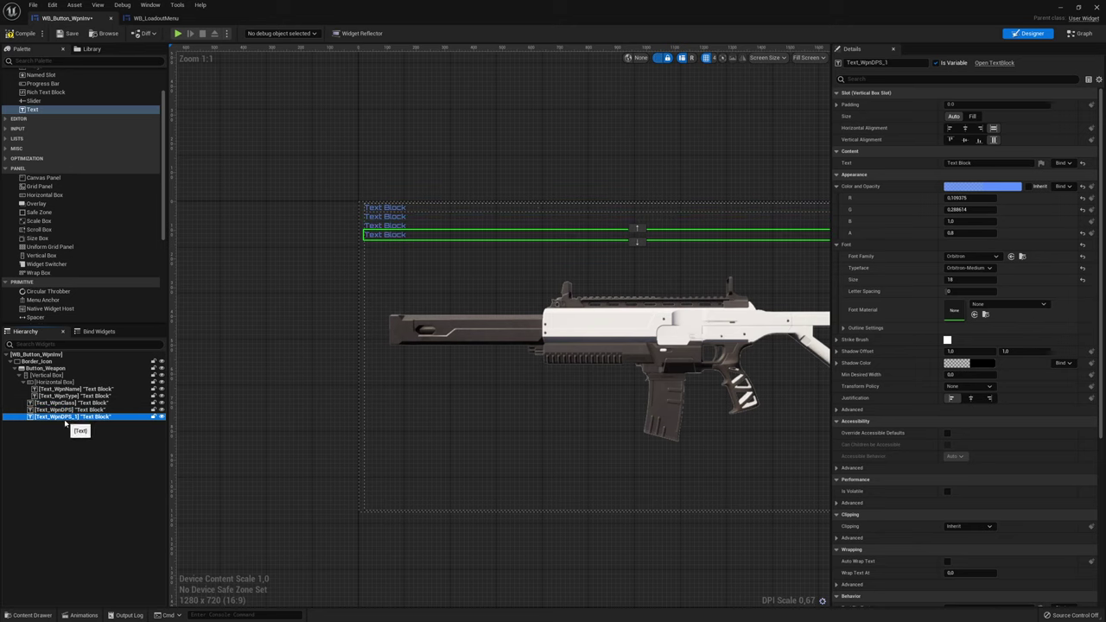
double_click(67, 419)
left_click_drag(65, 417, 101, 417)
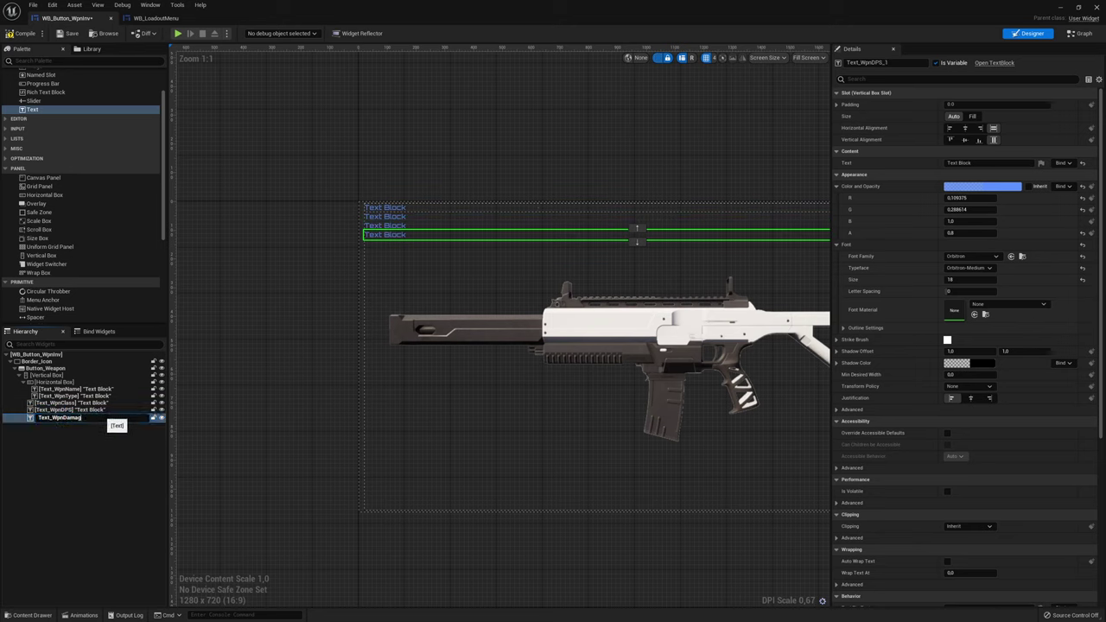
type("e")
key("Return")
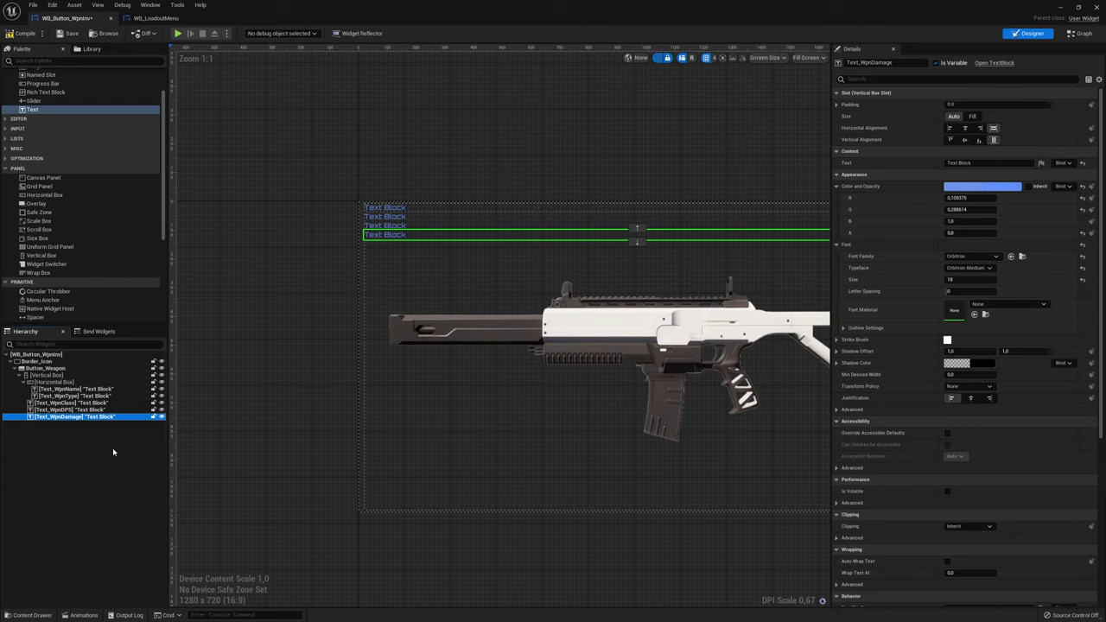
Duplicate Text_WpnDamage as Text_WpnFireRate, then switch to the Event Graph
key("ctrl+d")
double_click(73, 425)
left_click_drag(64, 426, 118, 427)
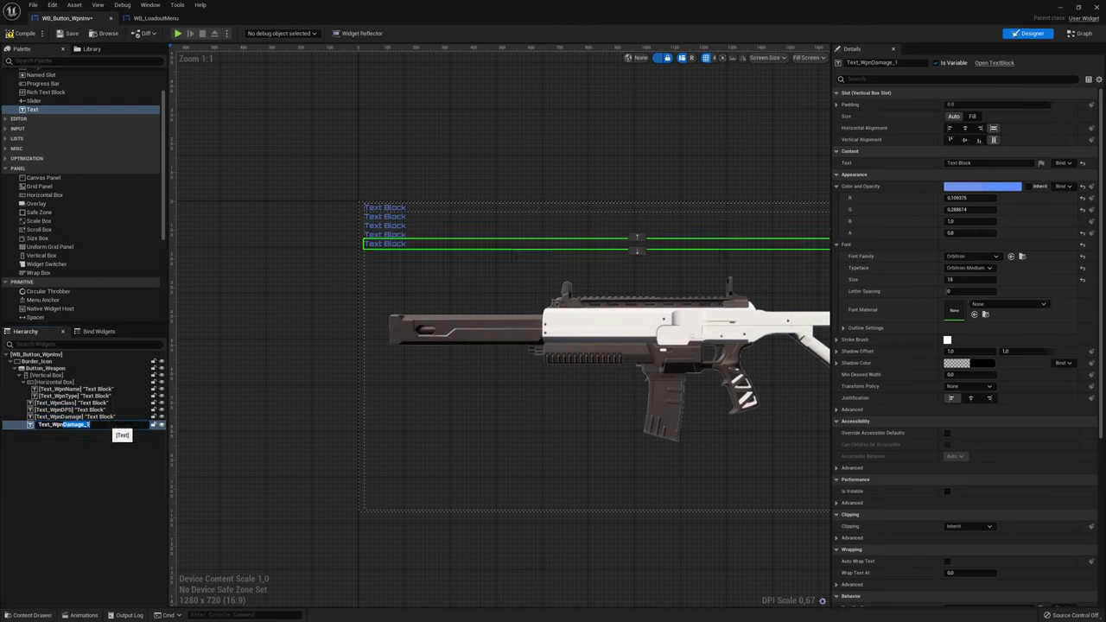
type("te")
key("Return")
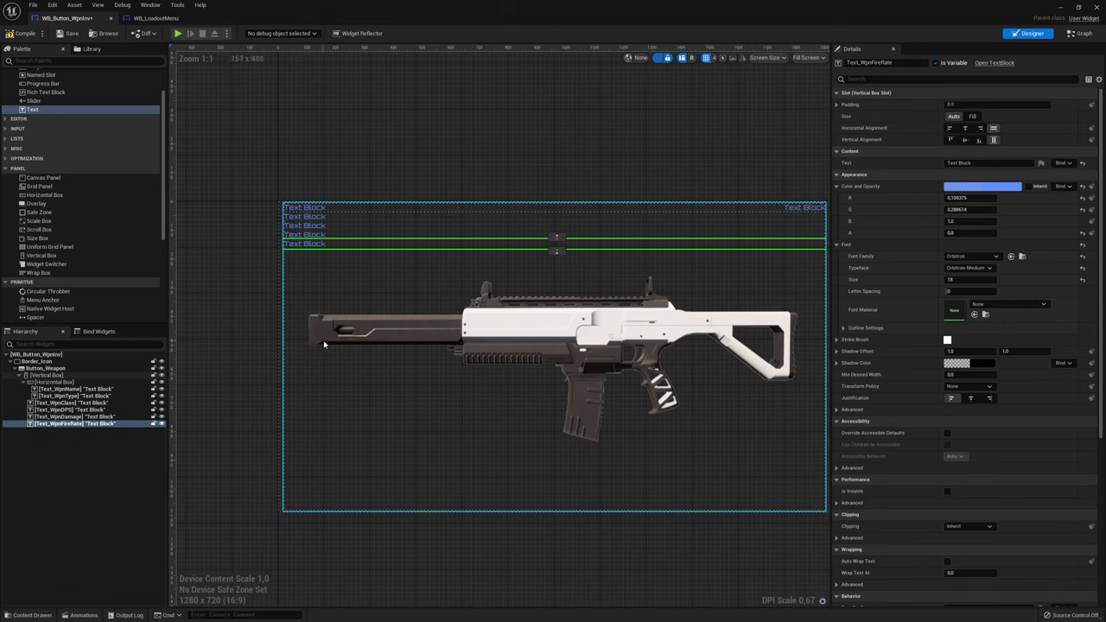
right_click_drag(417, 351, 260, 336)
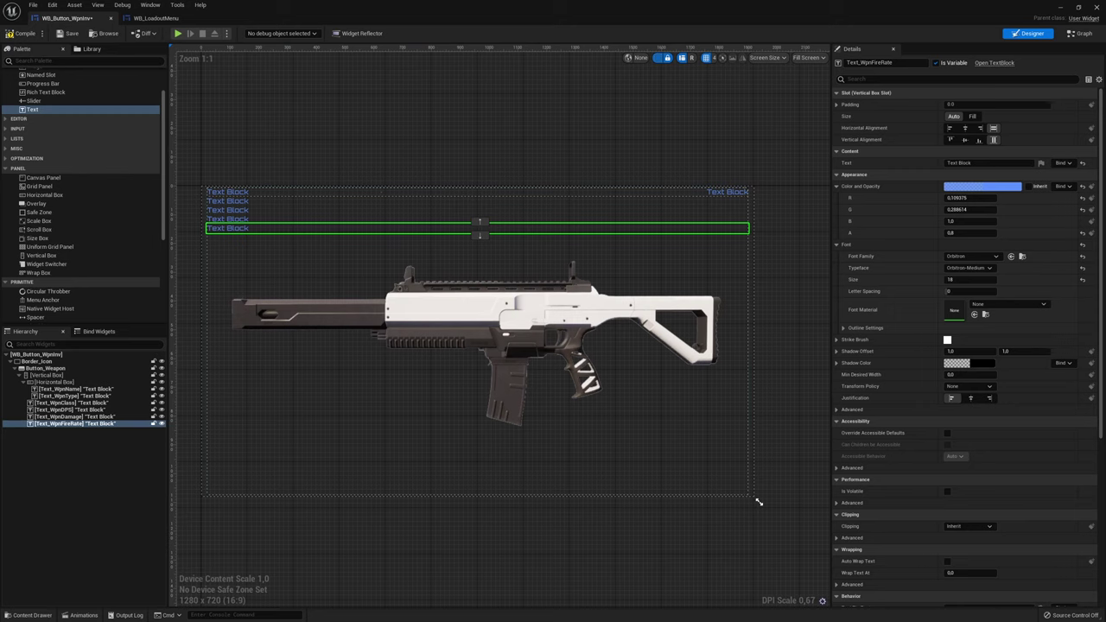
left_click(1068, 33)
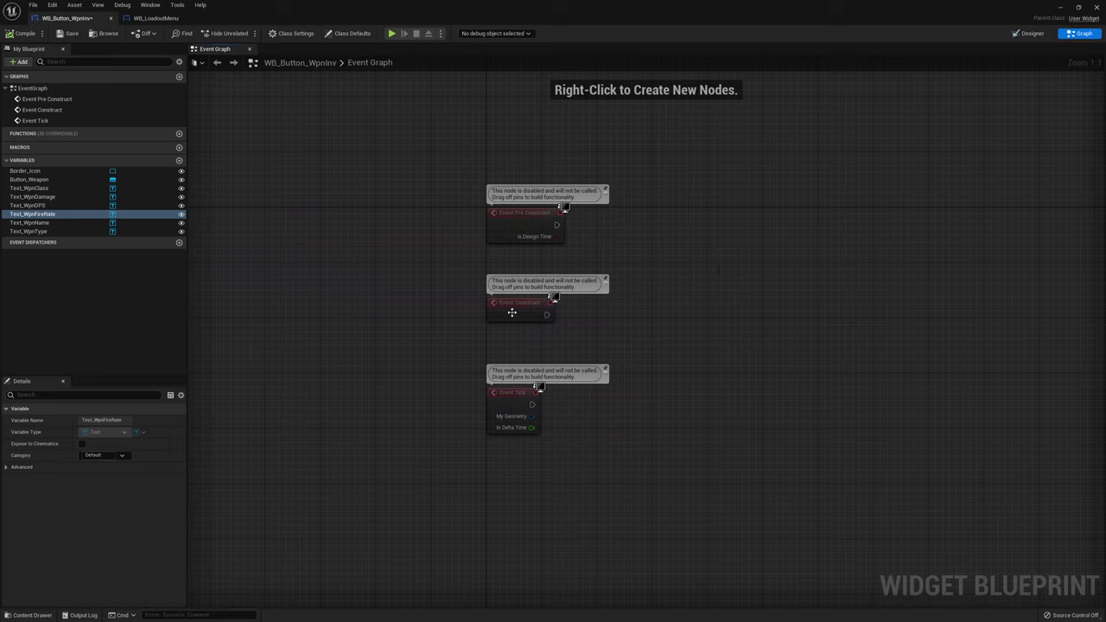
Delete the unused Event Pre Construct and Event Tick nodes
left_click_drag(512, 313, 512, 154)
left_click_drag(412, 456, 634, 233)
key("Delete")
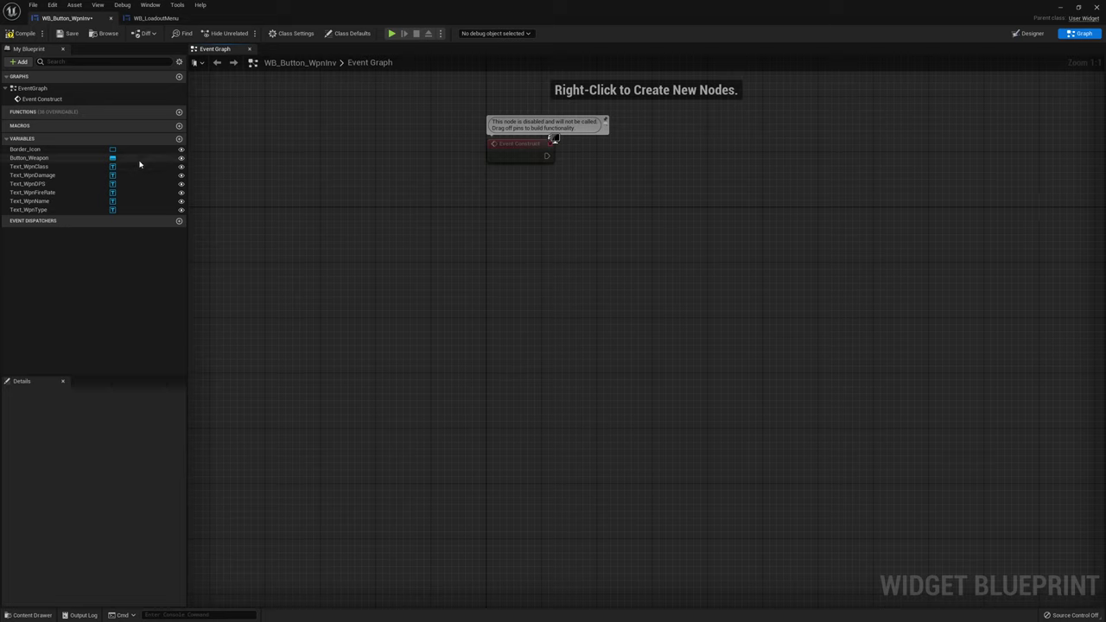
Add a Name variable WeaponRowName, Instance Editable and Expose on Spawn
left_click(179, 140)
type("WeaponRowNam")
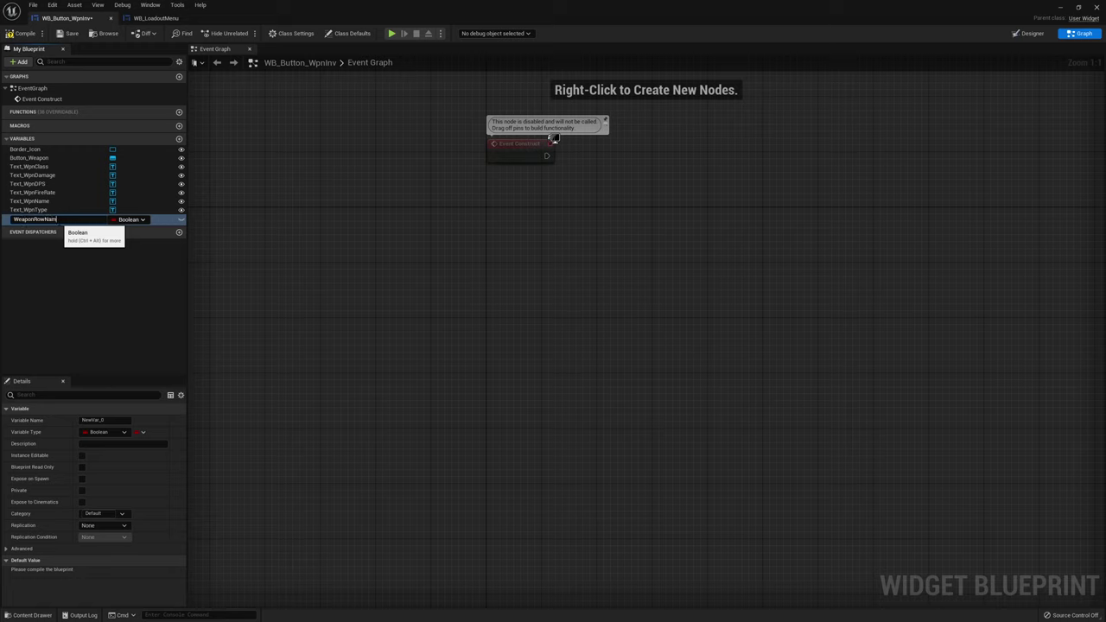
type("e")
key("Return")
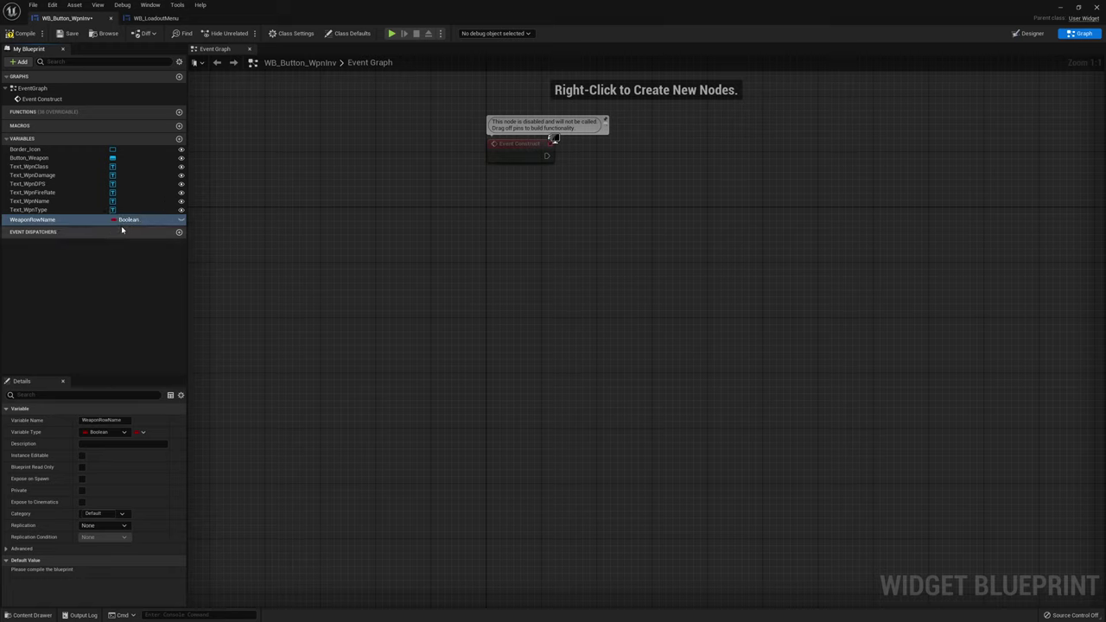
left_click(128, 220)
left_click(149, 287)
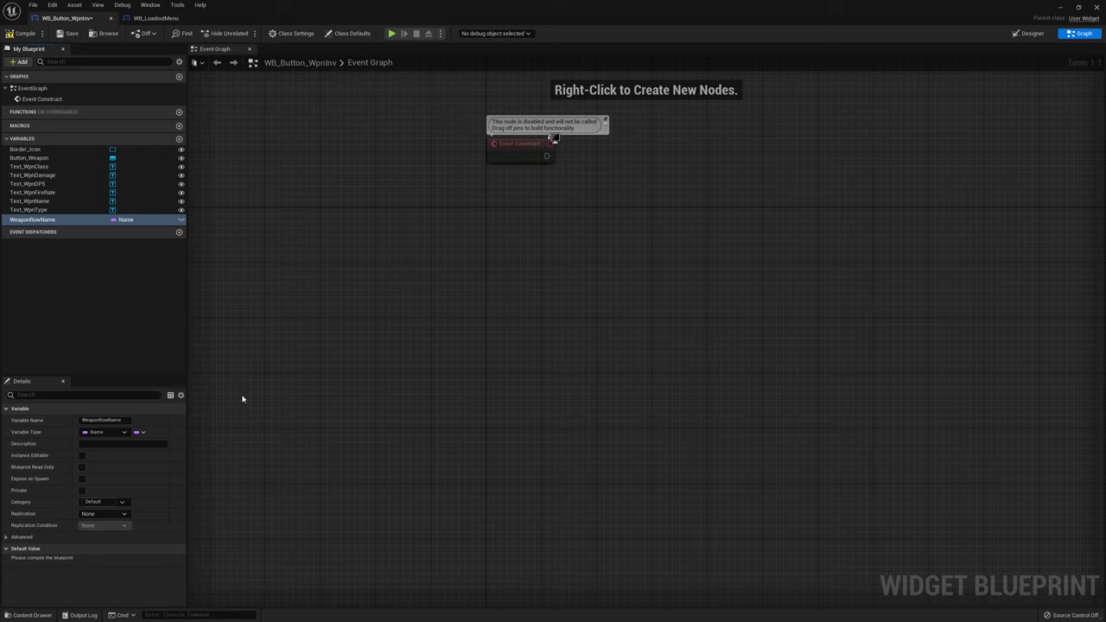
left_click(81, 456)
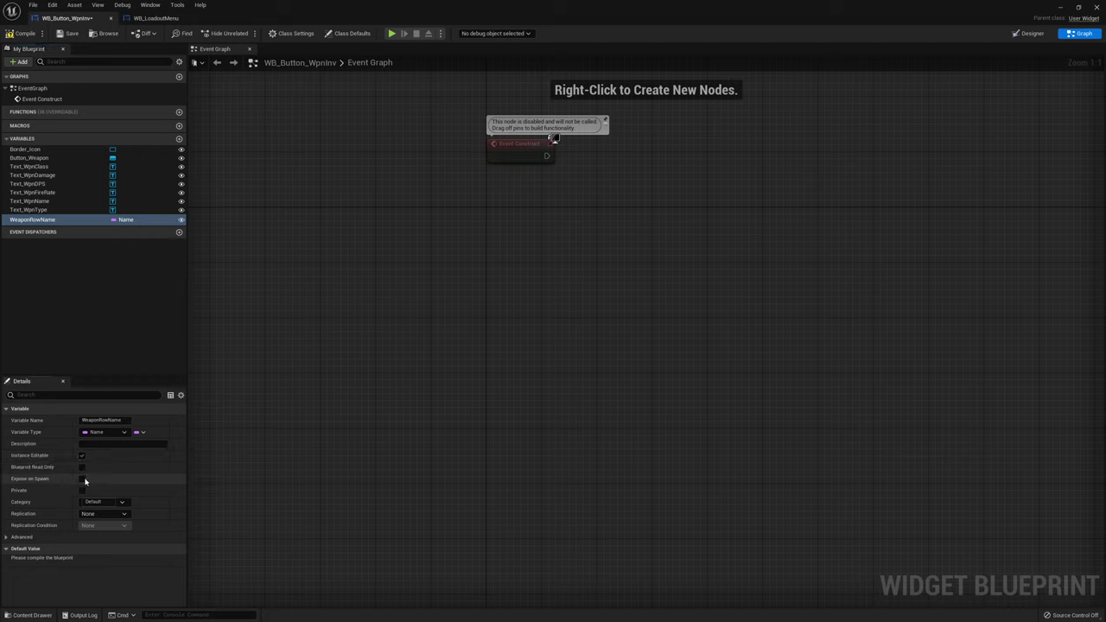
left_click(83, 480)
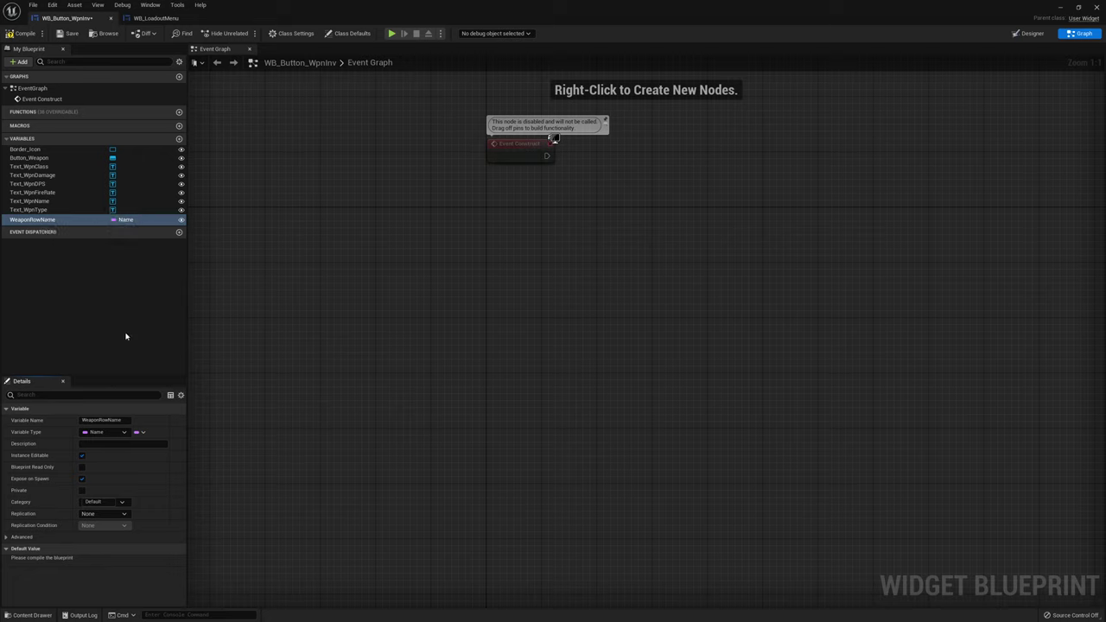
Add a variable WB_loadoutMenu of type WB Loadout Menu
left_click(180, 139)
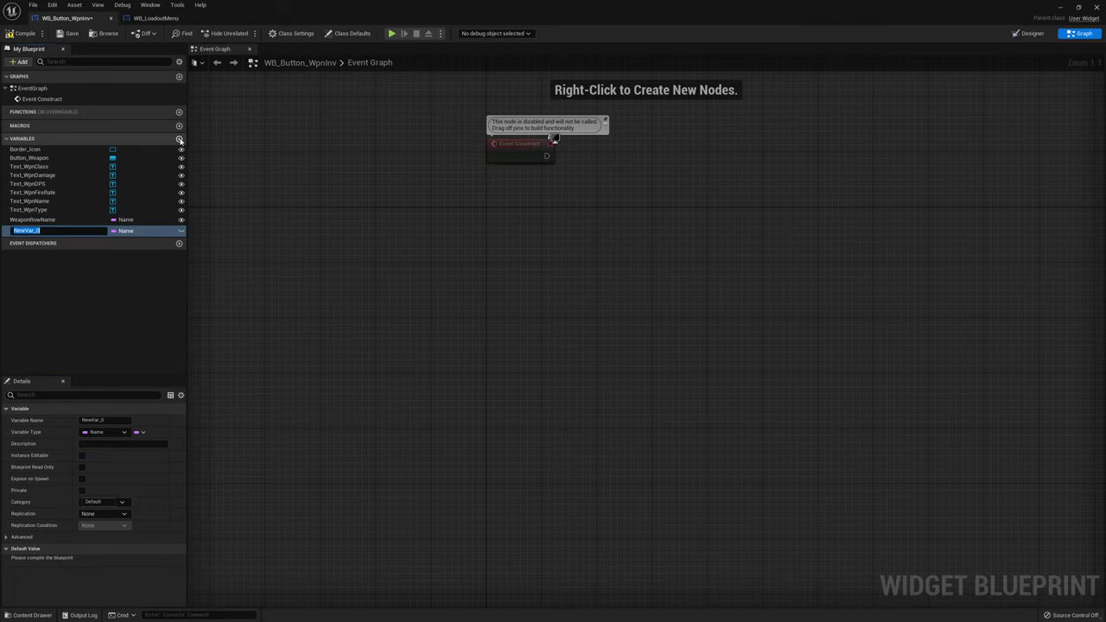
type("WB_loadoutMe")
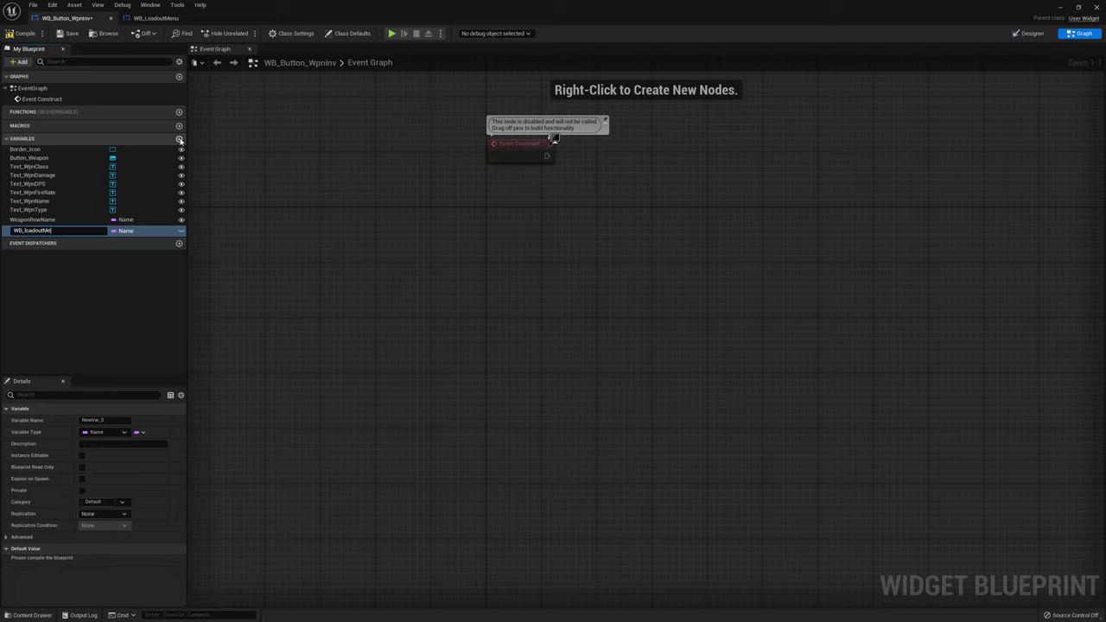
type("nu")
key("Return")
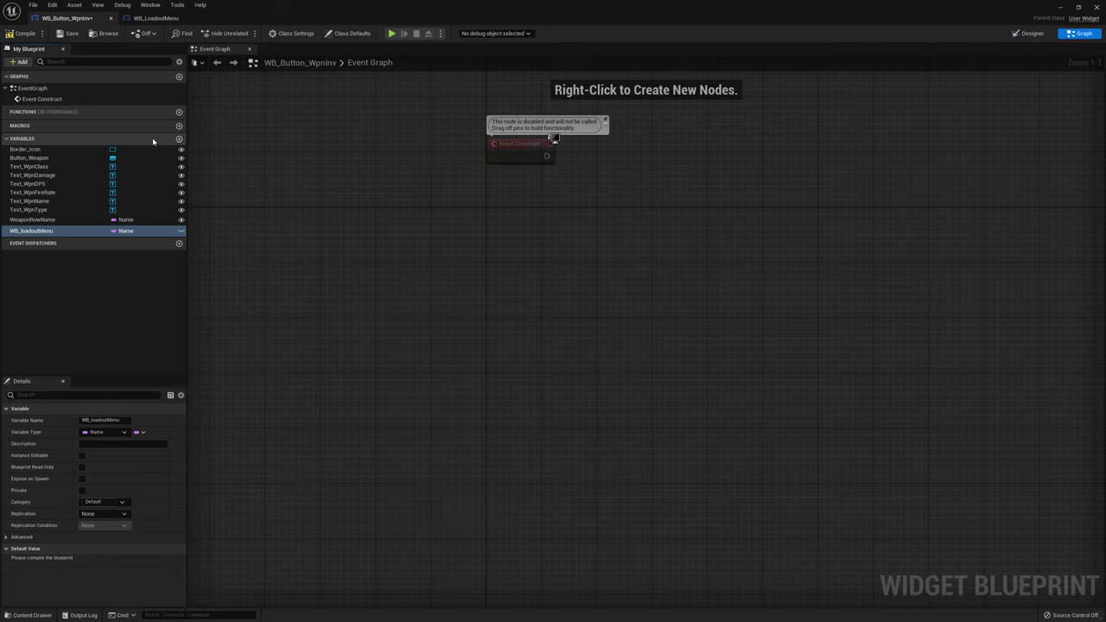
left_click(130, 231)
type("loadoutme")
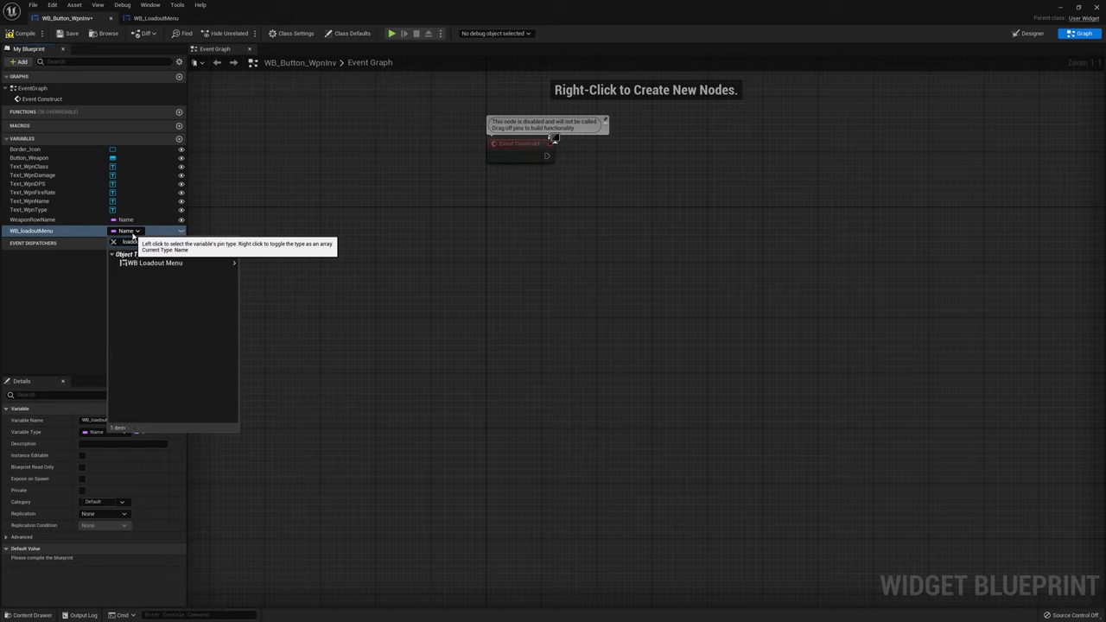
left_click(154, 265)
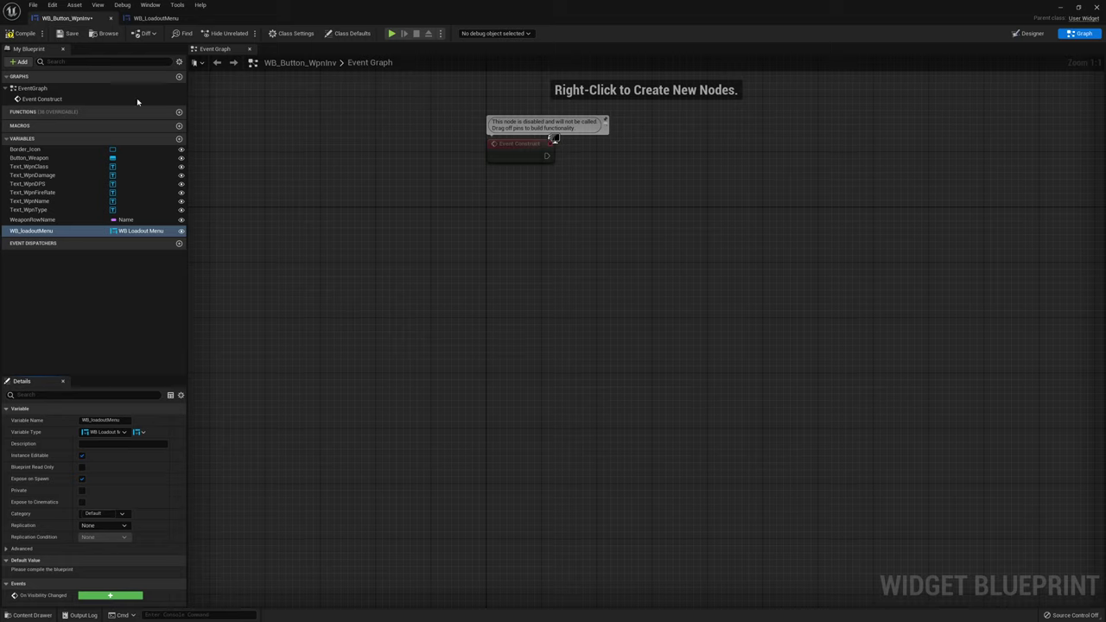
Compile, then add a Get Data Table Row on WeaponInfo_Table after Event Construct, keyed by WeaponRowName
left_click(26, 37)
right_click_drag(577, 138, 376, 254)
left_click_drag(347, 272, 432, 275)
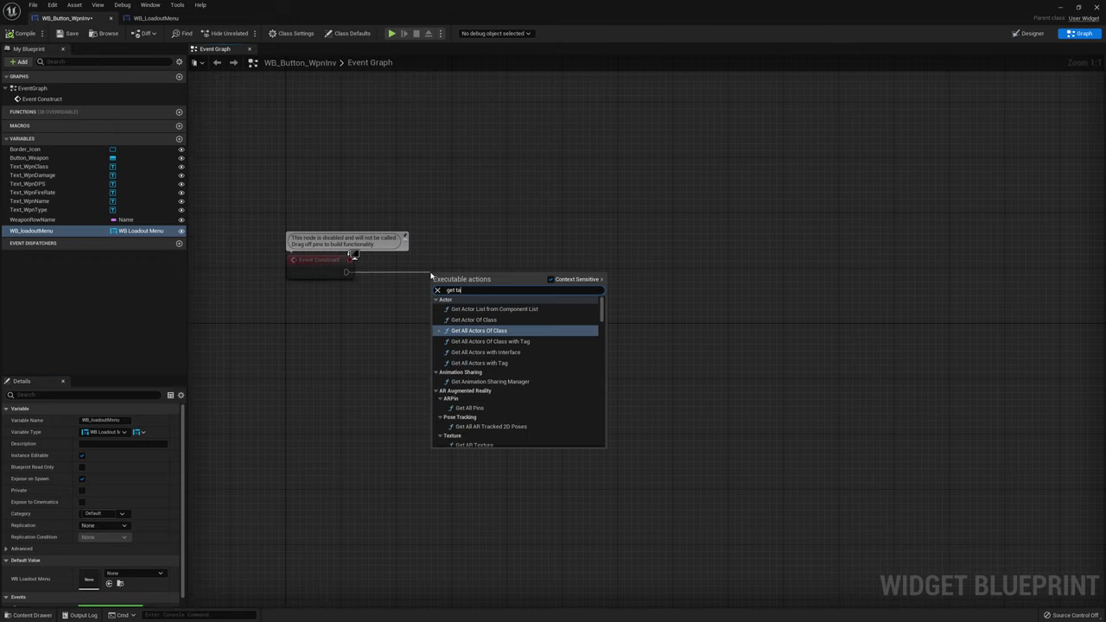
type("get table row")
left_click(475, 327)
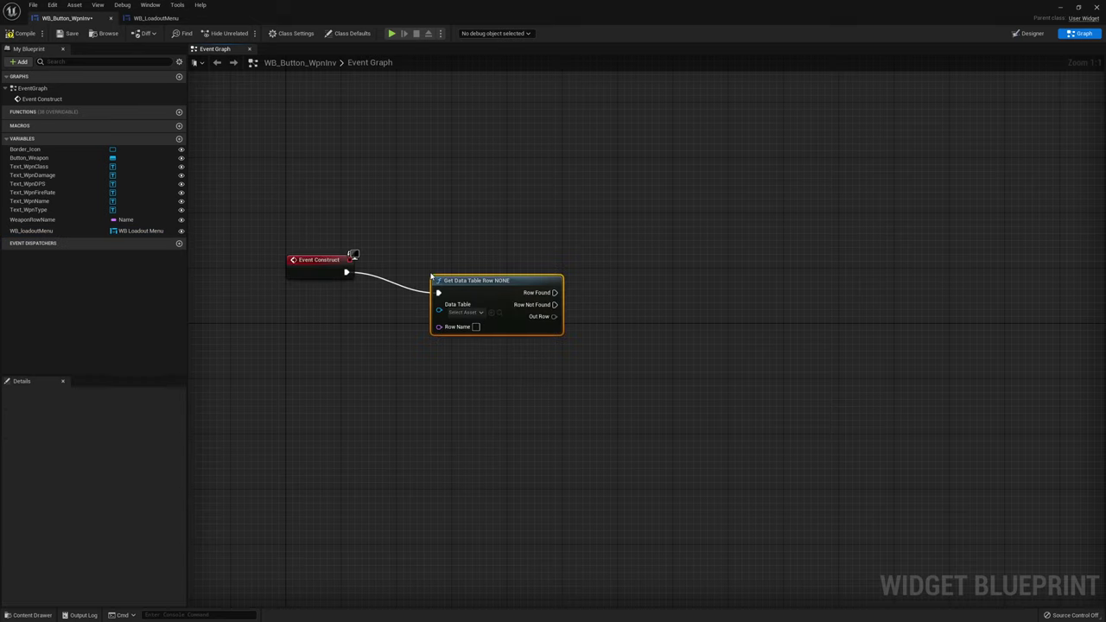
left_click_drag(486, 289, 514, 273)
left_click(493, 292)
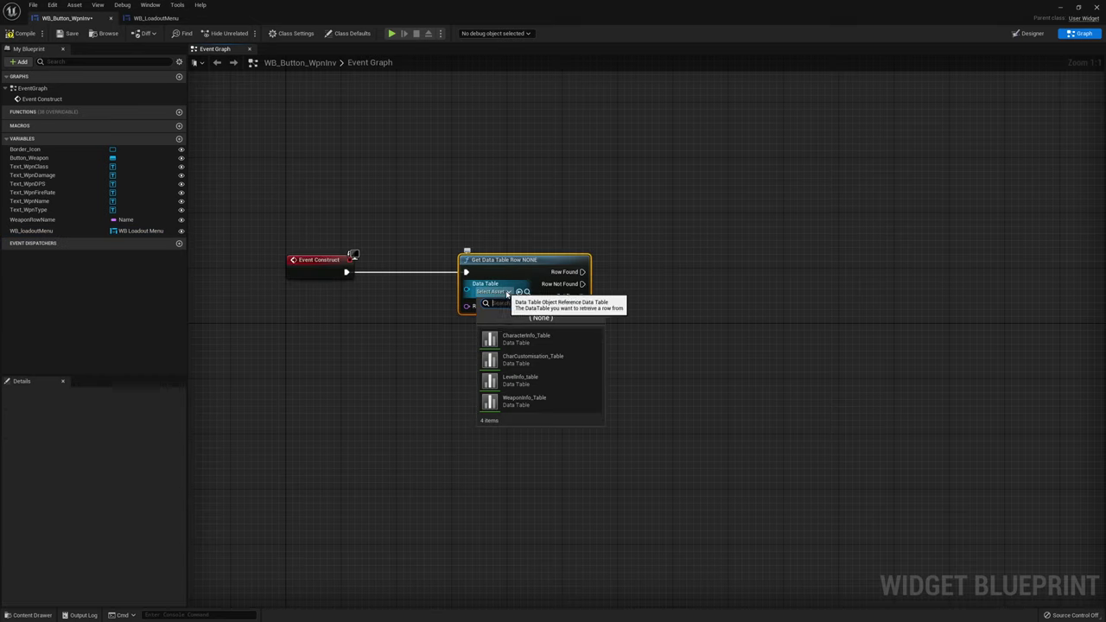
left_click(523, 403)
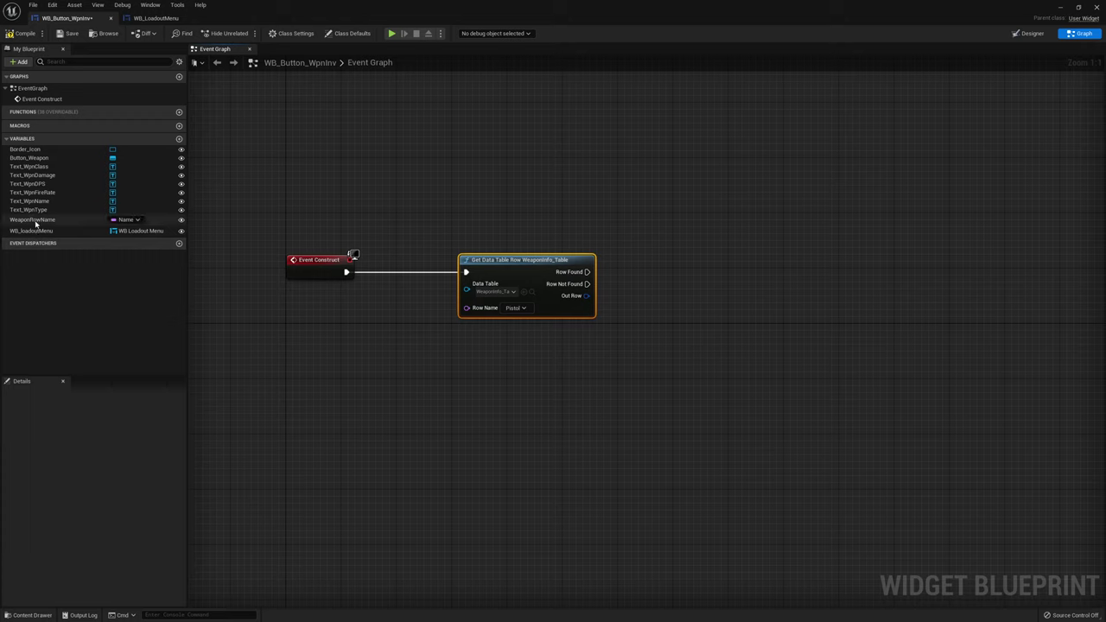
left_click_drag(32, 219, 448, 322)
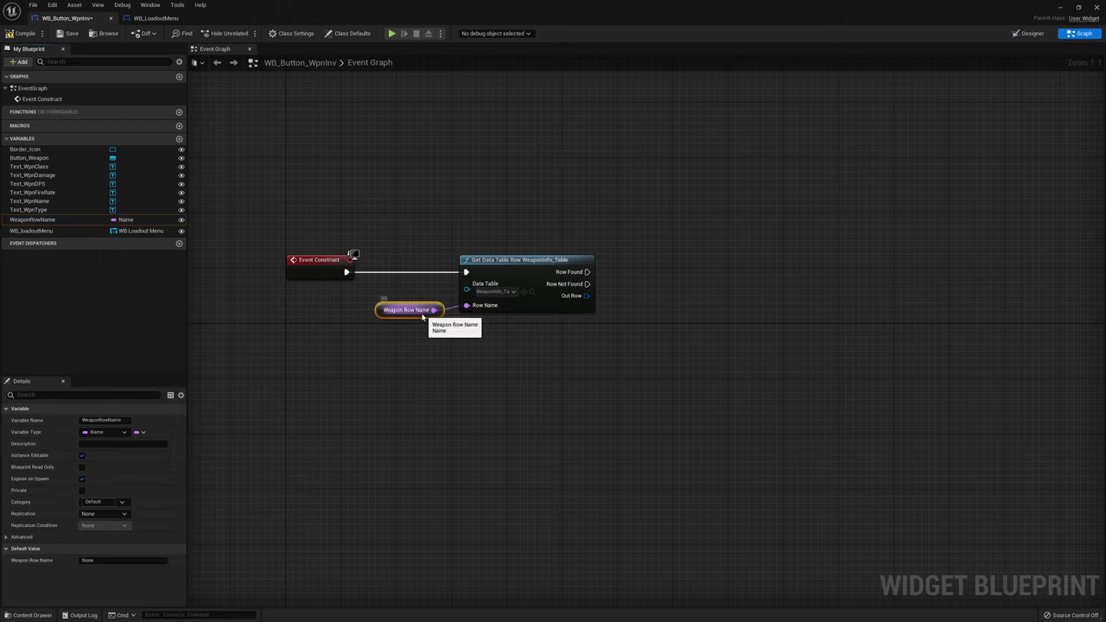
Break the Out Row into an expanded Break S_WeaponInfo node showing all fields
right_click(388, 316)
key("Escape")
mouse_move(580, 293)
left_mouse_down()
mouse_move(508, 362)
mouse_move(509, 343)
left_mouse_up()
left_click(571, 434)
left_click(532, 377)
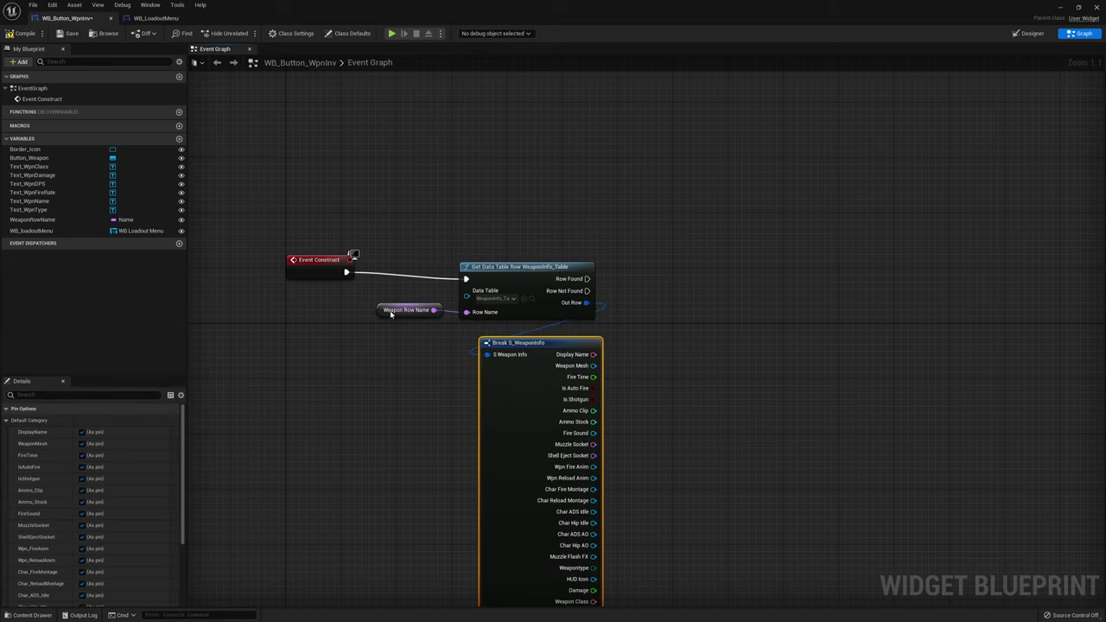
left_click(332, 270)
Add a Text_WpnName getter with a SetText (Text) node that runs on Row Found
right_click_drag(979, 295, 839, 261)
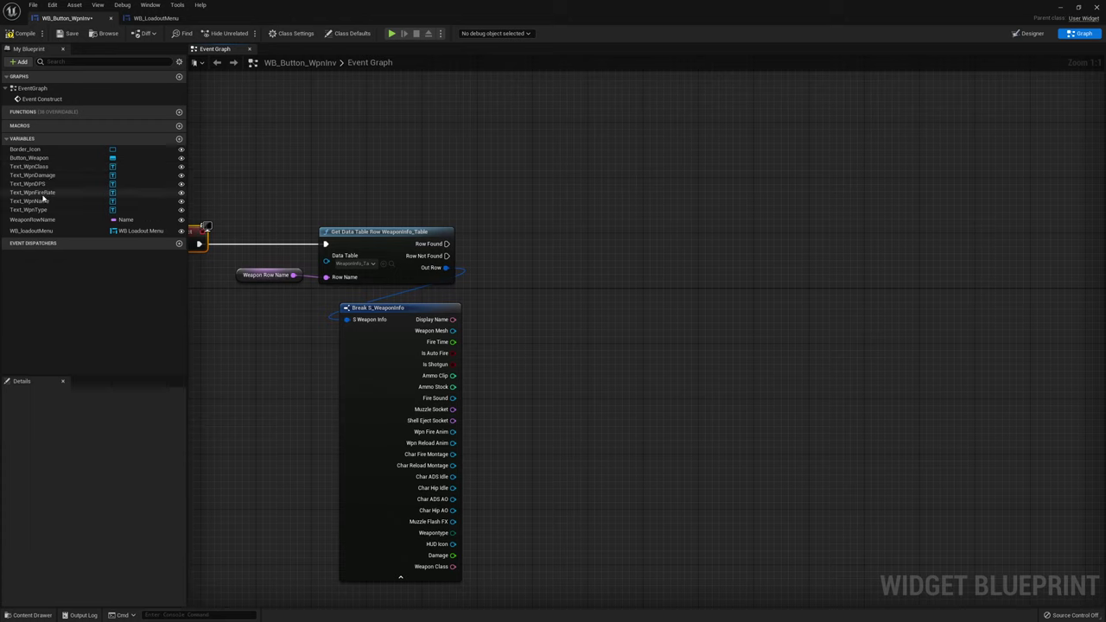
left_click_drag(29, 201, 709, 190, "ctrl")
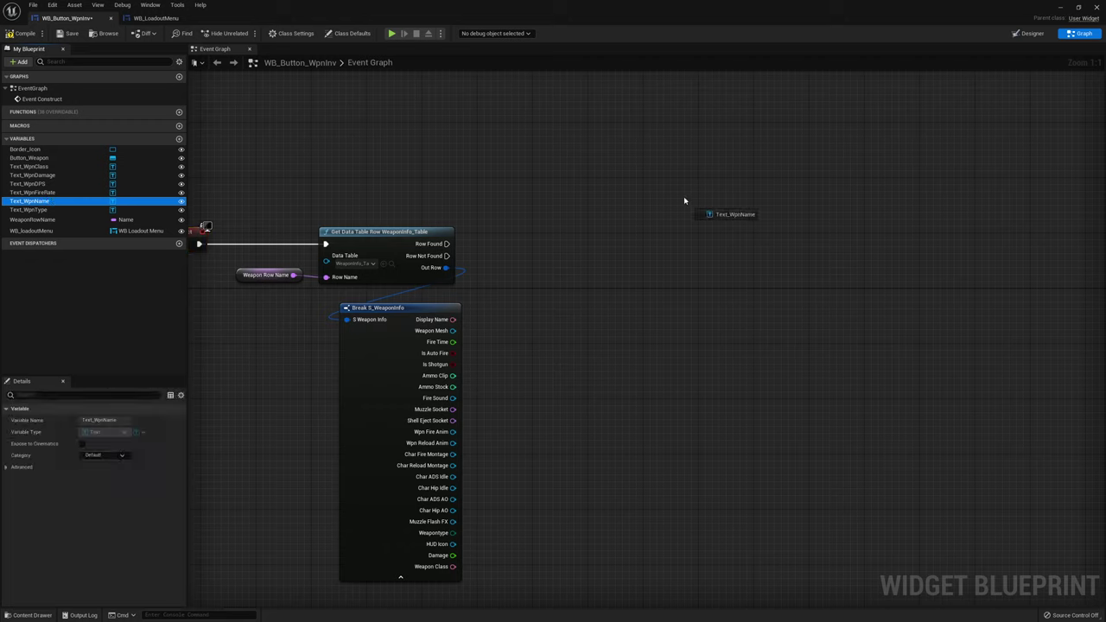
left_click_drag(694, 178, 636, 213)
type("set text")
key("Down")
key("Return")
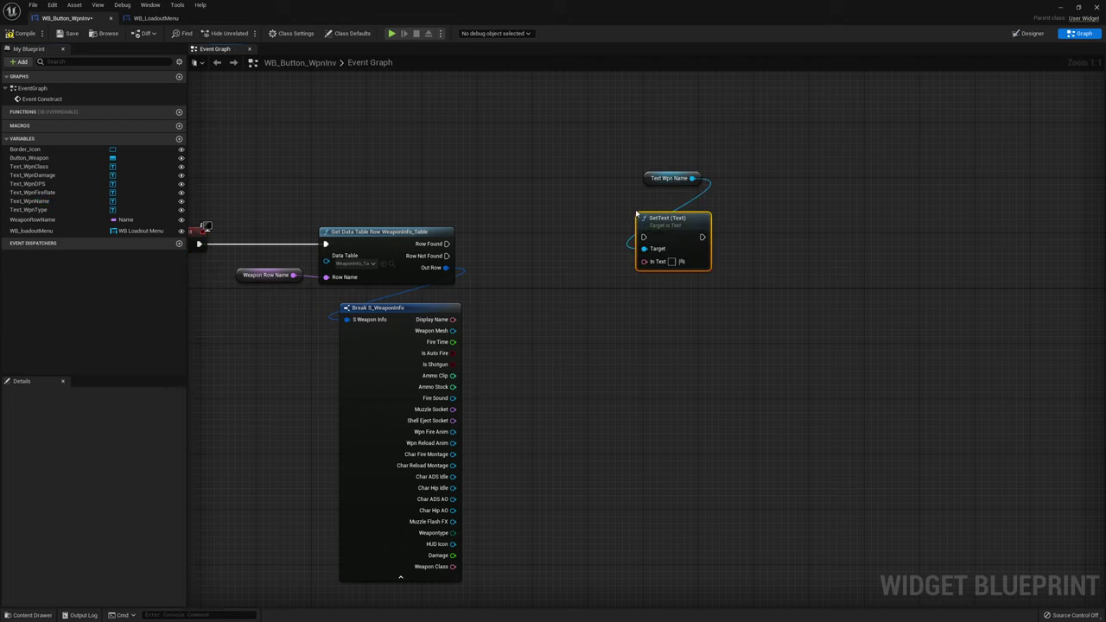
mouse_move(446, 244)
left_mouse_down()
mouse_move(644, 238)
mouse_move(453, 318)
left_mouse_up()
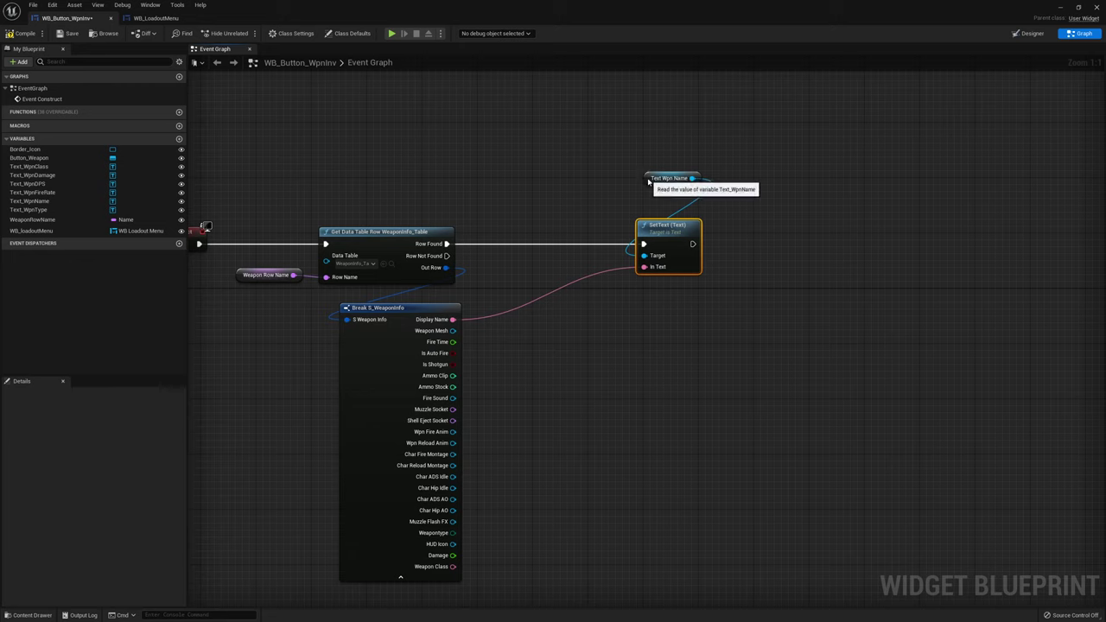
left_click_drag(648, 179, 643, 207)
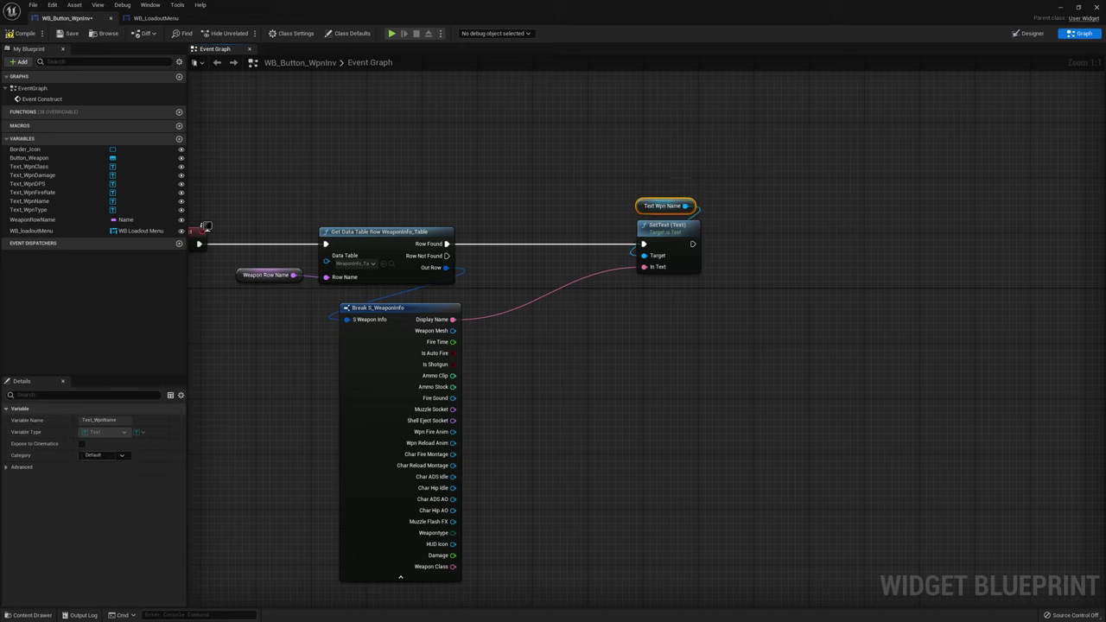
Duplicate the getter and SetText pair, chain it after the first, and retarget it to Text_WpnType
left_click(687, 234, "ctrl")
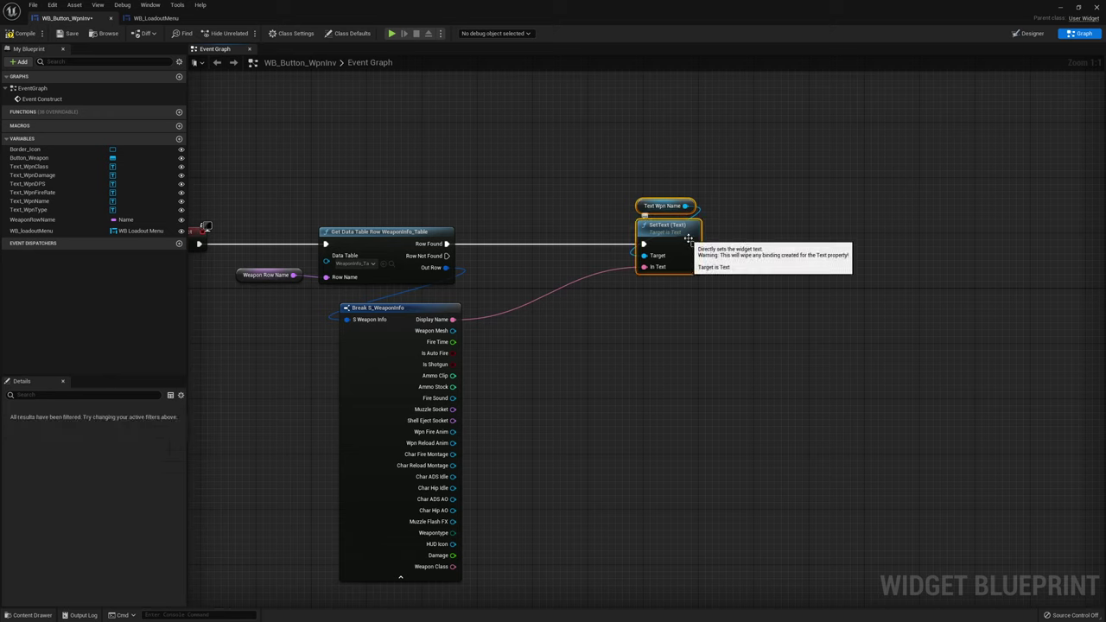
key("ctrl+c")
key("ctrl+v")
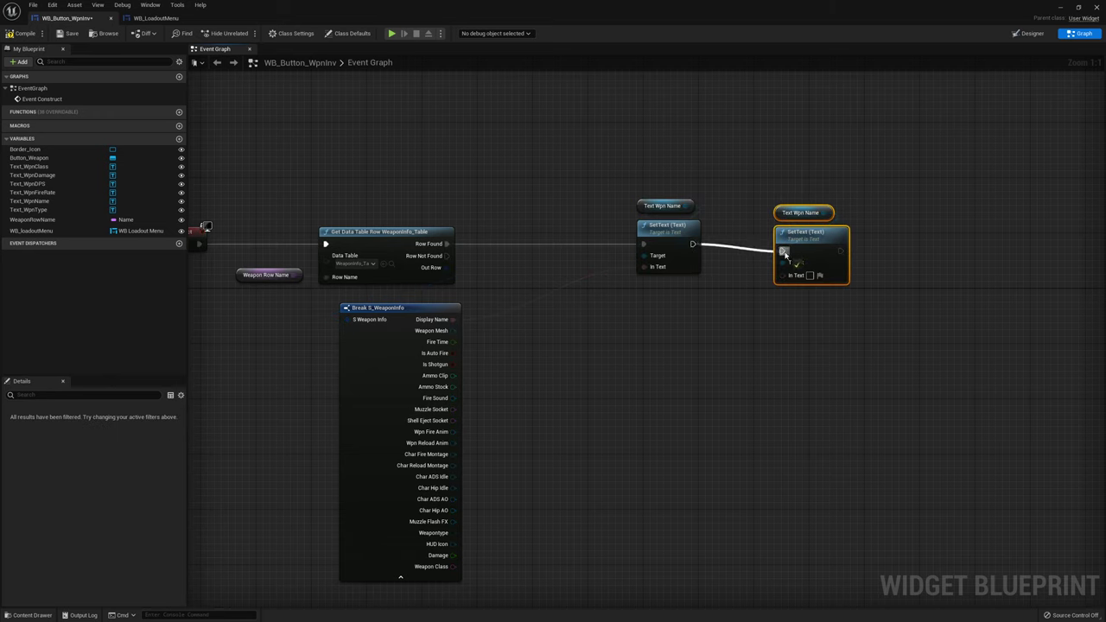
left_click_drag(694, 244, 788, 243)
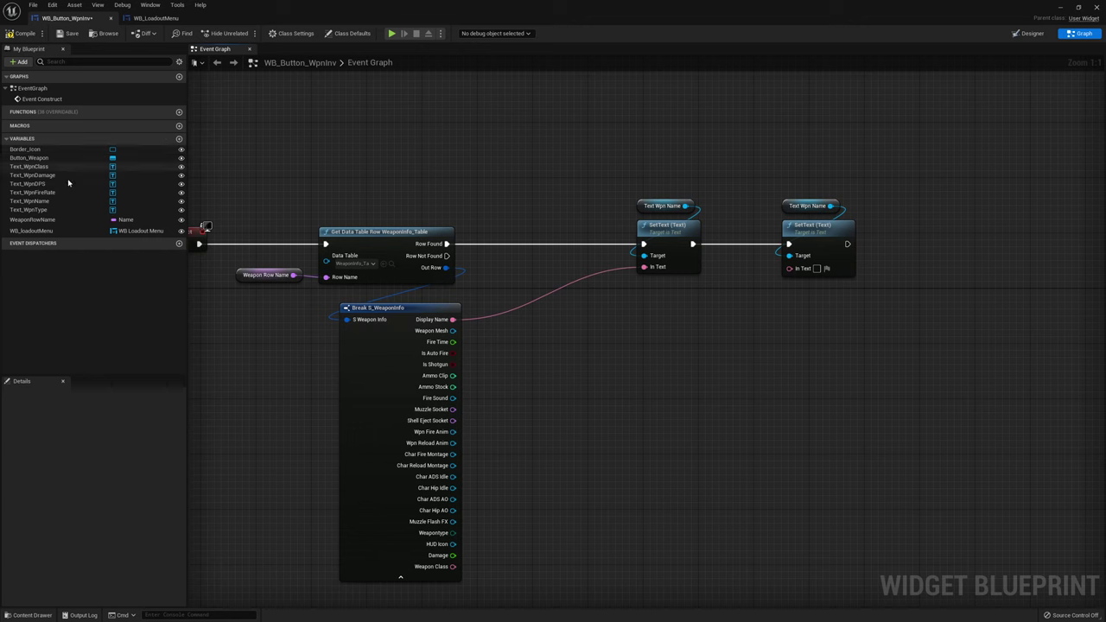
left_click(39, 212)
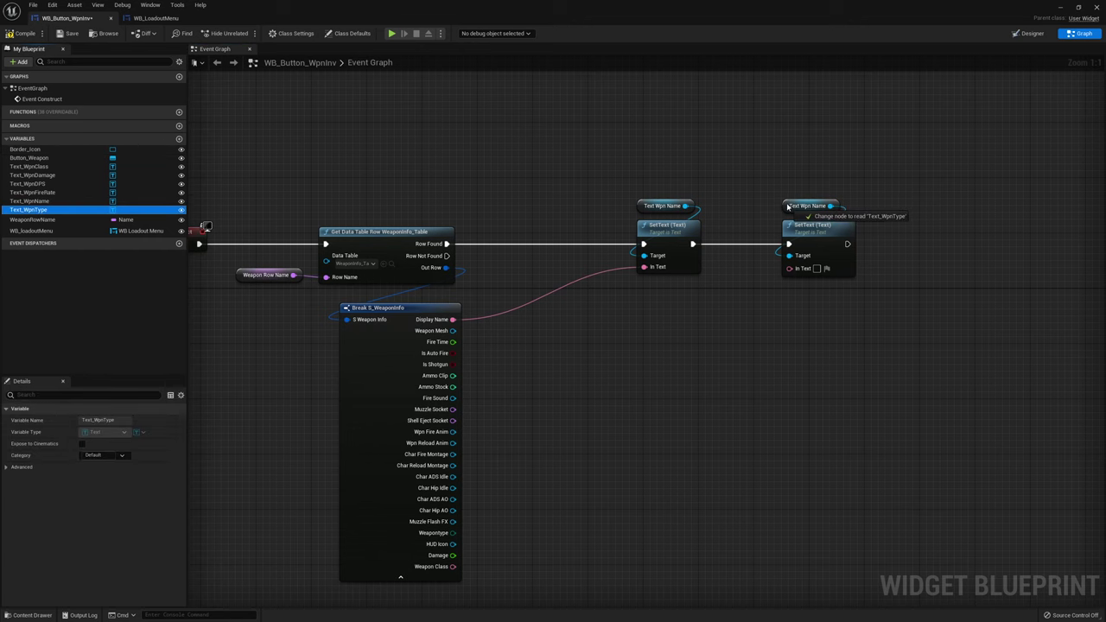
left_click_drag(39, 210, 808, 206)
right_click_drag(691, 416, 650, 347)
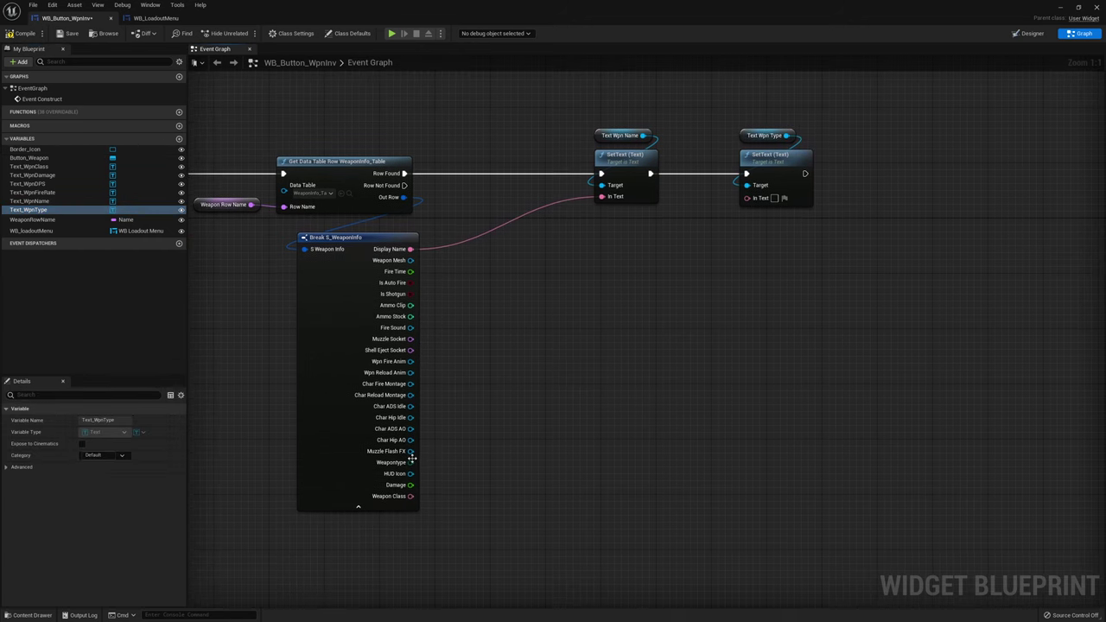
left_click_drag(412, 462, 709, 350)
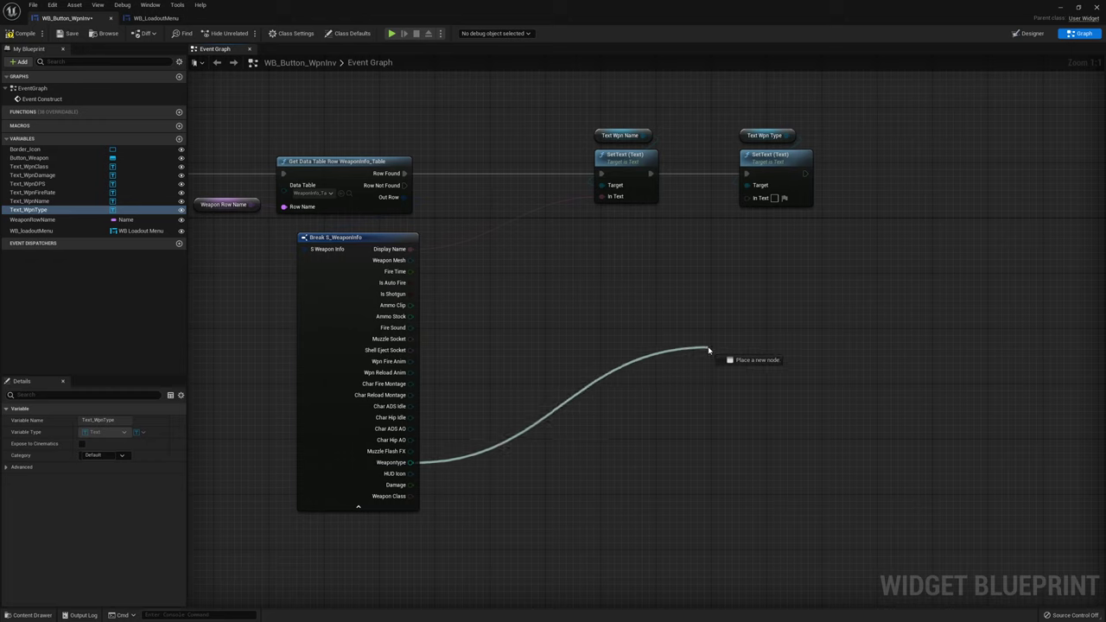
Convert Weapon Type with Enum to String and feed it into Text_WpnType's text
left_click_drag(709, 350, 737, 254)
type("to string")
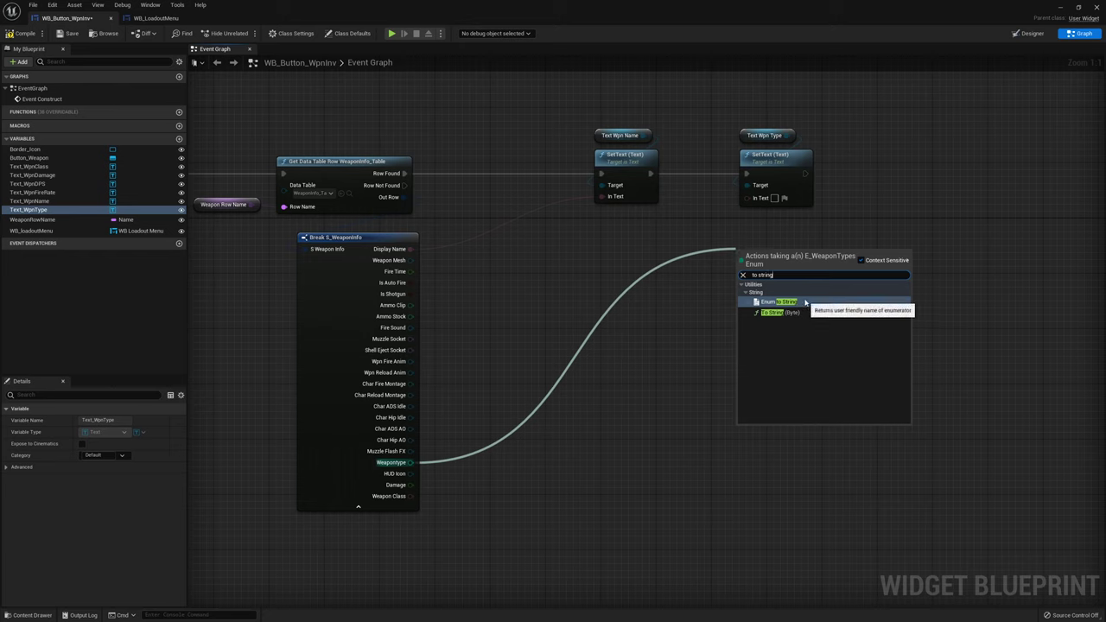
left_click(765, 302)
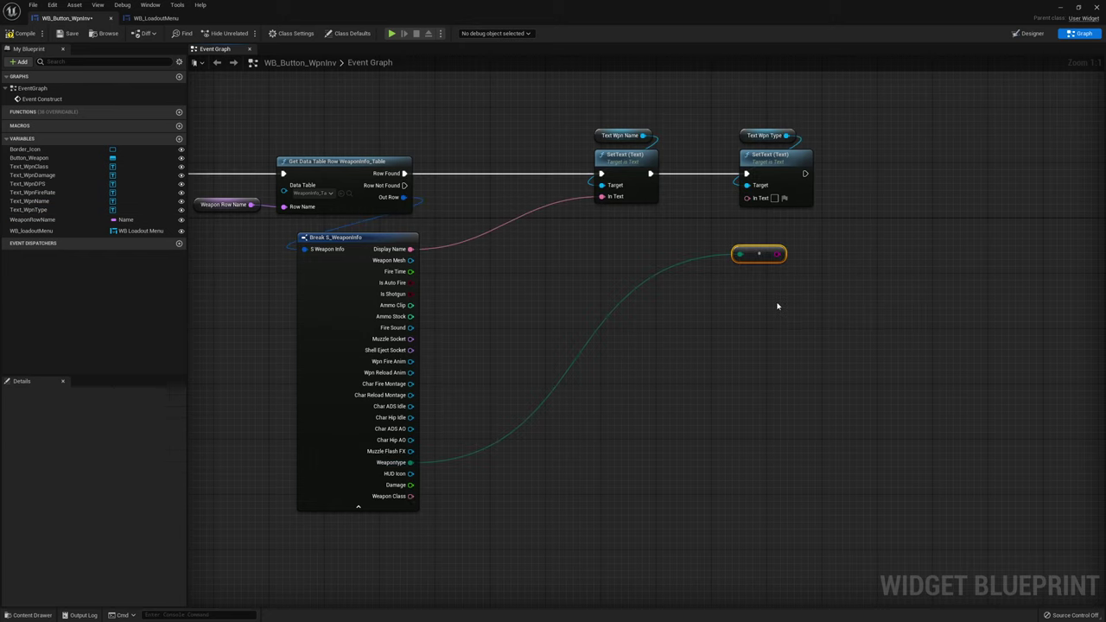
mouse_move(778, 255)
left_mouse_down()
mouse_move(748, 198)
mouse_move(774, 255)
left_mouse_up()
left_click(767, 248)
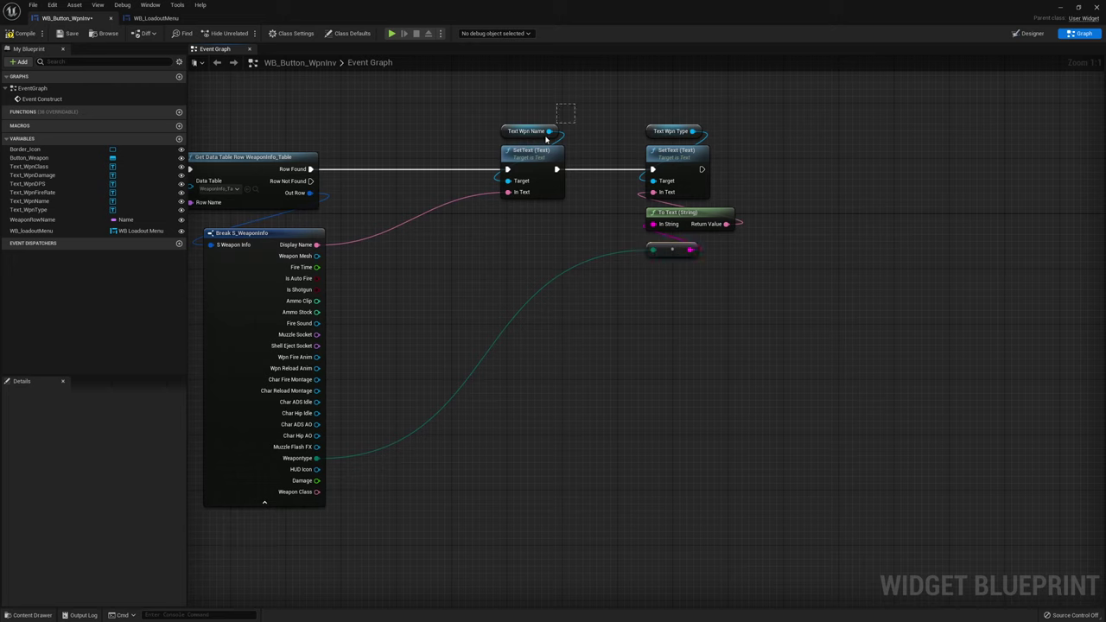
Chain a third pasted SetText retargeted to Text_WpnClass, wiring Weapon Class into its text
left_click_drag(576, 110, 558, 148)
key("ctrl+c")
key("ctrl+v")
mouse_move(702, 170)
left_mouse_down()
mouse_move(791, 190)
mouse_move(841, 166)
left_mouse_up()
left_click(753, 130)
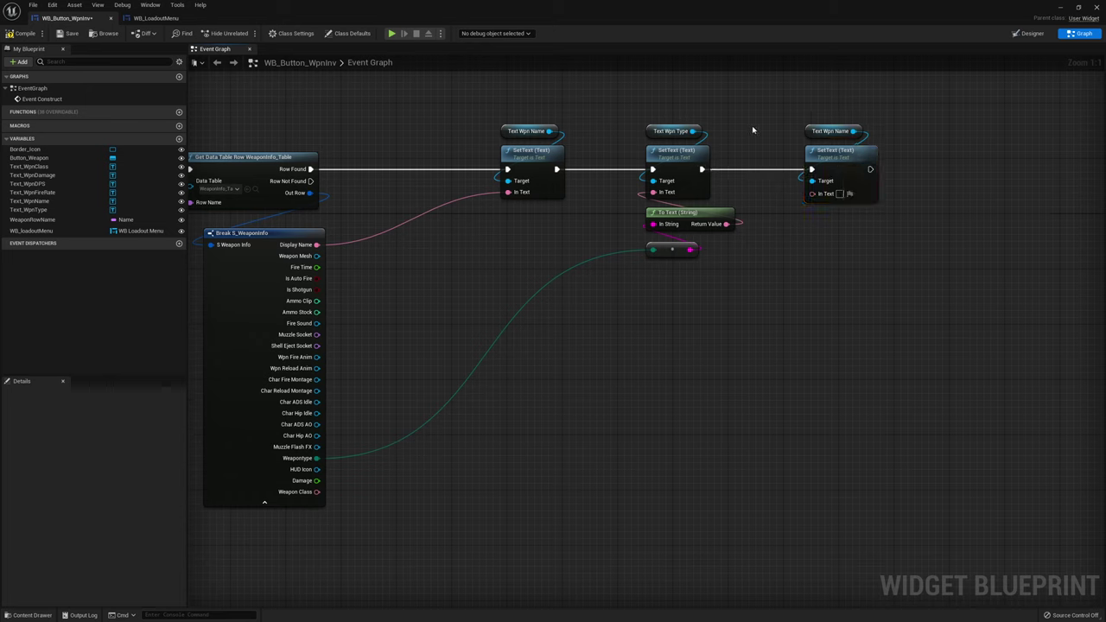
mouse_move(29, 166)
left_mouse_down()
mouse_move(832, 130)
mouse_move(809, 131)
left_mouse_up()
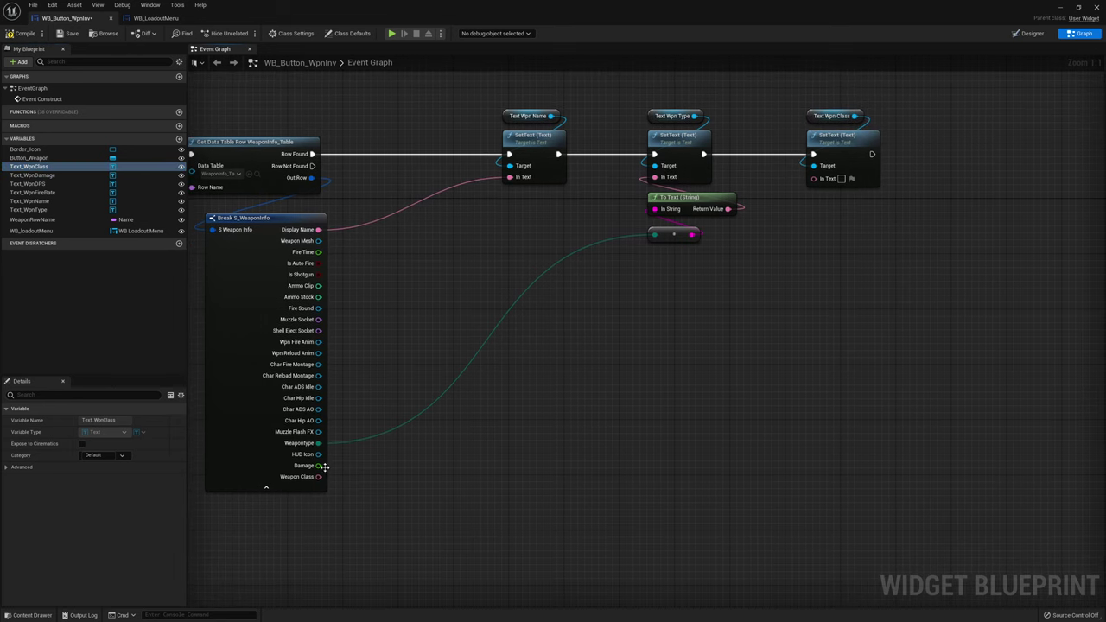
mouse_move(318, 476)
left_mouse_down()
mouse_move(776, 218)
mouse_move(814, 178)
left_mouse_up()
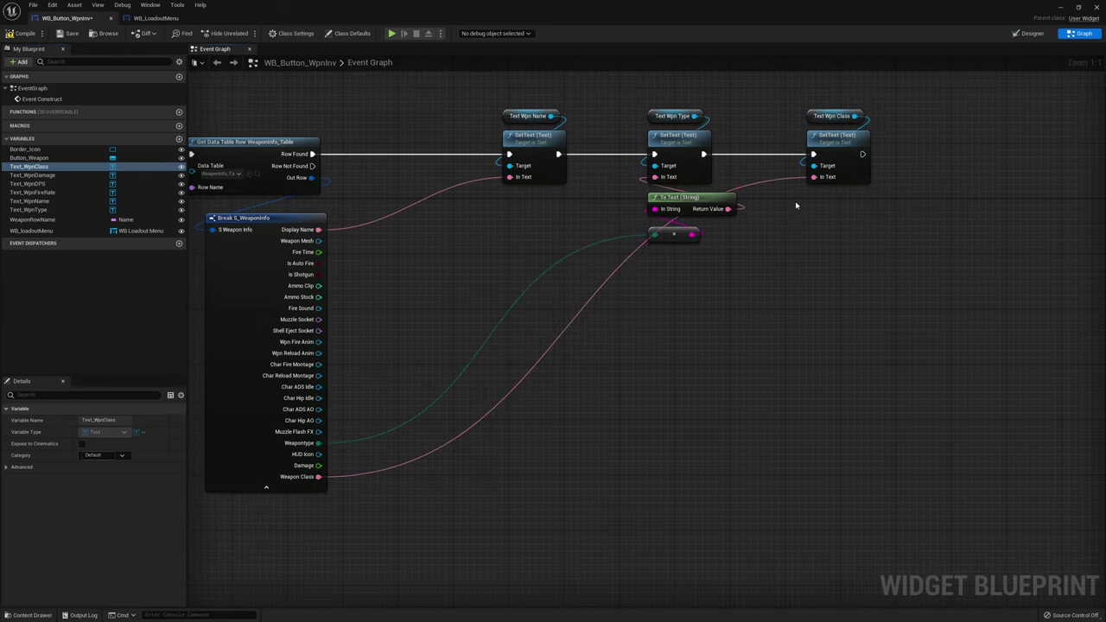
right_click_drag(852, 211, 821, 186)
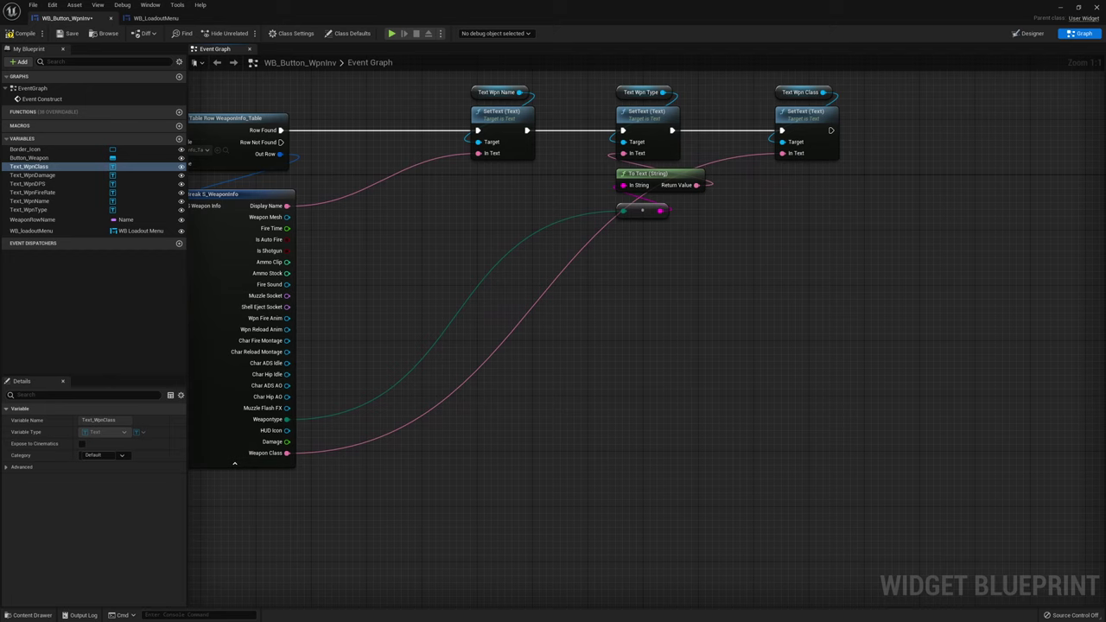
right_click_drag(593, 280, 688, 275)
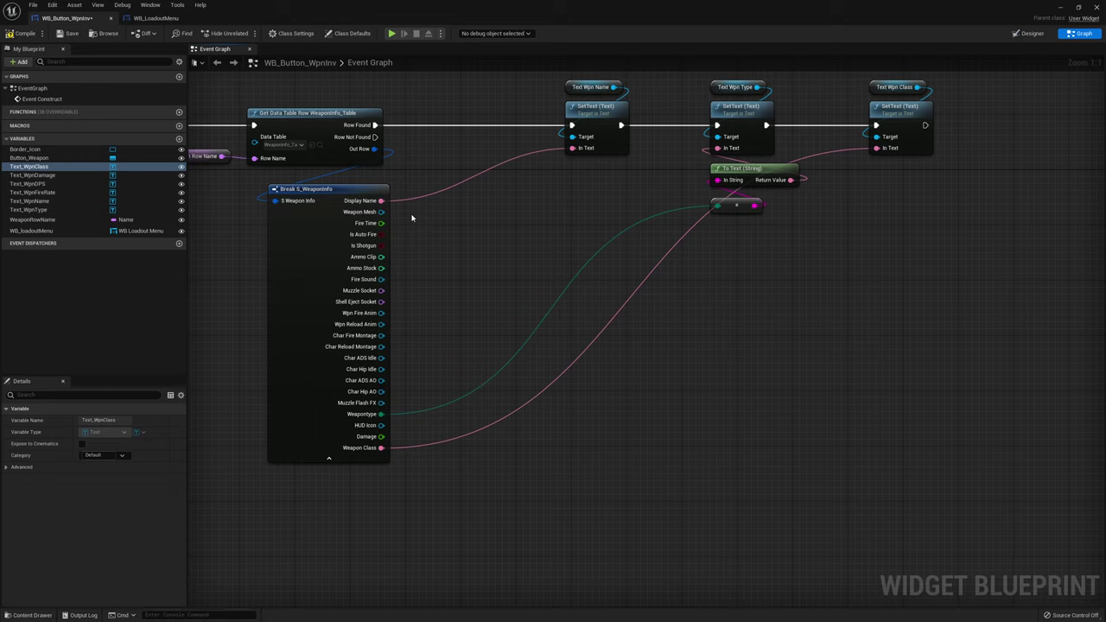
Feed Fire Time into the lower input of a new Divide node
left_click_drag(382, 223, 482, 232)
type("/")
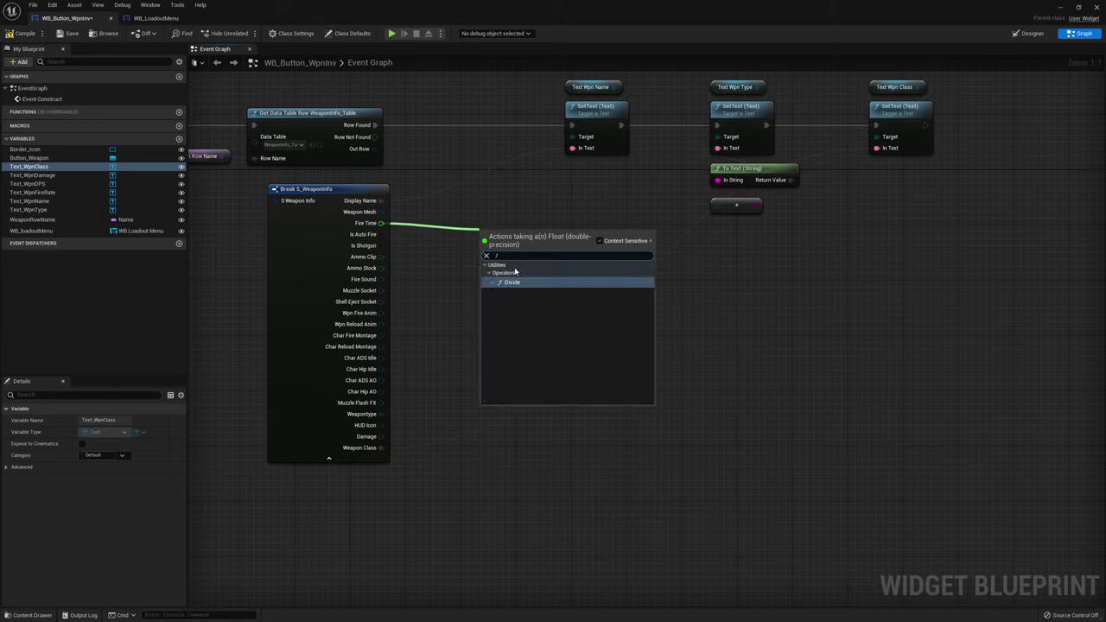
left_click(518, 283)
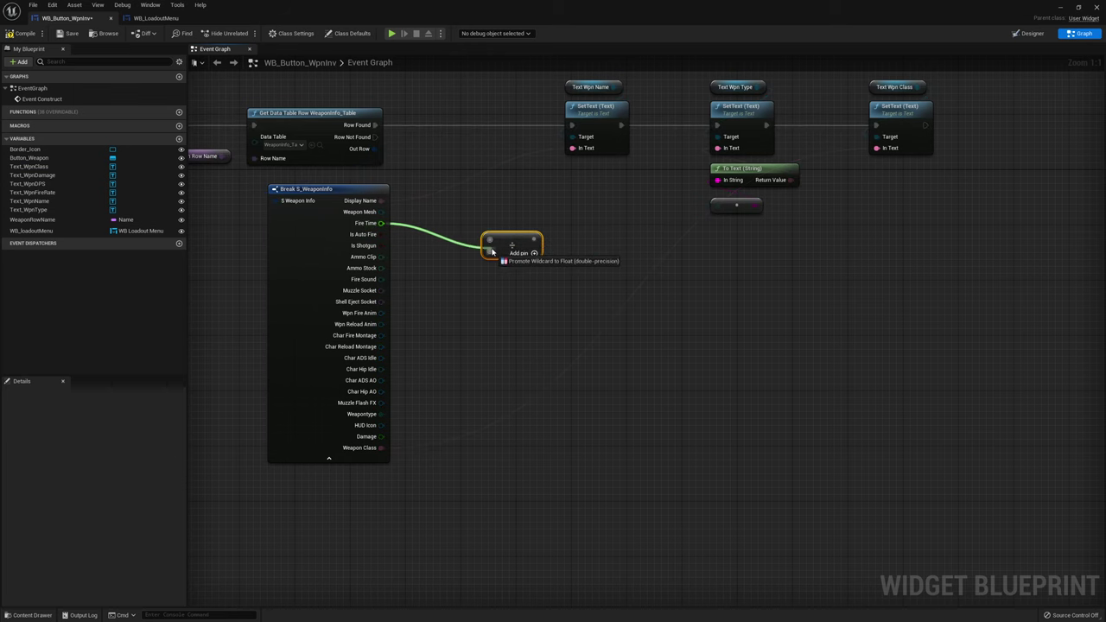
left_click_drag(493, 251, 490, 251)
left_click(504, 301)
left_click_drag(515, 245, 500, 238)
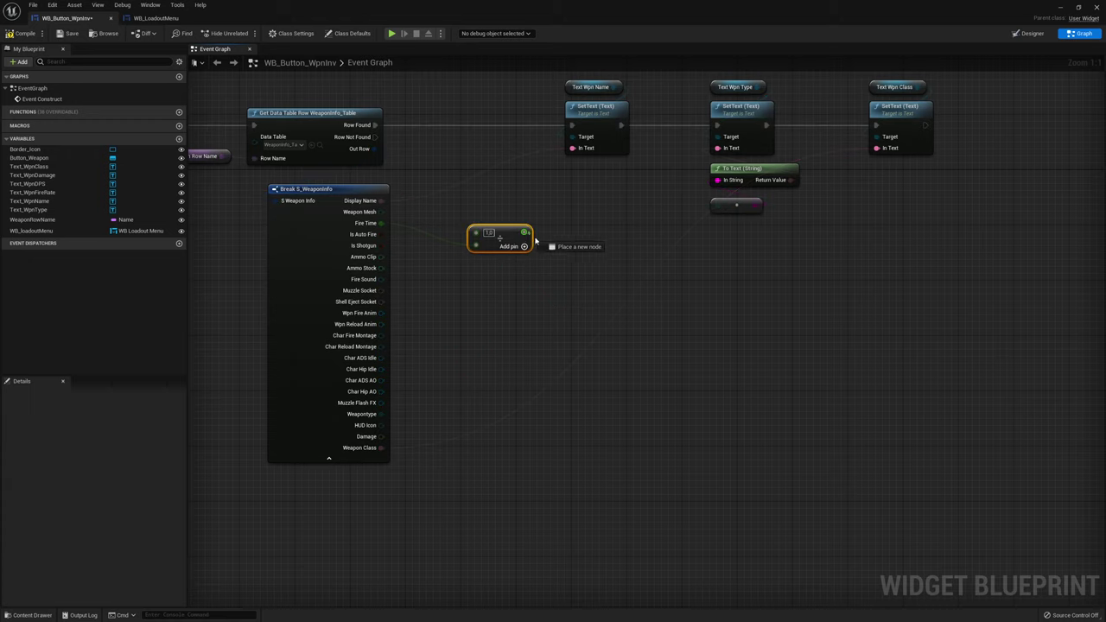
Promote the Divide result to a new float variable named FireRate
left_click_drag(523, 233, 568, 235)
left_click(582, 276)
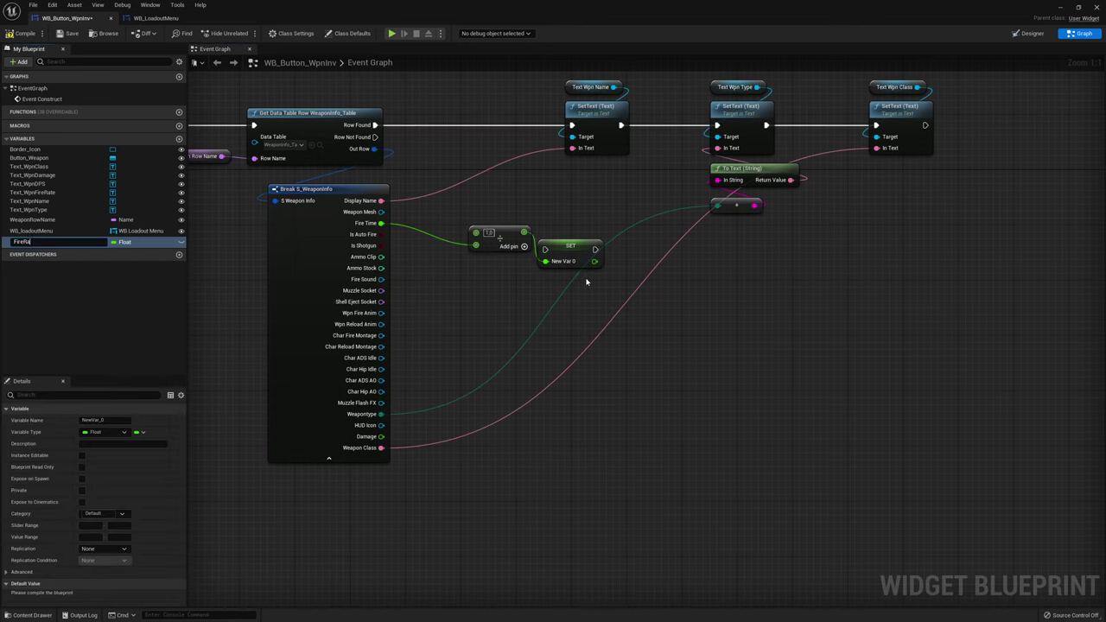
type("te")
key("Return")
left_click_drag(570, 249, 926, 125)
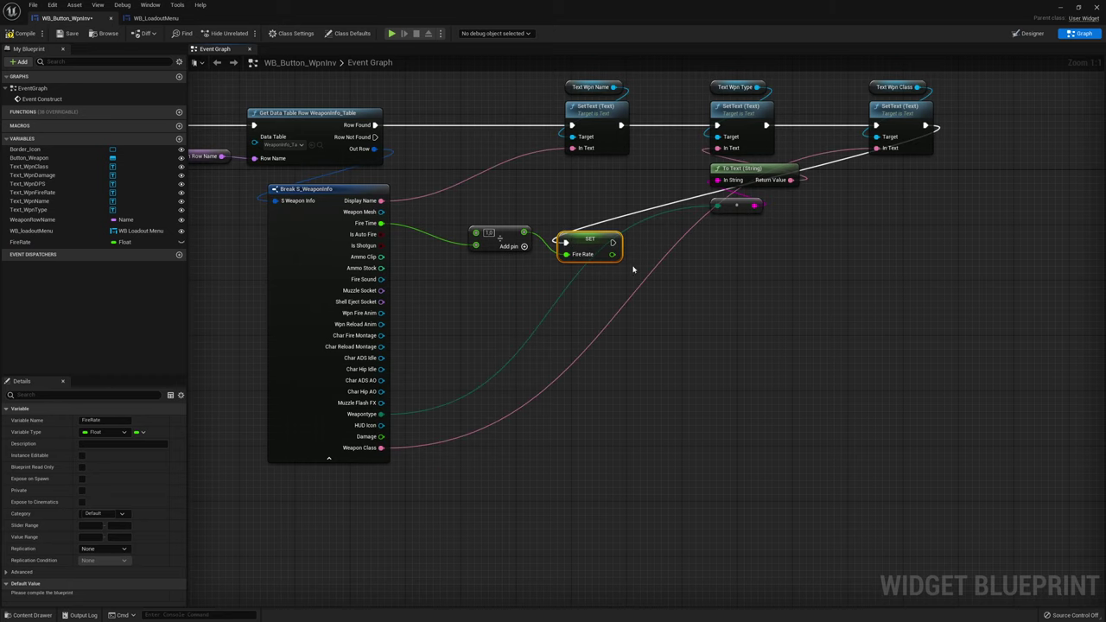
left_click_drag(612, 254, 772, 344)
Convert Fire Rate with To Text (Double), min and max fractional digits 1, grouping off
type("to text")
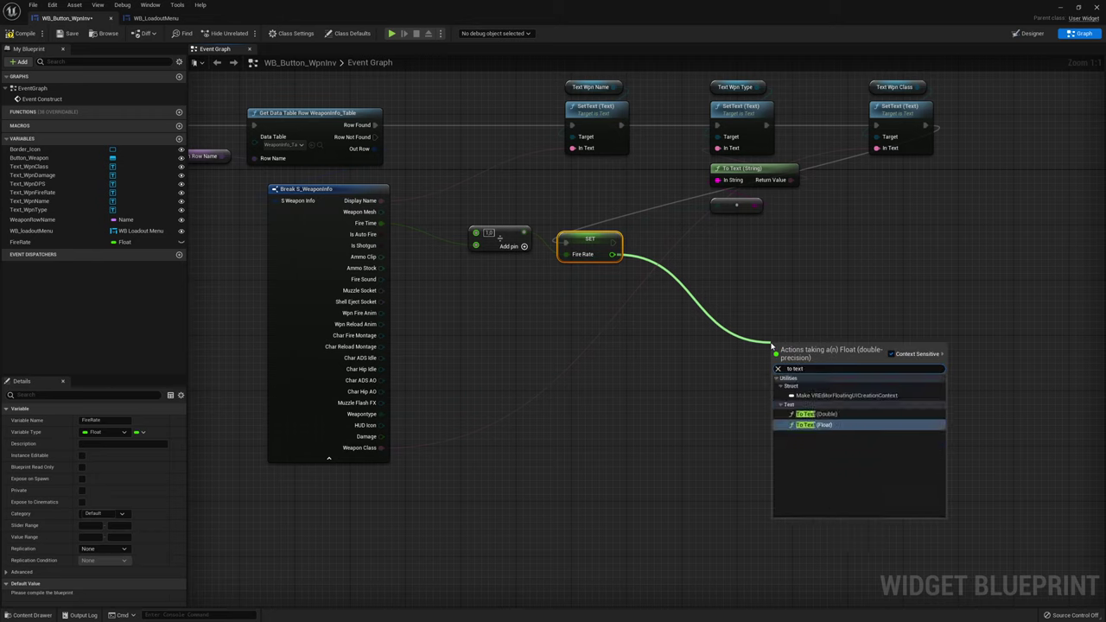
left_click(825, 415)
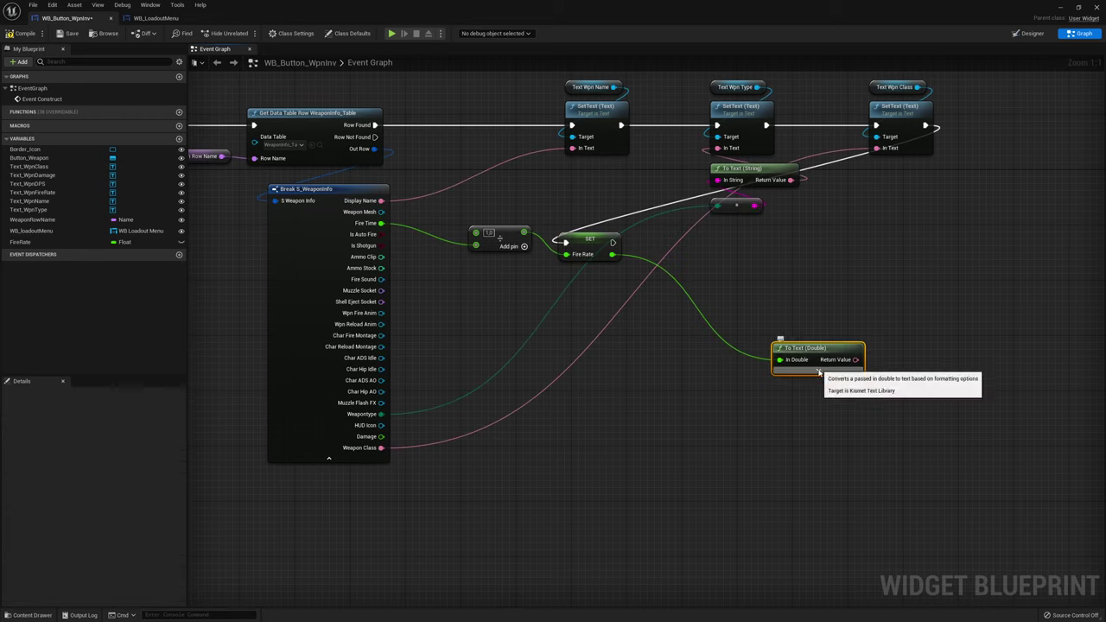
left_click(819, 372)
left_click_drag(792, 351, 765, 339)
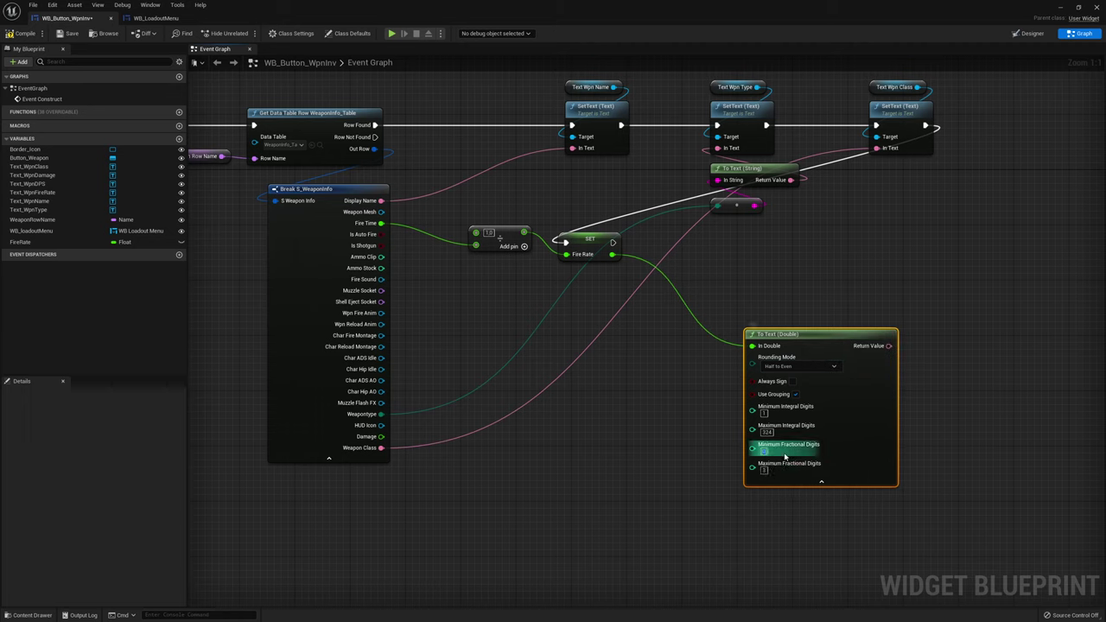
type("1")
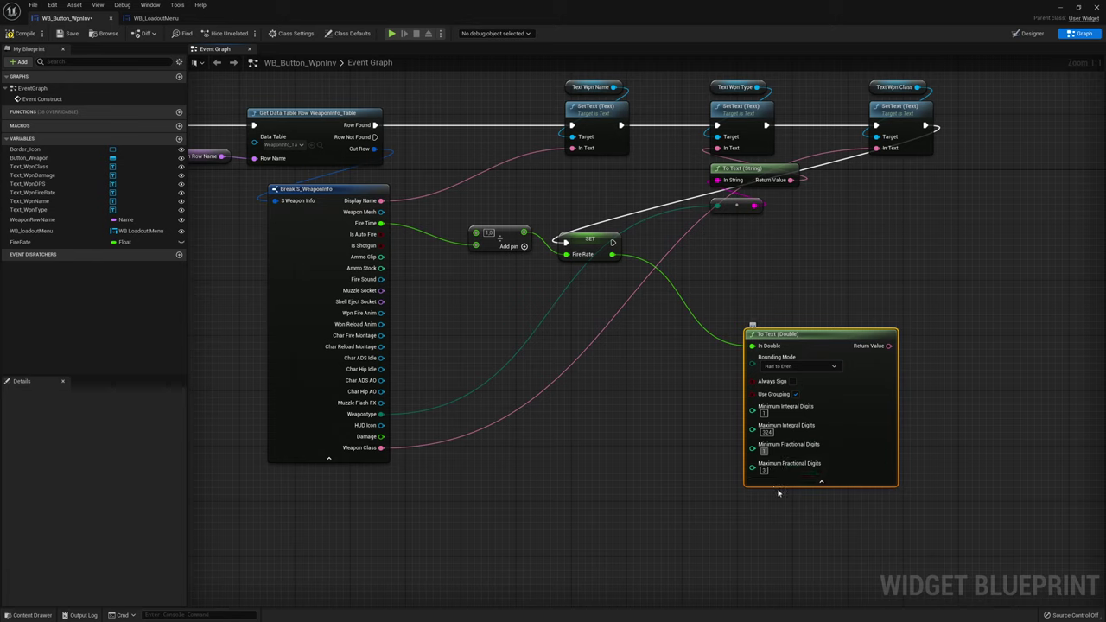
key("Tab")
type("1")
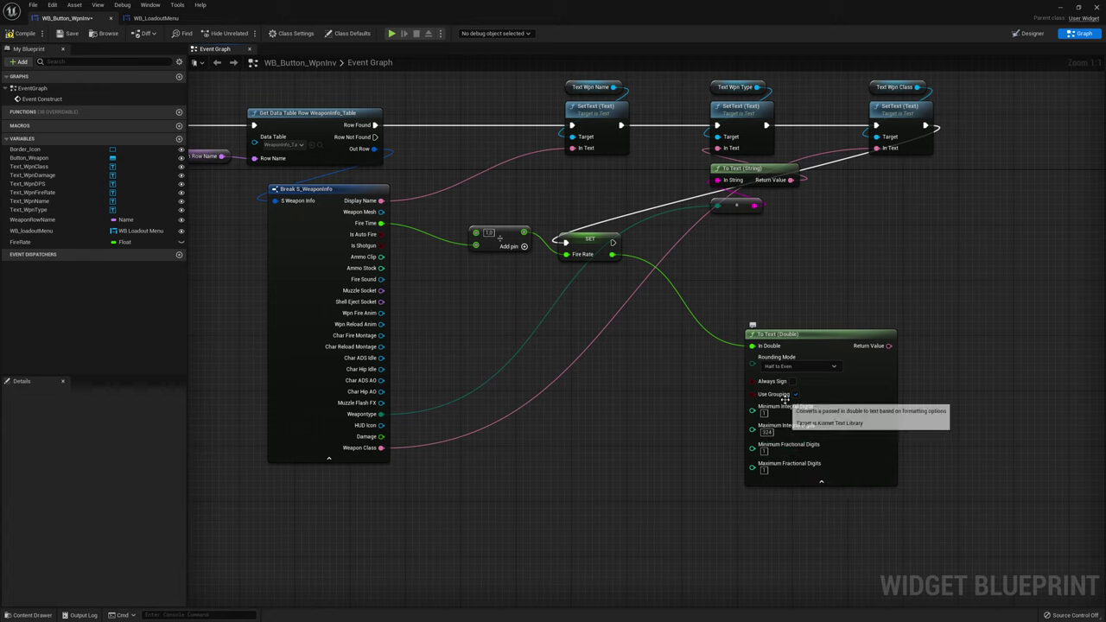
left_click(794, 395)
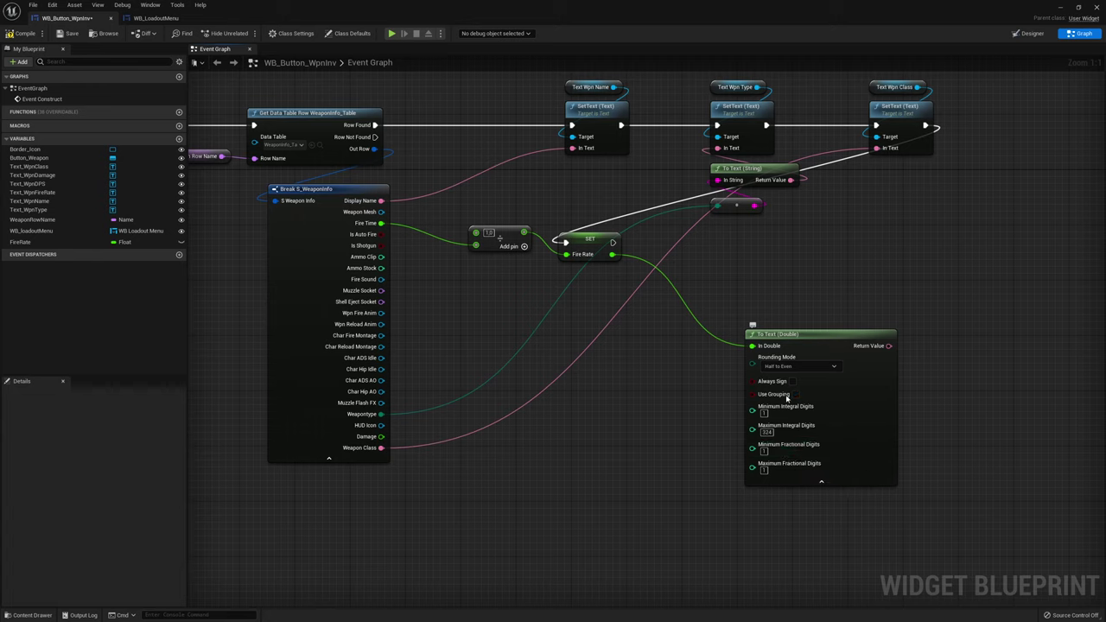
left_click(825, 481)
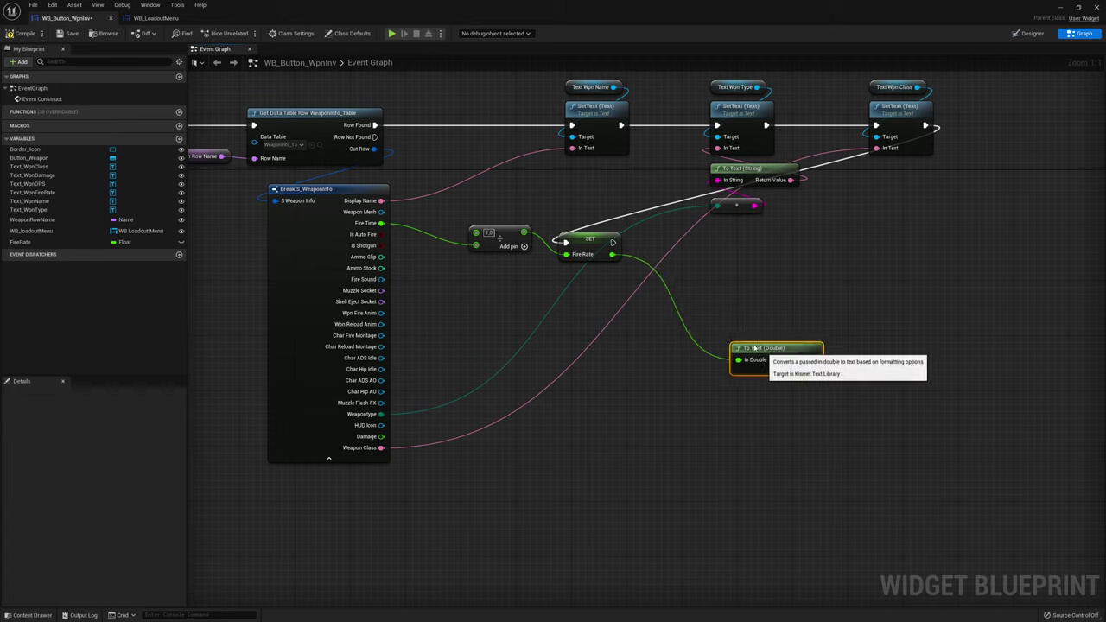
left_click_drag(779, 335, 736, 321)
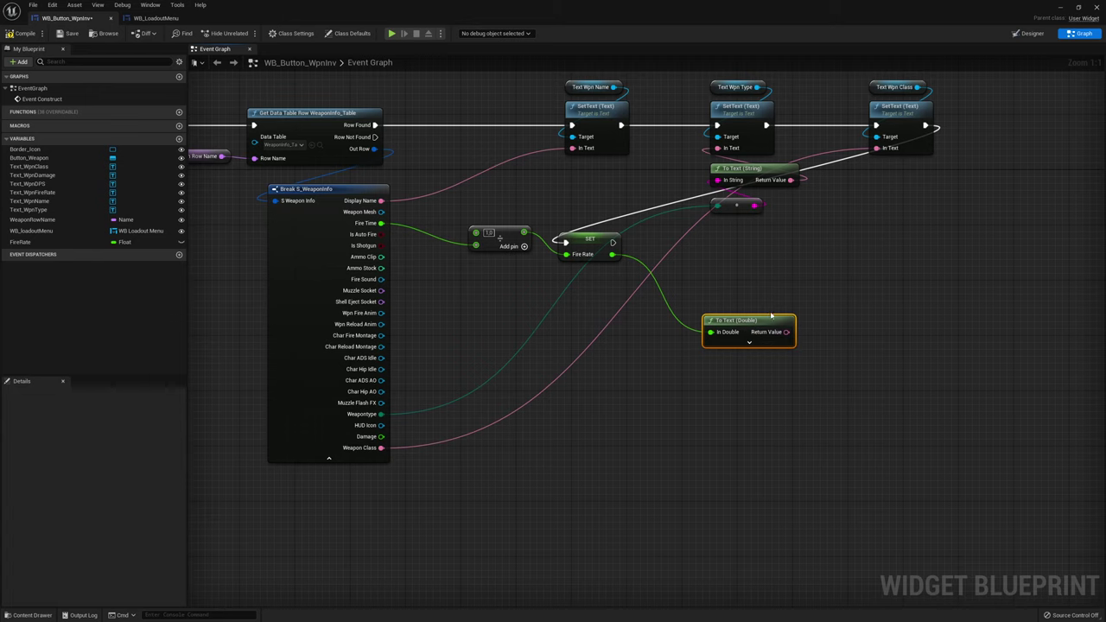
left_click_drag(772, 317, 807, 335)
Duplicate the Text_WpnClass getter and SetText, retargeting the copy to Text_WpnFireRate
right_click_drag(885, 260, 903, 297)
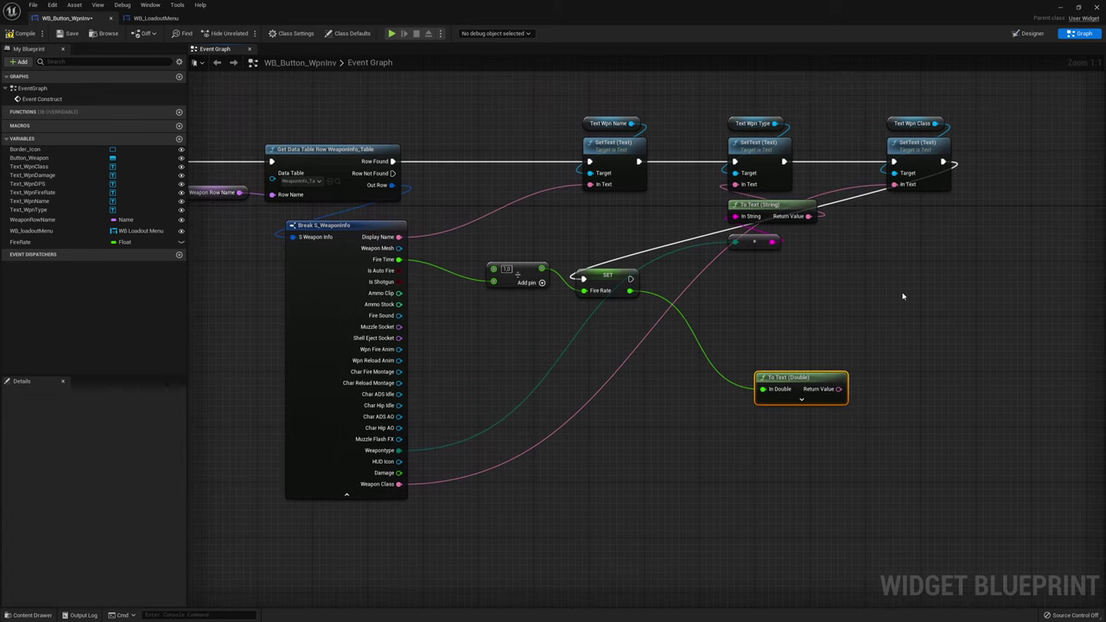
right_click_drag(1026, 255, 956, 281)
left_click_drag(865, 130, 825, 177)
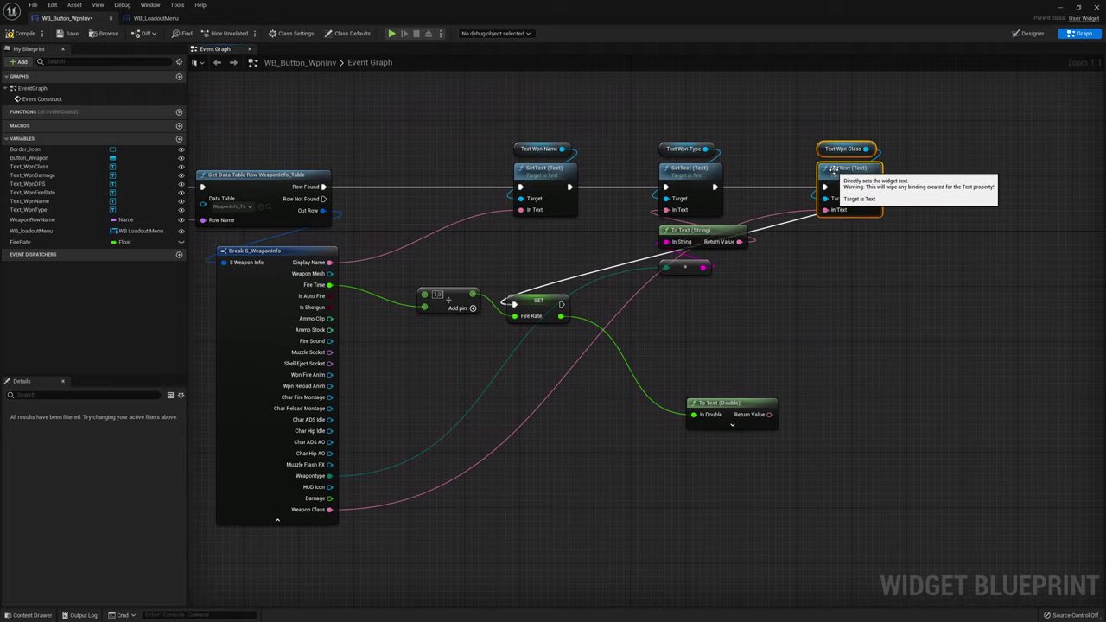
key("ctrl+c")
key("ctrl+v")
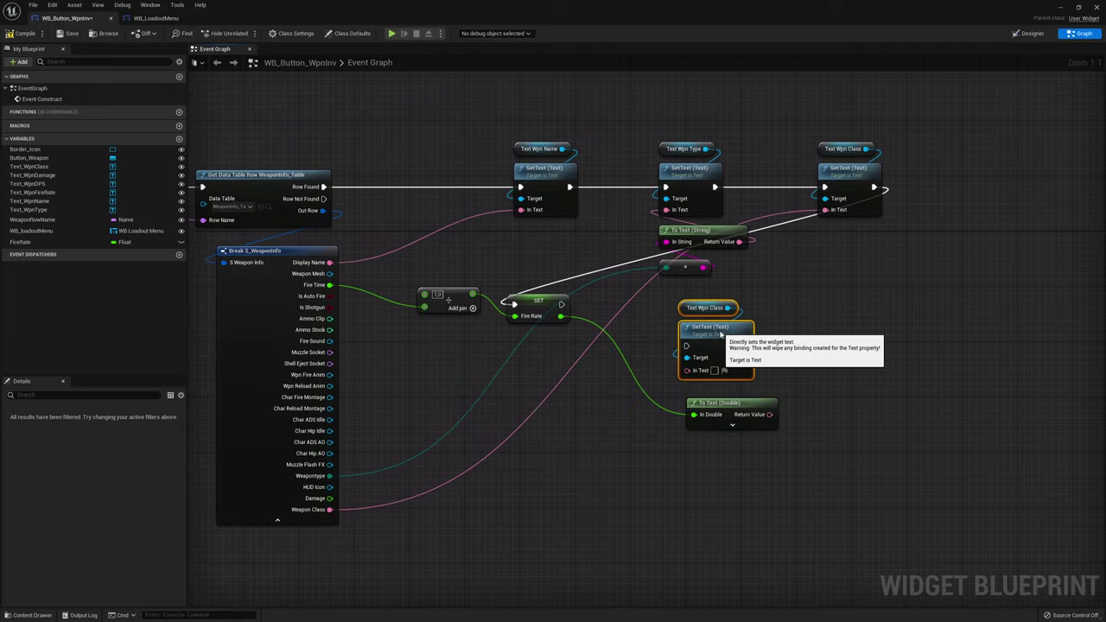
left_click(796, 323)
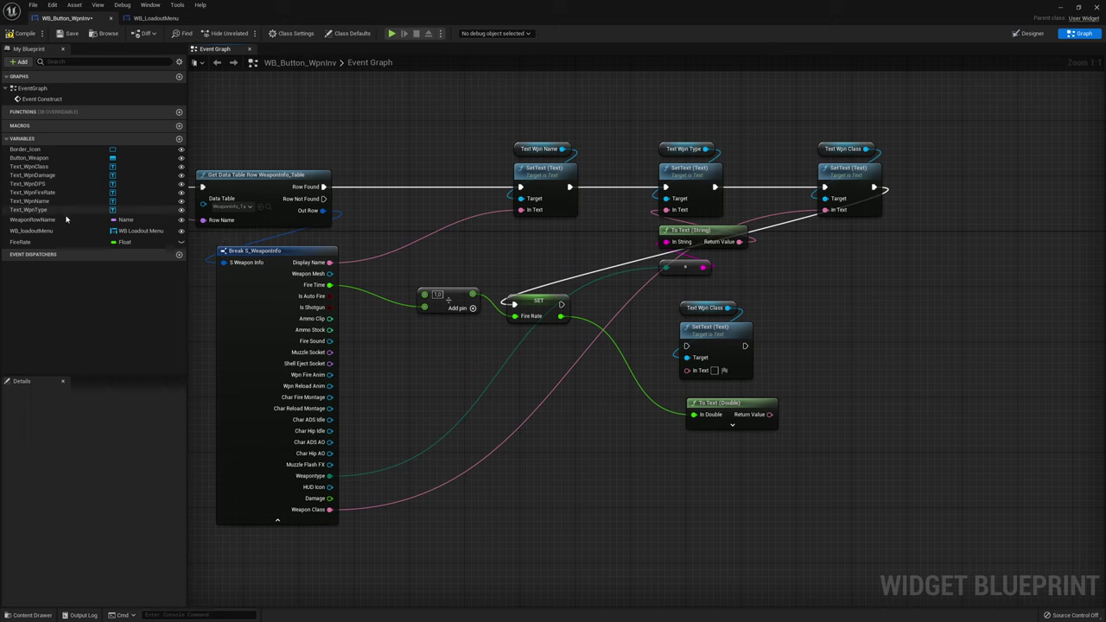
left_click(20, 242)
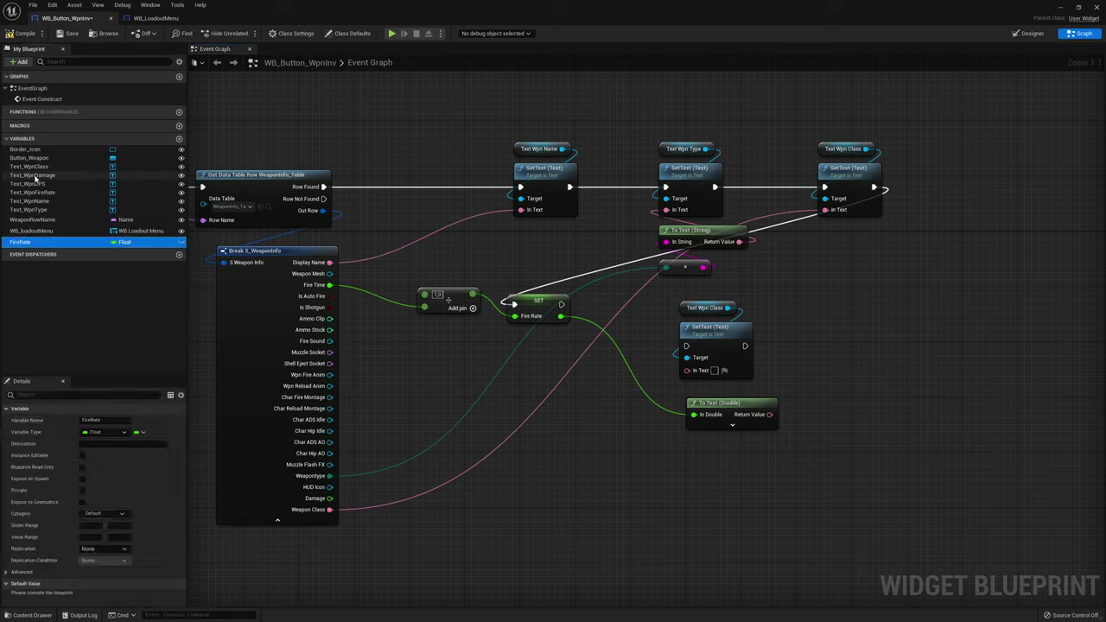
left_click_drag(41, 192, 705, 308)
right_click_drag(787, 402, 774, 310)
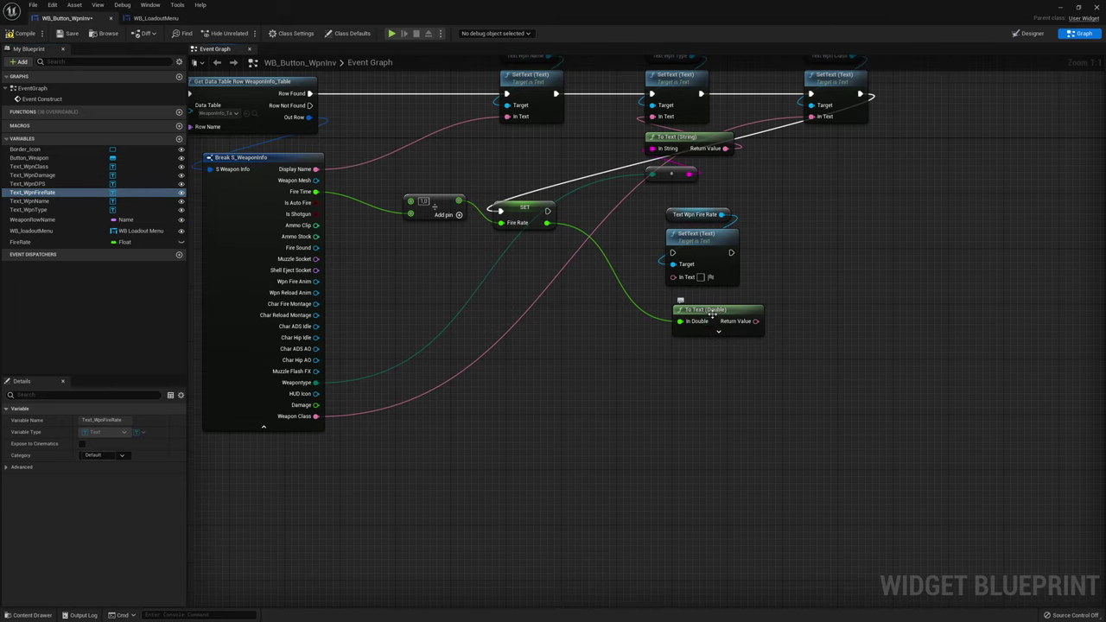
left_click_drag(717, 309, 702, 386)
left_click_drag(673, 280, 671, 304)
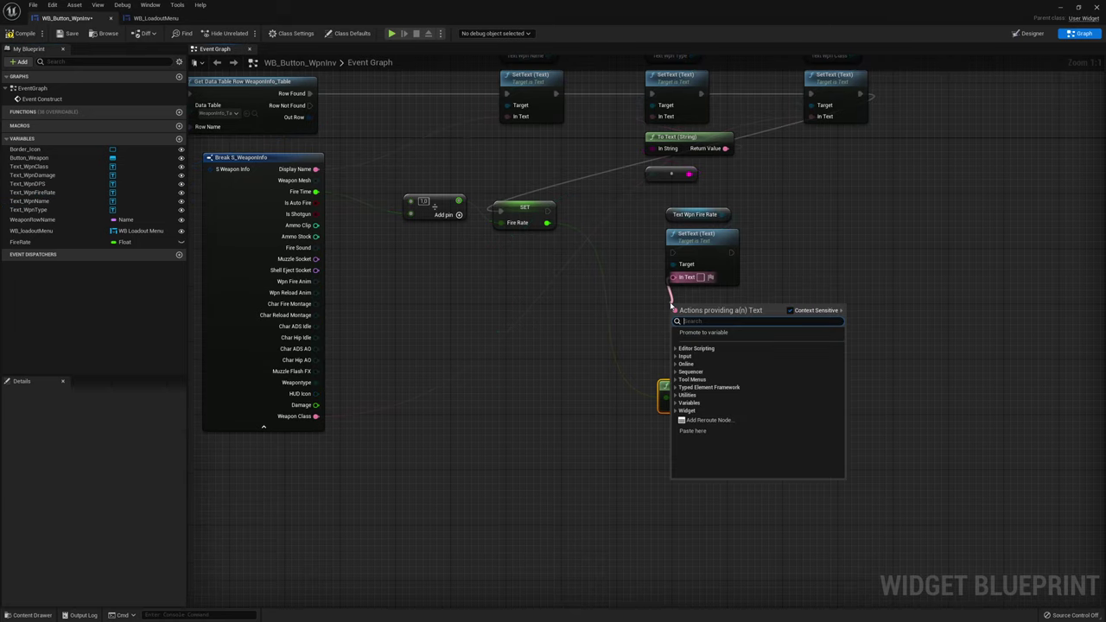
key("Escape")
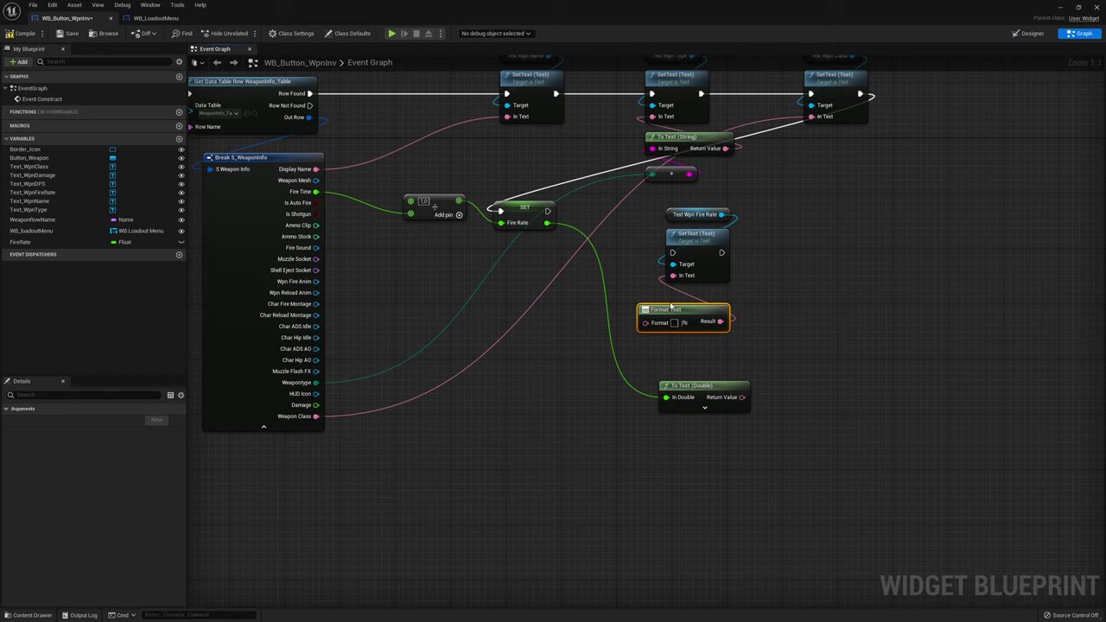
Set the Format Text pattern to "Fire Rate: {a} round/s"
left_click_drag(674, 310, 702, 297)
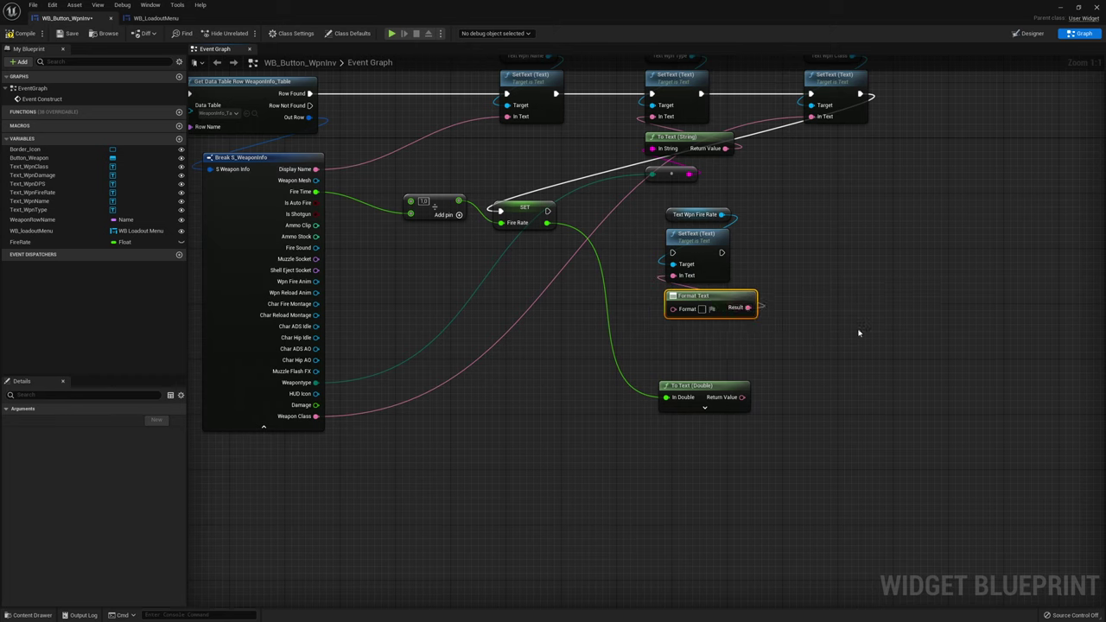
left_click(705, 309)
type("Fire Rate: {")
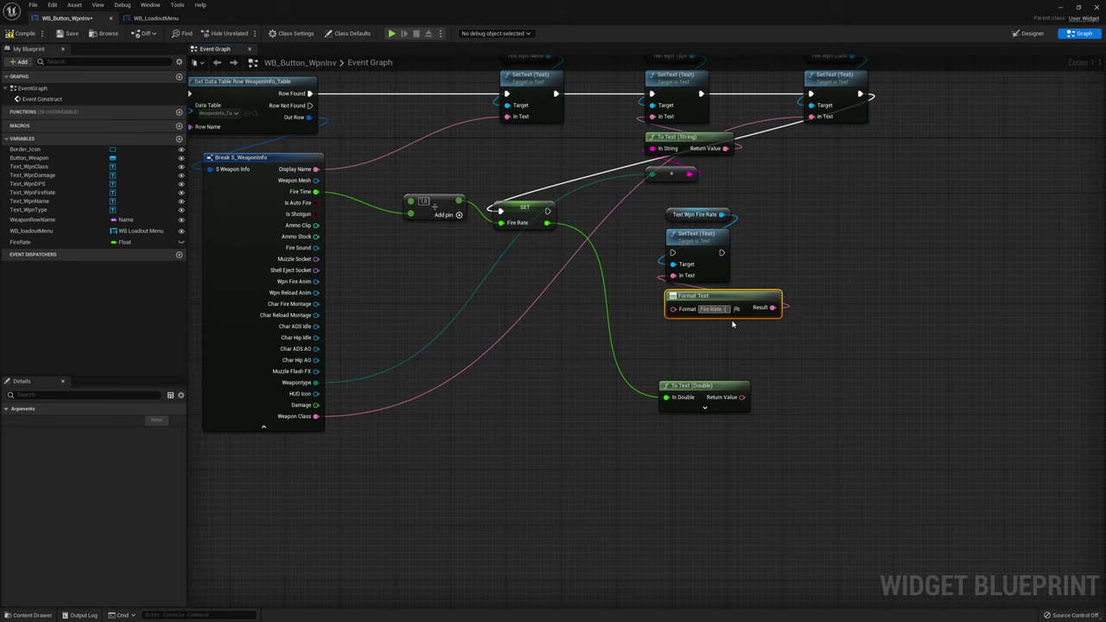
key("Return")
left_click(731, 319)
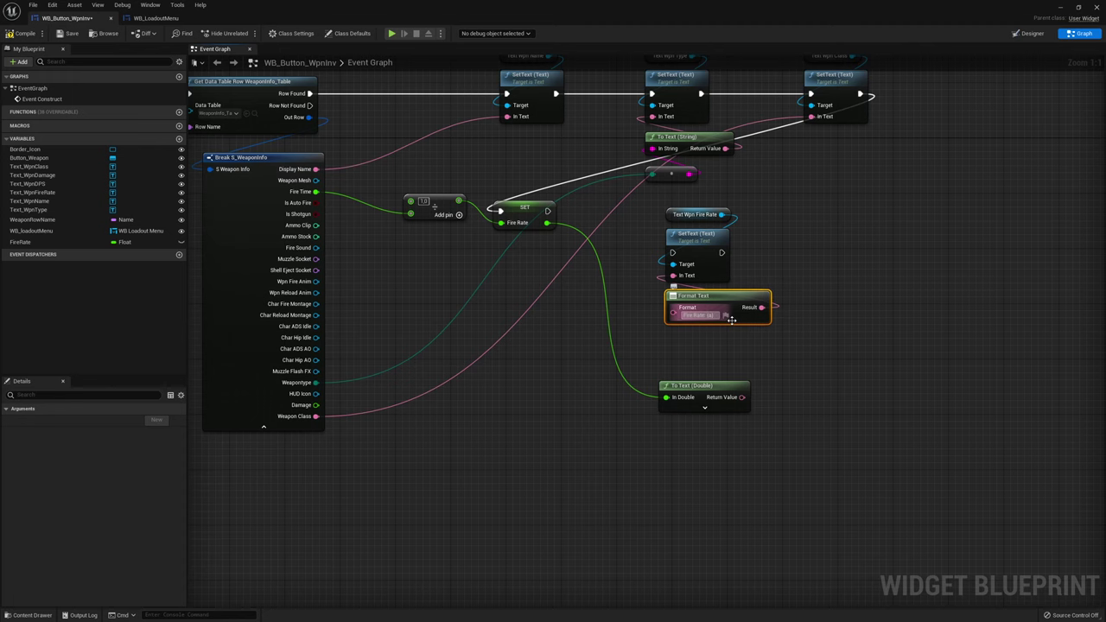
type("rounds")
key("Return")
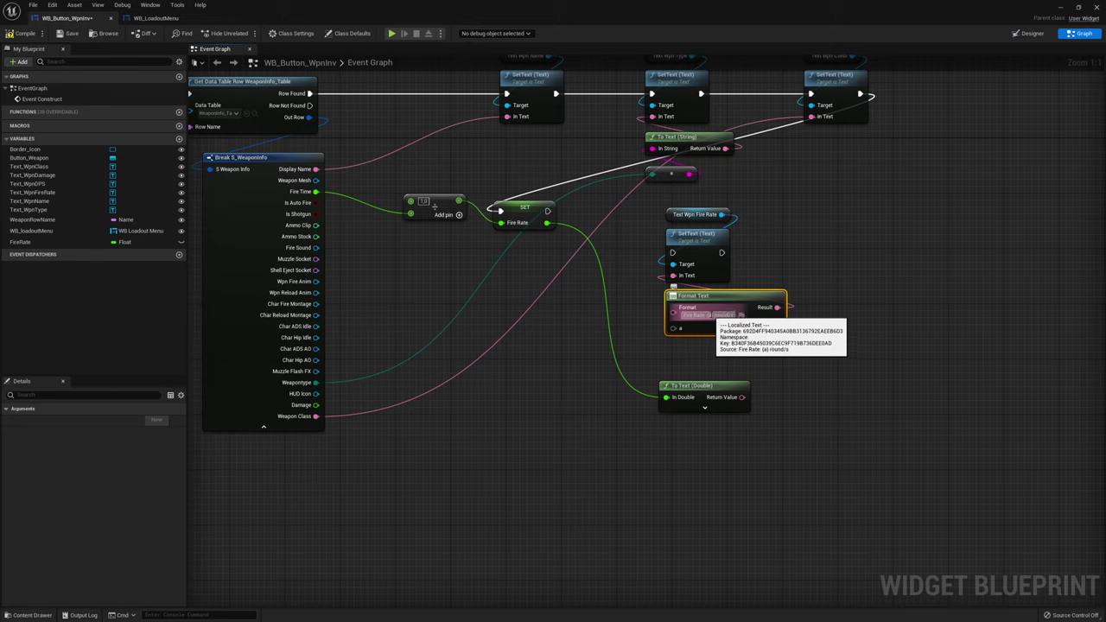
Wire the converted fire rate into pin a and run the SetText after SET Fire Rate
mouse_move(673, 330)
left_mouse_down()
mouse_move(741, 397)
mouse_move(709, 352)
left_mouse_up()
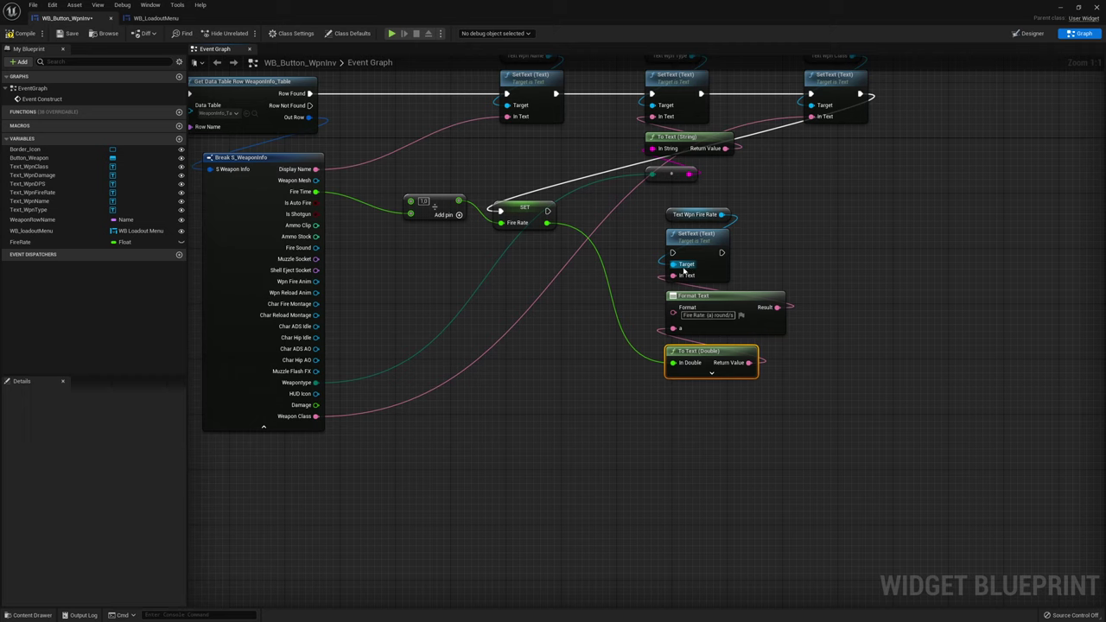
left_click_drag(673, 253, 547, 211)
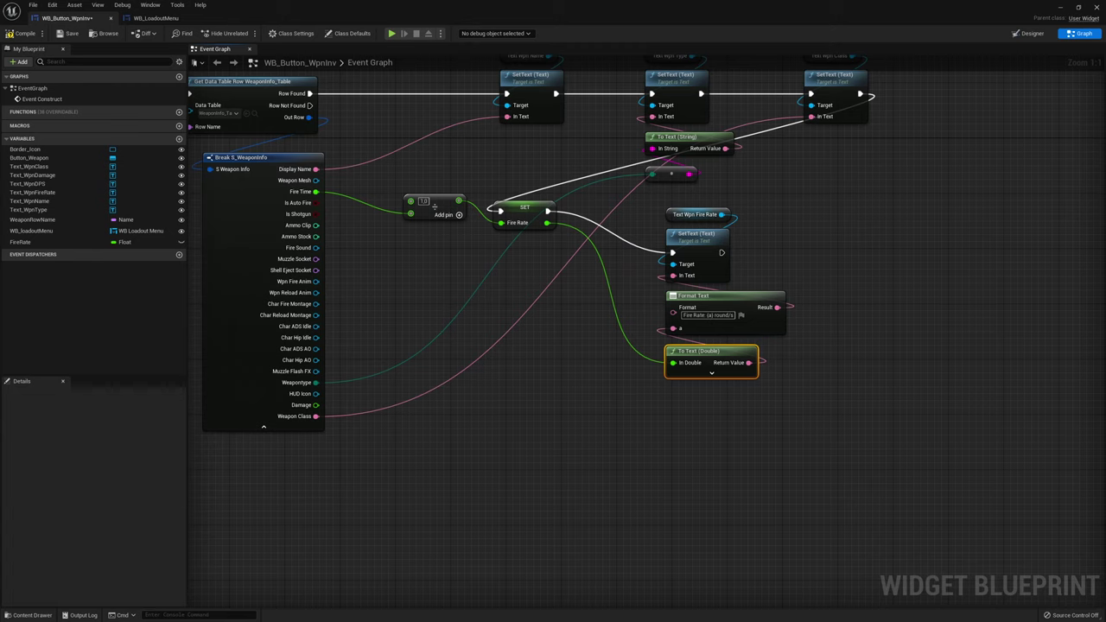
right_click_drag(910, 242, 927, 159)
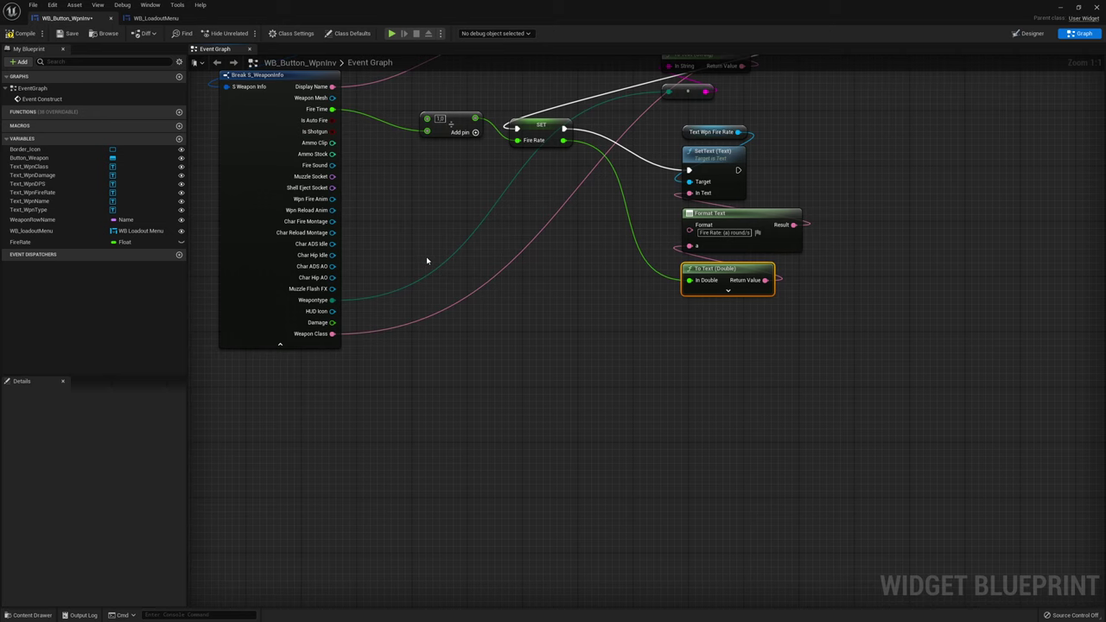
Create a new function named GetWeaponDamage
left_click(180, 113)
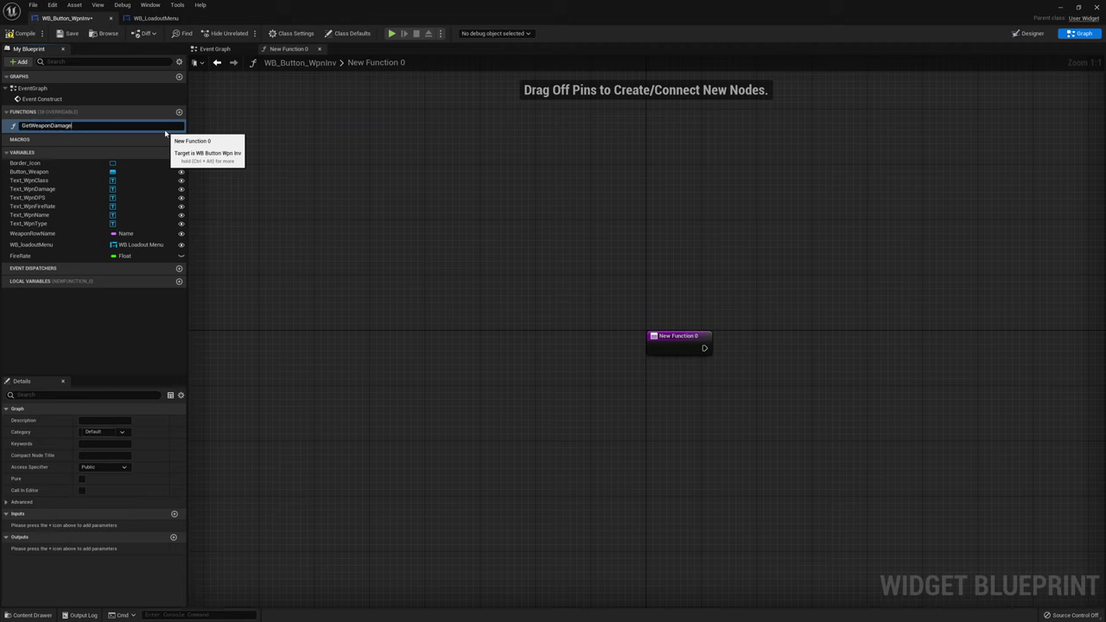
key("Return")
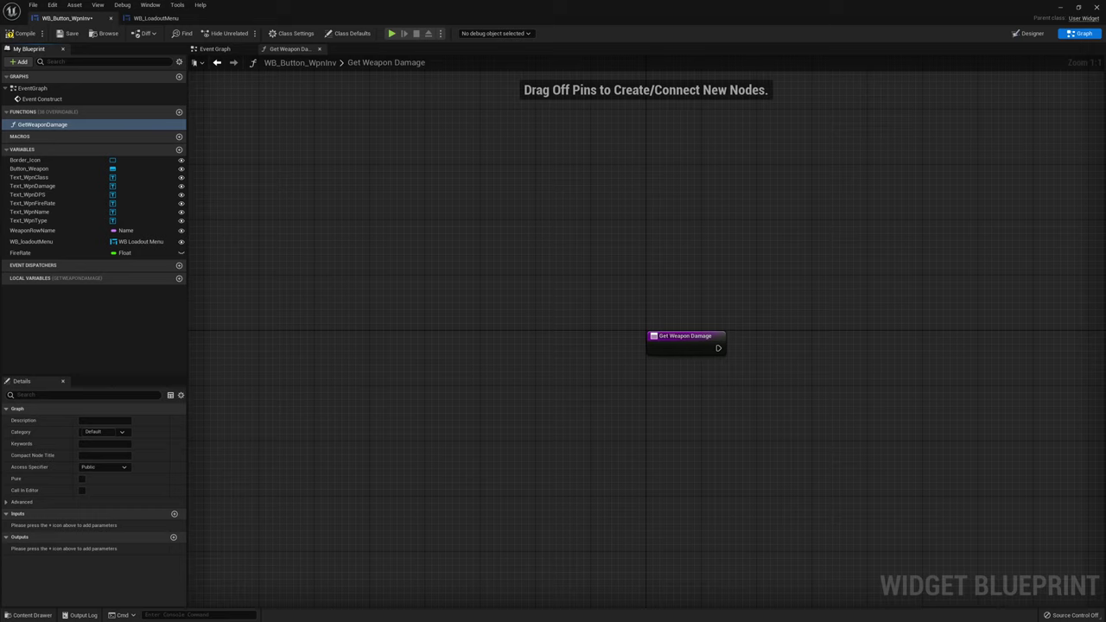
left_click(683, 337)
right_click_drag(683, 338, 529, 323)
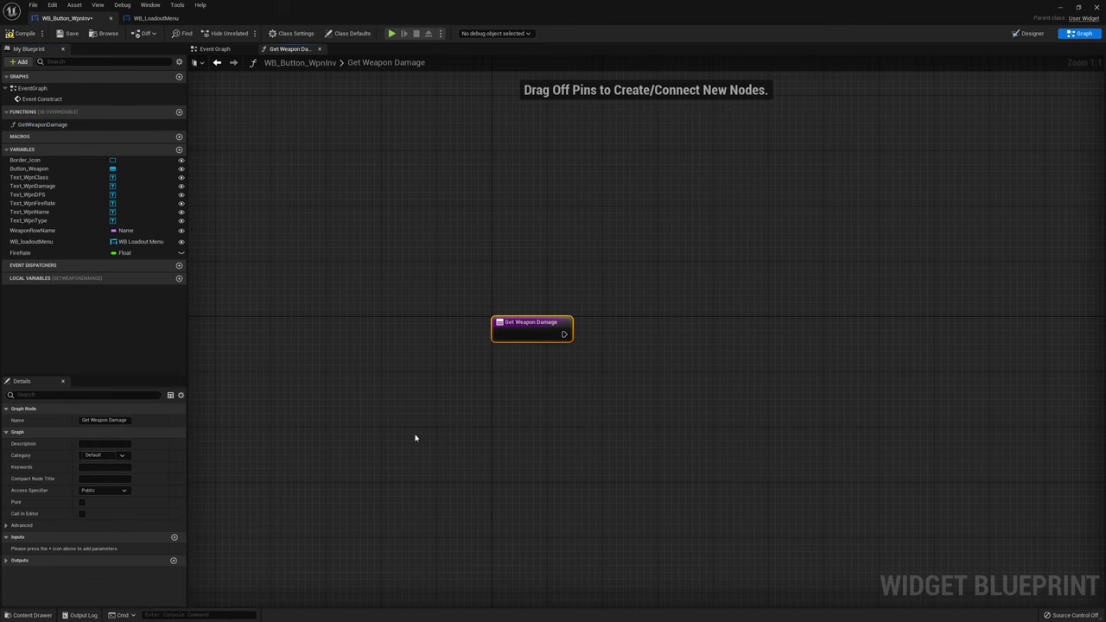
Give it two inputs: IsShotgun (Boolean) and DamageInput (Float)
left_click(174, 538)
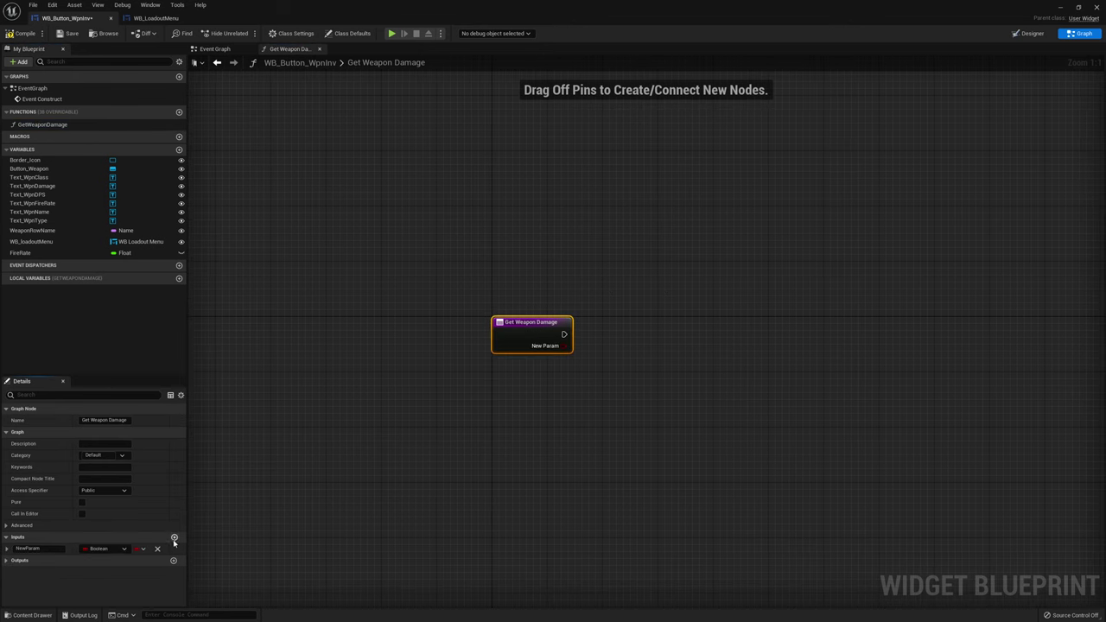
left_click(174, 538)
left_click(34, 548)
type("IsShotgun")
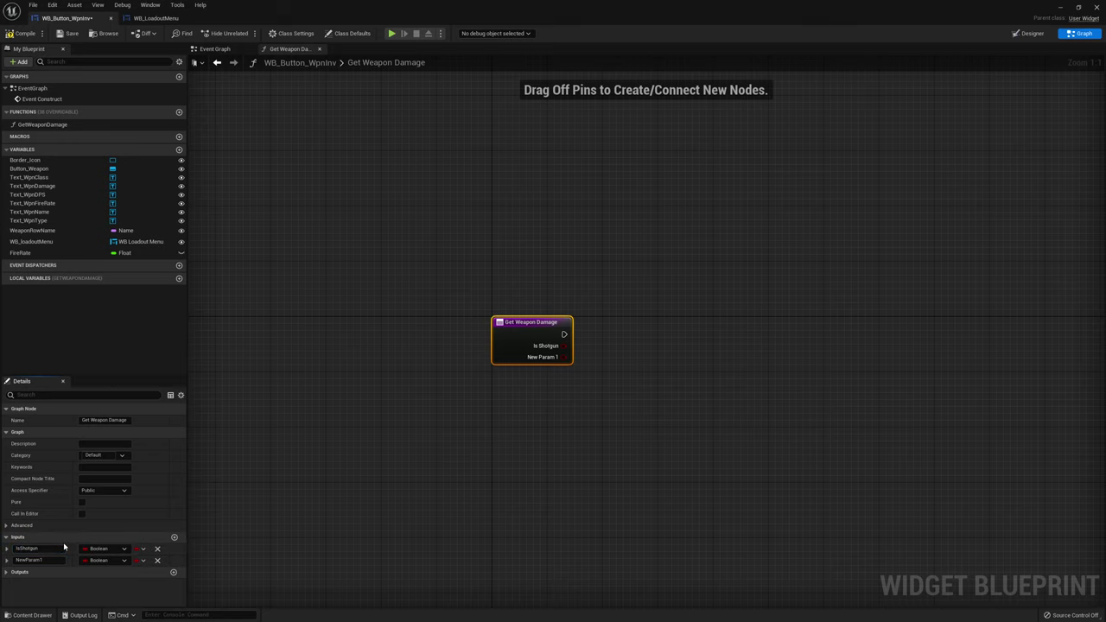
left_click(39, 560)
type("t")
key("Return")
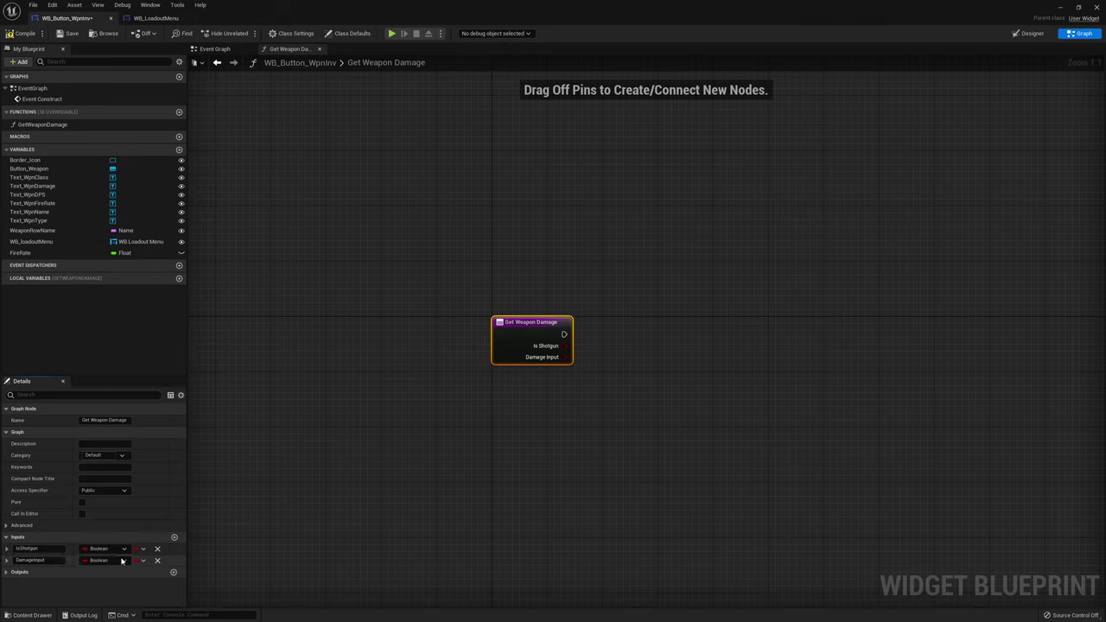
left_click(104, 560)
left_click(104, 412)
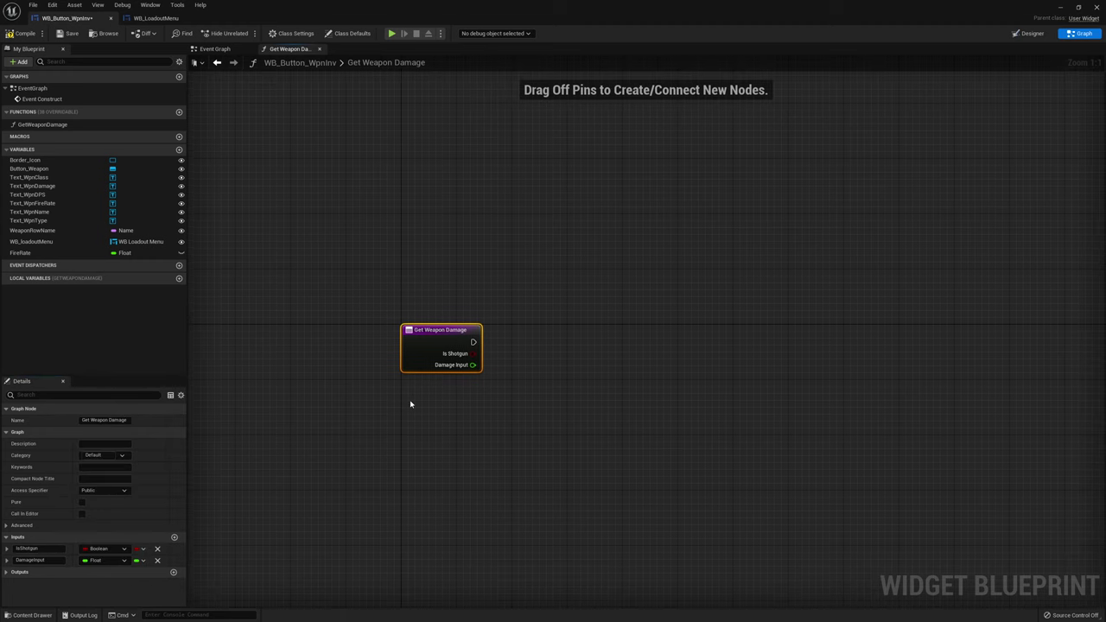
Run the function entry into a Branch on IsShotgun
left_click(602, 348)
left_click(568, 329)
mouse_move(474, 343)
left_mouse_down()
mouse_move(574, 342)
mouse_move(473, 354)
left_mouse_up()
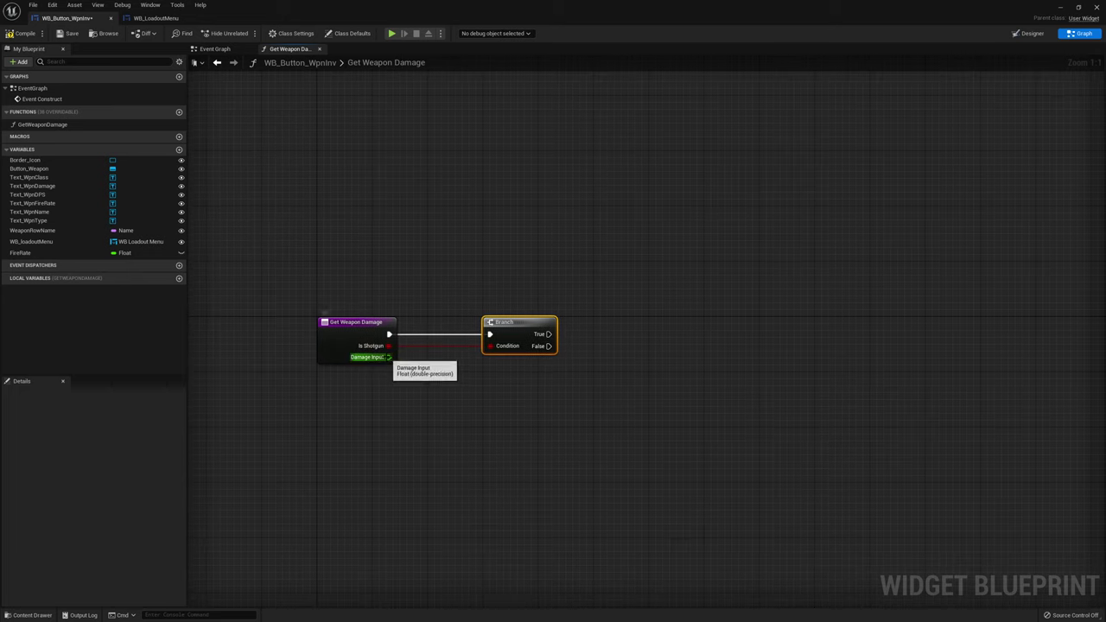
On the Branch False path, return Damage Input unchanged through a new float DamageOutput
left_click_drag(548, 346, 639, 372)
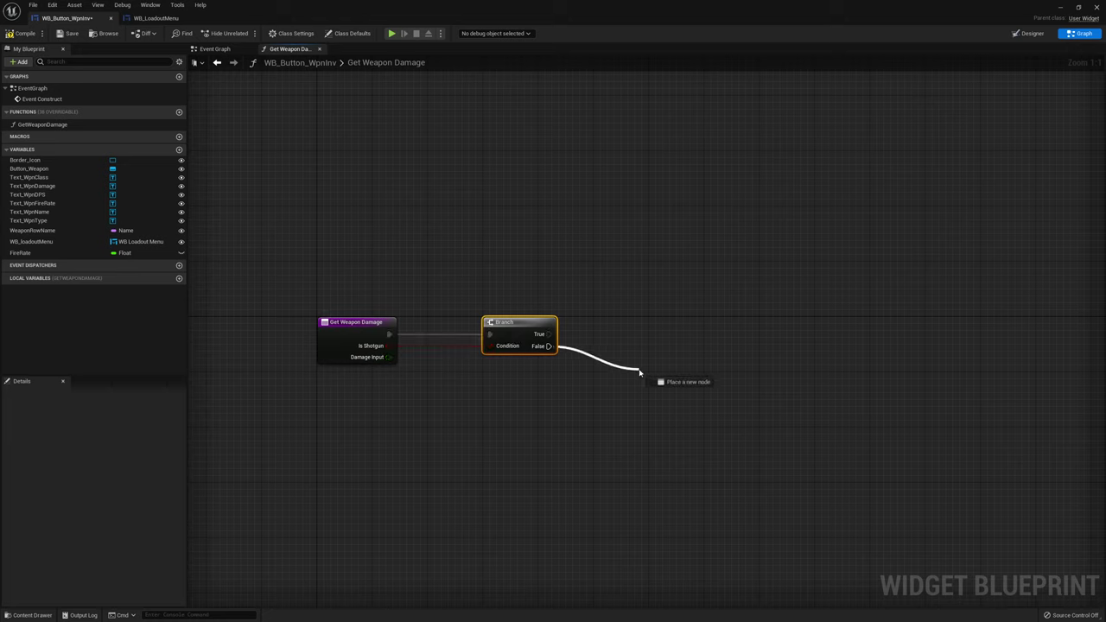
type("return")
key("Return")
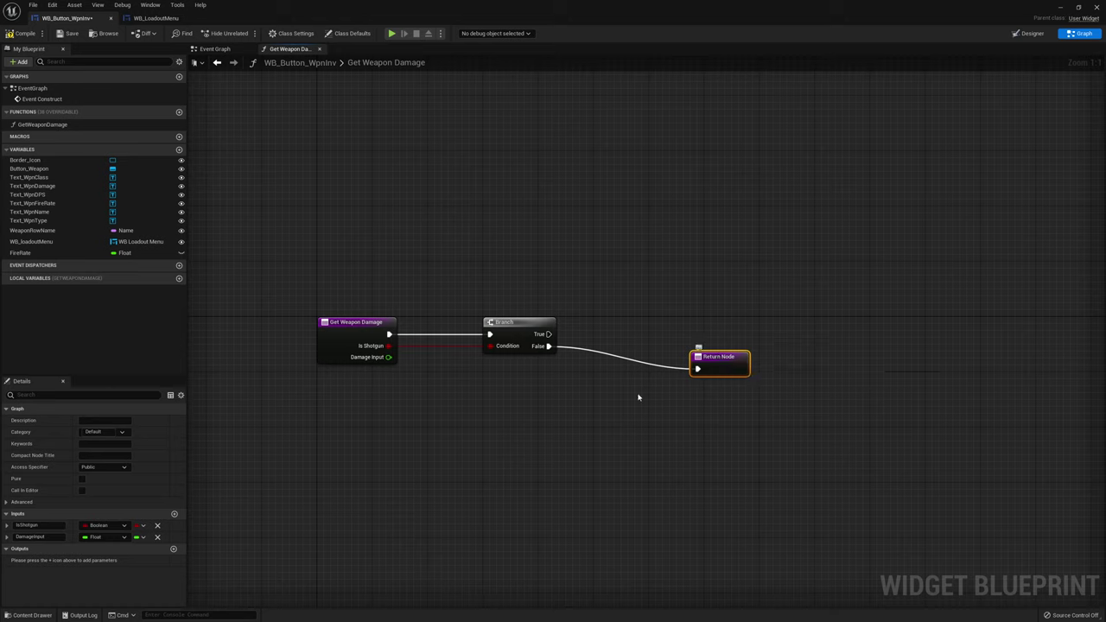
left_click(173, 549)
type("DamageOu")
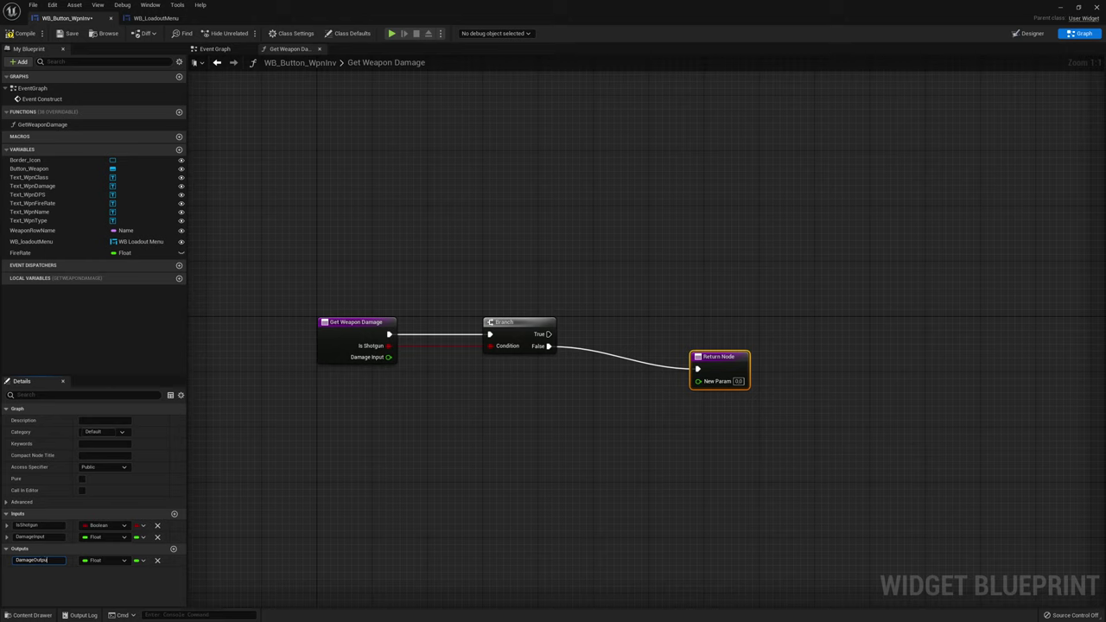
type("tput")
key("Return")
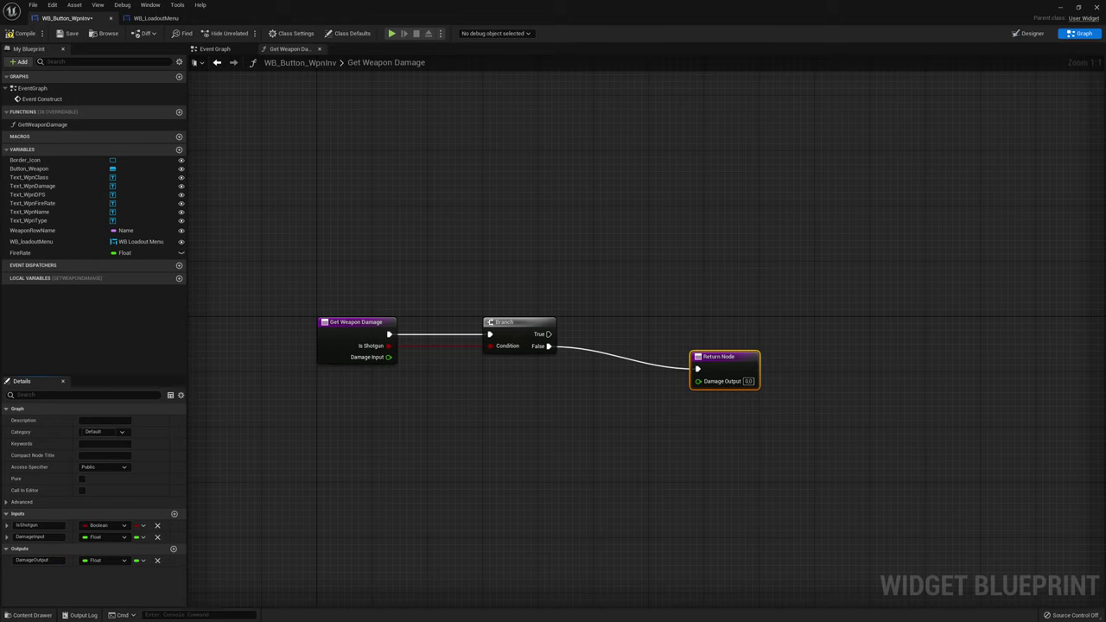
left_click_drag(355, 323, 375, 330)
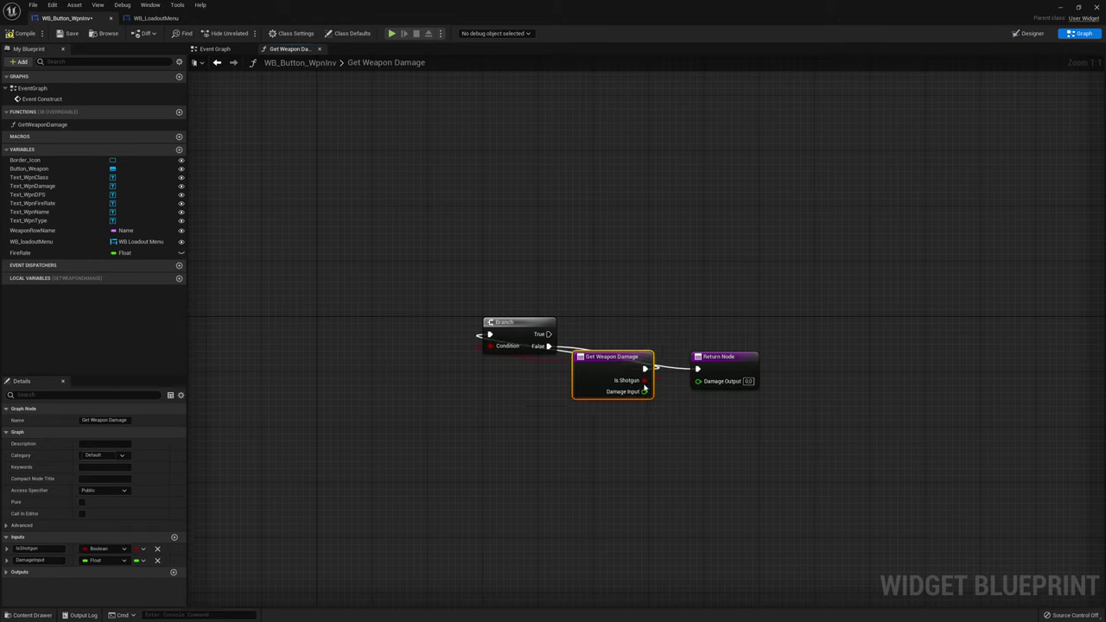
mouse_move(410, 364)
left_mouse_down()
mouse_move(649, 385)
mouse_move(765, 363)
left_mouse_up()
left_click_drag(369, 342, 333, 335)
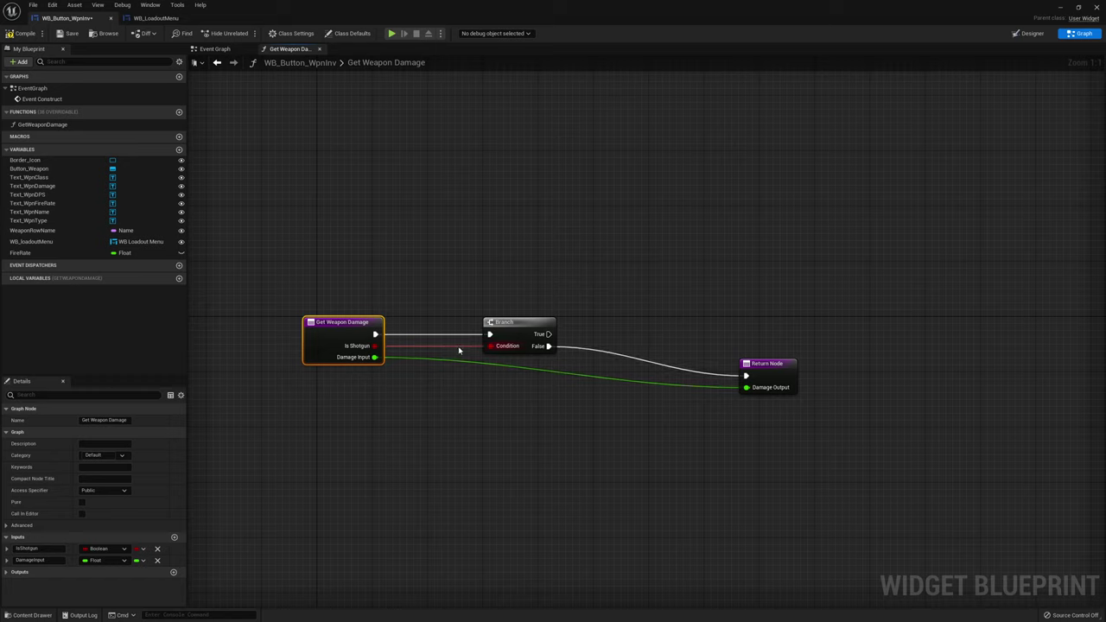
left_click_drag(503, 322, 475, 322)
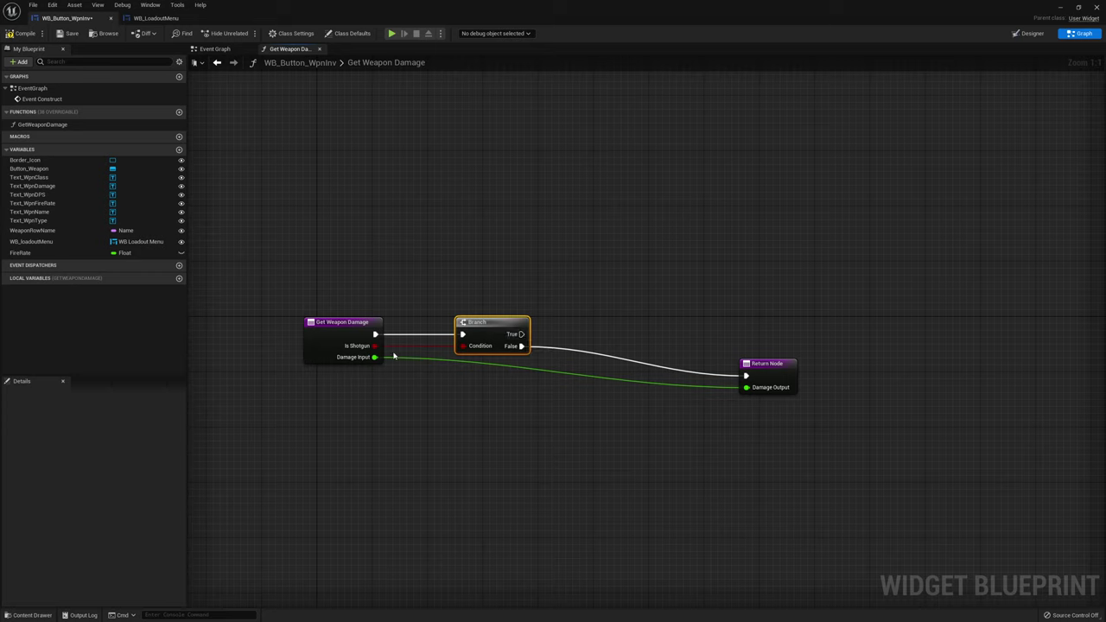
On the True path, return Damage Input through a Multiply node into a second Return Node
left_click_drag(374, 357, 614, 294)
type("*")
left_click(662, 373)
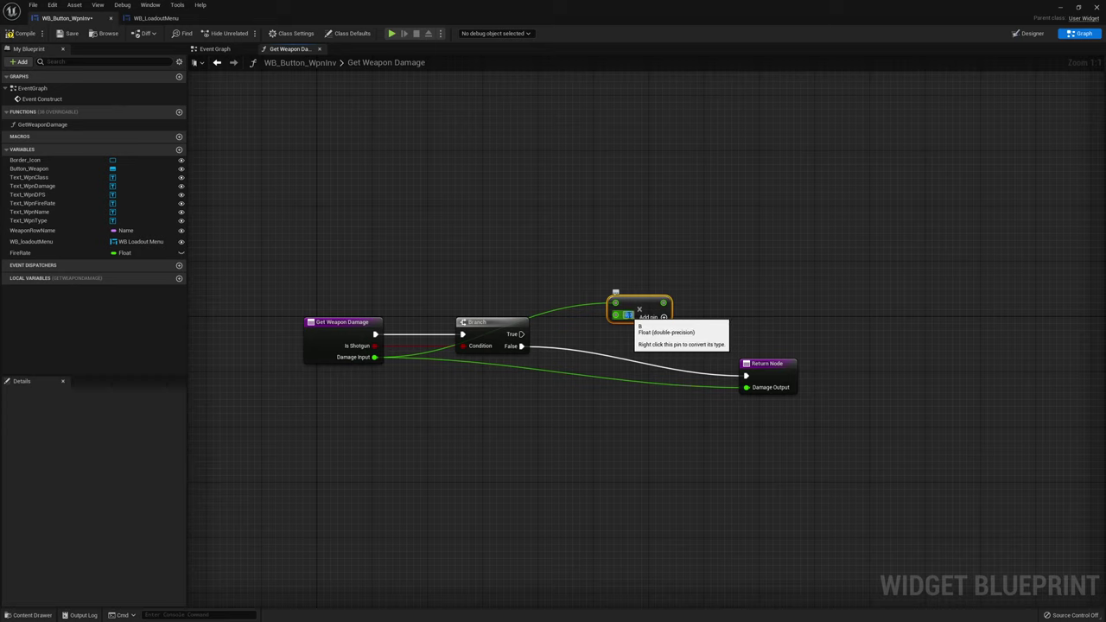
left_click_drag(664, 302, 767, 285)
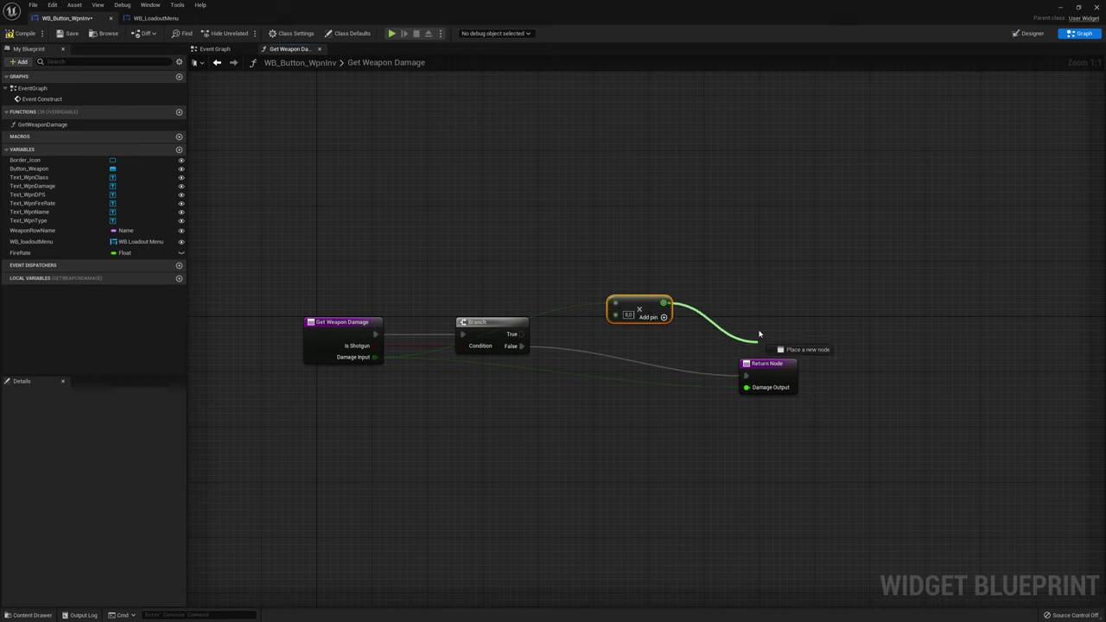
left_click(751, 237)
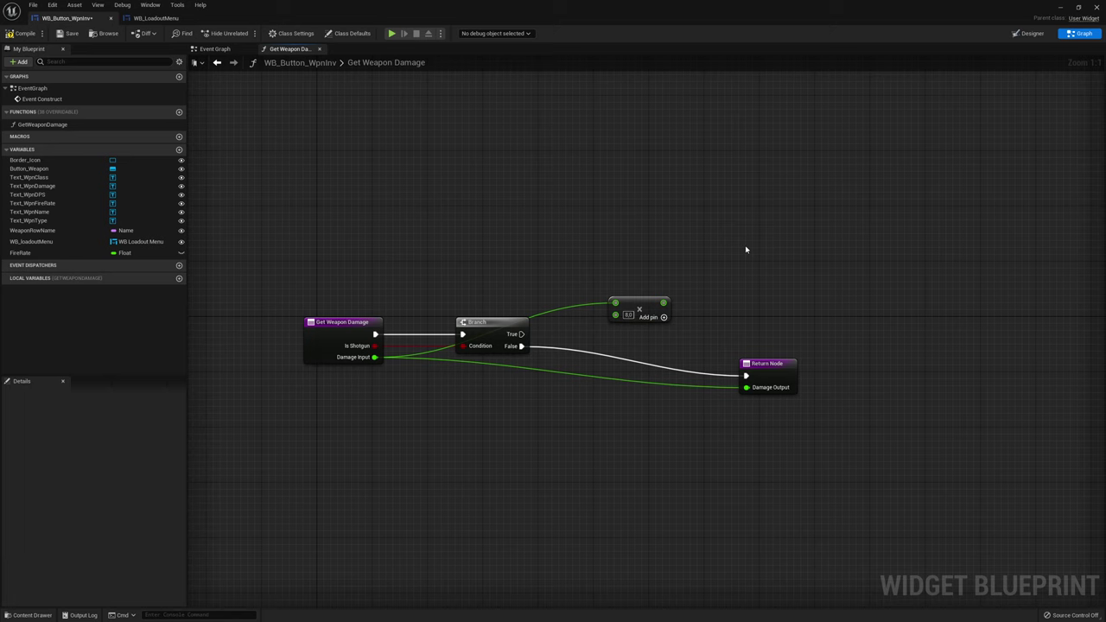
right_click(735, 254)
type("return")
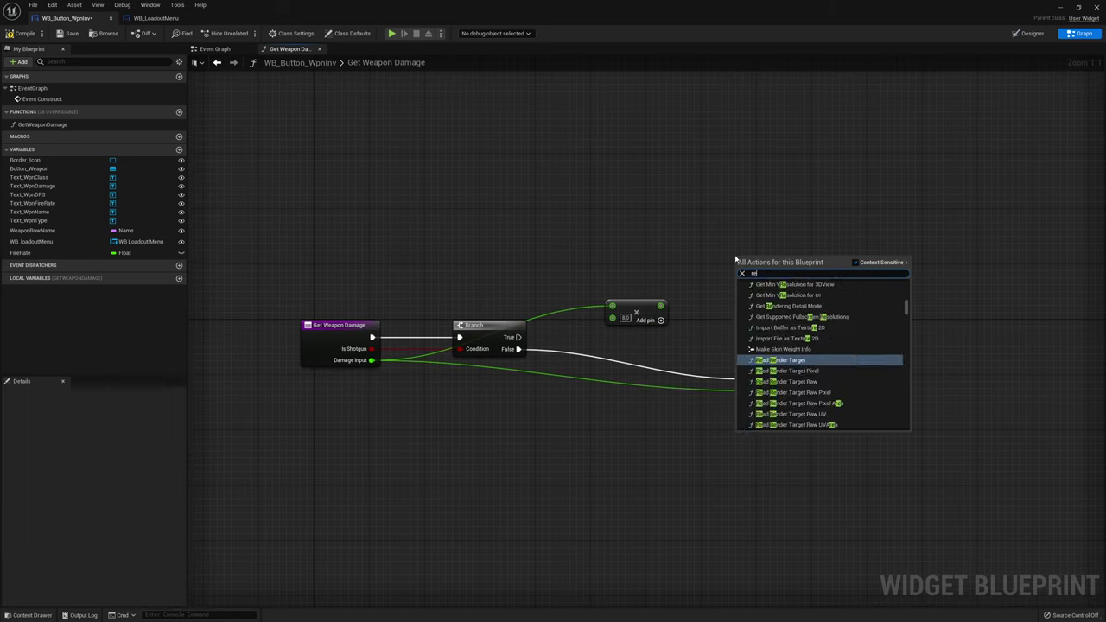
key("Return")
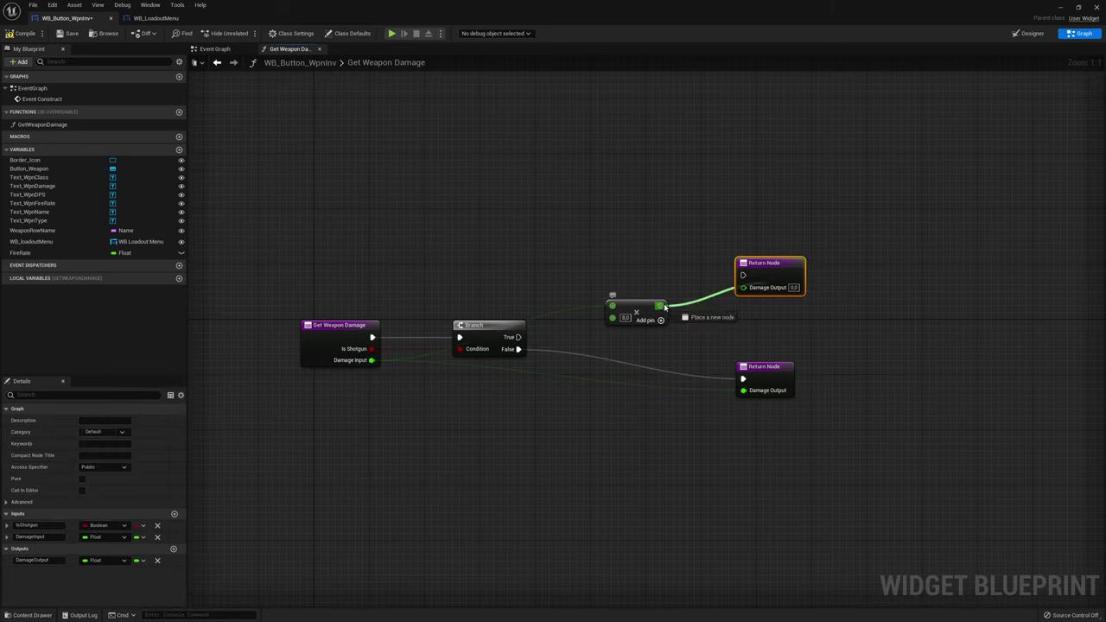
mouse_move(660, 306)
left_mouse_down()
mouse_move(744, 286)
mouse_move(519, 337)
left_mouse_up()
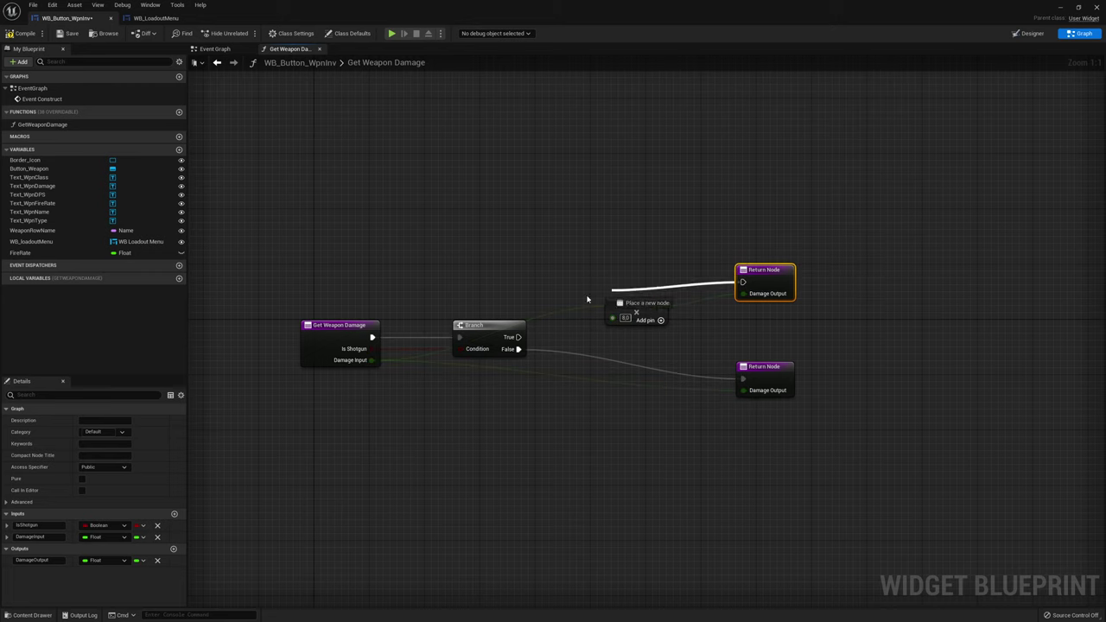
left_click(660, 242)
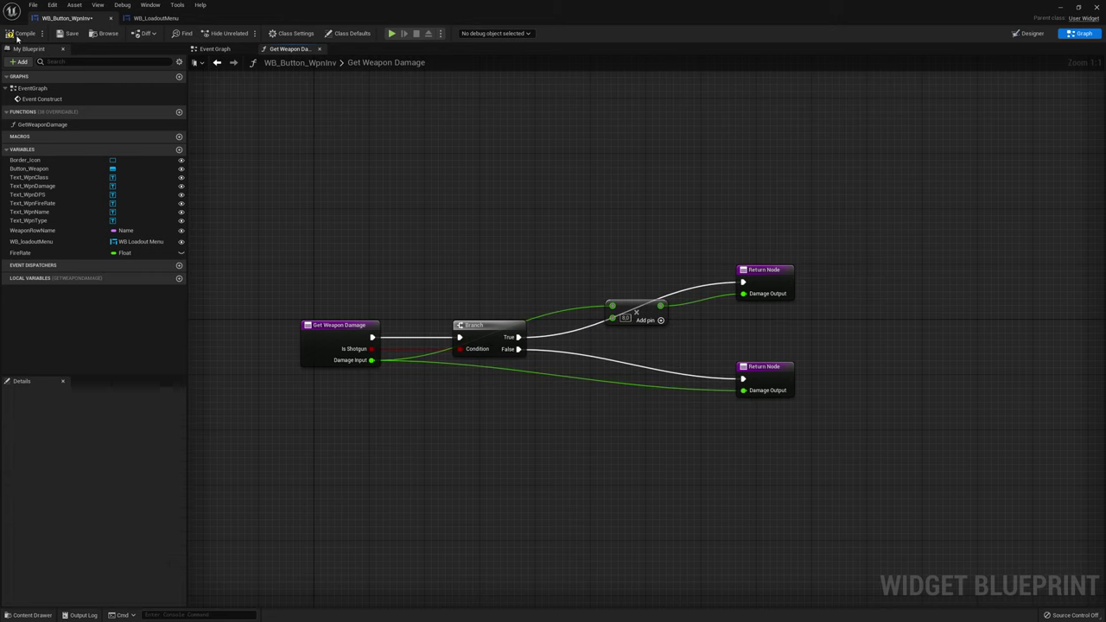
left_click(216, 50)
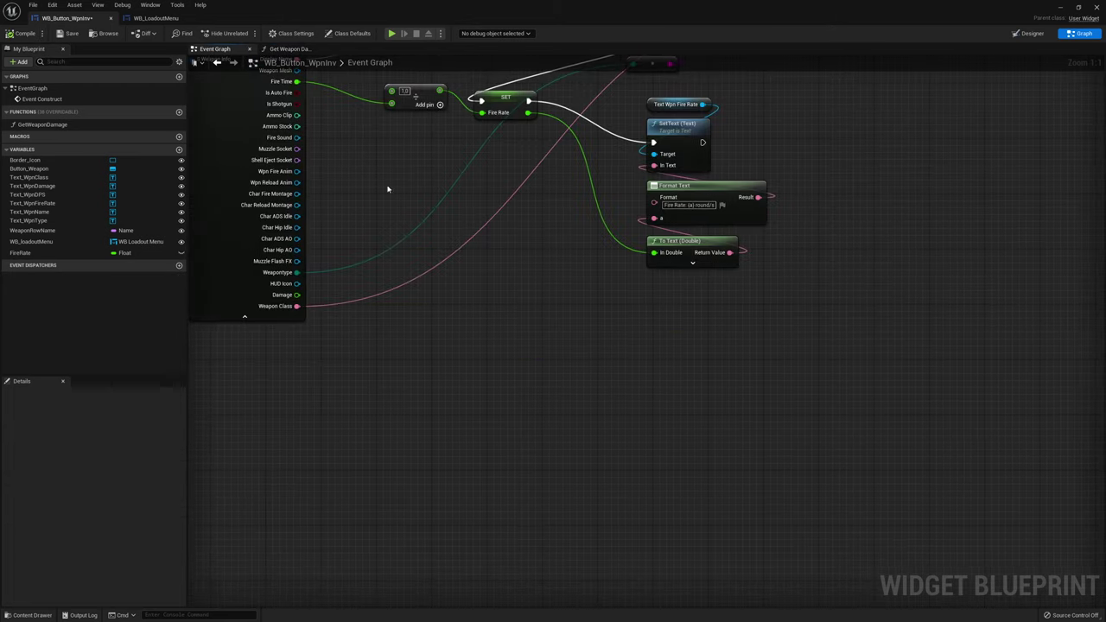
Call Get Weapon Damage after the fire-rate SetText with the row's Damage, saving its output as Damage
left_click_drag(51, 125, 467, 294)
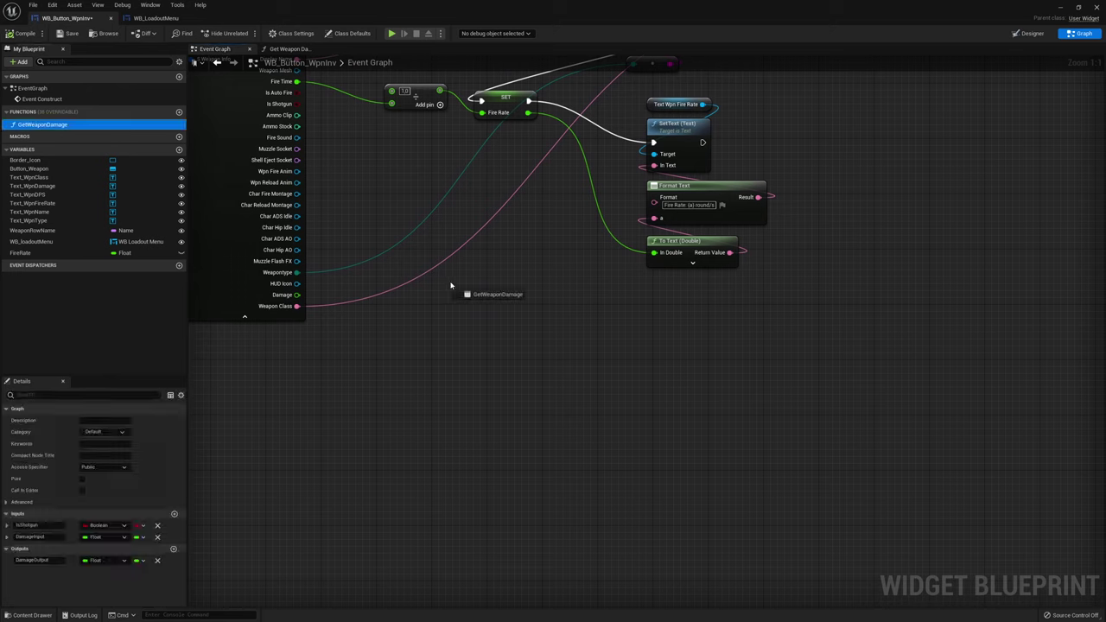
mouse_move(703, 142)
left_mouse_down()
mouse_move(475, 316)
mouse_move(298, 104)
mouse_move(474, 339)
mouse_move(296, 295)
left_mouse_up()
left_click_drag(517, 317, 433, 316)
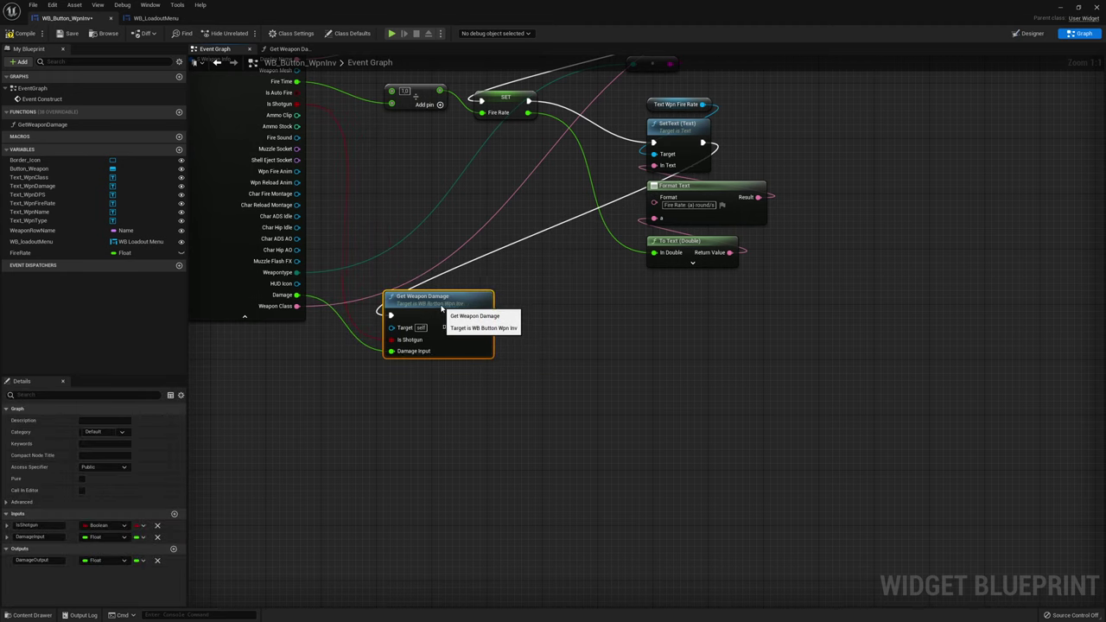
right_click(482, 329)
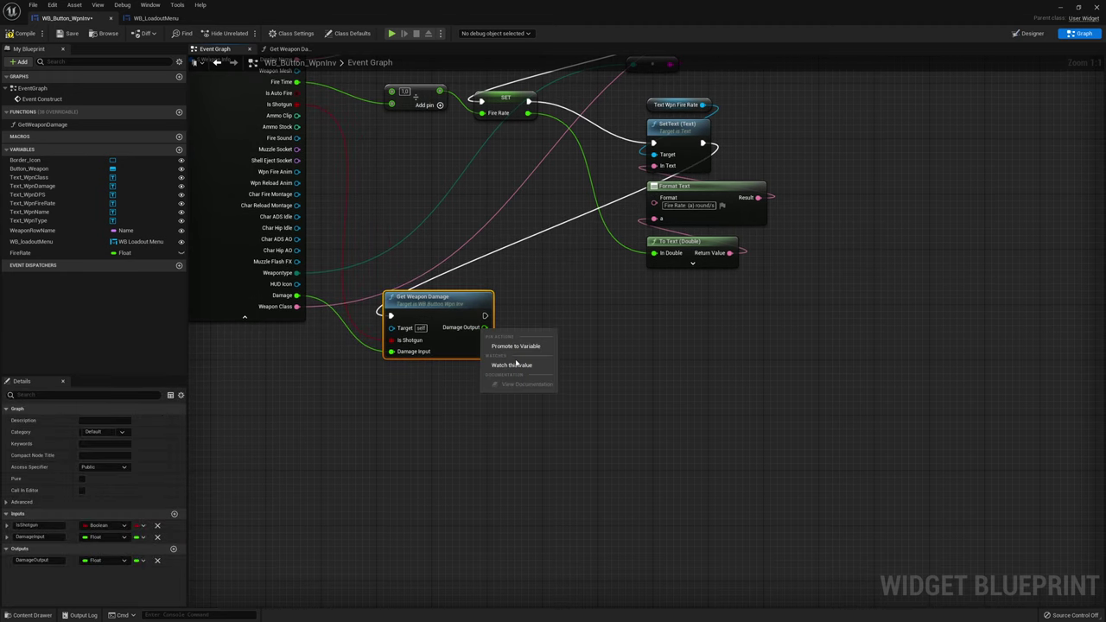
left_click(517, 348)
type("Damage")
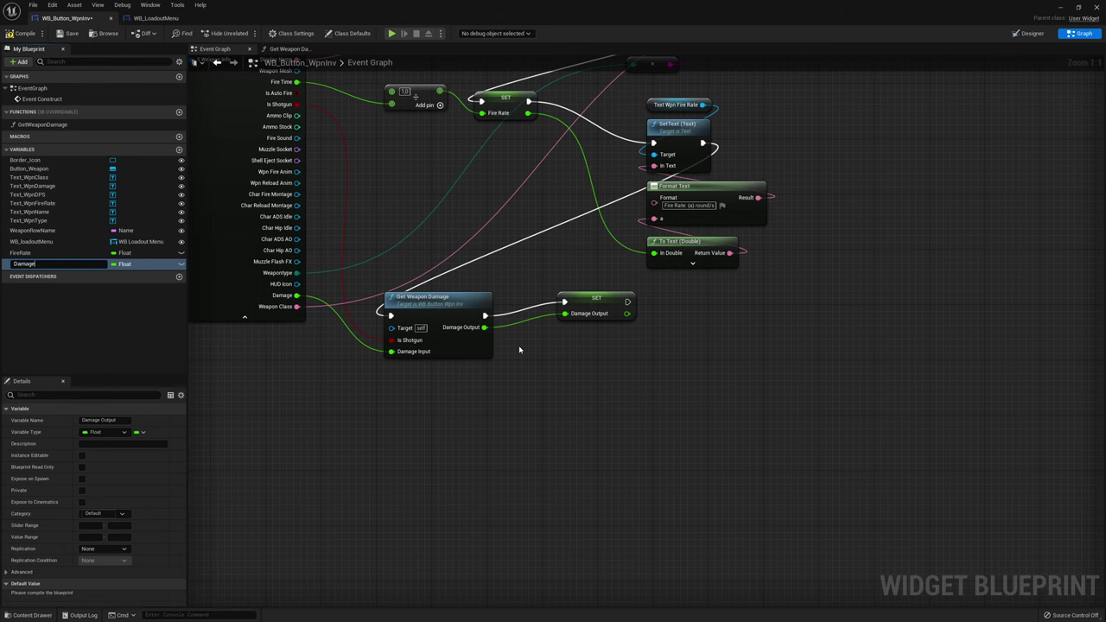
key("Return")
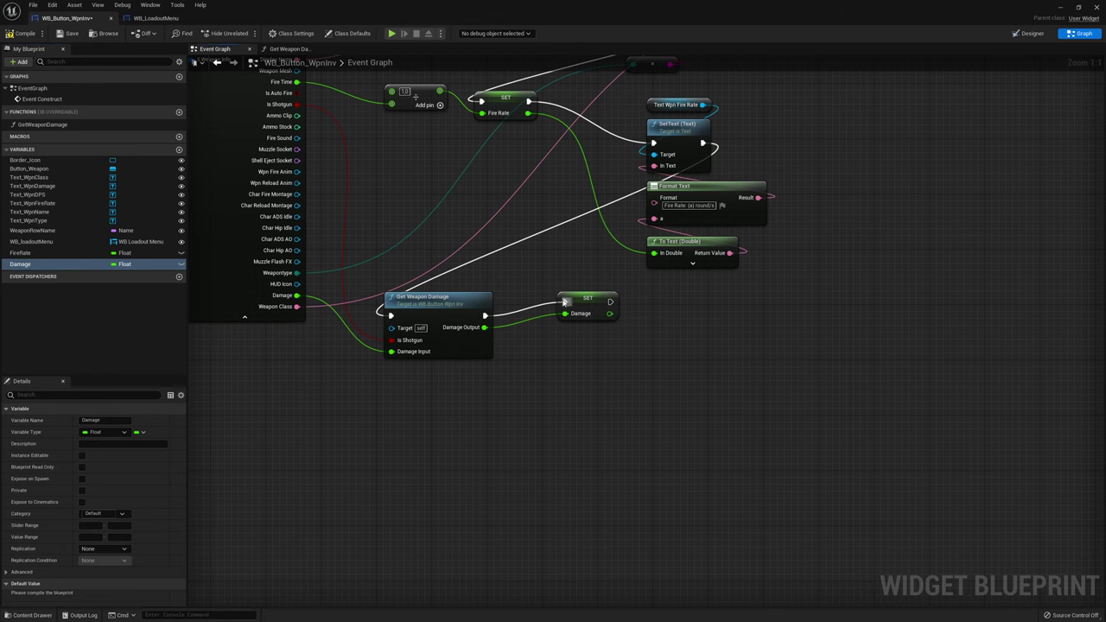
left_click(569, 303)
right_click_drag(784, 71, 665, 150)
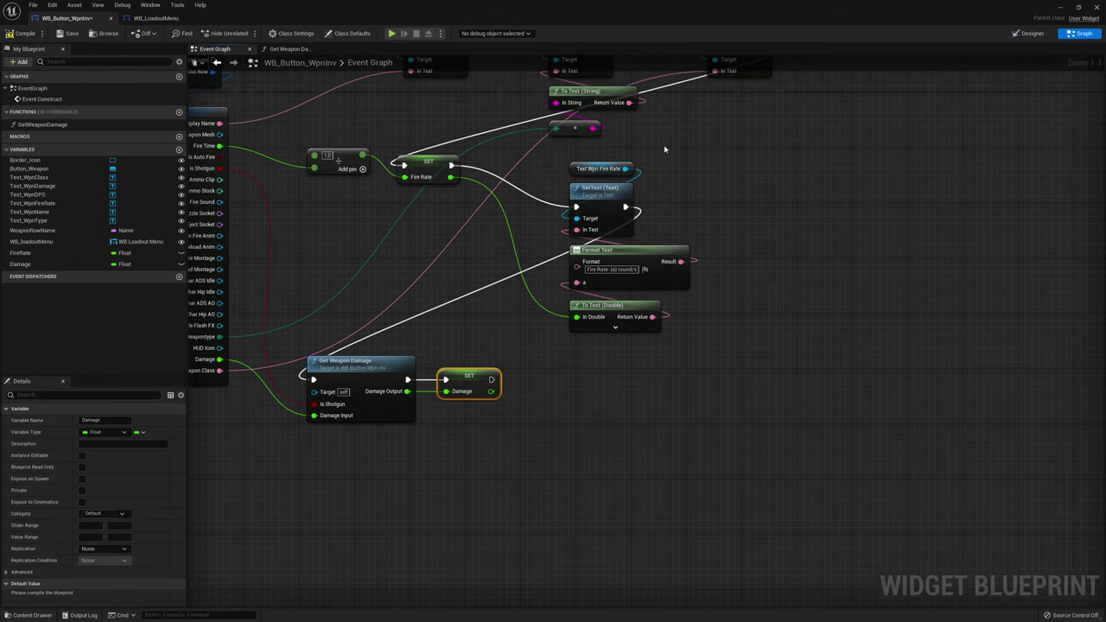
Duplicate the fire-rate text nodes, chain the copy after SET Damage, and feed it Damage
left_click_drag(665, 150, 574, 308)
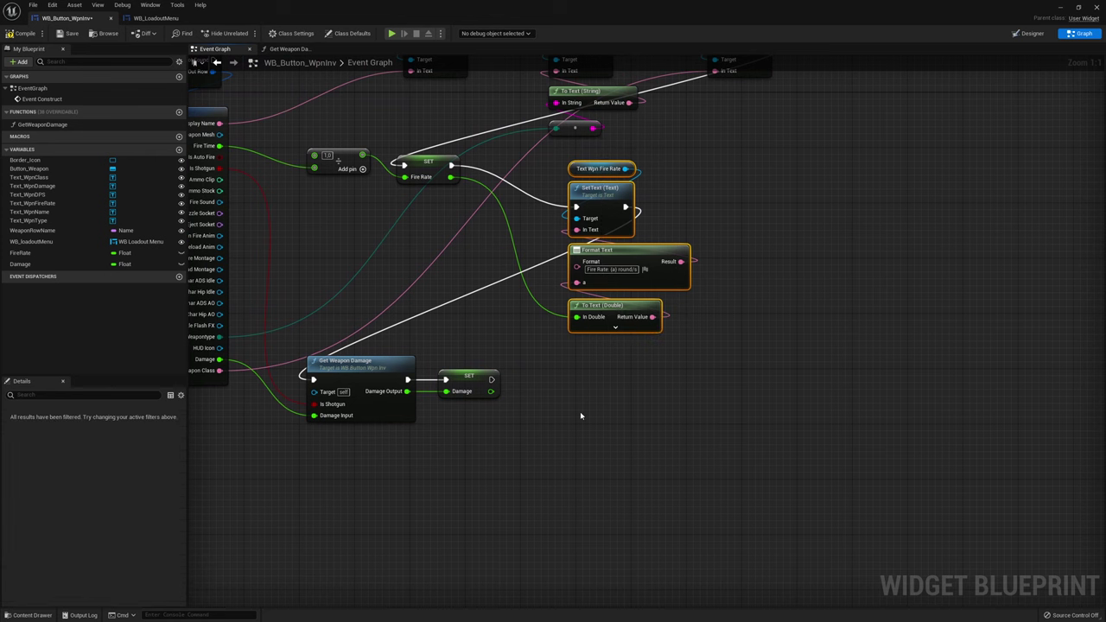
key("ctrl+c")
key("ctrl+v")
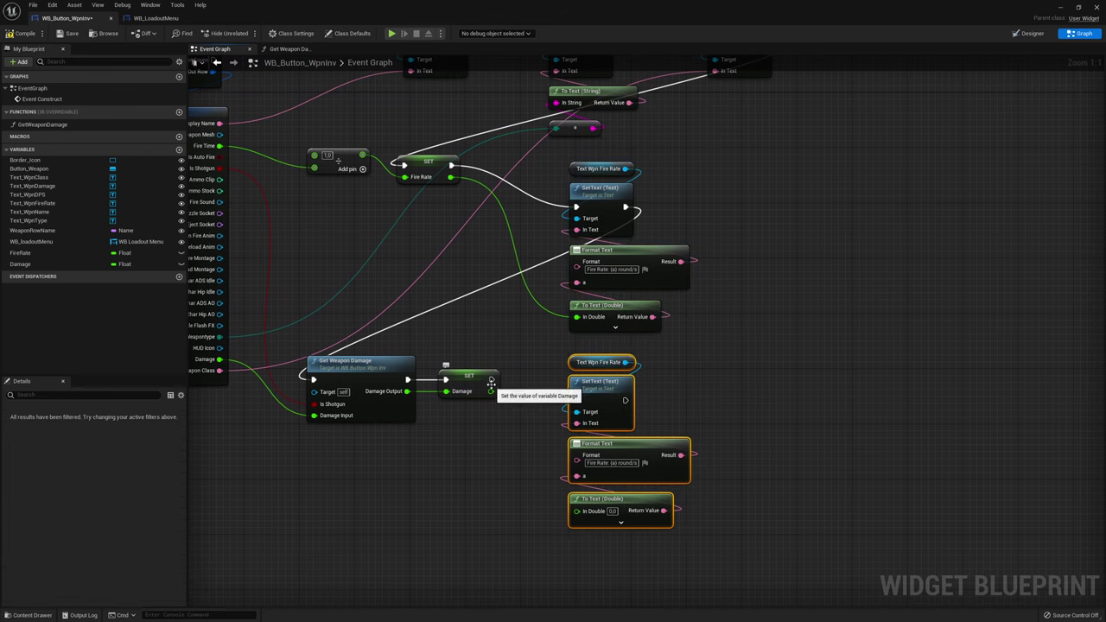
left_click_drag(491, 383, 577, 400)
right_click_drag(560, 406, 536, 359)
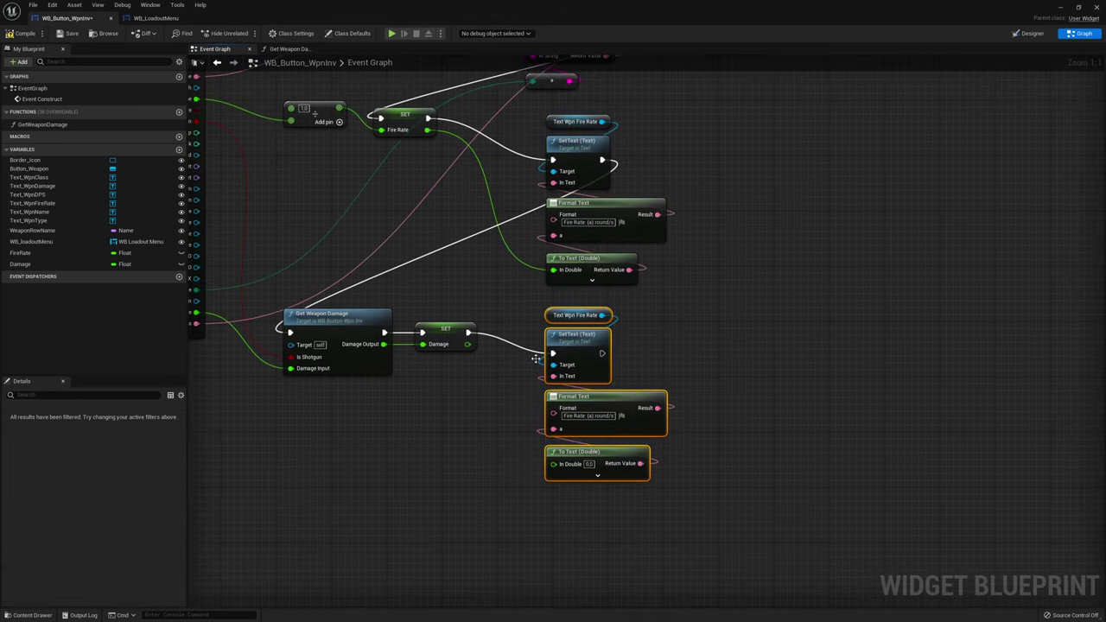
left_click_drag(468, 344, 558, 475)
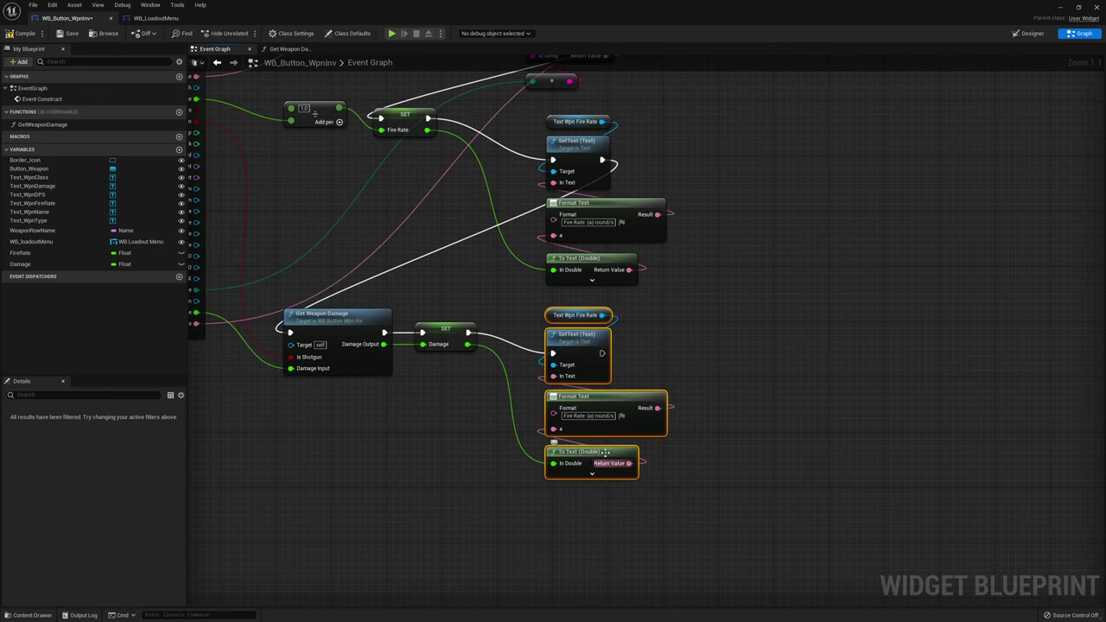
left_click(610, 387)
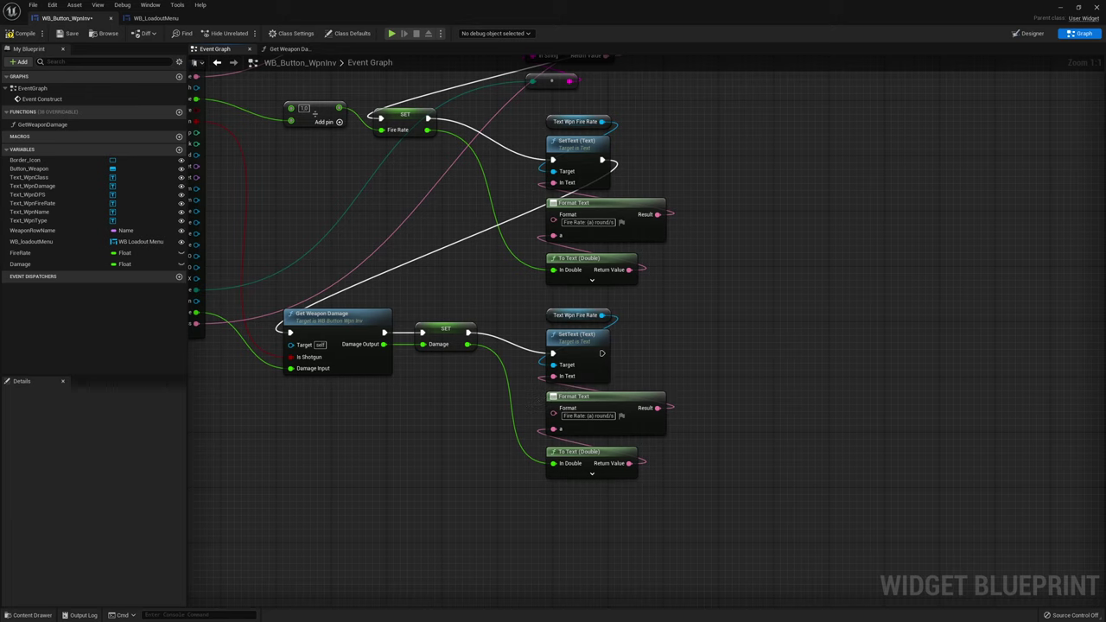
Change the copy's format to 'Damage: {a}' and retarget it to Text_WpnDamage
double_click(581, 416)
type("Damage: {a")
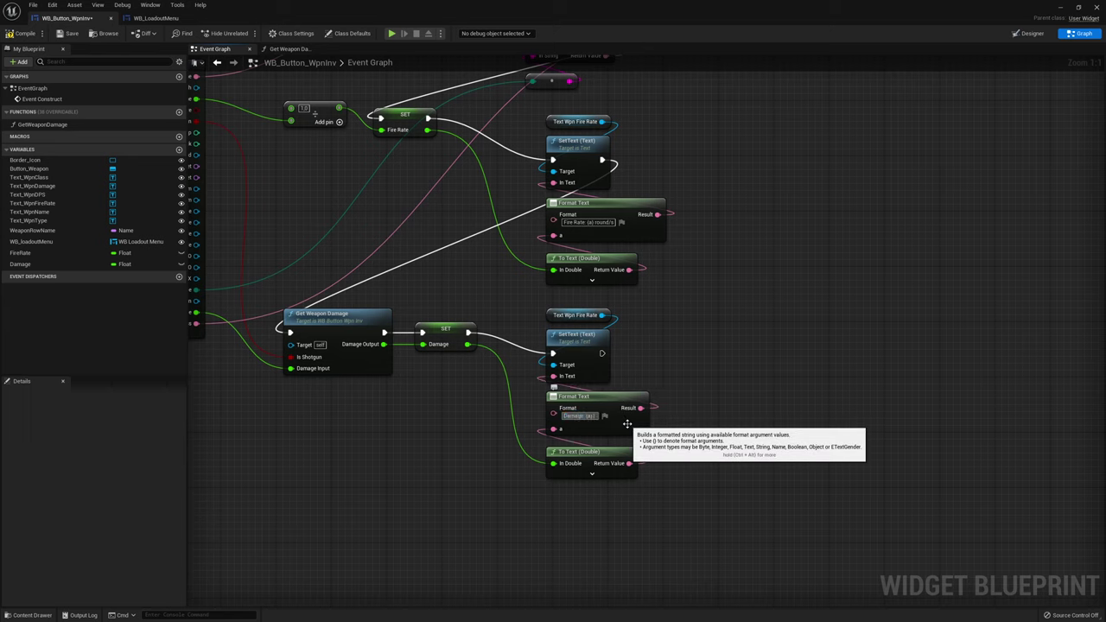
key("Return")
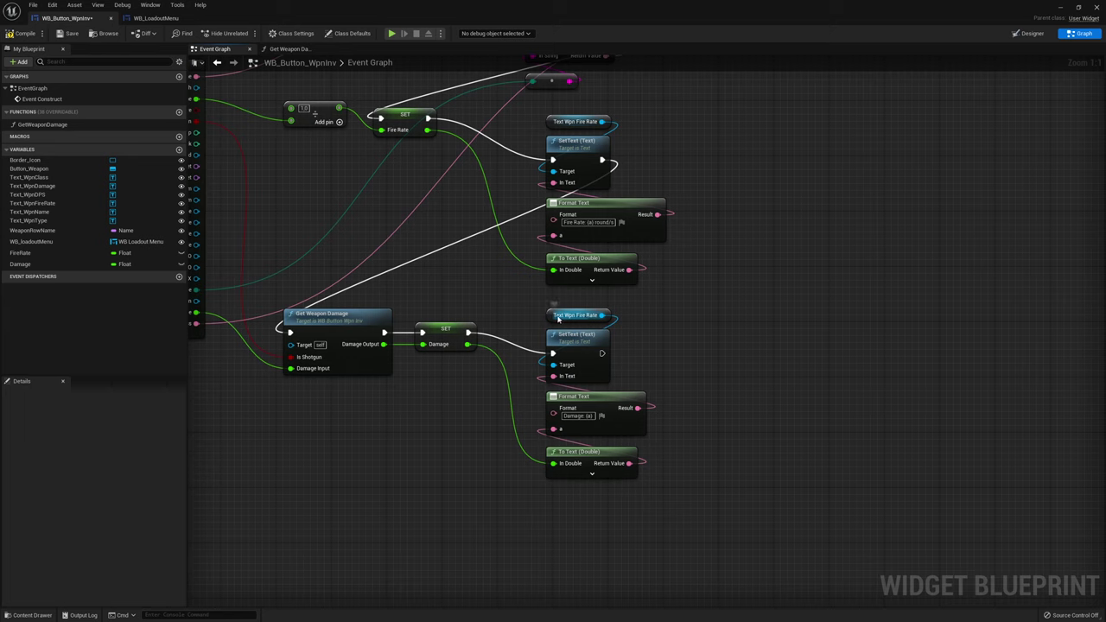
left_click(560, 317)
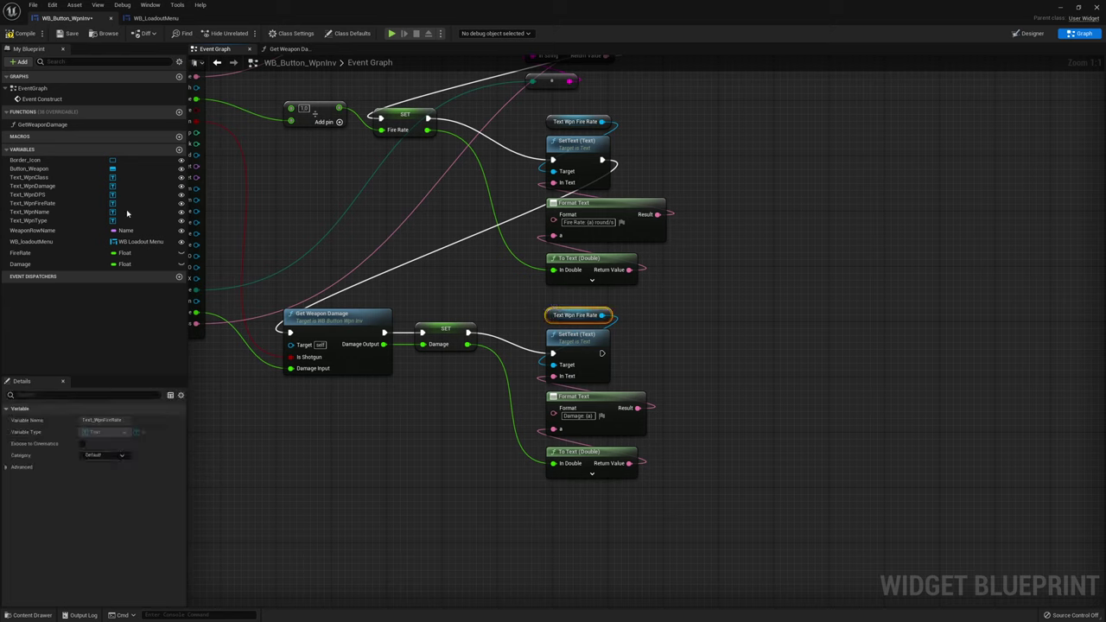
left_click(33, 187)
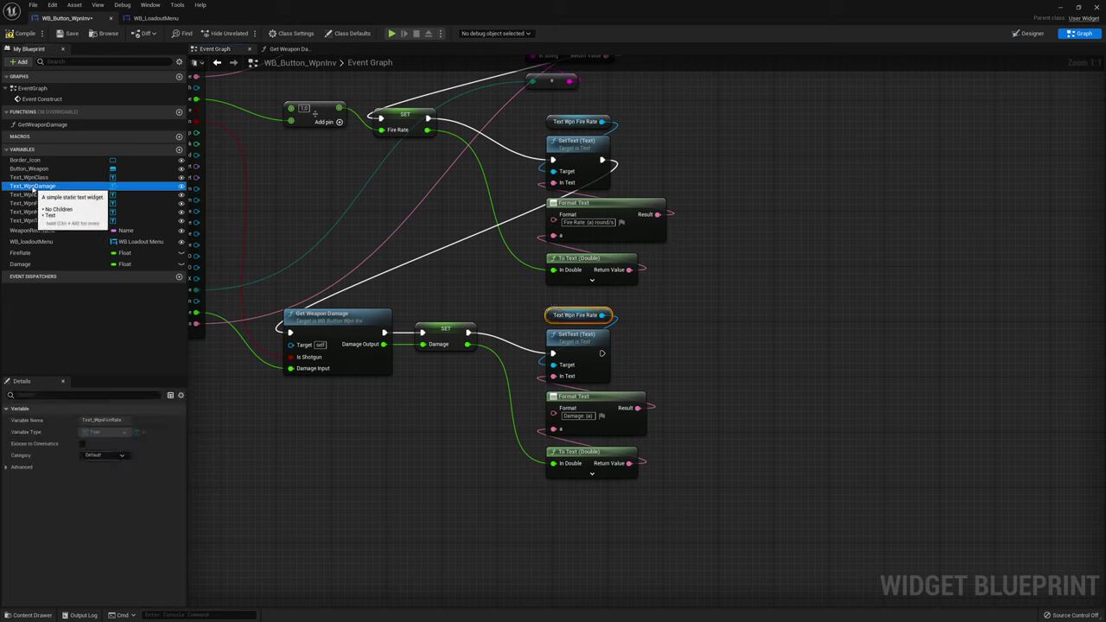
left_click_drag(33, 187, 577, 316)
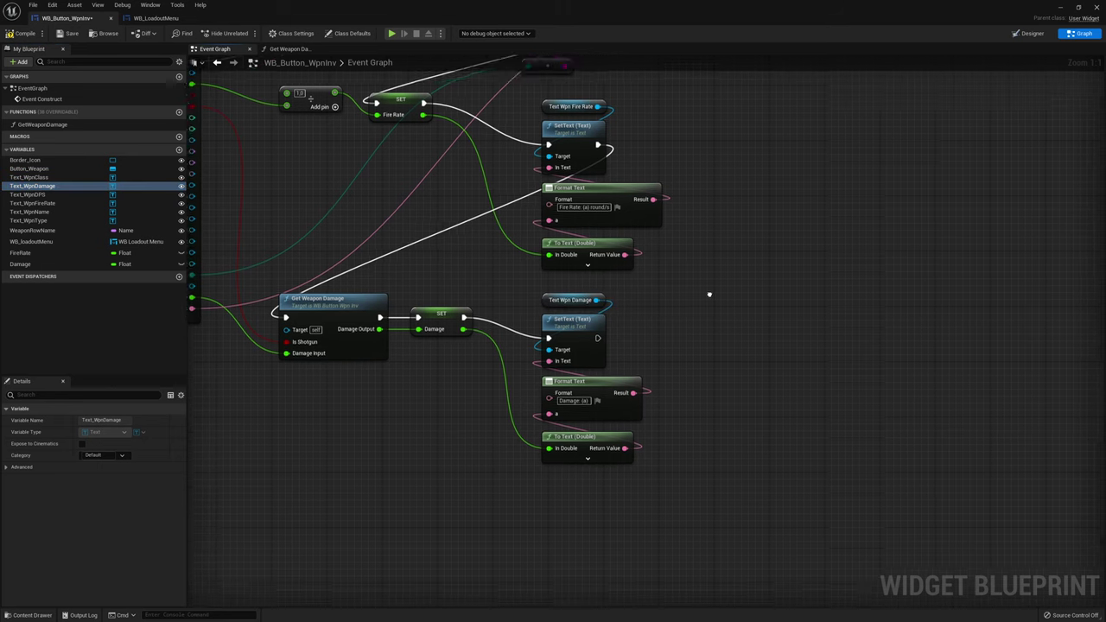
right_click_drag(710, 295, 777, 253)
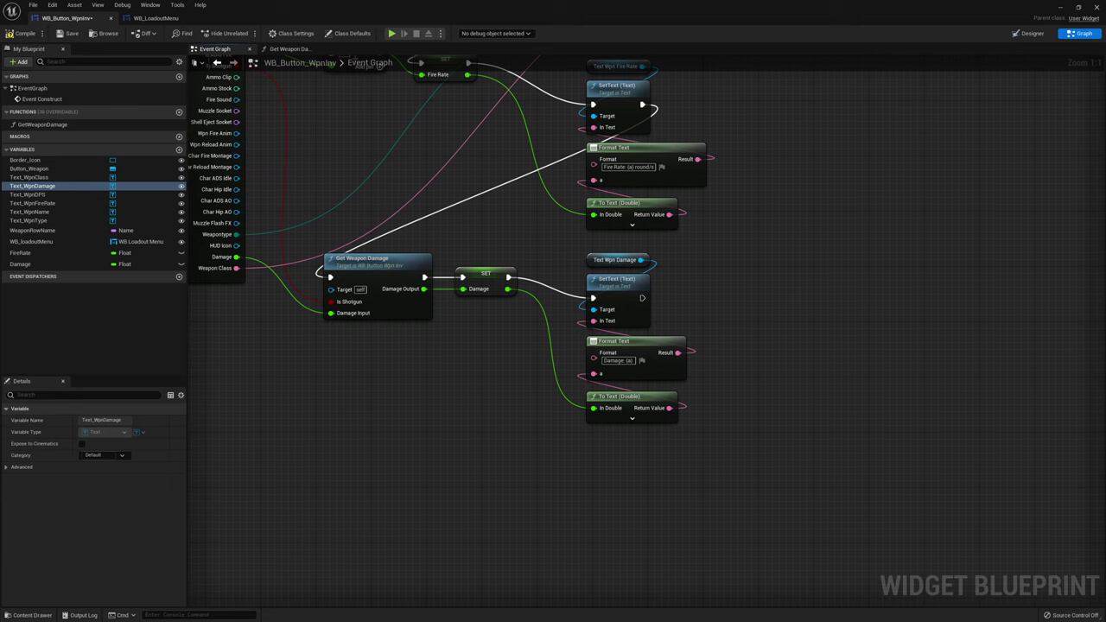
right_click_drag(779, 277, 758, 217)
Copy the four damage text-display nodes and paste them below the originals
left_click_drag(679, 182, 558, 365)
key("ctrl+c")
right_click_drag(566, 370, 557, 274)
key("ctrl+v")
left_click_drag(554, 383, 596, 321)
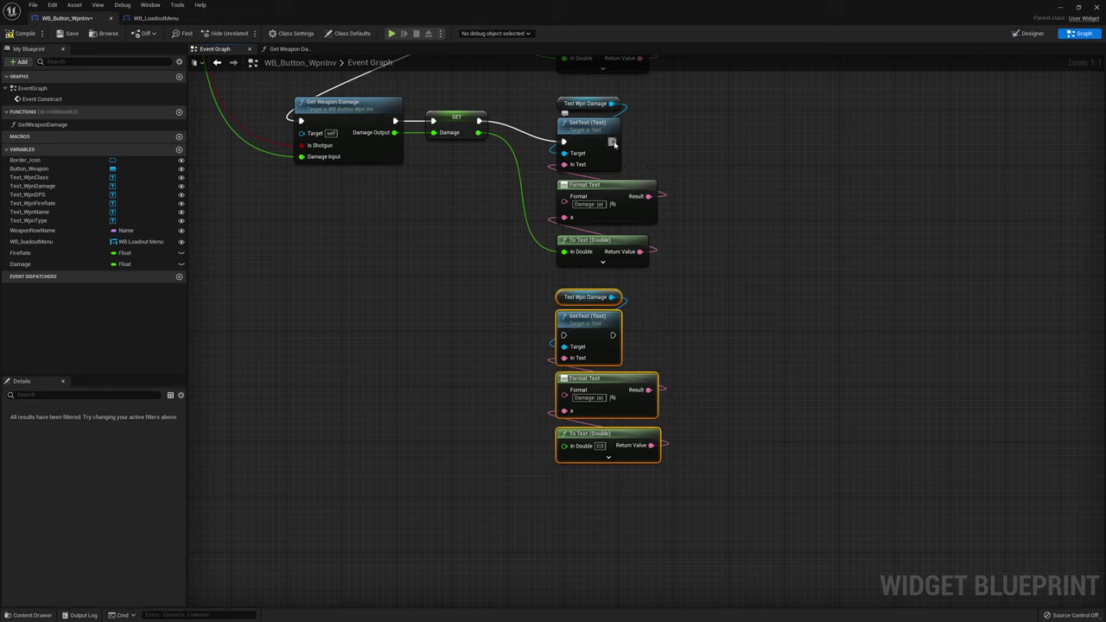
Chain the pasted SetText after the damage text and retarget it to Text Wpn DPS
left_click_drag(613, 142, 563, 336)
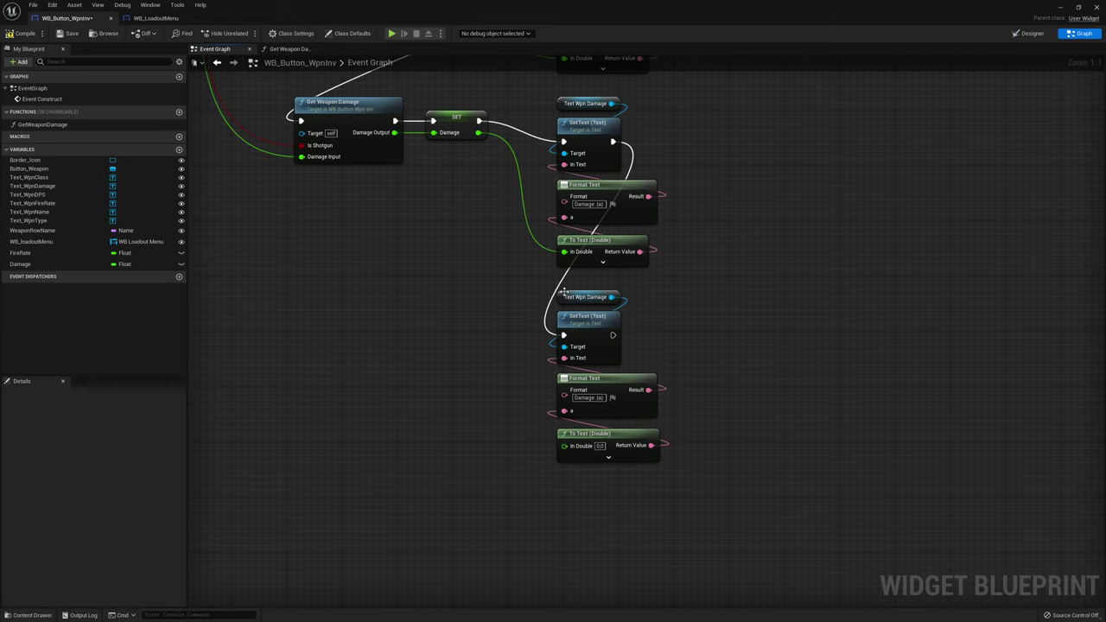
left_click_drag(34, 194, 563, 297)
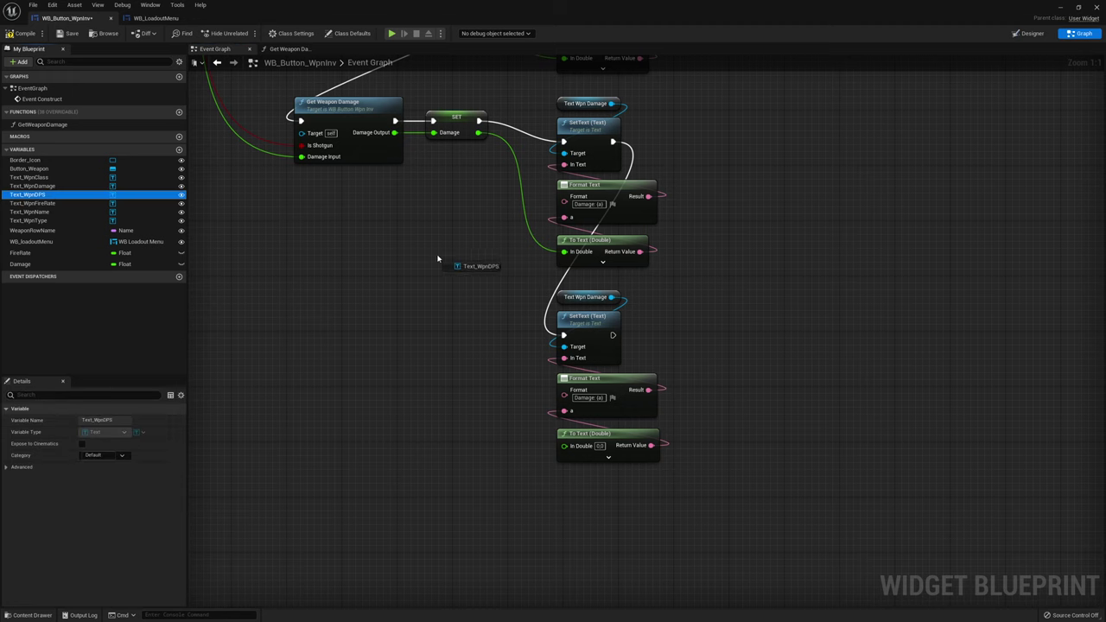
right_click_drag(478, 339, 545, 325)
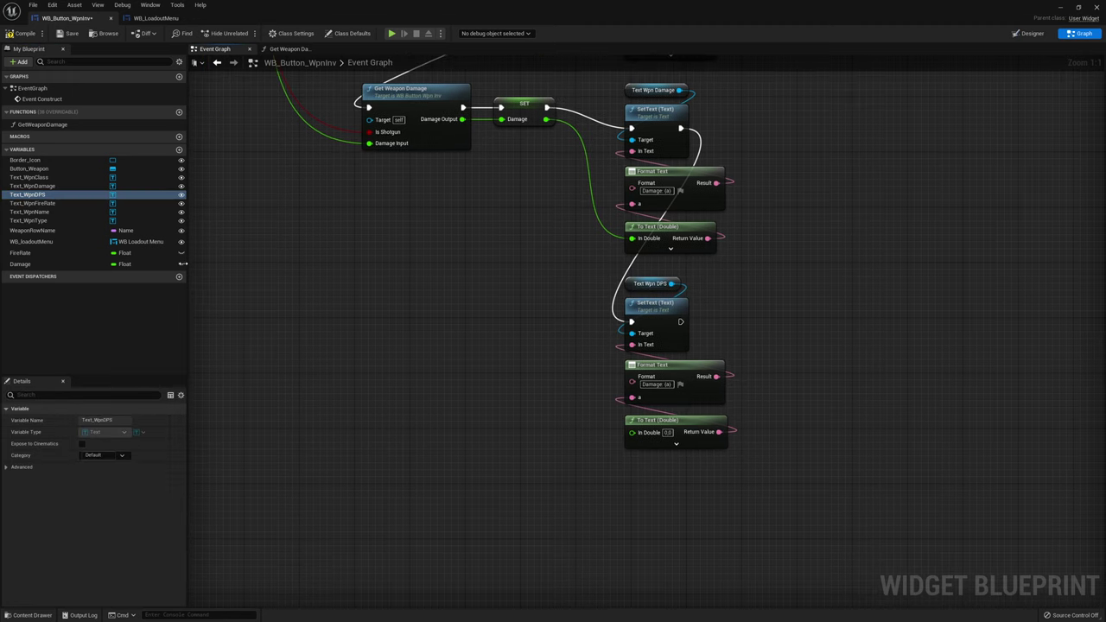
Multiply Fire Rate by Damage and feed the product into the DPS text
left_click_drag(24, 253, 298, 269)
mouse_move(21, 264)
left_mouse_down()
mouse_move(270, 298)
mouse_move(402, 283)
left_mouse_up()
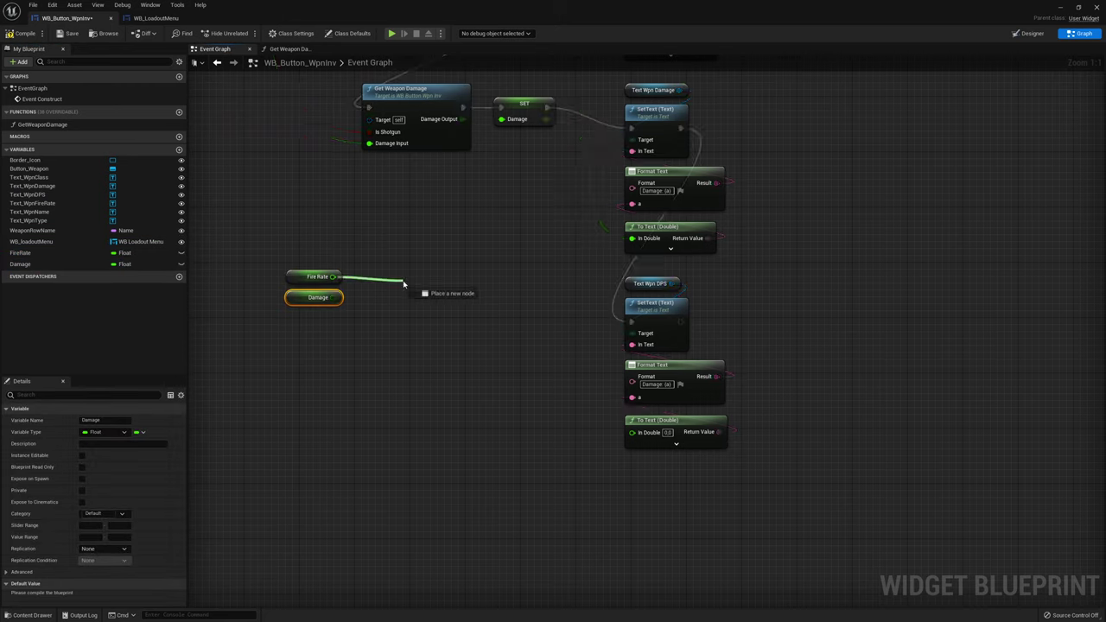
type("*")
key("Return")
mouse_move(333, 298)
left_mouse_down()
mouse_move(413, 302)
mouse_move(638, 437)
left_mouse_up()
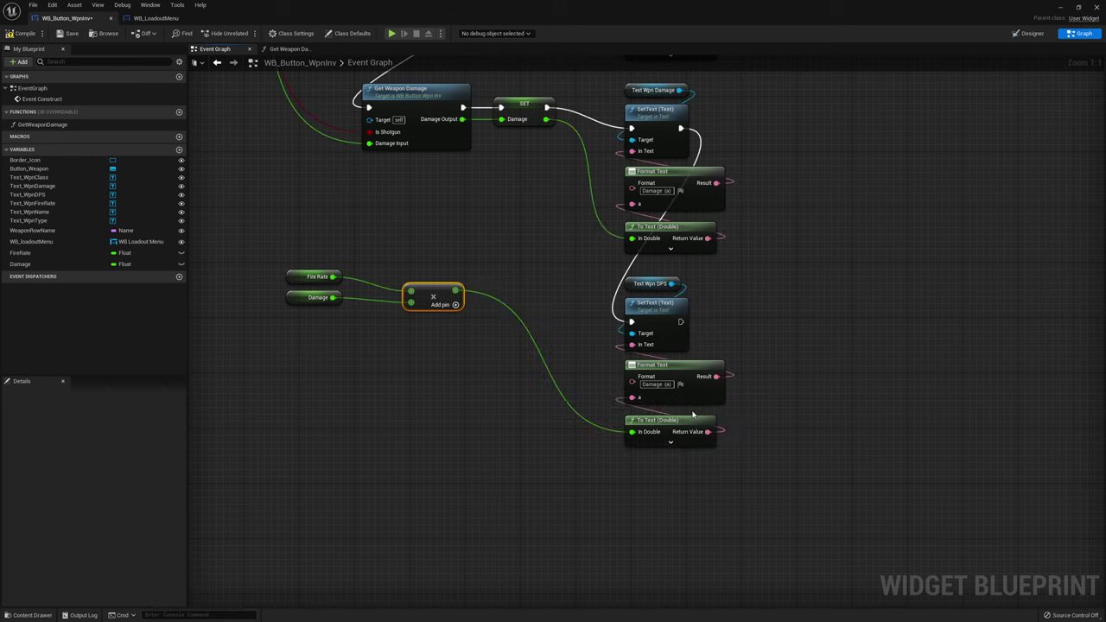
Change the copied format text to 'DPS: {a}'
left_click(659, 384)
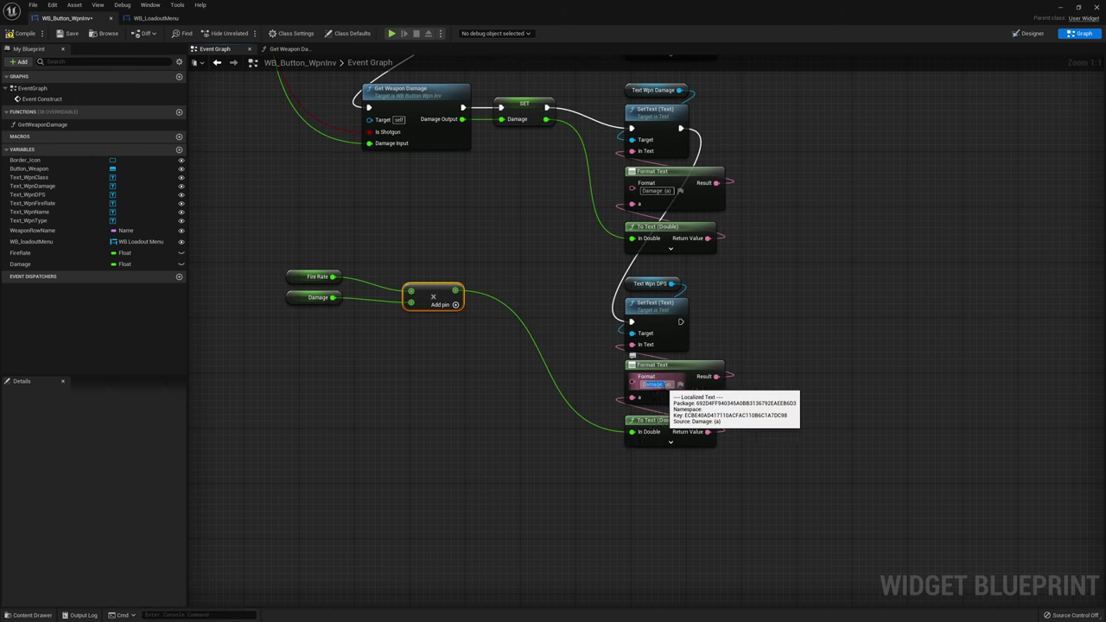
type("DPS")
left_click(765, 361)
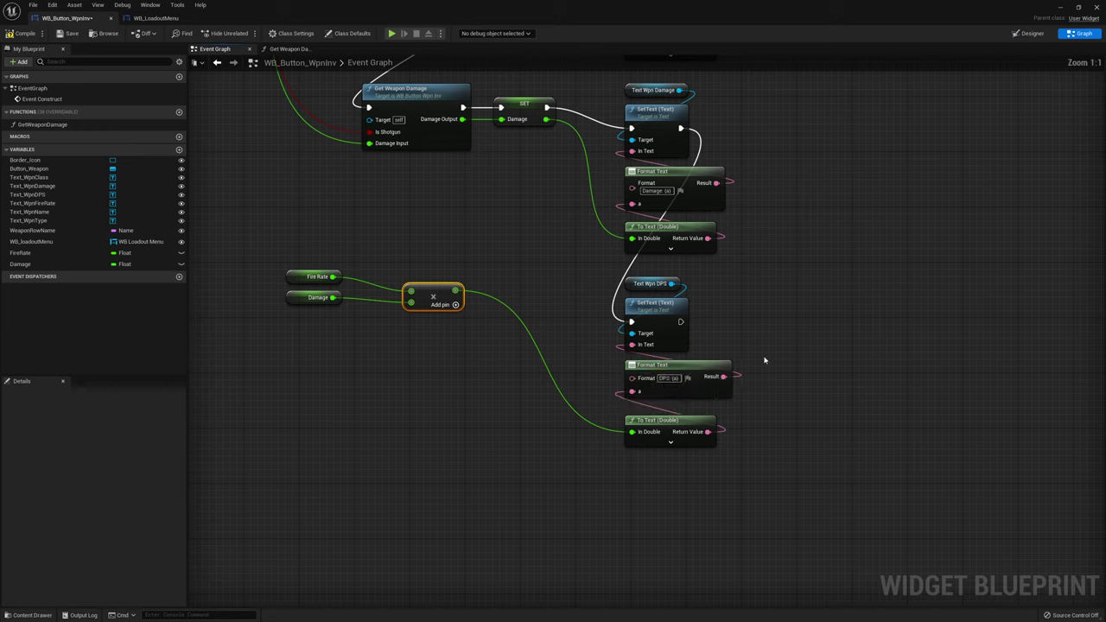
Add a Border Icon getter below the DPS nodes
right_click_drag(764, 361, 789, 320)
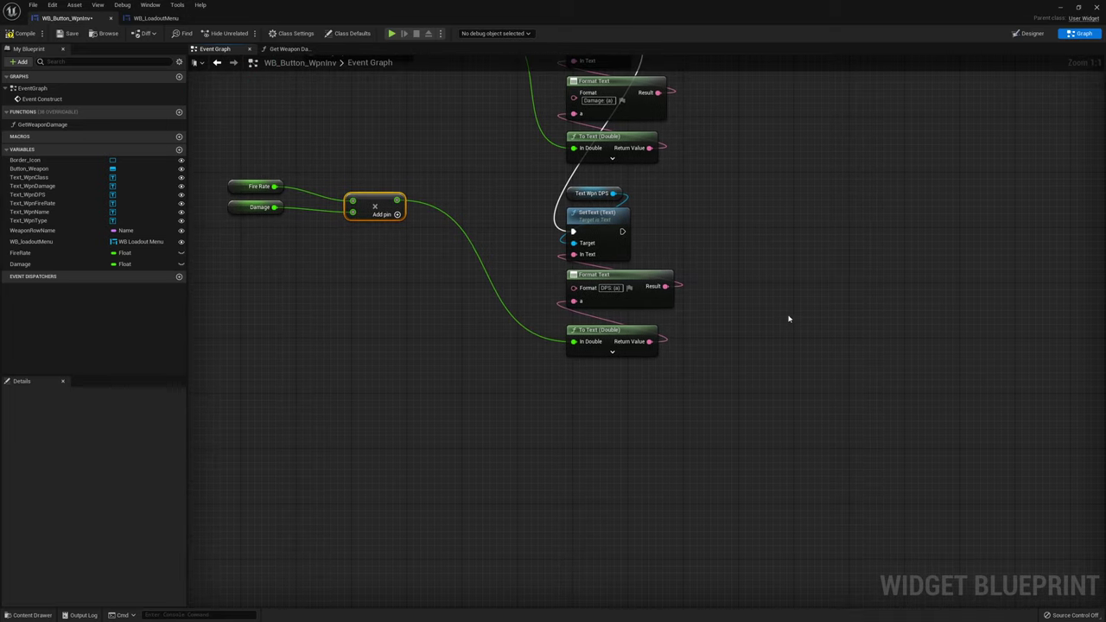
right_click_drag(623, 268, 547, 249)
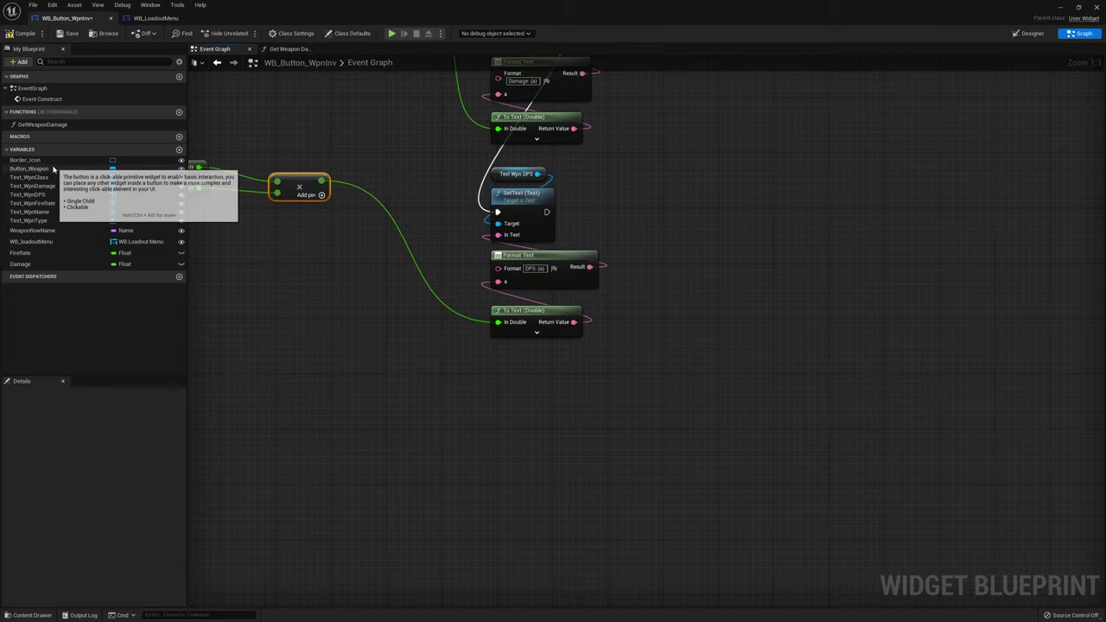
mouse_move(28, 161)
left_mouse_down()
mouse_move(511, 380)
mouse_move(500, 371)
left_mouse_up()
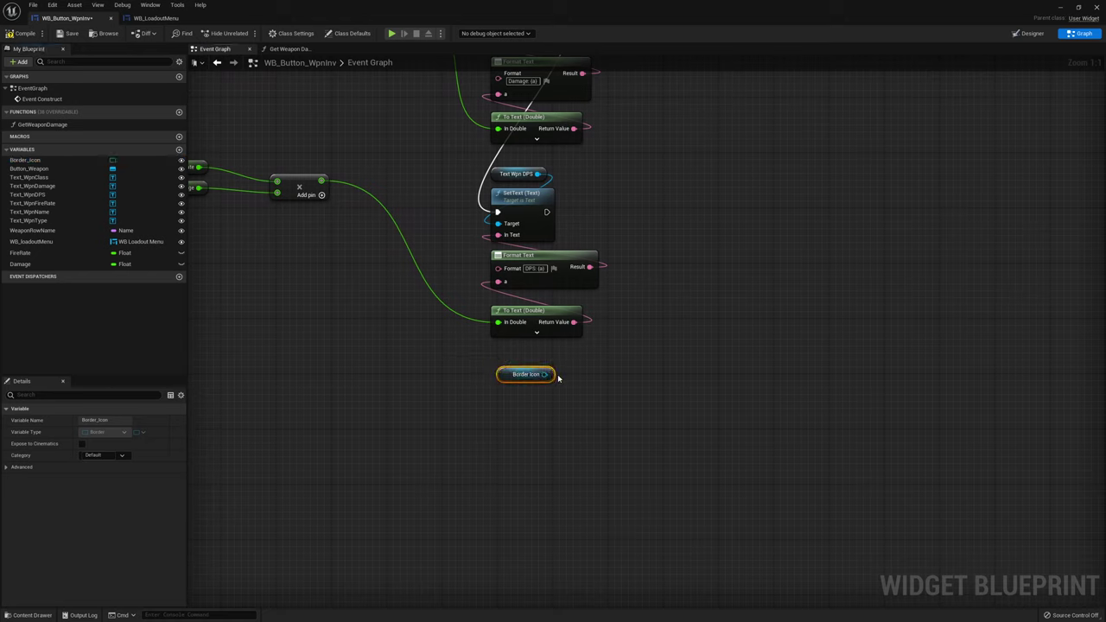
Add Set Brush from Texture on Border Icon, fed by HUD Icon, after the DPS text
left_click_drag(544, 374, 494, 404)
type("set bursh")
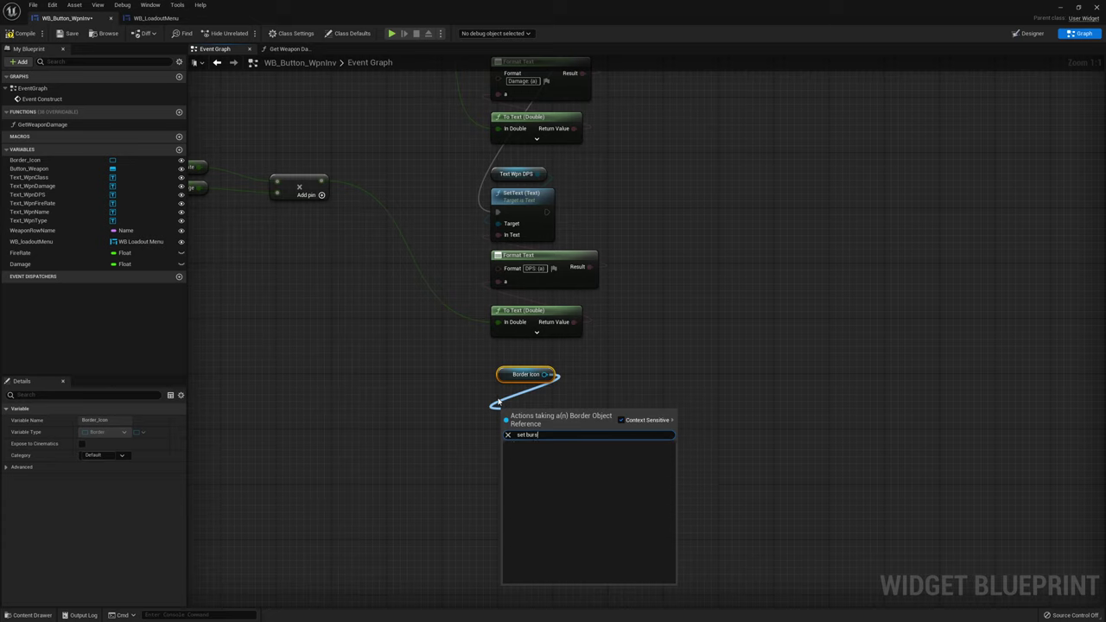
key("BackSpace")
key("BackSpace")
type("r")
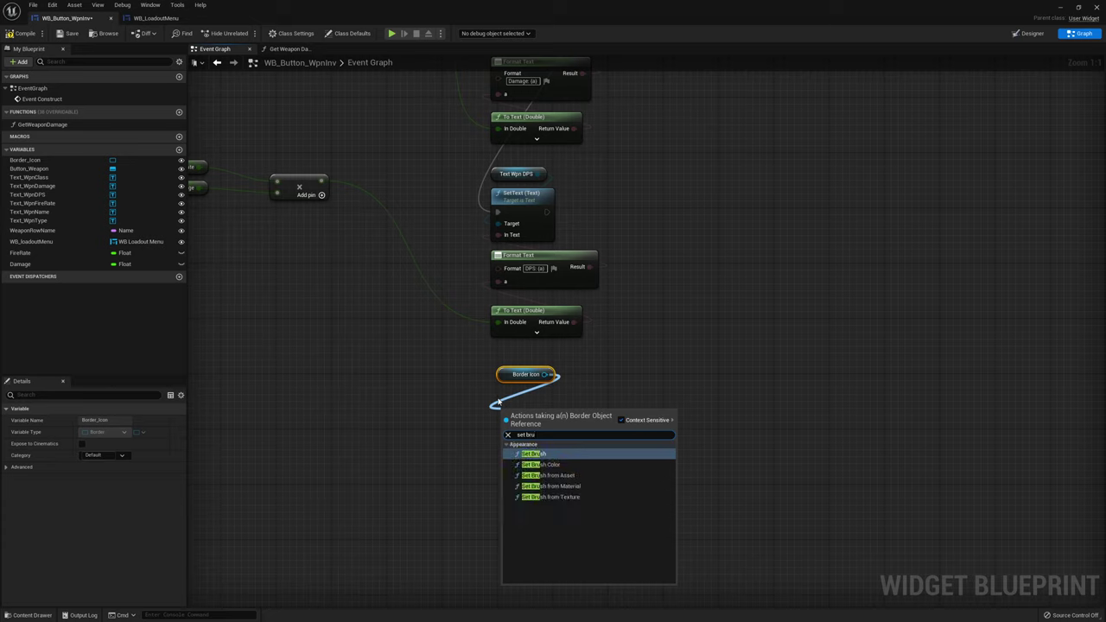
left_click(560, 498)
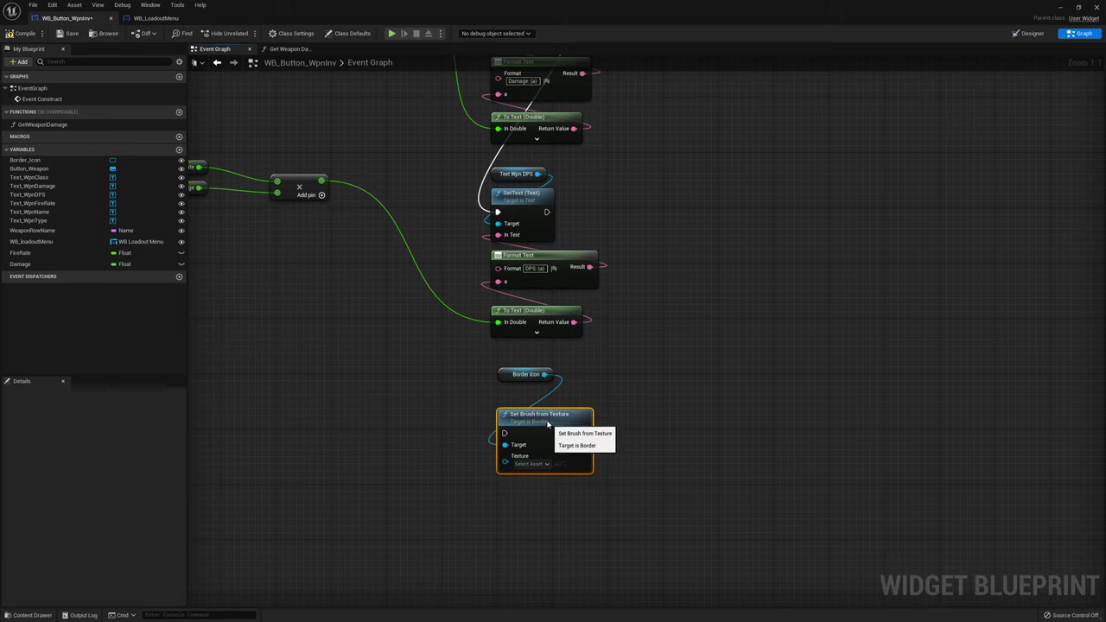
mouse_move(498, 448)
left_mouse_down()
mouse_move(119, 70)
mouse_move(585, 410)
left_mouse_up()
right_click_drag(821, 596, 603, 295)
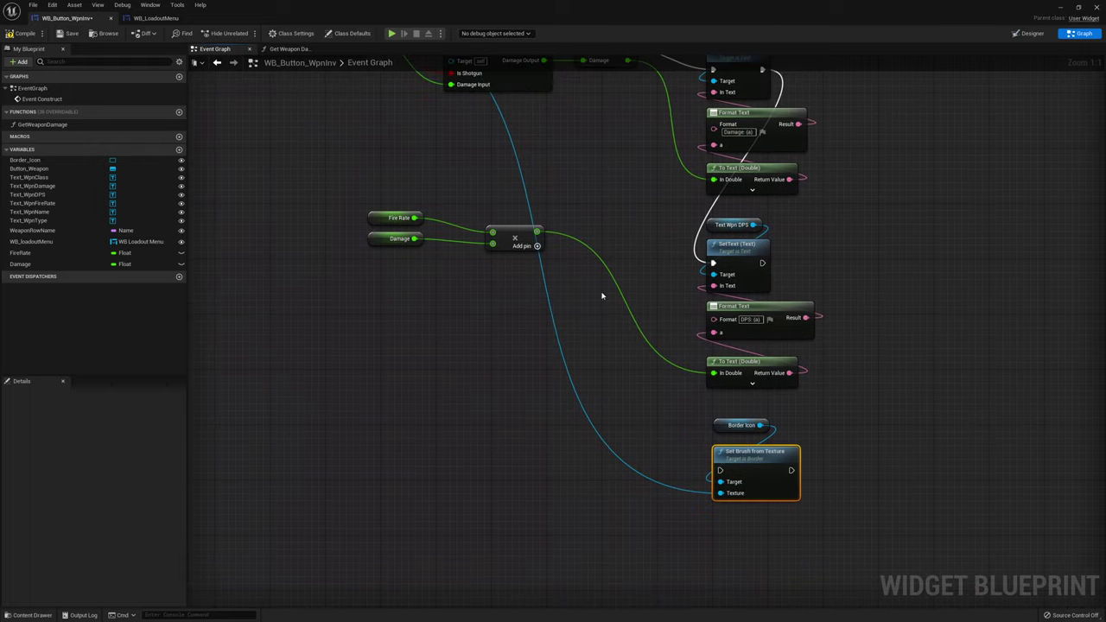
left_click_drag(761, 263, 720, 470)
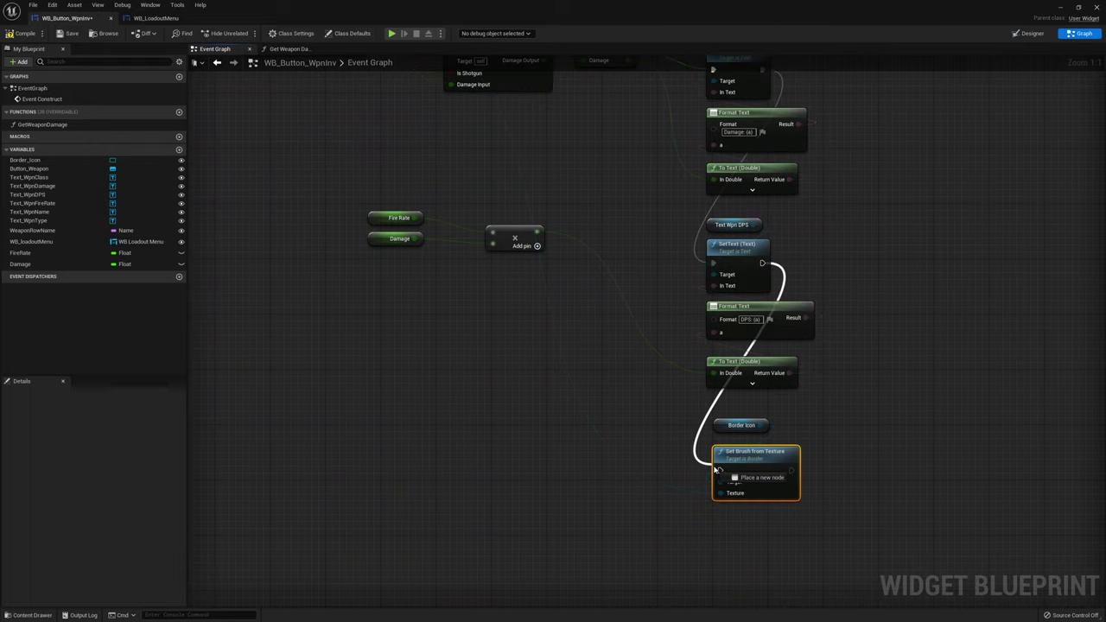
Zoom out to the whole construct chain and save WB_Button_WpnInv
scroll(817, 429, "down", 2)
scroll(815, 425, "down", 2)
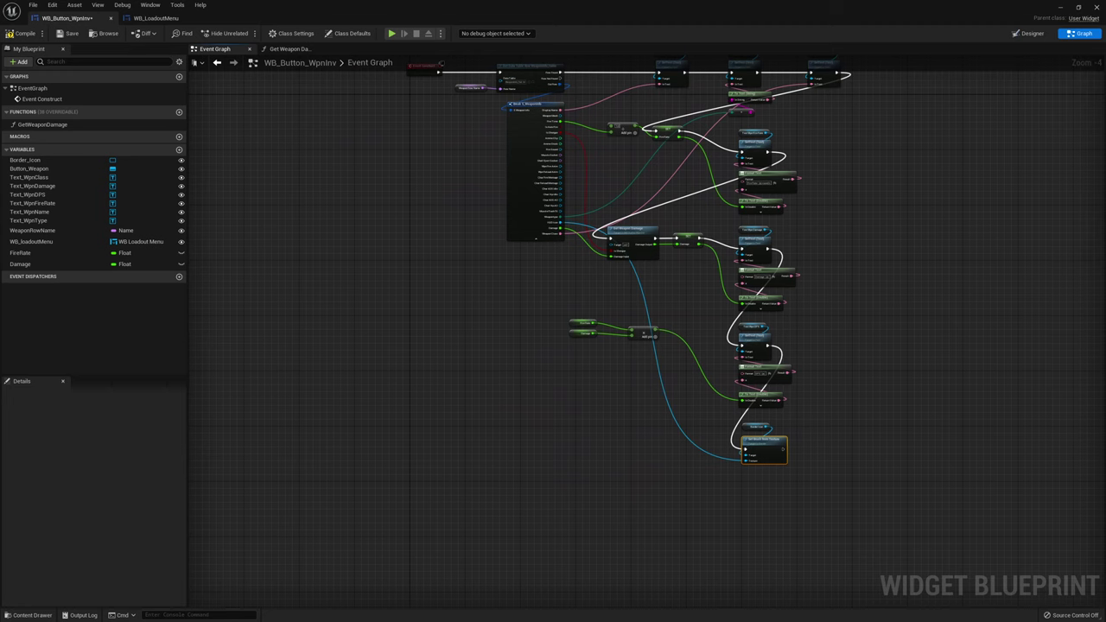
right_click_drag(831, 400, 915, 530)
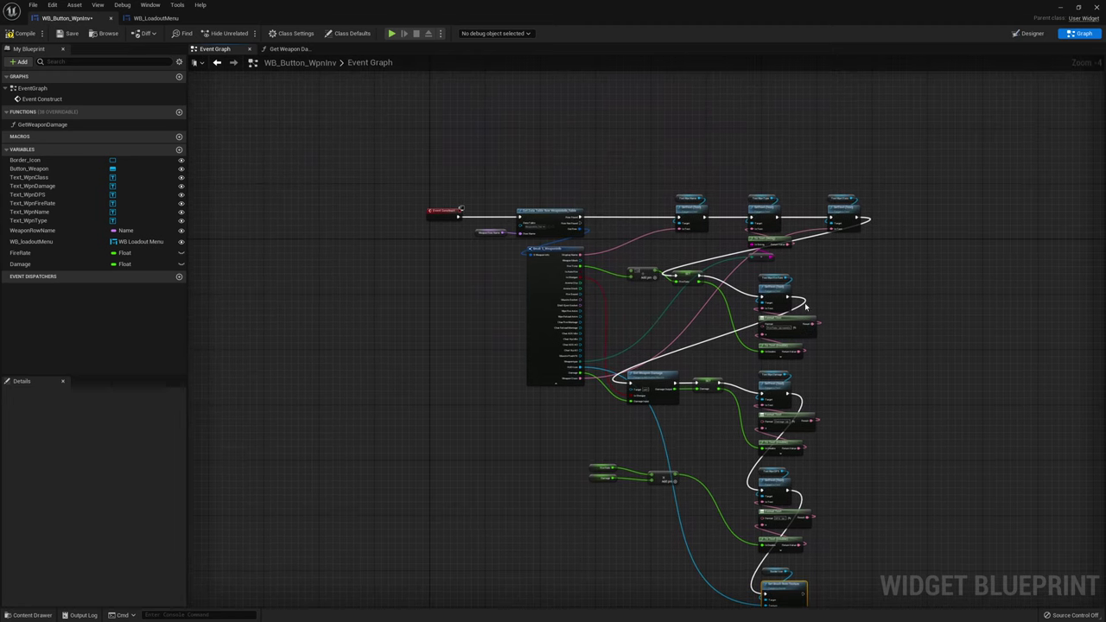
right_click_drag(663, 187, 631, 168)
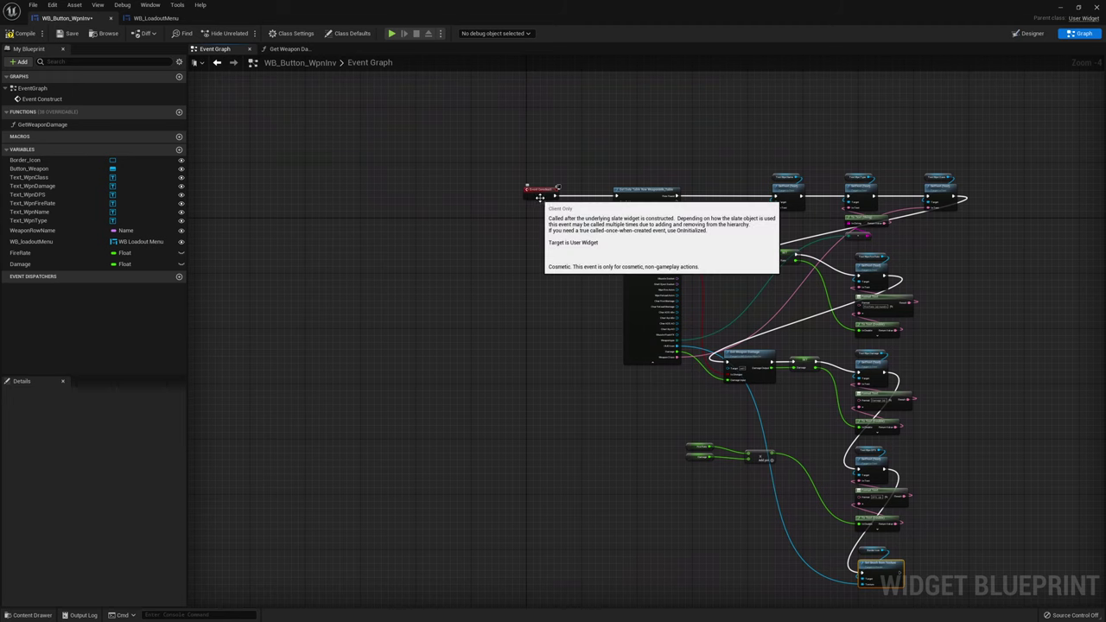
left_click(68, 36)
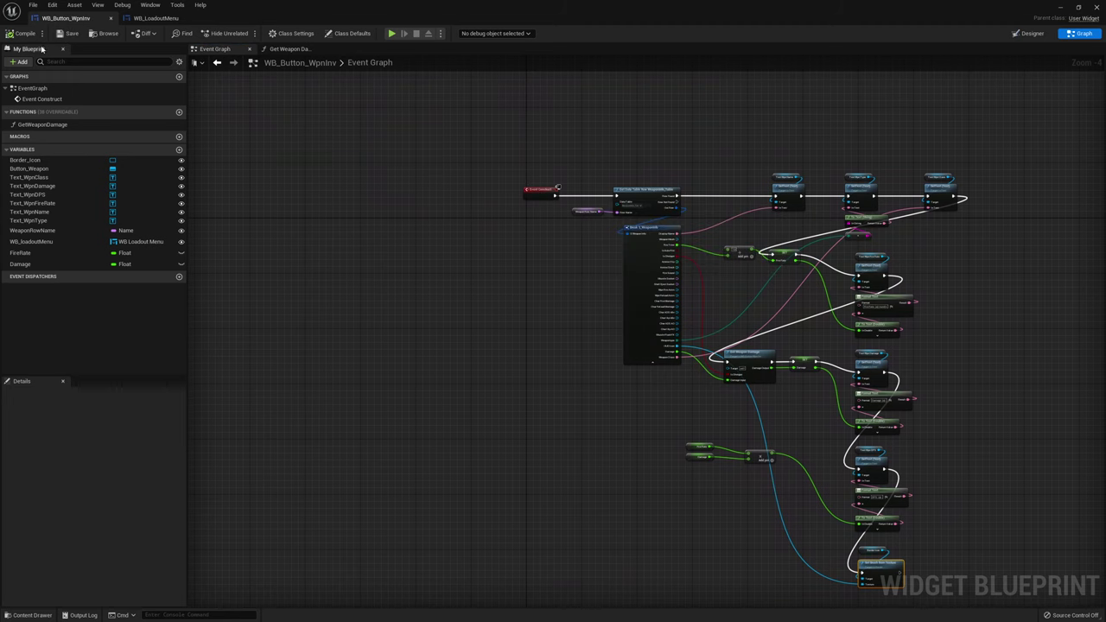
In WB_LoadoutMenu, test-place a WB Button Wpn Inv in ScrollBox_Inventory, then delete it
left_click(156, 17)
mouse_move(383, 104)
right_mouse_down()
mouse_move(968, 231)
mouse_move(751, 188)
right_mouse_up()
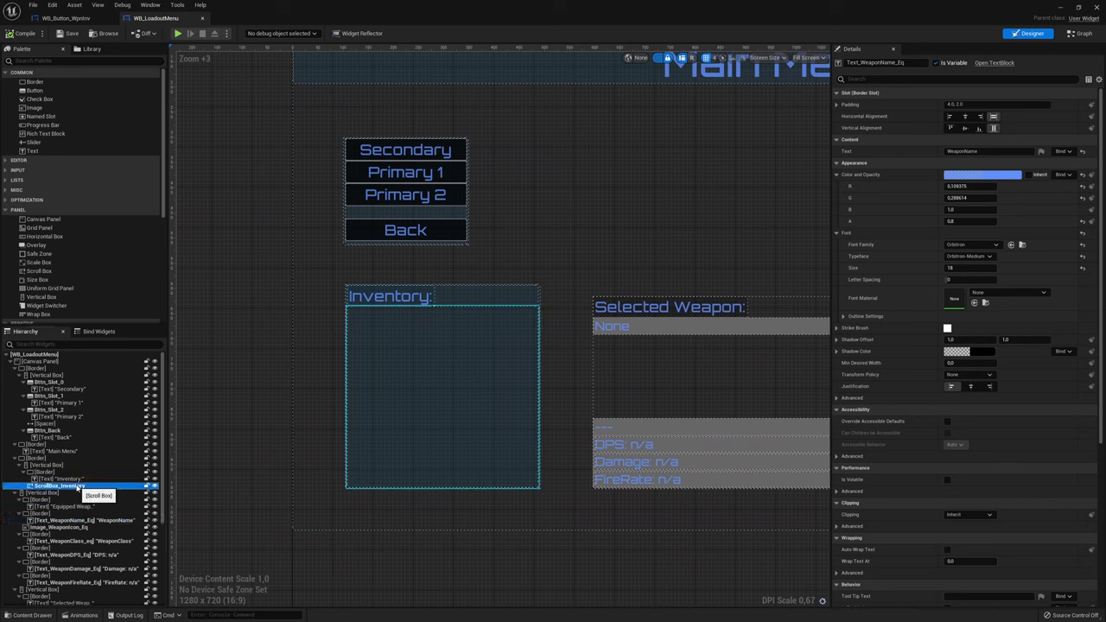
left_click(78, 485)
scroll(108, 268, "down", 3)
scroll(108, 268, "down", 3)
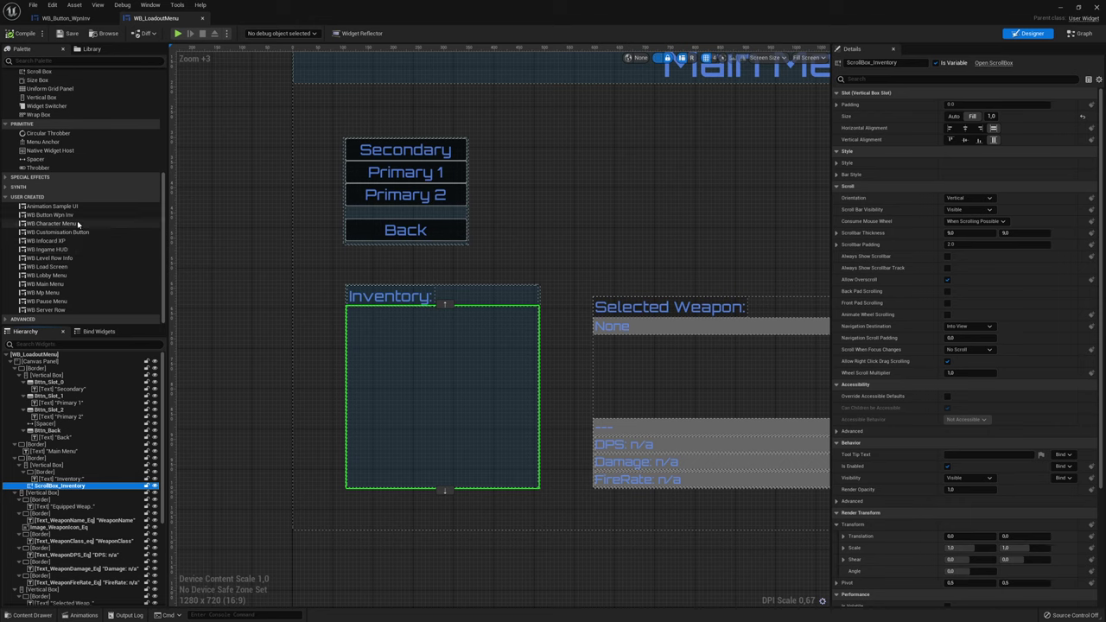
left_click(74, 214)
left_click_drag(97, 315, 71, 489)
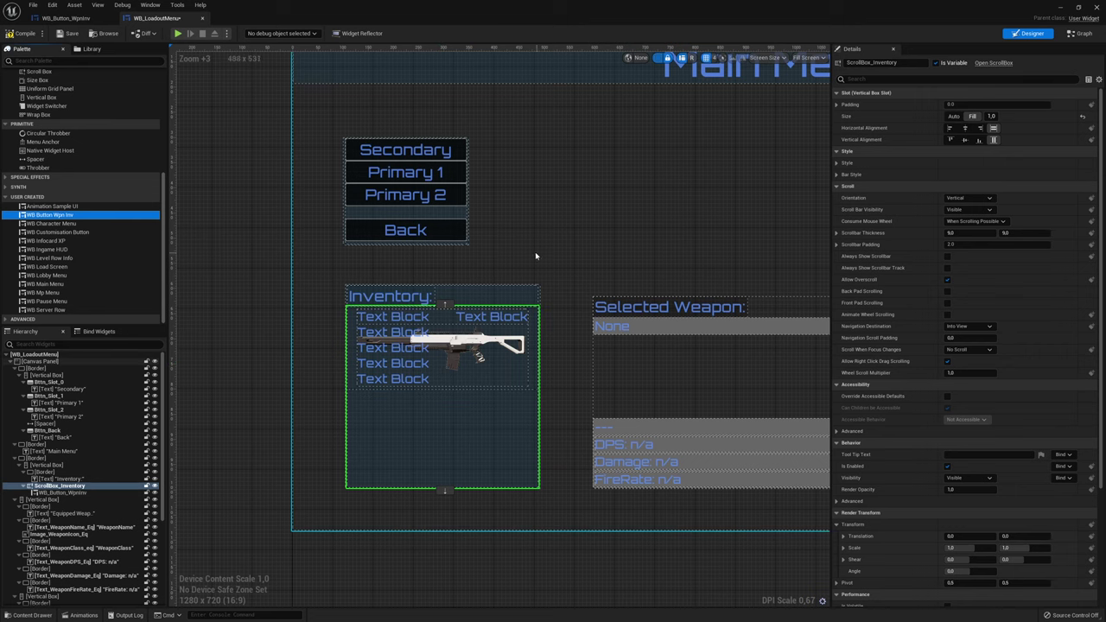
left_click(76, 493)
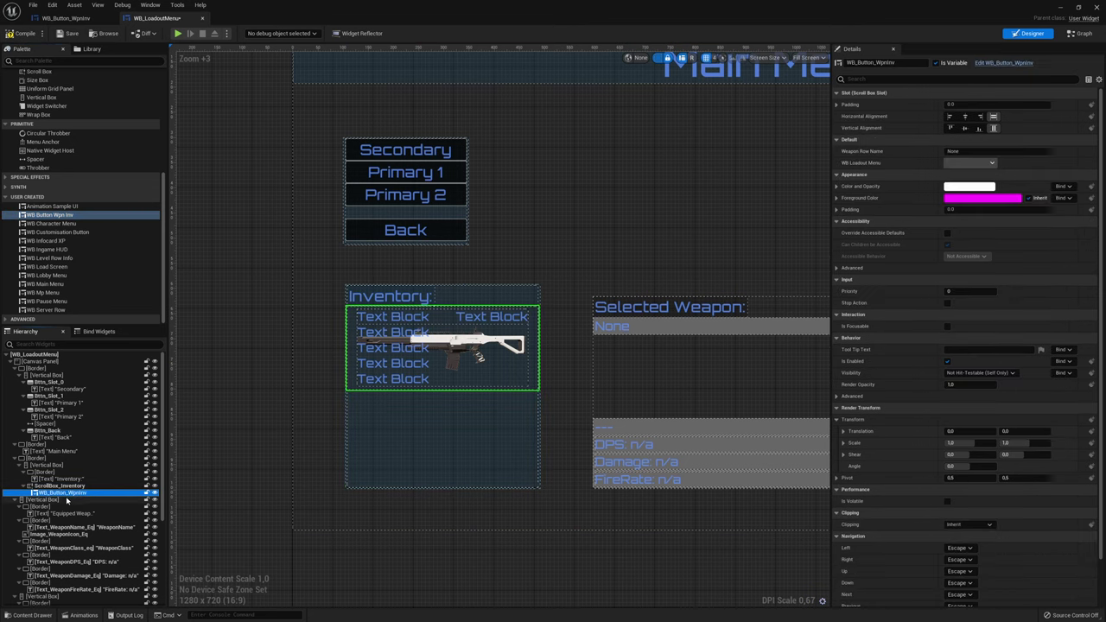
key("Delete")
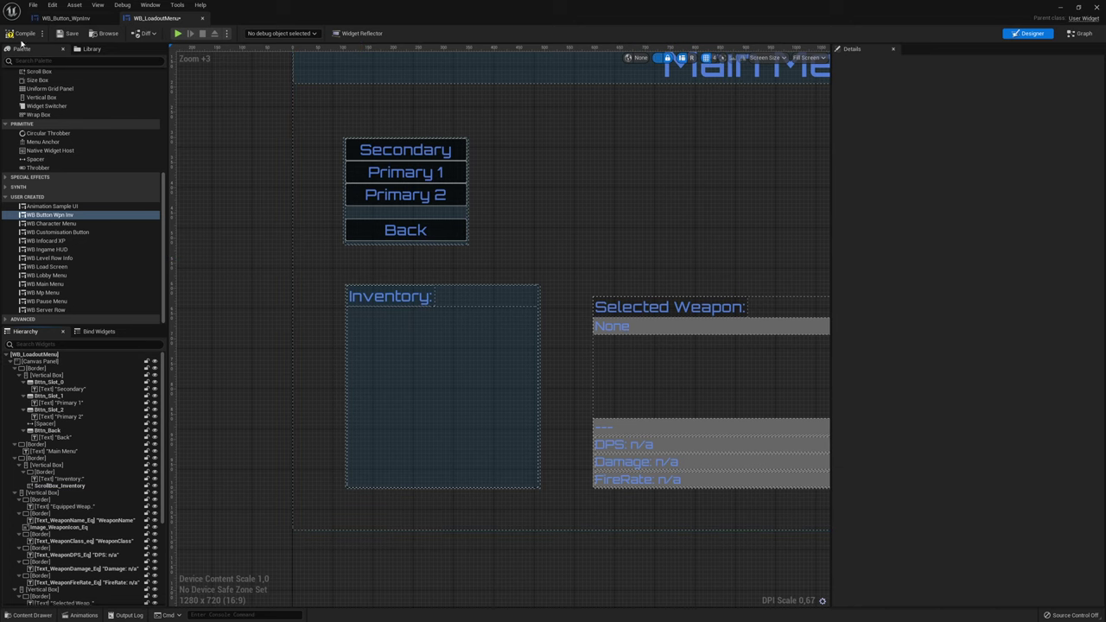
Save WB_LoadoutMenu and switch to its Event Graph
left_click(76, 33)
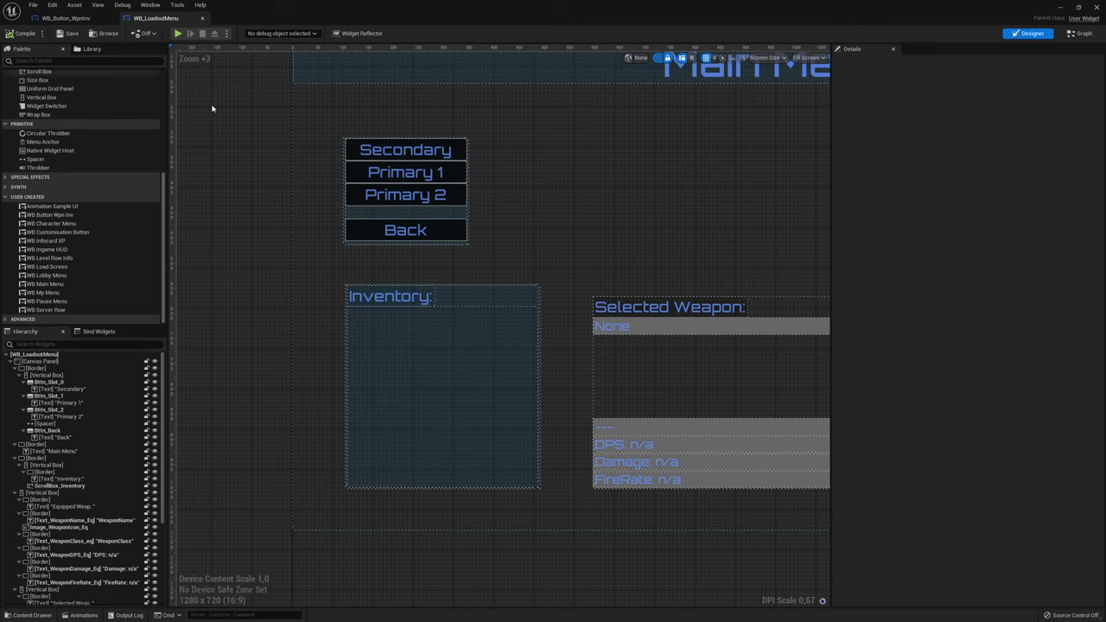
right_click_drag(565, 198, 425, 153)
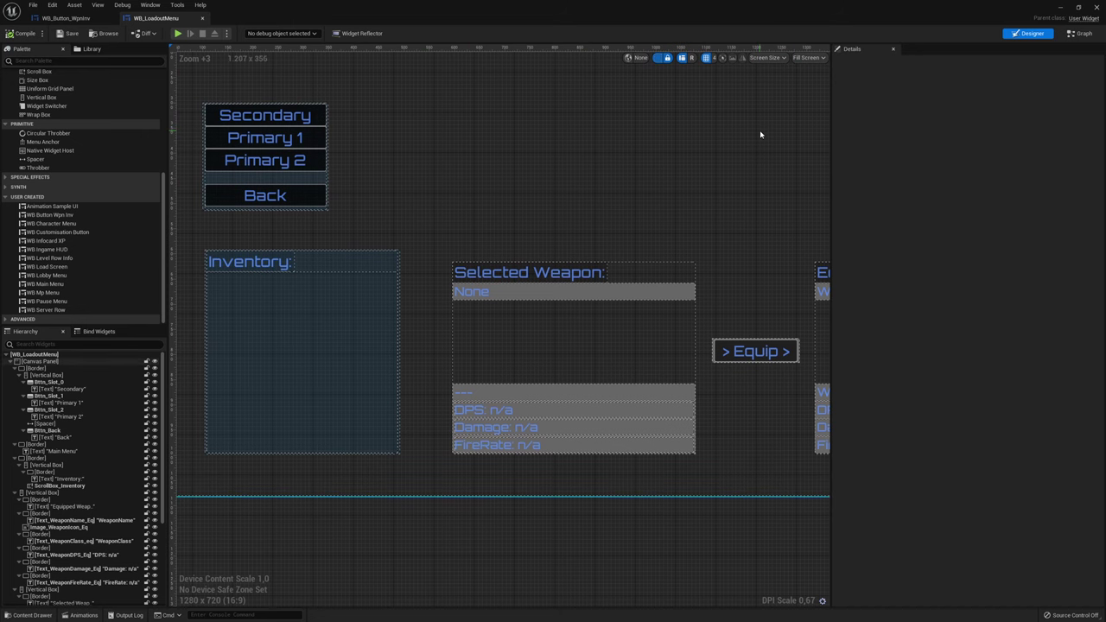
key("shift+F4")
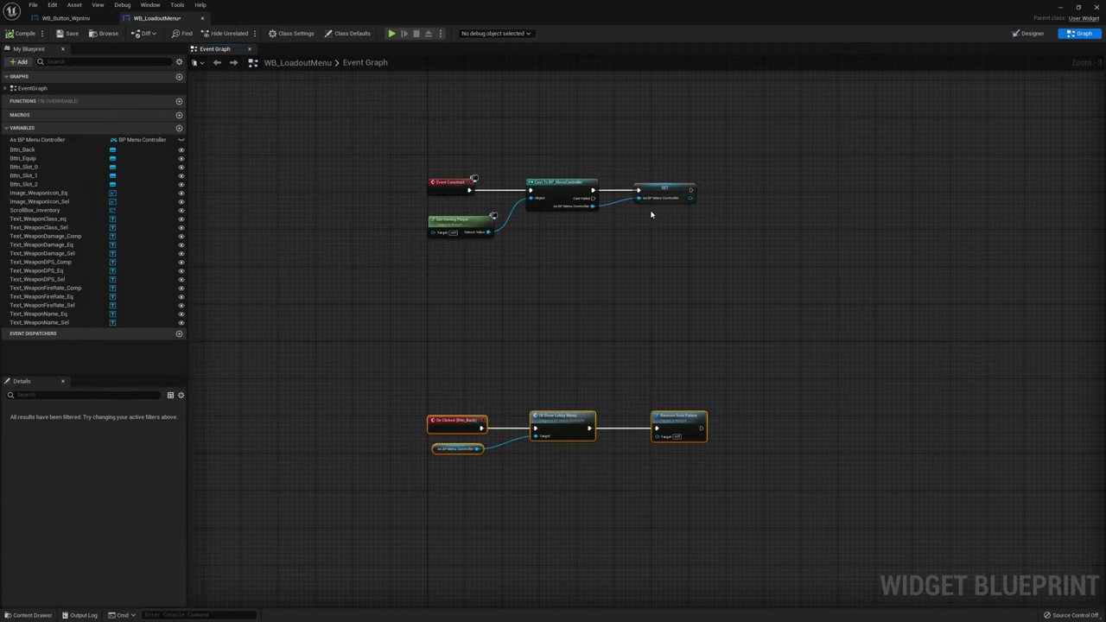
Create a new function named CreateAllInventoryButtons
left_click(1031, 33)
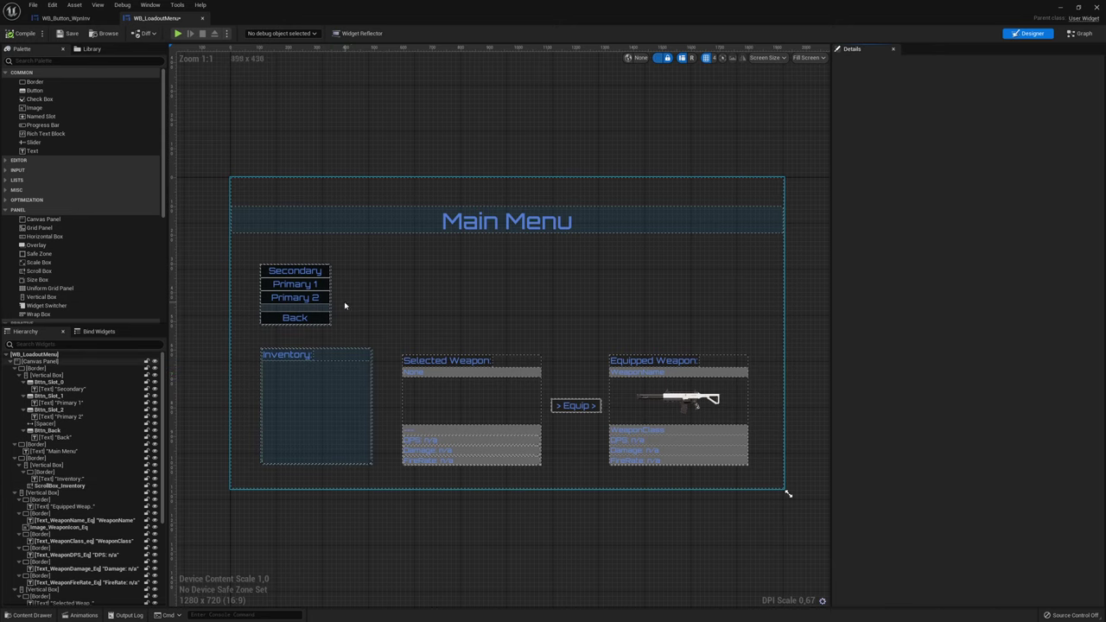
left_click(1081, 33)
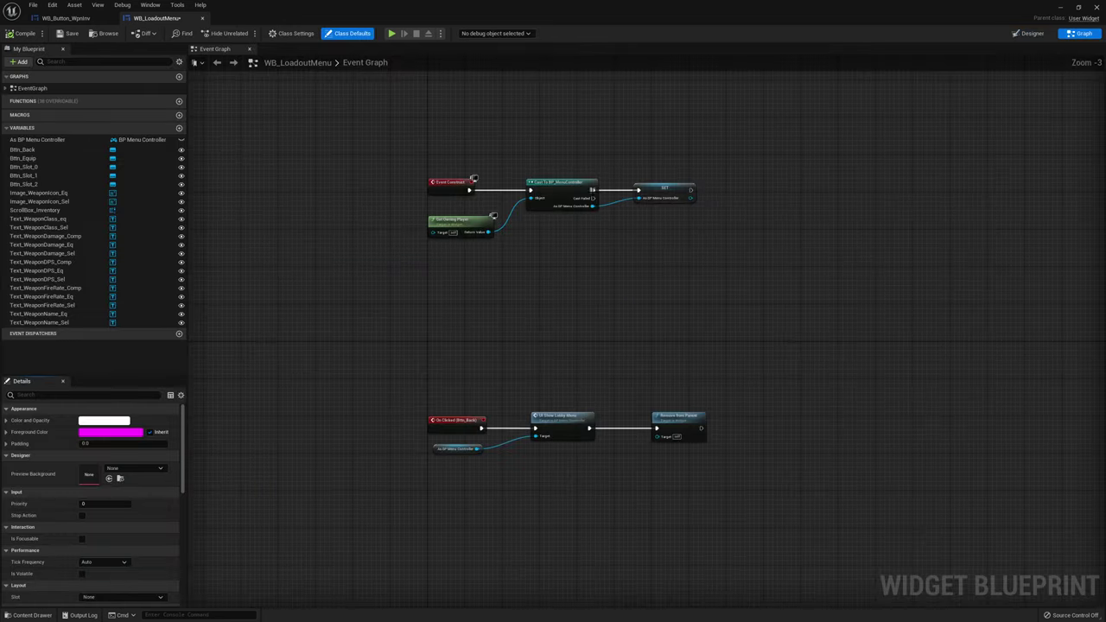
mouse_move(54, 107)
left_click(179, 102)
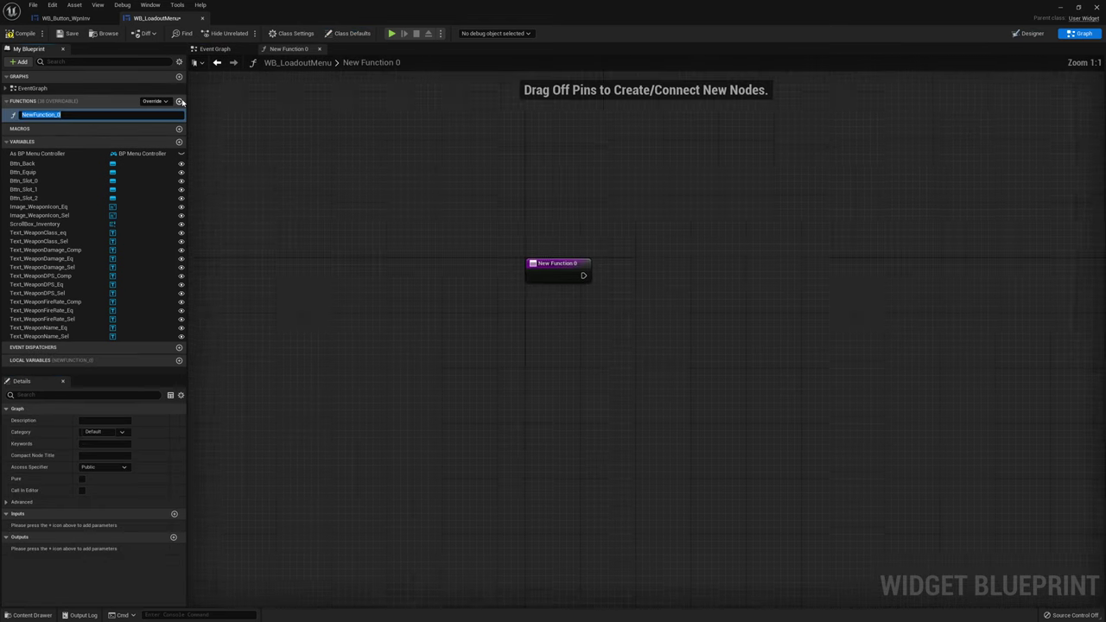
type("CreateAllInventor")
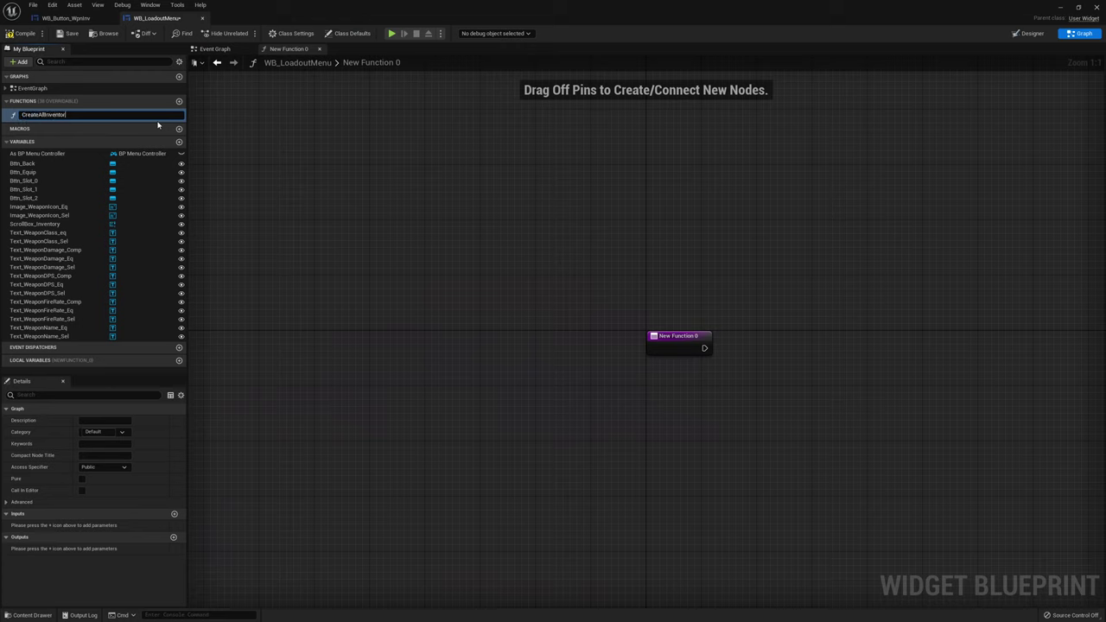
type("yButtons")
key("Return")
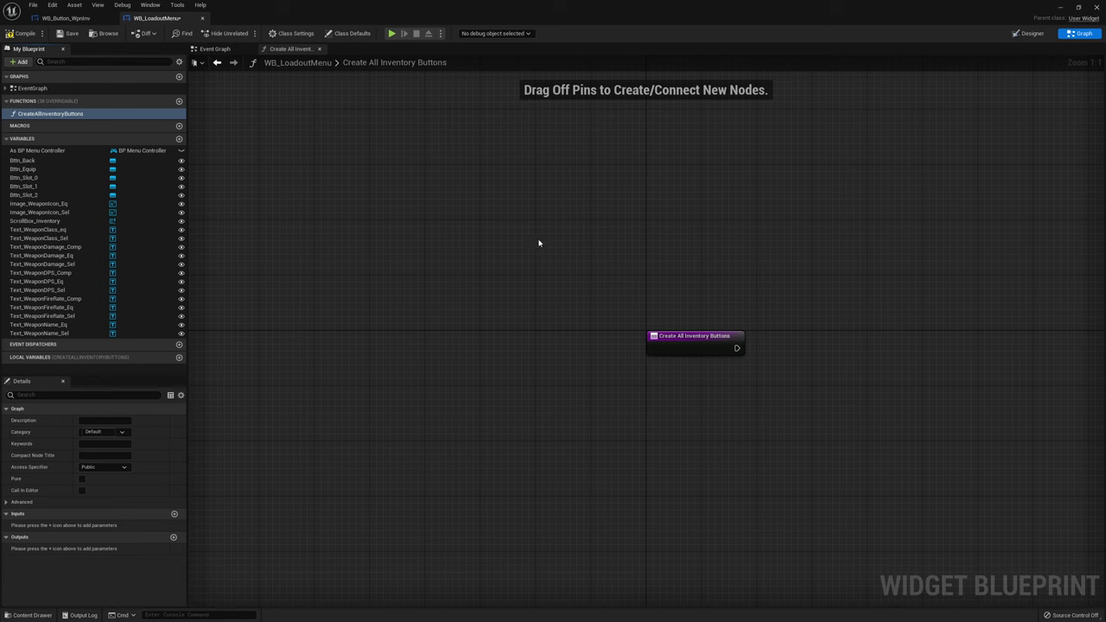
Give the function an input named WeaponType of type E Weapon Types
right_click_drag(608, 292, 430, 276)
left_click(548, 328)
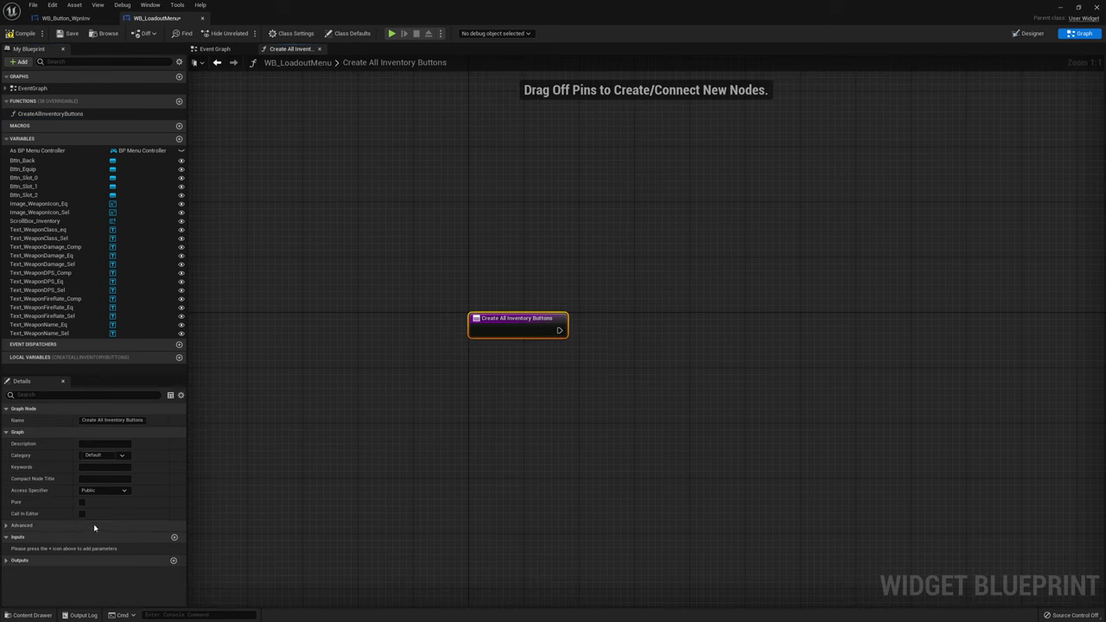
left_click(174, 538)
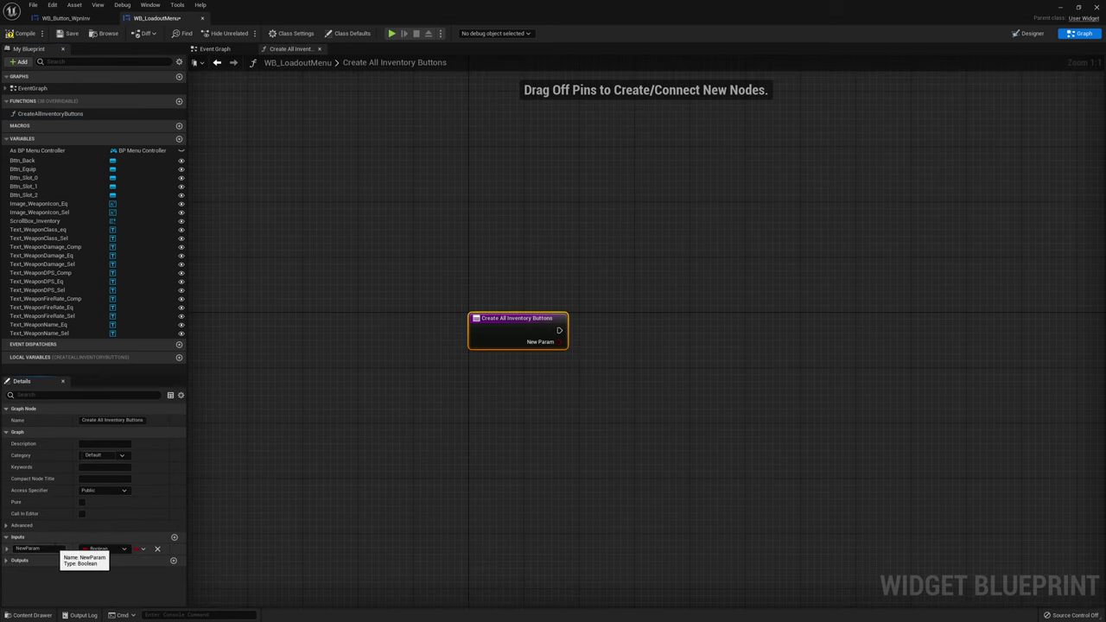
type("WeaponType")
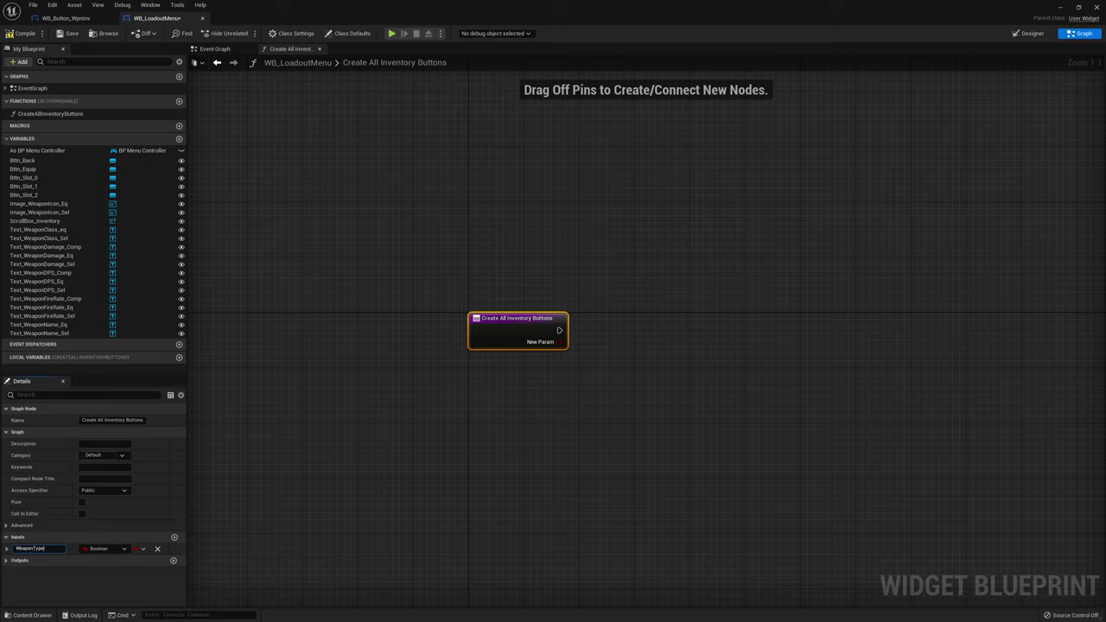
key("Return")
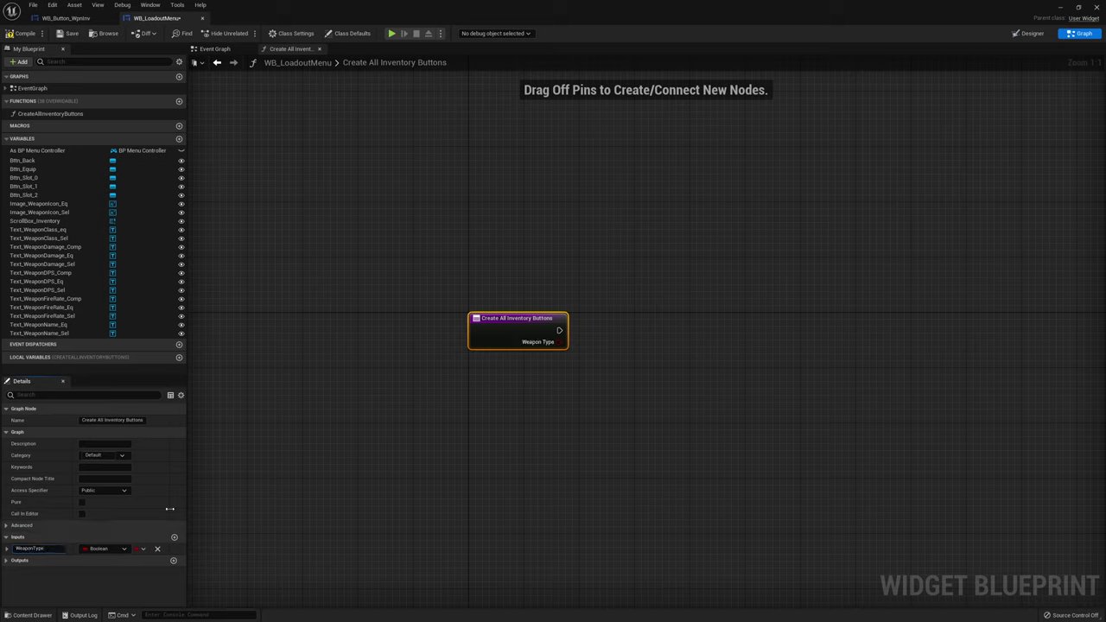
left_click(100, 550)
type("apon")
left_click(128, 391)
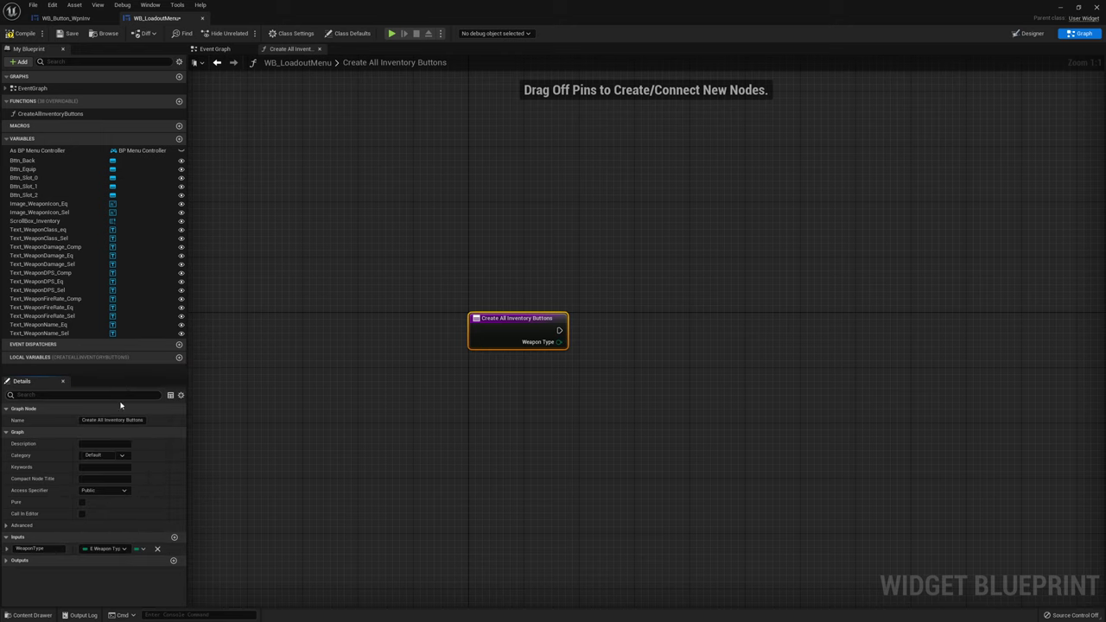
Get Player Profile Info from an As BP Menu Controller getter and split its struct pin
right_click_drag(745, 293, 681, 288)
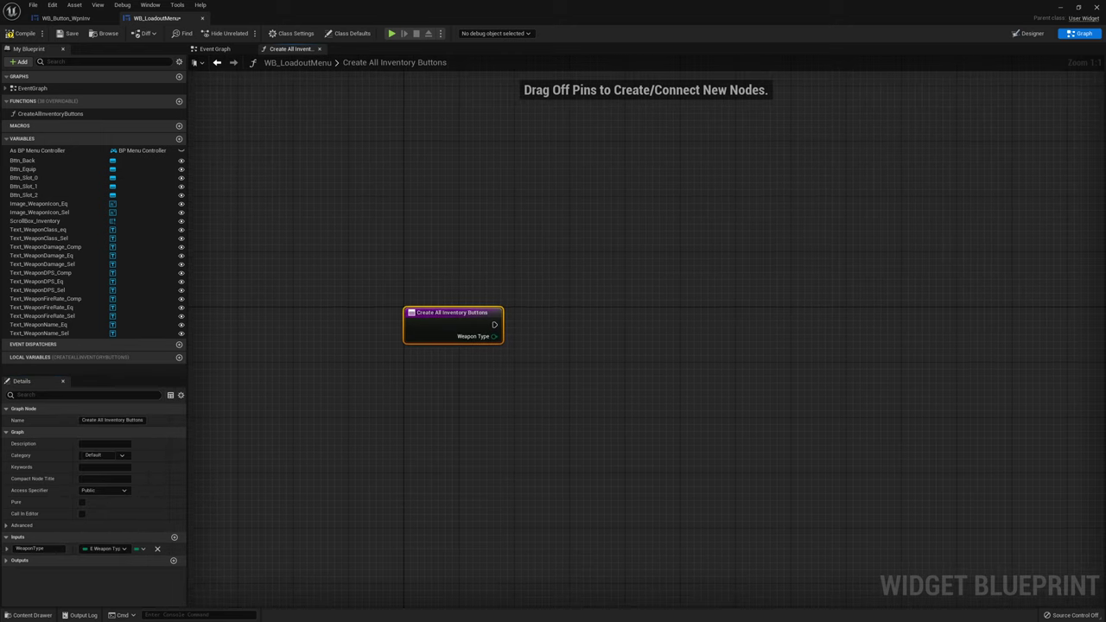
mouse_move(574, 294)
right_mouse_down()
mouse_move(536, 294)
mouse_move(556, 259)
right_mouse_up()
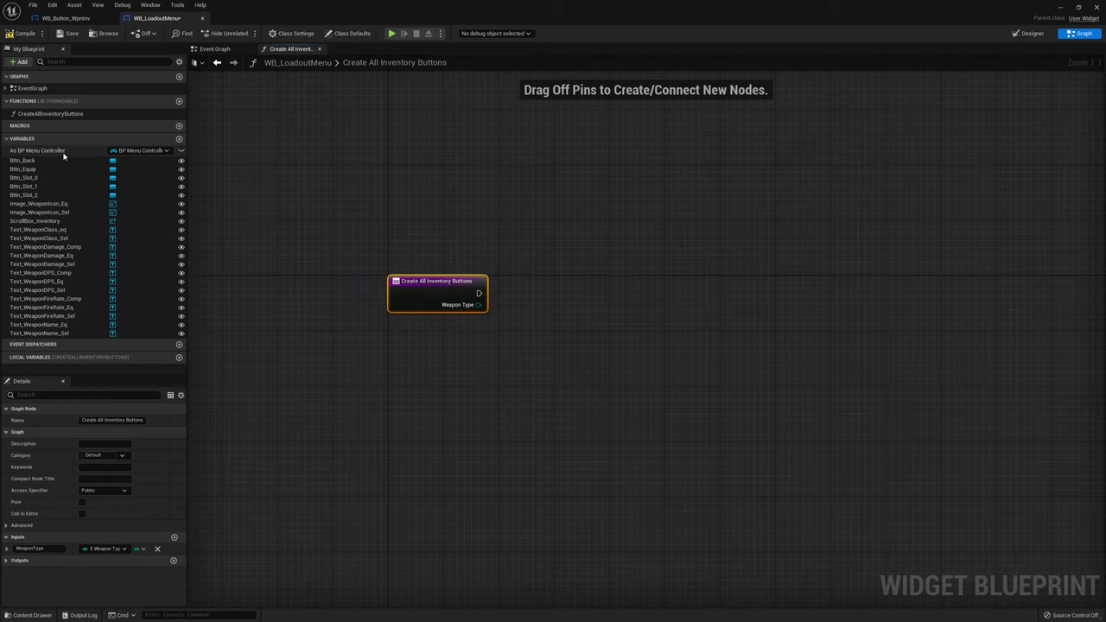
left_click_drag(63, 155, 403, 353, "ctrl")
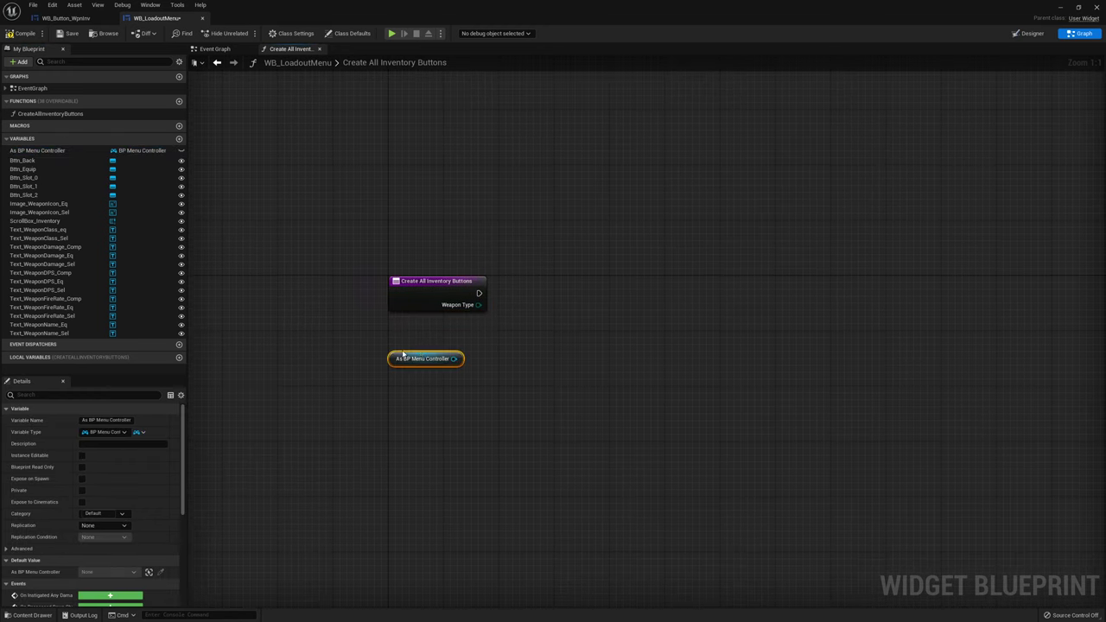
left_click_drag(454, 359, 399, 384)
type("get")
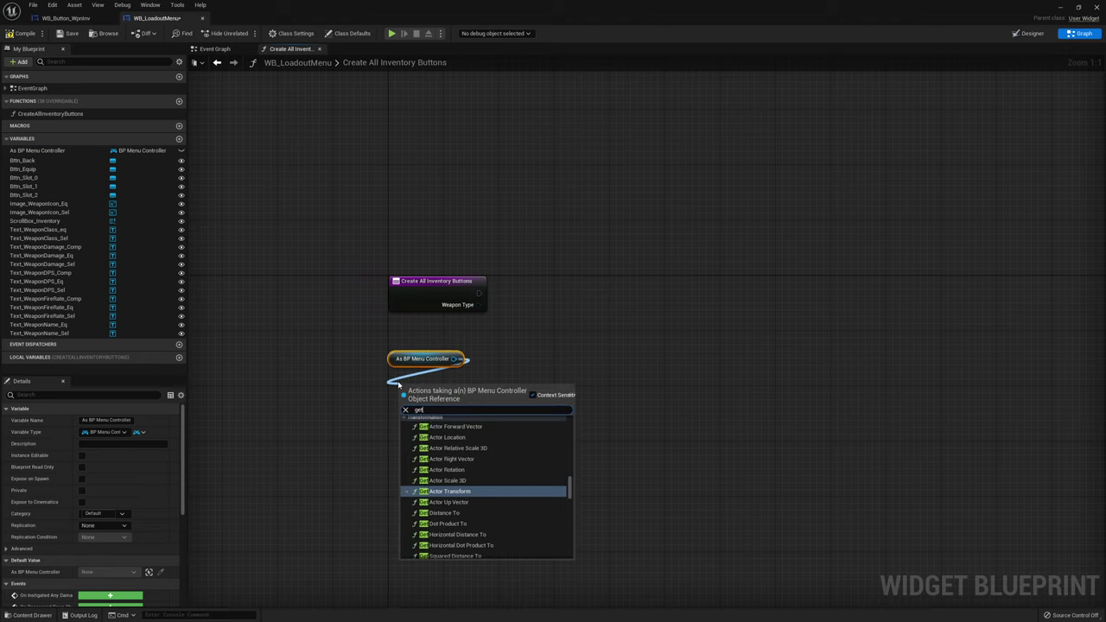
type(" prof")
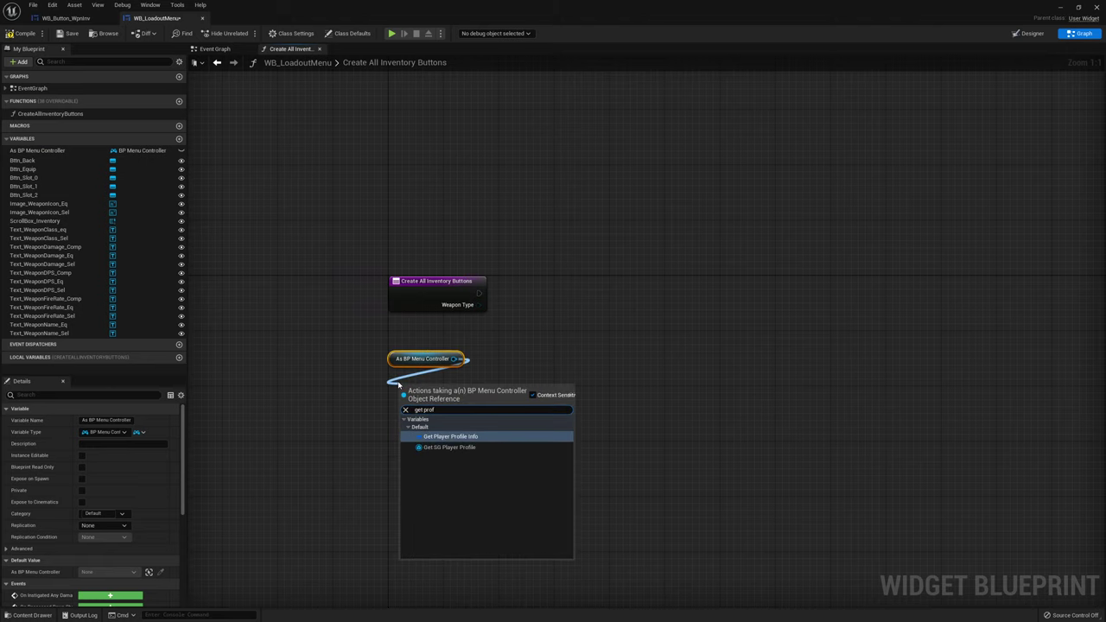
key("Return")
left_click_drag(437, 401, 429, 393)
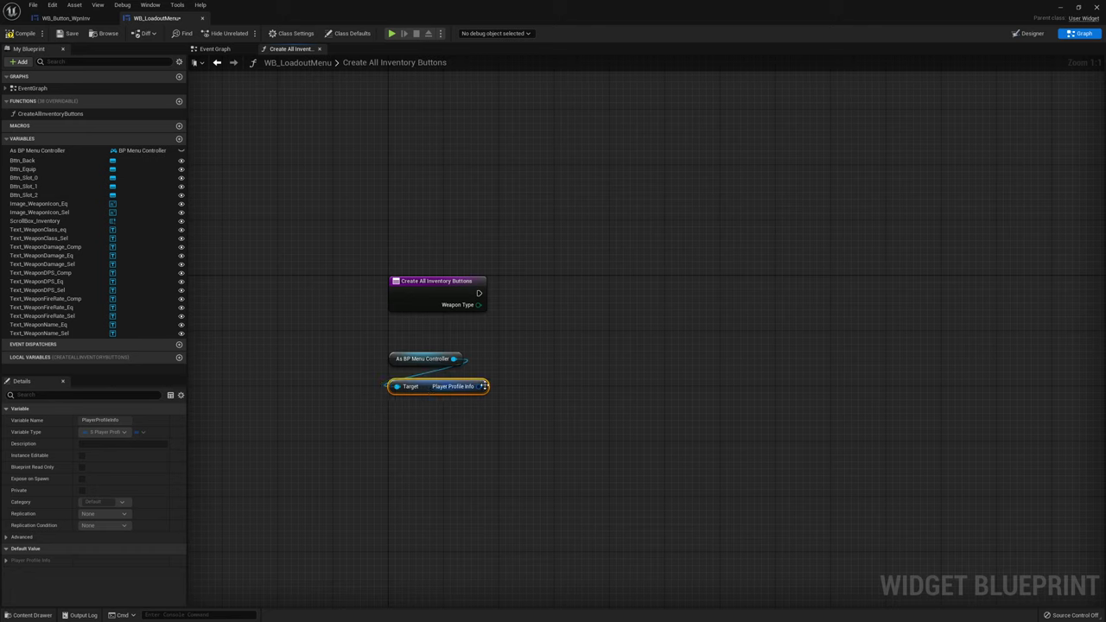
right_click(480, 387)
left_click(512, 424)
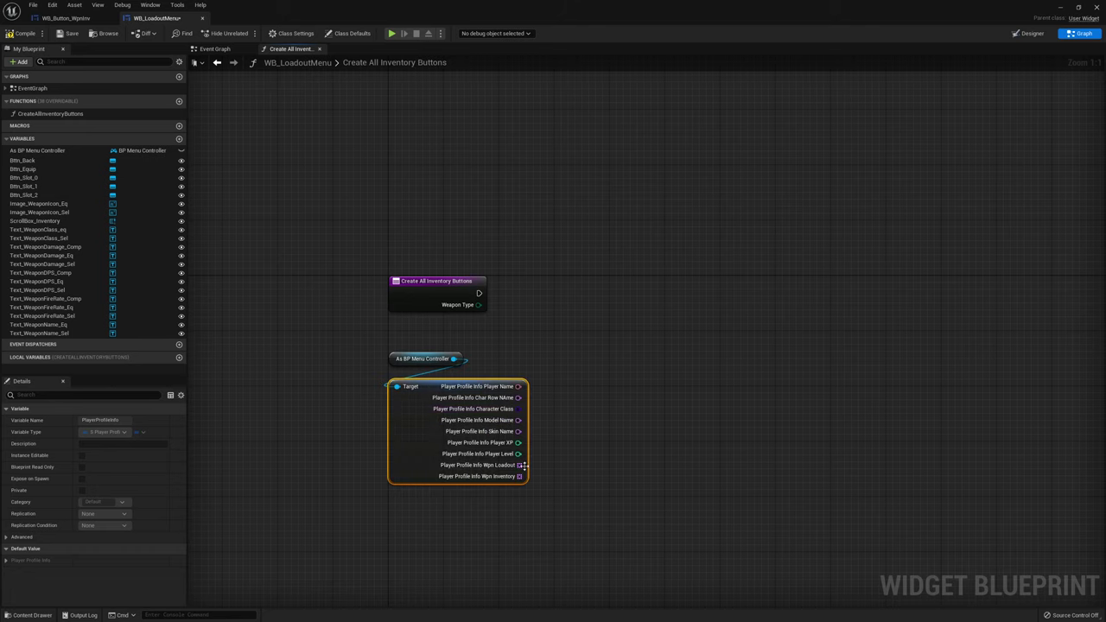
Promote Wpn Loadout to local variable Lcl_PlrLoadout, set right after the function entry
left_click_drag(522, 465, 602, 325)
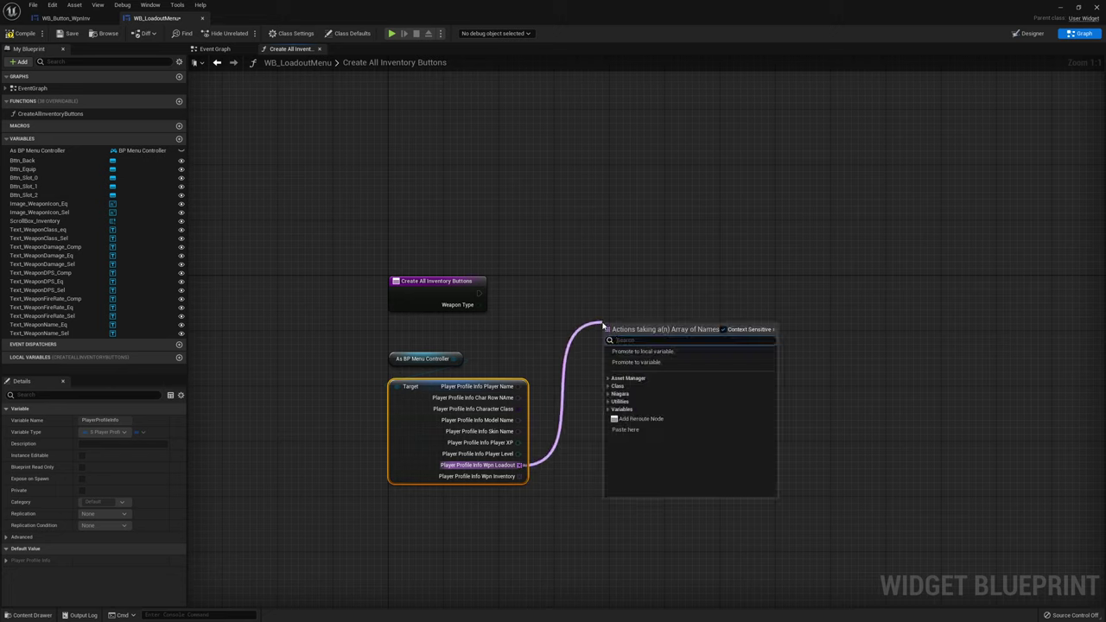
left_click(644, 352)
type("Loado")
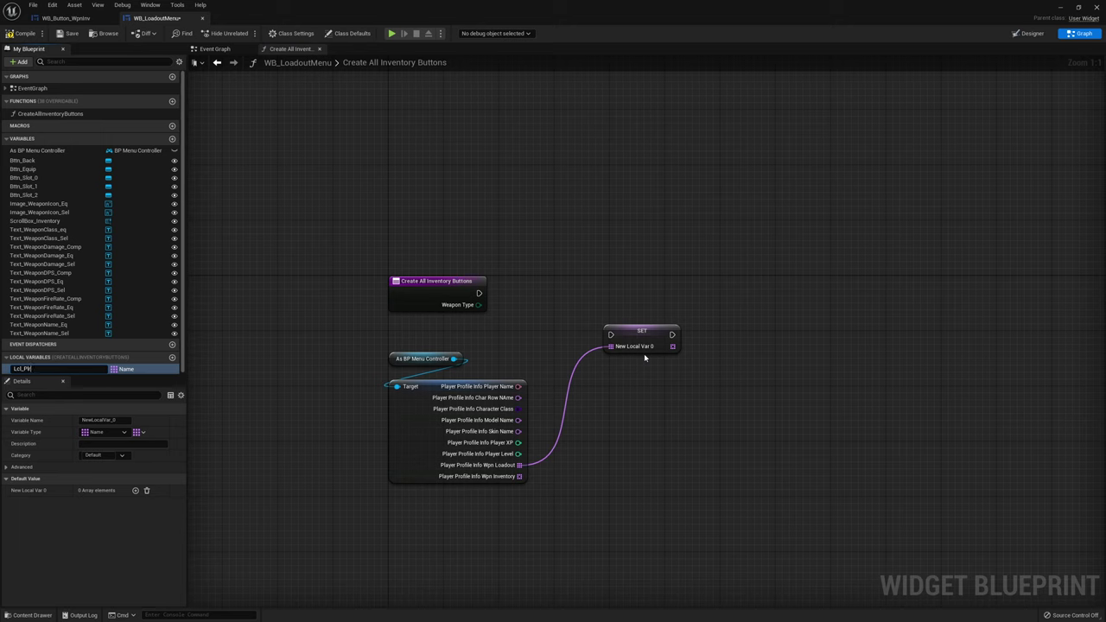
type("ut")
key("Return")
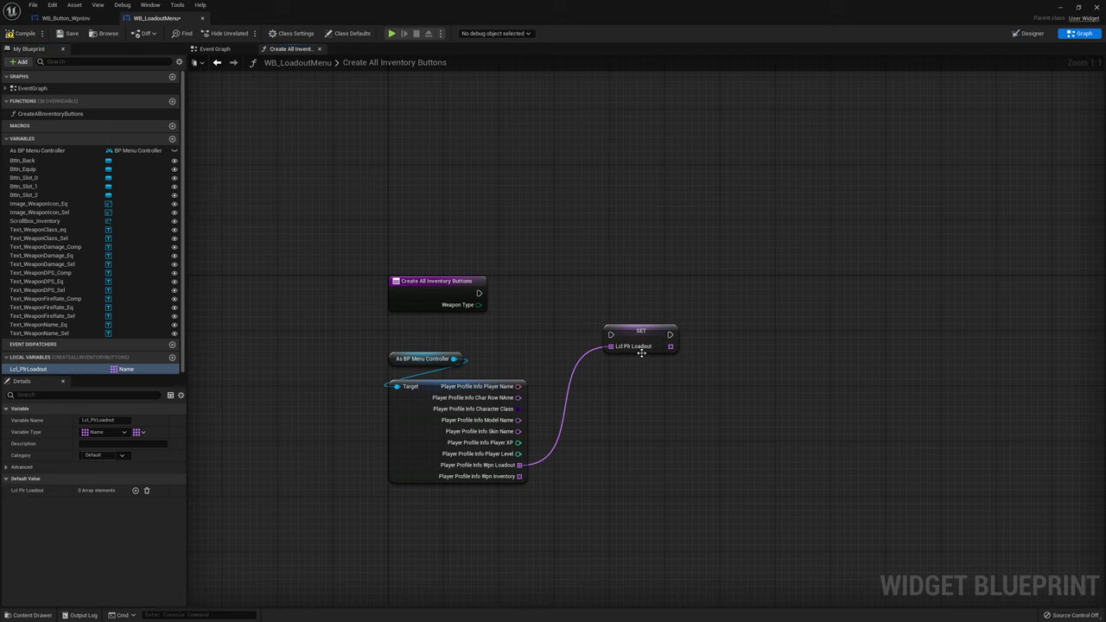
mouse_move(478, 293)
left_mouse_down()
mouse_move(611, 335)
mouse_move(634, 290)
left_mouse_up()
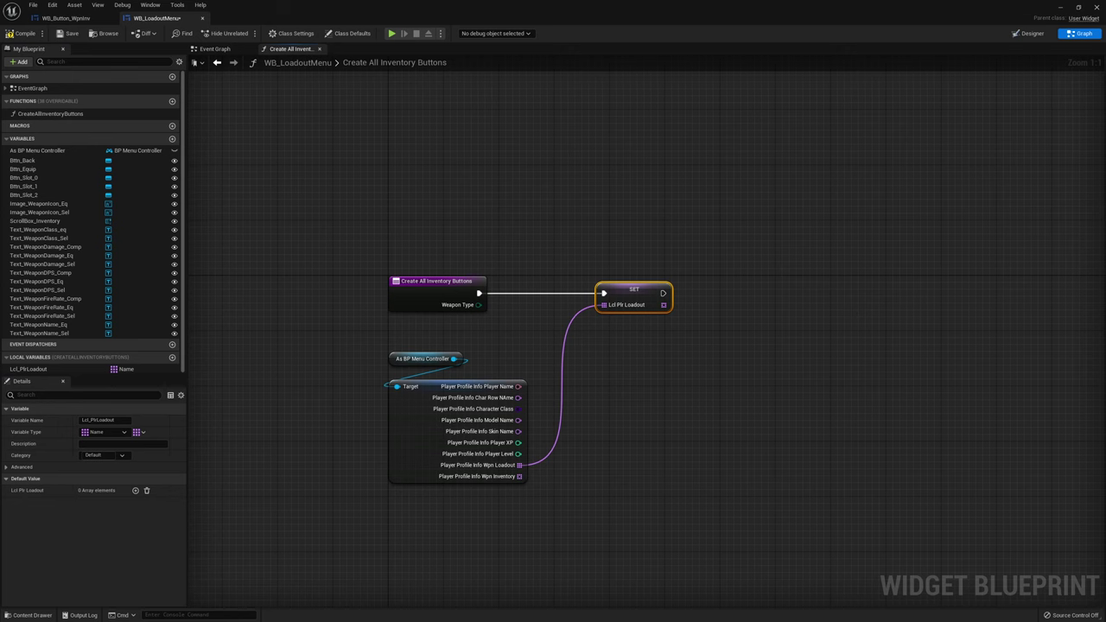
right_click_drag(634, 290, 543, 300)
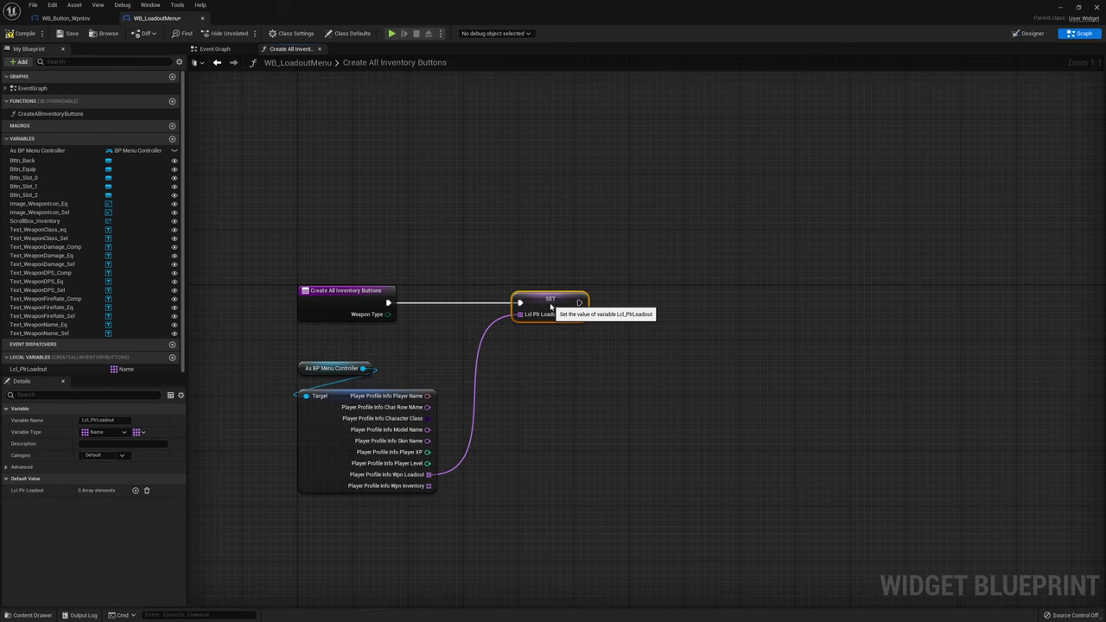
Browse node options for the Wpn Inventory array, then bring up the full action list
mouse_move(428, 486)
left_mouse_down()
mouse_move(736, 358)
mouse_move(735, 331)
left_mouse_up()
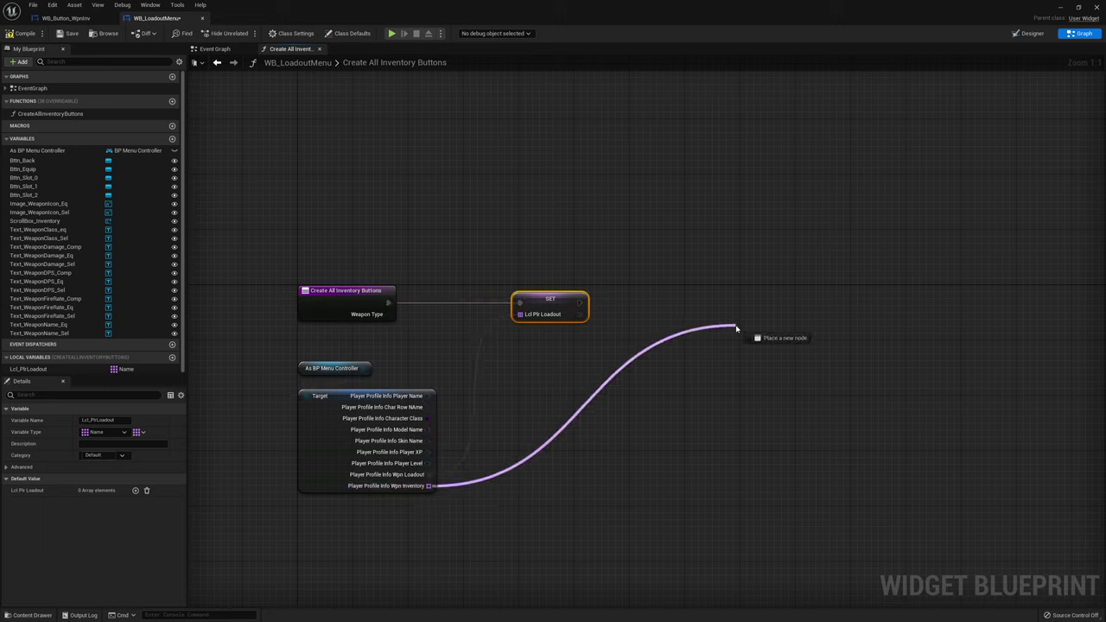
left_click_drag(736, 331, 736, 331)
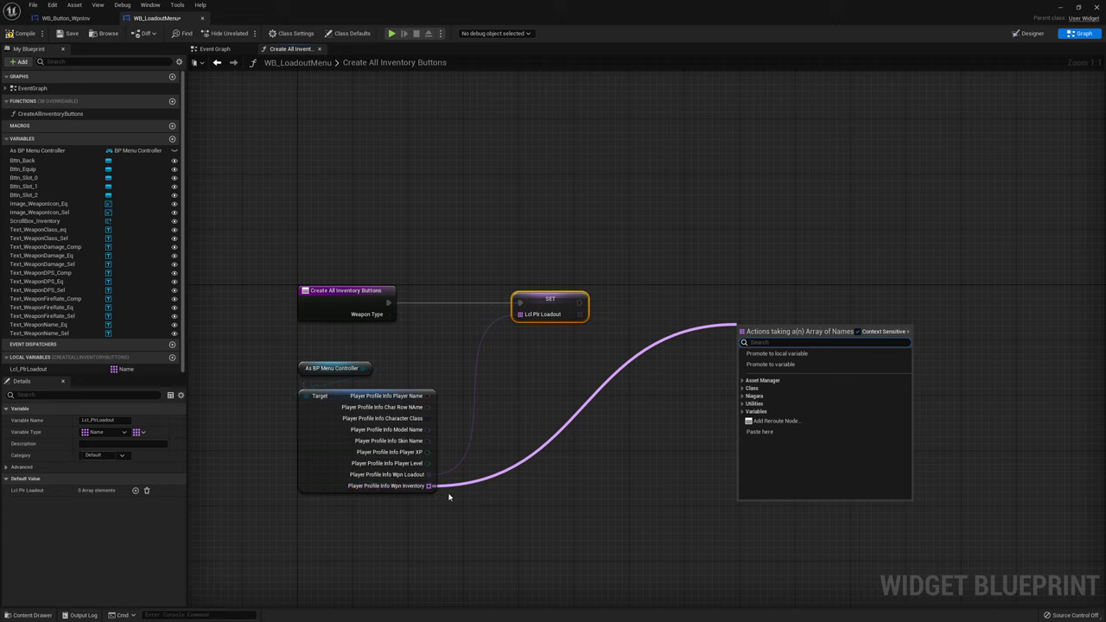
left_click(578, 501)
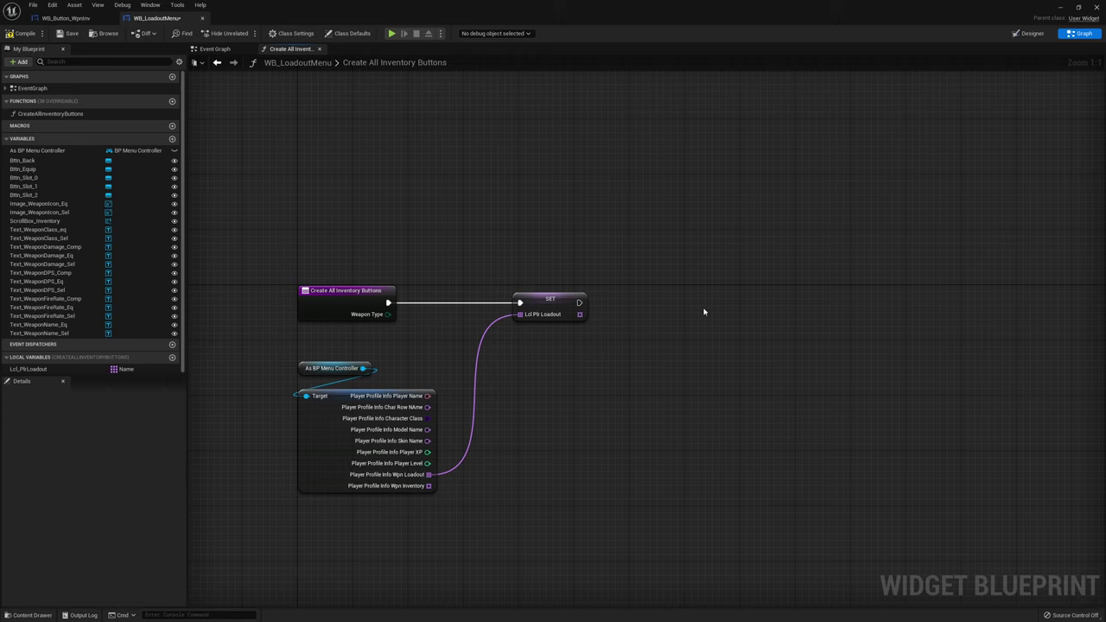
right_click_drag(715, 305, 661, 323)
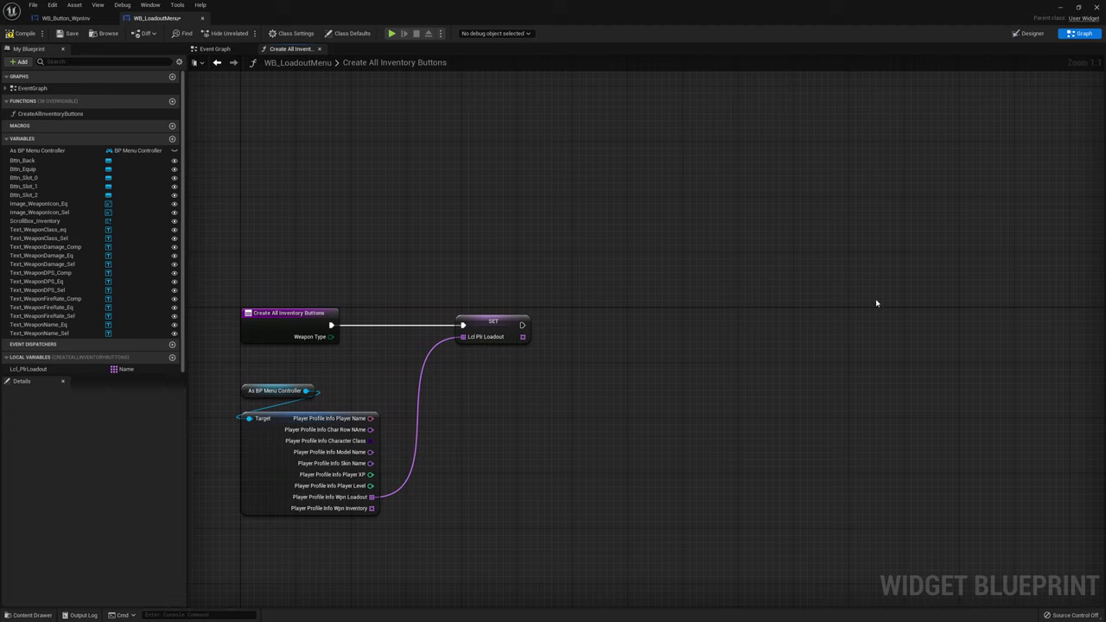
right_click(604, 336)
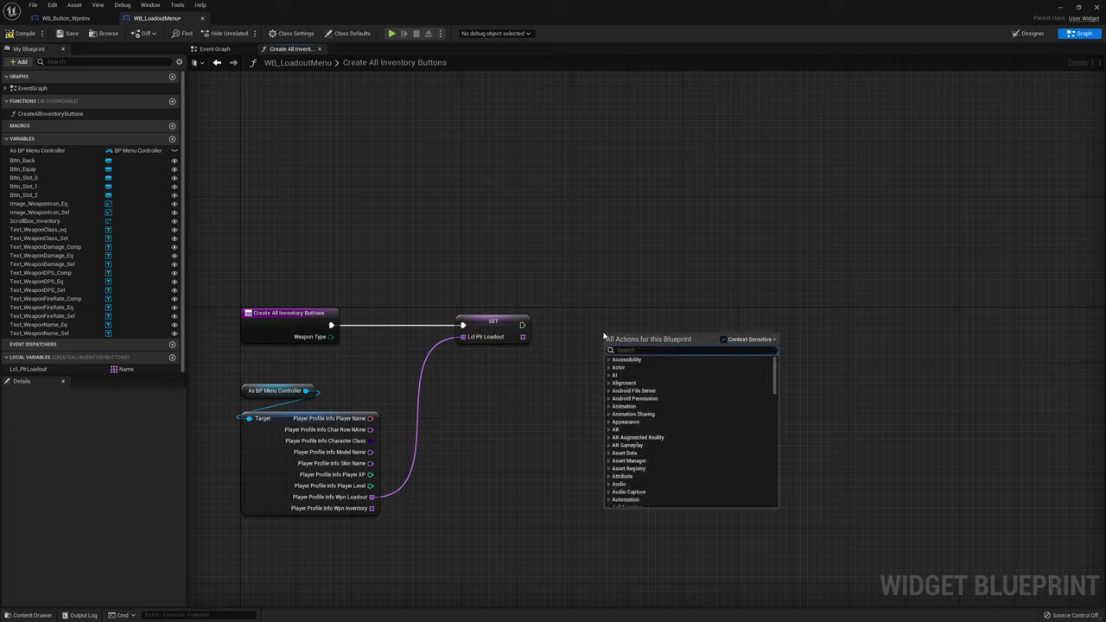
Add Get Data Table Row Names for WeaponInfo_Table, running after SET
type("get data")
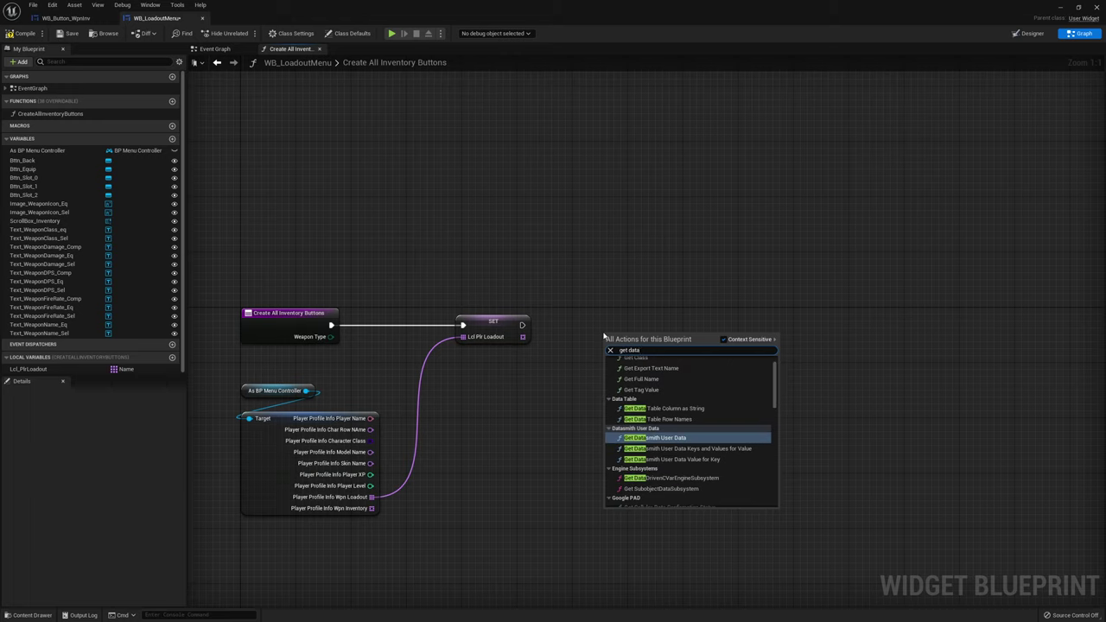
type(" table row")
key("Return")
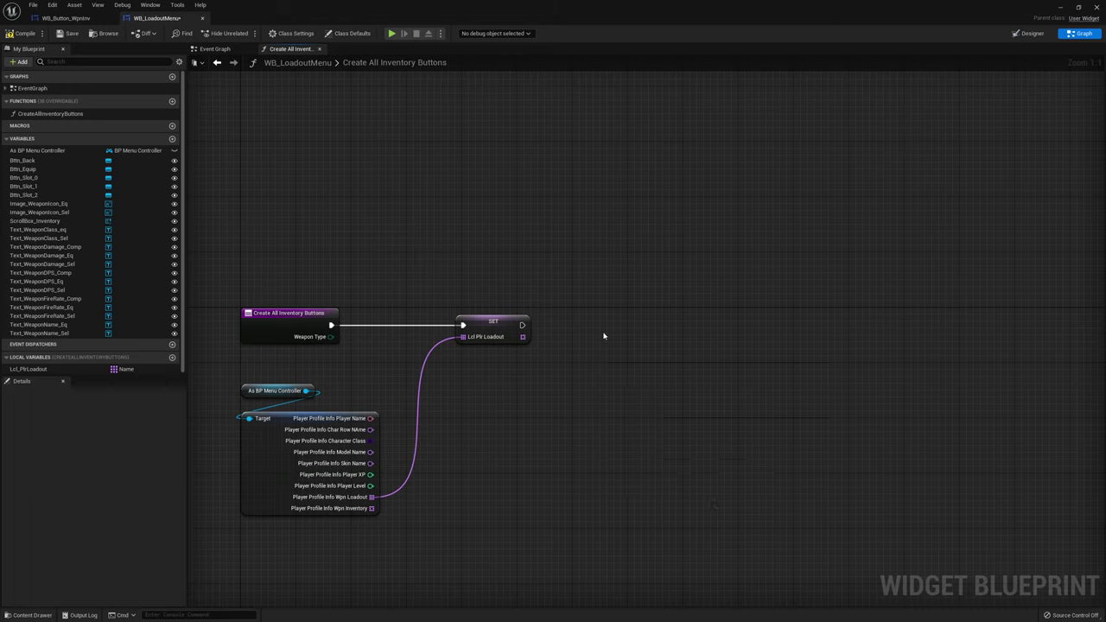
left_click(634, 372)
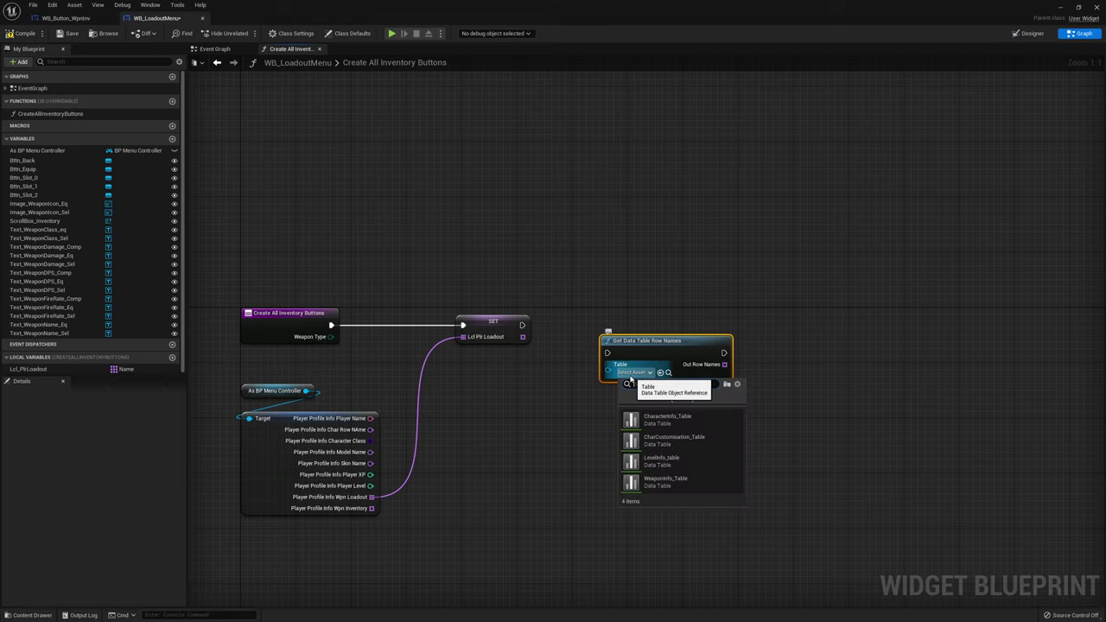
left_click(696, 480)
left_click_drag(608, 352, 522, 325)
left_click_drag(637, 344, 637, 316)
right_click_drag(825, 274, 638, 293)
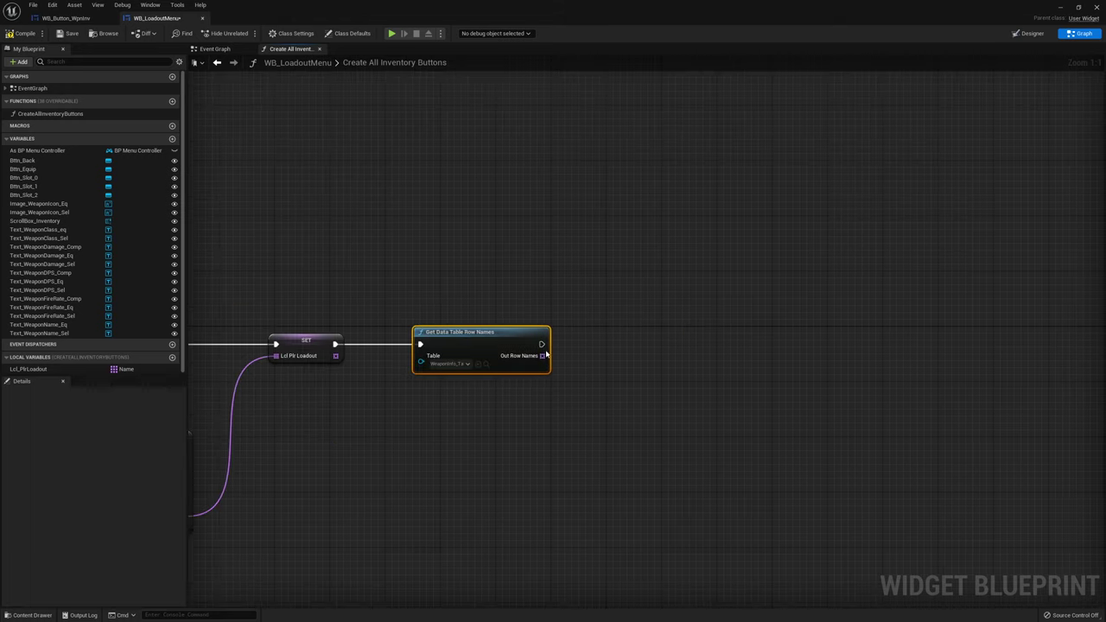
Loop over the row names with a For Each Loop
right_click_drag(623, 349, 576, 348)
key("ctrl+v")
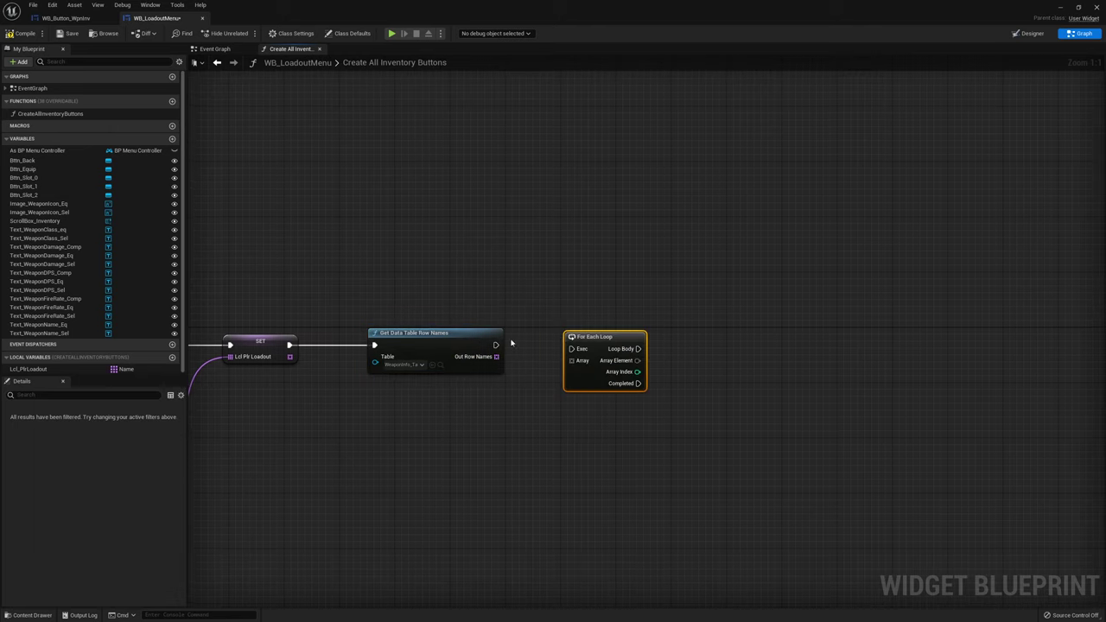
mouse_move(499, 345)
left_mouse_down()
mouse_move(570, 348)
mouse_move(580, 361)
left_mouse_up()
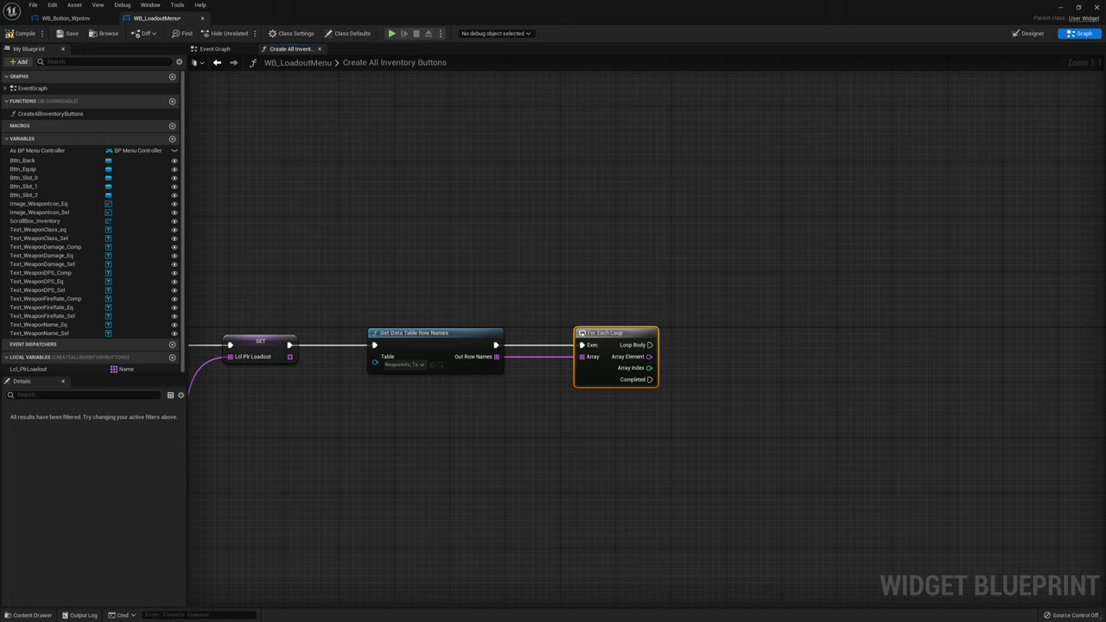
right_click_drag(658, 350, 459, 361)
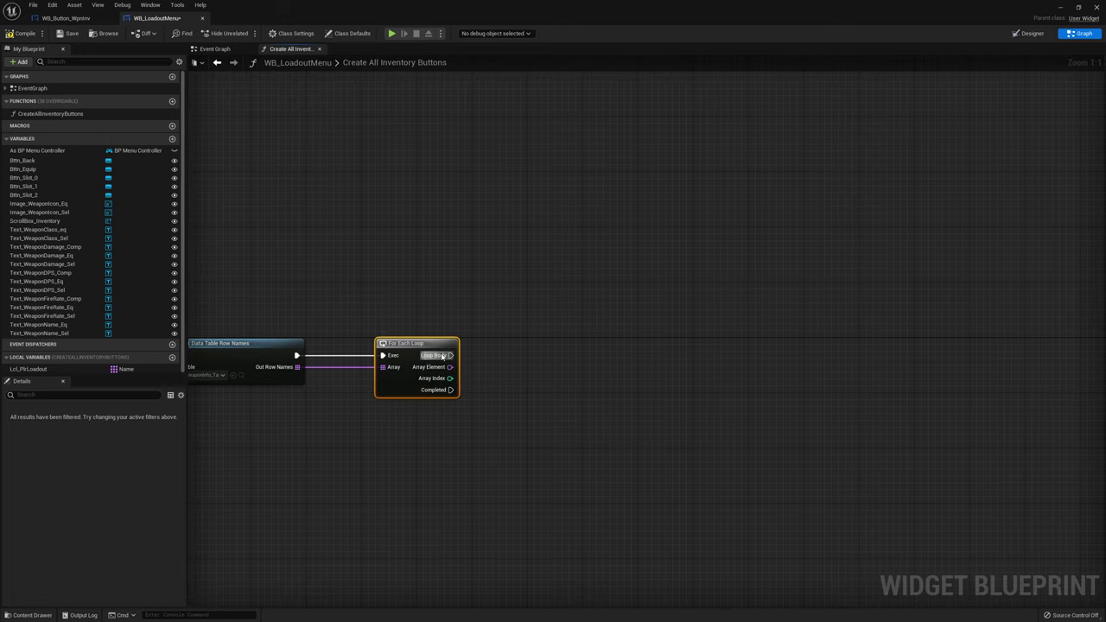
Look up each Array Element in WeaponInfo_Table with Get Data Table Row from Loop Body
left_click_drag(451, 355, 536, 356)
type("get table row")
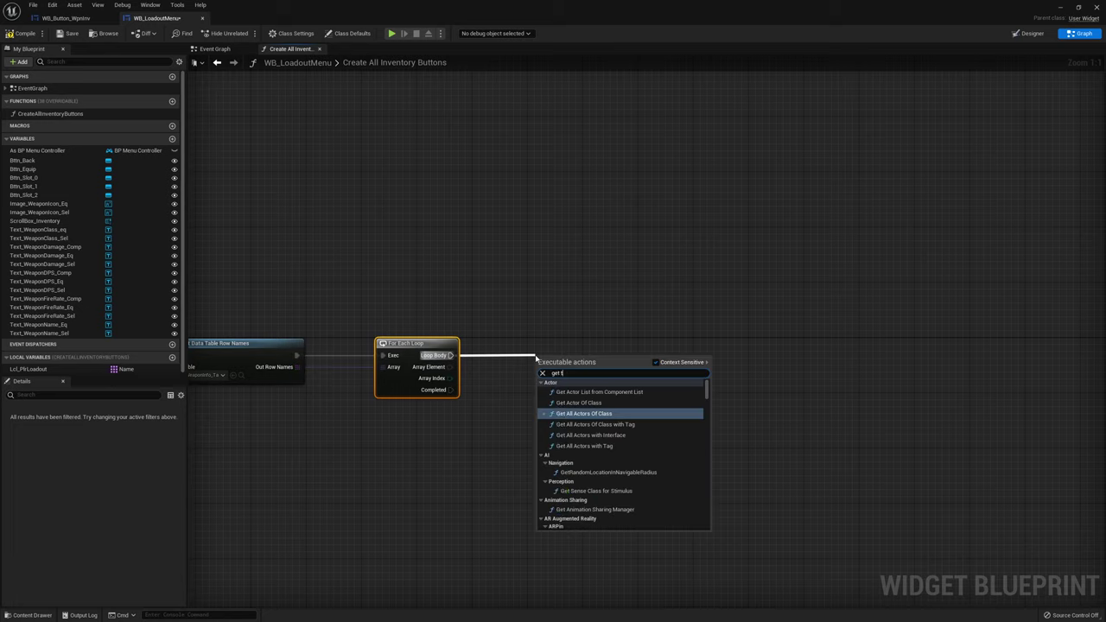
key("Return")
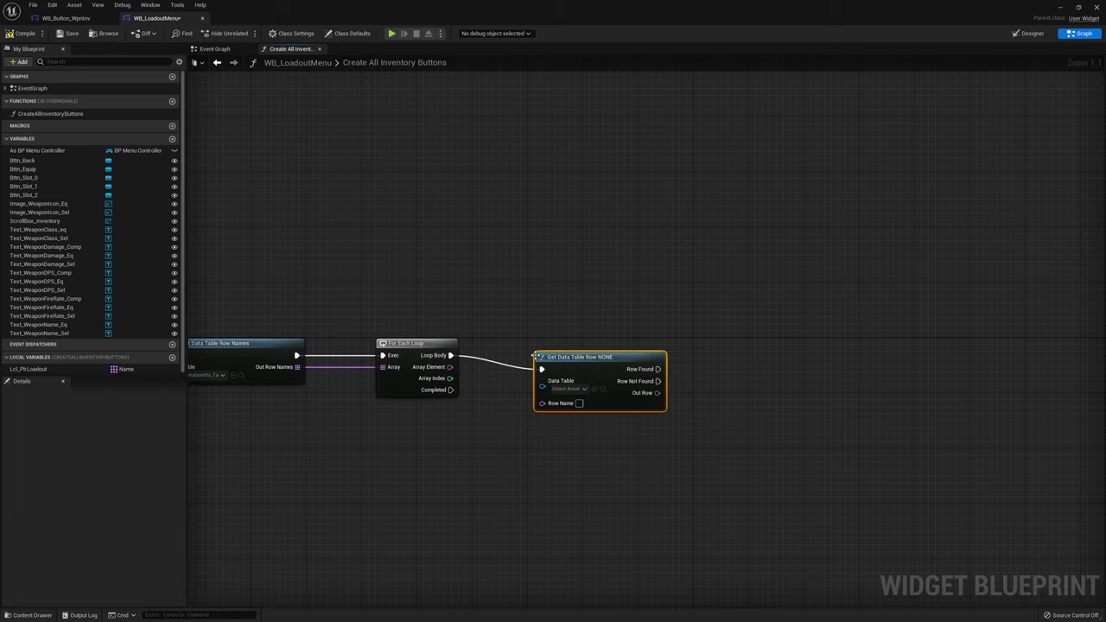
left_click_drag(450, 366, 542, 402)
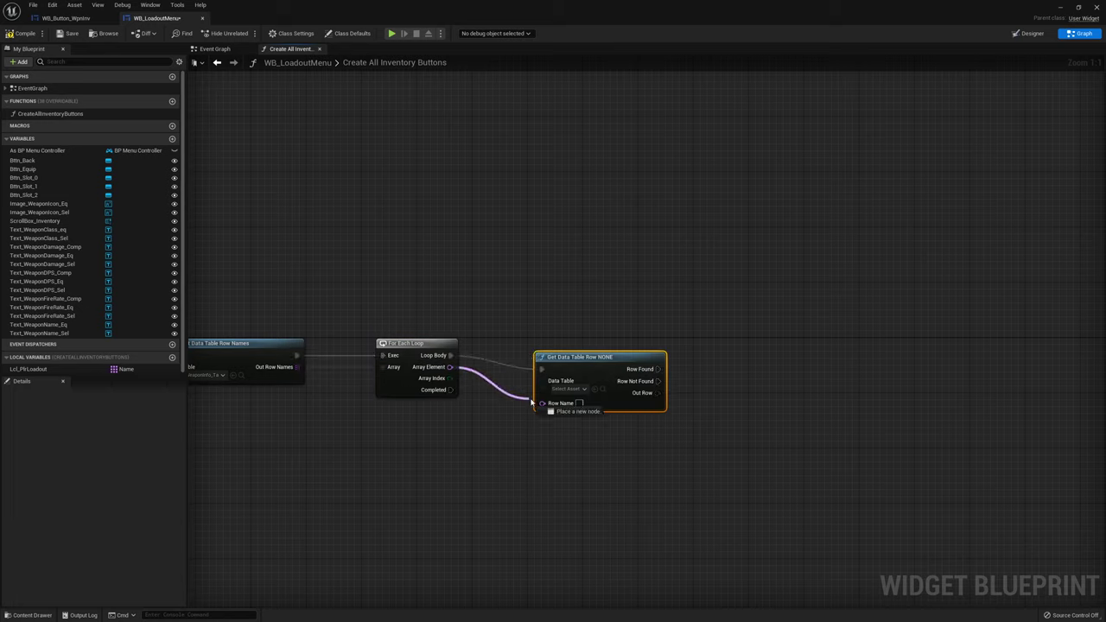
left_click_drag(588, 360, 616, 346)
left_click(597, 375)
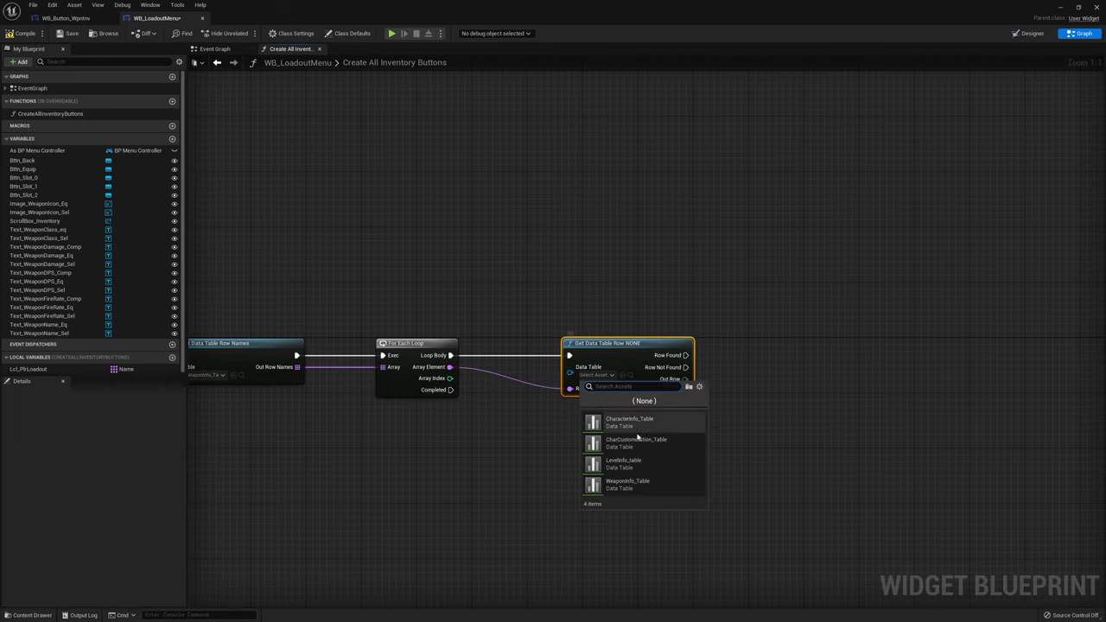
left_click(644, 489)
right_click_drag(787, 368, 812, 337)
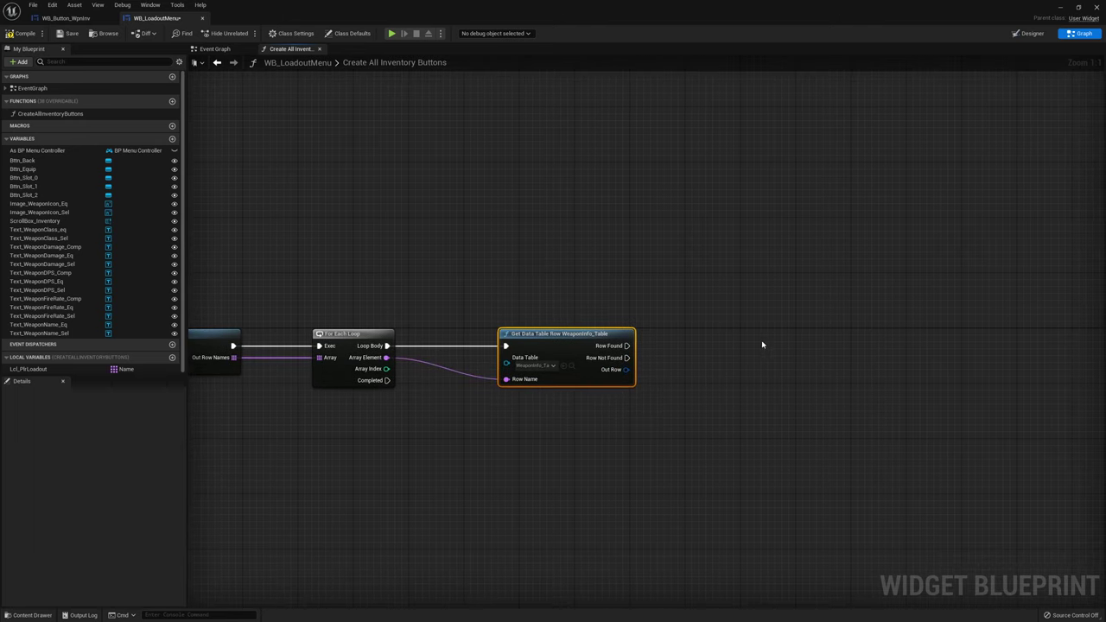
Break the found row into S_WeaponInfo fields and add a Branch on Row Found
left_click_drag(626, 369, 550, 415)
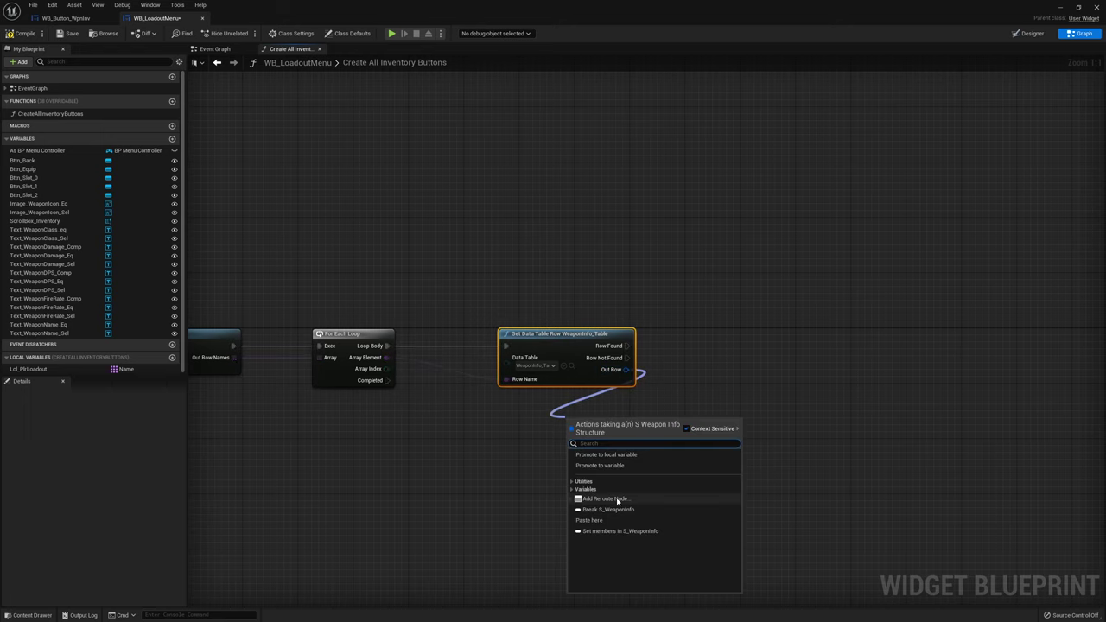
left_click(618, 510)
left_click_drag(636, 460, 599, 433)
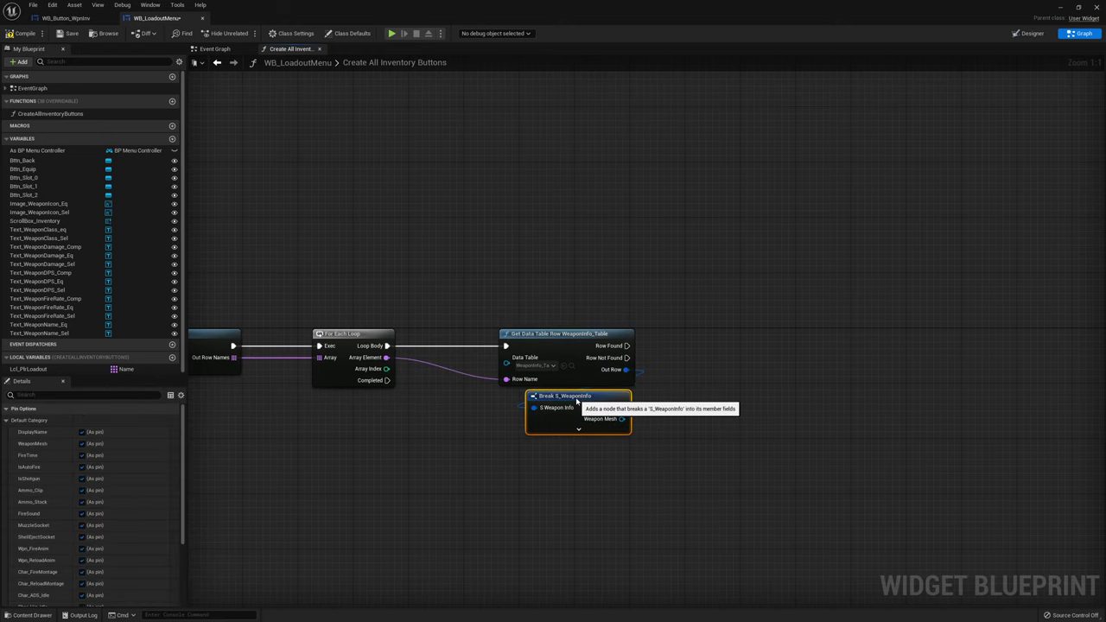
left_click(599, 433)
right_click_drag(599, 434, 577, 302)
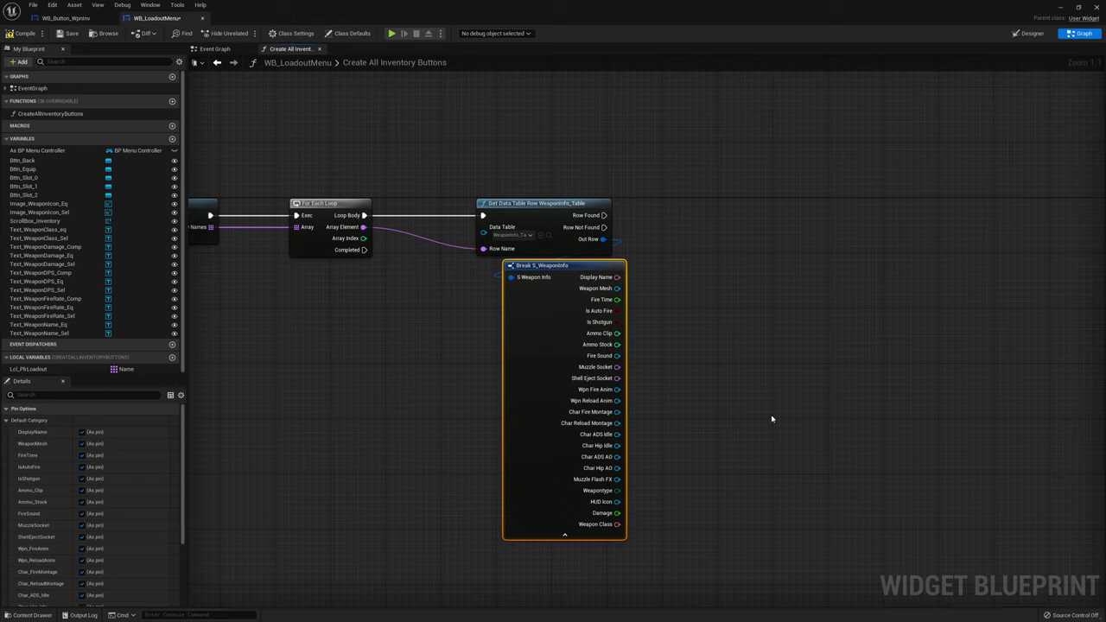
left_click(735, 207)
left_click_drag(604, 215, 742, 223)
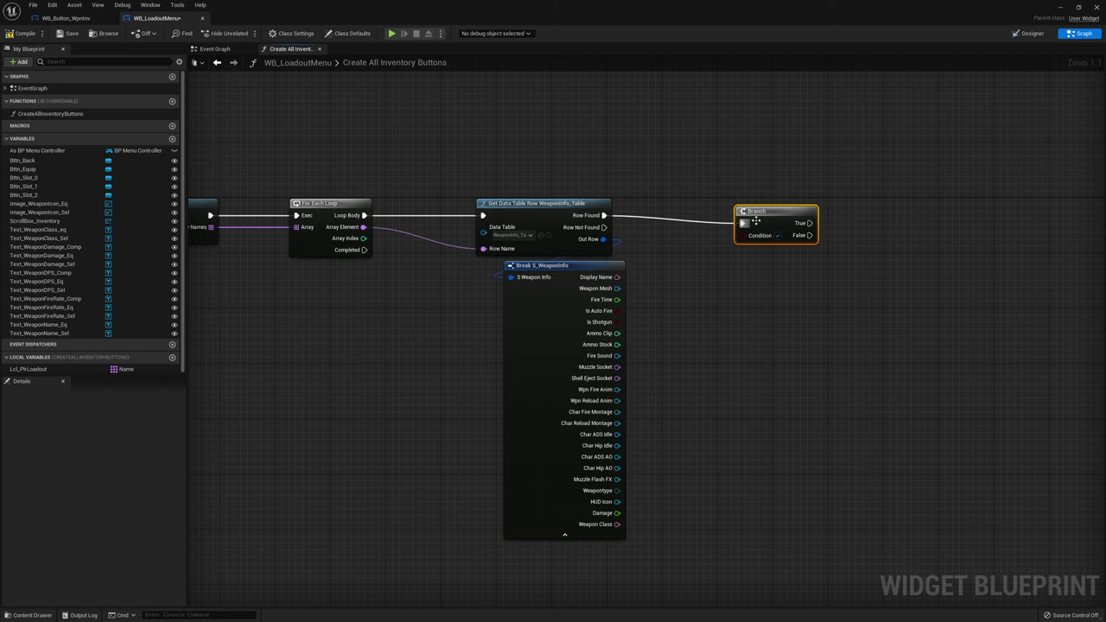
Add an == node from the Weapon Type input and wire the row's Weapontype into it
right_click_drag(754, 223, 724, 288)
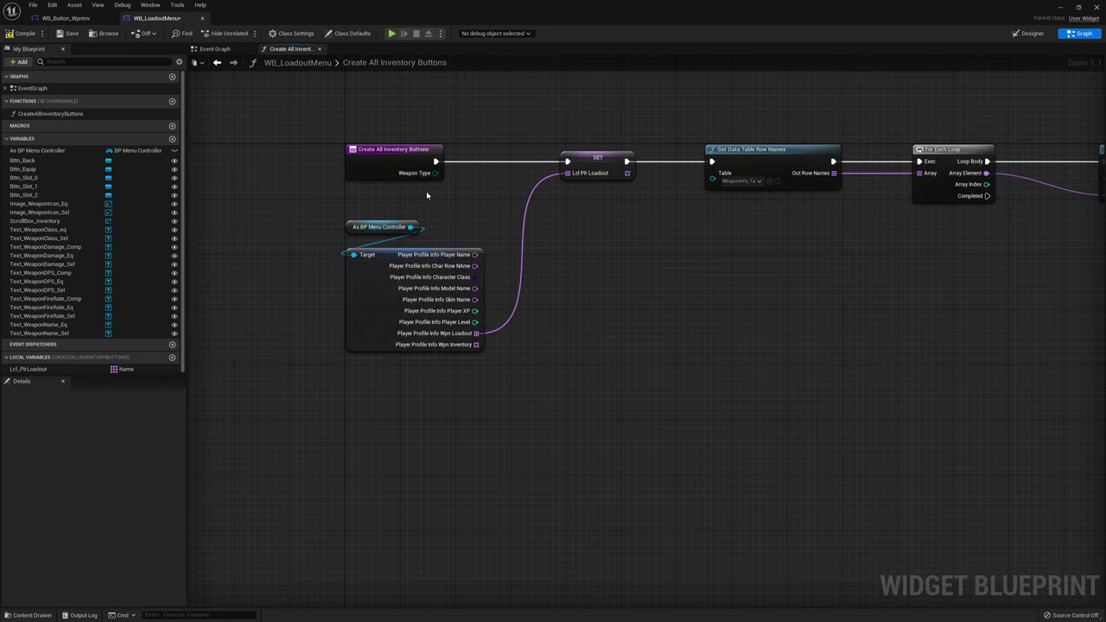
left_click_drag(434, 173, 940, 210)
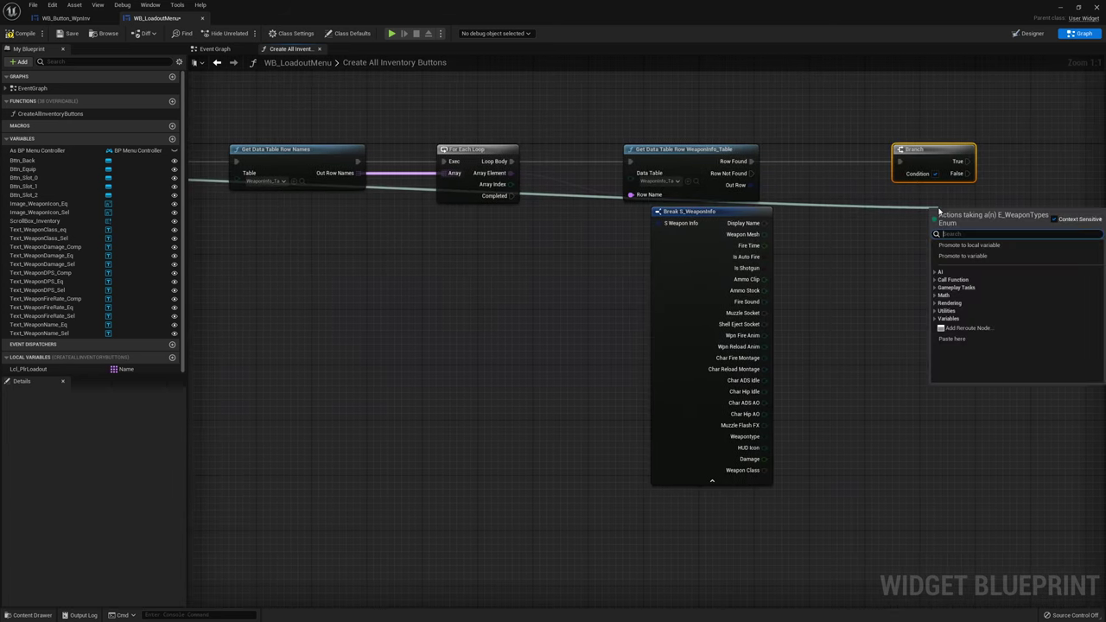
type("==")
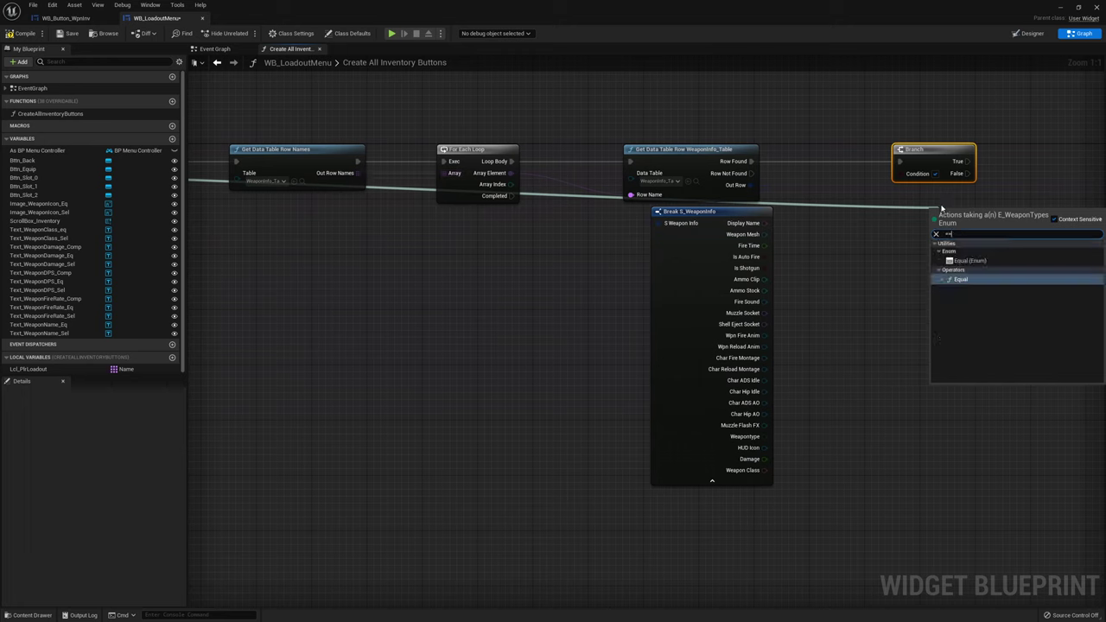
key("Return")
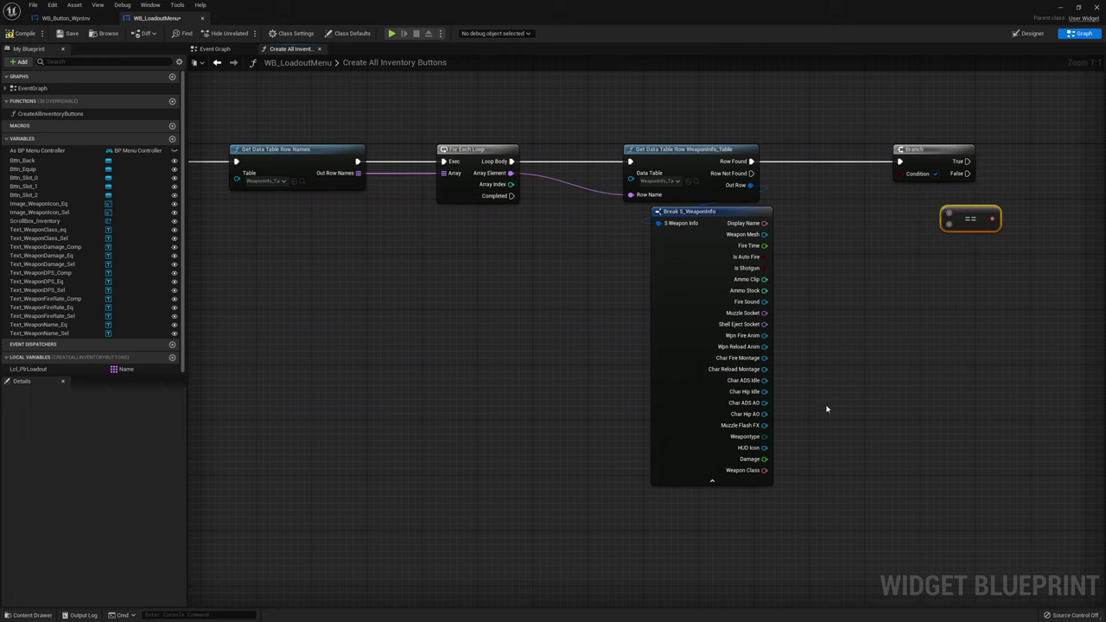
left_click_drag(764, 437, 950, 215)
Redo it as an Equal (Enum) node beside the Branch comparing Weapon Type with Weapontype
right_click_drag(518, 232, 1041, 284)
left_click_drag(480, 225, 655, 306)
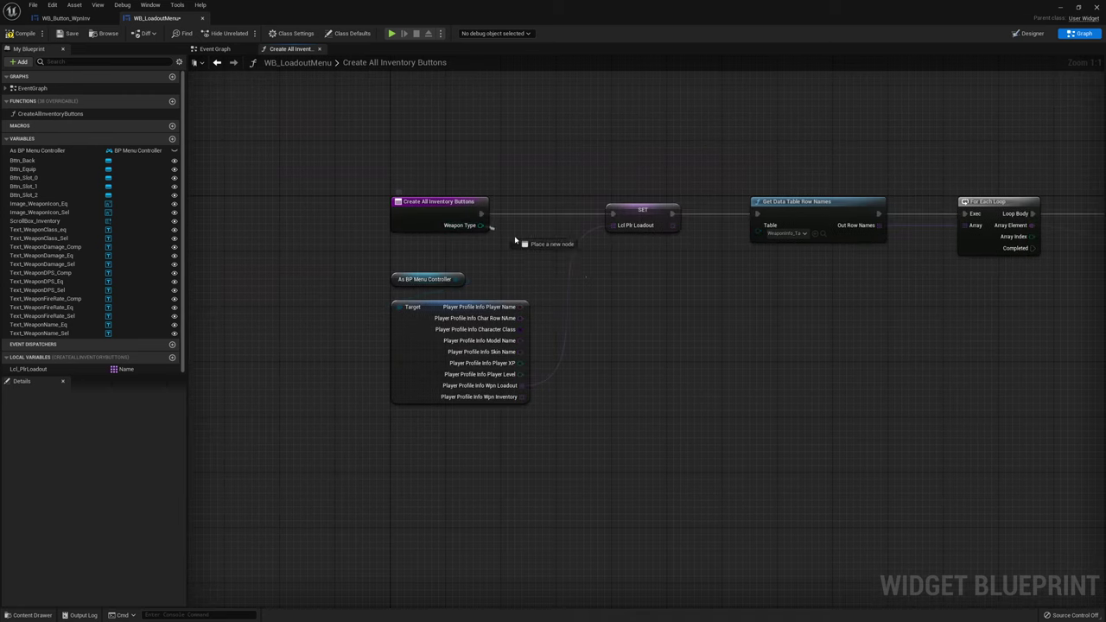
type("==")
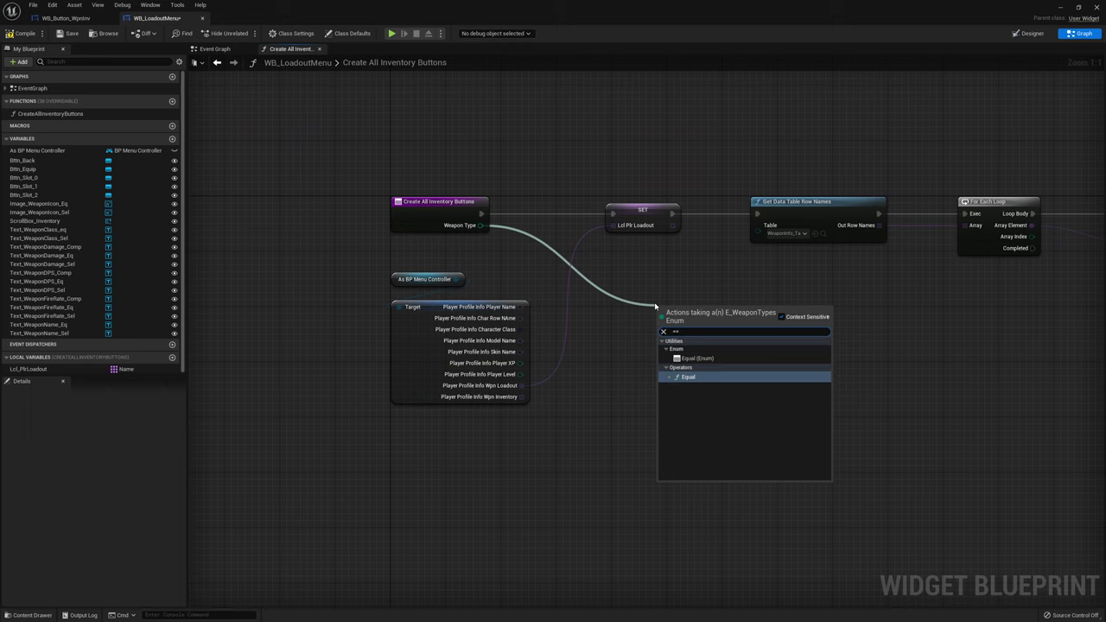
left_click(694, 360)
mouse_move(708, 324)
left_mouse_down()
mouse_move(1078, 300)
mouse_move(855, 259)
left_mouse_up()
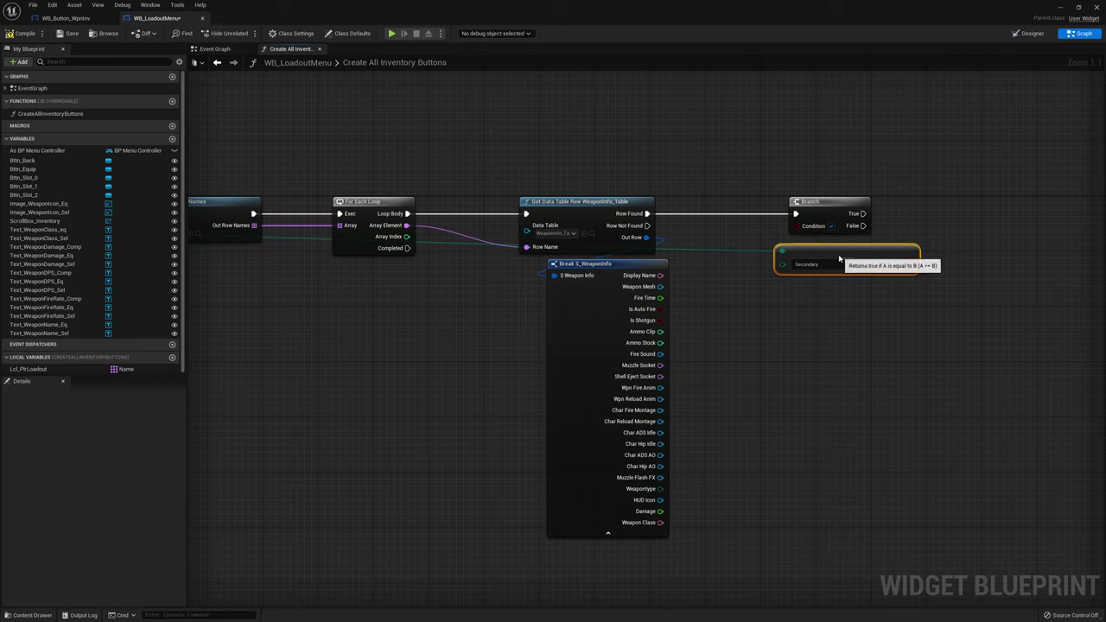
mouse_move(661, 488)
left_mouse_down()
mouse_move(796, 259)
mouse_move(796, 226)
left_mouse_up()
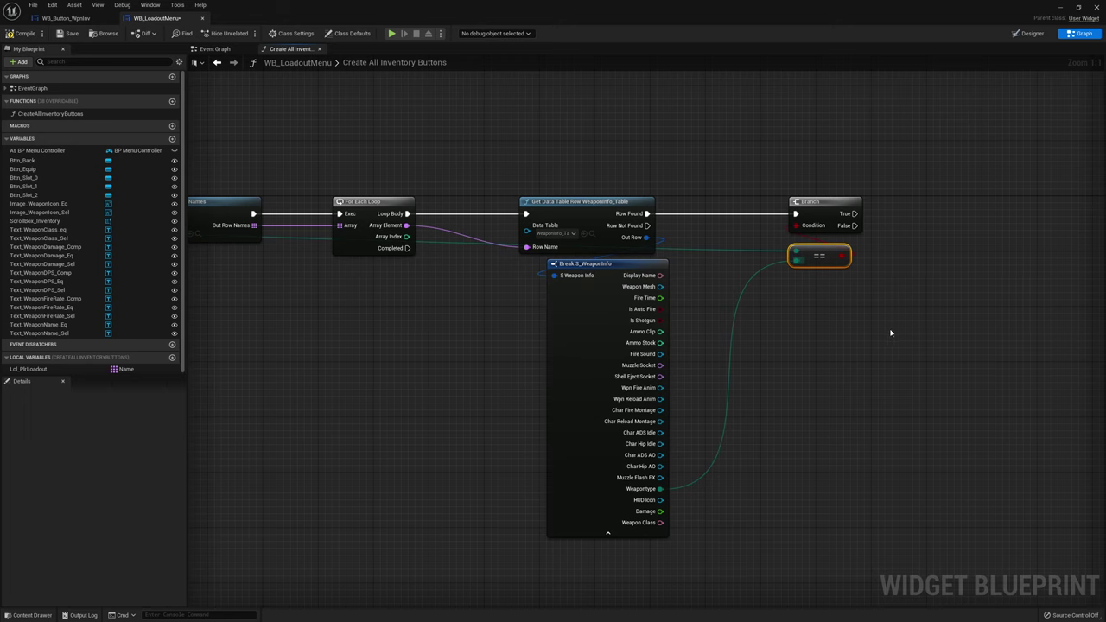
key("Home")
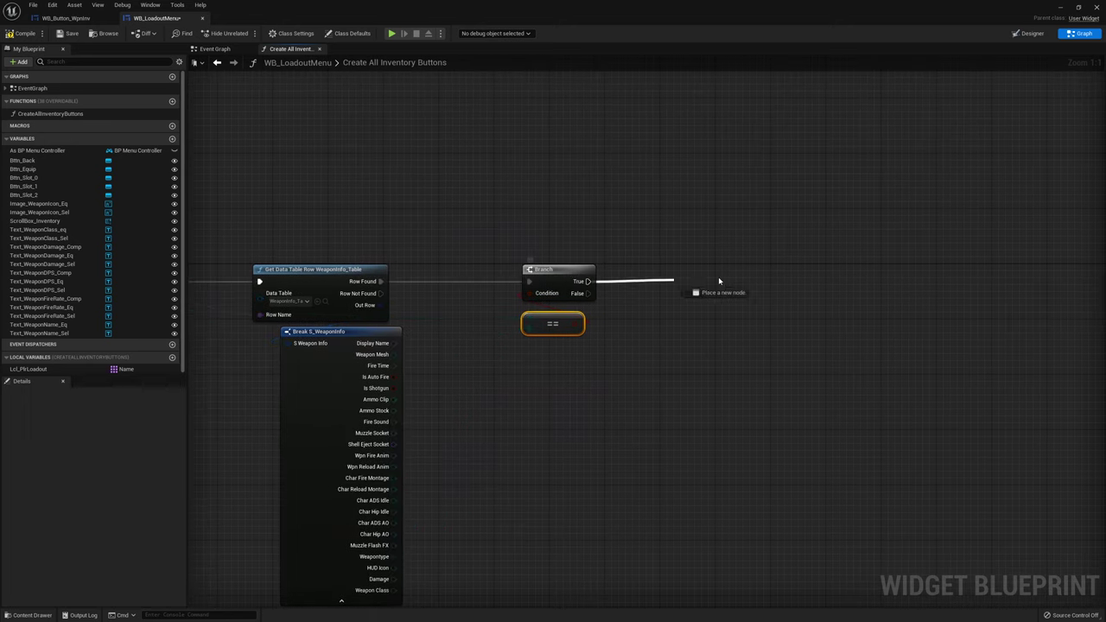
left_click_drag(587, 281, 723, 285)
type("create")
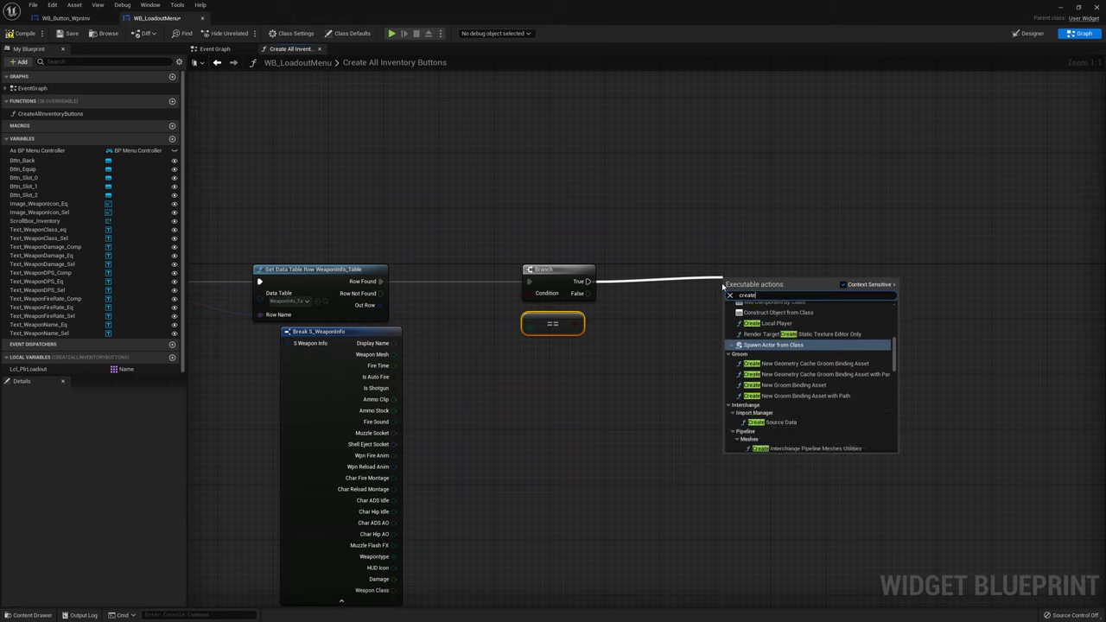
type(" wi")
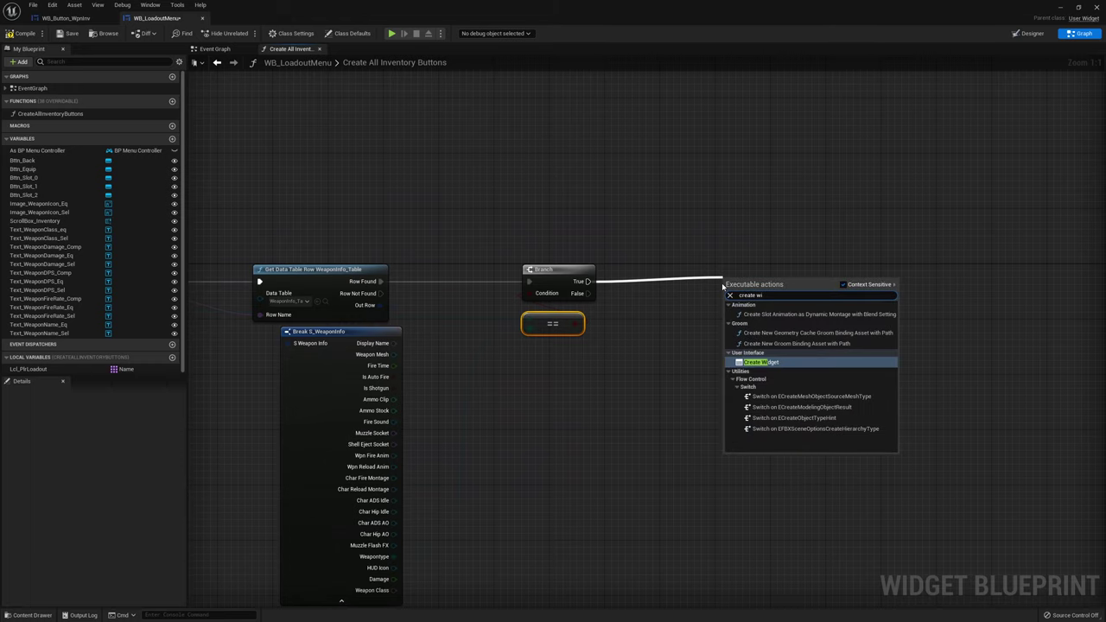
On Branch True, create a WB_Button_WpnInv widget with As BP Menu Controller and Self as inputs
key("Return")
left_click(757, 314)
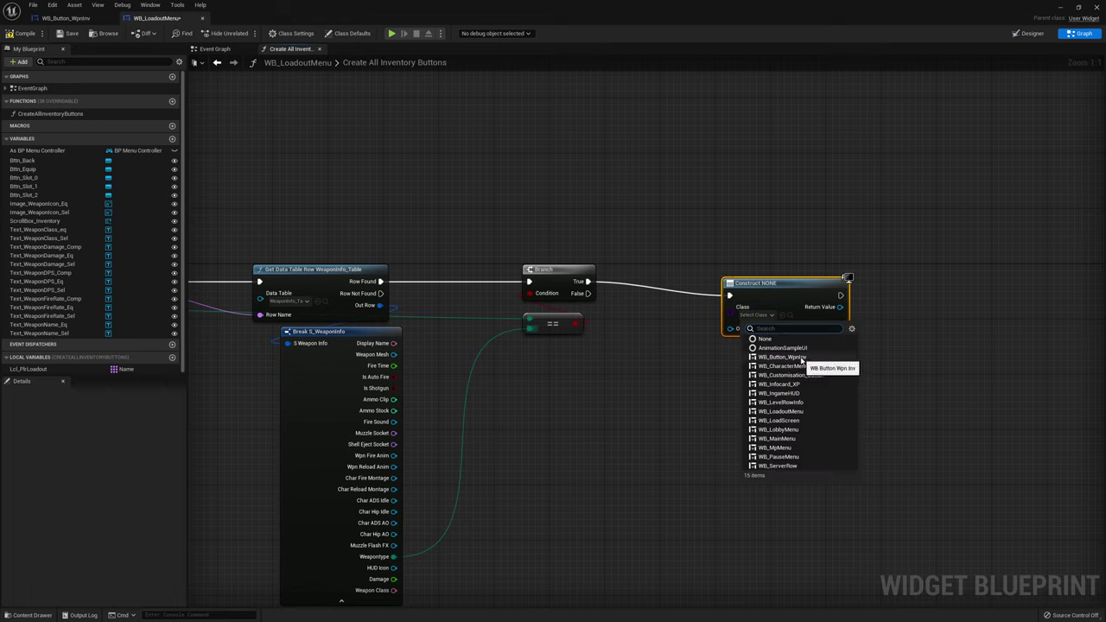
left_click(802, 358)
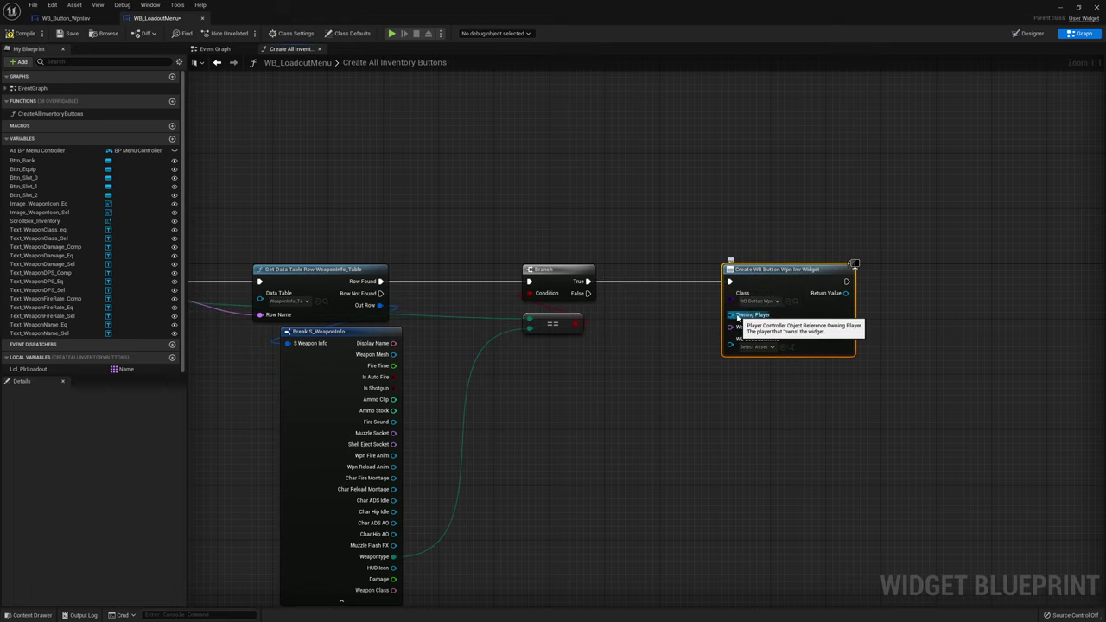
mouse_move(52, 151)
left_mouse_down()
mouse_move(633, 335)
mouse_move(640, 310)
mouse_move(775, 226)
mouse_move(731, 315)
mouse_move(428, 372)
mouse_move(508, 293)
left_mouse_up()
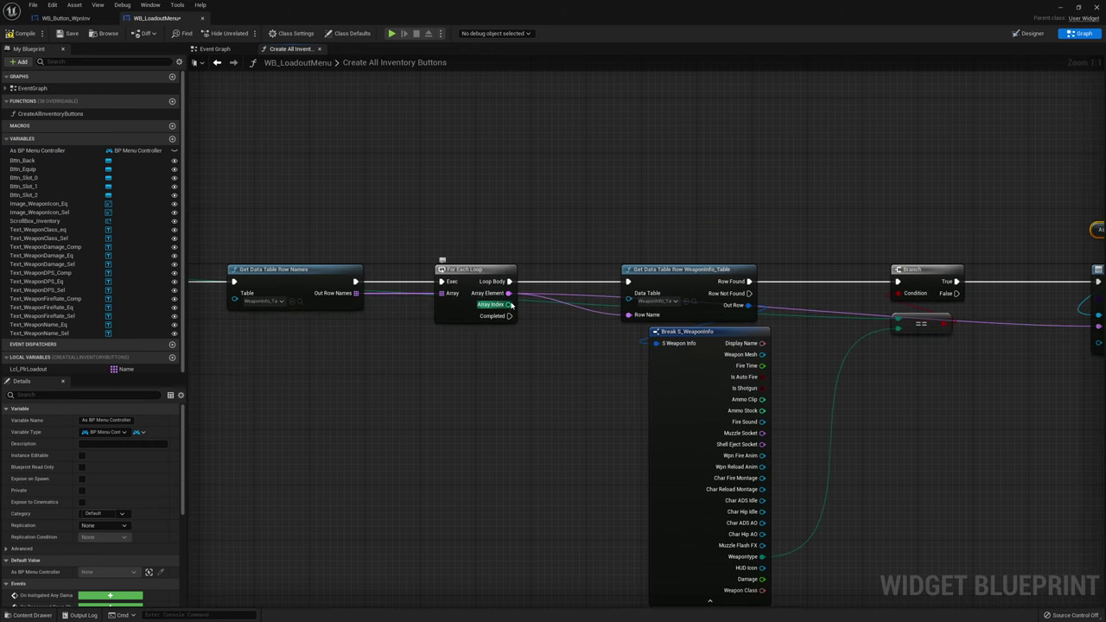
right_click_drag(951, 389, 583, 389)
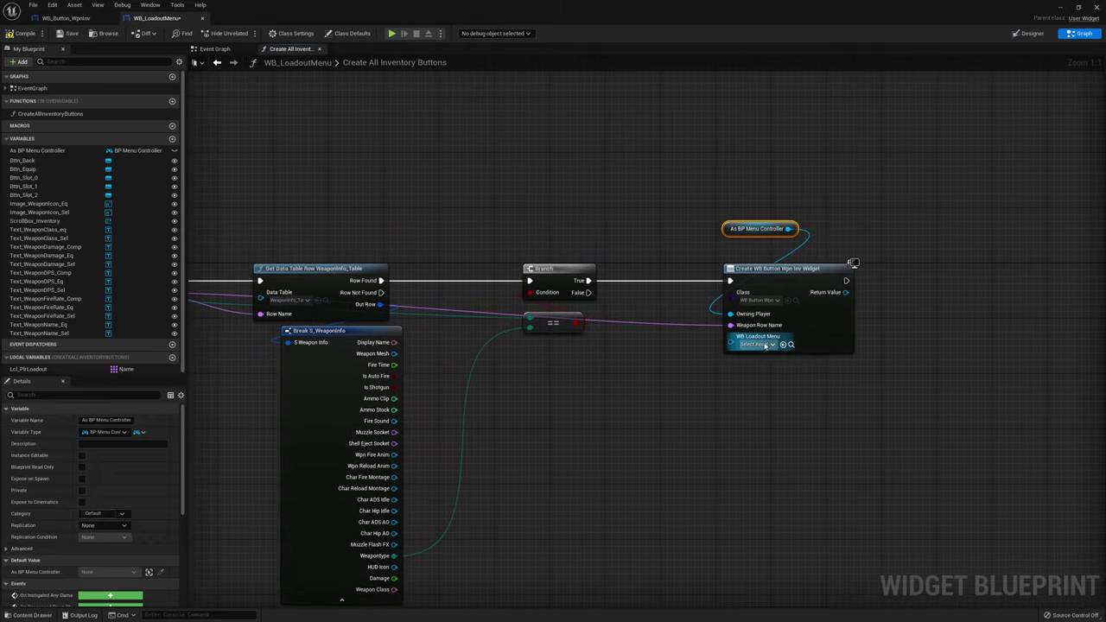
left_click_drag(731, 343, 757, 373)
type("self")
mouse_move(754, 372)
left_mouse_down()
mouse_move(744, 356)
mouse_move(732, 367)
left_mouse_up()
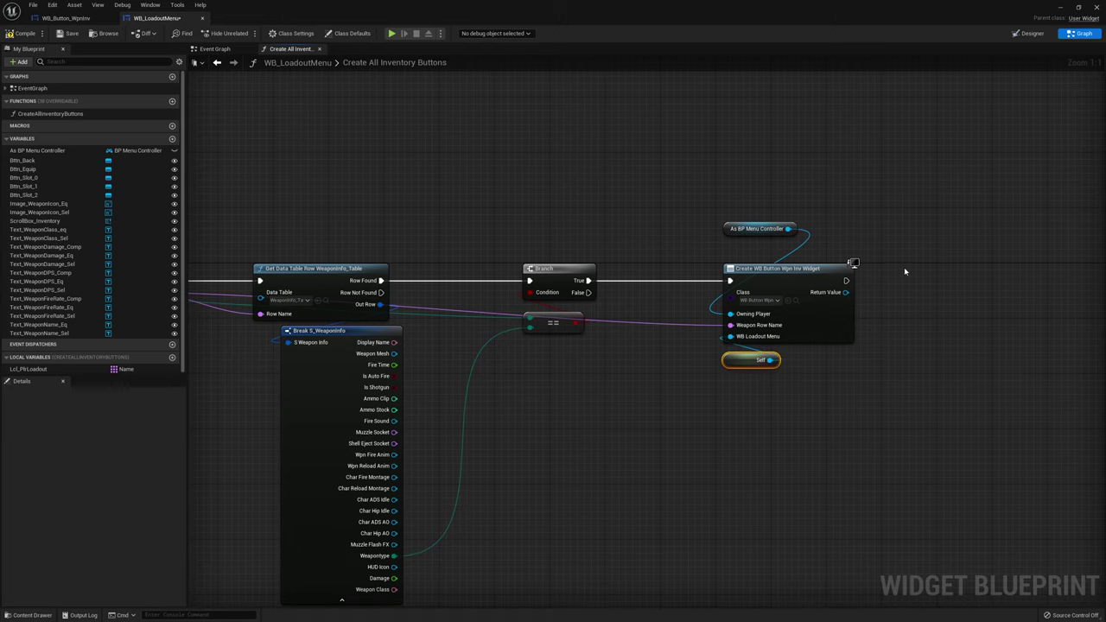
Promote the created widget's Return Value to a new variable named All_InventoryButtons
right_click_drag(903, 275, 694, 280)
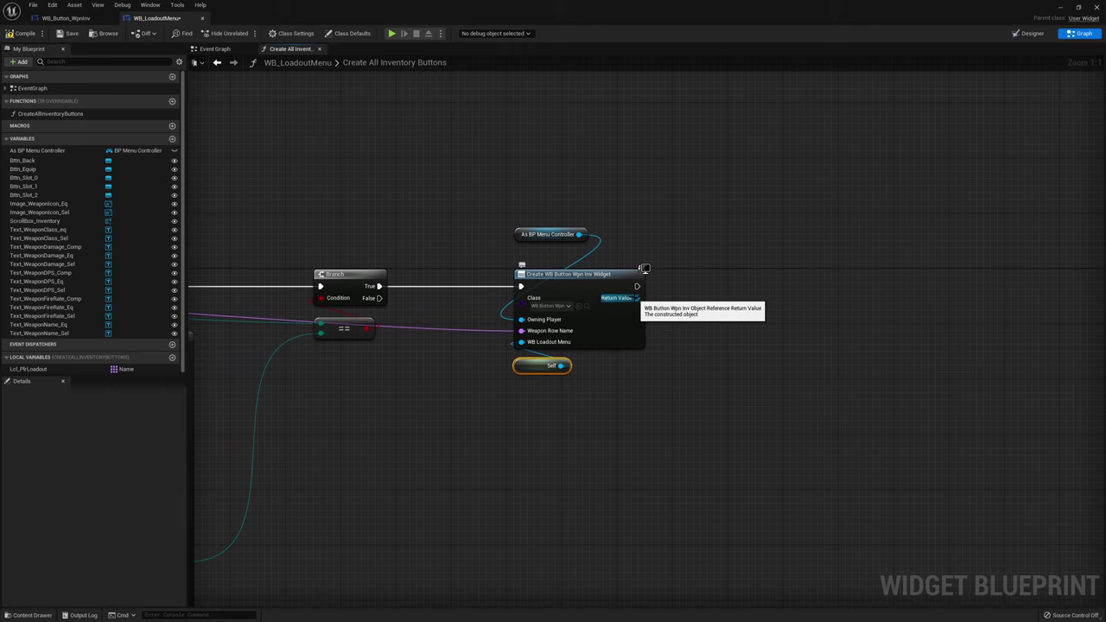
right_click_drag(635, 298, 585, 309)
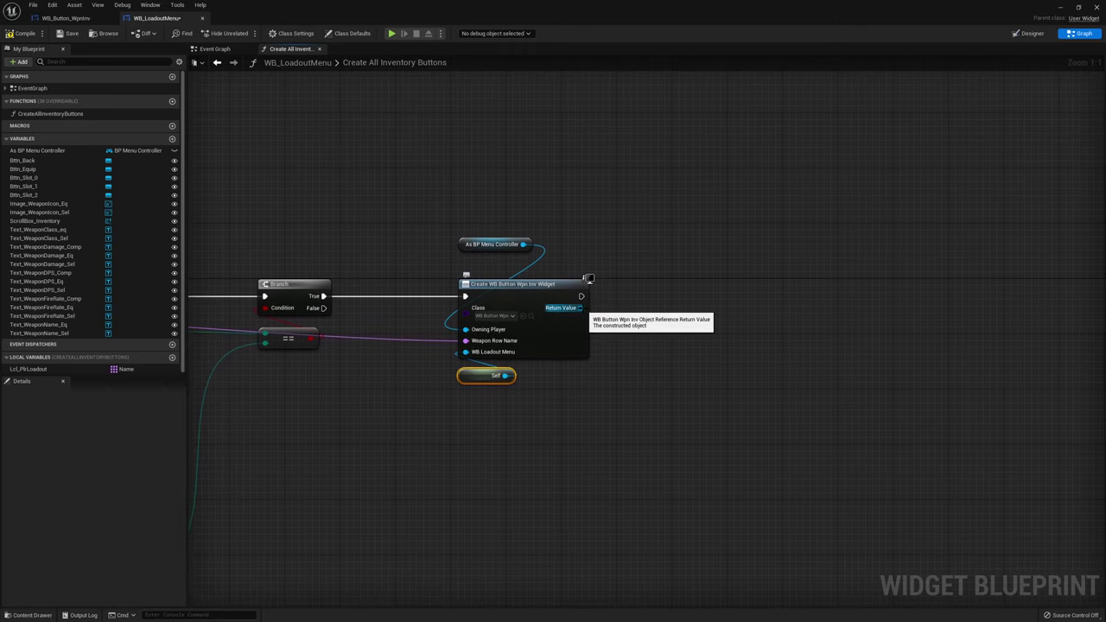
right_click(584, 309)
left_click(627, 331)
type("All_InventoryButto")
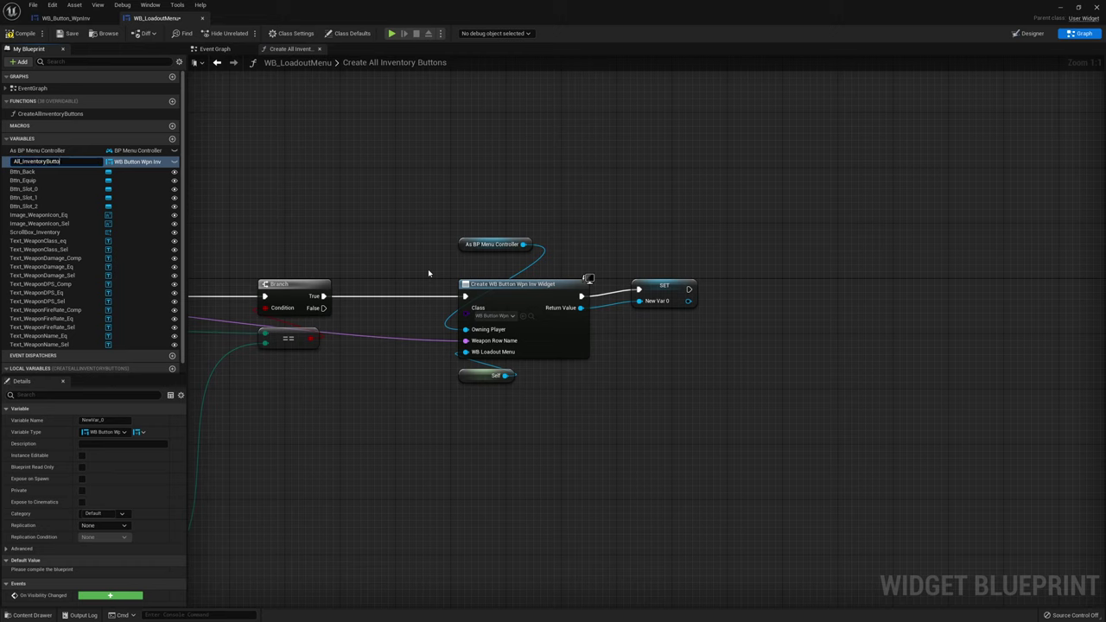
type("ns")
key("Return")
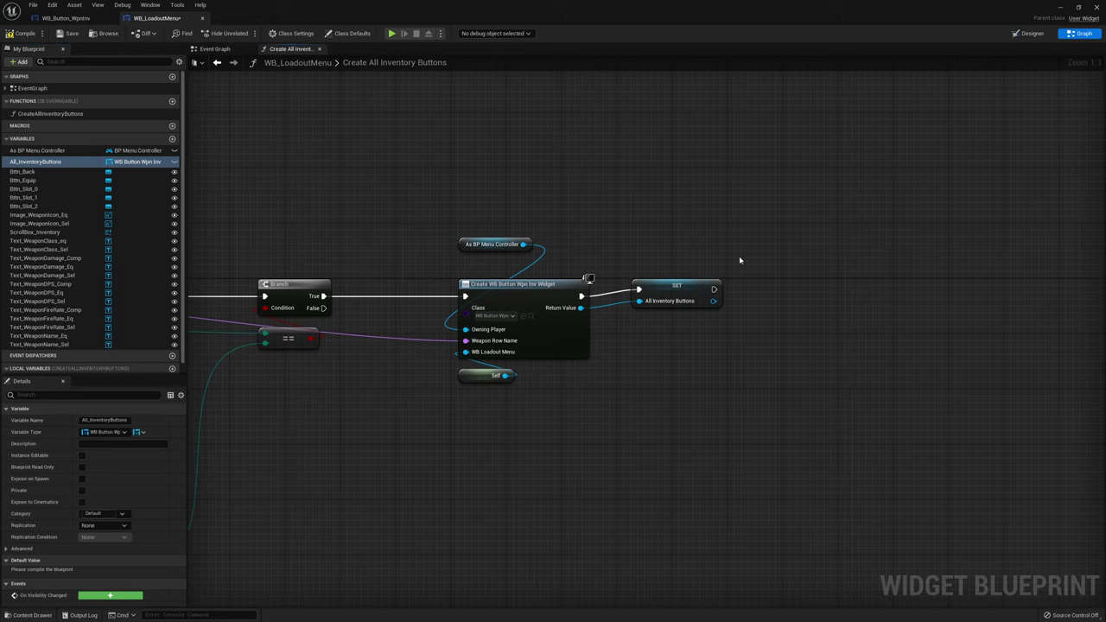
Delete the new setter node and change All_InventoryButtons to an array
left_click(683, 292)
key("Delete")
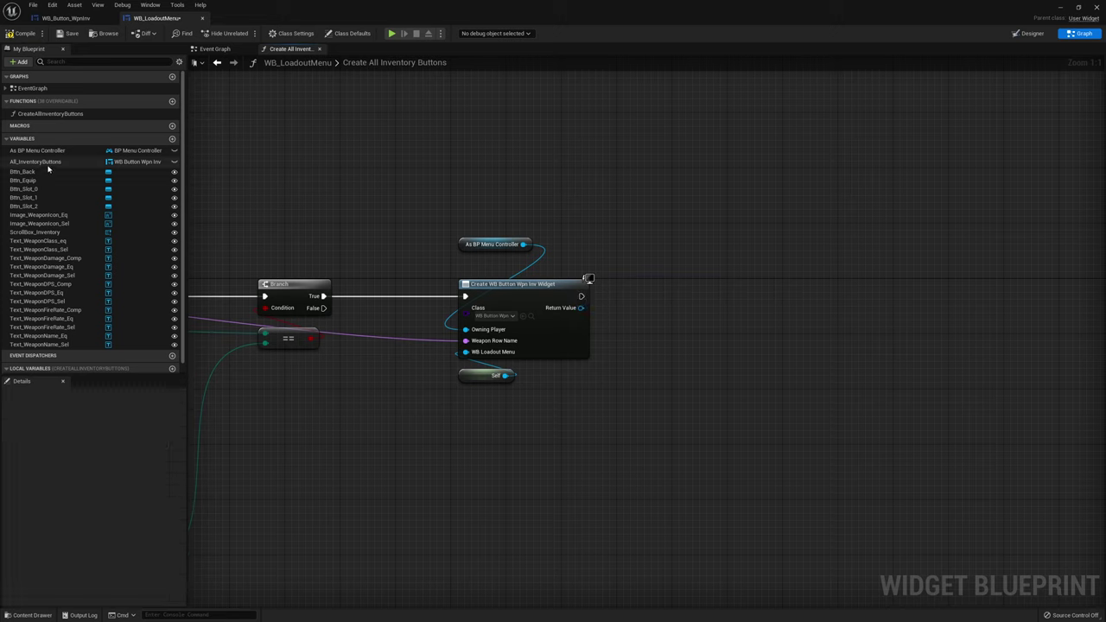
left_click(39, 162)
left_click(138, 433)
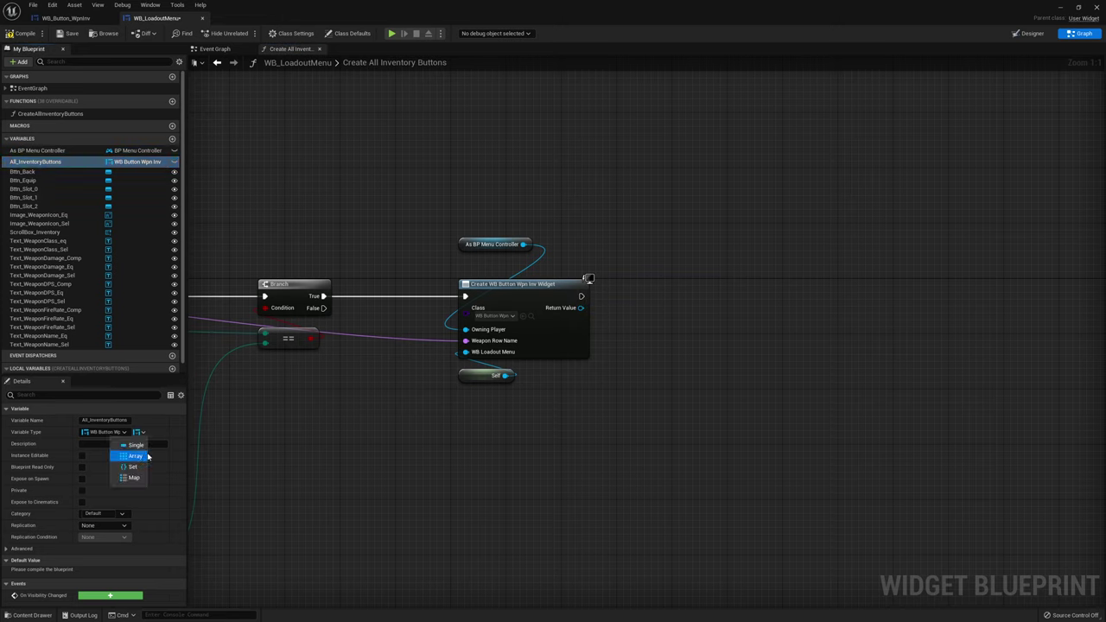
left_click(135, 455)
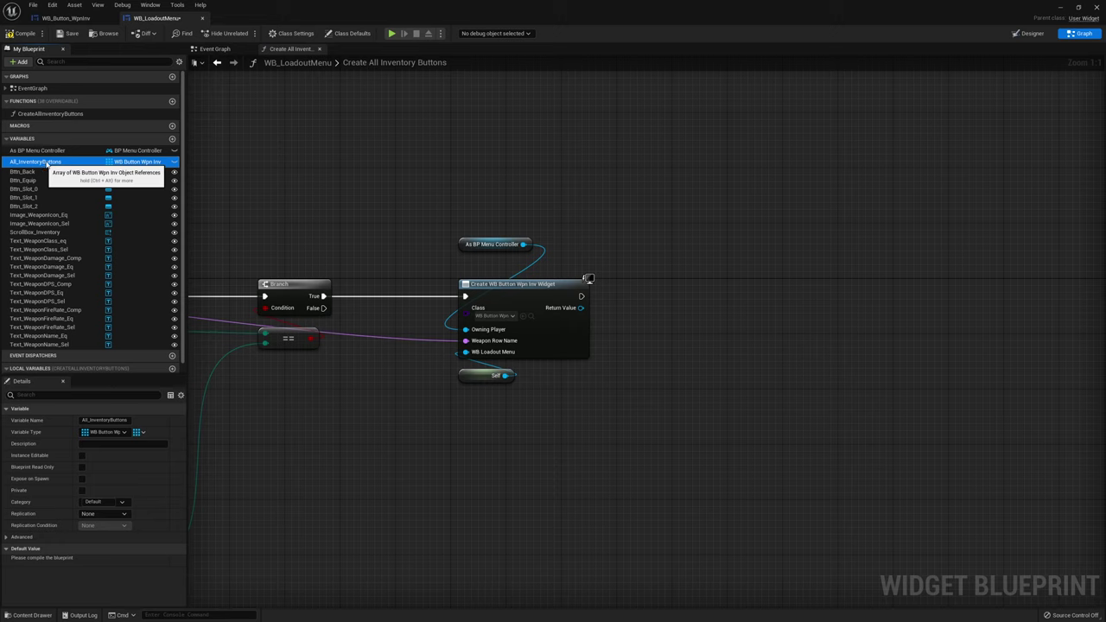
Append each created widget to All_InventoryButtons with an ADD node, and place a Scroll Box Inventory getter
mouse_move(45, 164)
left_mouse_down()
mouse_move(718, 255)
mouse_move(661, 294)
left_mouse_up()
type("add")
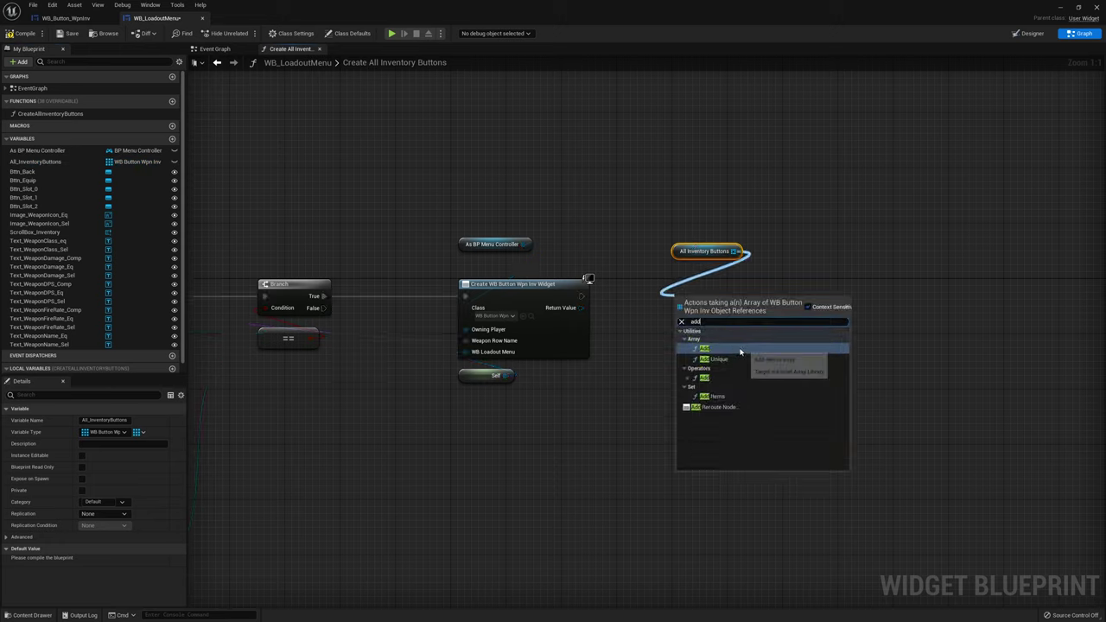
left_click(748, 352)
mouse_move(582, 297)
left_mouse_down()
mouse_move(679, 303)
mouse_move(580, 308)
left_mouse_up()
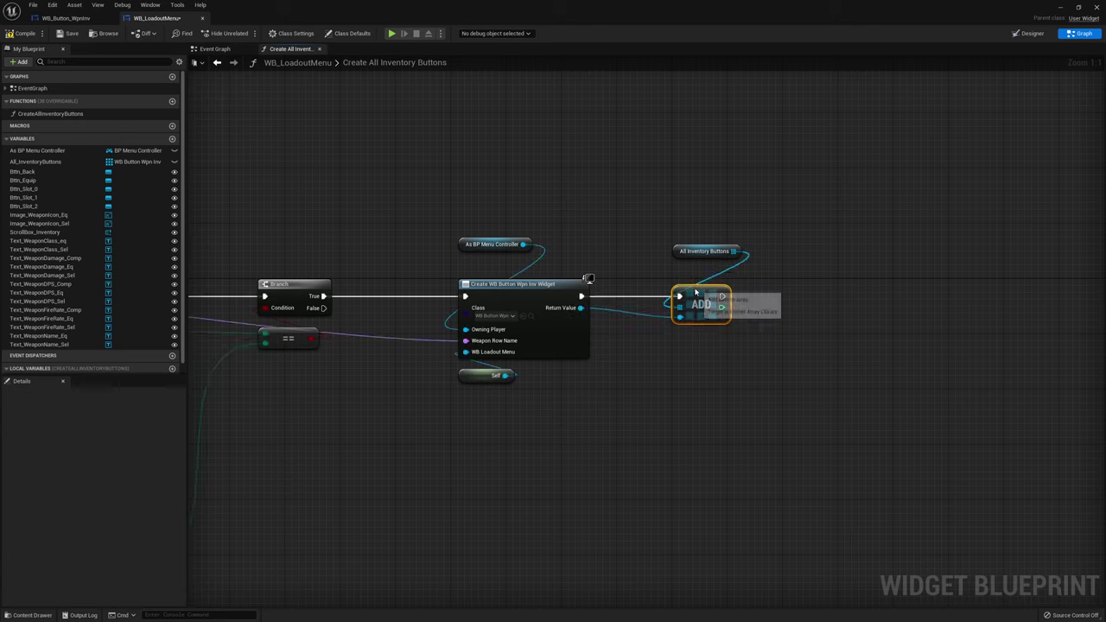
left_click_drag(680, 254, 679, 268)
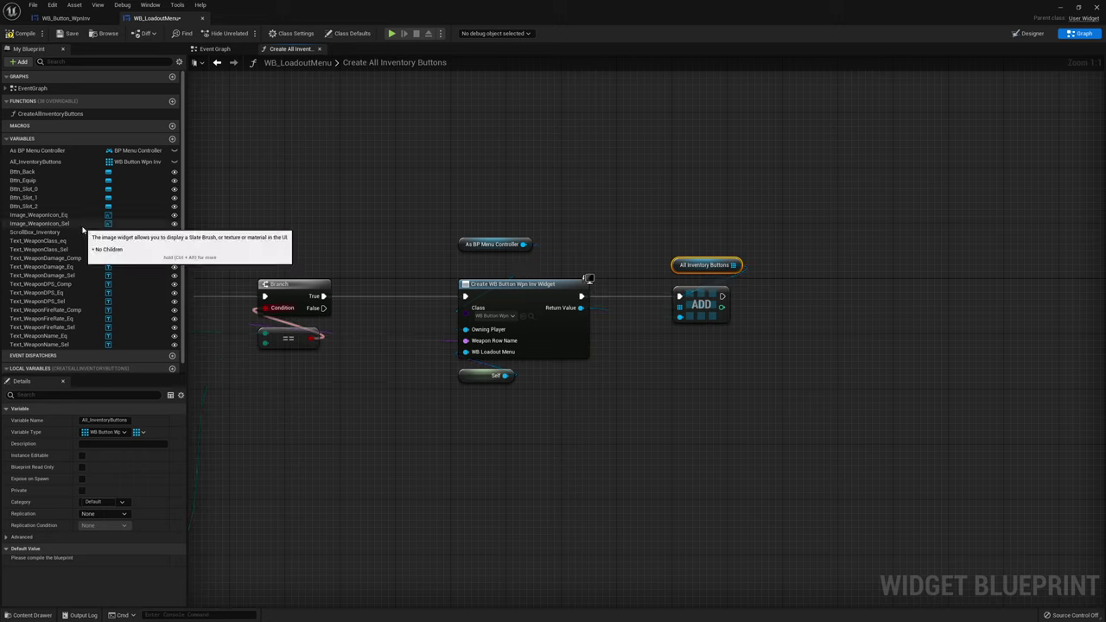
scroll(76, 241, "down", 1)
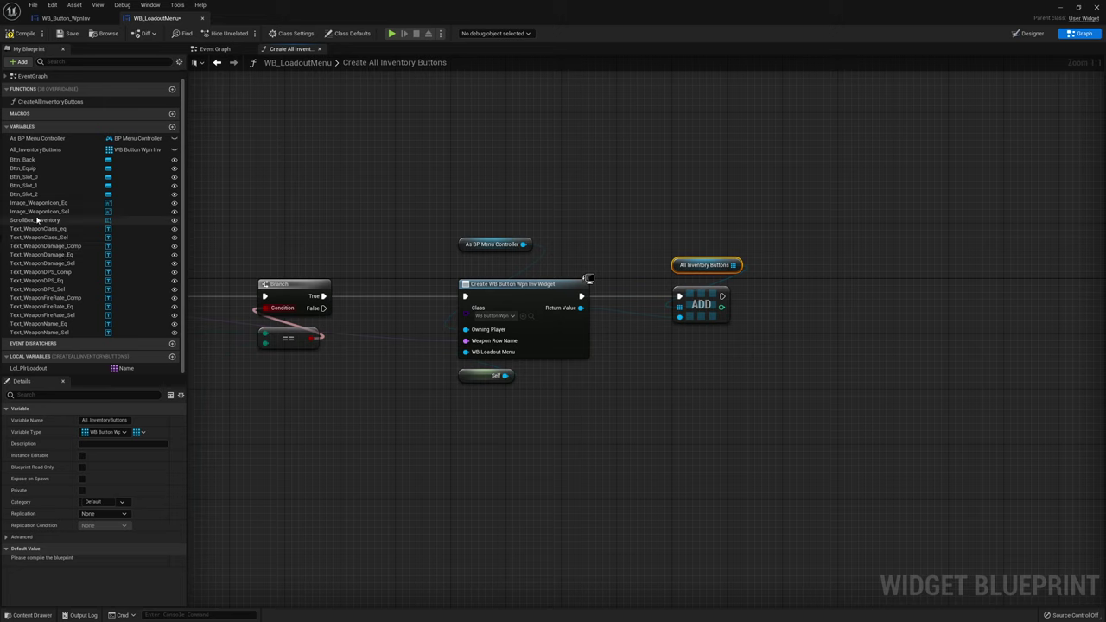
mouse_move(35, 222)
left_mouse_down("ctrl")
mouse_move(827, 258)
mouse_move(796, 298)
left_mouse_up("ctrl")
Add an Add Child node on Scroll Box Inventory after the ADD node, with the created widget as Content
type("add child")
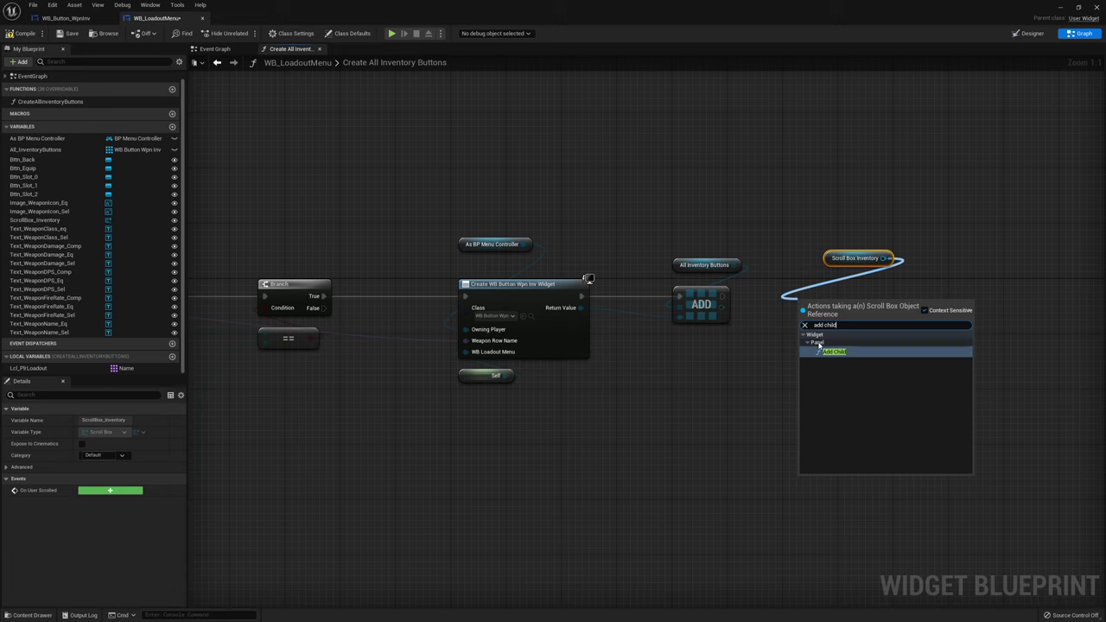
left_click(832, 353)
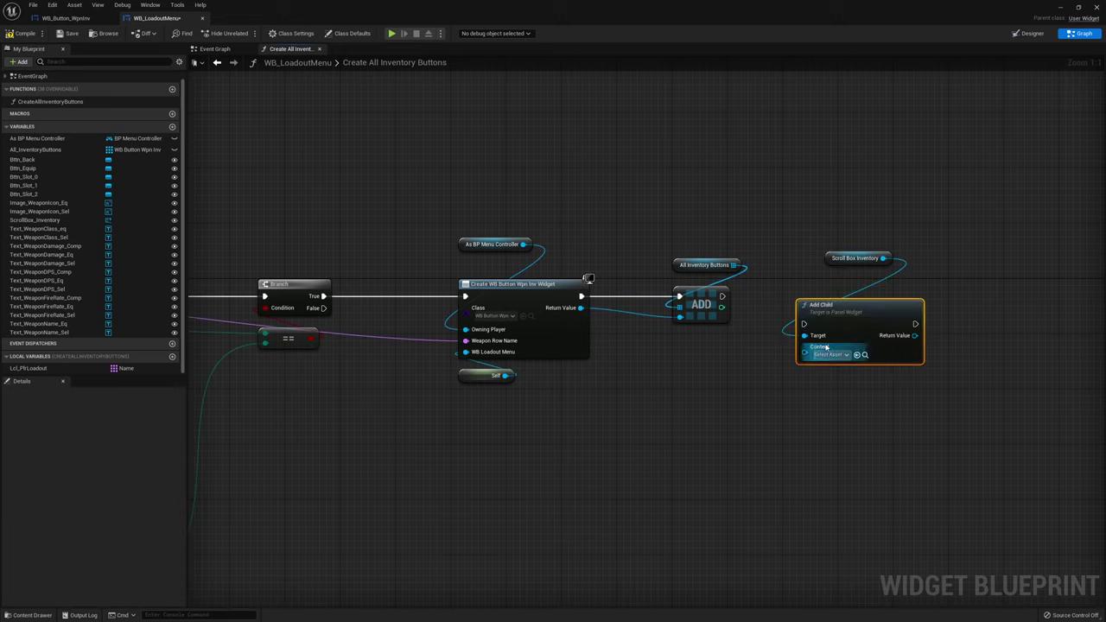
left_click_drag(805, 325, 723, 296)
mouse_move(838, 323)
left_mouse_down()
mouse_move(867, 296)
mouse_move(581, 307)
left_mouse_up()
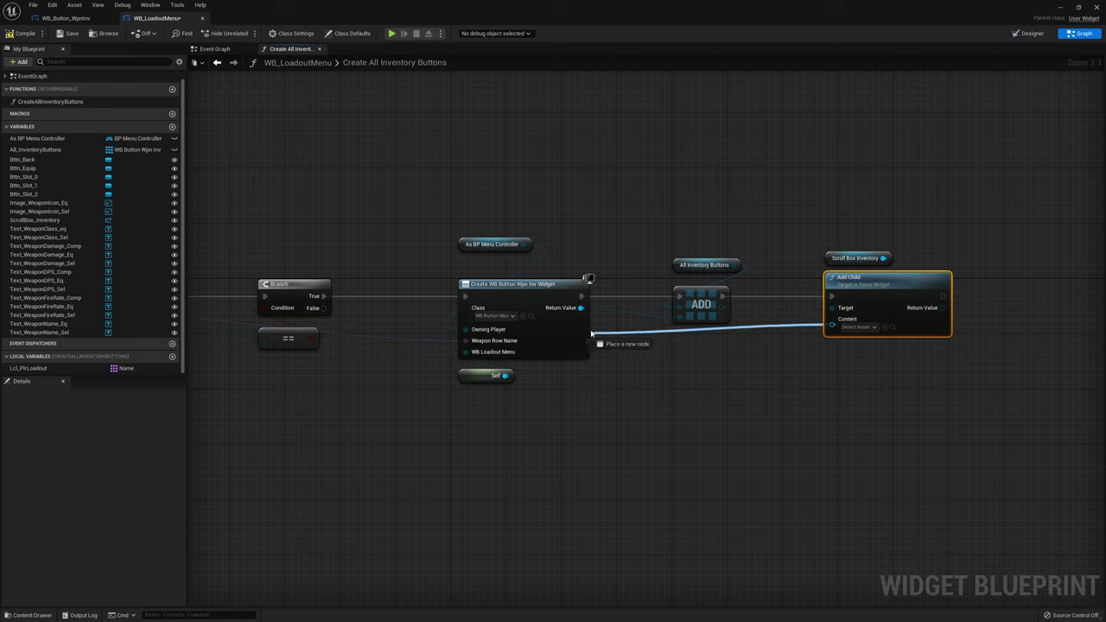
right_click_drag(1103, 318, 786, 321)
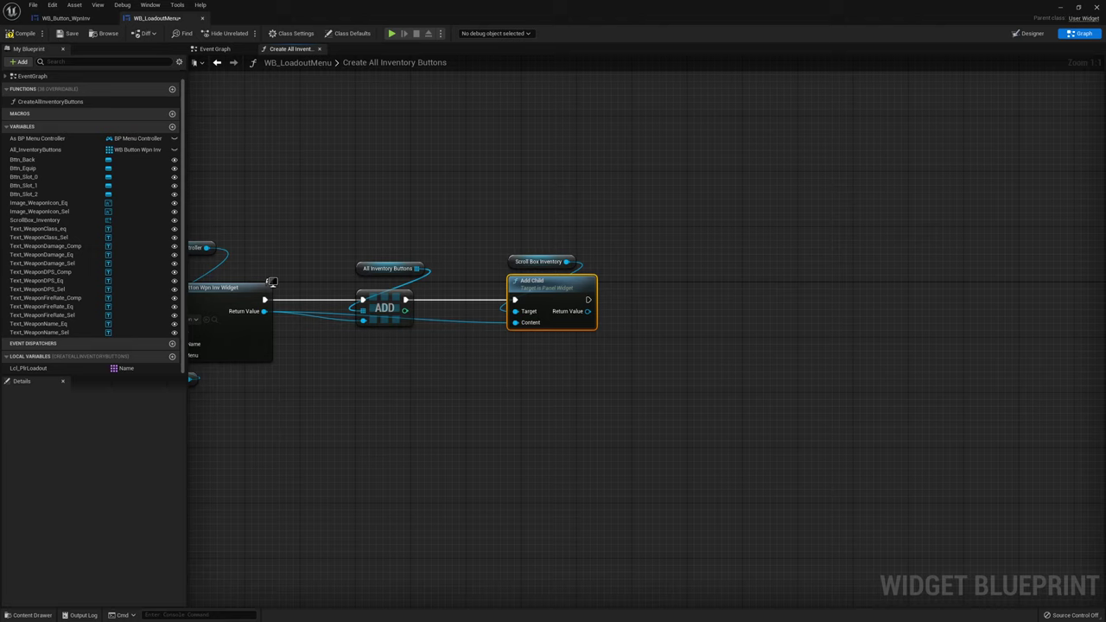
Paste a For Each Loop and run it after Add Child
left_click(614, 304)
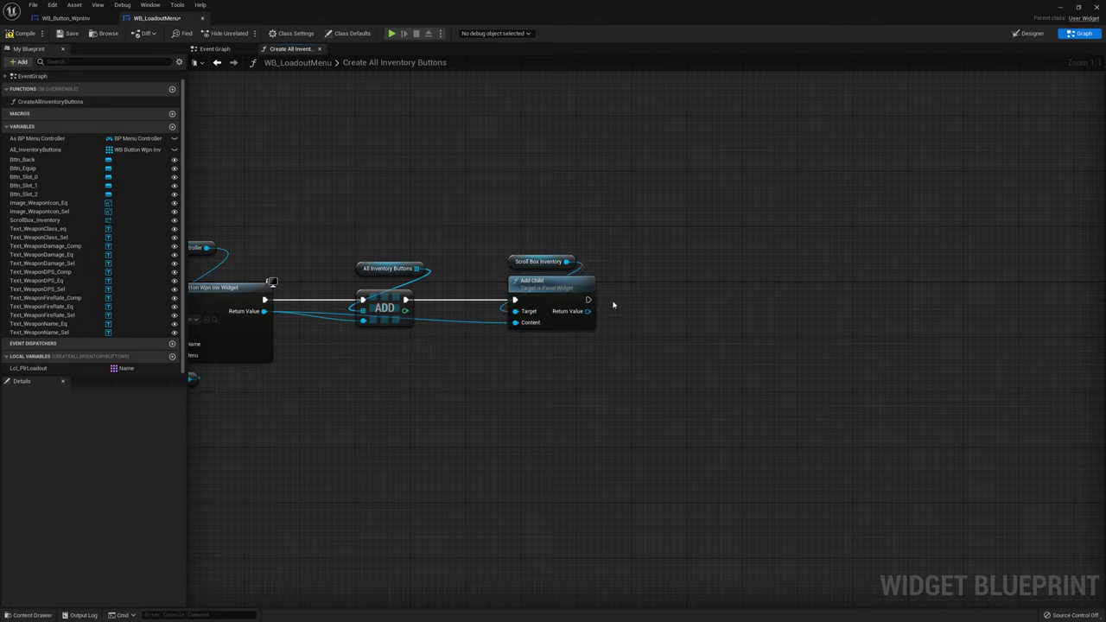
key("ctrl+v")
mouse_move(588, 300)
left_mouse_down()
mouse_move(681, 311)
mouse_move(735, 299)
left_mouse_up()
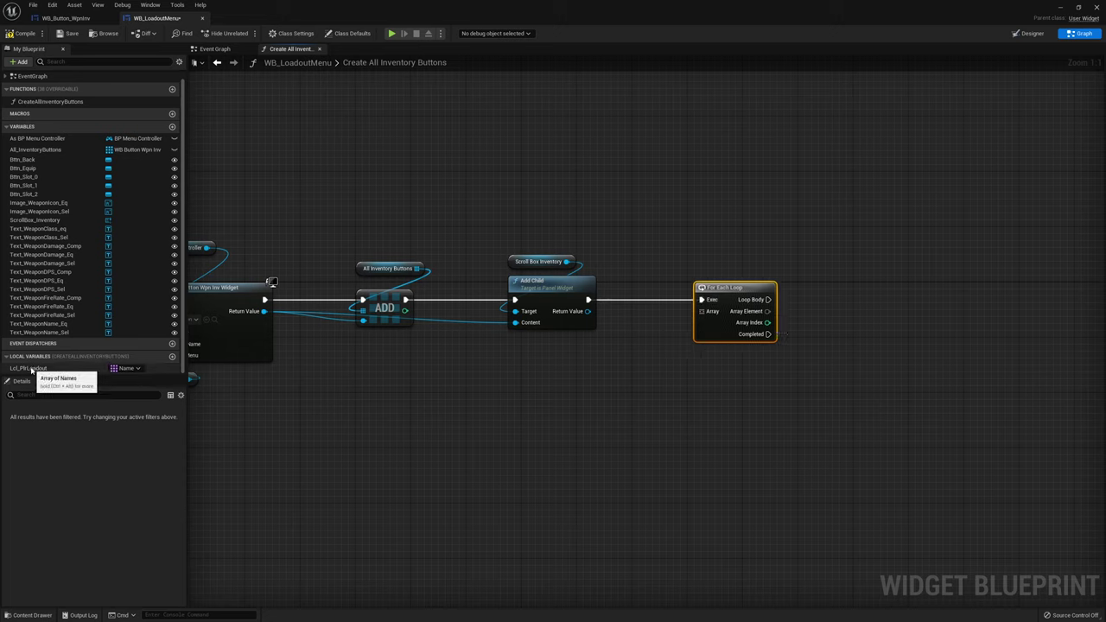
Feed a Lcl_PlrLoadout getter into the For Each Loop's Array input
left_click_drag(29, 368, 709, 320)
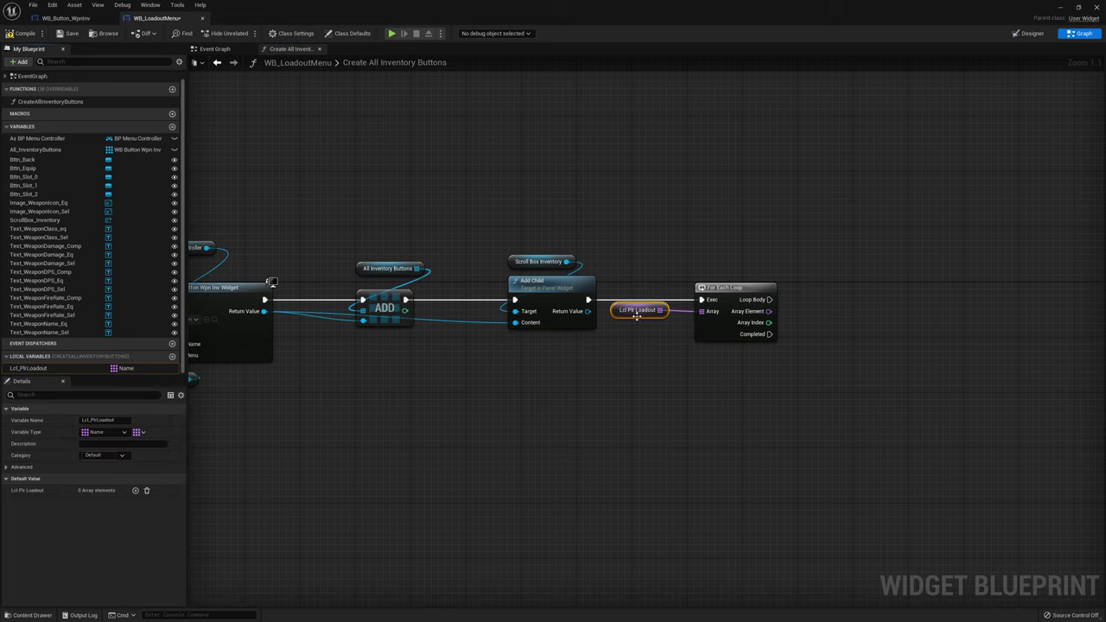
left_click_drag(637, 271, 683, 282)
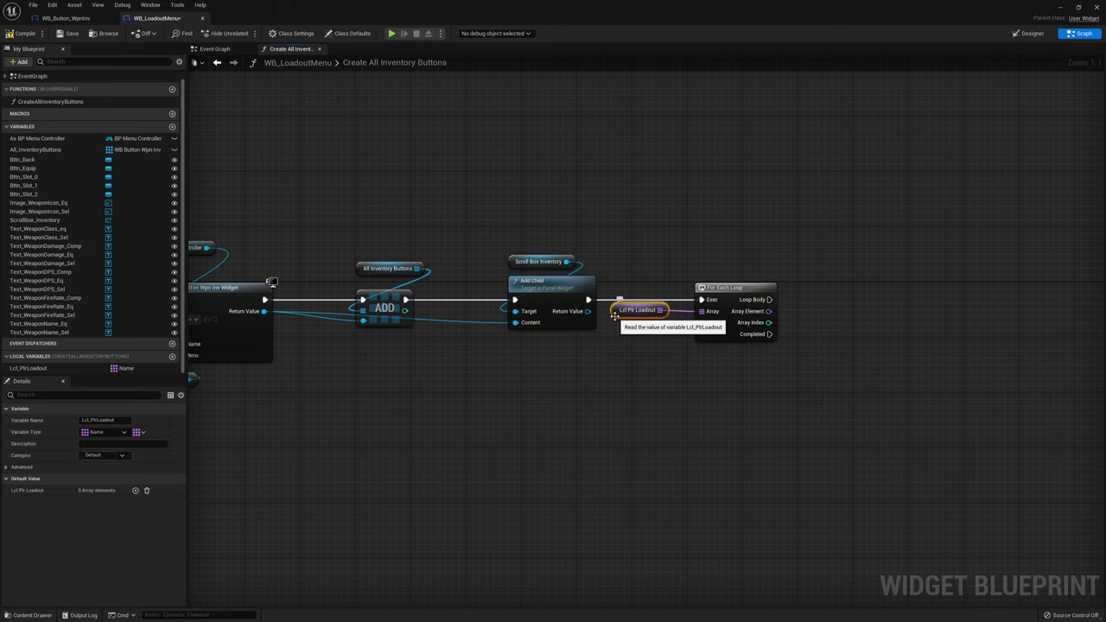
left_click_drag(617, 316, 698, 275)
right_click_drag(699, 274, 624, 277)
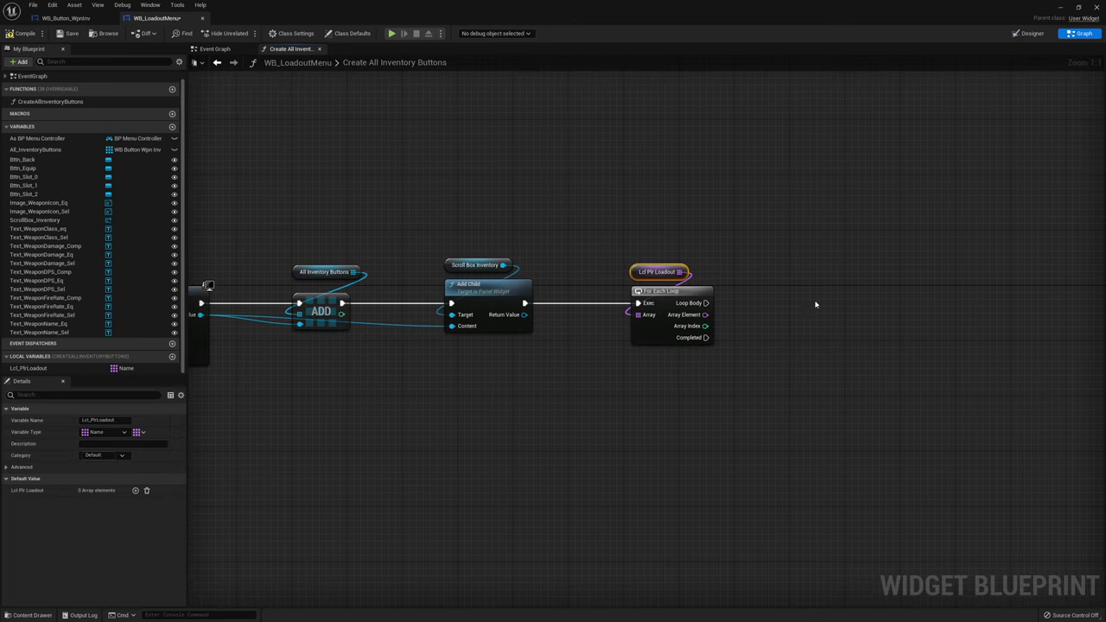
Compare each Array Element against a second name using an Equal (==) node
right_click_drag(739, 325, 646, 329)
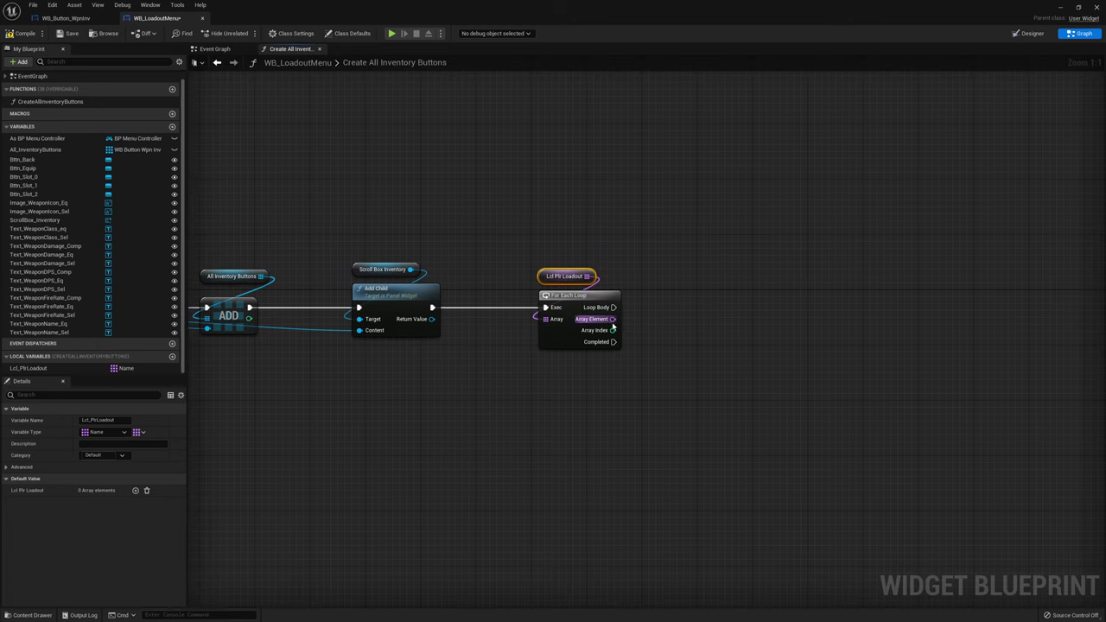
left_click_drag(613, 319, 722, 344)
type("=")
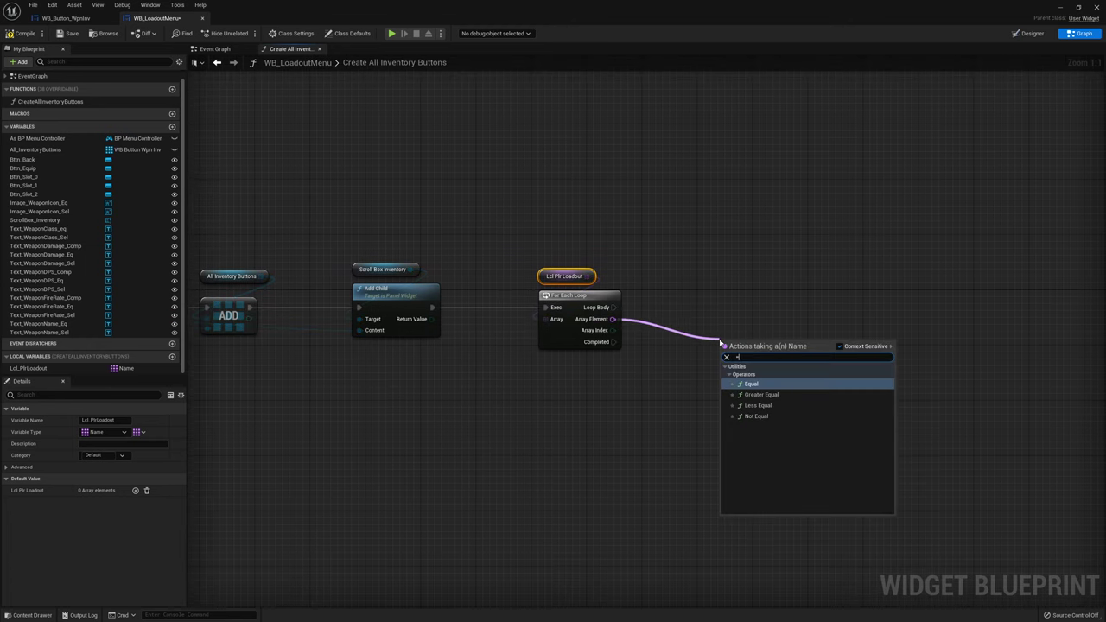
key("Return")
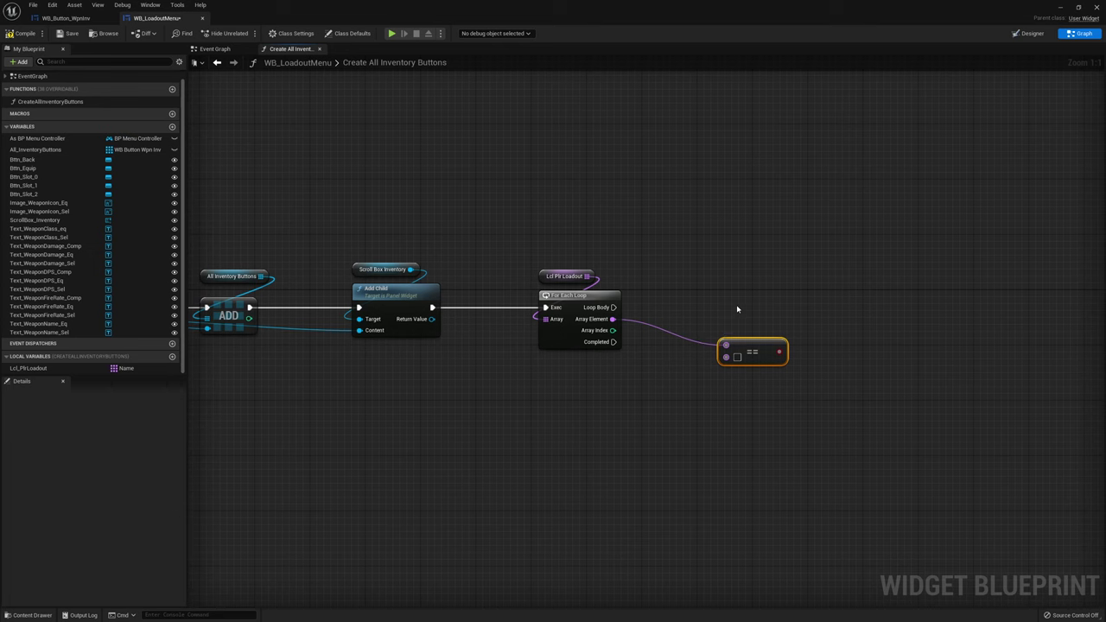
right_click_drag(735, 310, 771, 308)
mouse_move(768, 353)
left_mouse_down()
mouse_move(330, 348)
mouse_move(433, 334)
mouse_move(348, 317)
mouse_move(745, 359)
left_mouse_up()
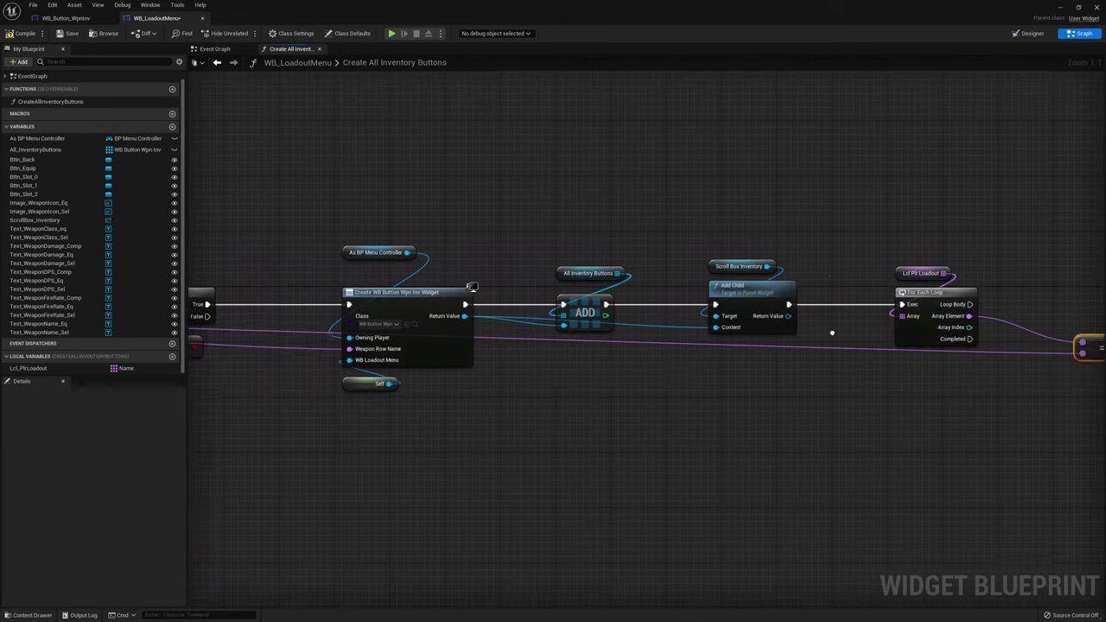
left_click_drag(746, 358, 725, 361)
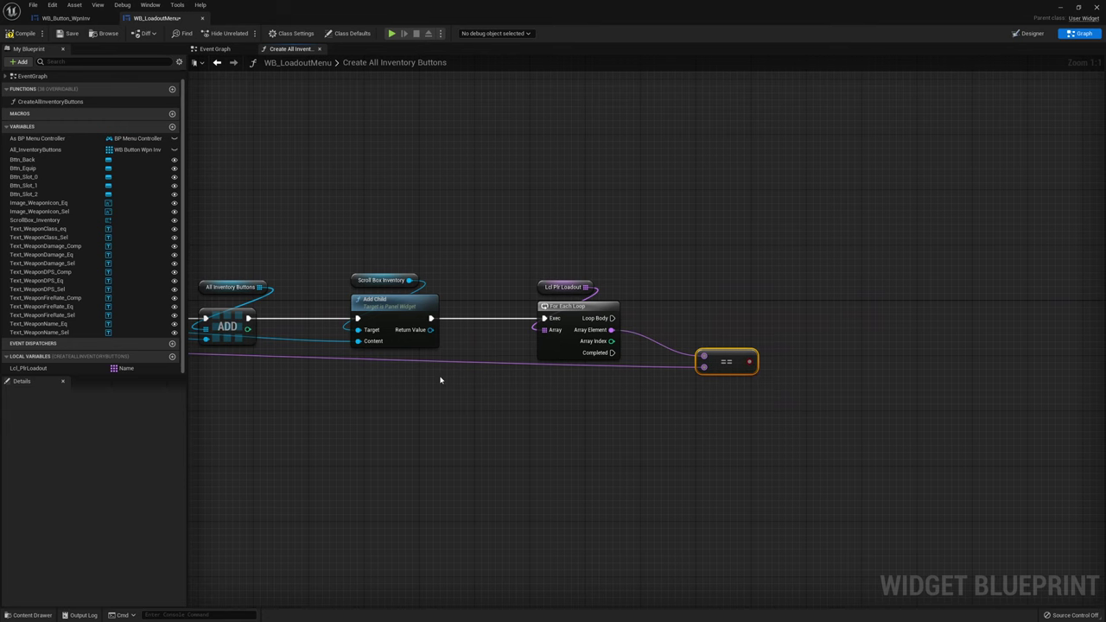
Get the created widget's Button Weapon and add a Set Is Enabled node for it
right_click_drag(440, 381, 464, 282)
left_click_drag(464, 282, 425, 258)
type("g")
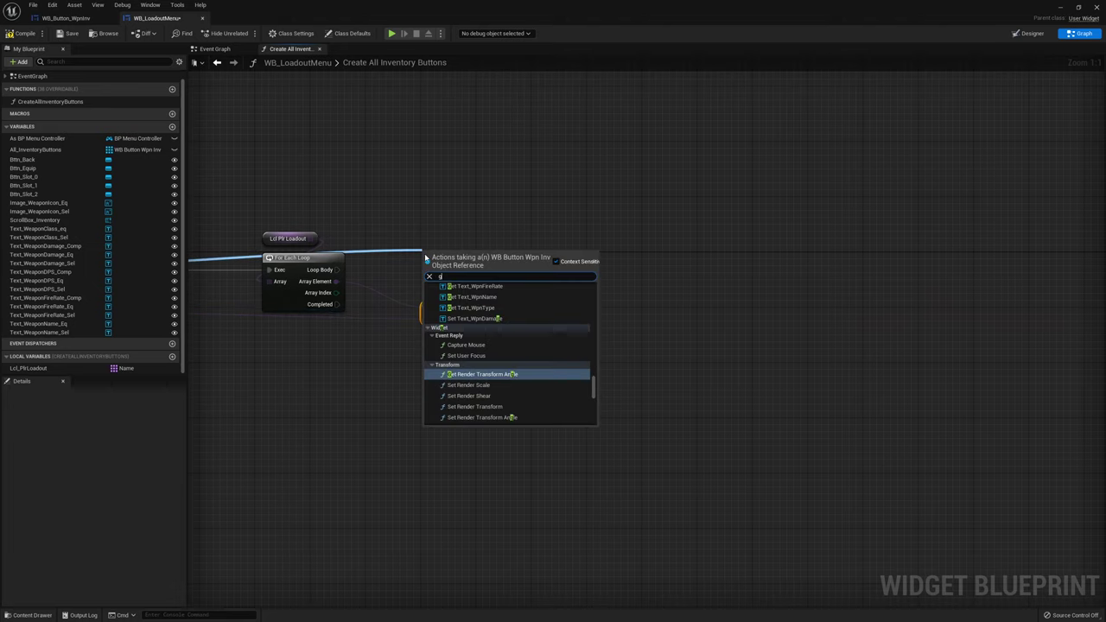
type("et button")
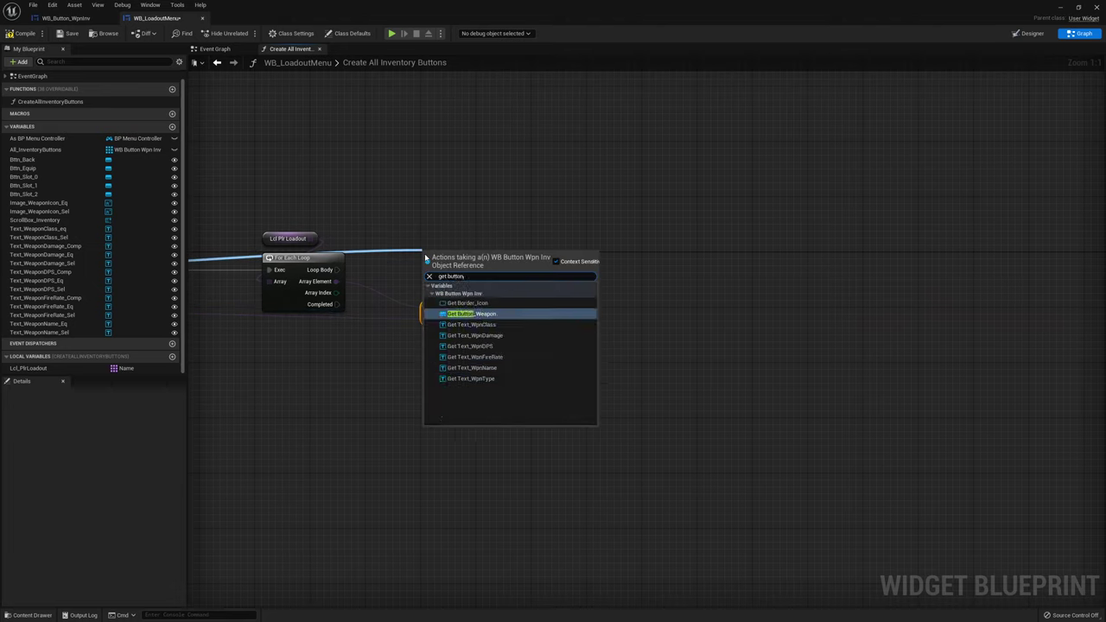
left_click(490, 317)
mouse_move(469, 267)
left_mouse_down()
mouse_move(511, 226)
mouse_move(489, 256)
left_mouse_up()
type("se")
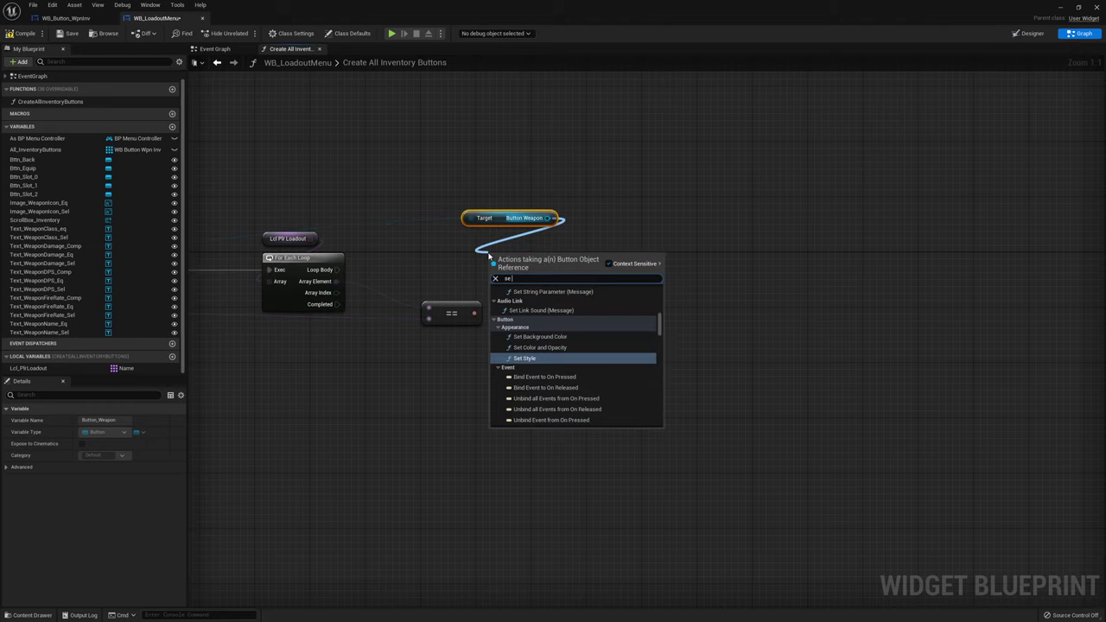
type(" en")
left_click(541, 419)
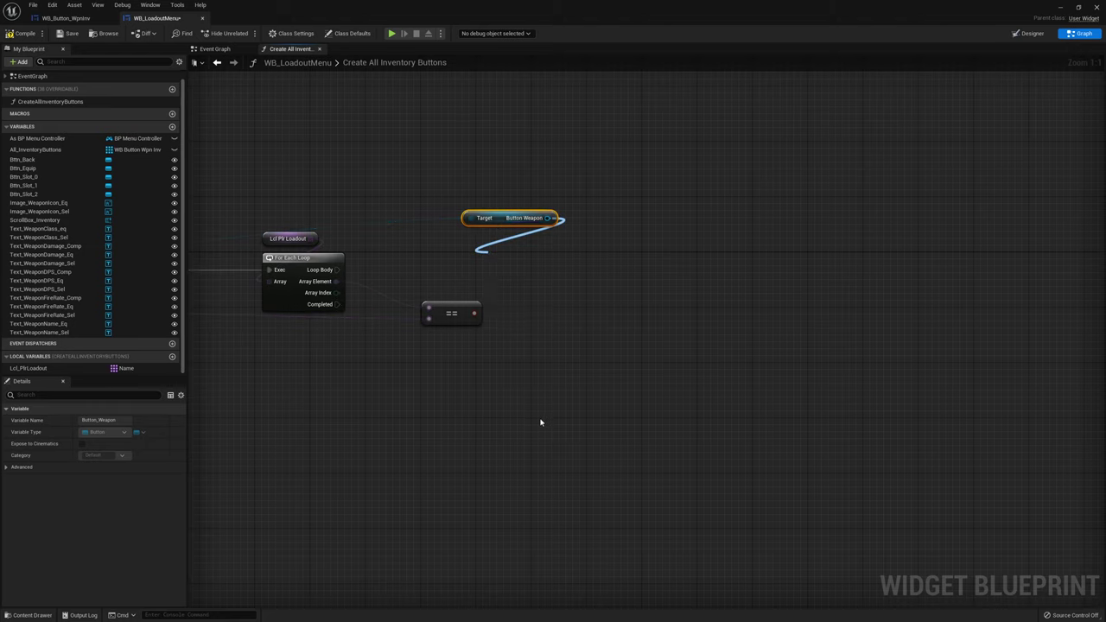
Add a Branch on the loop body that uses the == result as its condition
left_click_drag(336, 270, 433, 250)
left_click_drag(545, 266, 642, 266)
left_click(437, 252)
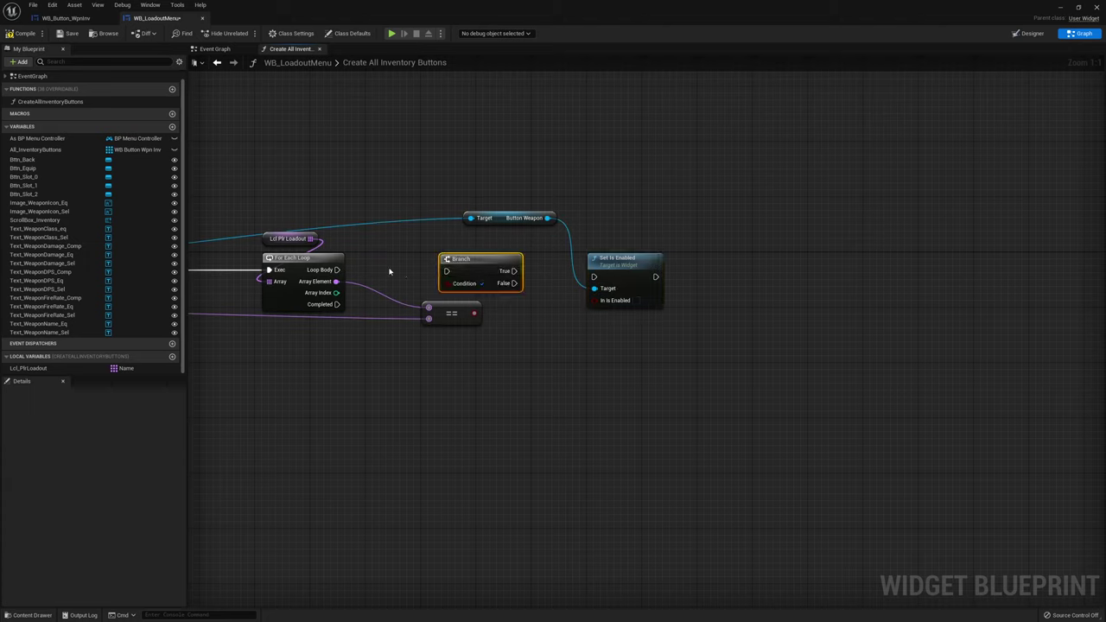
left_click_drag(336, 270, 464, 277)
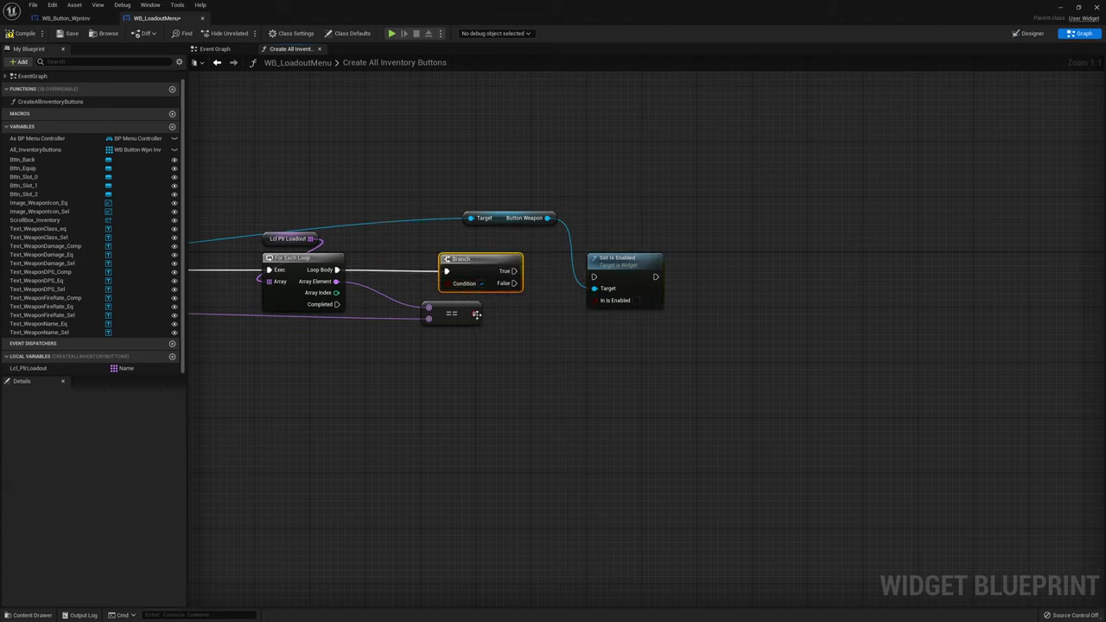
mouse_move(476, 315)
left_mouse_down()
mouse_move(481, 284)
mouse_move(595, 277)
mouse_move(631, 261)
left_mouse_up()
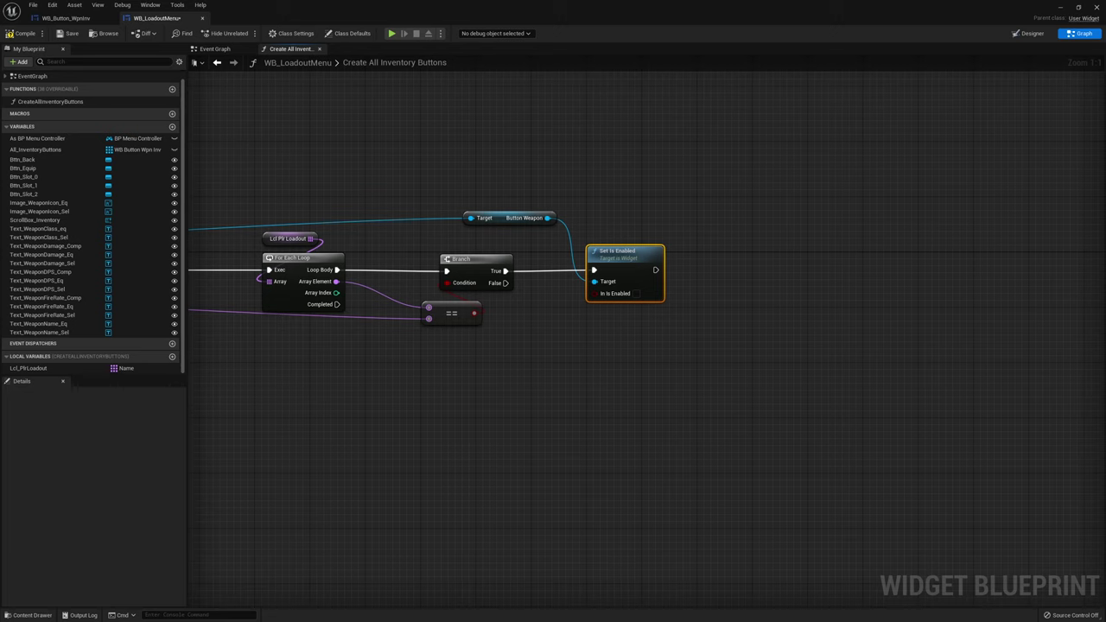
End the first loop's Completed path with a Return Node, then add a new function
mouse_move(435, 406)
right_mouse_down()
mouse_move(605, 277)
mouse_move(943, 262)
right_mouse_up()
left_click_drag(455, 166, 641, 524)
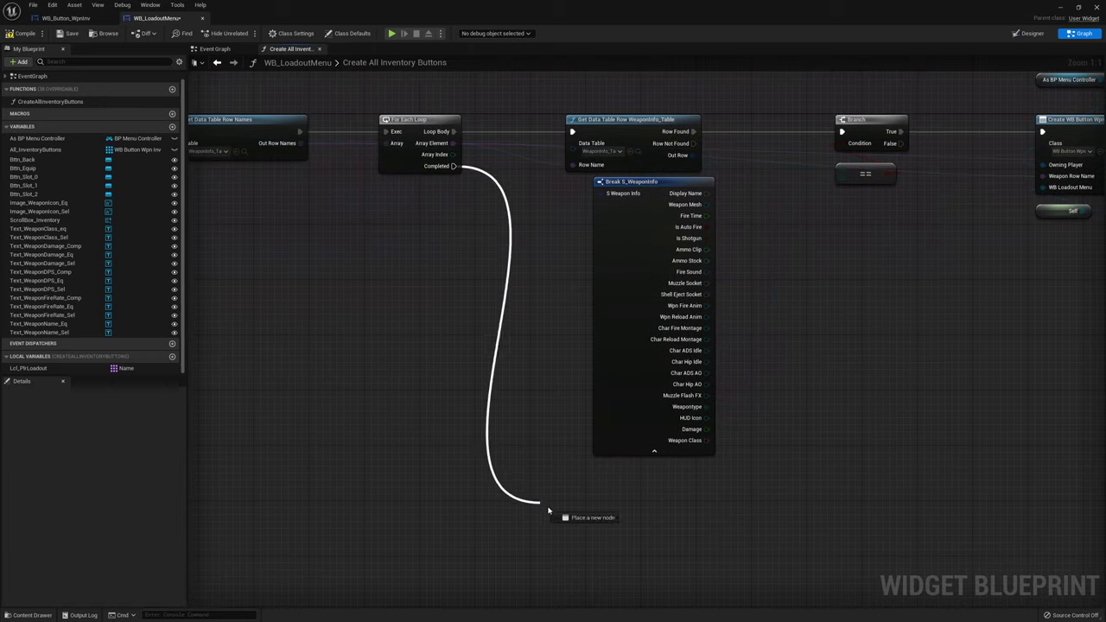
type("ret")
key("Return")
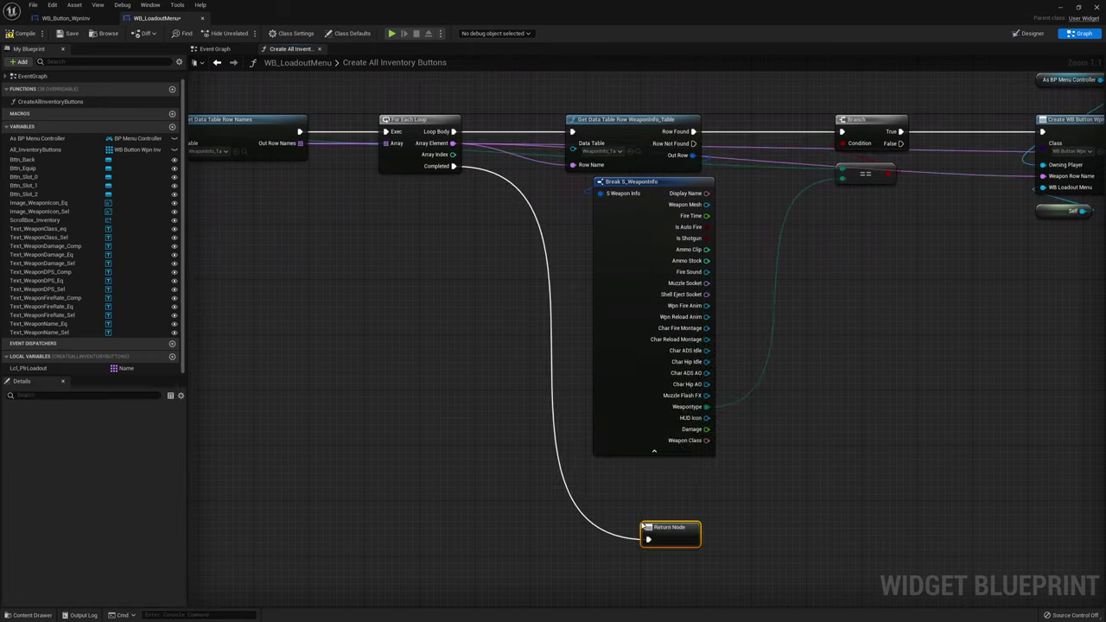
left_click(637, 448)
scroll(635, 457, "down", 2)
mouse_move(639, 348)
right_mouse_down()
mouse_move(769, 326)
mouse_move(428, 325)
right_mouse_up()
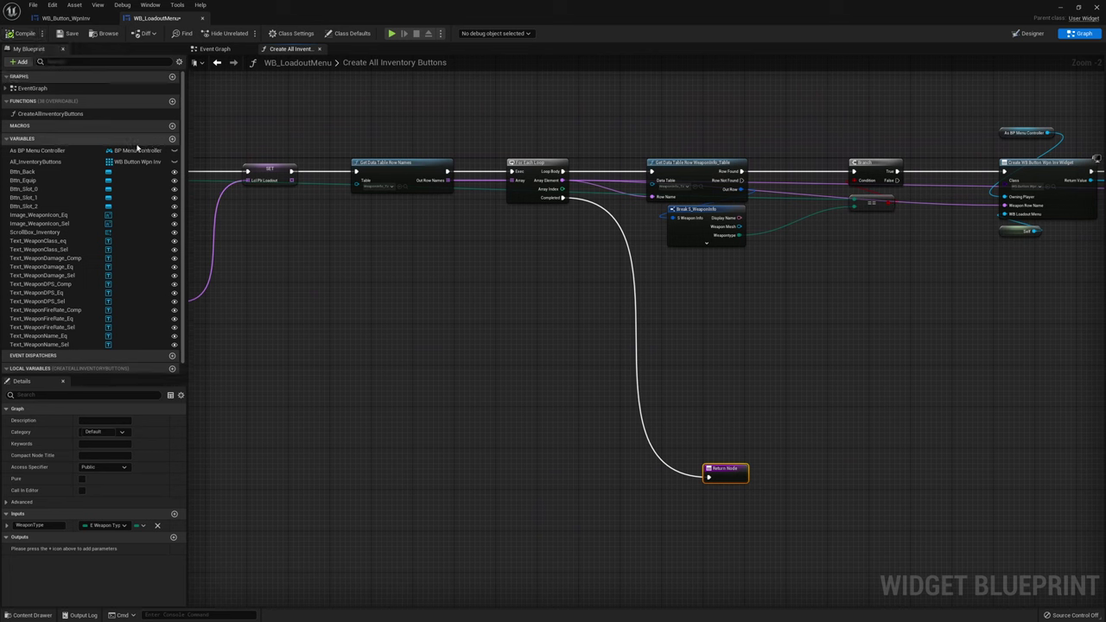
mouse_move(169, 103)
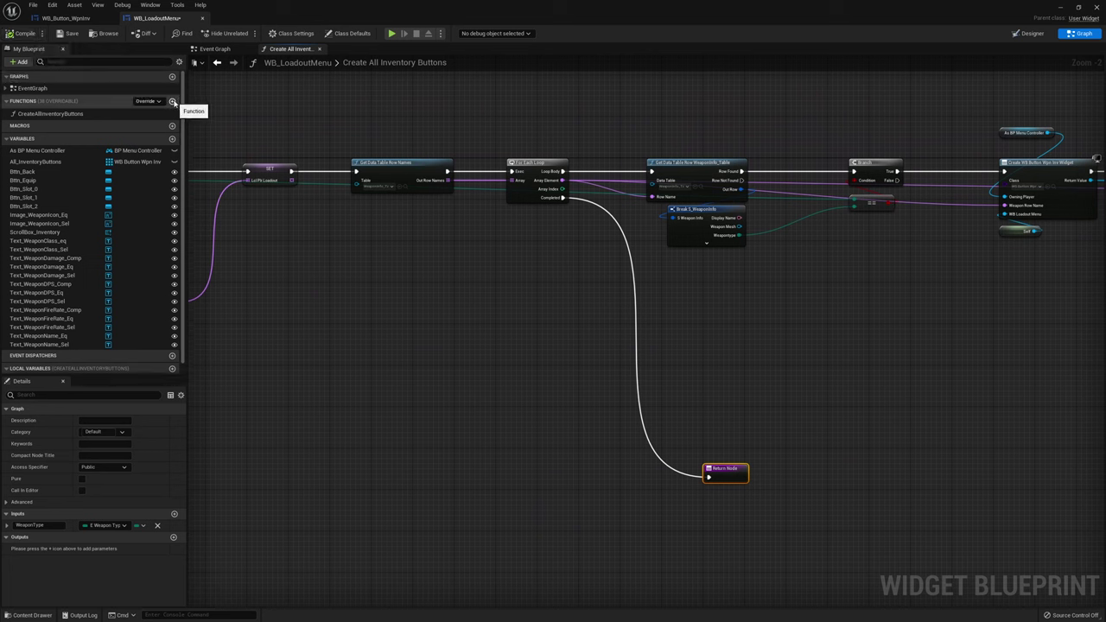
left_click(172, 102)
type("ClearInventoryButto")
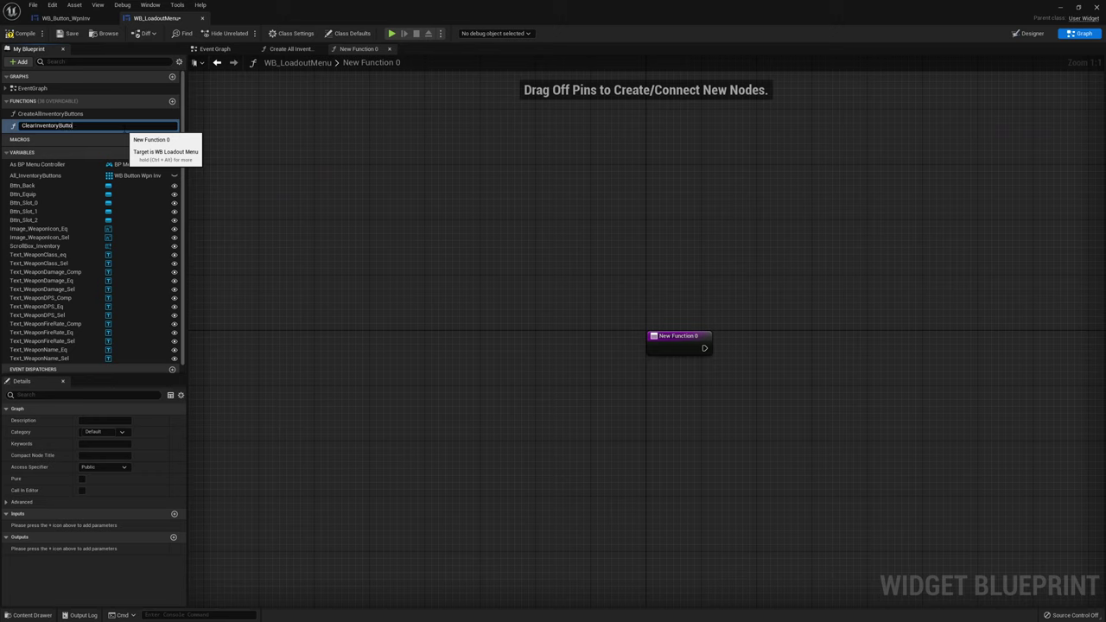
Name the function ClearInventoryButtons and loop over All Inventory Buttons, removing each from its parent
type("ns")
key("Return")
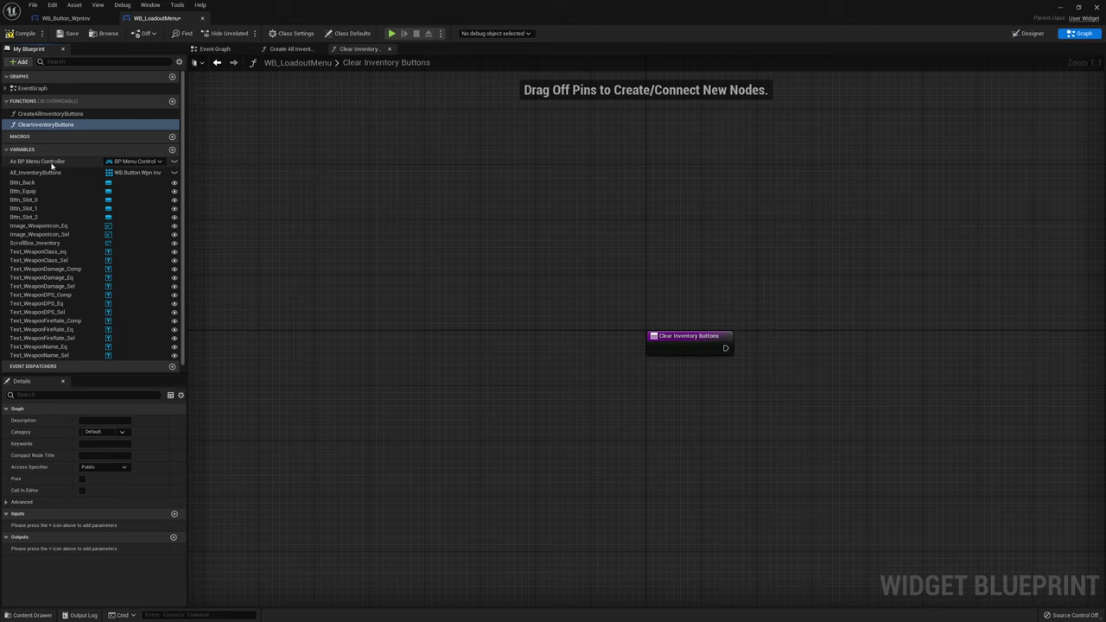
left_click_drag(39, 172, 689, 265)
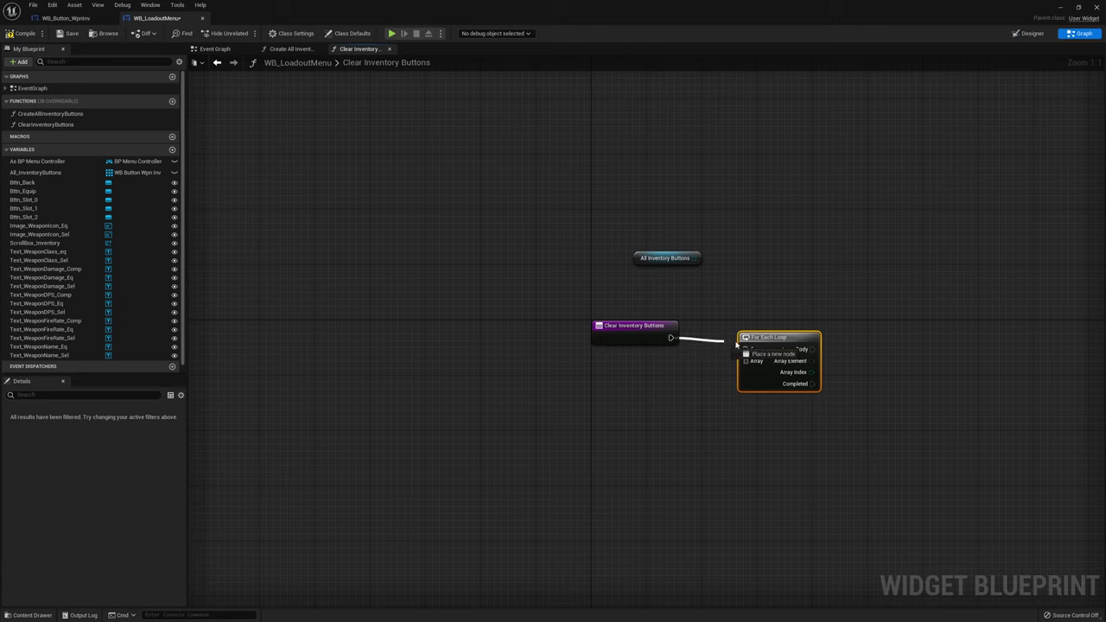
left_click_drag(737, 344, 745, 348)
left_click_drag(694, 259, 758, 349)
right_click_drag(849, 356, 714, 340)
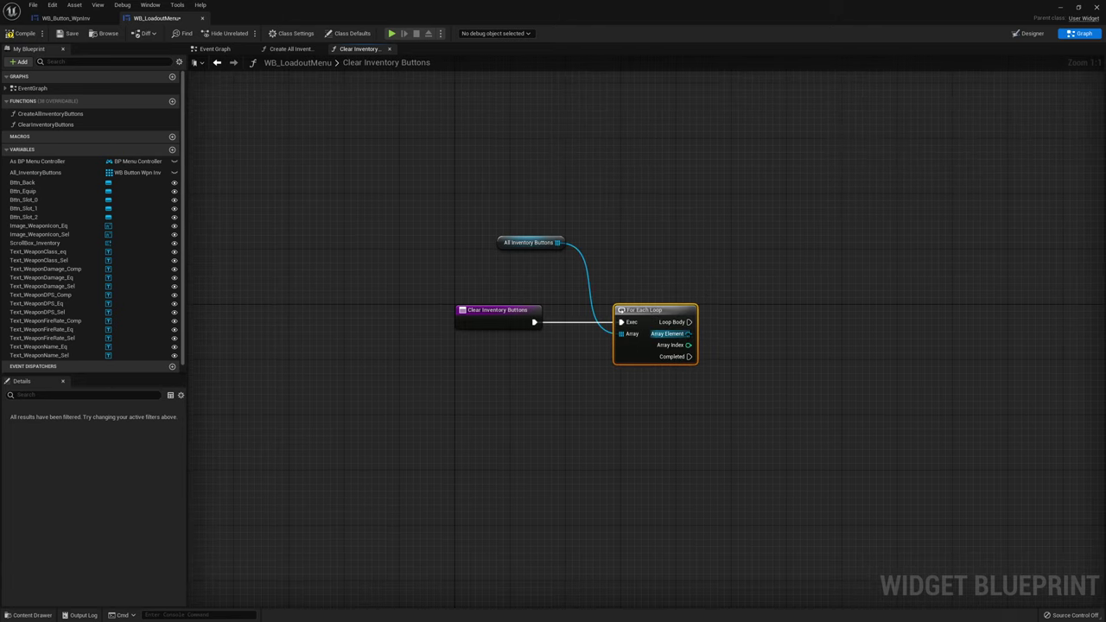
left_click_drag(689, 333, 792, 338)
type("remove from")
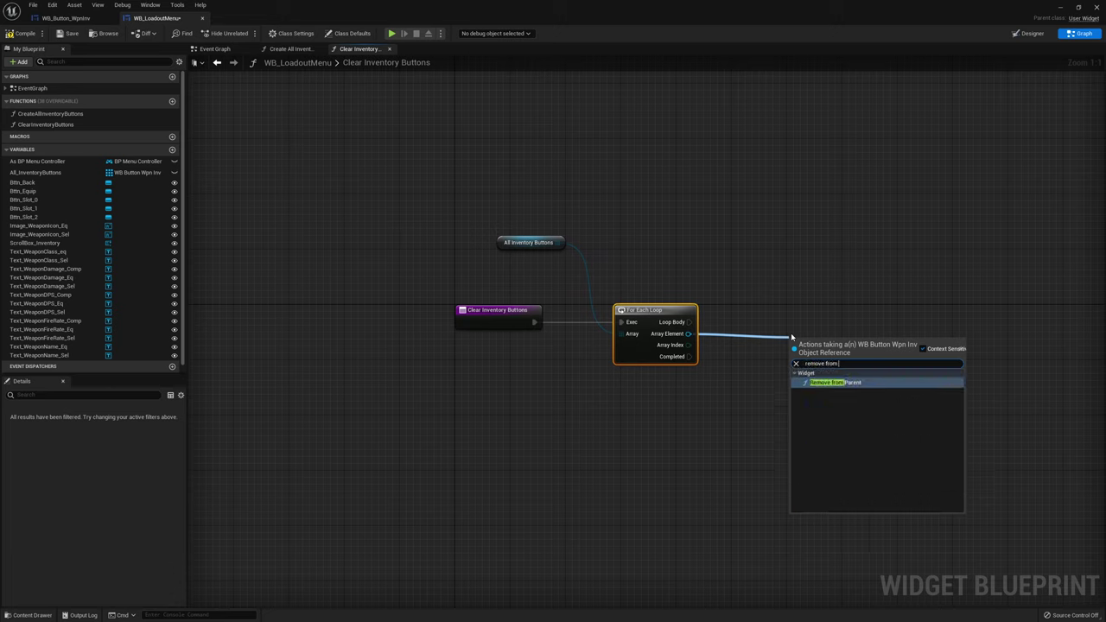
key("Return")
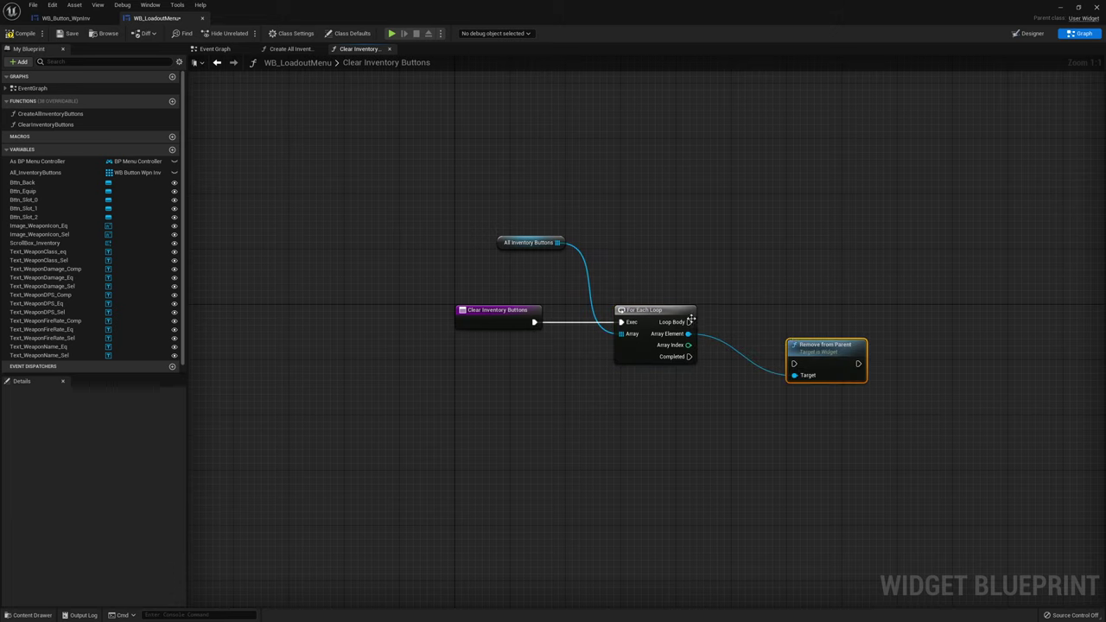
mouse_move(690, 322)
left_mouse_down()
mouse_move(794, 364)
mouse_move(849, 325)
left_mouse_up()
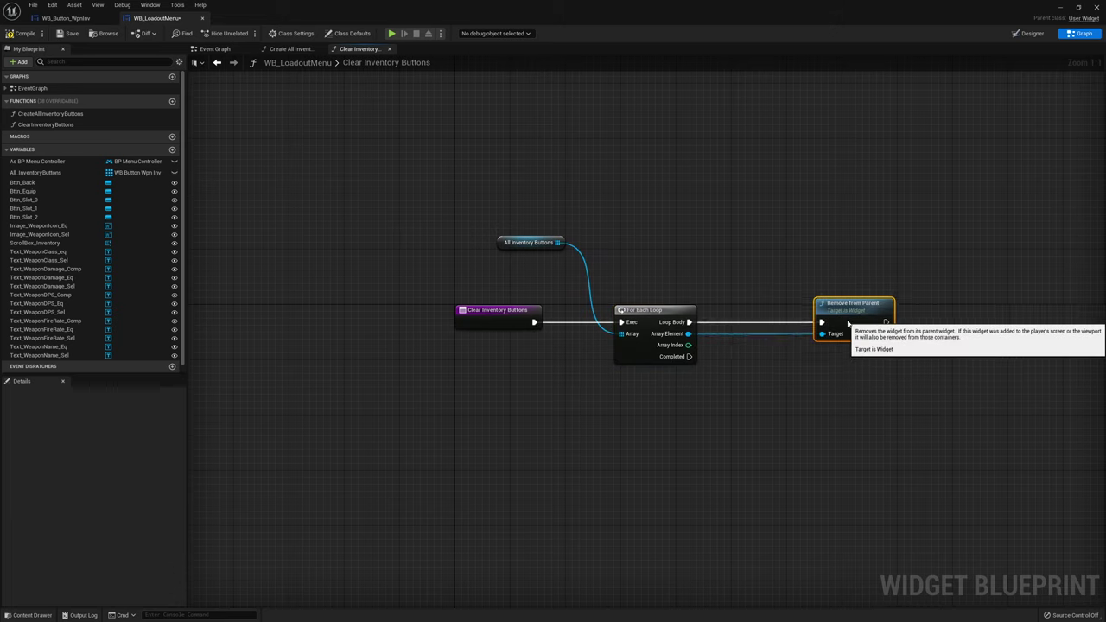
Clear the All Inventory Buttons array after the loop completes and finish with a Return Node
right_click_drag(609, 291, 494, 289)
left_click(413, 240)
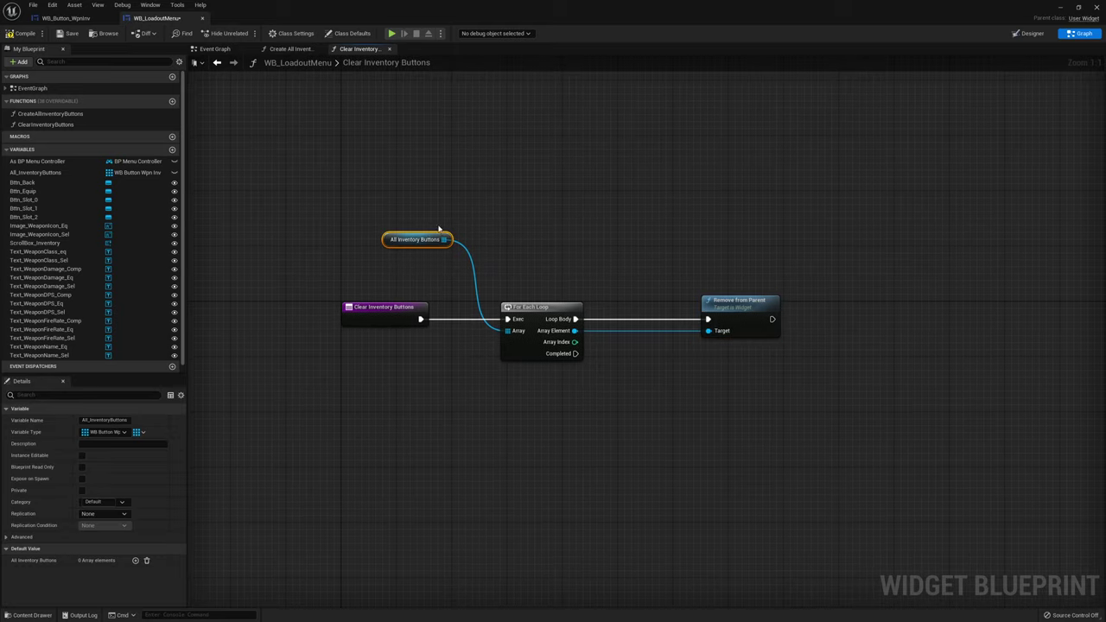
key("ctrl+c")
key("ctrl+v")
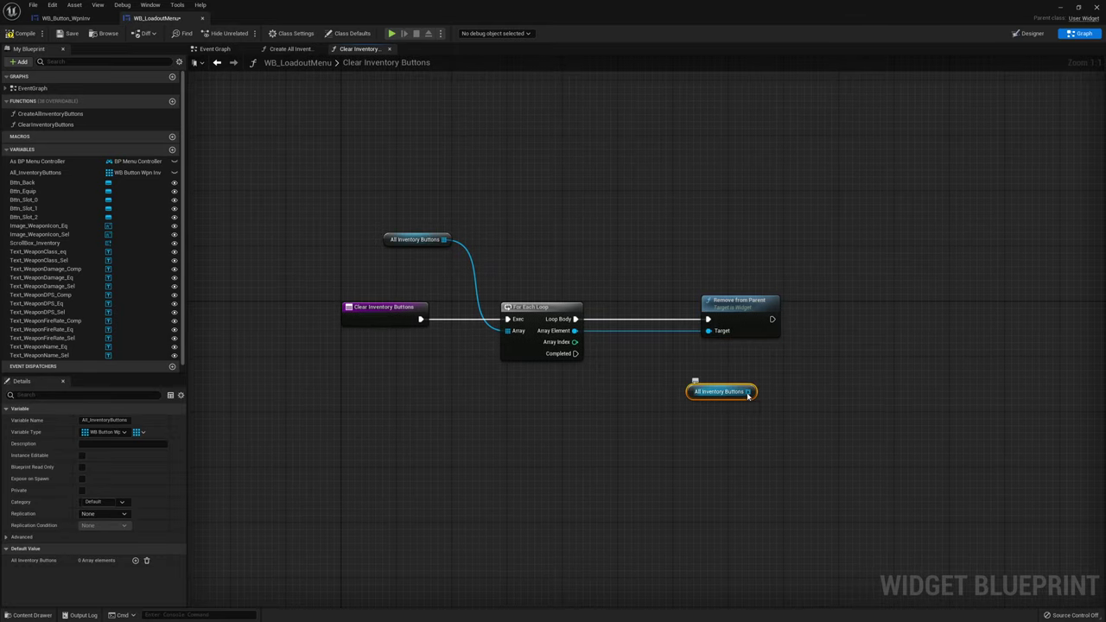
left_click_drag(757, 391, 672, 429)
type("cl")
key("Return")
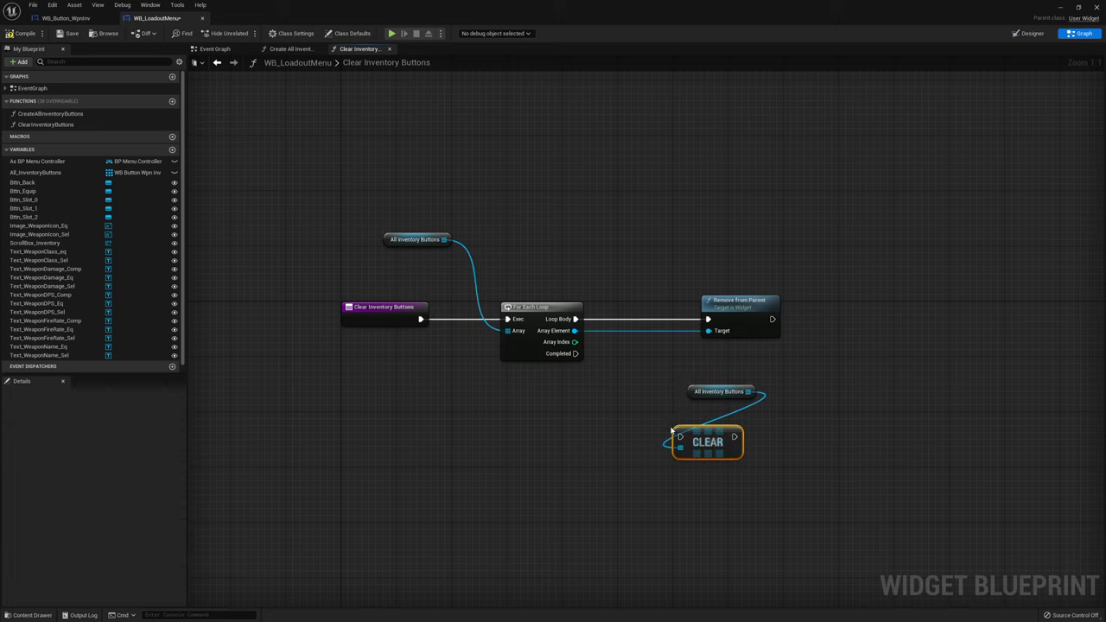
mouse_move(576, 354)
left_mouse_down()
mouse_move(680, 437)
mouse_move(725, 430)
left_mouse_up()
left_click_drag(698, 396, 693, 411)
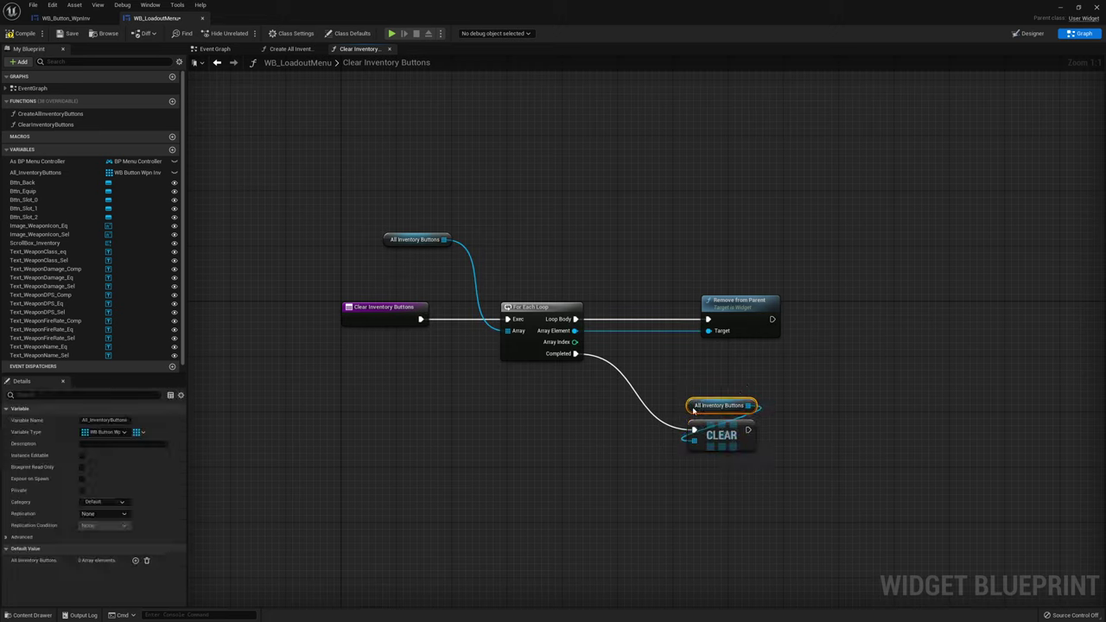
right_click_drag(899, 400, 773, 407)
left_click_drag(621, 437, 741, 437)
left_click(769, 357)
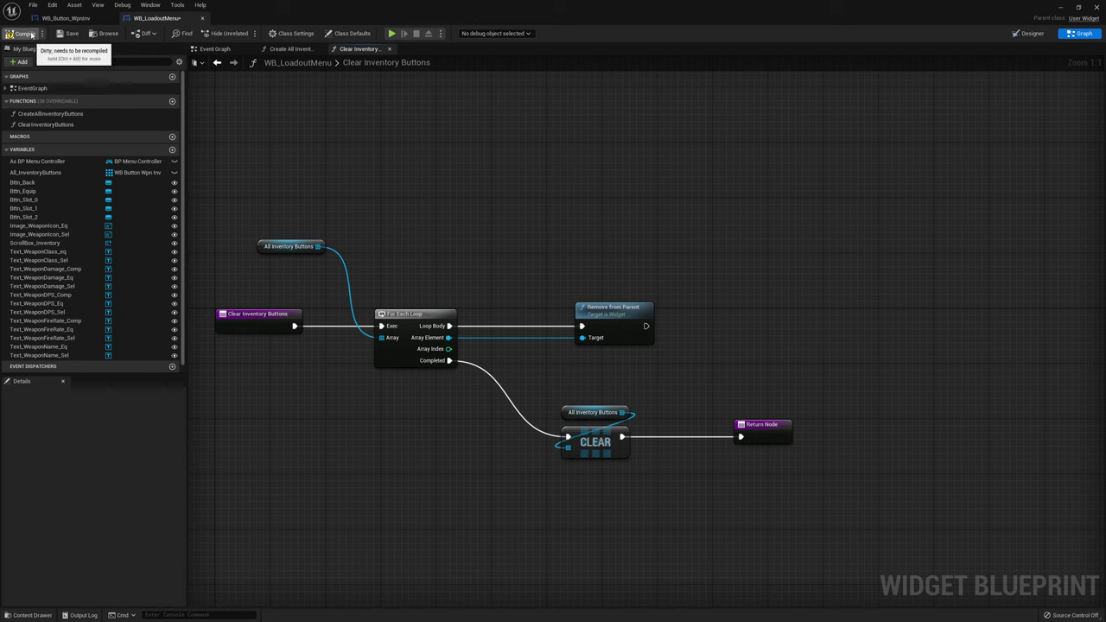
left_click(216, 50)
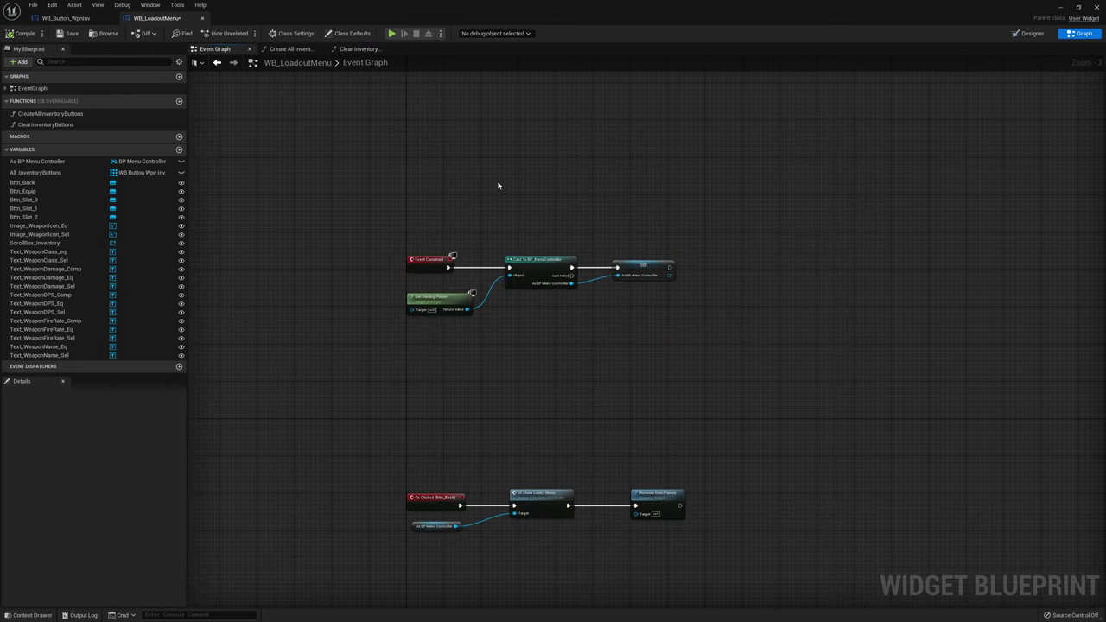
right_click_drag(498, 185, 596, 187)
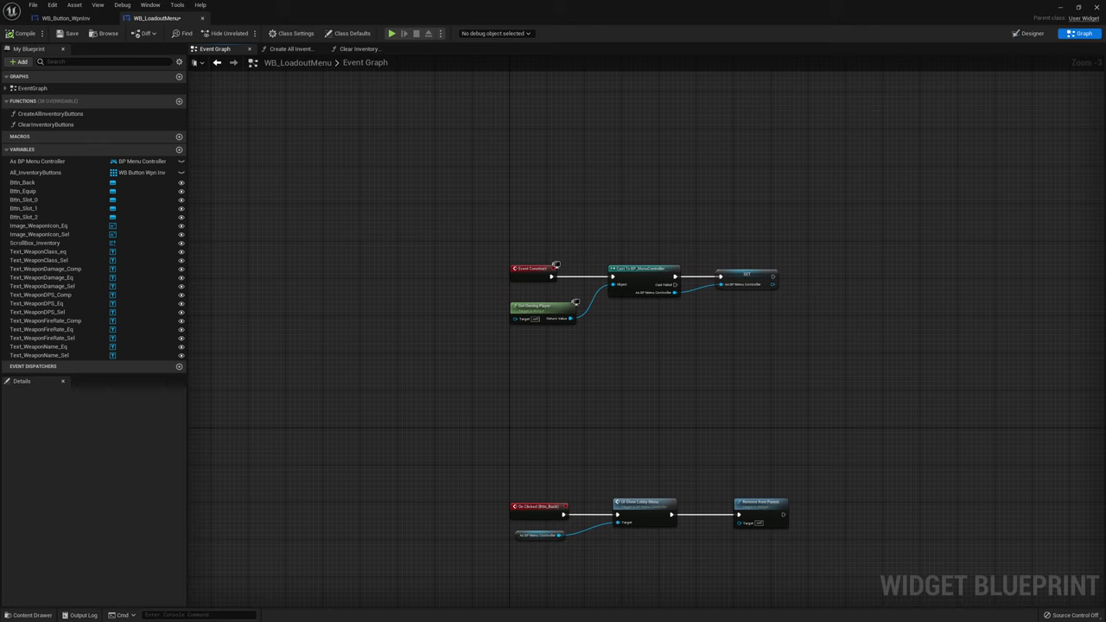
Insert a Sequence after Event Construct and run the BP_MenuController cast from Then 0
left_click_drag(566, 352, 851, 232)
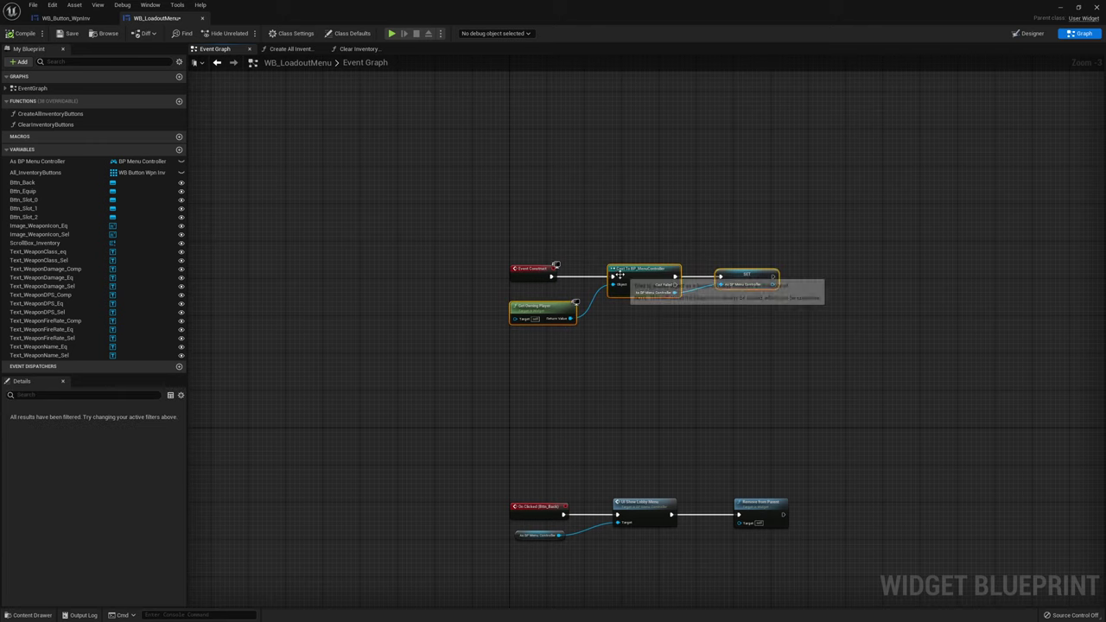
left_click_drag(635, 273, 915, 277)
left_click(552, 276, "alt")
mouse_move(547, 276)
left_mouse_down()
mouse_move(490, 271)
mouse_move(560, 278)
left_mouse_up()
type("seq")
key("Return")
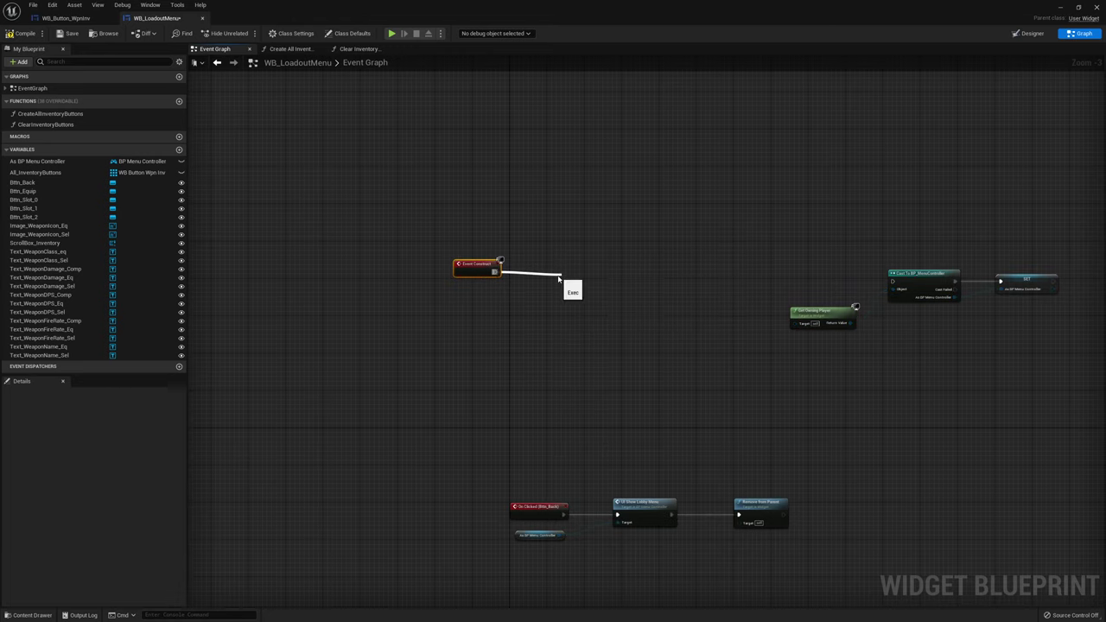
left_click_drag(577, 271, 892, 281)
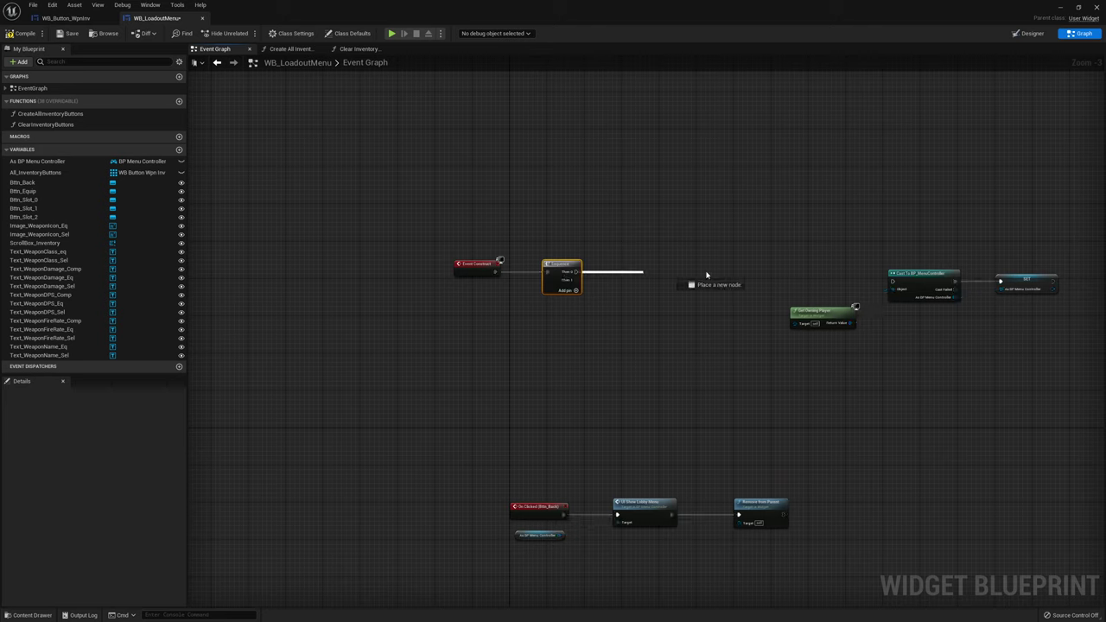
left_click_drag(837, 310, 912, 252)
left_click_drag(868, 320, 1052, 235)
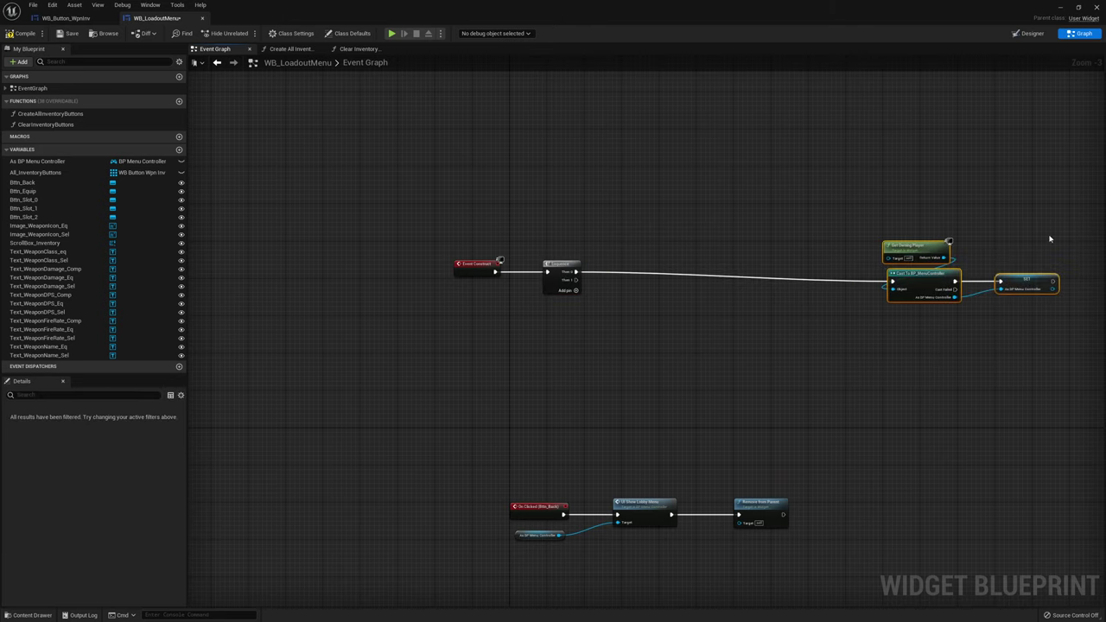
left_click_drag(892, 278, 679, 126)
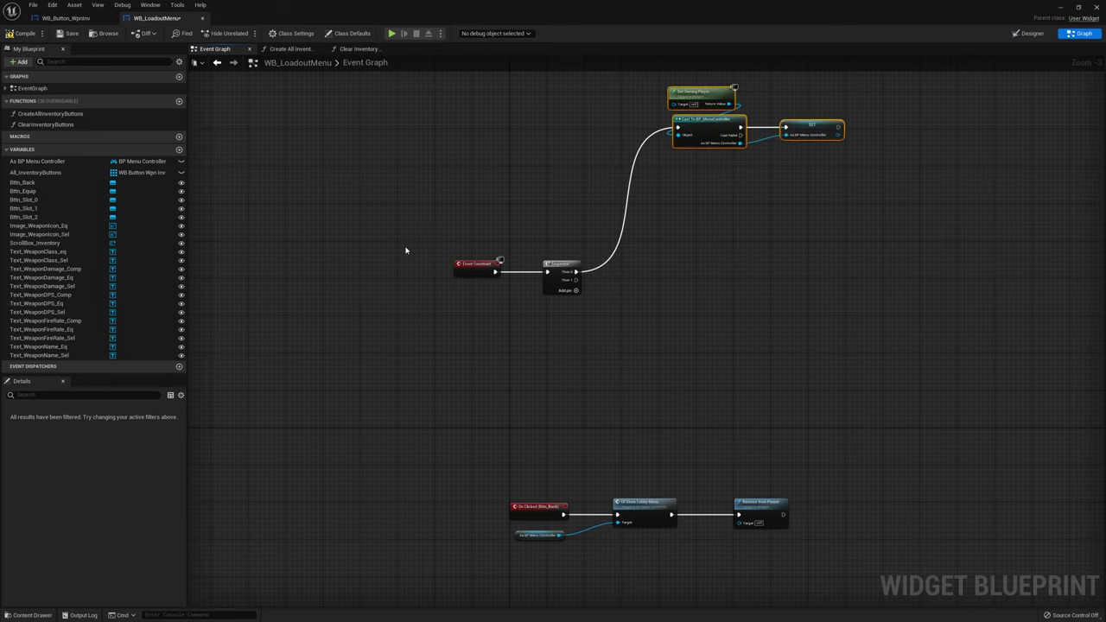
Call Clear Inventory Buttons from the Sequence's Then 1, then minimize the editor
left_click_drag(62, 126, 678, 165)
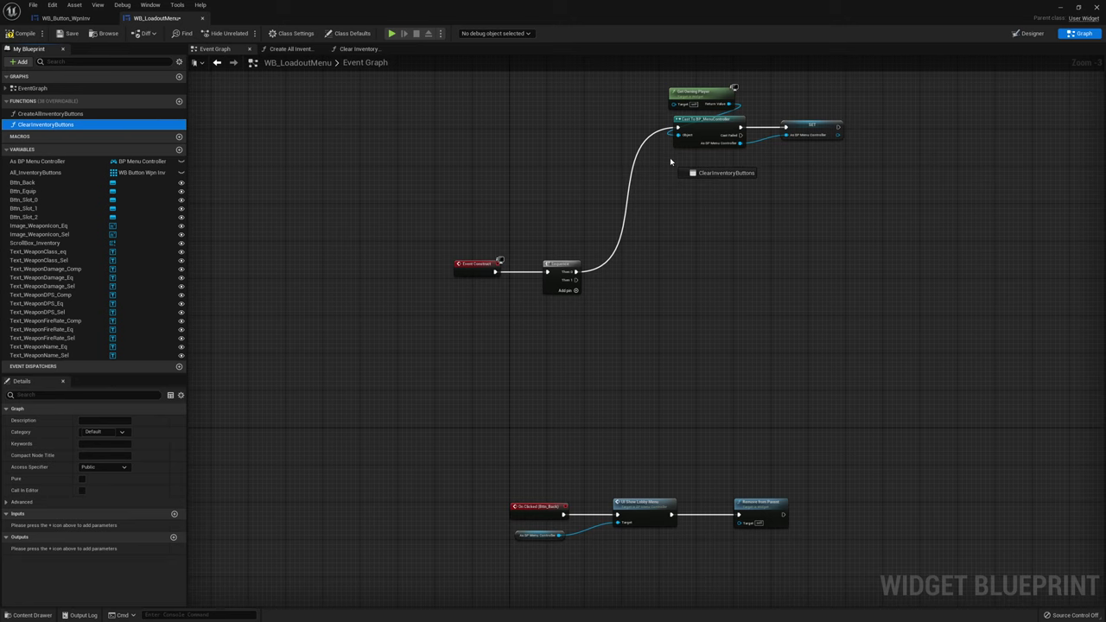
scroll(678, 165, "up", 3)
left_click(655, 188)
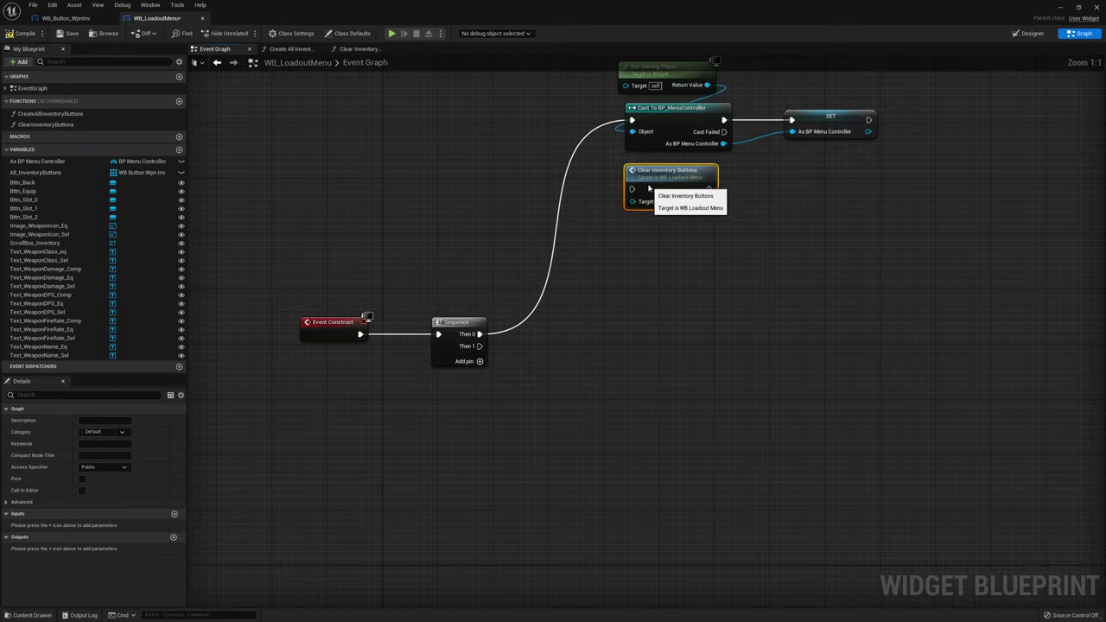
left_click_drag(632, 189, 481, 346)
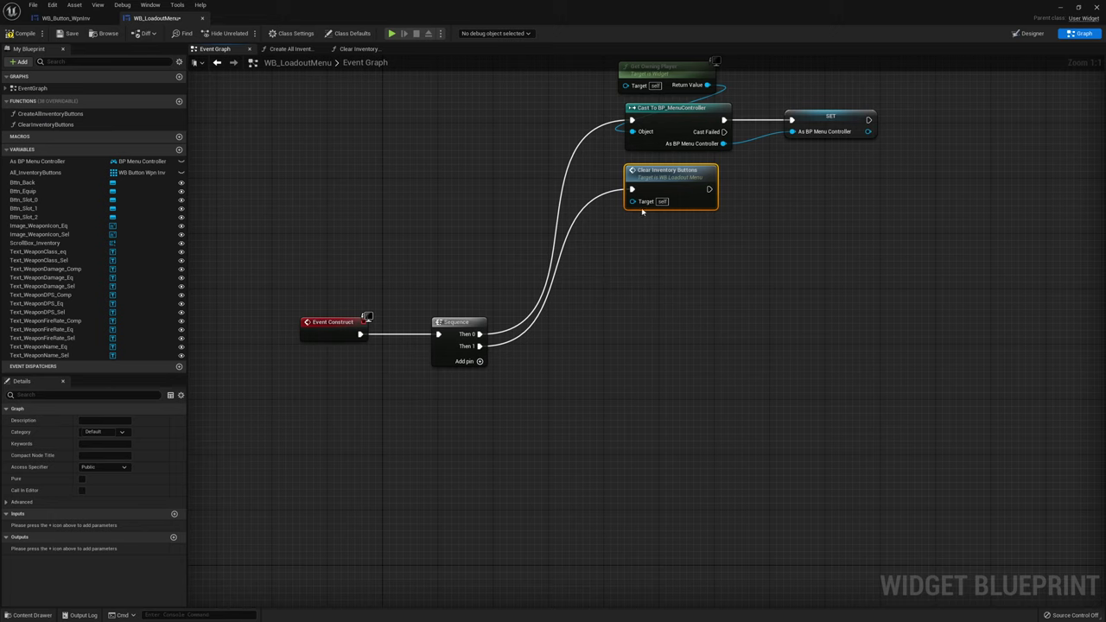
left_click_drag(650, 191, 650, 198)
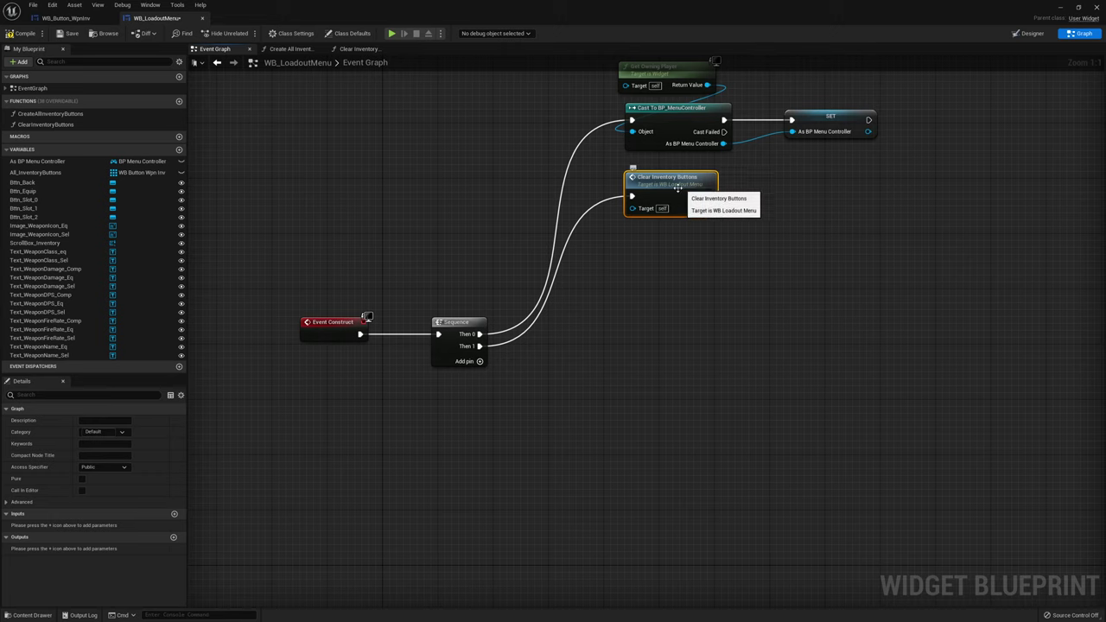
left_click(1062, 8)
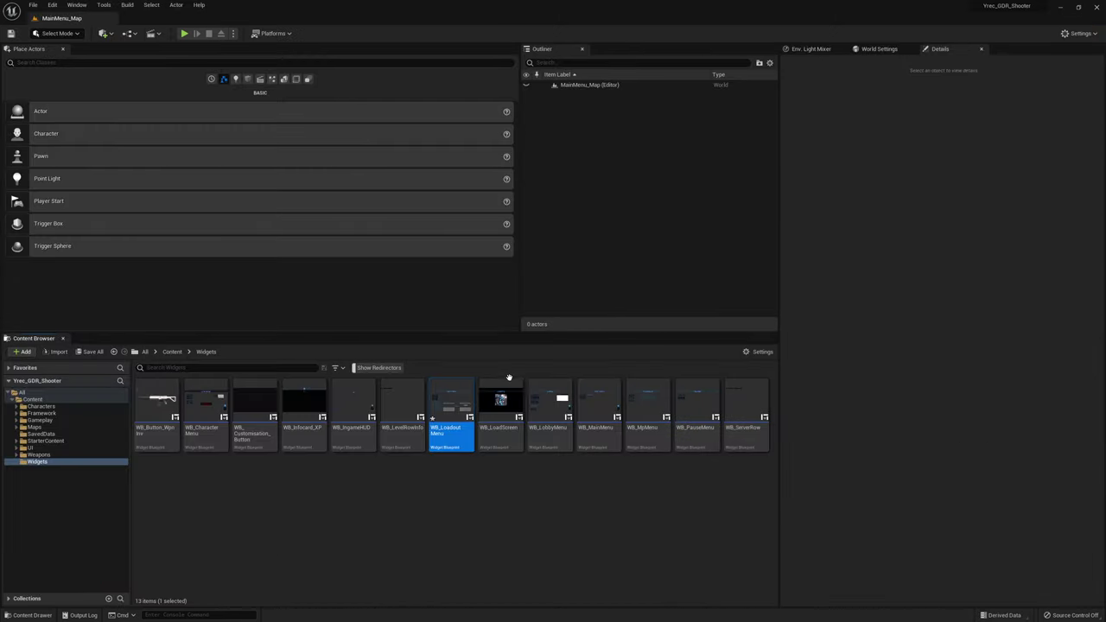
Open WB_CharacterMenu's Event Graph, select its button style nodes, and return to WB_LoadoutMenu
double_click(201, 434)
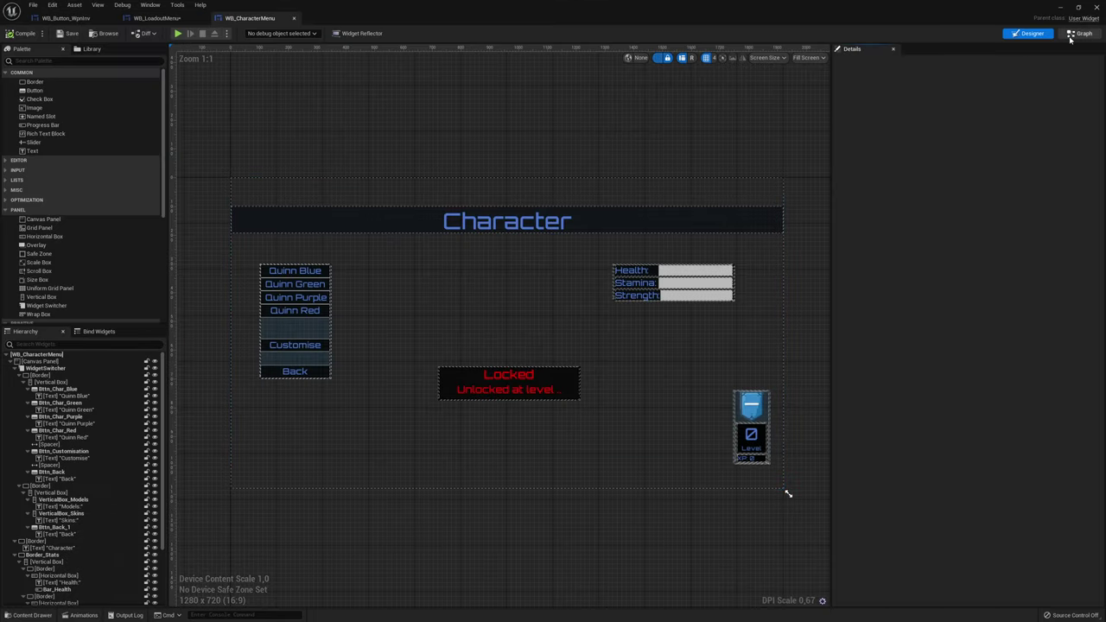
left_click(1076, 35)
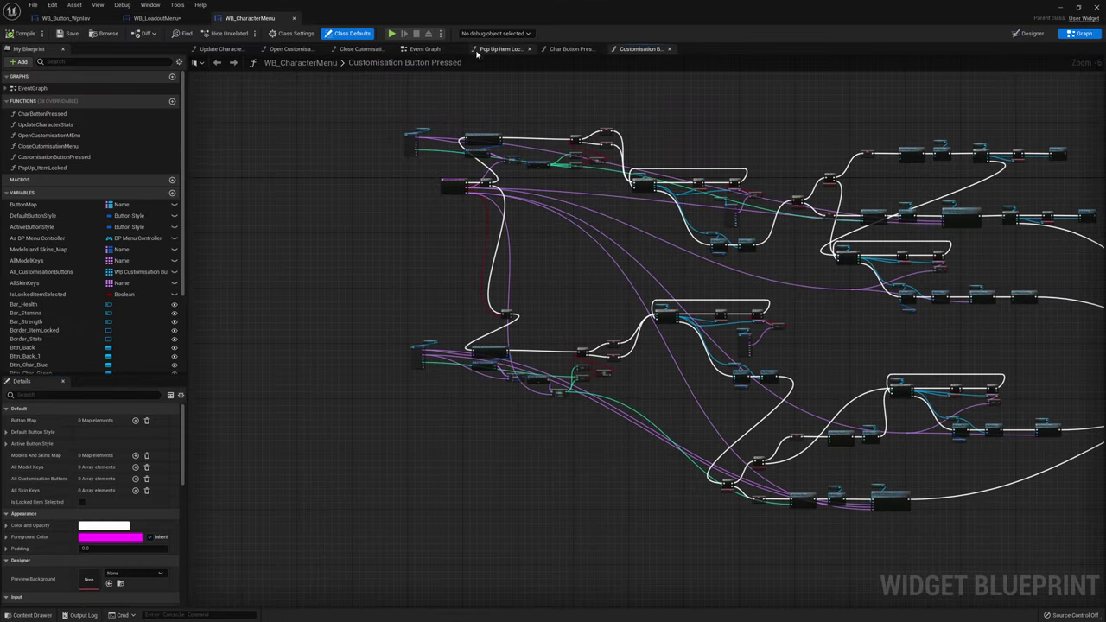
left_click(424, 49)
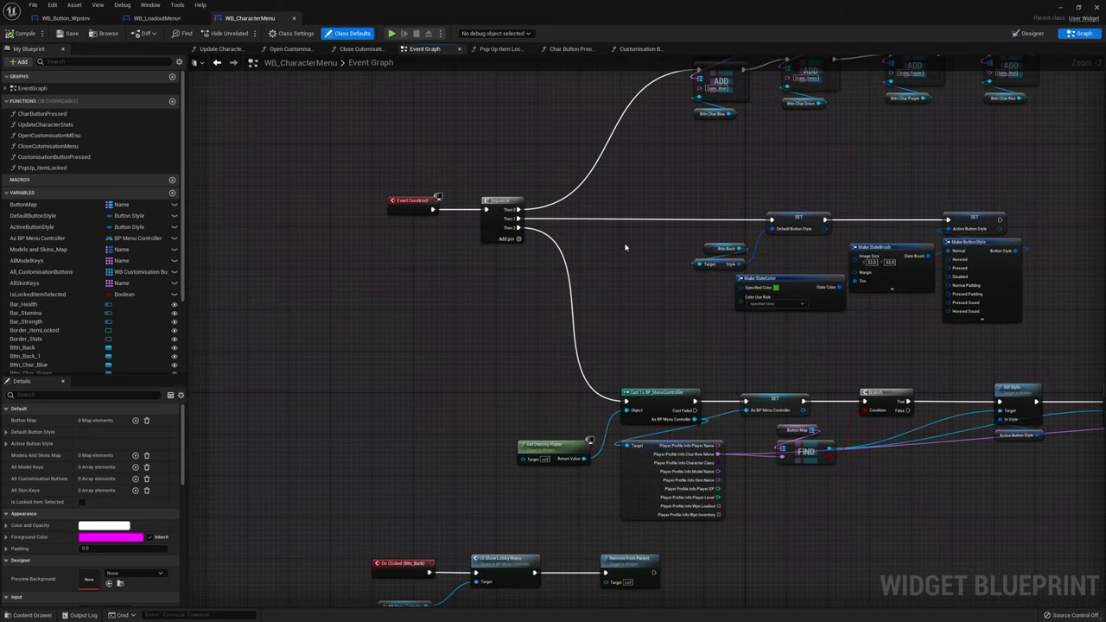
right_click_drag(622, 248, 663, 225)
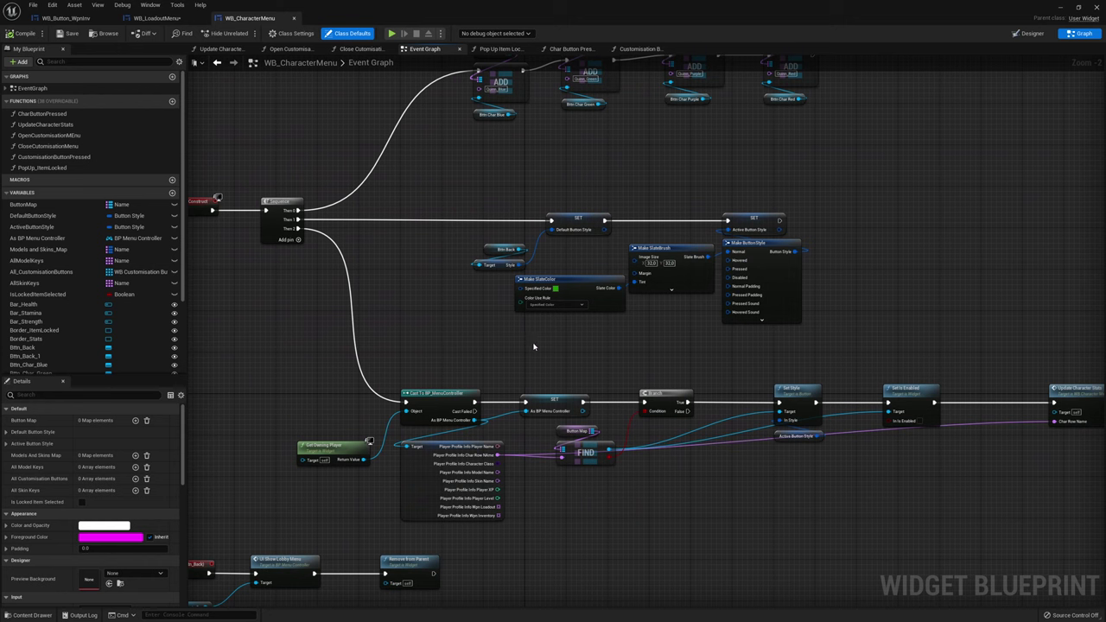
right_click_drag(533, 347, 530, 327)
left_click_drag(481, 356, 666, 197)
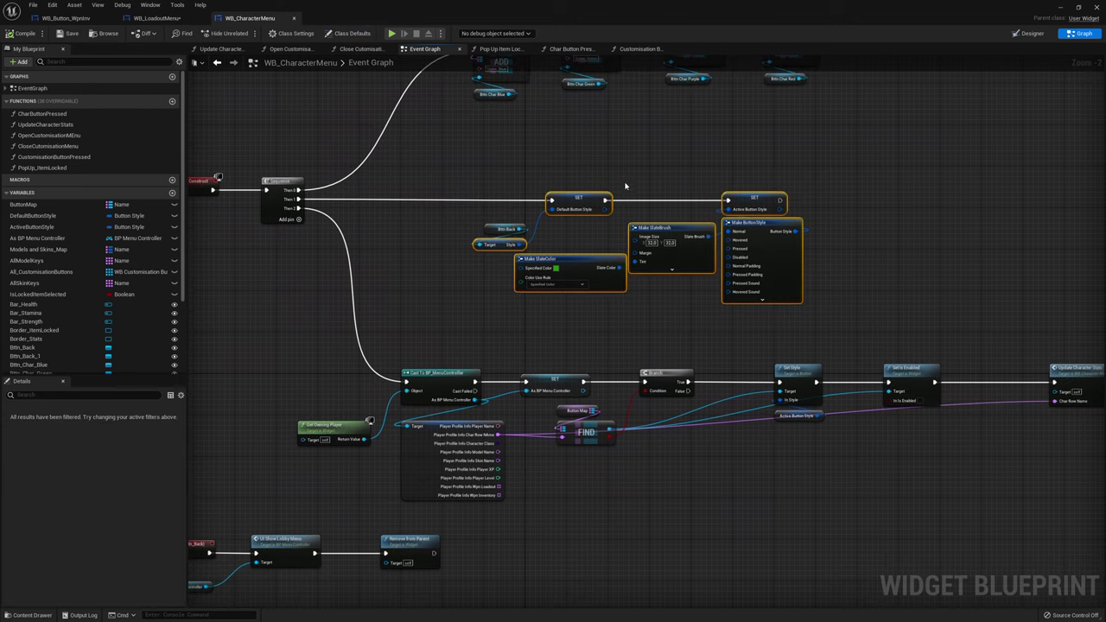
left_click(156, 18)
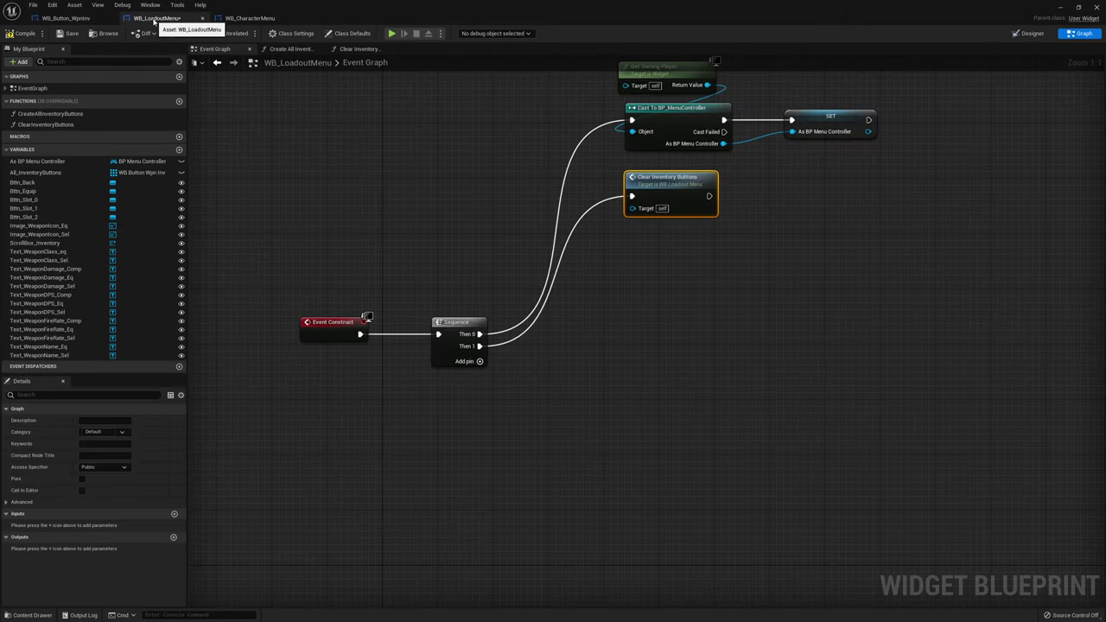
Paste the button style nodes and create DefaultButtonStyle and ActiveButtonStyle variables from their setters
key("ctrl+v")
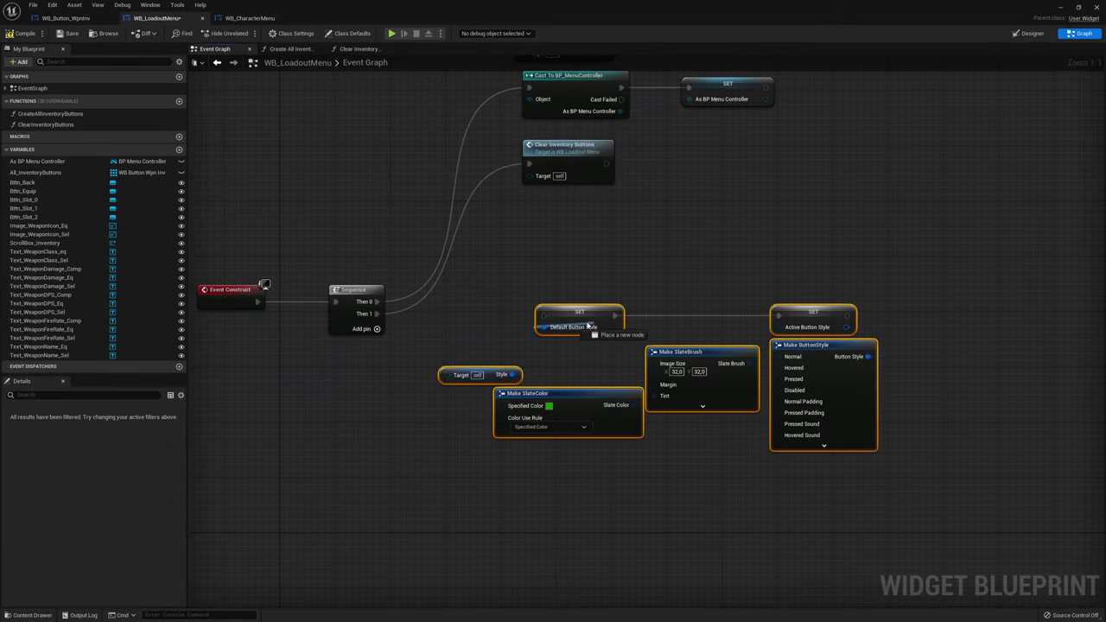
left_click_drag(582, 326, 589, 333)
left_click(588, 333)
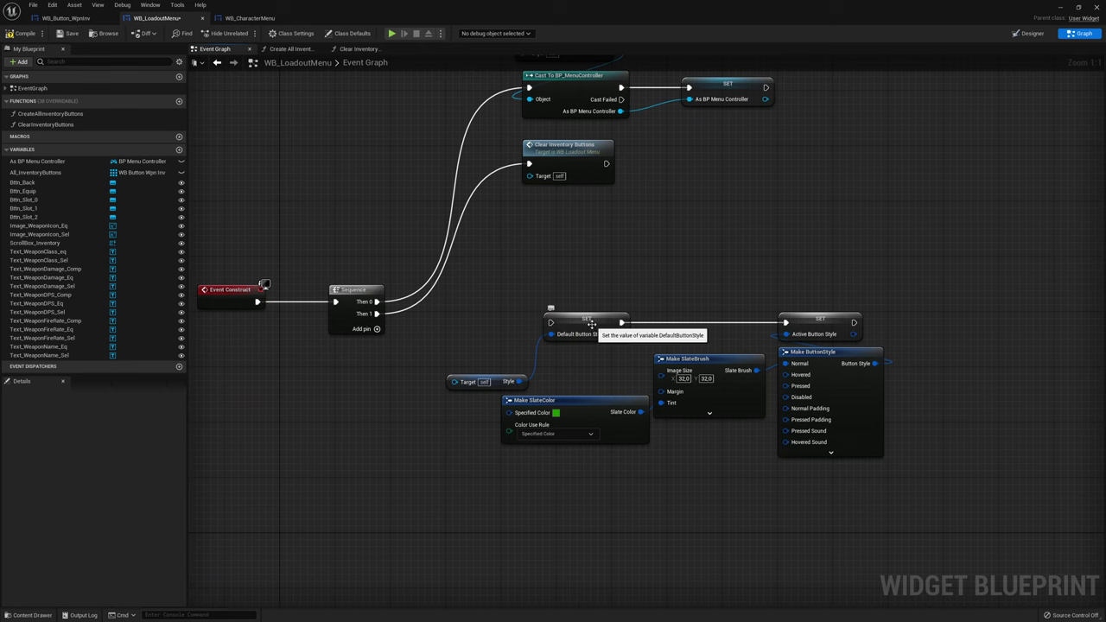
right_click(595, 332)
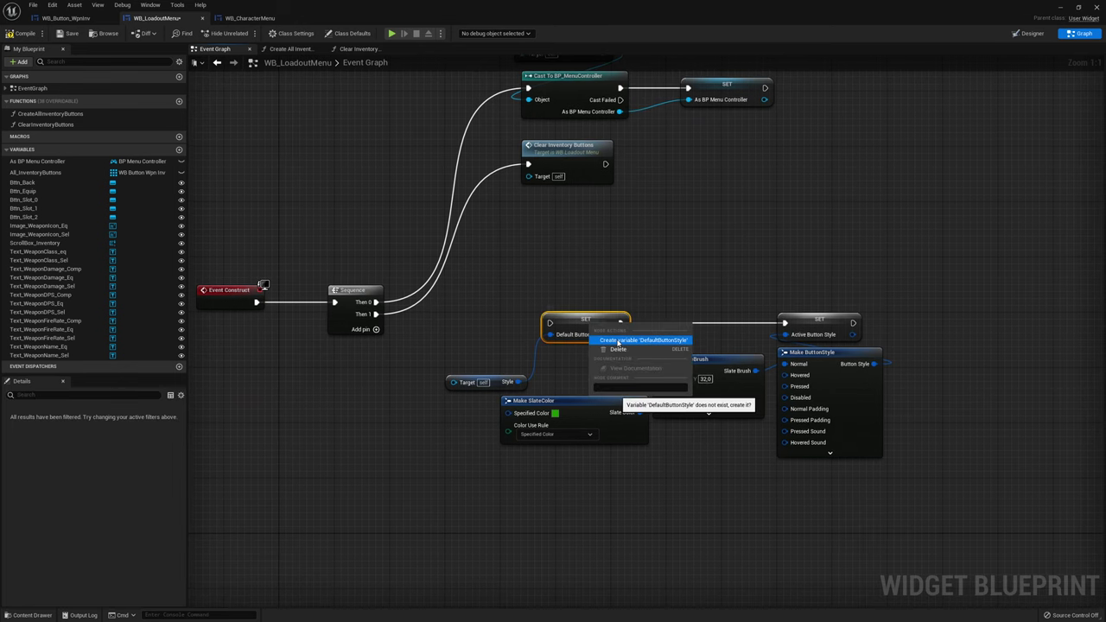
left_click(628, 340)
right_click(820, 326)
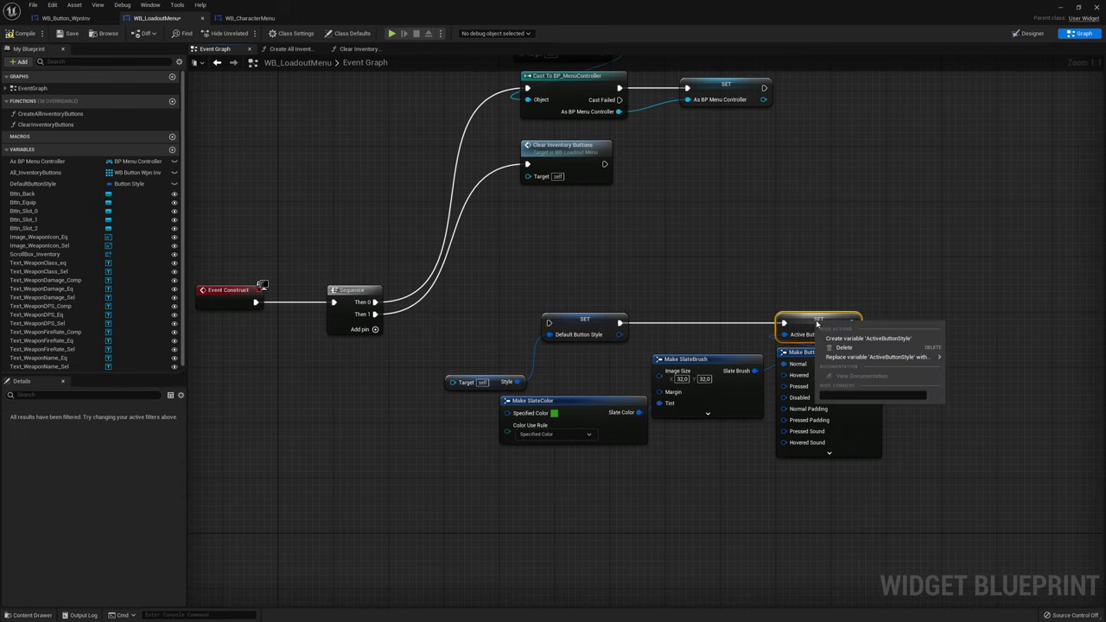
left_click(853, 340)
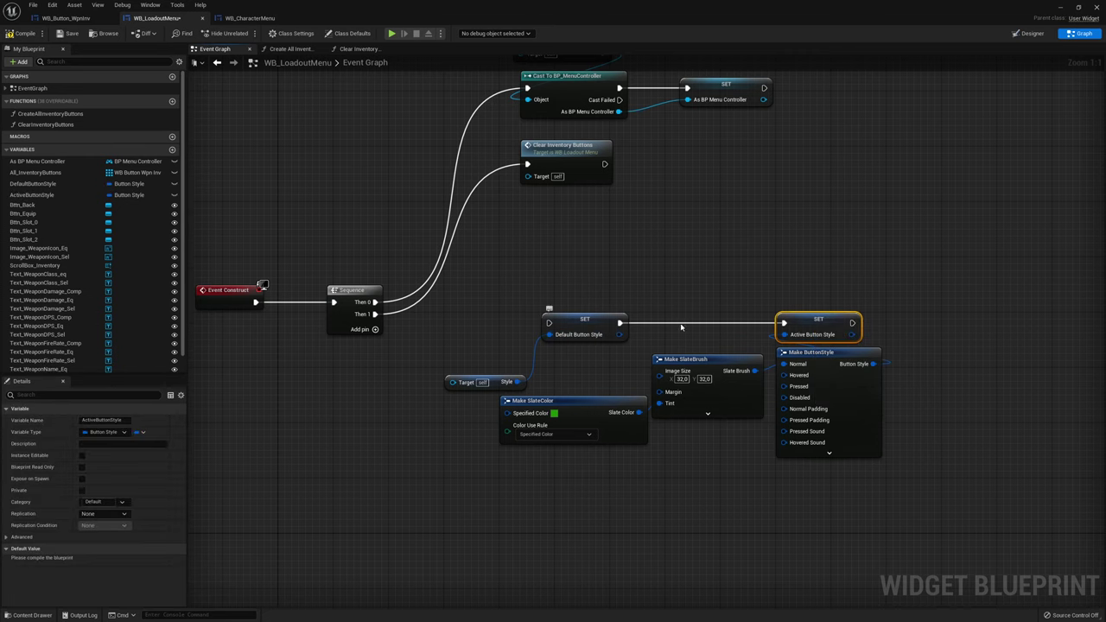
Add a Then 2 pin to the Sequence and wire it to the Default Button Style setter
right_click_drag(857, 301, 829, 231)
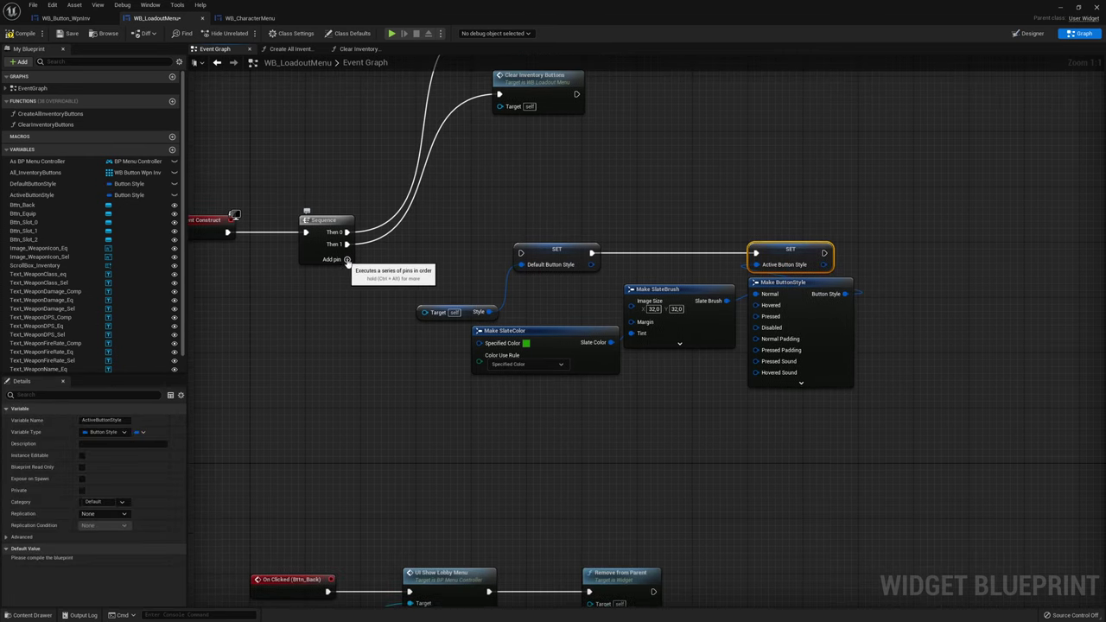
left_click(347, 271)
left_click_drag(346, 256, 520, 253)
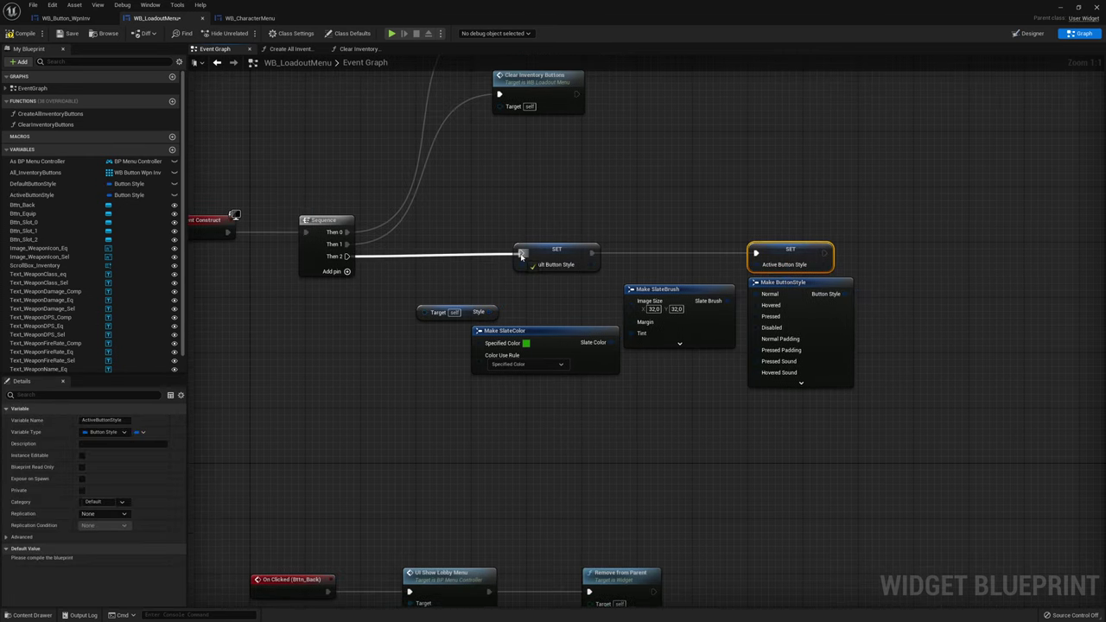
left_click_drag(504, 377, 878, 232)
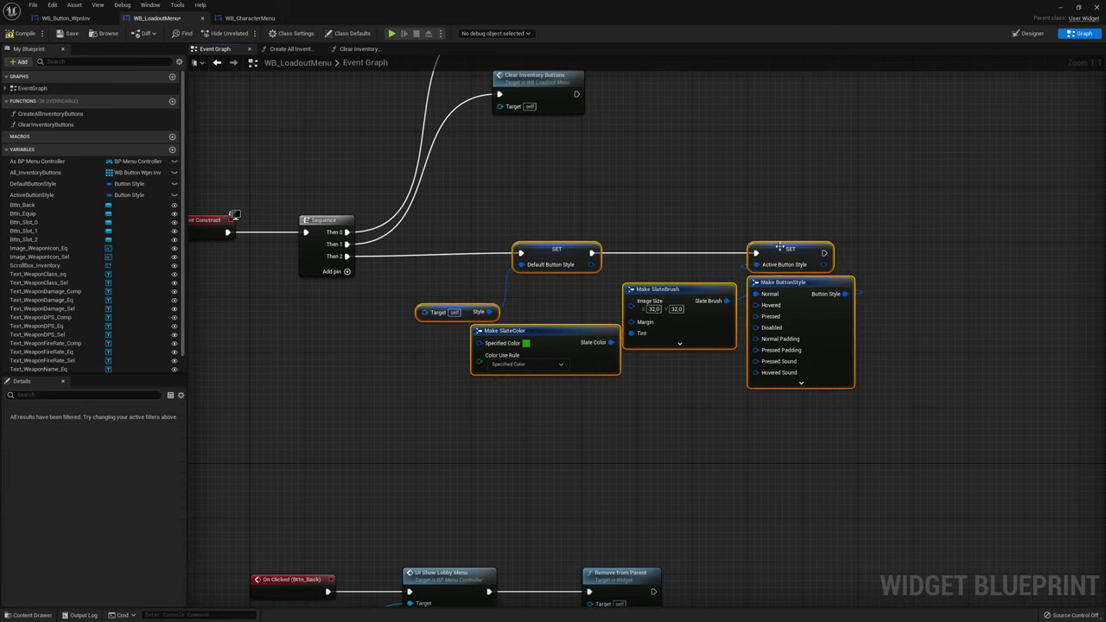
left_click_drag(783, 257, 789, 264)
left_click(724, 212)
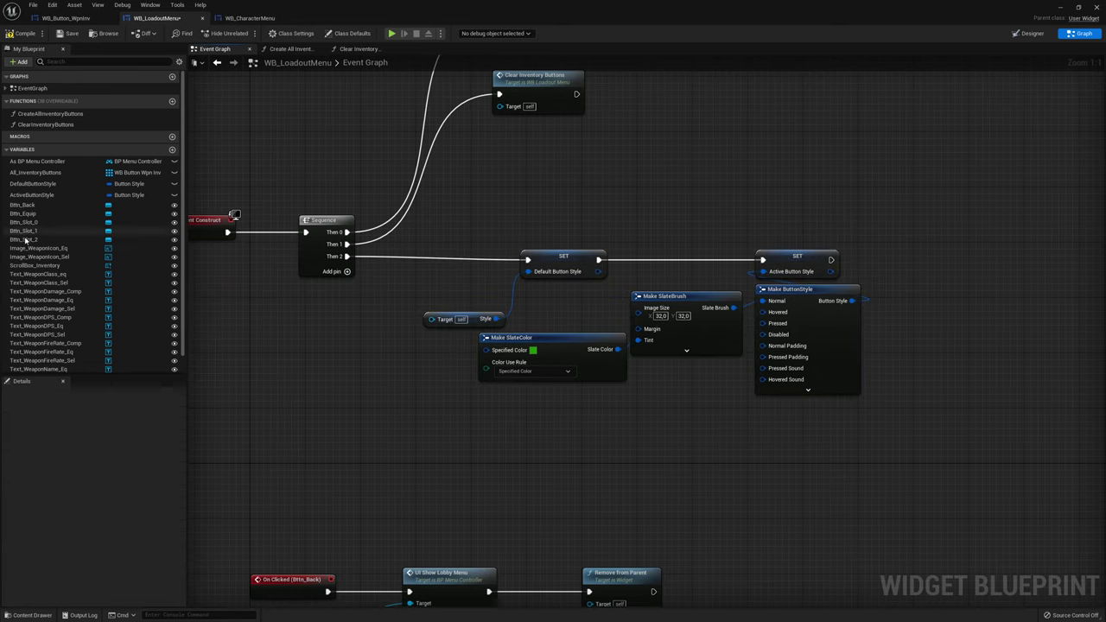
Place a Bttn_Back getter beside the style setters and arrange the nodes
mouse_move(22, 205)
left_mouse_down()
mouse_move(452, 319)
mouse_move(354, 330)
mouse_move(449, 298)
mouse_move(433, 298)
left_mouse_up()
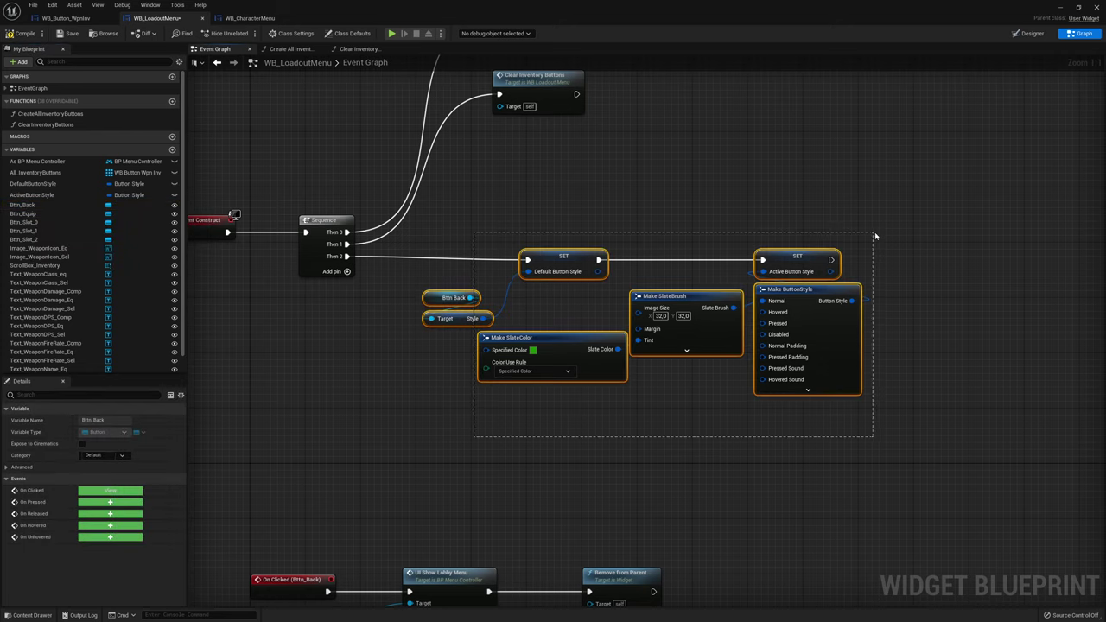
left_click_drag(405, 399, 875, 238)
left_click_drag(579, 264, 600, 174)
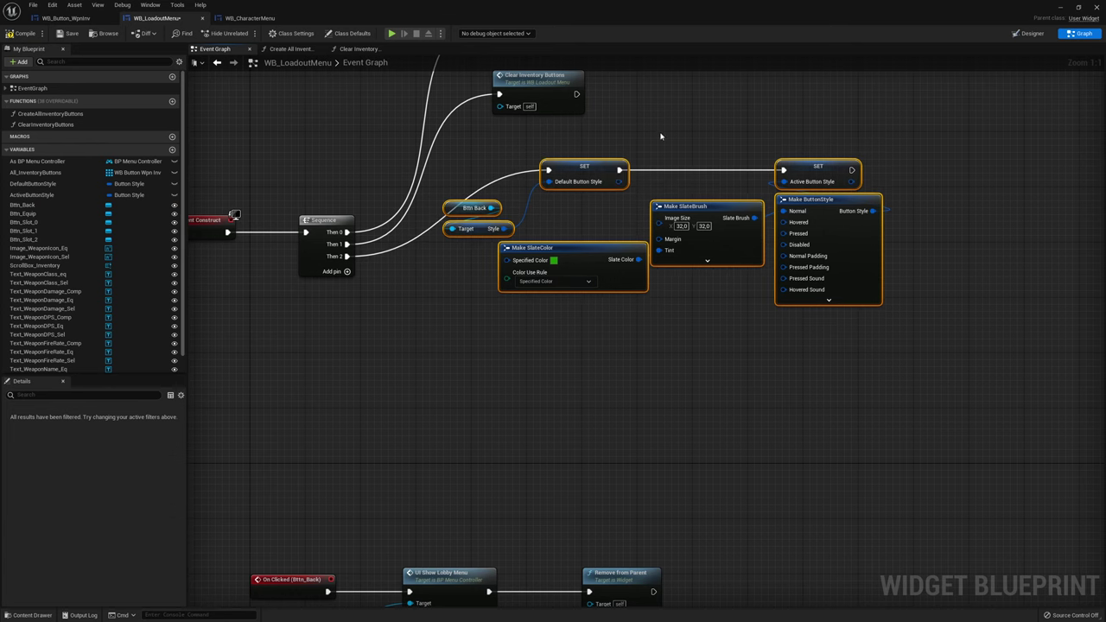
left_click(637, 145)
right_click_drag(450, 237, 559, 200)
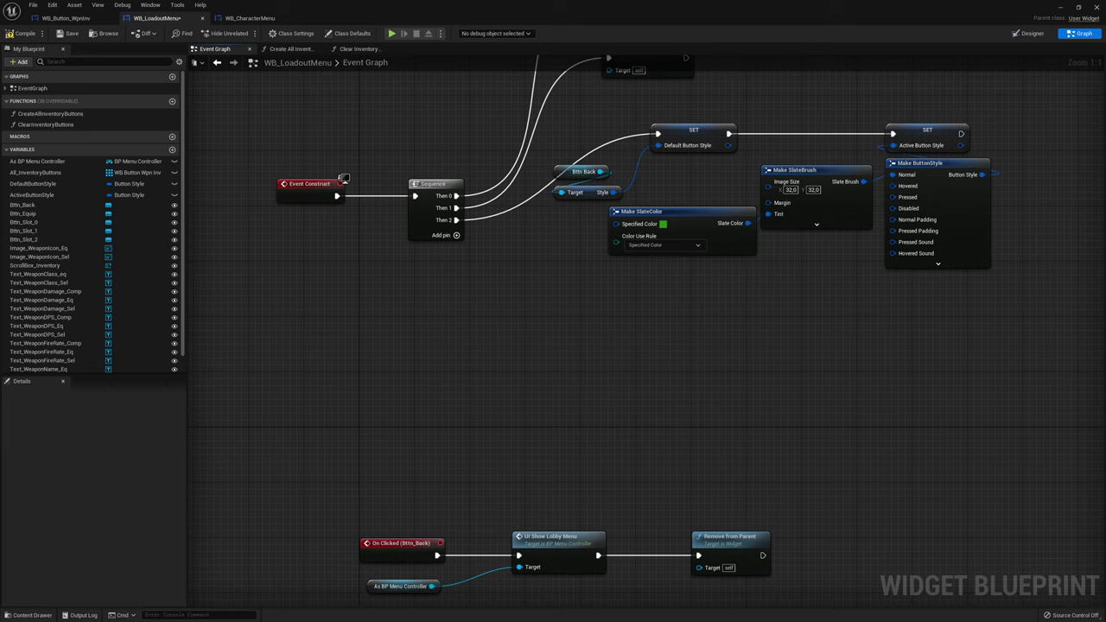
Add a Then 3 output to the Sequence and place Bttn_Slot_0, Bttn_Slot_1 and Bttn_Slot_2 getters
left_click(459, 235)
right_click_drag(486, 246, 436, 235)
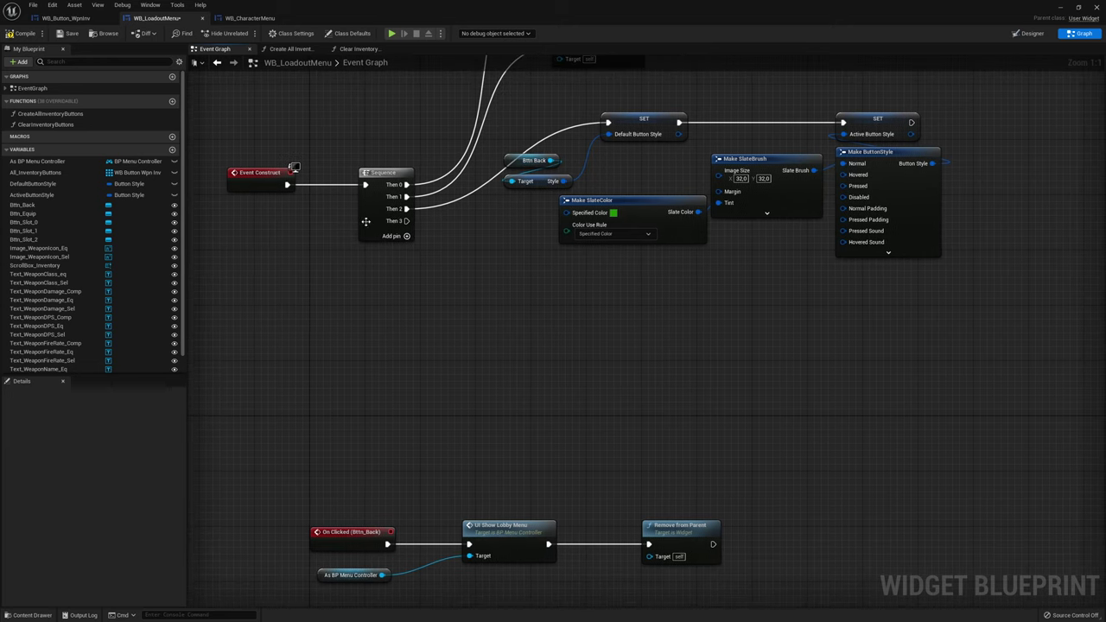
left_click_drag(26, 222, 442, 310, "ctrl")
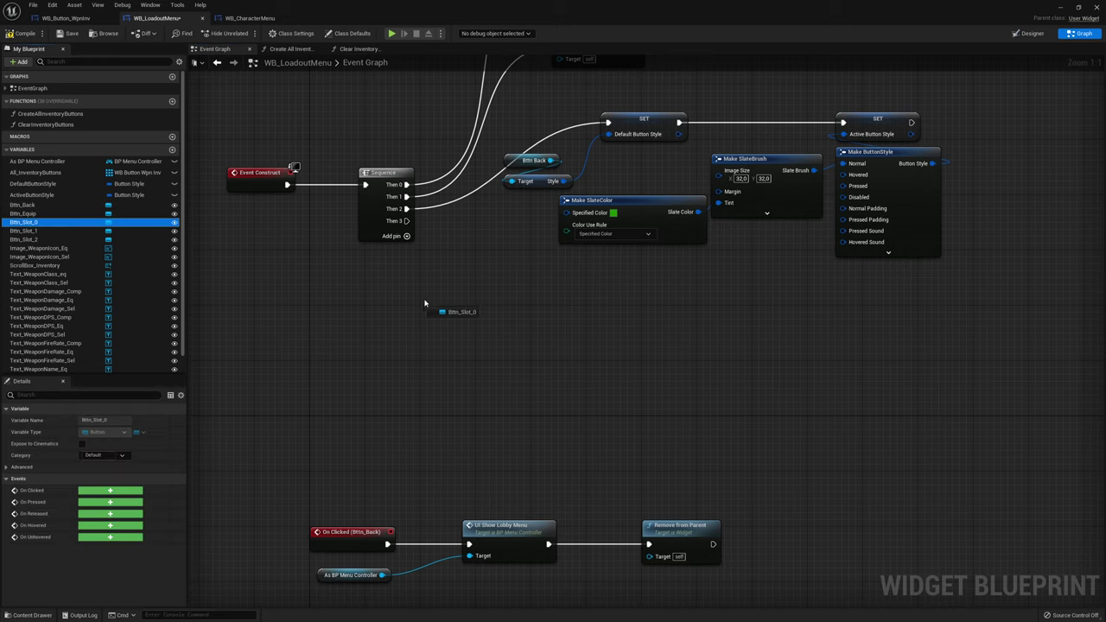
left_click_drag(26, 231, 441, 333)
left_click_drag(26, 239, 358, 321, "ctrl")
left_click_drag(445, 353, 444, 354, "ctrl")
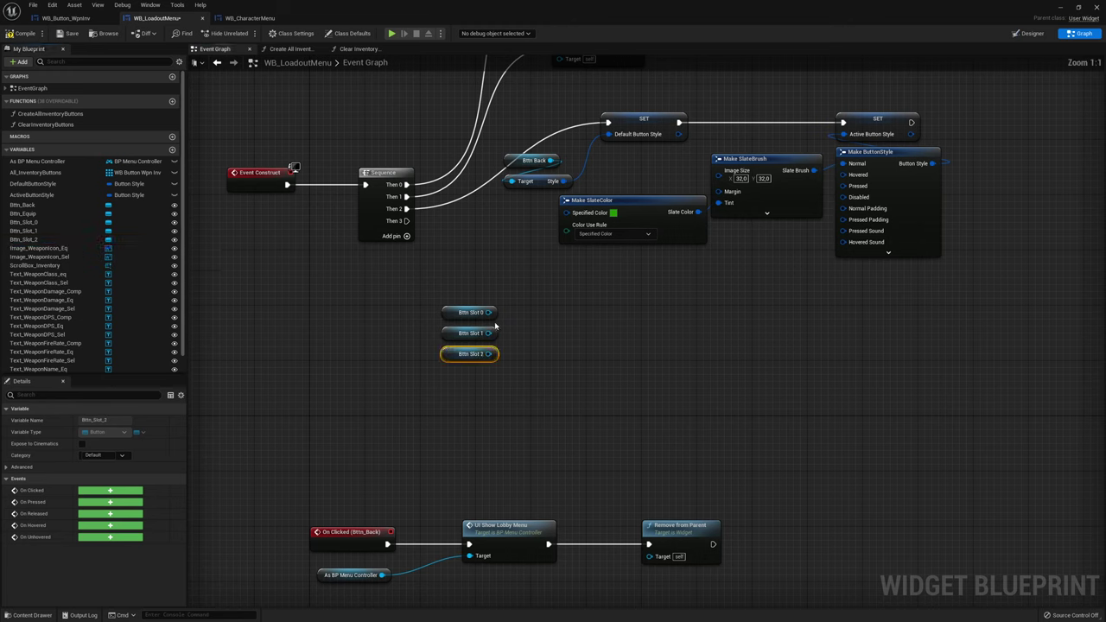
Build a three-input Make Array node fed by Bttn Slot 0, 1 and 2
left_click_drag(488, 312, 541, 338)
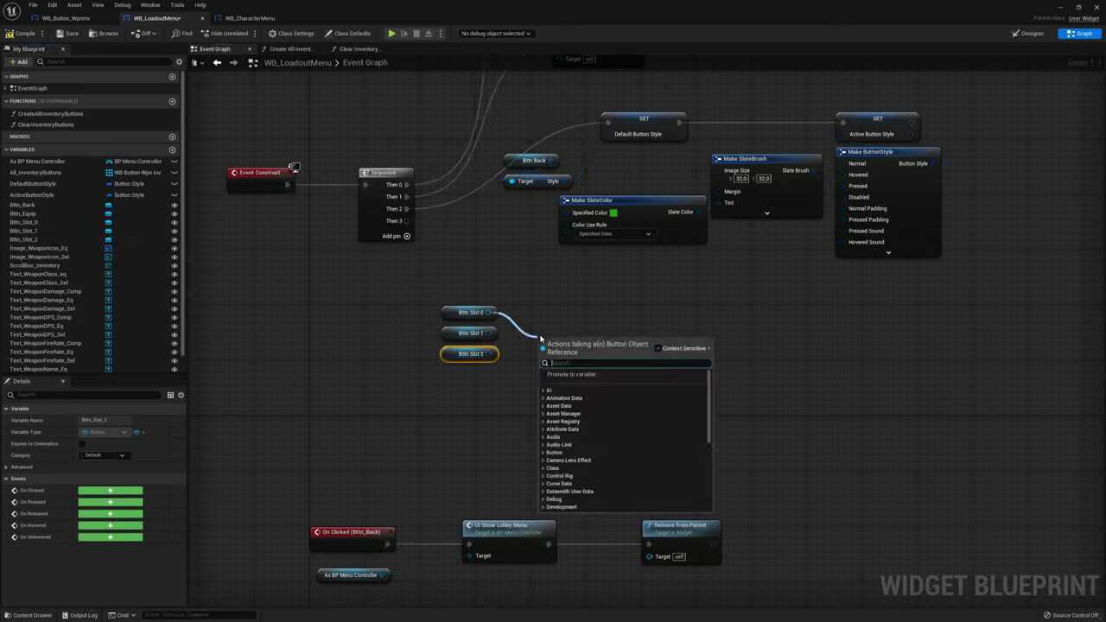
type("make ara")
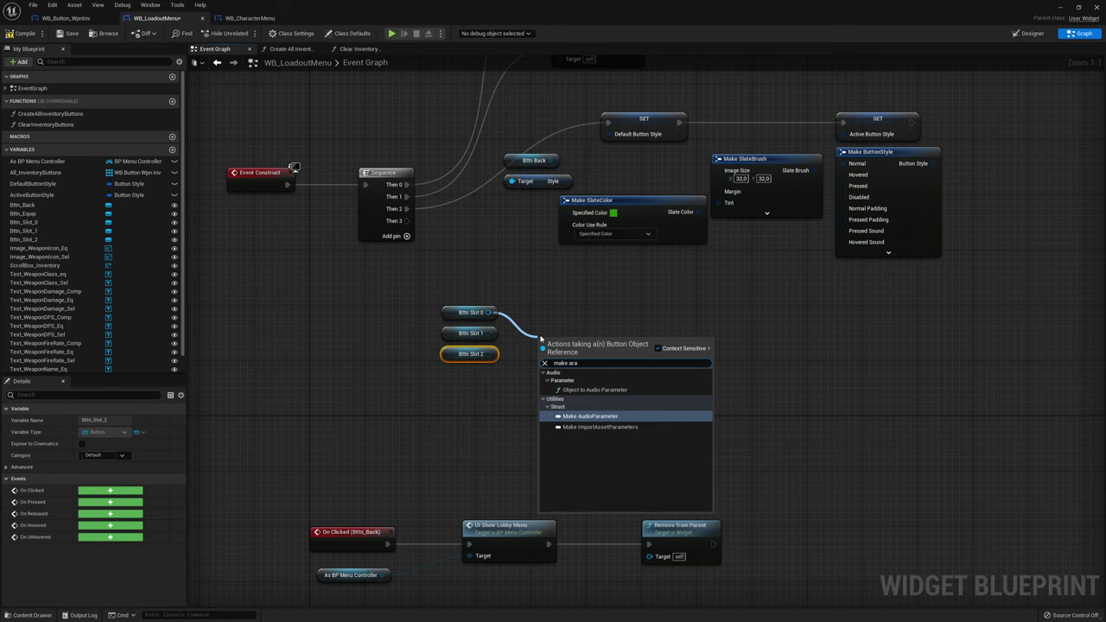
type("ray")
key("Return")
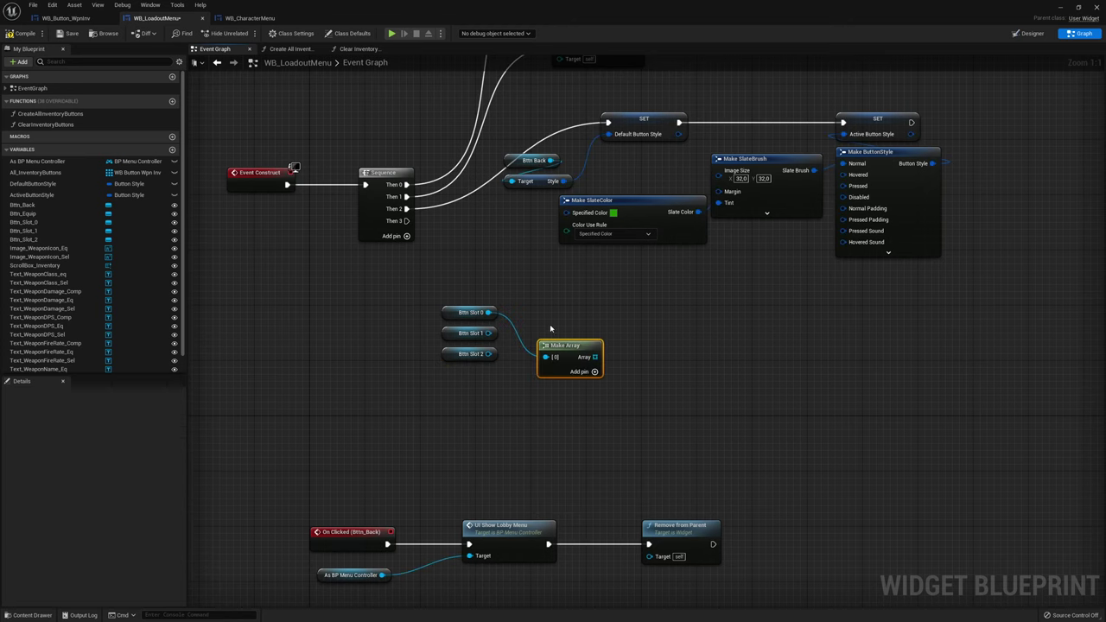
left_click(594, 372)
left_click(644, 371)
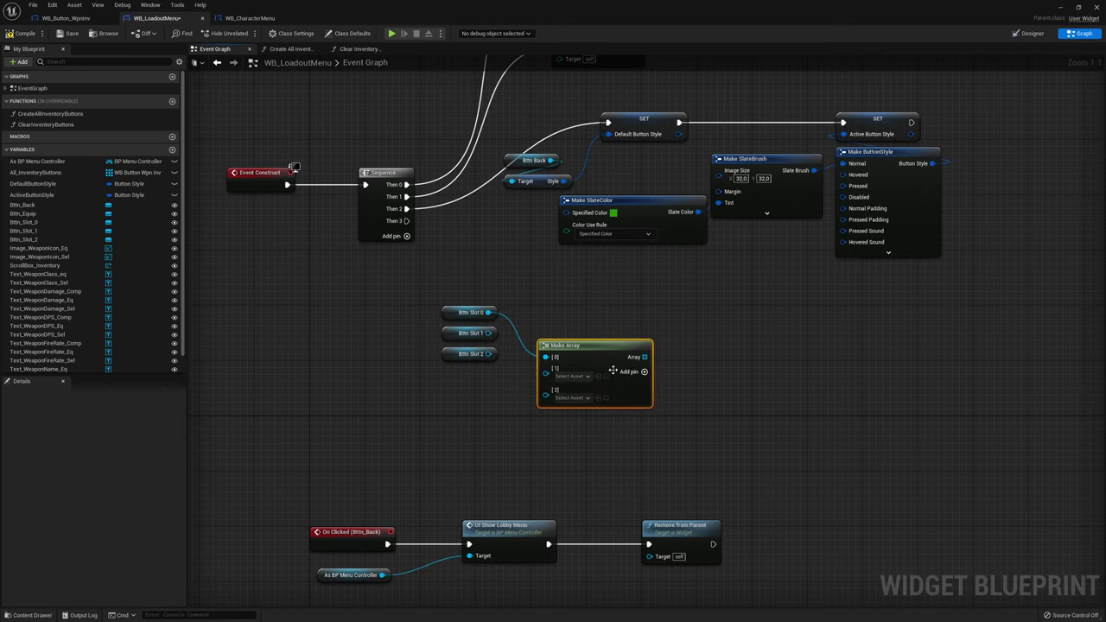
mouse_move(489, 333)
left_mouse_down()
mouse_move(545, 370)
mouse_move(481, 357)
mouse_move(445, 307)
mouse_move(445, 354)
left_mouse_up()
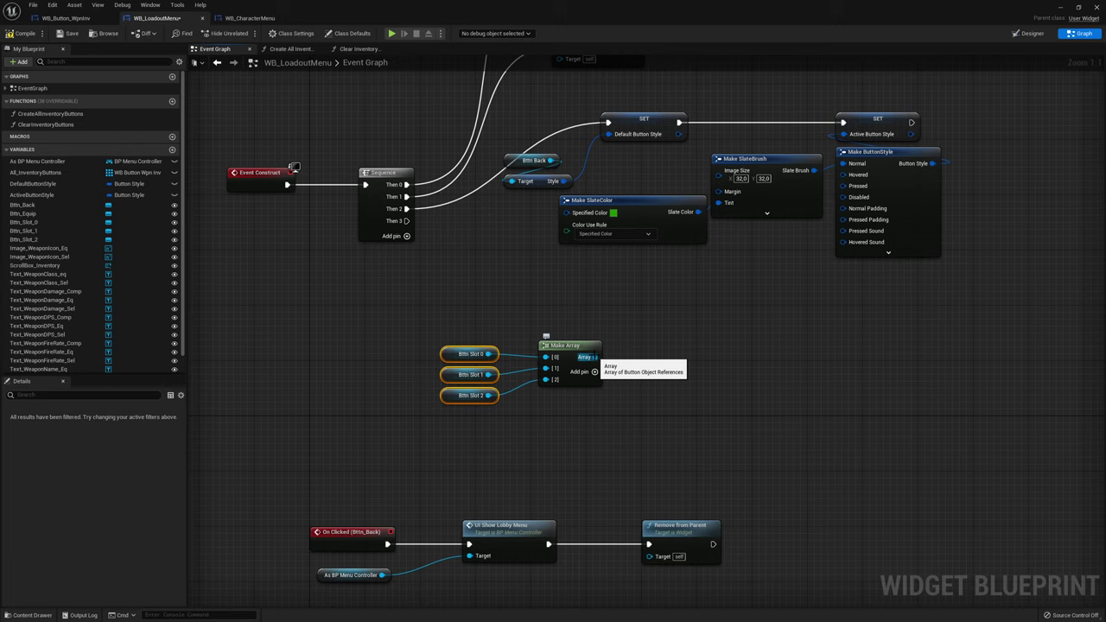
Promote the Make Array output to a new variable named AllWpnSlotButtons
right_click(594, 357)
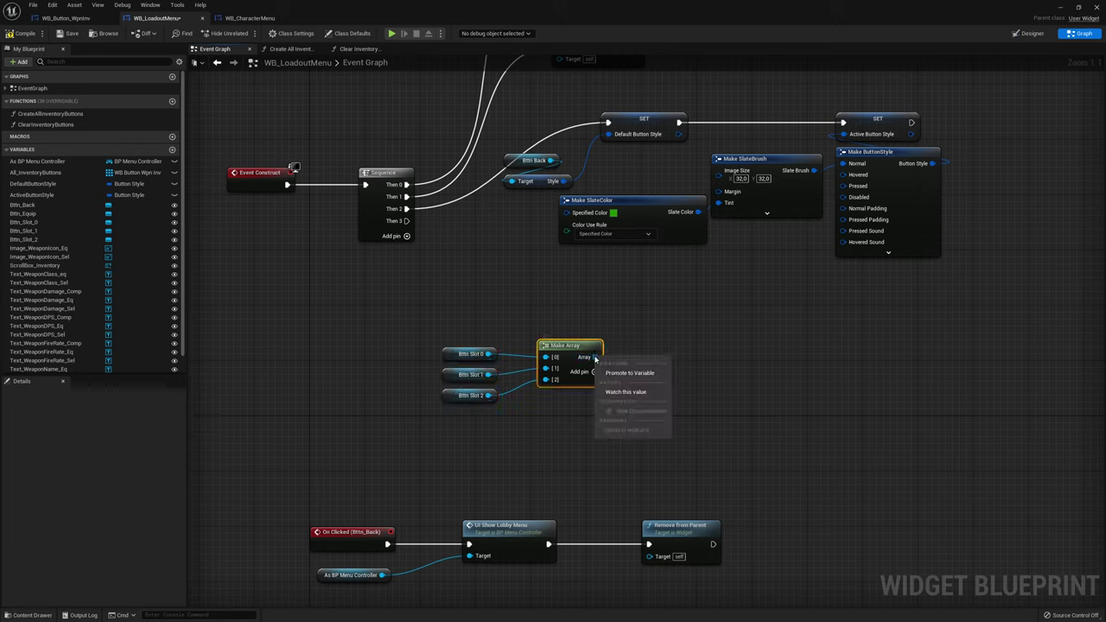
type("All")
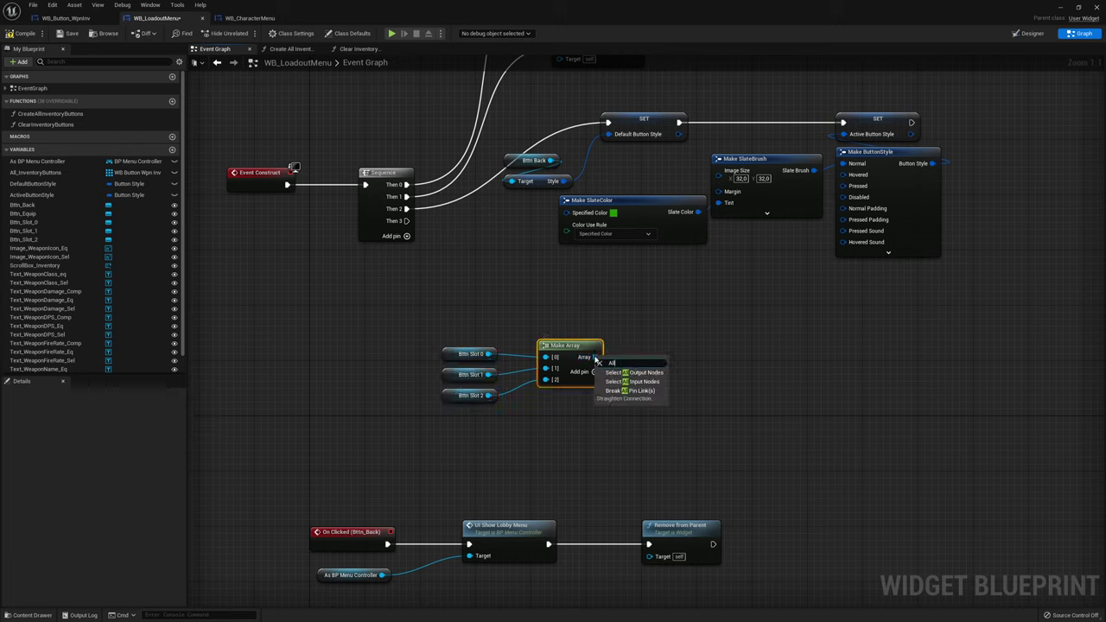
left_click(617, 350)
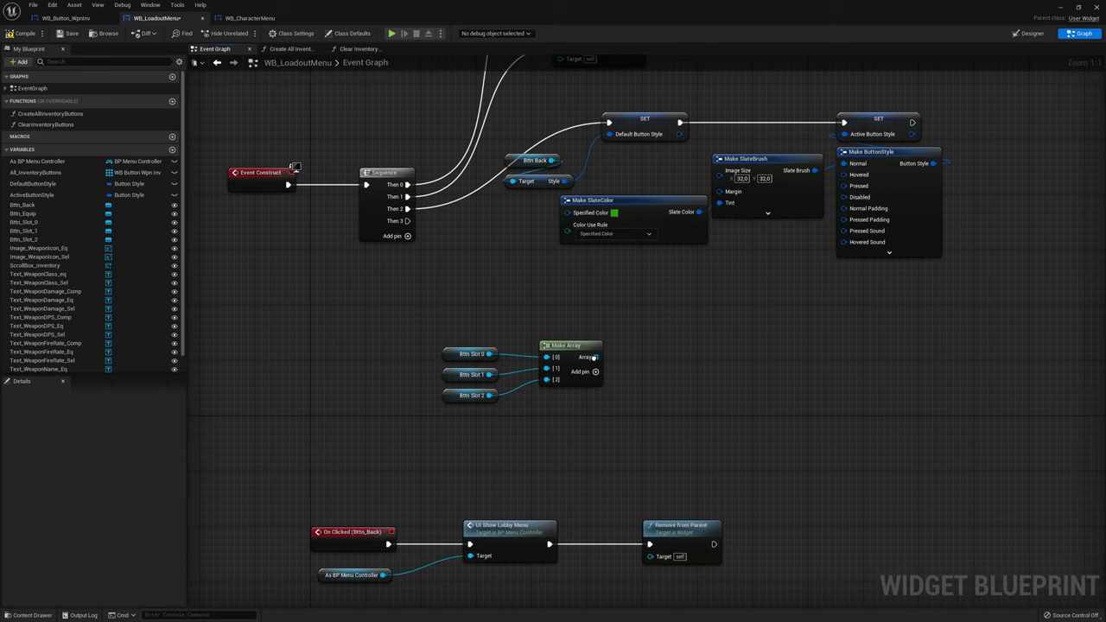
right_click(594, 357)
left_click(630, 377)
type("AllWpnSlotButton")
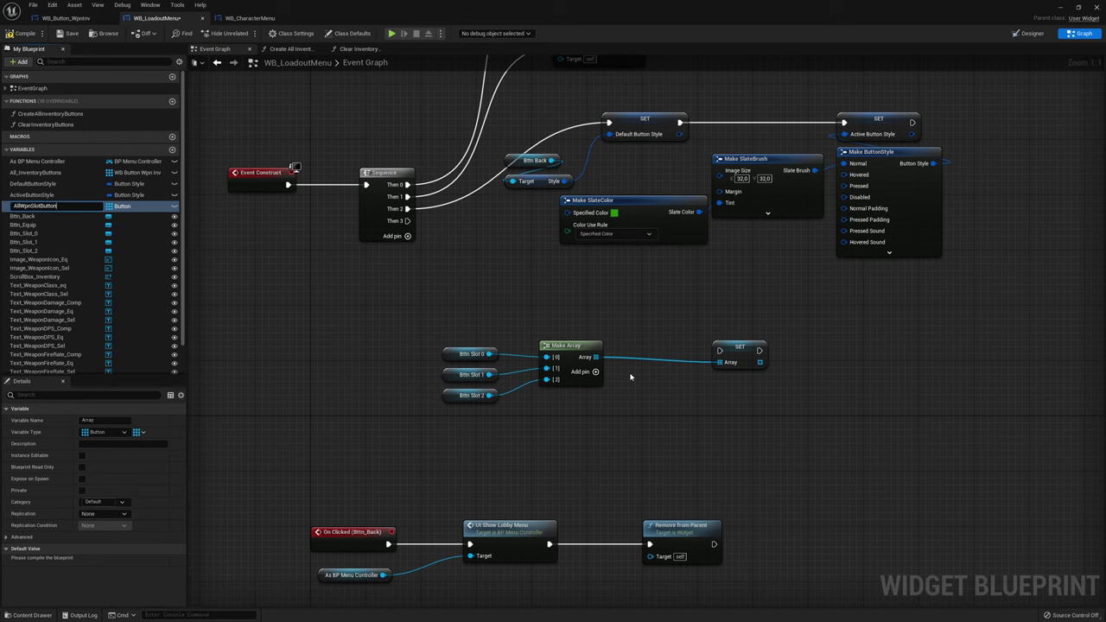
type("s")
key("Return")
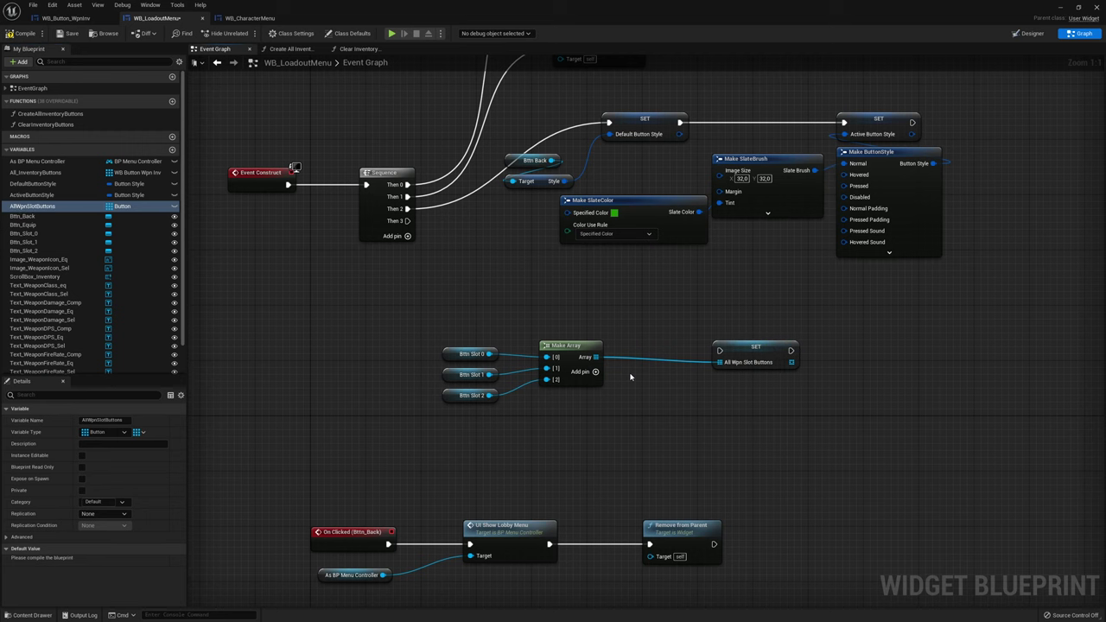
Wire Sequence Then 3 into the AllWpnSlotButtons setter and add a new NewVar_0 variable
left_click_drag(756, 347, 604, 326)
mouse_move(408, 221)
left_mouse_down()
mouse_move(506, 273)
mouse_move(567, 329)
left_mouse_up()
mouse_move(449, 447)
left_mouse_down()
mouse_move(549, 353)
mouse_move(558, 387)
left_mouse_up()
left_click(648, 363)
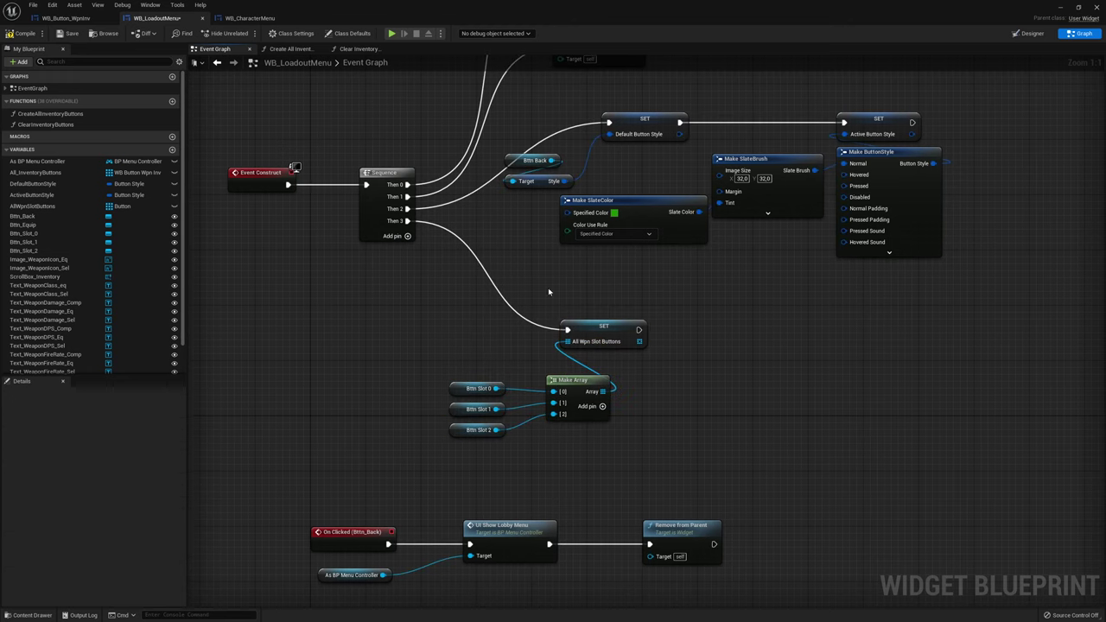
left_click(172, 150)
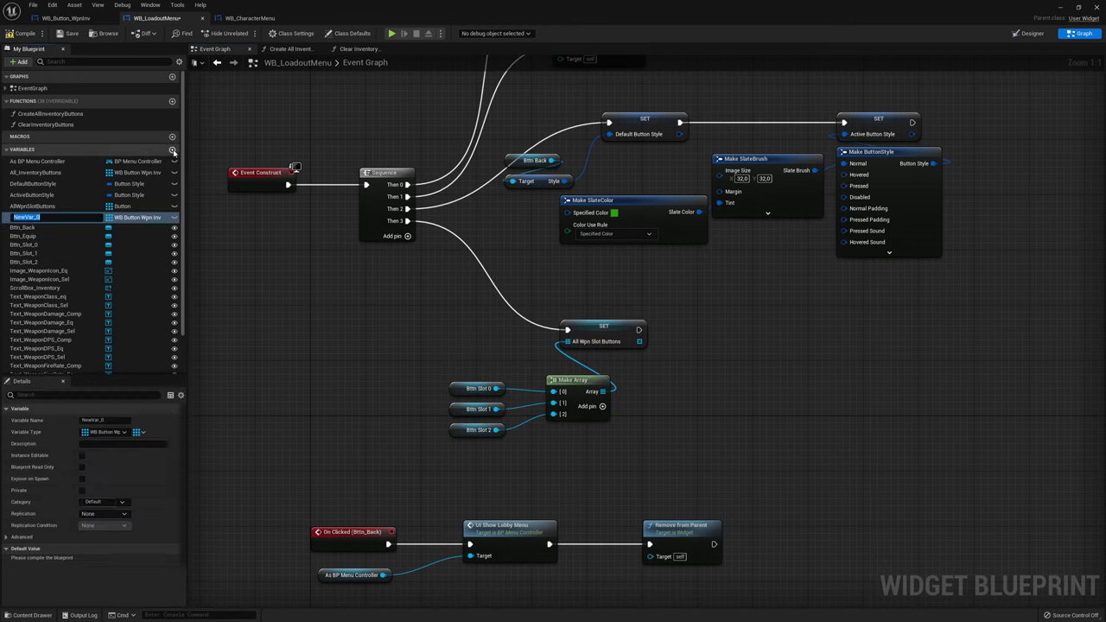
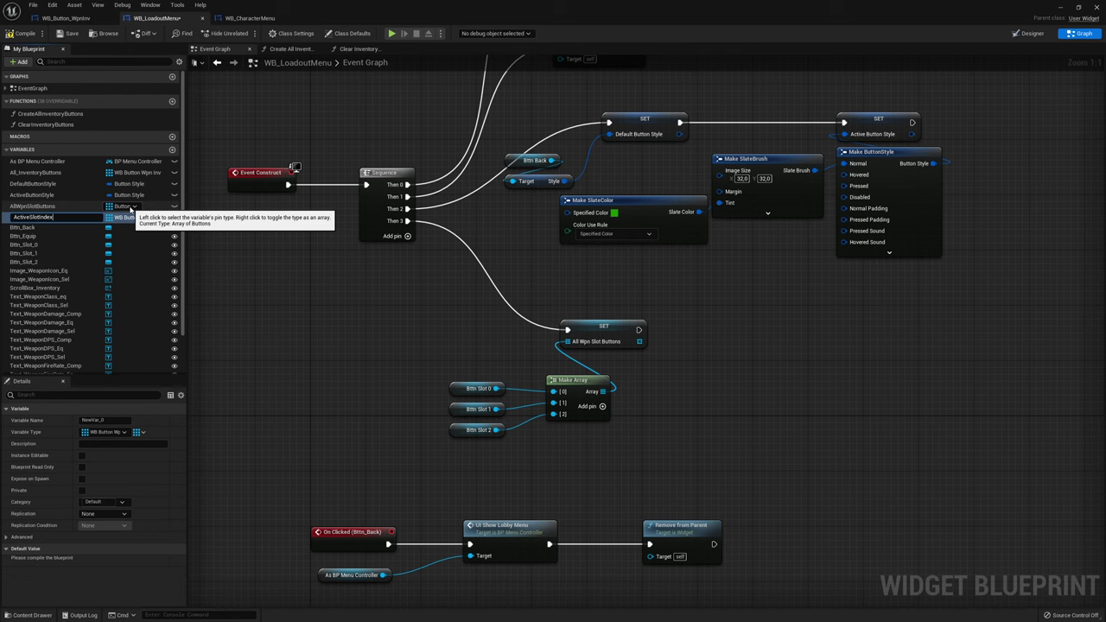
Rename the variable to ActiveSlotIndex and make it a single Integer
type("x")
key("Return")
left_click(138, 435)
left_click(104, 443)
left_click(104, 432)
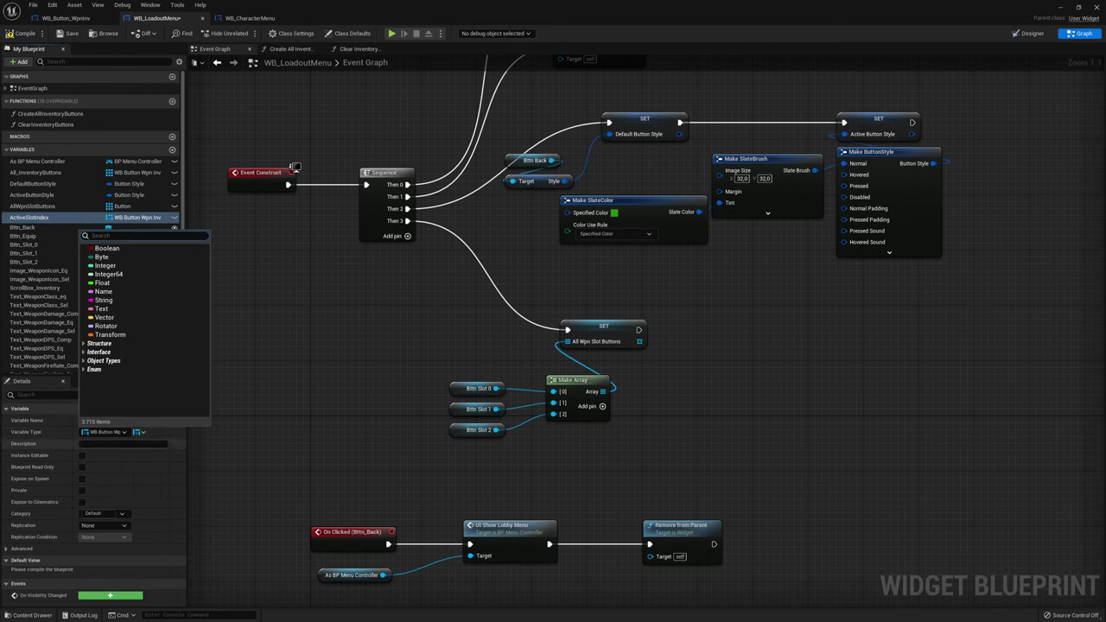
left_click(128, 257)
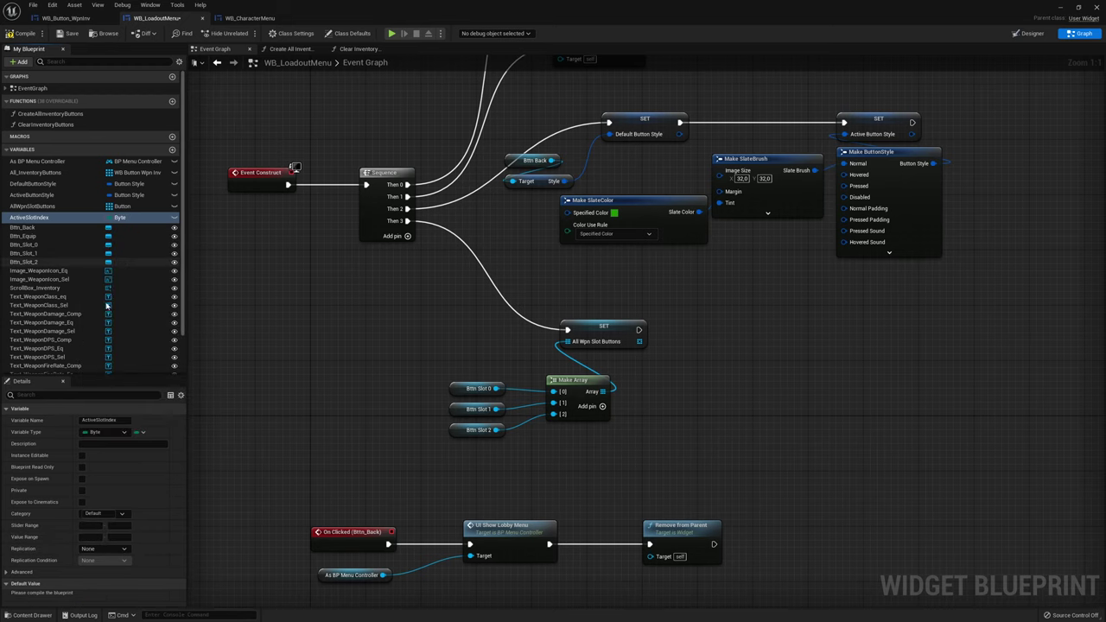
left_click(103, 432)
left_click(102, 269)
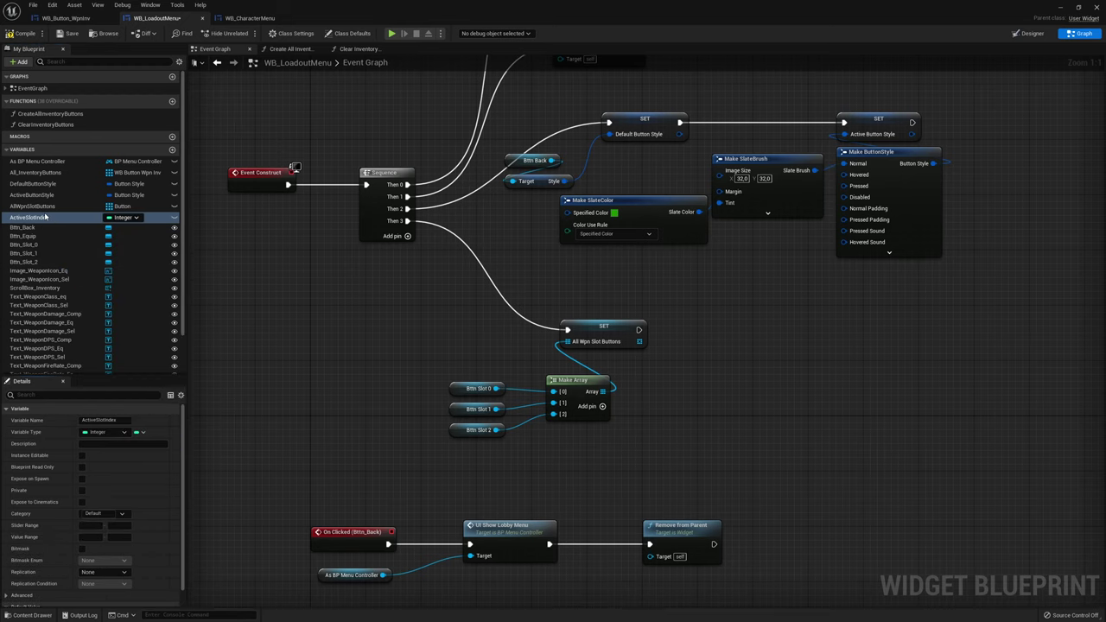
Add a SET Active Slot Index node running after SET All Wpn Slot Buttons
left_click_drag(44, 217, 797, 542, "alt")
right_click_drag(797, 542, 714, 467)
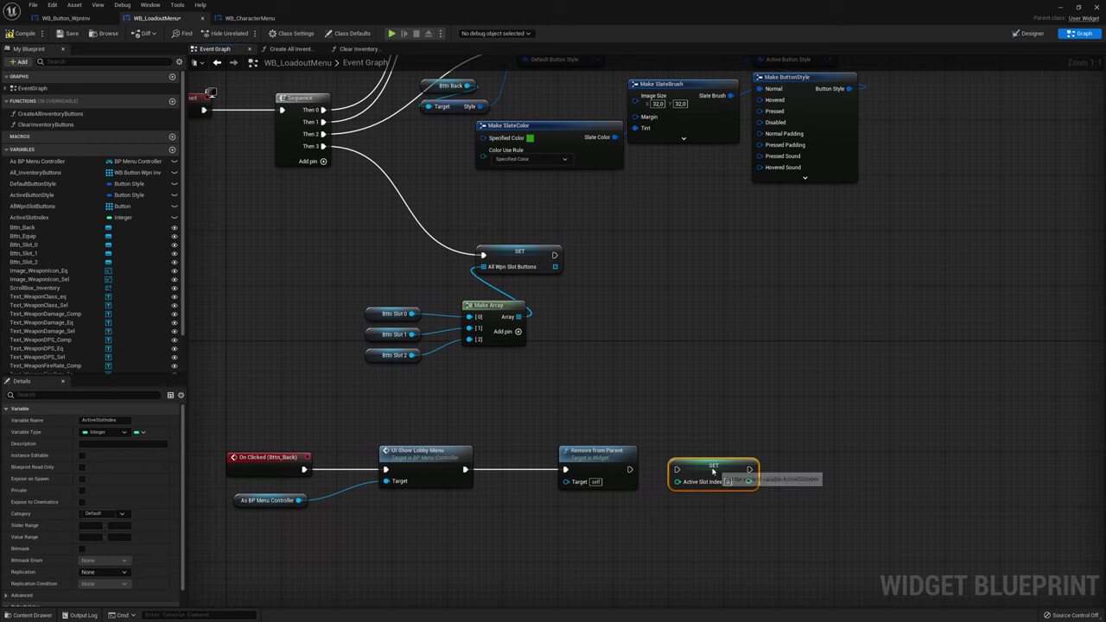
left_click_drag(712, 468, 664, 246)
left_click_drag(554, 255, 661, 251)
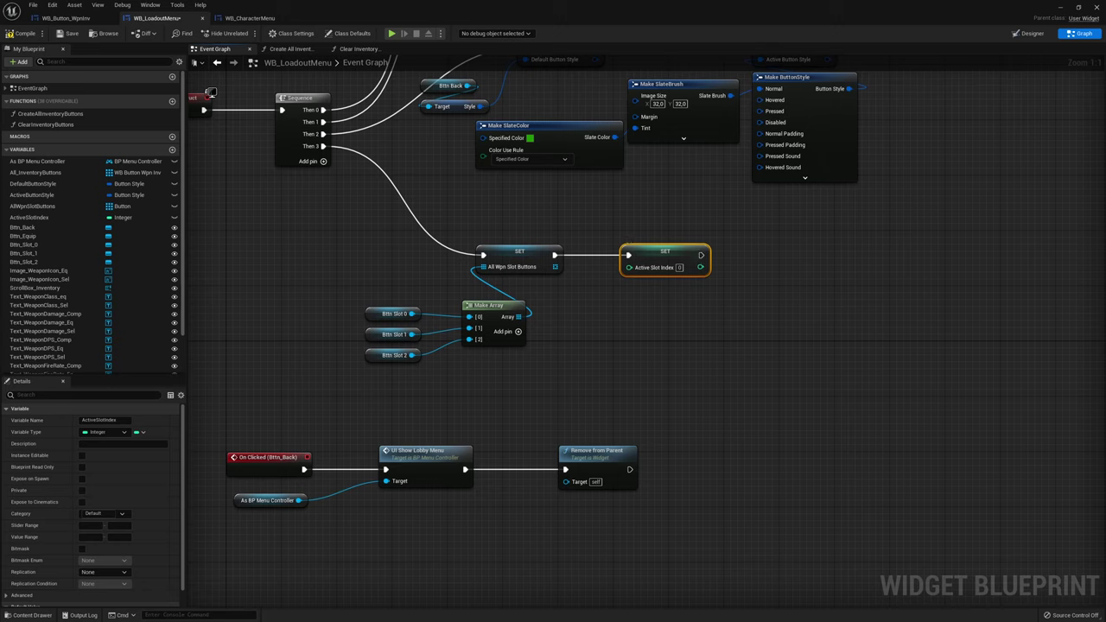
Duplicate the Bttn Slot 1 and Bttn Slot 2 nodes beside SET Active Slot Index
left_click_drag(361, 325, 467, 363)
key("ctrl+c")
key("ctrl+v")
right_click_drag(762, 321, 681, 331)
Add a Set Style node after SET Active Slot Index applying DefaultButtonStyle to Bttn Slot 1 and 2
mouse_move(655, 333)
left_mouse_down()
mouse_move(599, 339)
mouse_move(722, 273)
left_mouse_up()
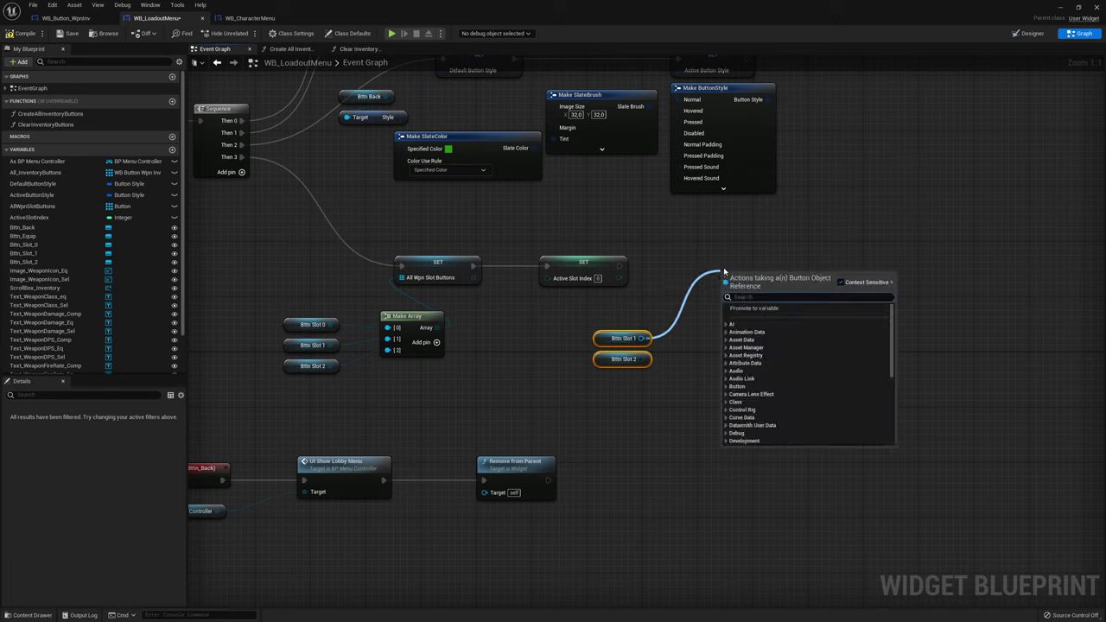
type("set sty")
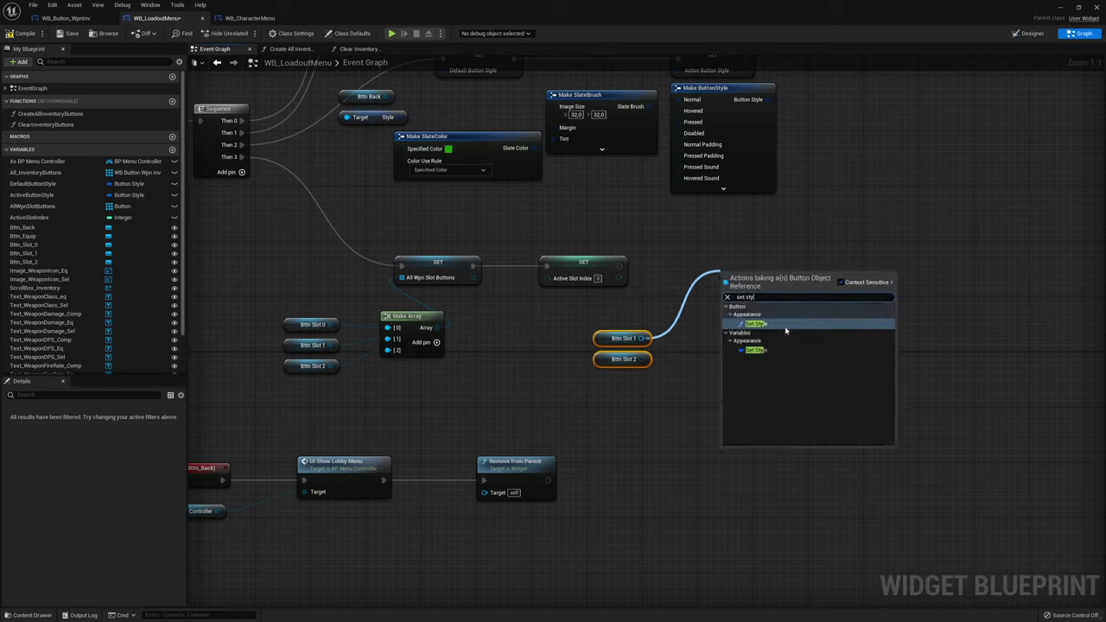
left_click(782, 323)
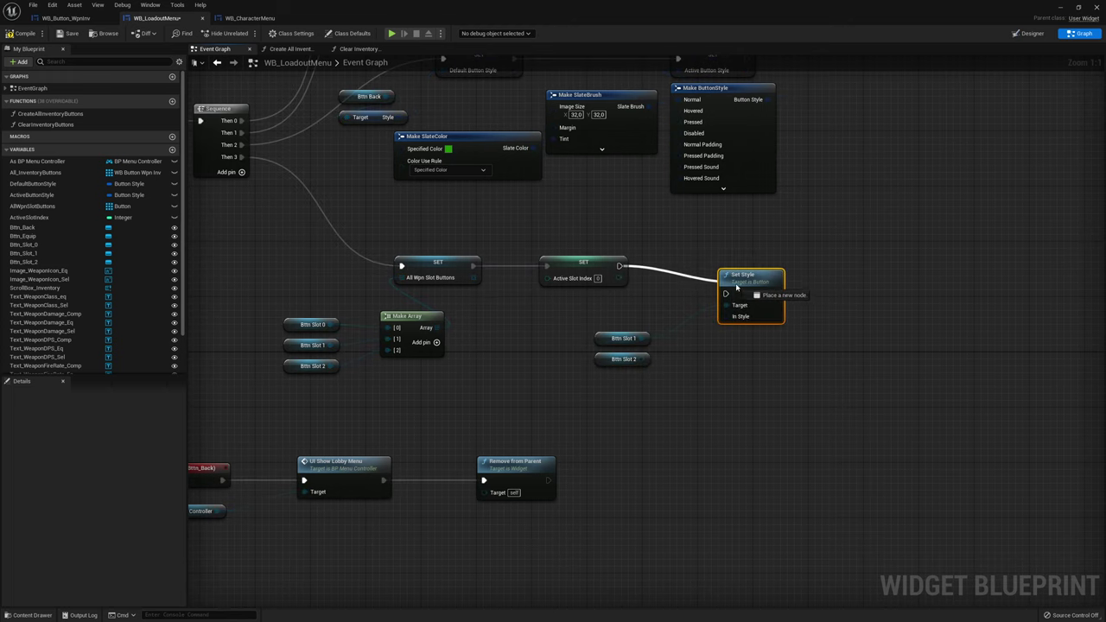
mouse_move(622, 268)
left_mouse_down()
mouse_move(726, 294)
mouse_move(737, 266)
left_mouse_up()
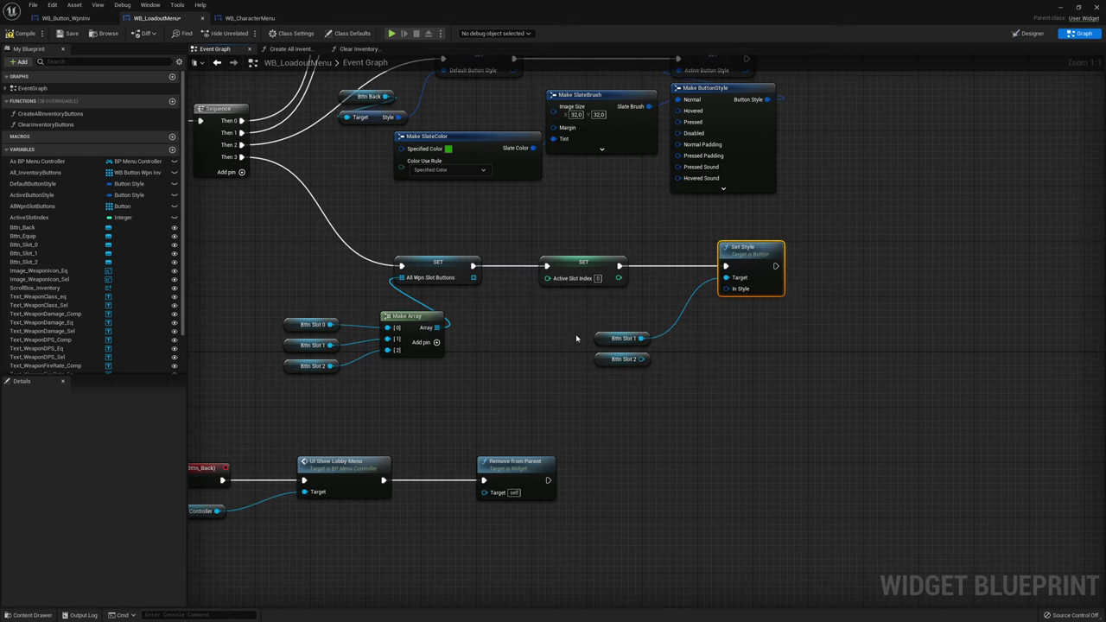
left_click_drag(641, 359, 726, 278)
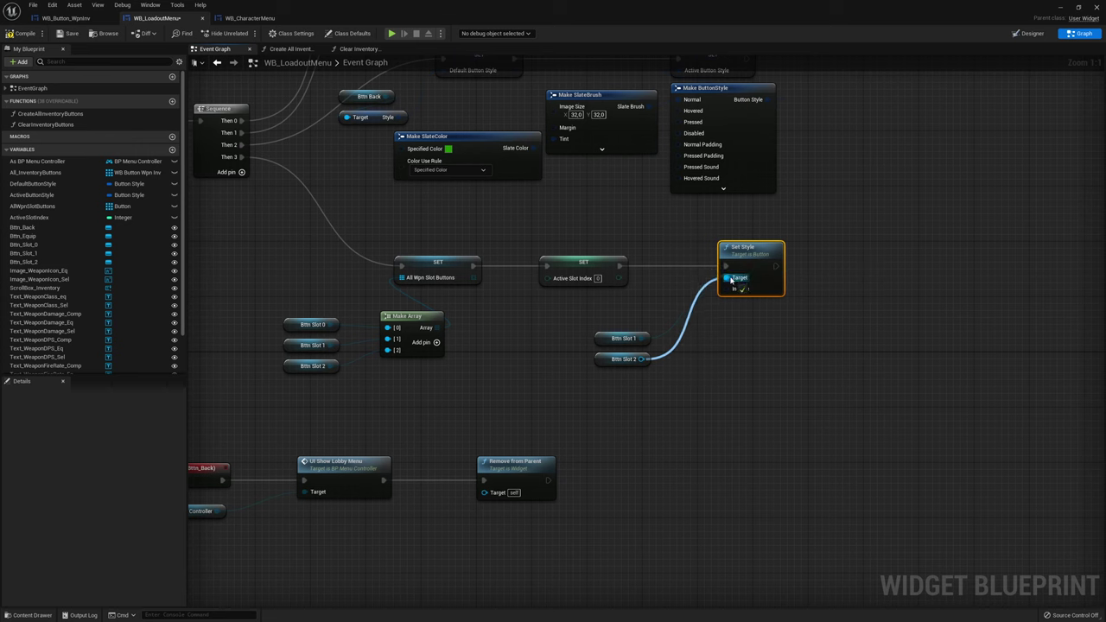
mouse_move(575, 381)
left_mouse_down()
mouse_move(665, 332)
mouse_move(644, 310)
left_mouse_up()
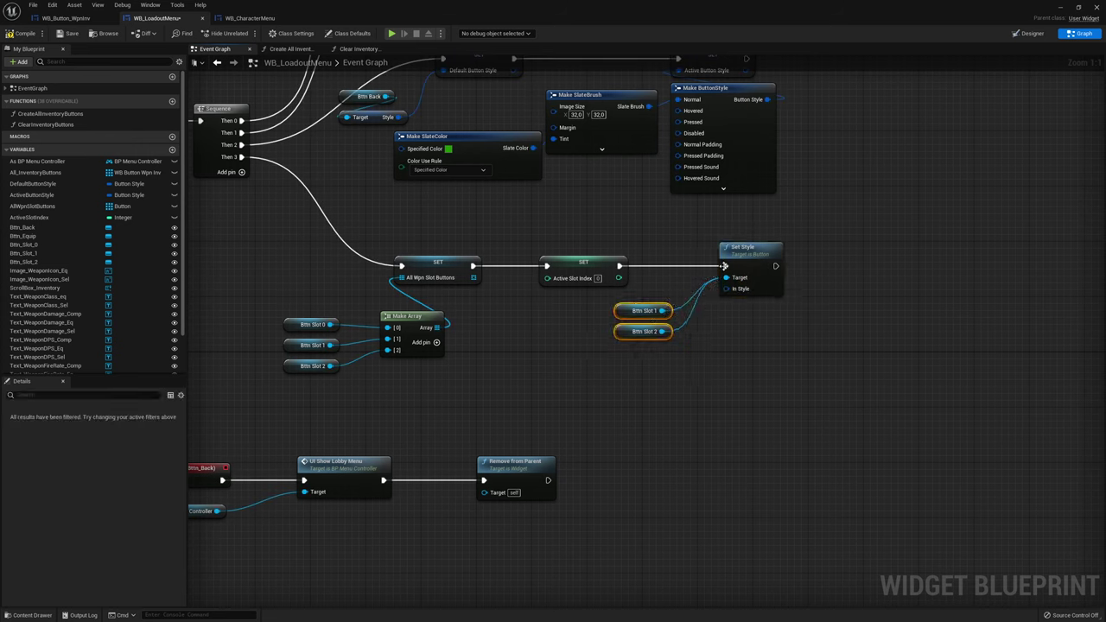
mouse_move(32, 183)
left_mouse_down()
mouse_move(739, 294)
mouse_move(764, 327)
left_mouse_up()
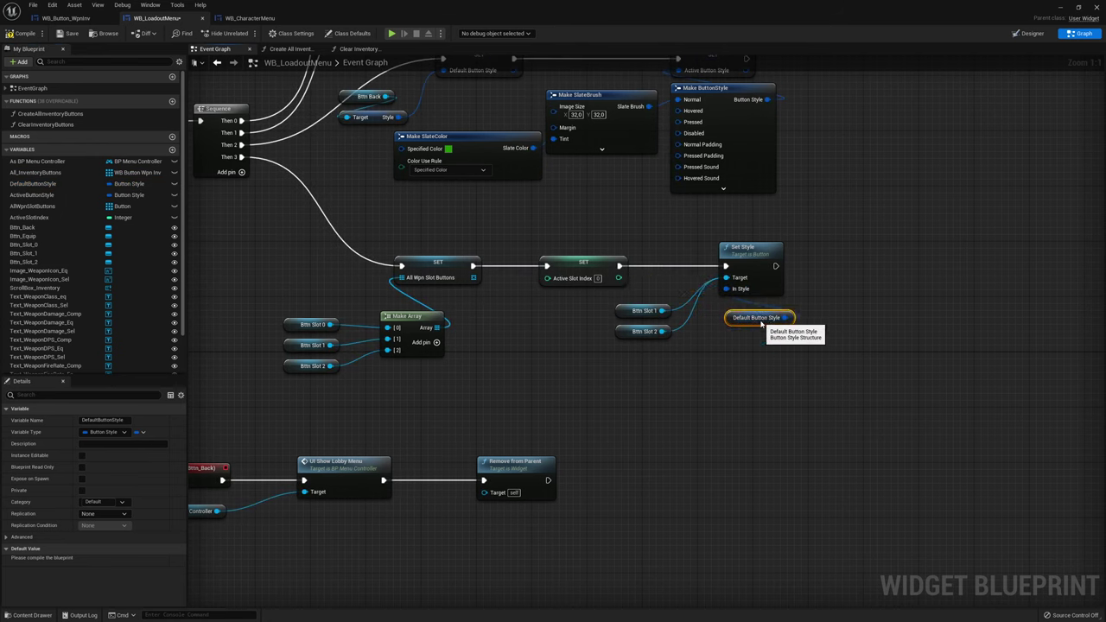
Chain a Set Is Enabled node with In Is Enabled checked for Bttn Slot 1 and 2
left_click_drag(662, 310, 825, 281)
type("set ena")
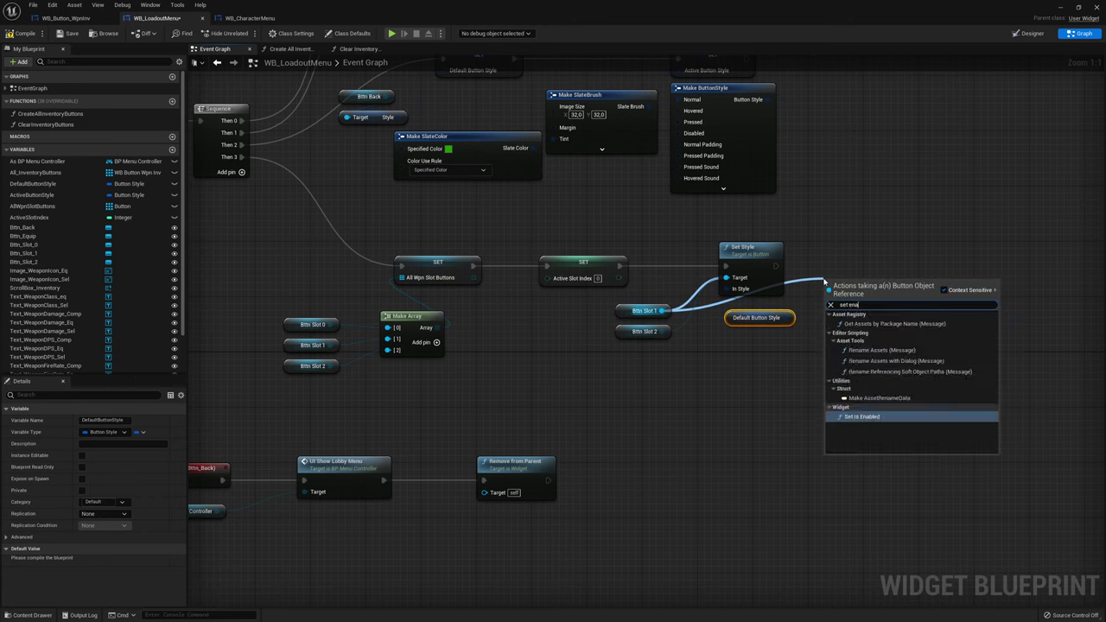
left_click(830, 417)
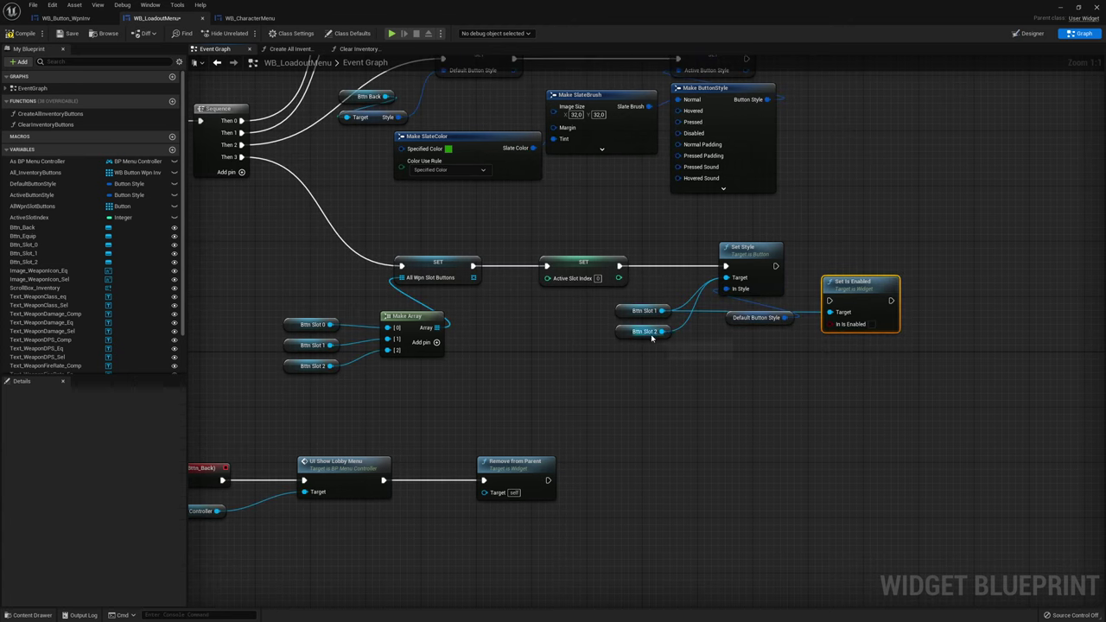
left_click_drag(716, 332, 830, 312)
left_click(871, 324)
mouse_move(776, 266)
left_mouse_down()
mouse_move(826, 300)
mouse_move(877, 247)
left_mouse_up()
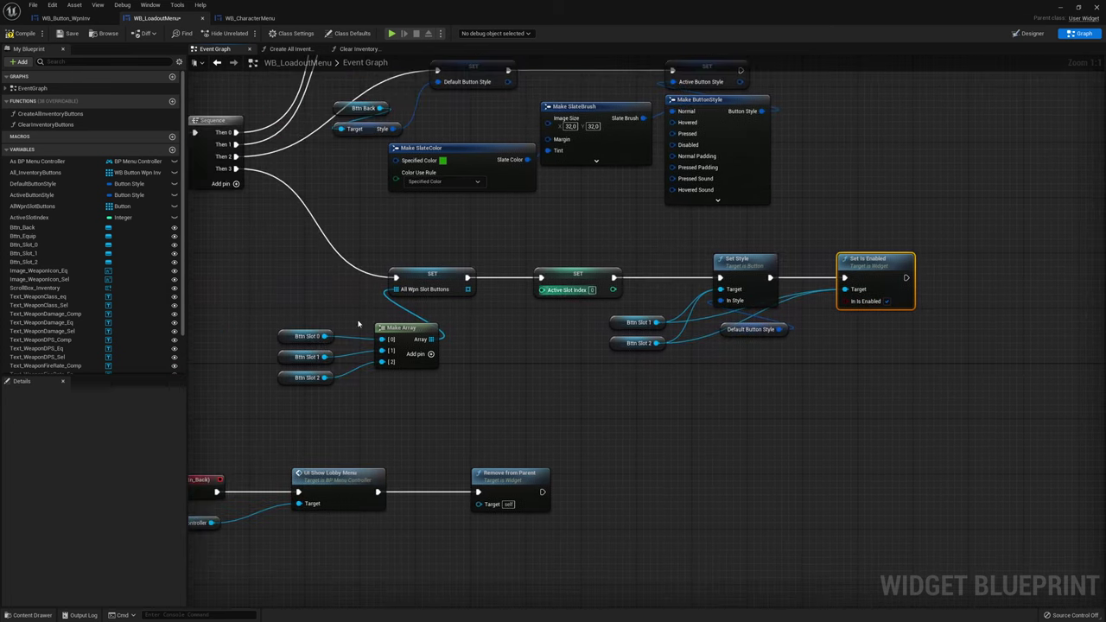
Give Bttn Slot 0 the ActiveButtonStyle and disable it with copied Set Style/Set Is Enabled nodes
left_click(307, 336)
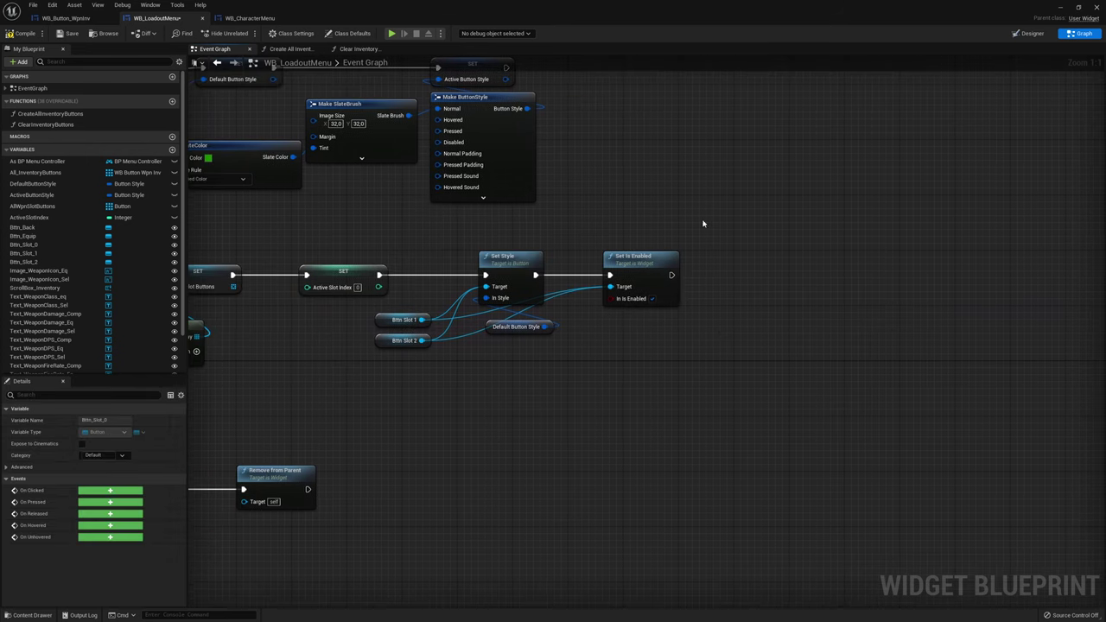
key("ctrl+v")
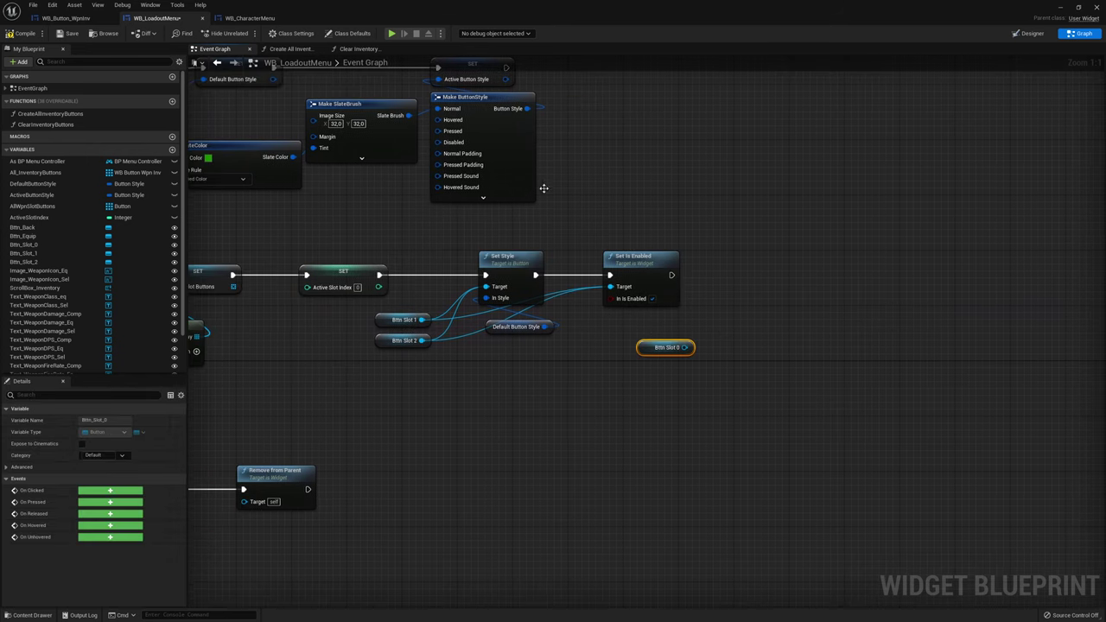
mouse_move(489, 377)
left_mouse_down()
mouse_move(622, 252)
mouse_move(781, 263)
mouse_move(762, 282)
left_mouse_up()
key("ctrl+c")
key("ctrl+v")
left_click_drag(684, 347, 763, 294)
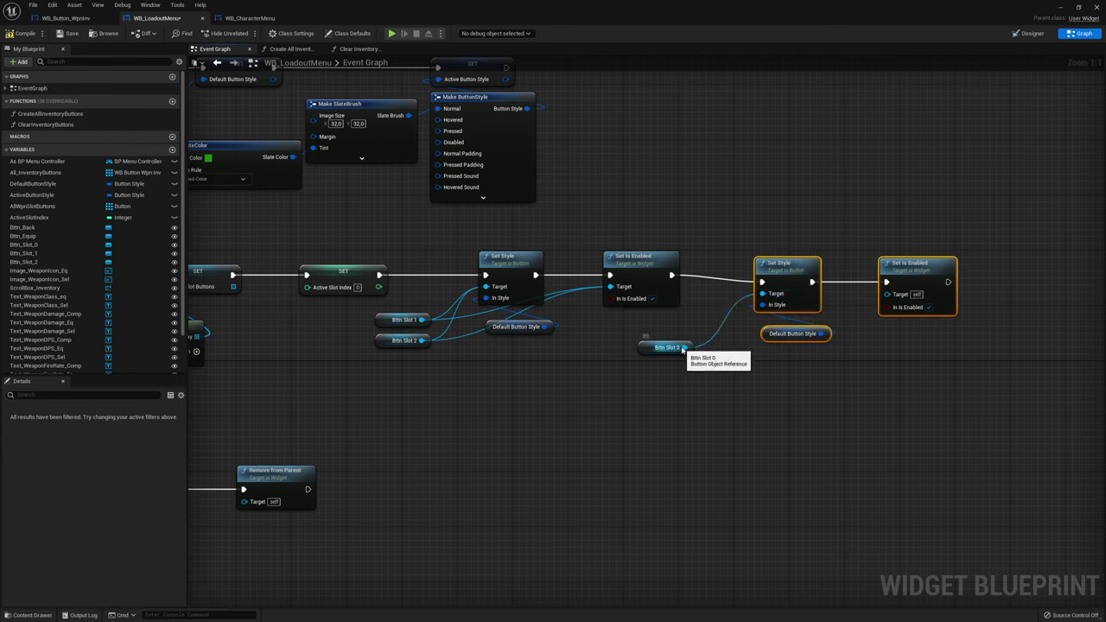
mouse_move(685, 347)
left_mouse_down()
mouse_move(888, 294)
mouse_move(902, 272)
left_mouse_up()
left_click(960, 294)
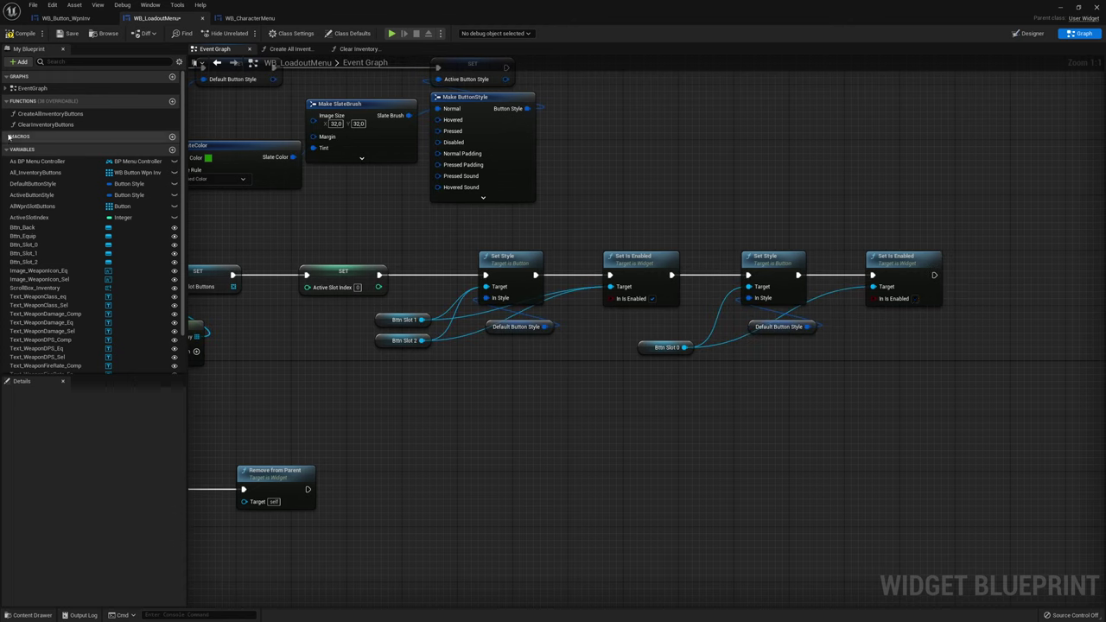
left_click(35, 207)
left_click_drag(34, 197, 773, 327)
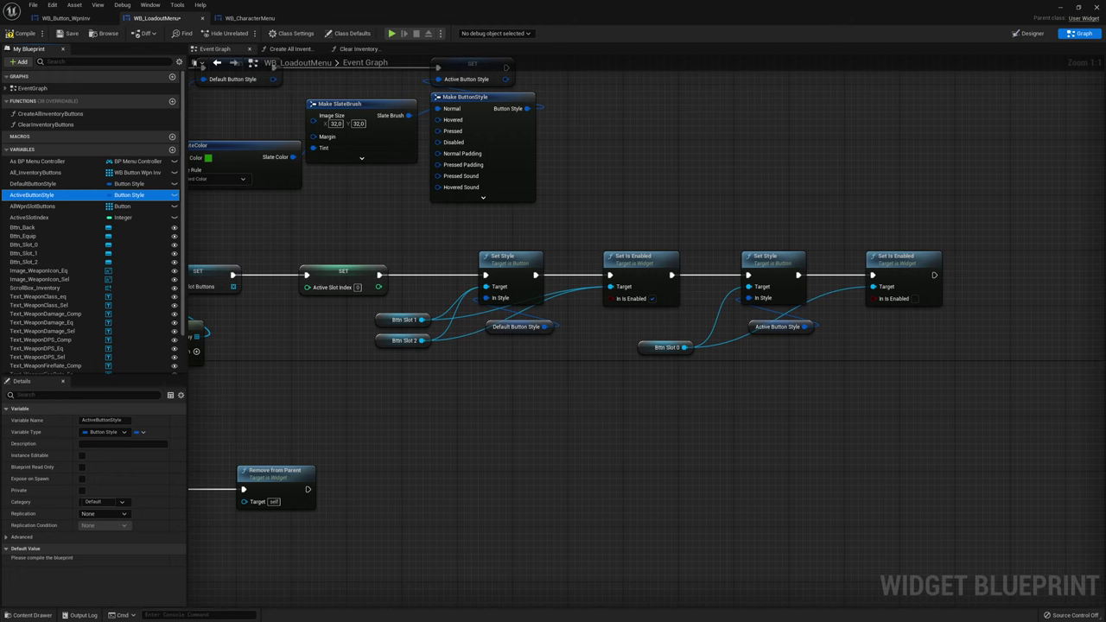
Call Create All Inventory Buttons (Secondary) after the last Set Is Enabled, then view the Designer layout
right_click_drag(948, 214, 796, 246)
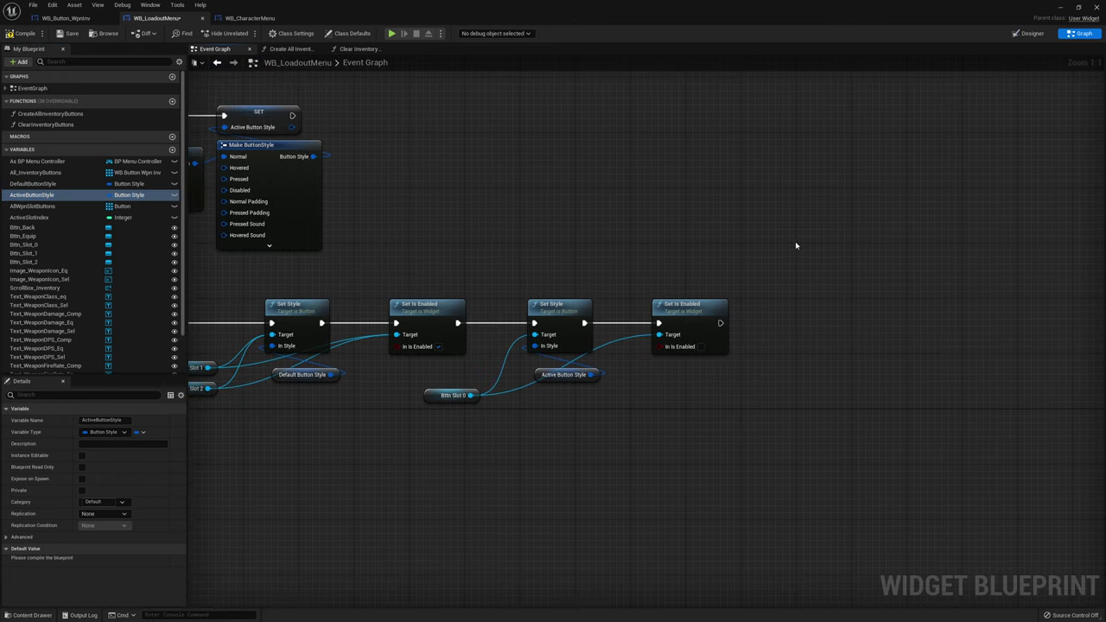
mouse_move(52, 113)
left_mouse_down()
mouse_move(875, 266)
mouse_move(831, 307)
left_mouse_up()
mouse_move(721, 323)
left_mouse_down()
mouse_move(838, 331)
mouse_move(868, 318)
left_mouse_up()
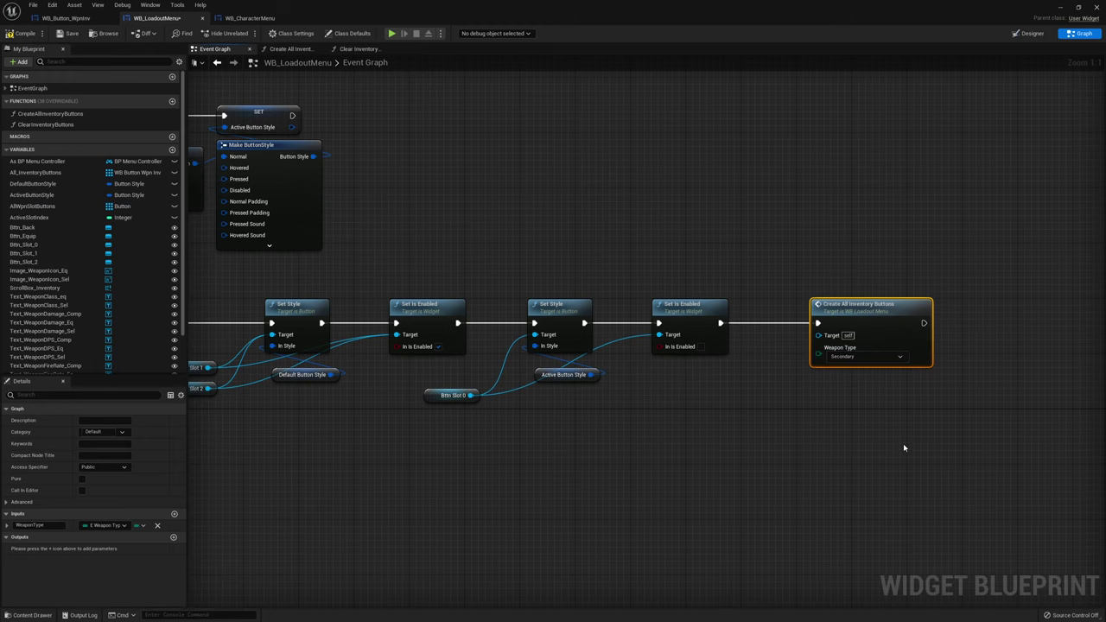
right_click_drag(904, 449, 839, 412)
scroll(778, 303, "down", 3)
scroll(734, 311, "down", 1)
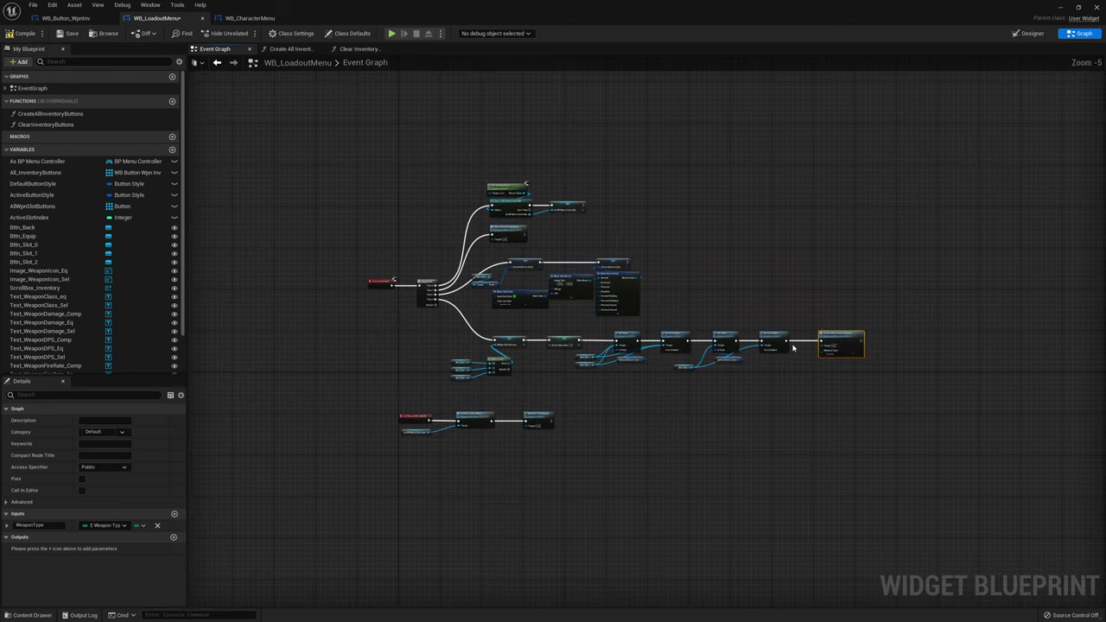
scroll(704, 313, "down", 1)
right_click_drag(777, 341, 719, 332)
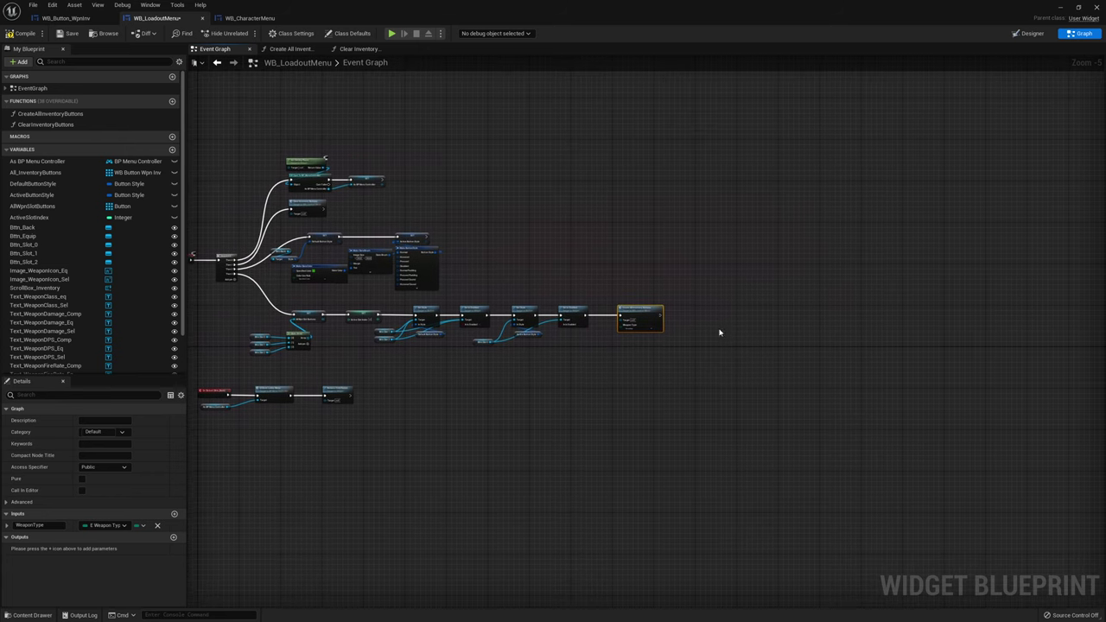
left_click(1030, 33)
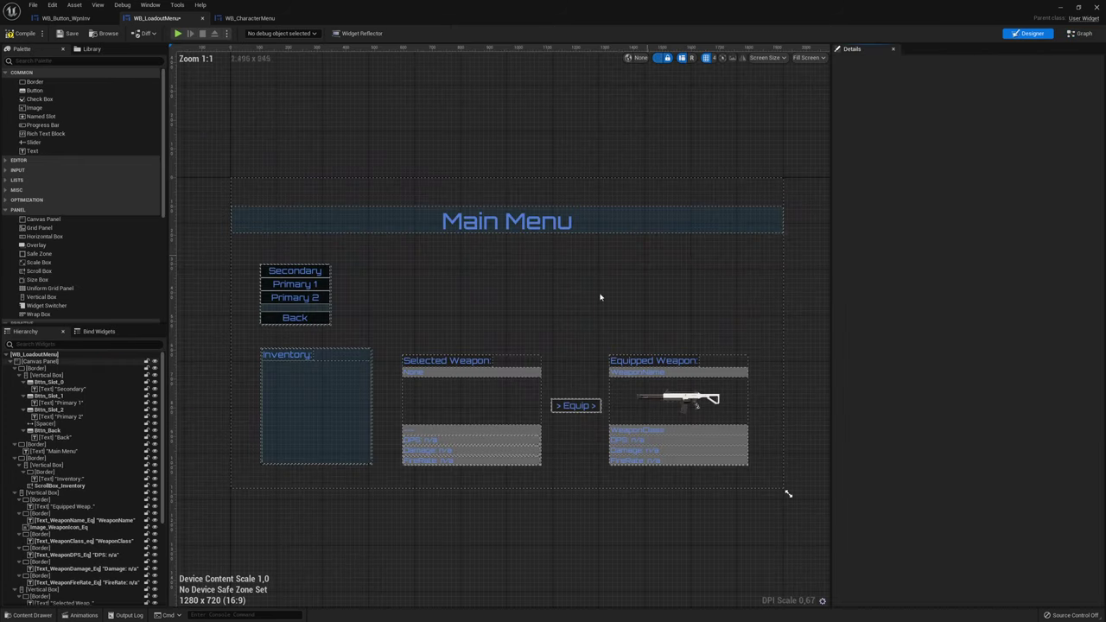
Return to the Event Graph and add a new function to the blueprint
left_click(1083, 33)
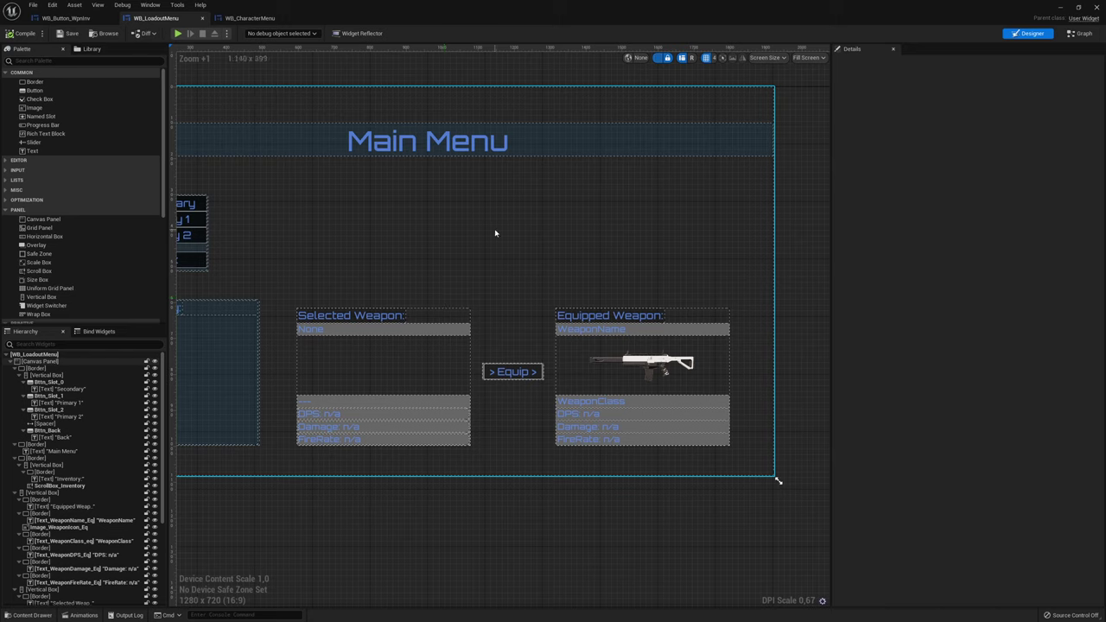
left_click(1084, 34)
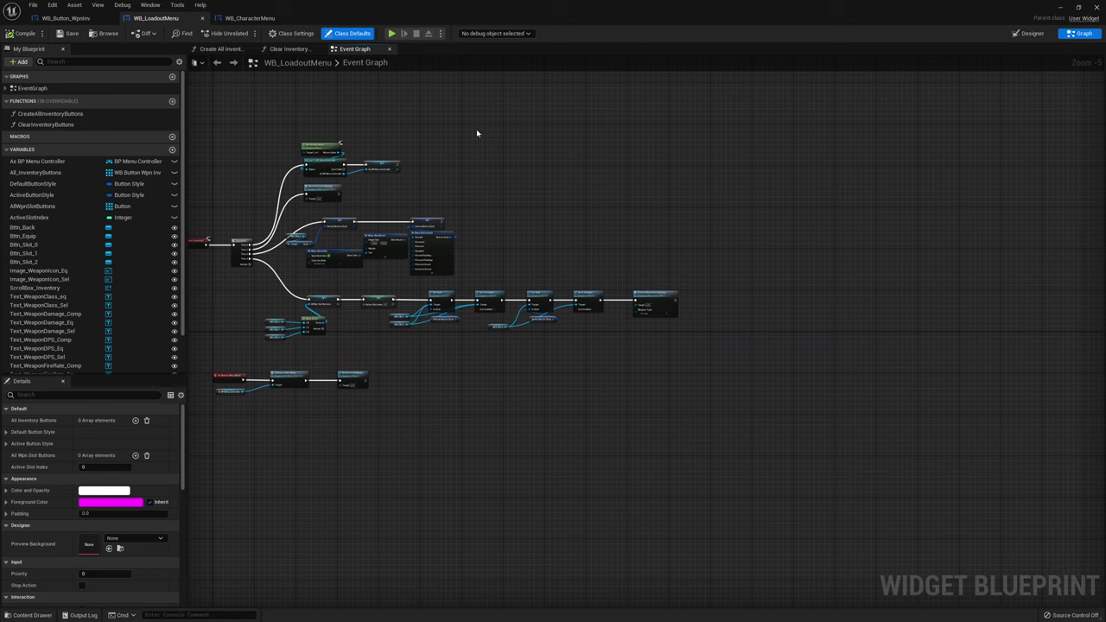
left_click(172, 102)
Name the function UpdWeaopnInfo and add a Boolean input IsEquippedWpn
type("U")
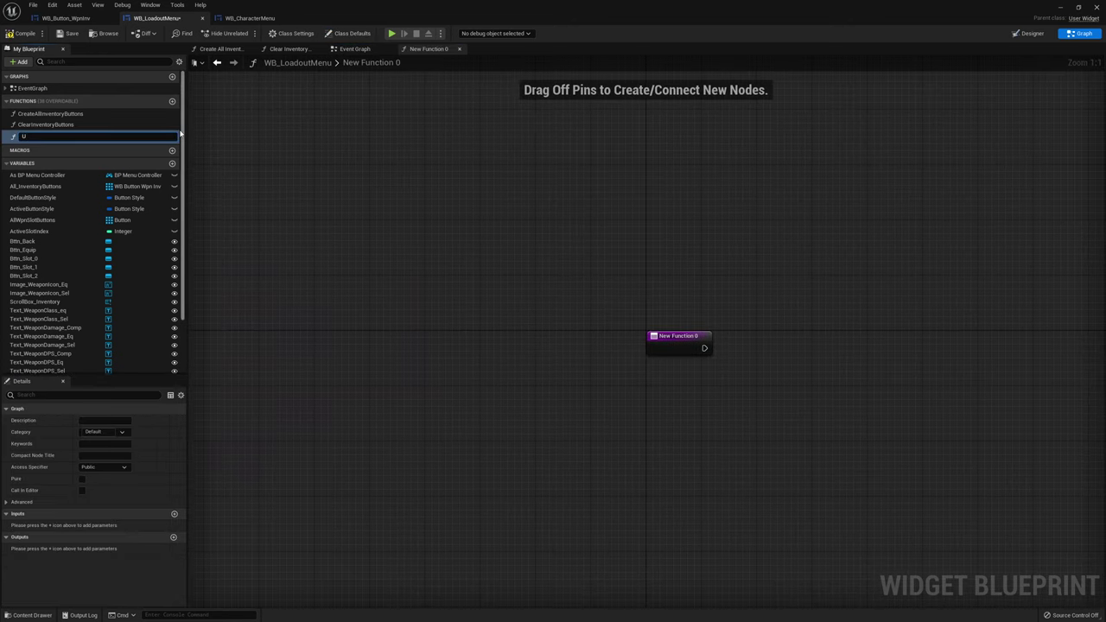
type("ap")
type("opnInfo")
key("Return")
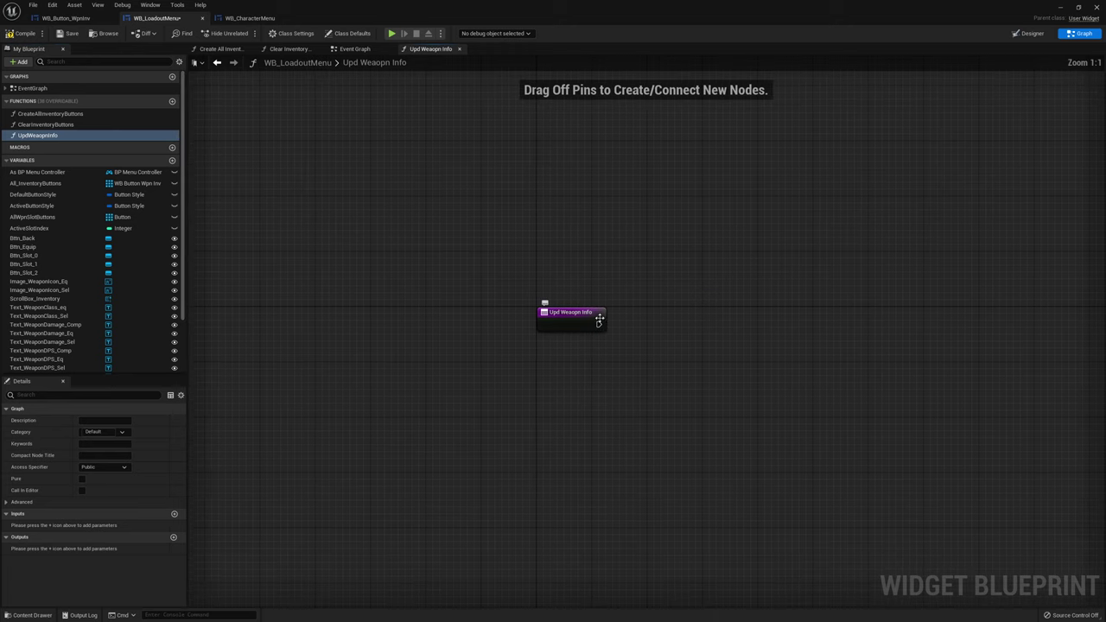
left_click(588, 324)
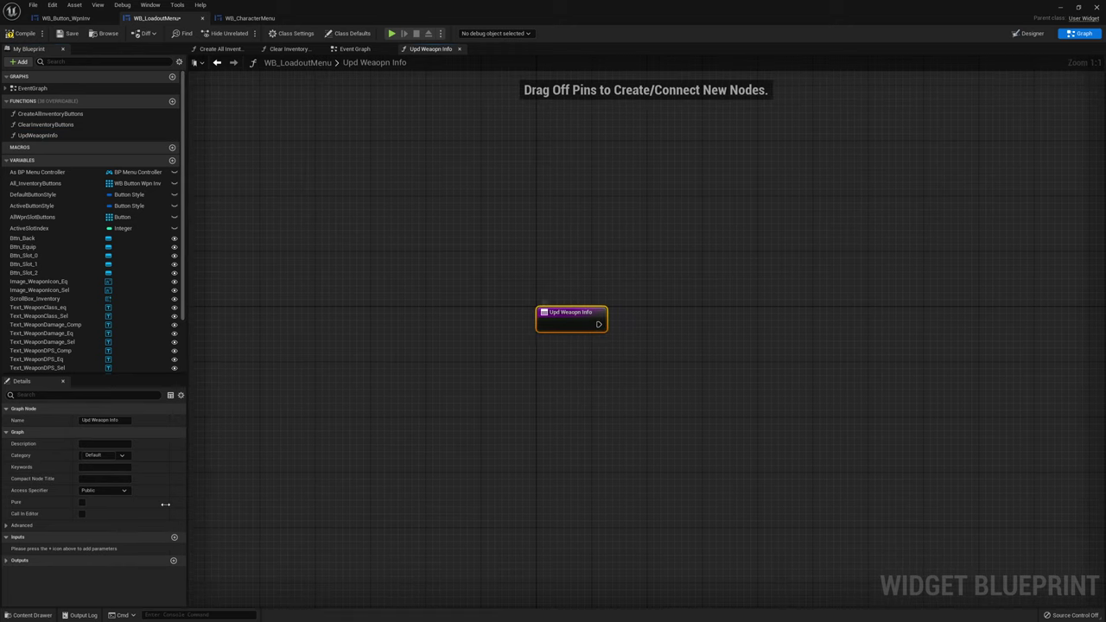
left_click(174, 538)
left_click(122, 548)
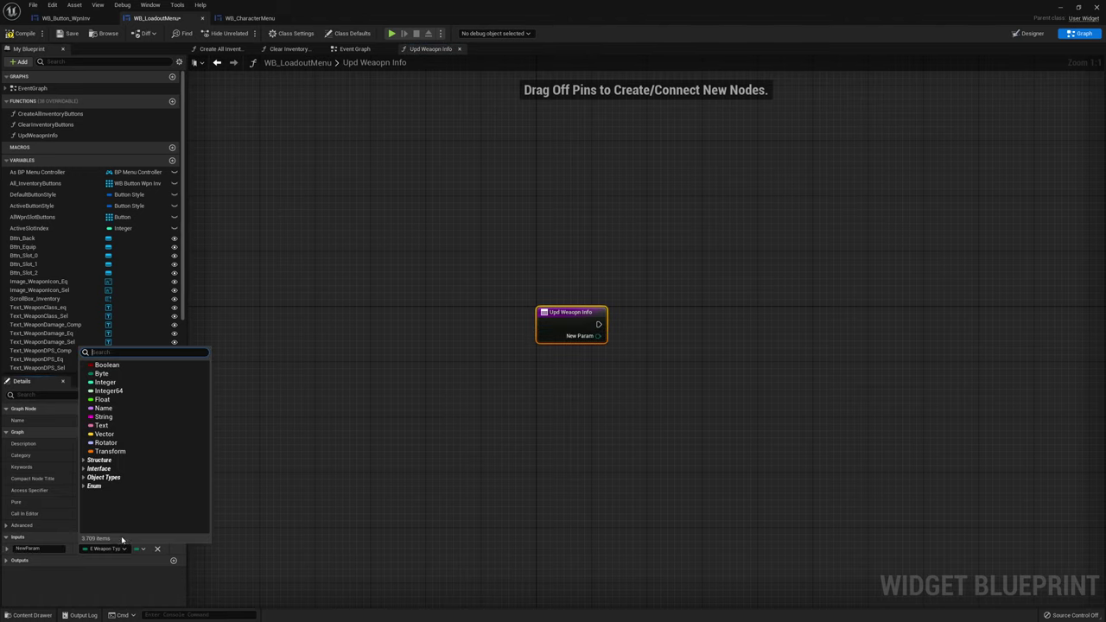
left_click(108, 377)
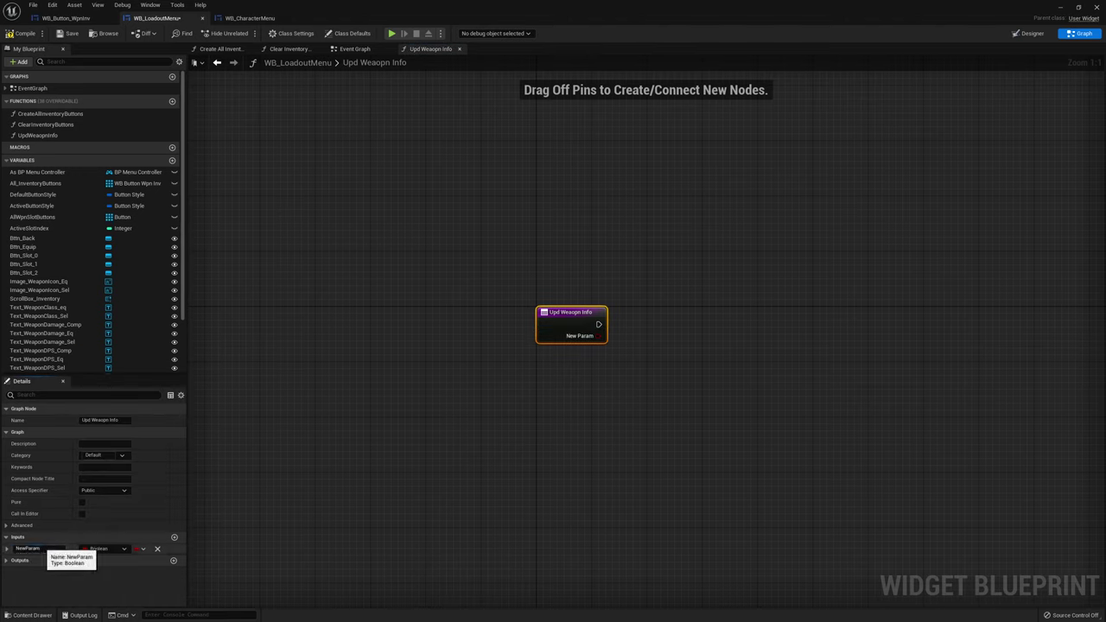
left_click(40, 550)
type("IsEquip")
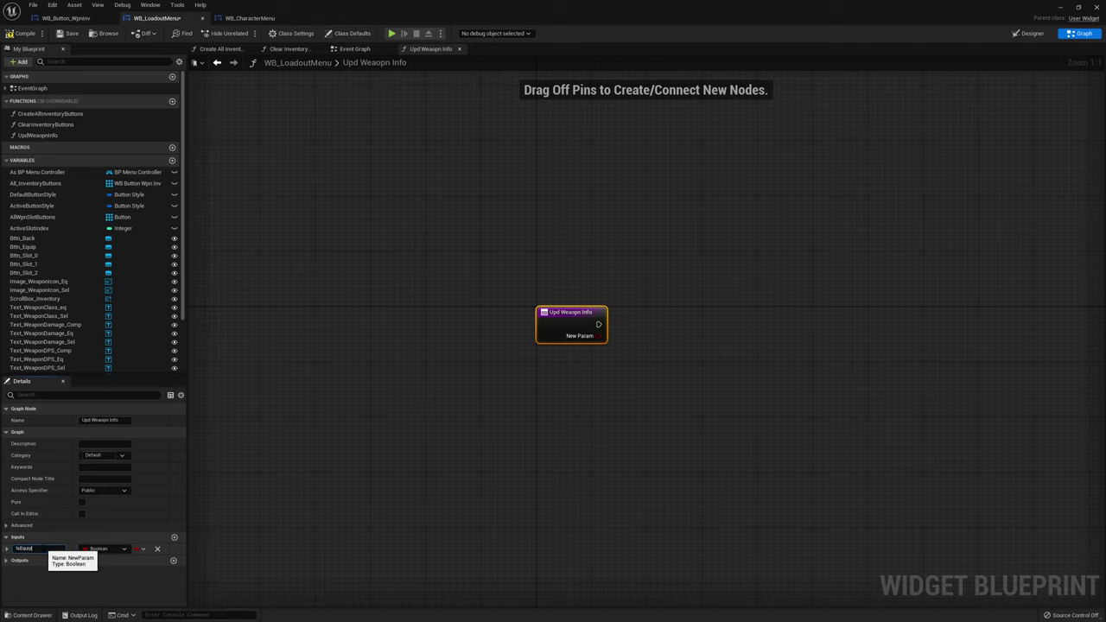
key("Return")
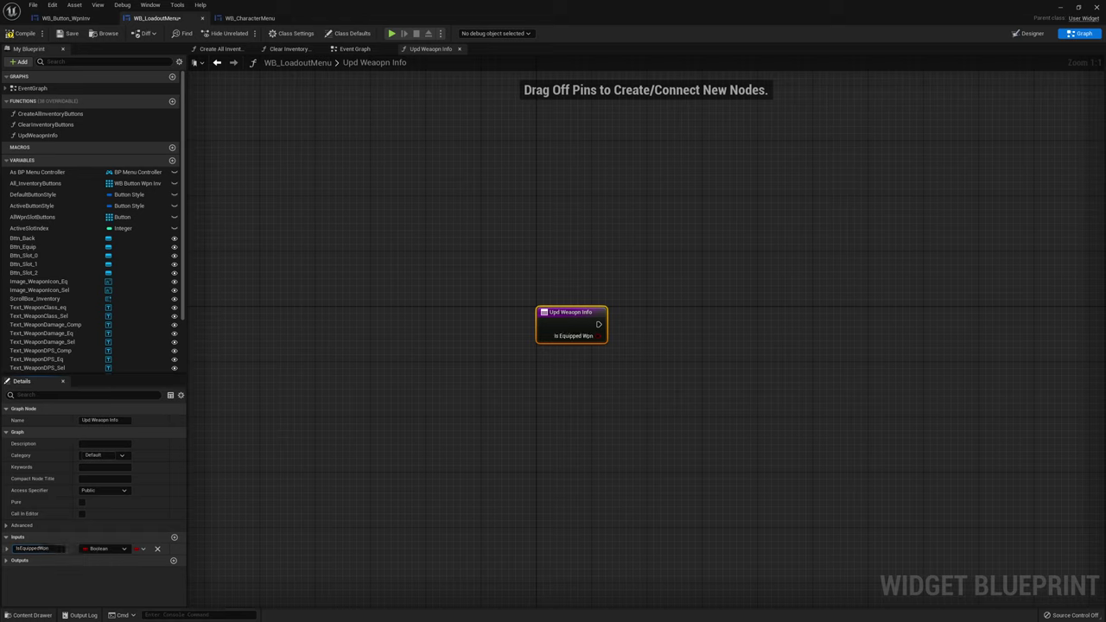
Add a second input WeaponRowName of type Name
left_click(174, 538)
type("IsWeaponRowNa")
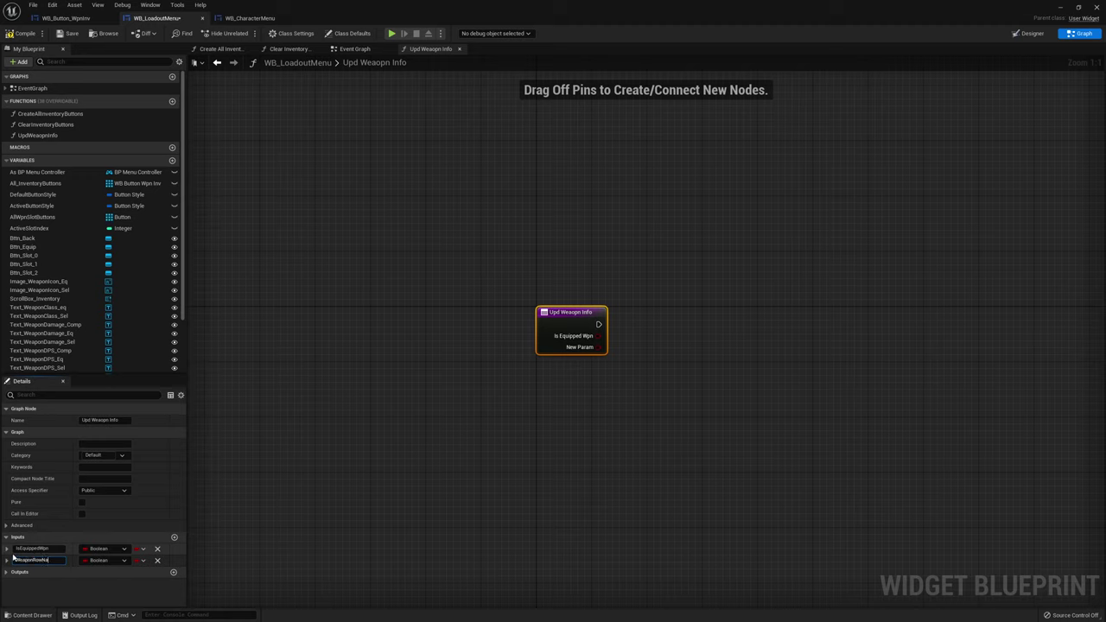
type("me")
key("Return")
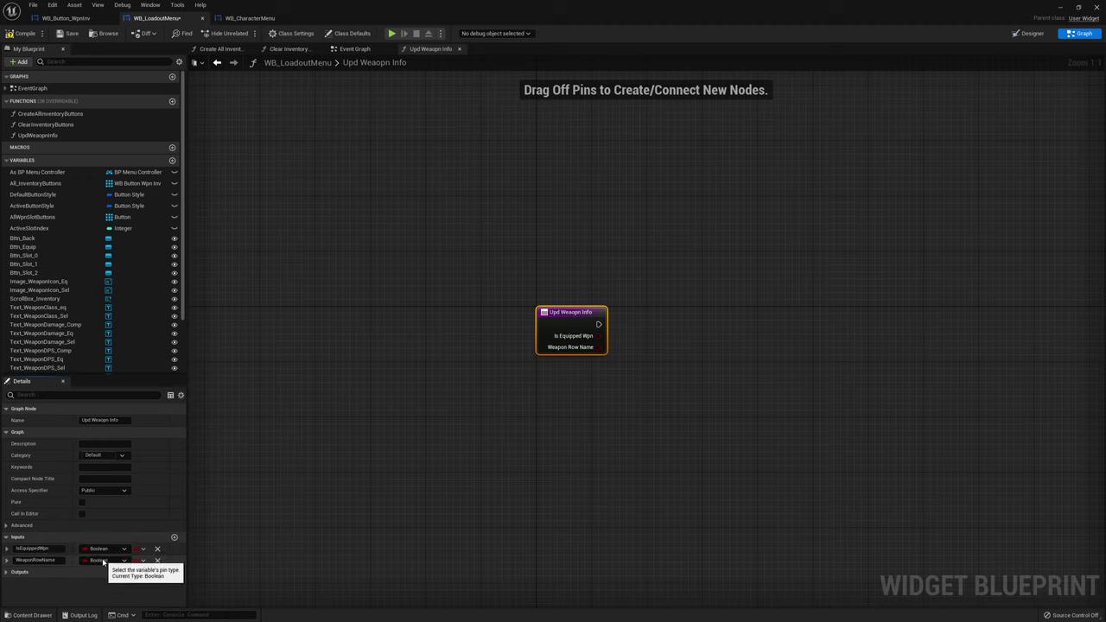
left_click(103, 560)
left_click(130, 420)
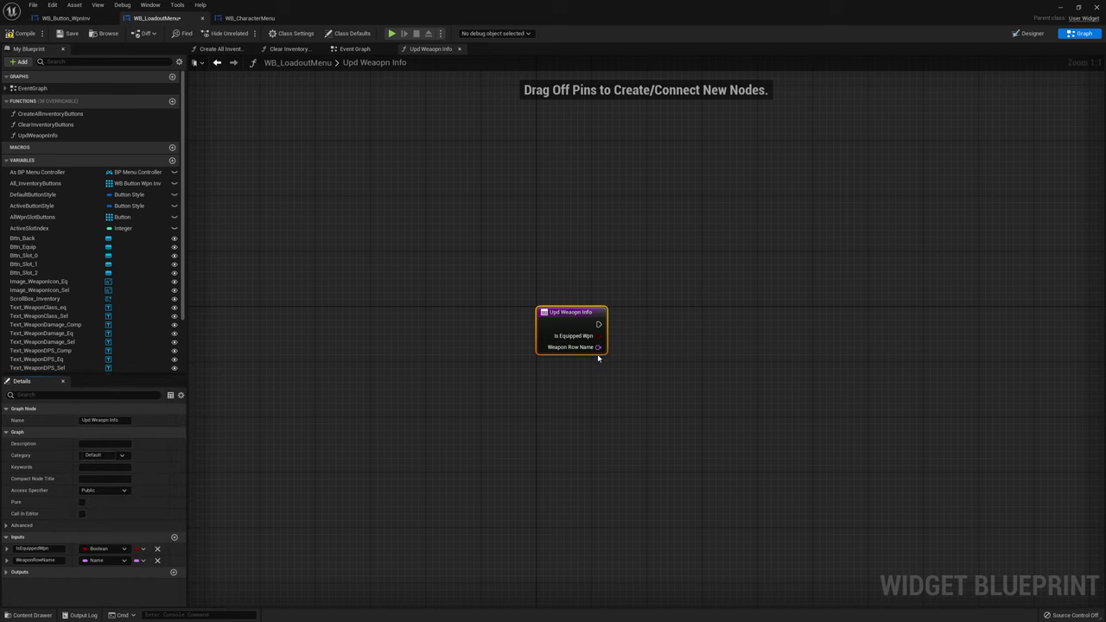
right_click_drag(674, 340, 578, 340)
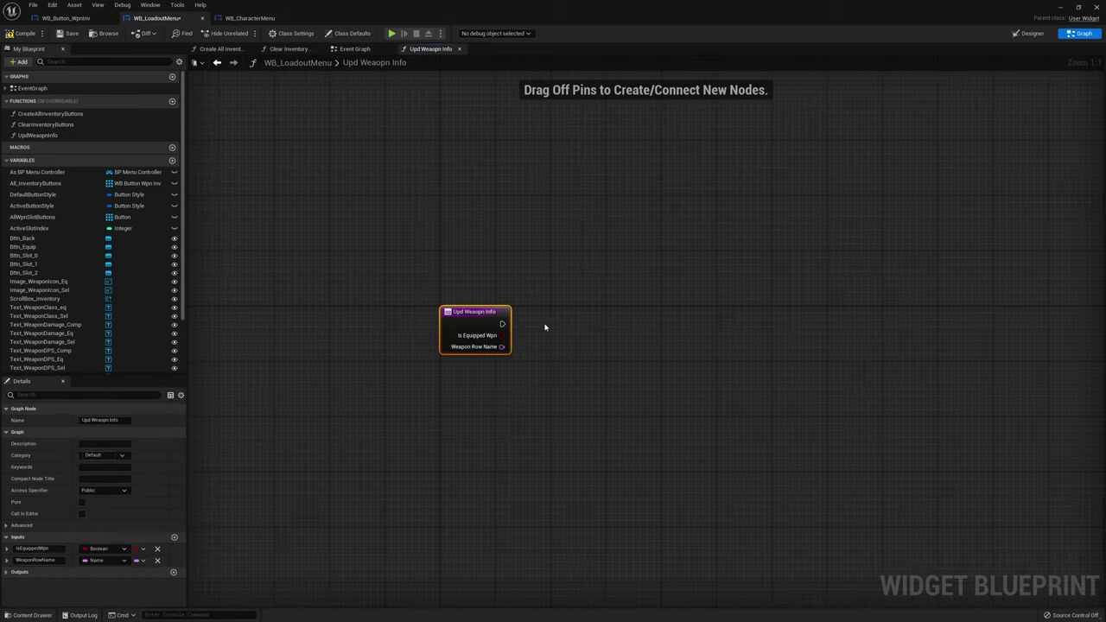
mouse_move(503, 336)
left_mouse_down()
mouse_move(569, 331)
mouse_move(566, 344)
left_mouse_up()
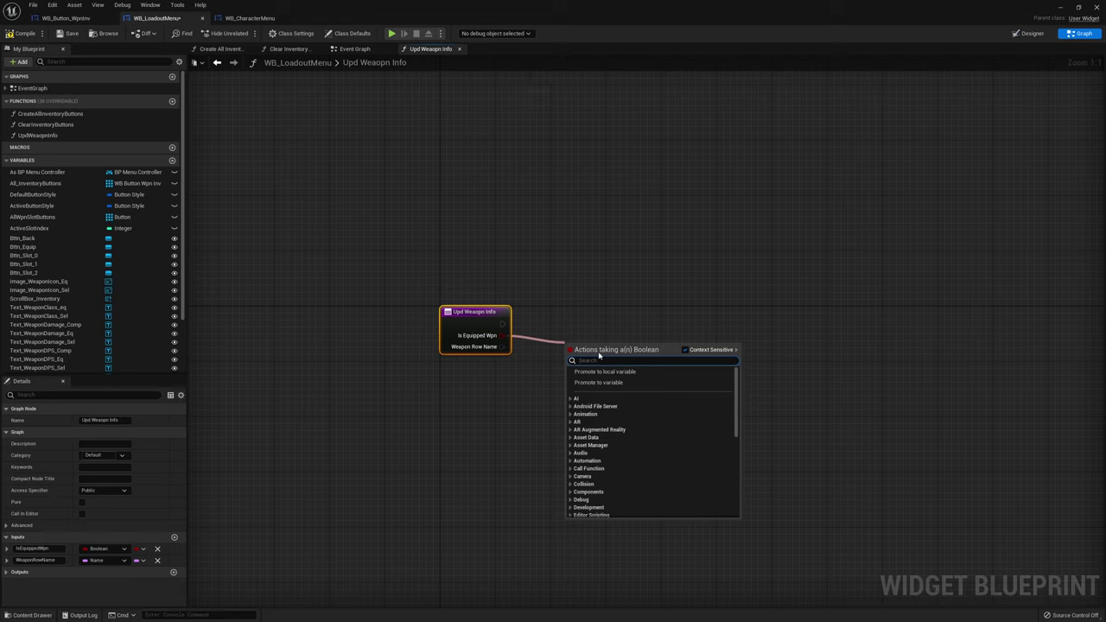
Store Is Equipped Wpn in local variable Lcl_EquippedWpn and branch on it
left_click(606, 371)
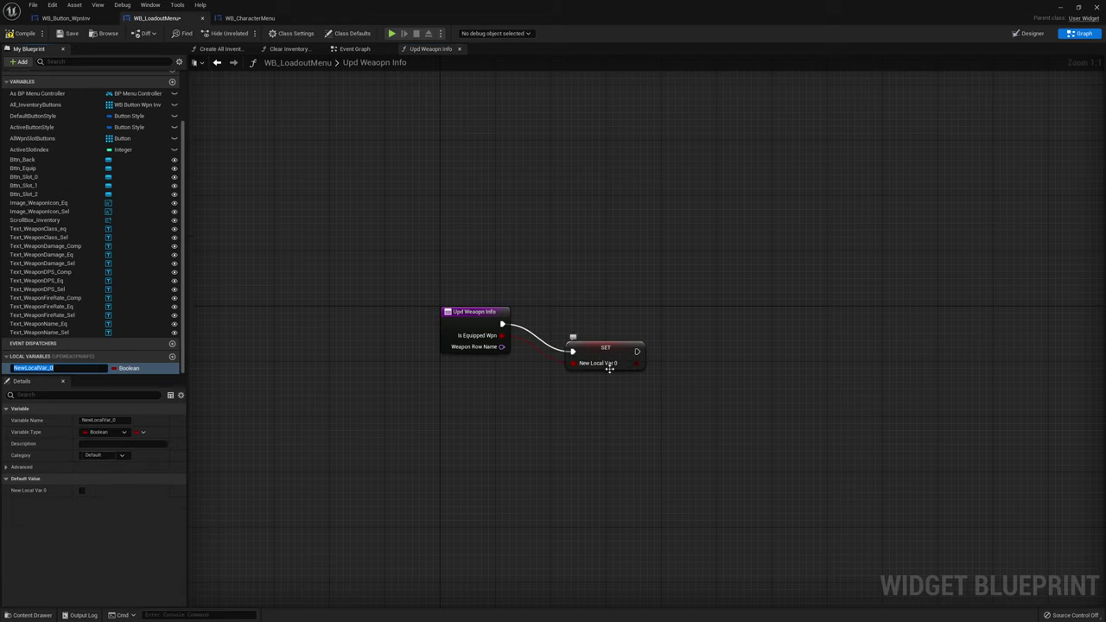
type("L")
key("Return")
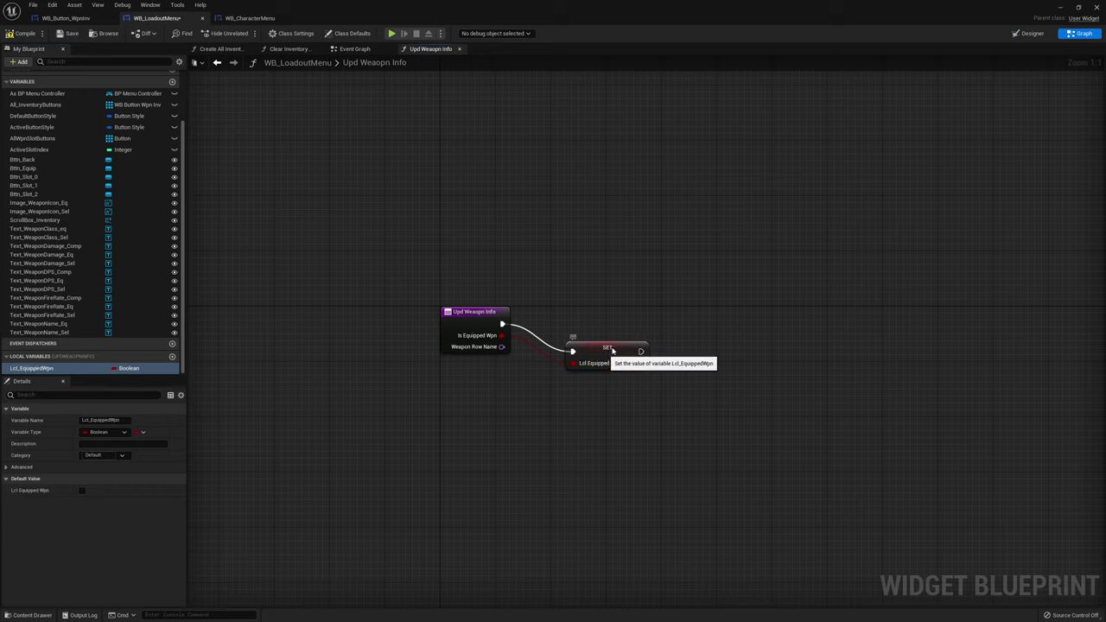
left_click_drag(605, 346, 648, 319)
right_click_drag(723, 307, 651, 312)
left_click(660, 308)
left_click_drag(619, 329, 669, 324)
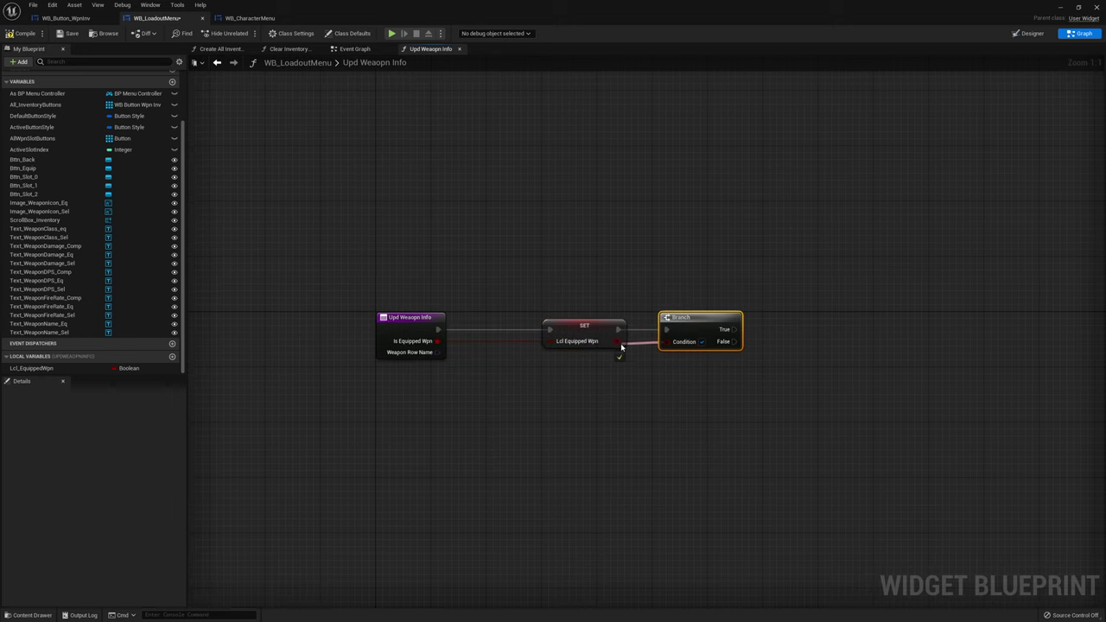
left_click(591, 355)
left_click_drag(591, 356, 709, 315)
left_click_drag(584, 326, 536, 326)
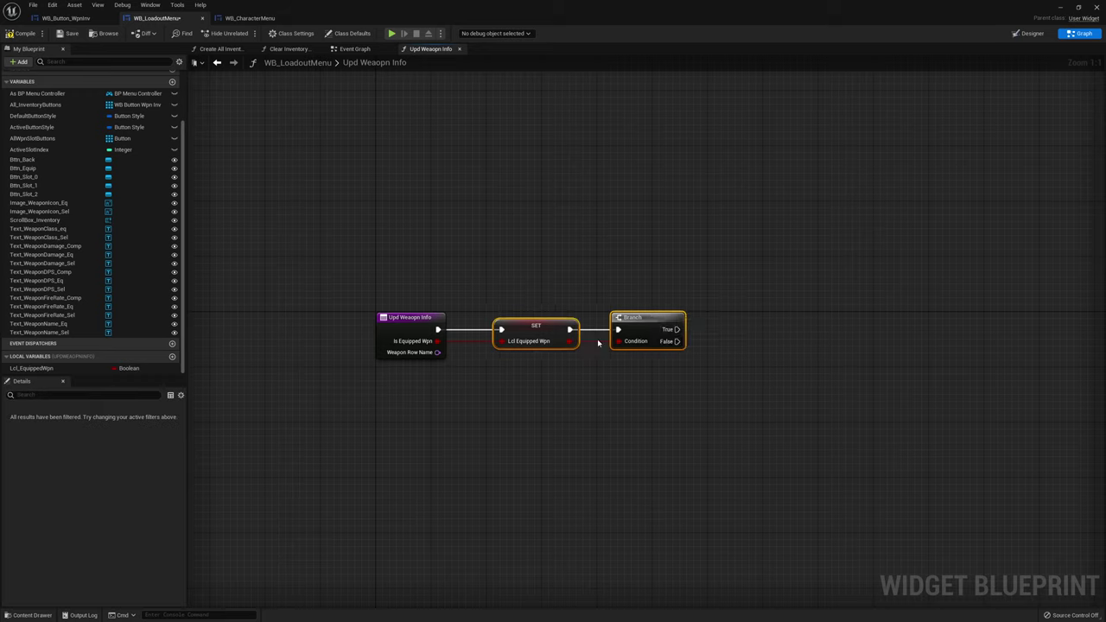
Promote Weapon Row Name to variable WpnRowNameEquipped and duplicate it as WpnRowNameSelected
right_click(439, 354)
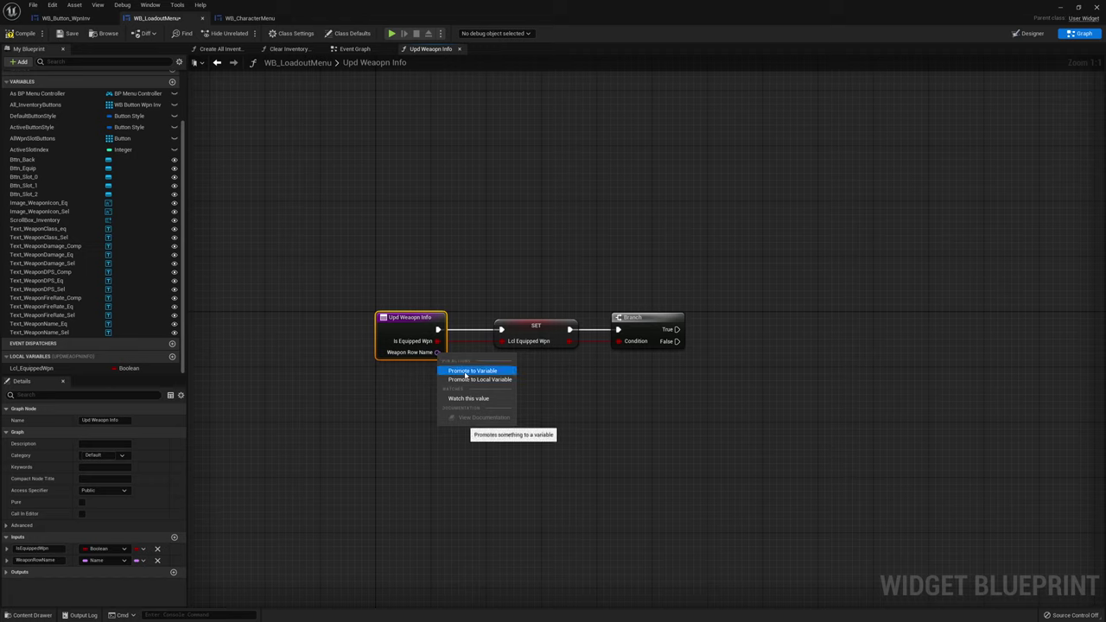
left_click(465, 371)
type("WpnRowNameE")
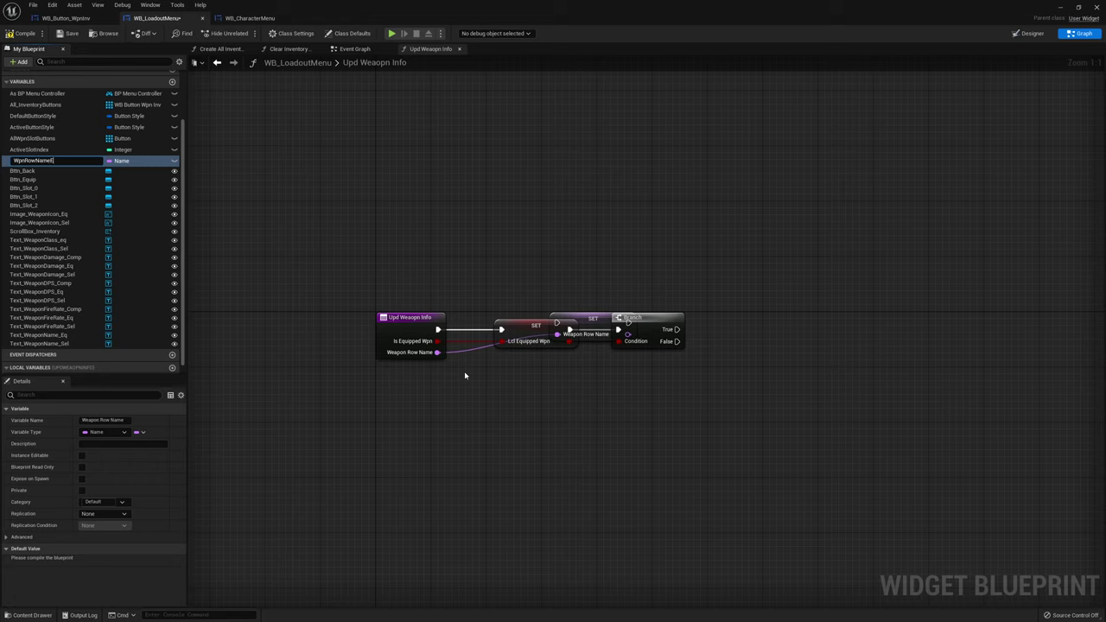
type("quipped")
key("Return")
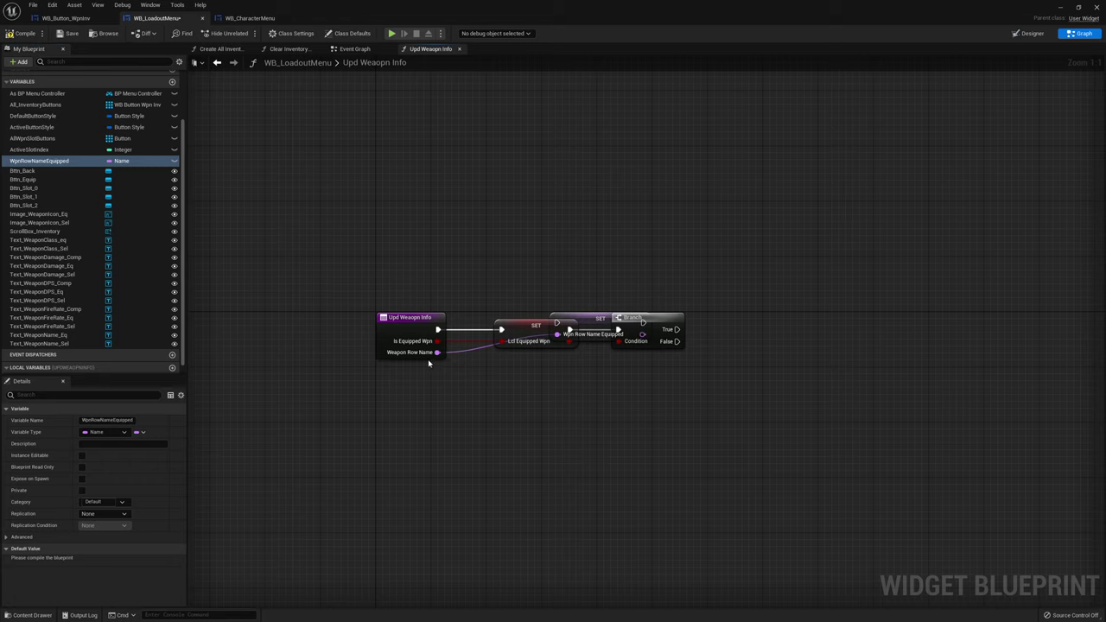
left_click(63, 162)
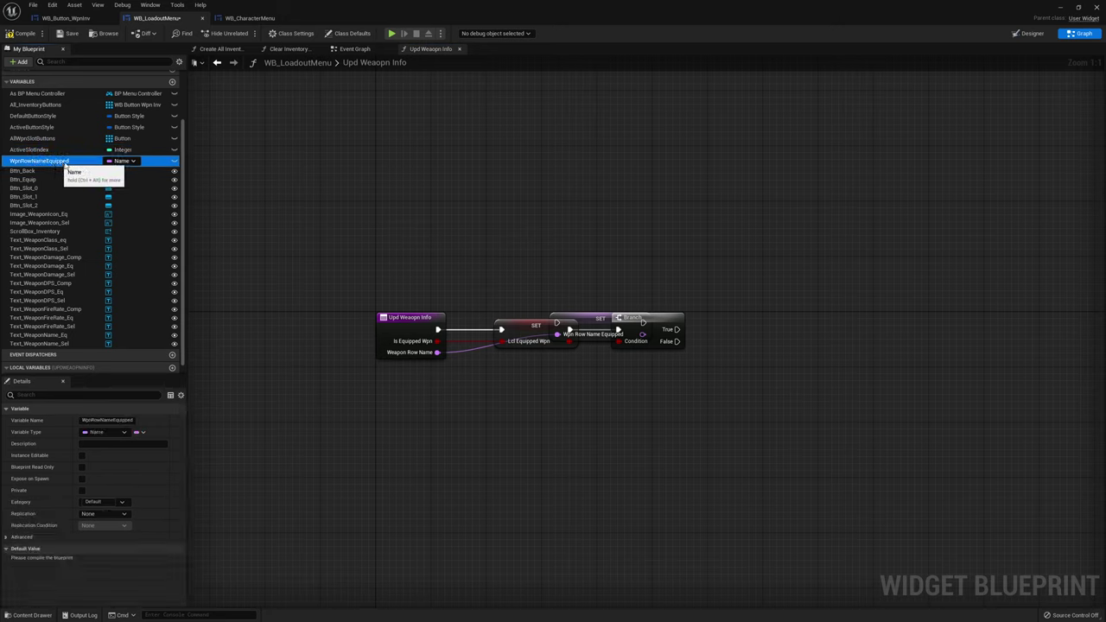
key("ctrl+w")
key("BackSpace")
key("BackSpace")
key("BackSpace")
key("BackSpace")
key("BackSpace")
key("BackSpace")
key("BackSpace")
key("BackSpace")
type("WpnRowNameSelected")
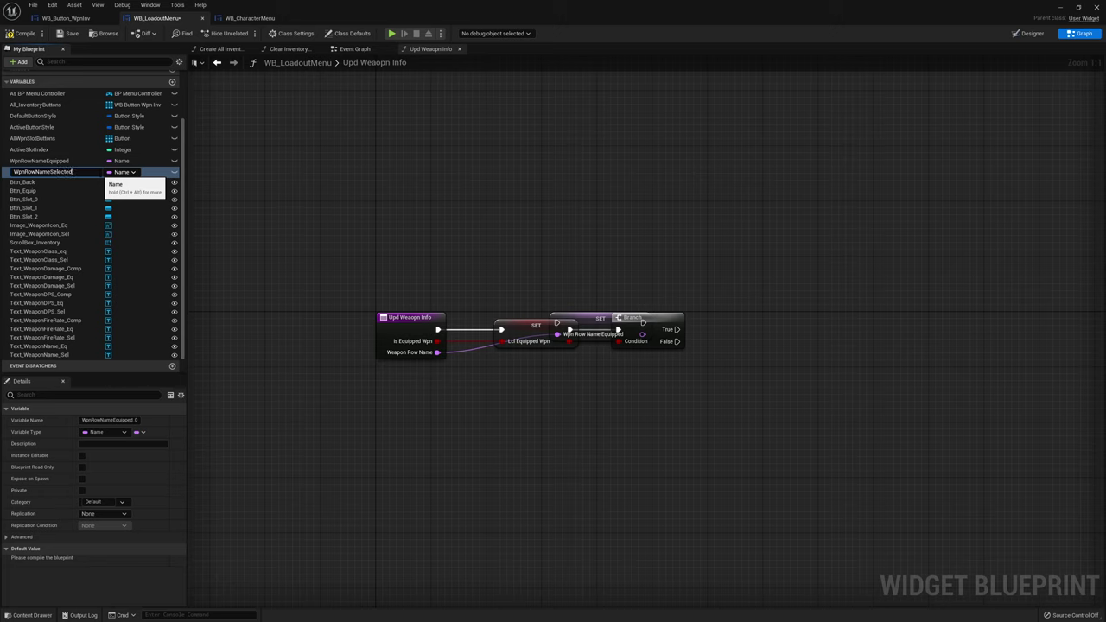
key("Return")
Set WpnRowNameEquipped on the Branch's True path and WpnRowNameSelected on False
left_click_drag(595, 325, 773, 394)
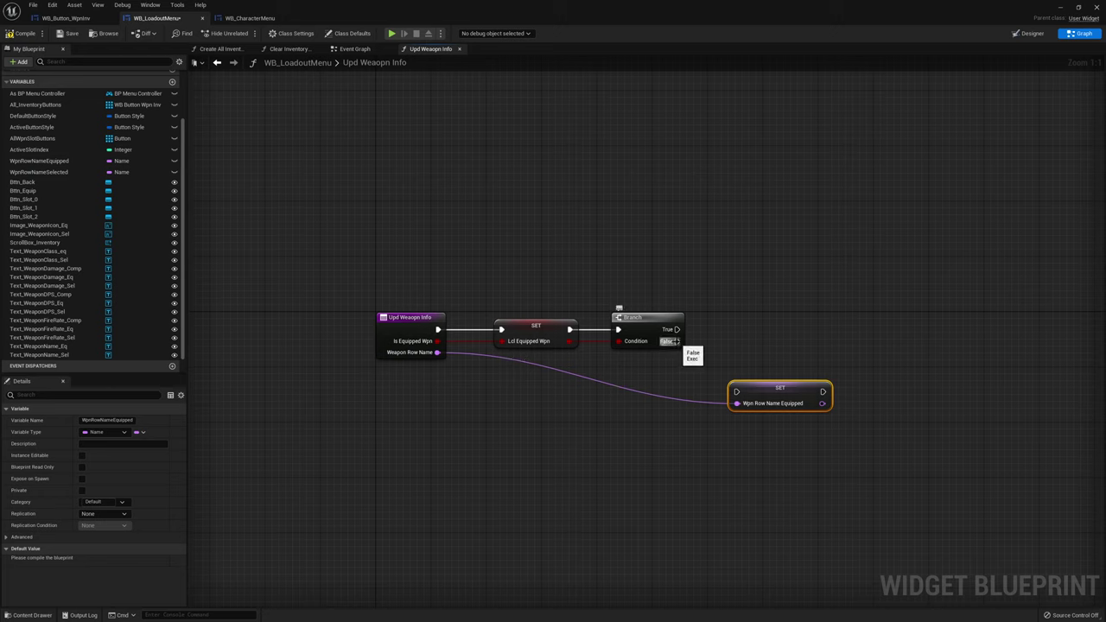
mouse_move(670, 329)
left_mouse_down()
mouse_move(736, 392)
mouse_move(822, 270)
left_mouse_up()
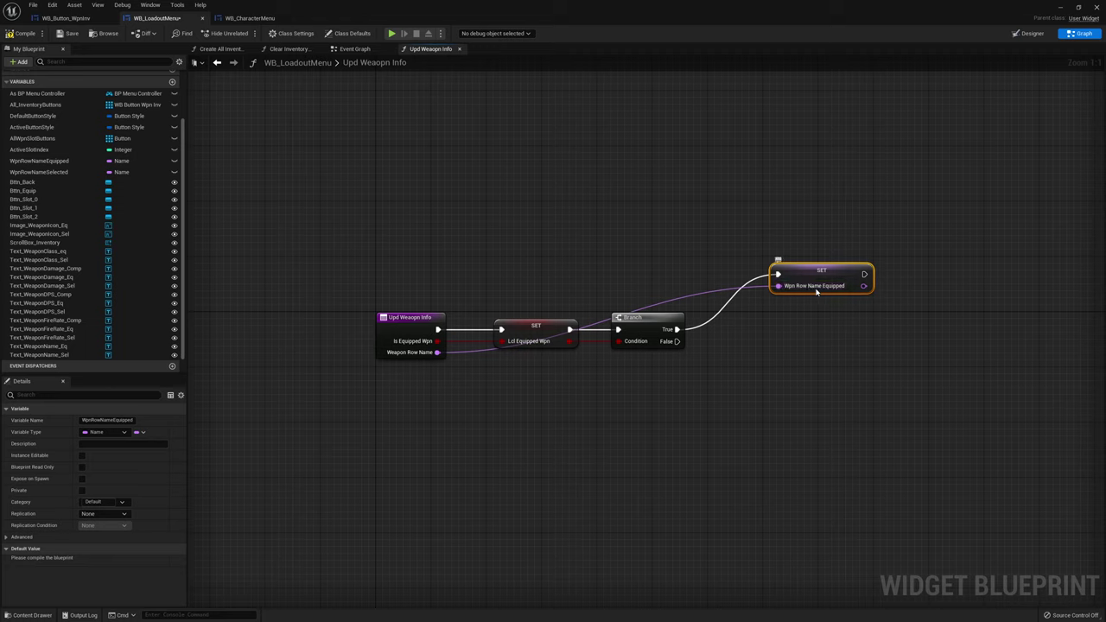
left_click_drag(39, 173, 784, 358)
mouse_move(677, 342)
left_mouse_down()
mouse_move(784, 357)
mouse_move(437, 352)
left_mouse_up()
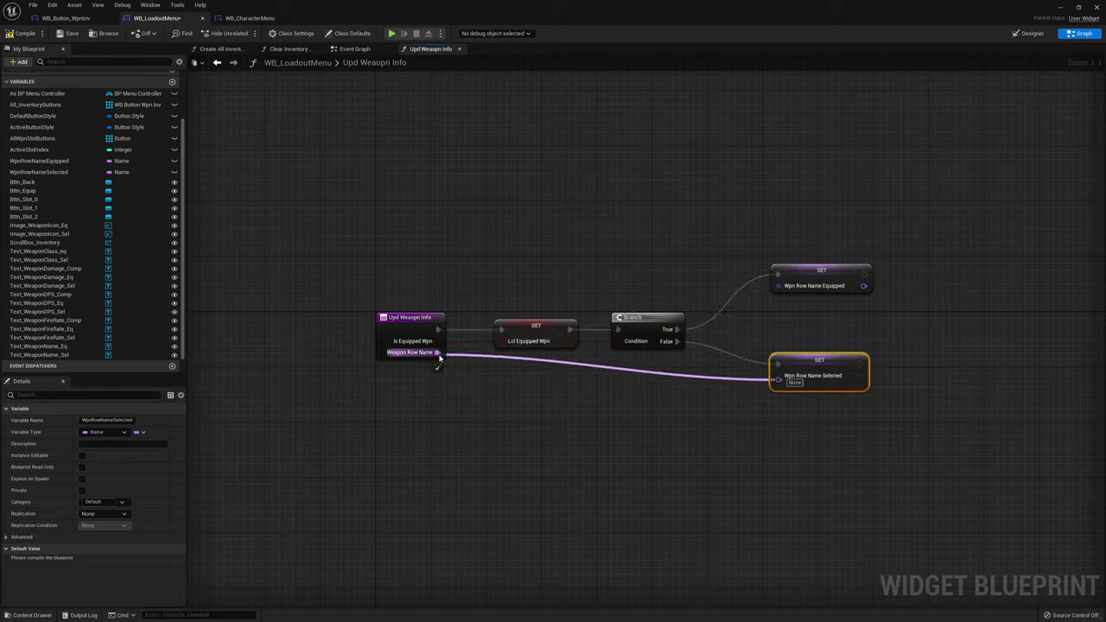
mouse_move(802, 432)
left_mouse_down()
mouse_move(808, 275)
mouse_move(830, 288)
left_mouse_up()
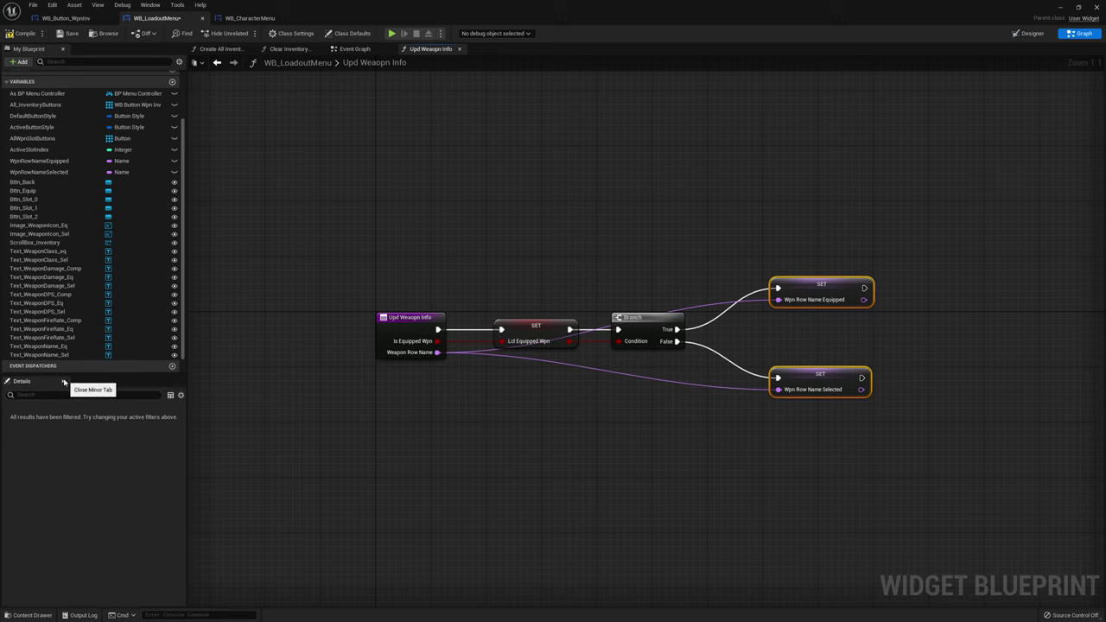
scroll(59, 353, "down", 1)
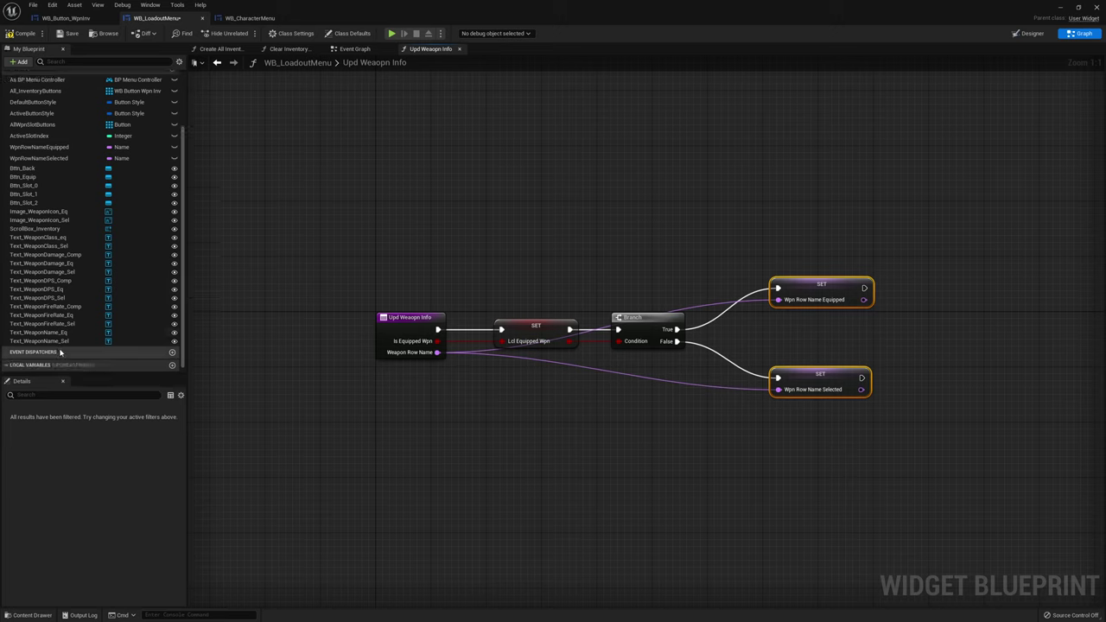
Add a local variable named Lcl_Text_Name
left_click(173, 356)
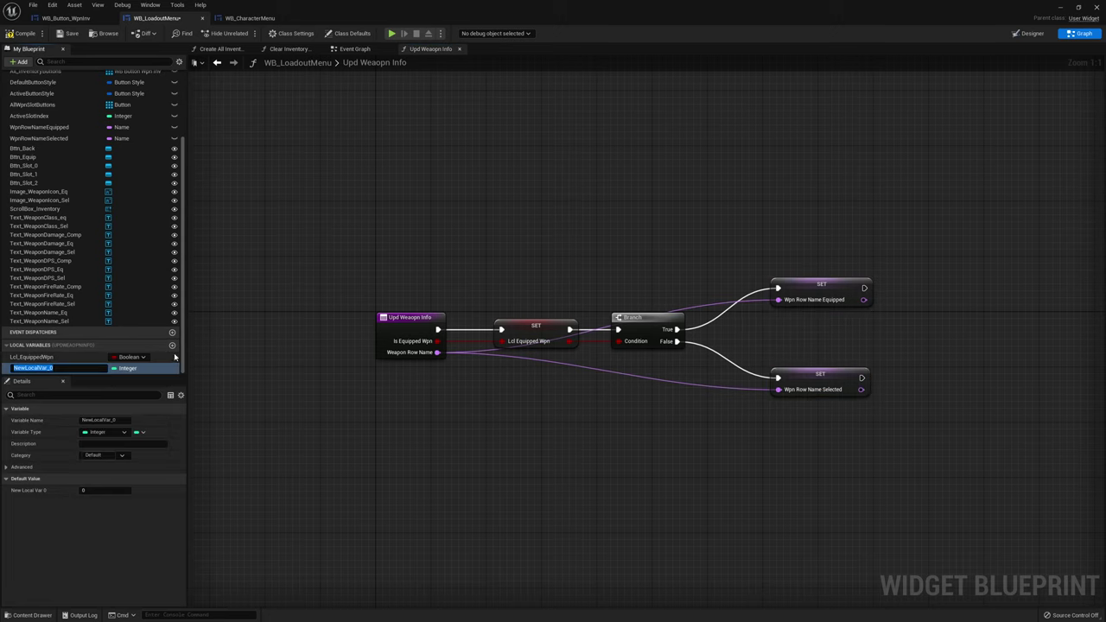
type("Lcl_Text_Na")
type("me")
key("Return")
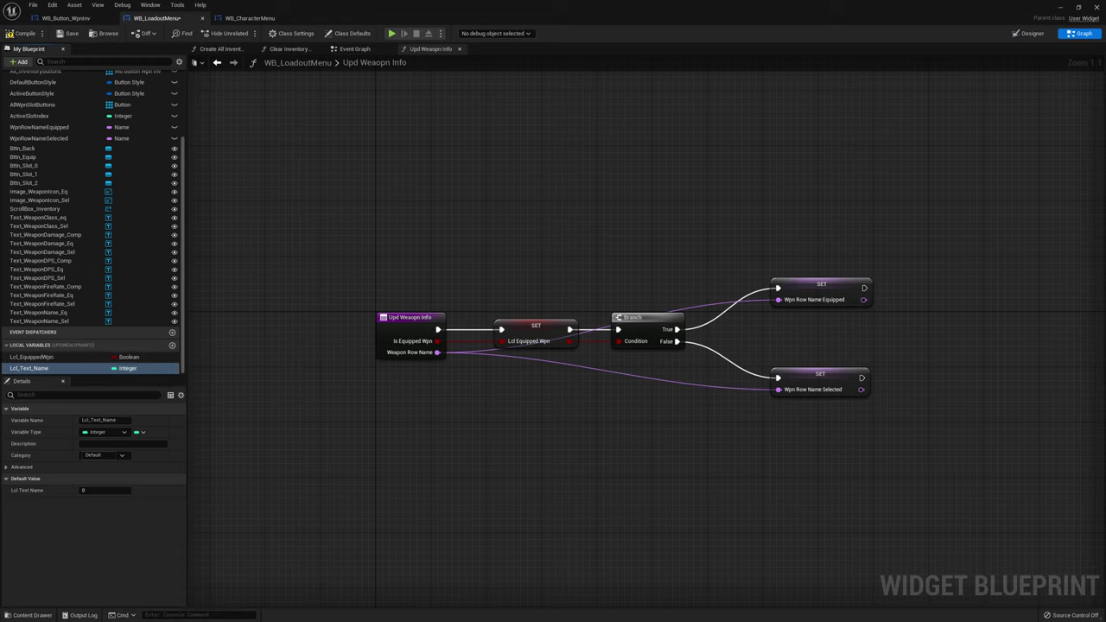
Change Lcl_Text_Name's type to Text and duplicate it
left_click(138, 369)
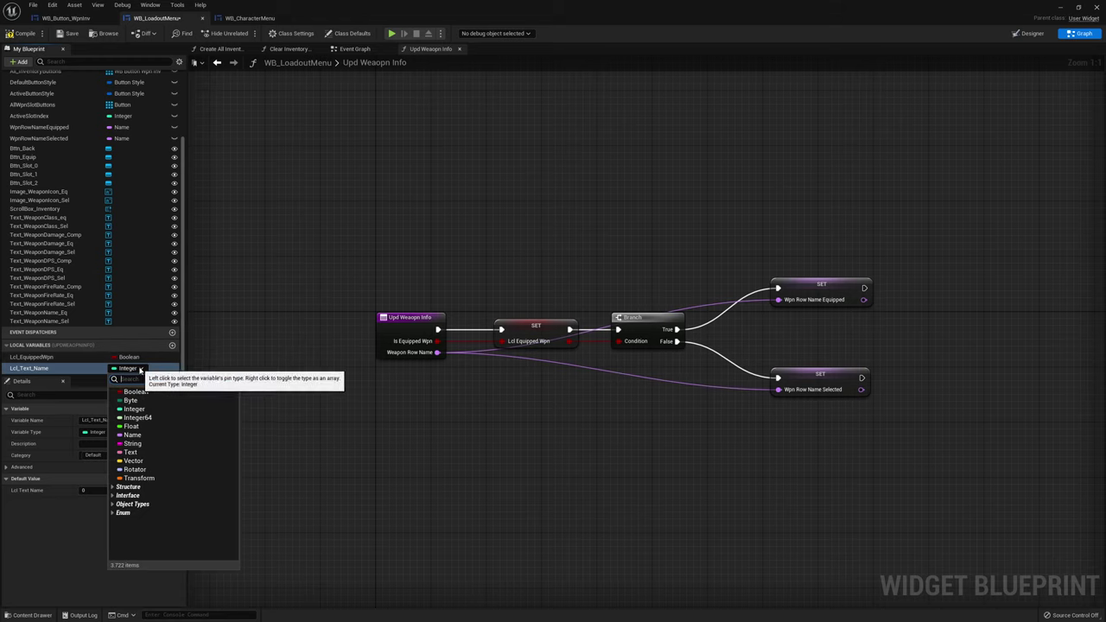
type("text")
scroll(173, 456, "down", 5)
scroll(173, 455, "down", 5)
mouse_move(176, 456)
scroll(177, 458, "down", 3)
scroll(180, 461, "down", 3)
scroll(183, 466, "down", 3)
scroll(184, 469, "down", 5)
scroll(173, 474, "down", 3)
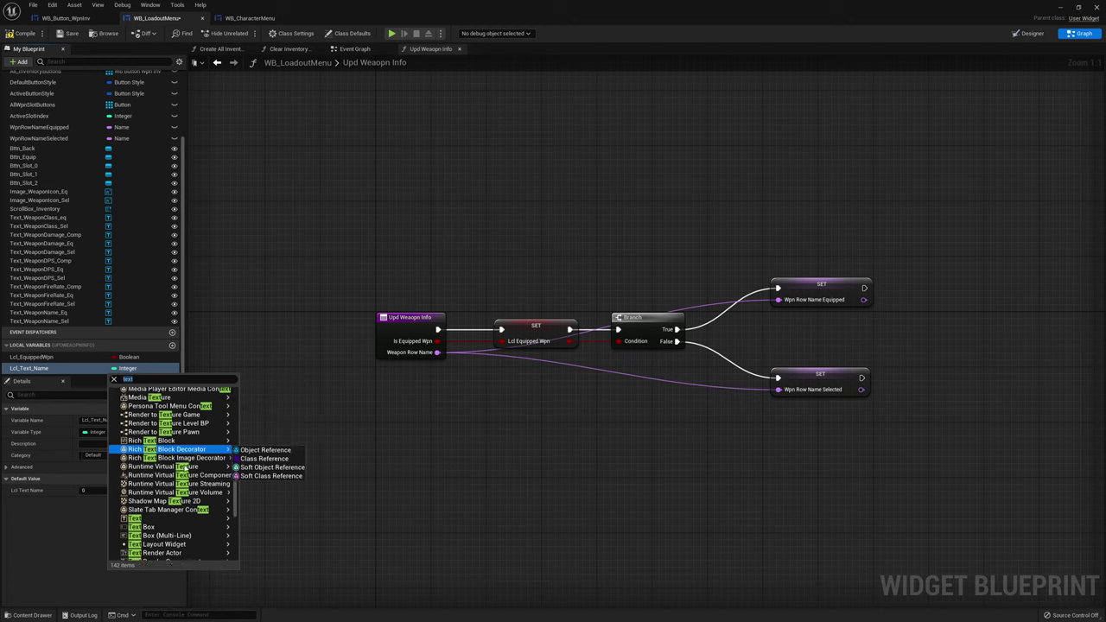
scroll(147, 478, "down", 3)
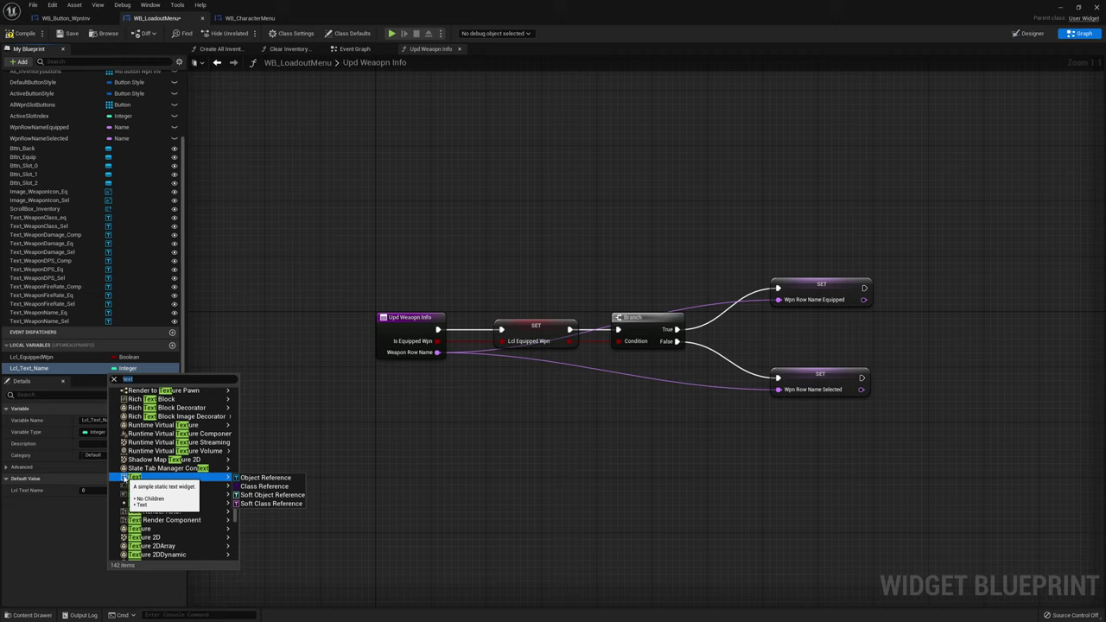
left_click(152, 479)
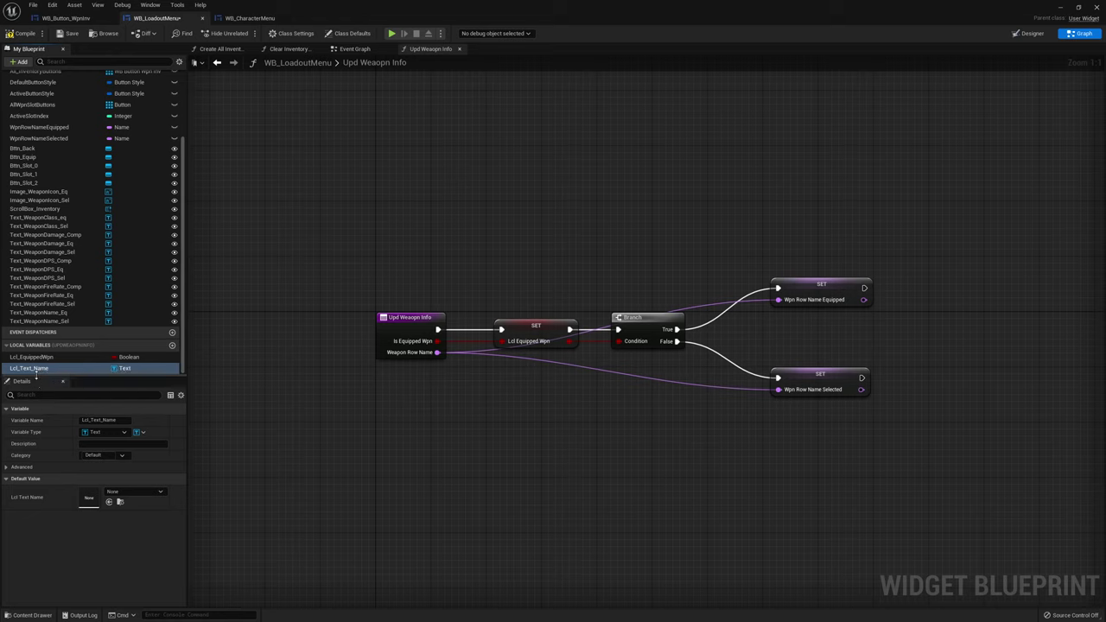
key("ctrl+w")
Name the duplicated Text locals Lcl_Text_Class, Lcl_Text_DPS and Lcl_Text_Damage
type("Lcl_Text_Class")
key("Return")
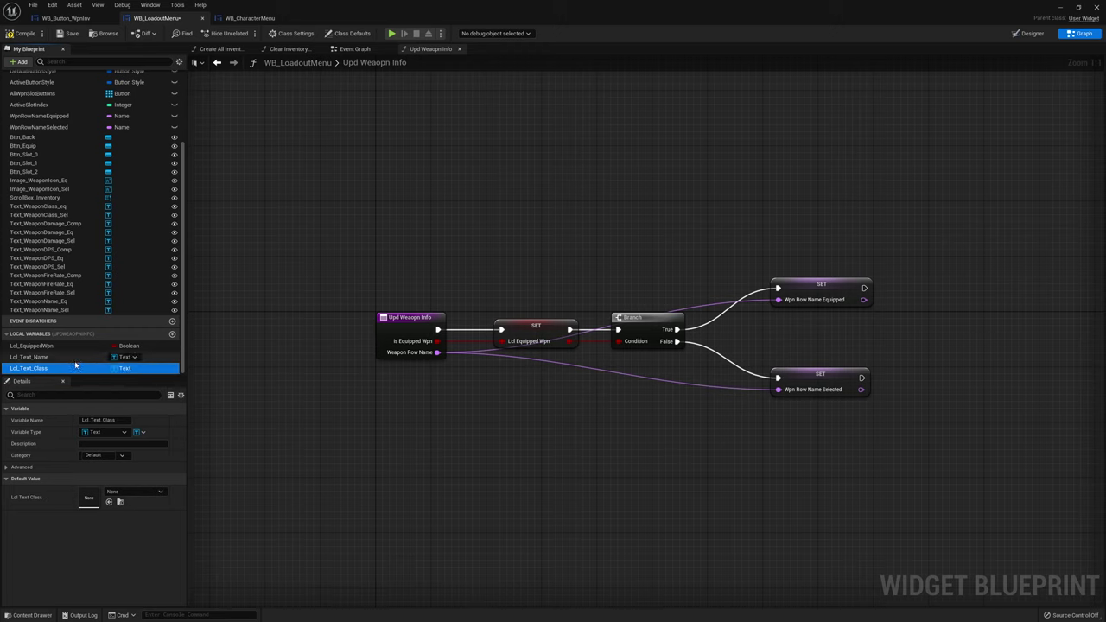
key("ctrl+d")
type("Lcl_Text_DPS")
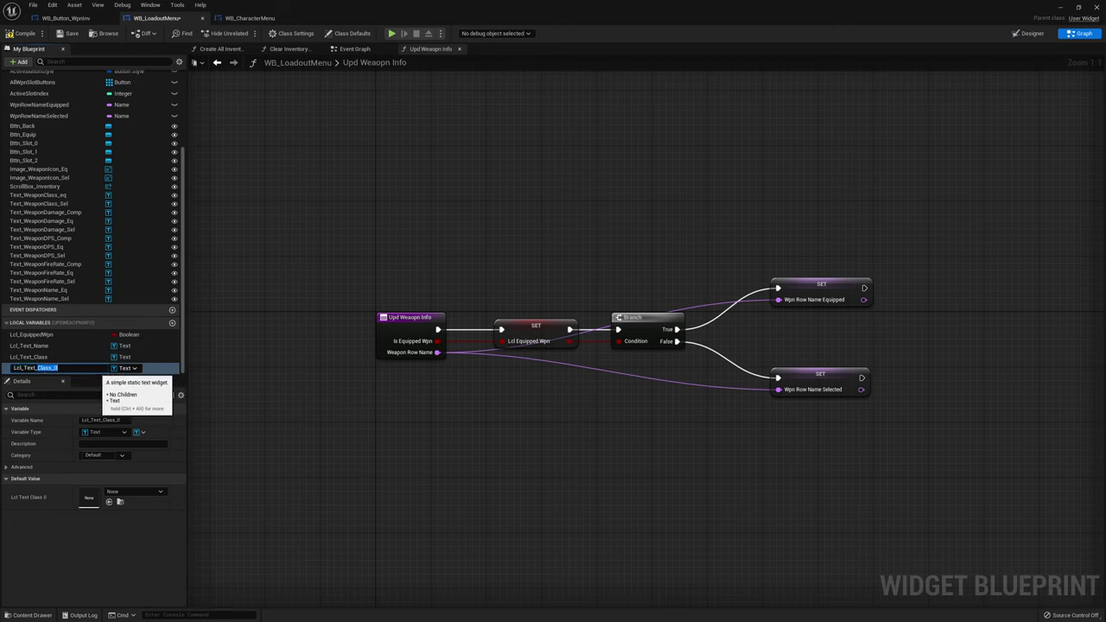
key("Return")
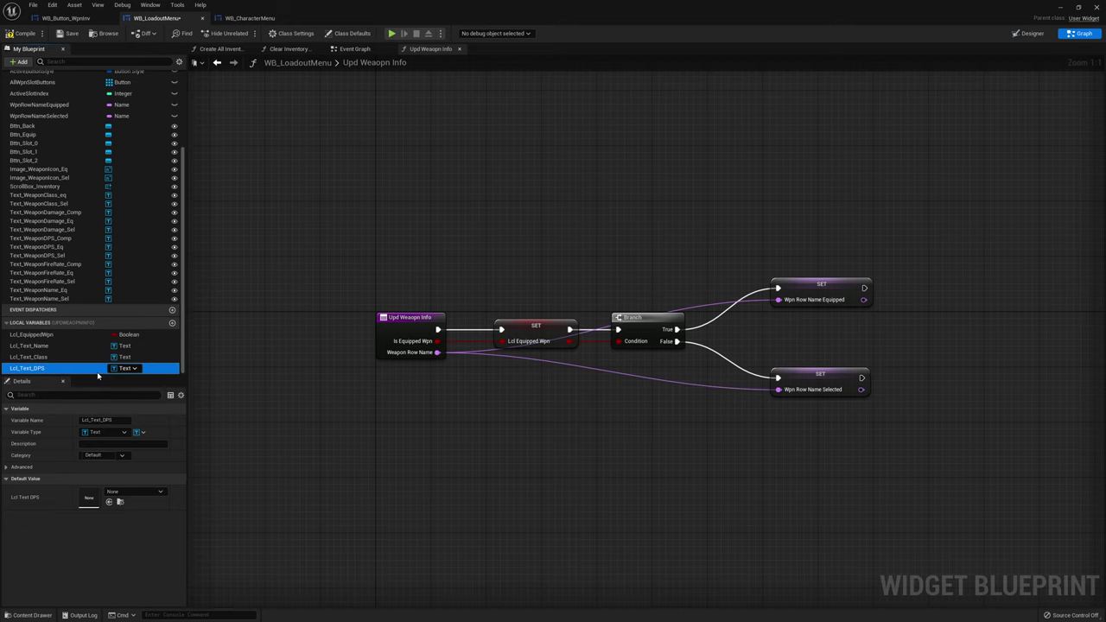
key("ctrl+d")
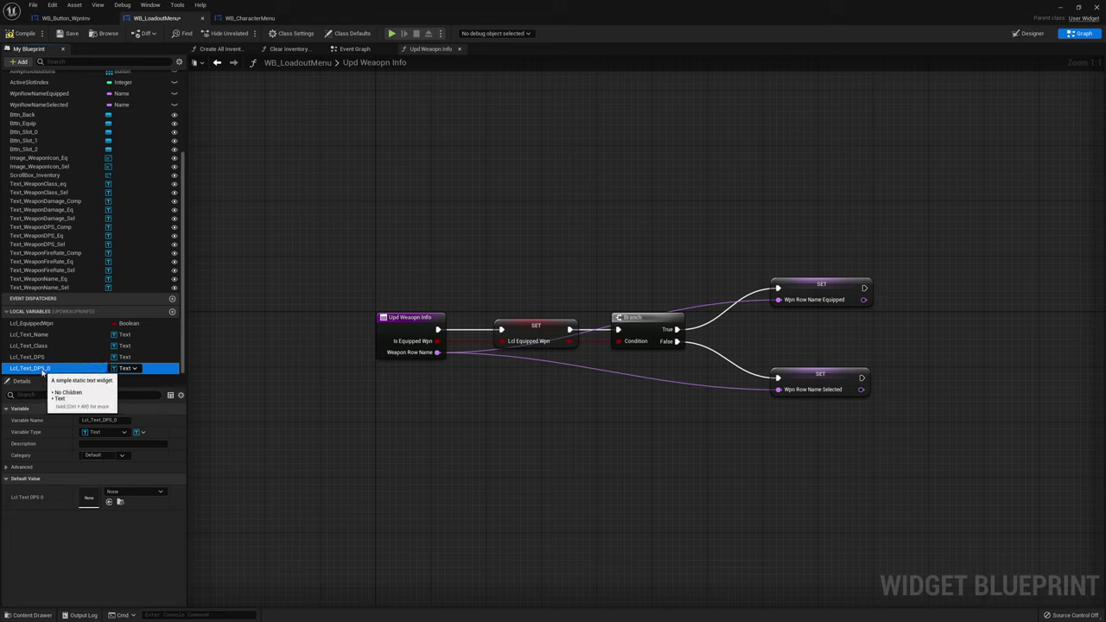
double_click(41, 369)
type("amage")
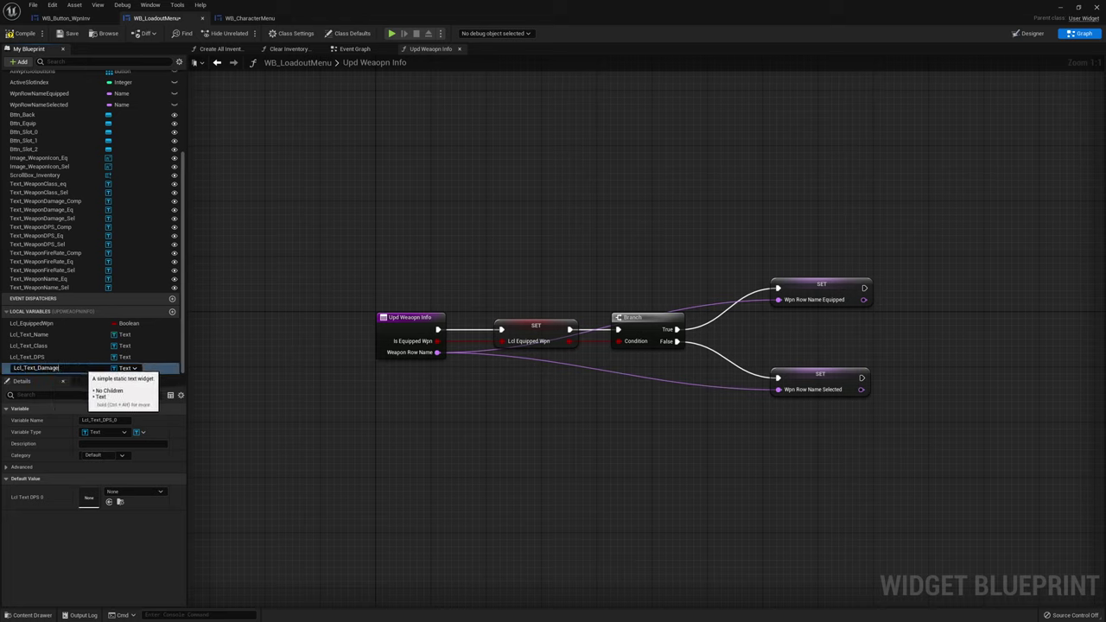
key("Return")
key("ctrl+d")
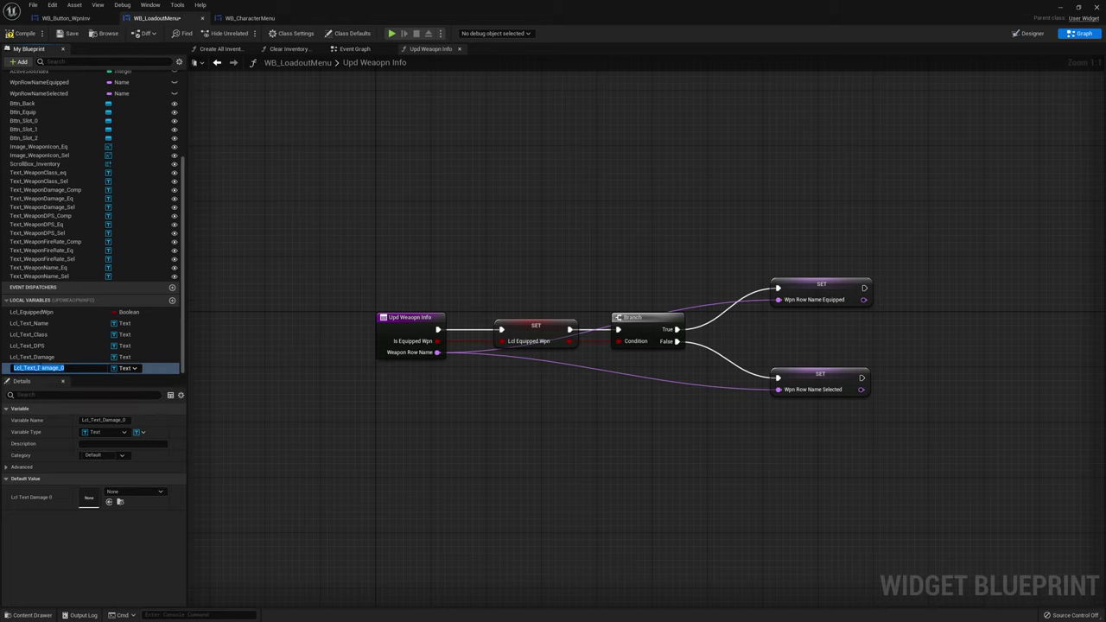
Add locals Lcl_Text_FireRate and Lcl_Iamge_Icon, making the latter an Image reference
double_click(44, 369)
type("FireRat")
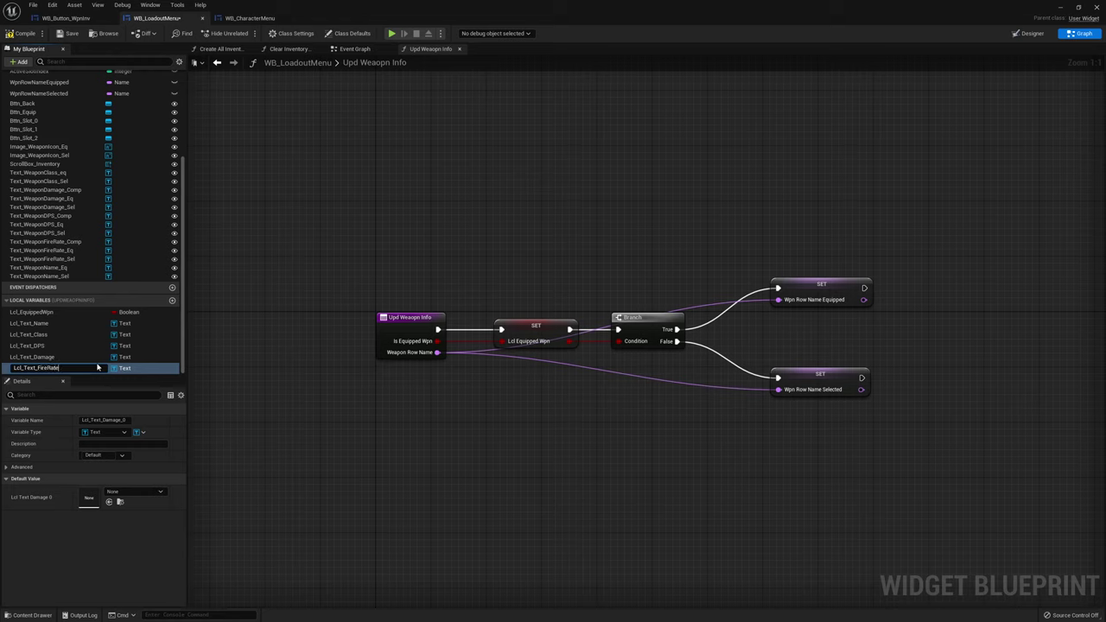
key("Return")
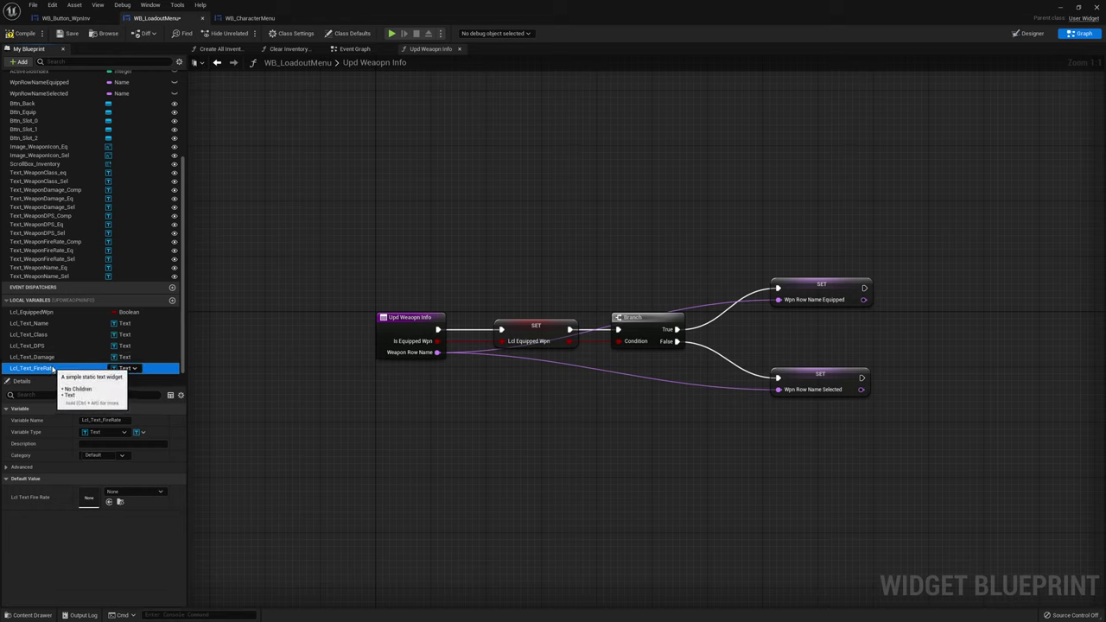
key("ctrl+w")
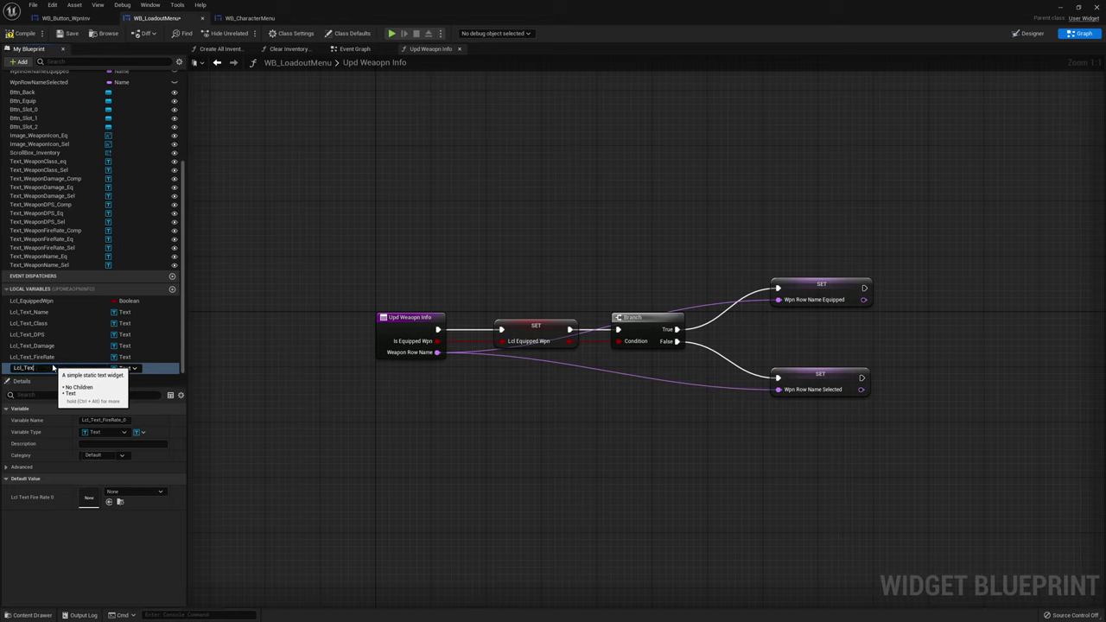
type("Lcl_Iamge_Icon")
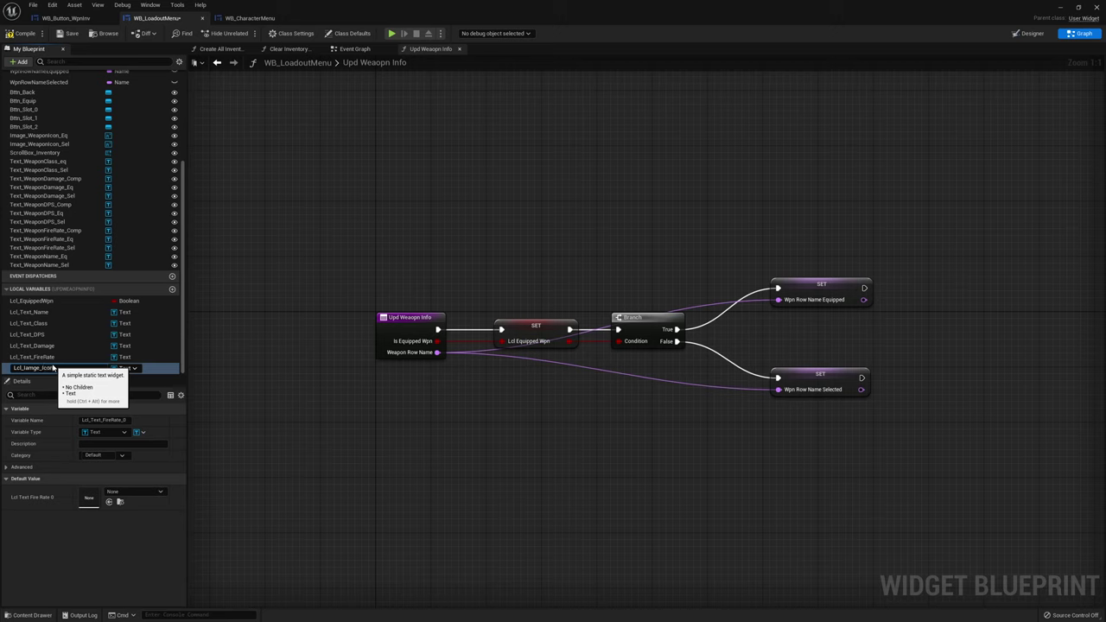
key("Return")
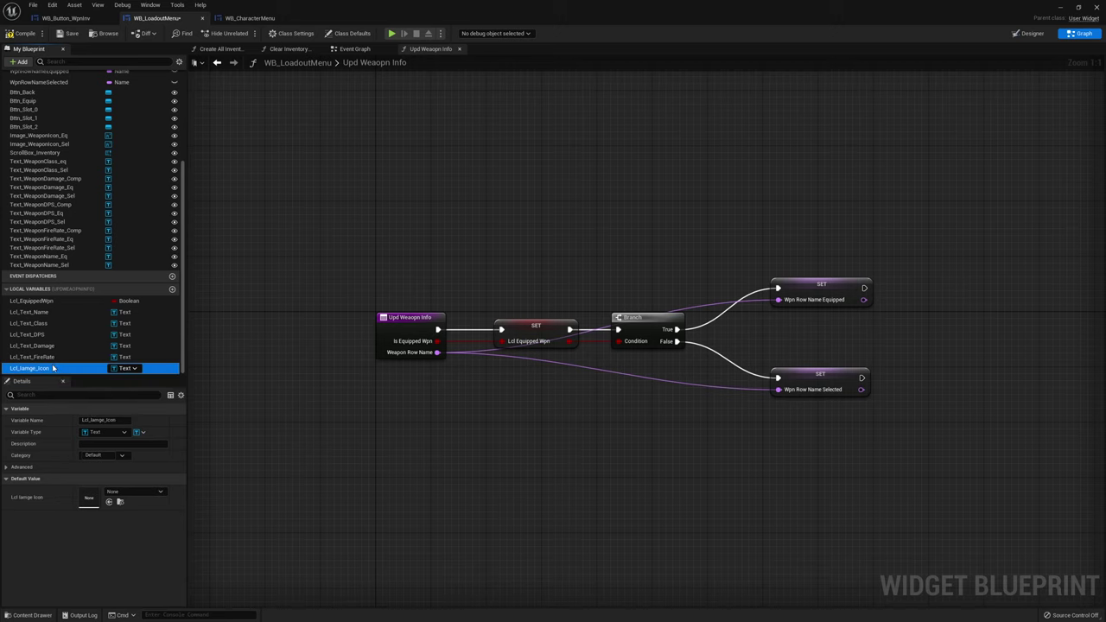
left_click(130, 368)
type("image")
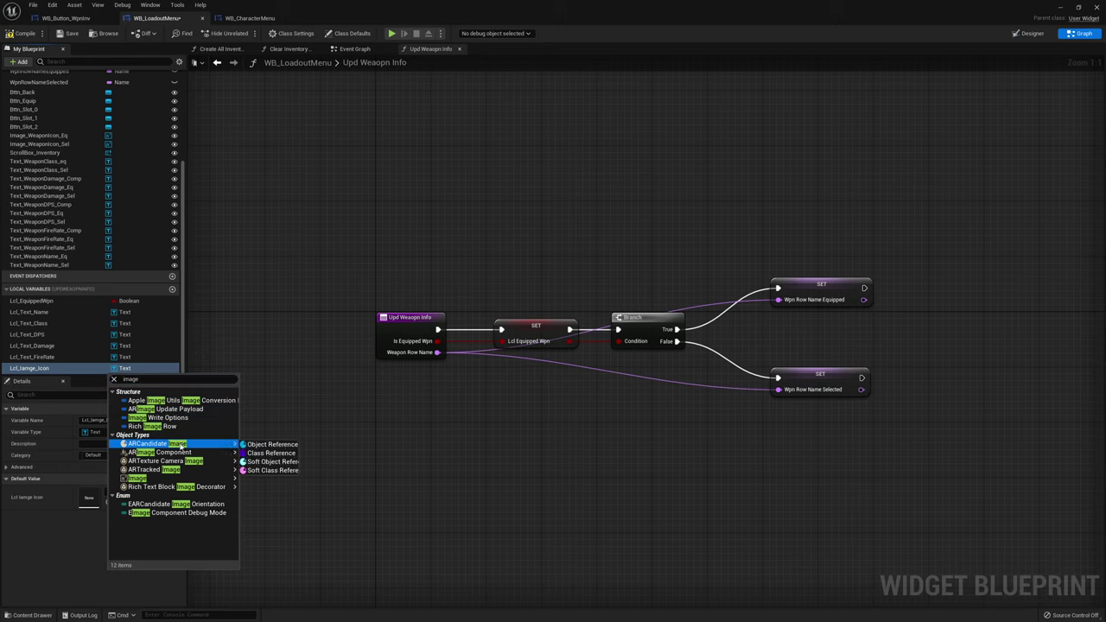
mouse_move(138, 479)
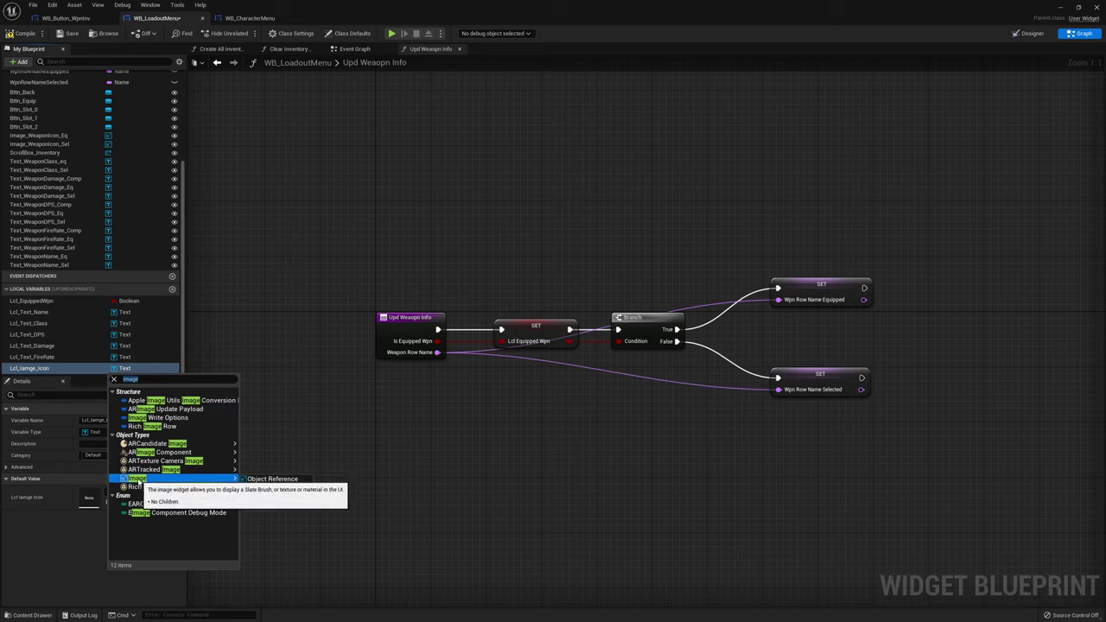
left_click(138, 479)
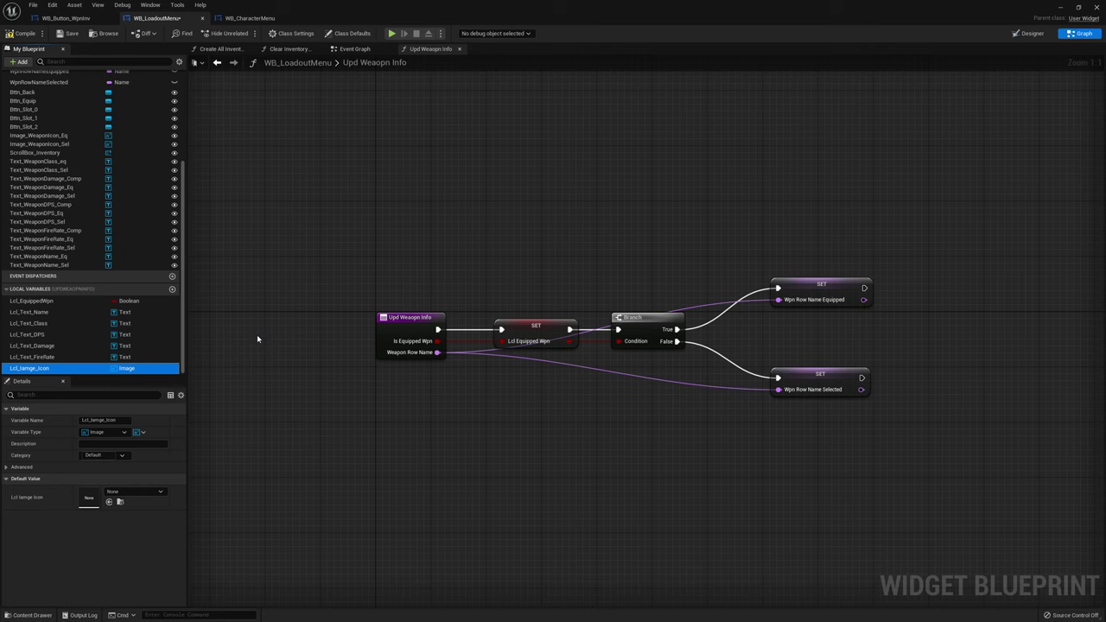
right_click_drag(256, 335, 117, 325)
Add SET nodes for Lcl_Text_Name, Class, DPS, Damage, FireRate and Lcl_Iamge_Icon
right_click_drag(1008, 287, 901, 279)
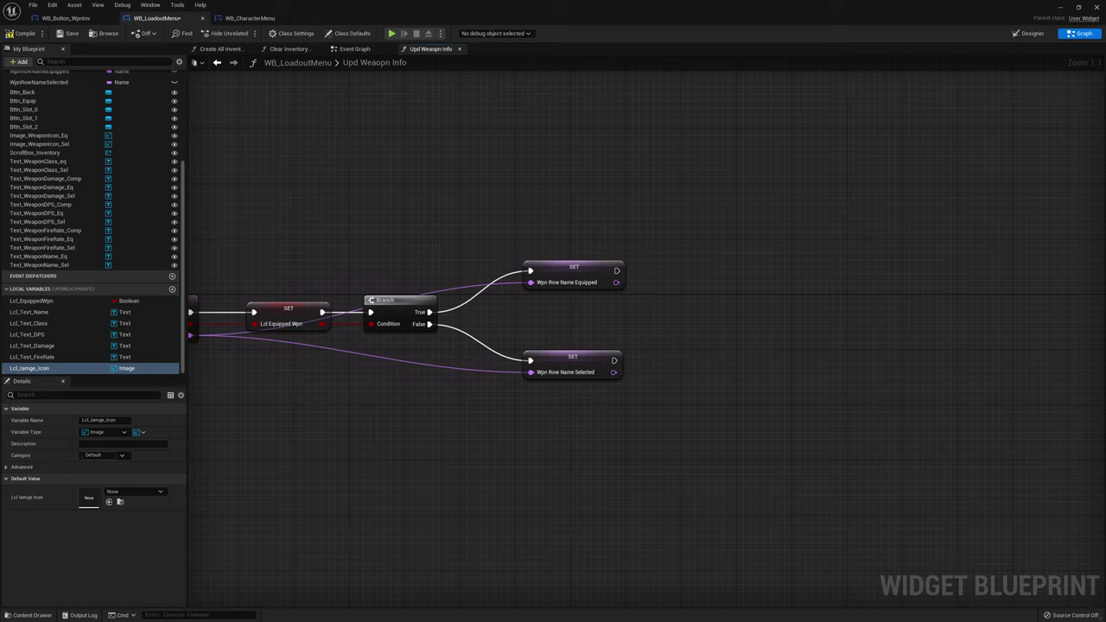
right_click(43, 311)
left_click(26, 301)
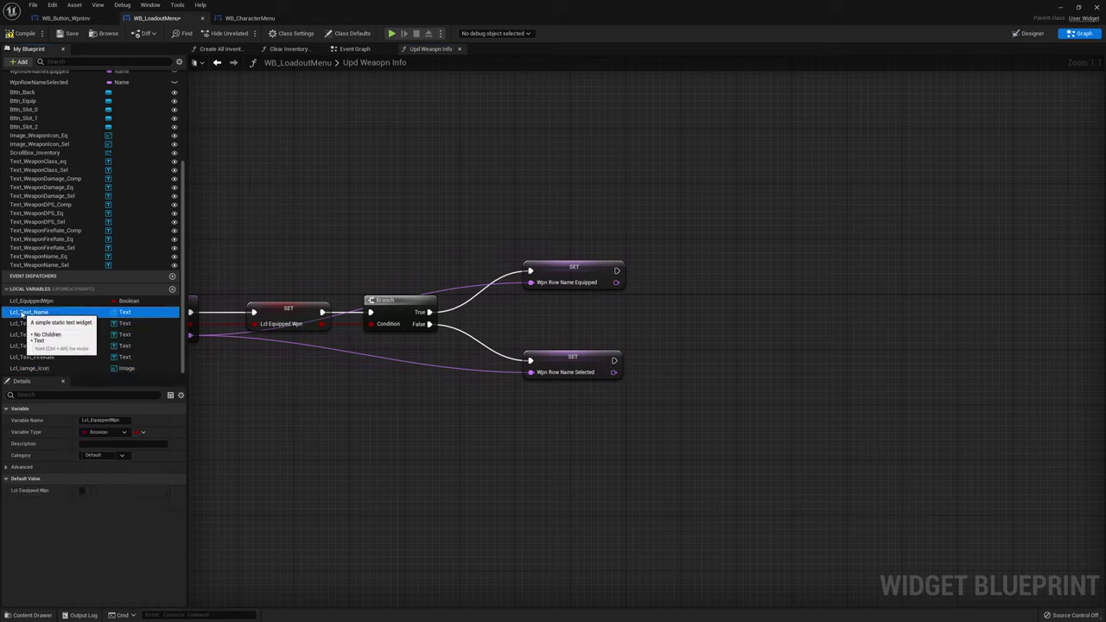
left_click_drag(23, 314, 804, 86, "alt")
left_click(28, 323)
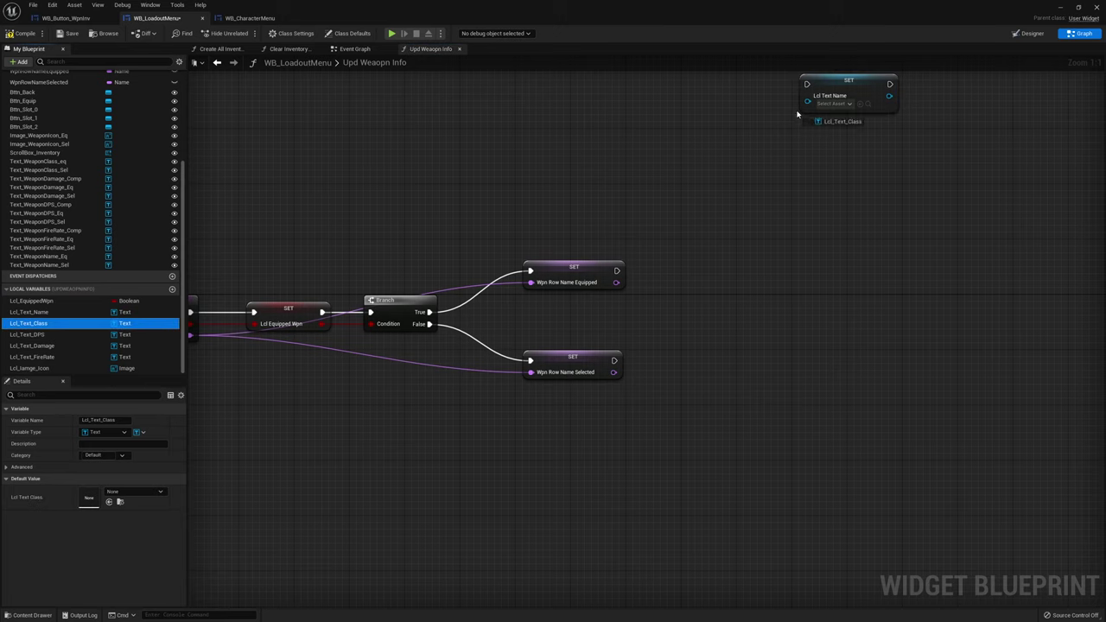
left_click_drag(28, 323, 806, 142, "alt")
left_click_drag(33, 337, 700, 213, "alt")
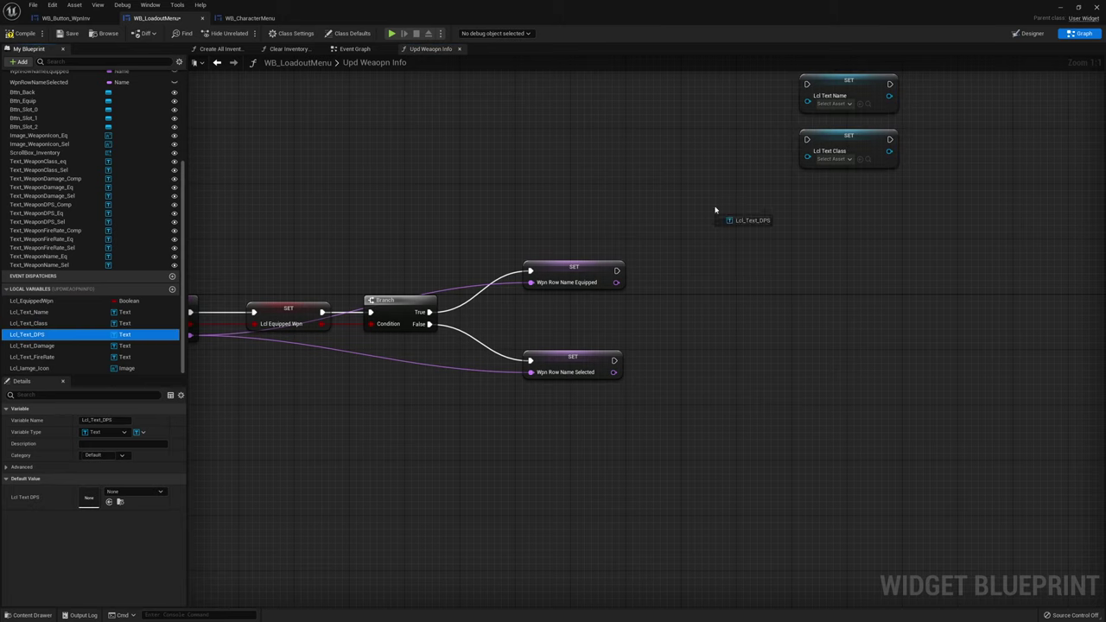
left_click_drag(810, 181, 818, 188, "alt")
left_click_drag(30, 345, 802, 244, "alt")
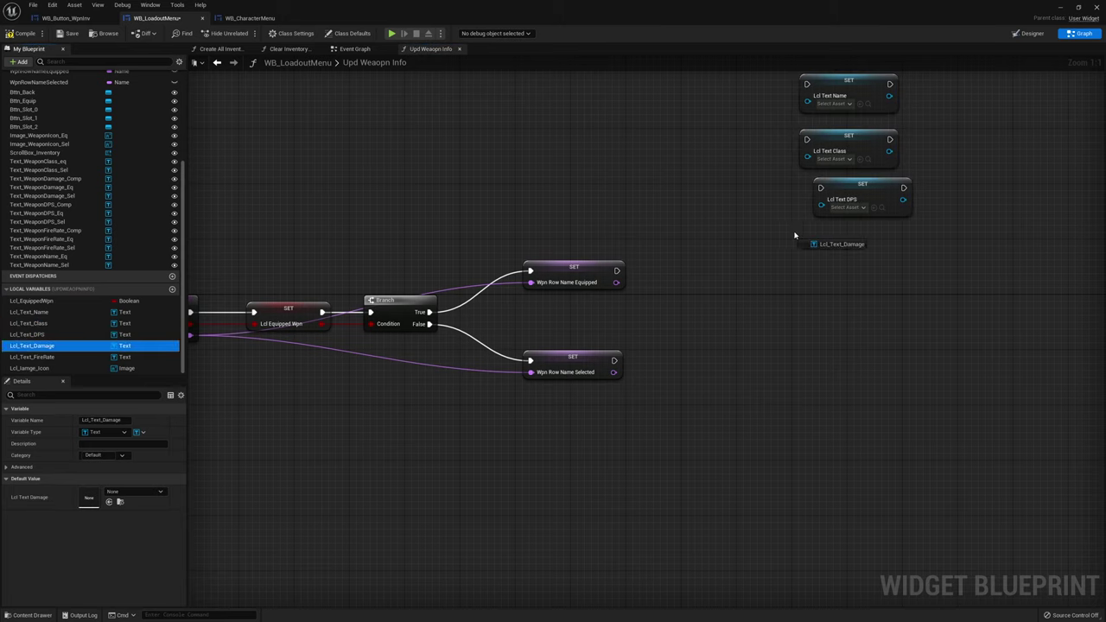
left_click_drag(30, 357, 546, 303, "alt")
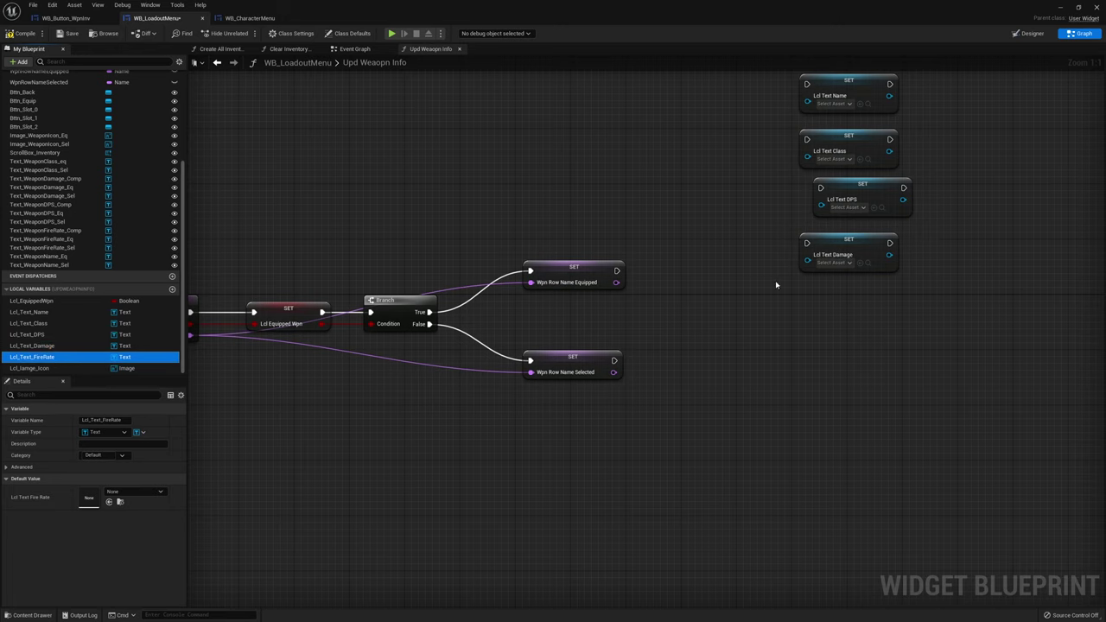
left_click_drag(776, 285, 778, 284, "alt")
left_click_drag(30, 368, 785, 342, "alt")
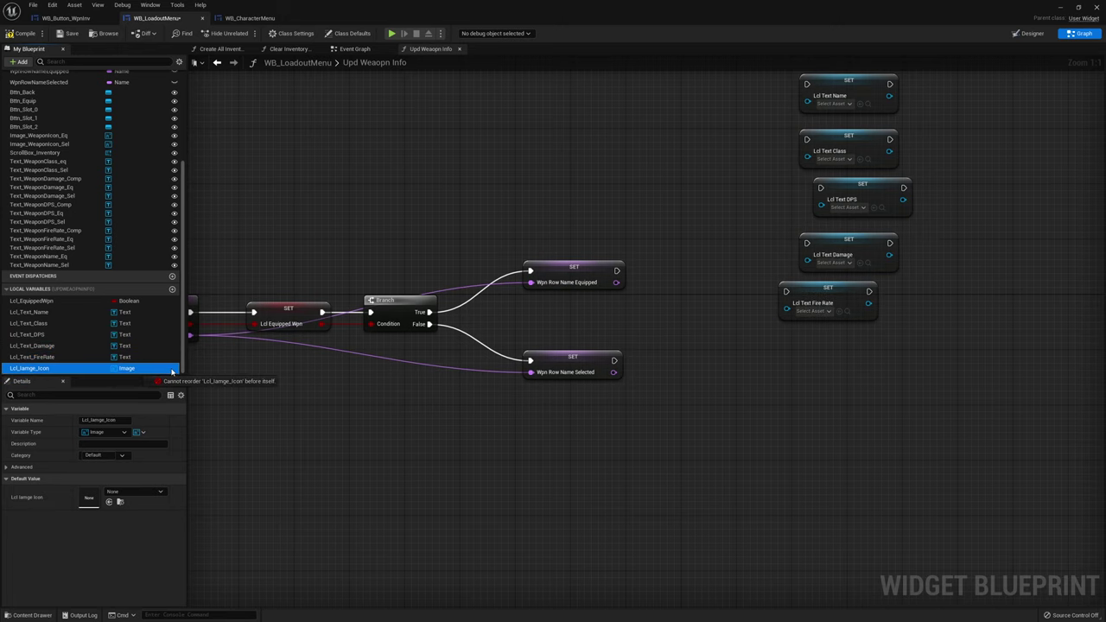
Chain the six setters' exec pins in order after SET Wpn Row Name Equipped
right_click_drag(735, 319, 663, 326)
left_click_drag(544, 276, 727, 97)
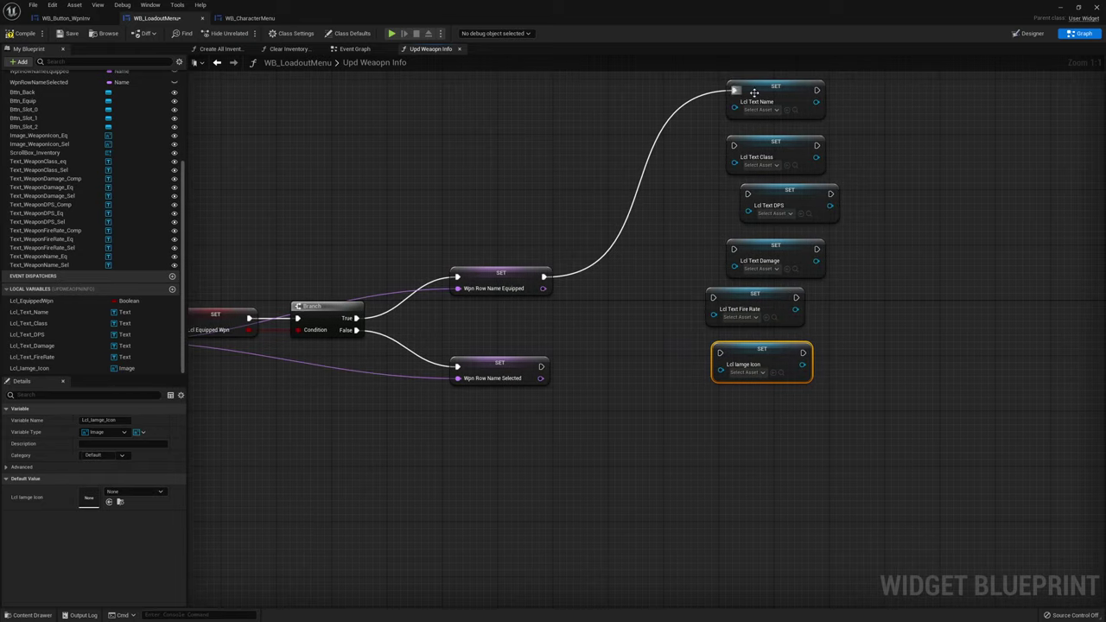
right_click_drag(817, 91, 768, 123)
left_click_drag(768, 123, 684, 178)
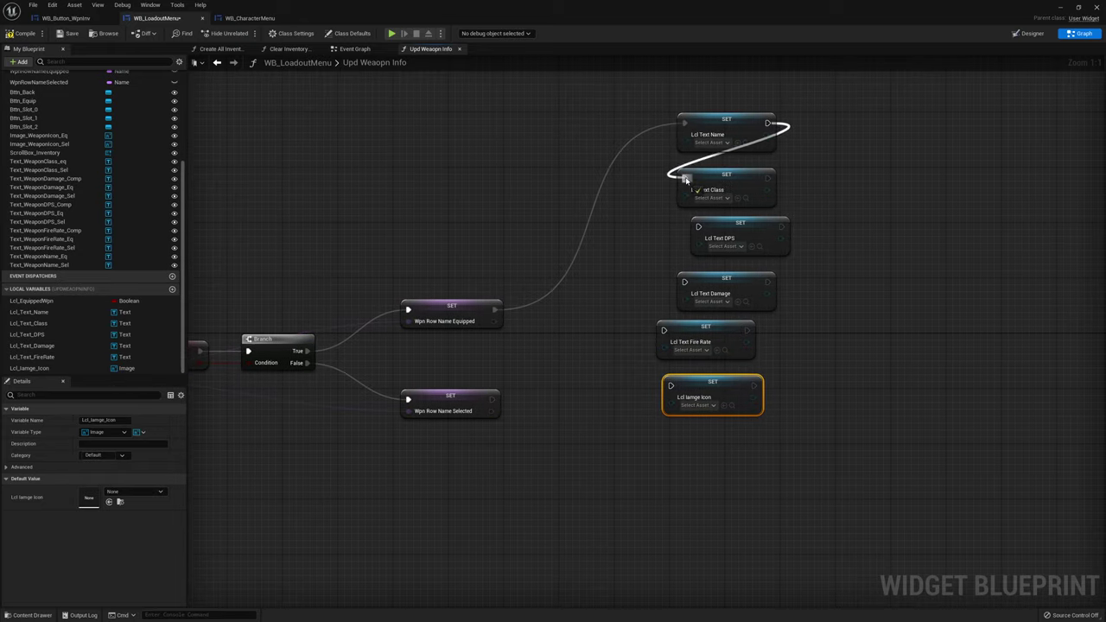
left_click_drag(767, 179, 699, 226)
left_click_drag(781, 226, 685, 282)
left_click_drag(768, 282, 664, 330)
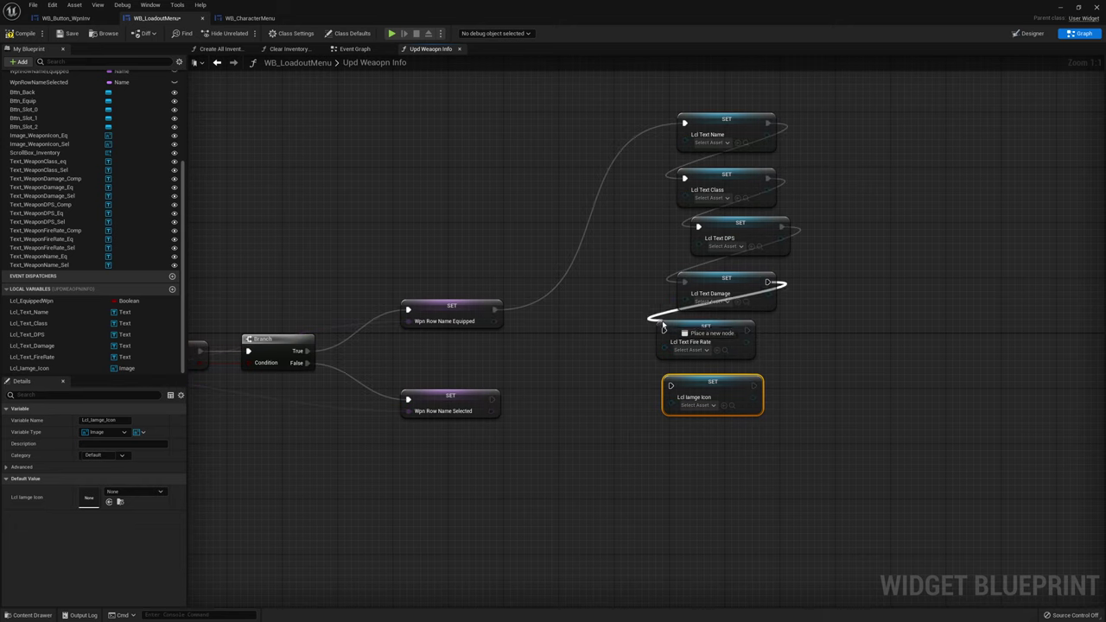
left_click_drag(747, 330, 670, 387)
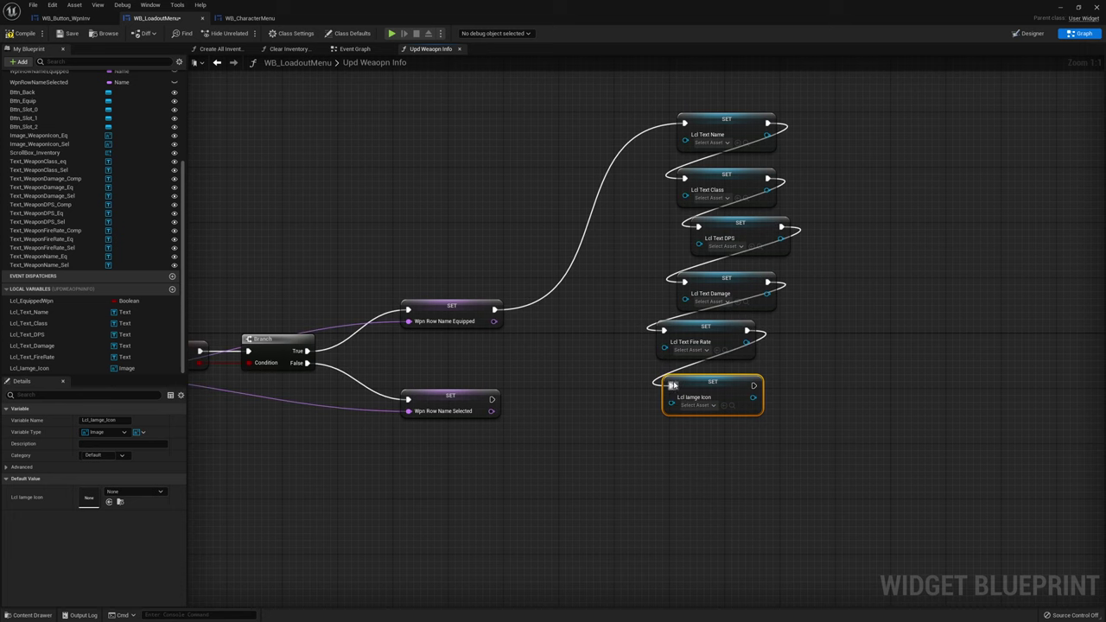
right_click_drag(488, 289, 575, 284)
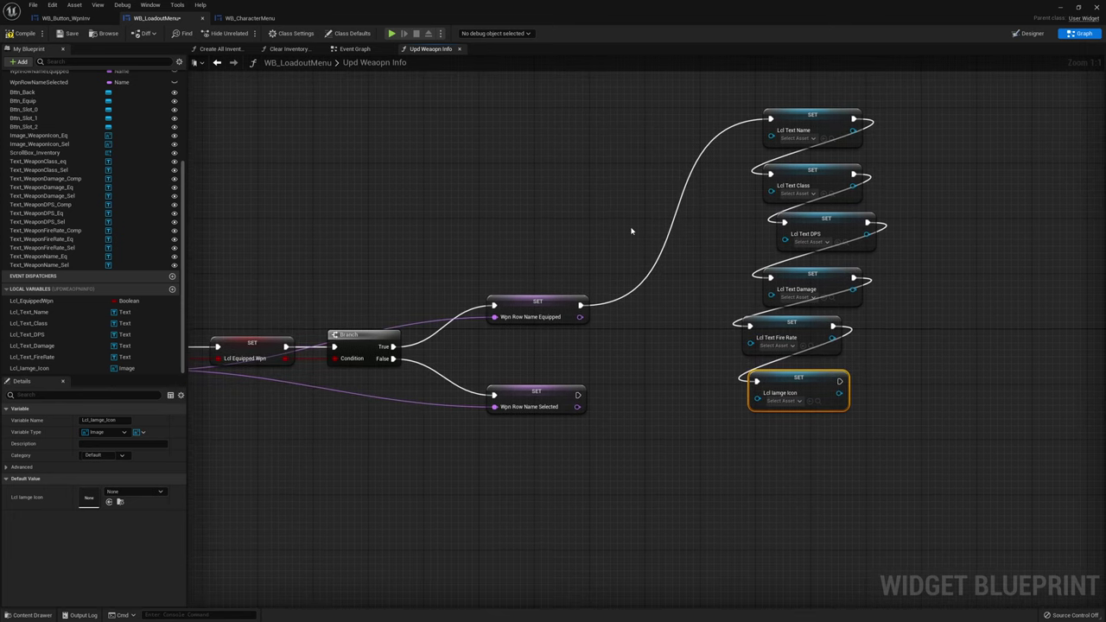
right_click_drag(631, 232, 589, 268)
scroll(47, 196, "up", 1)
scroll(48, 196, "up", 1)
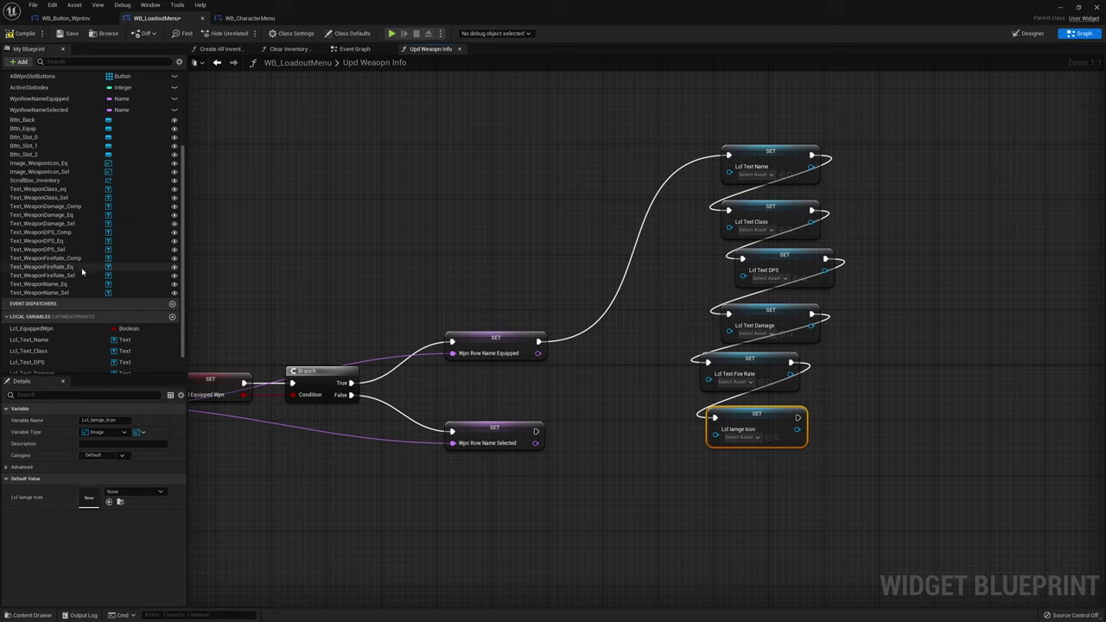
Feed the Name, Class, DPS, Damage, FireRate and Icon Eq widgets into their matching Lcl setters
mouse_move(39, 284)
left_mouse_down()
mouse_move(738, 178)
mouse_move(643, 158)
left_mouse_up()
key("Escape")
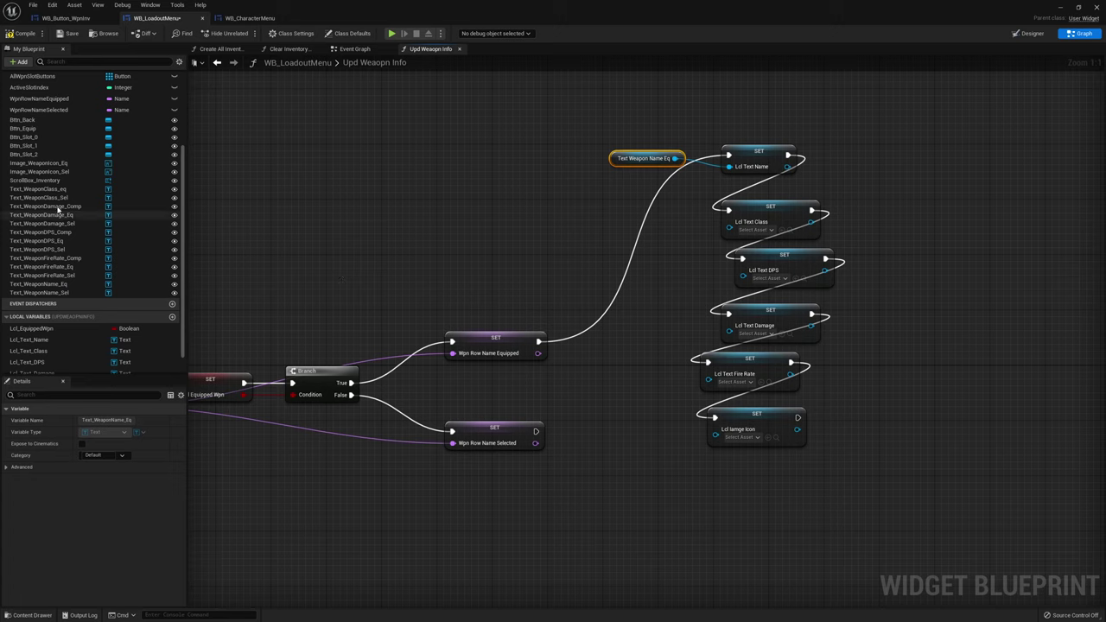
left_click_drag(38, 188, 731, 232)
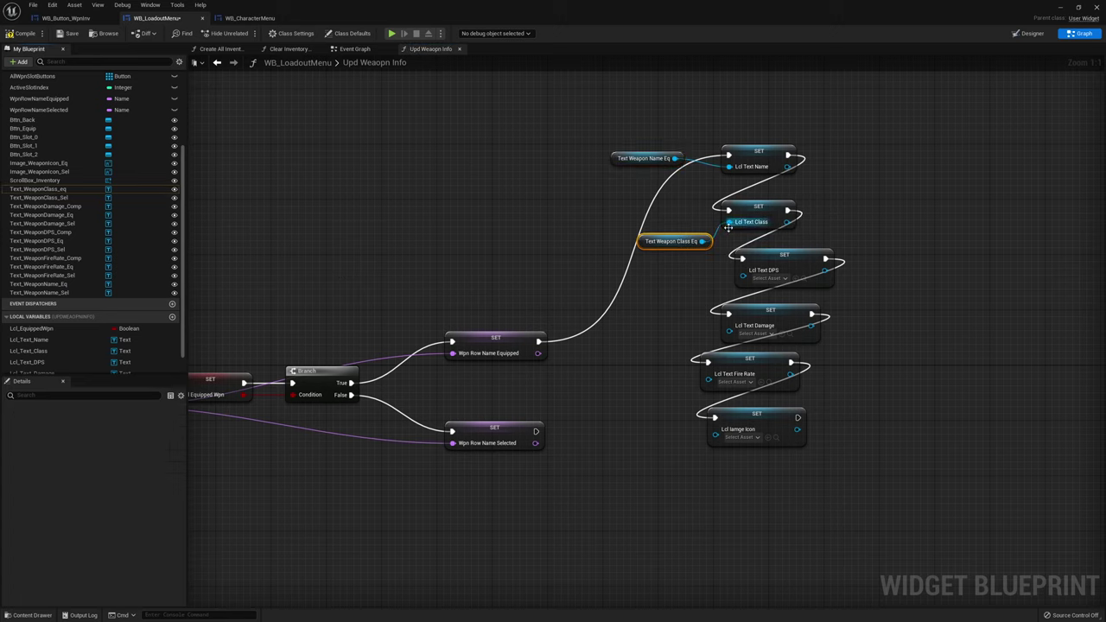
left_click_drag(38, 240, 746, 282)
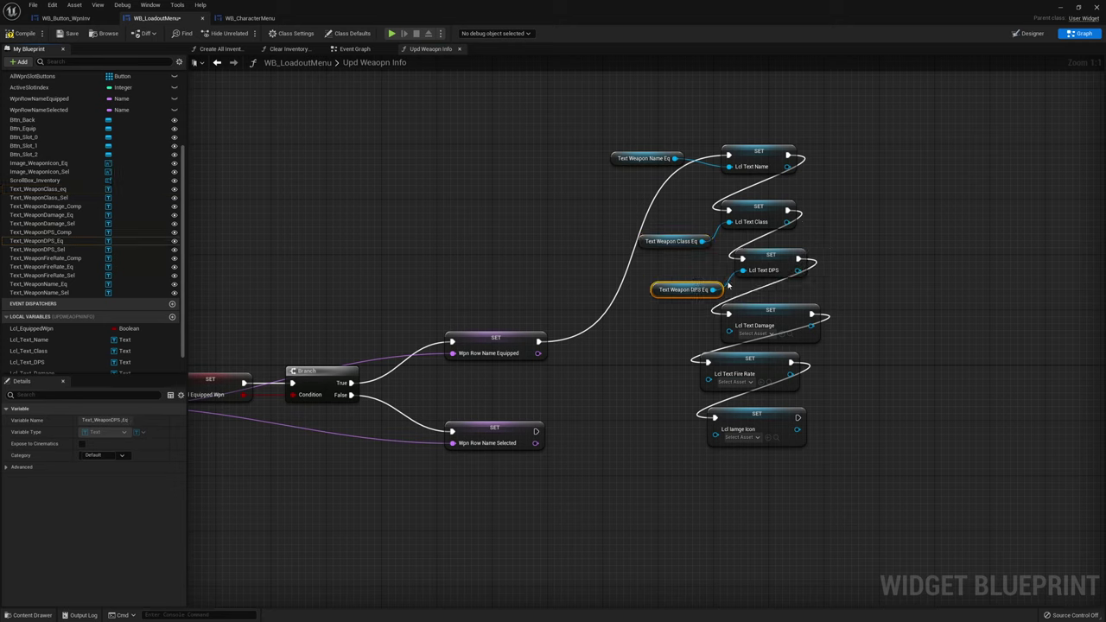
mouse_move(47, 214)
left_mouse_down()
mouse_move(726, 356)
mouse_move(731, 333)
left_mouse_up()
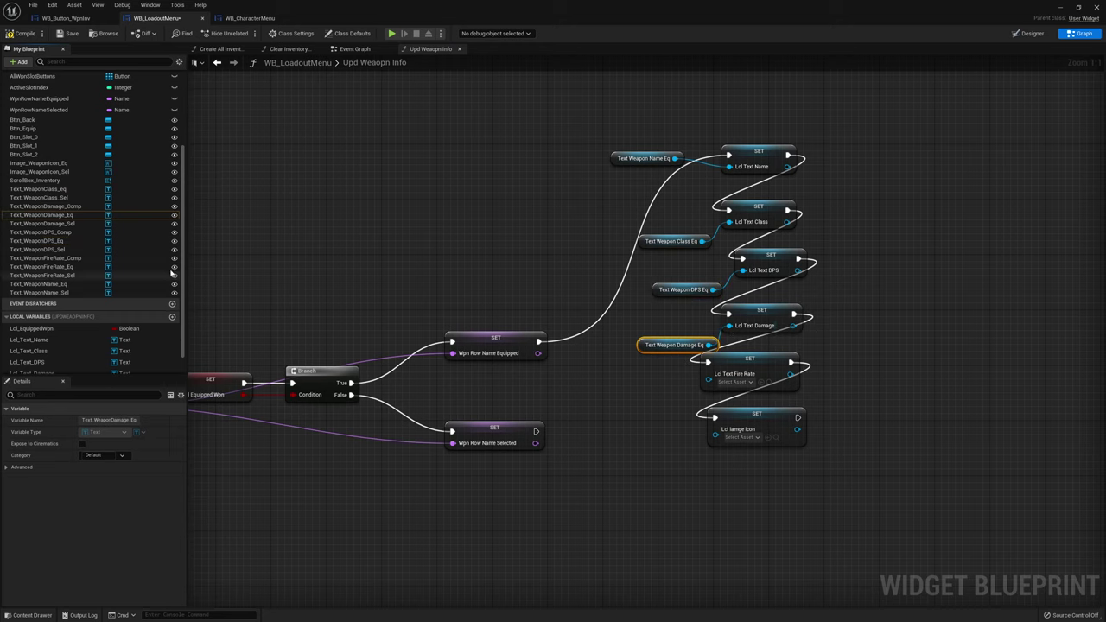
mouse_move(59, 267)
left_mouse_down()
mouse_move(716, 415)
mouse_move(709, 381)
left_mouse_up()
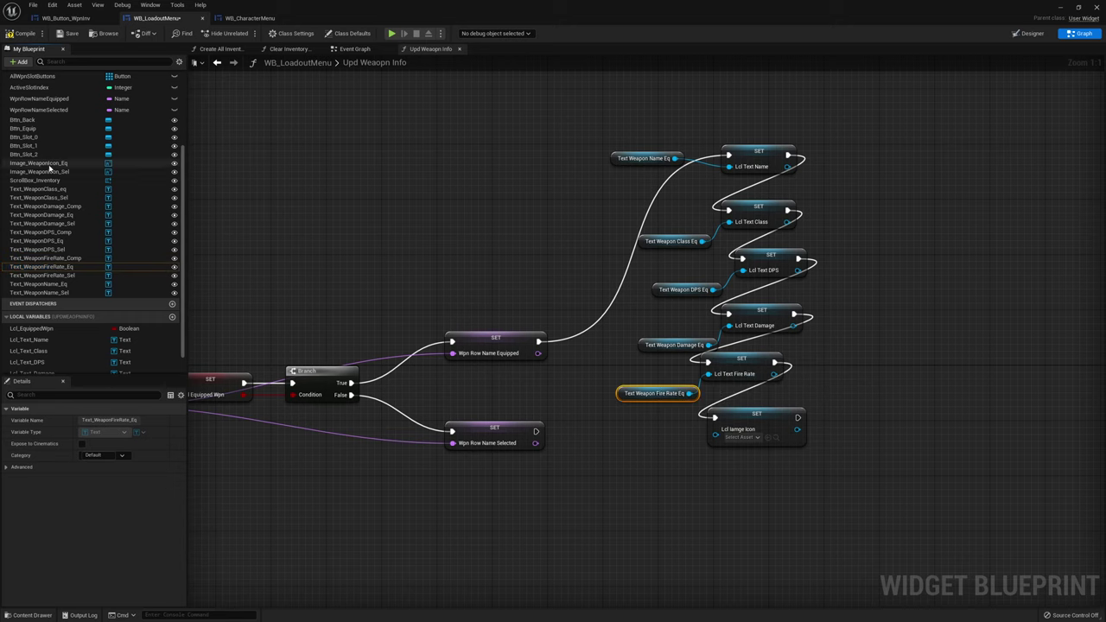
mouse_move(44, 164)
left_mouse_down()
mouse_move(548, 338)
mouse_move(714, 436)
mouse_move(655, 423)
left_mouse_up()
right_click_drag(617, 485, 551, 451)
Copy the whole setter chain and paste a duplicate below it
mouse_move(551, 450)
left_mouse_down()
mouse_move(739, 116)
mouse_move(768, 87)
left_mouse_up()
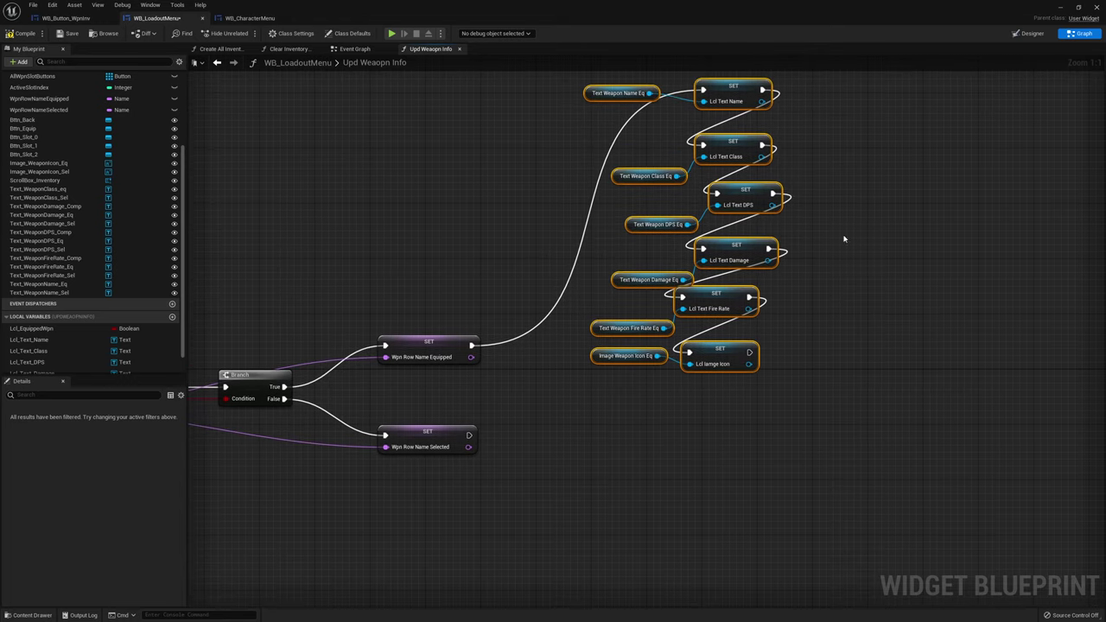
key("ctrl+c")
key("ctrl+v")
left_click_drag(707, 277, 623, 338)
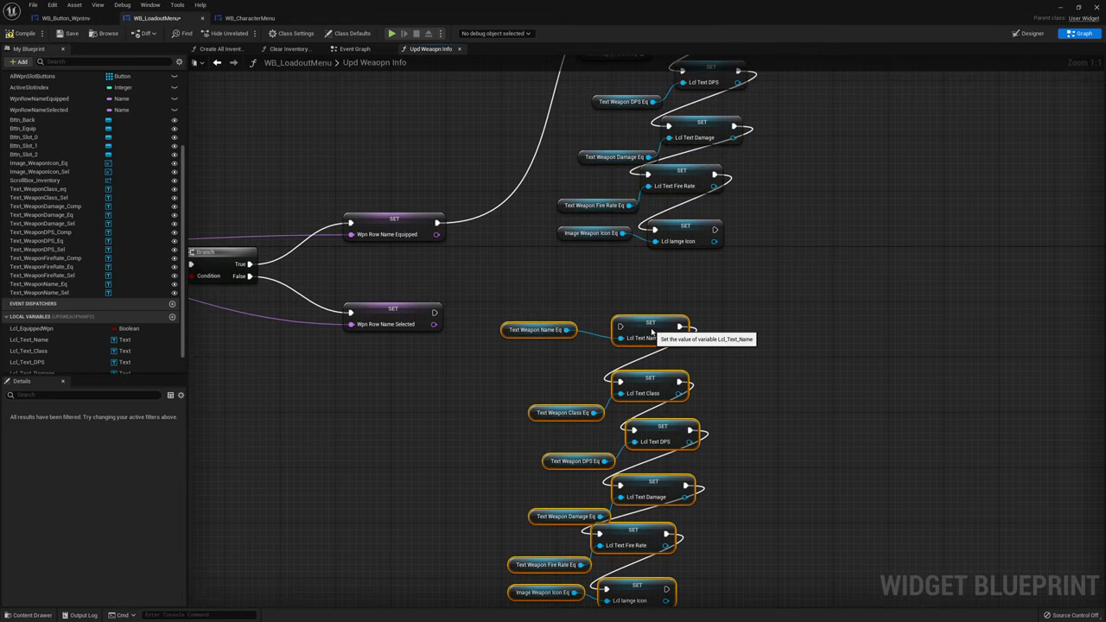
Run the pasted chain after SET Wpn Row Name Selected, swapping each getter for its _Sel widget
left_click_drag(434, 312, 620, 327)
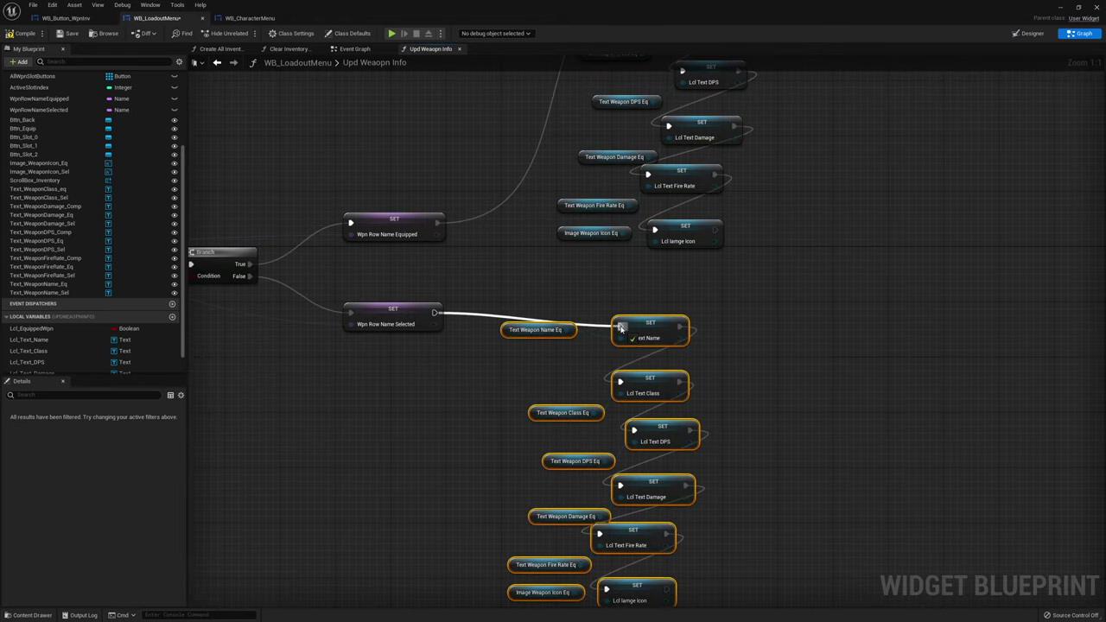
left_click(584, 353)
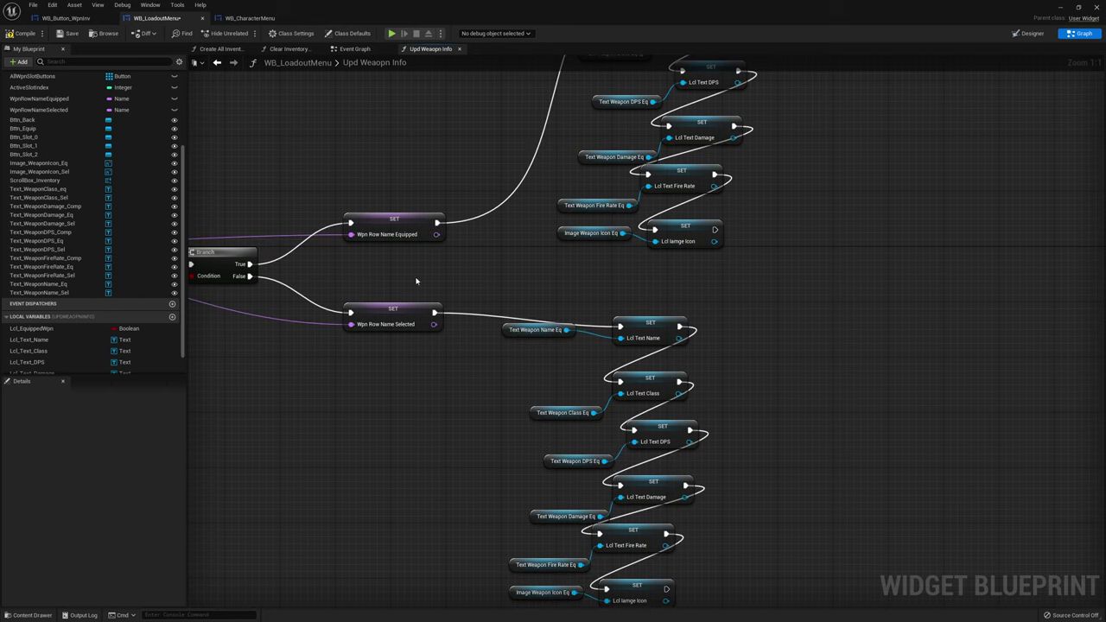
mouse_move(39, 292)
left_mouse_down()
mouse_move(313, 297)
mouse_move(511, 329)
left_mouse_up()
right_click_drag(476, 368, 437, 294)
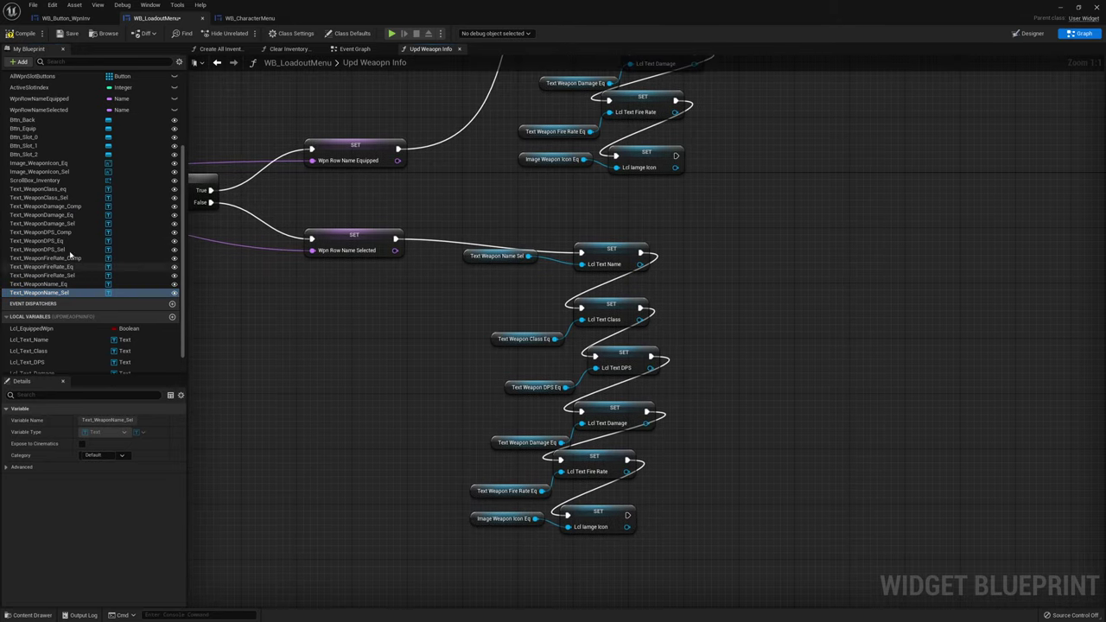
mouse_move(43, 197)
left_mouse_down()
mouse_move(555, 362)
mouse_move(497, 339)
left_mouse_up()
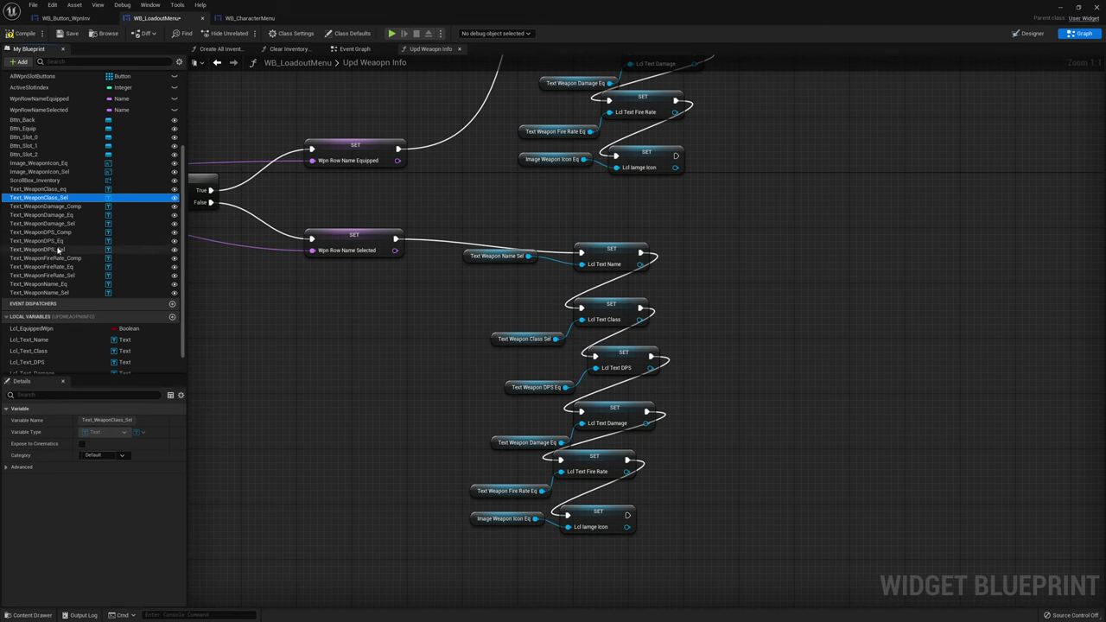
mouse_move(44, 249)
left_mouse_down()
mouse_move(539, 411)
mouse_move(512, 389)
left_mouse_up()
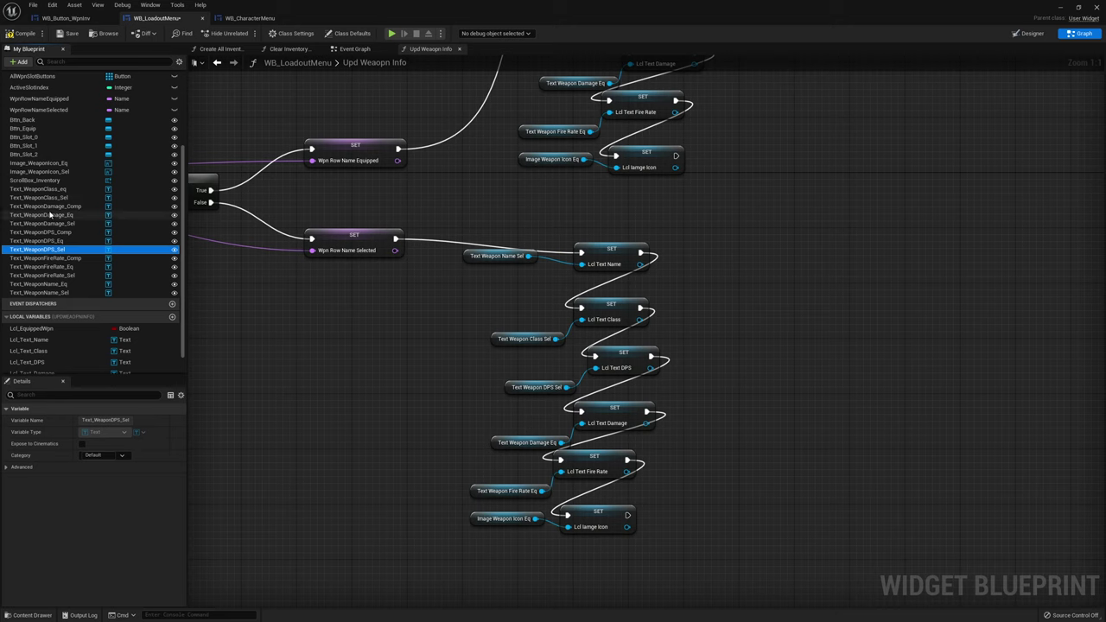
mouse_move(44, 224)
left_mouse_down()
mouse_move(383, 415)
mouse_move(471, 447)
mouse_move(496, 443)
left_mouse_up()
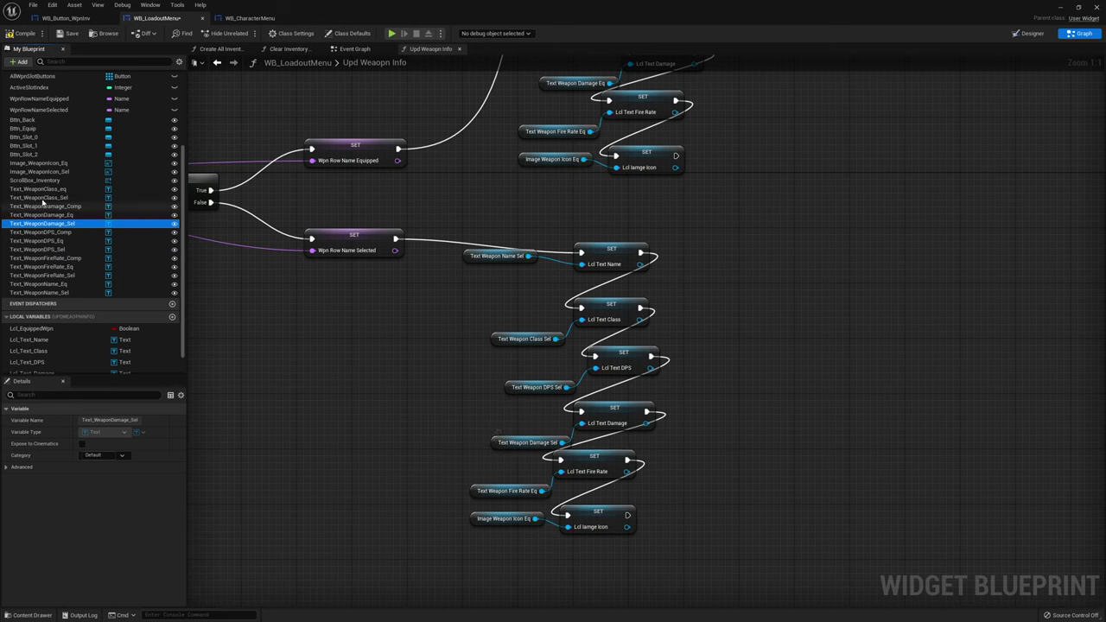
left_click(76, 275)
left_click_drag(400, 480, 474, 490)
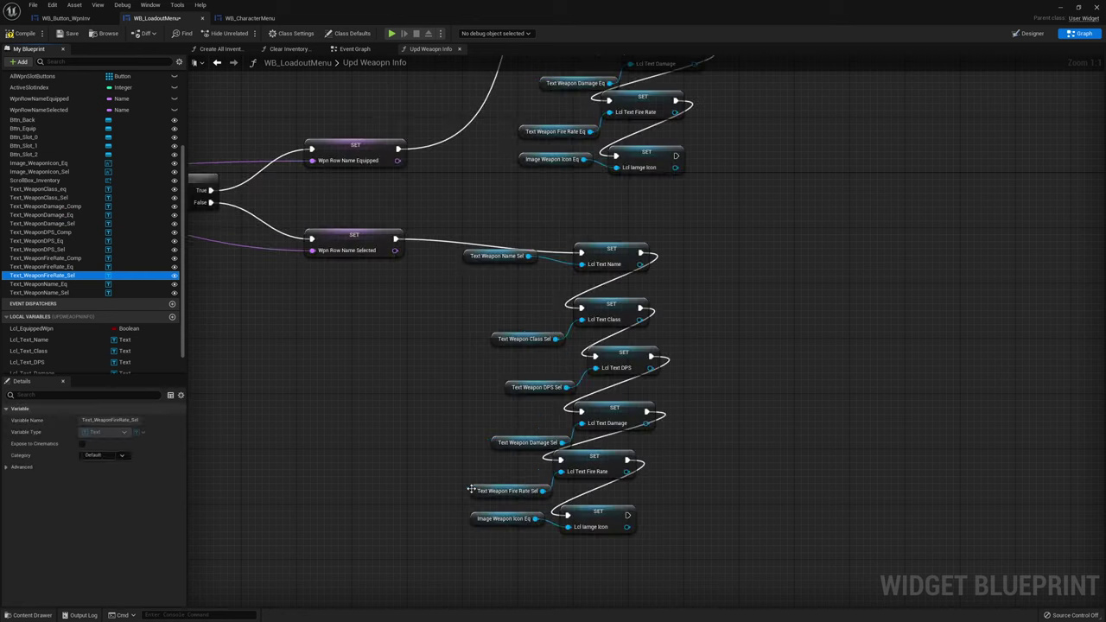
left_click(39, 171)
left_click_drag(39, 171, 473, 519)
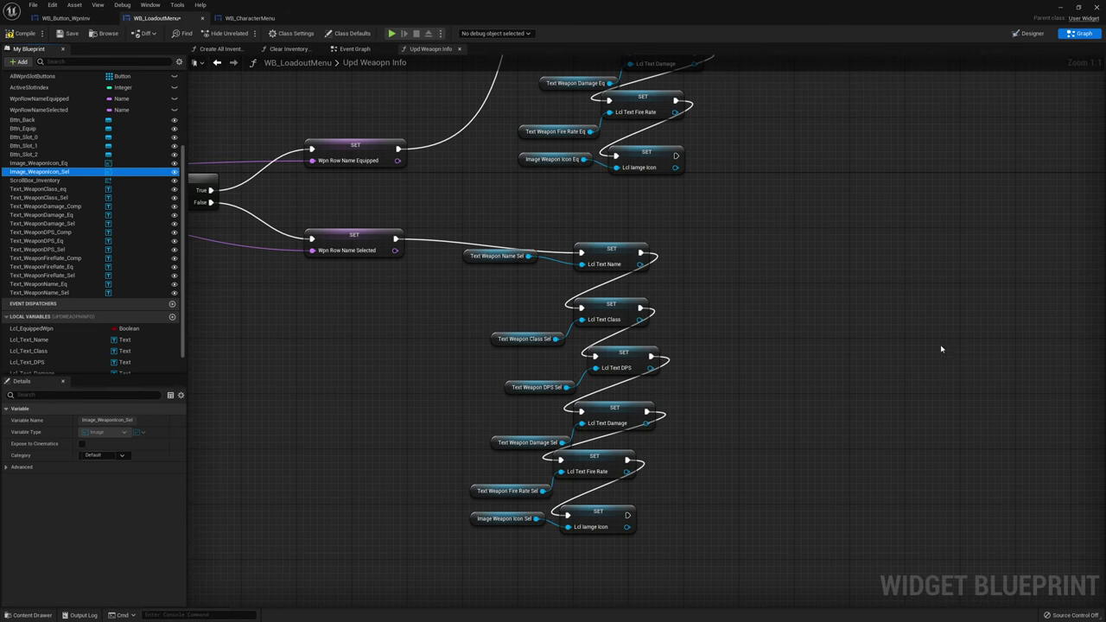
right_click_drag(905, 167, 696, 233)
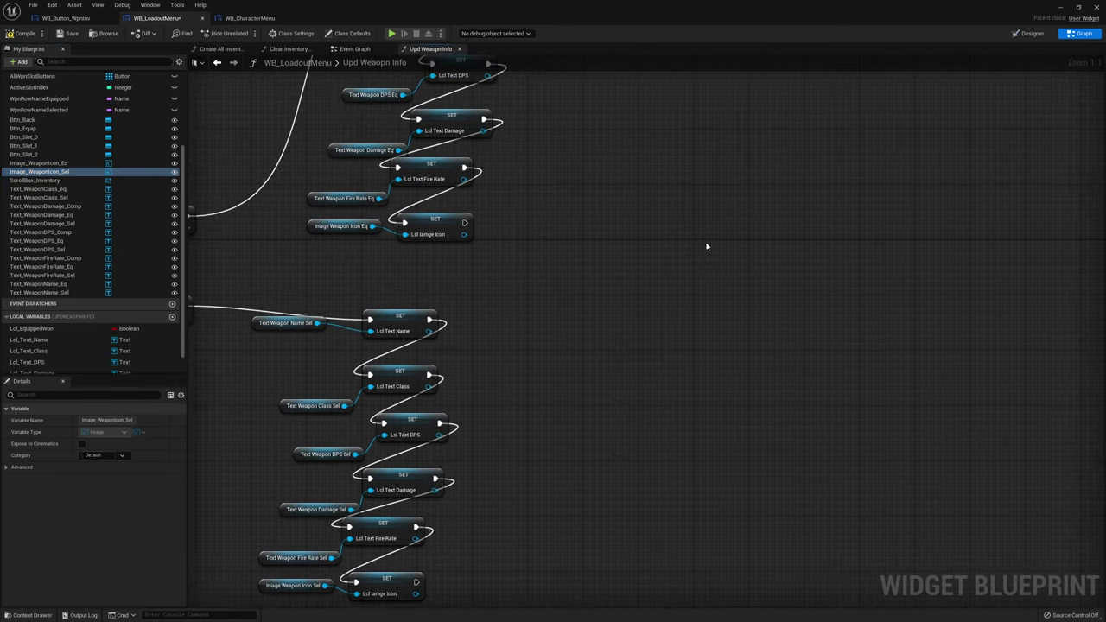
Add a Branch node fed by the last setter of both chains
left_click(691, 230)
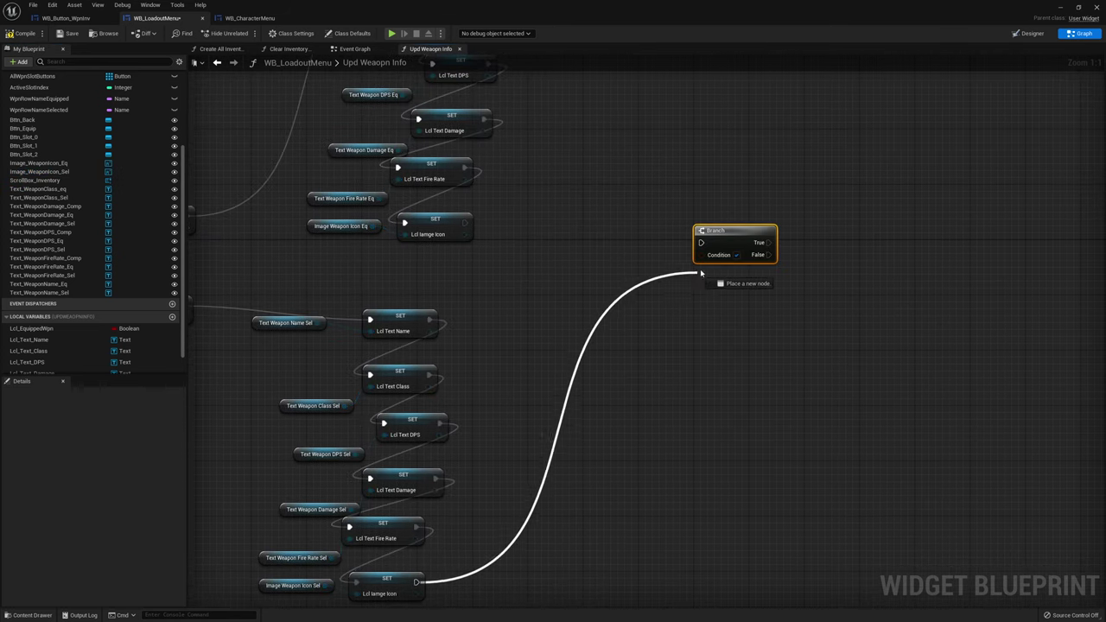
mouse_move(417, 585)
left_mouse_down()
mouse_move(701, 243)
mouse_move(464, 223)
left_mouse_up()
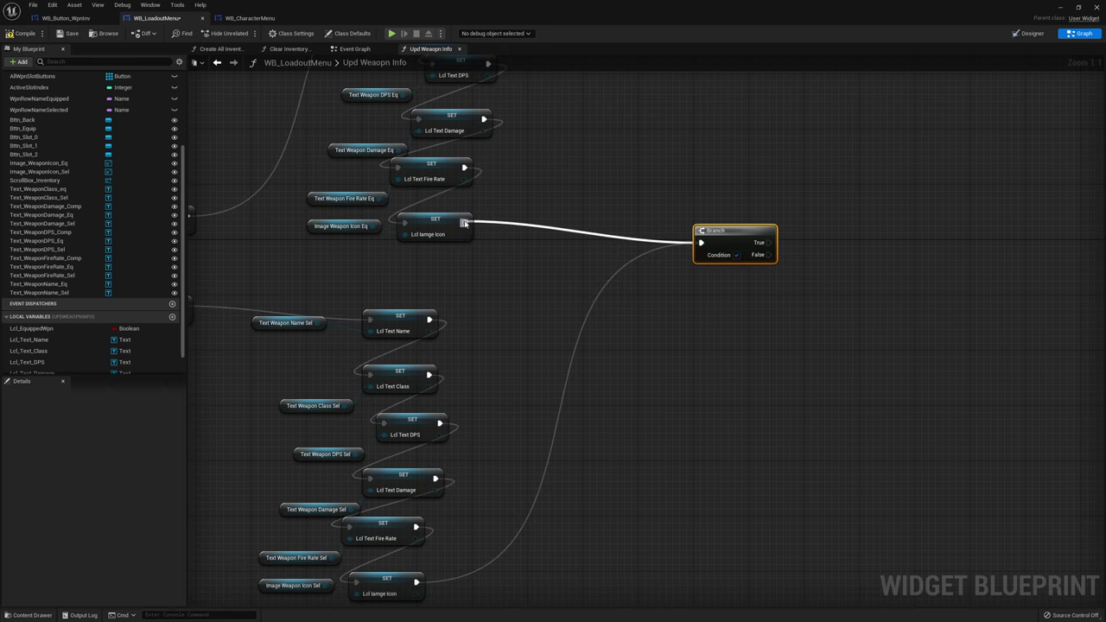
left_click_drag(745, 242, 765, 236)
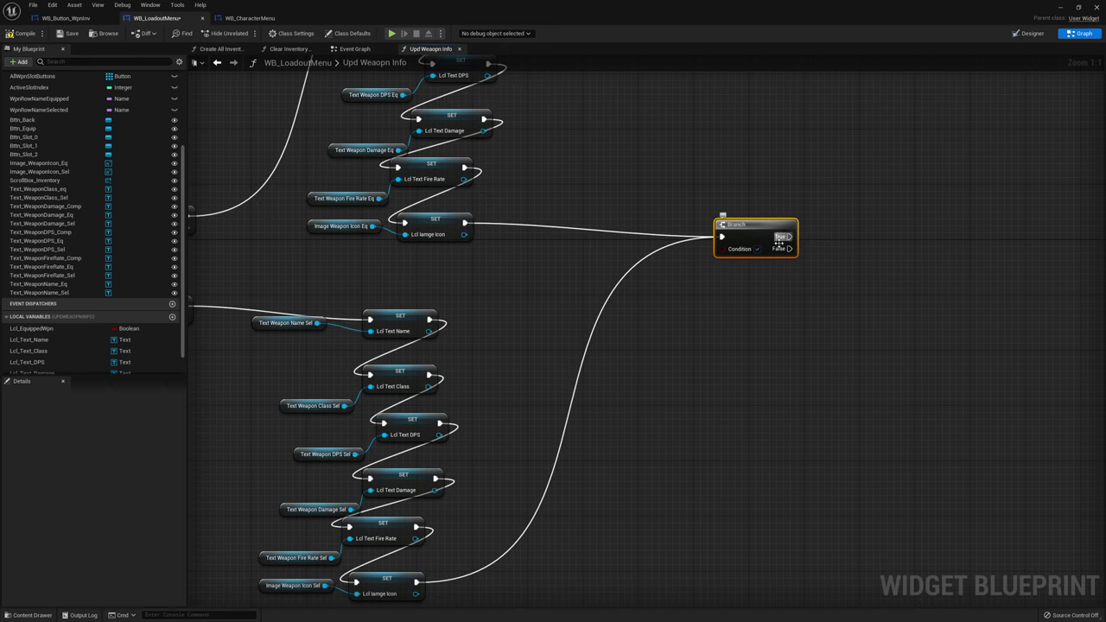
Add an Equal (==) node on the Weapon Row Name wire, placed below the Branch
mouse_move(674, 324)
right_mouse_down()
mouse_move(902, 308)
mouse_move(1028, 233)
right_mouse_up()
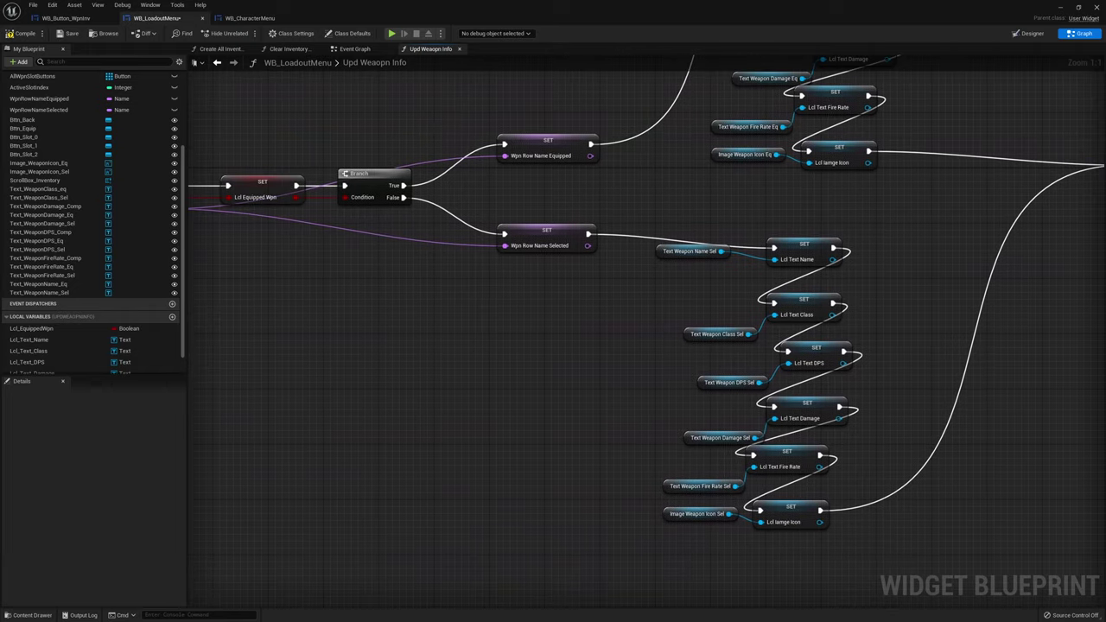
right_click_drag(485, 233, 495, 208)
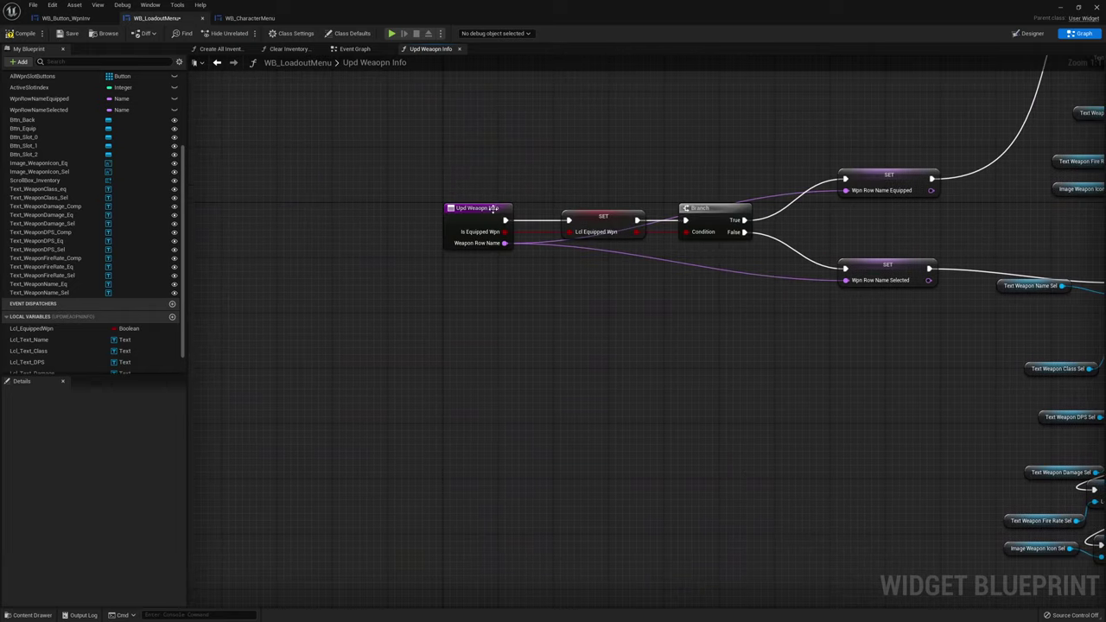
left_click_drag(504, 243, 919, 247)
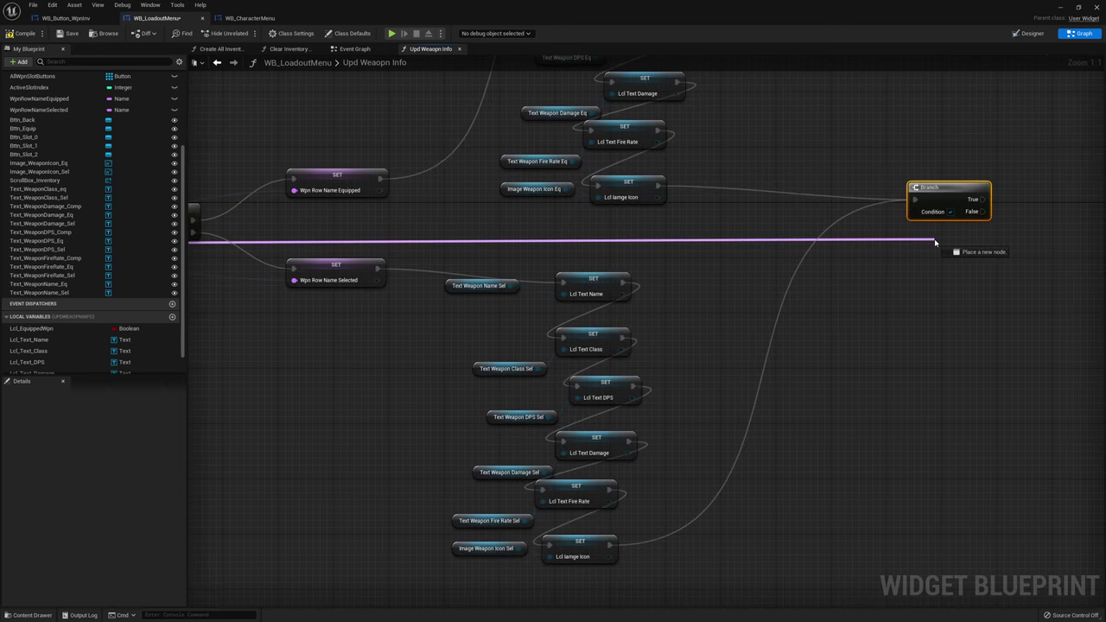
left_click_drag(919, 246, 934, 239)
key("Escape")
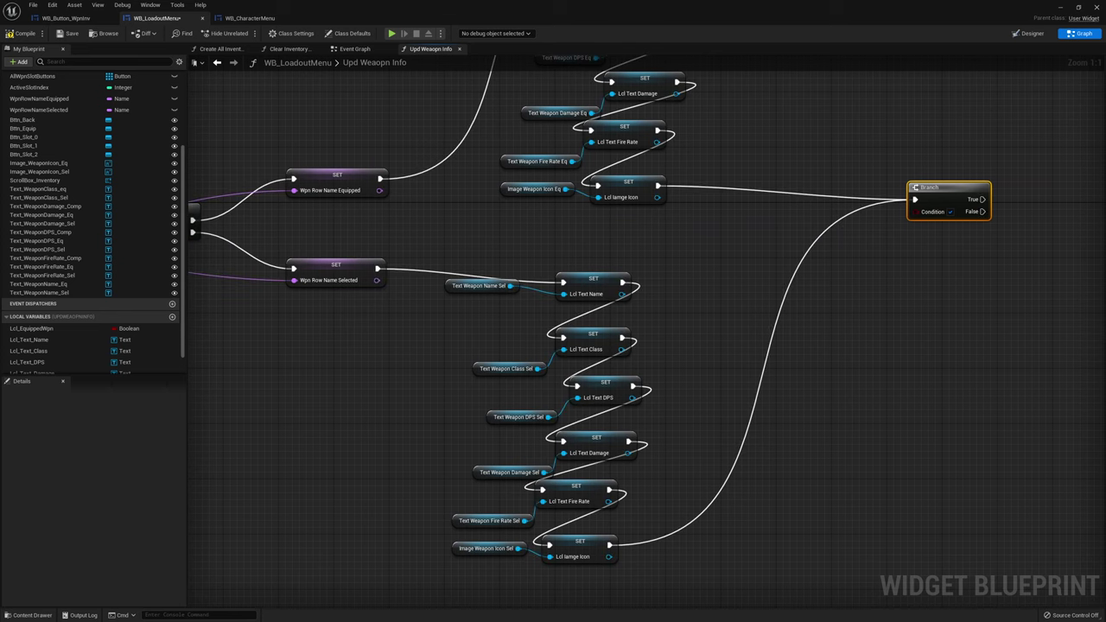
right_click_drag(388, 247, 653, 229)
left_click_drag(219, 225, 683, 227)
type("==")
key("Return")
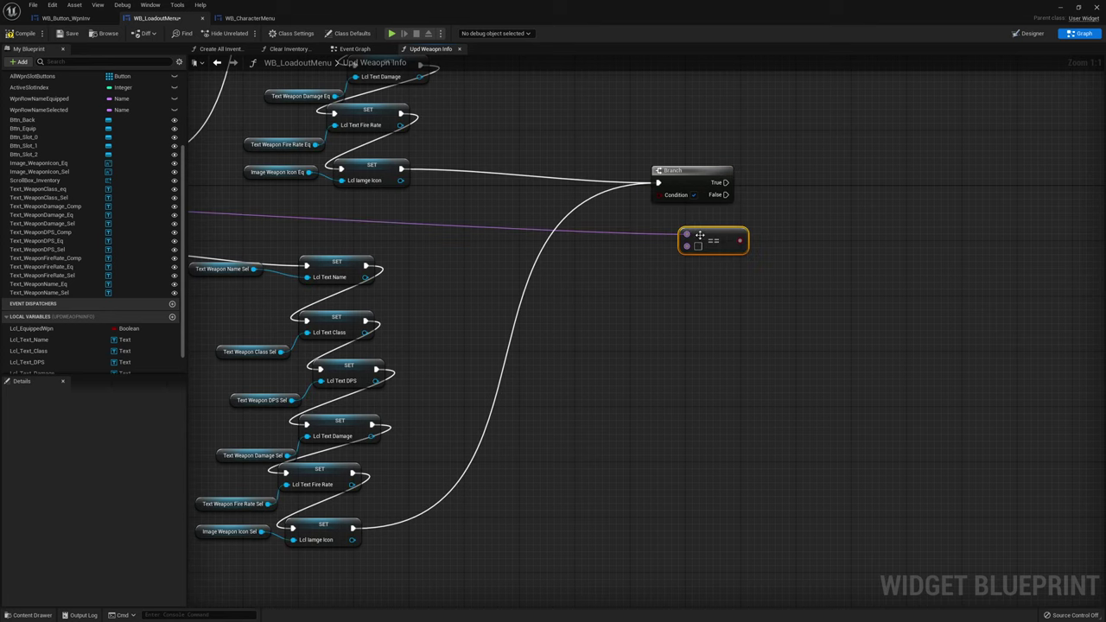
left_click_drag(700, 235, 673, 228)
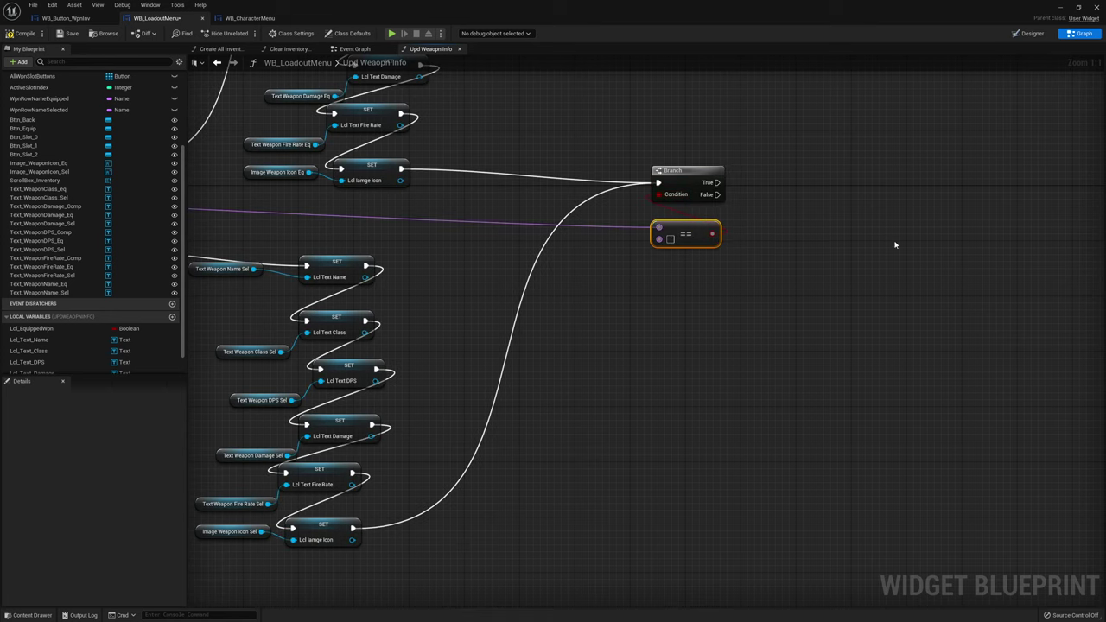
right_click_drag(734, 231, 706, 234)
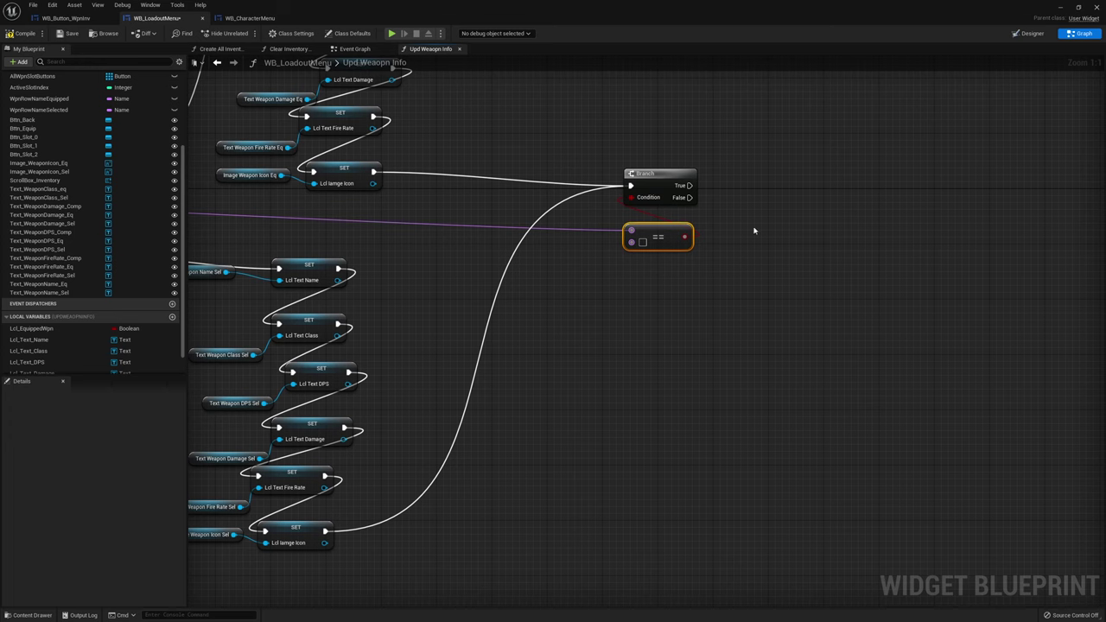
right_click_drag(539, 291, 466, 164)
mouse_move(534, 145)
right_mouse_down()
mouse_move(693, 205)
mouse_move(719, 203)
right_mouse_up()
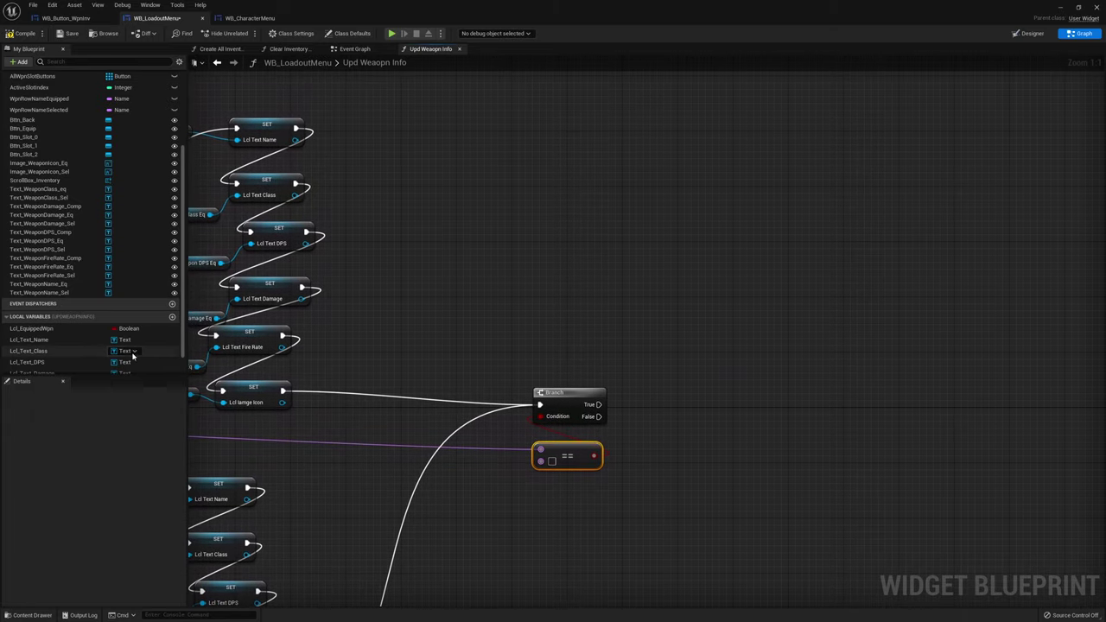
Duplicate Lcl_Text_Name into a Text local variable named Lcl_Name
scroll(86, 356, "down", 2)
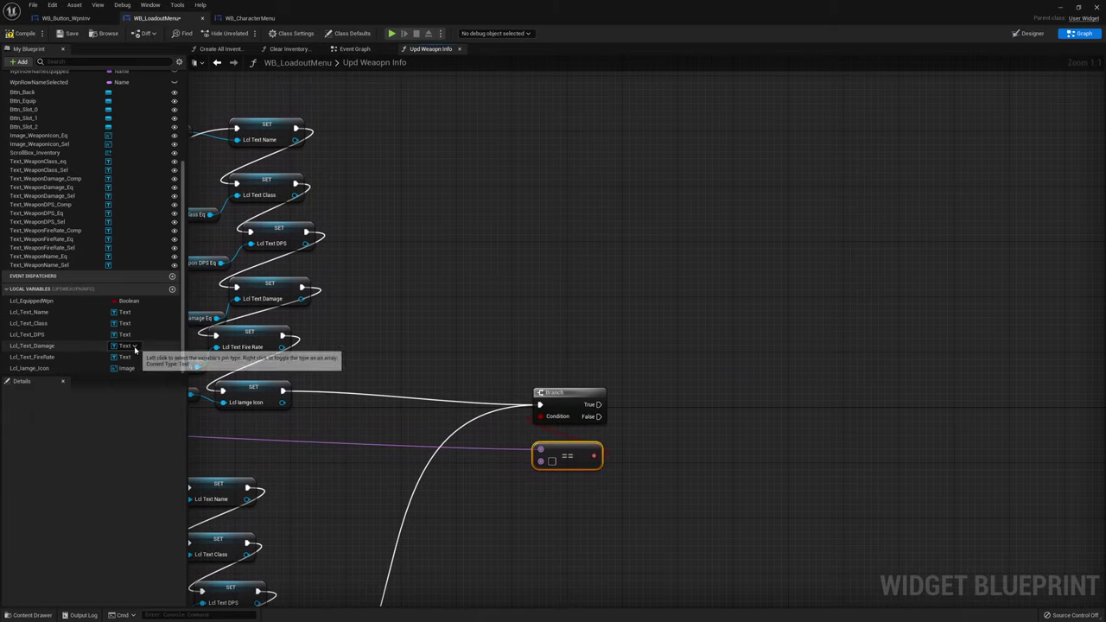
left_click(29, 312)
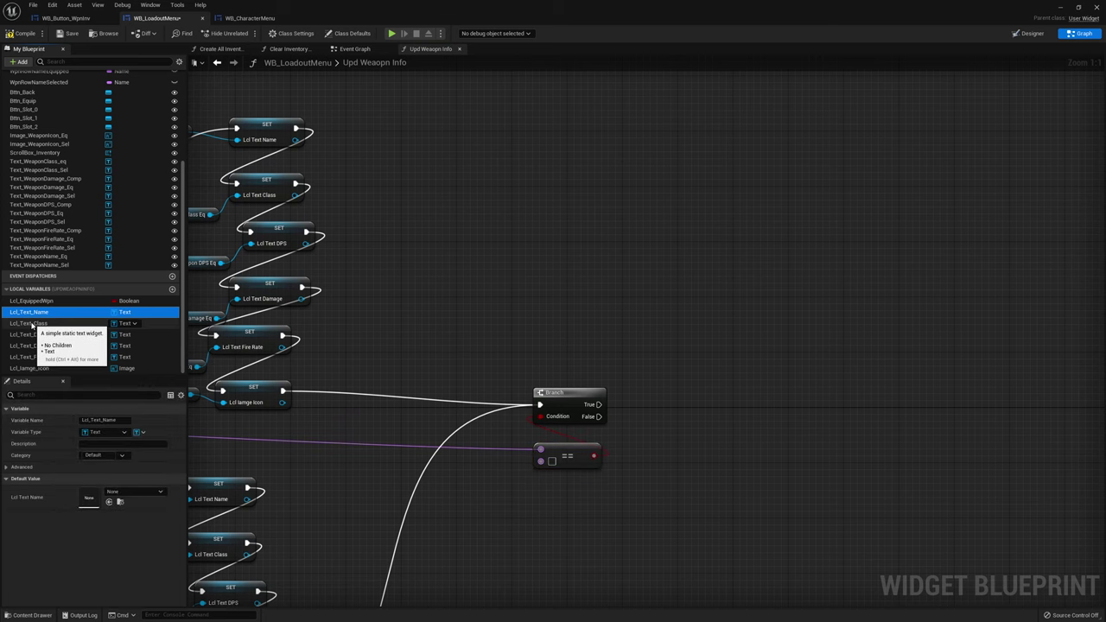
key("ctrl+w")
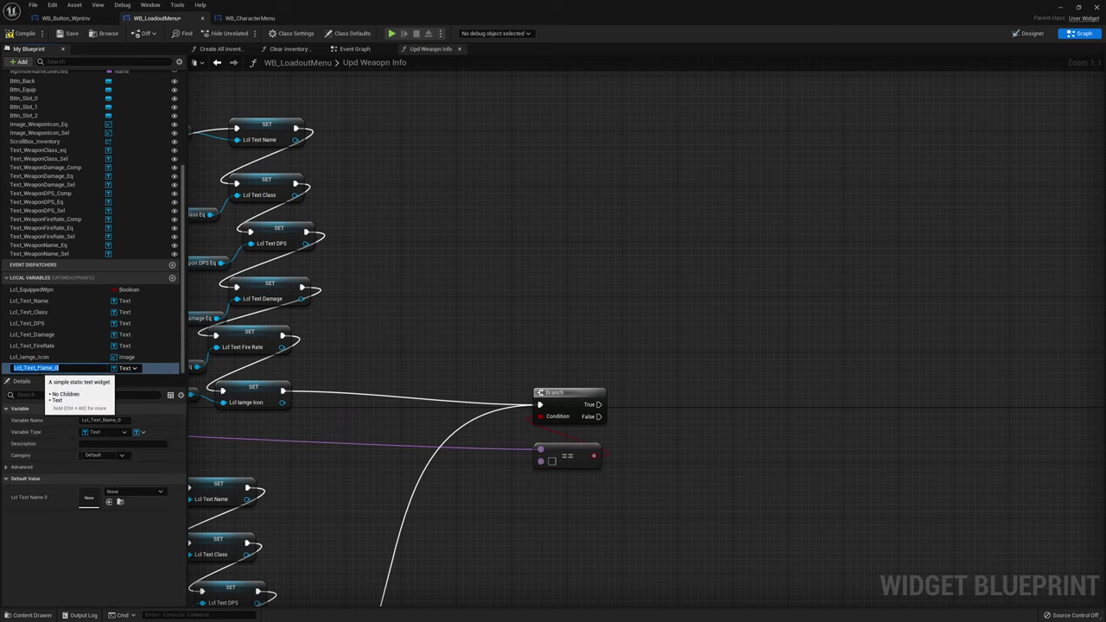
left_click(21, 368)
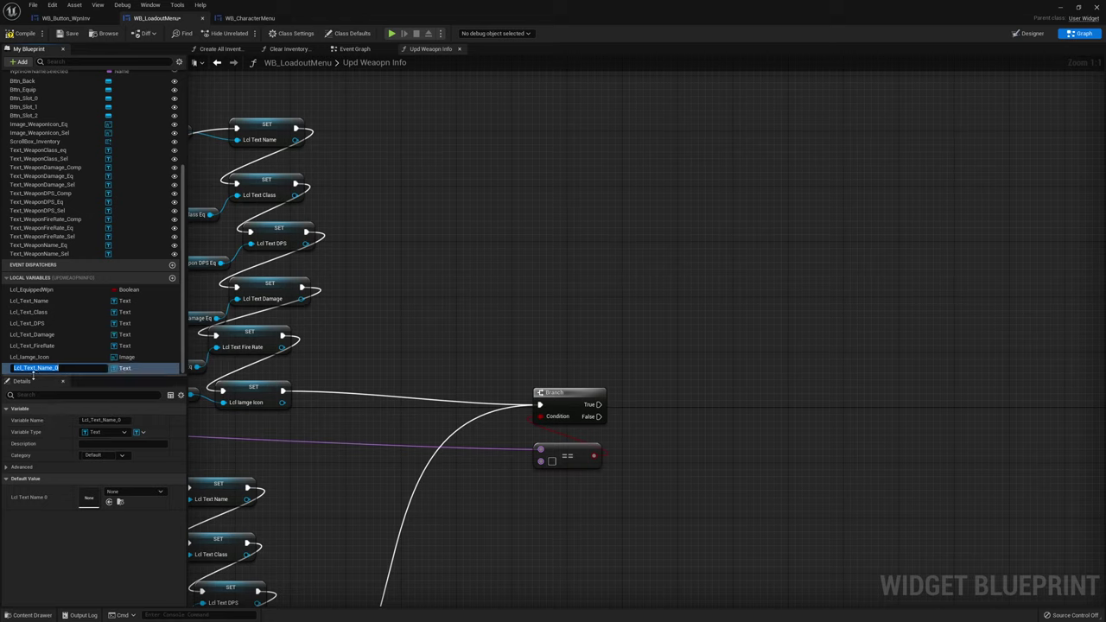
double_click(31, 368)
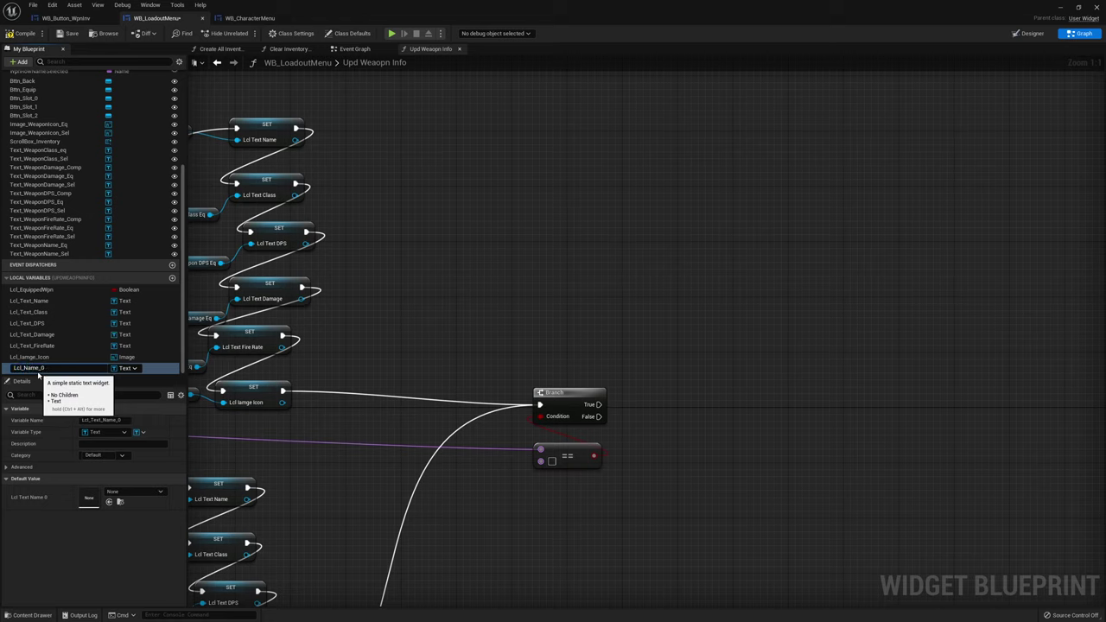
key("Return")
left_click(125, 368)
left_click(139, 453)
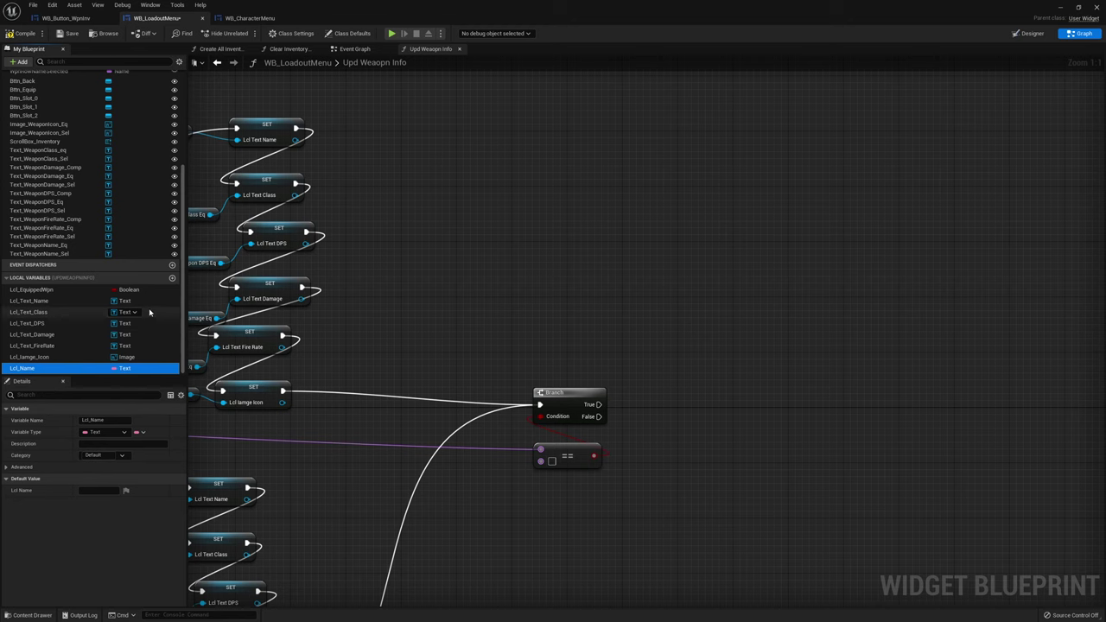
Duplicate it into Text locals Lcl_Class, Lcl_DPS, Lcl_Damage and Lcl_FireRate
key("ctrl+w")
type("Lcl_Class")
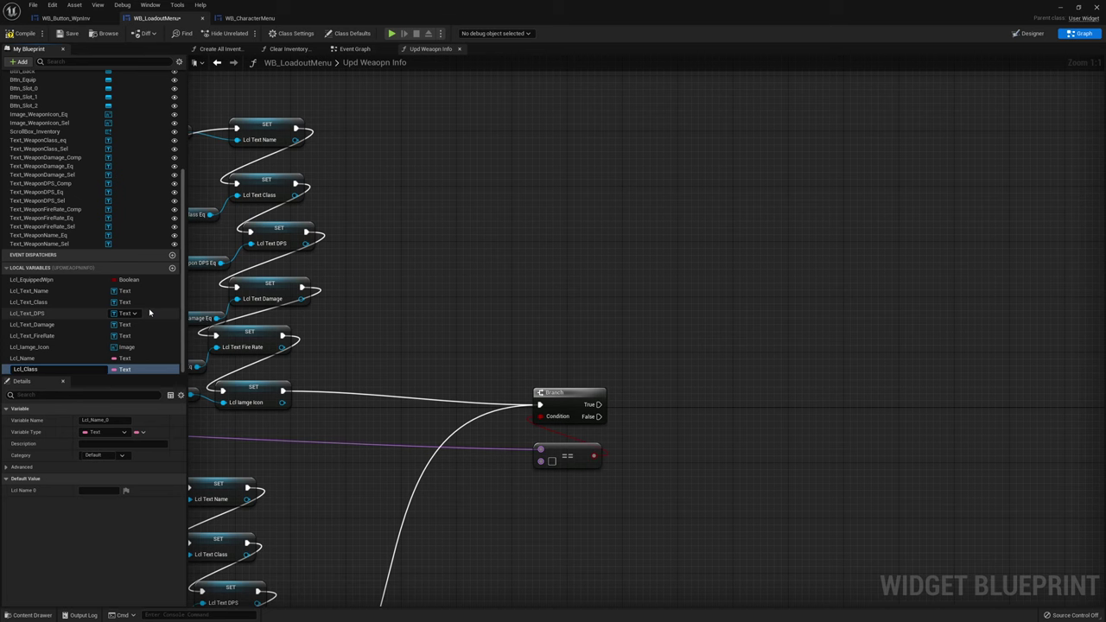
key("Return")
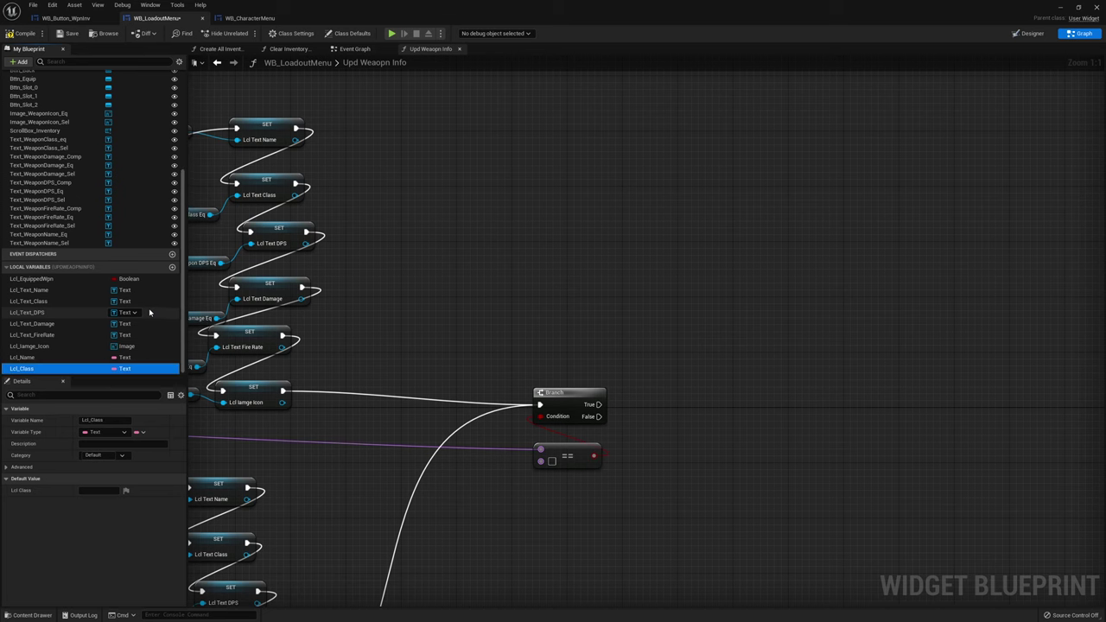
key("ctrl+w")
type("Lcl_DPS")
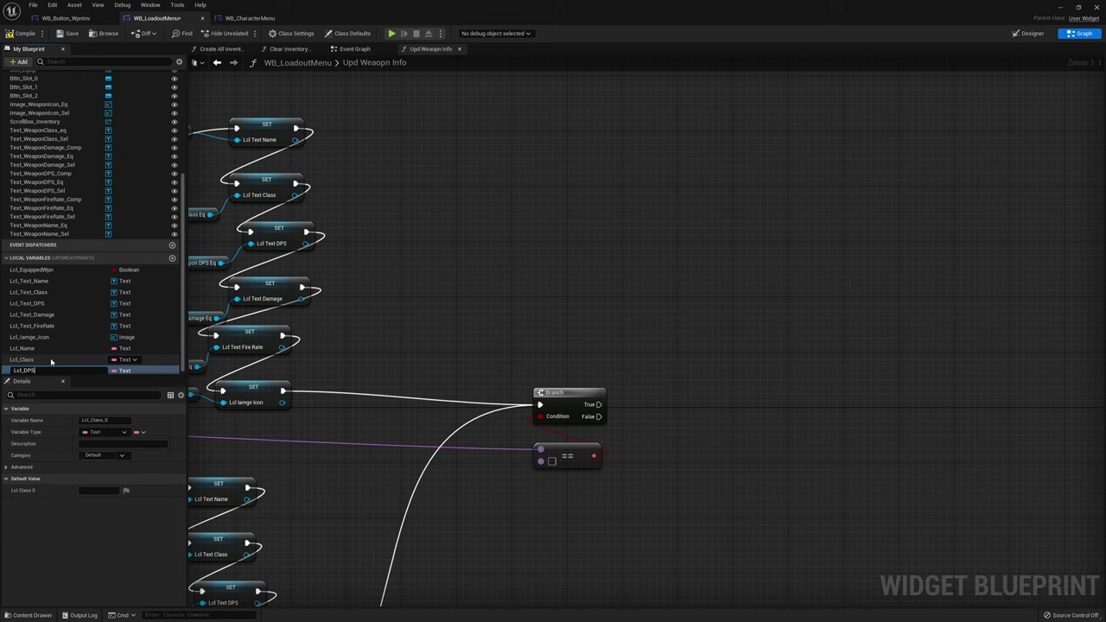
key("Return")
key("ctrl+w")
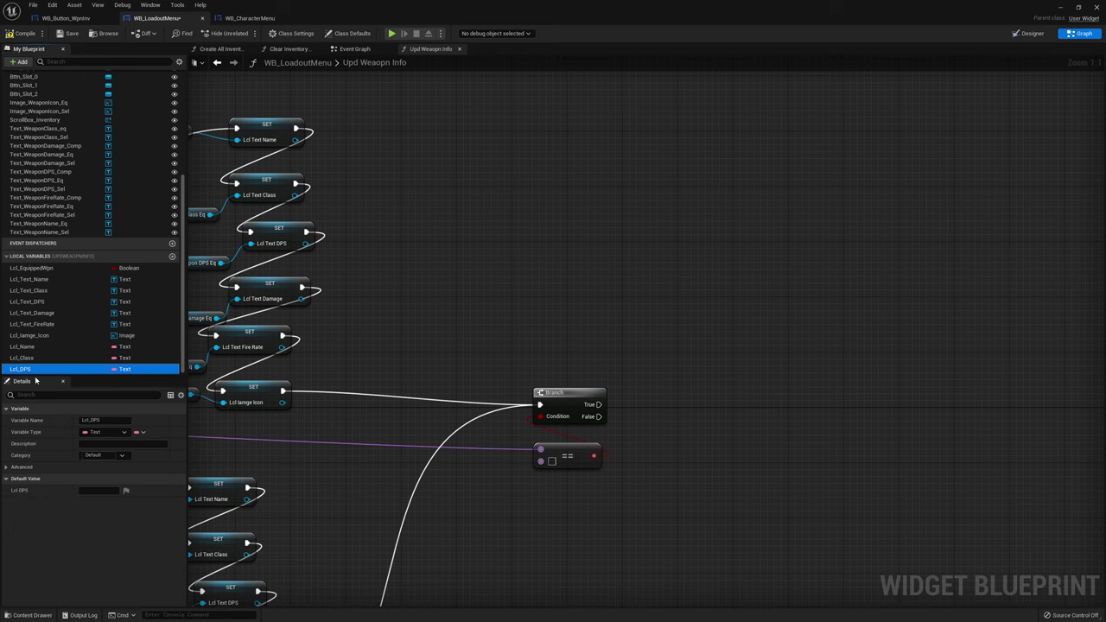
type("Lcl_Dama")
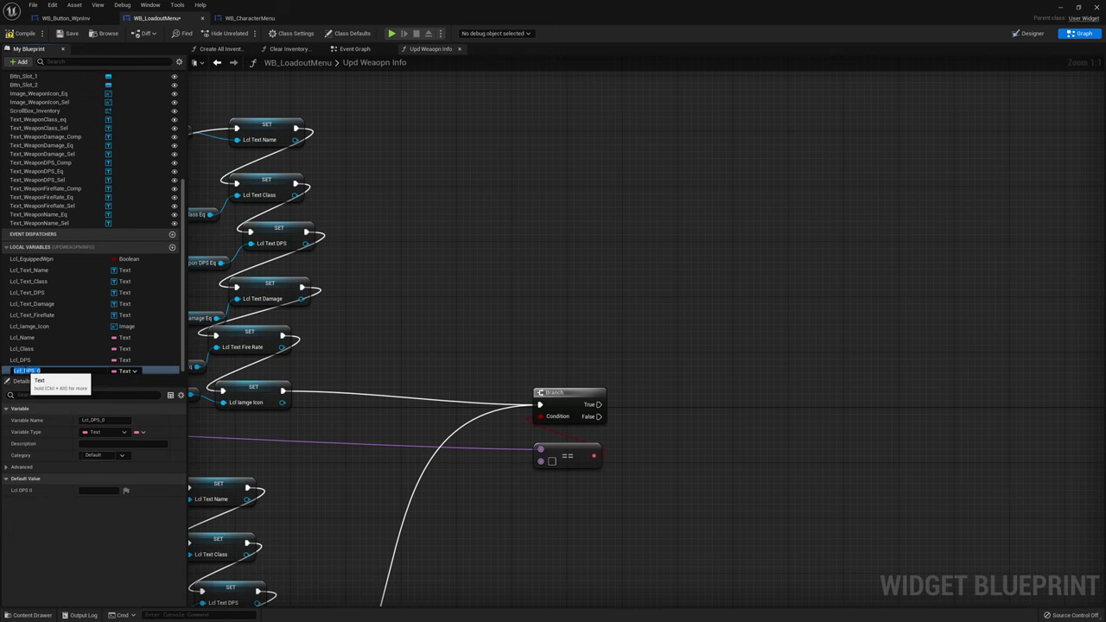
type("ge")
key("Return")
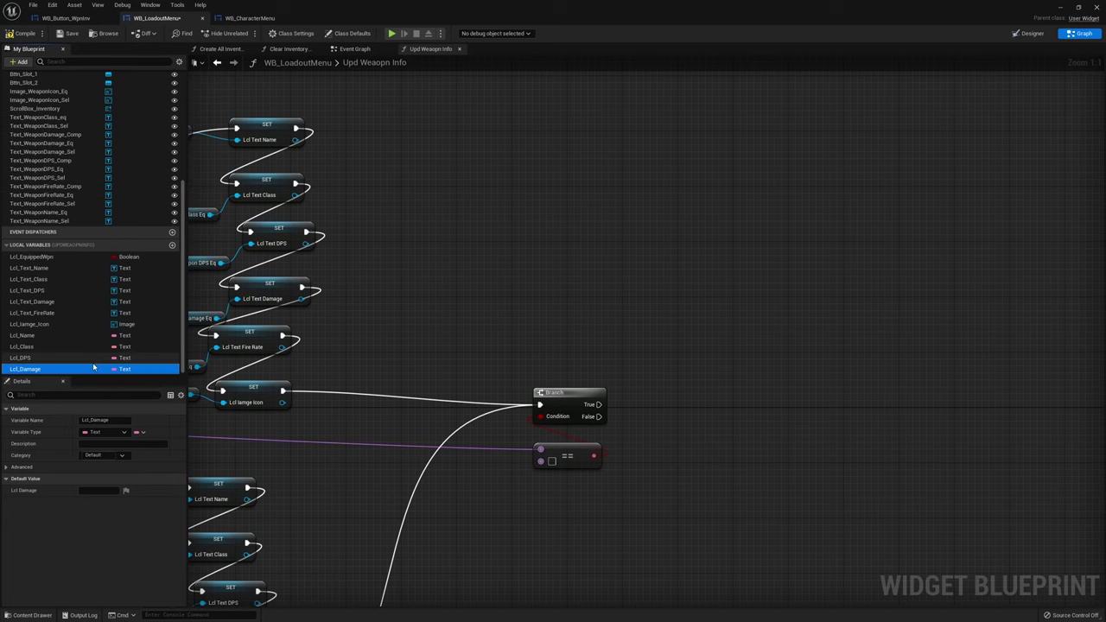
key("ctrl+w")
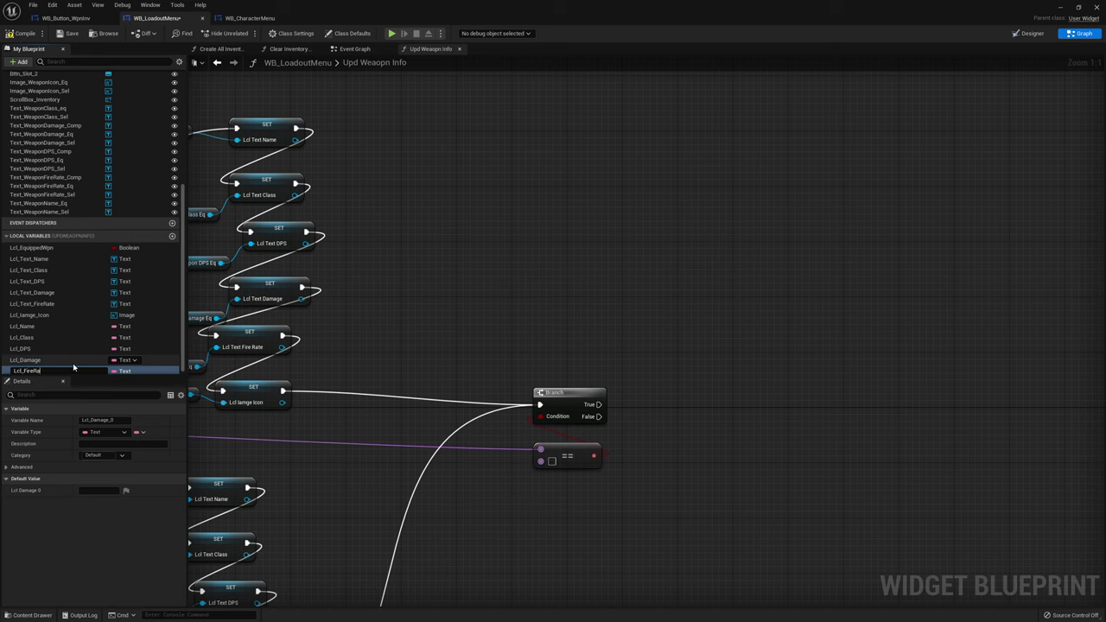
type("te")
key("Return")
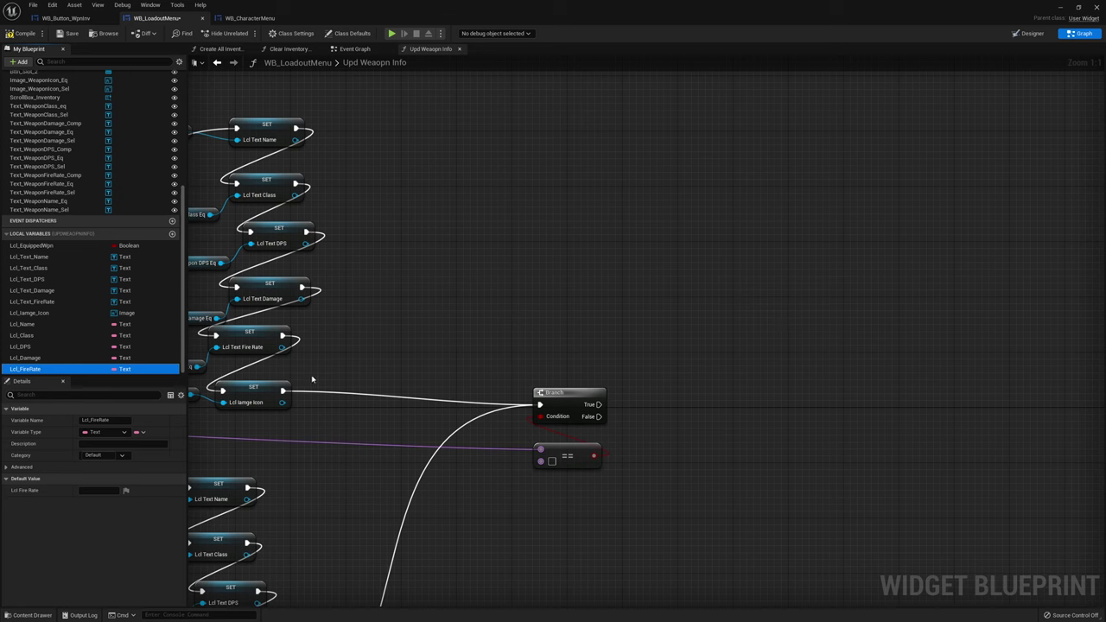
Add a Lcl_Icon local typed as a Texture 2D object reference
key("ctrl+d")
type("Lcl_Icon")
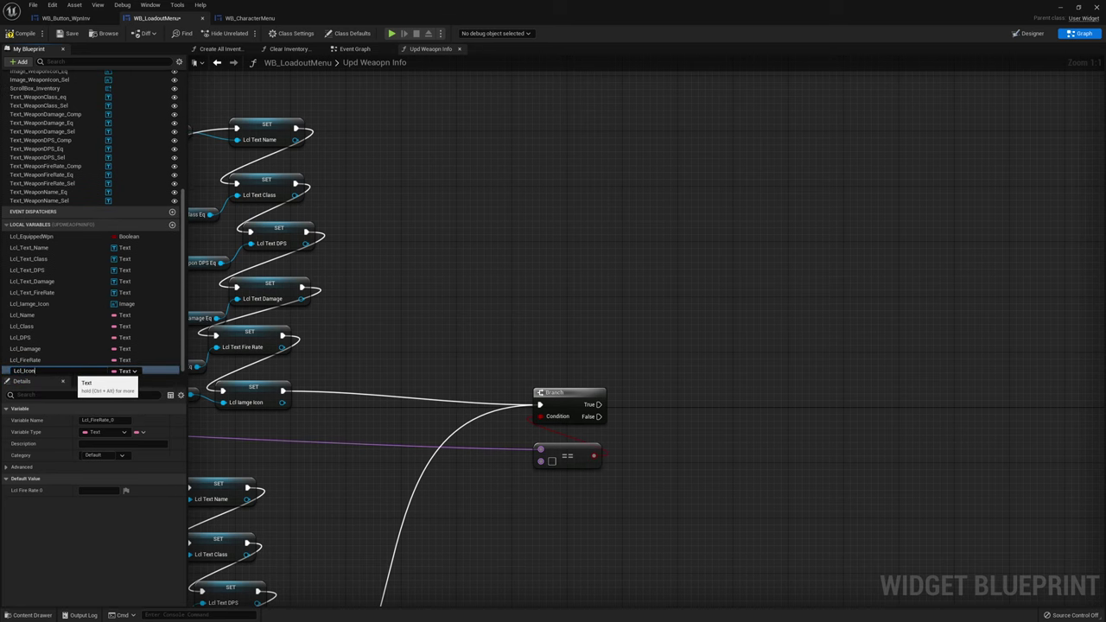
key("Return")
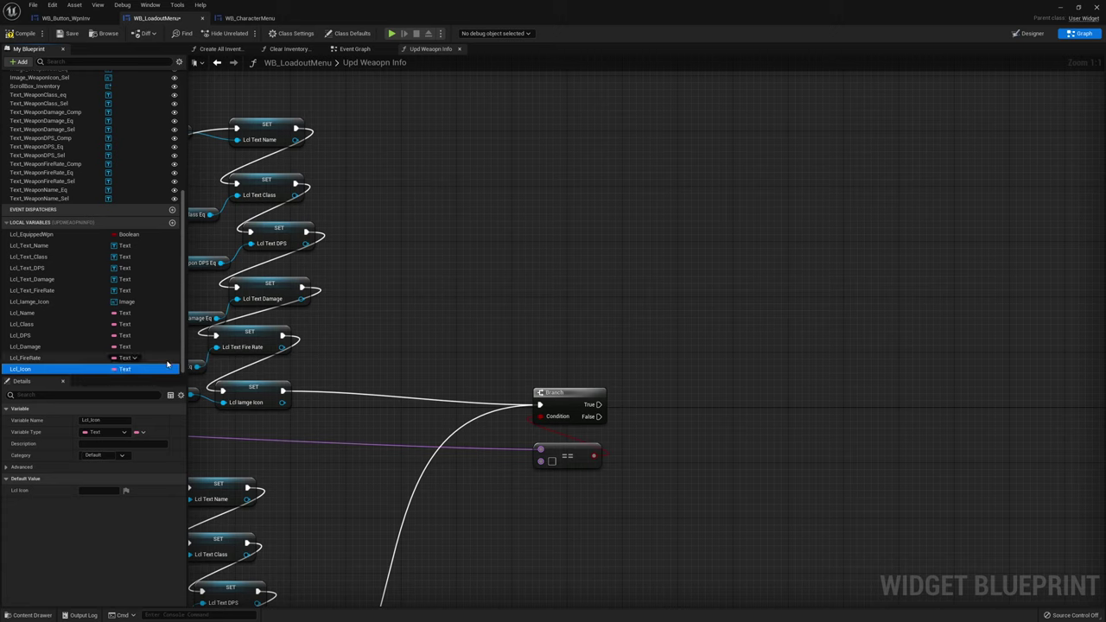
left_click(126, 369)
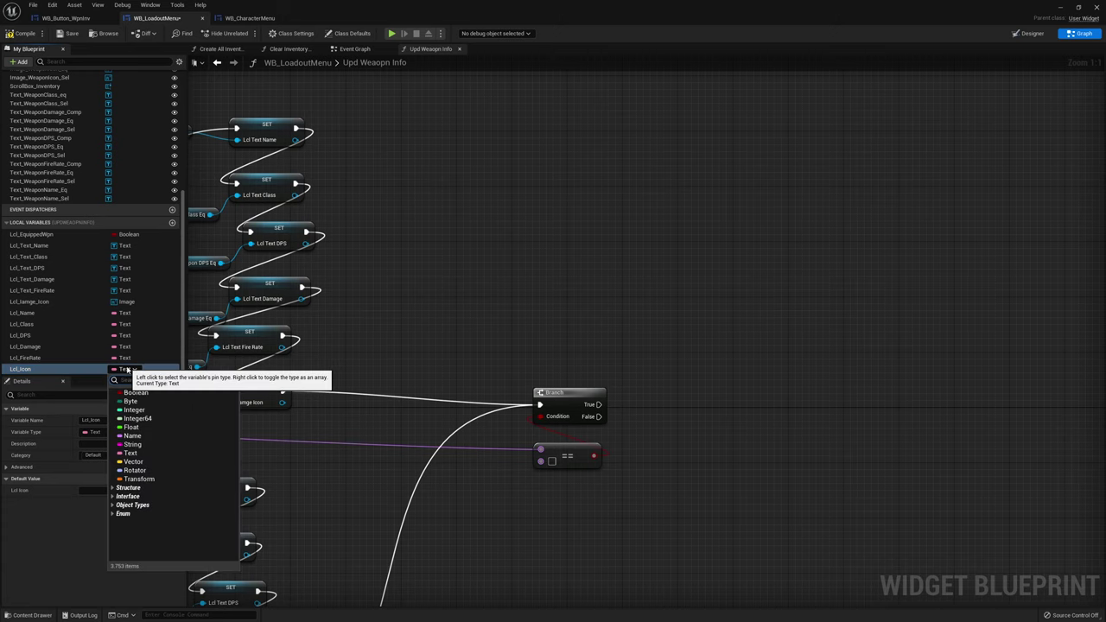
type("xture 2D")
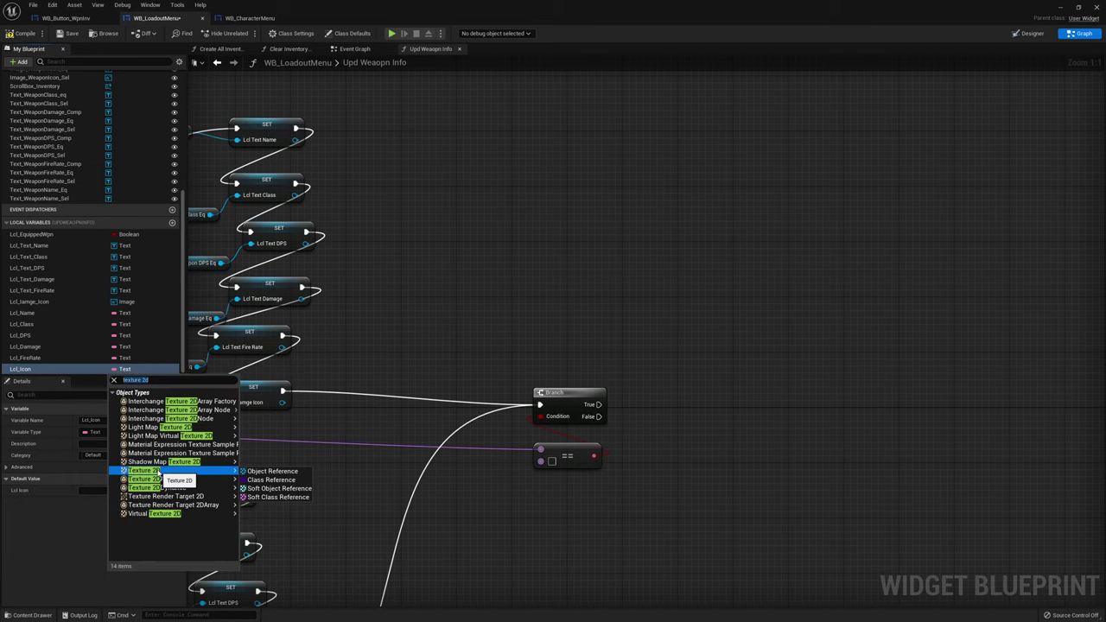
left_click(157, 474)
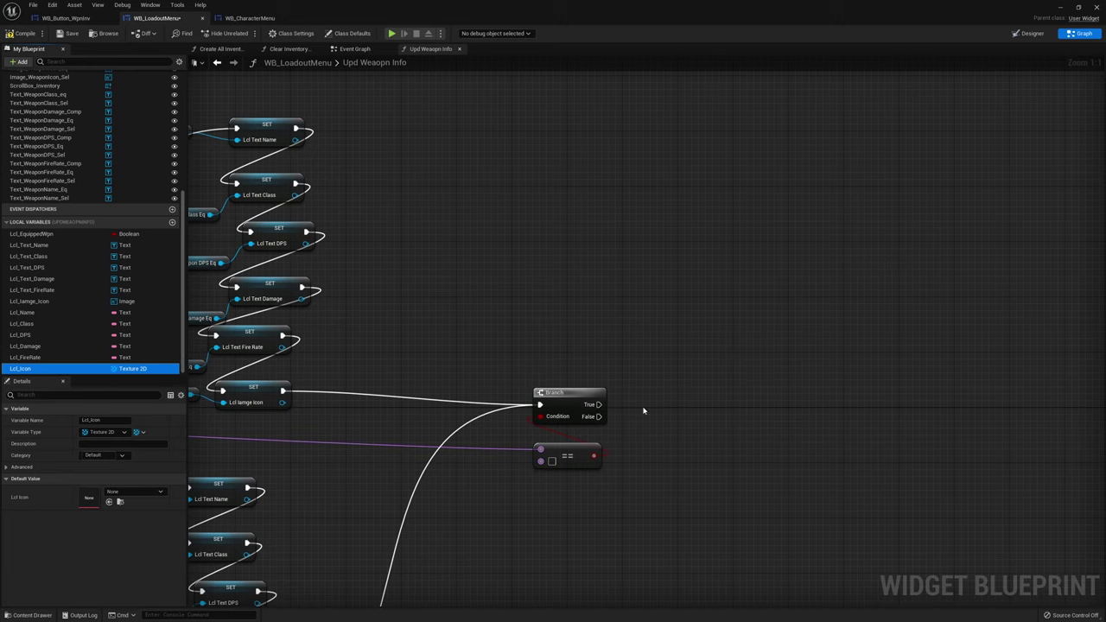
right_click_drag(774, 280, 631, 327)
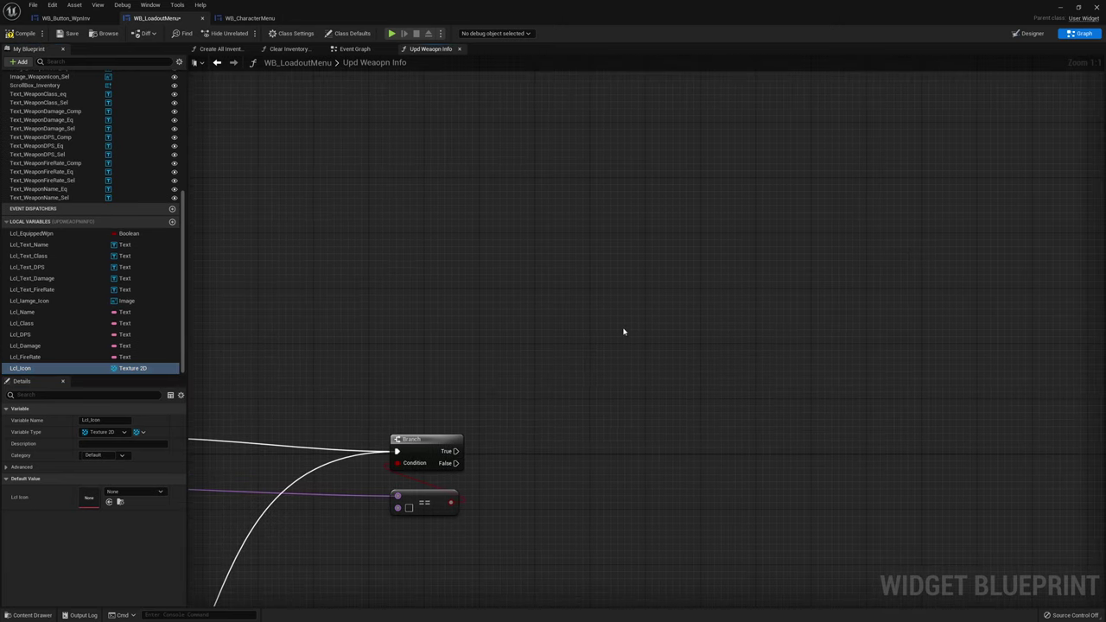
Stack SET nodes for Lcl_Name, Class, DPS, Damage, FireRate and Icon above the Branch
left_click_drag(26, 312, 558, 113, "alt")
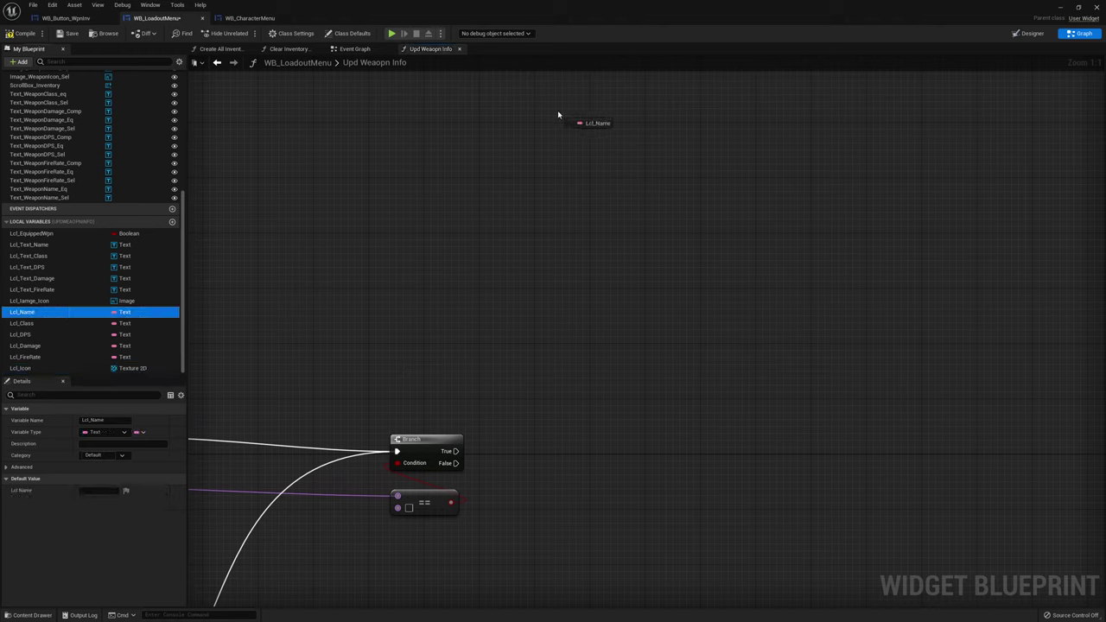
left_click_drag(35, 324, 553, 160, "alt")
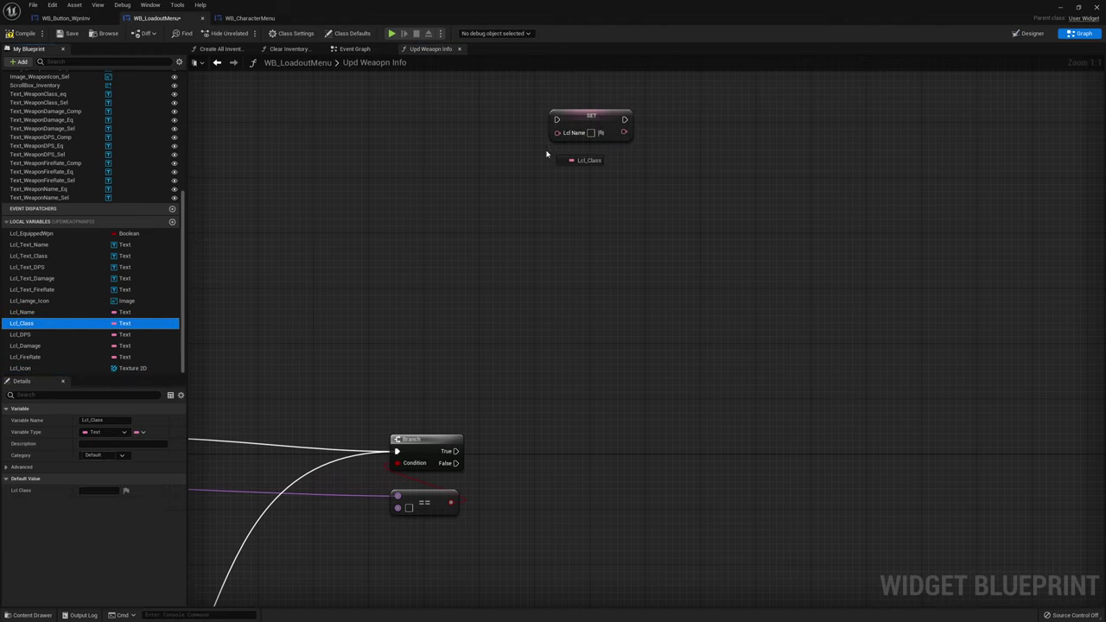
left_click_drag(22, 335, 557, 200, "alt")
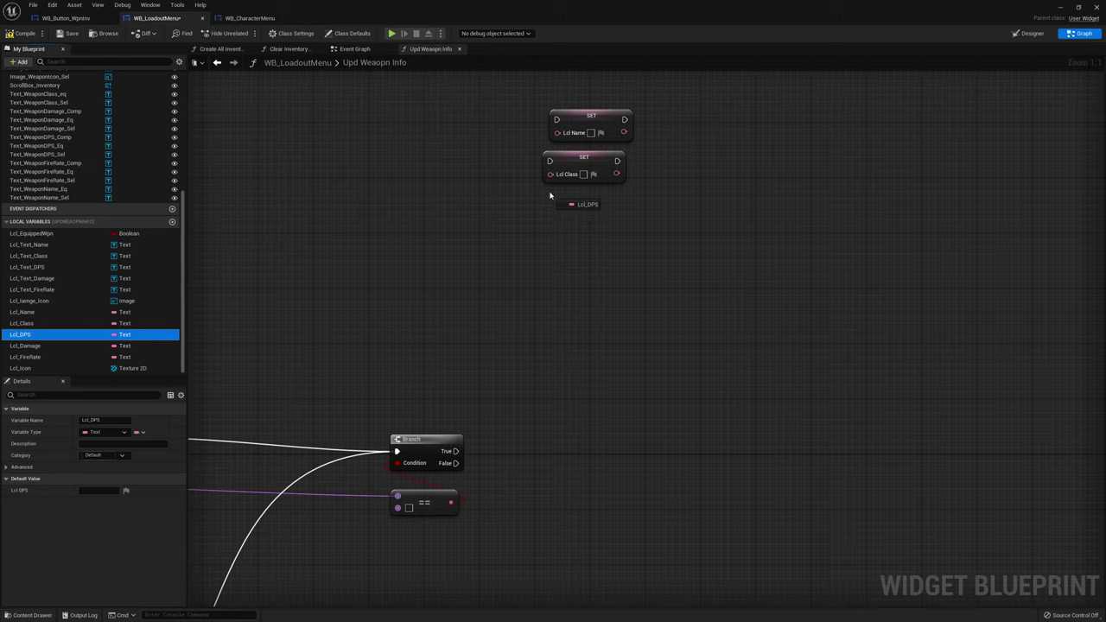
left_click_drag(26, 346, 542, 237, "alt")
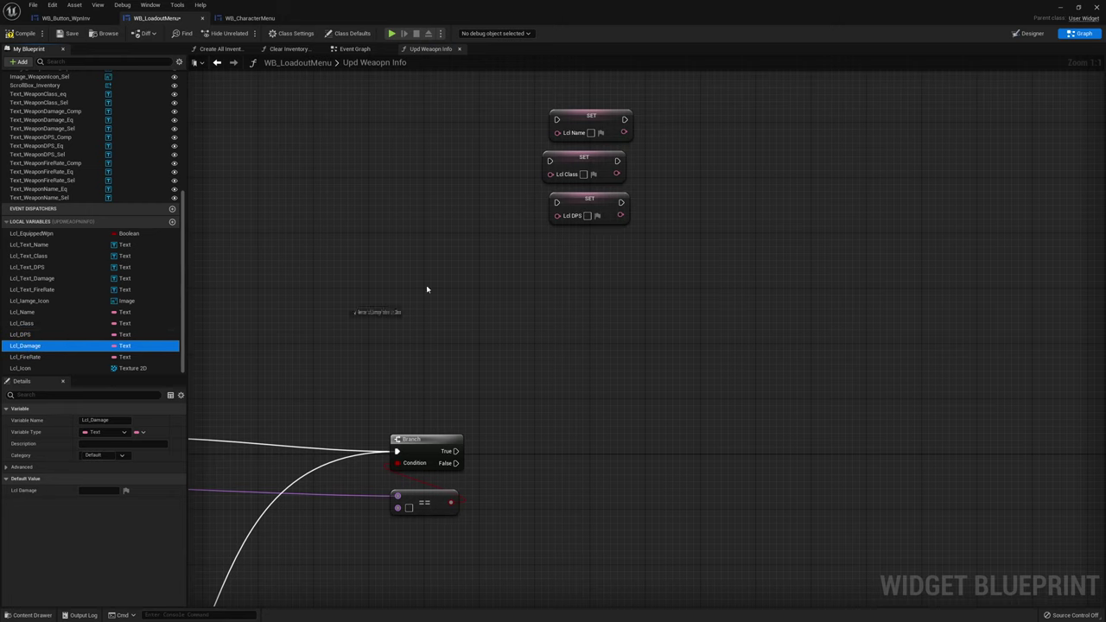
left_click_drag(26, 357, 542, 286, "alt")
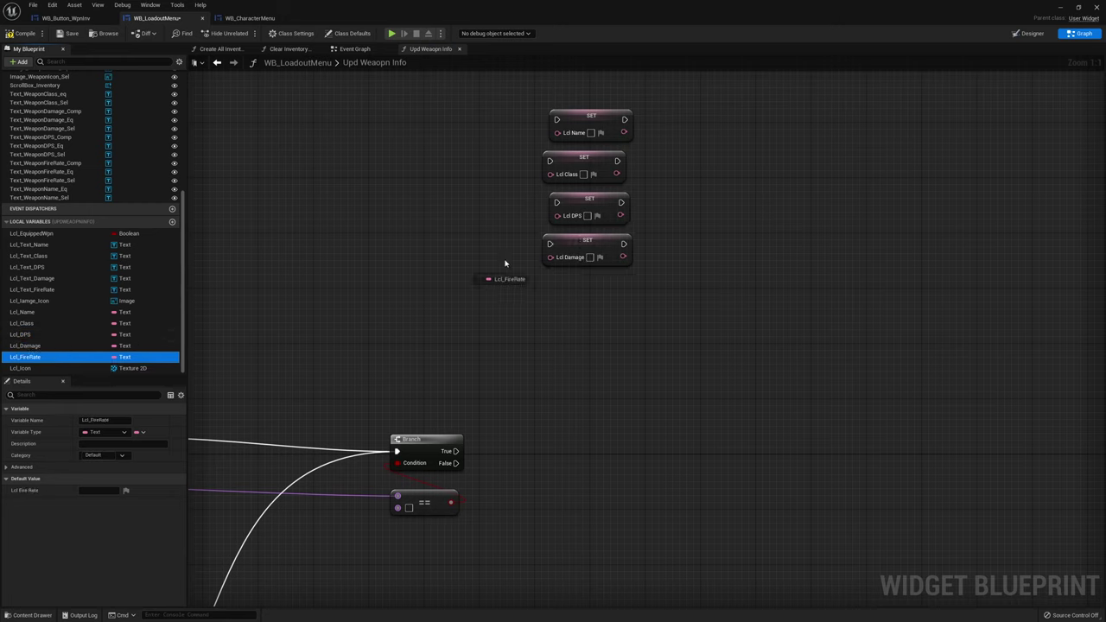
left_click_drag(20, 369, 547, 316, "alt")
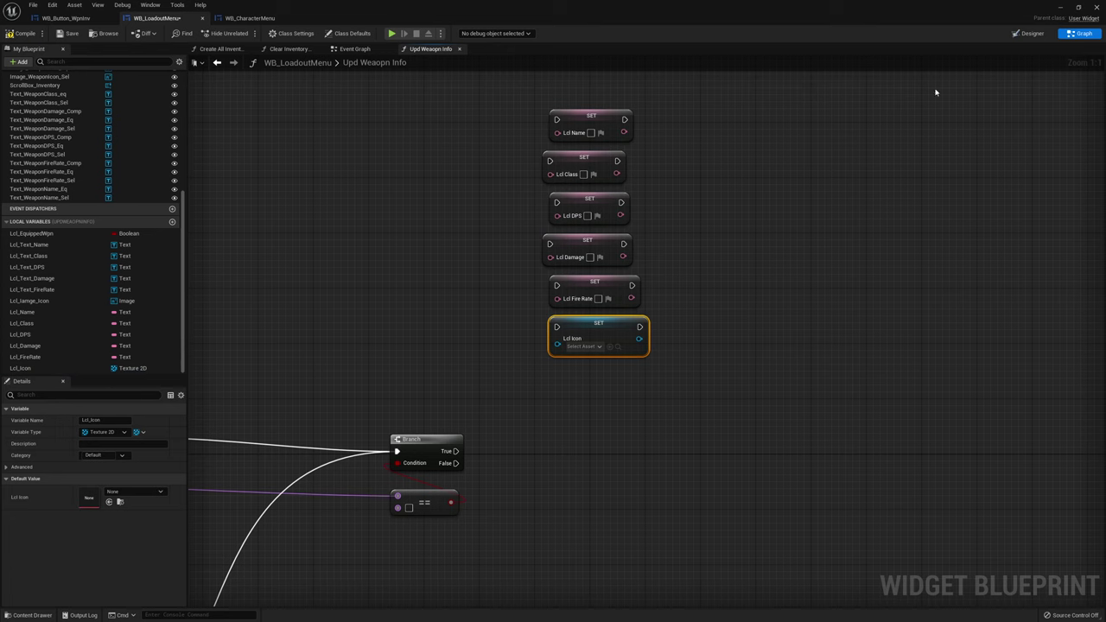
Check the weapon panel's placeholder text in the Designer, then return to the graph
left_click(1030, 34)
scroll(495, 344, "up", 4)
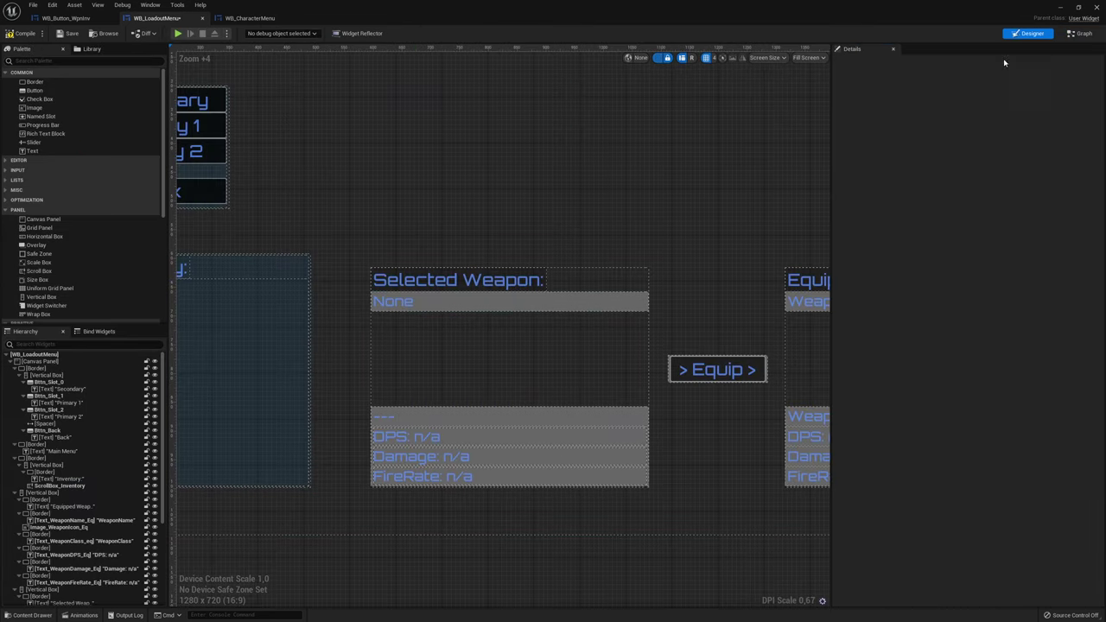
left_click(1078, 35)
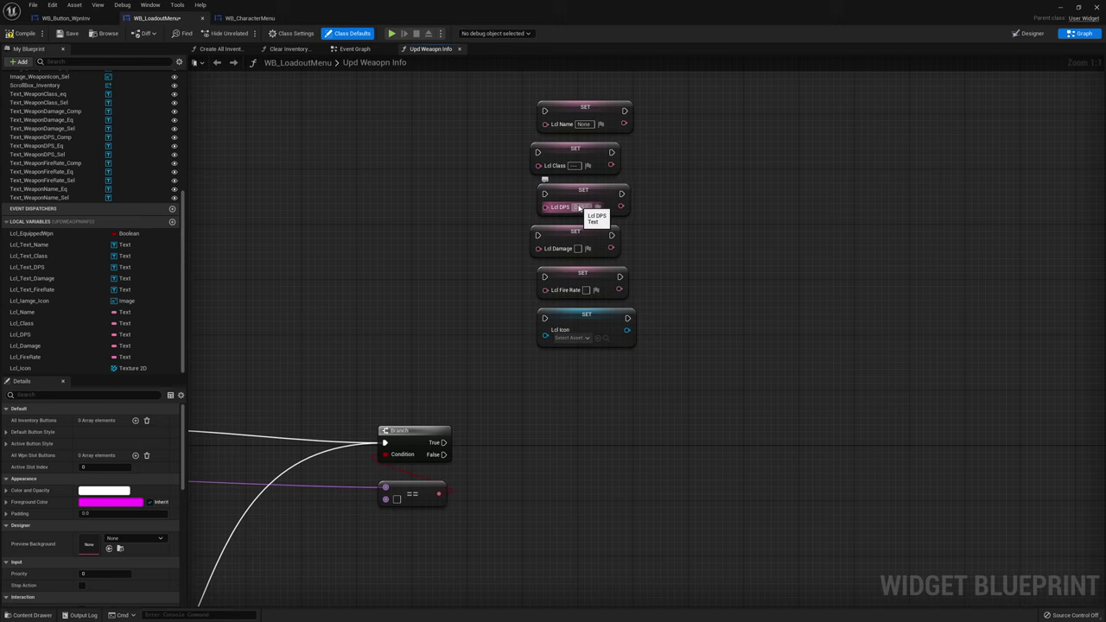
Set defaults 'DPS: n/a', 'Damage: n/a', 'FireRate: n/a' and wire Branch True into SET Lcl Name
key("Return")
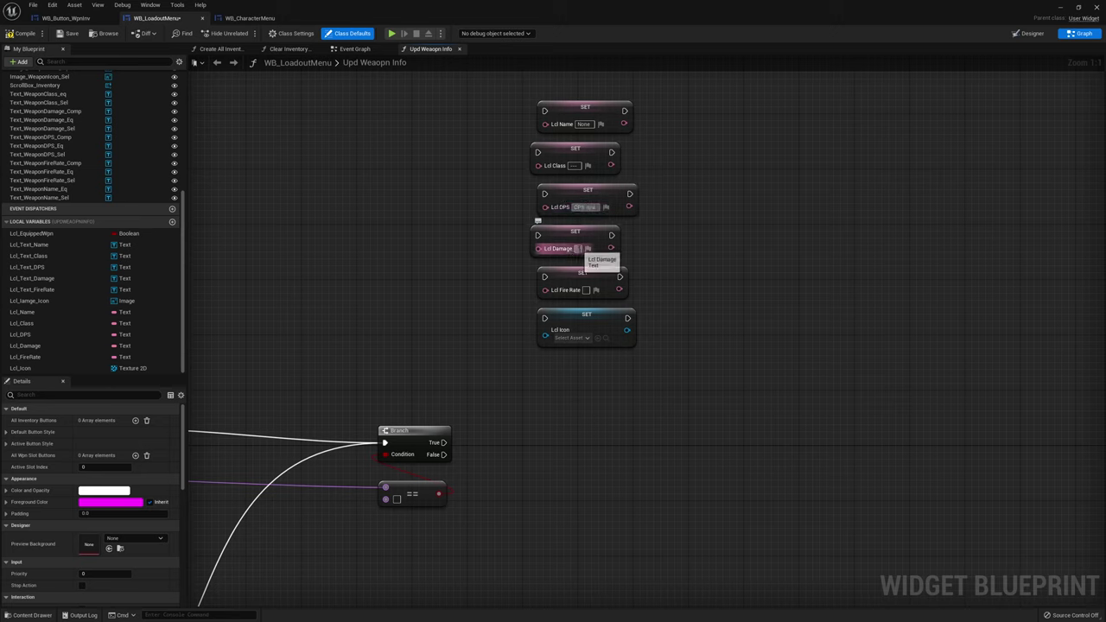
left_click(582, 249)
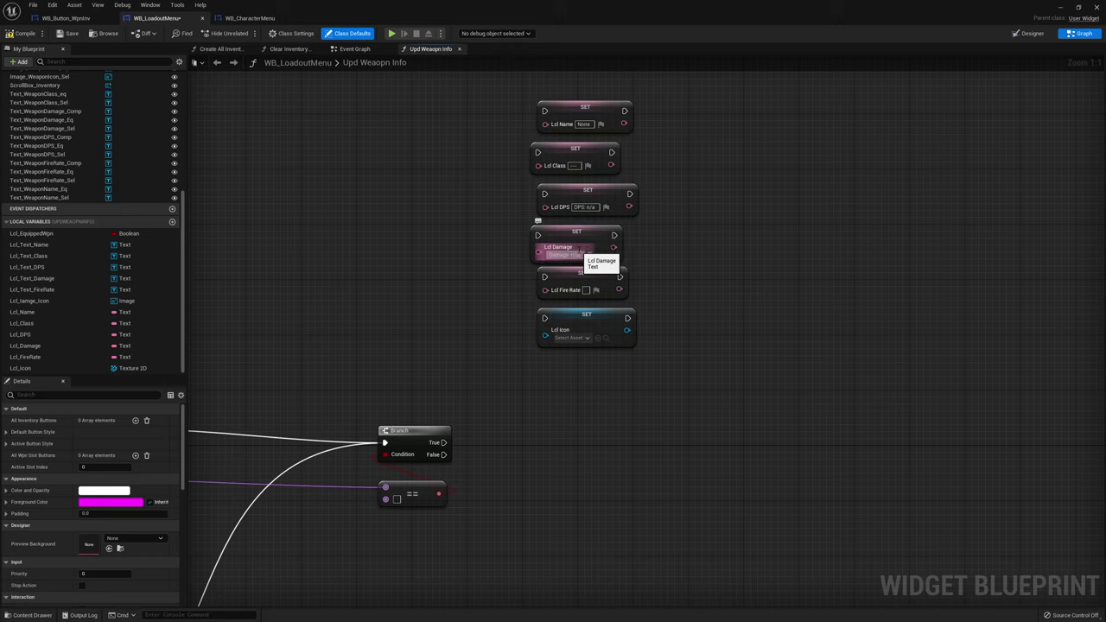
key("Return")
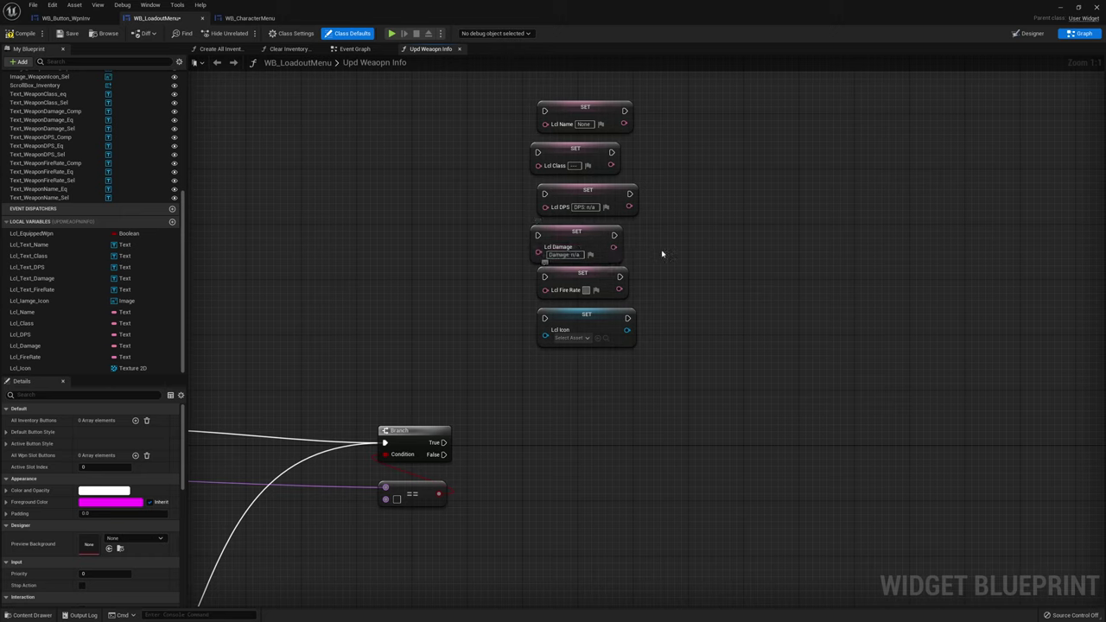
type("Fire")
key("Tab")
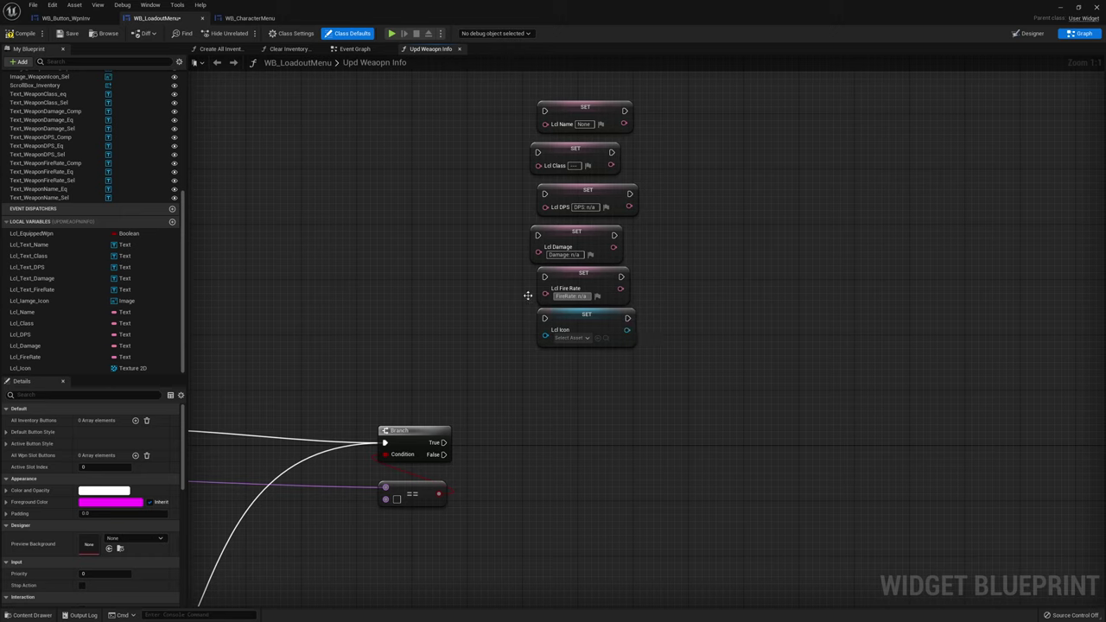
left_click_drag(440, 446, 544, 110)
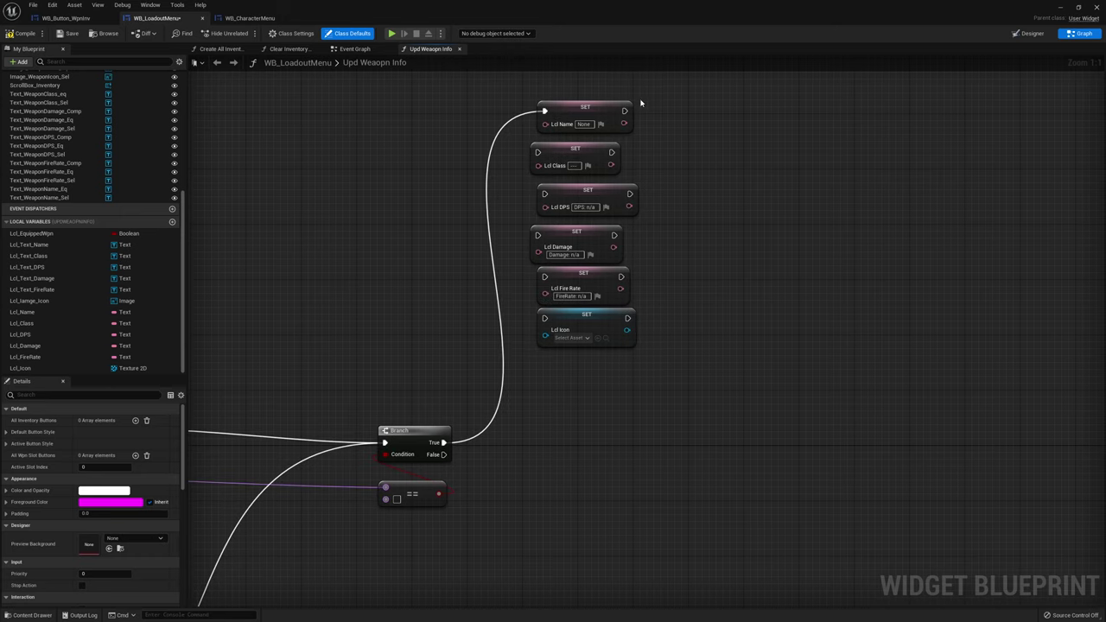
Chain the SETs Name → Class → DPS → Damage → Fire Rate → Icon, then drop a Lcl_Text_Name getter
left_click_drag(624, 110, 537, 152)
left_click_drag(612, 152, 544, 193)
left_click_drag(629, 197, 538, 236)
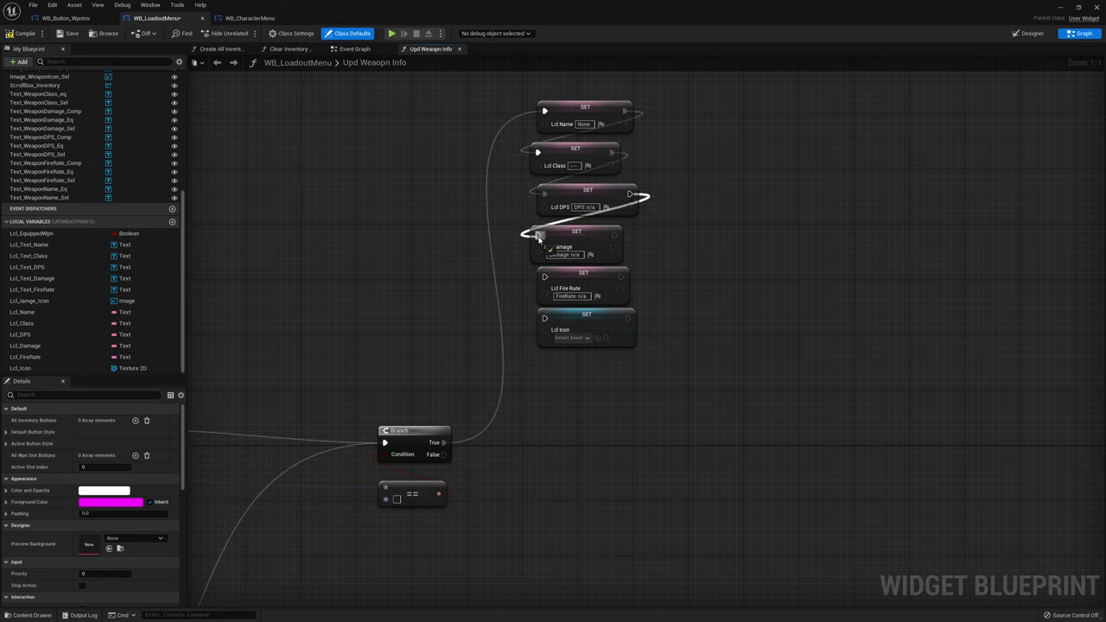
left_click_drag(614, 248, 544, 276)
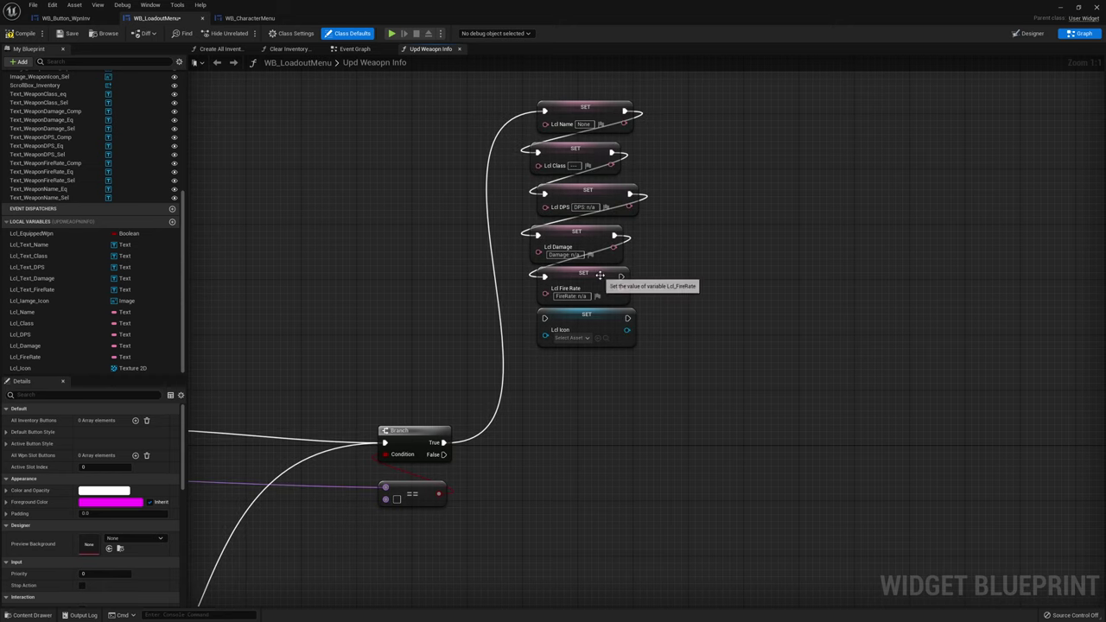
left_click_drag(622, 277, 544, 318)
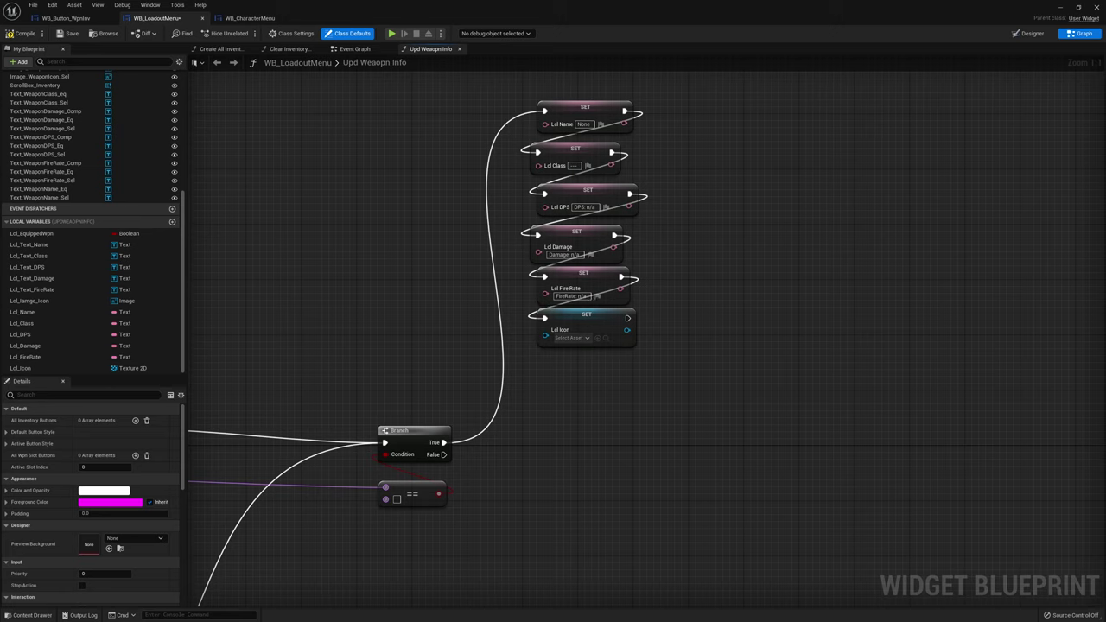
right_click_drag(831, 256, 620, 248)
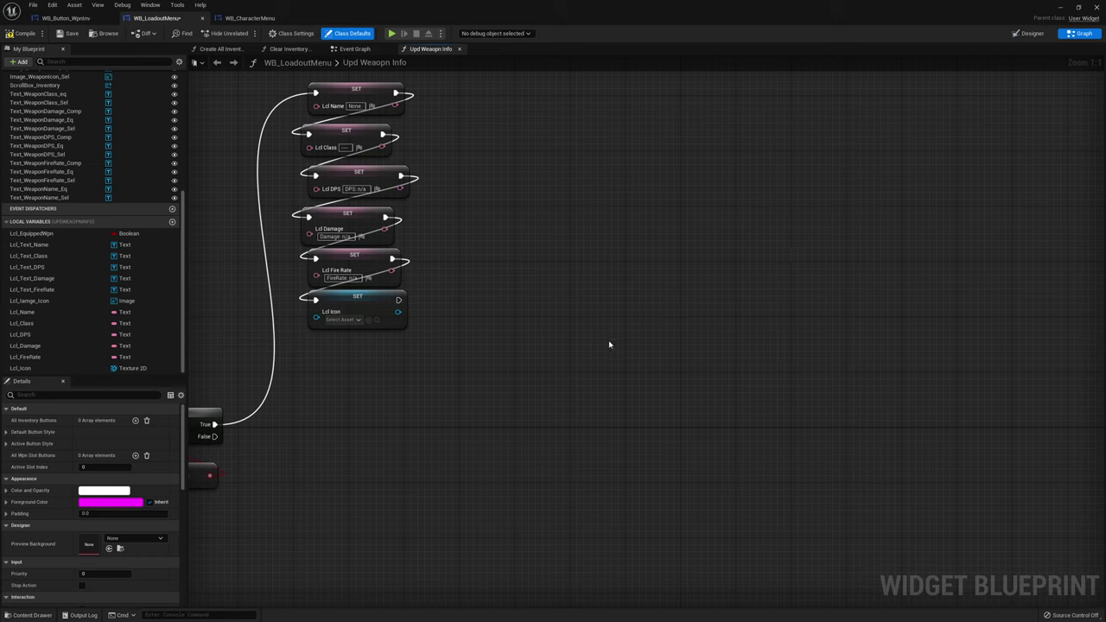
mouse_move(39, 245)
left_mouse_down()
mouse_move(712, 173)
mouse_move(683, 257)
left_mouse_up()
Add a SetText on Lcl Text Name after SET Lcl Icon, with Lcl Name as In Text
type("set text")
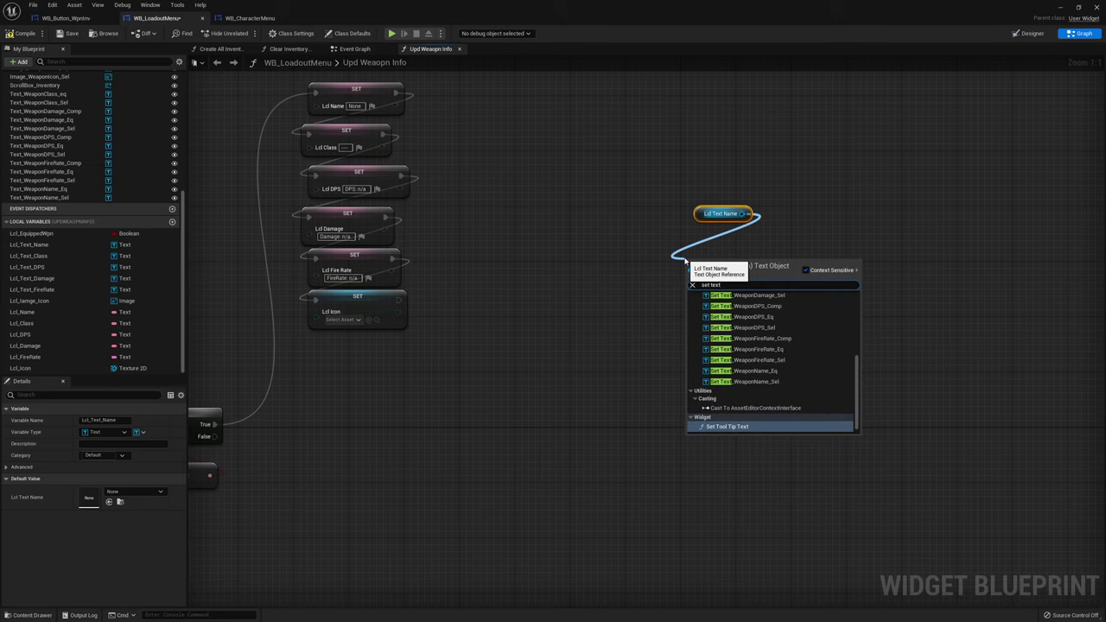
left_click(713, 287)
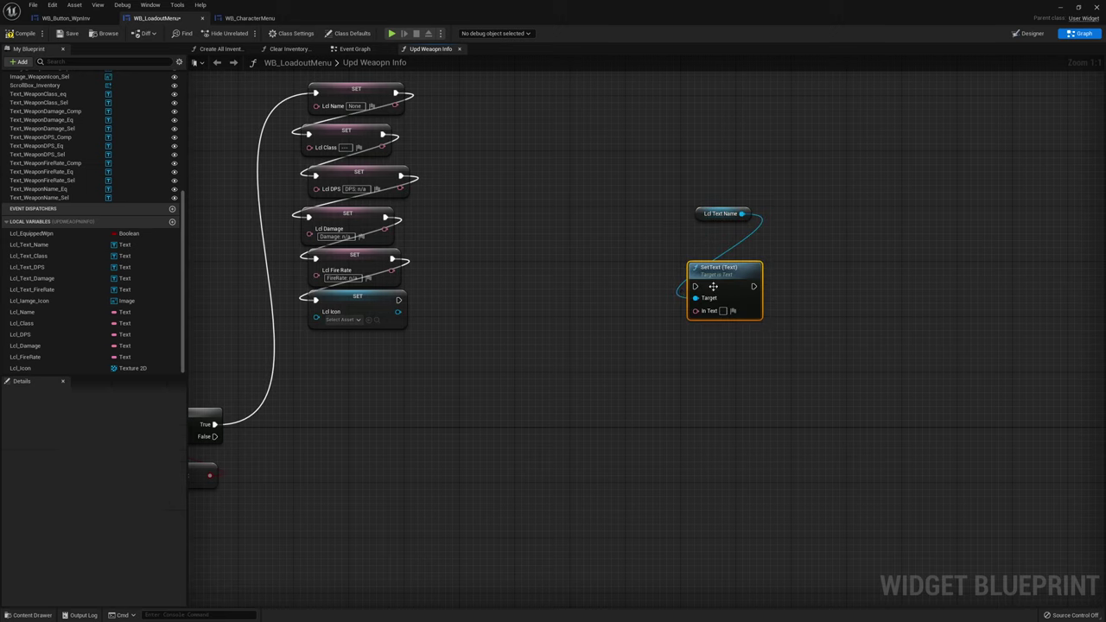
left_click_drag(695, 287, 398, 300)
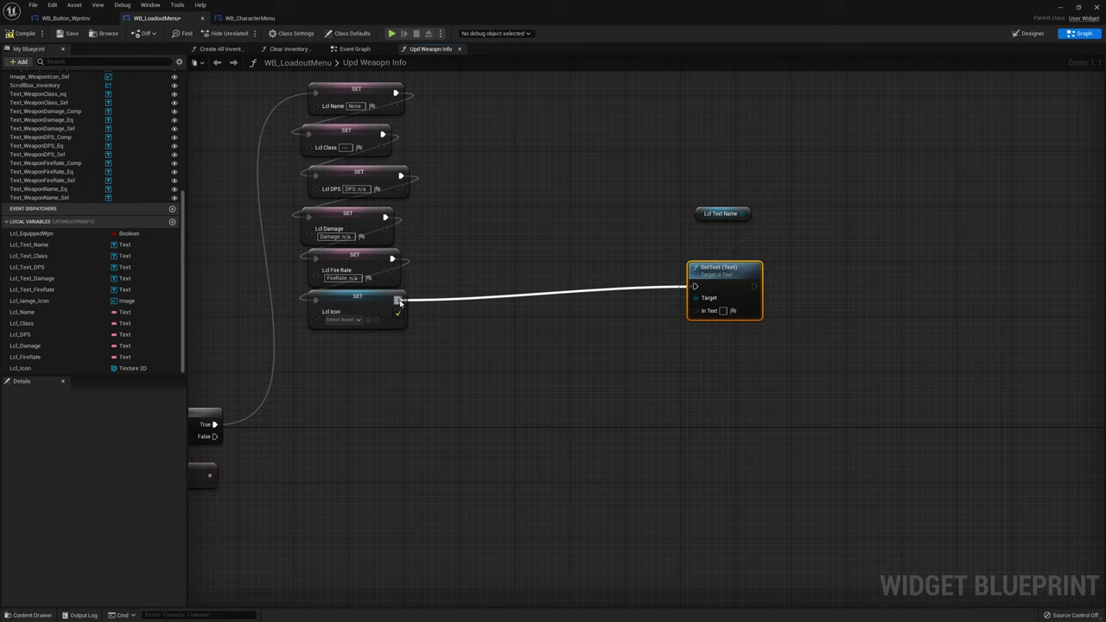
left_click_drag(701, 214, 694, 249)
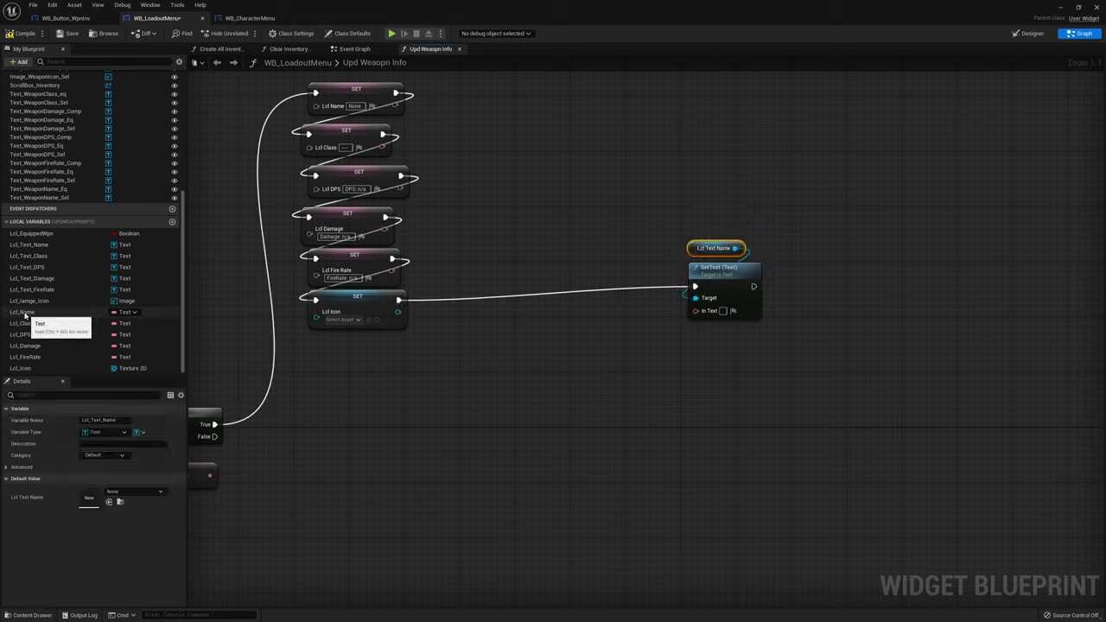
mouse_move(24, 316)
left_mouse_down()
mouse_move(696, 308)
mouse_move(721, 332)
left_mouse_up()
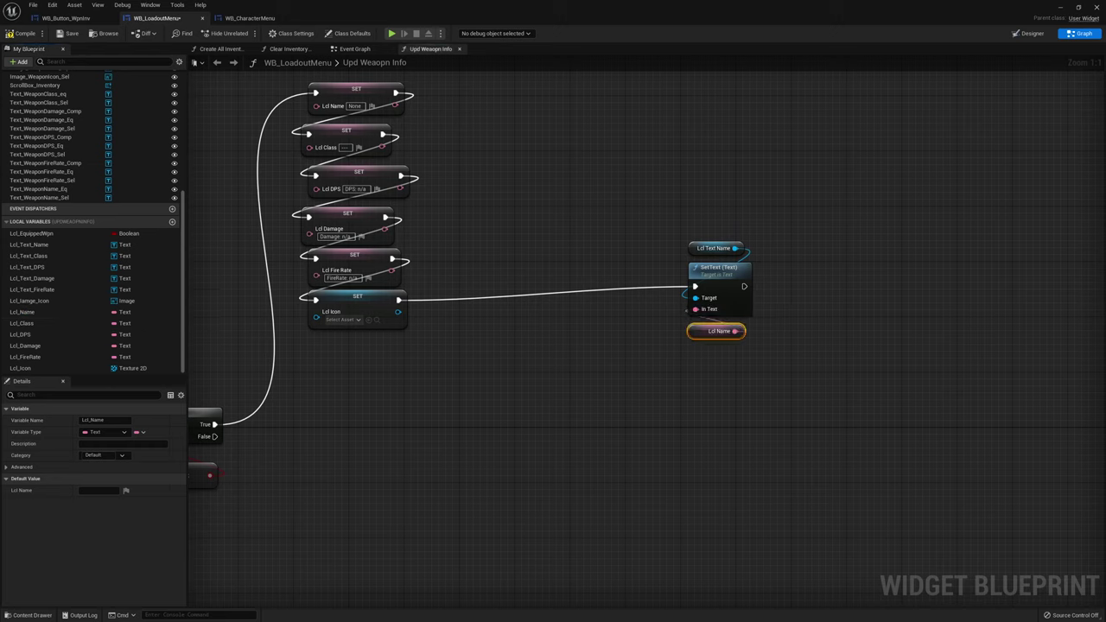
Paste copies of the getter, SetText and Lcl Name group alongside the original
left_click_drag(737, 229, 674, 346)
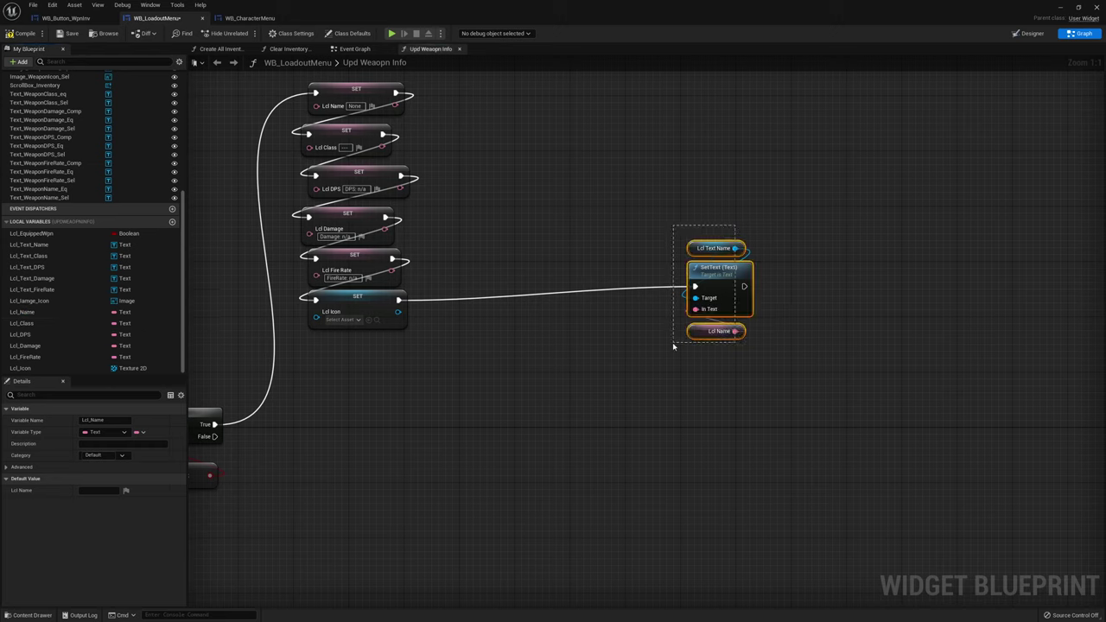
key("ctrl+v")
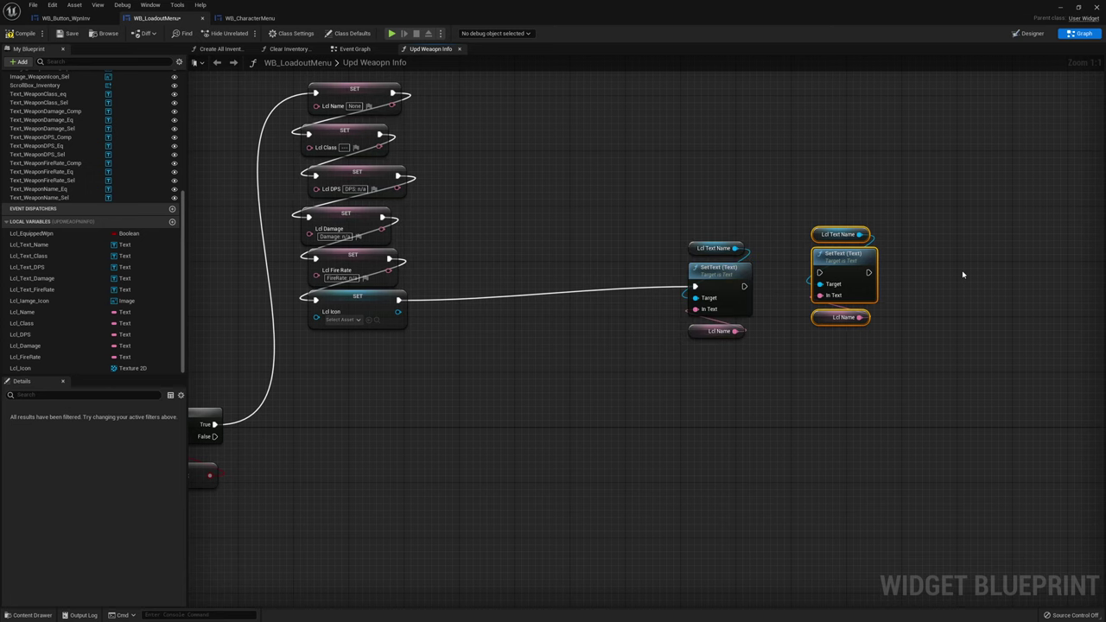
right_click_drag(964, 274, 905, 283)
left_click_drag(726, 267, 864, 253)
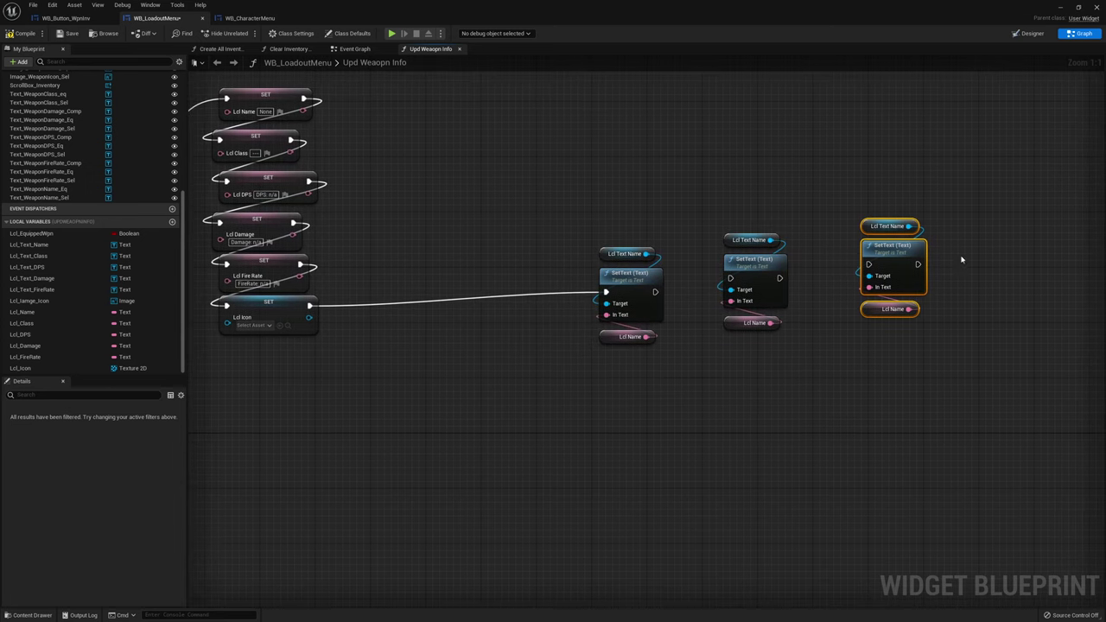
key("ctrl+v")
right_click_drag(1057, 259, 962, 270)
key("ctrl+v")
left_click(667, 214)
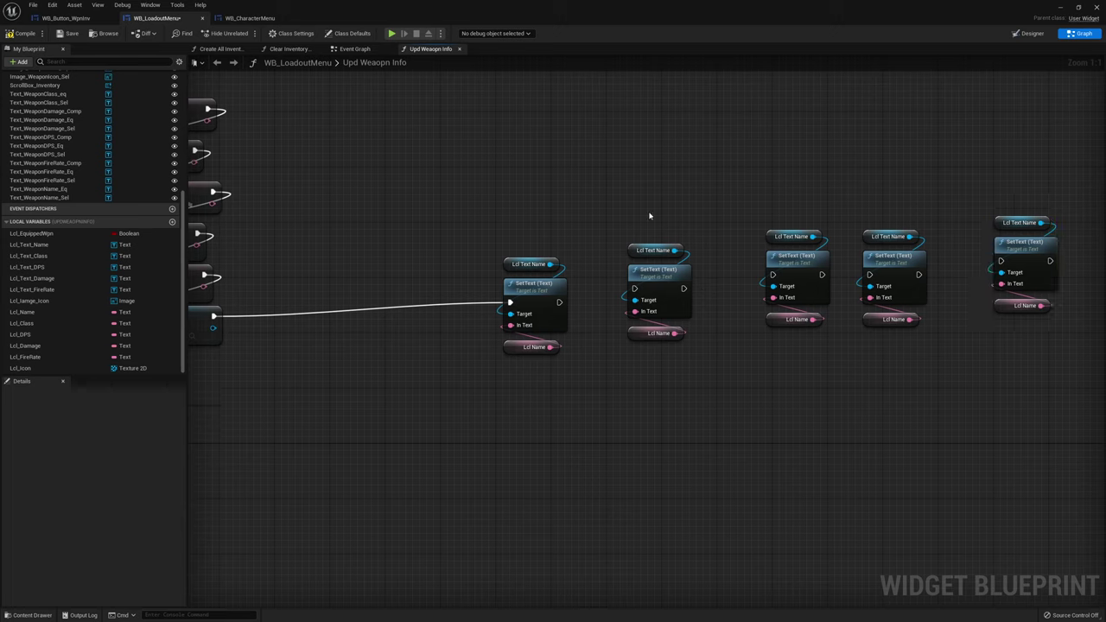
Retarget the copies to the Class, DPS, Damage and FireRate text widgets, each reading its matching Lcl value
left_click_drag(35, 255, 627, 251)
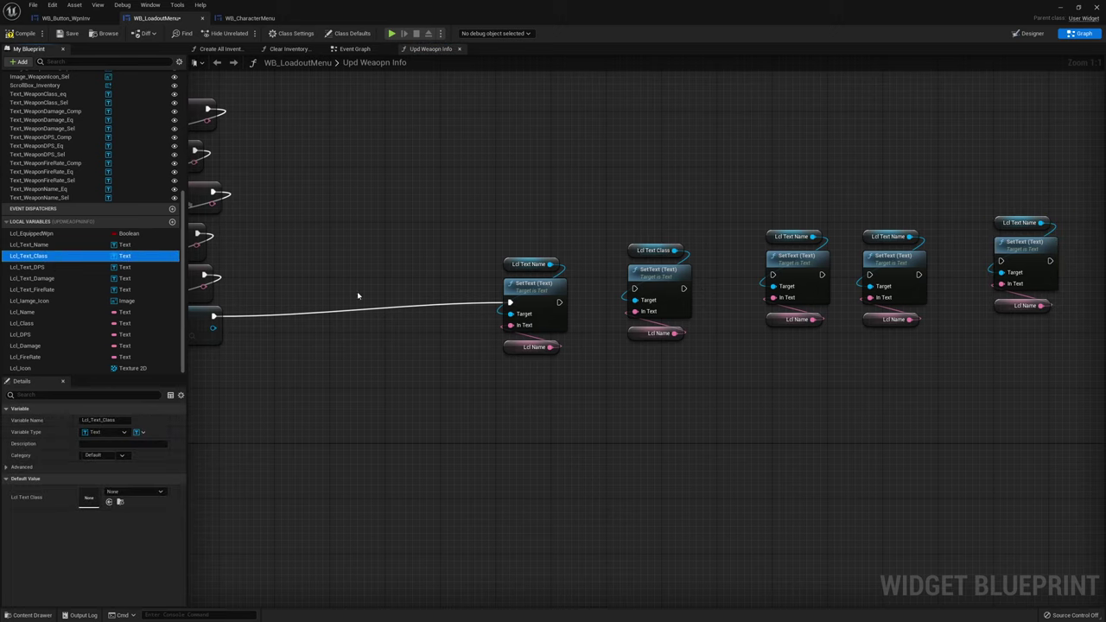
left_click(37, 322)
left_click_drag(37, 322, 657, 332)
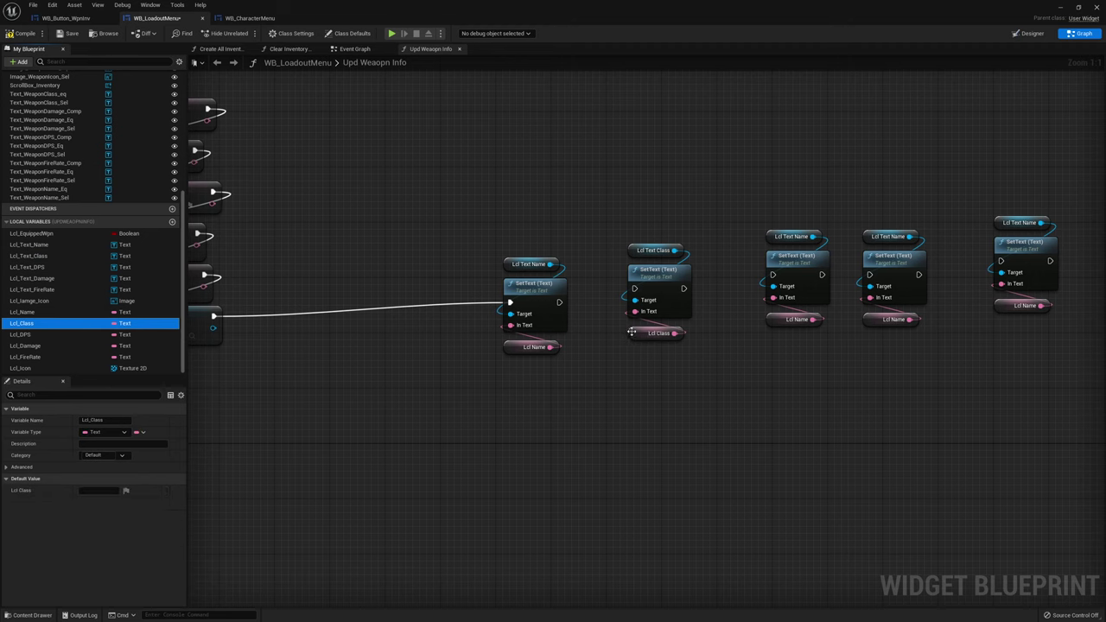
left_click_drag(35, 267, 782, 242)
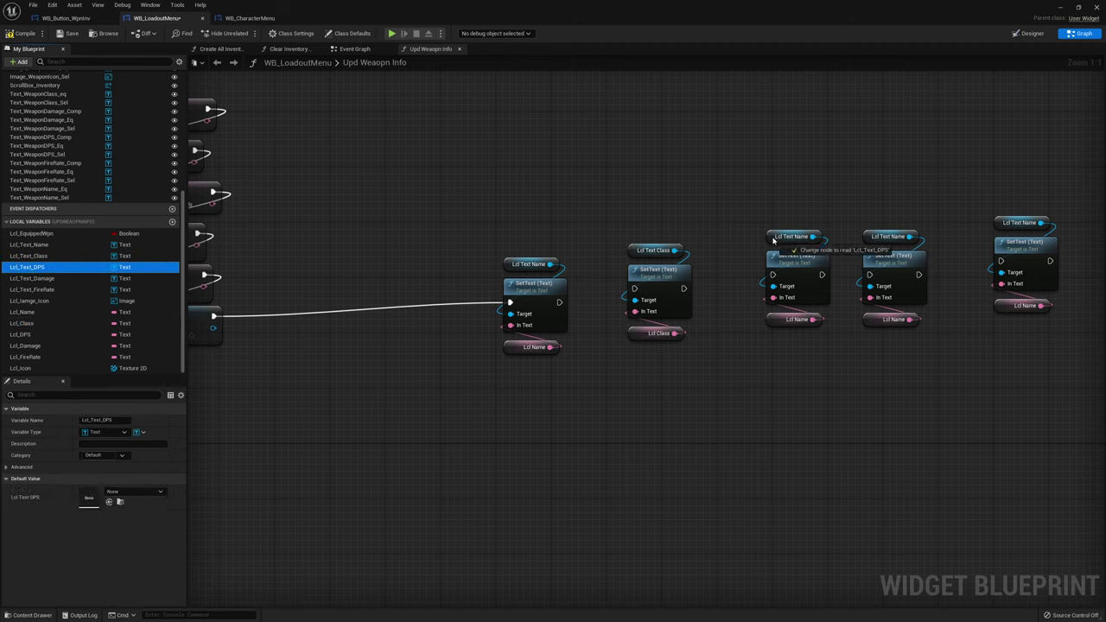
left_click(19, 336)
left_click_drag(19, 336, 793, 319)
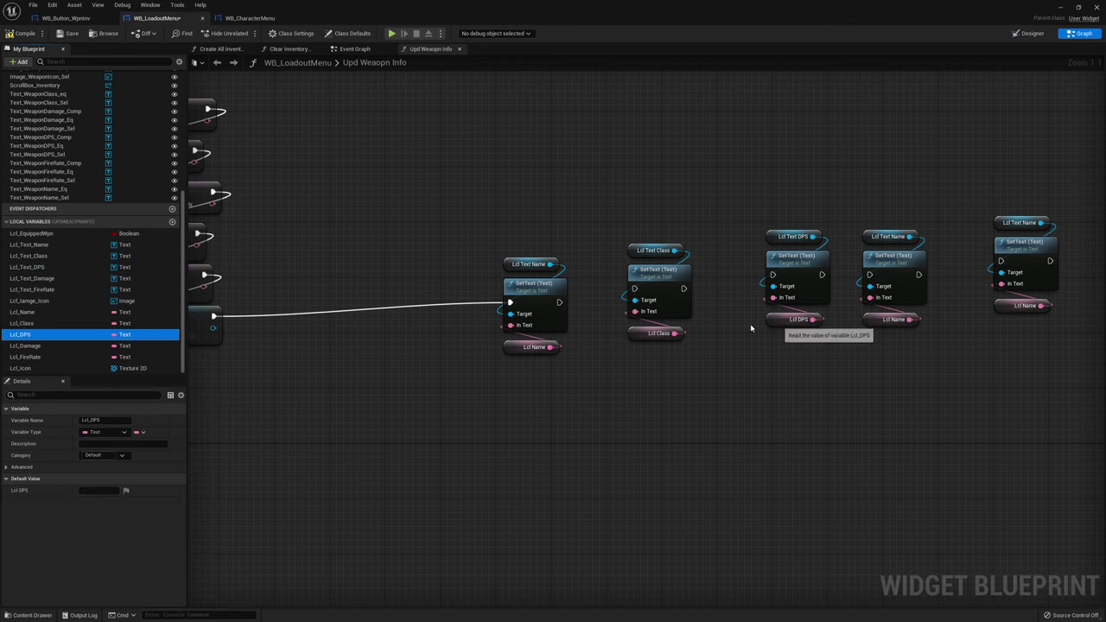
left_click_drag(34, 278, 864, 237)
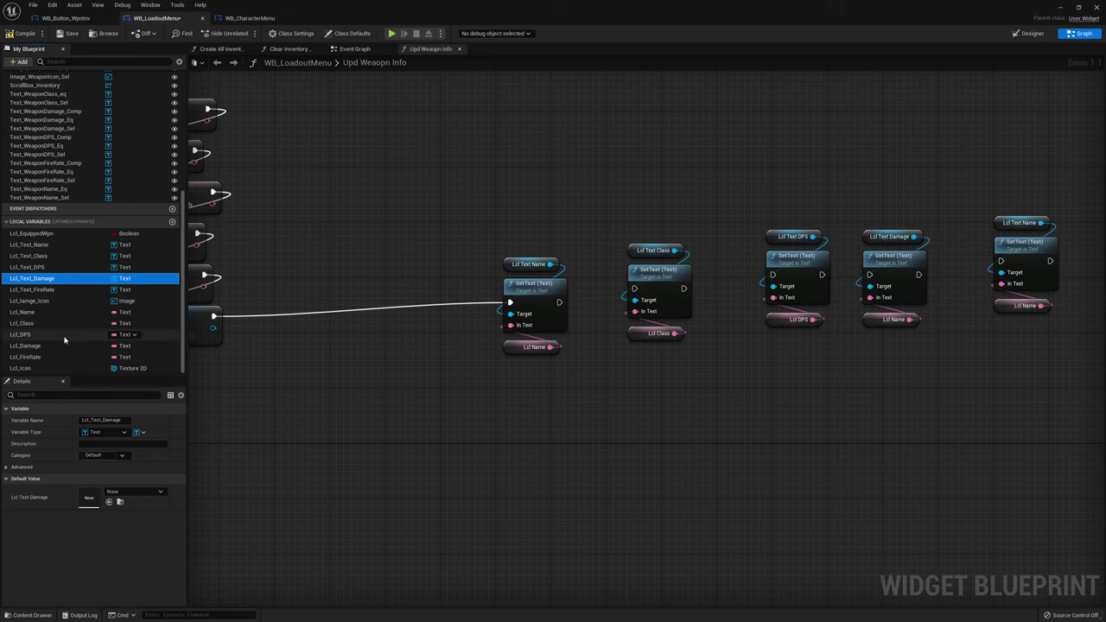
left_click_drag(43, 348, 891, 319)
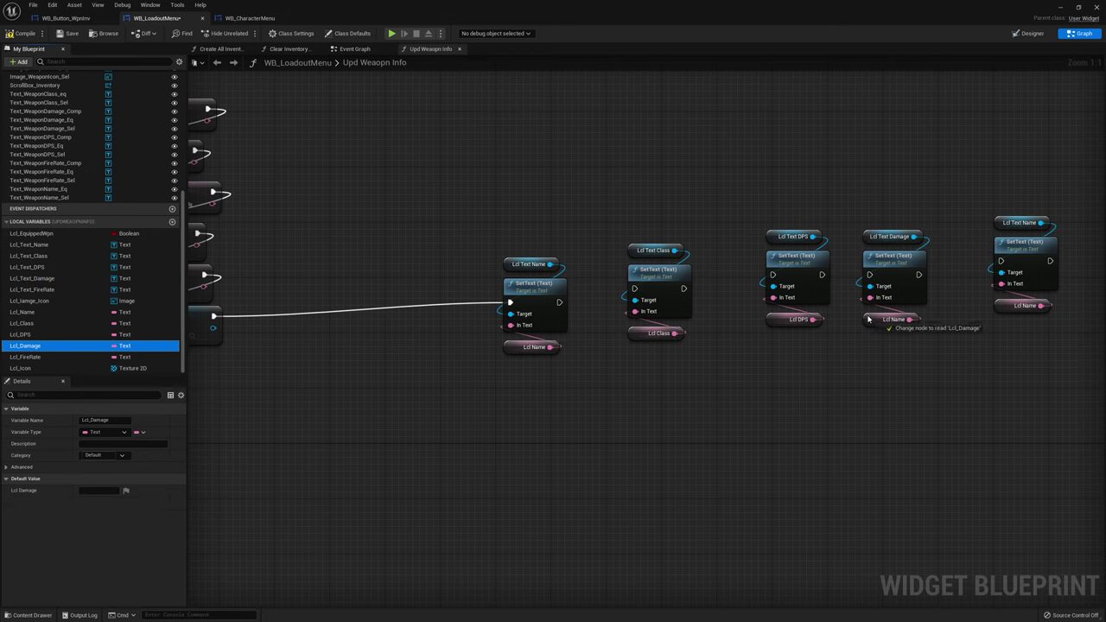
mouse_move(34, 357)
left_mouse_down()
mouse_move(952, 300)
mouse_move(1022, 306)
left_mouse_up()
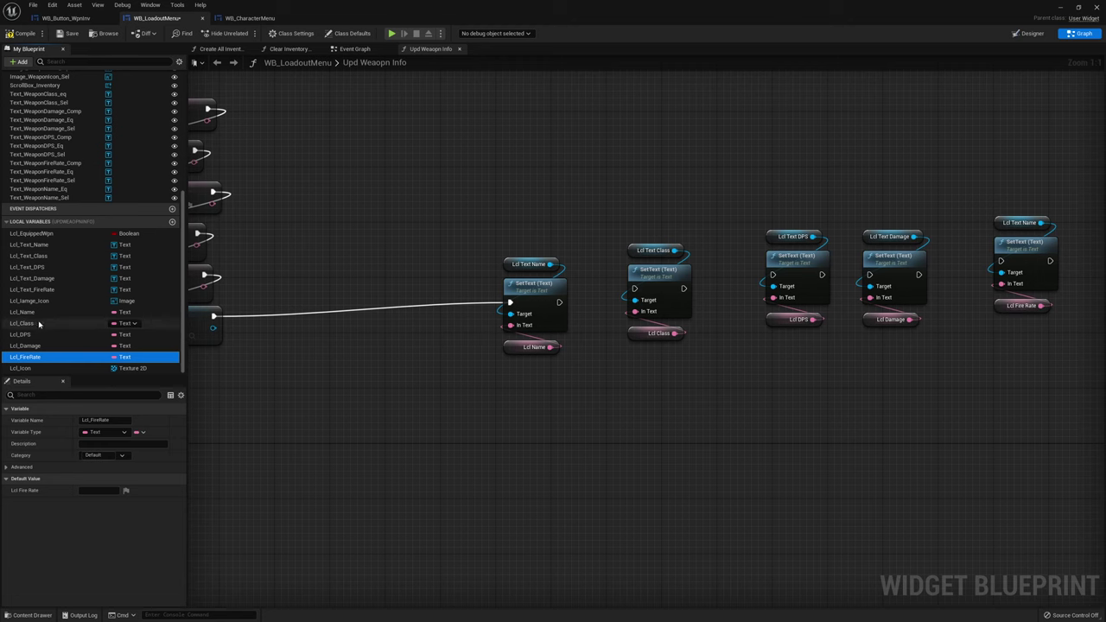
left_click_drag(39, 291, 998, 220)
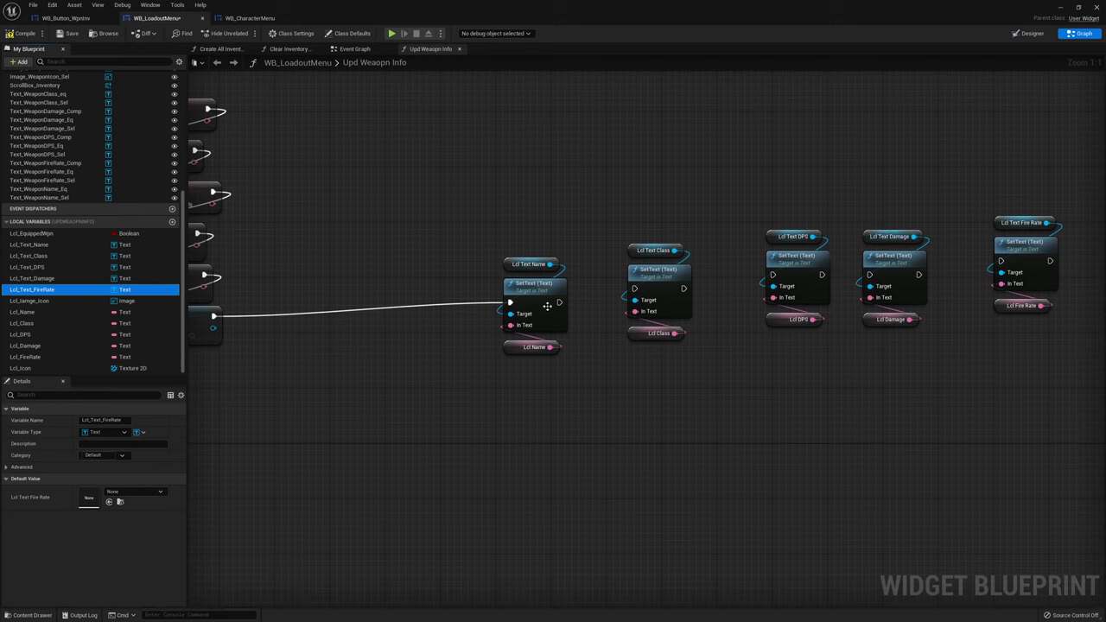
Chain the SetText nodes in execution order and place a Lcl_Iamge_Icon reference
left_click_drag(560, 303, 1001, 261)
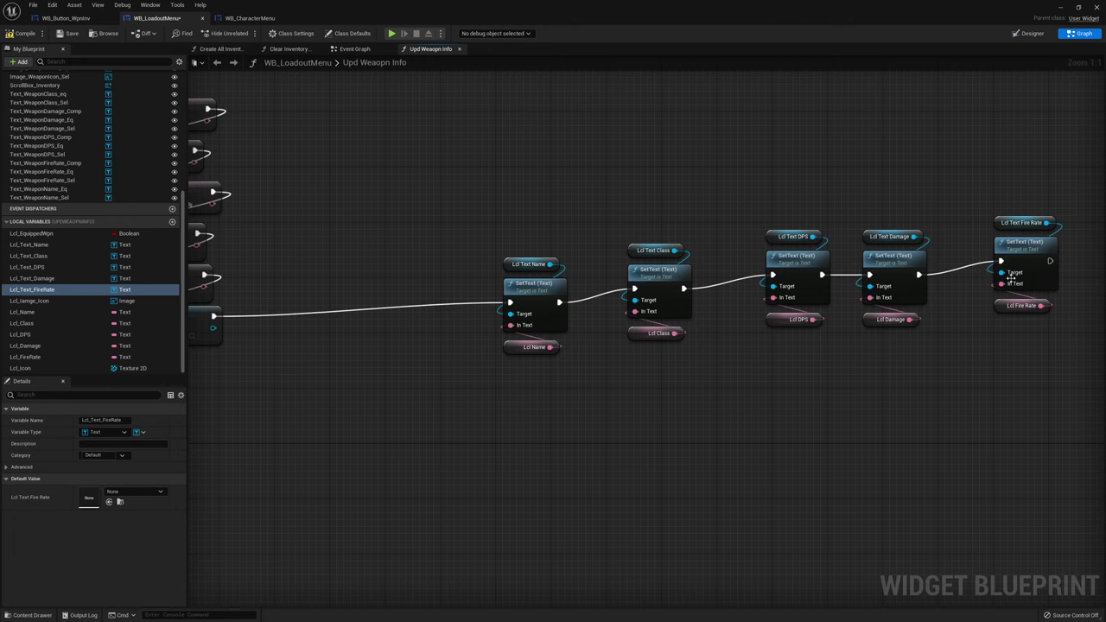
right_click_drag(1011, 276, 766, 280)
left_click_drag(854, 192, 697, 320)
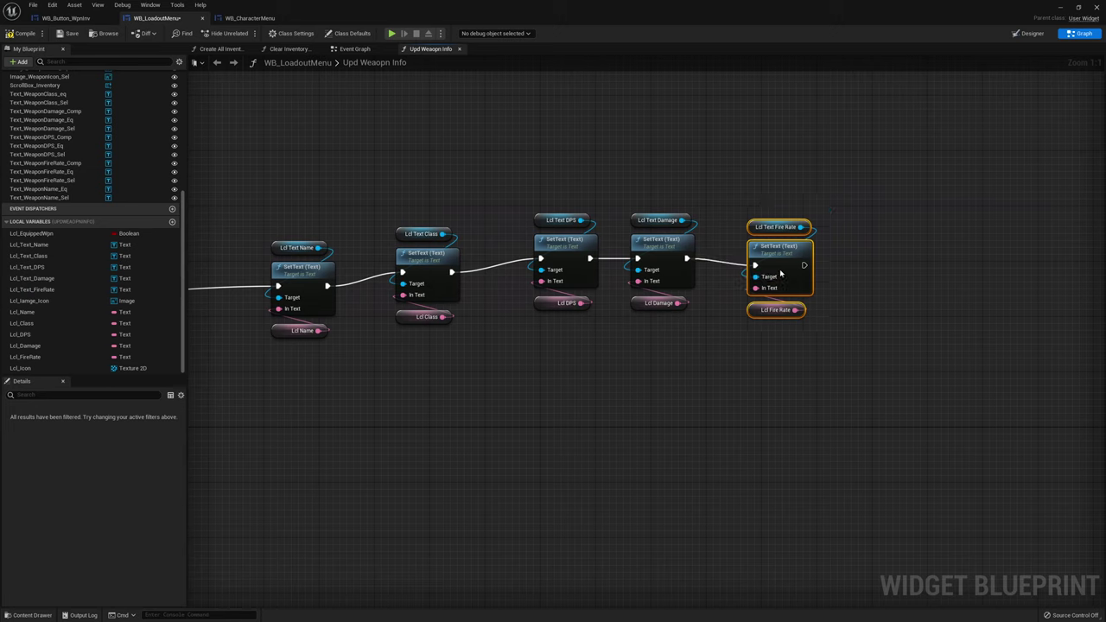
mouse_move(34, 301)
left_mouse_down()
mouse_move(258, 307)
mouse_move(899, 225)
mouse_move(856, 259)
left_mouse_up()
Add a Set Brush from Texture node on Lcl Iamge Icon after the Fire Rate SetText, using Lcl Icon as its texture
type("set brush")
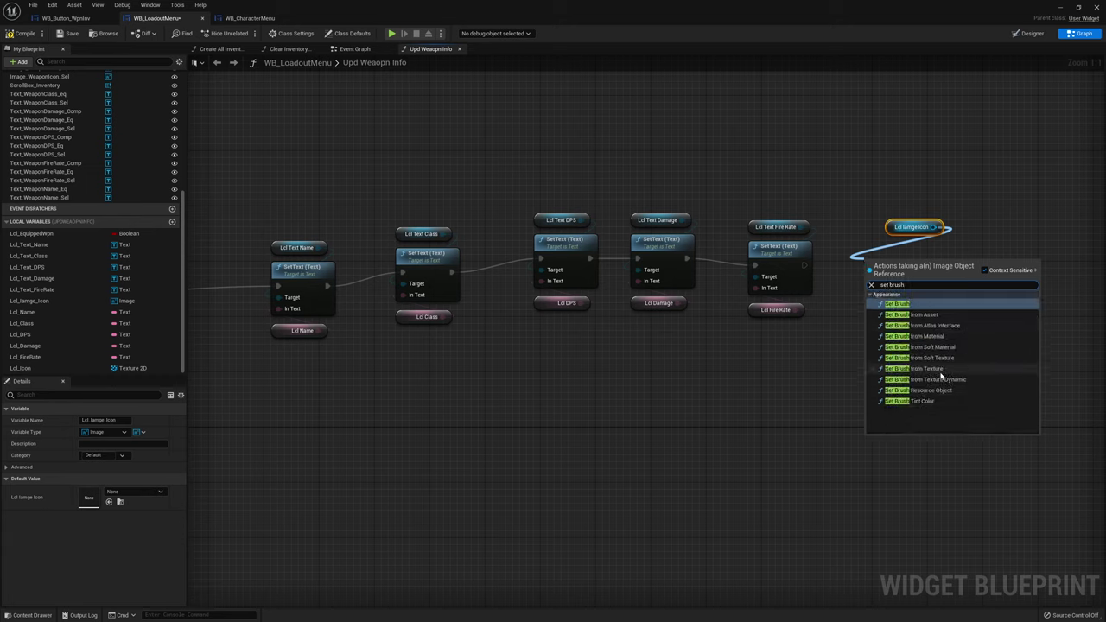
left_click(938, 370)
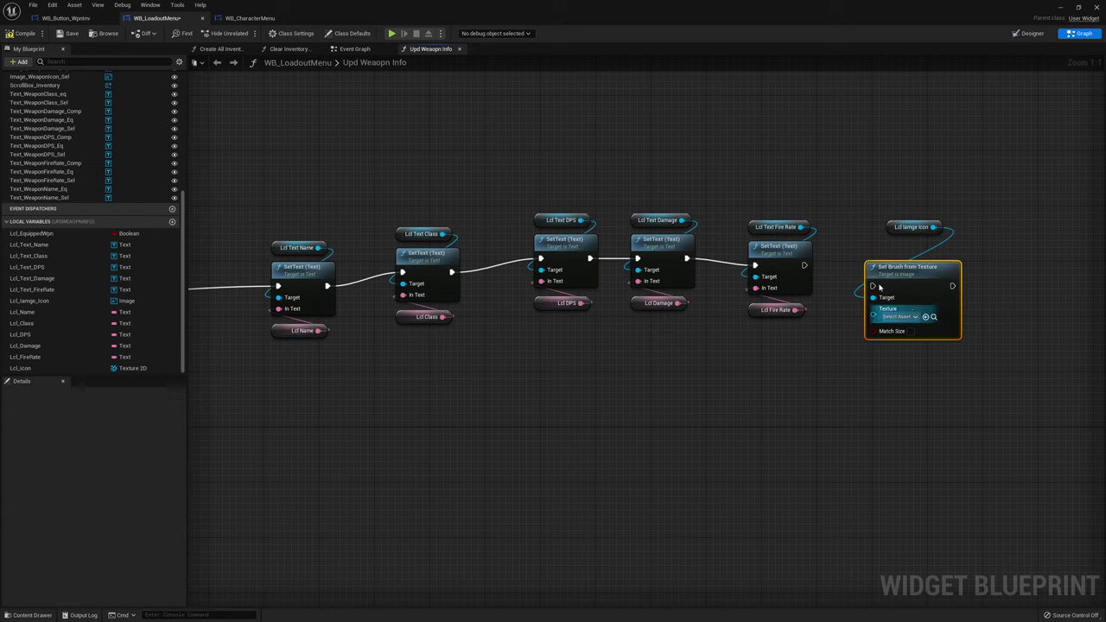
mouse_move(804, 265)
left_mouse_down()
mouse_move(873, 286)
mouse_move(912, 257)
left_mouse_up()
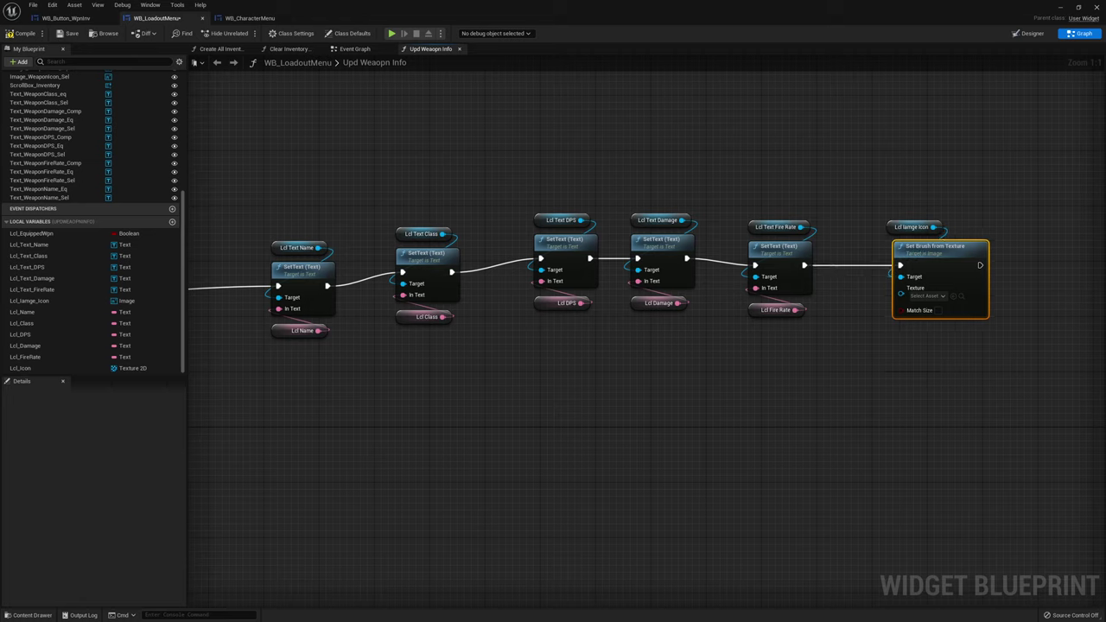
mouse_move(26, 370)
left_mouse_down()
mouse_move(901, 295)
mouse_move(931, 334)
left_mouse_up()
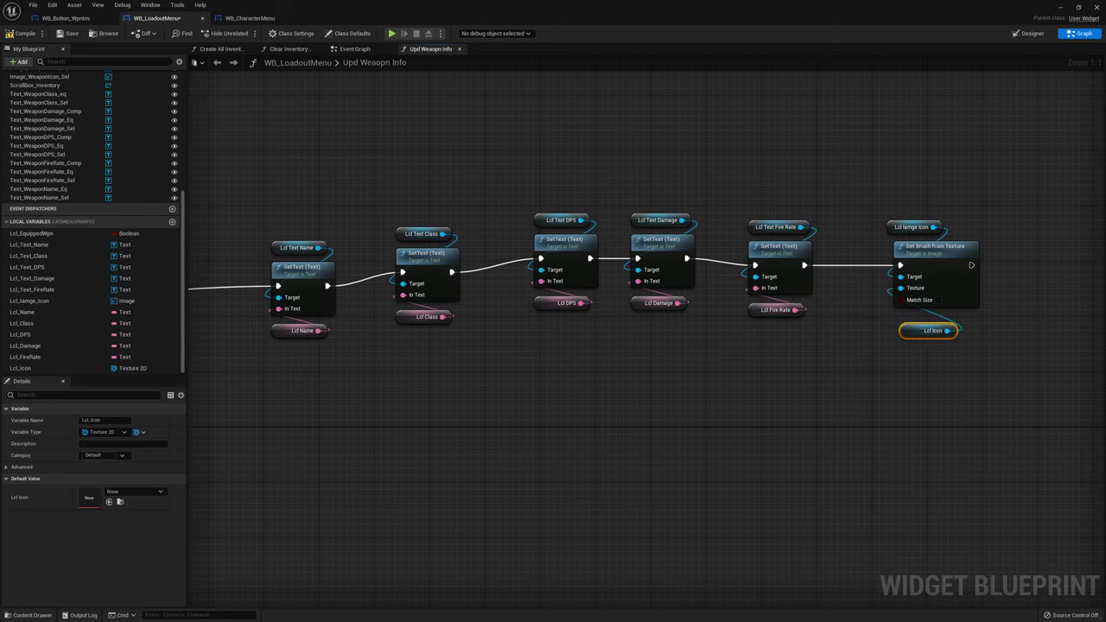
right_click_drag(1072, 308, 773, 284)
left_click(743, 288)
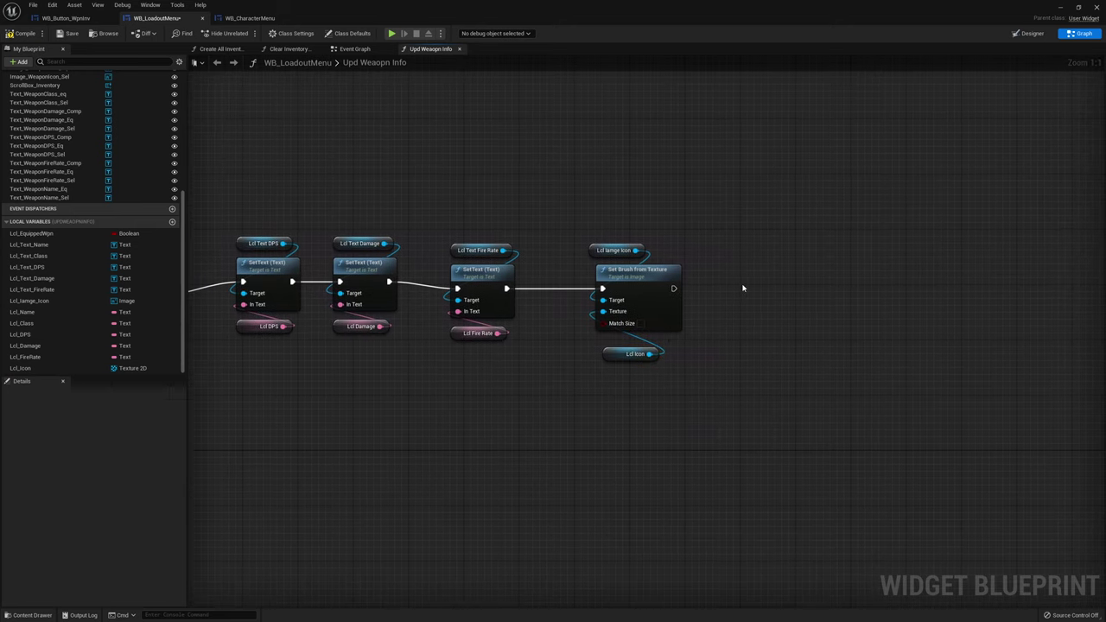
Add a Branch node that runs after Set Brush from Texture
left_click(740, 280)
left_click_drag(674, 289, 778, 289)
left_click_drag(649, 354, 707, 348)
Add an Equal (==) node fed by Lcl Icon and wire its result toward the Branch Condition
type("==")
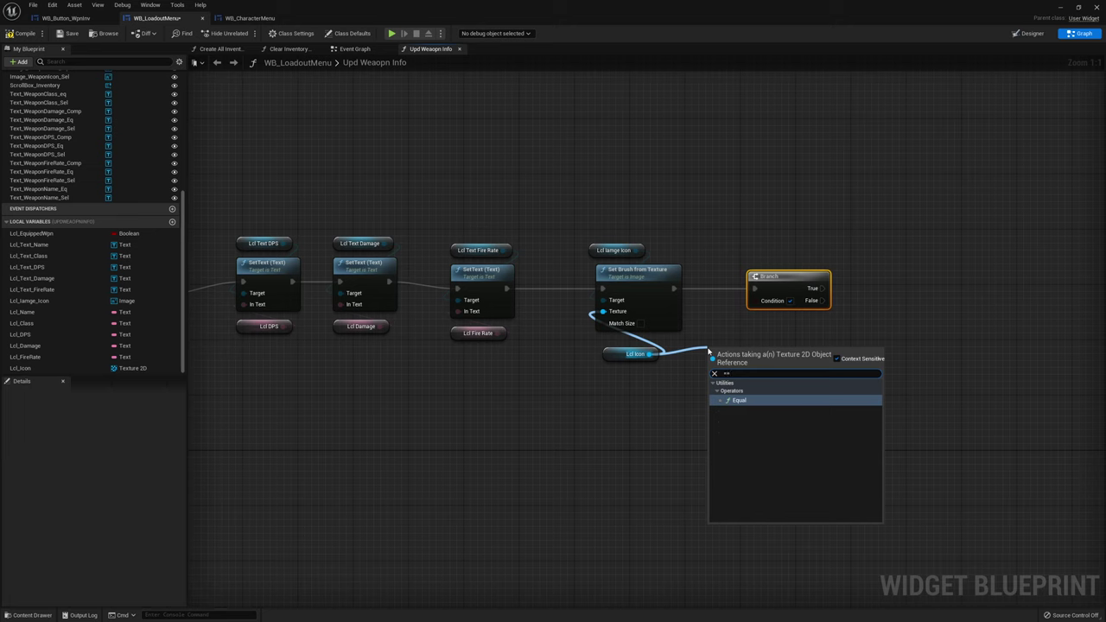
key("Return")
left_click_drag(757, 337, 744, 330)
left_click_drag(823, 333, 768, 303)
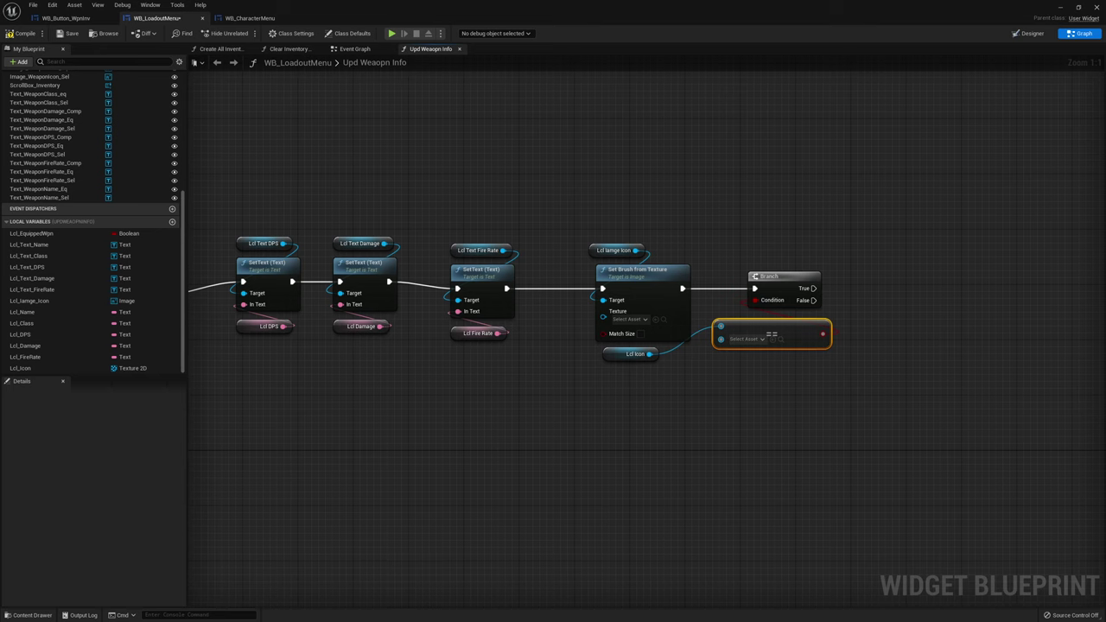
left_click(1028, 33)
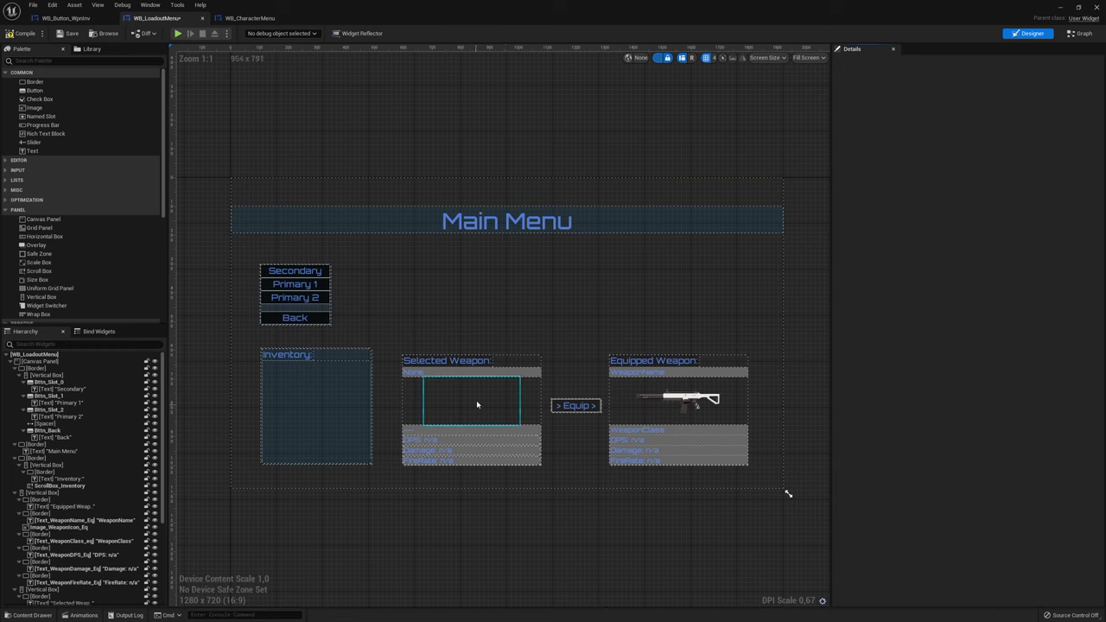
left_click(1081, 33)
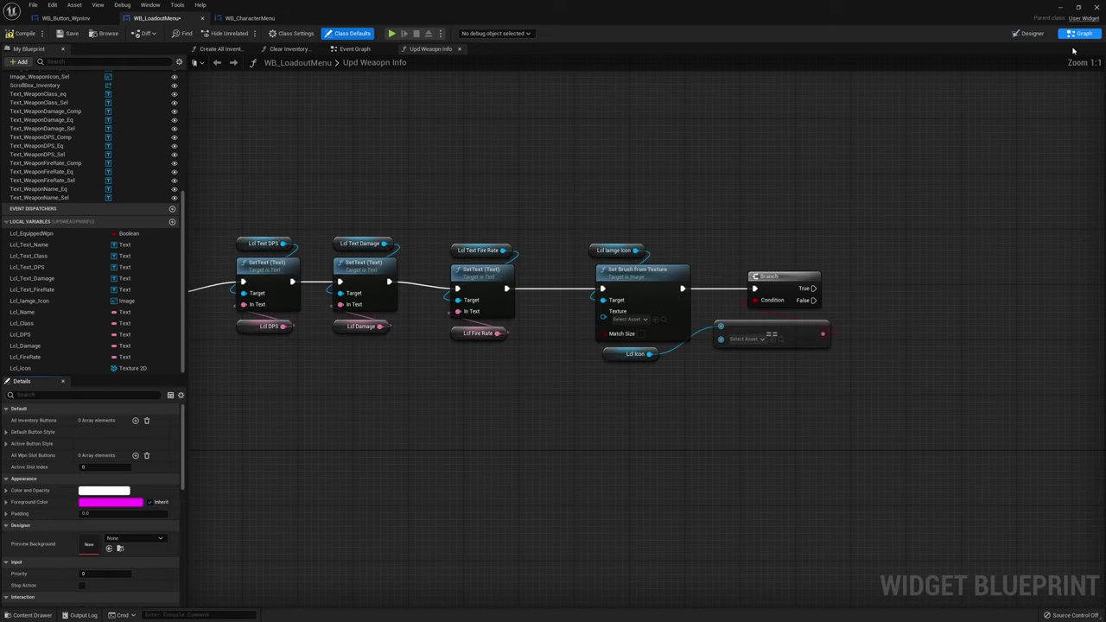
Add a Set Brush Tint Color node for Lcl Image Icon on the Branch's True output
right_click_drag(856, 222, 788, 216)
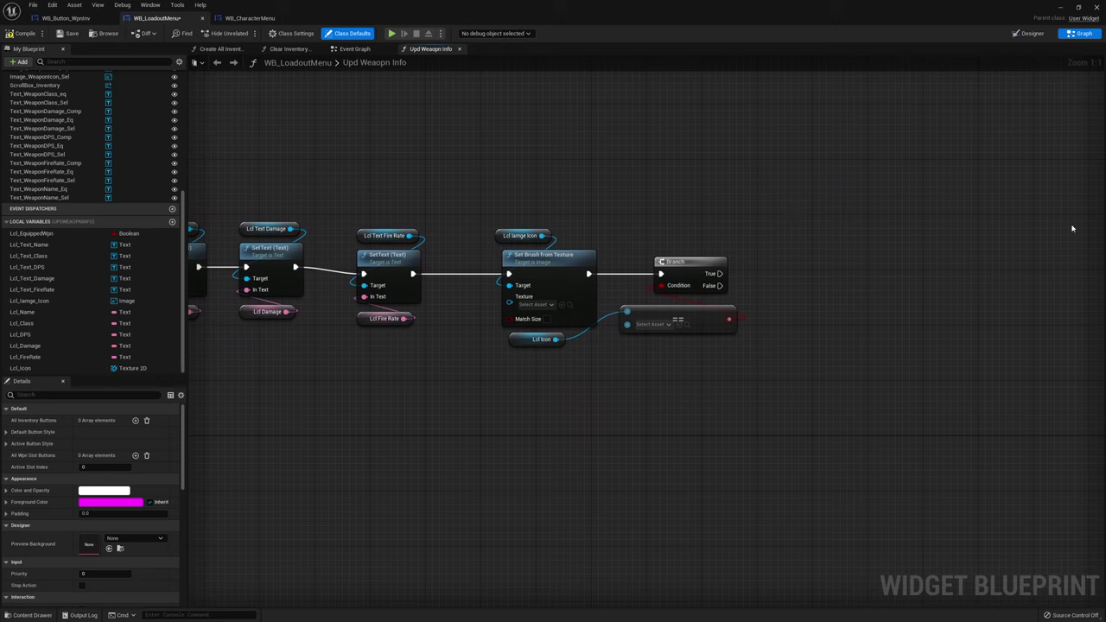
left_click_drag(542, 235, 830, 184)
type("se")
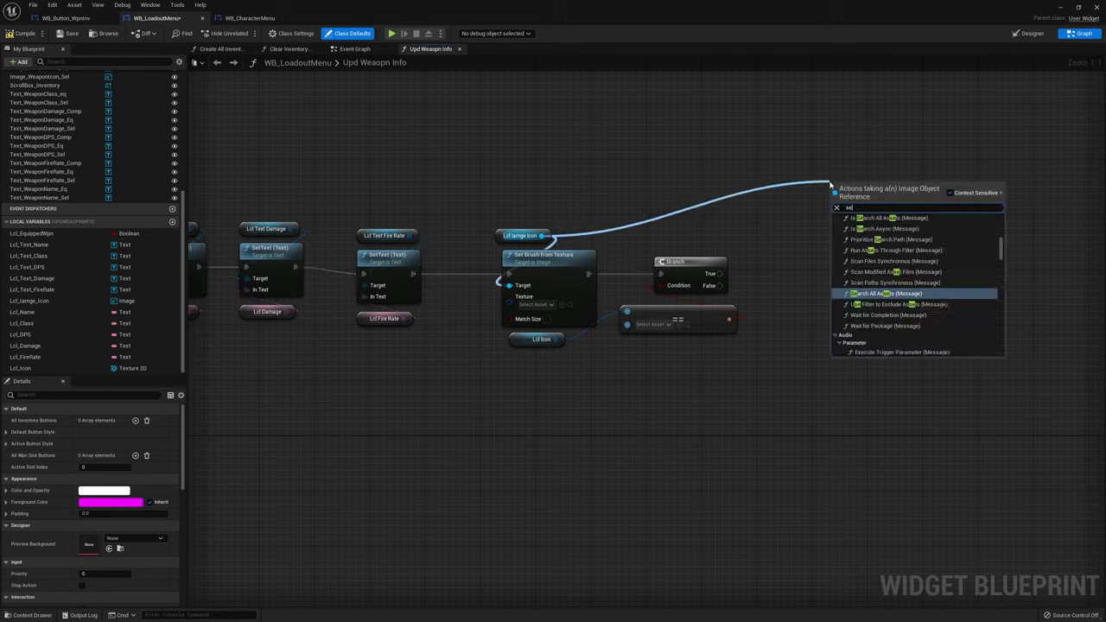
type("t brush co")
left_click(876, 226)
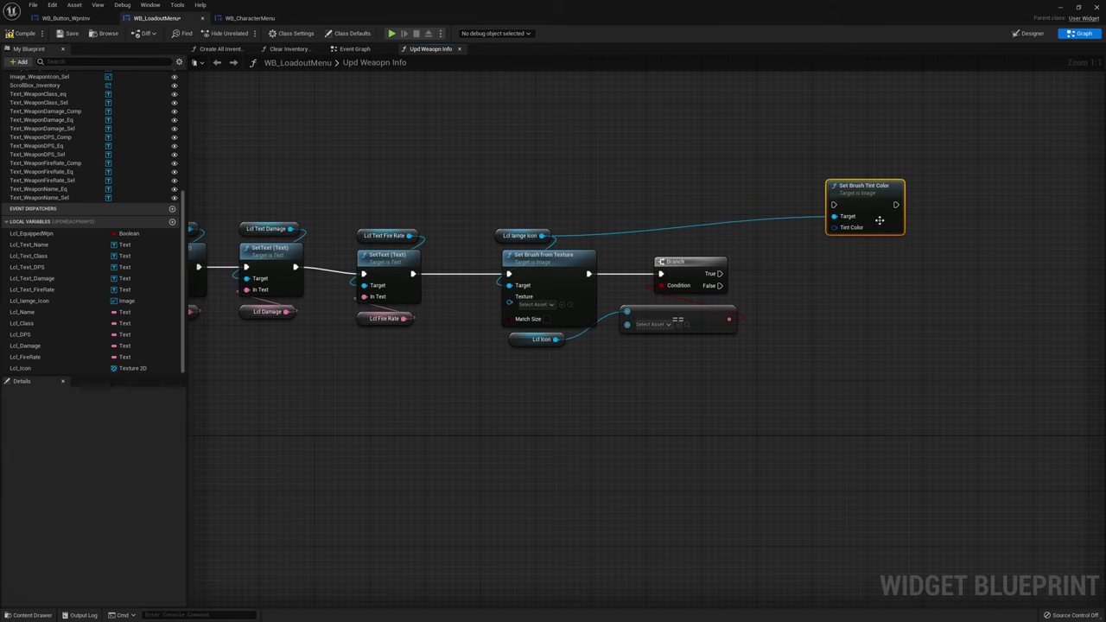
left_click_drag(719, 274, 835, 184)
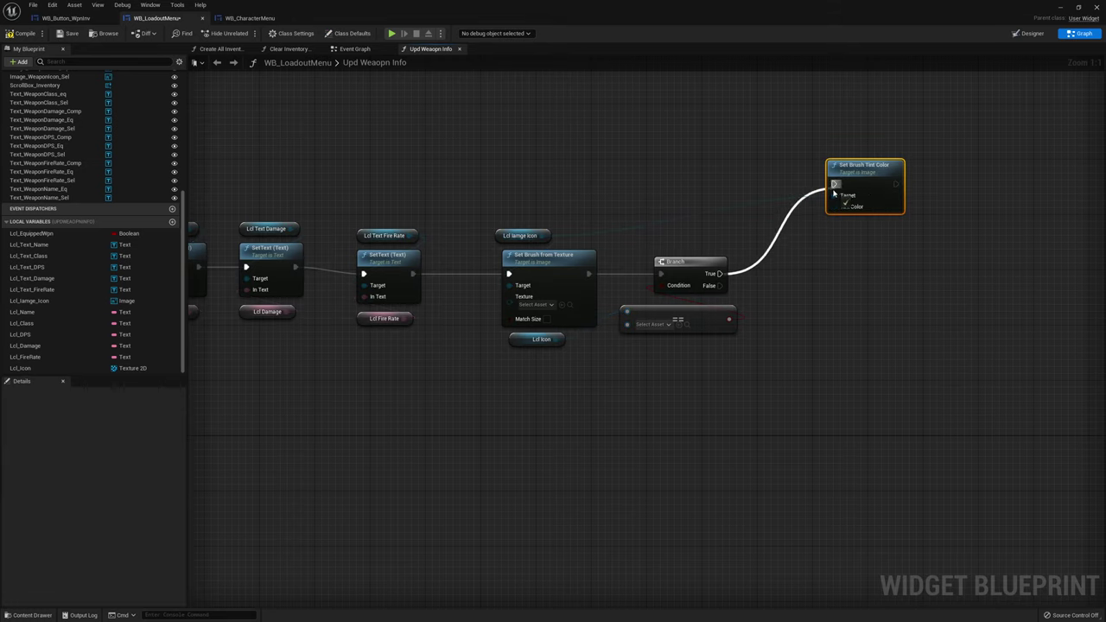
Feed the tint a Make SlateColor with alpha 0 for a fully transparent colour
mouse_move(834, 206)
left_mouse_down()
mouse_move(869, 245)
mouse_move(879, 232)
left_mouse_up()
left_click(904, 334)
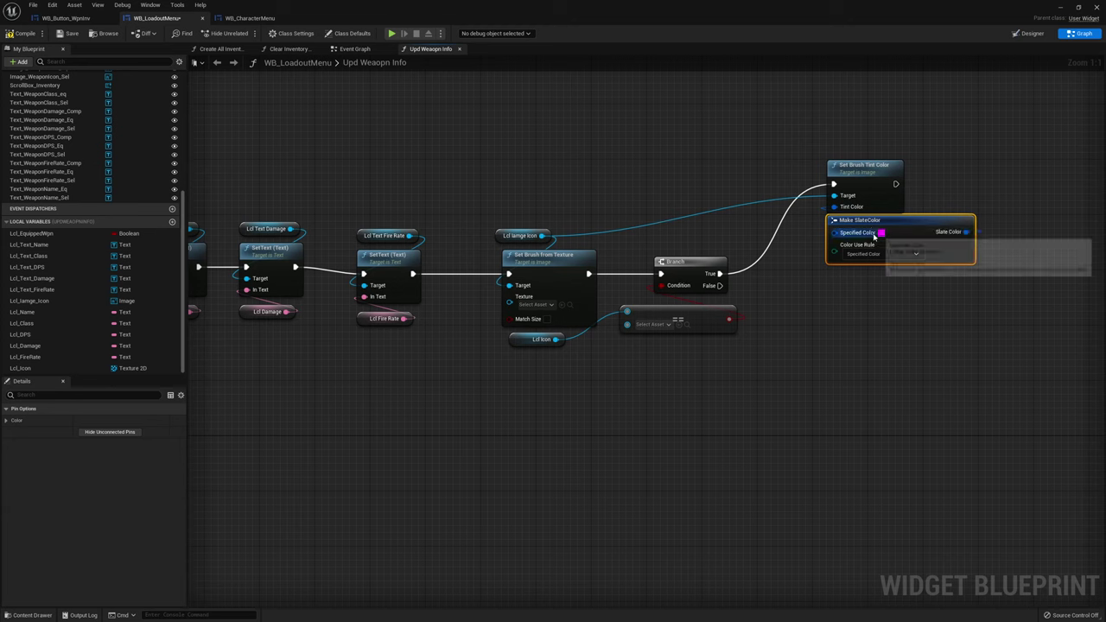
left_click(881, 232)
left_click(908, 427)
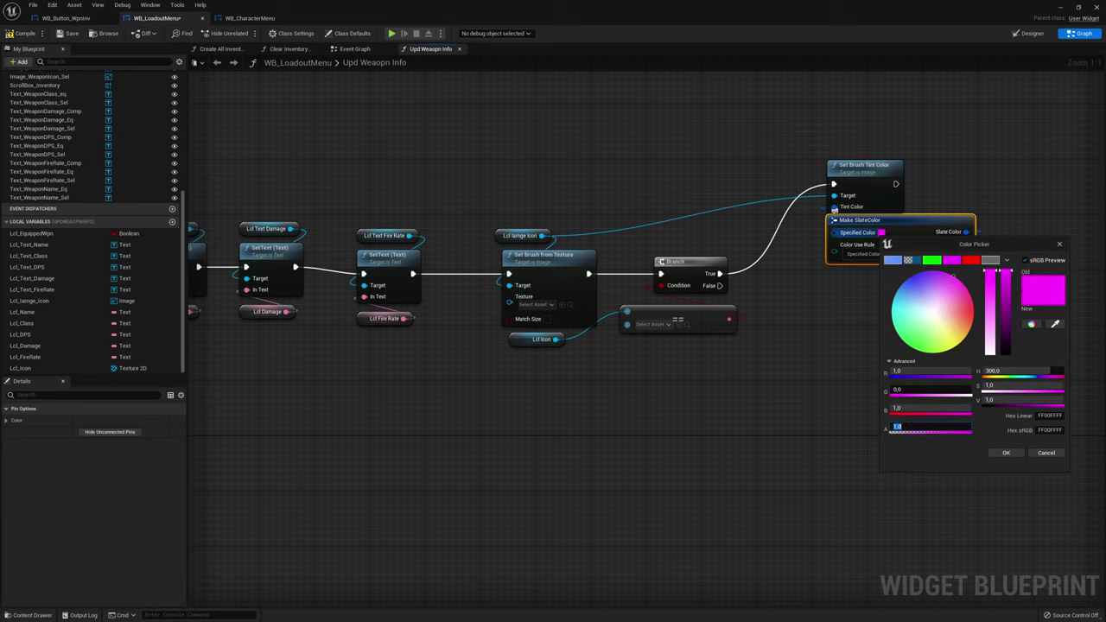
type("0")
key("Tab")
type("0")
key("Tab")
type("0")
key("Return")
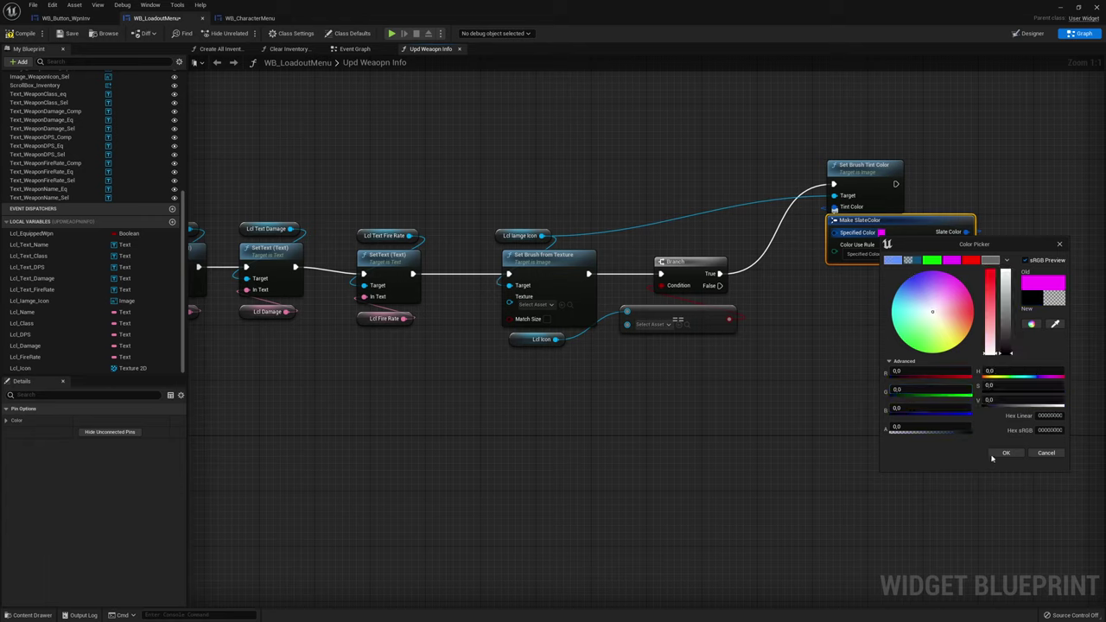
left_click(1006, 453)
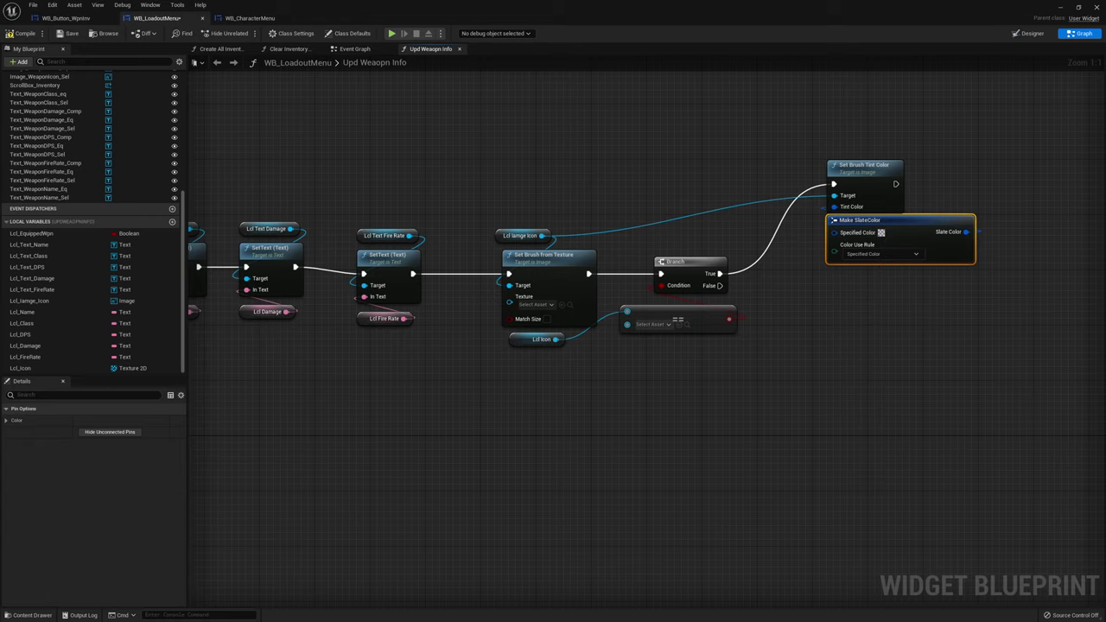
Duplicate the tint and colour pair, set alpha to 1 for opaque black, and run it on False
left_click_drag(1072, 266, 910, 164)
key("ctrl+c")
key("ctrl+v")
left_click(880, 357)
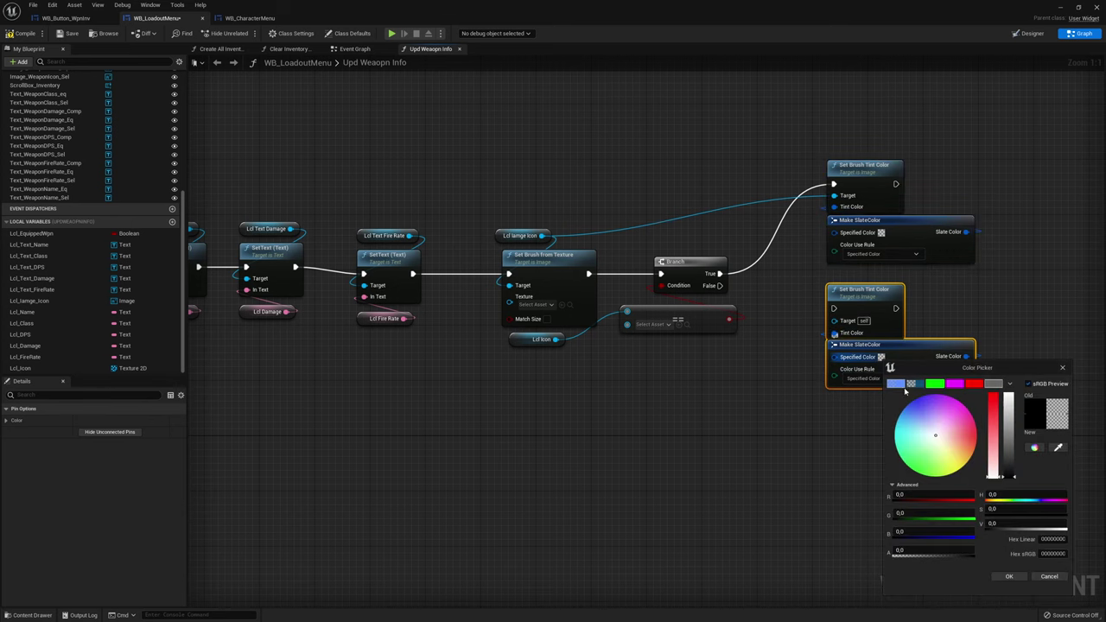
type("1")
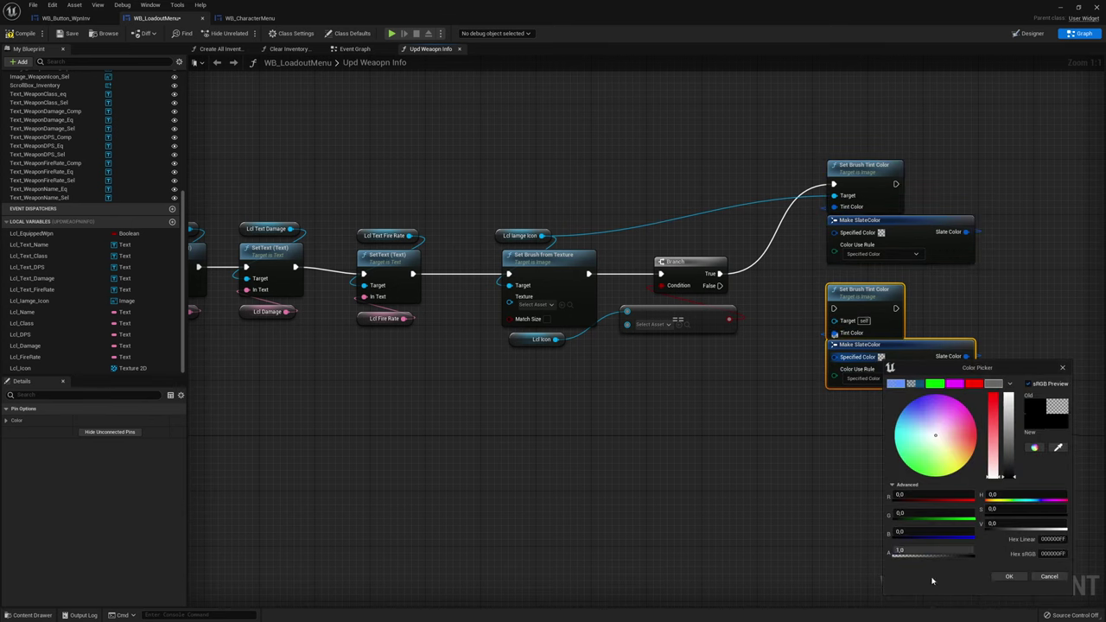
left_click(1009, 577)
mouse_move(720, 286)
left_mouse_down()
mouse_move(834, 309)
mouse_move(544, 237)
left_mouse_up()
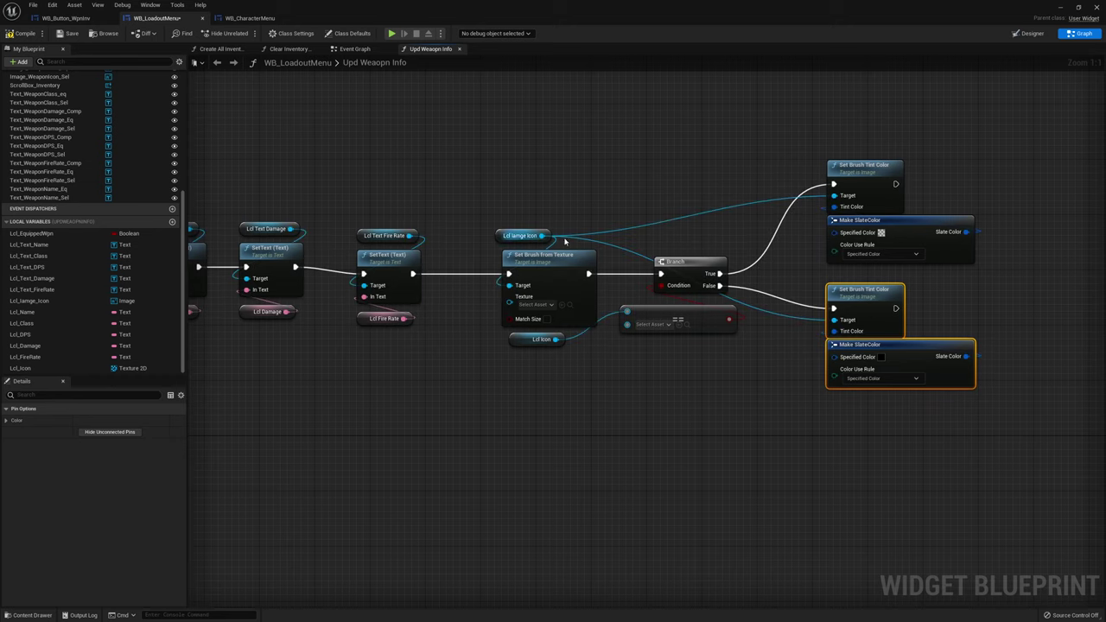
right_click_drag(903, 321, 846, 289)
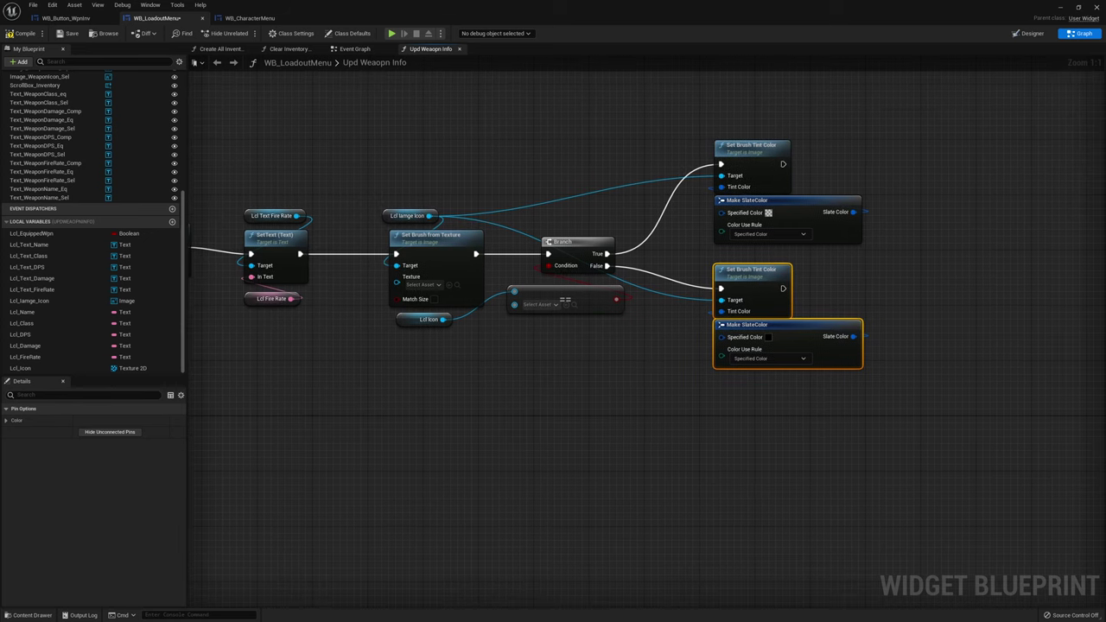
right_click_drag(1051, 295, 848, 294)
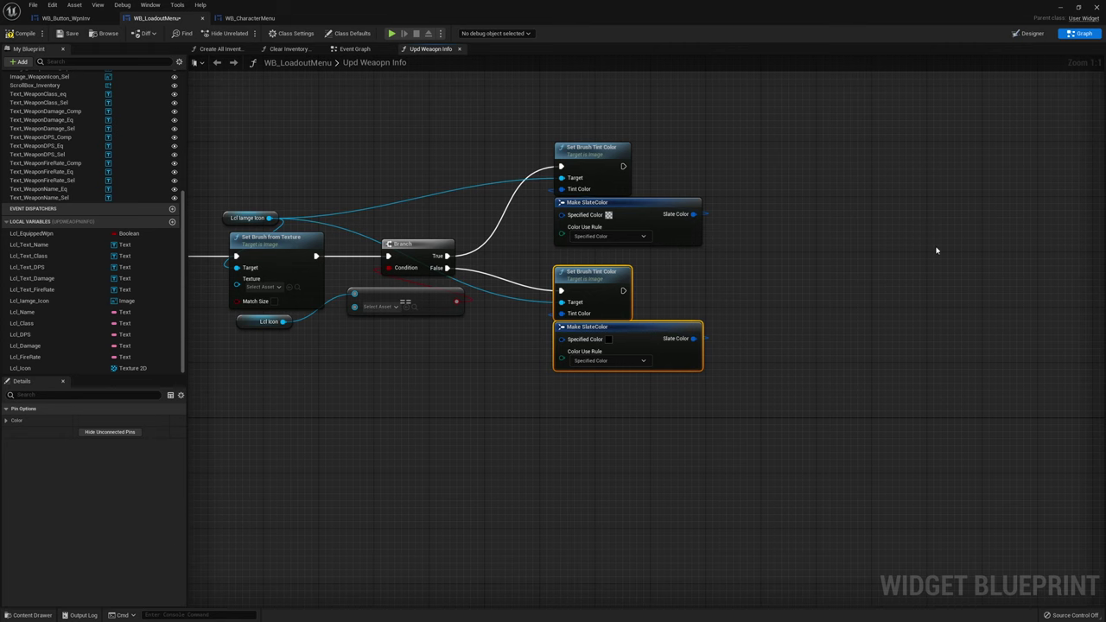
scroll(880, 264, "down", 1)
Add a Get Data Table Row node on the Branch's False output
scroll(583, 318, "down", 2)
scroll(478, 297, "down", 1)
right_click_drag(477, 296, 588, 249)
scroll(588, 249, "up", 1)
scroll(536, 226, "up", 1)
scroll(520, 227, "up", 1)
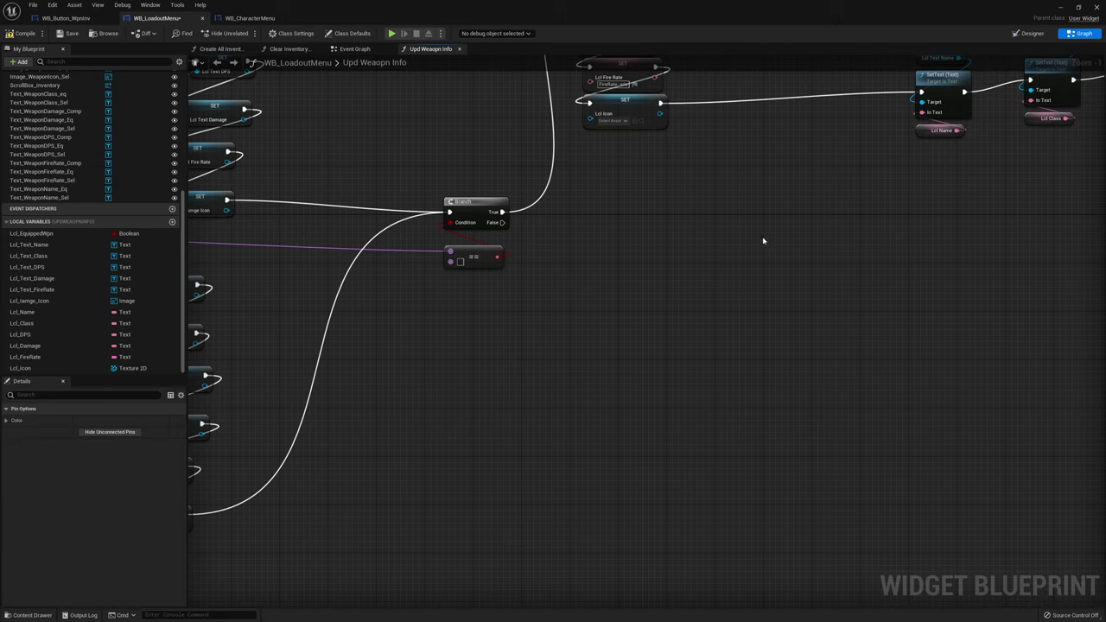
left_click_drag(503, 224, 618, 292)
type("get table row")
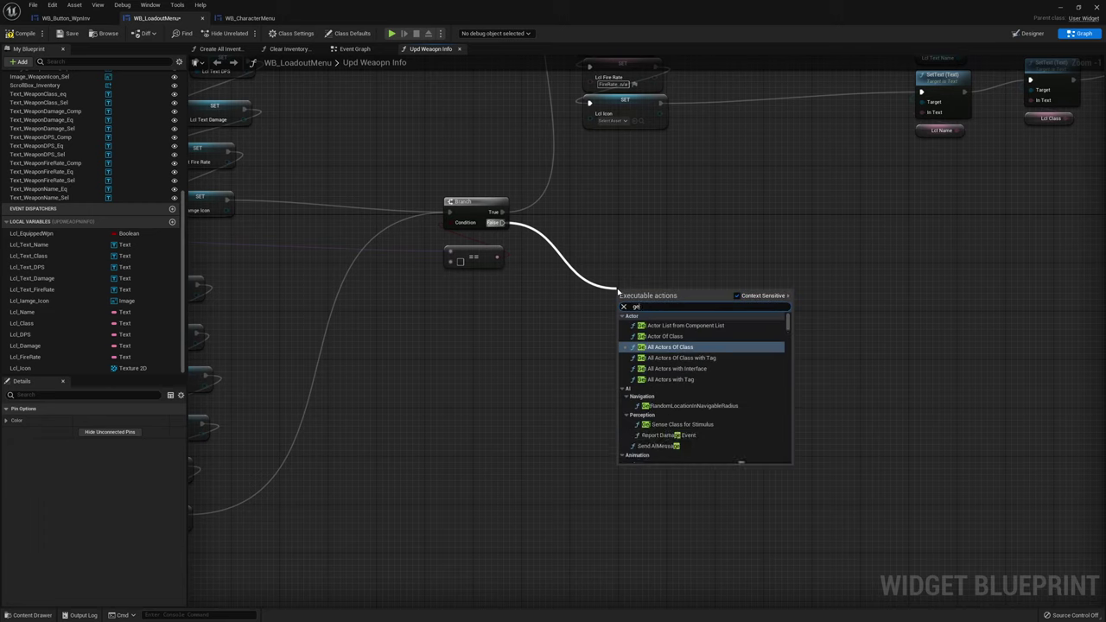
key("Down")
key("Return")
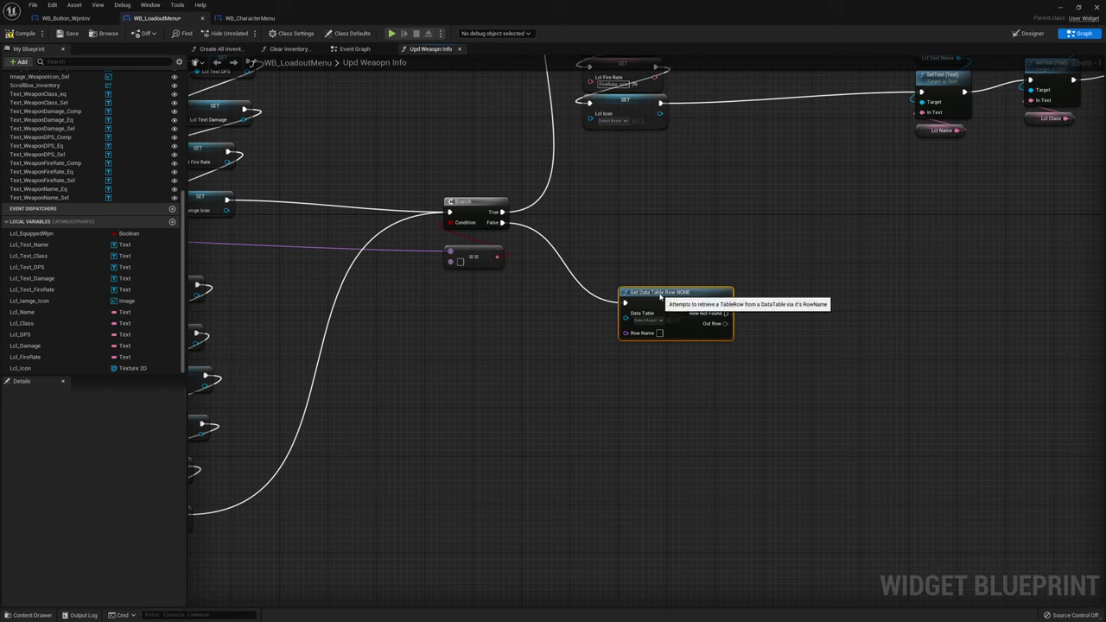
Route the passed name into Row Name through a reroute point and choose WeaponInfo_Table
left_click_drag(631, 294, 624, 283)
left_click(413, 254)
double_click(412, 254)
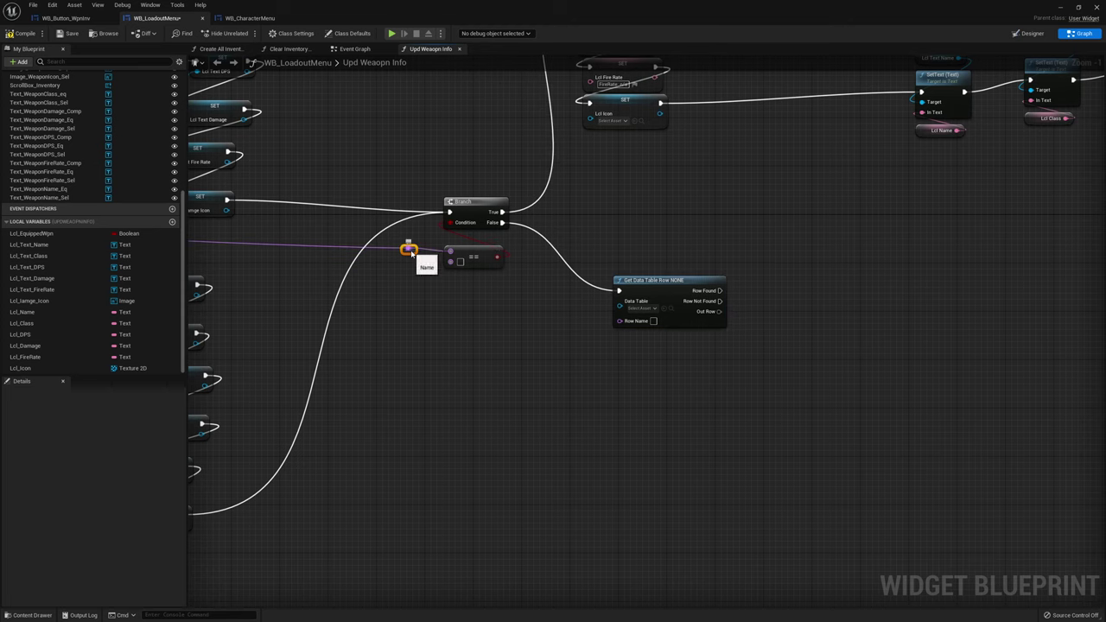
mouse_move(395, 251)
left_mouse_down()
mouse_move(385, 292)
mouse_move(591, 339)
mouse_move(620, 321)
left_mouse_up()
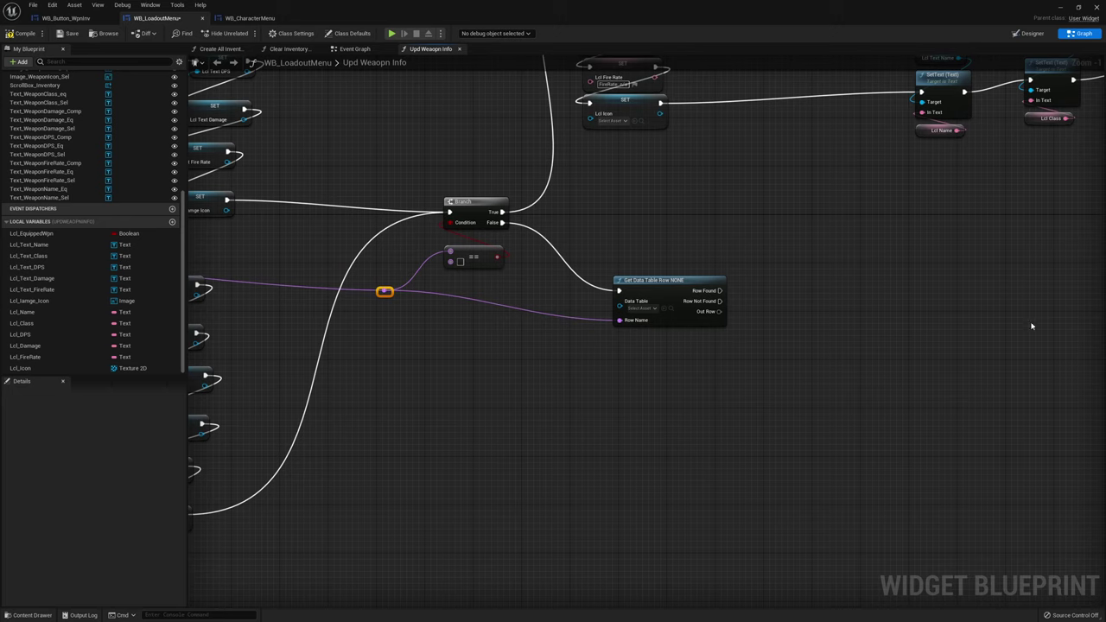
left_click(644, 309)
left_click(676, 415)
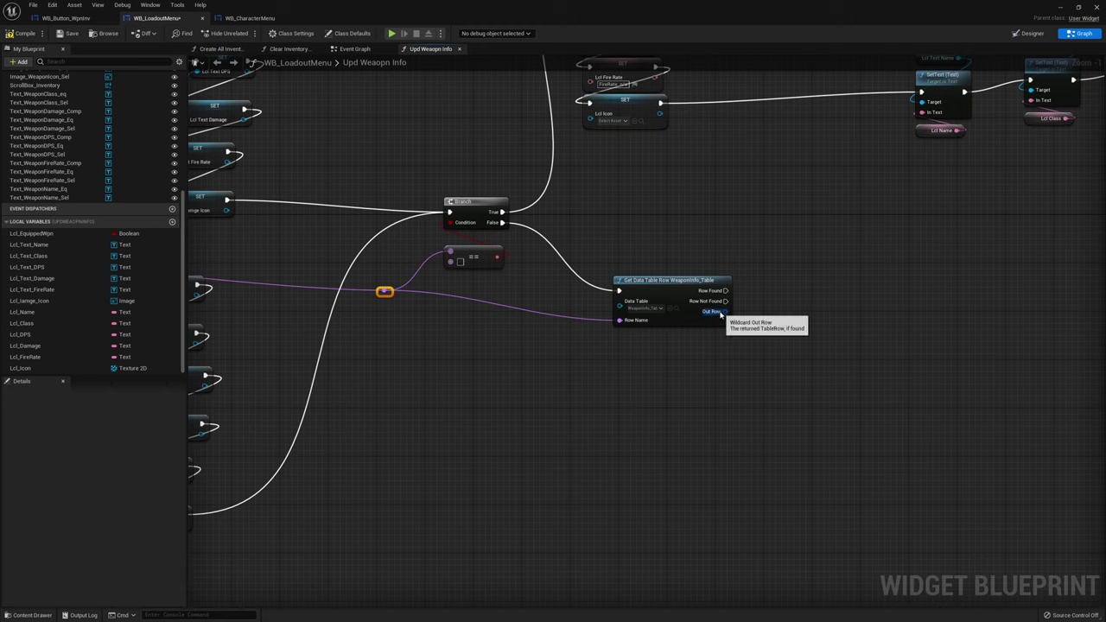
Break Out Row into an expanded Break S_WeaponInfo showing every field
left_click_drag(727, 311, 603, 358)
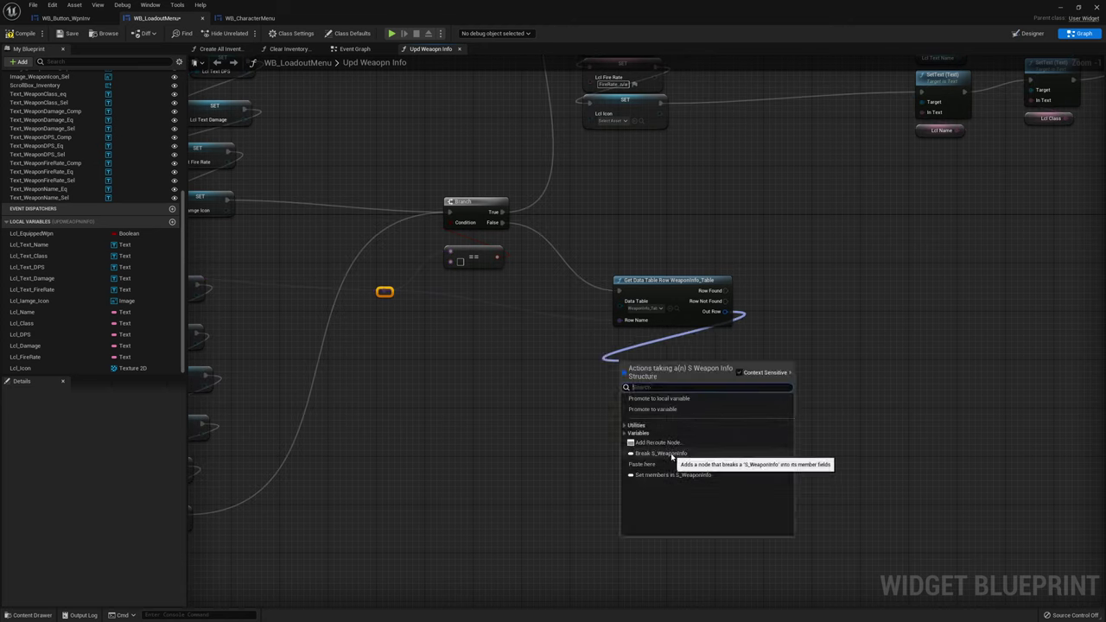
left_click(673, 453)
left_click(675, 396)
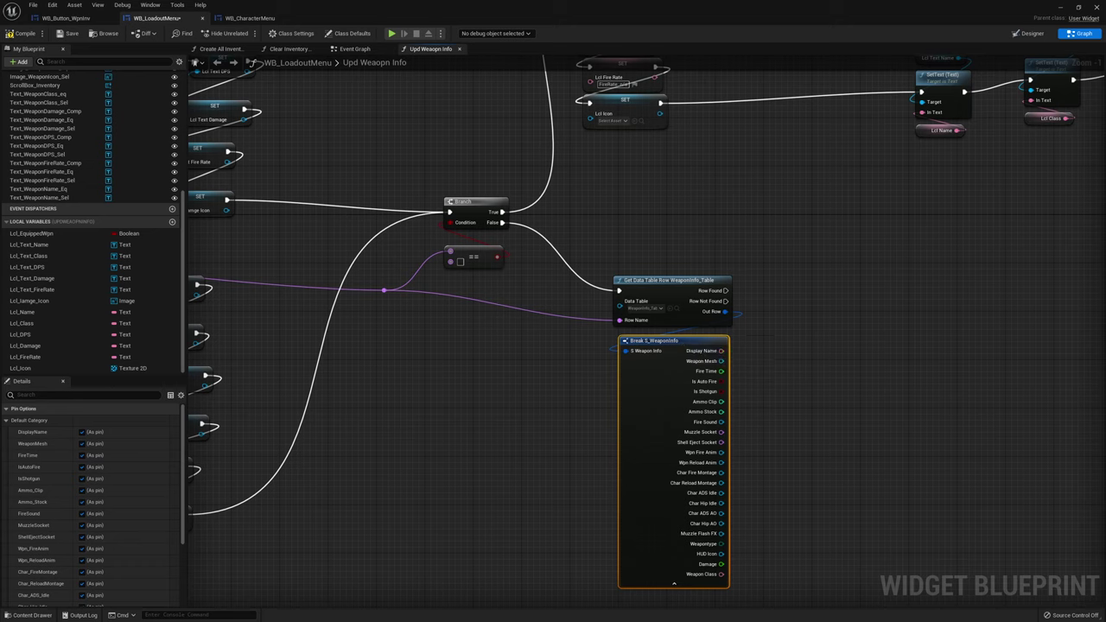
right_click_drag(952, 280, 867, 270)
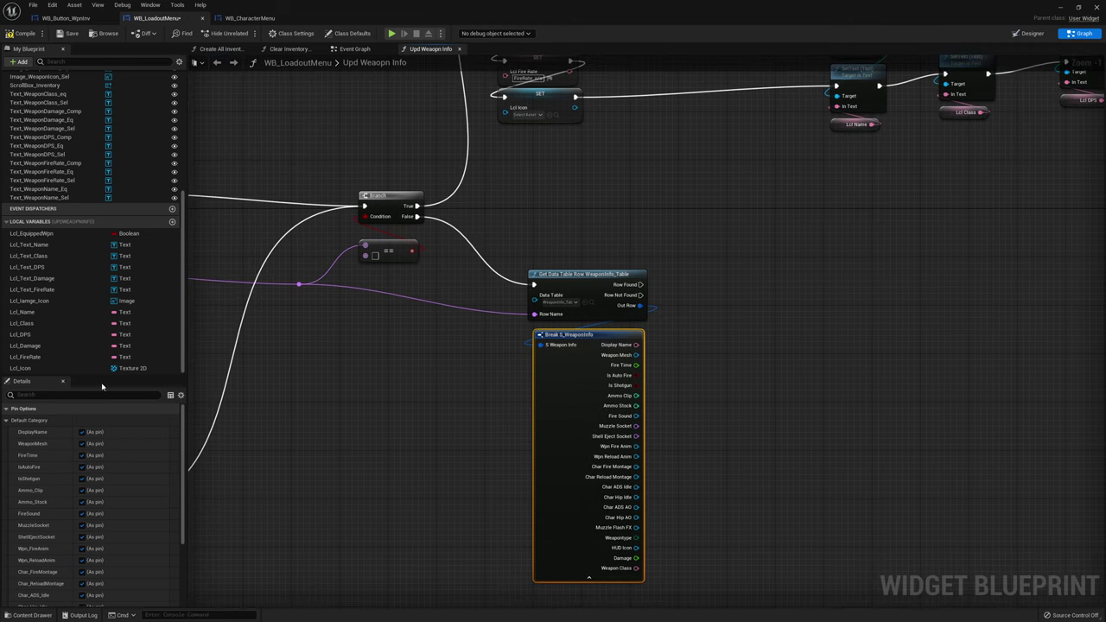
On Row Found, set Lcl Name and then Lcl Class from the row
left_click_drag(35, 312, 778, 281, "alt")
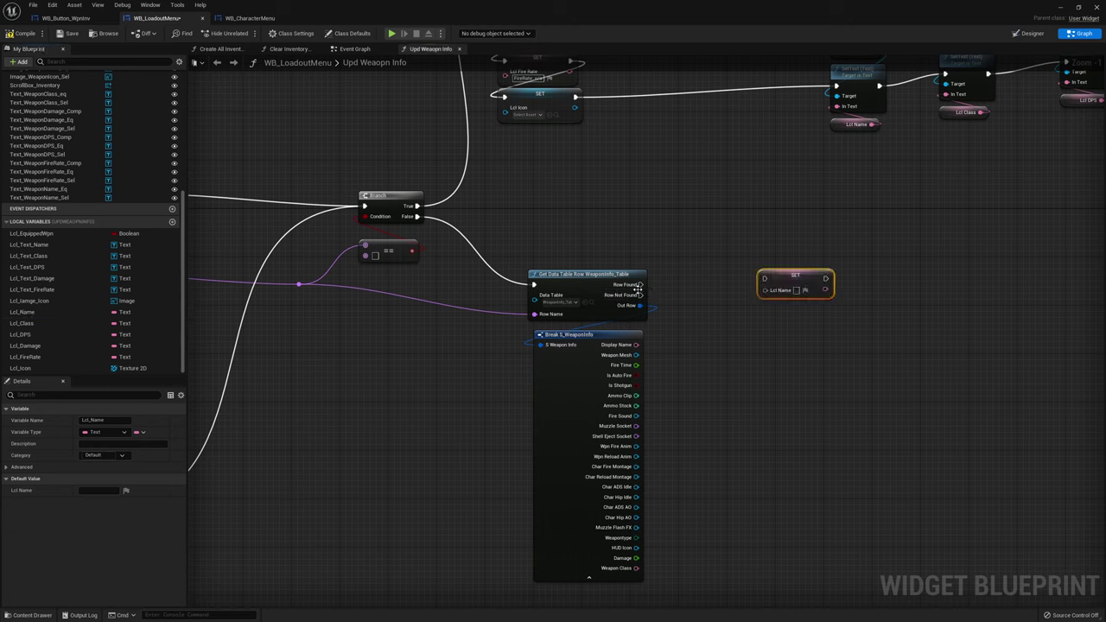
mouse_move(638, 285)
left_mouse_down()
mouse_move(765, 279)
mouse_move(637, 345)
left_mouse_up()
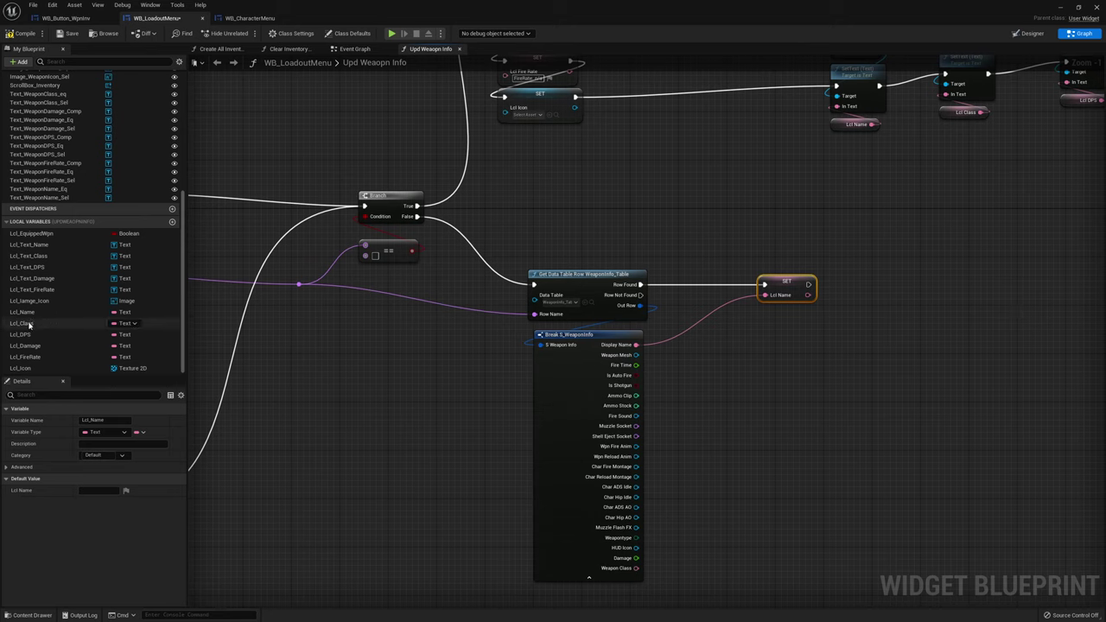
left_click_drag(29, 323, 788, 309, "alt")
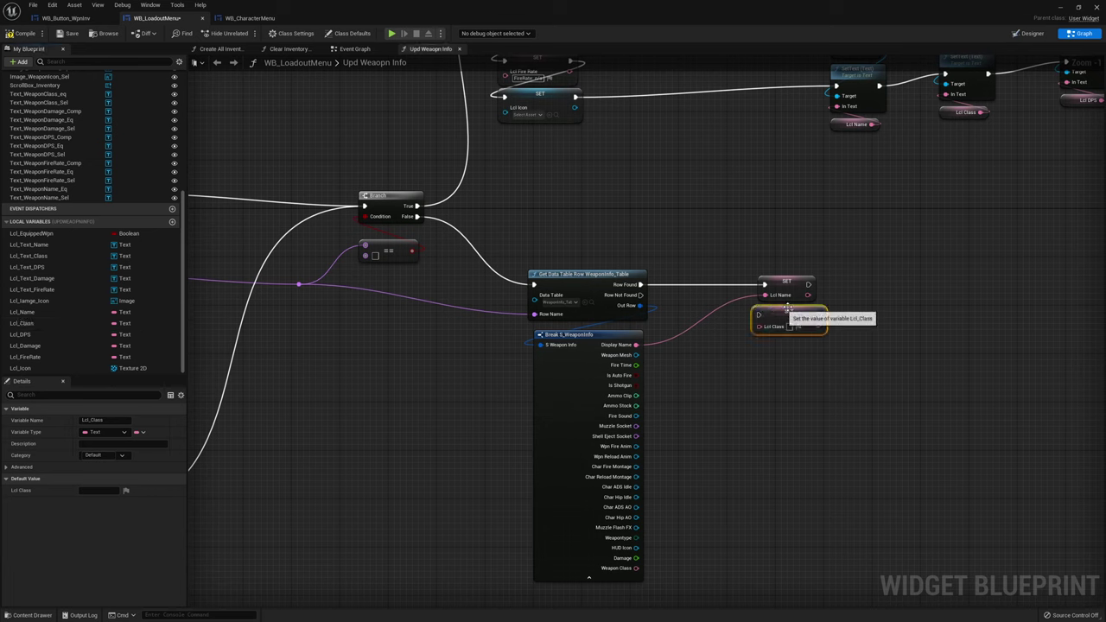
mouse_move(809, 284)
left_mouse_down()
mouse_move(763, 315)
mouse_move(636, 568)
left_mouse_up()
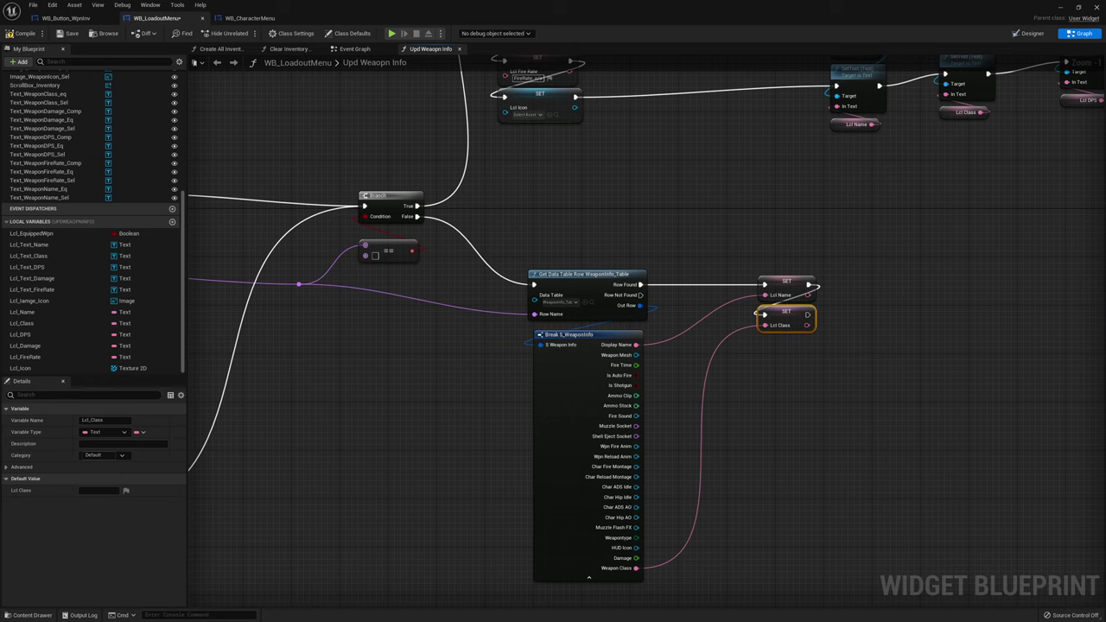
Add a Branch after SET Lcl Class with a Lcl Equipped Wpn getter driving its Condition
right_click_drag(858, 312, 778, 351)
left_click(741, 331)
left_click(777, 337)
left_click_drag(693, 310, 784, 353)
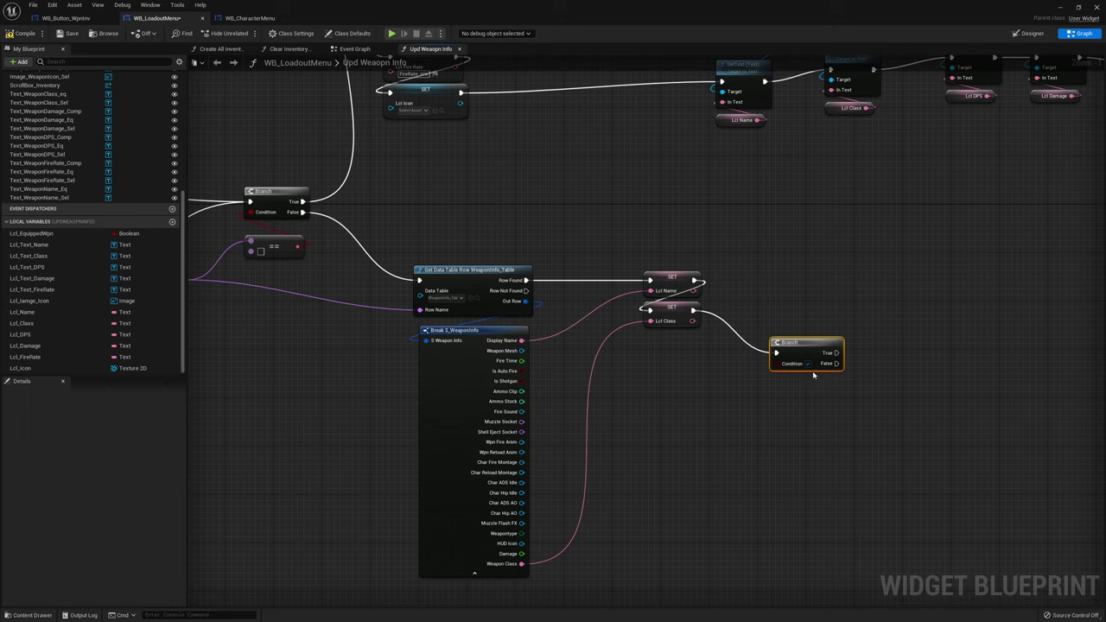
mouse_move(34, 233)
left_mouse_down()
mouse_move(802, 373)
mouse_move(777, 367)
left_mouse_up()
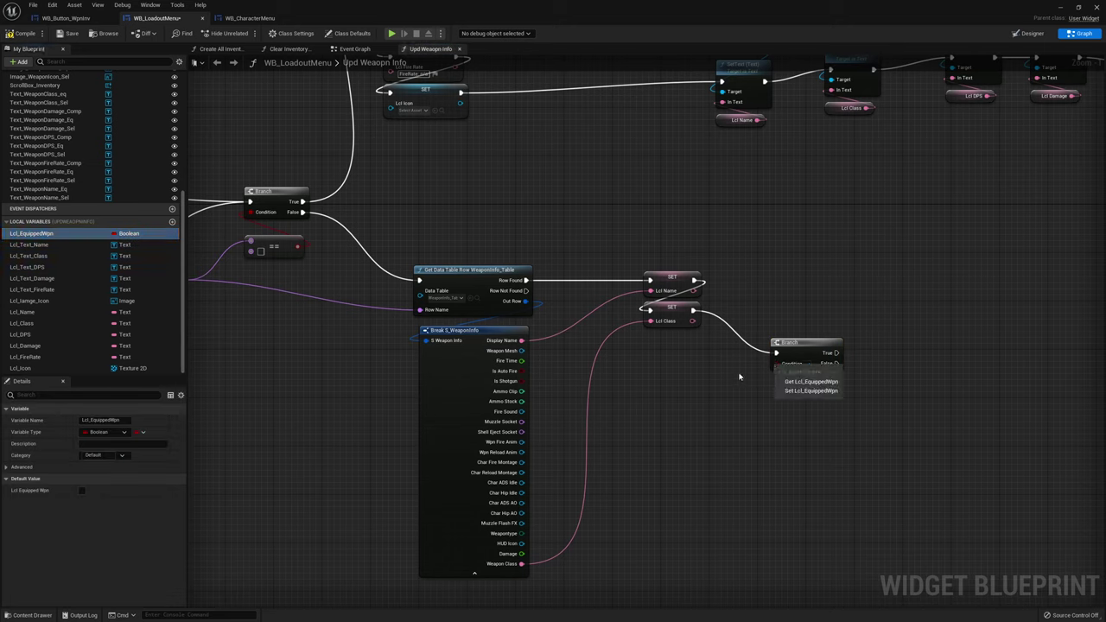
left_click(791, 381)
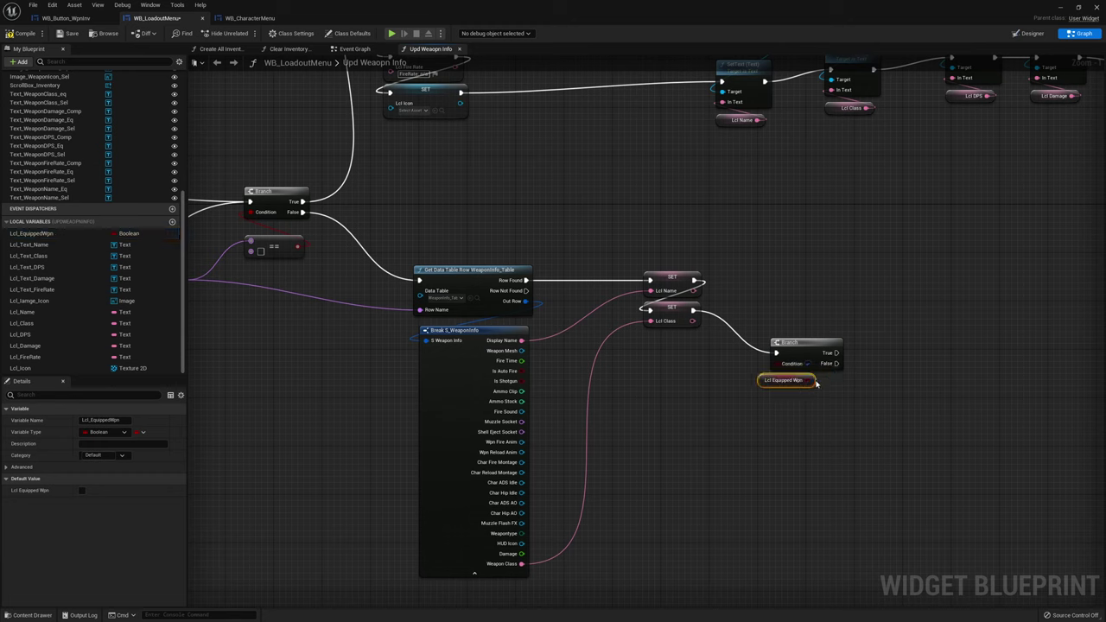
left_click_drag(766, 384, 778, 386)
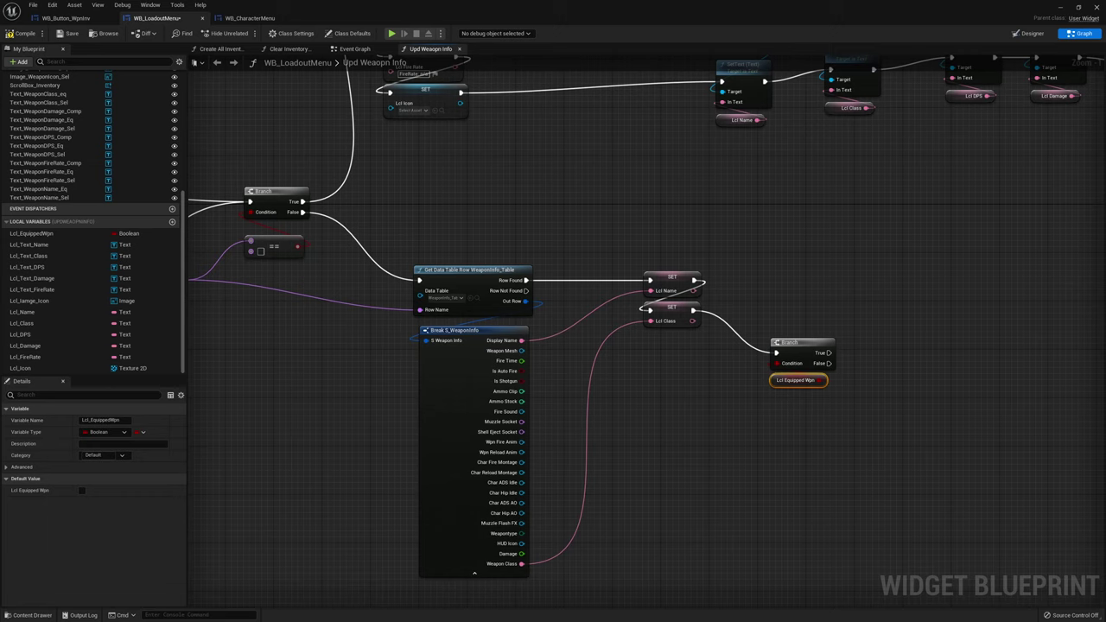
Add a Division node with Fire Time wired in as its divisor
left_click_drag(522, 361, 666, 400)
type("+")
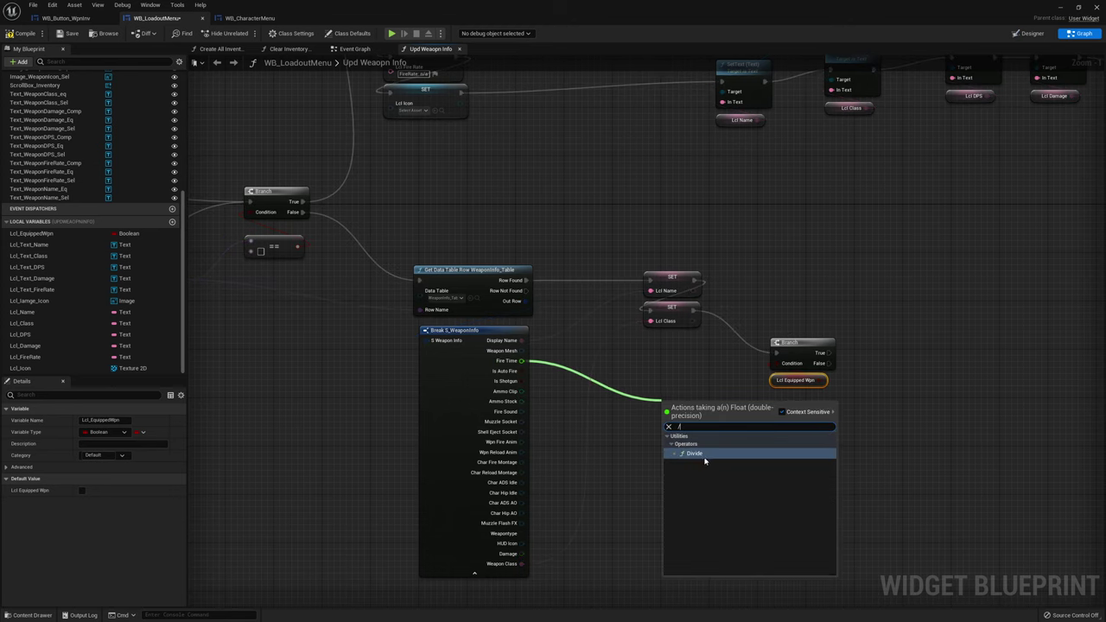
left_click(707, 446)
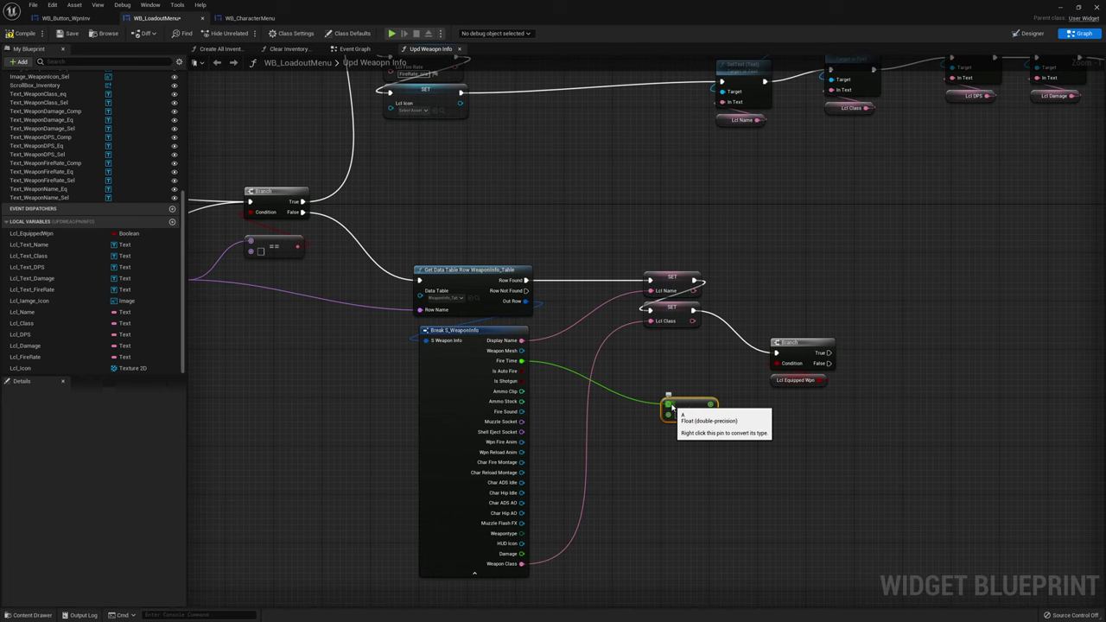
left_click_drag(669, 415, 672, 420)
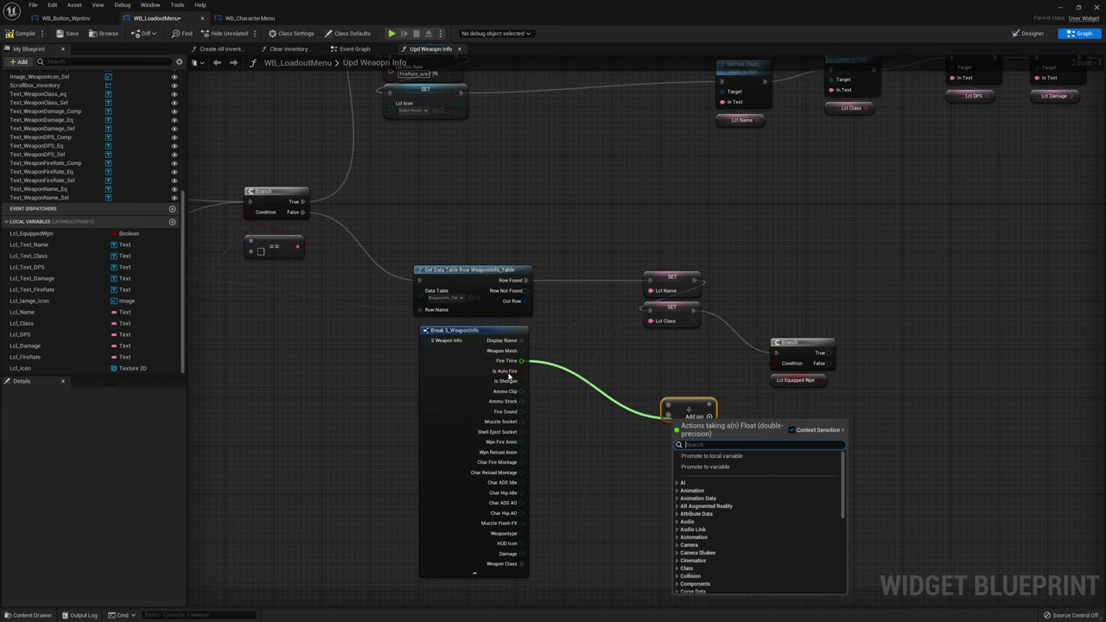
left_click_drag(522, 361, 678, 419)
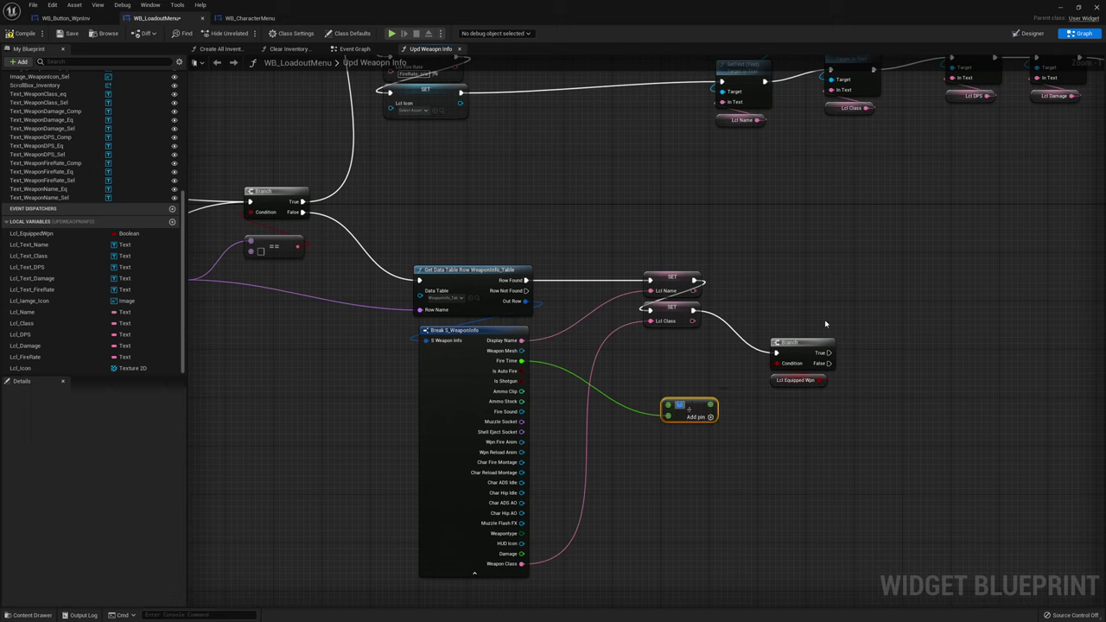
left_click_drag(704, 403, 710, 419)
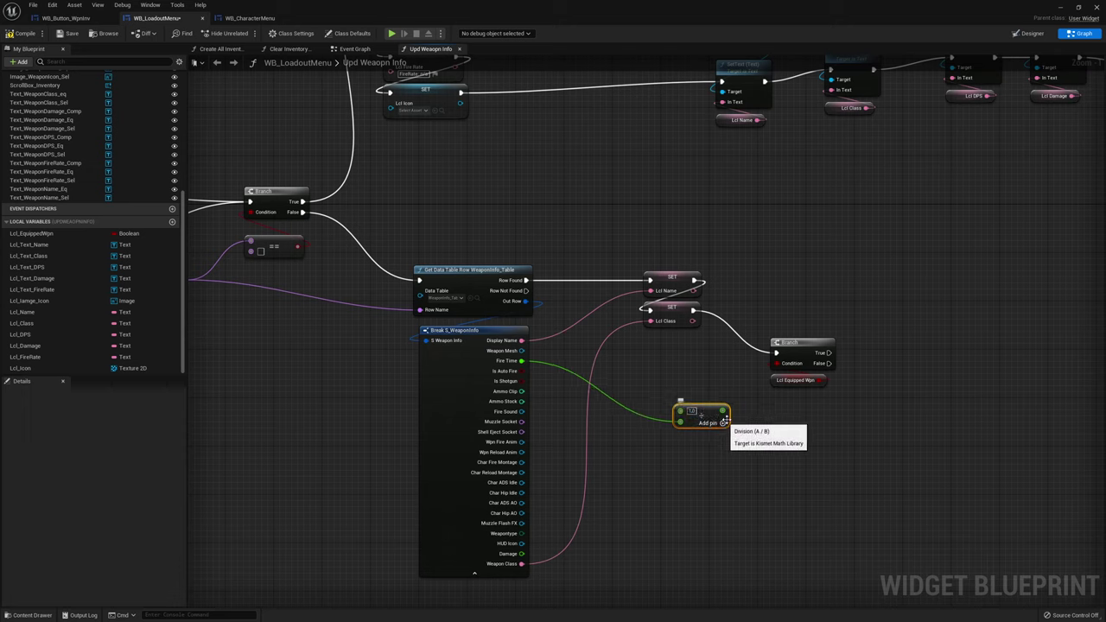
Promote the division result to a FireRate_Eq variable and duplicate it as FireRate_Sel
right_click(721, 420)
left_click(755, 430)
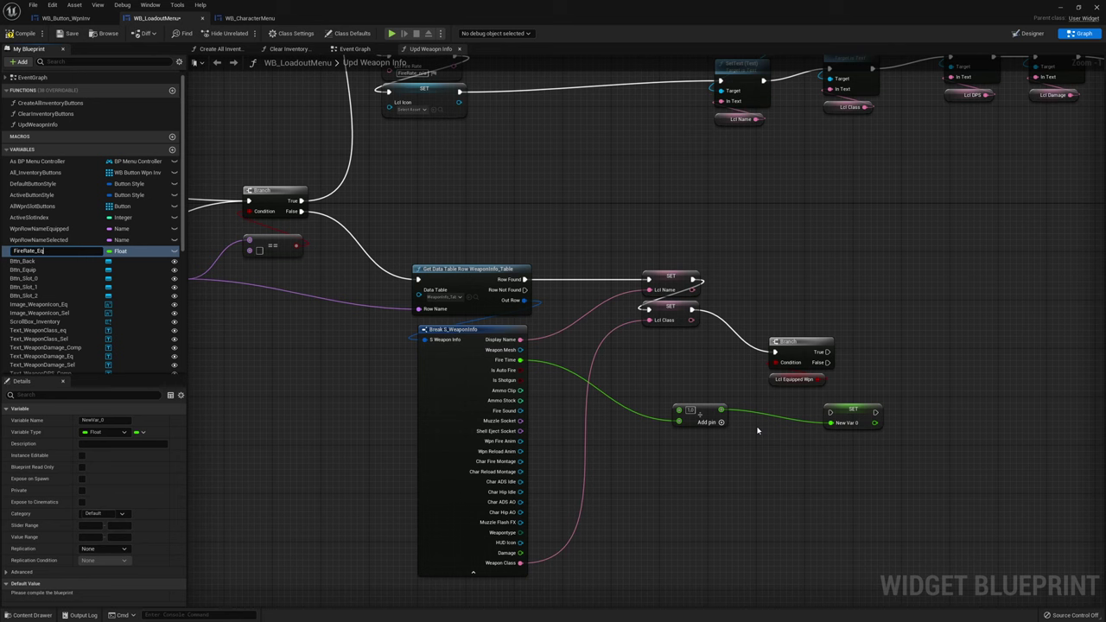
key("Return")
left_click(36, 252)
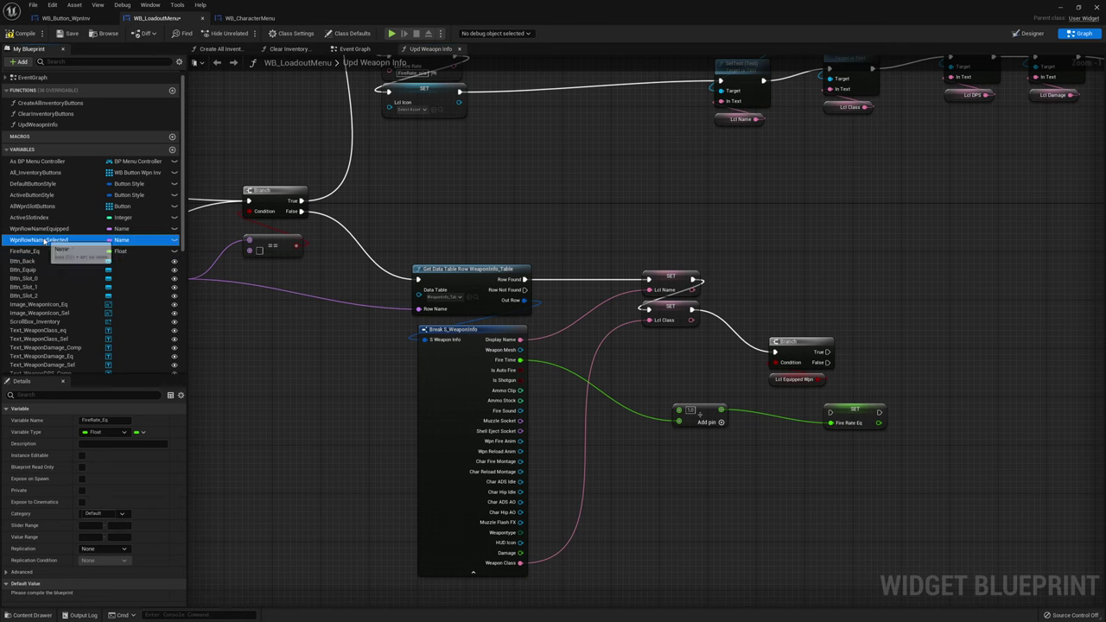
key("ctrl+d")
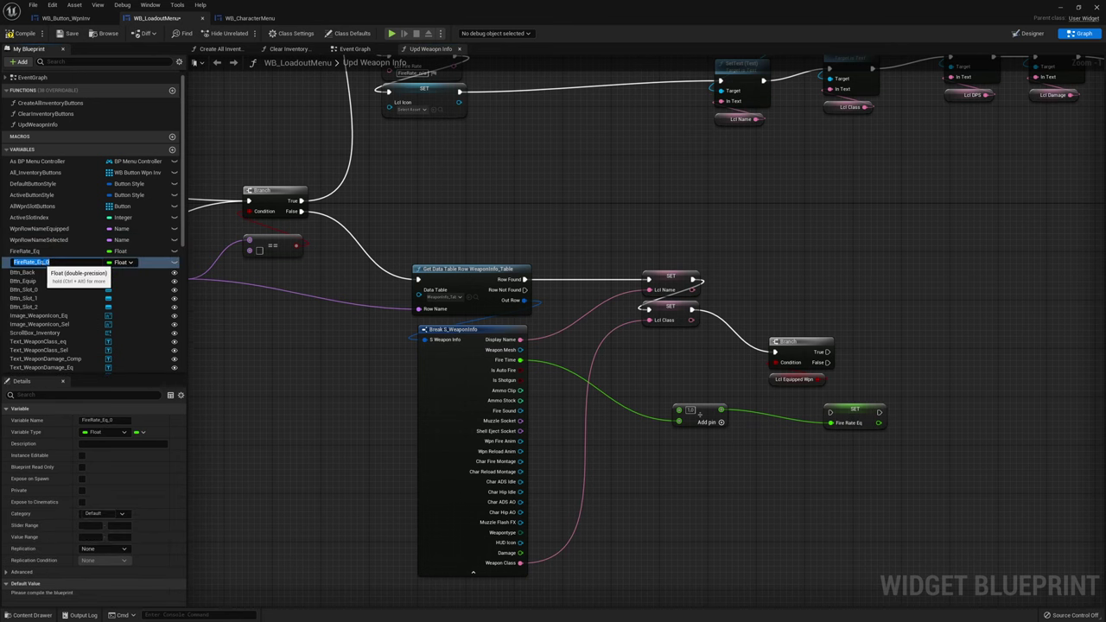
type("D")
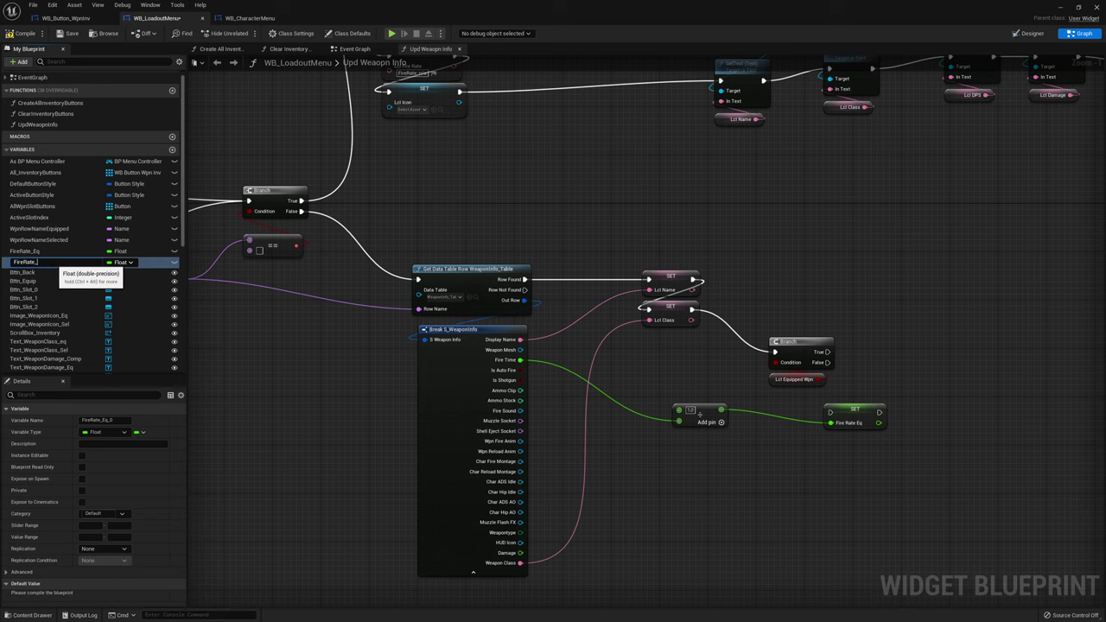
type("Sel")
key("Return")
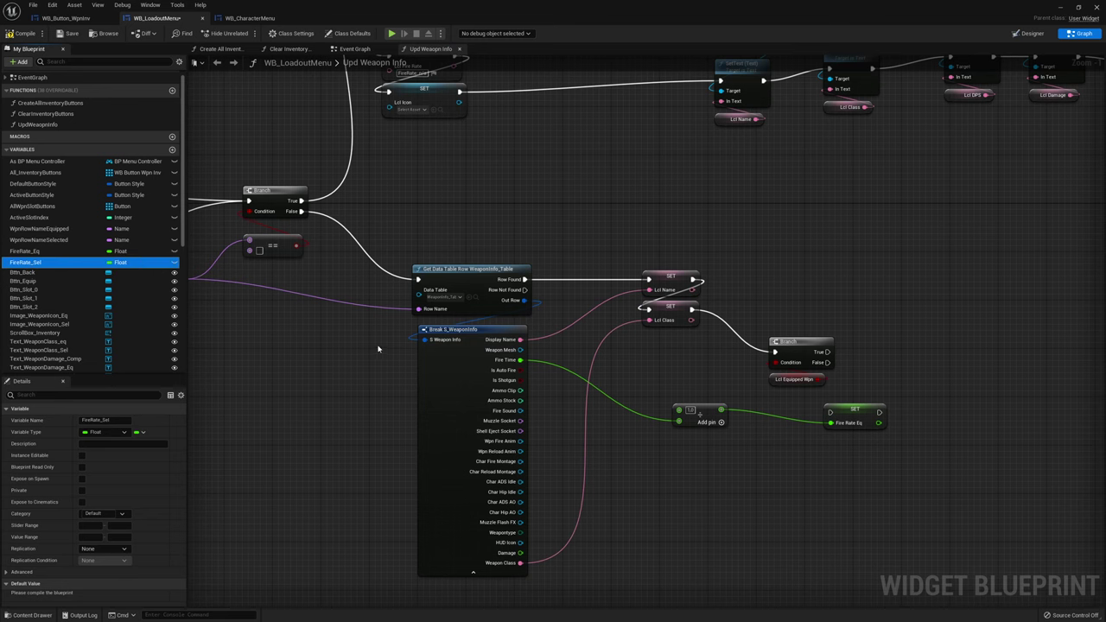
Add a FireRate_Sel setter fed by the division, placing both setters on the Branch outputs
mouse_move(30, 262)
left_mouse_down()
mouse_move(802, 498)
mouse_move(901, 351)
left_mouse_up()
left_click(854, 409, "ctrl")
key("Escape")
mouse_move(857, 408)
left_mouse_down()
mouse_move(887, 355)
mouse_move(848, 349)
mouse_move(867, 340)
mouse_move(886, 350)
mouse_move(829, 362)
left_mouse_up()
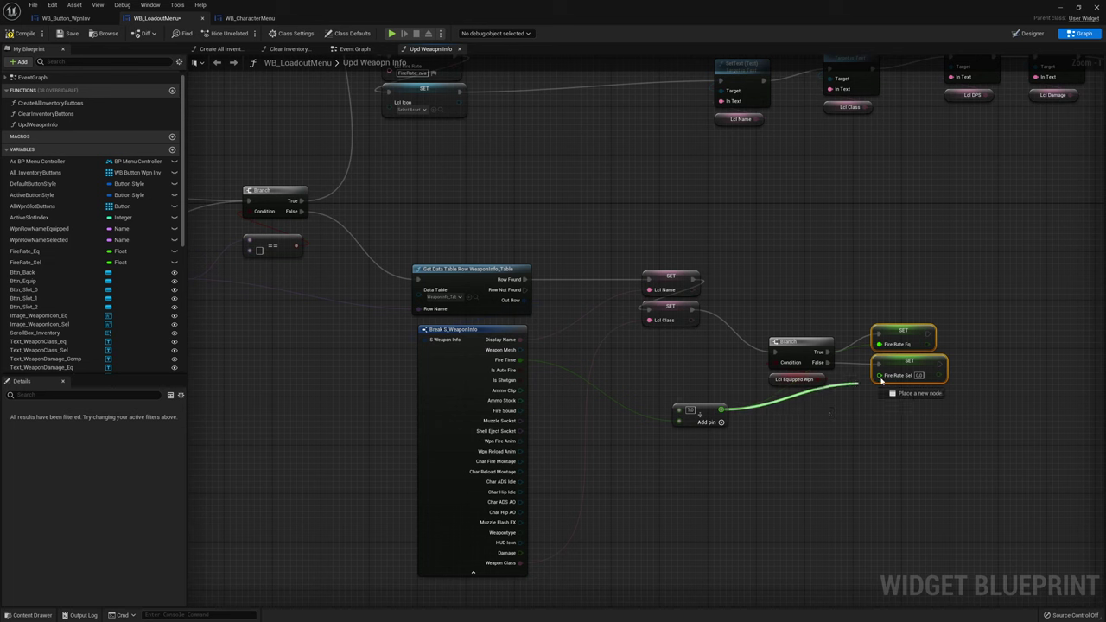
left_click_drag(722, 410, 879, 374)
left_click_drag(696, 404, 814, 404)
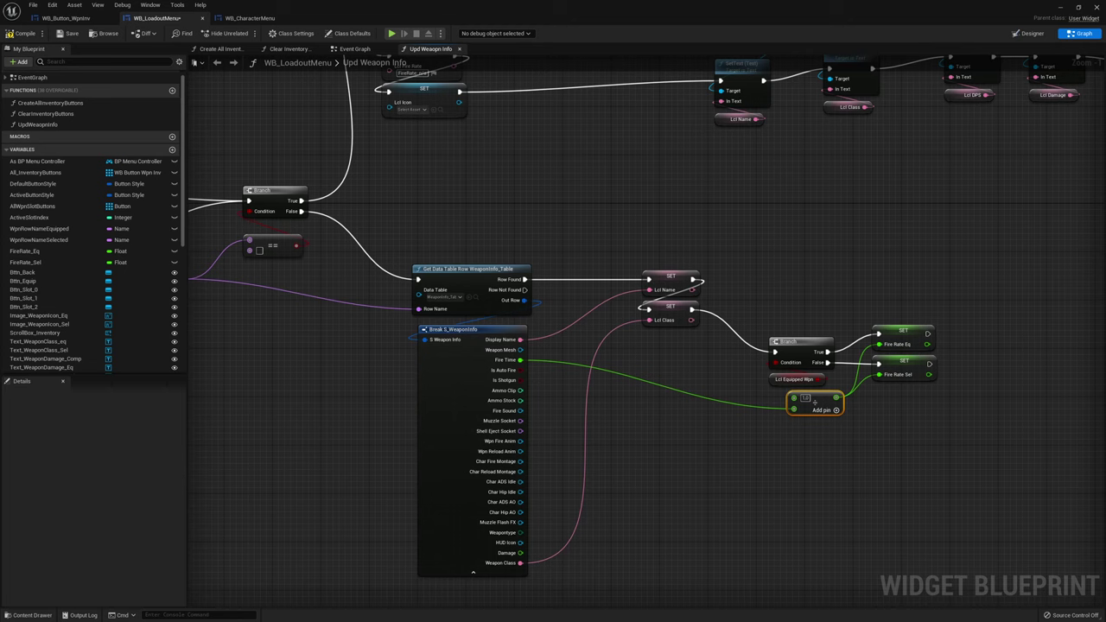
right_click_drag(846, 276, 548, 286)
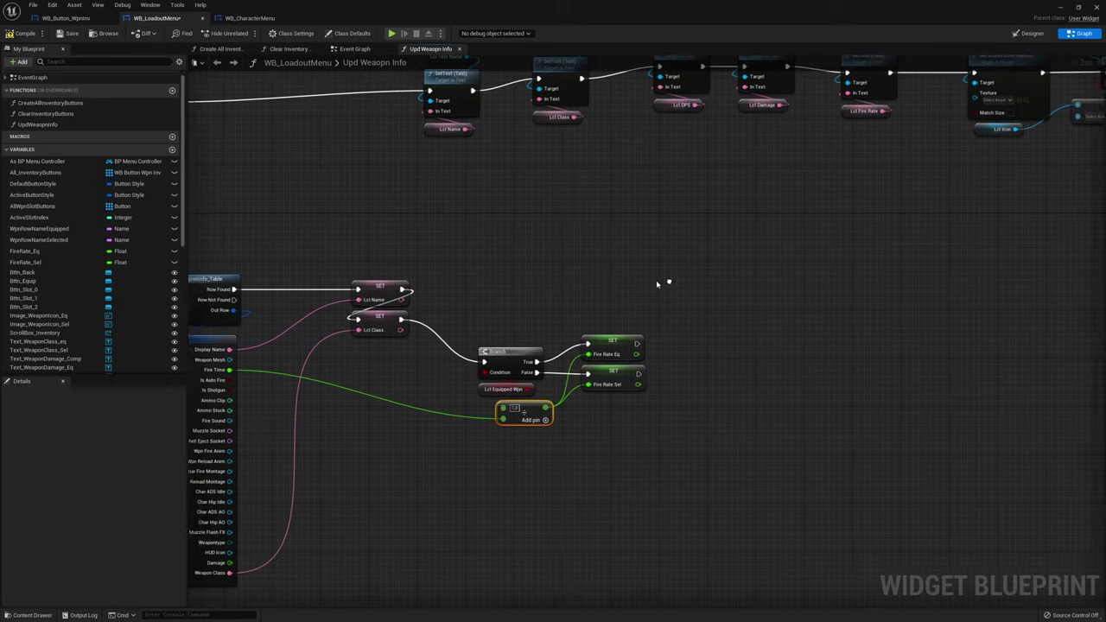
Add a SET Lcl Fire Rate node that runs after SET Fire Rate Eq
scroll(76, 311, "down", 3)
scroll(71, 307, "down", 6)
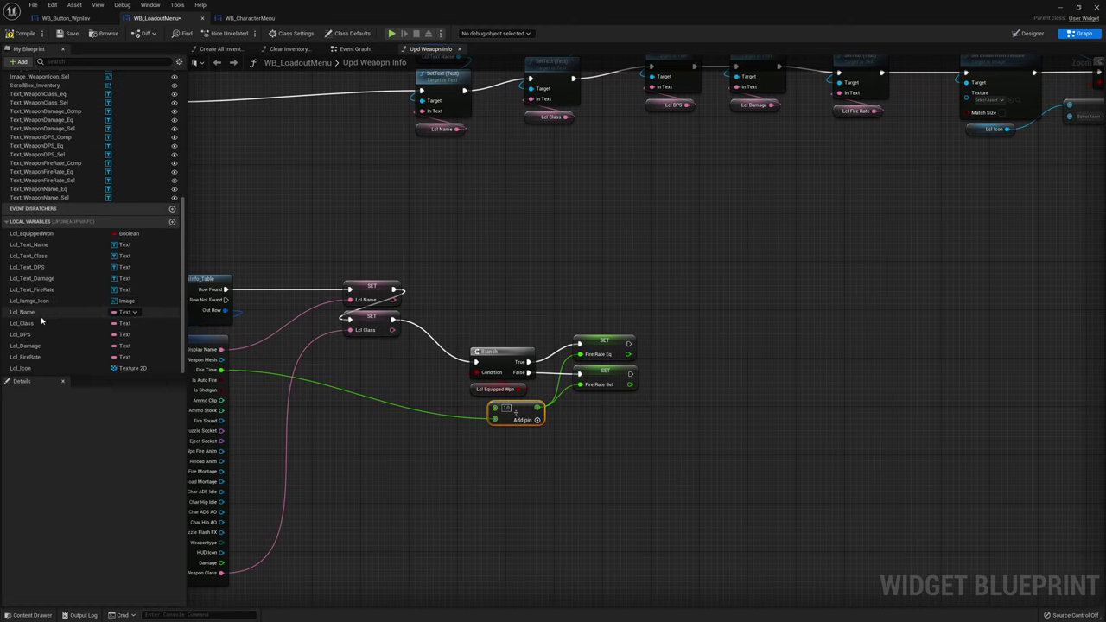
mouse_move(32, 361)
left_mouse_down()
mouse_move(496, 314)
mouse_move(705, 270)
left_mouse_up()
left_click(735, 290)
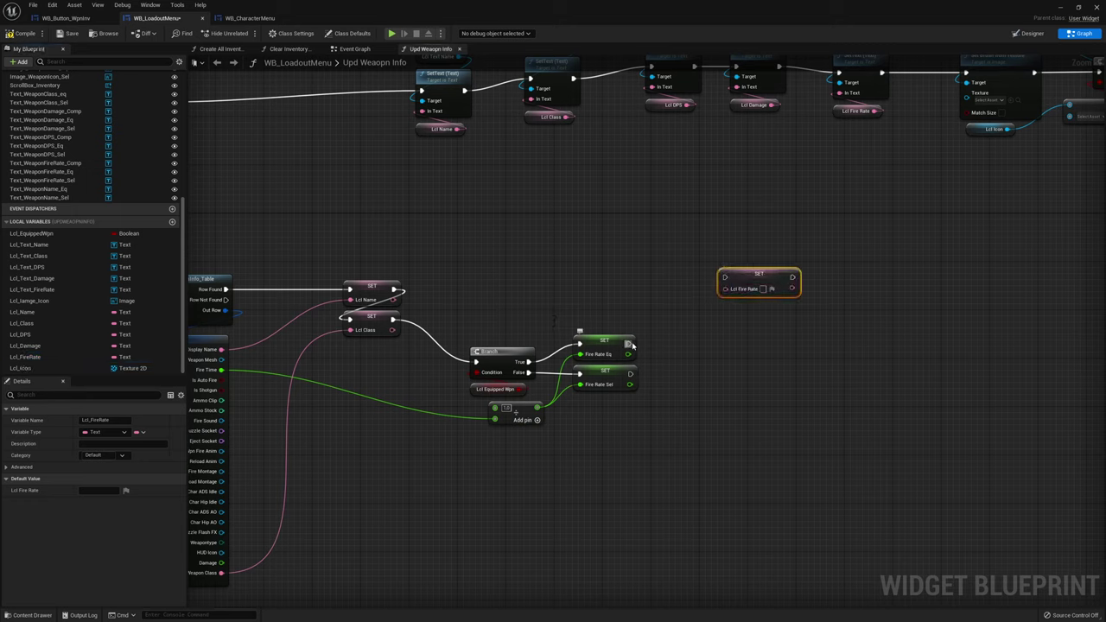
left_click_drag(630, 344, 725, 278)
left_click_drag(605, 340, 617, 270)
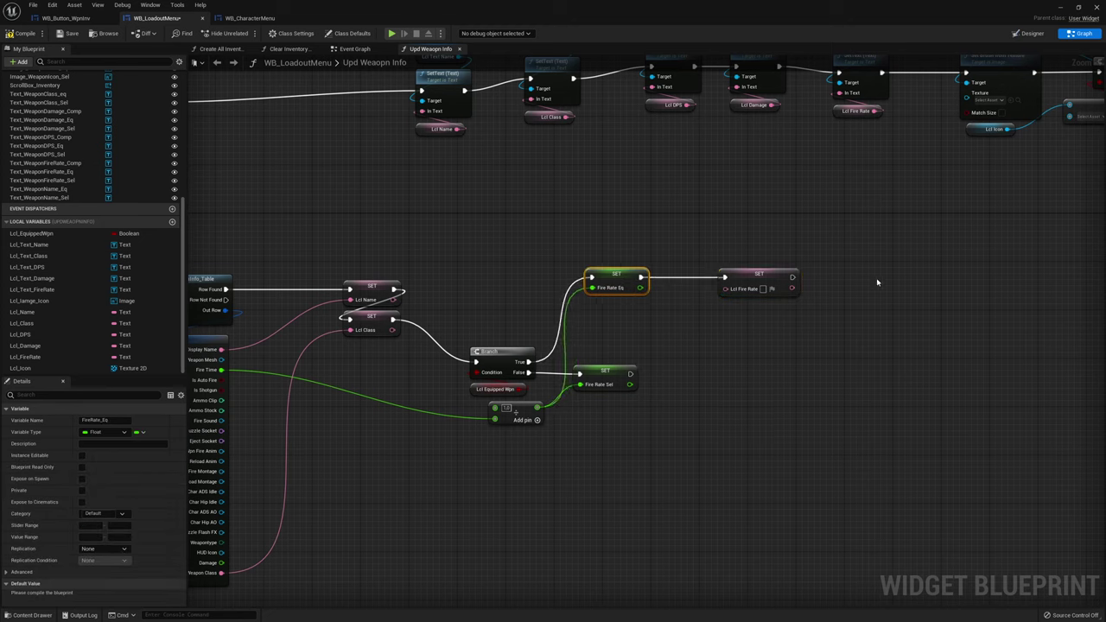
Add a Format Text node to supply Lcl Fire Rate's text
left_click_drag(725, 289, 764, 317)
type("format")
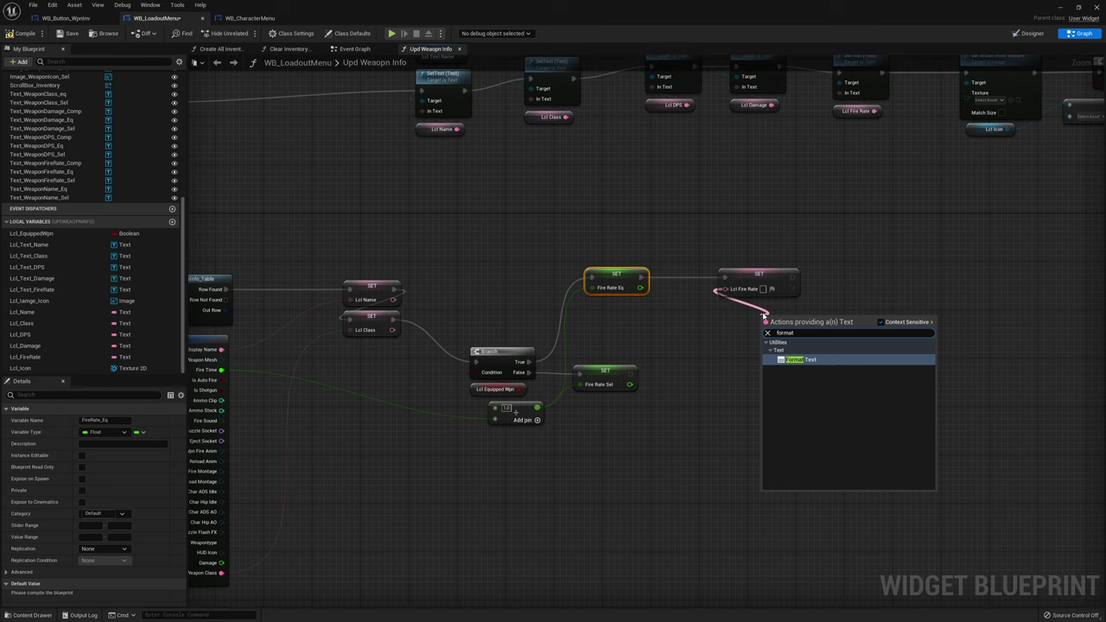
key("Return")
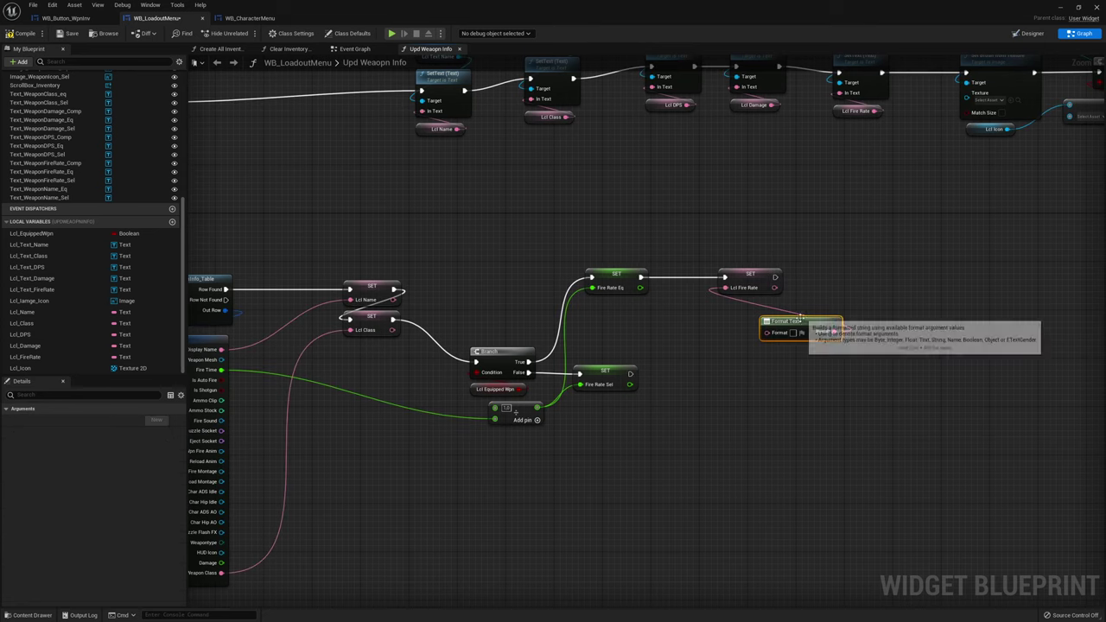
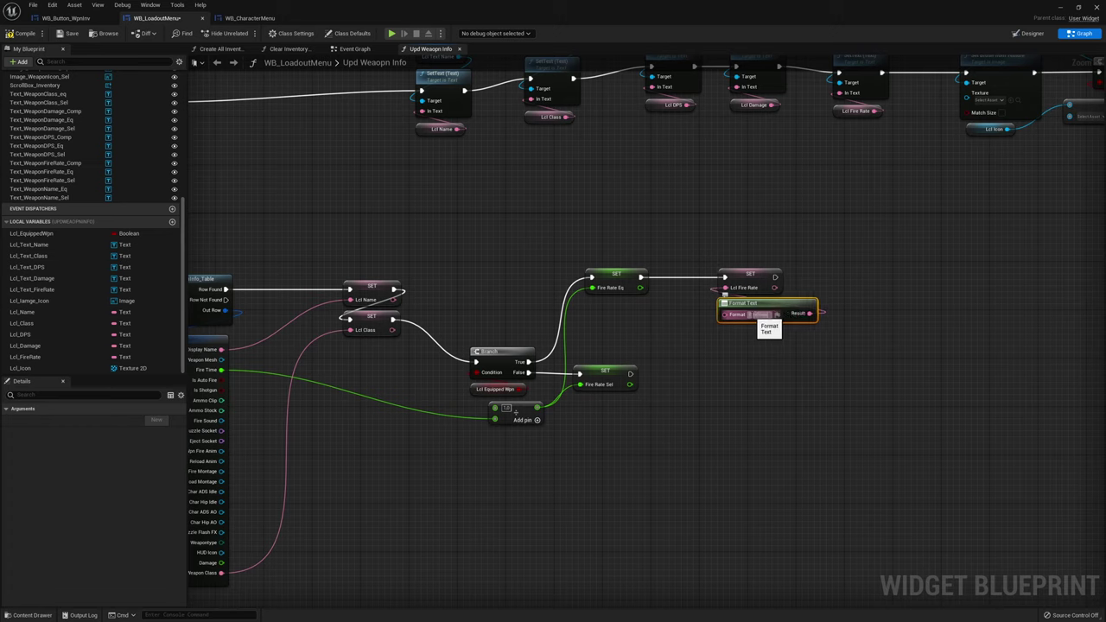
Change the Format Text string to 'FireRate: {a} round/s'
left_click(759, 315)
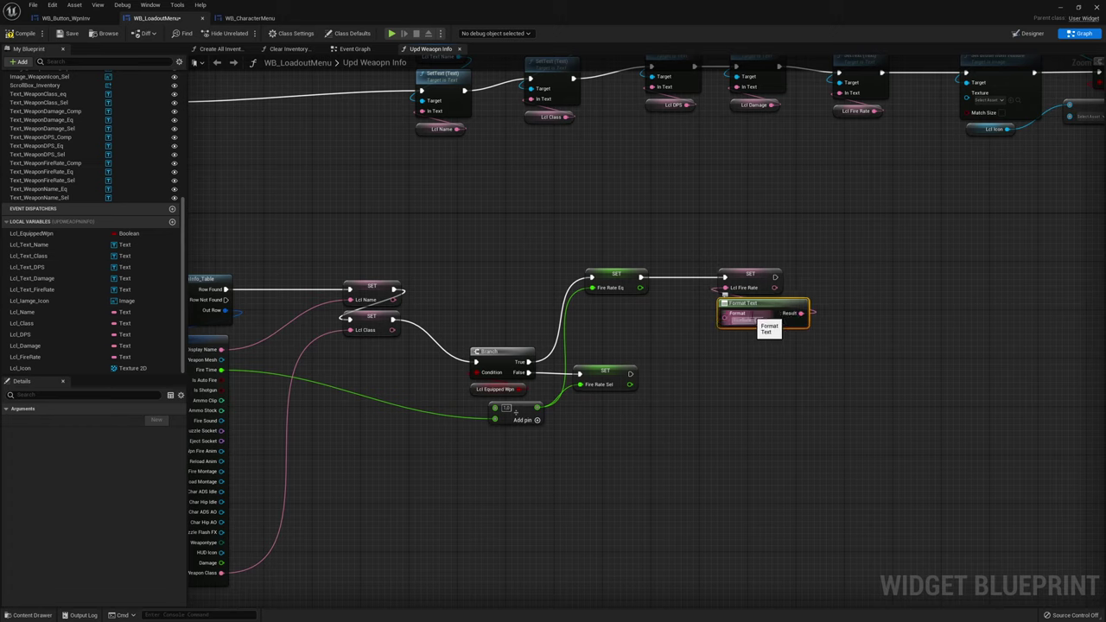
scroll(731, 354, "up", 1)
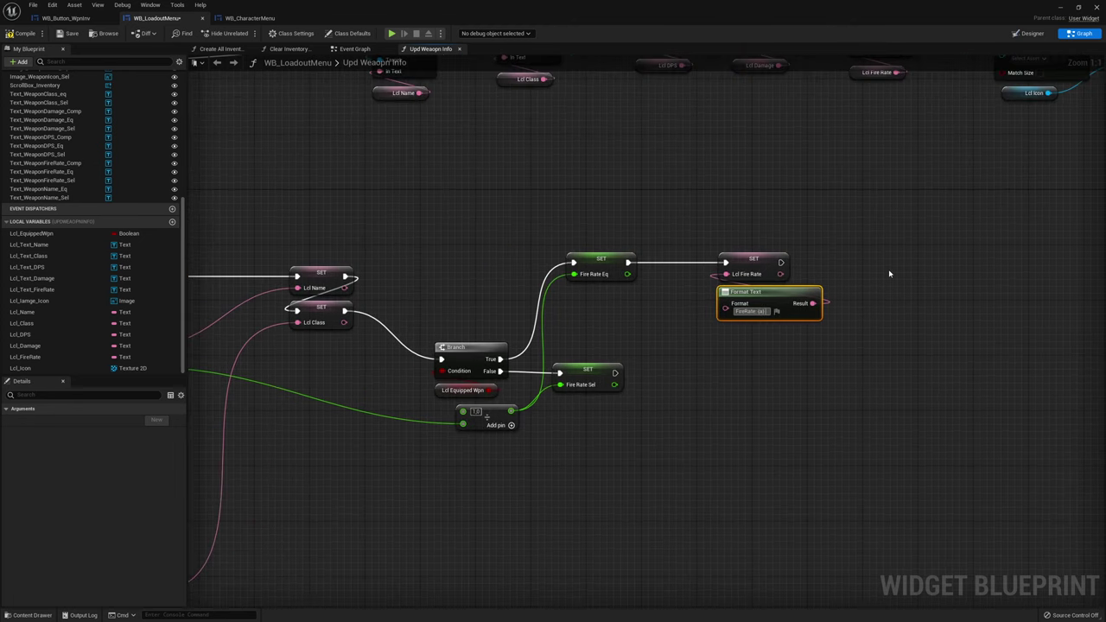
type(" round/s")
key("Return")
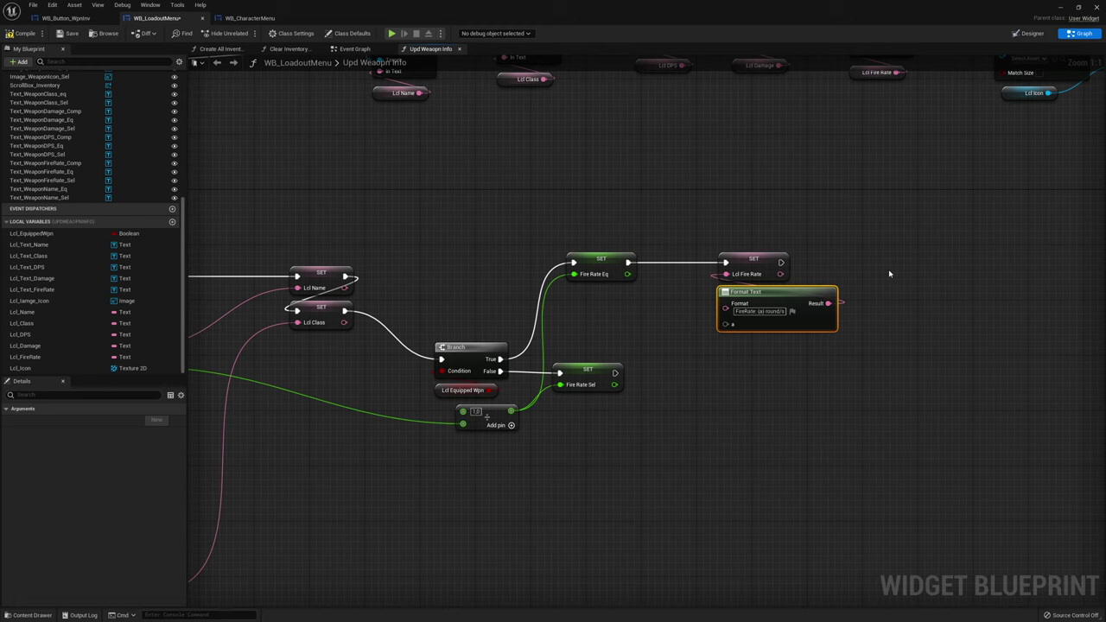
Add a To Text (Float) node from Fire Rate Eq, then delete it
left_click_drag(782, 304, 789, 304)
mouse_move(627, 274)
left_mouse_down()
mouse_move(676, 296)
mouse_move(720, 370)
left_mouse_up()
type("to text")
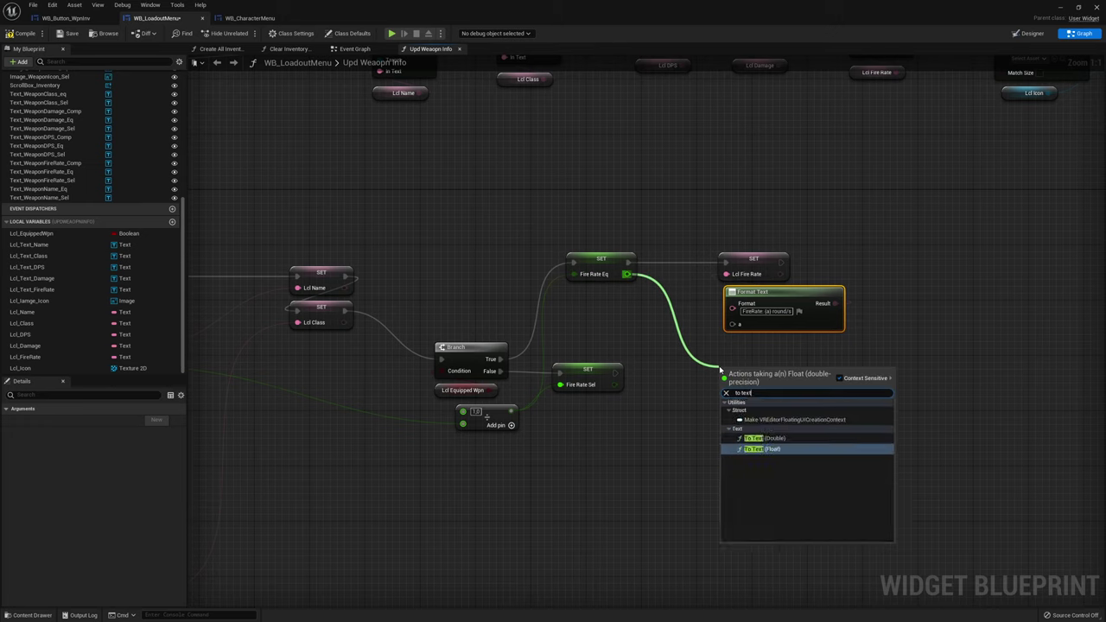
left_click(781, 449)
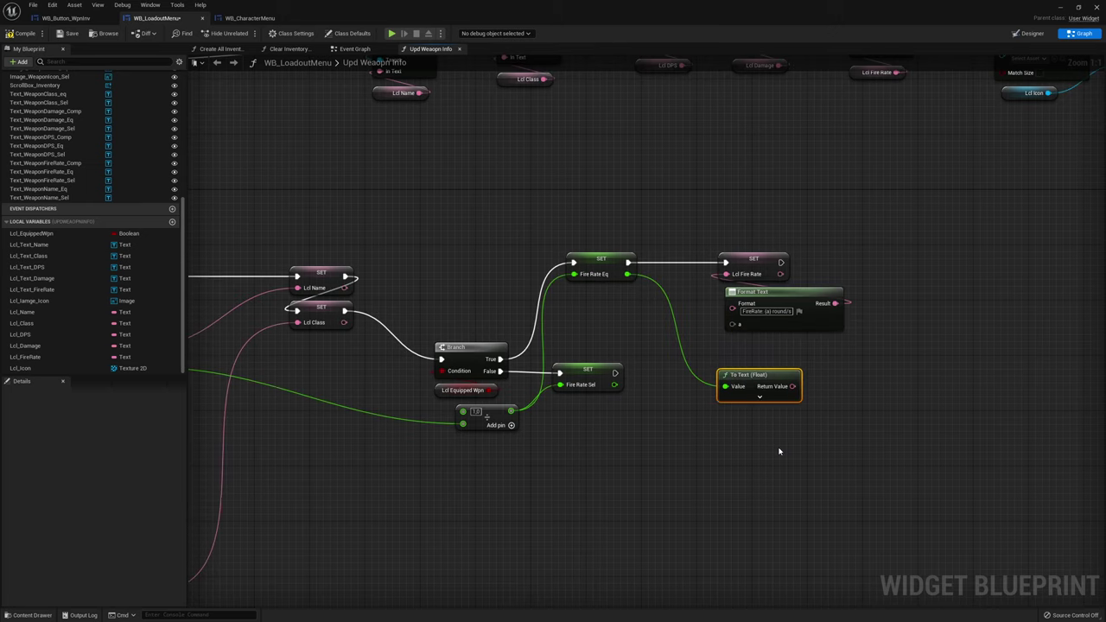
left_click(757, 404)
left_click_drag(766, 375, 772, 353)
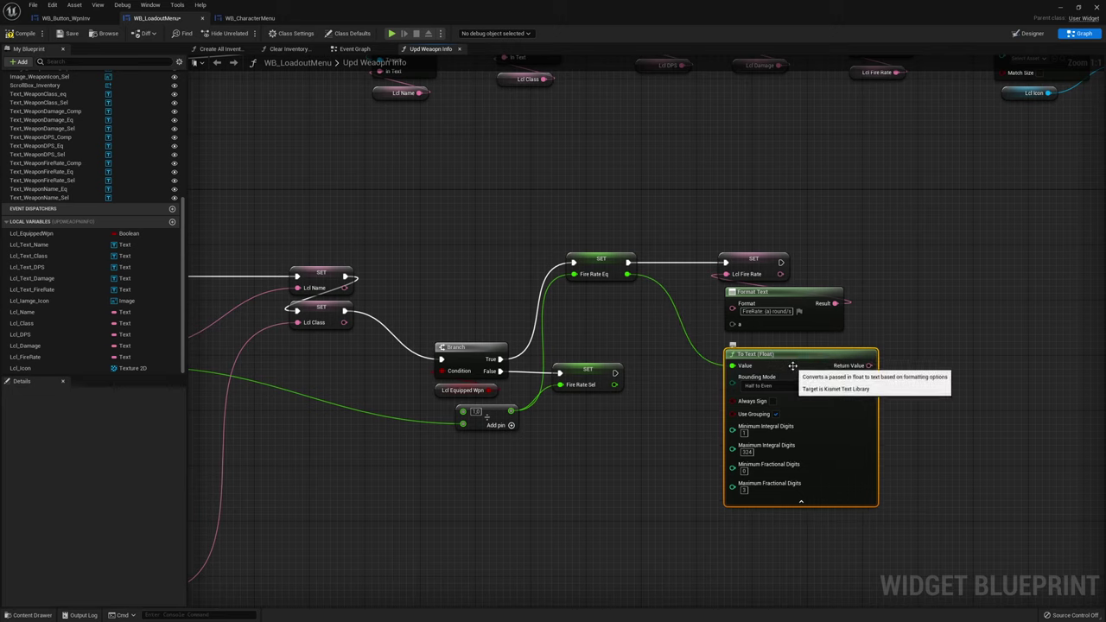
left_click_drag(920, 355, 884, 369)
left_click(854, 368)
key("Delete")
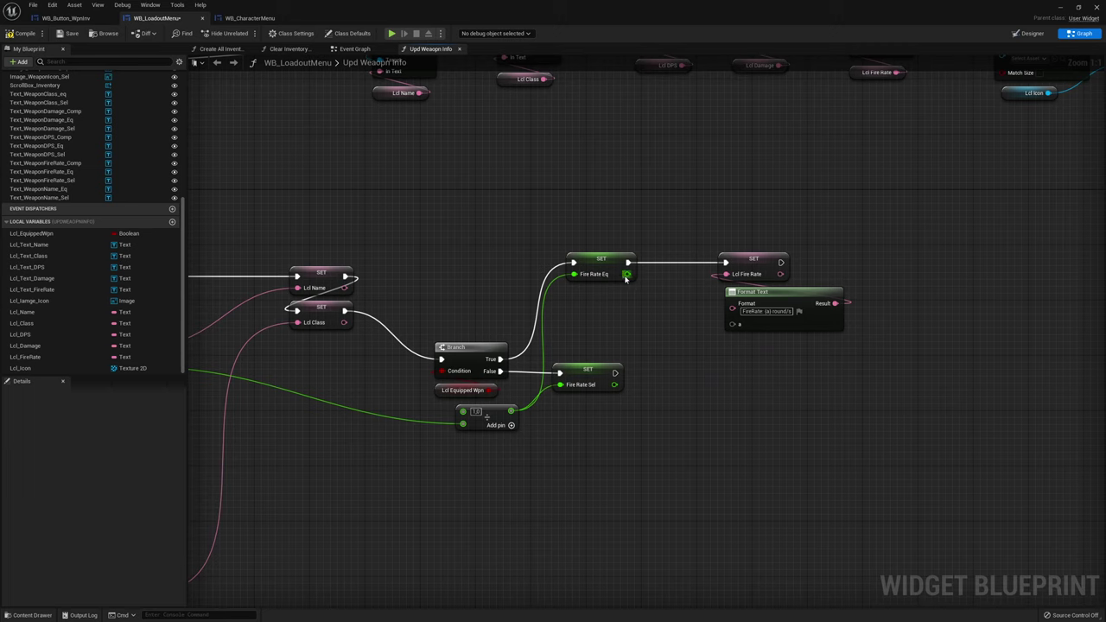
Add a To Text (Double) from Fire Rate Eq with 1 minimum fractional digit, wired into Format Text's a
left_click_drag(626, 274, 670, 348)
type("to te")
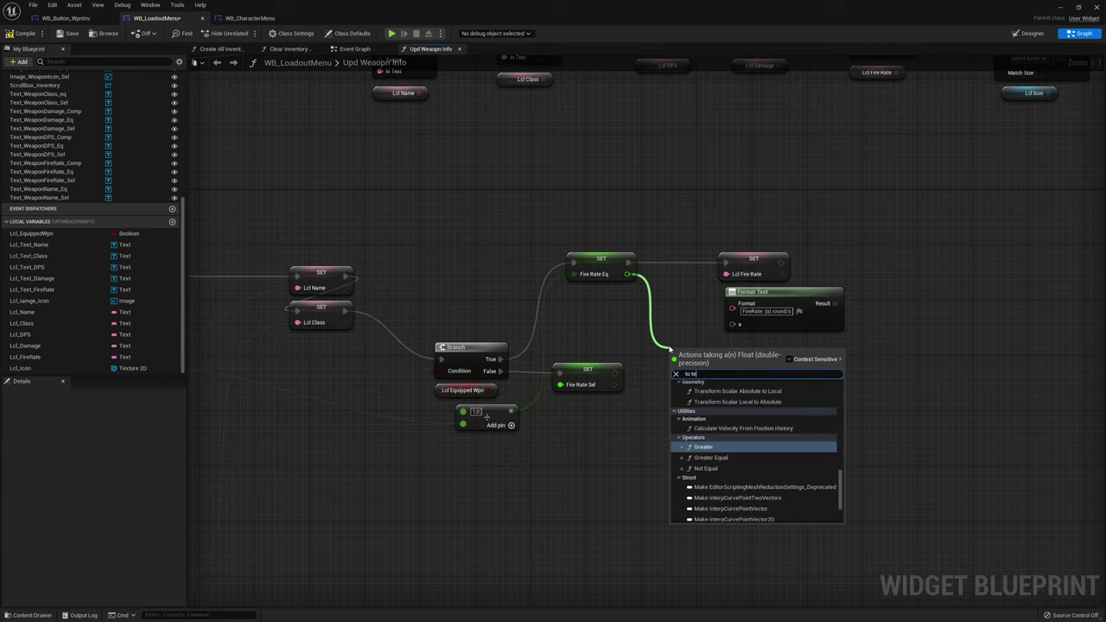
type("xt")
left_click(733, 421)
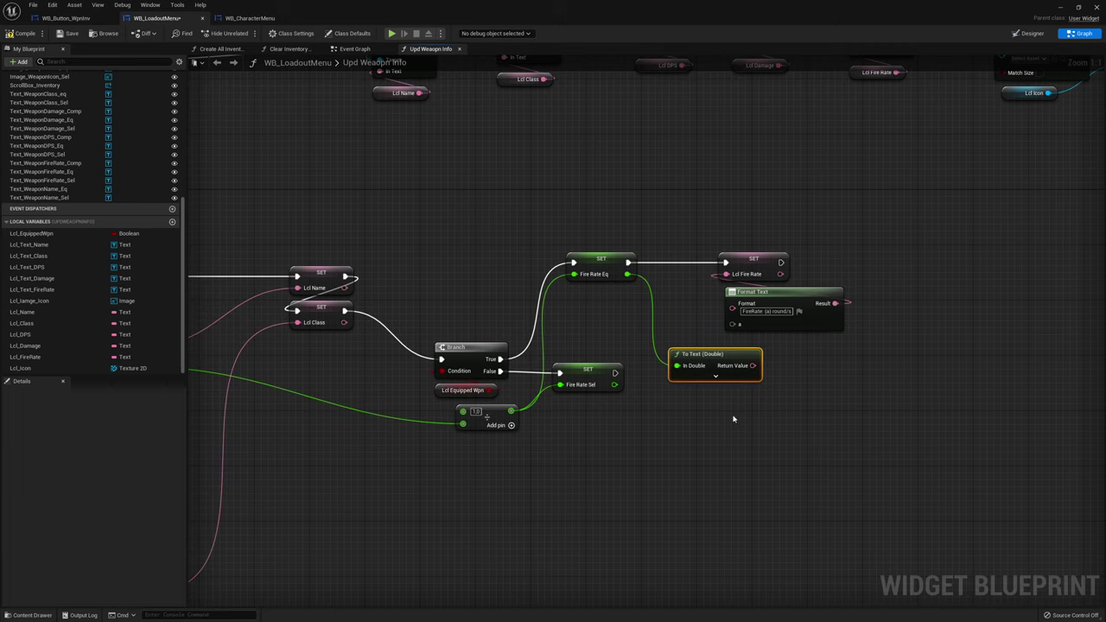
left_click(716, 376)
left_click_drag(730, 358, 785, 351)
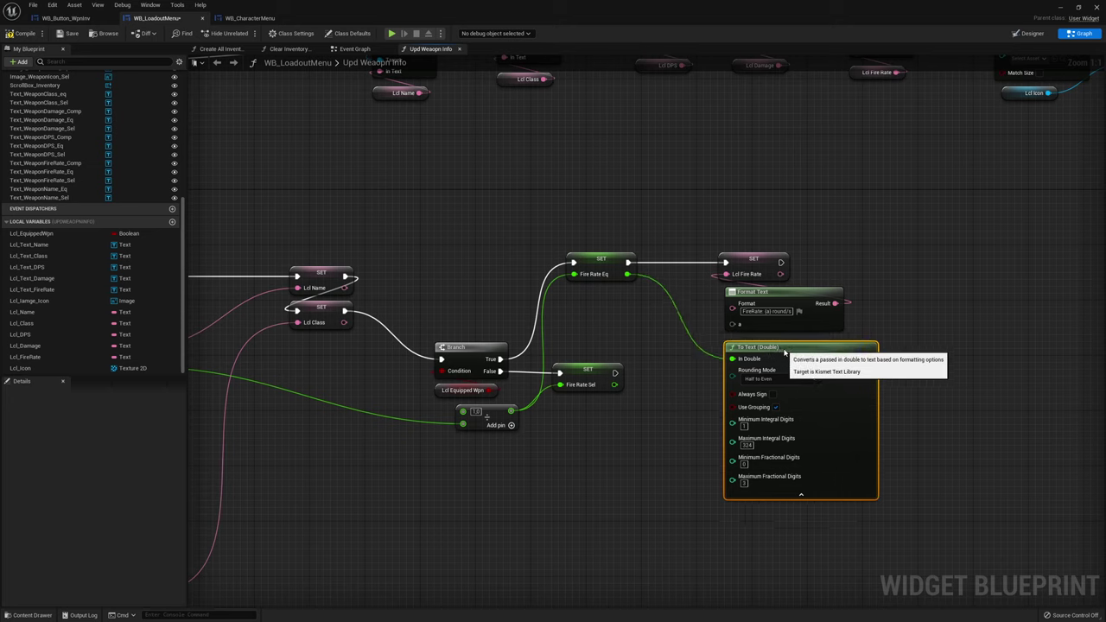
left_click(742, 464)
type("1")
key("Return")
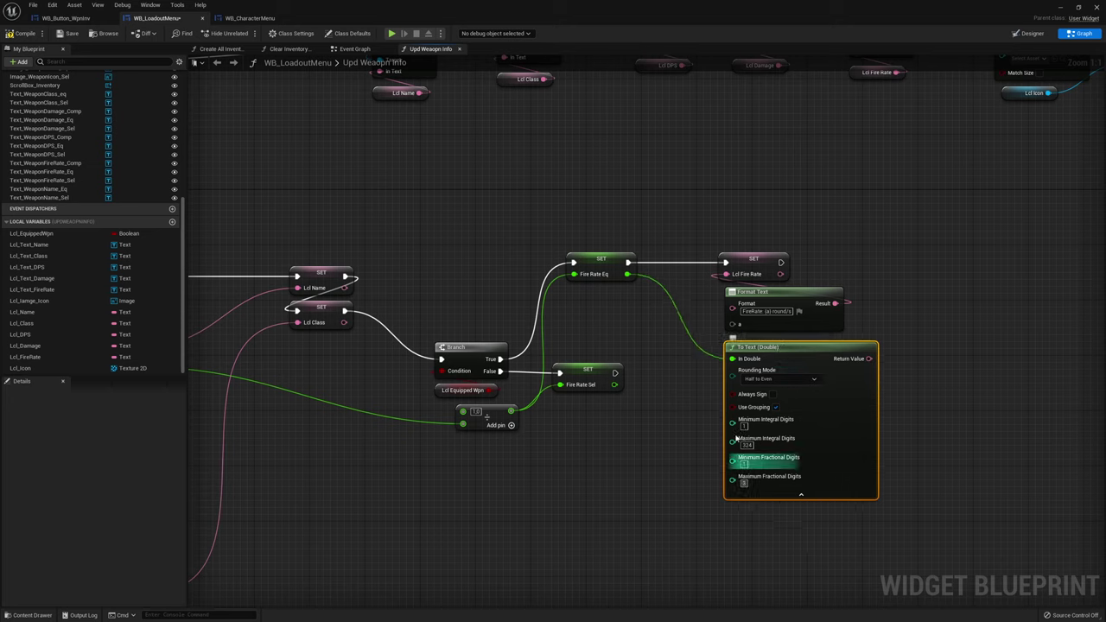
left_click(800, 494)
left_click_drag(808, 358, 734, 324)
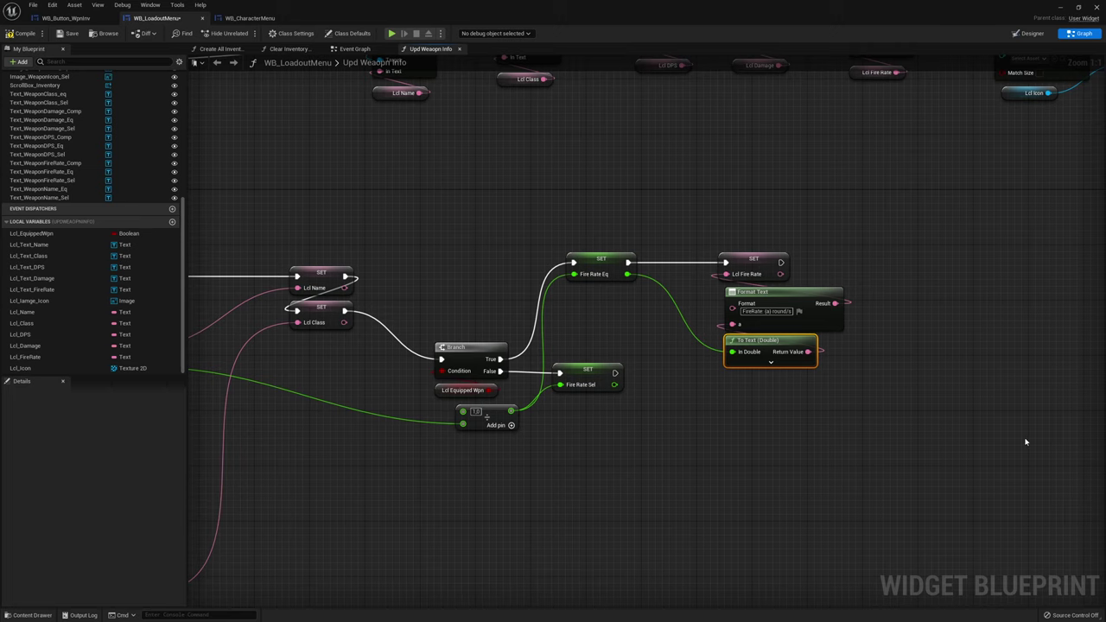
Duplicate the SET, Format Text and To Text nodes and wire Fire Rate Sel into the copies
left_click_drag(724, 376, 801, 250)
key("ctrl+c")
key("ctrl+v")
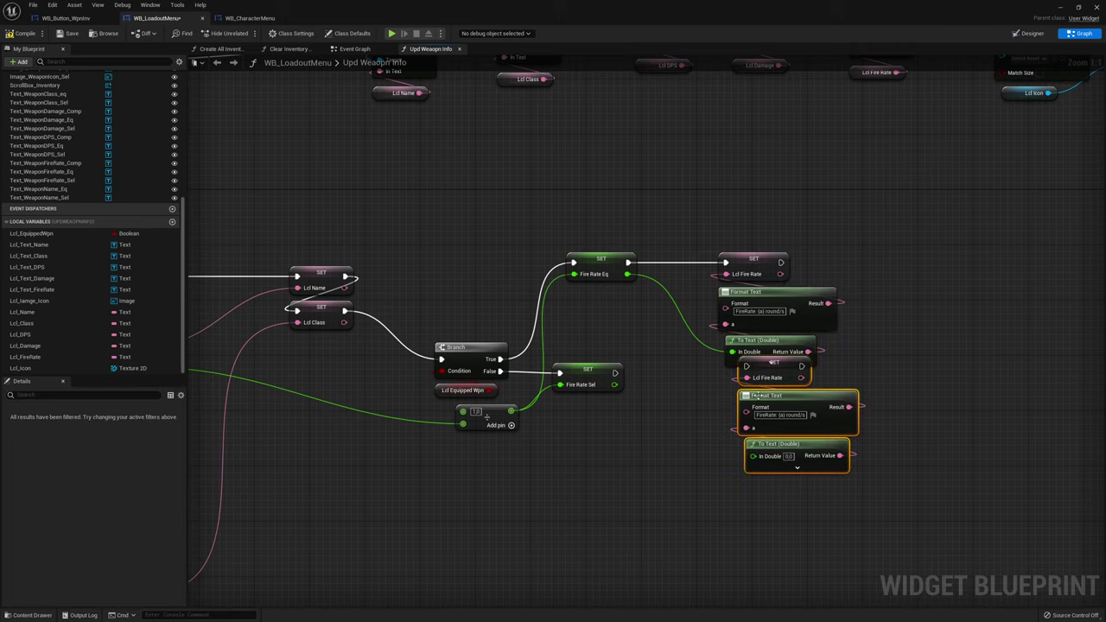
mouse_move(781, 378)
left_mouse_down()
mouse_move(768, 399)
mouse_move(616, 374)
mouse_move(719, 480)
mouse_move(739, 477)
left_mouse_up()
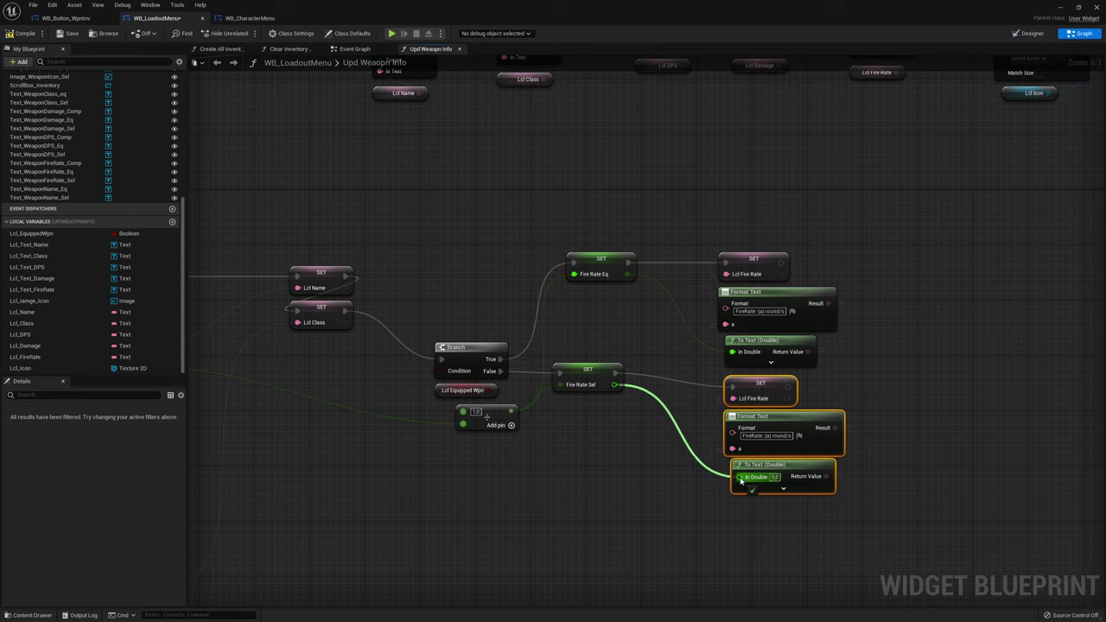
left_click_drag(588, 370, 602, 383)
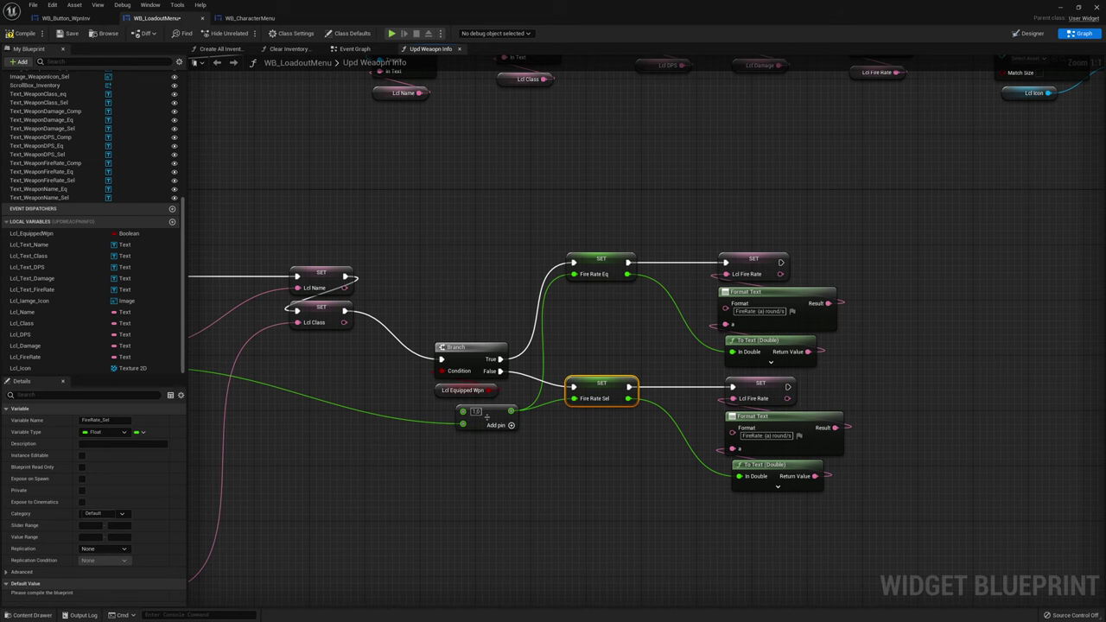
Create a new function in the blueprint
mouse_move(579, 430)
right_mouse_down()
mouse_move(648, 346)
mouse_move(663, 344)
right_mouse_up()
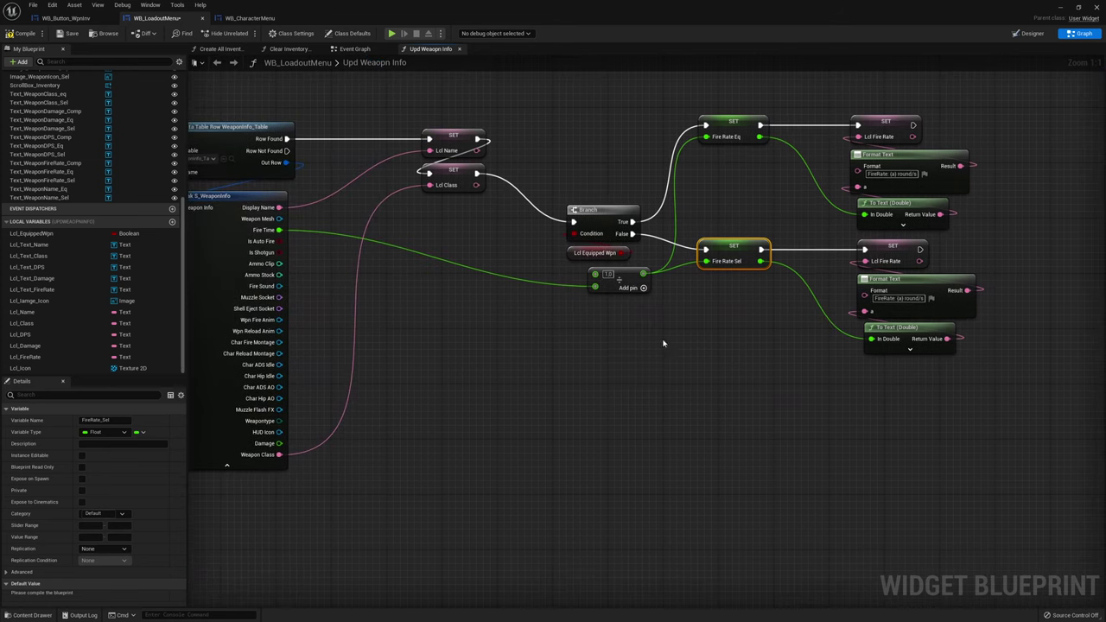
scroll(48, 146, "up", 2)
scroll(47, 146, "up", 2)
scroll(48, 146, "up", 2)
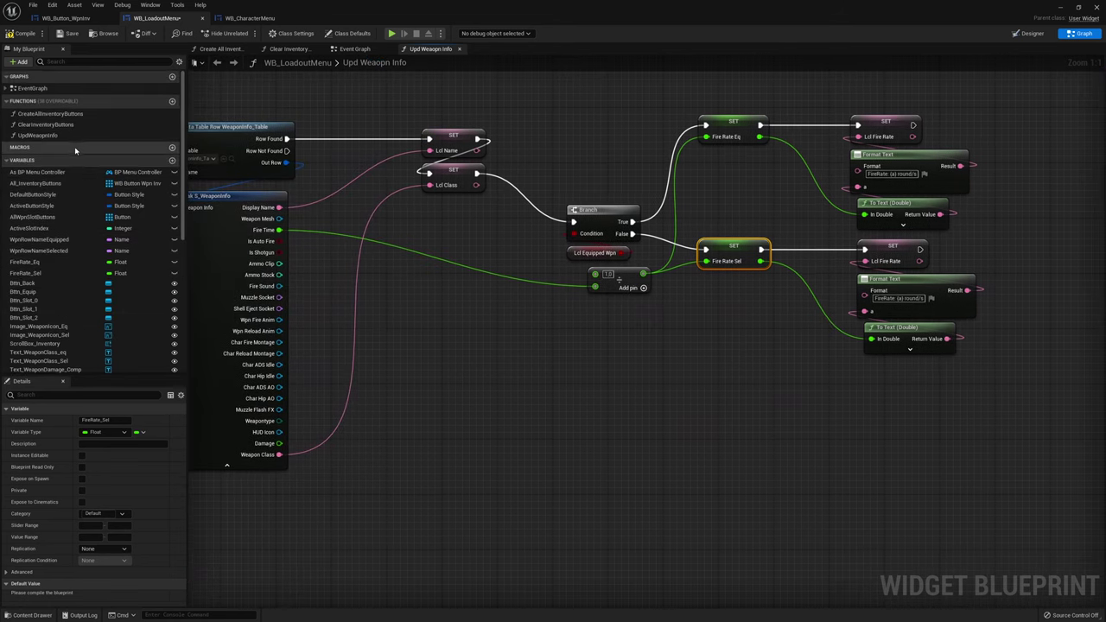
left_click(172, 102)
type("GetWeaponDamage")
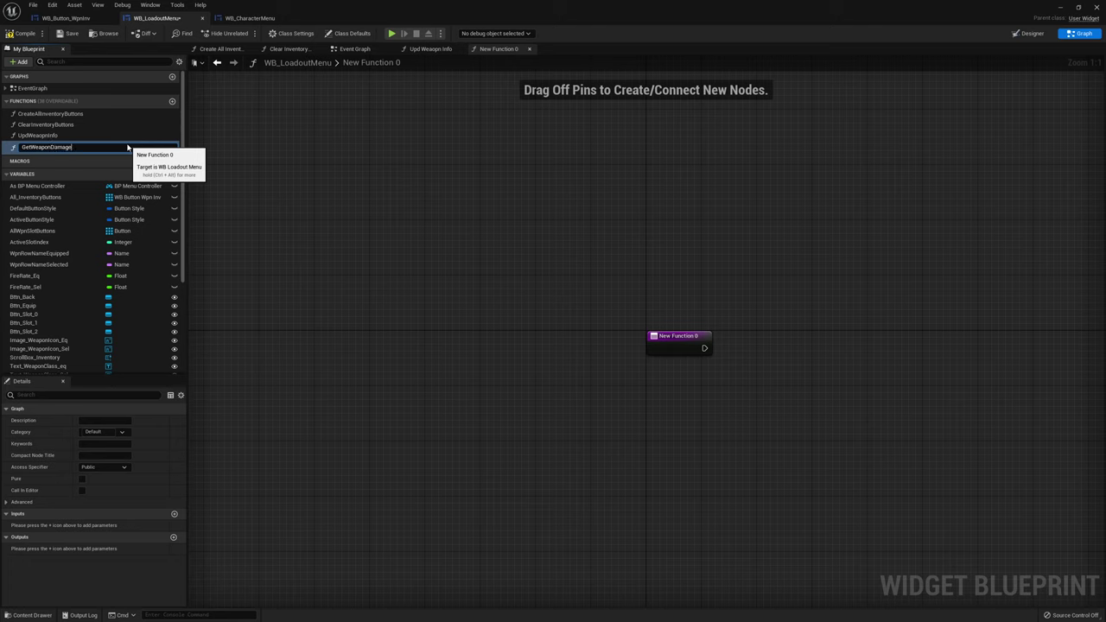
Name the function GetWeaponDamage and give it a Boolean input IsShotgun
key("Return")
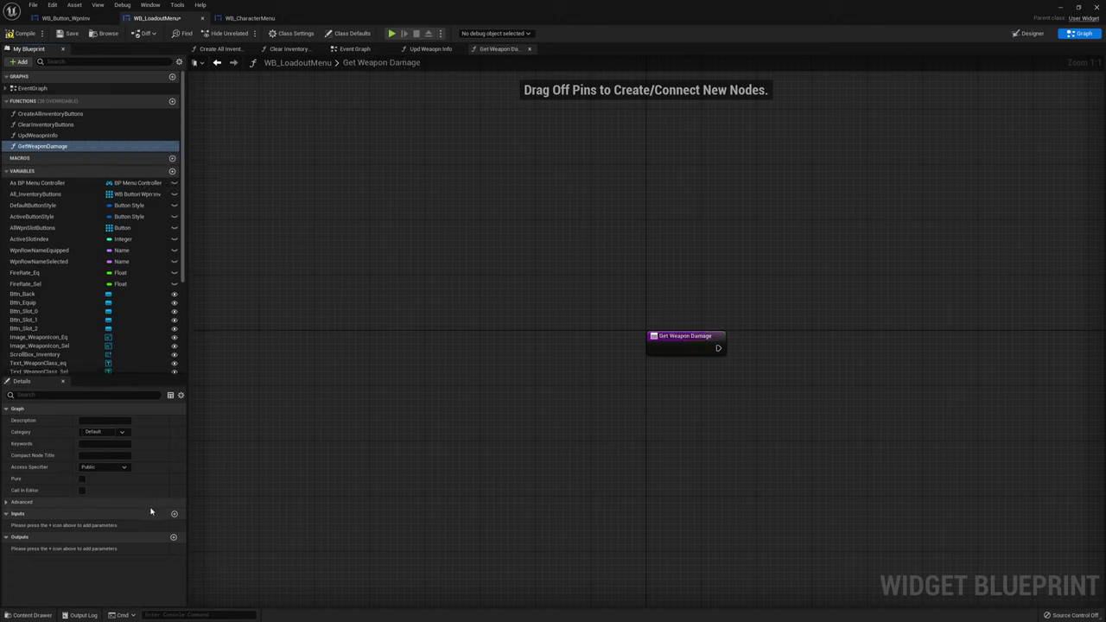
left_click(174, 515)
type("IsShotgun")
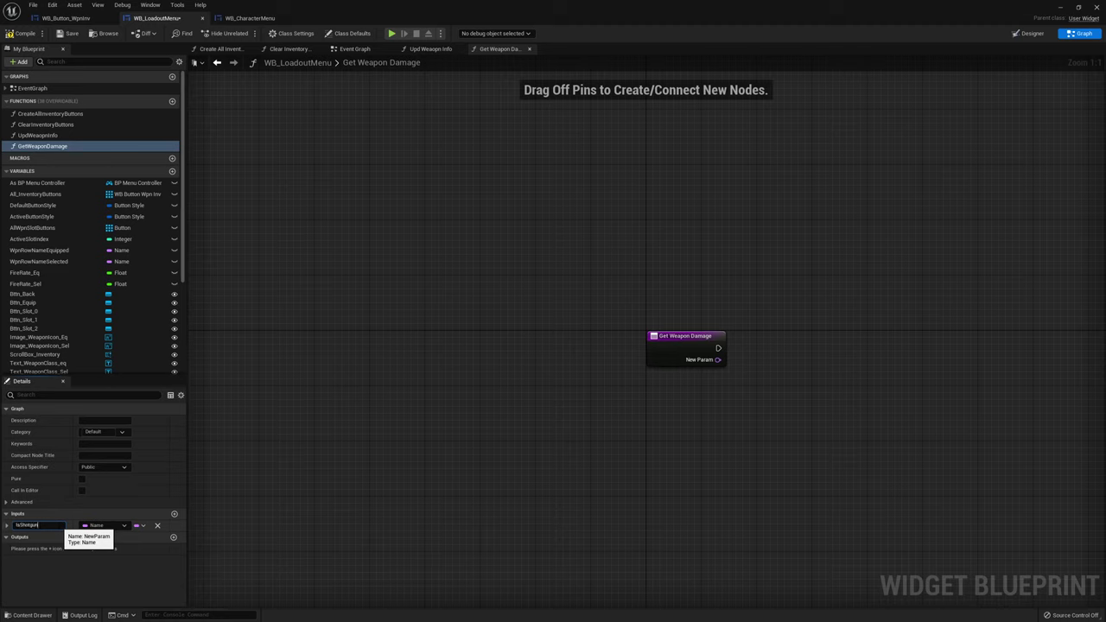
key("Return")
left_click(102, 526)
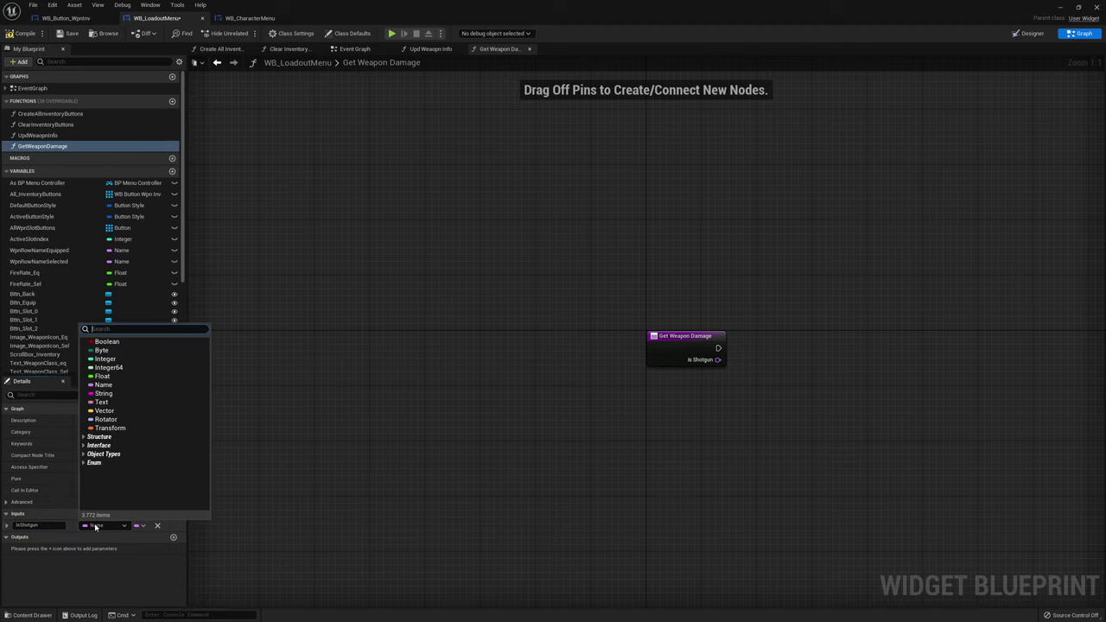
left_click(100, 351)
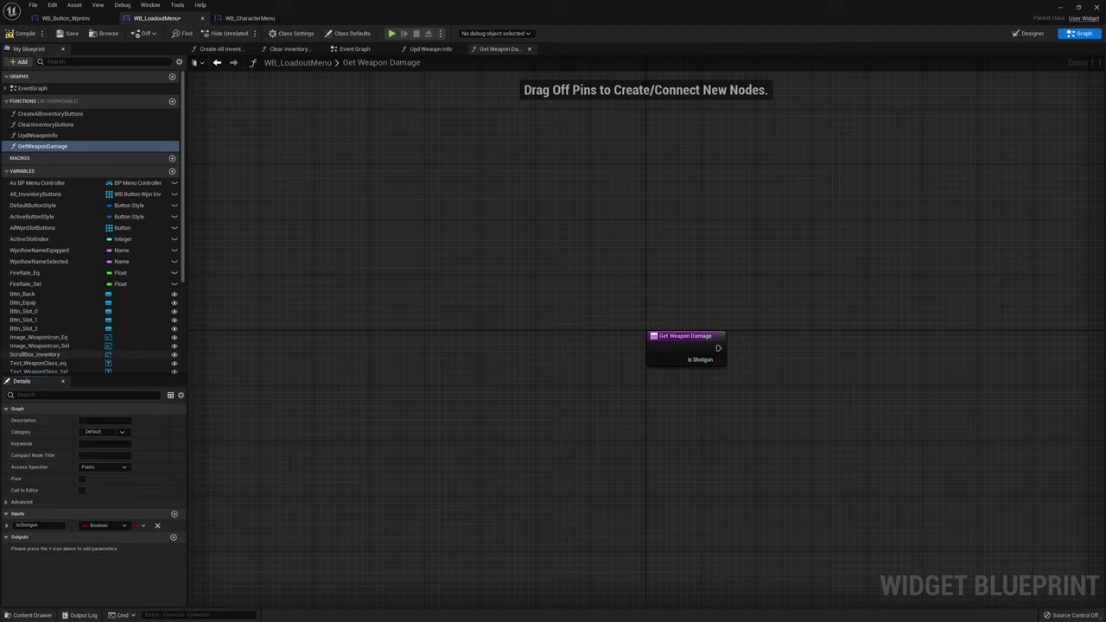
Add a Float input DamageInput and place a Branch node in the graph
left_click(174, 515)
type("DamageInput")
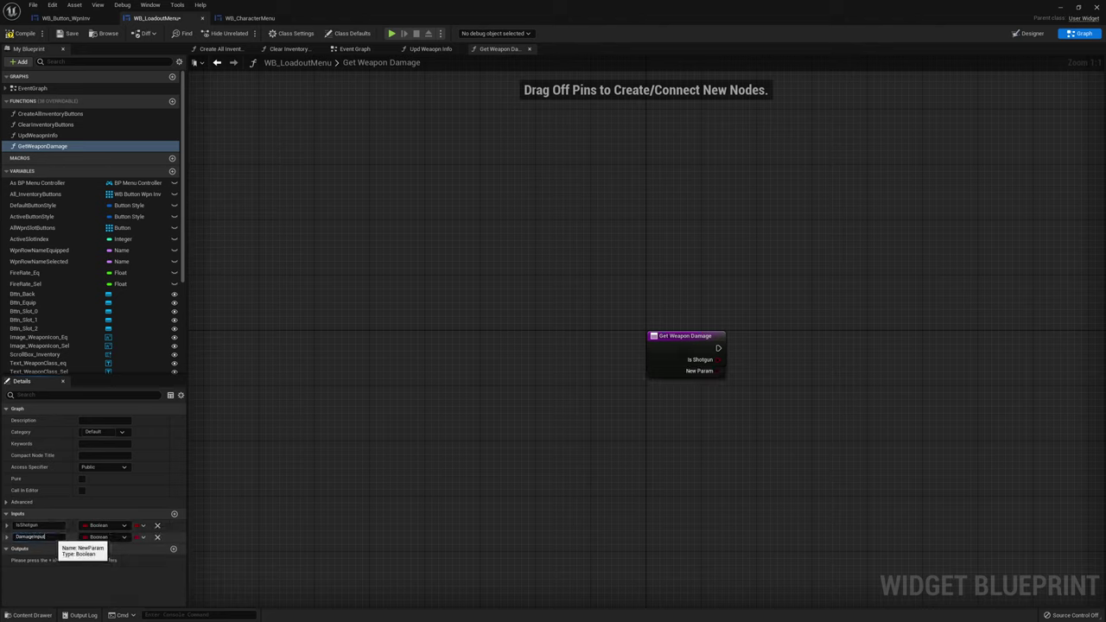
key("Return")
left_click(102, 537)
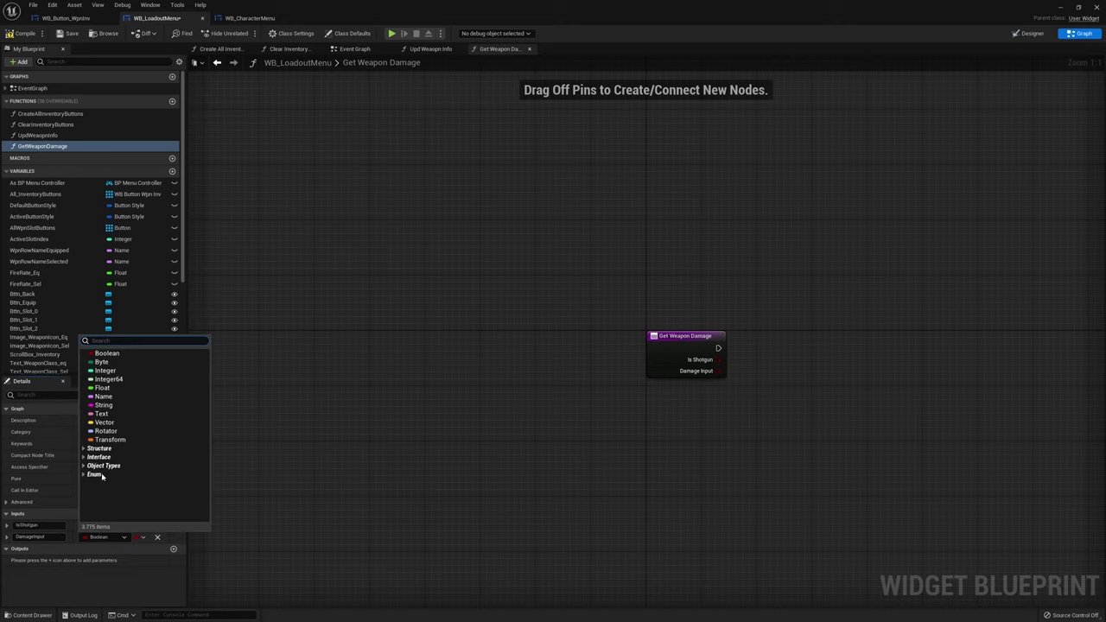
left_click(102, 388)
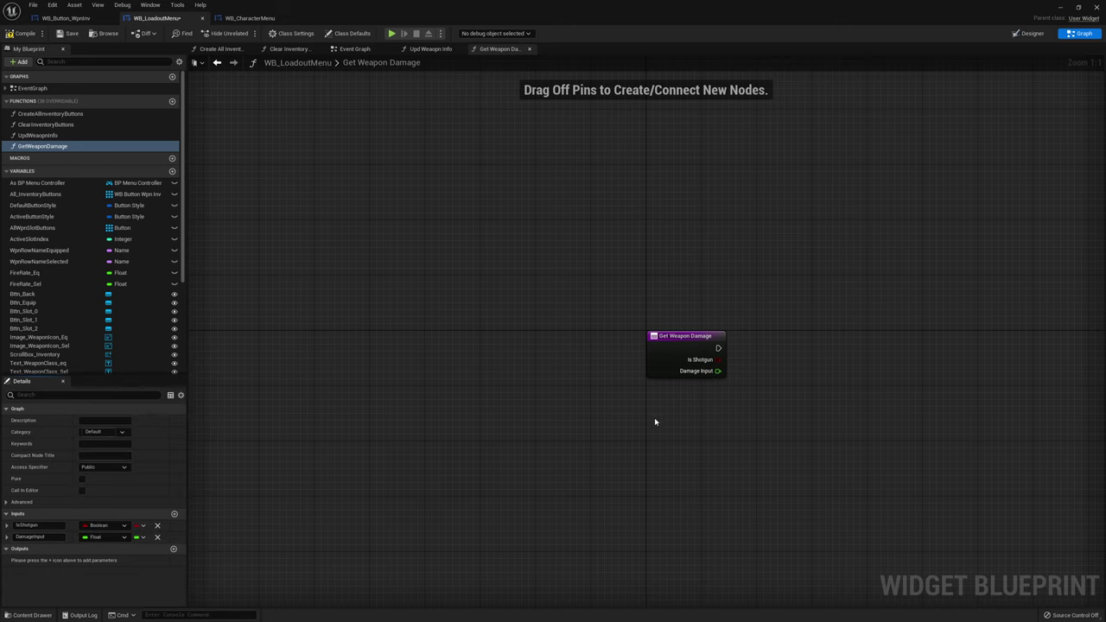
left_click(643, 365)
Connect the function entry to the Branch and add a Return Node
left_click_drag(552, 356, 649, 375)
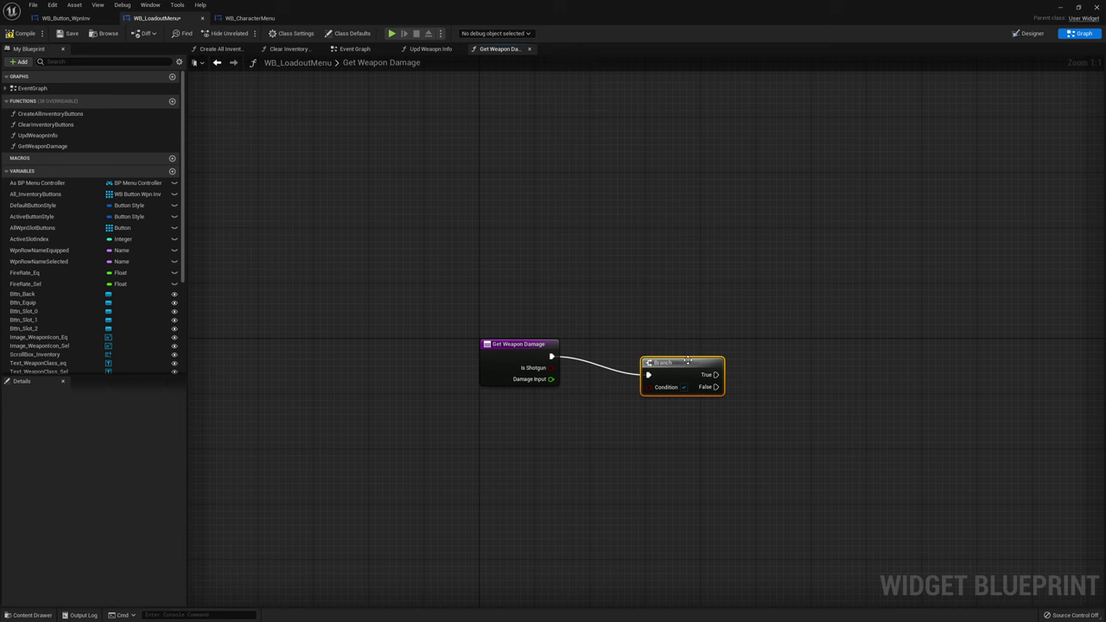
key("q")
right_click_drag(863, 361, 763, 380)
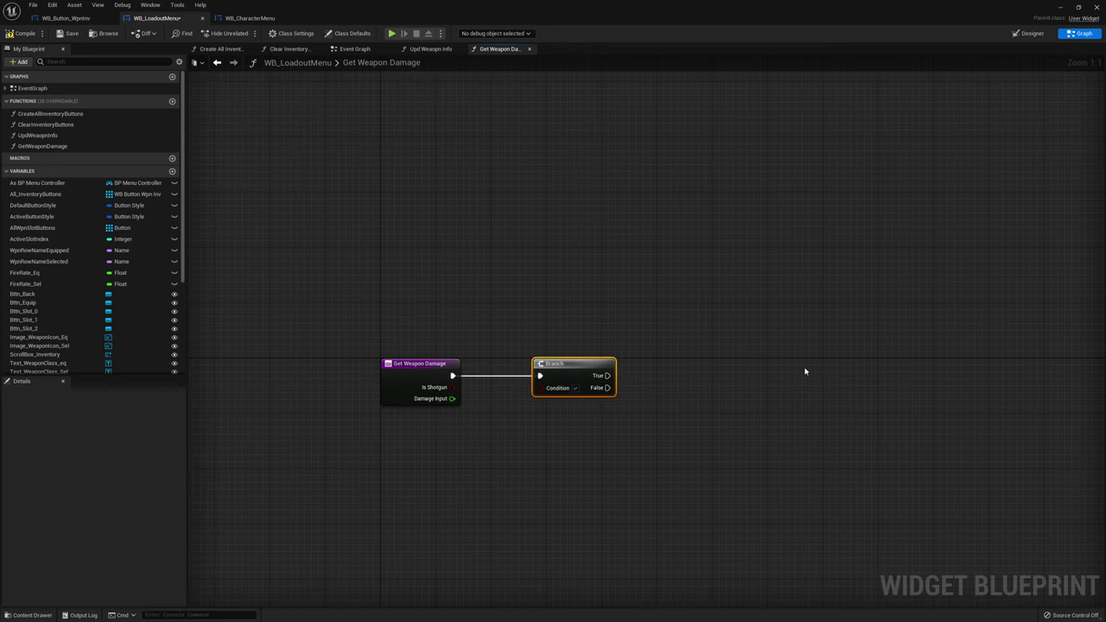
right_click(805, 370)
type("return")
key("Return")
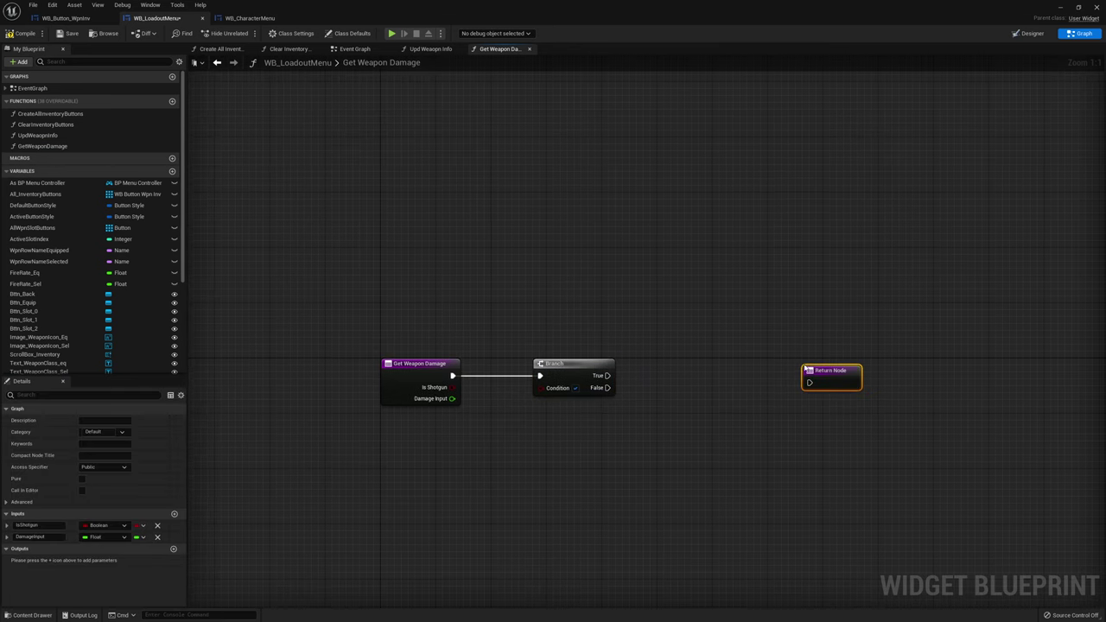
Add a DamageOutput output and drive the Branch condition from Is Shotgun
left_click(174, 550)
type("DamageO")
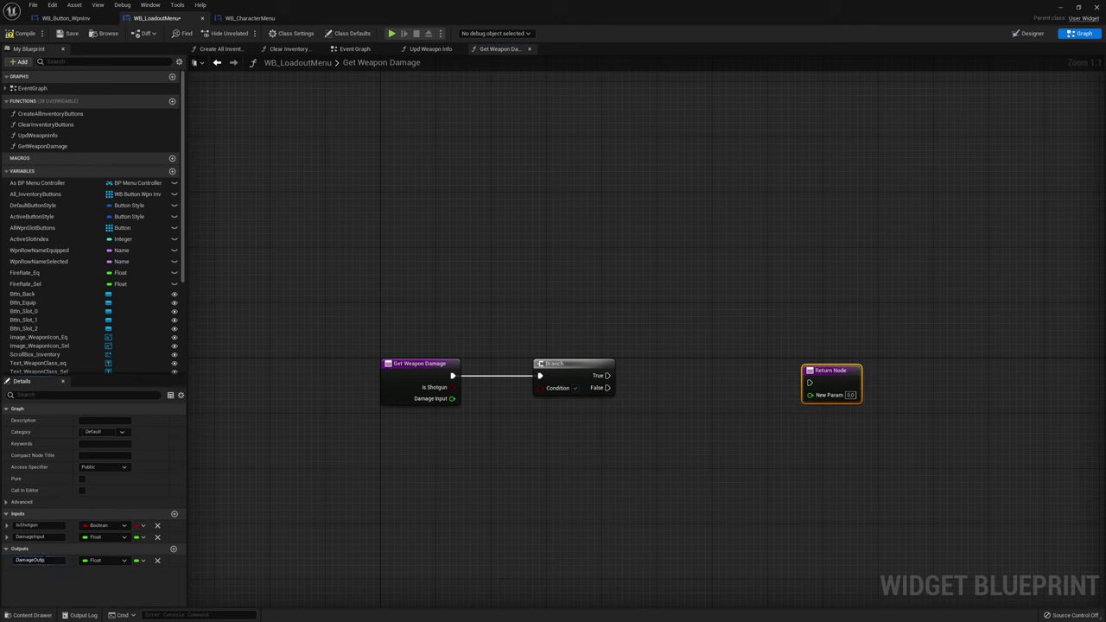
type("utp")
key("Return")
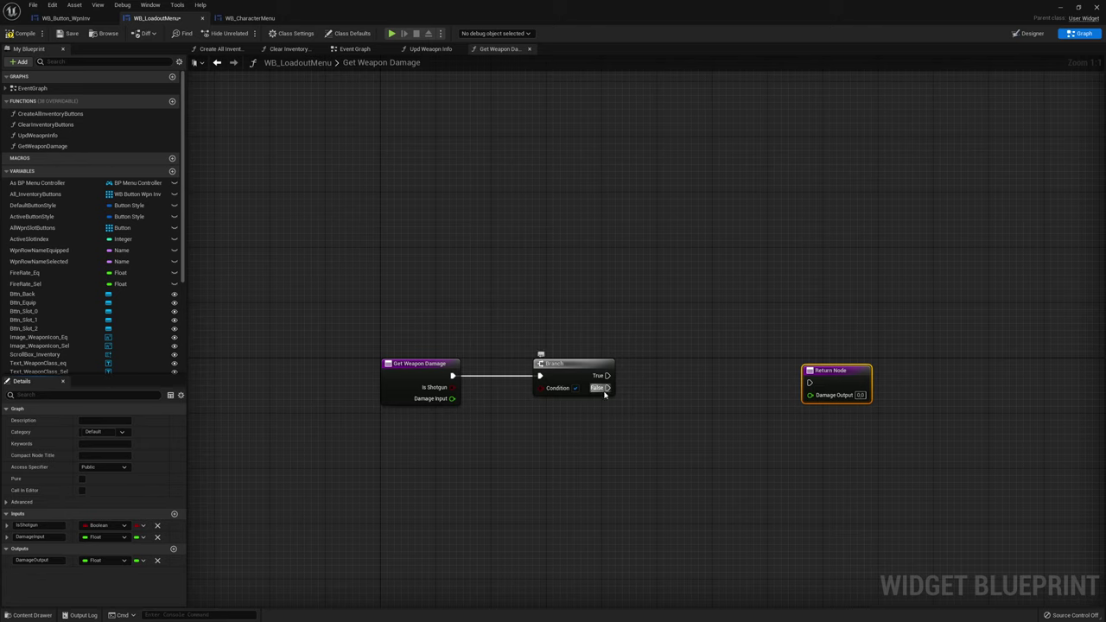
mouse_move(451, 388)
left_mouse_down()
mouse_move(810, 383)
mouse_move(803, 451)
mouse_move(452, 399)
mouse_move(651, 311)
left_mouse_up()
Multiply Damage Input by 8 and return it through a duplicated Return Node on True
type("*")
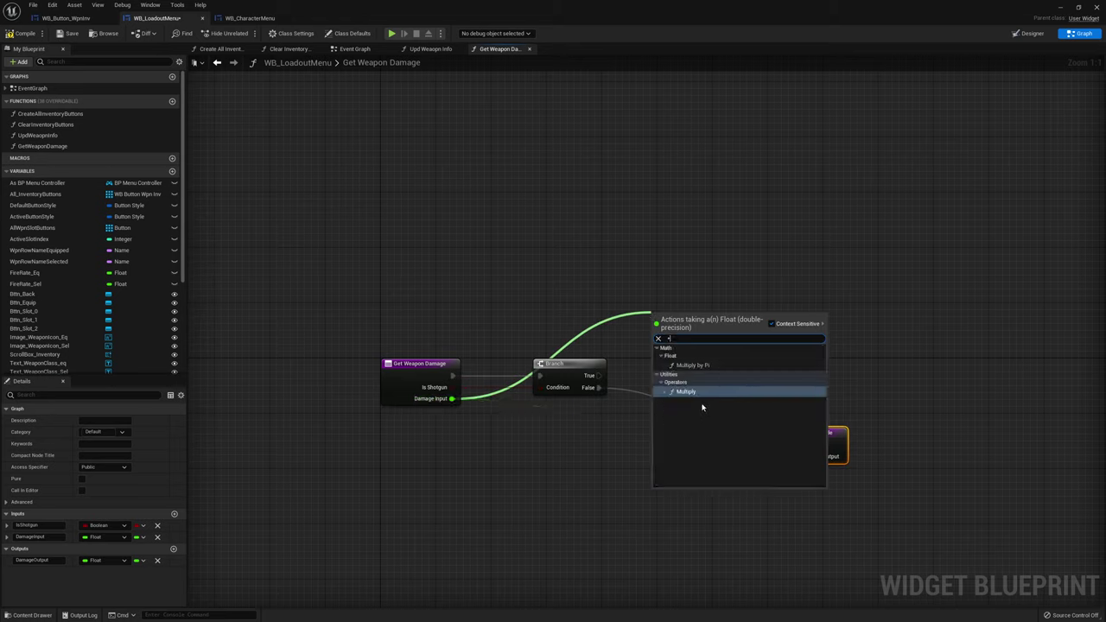
left_click(699, 391)
left_click(675, 330)
type("8")
key("Return")
left_click(829, 433)
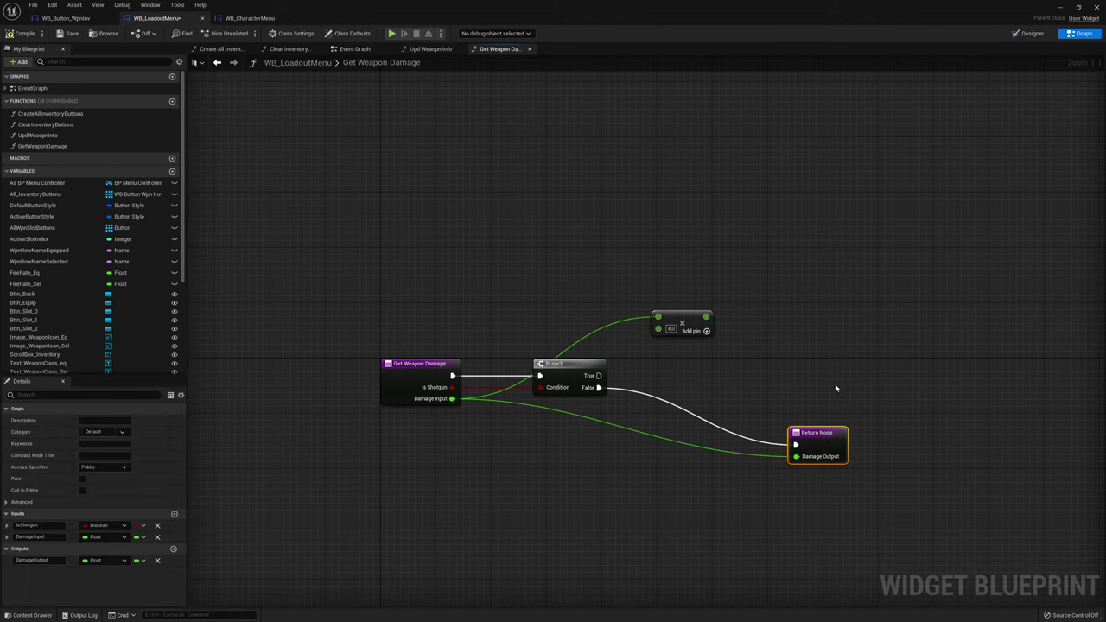
key("ctrl+d")
mouse_move(591, 378)
left_mouse_down()
mouse_move(804, 321)
mouse_move(706, 317)
left_mouse_up()
Look over the Event Graph, then come back to the Get Weapon Damage function
left_click(601, 286)
right_click_drag(601, 285, 533, 283)
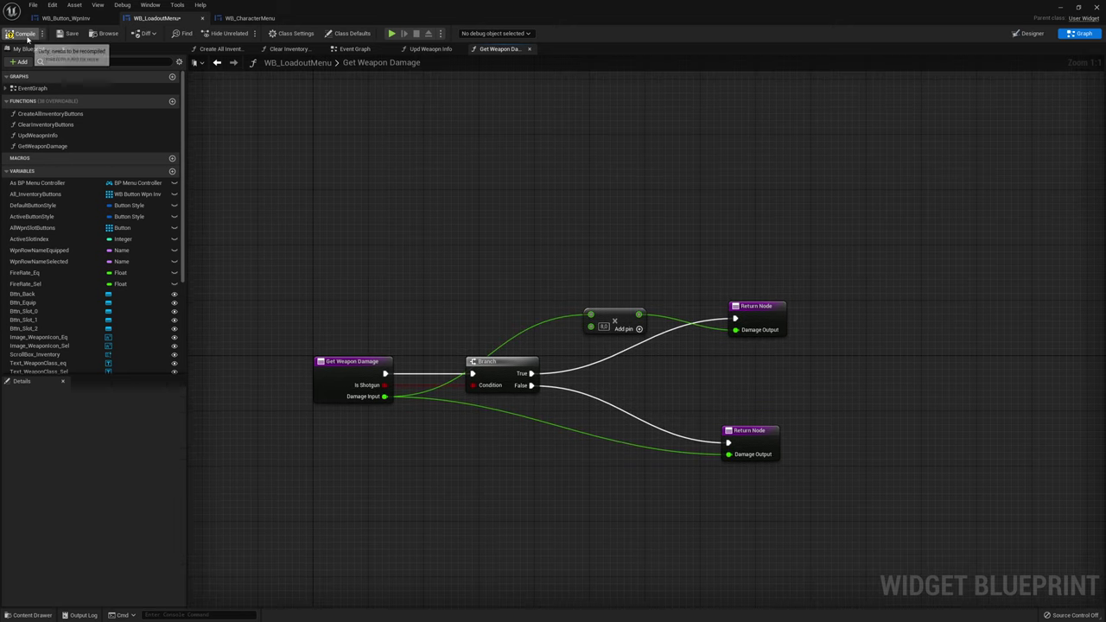
left_click(342, 50)
right_click_drag(422, 231, 495, 223)
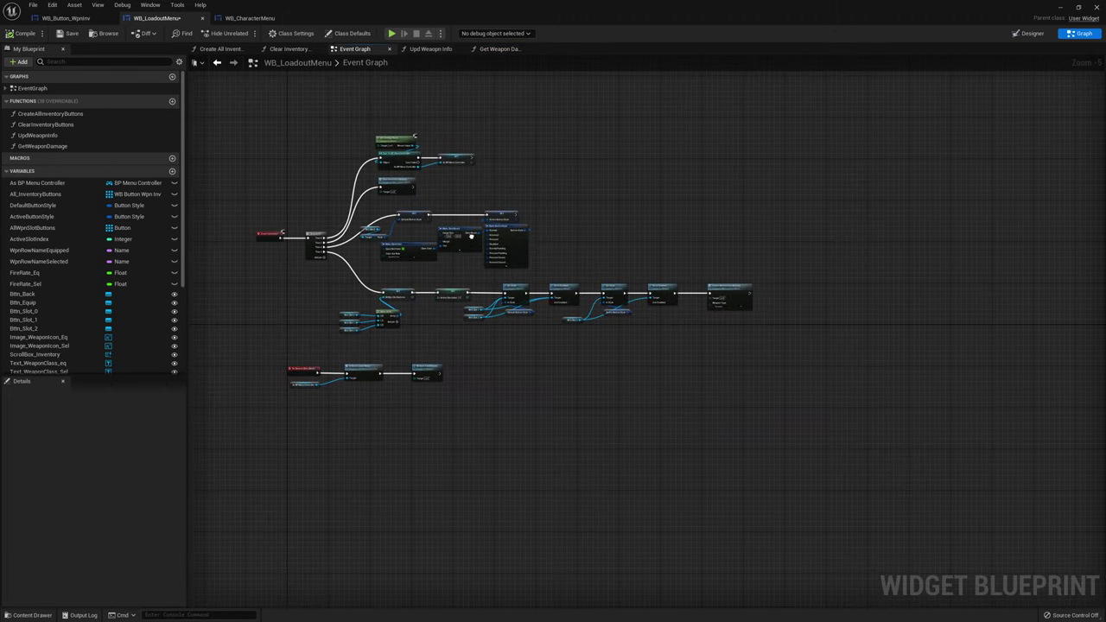
left_click(503, 49)
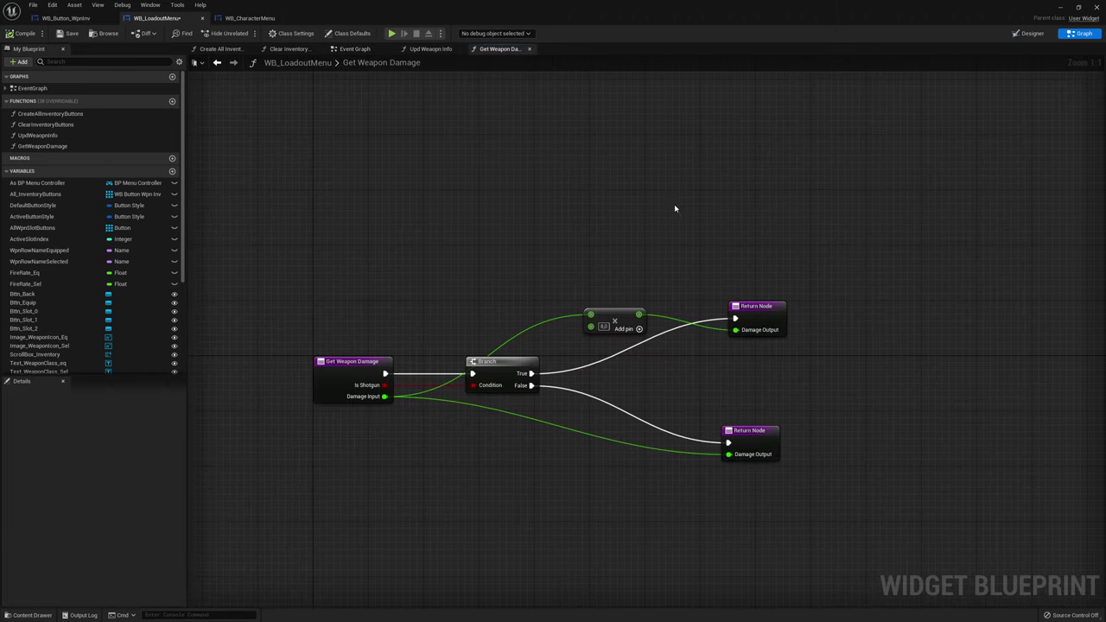
In Upd Weapon Info, call Get Weapon Damage after both Lcl Fire Rate sets, fed the weapon's Damage
left_click(430, 49)
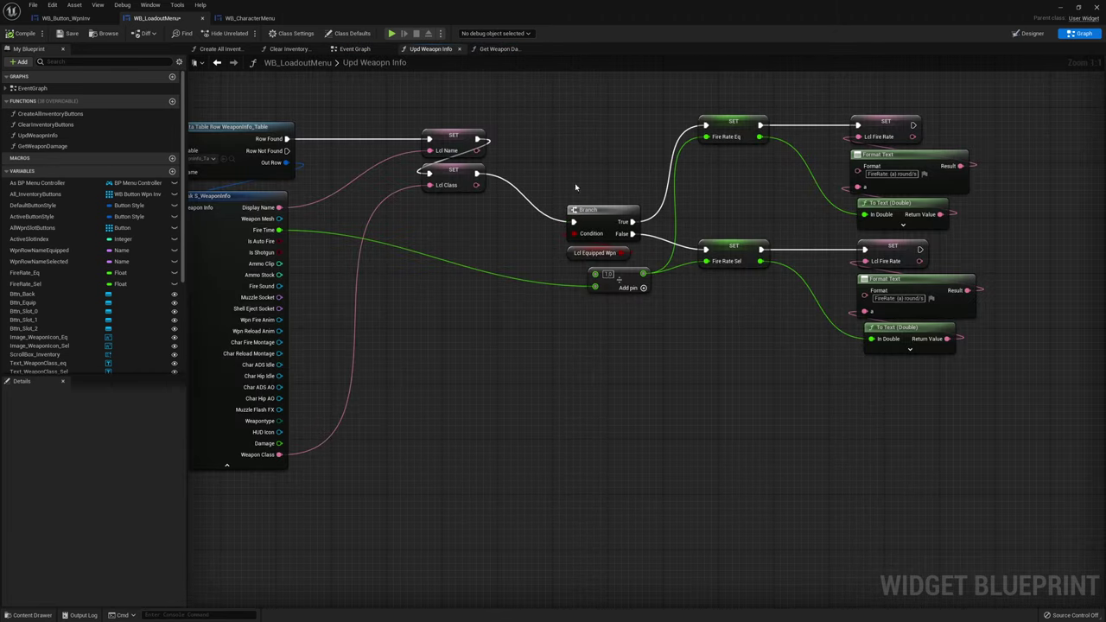
right_click_drag(578, 176, 560, 136)
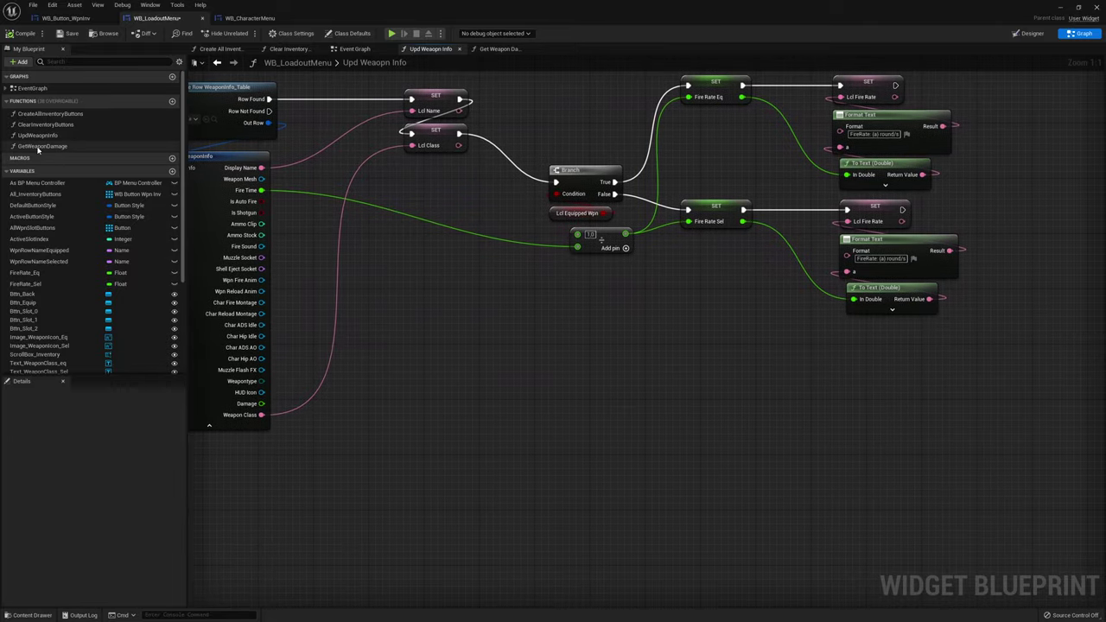
mouse_move(43, 146)
left_mouse_down()
mouse_move(588, 438)
mouse_move(543, 375)
left_mouse_up()
left_click_drag(902, 209, 549, 396)
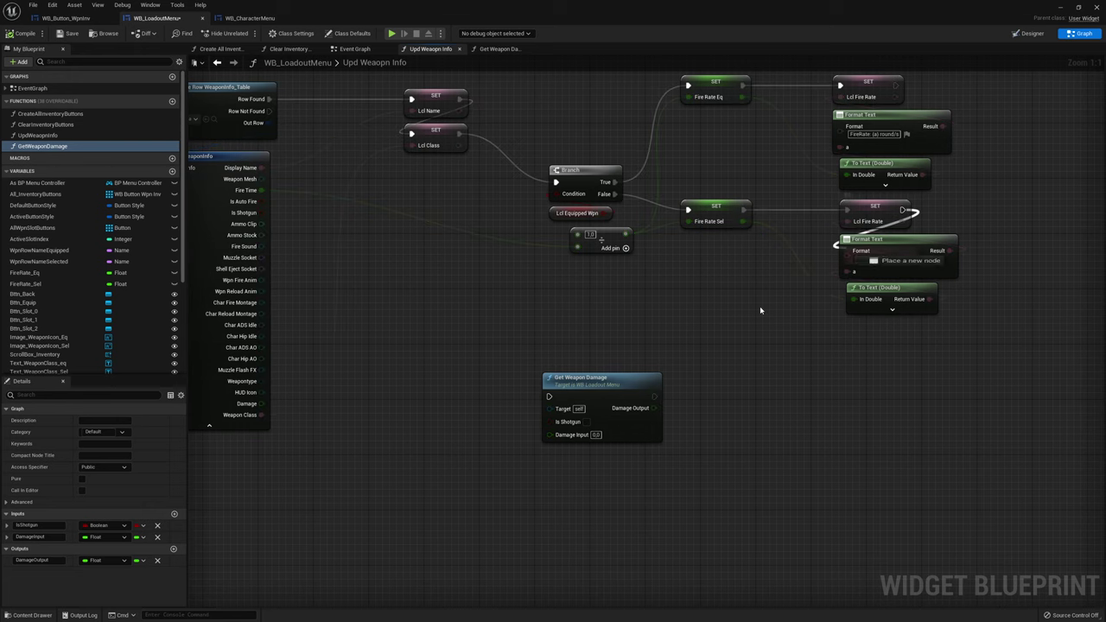
mouse_move(896, 85)
left_mouse_down()
mouse_move(549, 396)
mouse_move(260, 214)
left_mouse_up()
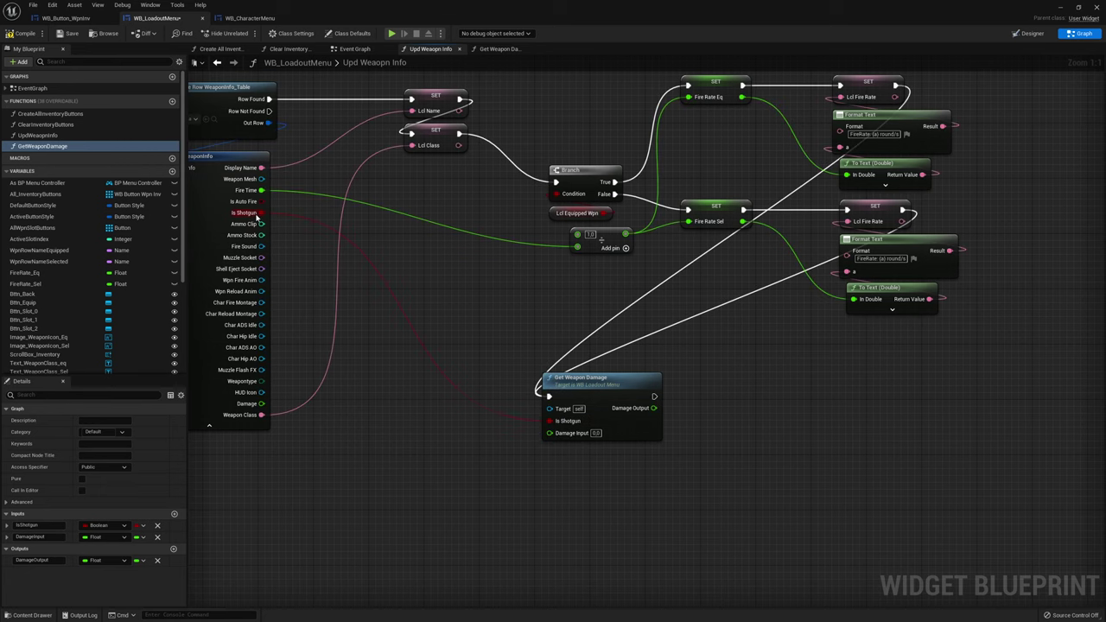
left_click_drag(262, 404, 550, 432)
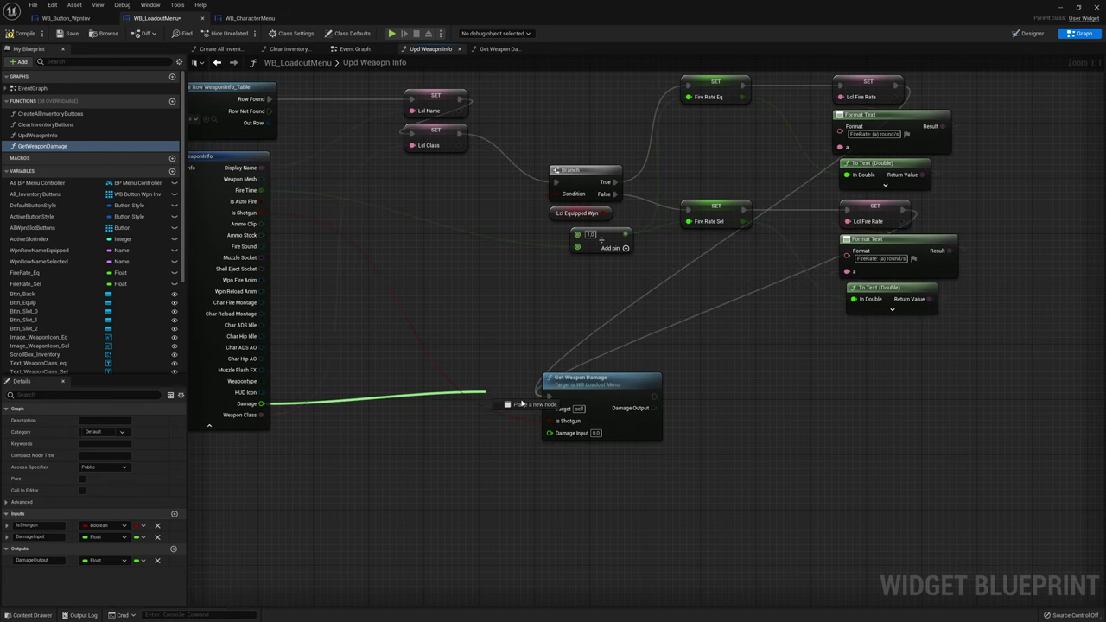
left_click_drag(635, 379, 597, 386)
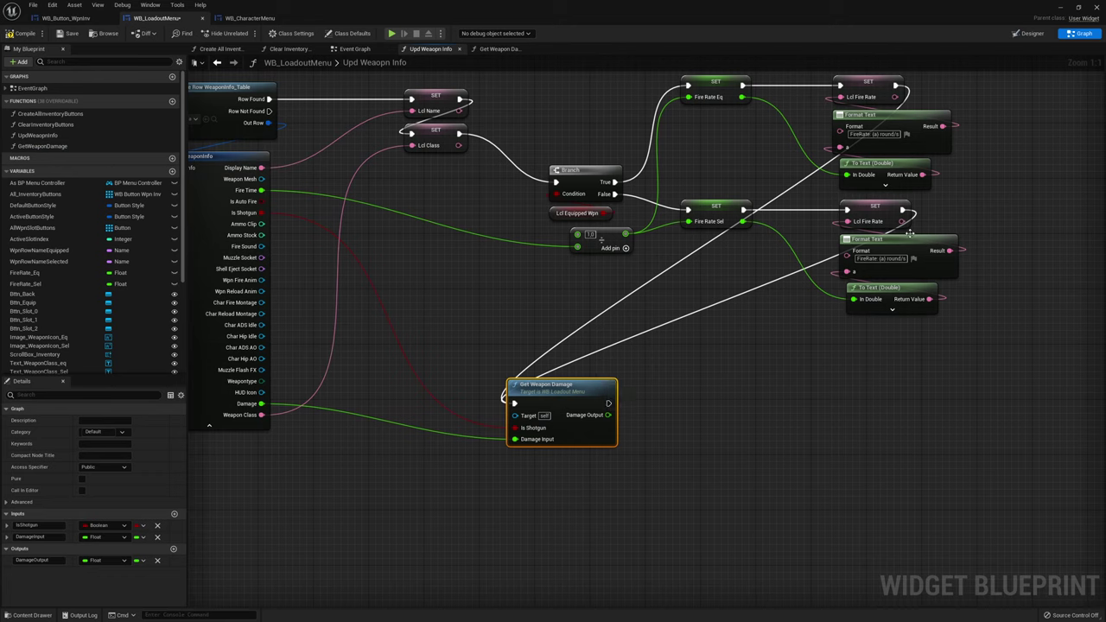
left_click_drag(553, 387, 493, 387)
Copy the Lcl Equipped Wpn Branch and run it after Get Weapon Damage
left_click_drag(545, 223, 595, 179)
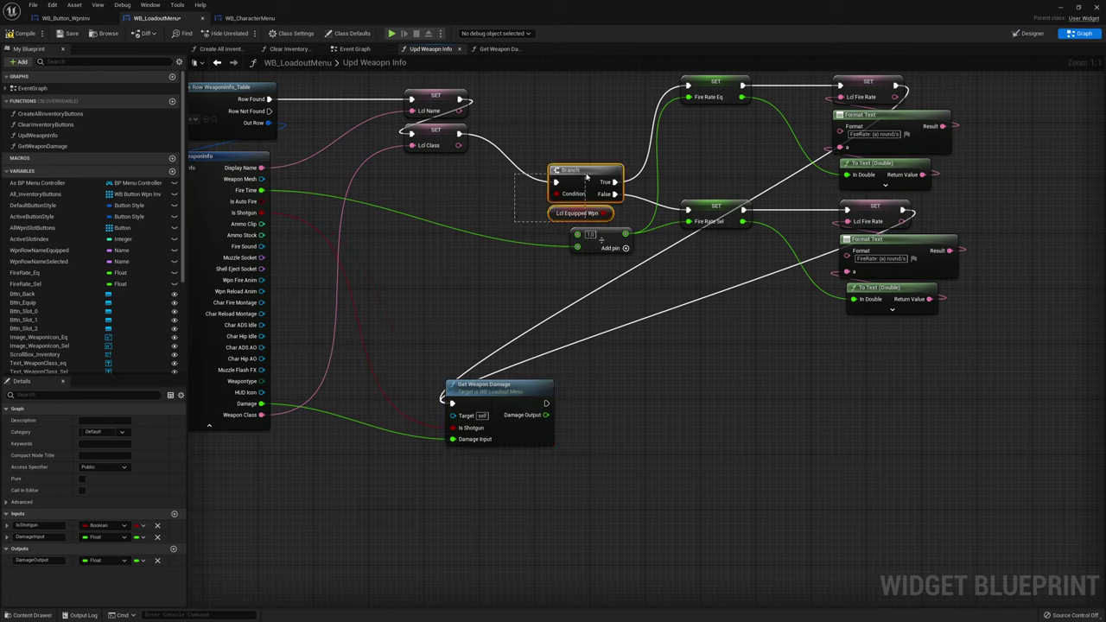
key("ctrl+c")
key("ctrl+v")
left_click_drag(546, 403, 608, 407)
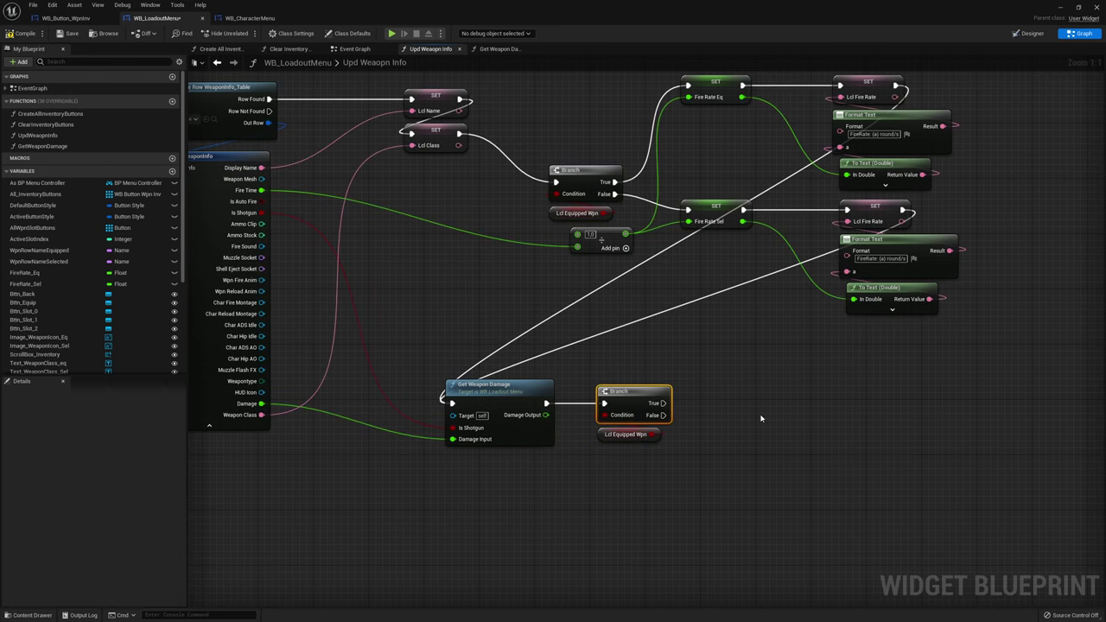
right_click_drag(516, 440, 423, 437)
Promote Damage Output to a DAmage_Eq variable and duplicate it as DAmage_Sel
right_click(456, 415)
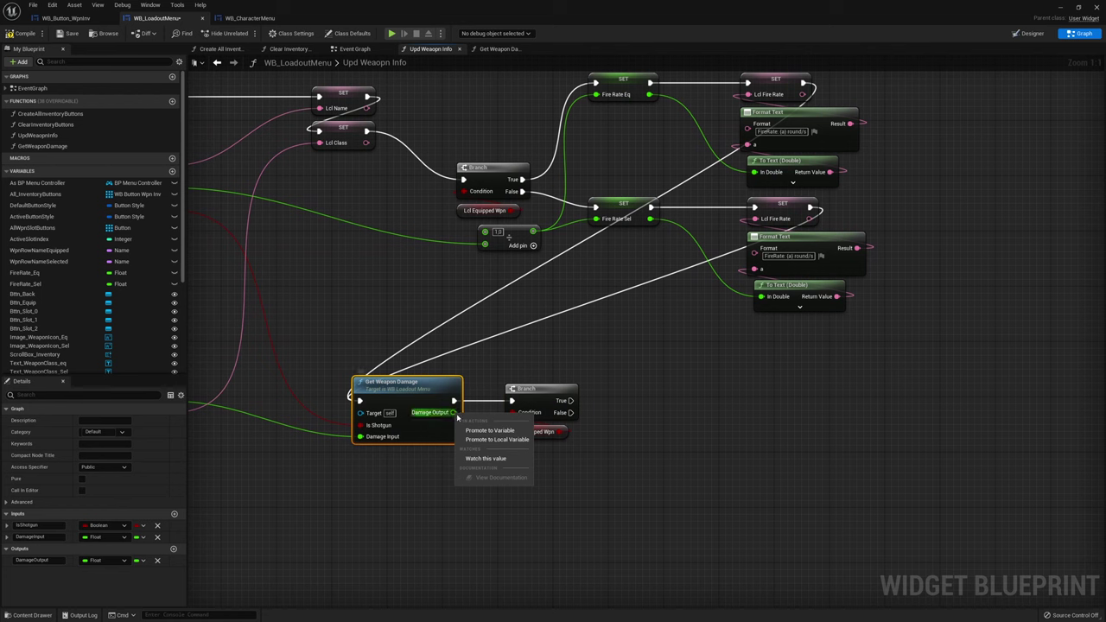
left_click(499, 429)
type("DAmage_Eq")
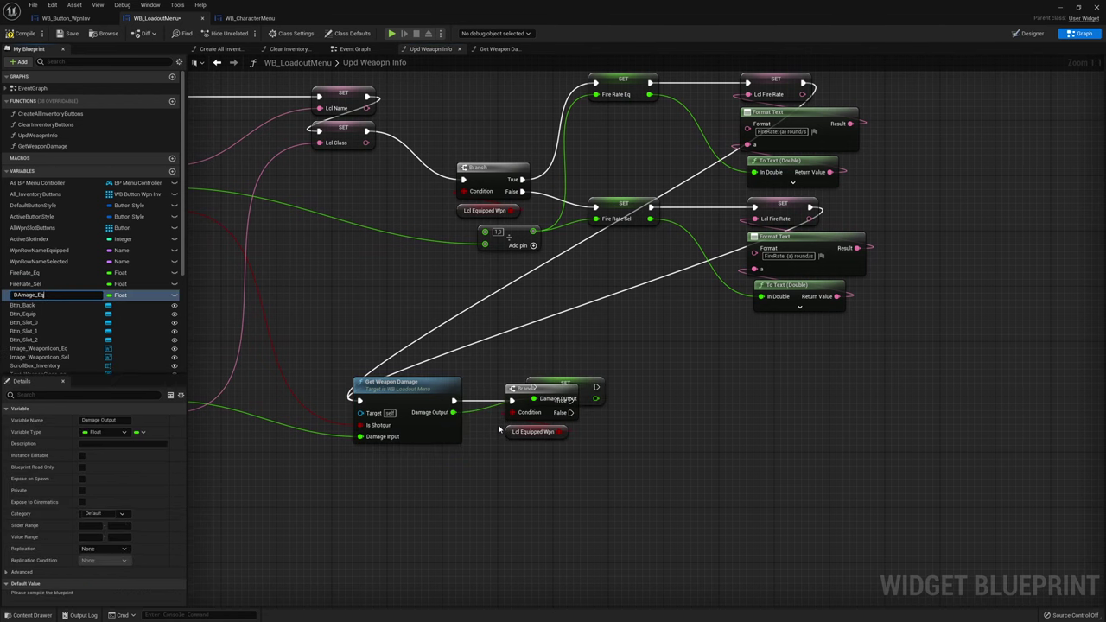
key("Return")
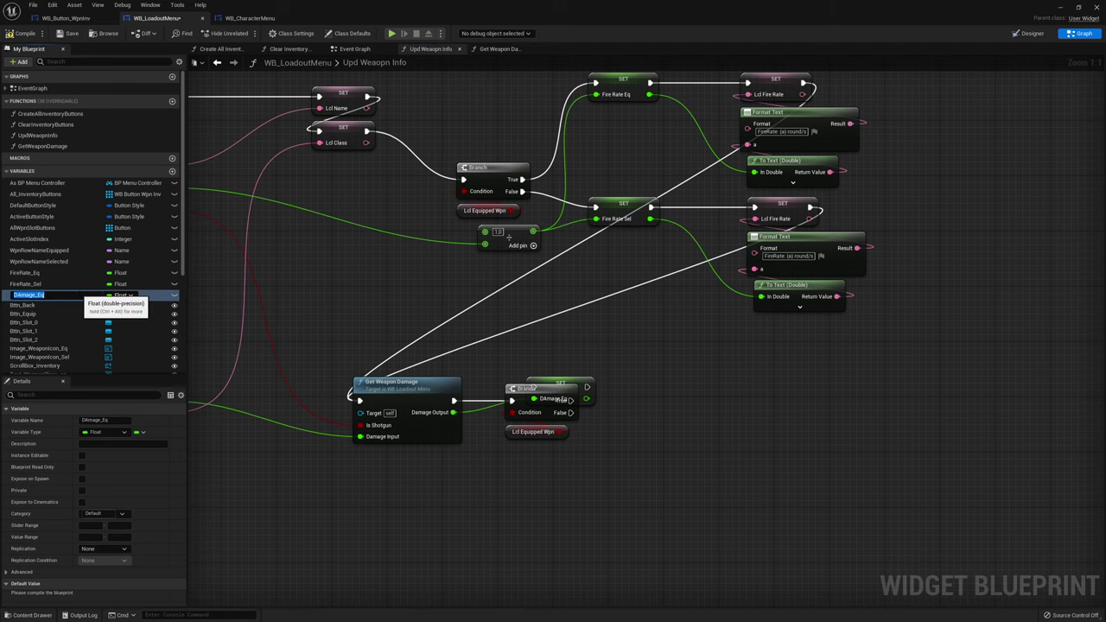
key("ctrl+d")
left_click_drag(38, 307, 96, 298)
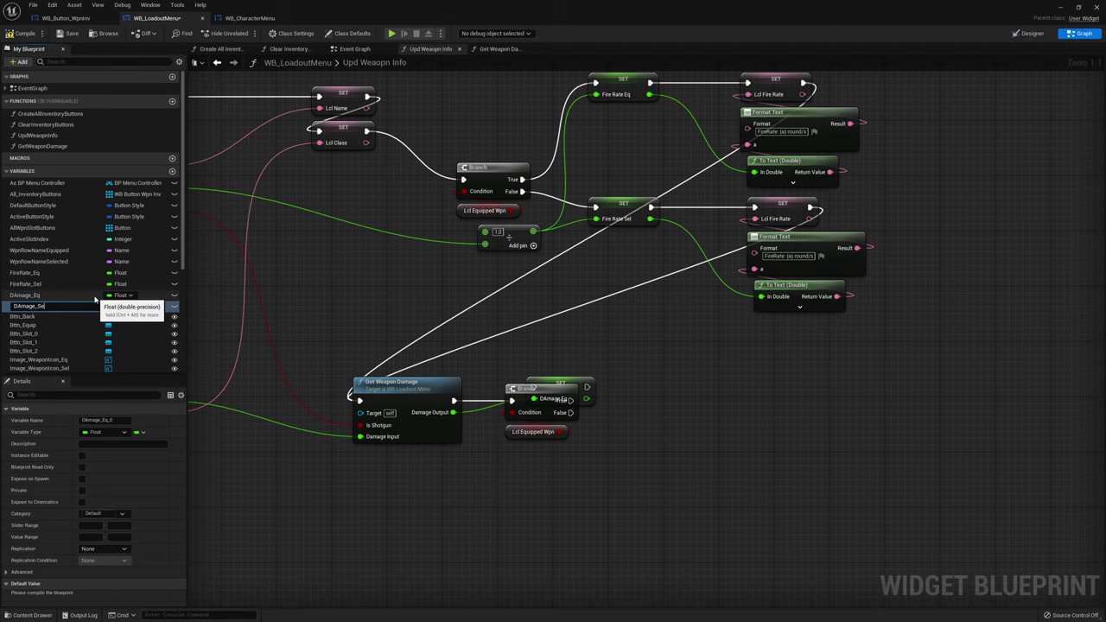
type("l")
key("Return")
Set DAmage_Eq on the Branch's True path and DAmage_Sel on its False path
mouse_move(51, 307)
left_mouse_down()
mouse_move(702, 454)
mouse_move(633, 429)
left_mouse_up()
left_click_drag(562, 385, 659, 377)
left_click_drag(641, 449, 453, 412)
left_click_drag(571, 413, 631, 429)
left_click_drag(630, 380, 570, 400)
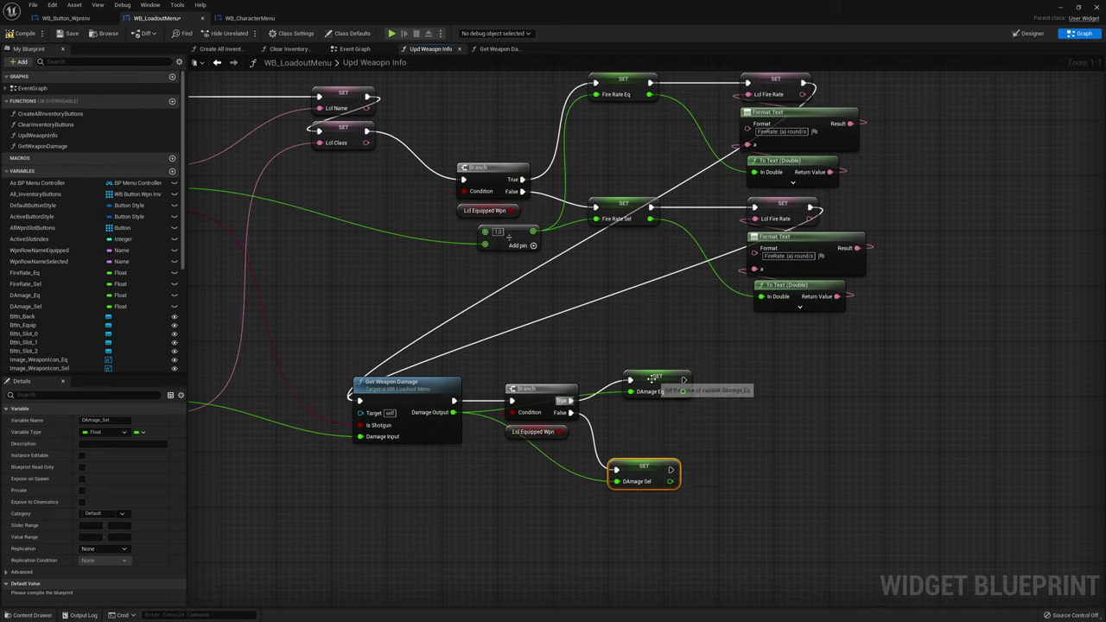
left_click_drag(662, 472, 676, 486)
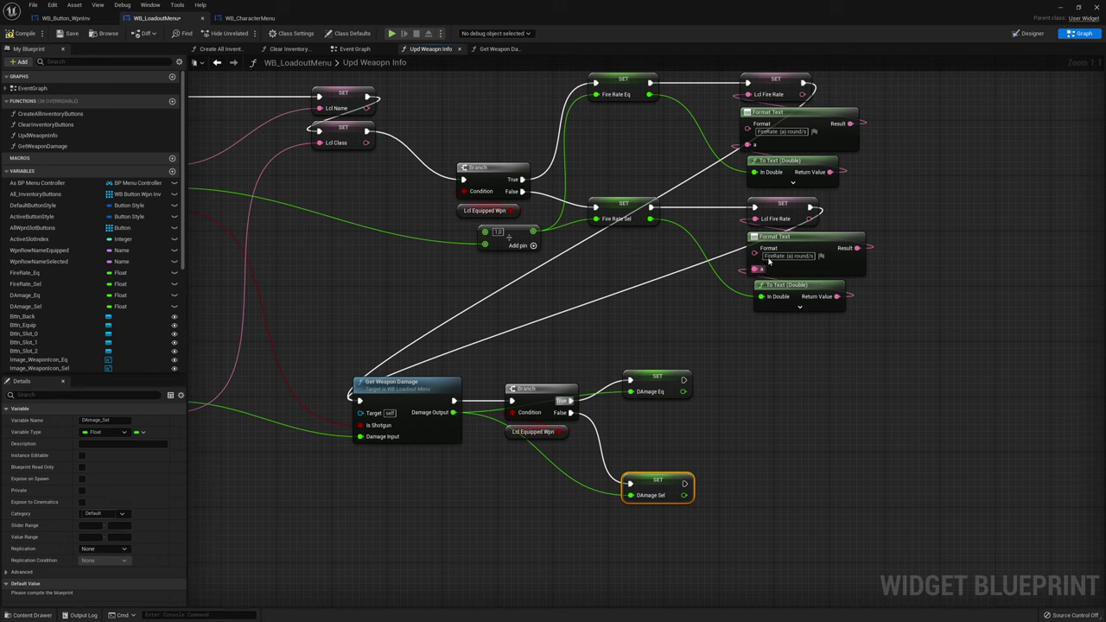
left_click_drag(862, 221, 714, 328)
left_click_drag(863, 221, 867, 222)
Paste copies of the fire rate SET and text nodes and retarget the SET to Lcl_Damage
right_click_drag(871, 351, 709, 300)
key("ctrl+c")
key("ctrl+v")
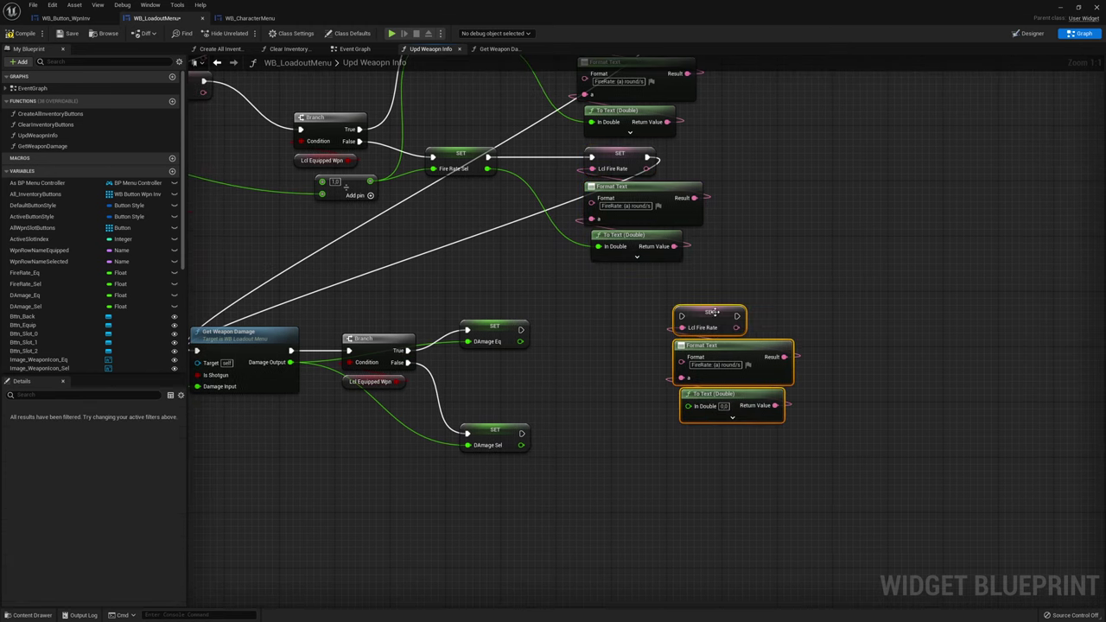
left_click_drag(713, 309, 635, 308)
left_click(755, 311)
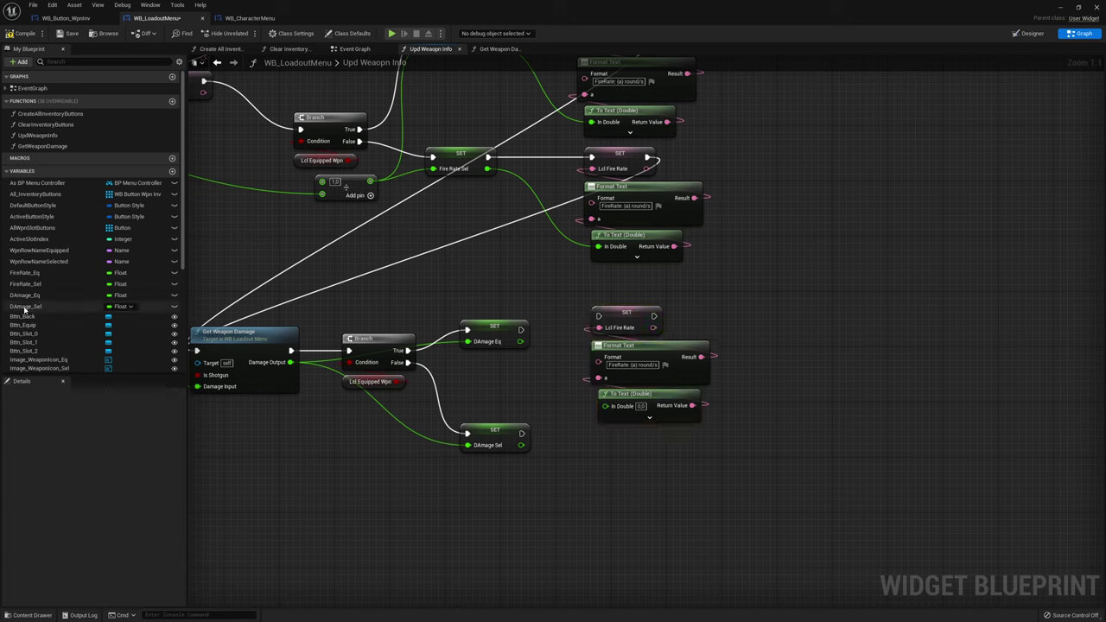
scroll(68, 305, "down", 5)
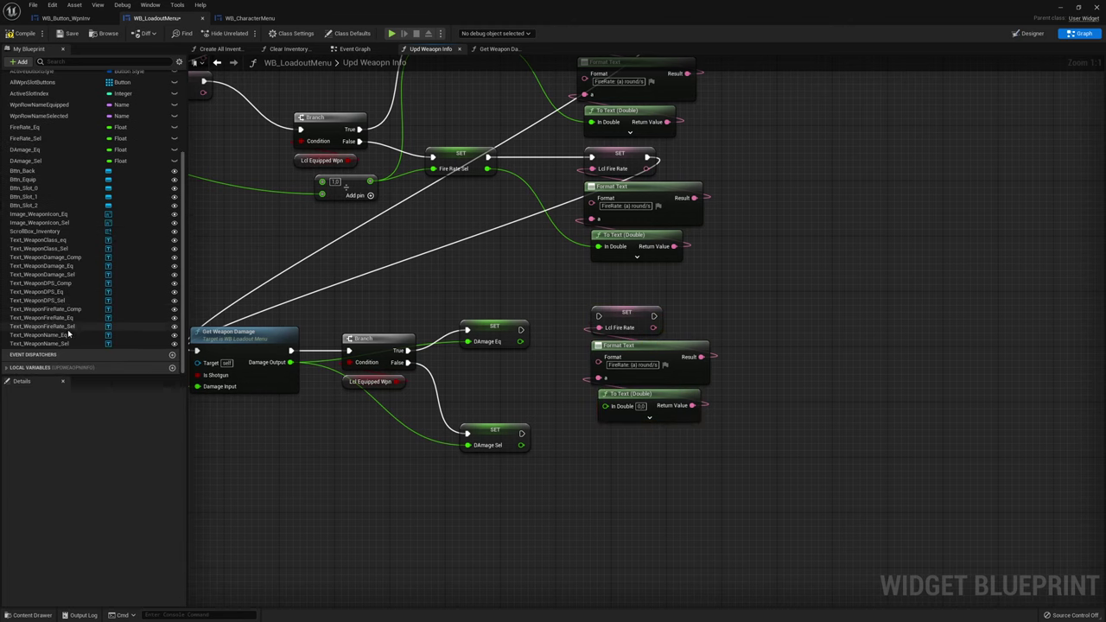
left_click(6, 368)
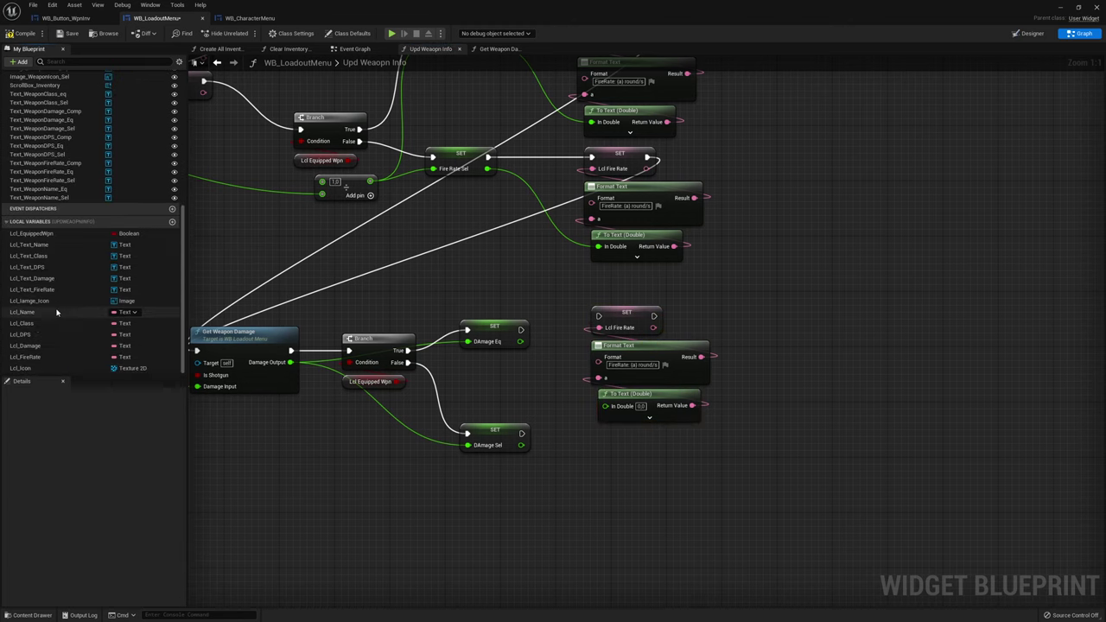
left_click_drag(49, 349, 626, 317)
right_click_drag(635, 367, 598, 333)
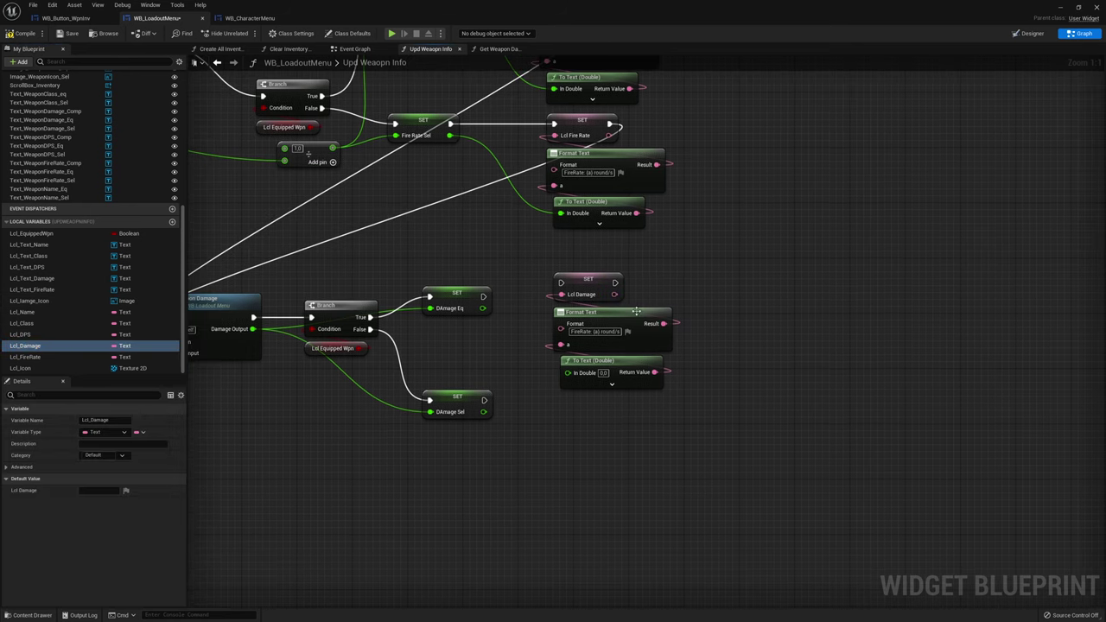
Format the text as 'Damage: {a}' from DAmage_Eq and run the Lcl Damage set after it
type("Damage")
key("BackSpace")
key("BackSpace")
key("BackSpace")
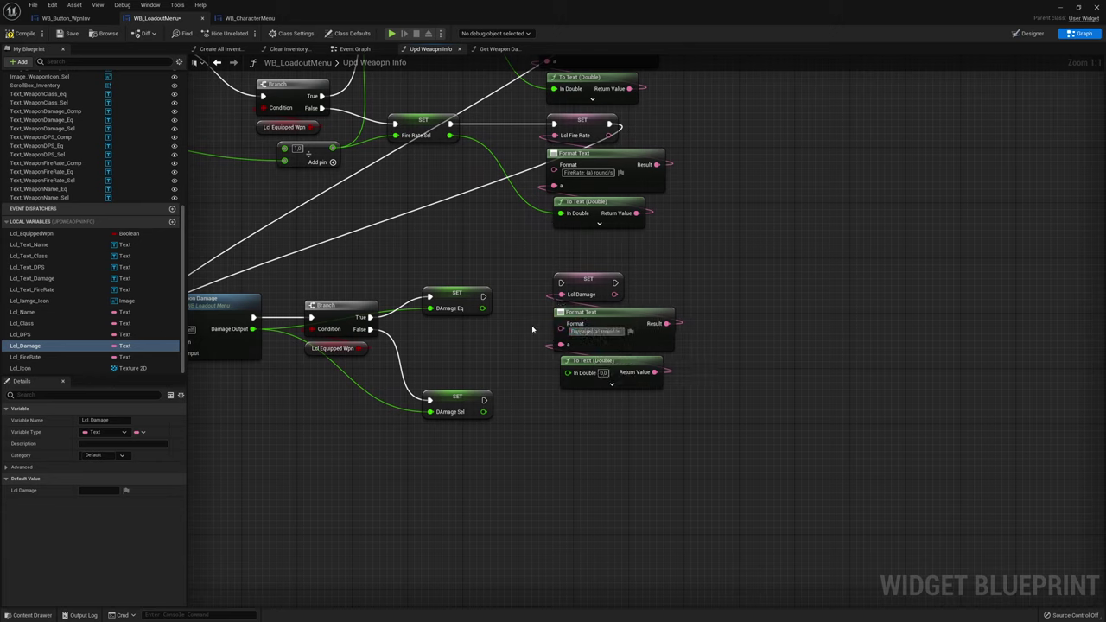
type("dmg")
key("BackSpace")
key("BackSpace")
key("BackSpace")
key("BackSpace")
key("Return")
left_click_drag(568, 373, 483, 309)
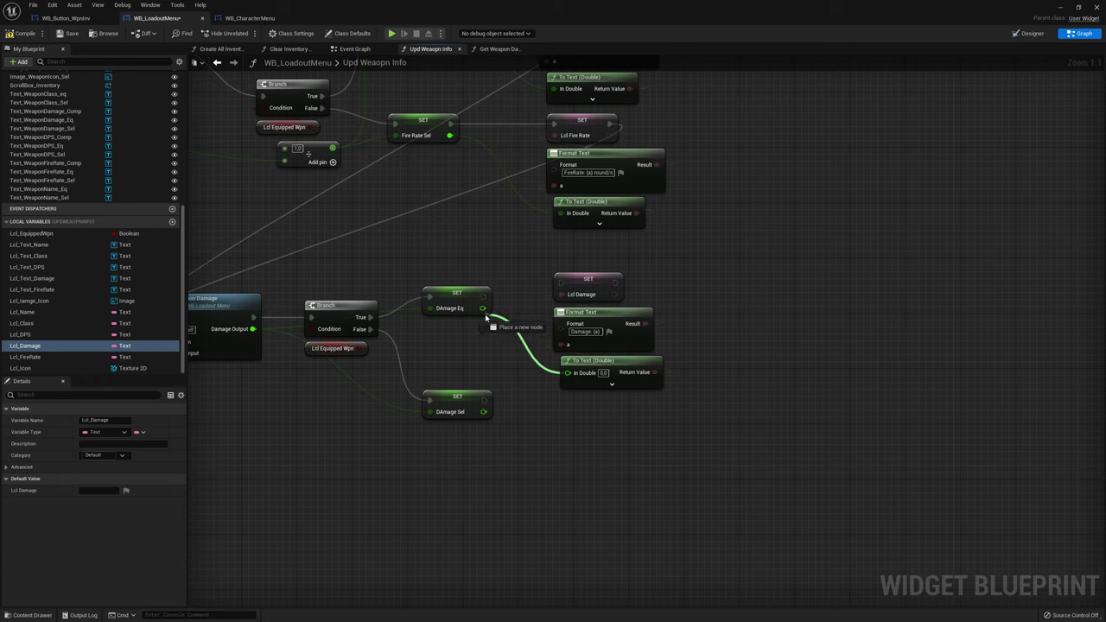
left_click_drag(639, 367, 534, 347)
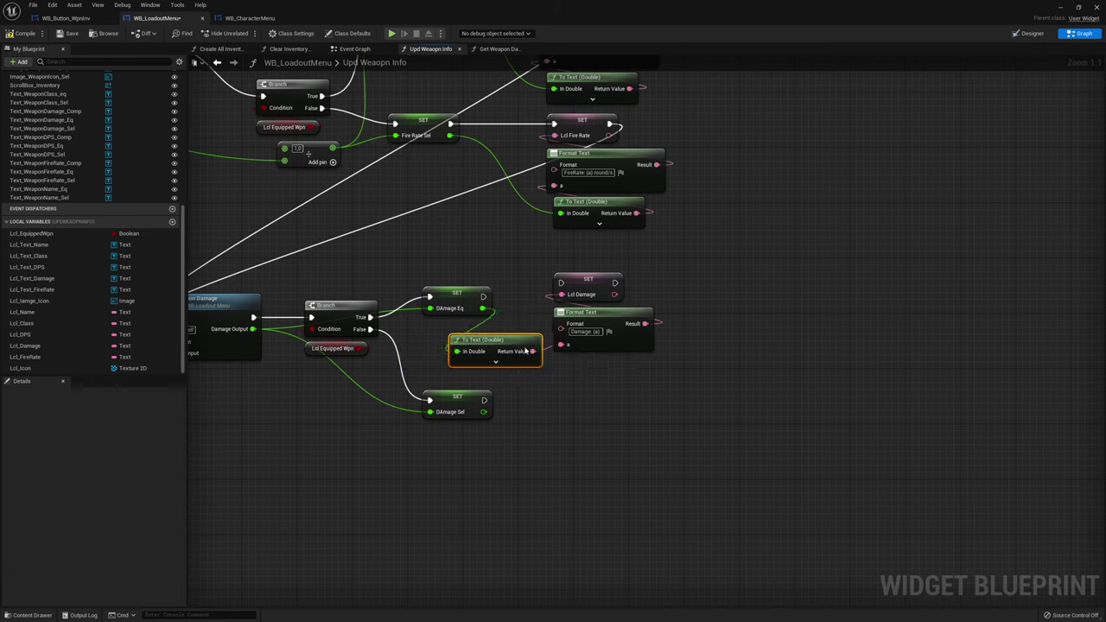
left_click_drag(564, 283, 484, 296)
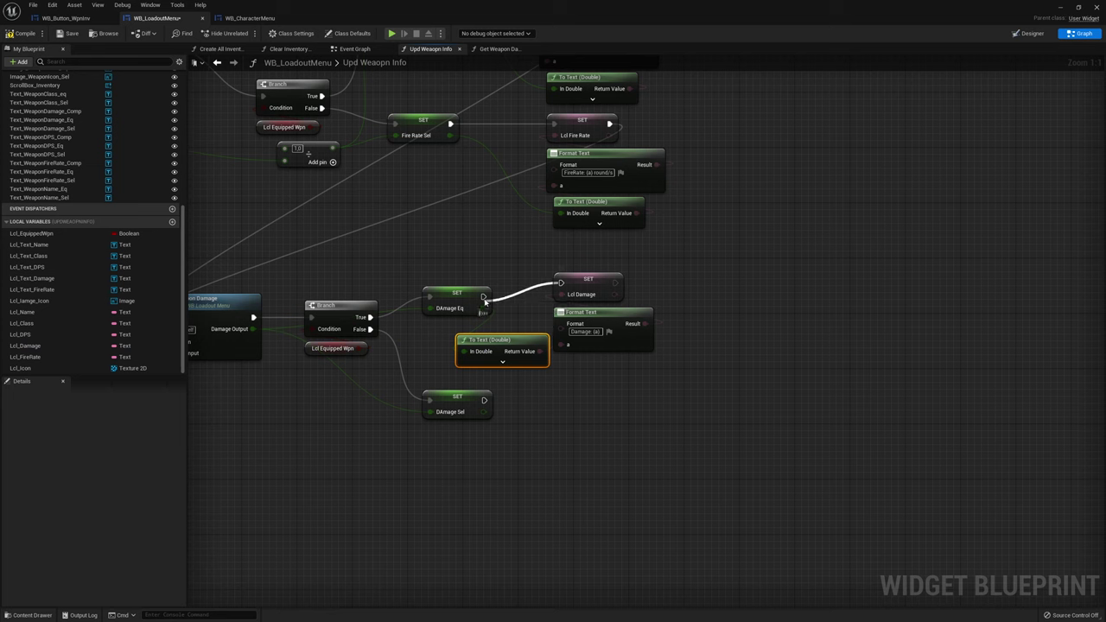
Duplicate the Lcl Damage set and text nodes for the DAmage_Sel branch
left_click_drag(559, 316, 561, 345, "ctrl")
key("ctrl+c")
key("ctrl+v")
left_click_drag(596, 413, 485, 400)
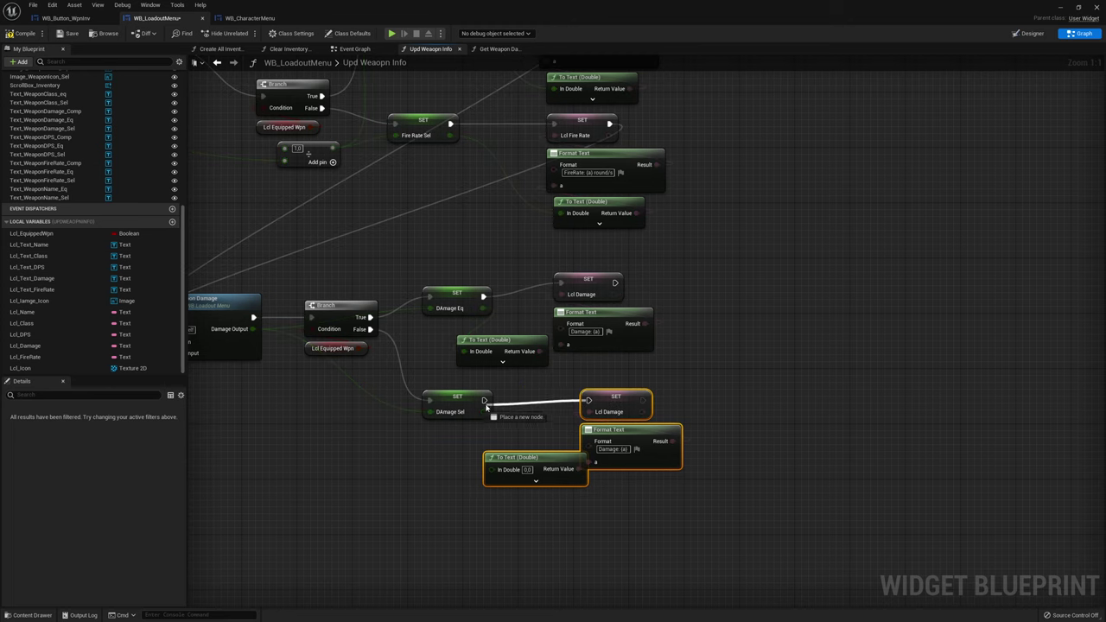
left_click_drag(490, 469, 484, 412)
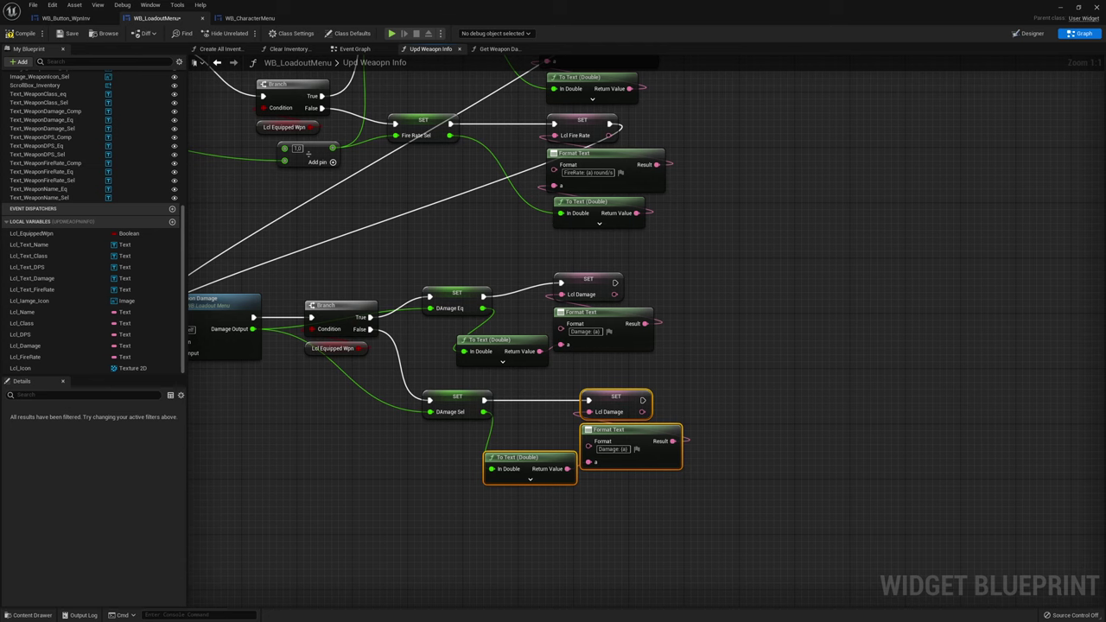
Tidy the Lcl Damage nodes and add a FireRate_Eq getter to the graph
right_click_drag(563, 278, 419, 266)
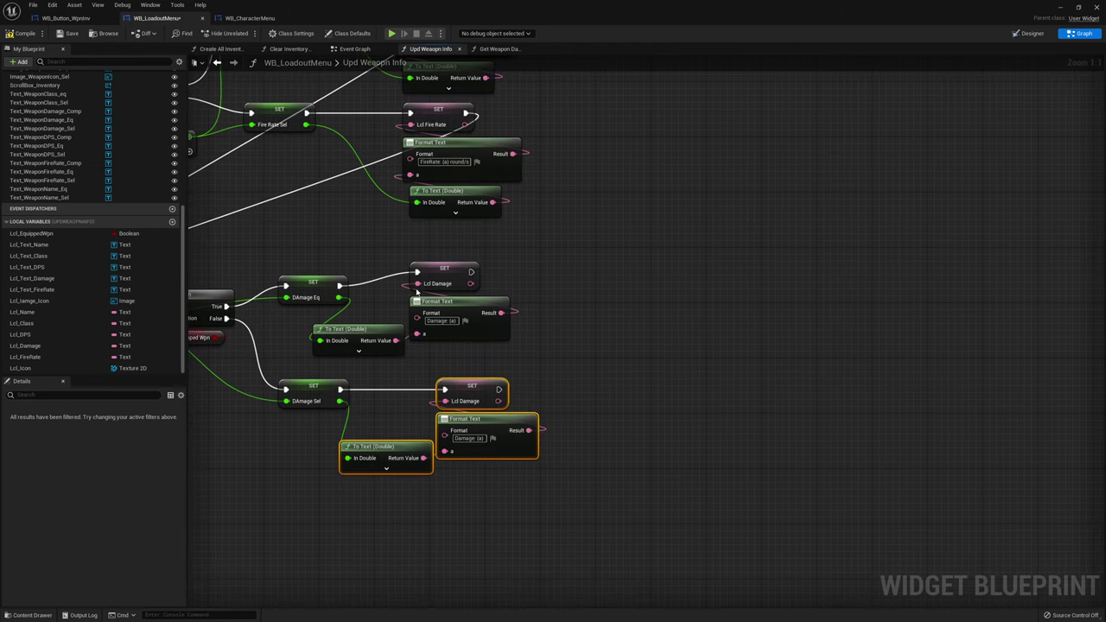
left_click_drag(436, 272, 459, 271)
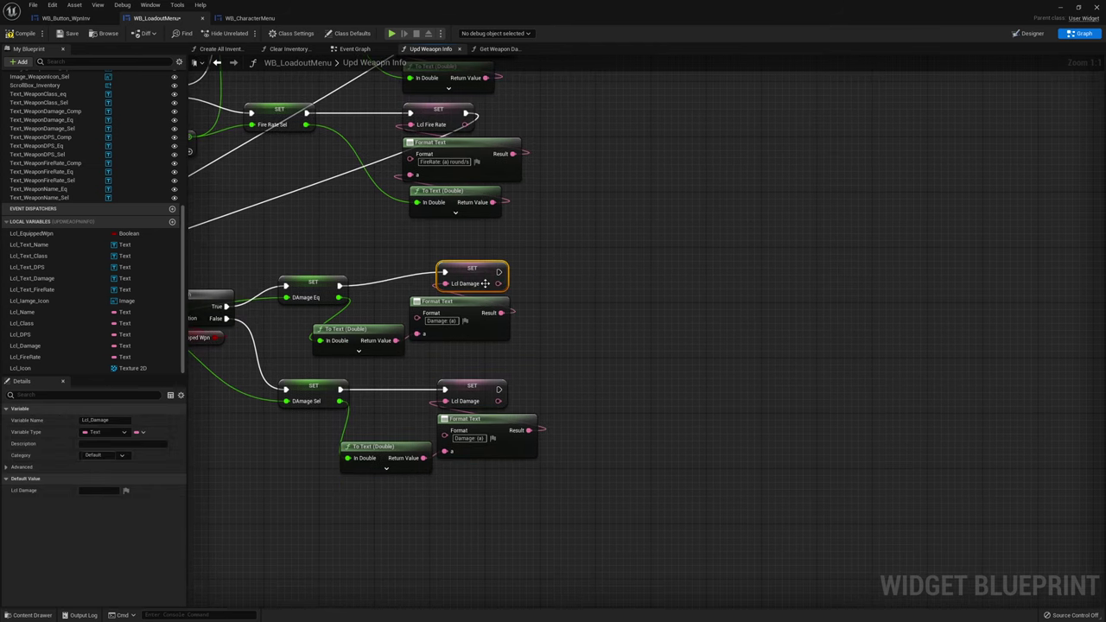
scroll(90, 304, "up", 2)
scroll(90, 305, "up", 3)
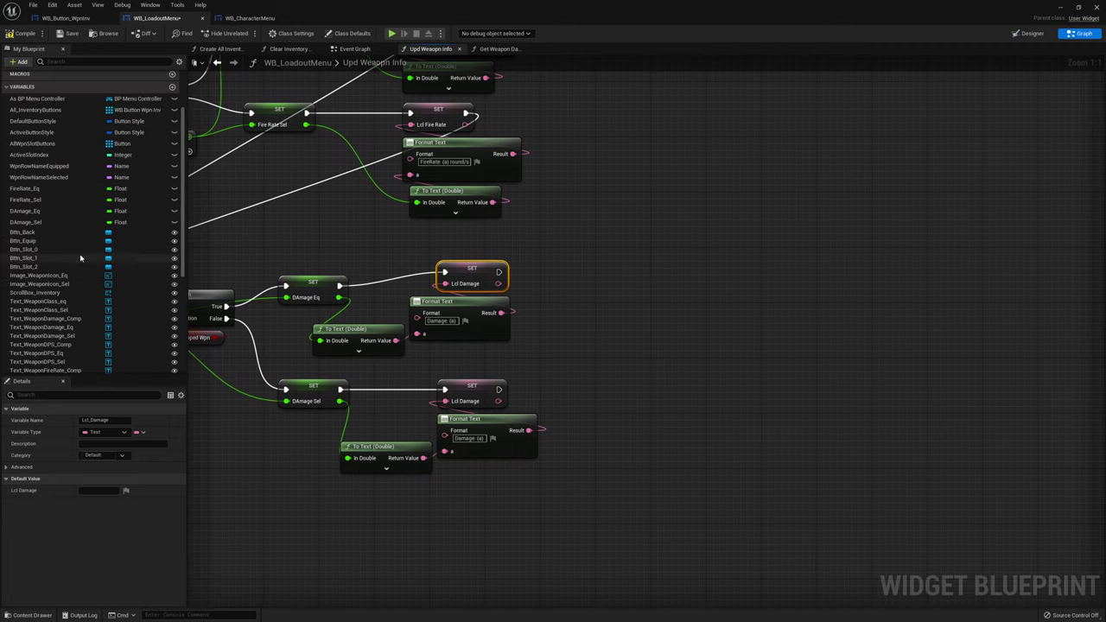
scroll(69, 263, "up", 2)
mouse_move(33, 232)
left_mouse_down()
mouse_move(645, 267)
mouse_move(654, 248)
left_mouse_up()
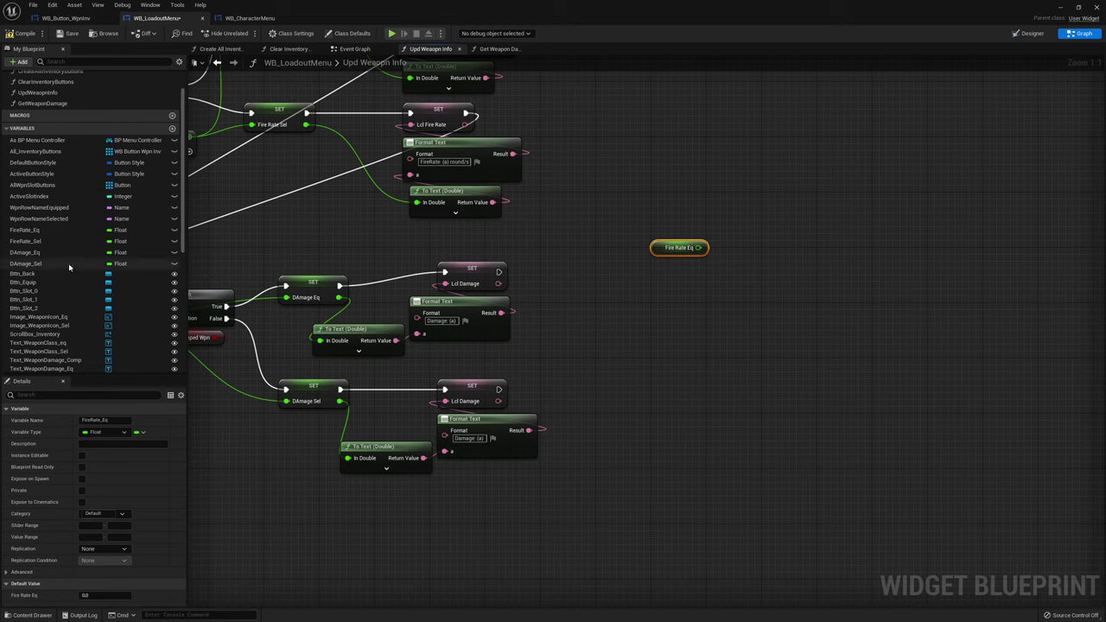
Multiply Fire Rate Eq by DAmage Eq, store it in new variable DPS_Eq after the Lcl Damage SET
left_click_drag(26, 252, 726, 237)
left_click_drag(650, 272, 749, 257)
type("+")
key("Return")
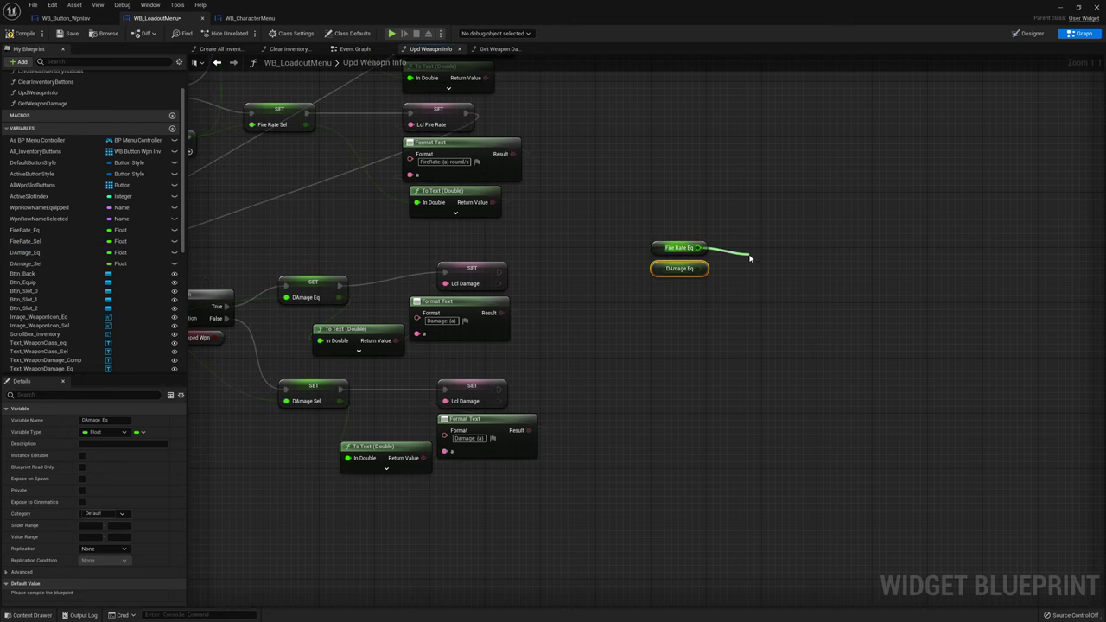
mouse_move(698, 268)
left_mouse_down()
mouse_move(756, 273)
mouse_move(760, 253)
left_mouse_up()
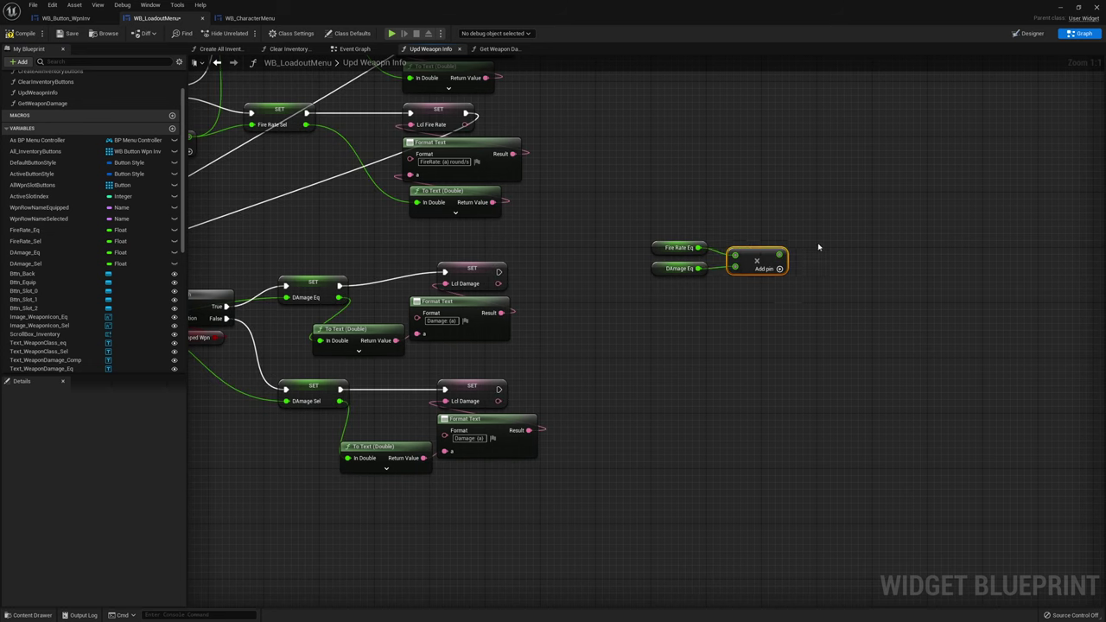
right_click(780, 256)
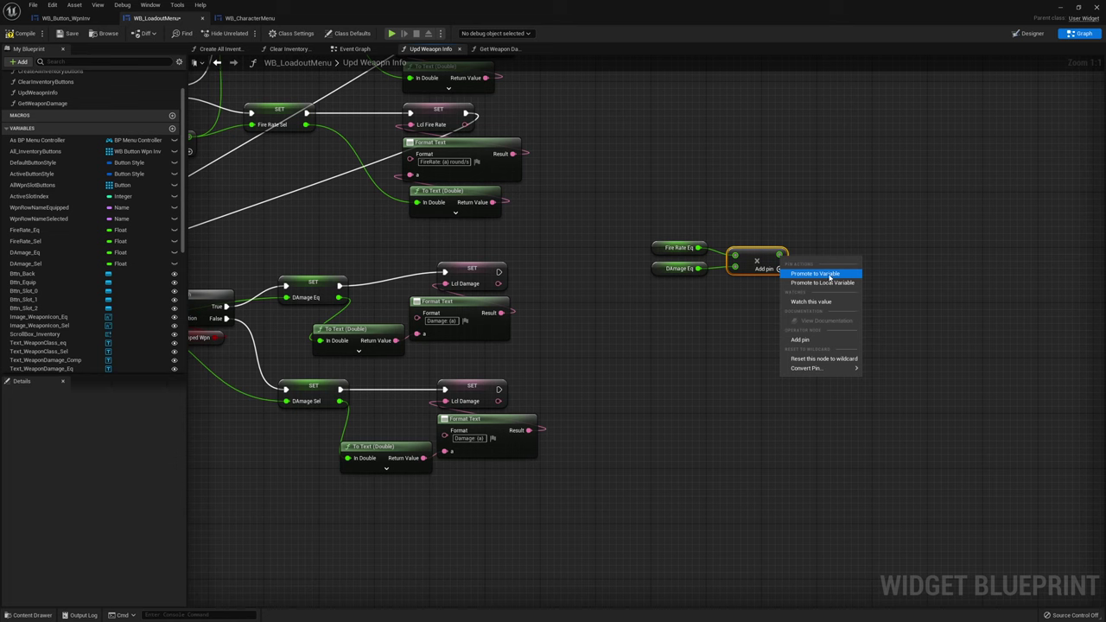
left_click(830, 275)
type("DPS_Eq")
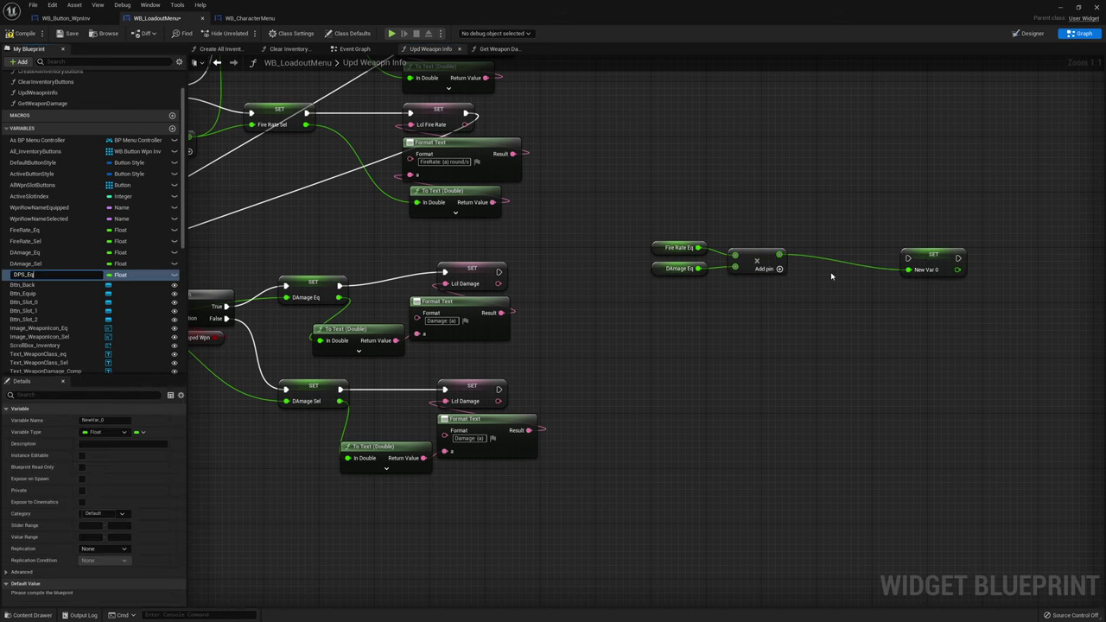
key("Return")
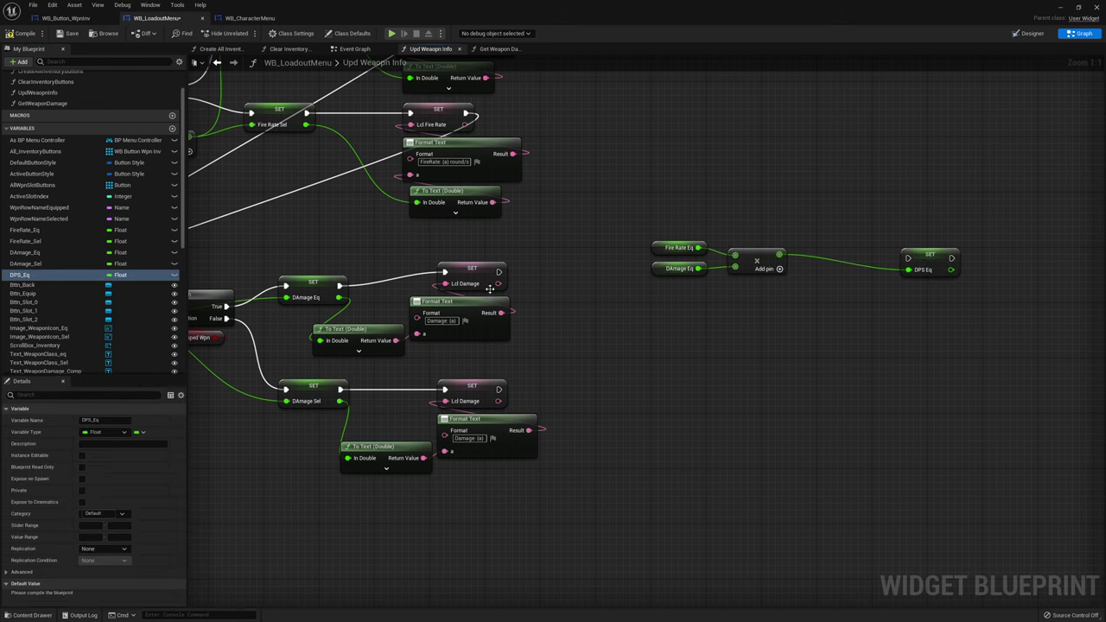
left_click_drag(498, 272, 910, 261)
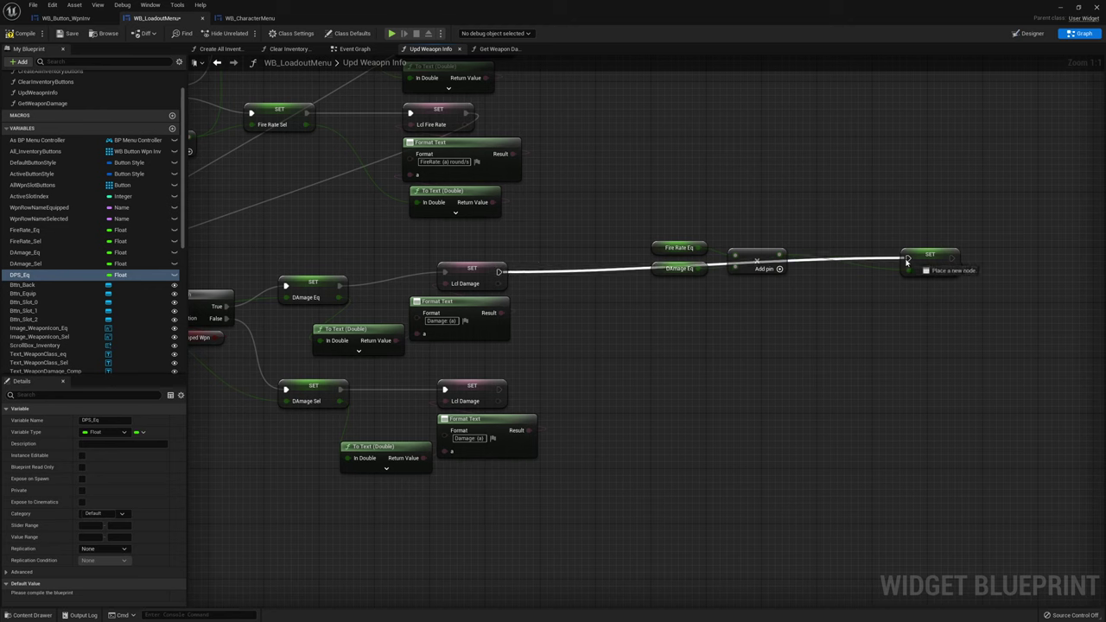
left_click_drag(653, 286, 766, 216)
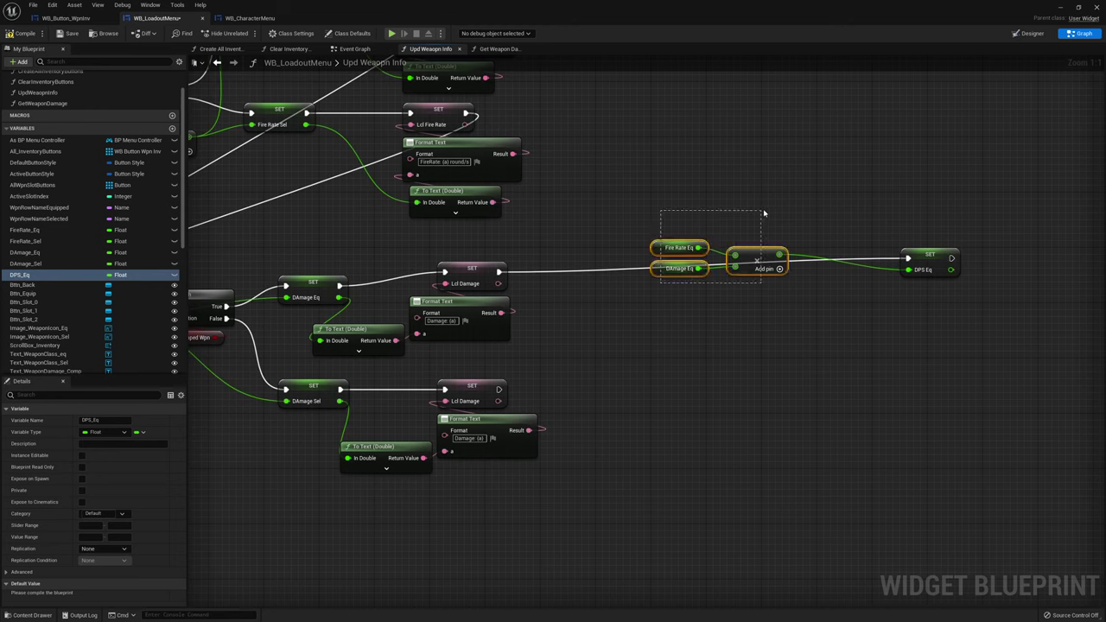
left_click_drag(768, 257, 782, 298)
left_click_drag(935, 258, 858, 279)
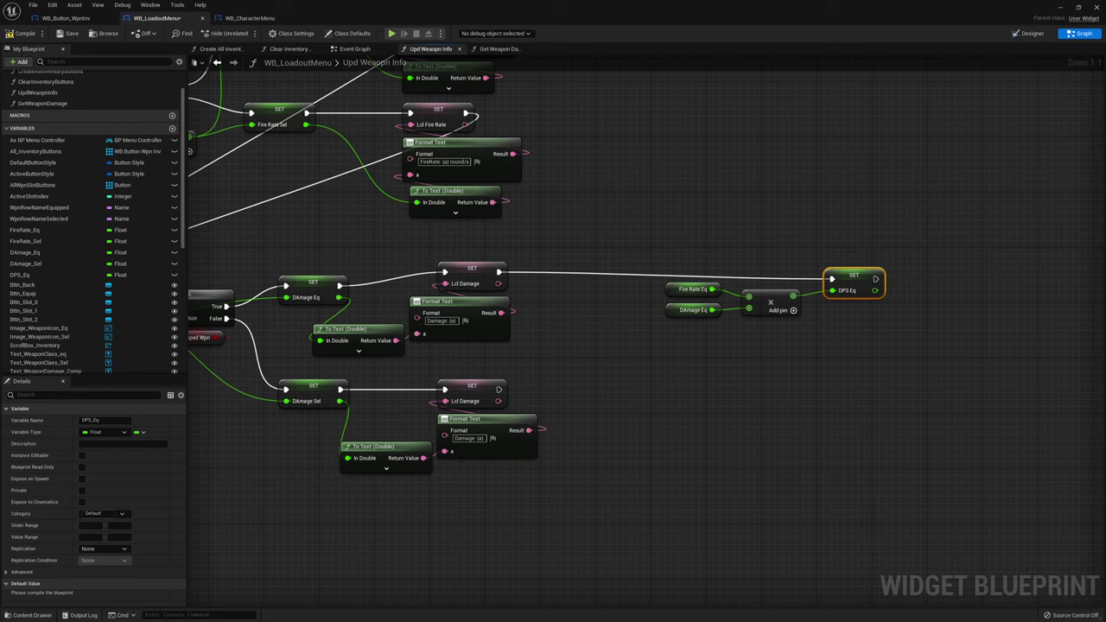
Copy the To Text, Format Text and Lcl Damage SET nodes and chain them after DPS_Eq
right_click_drag(443, 306, 468, 308)
left_click_drag(461, 345, 493, 280)
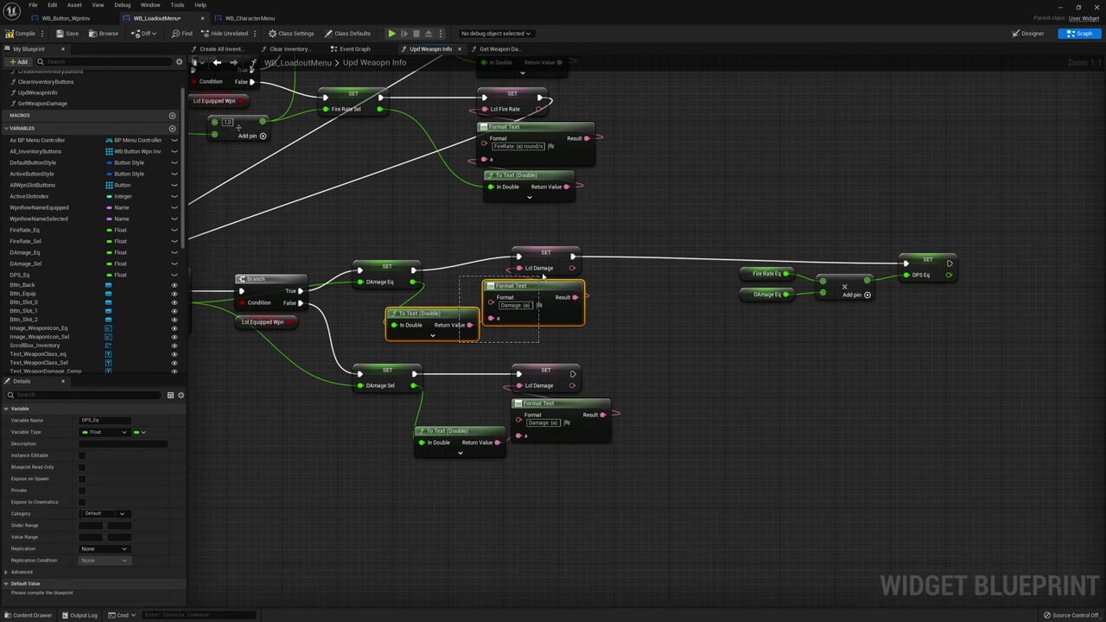
key("ctrl+c")
right_click_drag(516, 285, 217, 288)
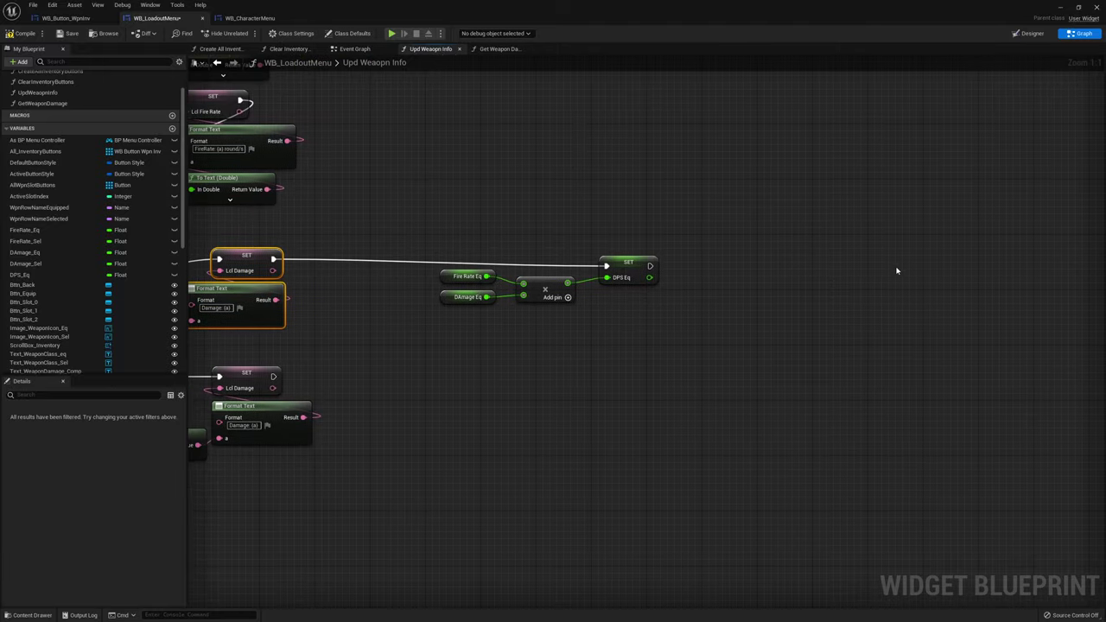
key("ctrl+v")
left_click_drag(923, 275, 743, 296)
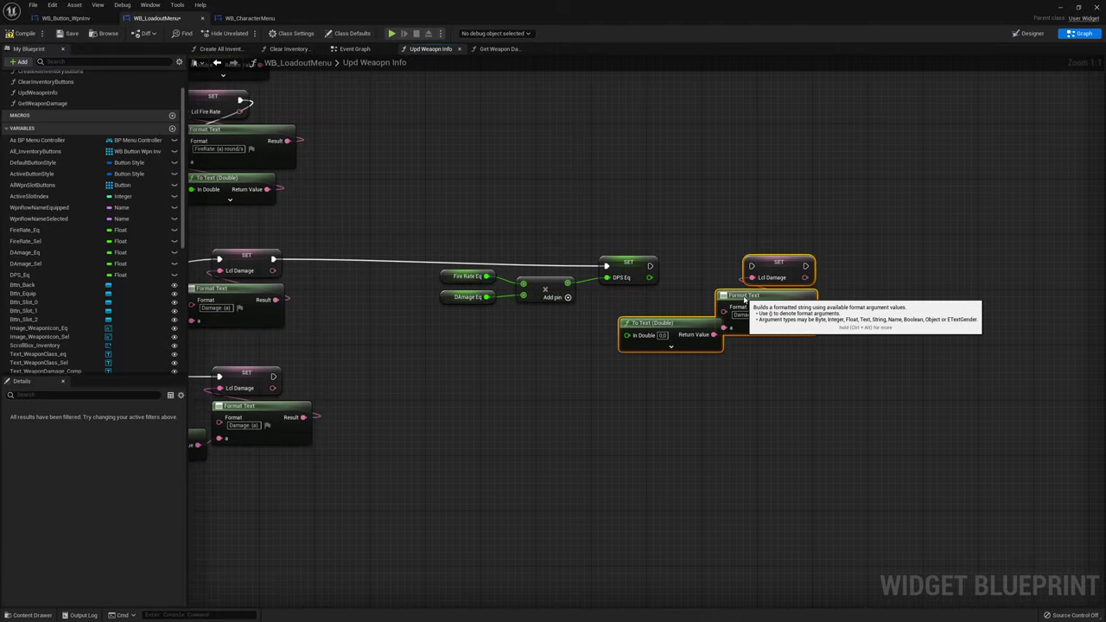
mouse_move(650, 265)
left_mouse_down()
mouse_move(749, 281)
mouse_move(751, 266)
left_mouse_up()
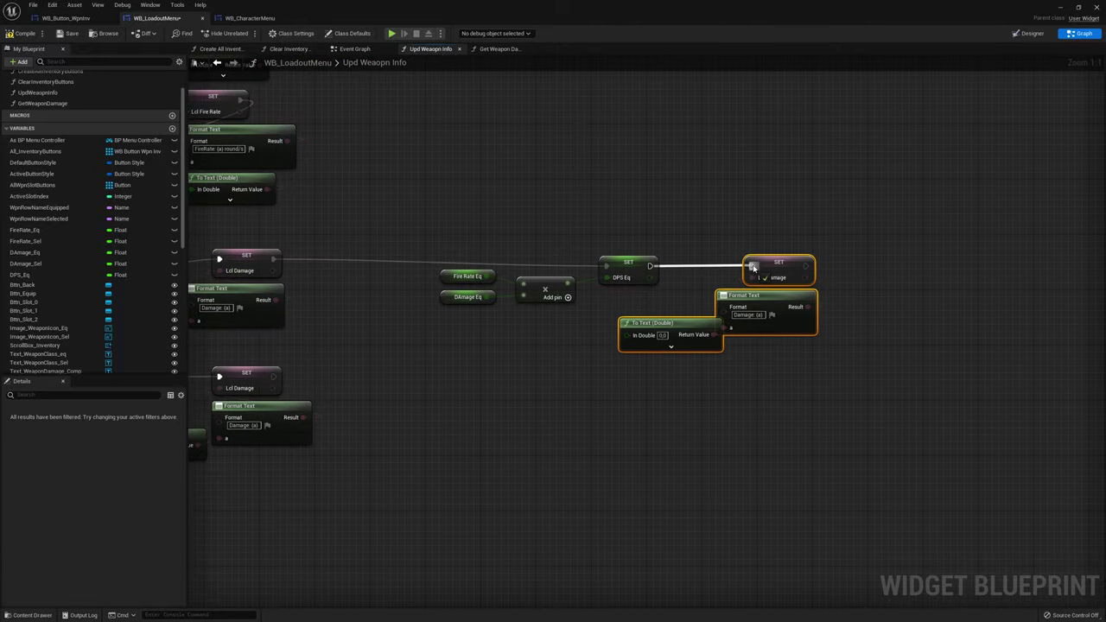
Make the copied chain format DPS Eq as 'DPS: {a}' into Lcl DPS
scroll(43, 303, "down", 3)
scroll(44, 307, "down", 5)
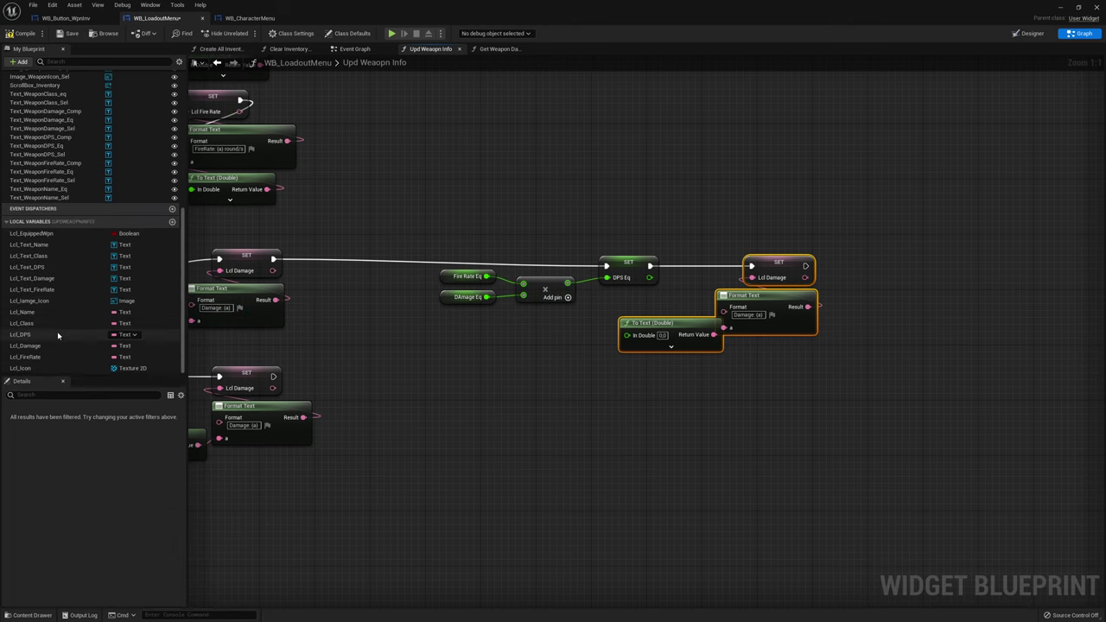
left_click_drag(19, 335, 598, 261)
left_click_drag(776, 269, 776, 269)
double_click(748, 309)
type("PS")
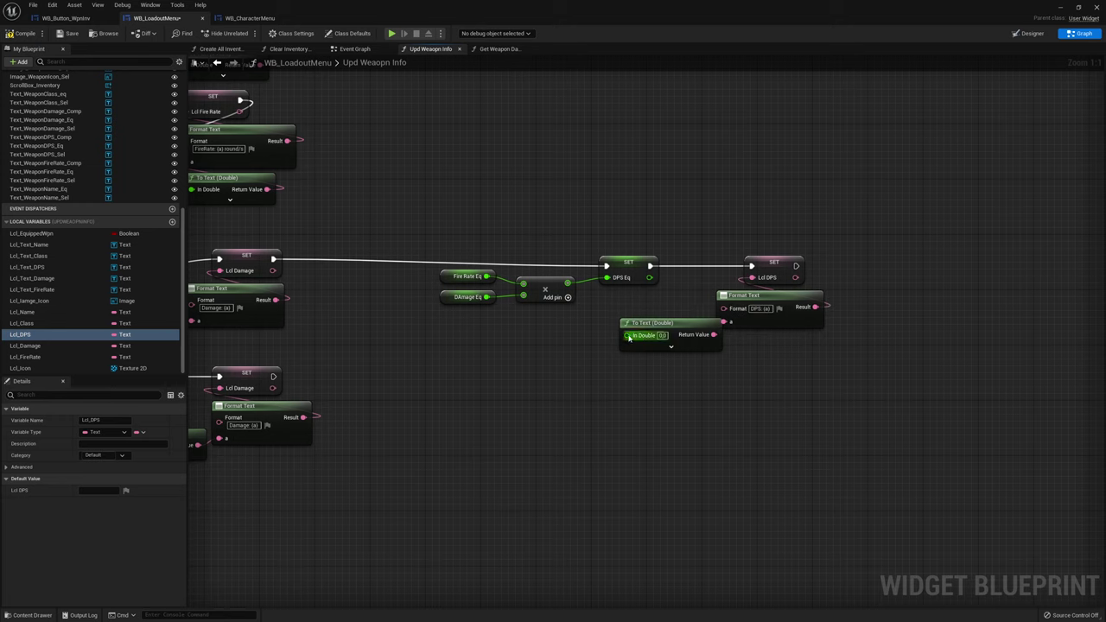
left_click_drag(627, 336, 650, 278)
left_click_drag(662, 323, 657, 317)
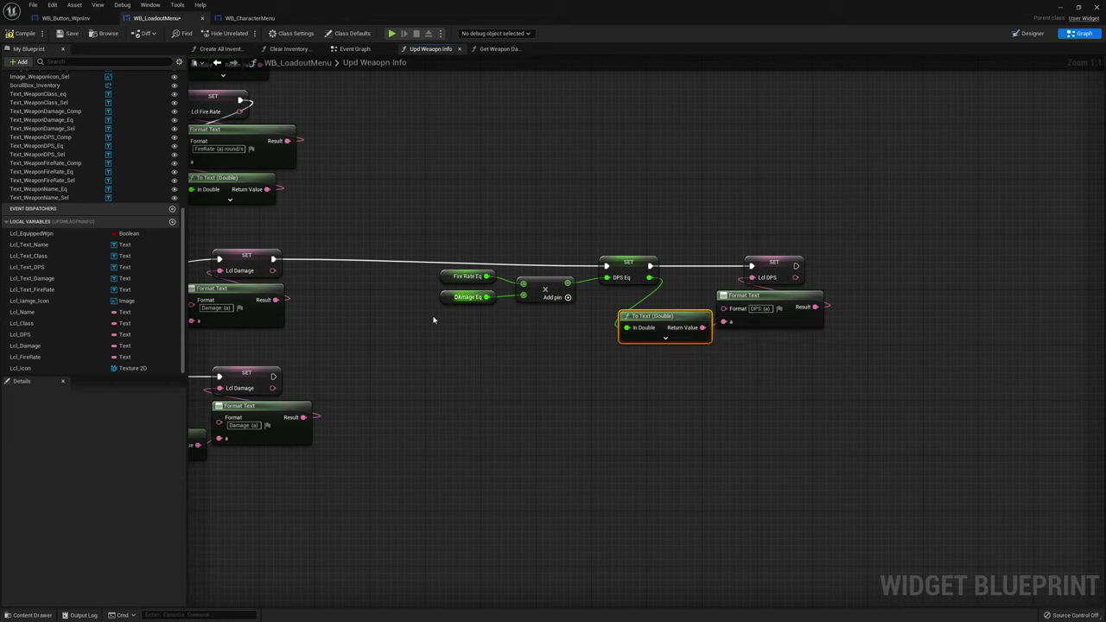
Duplicate the DPS chain after the lower Lcl Damage SET and duplicate the DPS_Eq variable
left_click_drag(429, 350, 917, 217)
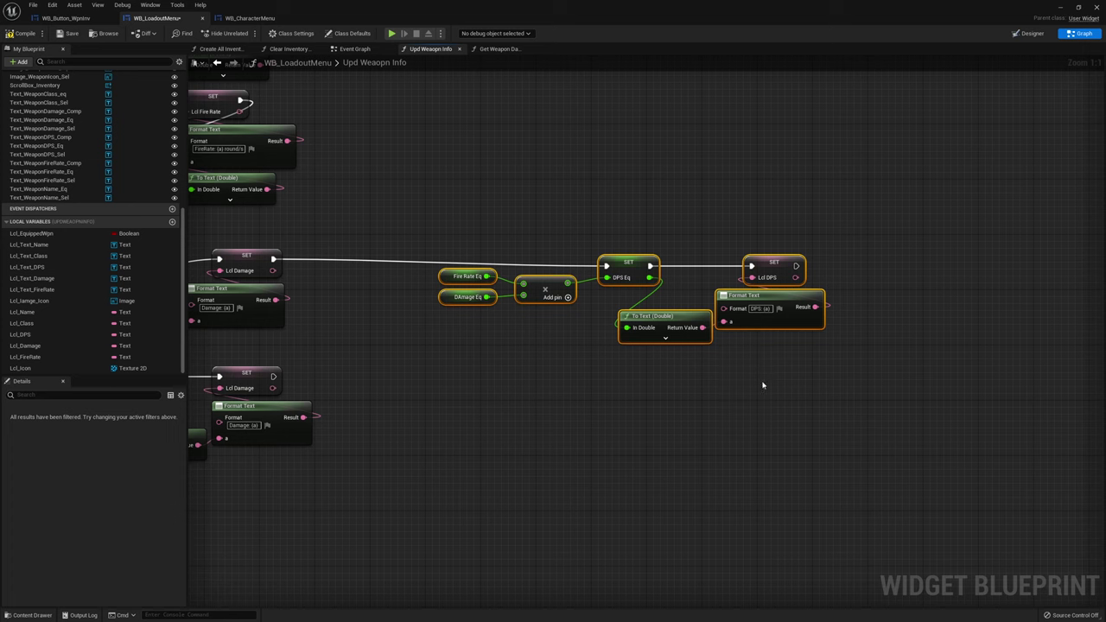
key("ctrl+v")
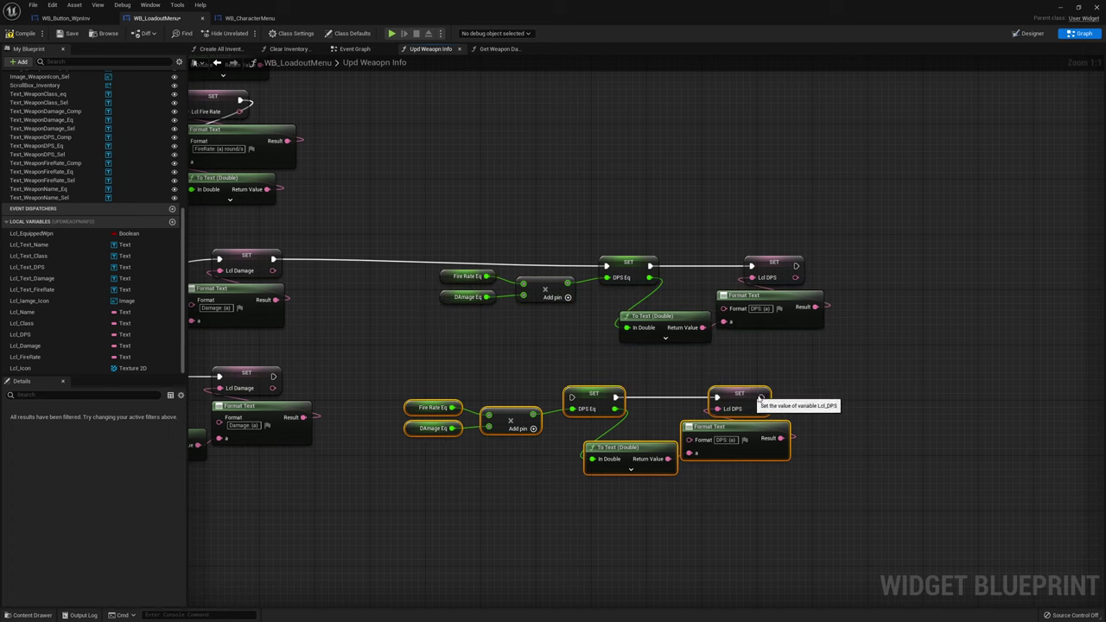
left_click_drag(584, 397, 273, 376)
left_click(560, 324)
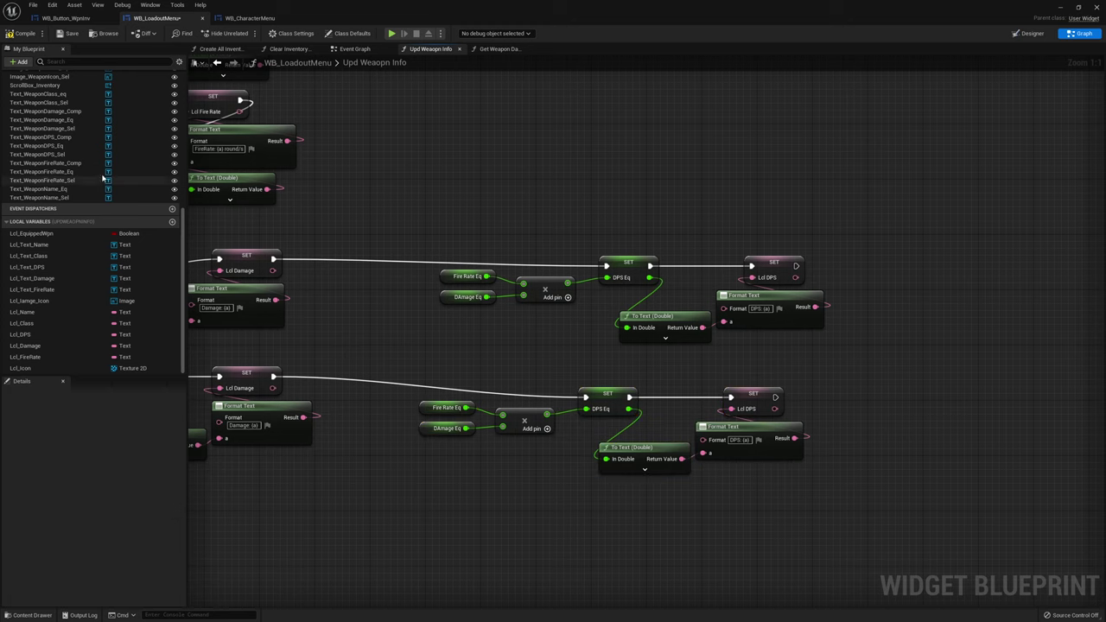
scroll(52, 173, "up", 3)
scroll(43, 163, "up", 2)
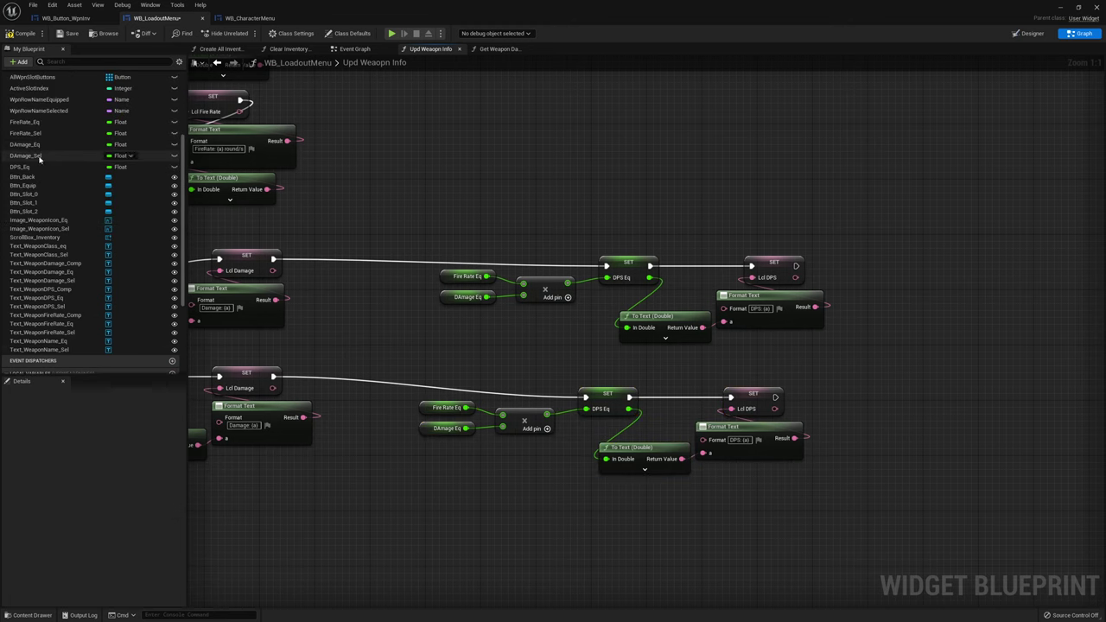
left_click(26, 167)
key("ctrl+w")
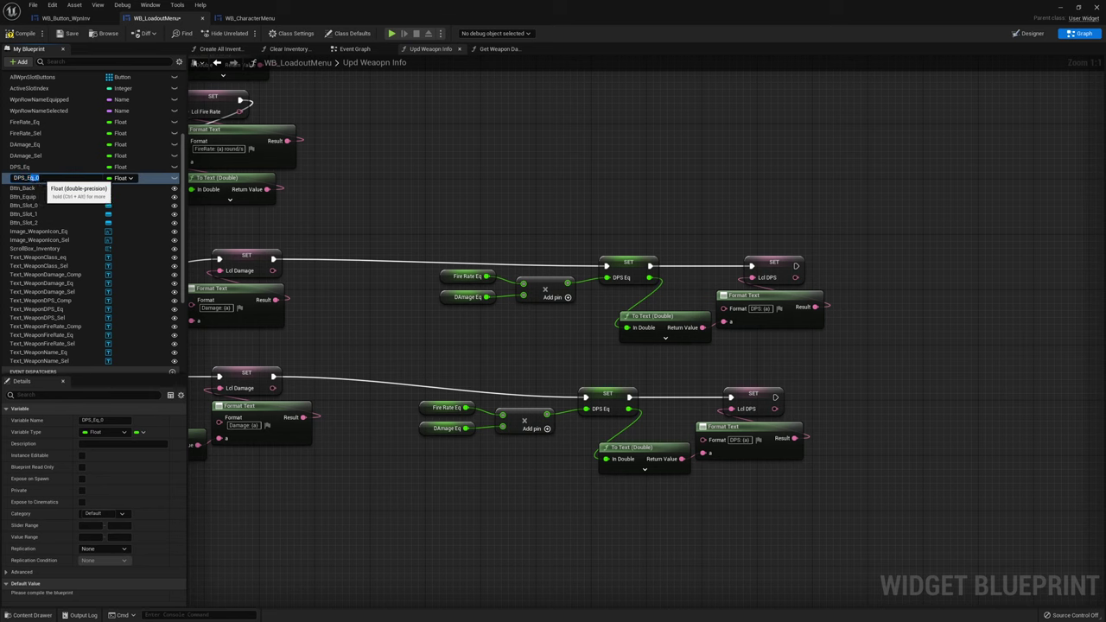
type("Sel")
Name the duplicate DPS_Sel and swap DPS_Sel, FireRate_Sel and DAmage_Sel into the lower DPS chain
key("Return")
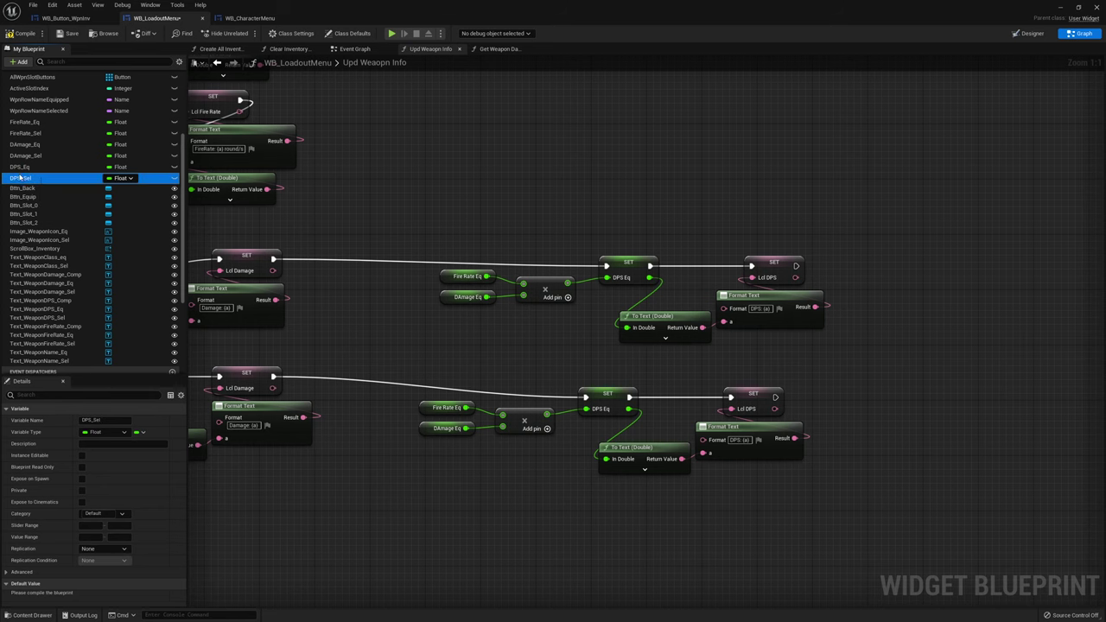
mouse_move(35, 178)
left_mouse_down()
mouse_move(450, 406)
mouse_move(537, 405)
left_mouse_up()
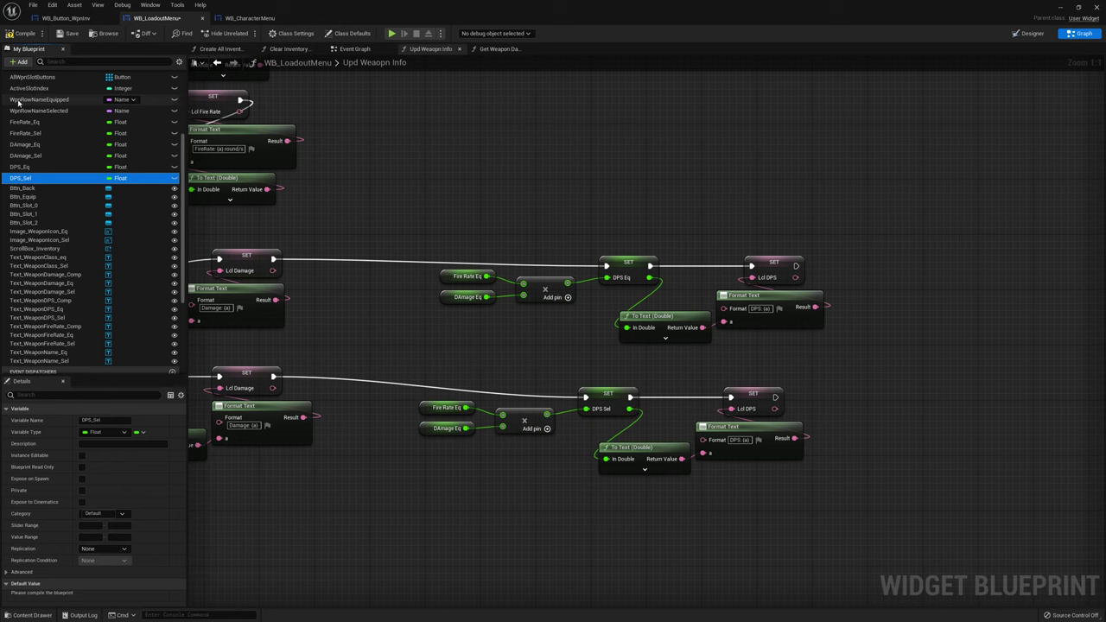
scroll(34, 148, "up", 1)
left_click_drag(34, 148, 447, 419)
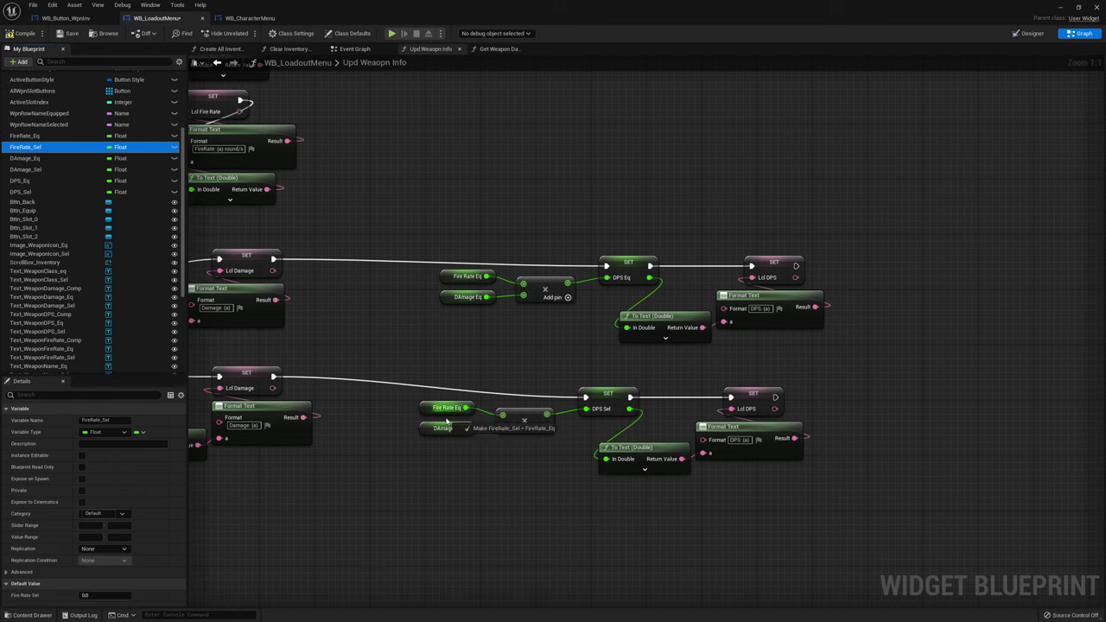
left_click_drag(26, 169, 242, 270)
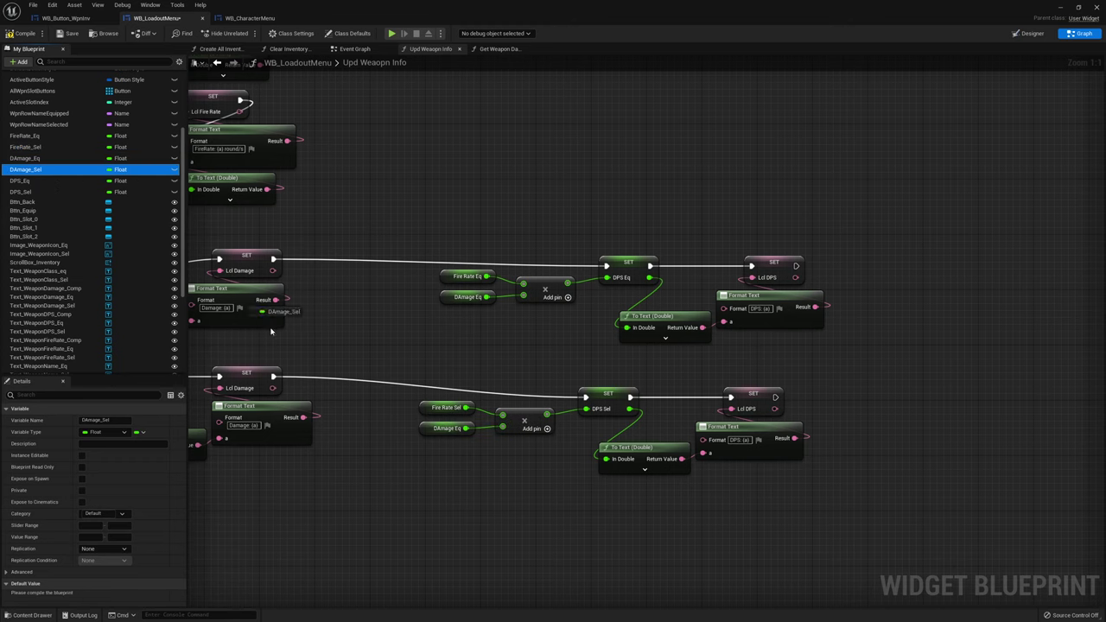
left_click_drag(425, 443, 425, 432)
right_click_drag(547, 467, 434, 449)
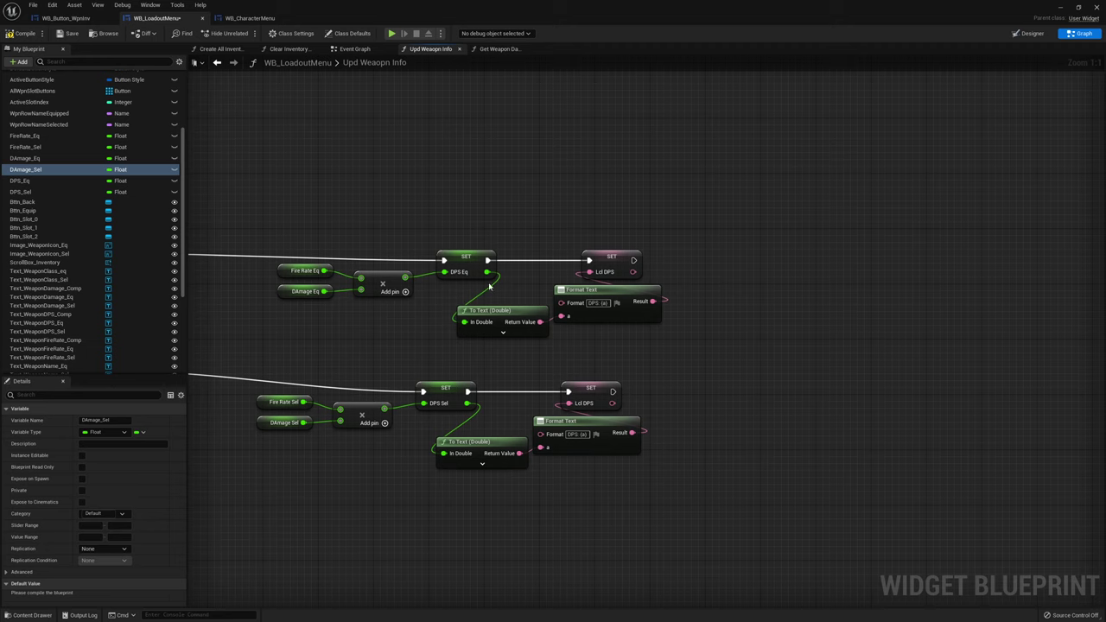
Add a SET Lcl Iamge Icon node running after both Lcl DPS setters
scroll(102, 273, "down", 2)
scroll(97, 285, "down", 2)
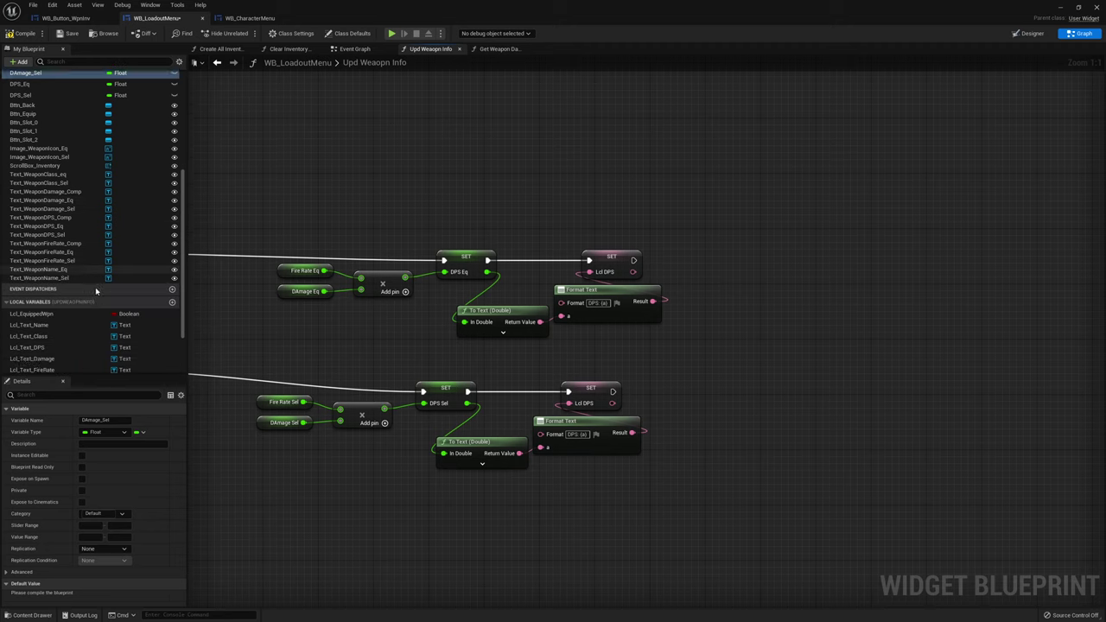
scroll(95, 290, "down", 2)
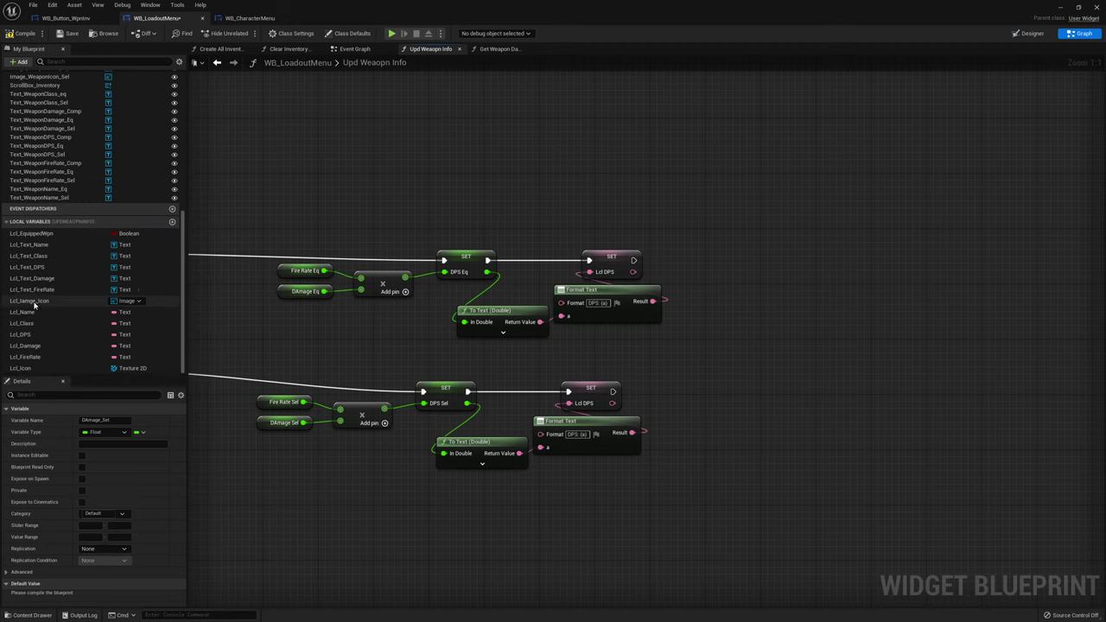
left_click_drag(35, 305, 766, 299, "alt")
mouse_move(634, 260)
left_mouse_down()
mouse_move(769, 301)
mouse_move(620, 392)
left_mouse_up()
scroll(758, 357, "down", 1)
left_click_drag(780, 326, 795, 344)
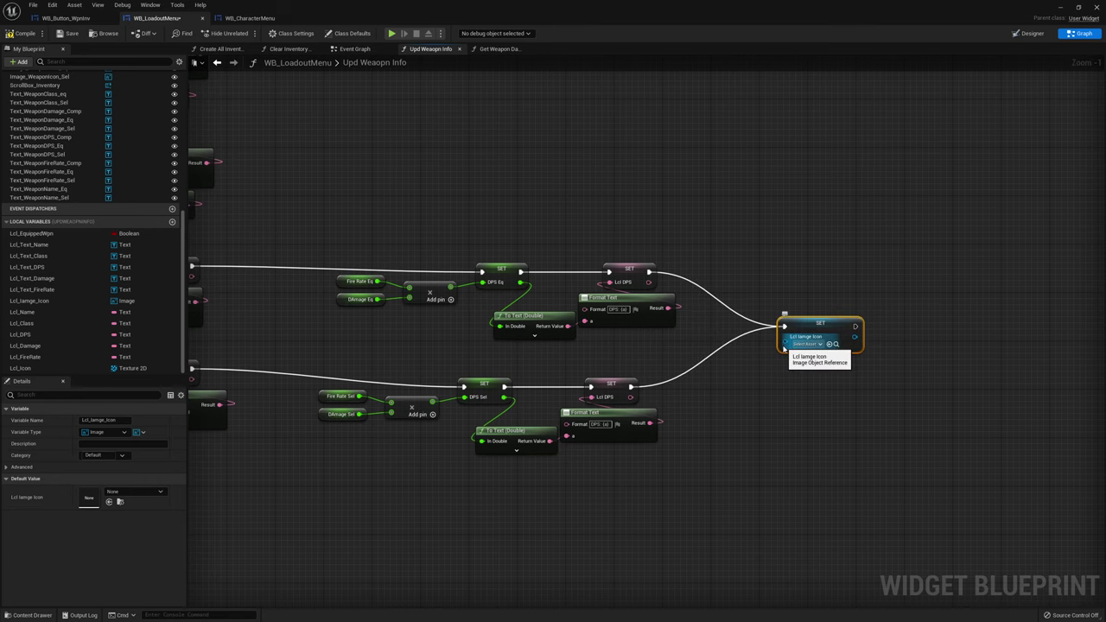
Find HUD Icon incompatible with Lcl Iamge Icon's type and delete that setter
left_click_drag(785, 349, 468, 300)
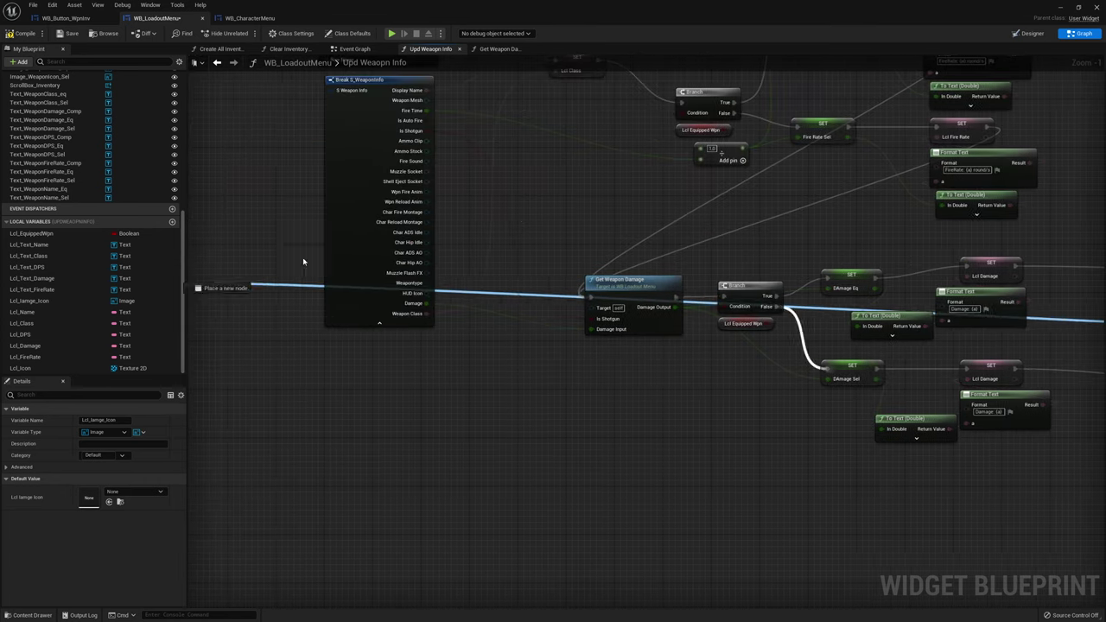
left_click_drag(468, 300, 432, 295)
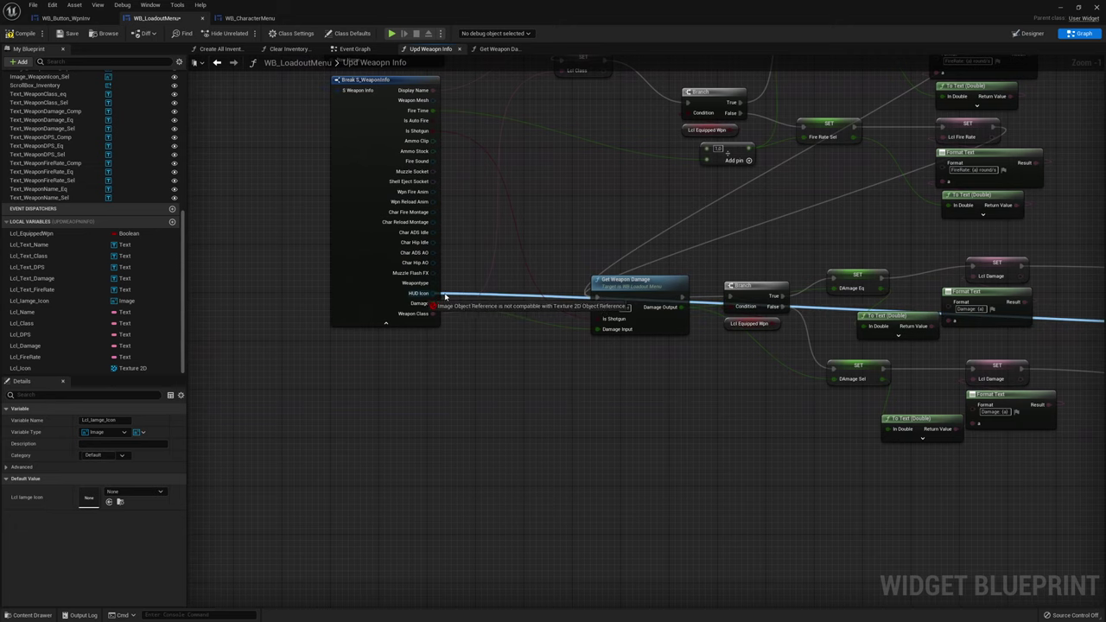
left_click_drag(441, 297, 506, 289)
right_click_drag(977, 230, 488, 234)
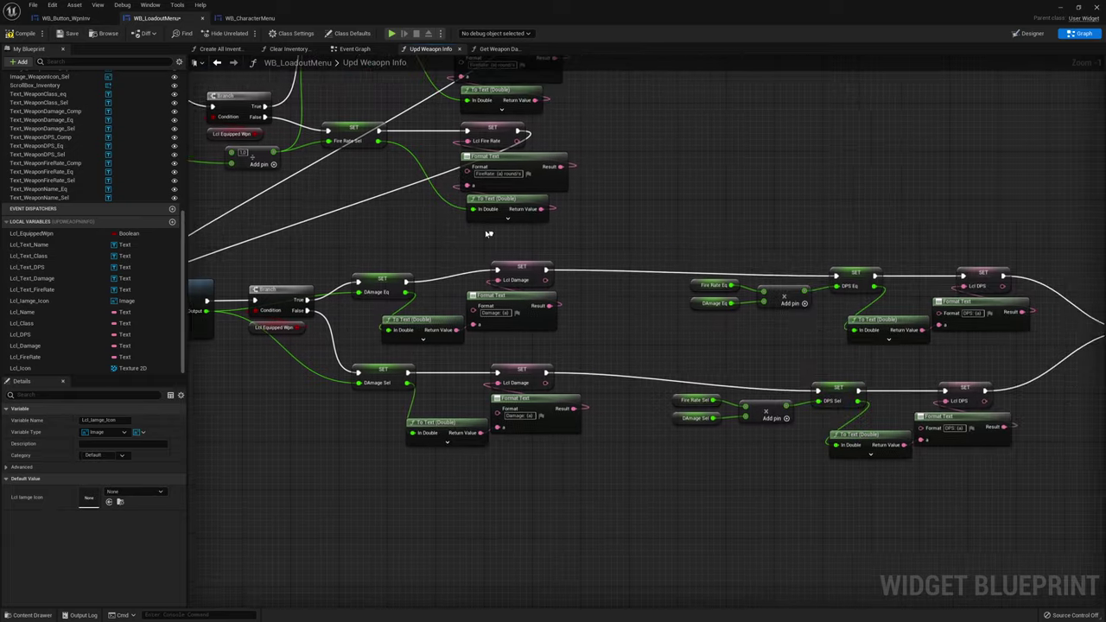
key("Home")
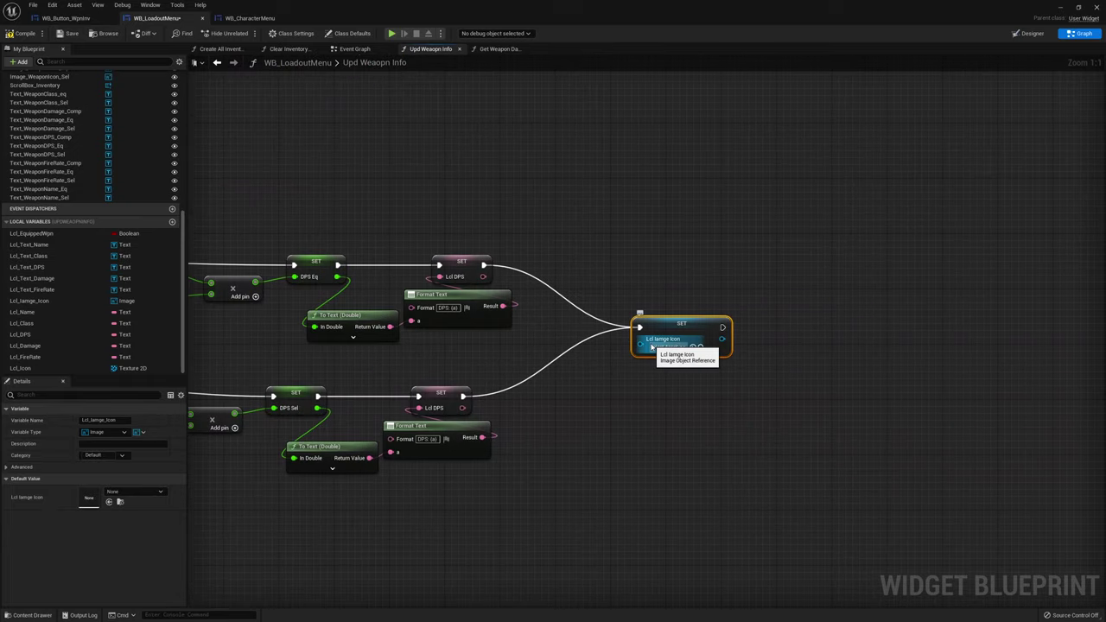
left_click(655, 346)
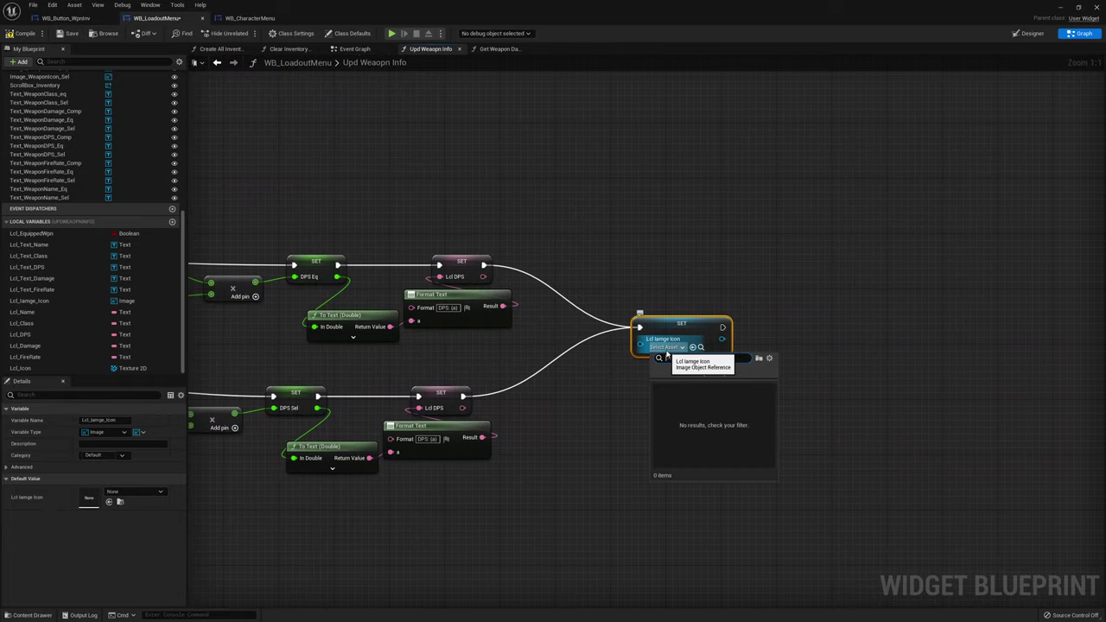
left_click(679, 336)
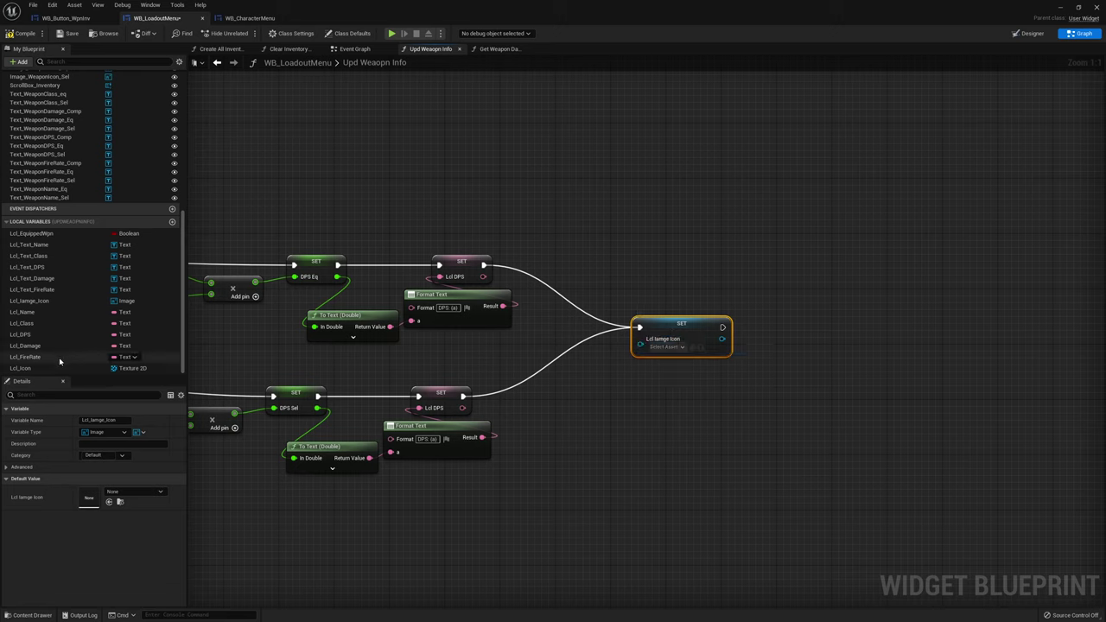
left_click(35, 302)
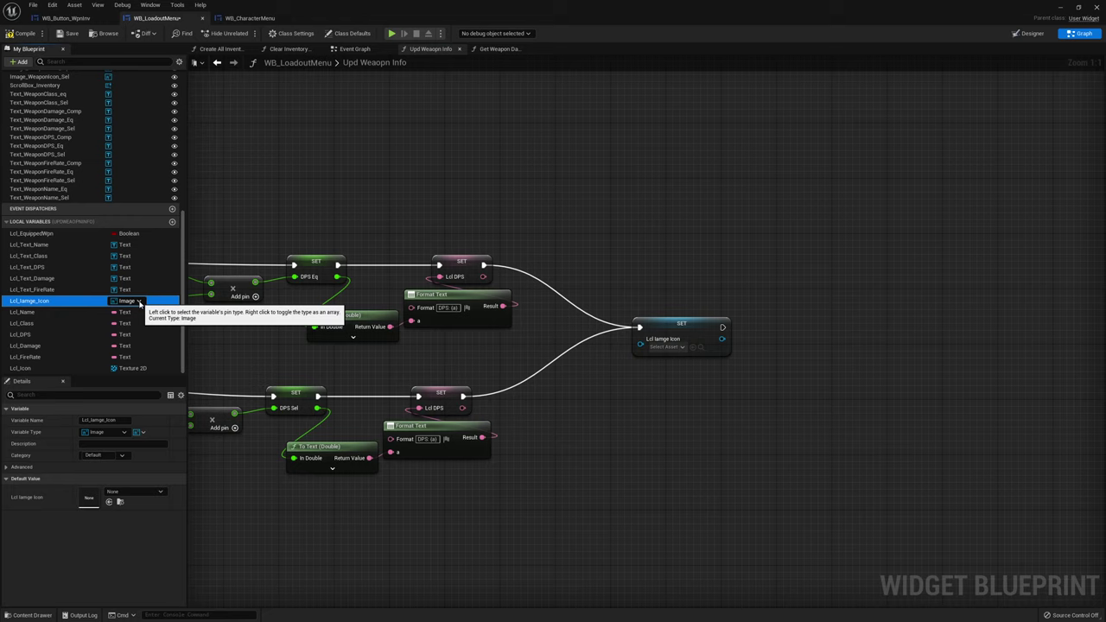
left_click(700, 333)
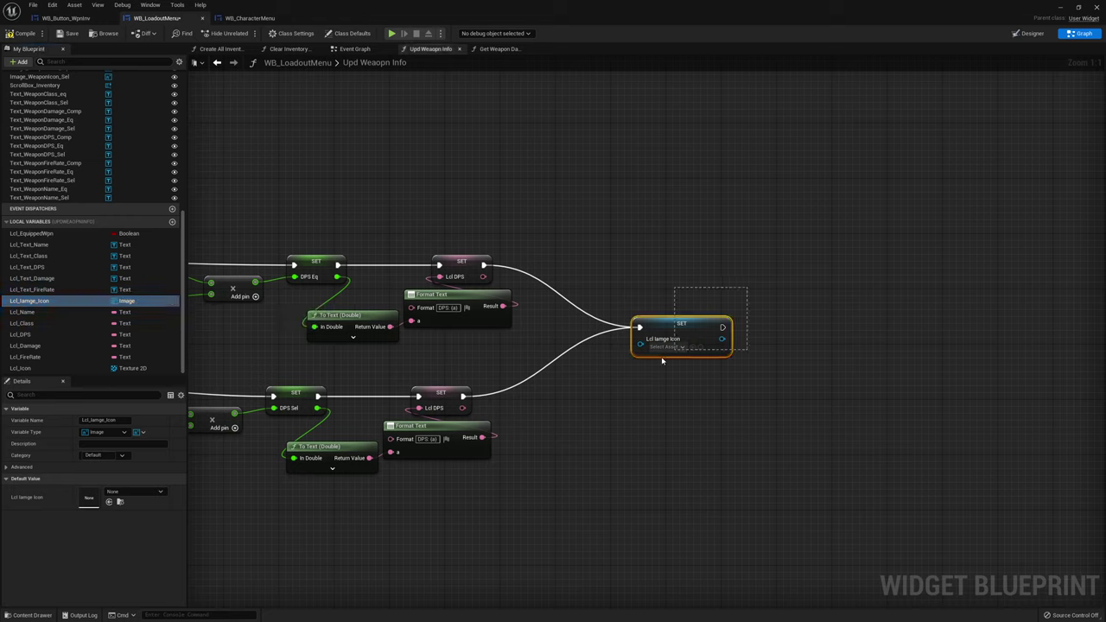
key("Delete")
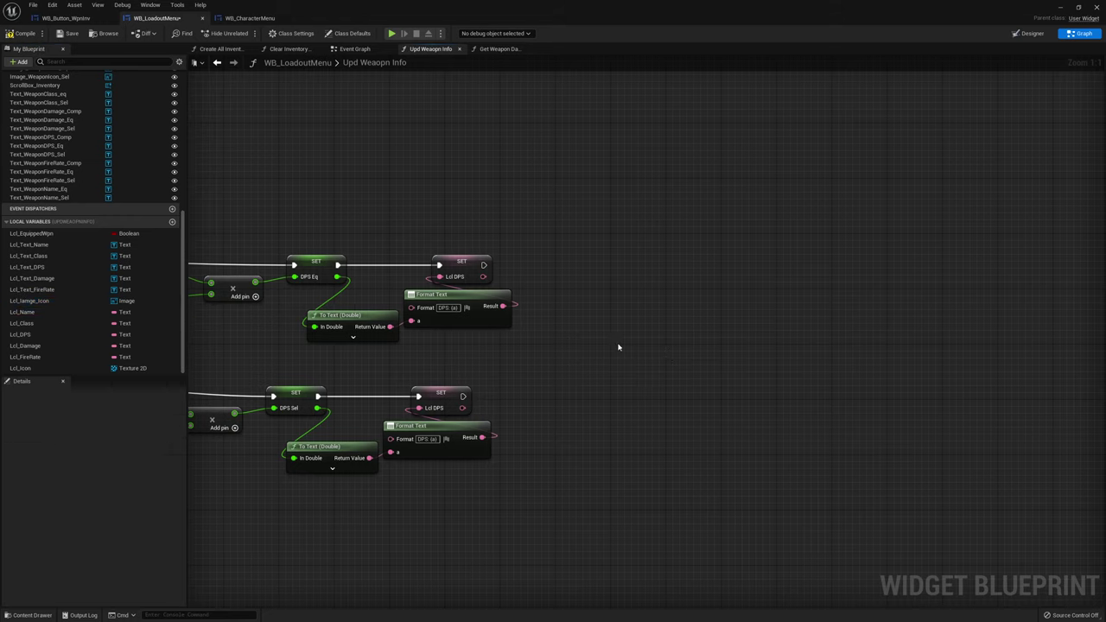
Add a SET Lcl Icon after the DPS setters, fed by Break S_WeaponInfo's HUD Icon
left_click(43, 368)
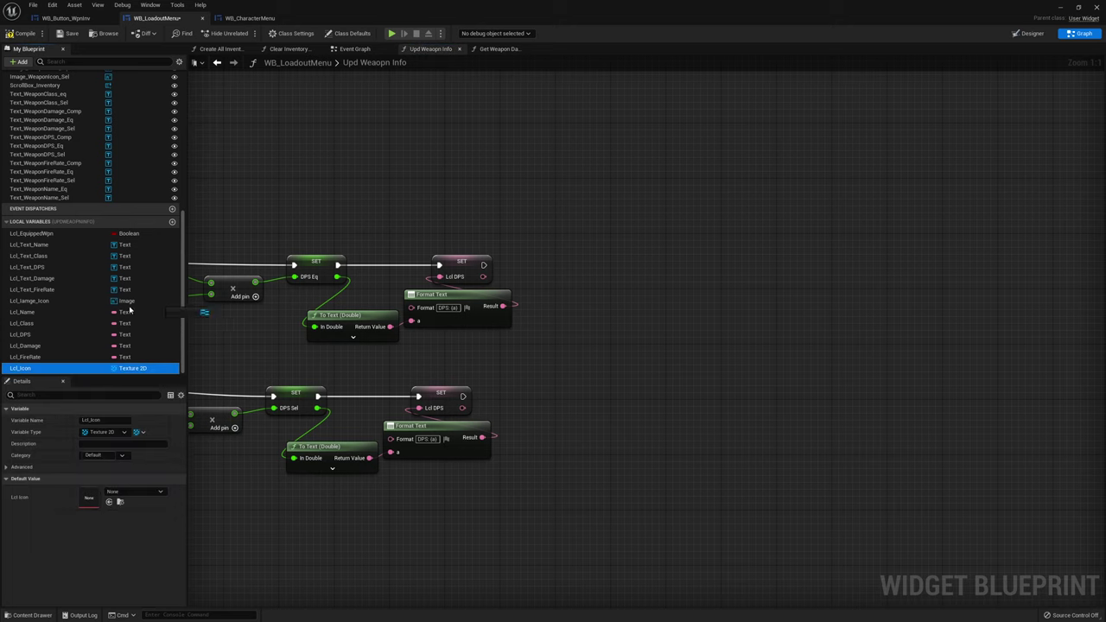
left_click_drag(616, 329, 617, 330, "alt")
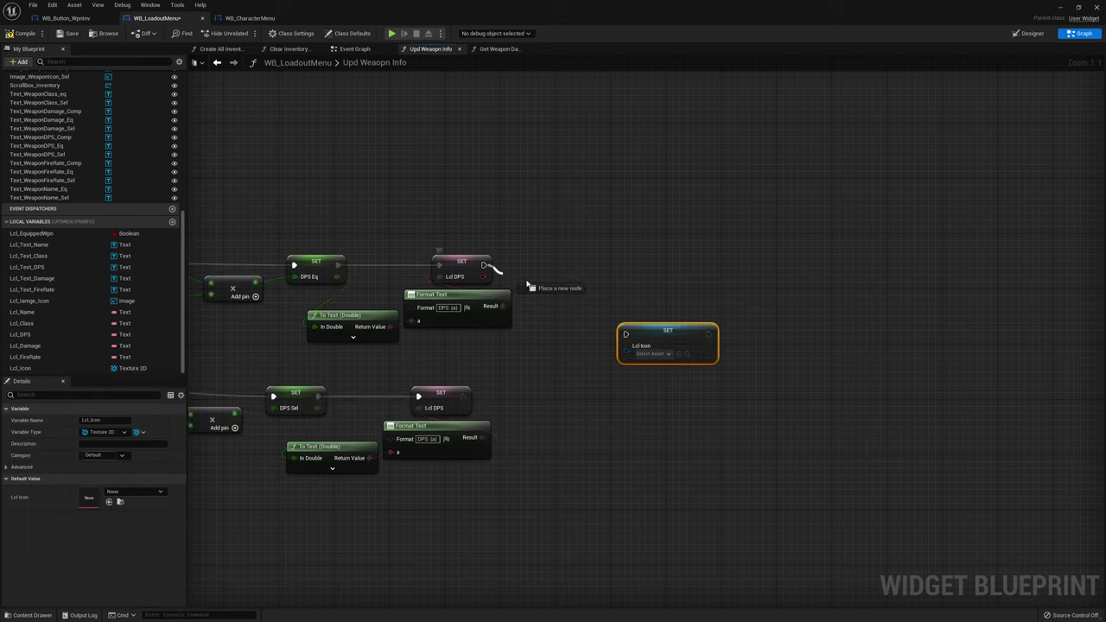
mouse_move(483, 264)
left_mouse_down()
mouse_move(626, 335)
mouse_move(465, 396)
left_mouse_up()
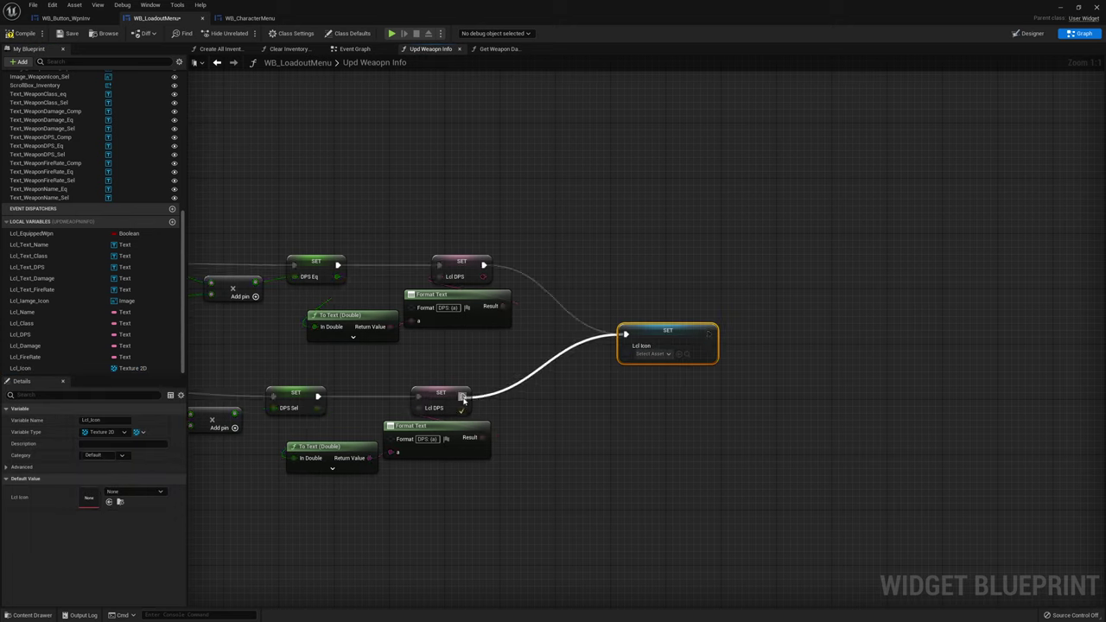
left_click_drag(629, 350, 121, 367)
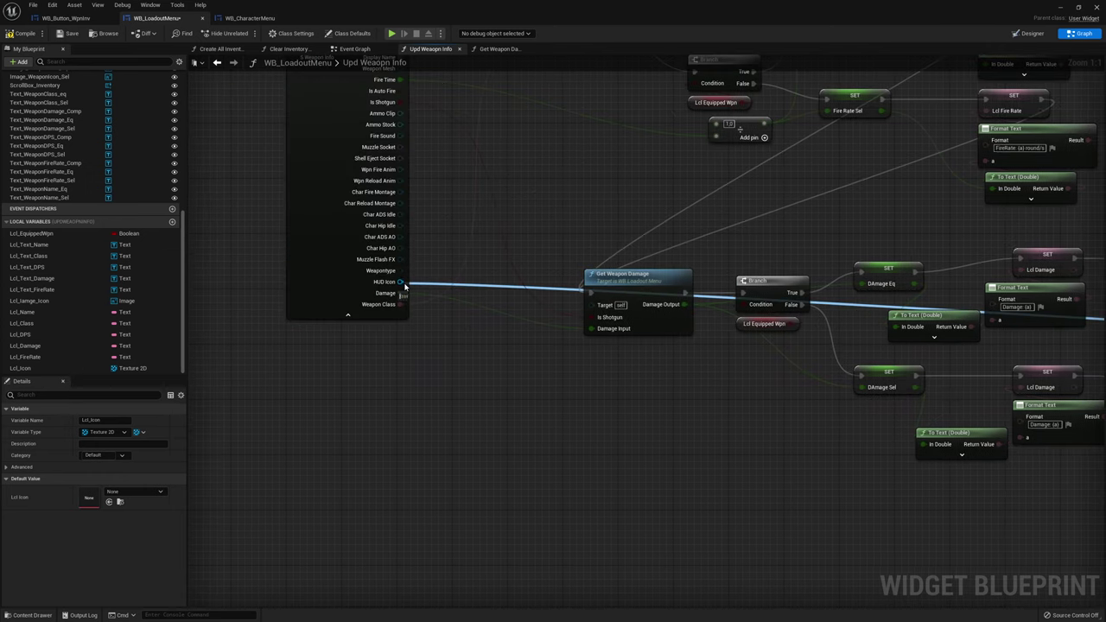
left_click_drag(121, 368, 400, 282)
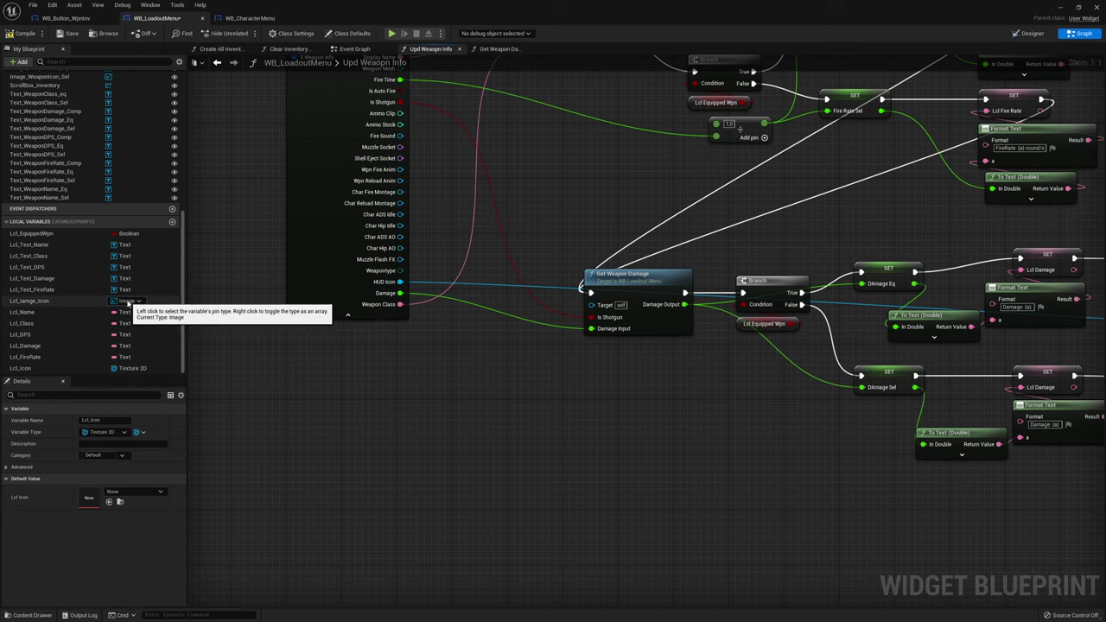
left_click(1033, 33)
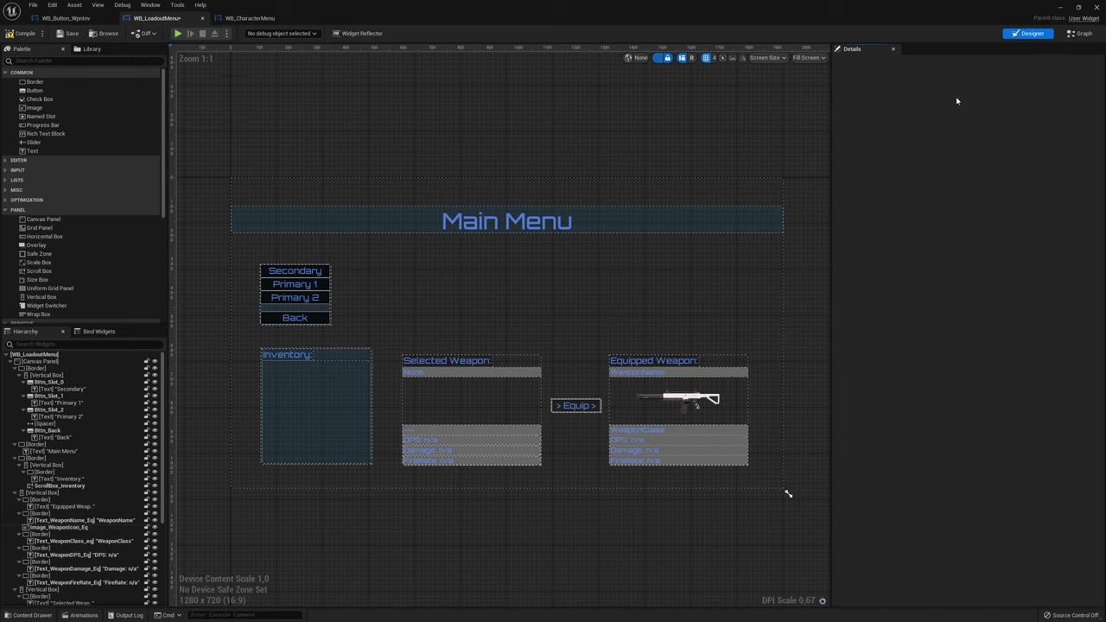
Shift the top SetText row right and run it after the SET Lcl Icon node
left_click(1082, 33)
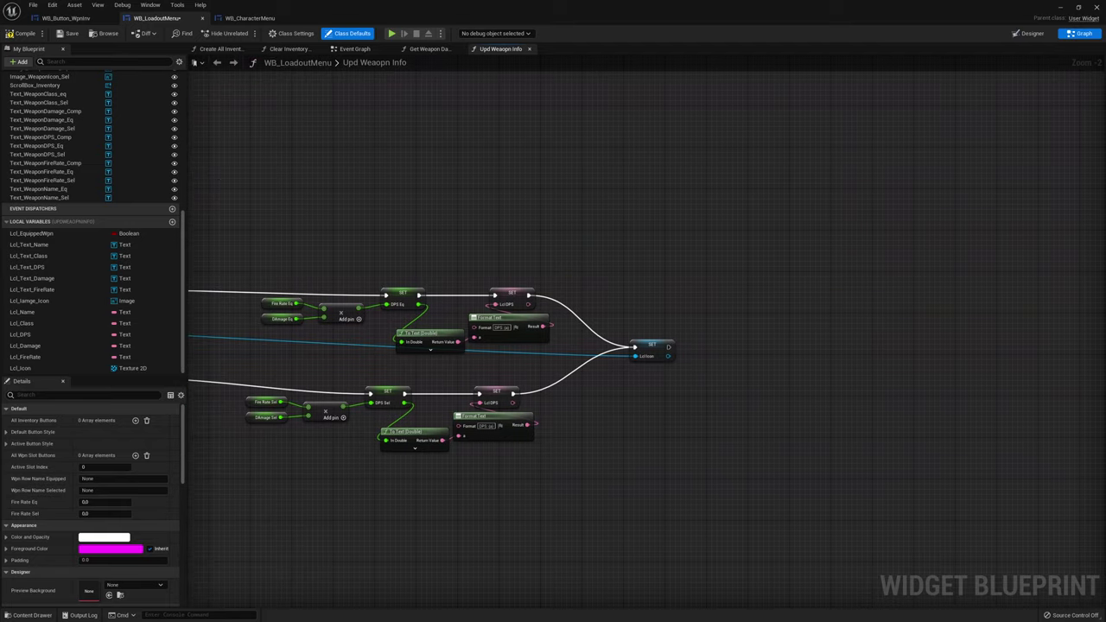
scroll(761, 366, "down", 3)
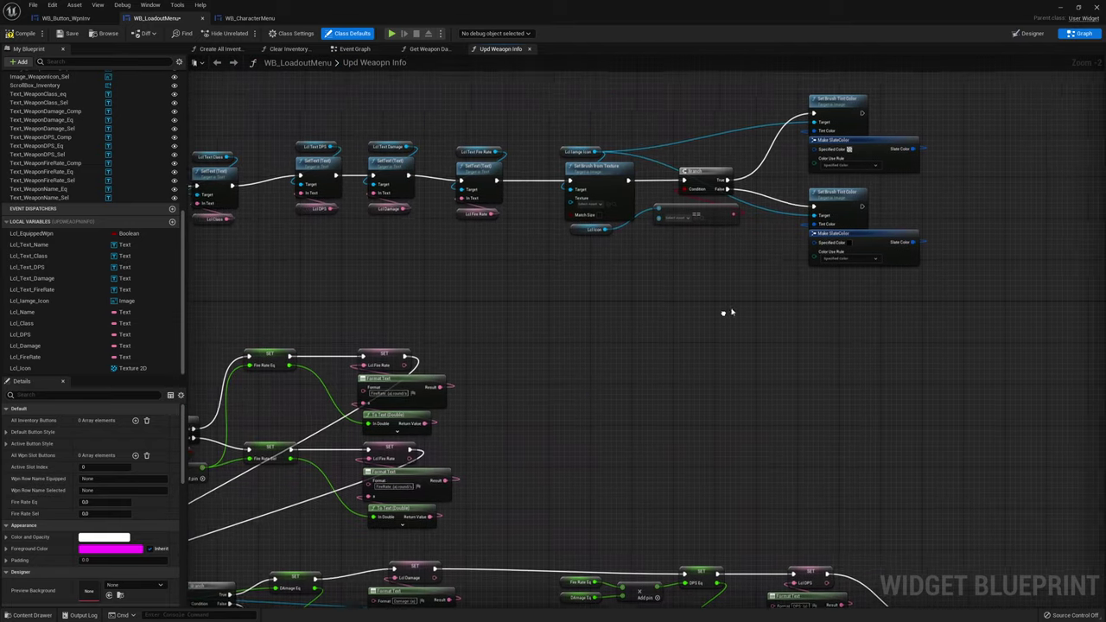
left_click_drag(363, 261, 787, 130)
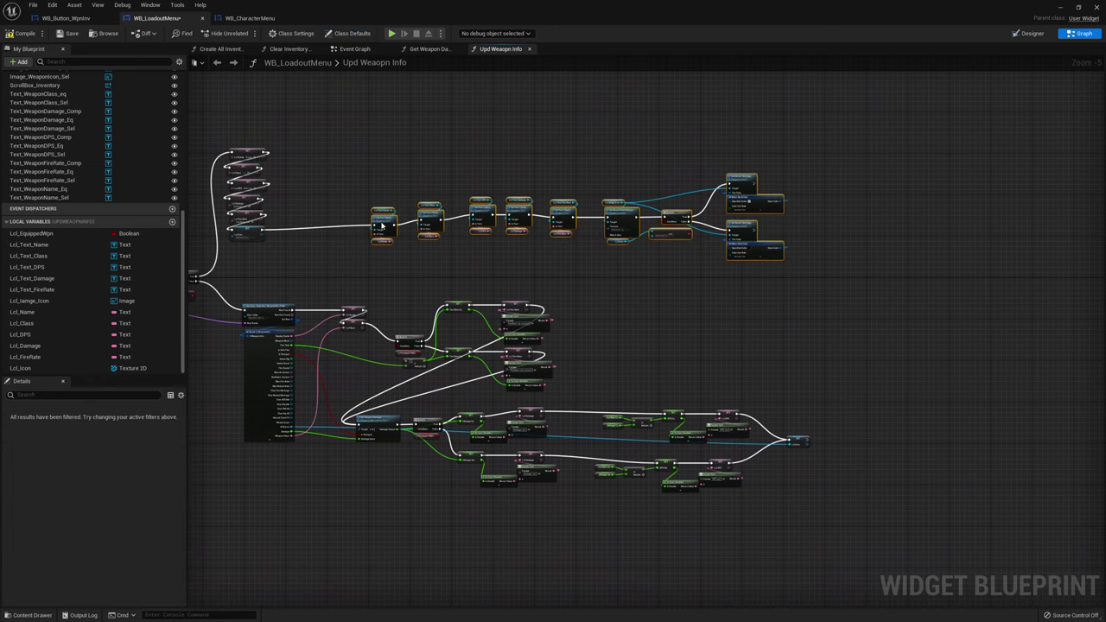
left_click_drag(429, 234, 735, 233)
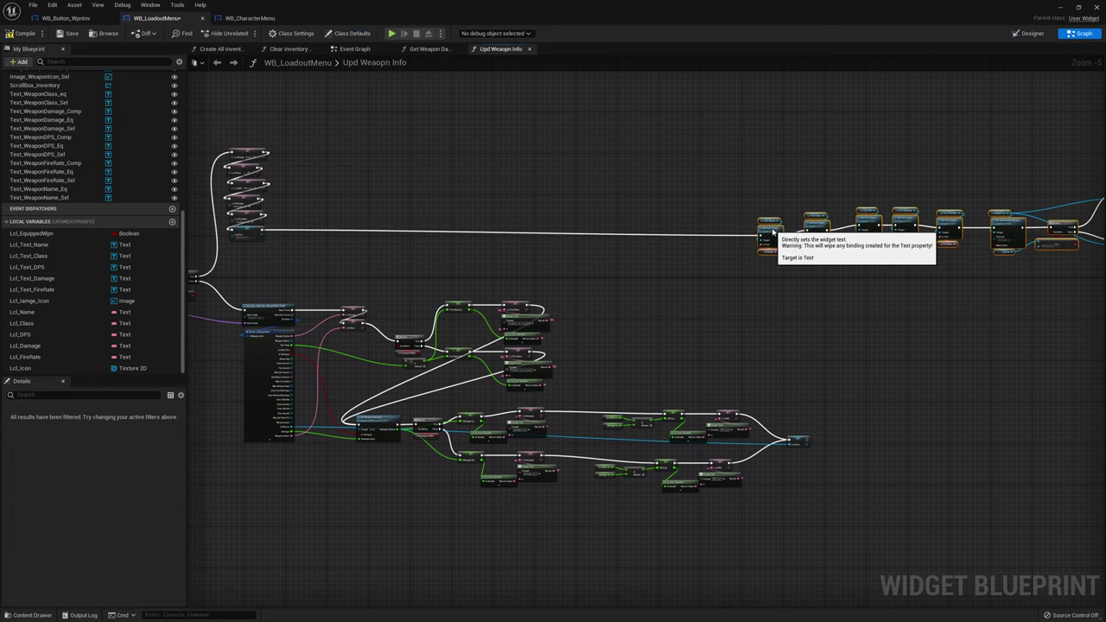
scroll(798, 327, "up", 2)
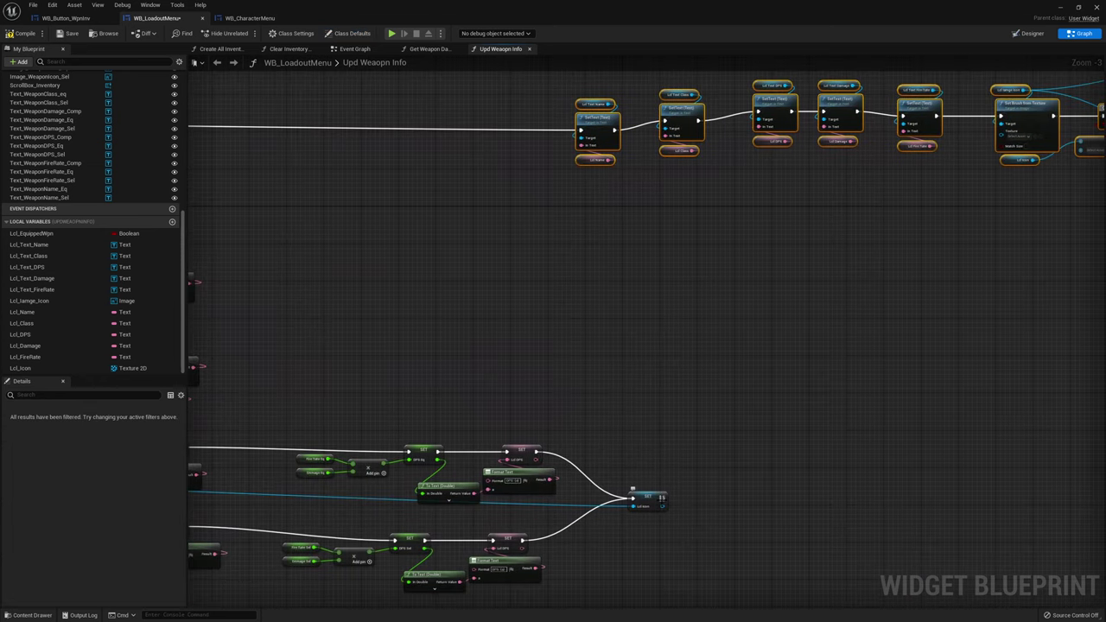
left_click_drag(661, 500, 579, 131)
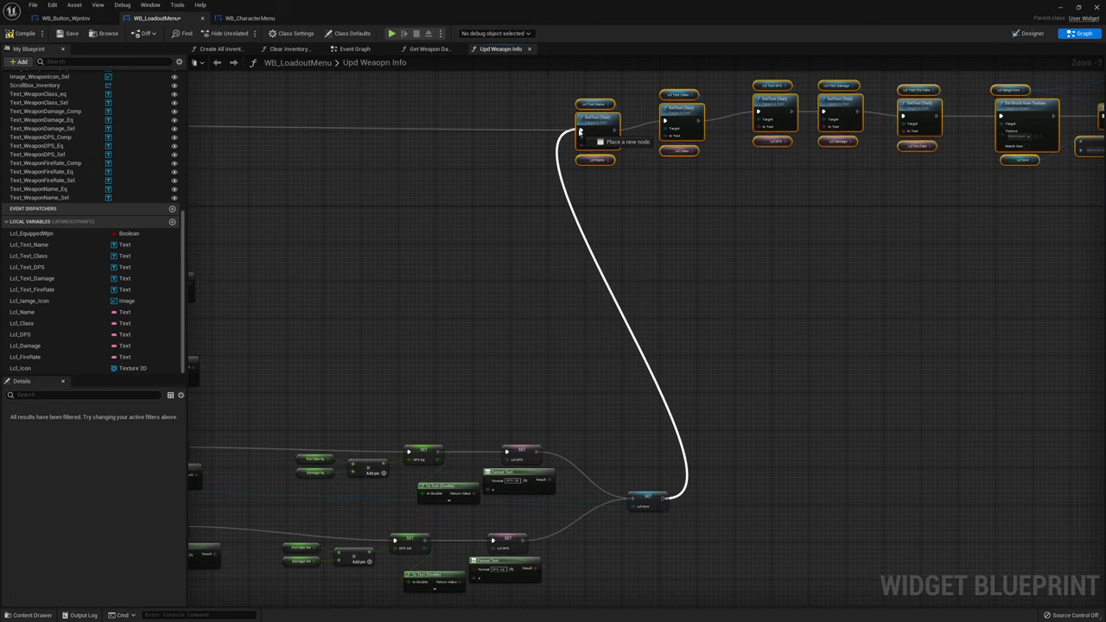
left_click_drag(579, 131, 581, 130)
right_click_drag(596, 134, 505, 178)
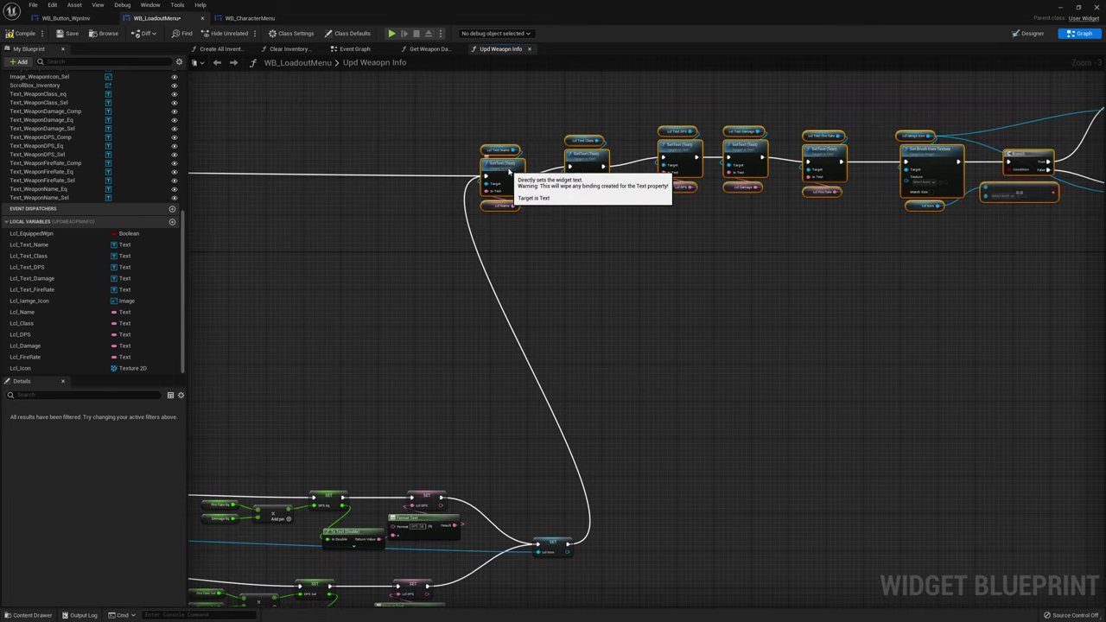
Review the Branch and tint colour nodes, then add a new function to WB_LoadoutMenu
right_click_drag(977, 167, 753, 224)
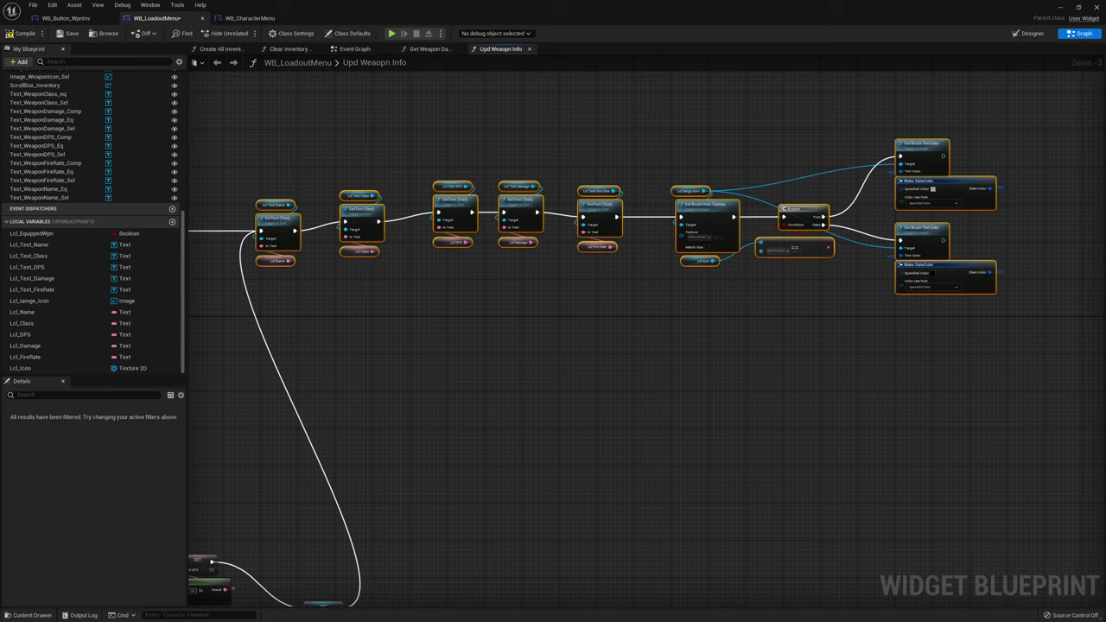
left_click(714, 369)
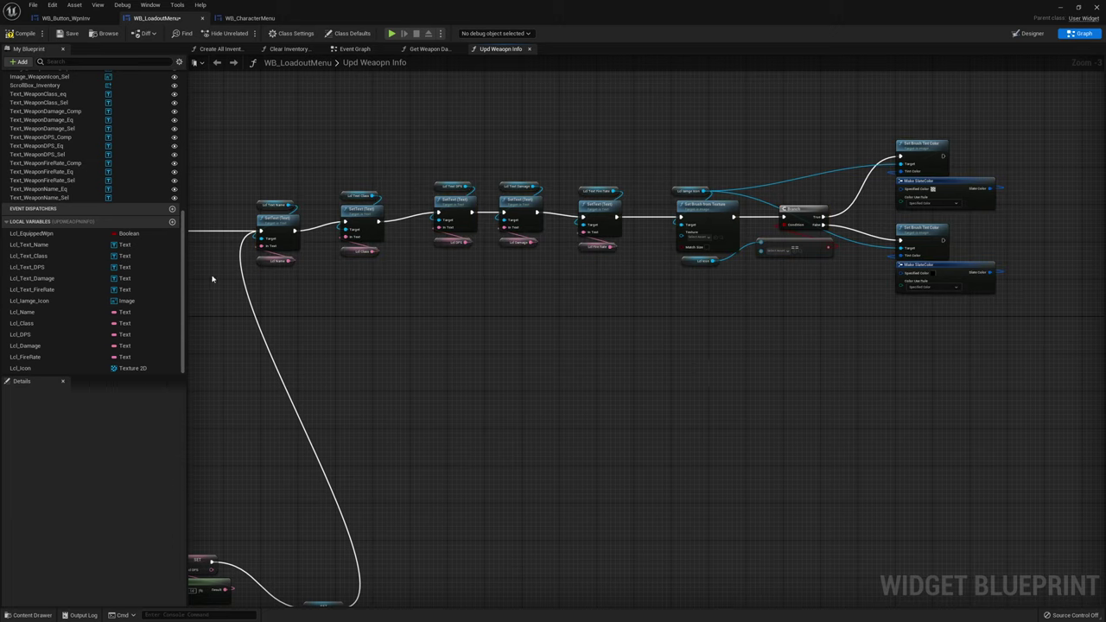
scroll(130, 251, "up", 3)
scroll(130, 251, "up", 5)
scroll(129, 251, "up", 5)
scroll(129, 242, "up", 3)
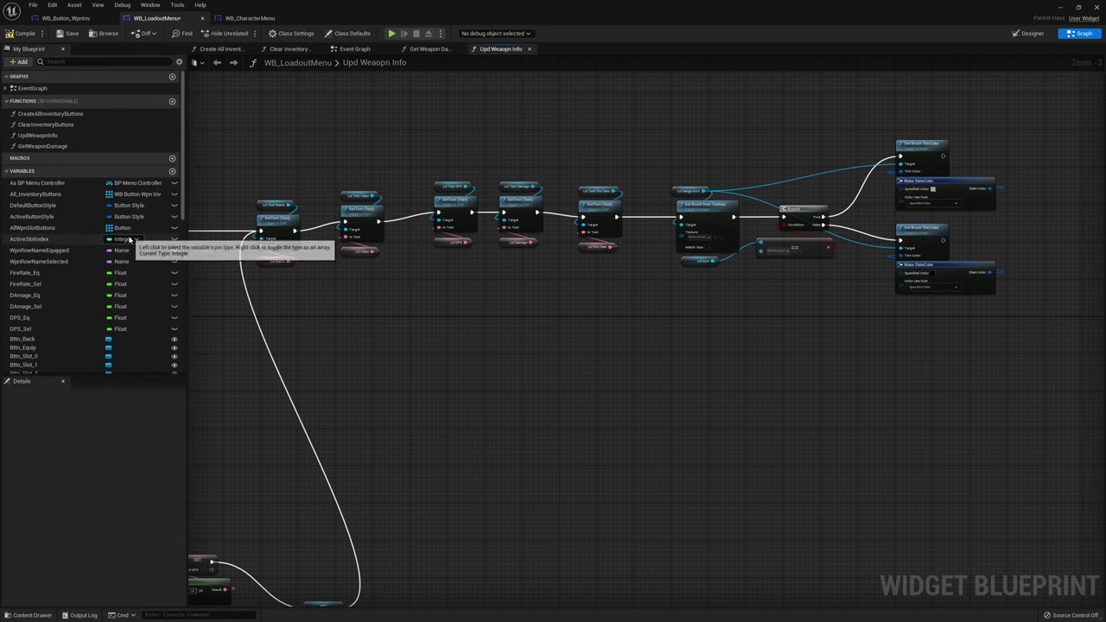
left_click(171, 102)
type("SetXompareCalue_Tex")
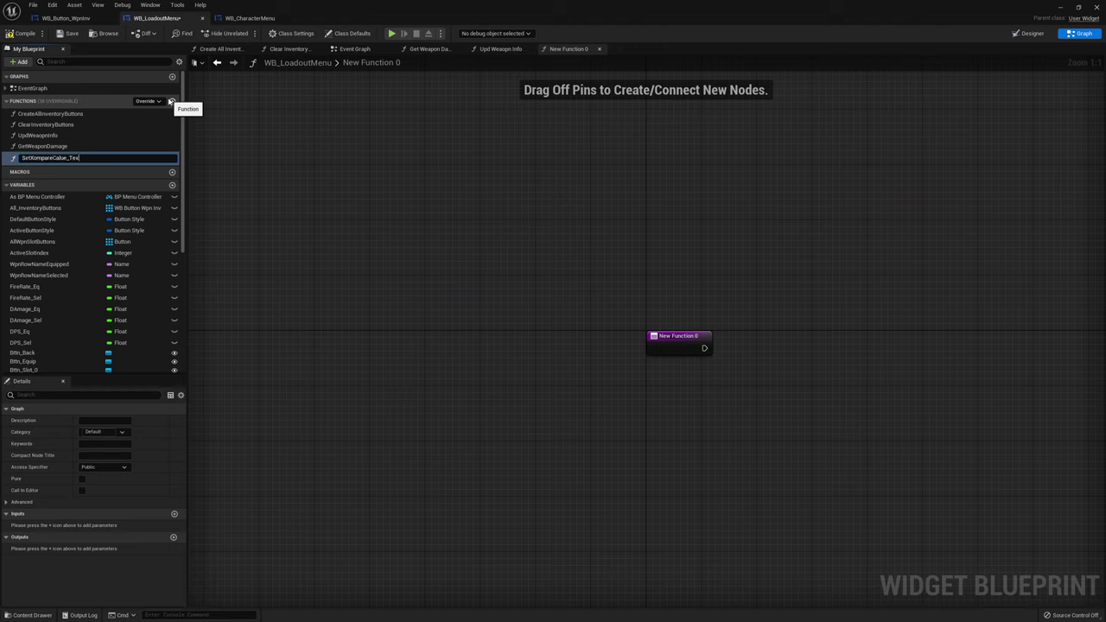
Name the function SetXompareCalue_Text and give it a Text input named TargetText
type("t")
key("Return")
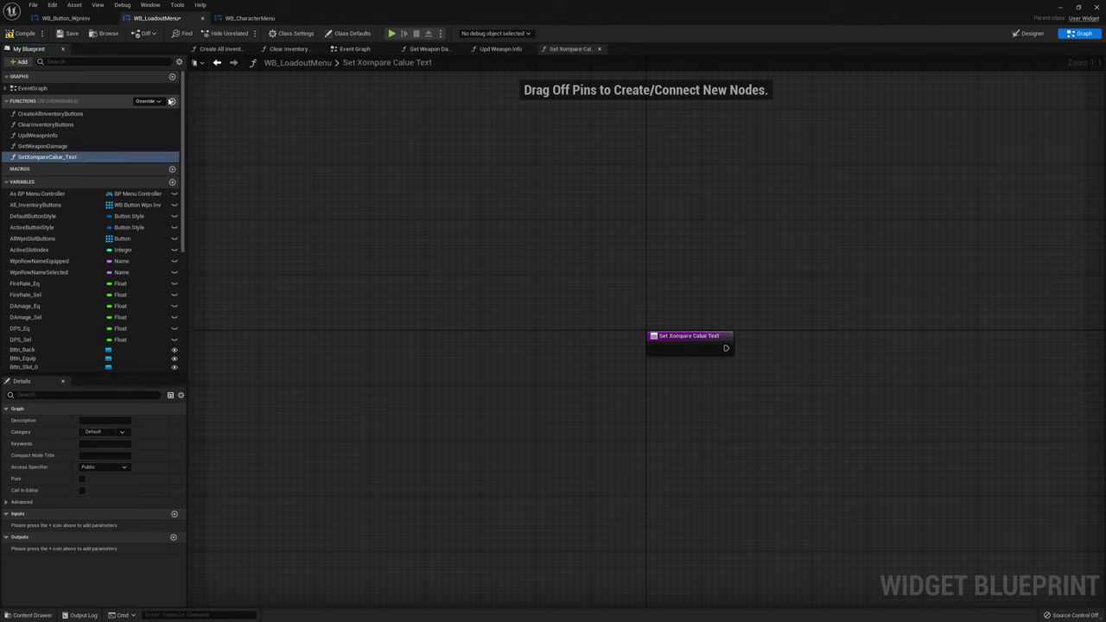
left_click(686, 342)
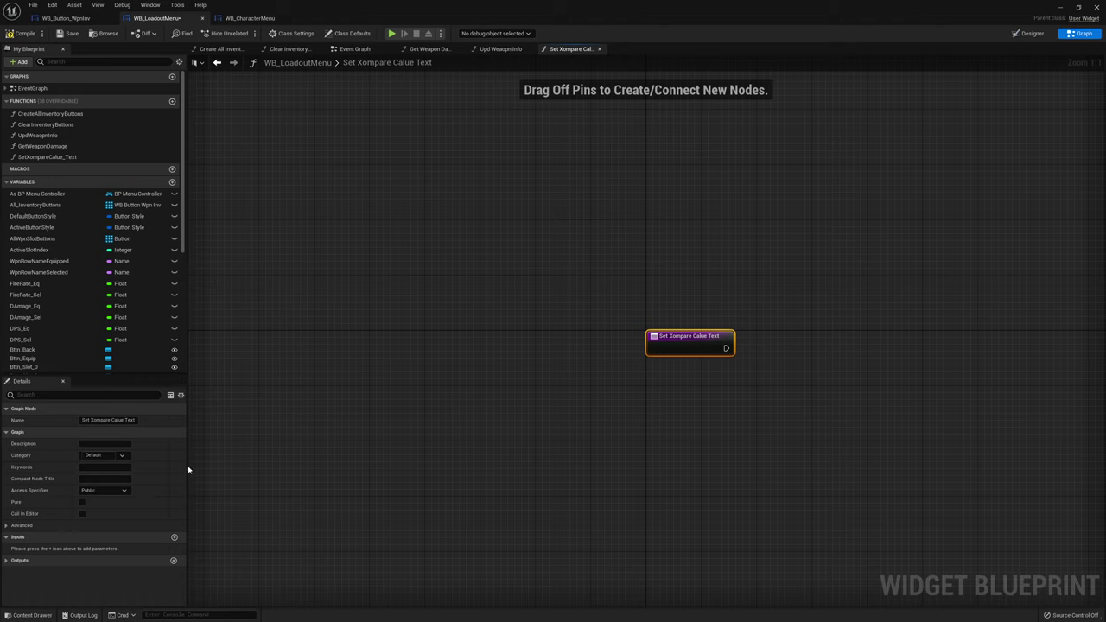
left_click(175, 538)
type("TargetText")
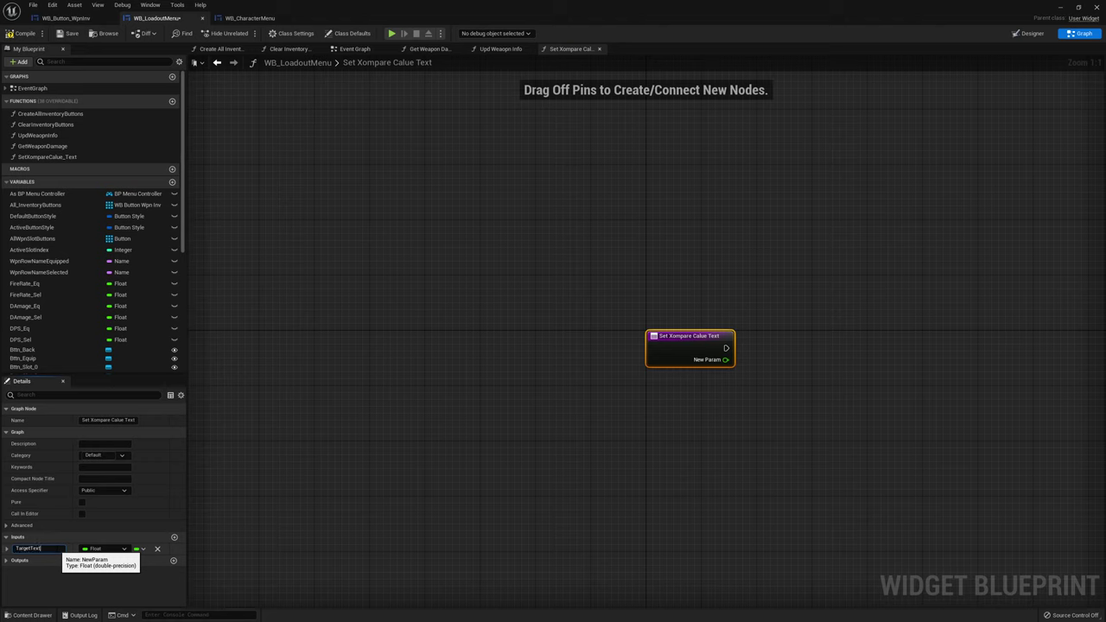
key("Return")
left_click(86, 549)
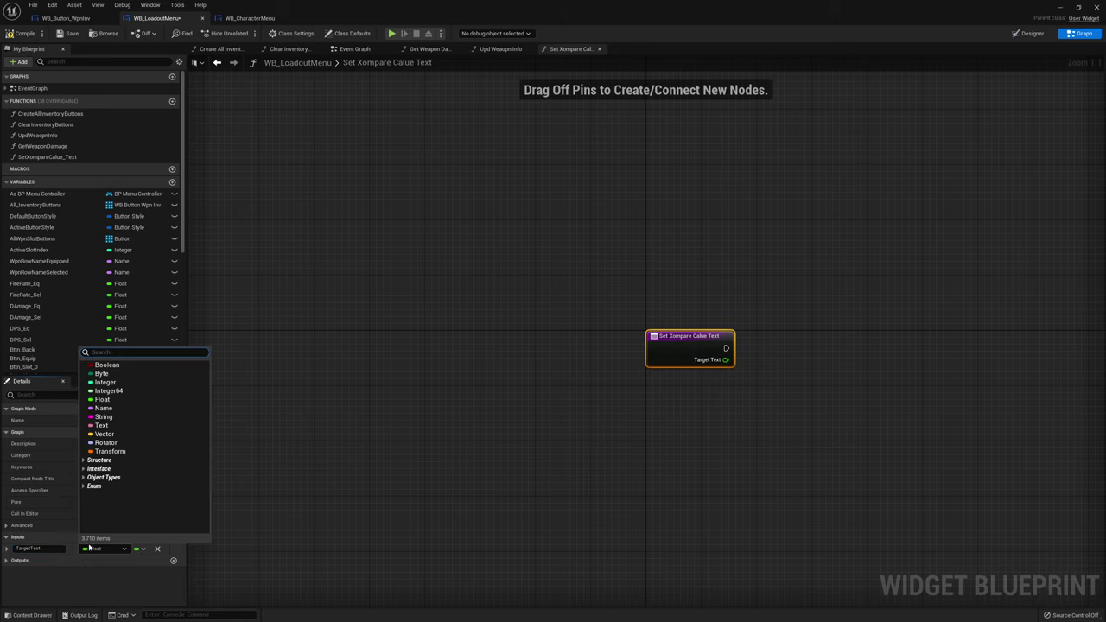
type("text")
scroll(129, 478, "down", 3)
scroll(130, 479, "down", 3)
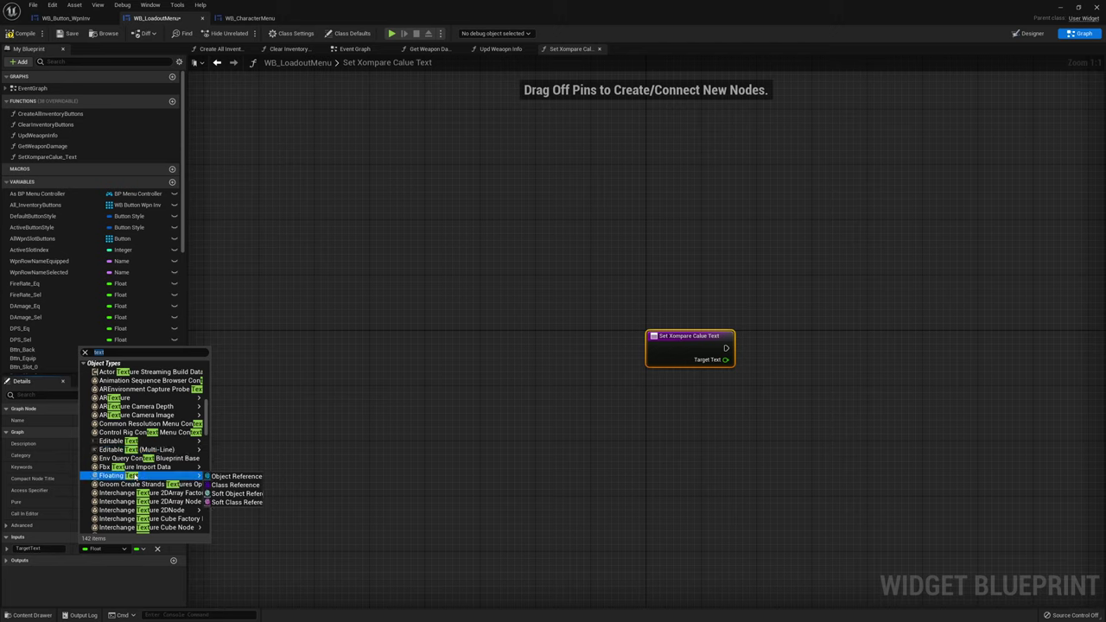
scroll(130, 478, "down", 5)
scroll(129, 478, "down", 5)
scroll(128, 480, "up", 2)
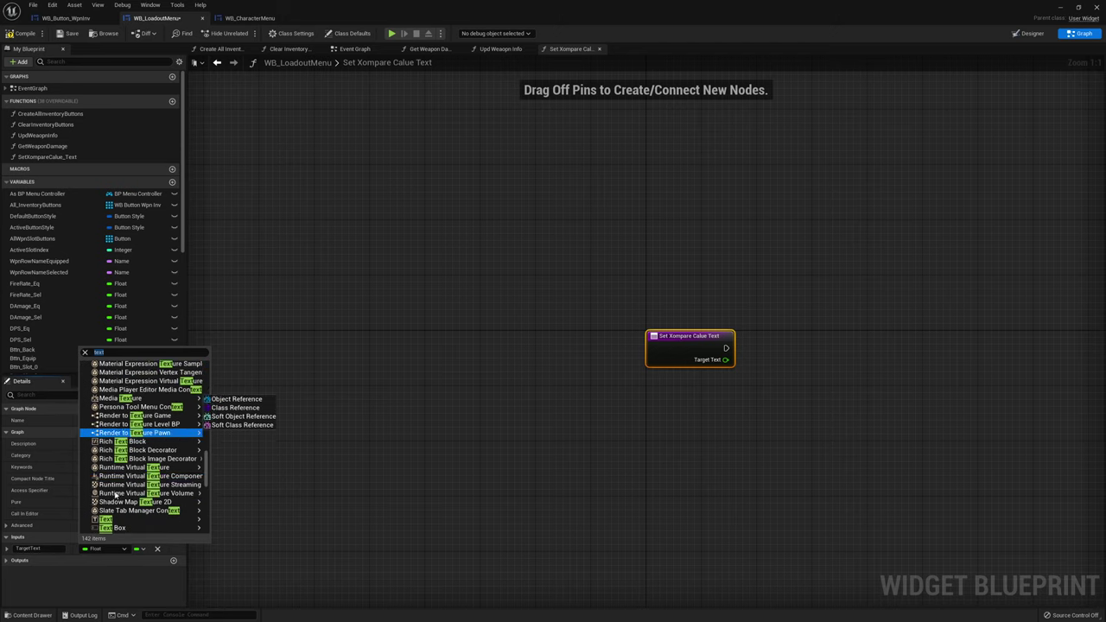
left_click(107, 522)
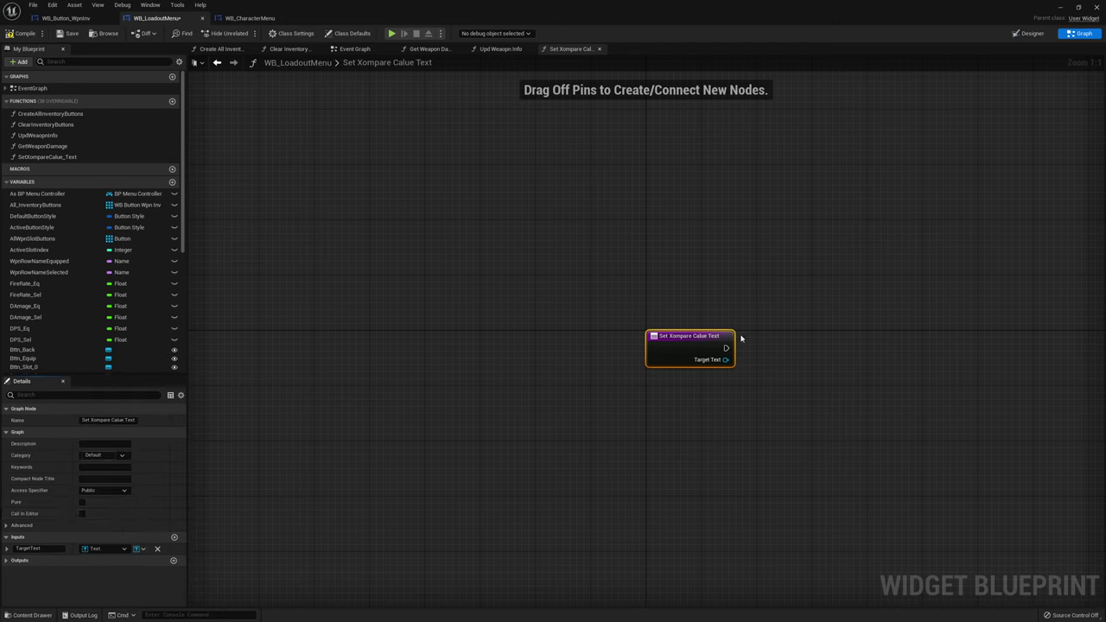
Add a second function input named Value of type Float
left_click(174, 538)
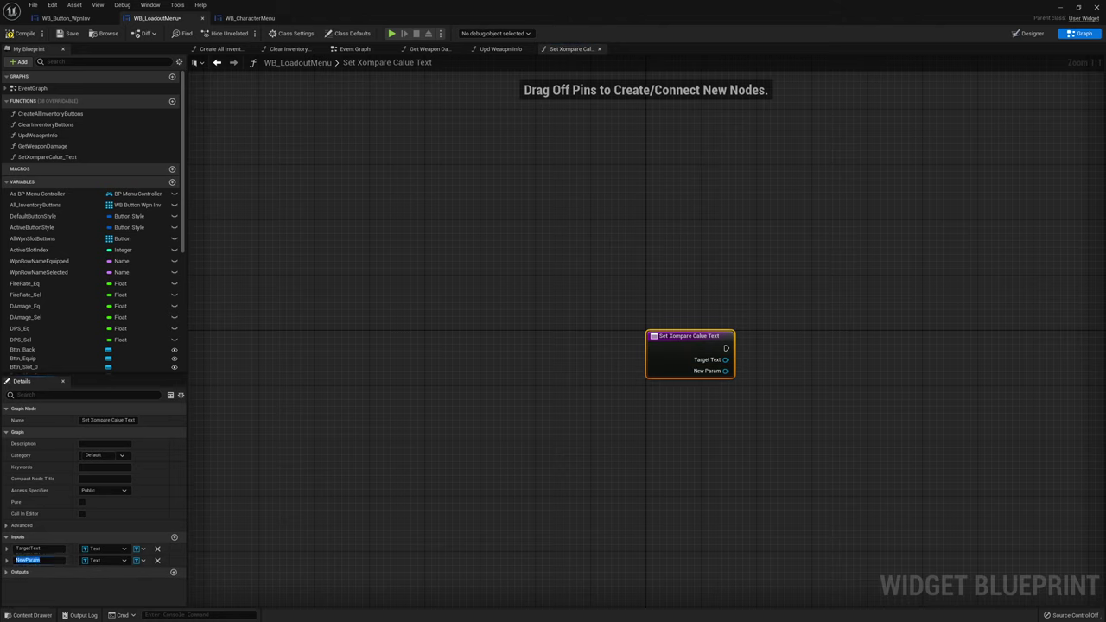
type("lue")
key("Return")
left_click(103, 560)
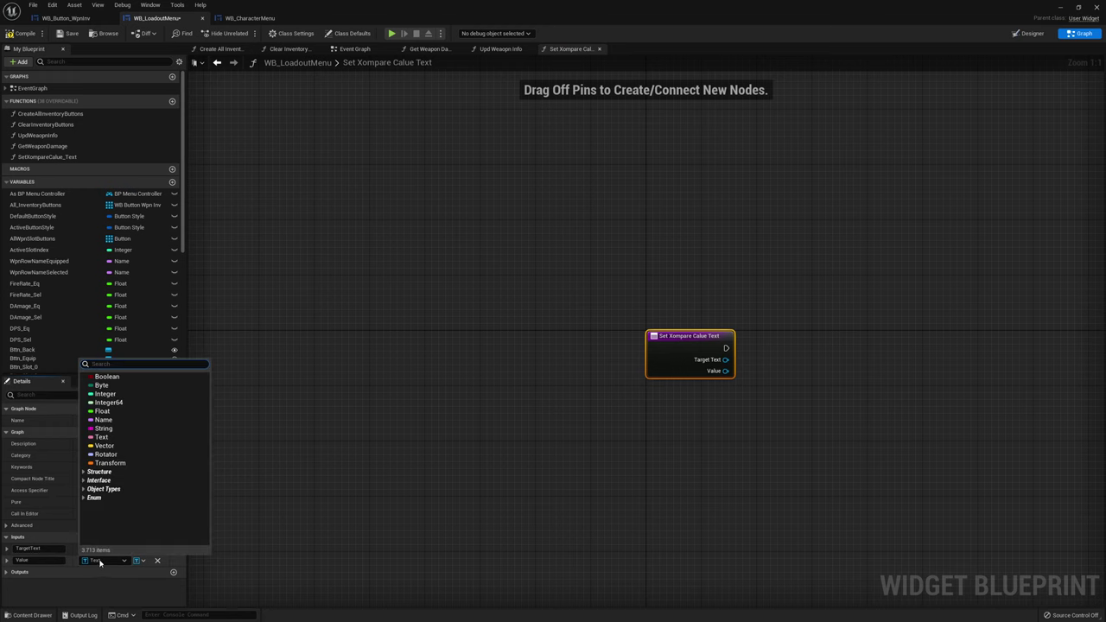
left_click(115, 415)
right_click_drag(741, 338, 487, 326)
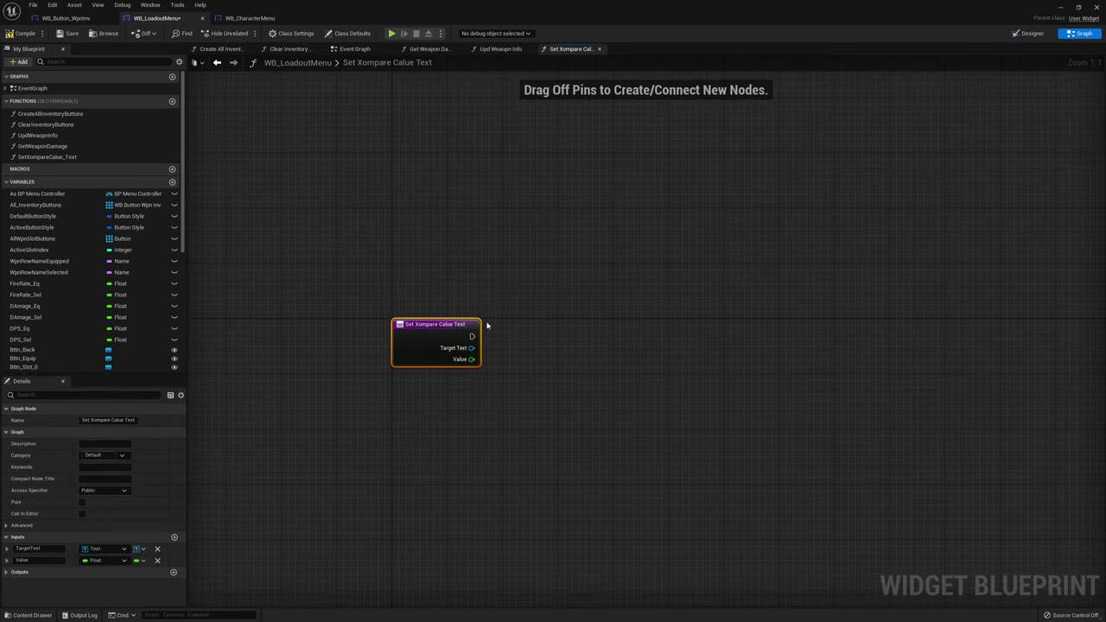
left_click(1029, 33)
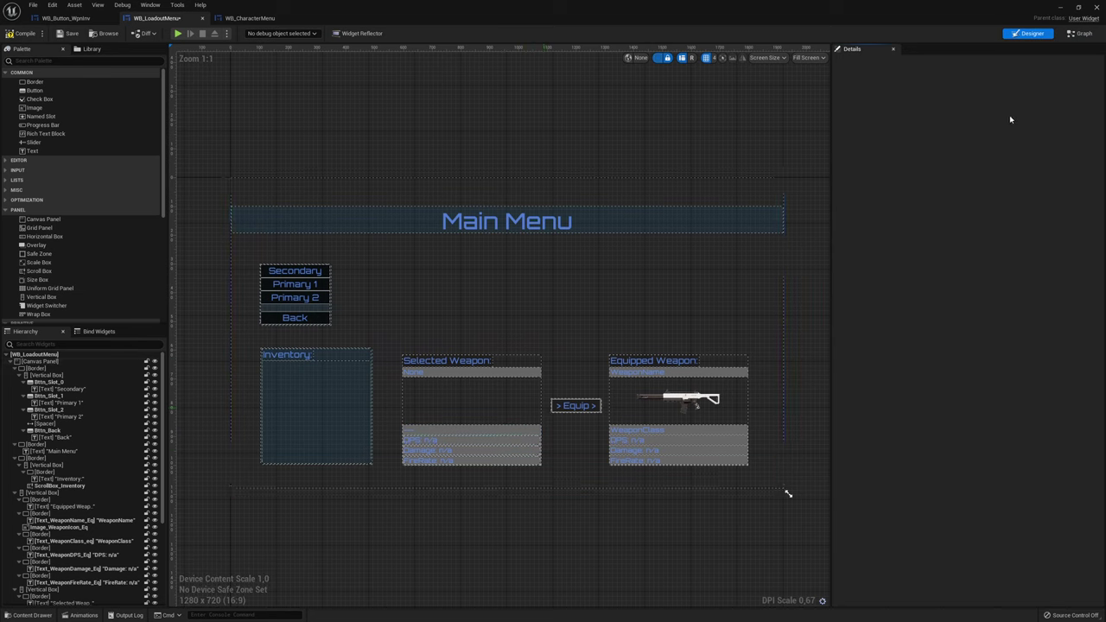
left_click(1080, 35)
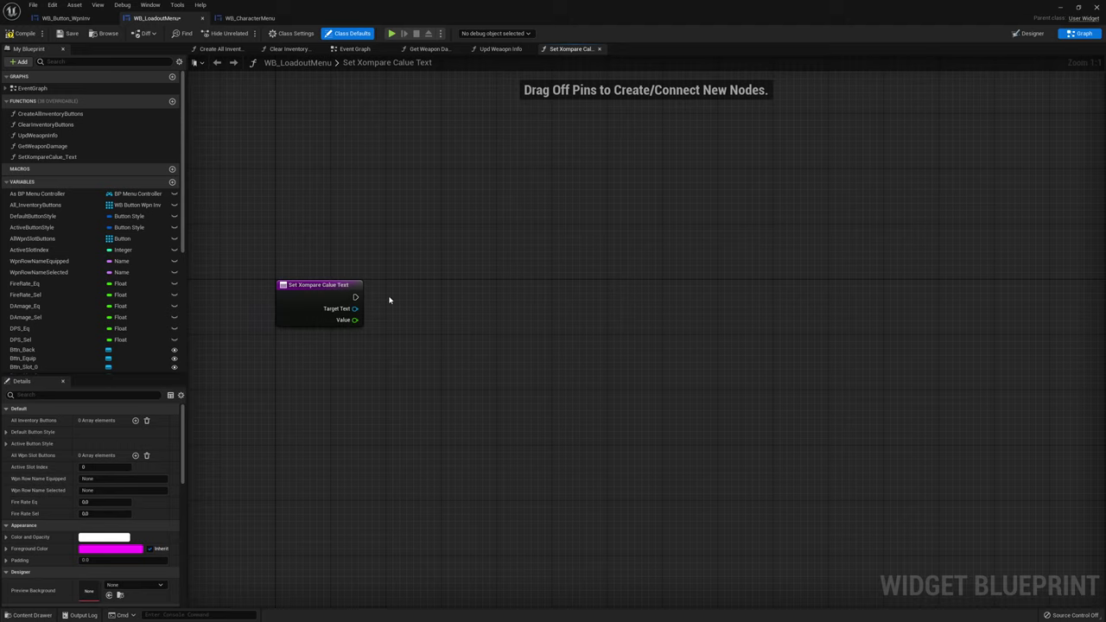
Add a Branch after the function entry, its Condition driven by an == node on Value
left_click(437, 286)
left_click_drag(356, 297, 441, 302)
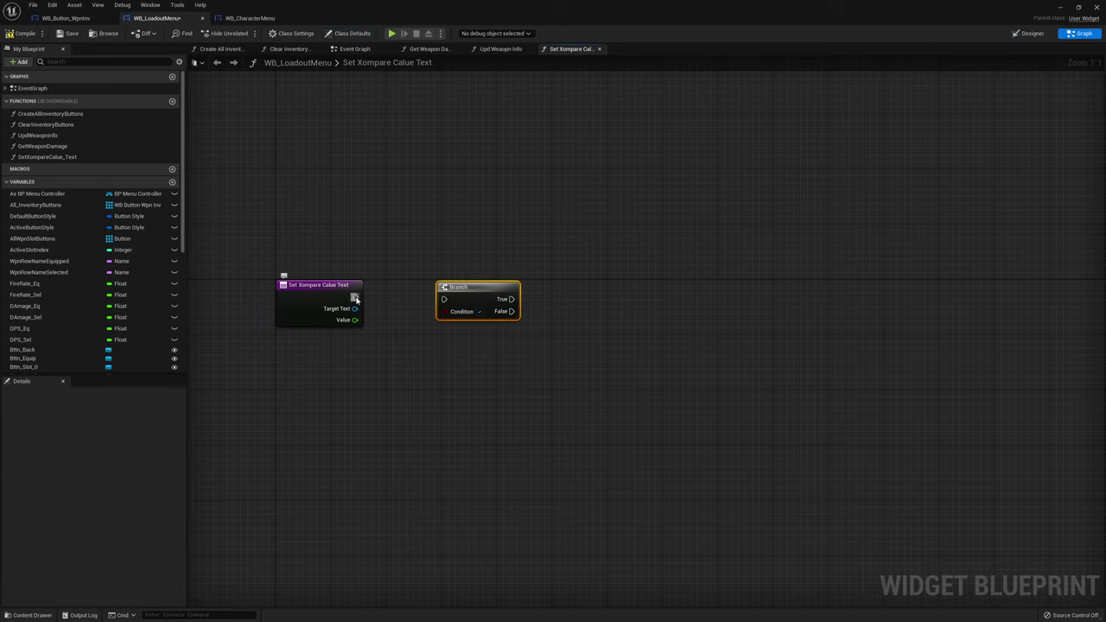
left_click_drag(354, 319, 474, 354)
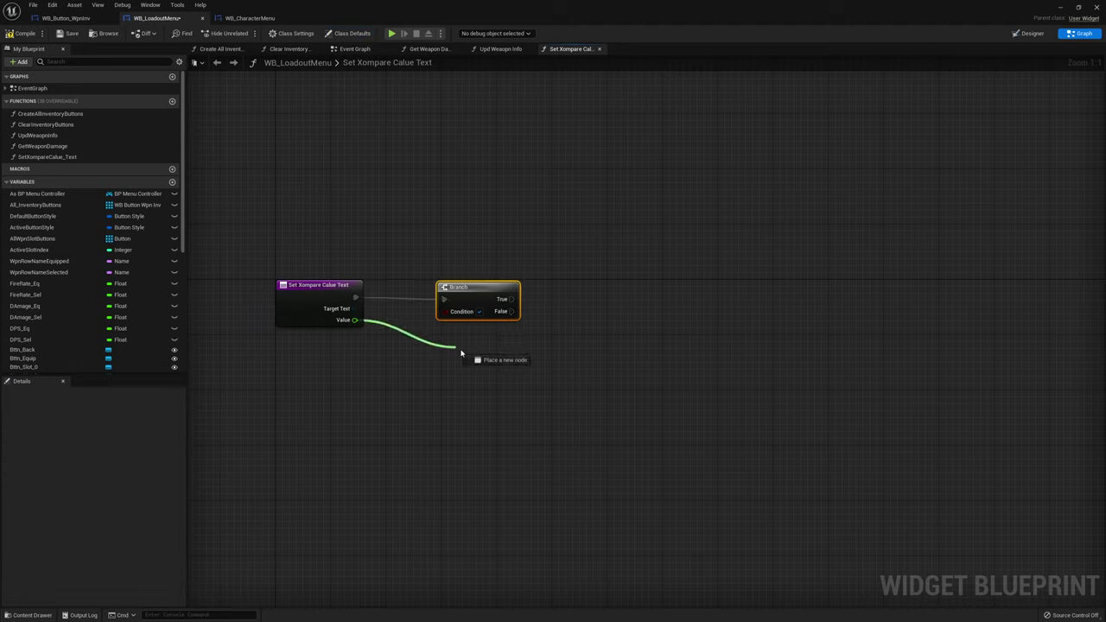
type("==")
key("Return")
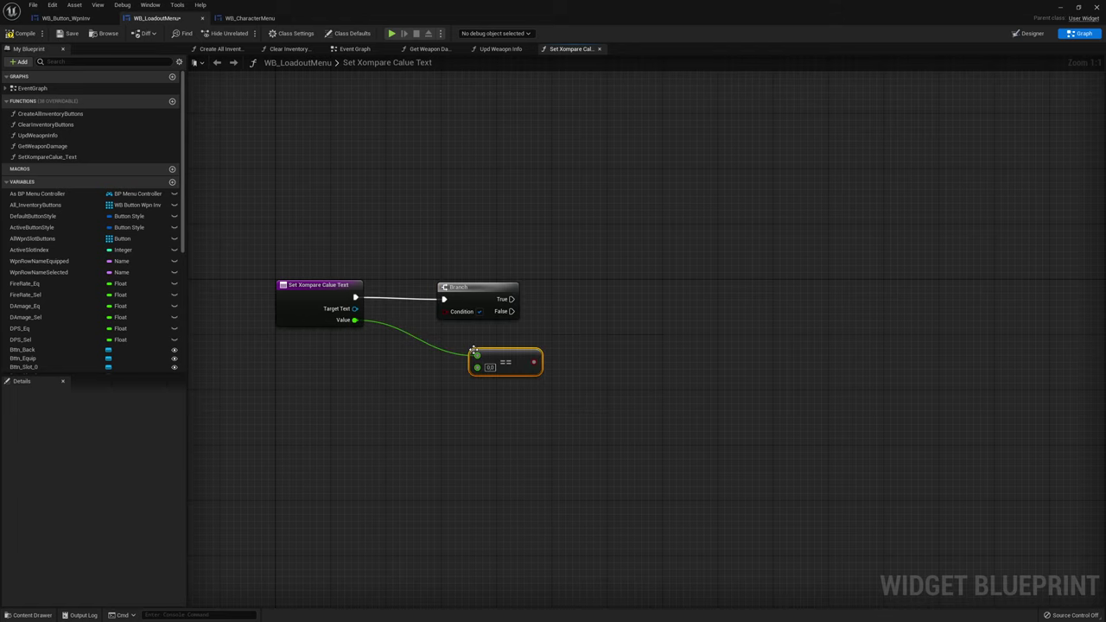
left_click_drag(533, 363, 445, 311)
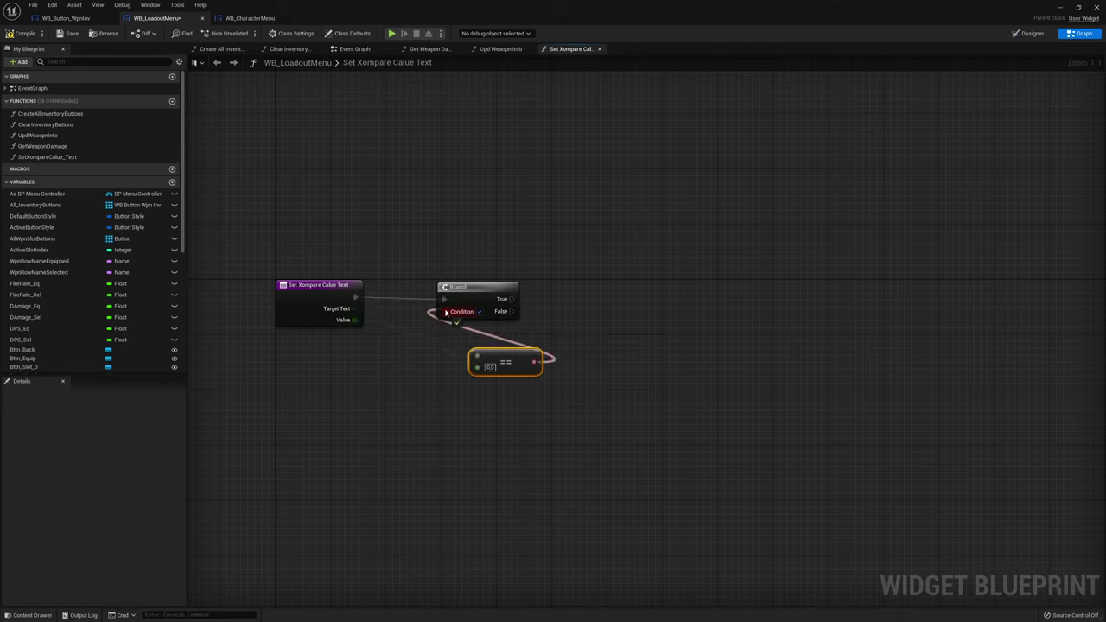
left_click_drag(498, 362, 471, 341)
On the Branch's True path, call SetText on Target Text and start editing its In Text
left_click_drag(355, 309, 875, 157)
type("set")
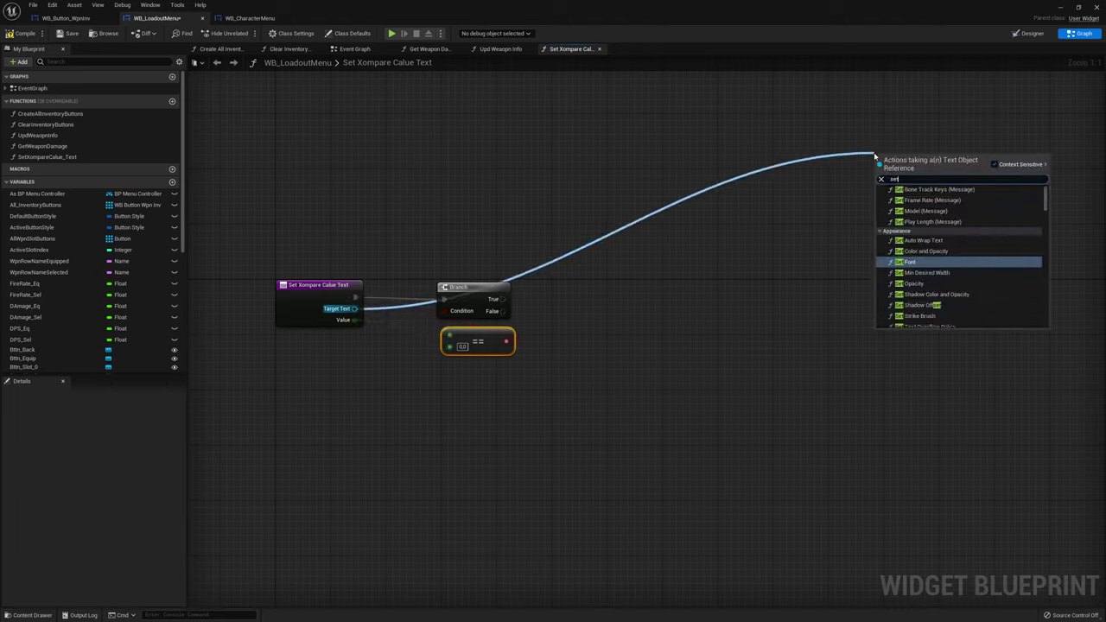
type(" trex")
key("BackSpace")
key("BackSpace")
key("BackSpace")
type("ext")
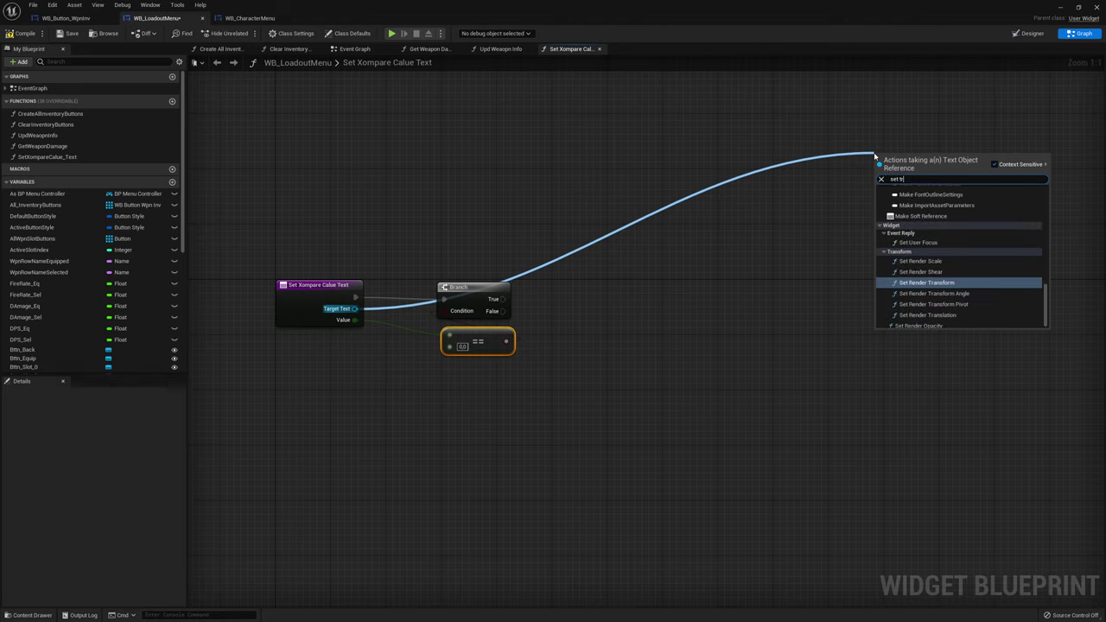
key("Return")
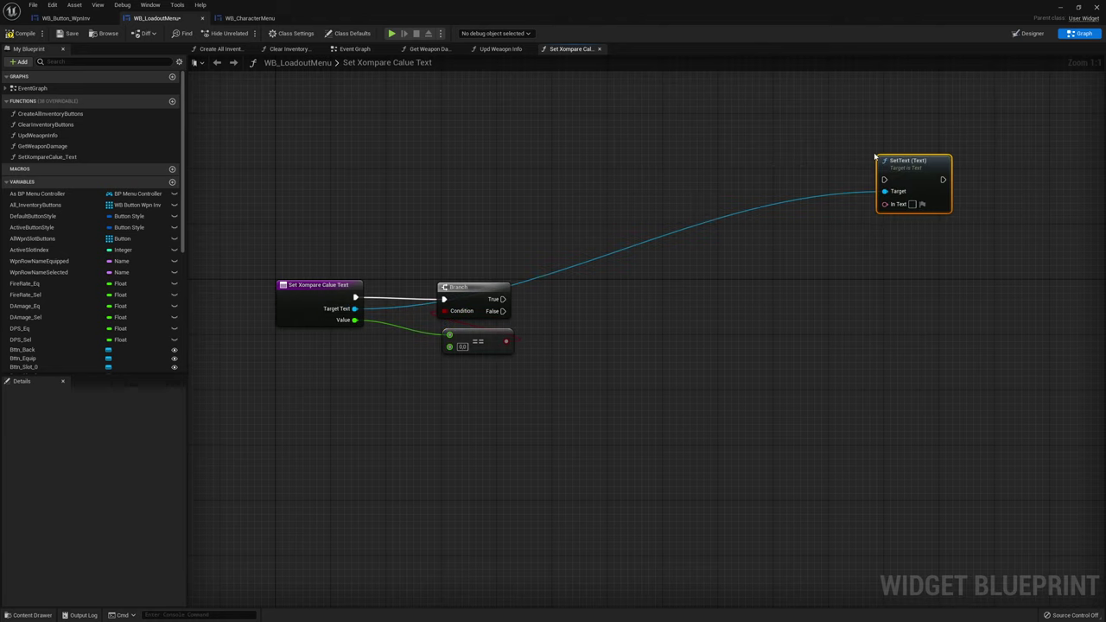
left_click_drag(898, 171, 754, 171)
mouse_move(501, 300)
left_mouse_down()
mouse_move(739, 180)
mouse_move(718, 188)
left_mouse_up()
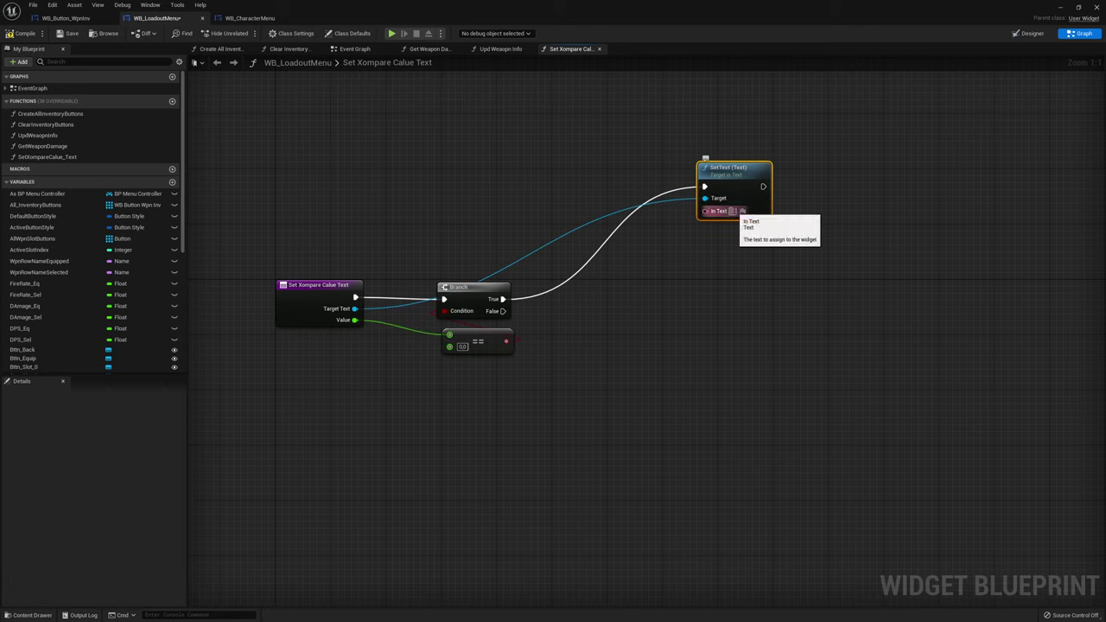
left_click(733, 211)
type("+0")
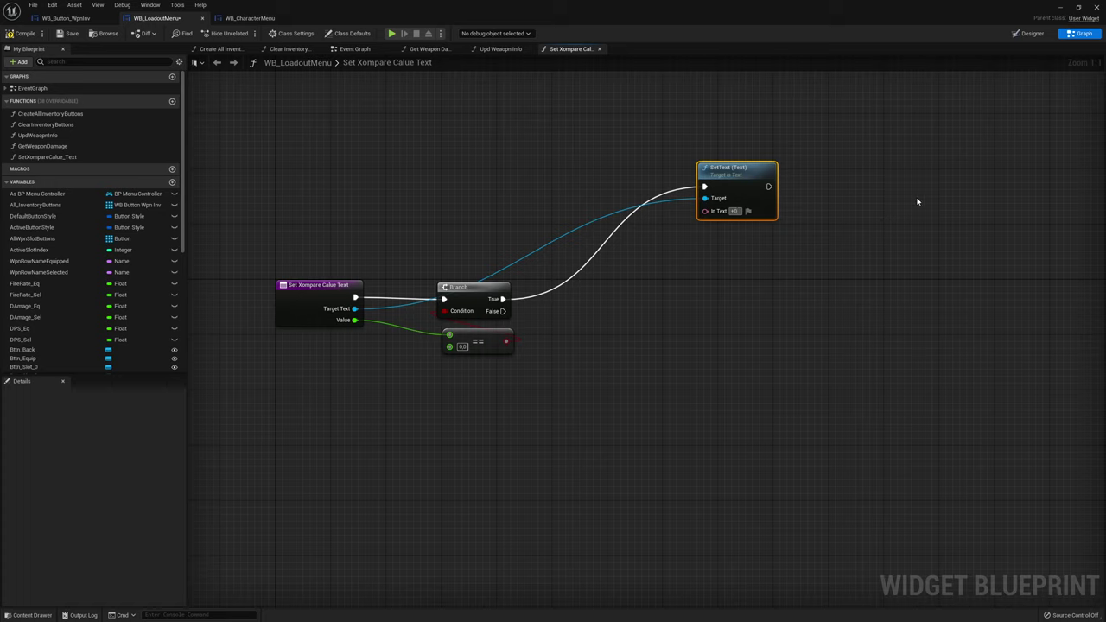
After SetText, set Target Text's Color and Opacity to a red Make SlateColor
double_click(569, 230)
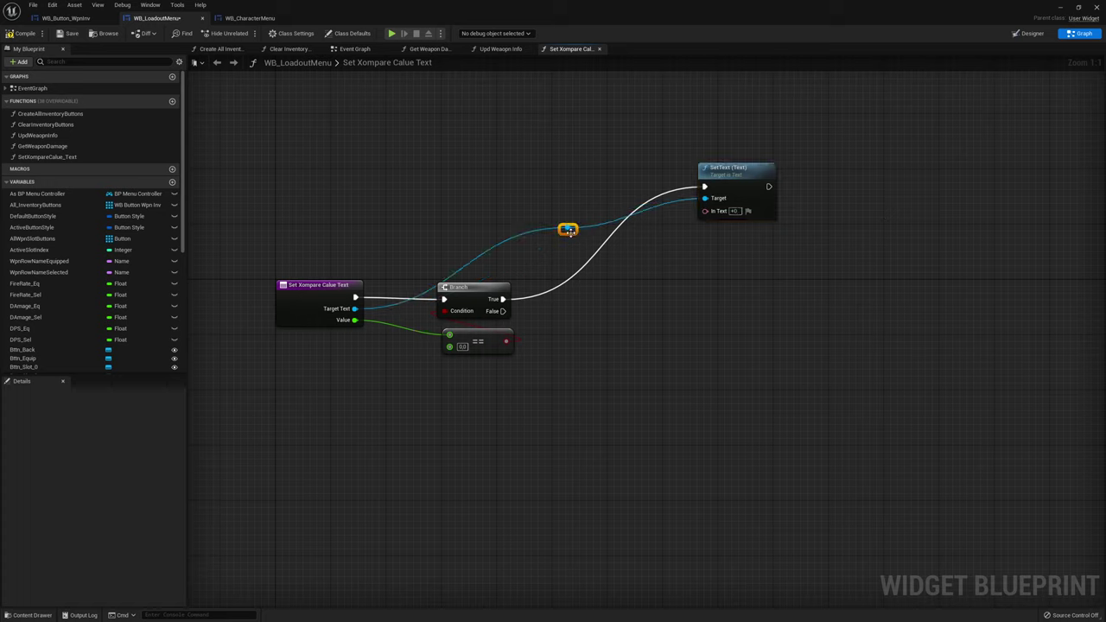
left_click_drag(571, 228, 877, 198)
type("set colo")
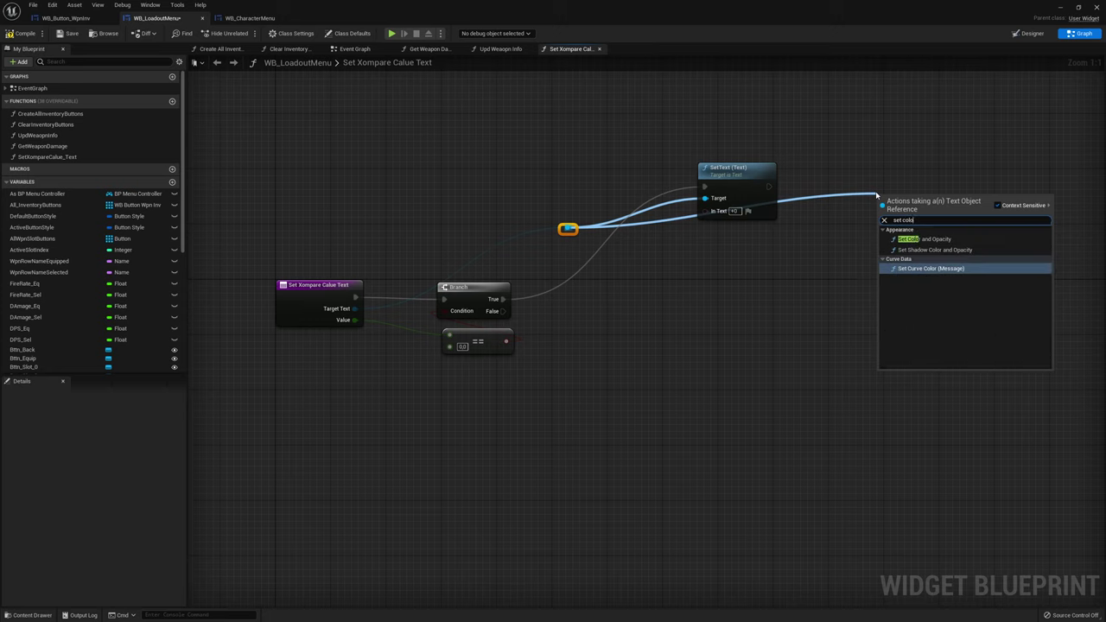
left_click(950, 242)
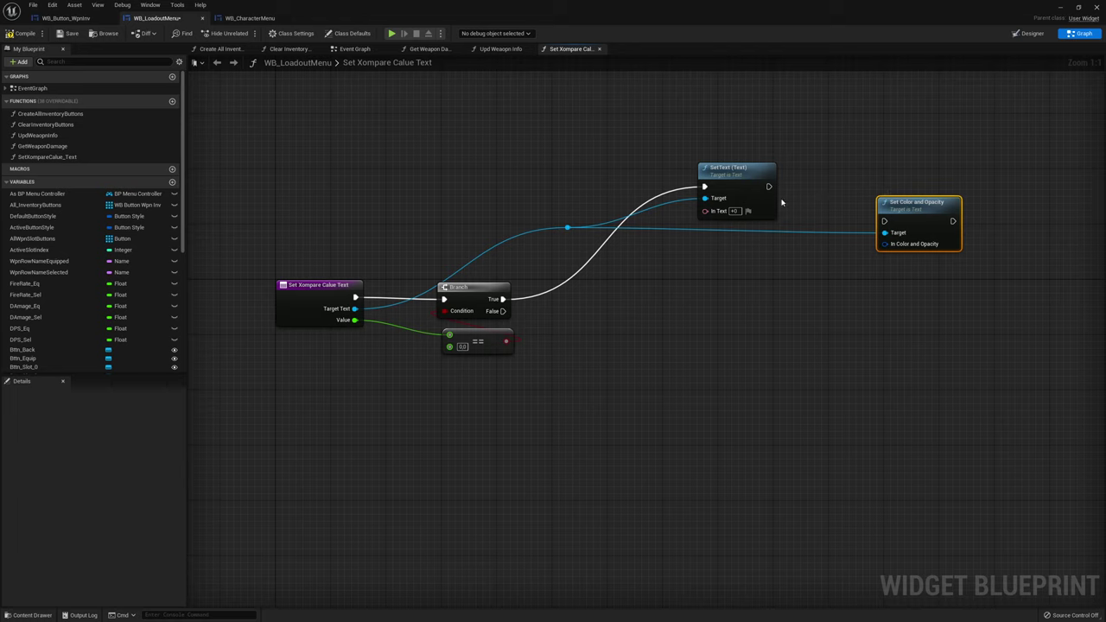
mouse_move(768, 188)
left_mouse_down()
mouse_move(884, 221)
mouse_move(895, 200)
mouse_move(931, 246)
left_mouse_up()
left_click(973, 349)
left_click(939, 243)
left_click(874, 463)
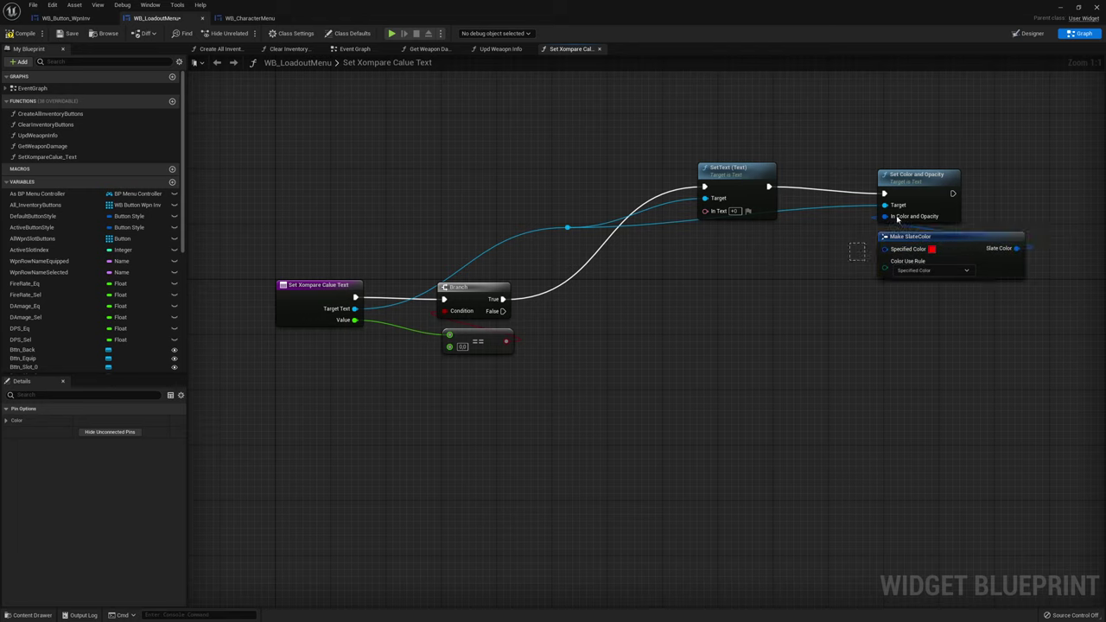
Tidy the SetText and colour nodes, then start another node from Value
left_click_drag(869, 160, 1033, 281)
left_click_drag(916, 174, 916, 167)
left_click(807, 242)
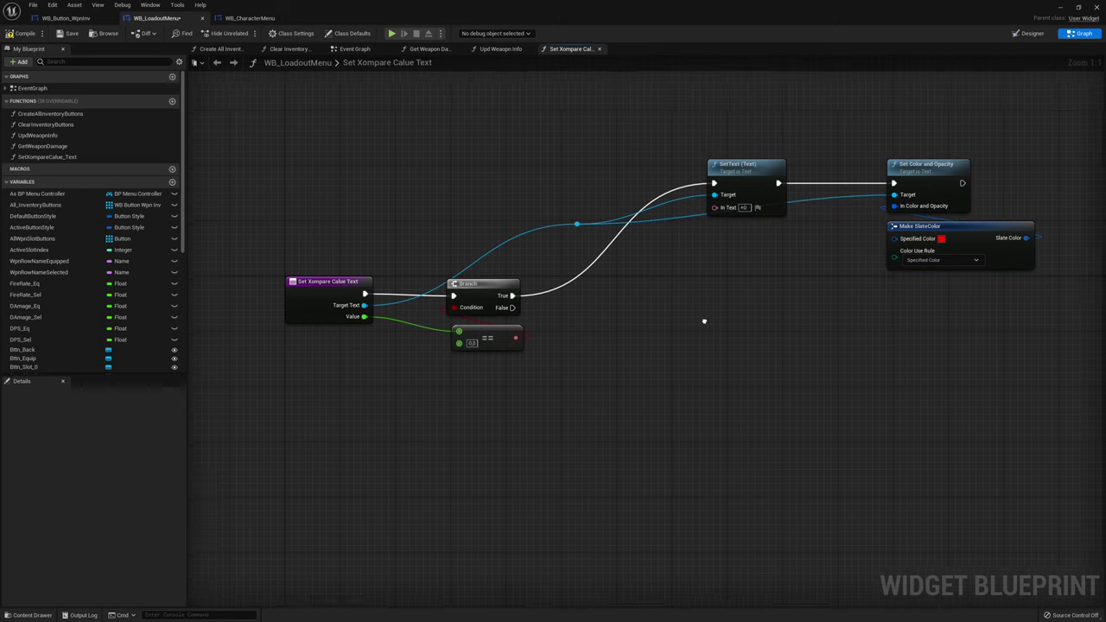
right_click_drag(828, 366, 786, 357)
left_click_drag(625, 250, 1017, 130)
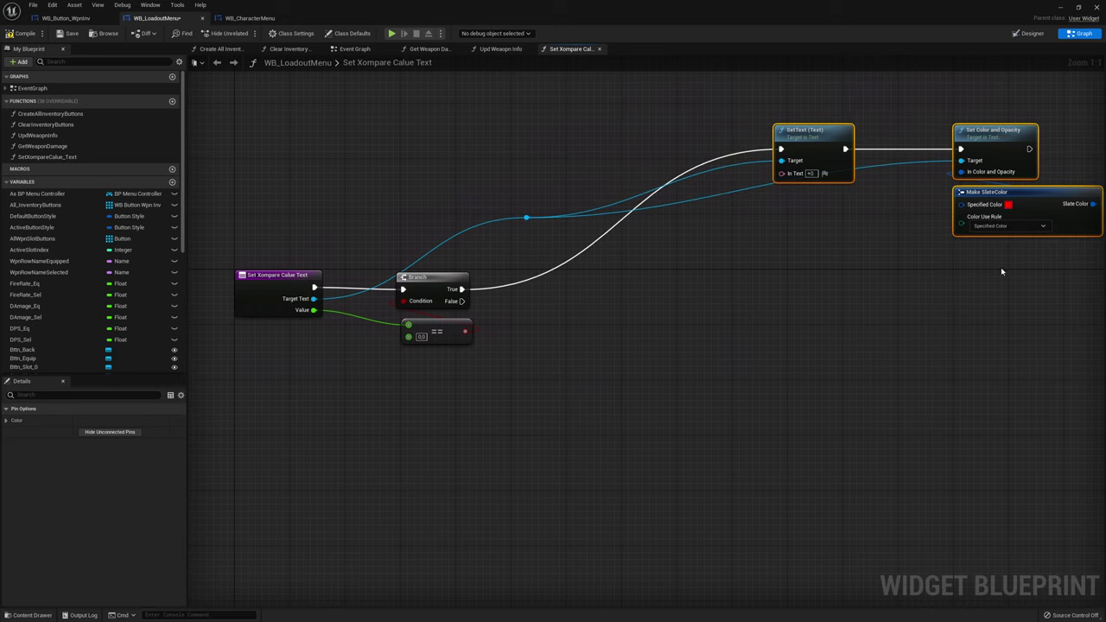
left_click(403, 373)
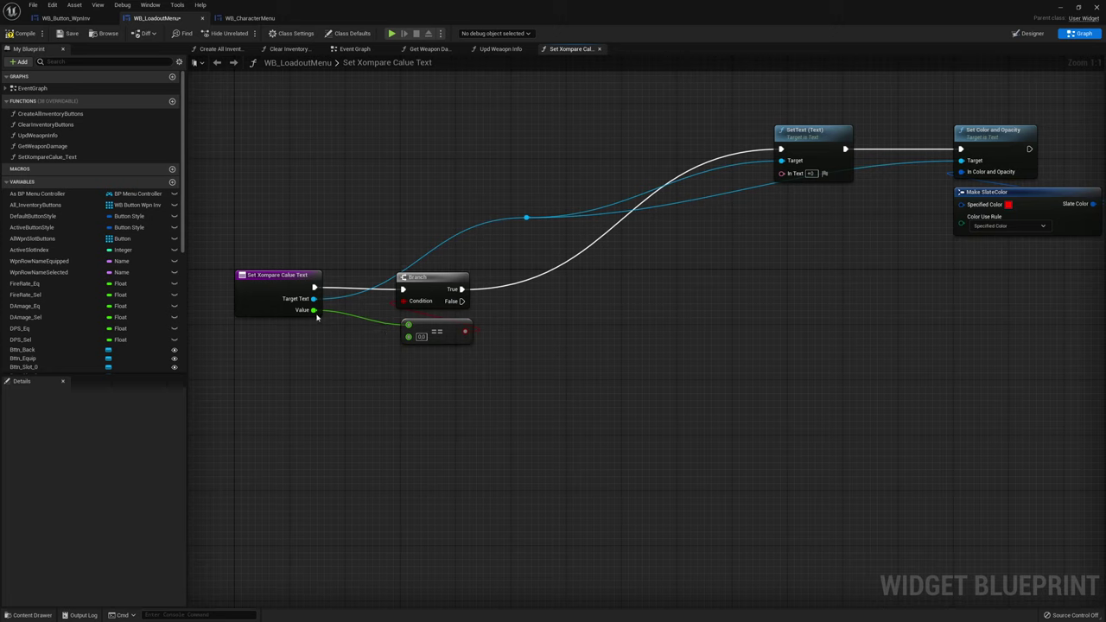
left_click_drag(314, 310, 547, 359)
Add a Value > 0 comparison feeding a second Branch on the first Branch's False path
type(">")
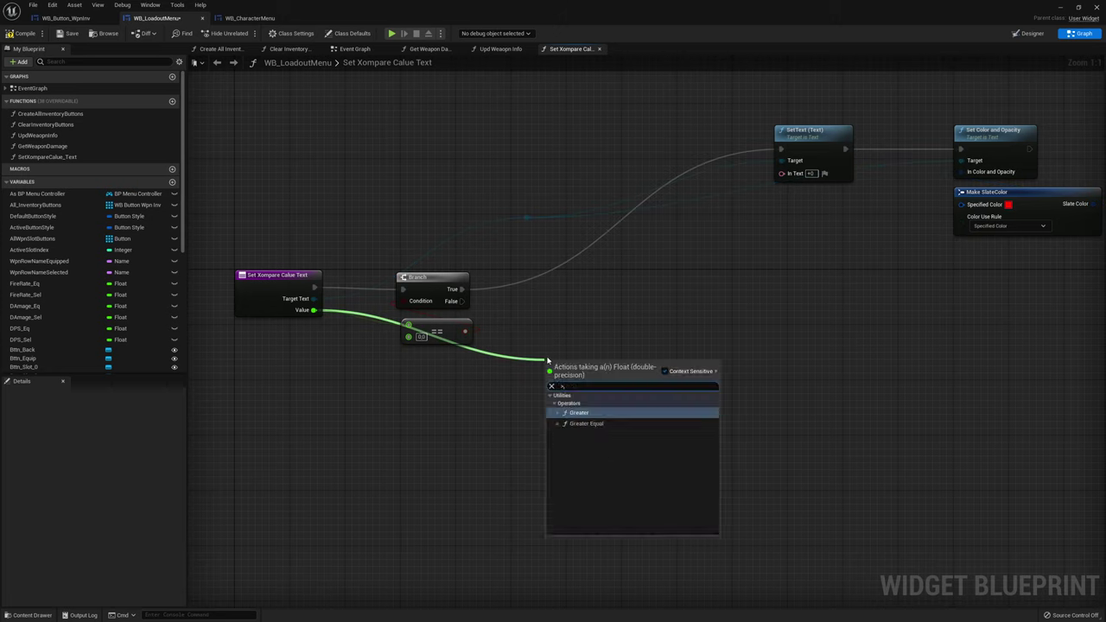
key("Return")
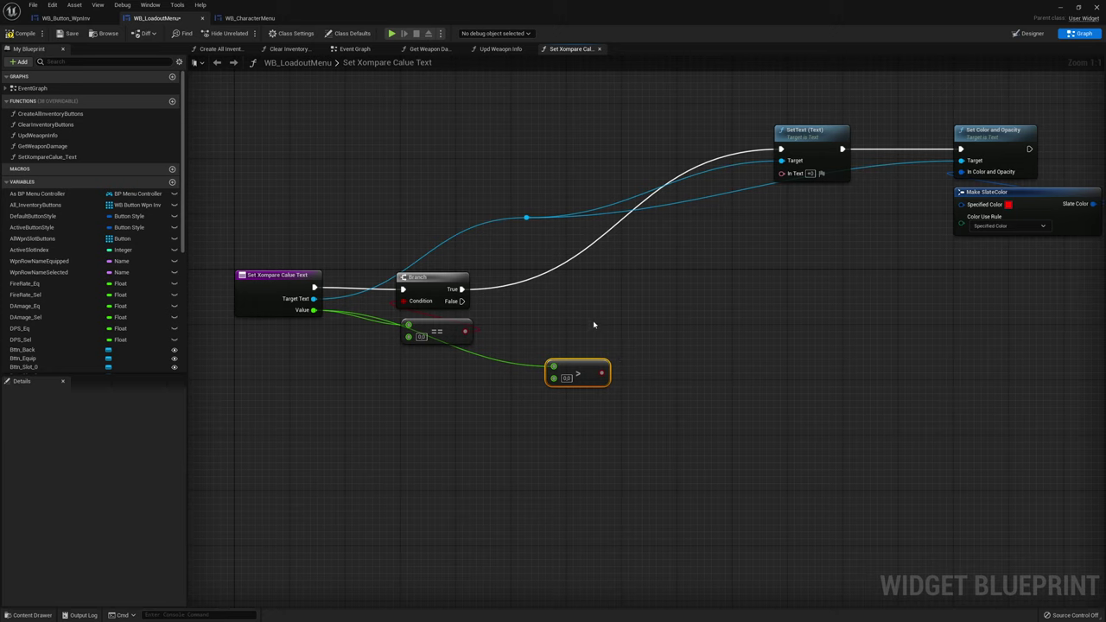
key("b")
left_click(594, 325)
mouse_move(462, 301)
left_mouse_down()
mouse_move(596, 344)
mouse_move(603, 378)
mouse_move(616, 385)
left_mouse_up()
left_click(614, 326, "shift")
left_click_drag(614, 326, 611, 336)
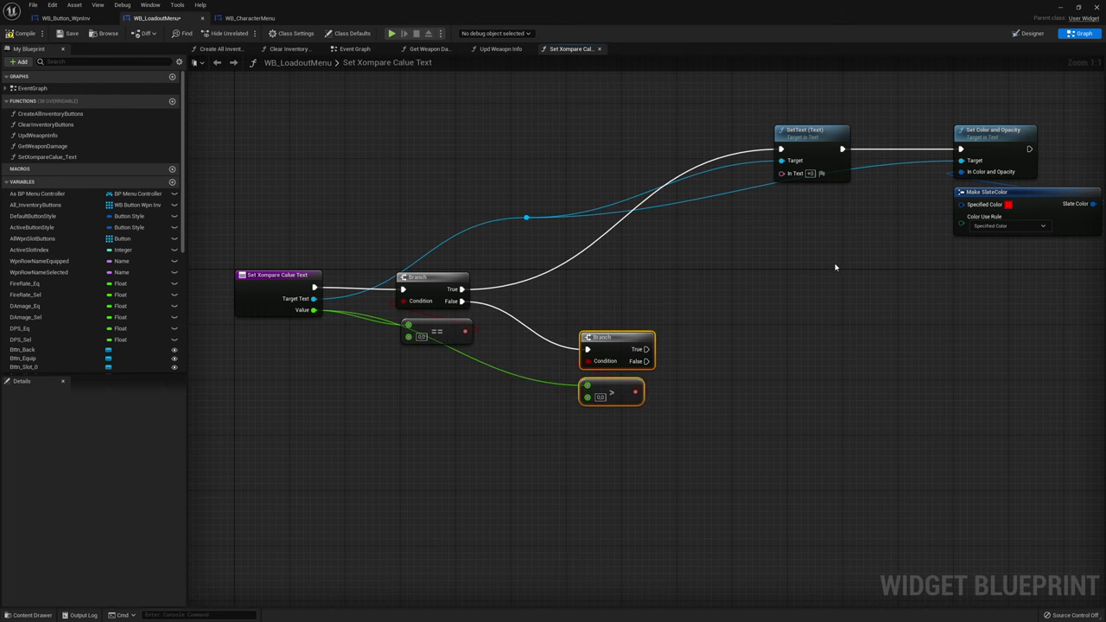
right_click_drag(835, 267, 721, 281)
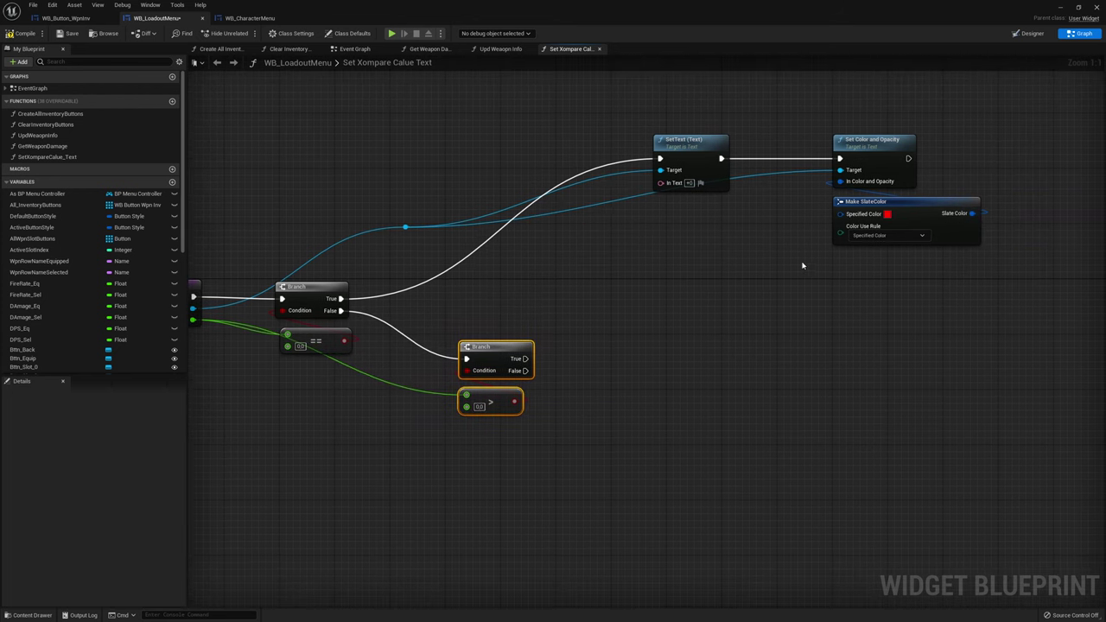
Duplicate the SetText and colour nodes onto the second Branch's True, with a '{a}' Format Text
right_click_drag(793, 274, 697, 267)
left_click_drag(576, 240, 896, 109)
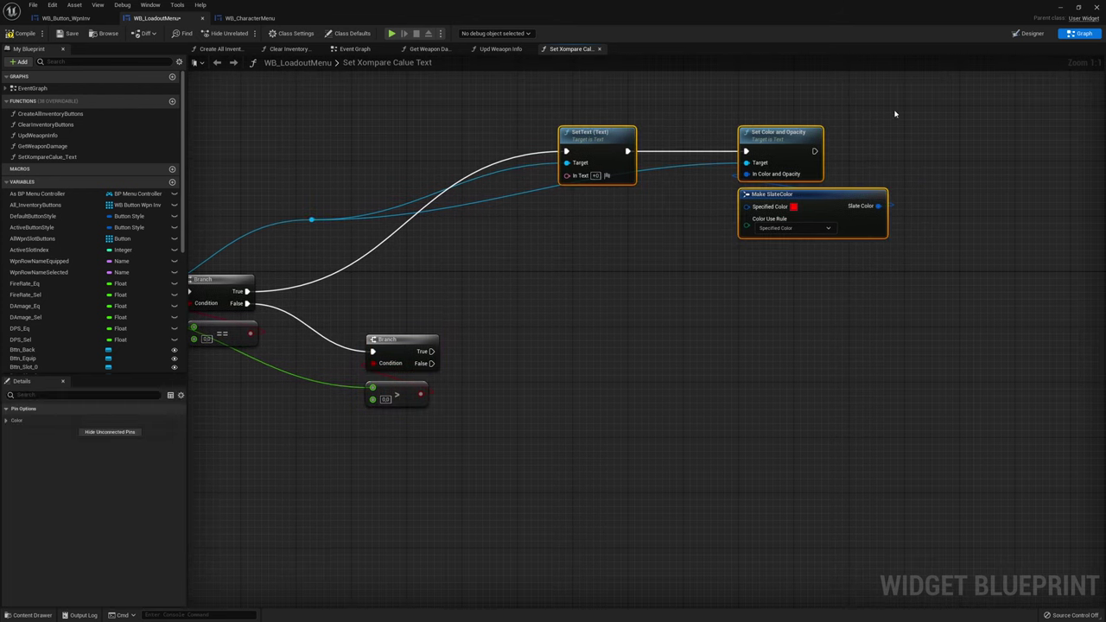
key("ctrl+v")
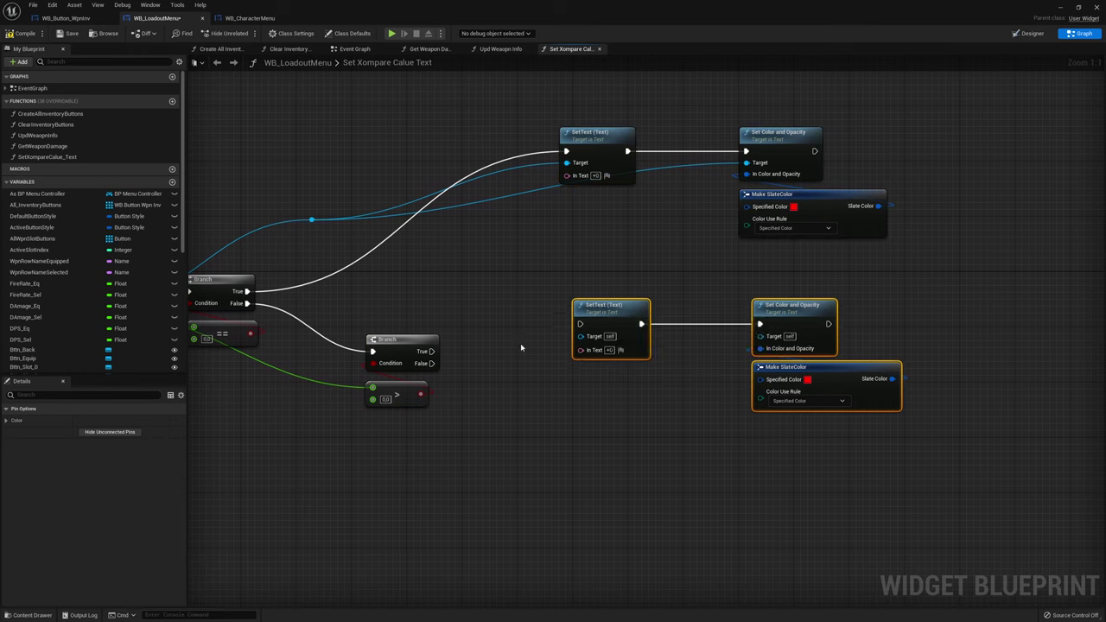
left_click_drag(435, 353, 580, 324)
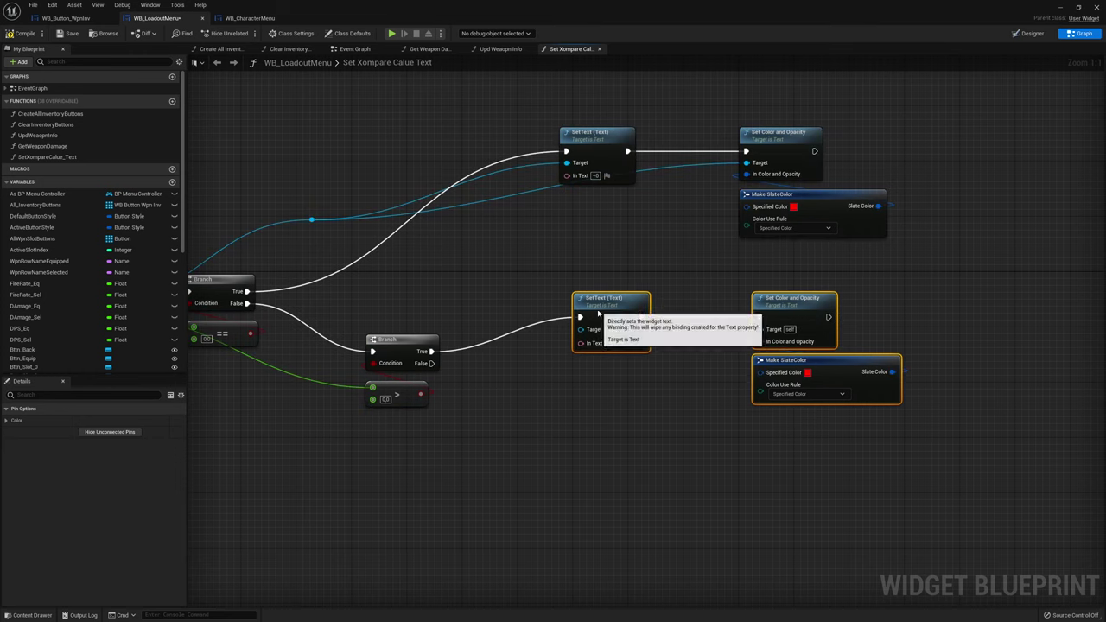
left_click(619, 419)
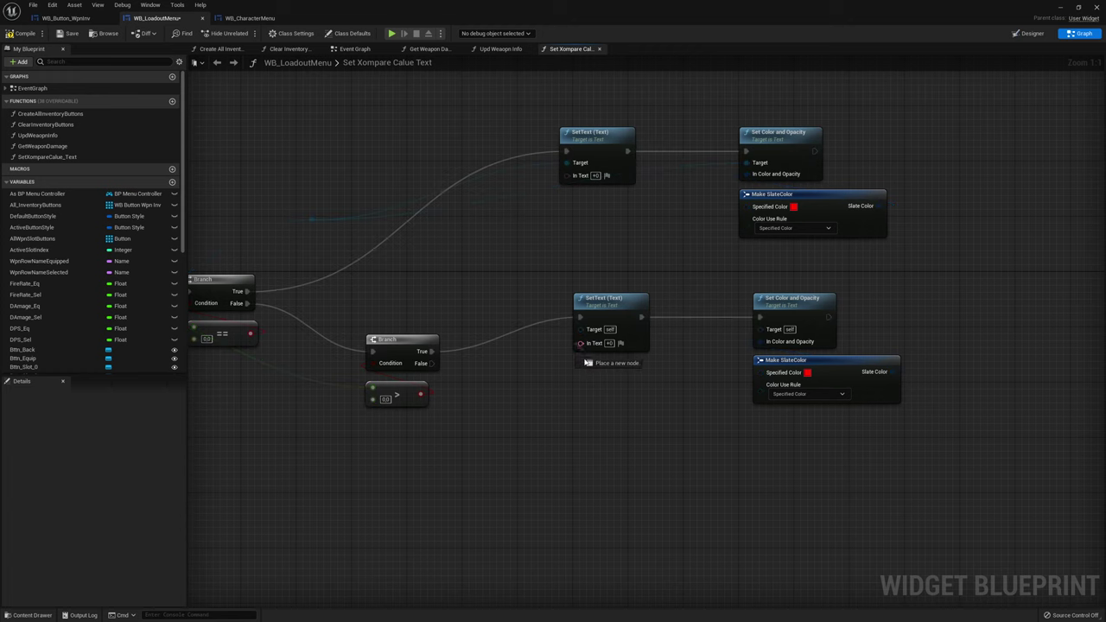
left_click_drag(581, 343, 592, 371)
type("format")
key("Return")
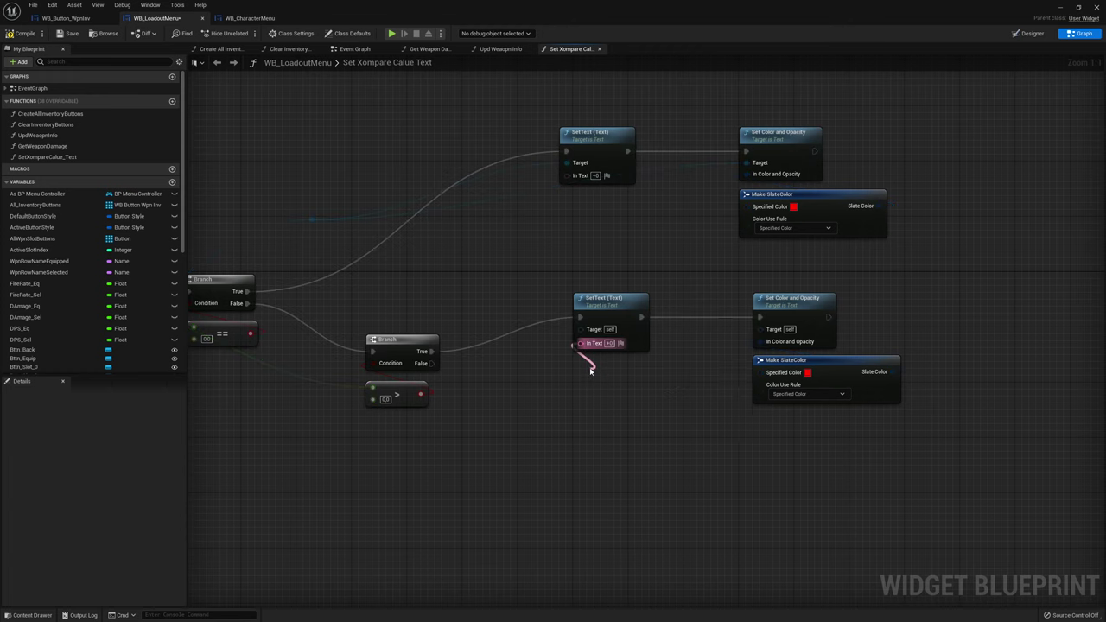
left_click_drag(575, 374, 608, 360)
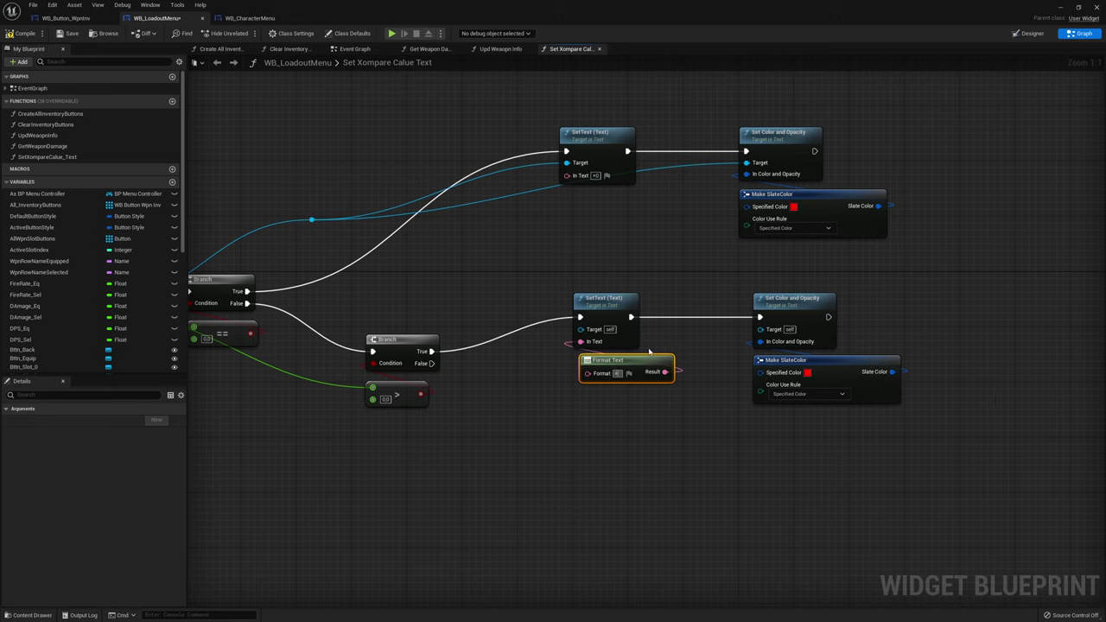
type("{a}")
key("Return")
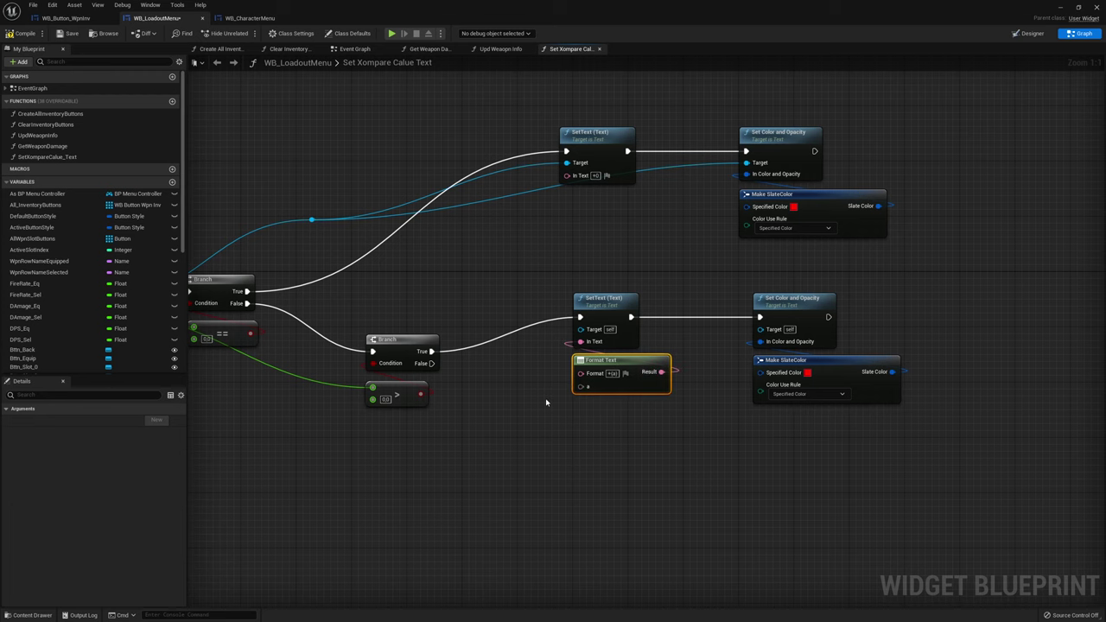
Add a To Text (Double) conversion fed by Value through a reroute point
key("Home")
double_click(478, 348)
mouse_move(475, 345)
left_mouse_down()
mouse_move(462, 393)
mouse_move(636, 419)
left_mouse_up()
type("to tex")
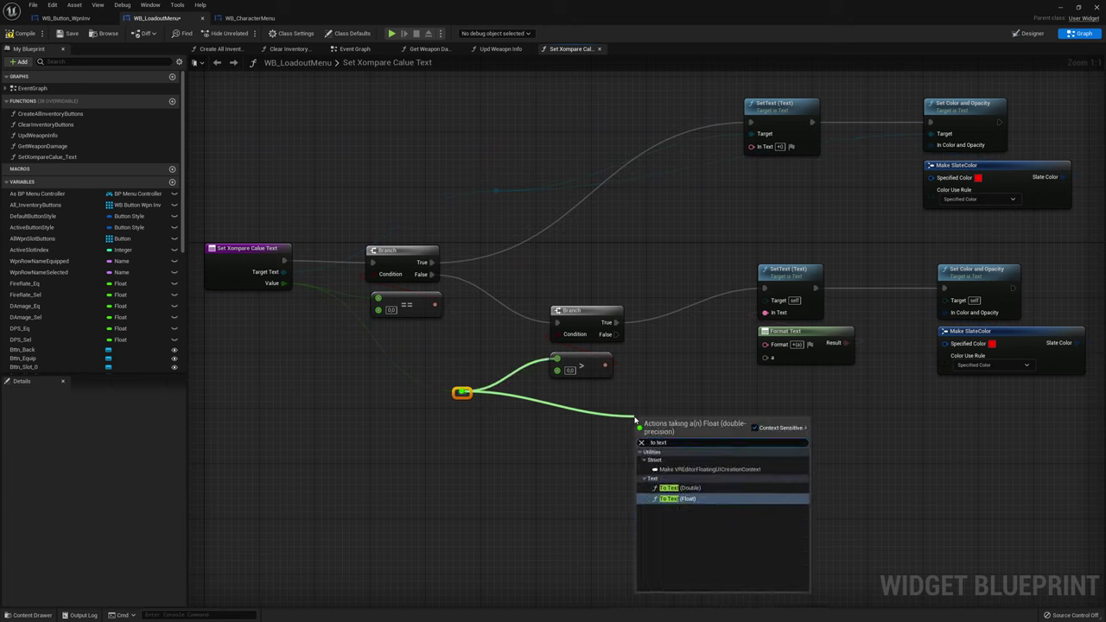
left_click(678, 489)
left_click_drag(689, 421, 815, 379)
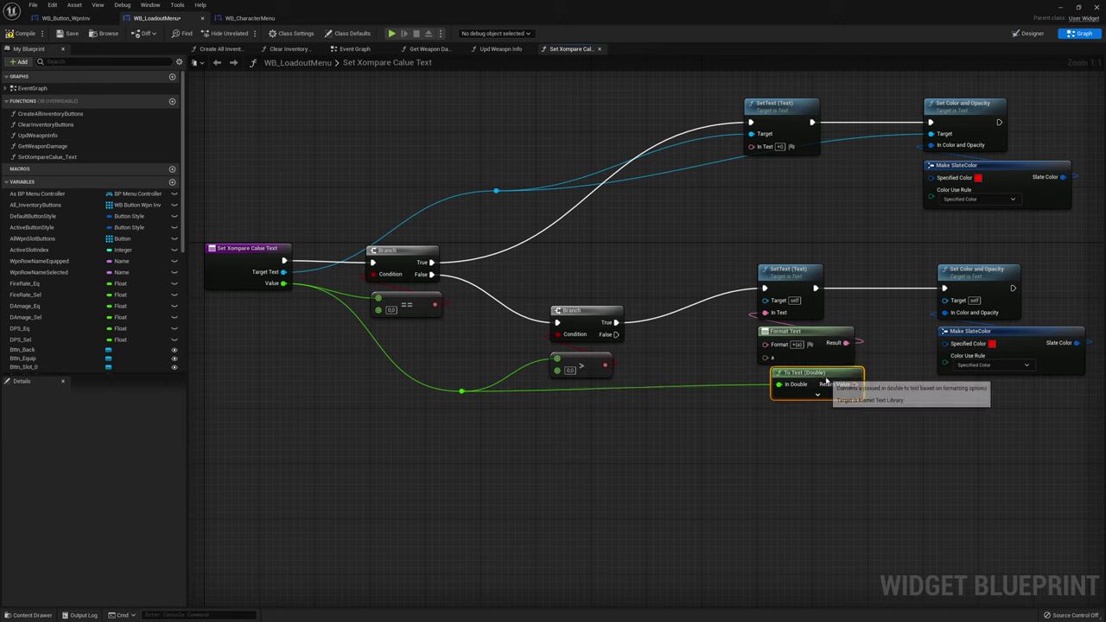
Limit the conversion to 1 fractional digit without grouping, feed Format Text's a, colour green
left_click(805, 401)
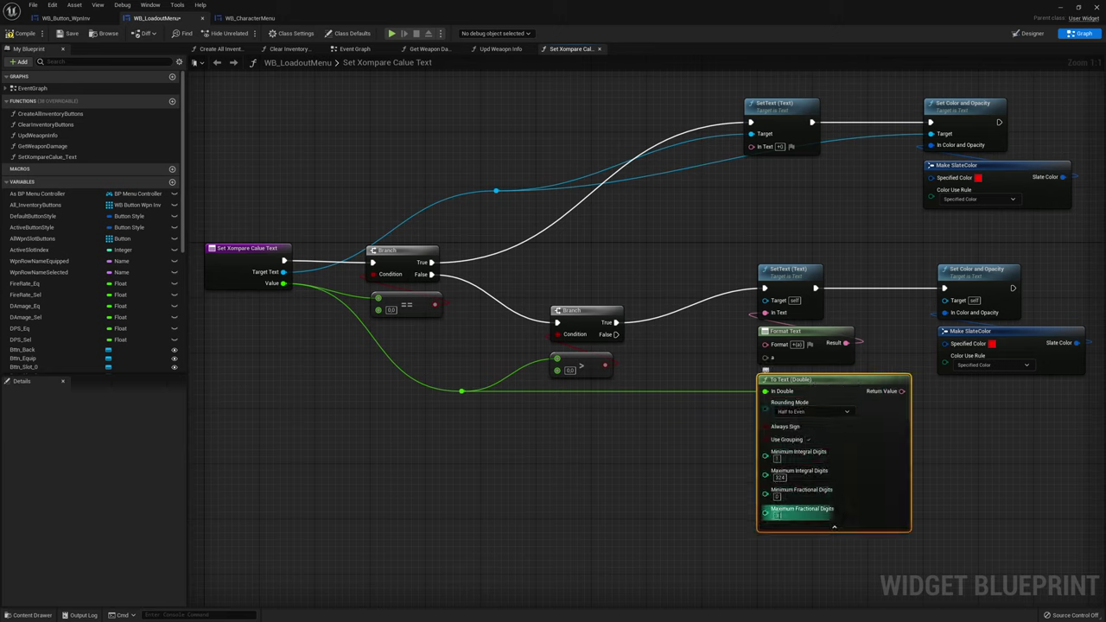
left_click(776, 497)
type("3")
left_click(777, 516)
type("1")
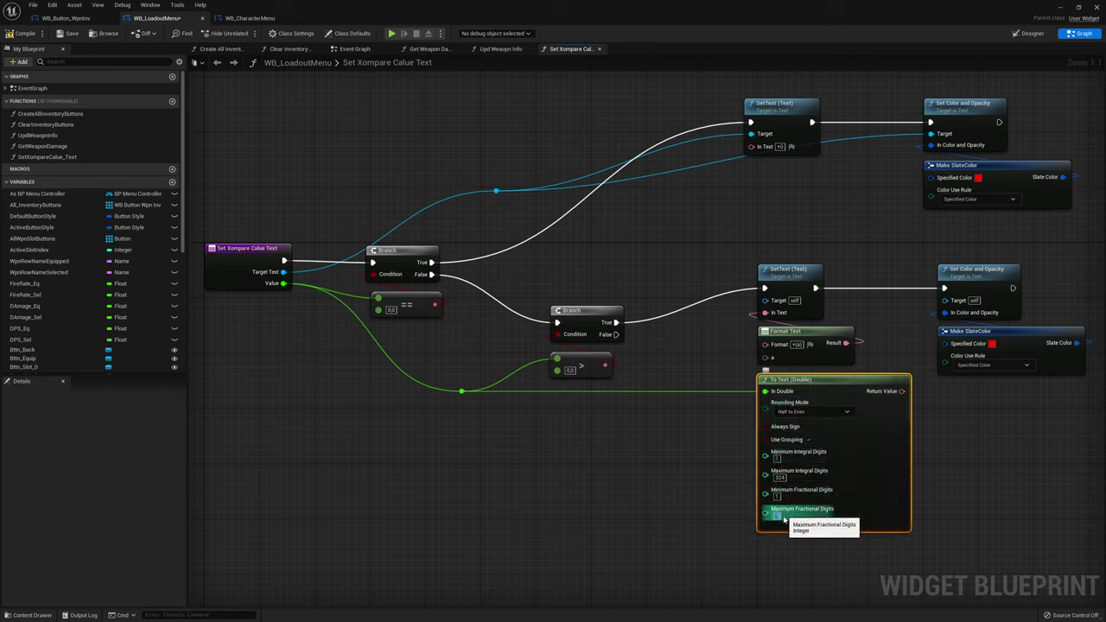
left_click(809, 440)
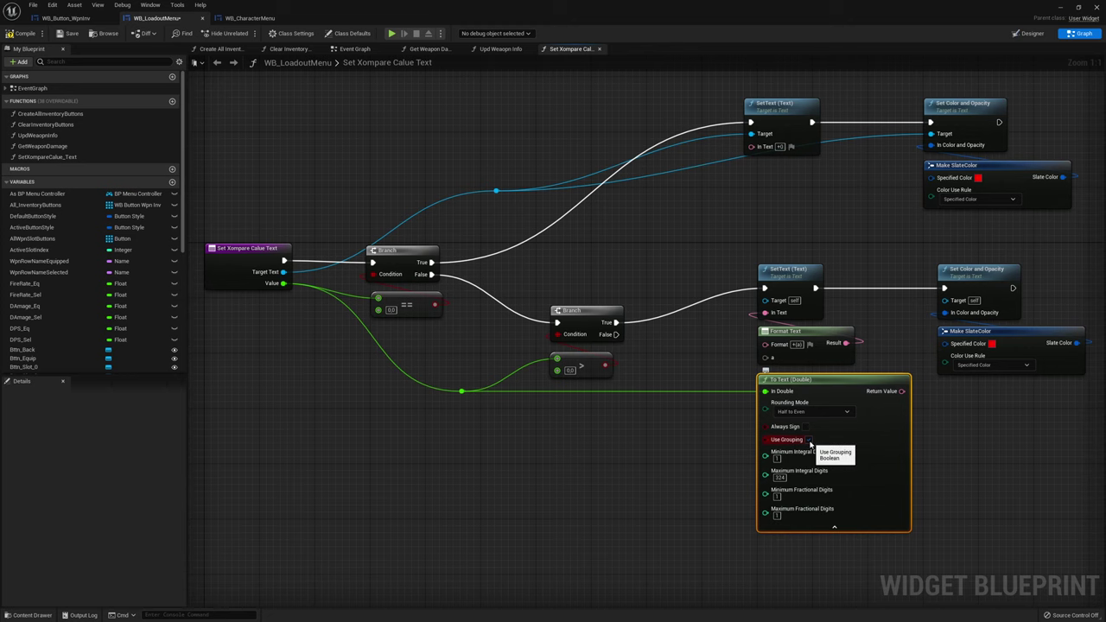
left_click(834, 527)
left_click_drag(841, 391, 765, 357)
right_click_drag(998, 367, 813, 370)
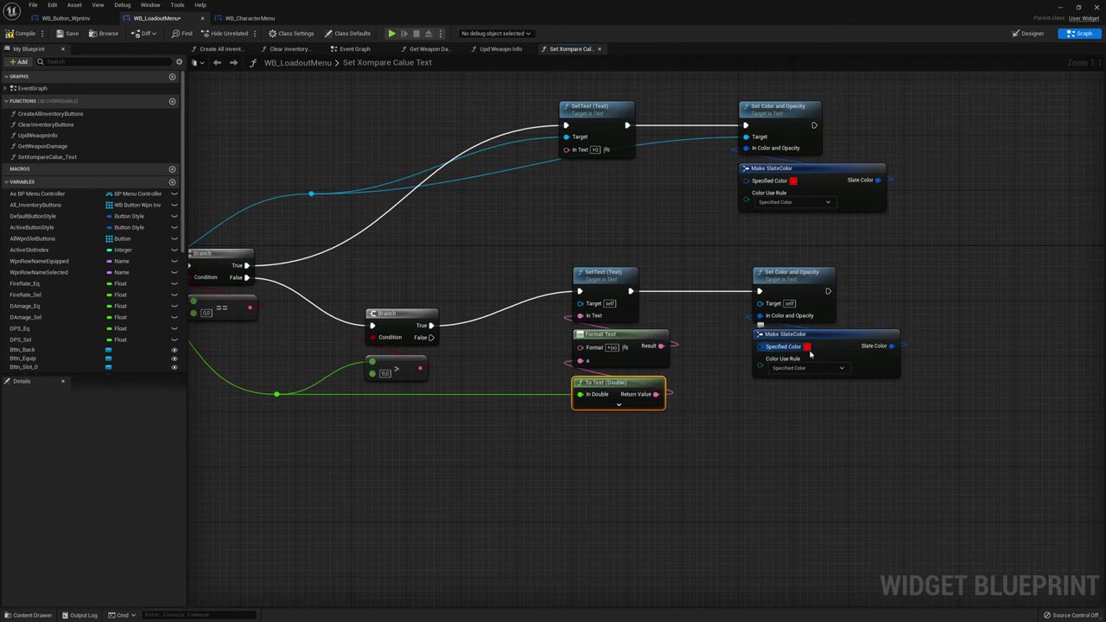
left_click(806, 347)
left_click(861, 373)
left_click(936, 565)
Copy the five green-path nodes and run the second Branch's False into the copied SetText
left_click_drag(564, 443, 847, 316)
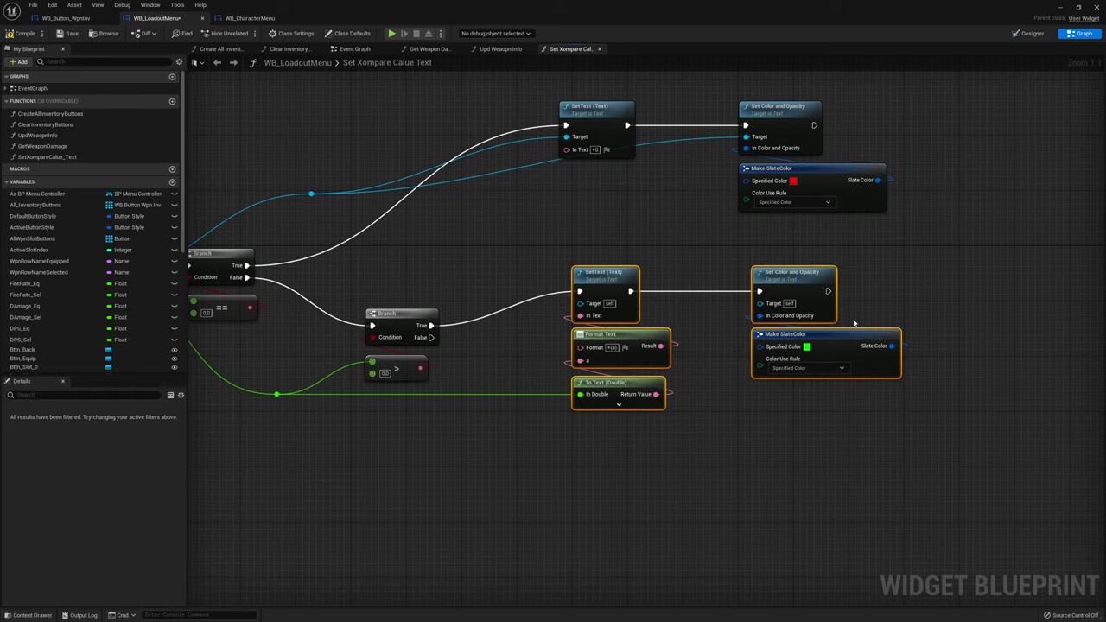
right_click_drag(696, 511, 601, 414)
key("ctrl+c")
key("ctrl+v")
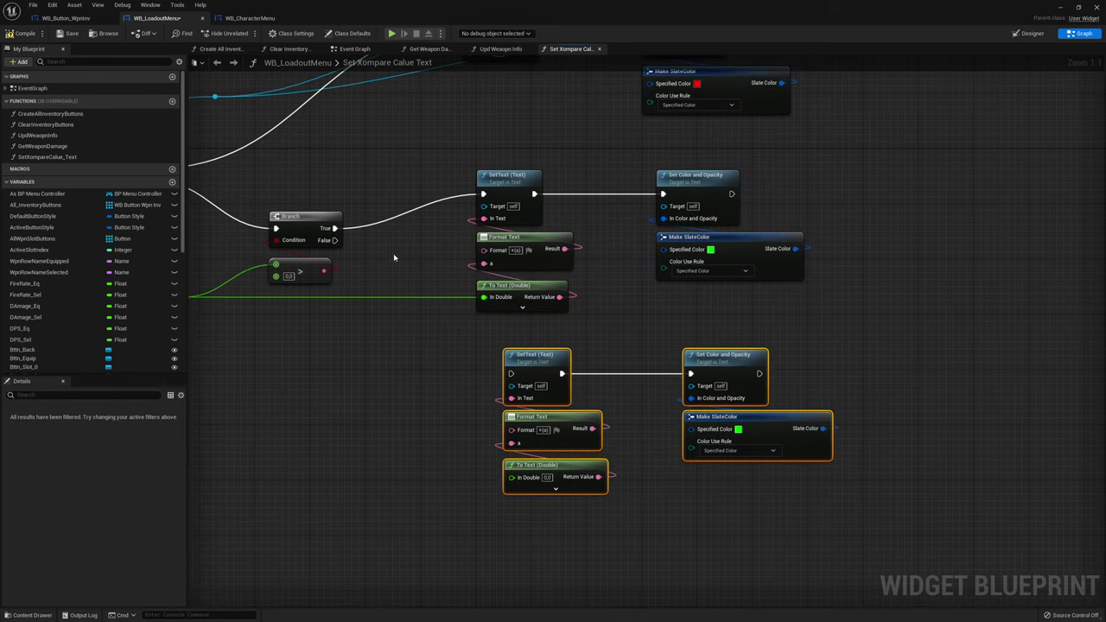
left_click_drag(336, 240, 361, 261)
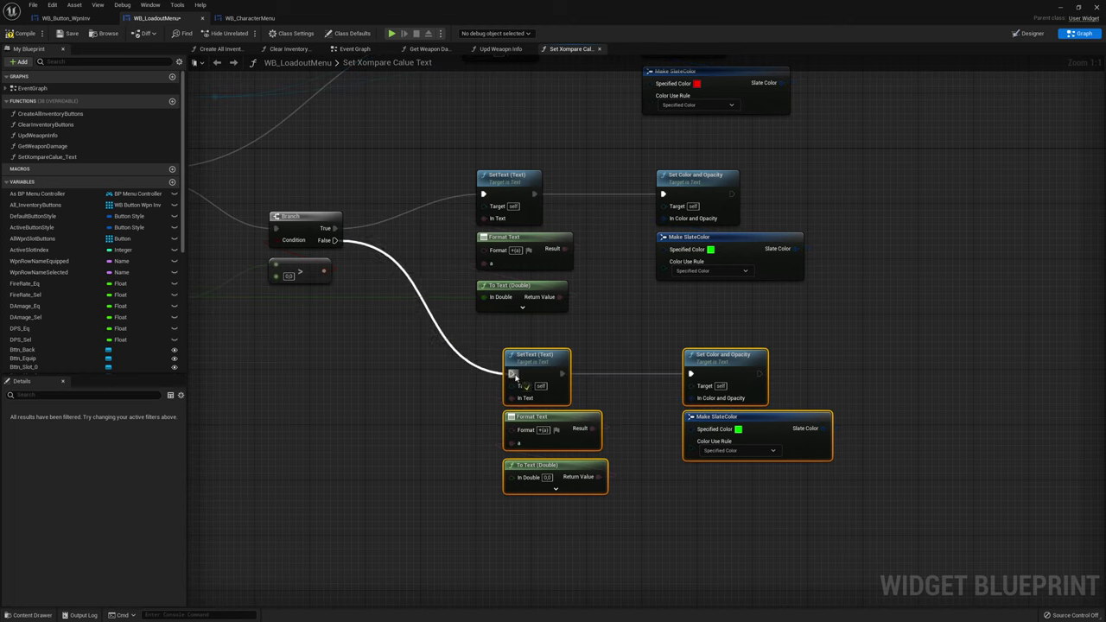
left_click_drag(506, 374, 511, 373)
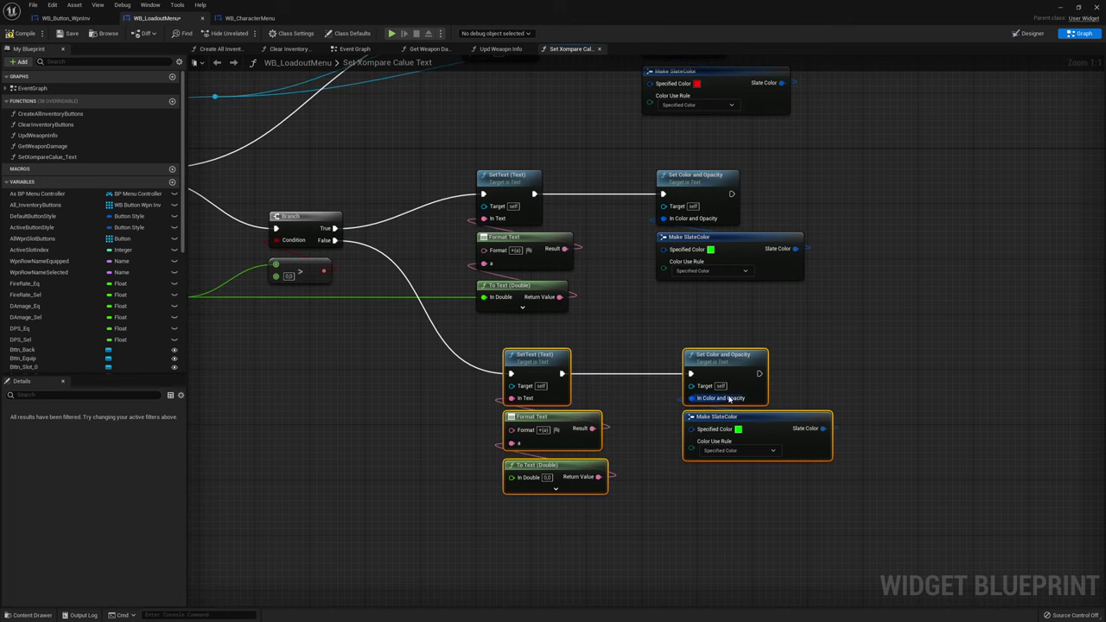
Drop the copied Format Text so the plain converted Value feeds In Text directly
left_click(538, 519)
left_click(566, 418)
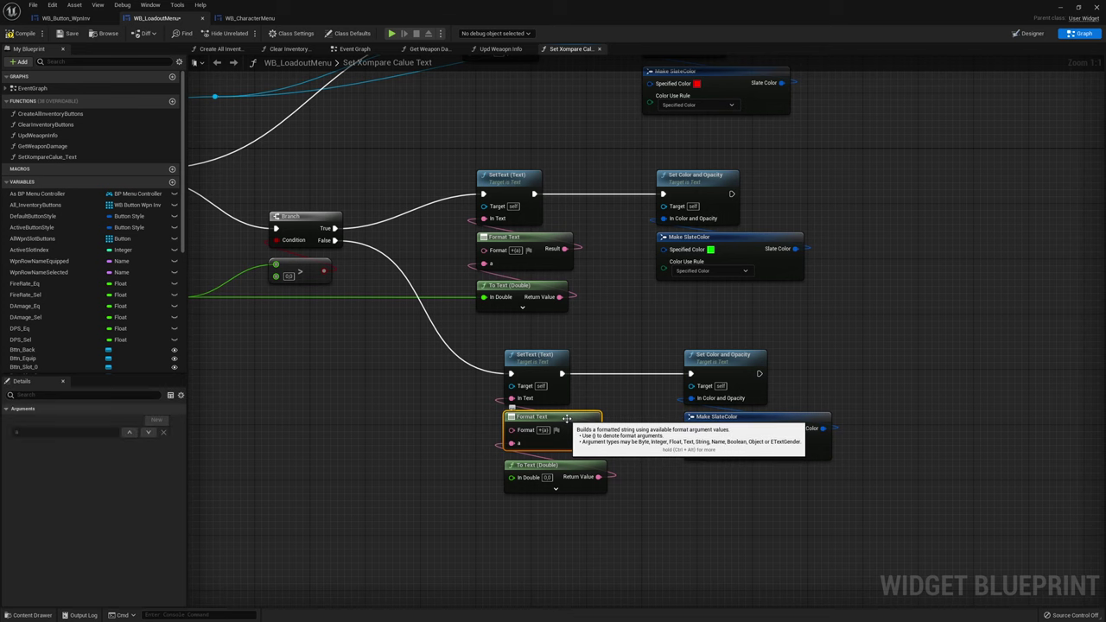
key("Delete")
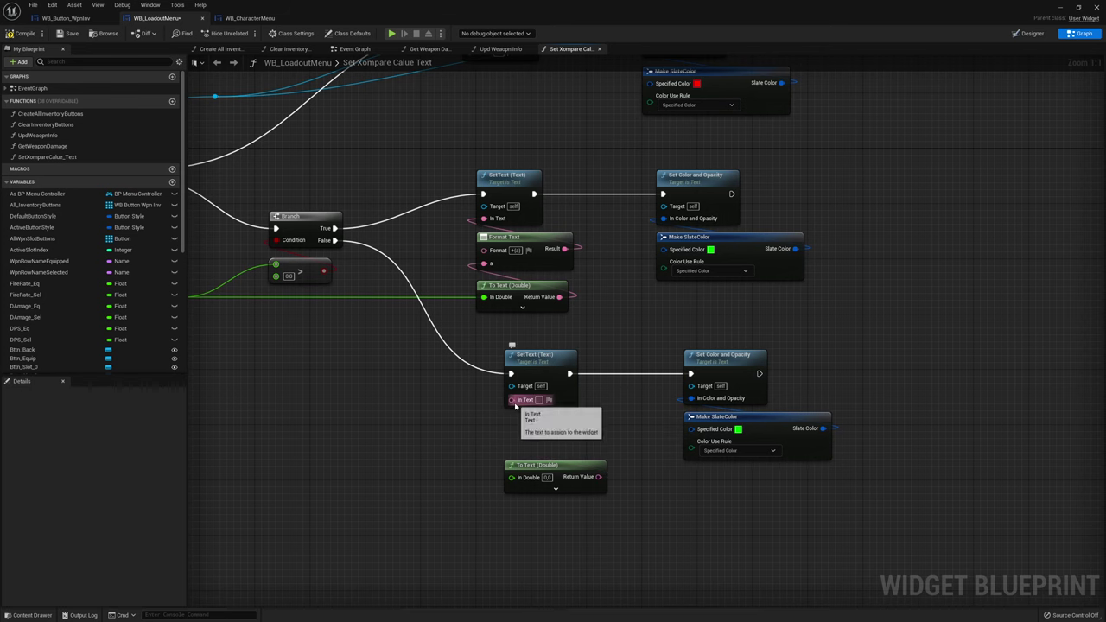
left_click_drag(511, 400, 436, 394)
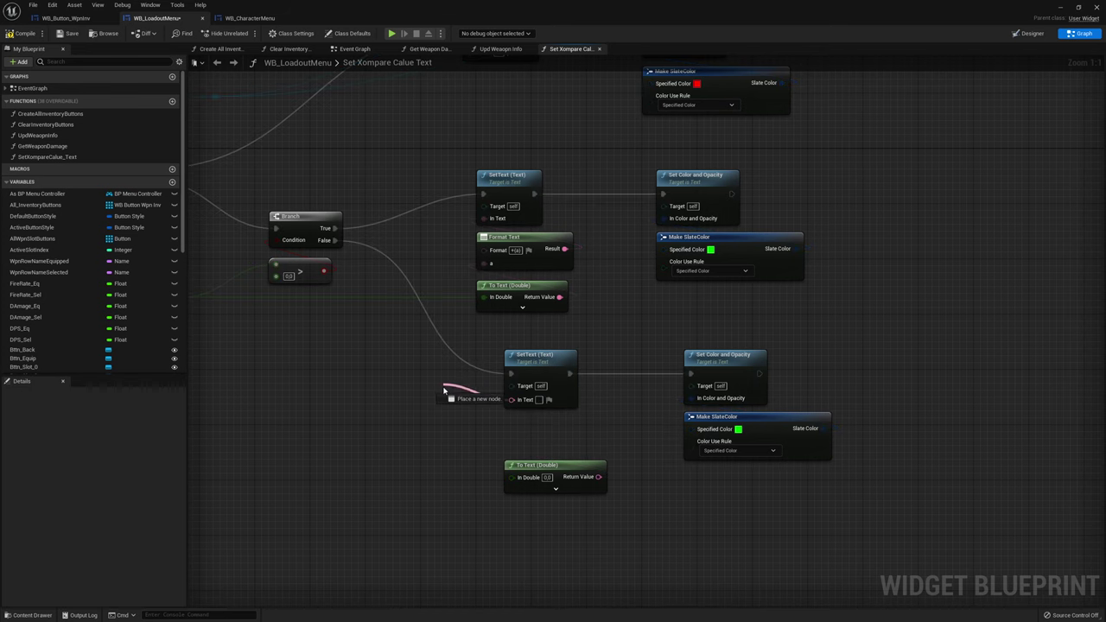
mouse_move(436, 394)
left_mouse_down()
mouse_move(598, 479)
mouse_move(540, 418)
left_mouse_up()
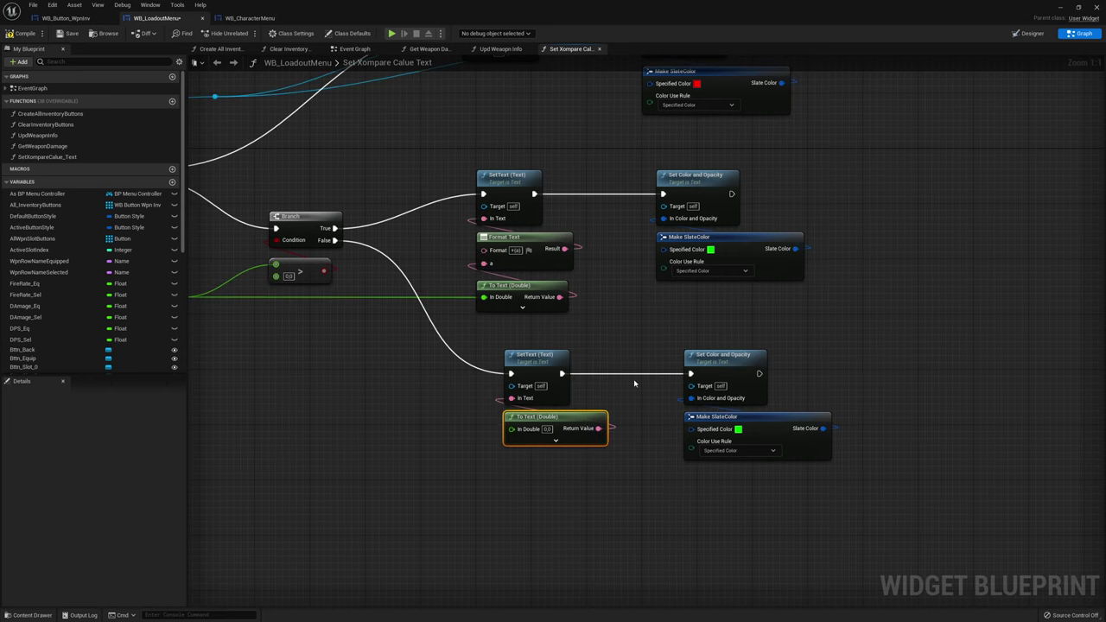
right_click_drag(641, 390, 752, 402)
left_click_drag(621, 443, 291, 311)
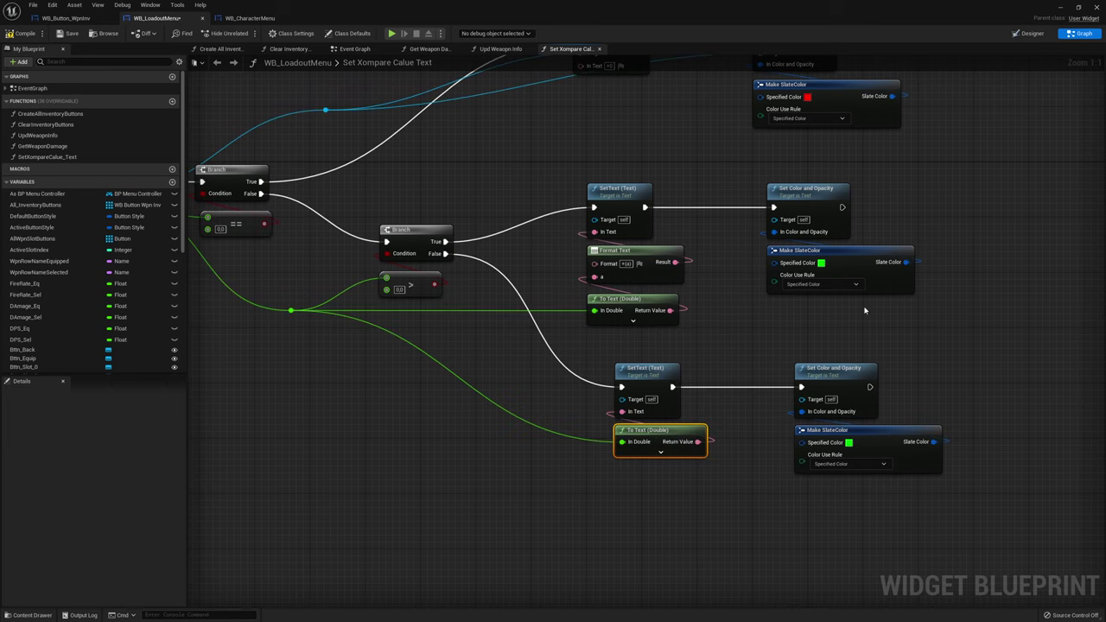
Rewire the target text to the lower colour node and the middle SetText
right_click_drag(971, 333, 863, 382)
left_click_drag(666, 268, 218, 158)
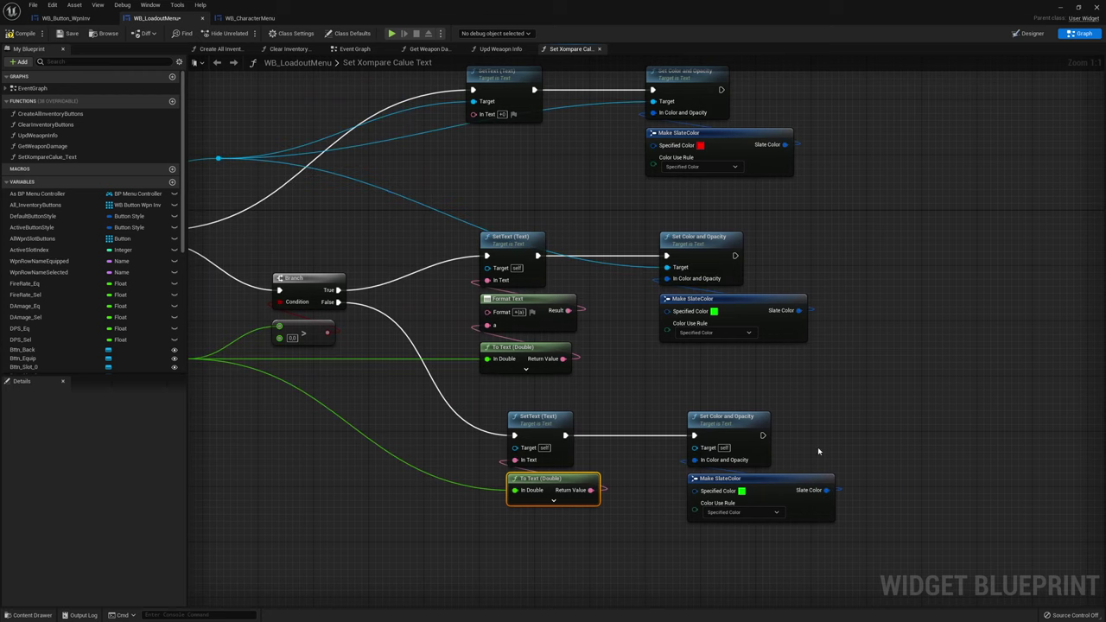
left_click_drag(694, 447, 218, 160)
right_click_drag(366, 226, 485, 268)
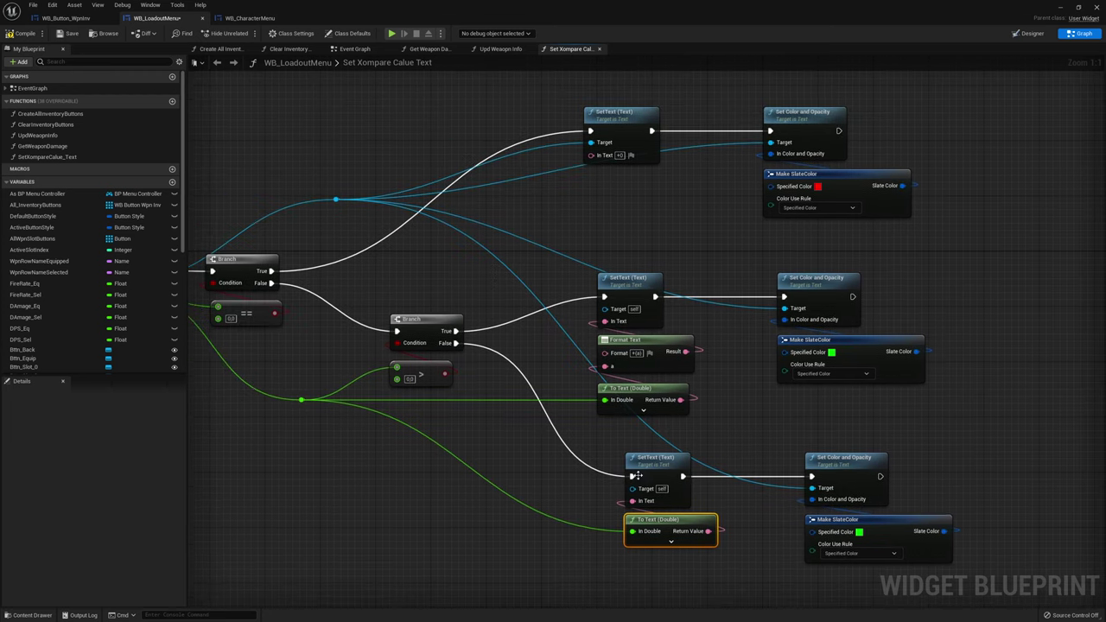
mouse_move(637, 489)
left_mouse_down("ctrl")
mouse_move(472, 261)
mouse_move(606, 309)
left_mouse_up("ctrl")
right_click_drag(855, 414, 748, 344)
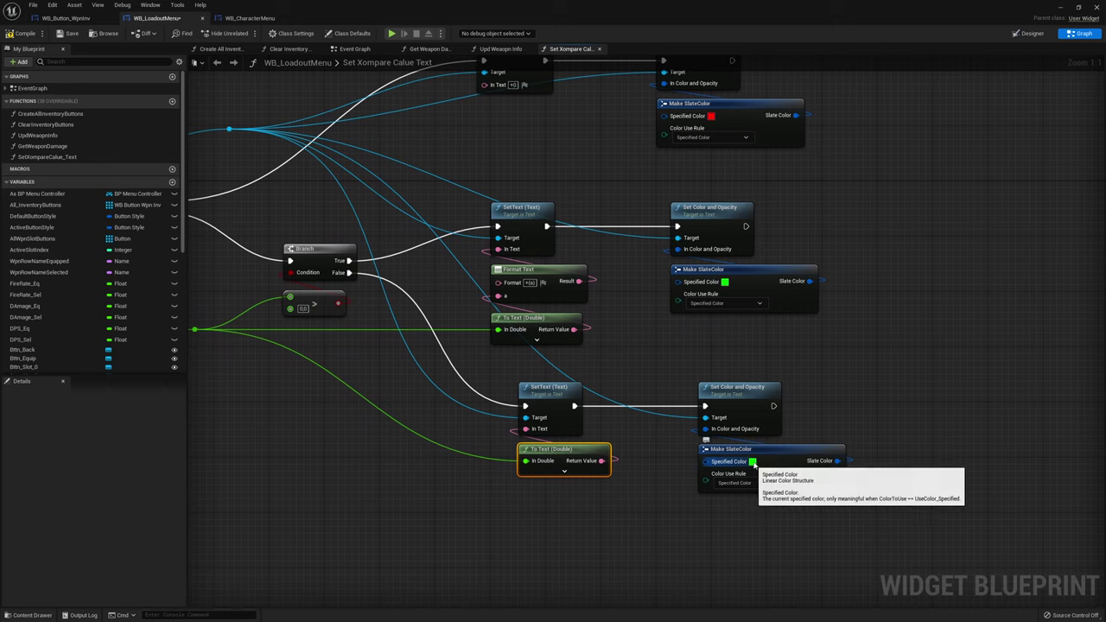
left_click(791, 450)
Replace the lower green colour with the existing red SlateColor
key("Delete")
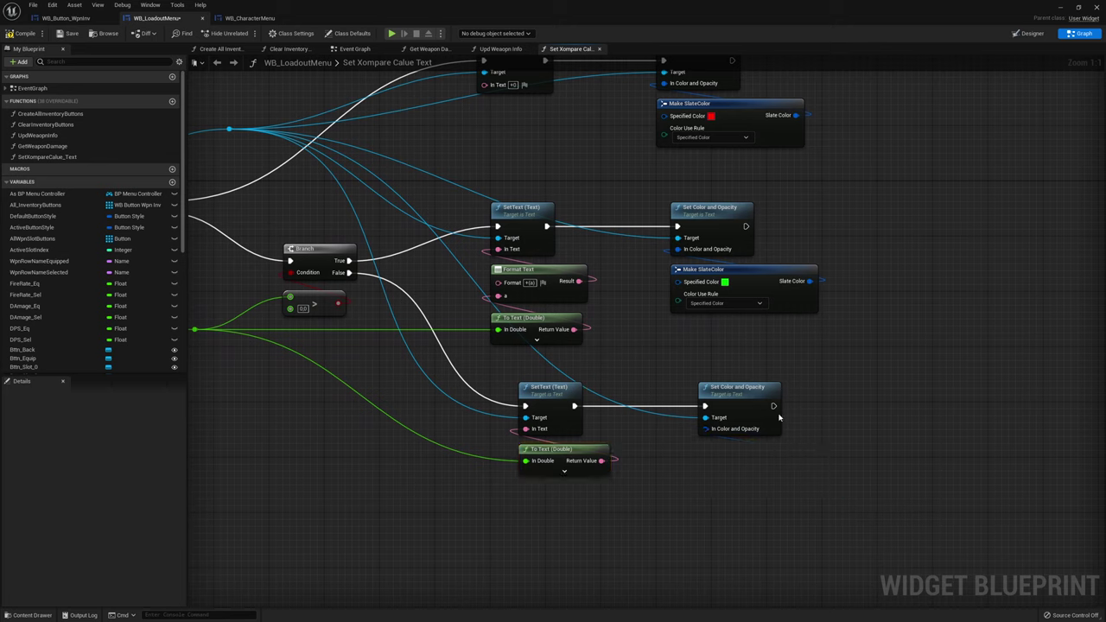
mouse_move(706, 429)
left_mouse_down()
mouse_move(663, 132)
mouse_move(791, 117)
mouse_move(756, 129)
left_mouse_up()
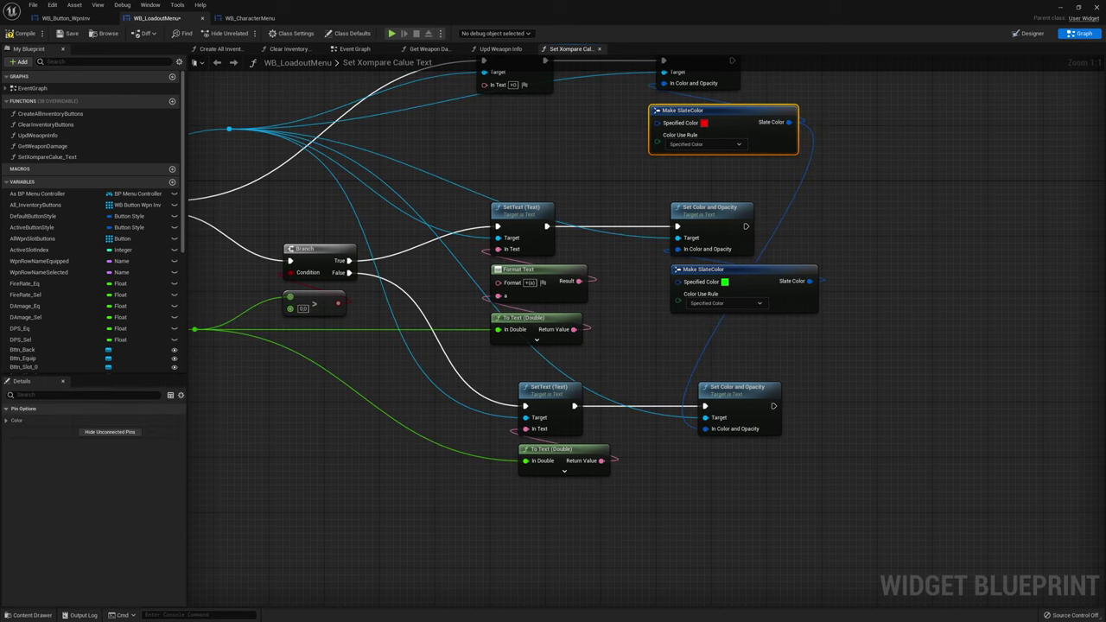
right_click_drag(733, 60, 534, 119)
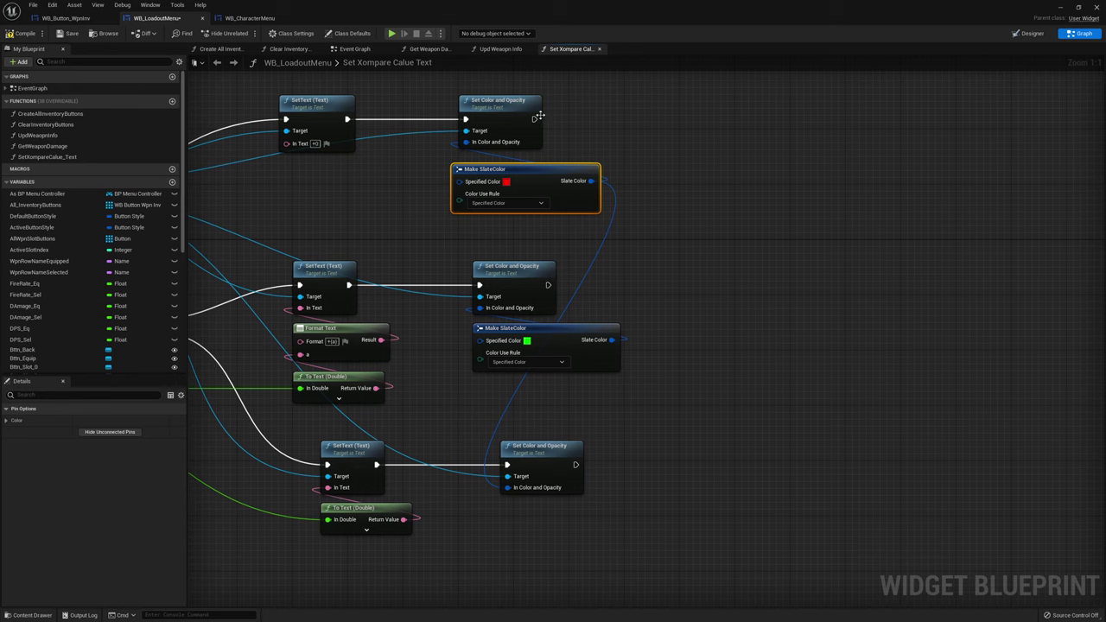
End the colour-setter paths at a new Return Node and add a new function
mouse_move(533, 118)
left_mouse_down()
mouse_move(749, 184)
mouse_move(548, 286)
left_mouse_up()
scroll(753, 217, "down", 2)
left_click(753, 217)
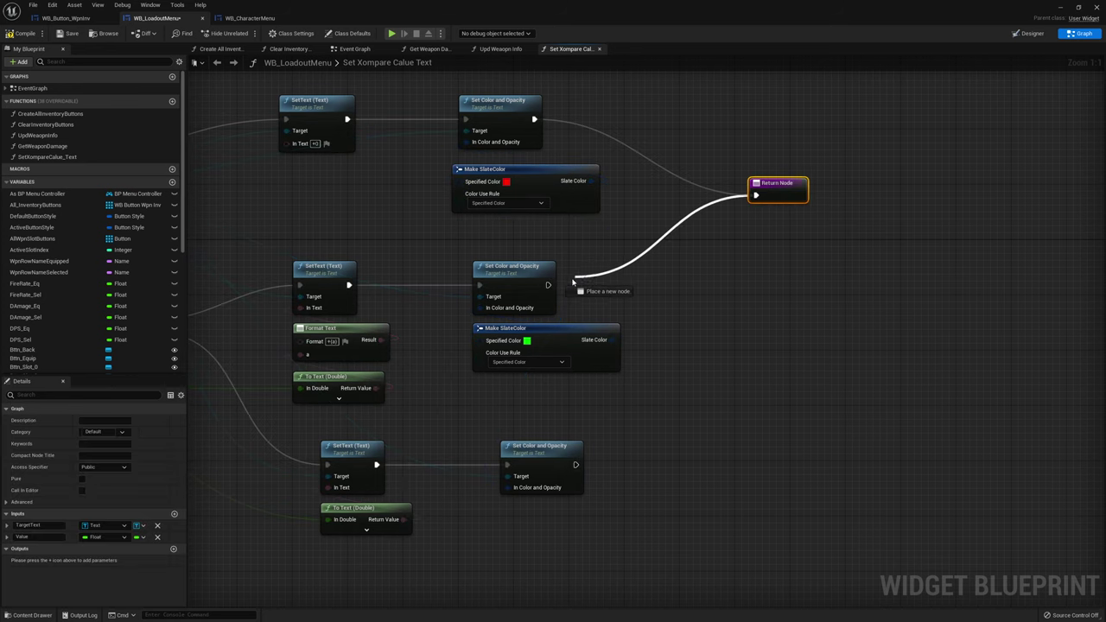
mouse_move(576, 465)
left_mouse_down()
mouse_move(696, 304)
mouse_move(756, 195)
mouse_move(833, 258)
left_mouse_up()
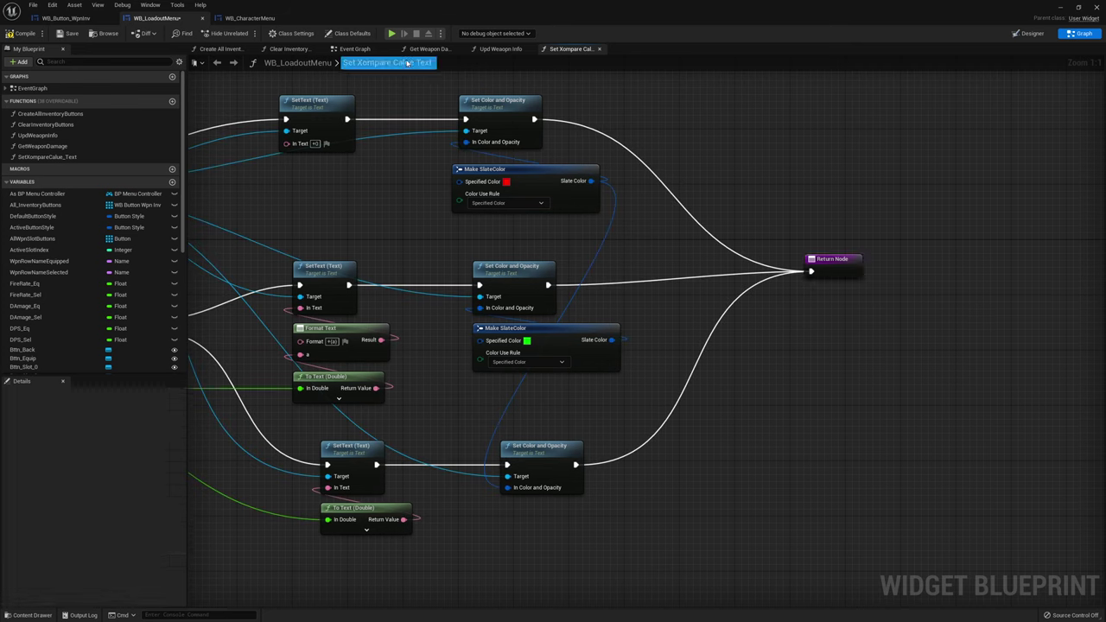
left_click(172, 101)
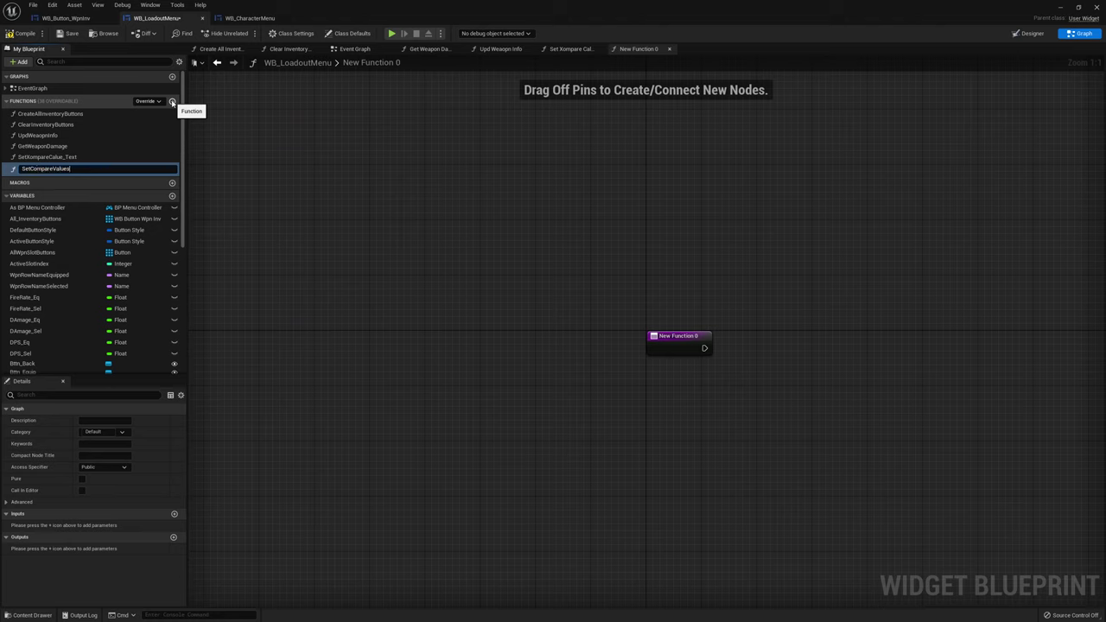
Name the function SetCompareValues and give it a Boolean ClearValues input
key("Return")
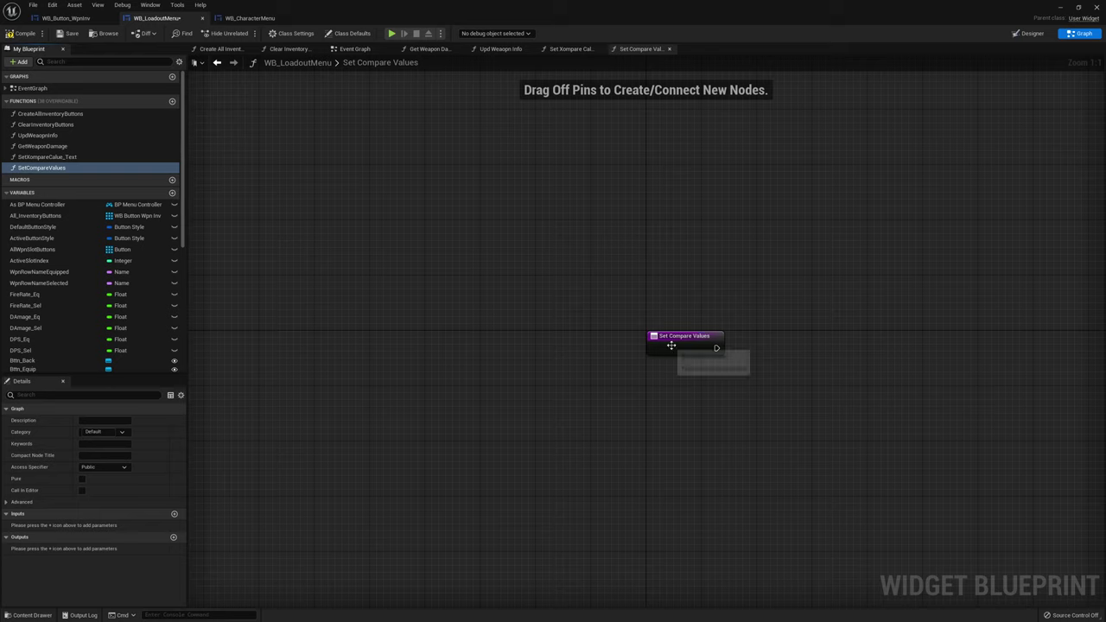
left_click_drag(666, 342, 630, 342)
left_click(173, 538)
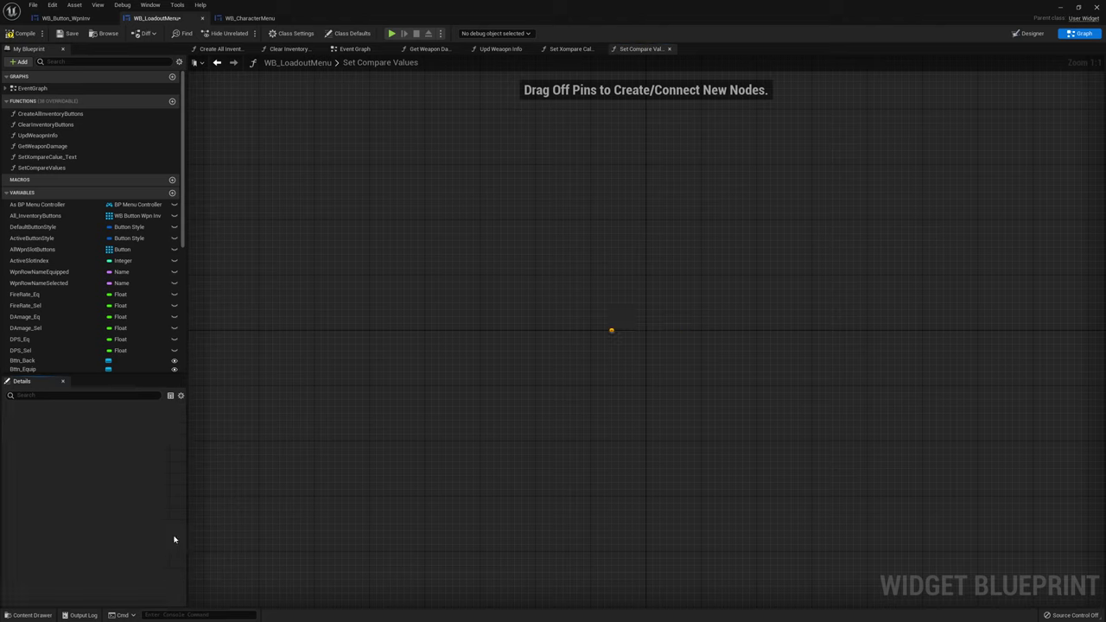
double_click(35, 549)
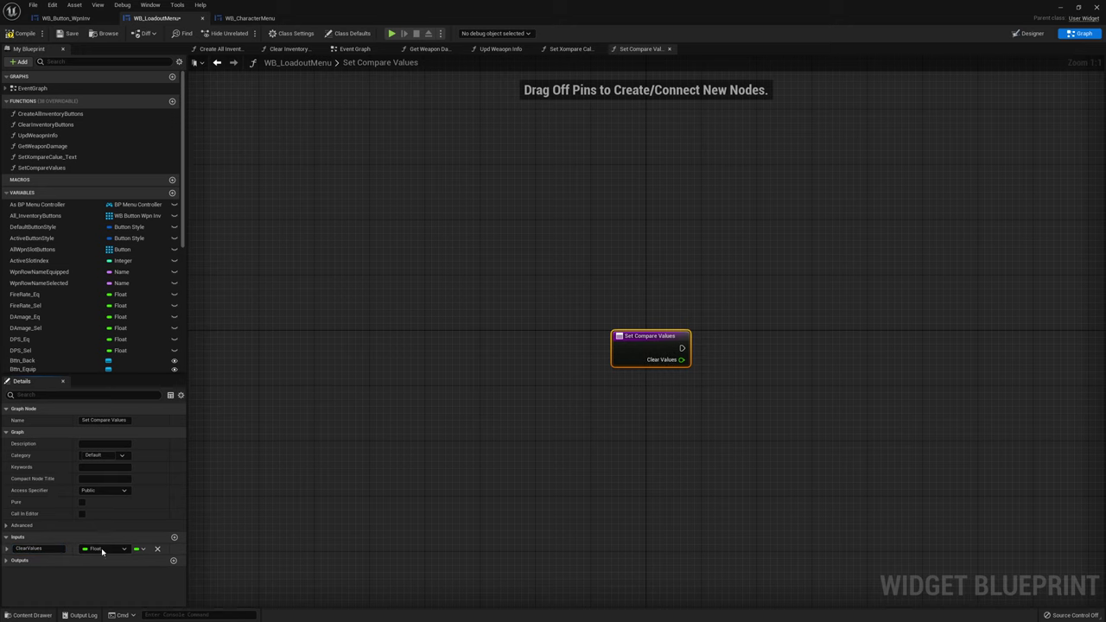
left_click(102, 549)
left_click(115, 366)
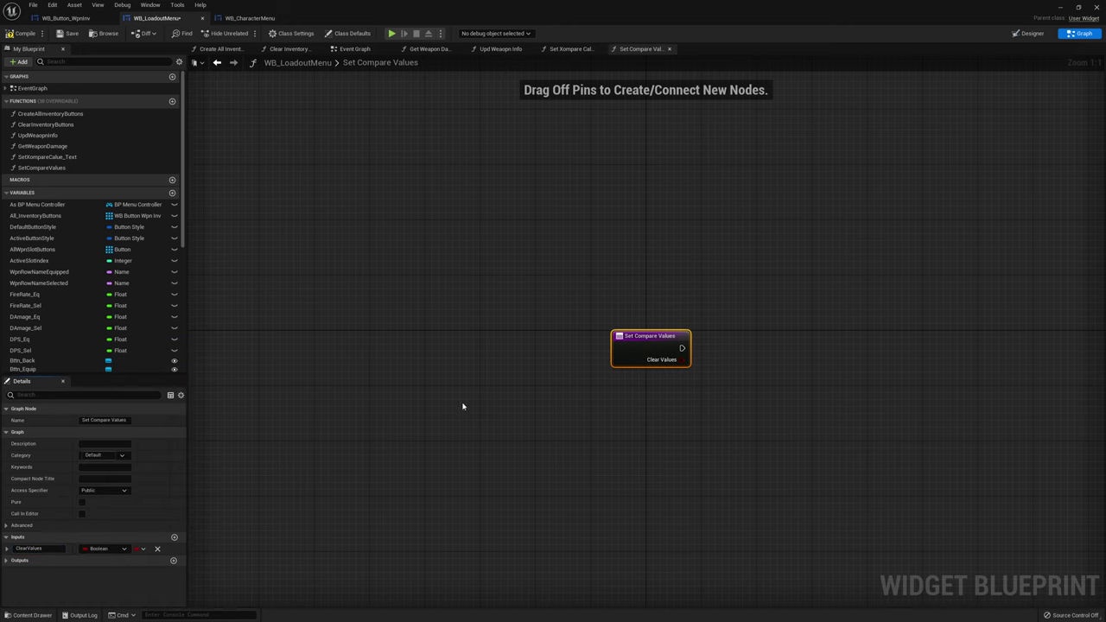
Place a Branch node right after the function's entry node
left_click(698, 357)
mouse_move(612, 365)
left_mouse_down()
mouse_move(705, 370)
mouse_move(611, 376)
left_mouse_up()
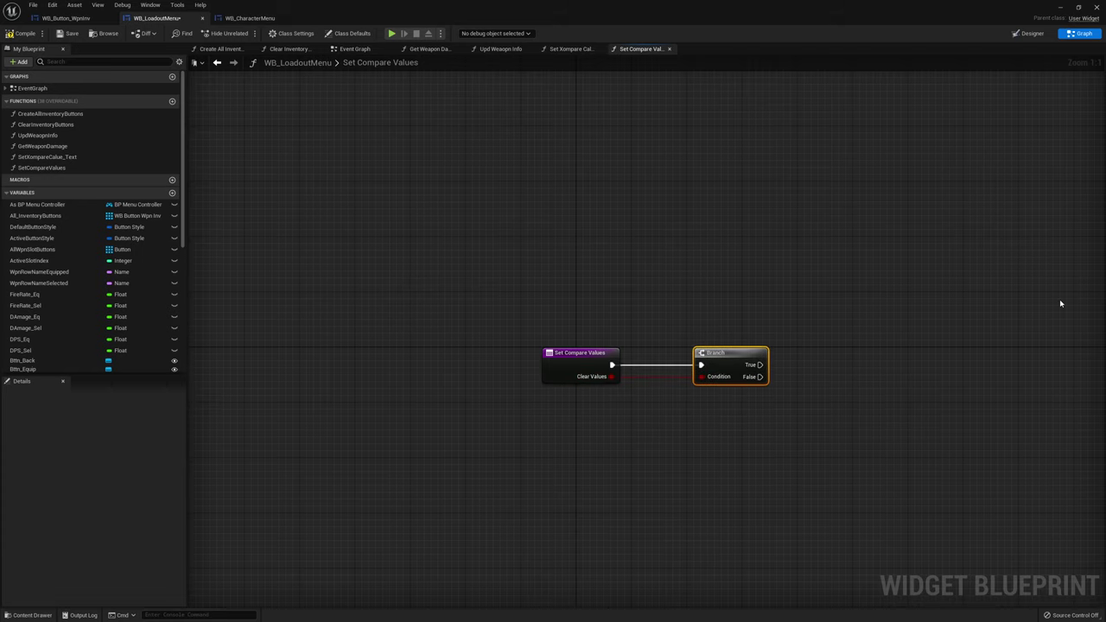
right_click_drag(764, 325, 697, 327)
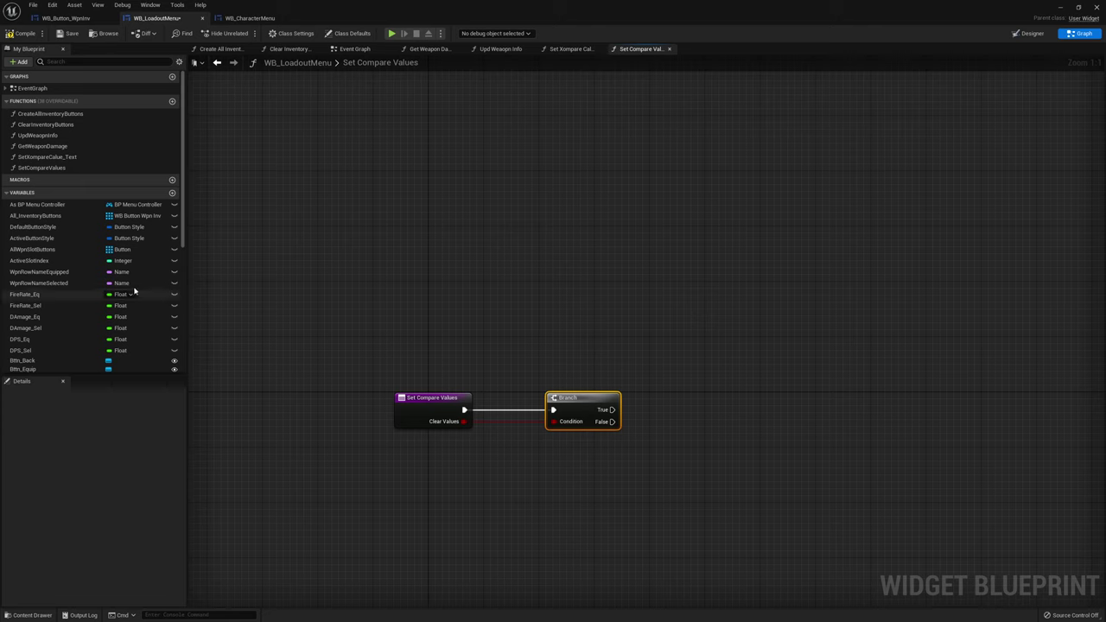
Add getters for Text_WeaponDamage_Comp, Text_WeaponDPS_Comp and Text_WeaponFireRate_Comp
scroll(83, 280, "down", 5)
scroll(83, 279, "down", 1)
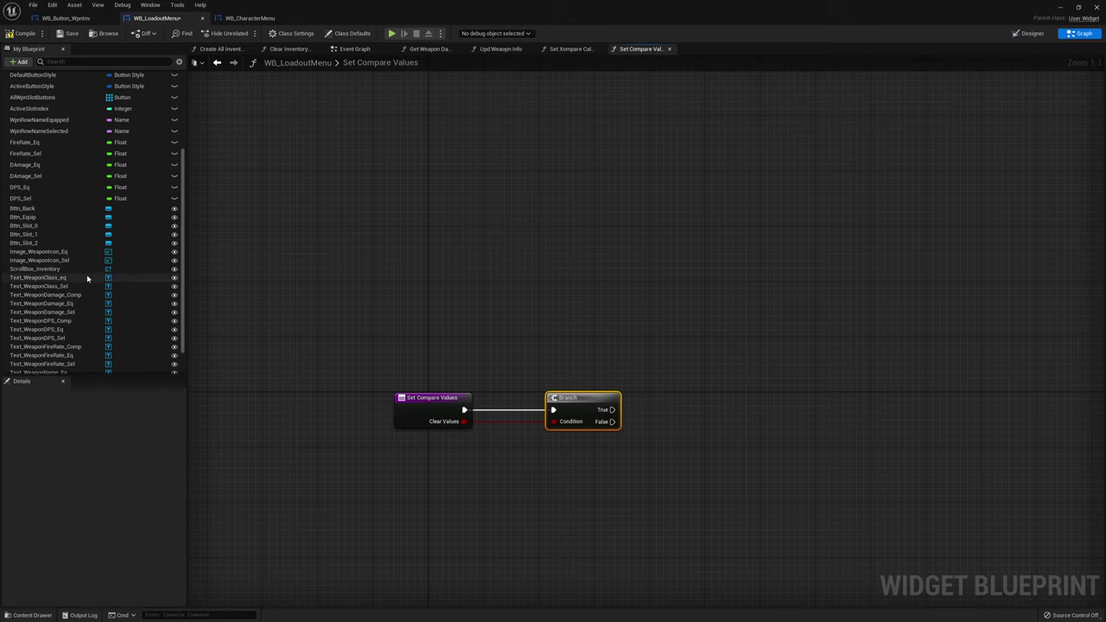
scroll(83, 278, "down", 2)
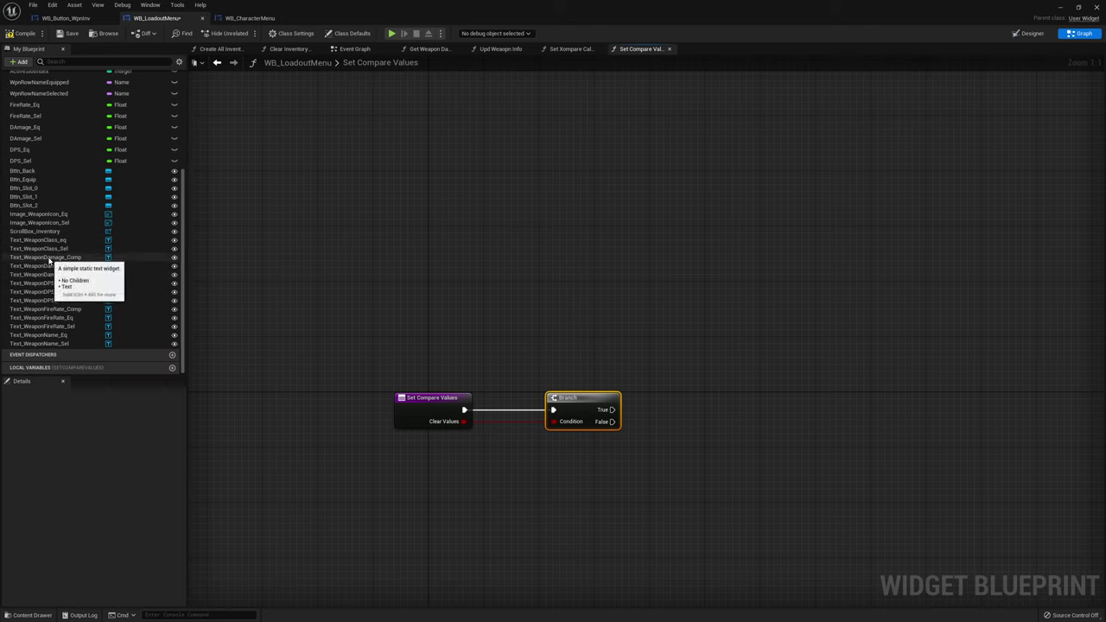
left_click_drag(52, 257, 543, 227, "ctrl")
mouse_move(103, 284)
left_mouse_down()
mouse_move(557, 248)
mouse_move(542, 247)
left_mouse_up()
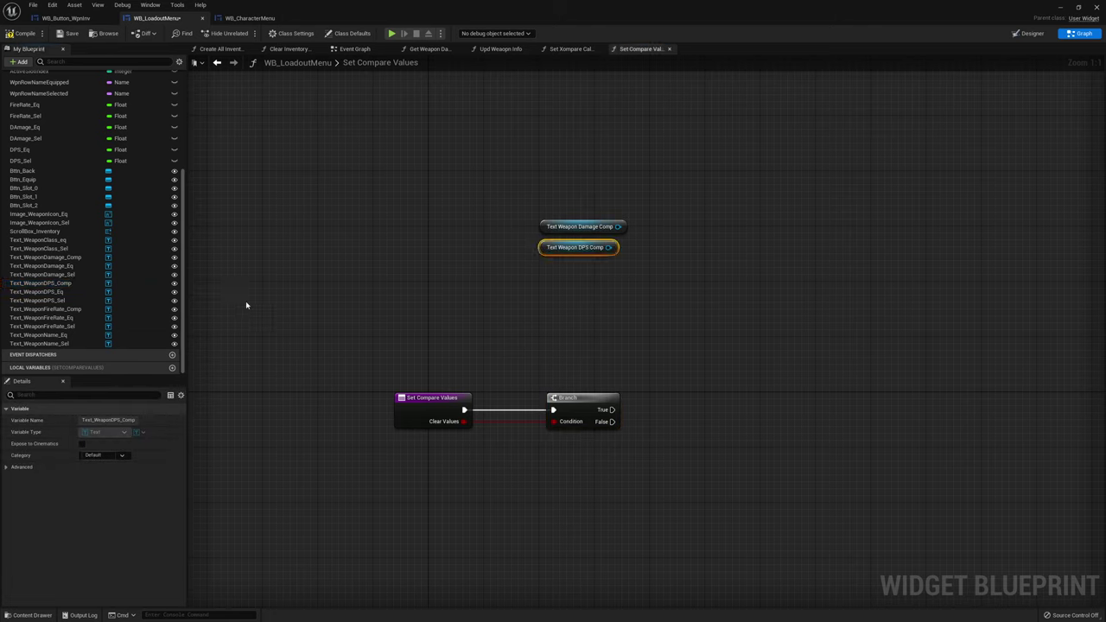
left_click(55, 309)
left_click_drag(55, 309, 563, 269)
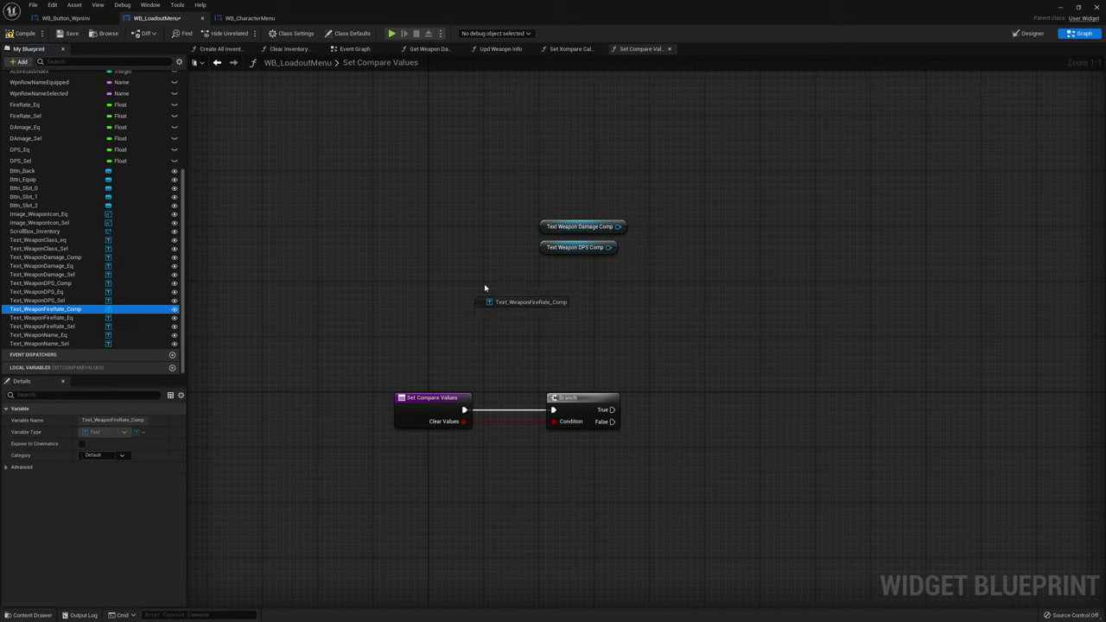
Add a SetText (Text) node targeting the comp texts, run from the Branch's True output
right_click_drag(677, 261, 602, 255)
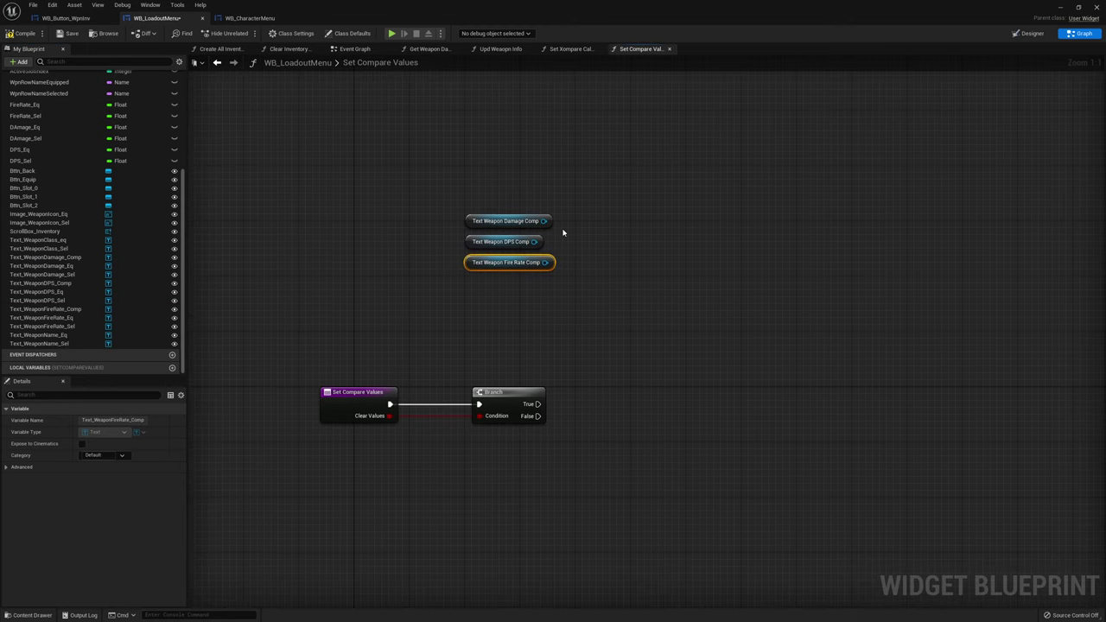
left_click_drag(544, 221, 702, 289)
type("set text")
key("Return")
mouse_move(545, 262)
left_mouse_down()
mouse_move(708, 326)
mouse_move(645, 320)
mouse_move(544, 262)
left_mouse_up()
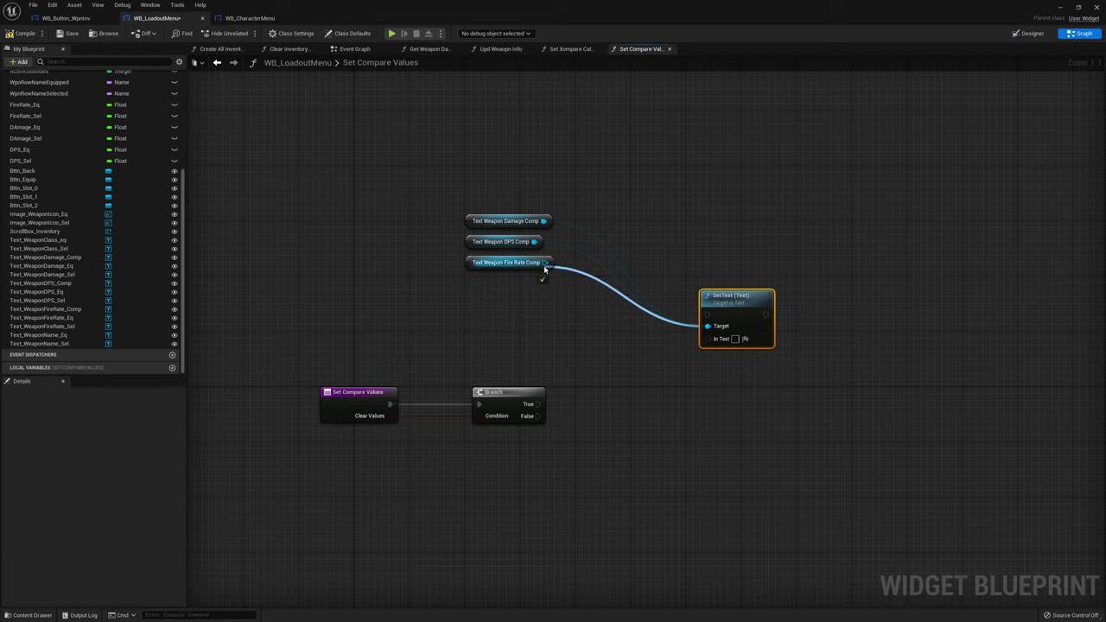
left_click_drag(537, 403, 714, 306)
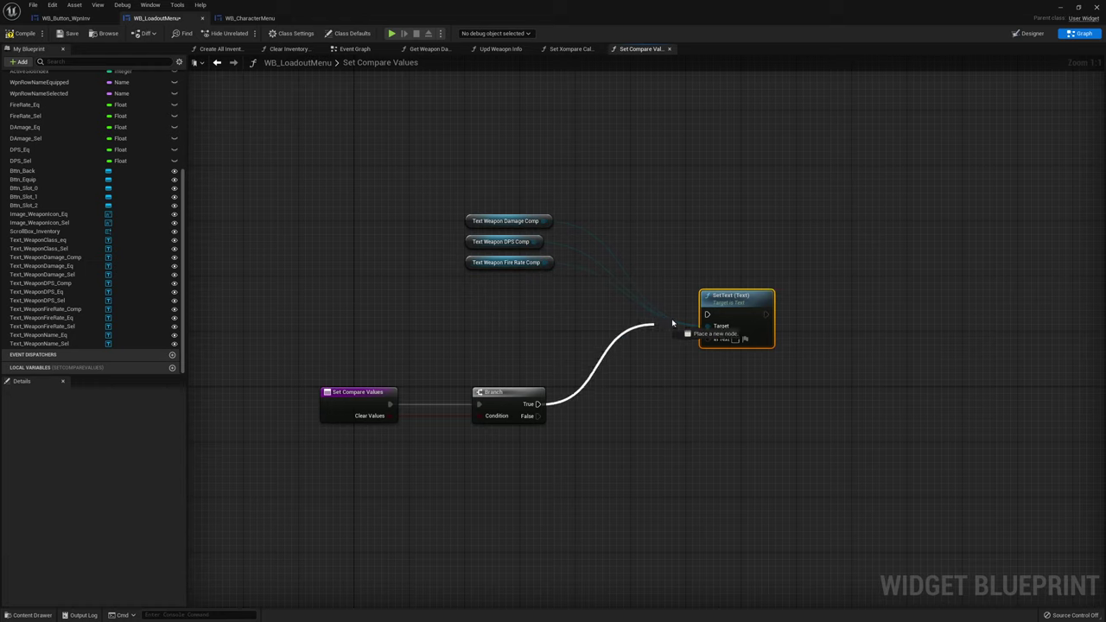
key("Escape")
left_click_drag(708, 314, 532, 403)
left_click_drag(757, 301, 756, 259)
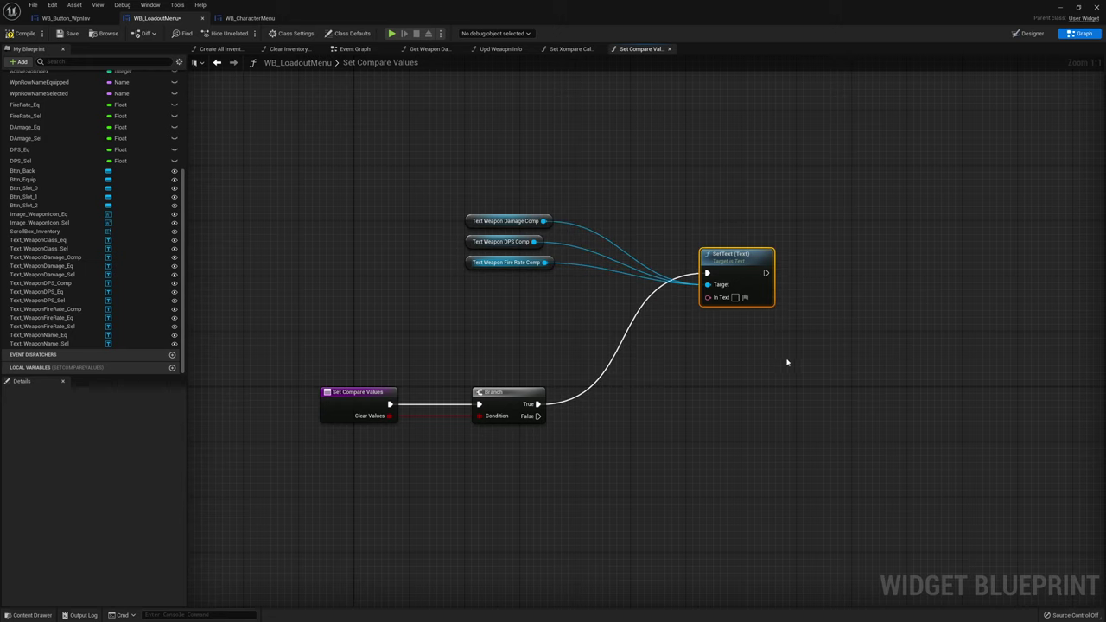
Move the three Text Weapon Comp getters below the Branch node
right_click_drag(786, 362, 751, 276)
left_click_drag(546, 186, 389, 126)
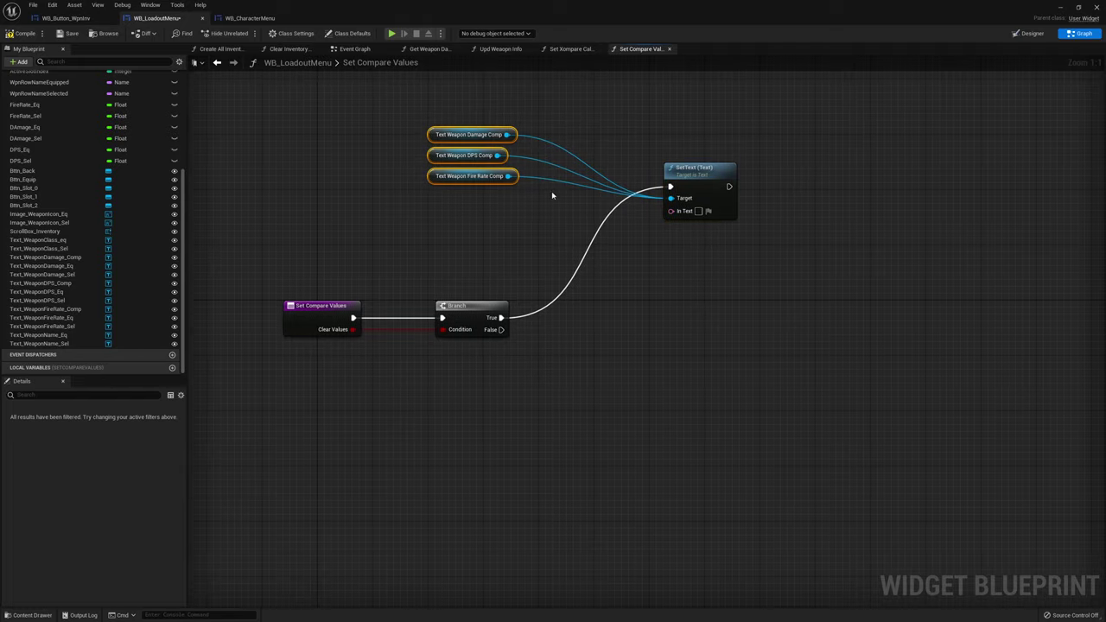
right_click_drag(548, 192, 501, 132)
left_click_drag(424, 101, 423, 380)
Spread the Damage, Fire Rate and DPS Comp getters apart beneath the Branch
left_click(520, 398)
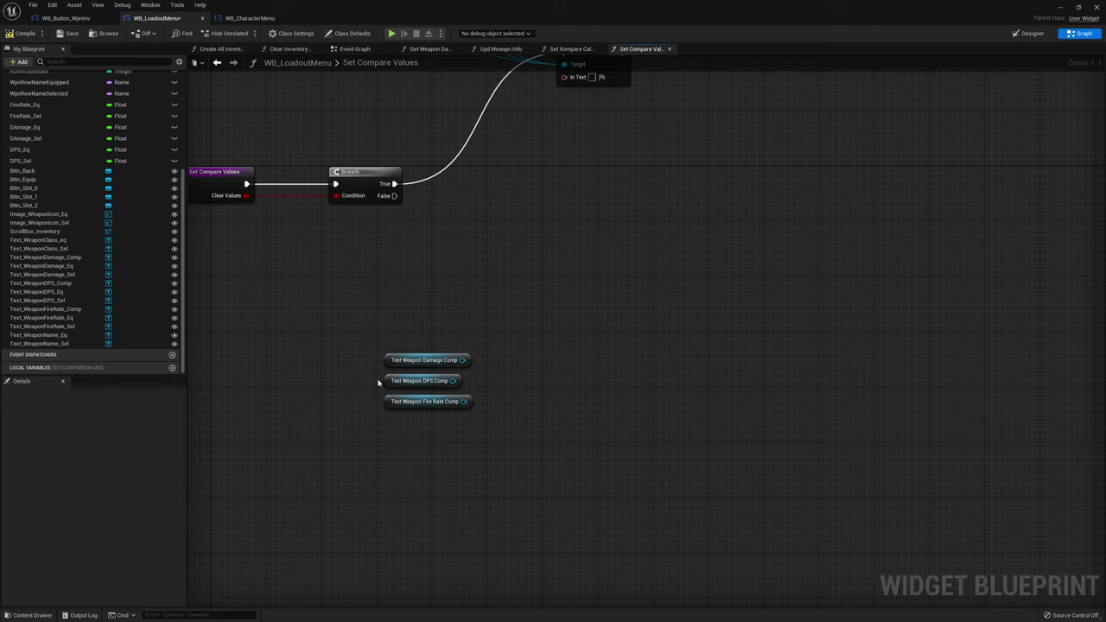
left_click_drag(415, 380, 423, 339)
mouse_move(361, 435)
left_mouse_down()
mouse_move(393, 352)
mouse_move(579, 428)
mouse_move(655, 442)
left_mouse_up()
left_click_drag(395, 338, 460, 336)
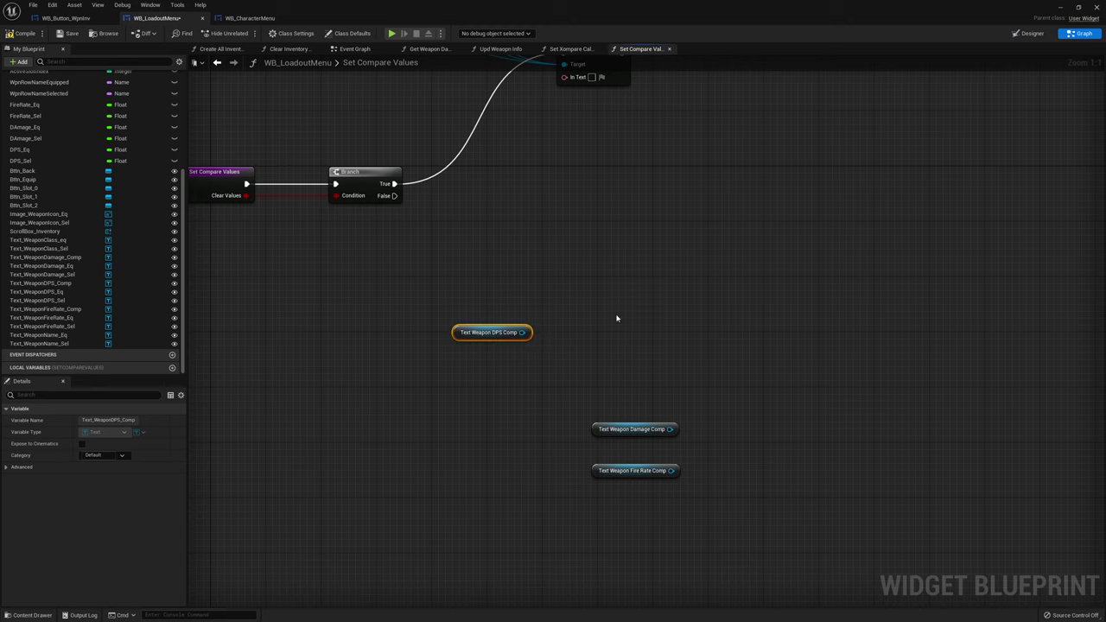
right_click_drag(616, 319, 564, 336)
left_click(518, 346)
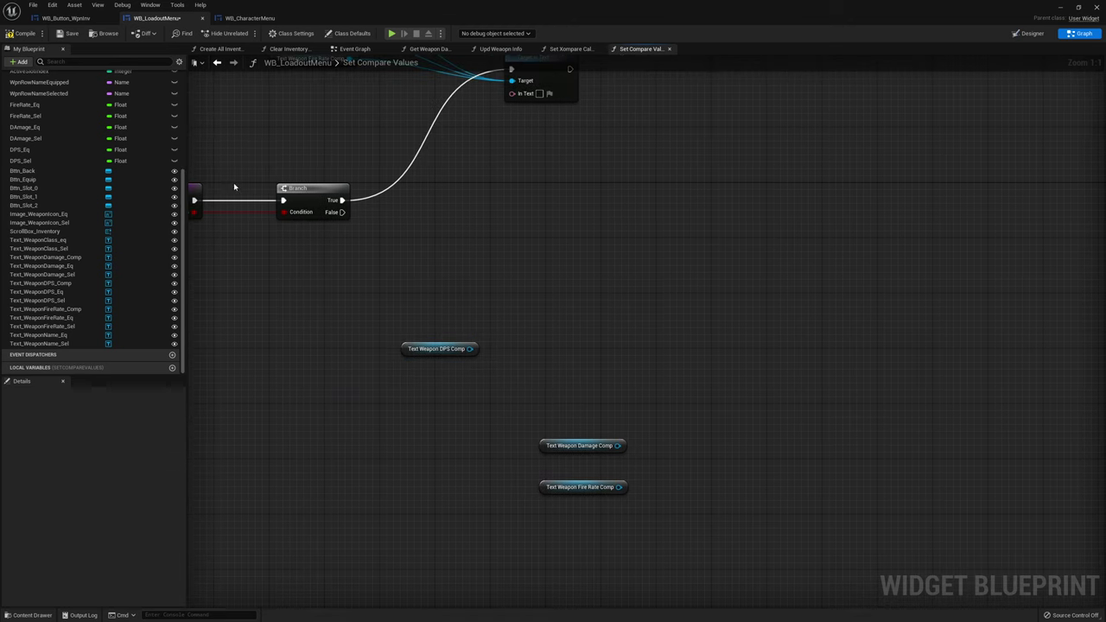
scroll(64, 151, "up", 2)
scroll(60, 151, "up", 3)
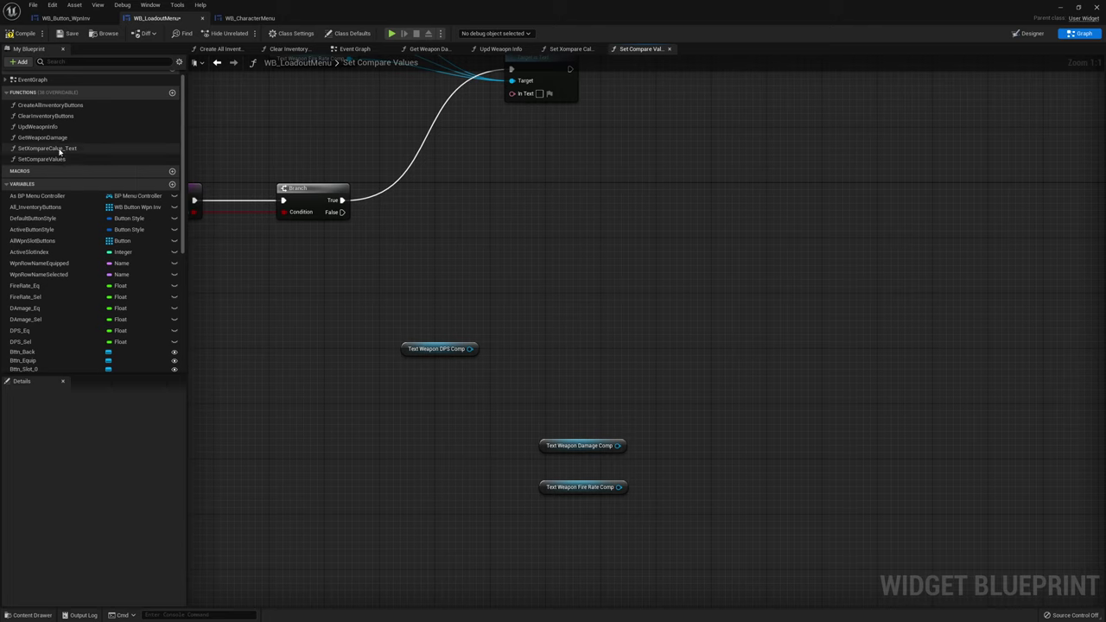
Call SetXompareCalue_Text from the Branch's False output with Text_WeaponDPS_Comp as Target Text
left_click_drag(58, 150, 501, 275)
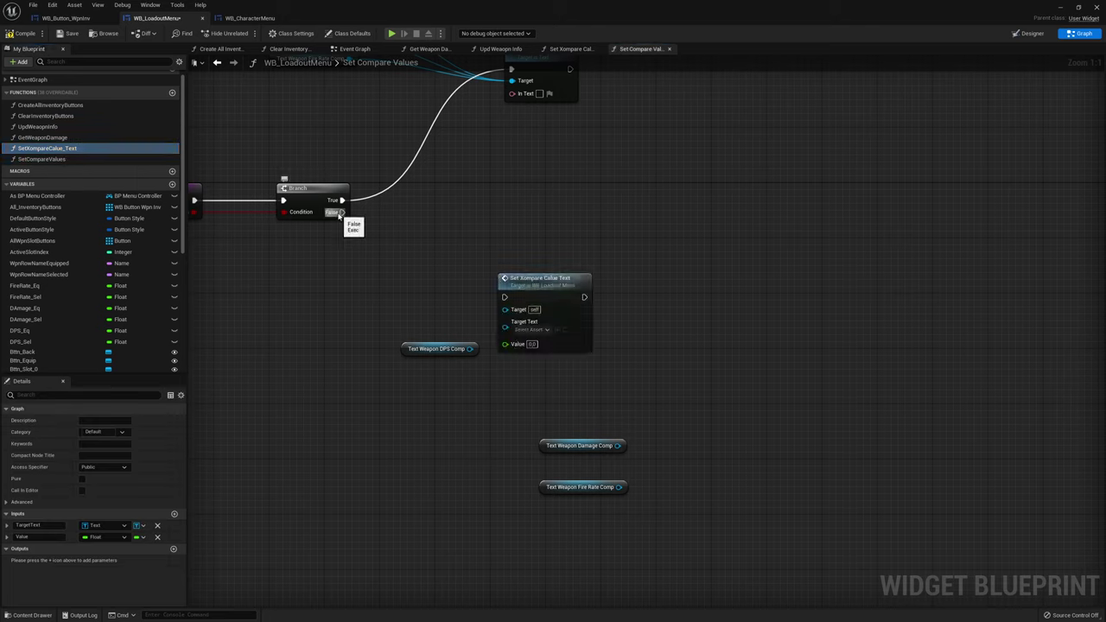
left_click_drag(341, 212, 505, 298)
left_click_drag(536, 334, 549, 355)
left_click_drag(470, 349, 520, 343)
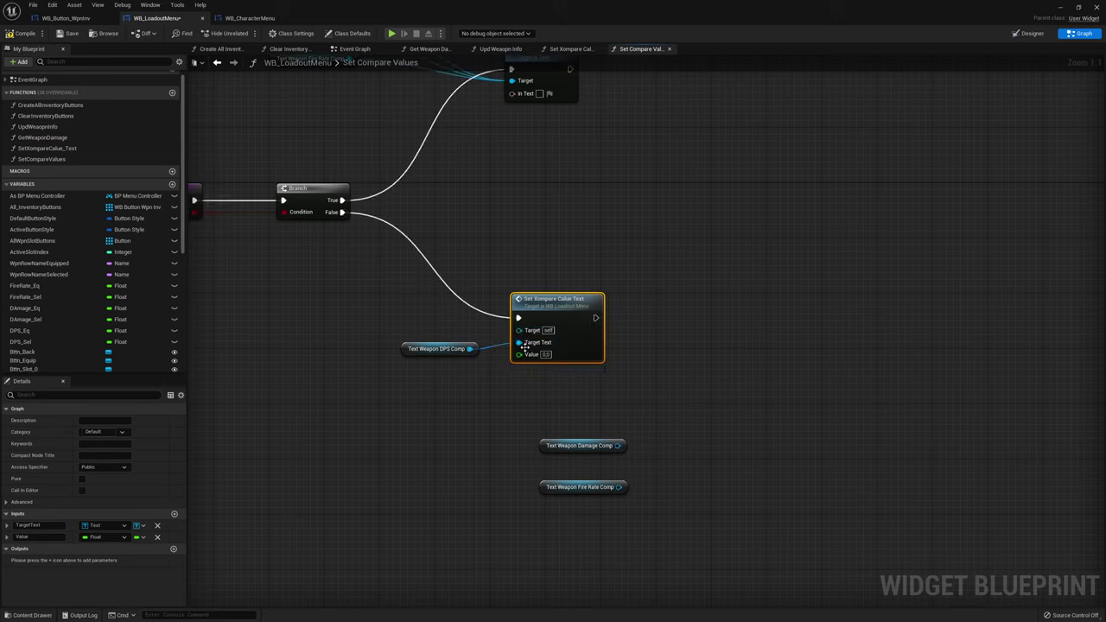
left_click_drag(407, 348, 371, 329)
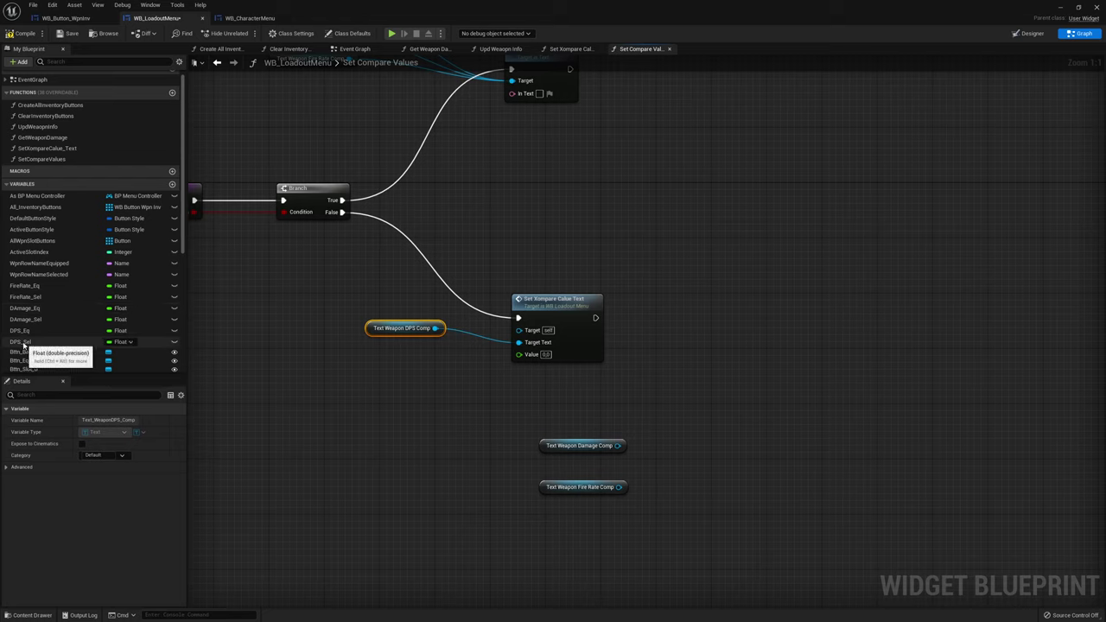
Feed the call's value with DPS_Sel minus DPS_Eq
left_click_drag(22, 344, 208, 346)
left_click_drag(336, 357, 416, 374, "ctrl")
type("-")
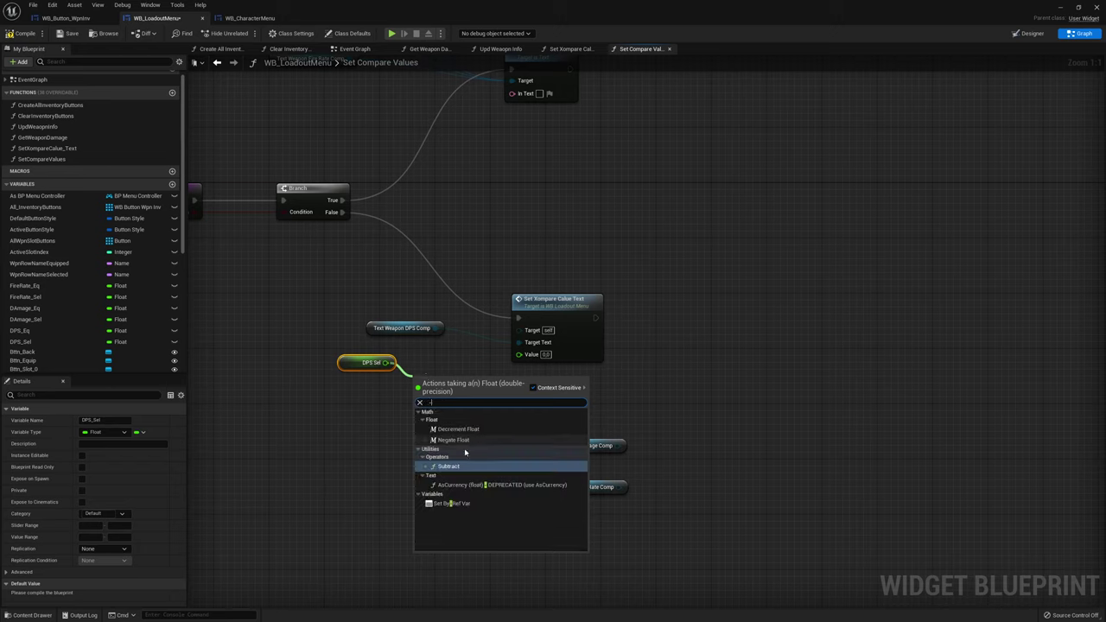
left_click(448, 466)
mouse_move(41, 331)
left_mouse_down()
mouse_move(367, 406)
mouse_move(425, 400)
mouse_move(519, 354)
left_mouse_up()
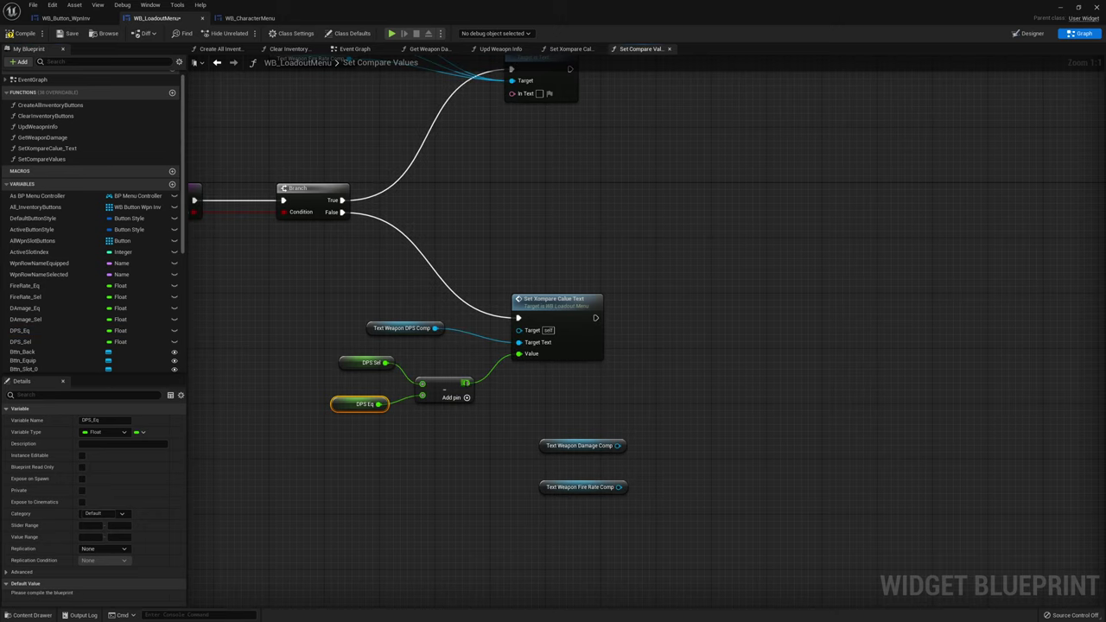
left_click_drag(443, 389, 443, 374)
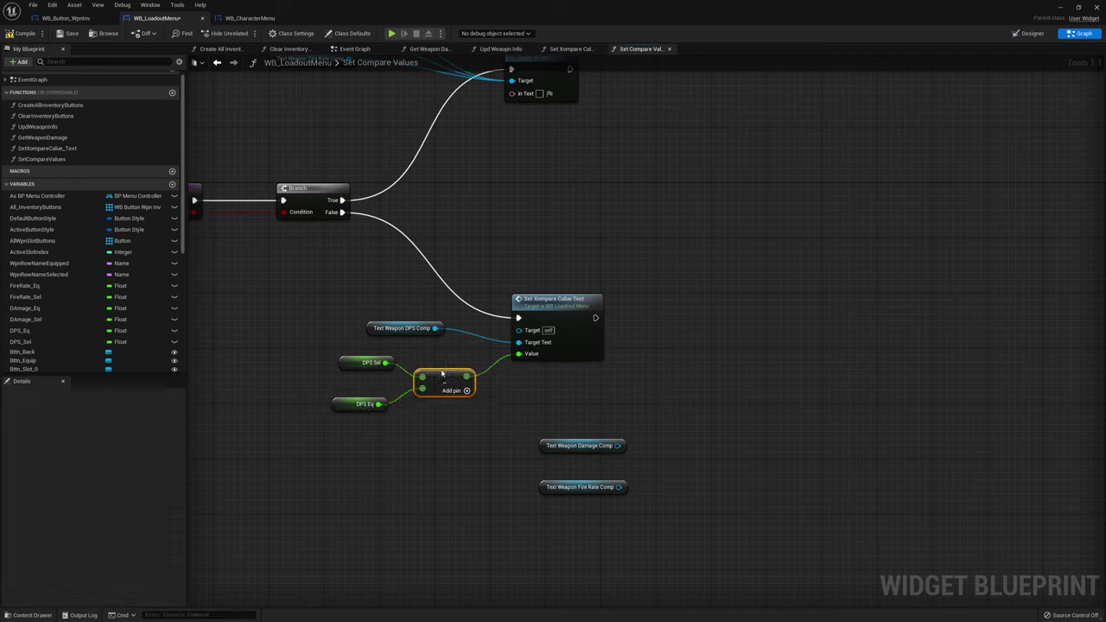
left_click(356, 403)
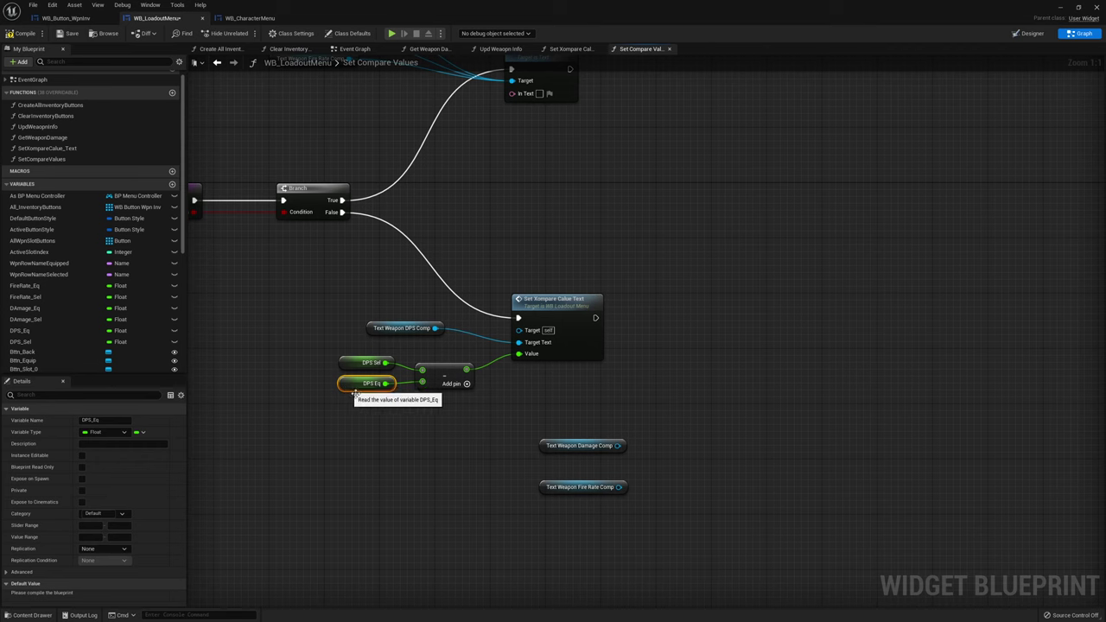
right_click_drag(598, 366, 497, 348)
Duplicate the DPS comparison chain twice and chain the three compare calls in sequence
left_click_drag(238, 383, 519, 271)
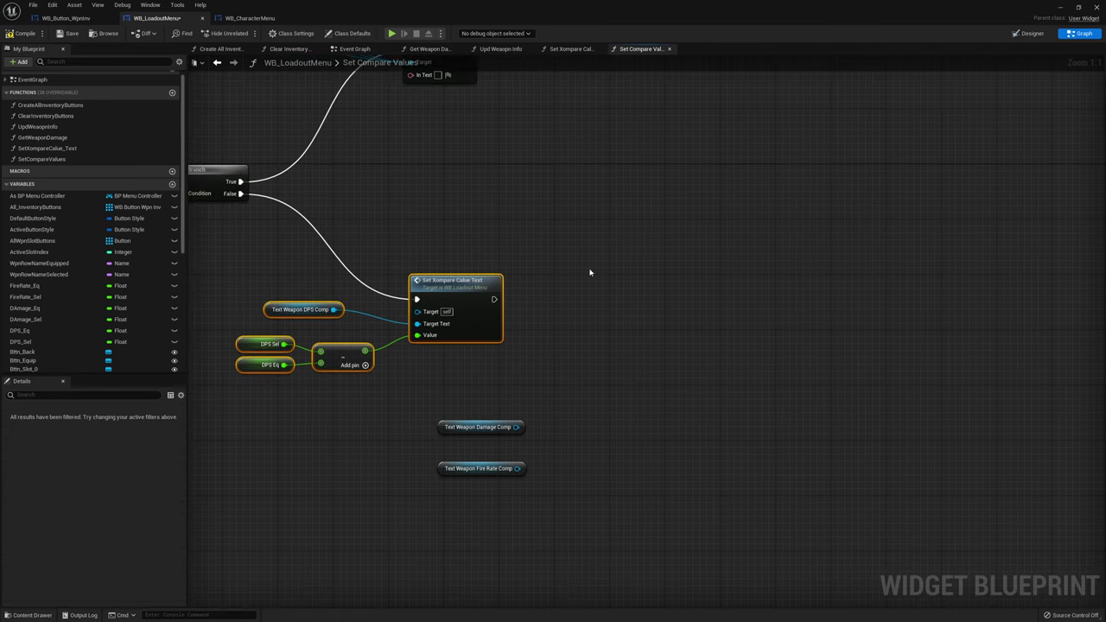
key("ctrl+c")
key("ctrl+v")
key("ctrl+v")
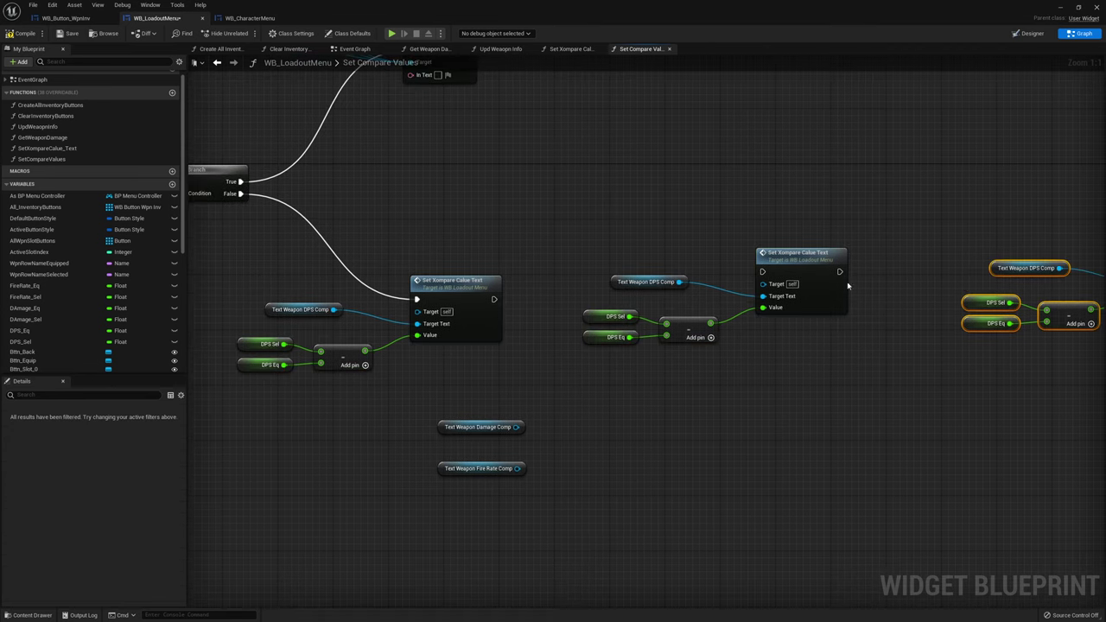
left_click_drag(491, 298, 763, 272)
right_click_drag(882, 277, 681, 274)
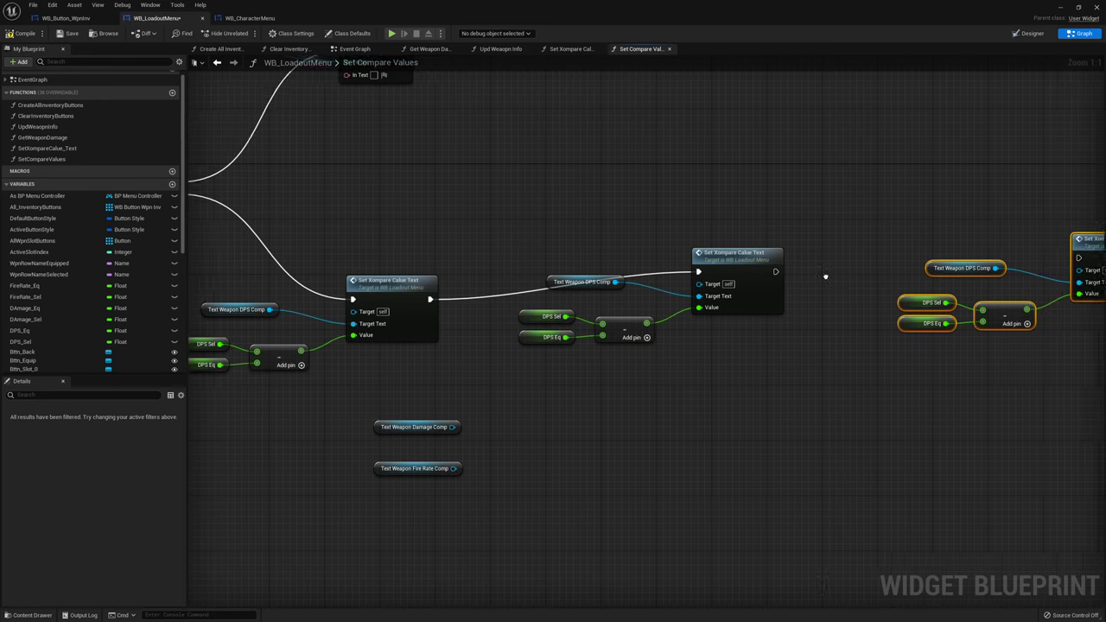
left_click_drag(680, 275, 982, 257)
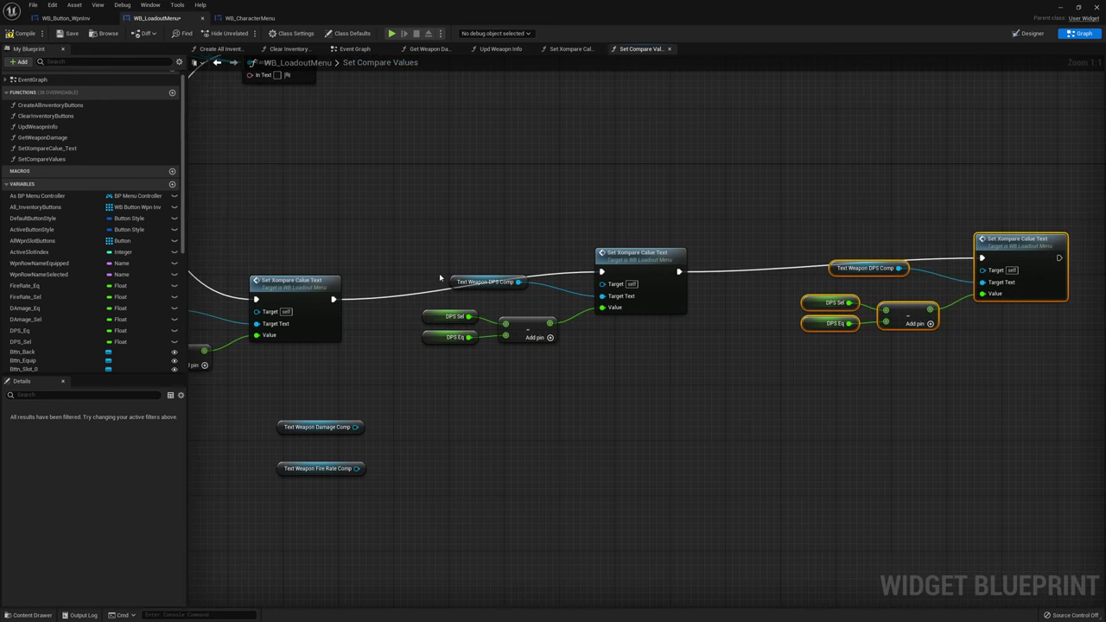
Replace the duplicated DPS Comp targets with Damage Comp and Fire Rate Comp getters
left_click(465, 289)
key("Delete")
left_click(864, 268)
key("Delete")
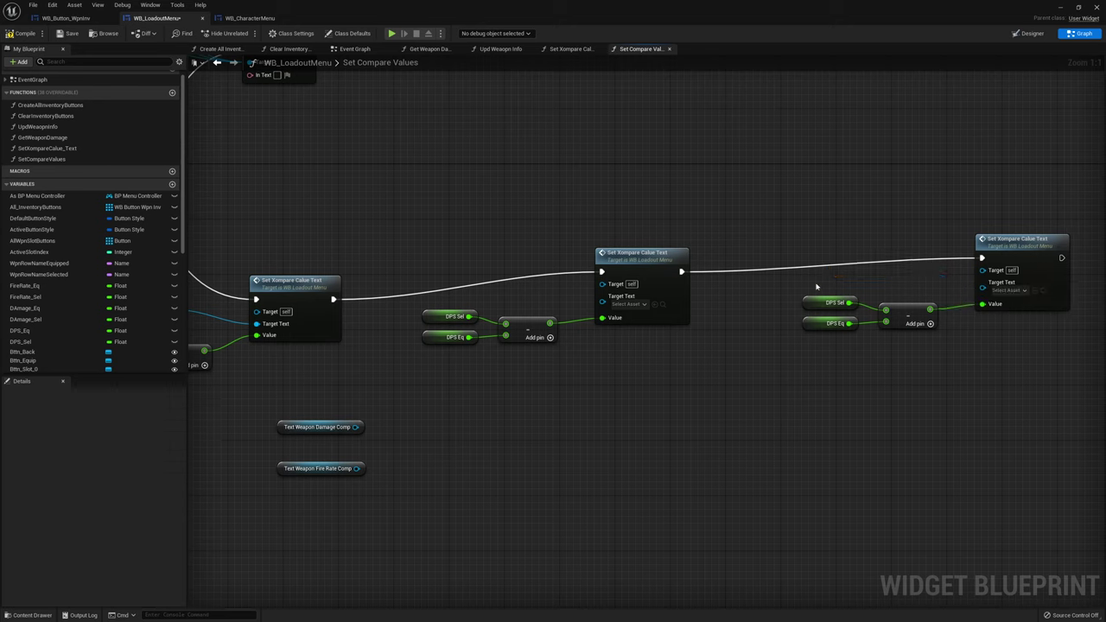
left_click_drag(356, 427, 357, 430)
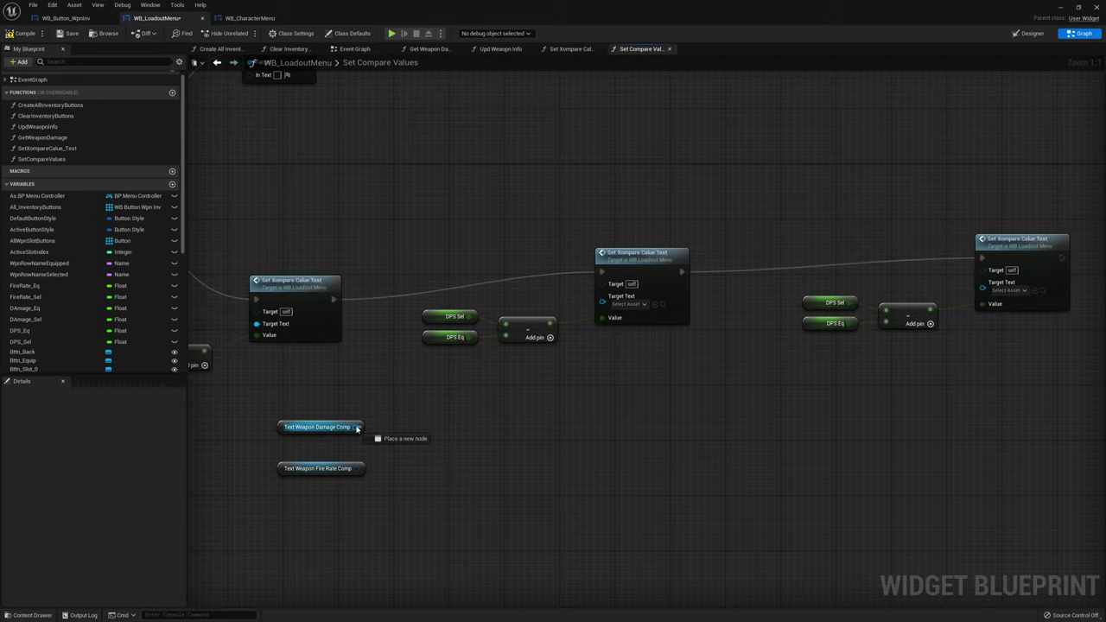
left_click_drag(357, 429, 602, 297)
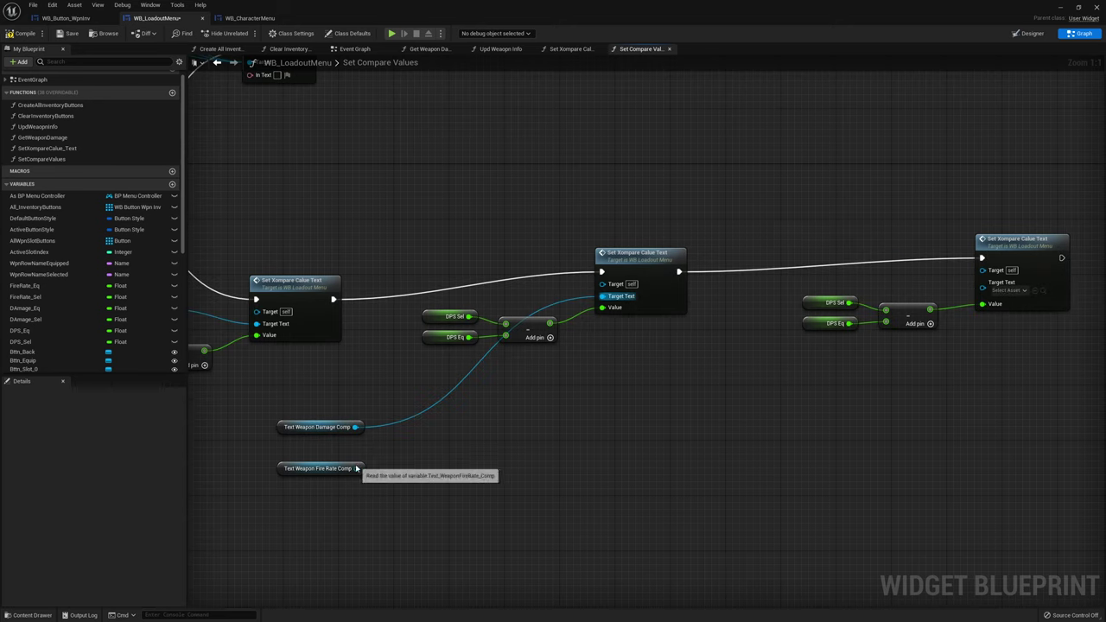
left_click_drag(356, 469, 983, 282)
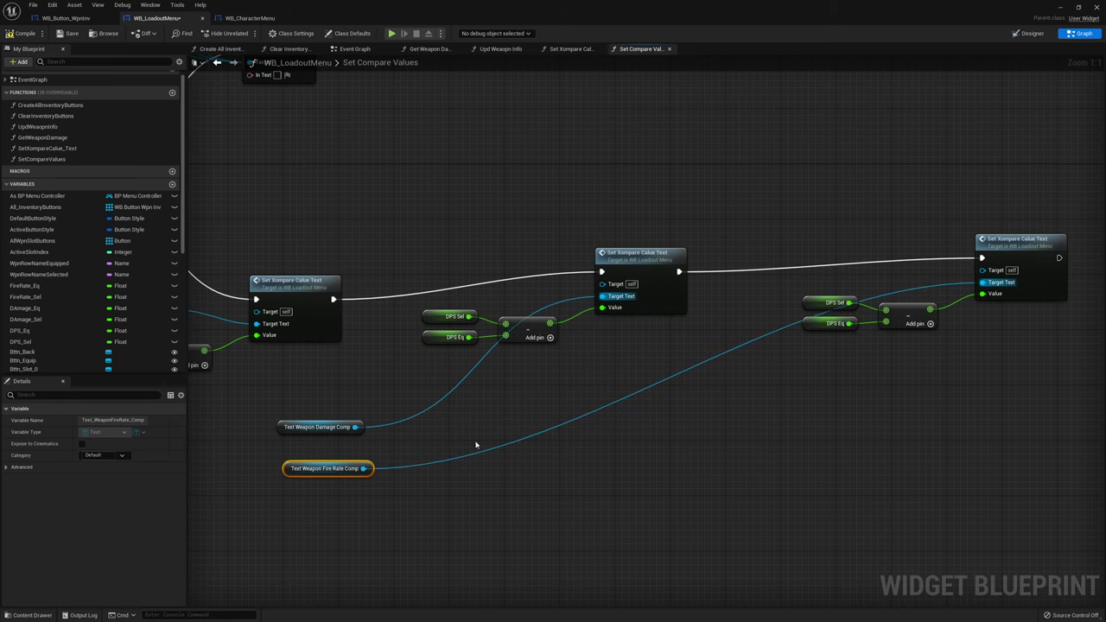
left_click_drag(286, 469, 1008, 137)
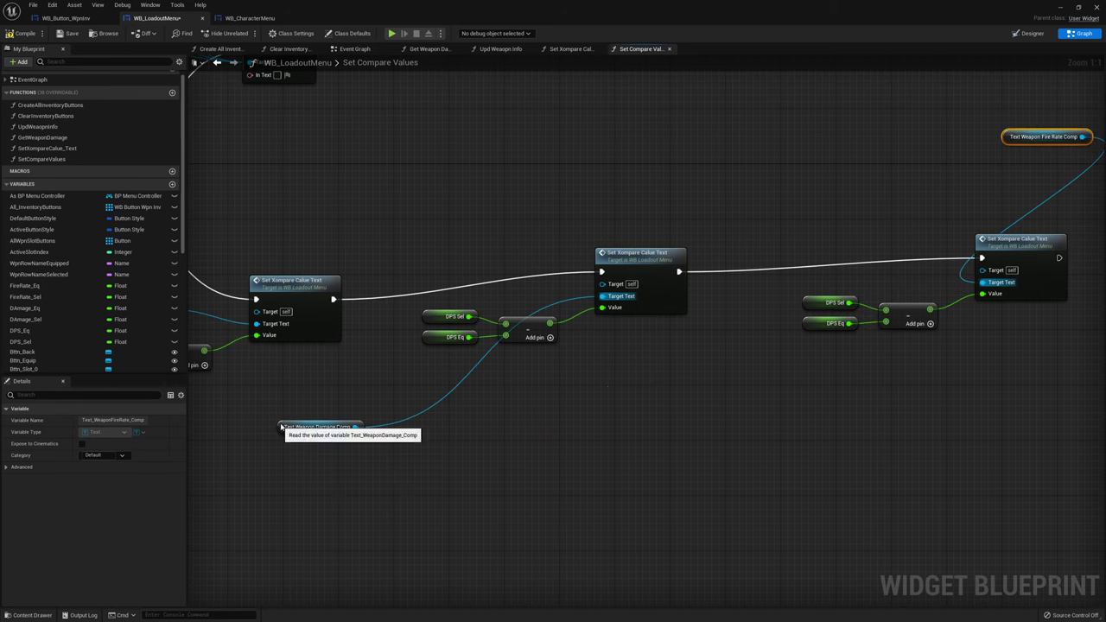
left_click_drag(285, 427, 588, 219)
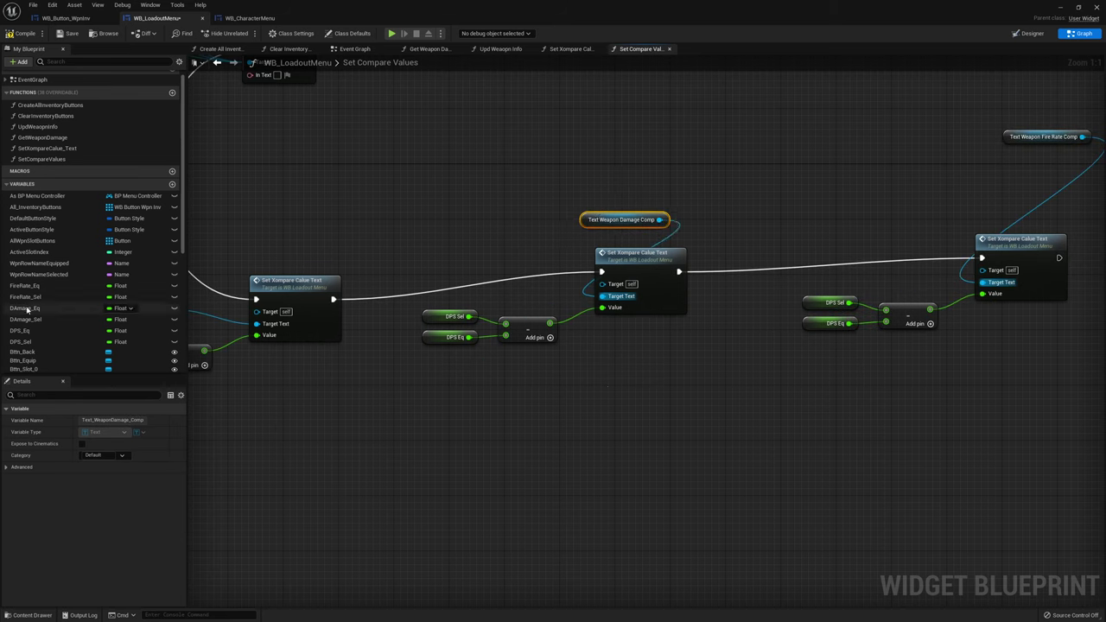
Swap the middle call's DPS_Eq and DPS_Sel getters for DAmage_Eq and DAmage_Sel
left_click_drag(27, 312, 432, 343)
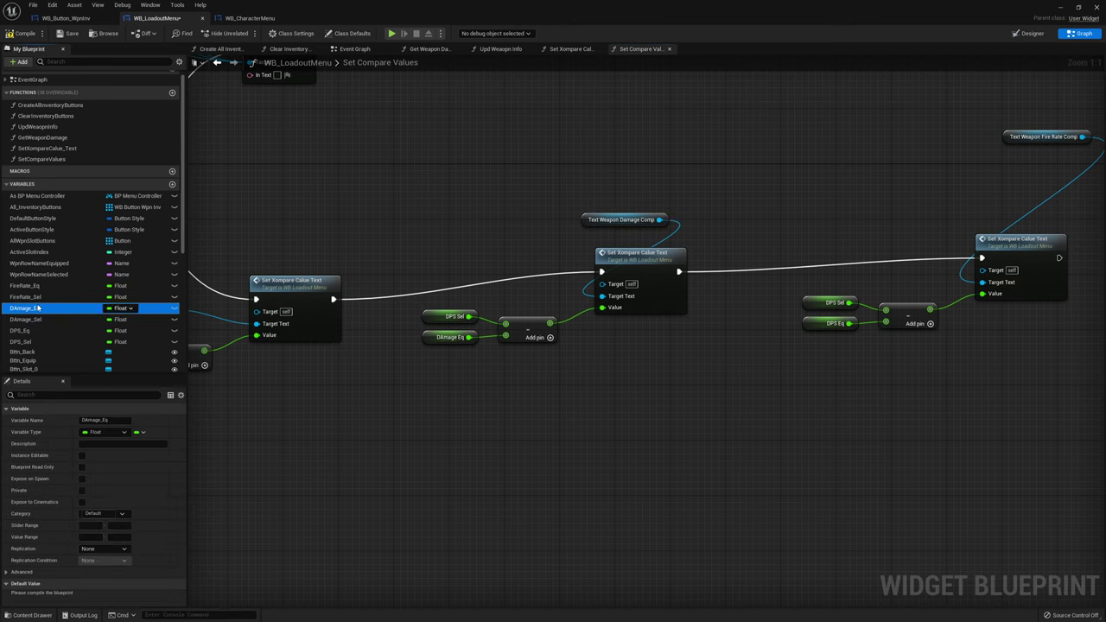
left_click_drag(34, 321, 430, 319)
right_click_drag(711, 309, 551, 309)
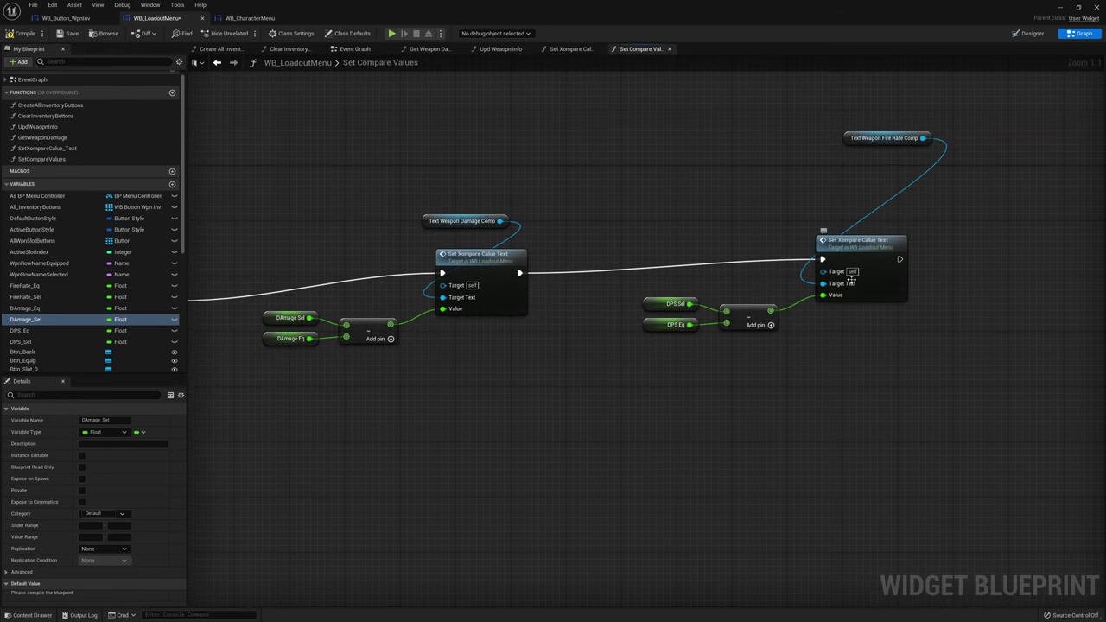
Swap the remaining DPS getters for FireRate_Eq and FireRate_Sel to compare fire rate
left_click(29, 286)
left_click_drag(29, 286, 670, 326)
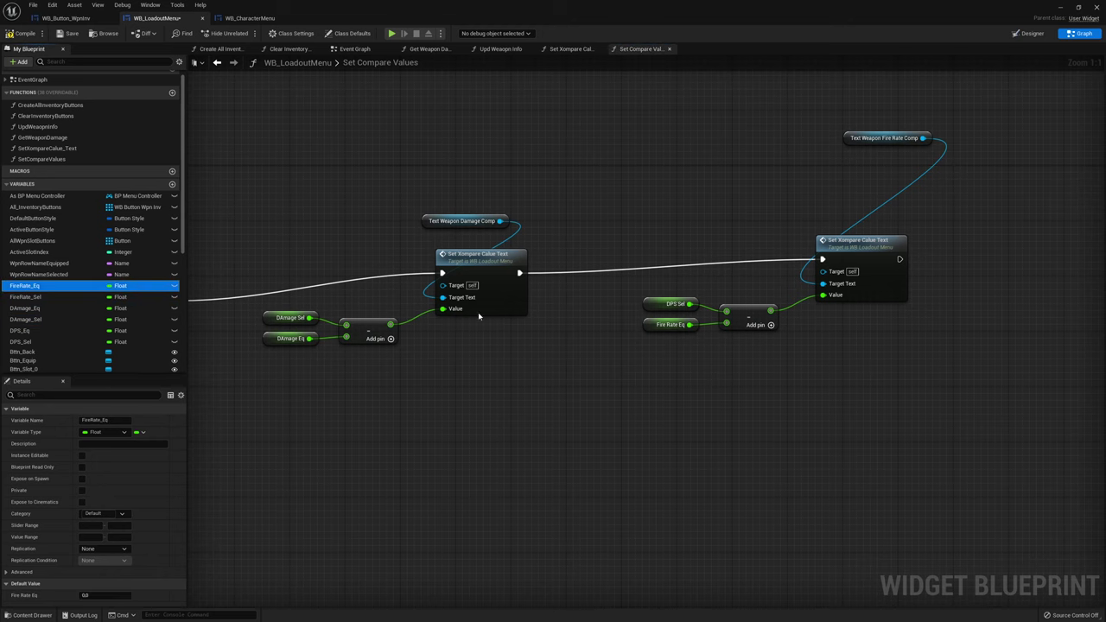
left_click_drag(26, 296, 670, 305)
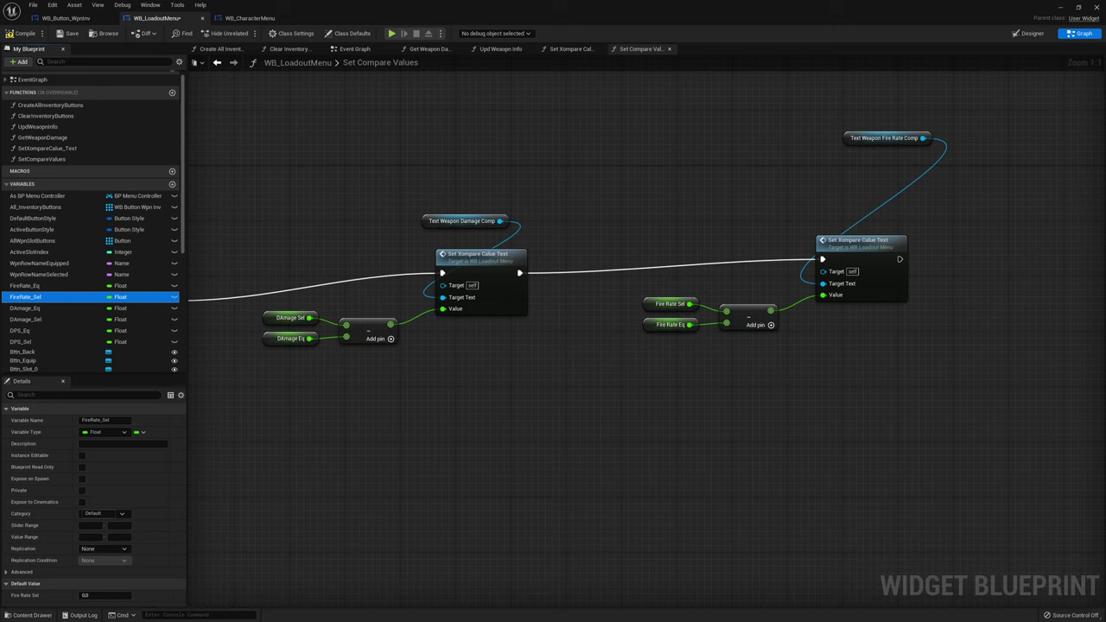
Add a Return Node after the last compare node and wire SetText's execution output into it
right_click_drag(837, 426, 878, 361)
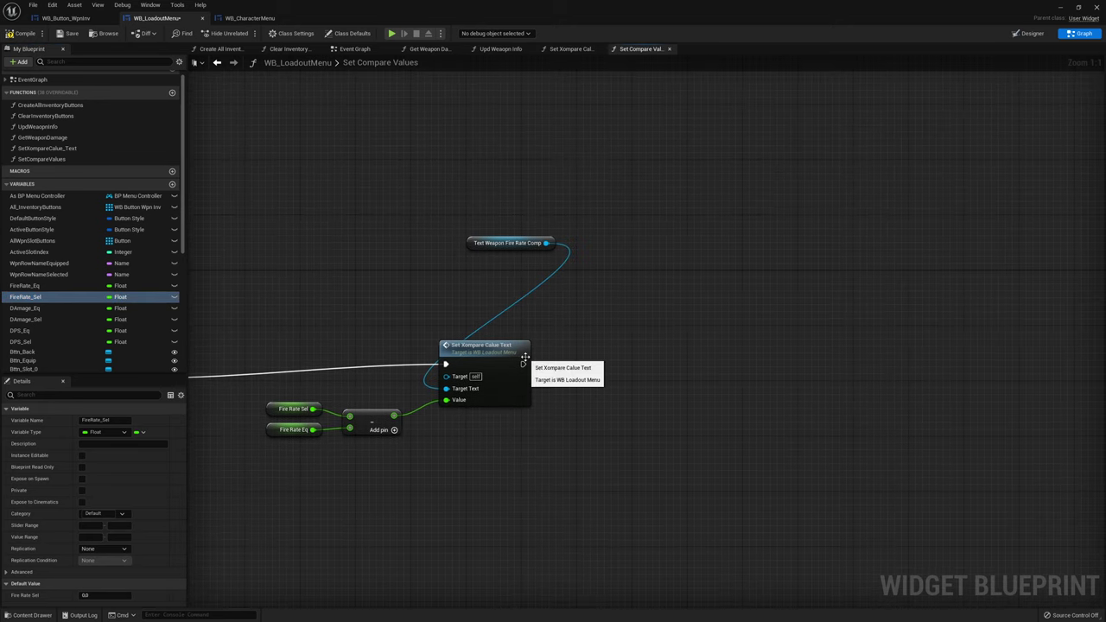
left_click_drag(523, 364, 641, 275)
type("ret")
key("Return")
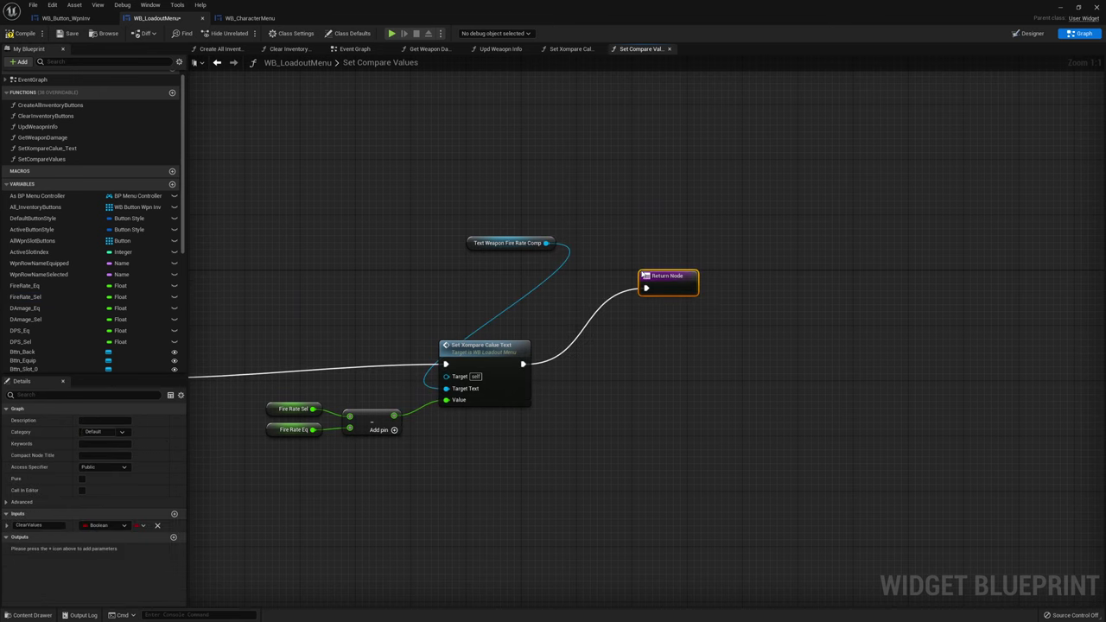
scroll(636, 279, "down", 3)
left_click_drag(513, 258, 1064, 352)
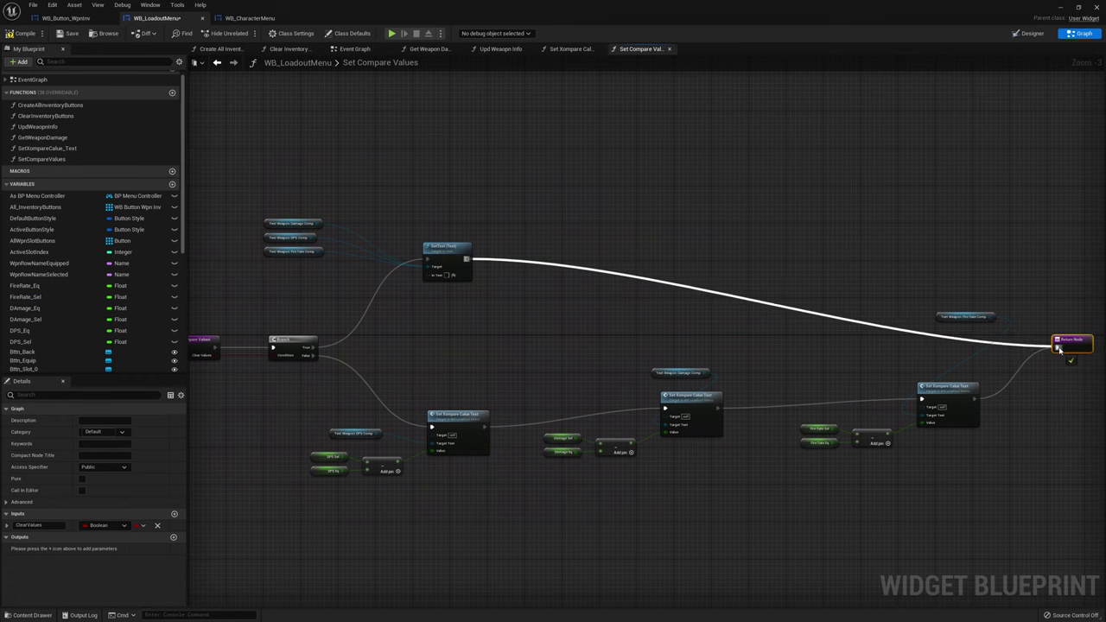
right_click_drag(780, 124, 575, 109)
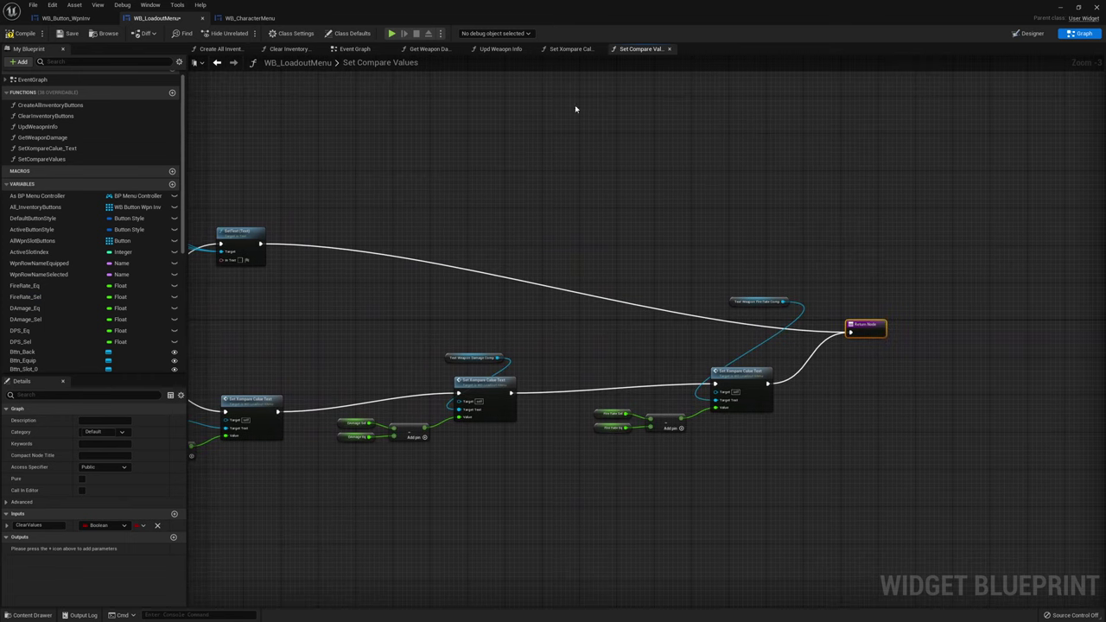
left_click(503, 50)
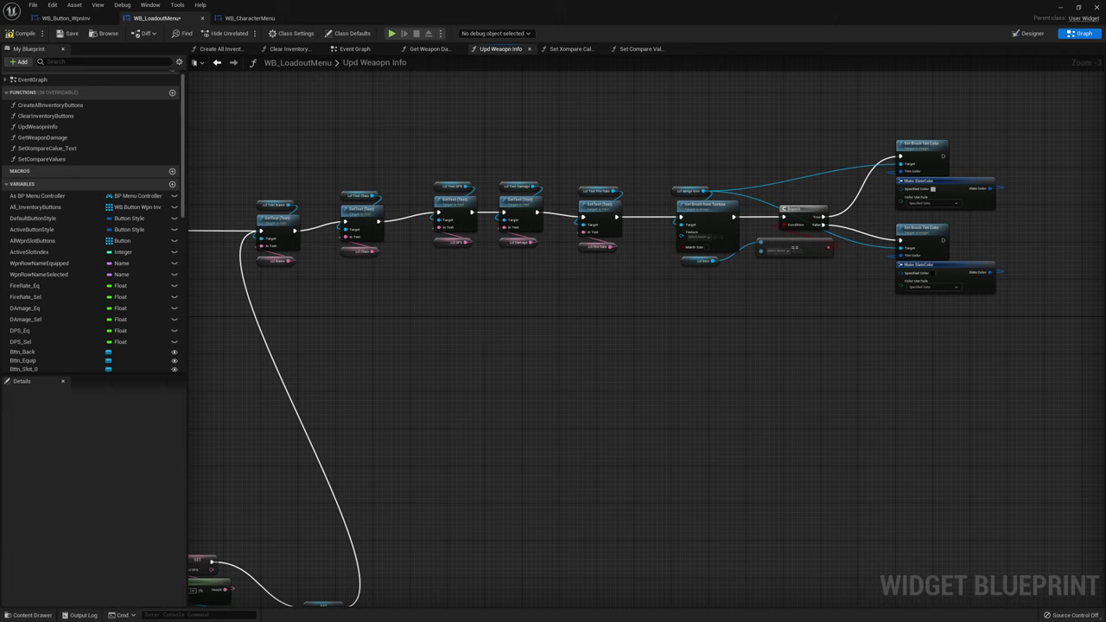
Place WpnRowNameEquipped and WpnRowNameSelected getters beside the Branch and tint colour nodes
right_click_drag(806, 339, 553, 337)
scroll(657, 259, "up", 1)
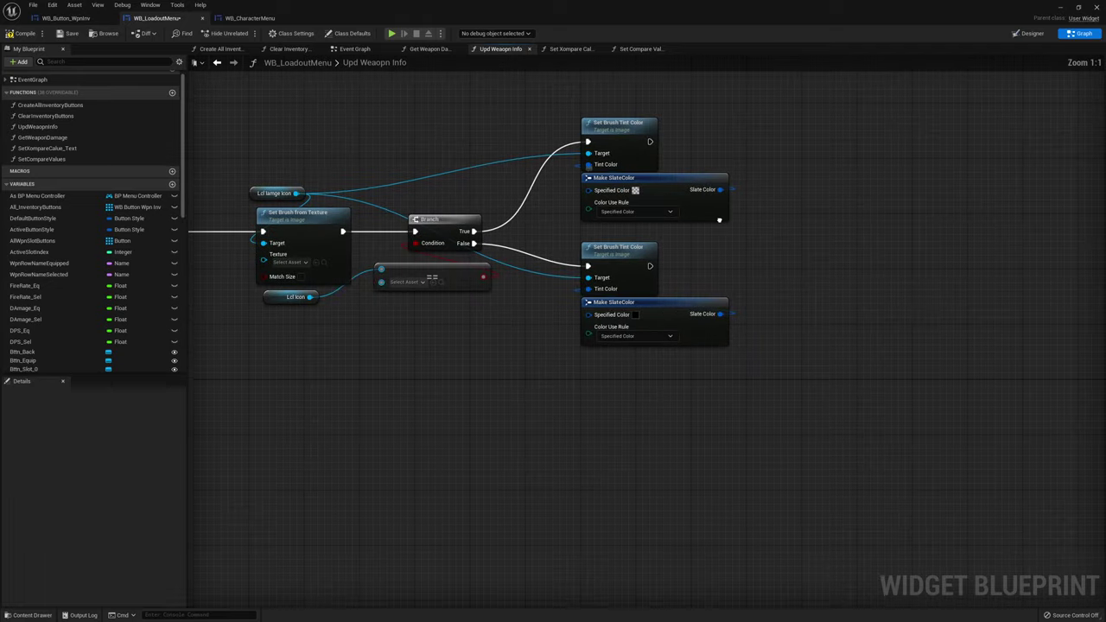
scroll(708, 271, "up", 2)
right_click_drag(823, 272, 764, 286)
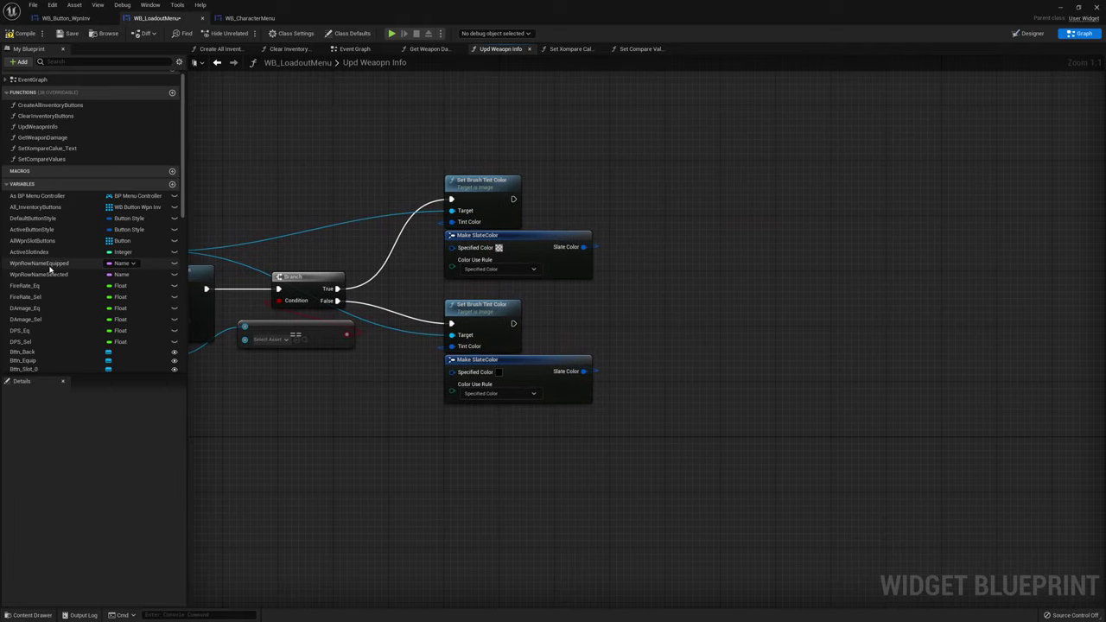
left_click_drag(39, 263, 748, 260, "ctrl")
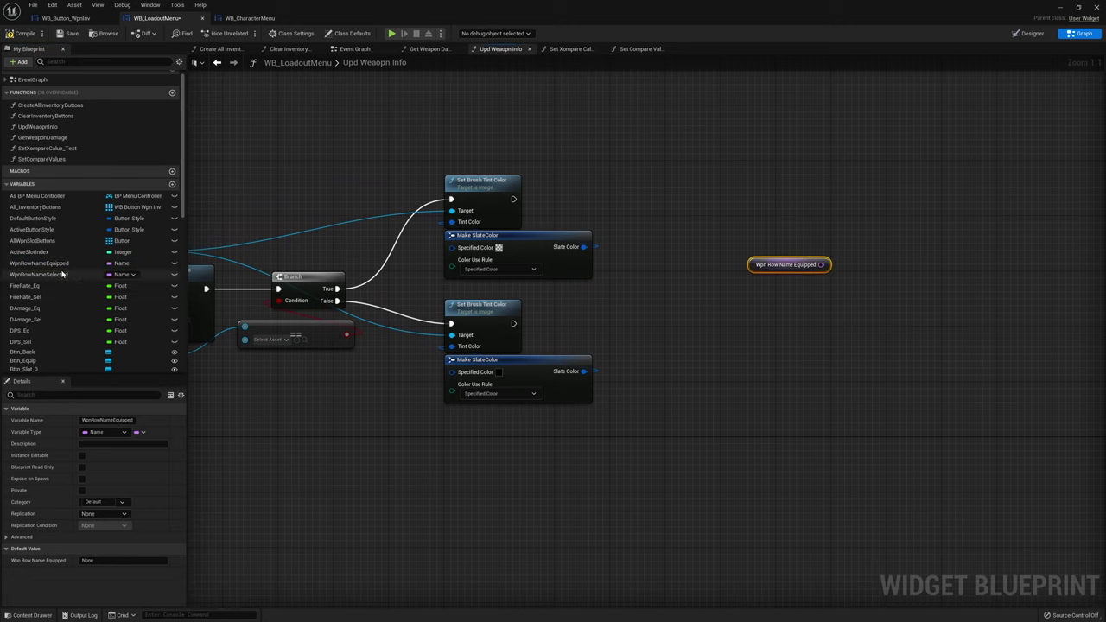
left_click_drag(39, 274, 748, 324)
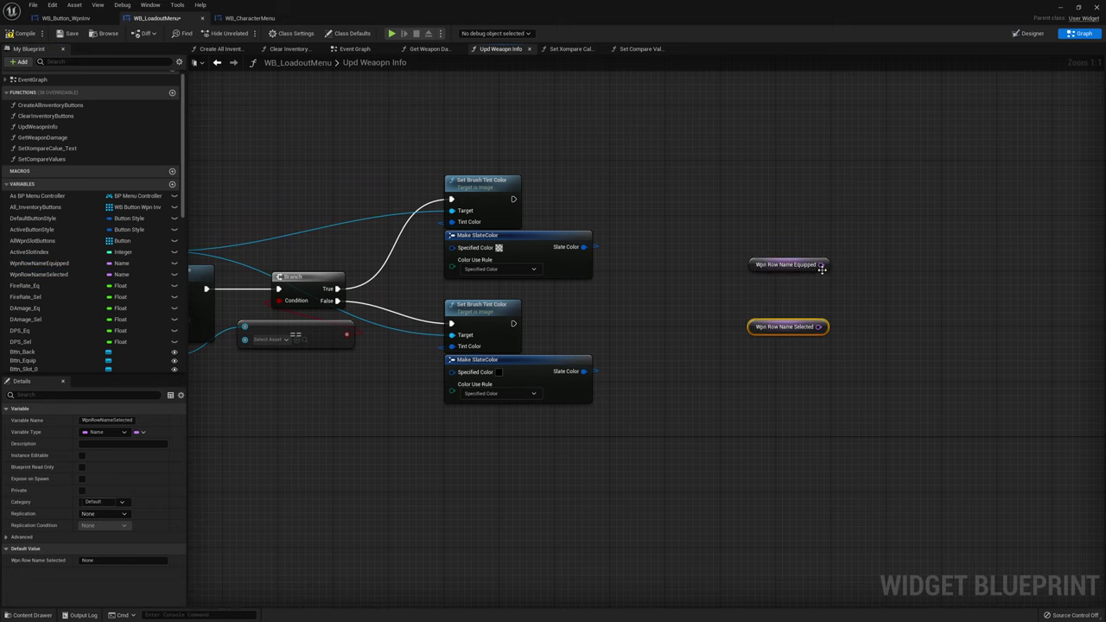
Feed each row name into an == check and join both results in an OR node
left_click_drag(821, 265, 782, 279)
type("==")
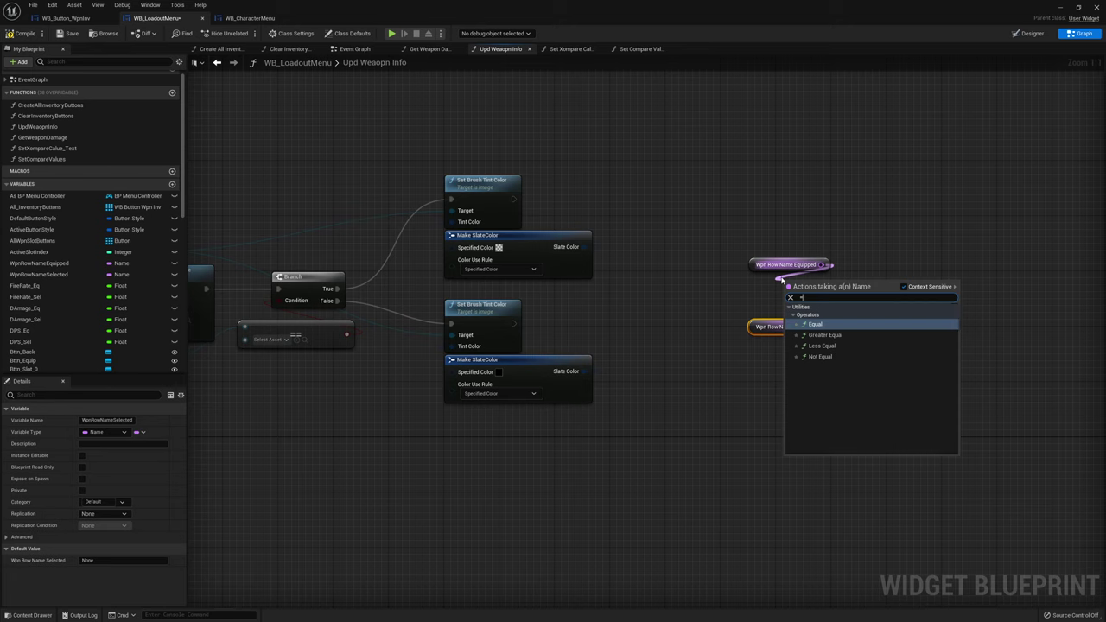
key("Return")
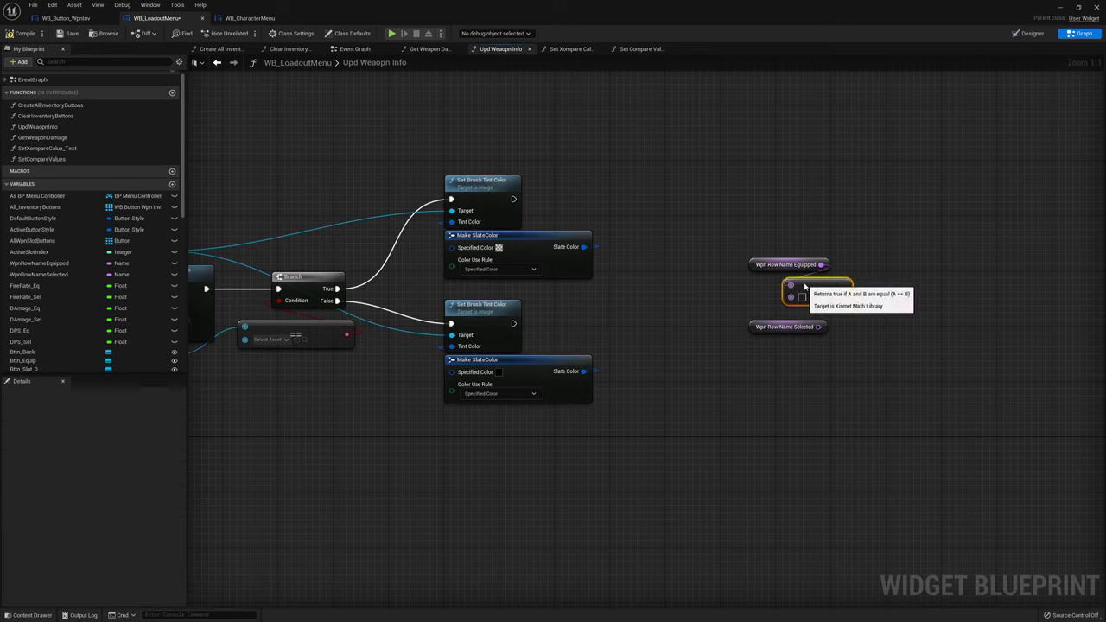
left_click_drag(844, 291, 920, 331)
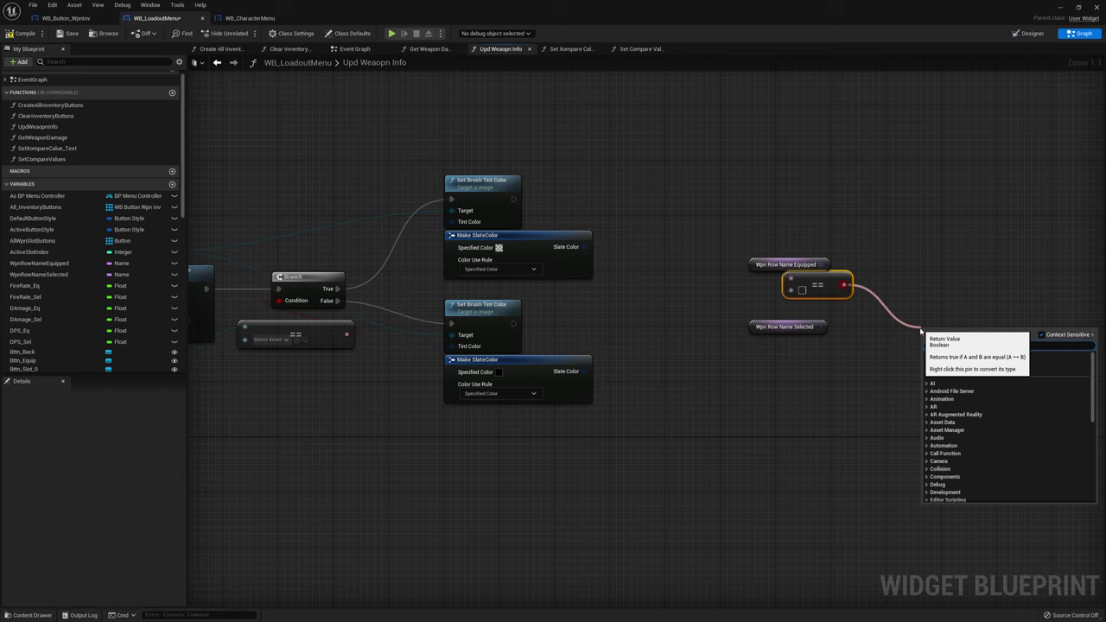
type("or")
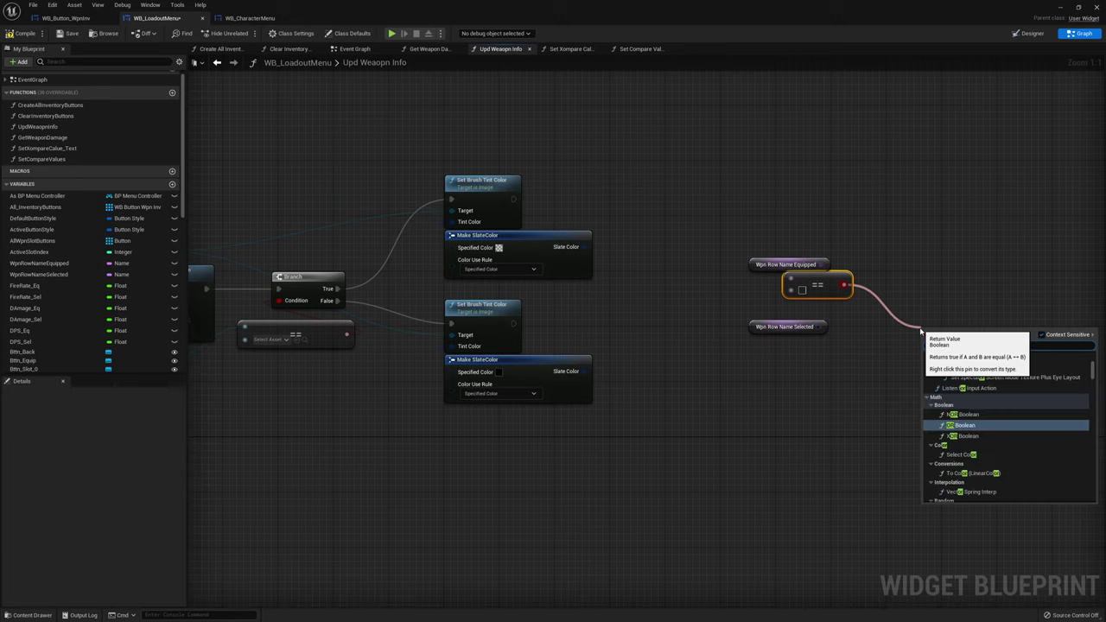
key("Return")
left_click_drag(947, 333, 905, 333)
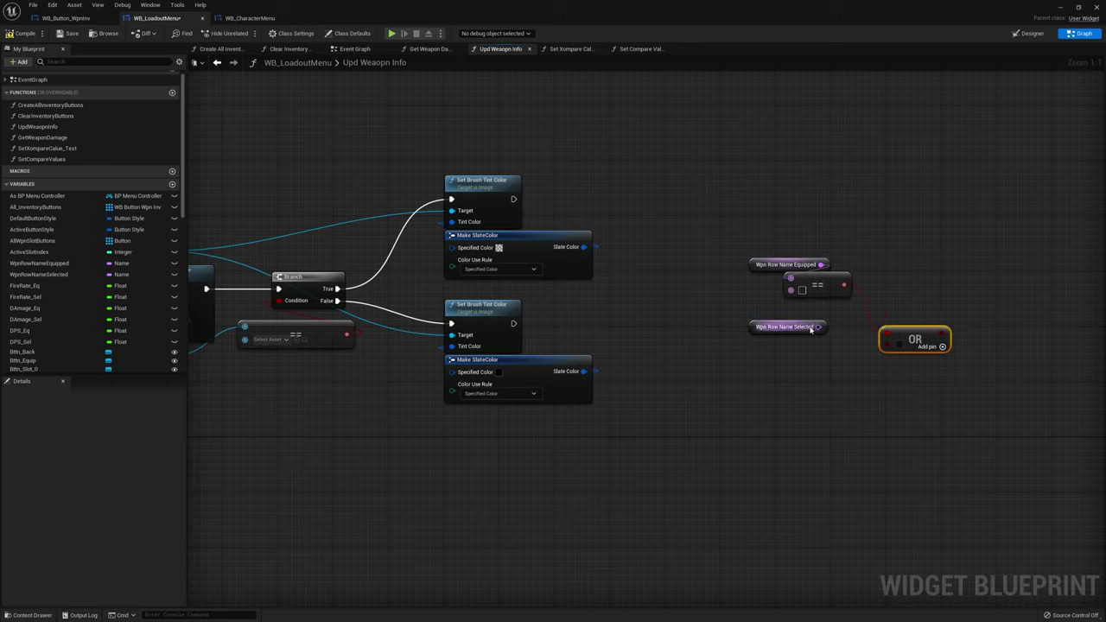
left_click_drag(819, 327, 774, 353)
type("==")
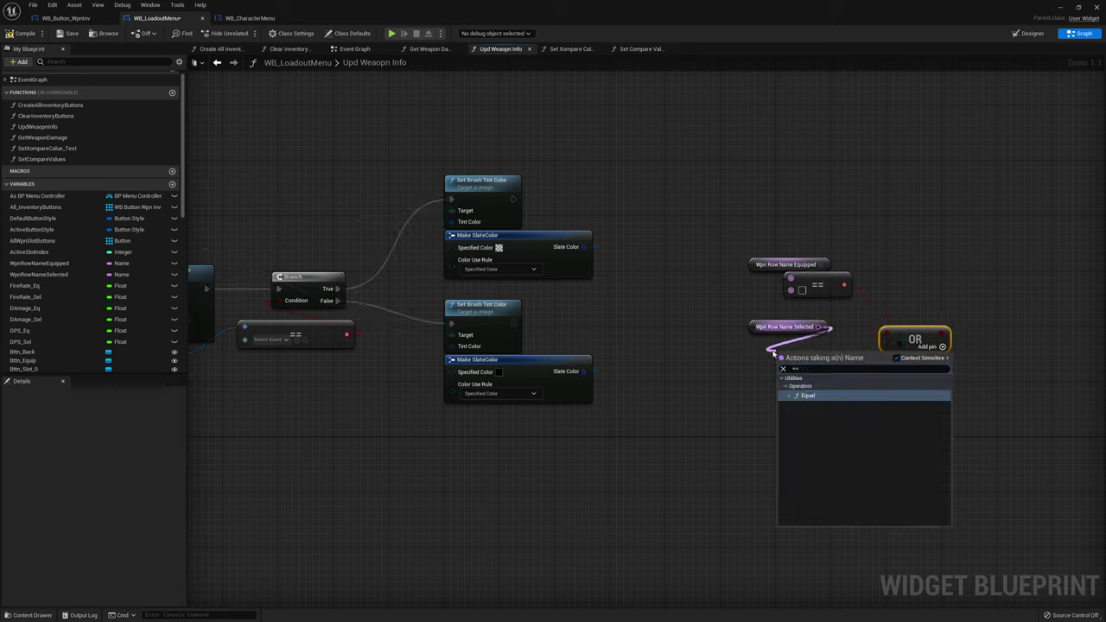
key("Return")
mouse_move(805, 360)
left_mouse_down()
mouse_move(805, 346)
mouse_move(890, 343)
mouse_move(896, 325)
left_mouse_up()
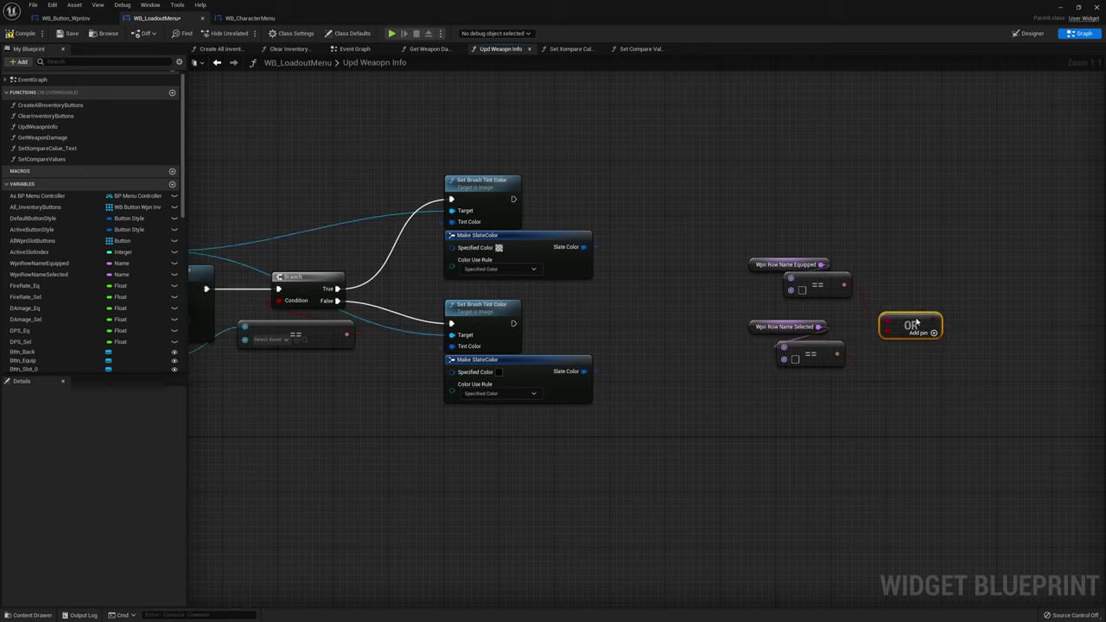
left_click(983, 280)
Call Set Compare Values after the top tint-colour node, with the OR result driving Clear Values
mouse_move(41, 159)
left_mouse_down()
mouse_move(739, 216)
mouse_move(679, 220)
left_mouse_up()
mouse_move(513, 199)
left_mouse_down()
mouse_move(680, 242)
mouse_move(517, 326)
left_mouse_up()
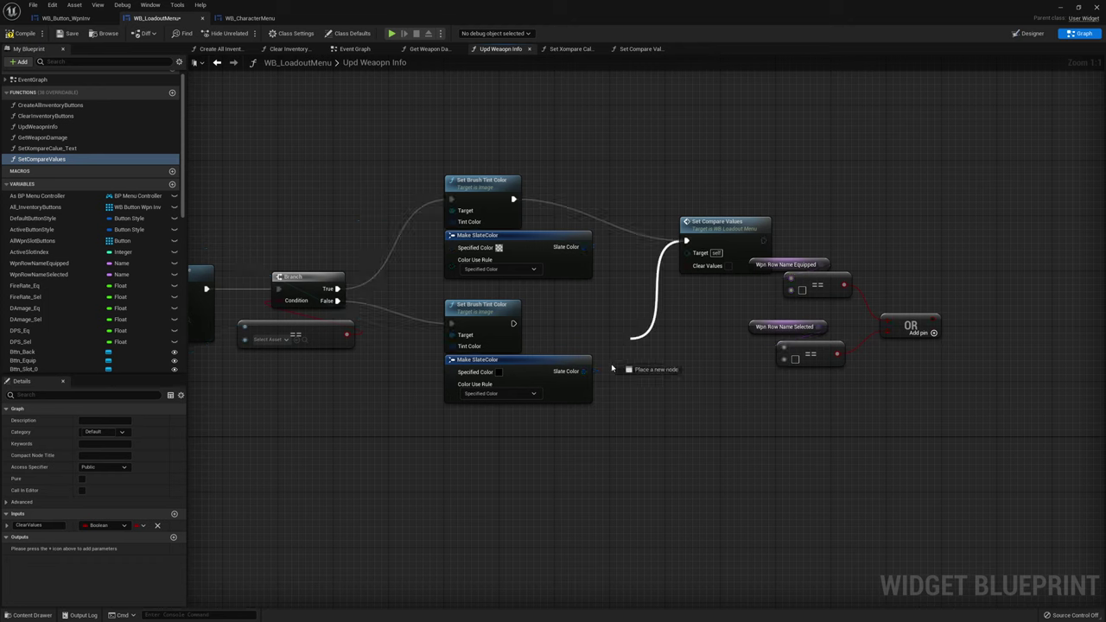
left_click_drag(744, 384, 947, 256)
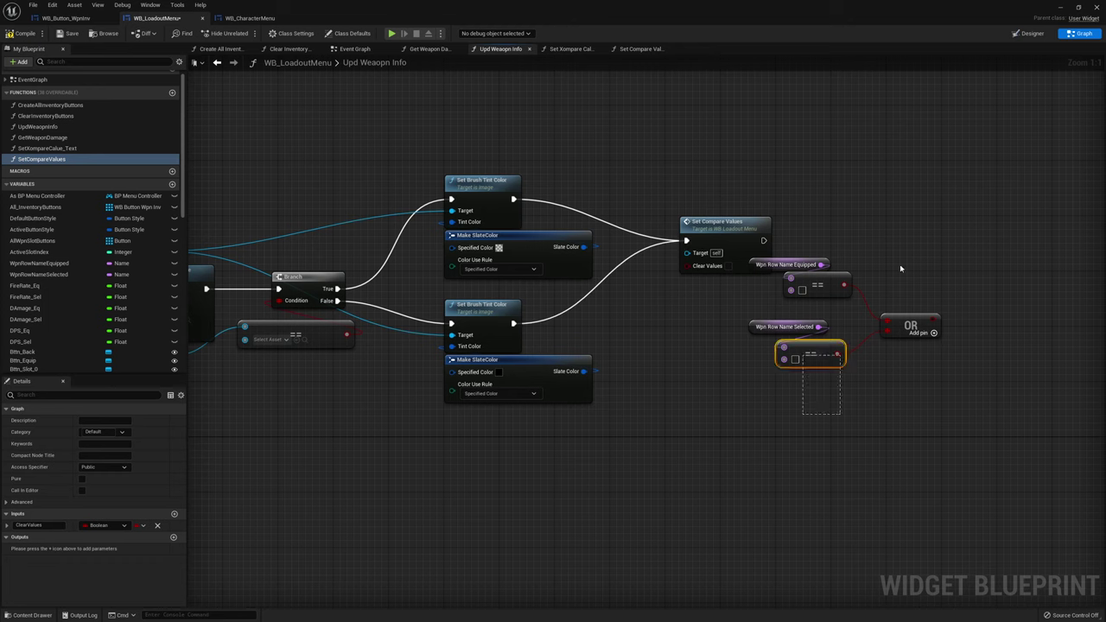
left_click_drag(833, 288, 771, 378)
left_click_drag(738, 248, 808, 247)
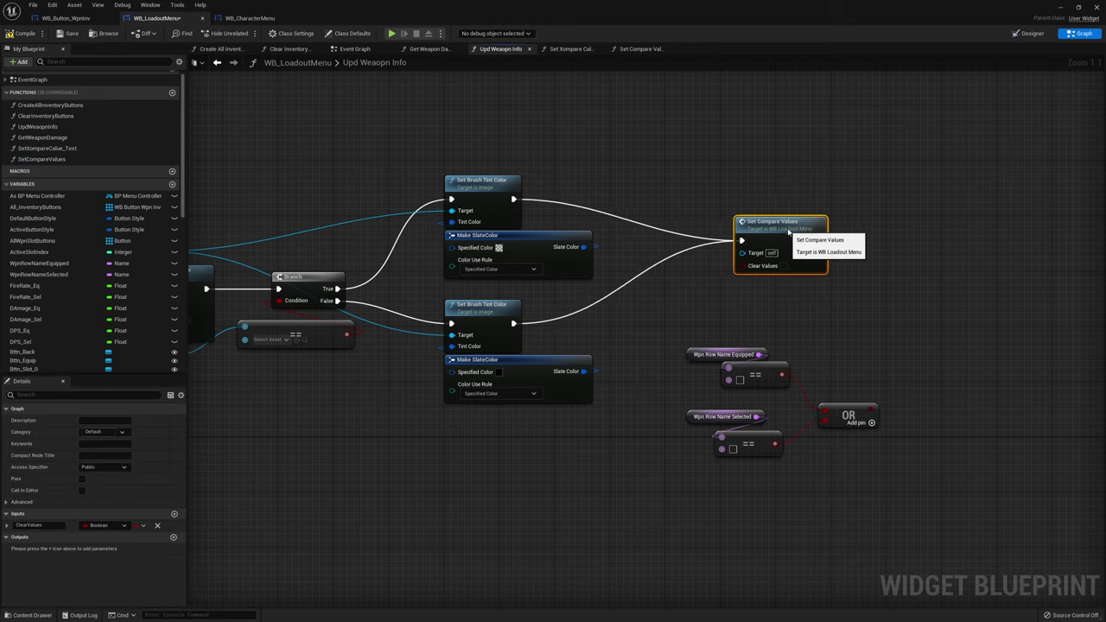
left_click(823, 398)
left_click_drag(871, 411, 757, 265)
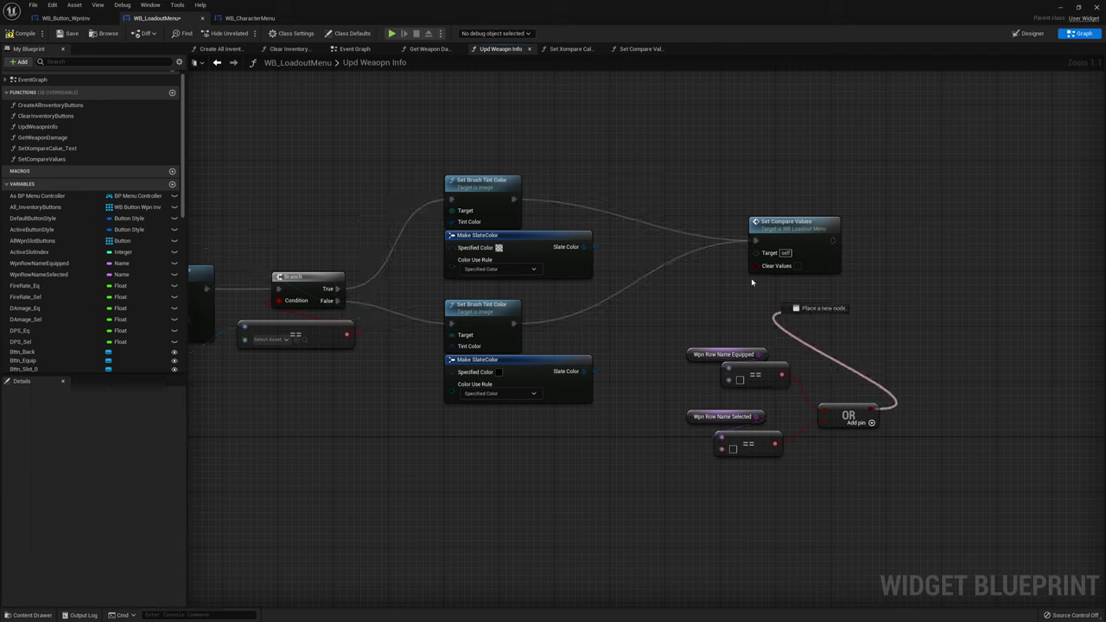
Tidy the comparison nodes and pull an execution wire from Set Compare Values for a Return node
left_click(742, 442)
left_click_drag(890, 467, 683, 346)
left_click_drag(824, 415, 845, 374)
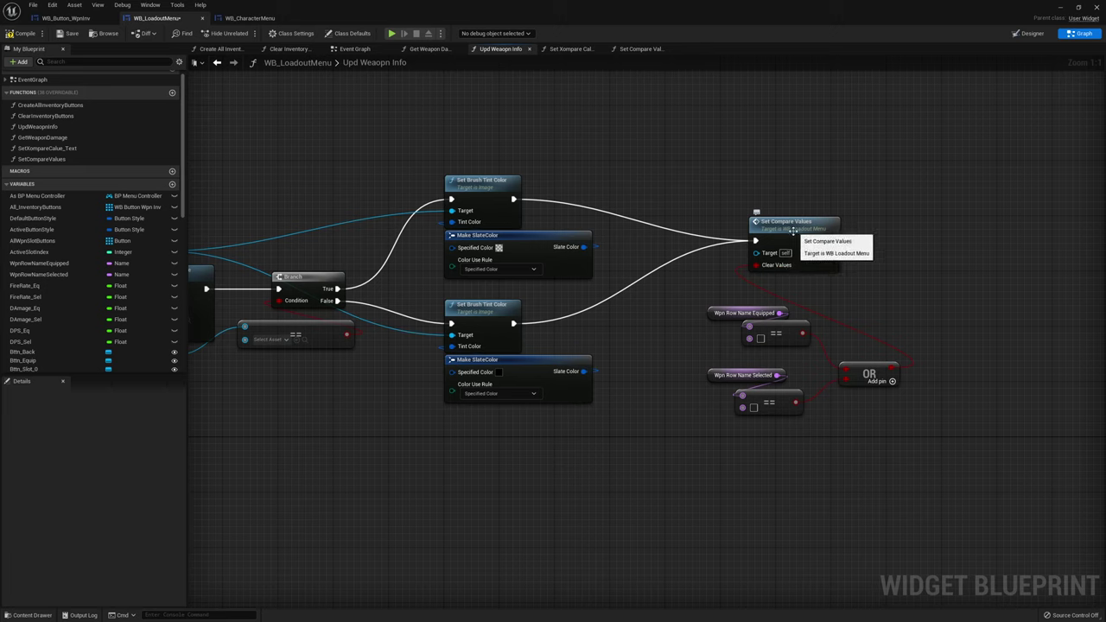
right_click_drag(894, 237, 796, 250)
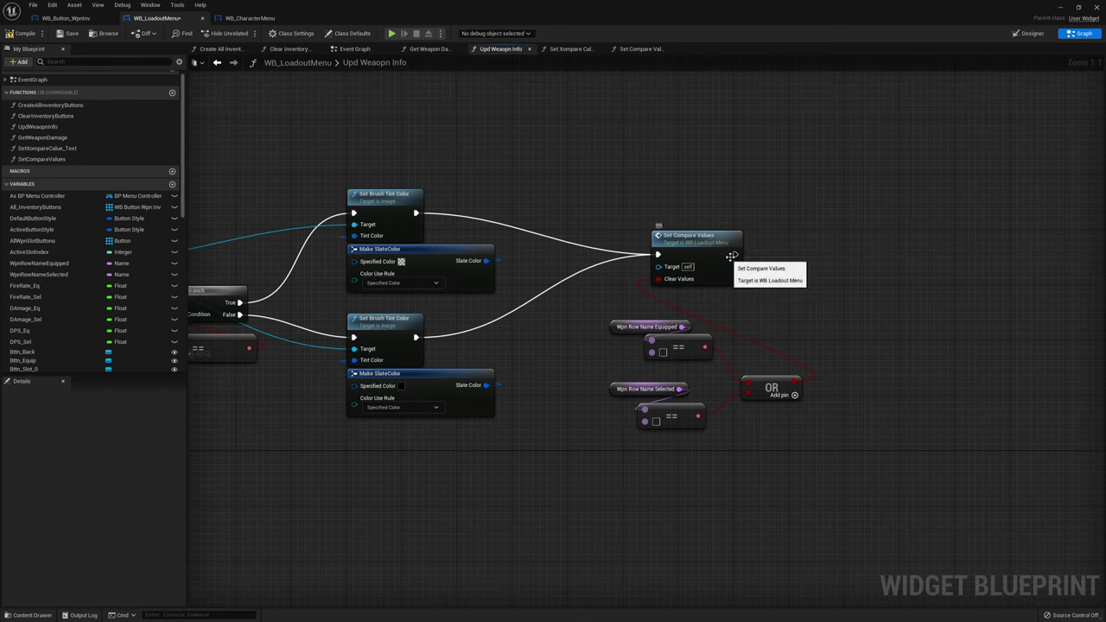
left_click_drag(734, 257, 872, 249)
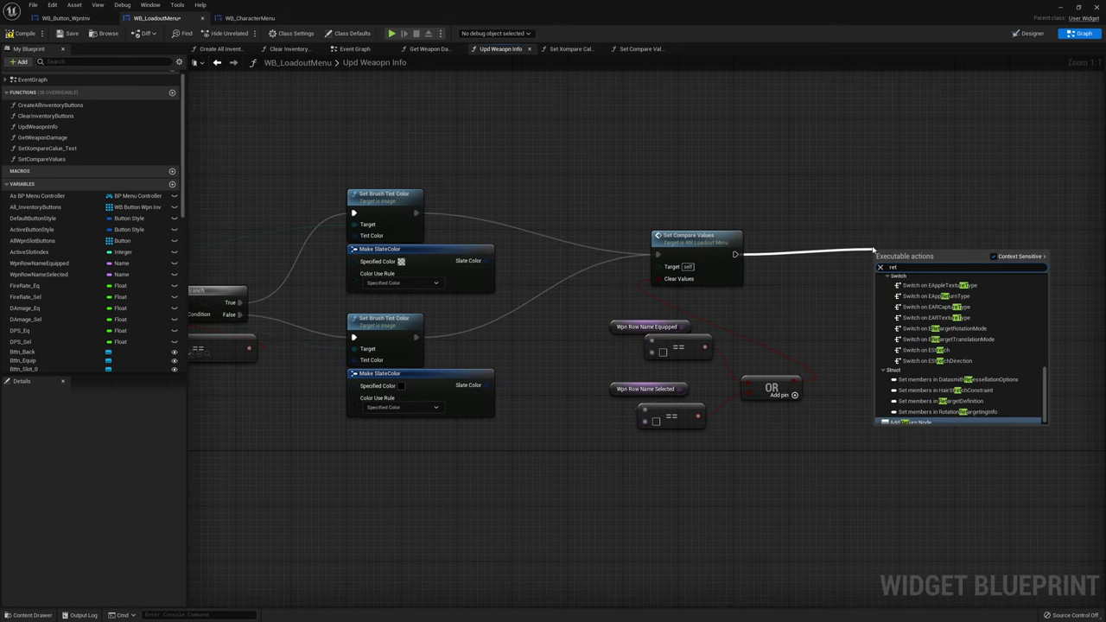
scroll(627, 252, "down", 9)
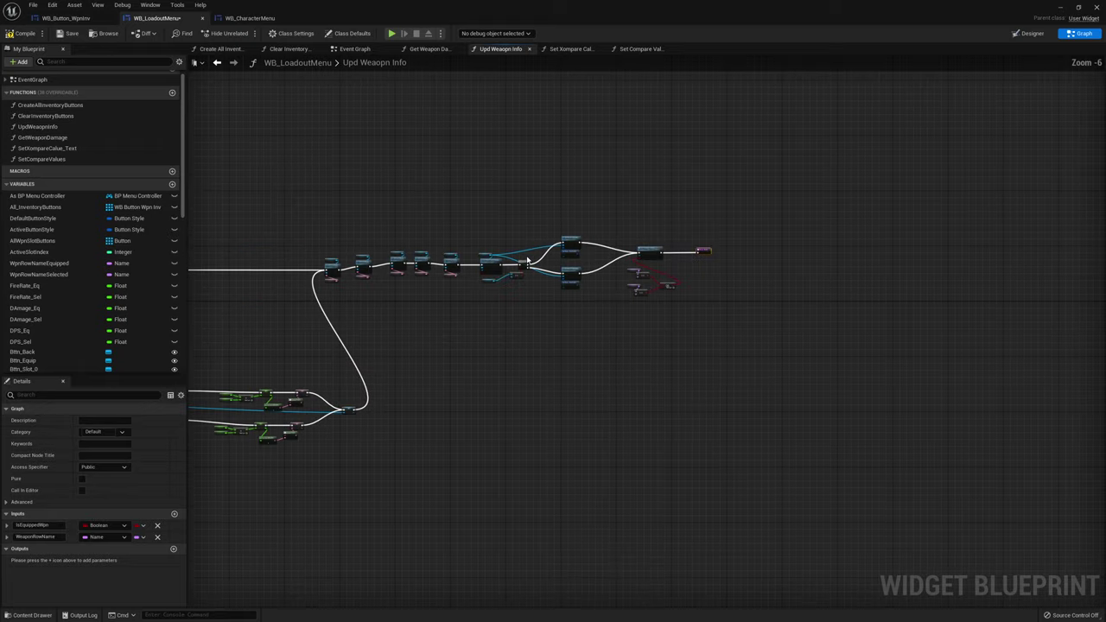
scroll(524, 259, "up", 4)
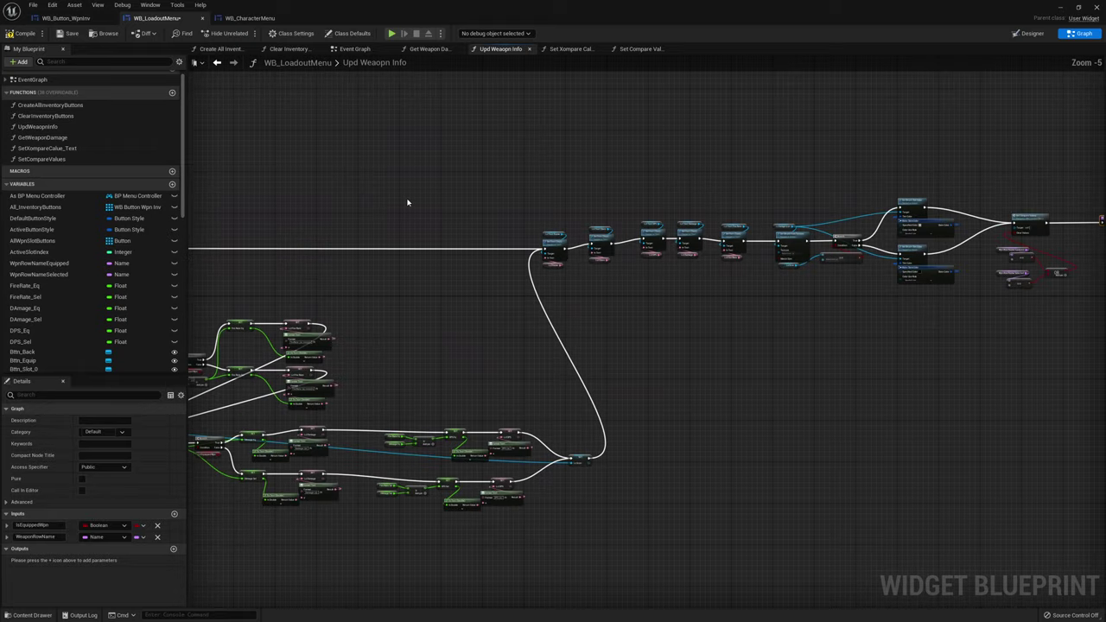
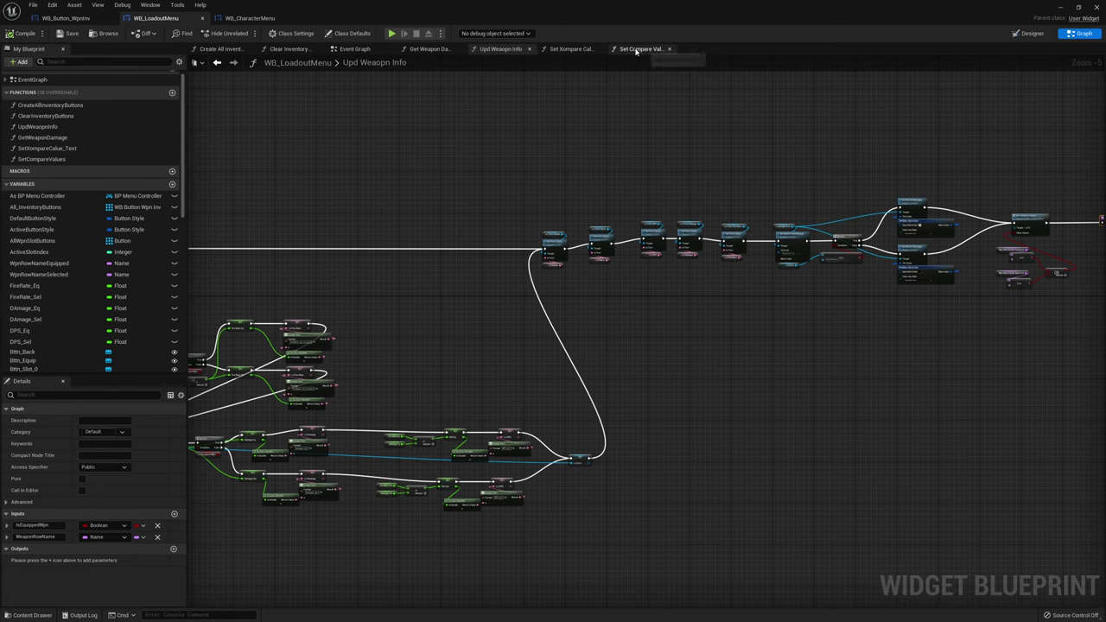
Inspect WB_LoadoutMenu's Event Graph up close, then minimize its blueprint editor window
left_click(354, 48)
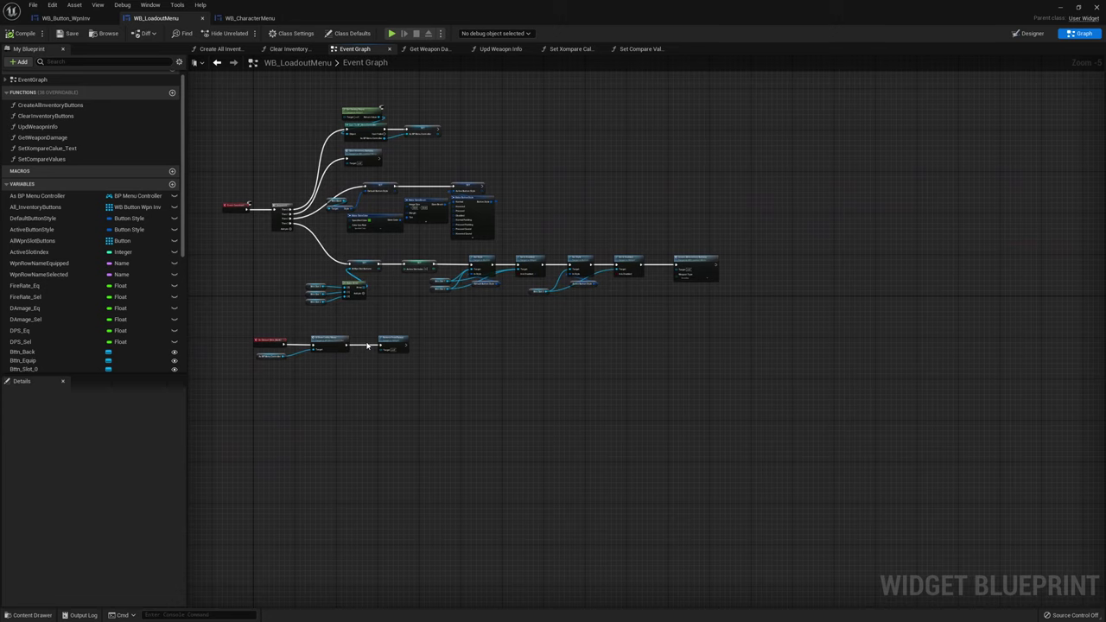
scroll(557, 259, "up", 4)
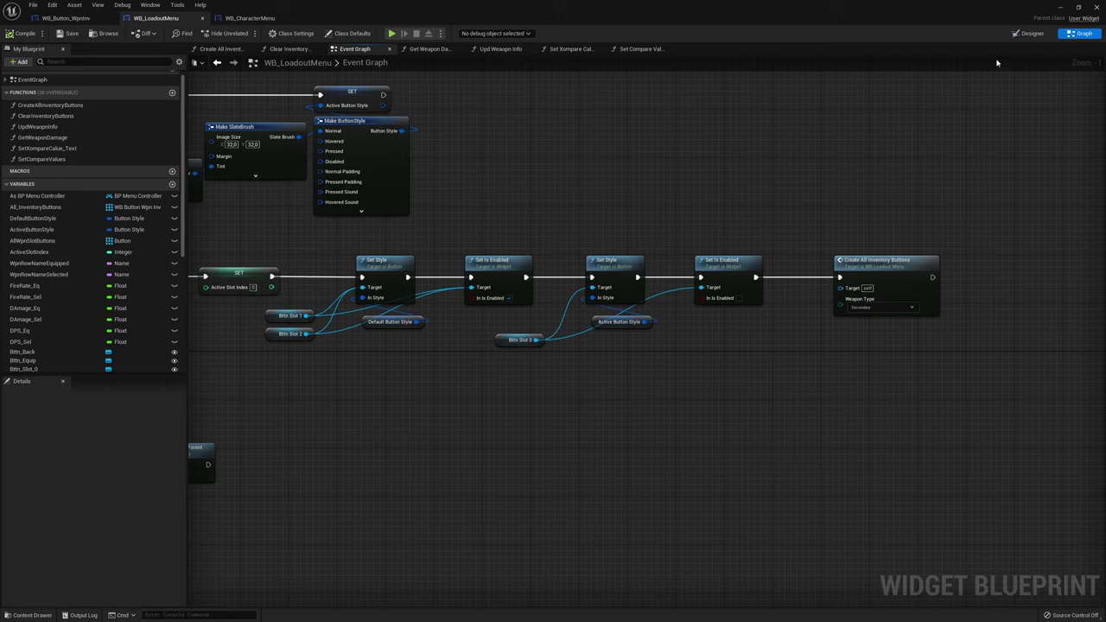
left_click(1063, 8)
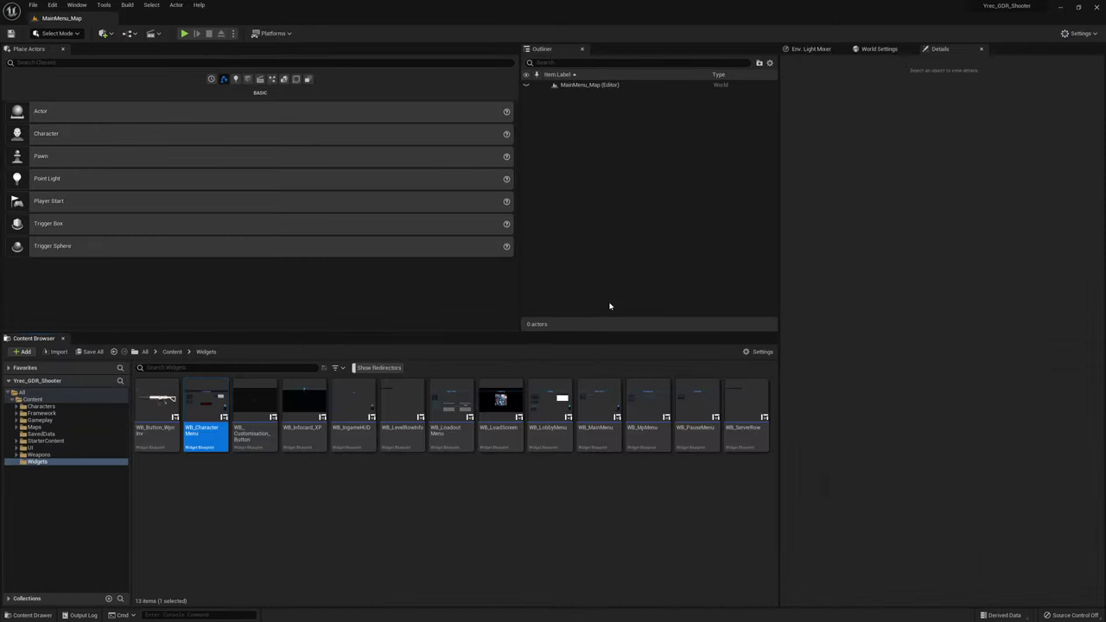
Open BP_MenuController from the Framework folder and view its Event Graph
left_click(397, 475)
left_click(57, 414)
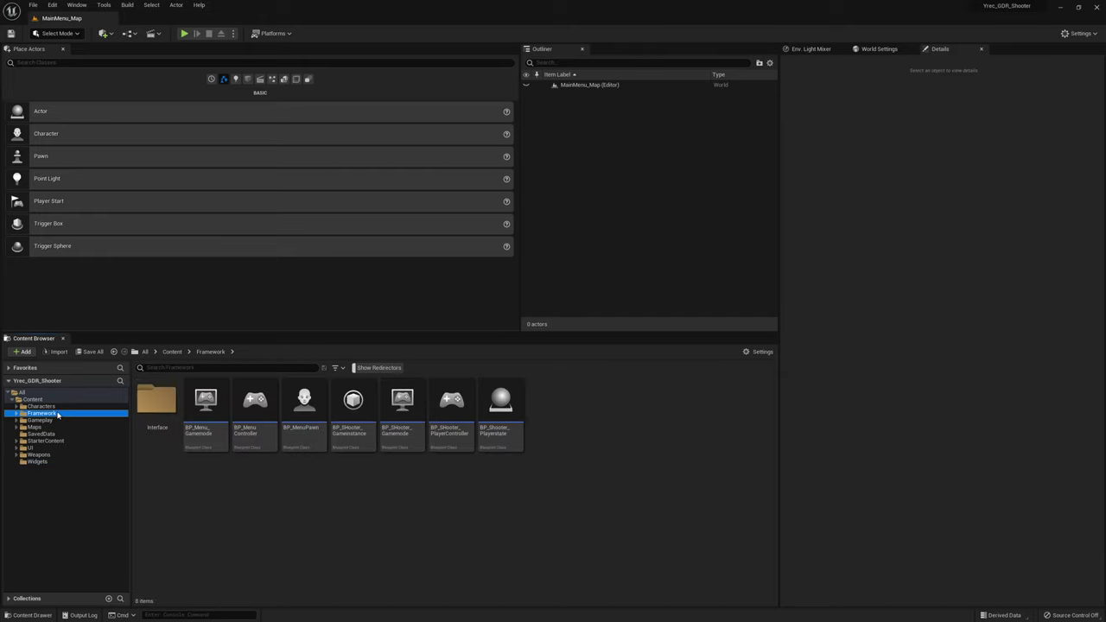
double_click(260, 427)
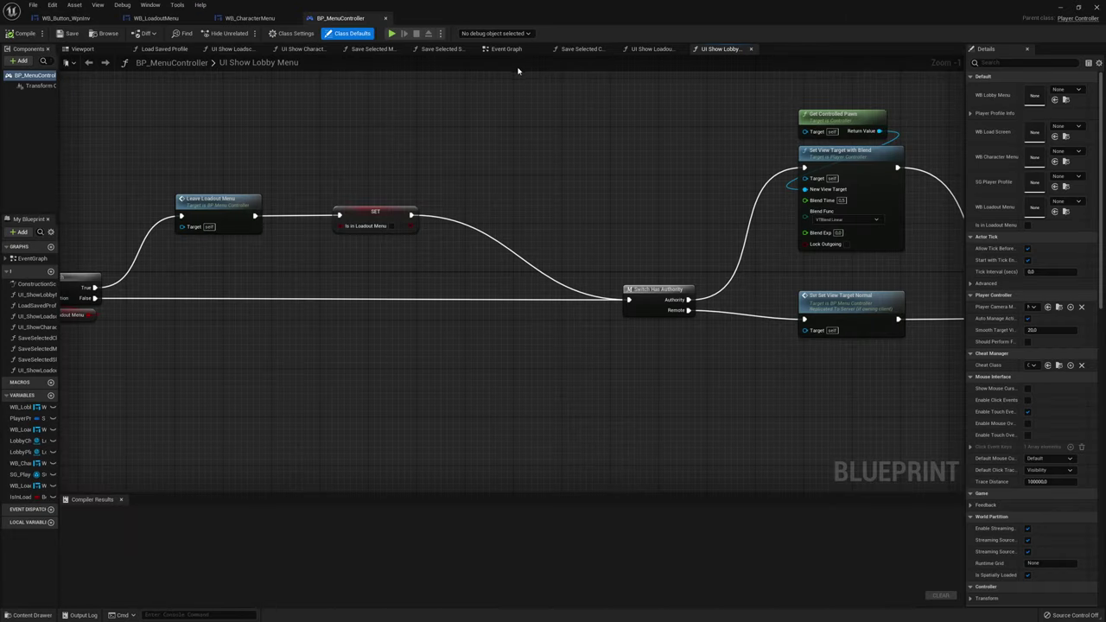
left_click(509, 49)
scroll(600, 242, "down", 3)
scroll(339, 348, "down", 2)
scroll(339, 349, "up", 1)
scroll(365, 320, "up", 3)
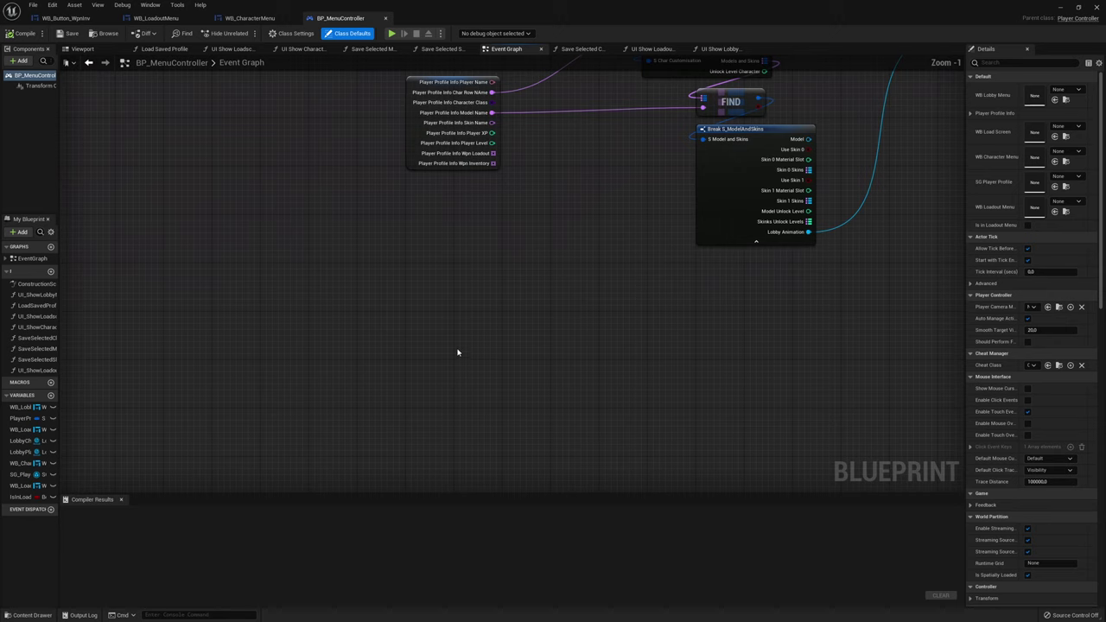
Add a custom event named UpdLoadoutCharacter to the graph
right_click(360, 359)
type("cus")
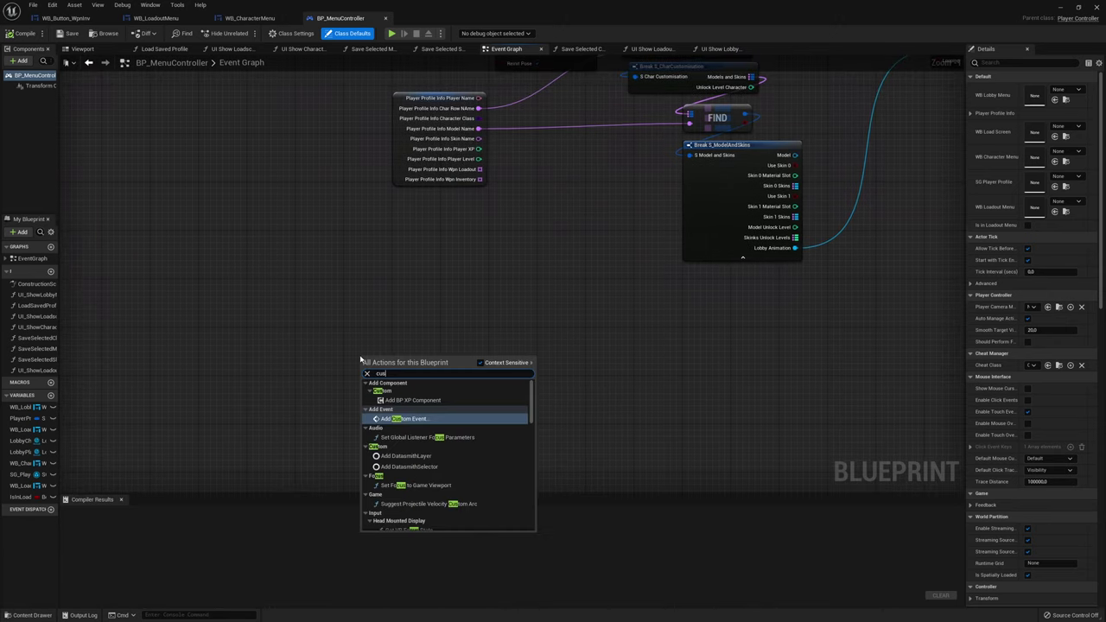
key("Return")
type("Upd")
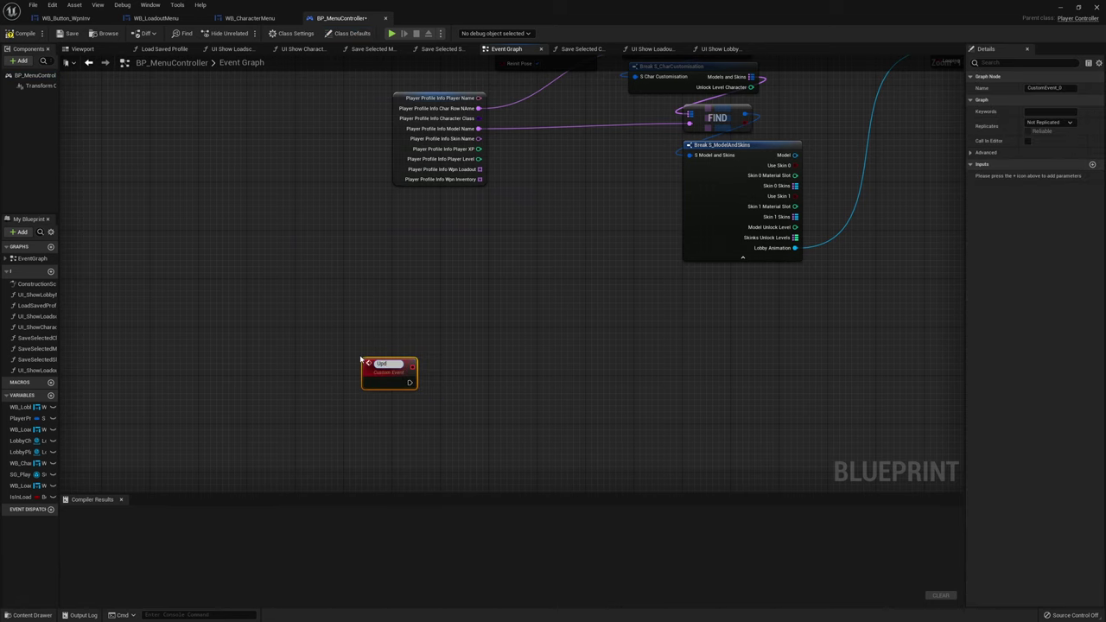
type("LoadoutCharacter")
key("Return")
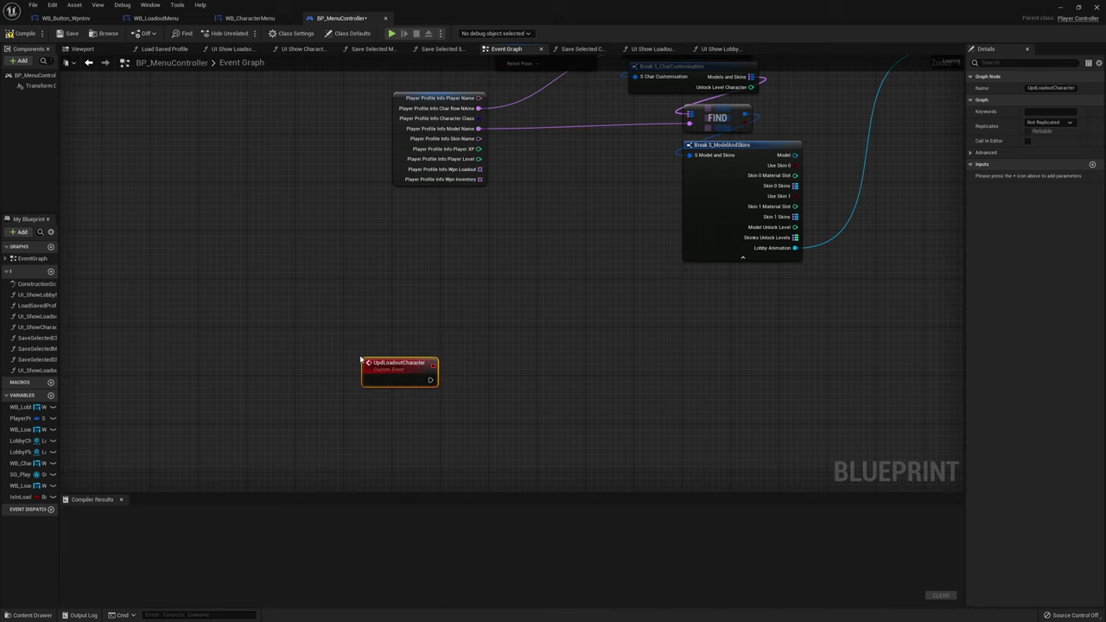
left_click_drag(379, 370, 360, 358)
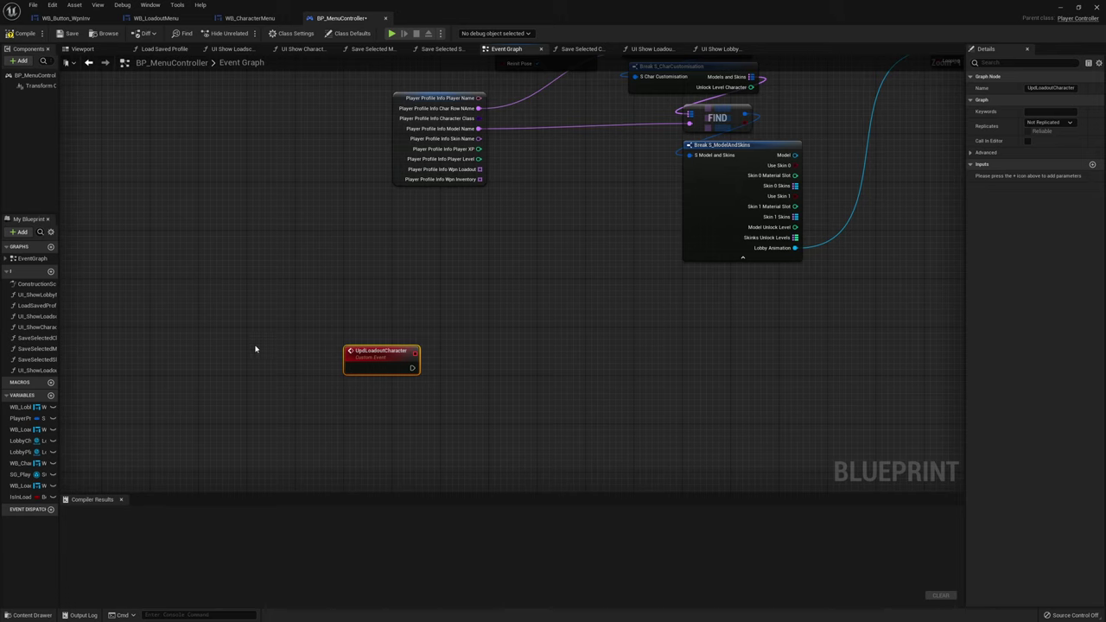
Give UpdLoadoutCharacter a Name-type input called WeaponRowName
left_click_drag(59, 353, 191, 354)
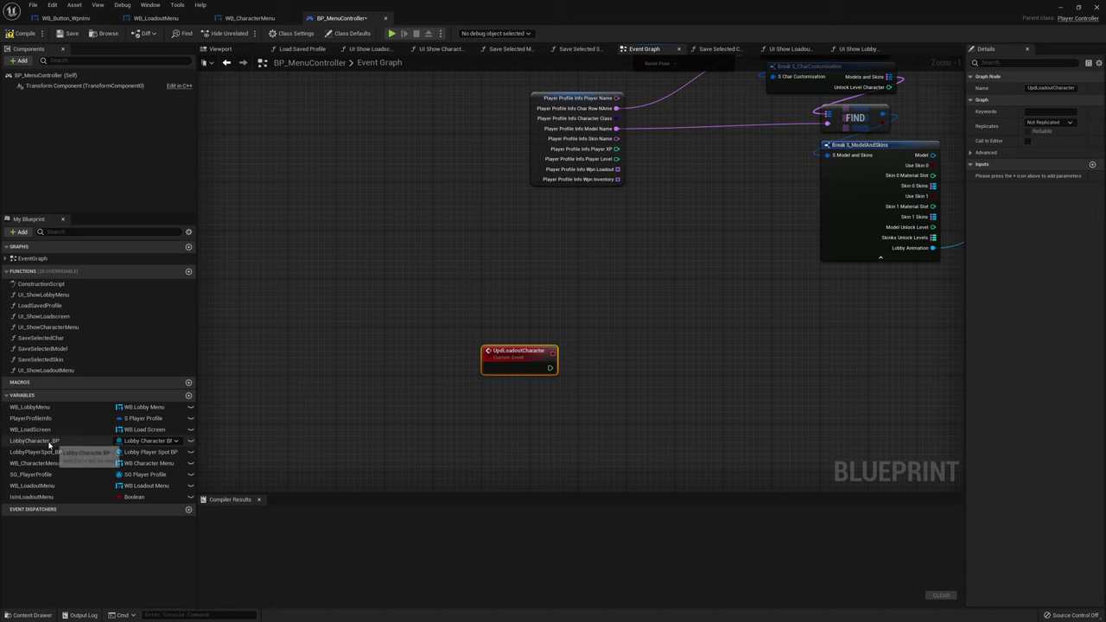
right_click_drag(721, 383, 604, 356)
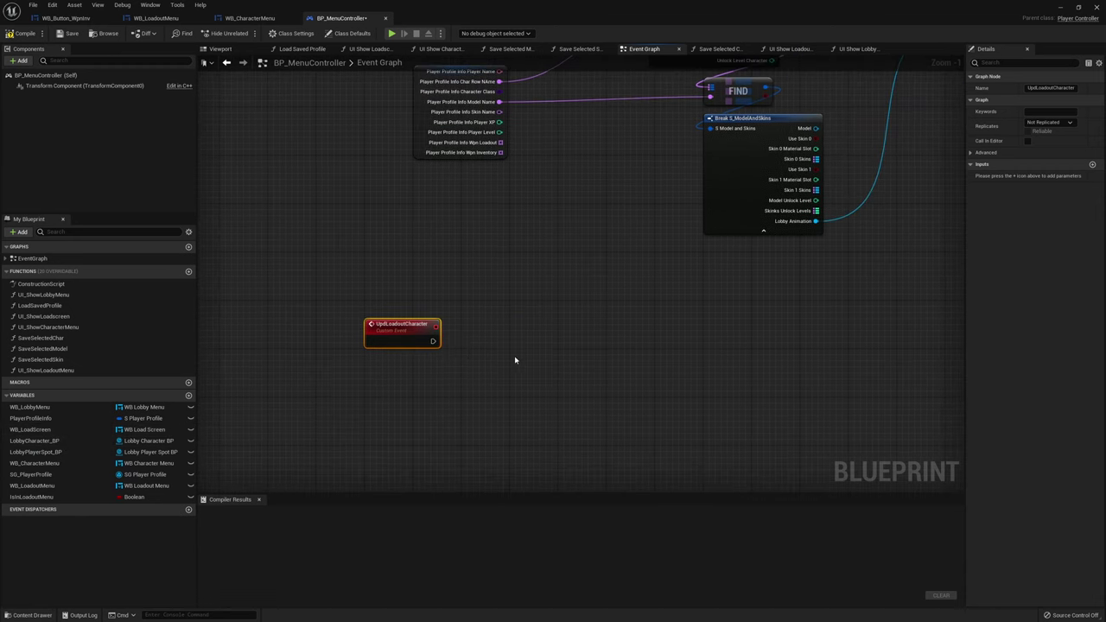
left_click(1093, 165)
type("eaponRowName")
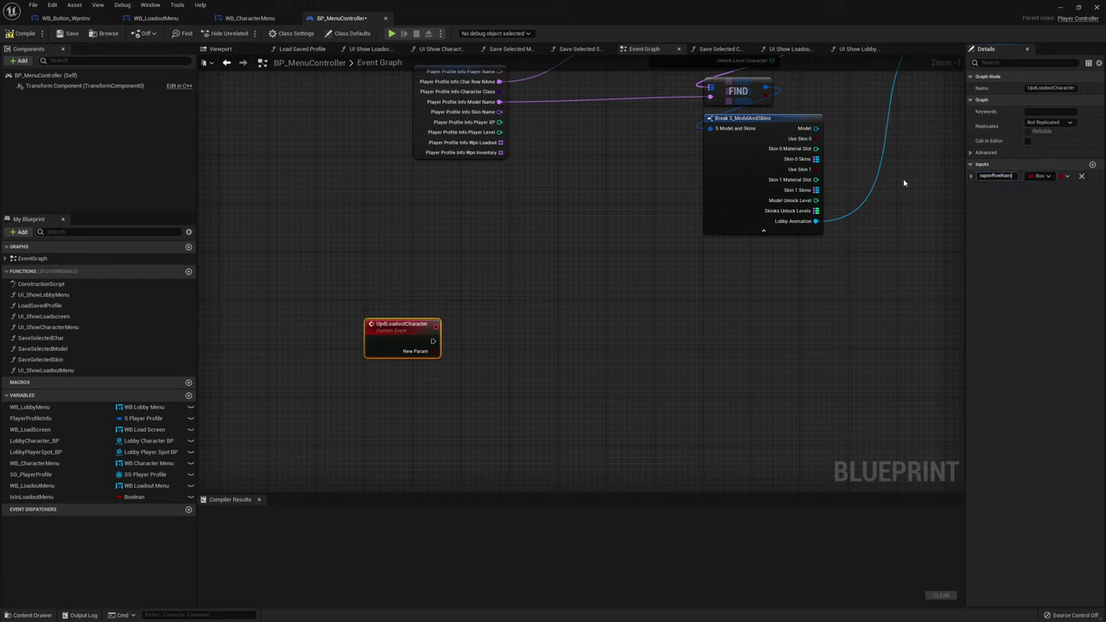
key("Return")
left_click(1042, 176)
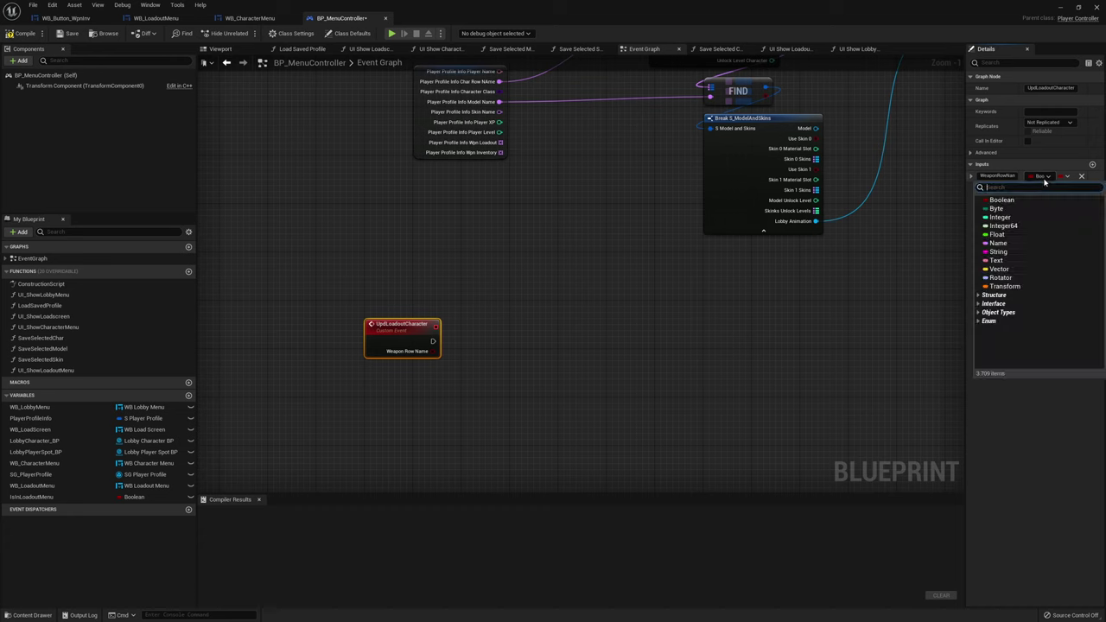
left_click(1049, 243)
Add a Branch node and wire the UpdLoadoutCharacter event into it
scroll(444, 336, "up", 1)
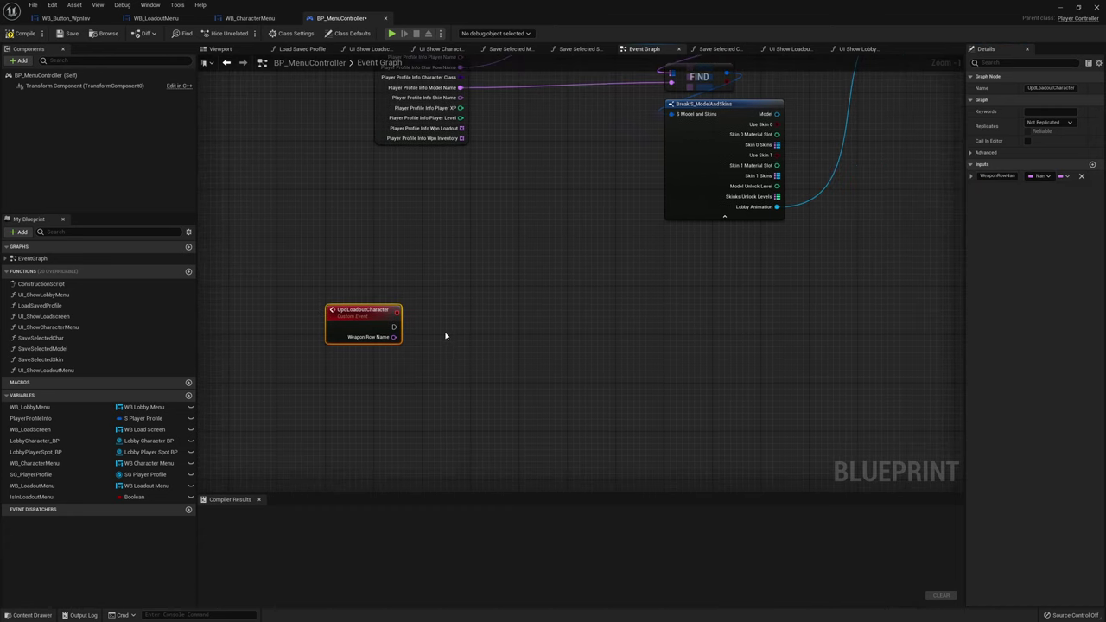
left_click(457, 332)
left_click_drag(384, 326, 461, 341)
key("q")
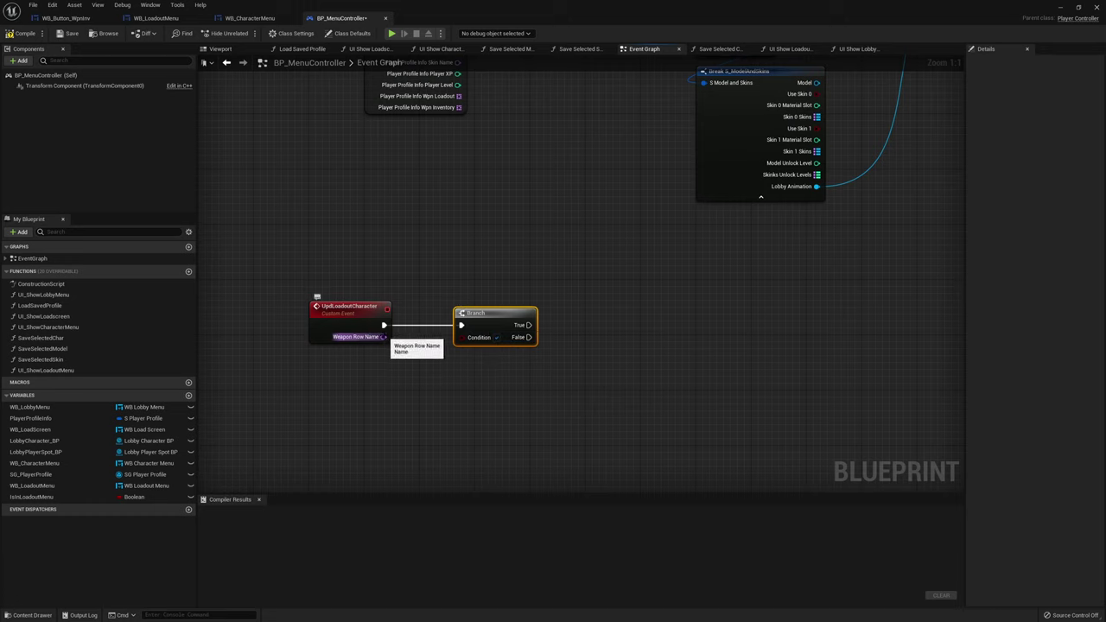
Feed Weapon Row Name into a new Equal (==) node
mouse_move(383, 337)
left_mouse_down()
mouse_move(467, 365)
mouse_move(471, 355)
left_mouse_up()
type("==")
key("Return")
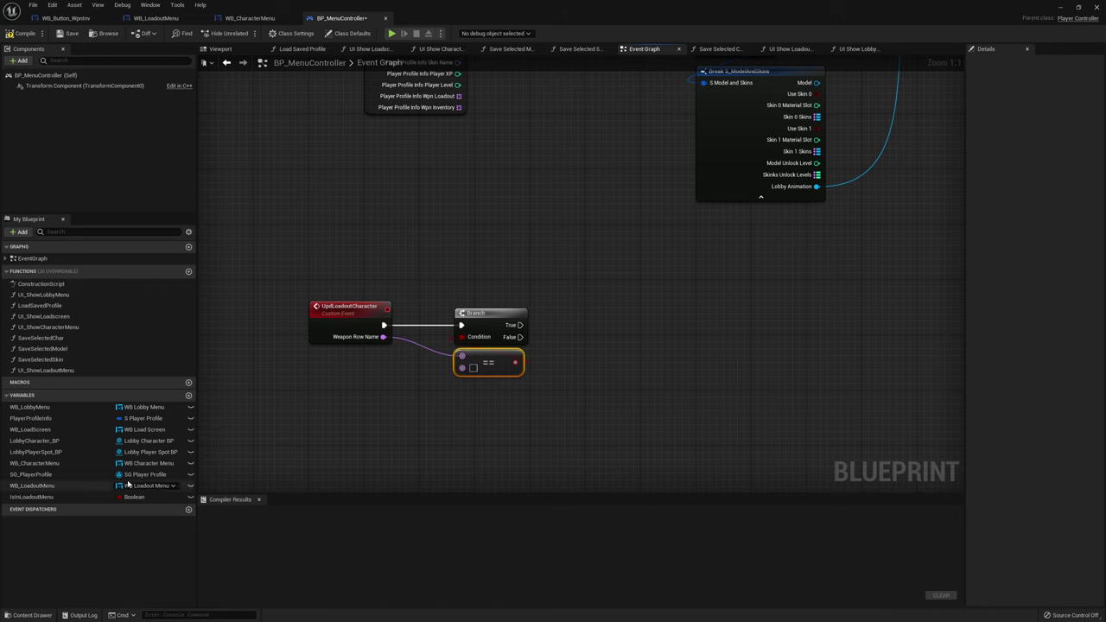
Add Set Skeletal Mesh on Lobby Character BP's Weapon Mesh, driven by Branch True
mouse_move(34, 441)
left_mouse_down()
mouse_move(443, 319)
mouse_move(581, 265)
mouse_move(591, 295)
left_mouse_up()
type("set skele")
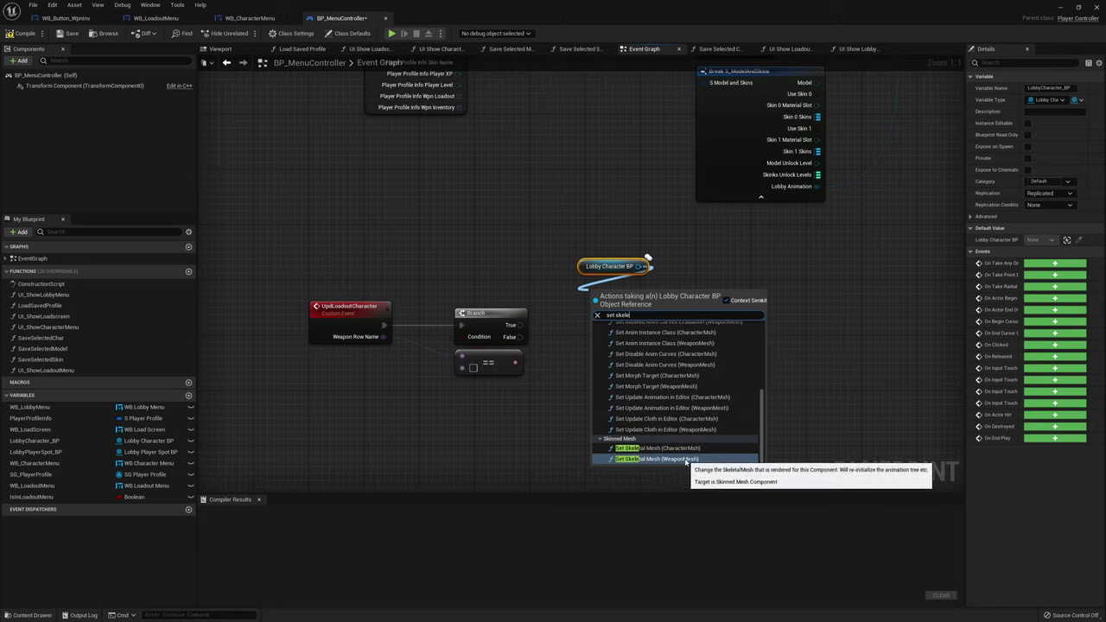
left_click(686, 460)
left_click_drag(759, 339, 733, 325)
left_click(620, 297)
left_click_drag(620, 296, 632, 274)
left_click(609, 267, "ctrl")
left_click_drag(703, 325, 520, 326)
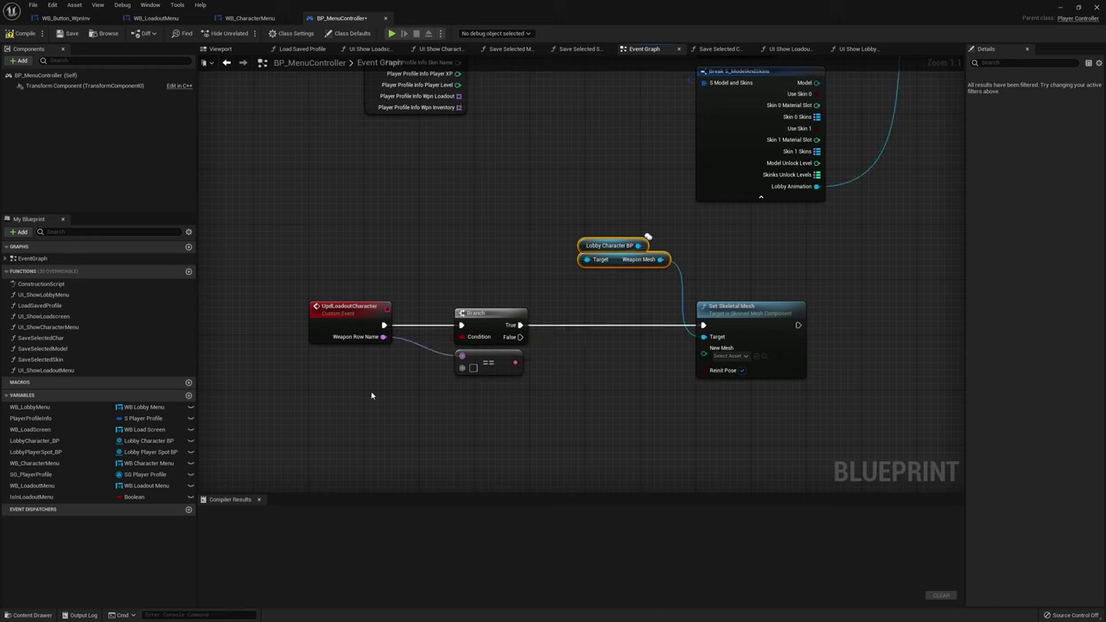
Rearrange the event, Branch, Equal and mesh nodes, and drag a wire from Lobby Character BP
mouse_move(339, 403)
left_mouse_down()
mouse_move(484, 333)
mouse_move(471, 355)
left_mouse_up()
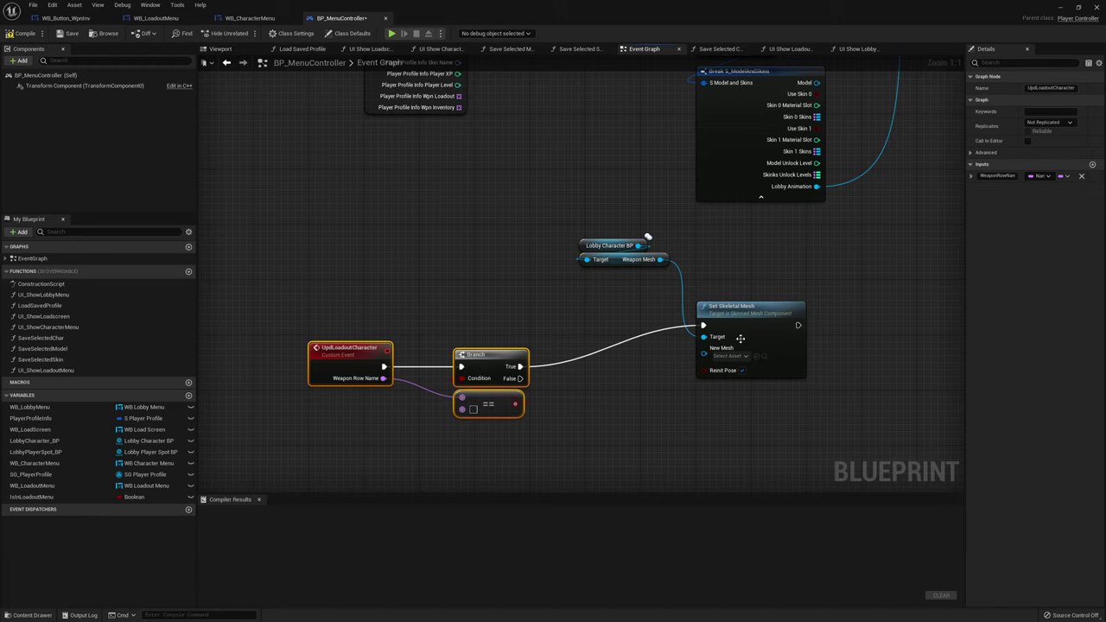
left_click_drag(740, 338, 734, 324)
right_click_drag(818, 292, 706, 287)
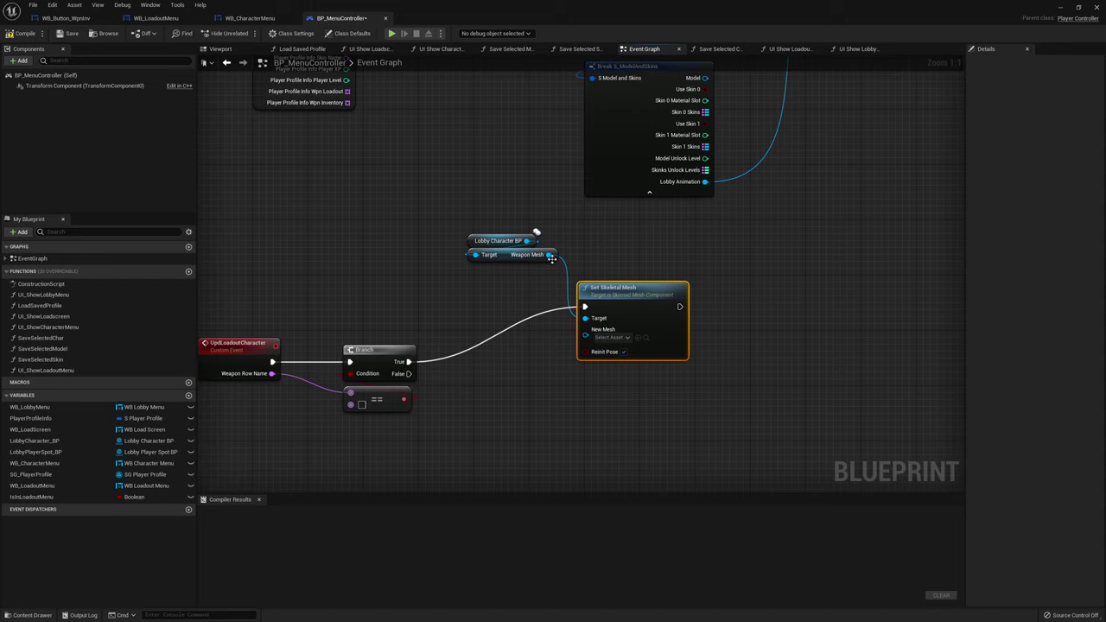
left_click_drag(525, 242, 744, 251)
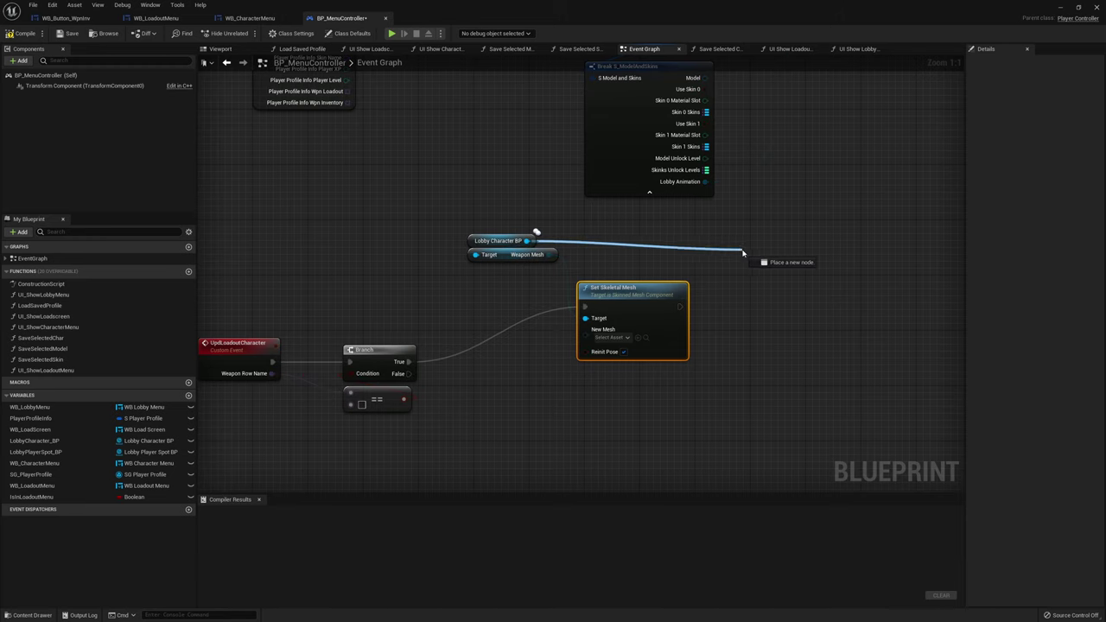
Add Play Animation on the character's CharacterMsh, running after Set Skeletal Mesh
type("get character")
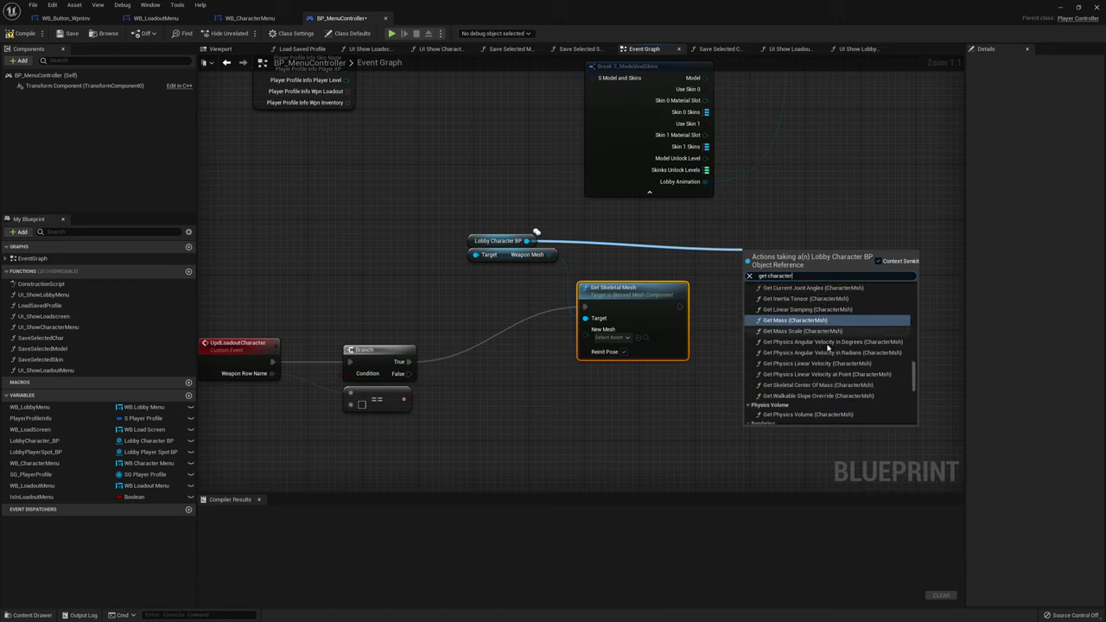
scroll(821, 363, "down", 6)
left_click(803, 419)
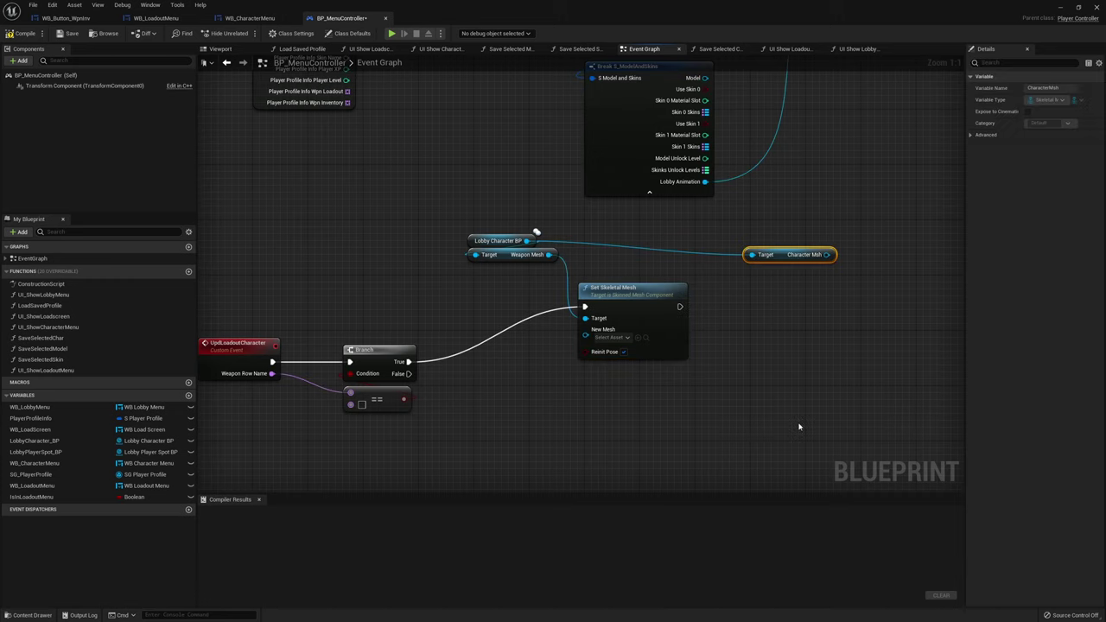
mouse_move(783, 260)
left_mouse_down()
mouse_move(811, 253)
mouse_move(802, 285)
left_mouse_up()
type("play an")
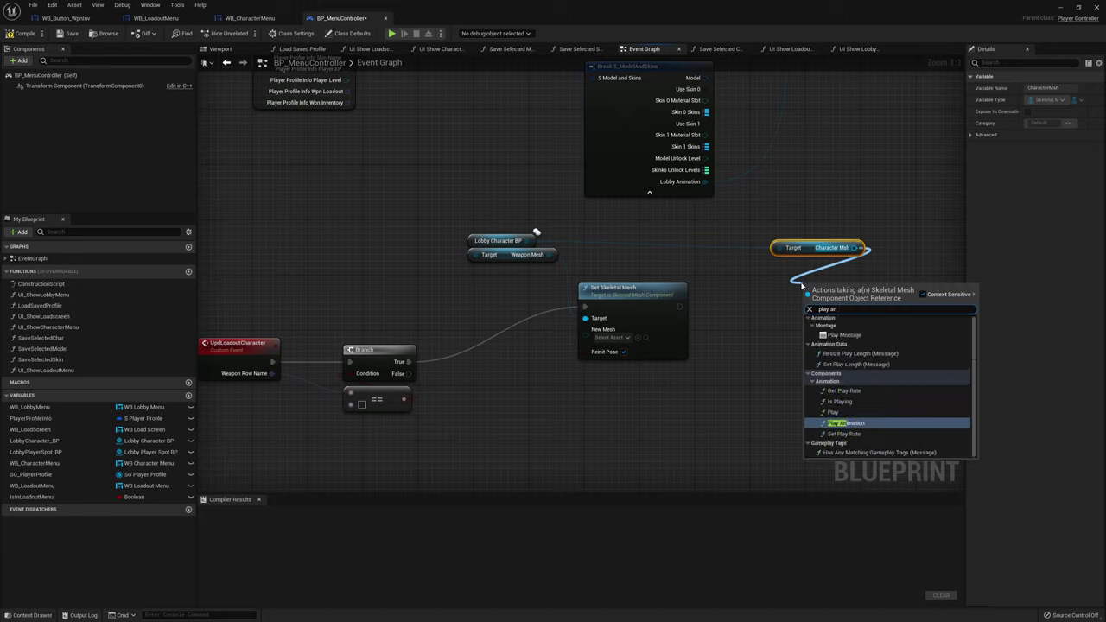
left_click(845, 422)
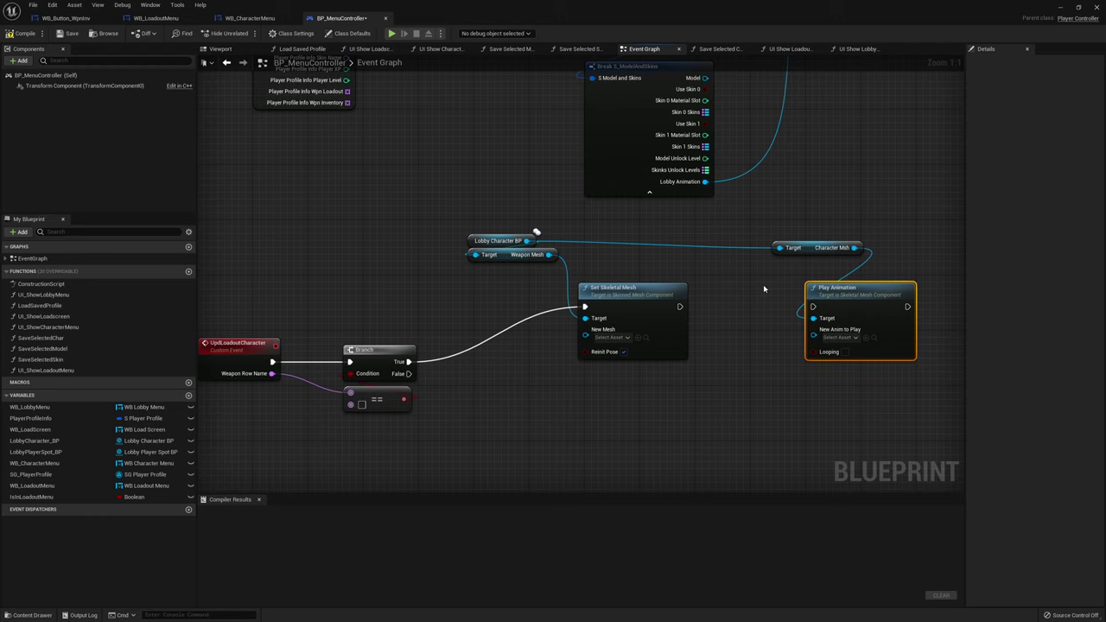
mouse_move(681, 307)
left_mouse_down()
mouse_move(812, 307)
mouse_move(803, 307)
left_mouse_up()
Set Play Animation's New Anim to Play to MM_Unarmed_Idle_Ready
left_click(805, 338)
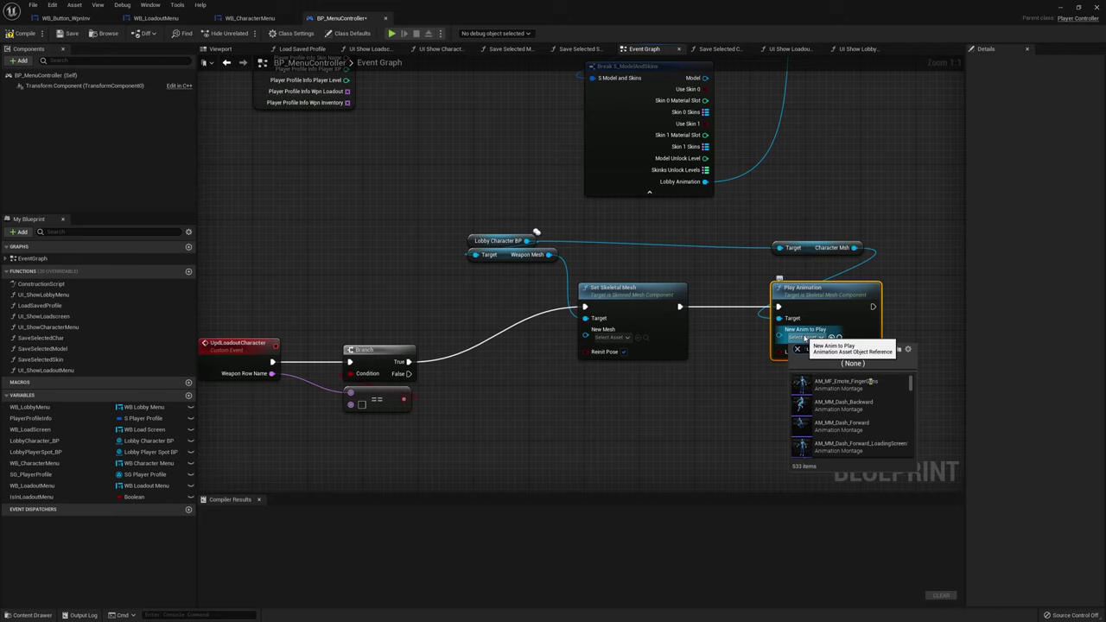
type("n")
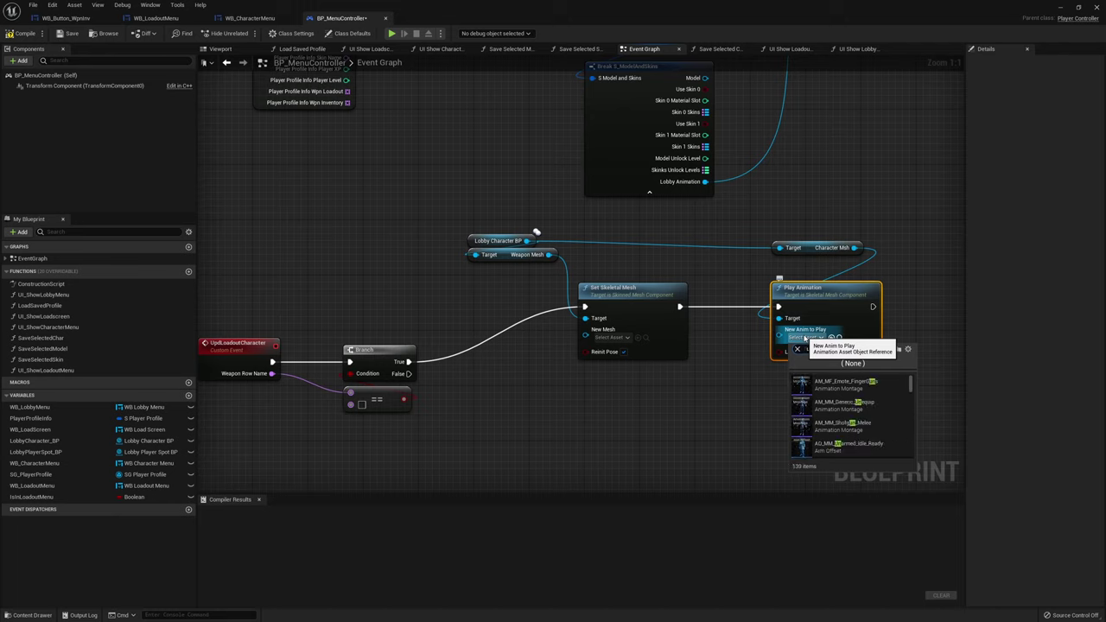
type("armed")
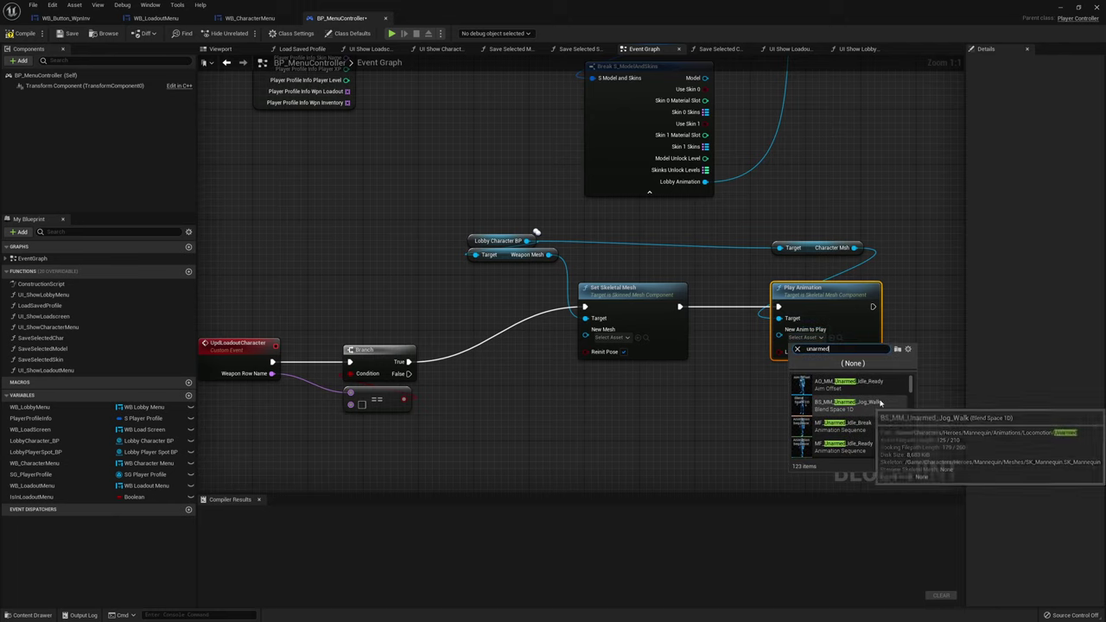
scroll(856, 389, "down", 3)
scroll(854, 386, "down", 2)
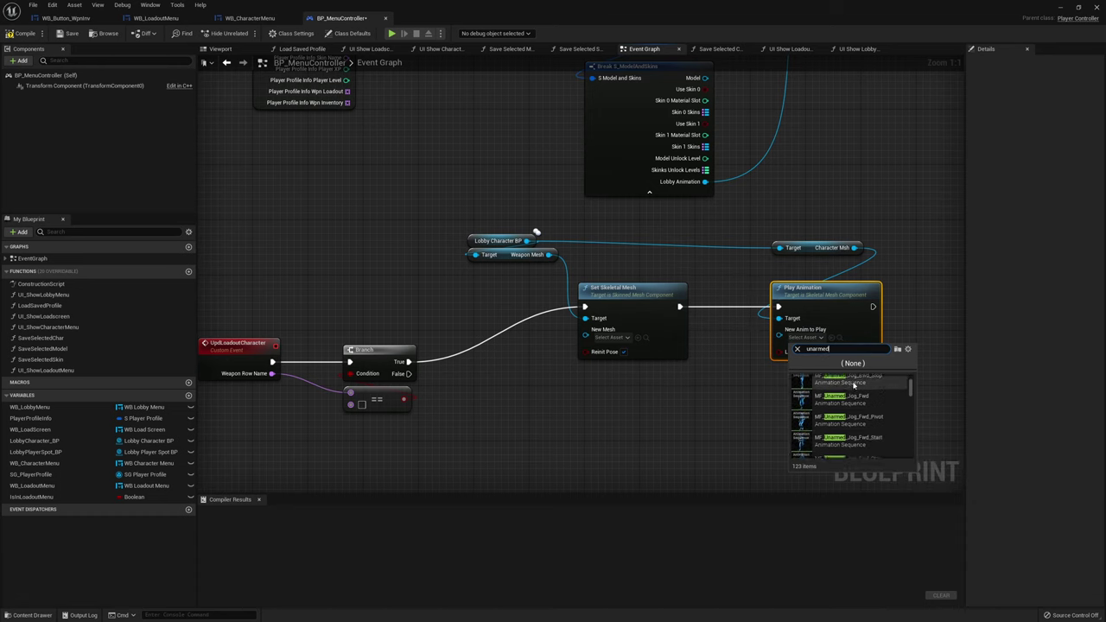
type(" idle")
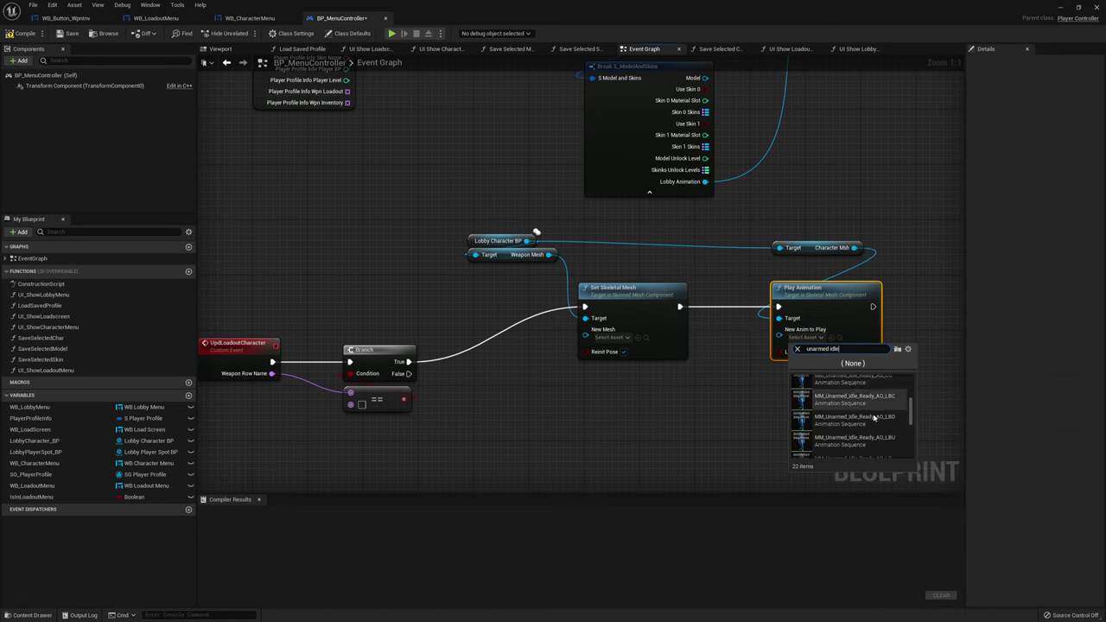
scroll(890, 428, "down", 2)
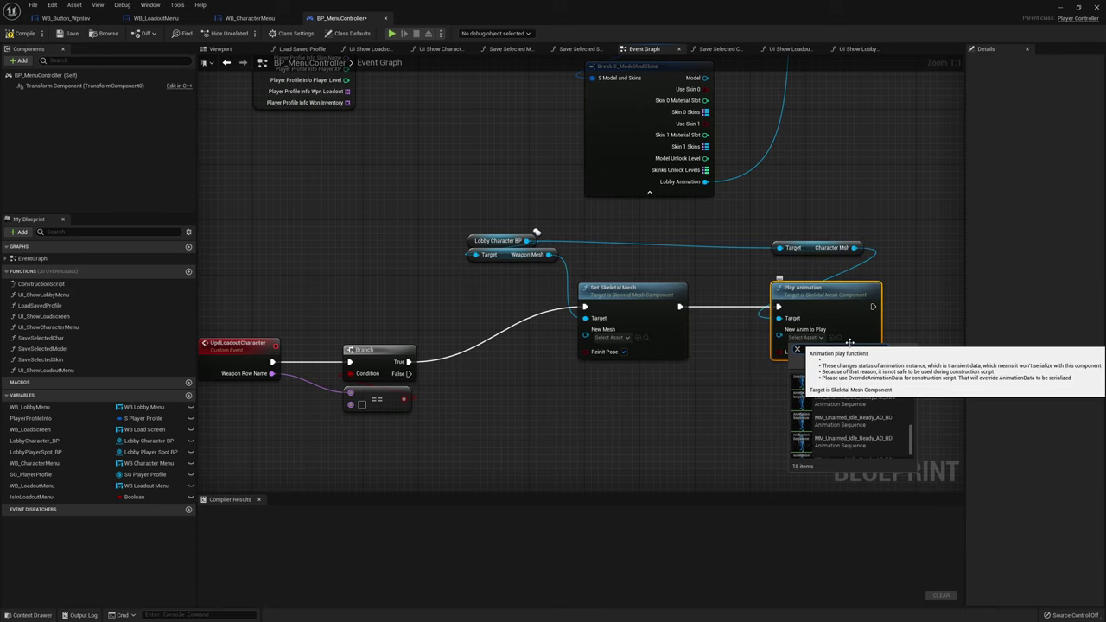
type("ady")
scroll(913, 436, "up", 5)
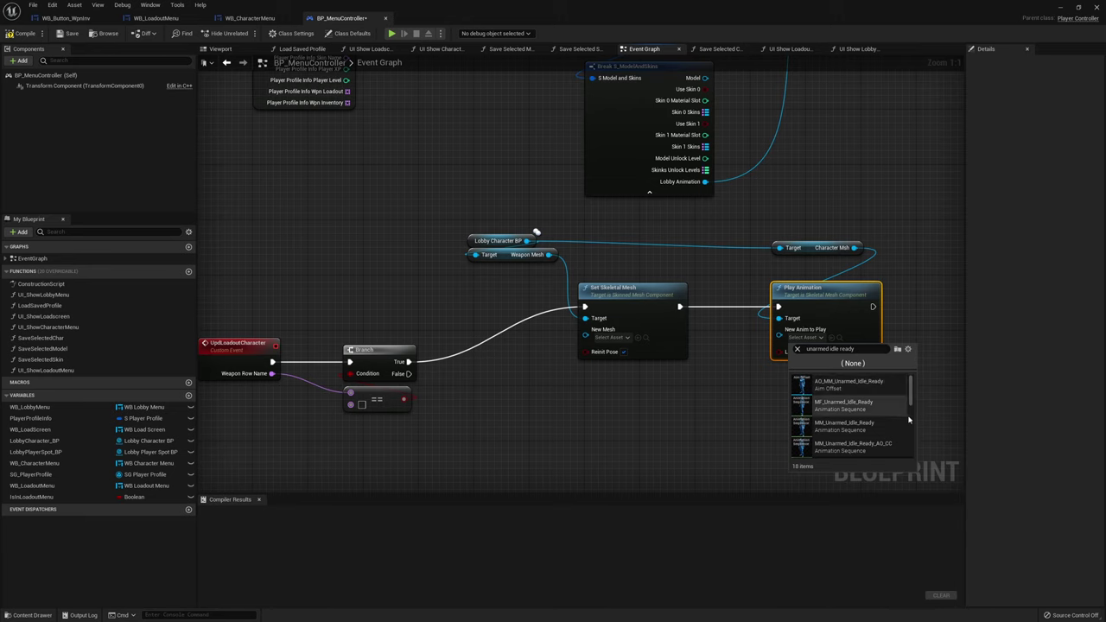
left_click(873, 431)
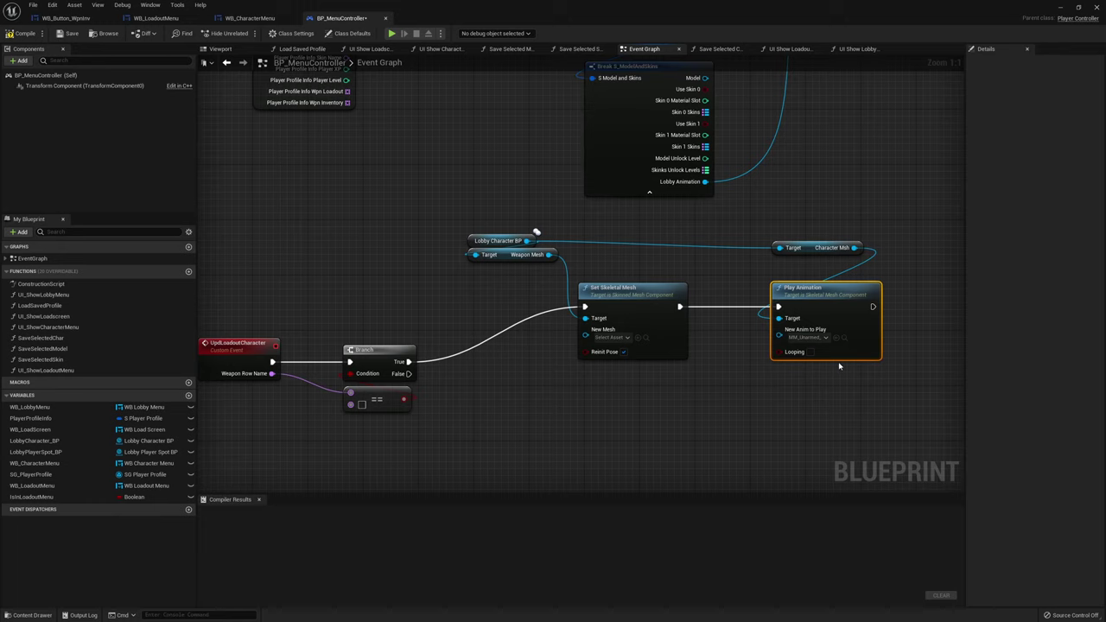
Pan back to the UpdLoadoutCharacter event and drag a new wire from Branch False
right_click_drag(839, 367, 715, 362)
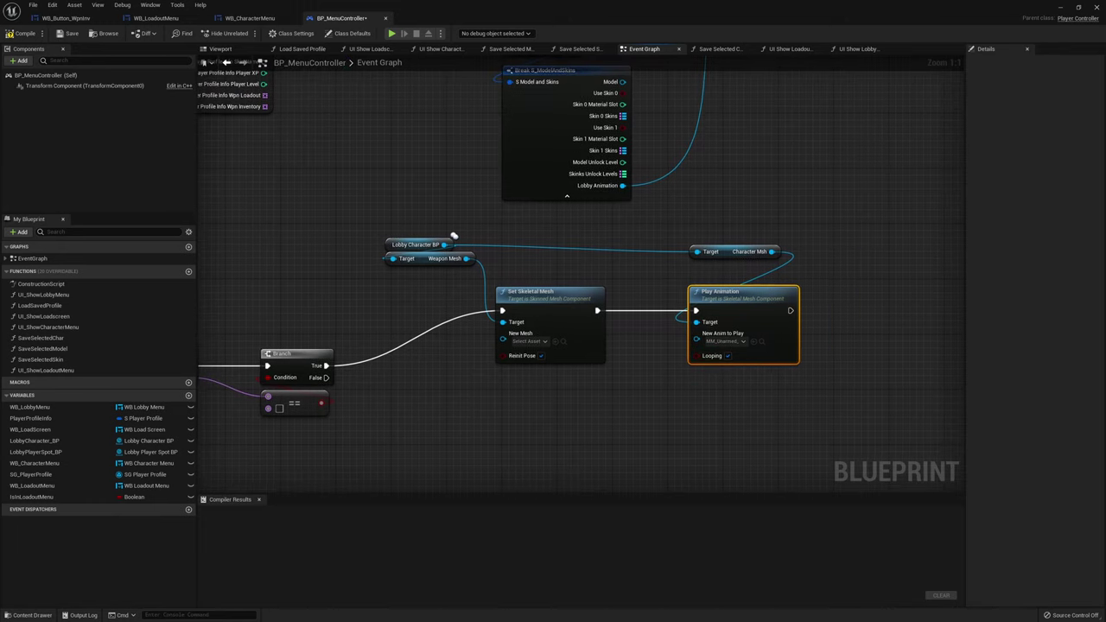
right_click_drag(755, 424, 458, 250)
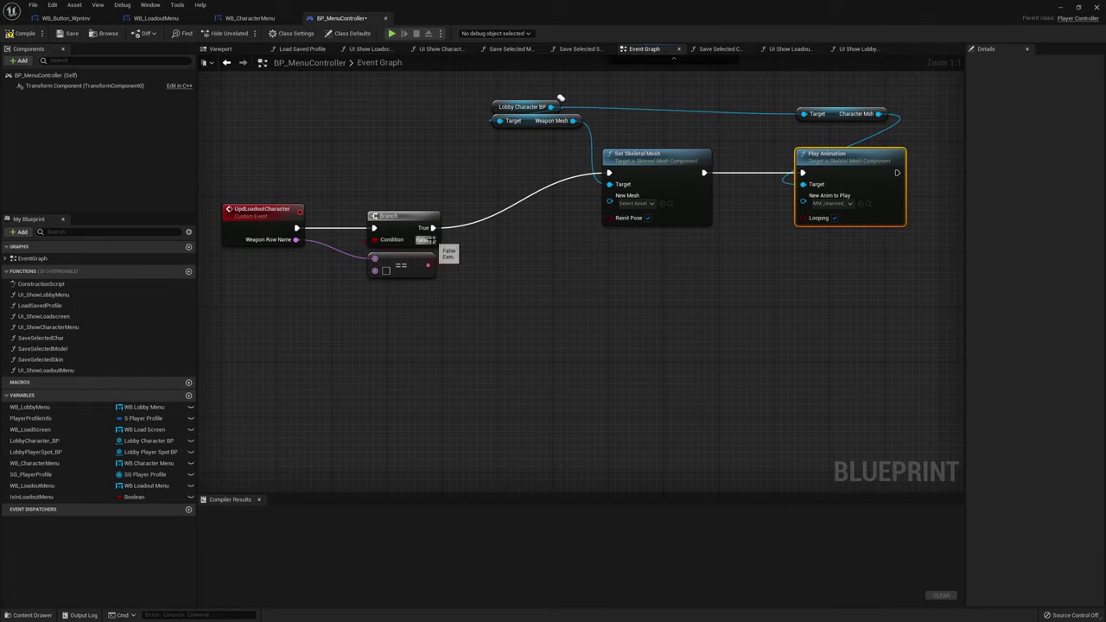
left_click_drag(426, 240, 523, 337)
Add Get Data Table Row on Branch False using WeaponInfo_Table, with Weapon Row Name as Row Name
type("get table")
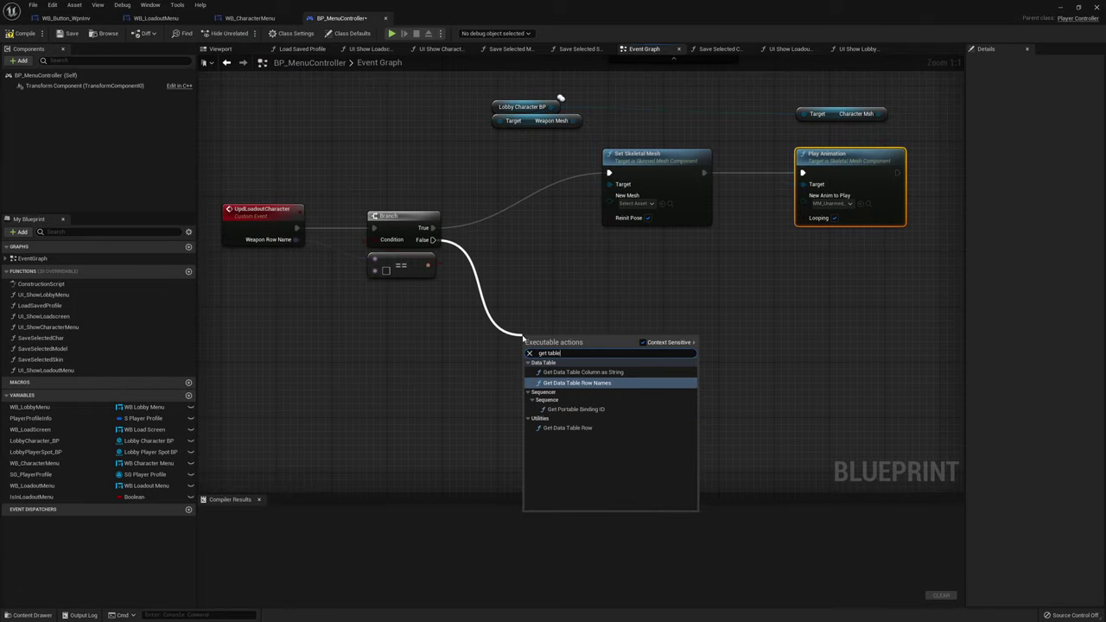
key("Down")
key("Down")
key("Return")
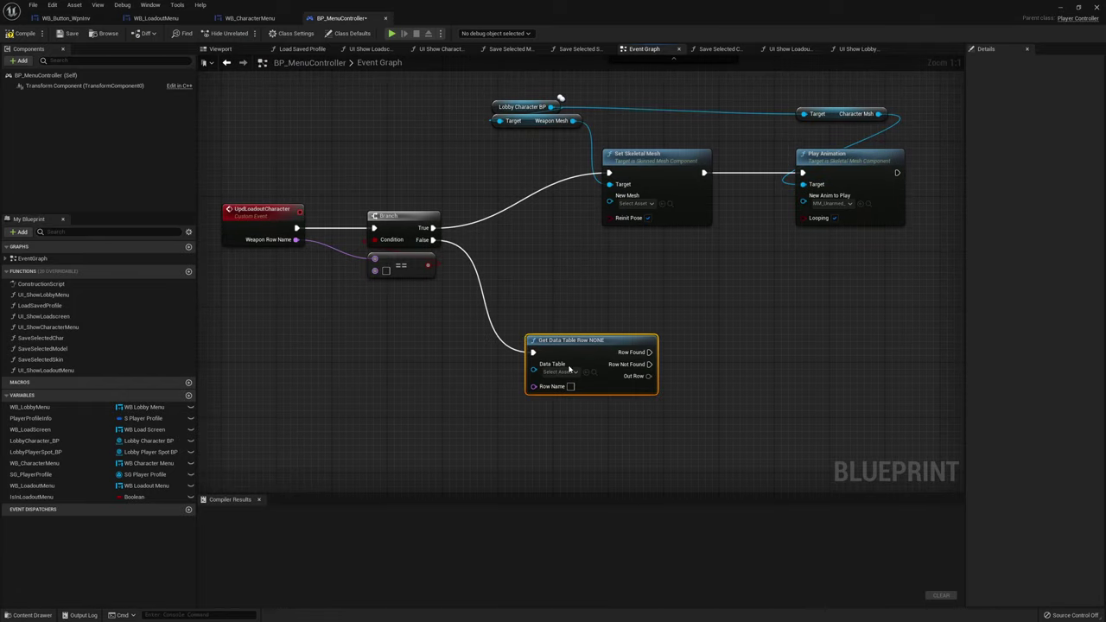
left_click(571, 371)
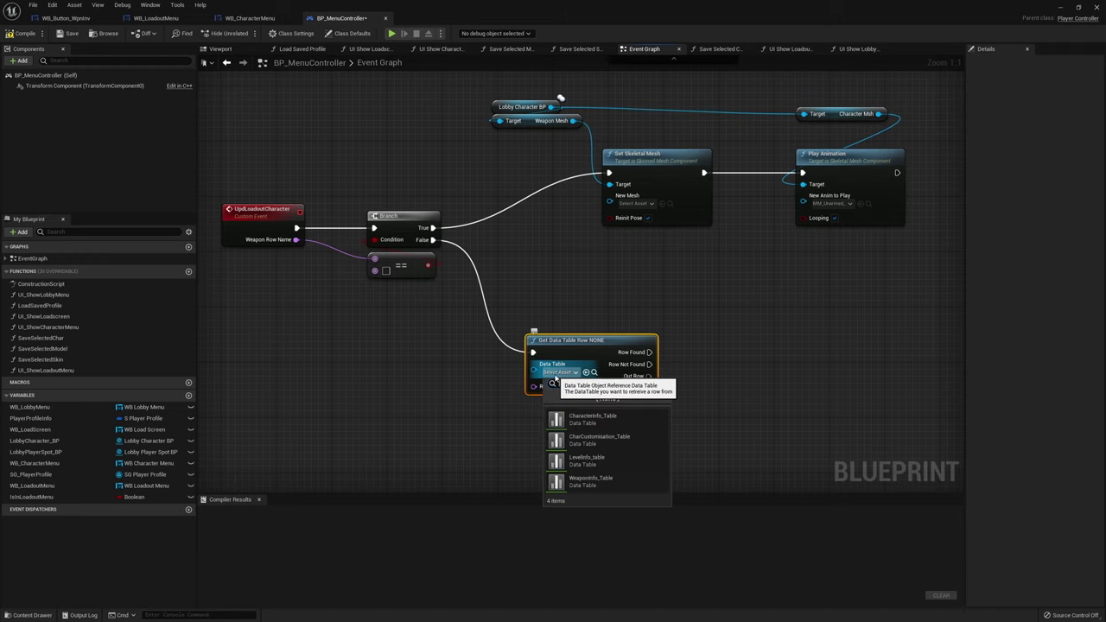
left_click(603, 478)
left_click_drag(587, 363, 610, 328)
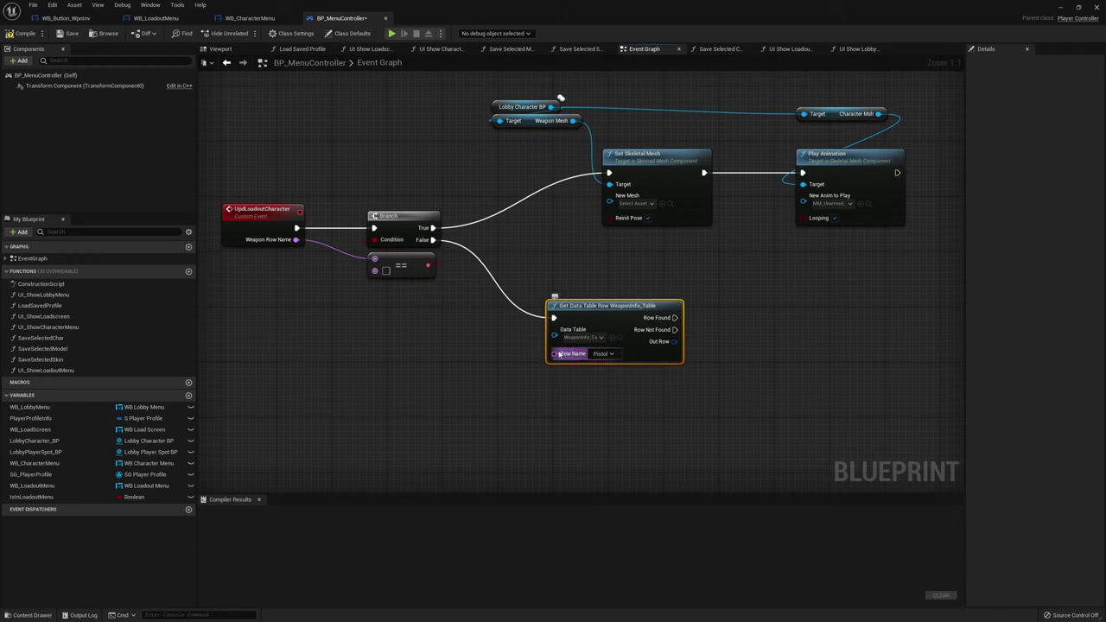
left_click_drag(560, 354, 296, 240)
mouse_move(627, 301)
left_mouse_down()
mouse_move(655, 301)
mouse_move(642, 301)
left_mouse_up()
Copy the Set Skeletal Mesh and Play Animation nodes and run the copy from Row Found
right_click_drag(773, 258, 625, 299)
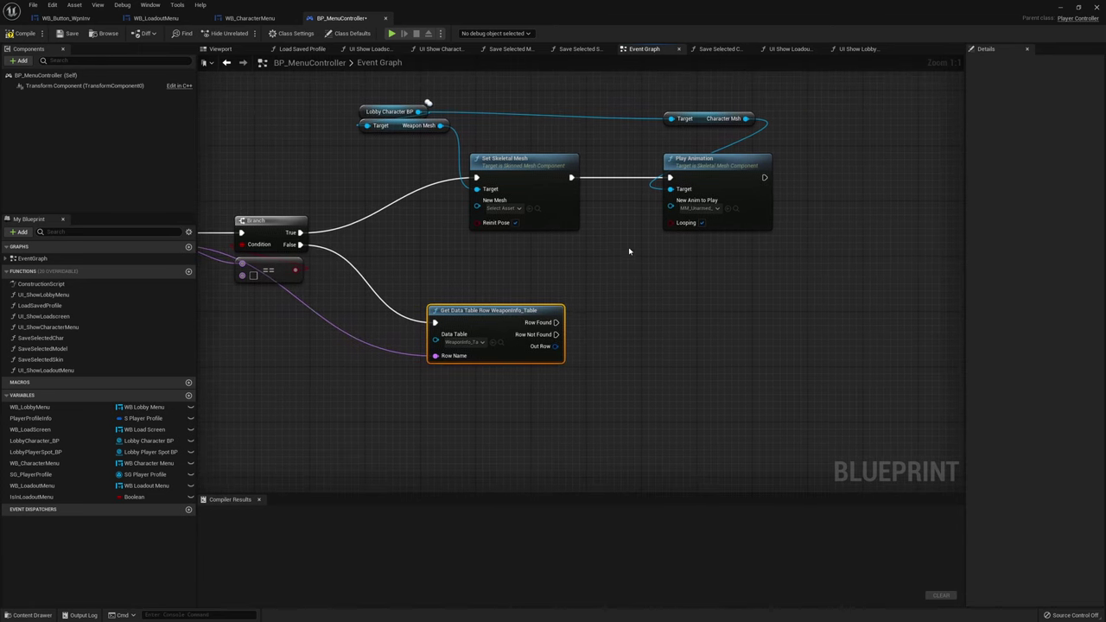
left_click_drag(359, 279, 824, 140)
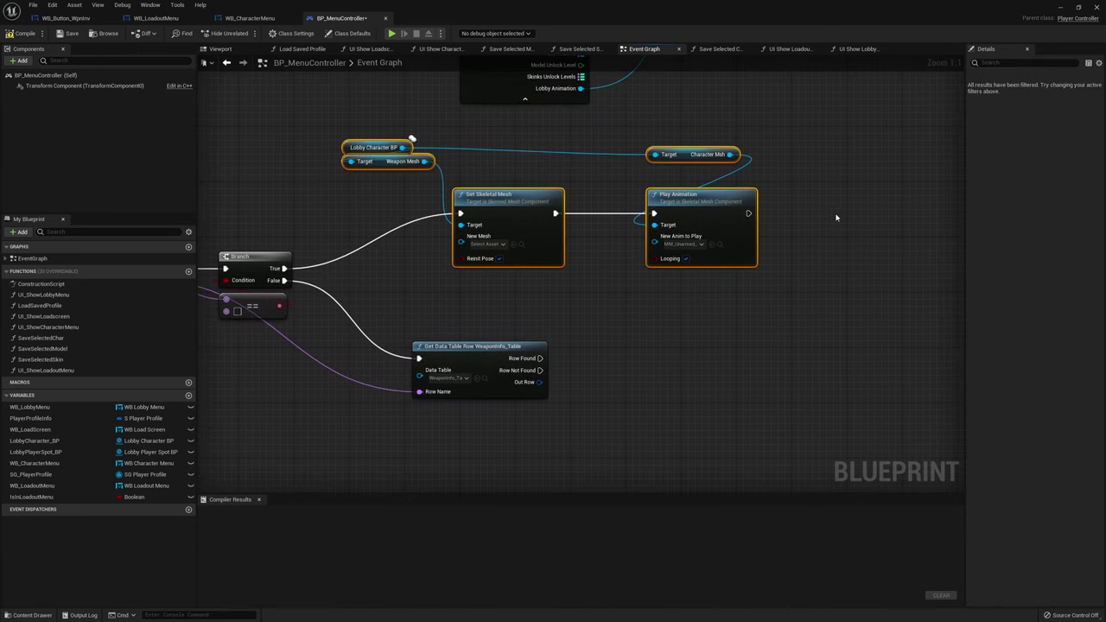
right_click_drag(835, 210, 814, 156)
key("ctrl+c")
key("ctrl+v")
left_click_drag(713, 383, 692, 314)
left_click_drag(519, 303, 665, 318)
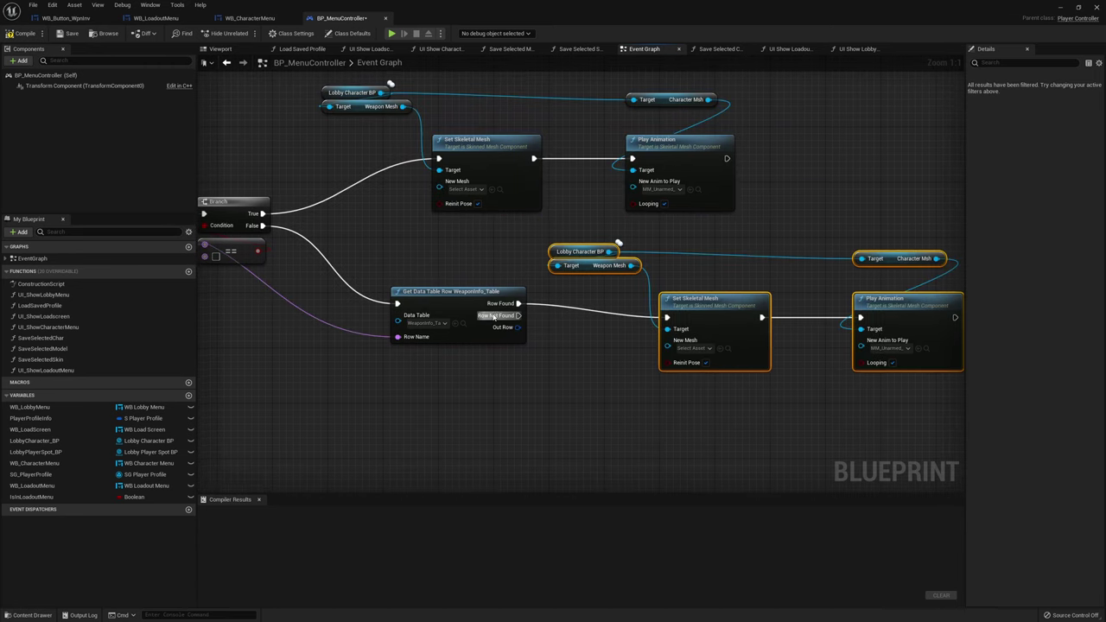
left_click_drag(450, 293, 441, 299)
Break S_WeaponInfo from Out Row, feeding Weapon Mesh and Char Hip Idle into the copied nodes
left_click_drag(511, 334, 432, 385)
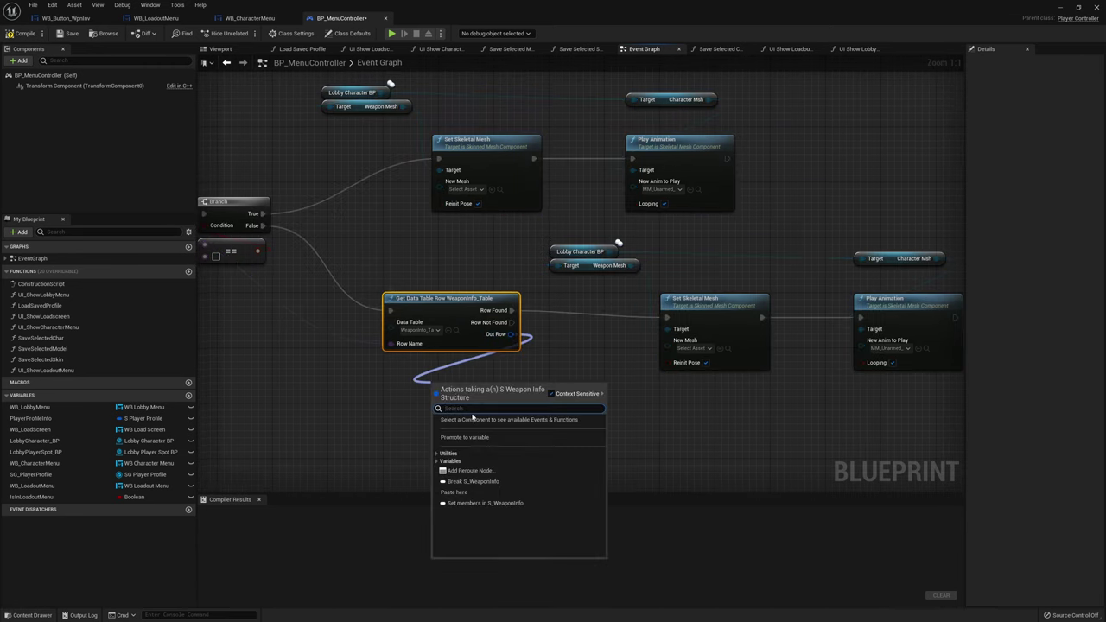
left_click(473, 481)
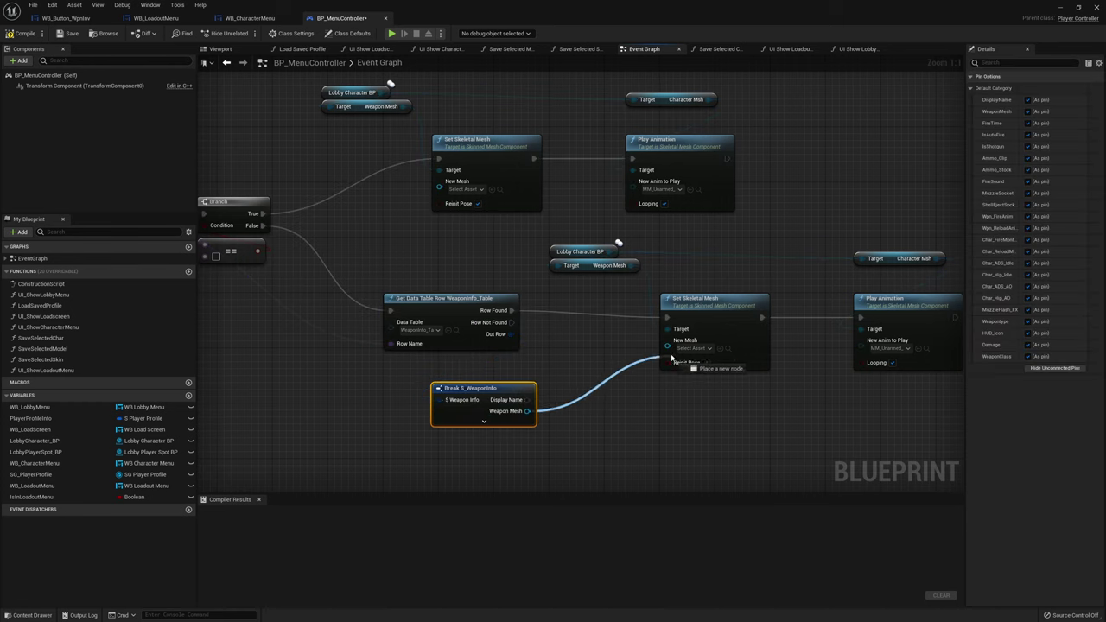
left_click_drag(528, 412, 668, 341)
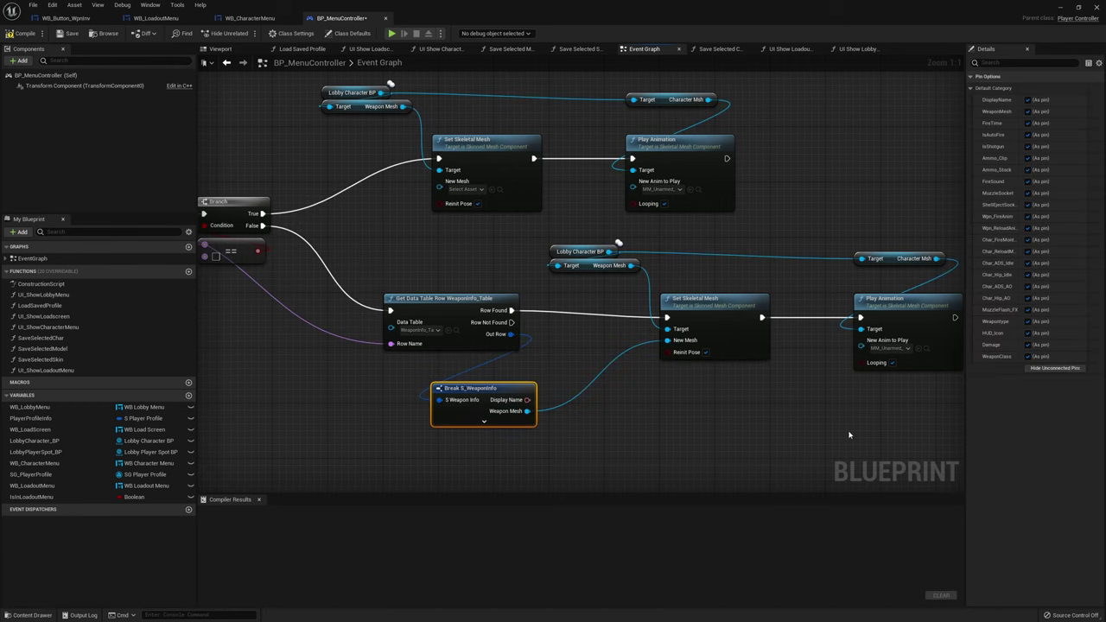
right_click_drag(849, 434, 775, 393)
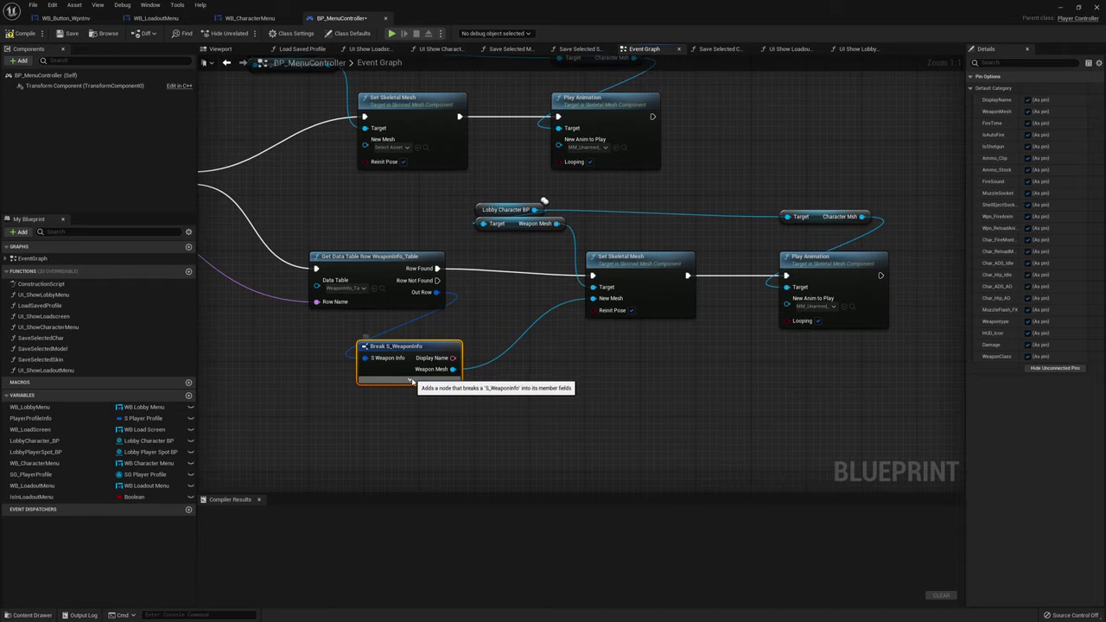
left_click(414, 377)
right_click_drag(567, 421, 519, 340)
right_click_drag(506, 382, 464, 372)
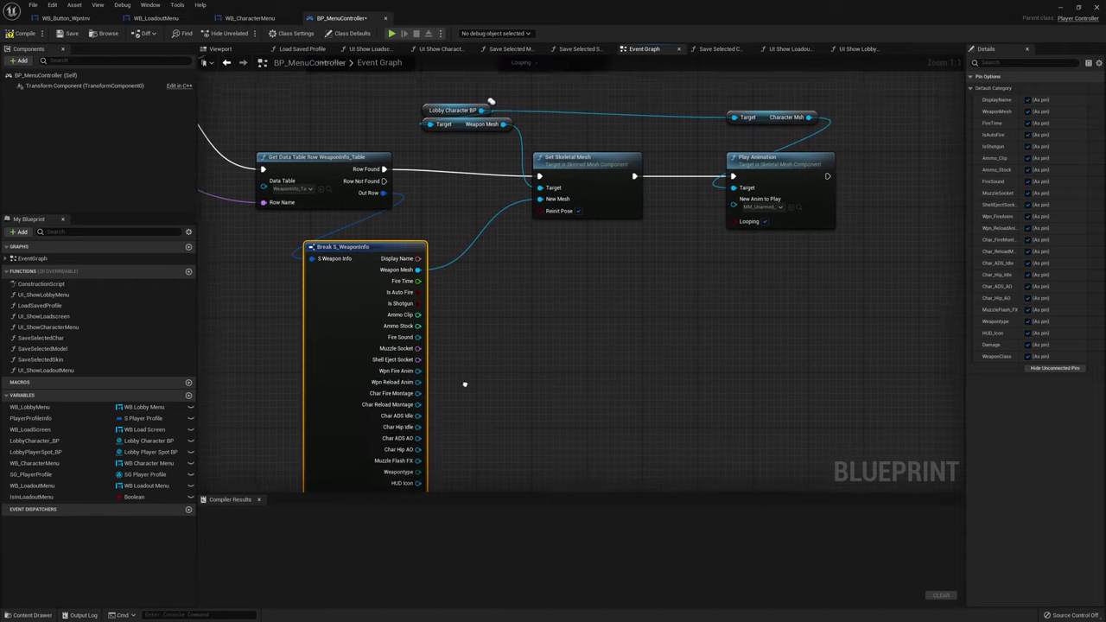
left_click_drag(422, 372, 745, 151)
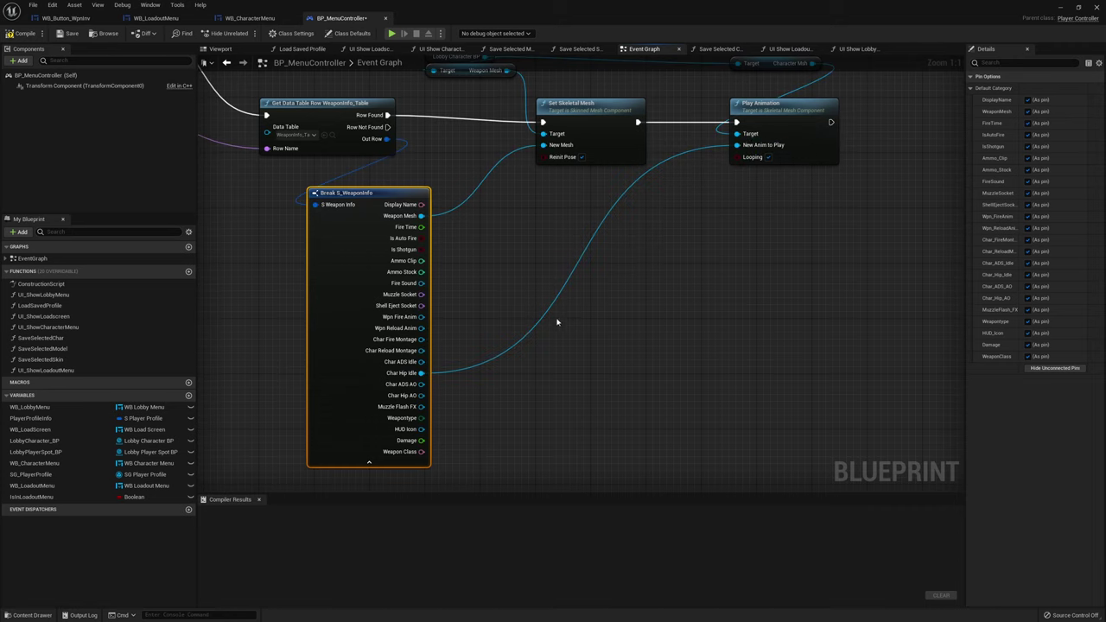
left_click(372, 458)
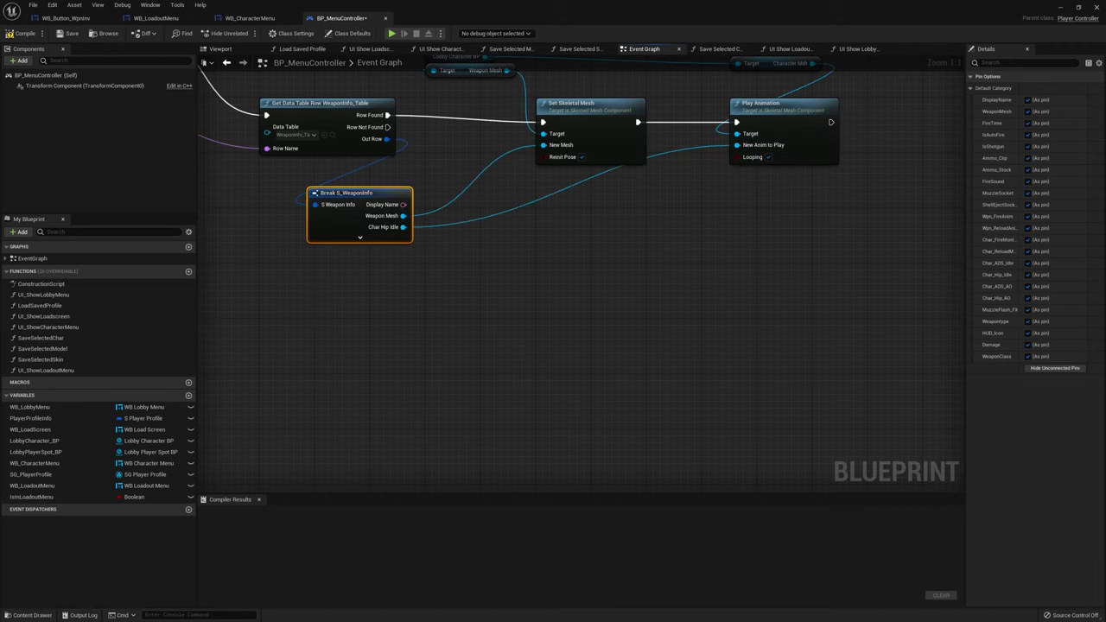
right_click_drag(759, 231, 884, 362)
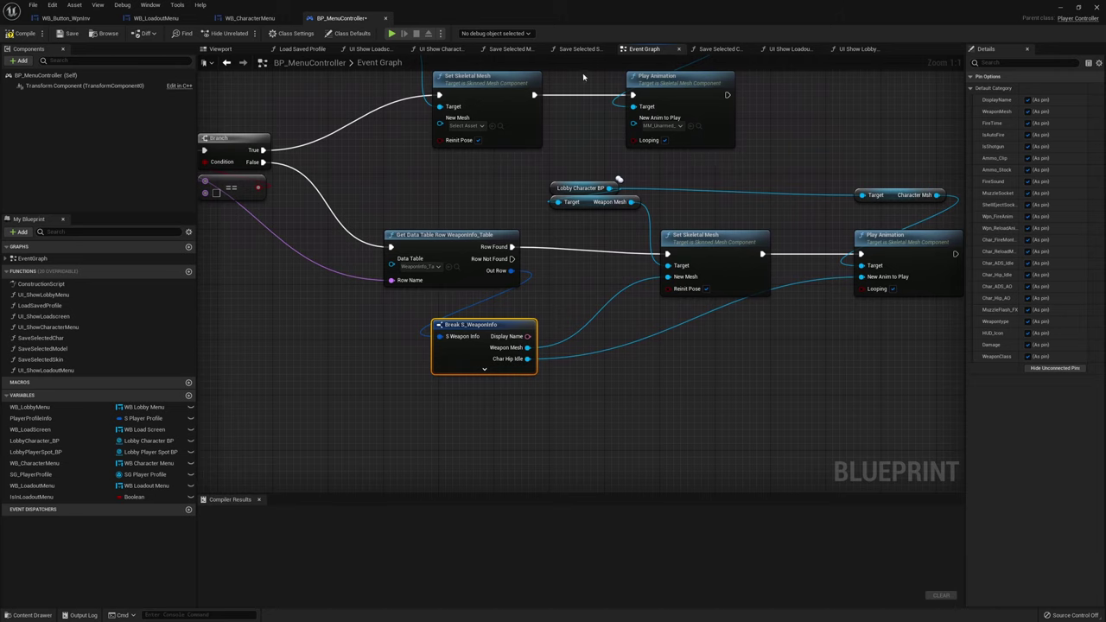
left_click(722, 50)
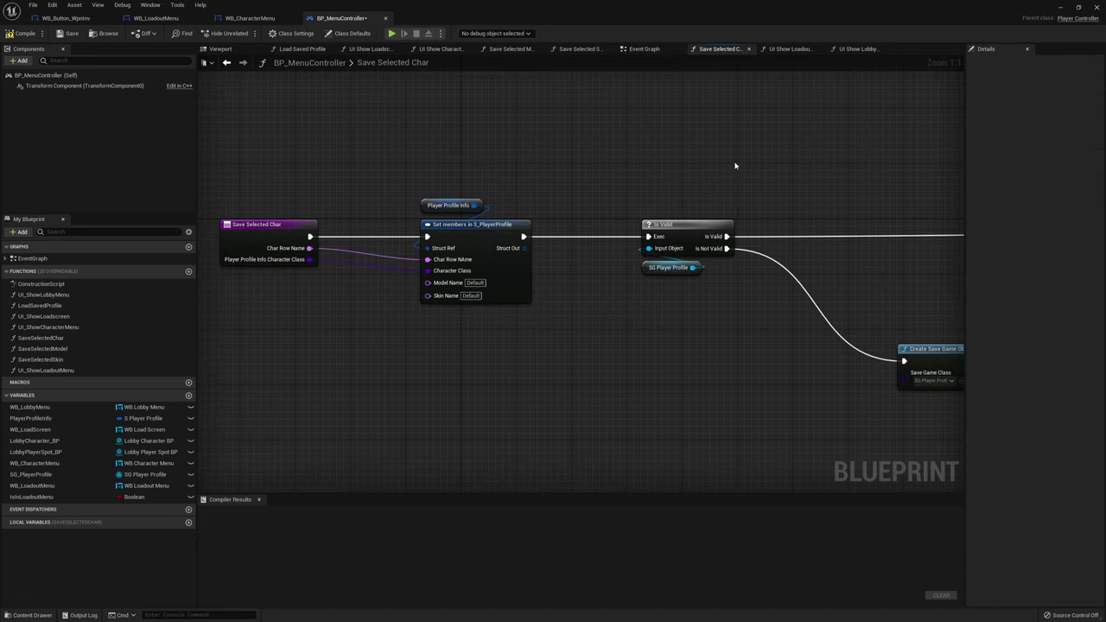
Duplicate the SaveSelectedChar function as SaveSelectedLoadout
right_click_drag(686, 147, 529, 165)
scroll(667, 161, "down", 5)
right_click_drag(666, 161, 487, 198)
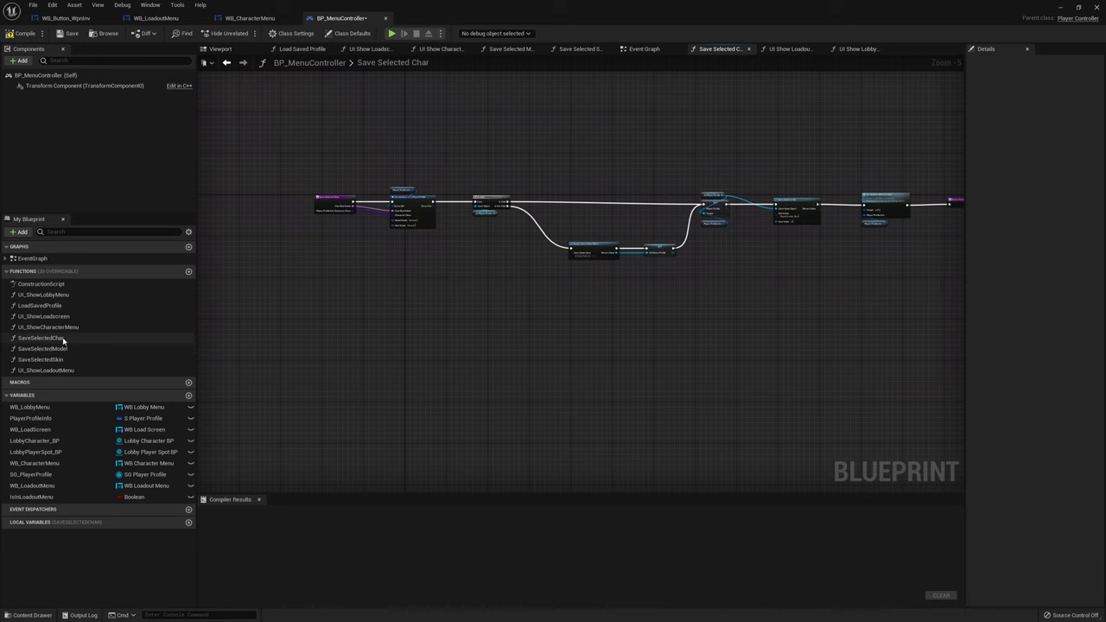
left_click(106, 338)
right_click(110, 350)
left_click(147, 368)
type("SaveSelectedLoad")
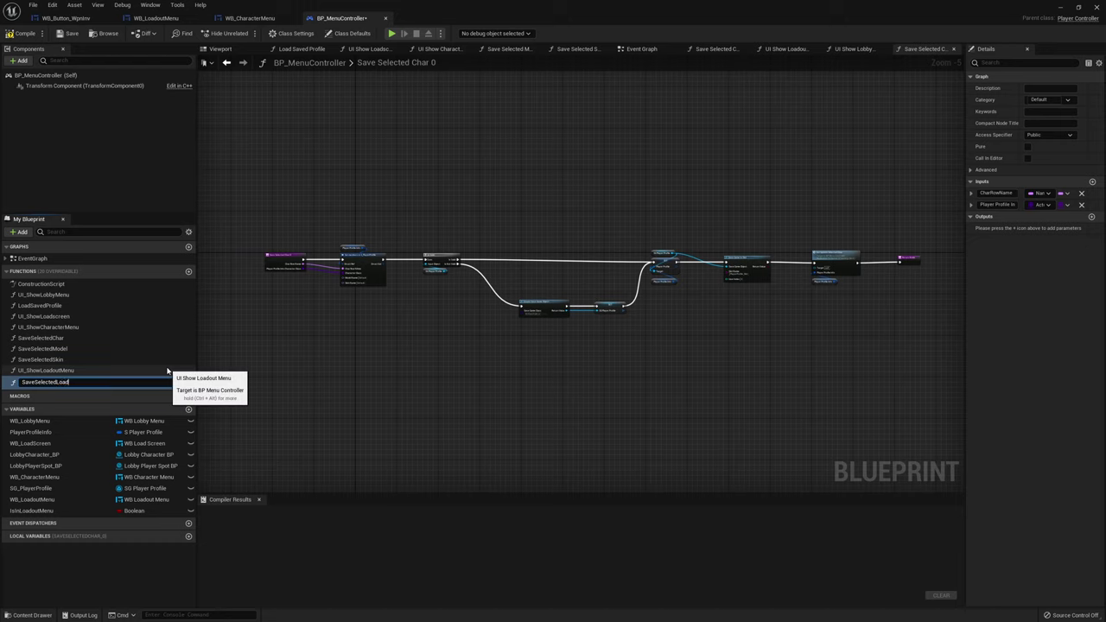
type("out")
key("Return")
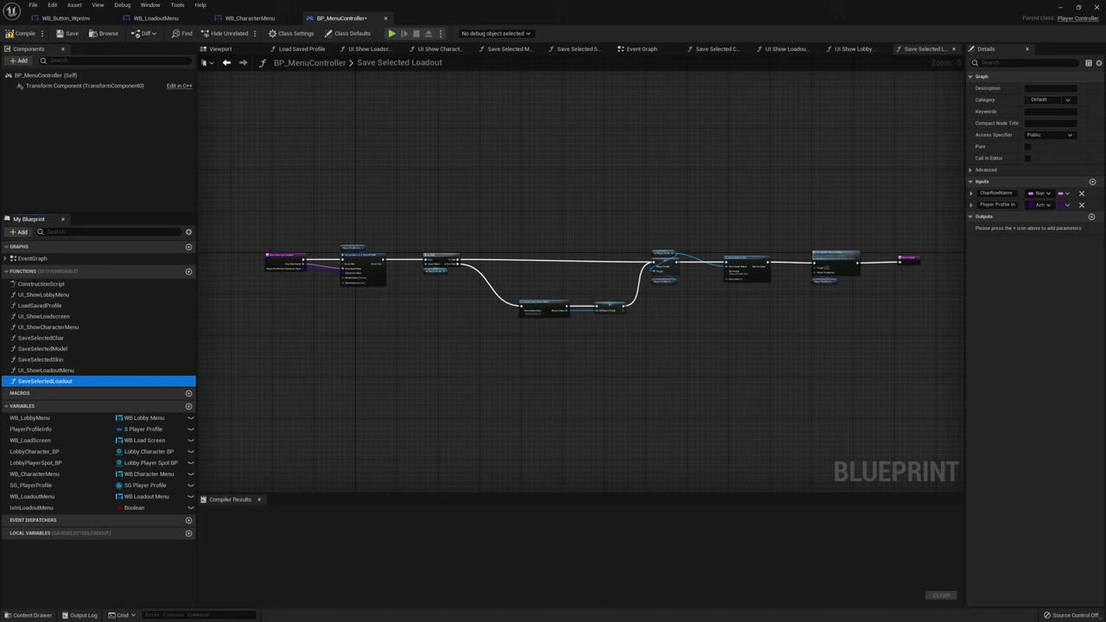
Zoom the SaveSelectedLoadout graph to 1:1 and select its entry node to edit inputs
right_click_drag(414, 353, 539, 338)
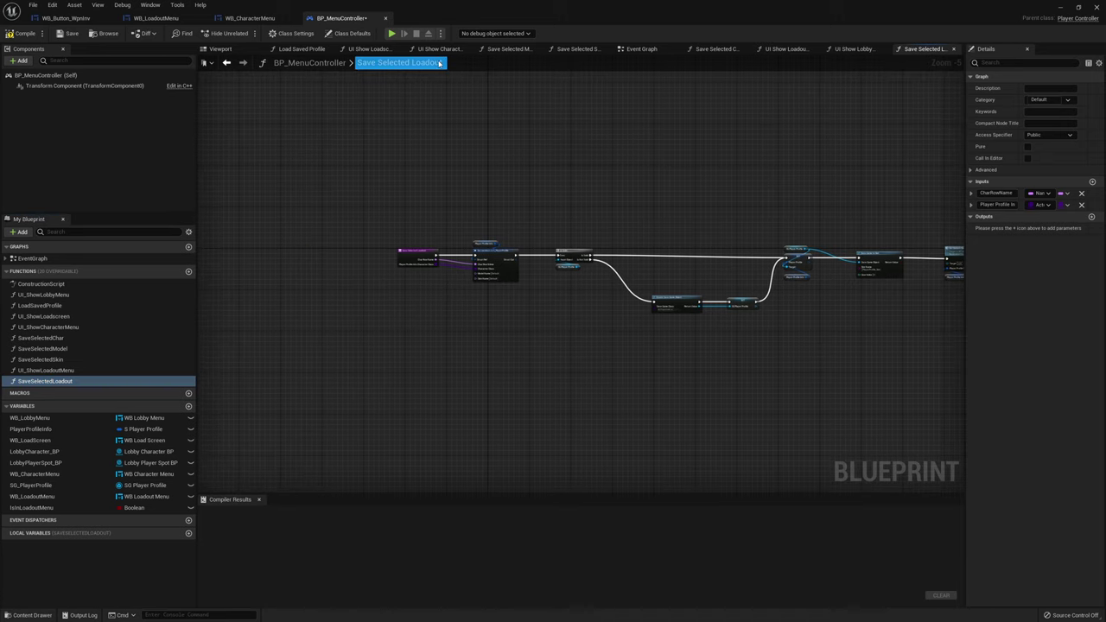
scroll(446, 258, "up", 5)
left_click(369, 254)
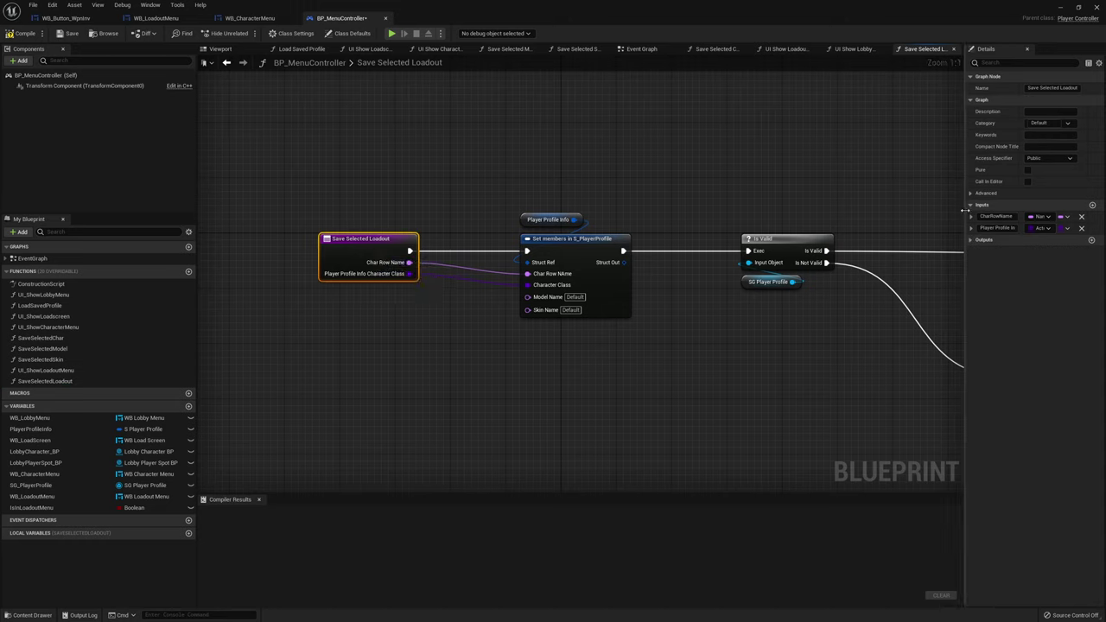
mouse_move(965, 211)
left_mouse_down()
mouse_move(828, 211)
mouse_move(854, 216)
left_mouse_up()
type("Weapon")
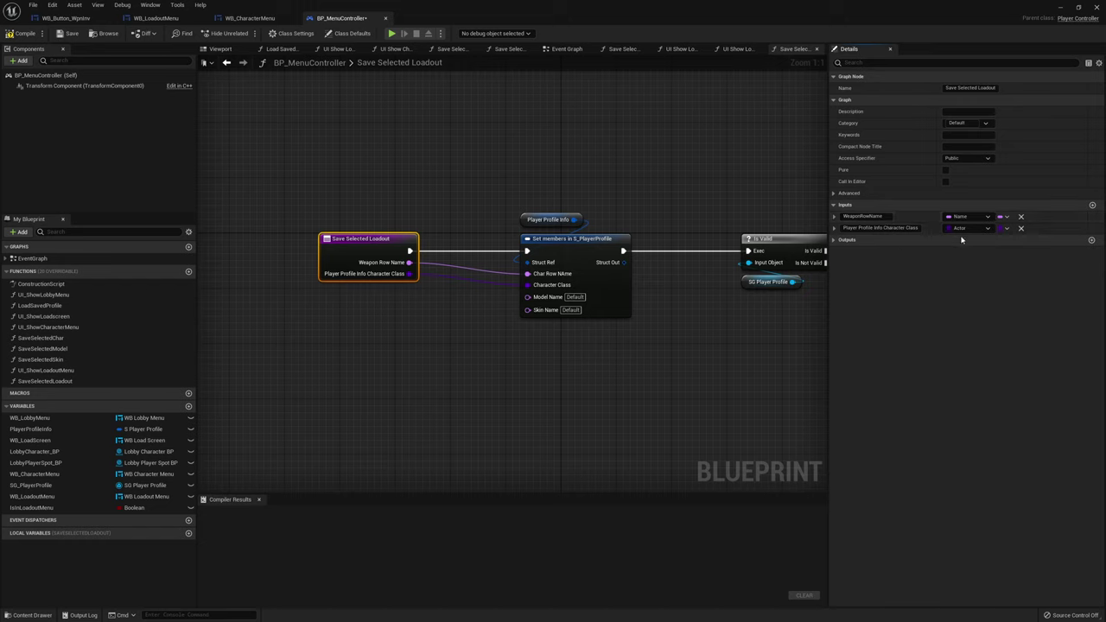
Make the second input an Integer named InventoryIndex and add a Player Profile Info getter
left_click(908, 228)
type("InventoryInde")
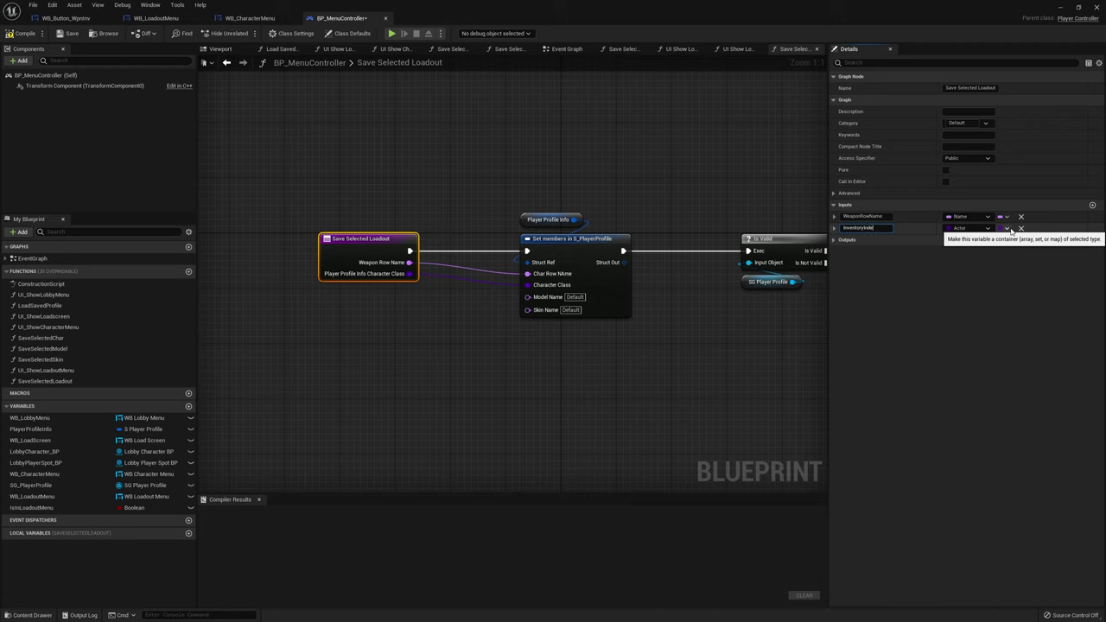
type("x")
key("Return")
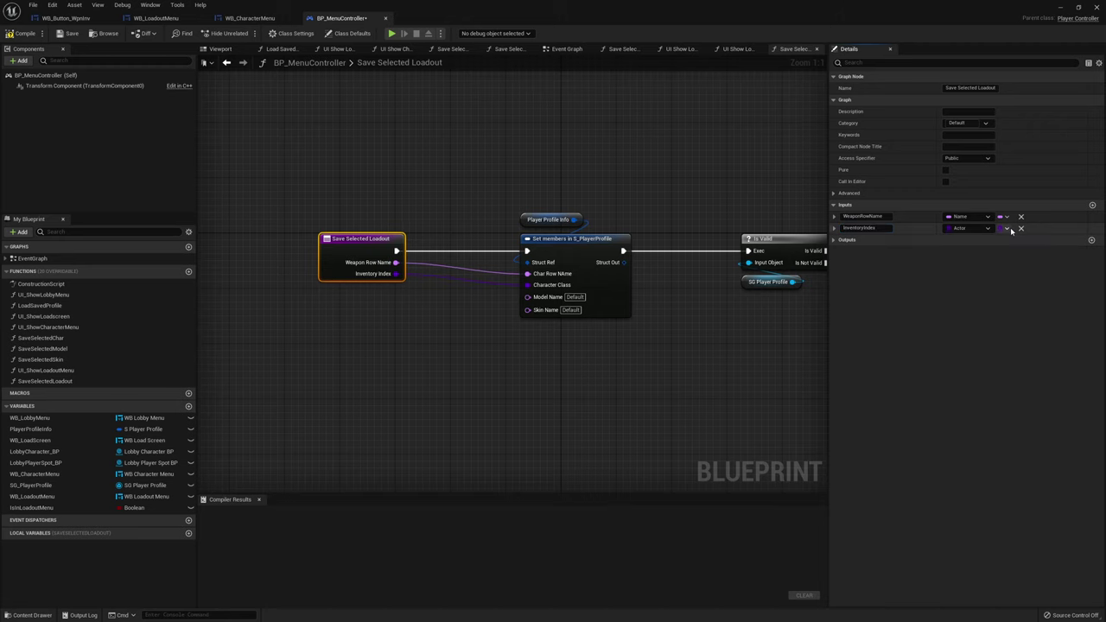
left_click(968, 228)
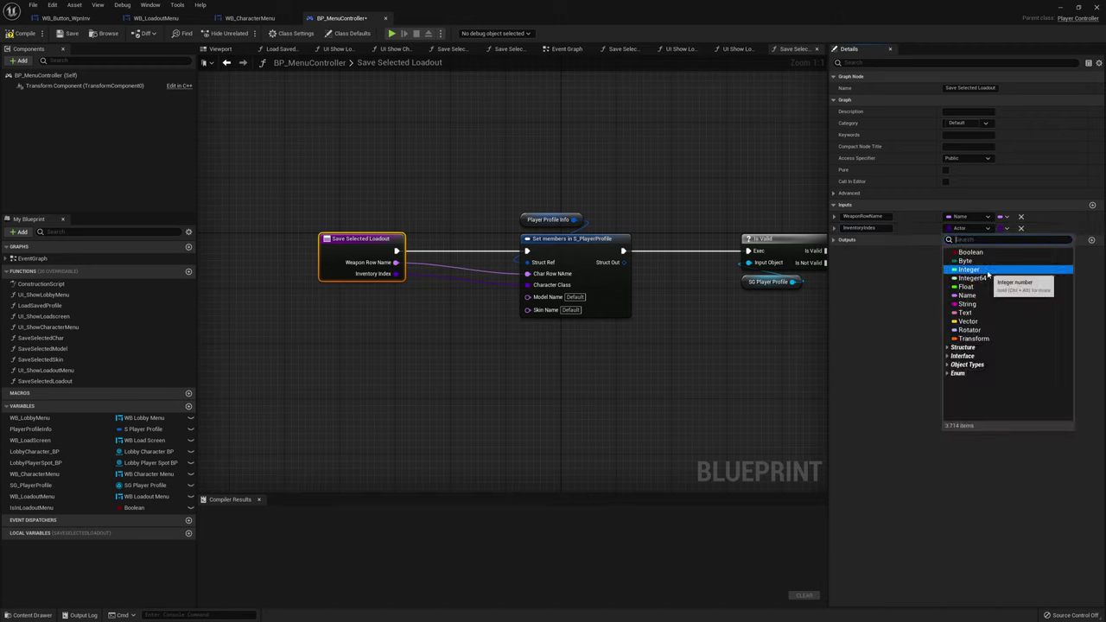
left_click(970, 269)
left_click(655, 376)
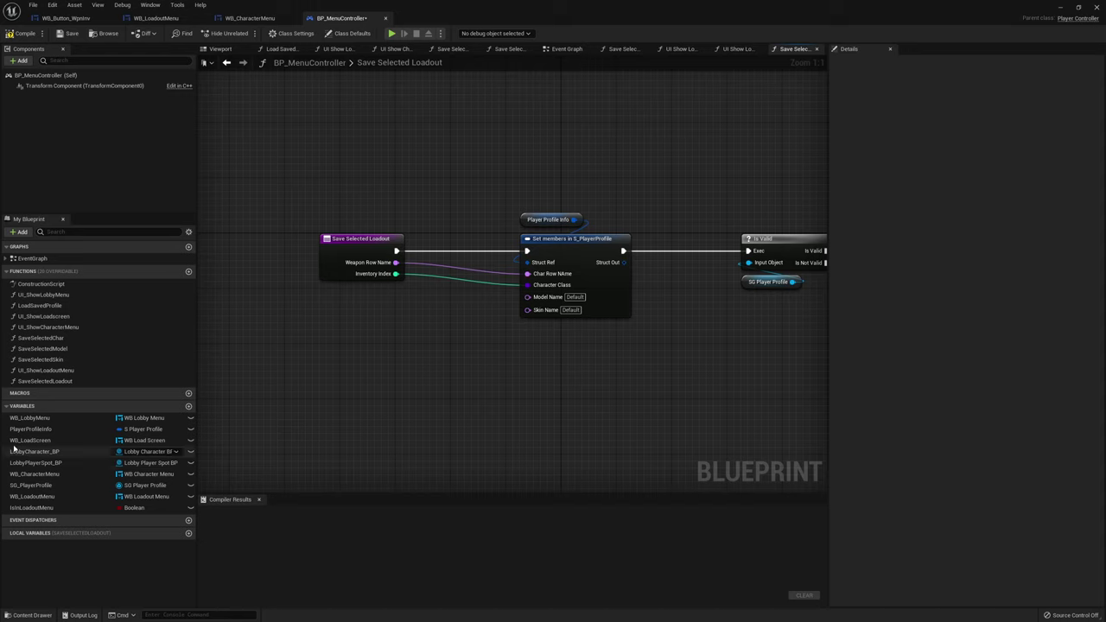
left_click_drag(31, 429, 344, 102, "ctrl")
Split Player Profile Info and promote Wpn Loadout to local variable Lcl_PlrLoadout
left_click(291, 124)
right_click(355, 97)
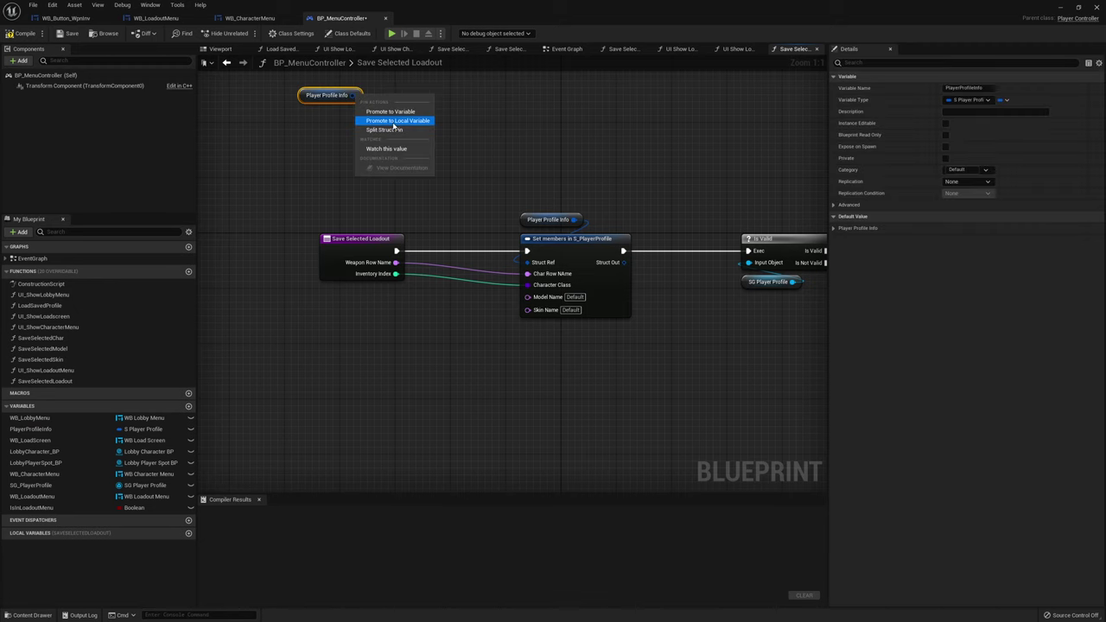
left_click(387, 131)
right_click_drag(442, 163, 435, 161)
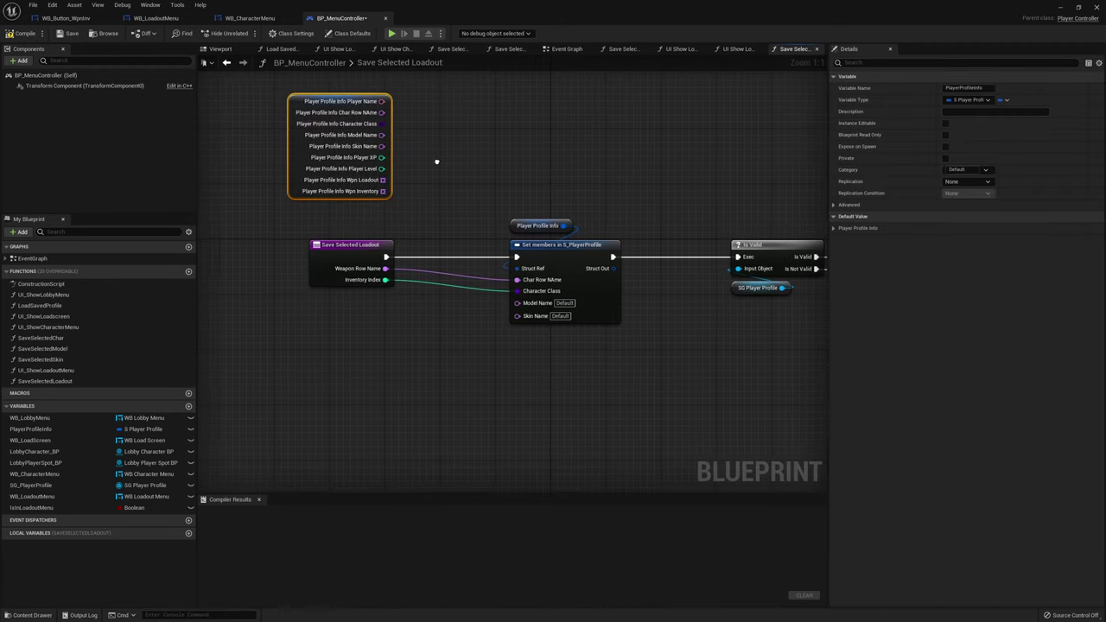
left_click_drag(521, 364, 553, 218)
left_click_drag(519, 253, 600, 257)
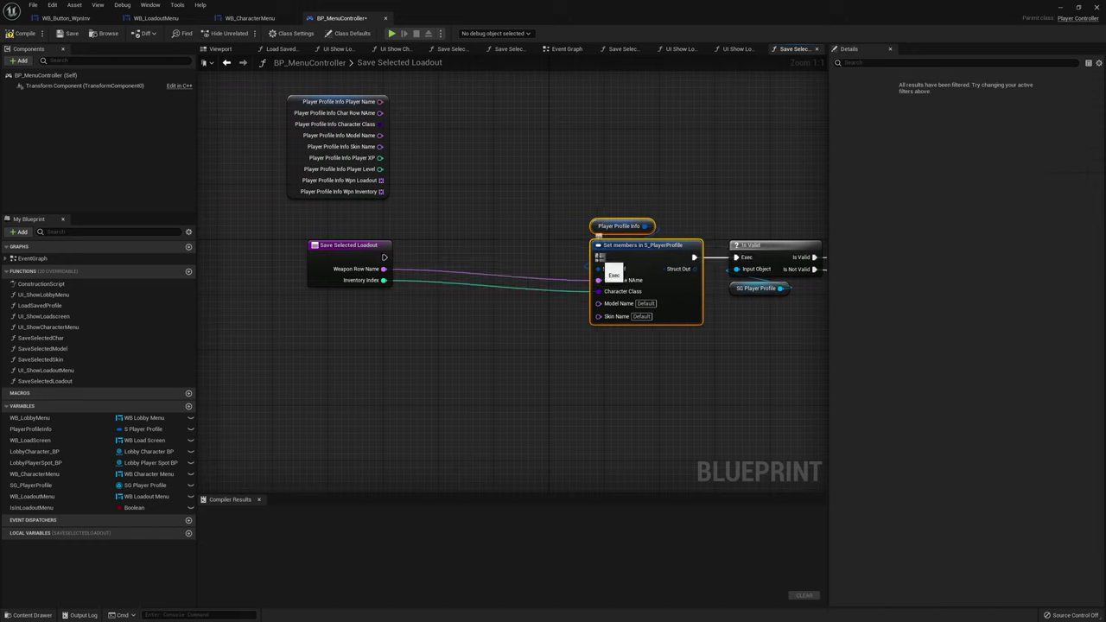
left_click(384, 269, "alt")
left_click(383, 280, "alt")
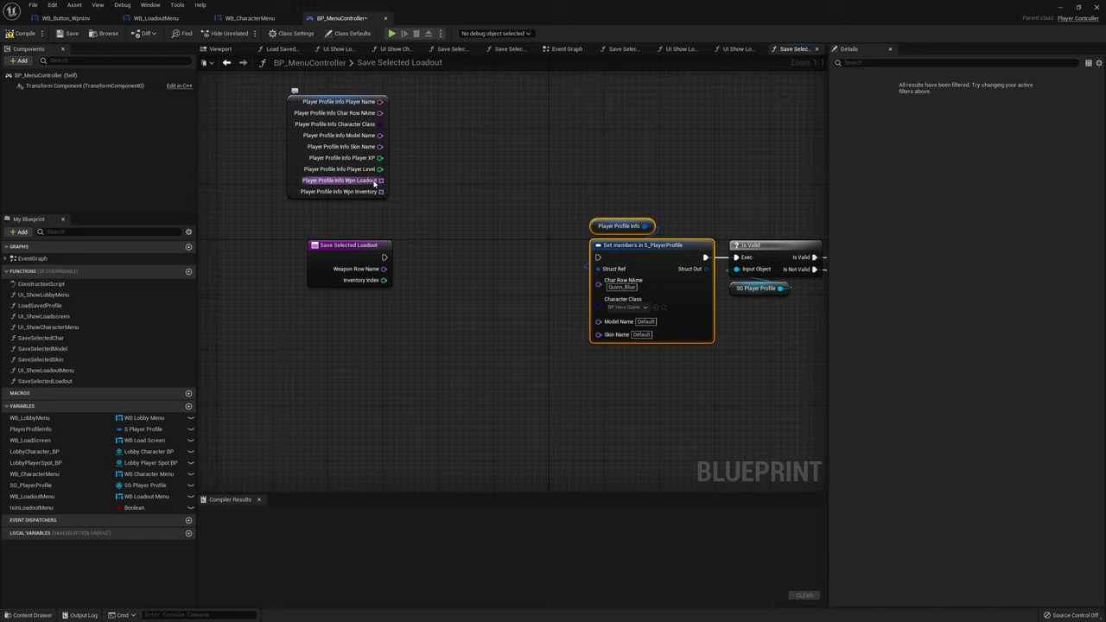
left_click_drag(382, 180, 449, 265)
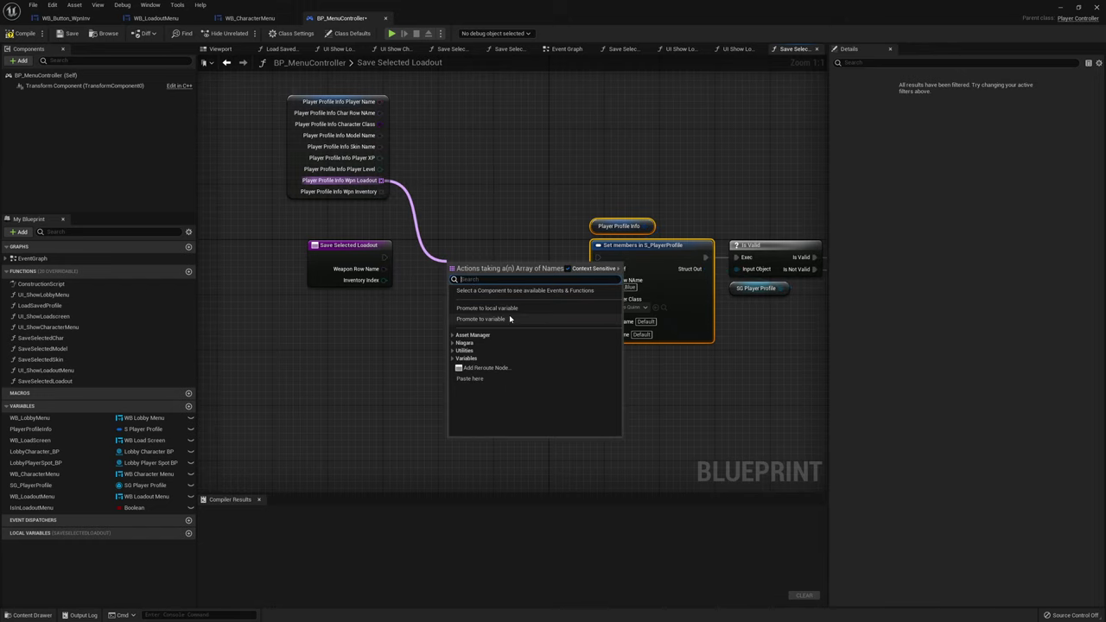
left_click(511, 308)
type("Lcl_PlrLoadout")
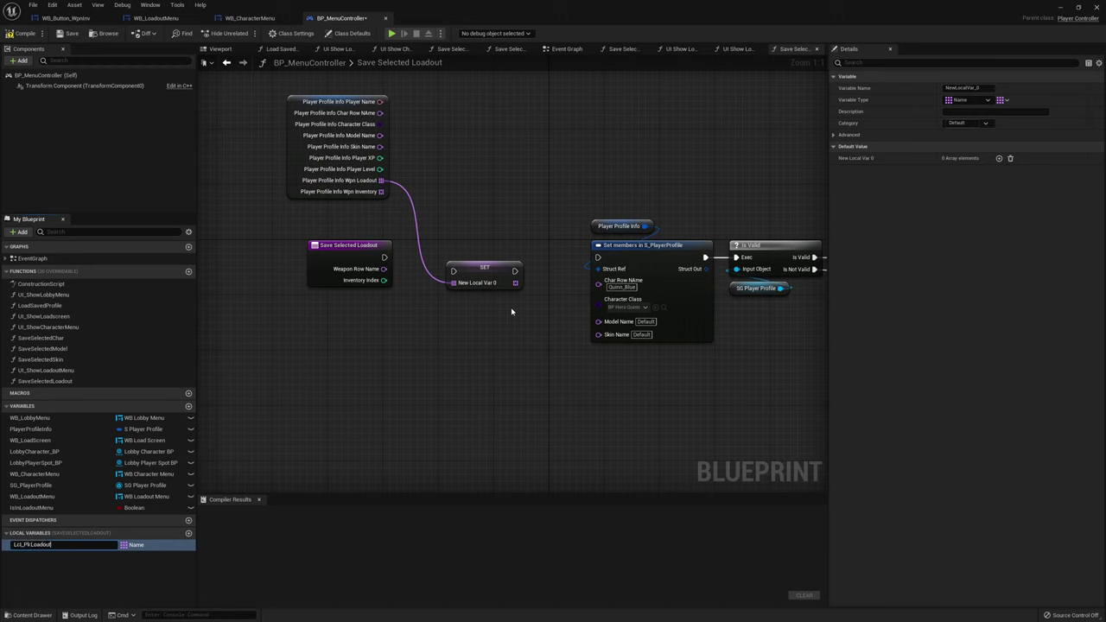
key("Return")
Make the Lcl_PlrLoadout SET run first and shift the entry, break and SET nodes left
mouse_move(386, 258)
left_mouse_down()
mouse_move(457, 274)
mouse_move(446, 257)
left_mouse_up()
left_click_drag(381, 180, 446, 269)
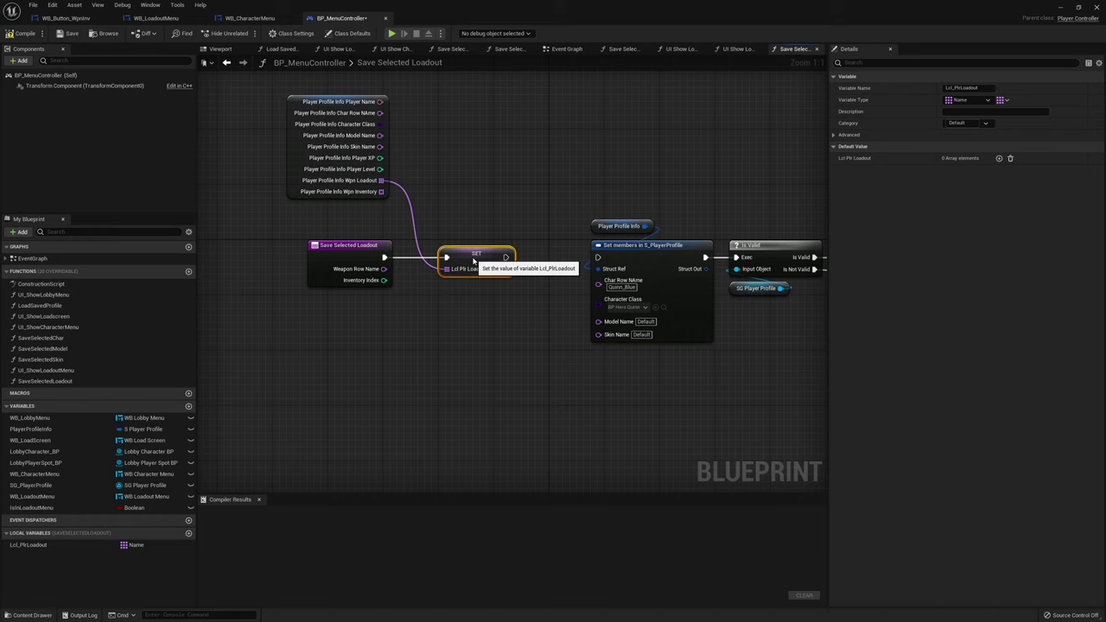
left_click_drag(336, 353, 466, 136)
right_click_drag(466, 136, 579, 101)
mouse_move(593, 218)
left_mouse_down()
mouse_move(349, 225)
mouse_move(413, 230)
left_mouse_up()
Add Set Array Elem putting Weapon Row Name at Inventory Index in Lcl_PlrLoadout
type("set")
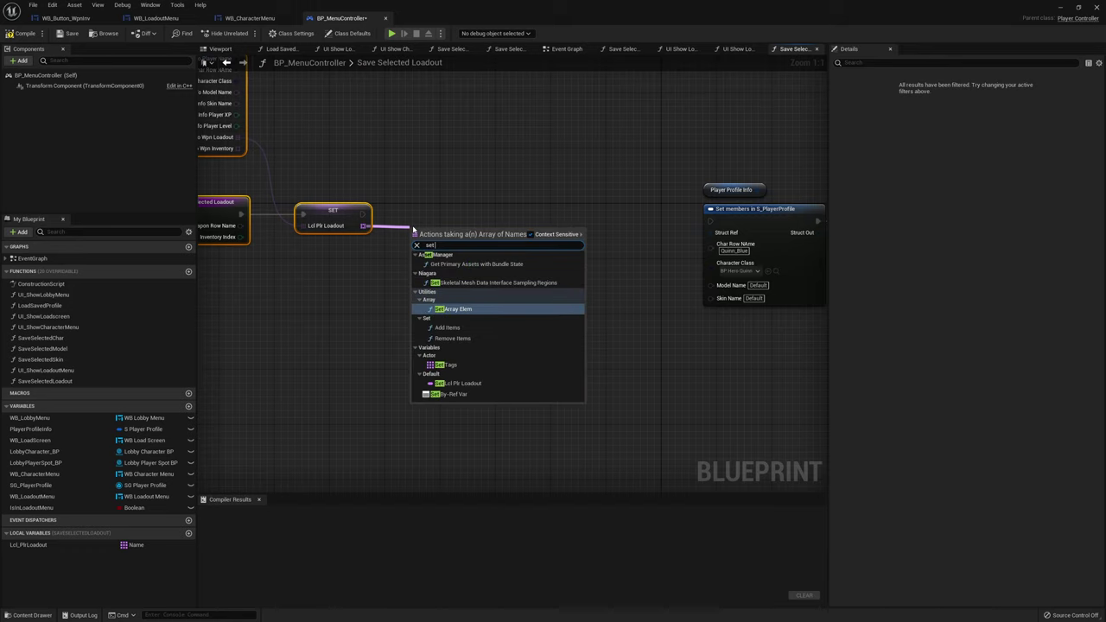
type(" array")
left_click(451, 272)
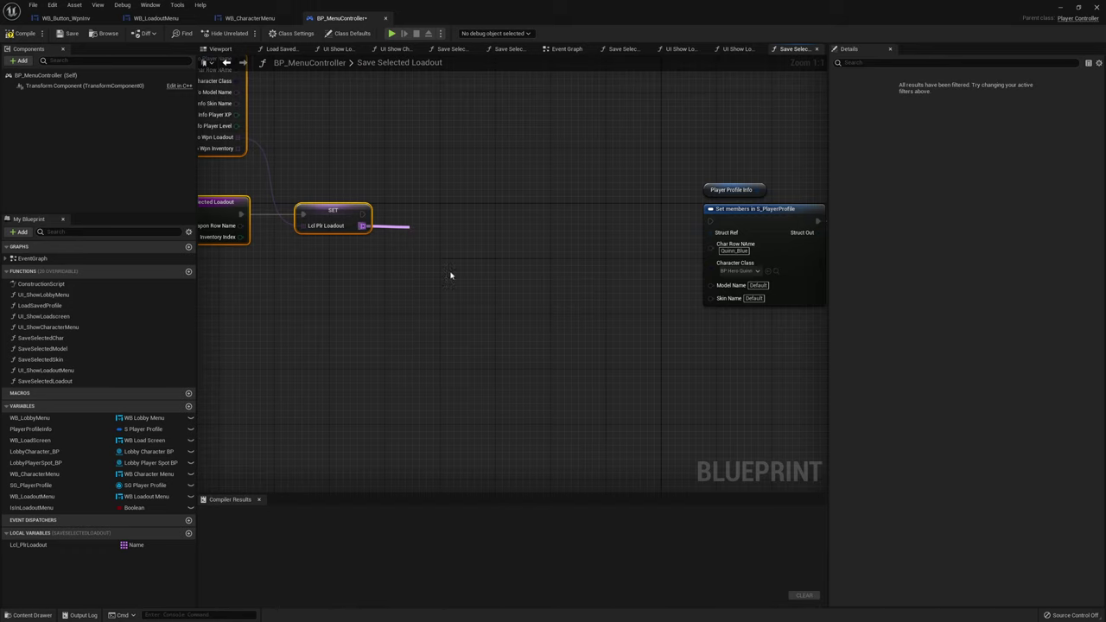
right_click_drag(392, 211, 535, 171)
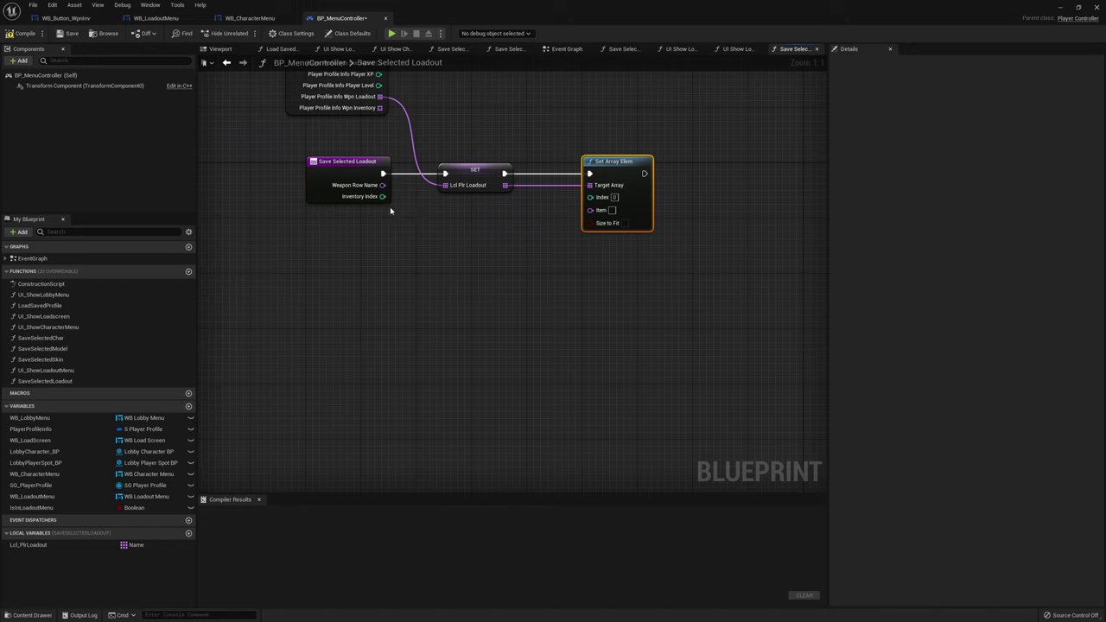
left_click_drag(383, 196, 591, 197)
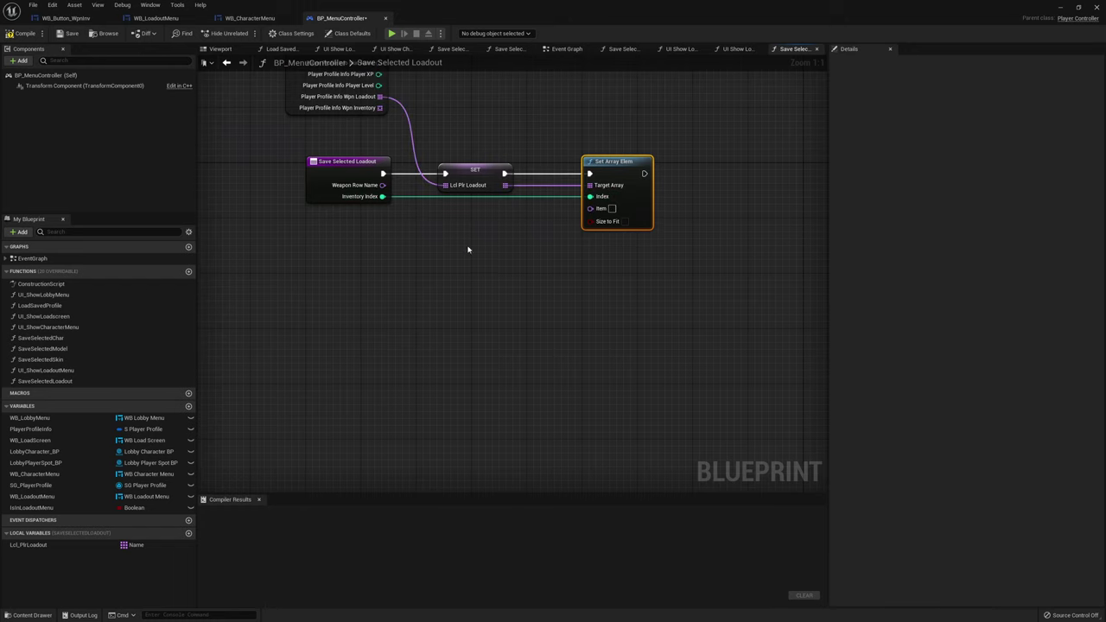
right_click_drag(458, 228, 458, 266)
left_click_drag(381, 223, 616, 261)
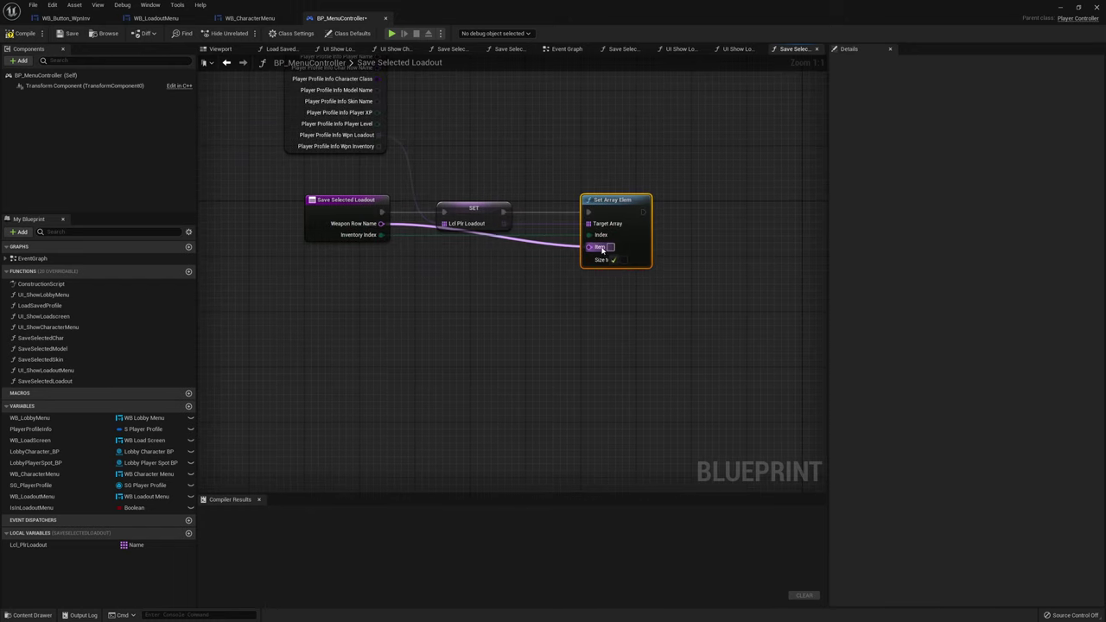
right_click_drag(616, 316, 466, 268)
mouse_move(536, 228)
right_mouse_down()
mouse_move(615, 227)
mouse_move(481, 219)
right_mouse_up()
left_click_drag(639, 220, 397, 202)
Chain Set Array Elem into Set members, exposing only Wpn Loadout, fed by Lcl_PlrLoadout
left_click(561, 216)
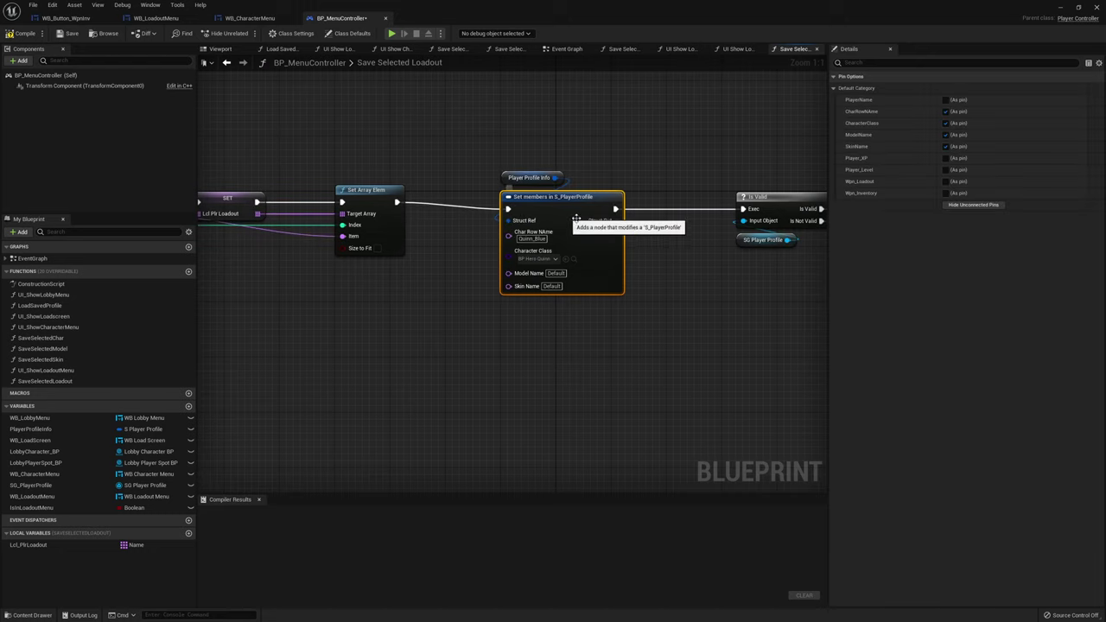
left_click(946, 146)
left_click(946, 135)
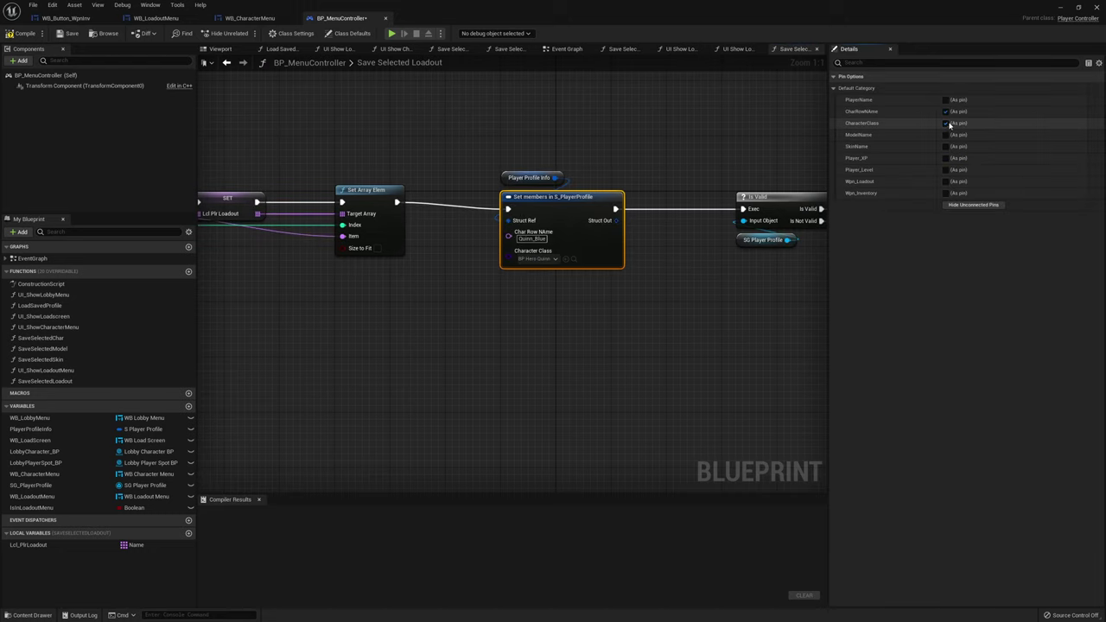
left_click(946, 123)
left_click(946, 111)
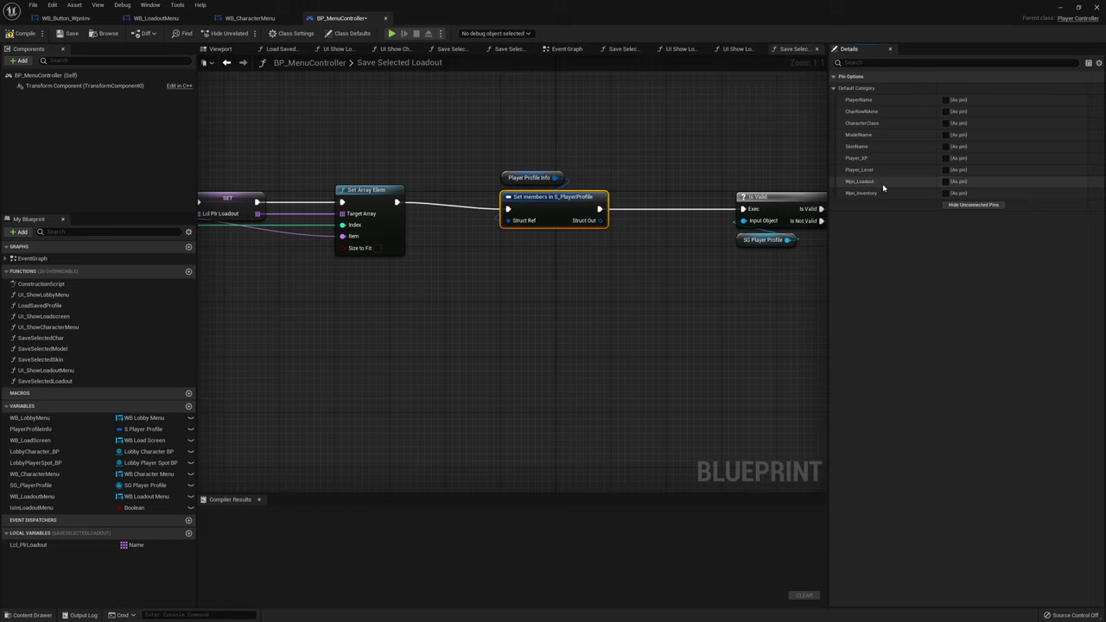
left_click(946, 181)
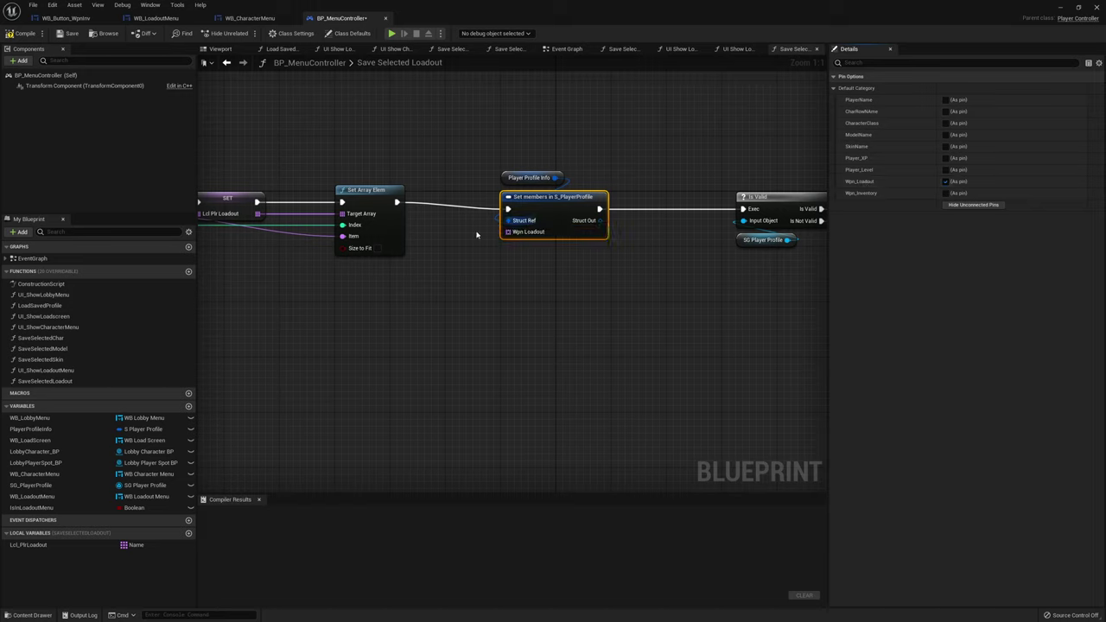
mouse_move(31, 546)
left_mouse_down()
mouse_move(509, 232)
mouse_move(537, 257)
left_mouse_up()
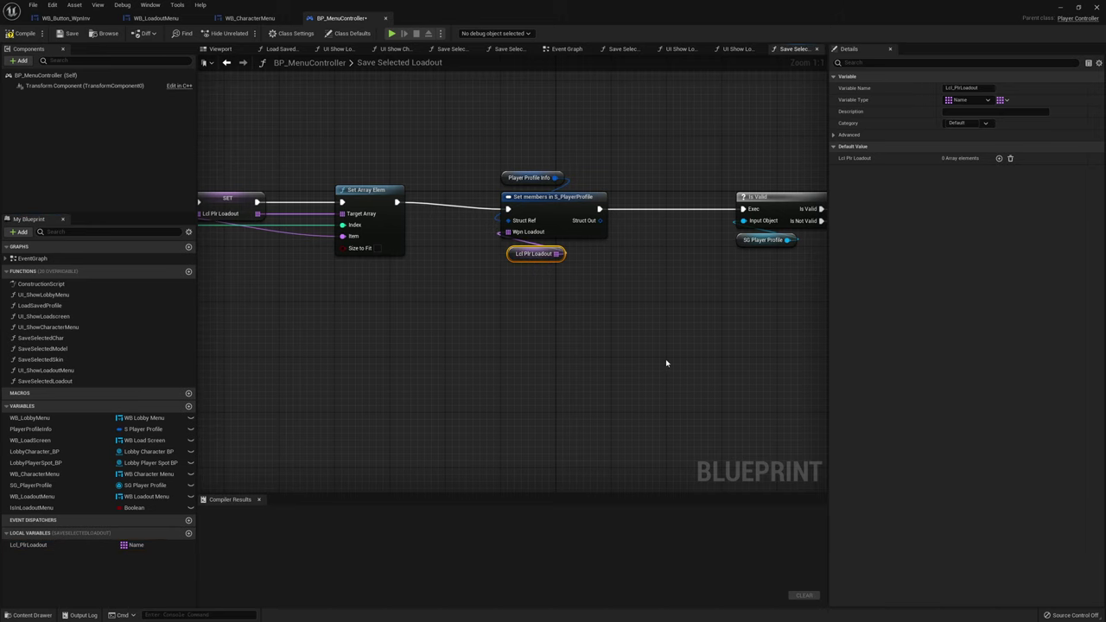
Delete the server update call and wire Save Game to Slot straight to the Return Node
right_click_drag(537, 256, 251, 257)
scroll(537, 250, "down", 3)
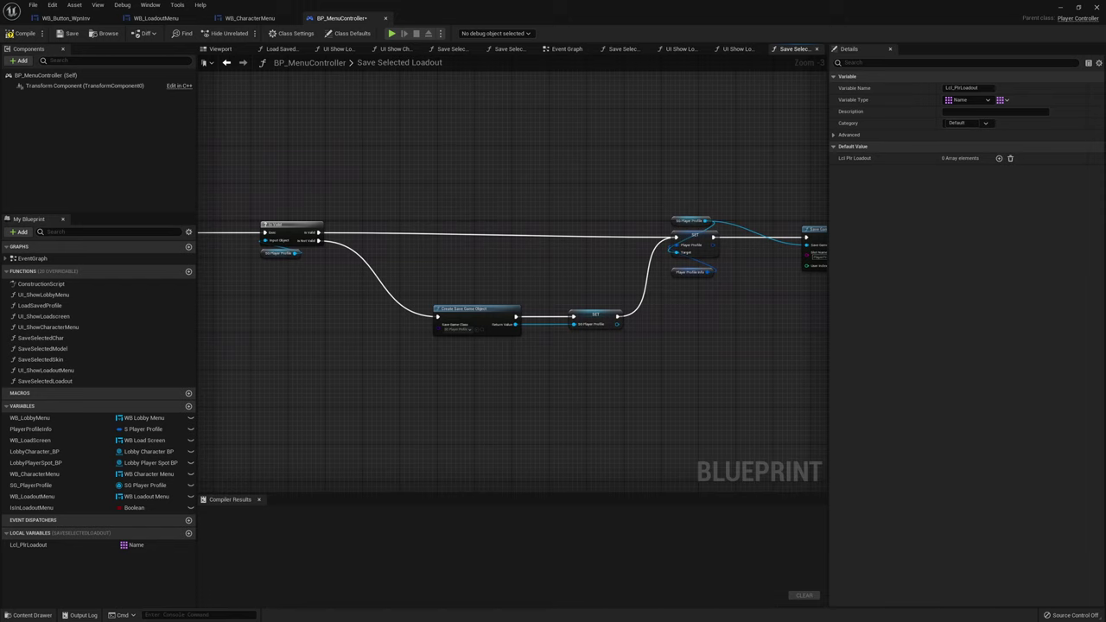
scroll(663, 227, "up", 3)
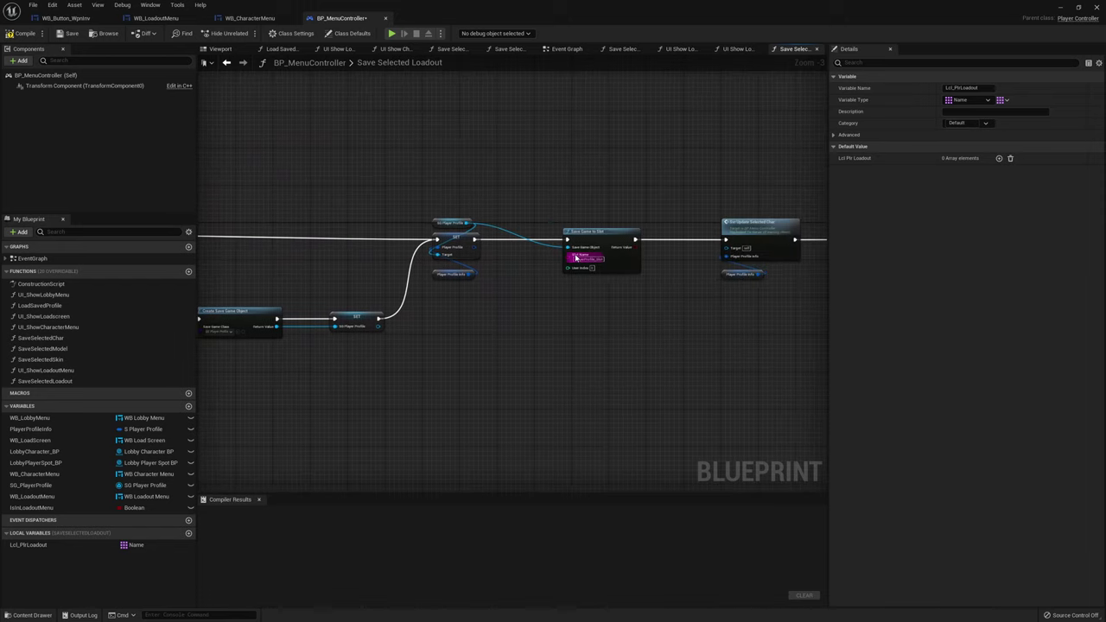
right_click_drag(597, 280, 401, 275)
scroll(550, 259, "down", 2)
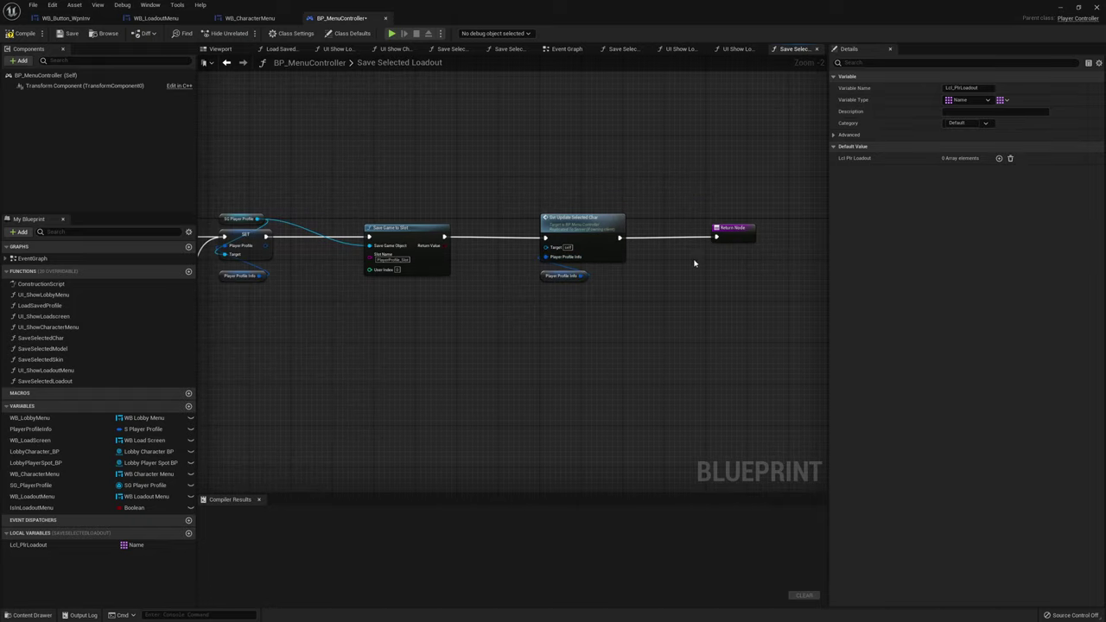
scroll(571, 235, "up", 2)
left_click_drag(516, 314, 619, 208)
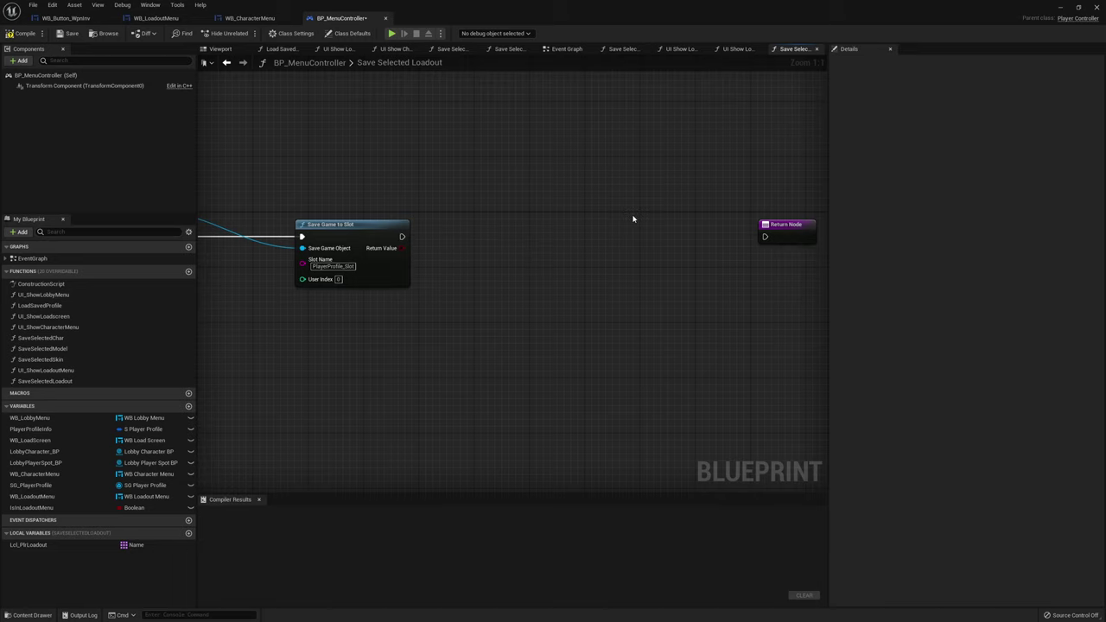
mouse_move(401, 236)
left_mouse_down()
mouse_move(765, 236)
mouse_move(621, 222)
mouse_move(556, 233)
left_mouse_up()
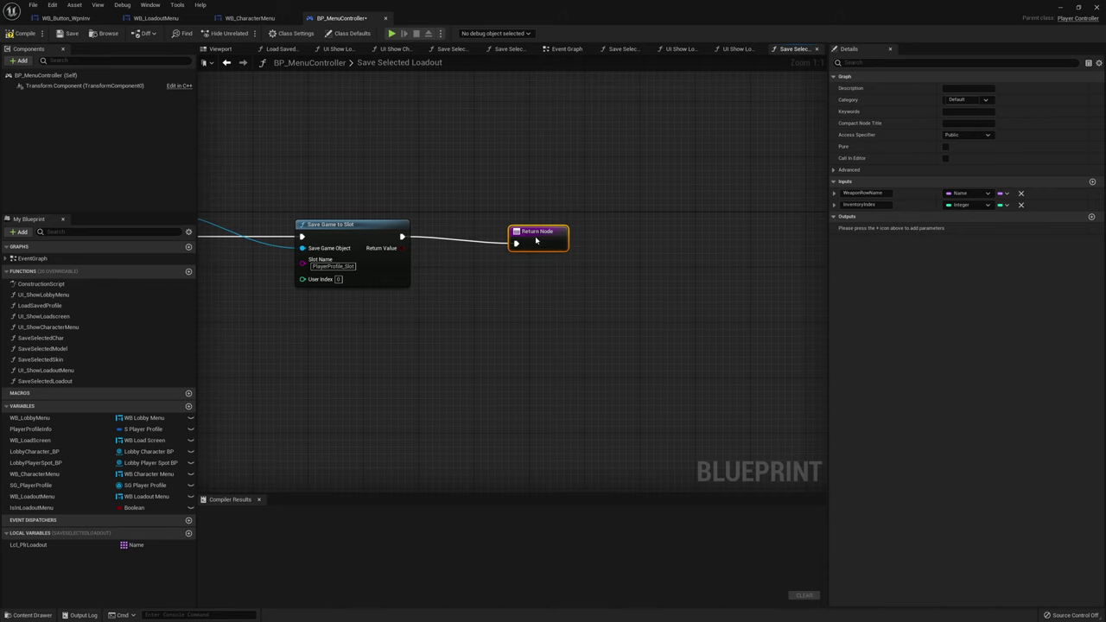
left_click(454, 284)
Compile and save BP_MenuController
scroll(454, 284, "down", 5)
scroll(301, 234, "up", 4)
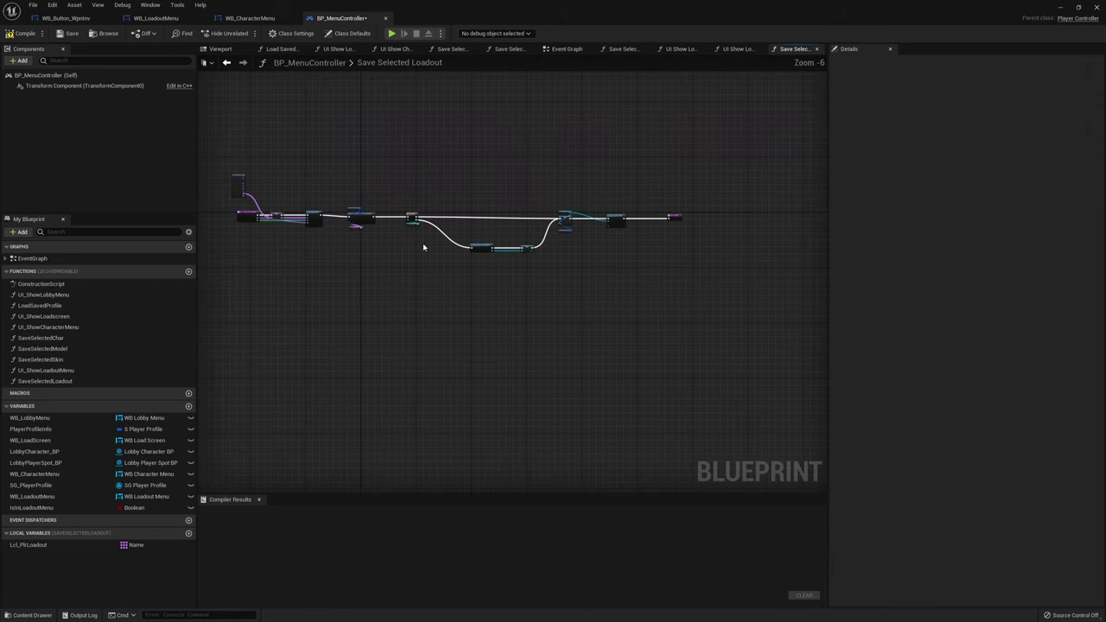
left_click(13, 33)
left_click(71, 35)
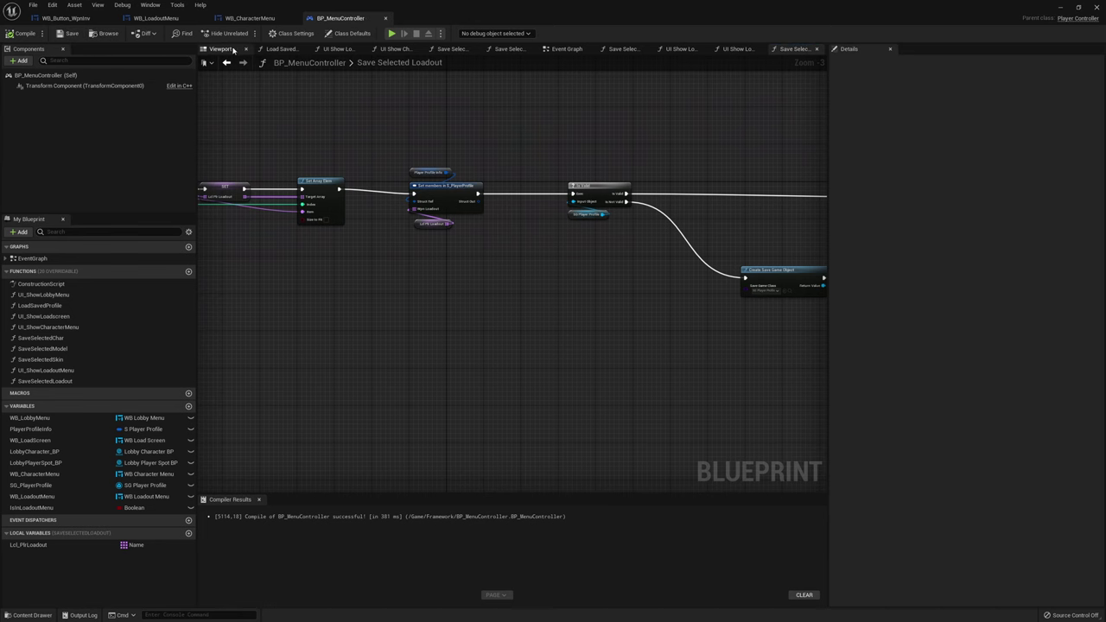
In WB_LoadoutMenu, call Upd Weapon Info after Create All Inventory Buttons with Is Equipped Wpn checked
left_click(383, 18)
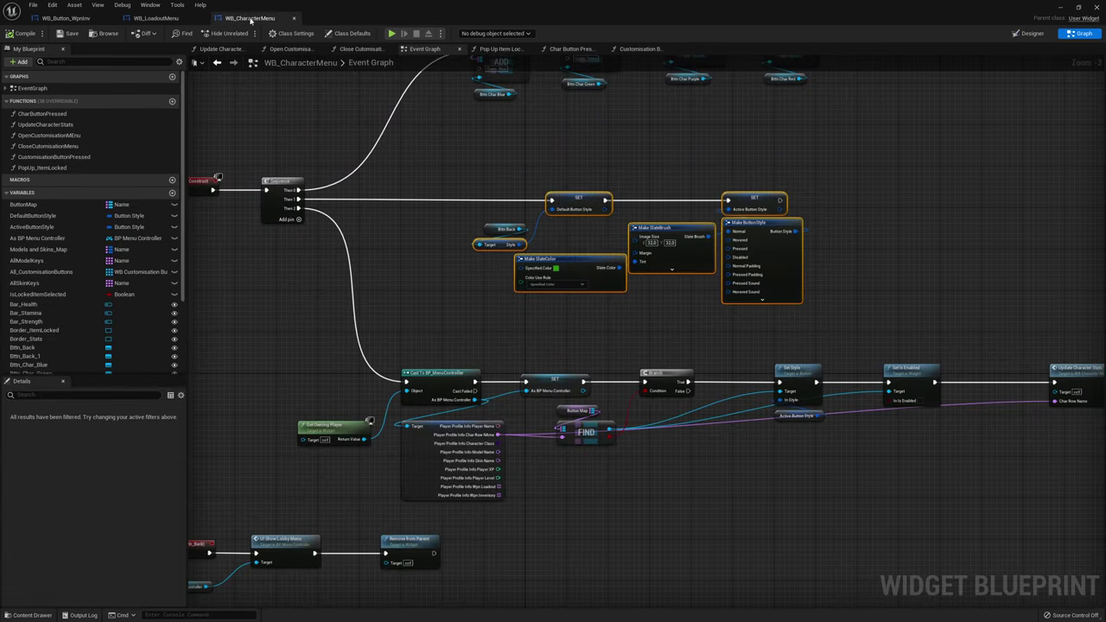
left_click(158, 18)
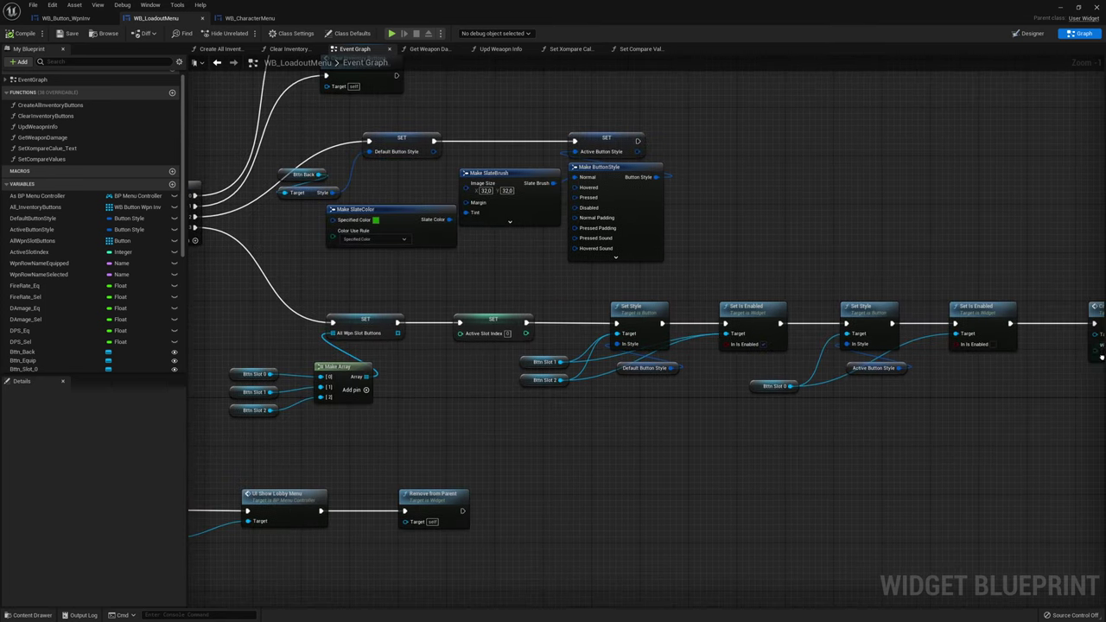
right_click_drag(818, 311, 672, 281)
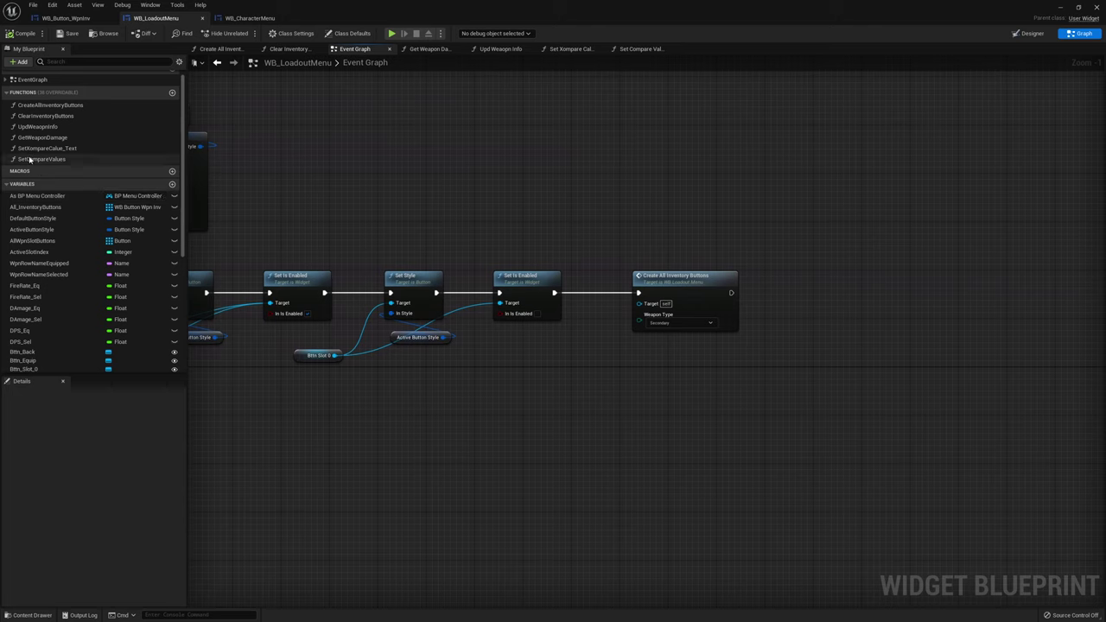
left_click_drag(66, 127, 838, 269)
left_click_drag(731, 293, 843, 287)
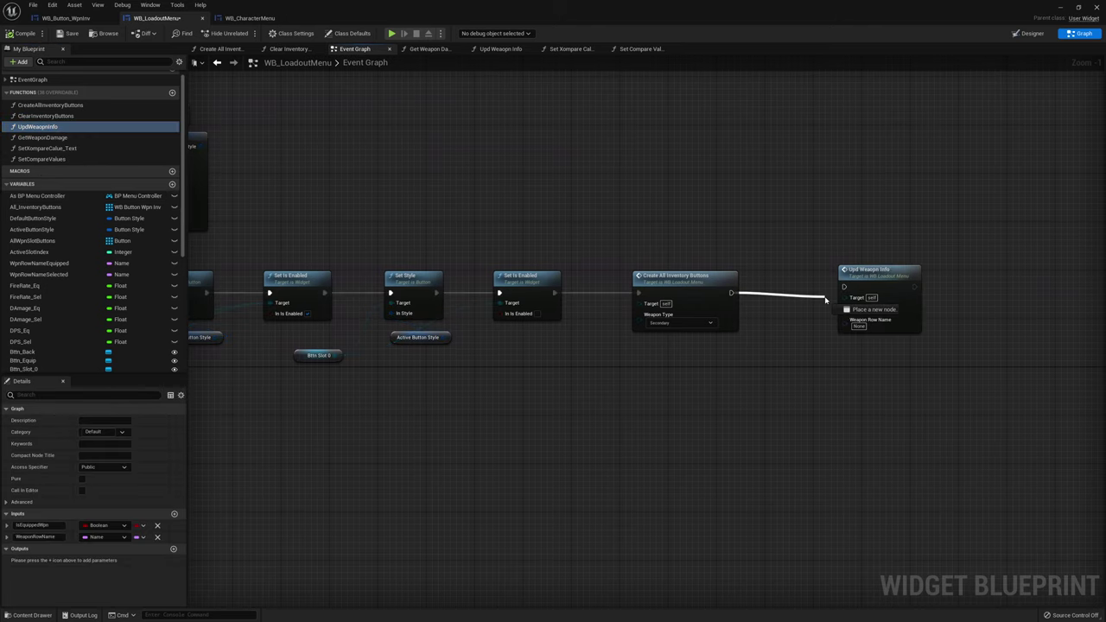
right_click_drag(900, 238, 786, 208)
left_click(789, 250)
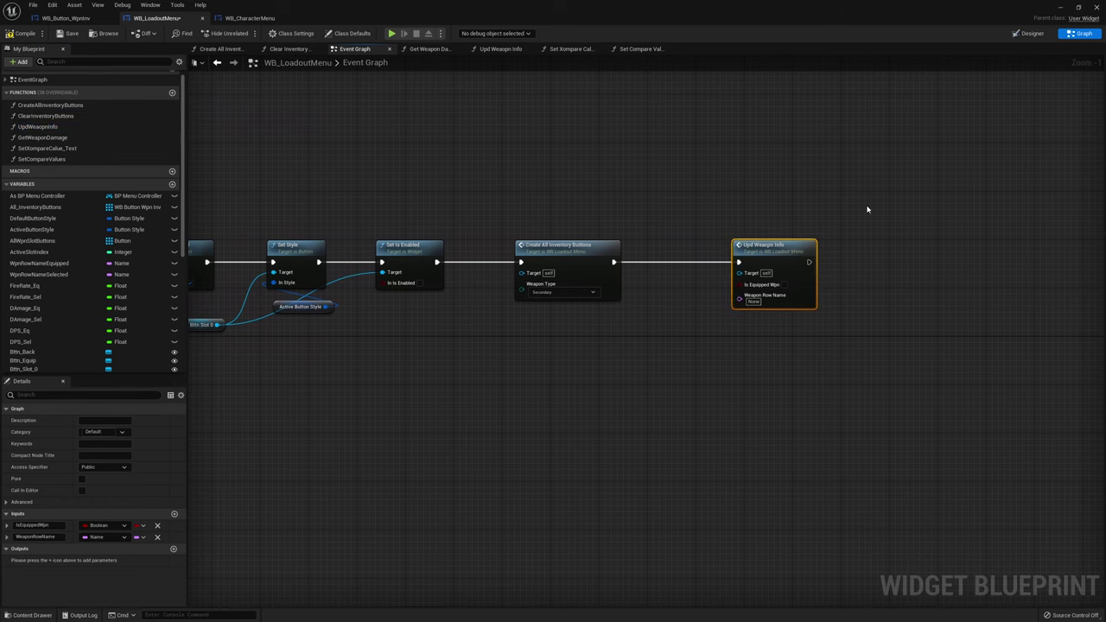
right_click_drag(830, 253, 758, 230)
scroll(717, 259, "up", 1)
left_click(714, 254)
Add an As BP Menu Controller getter with Player Profile Info, and split the profile struct
mouse_move(35, 195)
left_mouse_down("ctrl")
mouse_move(601, 301)
mouse_move(564, 341)
left_mouse_up("ctrl")
type("get proj")
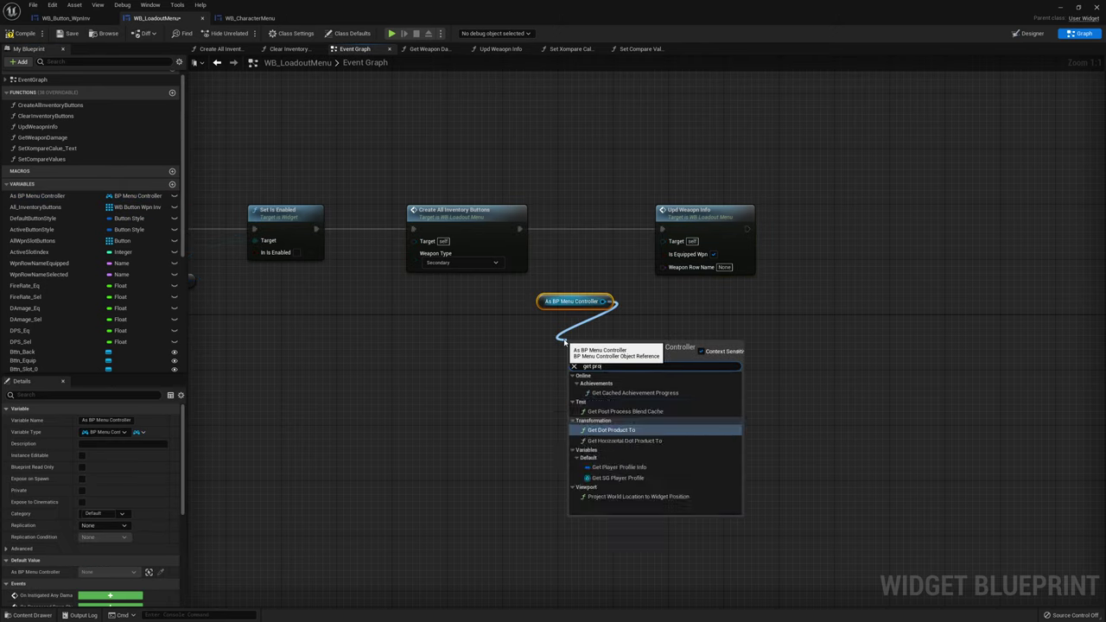
key("BackSpace")
type("fi")
key("Return")
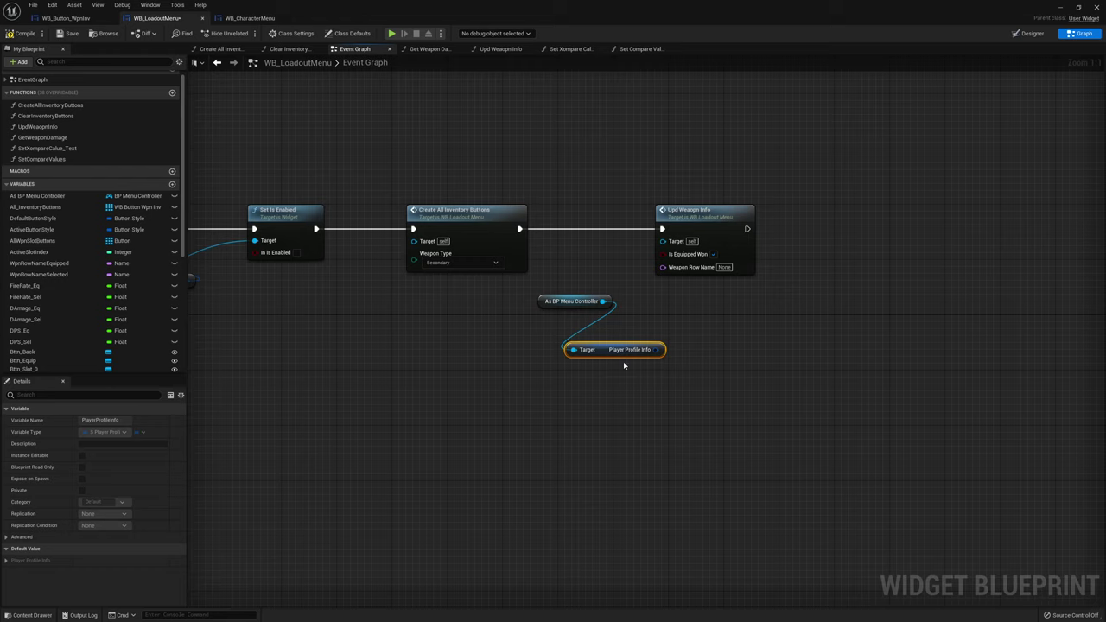
left_click_drag(600, 347, 573, 320)
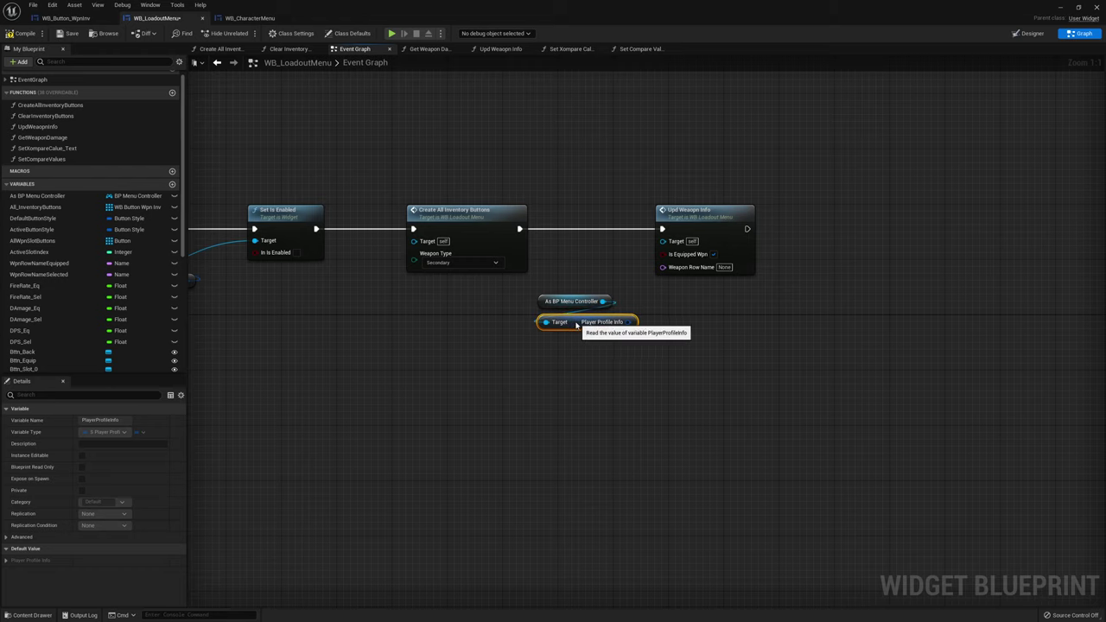
right_click(630, 325)
left_click(666, 370)
Get a copy of Wpn Loadout at Active Slot Index for the weapon row name
left_click_drag(669, 401, 748, 379)
type("get")
key("Return")
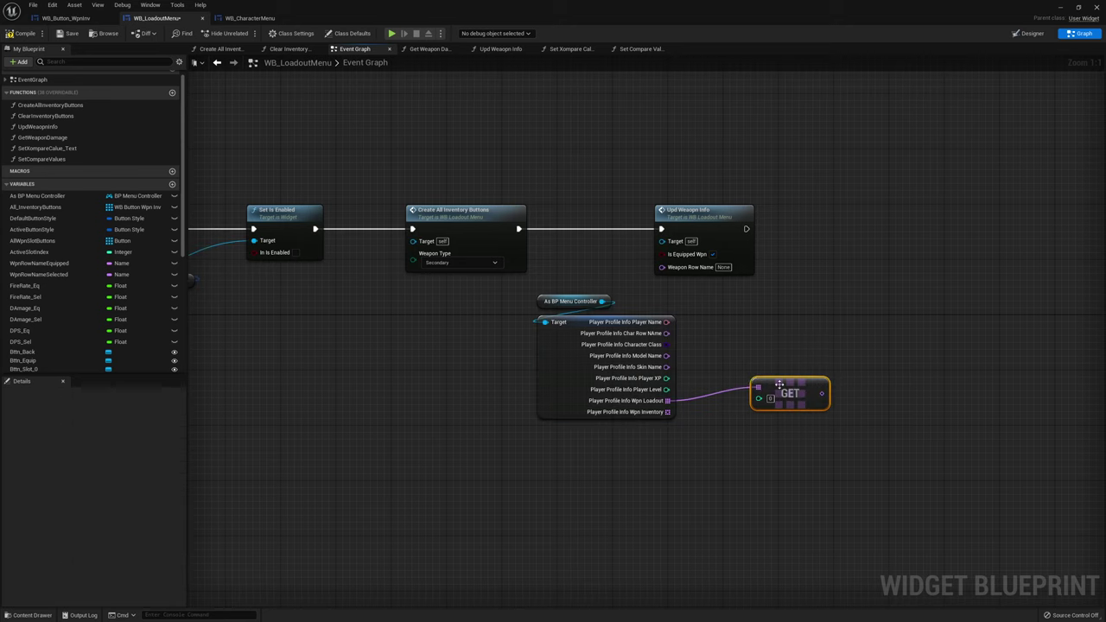
key("Delete")
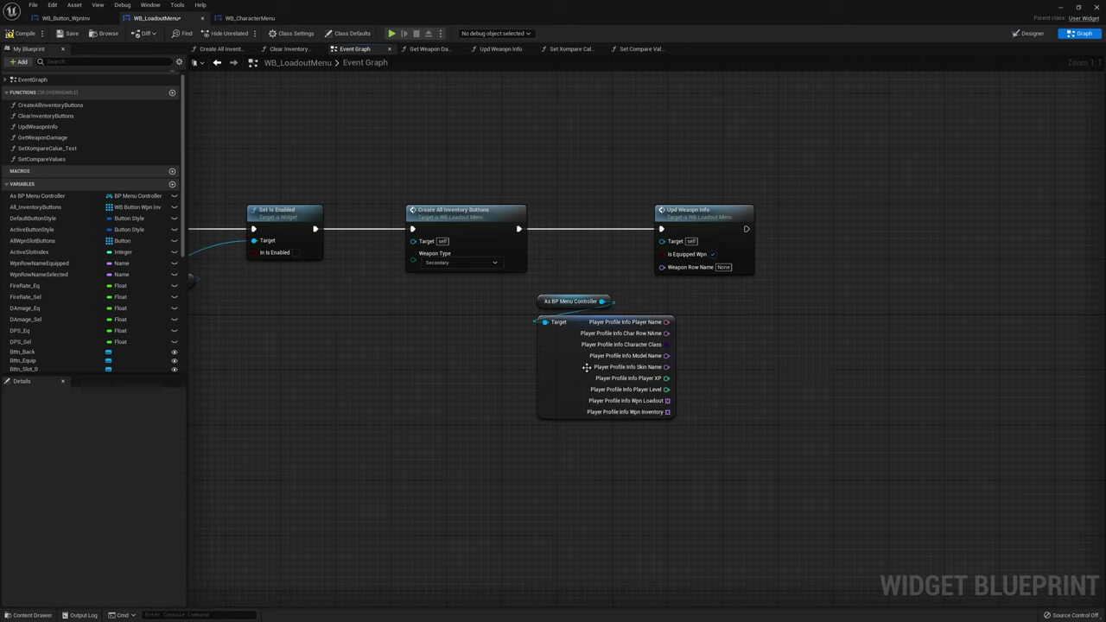
left_click_drag(668, 400, 733, 377)
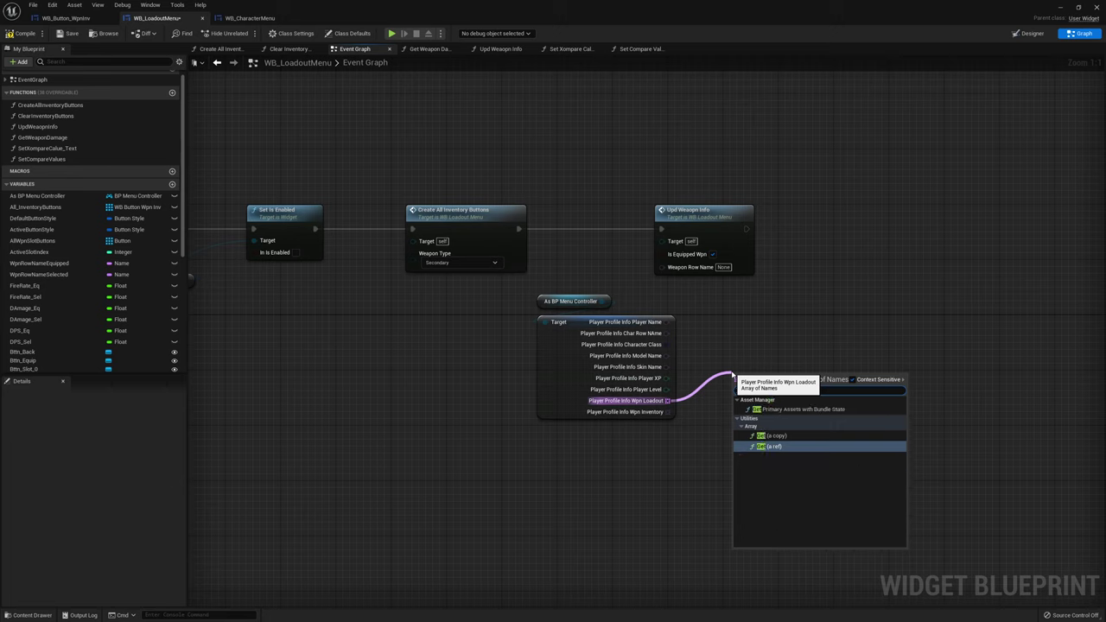
left_click(773, 435)
mouse_move(761, 389)
left_mouse_down()
mouse_move(744, 353)
mouse_move(662, 266)
left_mouse_up()
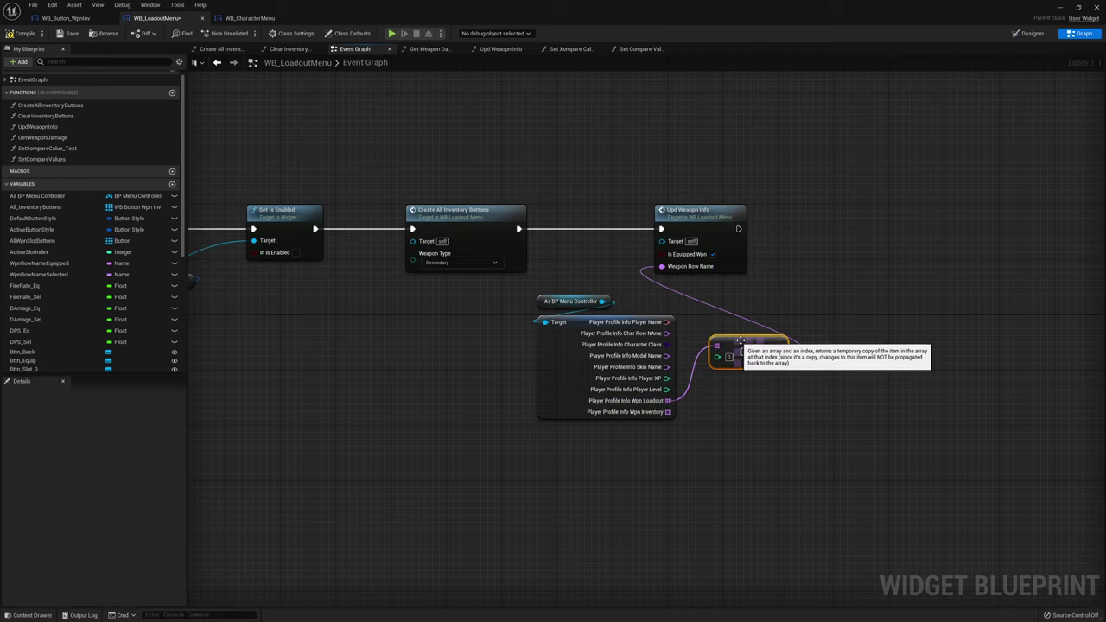
left_click_drag(740, 341, 740, 326)
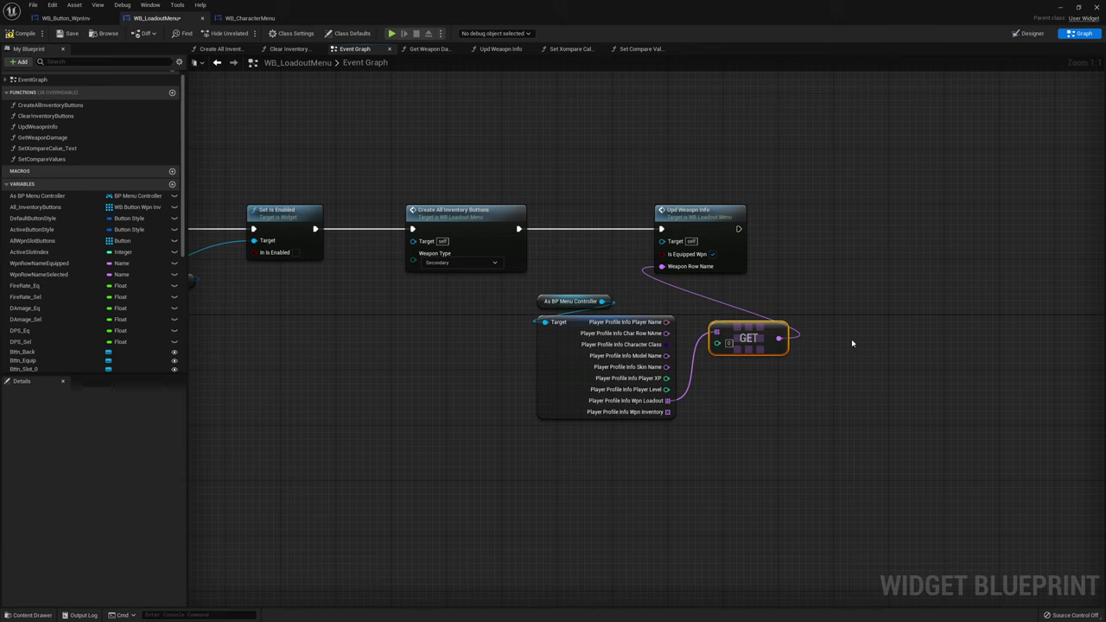
left_click_drag(752, 339, 815, 346)
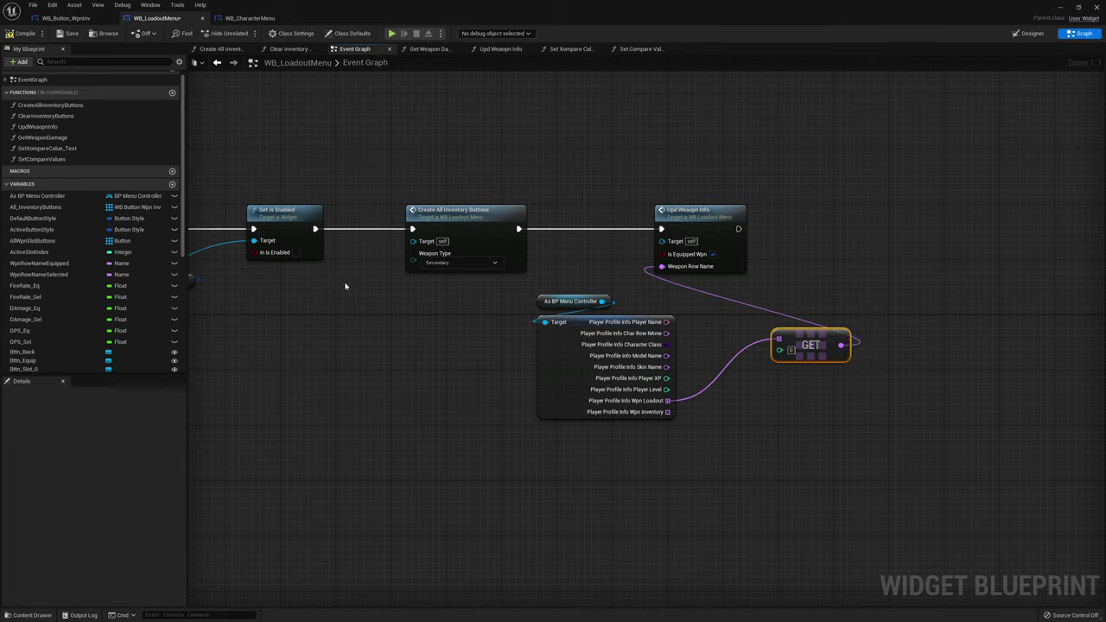
mouse_move(31, 252)
left_mouse_down()
mouse_move(780, 351)
mouse_move(811, 371)
left_mouse_up()
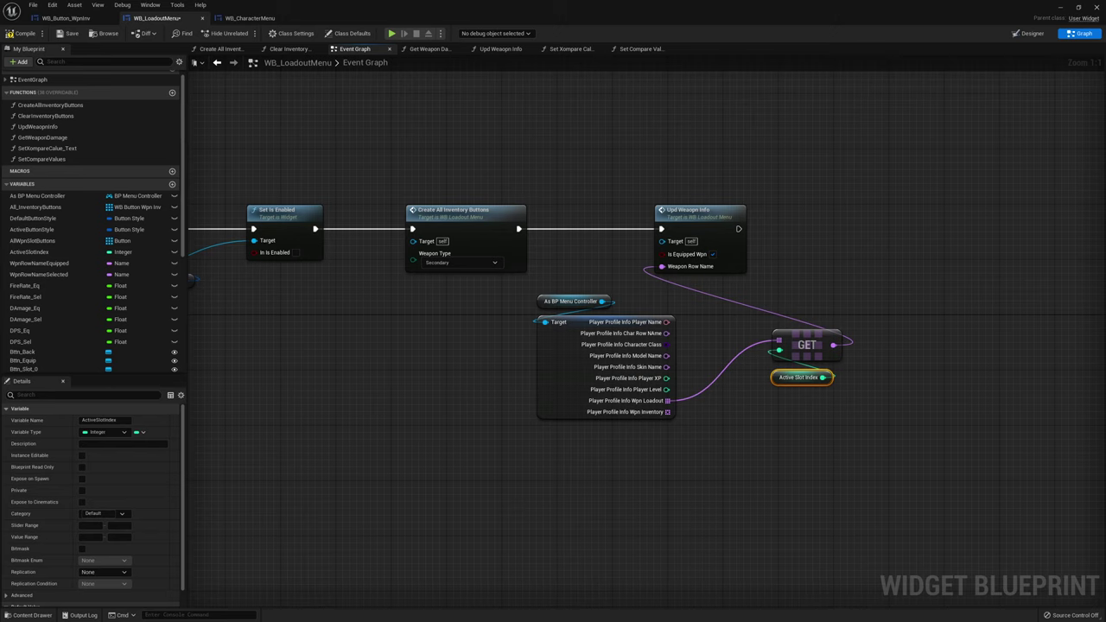
scroll(555, 166, "down", 3)
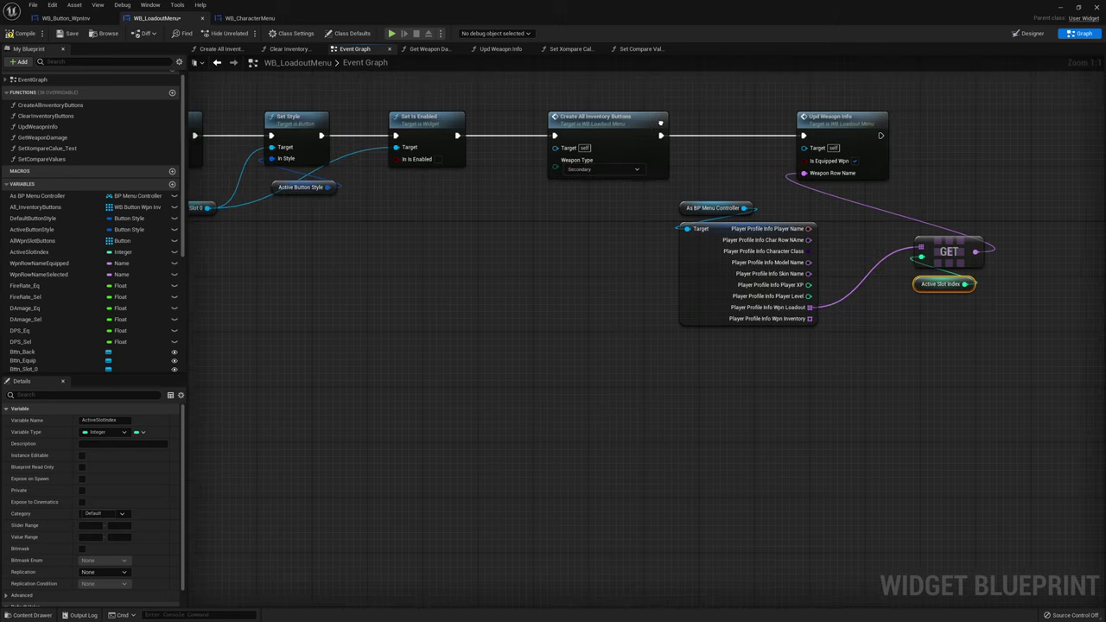
right_click_drag(546, 232, 732, 301)
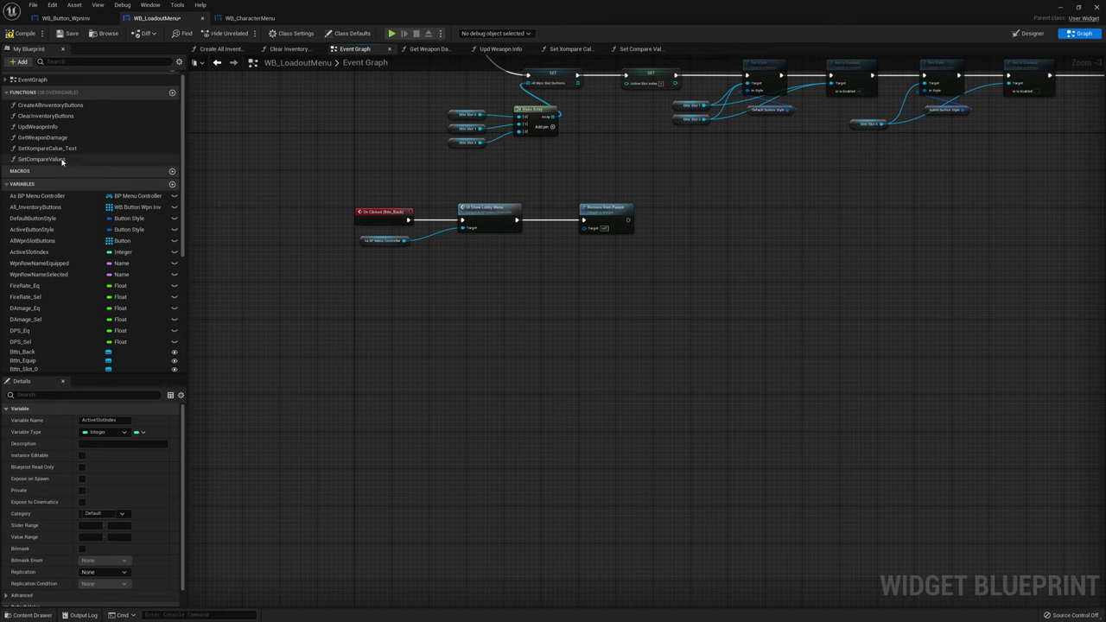
Add a new function named SltButtonClicked
left_click(172, 93)
type("StButtonClick")
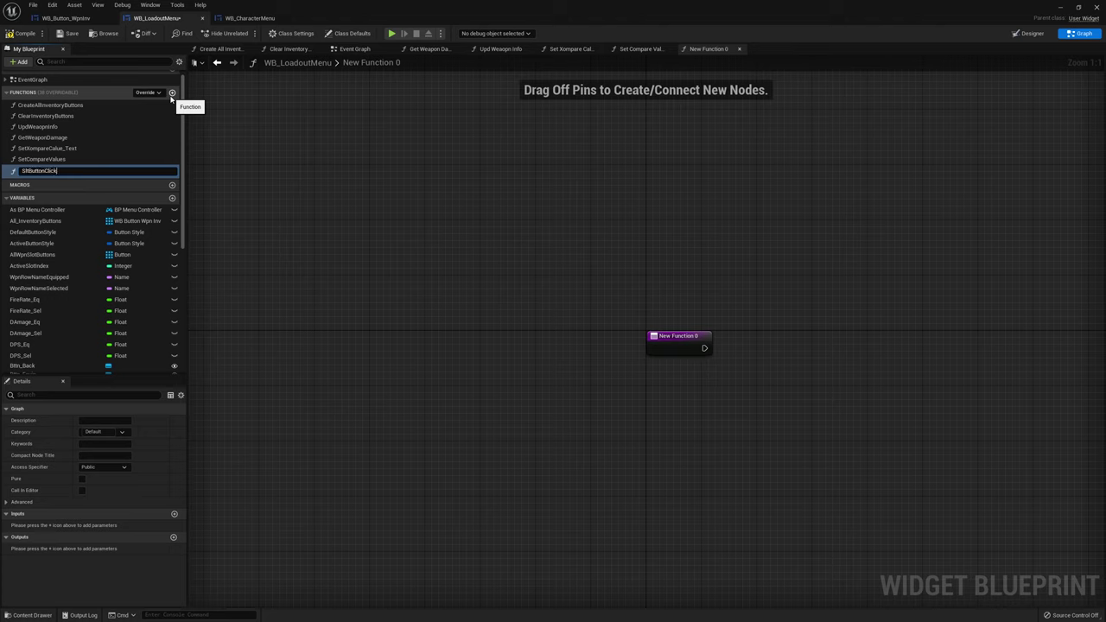
type("ed")
key("Return")
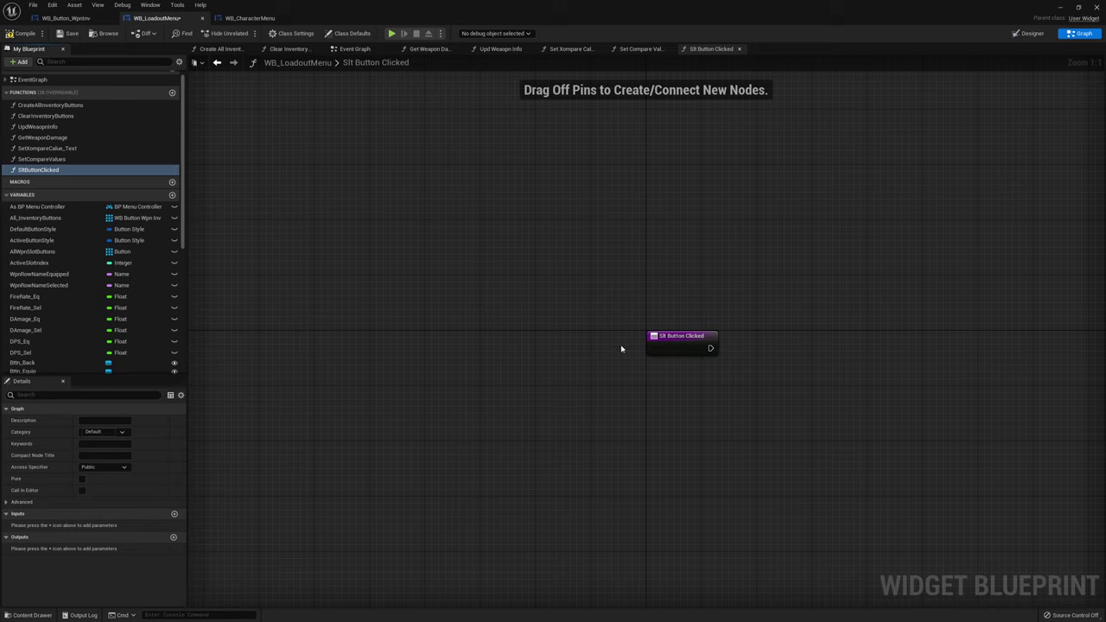
left_click(689, 340)
Give it a WeaponType input of type E Weapon Type and an Integer SlotIndex input
left_click(174, 537)
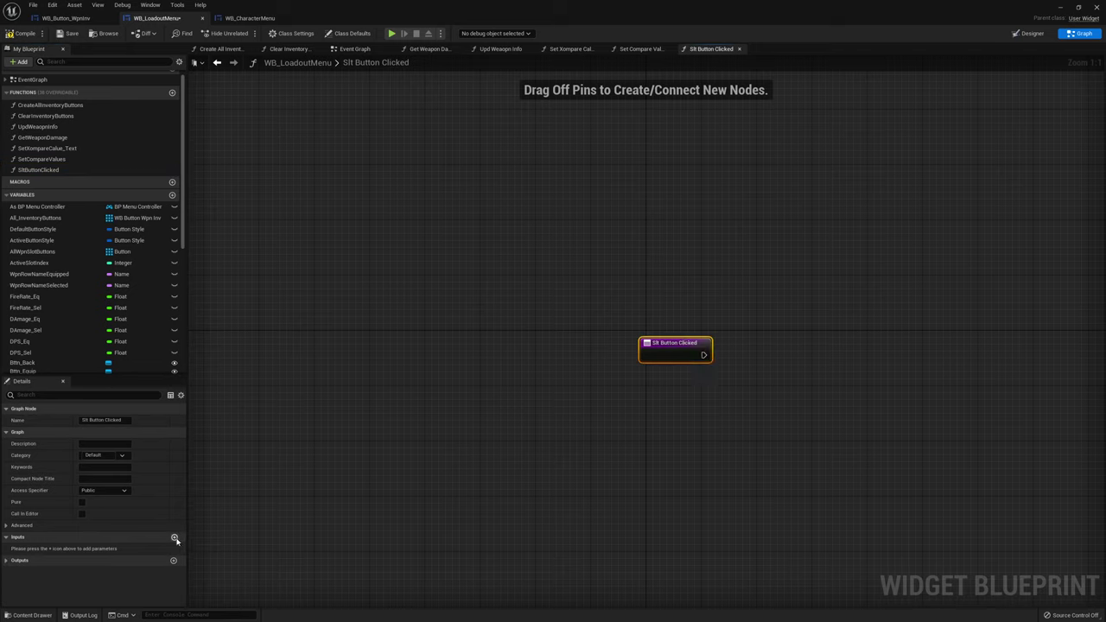
left_click(34, 549)
type("WeaponType")
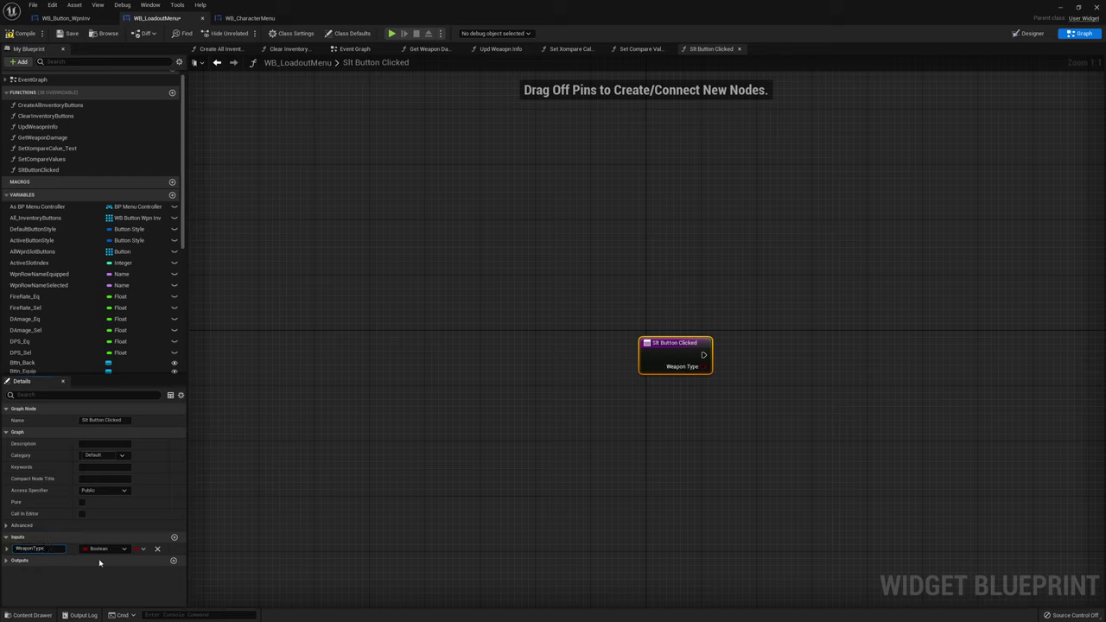
left_click(101, 549)
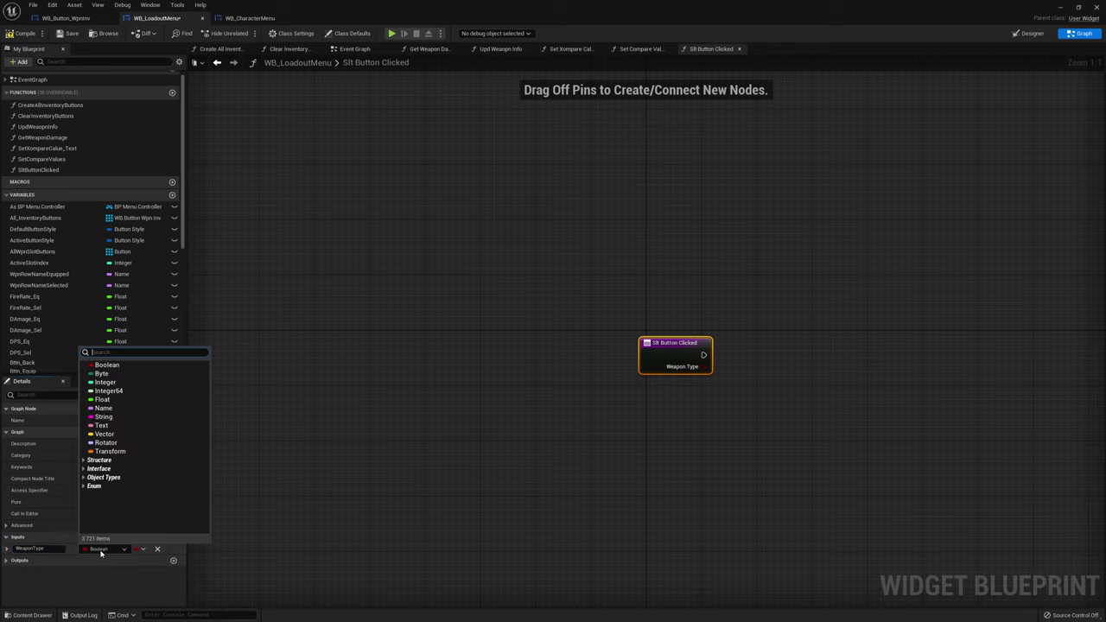
type("weaponty")
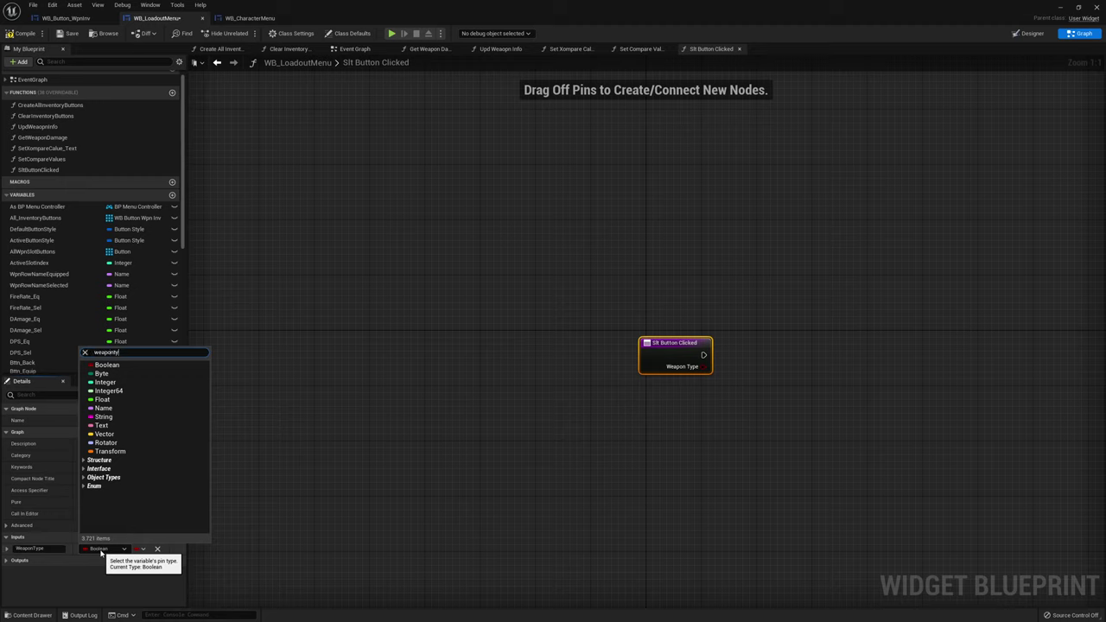
left_click(130, 374)
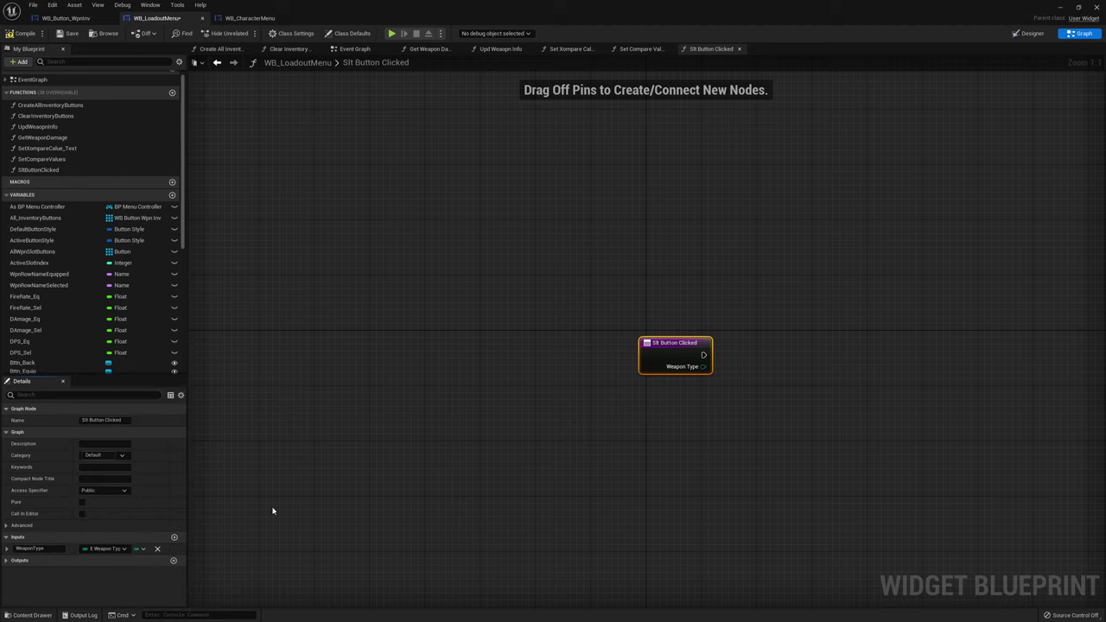
left_click(174, 539)
type("SlotIndex")
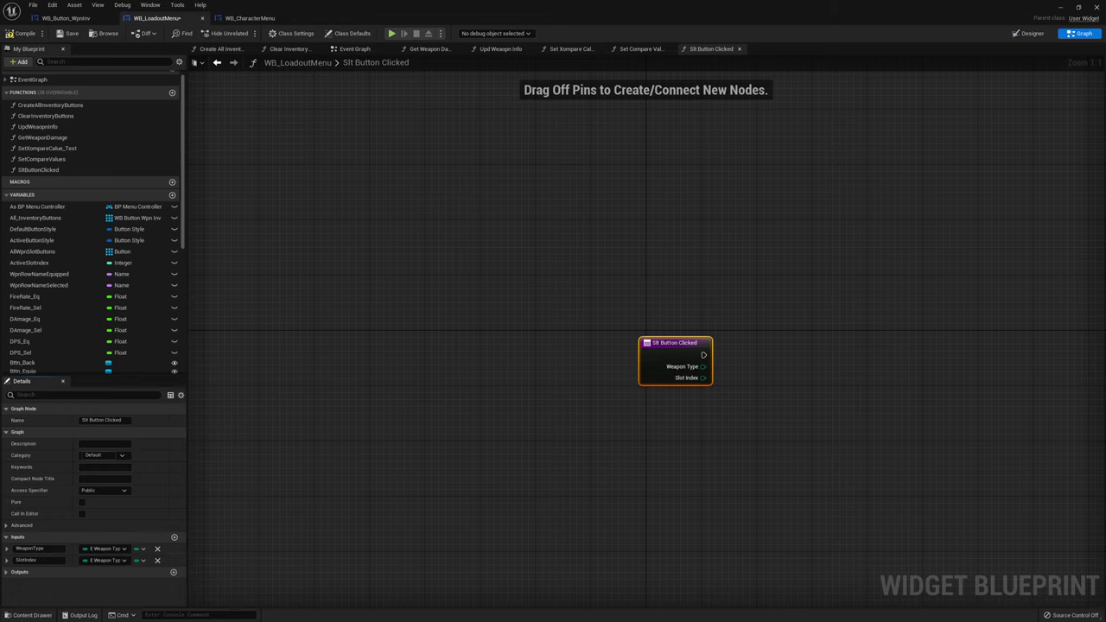
left_click(103, 561)
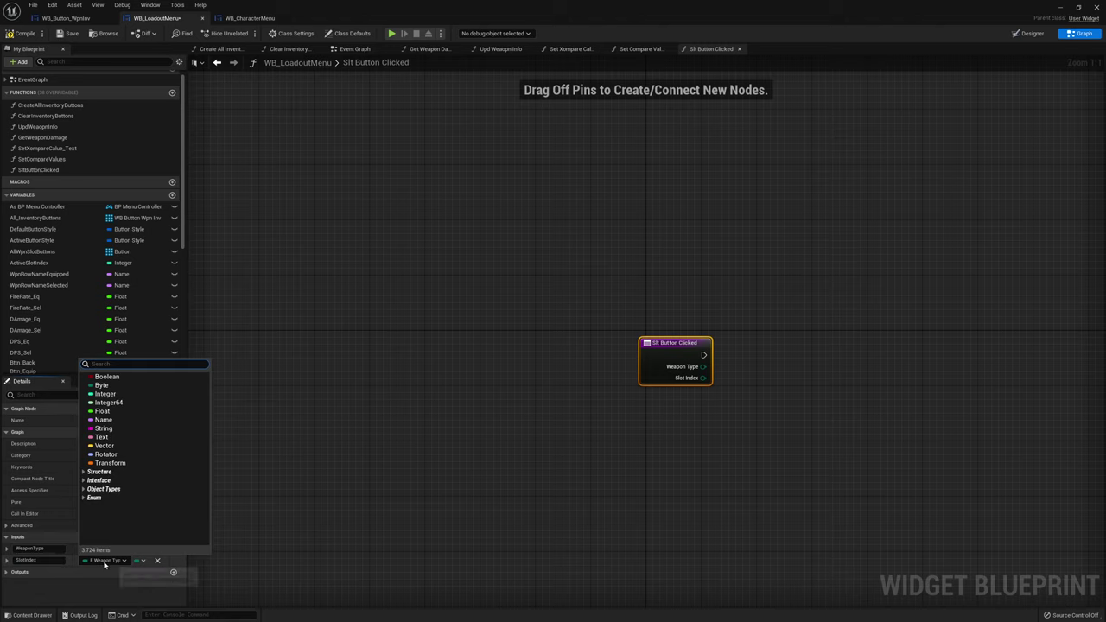
left_click(135, 396)
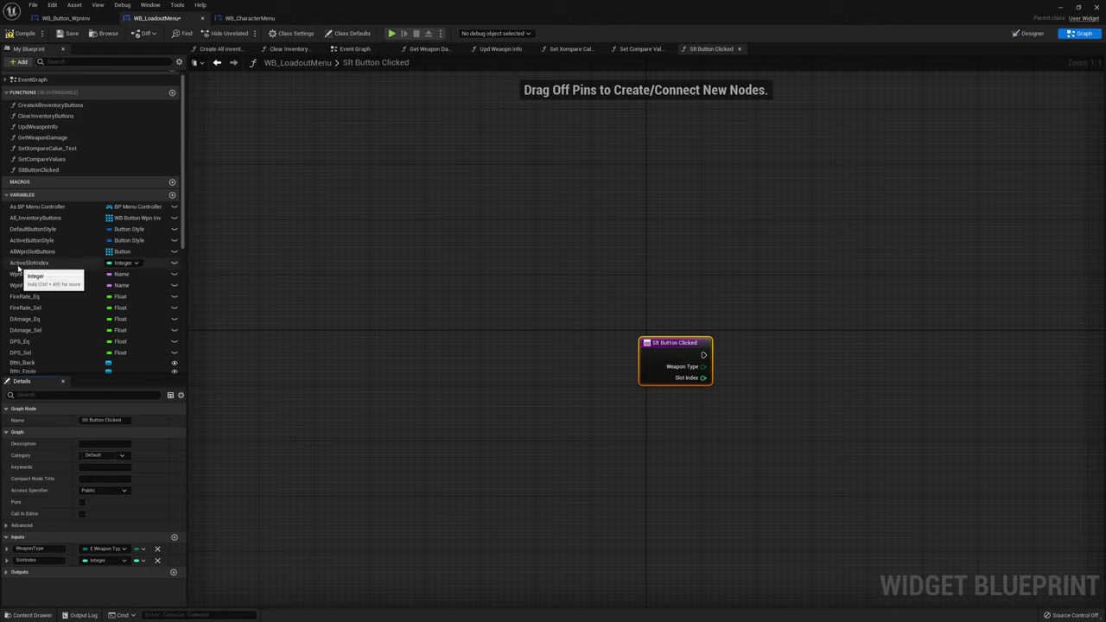
right_click_drag(861, 284, 807, 253)
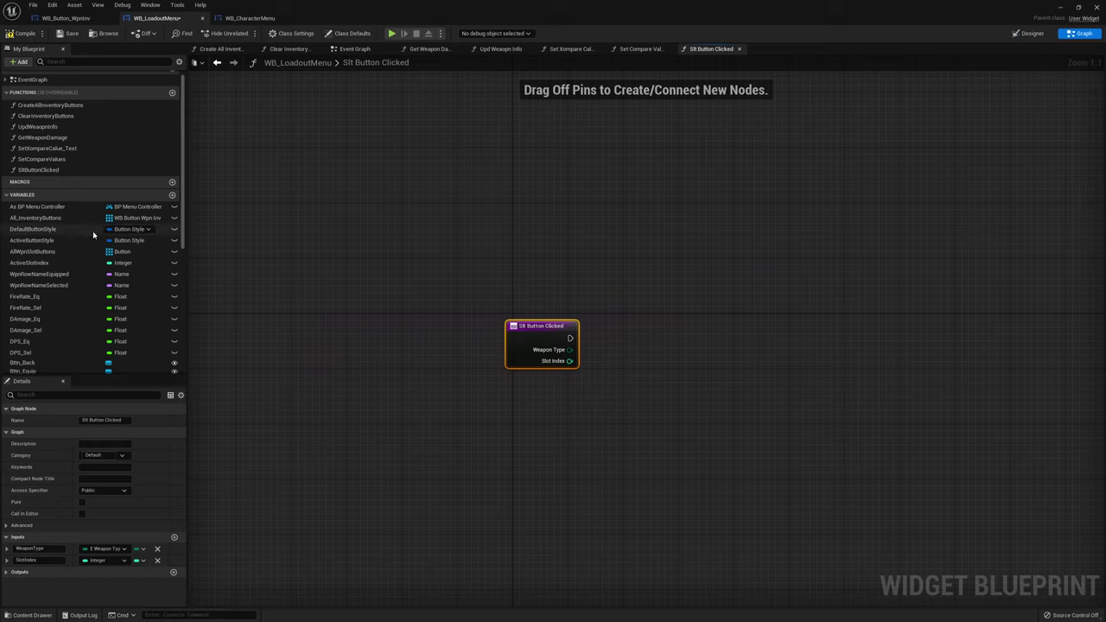
Get a copy of All Wpn Slot Buttons at Active Slot Index
mouse_move(79, 251)
left_mouse_down("ctrl")
mouse_move(737, 291)
mouse_move(667, 315)
left_mouse_up("ctrl")
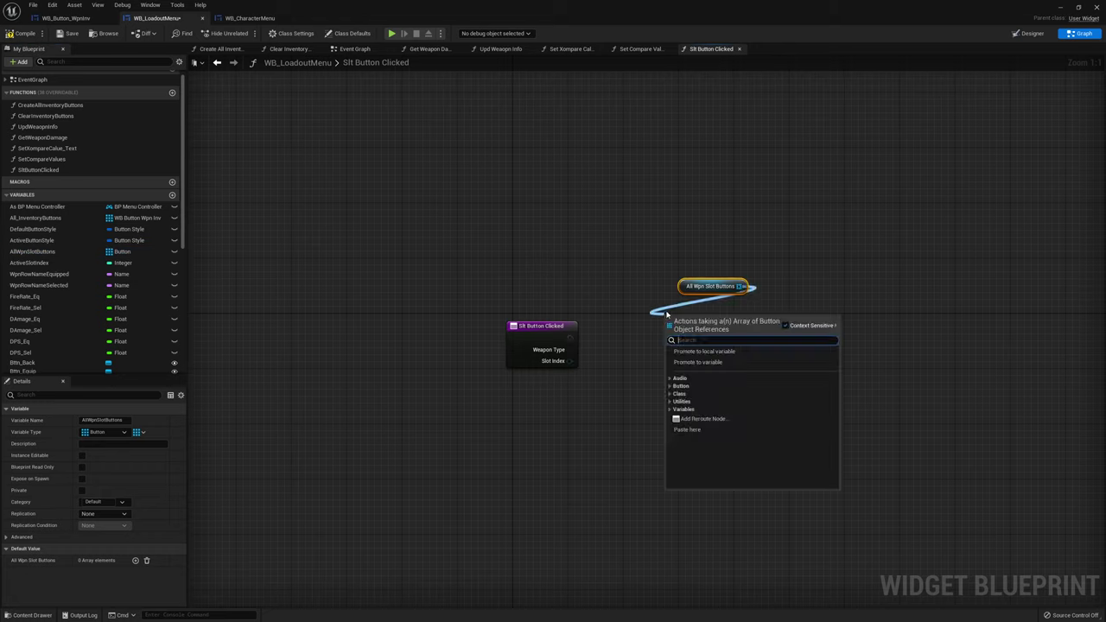
type("get")
left_click(723, 368)
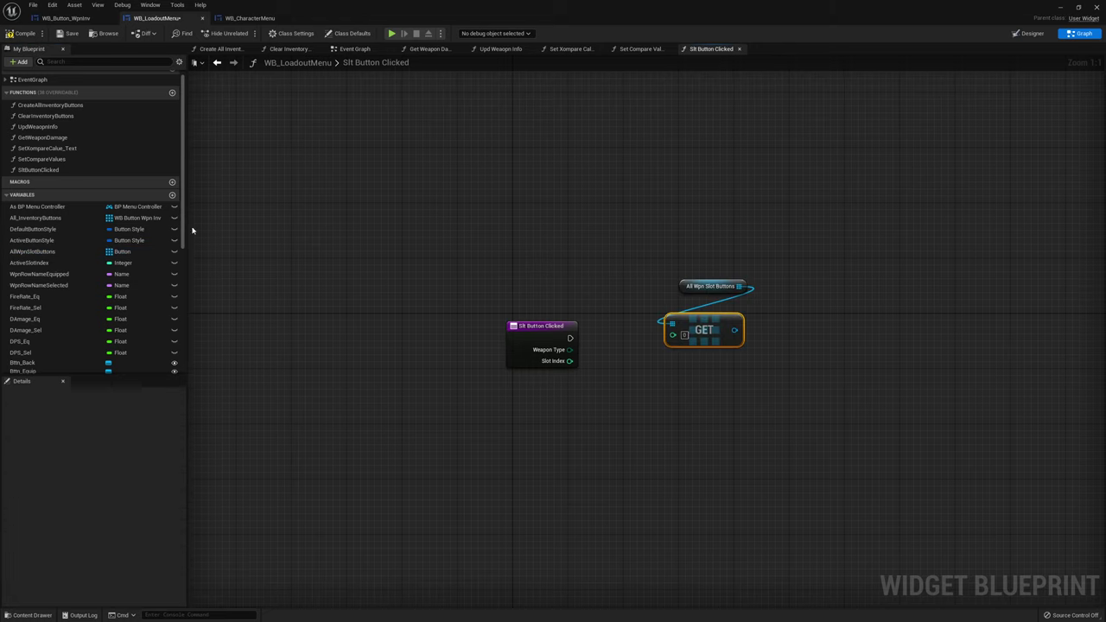
mouse_move(29, 262)
left_mouse_down()
mouse_move(674, 335)
mouse_move(711, 361)
left_mouse_up()
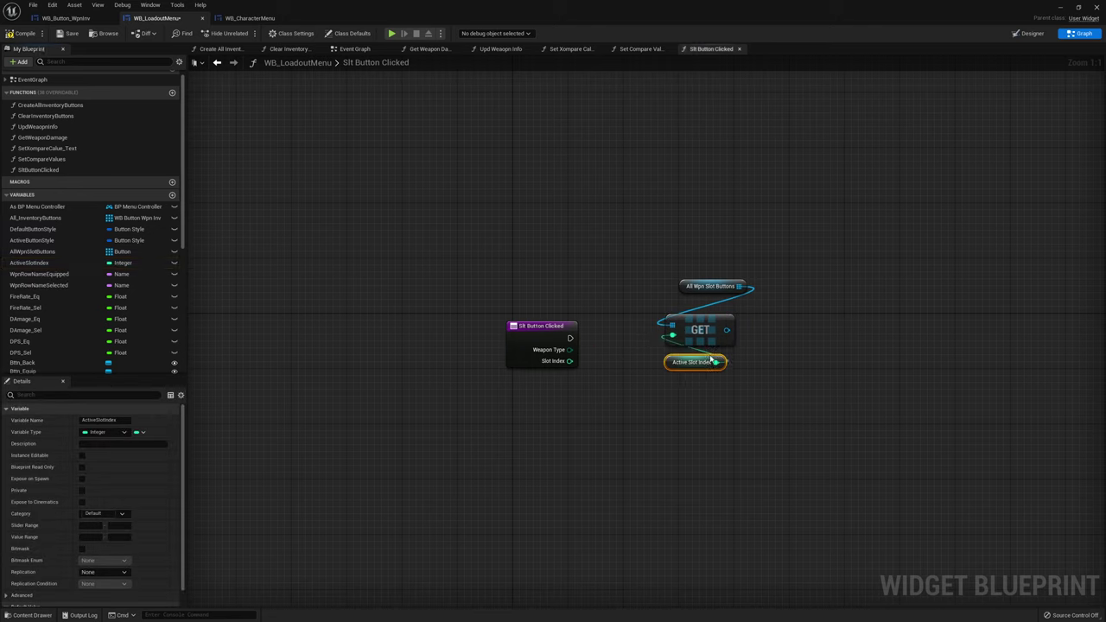
left_click_drag(691, 294, 679, 307)
left_click_drag(648, 381, 746, 284)
mouse_move(722, 322)
left_mouse_down()
mouse_move(756, 259)
mouse_move(750, 247)
left_mouse_up()
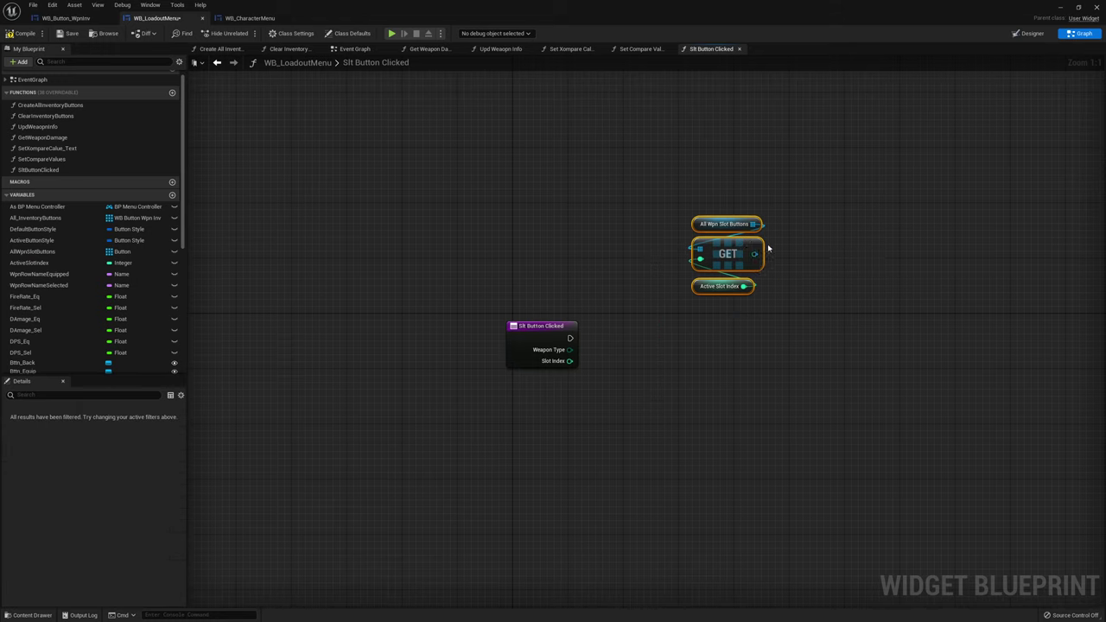
Set that button's style to DefaultButtonStyle when the function starts
left_click_drag(756, 255, 709, 339)
type("set style")
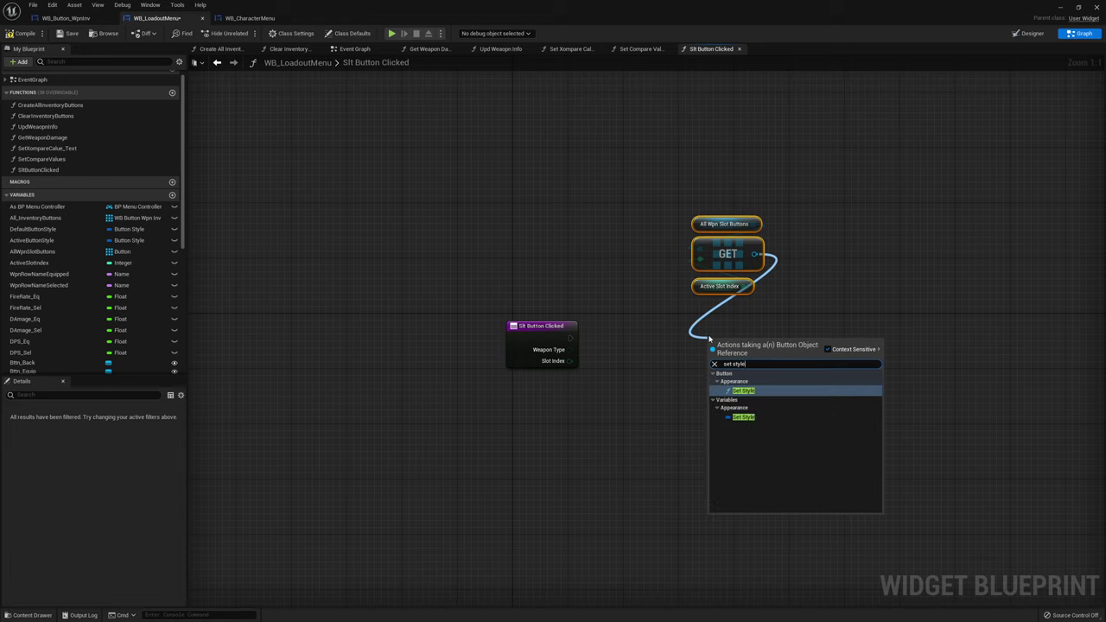
key("Return")
mouse_move(571, 338)
left_mouse_down()
mouse_move(714, 359)
mouse_move(762, 337)
left_mouse_up()
mouse_move(35, 229)
left_mouse_down()
mouse_move(752, 366)
mouse_move(735, 356)
mouse_move(780, 386)
mouse_move(775, 397)
left_mouse_up()
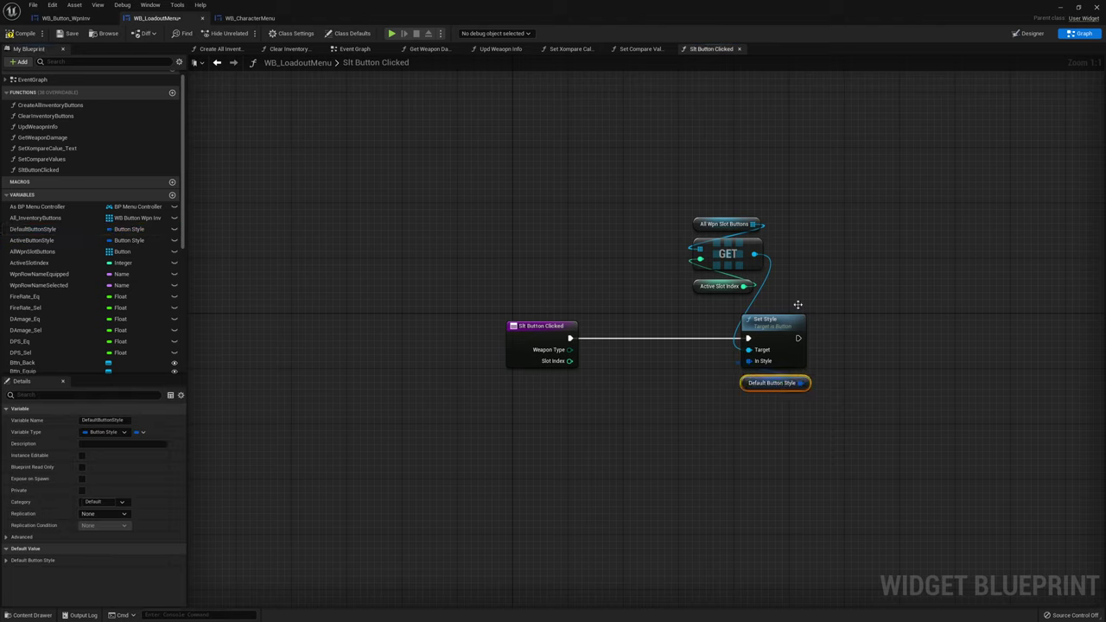
Add Set Is Enabled on the same button, chained after Set Style
left_click(755, 251)
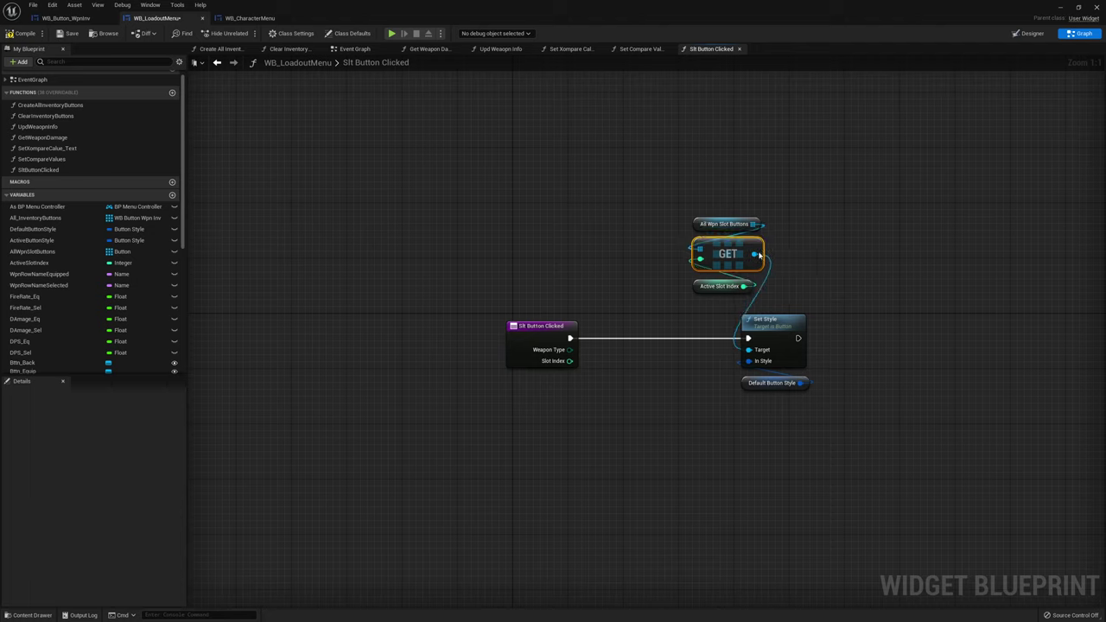
left_click_drag(755, 254, 851, 352)
type("set en")
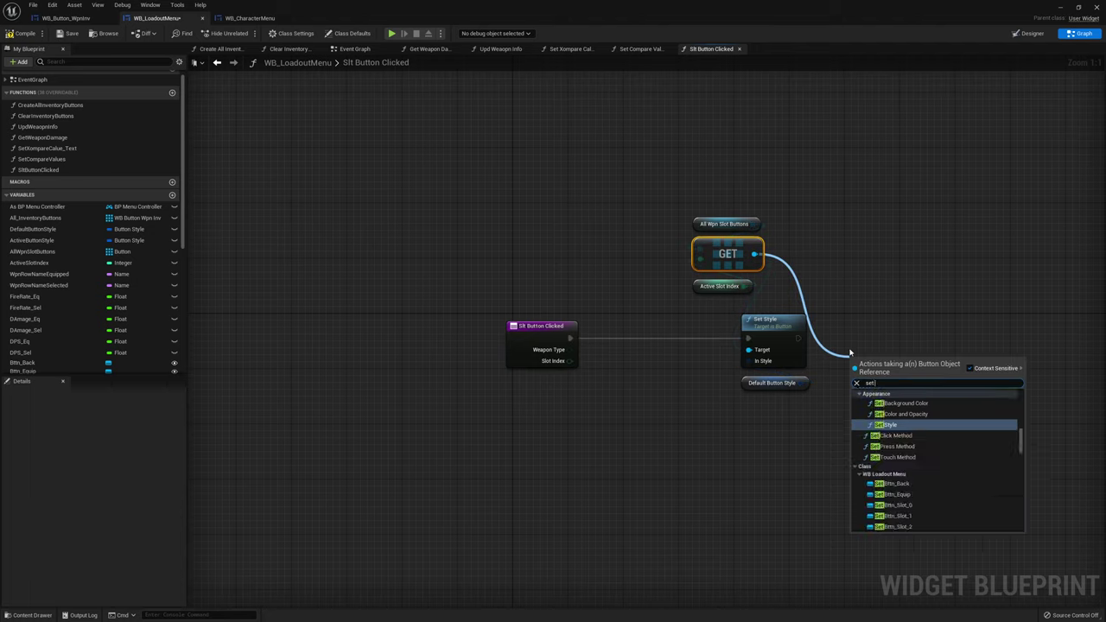
key("Return")
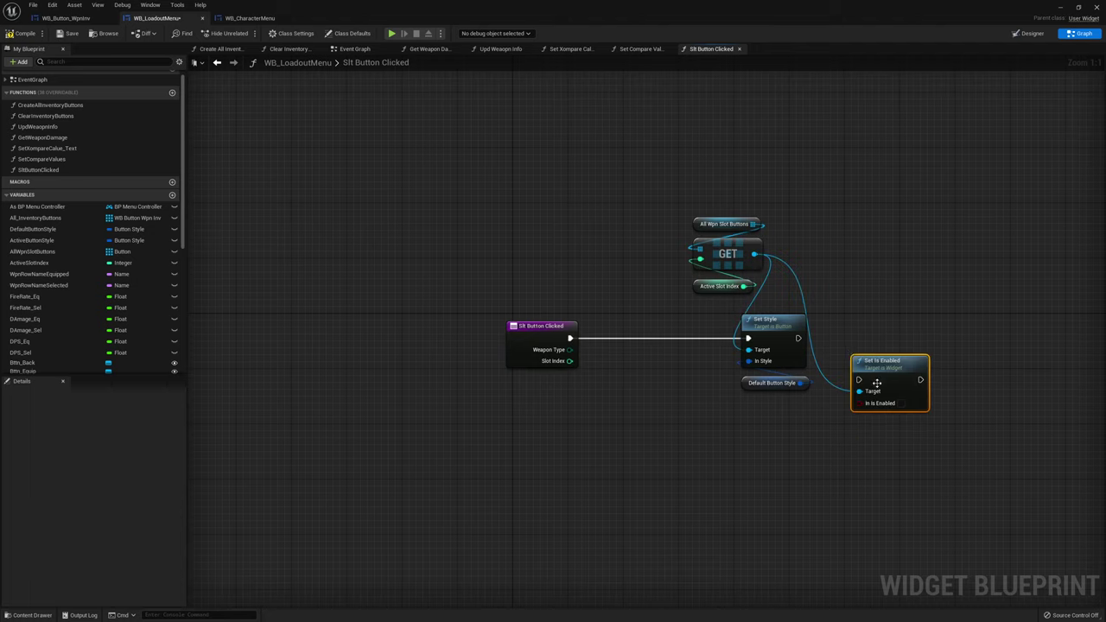
left_click_drag(858, 380, 798, 338)
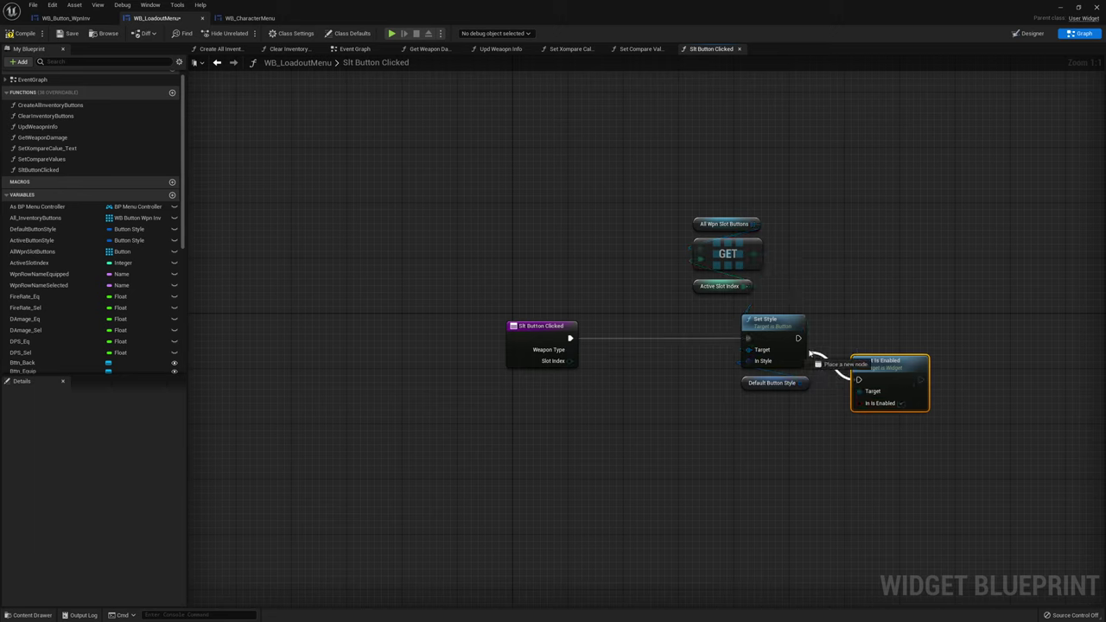
left_click_drag(885, 371, 892, 330)
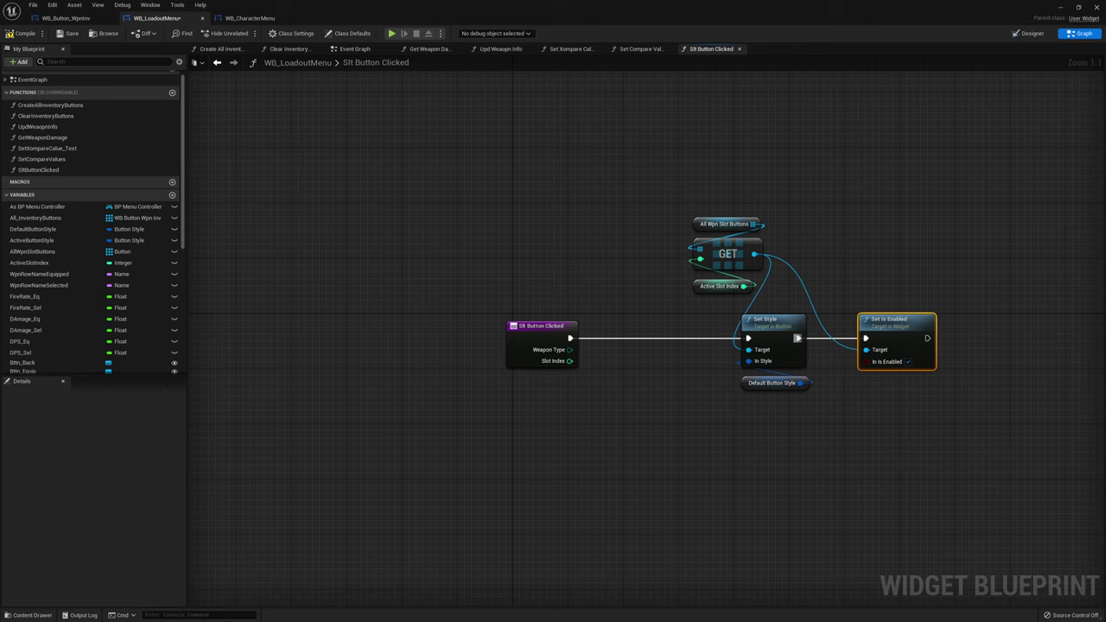
Select the whole reset node group and duplicate it with copy and paste
right_click_drag(801, 313, 654, 257)
left_click_drag(539, 365, 749, 165)
right_click_drag(873, 231, 618, 127)
key("ctrl+c")
key("ctrl+v")
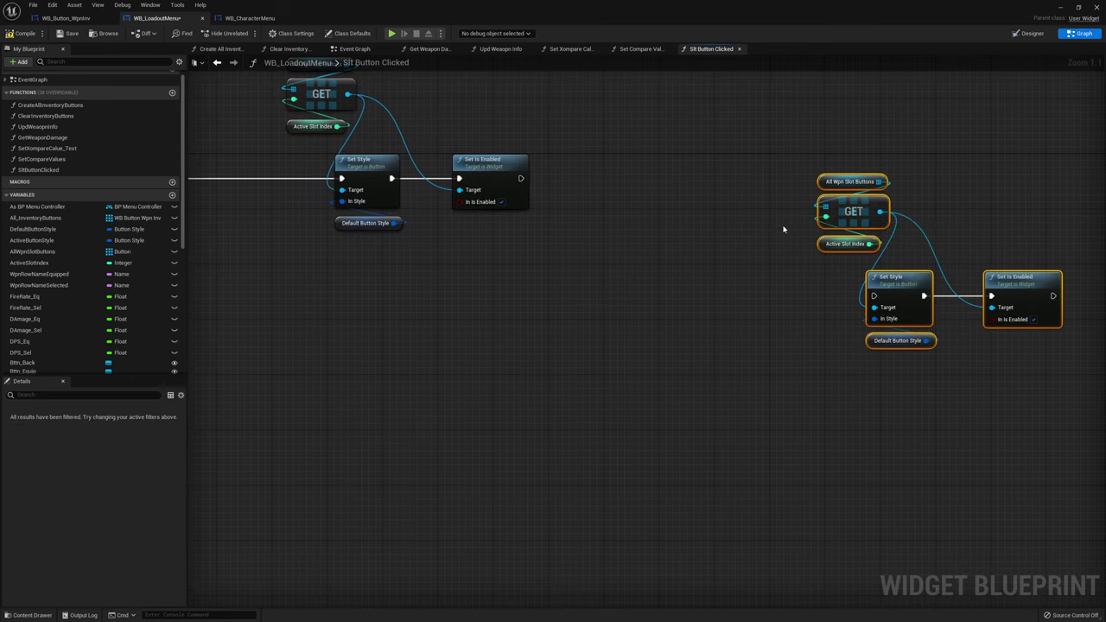
Make the copied slot-button getter use the function's Slot Index instead of Active Slot Index
left_click(848, 252)
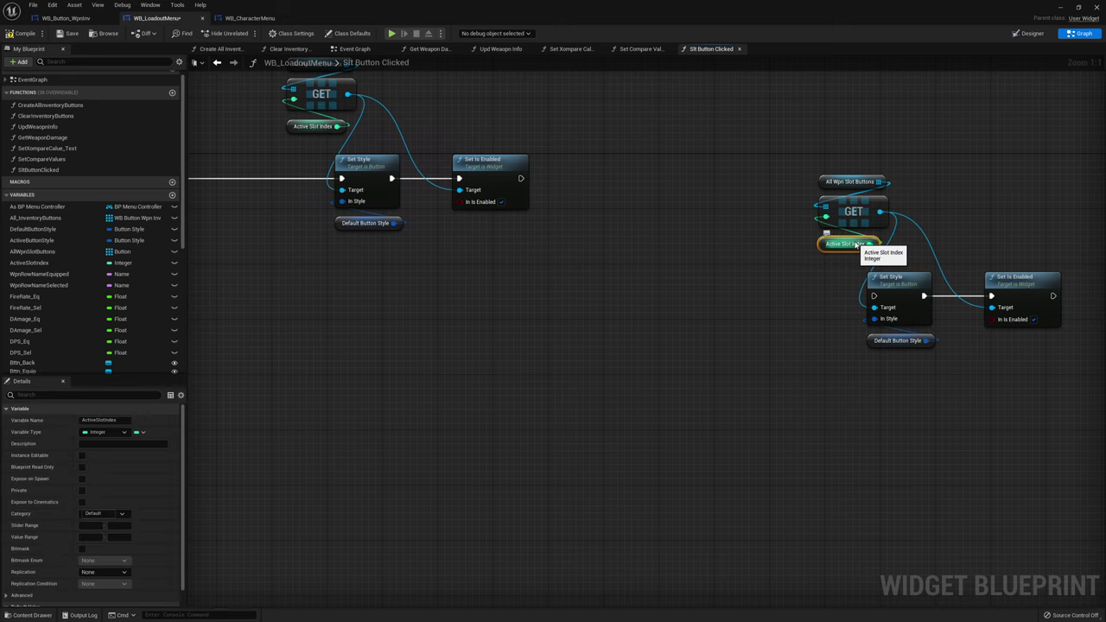
key("Delete")
left_click_drag(825, 215, 707, 389)
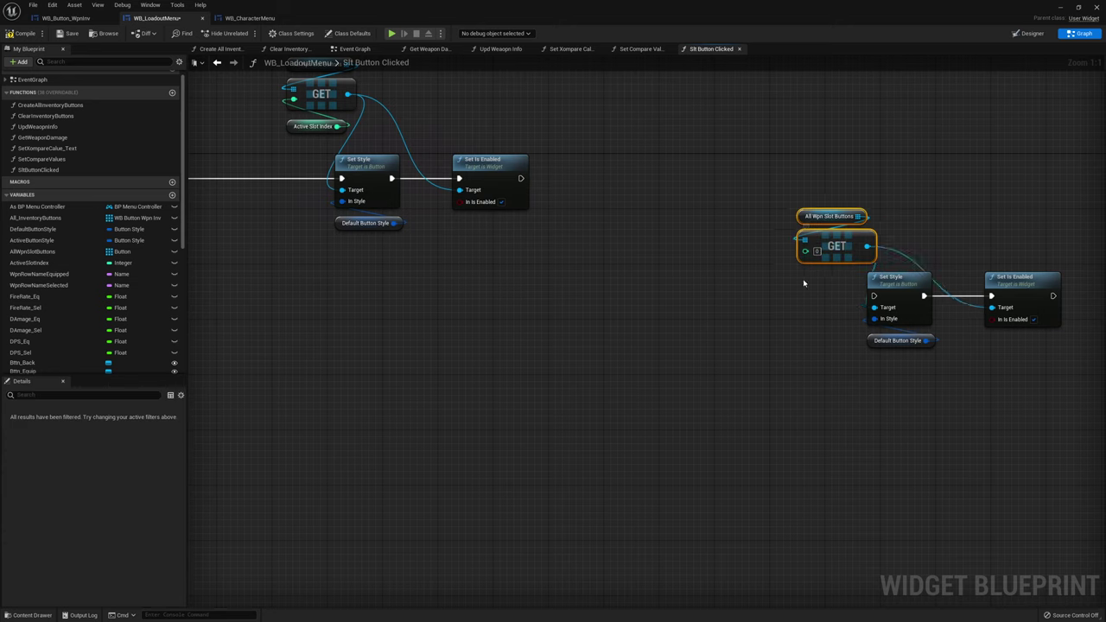
right_click_drag(721, 397, 827, 389)
left_click_drag(814, 381, 268, 193)
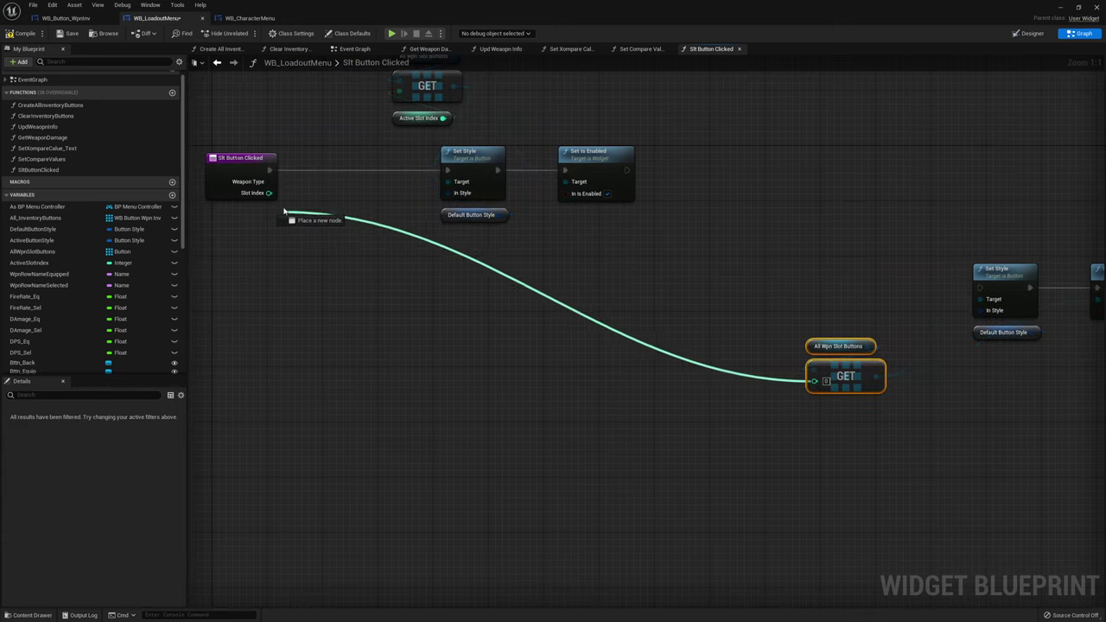
Chain the copies after the first Set Is Enabled, using Active Button Style and disabling the button
right_click_drag(862, 261, 648, 284)
mouse_move(753, 388)
left_mouse_down()
mouse_move(922, 282)
mouse_move(765, 177)
left_mouse_up()
left_click_drag(410, 195, 619, 194)
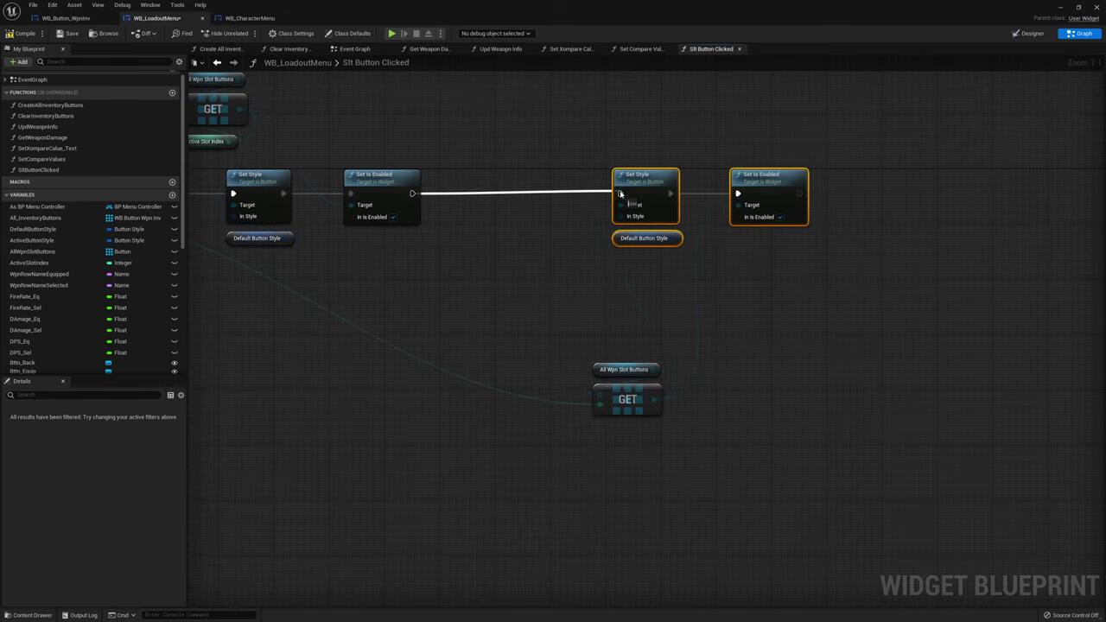
left_click_drag(32, 240, 644, 239)
left_click(781, 217)
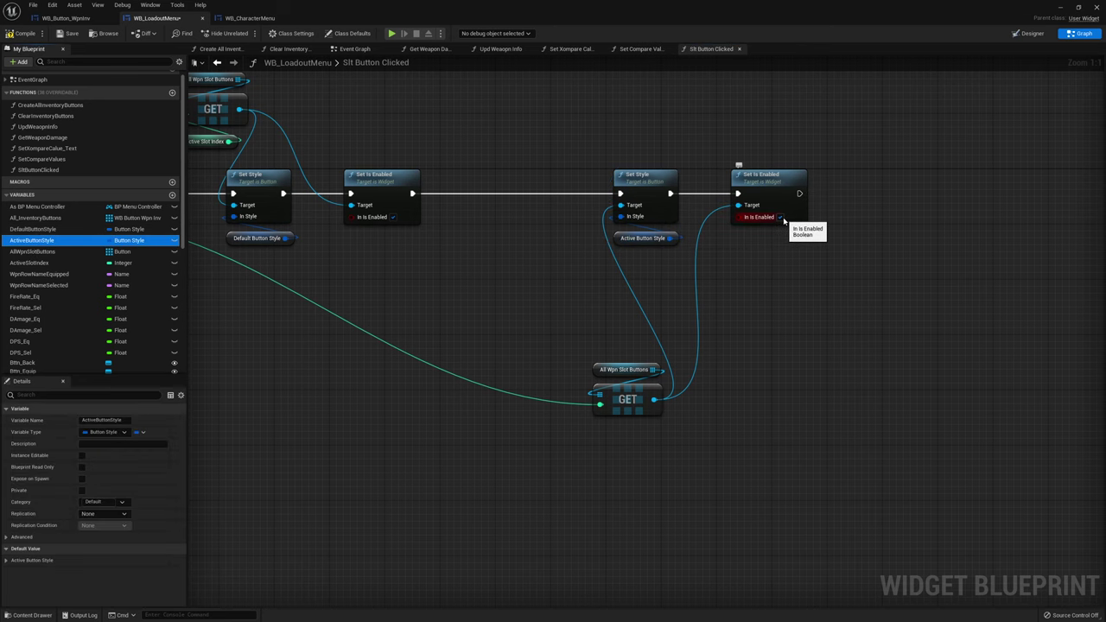
Store Slot Index into Active Slot Index with a setter after the disable step
mouse_move(615, 464)
left_mouse_down()
mouse_move(644, 363)
mouse_move(598, 344)
mouse_move(523, 275)
left_mouse_up()
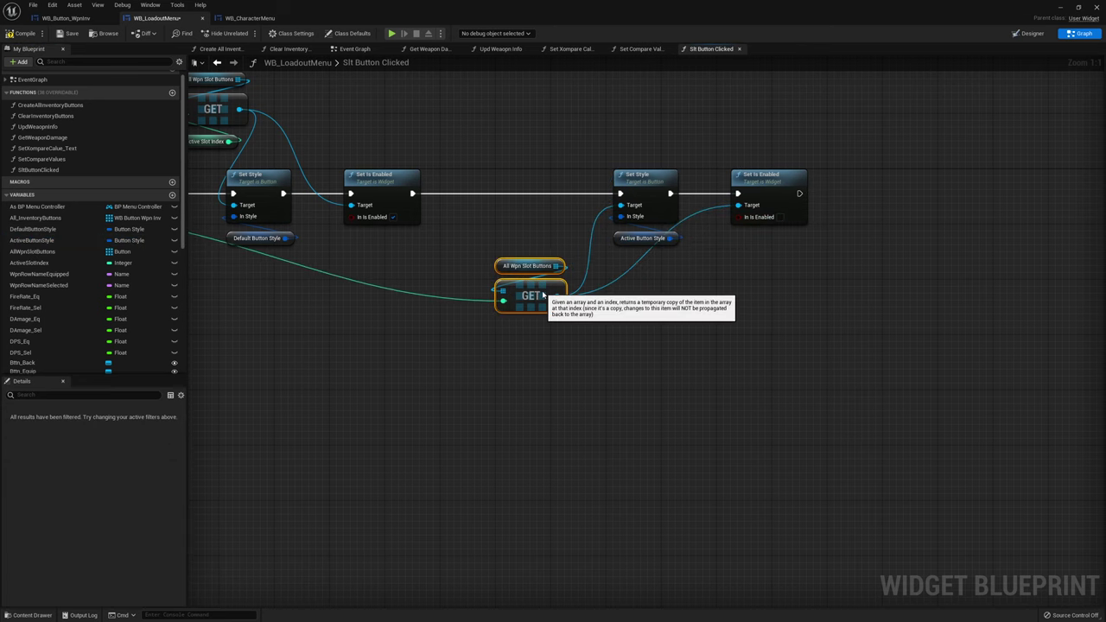
right_click_drag(523, 275, 372, 316)
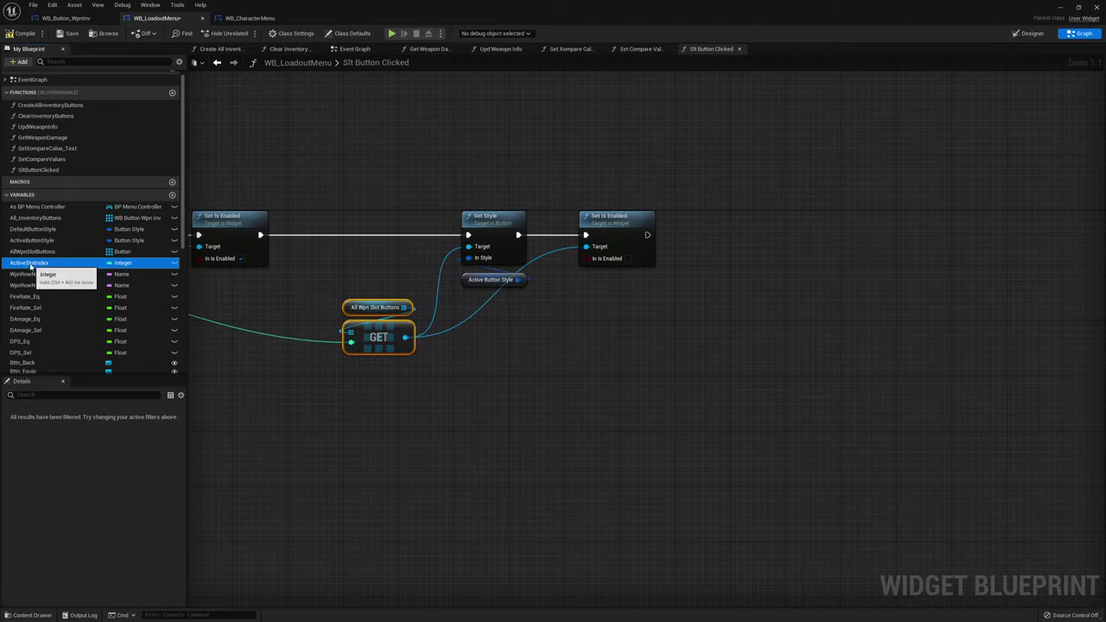
left_click_drag(35, 263, 739, 223, "alt")
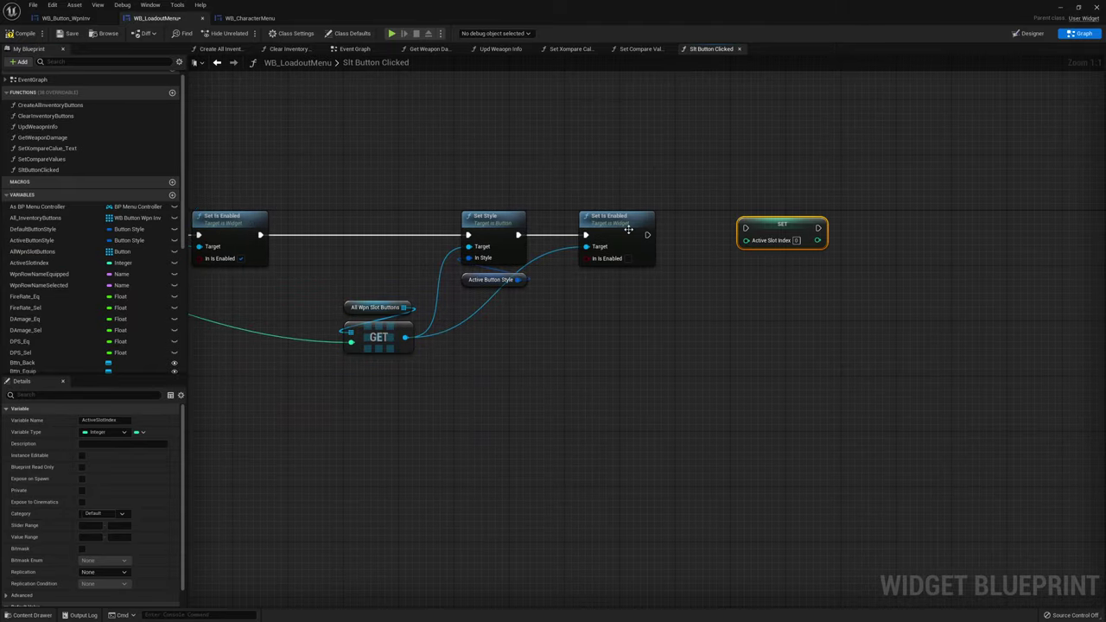
left_click_drag(648, 234, 741, 235)
left_click_drag(748, 229, 746, 229)
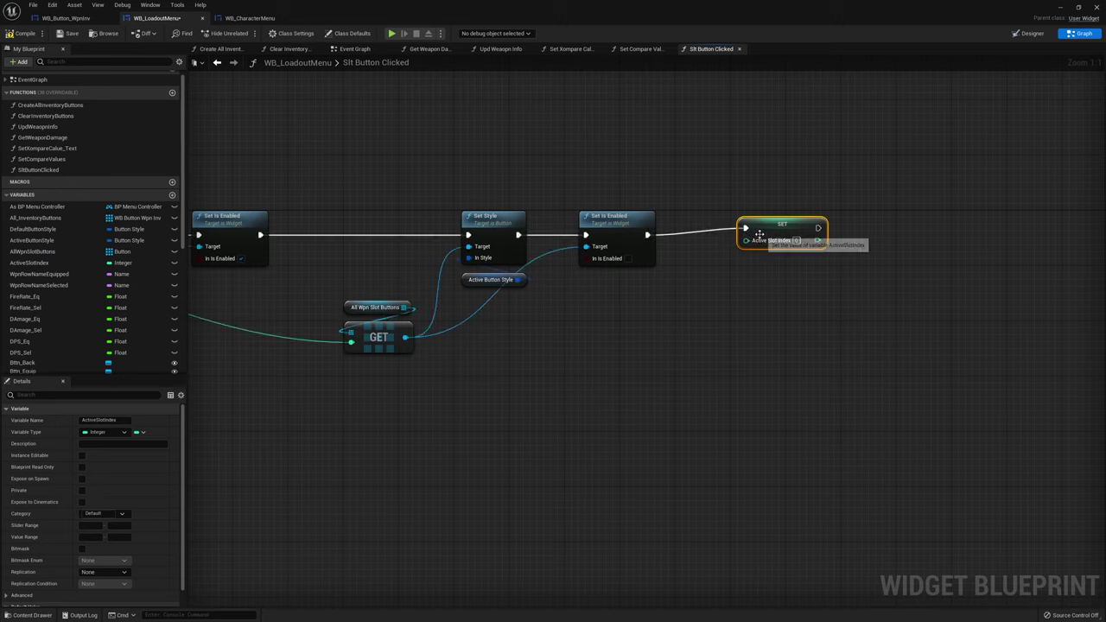
double_click(299, 342)
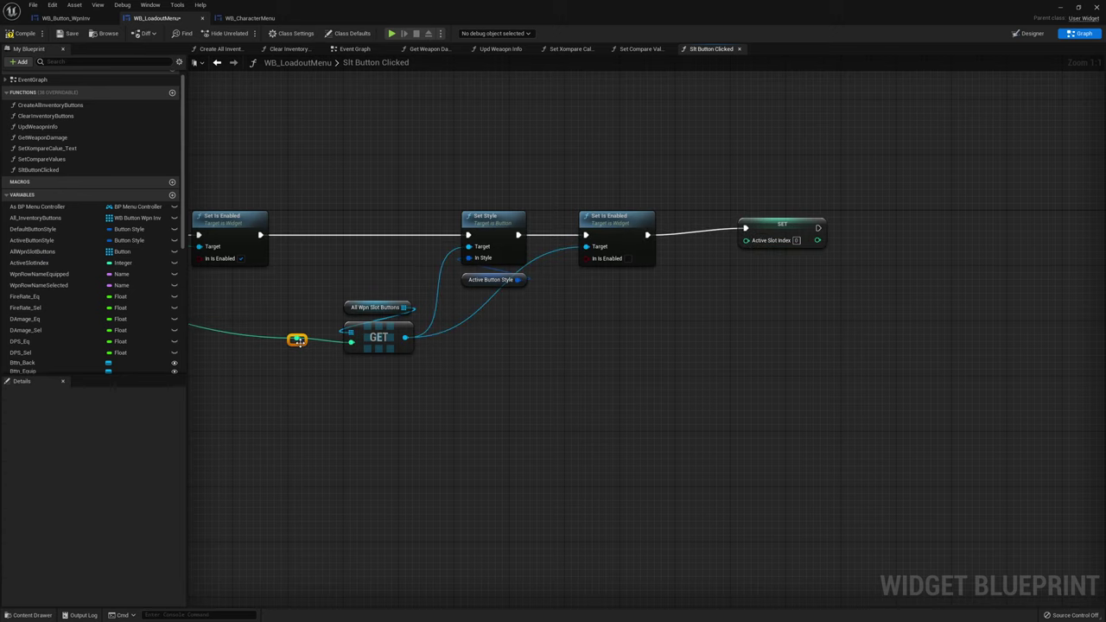
left_click_drag(299, 341, 746, 246)
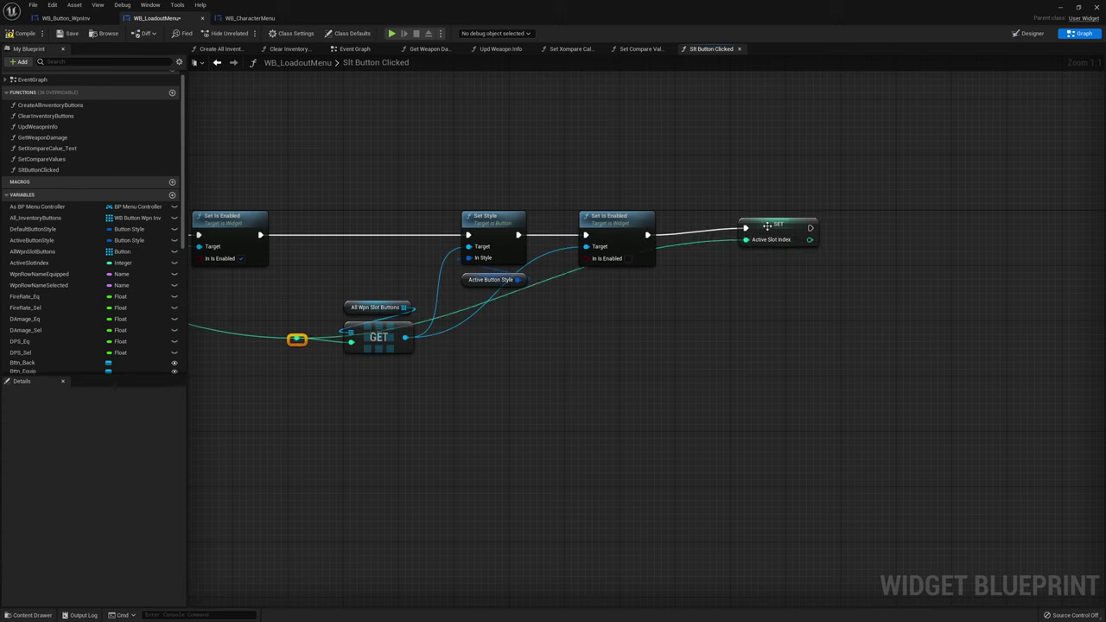
left_click(808, 247)
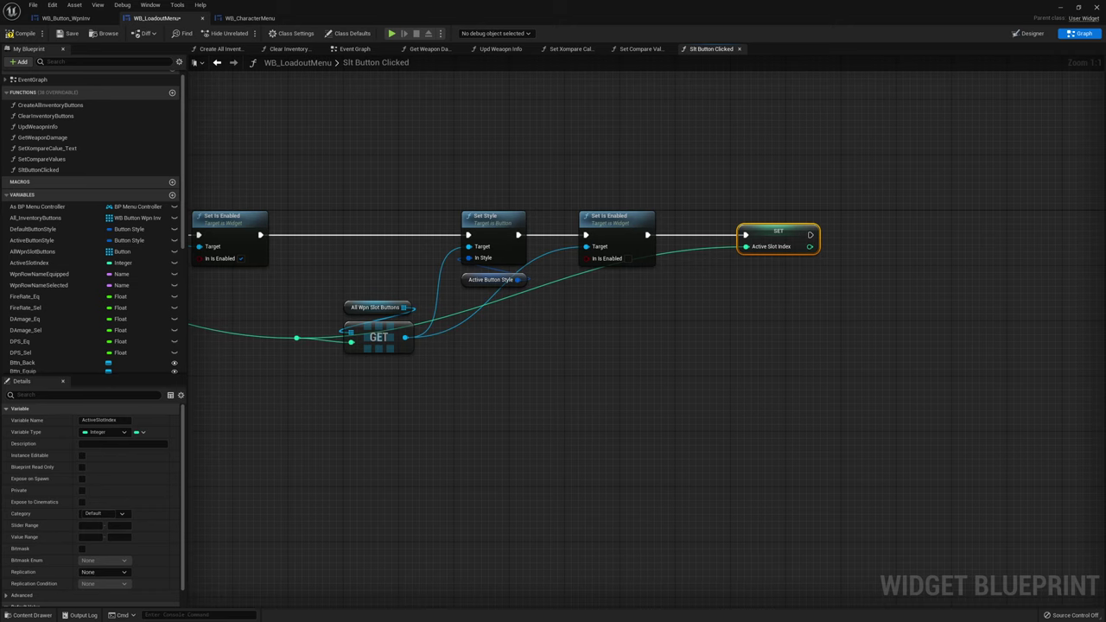
Call Clear Inventory Buttons, then Create All Inventory Buttons fed by the function's Weapon Type
right_click_drag(869, 261, 675, 279)
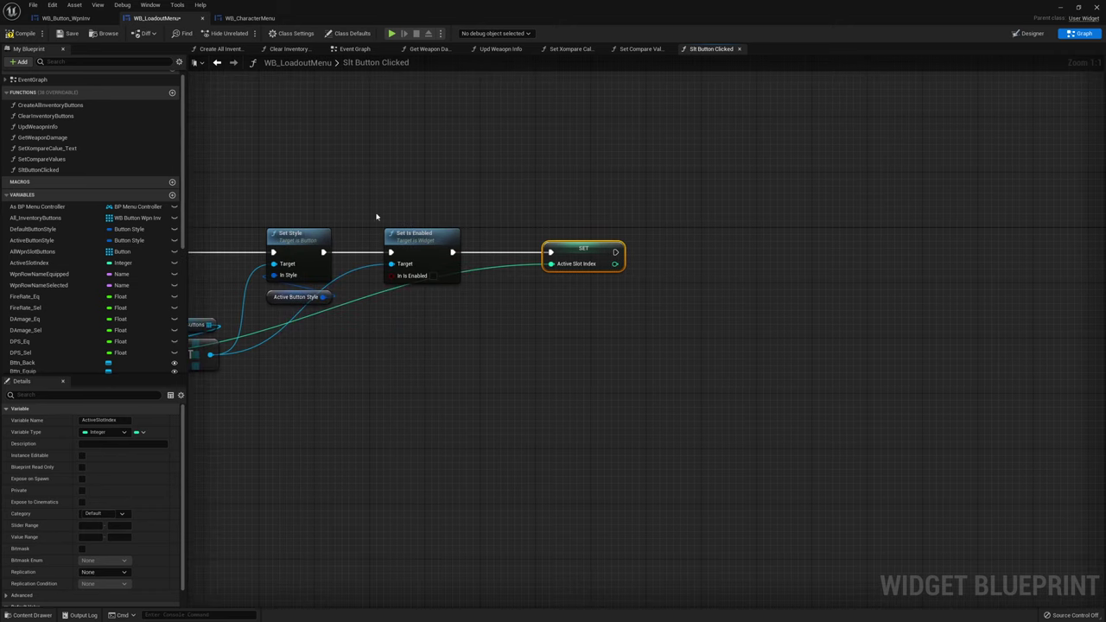
scroll(52, 130, "up", 1)
left_click_drag(49, 125, 752, 240)
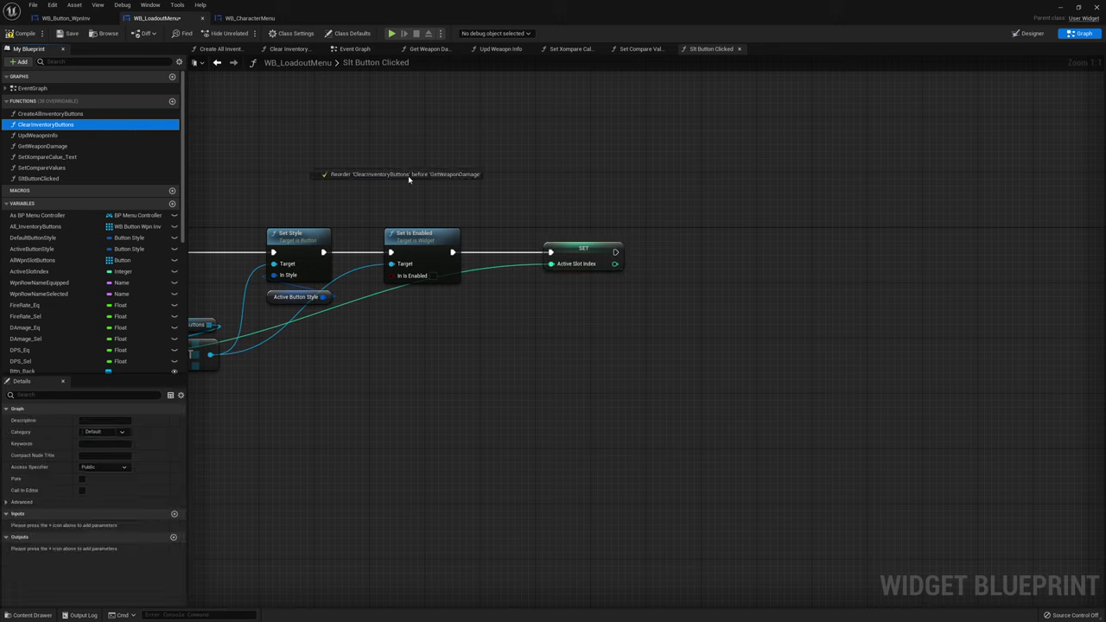
mouse_move(616, 252)
left_mouse_down()
mouse_move(776, 254)
mouse_move(761, 257)
mouse_move(774, 237)
left_mouse_up()
left_click_drag(48, 114, 929, 226)
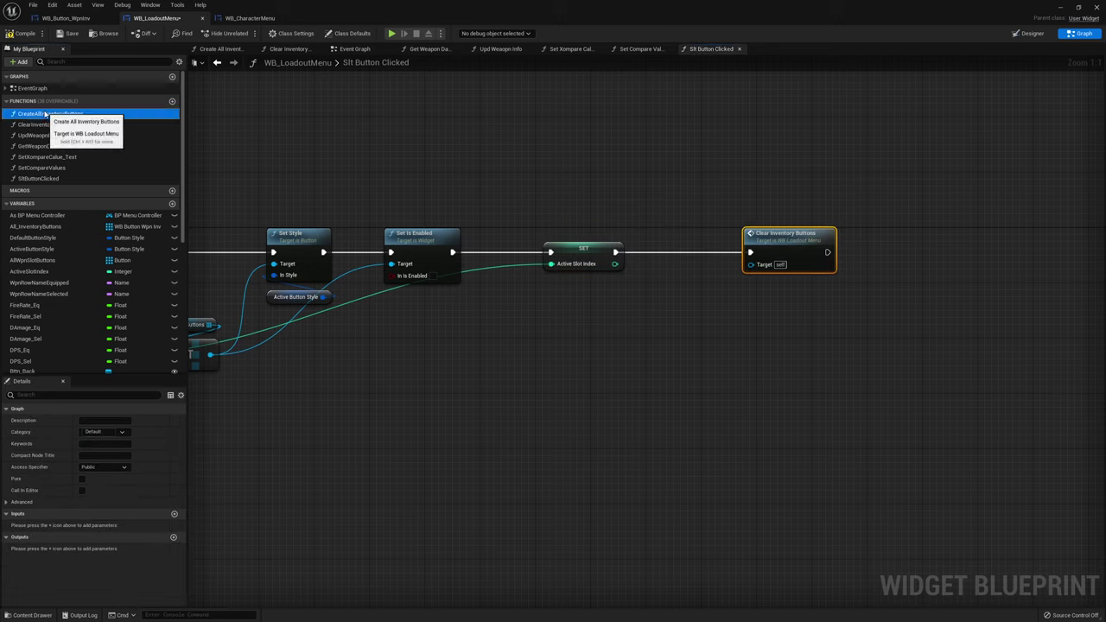
left_click_drag(828, 253, 988, 234)
mouse_move(951, 285)
left_mouse_down()
mouse_move(333, 302)
mouse_move(551, 263)
left_mouse_up()
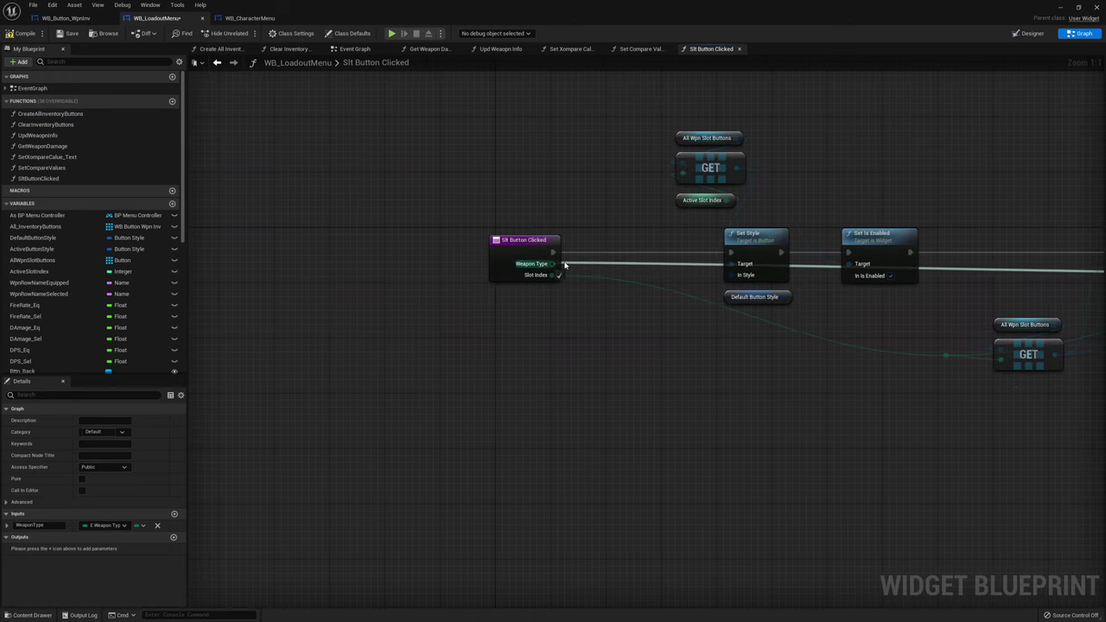
right_click_drag(947, 252, 617, 224)
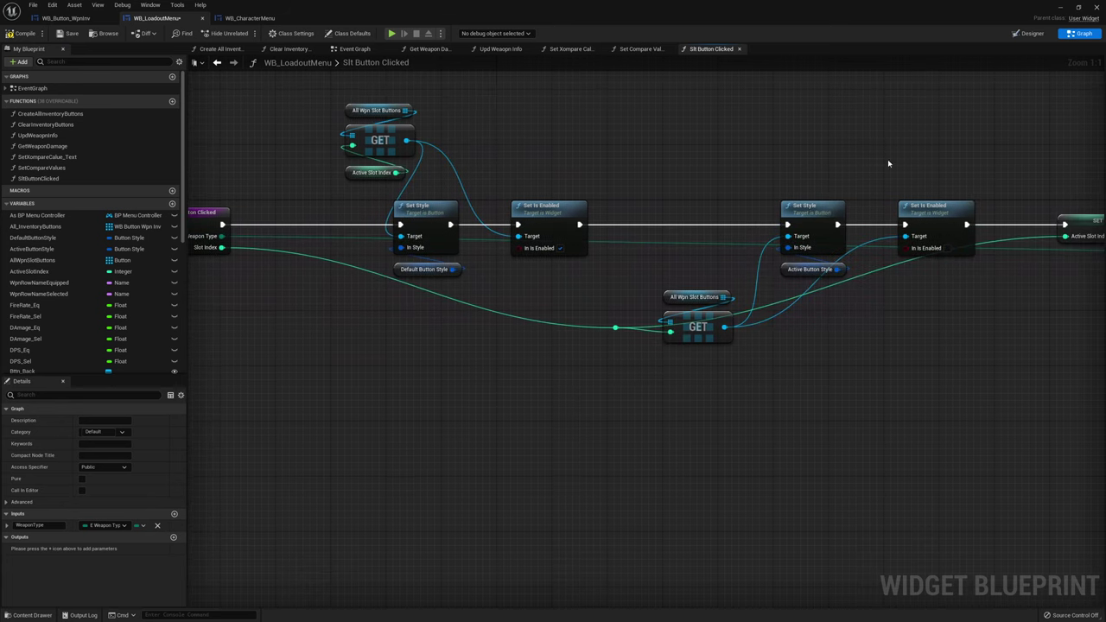
End the chain with a Return Node, save the widget blueprint, and return to the Event Graph
right_click_drag(870, 165, 807, 266)
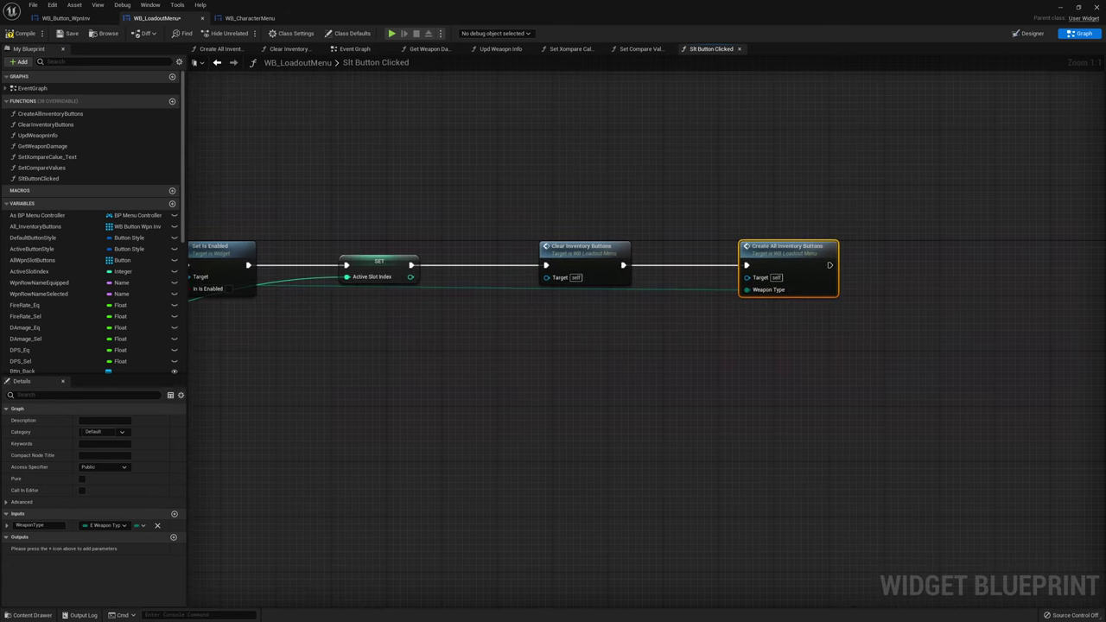
mouse_move(828, 266)
left_mouse_down()
mouse_move(991, 268)
mouse_move(1004, 252)
left_mouse_up()
left_click(975, 265)
left_click(463, 85)
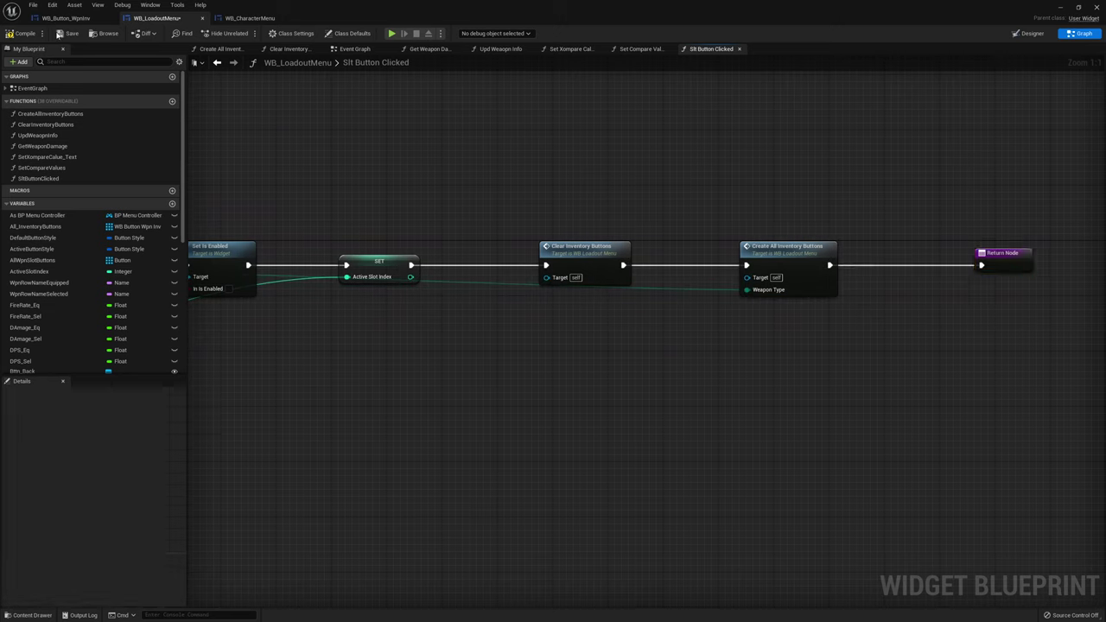
left_click(68, 33)
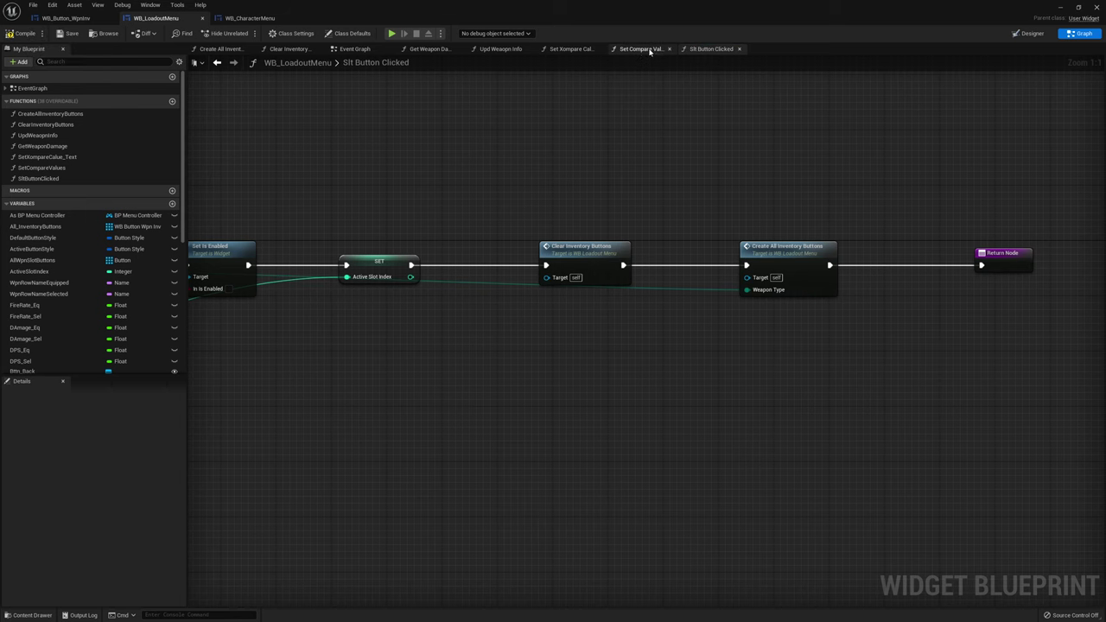
left_click(369, 50)
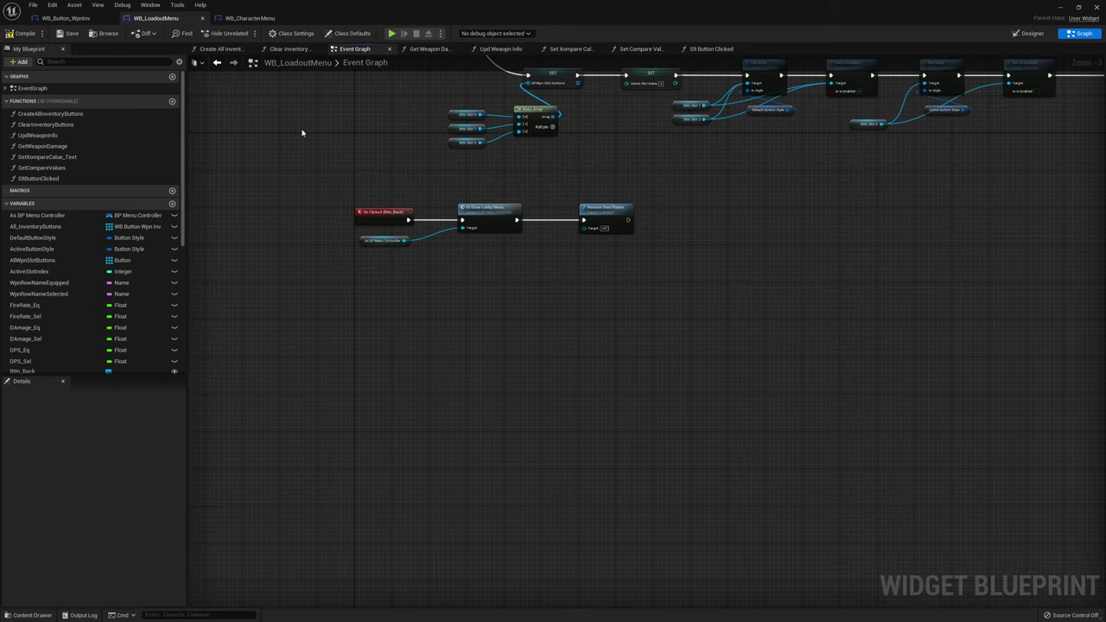
Add On Clicked events for Bttn_Slot_0, Bttn_Slot_1 and Bttn_Slot_2
scroll(111, 249, "down", 3)
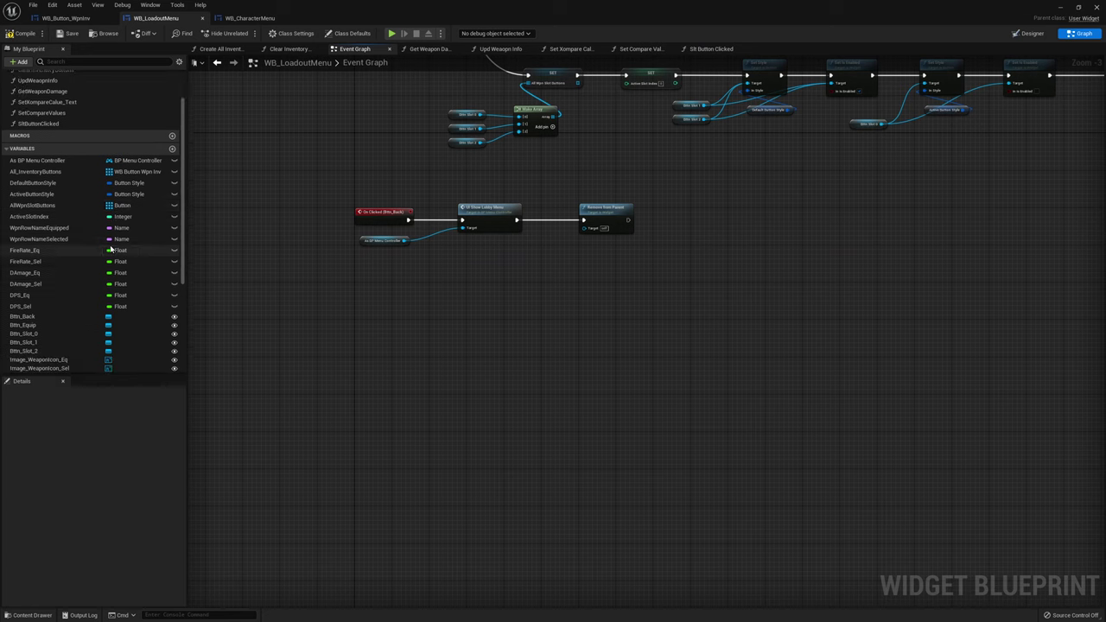
scroll(111, 249, "down", 2)
left_click(31, 307)
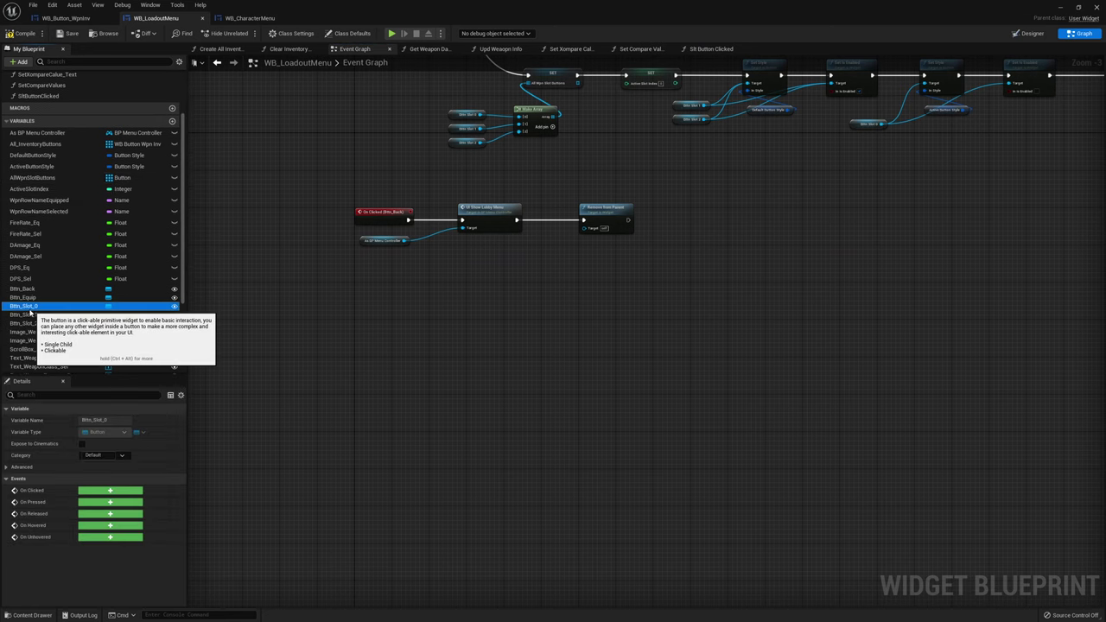
left_click(110, 490)
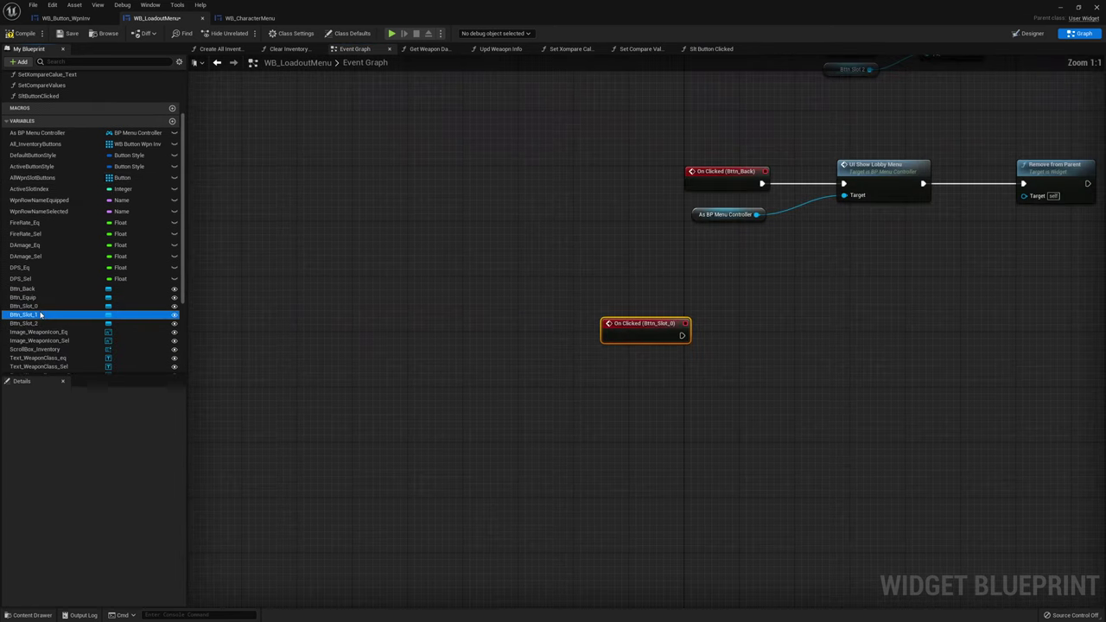
left_click(109, 491)
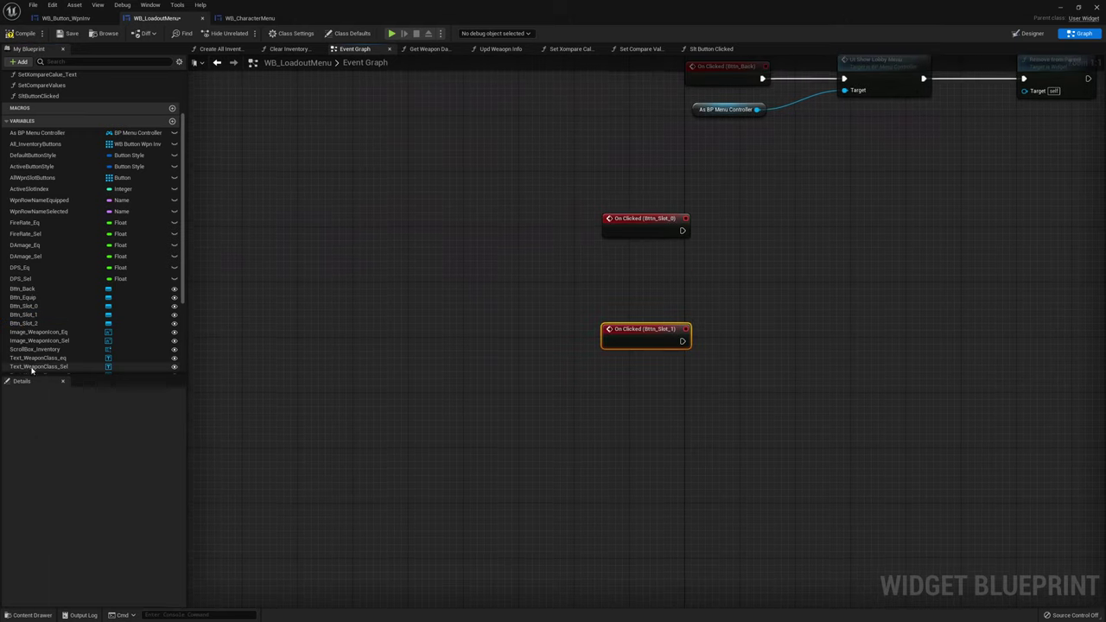
left_click(42, 324)
left_click(110, 490)
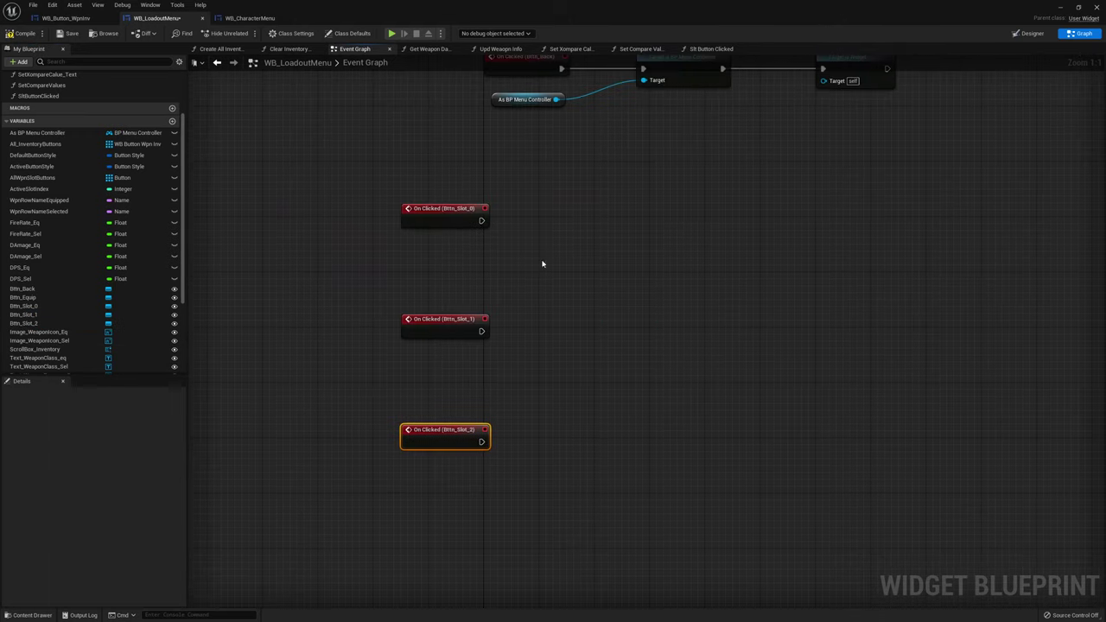
Arrange the three slot click events in a vertical column
left_click_drag(510, 191, 399, 454)
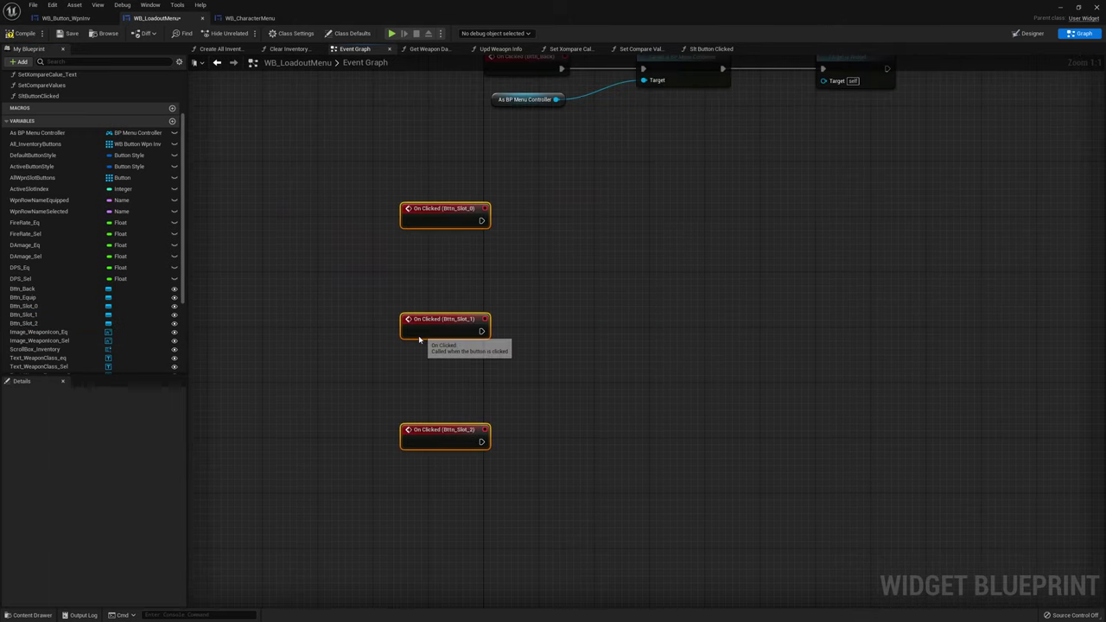
left_click_drag(403, 336, 389, 433)
left_click(438, 397)
left_click_drag(433, 307, 428, 273)
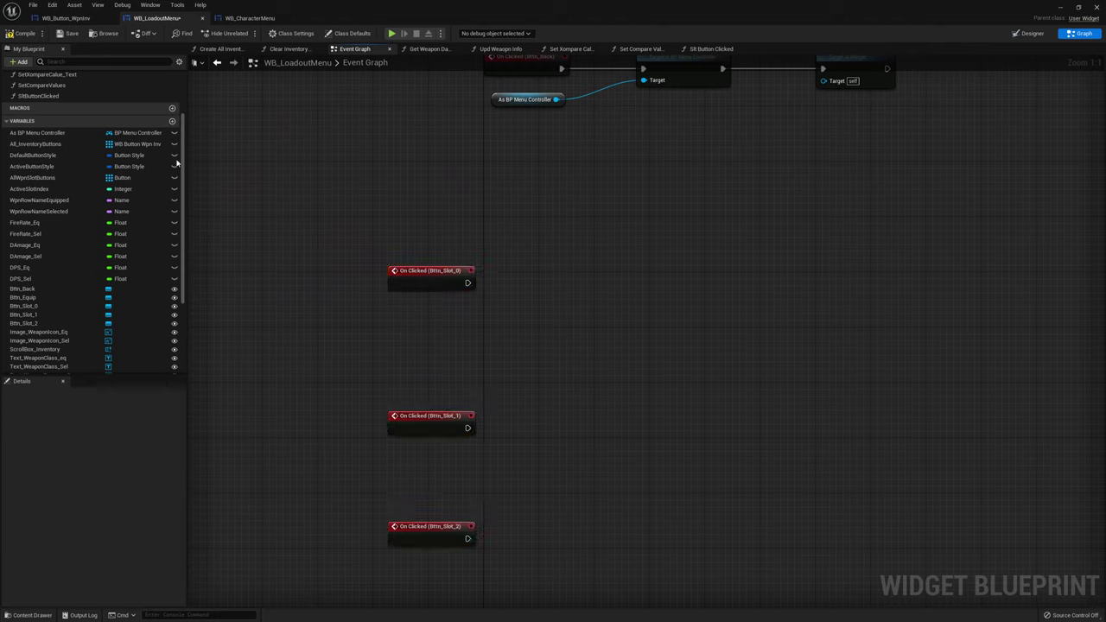
scroll(86, 147, "up", 3)
left_click_drag(38, 178, 556, 276)
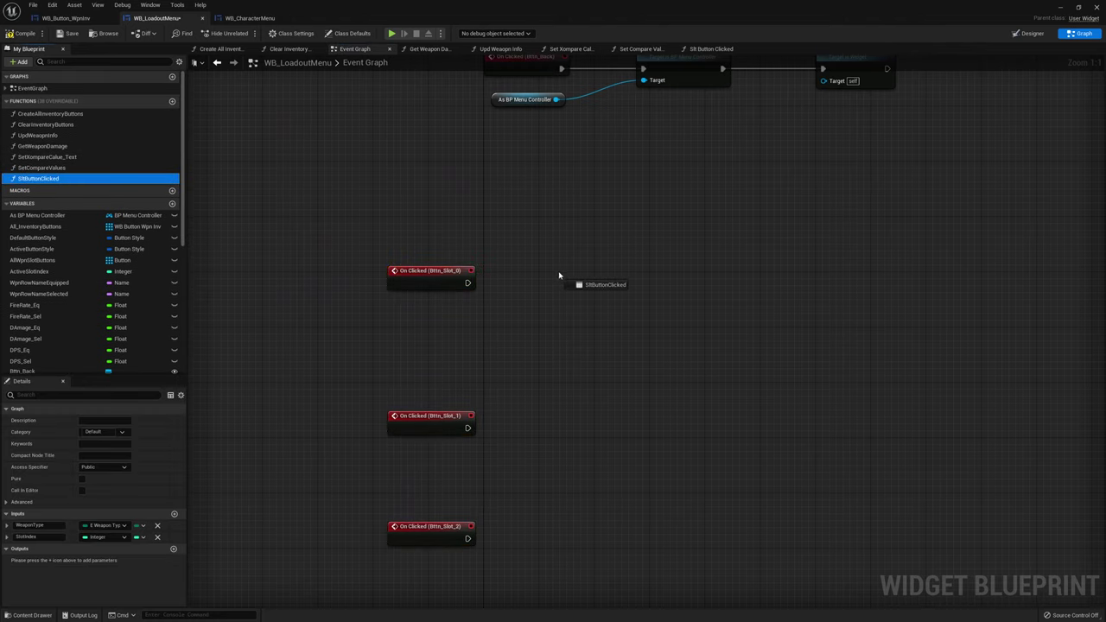
Have Bttn_Slot_0's click run Slt Button Clicked then Upd Weapon Info, plus an As BP Menu Controller getter
left_click_drag(467, 282, 562, 278)
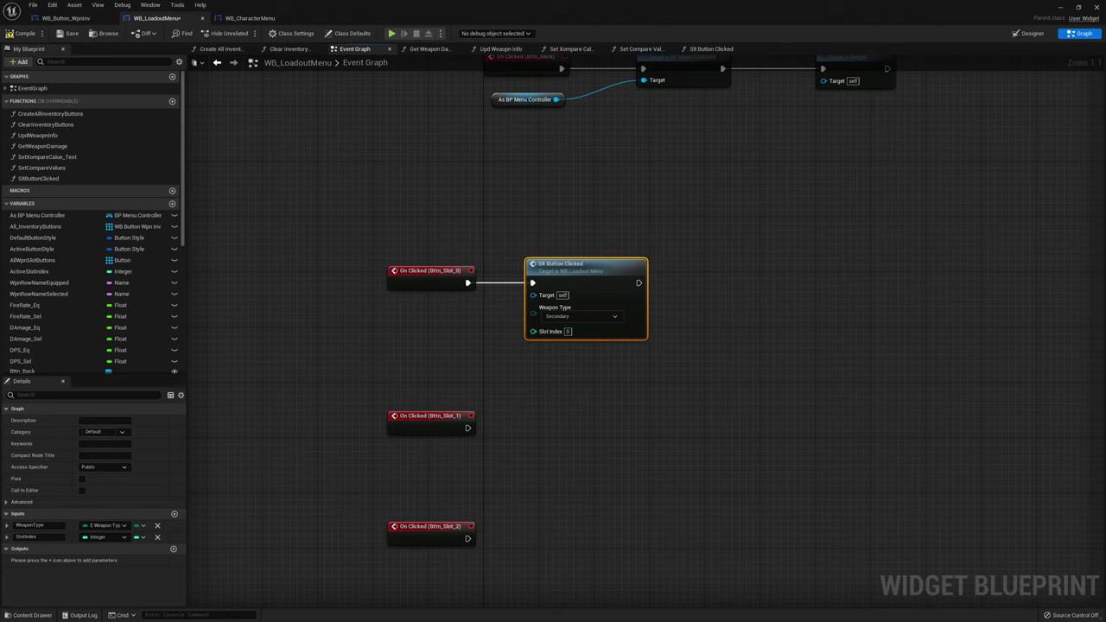
right_click_drag(739, 284, 622, 275)
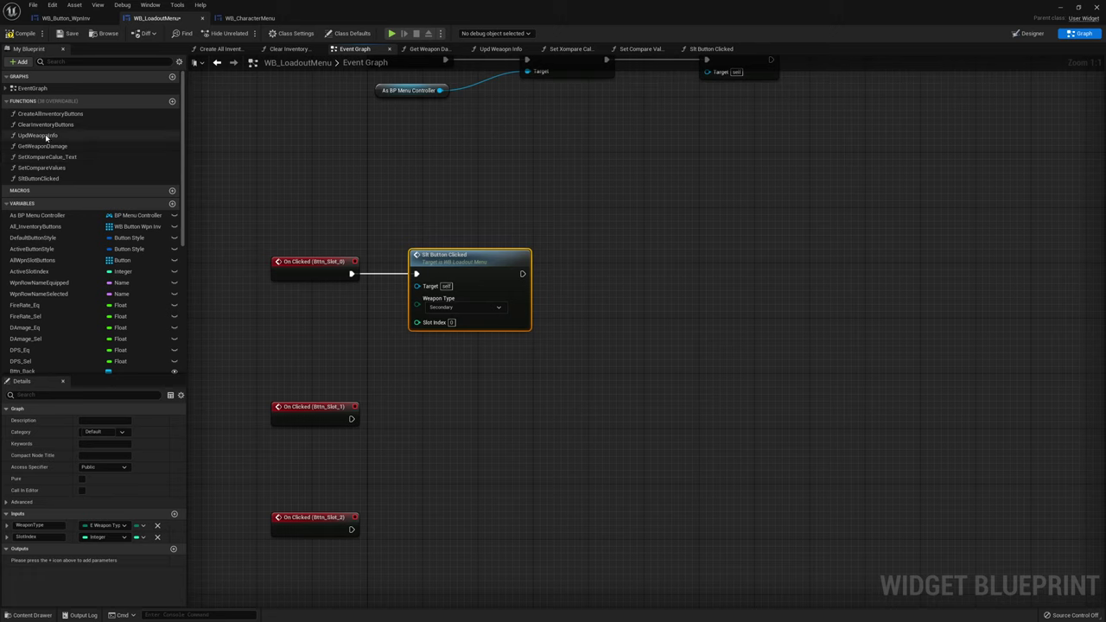
left_click(122, 138)
left_click_drag(122, 142, 707, 301)
left_click_drag(696, 342, 696, 342)
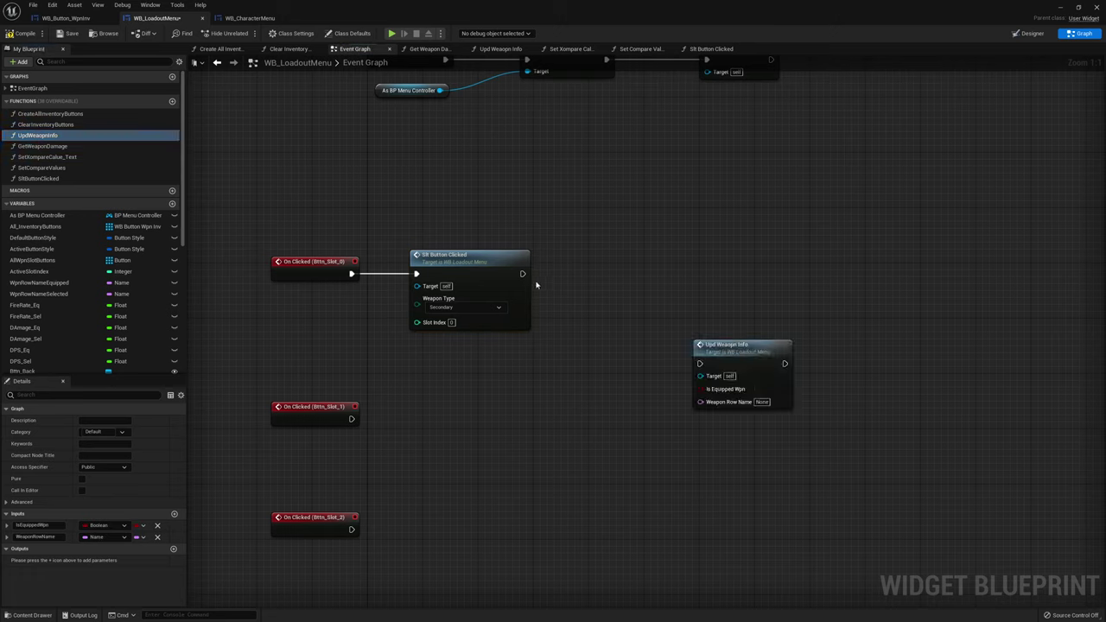
left_click_drag(523, 274, 701, 363)
left_click_drag(750, 364, 764, 385)
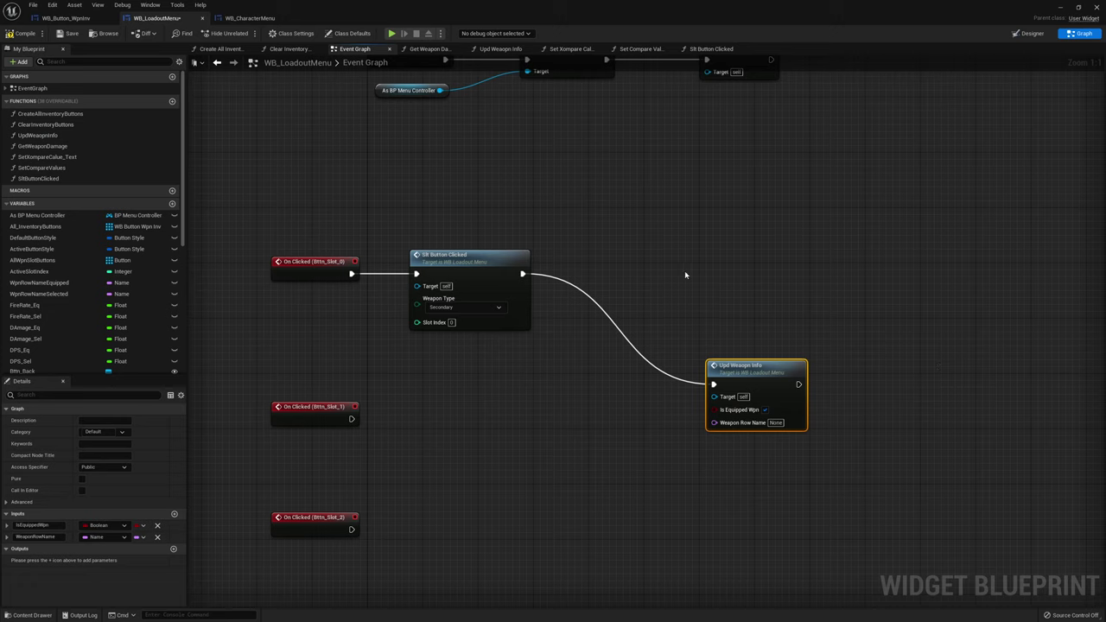
mouse_move(37, 215)
left_mouse_down("ctrl")
mouse_move(652, 389)
mouse_move(610, 412)
left_mouse_up("ctrl")
type("get")
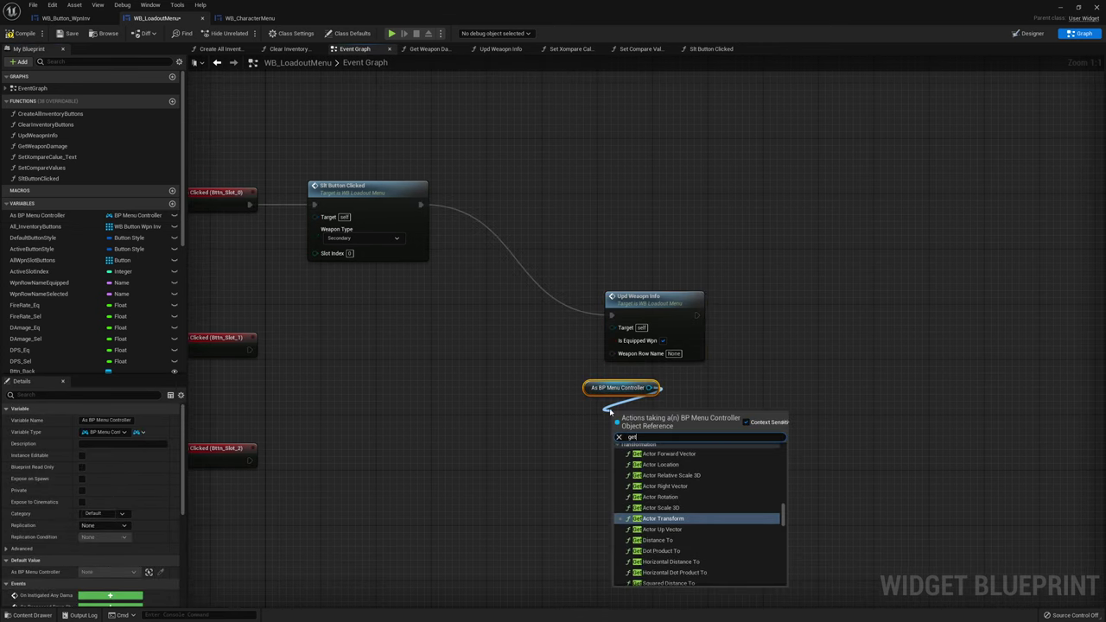
type(" profile")
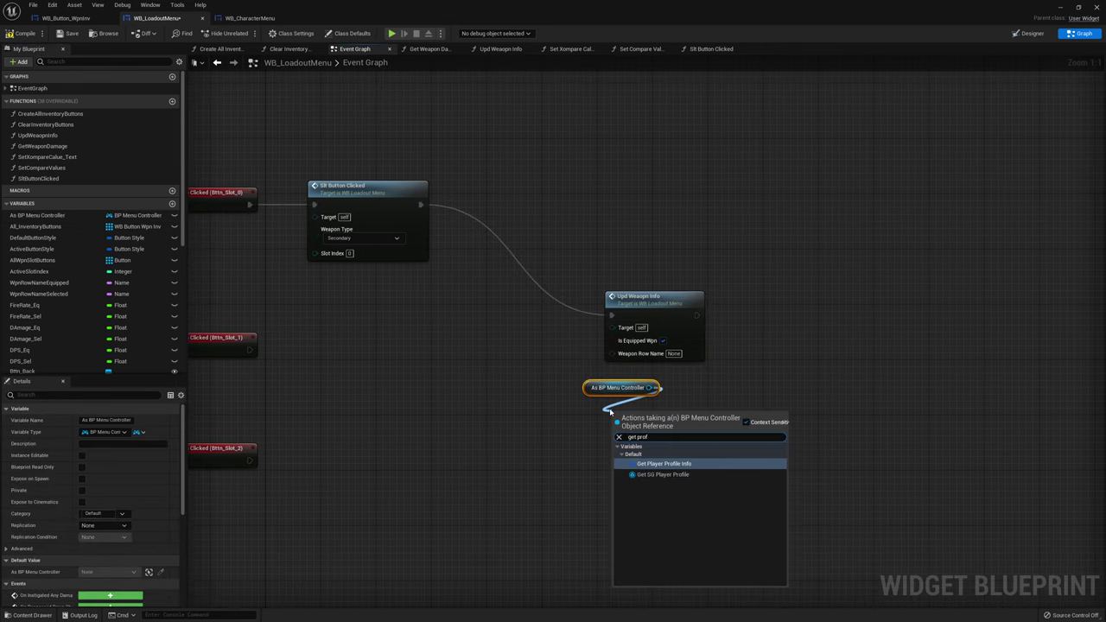
Add Get Player Profile Info, split it, and GET Wpn Loadout at Active Slot Index
key("Return")
right_click(703, 415)
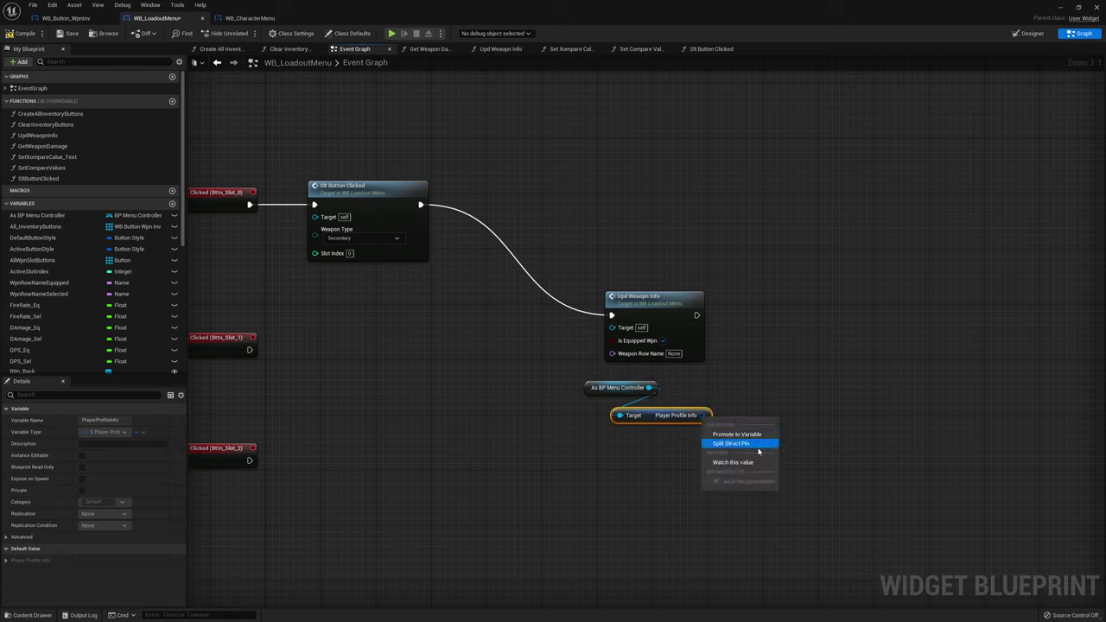
left_click(758, 446)
left_click_drag(650, 420, 623, 414)
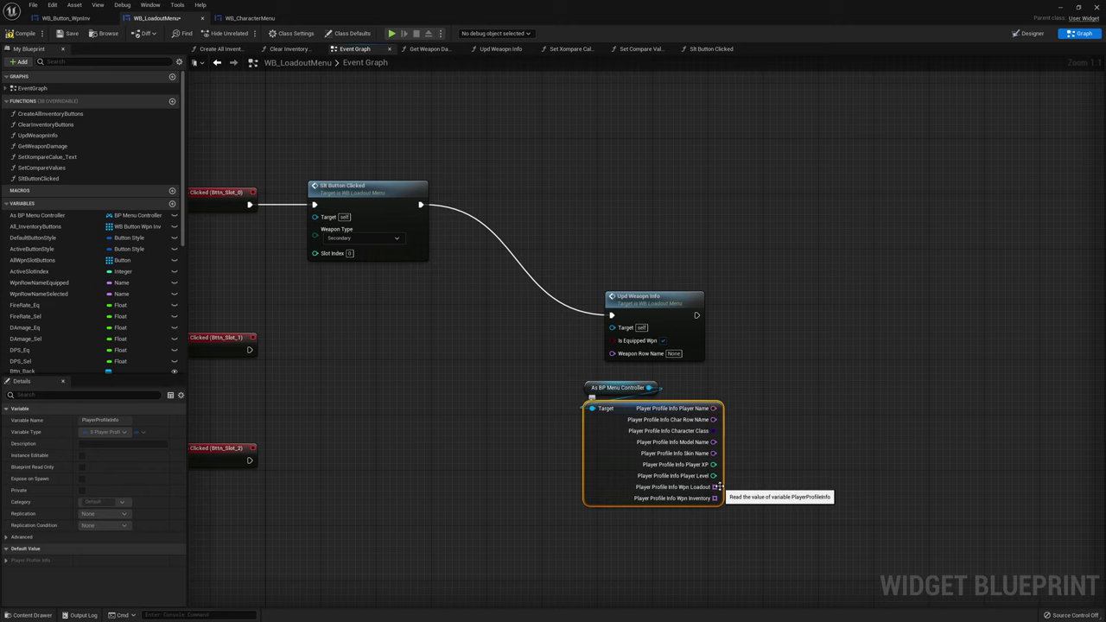
left_click_drag(715, 487, 774, 499)
type("get")
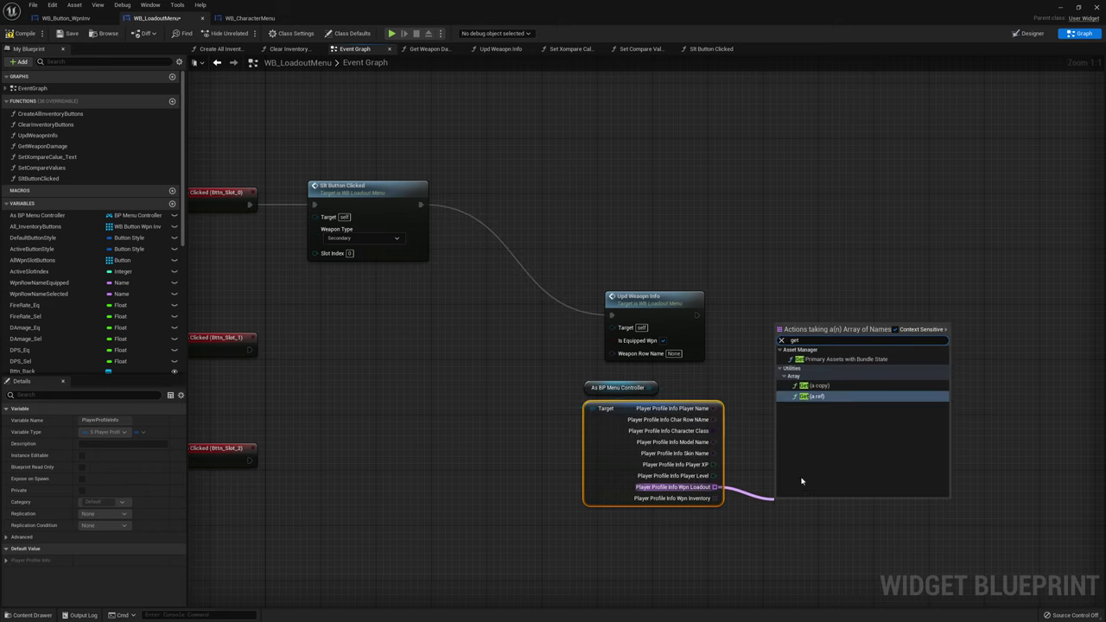
key("Return")
right_click_drag(800, 506, 767, 446)
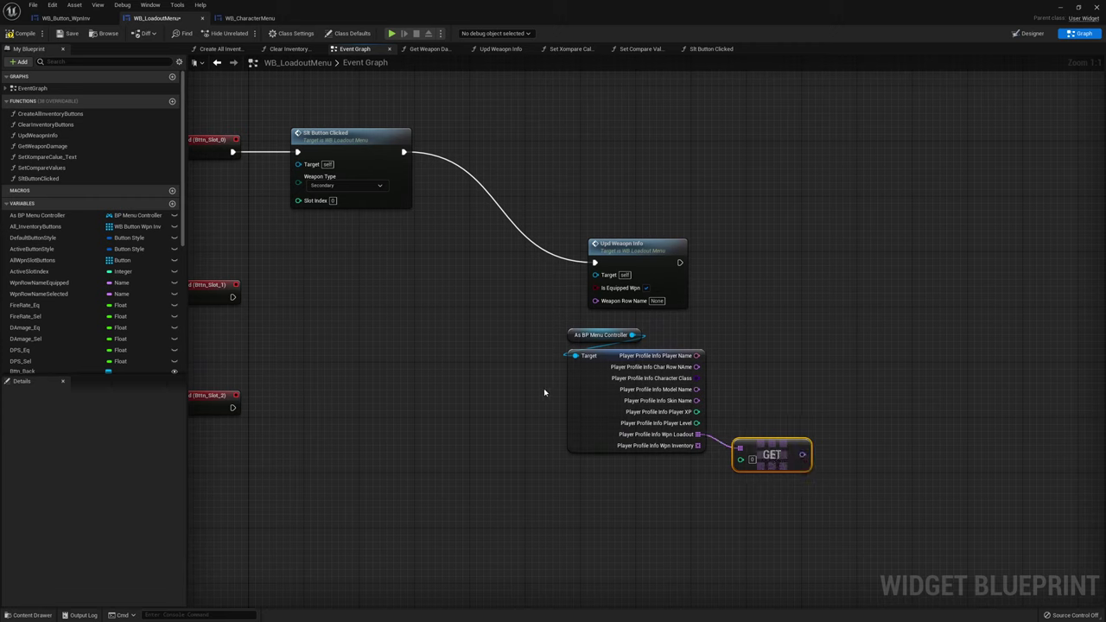
mouse_move(35, 271)
left_mouse_down()
mouse_move(742, 460)
mouse_move(595, 300)
left_mouse_up()
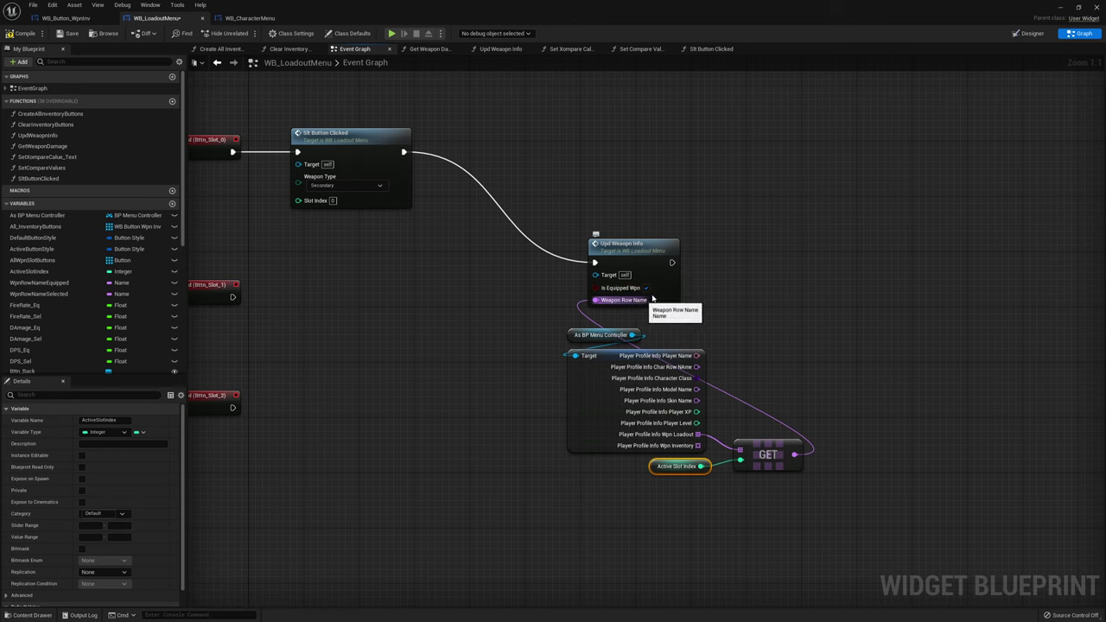
Duplicate Upd Weapon Info, run the copy after the first, and turn off Is Equipped Wpn
left_click_drag(735, 203, 640, 294)
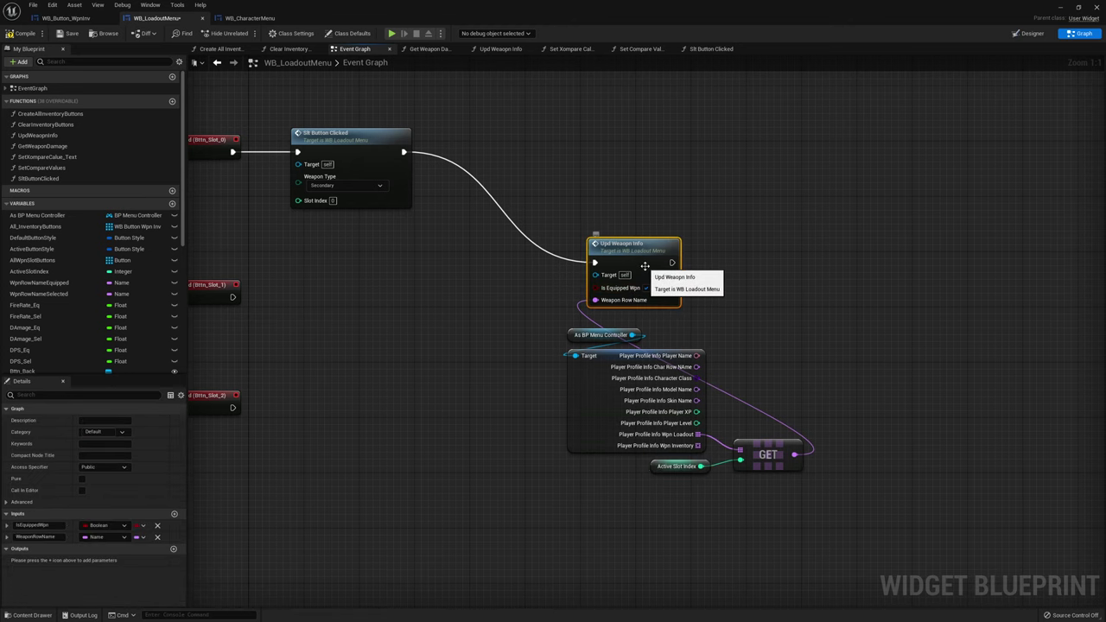
right_click_drag(836, 270, 736, 255)
key("ctrl+c")
key("ctrl+v")
mouse_move(571, 248)
left_mouse_down()
mouse_move(723, 261)
mouse_move(716, 239)
left_mouse_up()
left_click(760, 273)
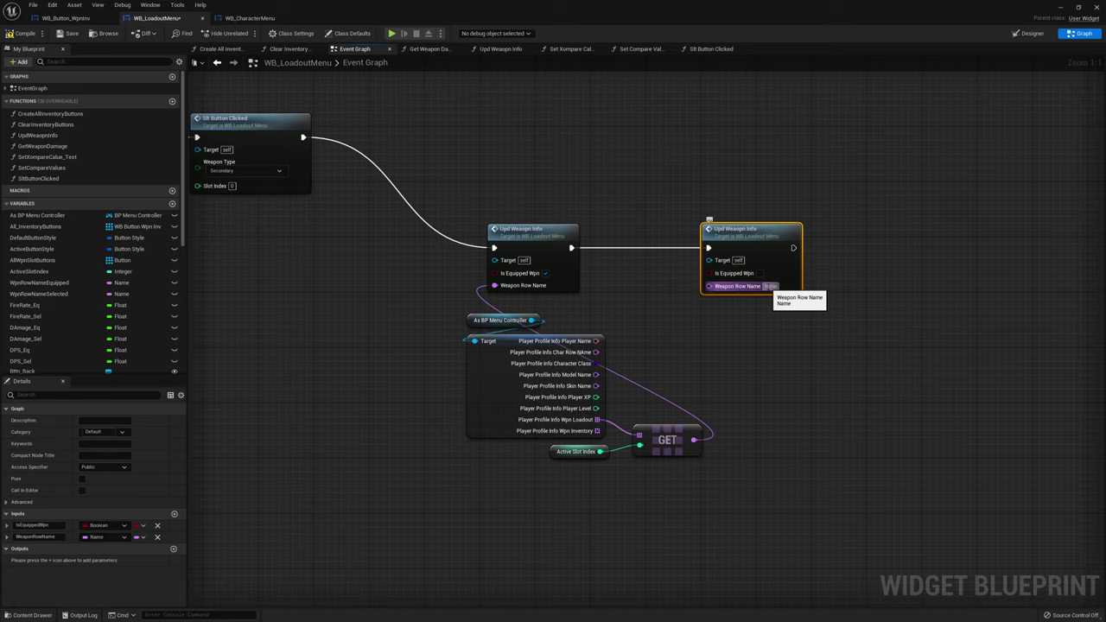
Blank the second Upd Weapon Info's Weapon Row Name after a quick look at the Designer
left_click(770, 287)
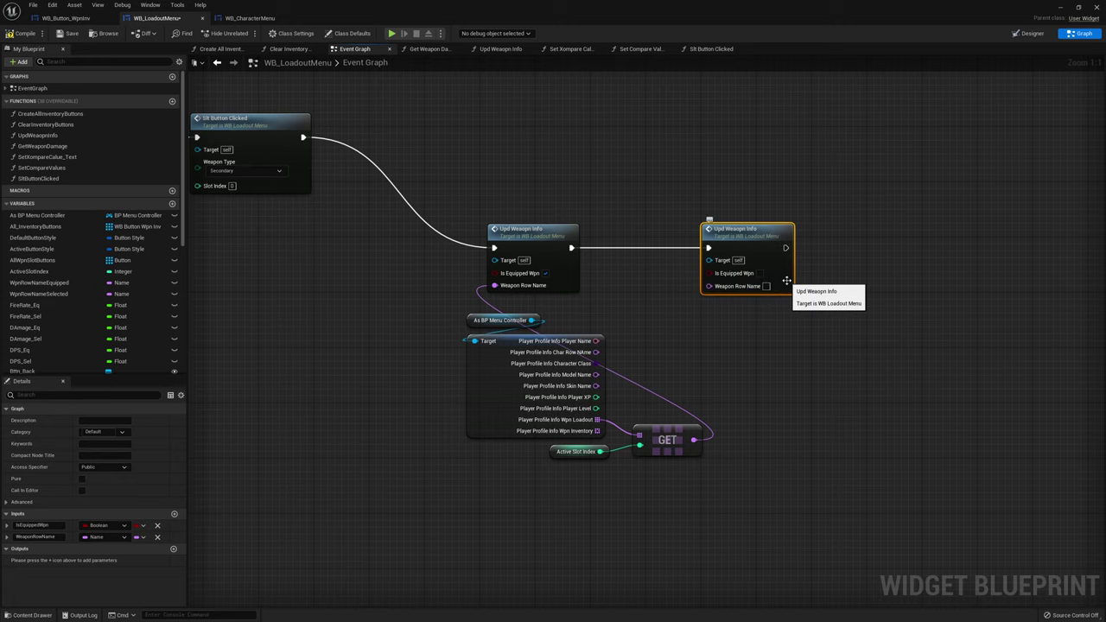
left_click(1030, 32)
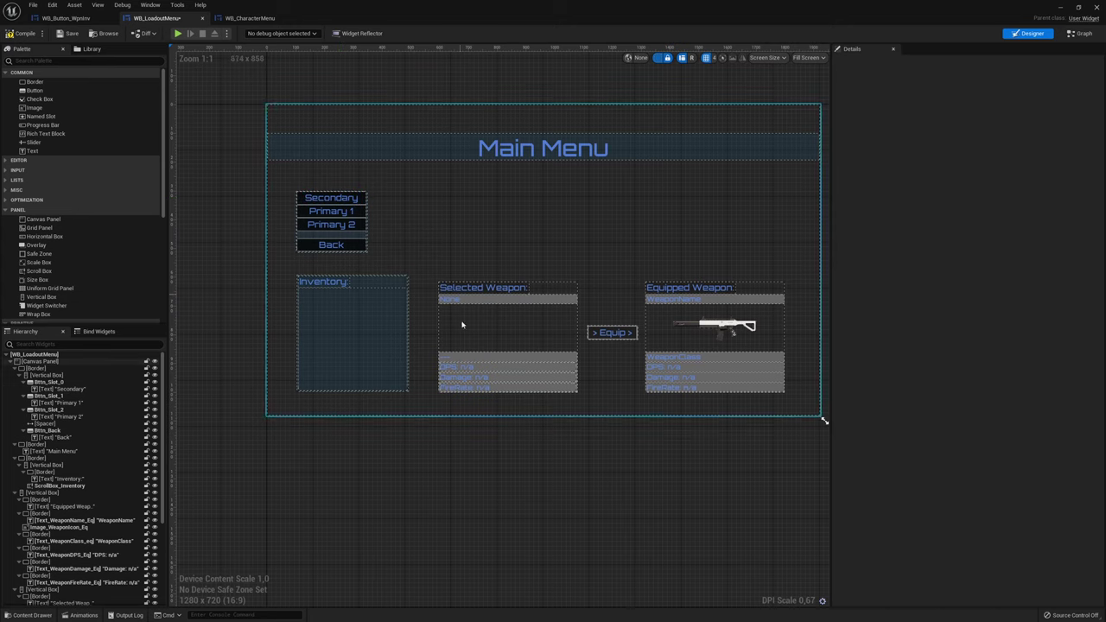
left_click(1082, 32)
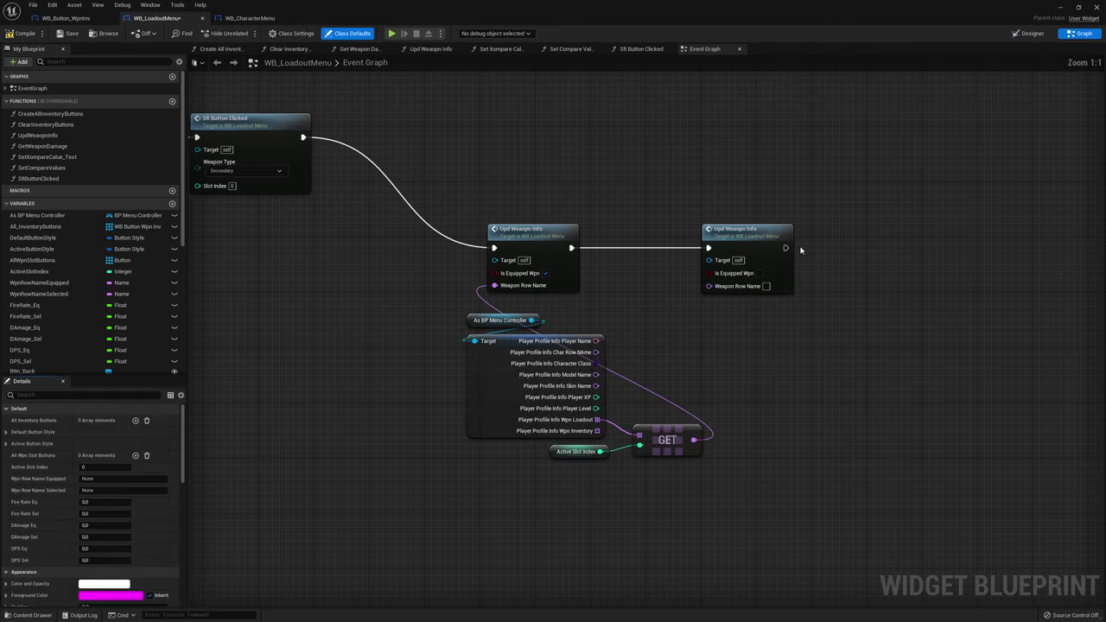
left_click_drag(773, 234, 765, 234)
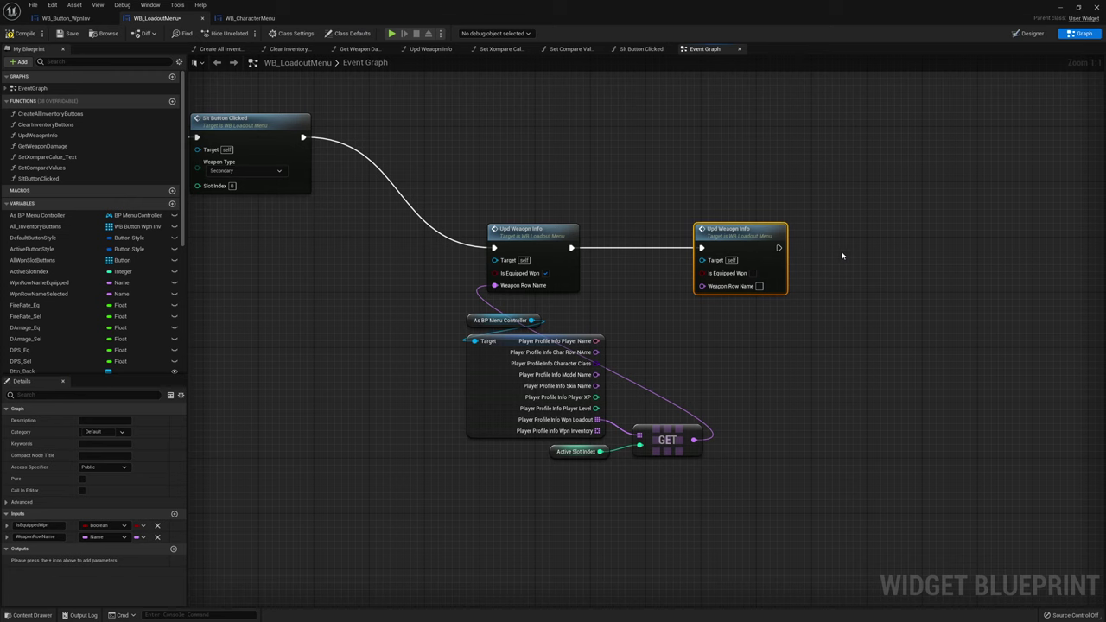
right_click_drag(915, 244, 852, 249)
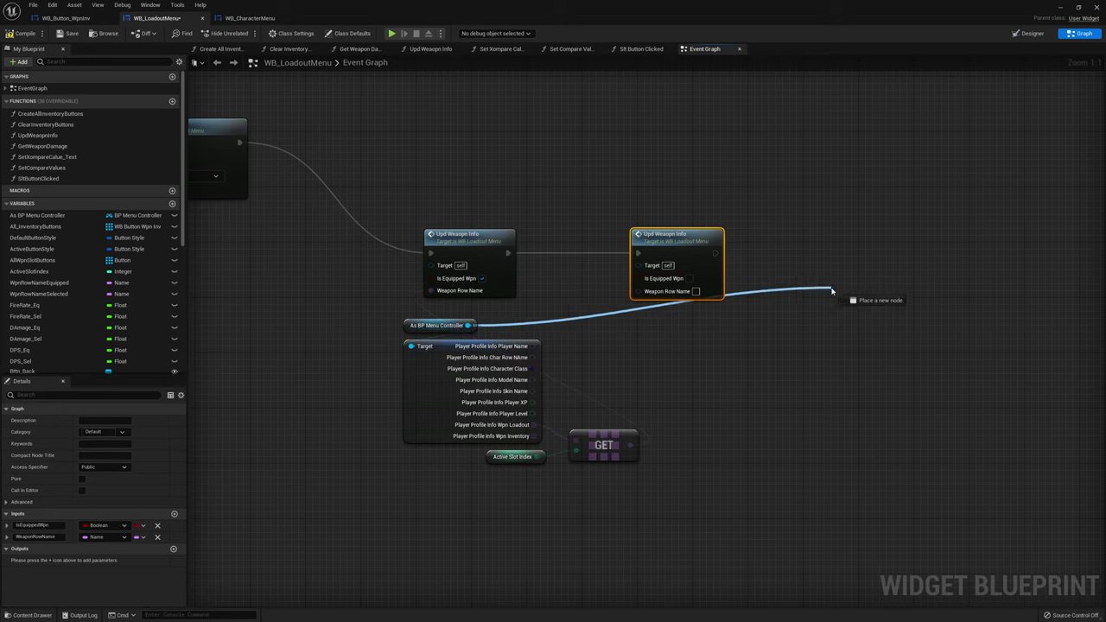
Add the controller's Upd Loadout Character after the second Upd Weapon Info, fed by GET's loadout entry
left_click_drag(469, 327, 827, 287)
type("upda")
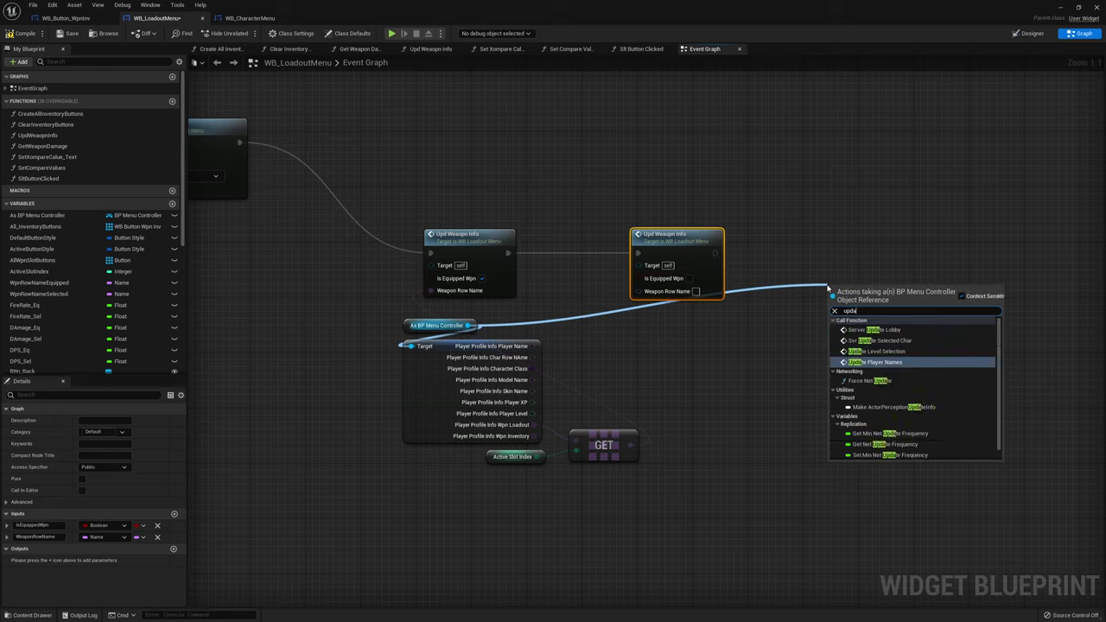
key("BackSpace")
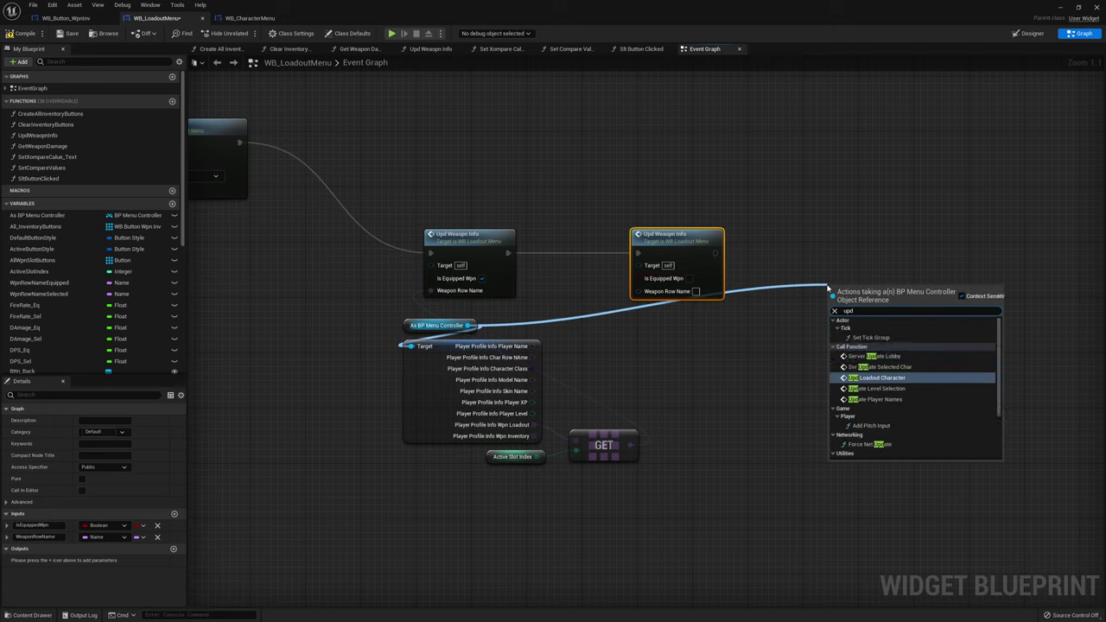
key("Return")
left_click_drag(714, 254, 831, 308)
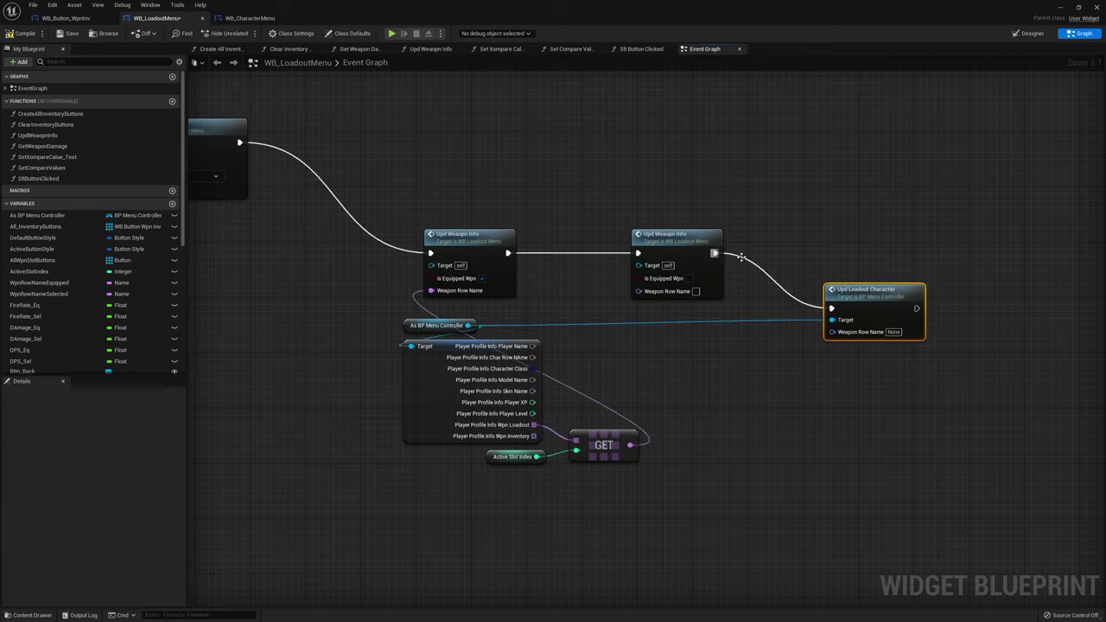
left_click_drag(873, 290, 893, 229)
mouse_move(853, 270)
left_mouse_down()
mouse_move(665, 435)
mouse_move(631, 446)
left_mouse_up()
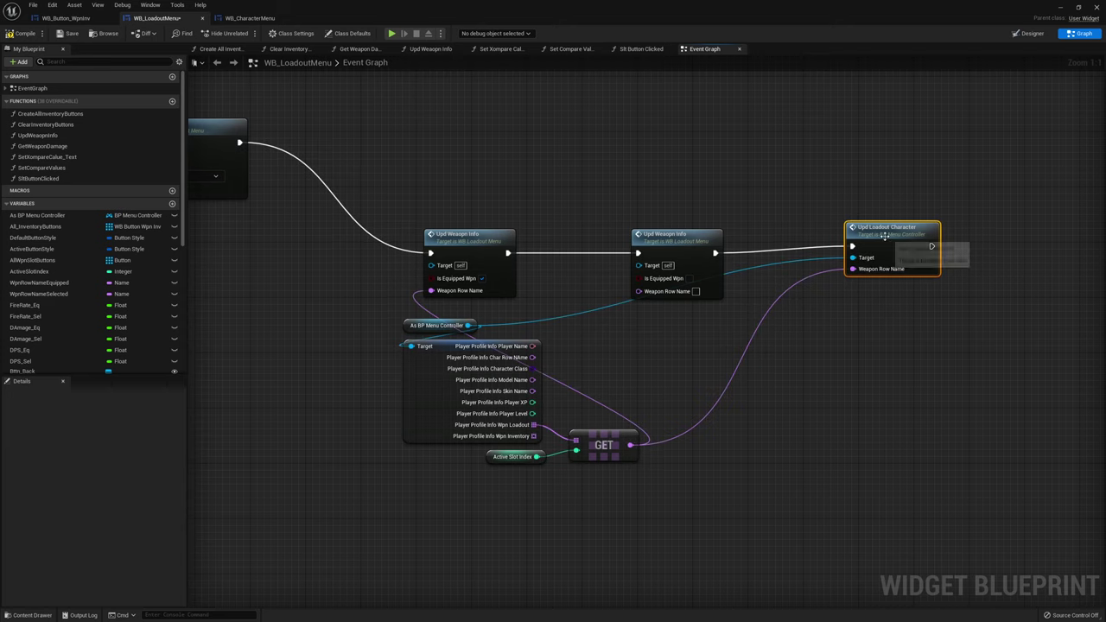
left_click_drag(882, 227, 882, 234)
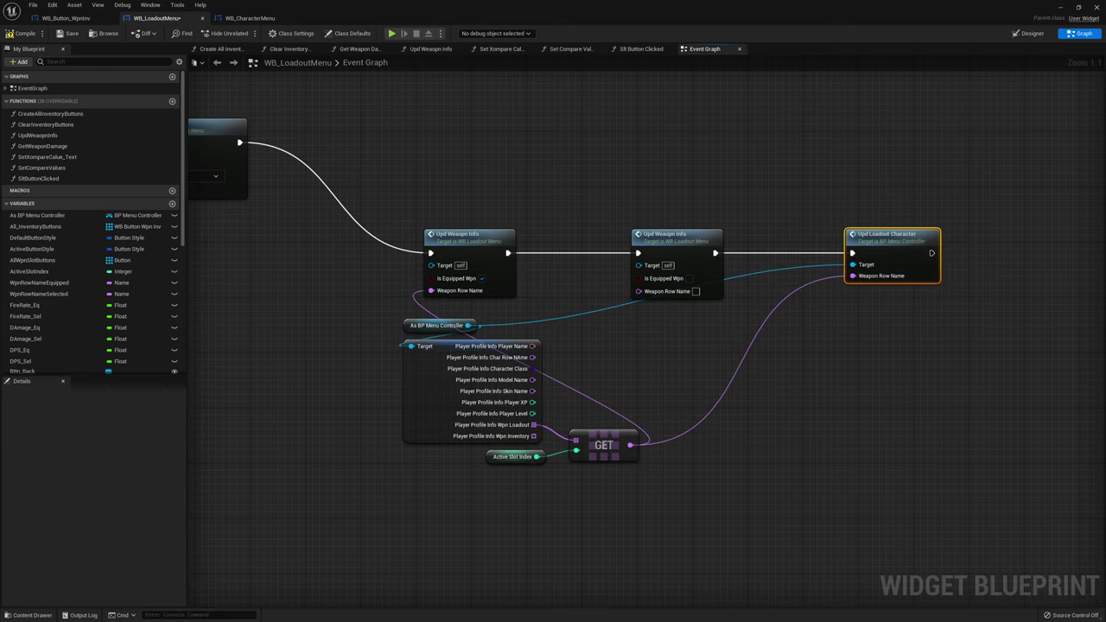
Bring the slot click events back into view and select the Slt Button Clicked node
right_click_drag(700, 371, 972, 322)
right_click_drag(576, 284, 612, 358)
left_click(502, 205)
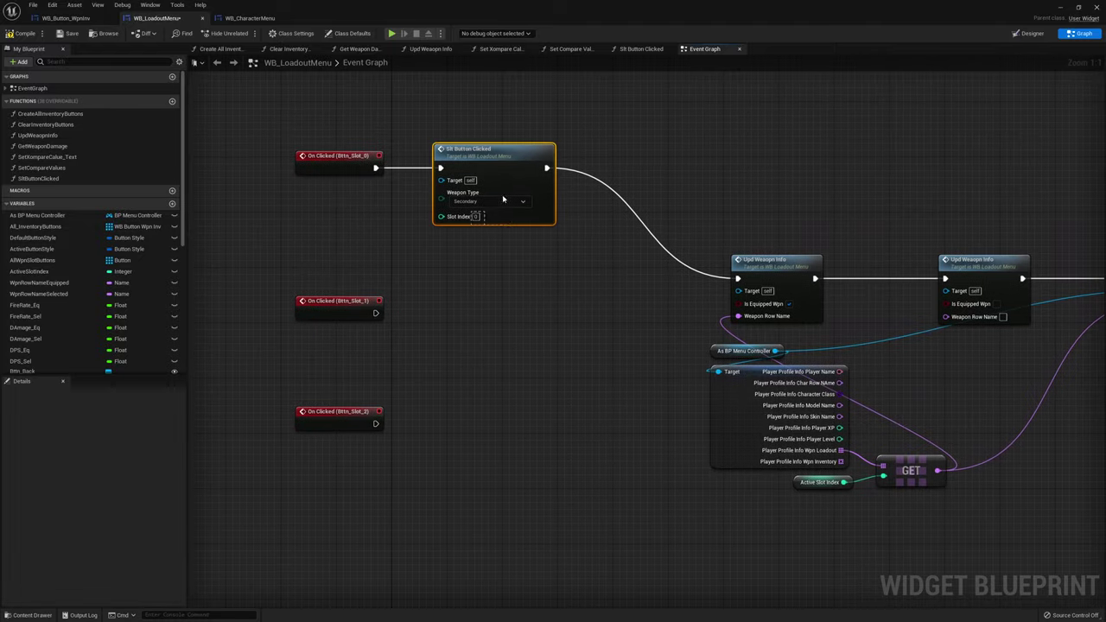
Paste two Slt Button Clicked nodes, run from Bttn_Slot_1/Bttn_Slot_2 On Clicked into Upd Weapon Info
key("ctrl+c")
key("ctrl+v")
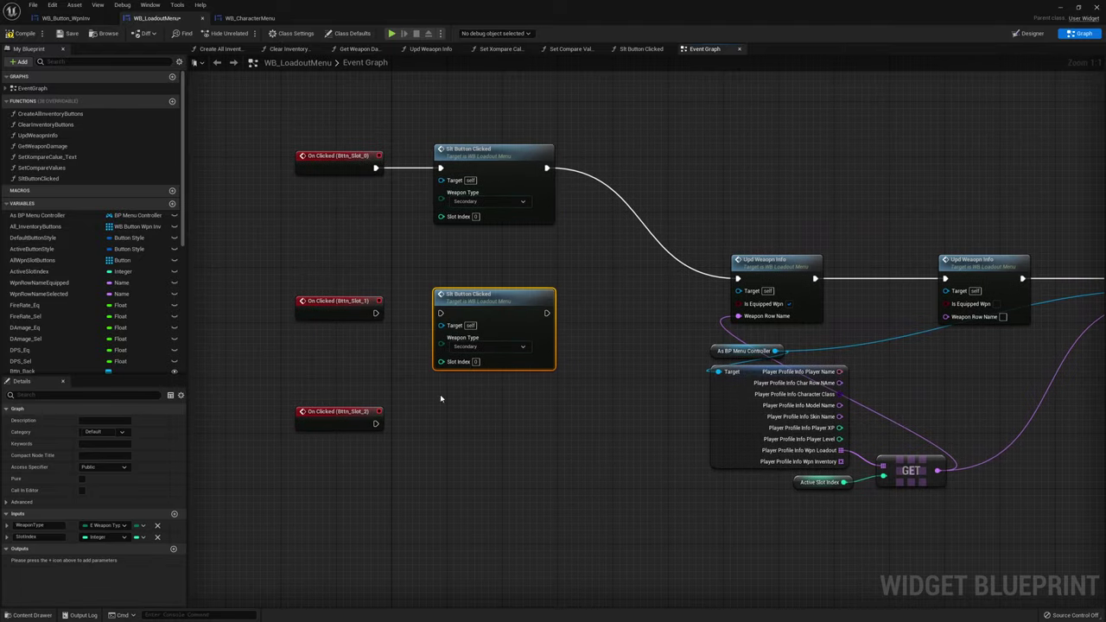
key("ctrl+v")
left_click_drag(373, 425, 447, 424)
left_click_drag(375, 313, 450, 313)
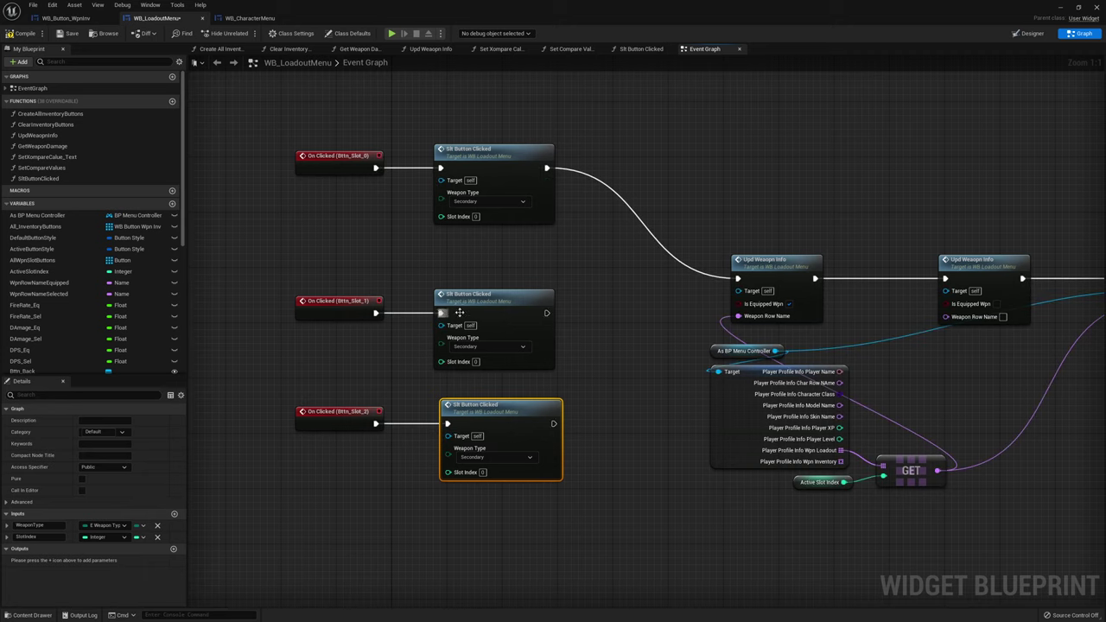
left_click_drag(545, 313, 737, 278)
left_click_drag(554, 423, 737, 278)
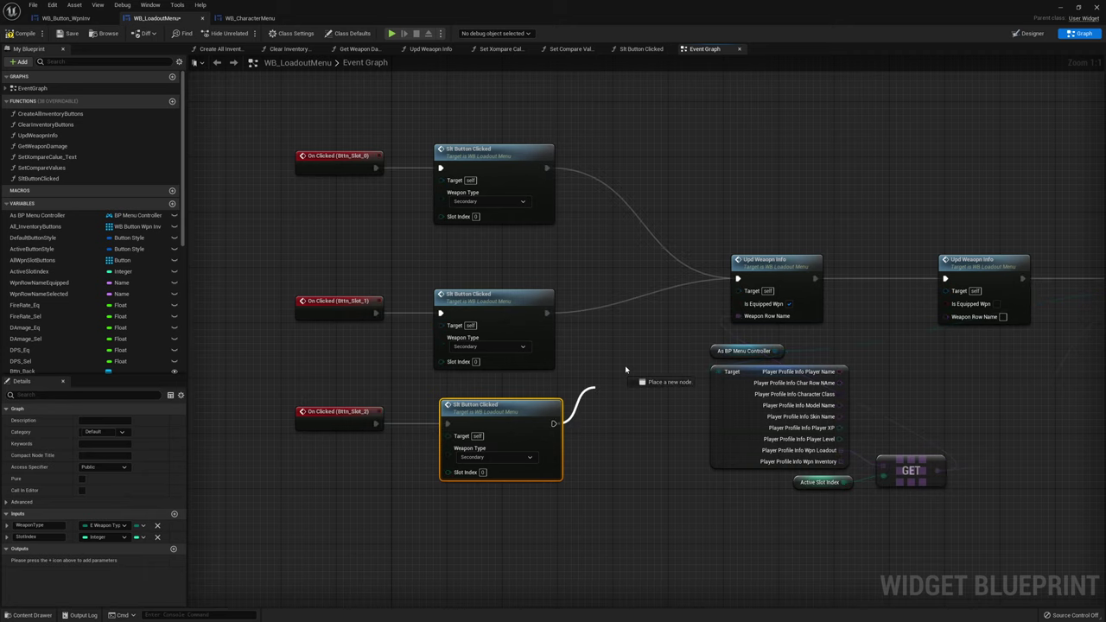
Set the new Slt Button Clicked nodes to Primary with Slot Index 1 and 2
left_click(481, 349)
left_click(476, 362)
type("1")
left_click(482, 347)
left_click(541, 371)
left_click(467, 496)
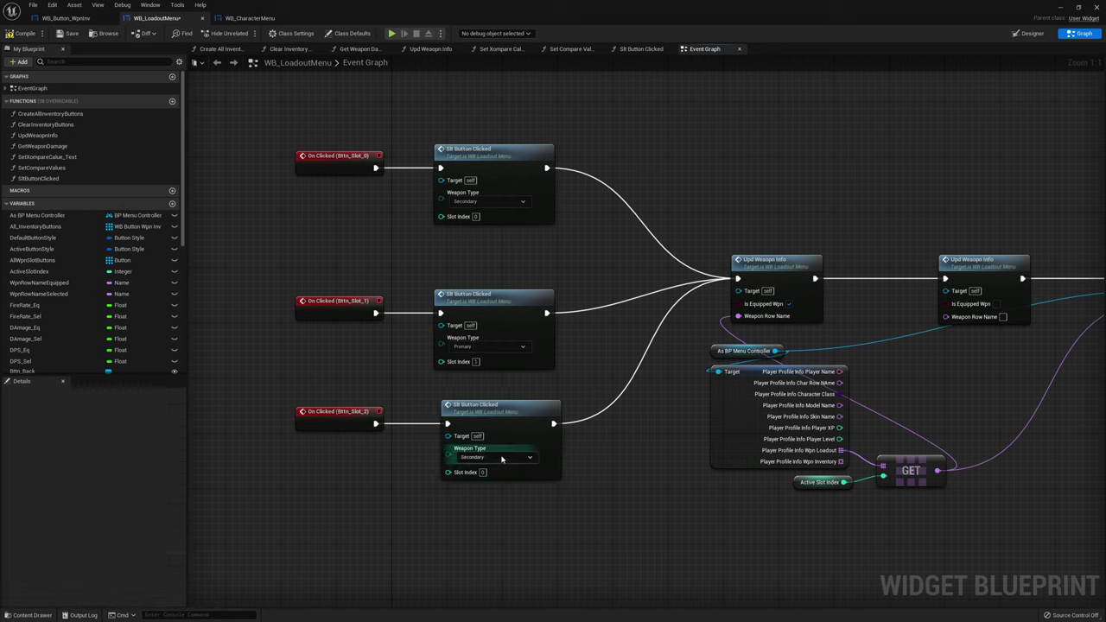
right_click(482, 472)
left_click(482, 472)
type("2")
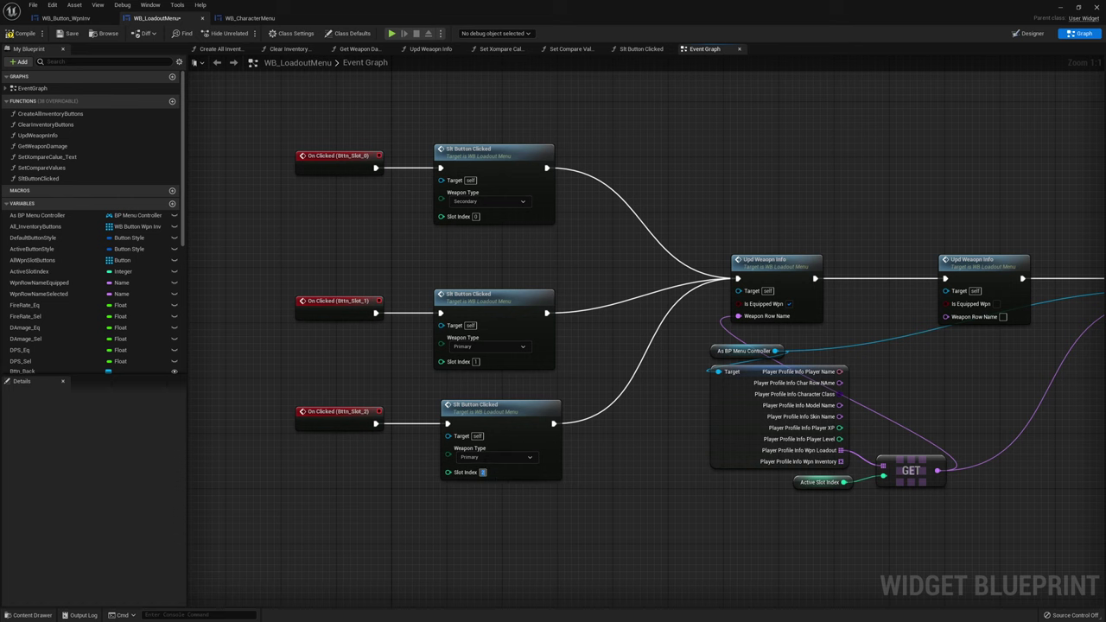
right_click_drag(945, 232, 863, 218)
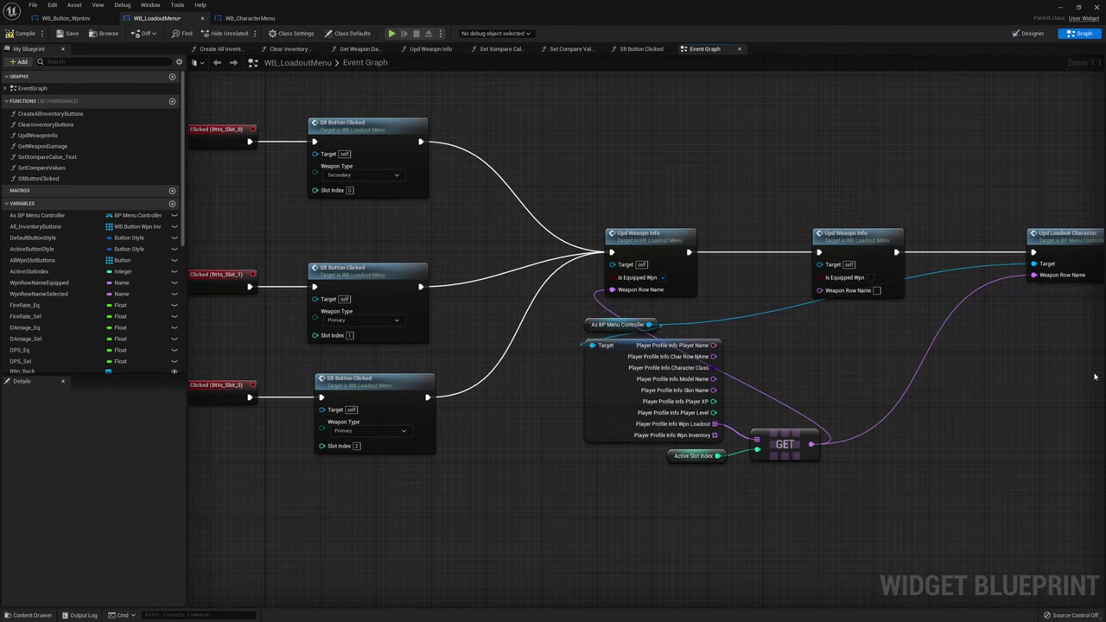
right_click_drag(703, 463, 804, 335)
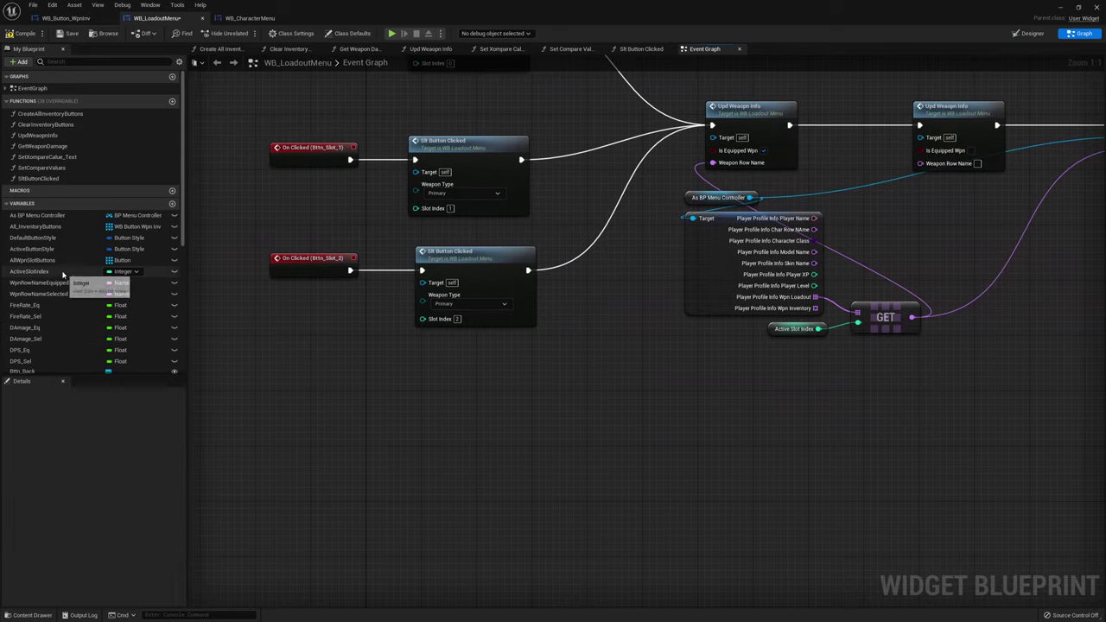
scroll(85, 287, "down", 3)
scroll(93, 274, "down", 1)
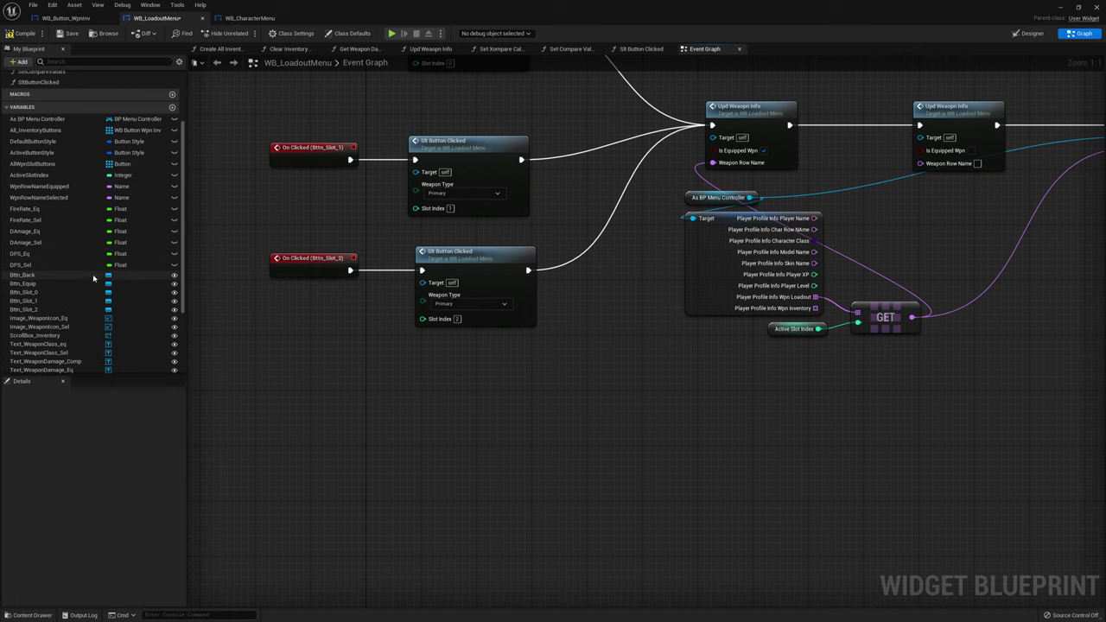
Add an On Clicked (Bttn_Equip) event below the slot events and drop an All_InventoryButtons getter
left_click(48, 284)
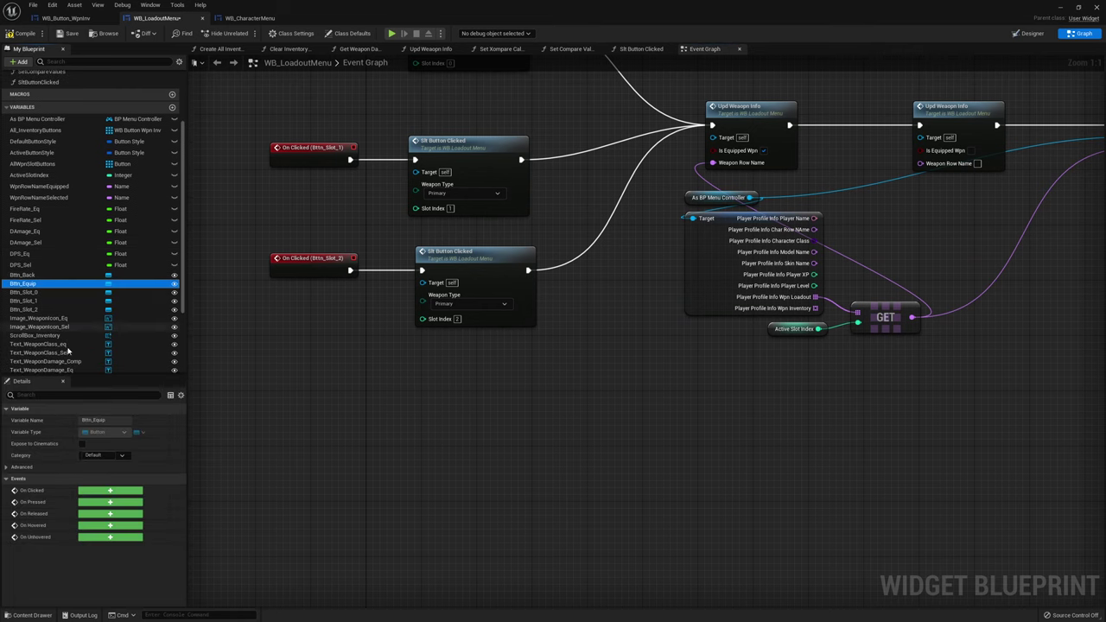
left_click(111, 490)
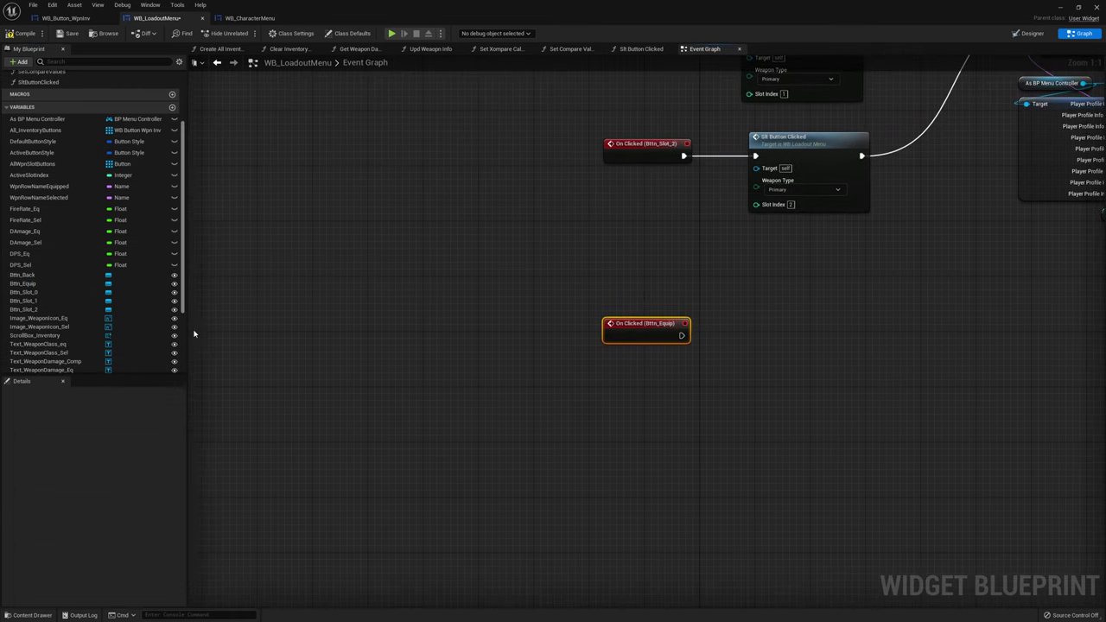
left_click_drag(644, 327, 645, 368)
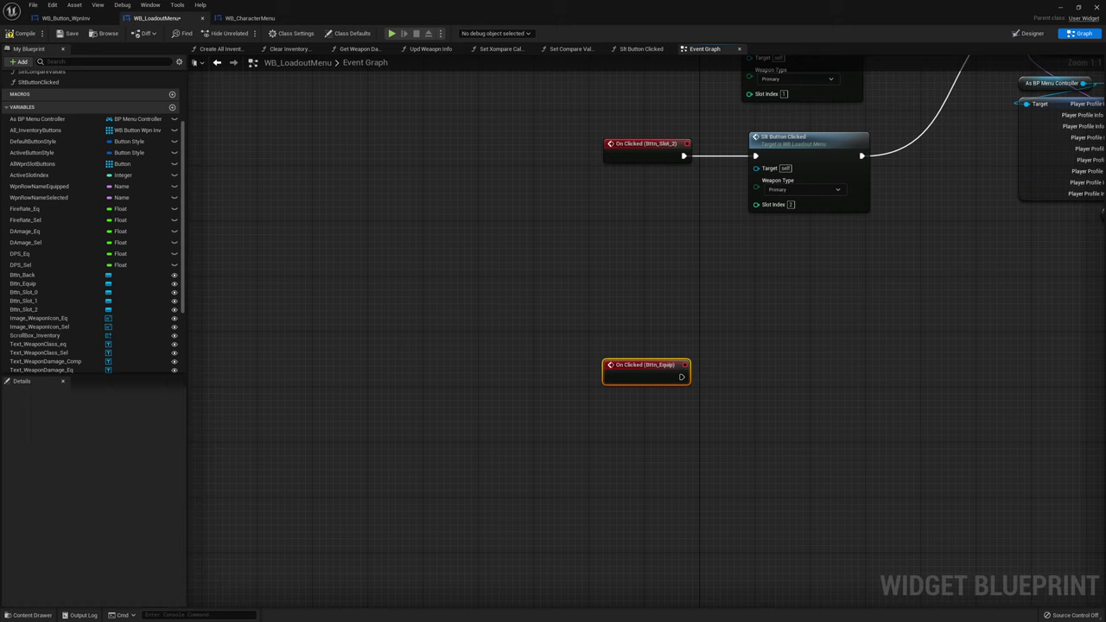
left_click(1030, 34)
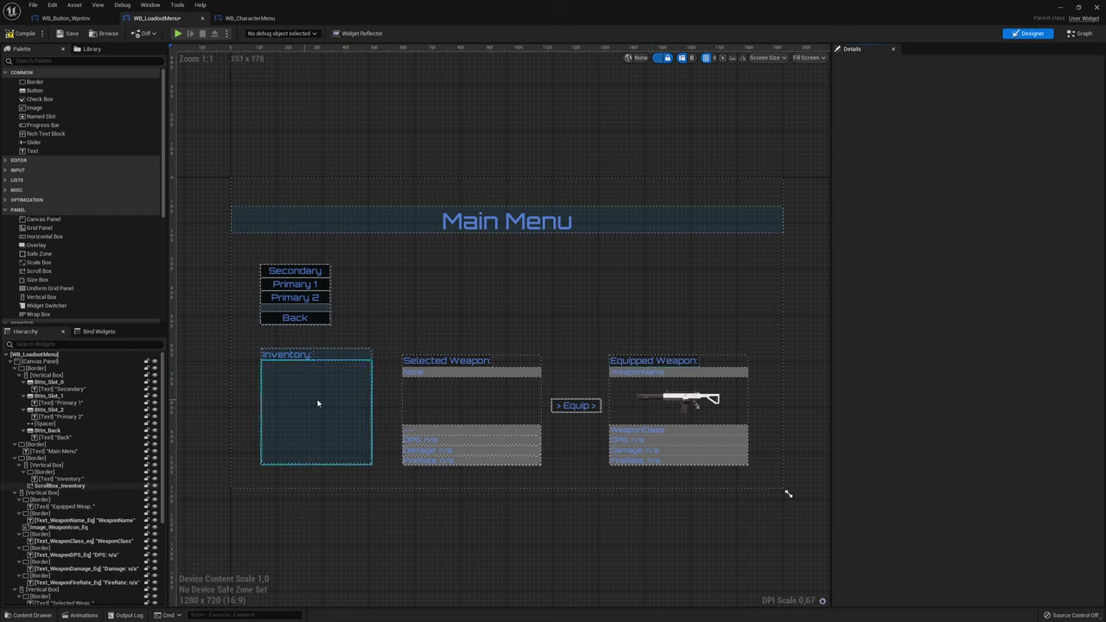
left_click(1080, 33)
key("ctrl+z")
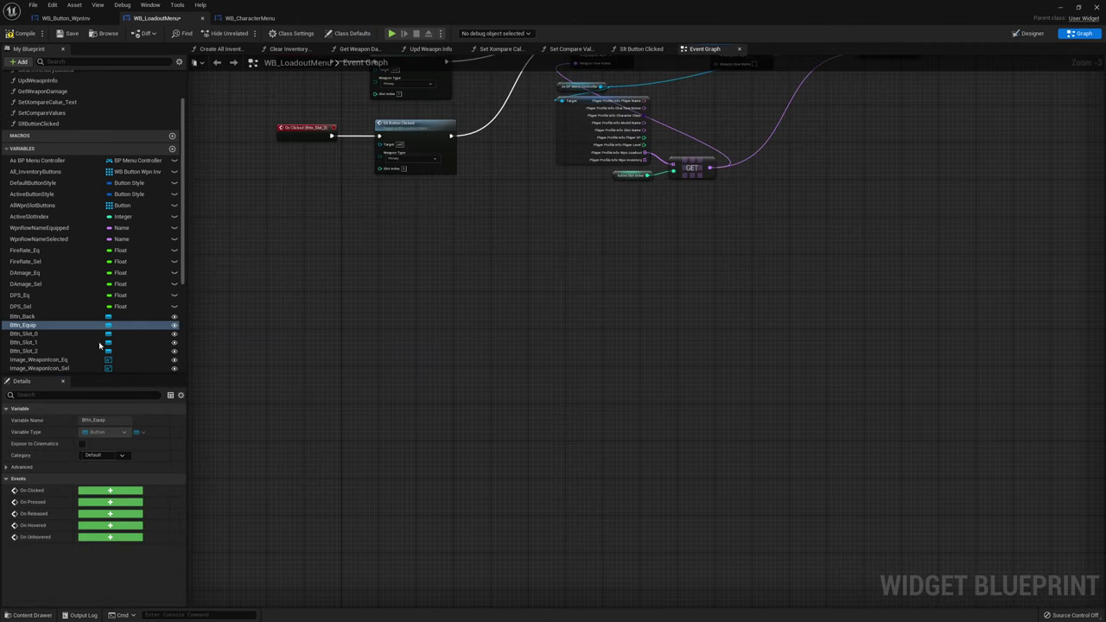
left_click(109, 490)
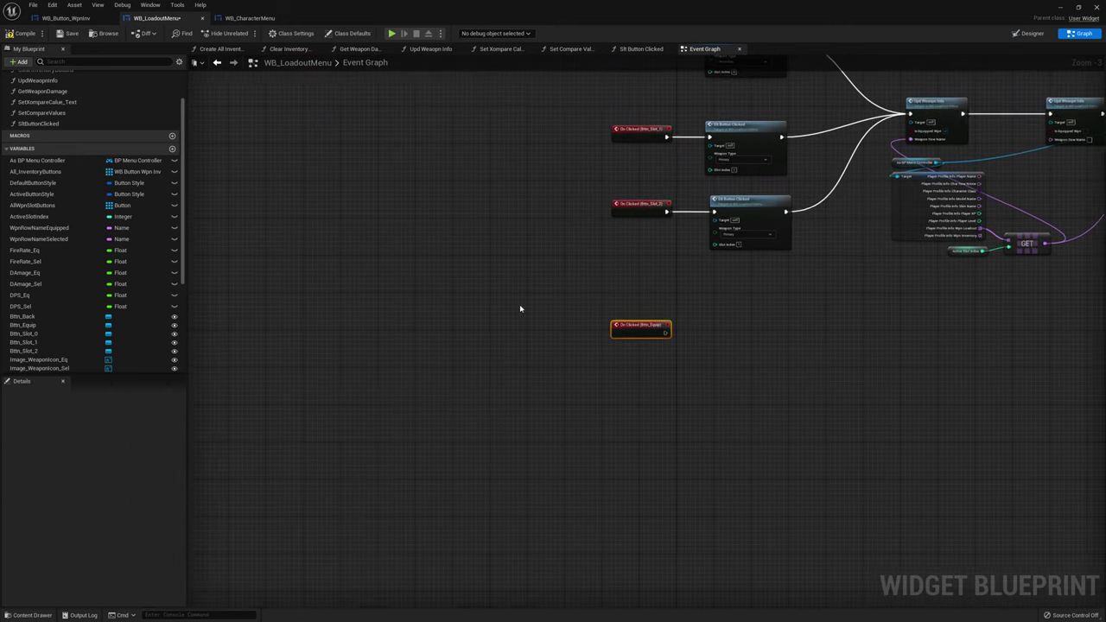
mouse_move(520, 309)
right_mouse_down()
mouse_move(421, 328)
mouse_move(458, 383)
right_mouse_up()
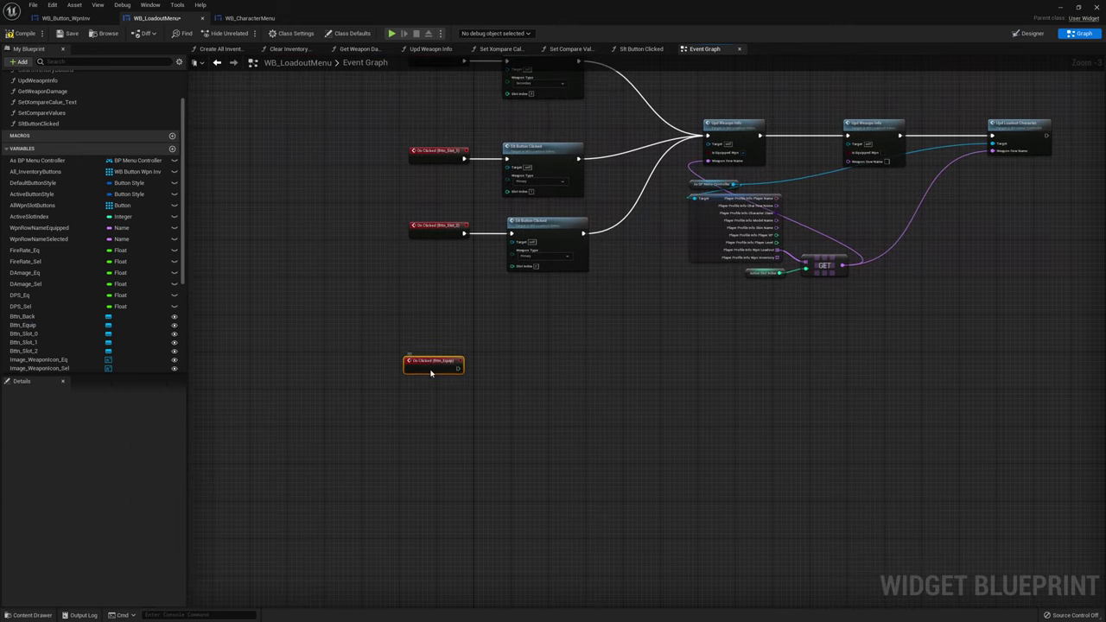
left_click_drag(38, 171, 544, 356, "ctrl")
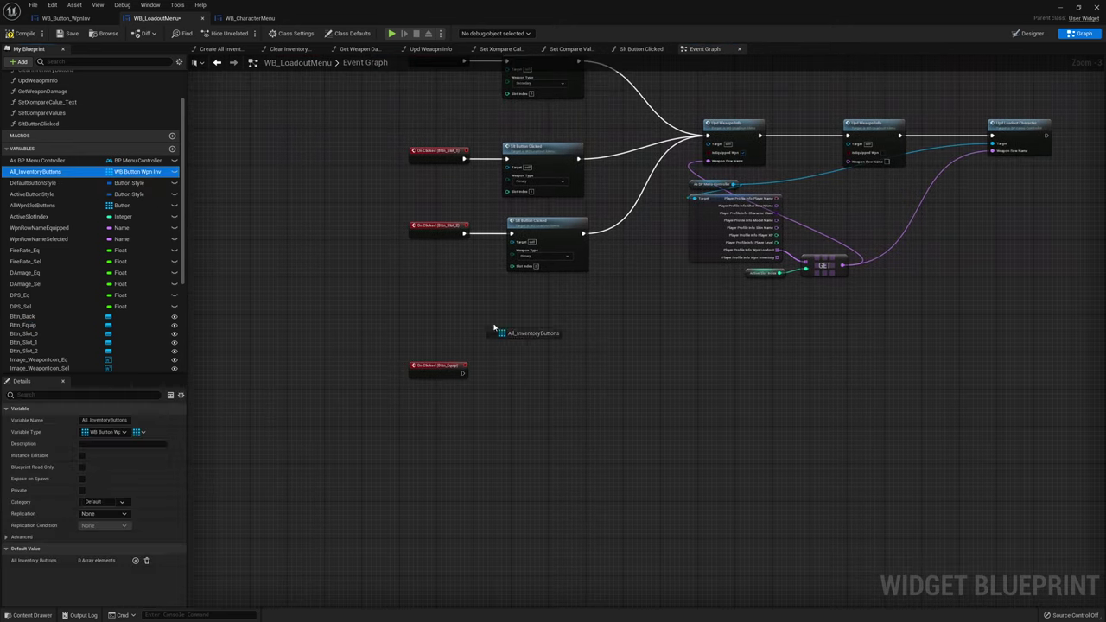
Loop the Equip click over All Inventory Buttons with a For Each Loop feeding a Branch
scroll(545, 356, "up", 3)
left_click_drag(396, 380, 396, 401)
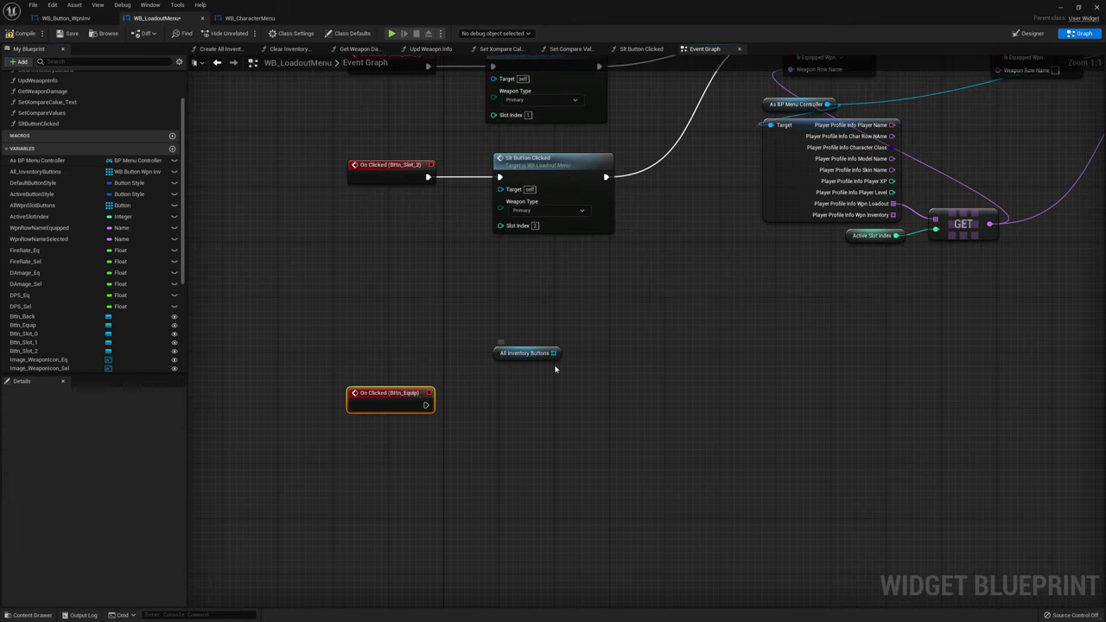
left_click(512, 398)
mouse_move(425, 405)
left_mouse_down()
mouse_move(517, 410)
mouse_move(553, 353)
left_mouse_up()
left_click_drag(537, 405, 520, 394)
right_click_drag(691, 403, 609, 384)
left_click(608, 411)
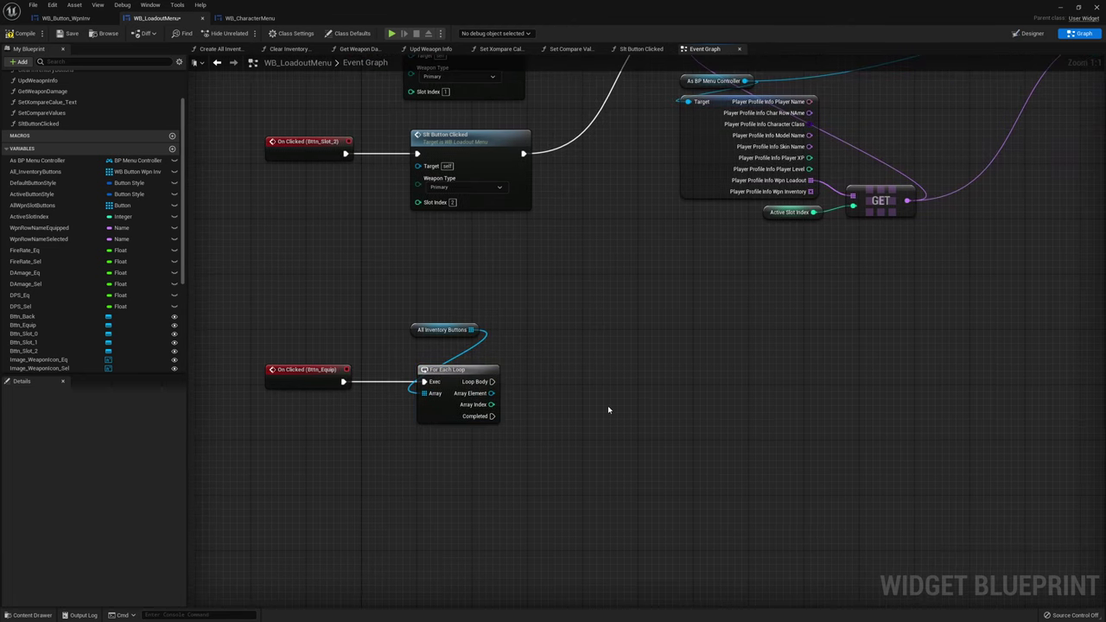
left_click(588, 372)
left_click_drag(492, 382, 650, 384)
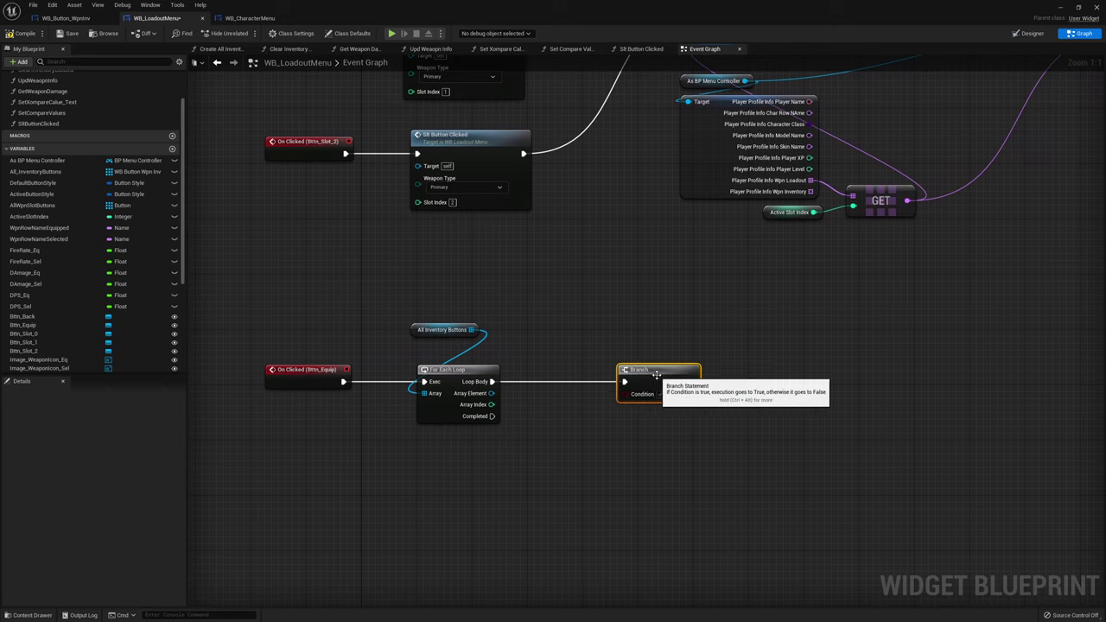
Make the Branch condition Wpn Row Name Selected == the button's Weapon Row Name
left_click(36, 229)
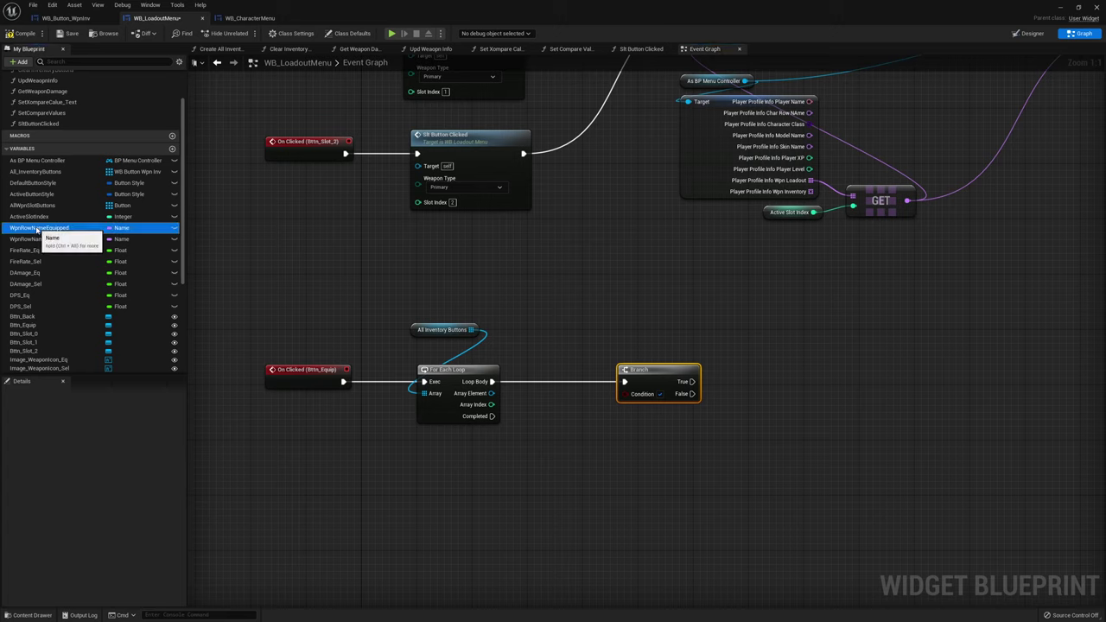
left_click_drag(60, 239, 618, 435)
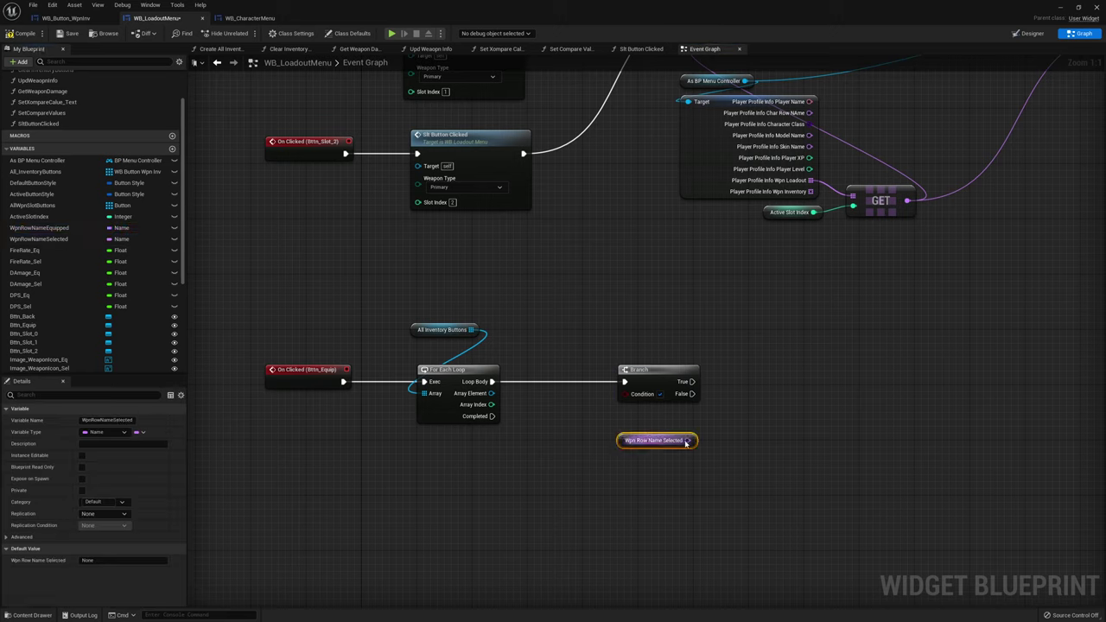
left_click_drag(687, 441, 721, 453)
type("==")
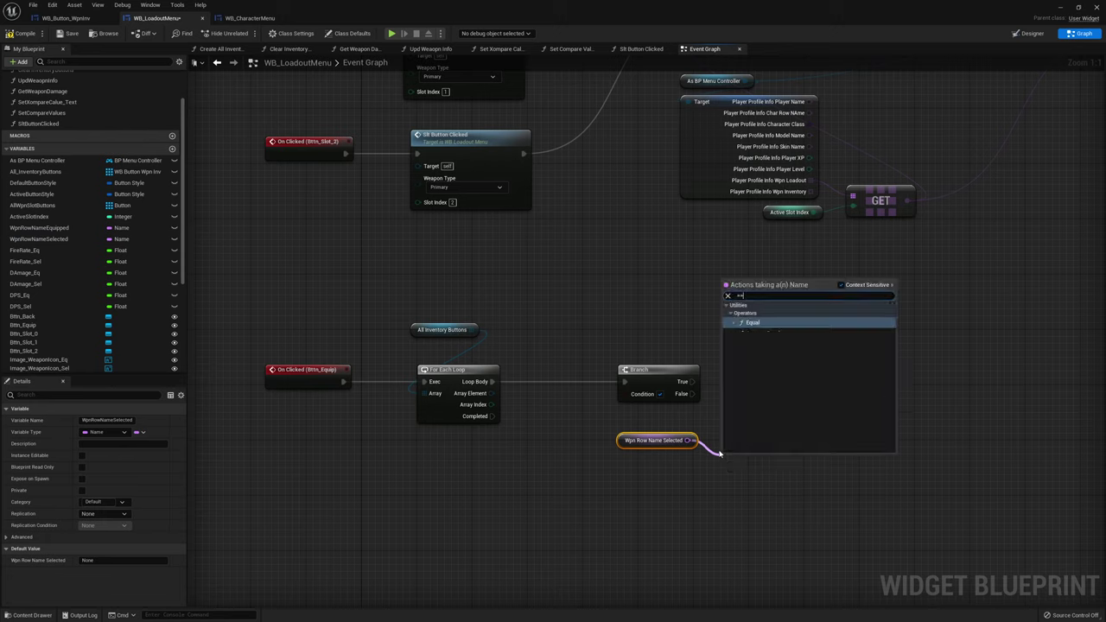
key("Return")
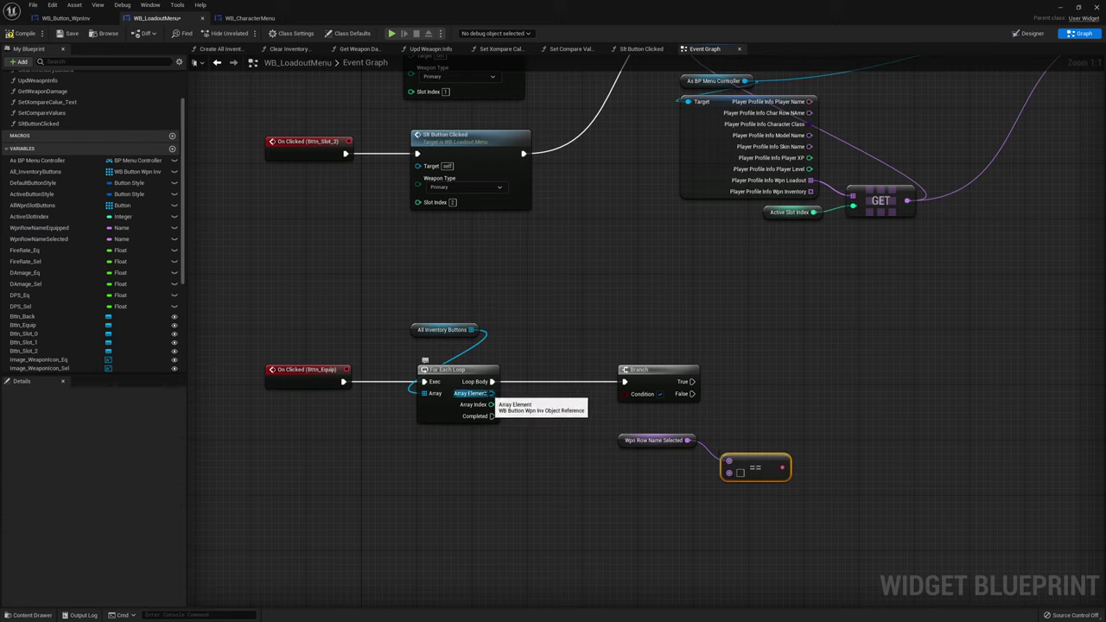
left_click_drag(491, 393, 638, 489)
type("get weapon")
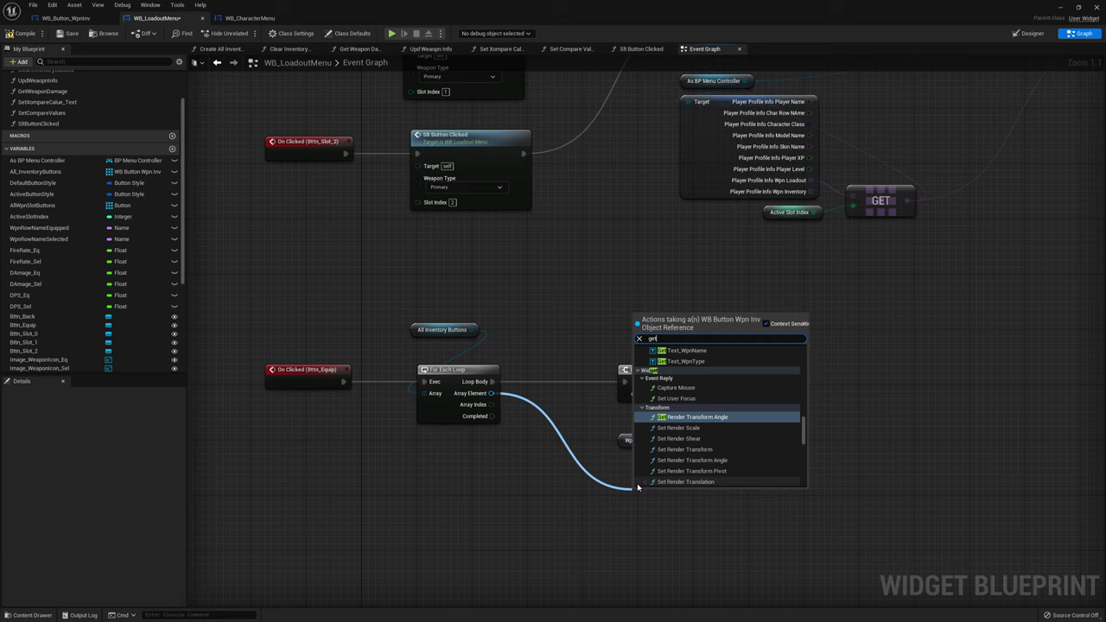
key("Down")
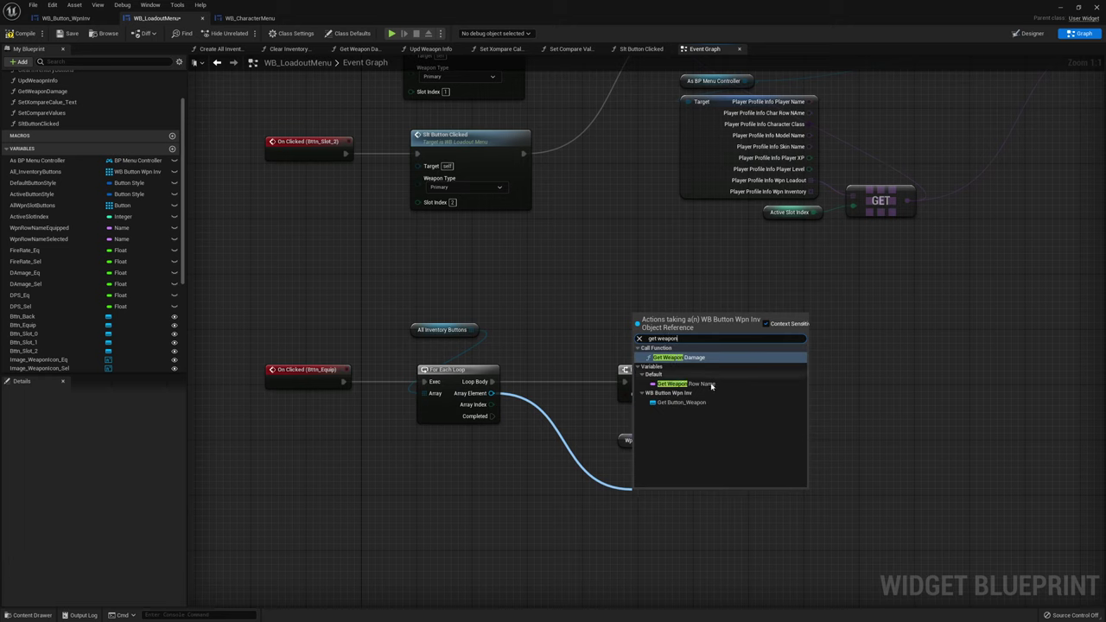
key("Return")
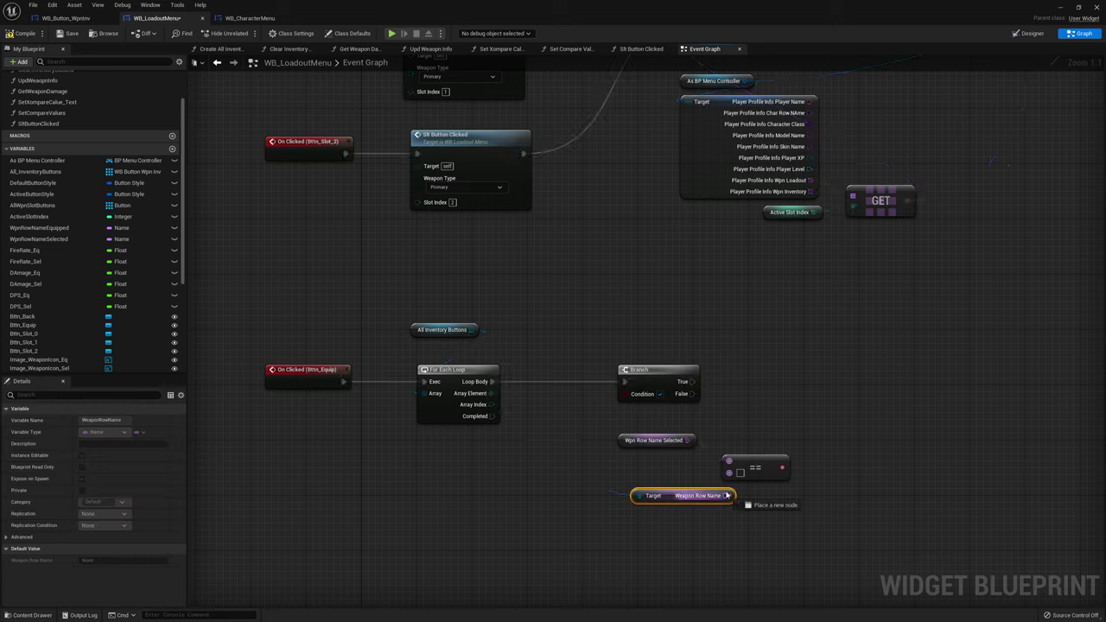
left_click_drag(726, 495, 729, 472)
left_click_drag(667, 497, 639, 477)
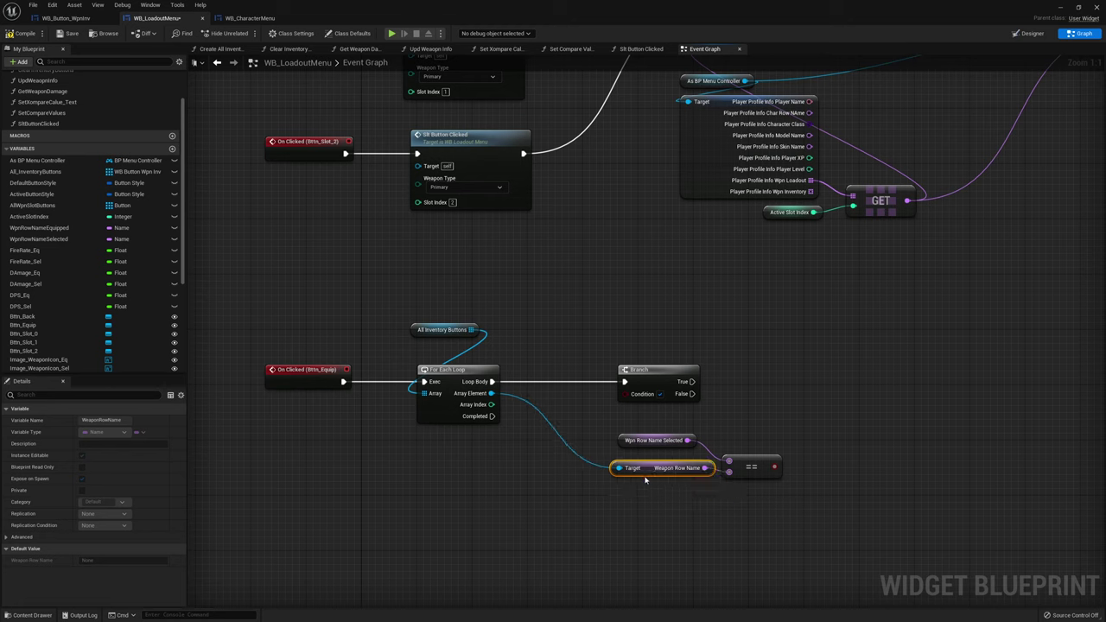
left_click_drag(778, 469, 625, 395)
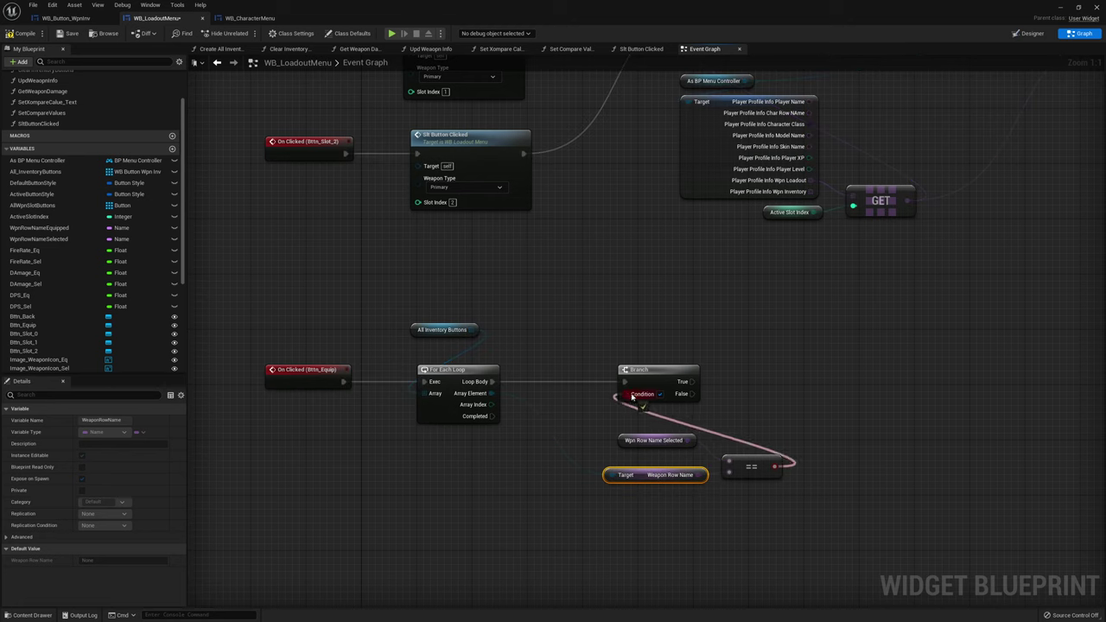
left_click_drag(743, 466, 737, 459)
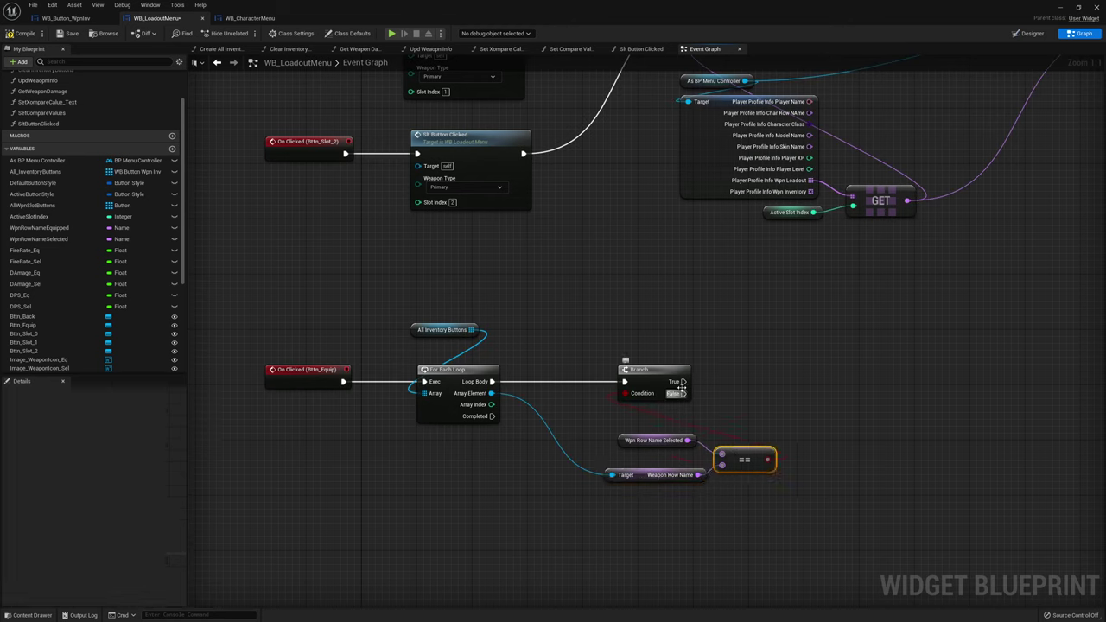
Run Set Is Enabled on the looped button's Button Weapon from the Branch's True output
left_click_drag(491, 394, 764, 359)
type("get b")
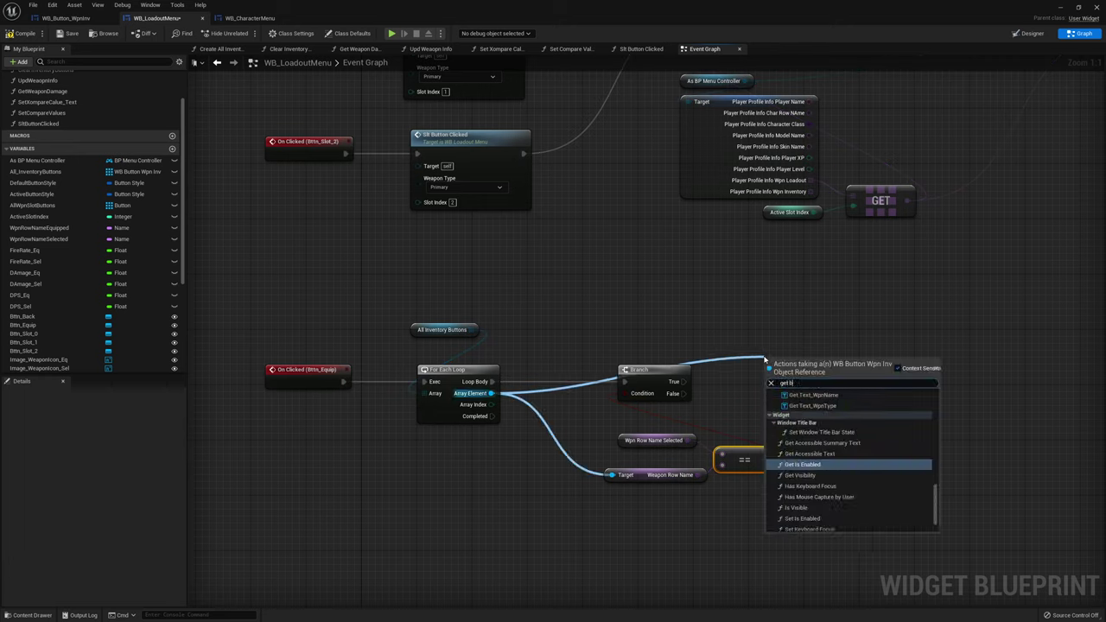
type("utton")
left_click(823, 420)
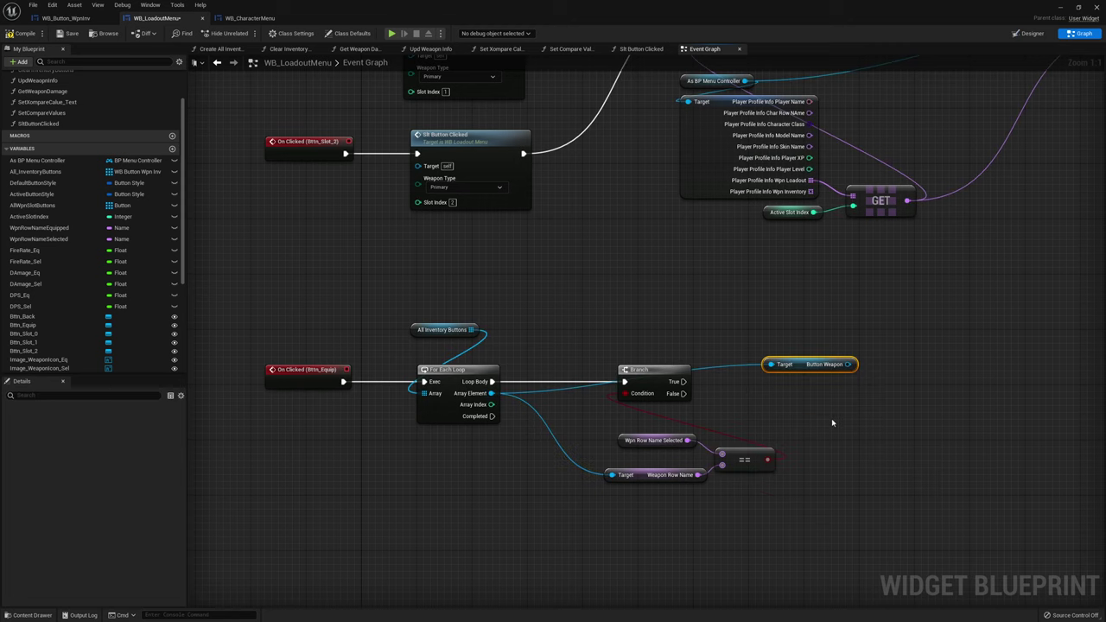
mouse_move(828, 351)
left_mouse_down()
mouse_move(856, 352)
mouse_move(803, 381)
left_mouse_up()
type("set enabled")
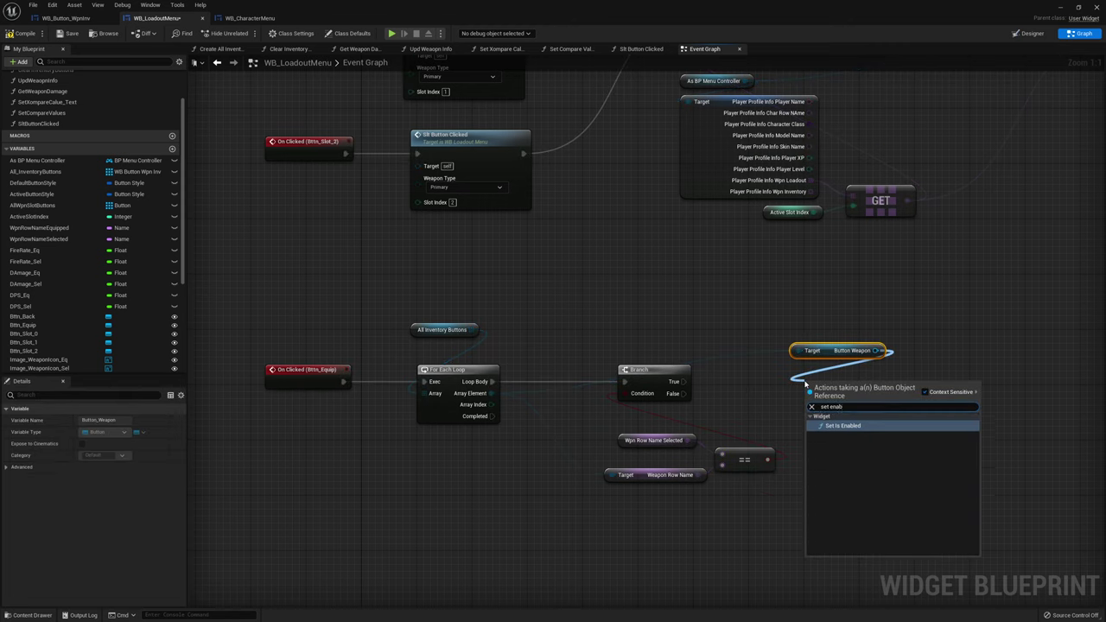
key("Return")
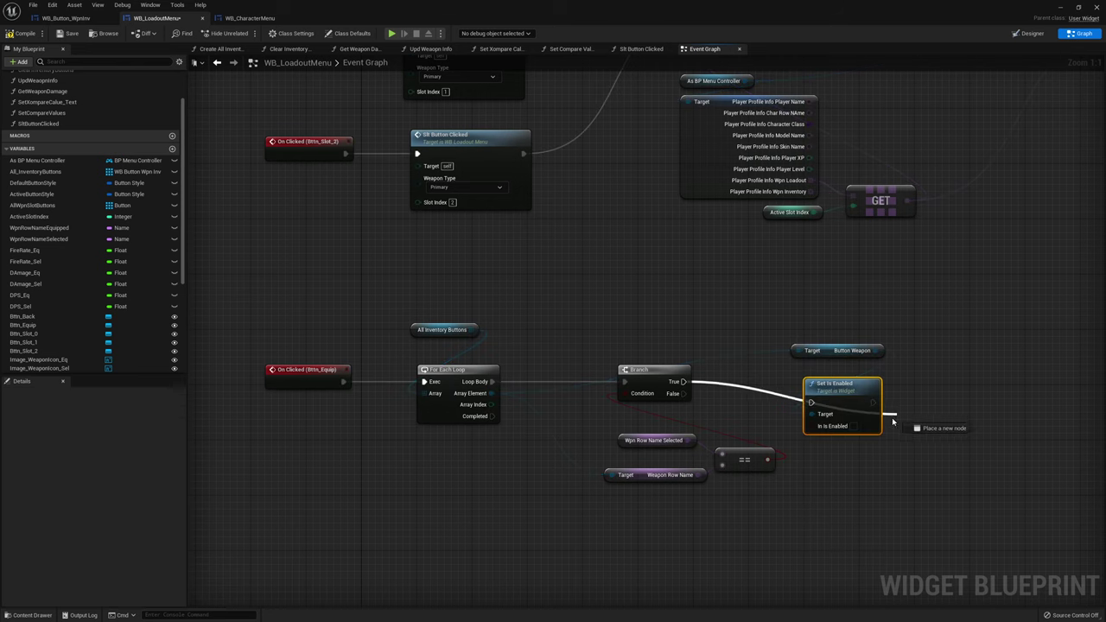
left_click_drag(683, 381, 811, 403)
left_click(854, 426)
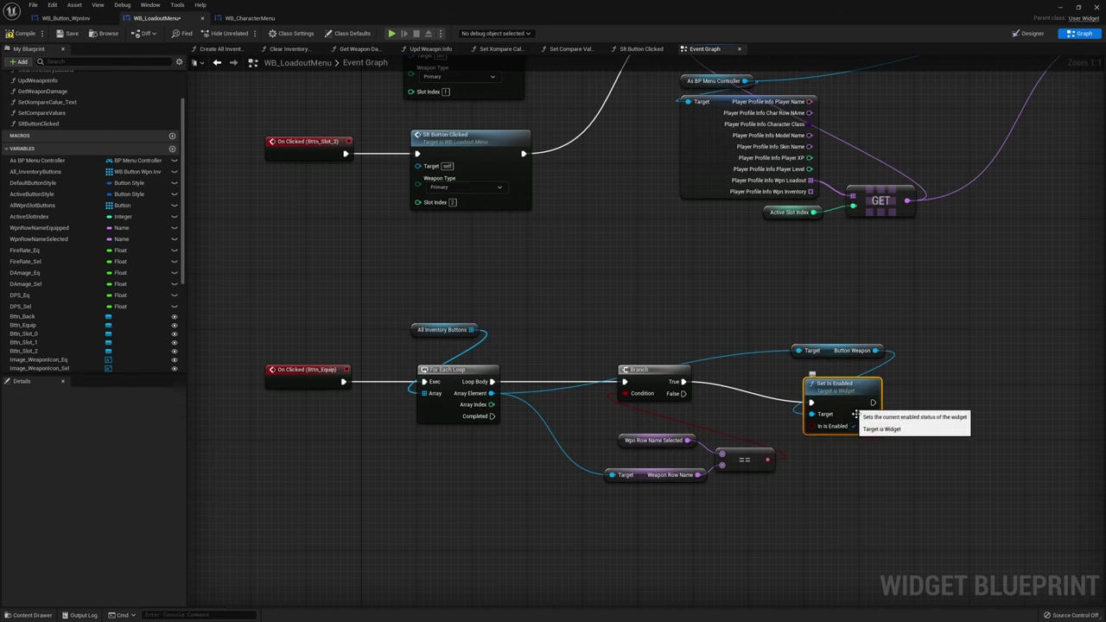
Tidy Set Is Enabled and run a new Branch from the first Branch's False output
left_click_drag(854, 413, 847, 392)
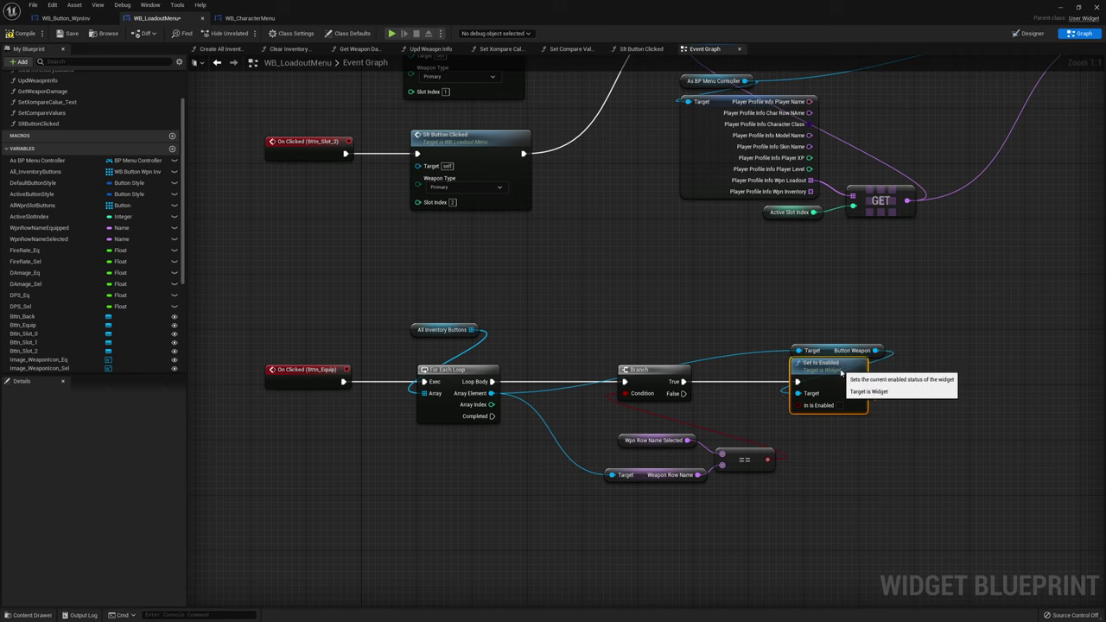
left_click_drag(826, 366, 867, 367)
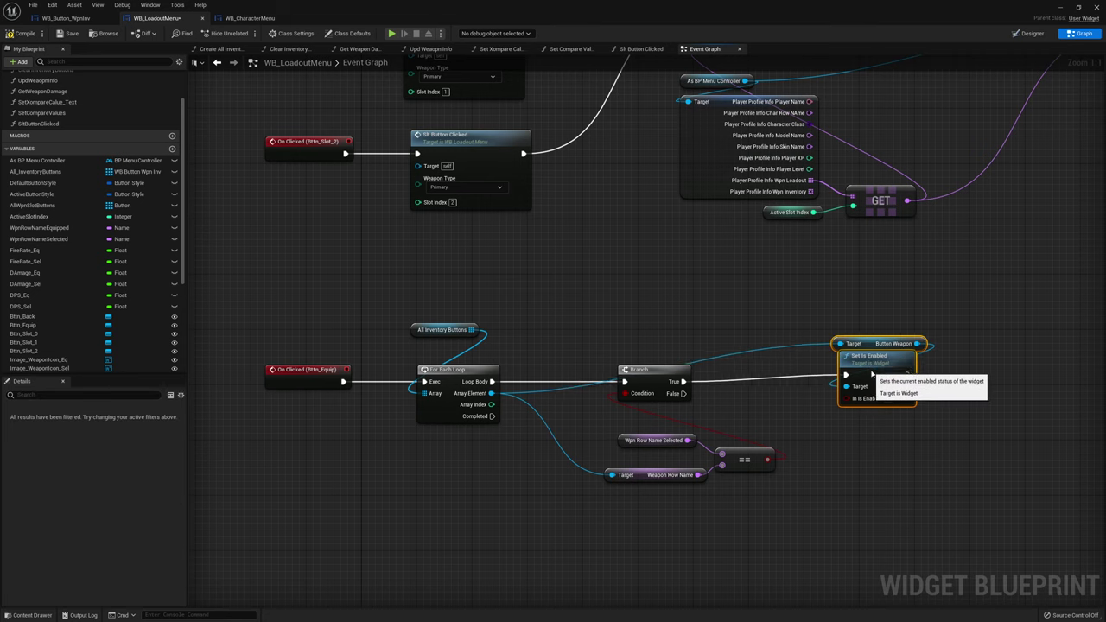
left_click(847, 467)
right_click_drag(847, 467, 808, 429)
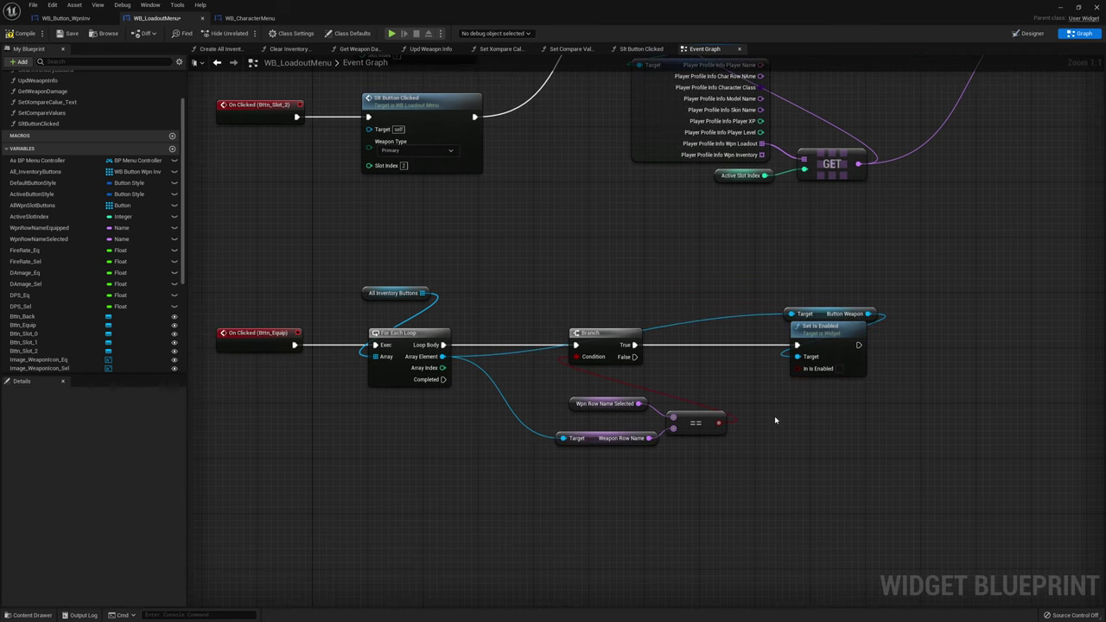
key("ctrl+v")
mouse_move(633, 363)
left_mouse_down()
mouse_move(765, 414)
mouse_move(828, 424)
left_mouse_up()
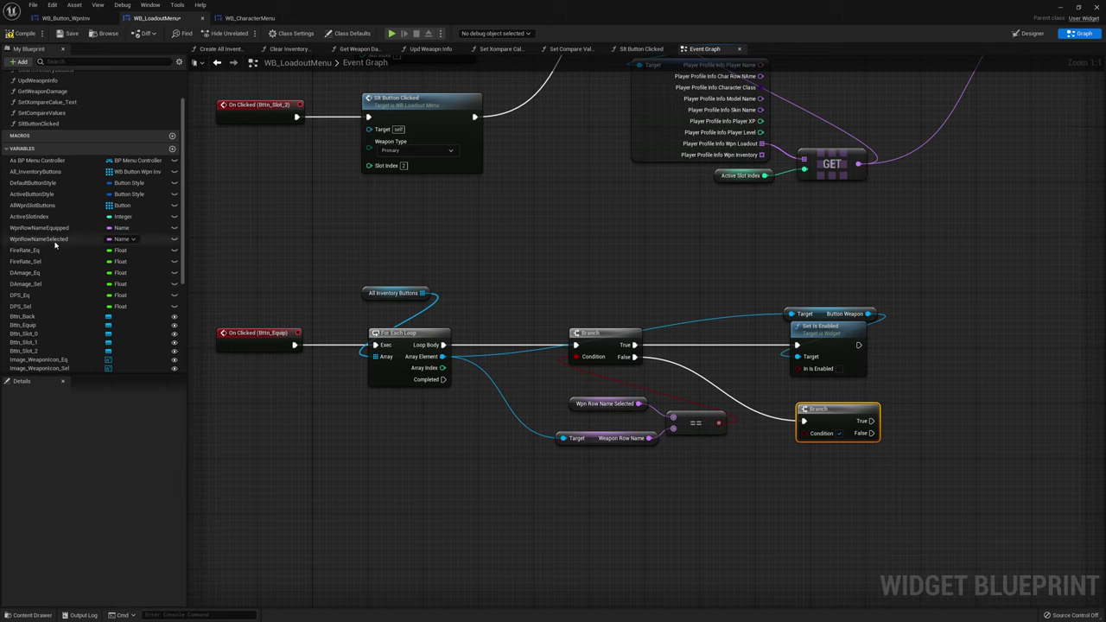
Condition the lower Branch on Wpn Row Name Equipped == the loop element's Weapon Row Name
left_click_drag(54, 229, 640, 483, "ctrl")
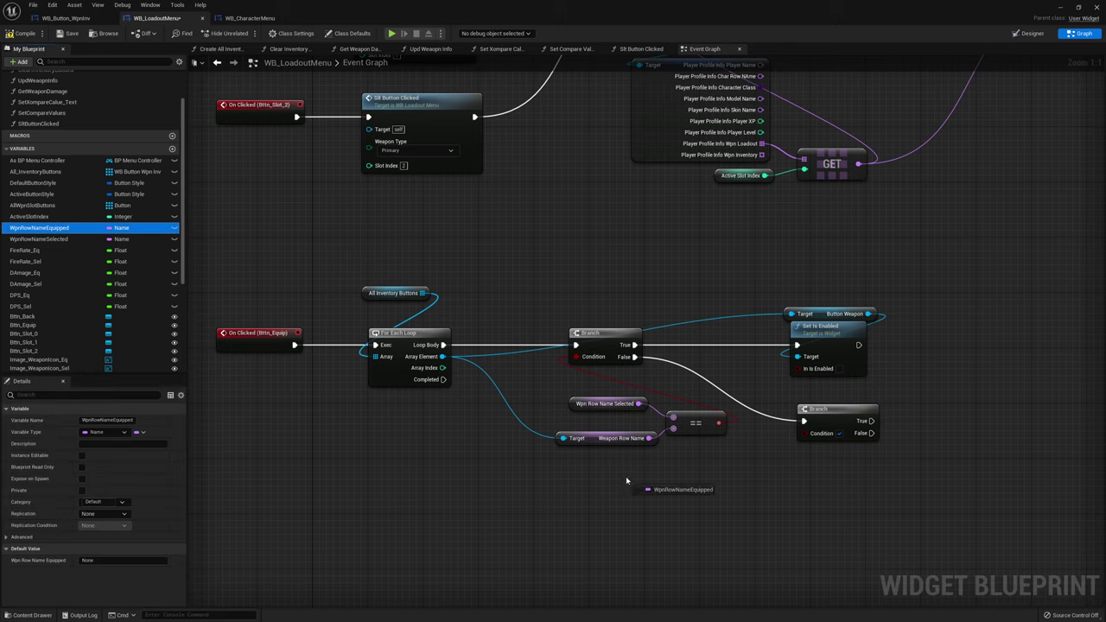
left_click_drag(707, 486, 738, 503)
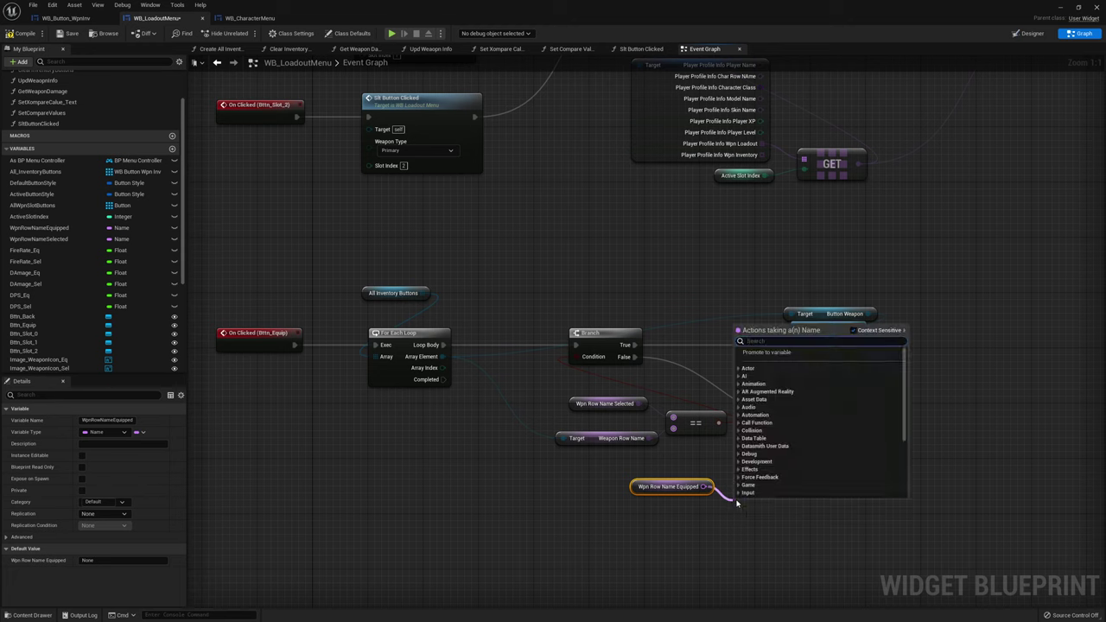
type("==")
key("Return")
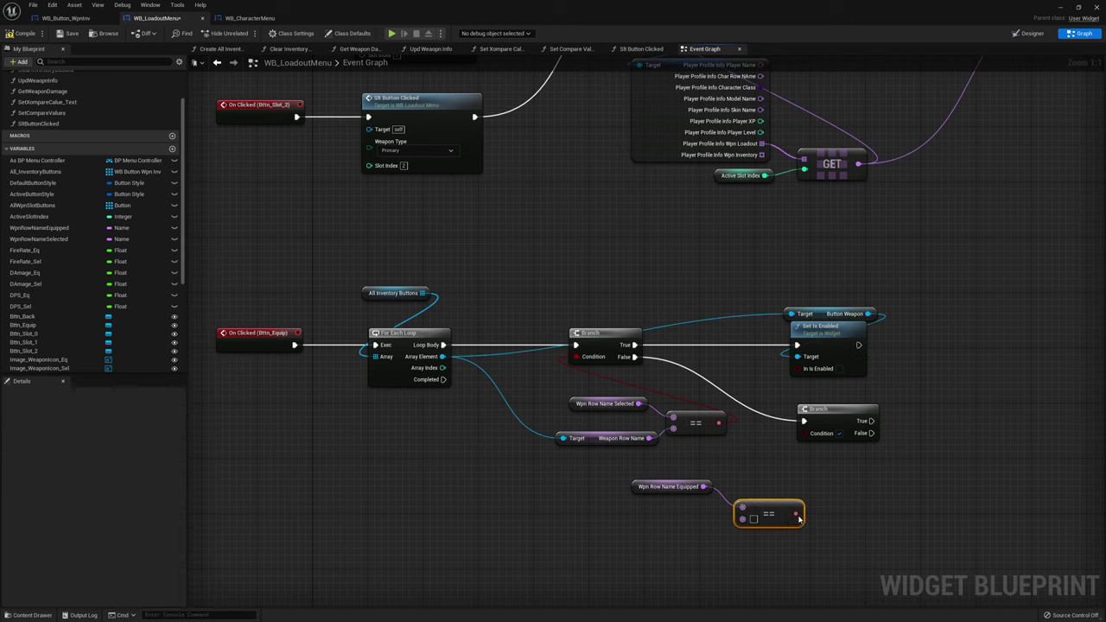
mouse_move(799, 516)
left_mouse_down()
mouse_move(804, 433)
mouse_move(769, 499)
left_mouse_up()
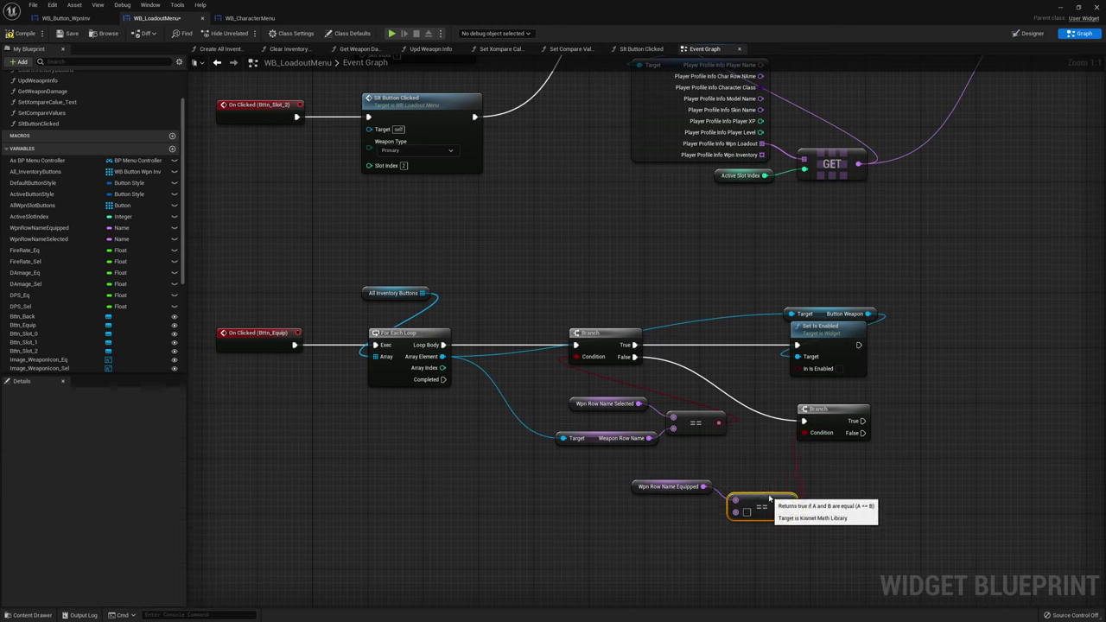
left_click(619, 440)
key("ctrl+c")
key("ctrl+v")
left_click_drag(695, 515, 736, 507)
left_click_drag(596, 515, 443, 356)
Copy the Button Weapon getter and Set Is Enabled onto the lower Branch's True path
right_click_drag(830, 471, 727, 453)
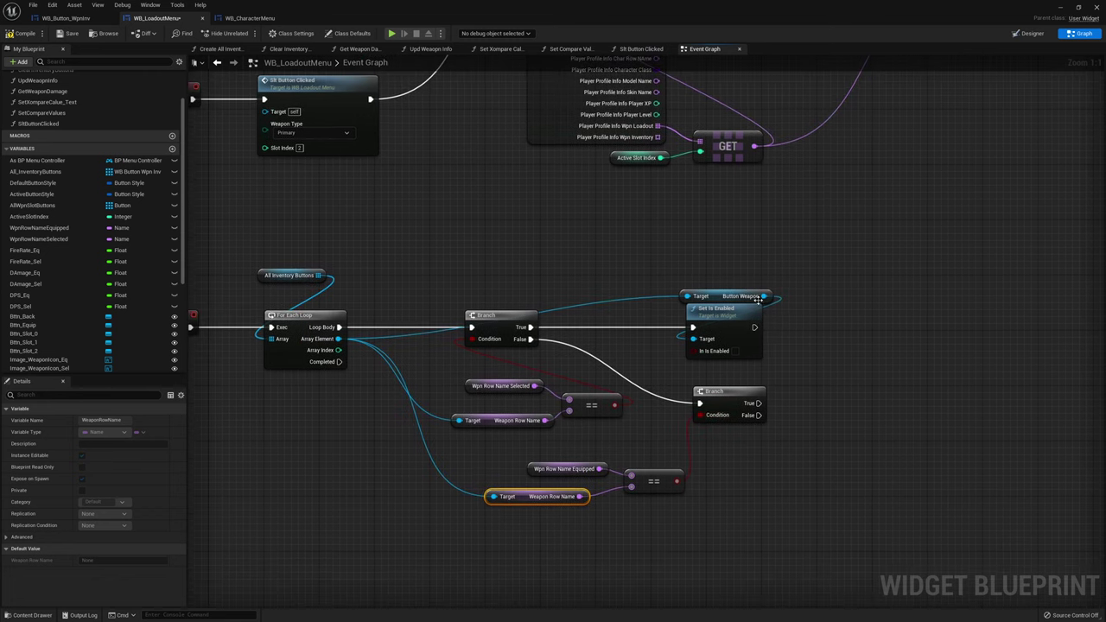
left_click_drag(761, 296, 782, 287)
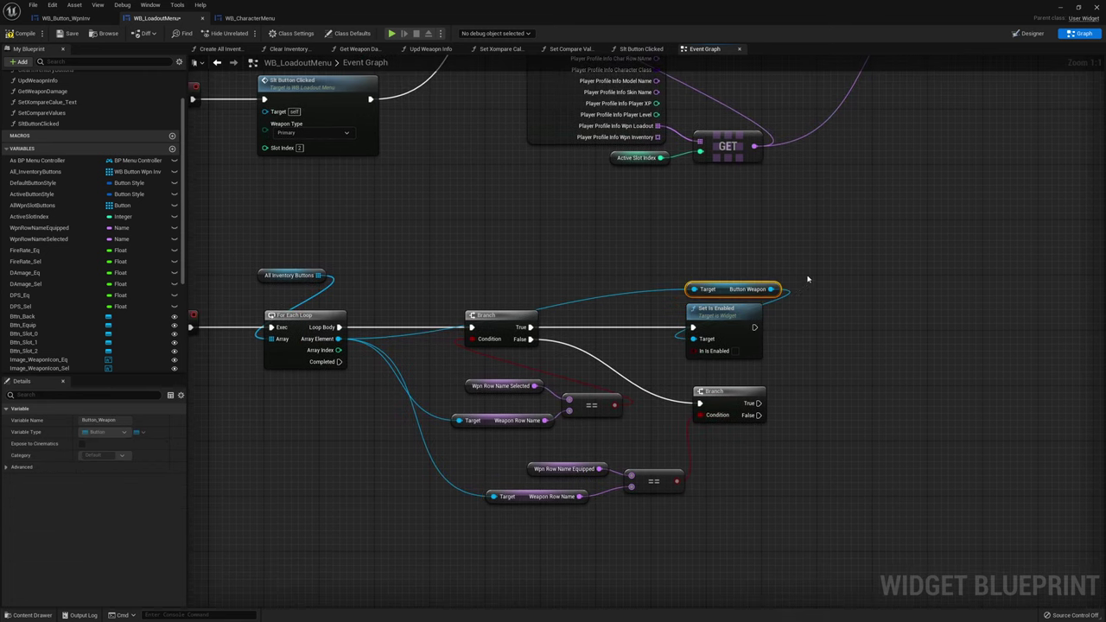
left_click(730, 333, "ctrl")
key("ctrl+c")
key("ctrl+v")
left_click_drag(758, 404, 858, 431)
left_click_drag(907, 459, 906, 422)
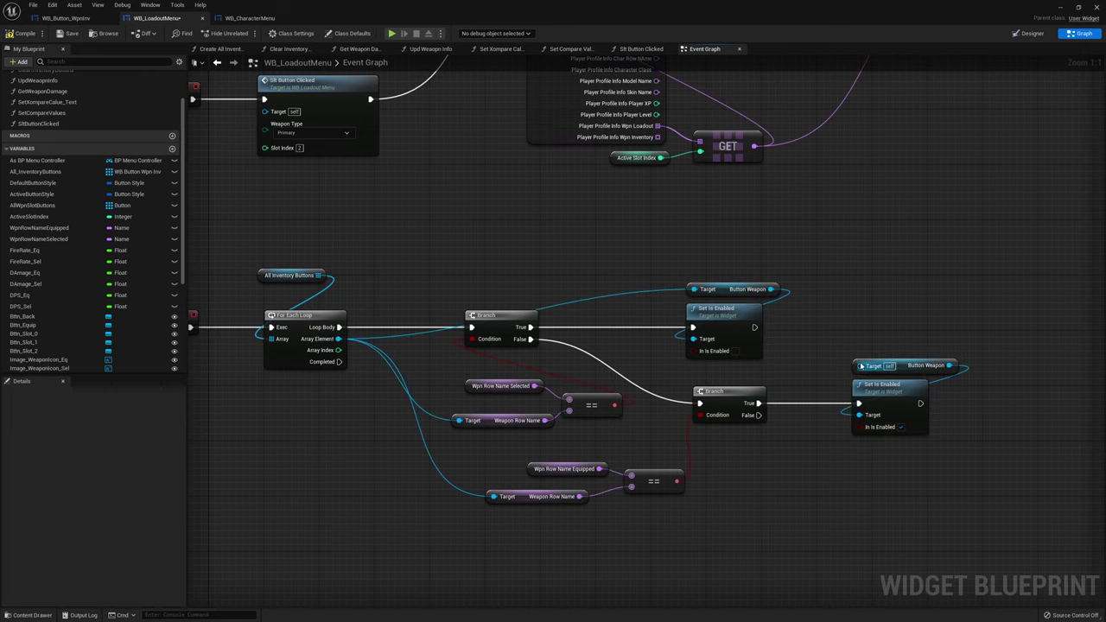
left_click_drag(861, 366, 338, 339)
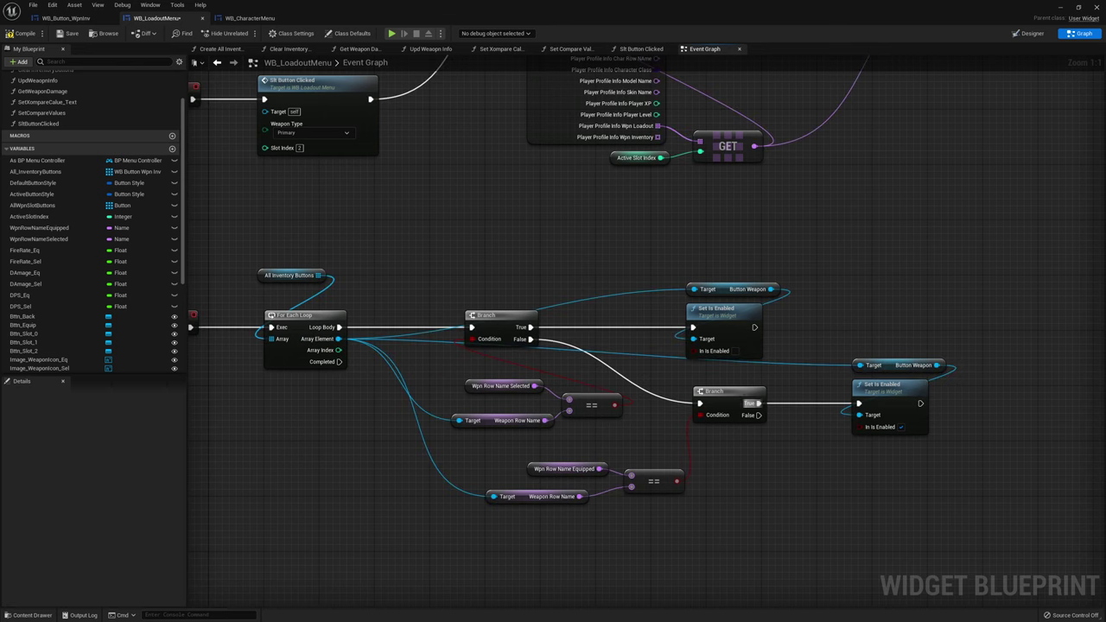
right_click_drag(875, 467, 907, 329)
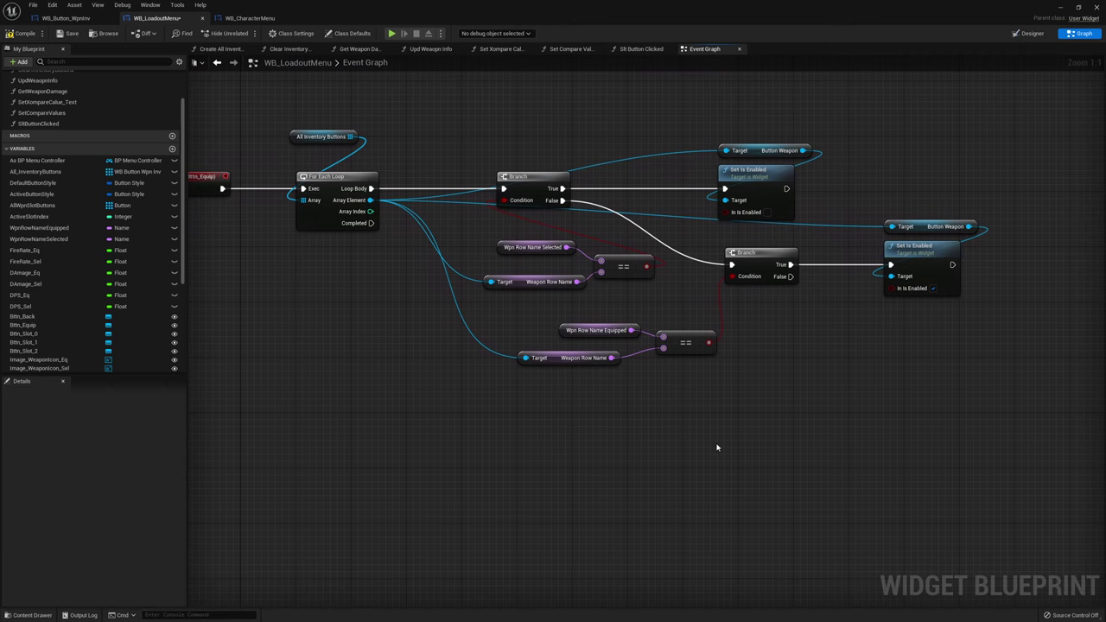
On loop Completed, call Save Selected Loadout with Wpn Row Name Selected and Active Slot Index
right_click_drag(716, 448, 712, 412)
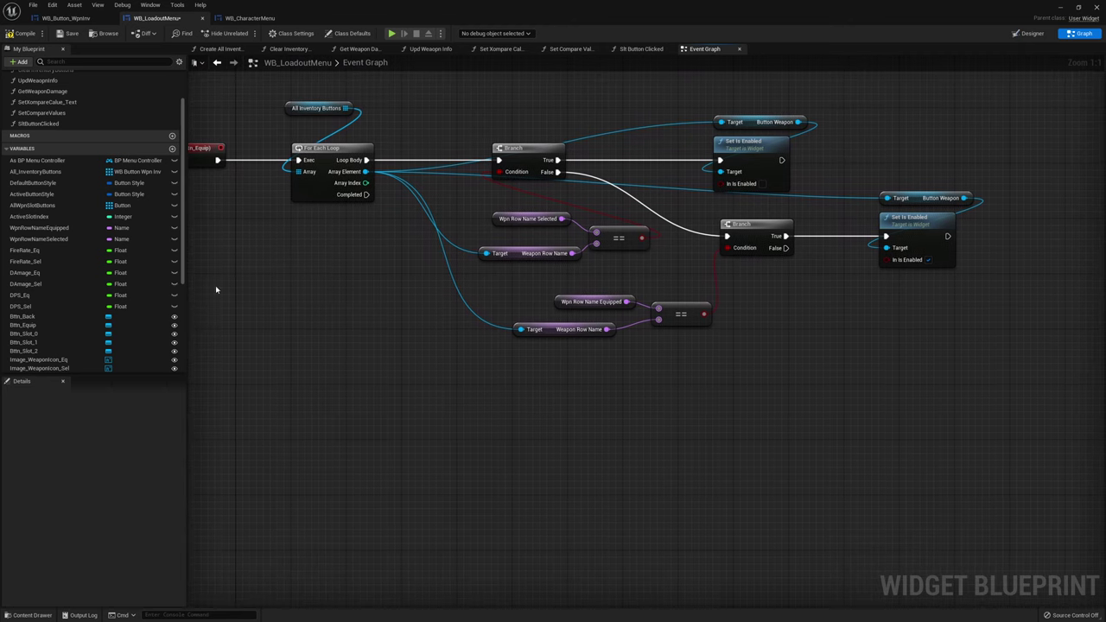
mouse_move(37, 160)
left_mouse_down("ctrl")
mouse_move(385, 414)
mouse_move(517, 448)
left_mouse_up("ctrl")
type("save")
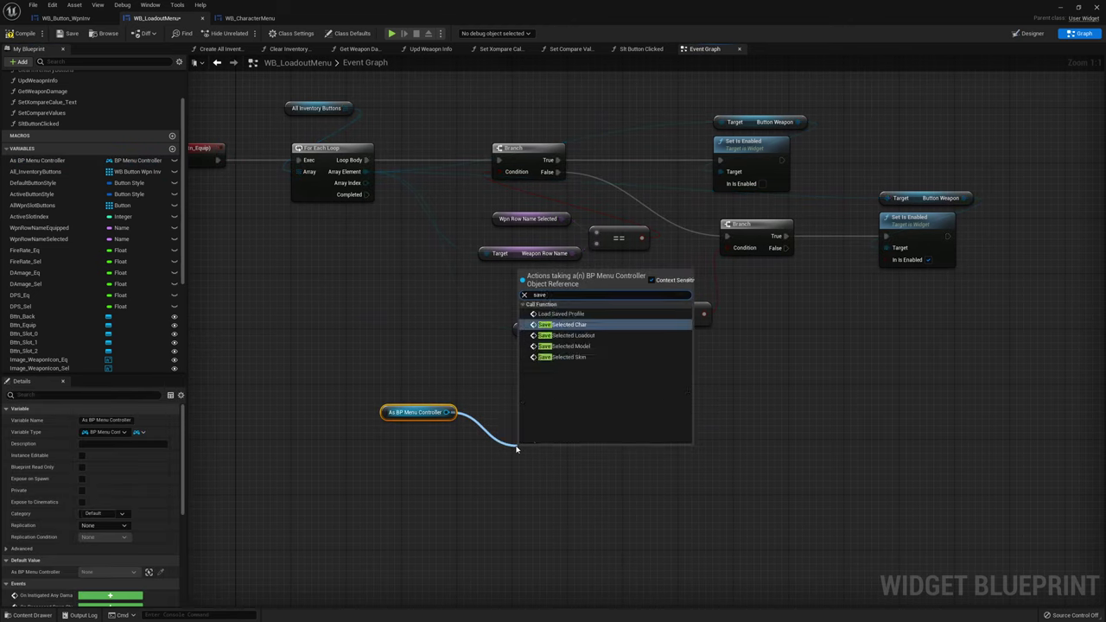
key("Down")
key("Return")
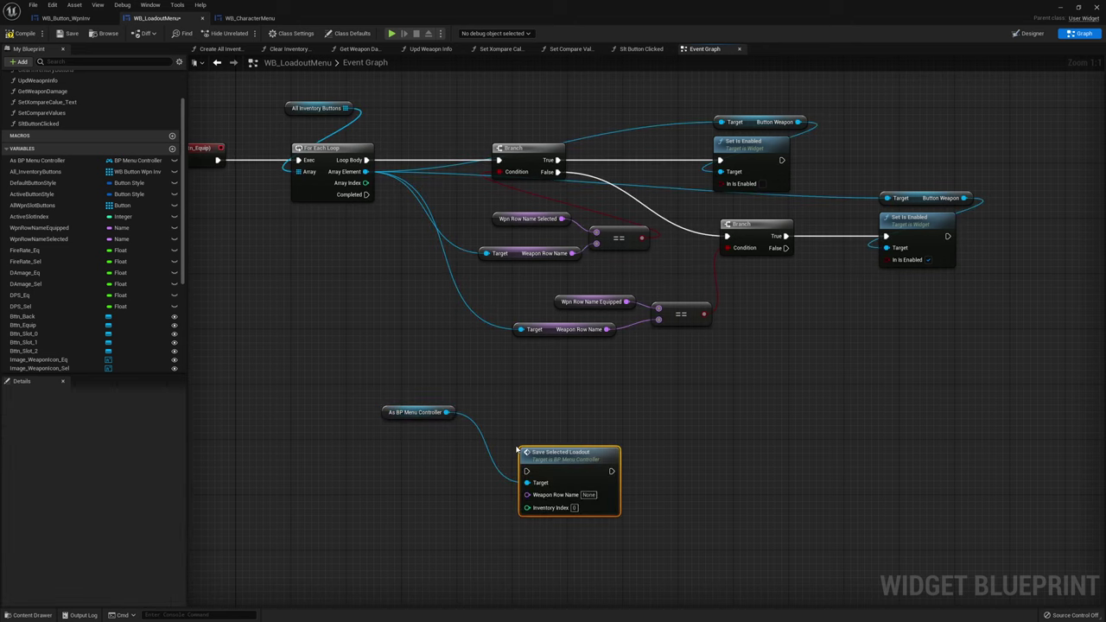
left_click_drag(389, 413, 327, 441)
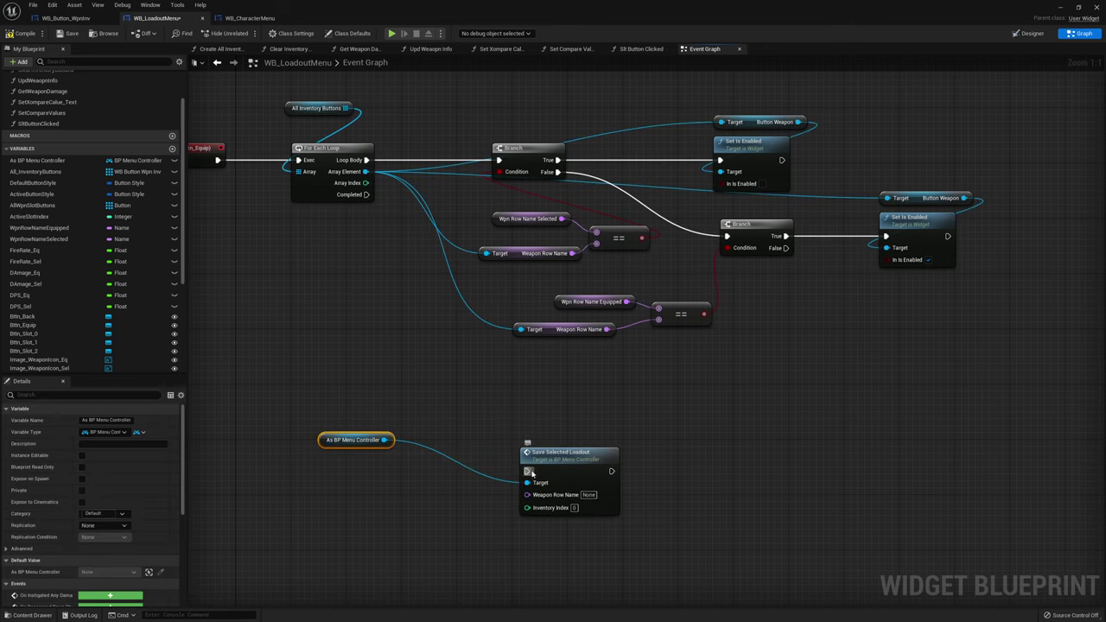
left_click_drag(529, 471, 366, 195)
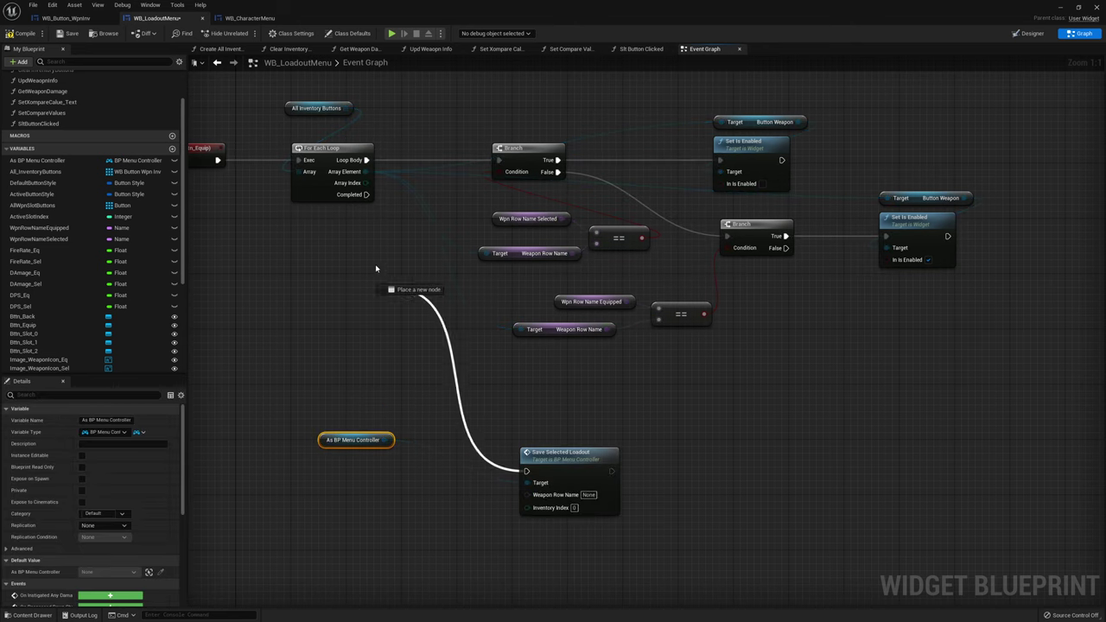
left_click(558, 472)
right_click_drag(635, 424, 583, 387)
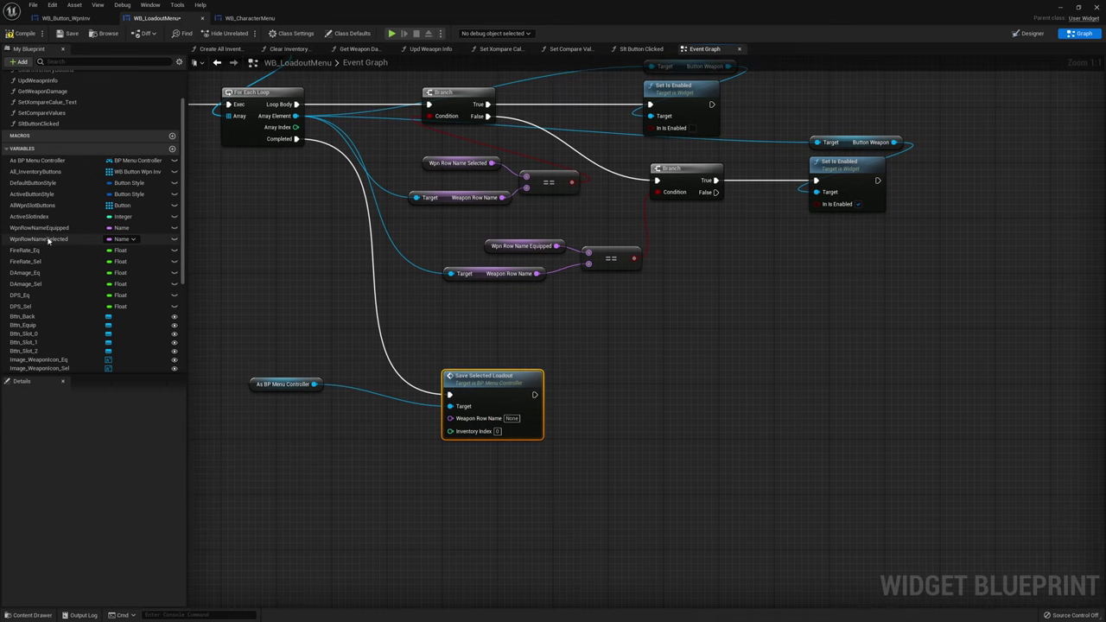
mouse_move(52, 239)
left_mouse_down()
mouse_move(280, 268)
mouse_move(449, 418)
mouse_move(323, 433)
left_mouse_up()
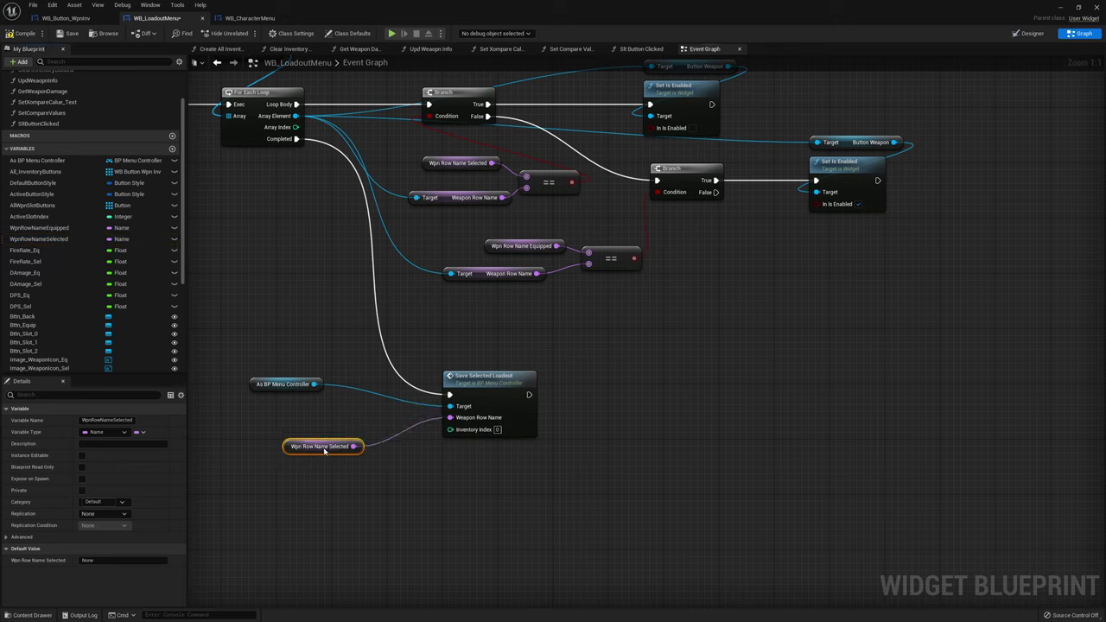
left_click_drag(50, 216, 448, 437)
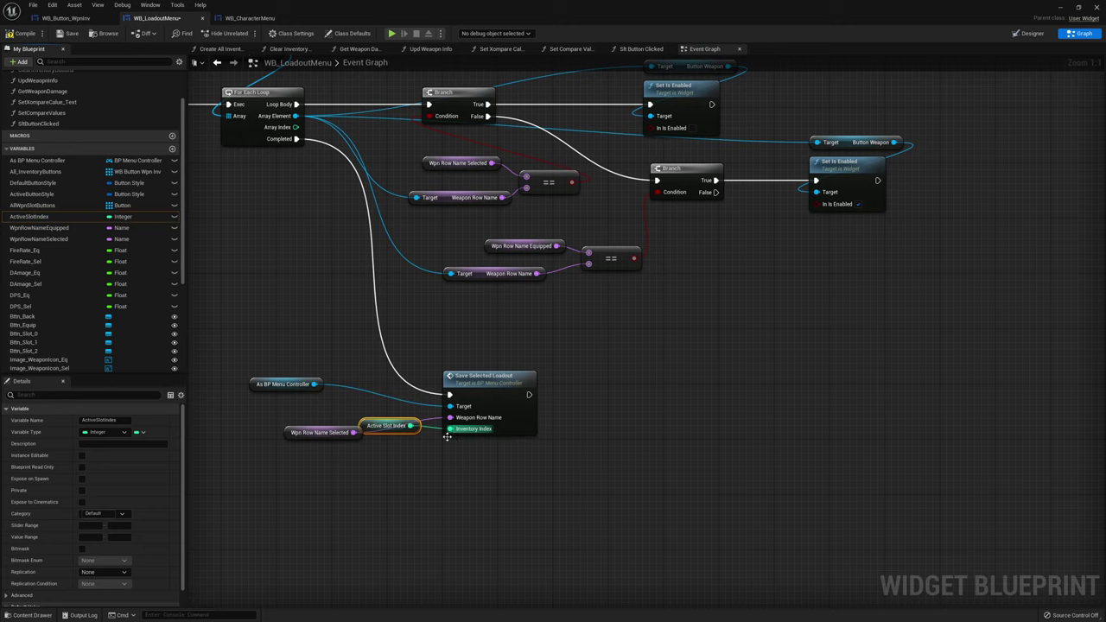
left_click_drag(417, 435, 337, 462)
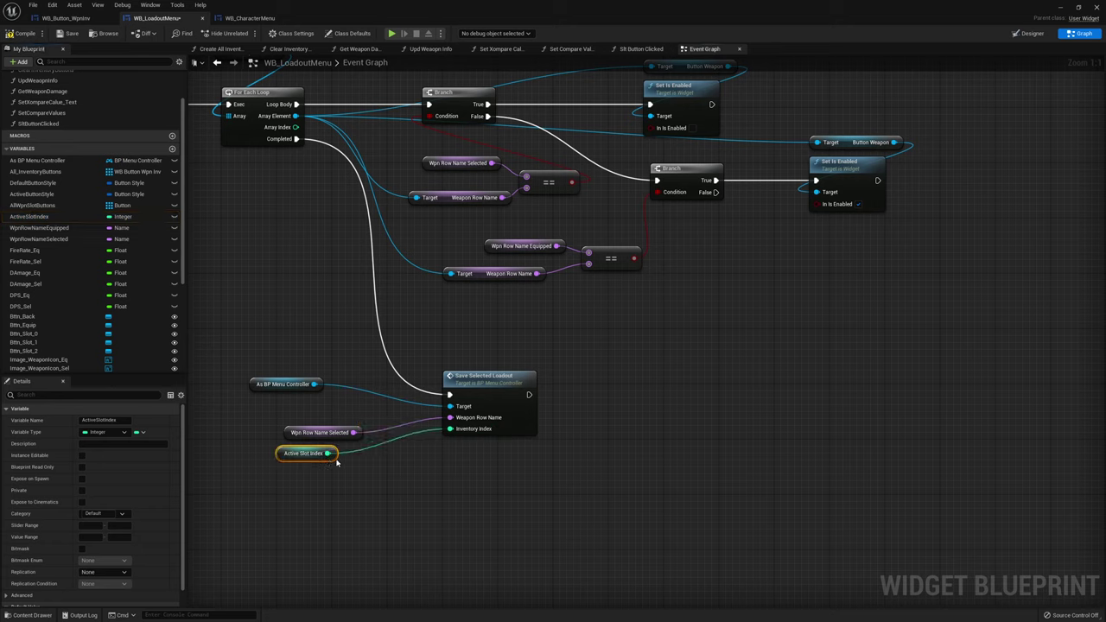
left_click_drag(285, 385, 326, 412)
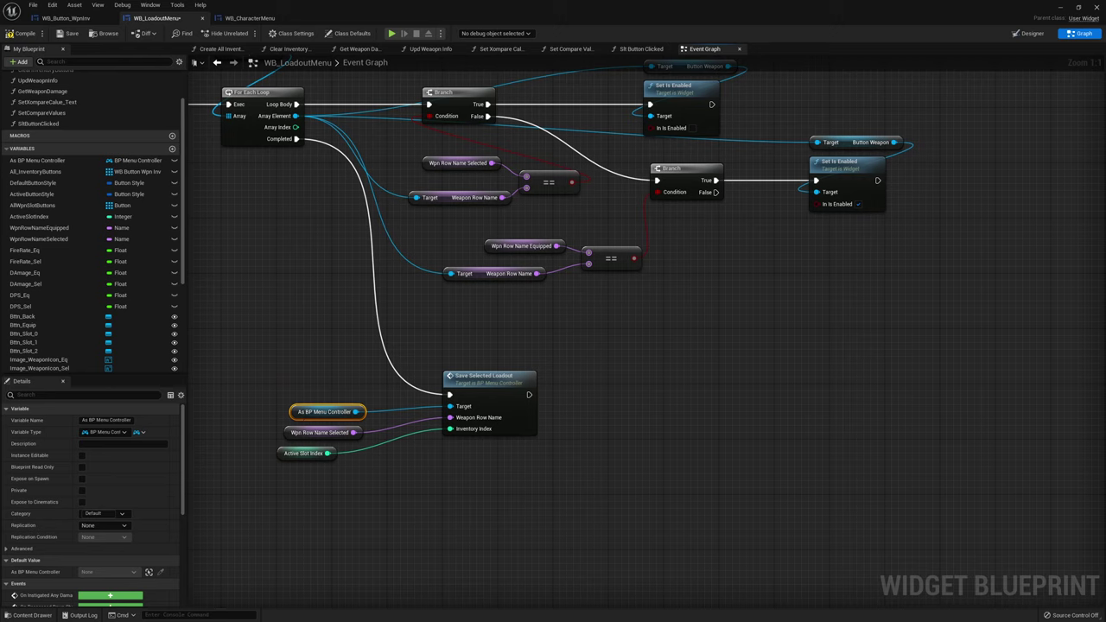
Then run Upd Weapon Info with Is Equipped Wpn ticked and Wpn Row Name Selected
scroll(41, 124, "up", 2)
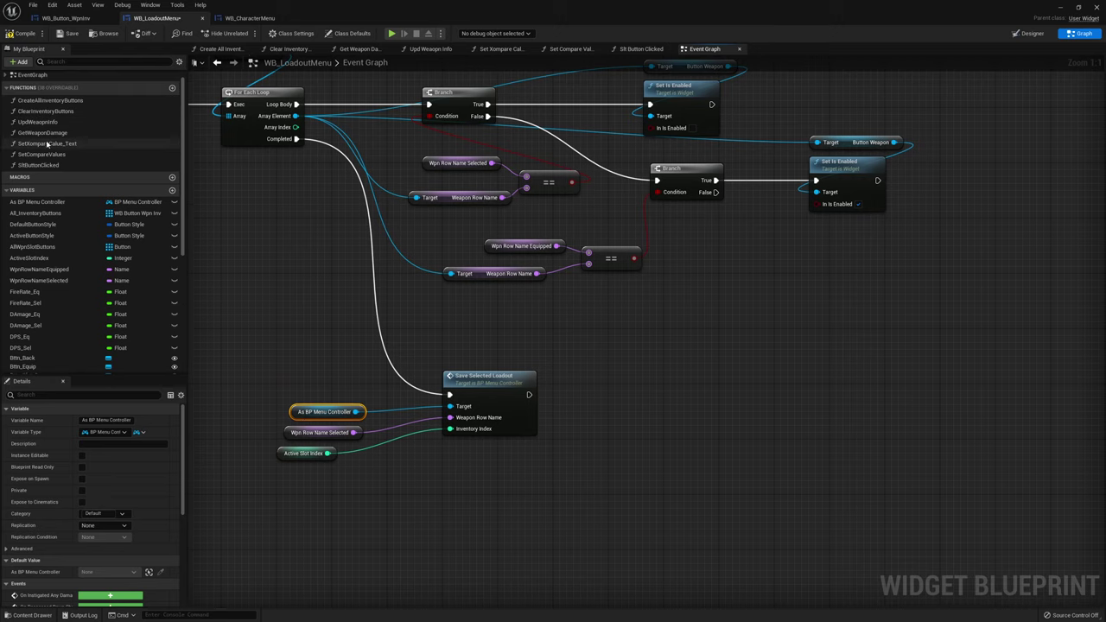
mouse_move(41, 123)
left_mouse_down()
mouse_move(619, 398)
mouse_move(610, 372)
left_mouse_up()
left_click_drag(529, 395, 615, 396)
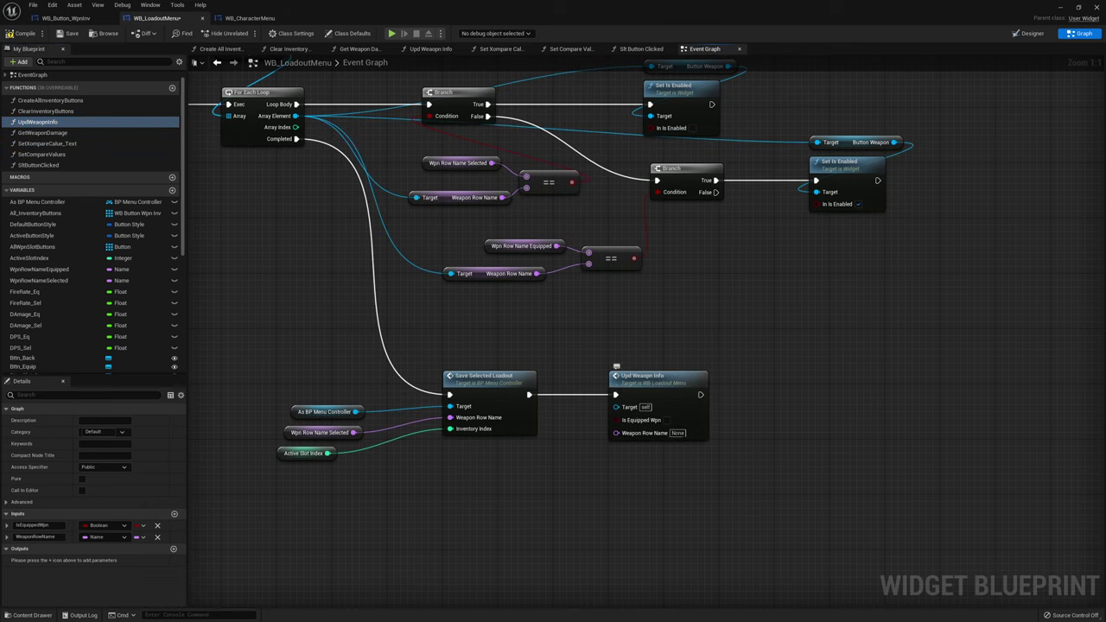
left_click(668, 421)
left_click_drag(354, 432, 618, 433)
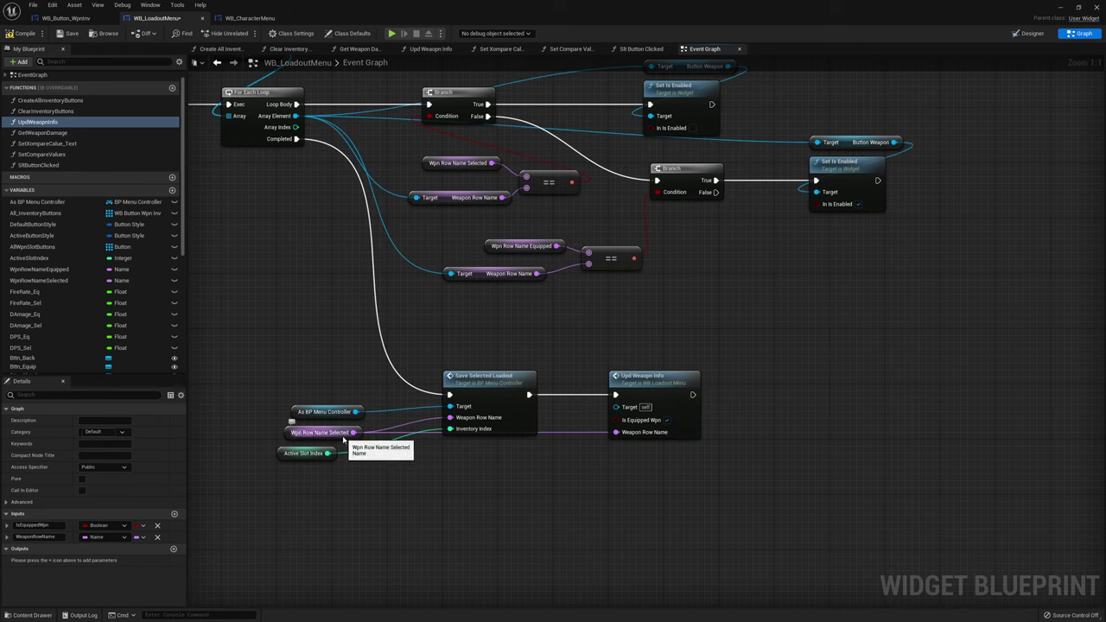
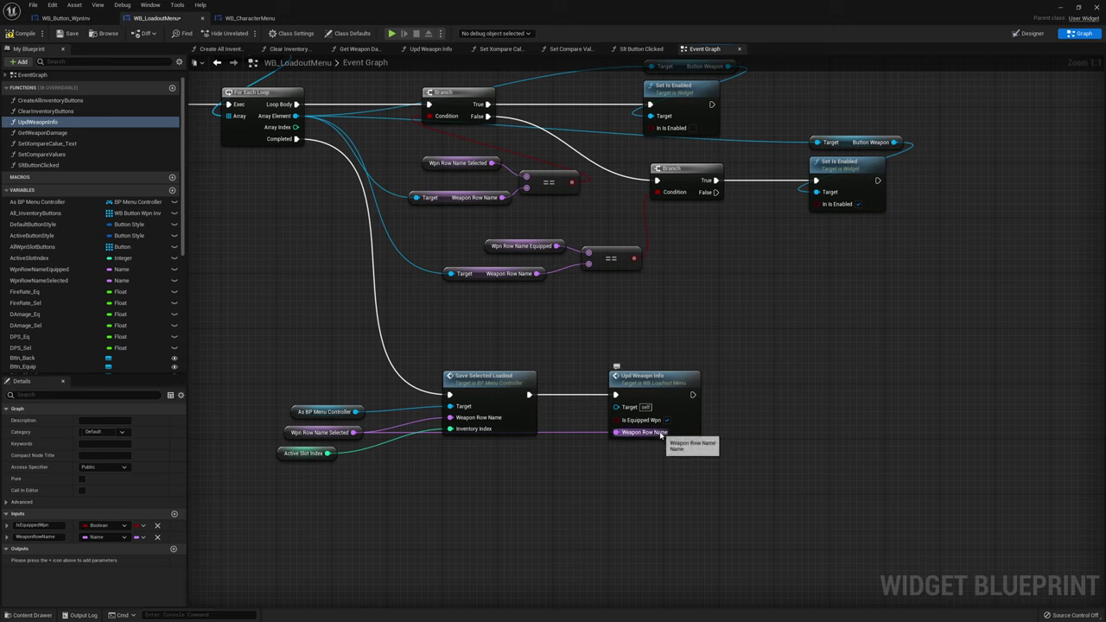
Inspect the Upd Weapon Info function, then go back to the Event Graph
double_click(644, 378)
scroll(480, 229, "up", 5)
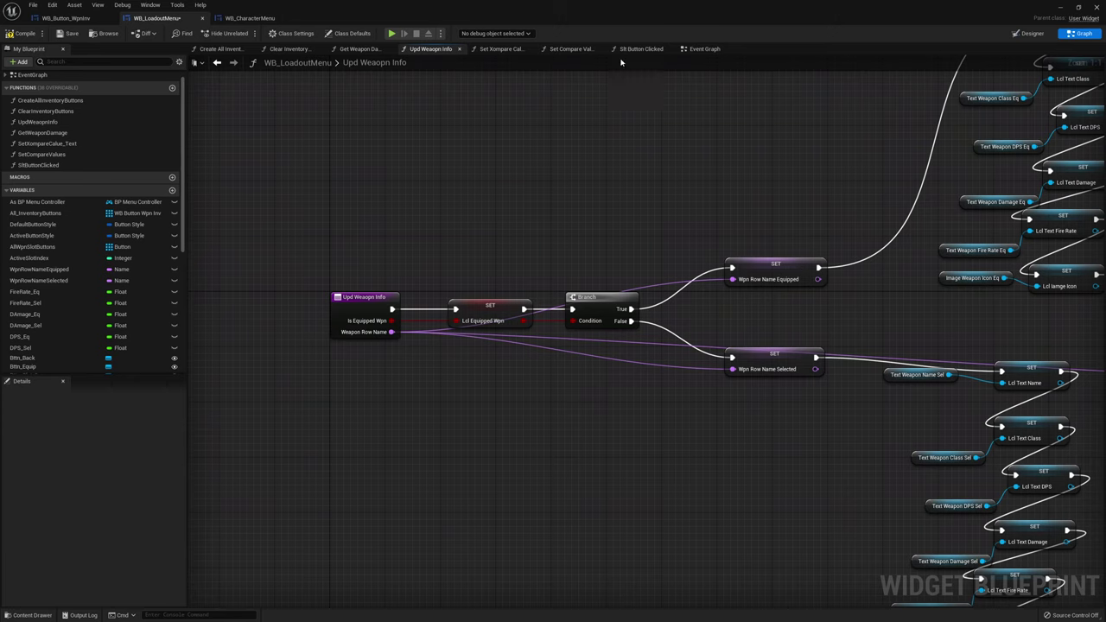
left_click(706, 49)
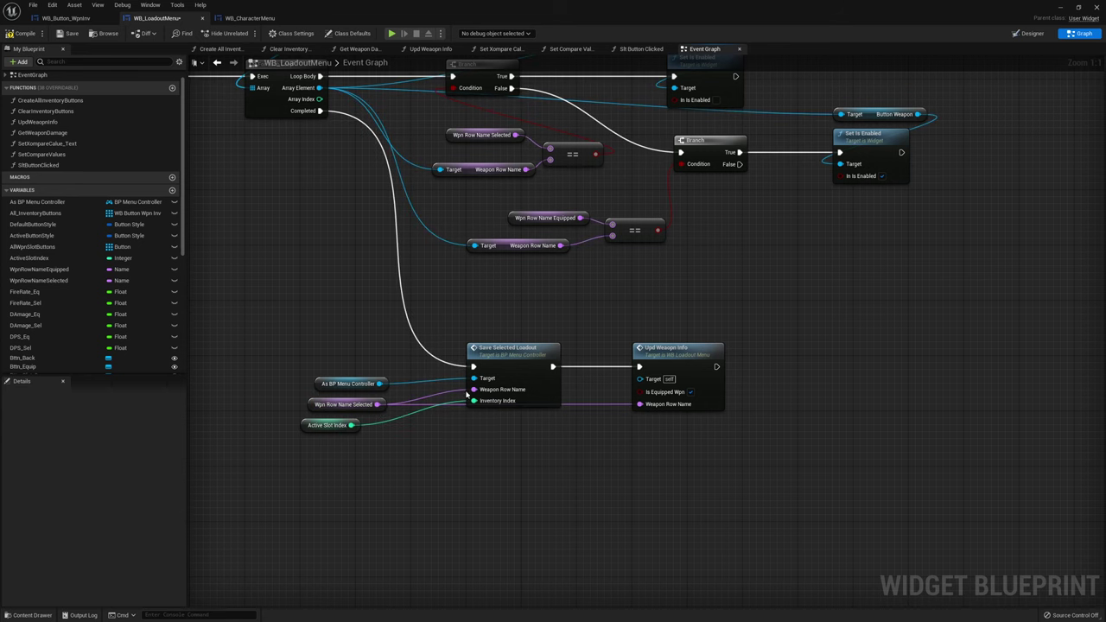
Chain a copy of Upd Weapon Info after the original, with Is Equipped Wpn unticked and Weapon Row Name empty
right_click_drag(750, 398, 628, 395)
left_click(561, 389)
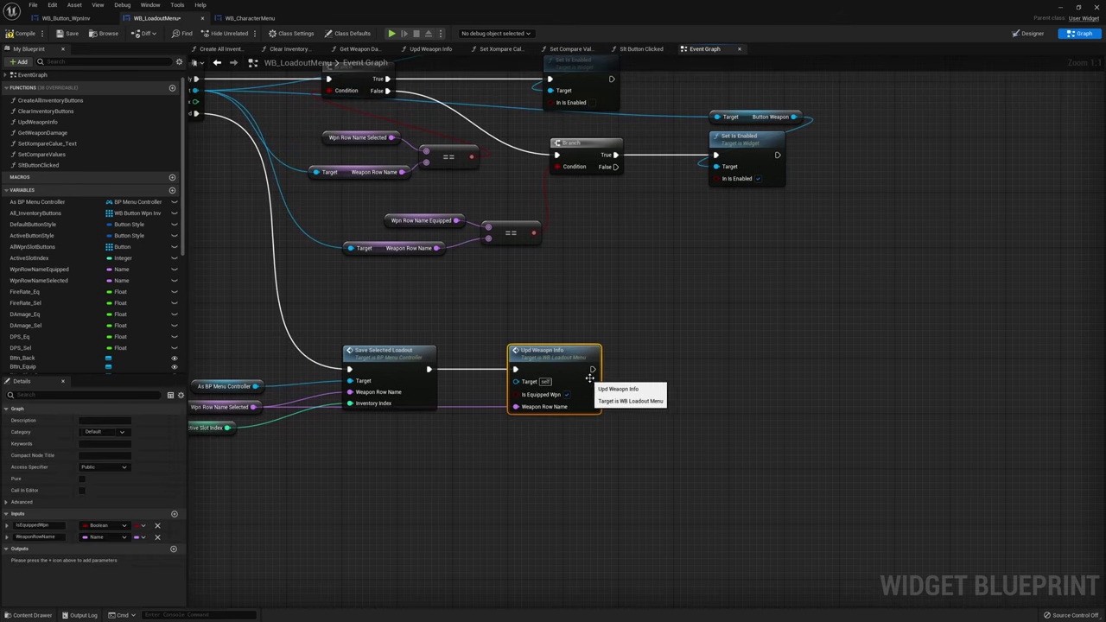
key("ctrl+v")
left_click_drag(594, 369, 704, 390)
left_click_drag(721, 374, 728, 353)
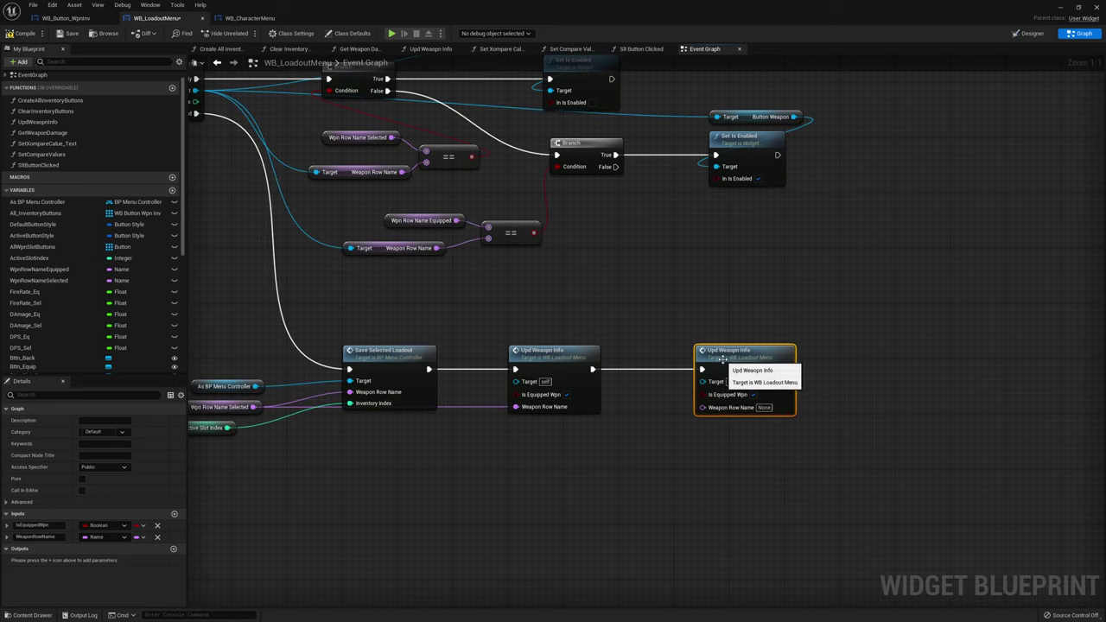
left_click(753, 395)
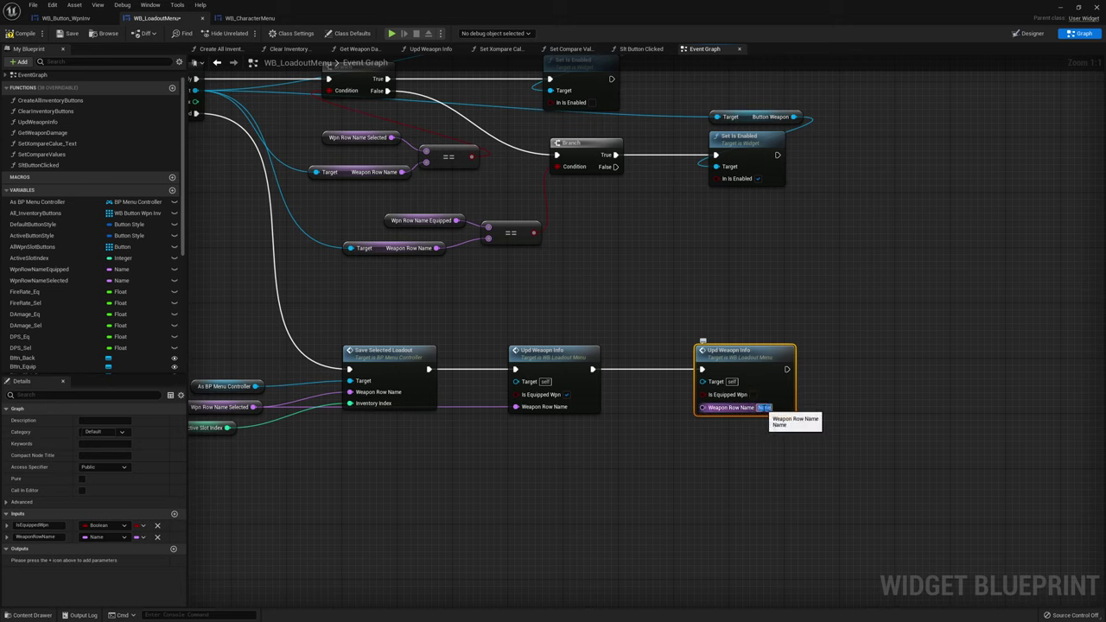
key("BackSpace")
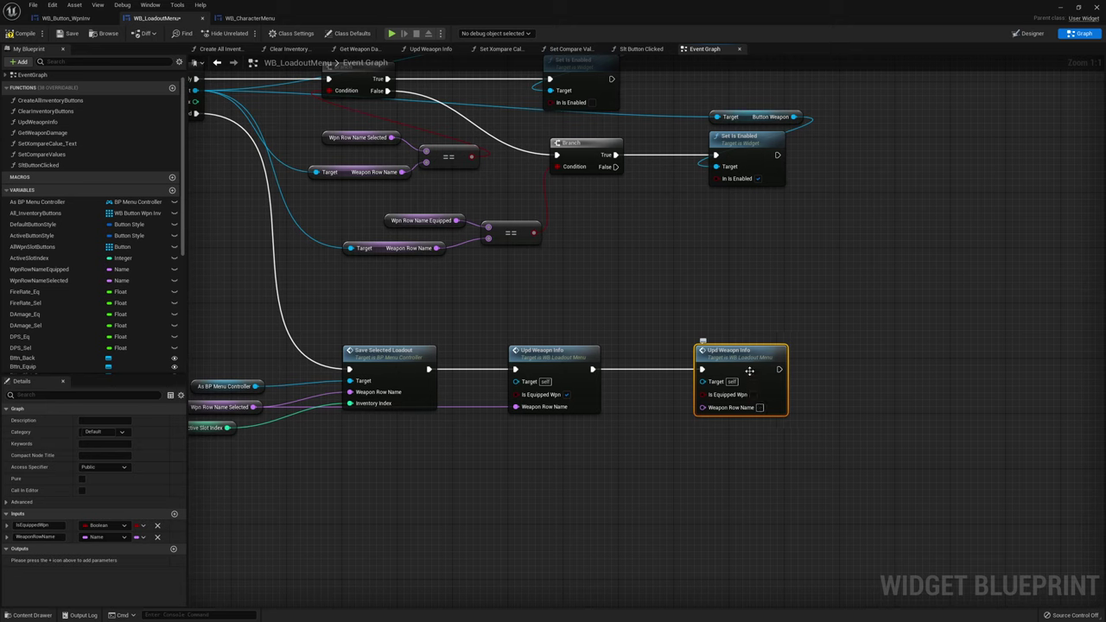
Tidy the copied call's position and clear space to the right of the chain
left_click_drag(749, 372, 736, 373)
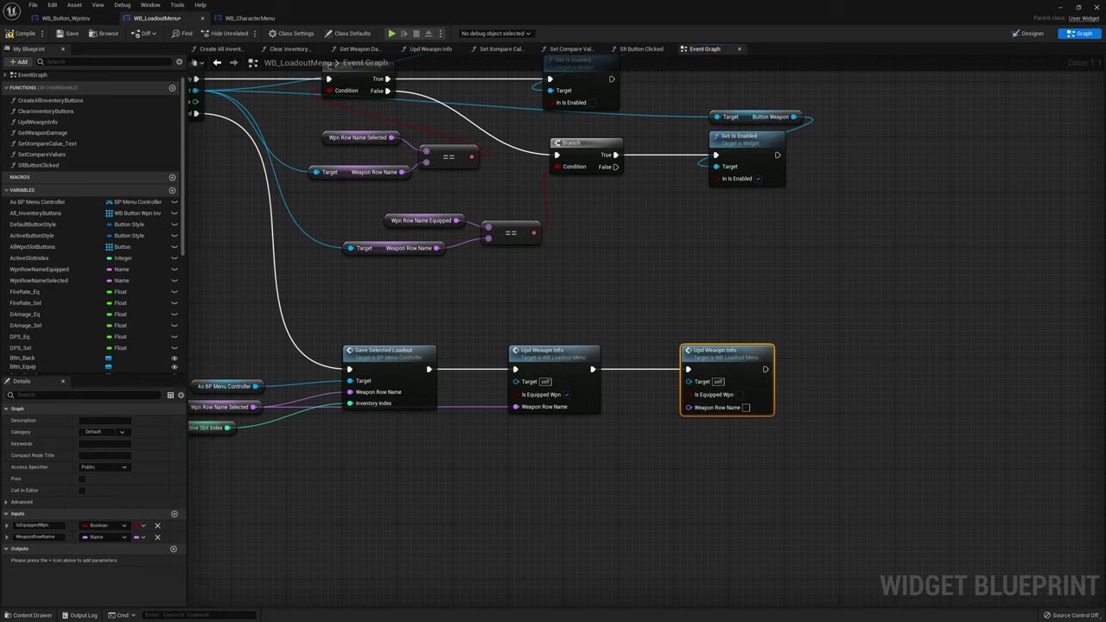
right_click_drag(931, 408, 847, 413)
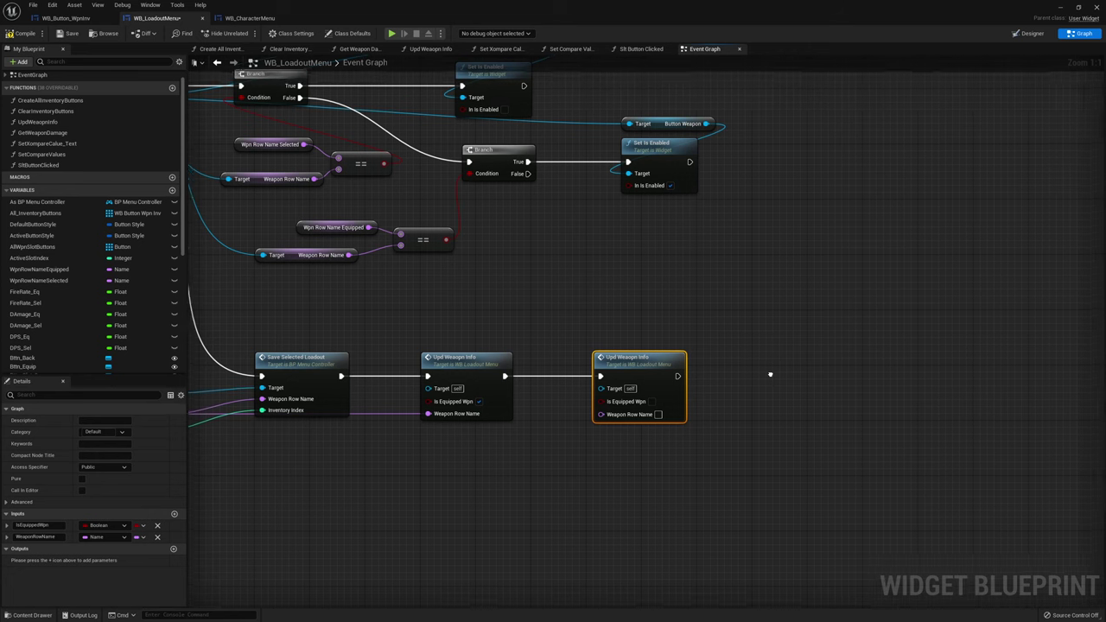
right_click_drag(778, 376, 868, 312)
left_click(233, 328)
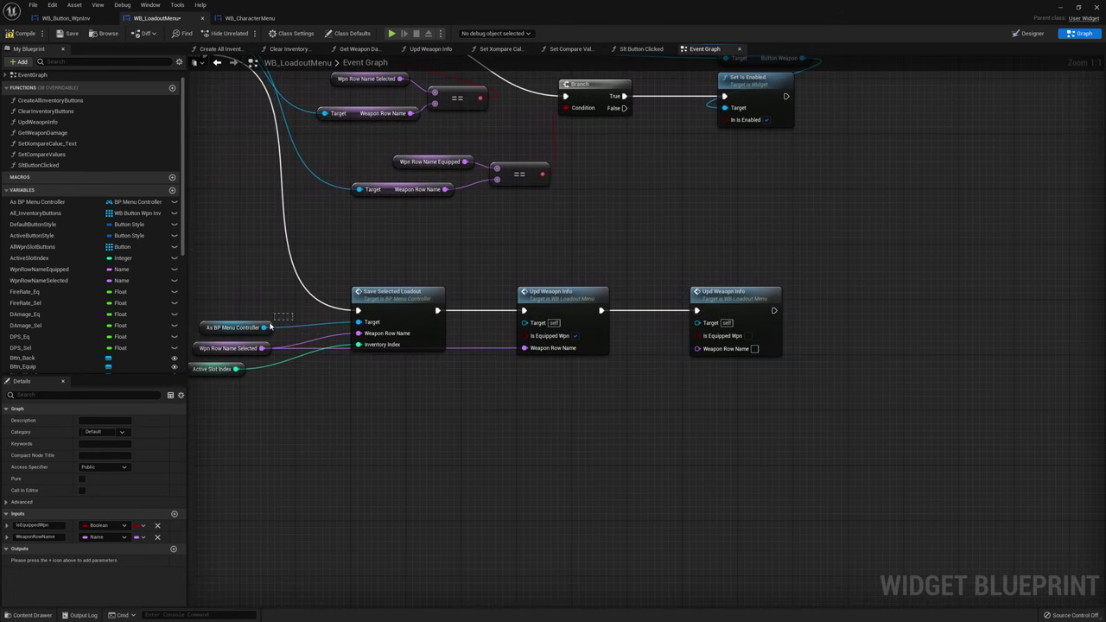
Add Upd Loadout Character on a duplicated As BP Menu Controller, running after the second Upd Weapon Info
key("ctrl+v")
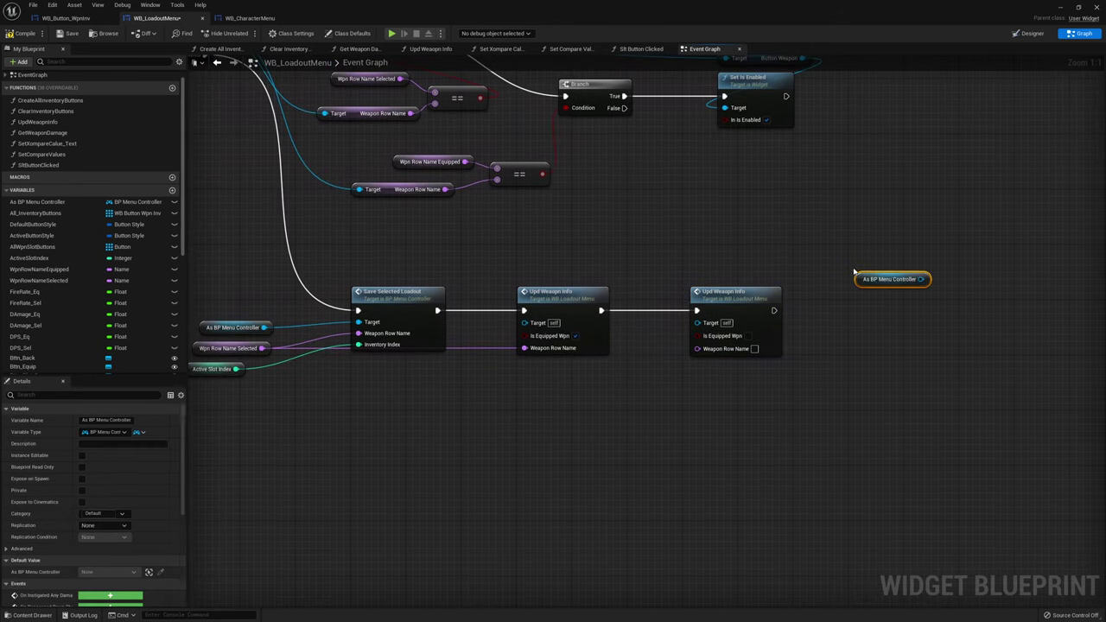
left_click_drag(927, 279, 871, 307)
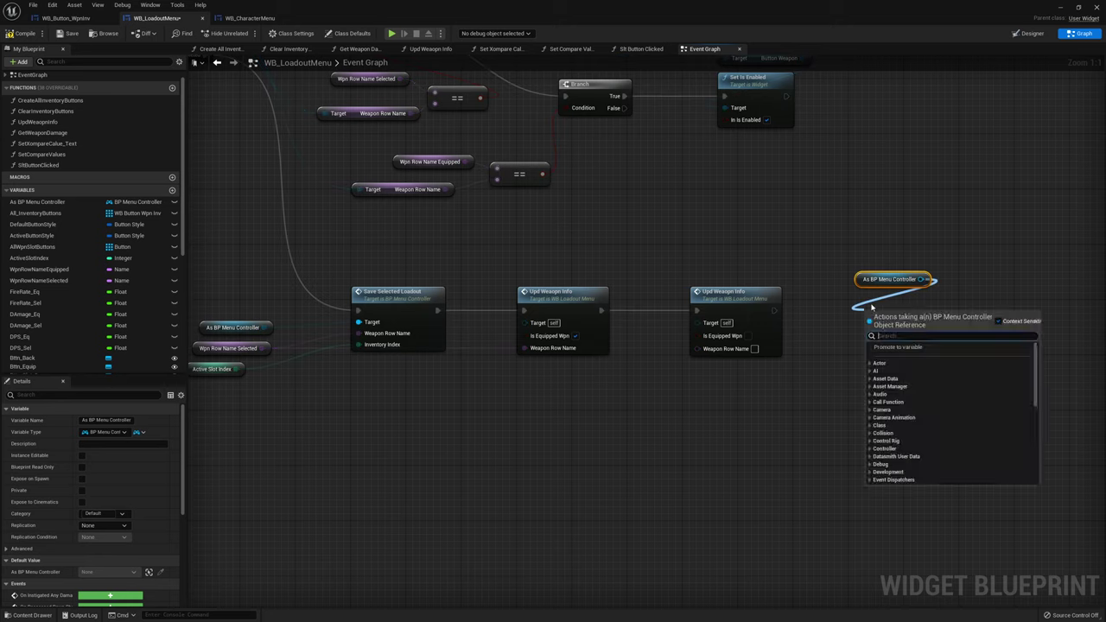
type("updloa")
key("Return")
mouse_move(773, 311)
left_mouse_down()
mouse_move(869, 331)
mouse_move(889, 306)
left_mouse_up()
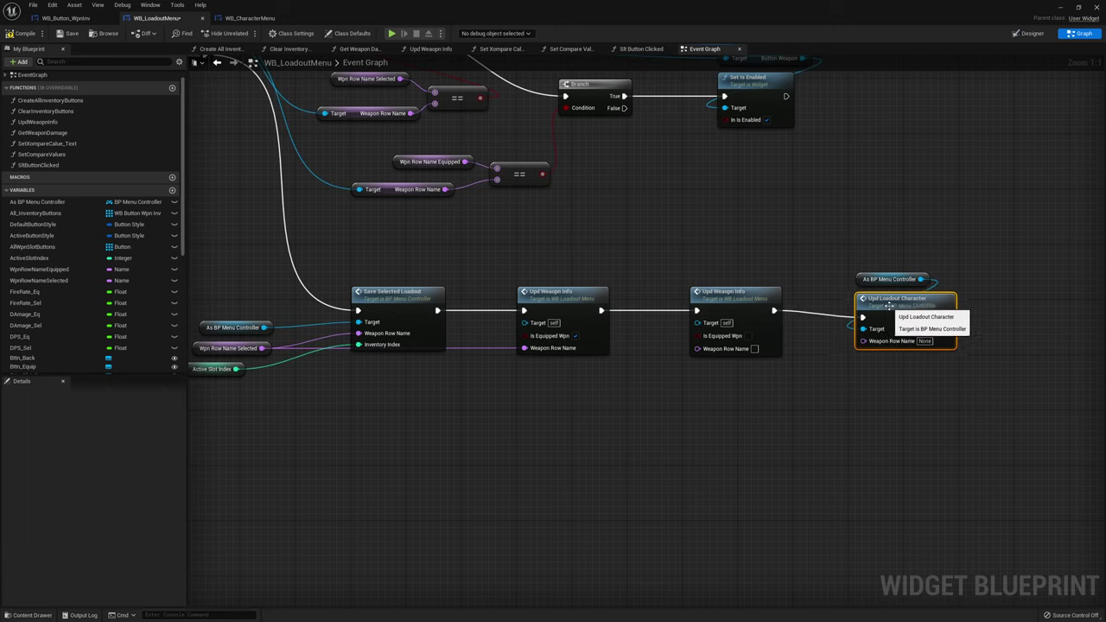
left_click(890, 280, "ctrl")
left_click_drag(899, 302, 969, 295)
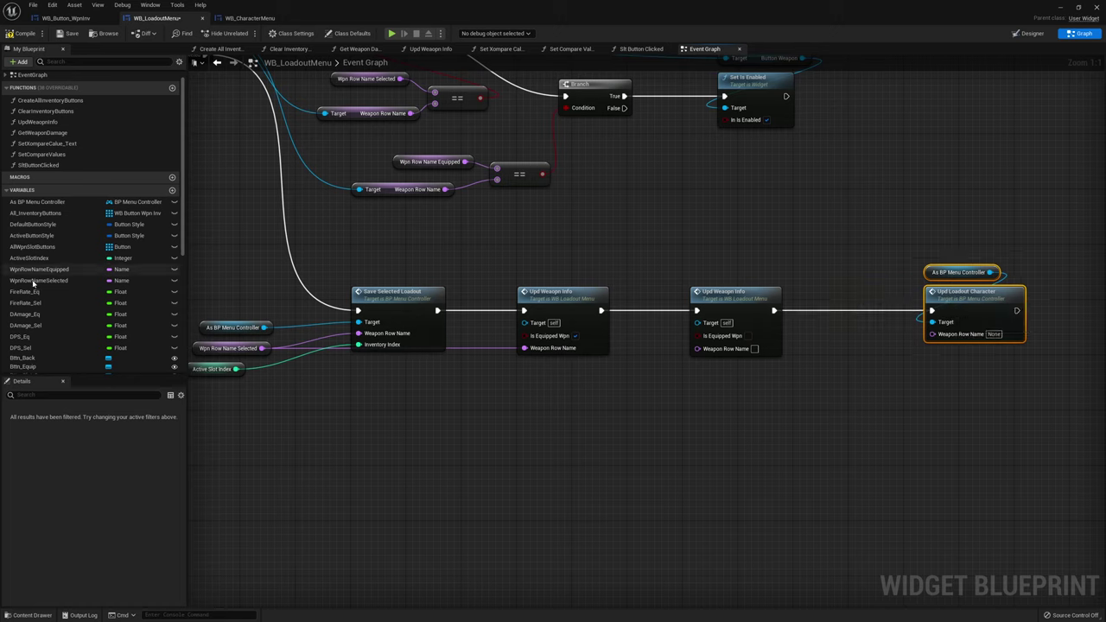
Feed a WpnRowNameEquipped getter into Upd Loadout Character's Weapon Row Name
left_click(35, 270)
left_click_drag(941, 336, 961, 355)
left_click_drag(559, 358, 714, 308)
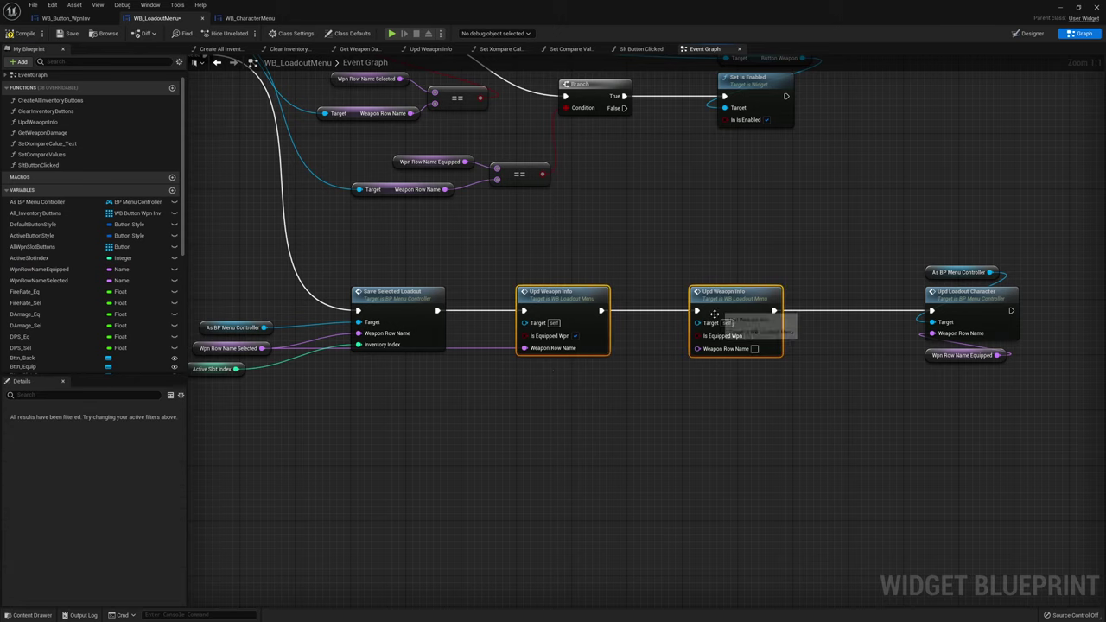
left_click(969, 370)
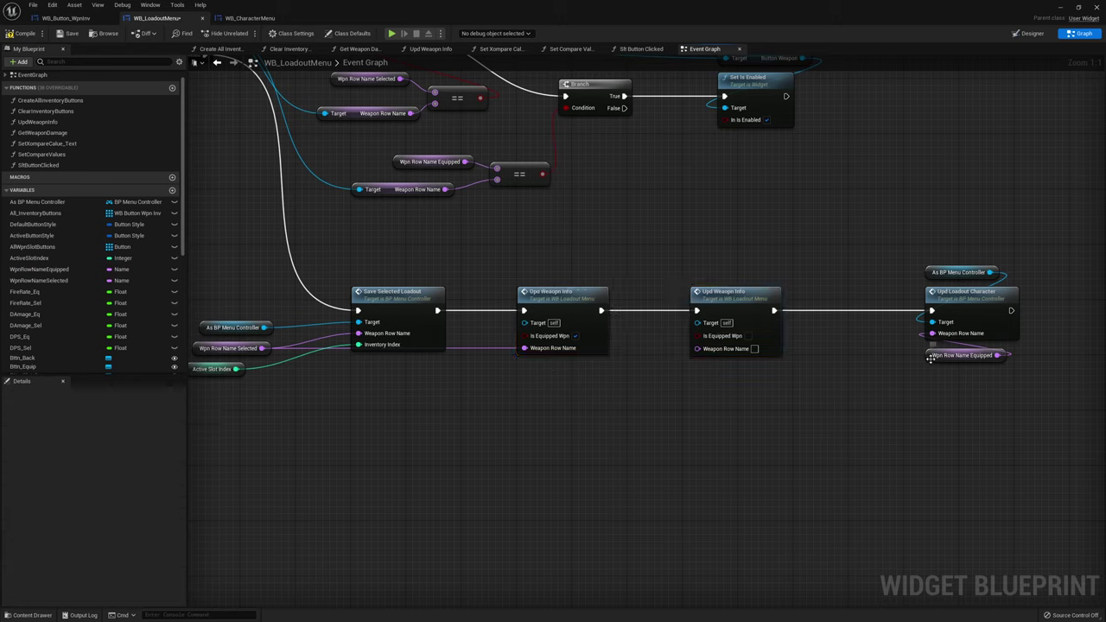
left_click(951, 357)
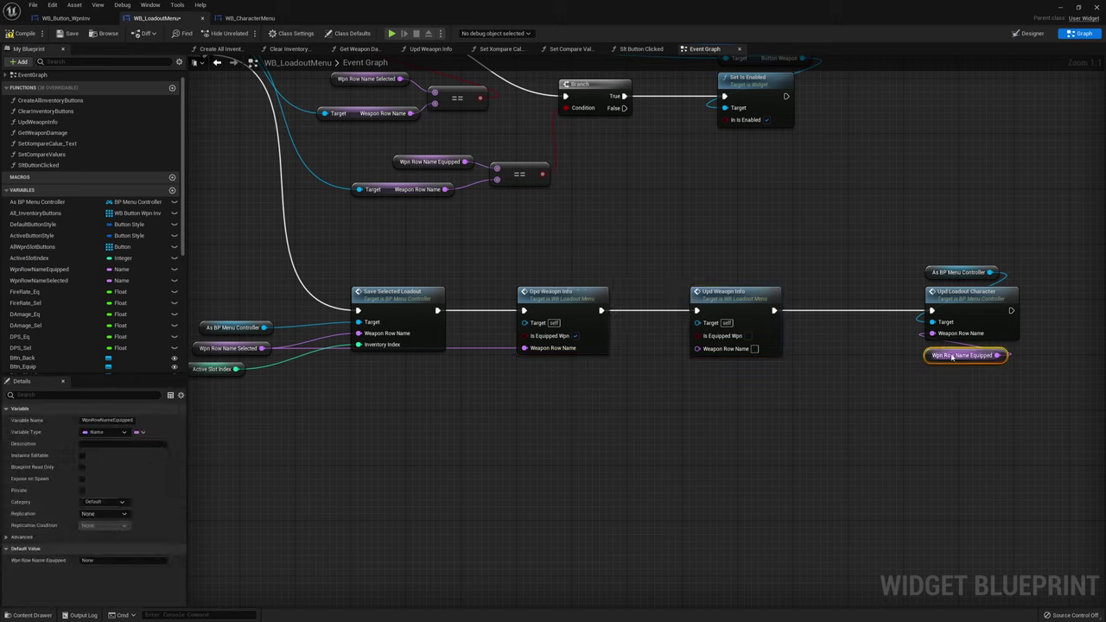
left_click_drag(954, 361, 1015, 250)
left_click(990, 368)
Zoom out and pan across the event graph to review the finished chain
right_click_drag(885, 395, 1053, 377)
right_click_drag(600, 351, 386, 407)
scroll(386, 407, "down", 2)
scroll(456, 306, "down", 1)
scroll(484, 366, "down", 1)
scroll(516, 469, "down", 1)
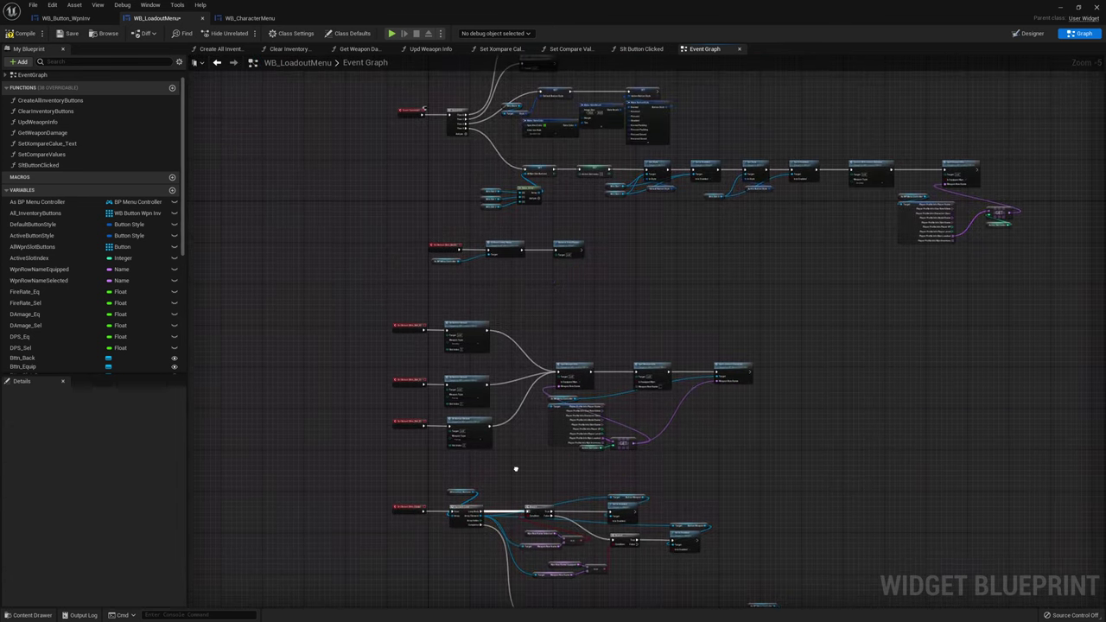
right_click_drag(514, 459, 424, 346)
scroll(425, 346, "up", 1)
scroll(526, 245, "down", 1)
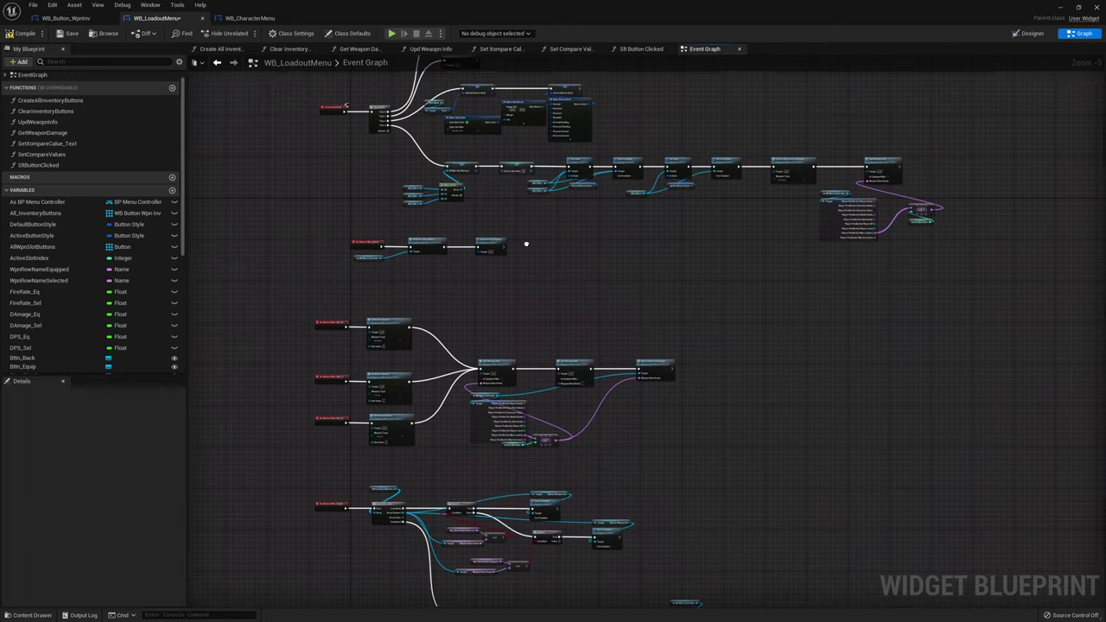
right_click_drag(526, 245, 516, 338)
right_click_drag(569, 289, 586, 218)
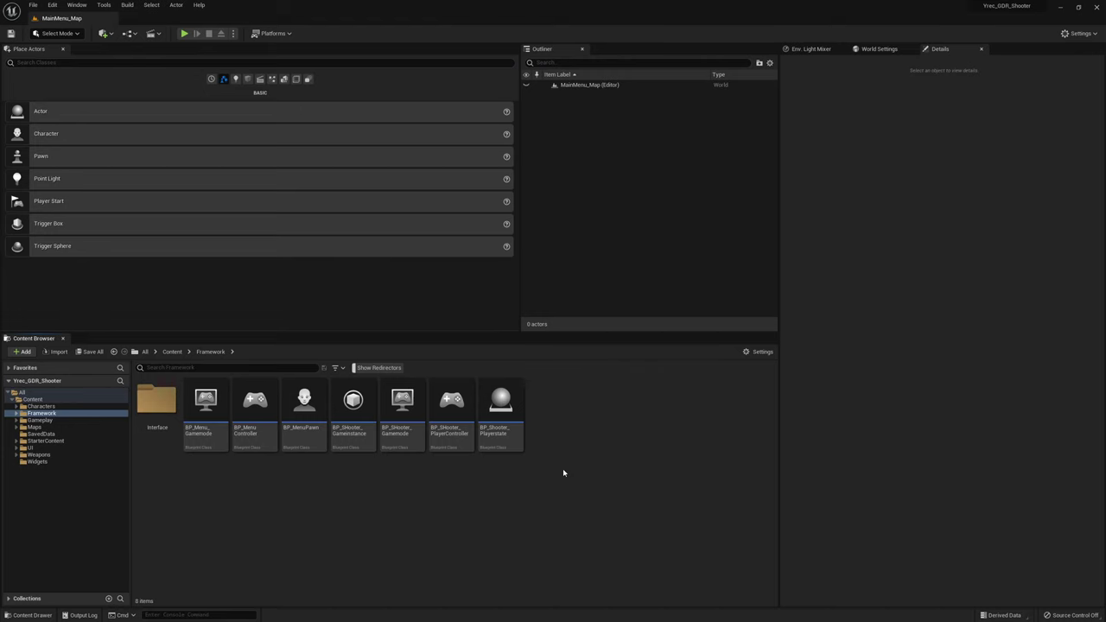
Open WB_Button_WpnInv from the Widgets folder in the Content Browser
left_click(68, 462)
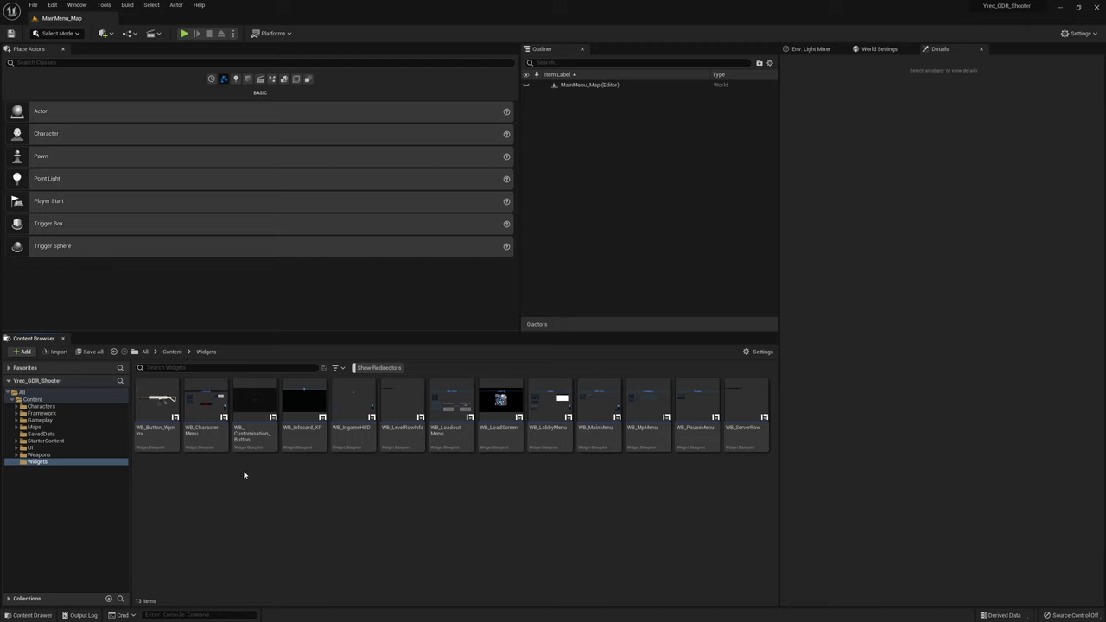
double_click(161, 439)
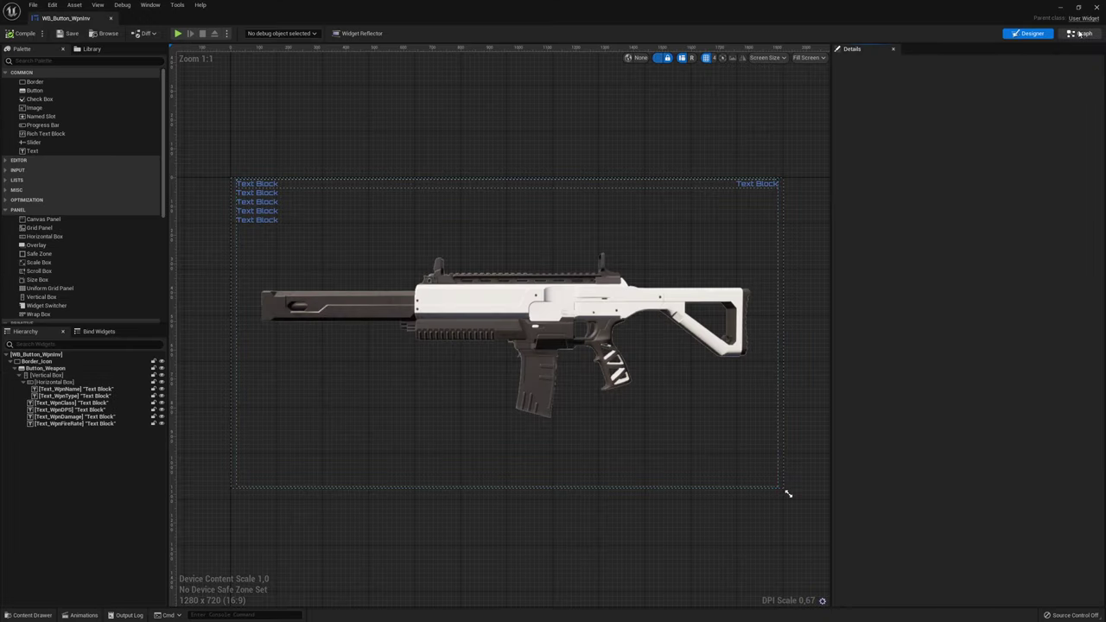
Add an On Clicked event for Button_Weapon in the widget's event graph
left_click(1080, 33)
scroll(680, 376, "down", 3)
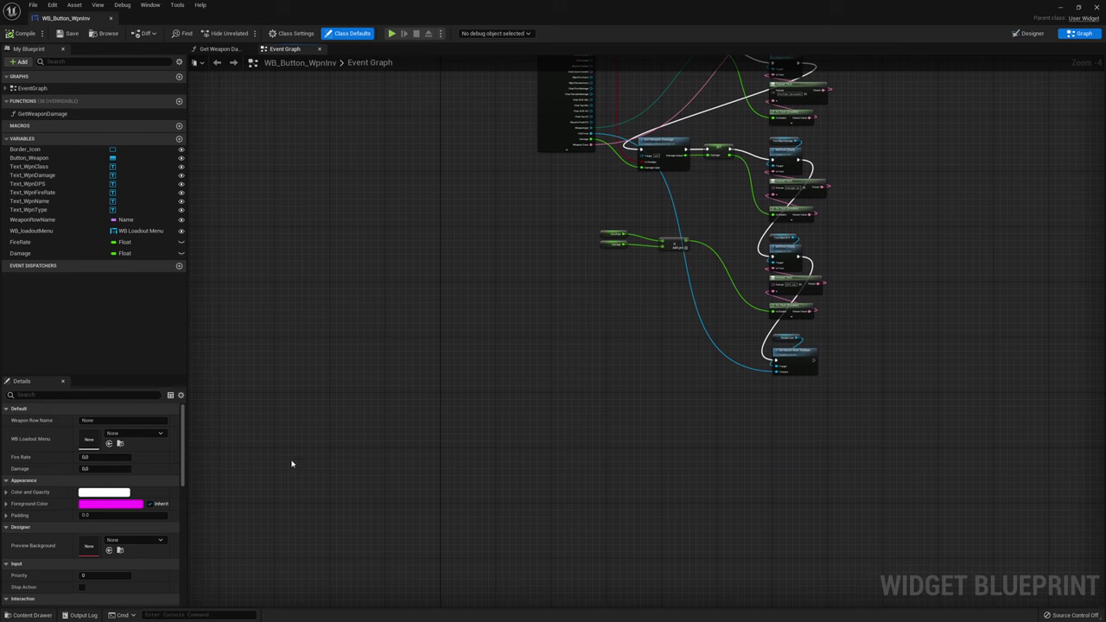
left_click(30, 159)
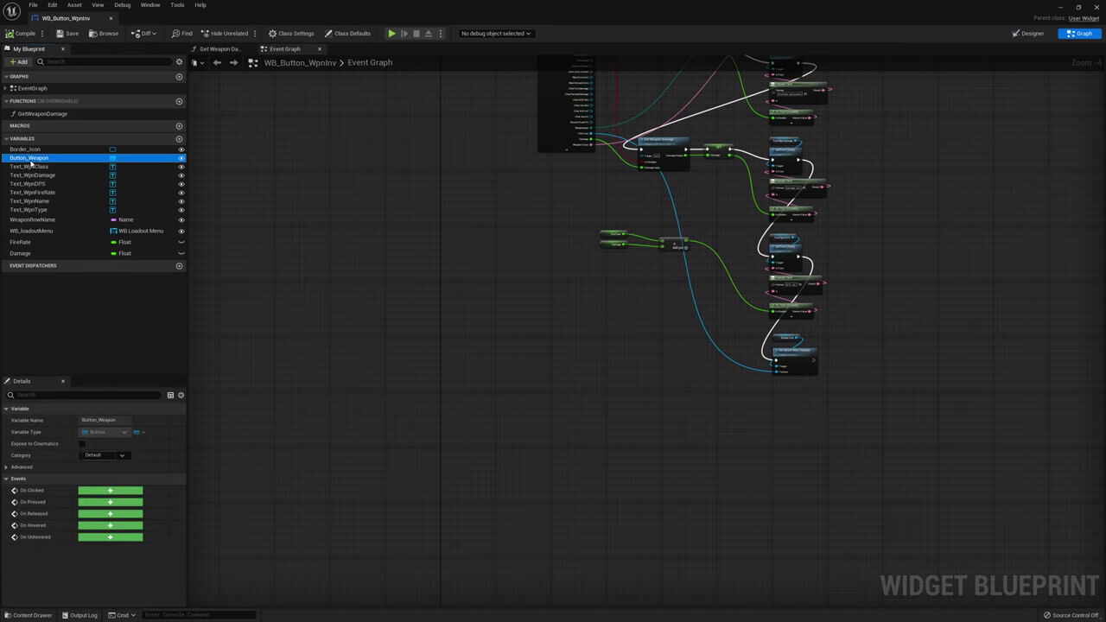
left_click(110, 490)
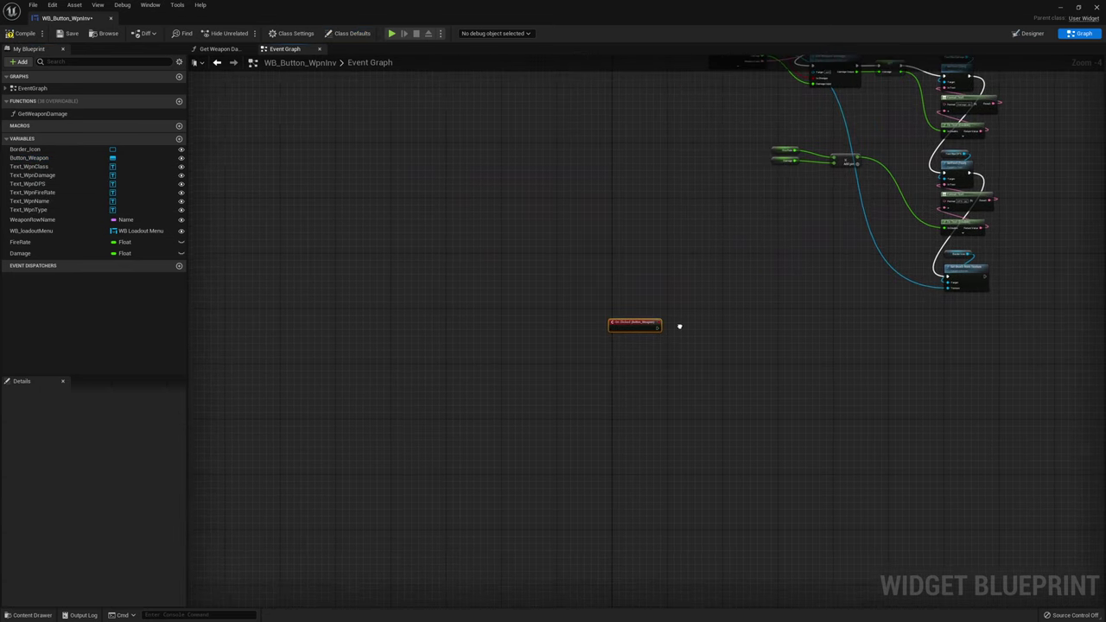
right_click_drag(548, 338, 503, 302)
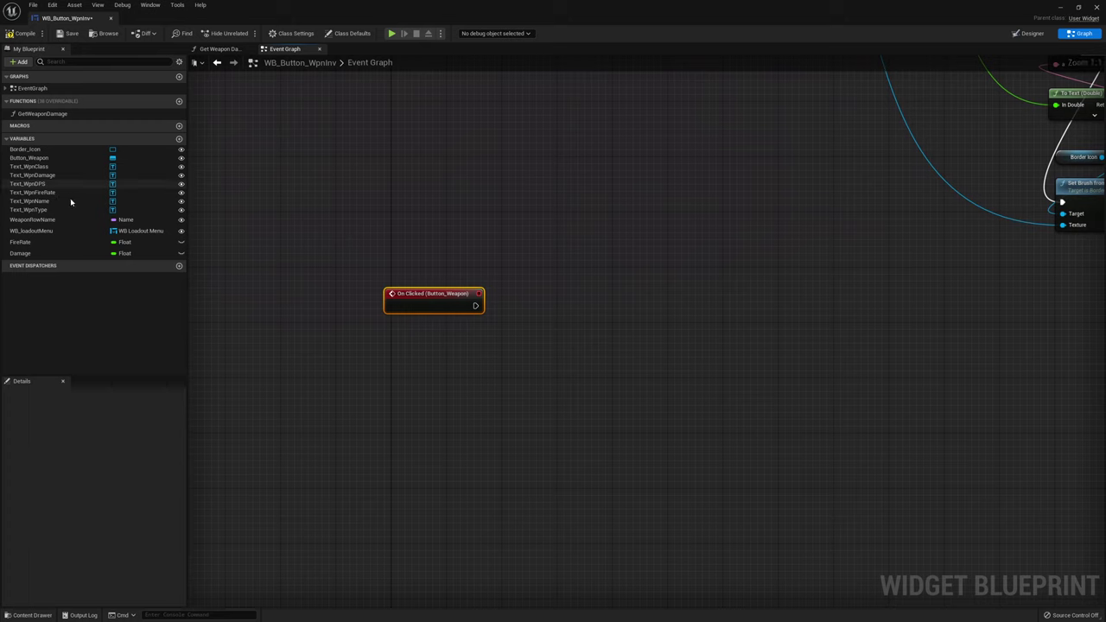
Have On Clicked call Upd Weapon Info on the WB_LoadoutMenu reference, with a WeaponRowName getter placed
mouse_move(43, 232)
left_mouse_down()
mouse_move(426, 356)
mouse_move(424, 342)
mouse_move(604, 314)
left_mouse_up()
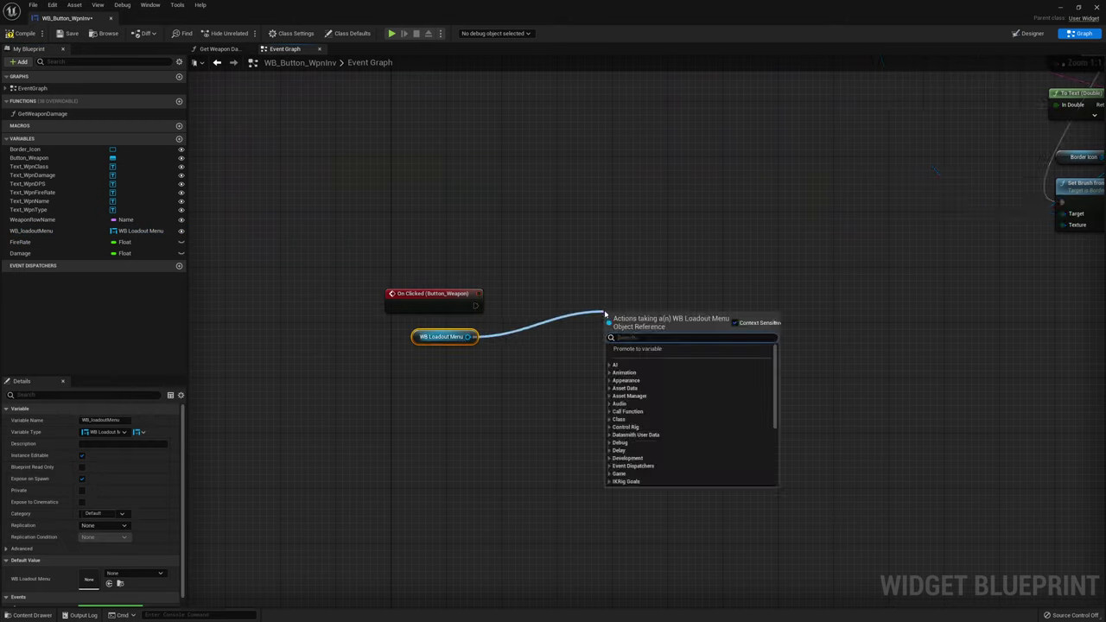
type("upd w")
key("Return")
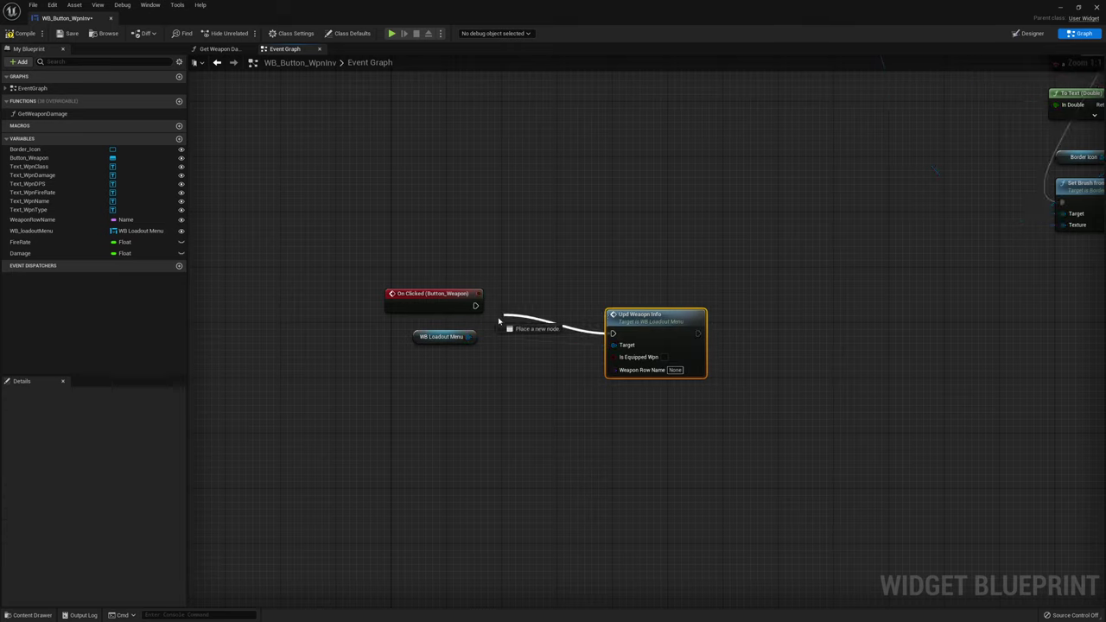
left_click_drag(475, 306, 612, 333)
left_click_drag(678, 344, 650, 323)
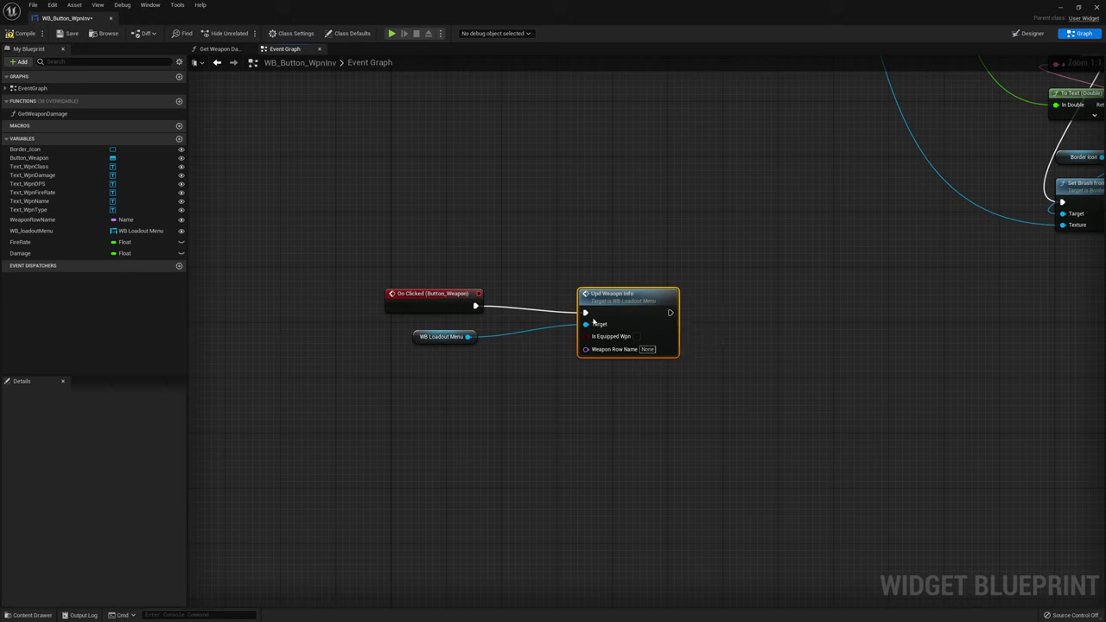
mouse_move(32, 219)
left_mouse_down()
mouse_move(588, 348)
mouse_move(458, 372)
mouse_move(418, 362)
left_mouse_up()
key("Escape")
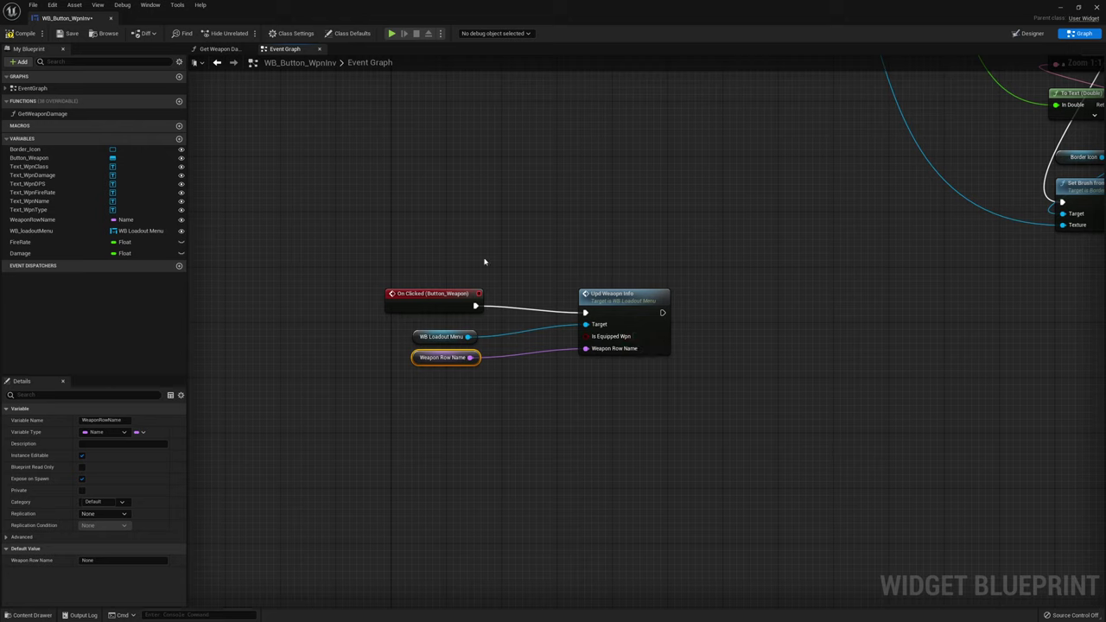
Compile, save and close WB_Button_WpnInv
left_click(22, 38)
left_click(67, 32)
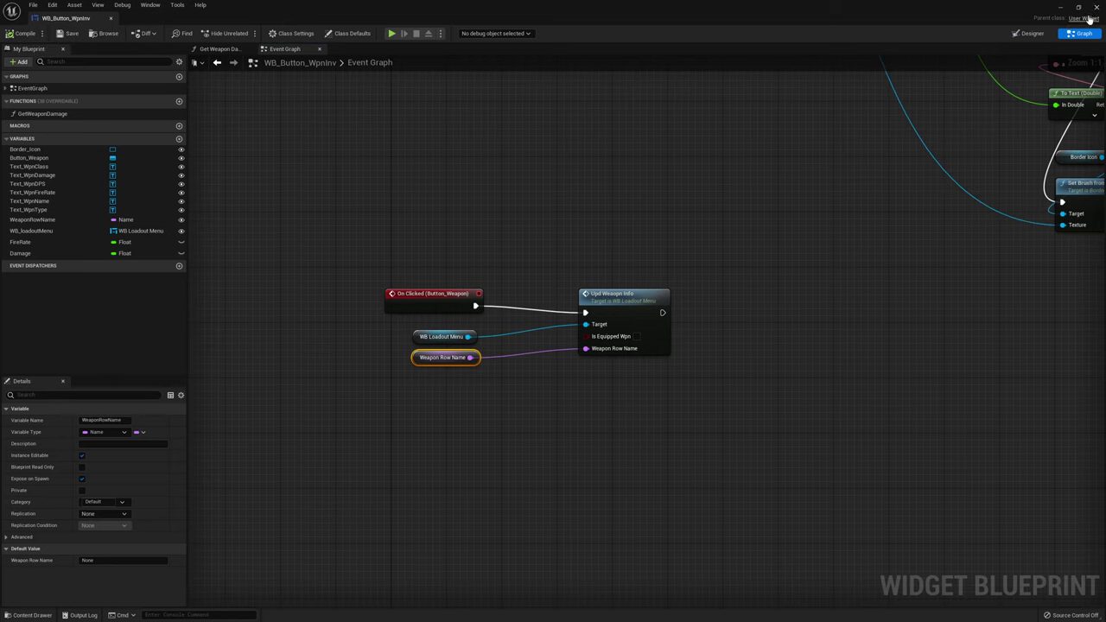
left_click(1098, 7)
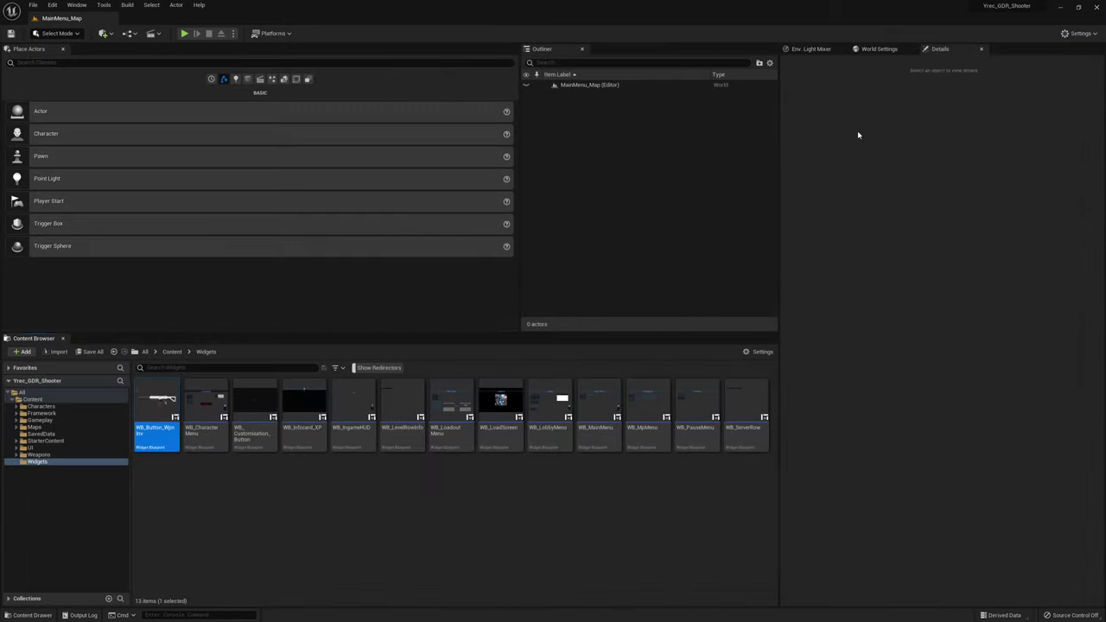
Open BP_Hero_Base from the Characters folder in its Event Graph
left_click(85, 406)
left_click(256, 422)
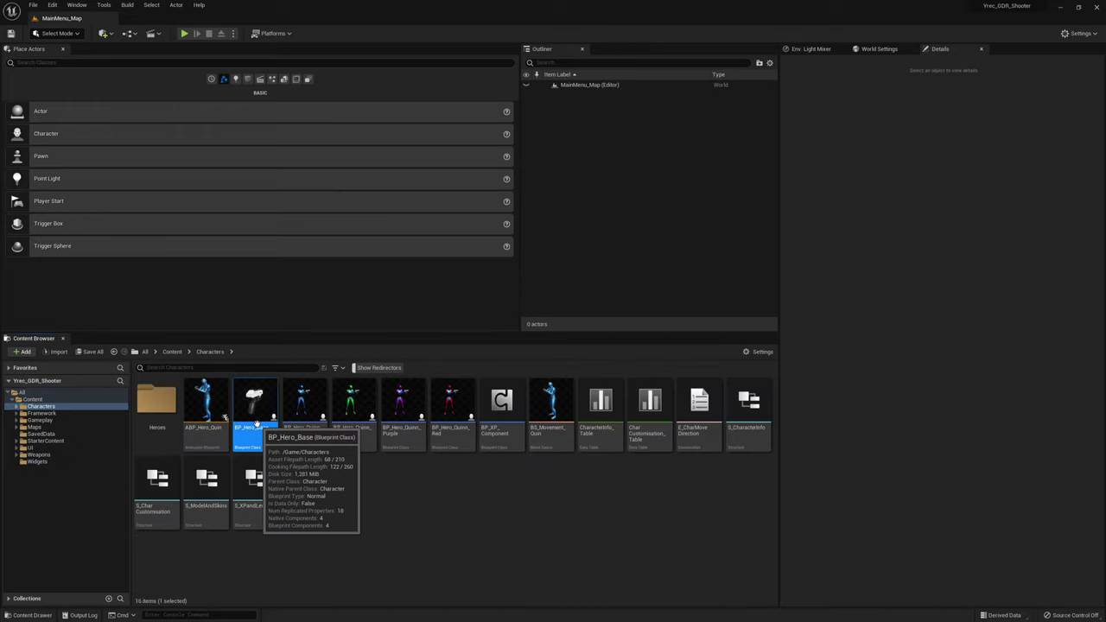
double_click(256, 422)
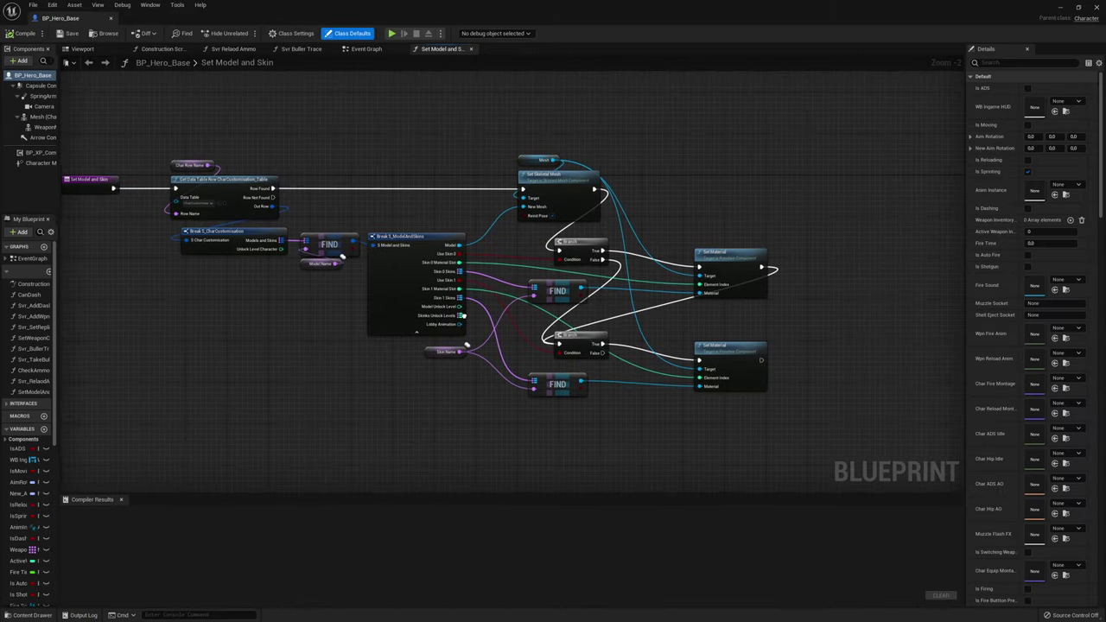
left_click(359, 49)
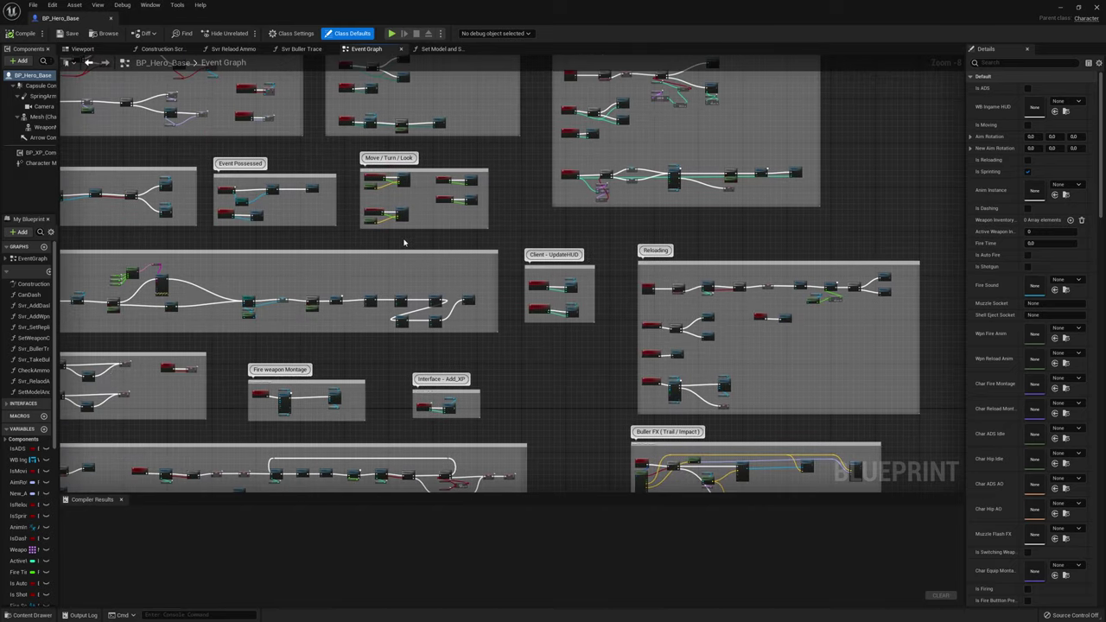
Move the five Svr Add Wpn to Inventory nodes away from the Delay to make room
scroll(560, 320, "up", 6)
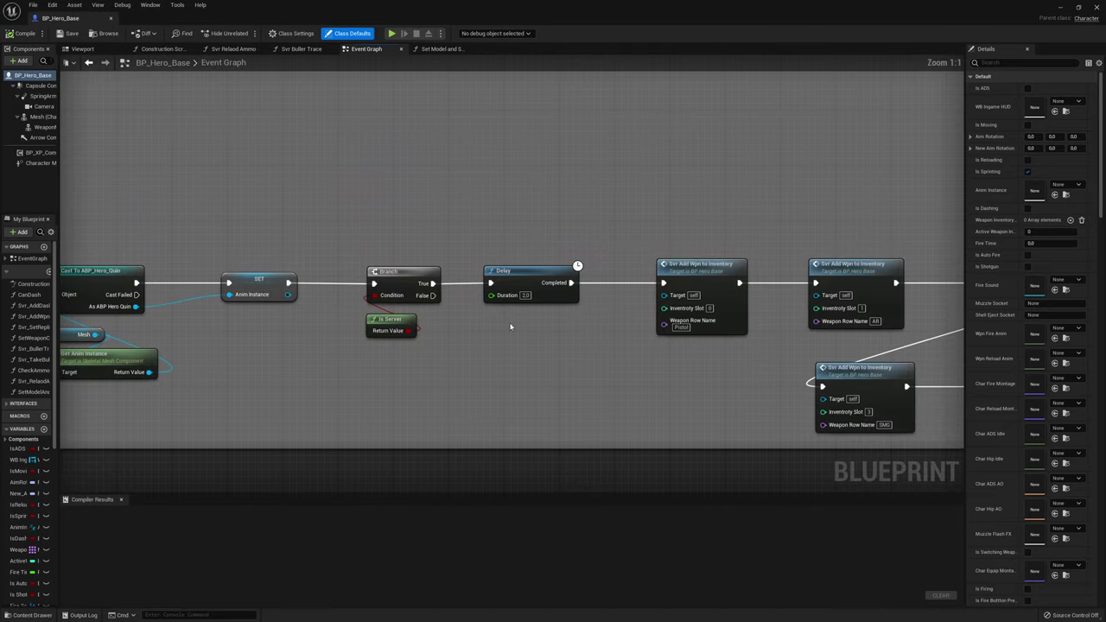
scroll(514, 293, "down", 1)
right_click_drag(566, 268, 457, 280)
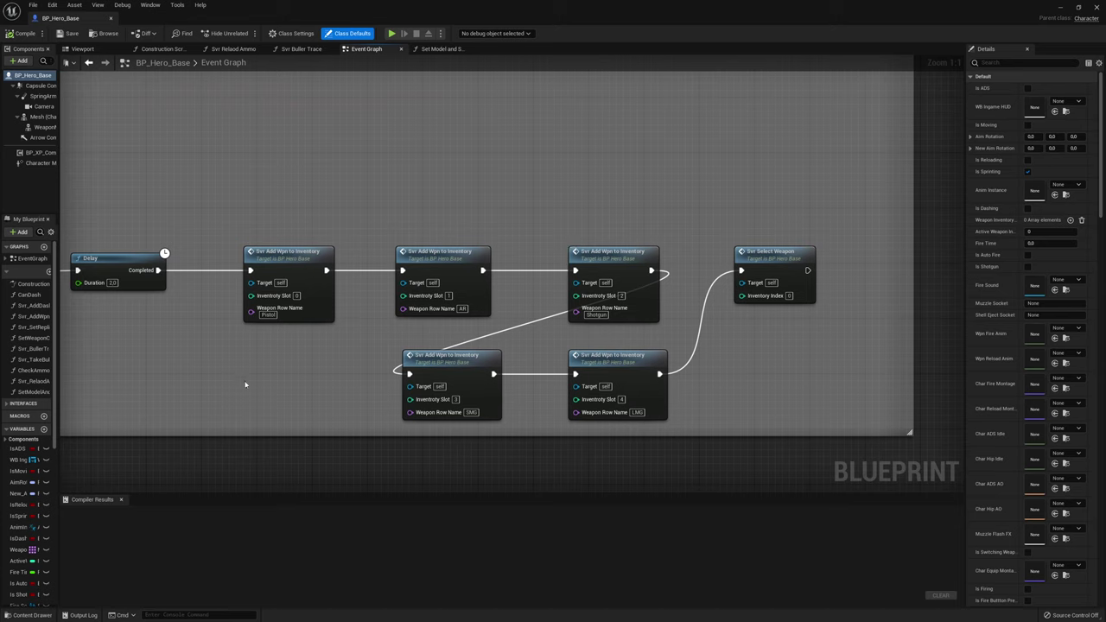
left_click_drag(326, 369, 635, 270)
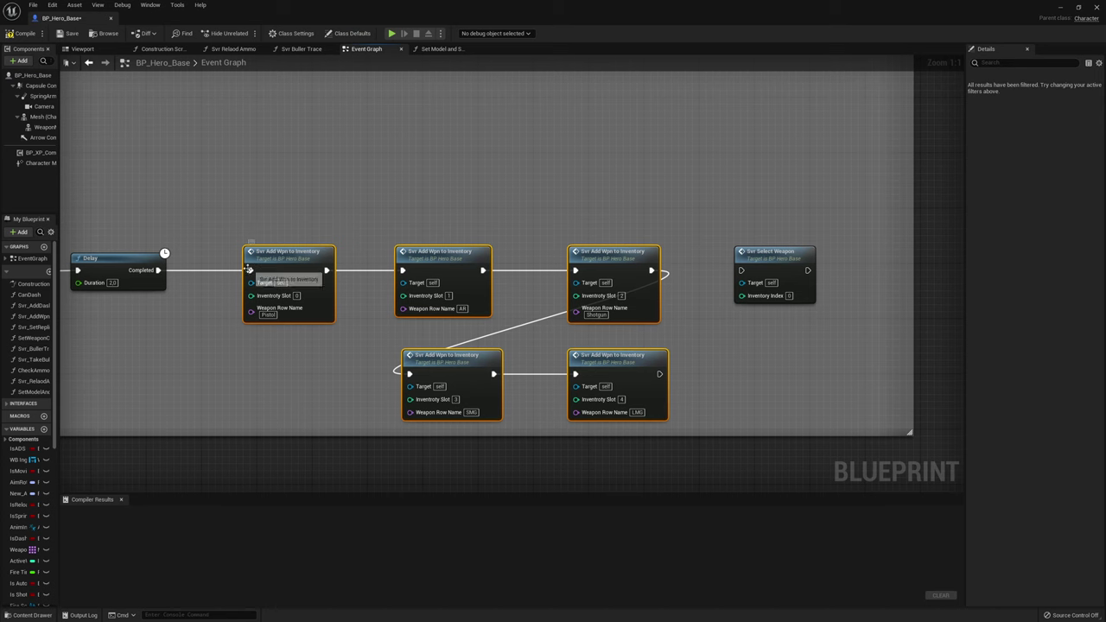
left_click(267, 276)
right_click_drag(268, 276, 397, 298)
left_click(411, 296, "alt")
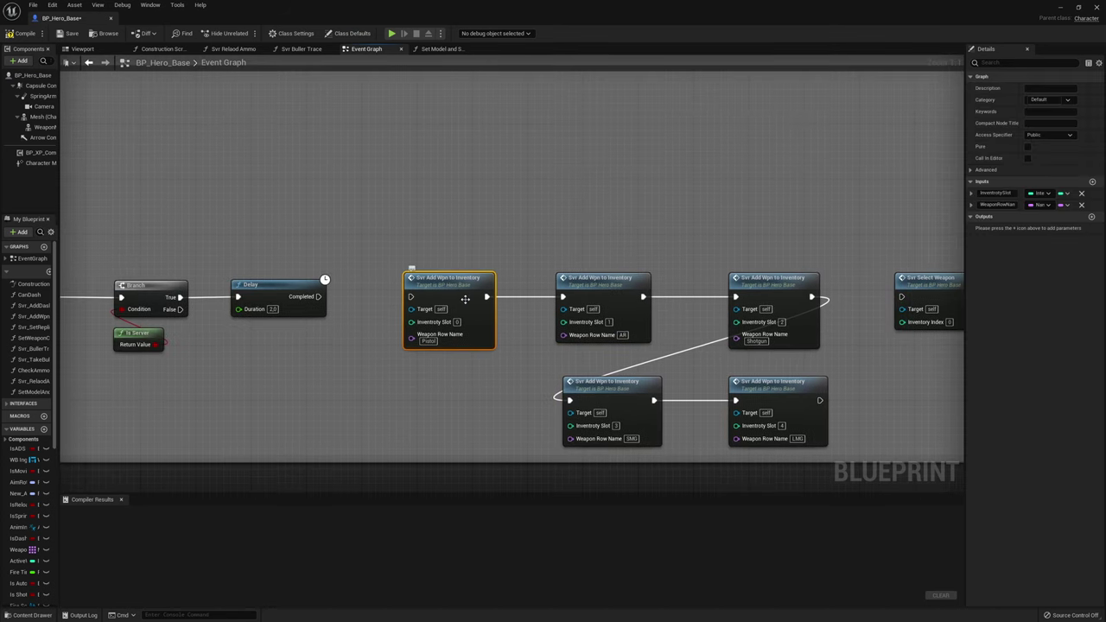
left_click_drag(466, 302, 385, 216)
key("ctrl+z")
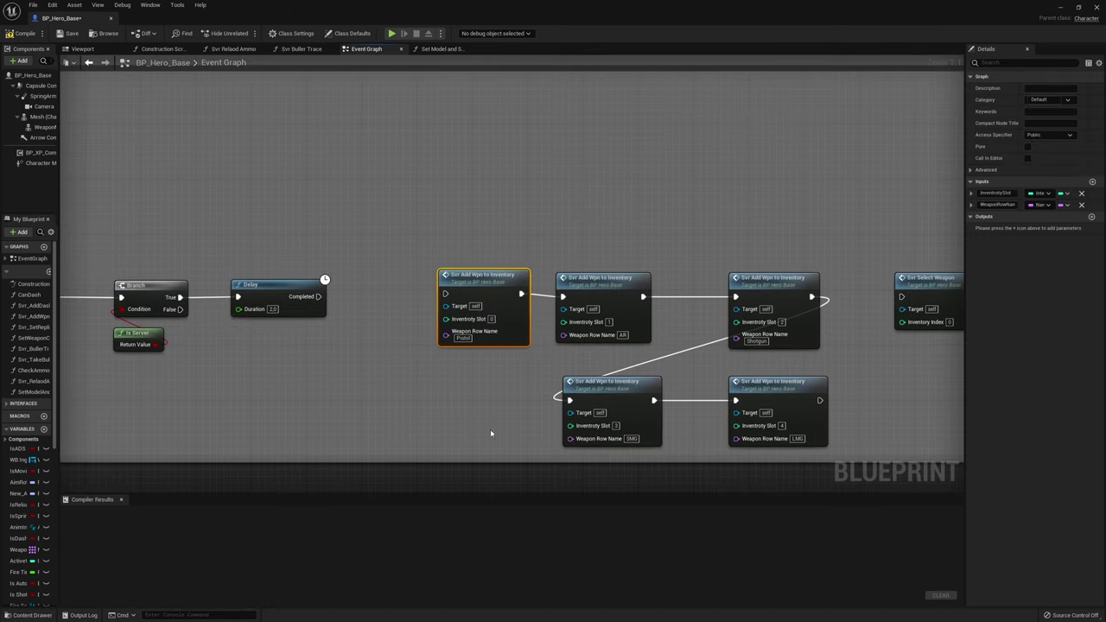
key("ctrl+z")
key("ctrl+z")
key("ctrl+z")
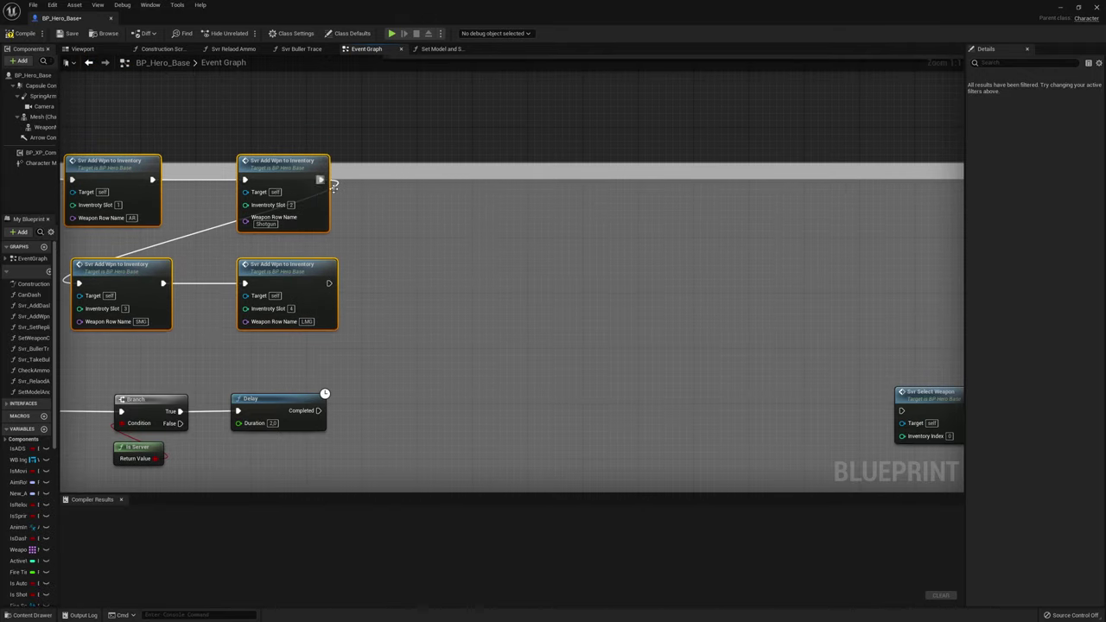
right_click_drag(352, 327, 415, 295)
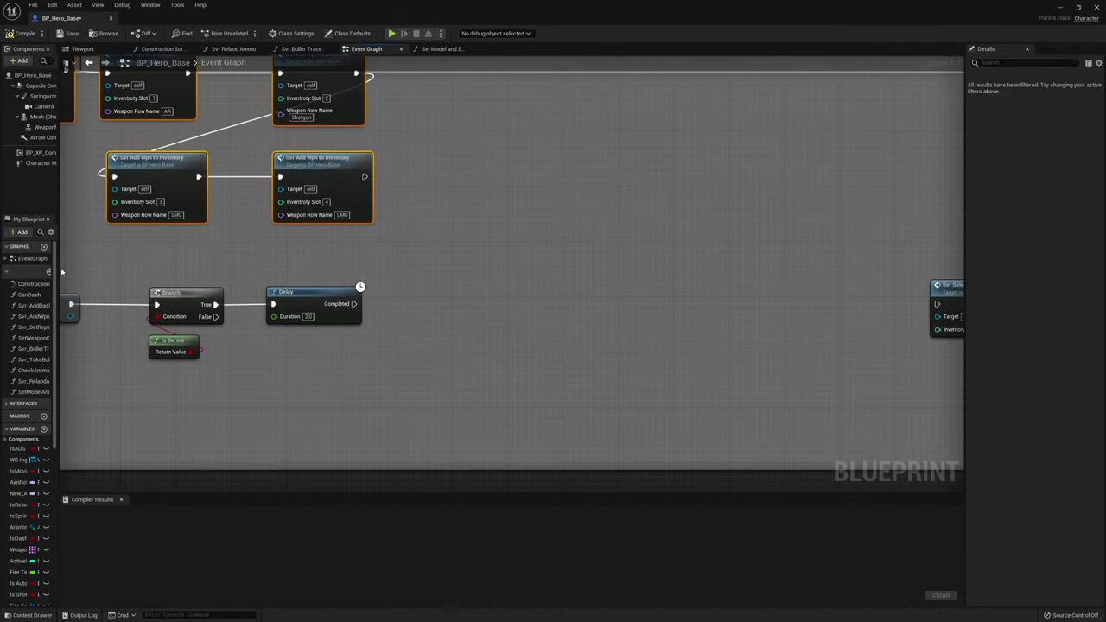
left_click_drag(59, 272, 202, 258)
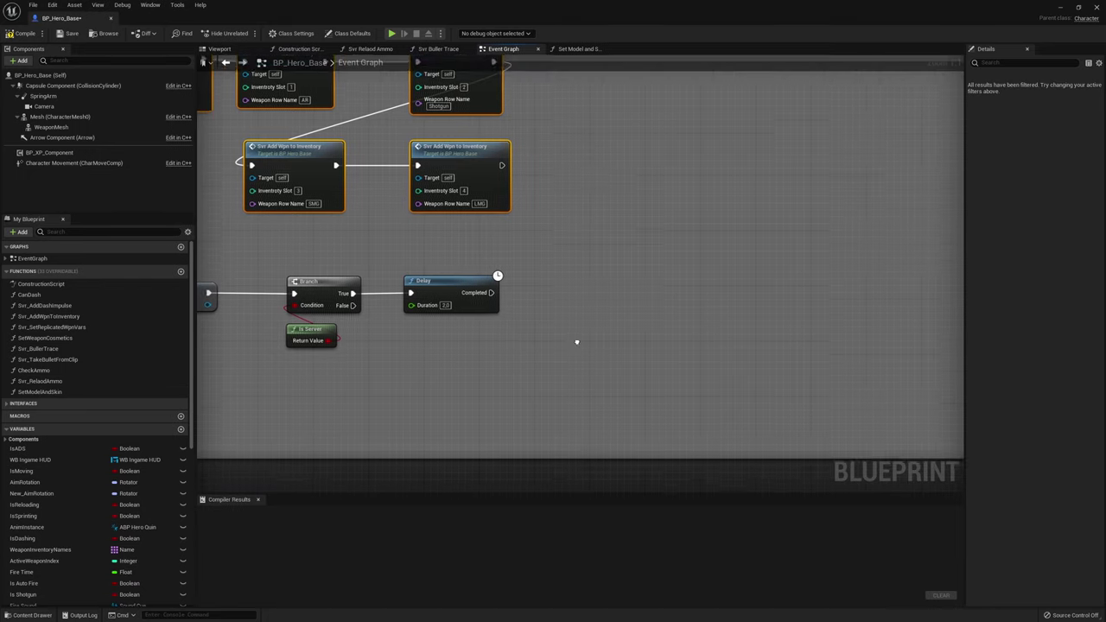
Cast Get Player Controller to BP_SHooter_PlayerController, run from the Delay's Completed
right_click(428, 344)
type("get player controlle")
key("Return")
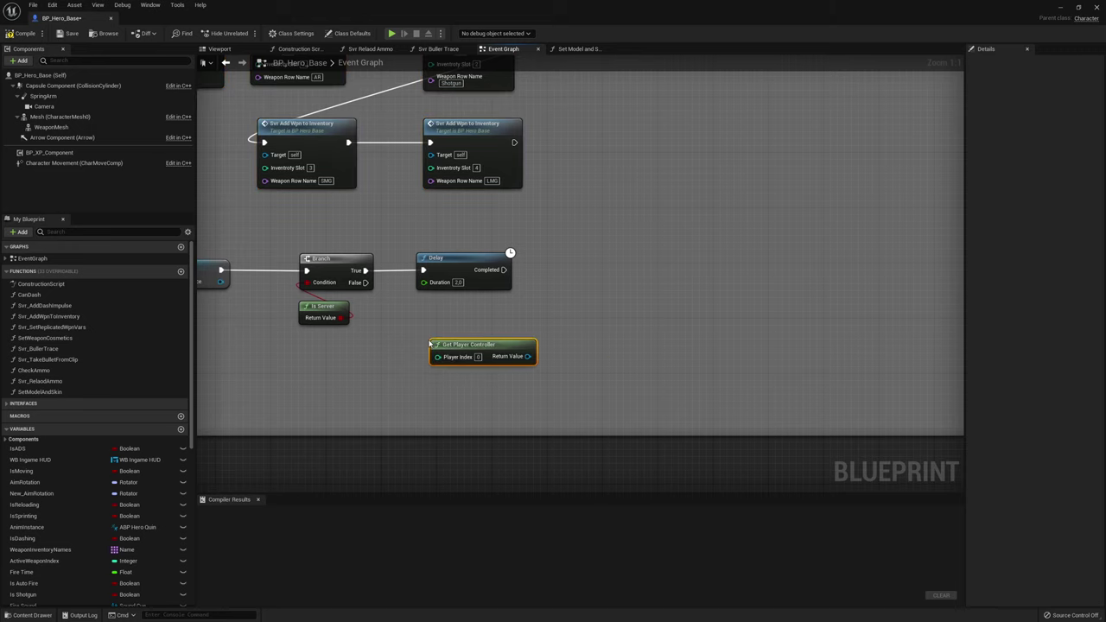
left_click_drag(528, 357, 562, 324)
type("cast to sho")
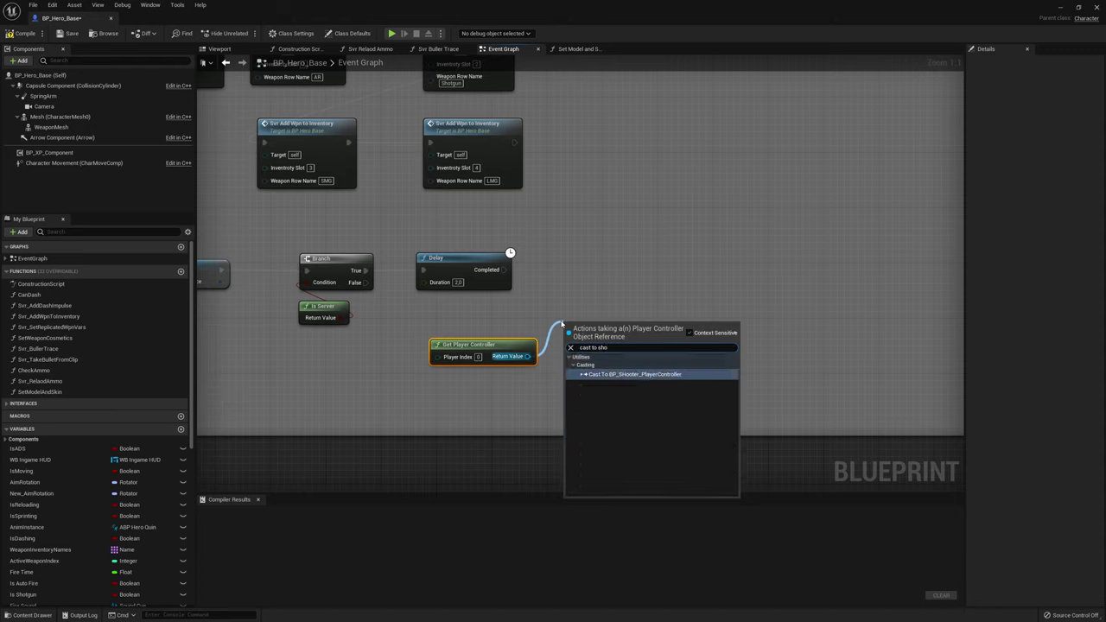
key("Return")
left_click_drag(504, 270, 568, 344)
left_click_drag(638, 337, 622, 274)
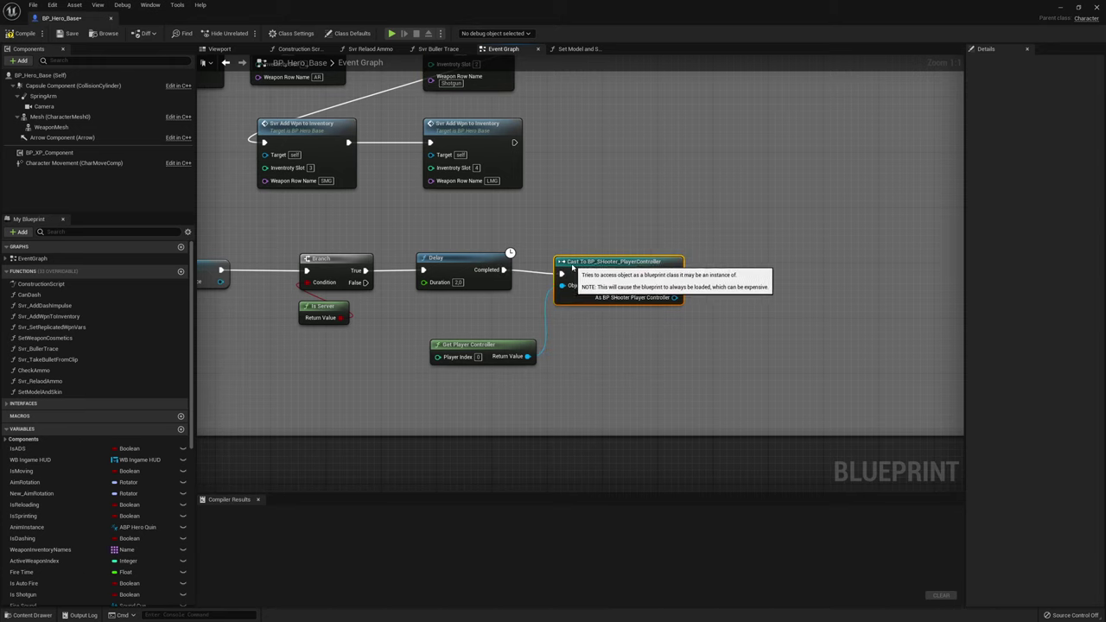
Get S Player Profile from the cast controller and split the profile struct pins
left_click_drag(668, 297, 672, 341)
type("get profi")
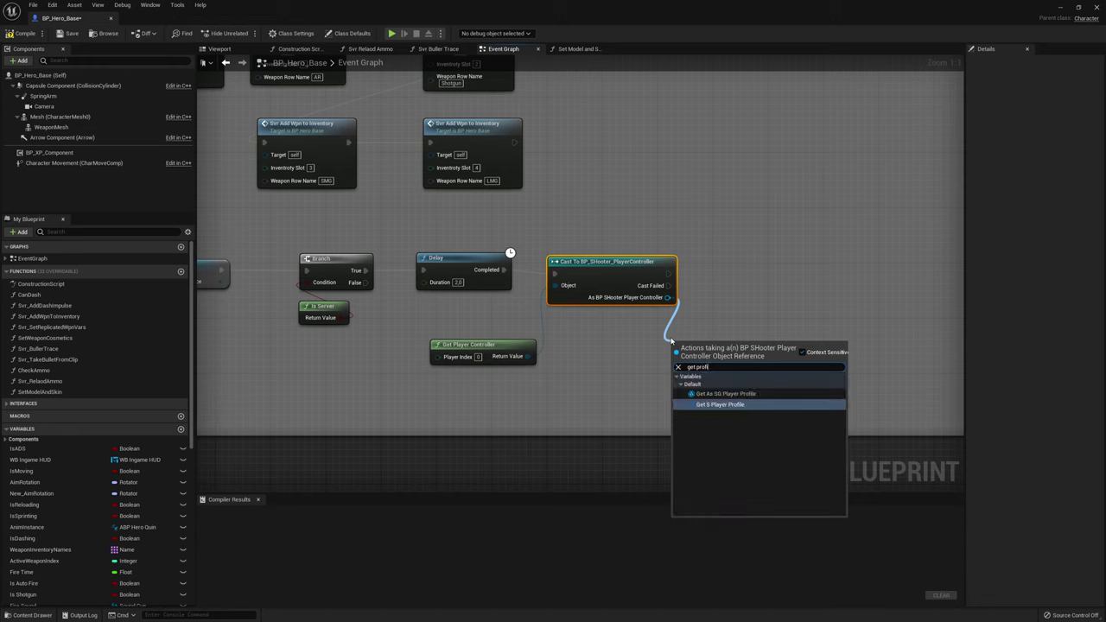
key("Return")
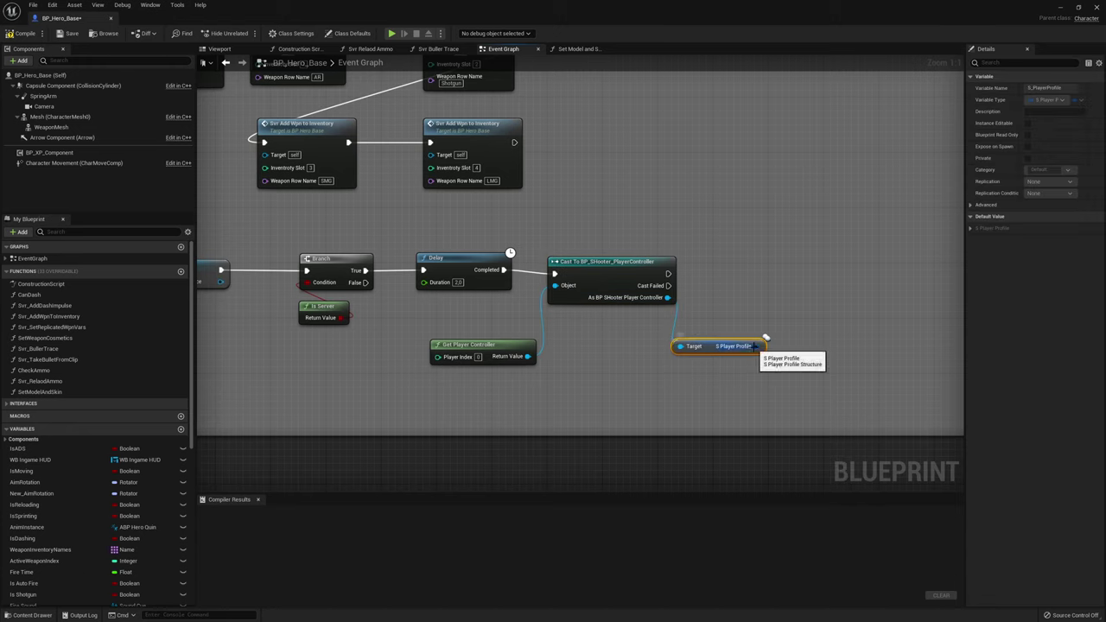
right_click(712, 353)
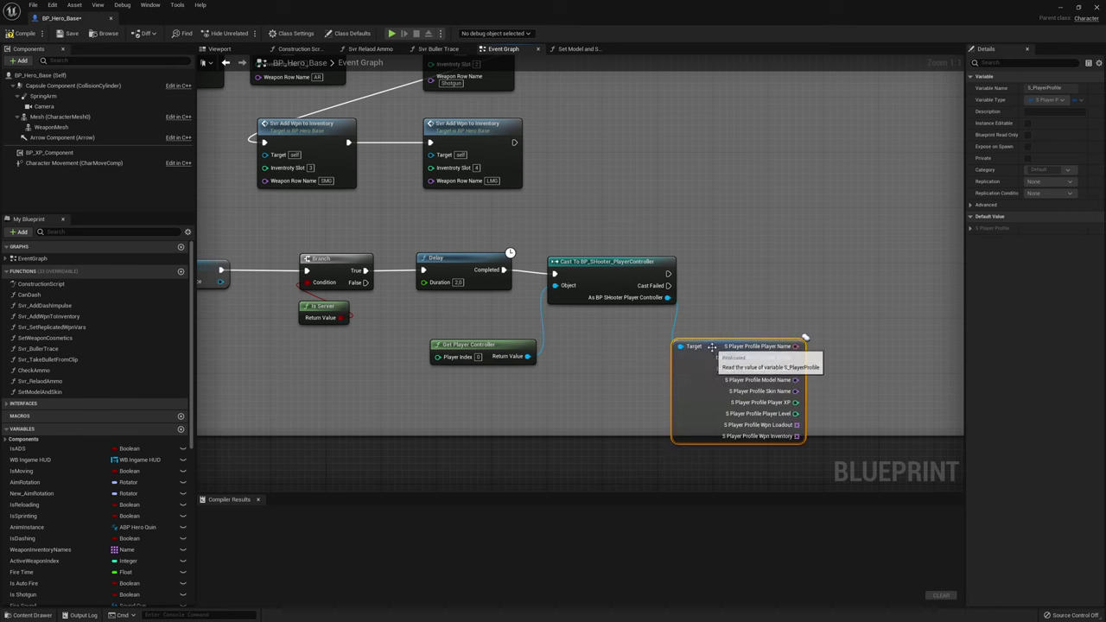
left_click(718, 364)
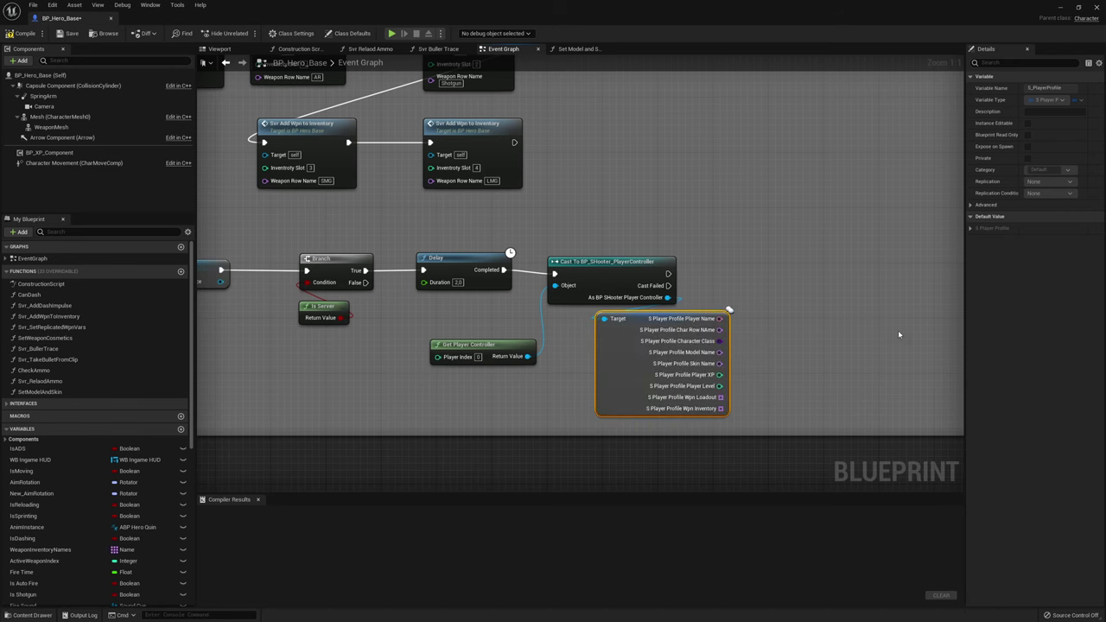
right_click_drag(899, 335, 742, 337)
left_click(614, 294)
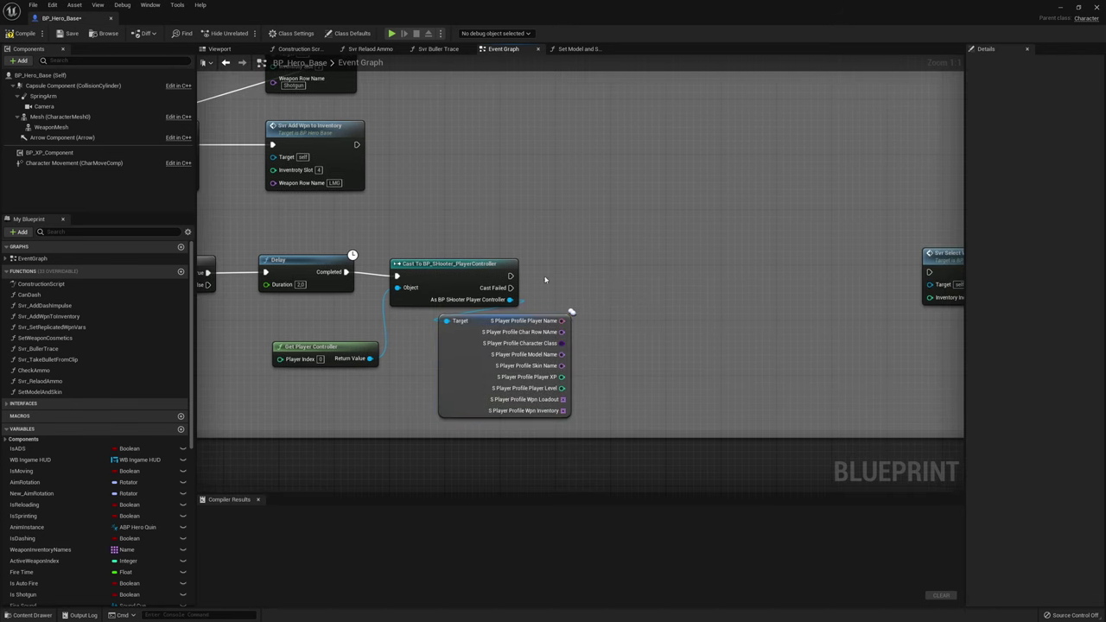
Run a For Each Loop over Wpn Loadout after the cast succeeds
key("ctrl+v")
left_click_drag(511, 276, 619, 284)
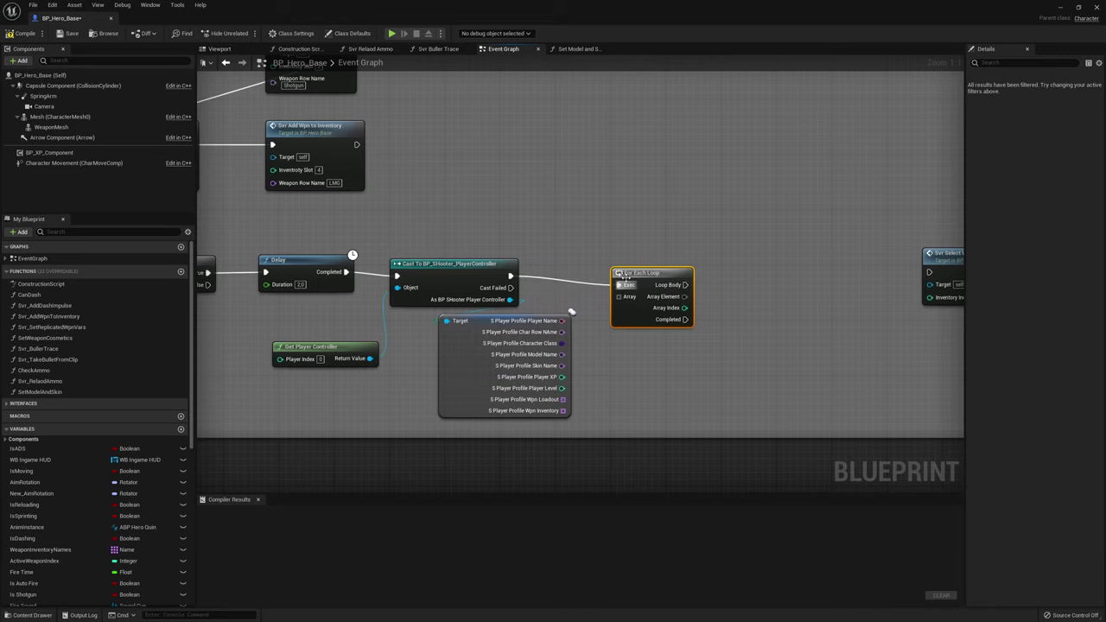
mouse_move(644, 273)
left_mouse_down()
mouse_move(651, 262)
mouse_move(563, 400)
left_mouse_up()
right_click_drag(696, 367, 576, 375)
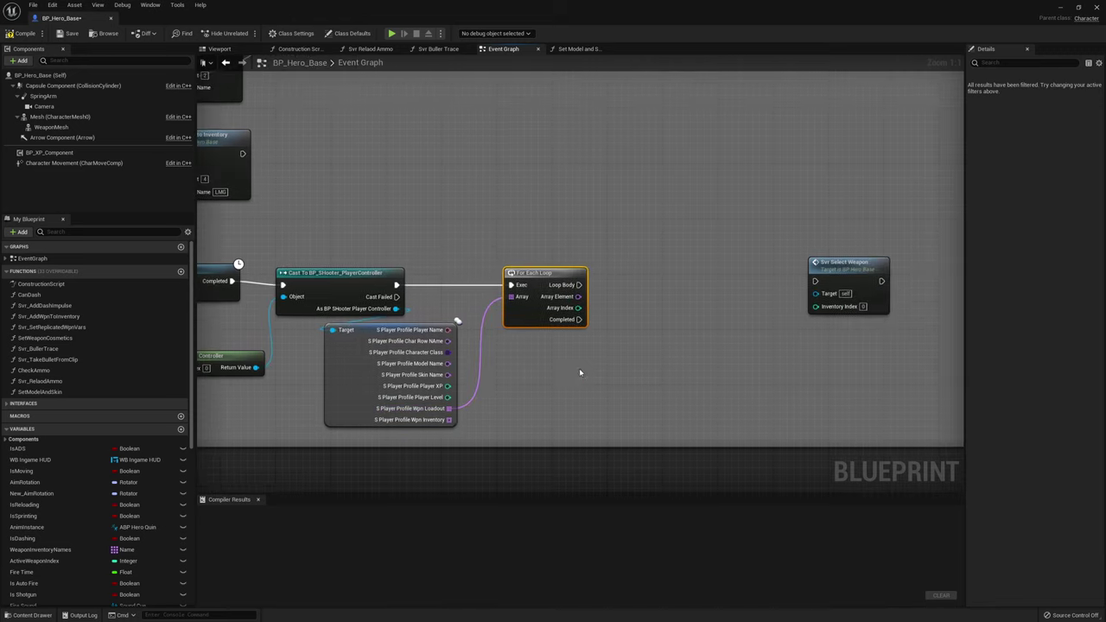
Copy the LMG add-weapon node onto the Loop Body and push Svr Select Weapon right
right_click_drag(260, 242, 477, 242)
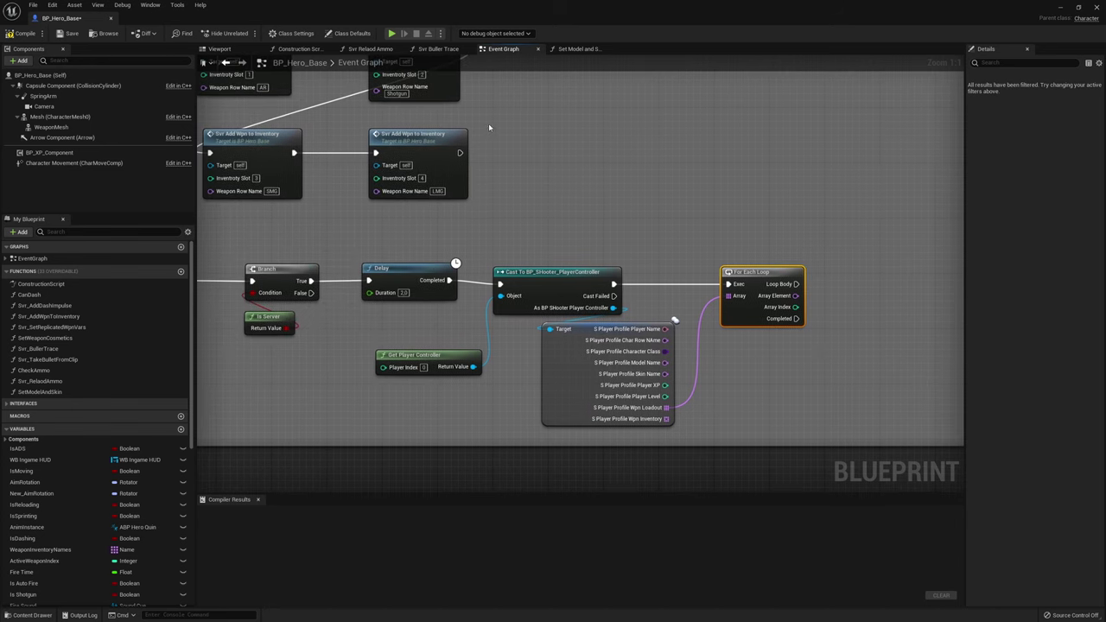
left_click(415, 160)
right_click_drag(876, 264, 630, 222)
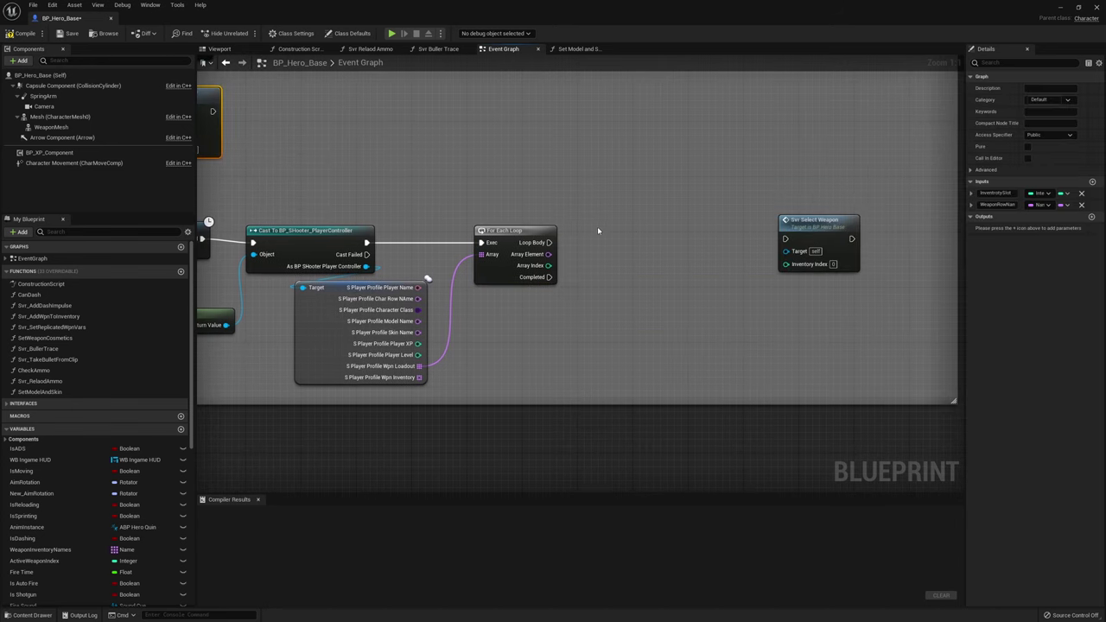
key("ctrl+v")
left_click_drag(549, 242, 675, 234)
left_click_drag(548, 266, 634, 287)
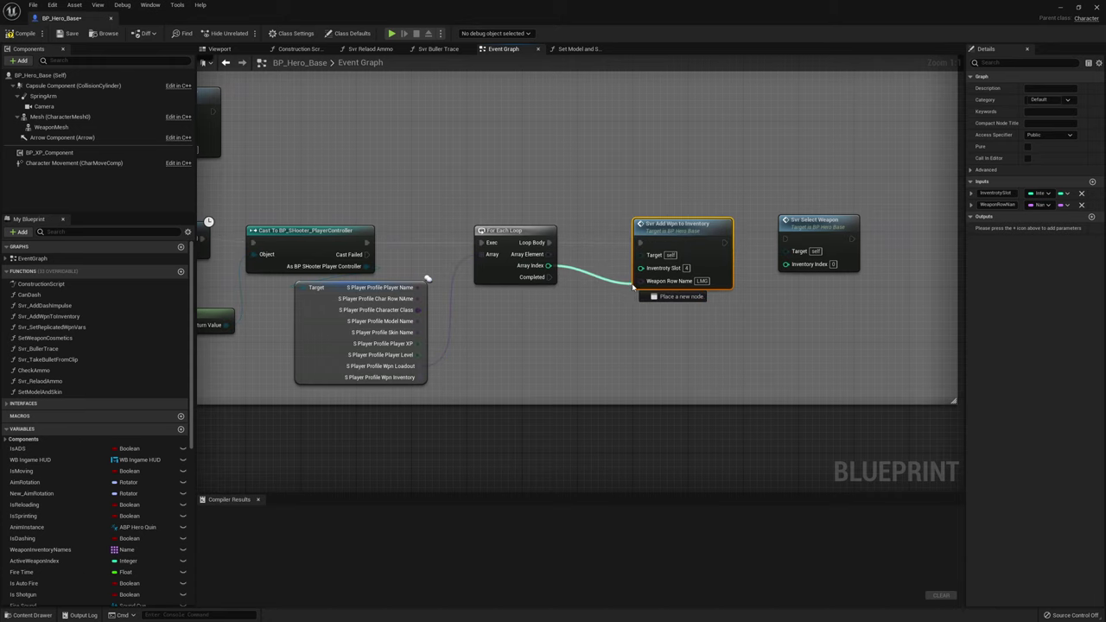
left_click(681, 192)
right_click_drag(823, 234, 678, 227)
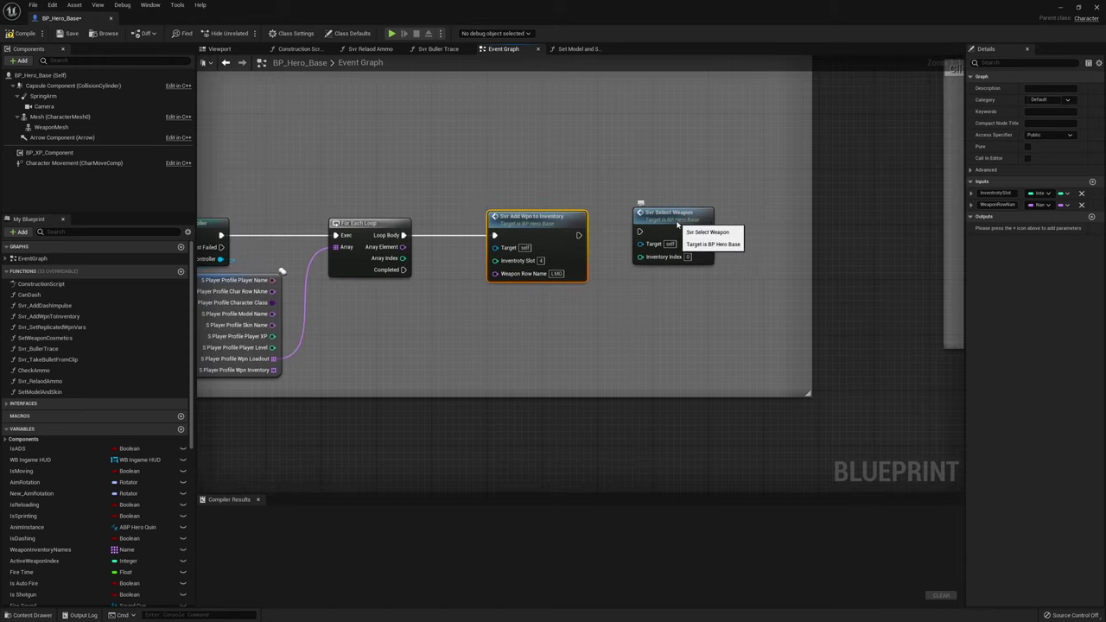
left_click_drag(679, 224, 755, 230)
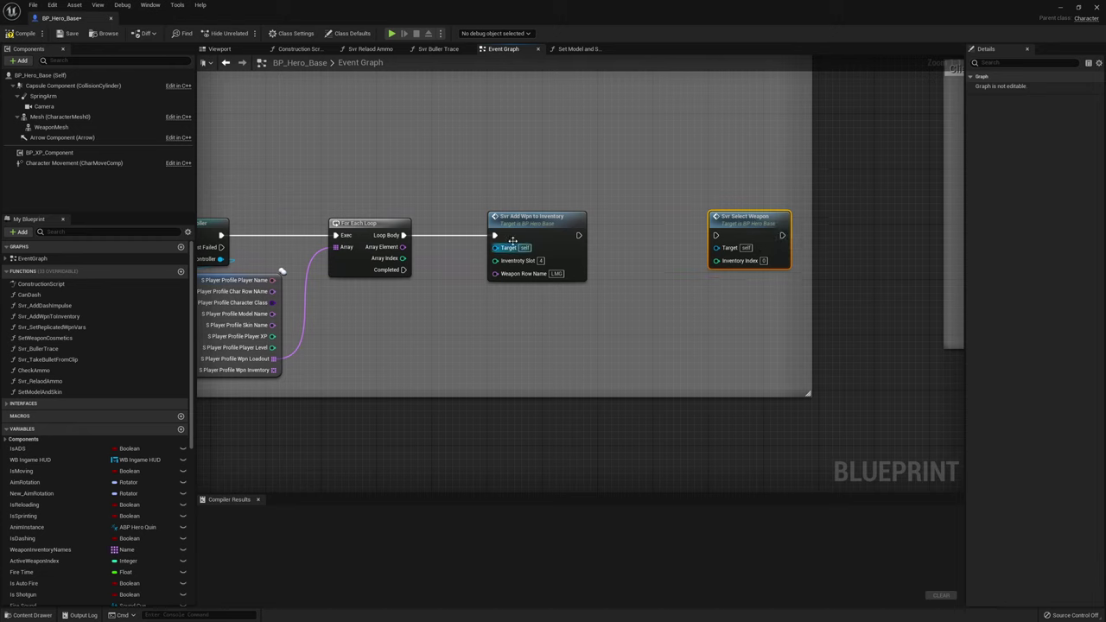
Put a Branch between Loop Body and the copied add-weapon node
left_click(497, 237)
left_click_drag(516, 225, 606, 225)
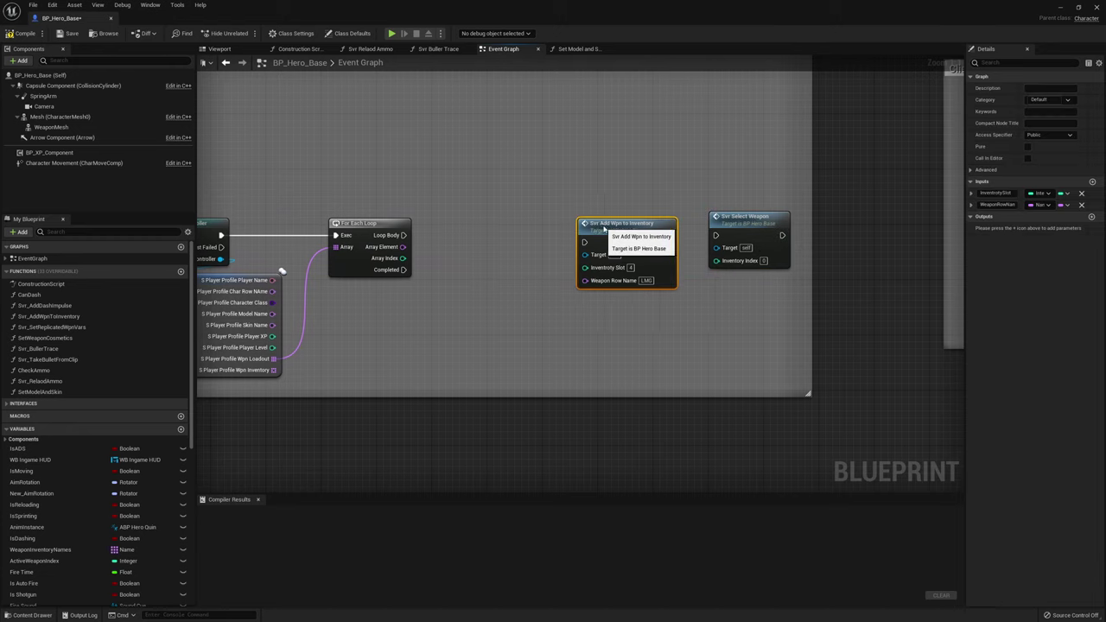
left_click(439, 195)
mouse_move(403, 235)
left_mouse_down()
mouse_move(450, 208)
mouse_move(489, 223)
left_mouse_up()
Feed a Not Equal (Name) check on Array Element into the Branch condition
left_click_drag(402, 248, 486, 270)
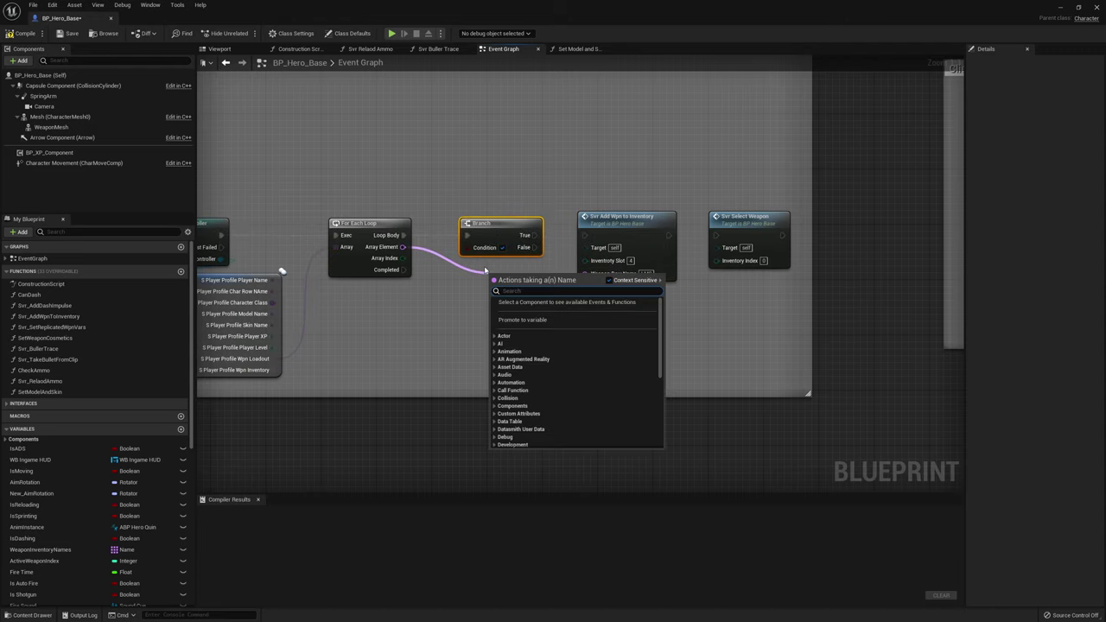
type("!=")
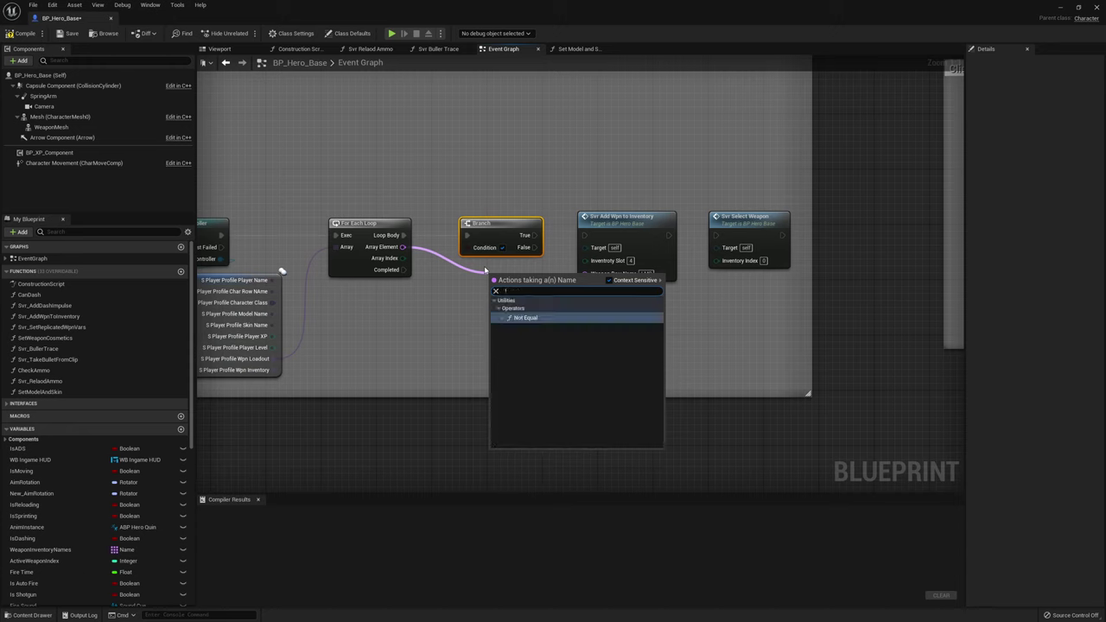
key("Return")
mouse_move(527, 282)
left_mouse_down()
mouse_move(470, 254)
mouse_move(585, 235)
mouse_move(403, 259)
mouse_move(585, 271)
left_mouse_up()
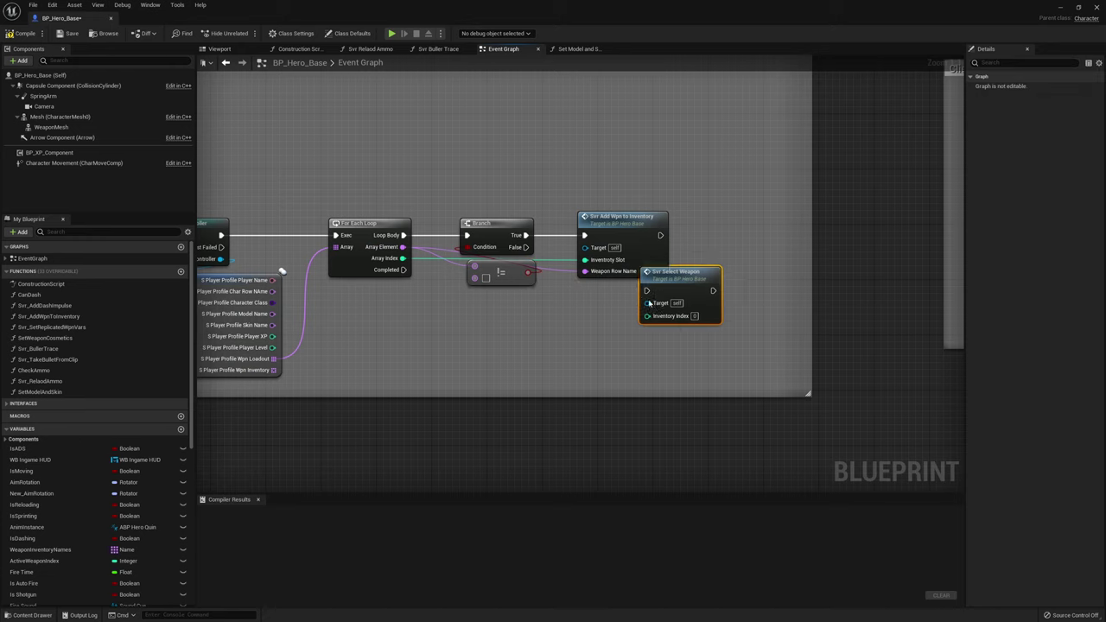
Run Svr Select Weapon from the loop's Completed, placed below the Branch
left_click_drag(764, 214, 505, 318)
mouse_move(403, 270)
left_mouse_down()
mouse_move(458, 355)
mouse_move(460, 339)
left_mouse_up()
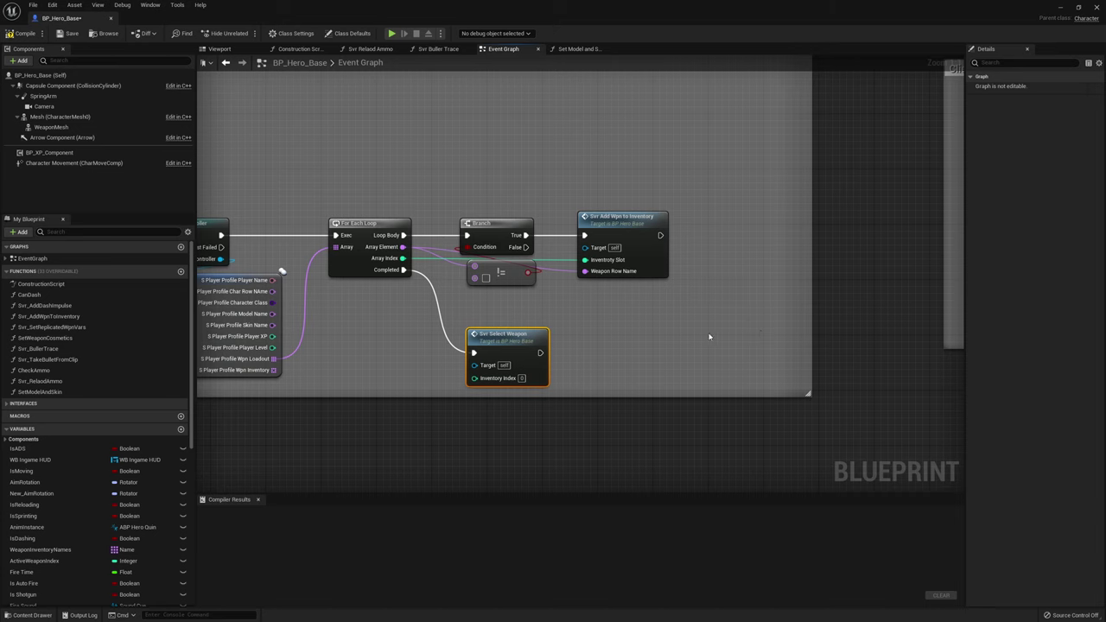
right_click_drag(584, 297, 725, 255)
right_click_drag(523, 303, 674, 283)
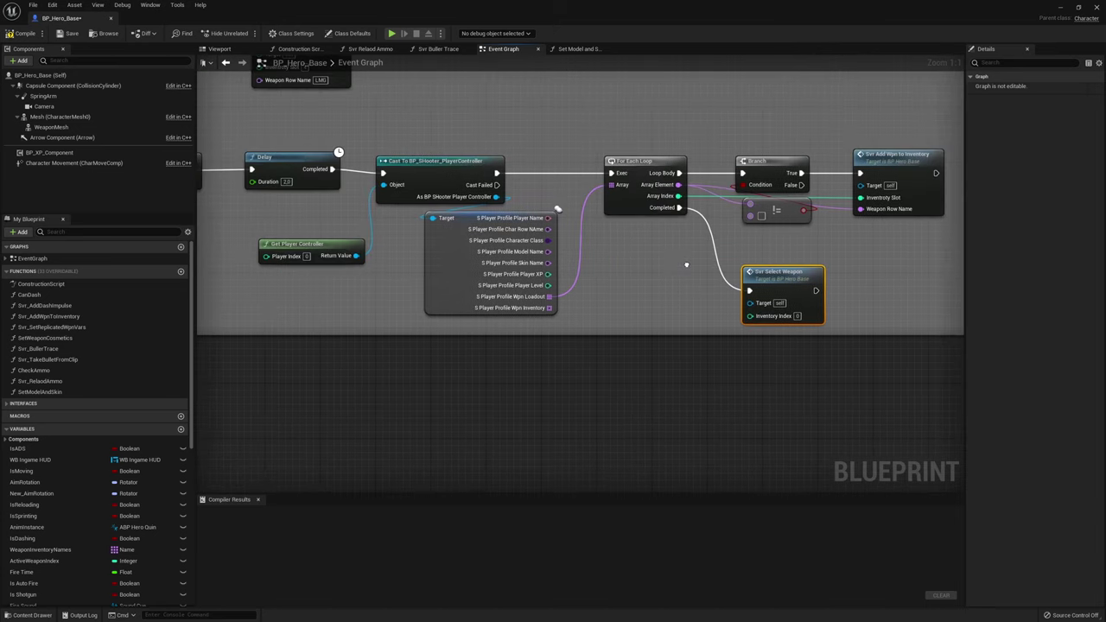
Compile, save and close BP_Hero_Base
left_click(21, 32)
left_click(68, 35)
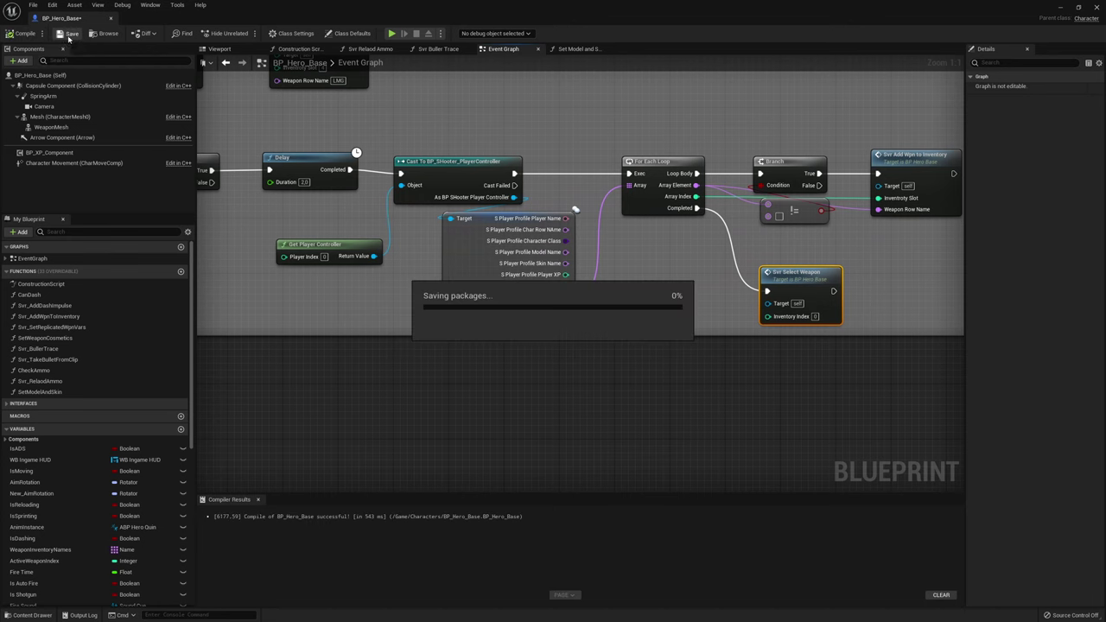
left_click(1100, 7)
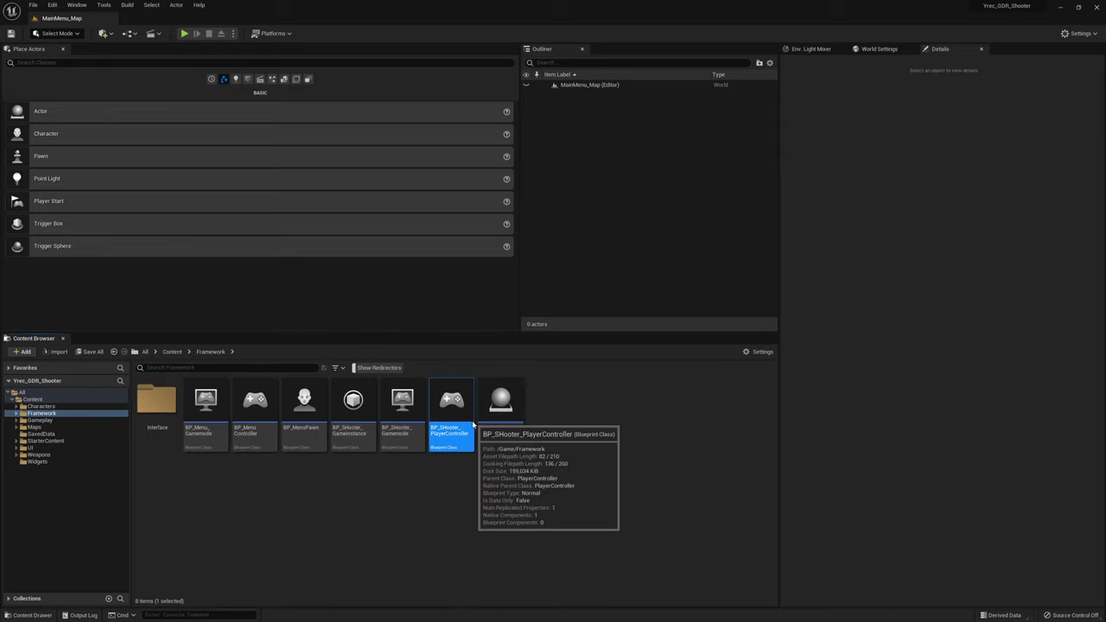
Review BP_Shooter_PlayerController's load-from-slot to Svr_SetPlayerProfile chain, compile it, and close it
double_click(461, 424)
right_click_drag(508, 235, 525, 581)
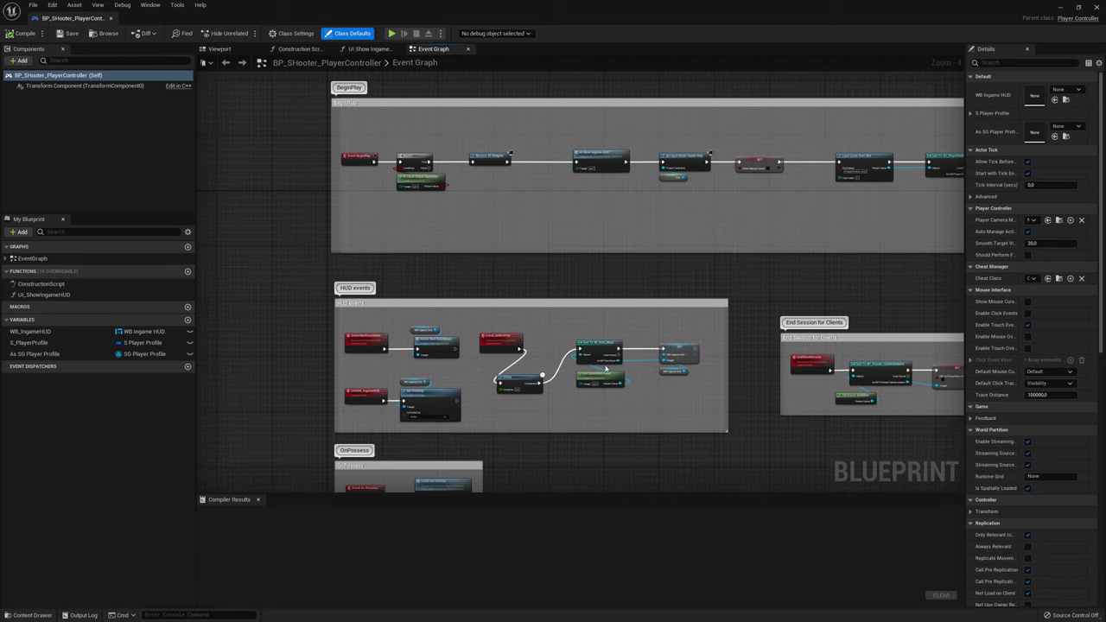
scroll(364, 284, "up", 4)
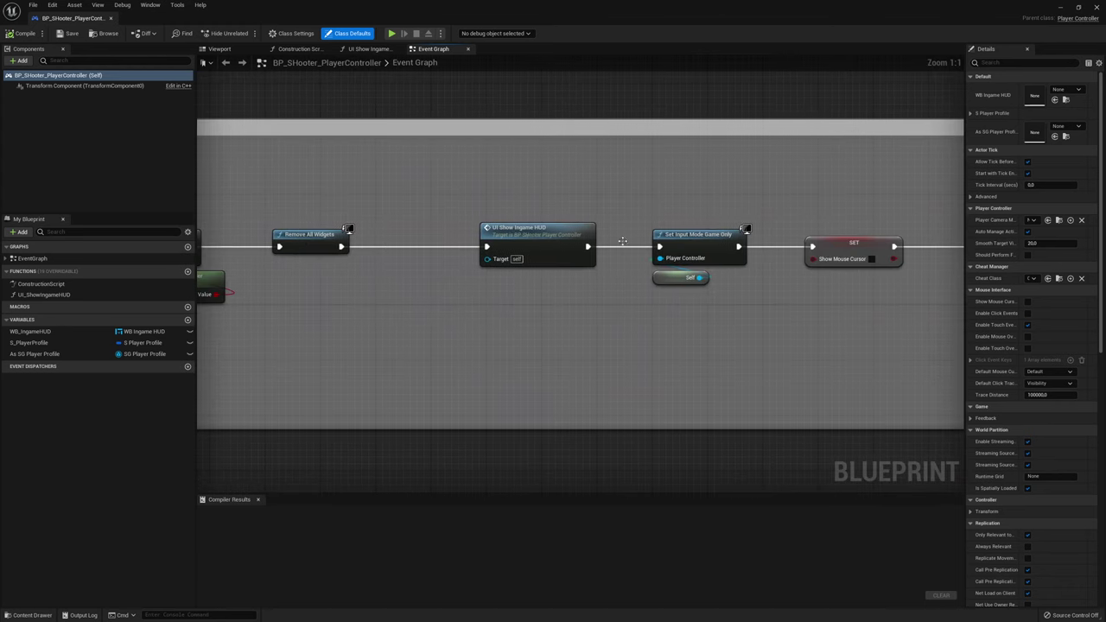
right_click_drag(548, 240, 585, 247)
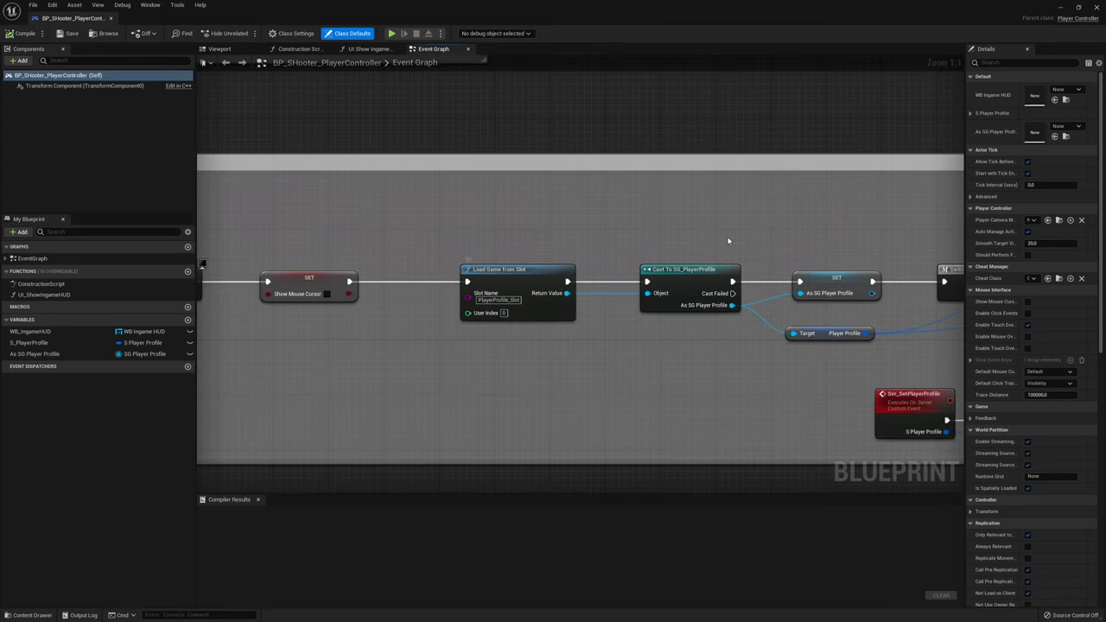
right_click_drag(717, 244, 550, 264)
right_click_drag(631, 294, 505, 294)
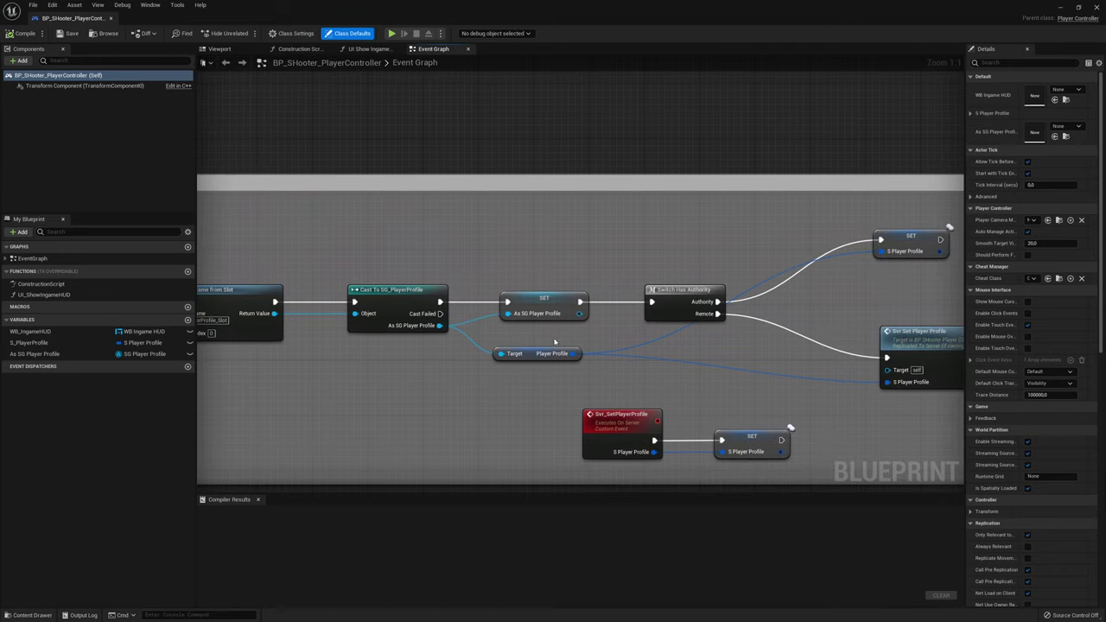
right_click_drag(579, 356, 428, 324)
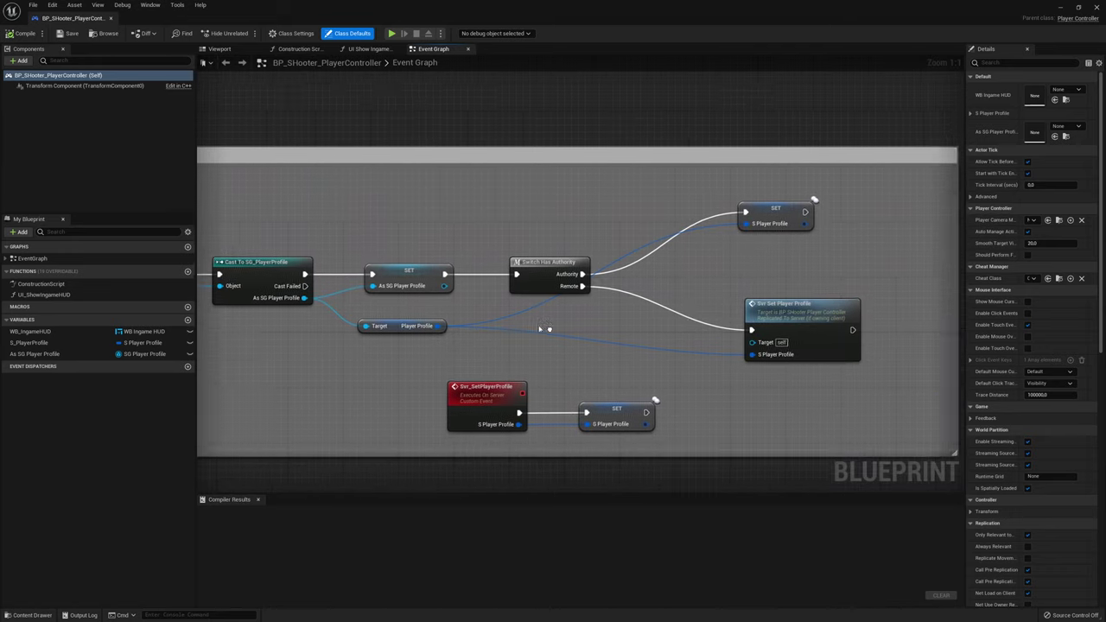
left_click(21, 36)
left_click(1098, 7)
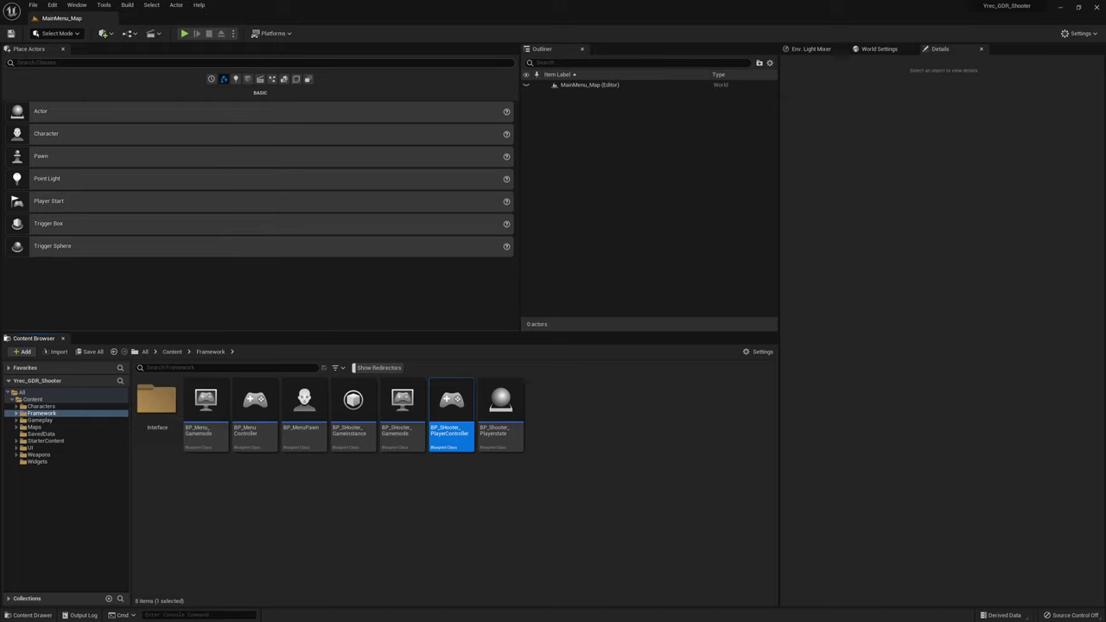
Play with two players, hosting in the first window and joining from the second
left_click(232, 33)
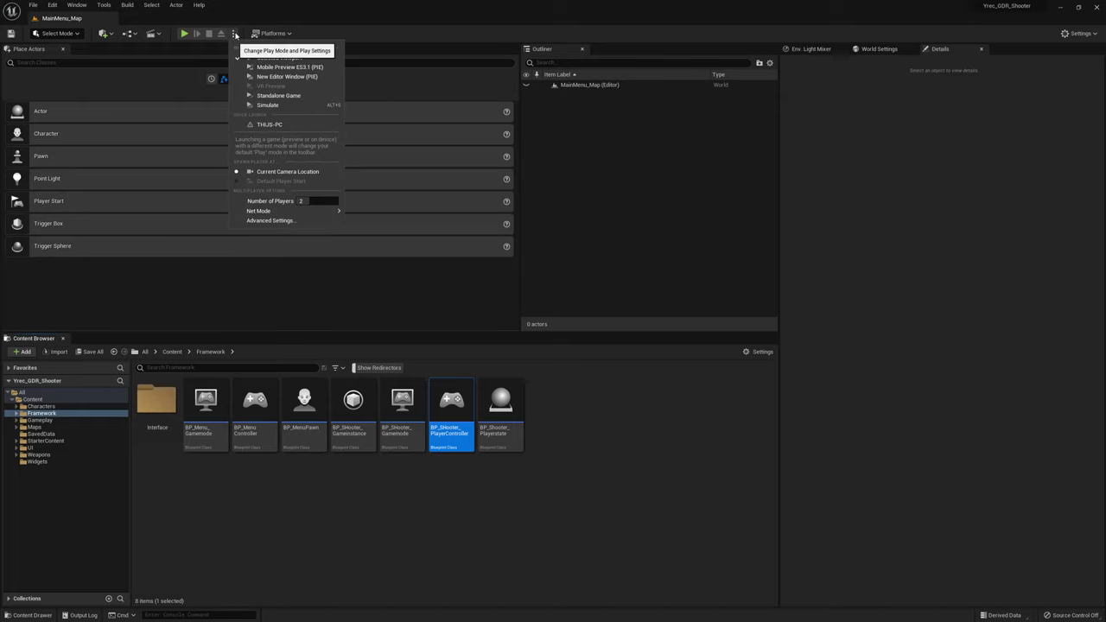
left_click(201, 42)
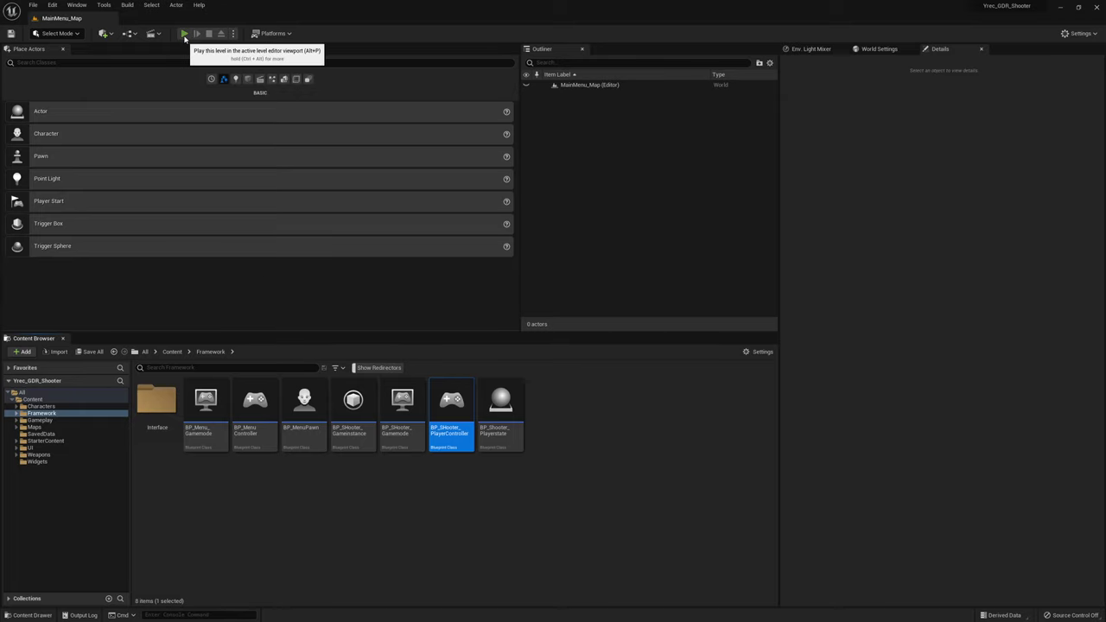
left_click(184, 36)
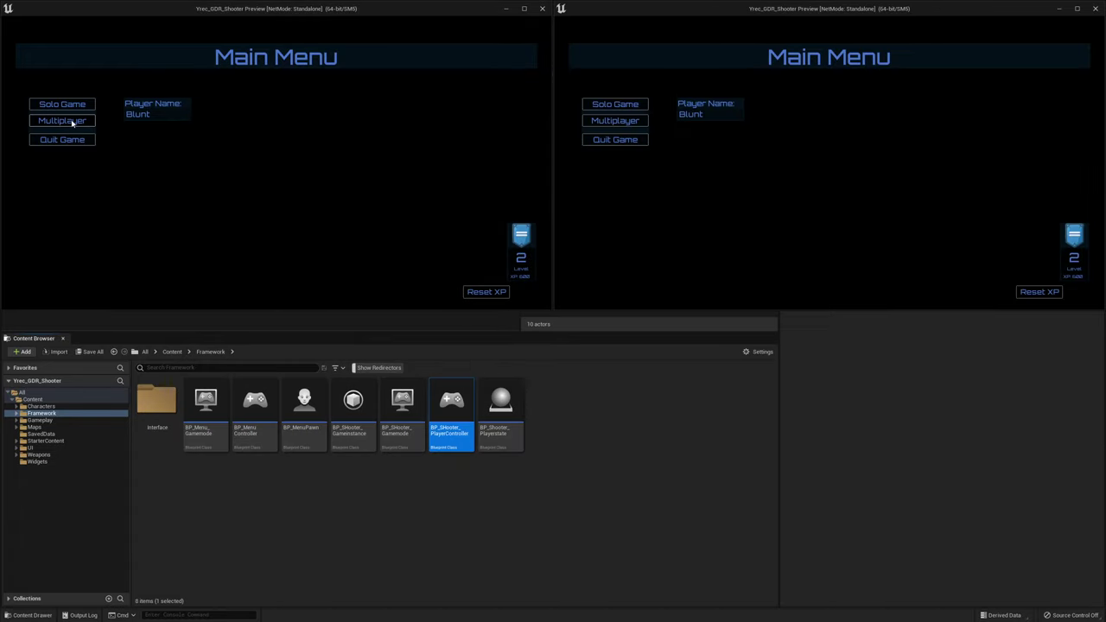
left_click(75, 121)
left_click(82, 104)
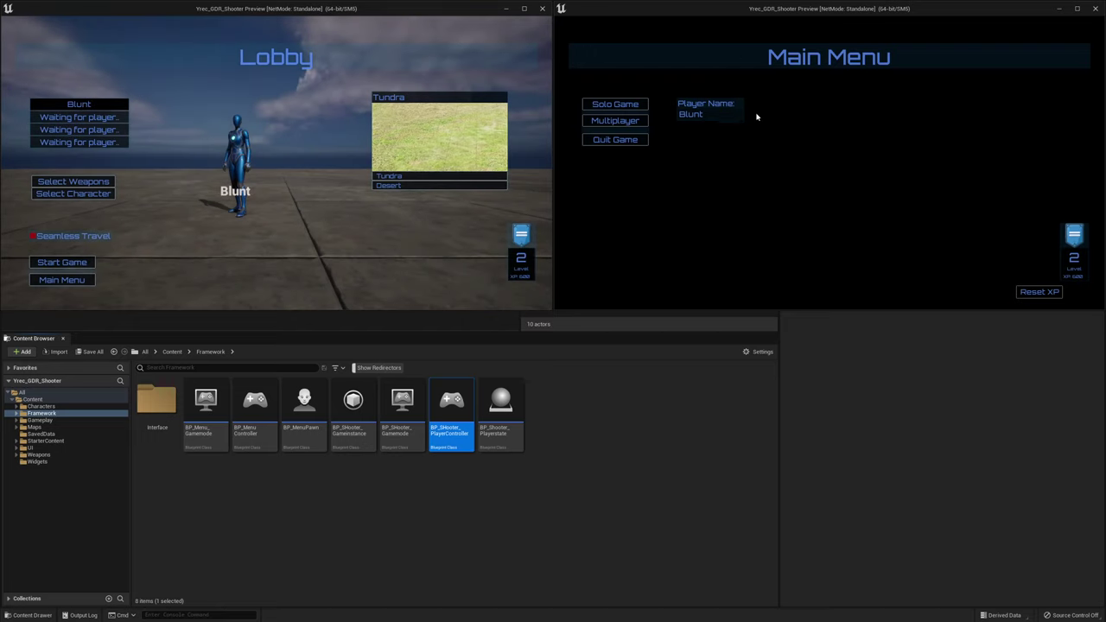
left_click(627, 120)
left_click(629, 119)
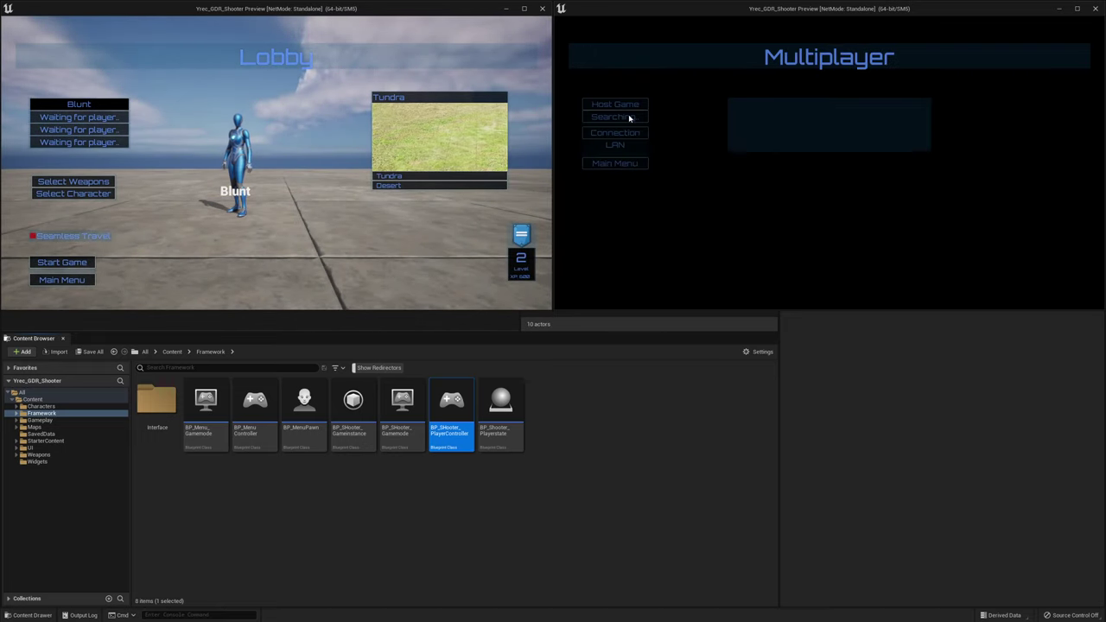
left_click(789, 108)
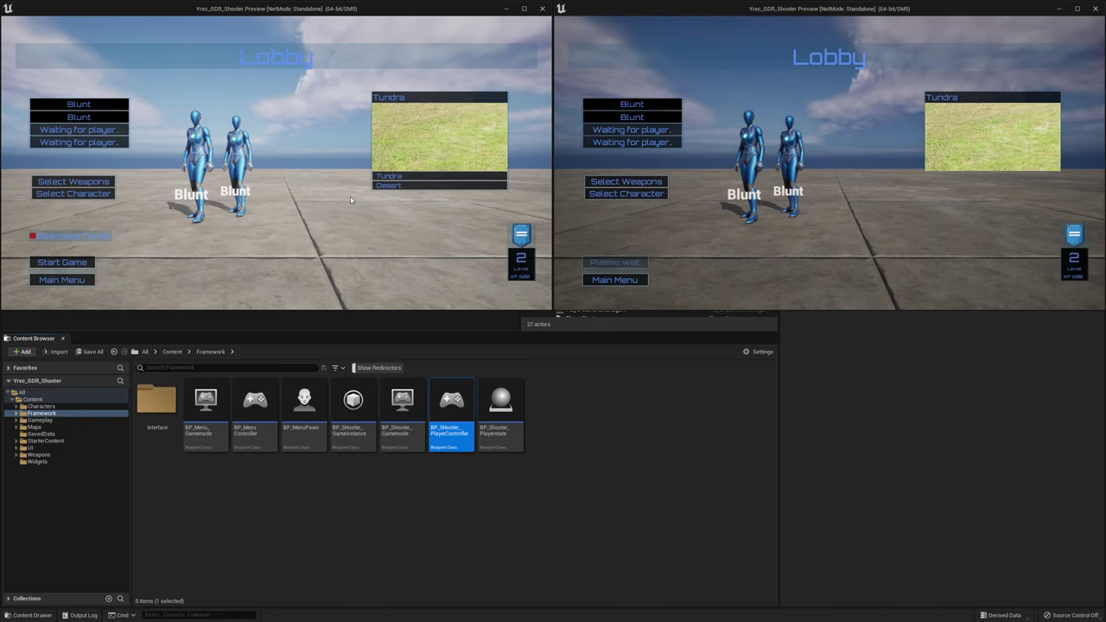
Give the first player's character the Quinn Green skin and return to the lobby
left_click(76, 195)
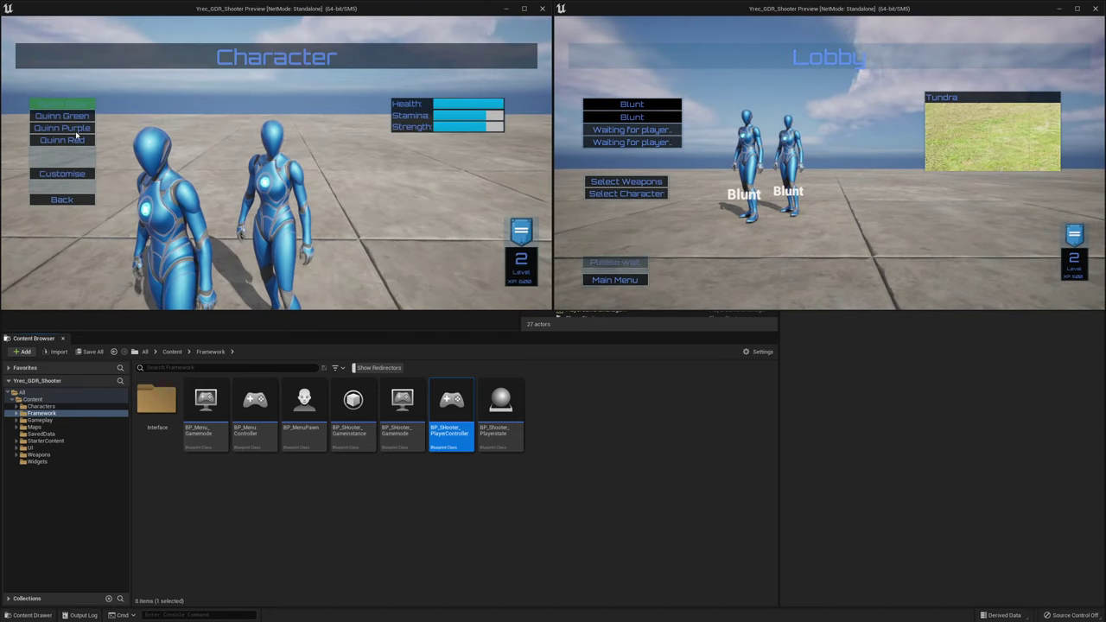
left_click(80, 116)
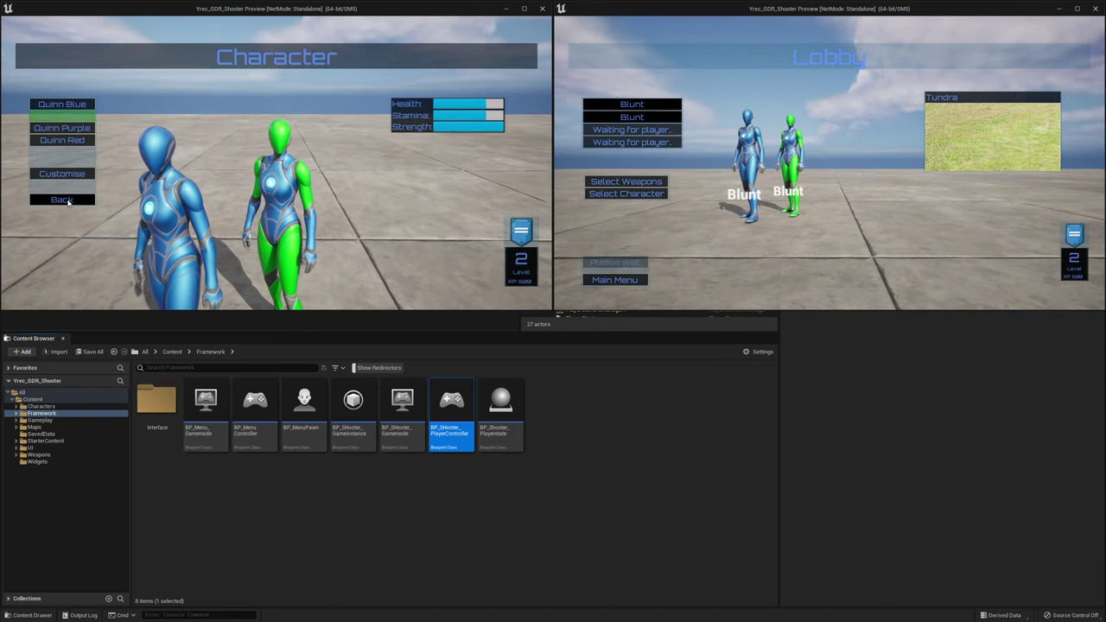
left_click(69, 201)
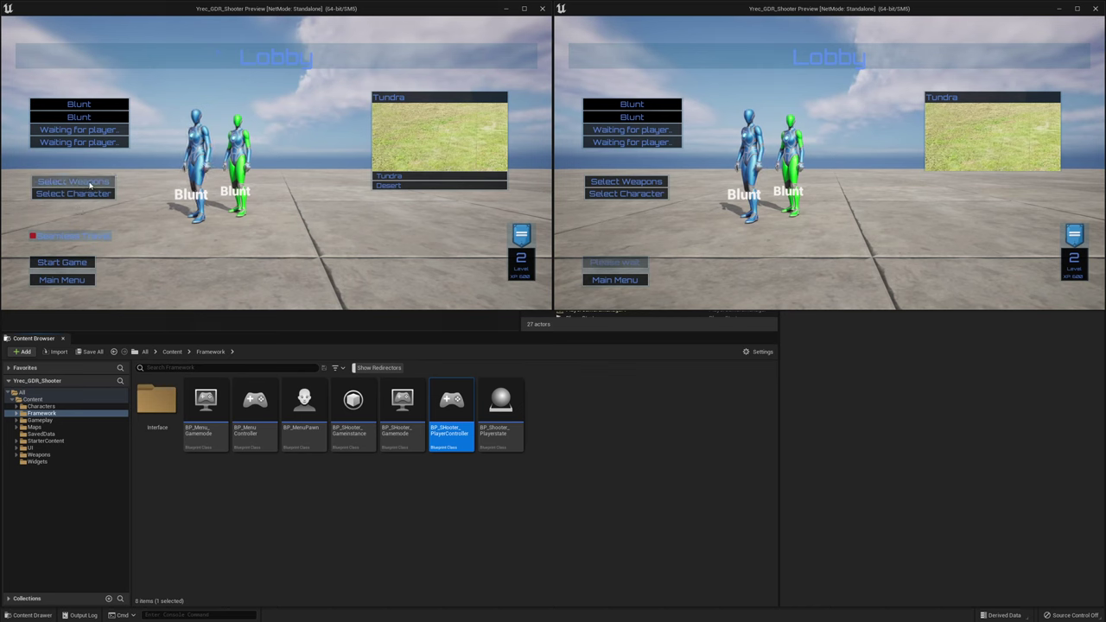
On the weapon selection screen, unequip the pistol and re-equip the AK1-x pistol from the inventory
left_click(82, 181)
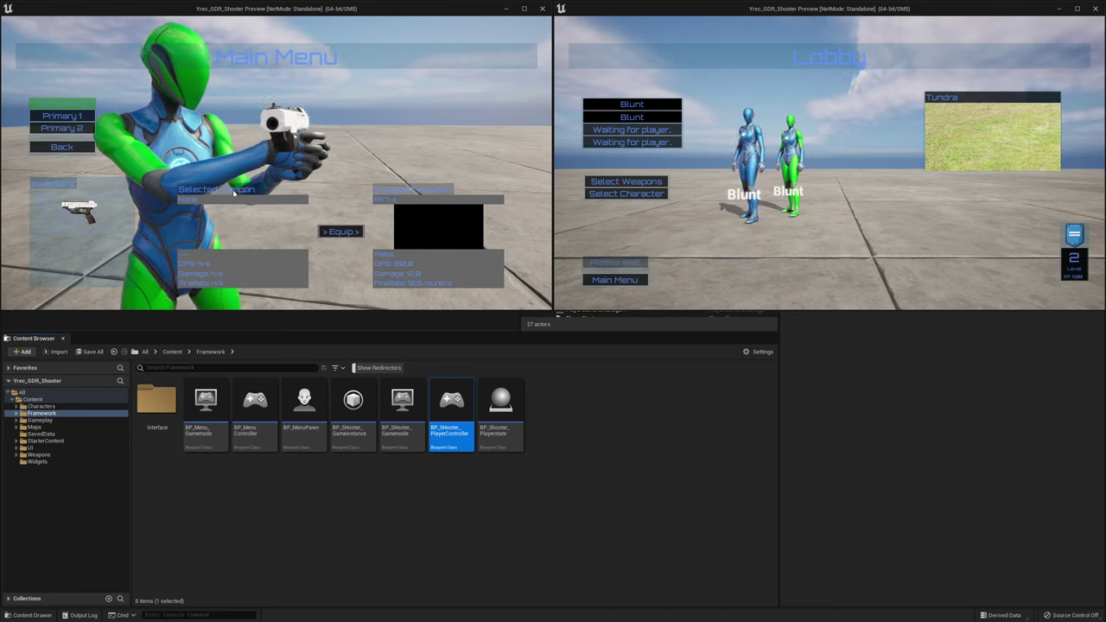
left_click(339, 232)
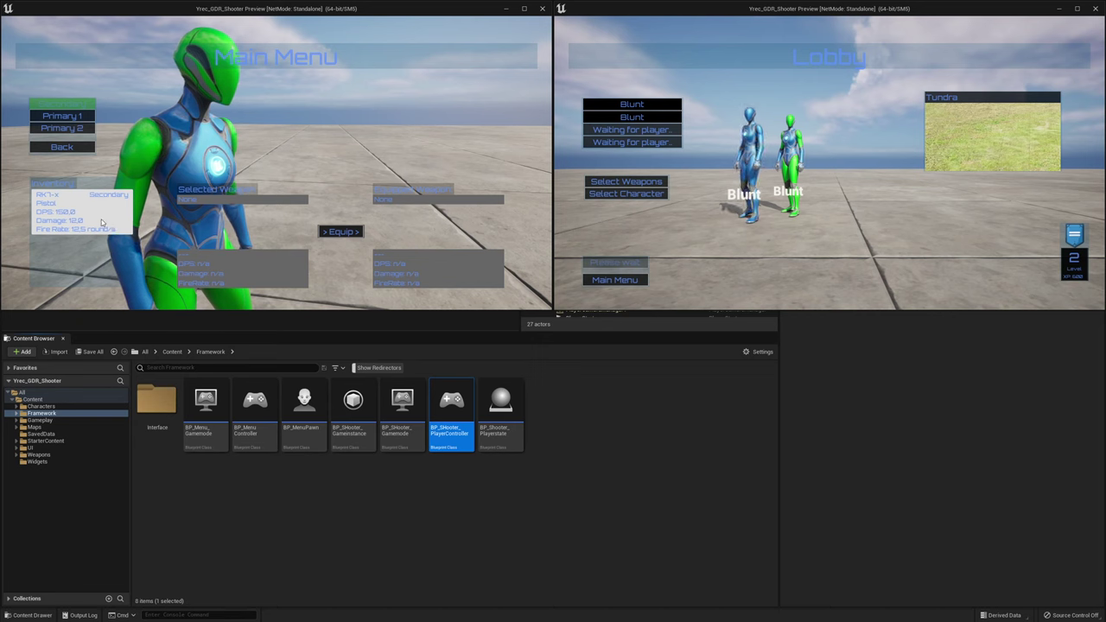
mouse_move(87, 206)
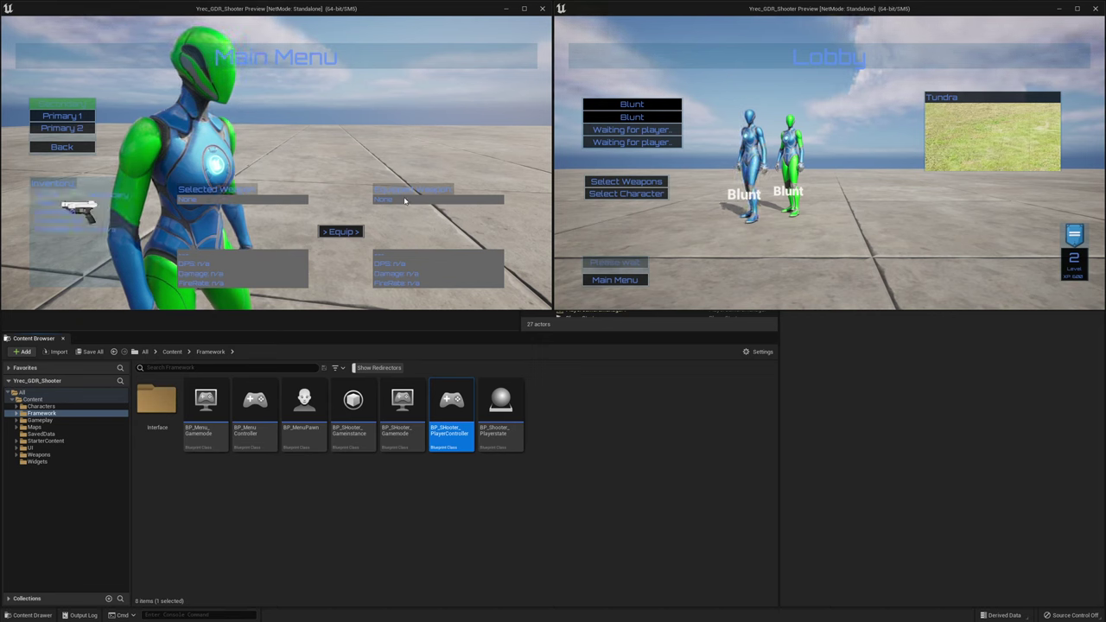
left_click(77, 213)
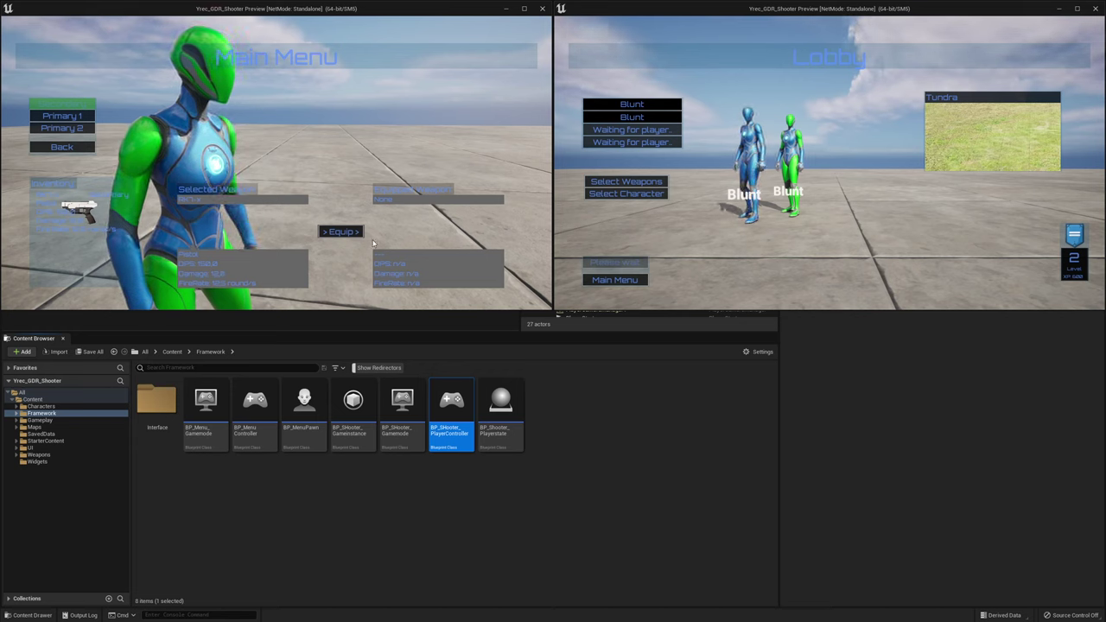
left_click(344, 232)
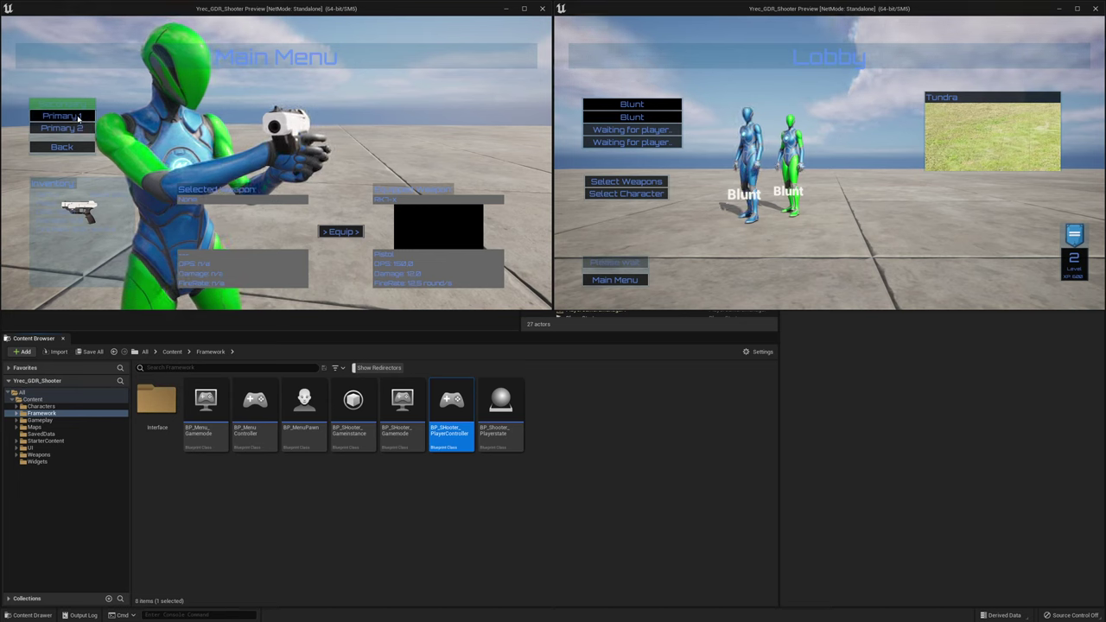
Equip the Maverick assault rifle in the left player's Primary 1 slot
left_click(77, 117)
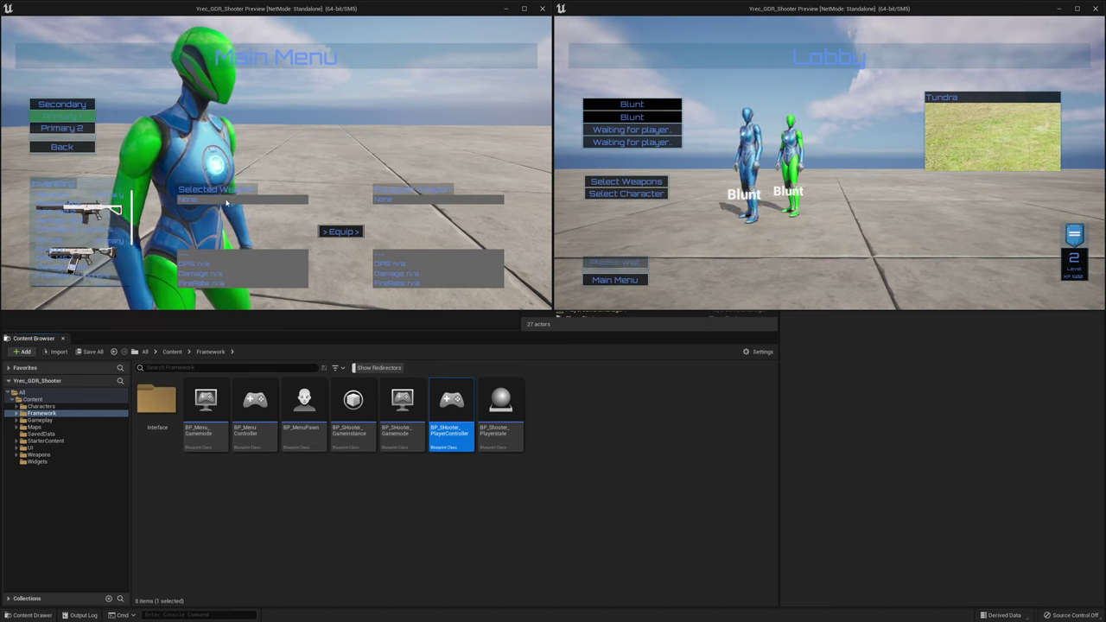
mouse_move(89, 239)
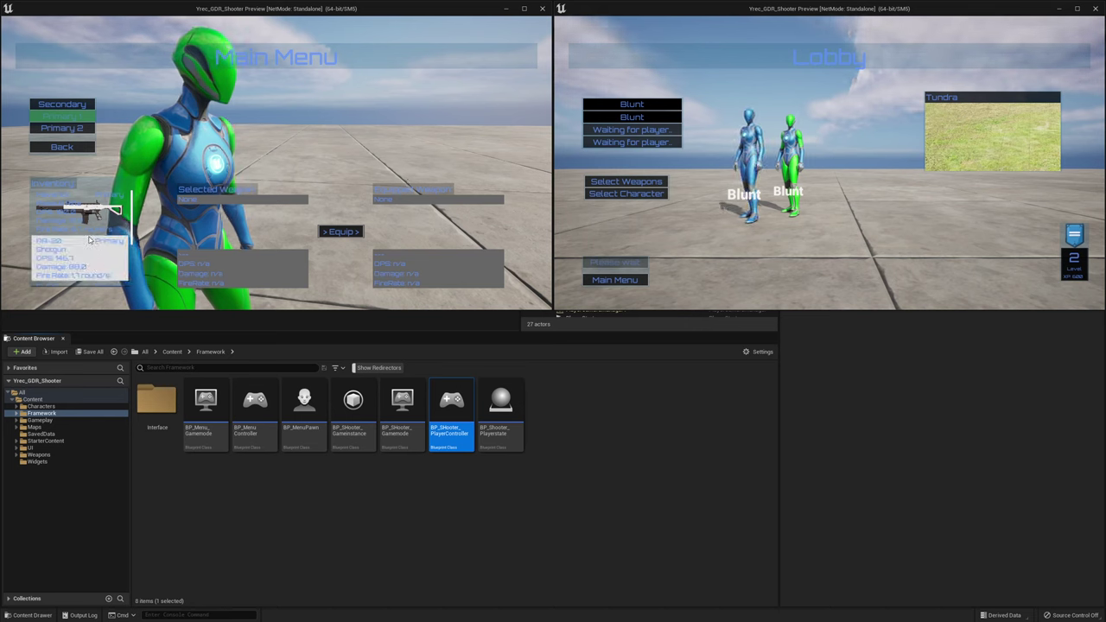
scroll(78, 230, "up", 2)
scroll(83, 235, "up", 1)
scroll(73, 237, "down", 1)
scroll(82, 251, "down", 1)
scroll(85, 253, "up", 1)
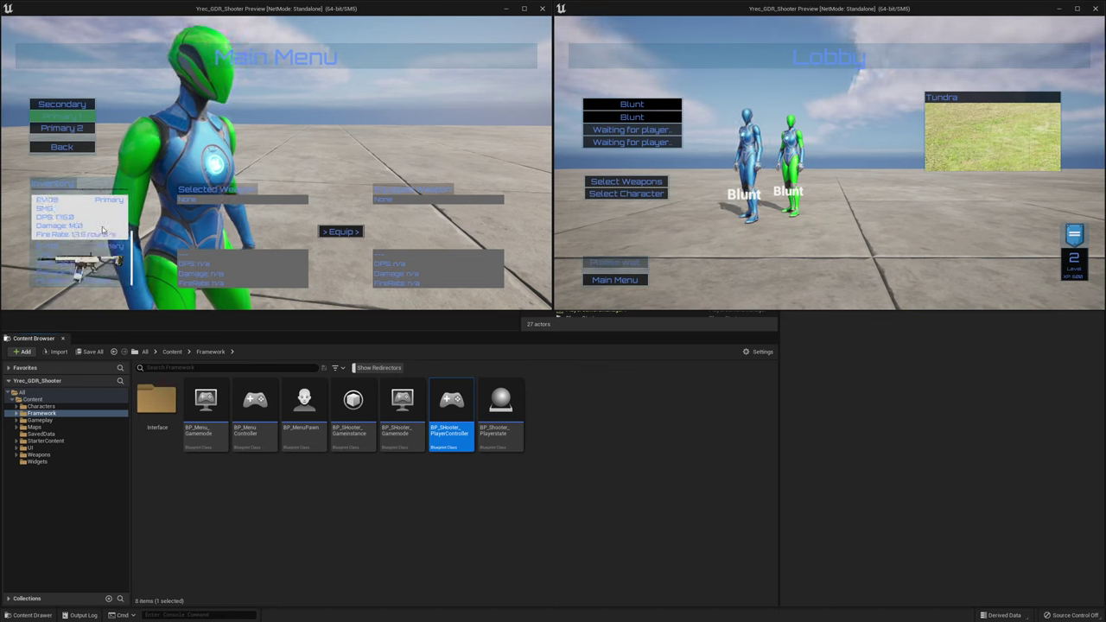
scroll(89, 254, "down", 1)
scroll(91, 257, "down", 1)
left_click(92, 257)
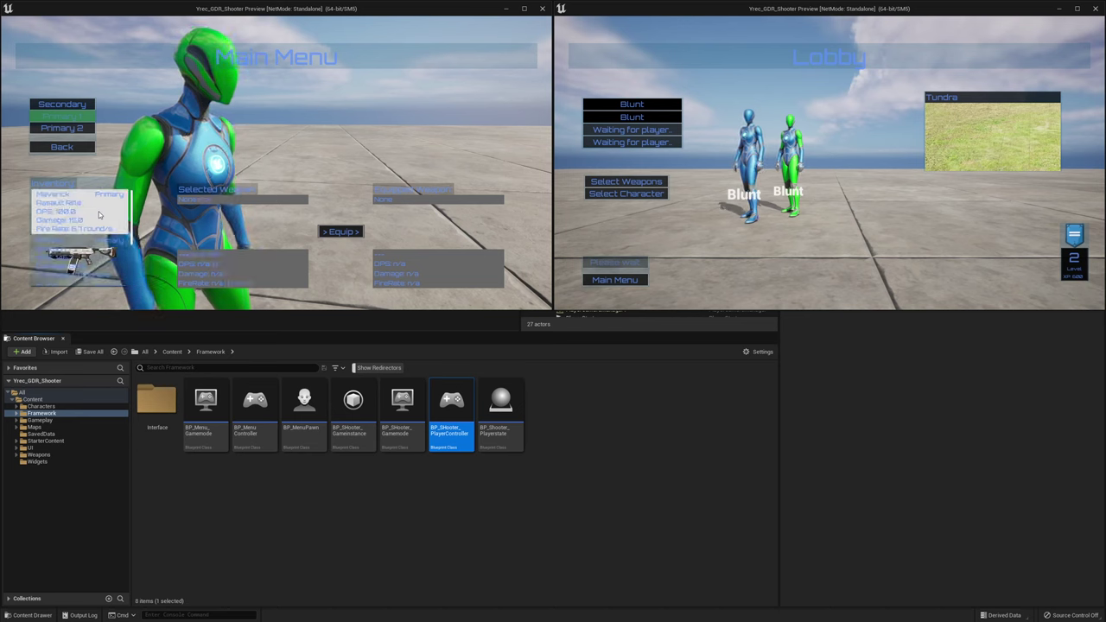
left_click(337, 235)
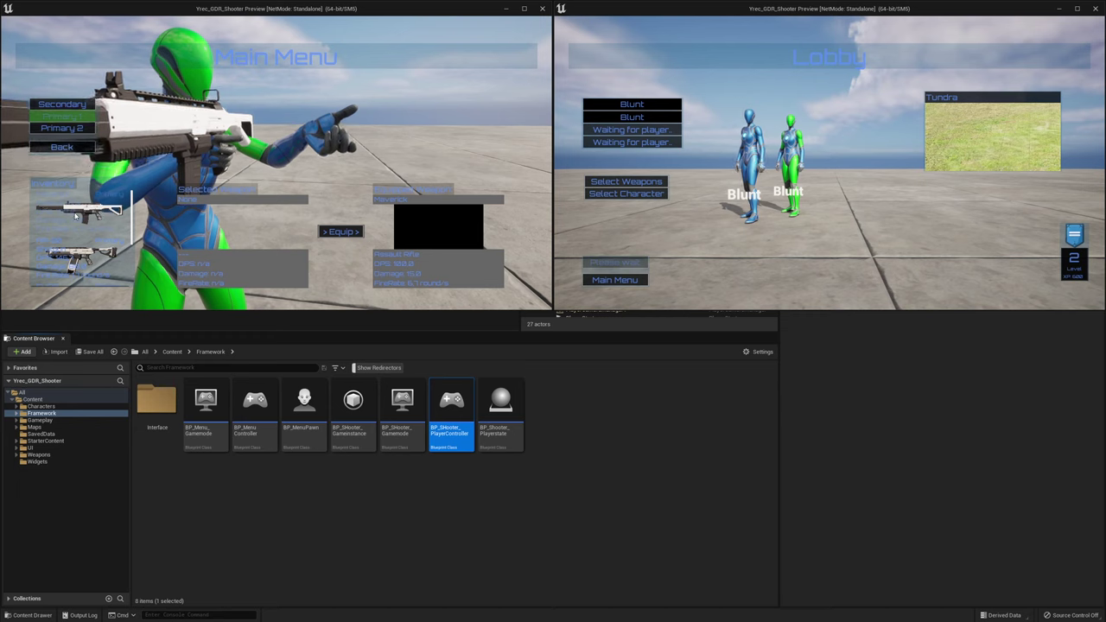
Replace the rifle in Primary 1 with the SMG after comparing their stats
left_click(76, 130)
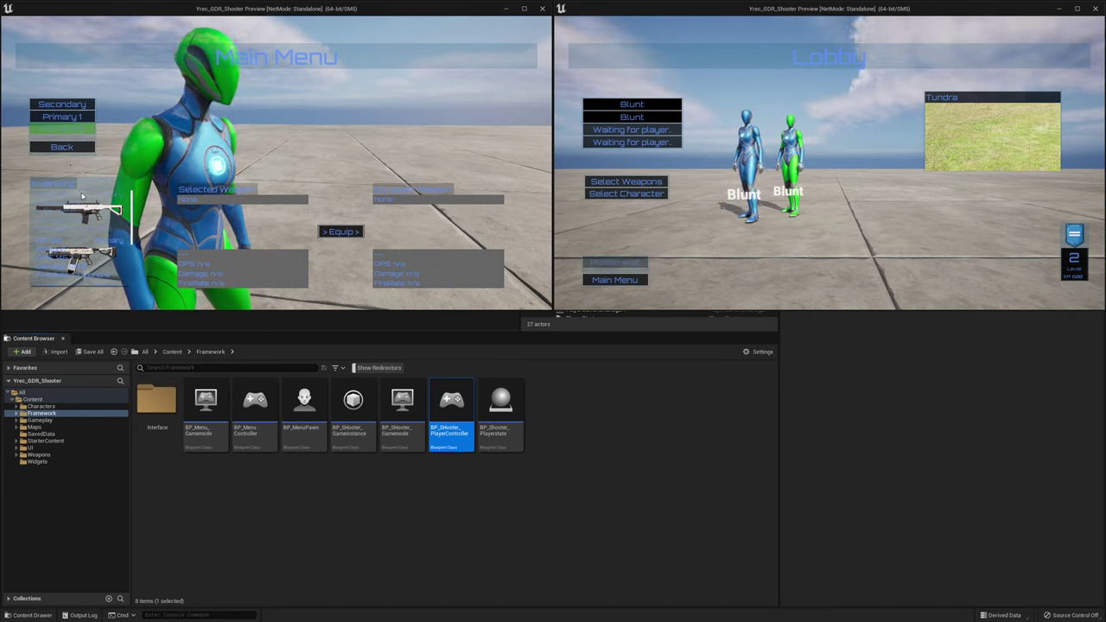
mouse_move(130, 259)
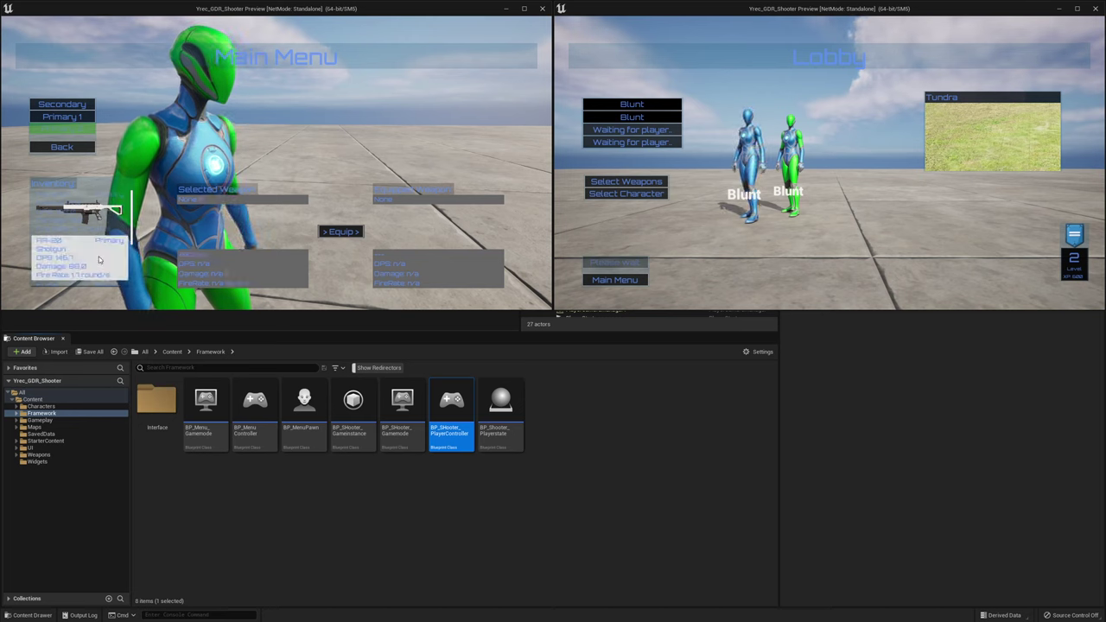
left_click(73, 118)
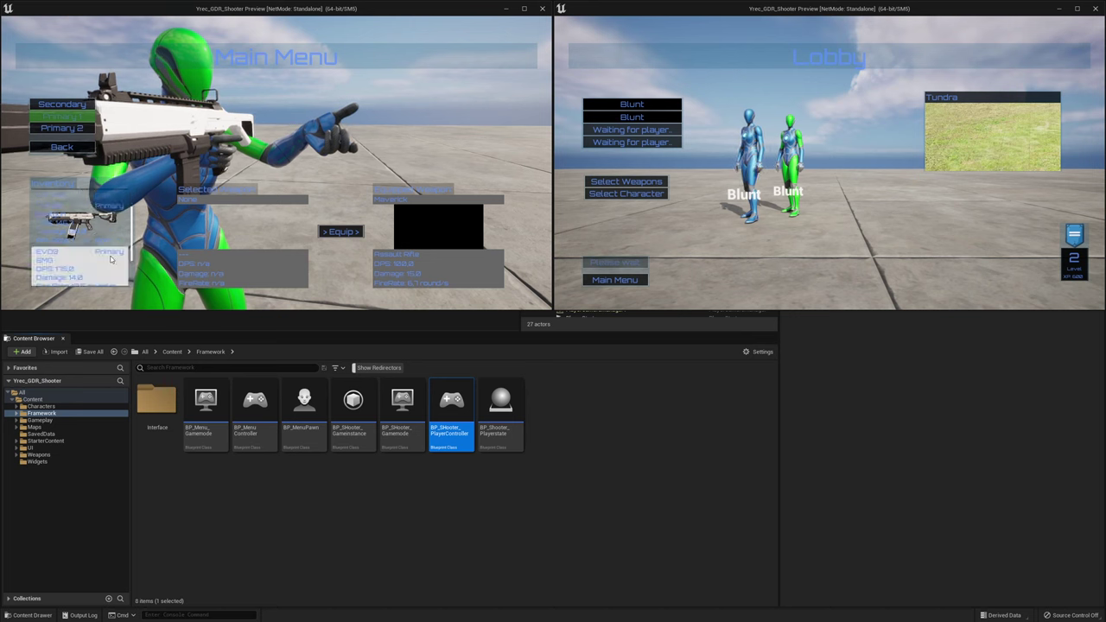
scroll(110, 259, "down", 1)
scroll(85, 248, "down", 1)
left_click(85, 248)
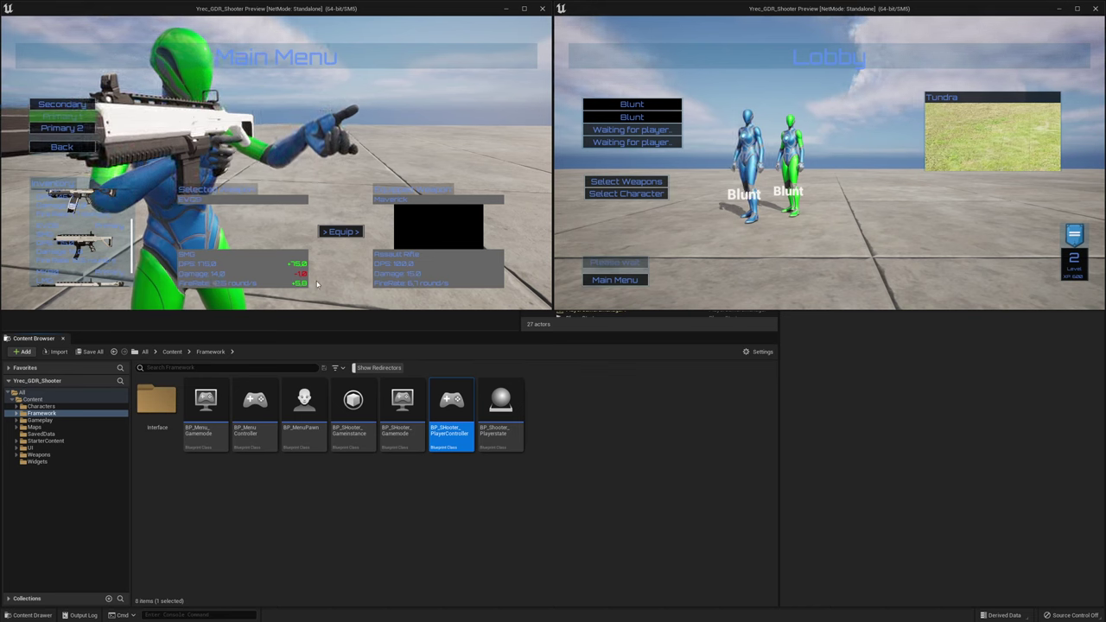
left_click(349, 233)
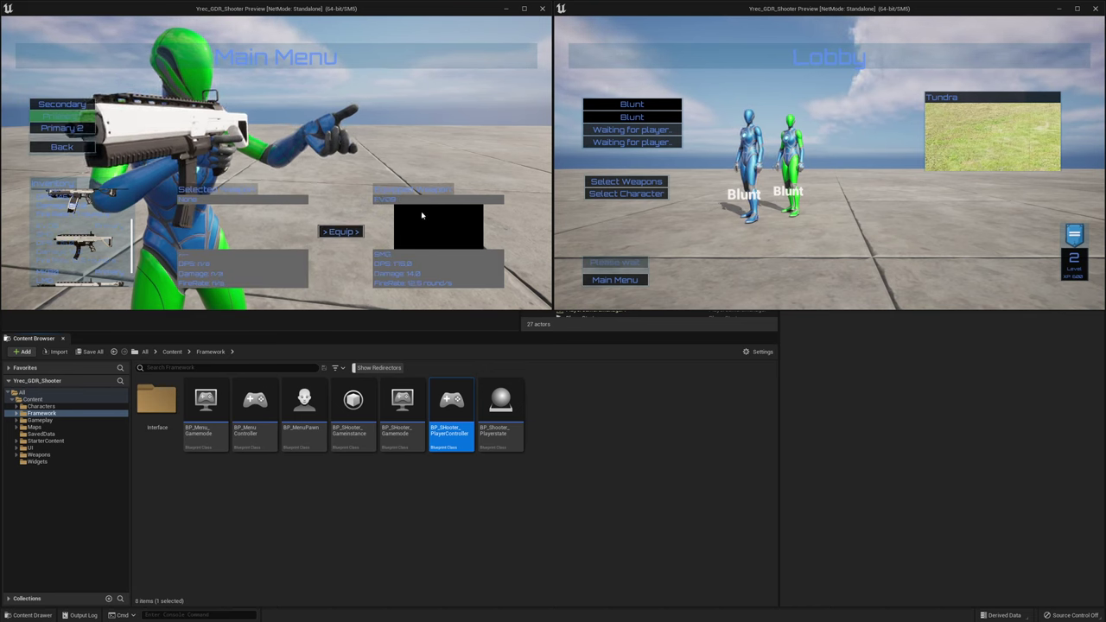
Equip the shotgun in Primary 2 and return the left player to the Lobby
left_click(68, 128)
mouse_move(111, 202)
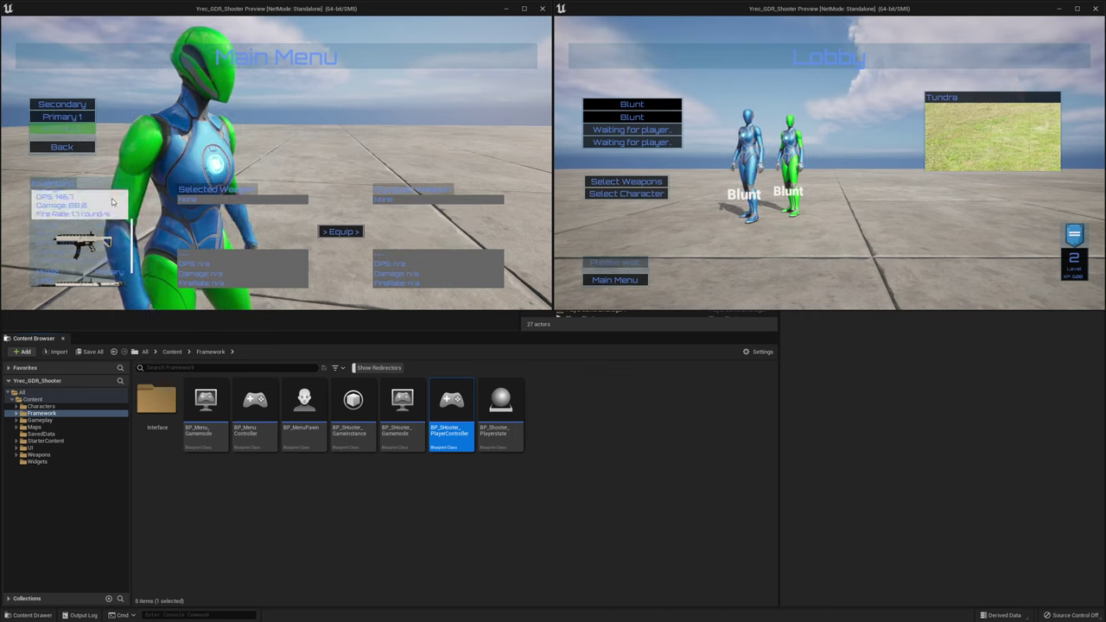
mouse_move(107, 267)
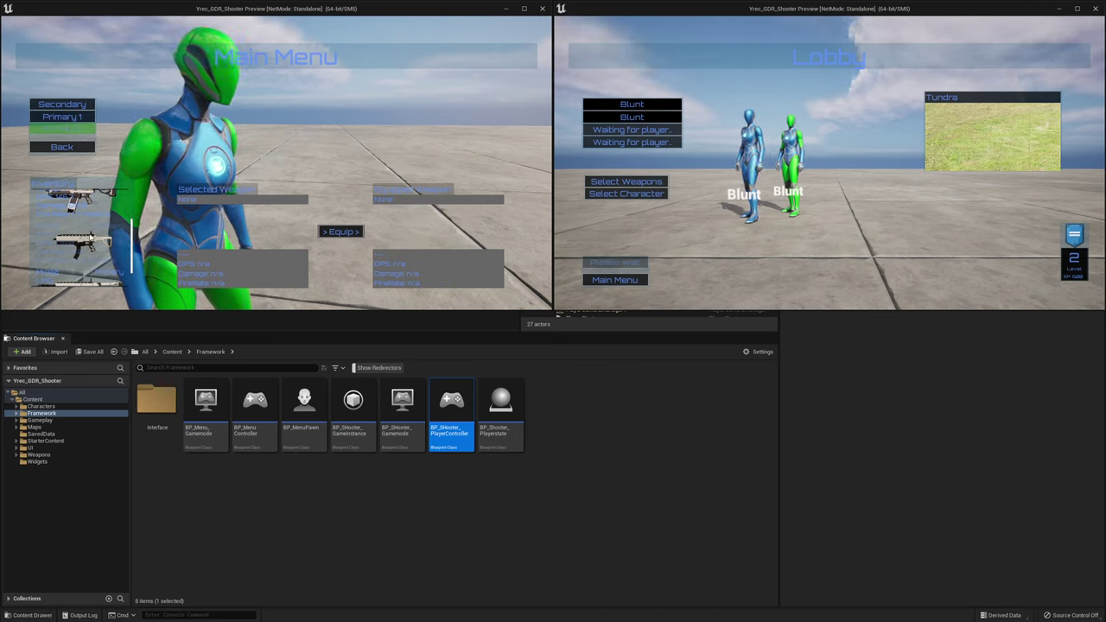
mouse_move(86, 241)
left_click(102, 231)
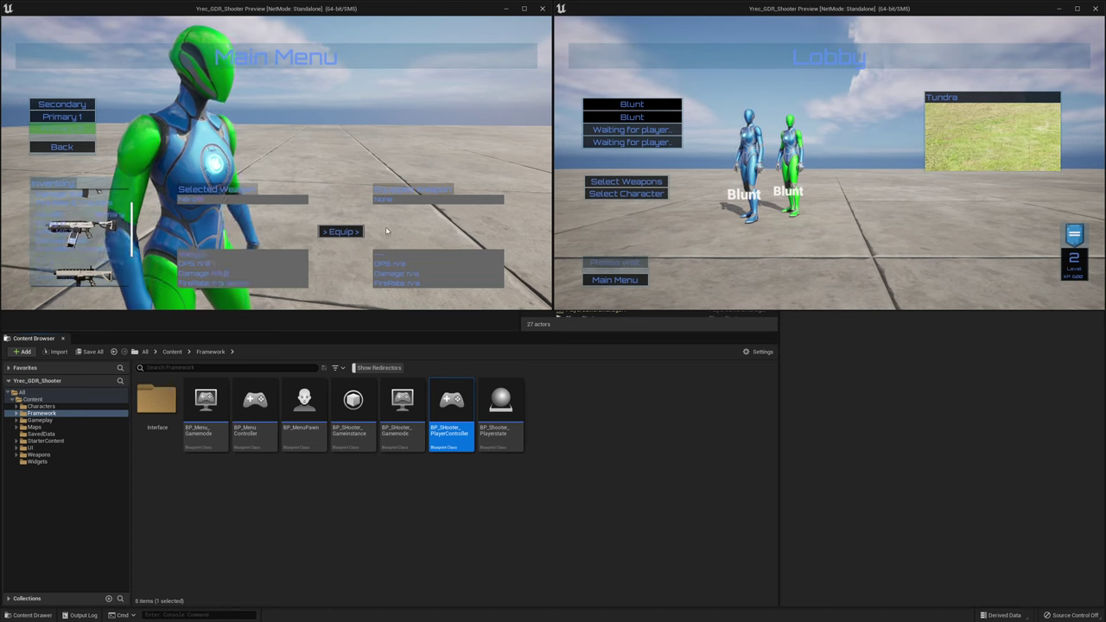
left_click(344, 232)
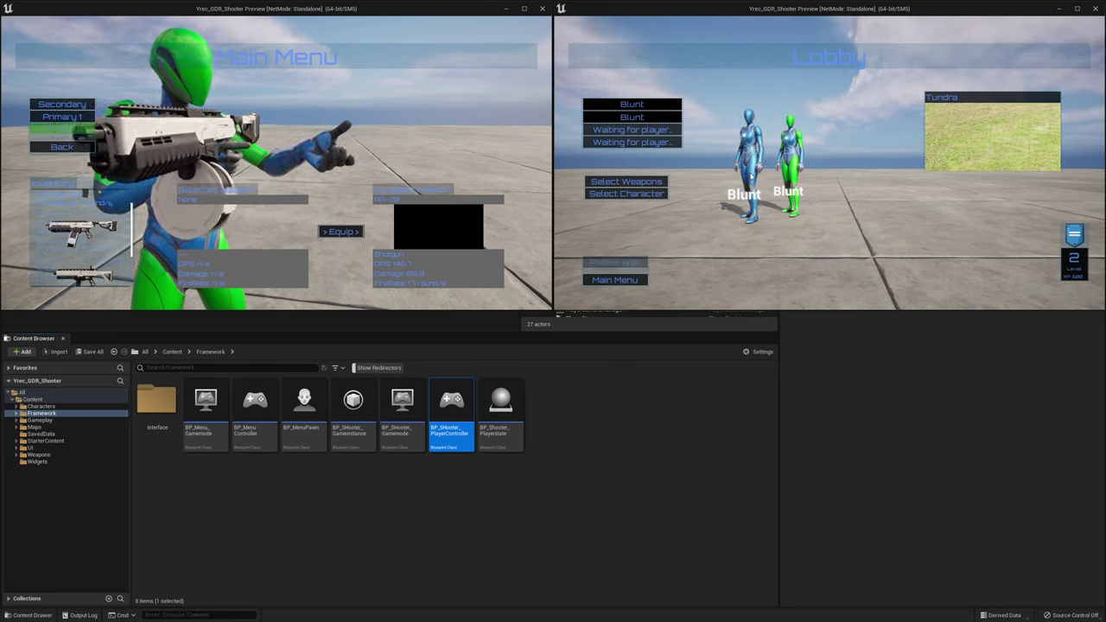
left_click(83, 148)
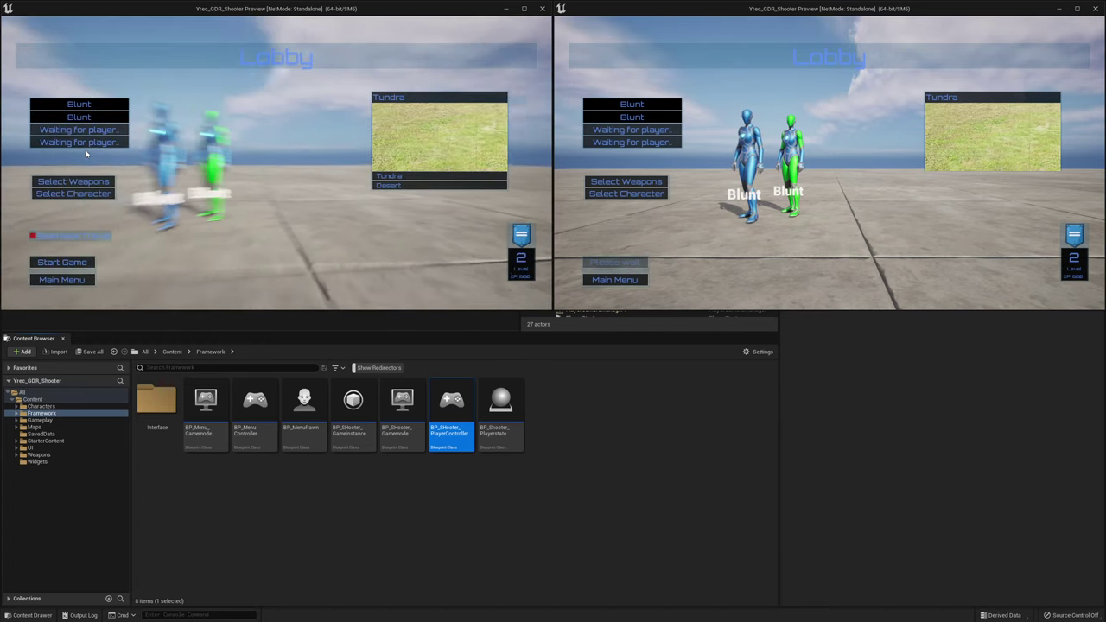
Open the second player's weapon selection and re-equip the pistol in Secondary
left_click(643, 183)
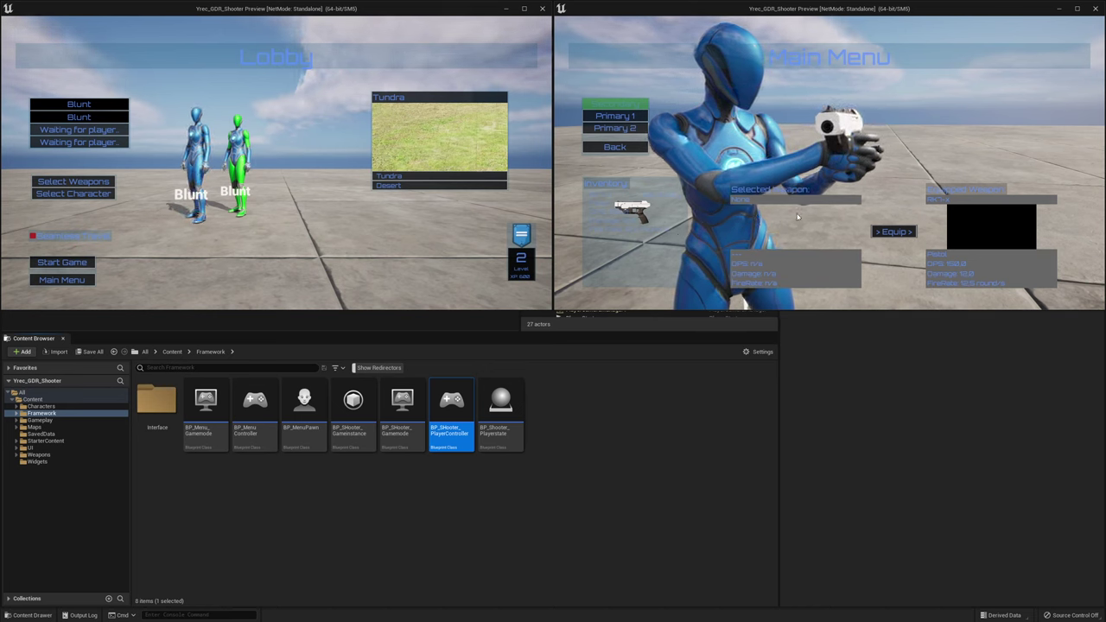
left_click(895, 231)
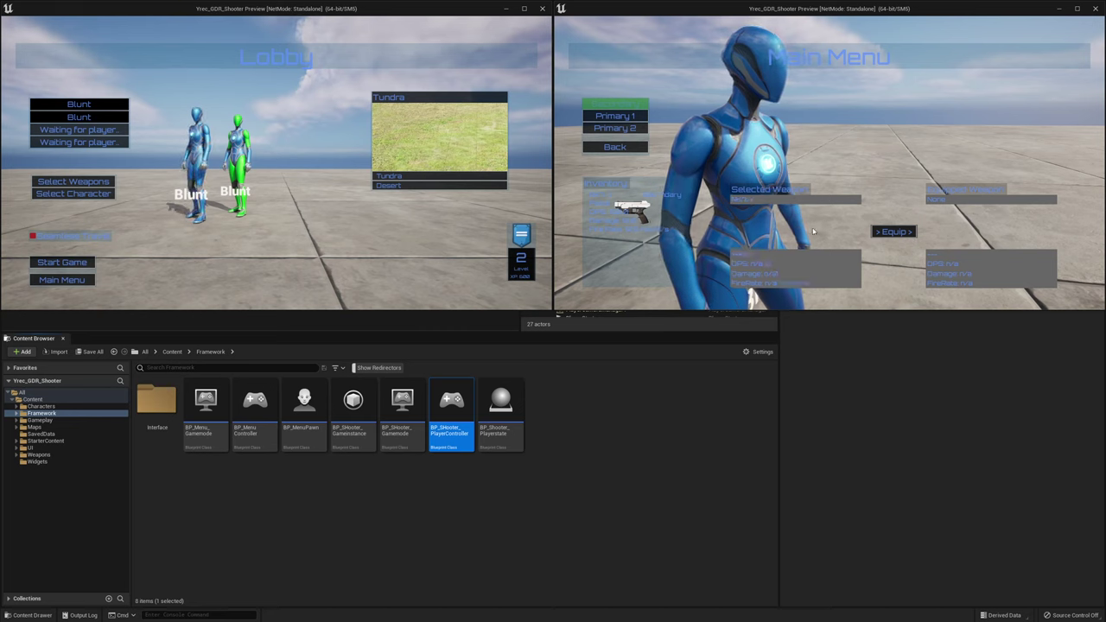
left_click(890, 231)
Equip the LMG in Primary 2 and compare its stats with the SMG
left_click(610, 118)
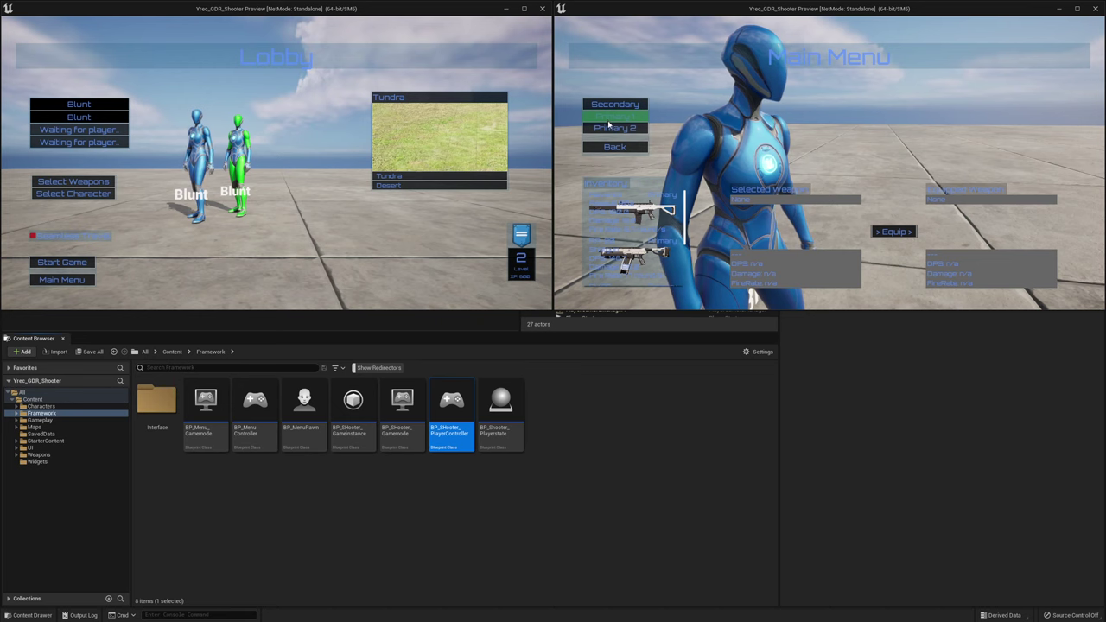
left_click(611, 127)
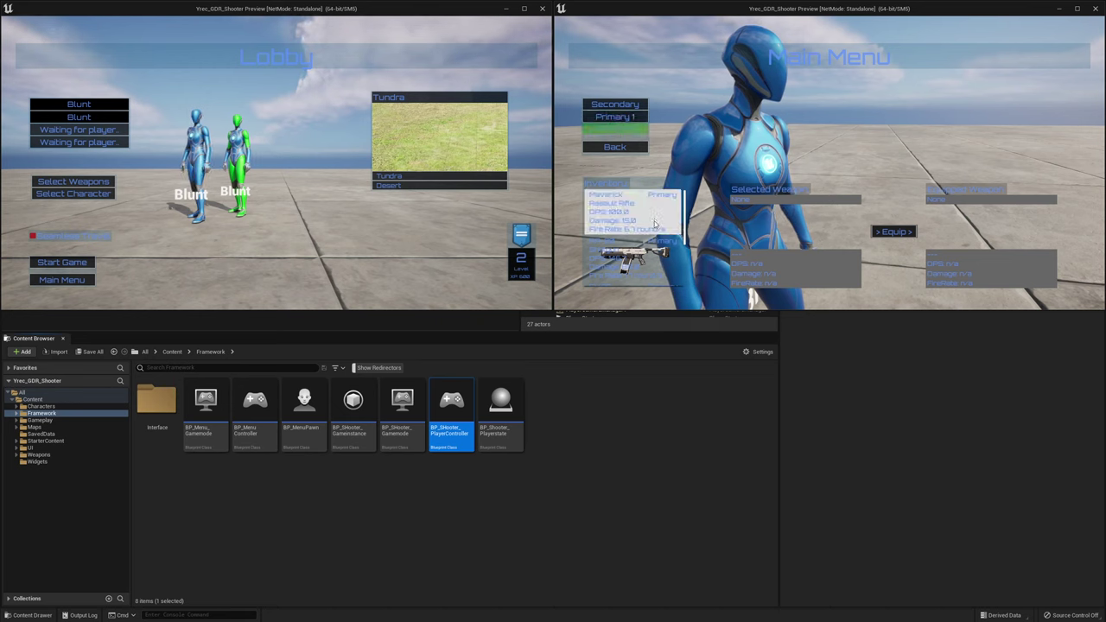
mouse_move(648, 281)
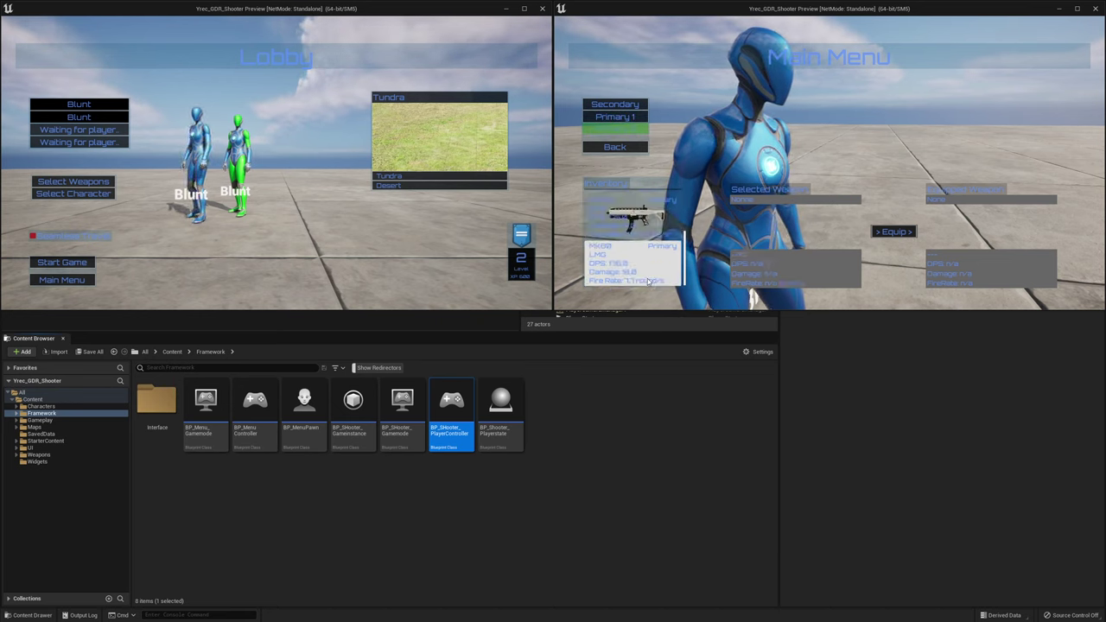
left_click(626, 262)
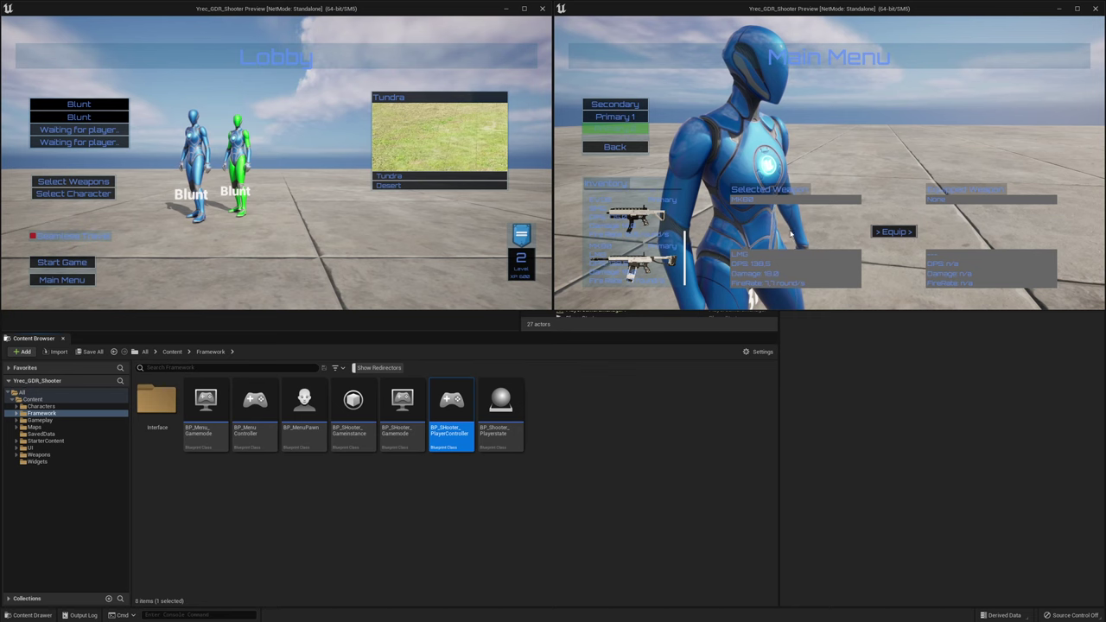
left_click(887, 232)
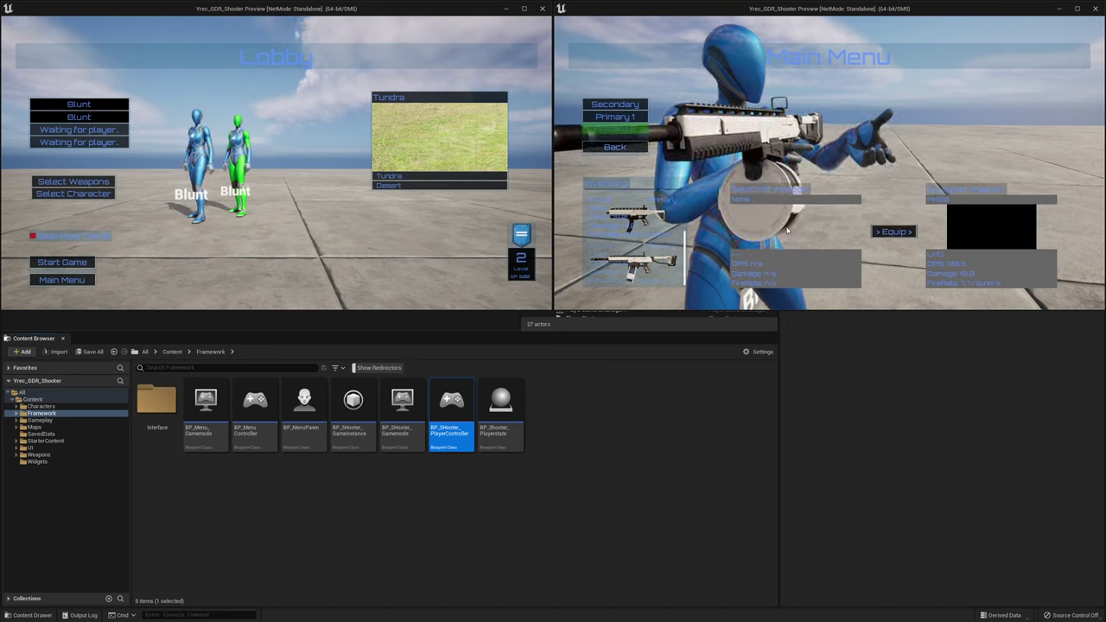
left_click(631, 204)
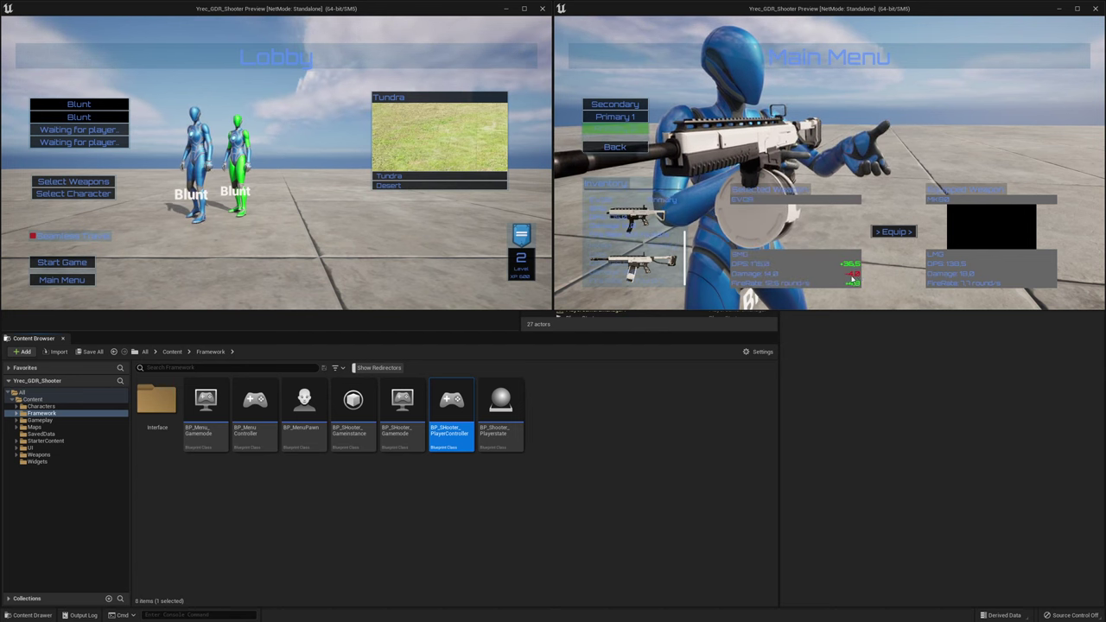
Equip the assault rifle in the second player's Primary 1 slot
left_click(627, 121)
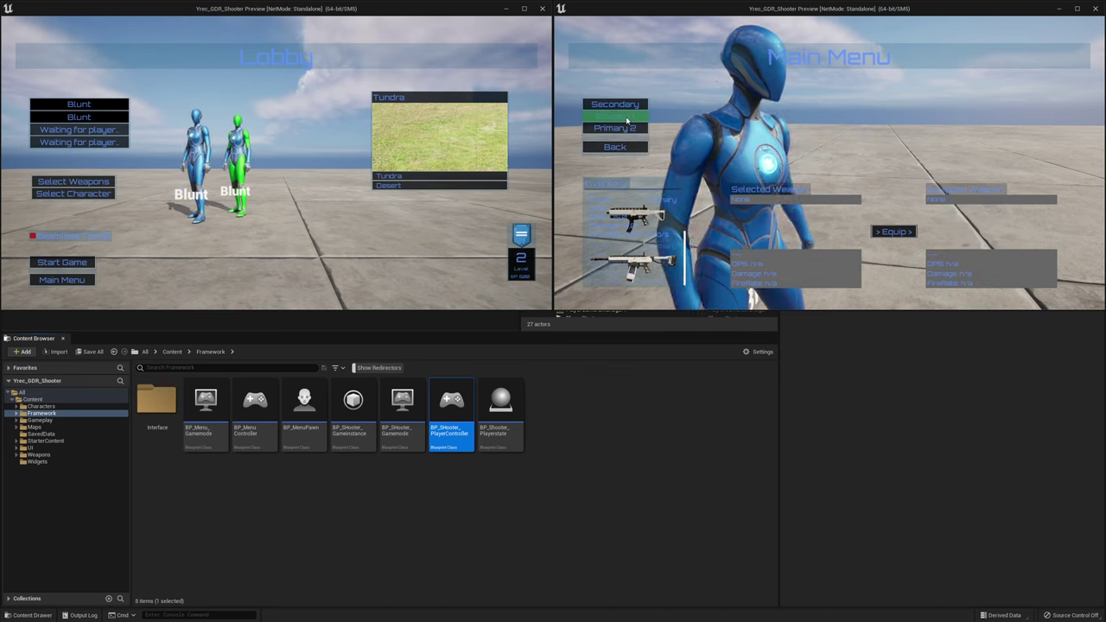
mouse_move(626, 243)
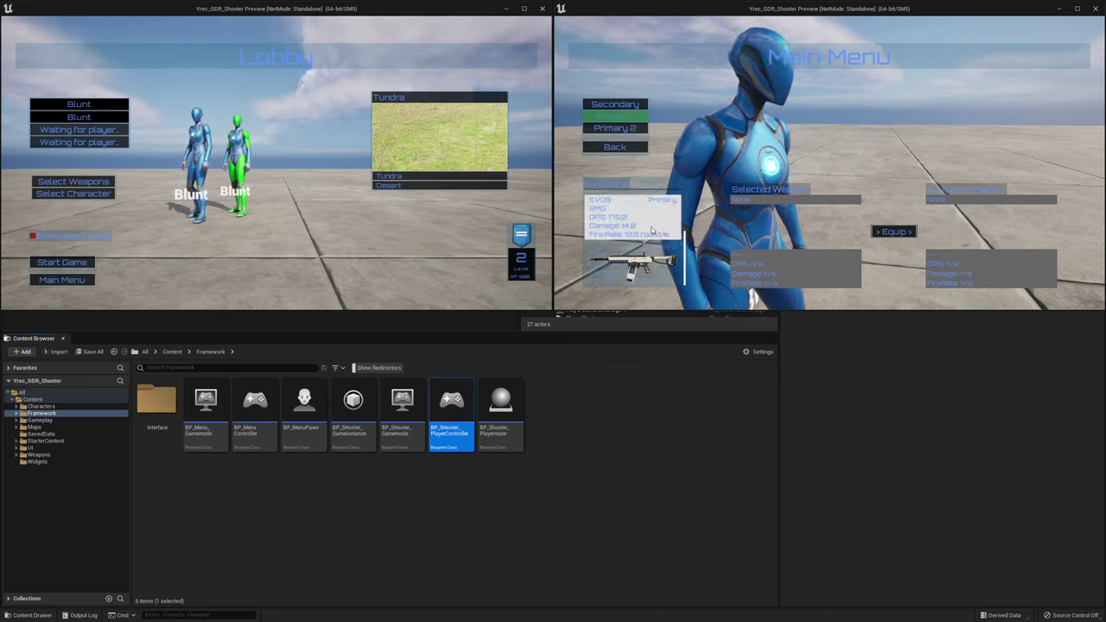
left_click(624, 237)
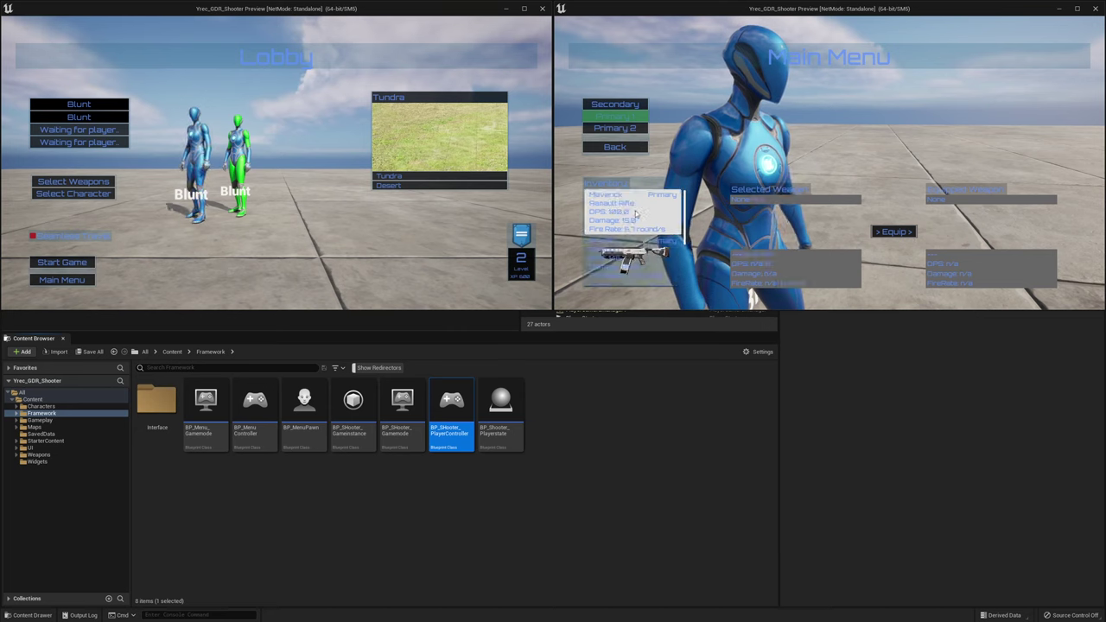
left_click(903, 236)
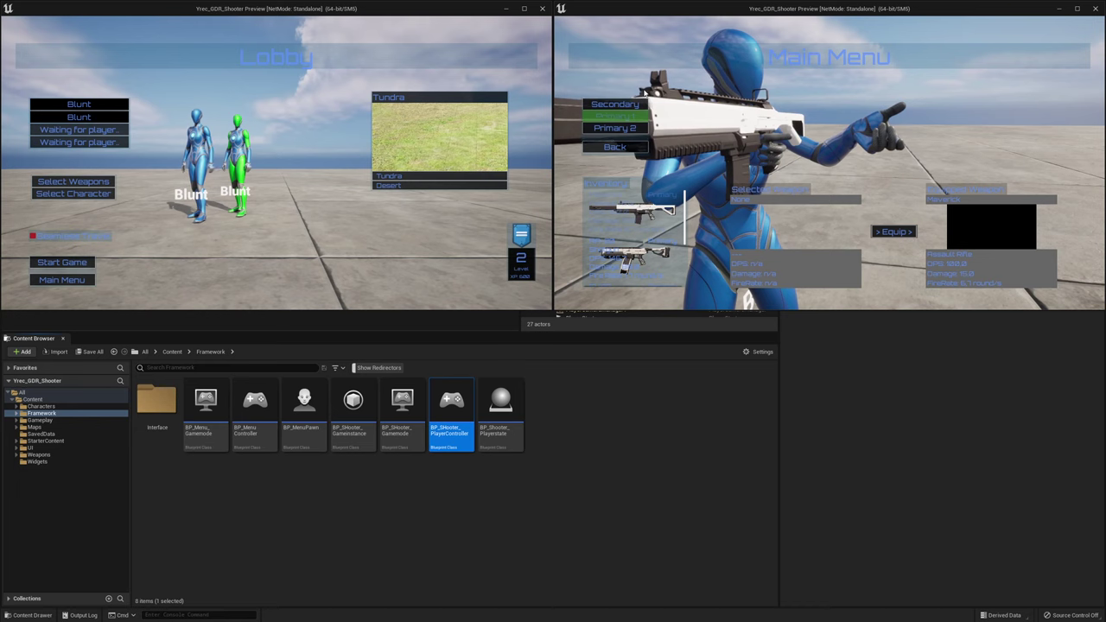
Review the pistol, rifle and LMG slots, then return to the Lobby
left_click(624, 105)
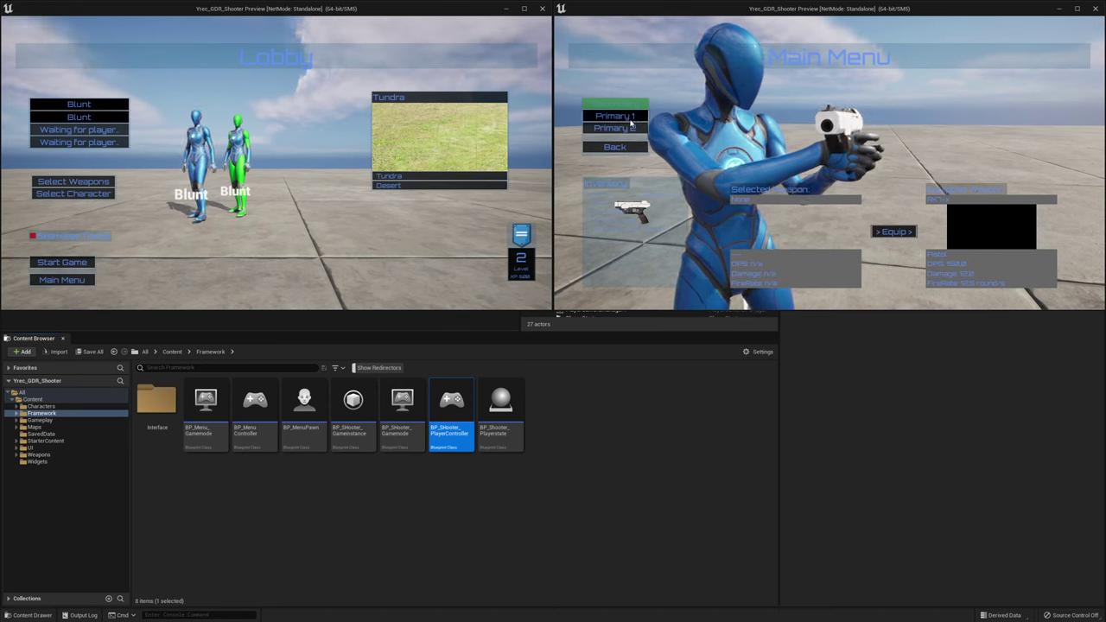
left_click(634, 118)
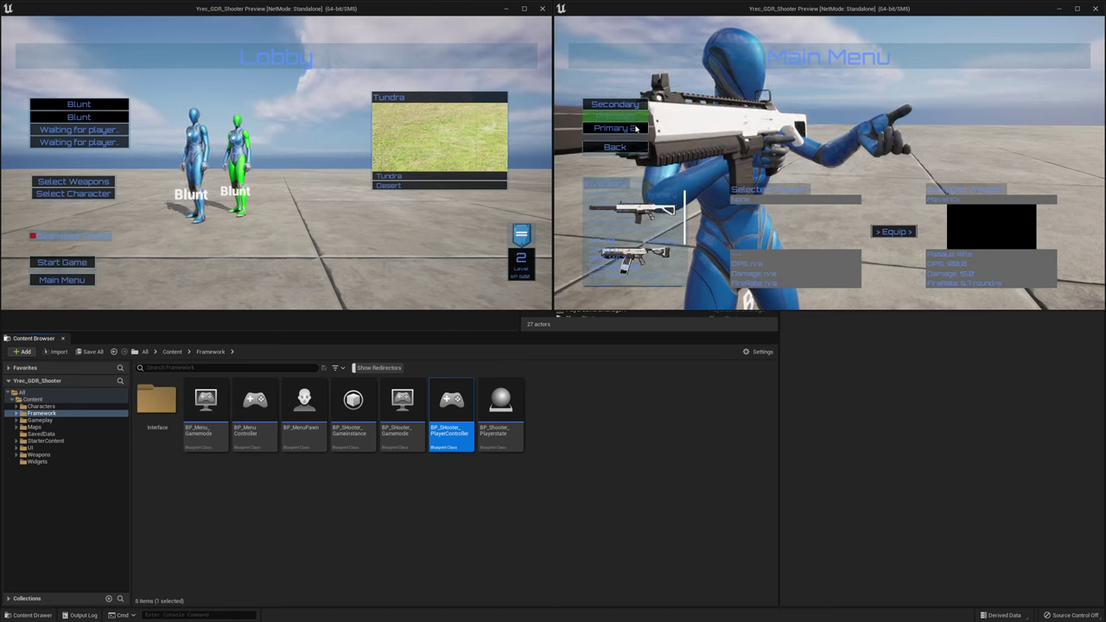
left_click(630, 128)
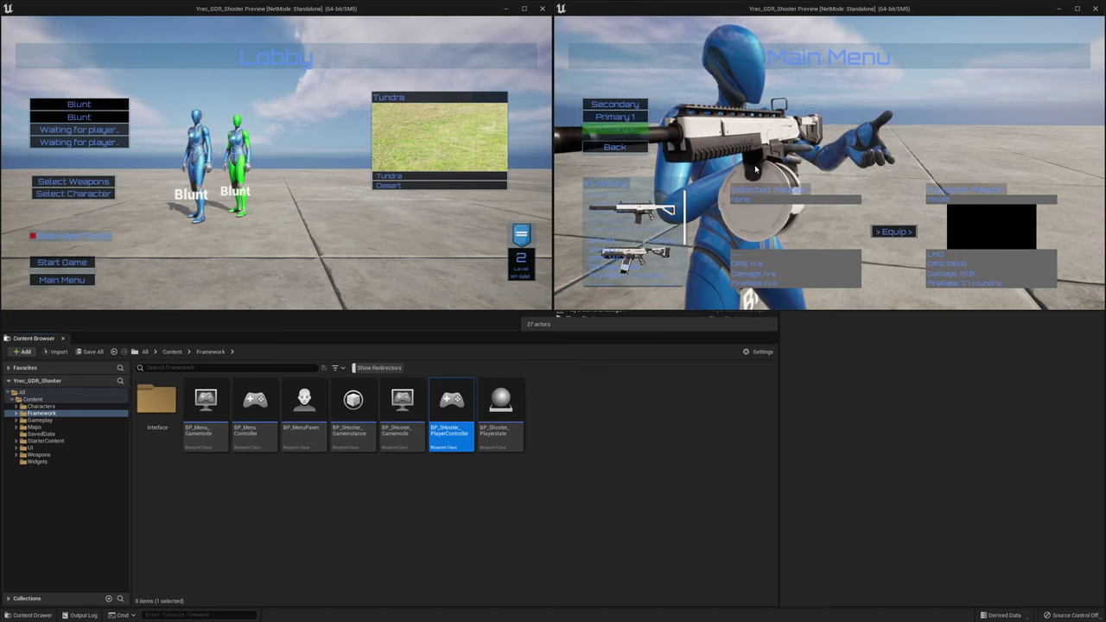
left_click(623, 148)
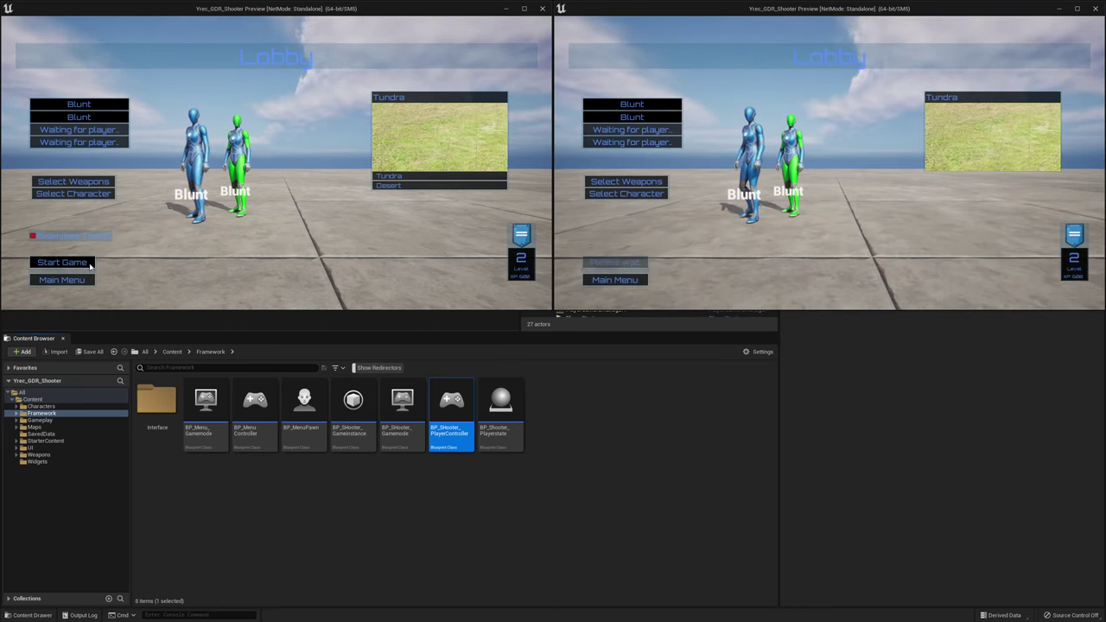
Start the match, move the second character and switch to its rifle, then stop with Esc
left_click(89, 266)
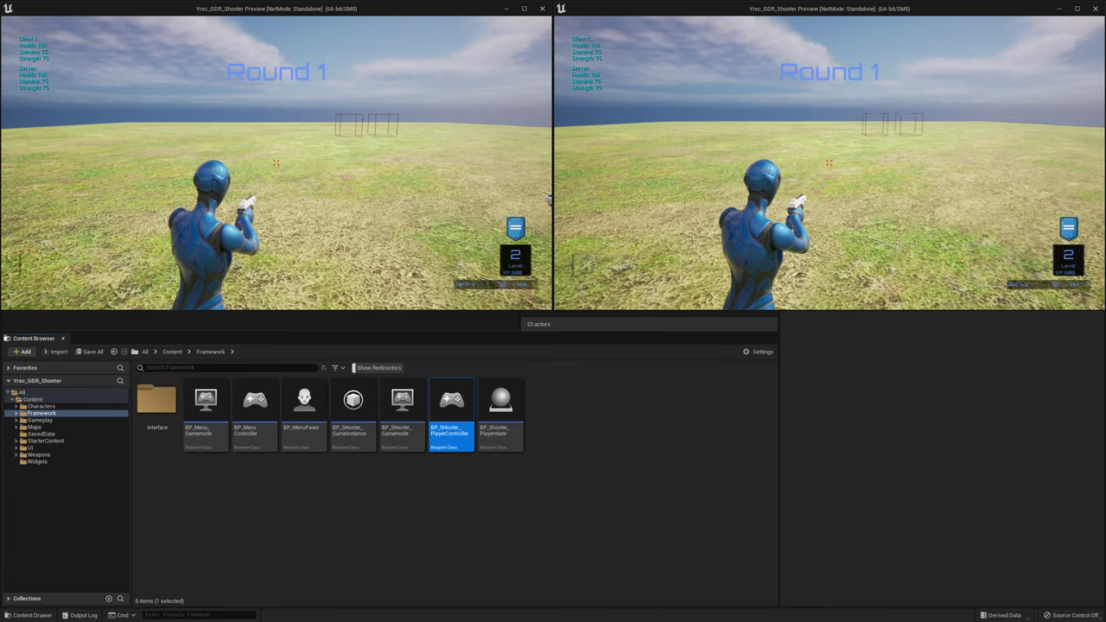
key("w")
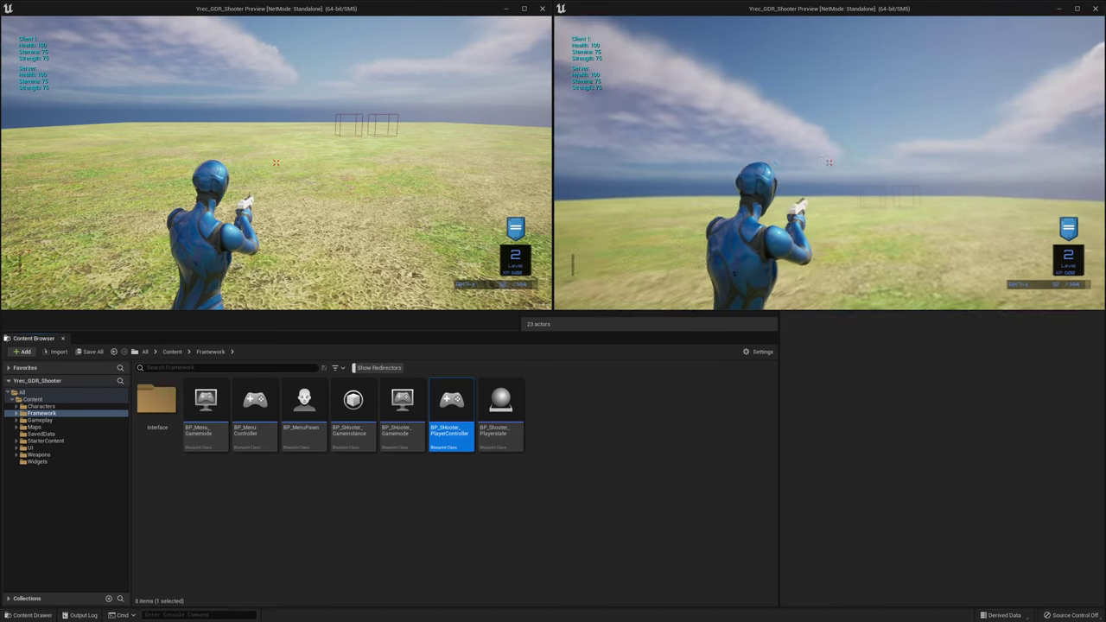
mouse_move(829, 162)
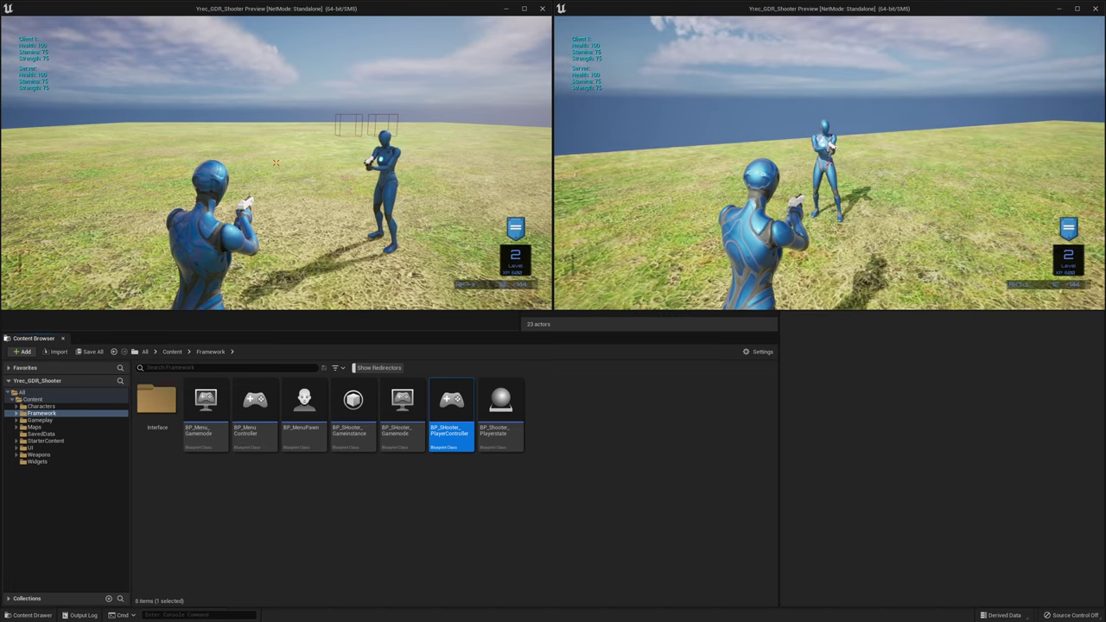
key("1")
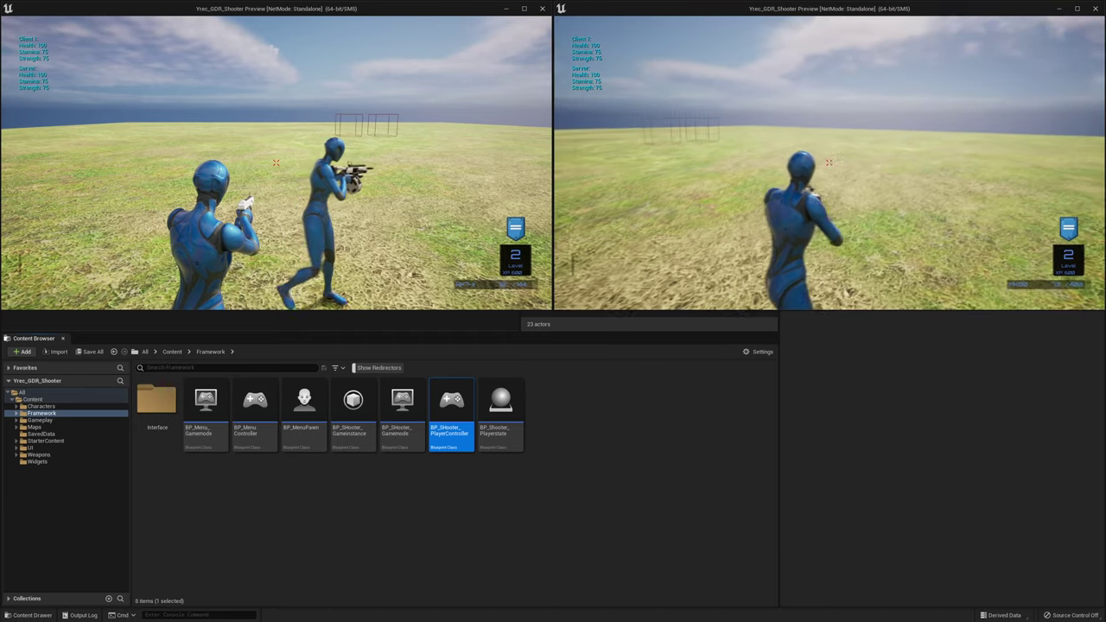
key("Escape")
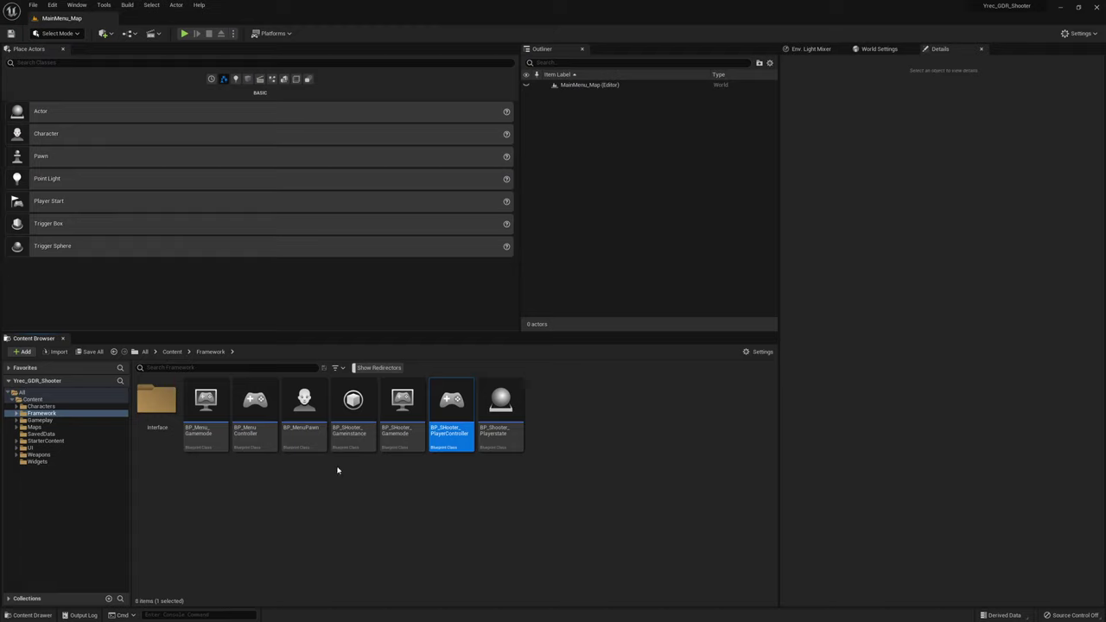
Open WB_LoadoutMenu from the Widgets folder and show its Upd Weapon Info graph at 1:1
left_click(284, 503)
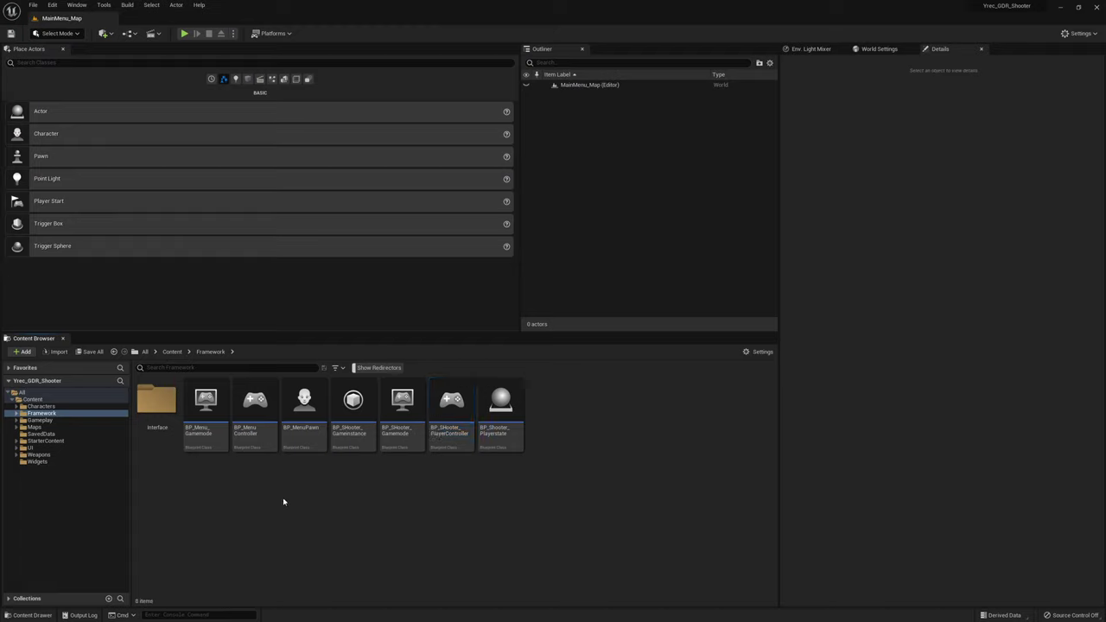
left_click(83, 461)
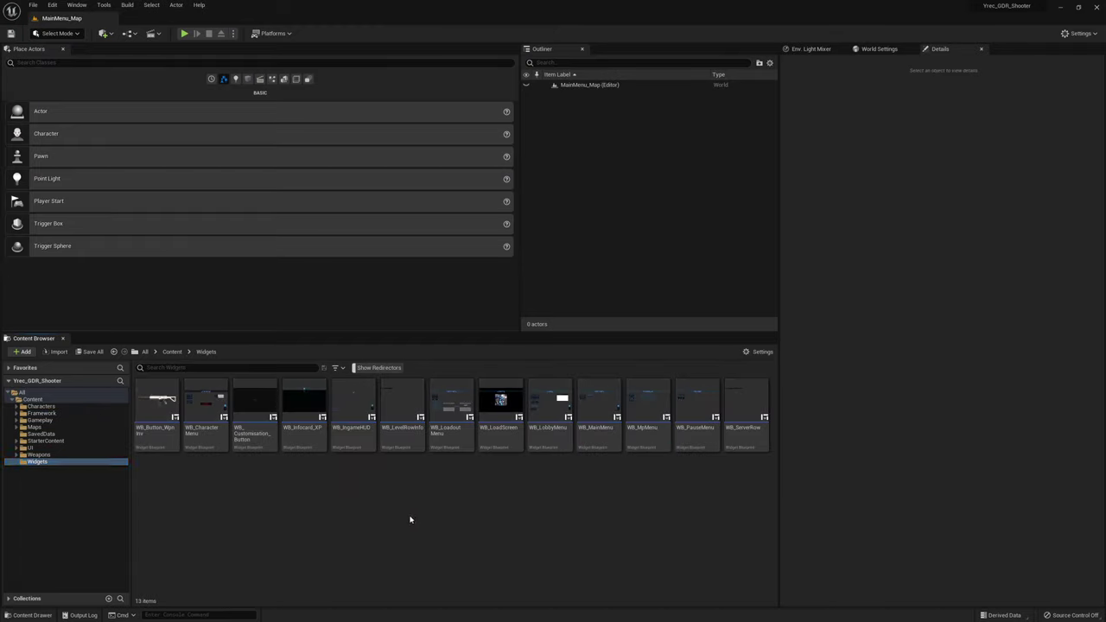
double_click(451, 411)
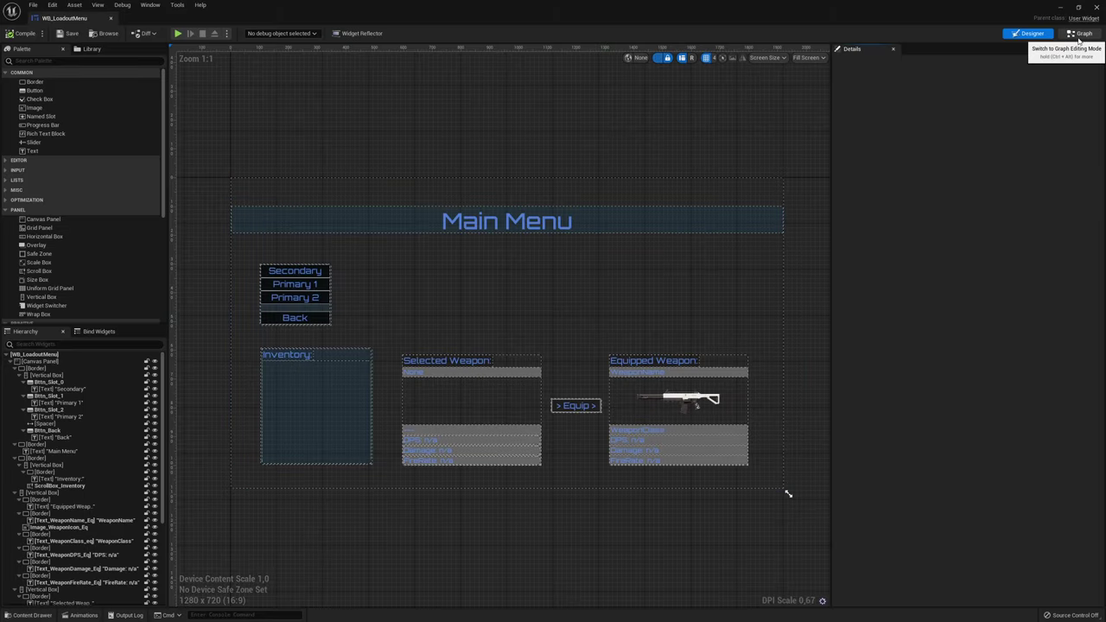
left_click(1080, 33)
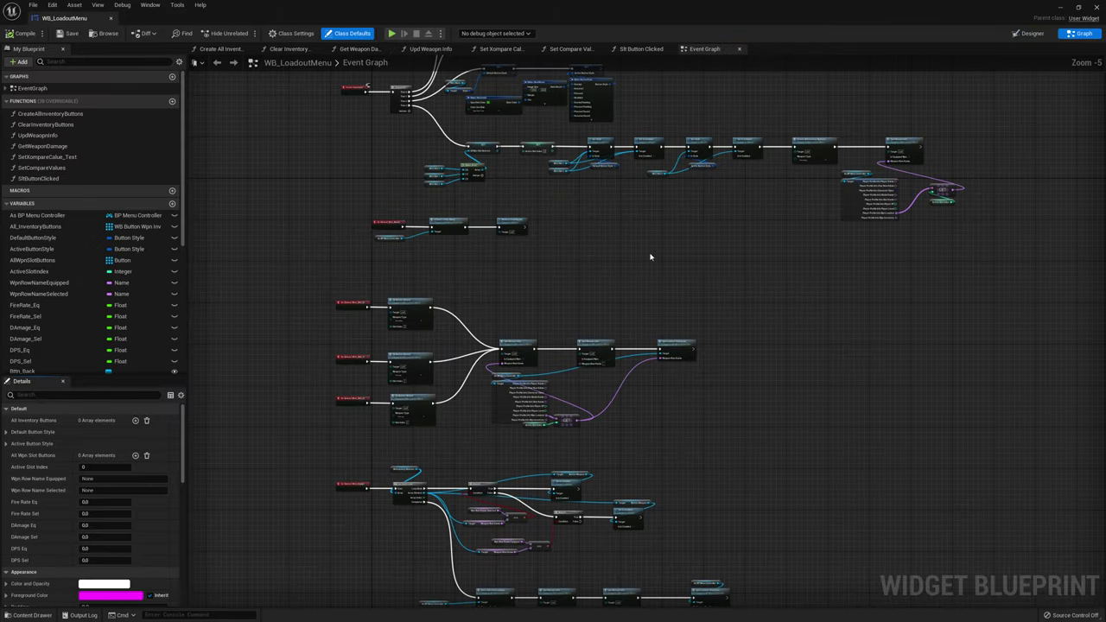
scroll(622, 222, "down", 2)
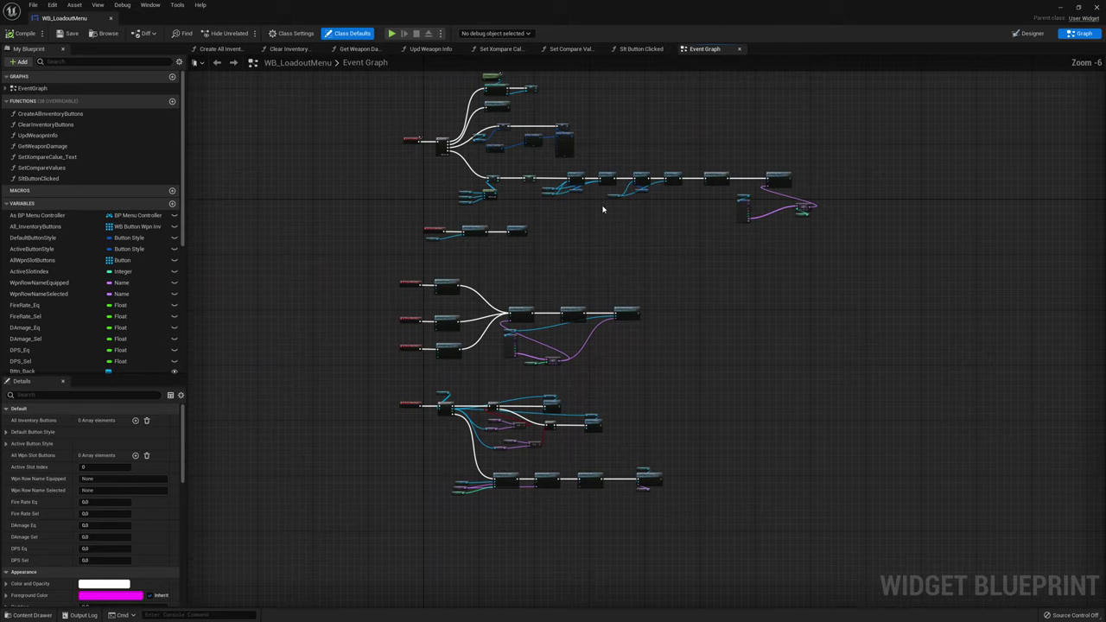
left_click(435, 50)
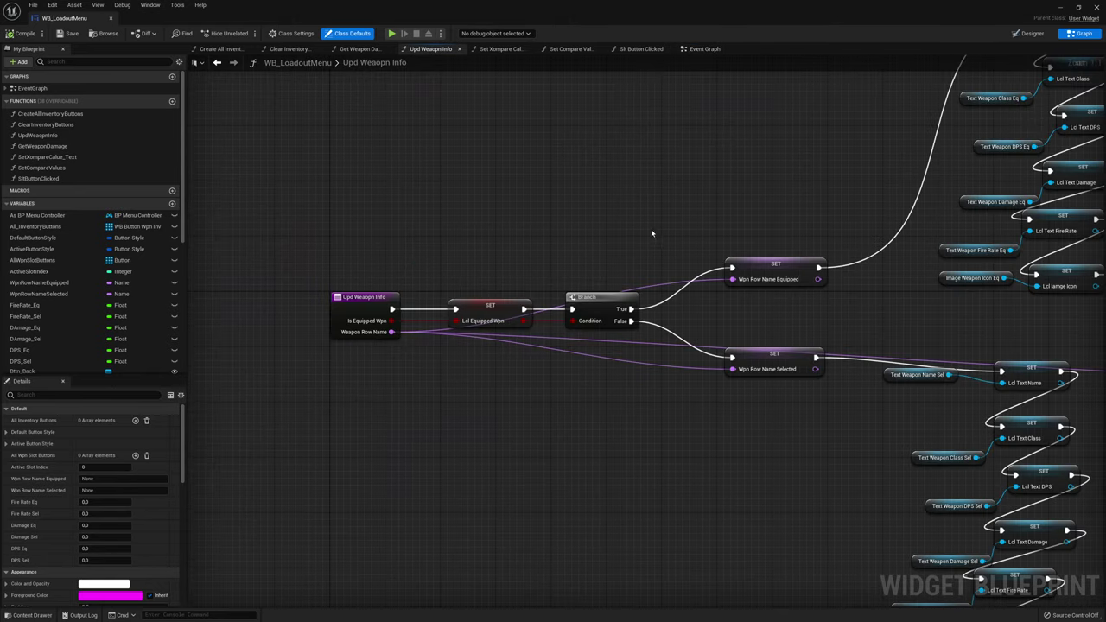
scroll(652, 232, "down", 6)
scroll(761, 288, "up", 7)
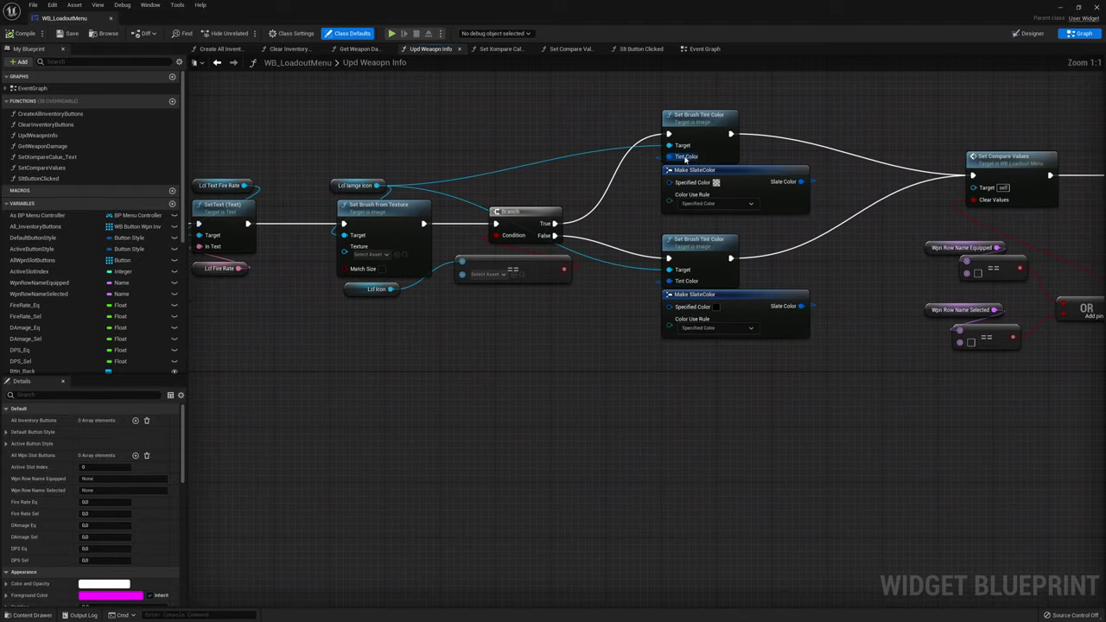
Set the lower Make SlateColor node's Specified Color to white (R1 G1 B1 A1)
left_click(718, 308)
type("1")
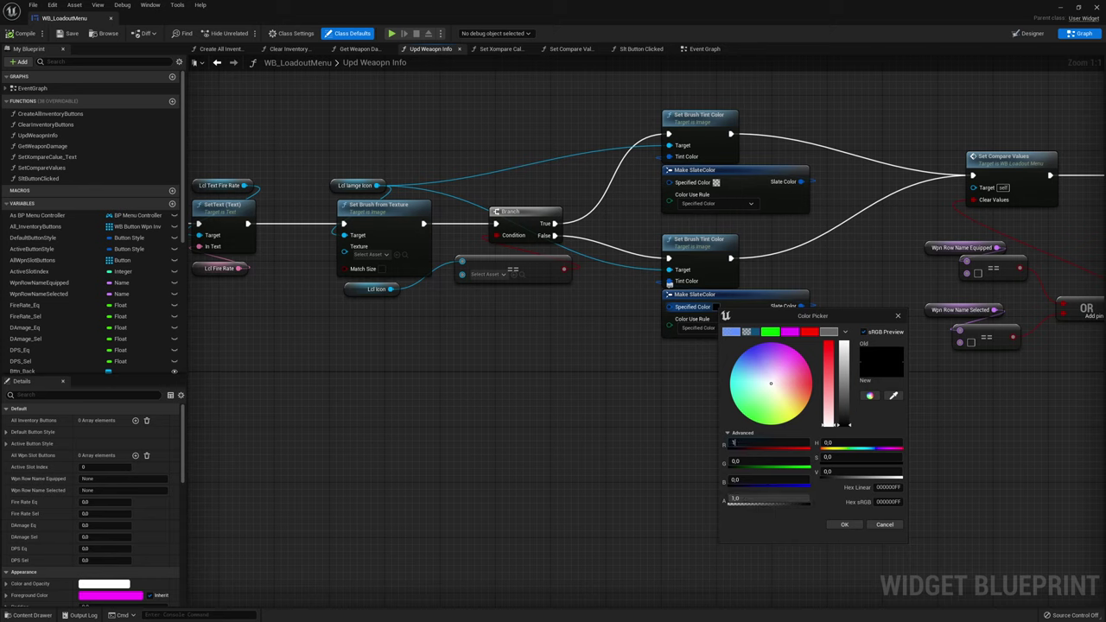
key("Tab")
type("1")
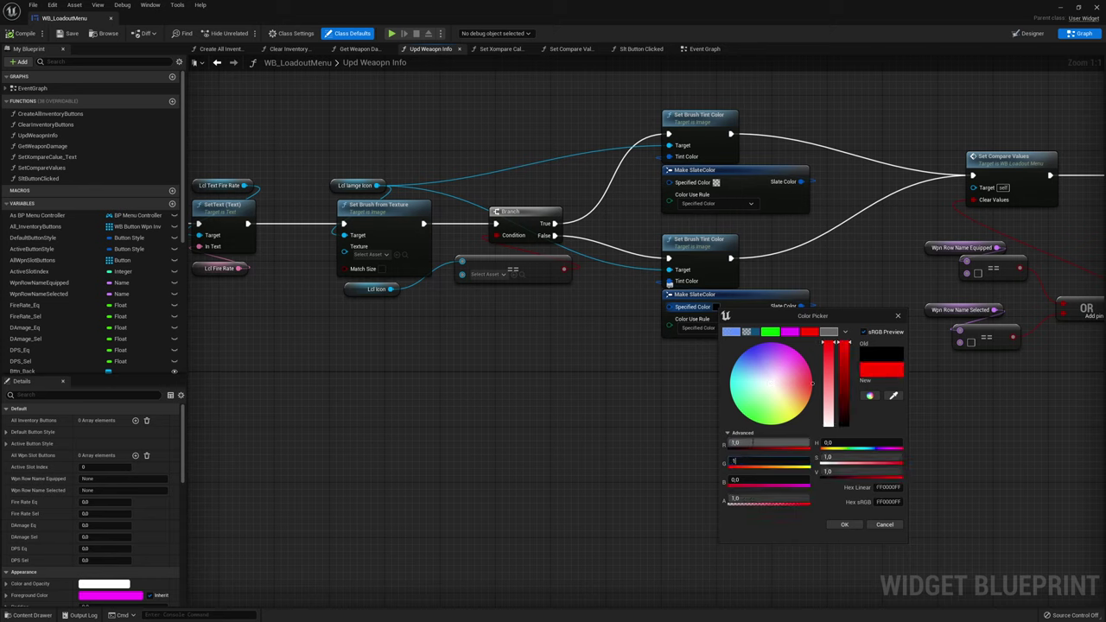
key("Tab")
key("Tab")
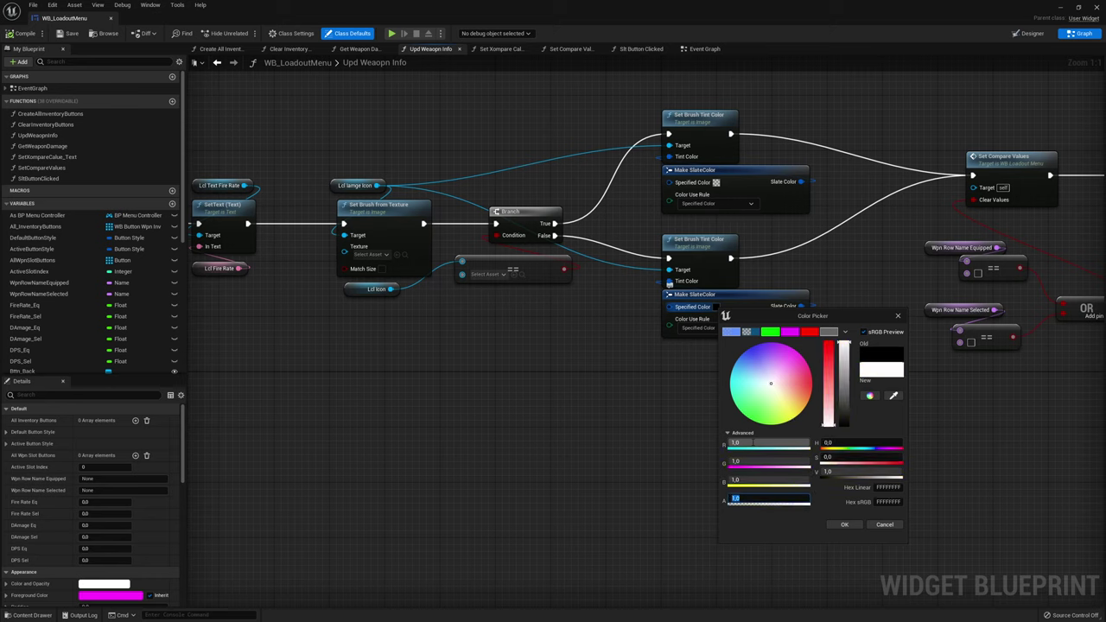
left_click(830, 526)
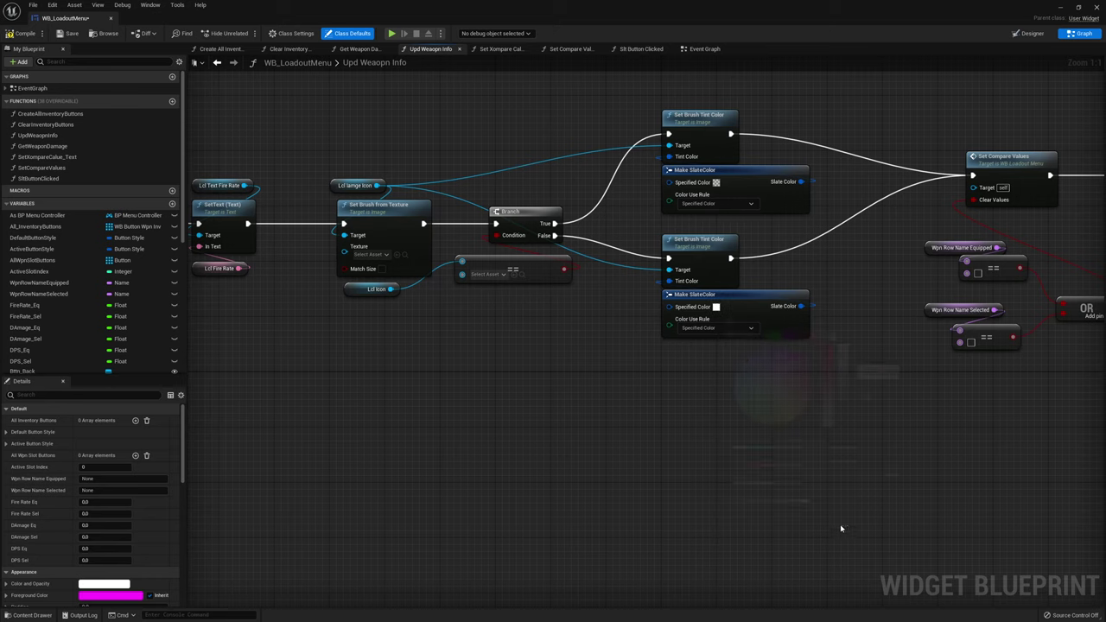
left_click(716, 183)
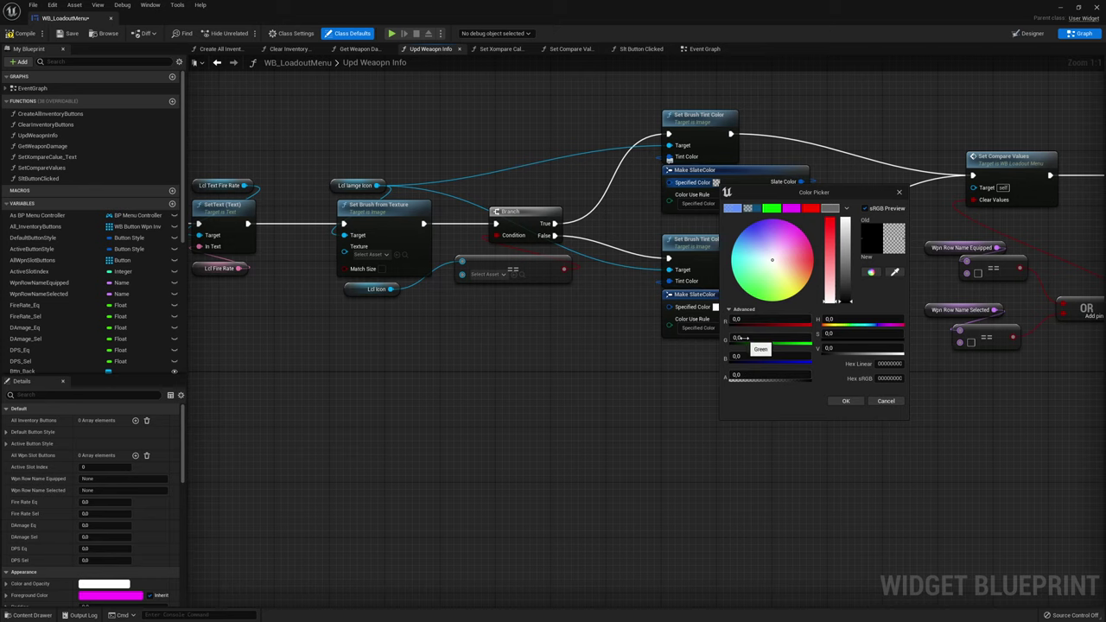
left_click(846, 402)
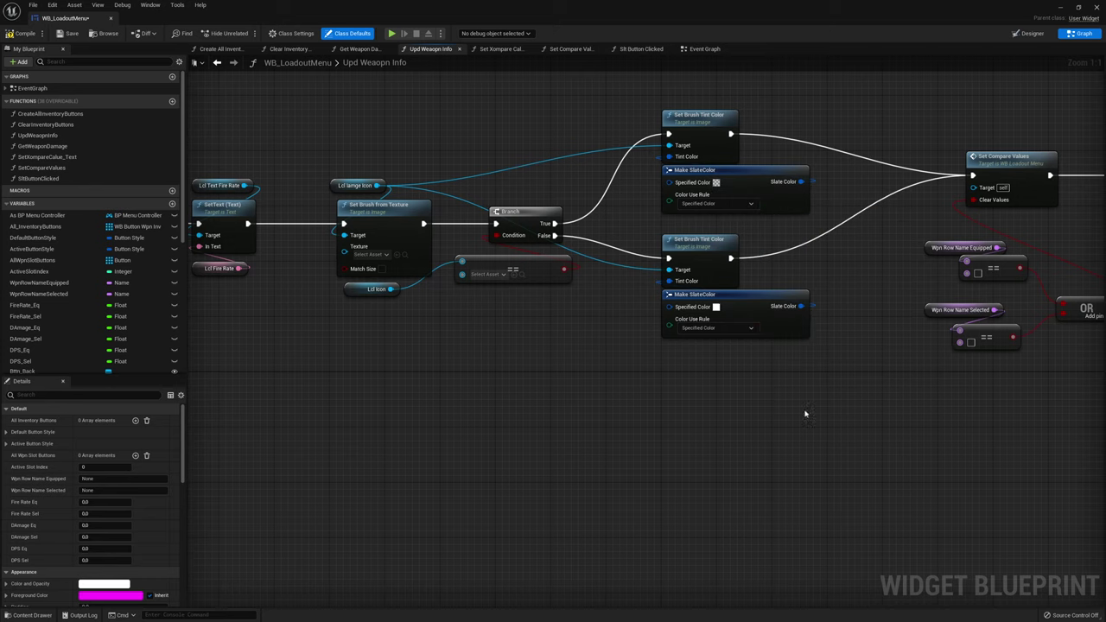
Tidy the graph, moving the SlateColor, == and Lcl Icon nodes below Set Brush from Texture
right_click_drag(647, 360, 625, 407)
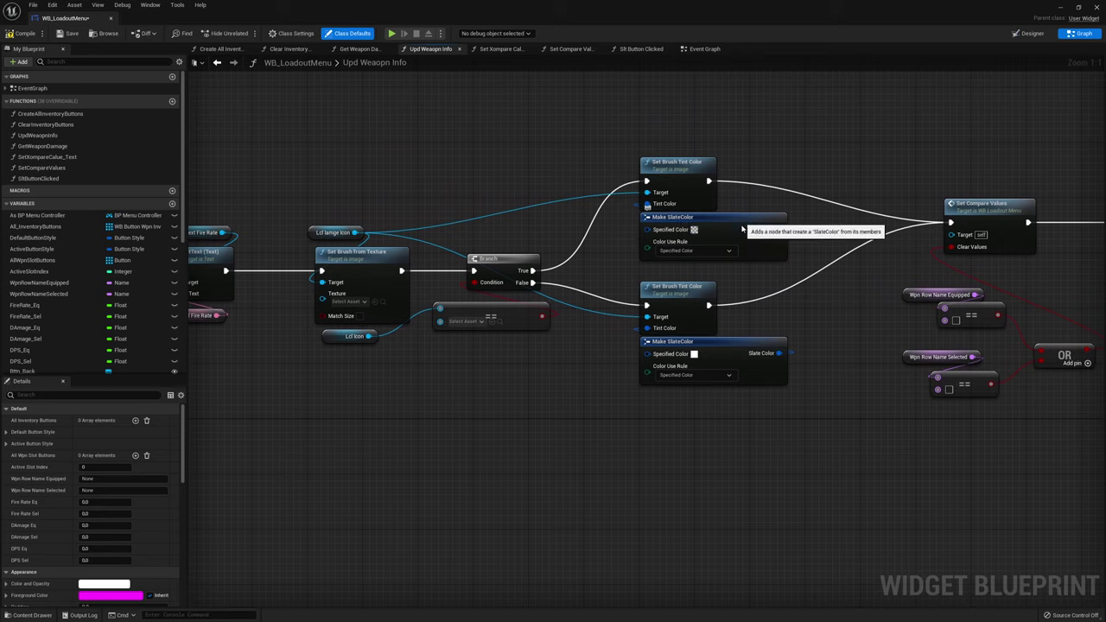
left_click_drag(657, 231, 662, 238)
left_click_drag(725, 345, 730, 359)
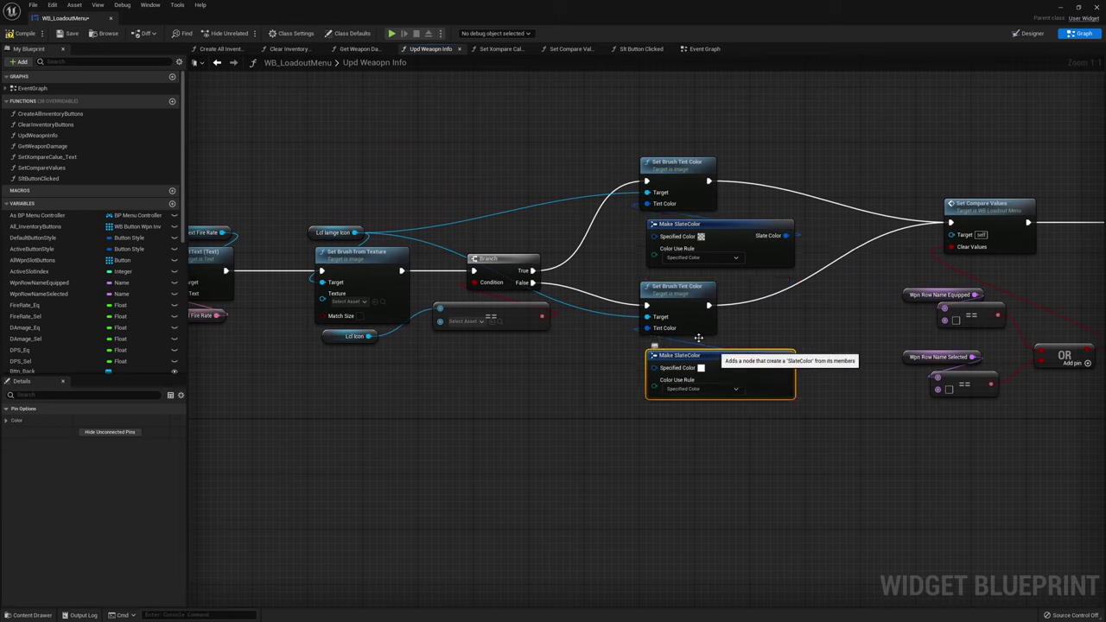
mouse_move(529, 312)
left_mouse_down()
mouse_move(540, 338)
mouse_move(534, 325)
left_mouse_up()
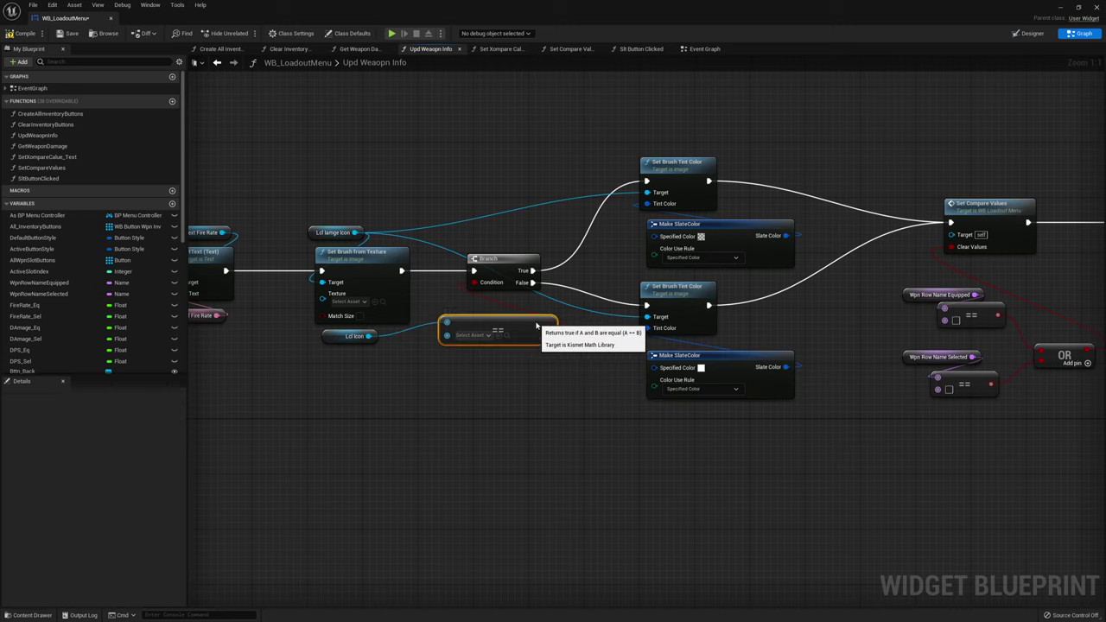
left_click_drag(326, 340, 318, 360)
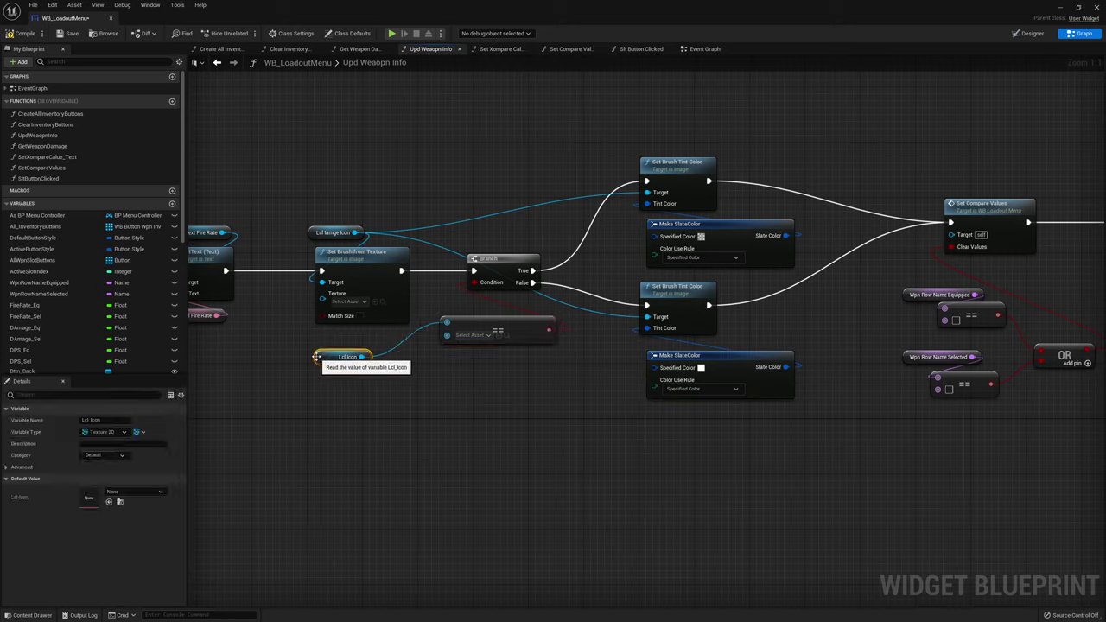
left_click_drag(362, 357, 329, 298)
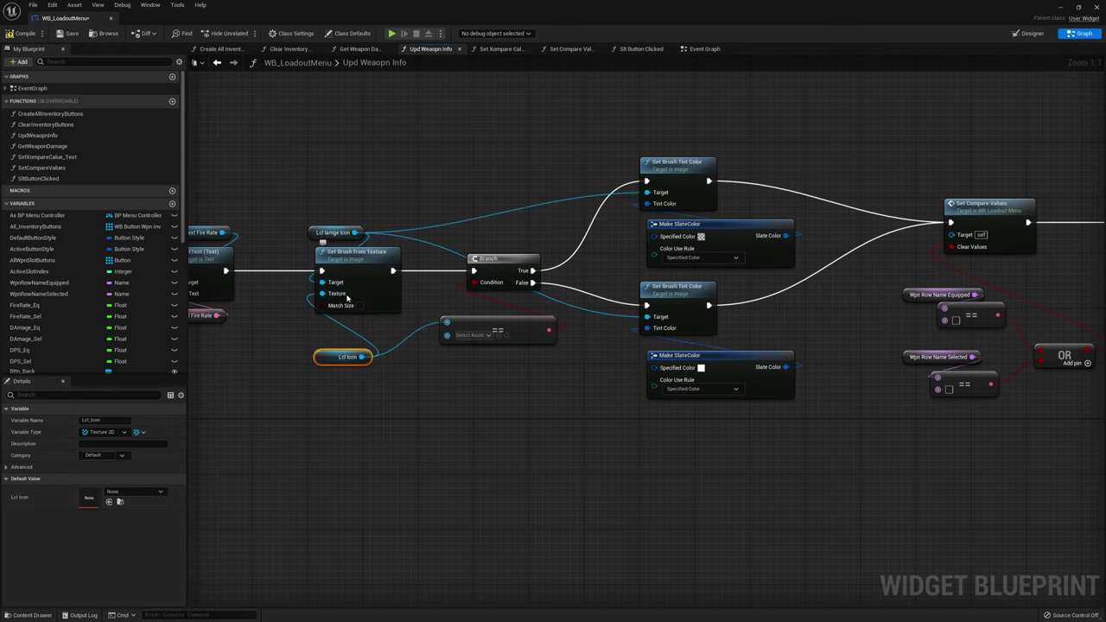
left_click_drag(323, 357, 325, 322)
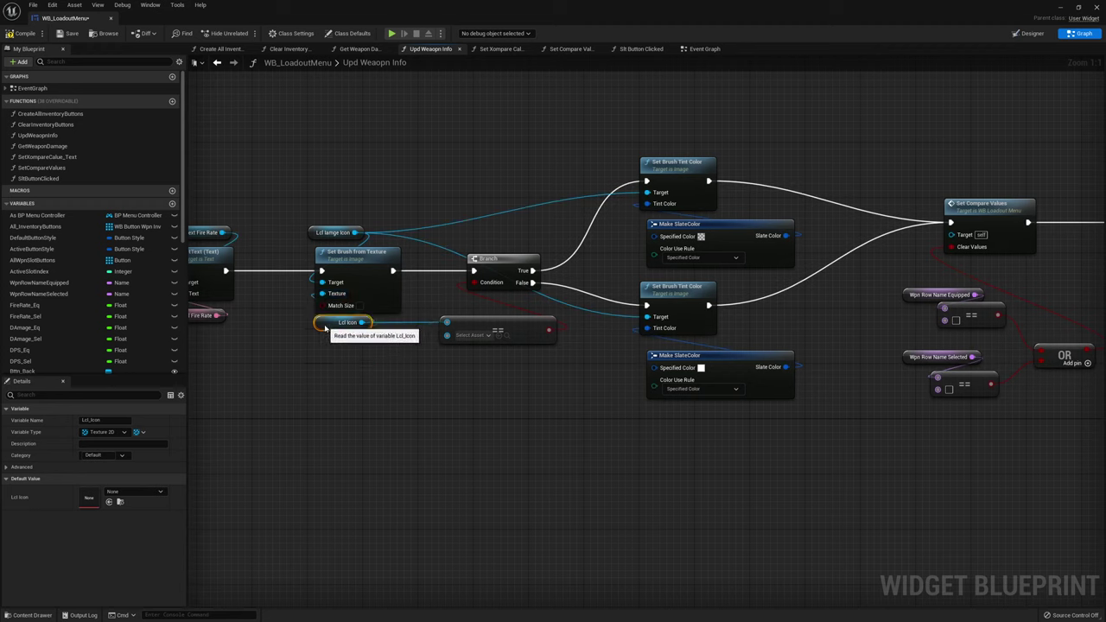
Wire Lcl Icon into the == node's first input
right_click_drag(324, 323, 418, 316)
mouse_move(540, 329)
left_mouse_down()
mouse_move(605, 317)
mouse_move(453, 316)
left_mouse_up()
left_click_drag(587, 313, 601, 300)
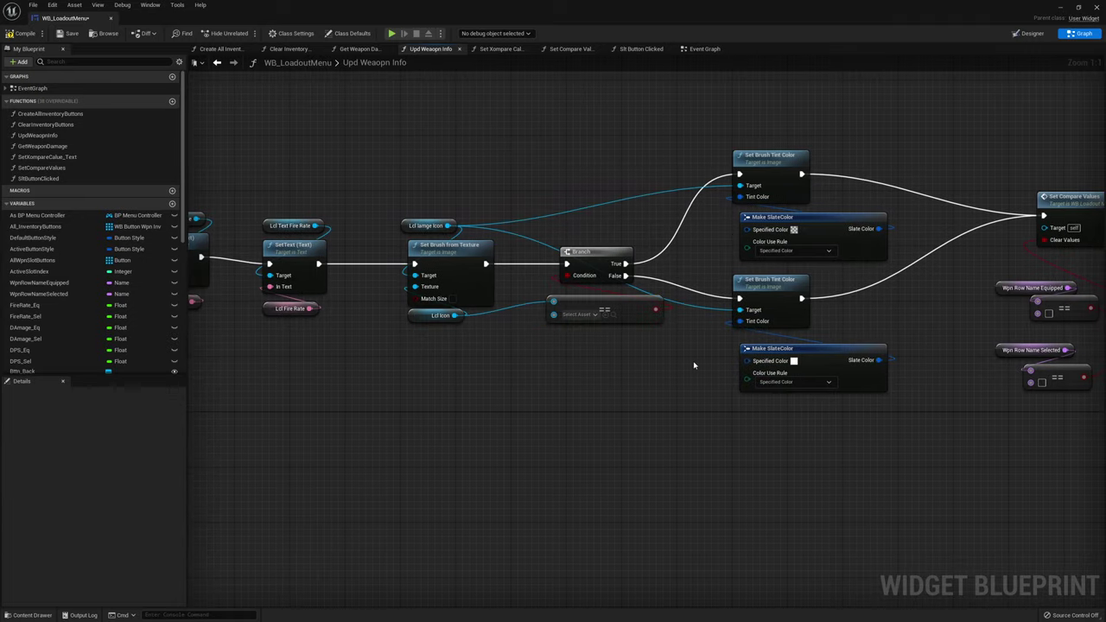
Save and close WB_LoadoutMenu, then open lobby_Character_BP from Gameplay > Lobby
left_click(71, 33)
left_click(1096, 8)
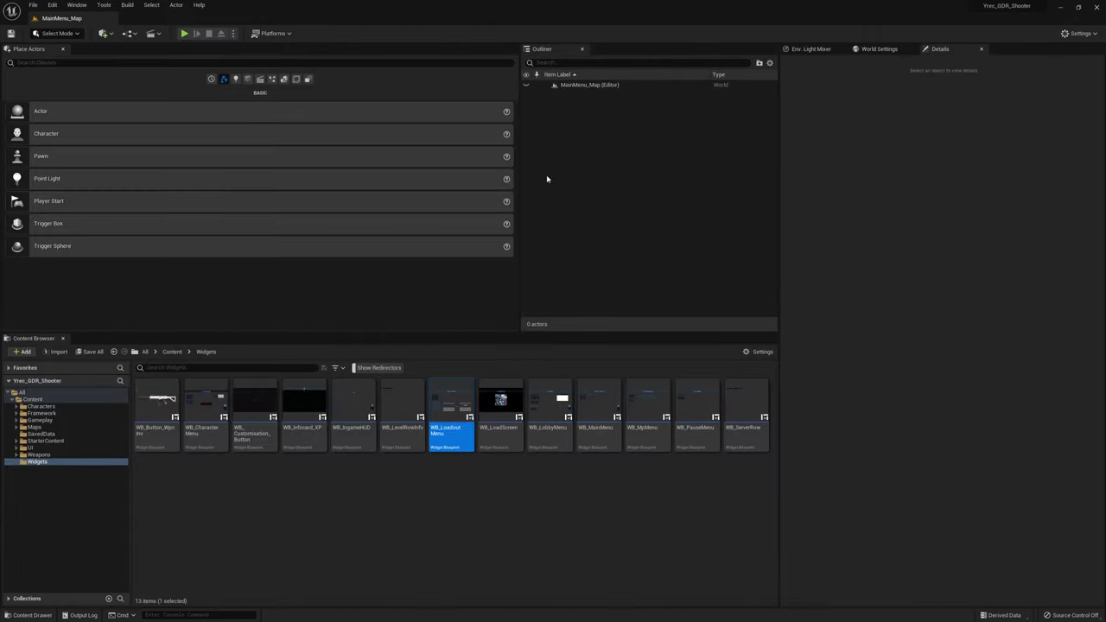
left_click(63, 422)
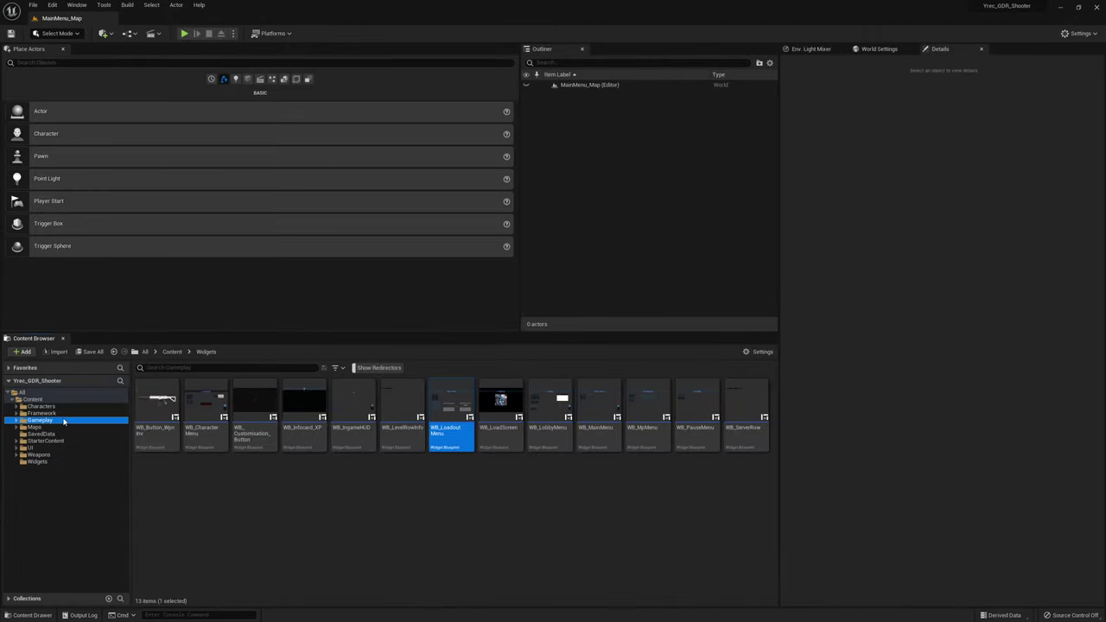
double_click(156, 399)
double_click(213, 420)
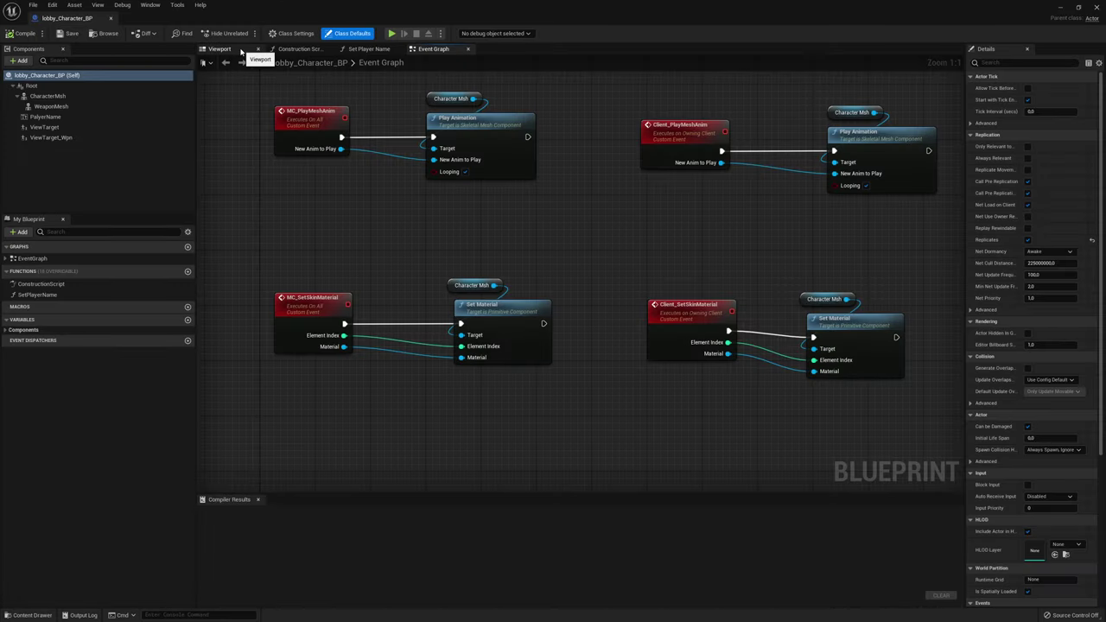
Rotate the WeaponMesh component to -90 on Z and compile lobby_Character_BP
left_click(242, 51)
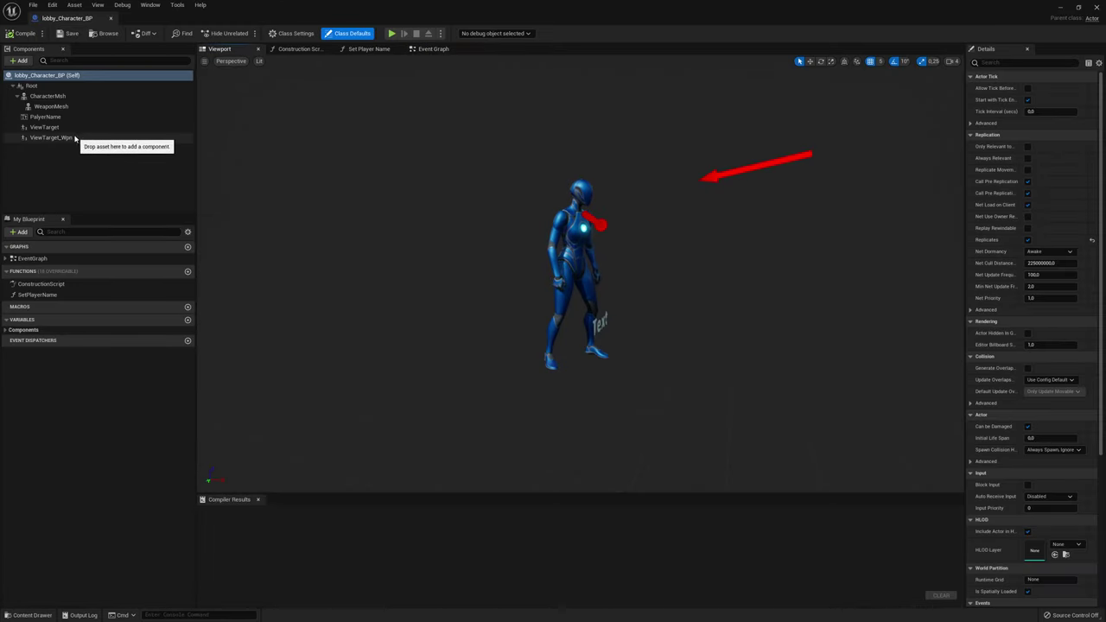
left_click(74, 108)
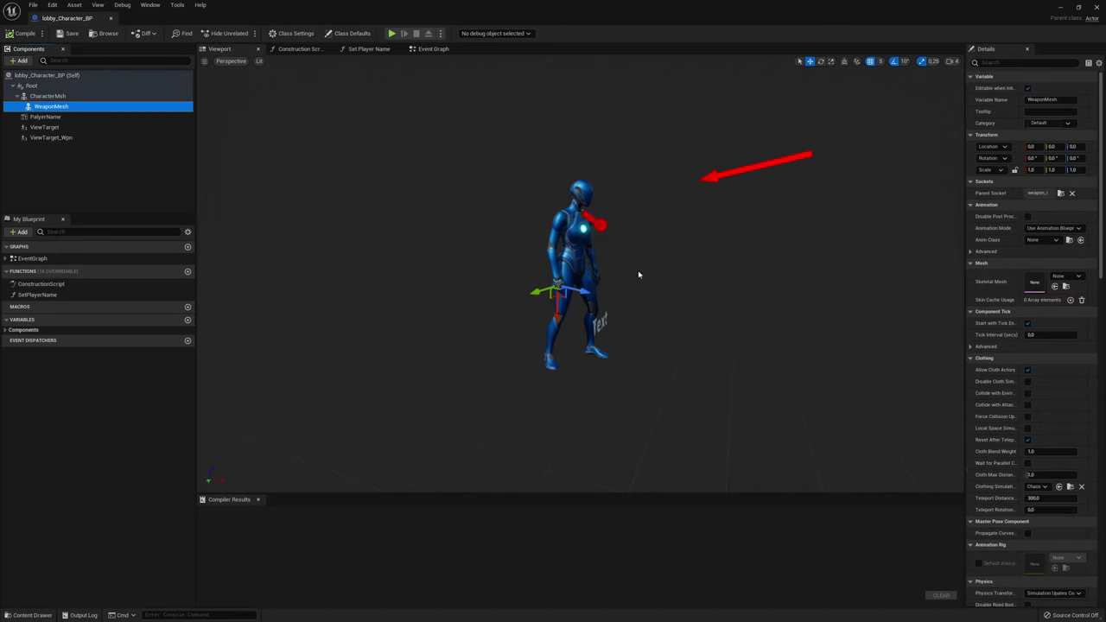
right_click_drag(631, 278, 596, 278)
key("e")
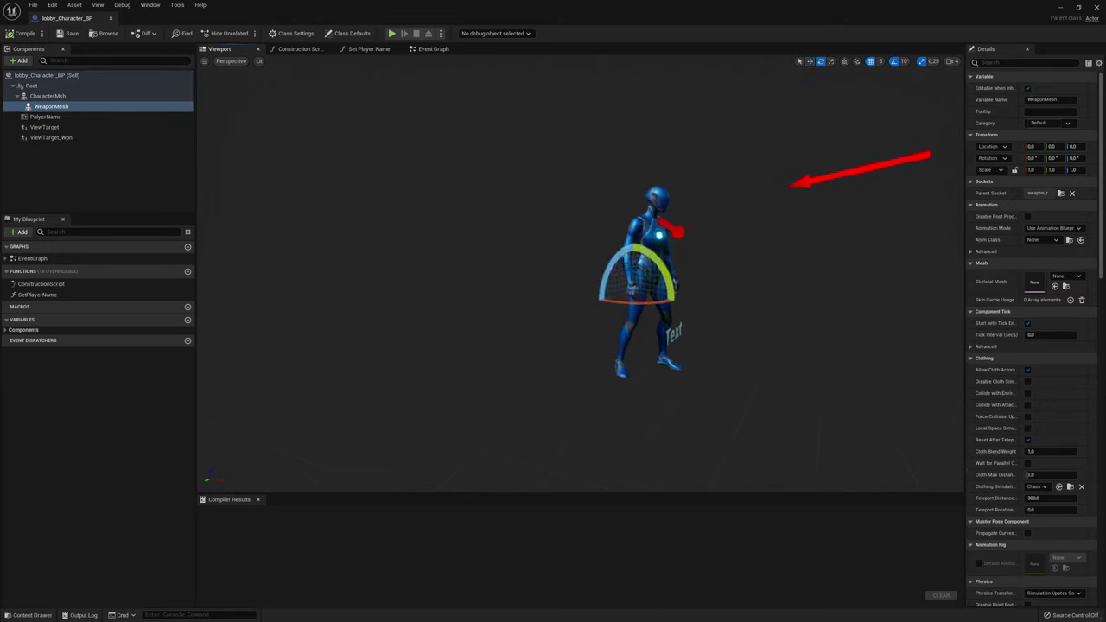
left_click_drag(615, 260, 633, 338)
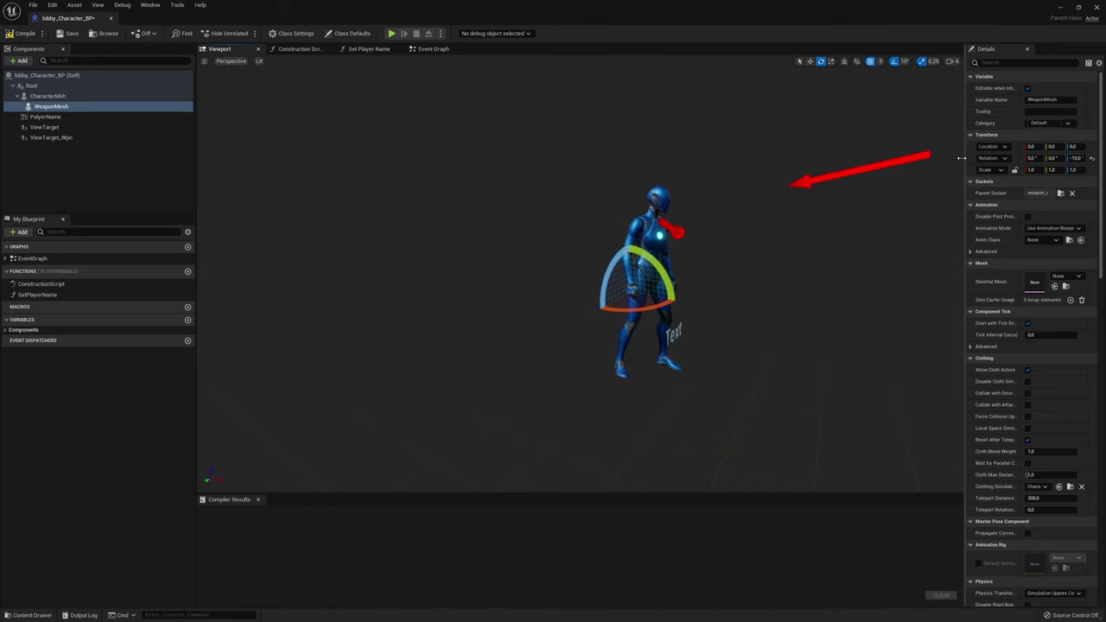
left_click_drag(965, 163, 841, 162)
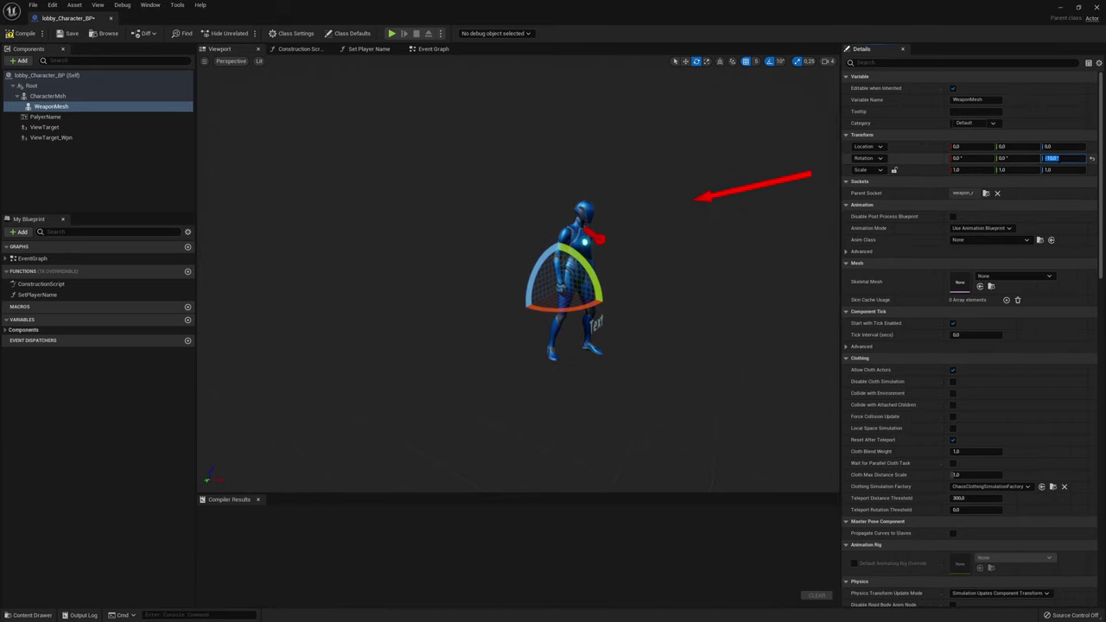
type("-0")
key("Return")
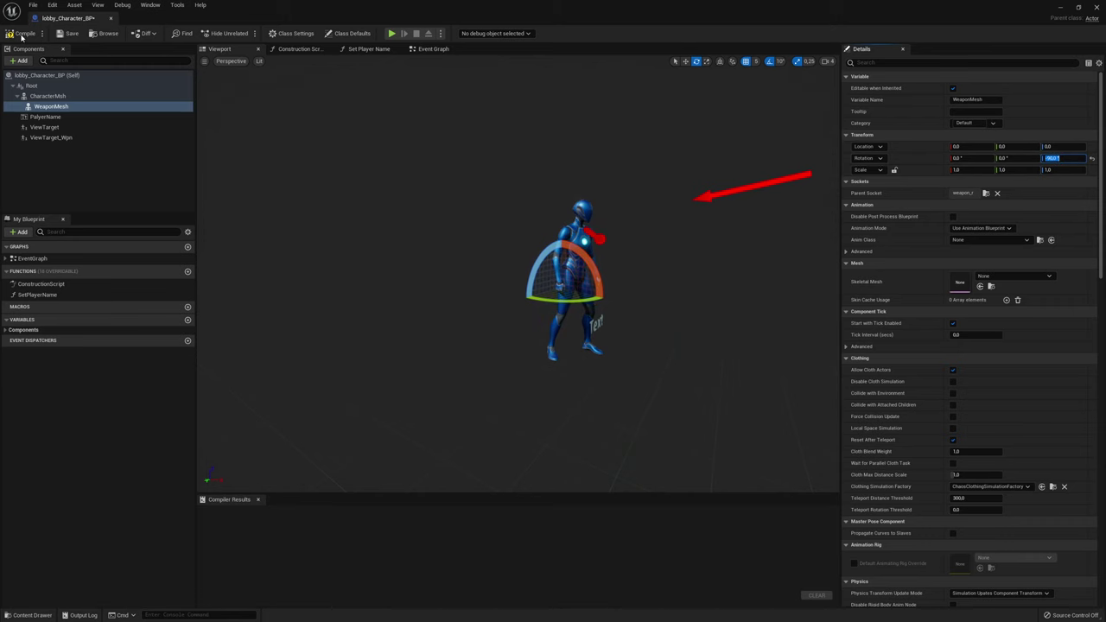
left_click(24, 33)
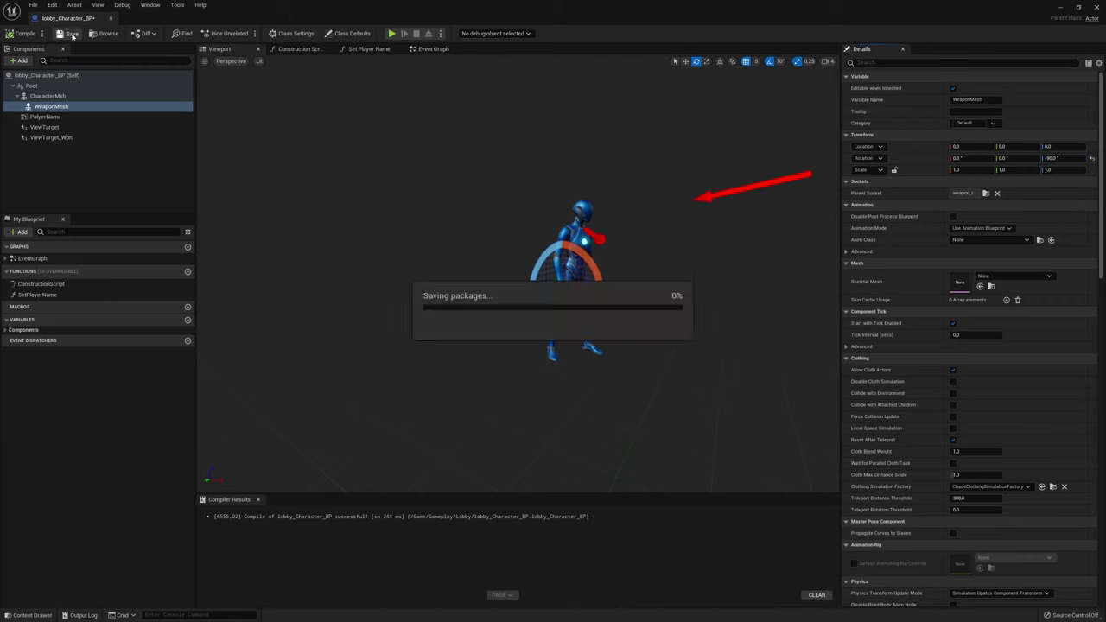
left_click(390, 34)
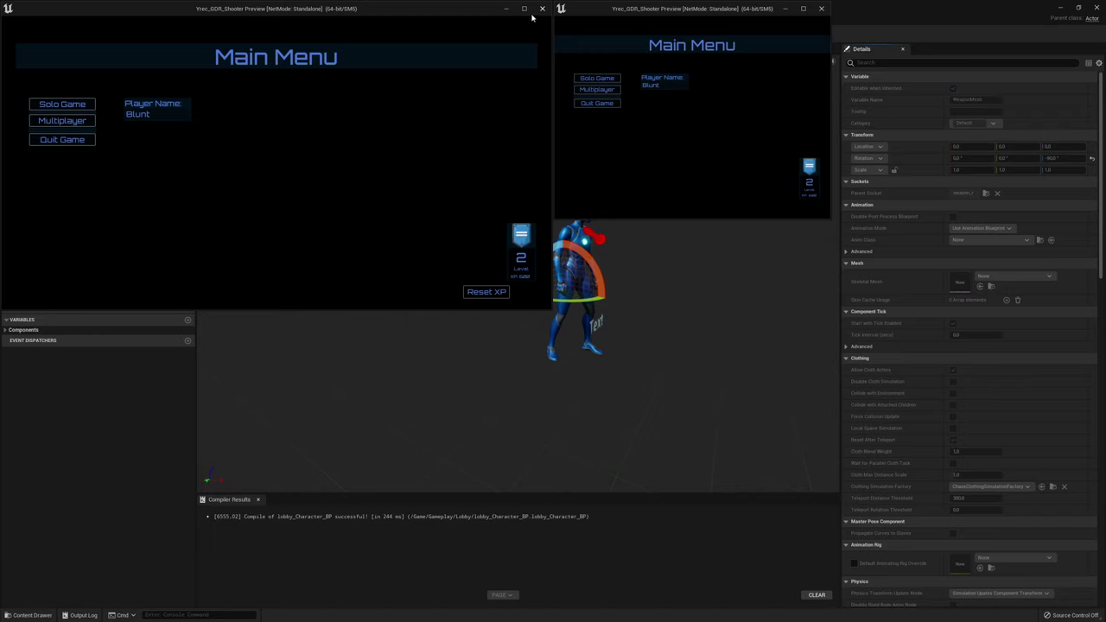
Maximize the preview and host a multiplayer game to reach weapon selection
left_click(524, 9)
left_click(156, 233)
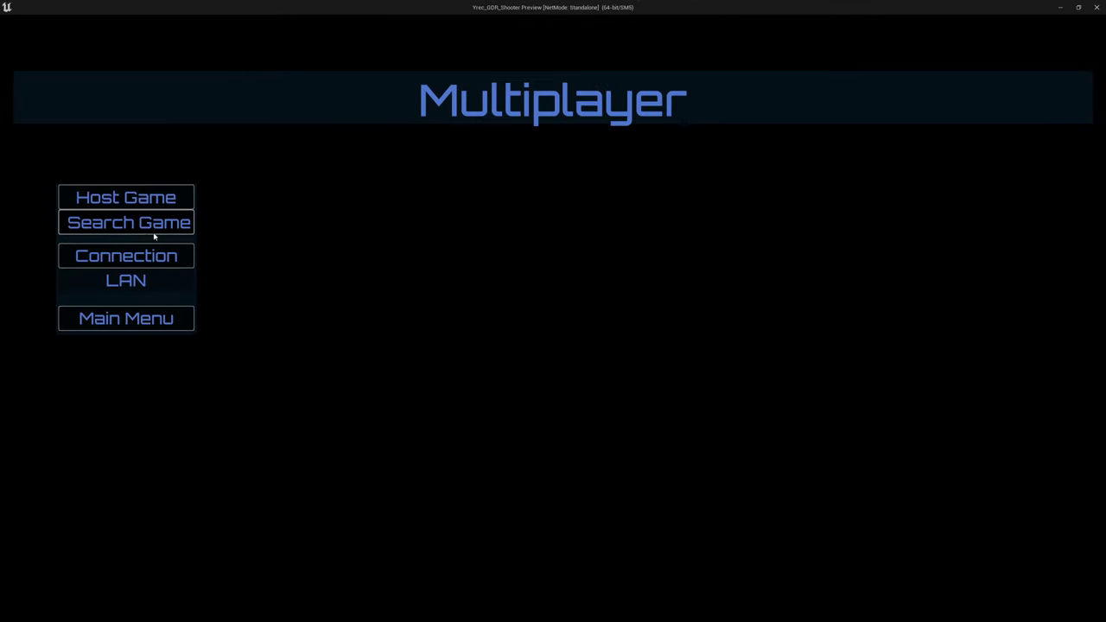
left_click(153, 198)
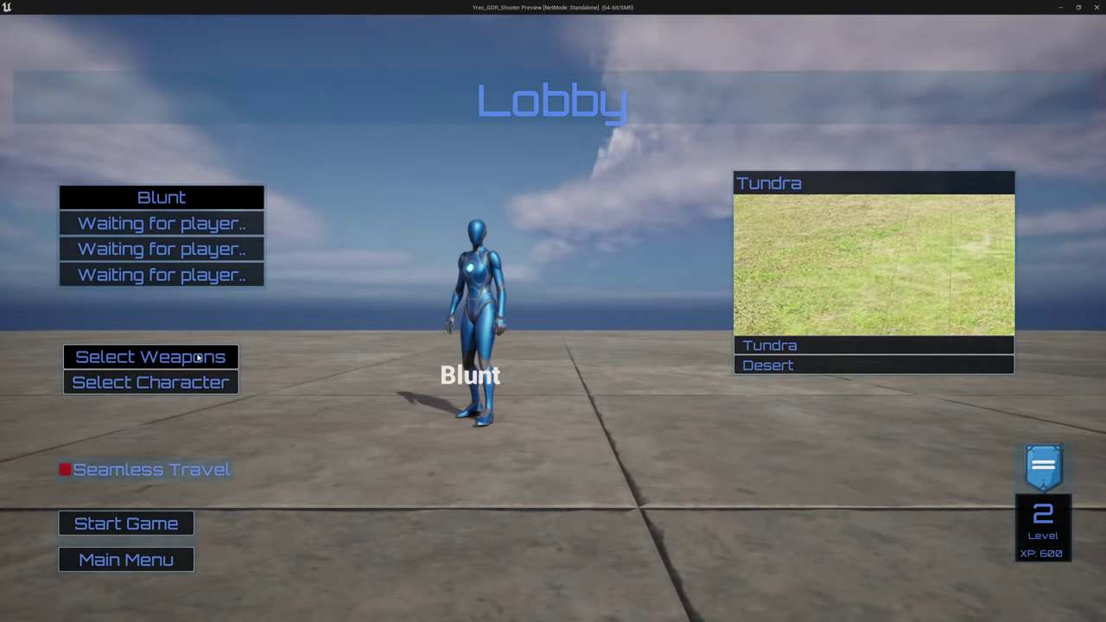
left_click(208, 357)
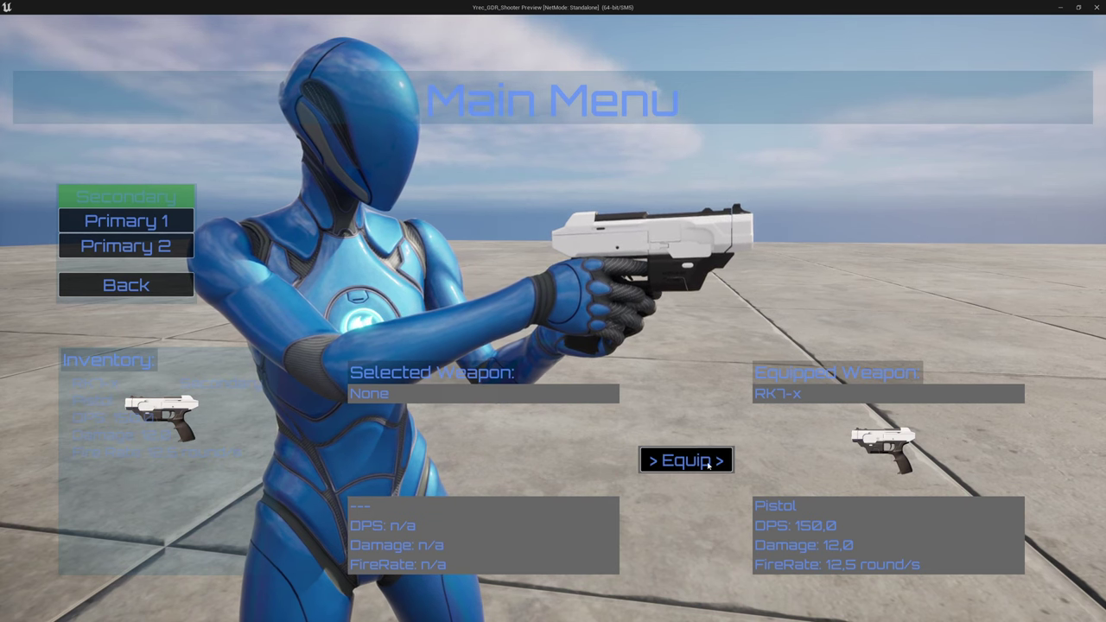
Unequip and re-equip the RK7-x pistol, return to the Lobby, and end the test
left_click(678, 464)
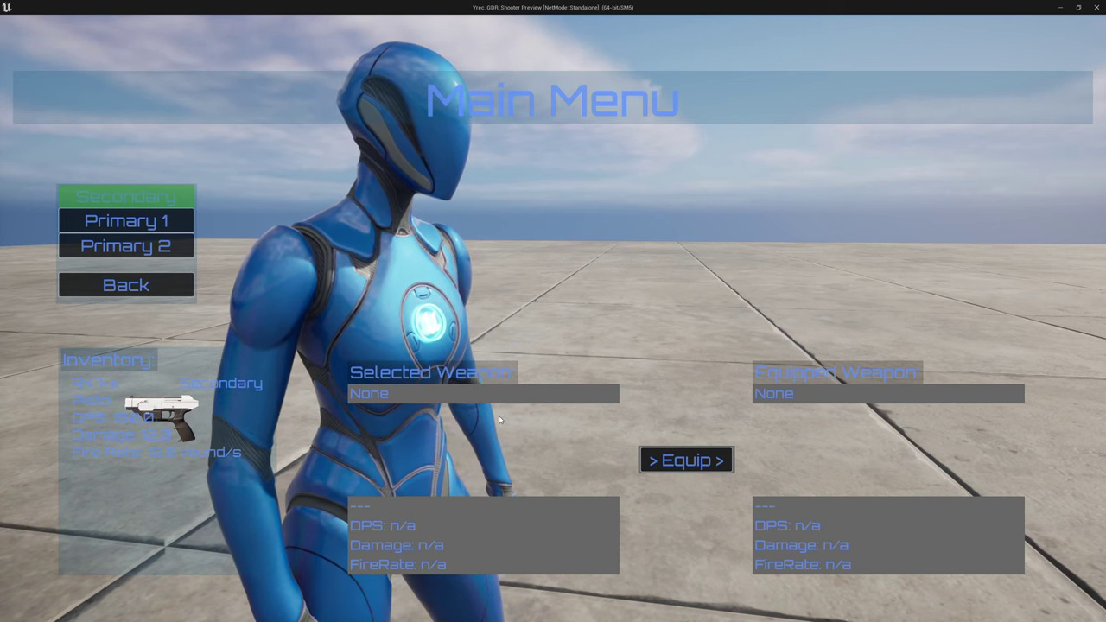
left_click(209, 423)
left_click_drag(209, 423, 173, 422)
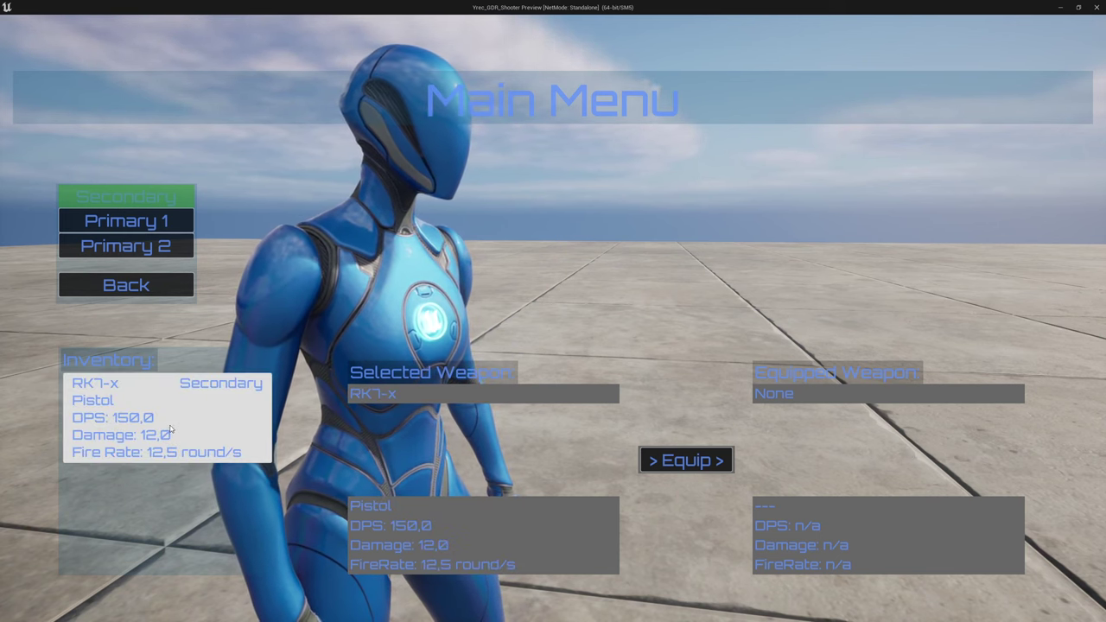
left_click(666, 461)
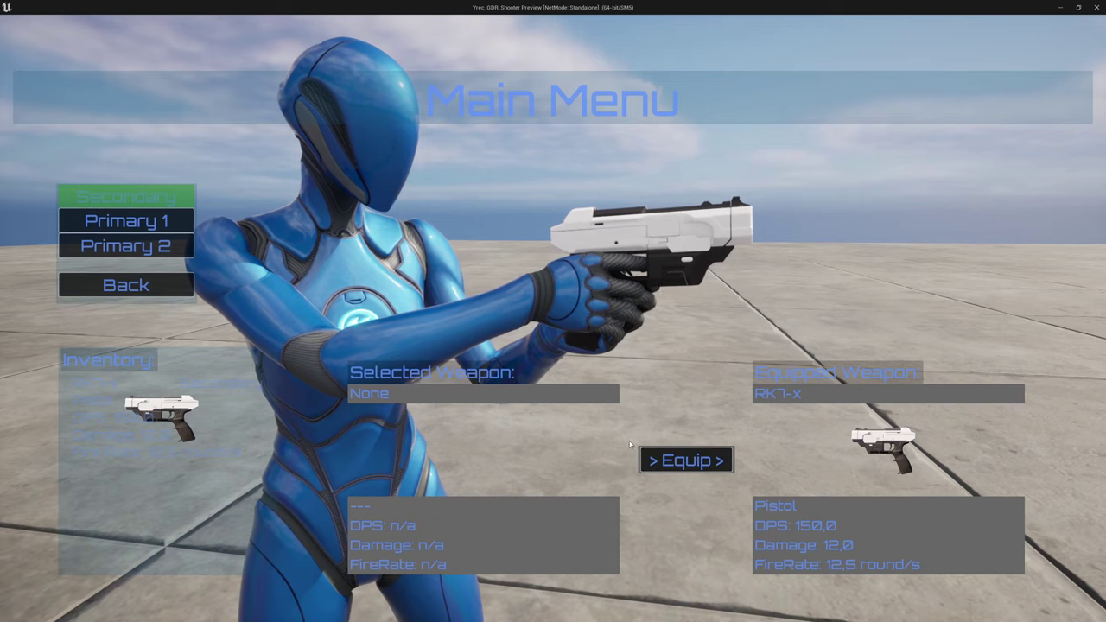
left_click(181, 295)
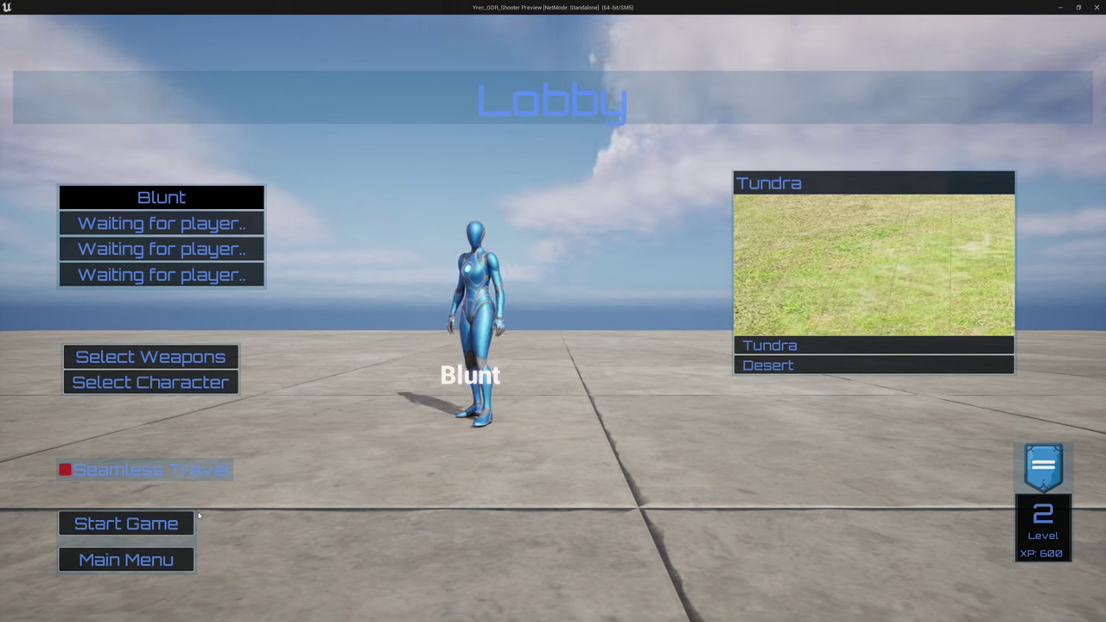
key("Escape")
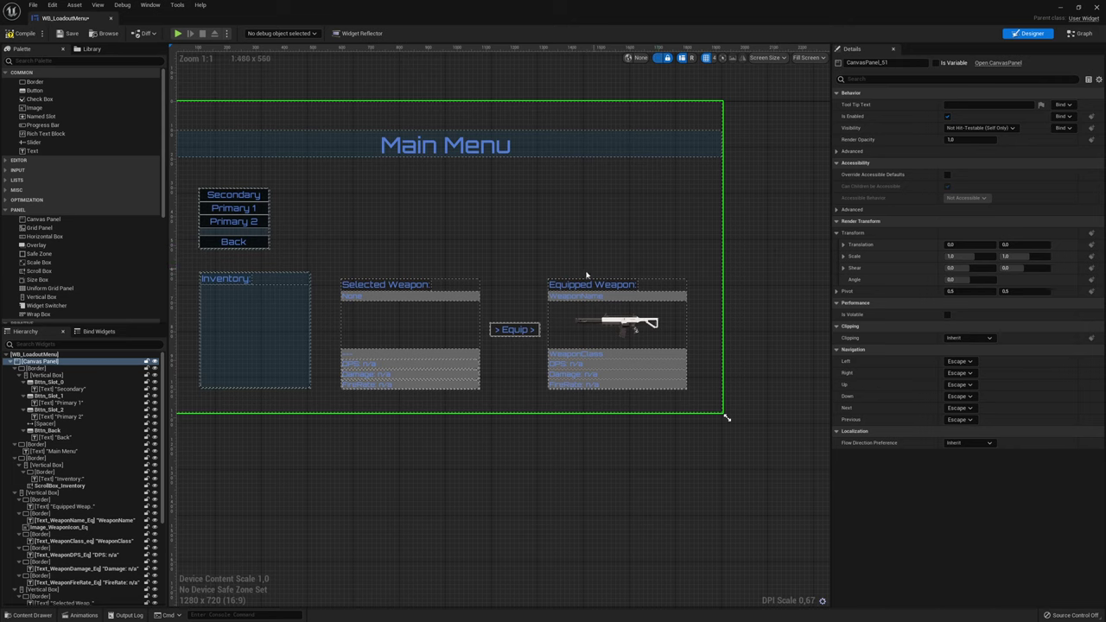
Give Image_WeaponIcon_Sel Color and Opacity alpha 1 and Tint alpha 0, then compile
left_click(423, 326)
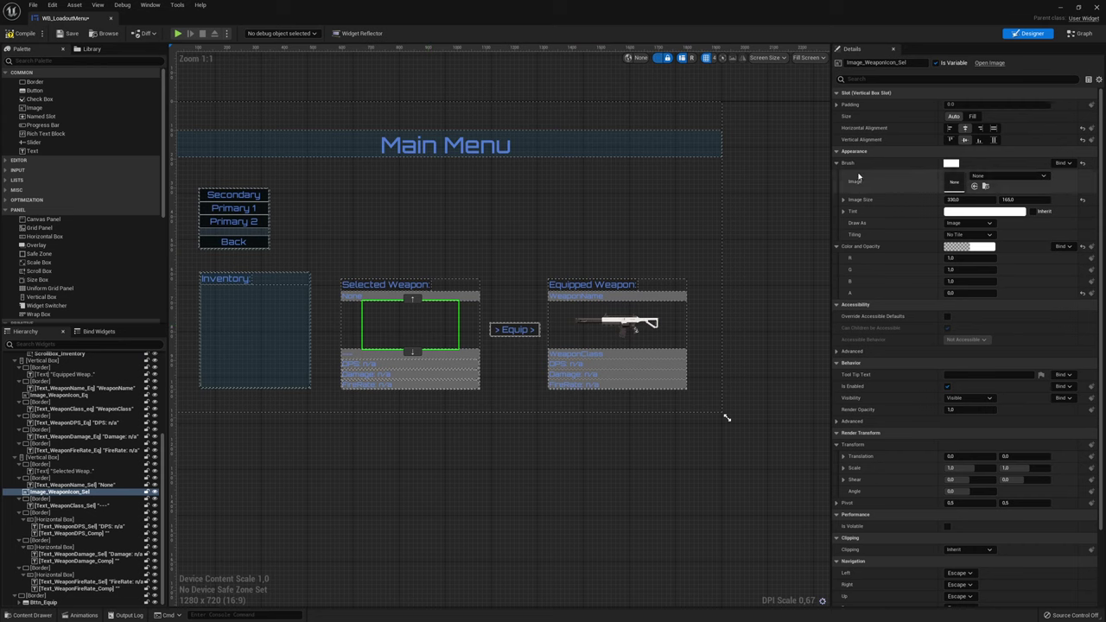
left_click(843, 212)
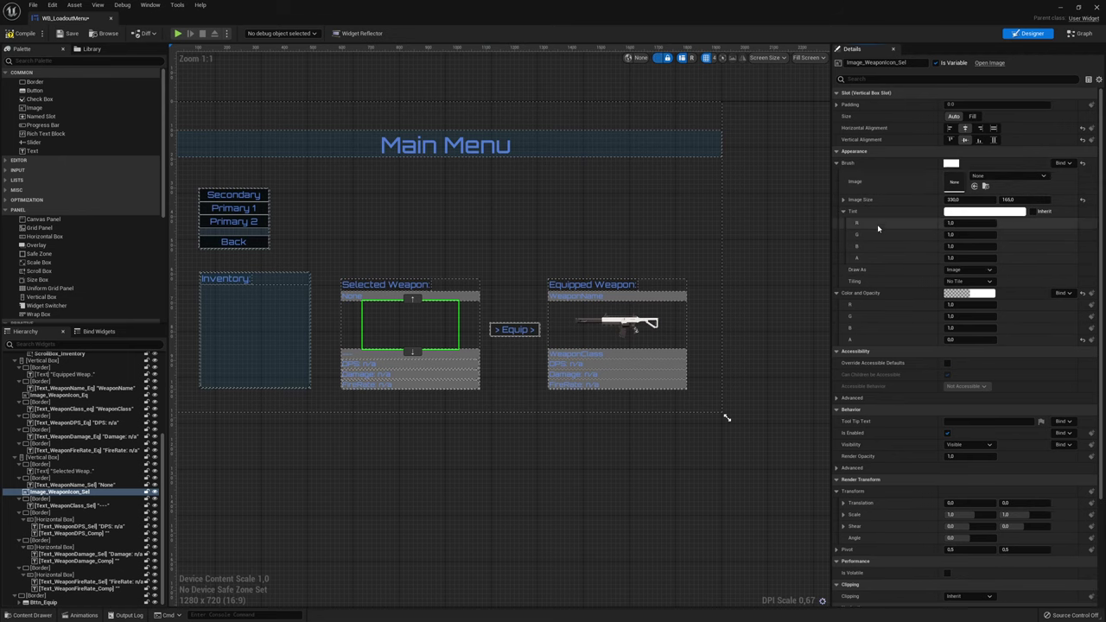
left_click(1083, 33)
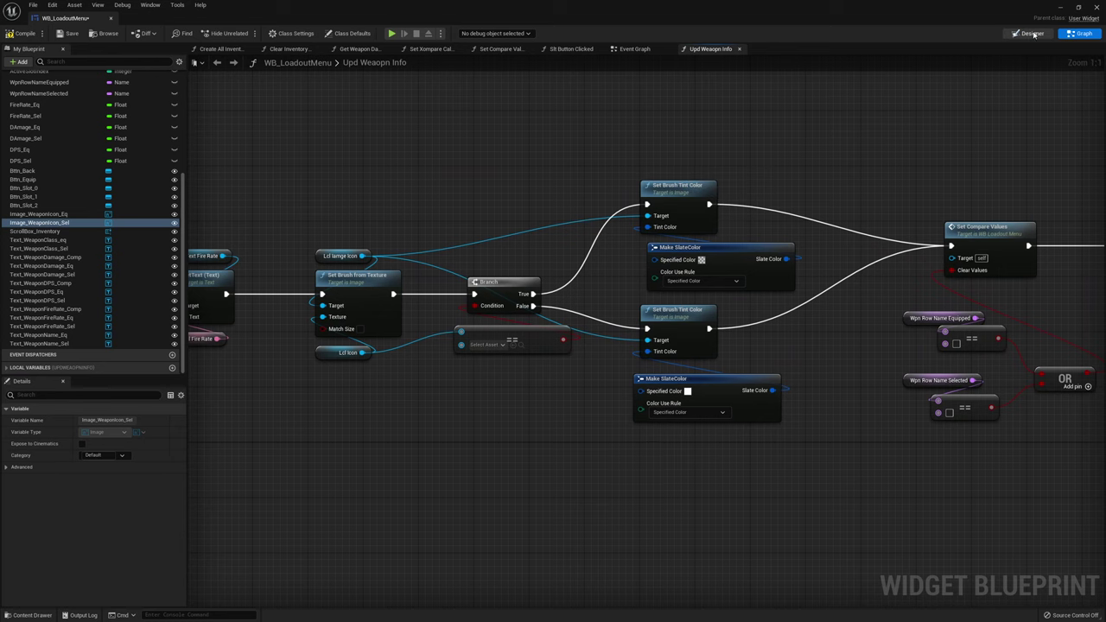
left_click(1032, 33)
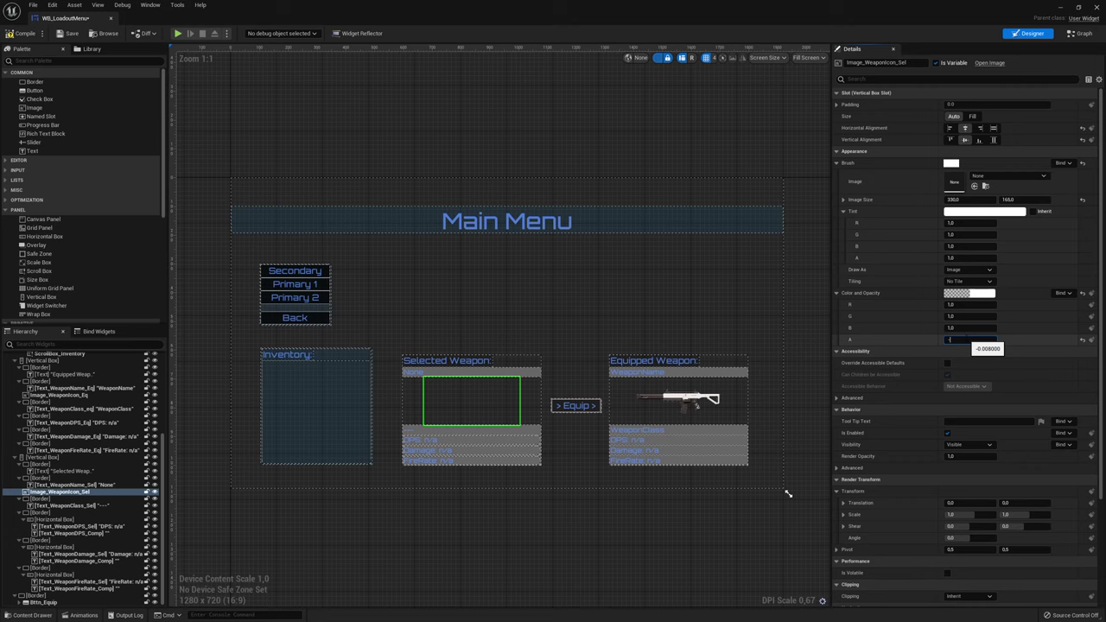
type("1")
key("Return")
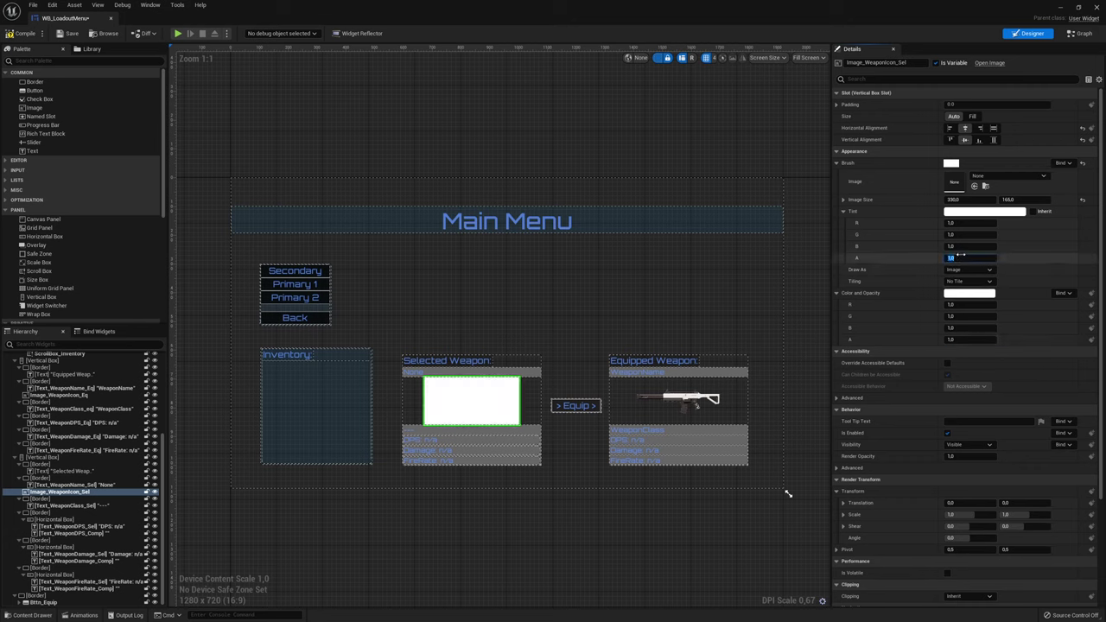
type("0")
key("Return")
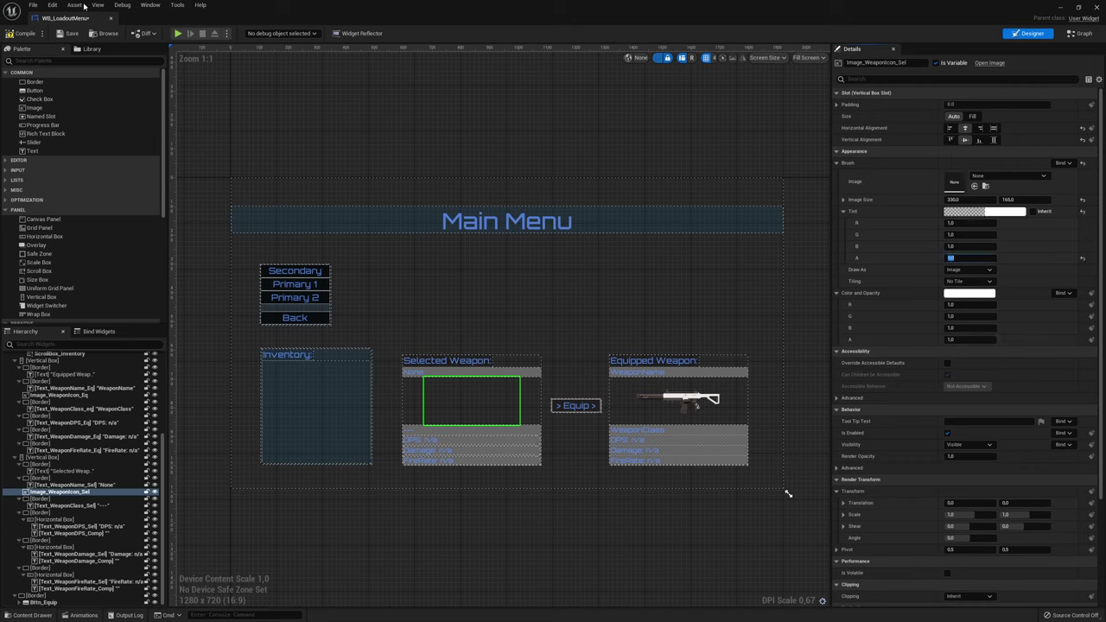
left_click(25, 35)
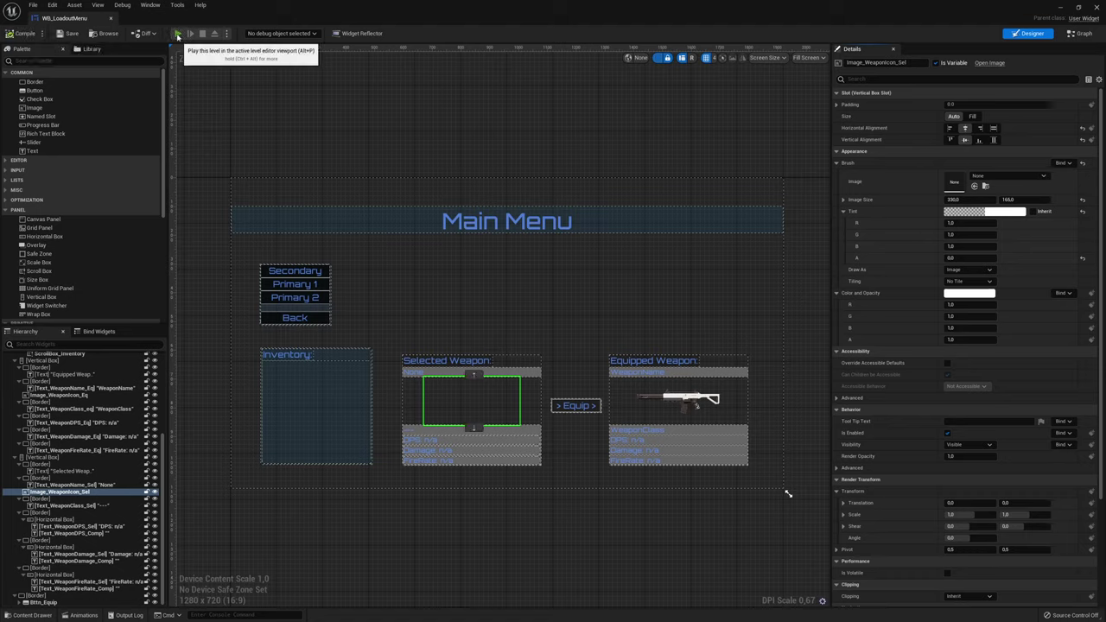
Start a new test and host a multiplayer game to reach weapon selection
left_click(177, 34)
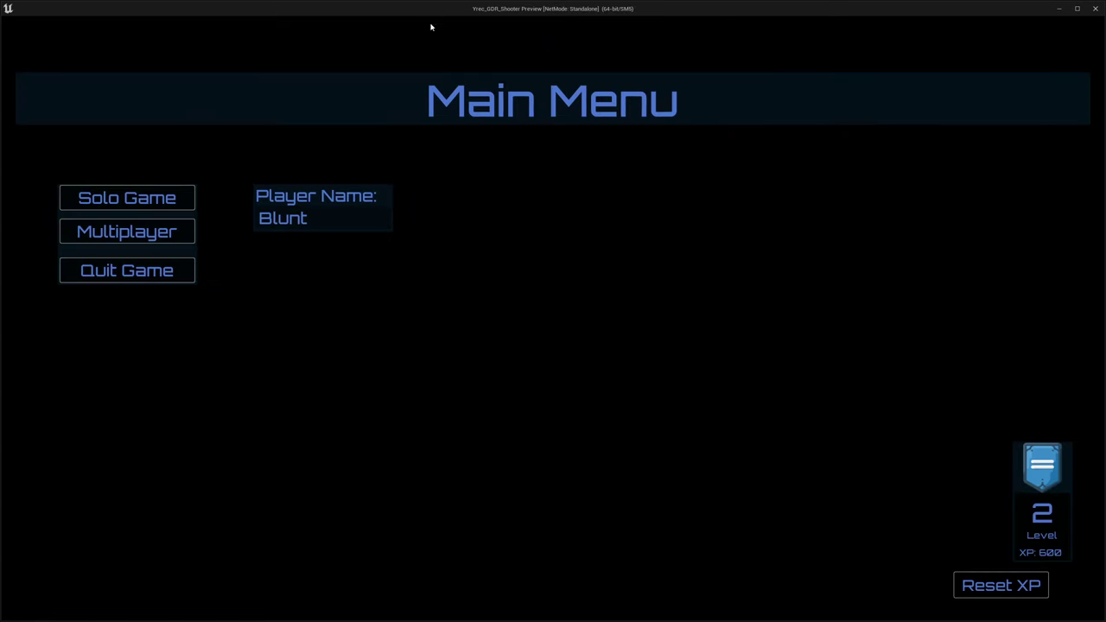
left_click(144, 235)
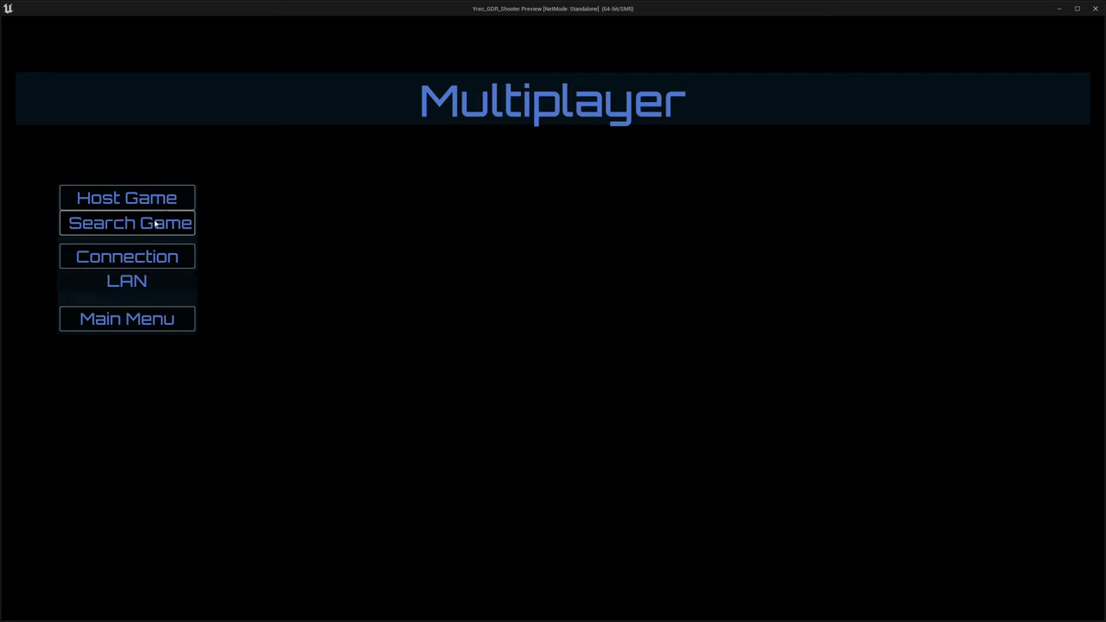
left_click(168, 202)
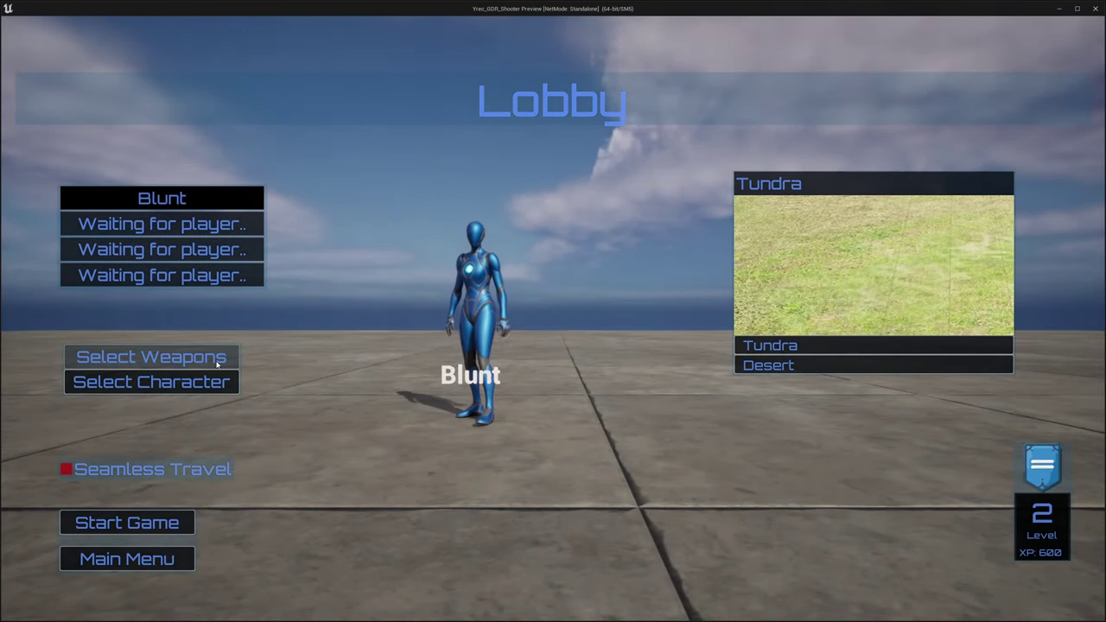
left_click(216, 362)
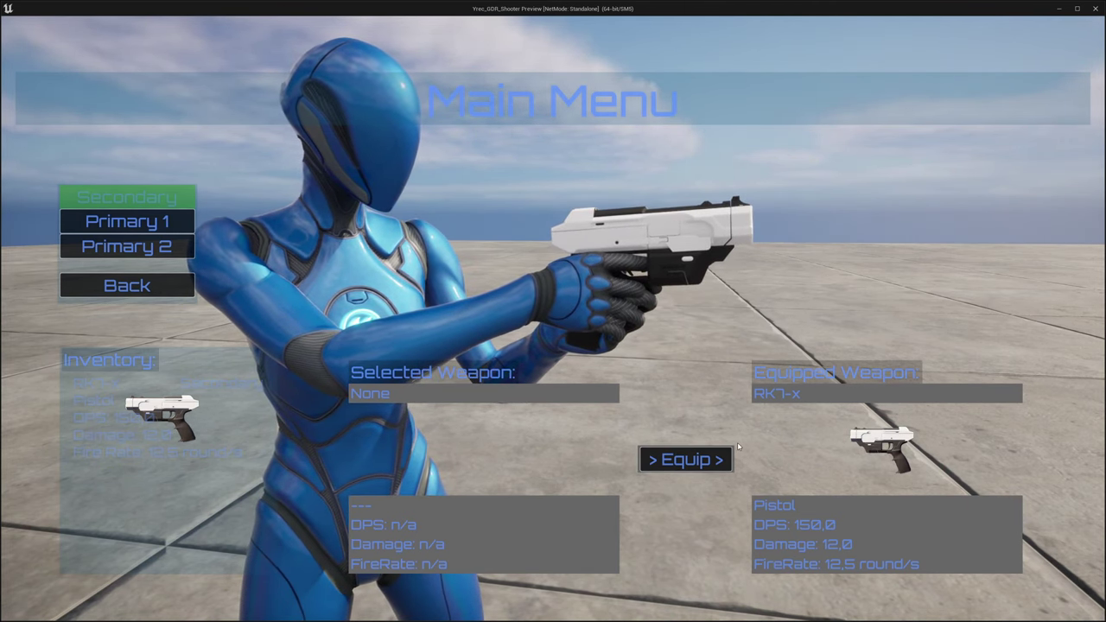
Equip the AA-20 shotgun in Primary 1 after comparing stats, then return to the Lobby
left_click(173, 223)
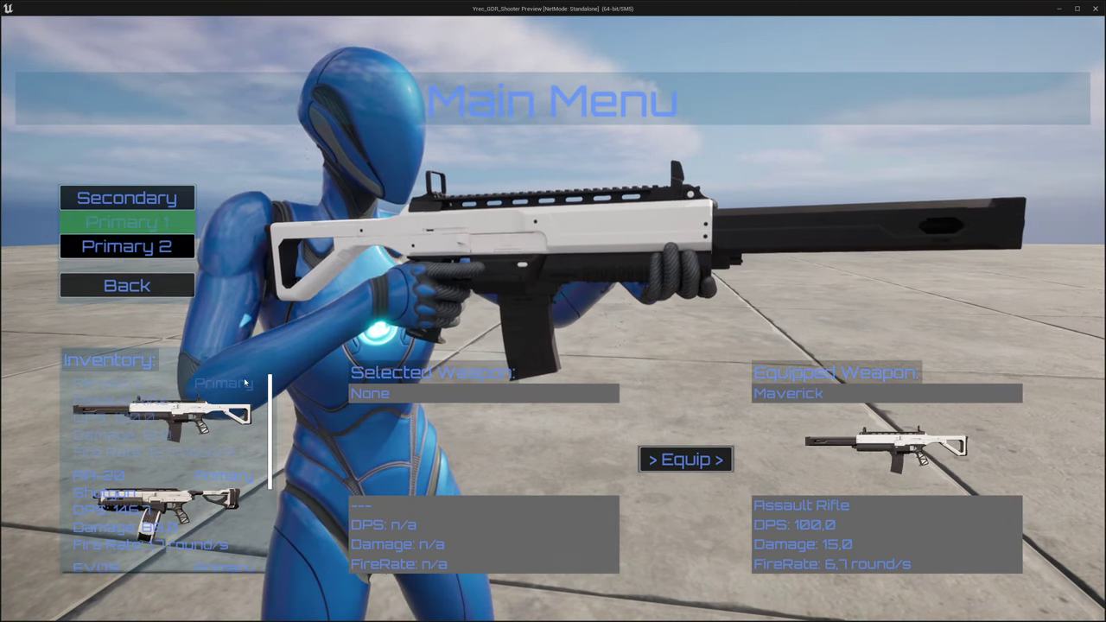
left_click(199, 505)
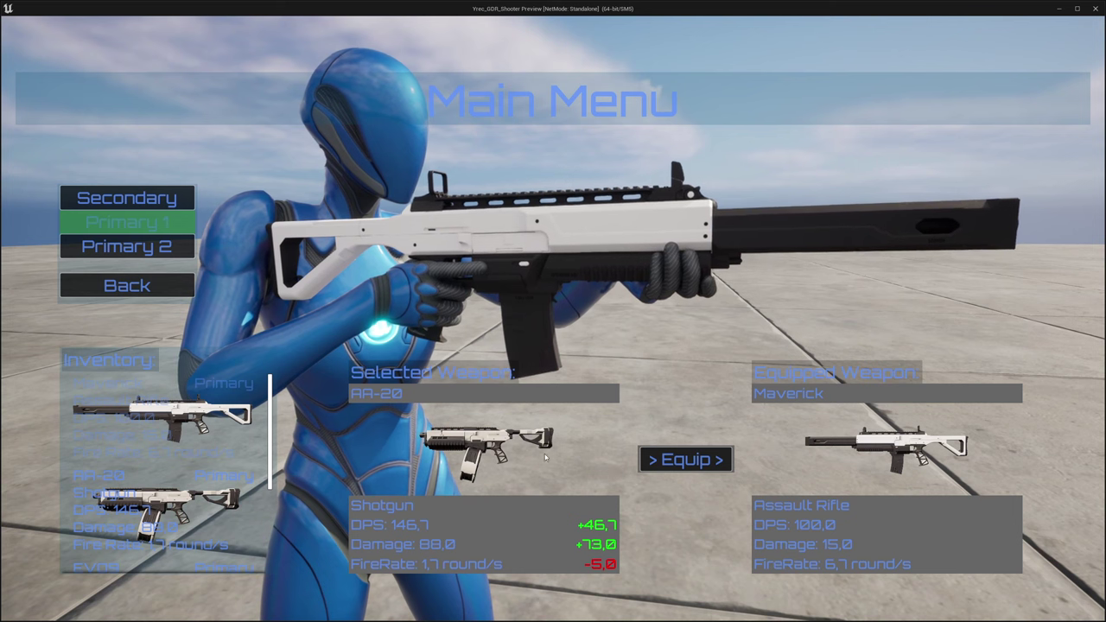
left_click(717, 456)
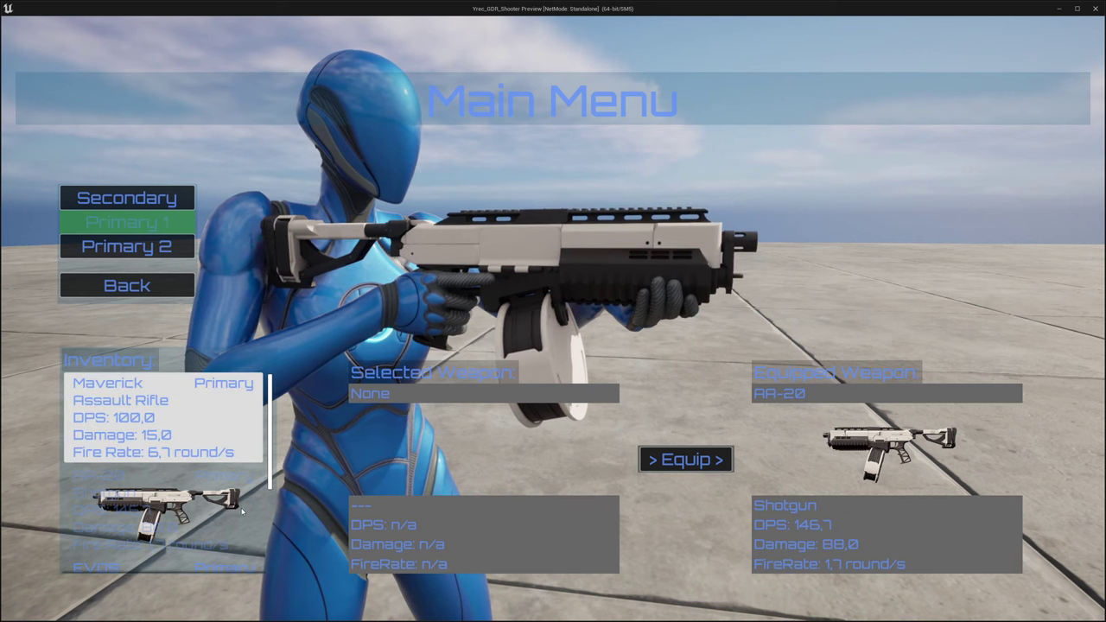
scroll(170, 480, "down", 2)
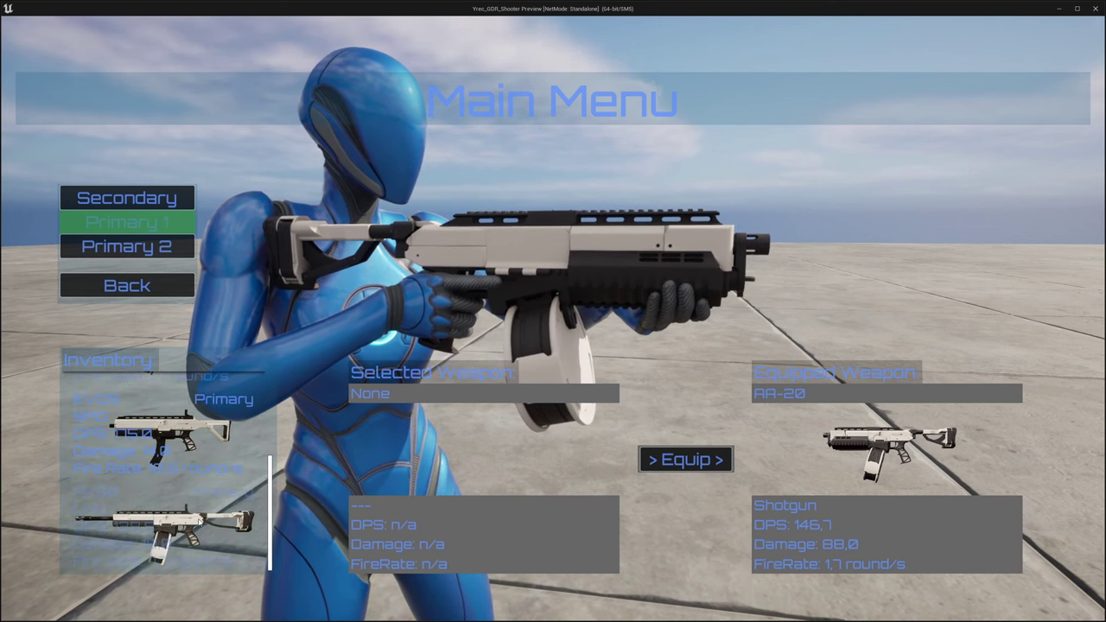
scroll(177, 479, "up", 2)
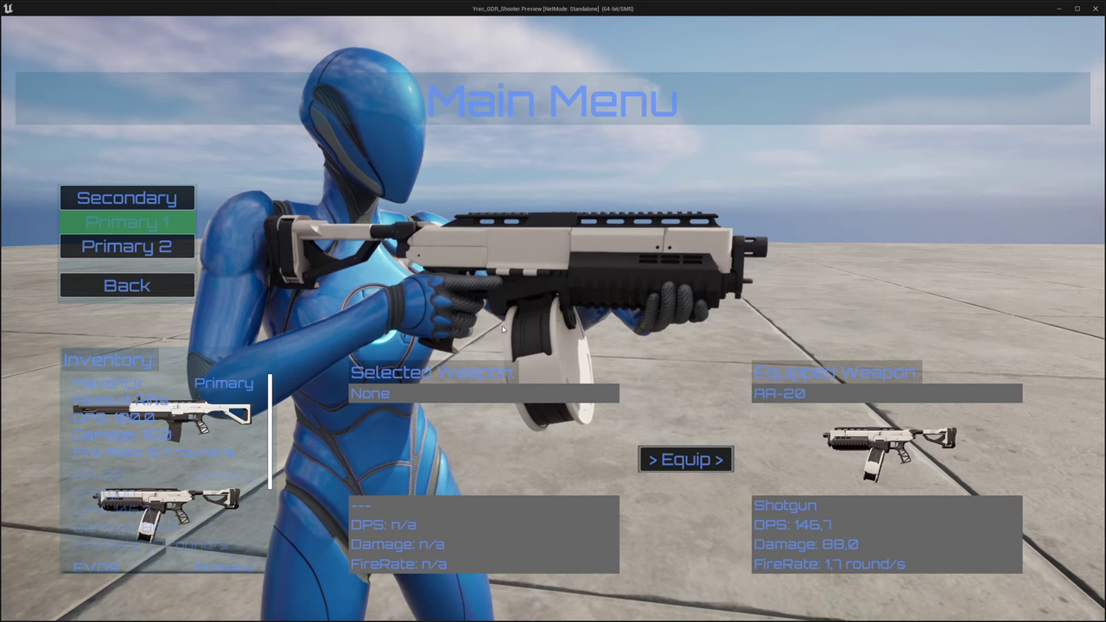
left_click(161, 294)
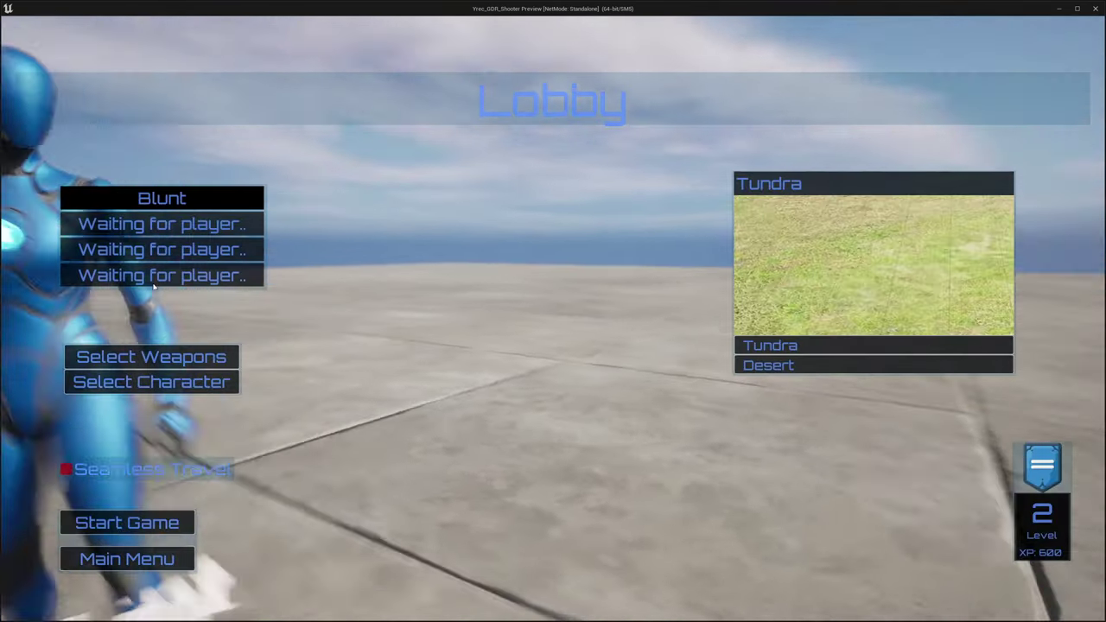